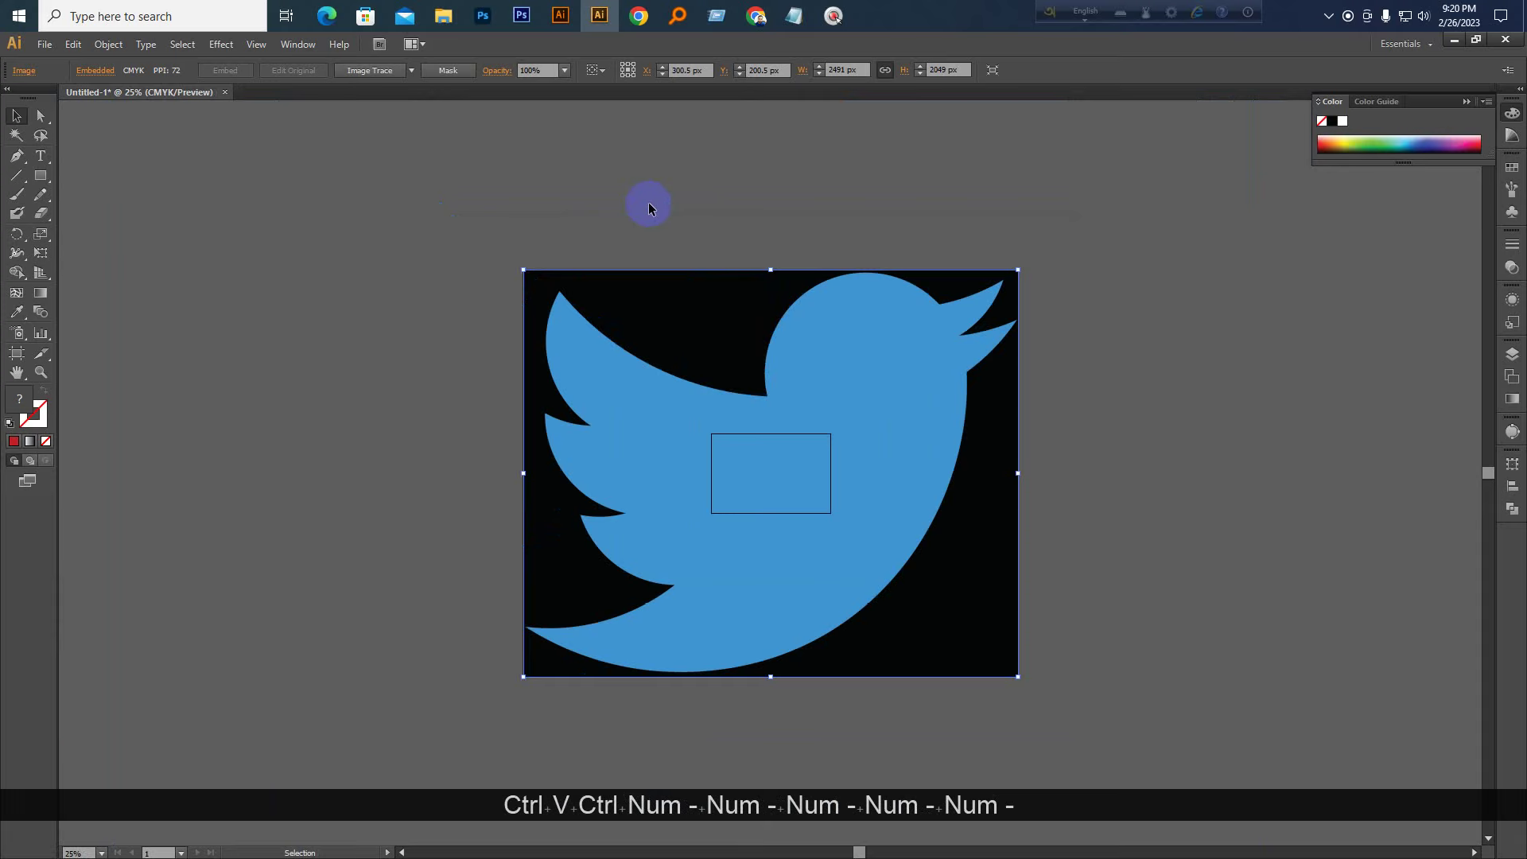
# Delete the pasted Twitter logo image with the black background from the document
pyautogui.press('Delete')
pyautogui.click(755, 15)
pyautogui.moveTo(820, 121); pyautogui.dragTo(494, 327)
pyautogui.rightClick(494, 328)
pyautogui.click(546, 362)
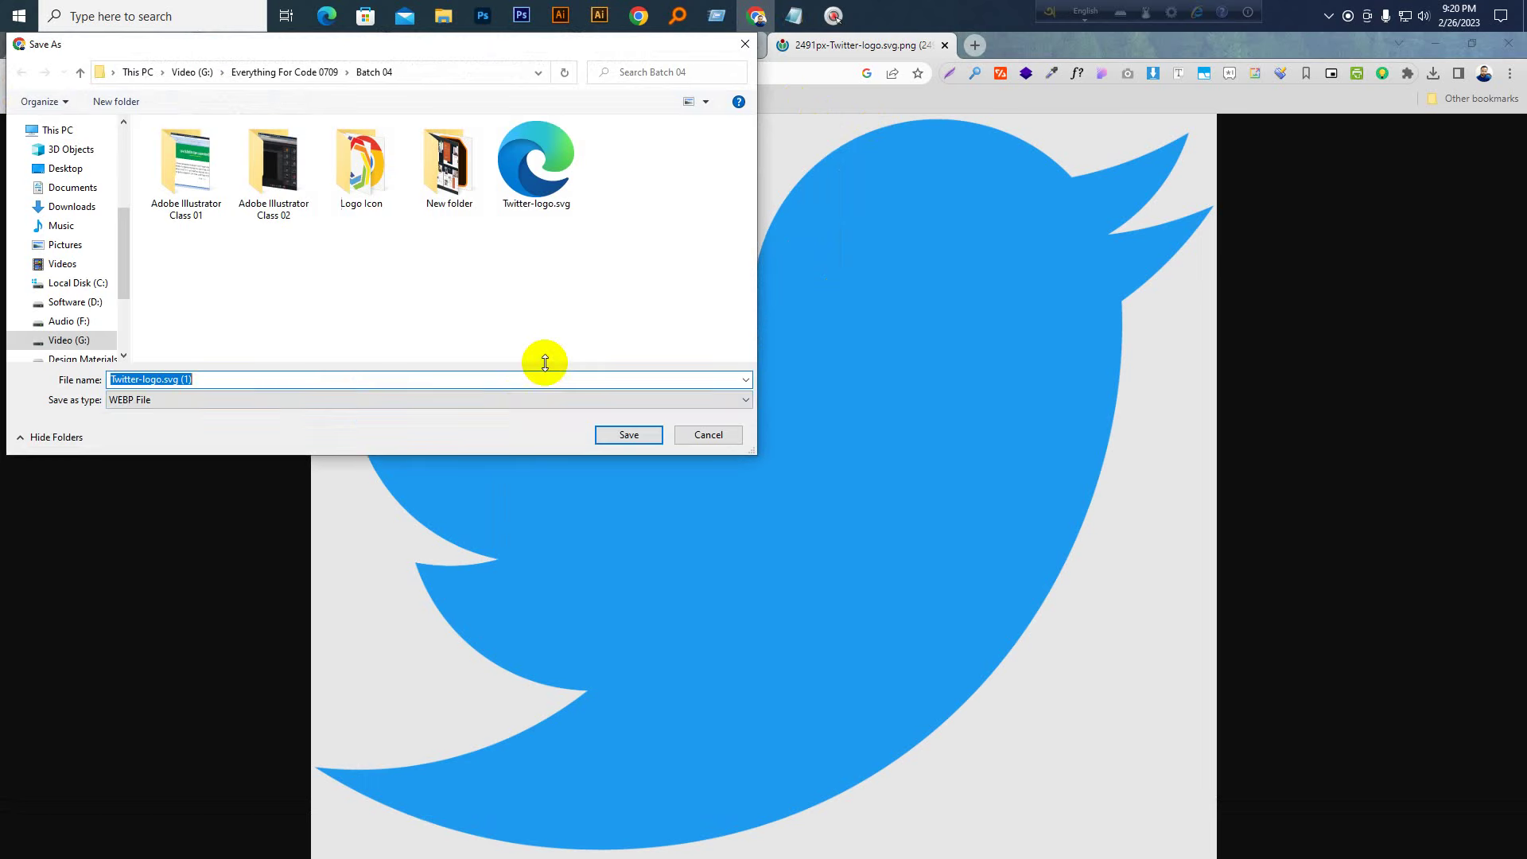
pyautogui.click(697, 435)
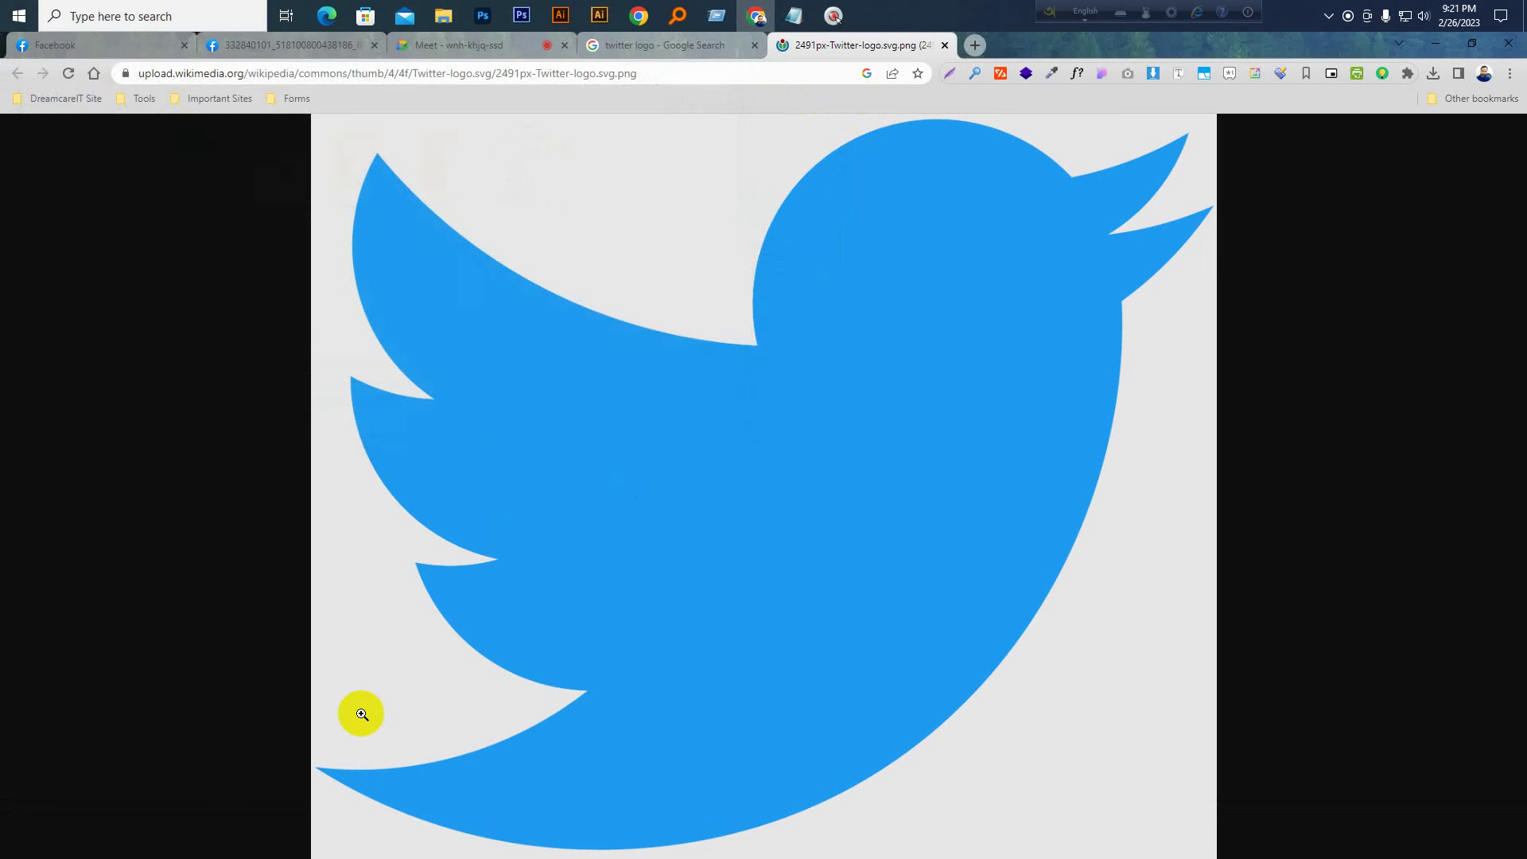
# Try to bring the downloaded Twitter-logo.svg.webp file from its folder into the open Illustrator document
pyautogui.click(1433, 73)
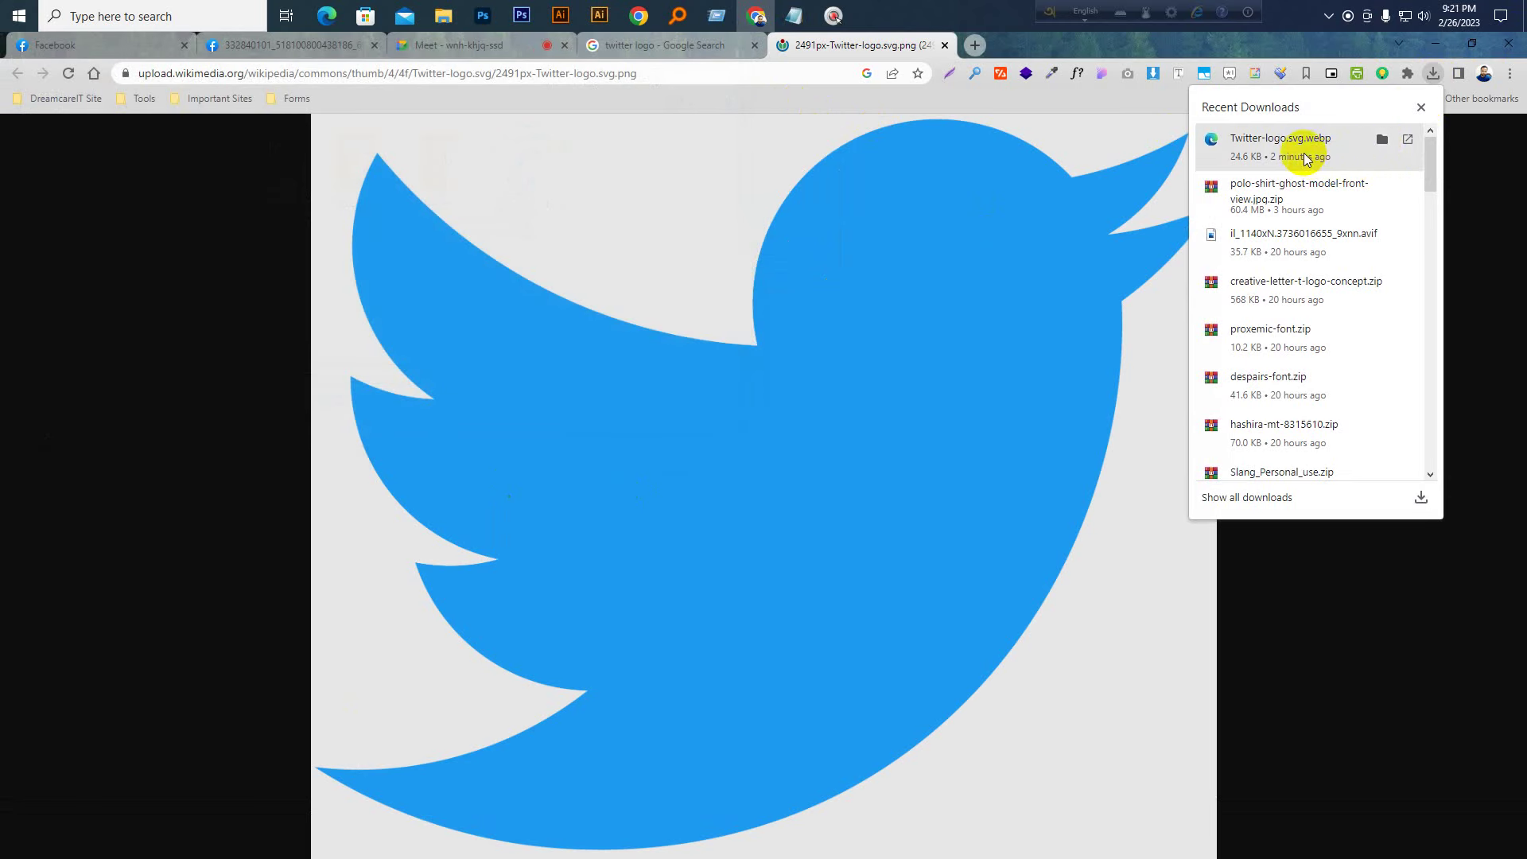
pyautogui.click(1383, 139)
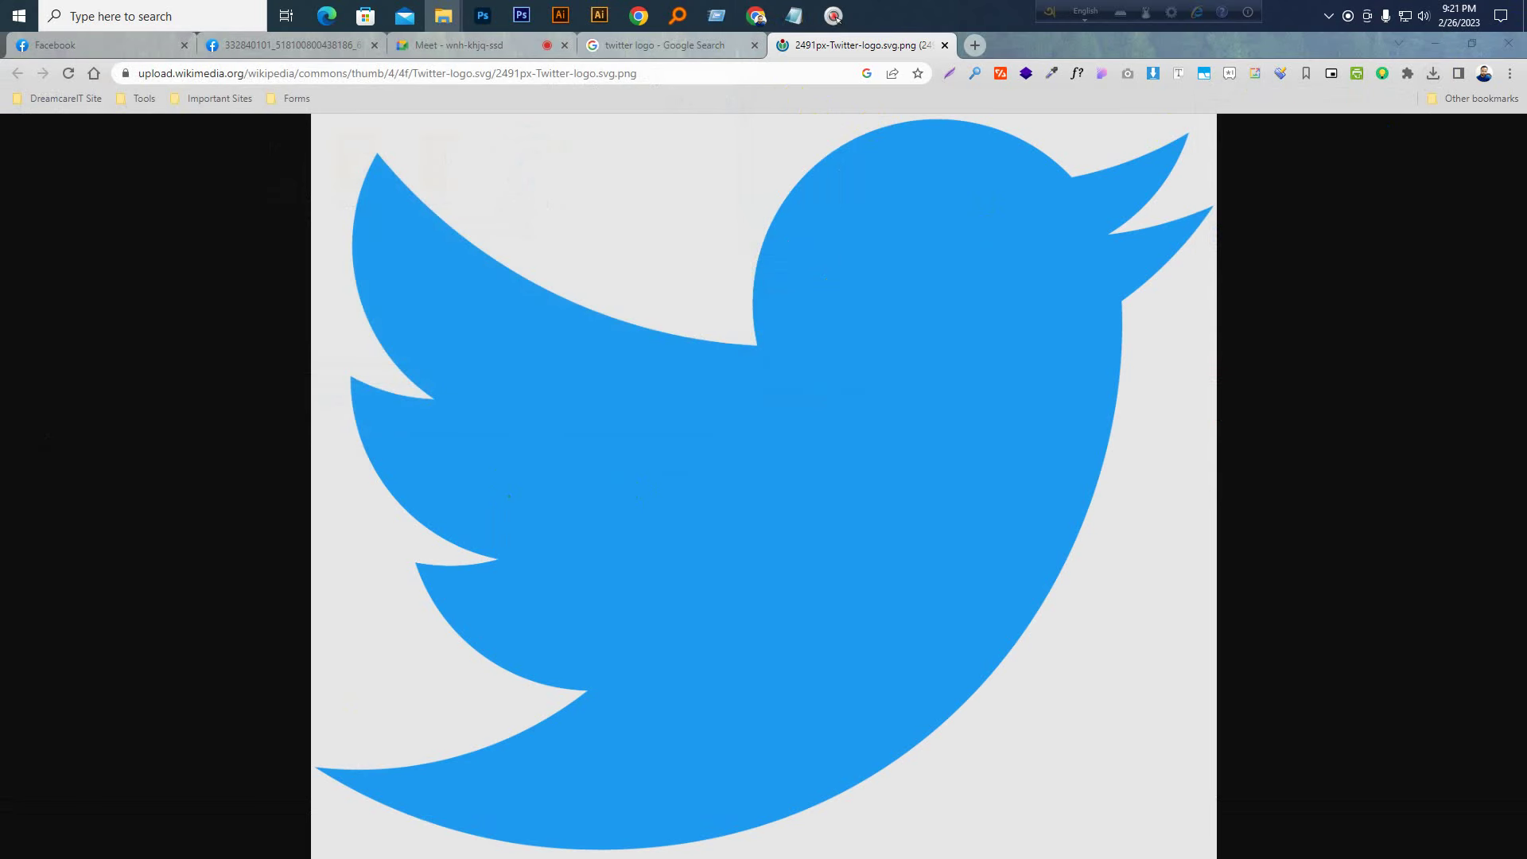
pyautogui.moveTo(1526, 446); pyautogui.dragTo(719, 320)
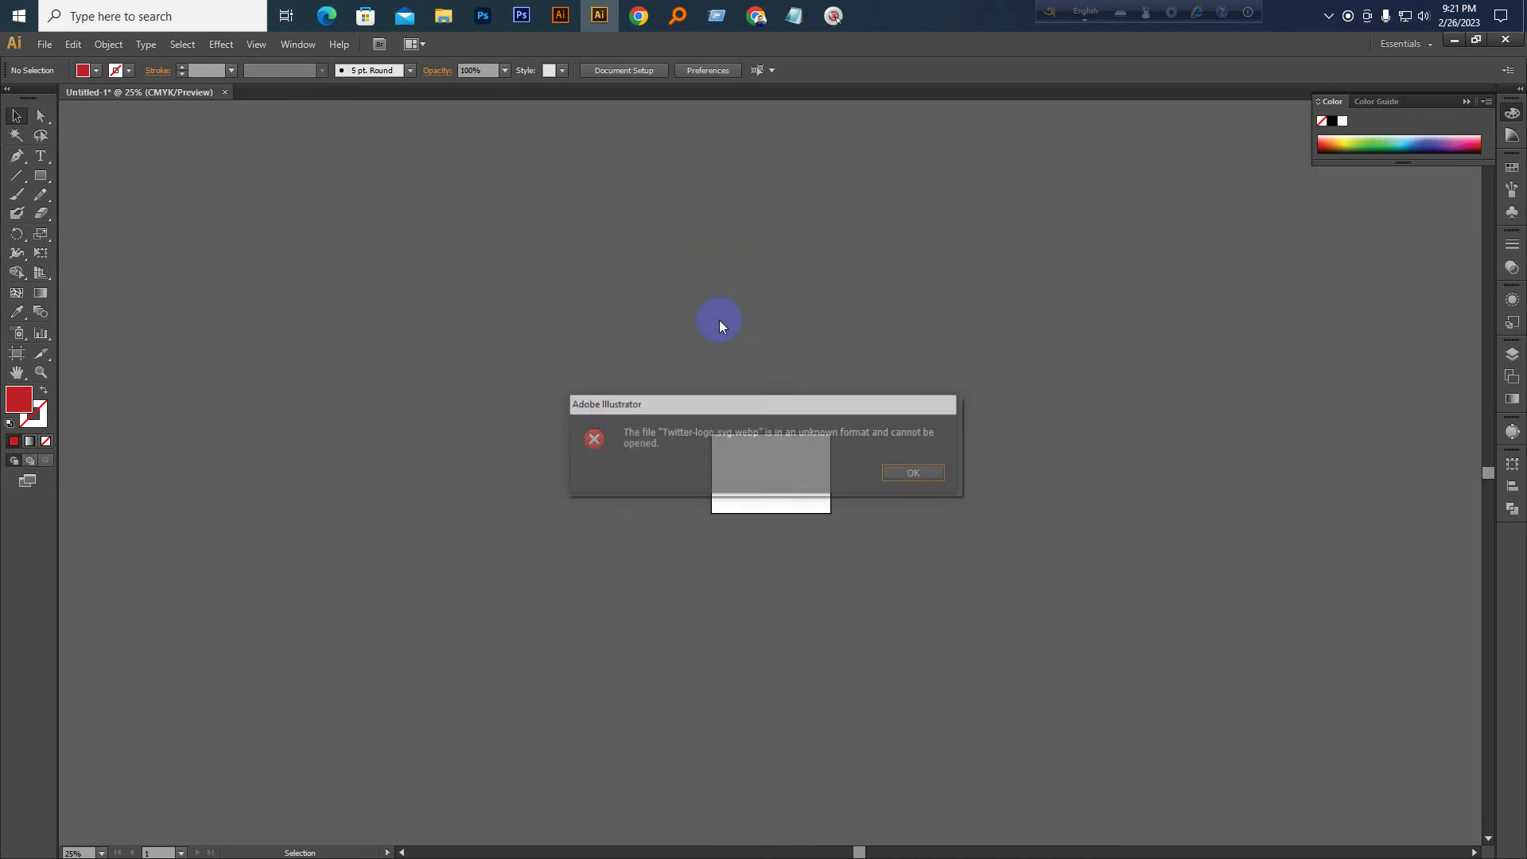
pyautogui.click(916, 475)
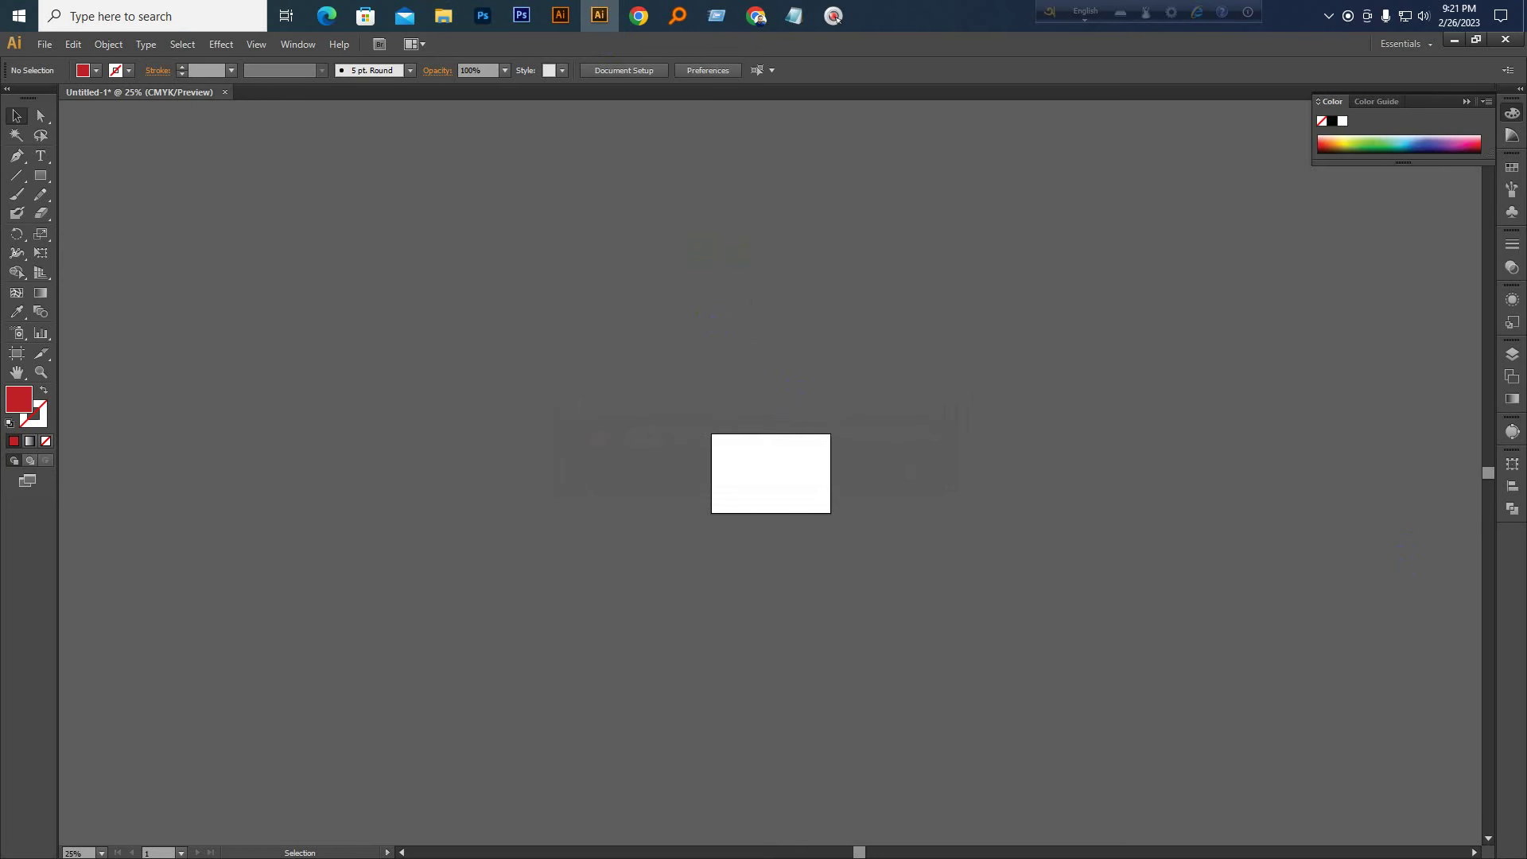
# Switch to Chrome and copy a screenshot of the whole Twitter logo image area to the clipboard
pyautogui.click(756, 16)
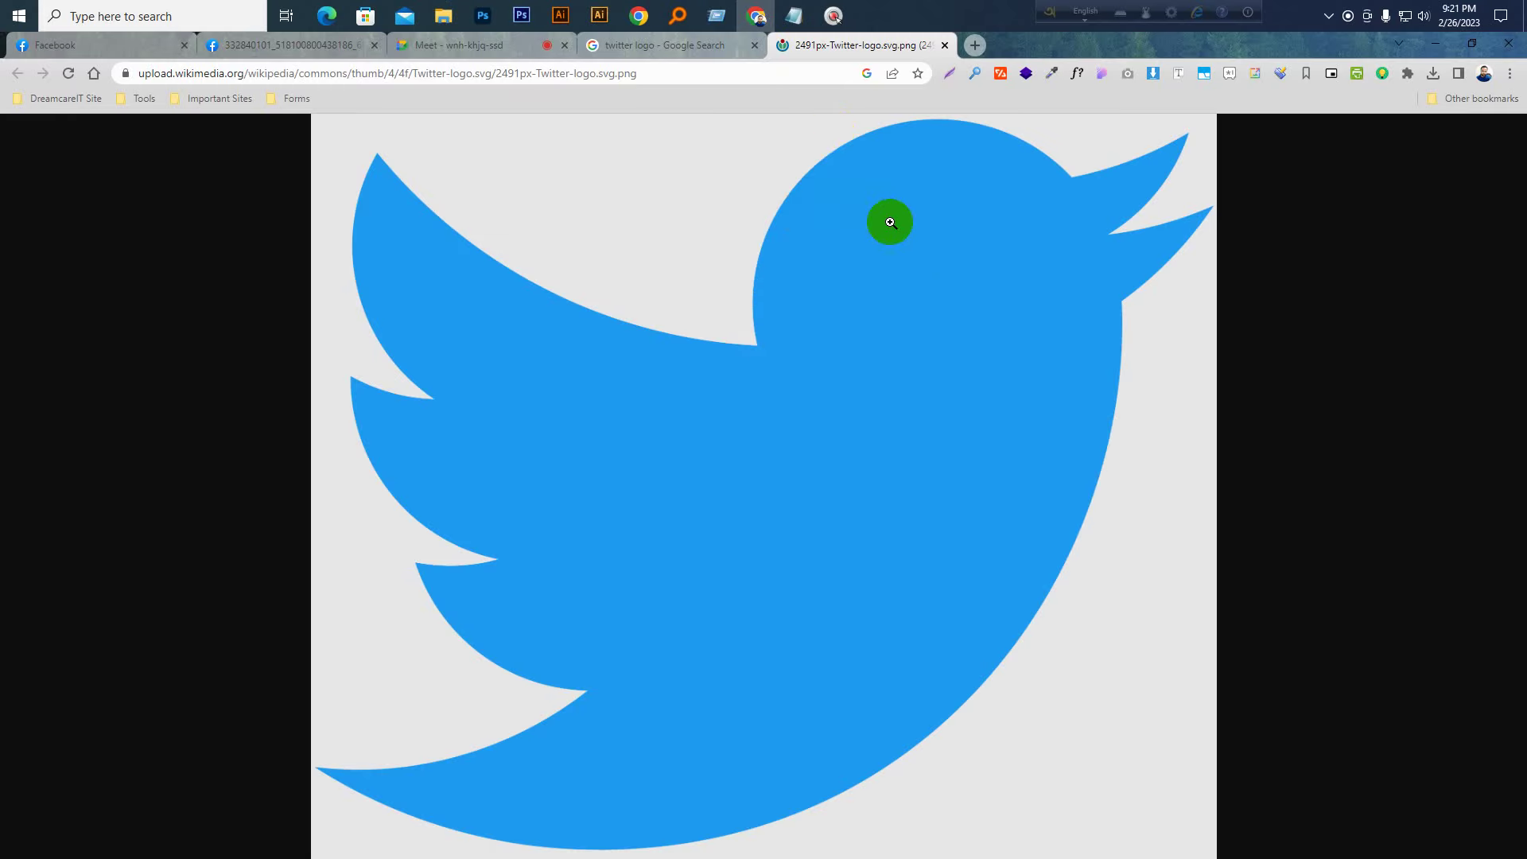
pyautogui.moveTo(890, 222); pyautogui.dragTo(1330, 655)
pyautogui.press('Print')
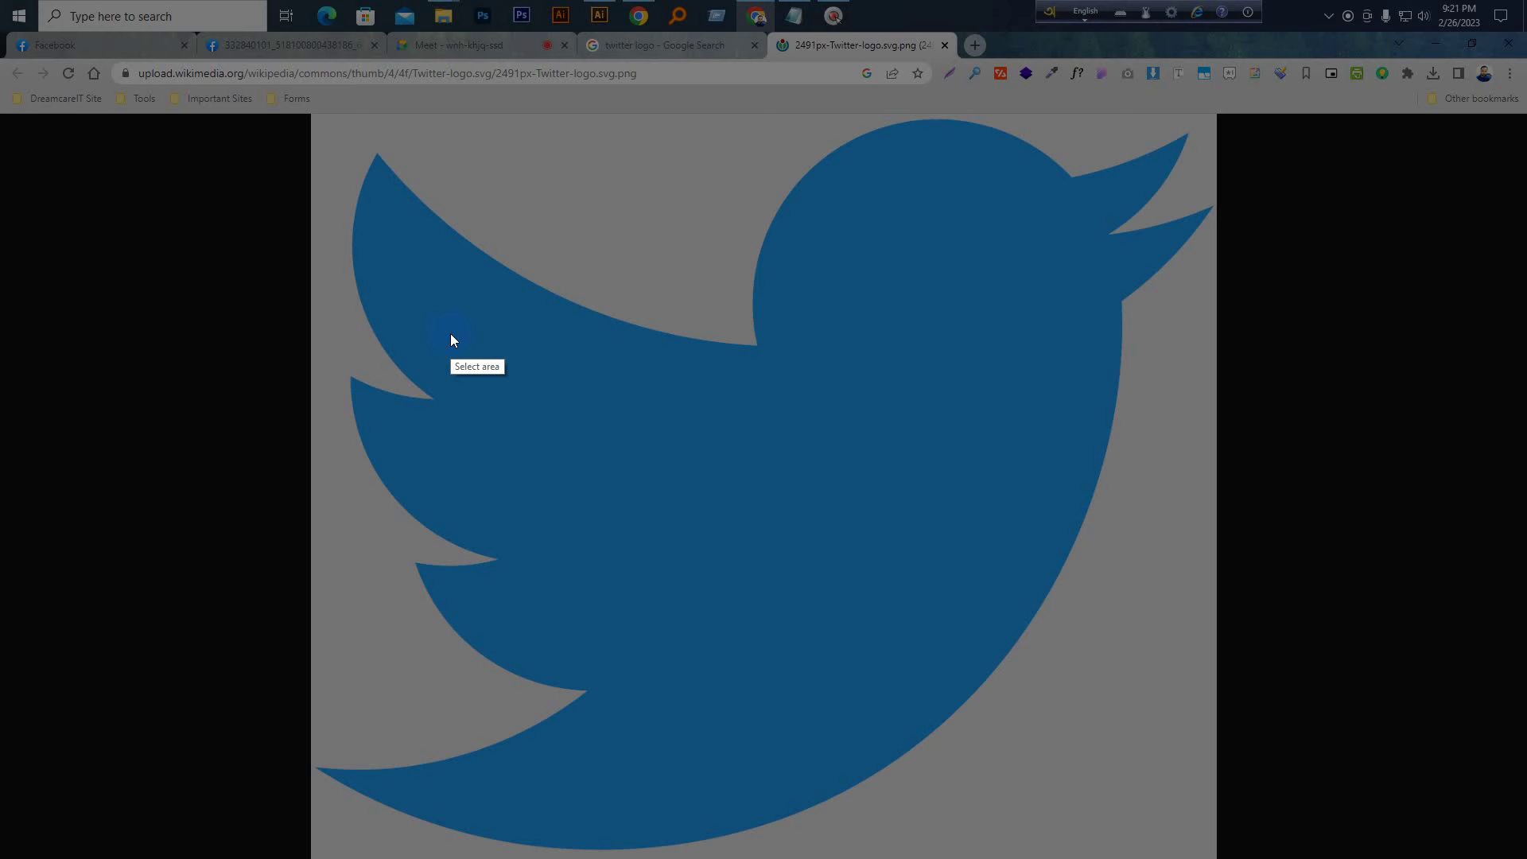
pyautogui.moveTo(313, 115); pyautogui.dragTo(1214, 855)
pyautogui.click(1159, 97)
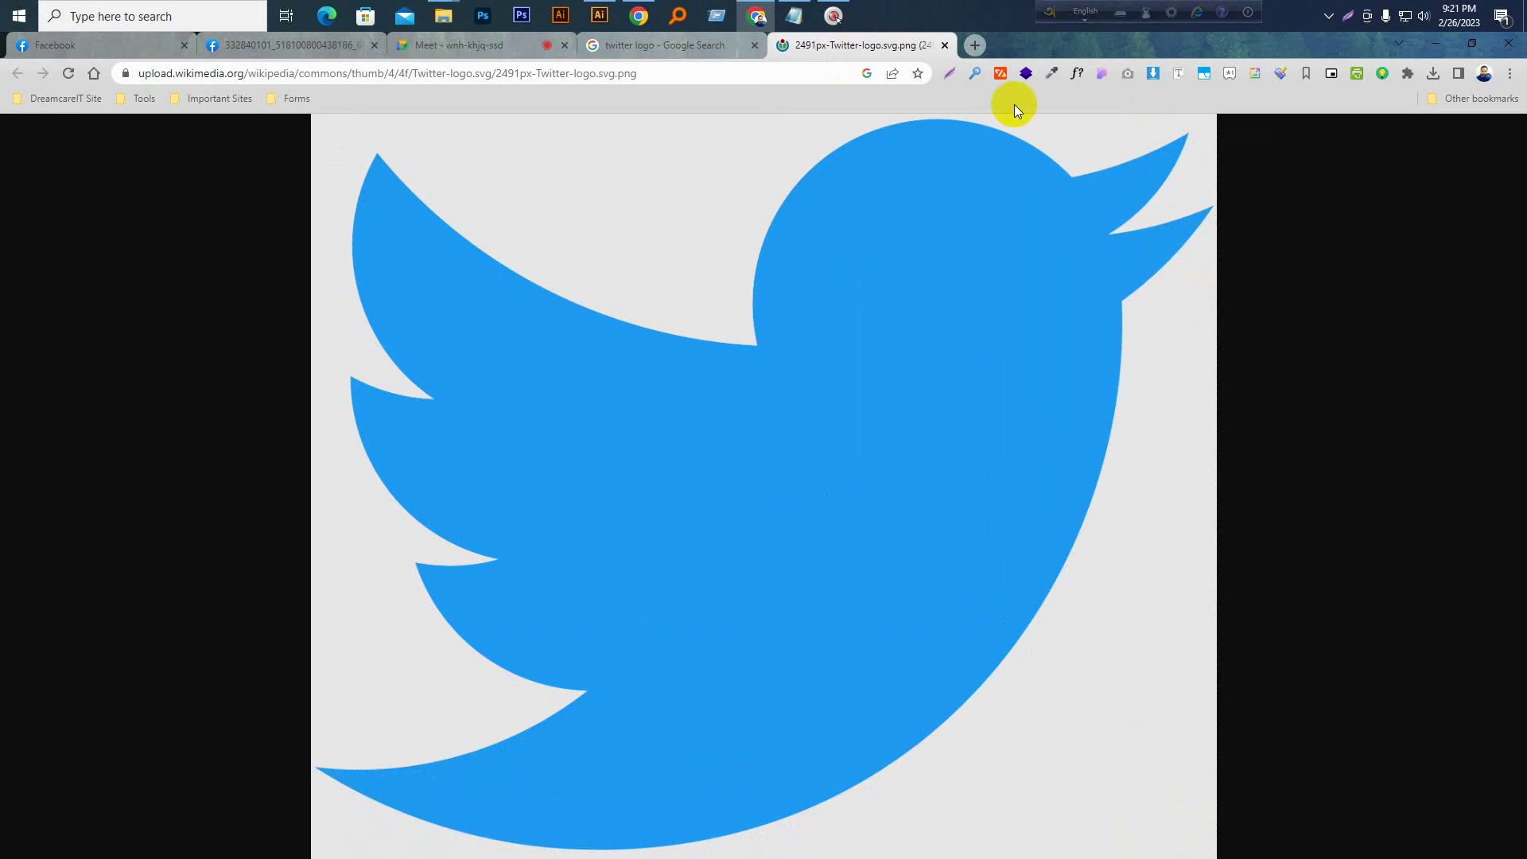
# Paste the logo screenshot into the Illustrator document, scale it proportionally to about 244 px wide and place it beside the artboard
pyautogui.click(600, 16)
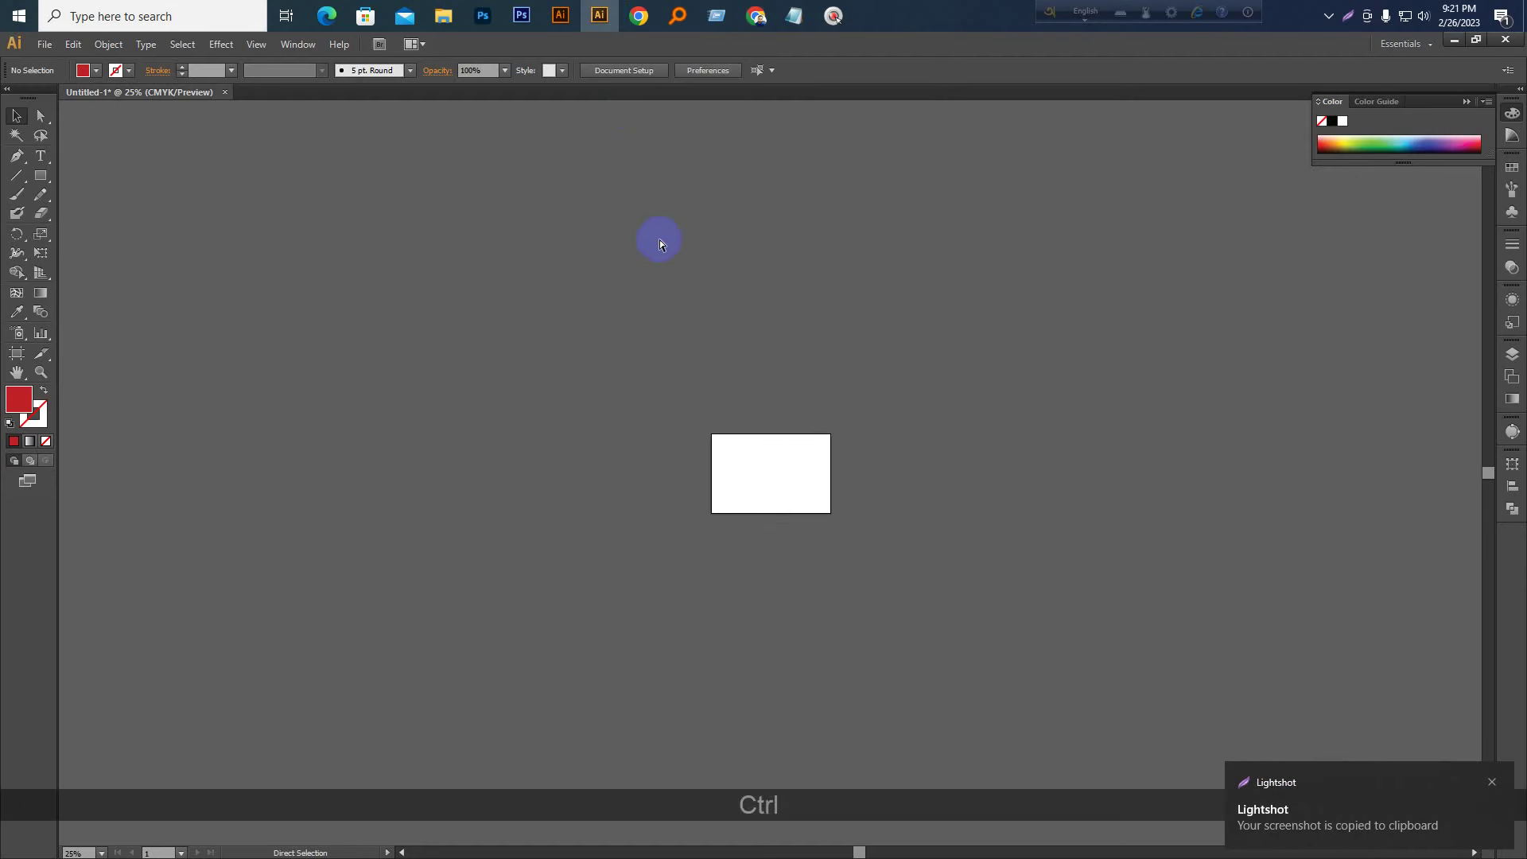
pyautogui.hotkey('ctrl', 'v')
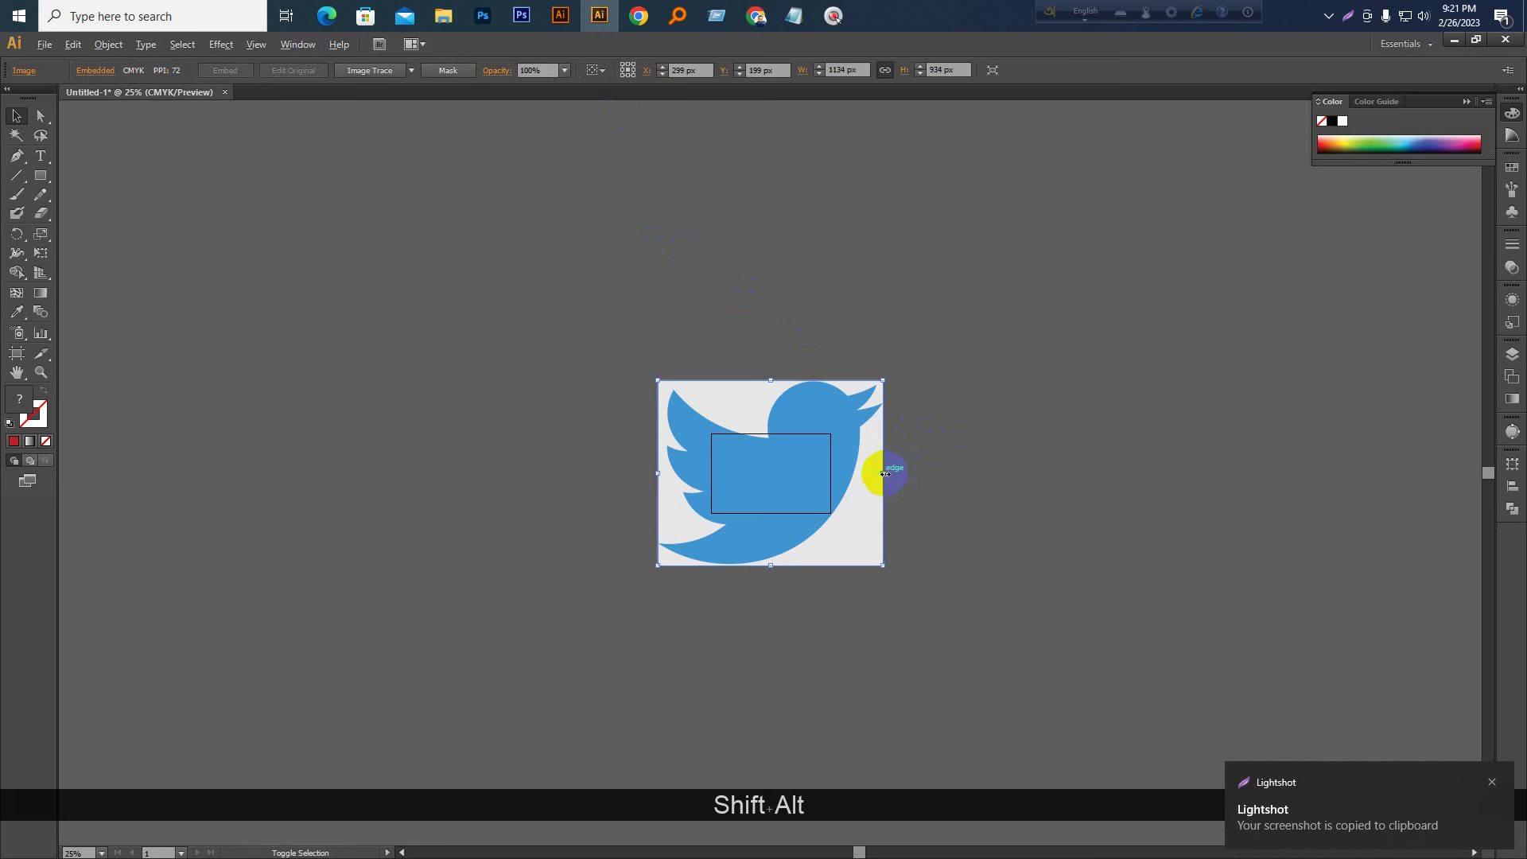
pyautogui.moveTo(884, 474); pyautogui.dragTo(678, 474)
pyautogui.press('ctrl+KP_Add')
pyautogui.press('ctrl+KP_Add')
pyautogui.press('ctrl+KP_Add')
pyautogui.press('ctrl+KP_Add')
pyautogui.press('ctrl+KP_Add')
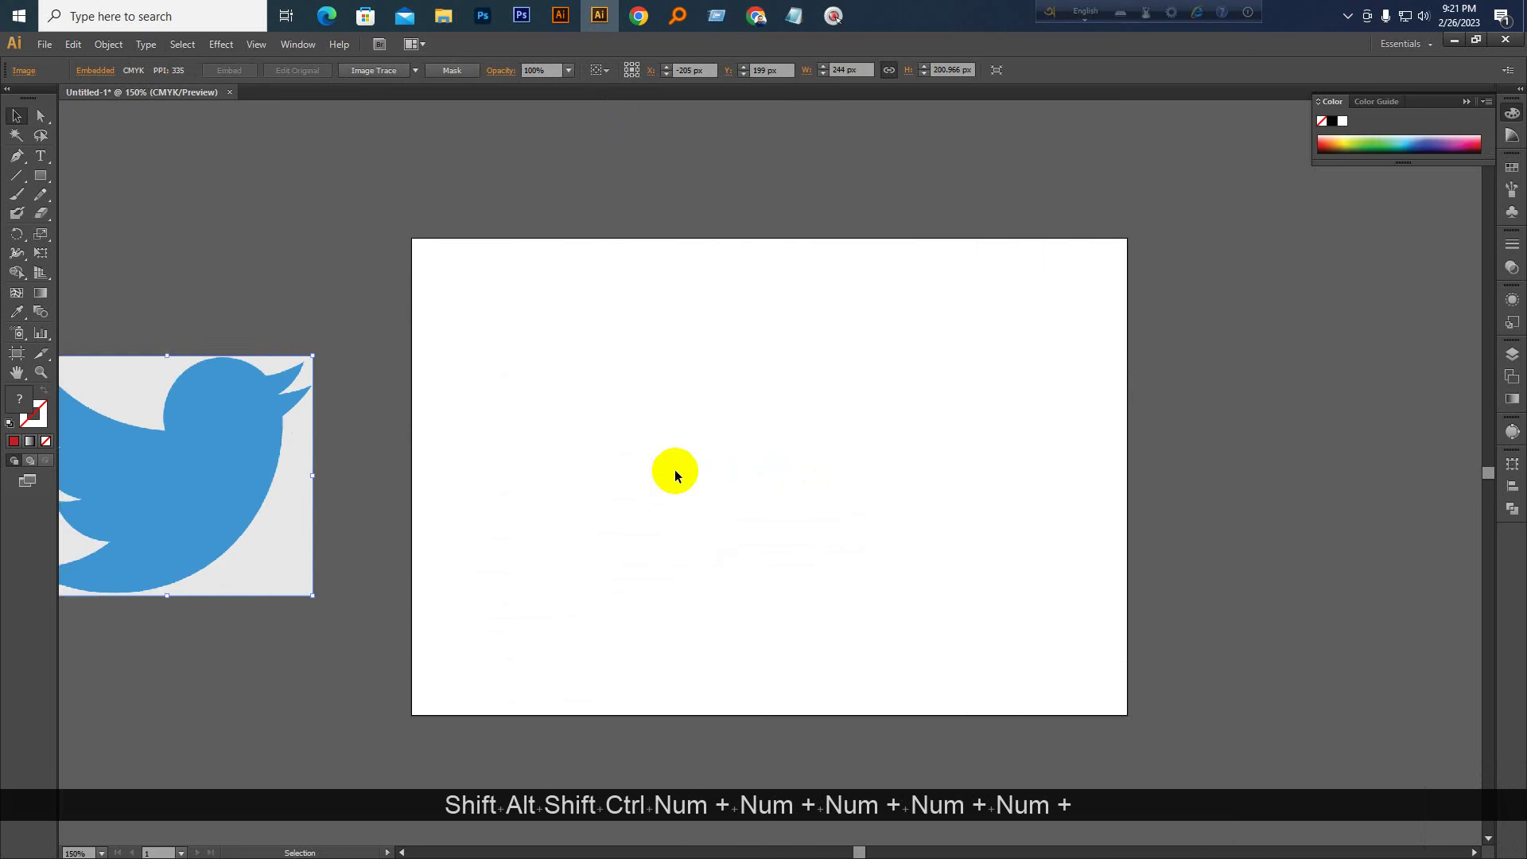
pyautogui.press('space')
pyautogui.moveTo(317, 416); pyautogui.dragTo(822, 446)
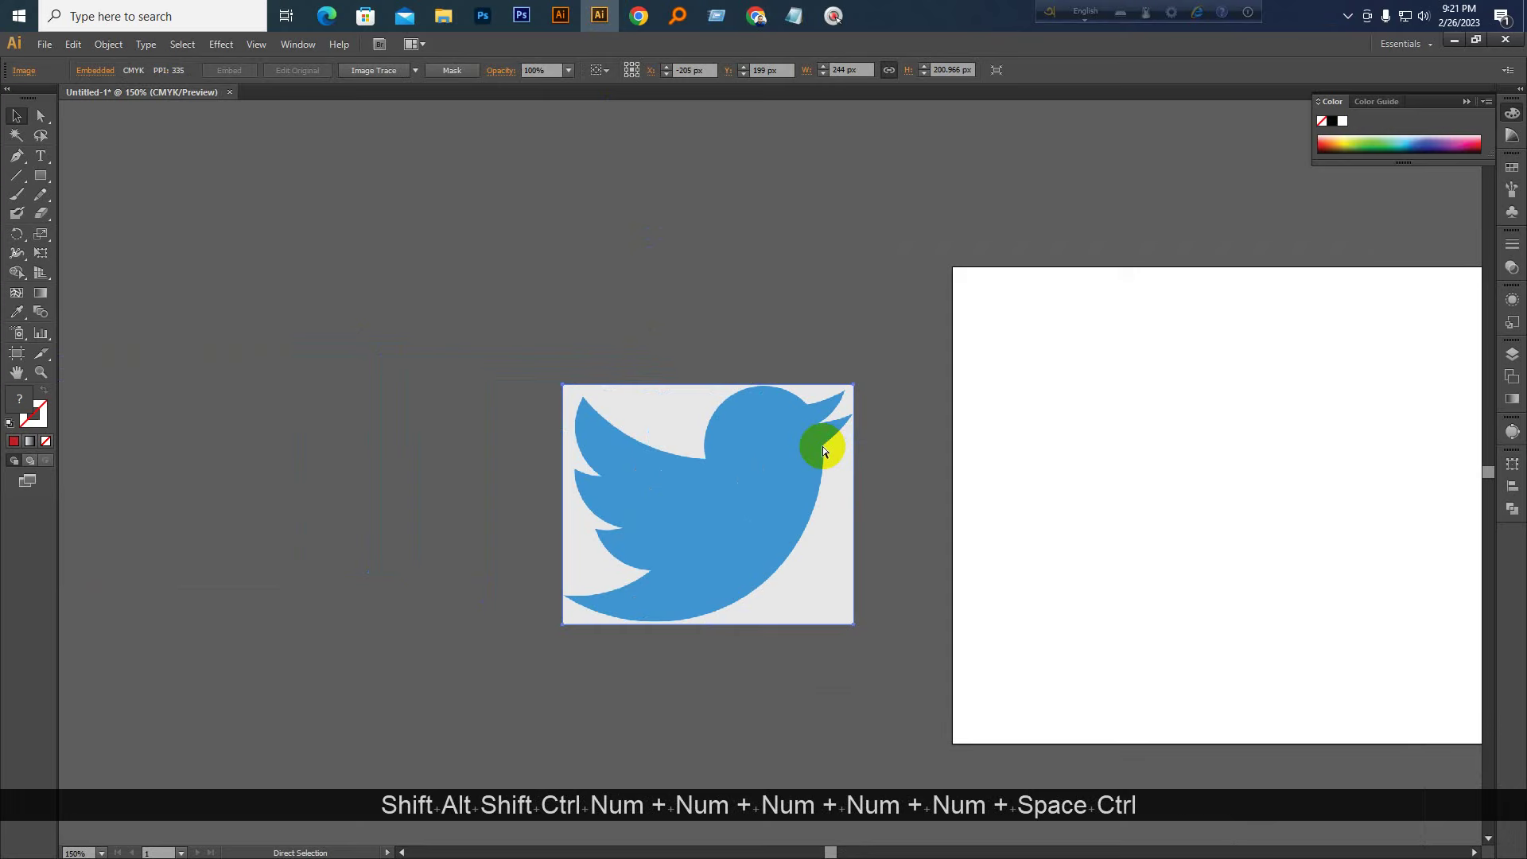
# Lock the resized Twitter logo image as a fixed tracing reference
pyautogui.press('ctrl+KP_2')
pyautogui.press('ctrl+KP_Add')
pyautogui.press('ctrl+KP_Add')
pyautogui.press('ctrl+KP_Add')
pyautogui.press('space')
pyautogui.moveTo(726, 437); pyautogui.dragTo(774, 405)
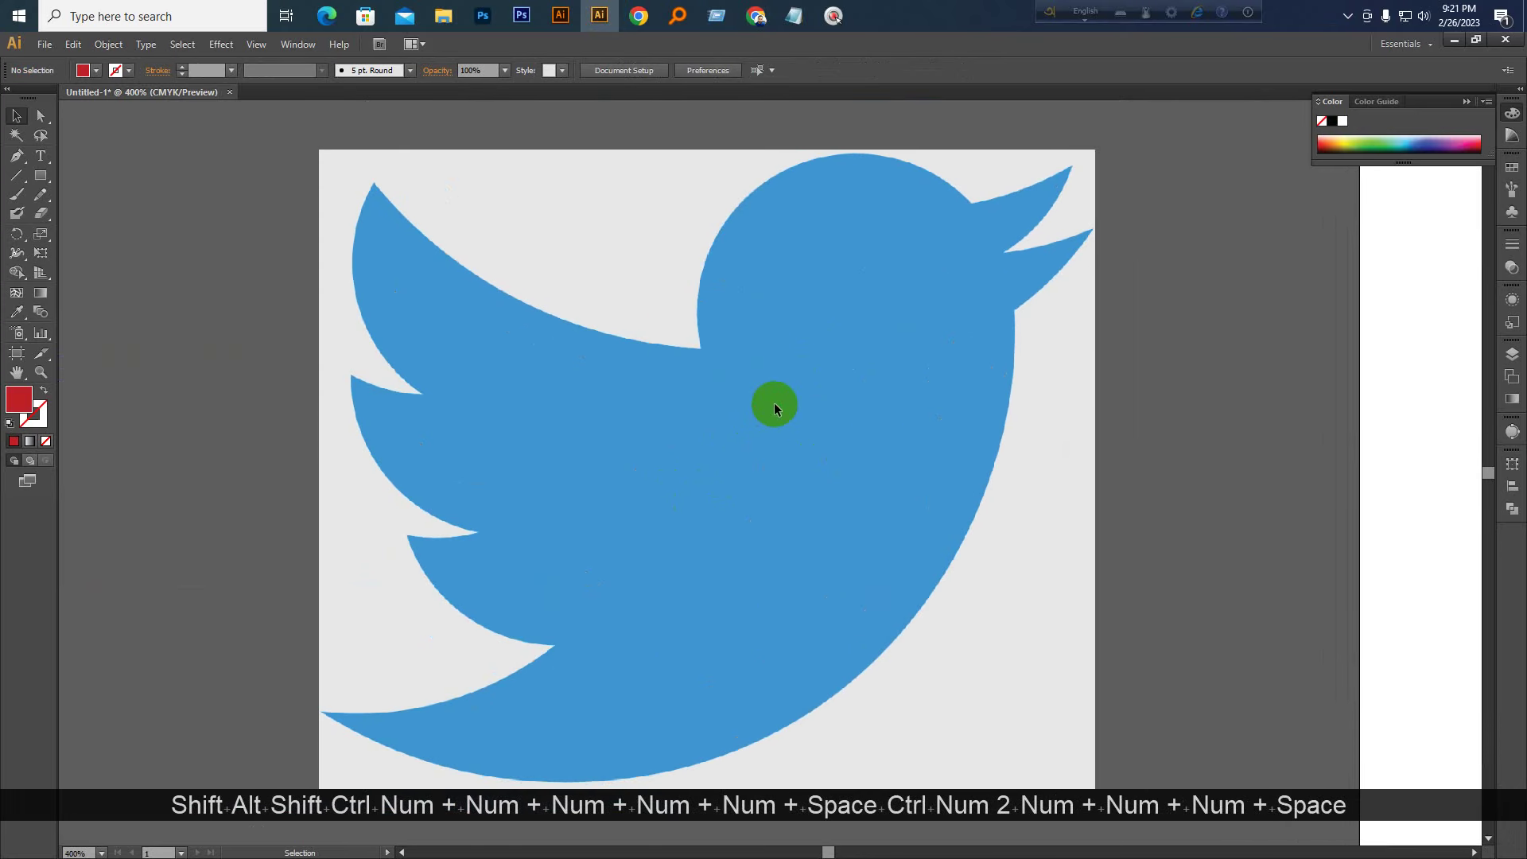
pyautogui.scroll(1, 775, 409)
pyautogui.press('space')
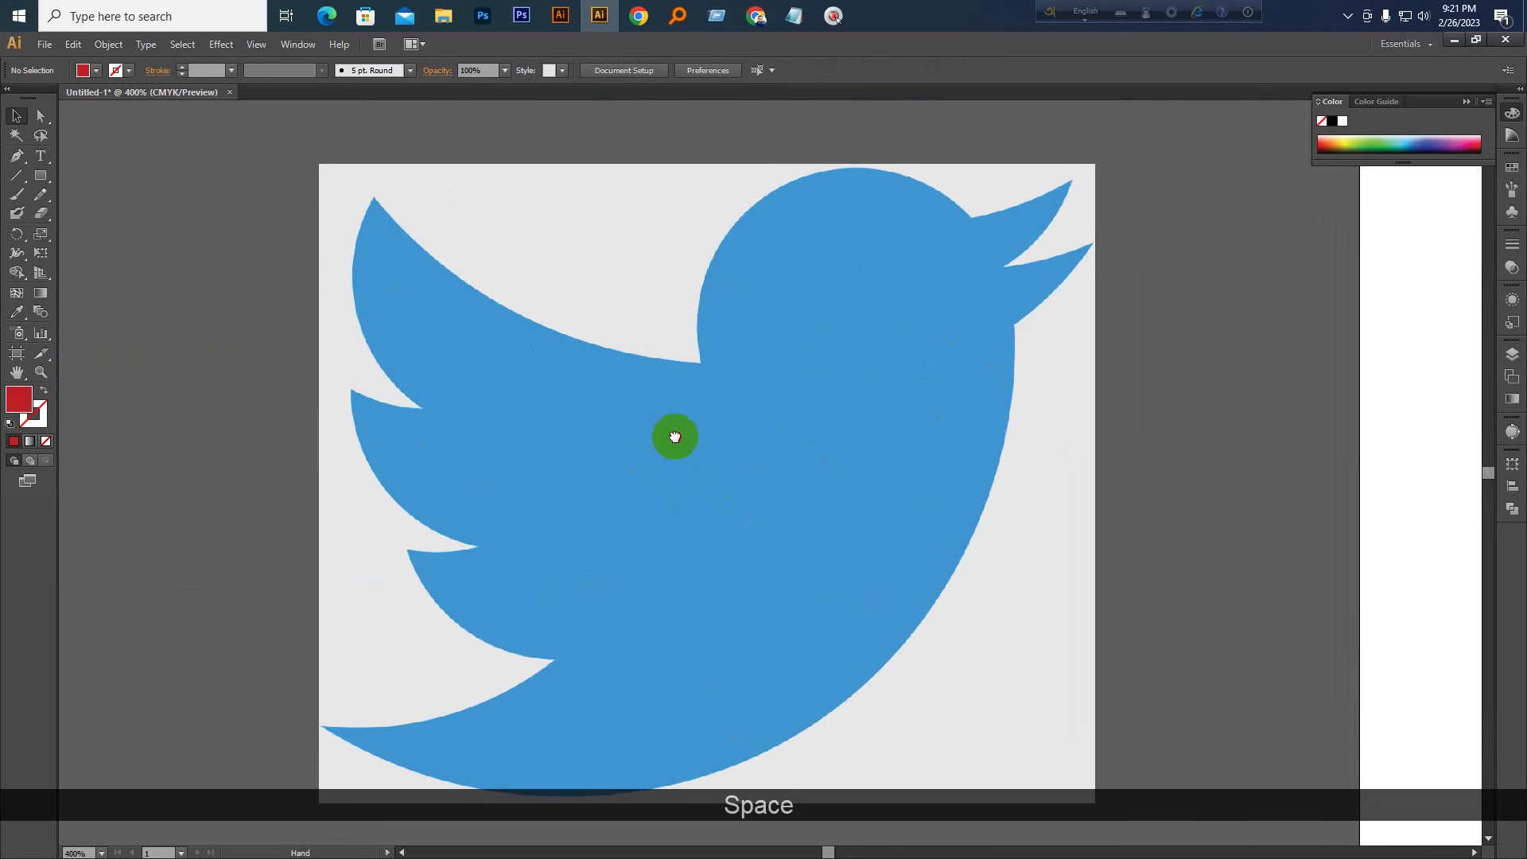
pyautogui.moveTo(674, 438); pyautogui.dragTo(772, 383)
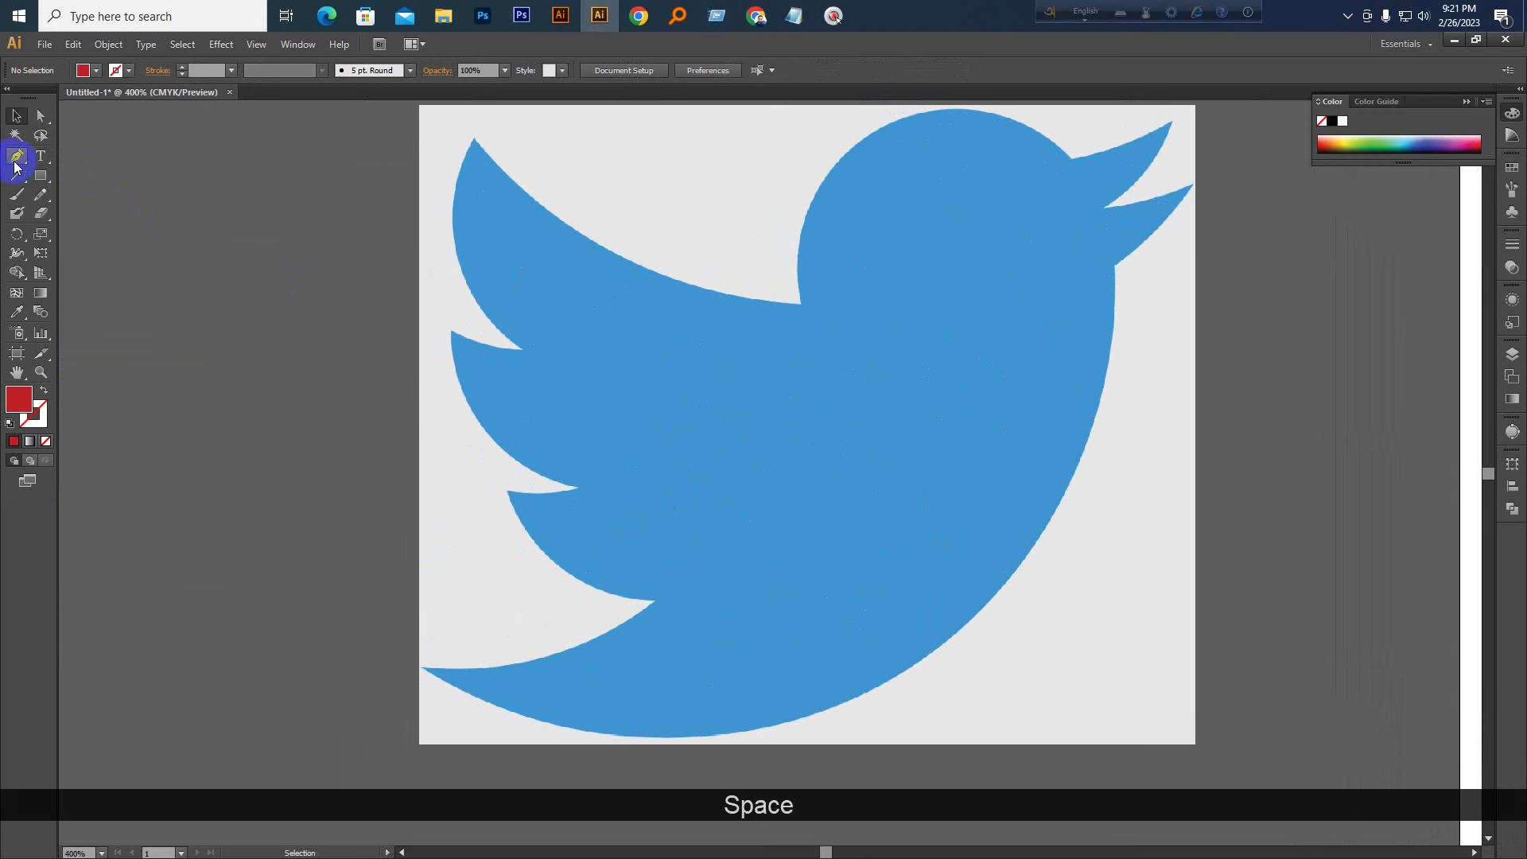
pyautogui.moveTo(16, 163); pyautogui.dragTo(71, 166)
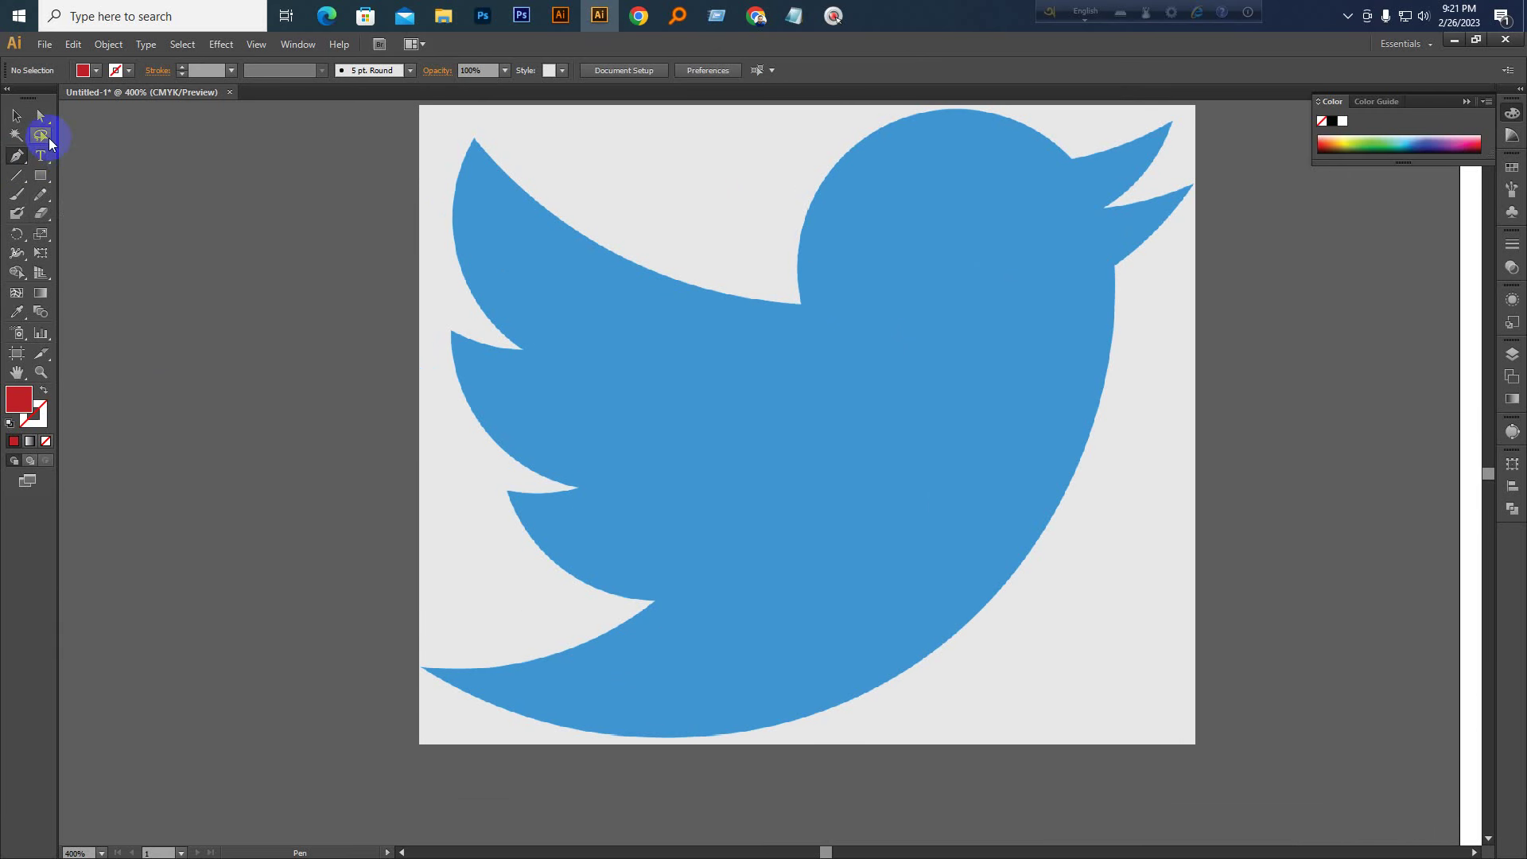
pyautogui.click(17, 117)
pyautogui.press('p')
pyautogui.moveTo(42, 178); pyautogui.dragTo(79, 168)
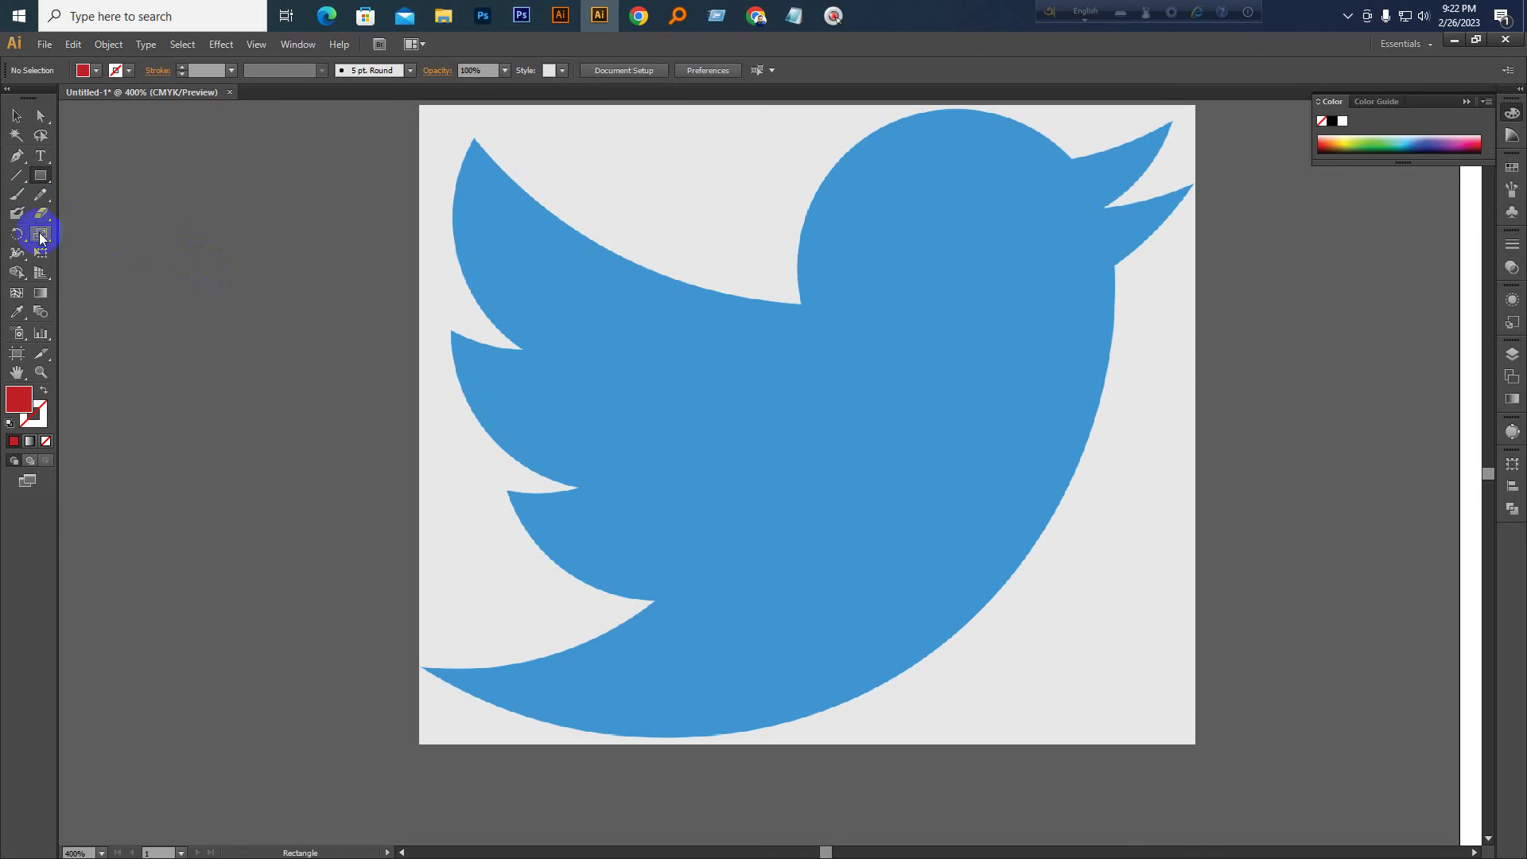
# Draw a straight Pen tool segment from the bird's pointed tail tip to the notch below the lowest wing feather
pyautogui.click(16, 156)
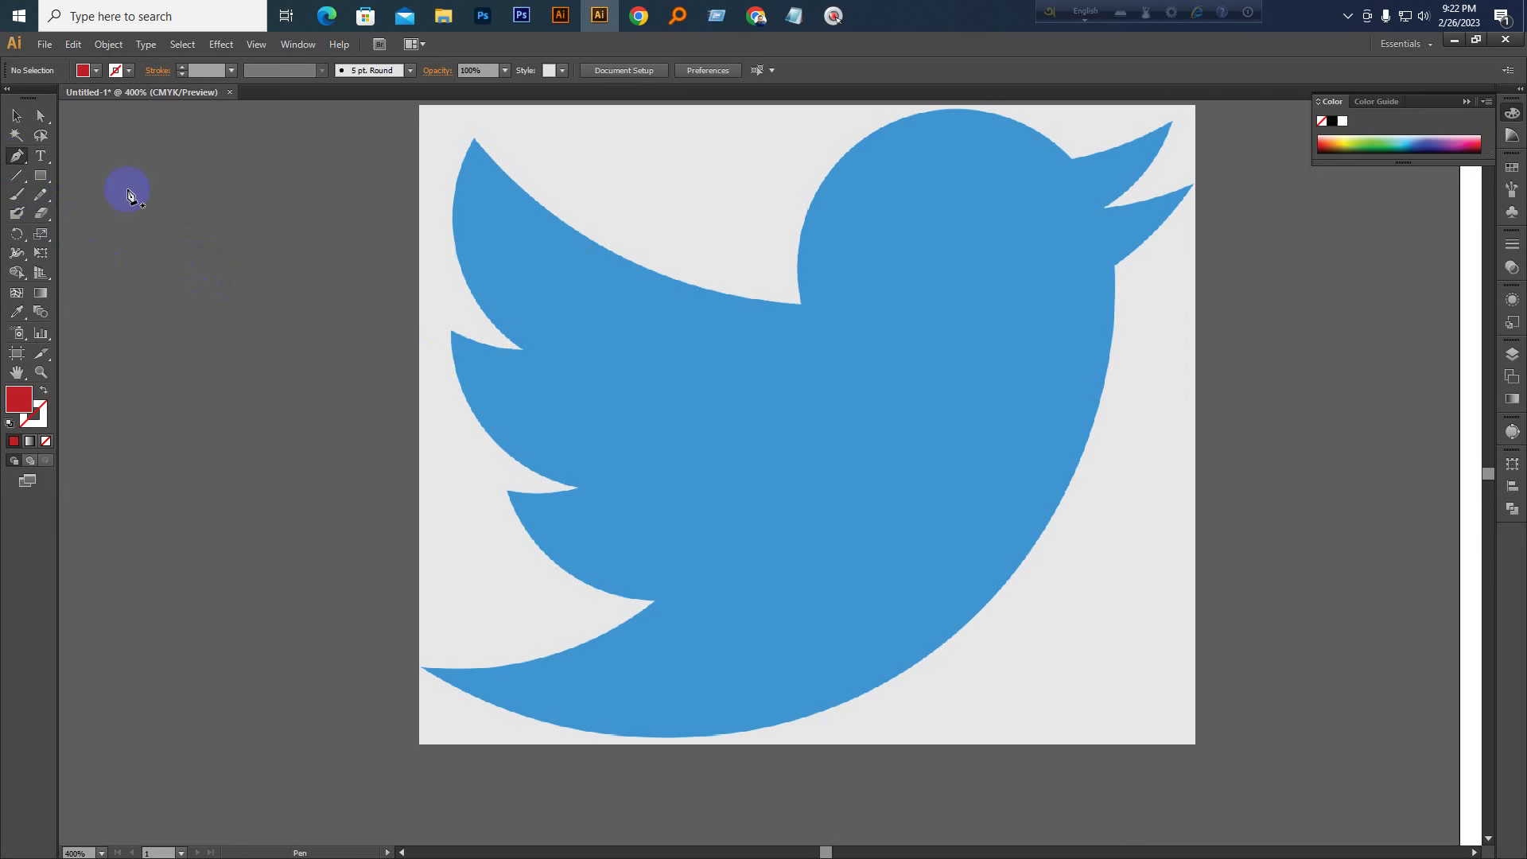
pyautogui.moveTo(18, 159)
pyautogui.mouseDown()
pyautogui.moveTo(96, 153)
pyautogui.moveTo(101, 205)
pyautogui.moveTo(21, 162)
pyautogui.mouseUp()
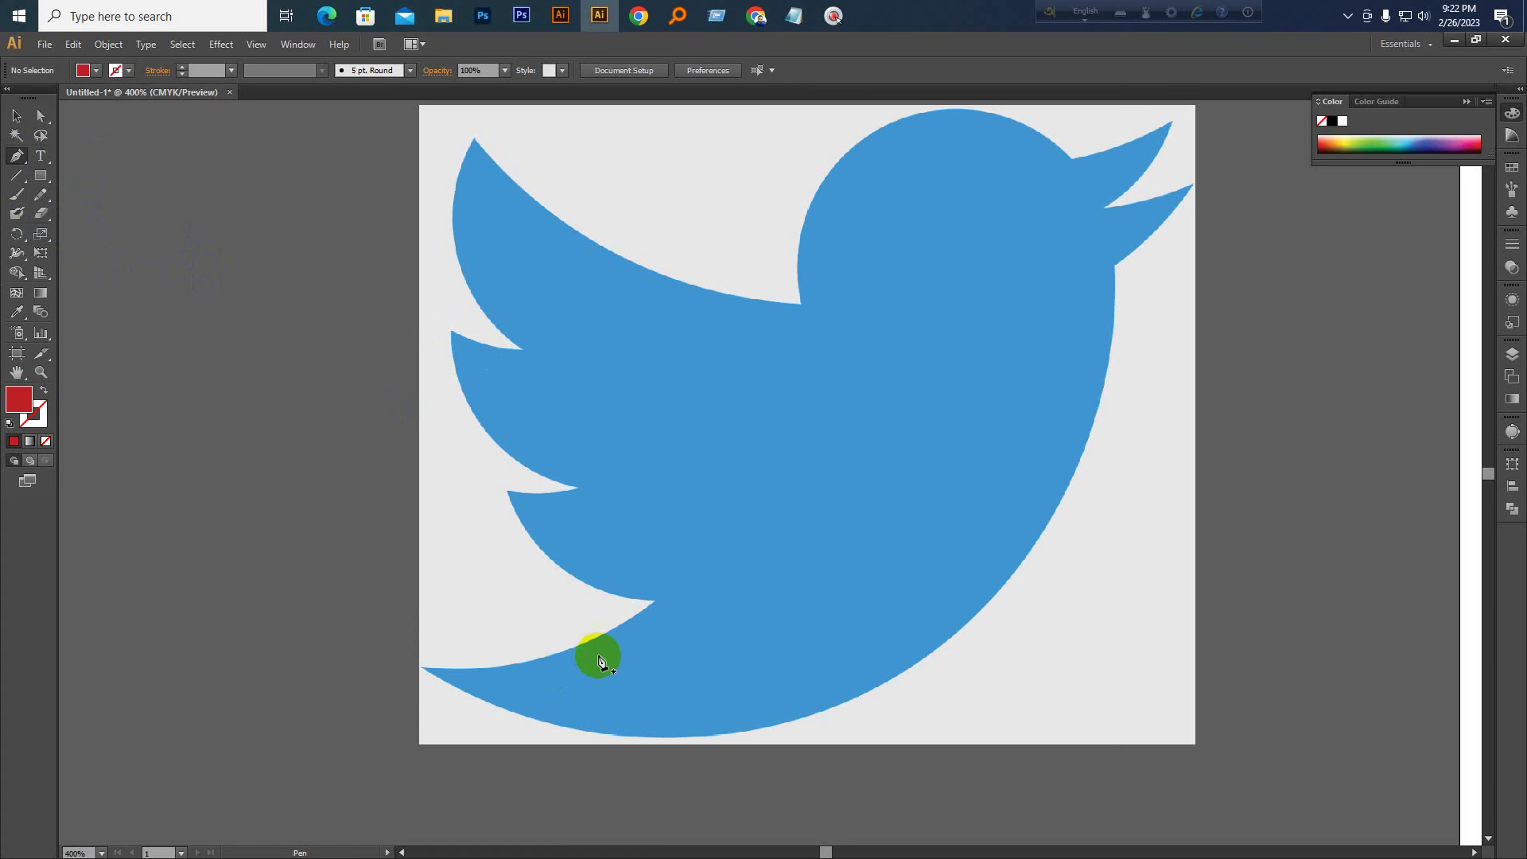
pyautogui.scroll(2, 832, 471)
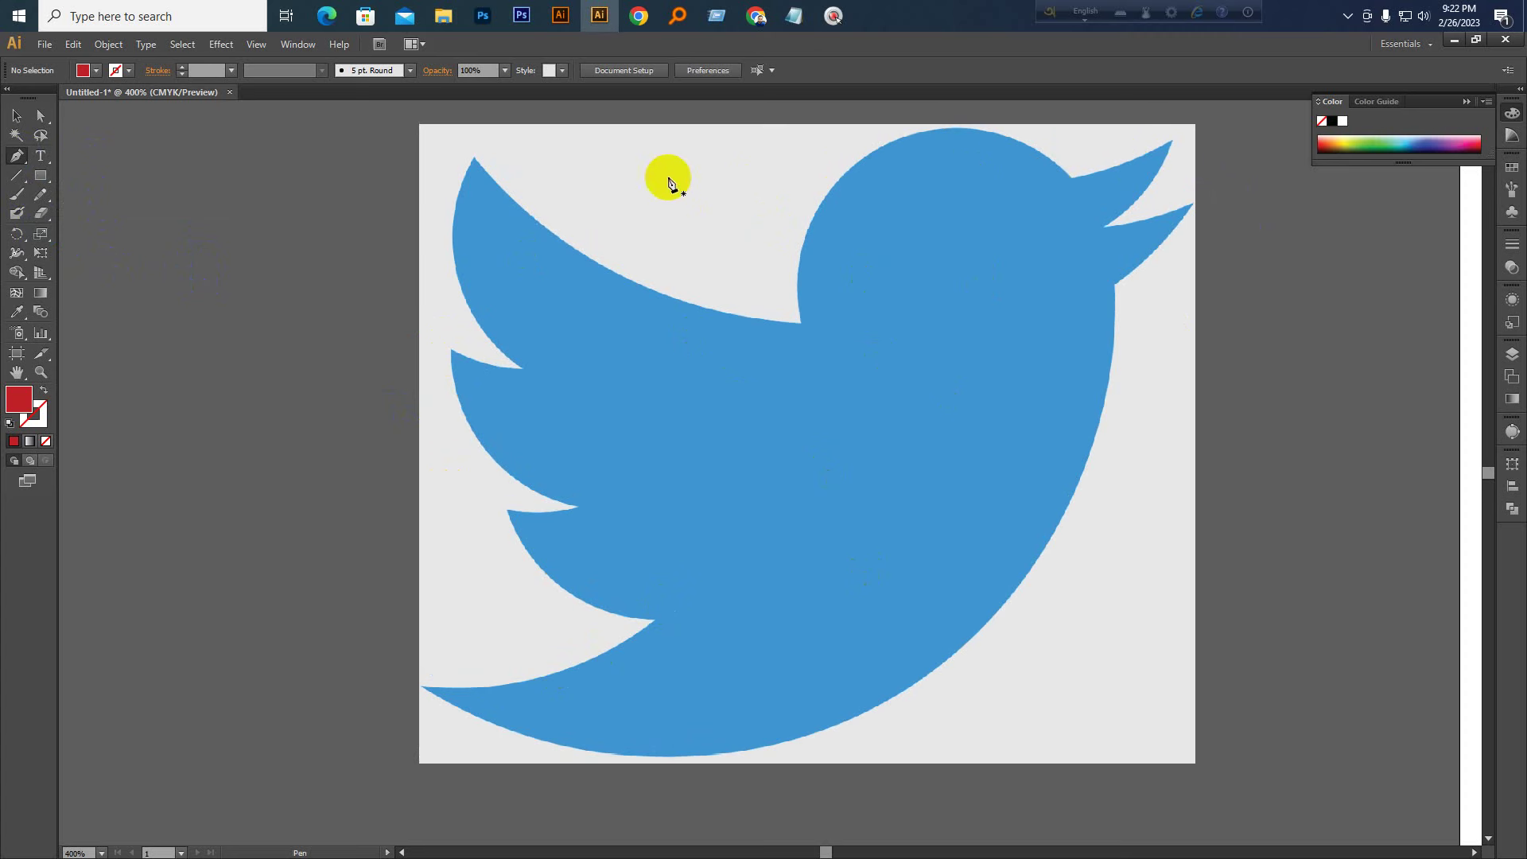
pyautogui.press('space')
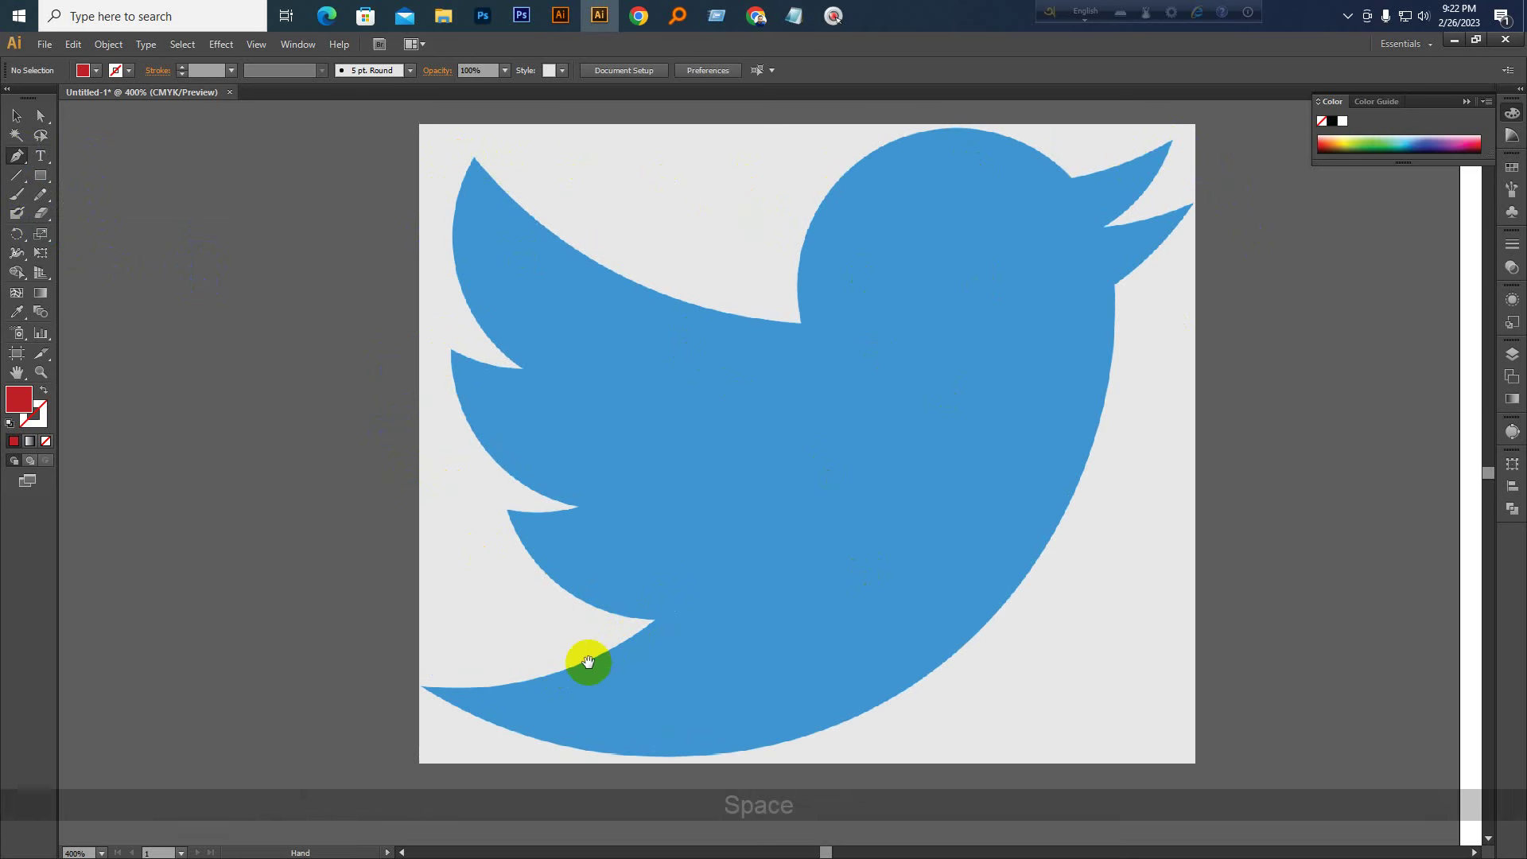
pyautogui.moveTo(586, 657); pyautogui.dragTo(747, 533)
pyautogui.press('ctrl+KP_Add')
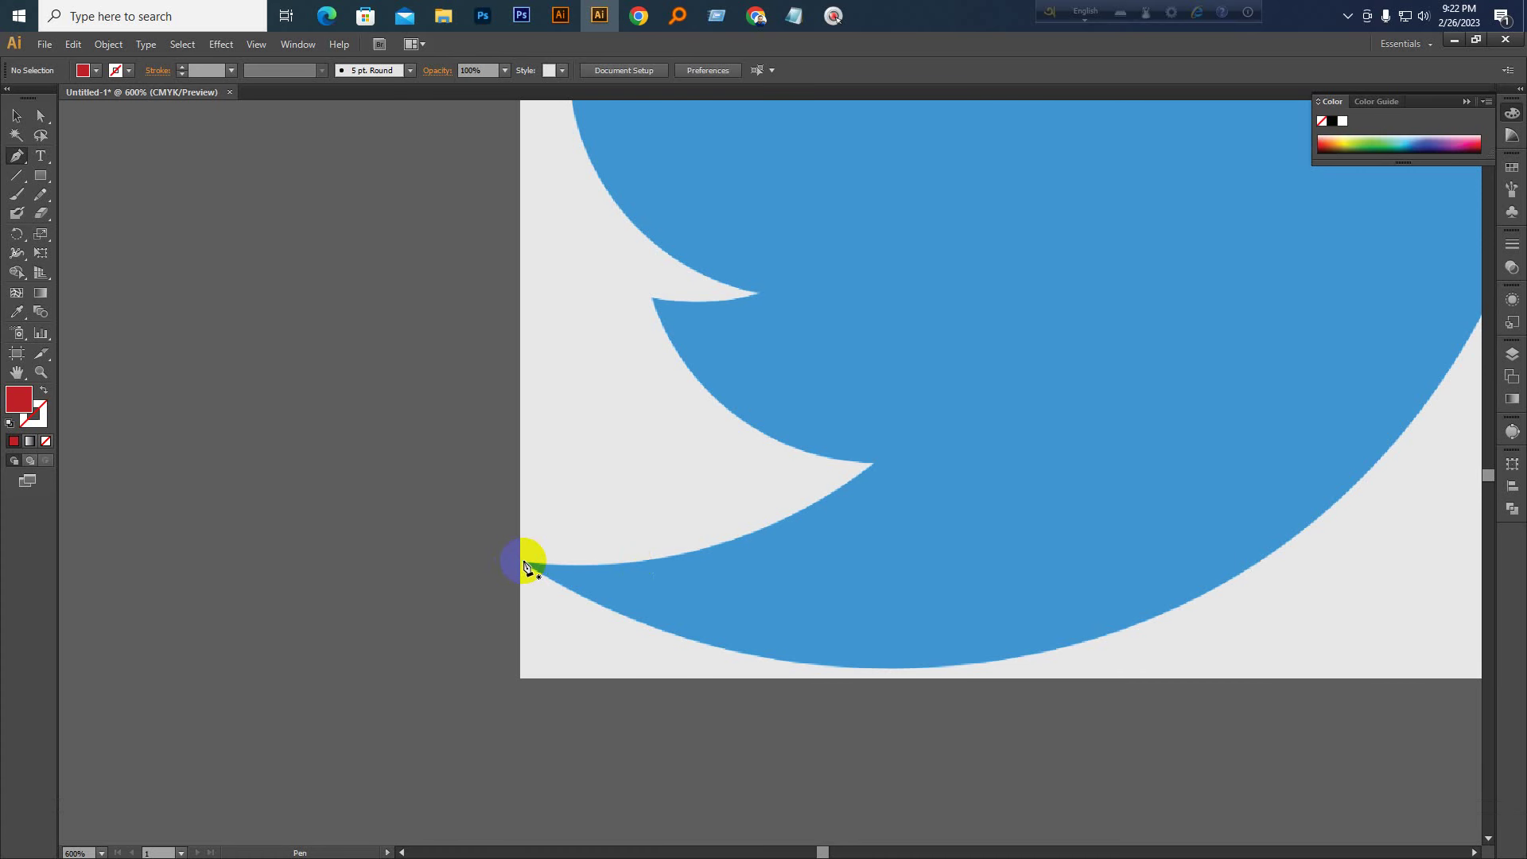
pyautogui.press('ctrl+KP_Subtract')
pyautogui.press('ctrl+KP_Subtract')
pyautogui.press('space')
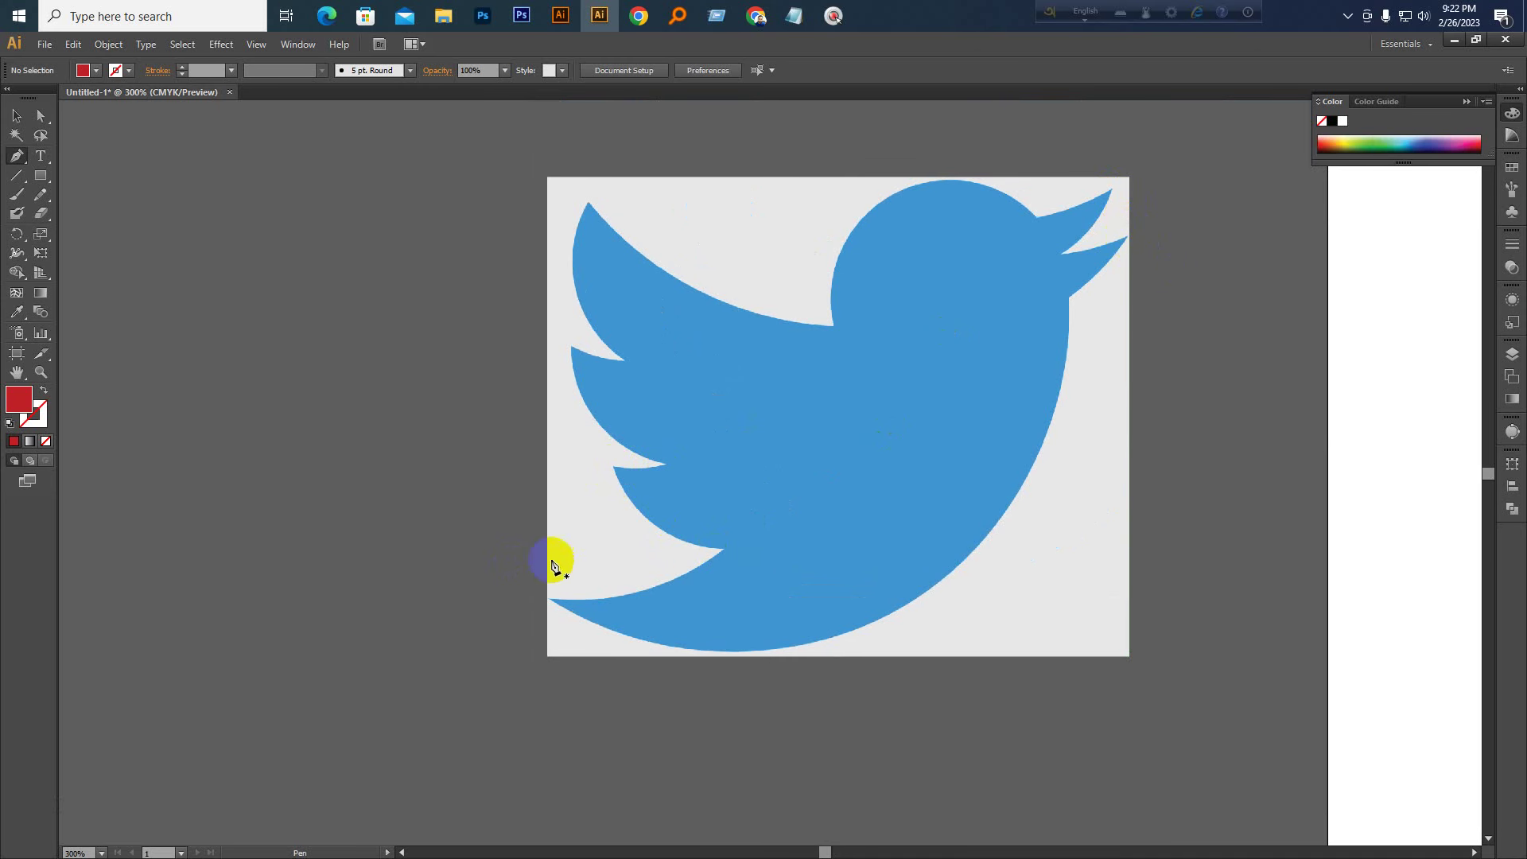
pyautogui.press('ctrl')
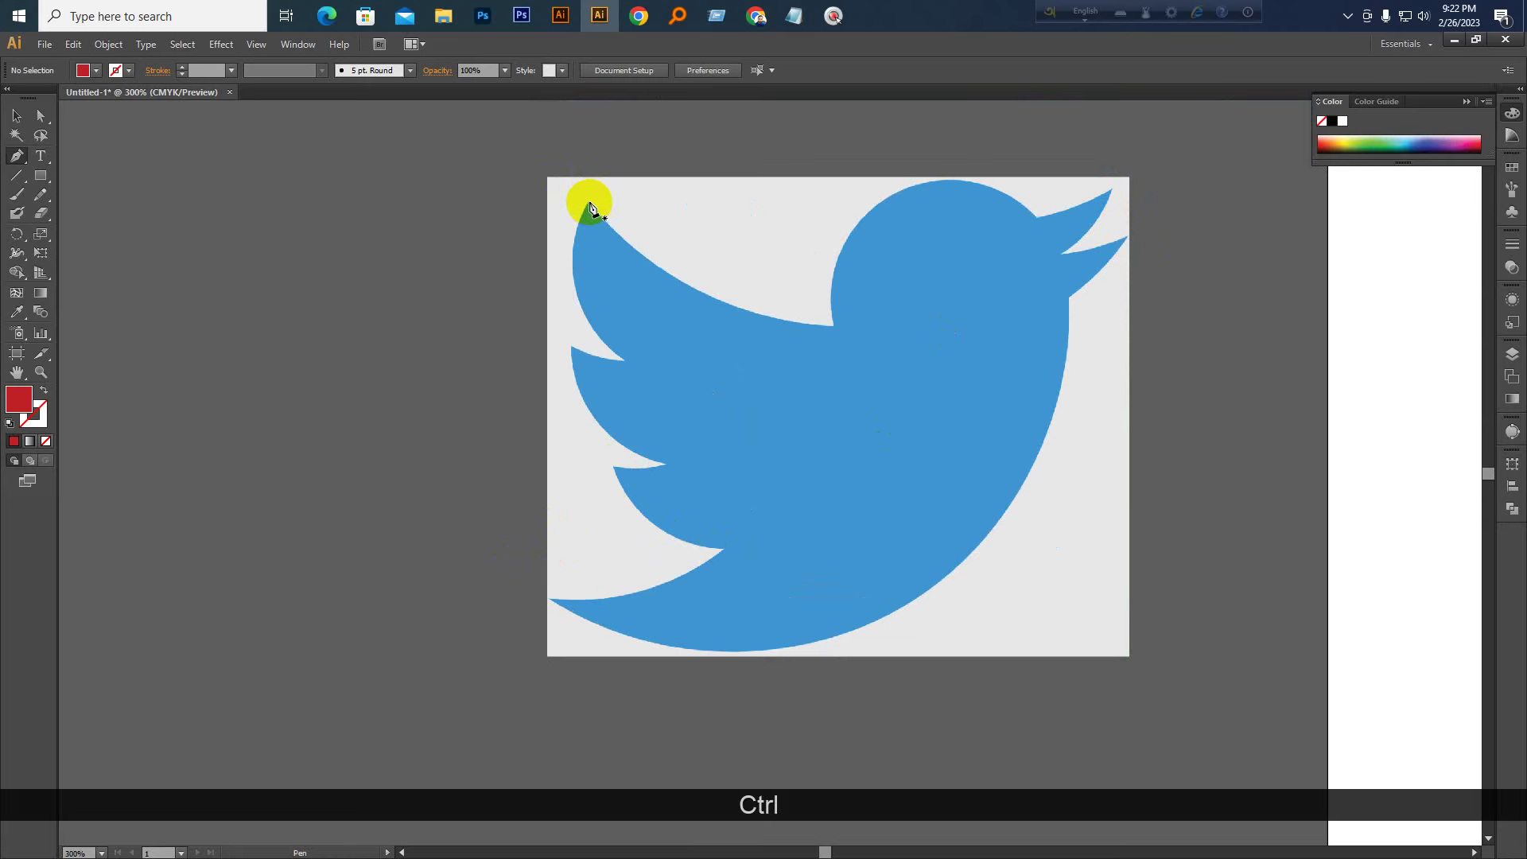
pyautogui.press('ctrl+KP_Add')
pyautogui.press('ctrl+KP_Add')
pyautogui.press('ctrl+KP_Add')
pyautogui.press('space')
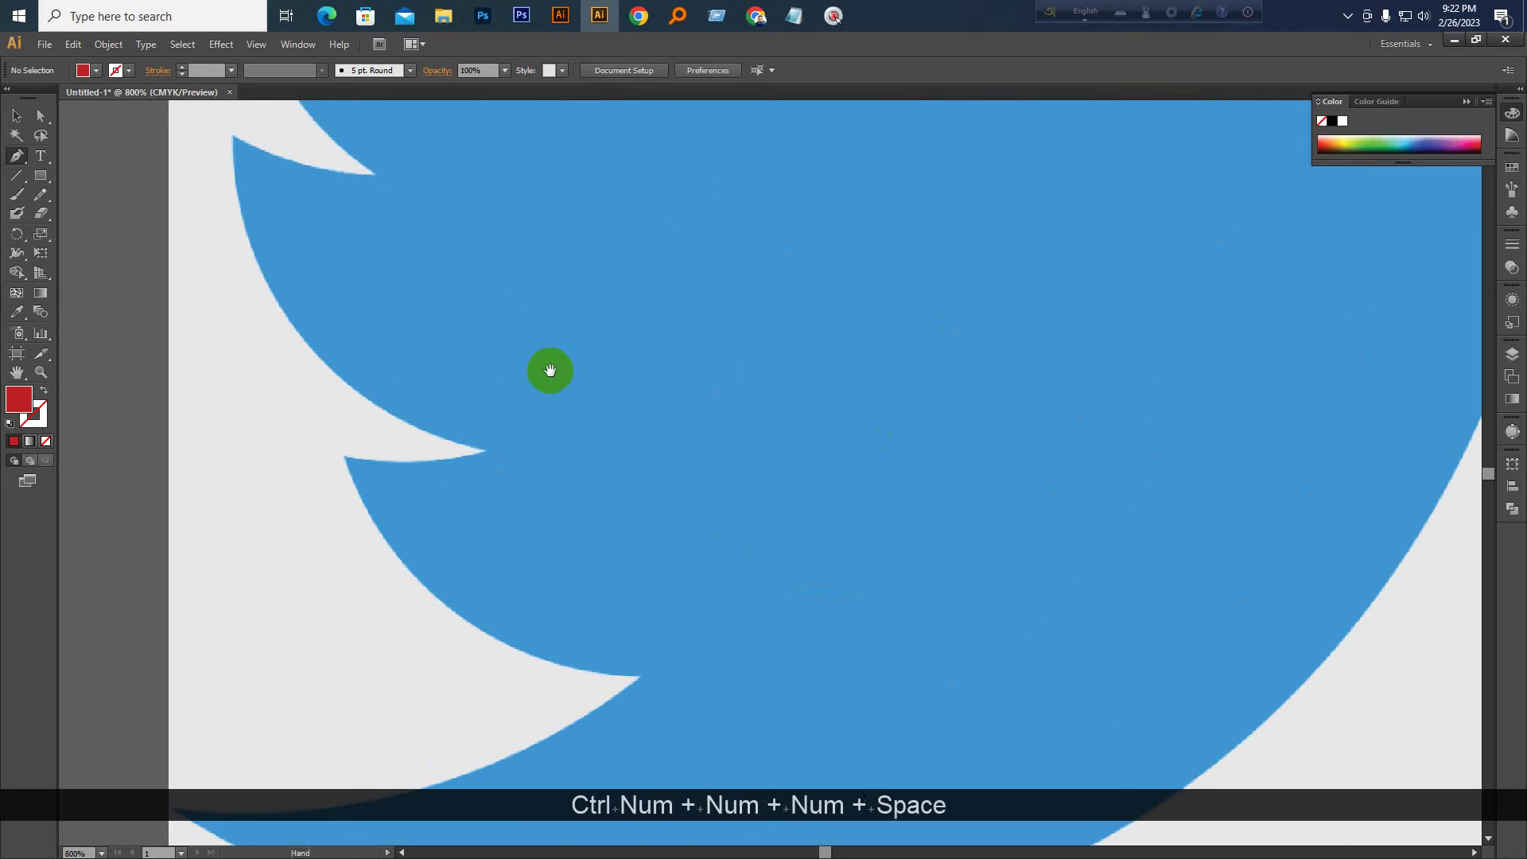
pyautogui.moveTo(546, 368); pyautogui.dragTo(689, 331)
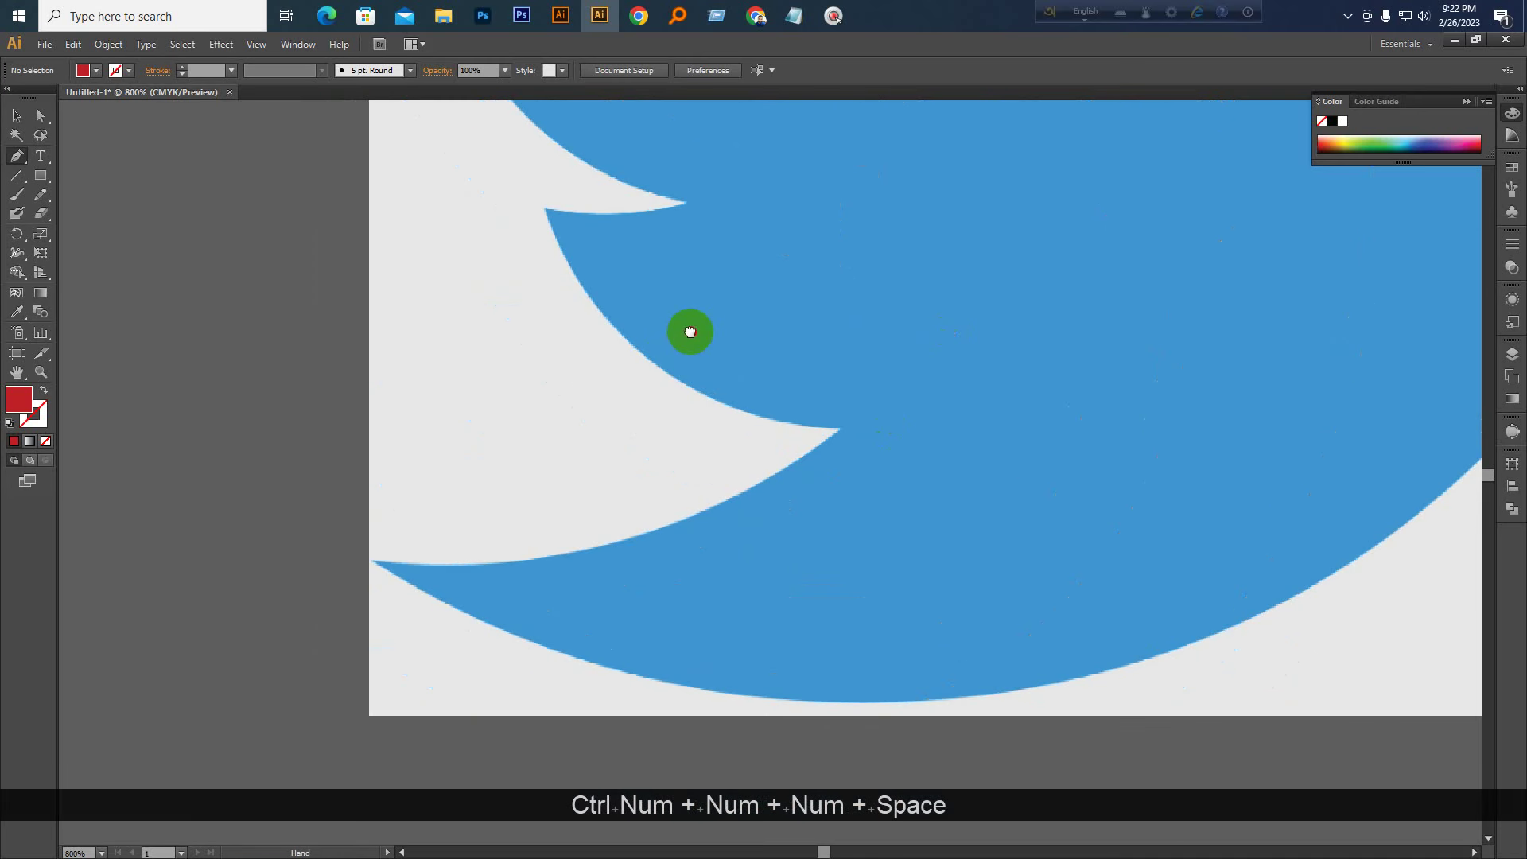
pyautogui.click(374, 563)
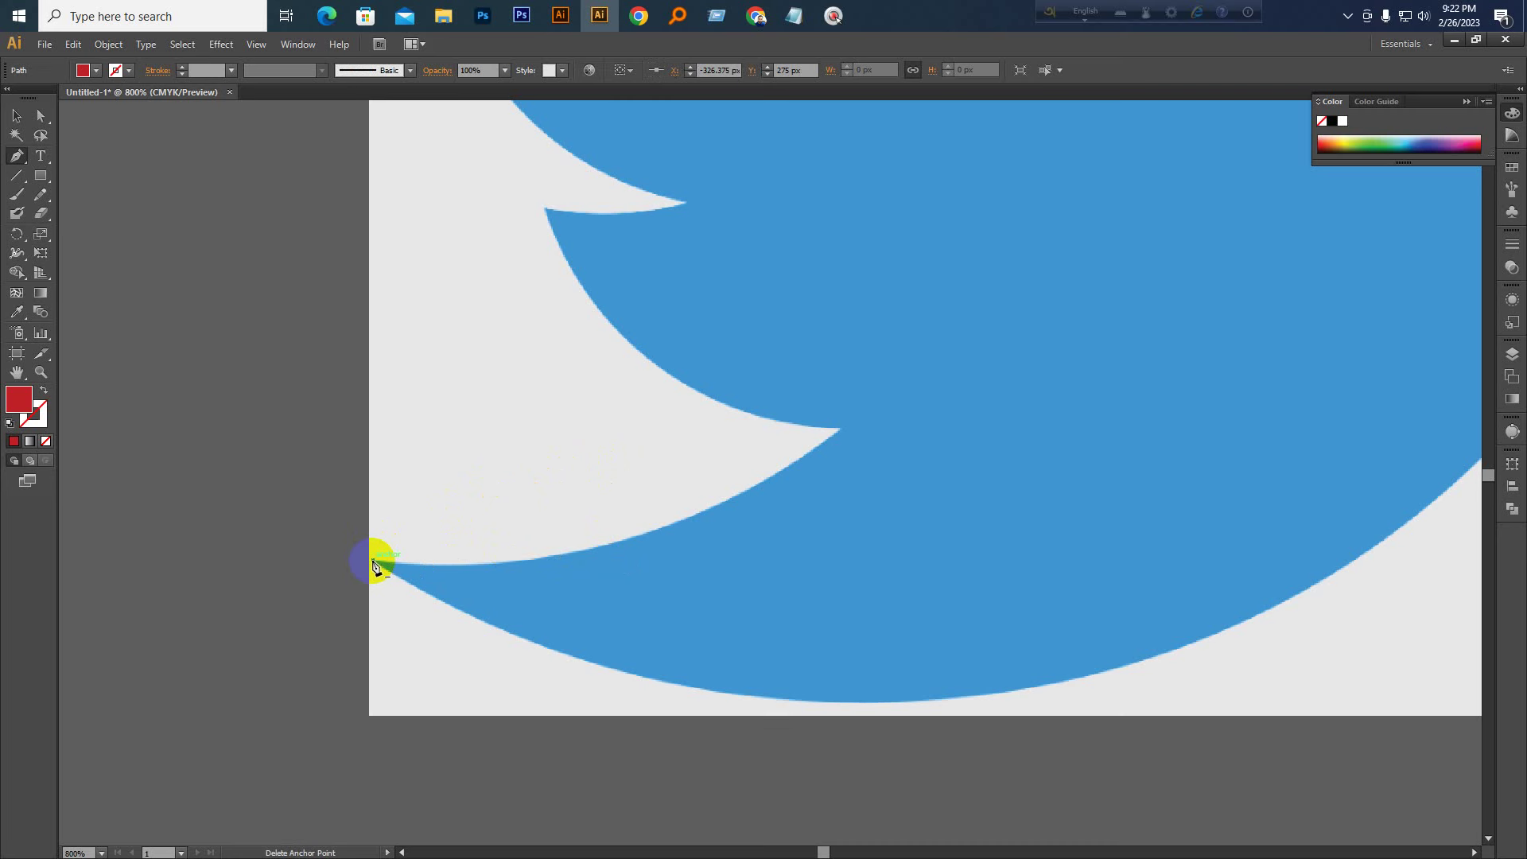
pyautogui.click(840, 431)
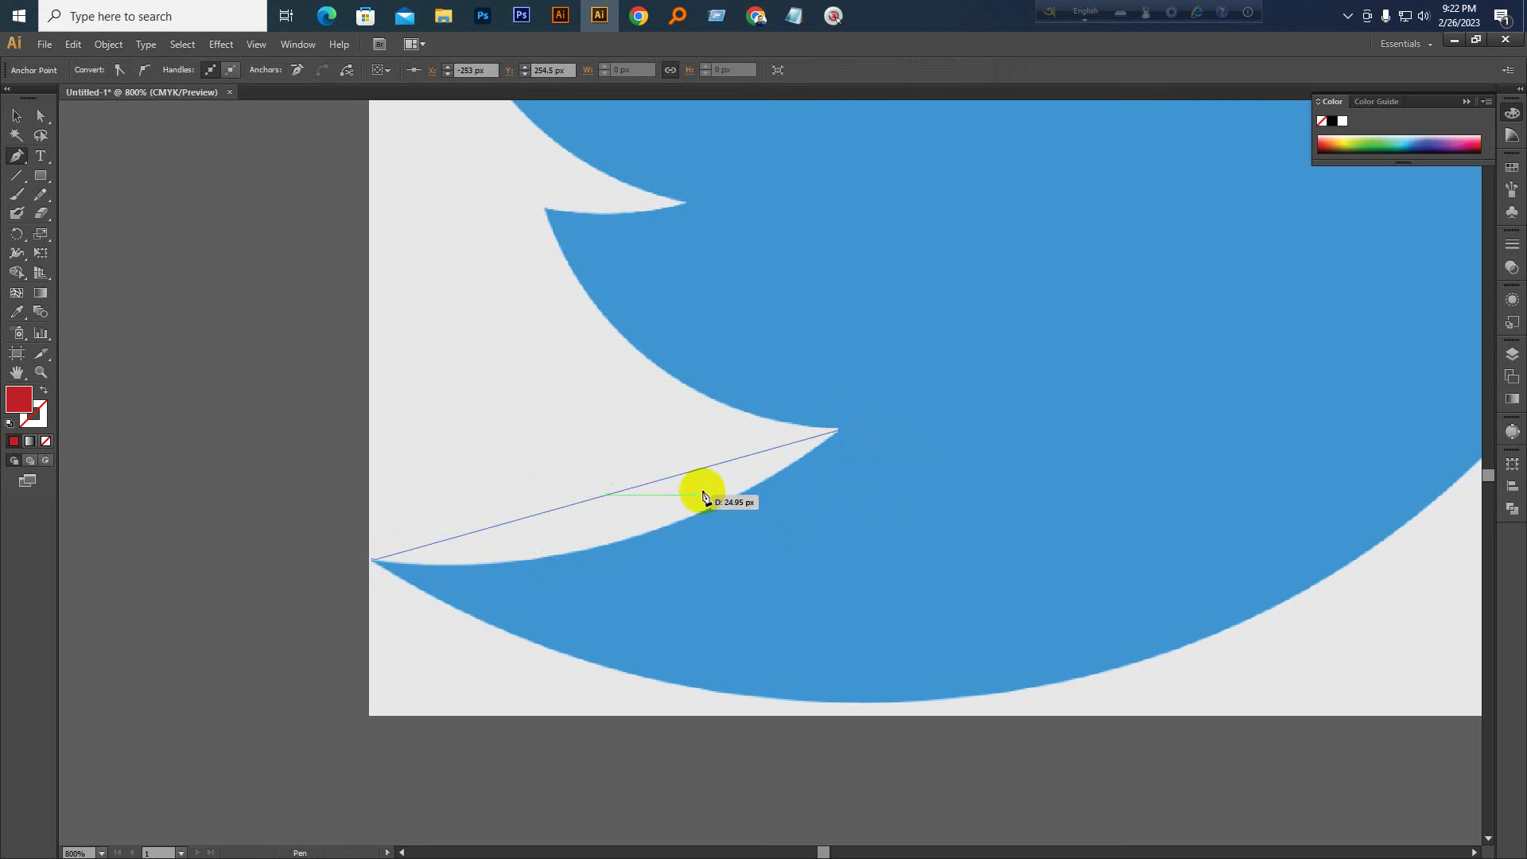
# Swap the path's fill and stroke to get a red outline without fill, and resume the path from its last anchor
pyautogui.click(18, 410)
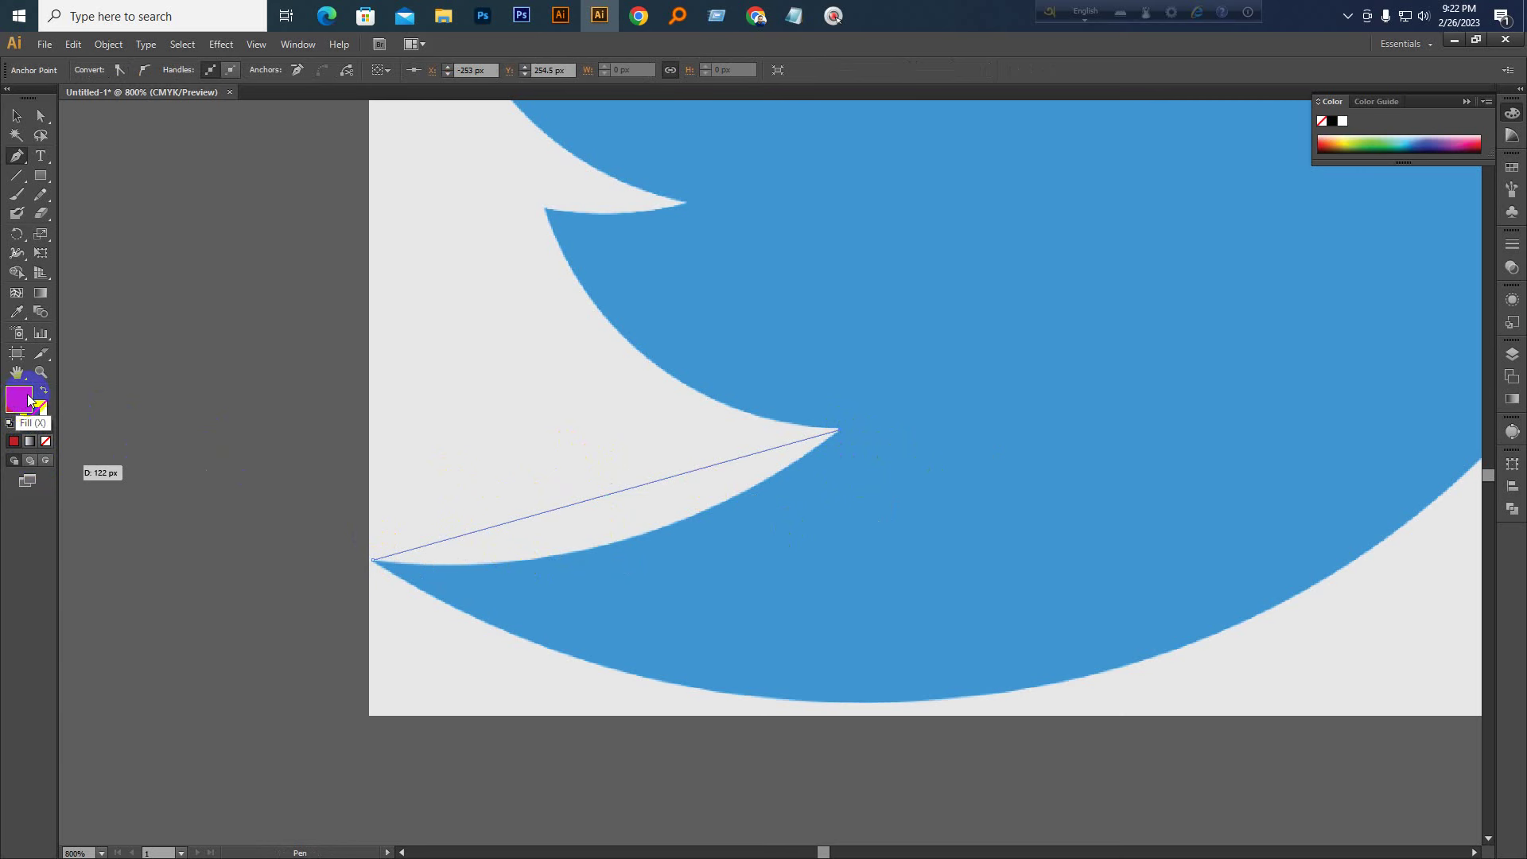
pyautogui.click(43, 389)
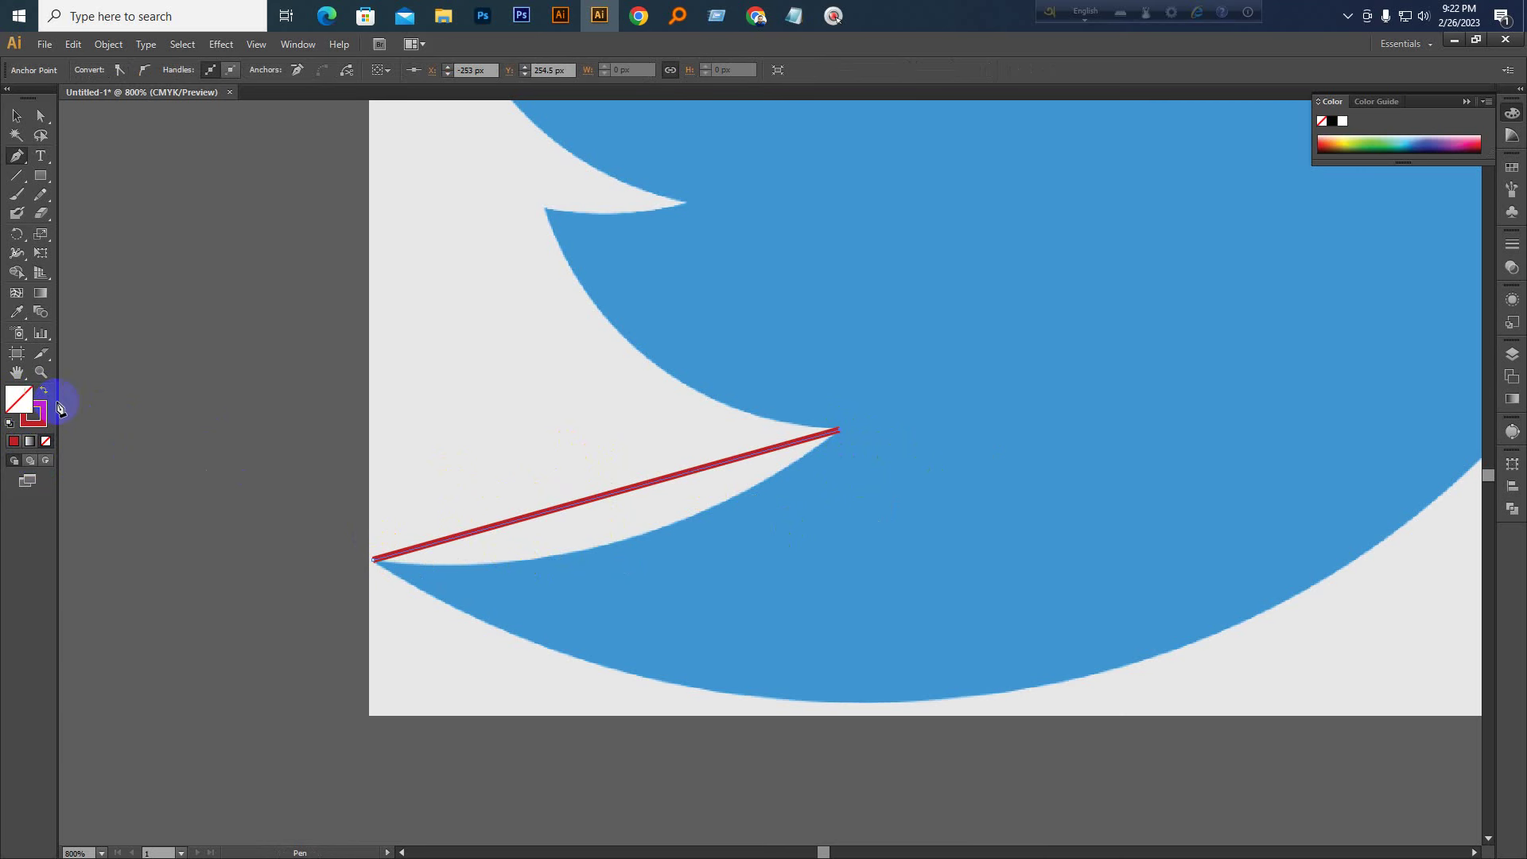
pyautogui.click(840, 432)
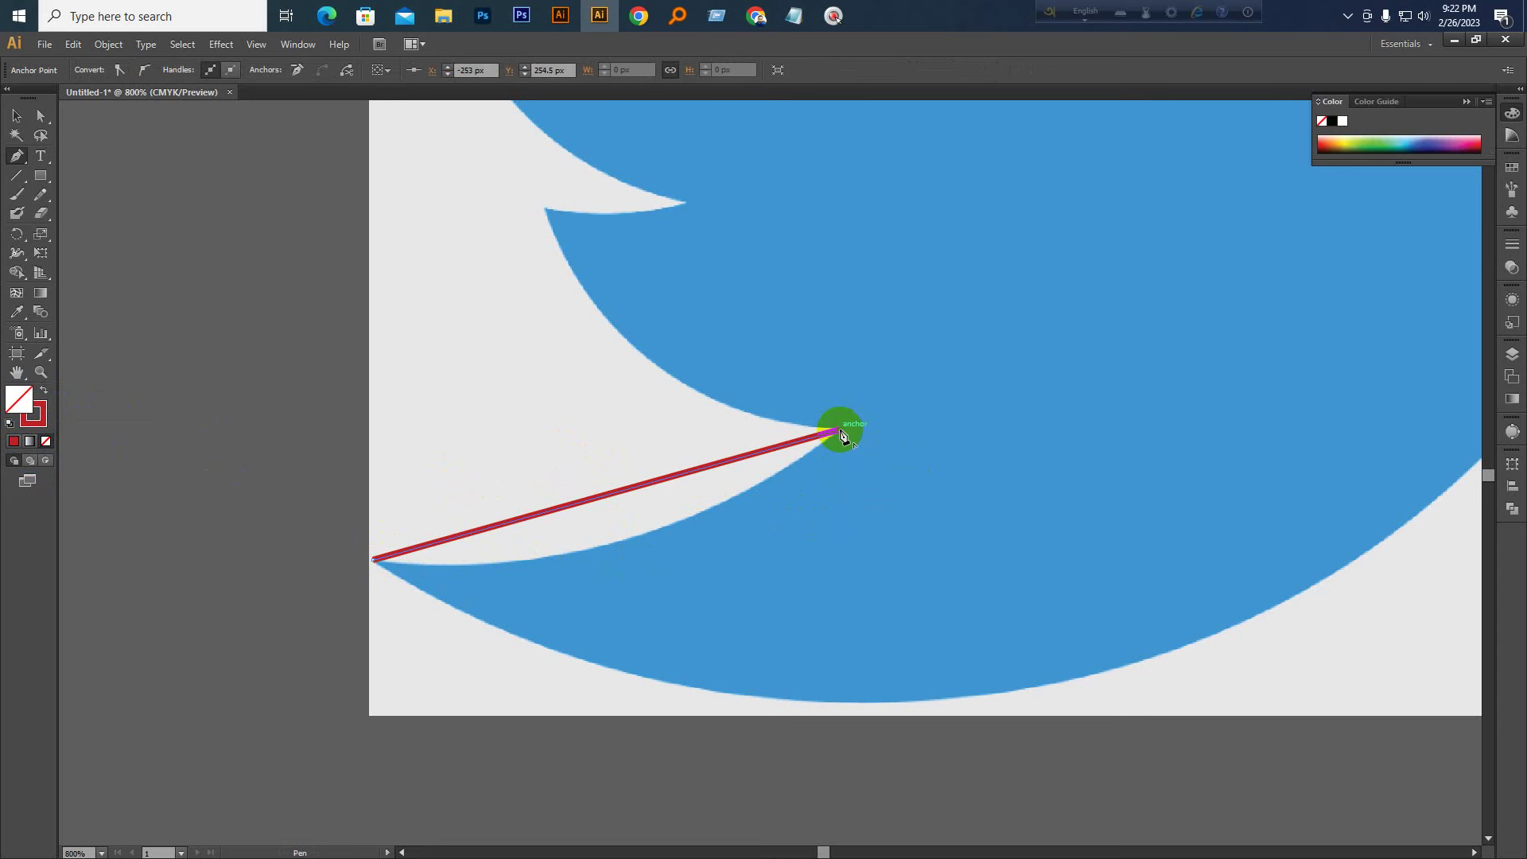
# Continue the Pen path with straight segments to the lowest wing feather's tip and the notch above it
pyautogui.press('space')
pyautogui.moveTo(867, 286); pyautogui.dragTo(825, 501)
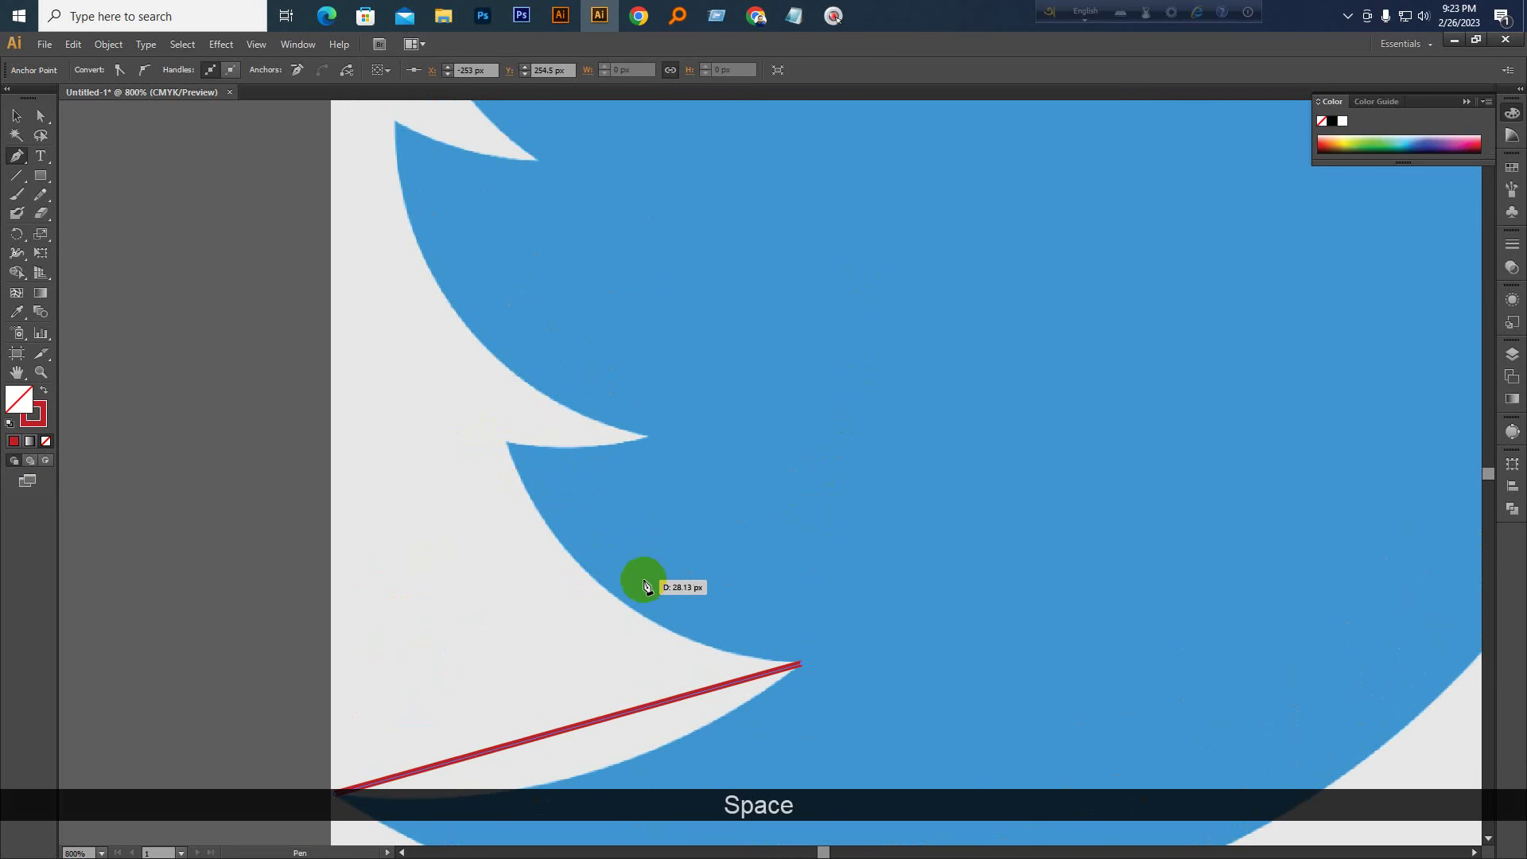
pyautogui.click(507, 445)
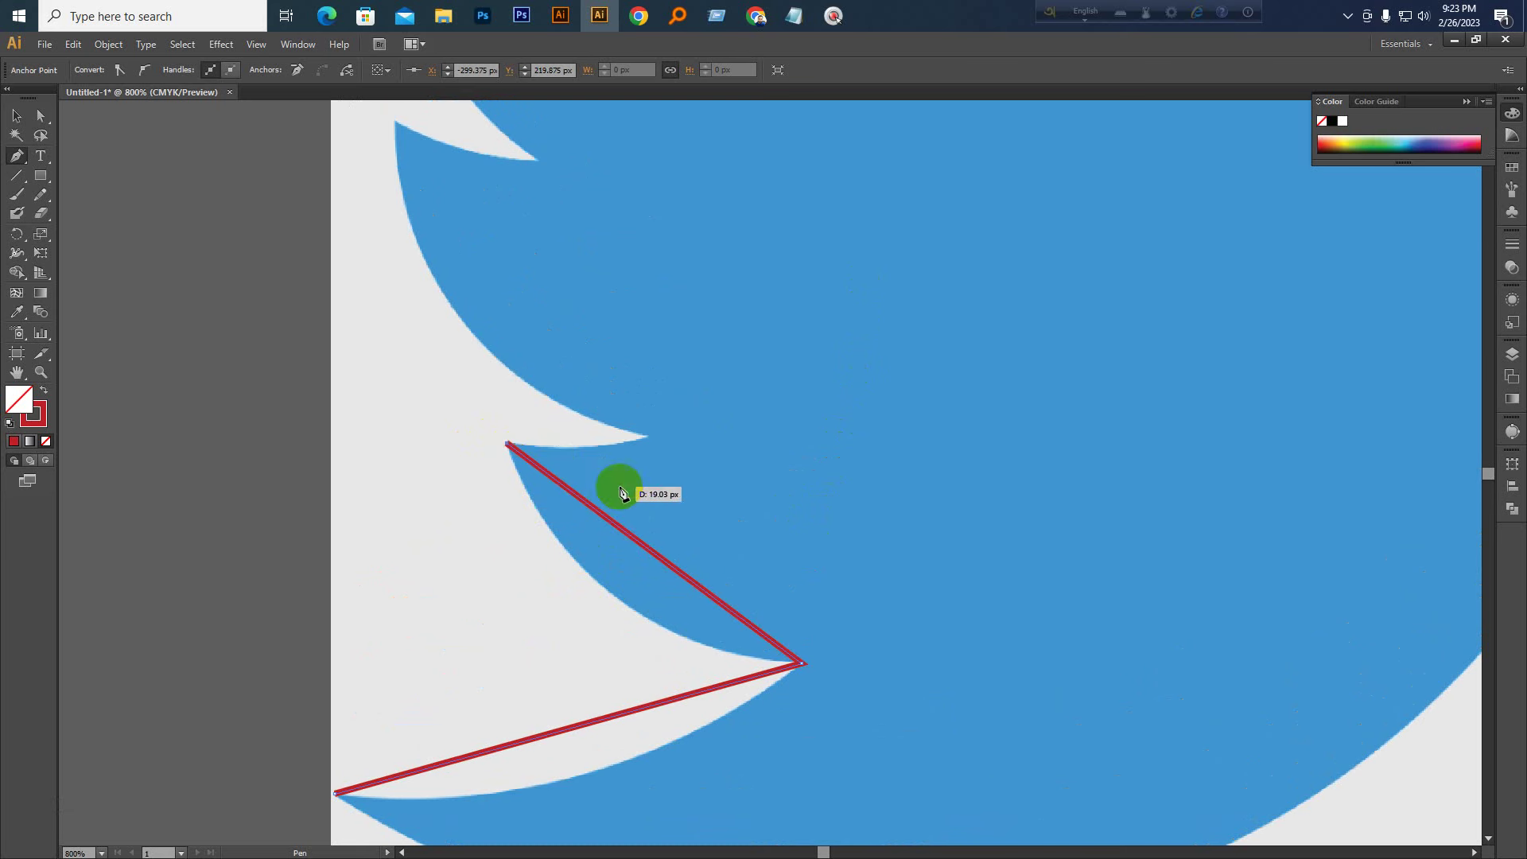
pyautogui.click(646, 439)
pyautogui.press('space')
pyautogui.moveTo(654, 323); pyautogui.dragTo(655, 543)
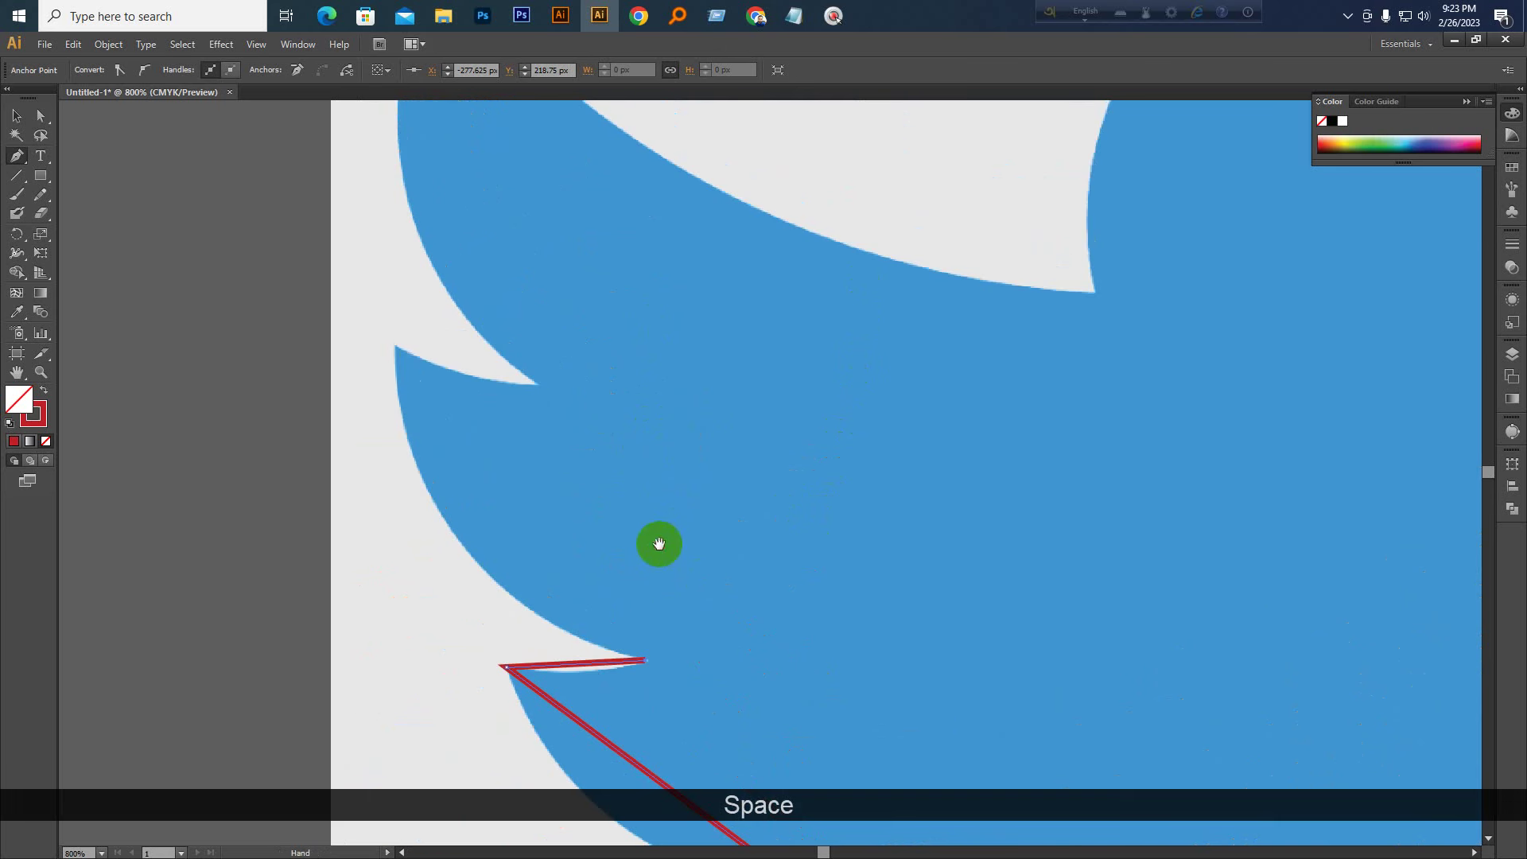
# Extend the path to the middle wing feather's tip and into the notch above that feather
pyautogui.click(395, 350)
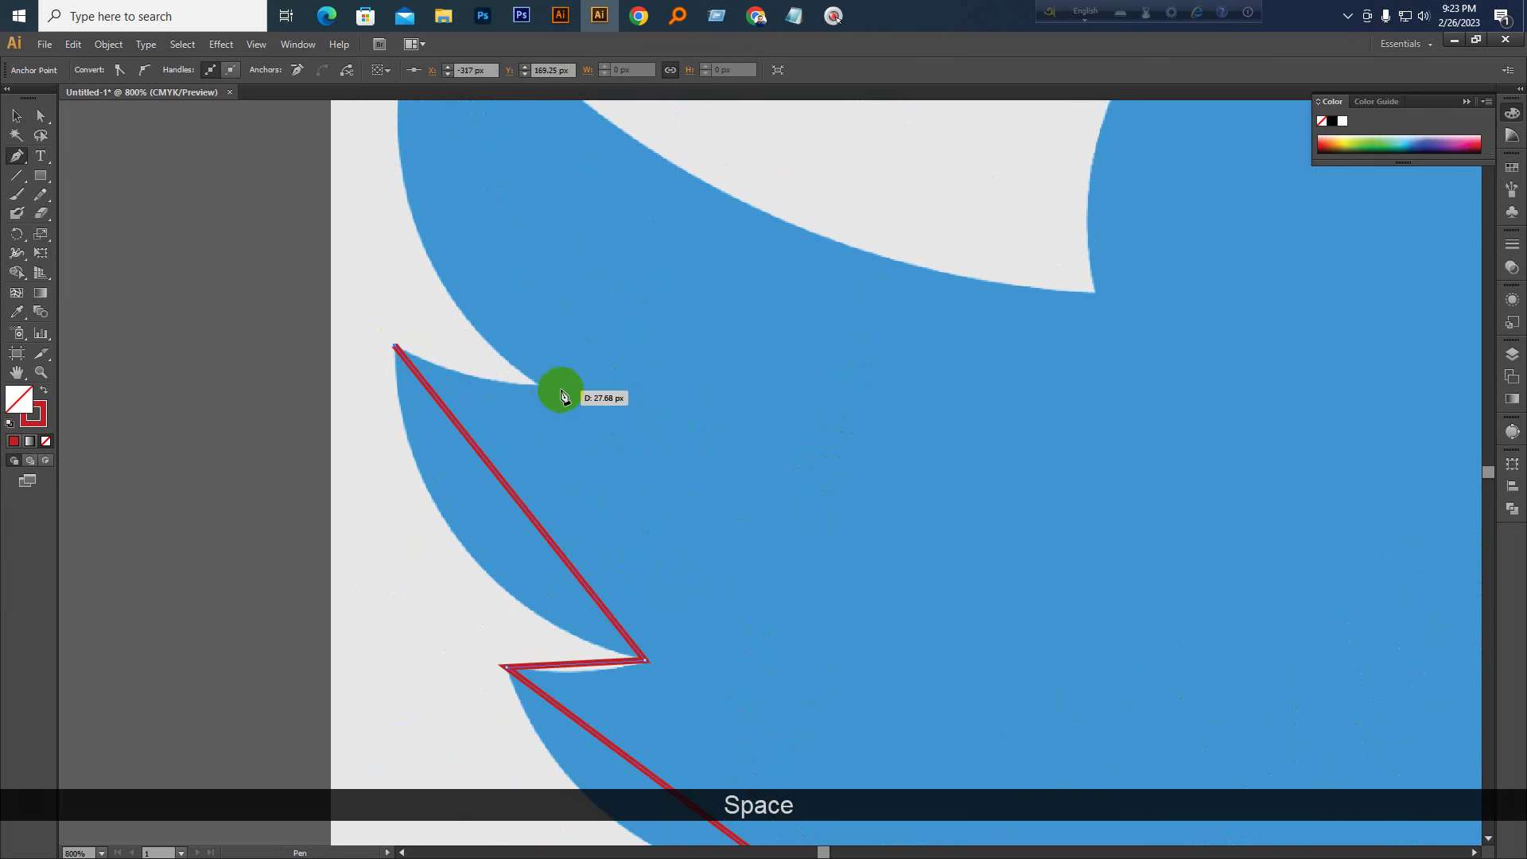
pyautogui.press('space')
pyautogui.scroll(3, 590, 387)
pyautogui.moveTo(591, 388); pyautogui.dragTo(584, 521)
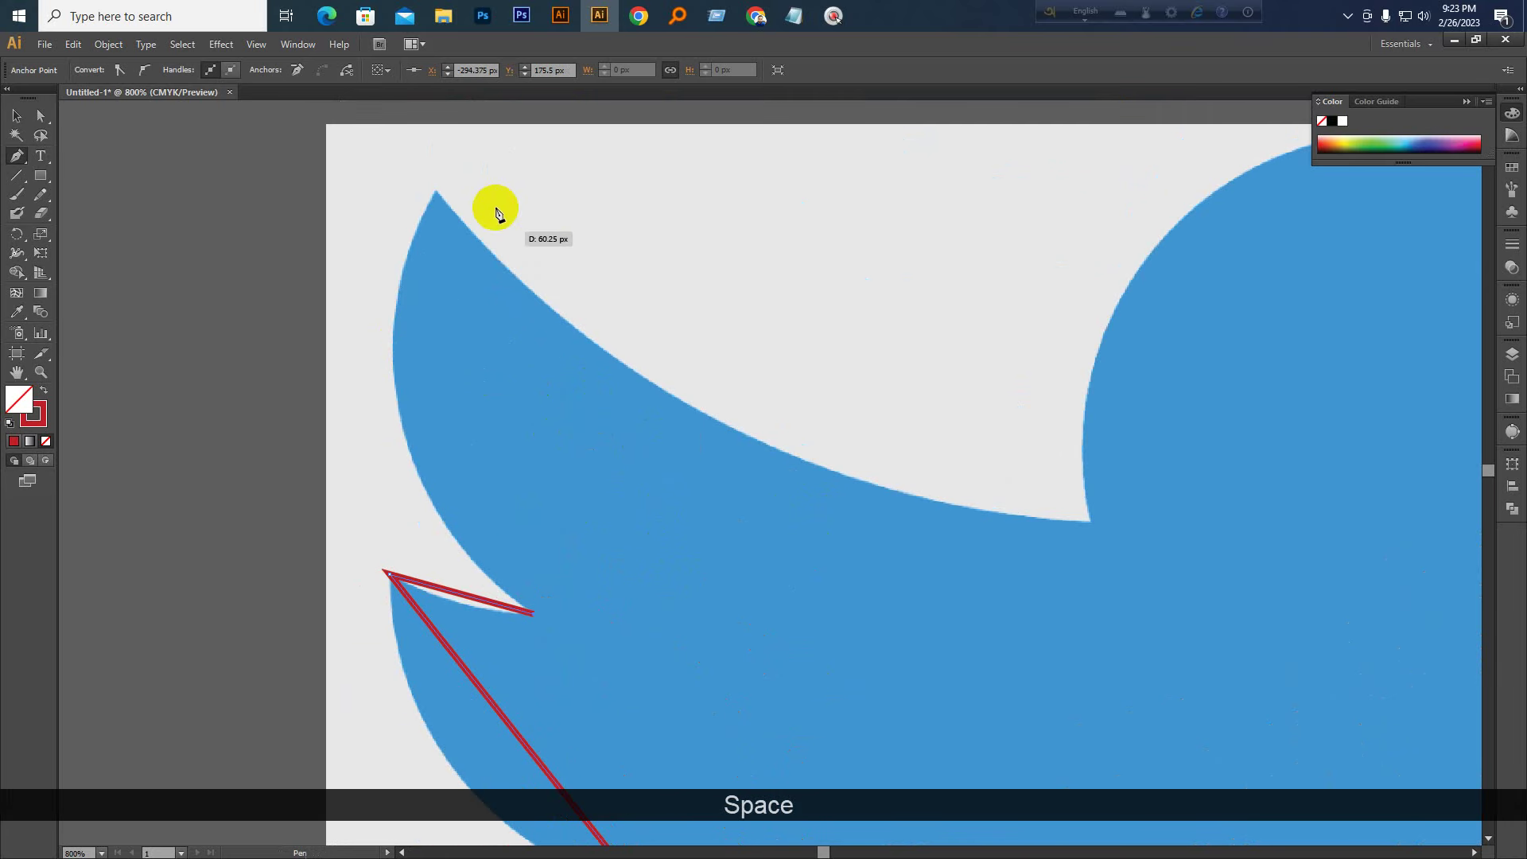
# Extend the path to the top wing feather's tip and across to the junction of wing and head
pyautogui.click(437, 196)
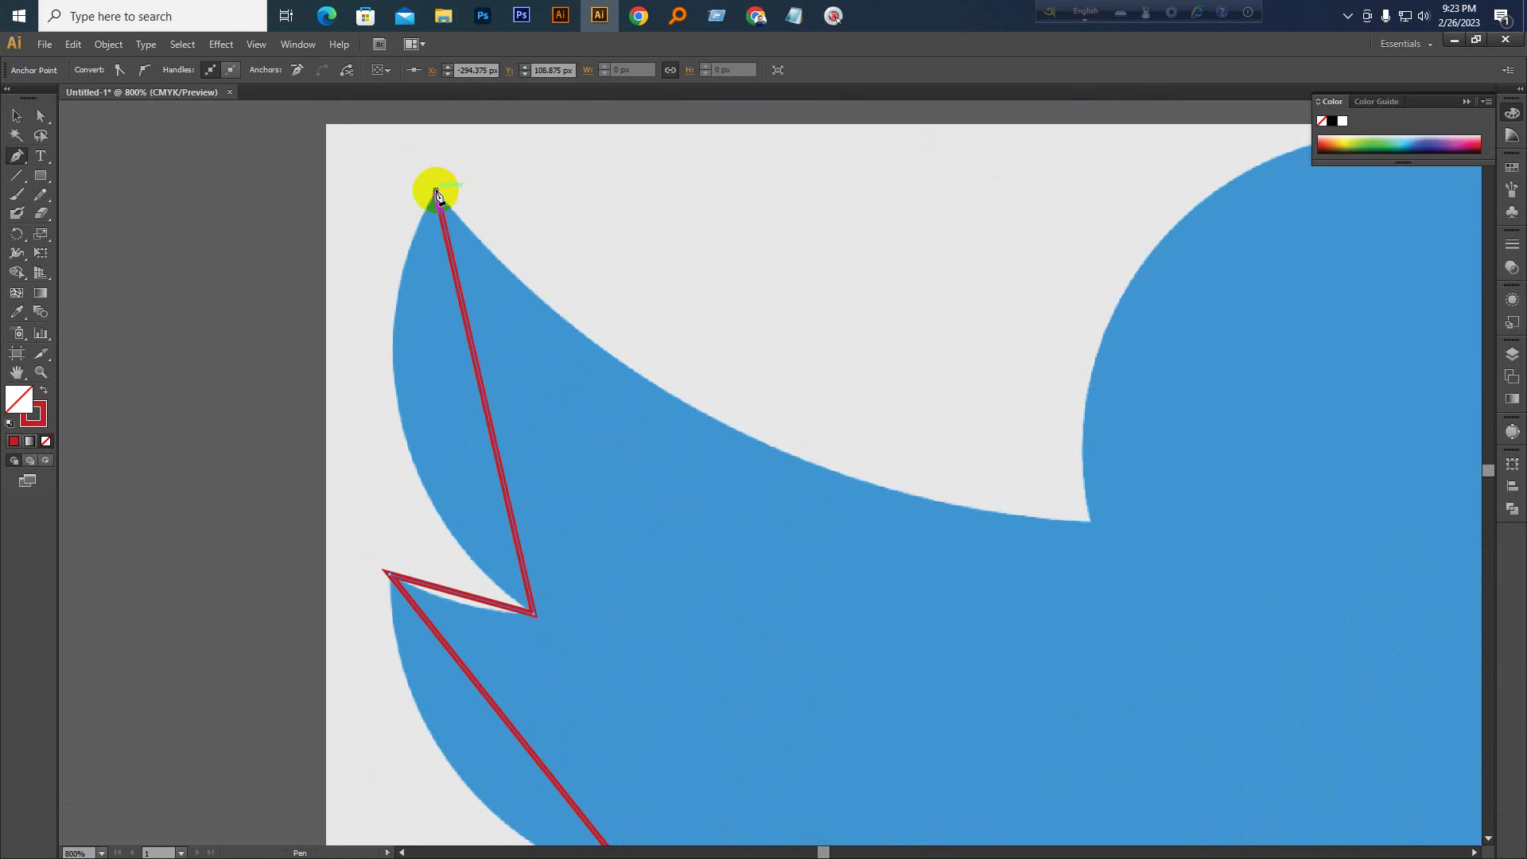
pyautogui.click(1092, 533)
pyautogui.press('space')
pyautogui.moveTo(1279, 457); pyautogui.dragTo(862, 577)
pyautogui.hotkey('ctrl', 'z')
pyautogui.moveTo(618, 654); pyautogui.dragTo(763, 320)
# Add straight segments to a point on the back of the bird's head and to the upper base of the beak
pyautogui.click(759, 313)
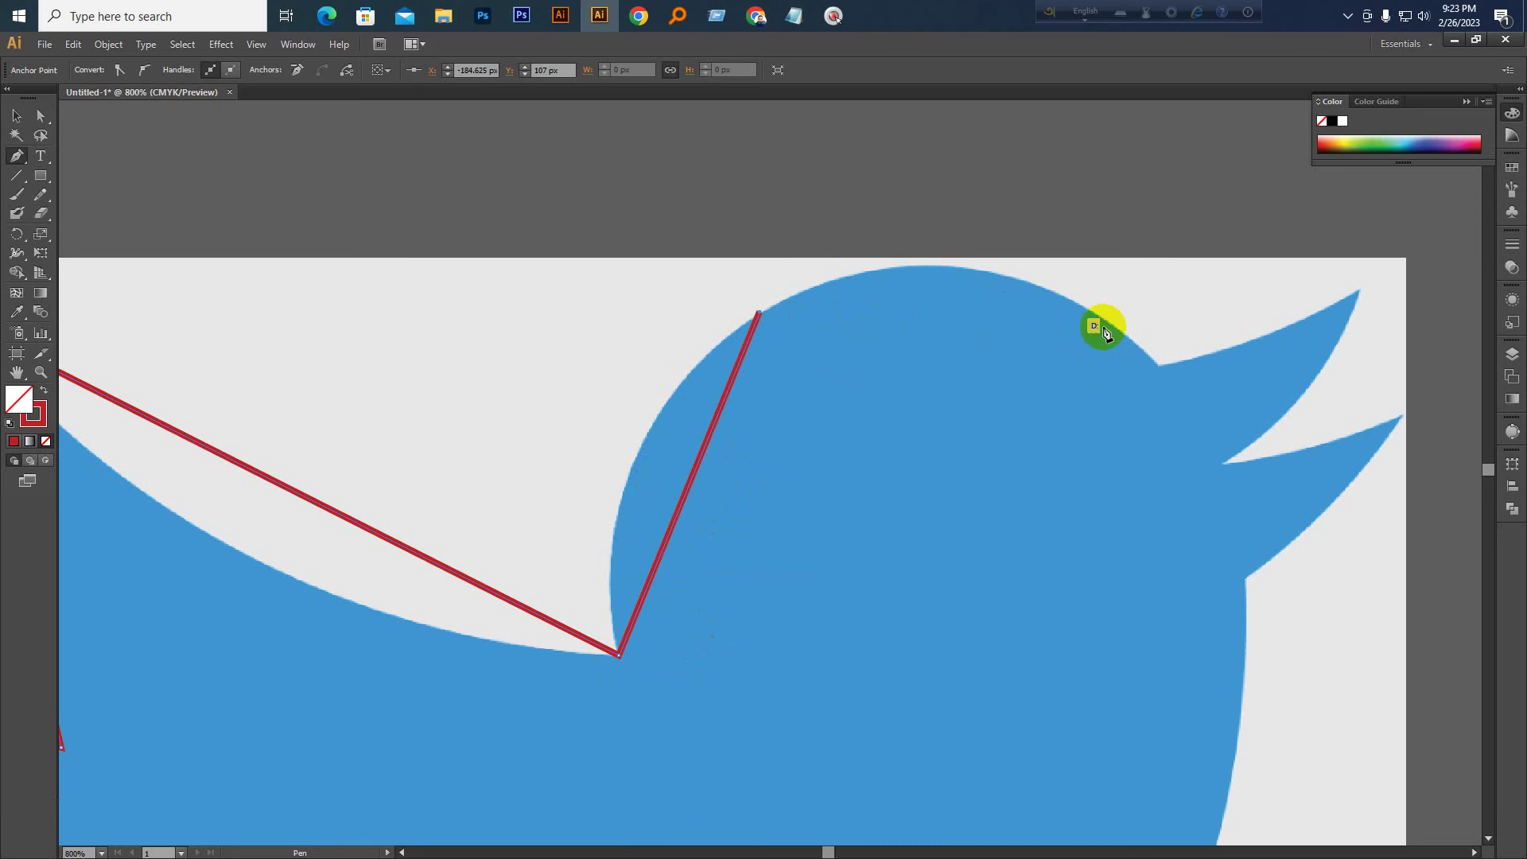
pyautogui.click(1159, 368)
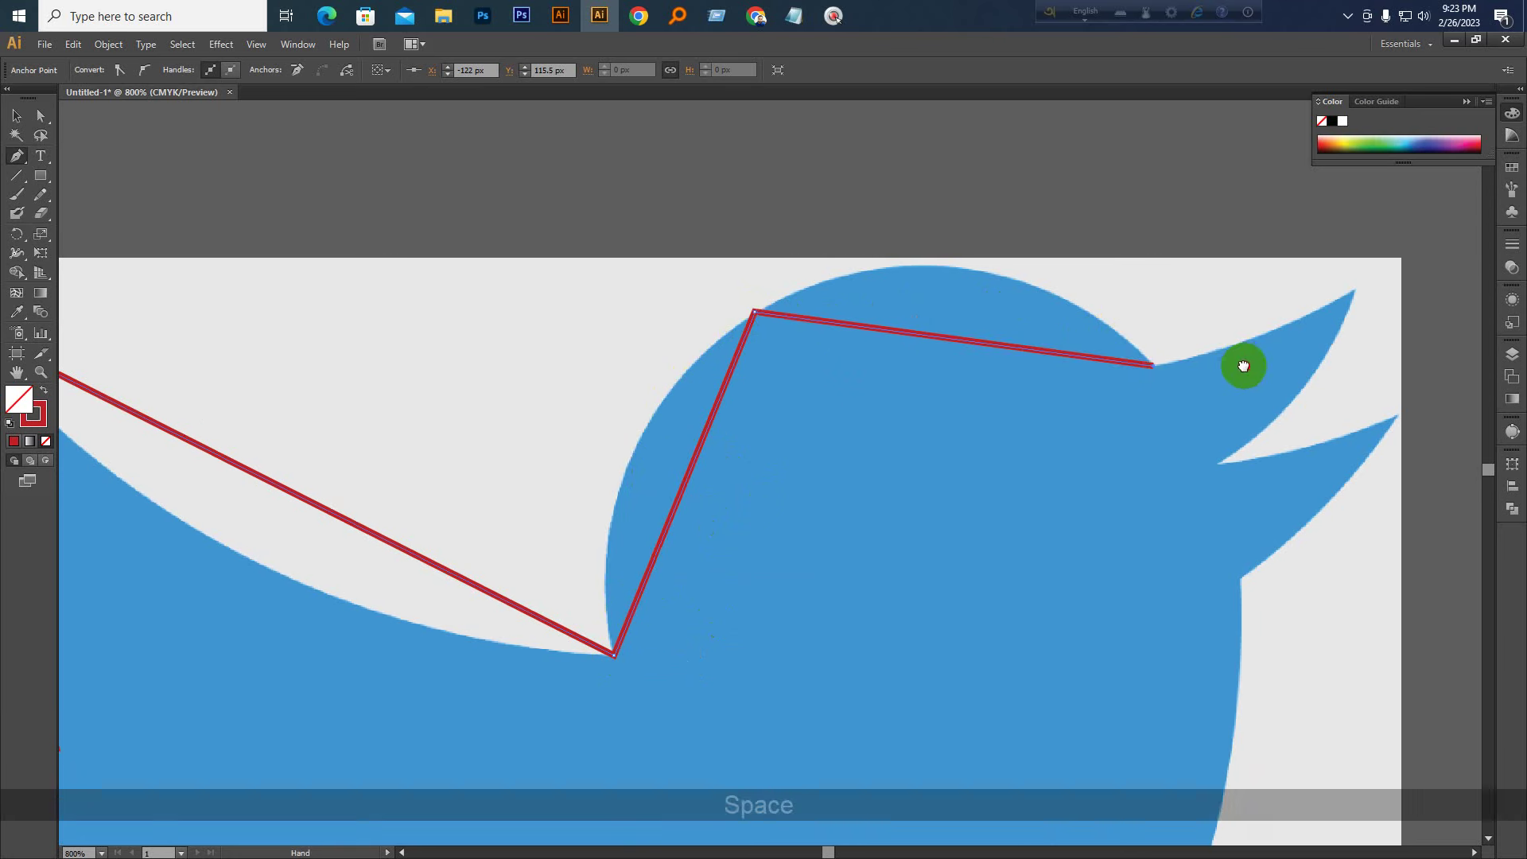
pyautogui.press('space')
pyautogui.moveTo(1246, 365); pyautogui.dragTo(891, 397)
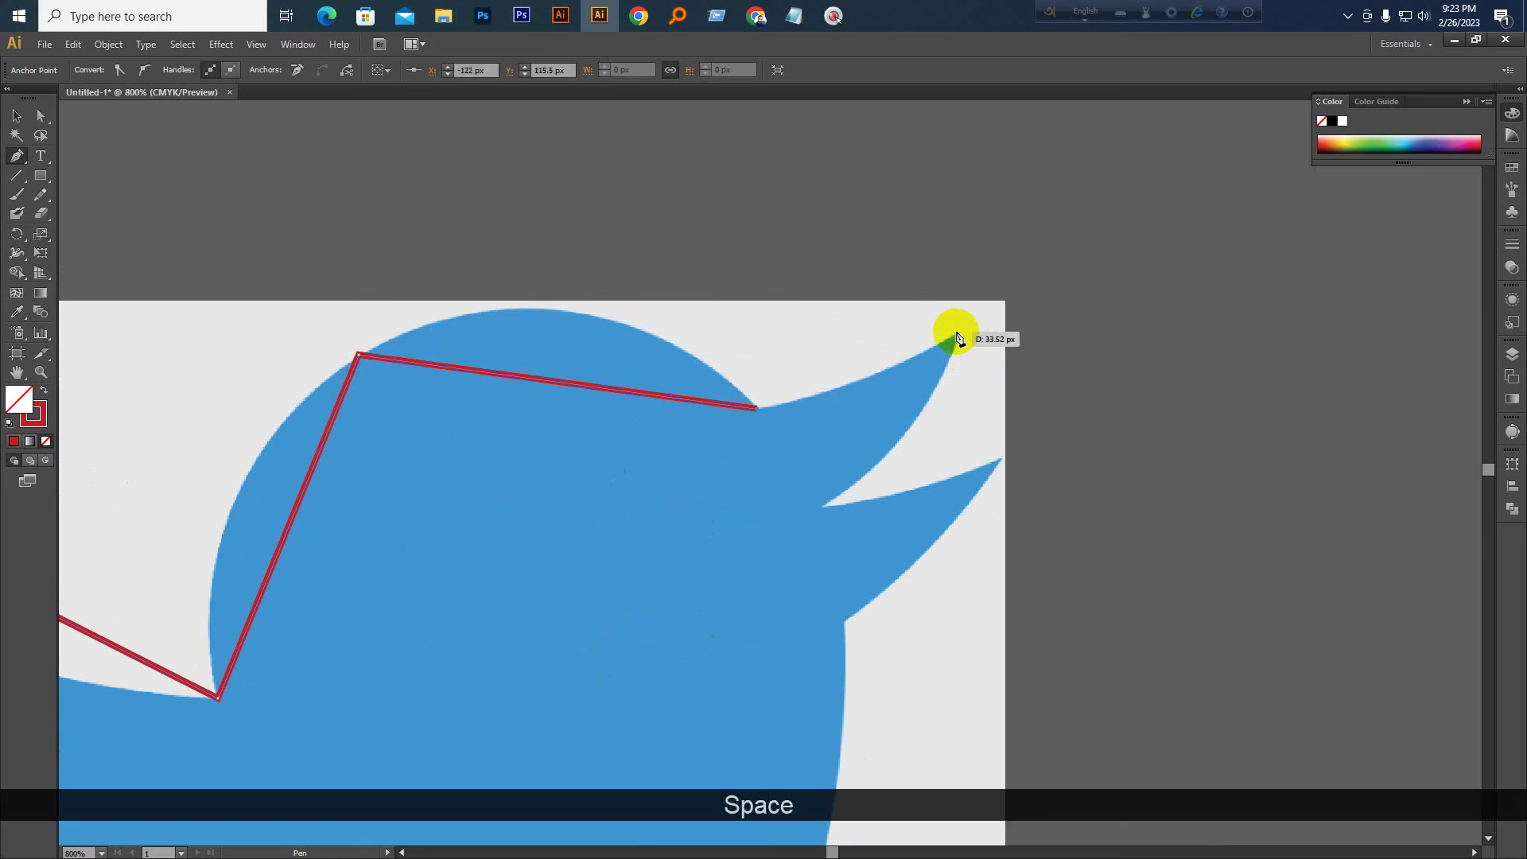
# Trace the open beak with straight segments through its upper tip, inner corner, lower tip and lower base
pyautogui.click(959, 333)
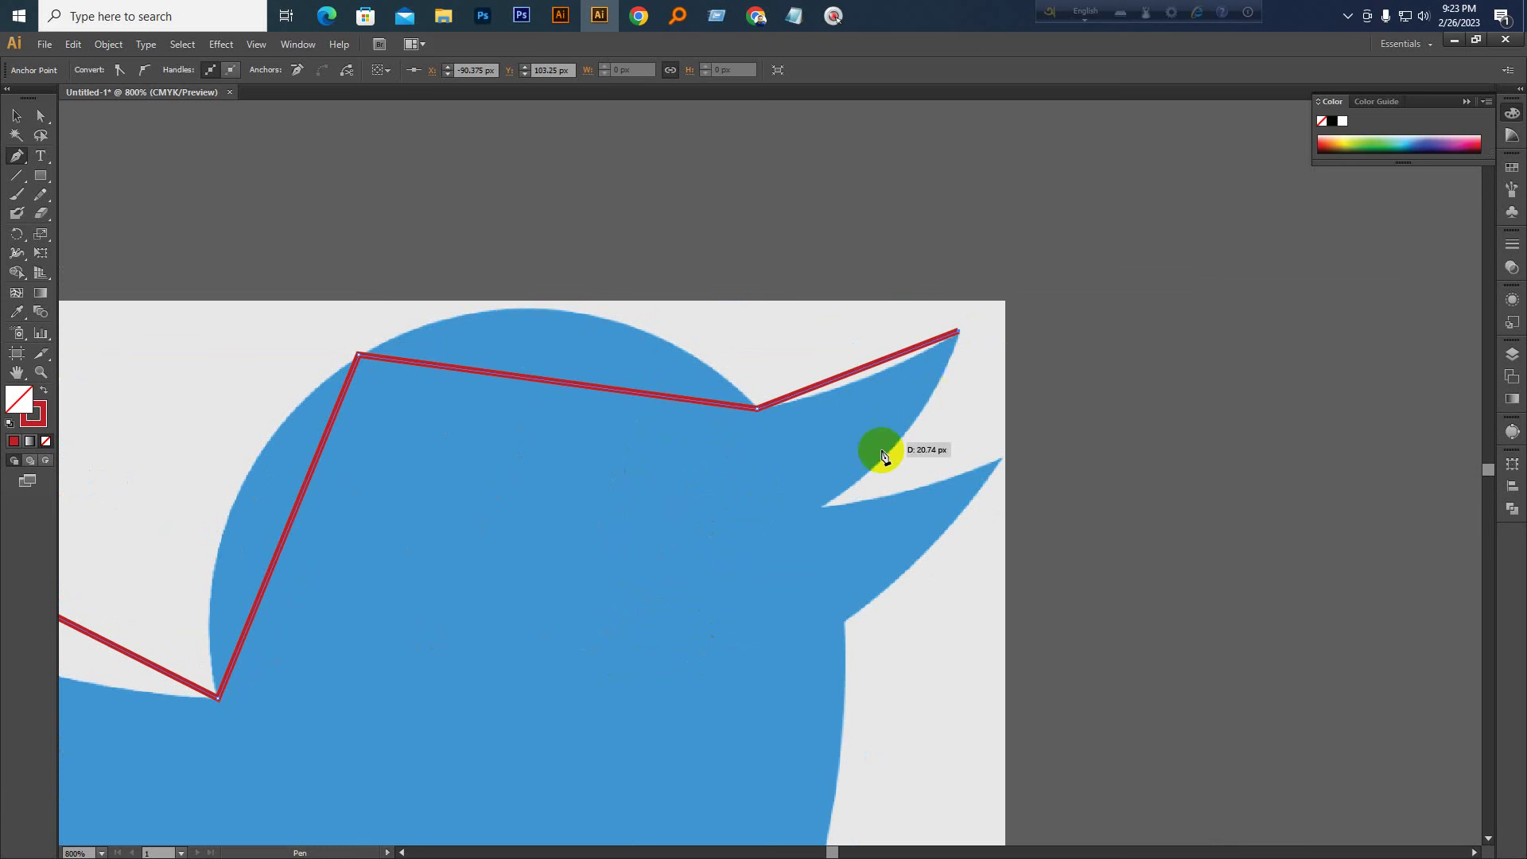
pyautogui.click(825, 505)
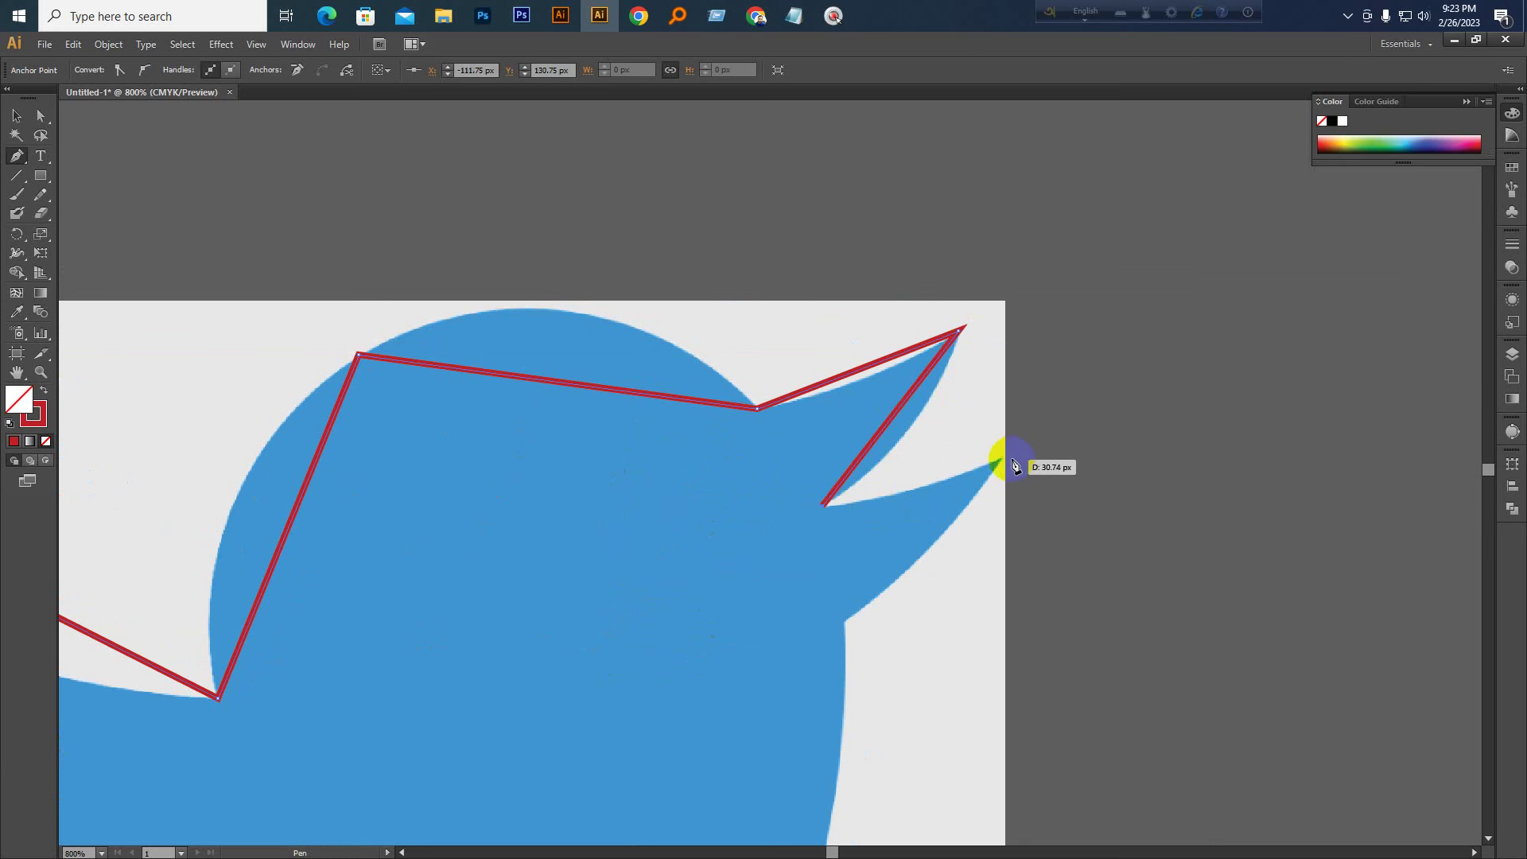
pyautogui.click(1000, 464)
pyautogui.press('space')
pyautogui.moveTo(899, 594); pyautogui.dragTo(996, 460)
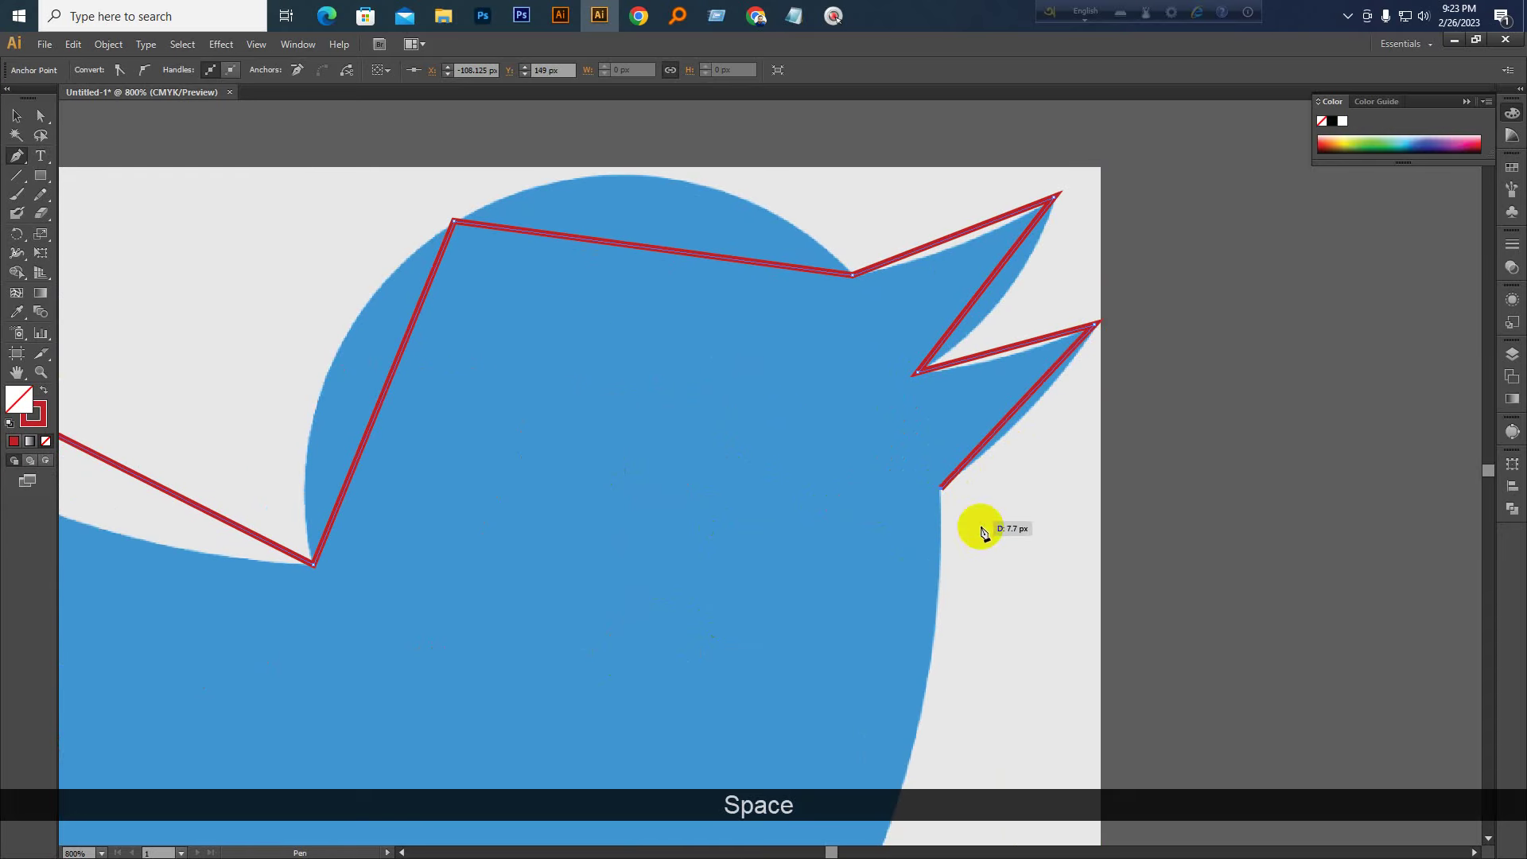
# Run the path to a point on the lower belly curve, close it at the tail tip and deselect it
pyautogui.moveTo(978, 528); pyautogui.dragTo(1134, 315)
pyautogui.press('ctrl+KP_Subtract')
pyautogui.press('ctrl+KP_Subtract')
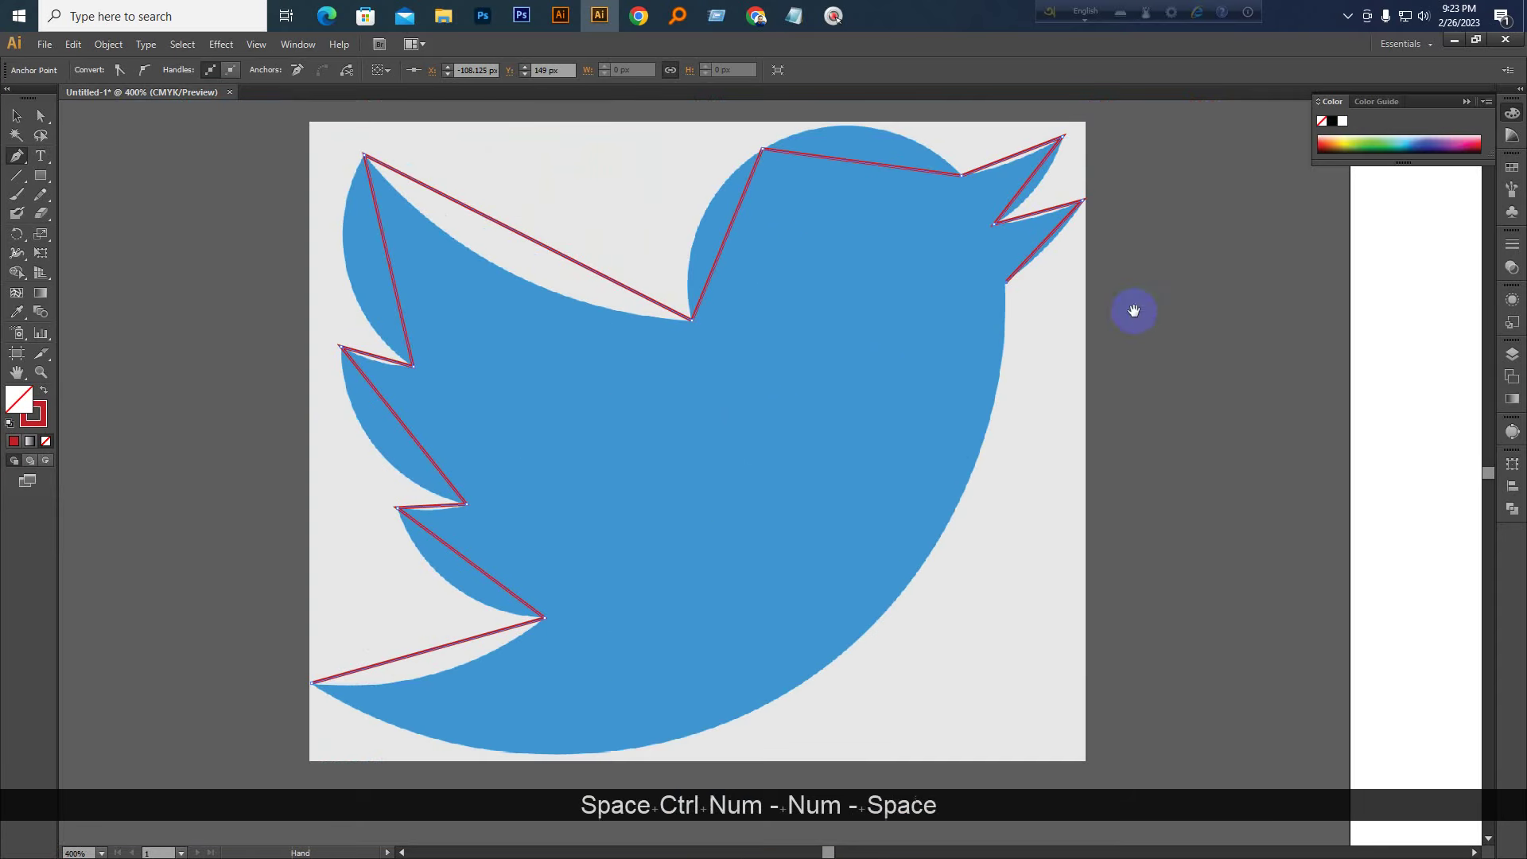
pyautogui.moveTo(989, 430); pyautogui.dragTo(1073, 324)
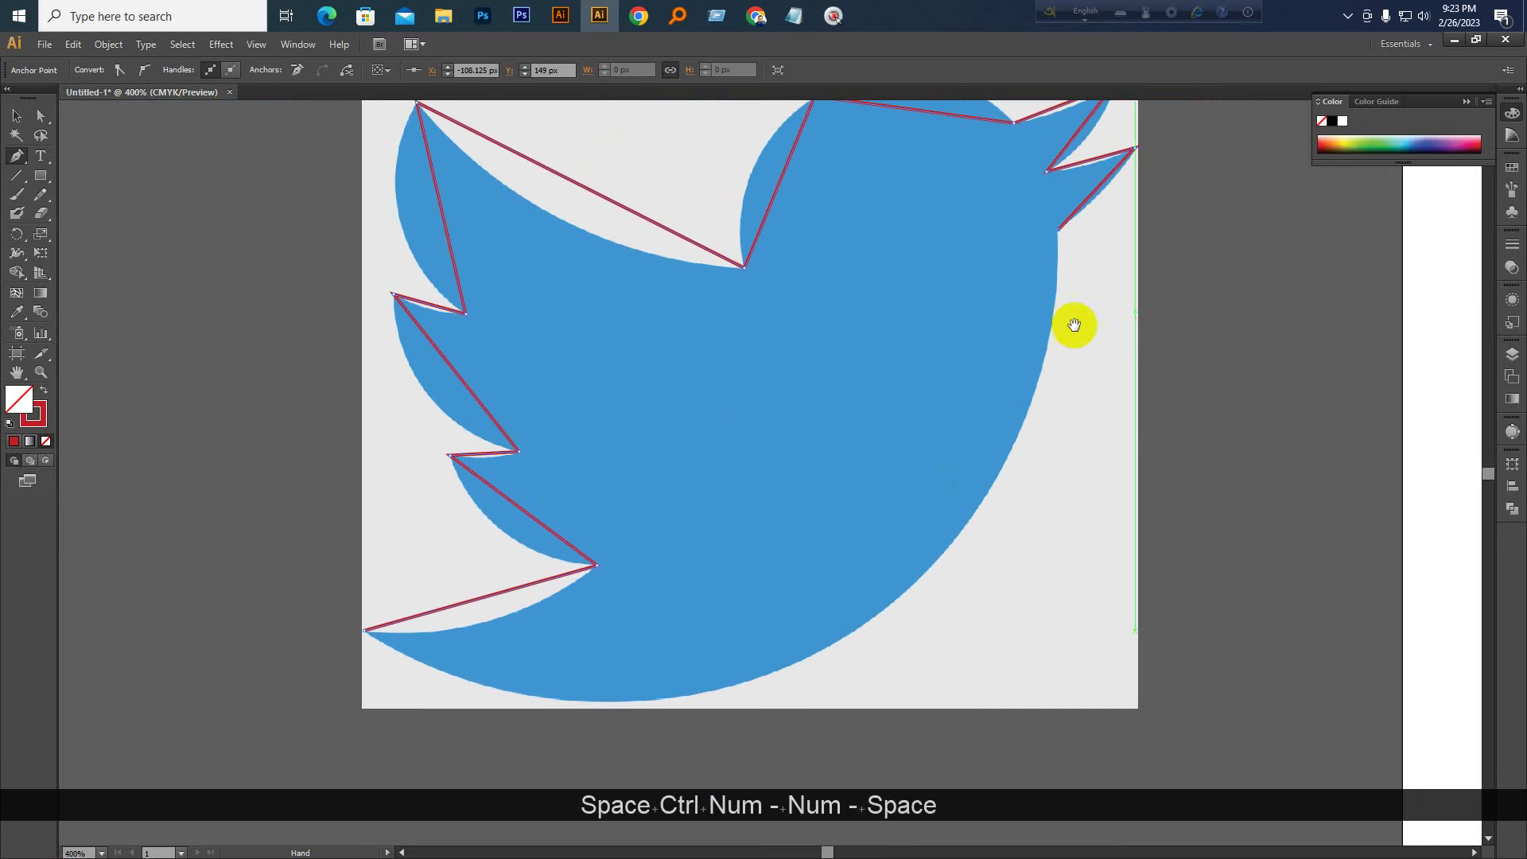
pyautogui.click(870, 621)
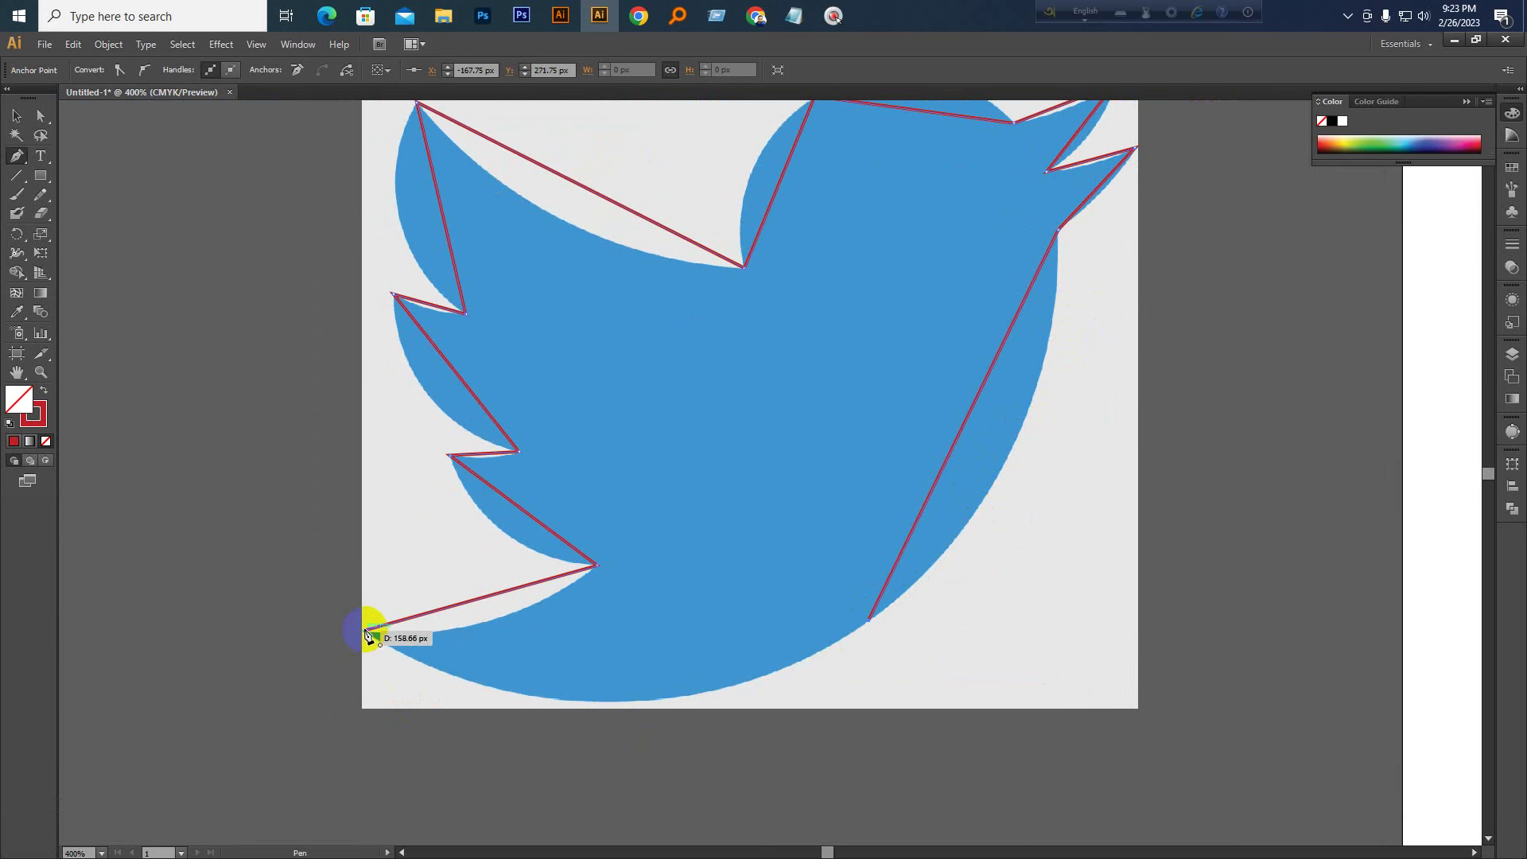
pyautogui.click(365, 631)
pyautogui.click(16, 116)
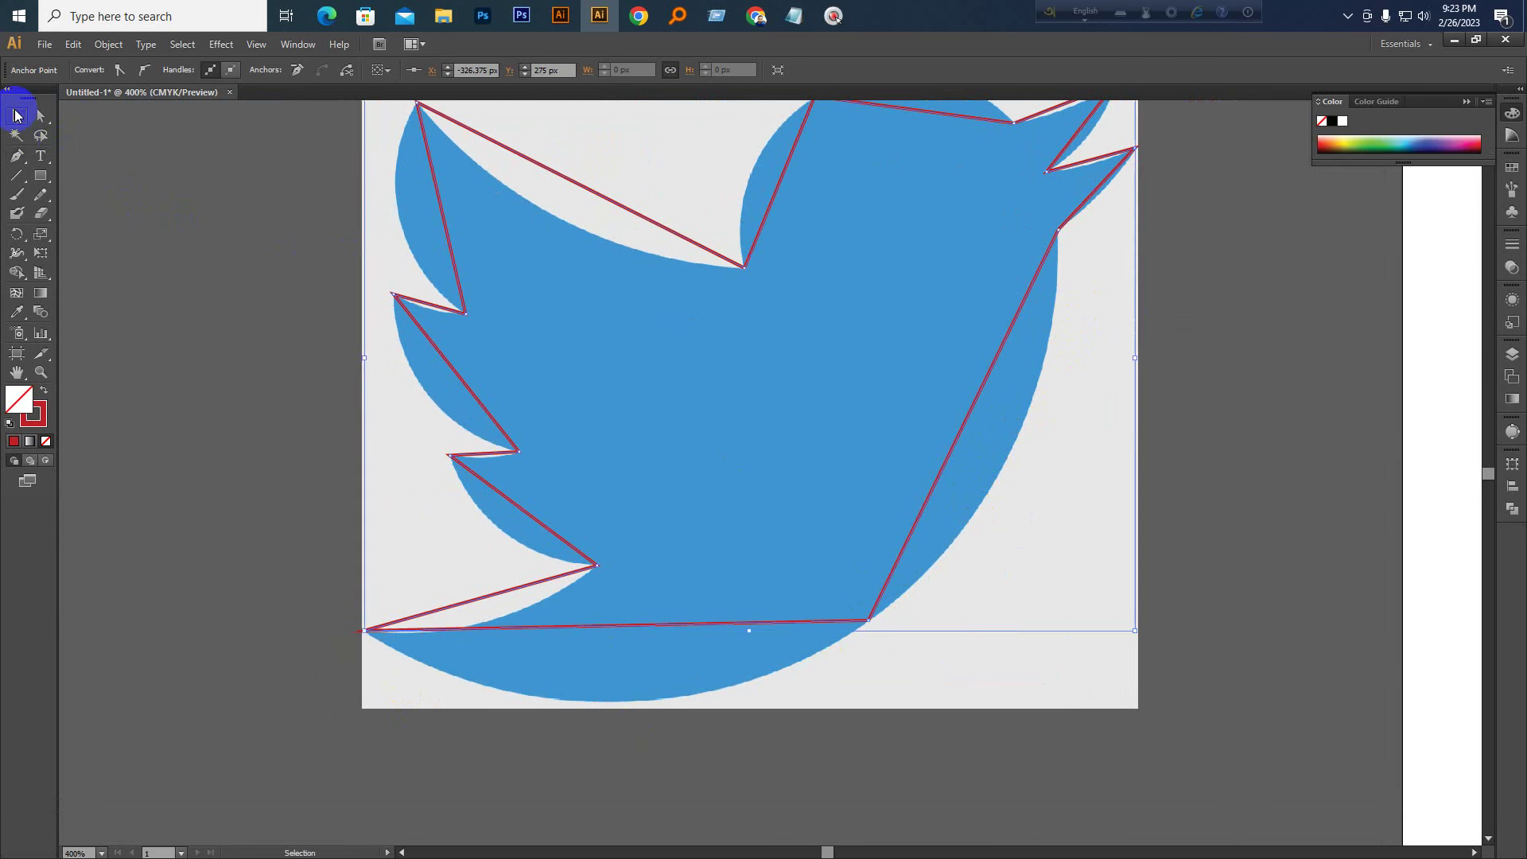
pyautogui.click(569, 307)
# Duplicate the closed outline horizontally to the empty area beside the logo and swap the copy's stroke and fill
pyautogui.press('ctrl+KP_Subtract')
pyautogui.press('ctrl+KP_Subtract')
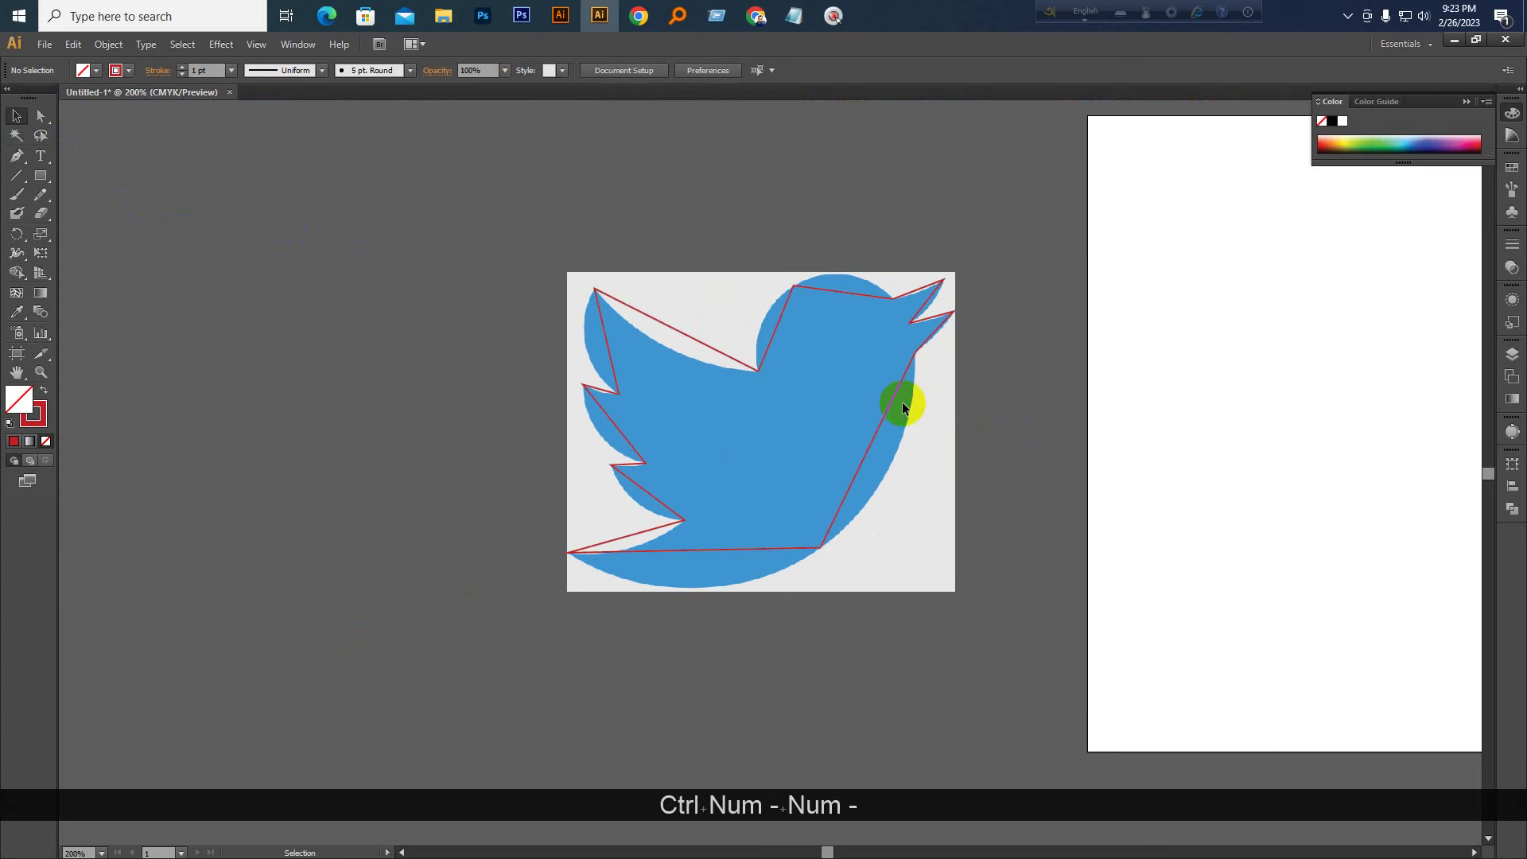
pyautogui.moveTo(885, 408); pyautogui.dragTo(461, 410)
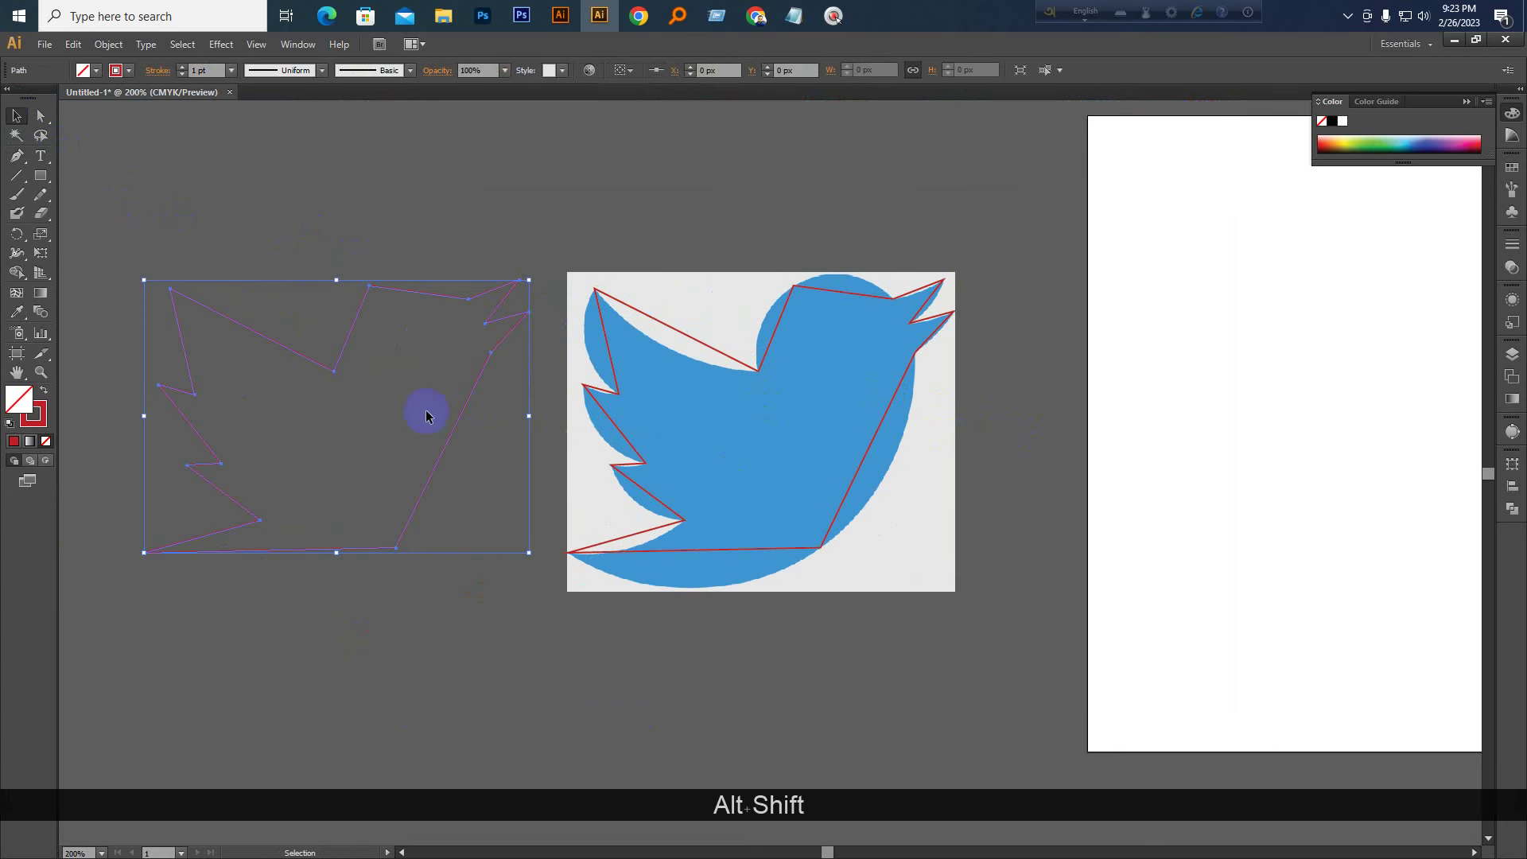
pyautogui.click(44, 389)
pyautogui.click(294, 211)
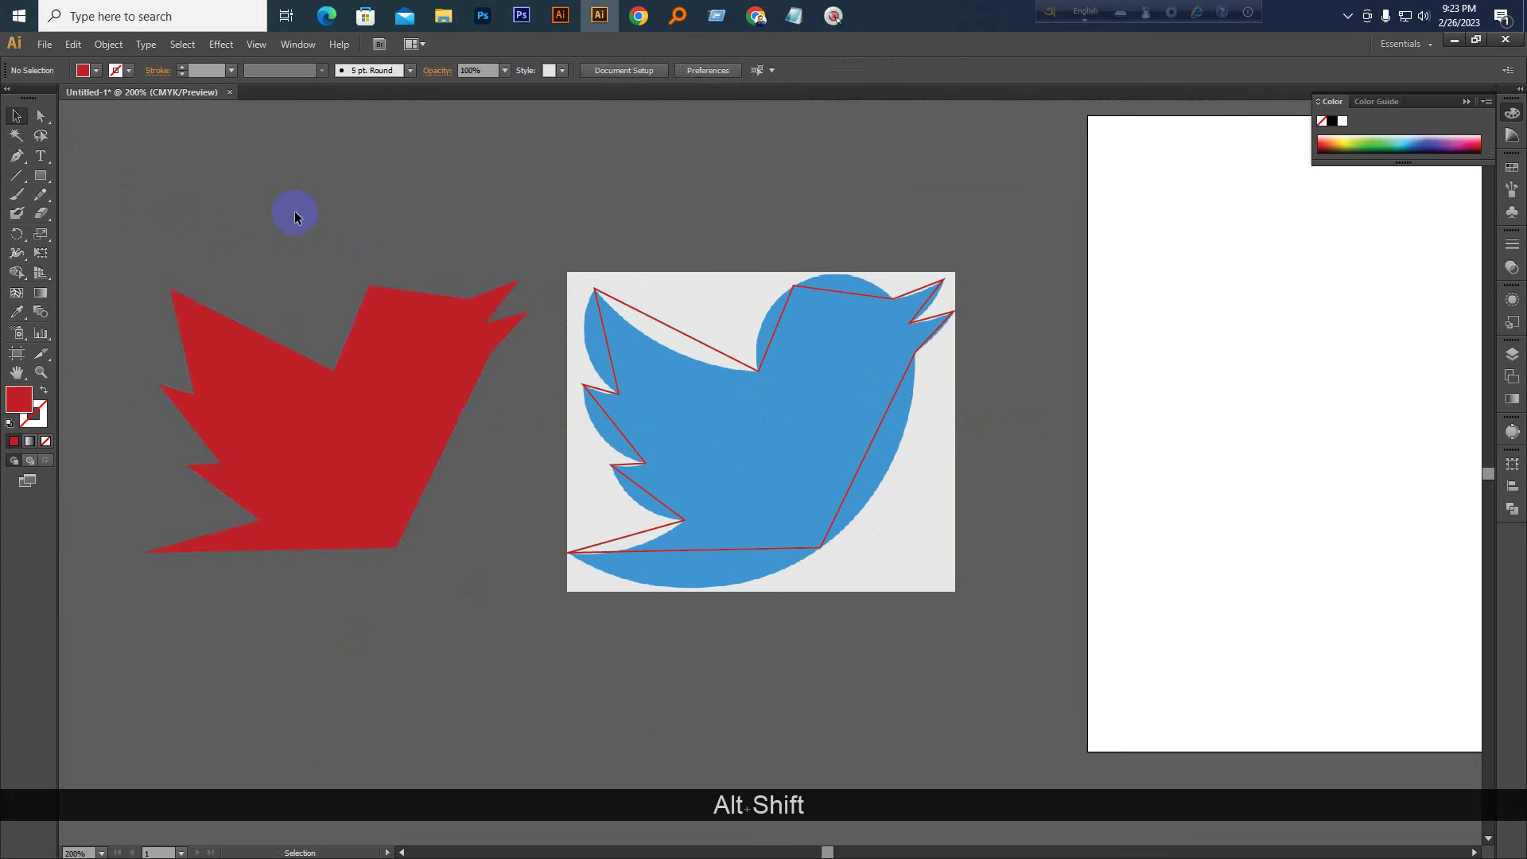
# Switch to the Convert Anchor Point tool for the traced outline's tail area
pyautogui.press('ctrl+KP_Add')
pyautogui.moveTo(294, 212); pyautogui.dragTo(678, 283)
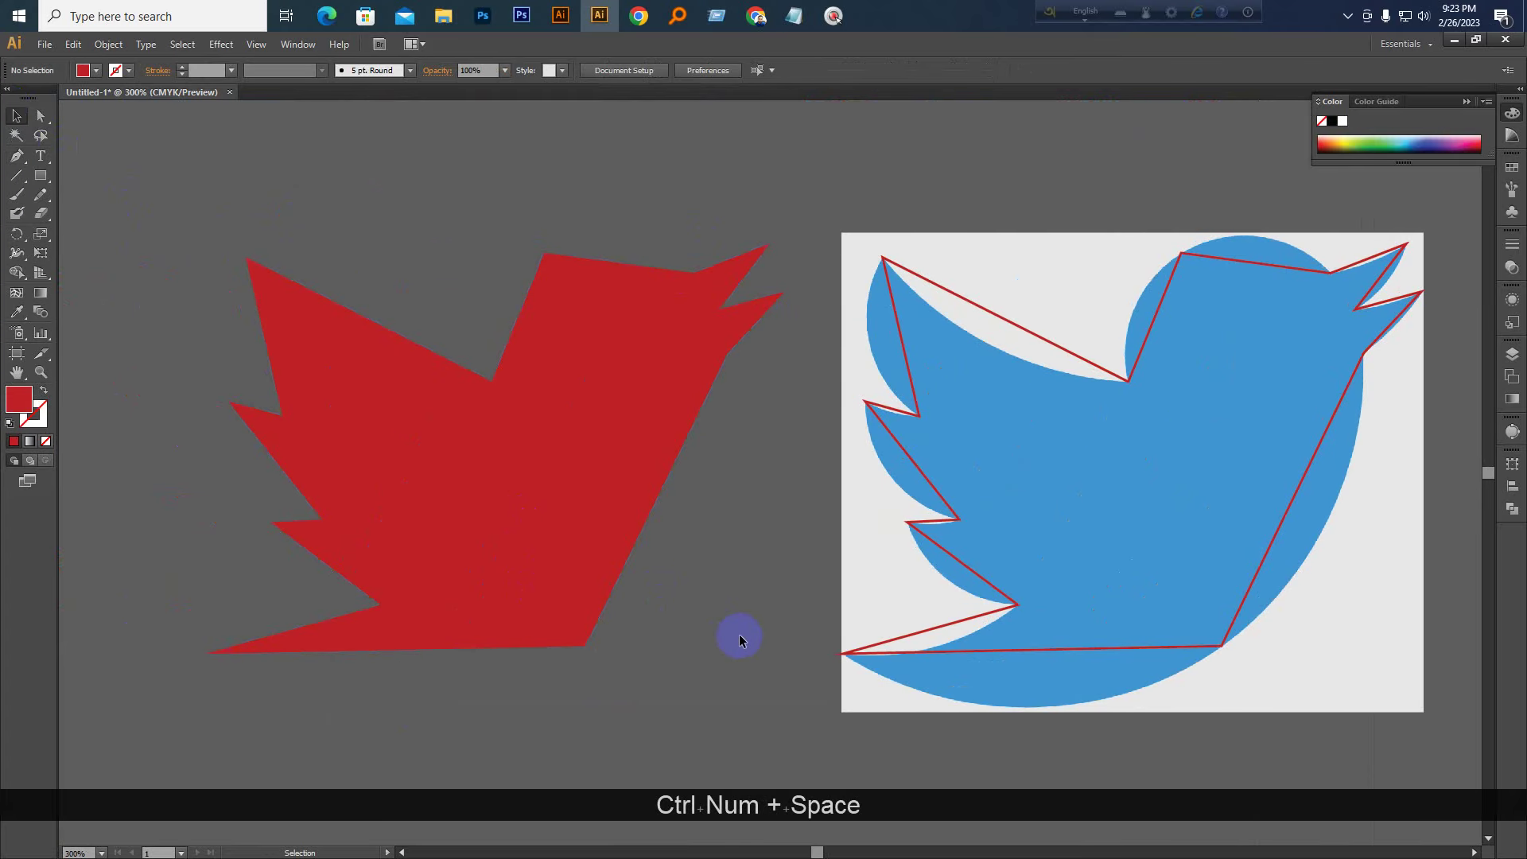
pyautogui.press('ctrl+KP_Add')
pyautogui.moveTo(1161, 548); pyautogui.dragTo(798, 424)
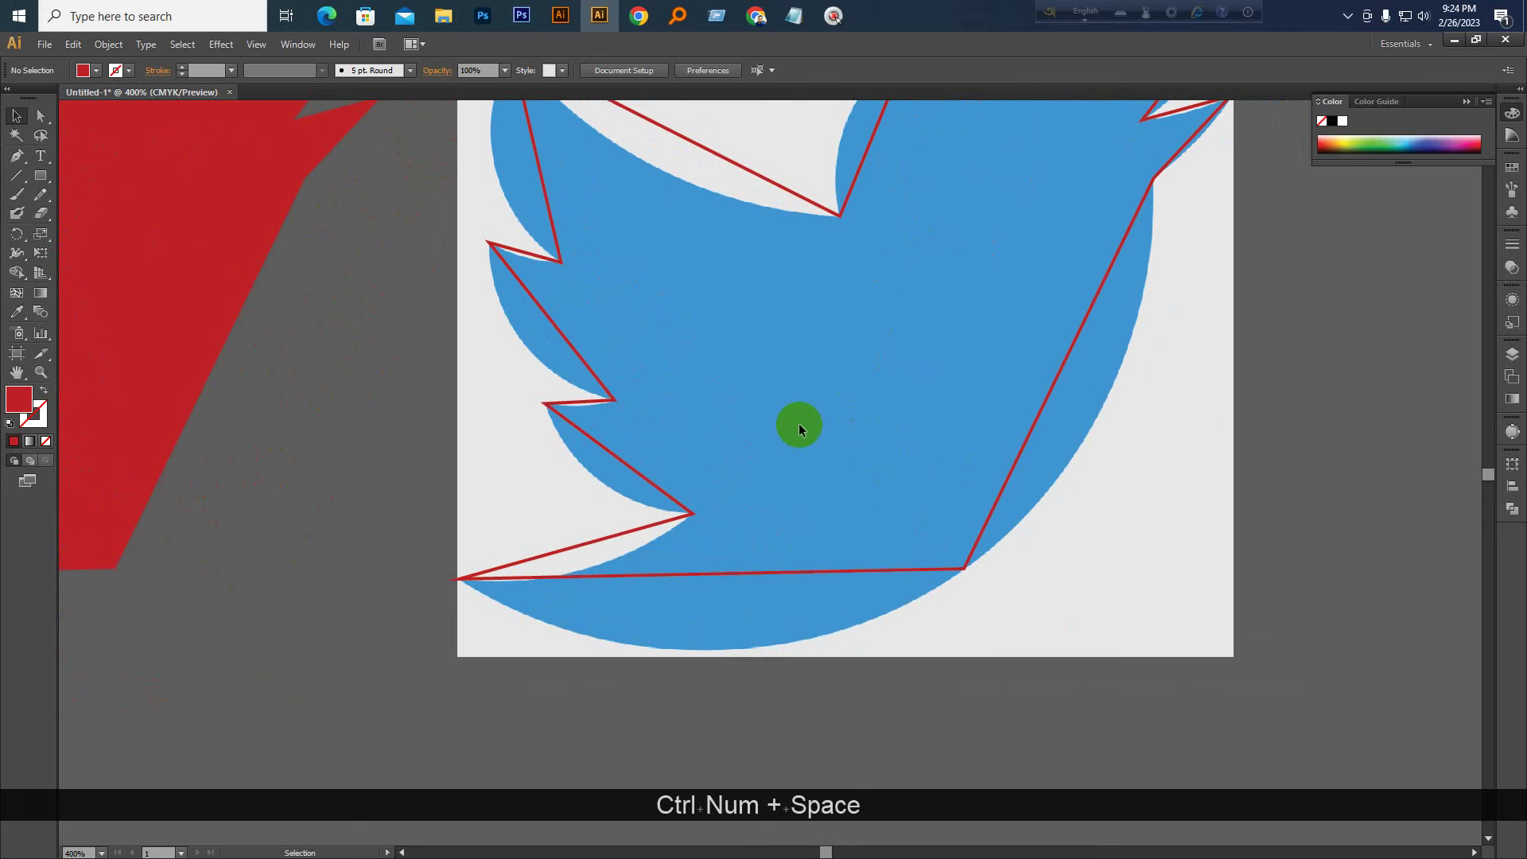
pyautogui.press('ctrl+KP_Add')
pyautogui.moveTo(645, 498); pyautogui.dragTo(675, 467)
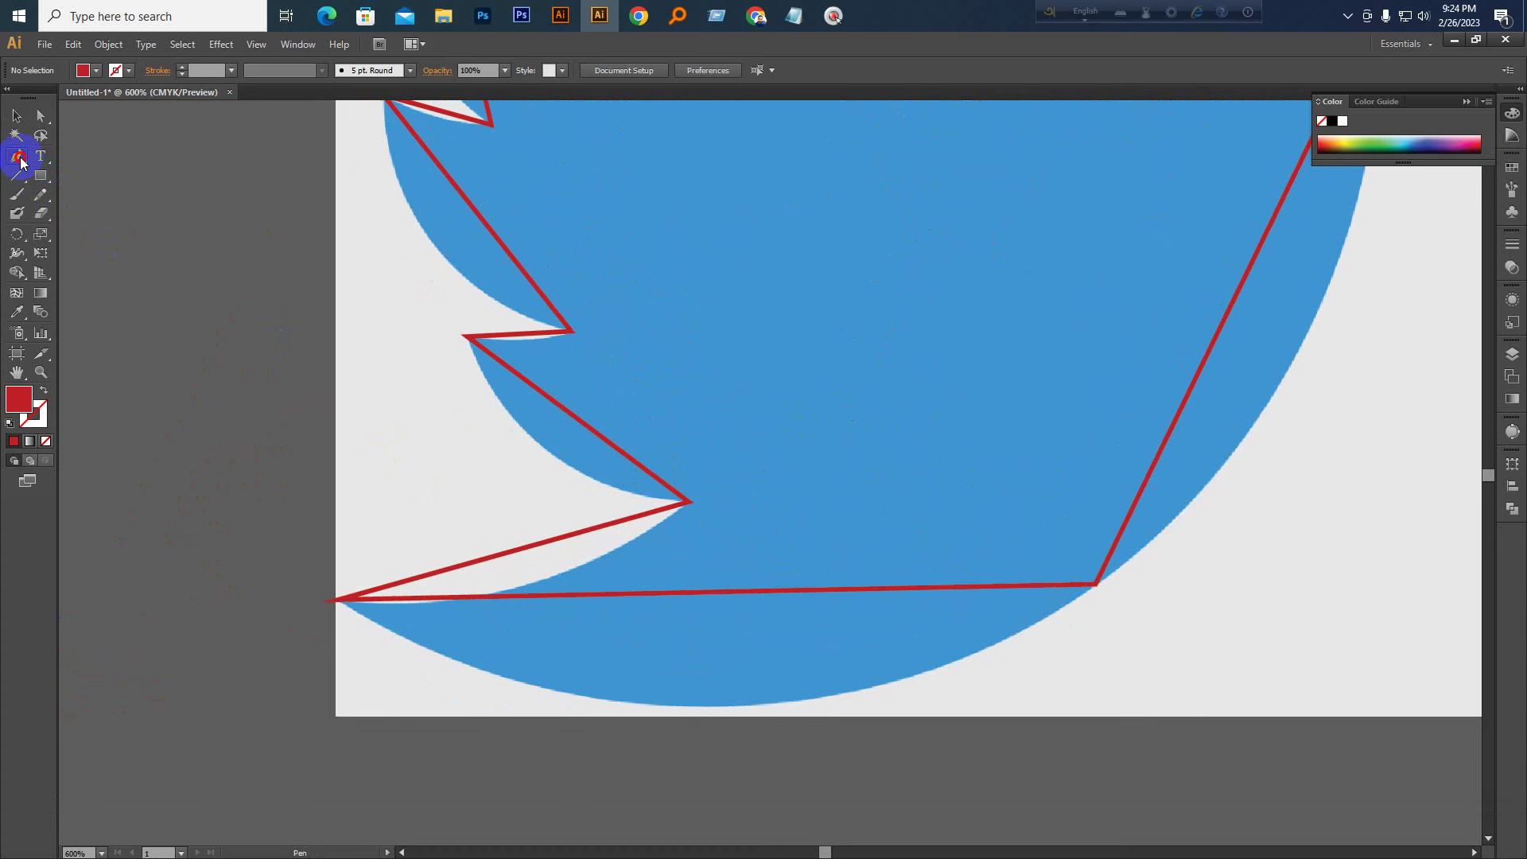
pyautogui.moveTo(19, 162); pyautogui.dragTo(115, 217)
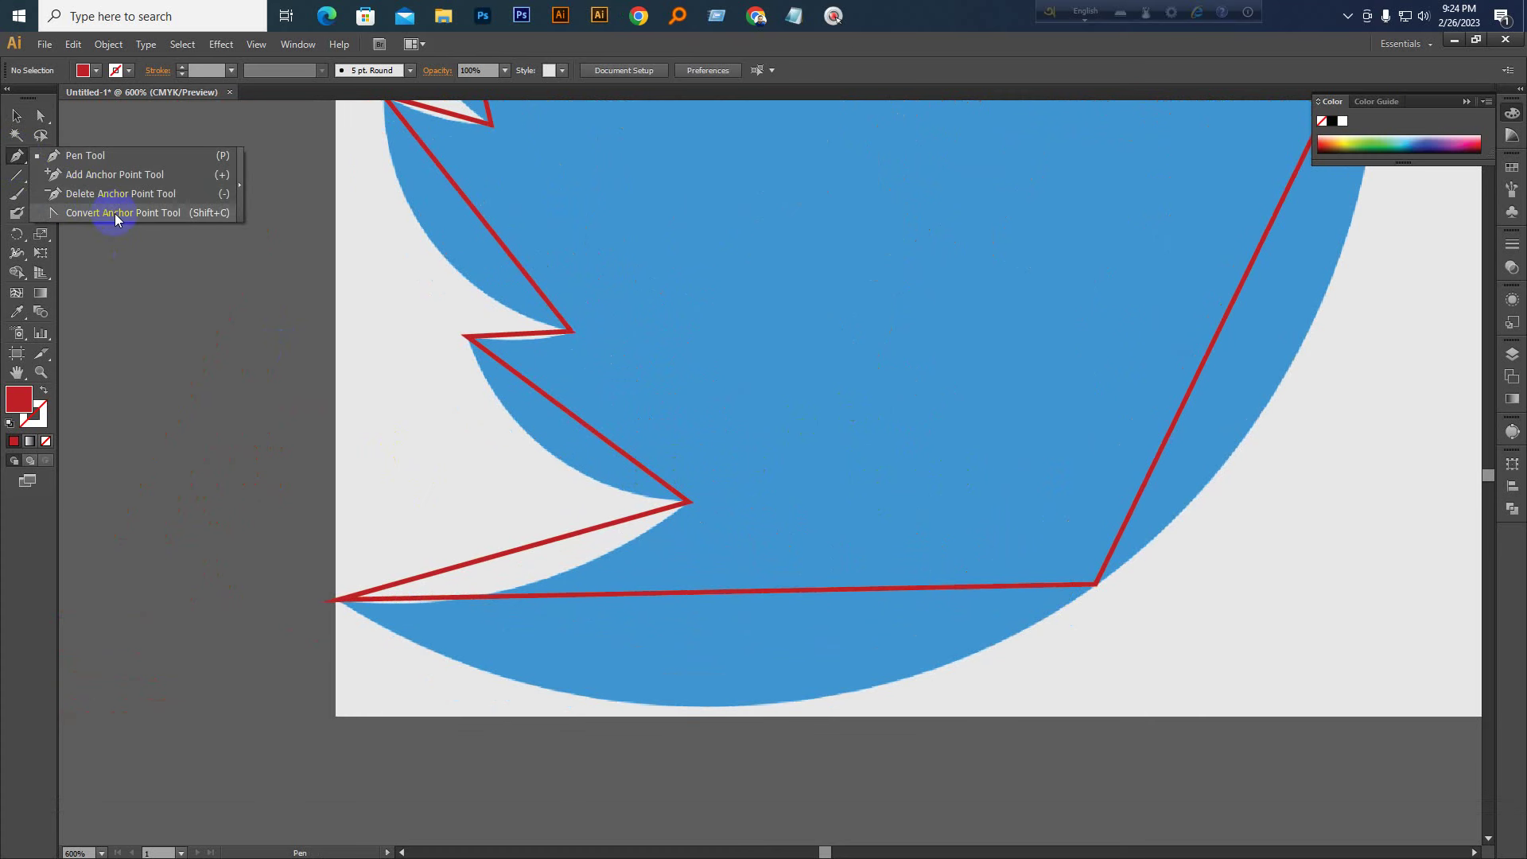
pyautogui.click(115, 213)
pyautogui.scroll(-1, 367, 455)
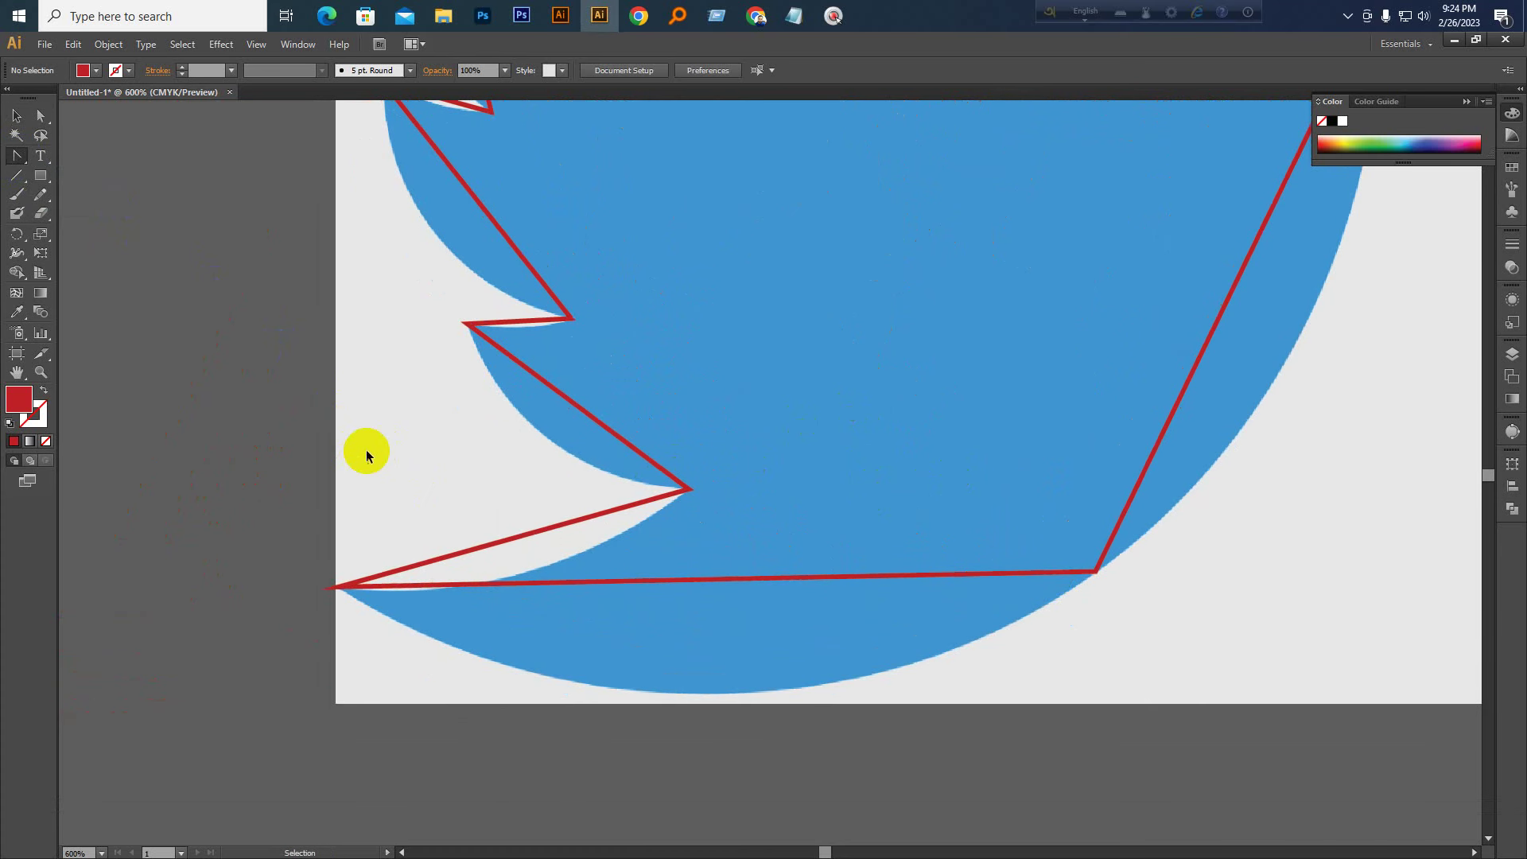
pyautogui.press('ctrl+KP_Add')
pyautogui.press('space')
pyautogui.moveTo(334, 481); pyautogui.dragTo(371, 437)
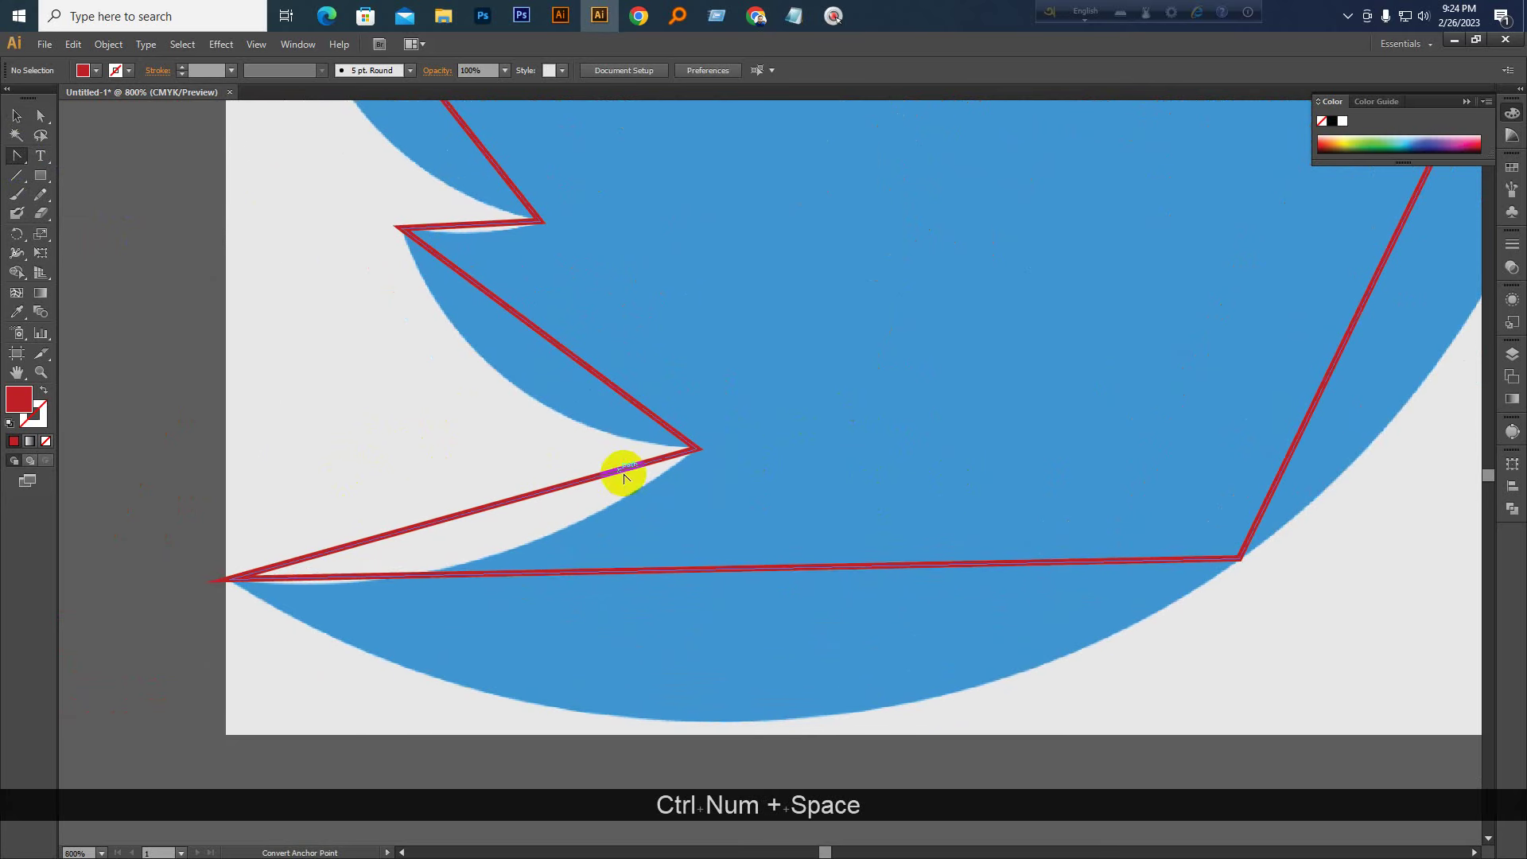
# Select the outline's anchor at the notch between the tail and the lowest feather with the Direct Selection tool
pyautogui.click(48, 115)
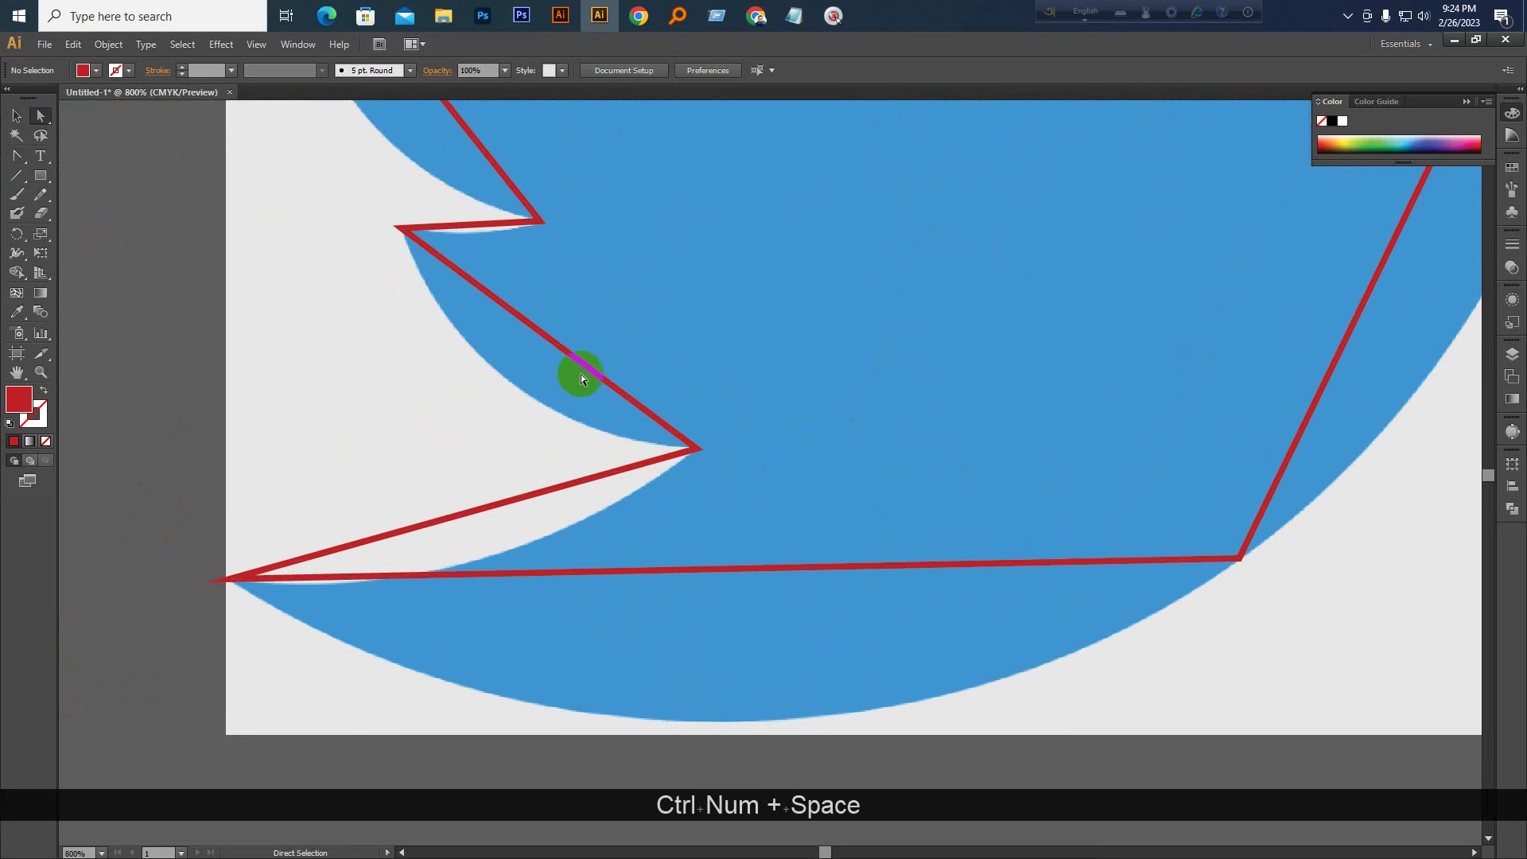
pyautogui.click(698, 450)
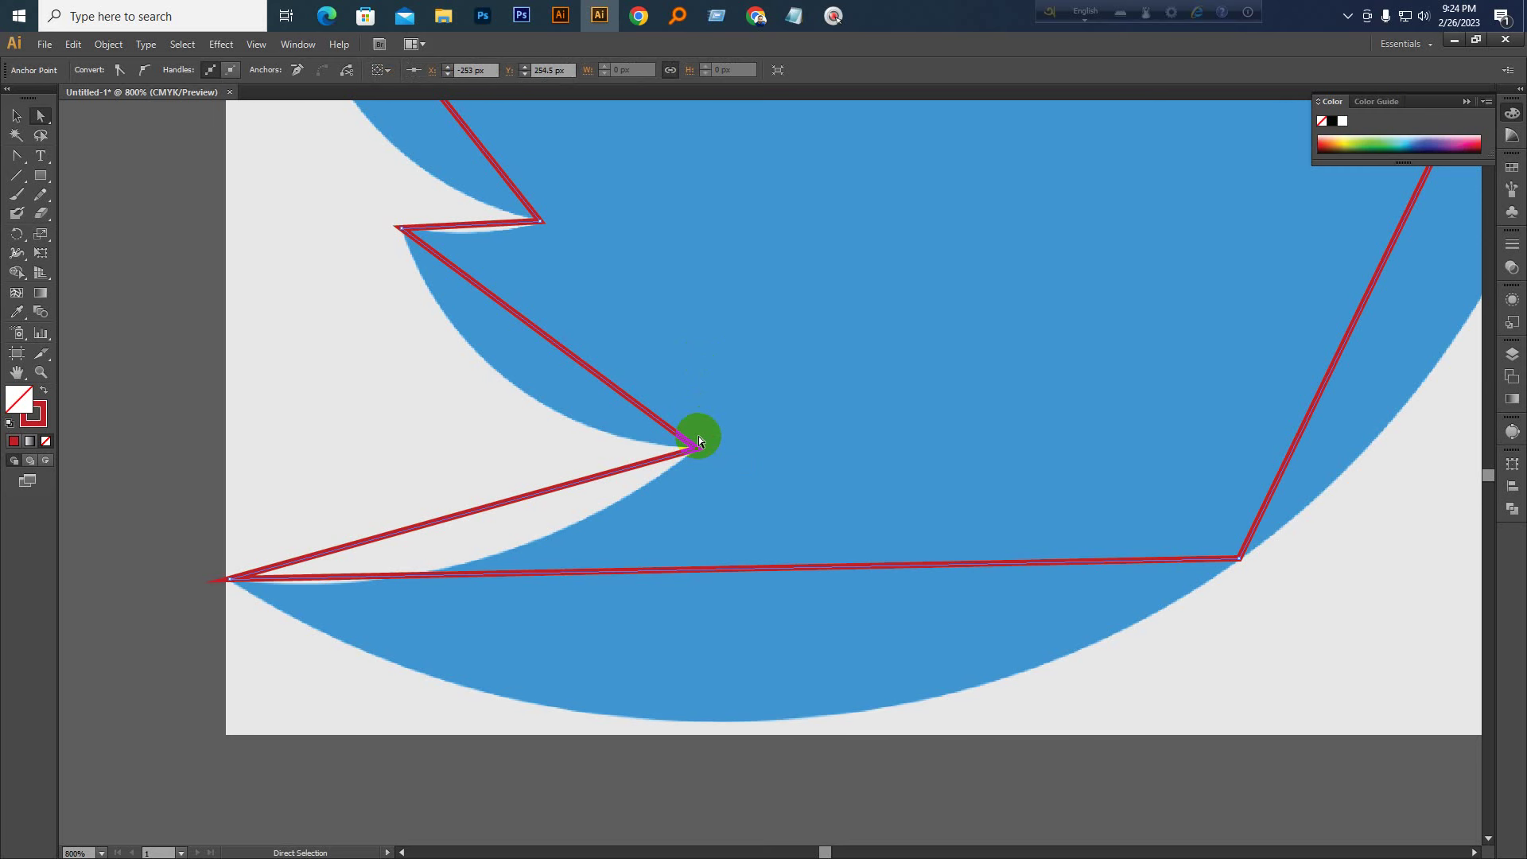
pyautogui.press('space')
pyautogui.moveTo(699, 436); pyautogui.dragTo(710, 499)
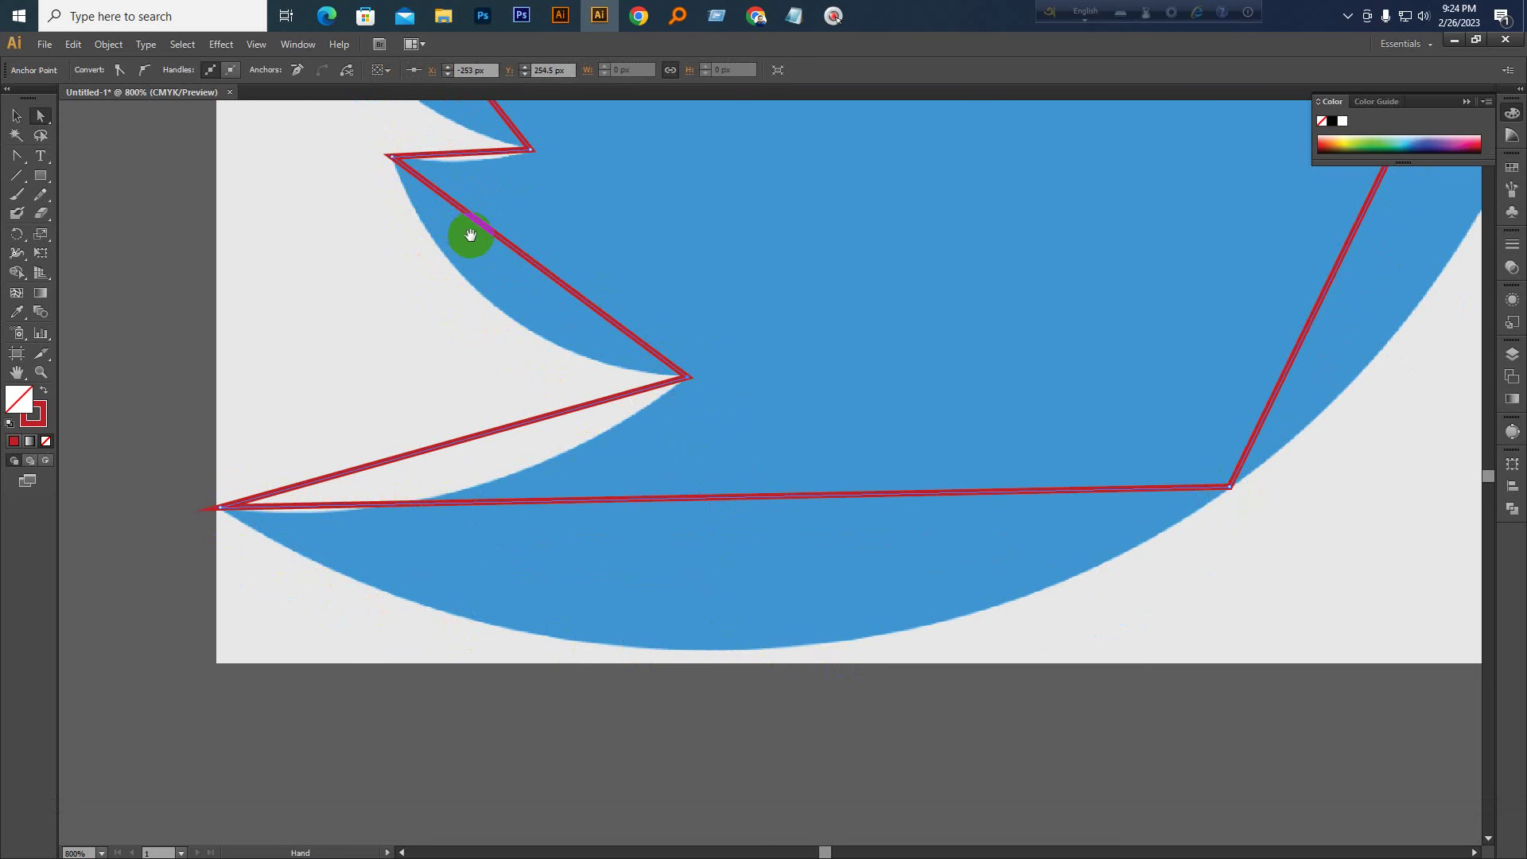
# Draw a closed rectangle about 73 by 26.5 px below the logo image with the Pen tool and deselect it
pyautogui.press('space')
pyautogui.moveTo(541, 465); pyautogui.dragTo(530, 236)
pyautogui.click(14, 153)
pyautogui.moveTo(13, 153); pyautogui.dragTo(88, 153)
pyautogui.click(335, 502)
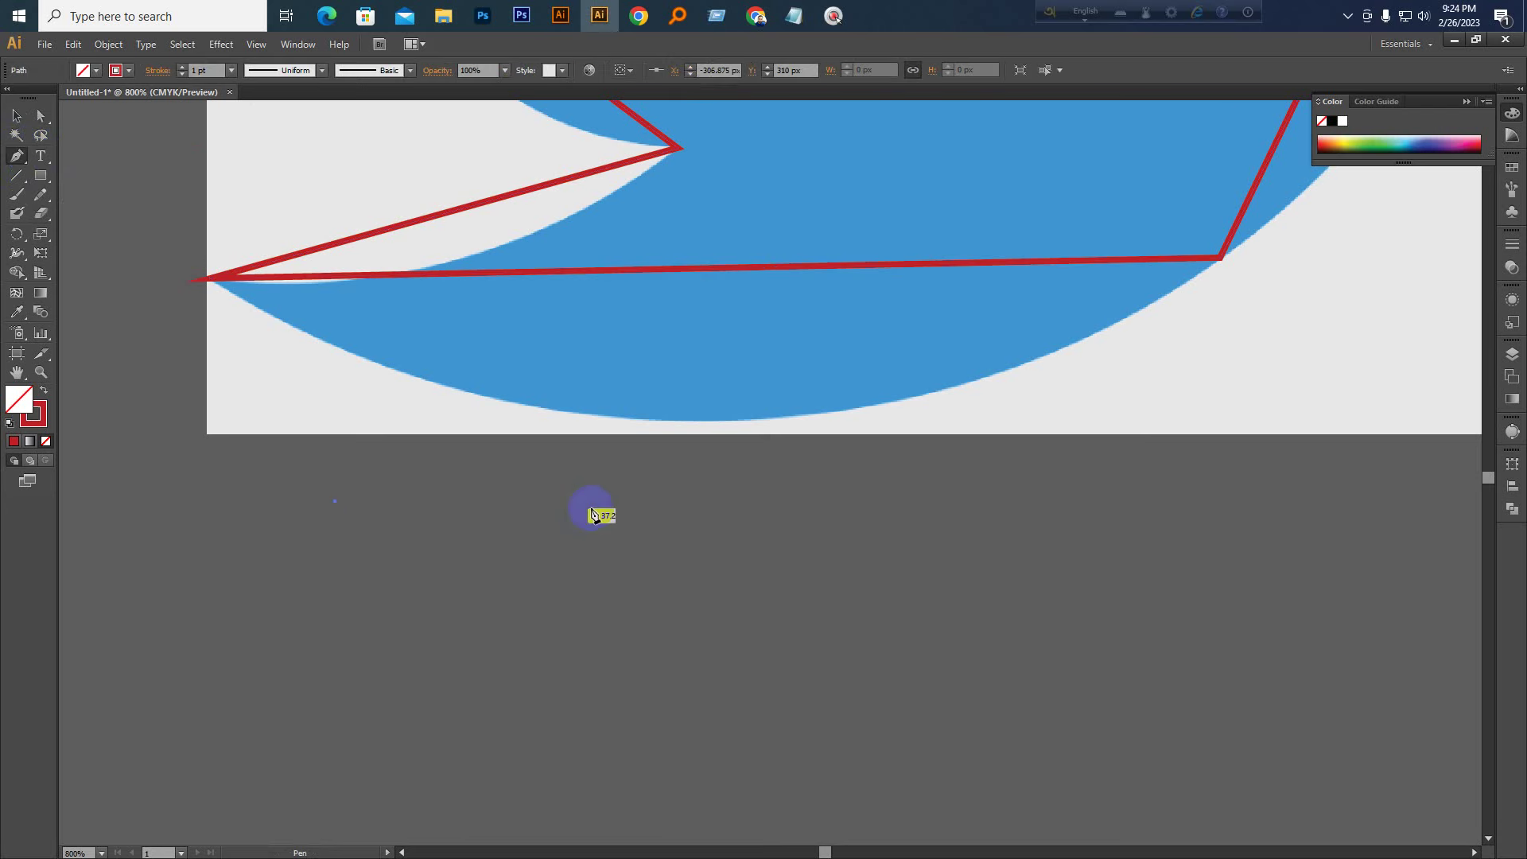
pyautogui.keyDown('shift'); pyautogui.click(799, 508); pyautogui.keyUp('shift')
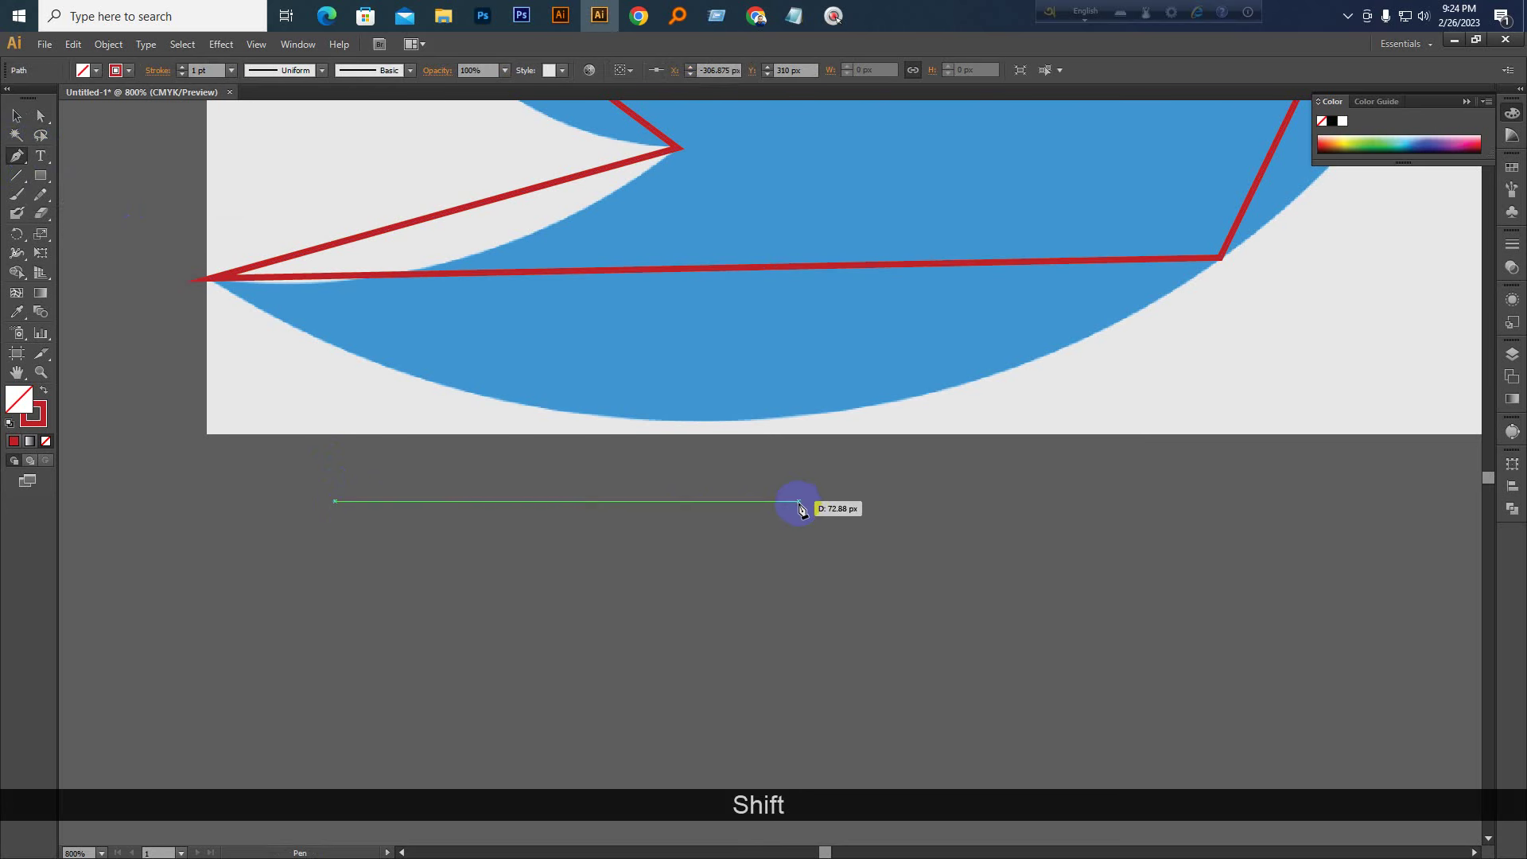
pyautogui.keyDown('shift'); pyautogui.click(799, 670); pyautogui.keyUp('shift')
pyautogui.keyDown('shift'); pyautogui.click(350, 672); pyautogui.keyUp('shift')
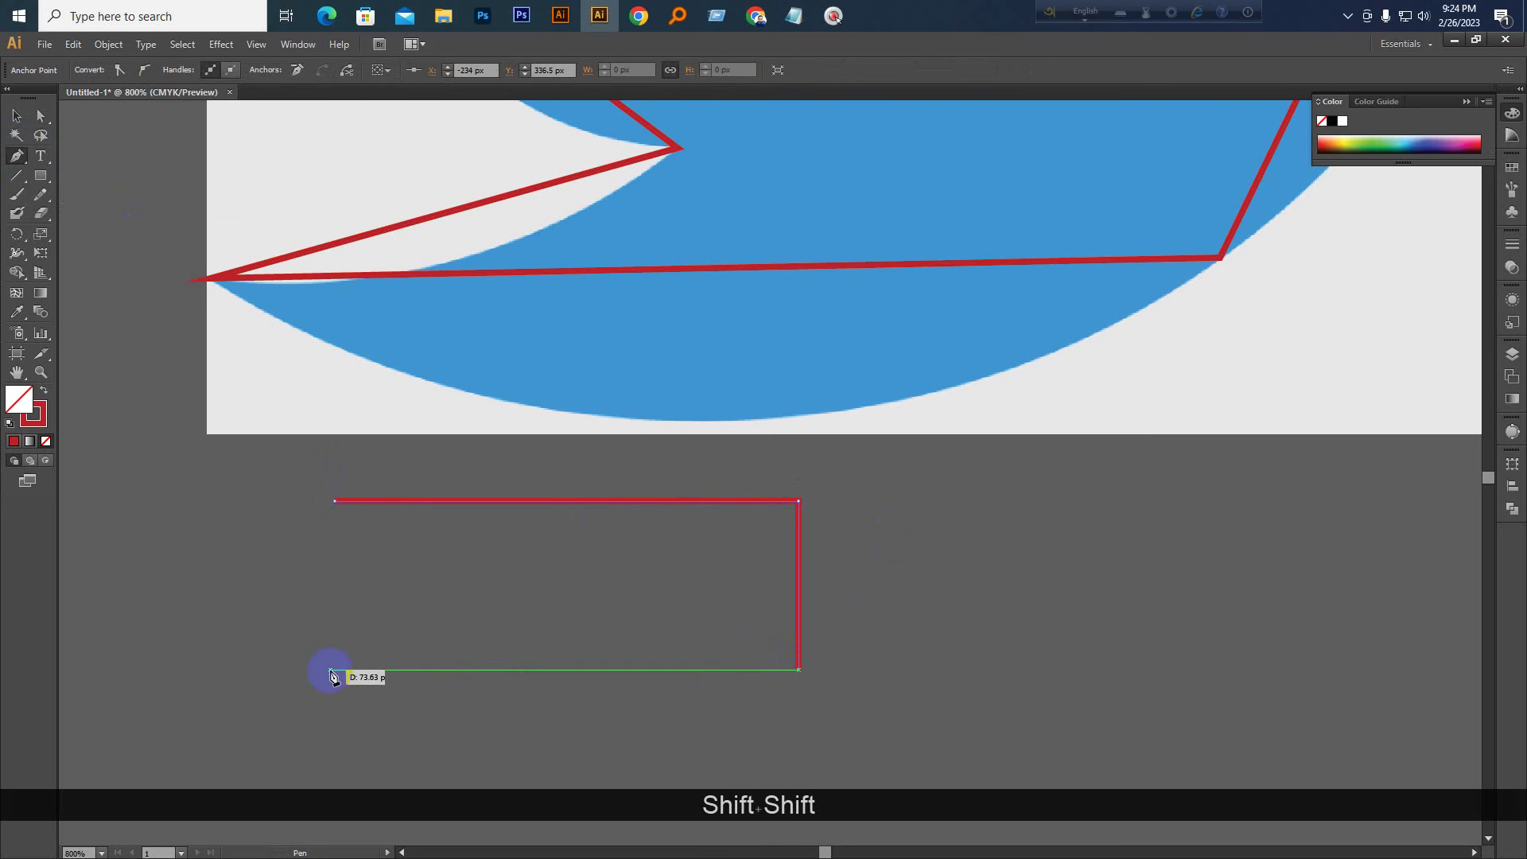
pyautogui.keyDown('shift'); pyautogui.click(336, 673); pyautogui.keyUp('shift')
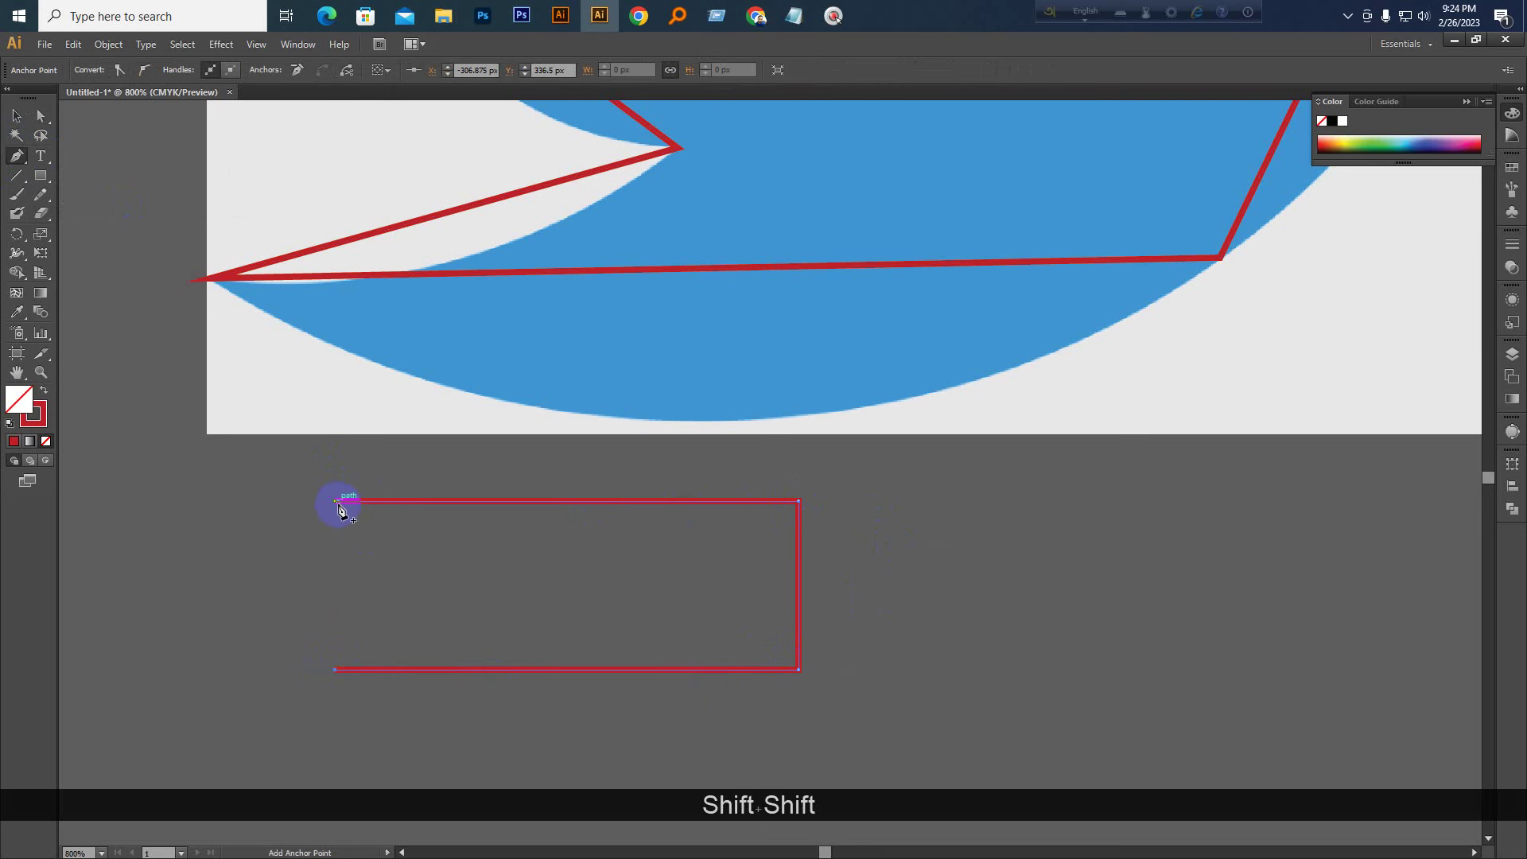
pyautogui.click(17, 117)
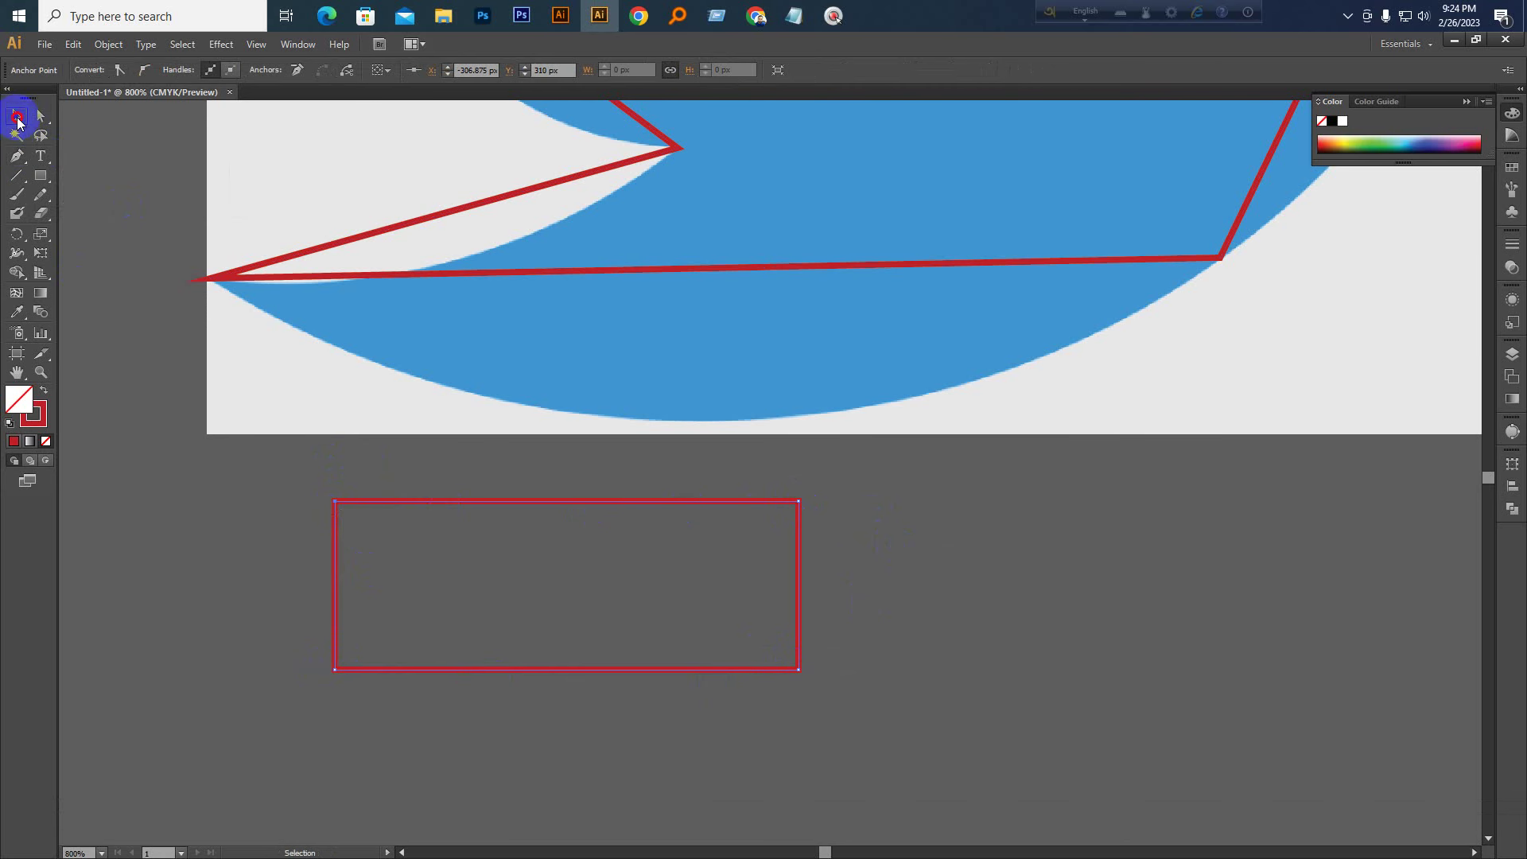
pyautogui.click(287, 399)
pyautogui.moveTo(577, 327); pyautogui.dragTo(548, 455)
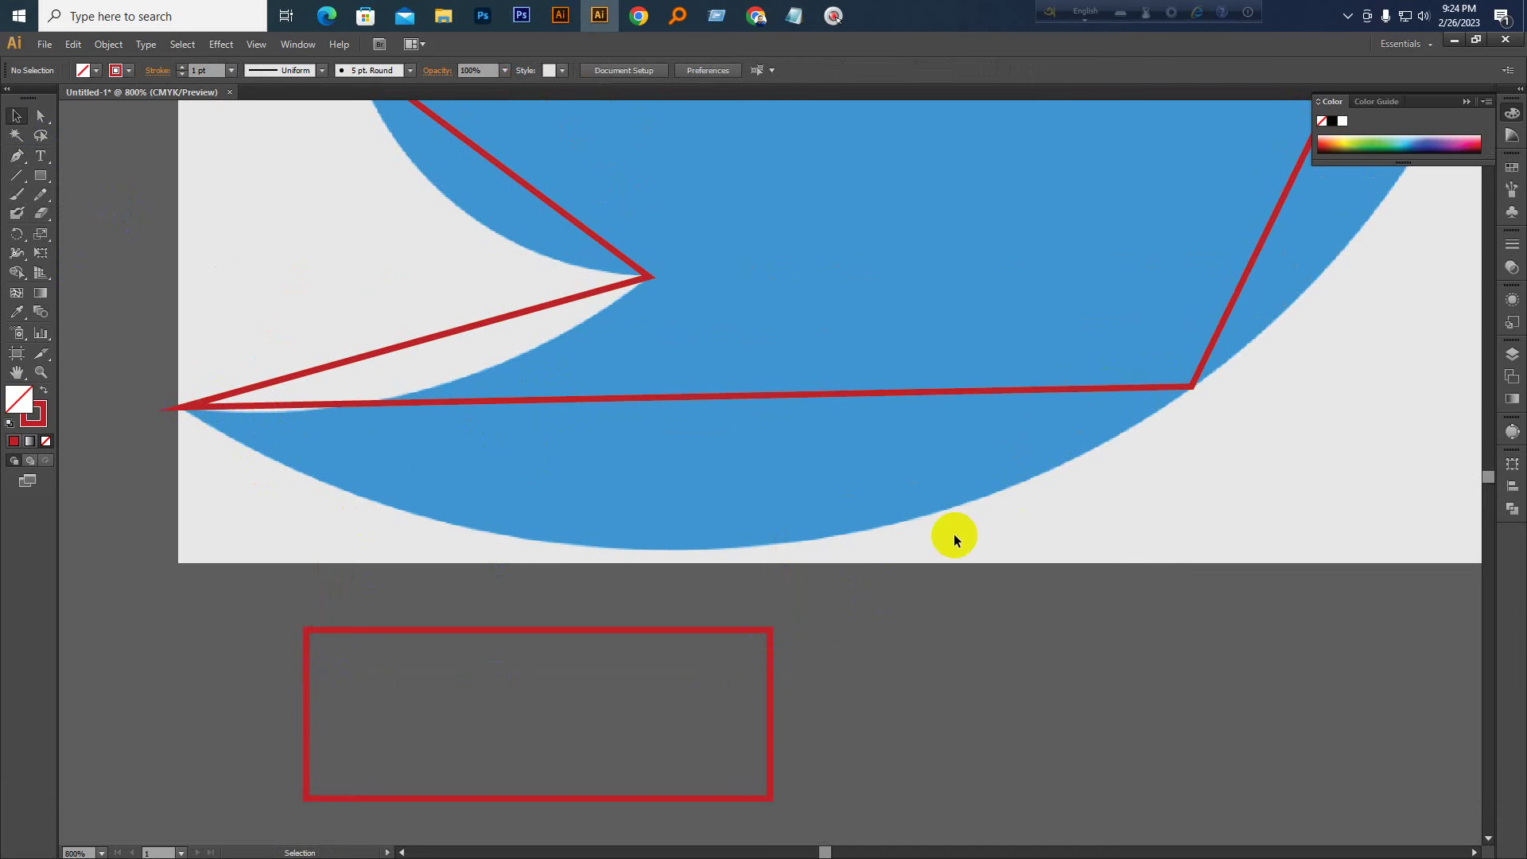
pyautogui.scroll(1, 953, 533)
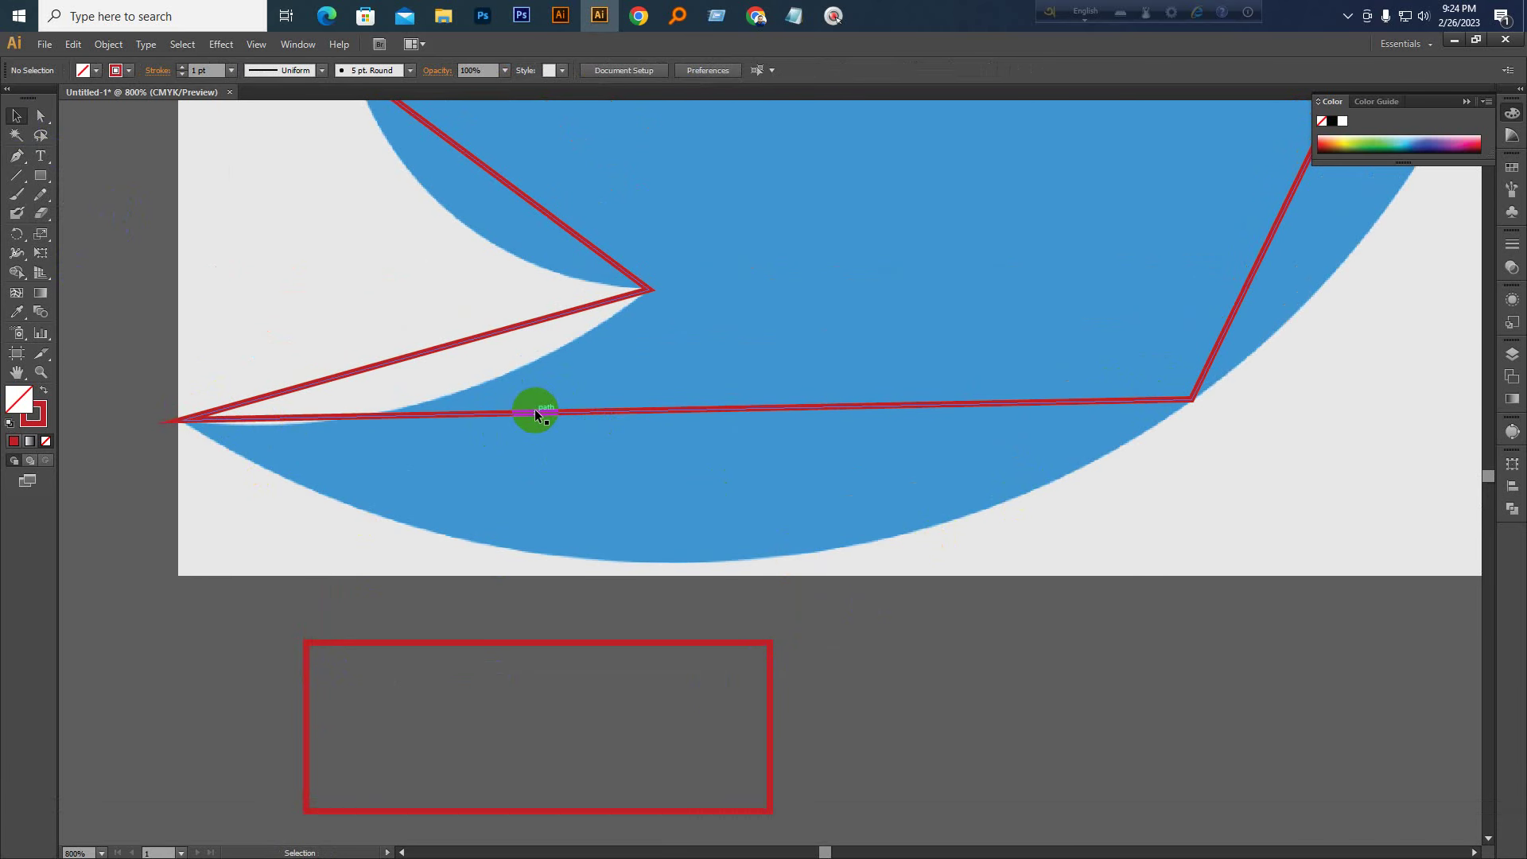
# Switch to the Convert Anchor Point tool for the notch between the tail and the lowest feather
pyautogui.press('space')
pyautogui.moveTo(522, 307); pyautogui.dragTo(575, 402)
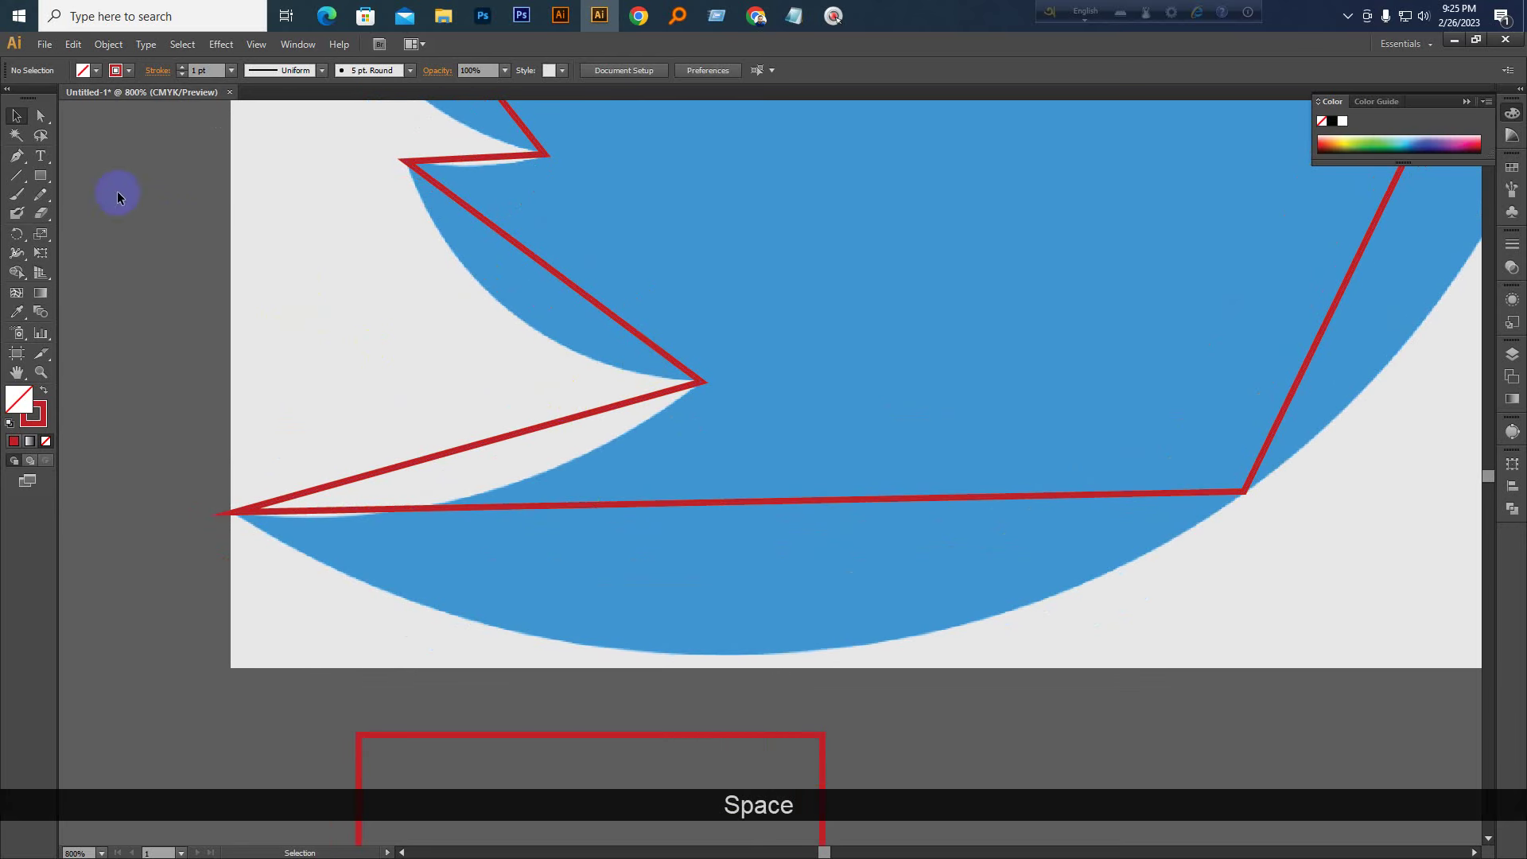
pyautogui.click(20, 177)
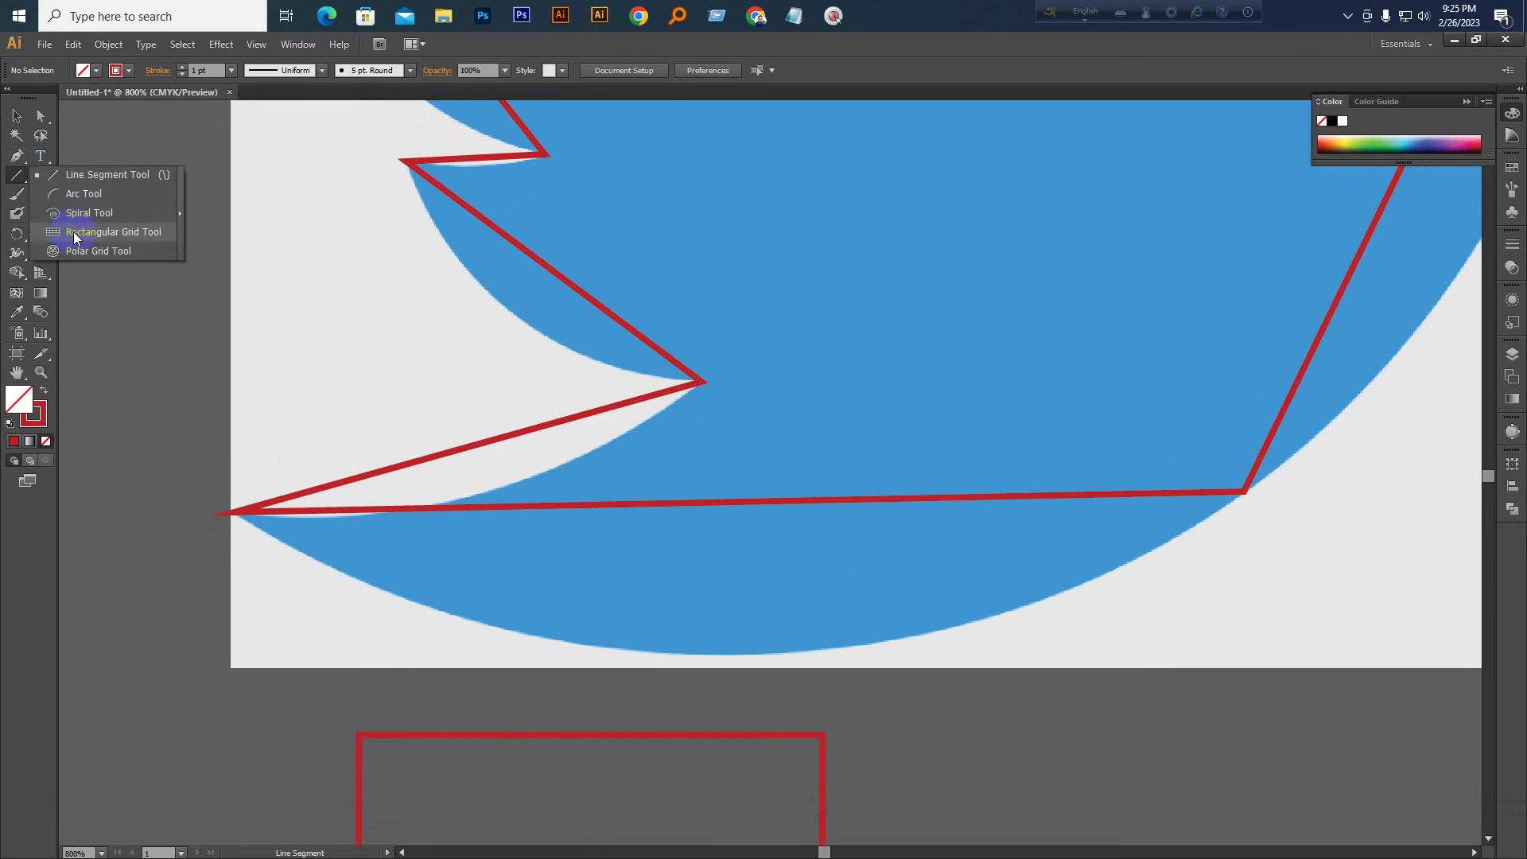
pyautogui.click(18, 156)
pyautogui.moveTo(19, 156); pyautogui.dragTo(87, 217)
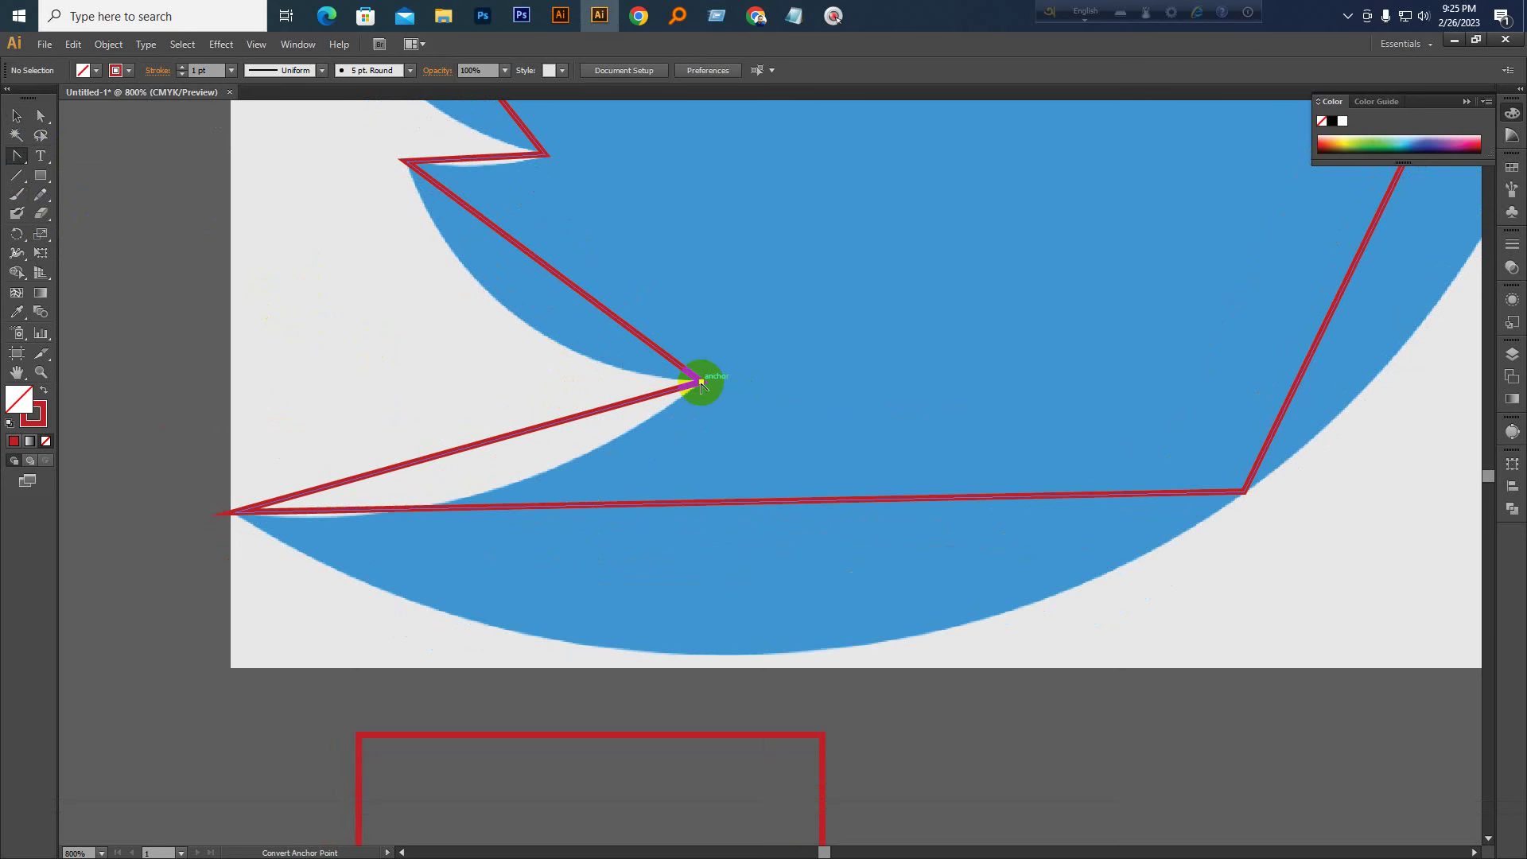
# Try to pull direction handles from the notch anchor so the tail's upper edge bends along the logo
pyautogui.moveTo(701, 386); pyautogui.dragTo(499, 497)
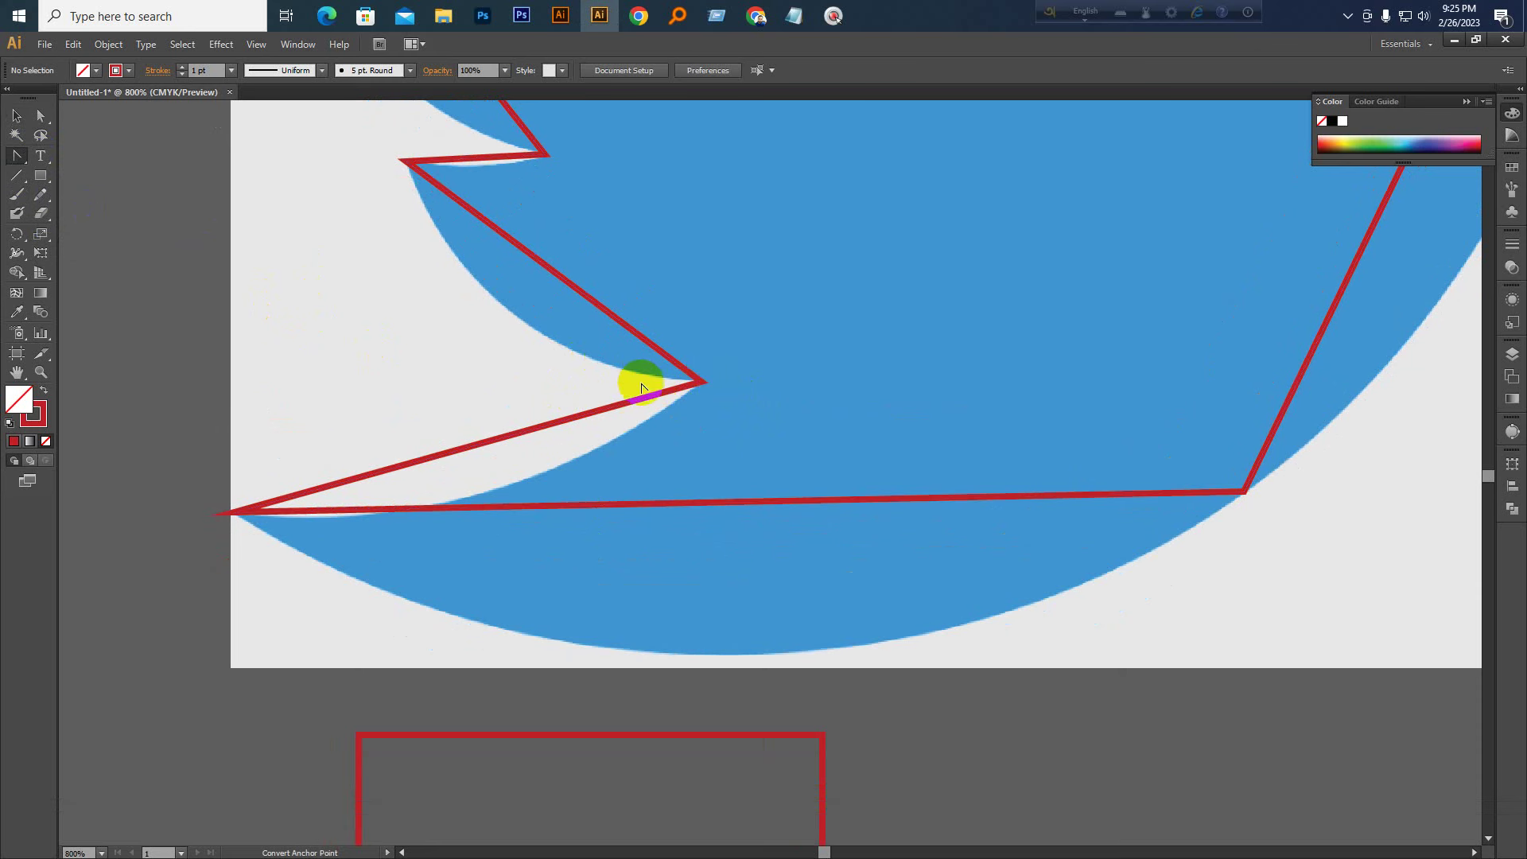
pyautogui.click(701, 383)
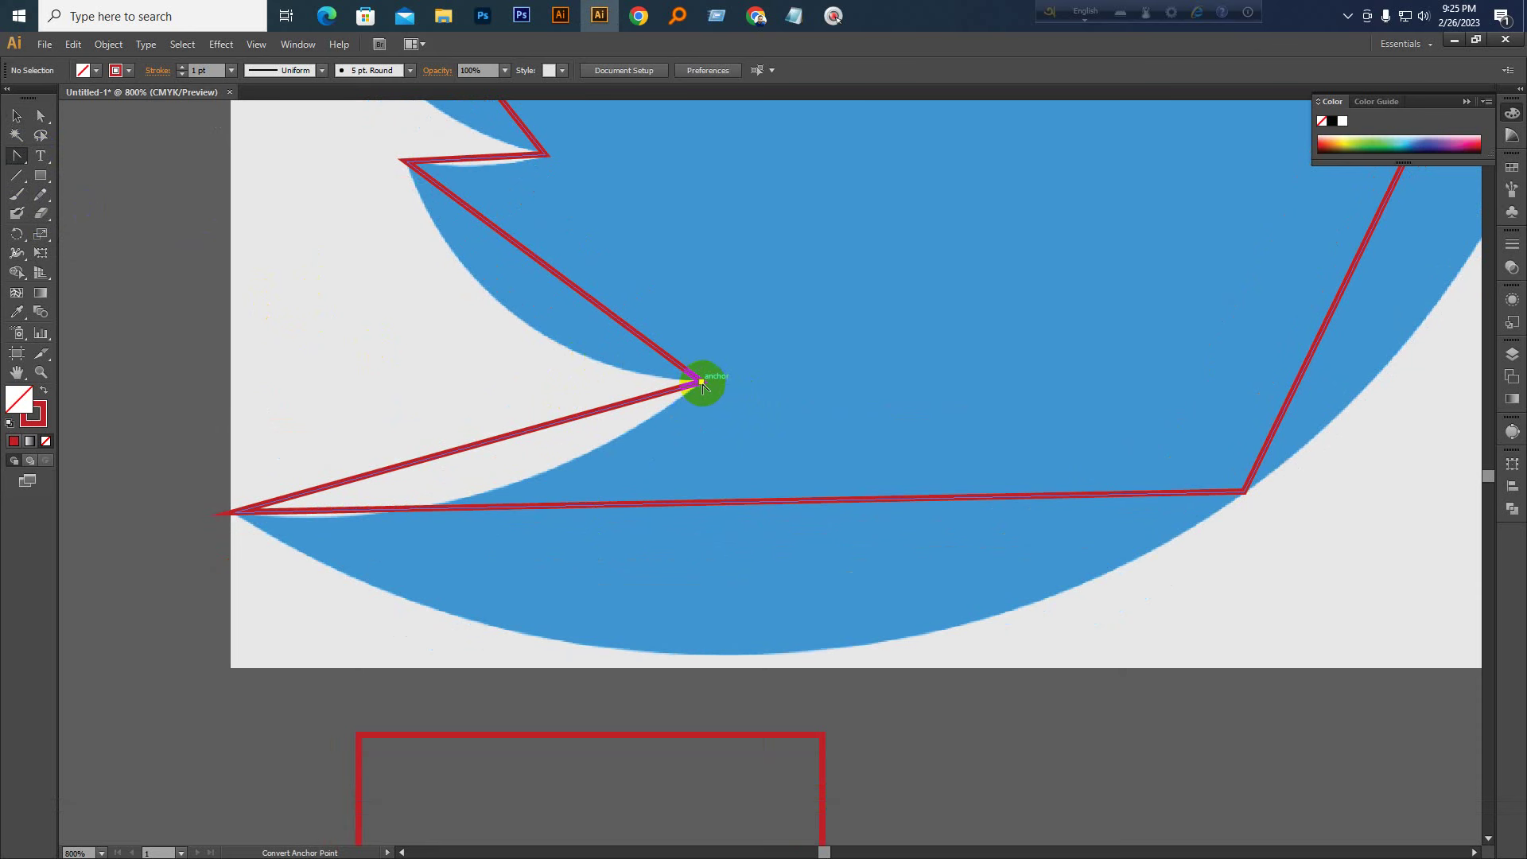
pyautogui.moveTo(702, 386)
pyautogui.mouseDown()
pyautogui.moveTo(791, 437)
pyautogui.moveTo(784, 198)
pyautogui.moveTo(836, 183)
pyautogui.moveTo(815, 297)
pyautogui.moveTo(714, 386)
pyautogui.moveTo(777, 382)
pyautogui.moveTo(804, 270)
pyautogui.moveTo(839, 353)
pyautogui.moveTo(753, 358)
pyautogui.moveTo(855, 275)
pyautogui.moveTo(828, 136)
pyautogui.moveTo(953, 407)
pyautogui.moveTo(1097, 498)
pyautogui.moveTo(941, 218)
pyautogui.moveTo(1023, 416)
pyautogui.moveTo(1205, 527)
pyautogui.moveTo(1313, 533)
pyautogui.moveTo(1088, 467)
pyautogui.moveTo(1335, 538)
pyautogui.moveTo(981, 443)
pyautogui.moveTo(920, 454)
pyautogui.moveTo(1251, 556)
pyautogui.moveTo(780, 385)
pyautogui.moveTo(701, 385)
pyautogui.mouseUp()
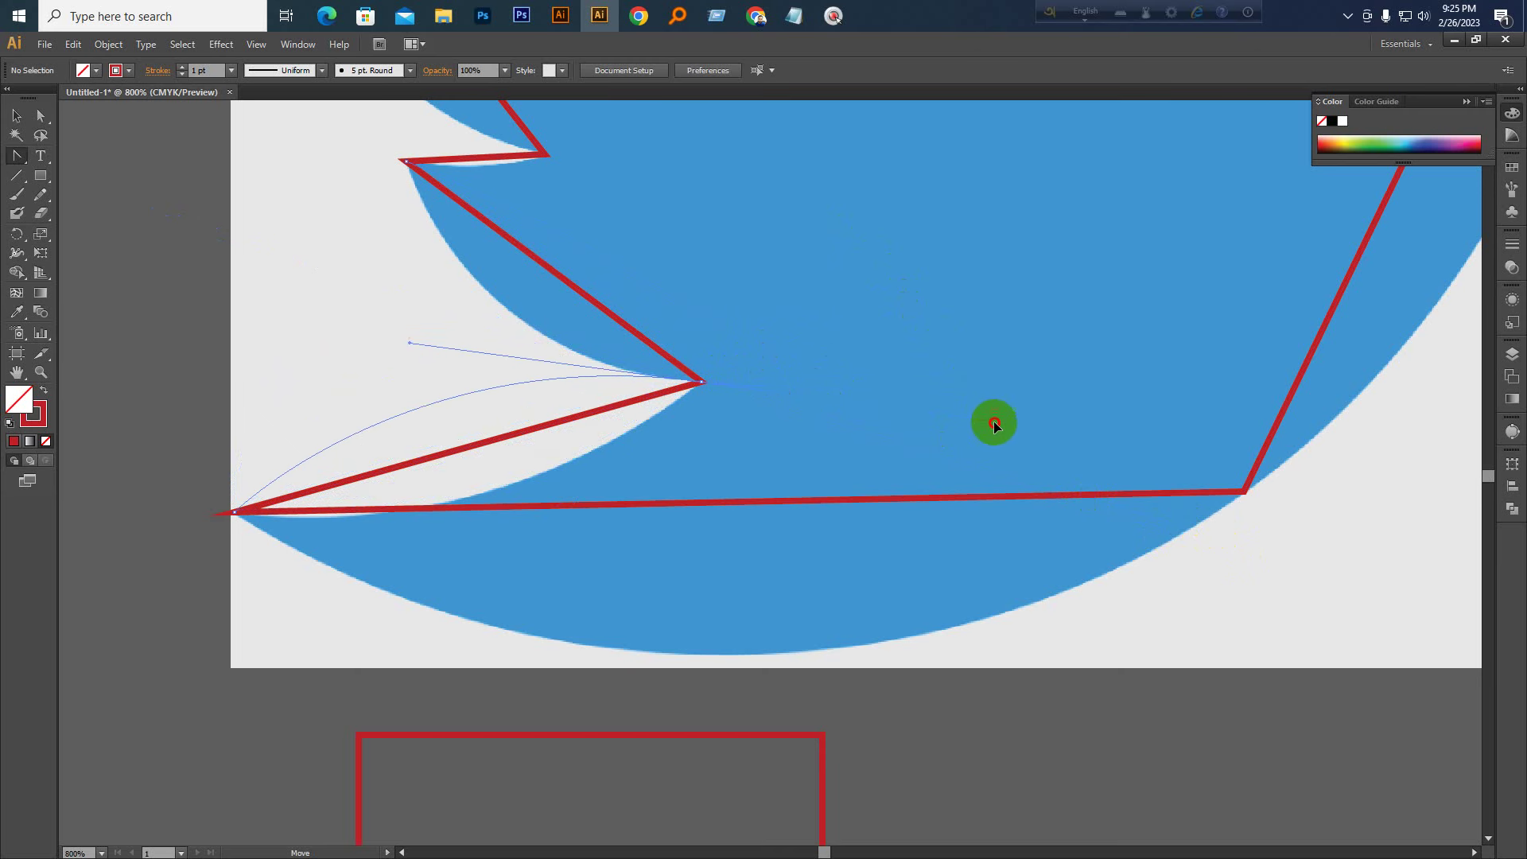
pyautogui.click(1210, 562)
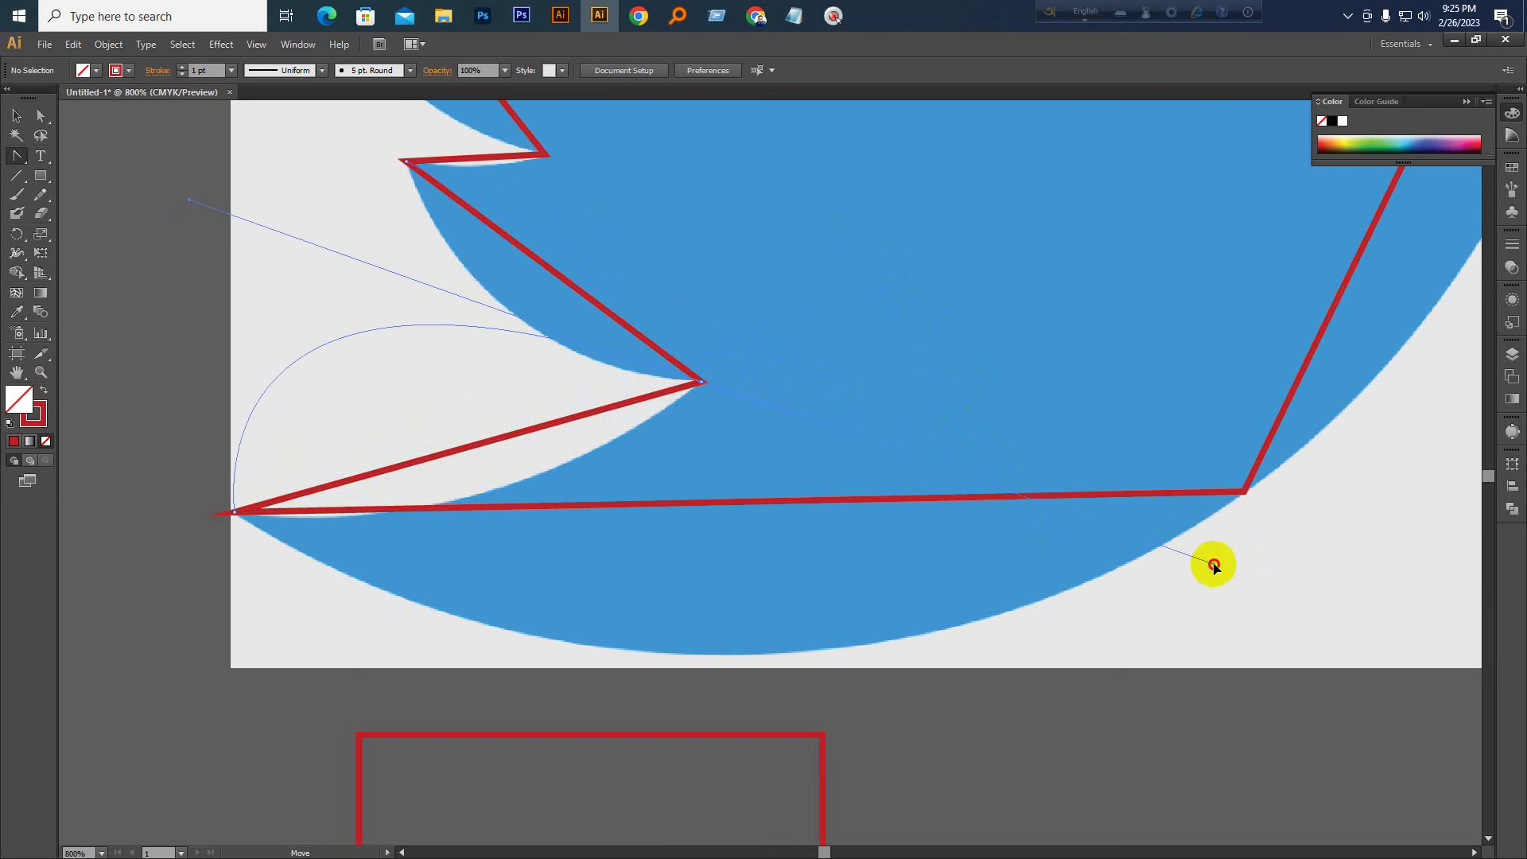
pyautogui.moveTo(764, 405); pyautogui.dragTo(1334, 408)
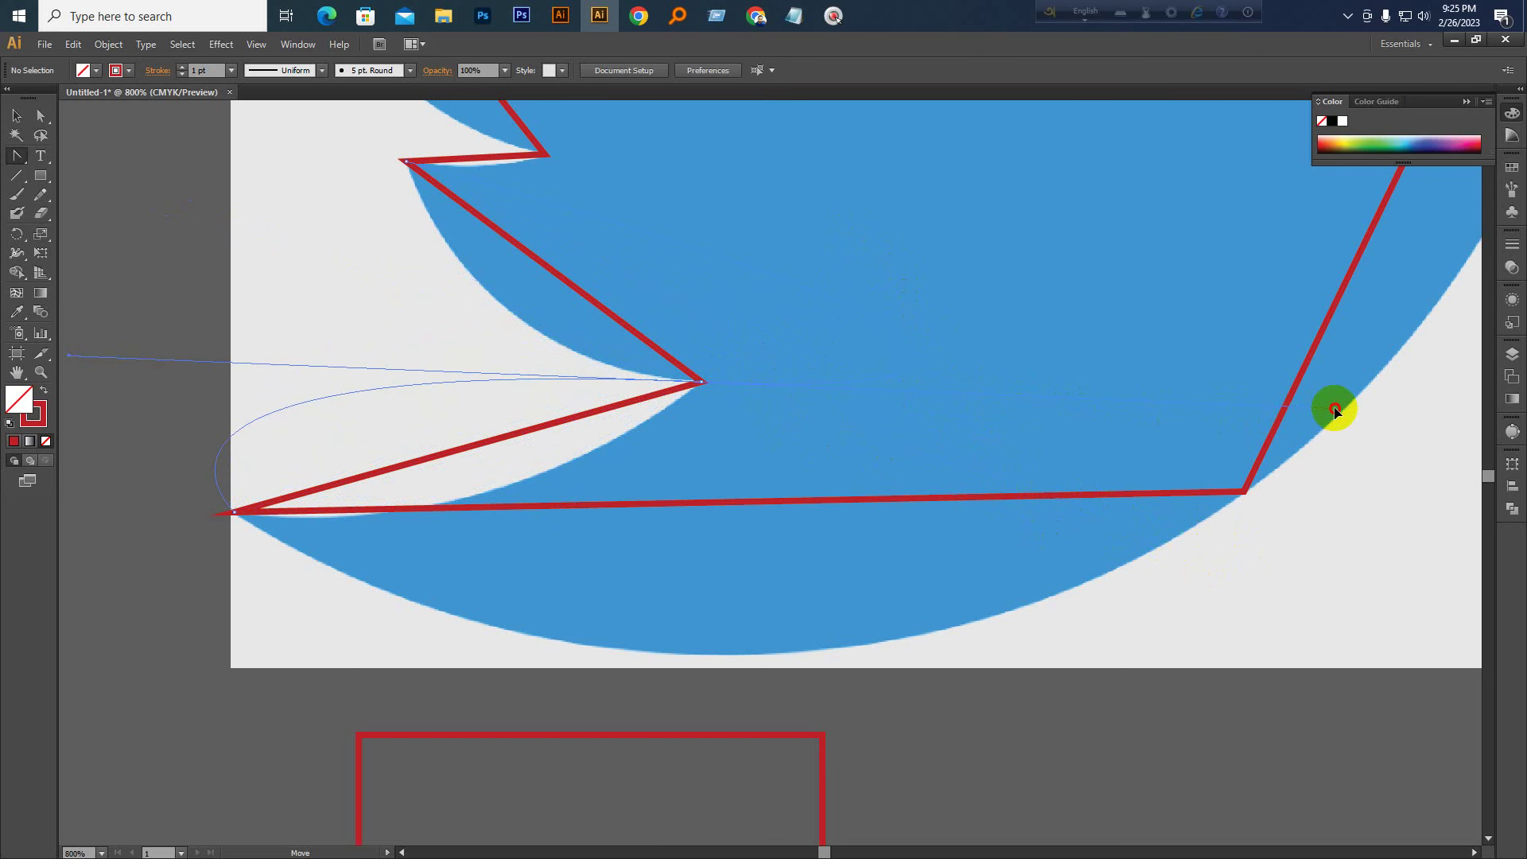
pyautogui.moveTo(1335, 409); pyautogui.dragTo(1096, 226)
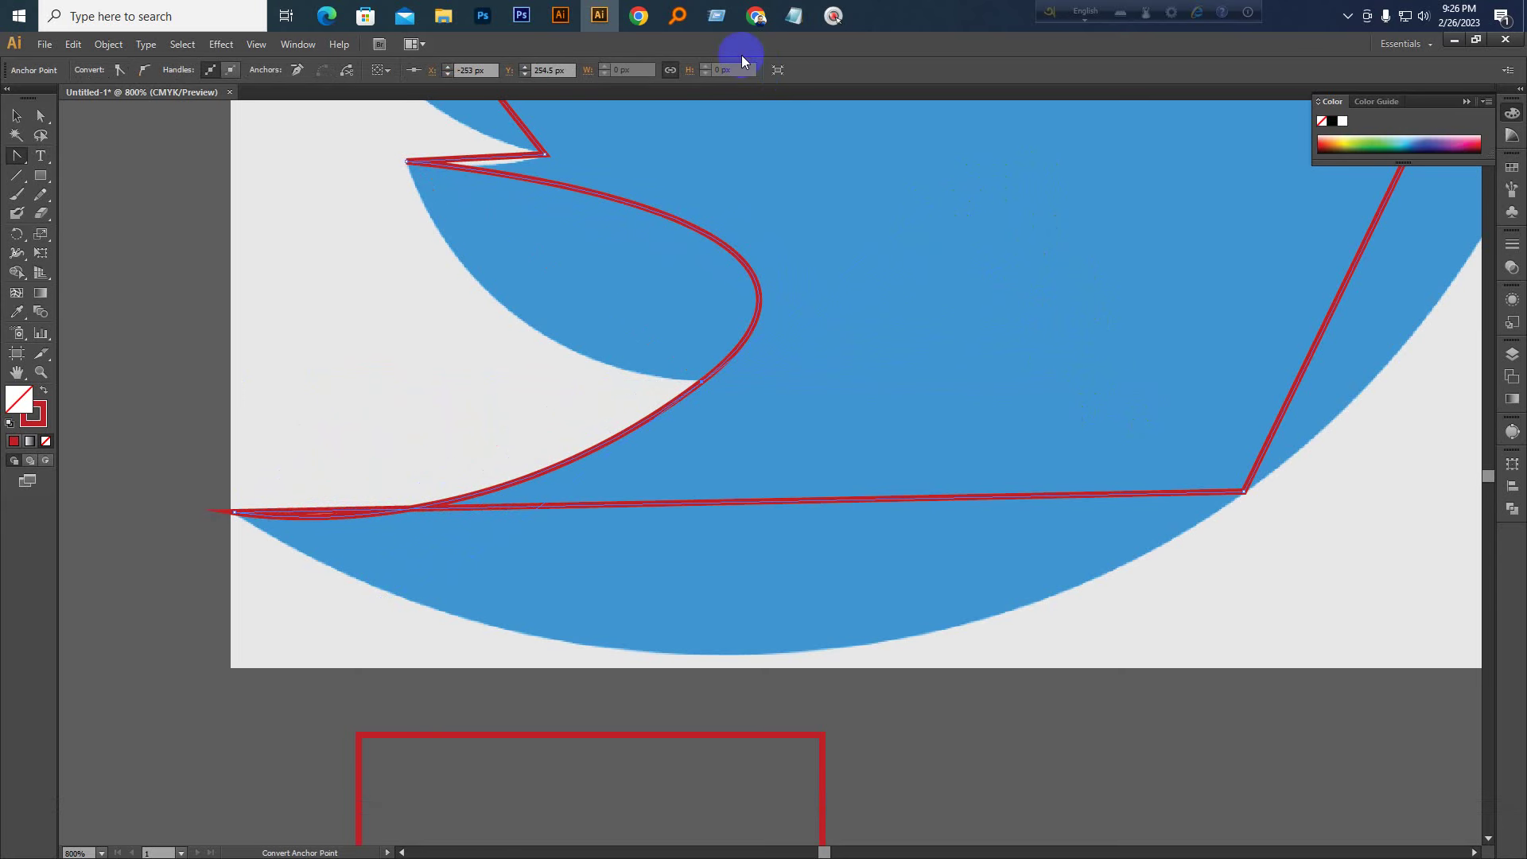
# Switch to the Google Meet call in Chrome, admit the waiting participant, and return to Illustrator
pyautogui.click(756, 16)
pyautogui.click(488, 44)
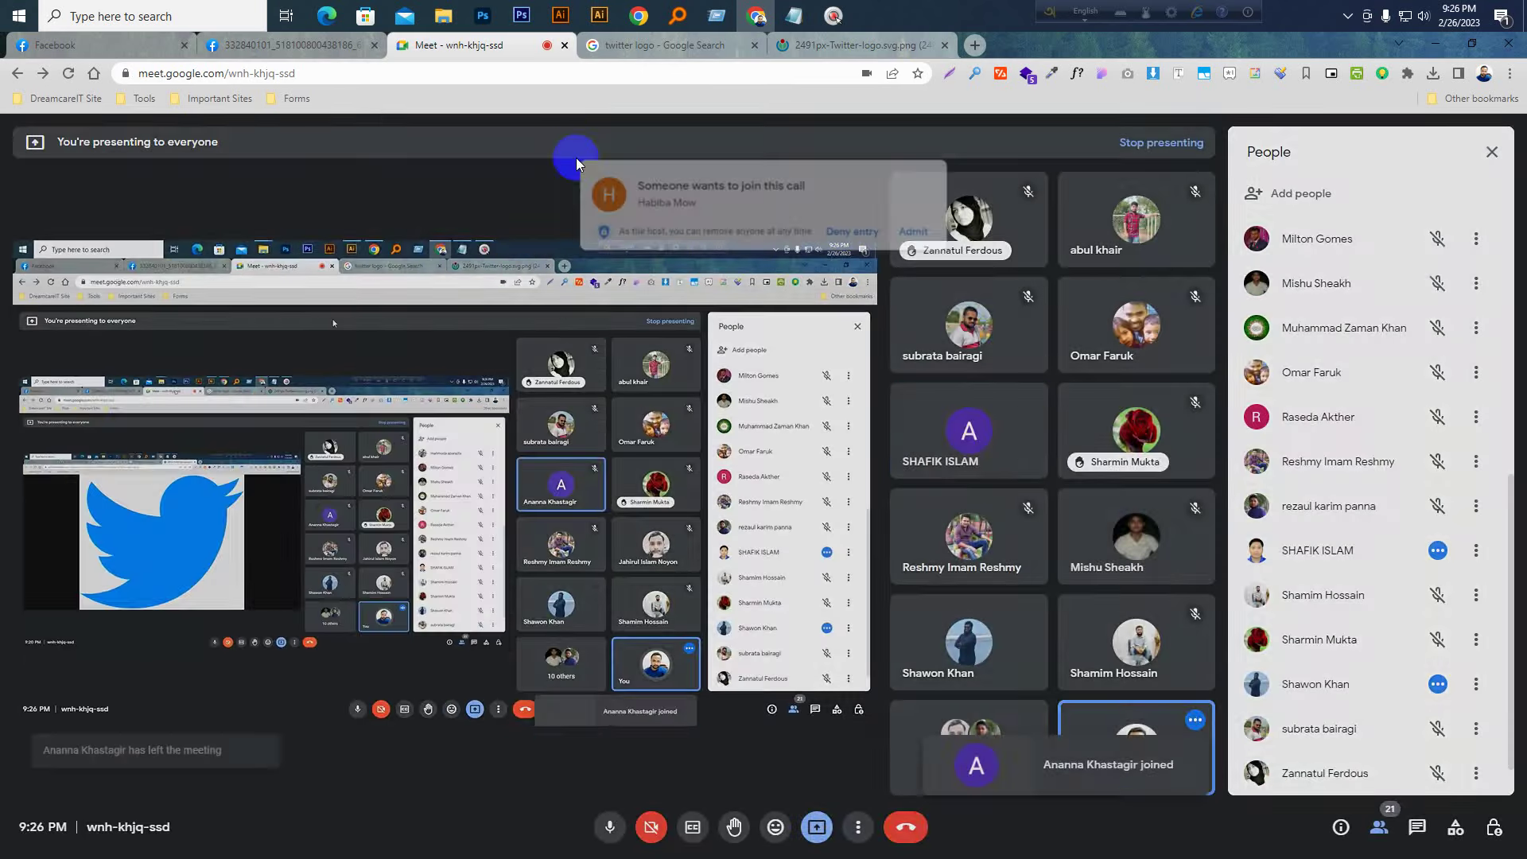
pyautogui.click(928, 205)
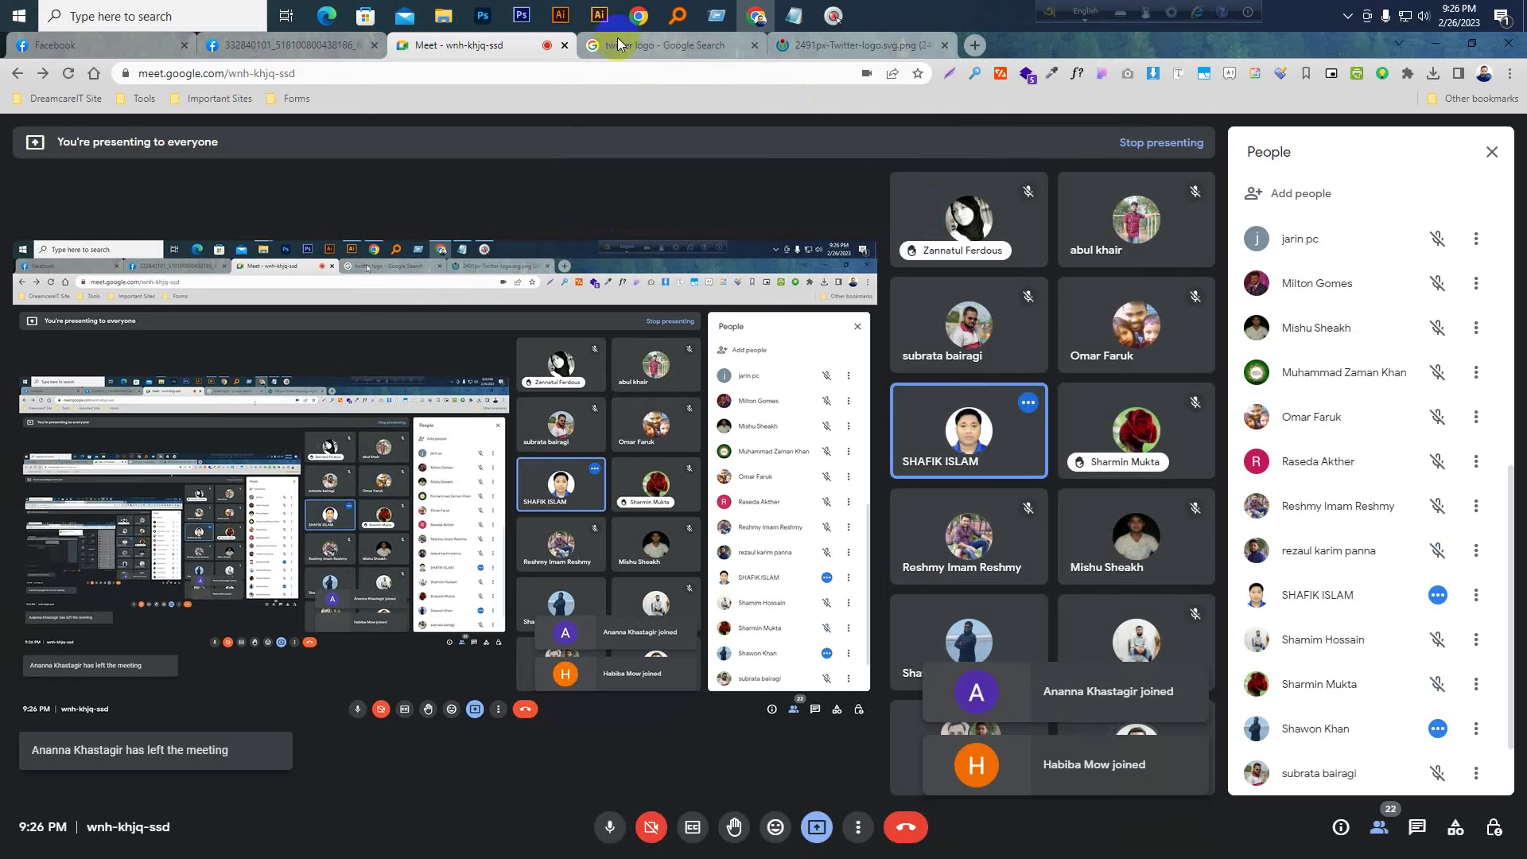
pyautogui.click(599, 18)
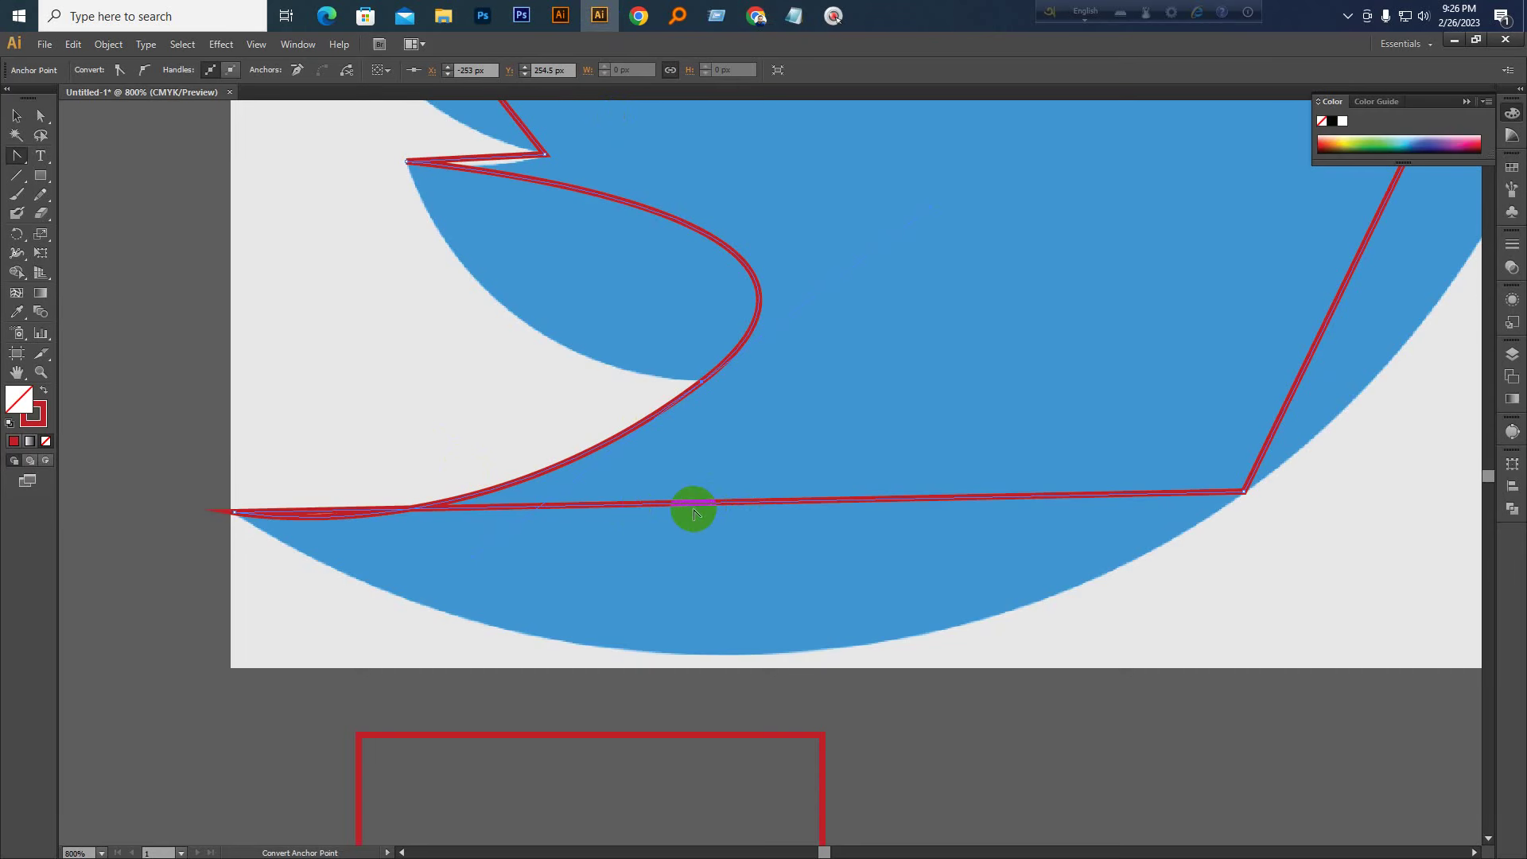
# Undo the notch anchor's curve and pull its handles out again so the tail's upper edge follows the logo
pyautogui.hotkey('ctrl', 'z')
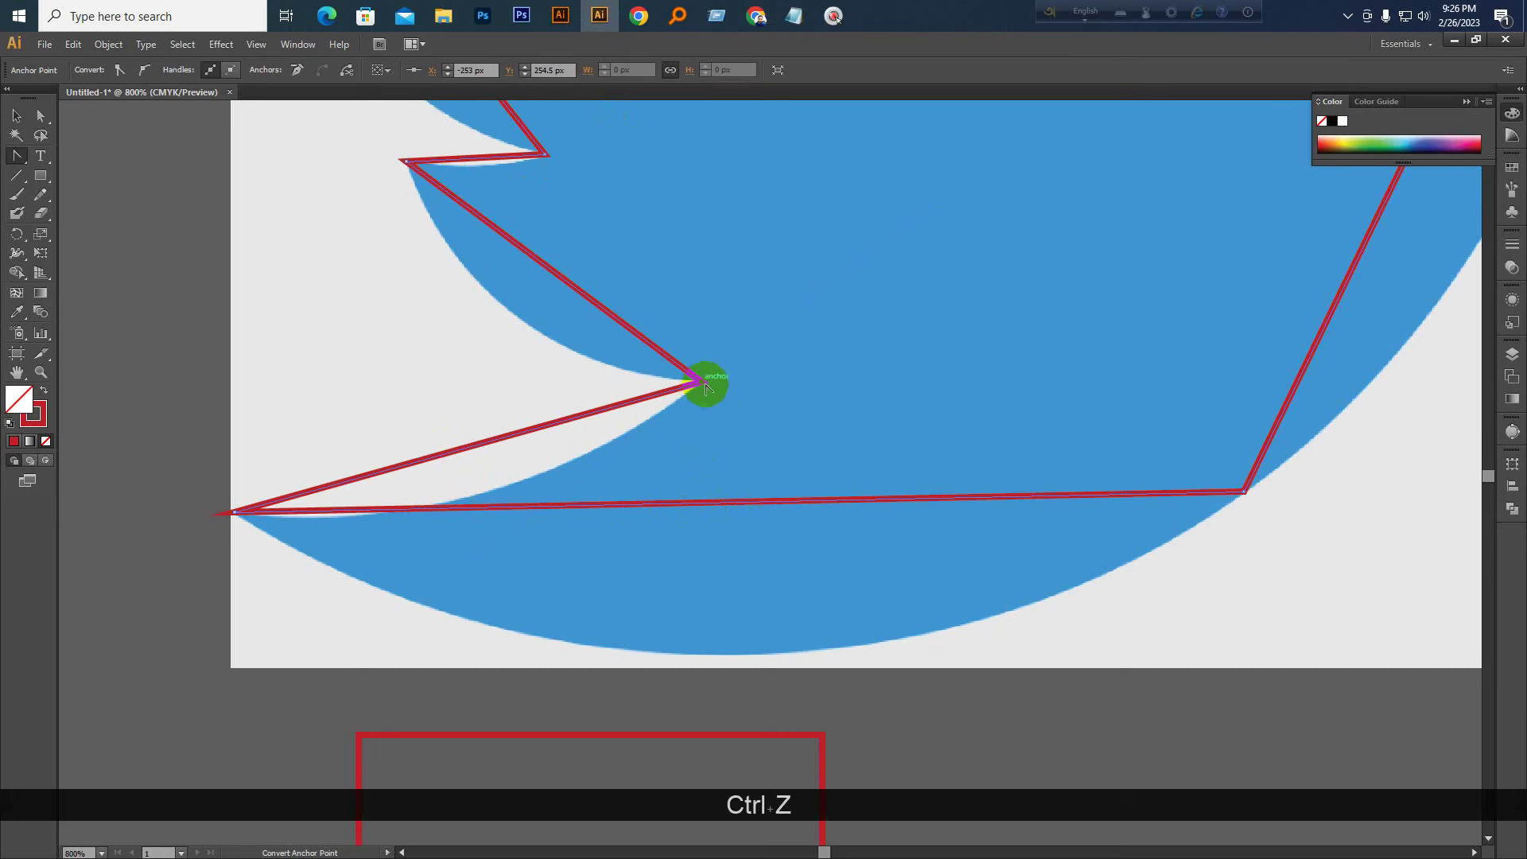
pyautogui.moveTo(704, 387)
pyautogui.mouseDown()
pyautogui.moveTo(819, 307)
pyautogui.moveTo(828, 357)
pyautogui.moveTo(801, 321)
pyautogui.moveTo(856, 372)
pyautogui.moveTo(848, 307)
pyautogui.moveTo(756, 232)
pyautogui.moveTo(594, 239)
pyautogui.moveTo(518, 331)
pyautogui.moveTo(501, 411)
pyautogui.moveTo(525, 484)
pyautogui.mouseUp()
pyautogui.press('shift')
pyautogui.moveTo(774, 341)
pyautogui.mouseDown()
pyautogui.moveTo(777, 362)
pyautogui.moveTo(795, 303)
pyautogui.moveTo(849, 259)
pyautogui.moveTo(894, 312)
pyautogui.moveTo(894, 256)
pyautogui.moveTo(904, 389)
pyautogui.moveTo(911, 183)
pyautogui.moveTo(917, 374)
pyautogui.moveTo(942, 475)
pyautogui.moveTo(879, 401)
pyautogui.moveTo(1176, 403)
pyautogui.moveTo(767, 375)
pyautogui.moveTo(1295, 382)
pyautogui.moveTo(866, 372)
pyautogui.mouseUp()
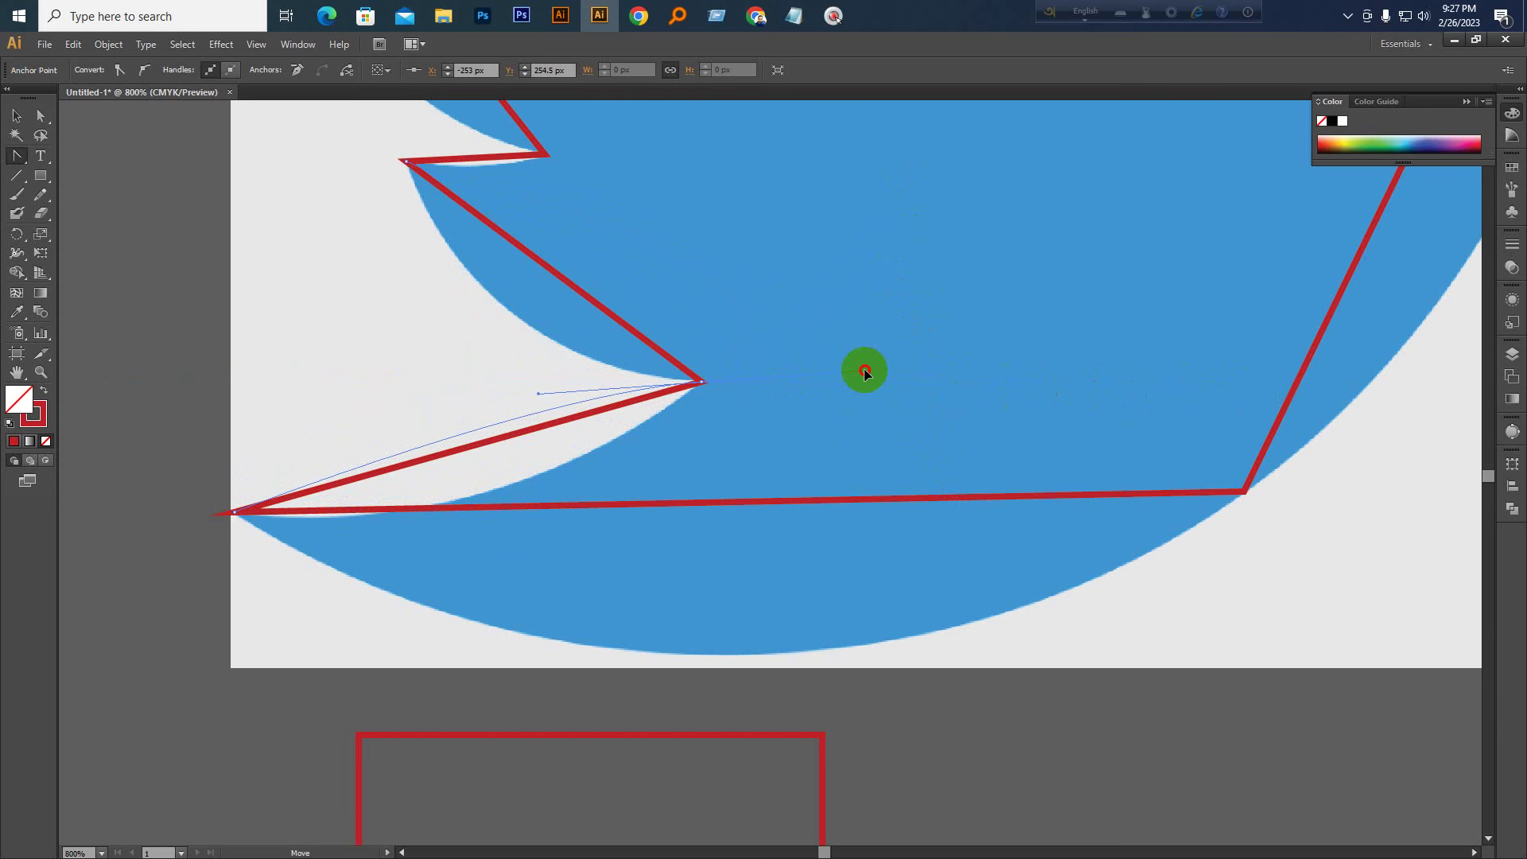
pyautogui.moveTo(866, 372)
pyautogui.mouseDown()
pyautogui.moveTo(873, 280)
pyautogui.moveTo(949, 213)
pyautogui.mouseUp()
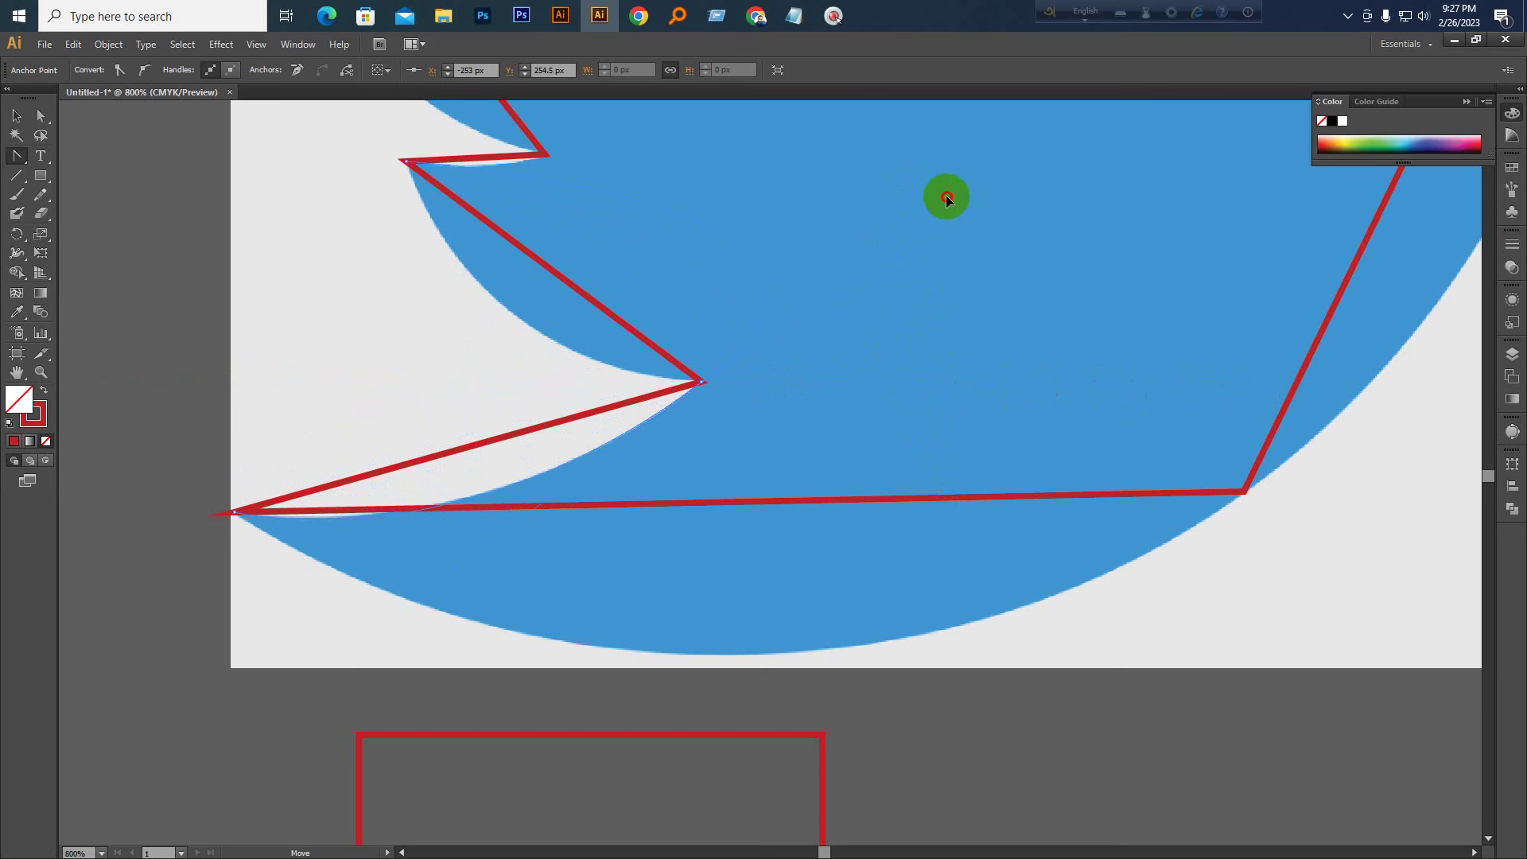
pyautogui.moveTo(938, 202); pyautogui.dragTo(1125, 279)
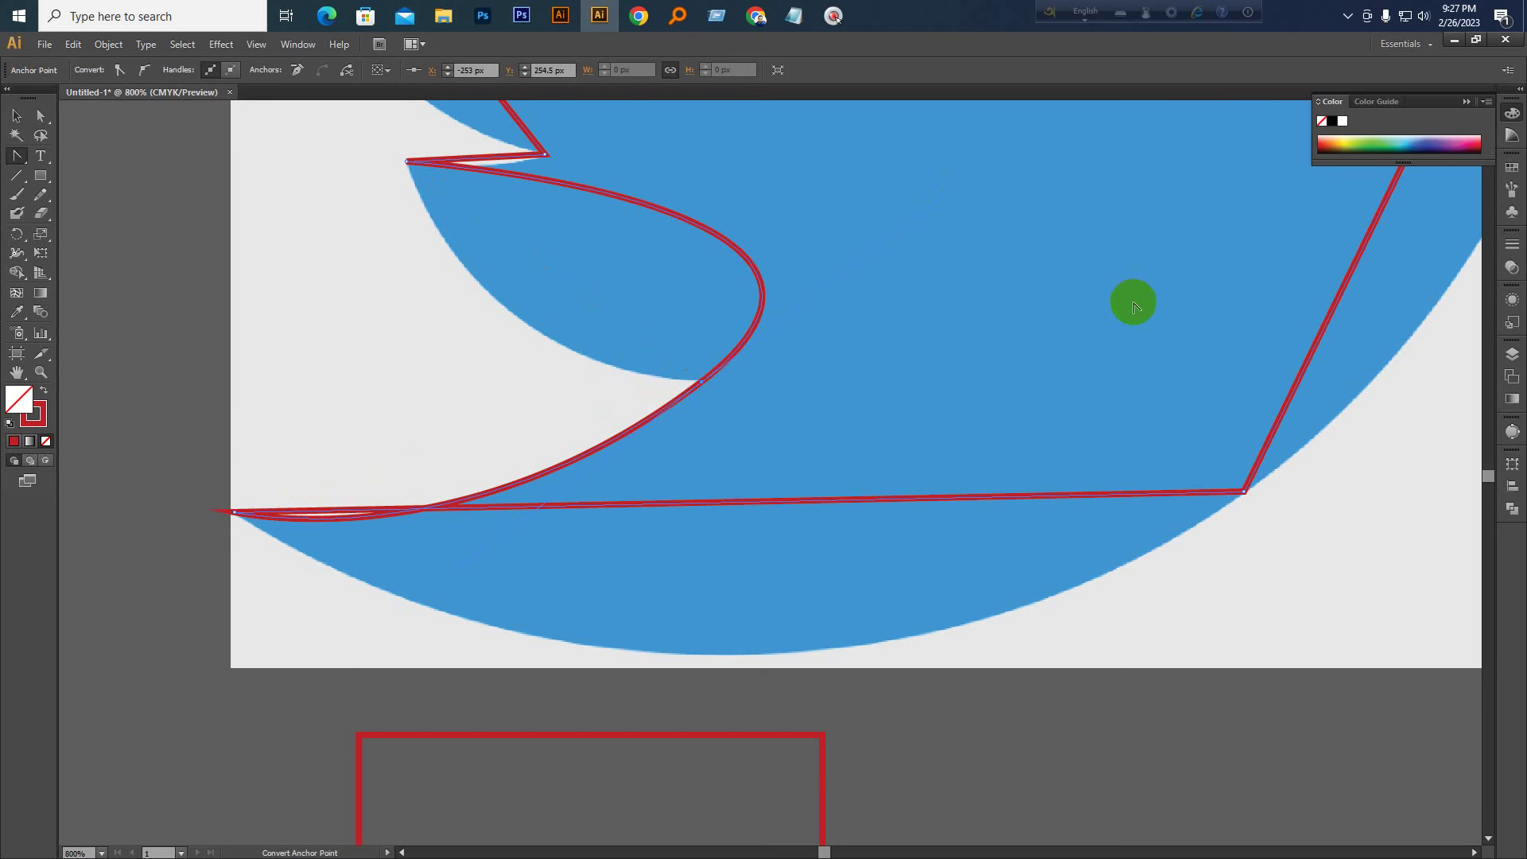
# Break the notch anchor's opposite handle and reposition it so the lowest feather's lower edge follows the logo's curve
pyautogui.press('space')
pyautogui.moveTo(865, 340); pyautogui.dragTo(901, 500)
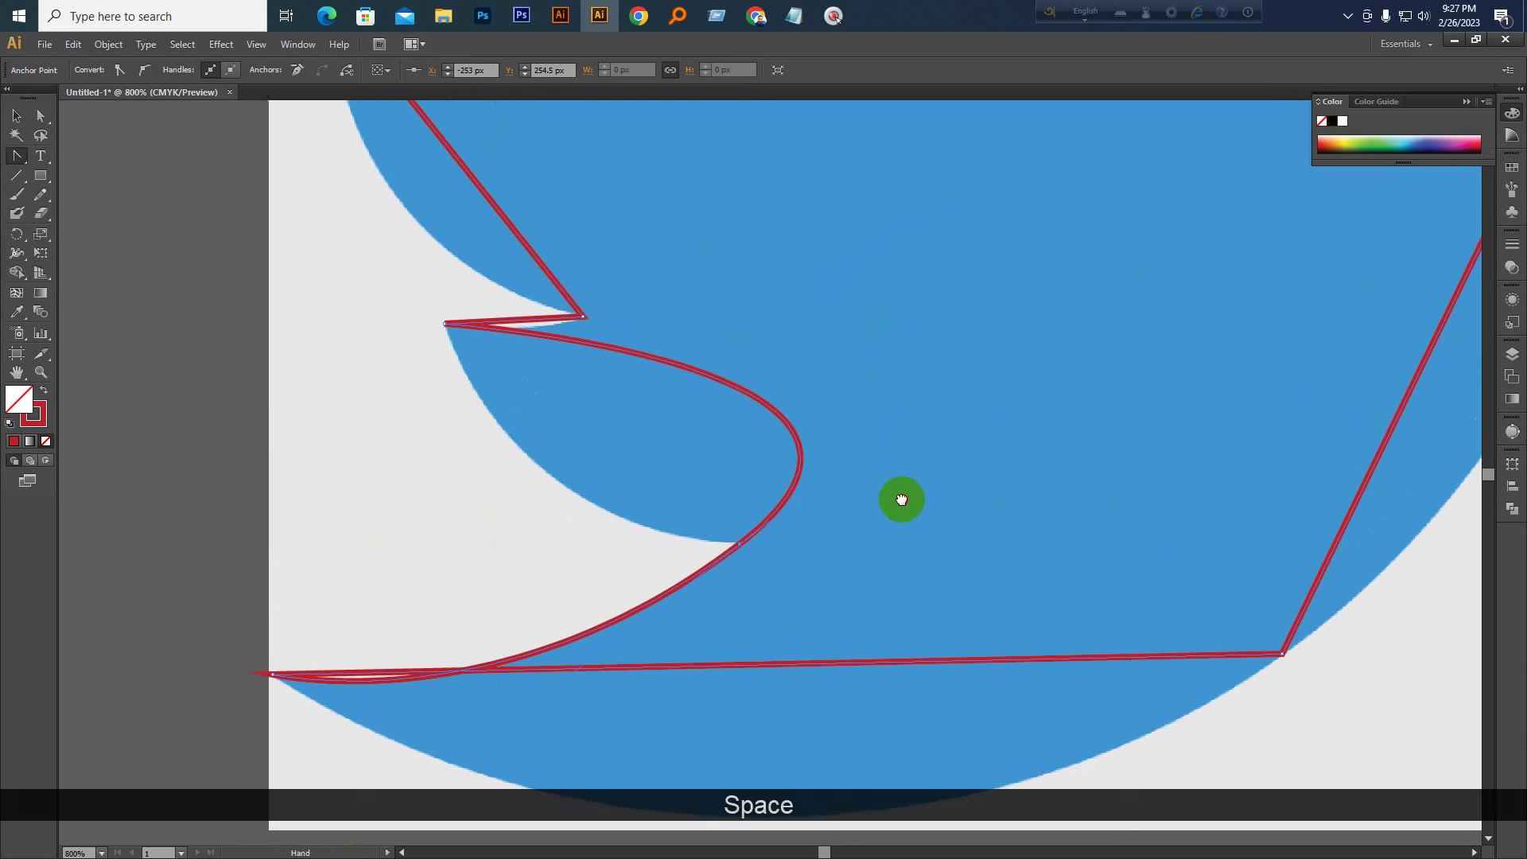
pyautogui.click(445, 325)
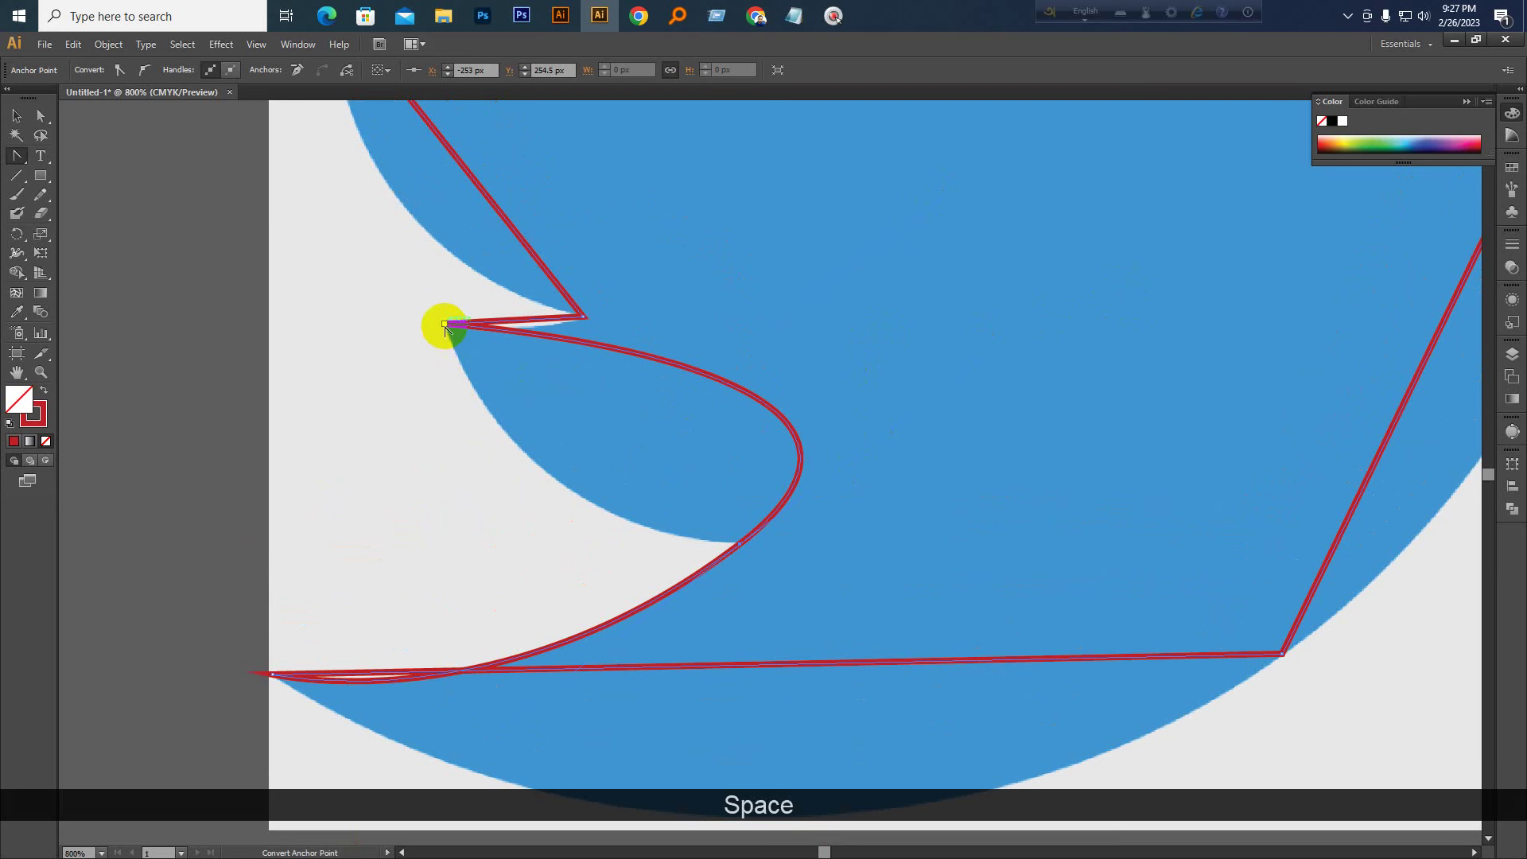
pyautogui.click(743, 547)
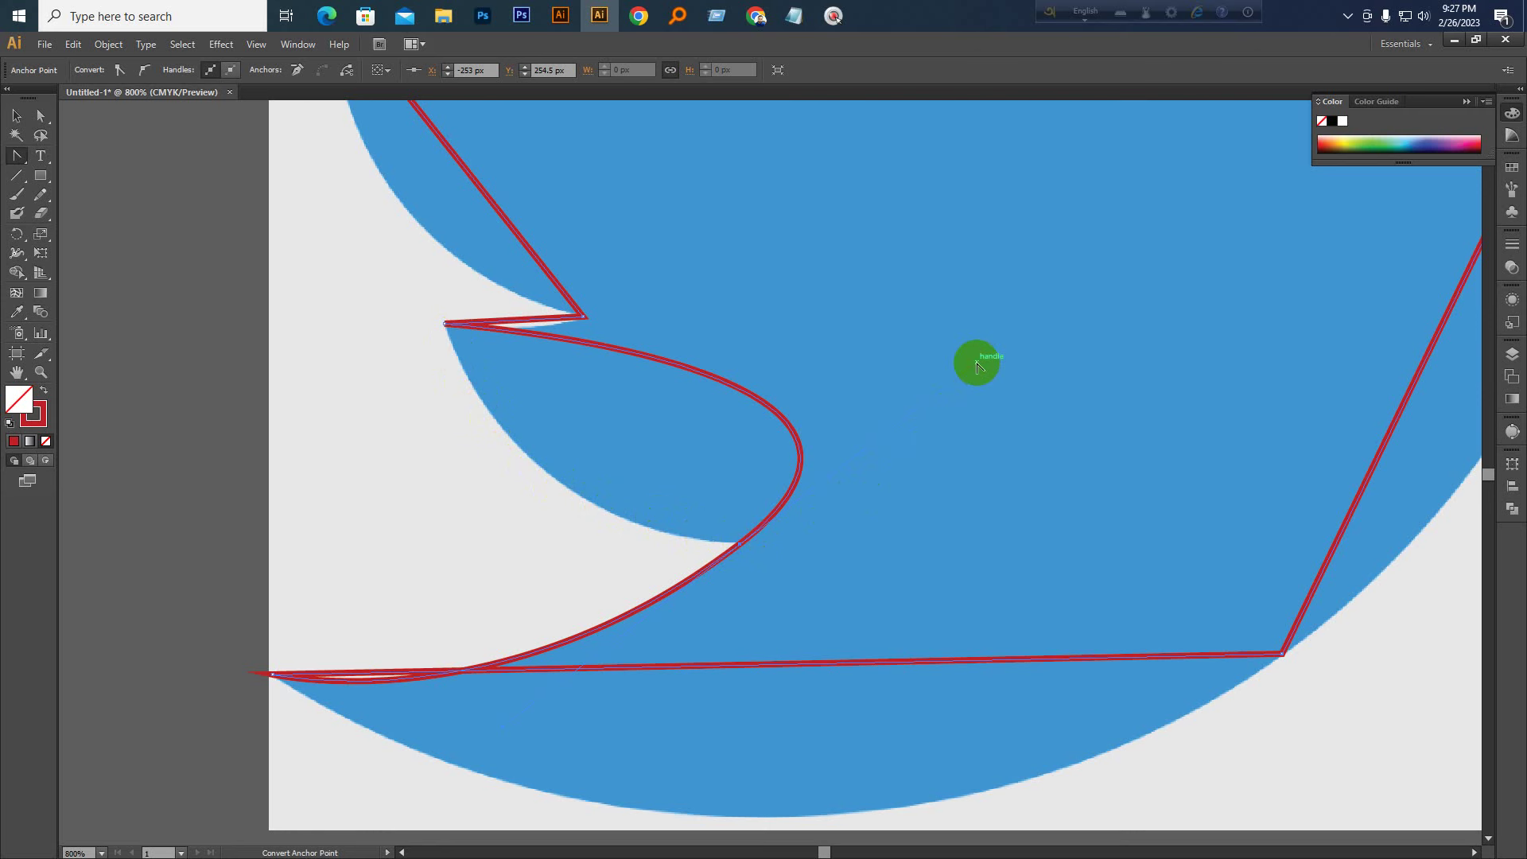
pyautogui.moveTo(978, 366)
pyautogui.mouseDown()
pyautogui.moveTo(836, 350)
pyautogui.moveTo(634, 398)
pyautogui.moveTo(416, 535)
pyautogui.moveTo(317, 627)
pyautogui.moveTo(402, 556)
pyautogui.moveTo(509, 542)
pyautogui.moveTo(500, 531)
pyautogui.mouseUp()
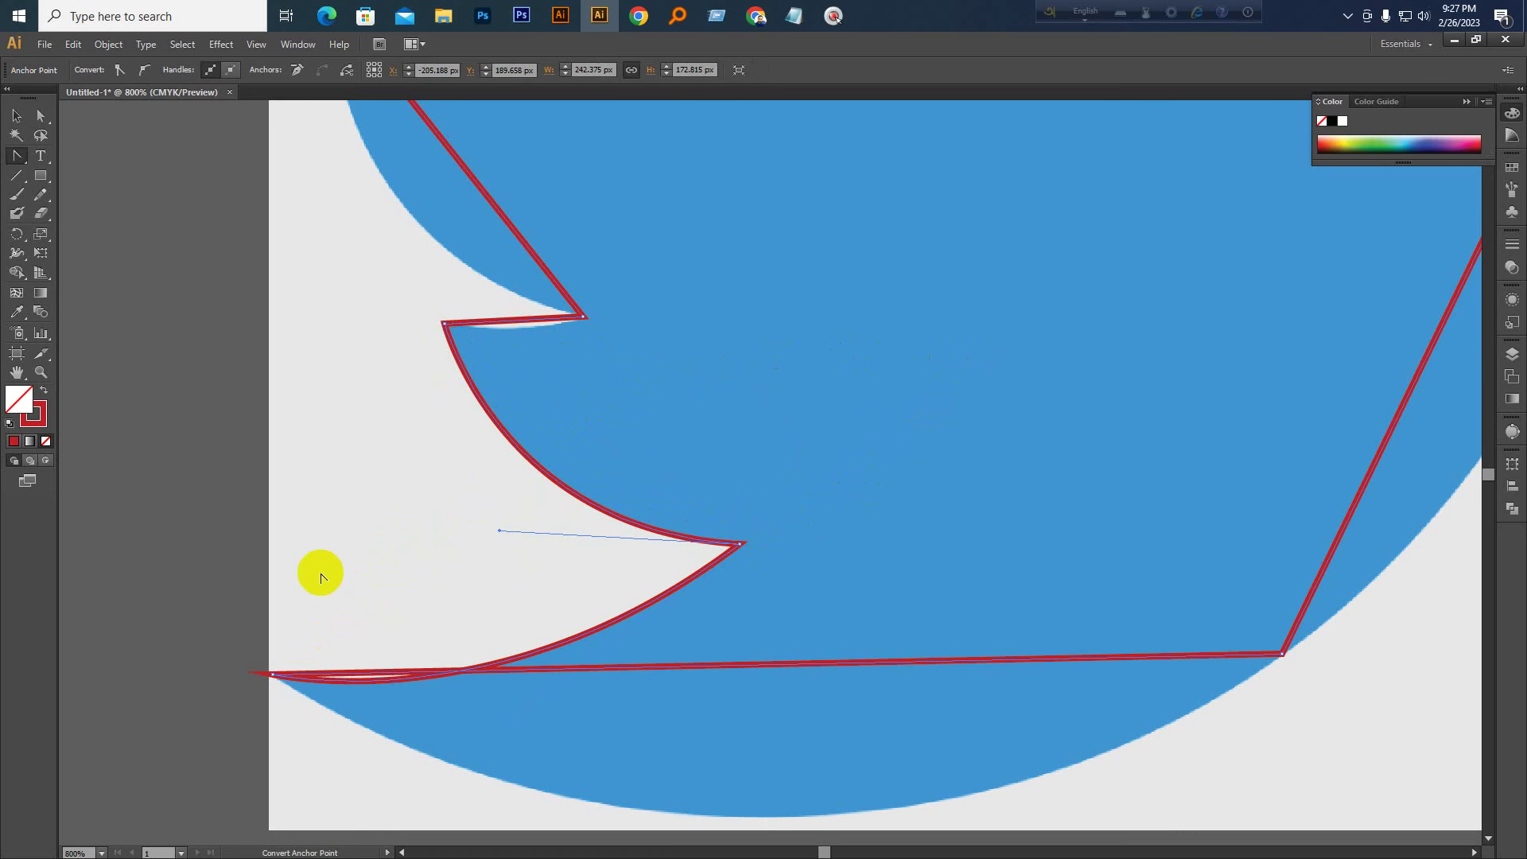
# Check the Google Meet call in Chrome and return to Illustrator
pyautogui.press('space')
pyautogui.moveTo(440, 400); pyautogui.dragTo(433, 437)
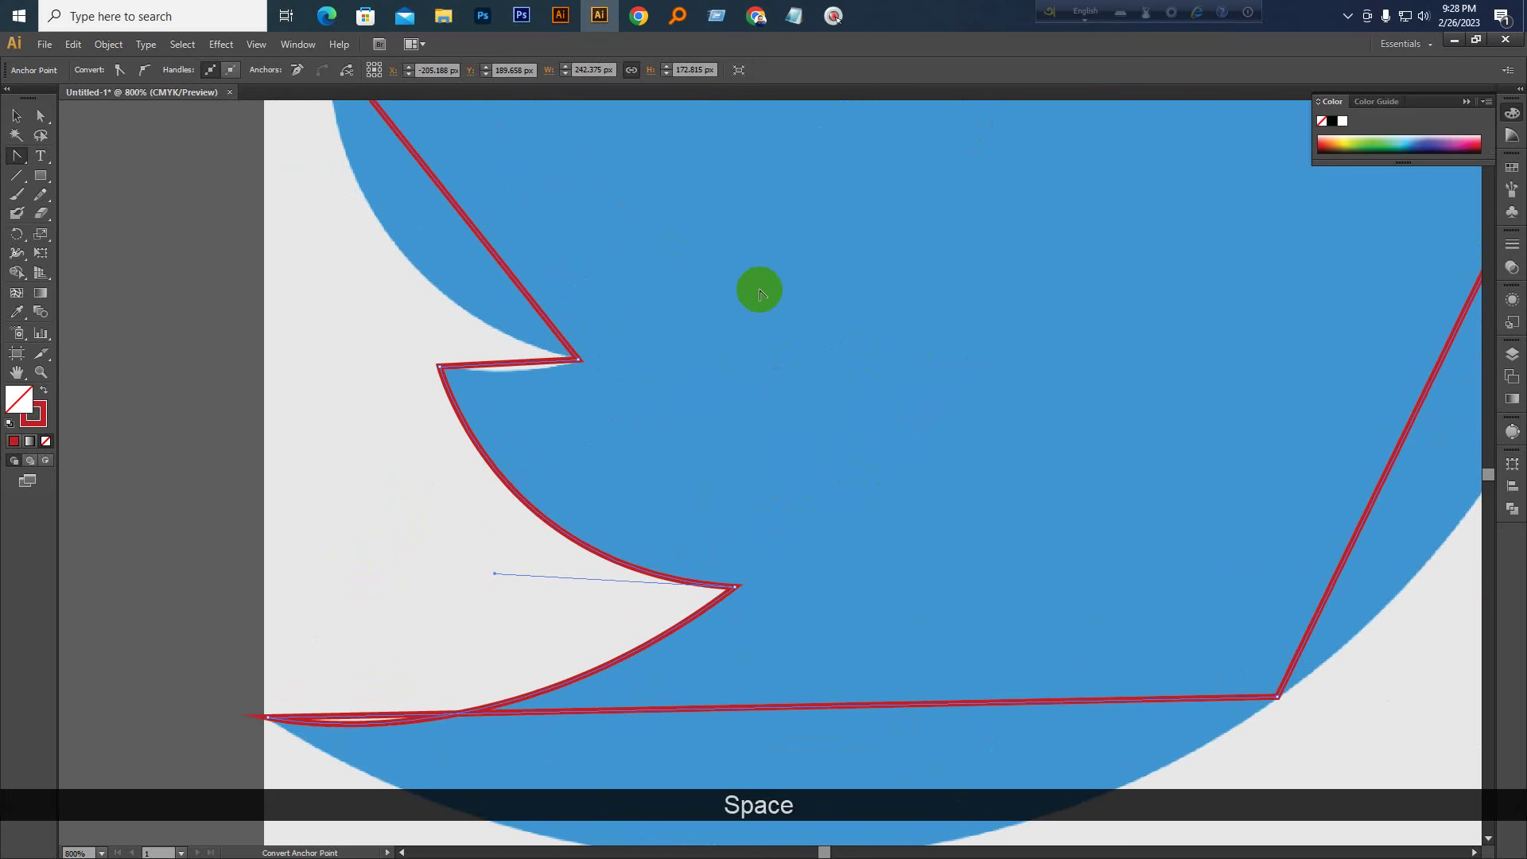
pyautogui.click(759, 16)
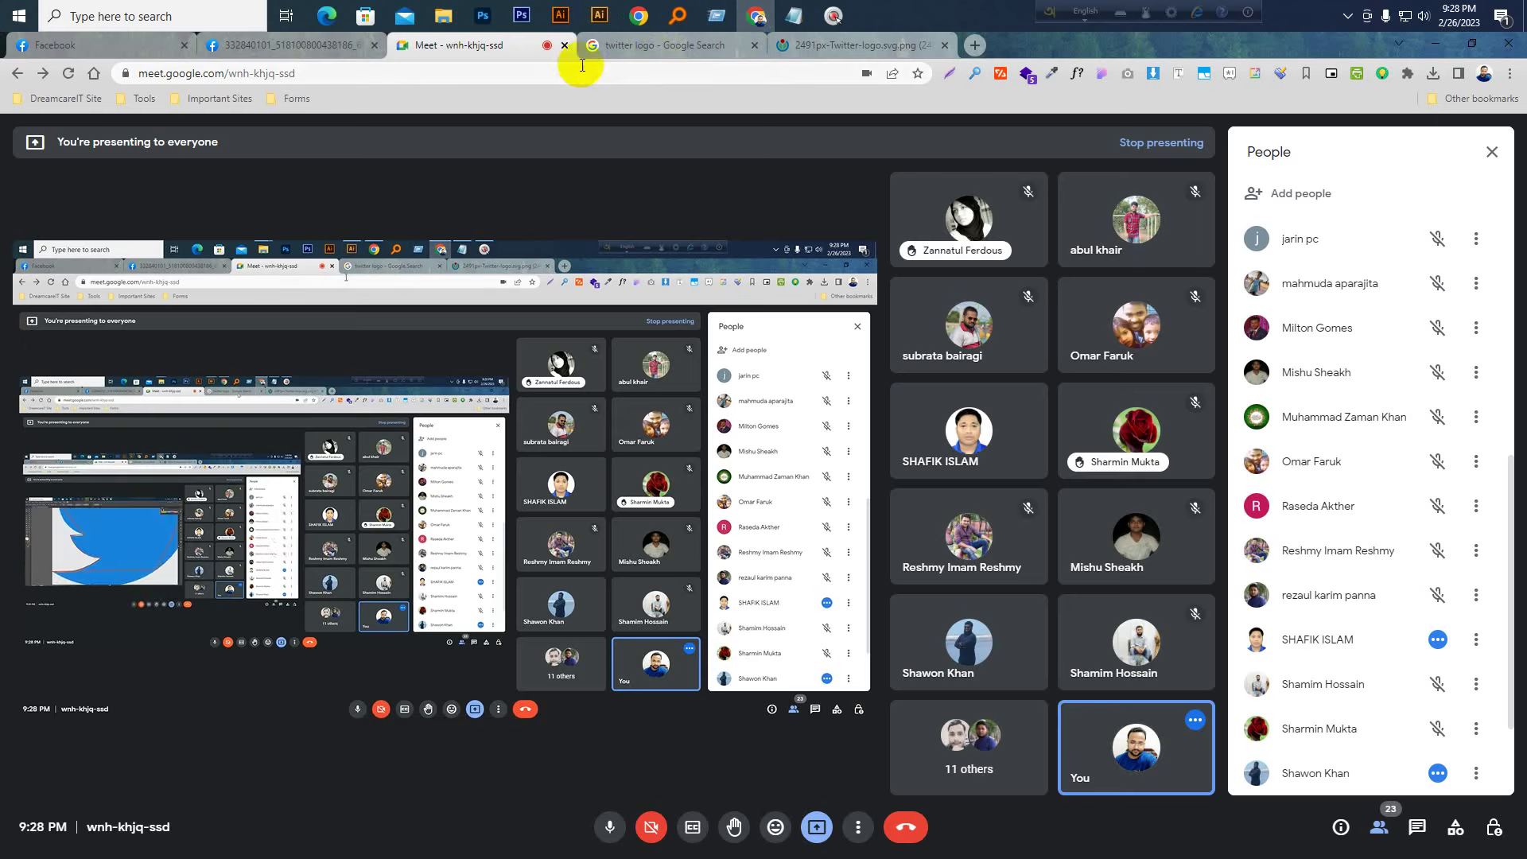
pyautogui.click(602, 16)
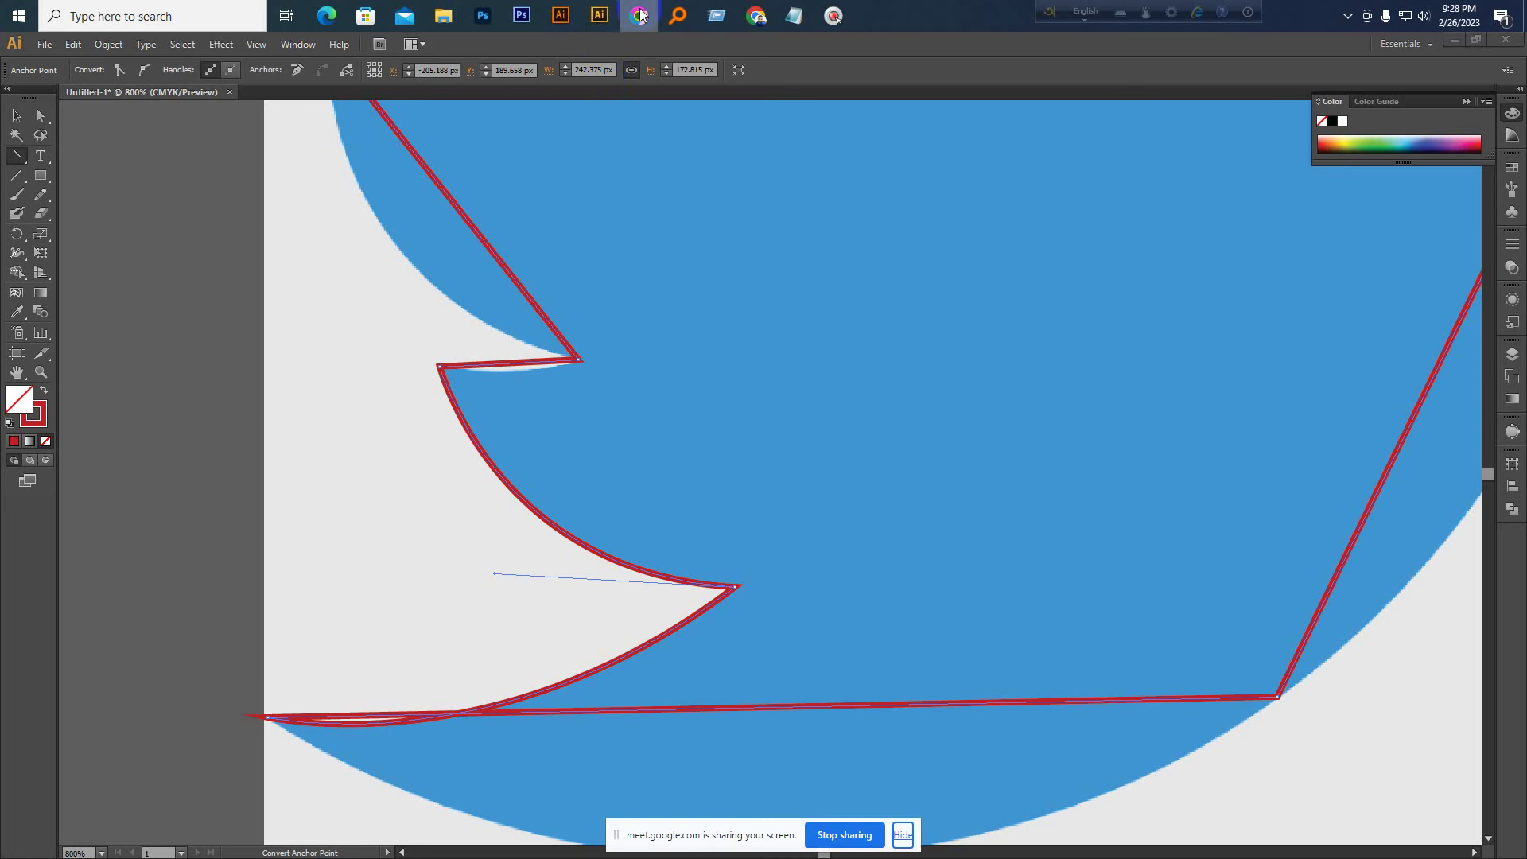
pyautogui.click(760, 19)
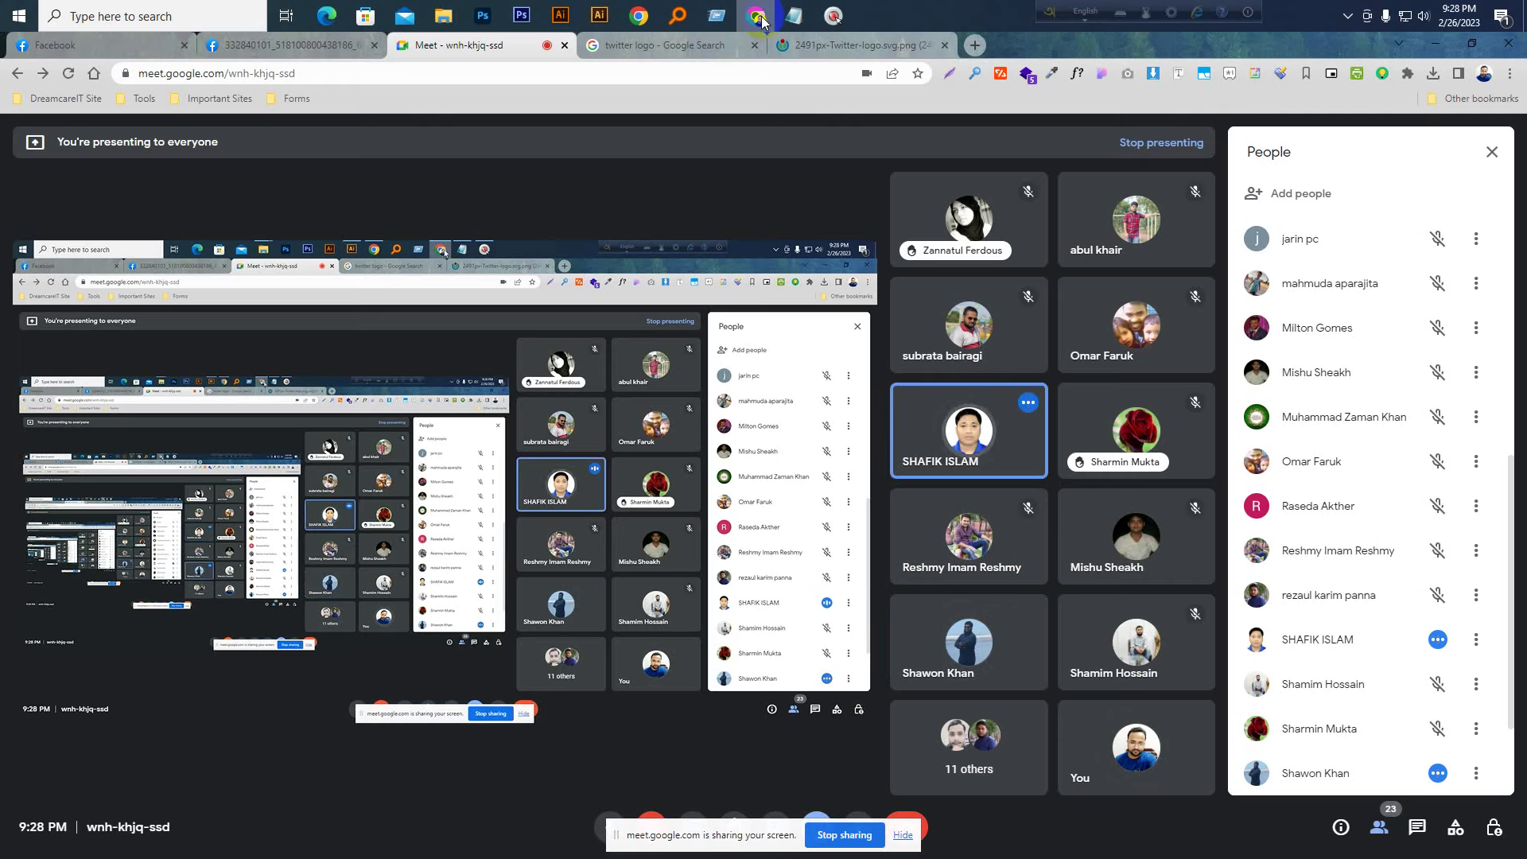
pyautogui.click(760, 17)
# Curve both segments meeting at the notch between the lowest and middle feathers to match the logo with Convert Anchor Point
pyautogui.scroll(1, 587, 348)
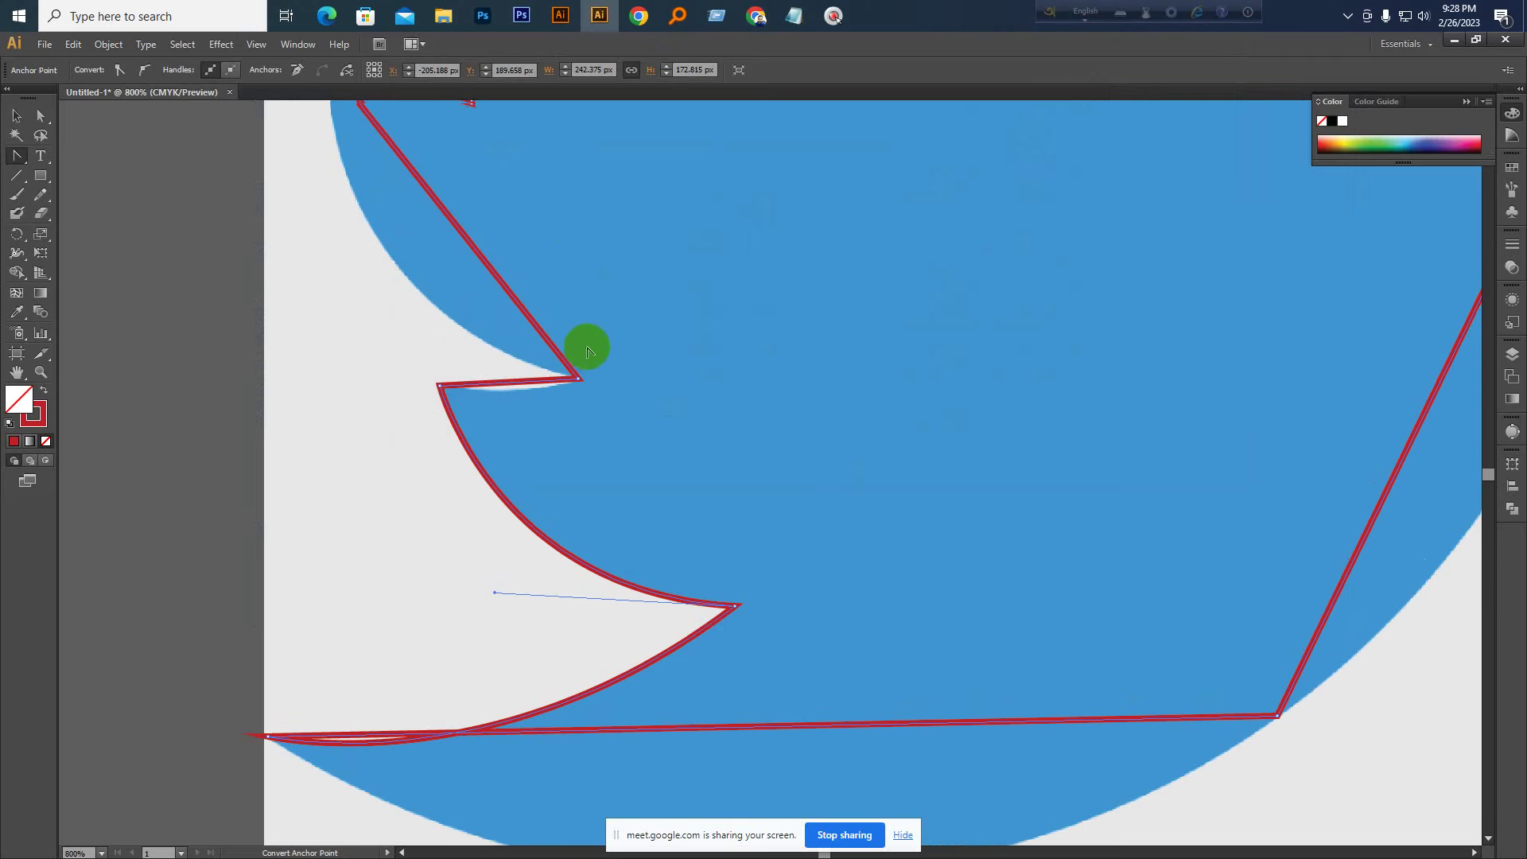
pyautogui.moveTo(596, 286); pyautogui.dragTo(604, 478)
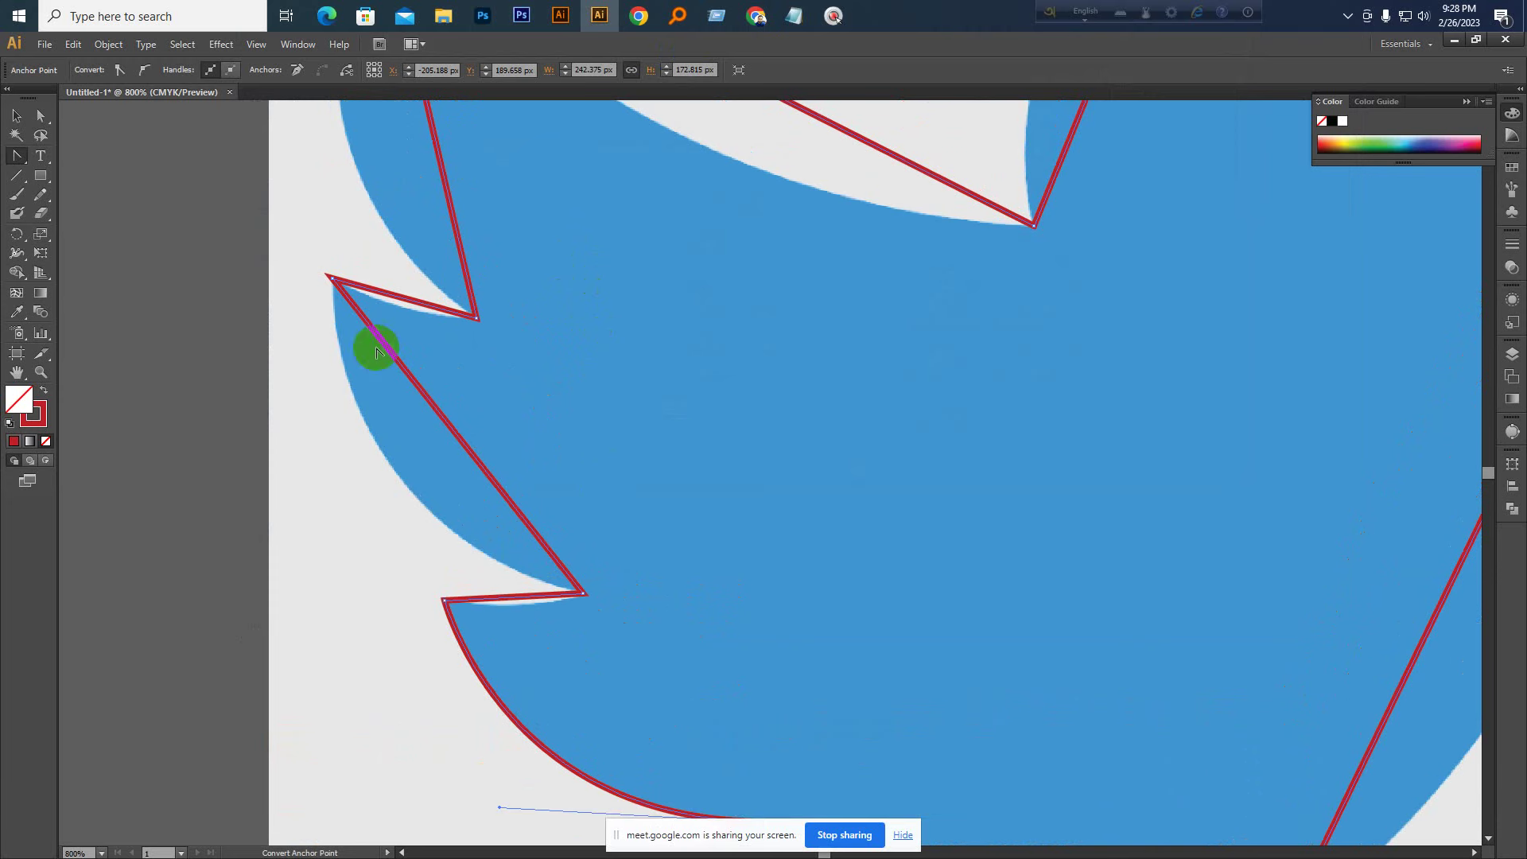
pyautogui.scroll(-1, 556, 573)
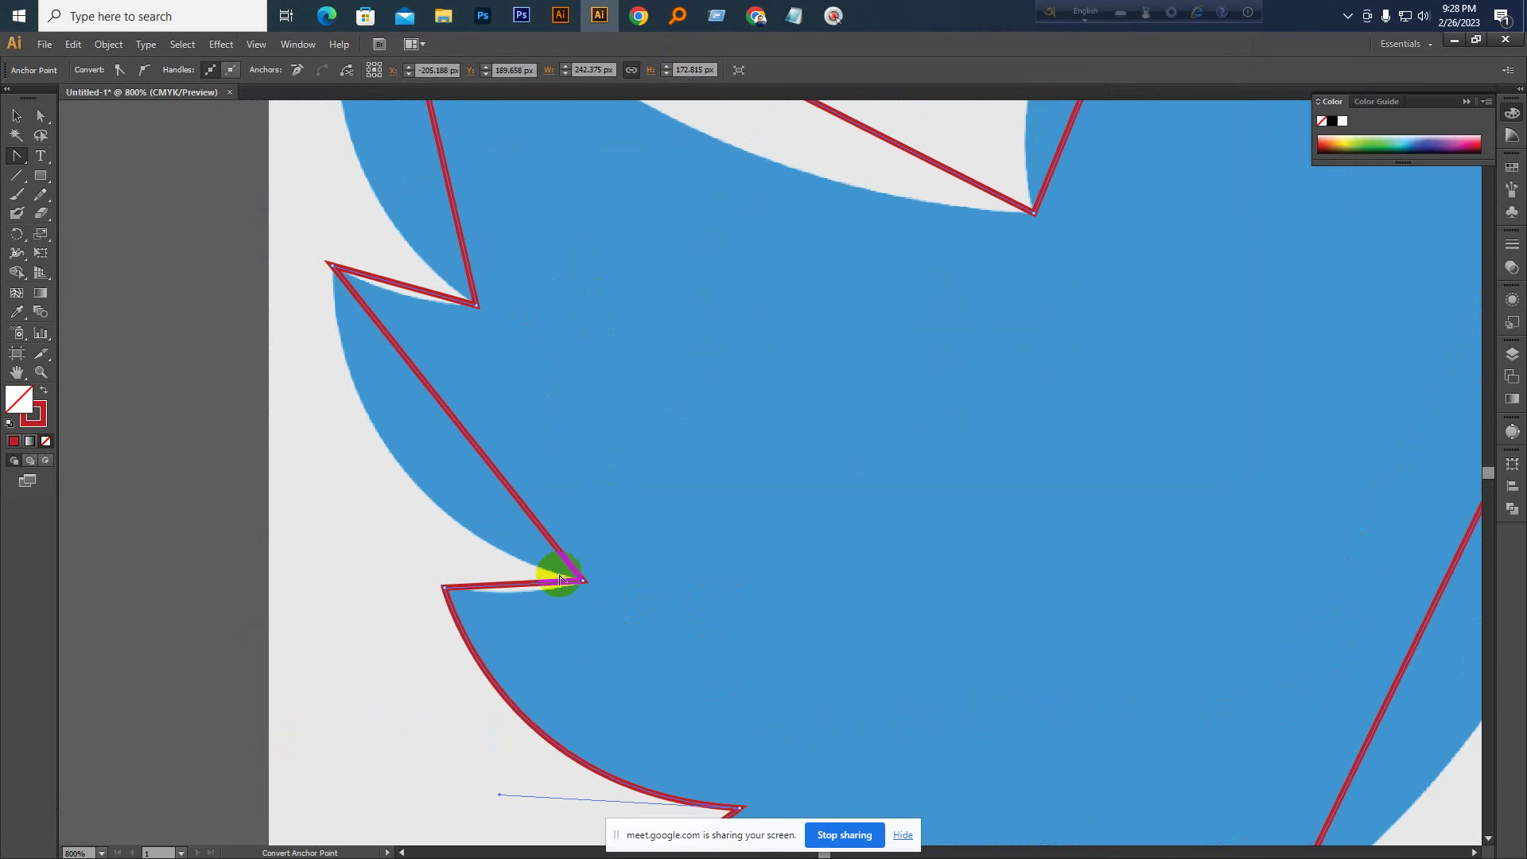
pyautogui.press('ctrl+KP_Add')
pyautogui.moveTo(549, 596); pyautogui.dragTo(628, 432)
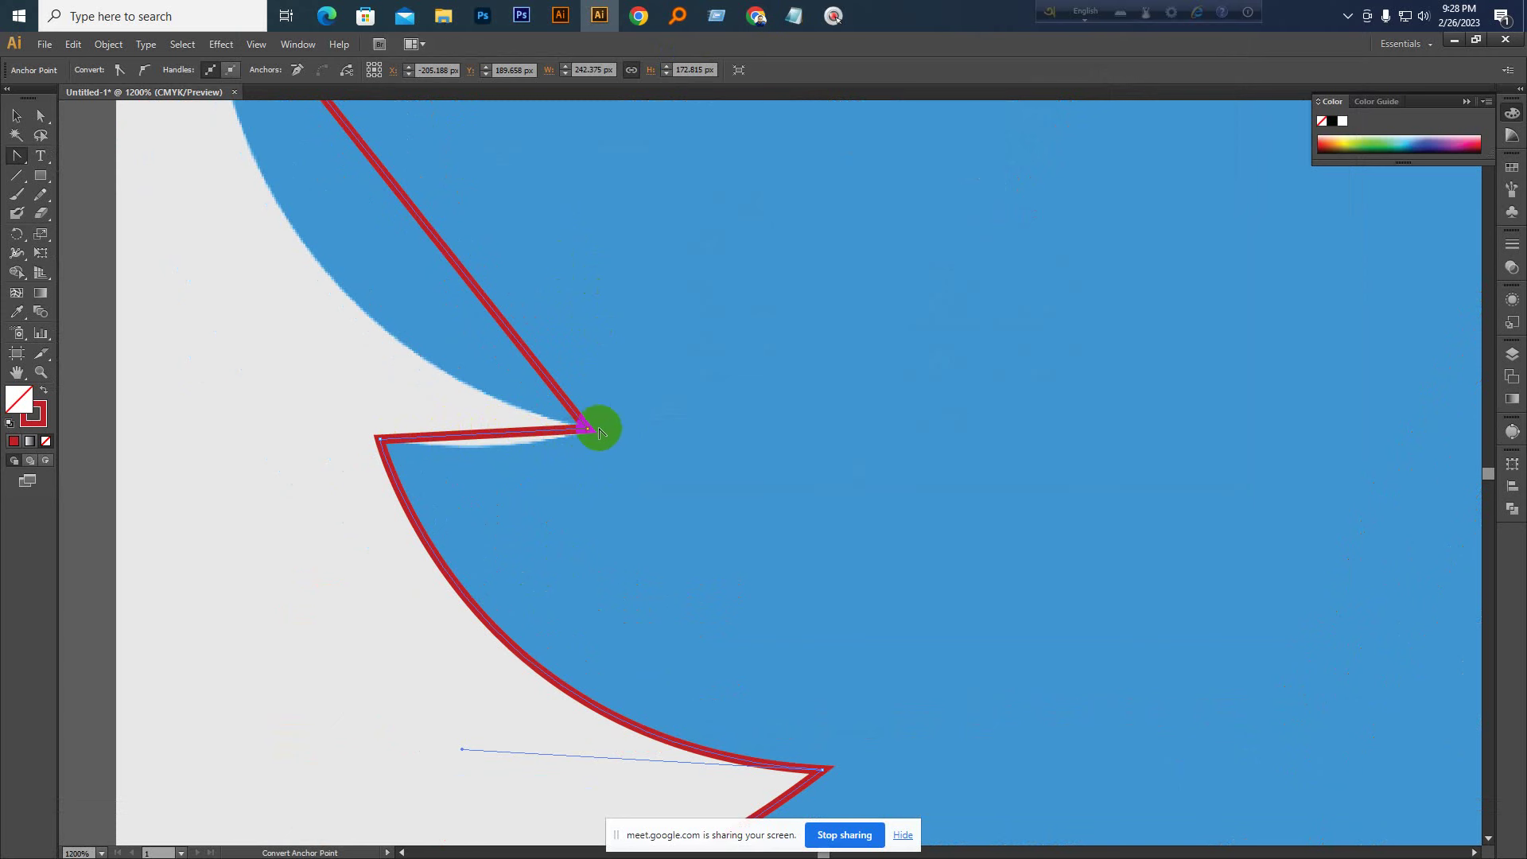
pyautogui.moveTo(587, 430); pyautogui.dragTo(614, 433)
pyautogui.moveTo(651, 482); pyautogui.dragTo(803, 469)
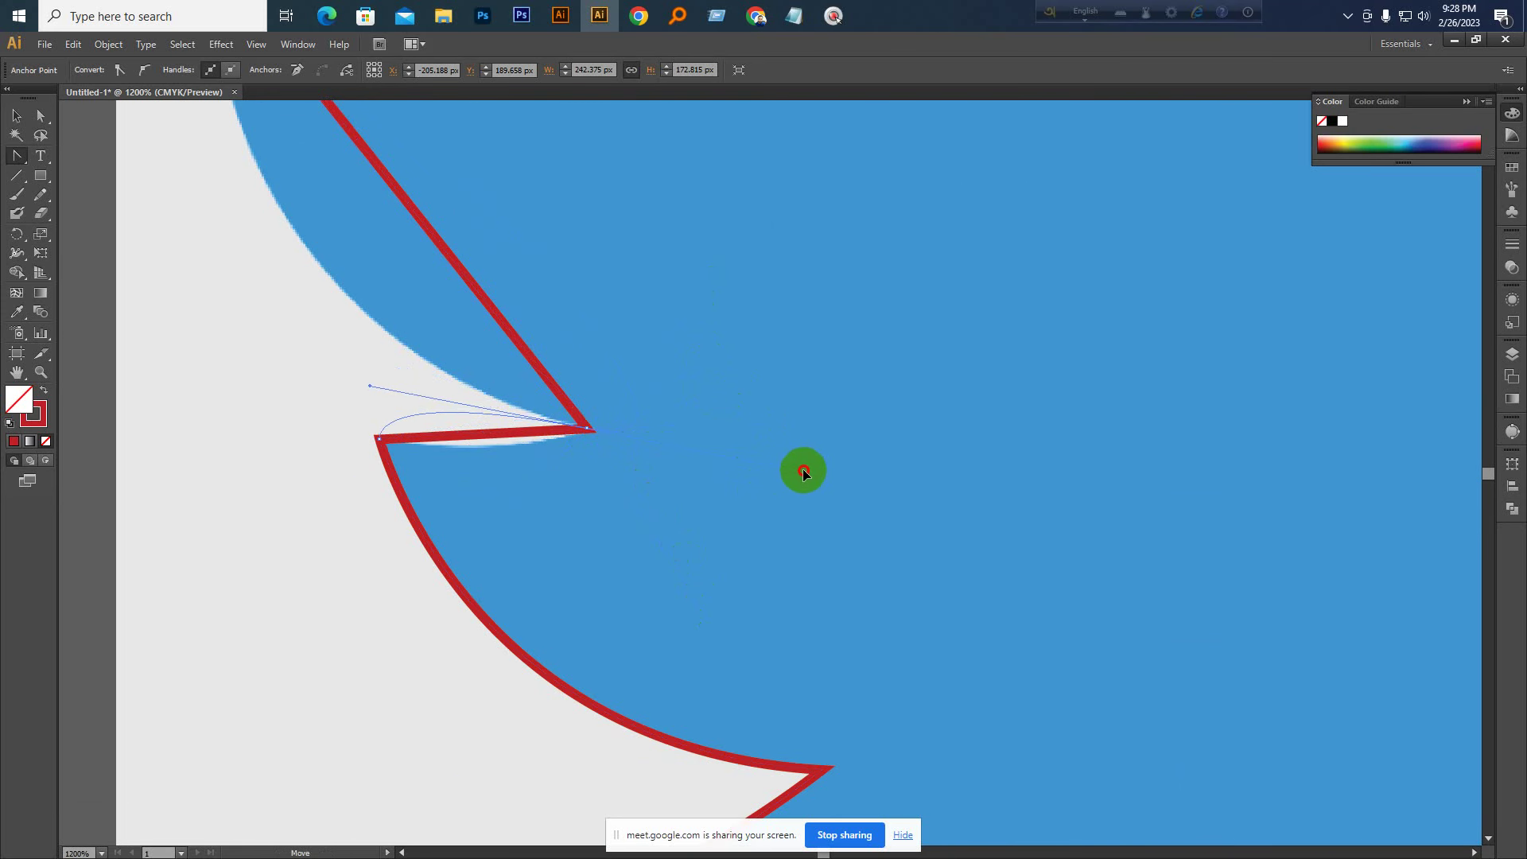
pyautogui.hotkey('ctrl', 'z')
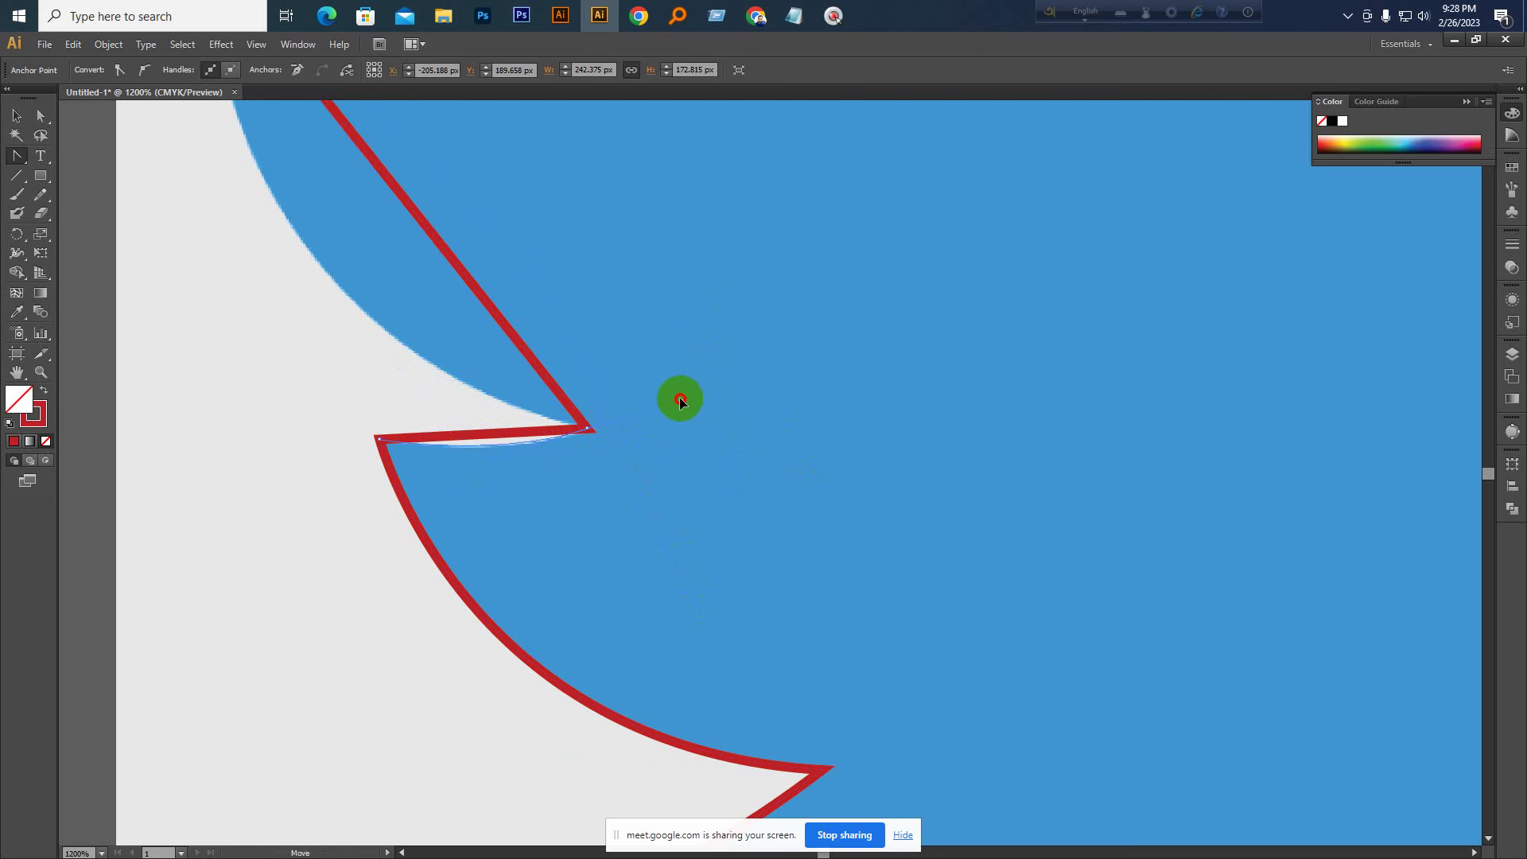
pyautogui.moveTo(671, 398); pyautogui.dragTo(261, 399)
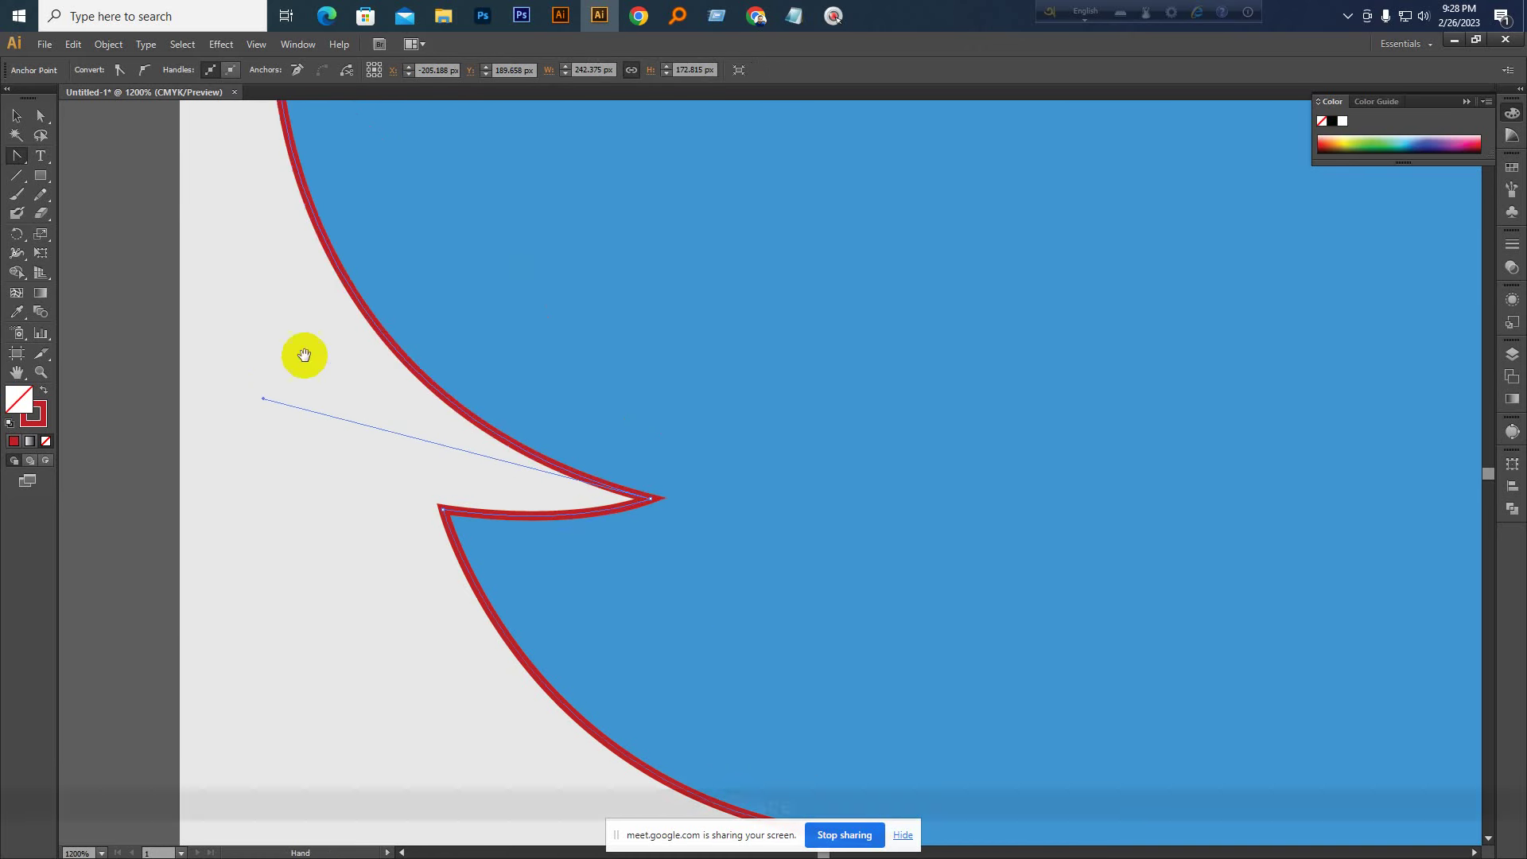
# Examine the curved feathers against the whole logo and inspect the notch between the middle and top feathers at 1200% zoom
pyautogui.press('space')
pyautogui.moveTo(442, 245); pyautogui.dragTo(538, 570)
pyautogui.press('space')
pyautogui.moveTo(603, 641); pyautogui.dragTo(555, 395)
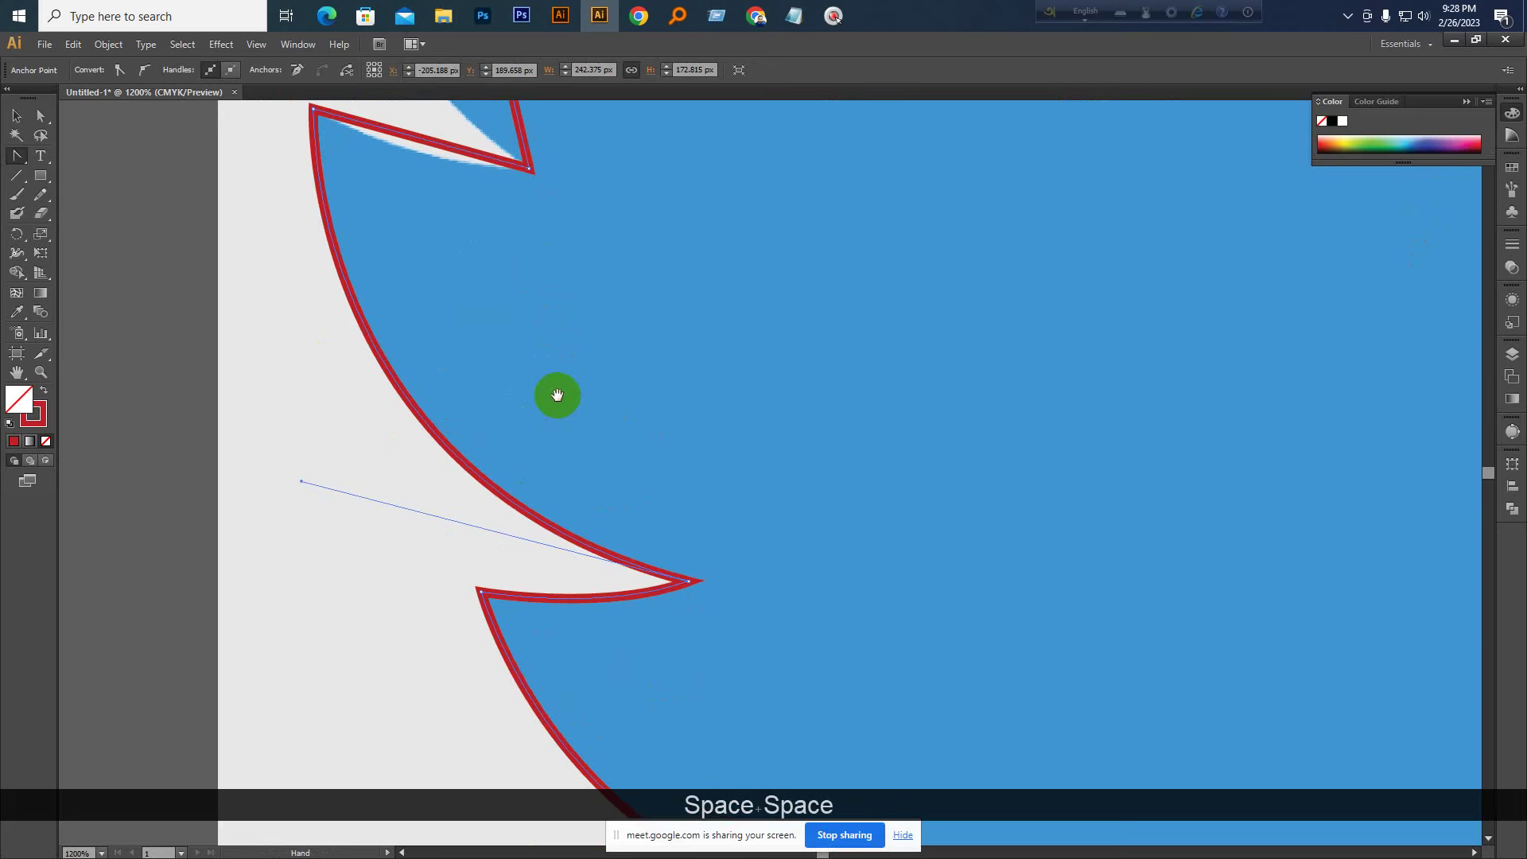
pyautogui.press('ctrl+KP_Subtract')
pyautogui.press('ctrl+KP_Subtract')
pyautogui.press('ctrl+KP_Subtract')
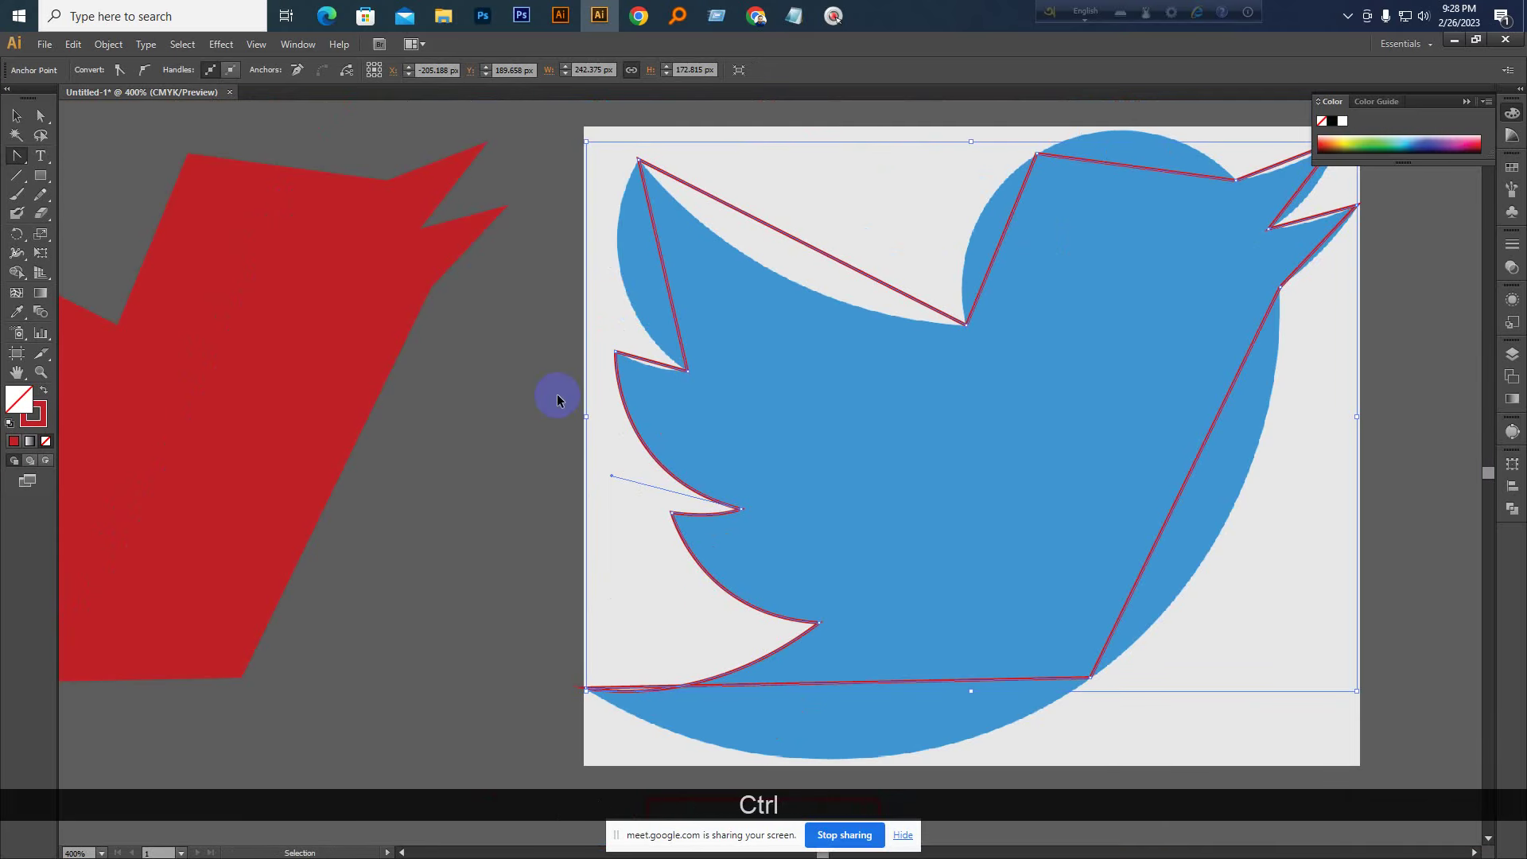
pyautogui.press('ctrl+KP_Add')
pyautogui.press('ctrl+KP_Add')
pyautogui.press('ctrl+KP_Add')
pyautogui.press('space')
pyautogui.moveTo(636, 263); pyautogui.dragTo(641, 533)
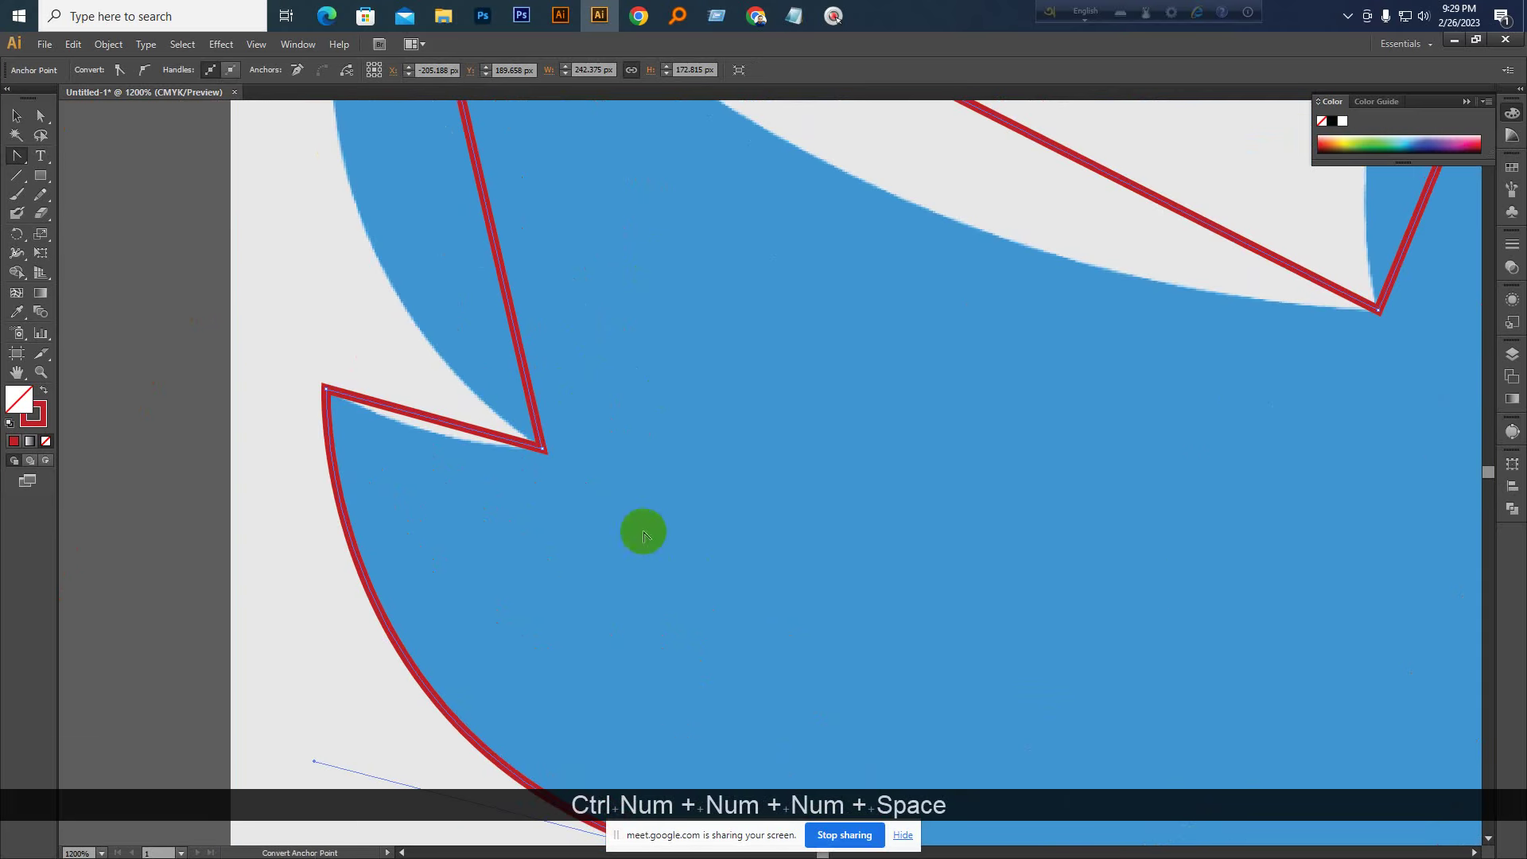
pyautogui.press('space')
pyautogui.moveTo(556, 436)
pyautogui.mouseDown()
pyautogui.moveTo(655, 511)
pyautogui.moveTo(633, 543)
pyautogui.mouseUp()
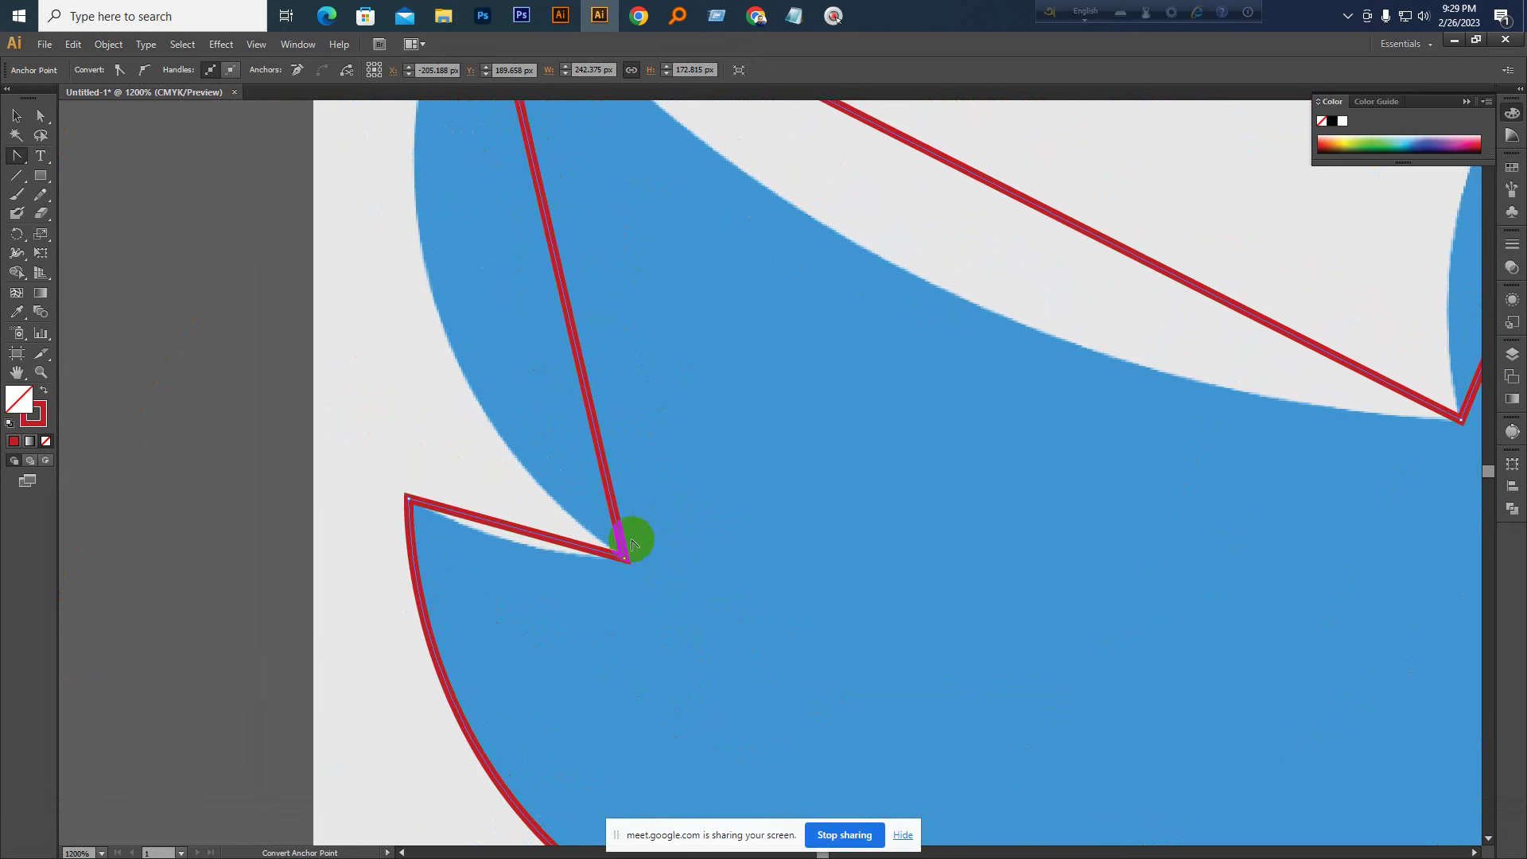
# Curve both segments meeting at the notch between the middle and top feathers to match the logo with Convert Anchor Point
pyautogui.moveTo(633, 548); pyautogui.dragTo(624, 561)
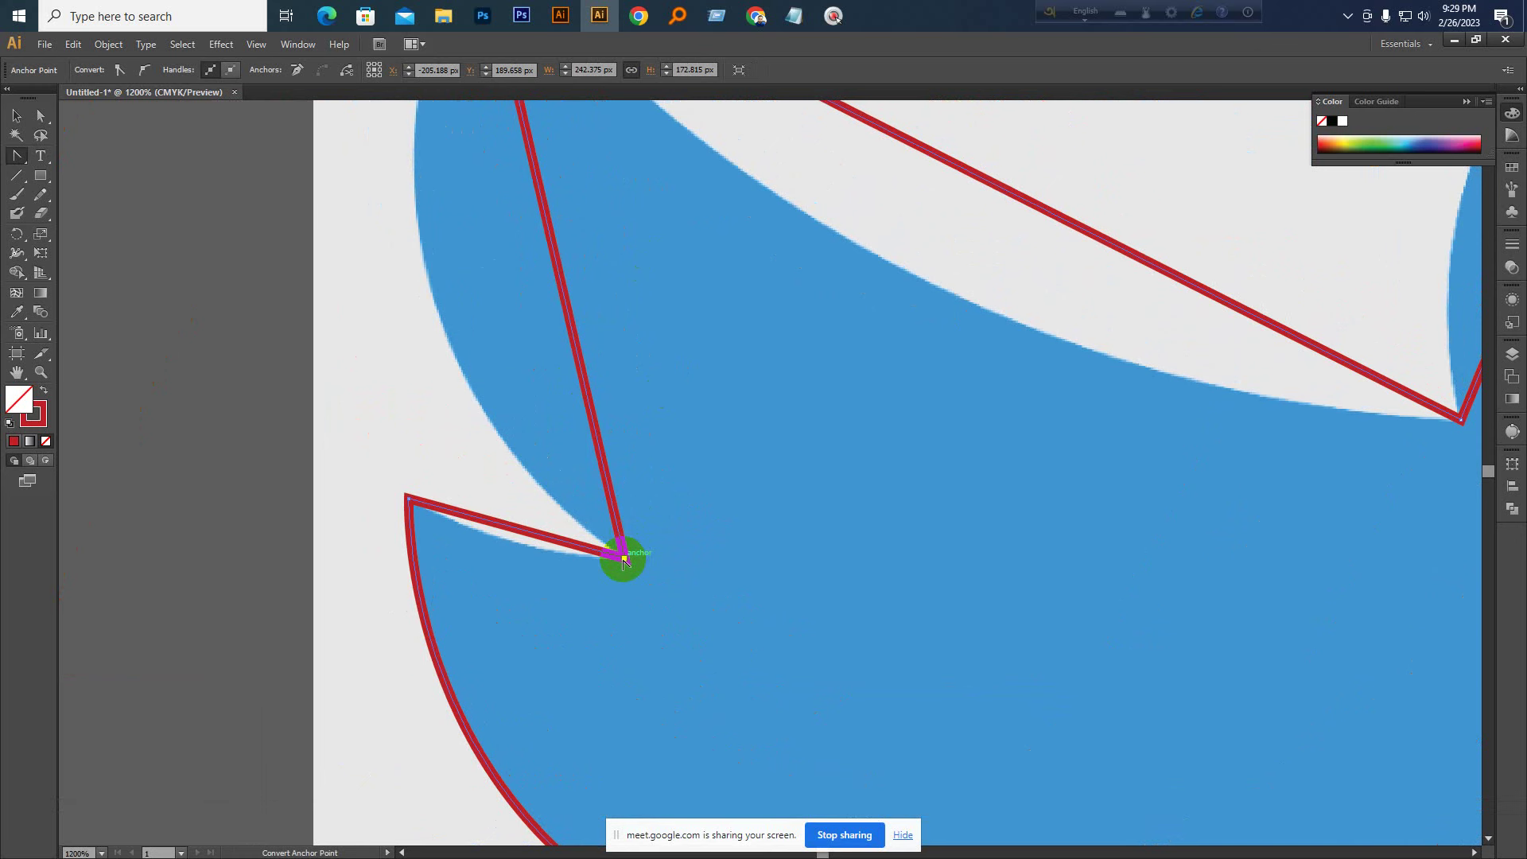
pyautogui.moveTo(625, 562)
pyautogui.mouseDown()
pyautogui.moveTo(692, 525)
pyautogui.moveTo(707, 551)
pyautogui.moveTo(804, 555)
pyautogui.moveTo(750, 566)
pyautogui.moveTo(658, 484)
pyautogui.moveTo(290, 283)
pyautogui.moveTo(263, 289)
pyautogui.moveTo(262, 272)
pyautogui.mouseUp()
pyautogui.press('space')
pyautogui.moveTo(887, 405); pyautogui.dragTo(644, 596)
pyautogui.hotkey('ctrl', '-')
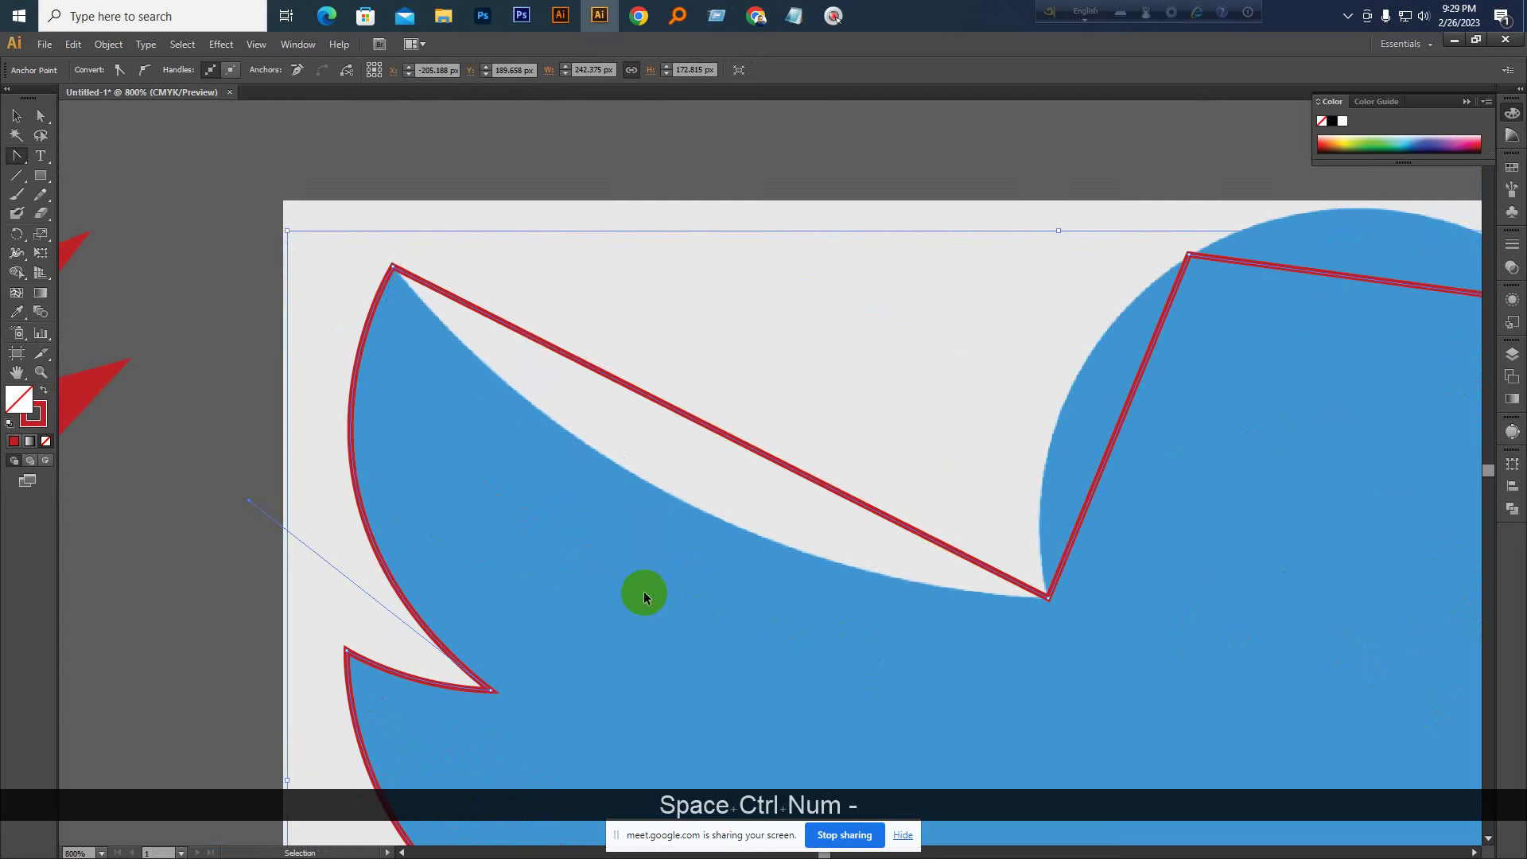
# Curve the wing's long upper edge to match the logo by pulling handles from the notch anchor between wing and head
pyautogui.press('space')
pyautogui.moveTo(828, 546); pyautogui.dragTo(777, 491)
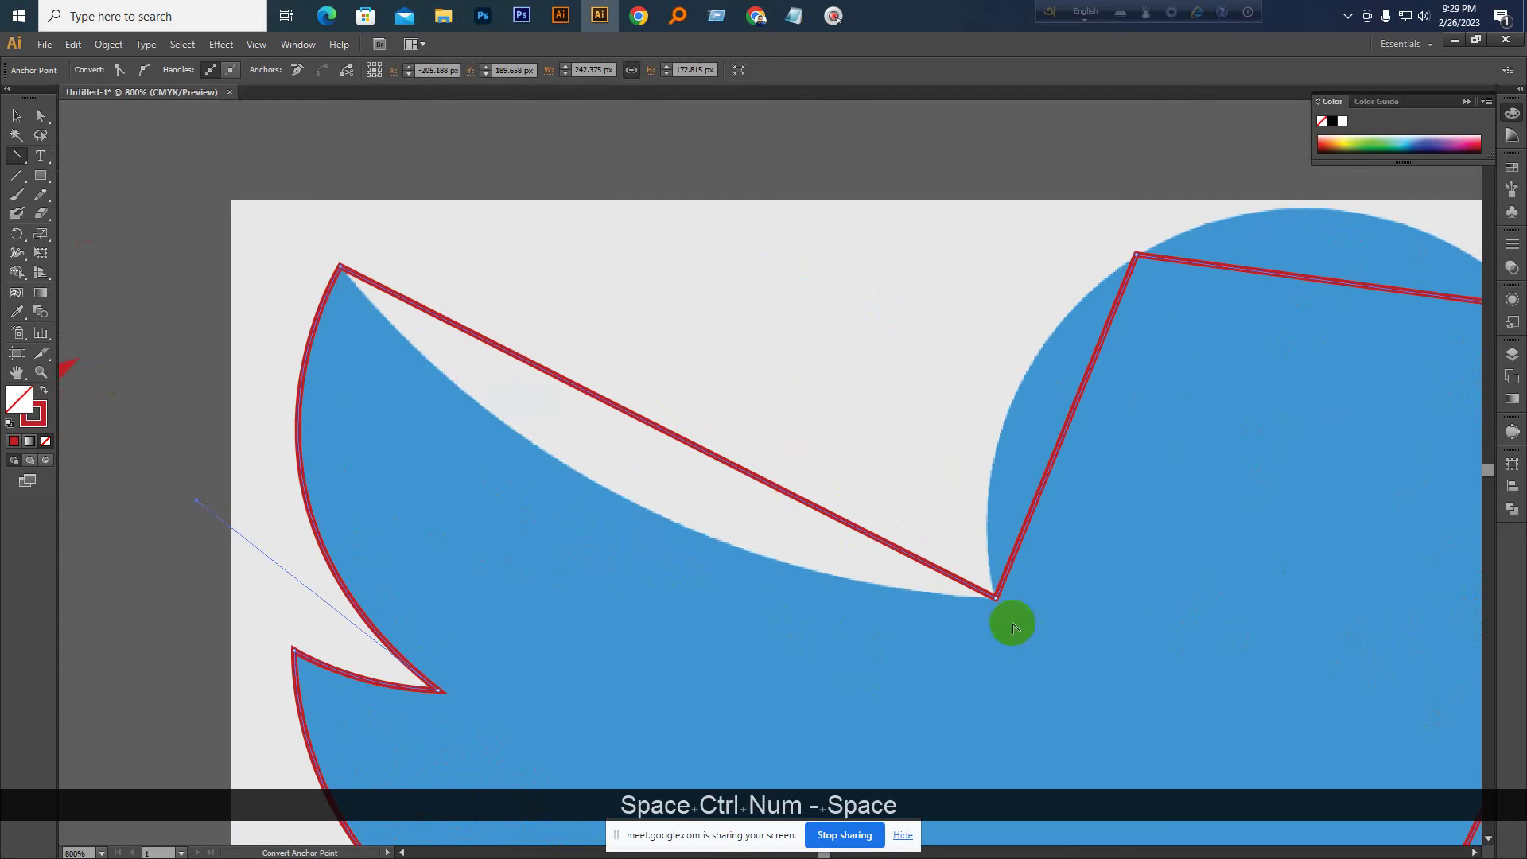
pyautogui.click(995, 598)
pyautogui.moveTo(995, 598); pyautogui.dragTo(1423, 684)
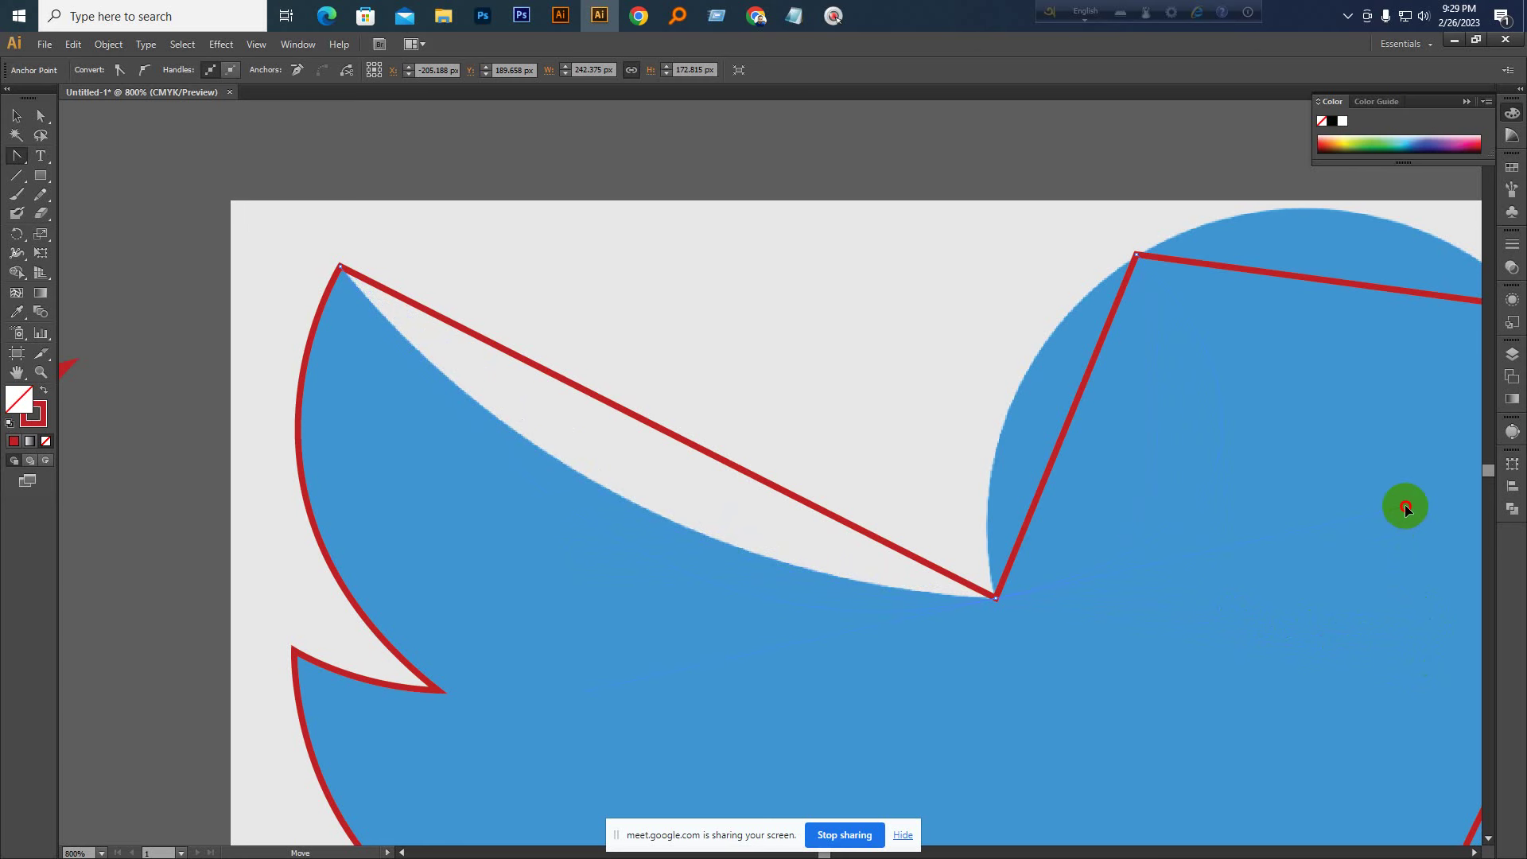
pyautogui.moveTo(1395, 585); pyautogui.dragTo(1421, 620)
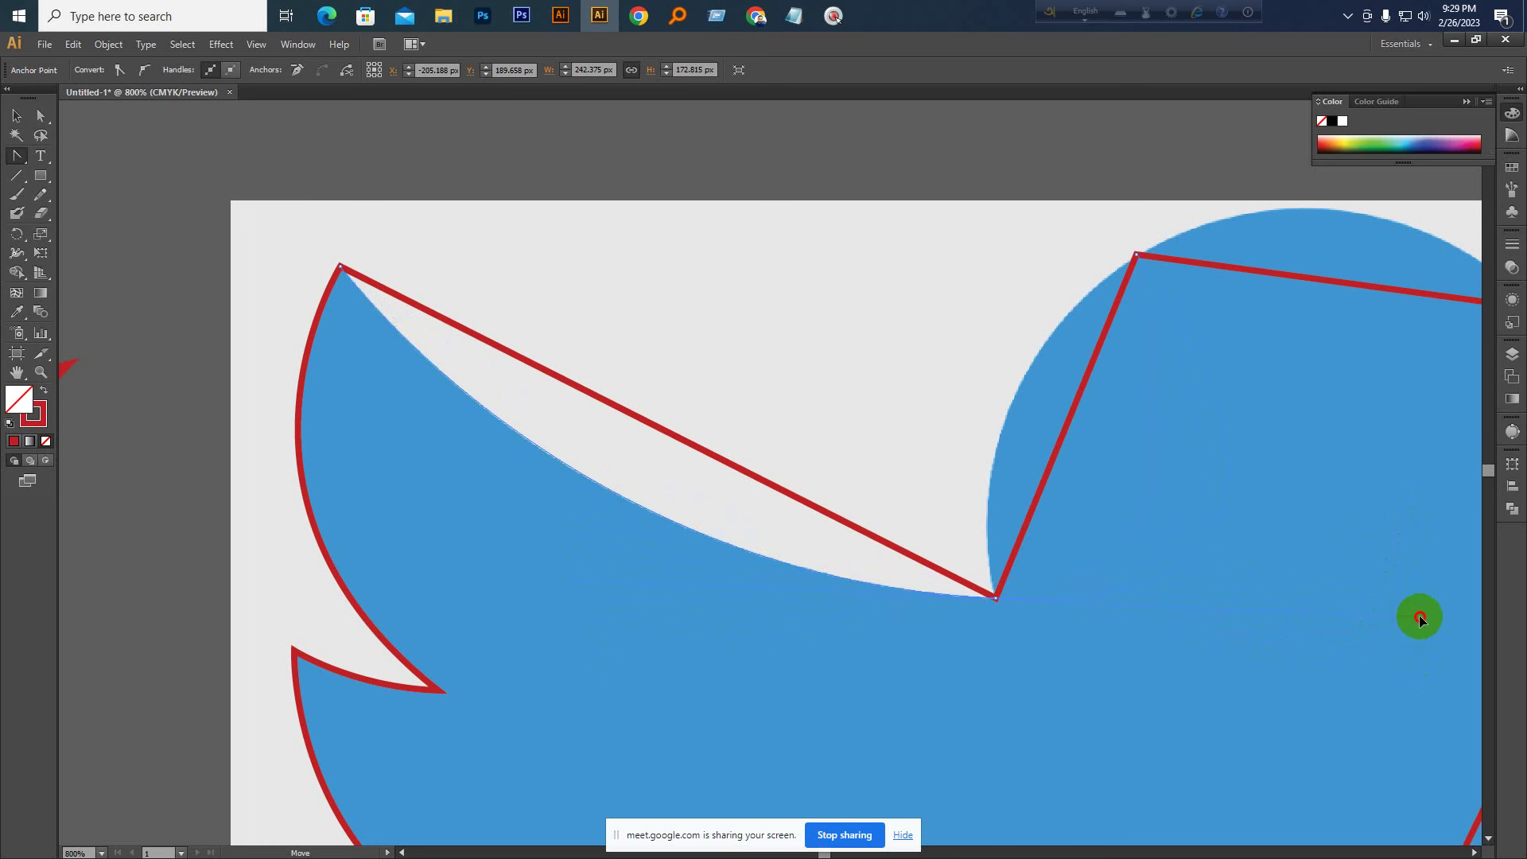
pyautogui.press('space')
pyautogui.moveTo(1324, 615); pyautogui.dragTo(1066, 619)
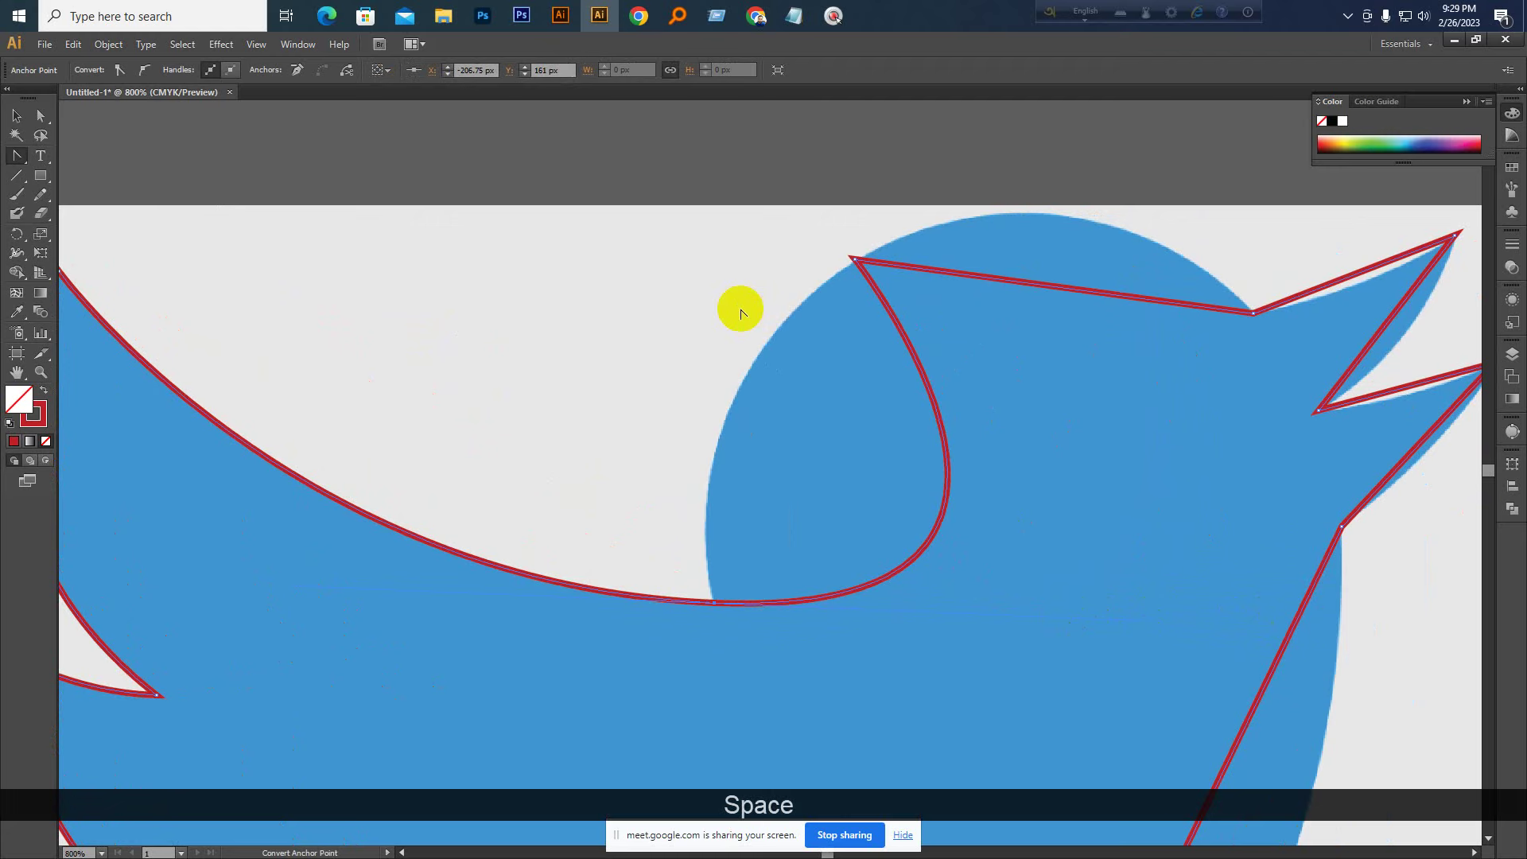
# Draw a separate trial Pen path over the head's outline, from the notch behind the head to the base of the upper beak
pyautogui.moveTo(879, 418); pyautogui.dragTo(809, 428)
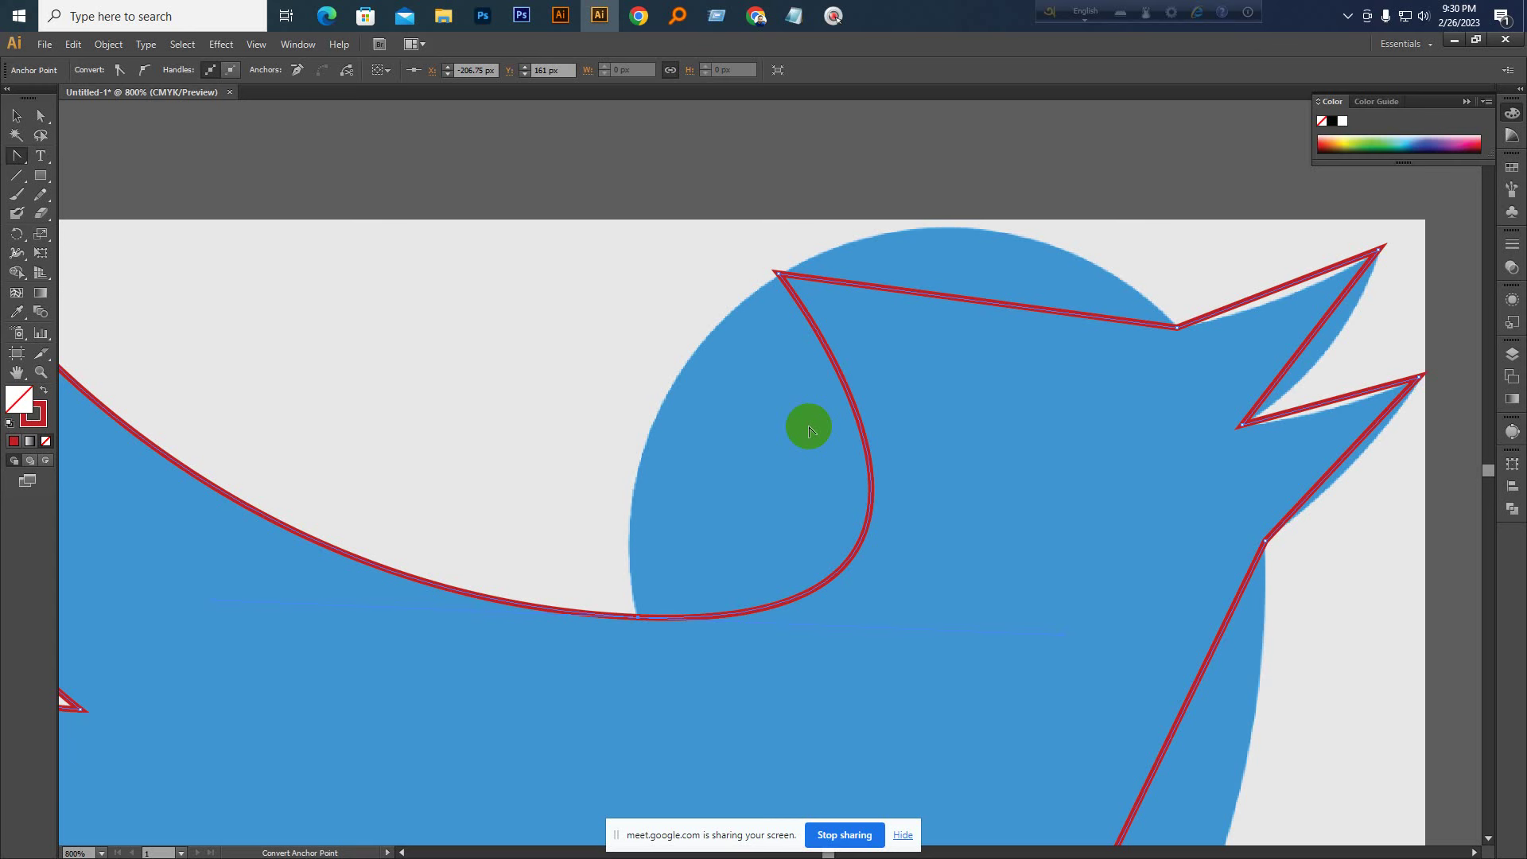
pyautogui.moveTo(1178, 327); pyautogui.dragTo(1319, 286)
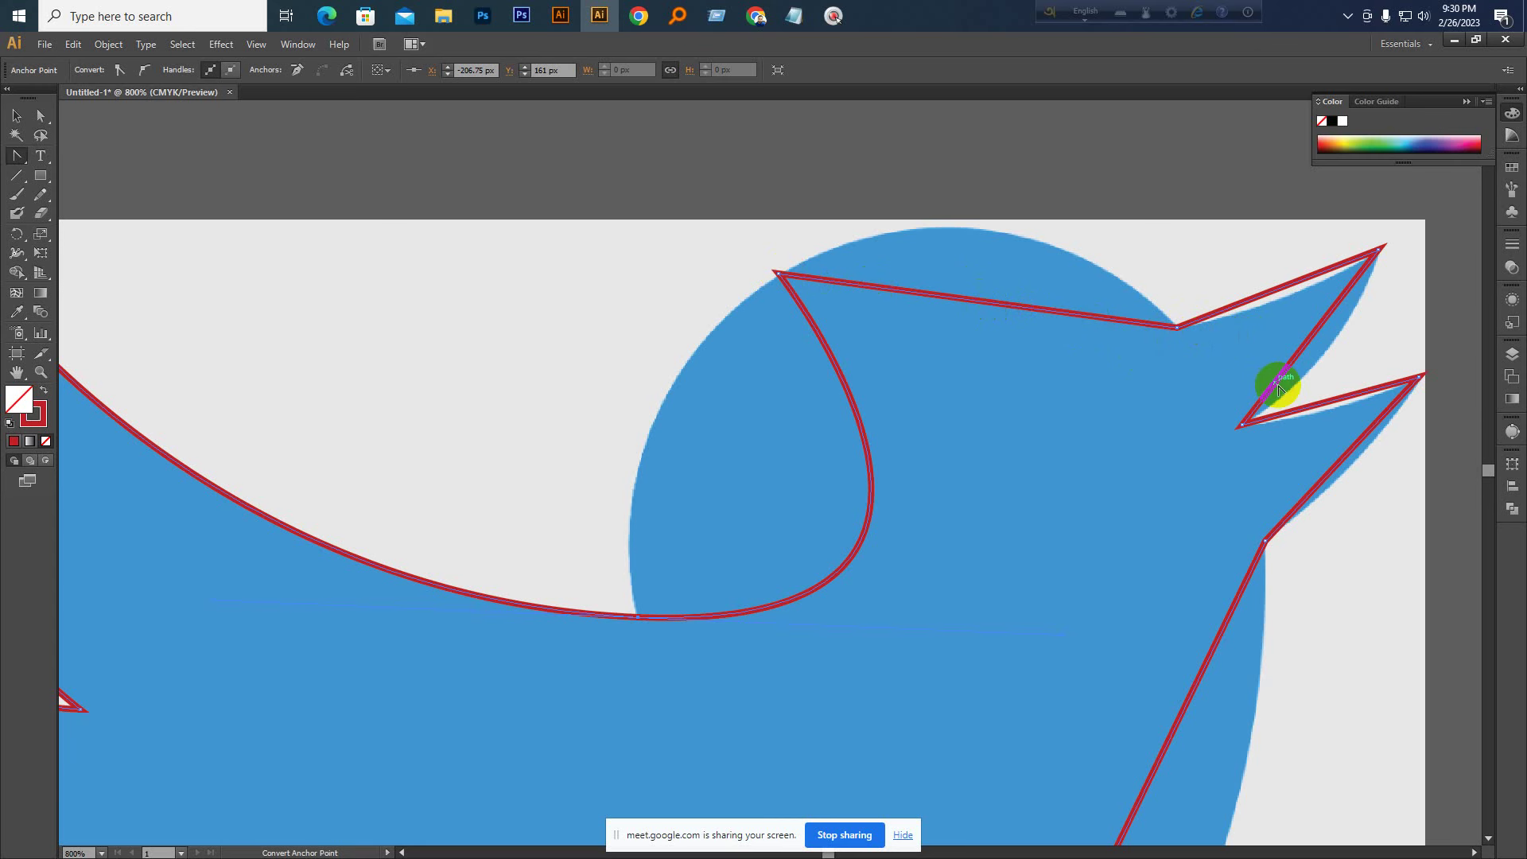
pyautogui.click(19, 113)
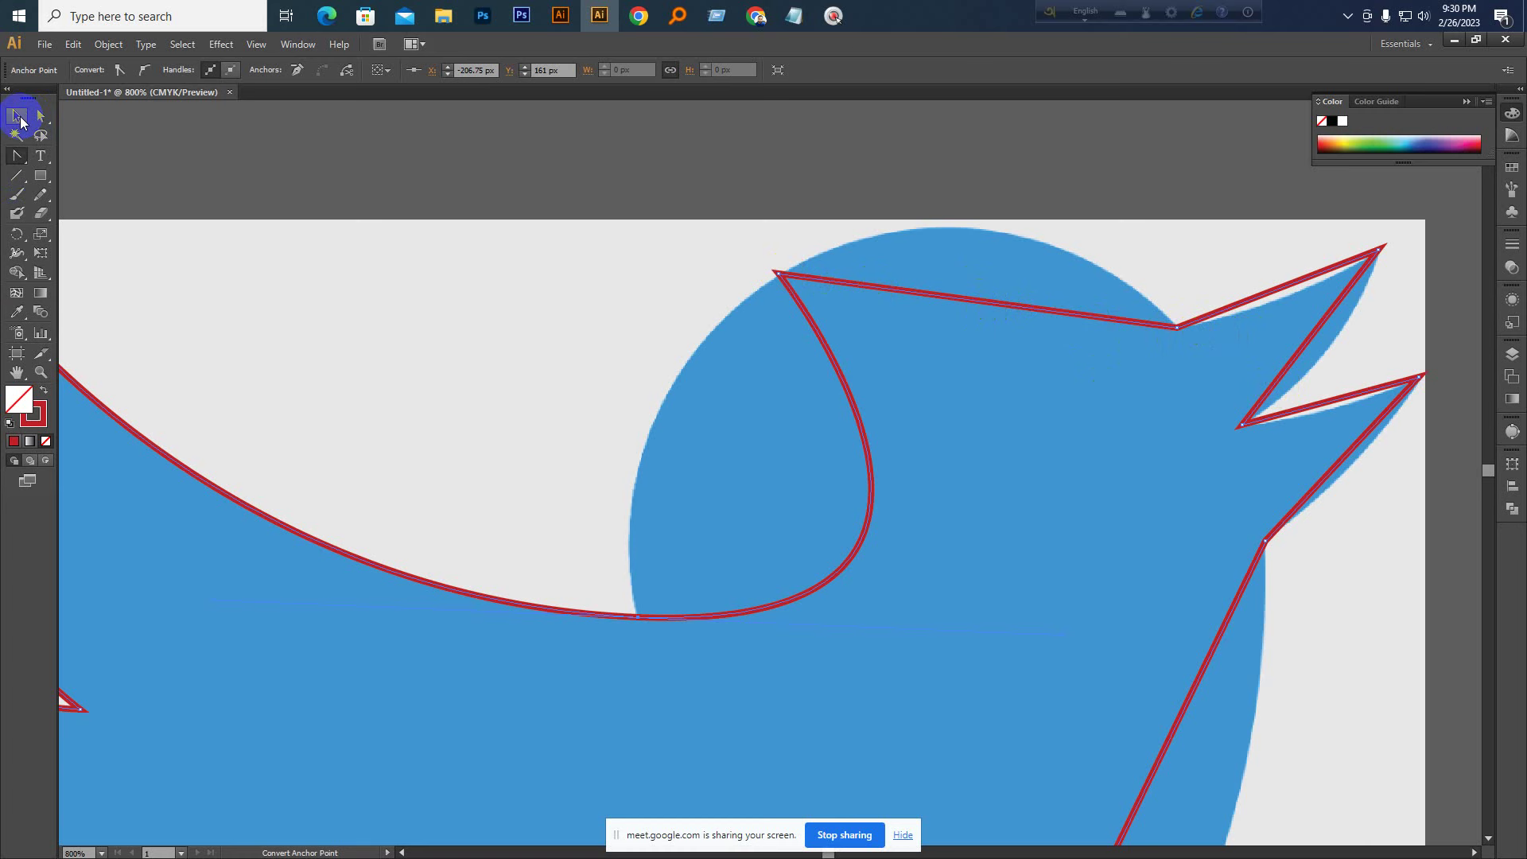
pyautogui.click(84, 146)
pyautogui.click(9, 157)
pyautogui.moveTo(10, 158); pyautogui.dragTo(88, 151)
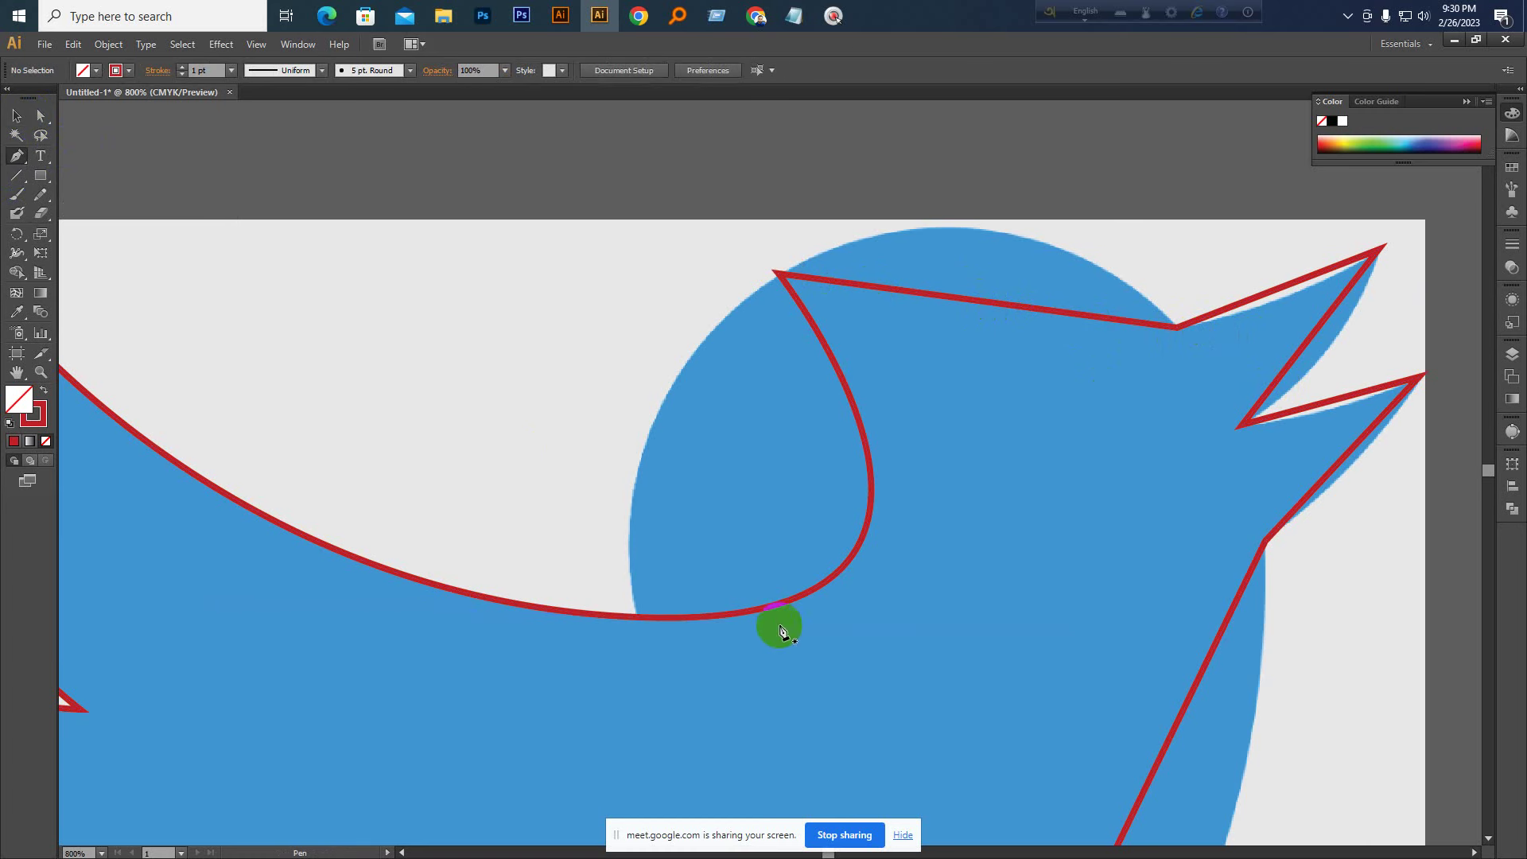
pyautogui.click(644, 636)
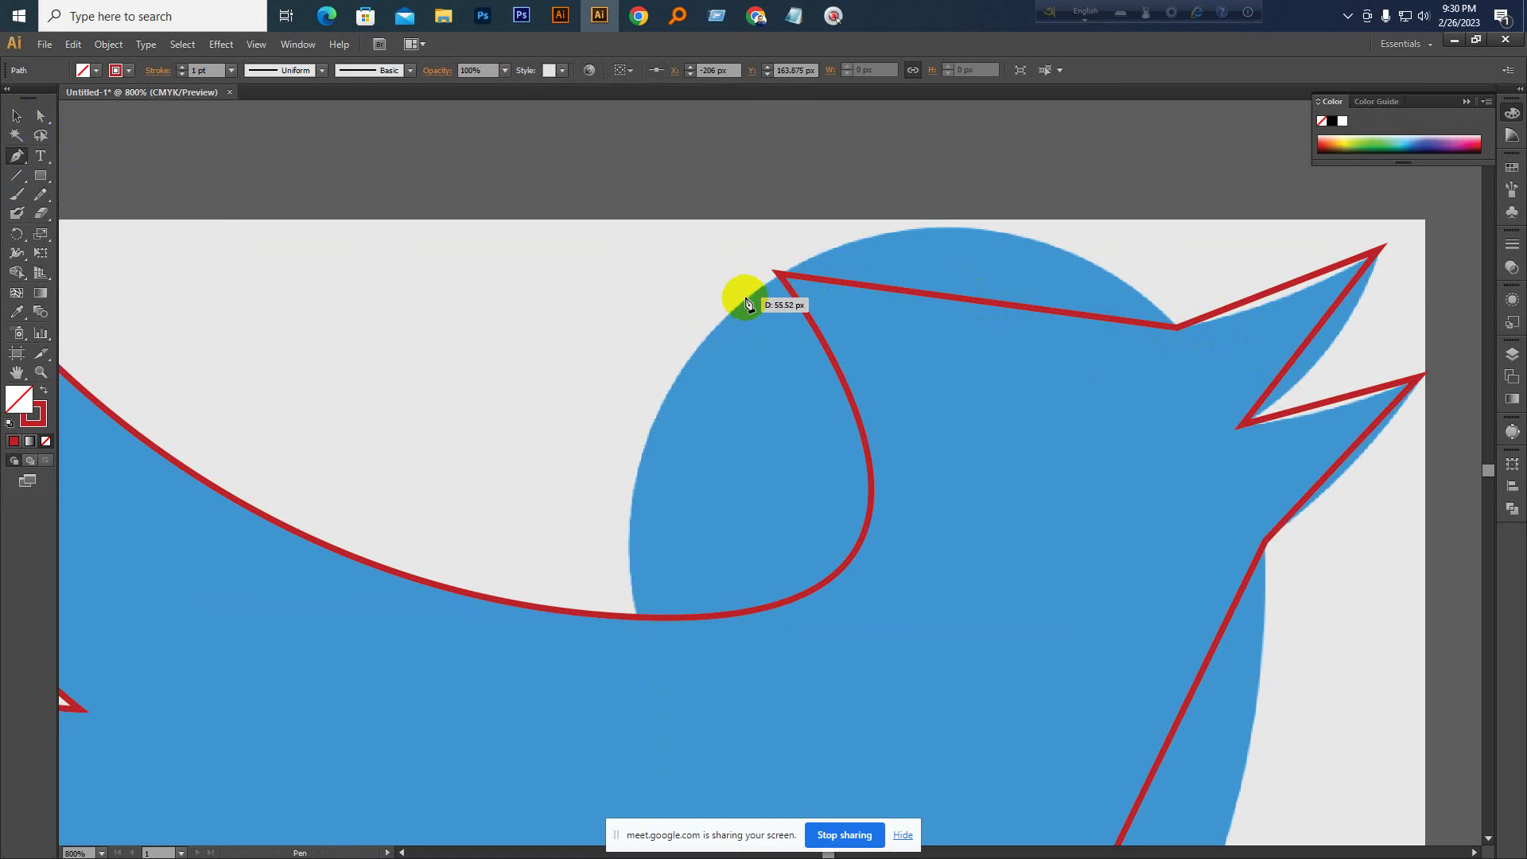
pyautogui.moveTo(745, 298); pyautogui.dragTo(912, 158)
pyautogui.moveTo(1177, 328); pyautogui.dragTo(1236, 402)
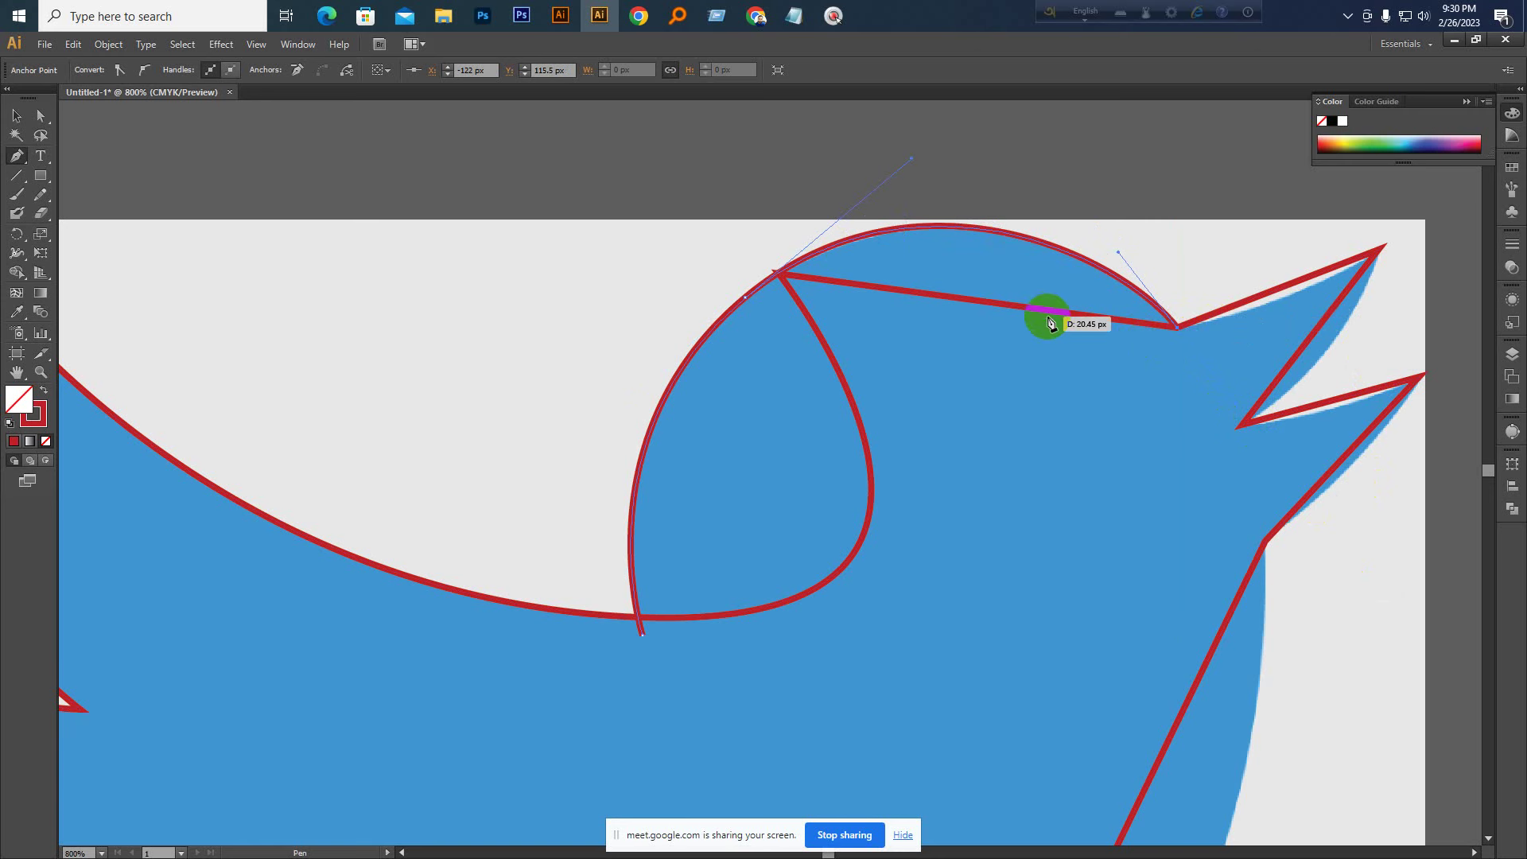
# Select the trial Pen path over the head and delete it
pyautogui.click(16, 118)
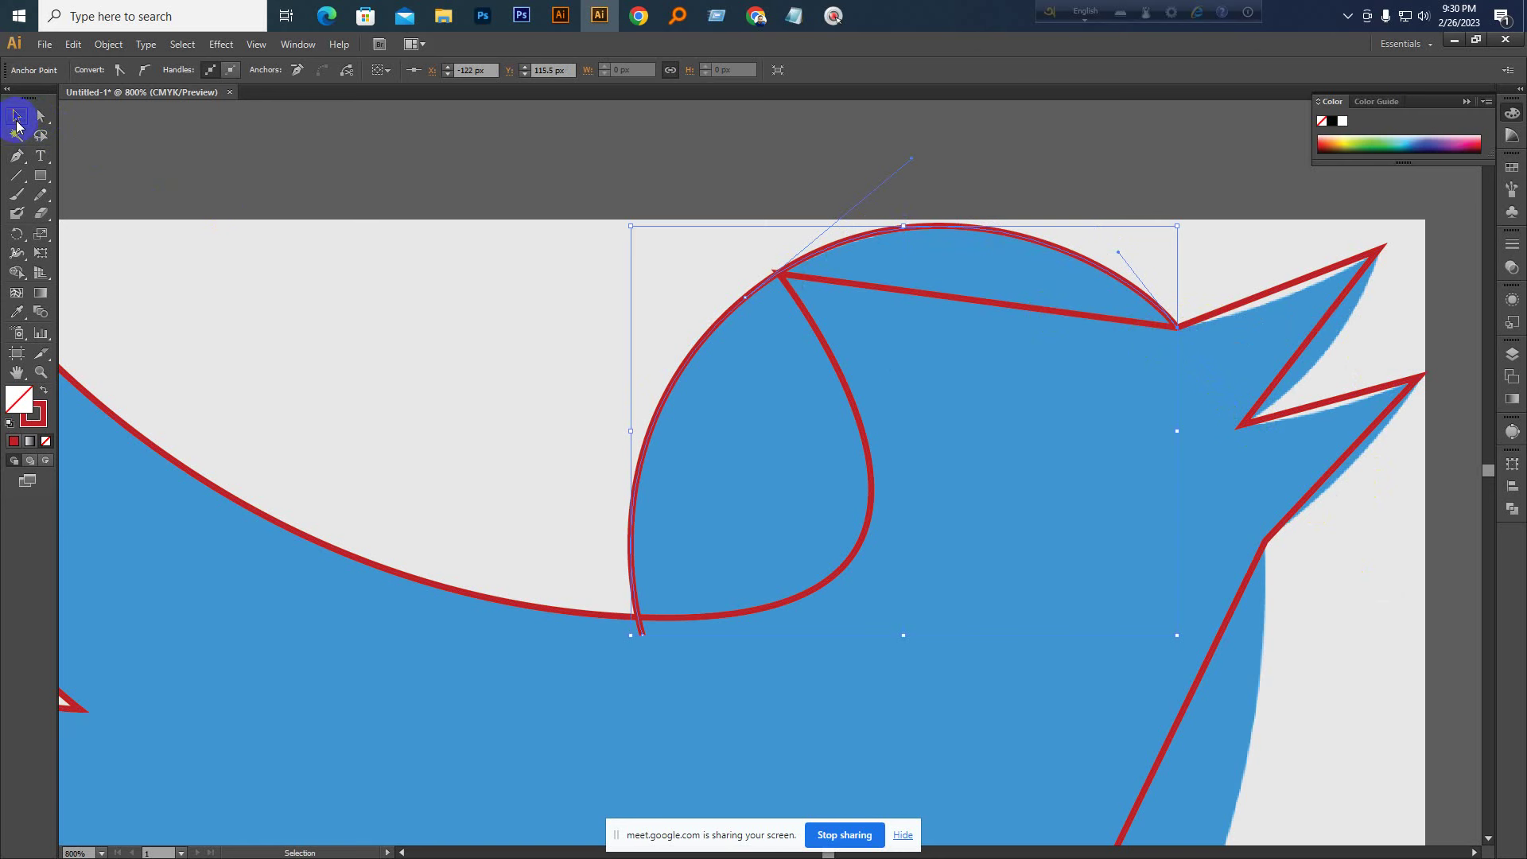
pyautogui.click(1010, 230)
pyautogui.click(1009, 232)
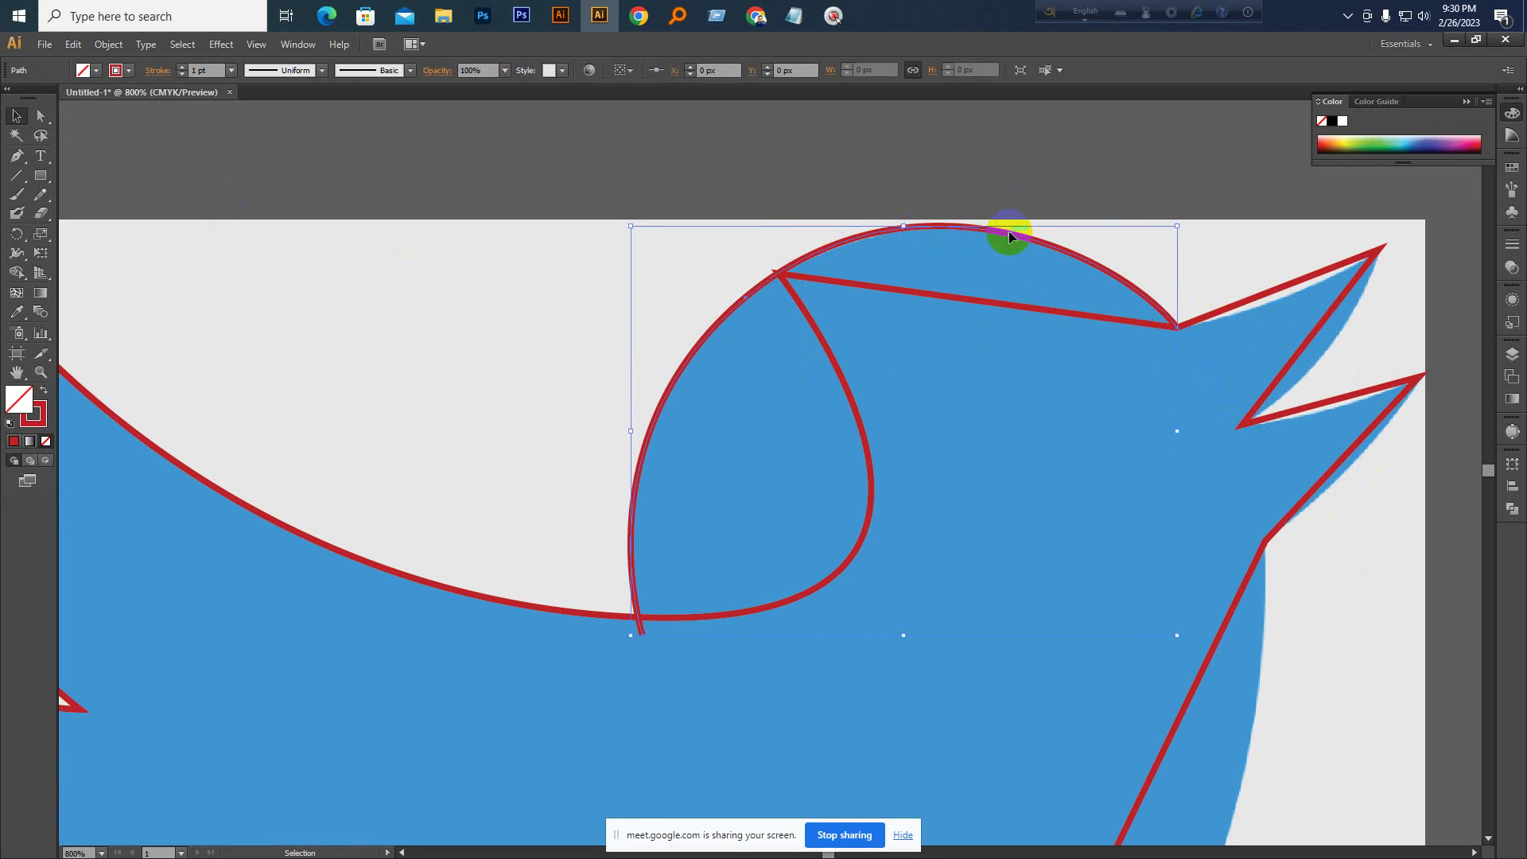
pyautogui.press('Delete')
# Break the handle of the notch anchor behind the head with Convert Anchor Point so the back of the head follows the logo
pyautogui.press('space')
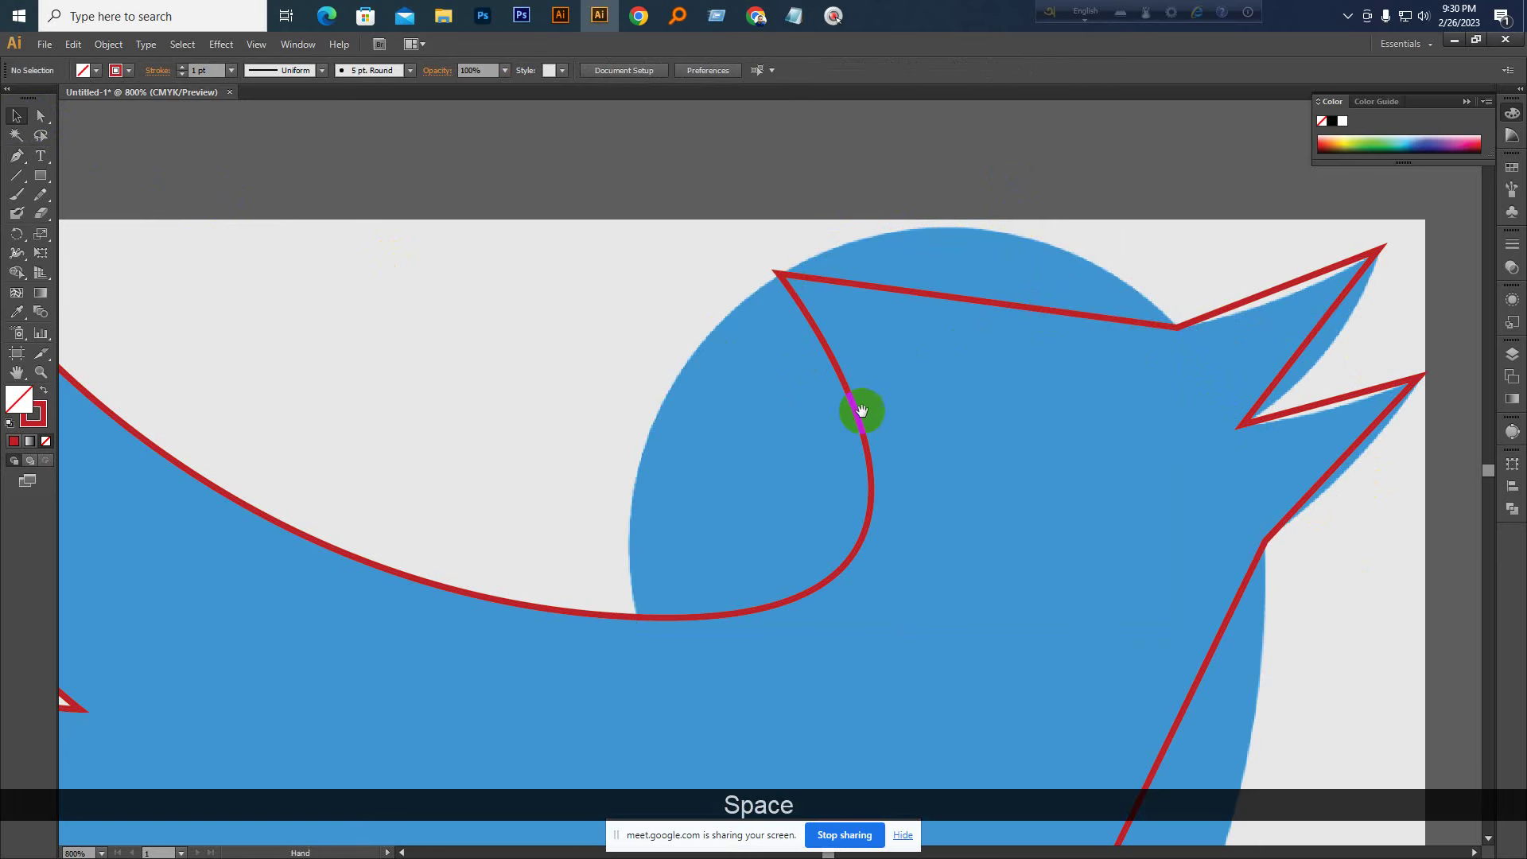
pyautogui.moveTo(859, 409); pyautogui.dragTo(730, 440)
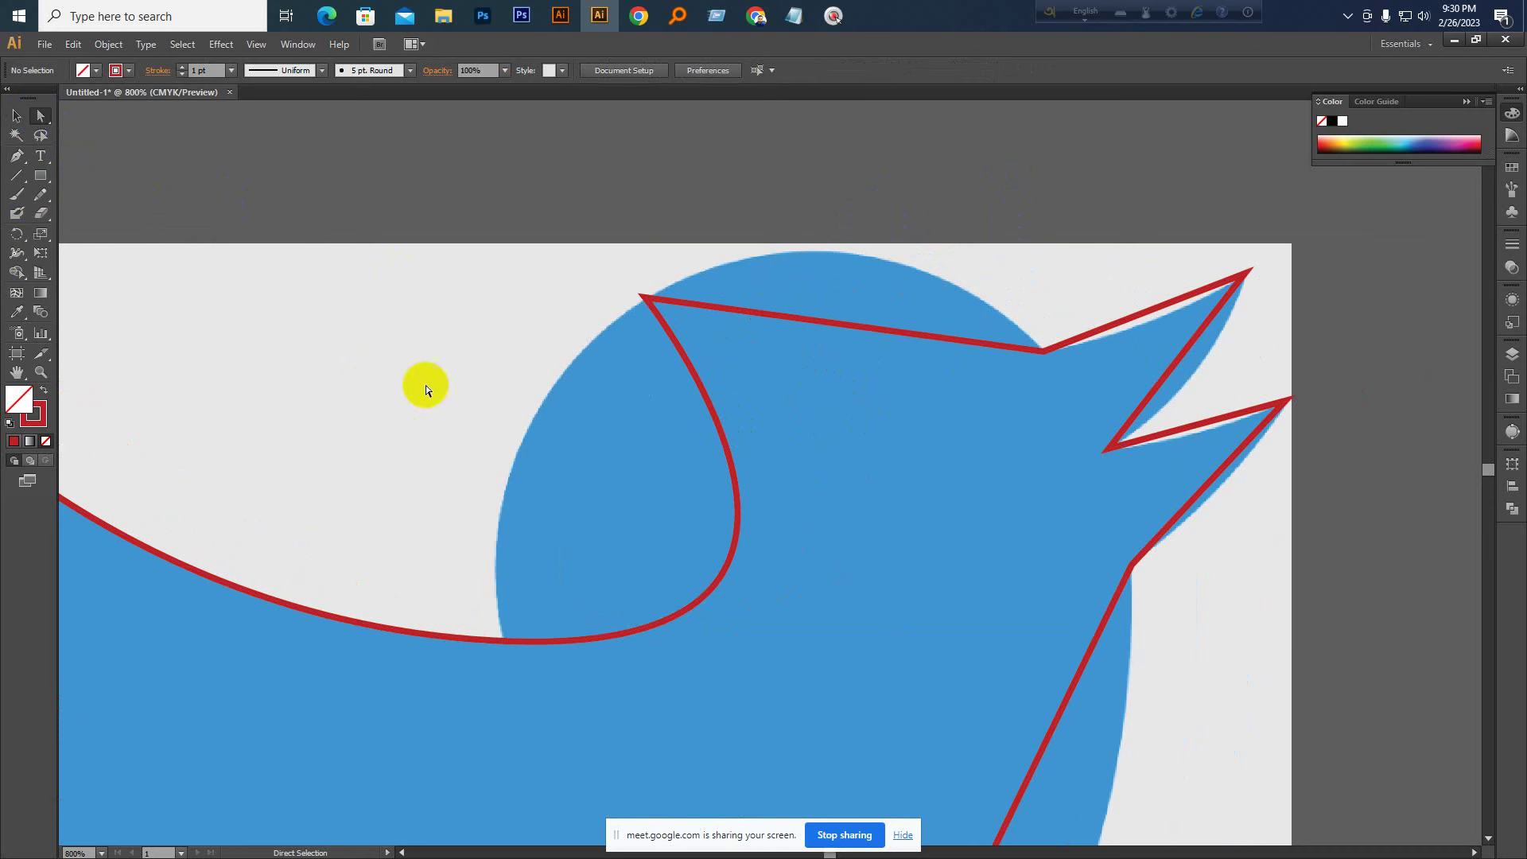
pyautogui.click(507, 644)
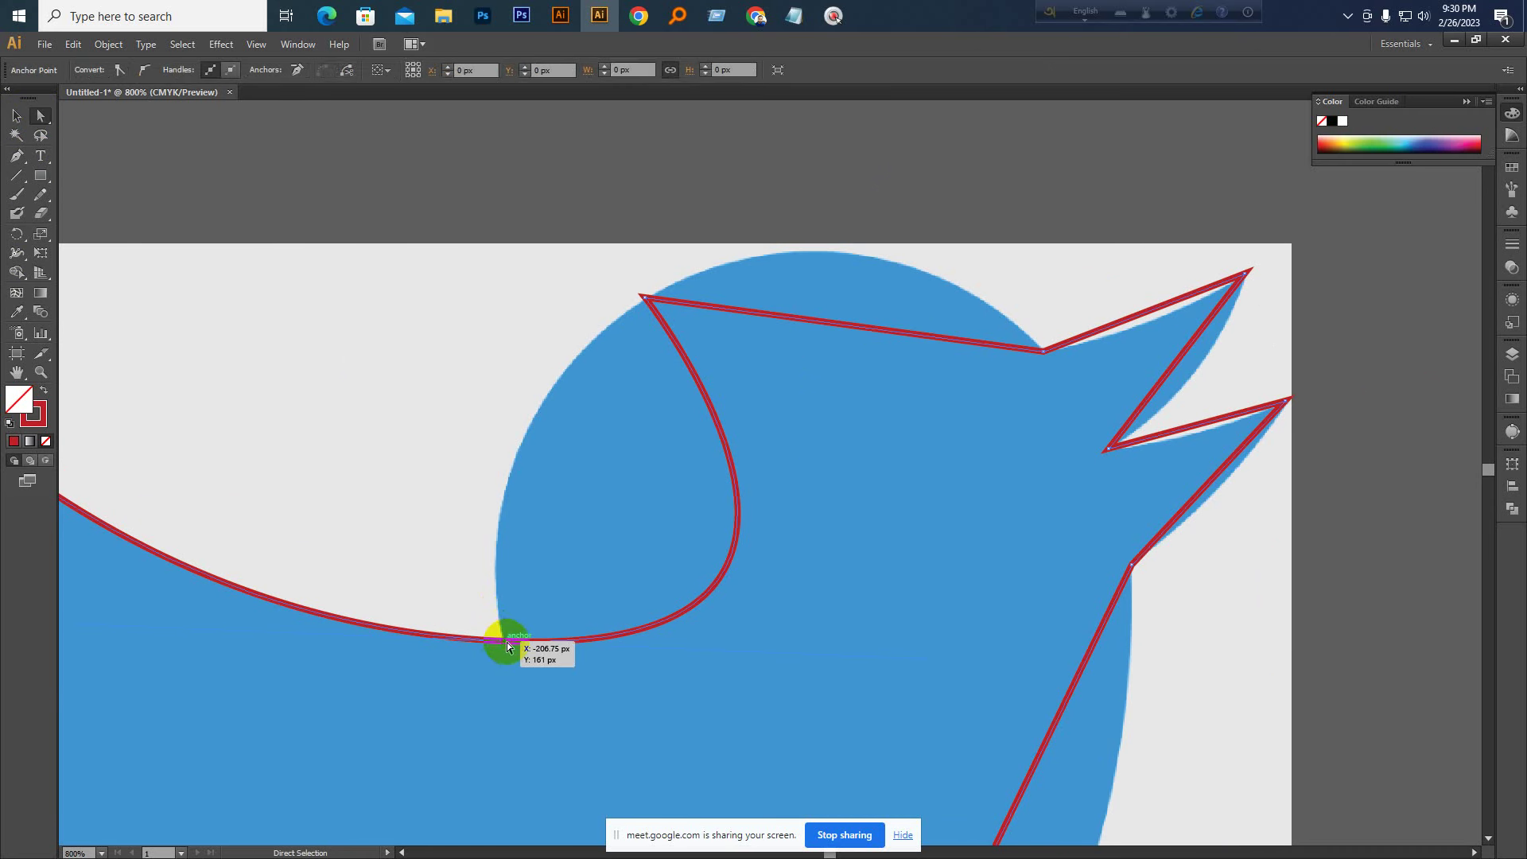
pyautogui.moveTo(22, 167); pyautogui.dragTo(117, 220)
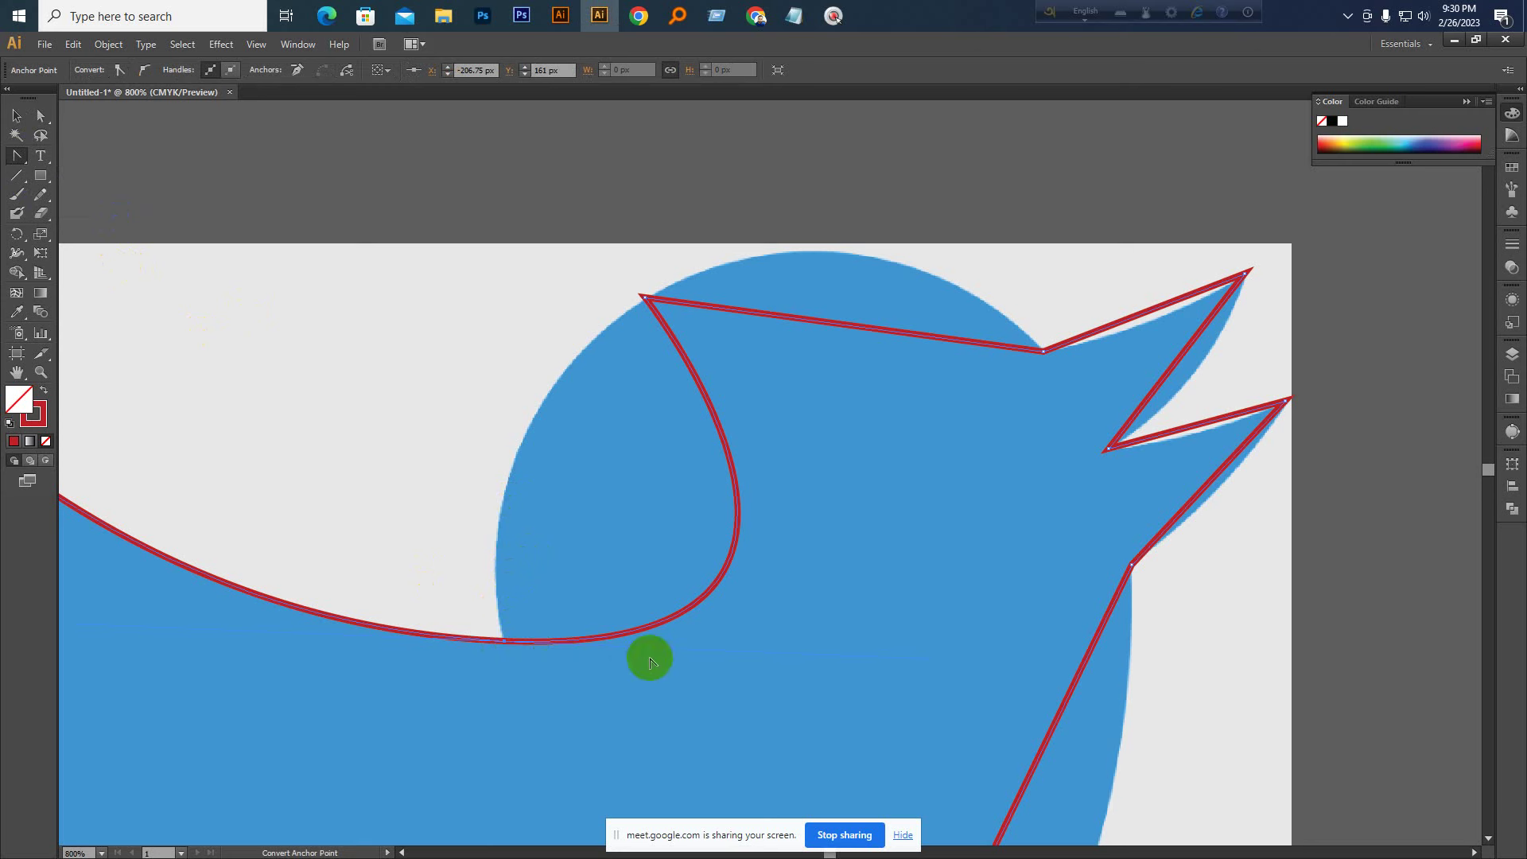
pyautogui.moveTo(928, 662); pyautogui.dragTo(456, 406)
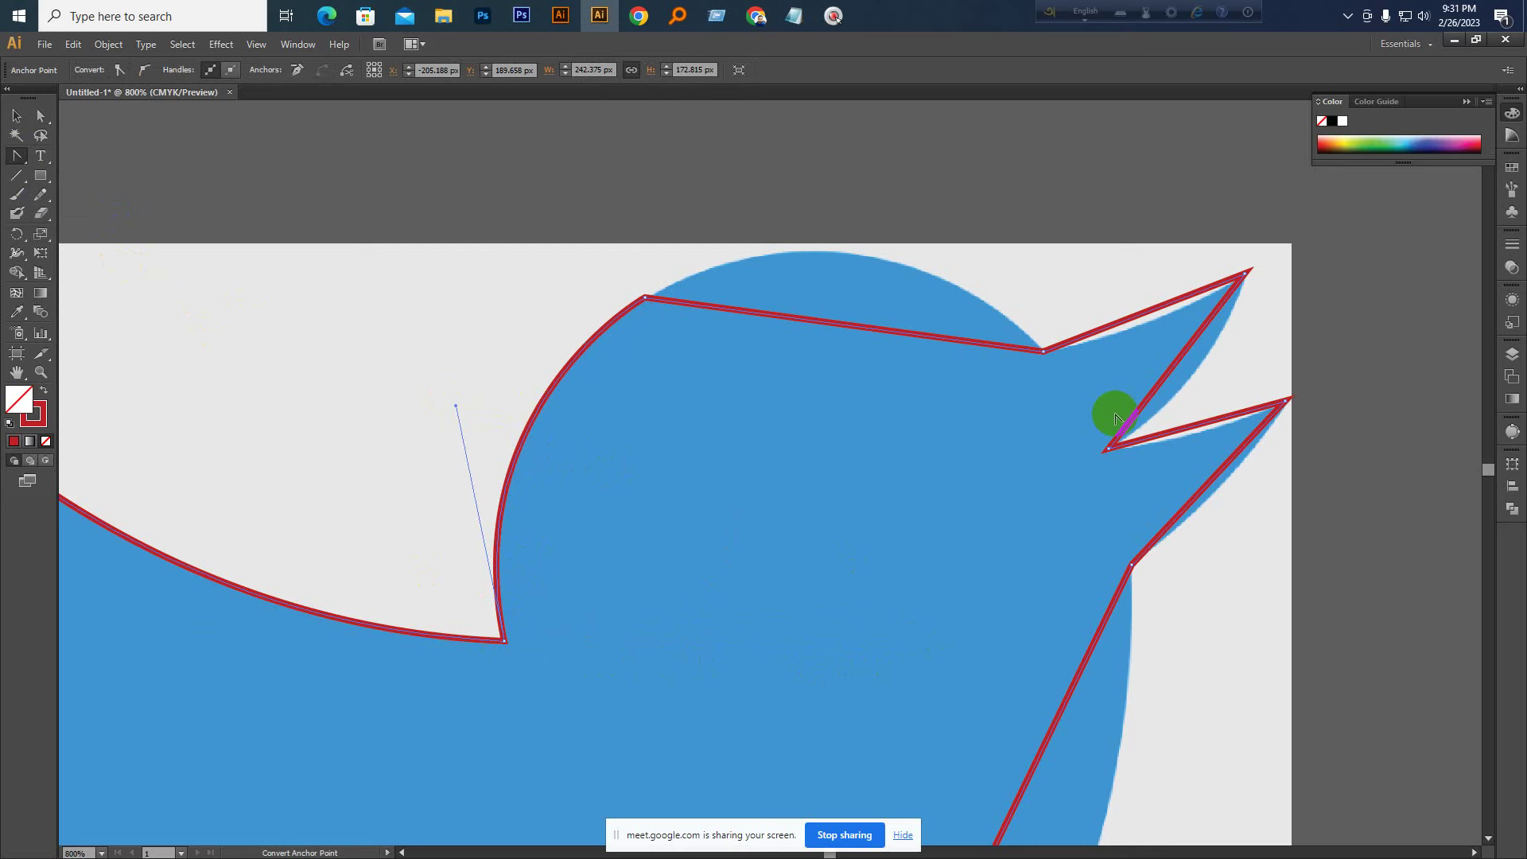
# Curve the segment over the crown by pulling handles from the upper head anchor and the anchor at the beak's base
pyautogui.moveTo(1116, 419); pyautogui.dragTo(808, 494)
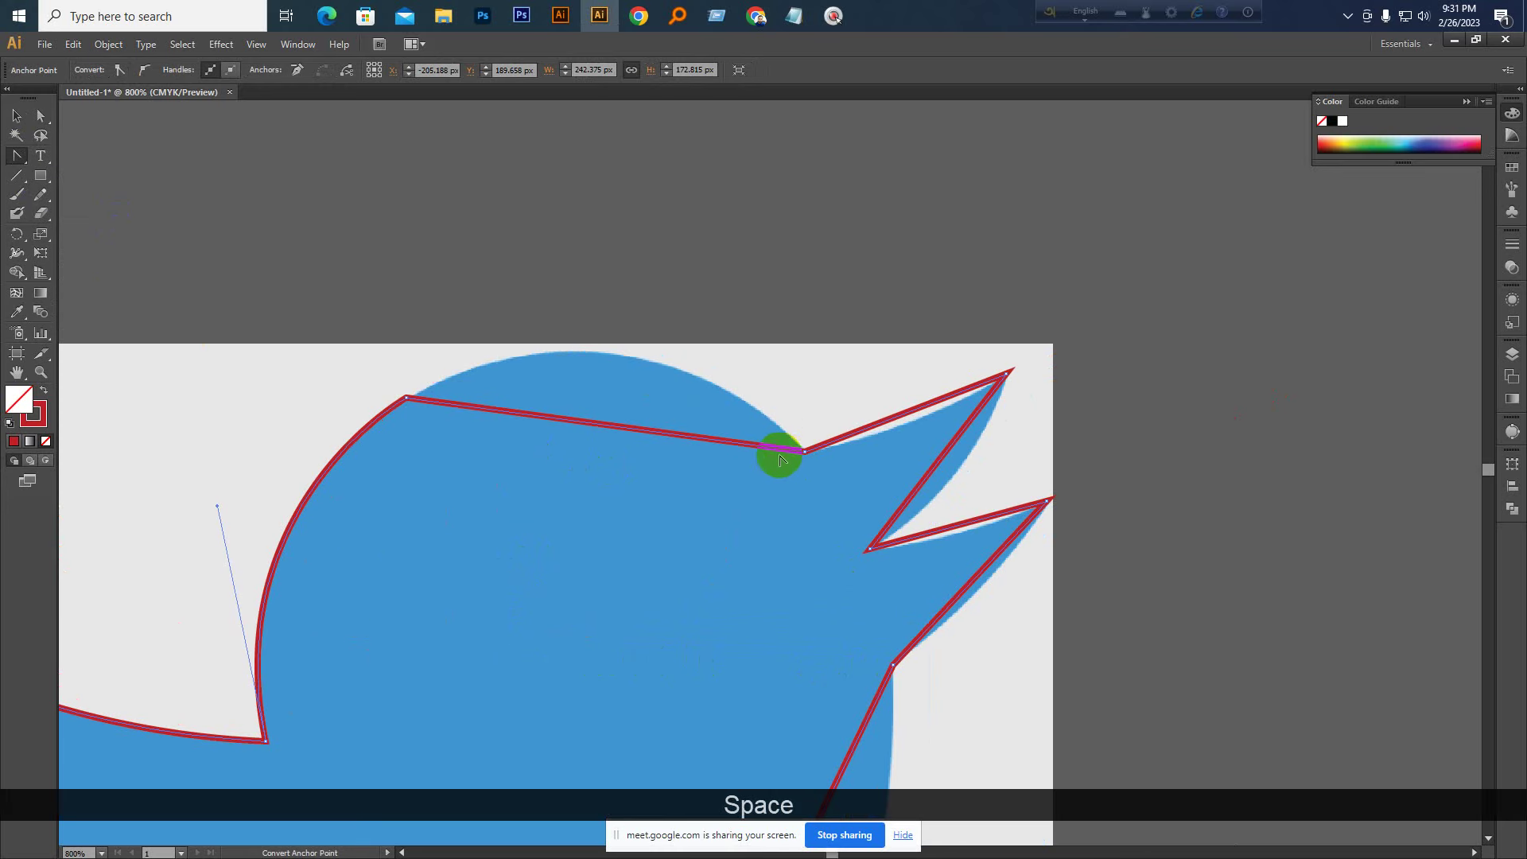
pyautogui.moveTo(408, 398); pyautogui.dragTo(525, 307)
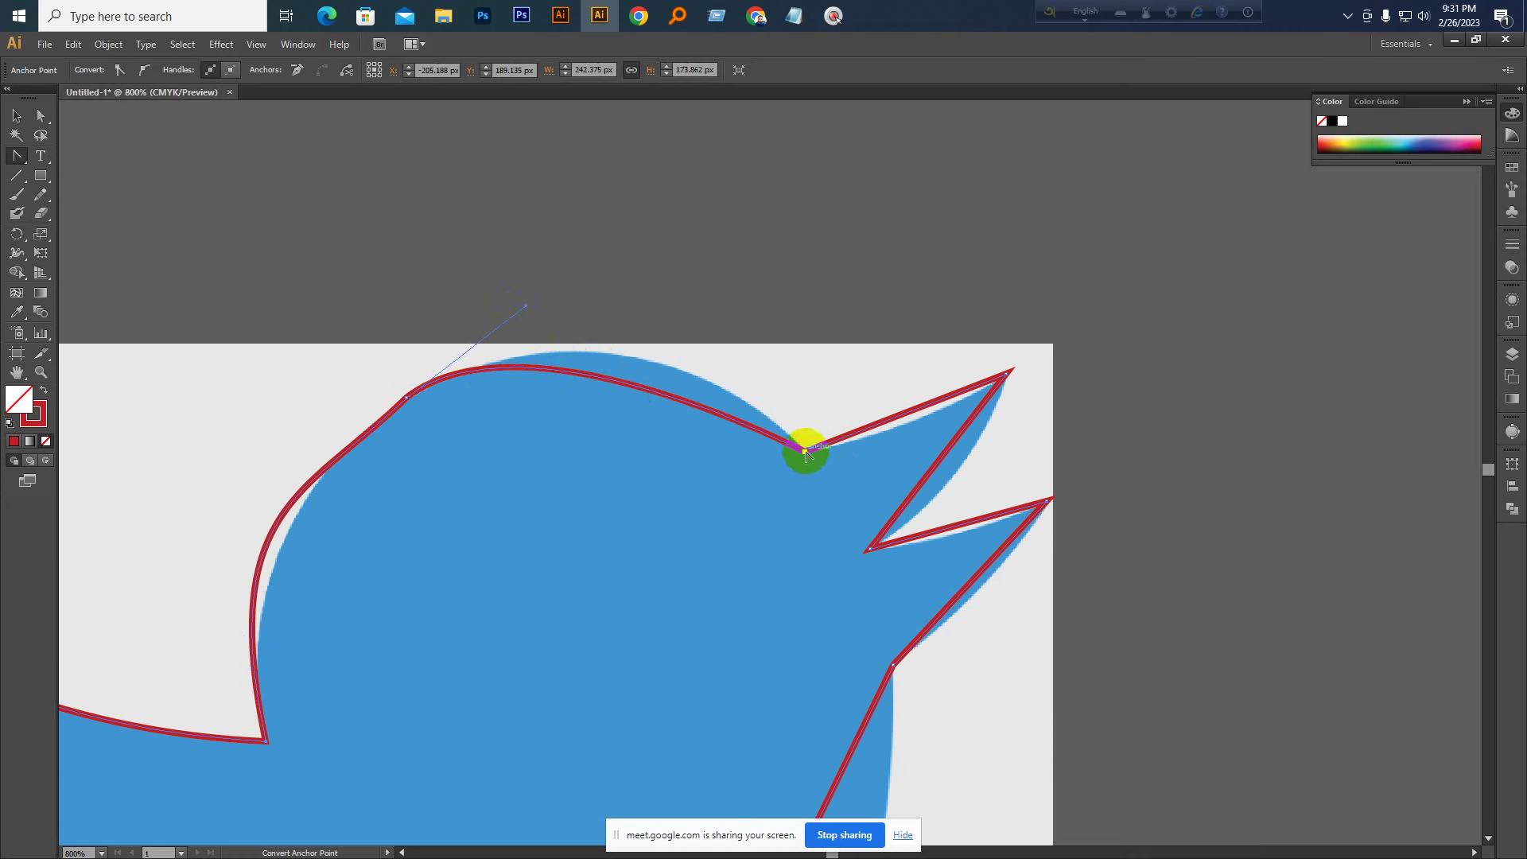
pyautogui.moveTo(806, 452); pyautogui.dragTo(879, 538)
# Reposition the handles of the notch anchor and the upper head anchor with Direct Selection so the head outline follows the logo
pyautogui.press('space')
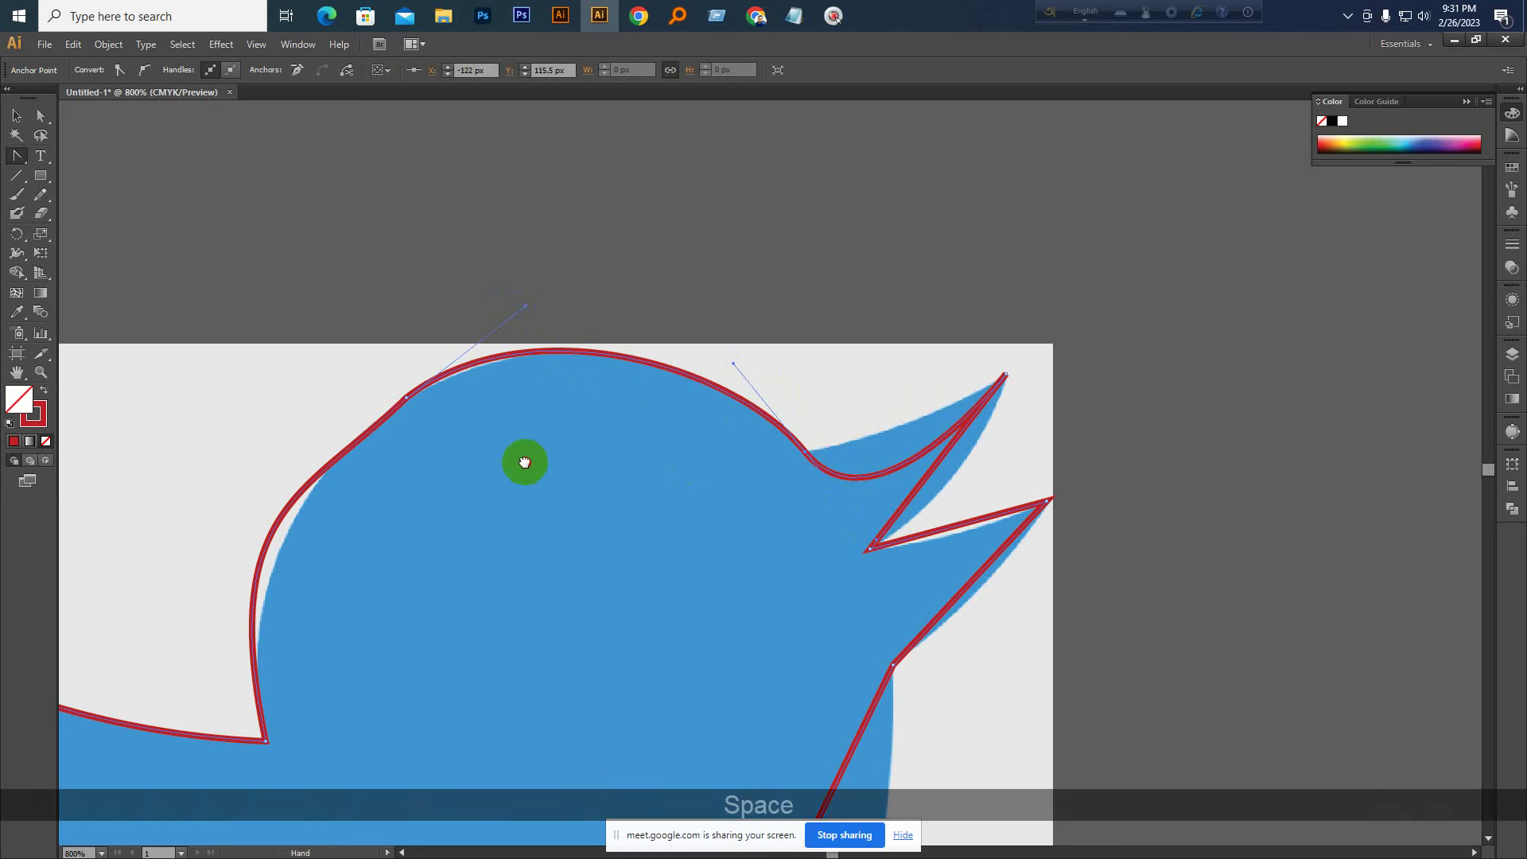
pyautogui.moveTo(525, 463); pyautogui.dragTo(716, 389)
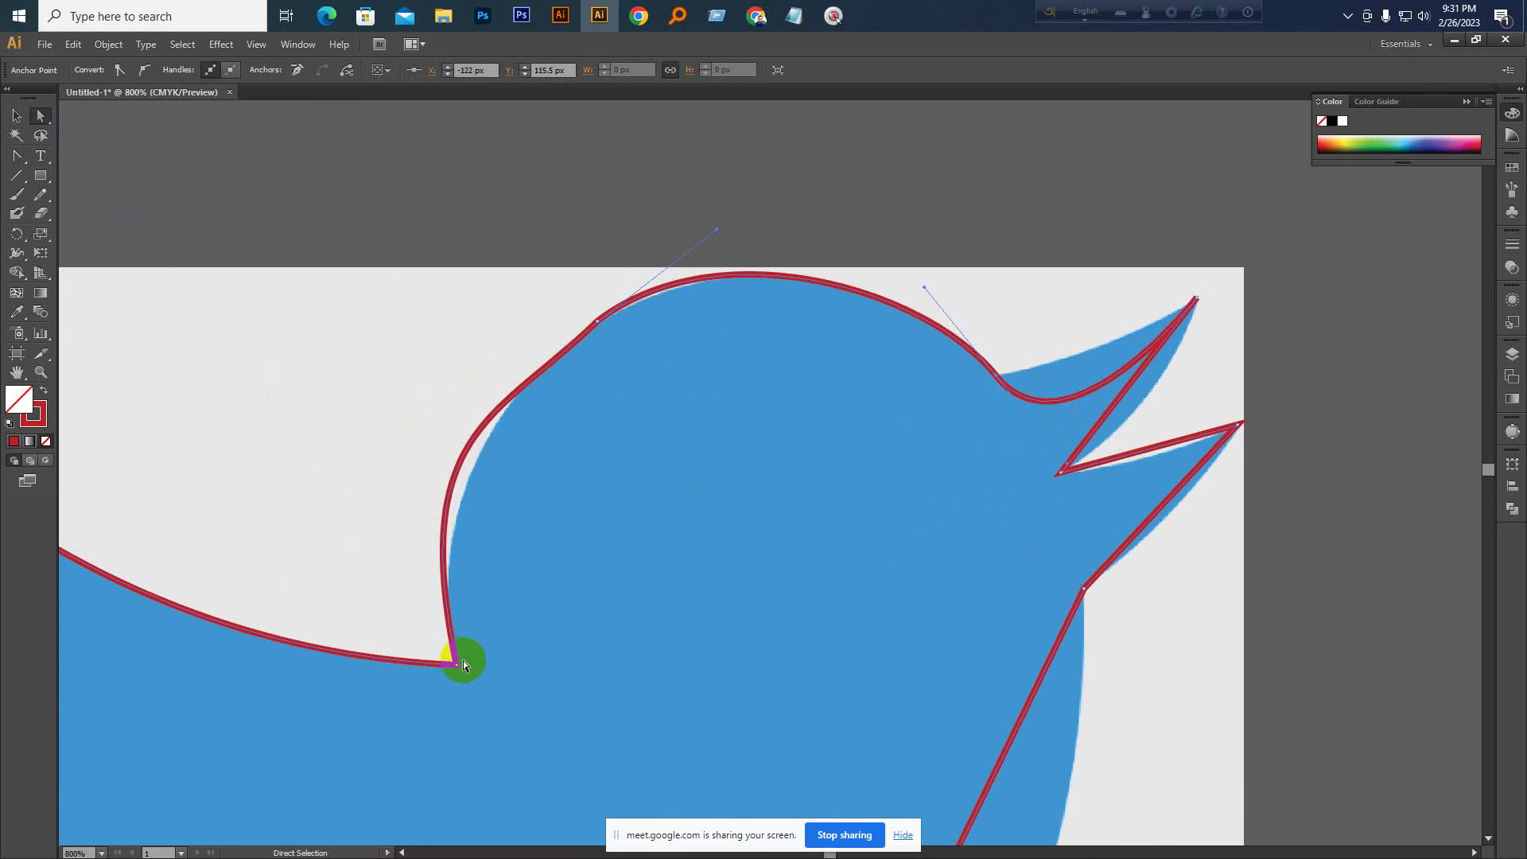
pyautogui.click(459, 664)
pyautogui.moveTo(412, 430); pyautogui.dragTo(432, 462)
pyautogui.click(598, 323)
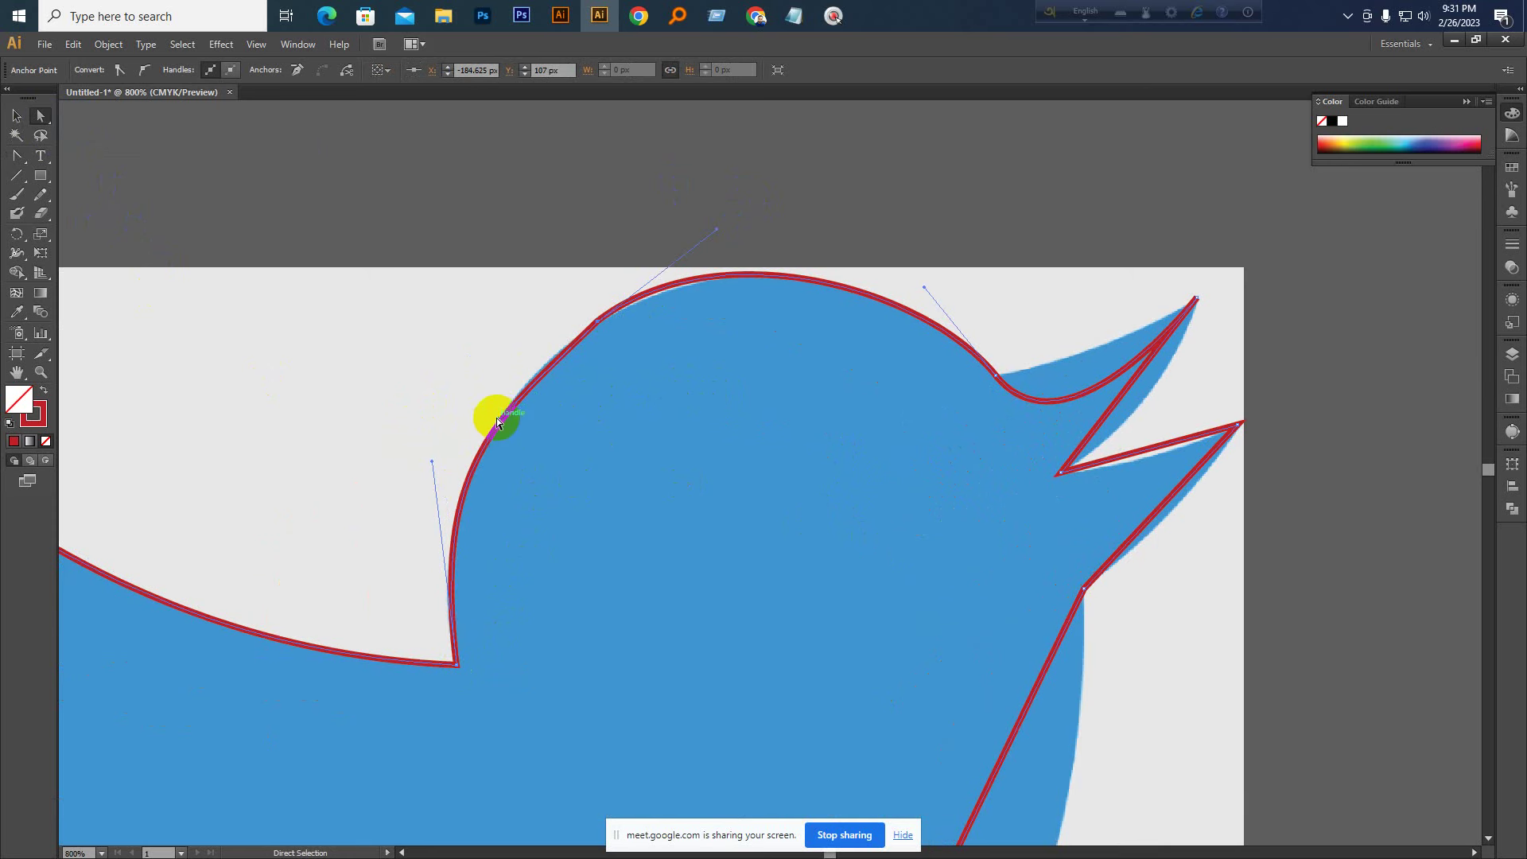
pyautogui.moveTo(494, 417); pyautogui.dragTo(498, 456)
pyautogui.press('ctrl+KP_Add')
pyautogui.press('space')
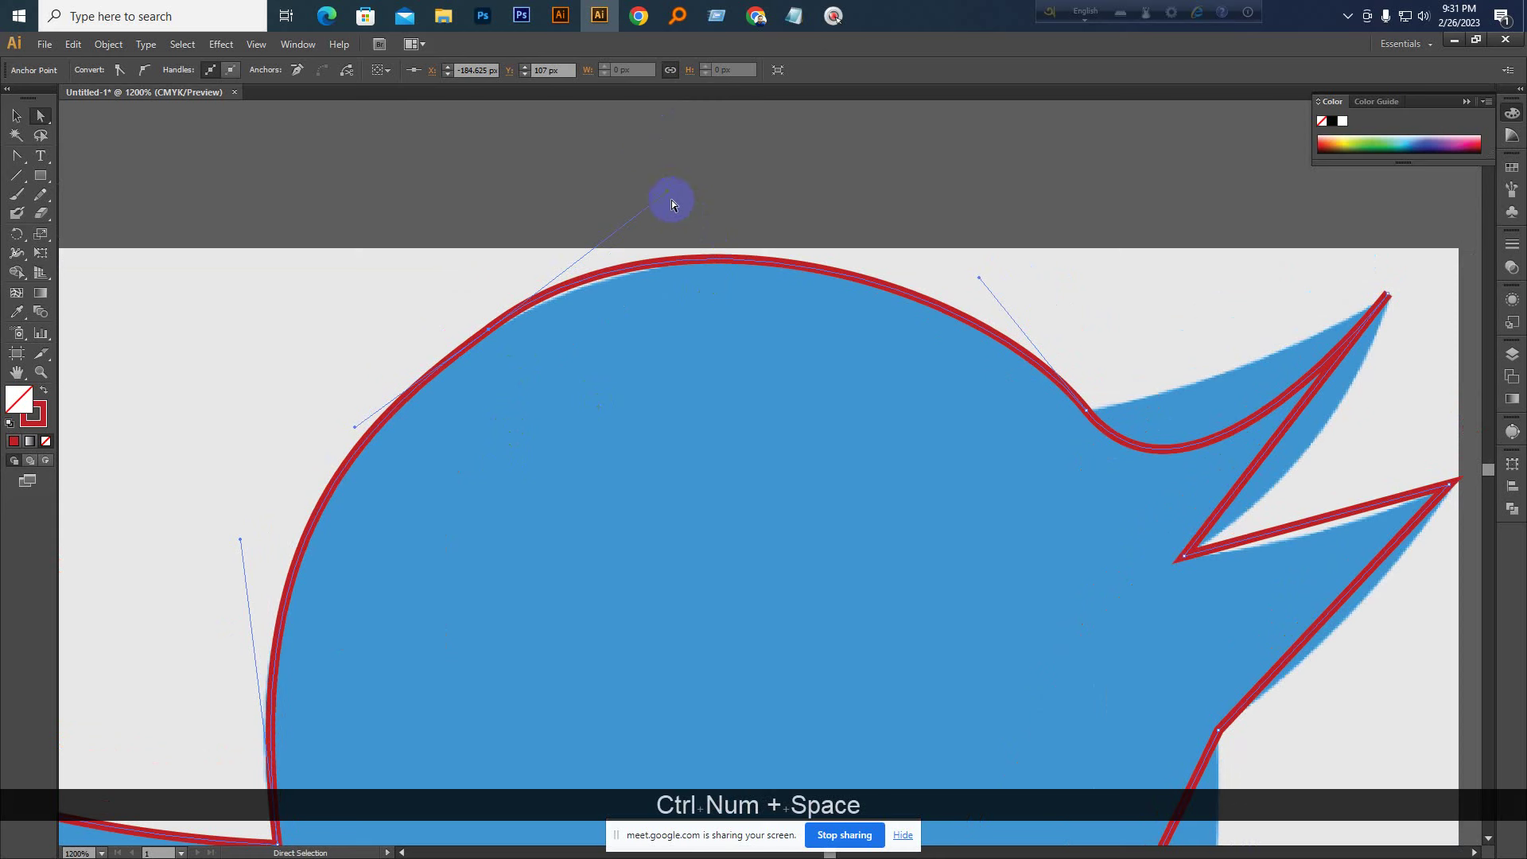
pyautogui.moveTo(668, 191); pyautogui.dragTo(739, 195)
# Select the whole bird path and set its stroke weight to 0.25 pt
pyautogui.click(24, 119)
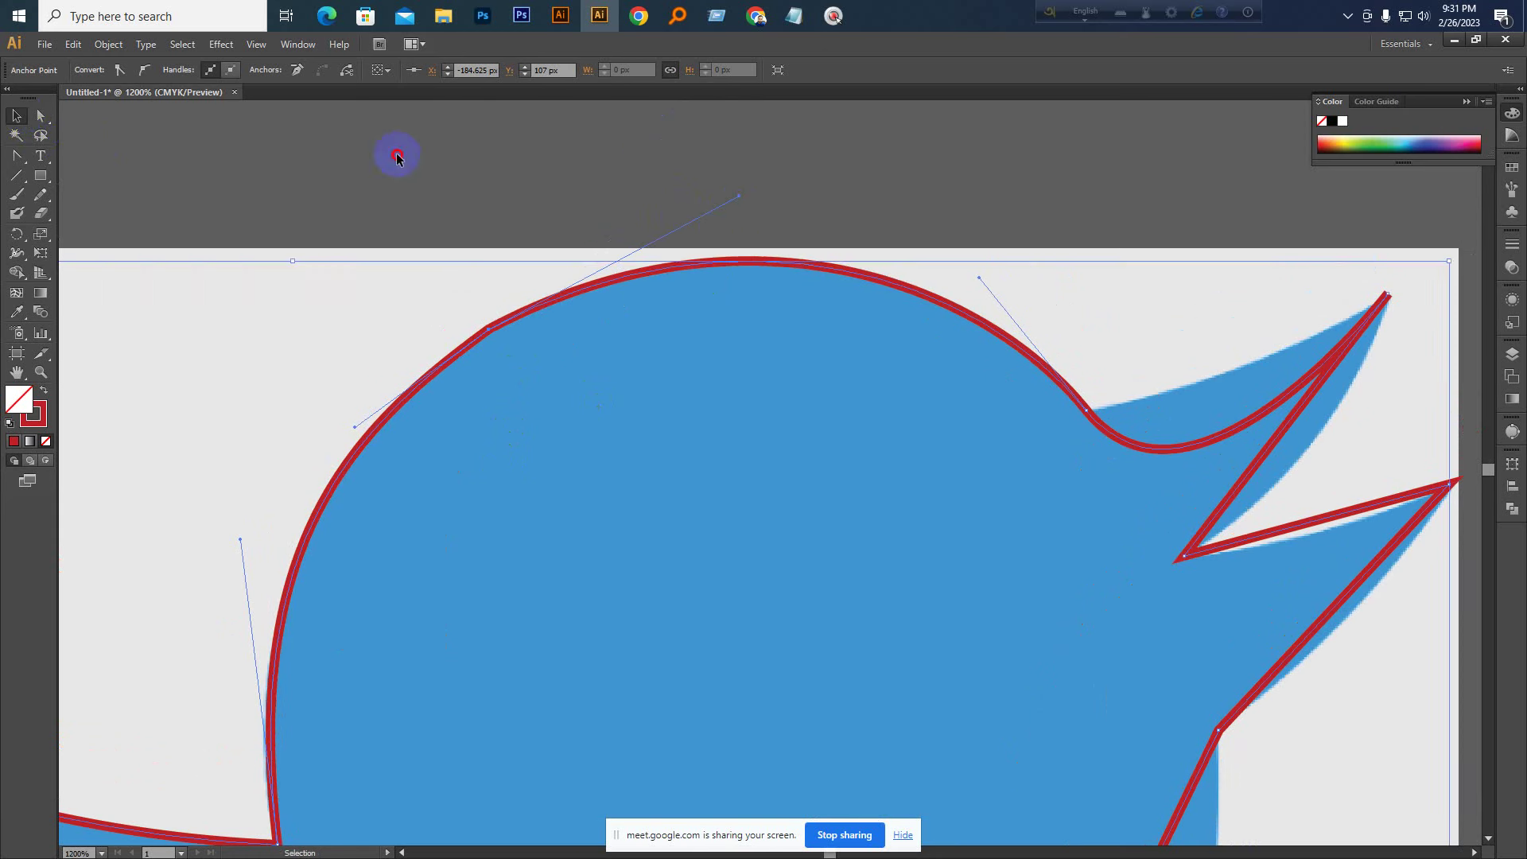
pyautogui.click(624, 324)
pyautogui.click(190, 72)
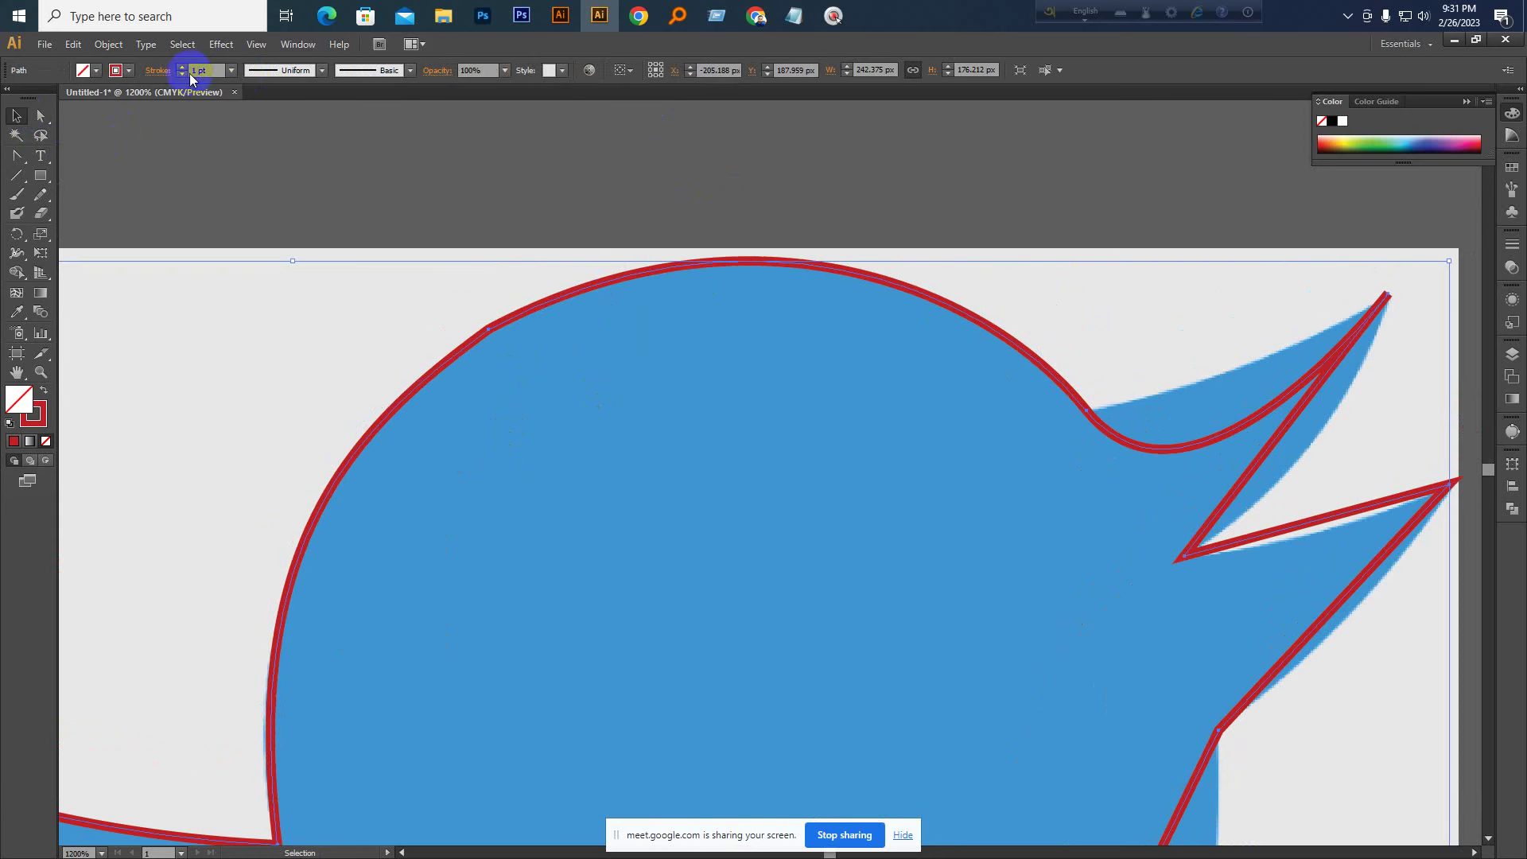
pyautogui.write('.25')
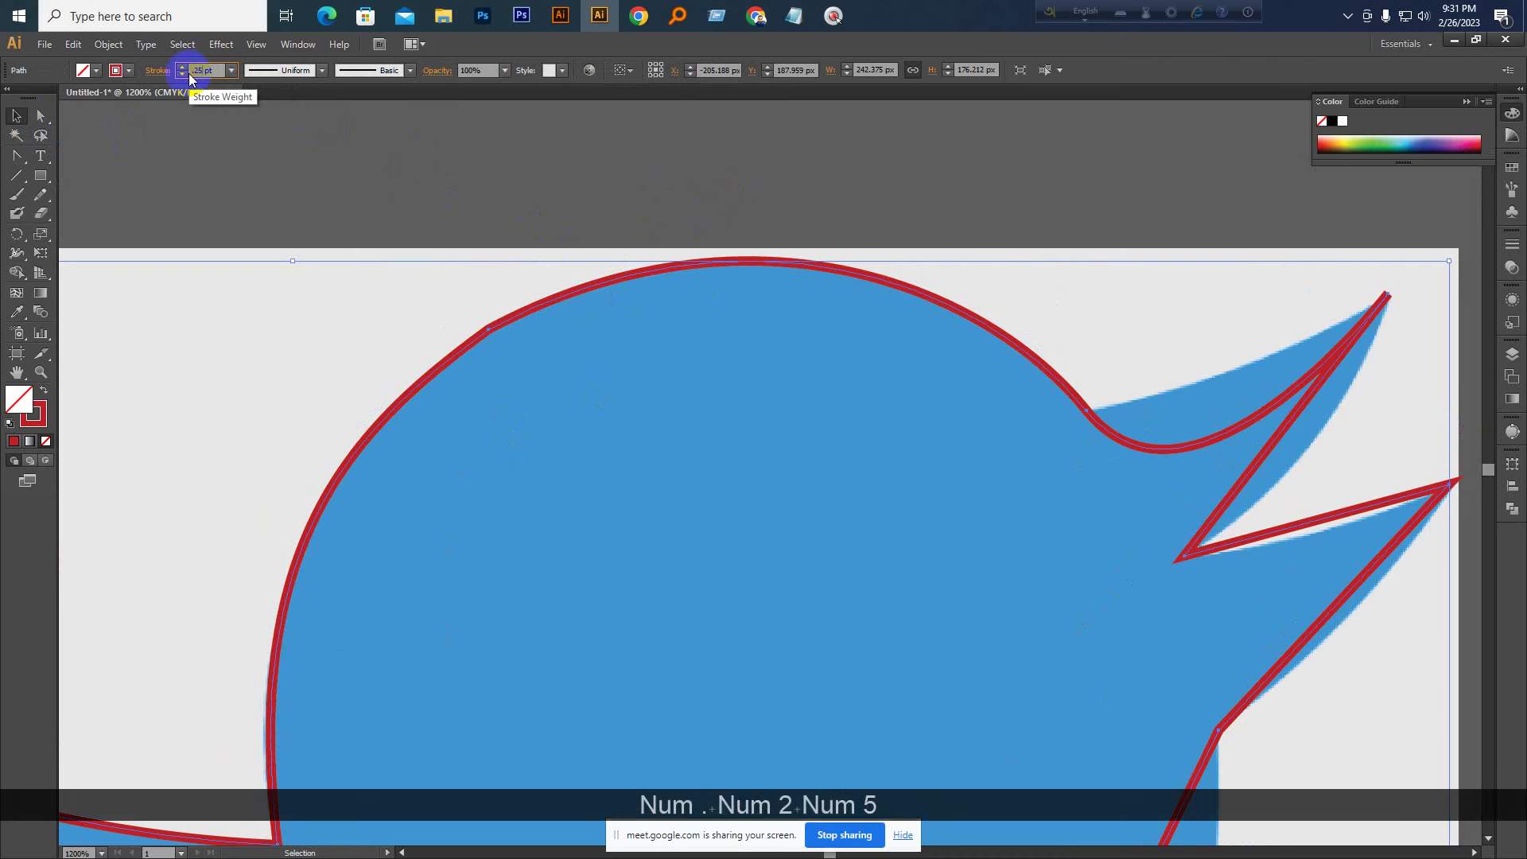
pyautogui.press('Return')
# Adjust the upper head anchor's rear handle and shift the anchor slightly so the thin outline rounds smoothly along the head
pyautogui.press('space')
pyautogui.moveTo(422, 406)
pyautogui.mouseDown()
pyautogui.moveTo(499, 229)
pyautogui.moveTo(487, 310)
pyautogui.mouseUp()
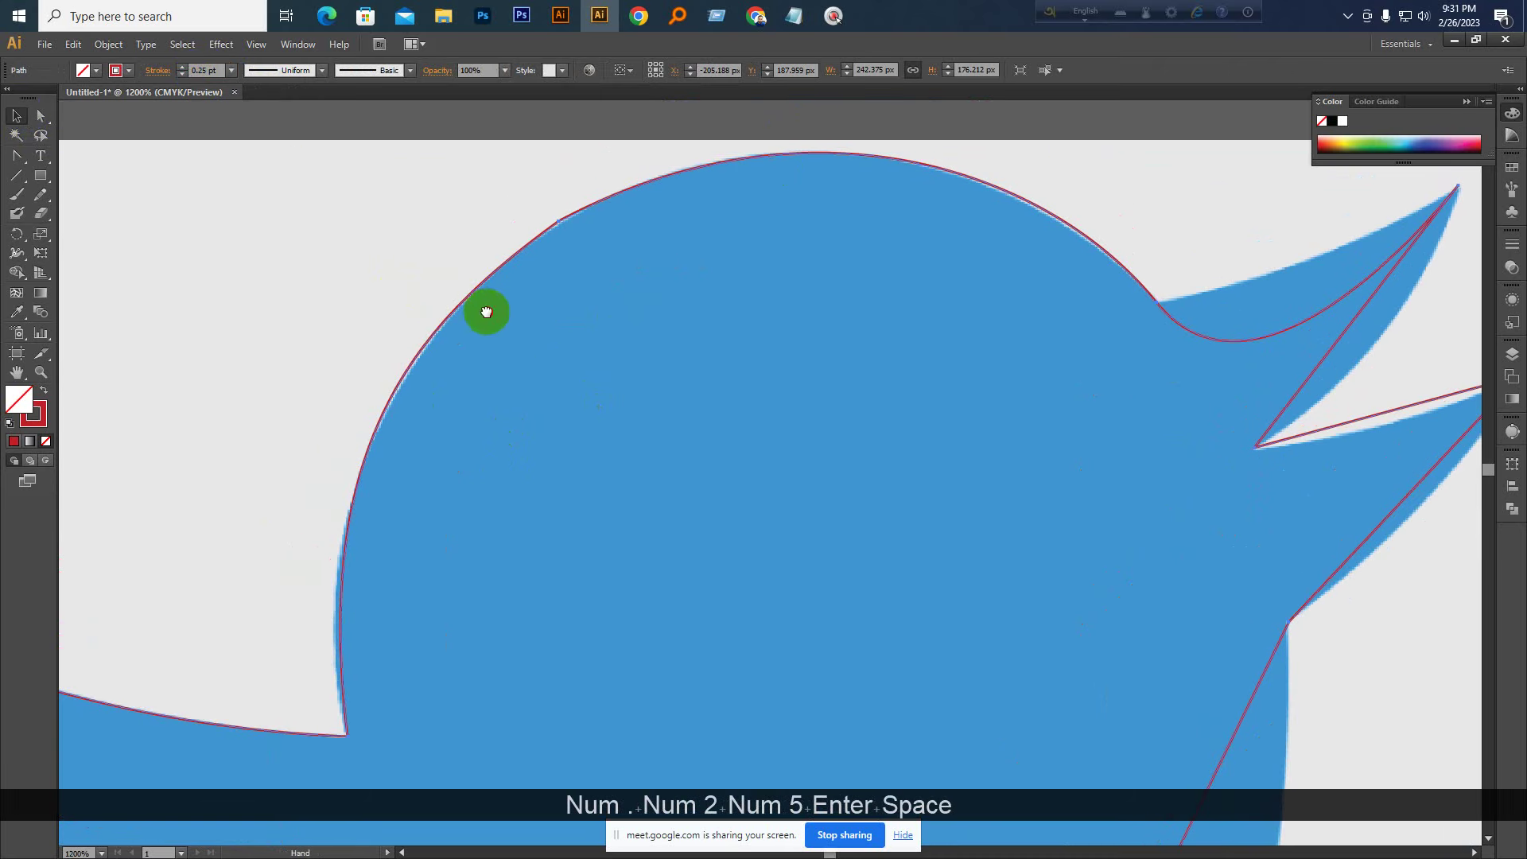
pyautogui.click(47, 120)
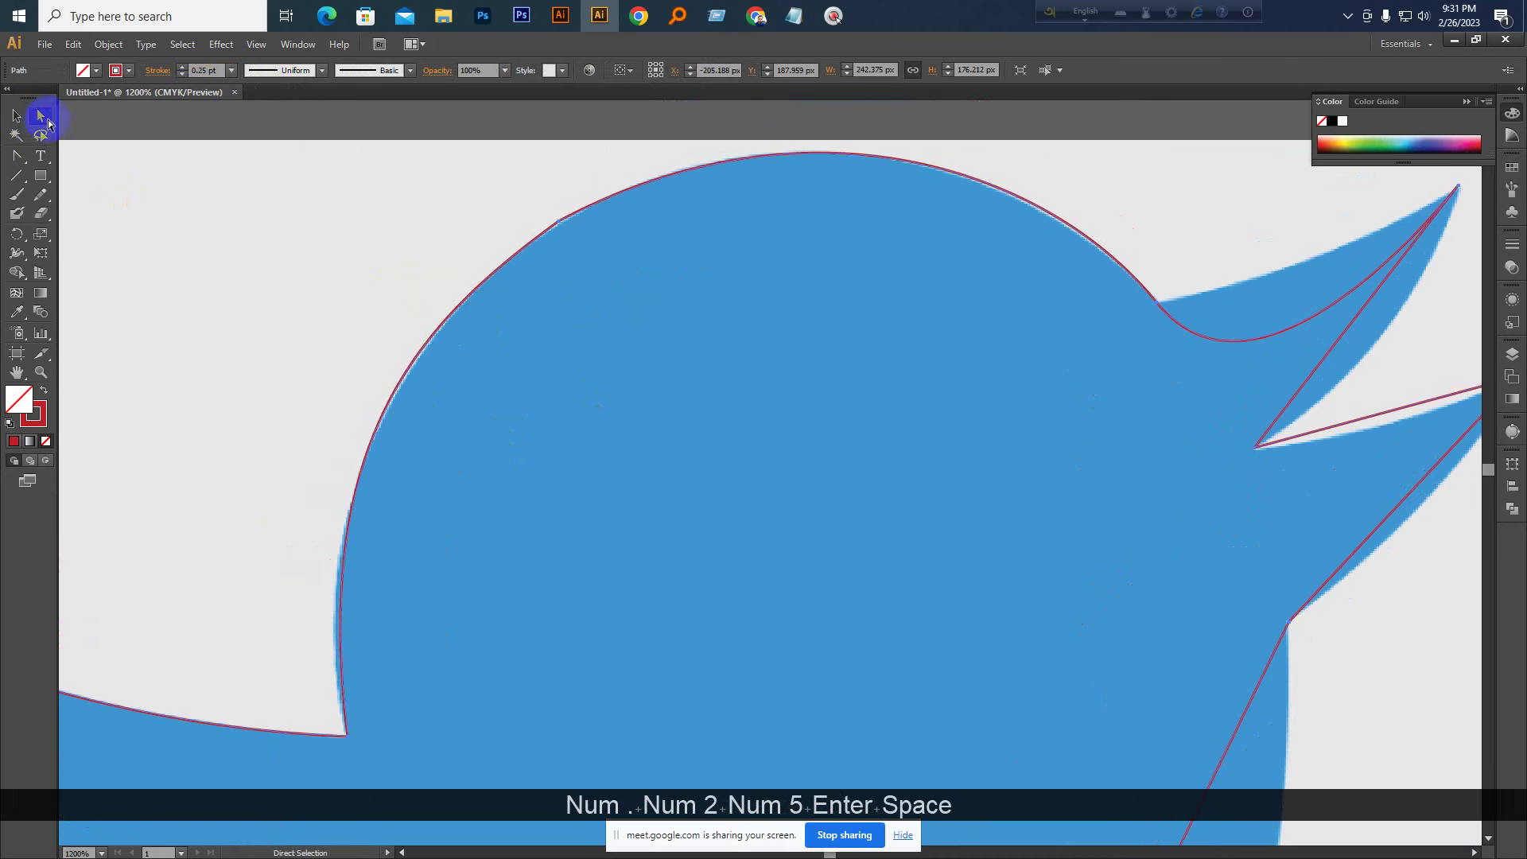
pyautogui.click(559, 223)
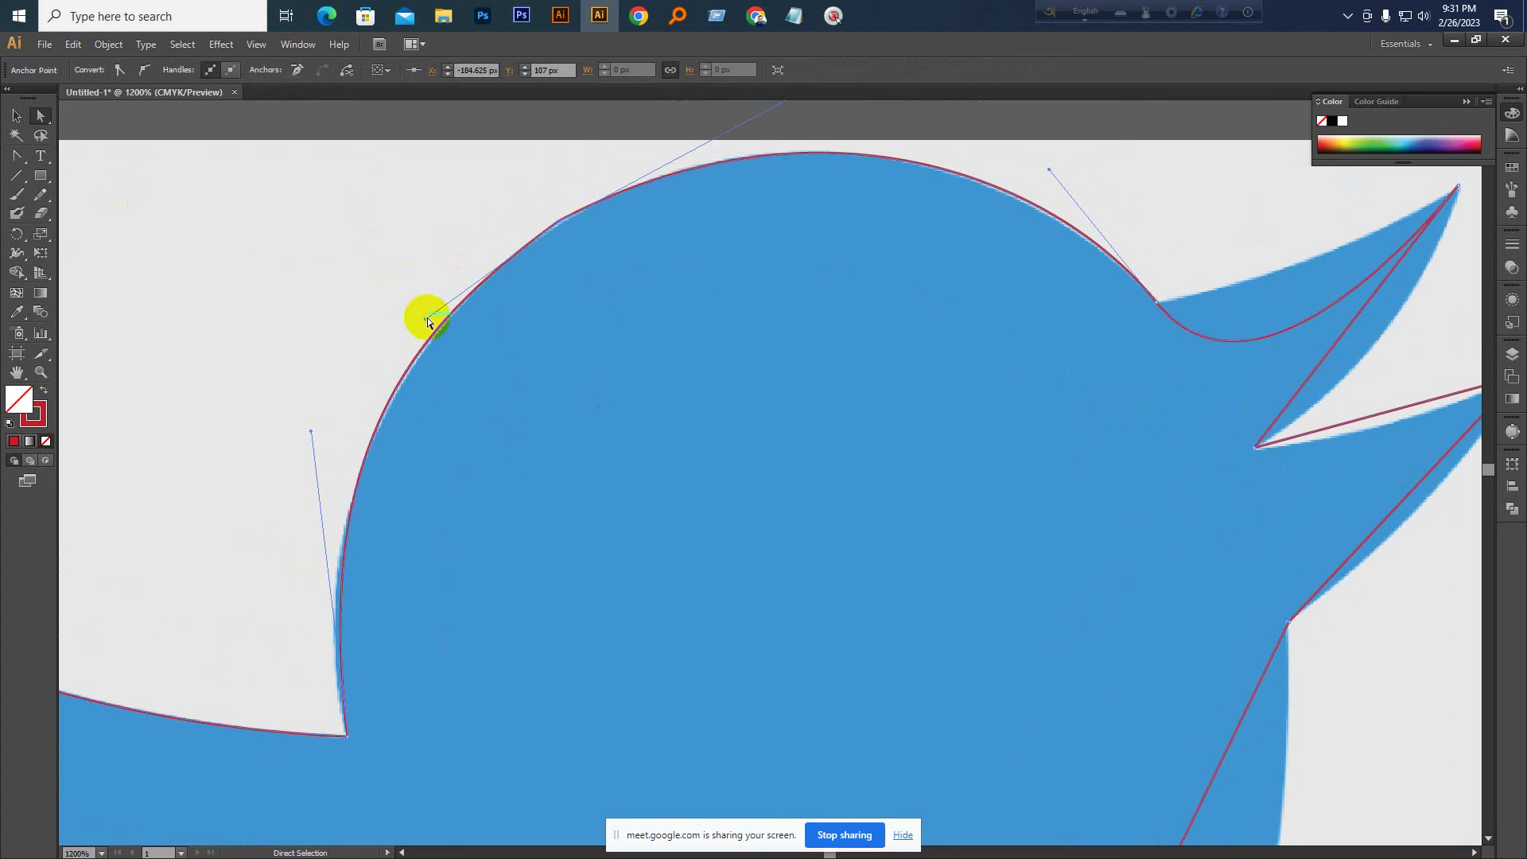
pyautogui.moveTo(427, 317); pyautogui.dragTo(450, 289)
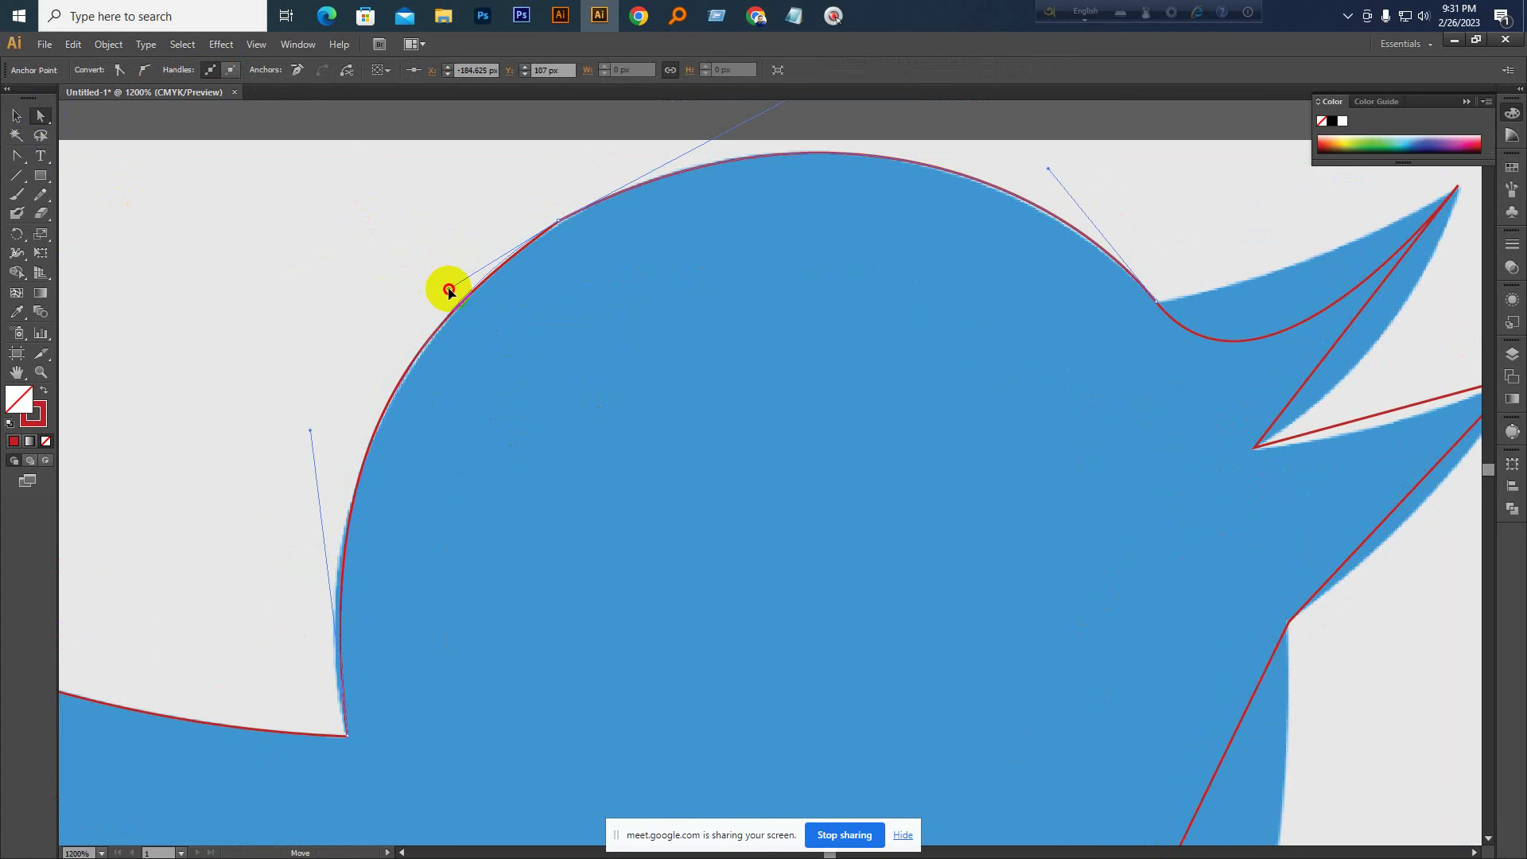
pyautogui.click(562, 224)
pyautogui.moveTo(561, 224); pyautogui.dragTo(571, 225)
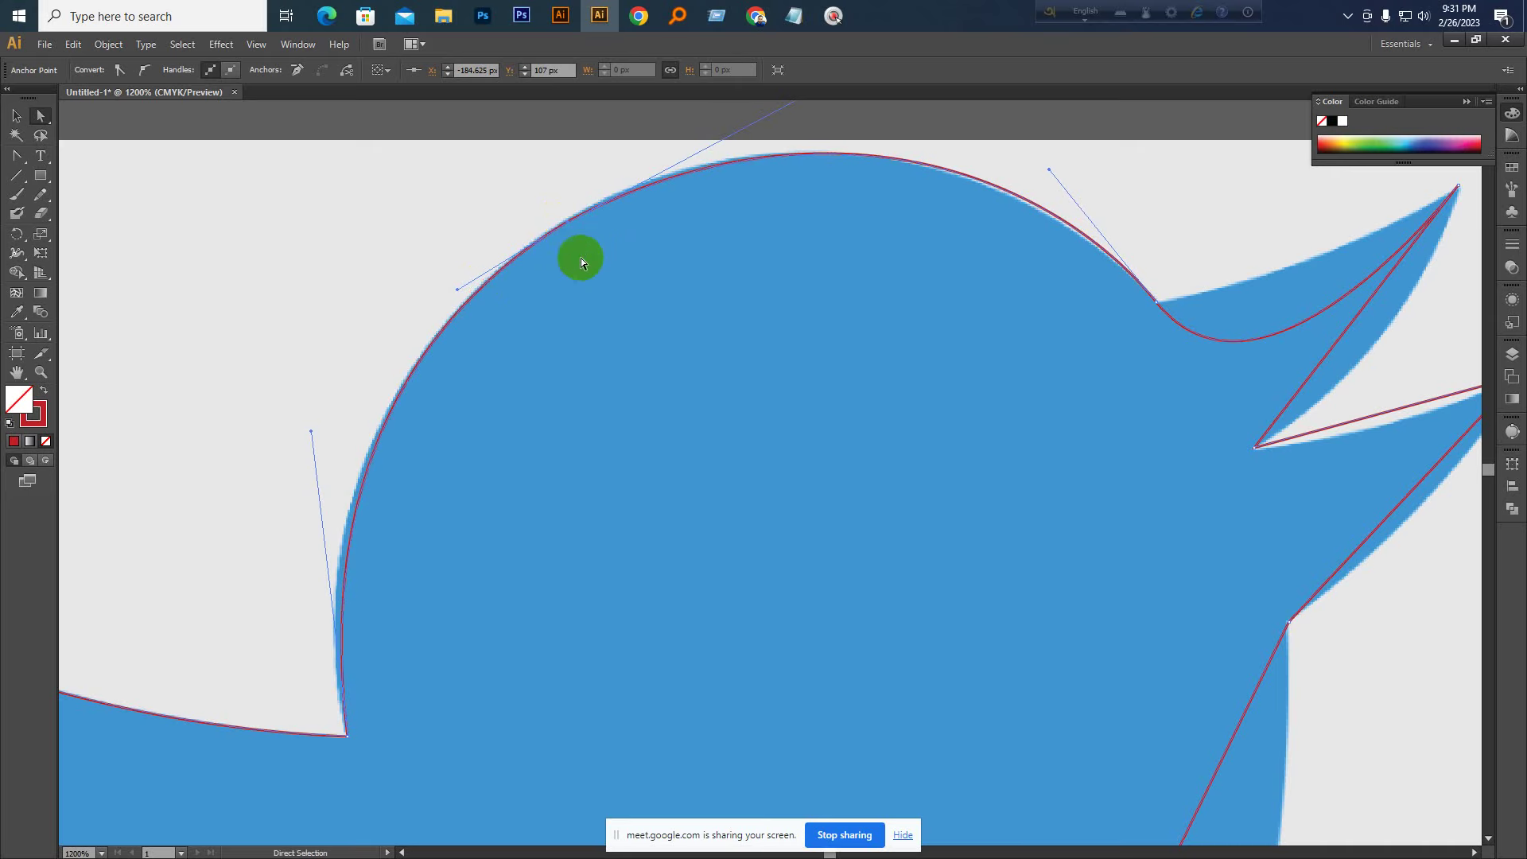
# Reposition the notch anchor's handle so the lower back of the head matches the logo's edge, and activate Convert Anchor Point
pyautogui.press('space')
pyautogui.moveTo(489, 431); pyautogui.dragTo(527, 334)
pyautogui.moveTo(347, 337)
pyautogui.mouseDown()
pyautogui.moveTo(331, 313)
pyautogui.moveTo(330, 347)
pyautogui.mouseUp()
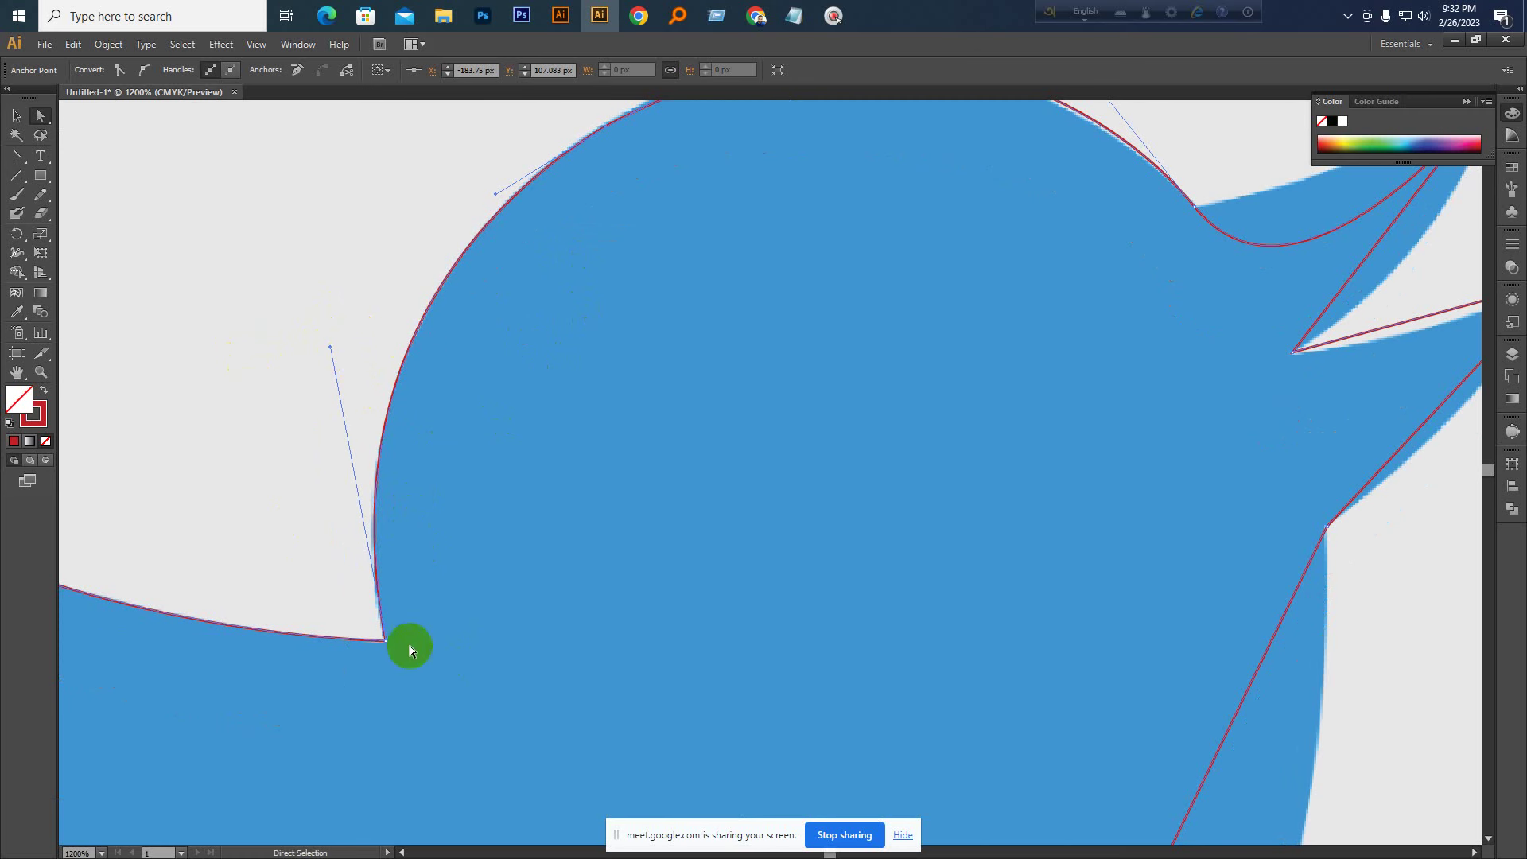
pyautogui.click(387, 642)
pyautogui.click(19, 156)
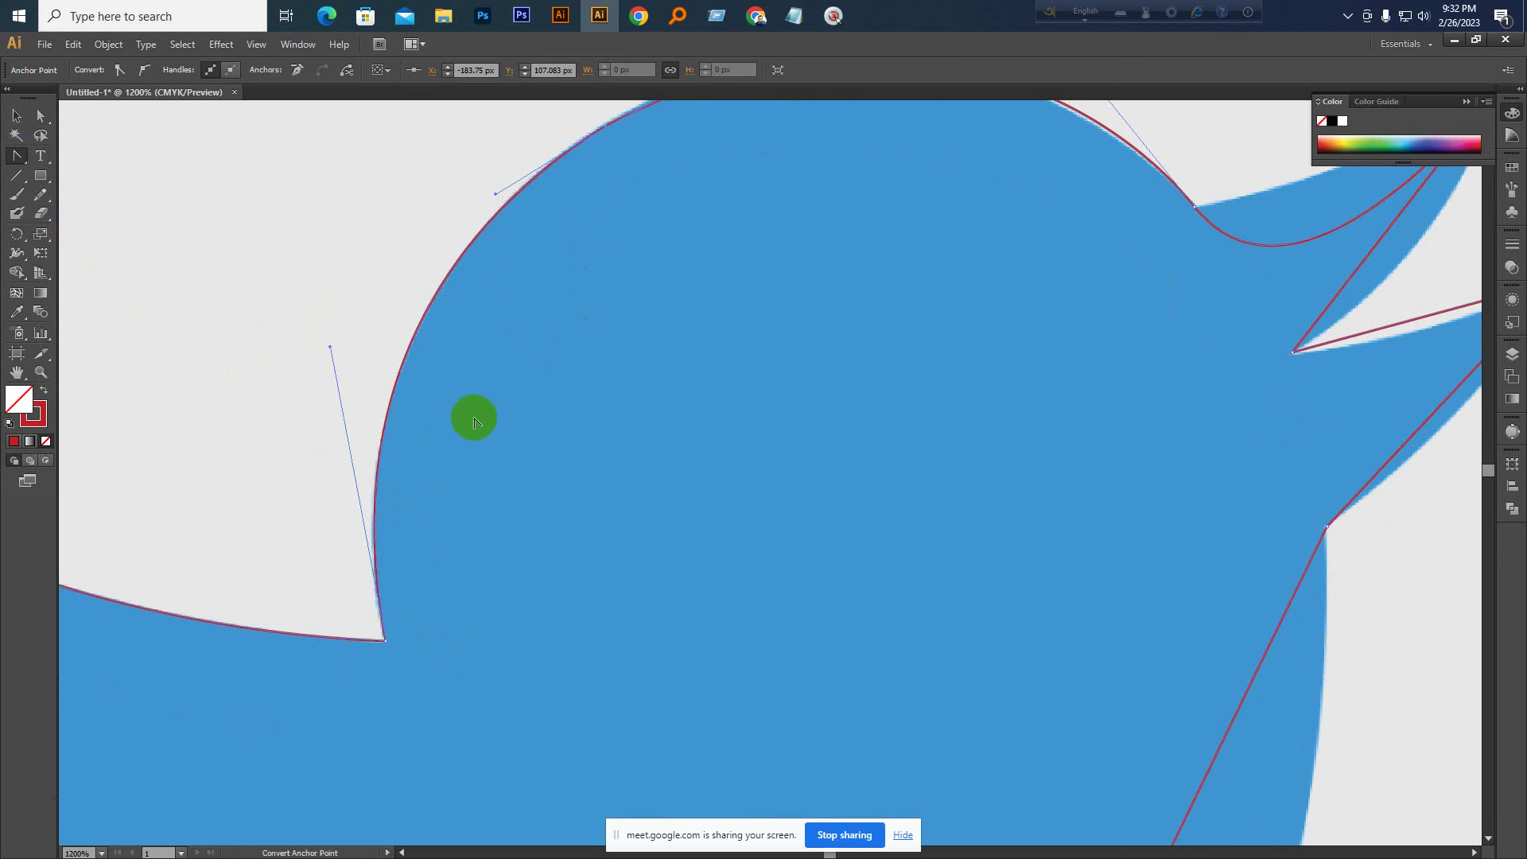
pyautogui.click(387, 643)
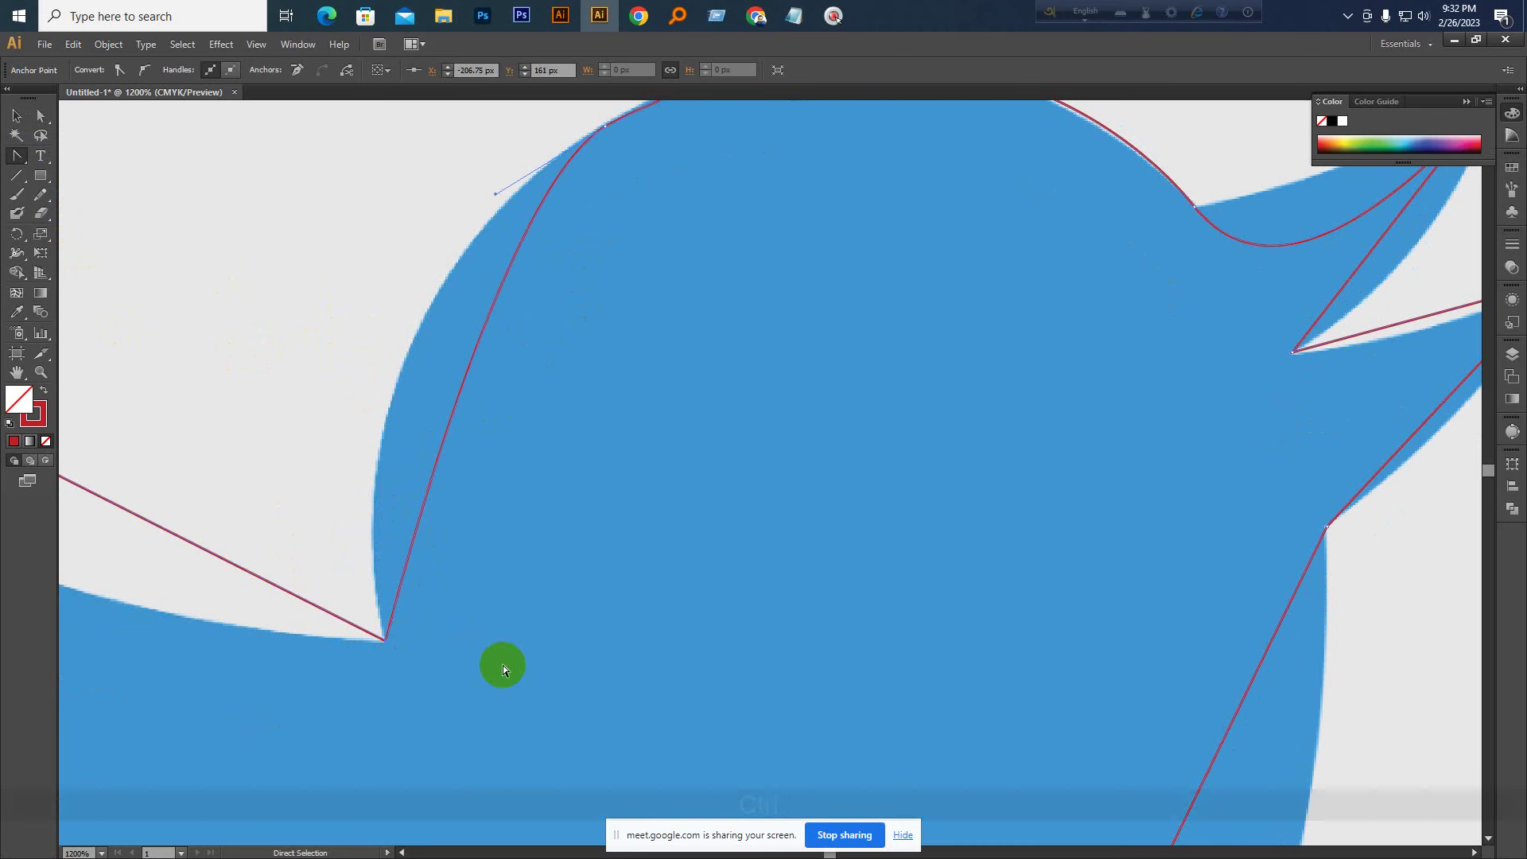
pyautogui.press('ctrl+KP_Subtract')
pyautogui.press('ctrl+KP_Subtract')
pyautogui.hotkey('ctrl', 'z')
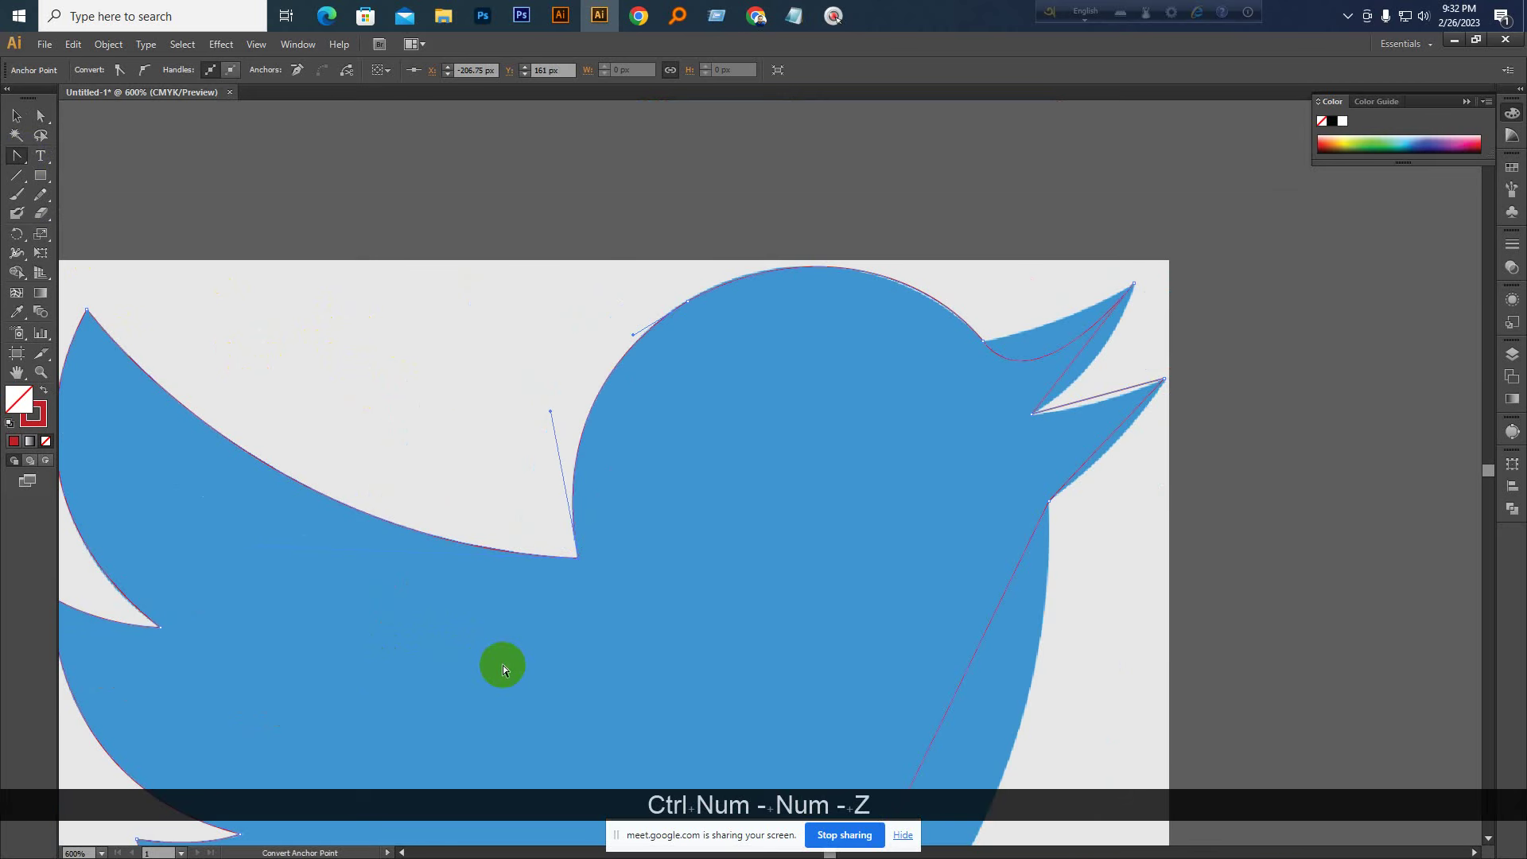
# Extend the upper head anchor's forward handle with Direct Selection so the crown outline follows the logo's head
pyautogui.press('ctrl+KP_Add')
pyautogui.press('ctrl+KP_Add')
pyautogui.press('space')
pyautogui.moveTo(698, 299); pyautogui.dragTo(605, 444)
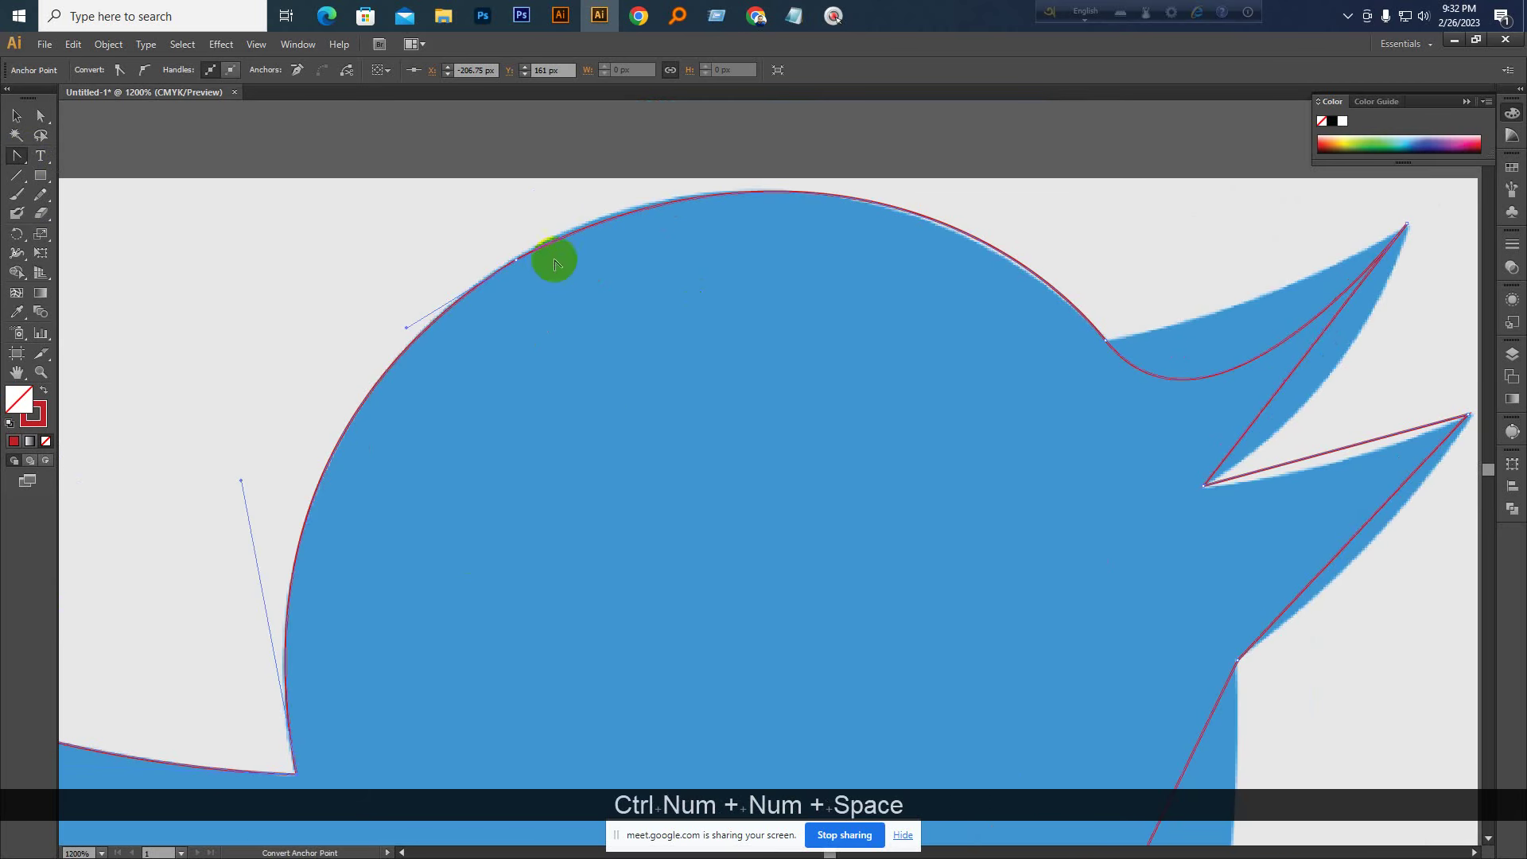
pyautogui.click(40, 115)
pyautogui.moveTo(537, 258); pyautogui.dragTo(729, 128)
pyautogui.press('space')
pyautogui.moveTo(994, 302); pyautogui.dragTo(712, 316)
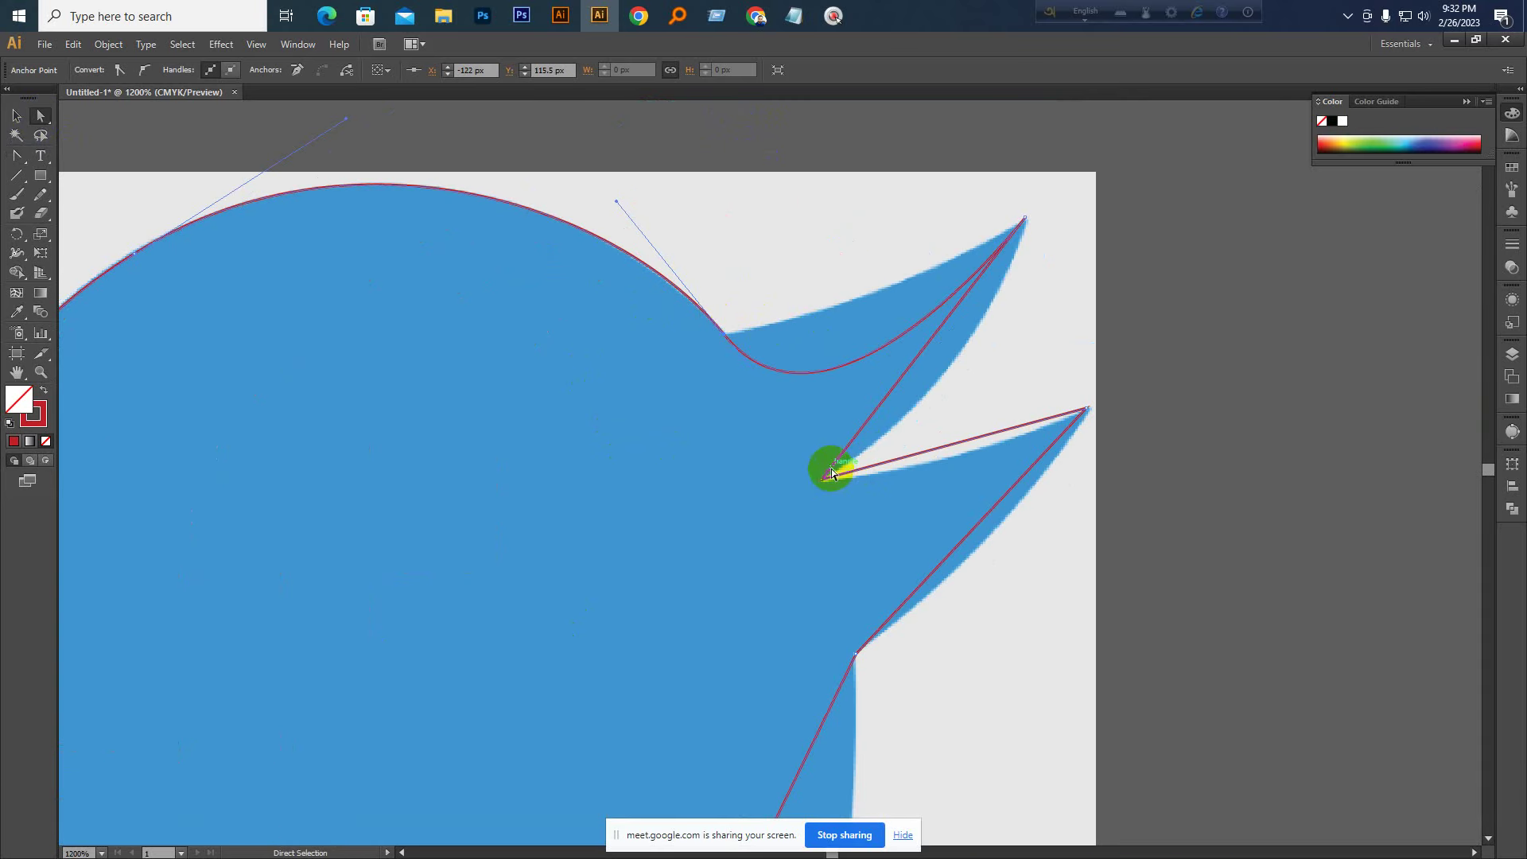
pyautogui.moveTo(821, 328)
pyautogui.mouseDown()
pyautogui.moveTo(836, 289)
pyautogui.moveTo(850, 327)
pyautogui.mouseUp()
pyautogui.hotkey('ctrl', 'z')
pyautogui.press('ctrl+KP_Add')
pyautogui.press('ctrl+KP_Add')
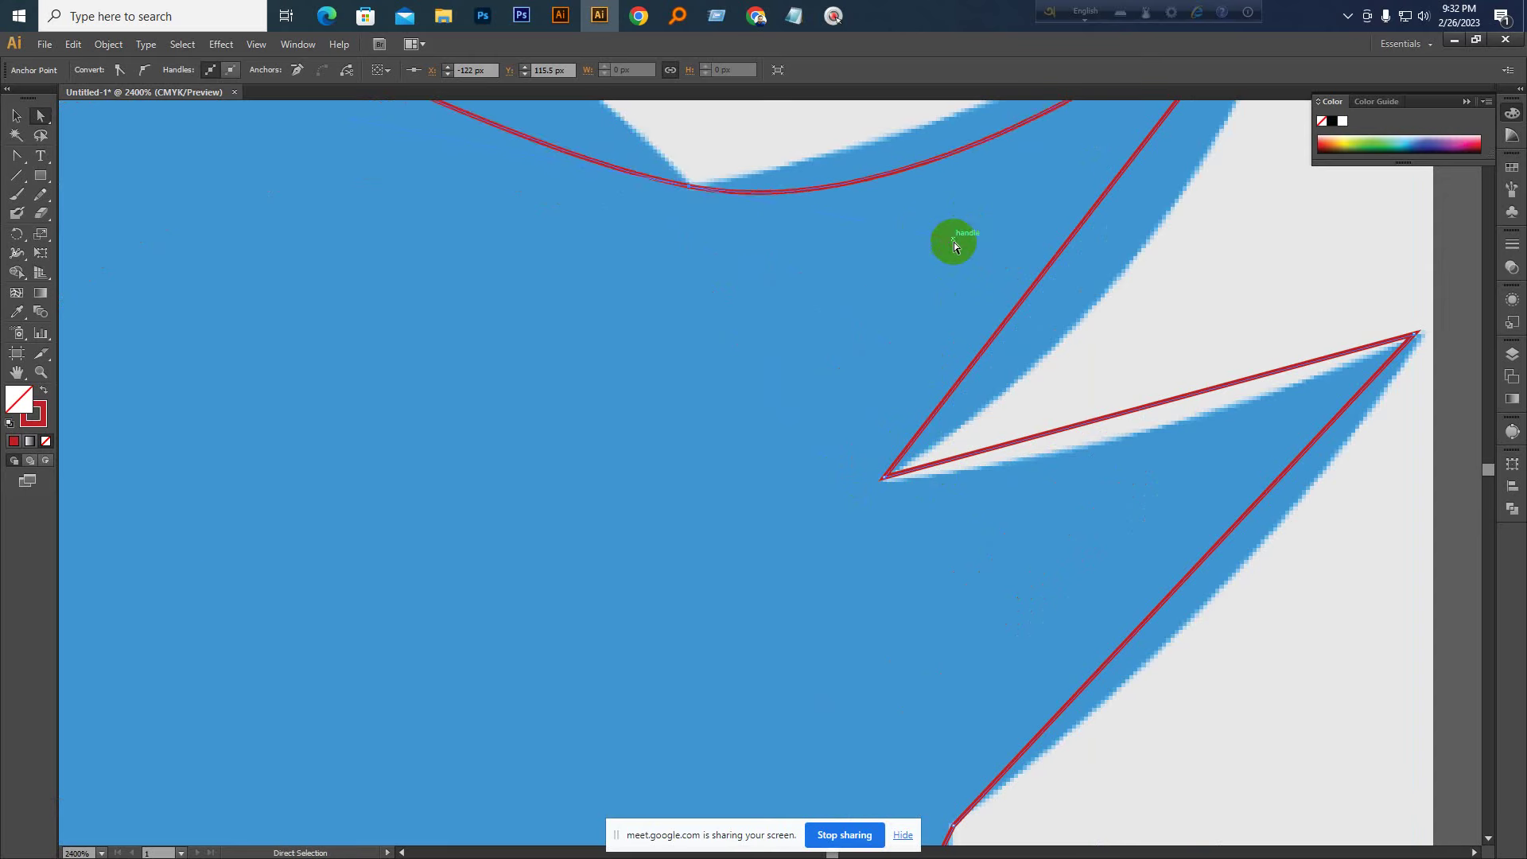
pyautogui.press('ctrl+KP_Subtract')
pyautogui.press('ctrl+KP_Subtract')
pyautogui.press('ctrl+KP_Subtract')
pyautogui.hotkey('ctrl', 'z')
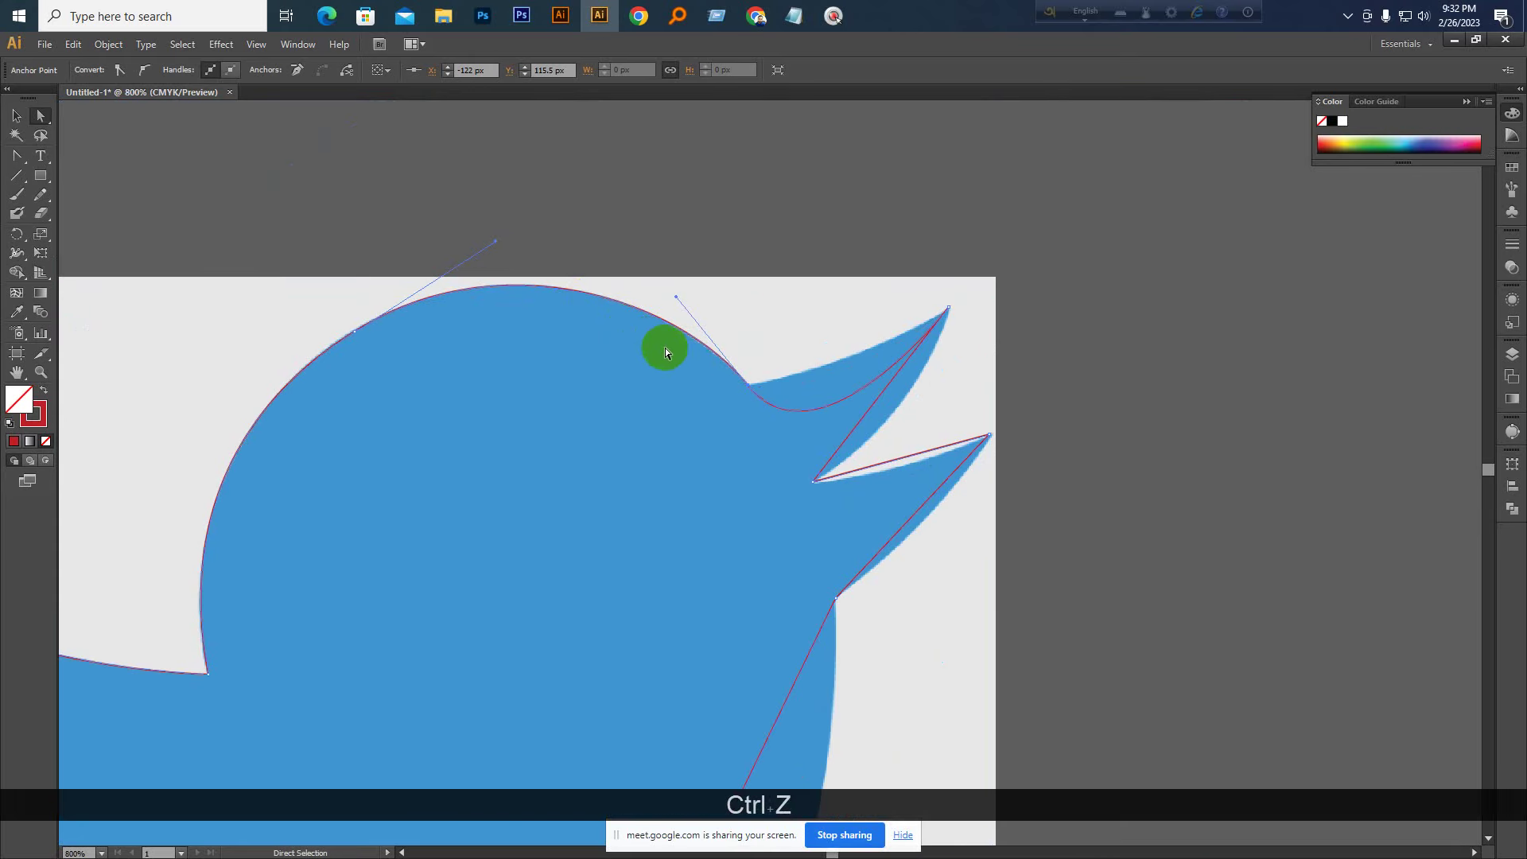
# Reposition the beak-base anchor's forward handle with Convert Anchor Point so the upper beak's top edge follows the logo
pyautogui.click(19, 159)
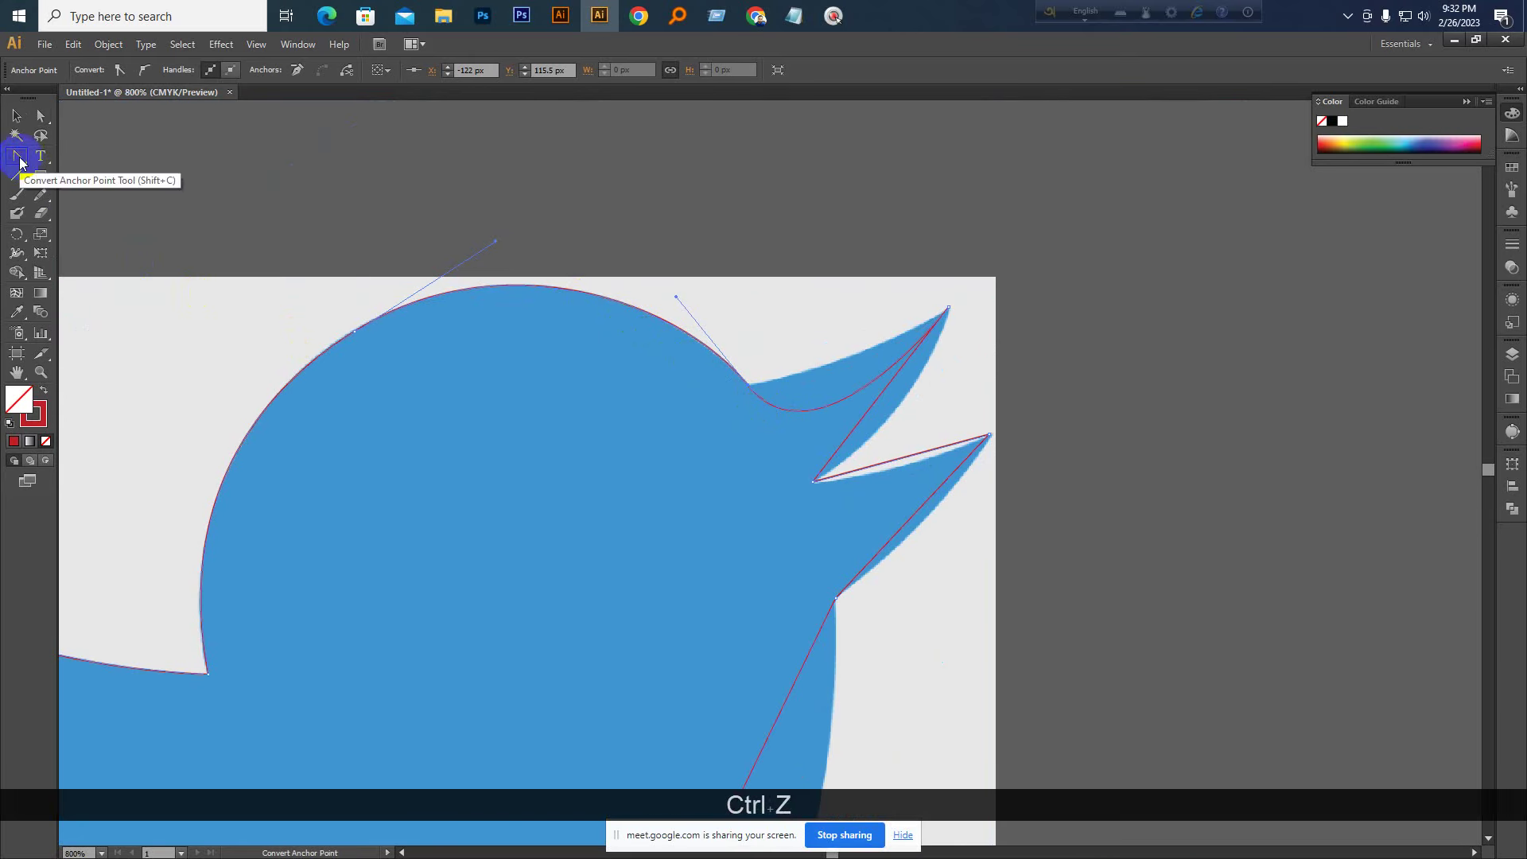
pyautogui.click(880, 549)
pyautogui.press('ctrl+KP_Add')
pyautogui.press('ctrl+KP_Add')
pyautogui.click(873, 484)
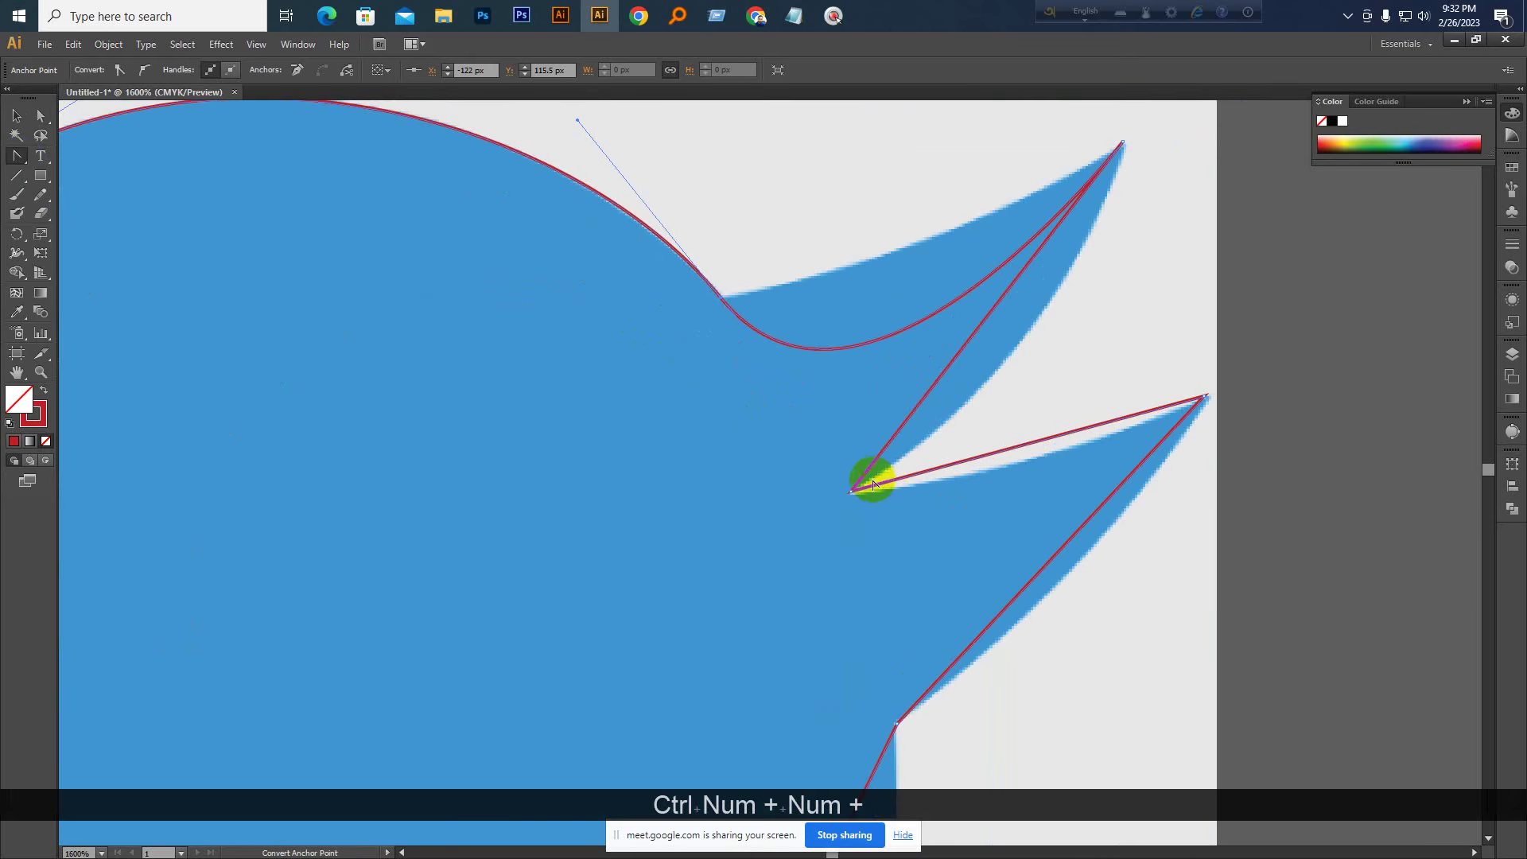
pyautogui.moveTo(897, 352); pyautogui.dragTo(958, 252)
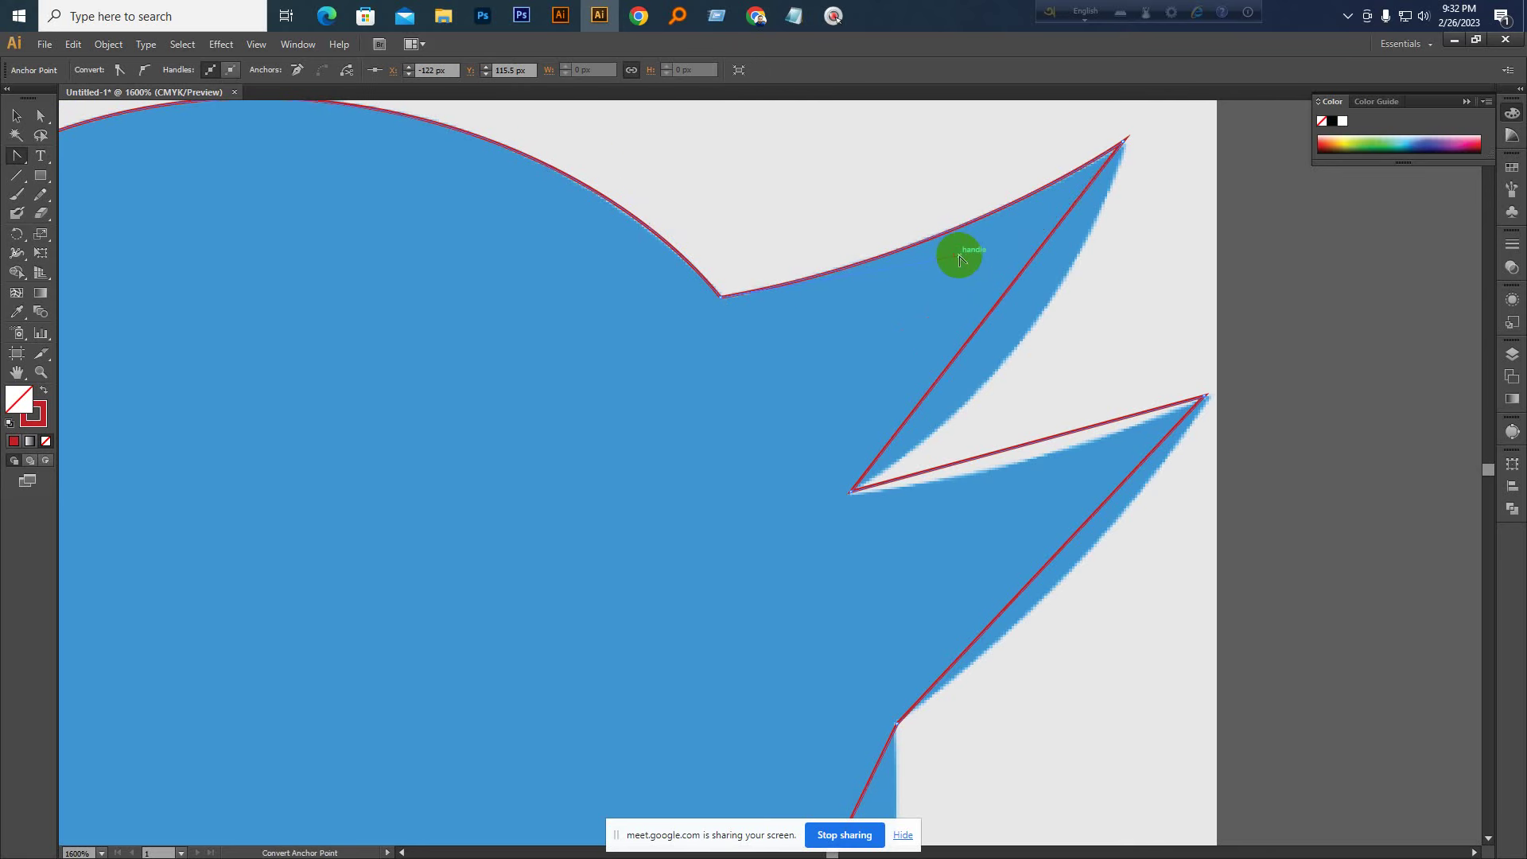
# Pull handles from the mouth-corner anchor with Convert Anchor Point and angle each separately so both inner beak edges follow the logo
pyautogui.press('space')
pyautogui.moveTo(1122, 239); pyautogui.dragTo(865, 320)
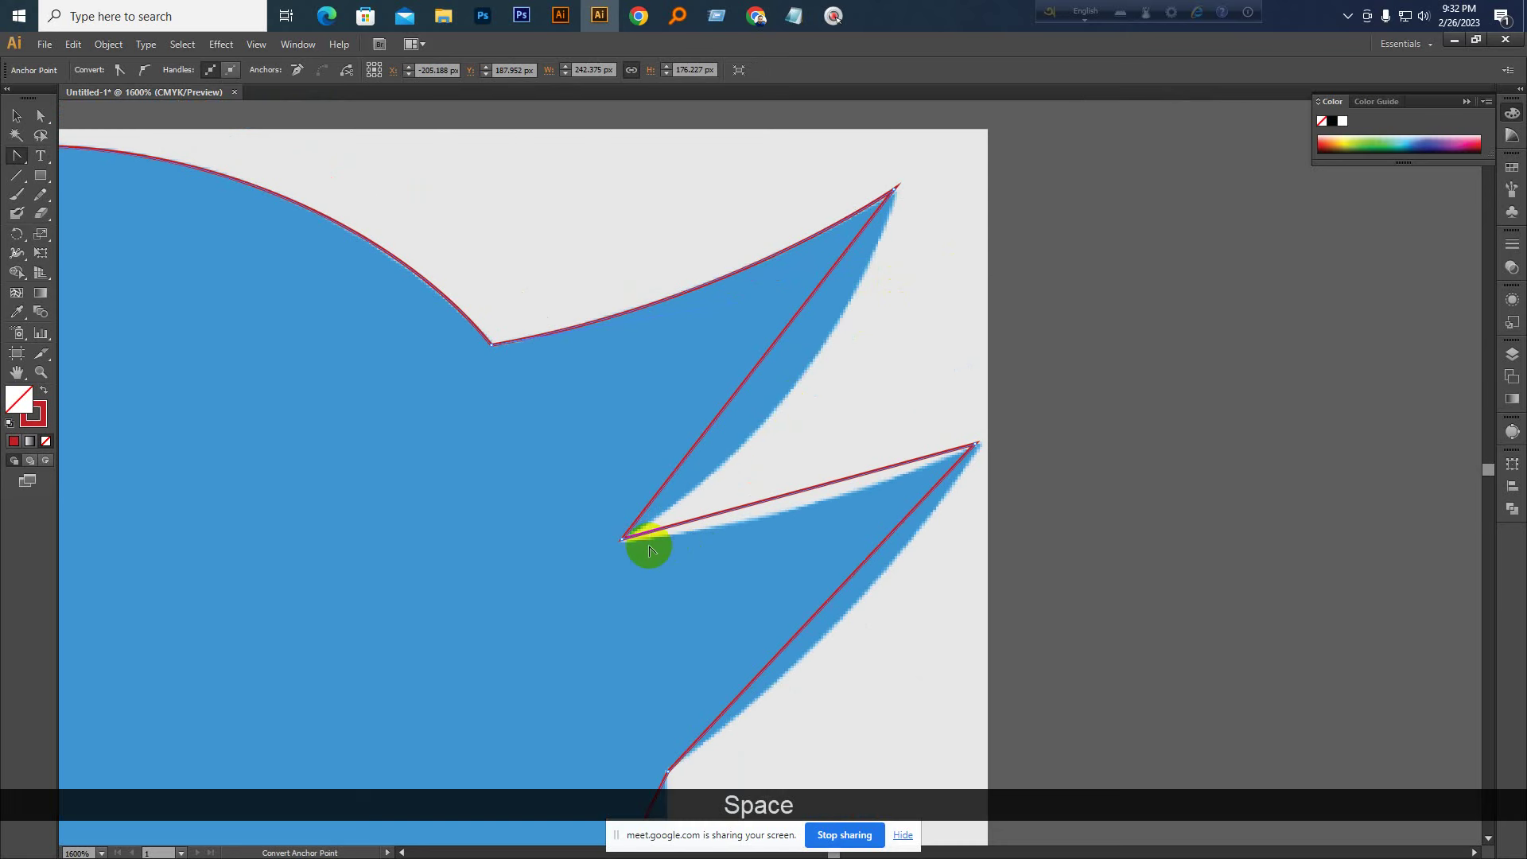
pyautogui.moveTo(645, 539); pyautogui.dragTo(382, 699)
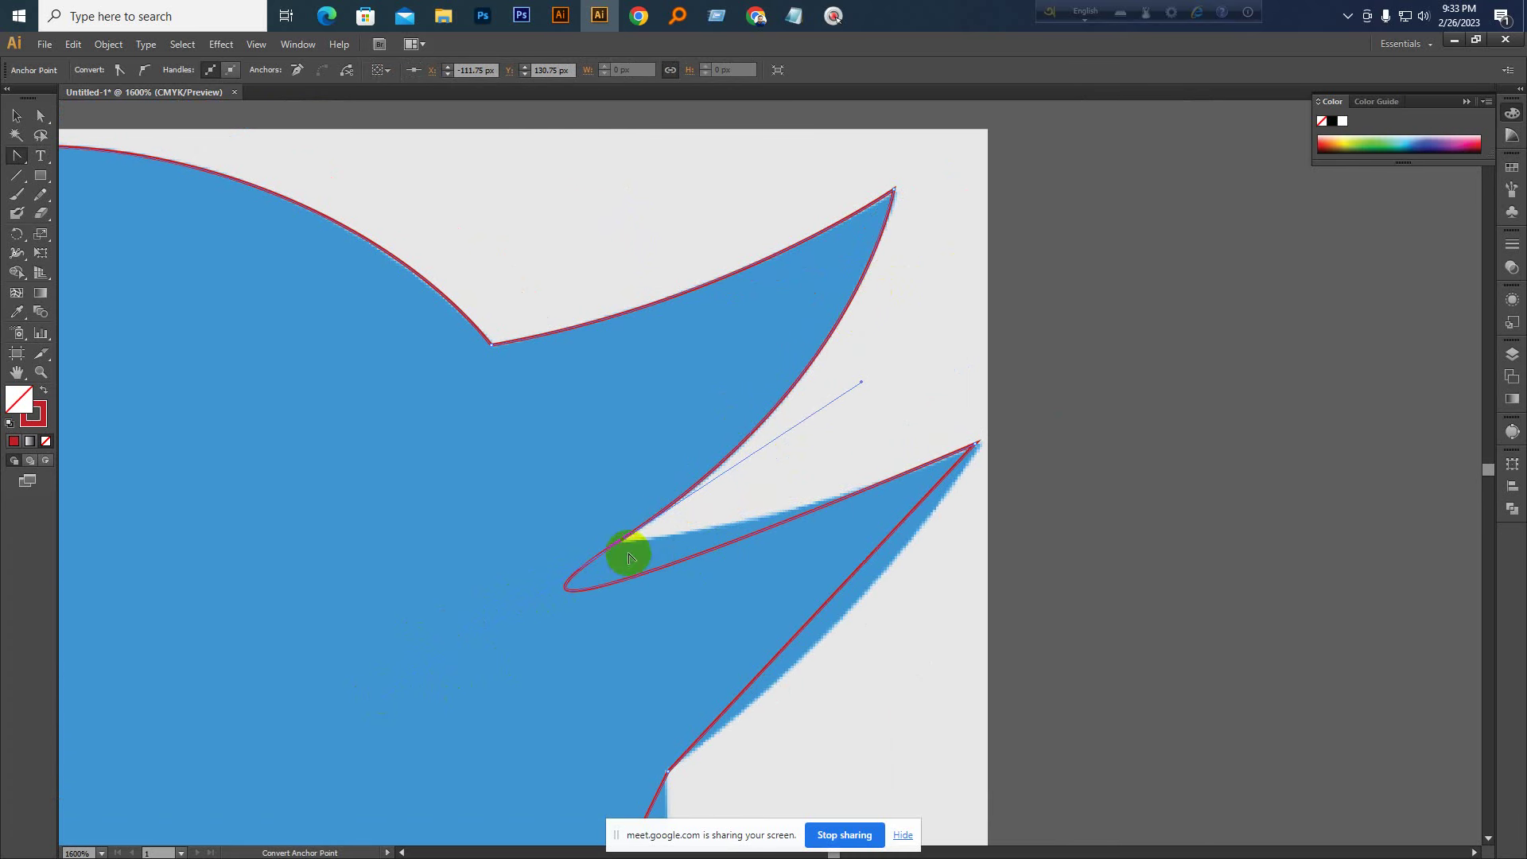
pyautogui.press('space')
pyautogui.moveTo(539, 679); pyautogui.dragTo(588, 581)
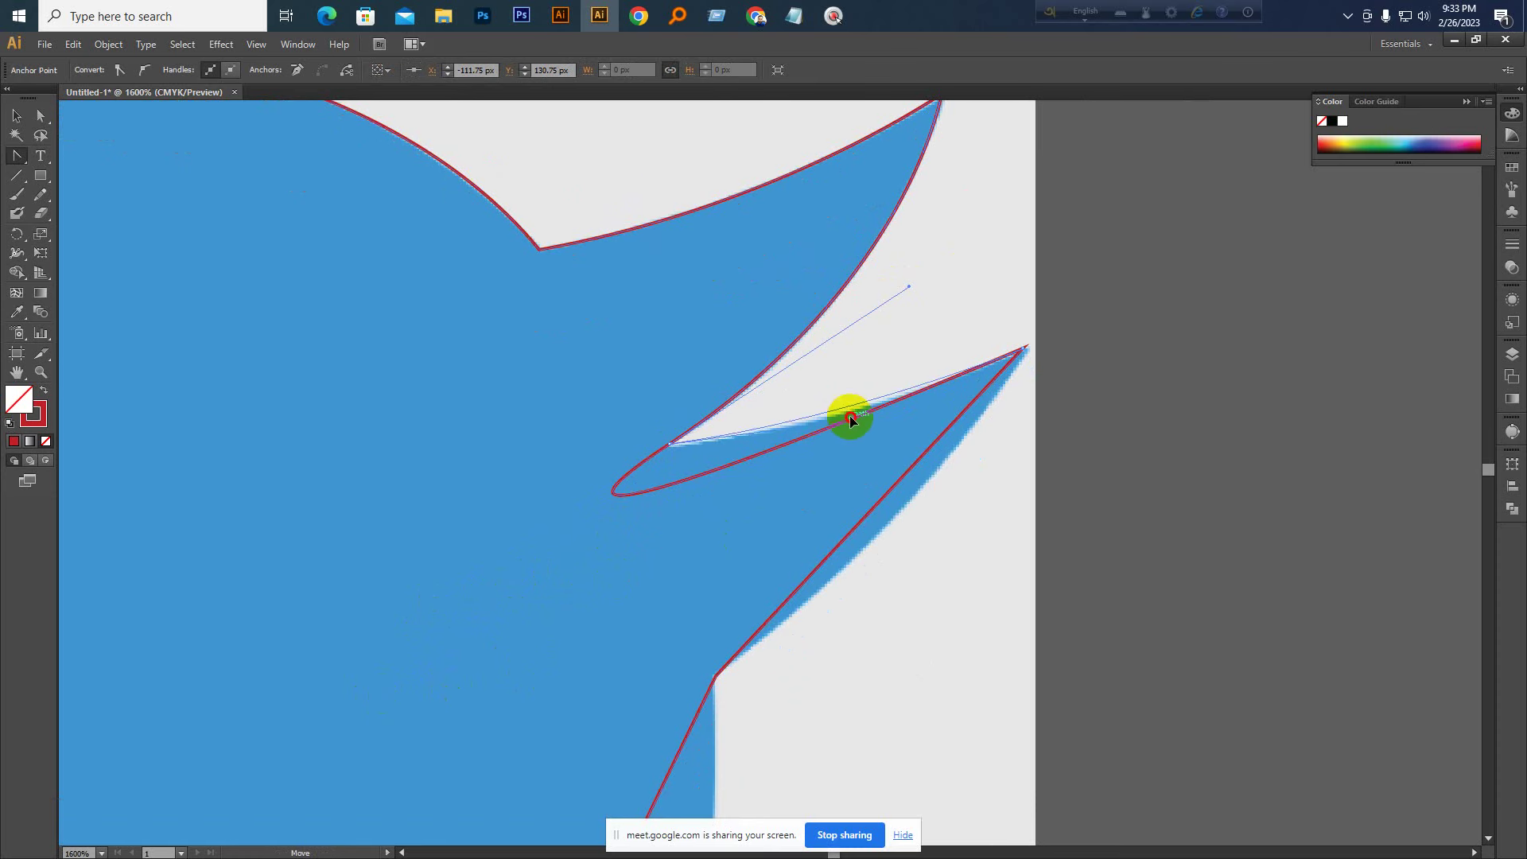
pyautogui.moveTo(846, 416); pyautogui.dragTo(845, 442)
# Pull handles from the throat anchor and redirect the lower one downward so the lower beak and chest edges follow the logo
pyautogui.press('space')
pyautogui.moveTo(946, 595); pyautogui.dragTo(976, 453)
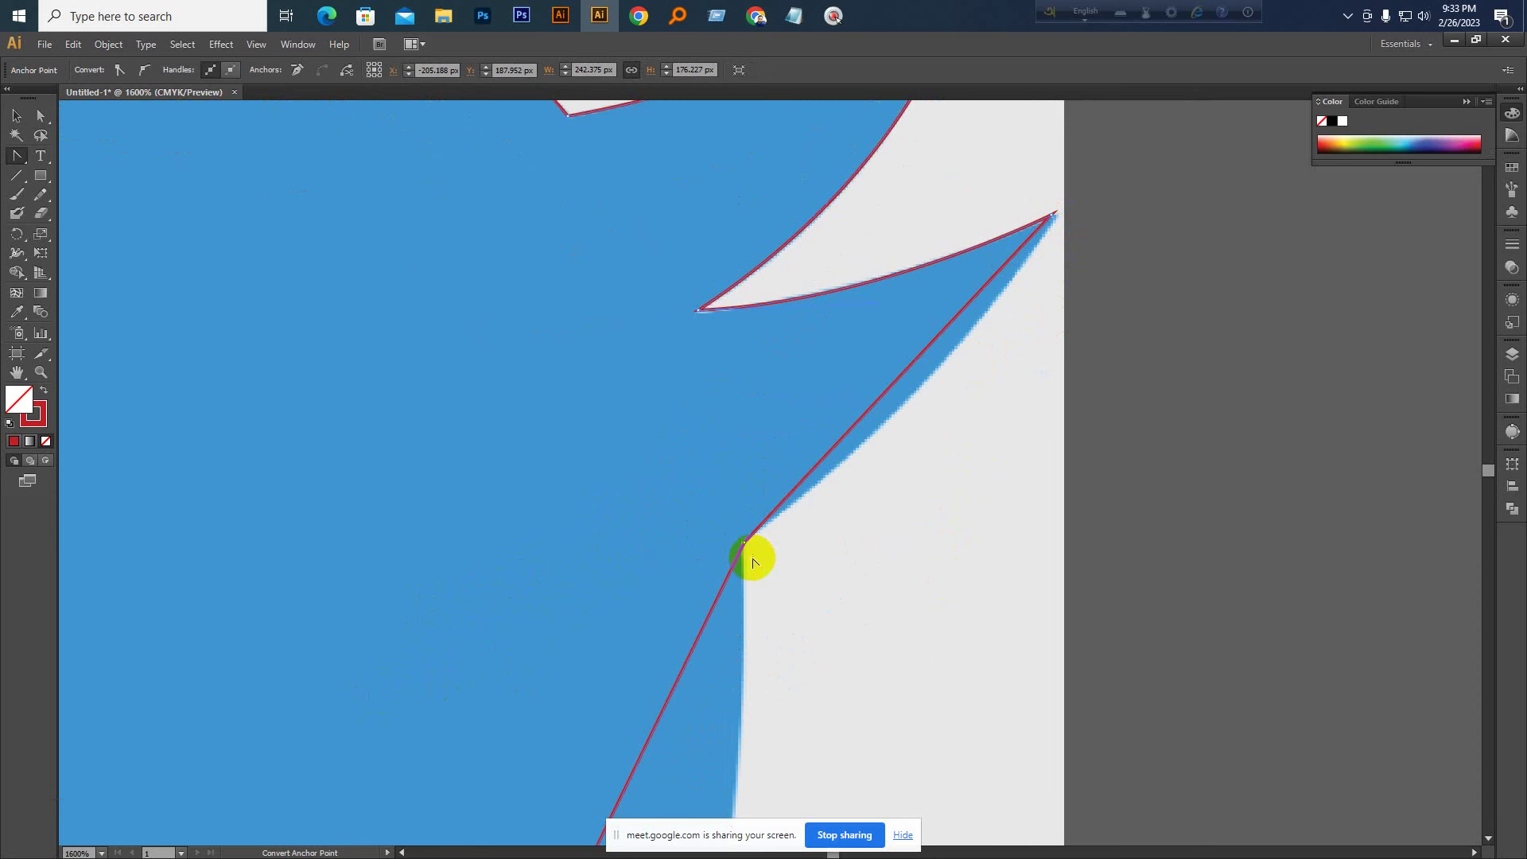
pyautogui.moveTo(745, 543); pyautogui.dragTo(493, 736)
pyautogui.moveTo(752, 687); pyautogui.dragTo(838, 253)
pyautogui.press('ctrl+KP_Subtract')
pyautogui.press('ctrl+KP_Subtract')
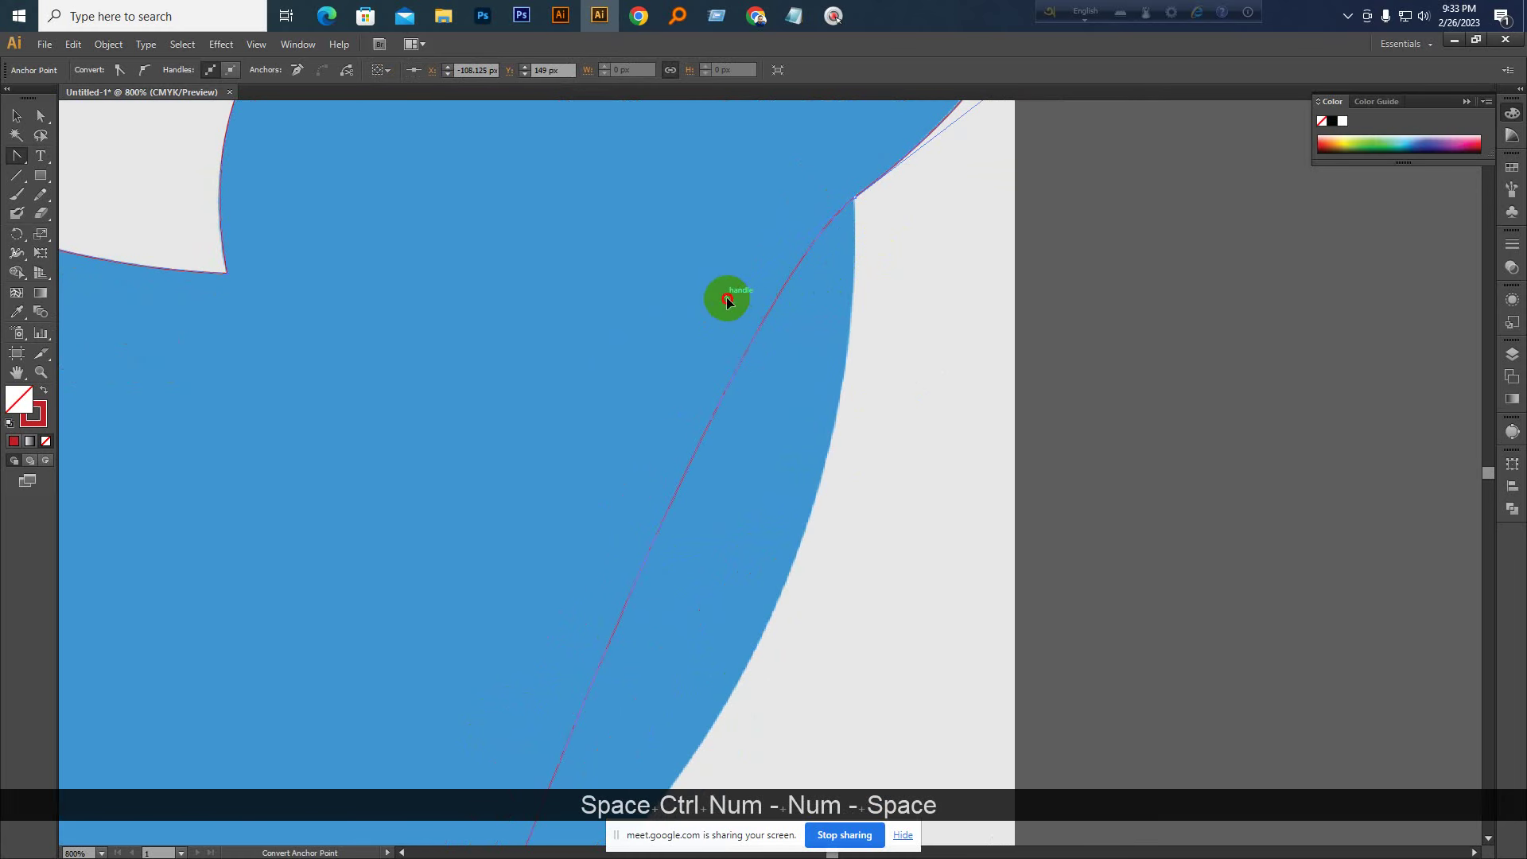
pyautogui.moveTo(727, 301); pyautogui.dragTo(853, 741)
# Pull handles from the lower belly anchor with Convert Anchor Point, aligned with the slope of the logo's belly
pyautogui.press('space')
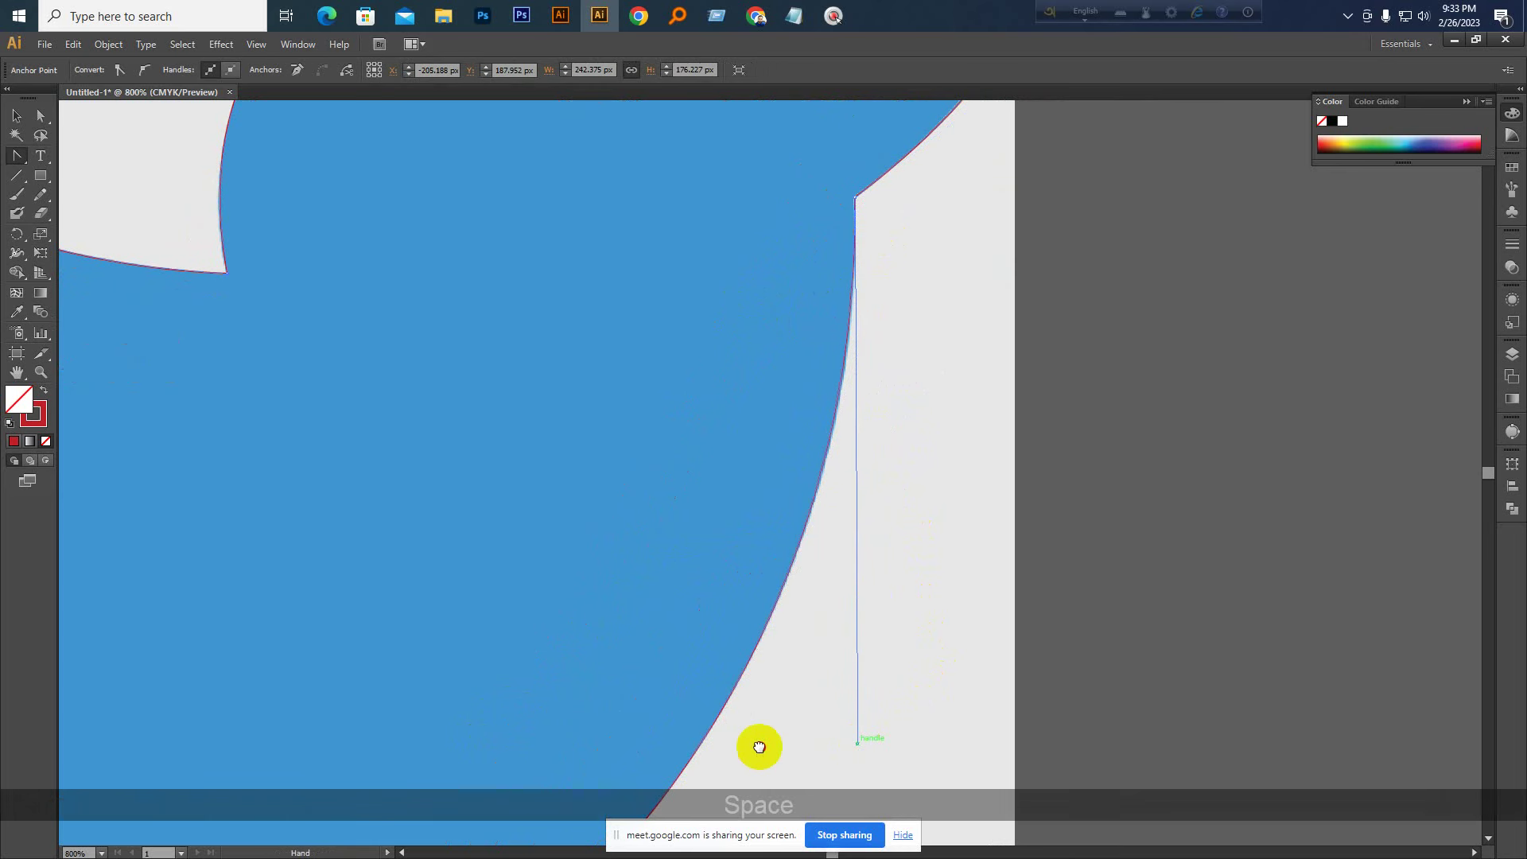
pyautogui.moveTo(756, 743); pyautogui.dragTo(1191, 291)
pyautogui.moveTo(979, 491); pyautogui.dragTo(702, 607)
# Pull handles from the tail-tip anchor and reposition its lower handle with Direct Selection so the underside curves along the logo
pyautogui.press('space')
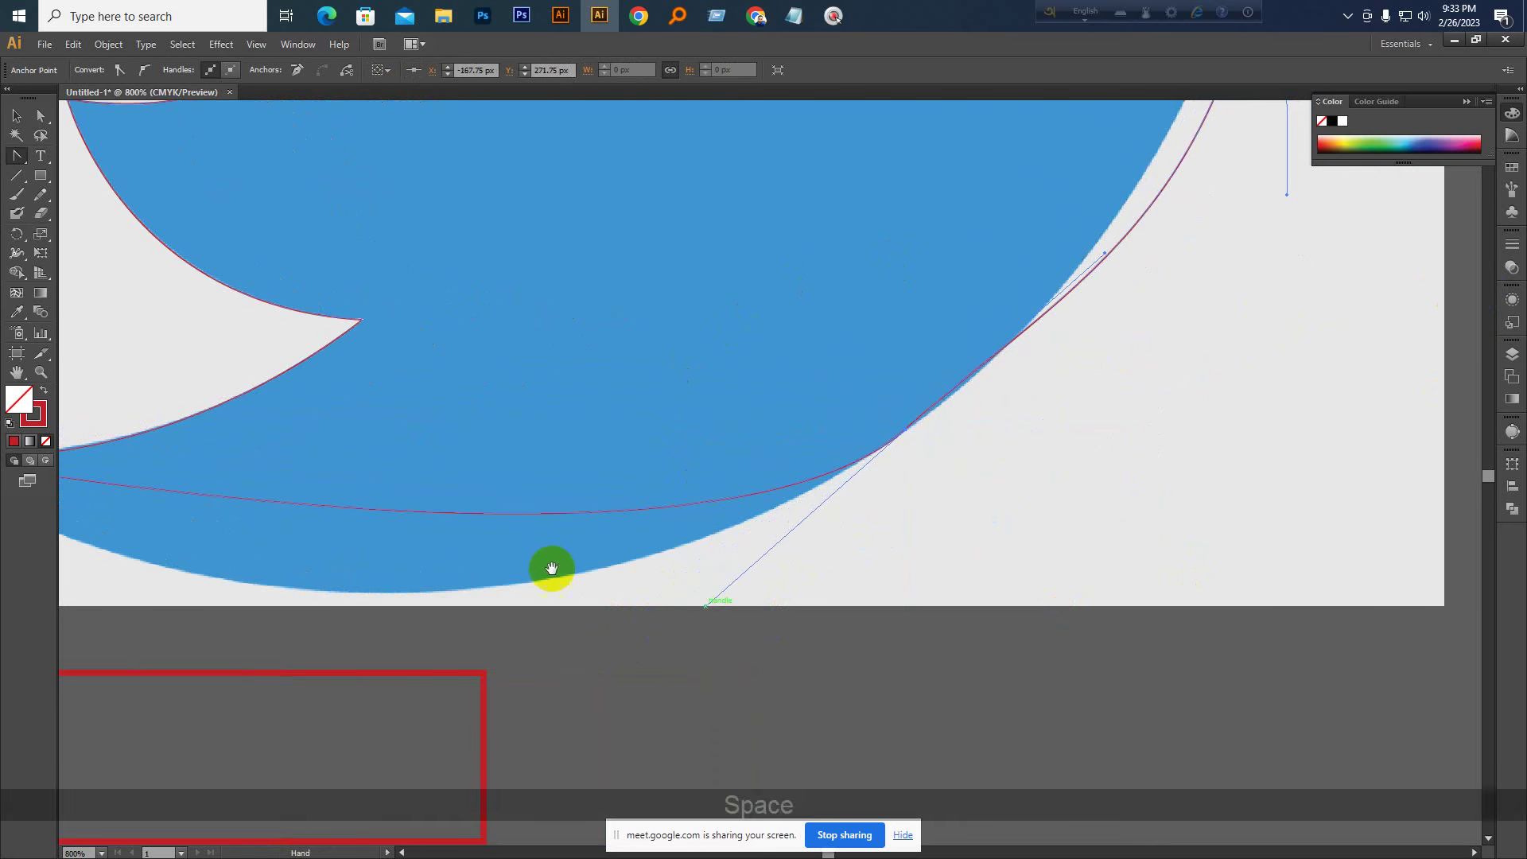
pyautogui.moveTo(546, 569); pyautogui.dragTo(969, 549)
pyautogui.moveTo(875, 544); pyautogui.dragTo(870, 468)
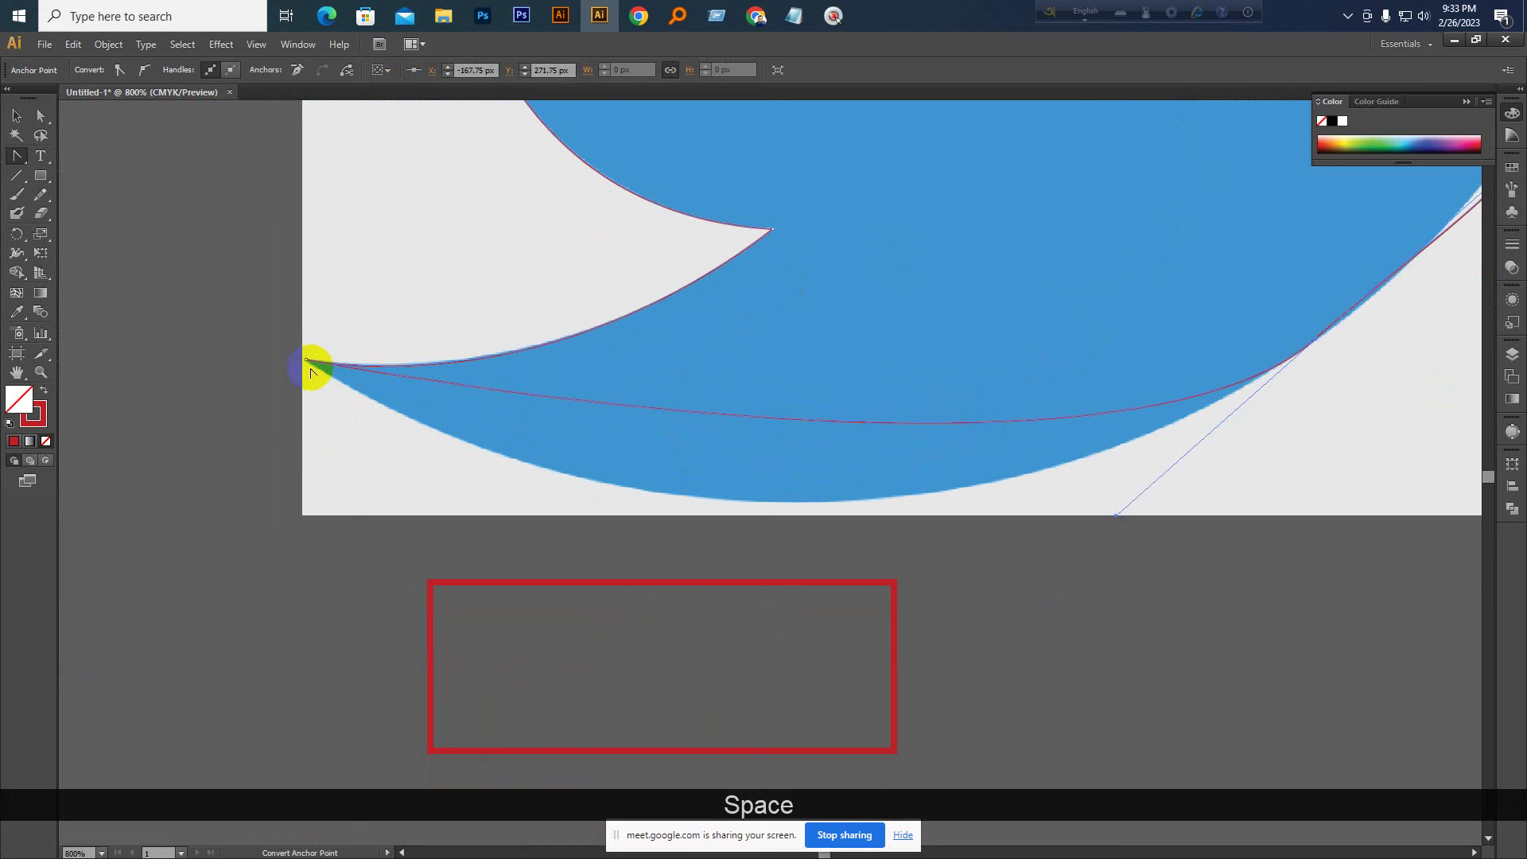
pyautogui.moveTo(308, 363); pyautogui.dragTo(358, 226)
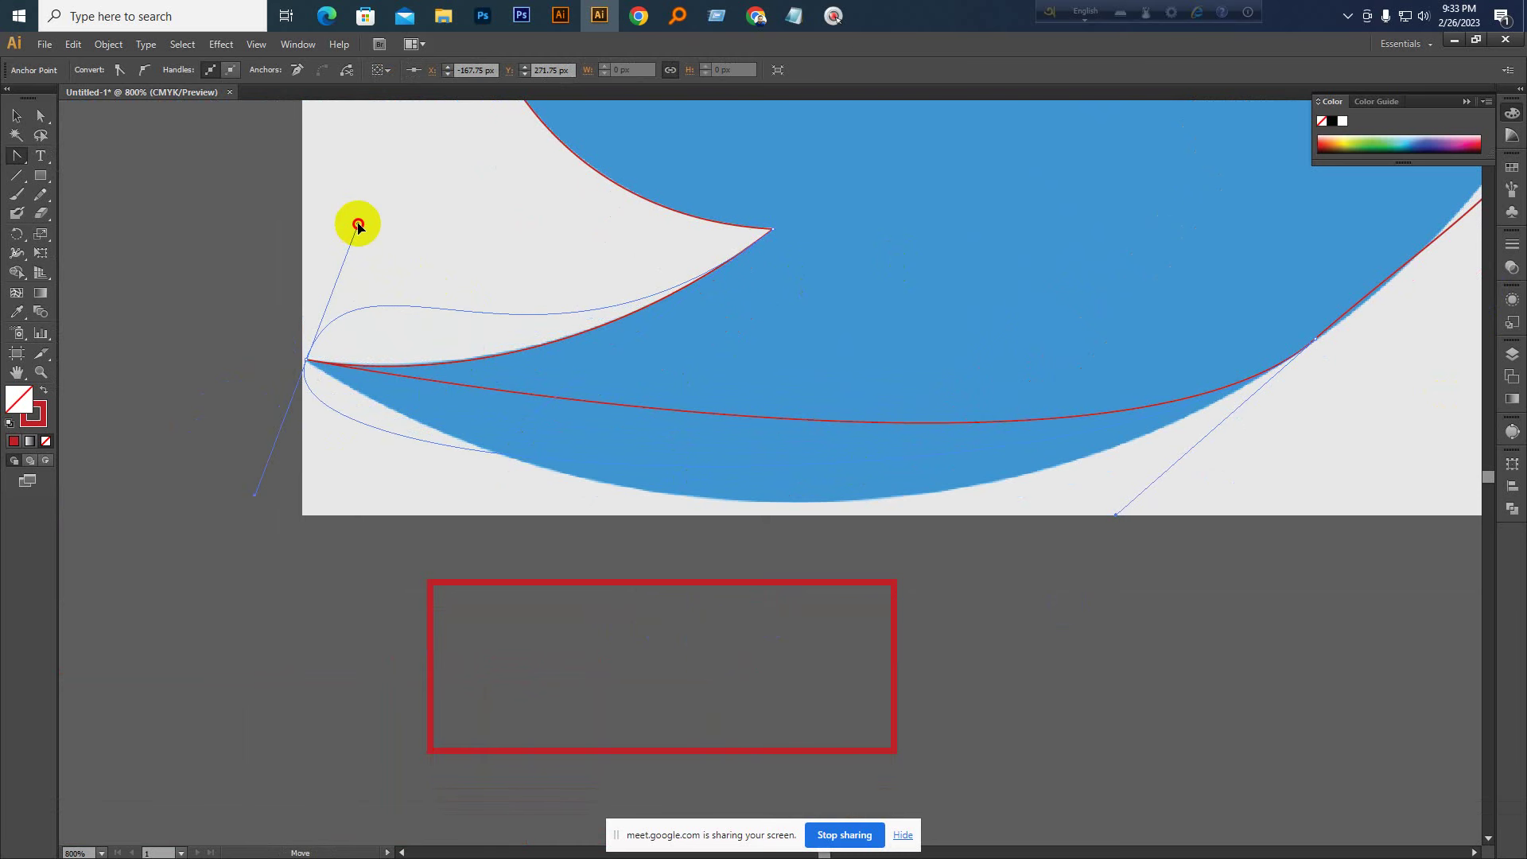
pyautogui.moveTo(358, 226); pyautogui.dragTo(307, 360)
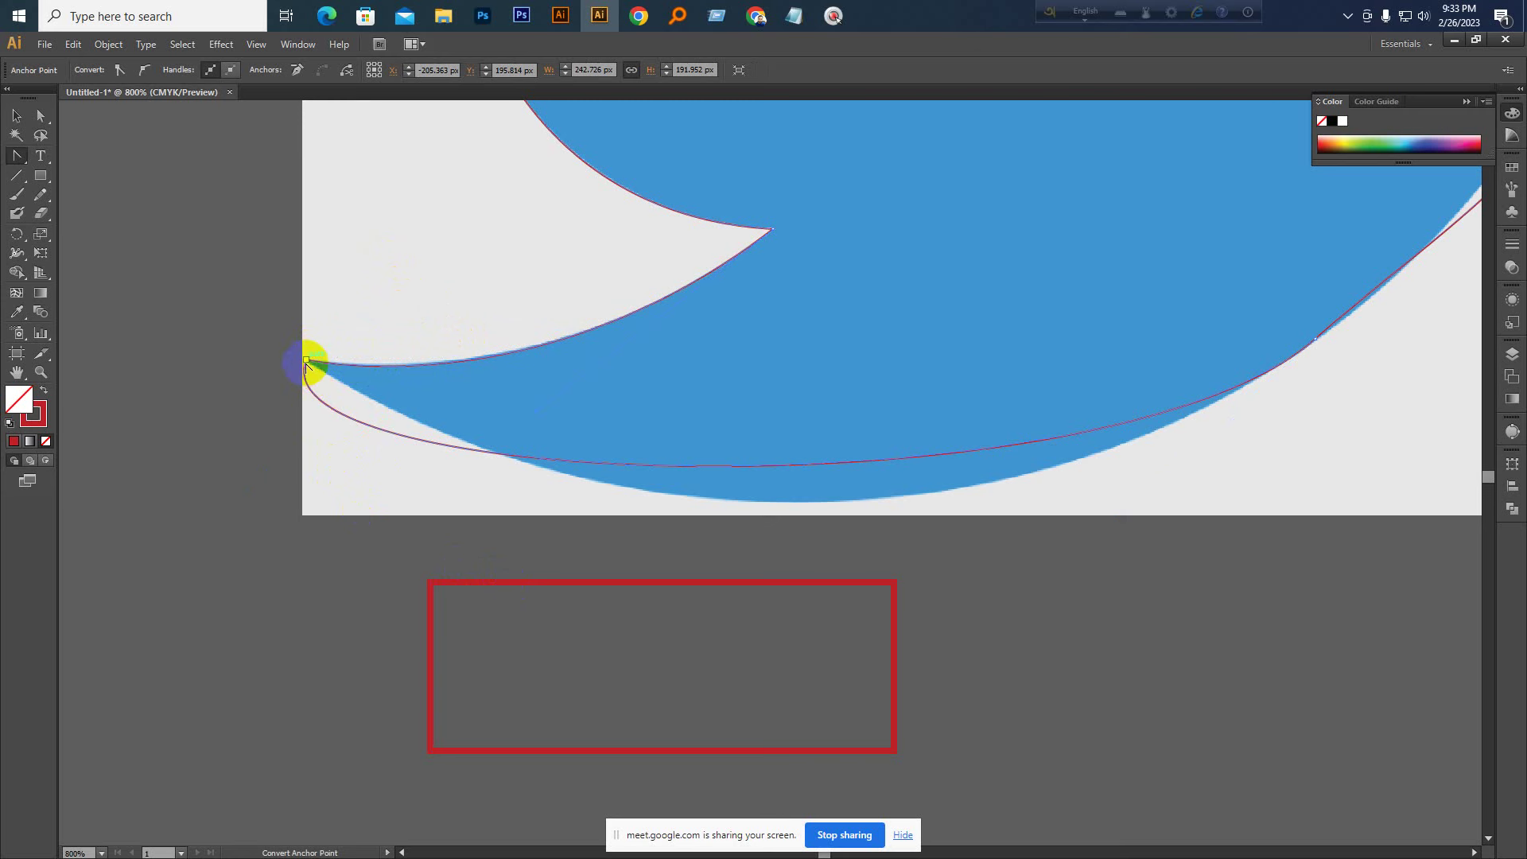
pyautogui.hotkey('ctrl', 'z')
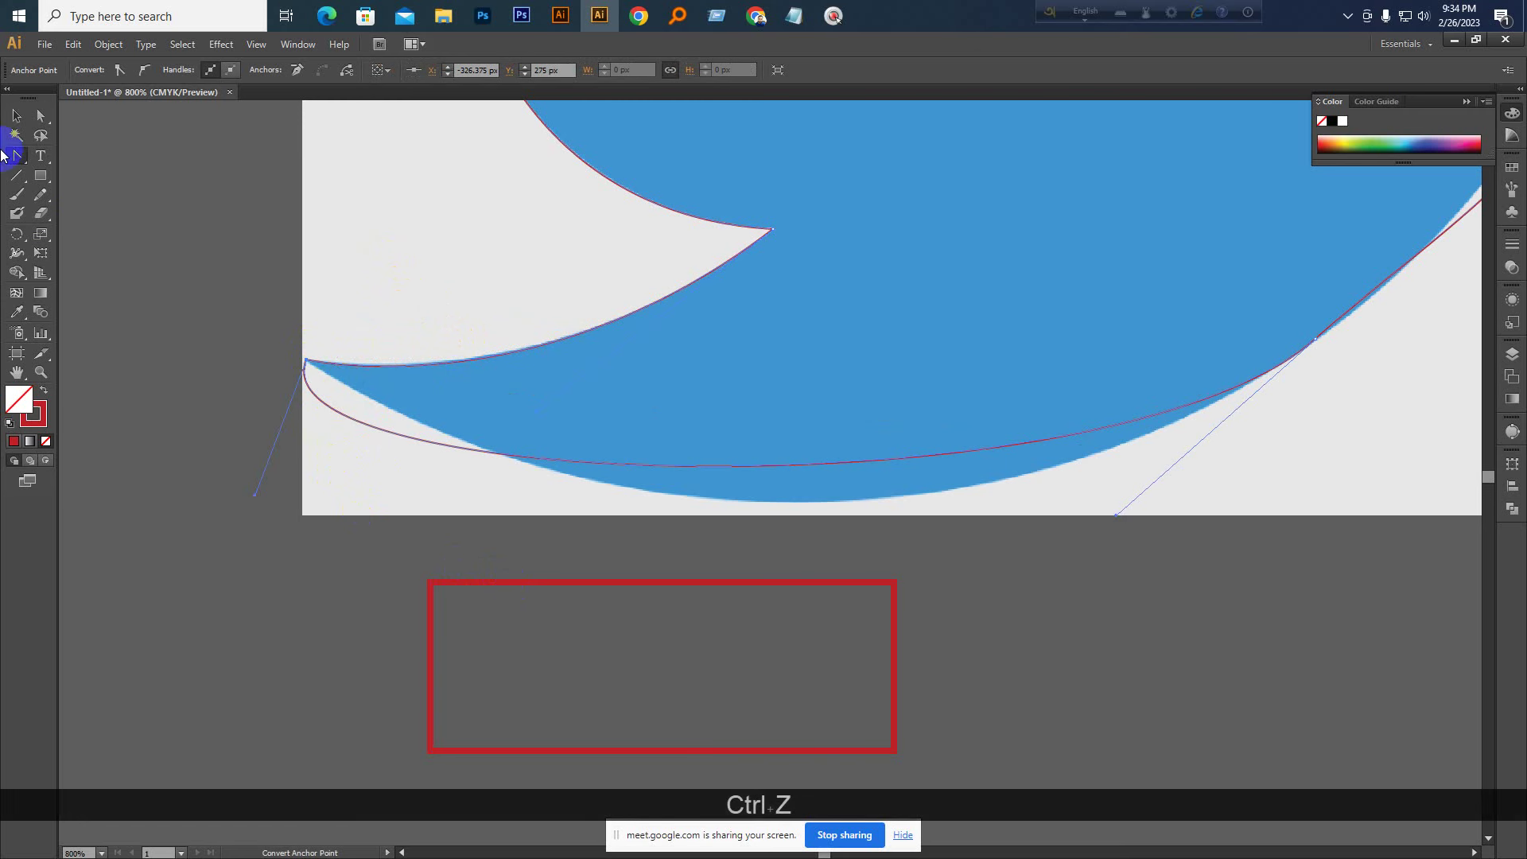
pyautogui.click(41, 115)
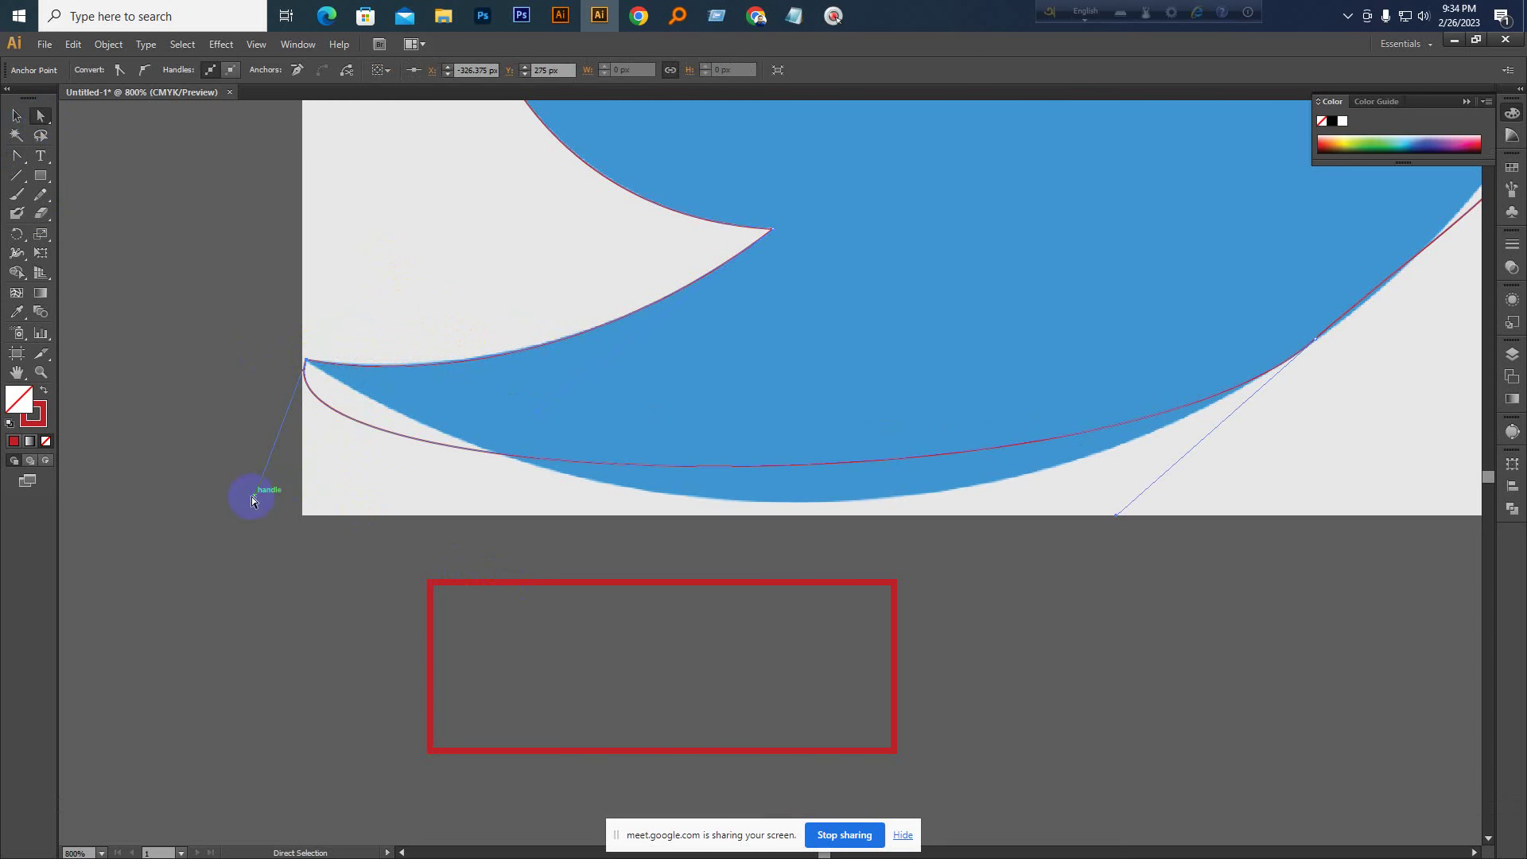
pyautogui.moveTo(251, 498); pyautogui.dragTo(852, 516)
# Adjust the lower belly anchor and its handles with Direct Selection so the chest and underside join smoothly along the logo
pyautogui.press('space')
pyautogui.click(889, 431)
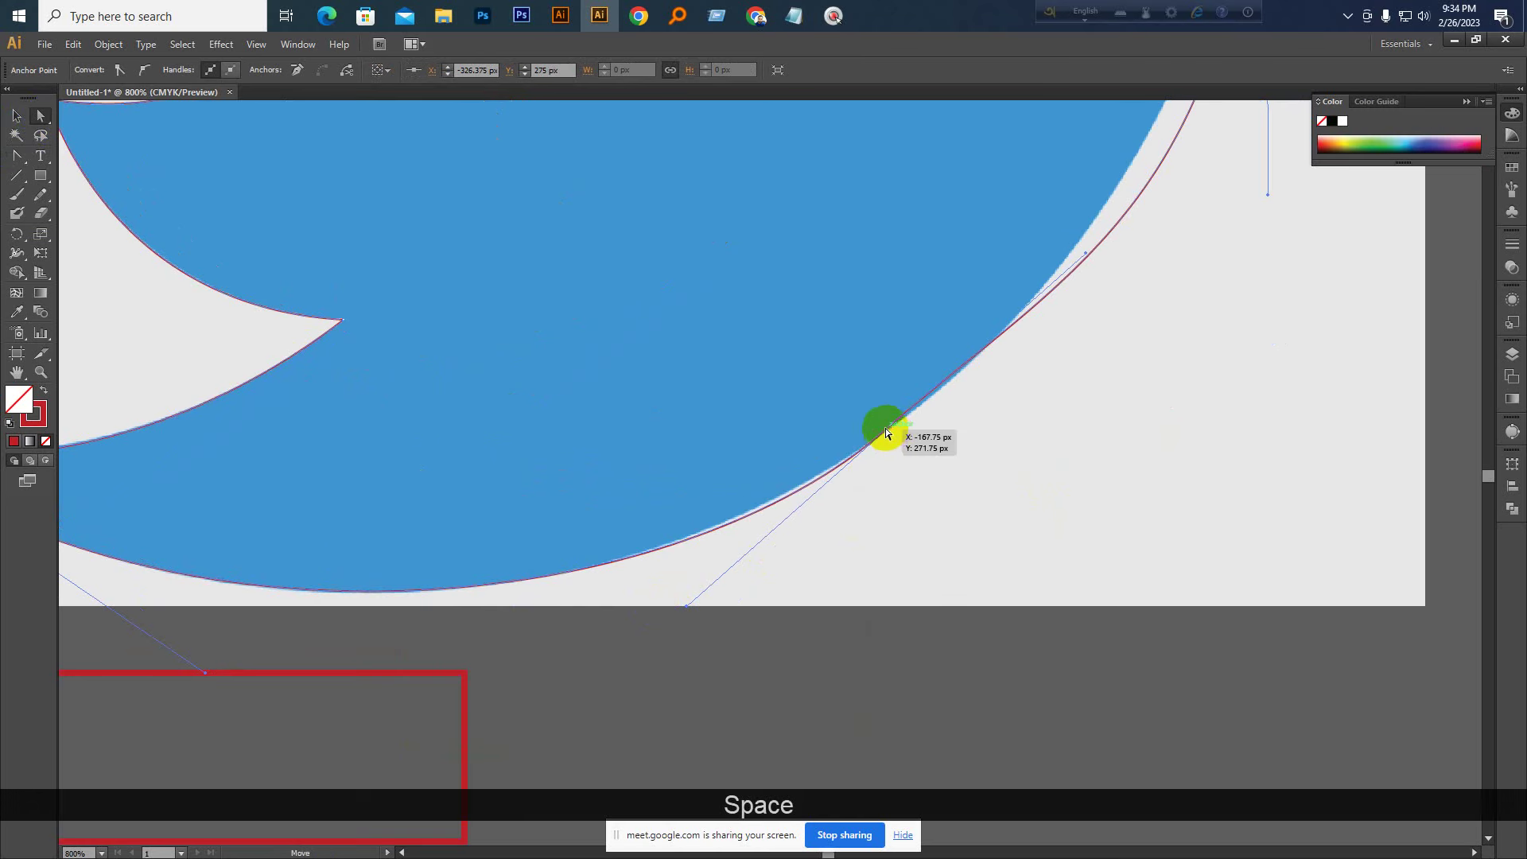
pyautogui.moveTo(670, 607); pyautogui.dragTo(869, 444)
# Swap the traced bird's fill and stroke so it has a solid red fill and no stroke
pyautogui.press('space')
pyautogui.press('ctrl+KP_Subtract')
pyautogui.press('ctrl+KP_Subtract')
pyautogui.press('ctrl+KP_Subtract')
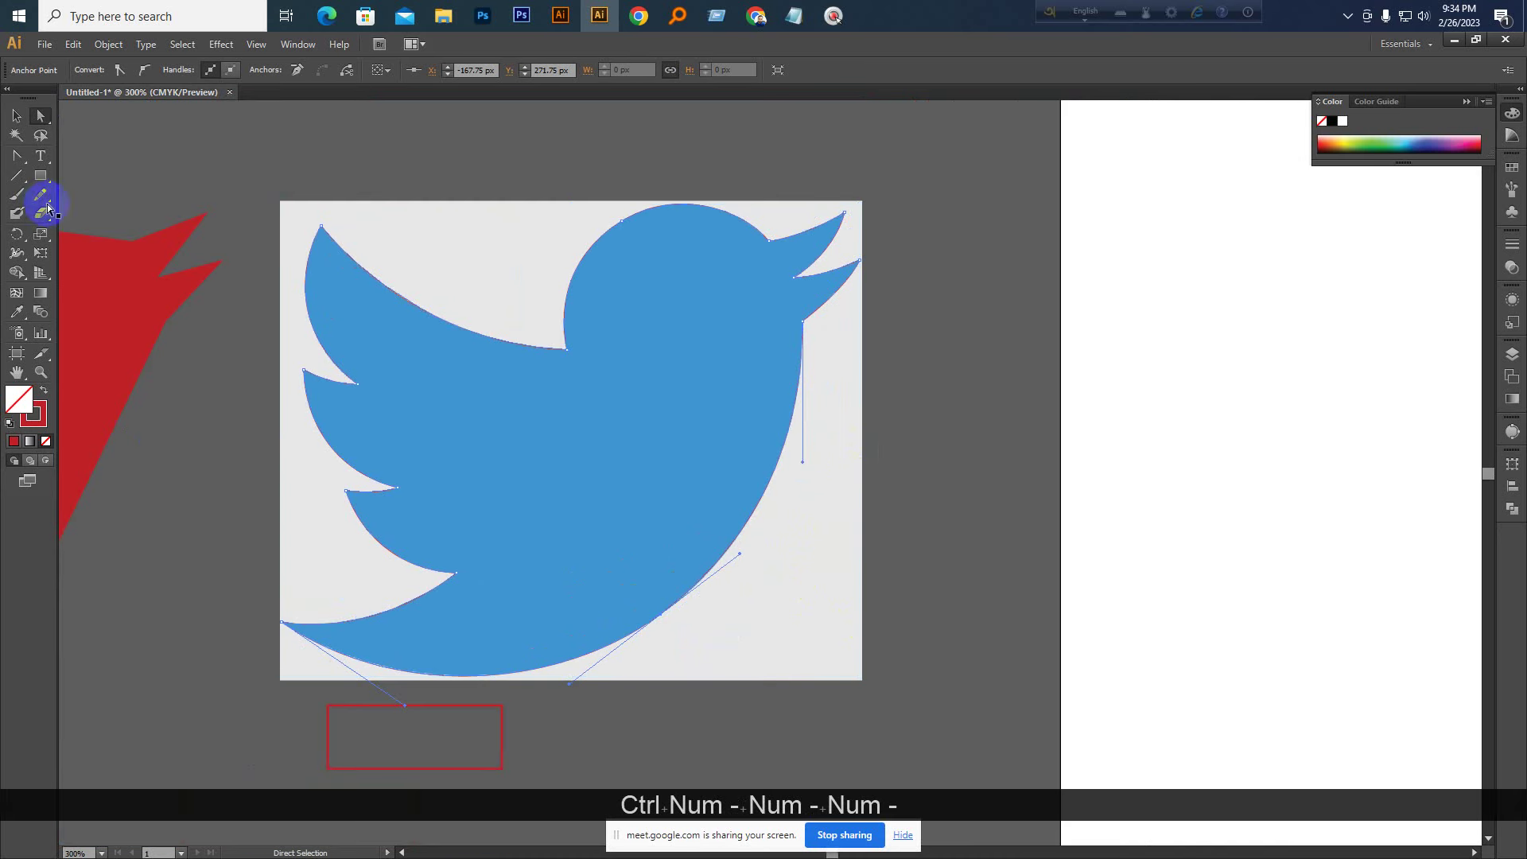
pyautogui.click(53, 415)
pyautogui.click(44, 391)
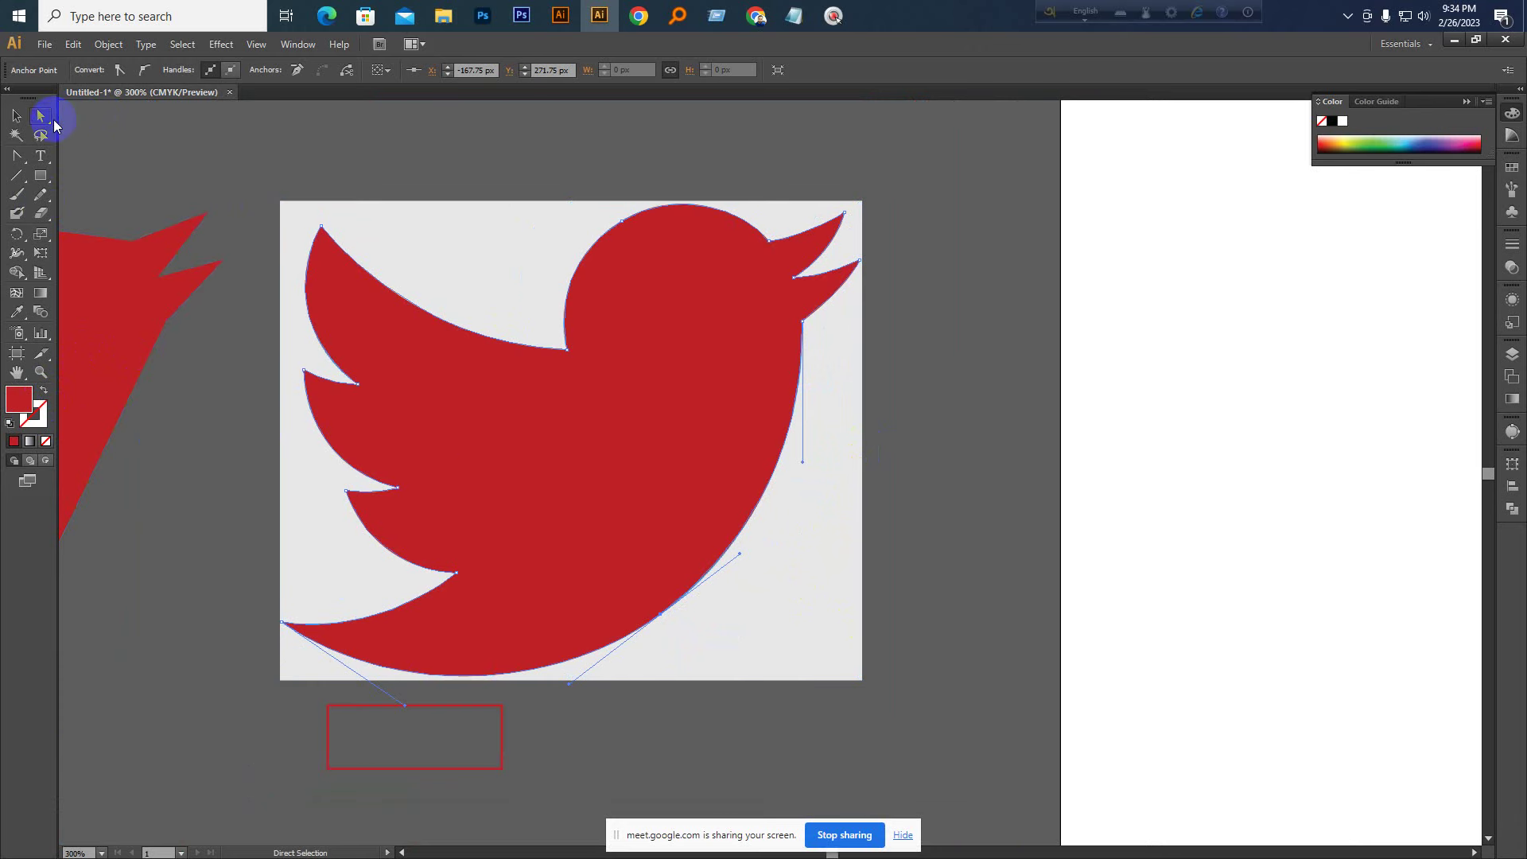
# Move the red traced bird off the logo image onto the white artboard with the Selection tool and deselect it
pyautogui.click(16, 116)
pyautogui.click(480, 395)
pyautogui.moveTo(480, 396); pyautogui.dragTo(1133, 441)
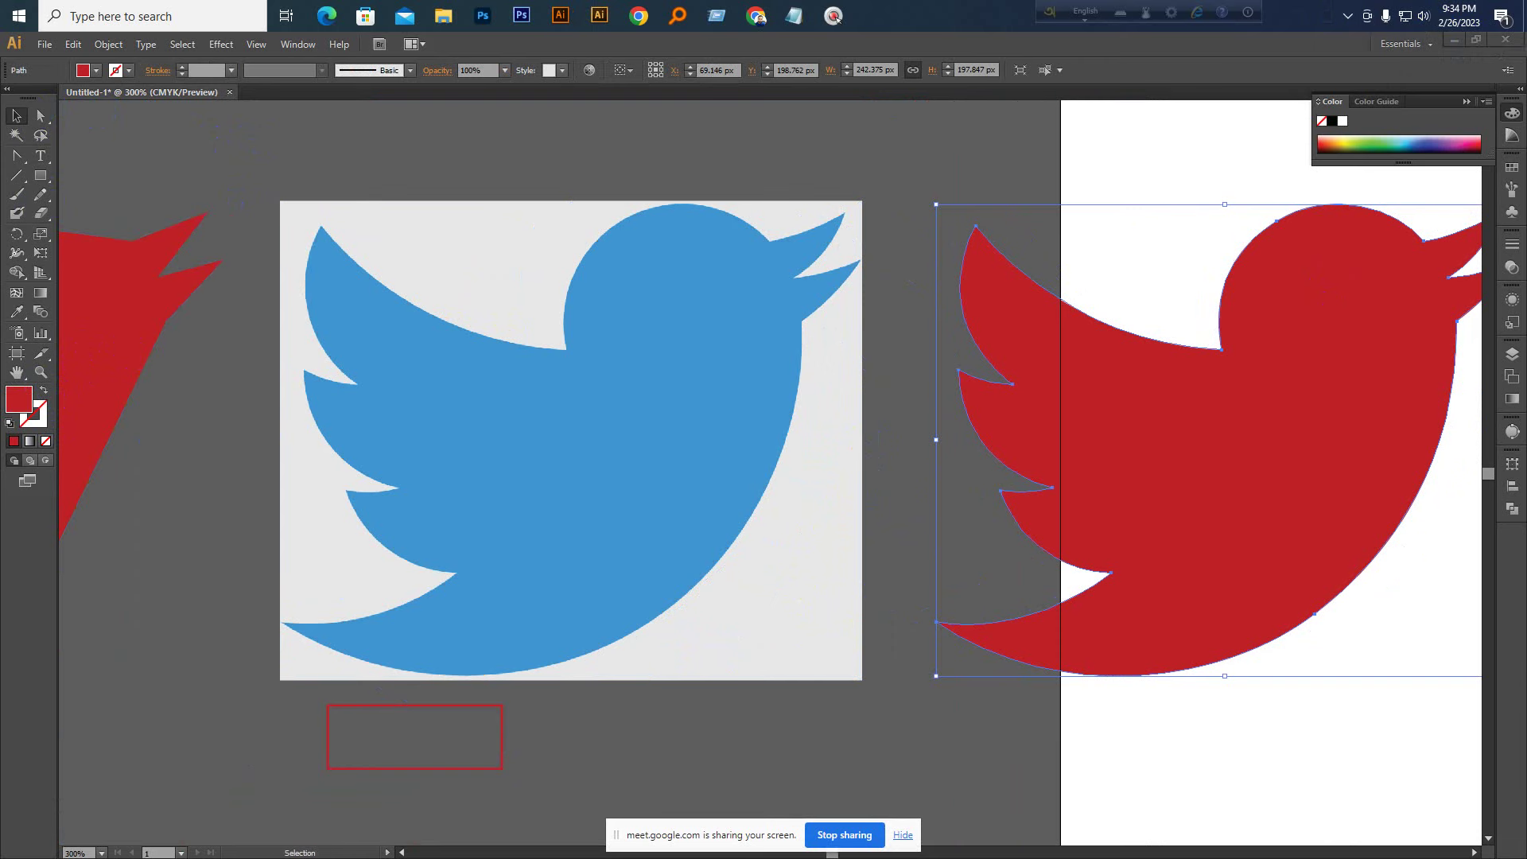
pyautogui.click(915, 211)
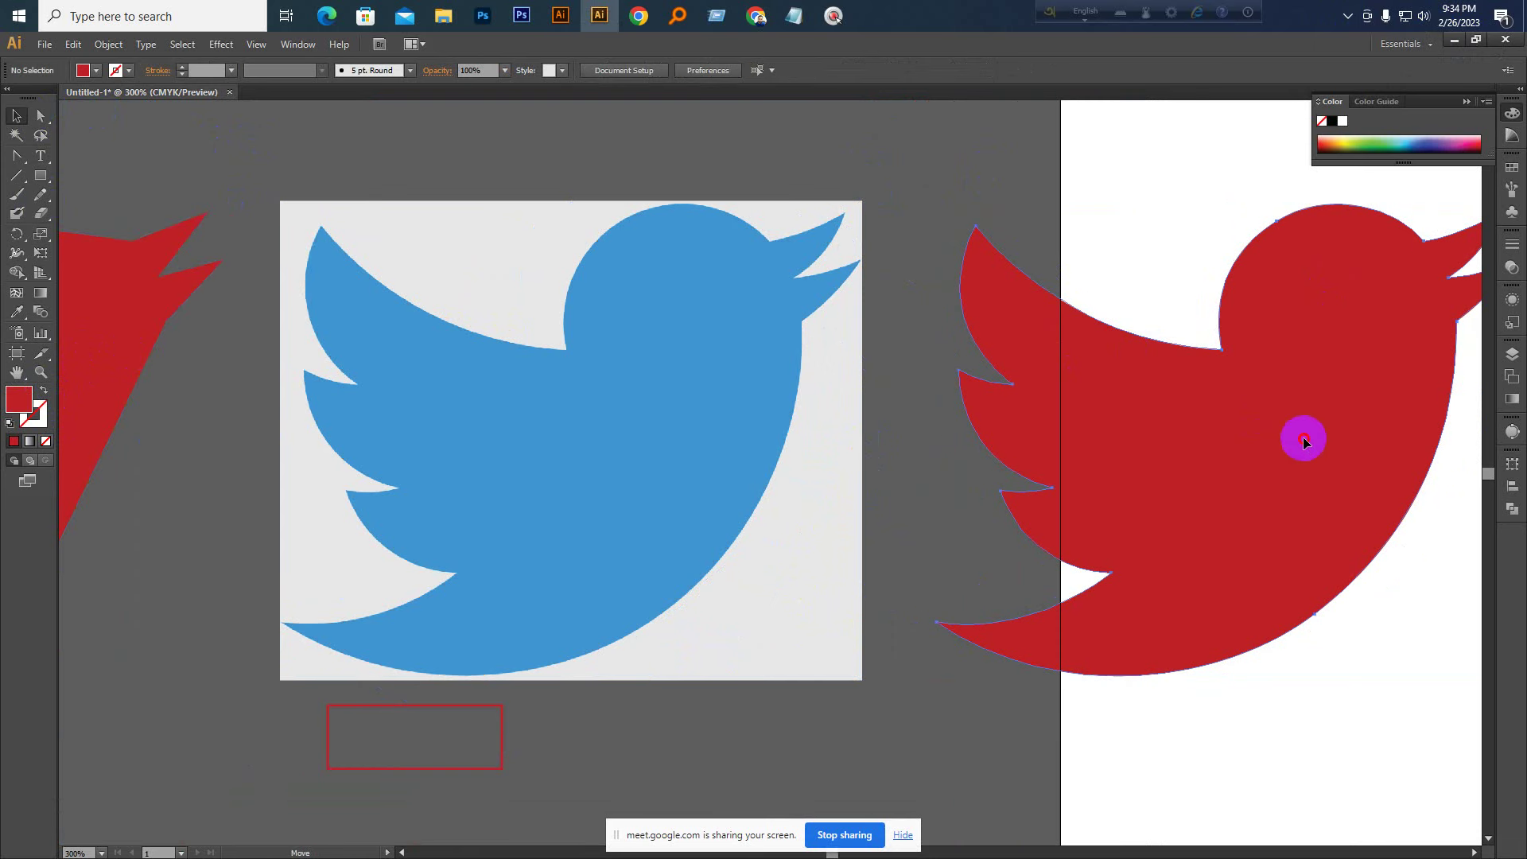
pyautogui.moveTo(1302, 437); pyautogui.dragTo(913, 585)
pyautogui.click(913, 169)
pyautogui.press('ctrl+shift+KP_Subtract')
pyautogui.click(913, 583)
pyautogui.press('ctrl+shift+KP_Add')
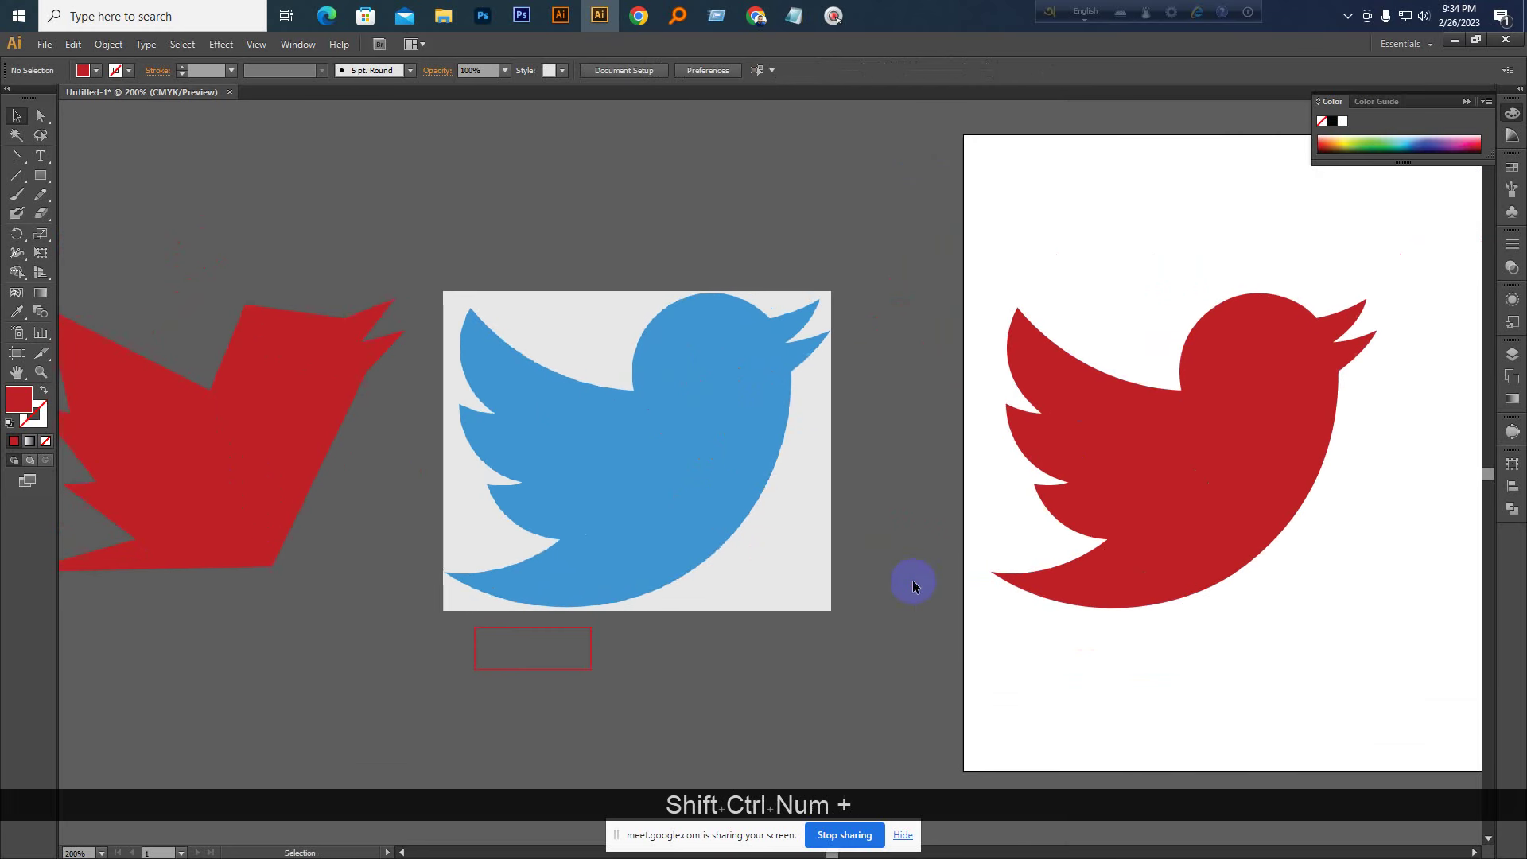
pyautogui.press('space')
pyautogui.moveTo(1068, 556); pyautogui.dragTo(927, 566)
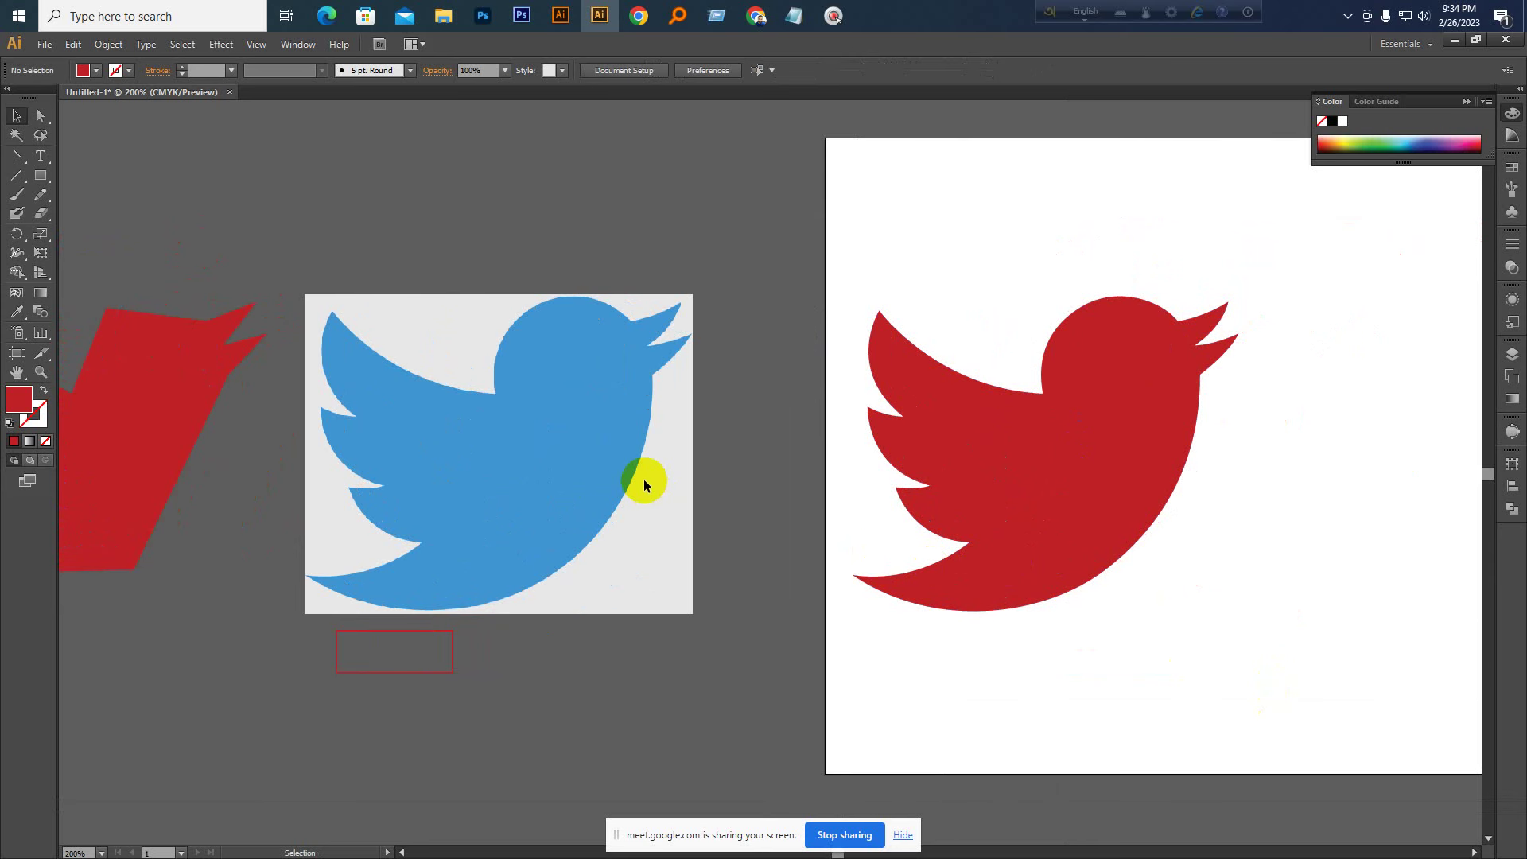
# Start a new Pen path with its first anchor on the tail tip of the blue logo
pyautogui.press('ctrl+KP_Add')
pyautogui.press('ctrl+KP_Add')
pyautogui.press('space')
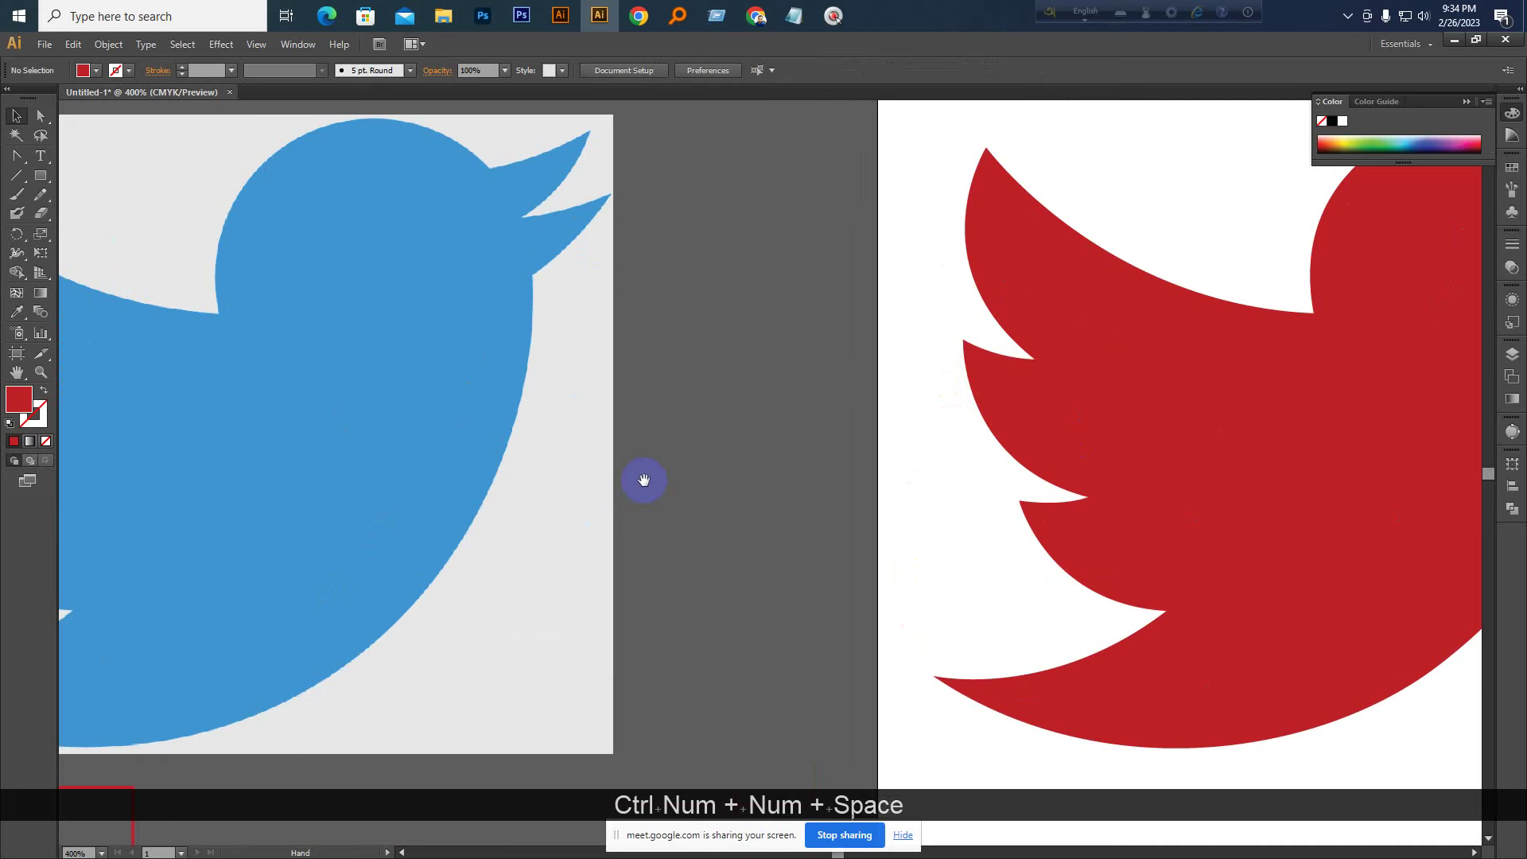
pyautogui.moveTo(518, 501); pyautogui.dragTo(1094, 457)
pyautogui.moveTo(520, 579); pyautogui.dragTo(599, 561)
pyautogui.press('ctrl+KP_Add')
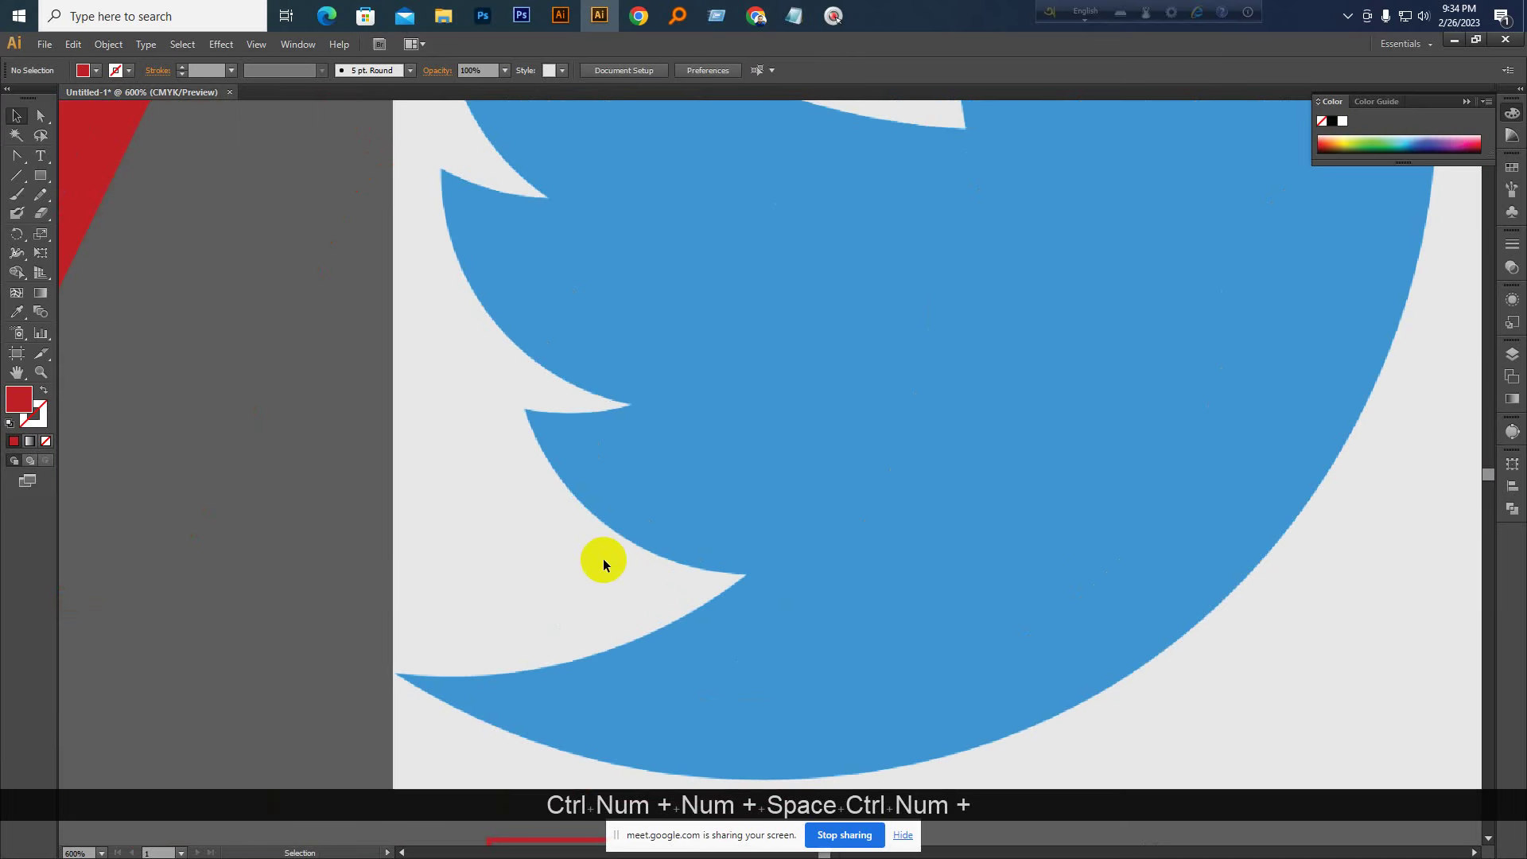
pyautogui.moveTo(16, 154); pyautogui.dragTo(58, 151)
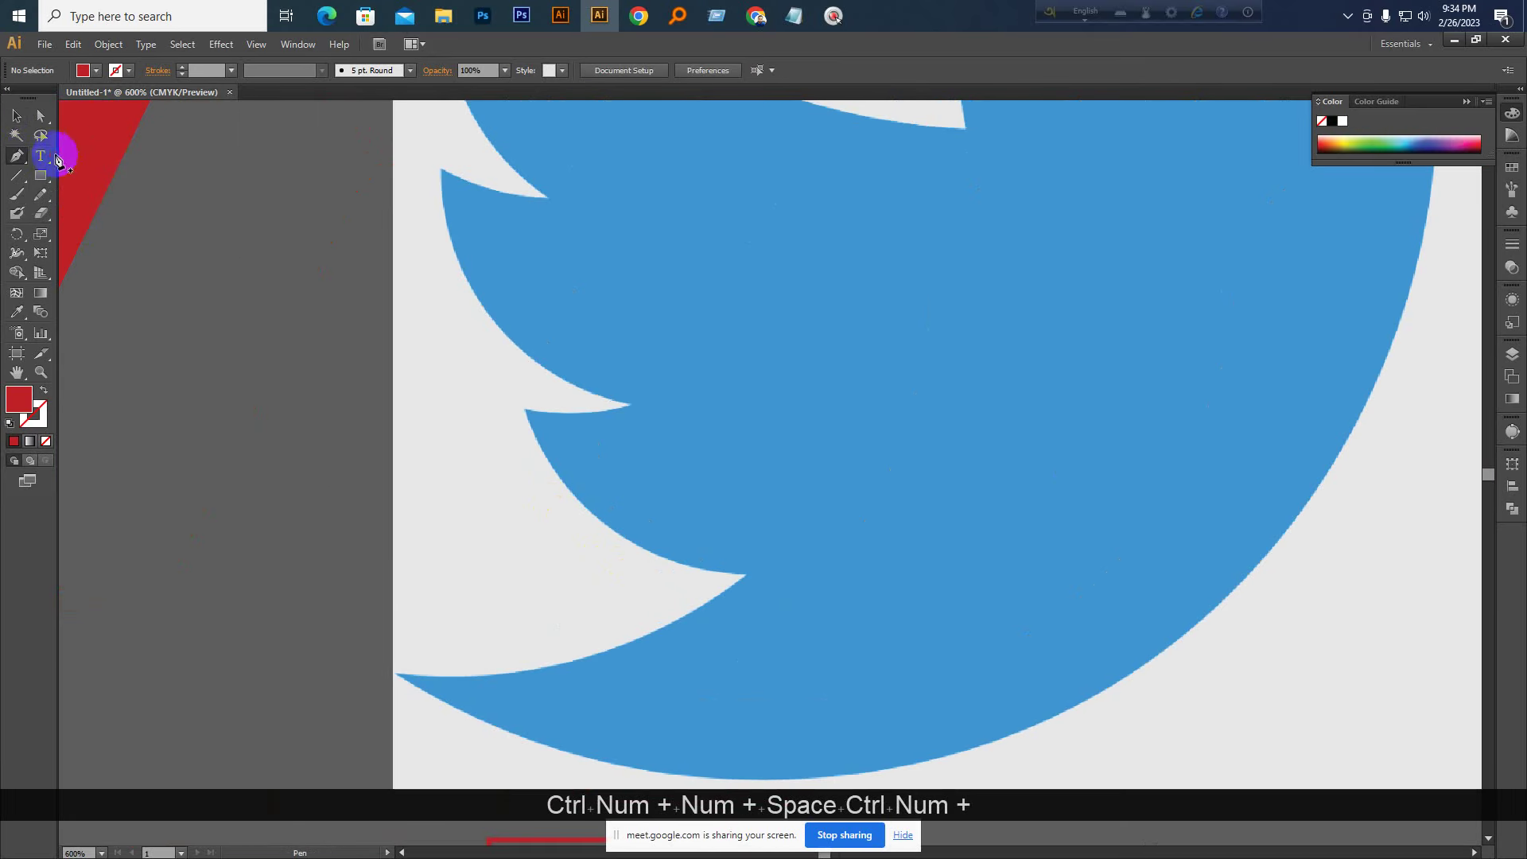
pyautogui.click(394, 674)
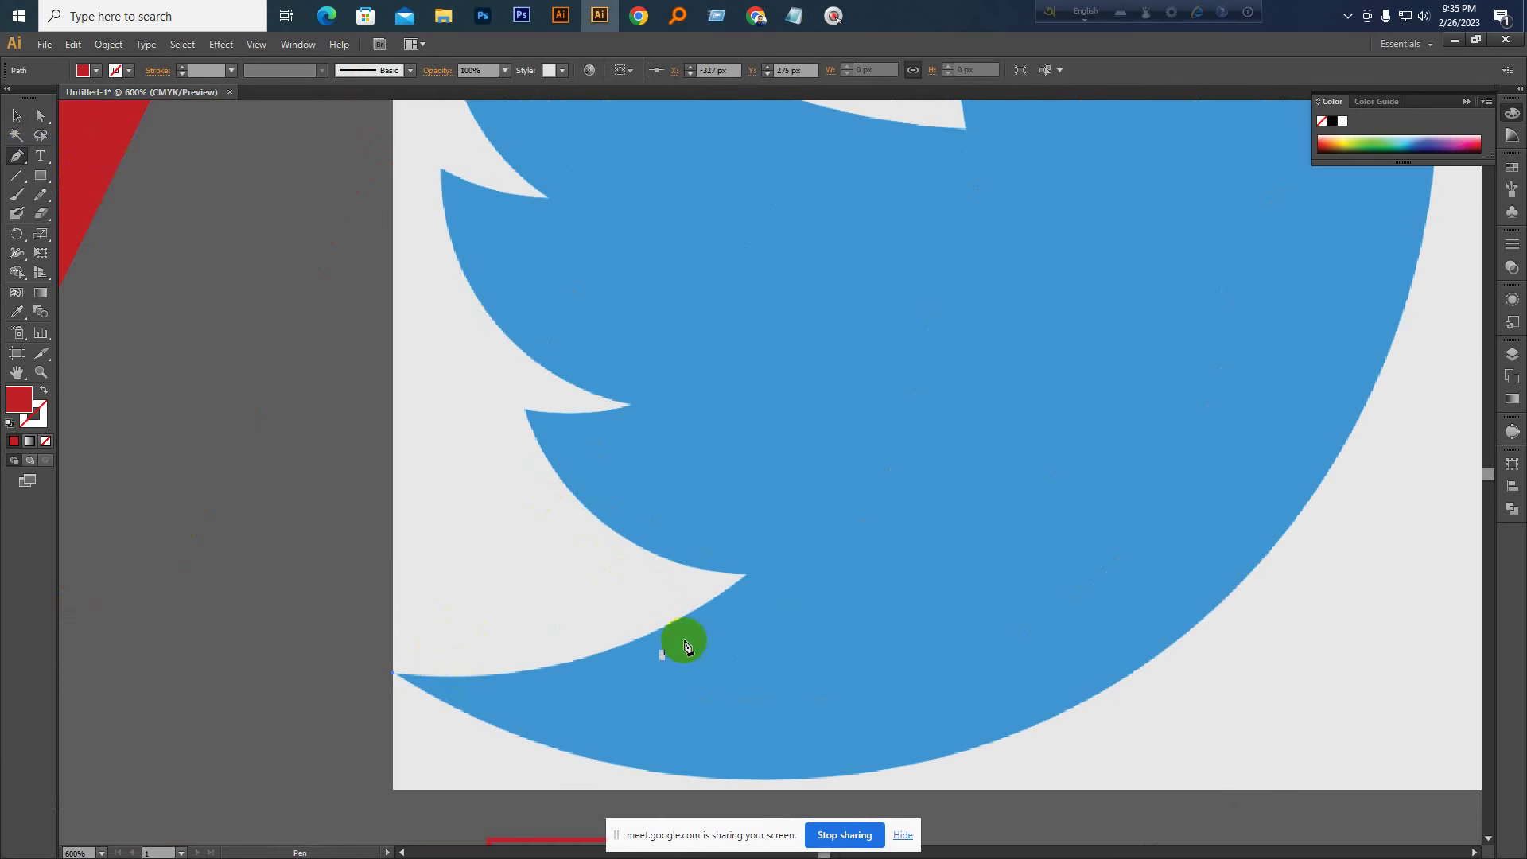
pyautogui.click(746, 574)
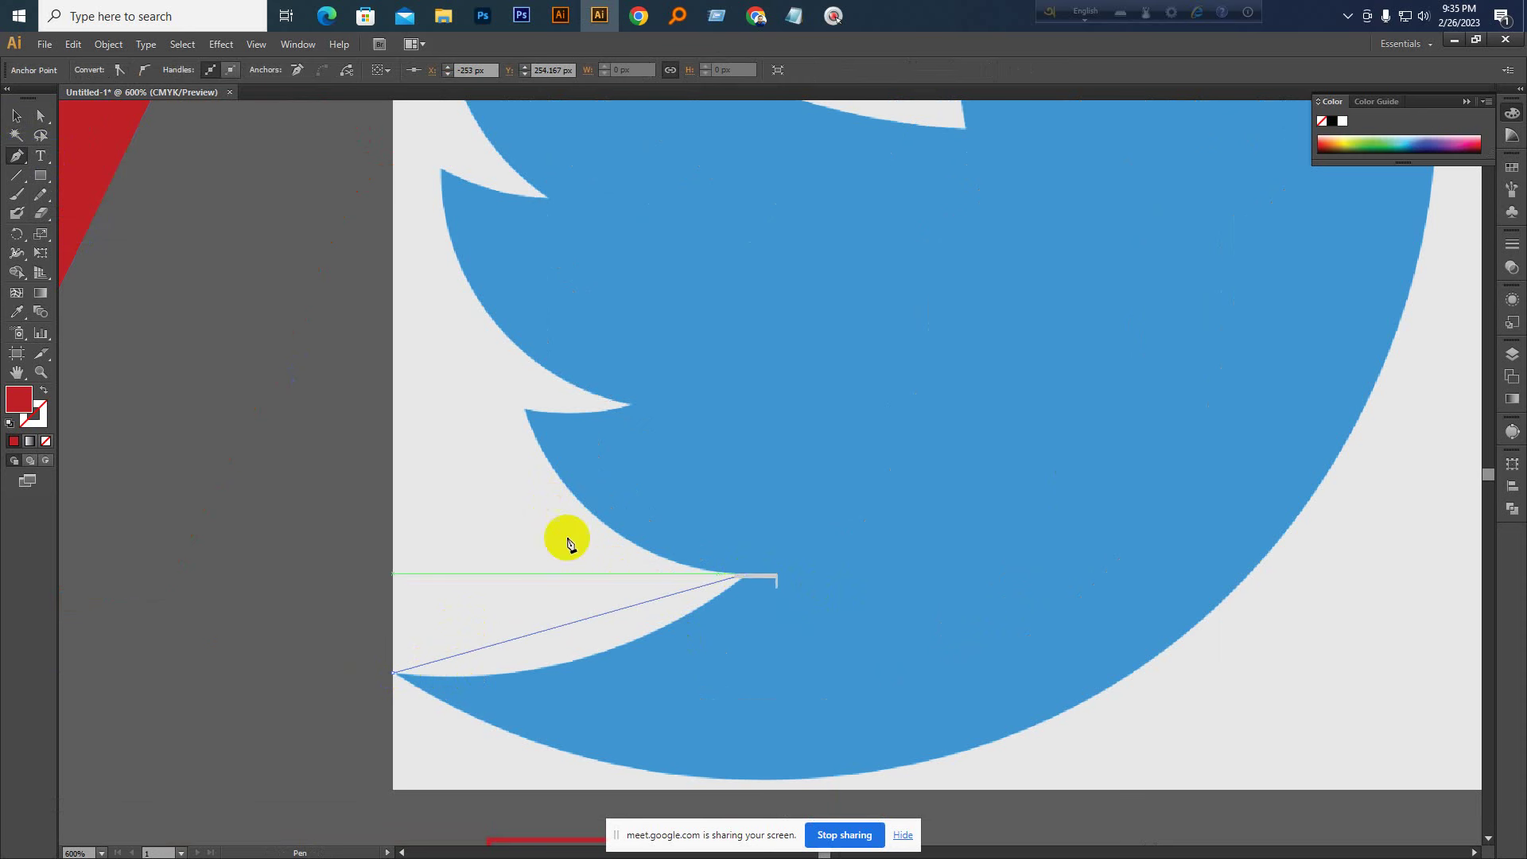
pyautogui.click(45, 393)
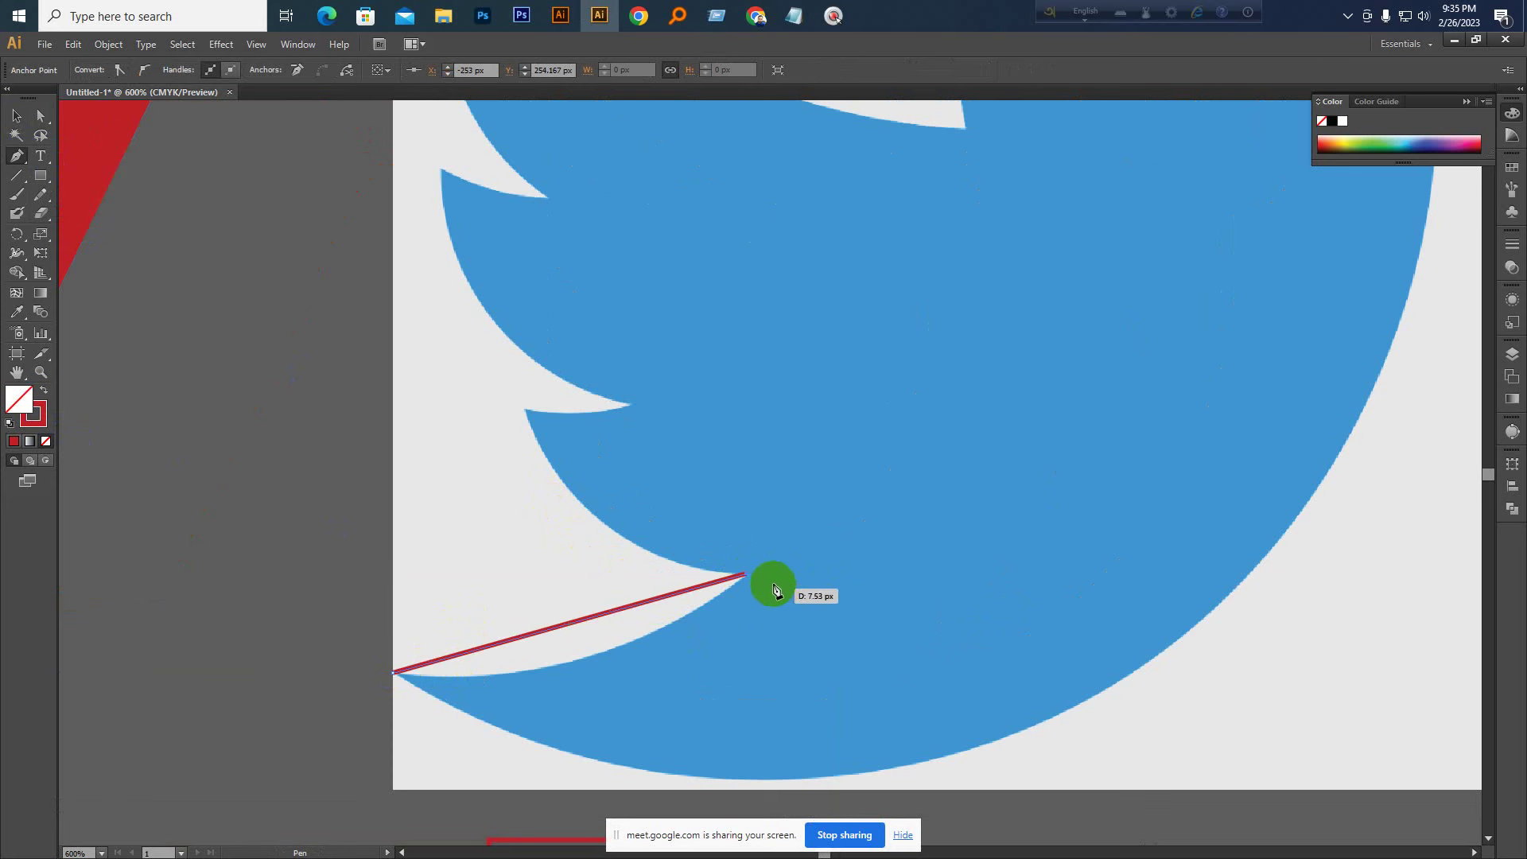
pyautogui.hotkey('ctrl', 'z')
pyautogui.hotkey('ctrl', 'z')
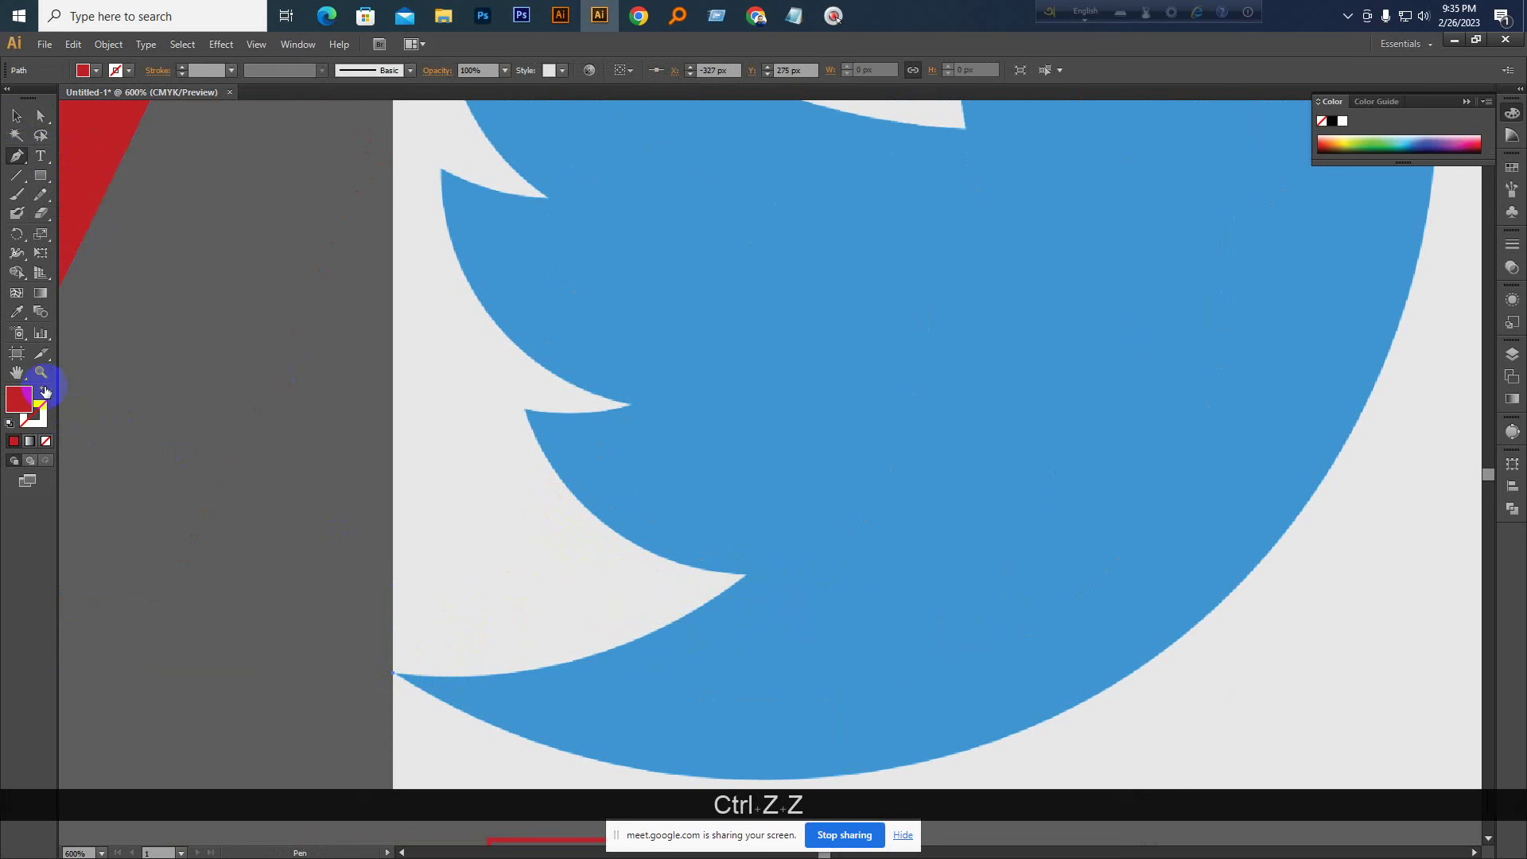
# Swap the fill and stroke so the new Pen path is drawn with a red stroke and no fill
pyautogui.click(45, 390)
pyautogui.moveTo(395, 674); pyautogui.dragTo(406, 678)
pyautogui.click(394, 676)
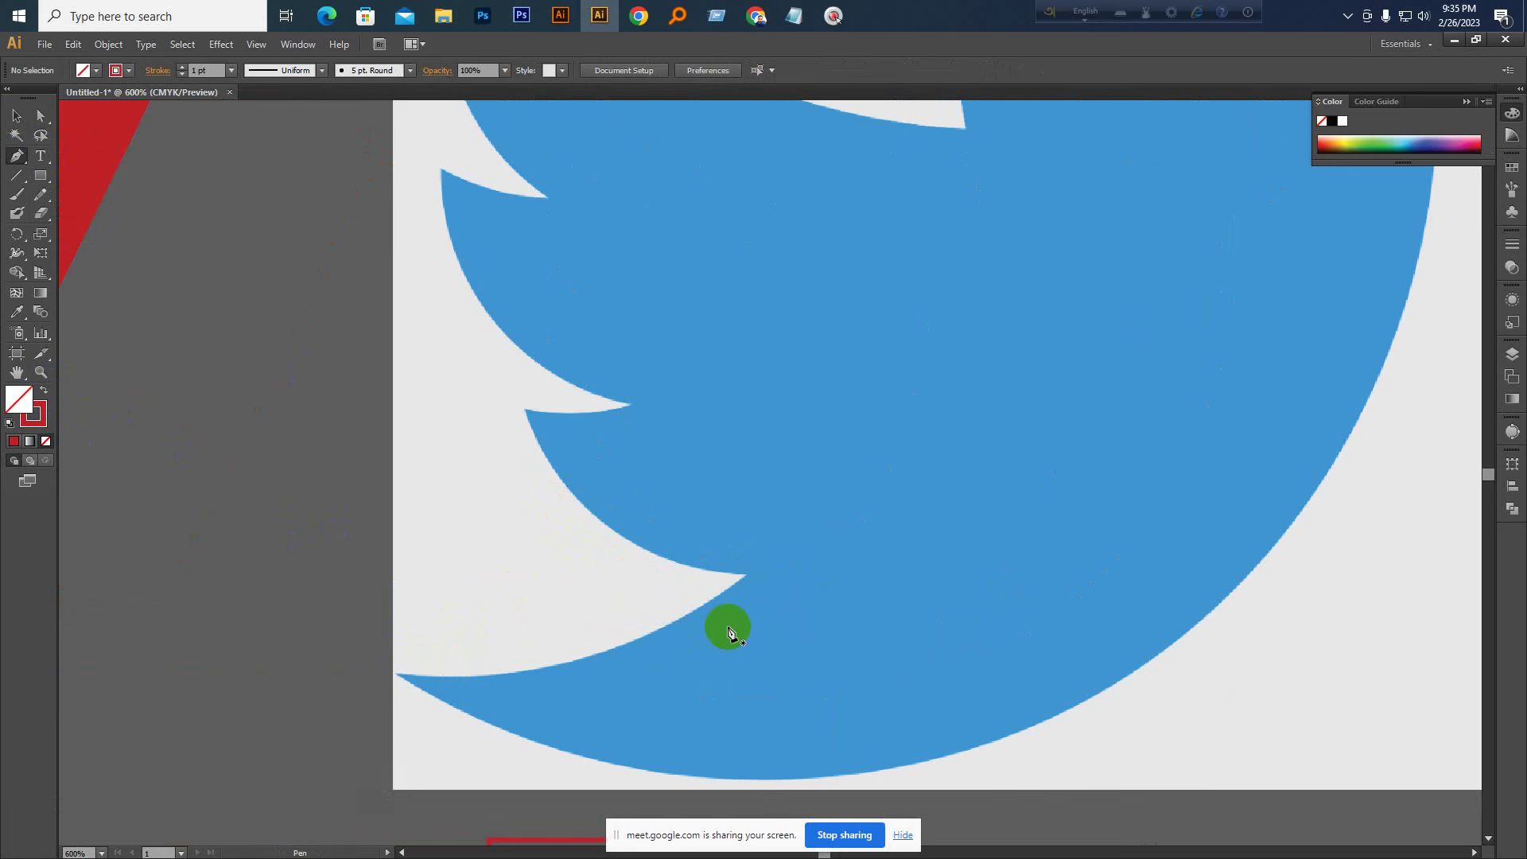
pyautogui.moveTo(746, 576); pyautogui.dragTo(818, 502)
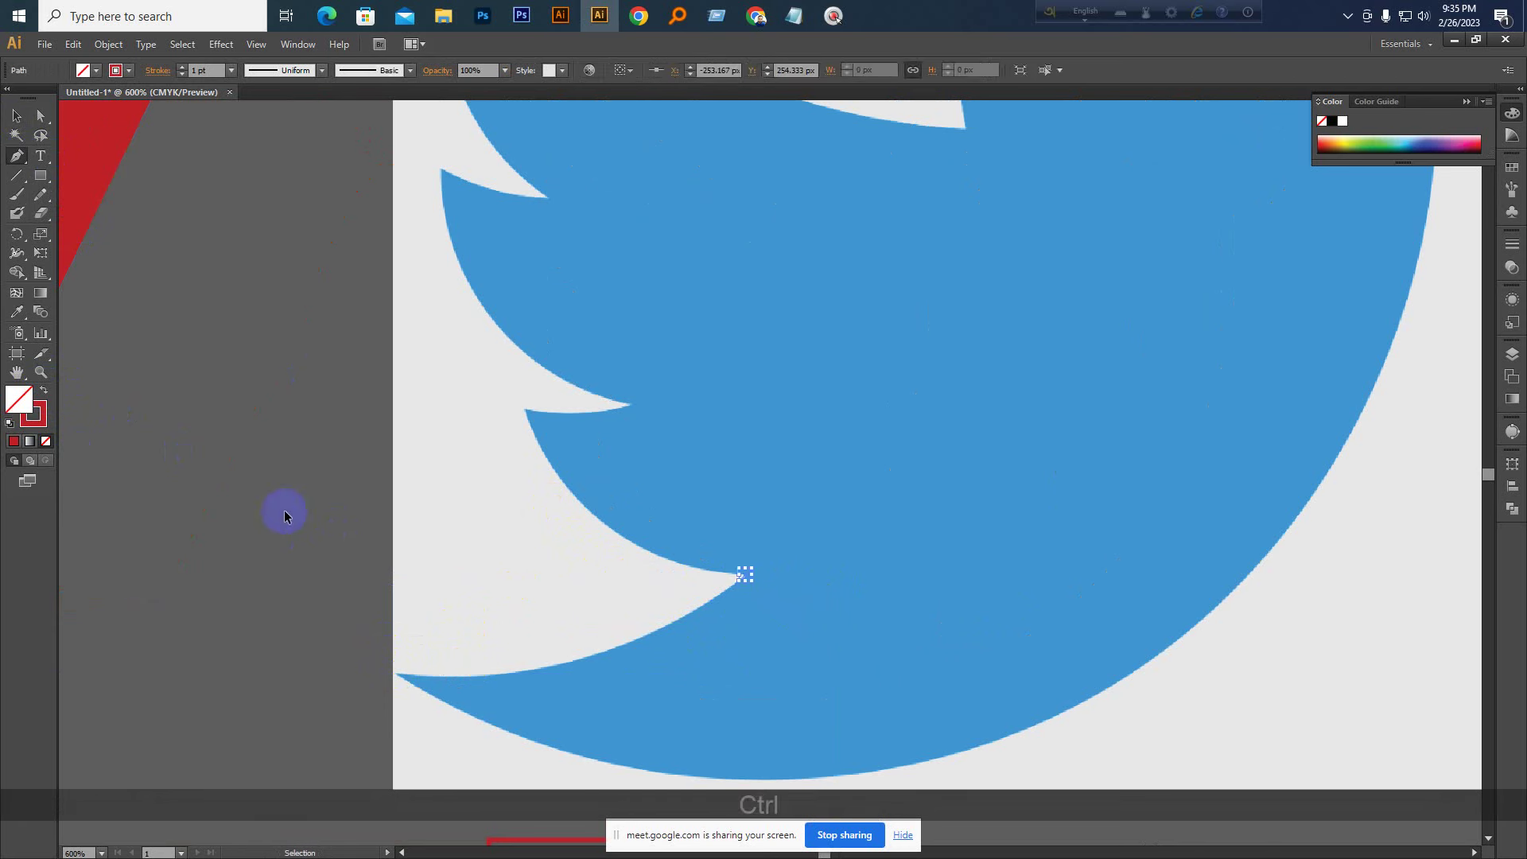
pyautogui.hotkey('ctrl', 'z')
pyautogui.click(16, 114)
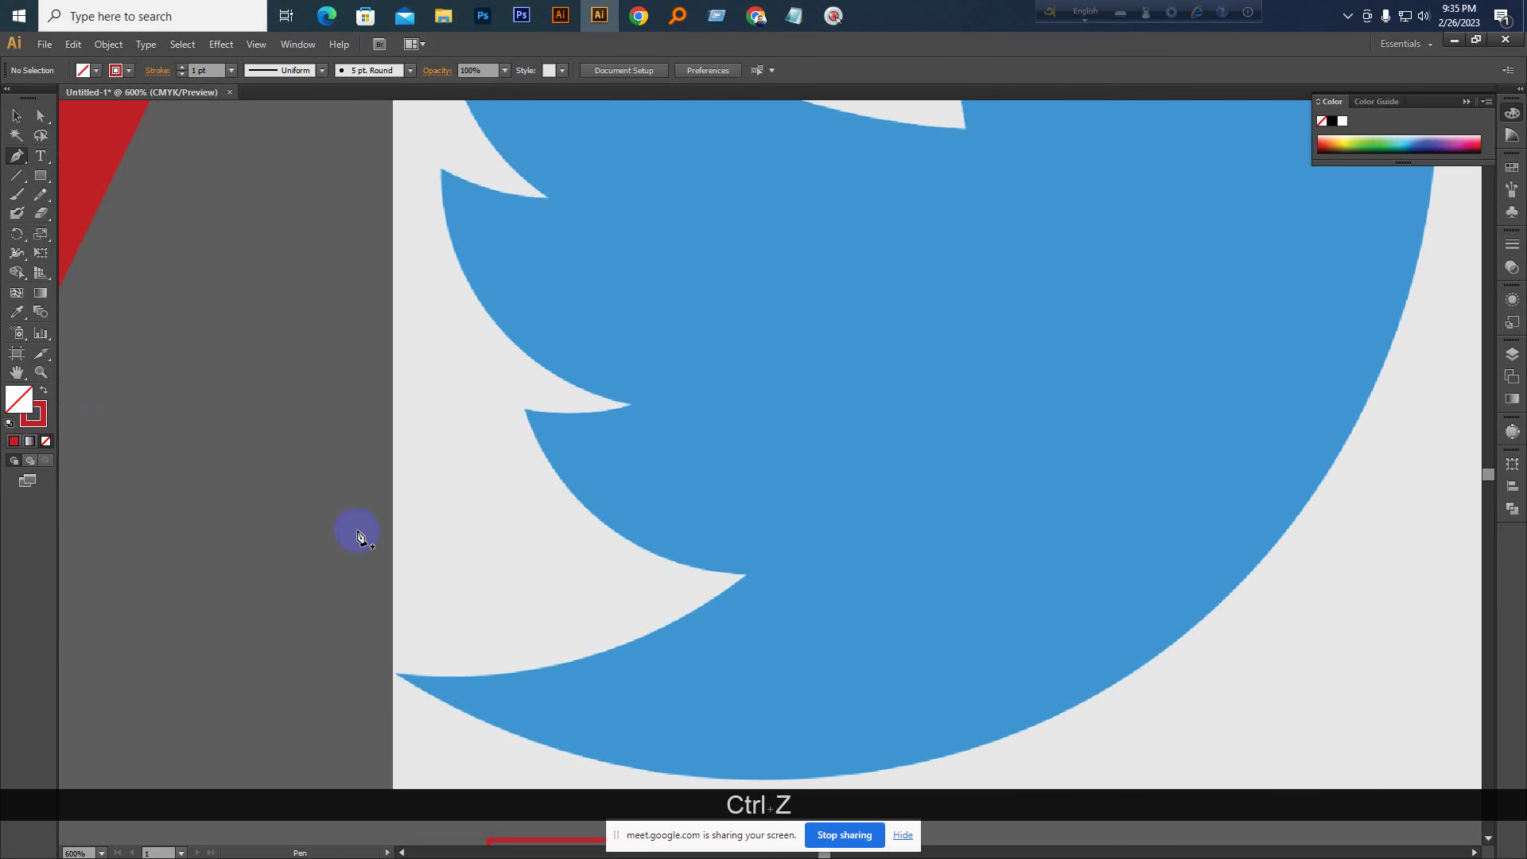
pyautogui.click(464, 695)
pyautogui.click(16, 116)
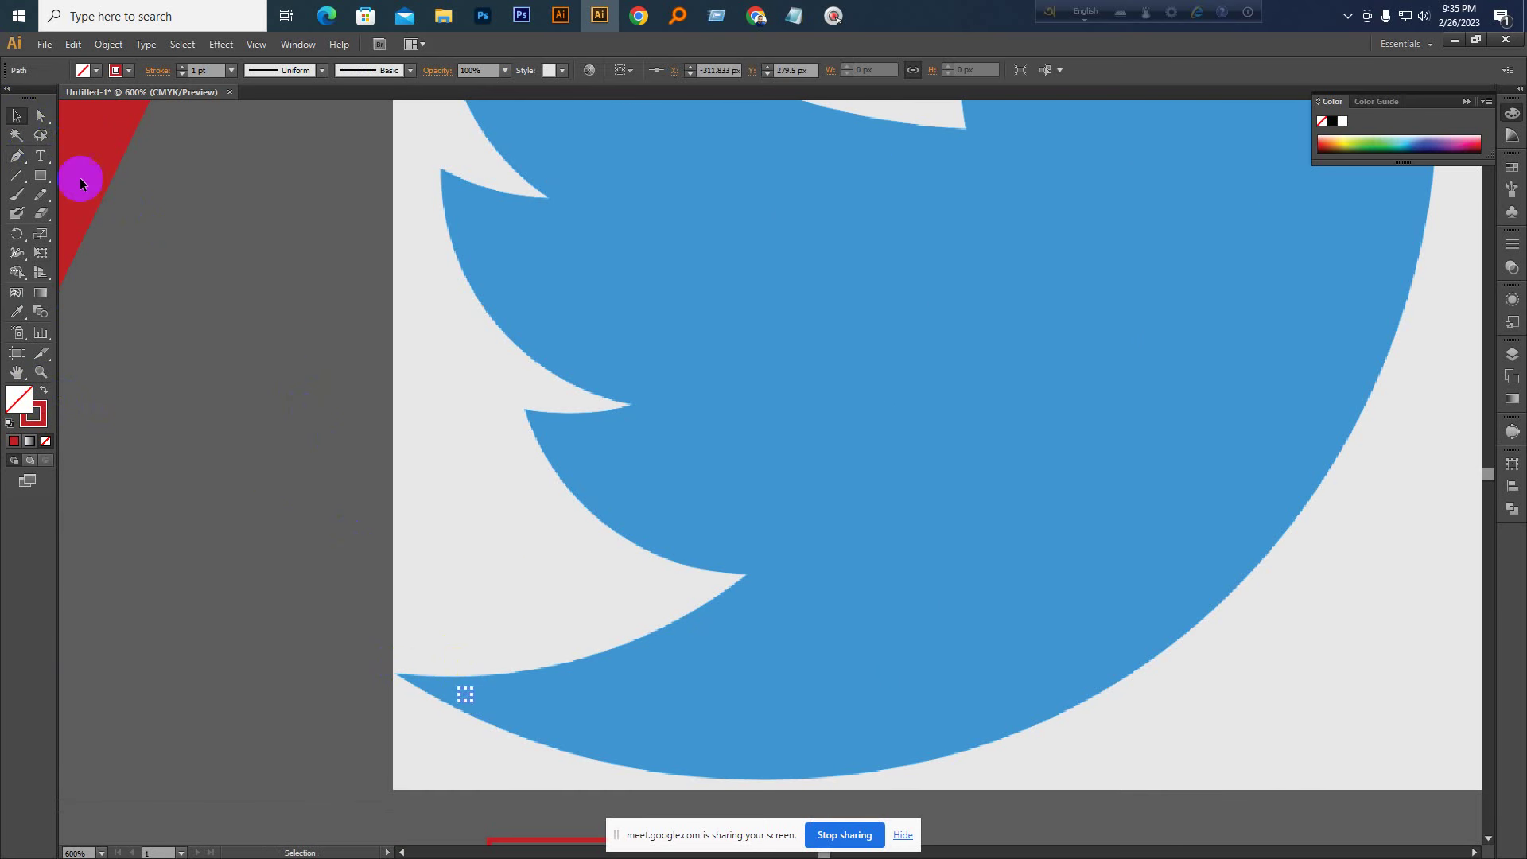
pyautogui.click(456, 699)
pyautogui.moveTo(650, 799); pyautogui.dragTo(638, 770)
pyautogui.press('Delete')
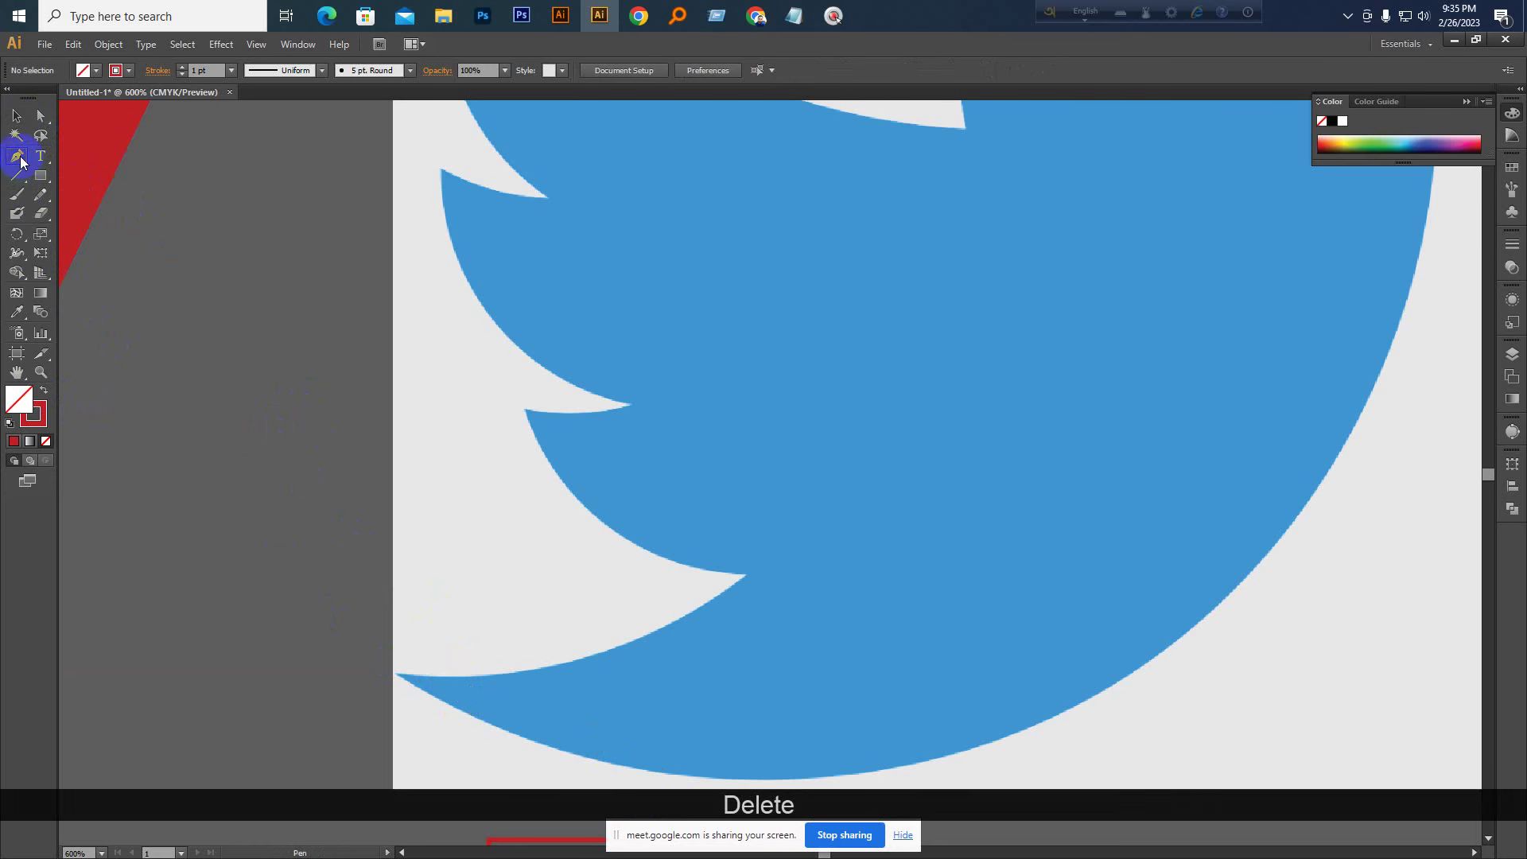
# Start the Pen path at the tail tip and curve its first segment along the tail's upper edge to the lowest wing notch
pyautogui.click(394, 674)
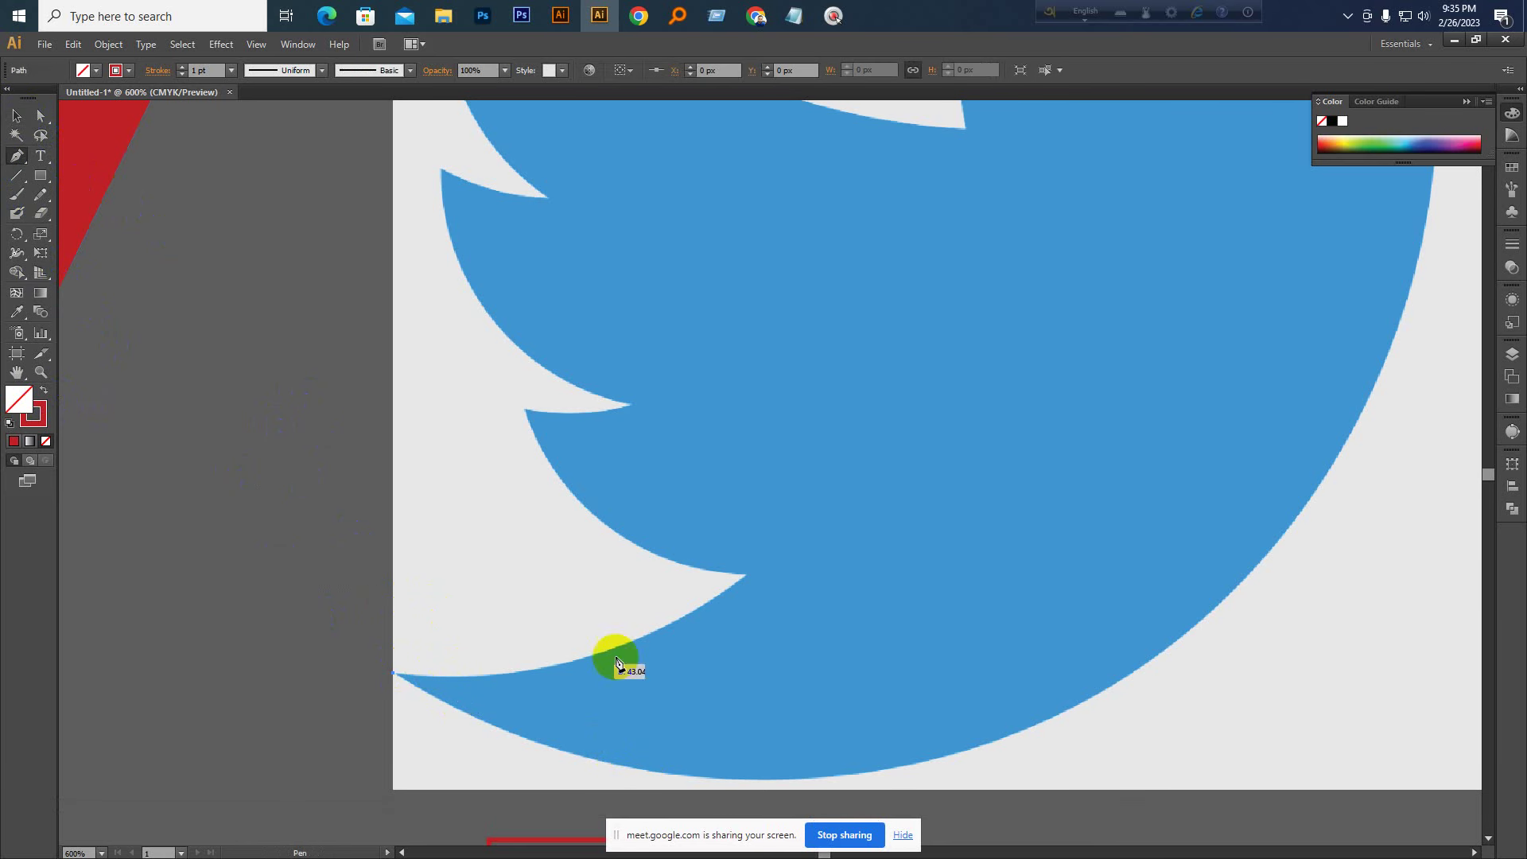
pyautogui.click(744, 575)
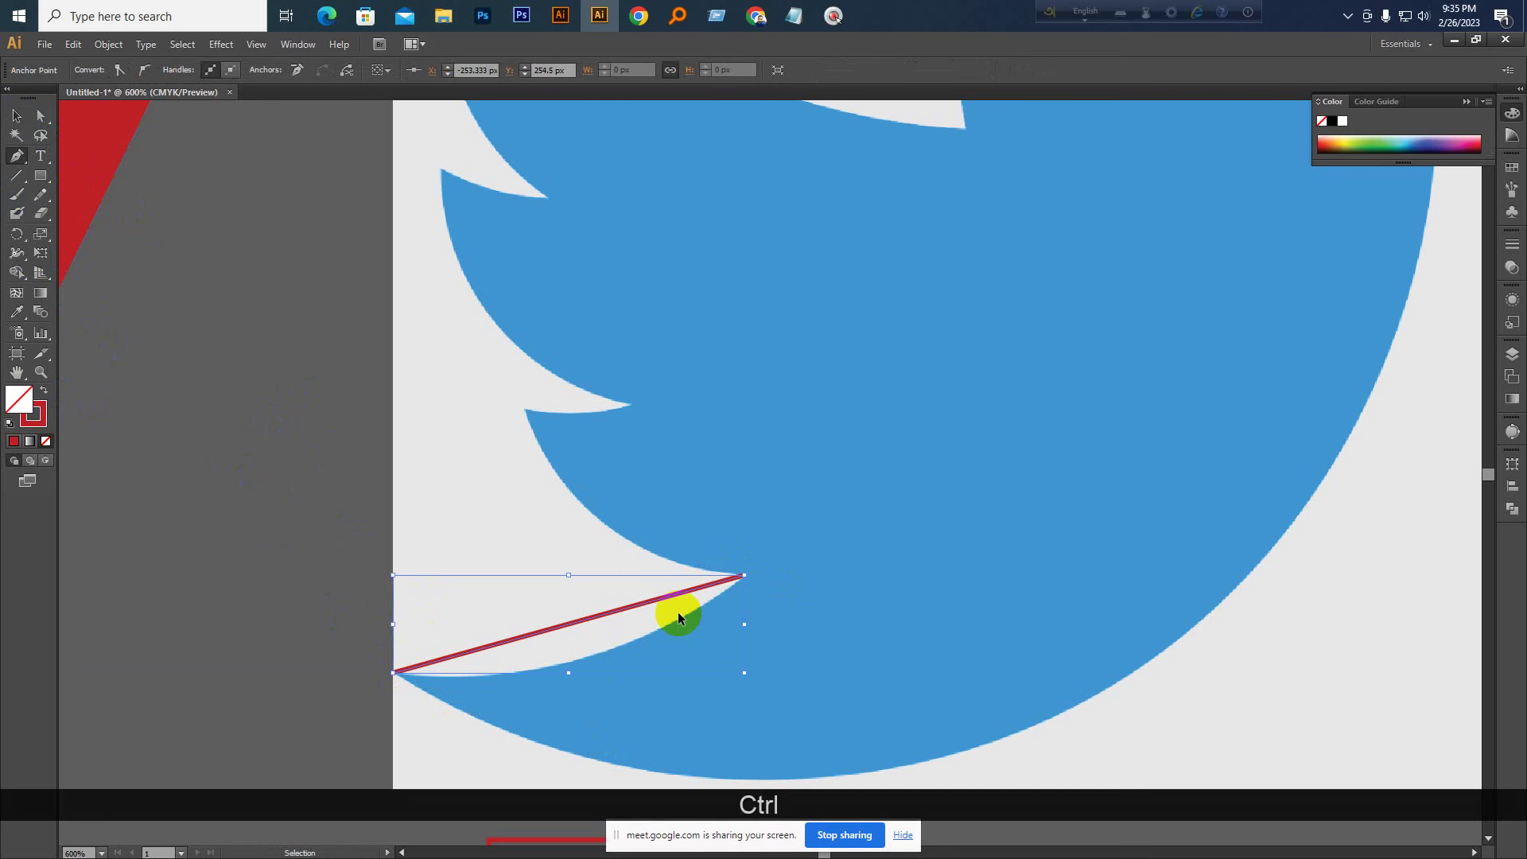
pyautogui.hotkey('ctrl', 'z')
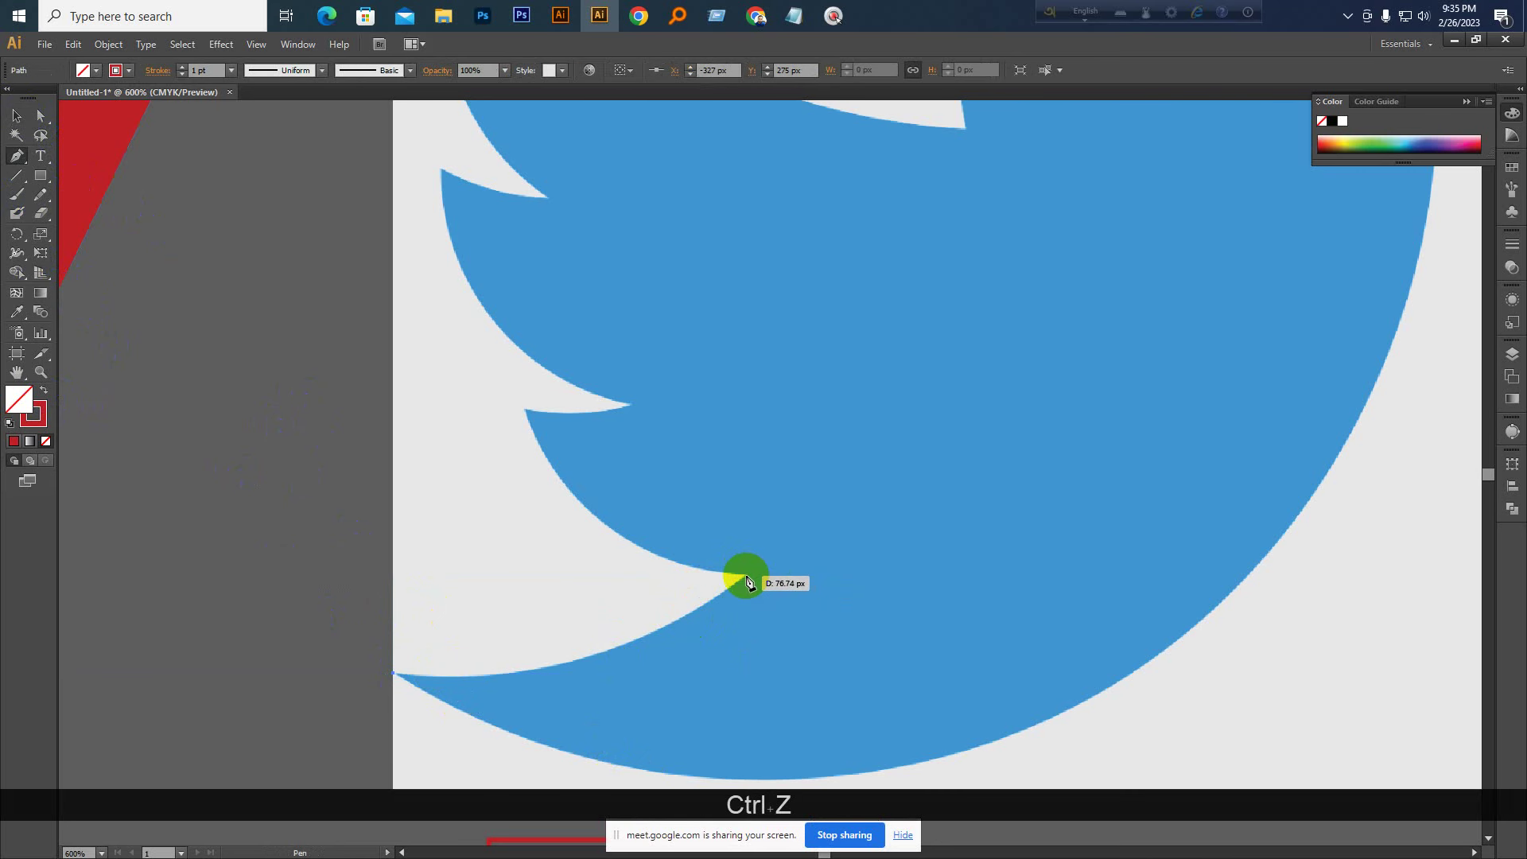
pyautogui.click(745, 576)
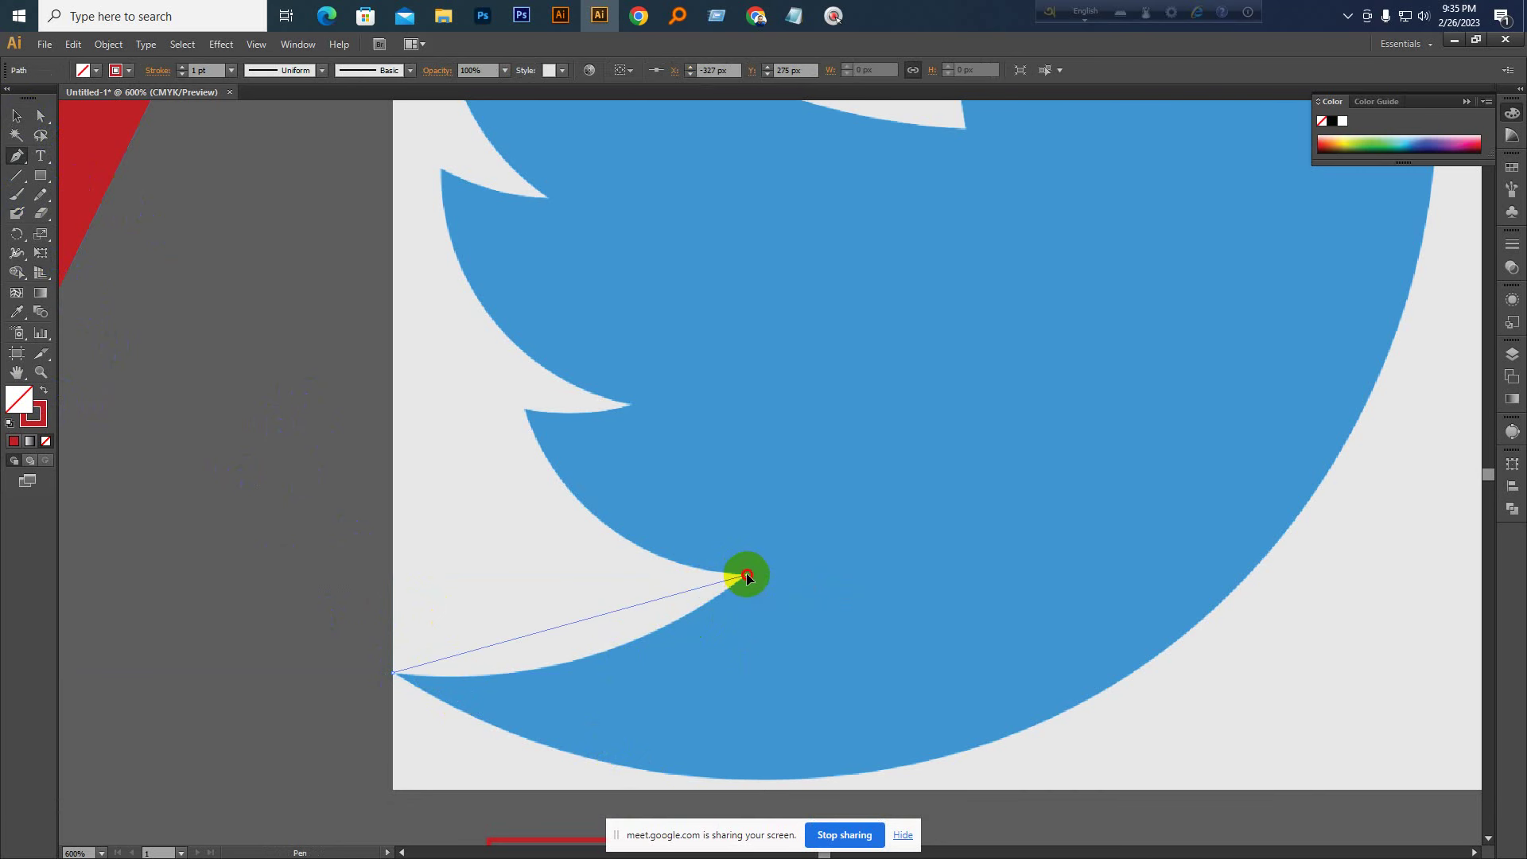
pyautogui.moveTo(752, 576)
pyautogui.mouseDown()
pyautogui.moveTo(945, 422)
pyautogui.moveTo(947, 532)
pyautogui.moveTo(932, 453)
pyautogui.moveTo(911, 450)
pyautogui.mouseUp()
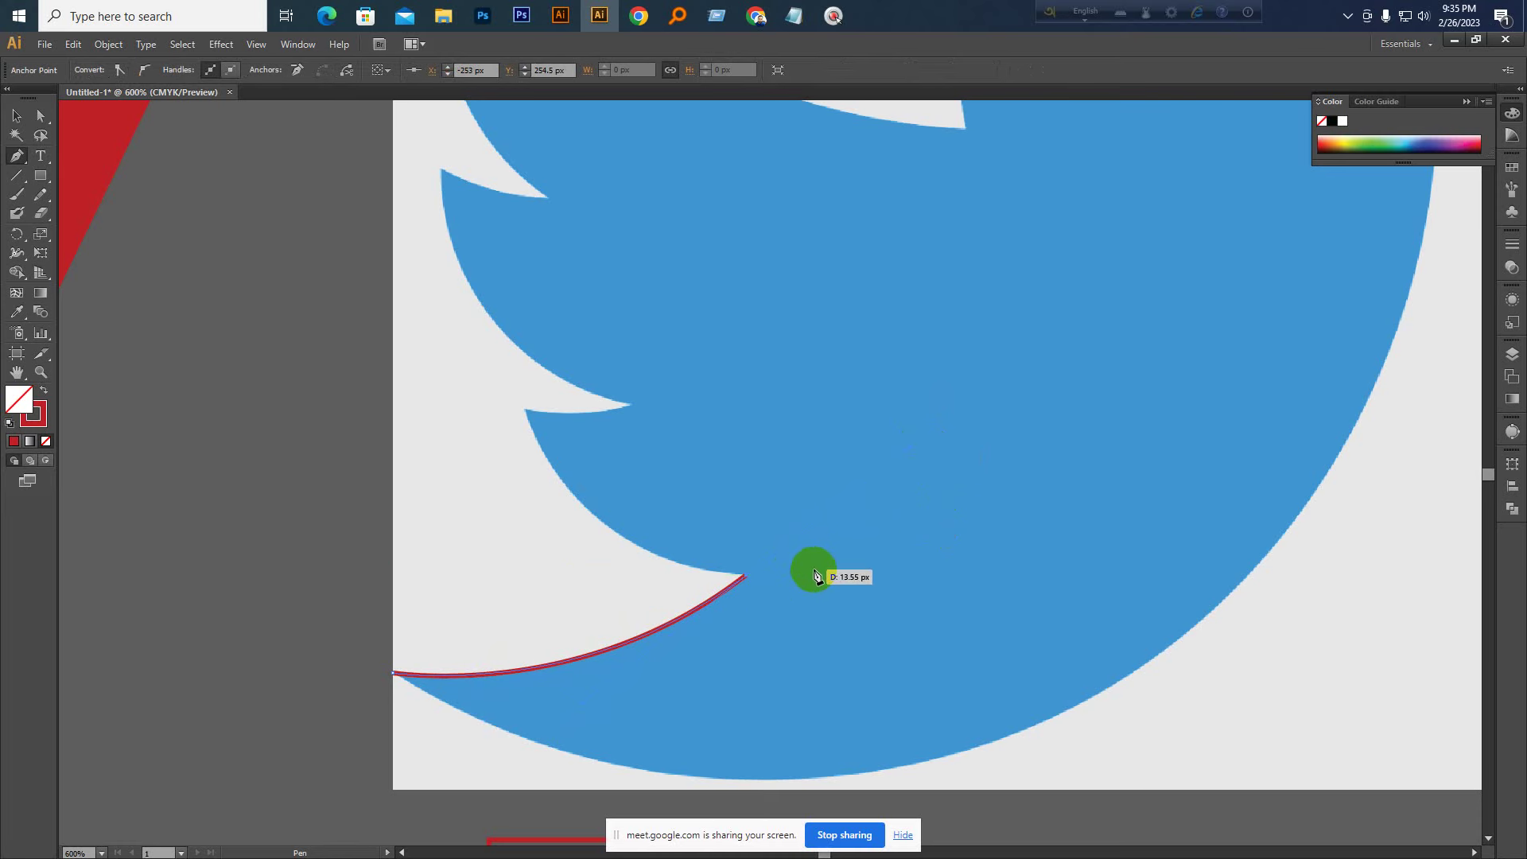
# Continue the path around the lowest feather, curving up to its tip and along its short upper edge to the next notch, with corner anchors
pyautogui.press('ctrl+KP_Add')
pyautogui.press('ctrl+KP_Add')
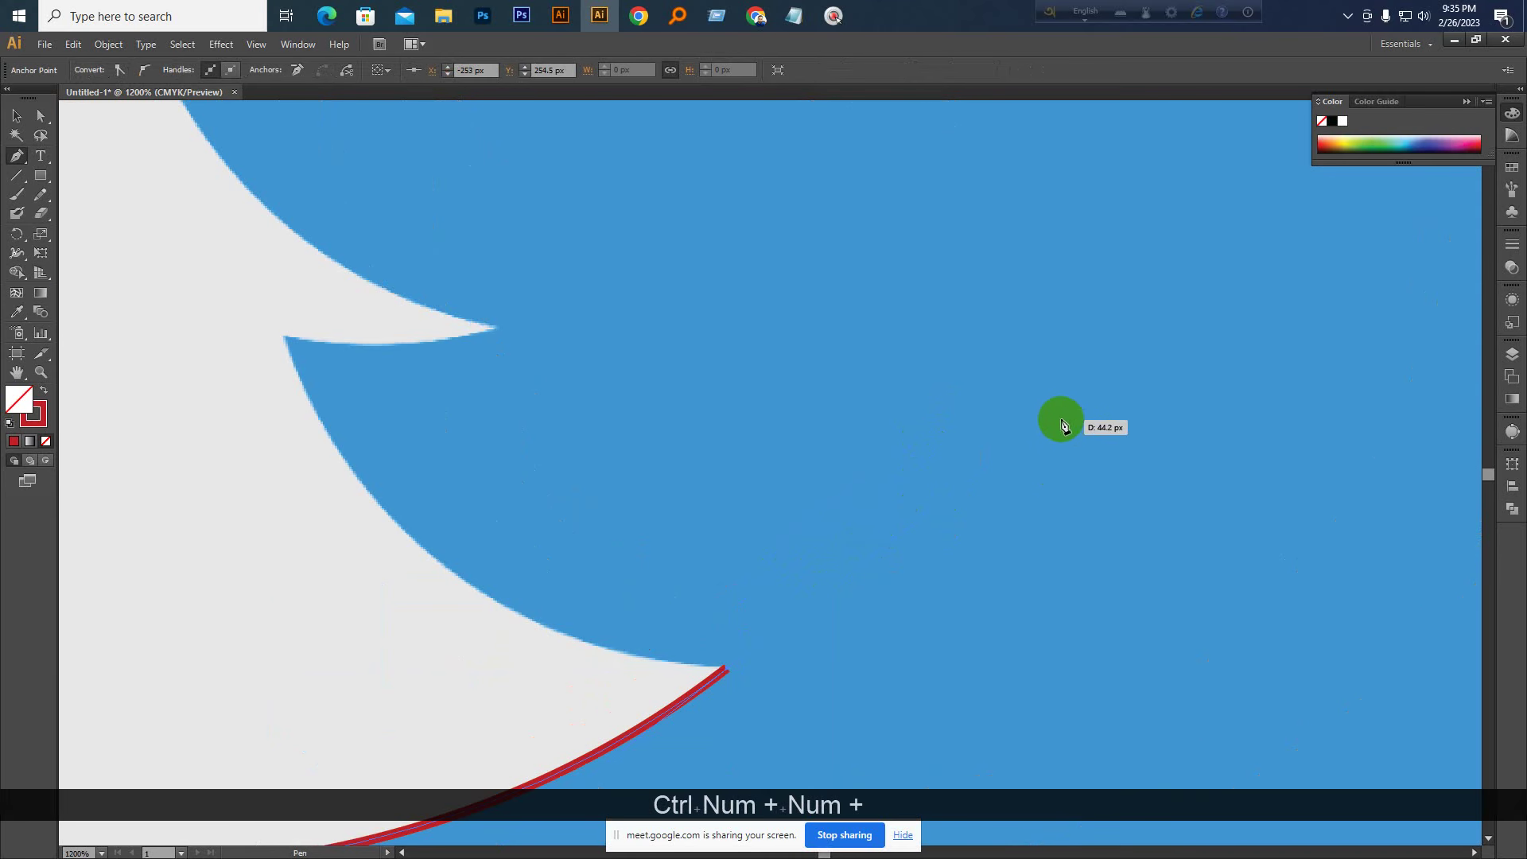
pyautogui.press('ctrl+KP_Subtract')
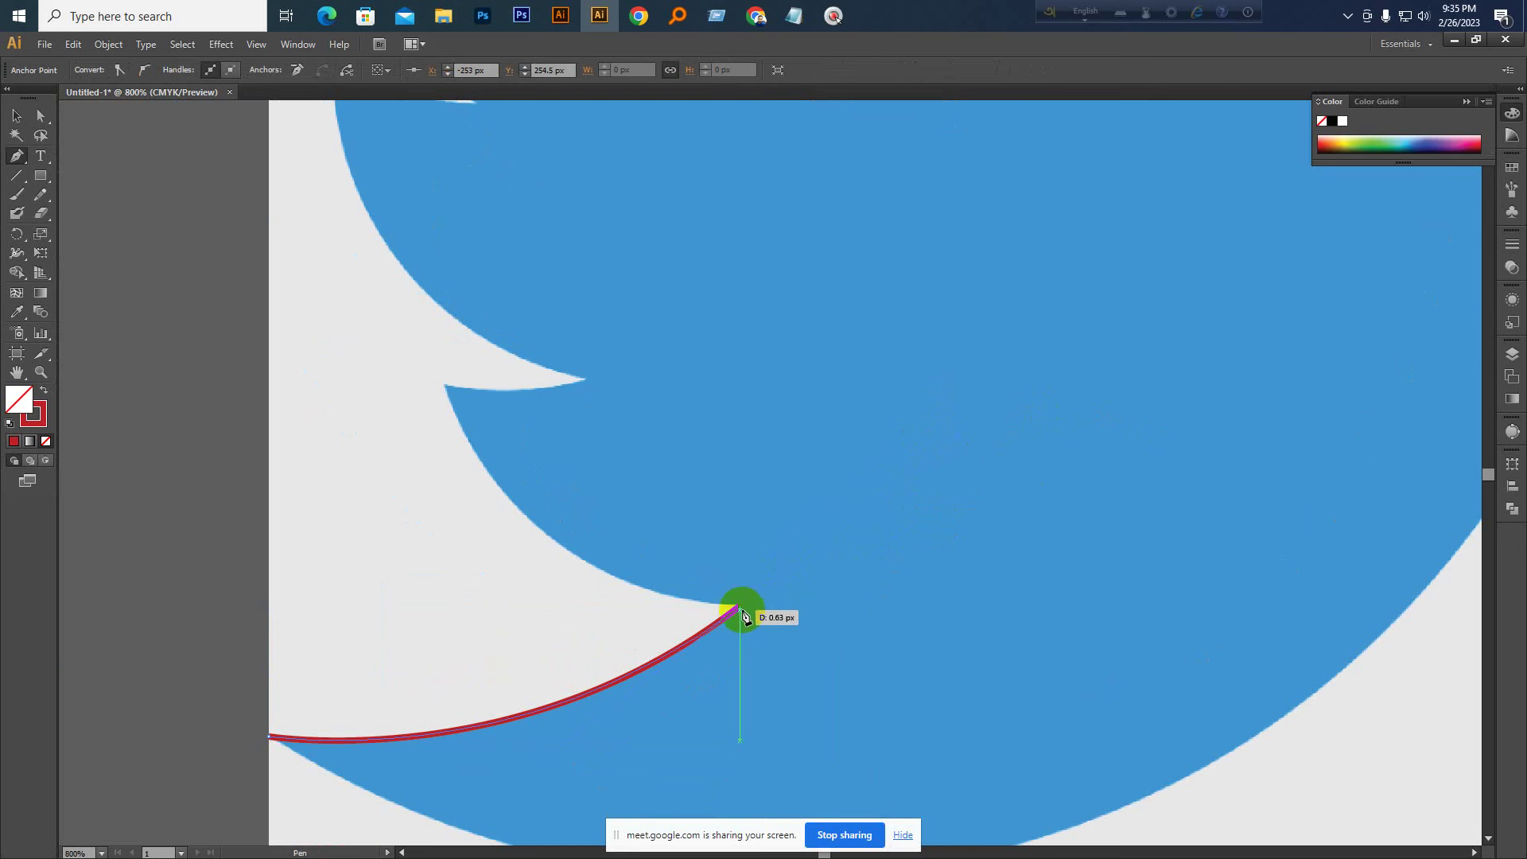
pyautogui.moveTo(740, 611)
pyautogui.mouseDown()
pyautogui.moveTo(947, 594)
pyautogui.moveTo(446, 386)
pyautogui.moveTo(342, 144)
pyautogui.moveTo(384, 152)
pyautogui.moveTo(355, 150)
pyautogui.mouseUp()
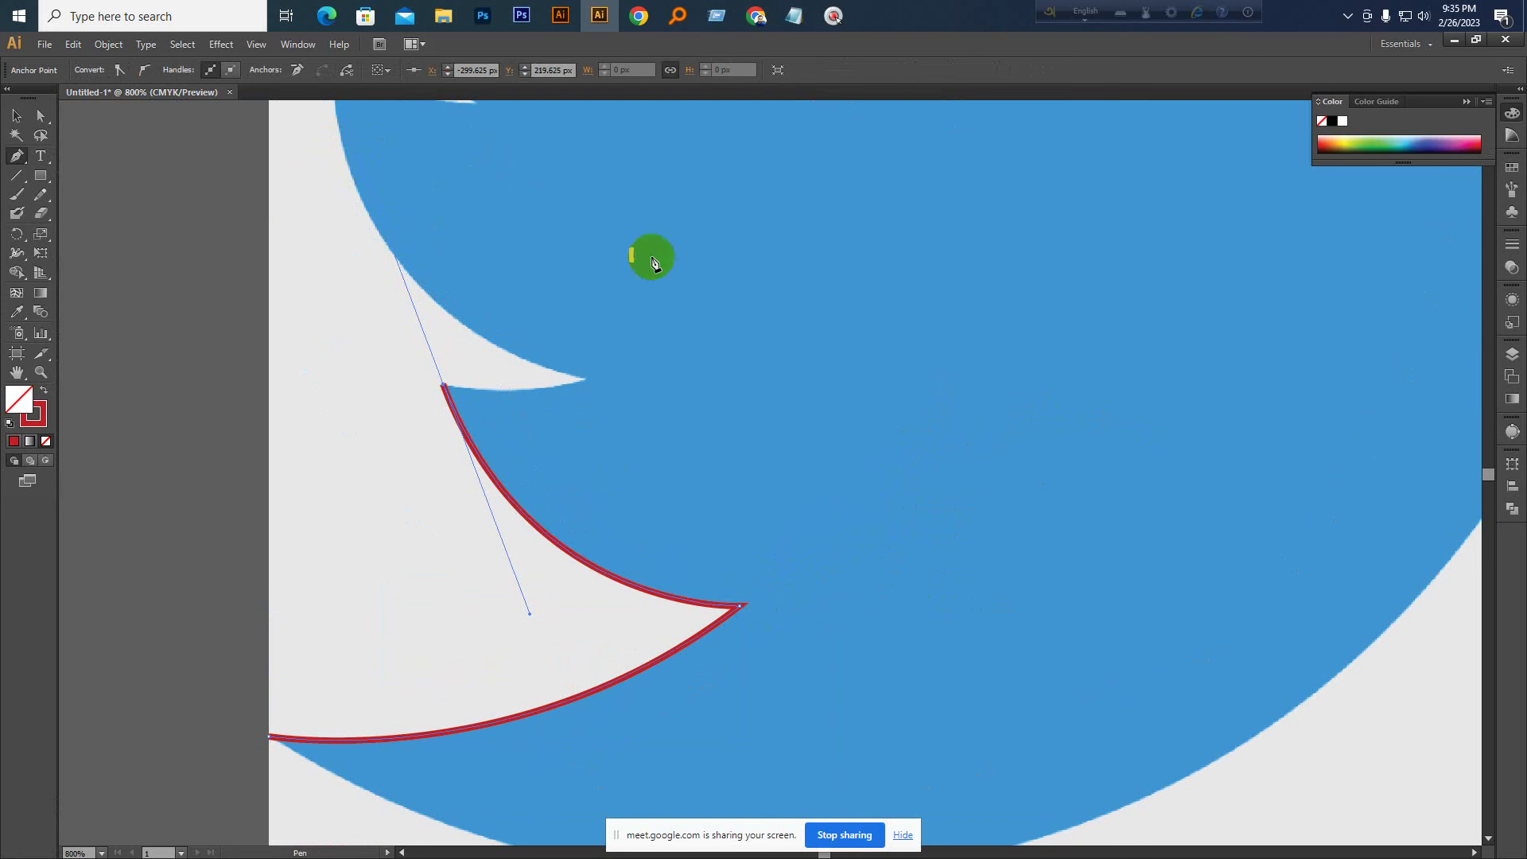
pyautogui.moveTo(444, 385)
pyautogui.mouseDown()
pyautogui.moveTo(468, 386)
pyautogui.moveTo(445, 390)
pyautogui.mouseUp()
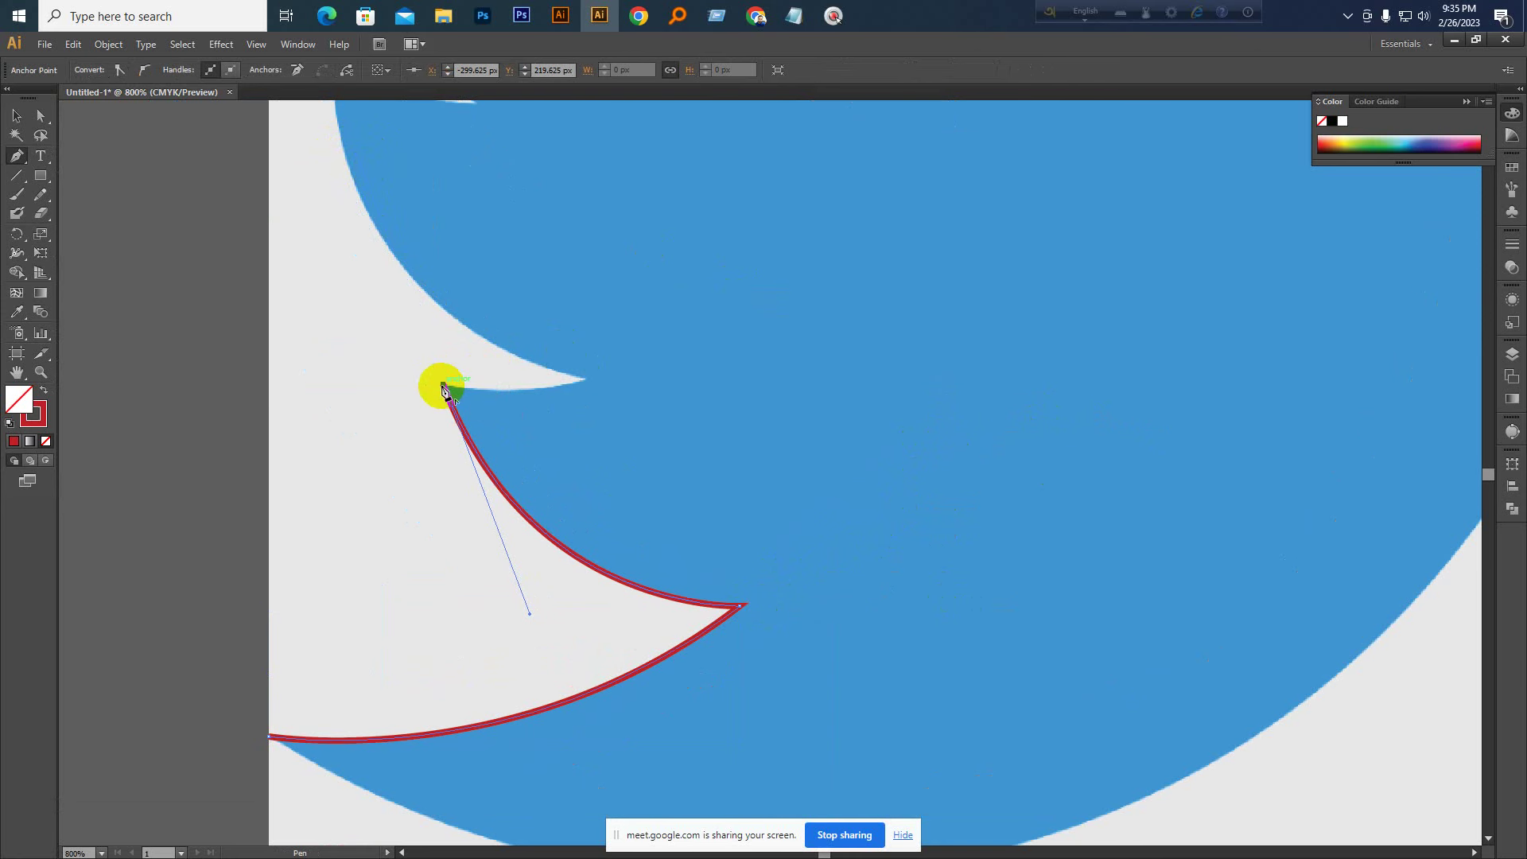
pyautogui.click(582, 379)
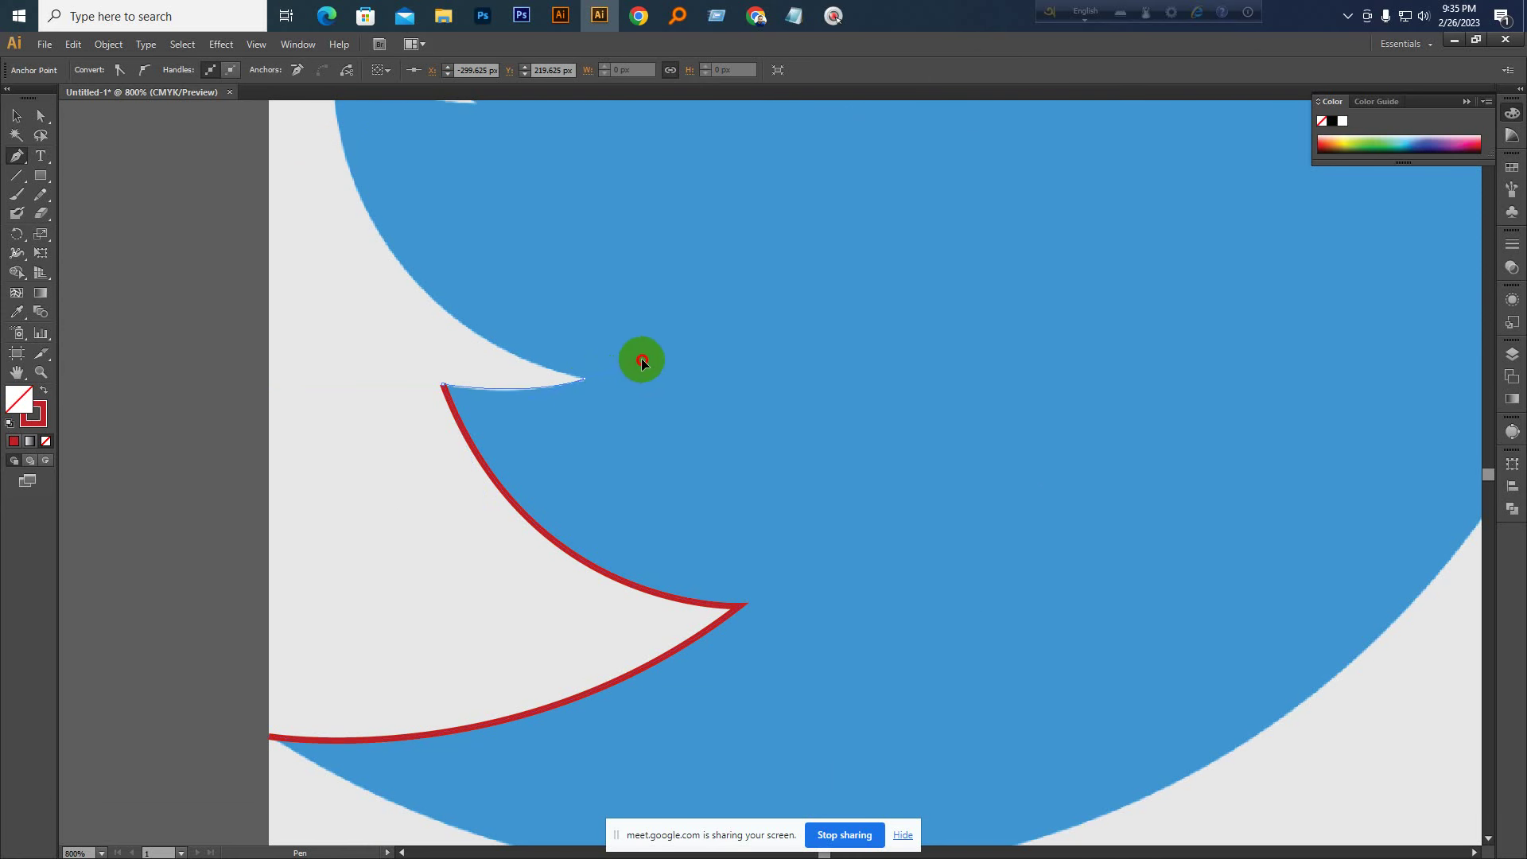
pyautogui.click(586, 382)
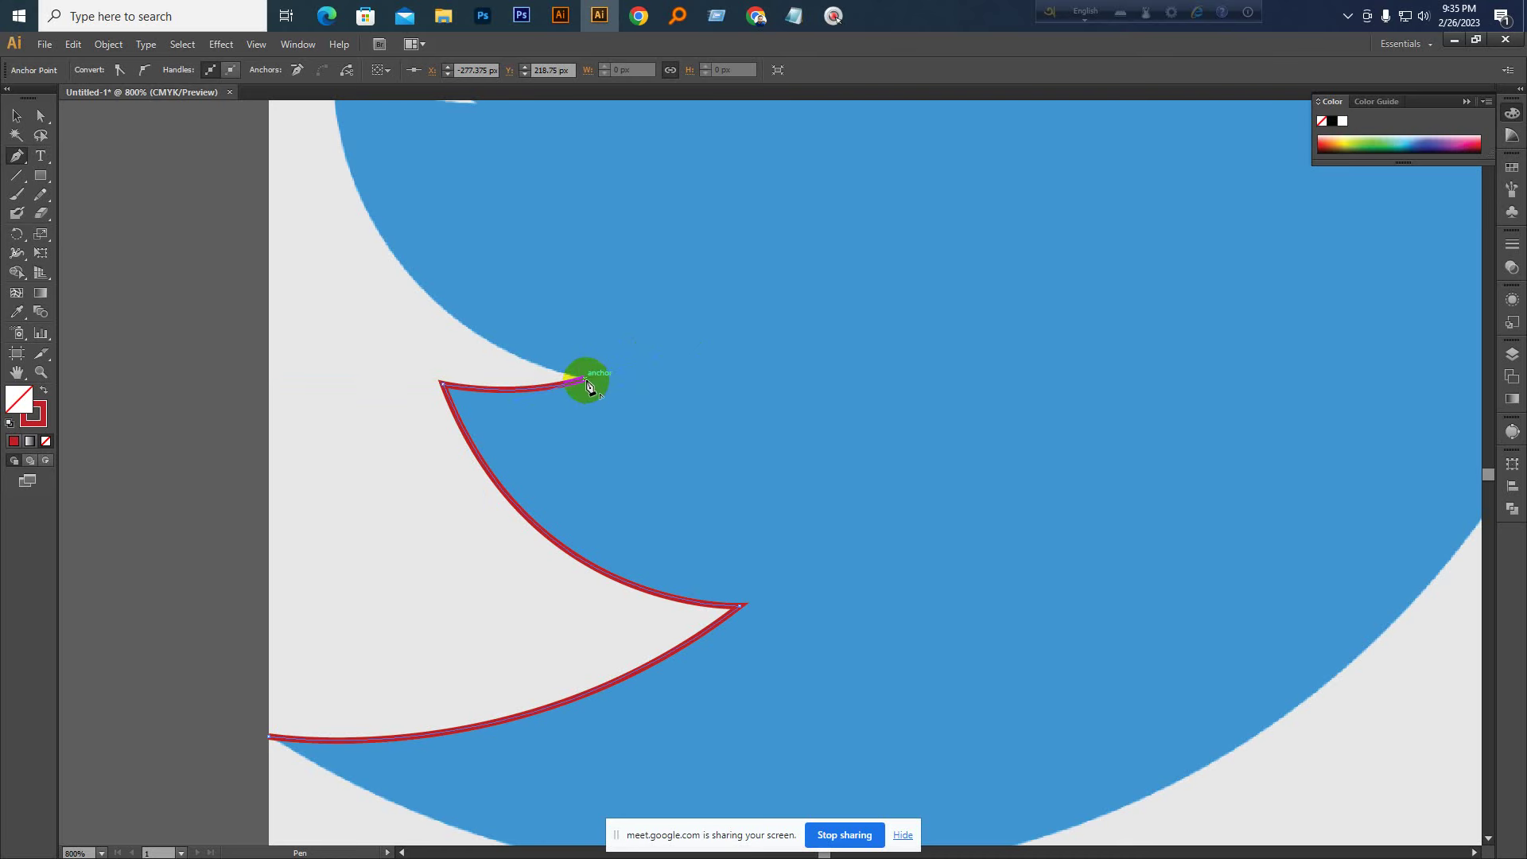
# Extend the path up the middle feather's curved edge to its tip and back in to the notch below the top feather
pyautogui.press('space')
pyautogui.moveTo(605, 244); pyautogui.dragTo(705, 607)
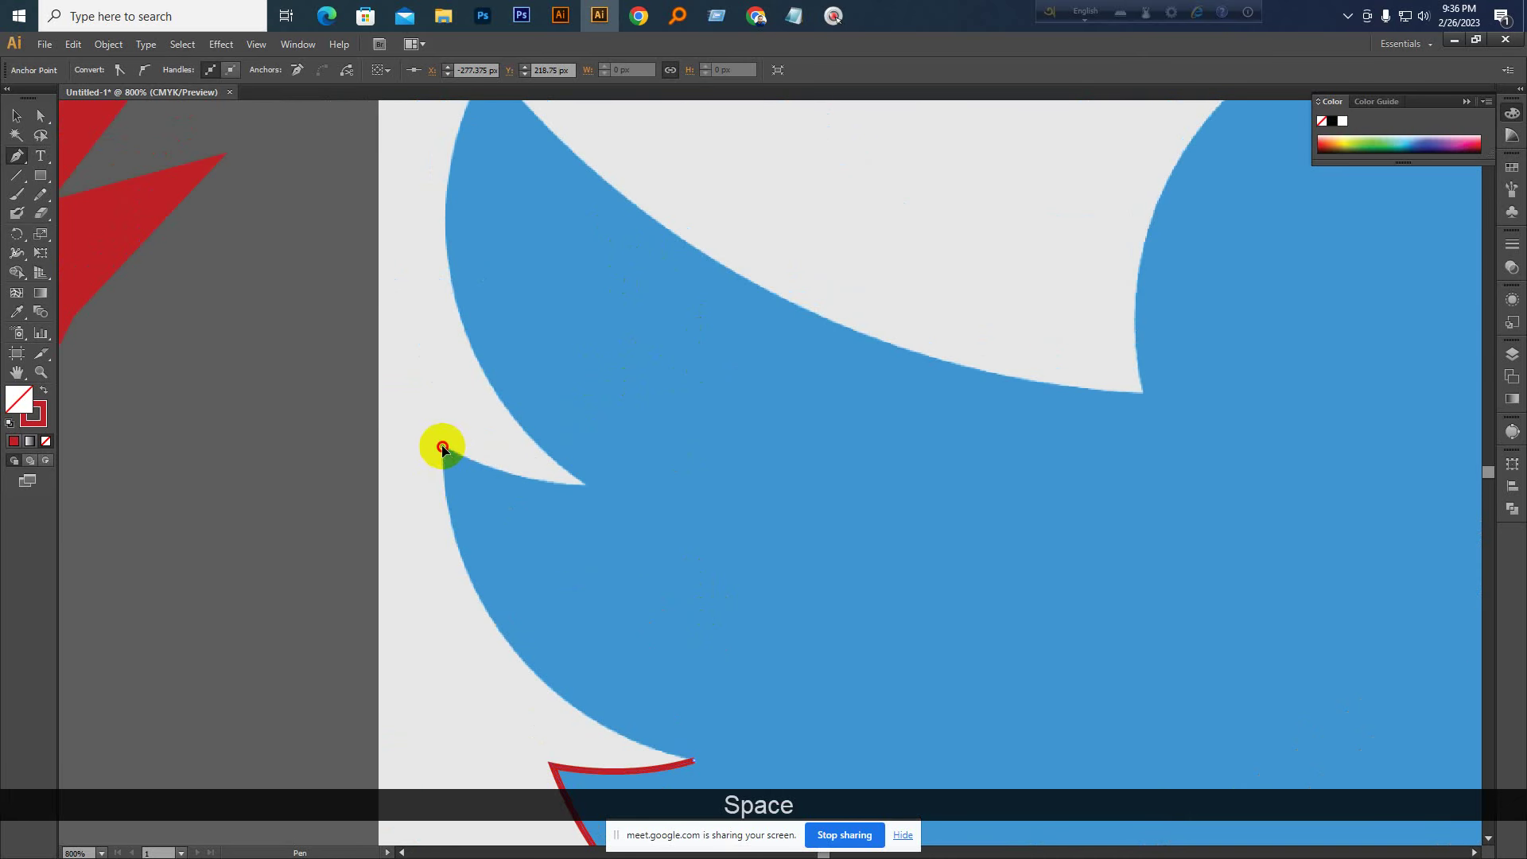
pyautogui.moveTo(443, 448); pyautogui.dragTo(434, 180)
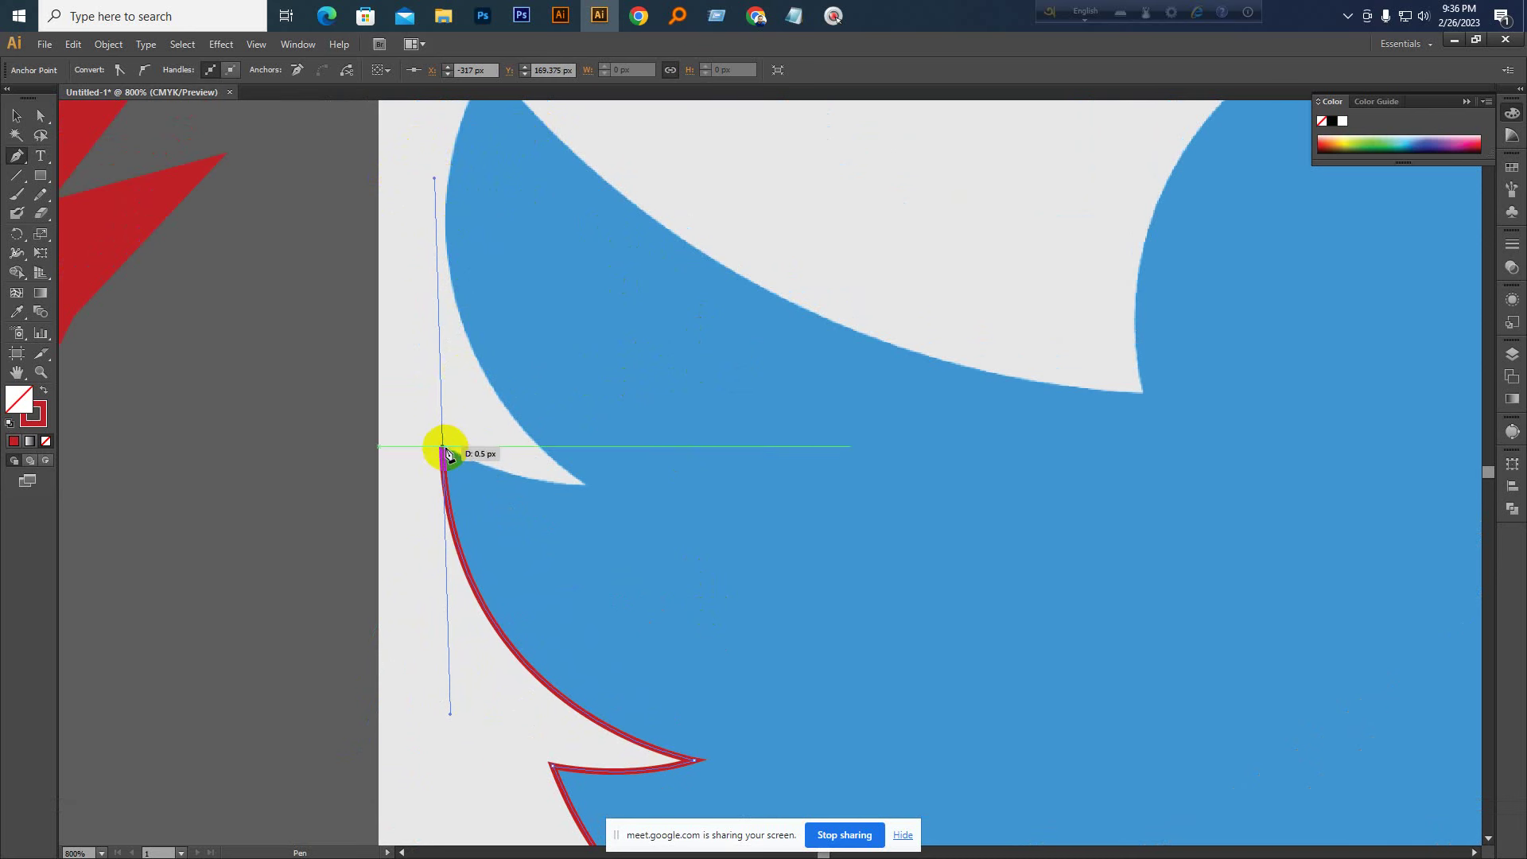
pyautogui.click(587, 485)
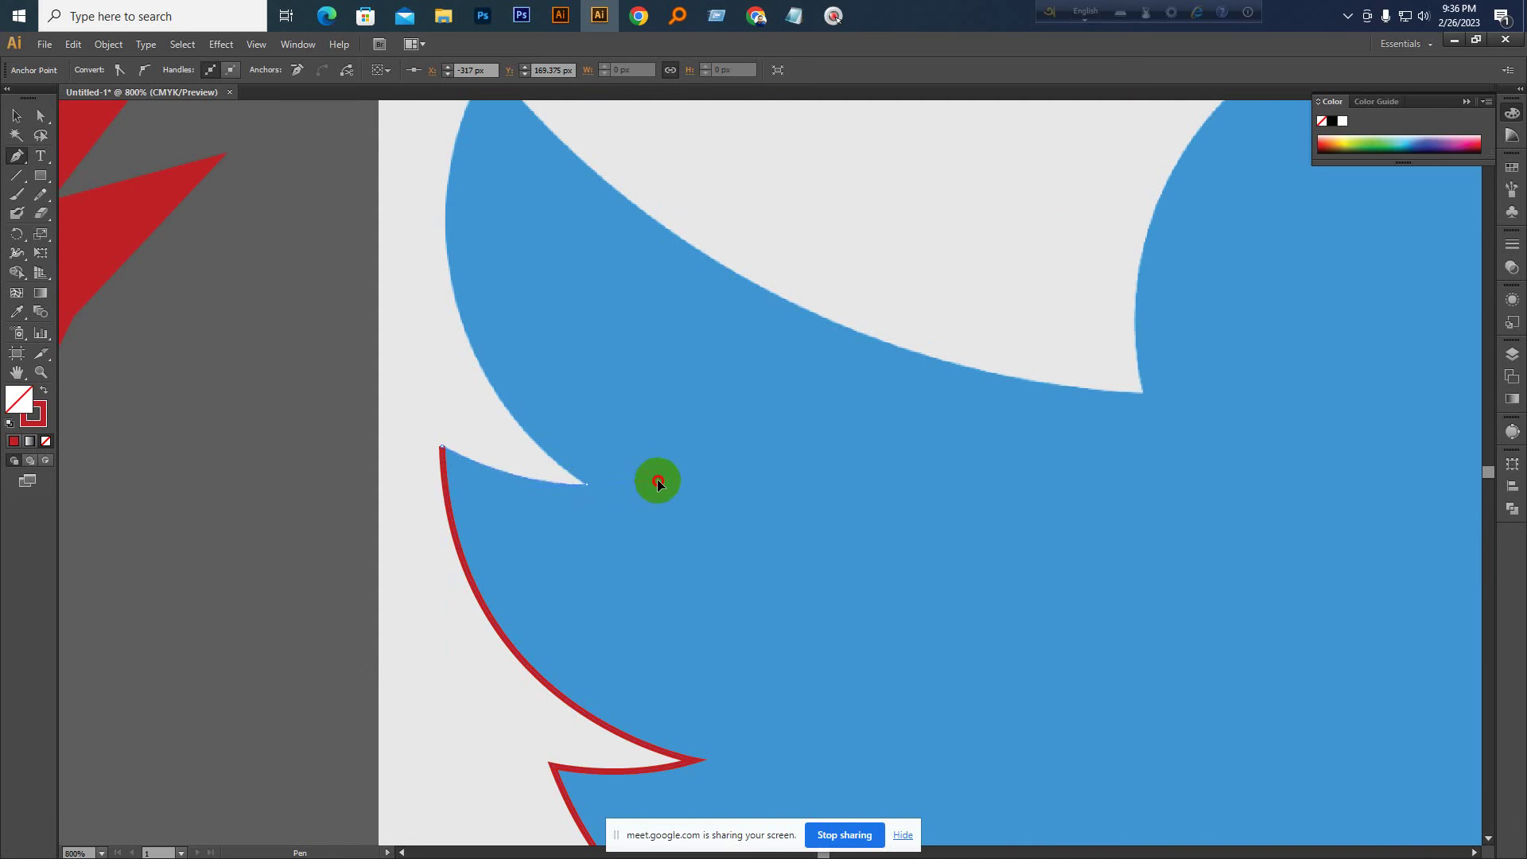
pyautogui.press('ctrl+KP_Add')
pyautogui.press('ctrl+KP_Add')
pyautogui.press('space')
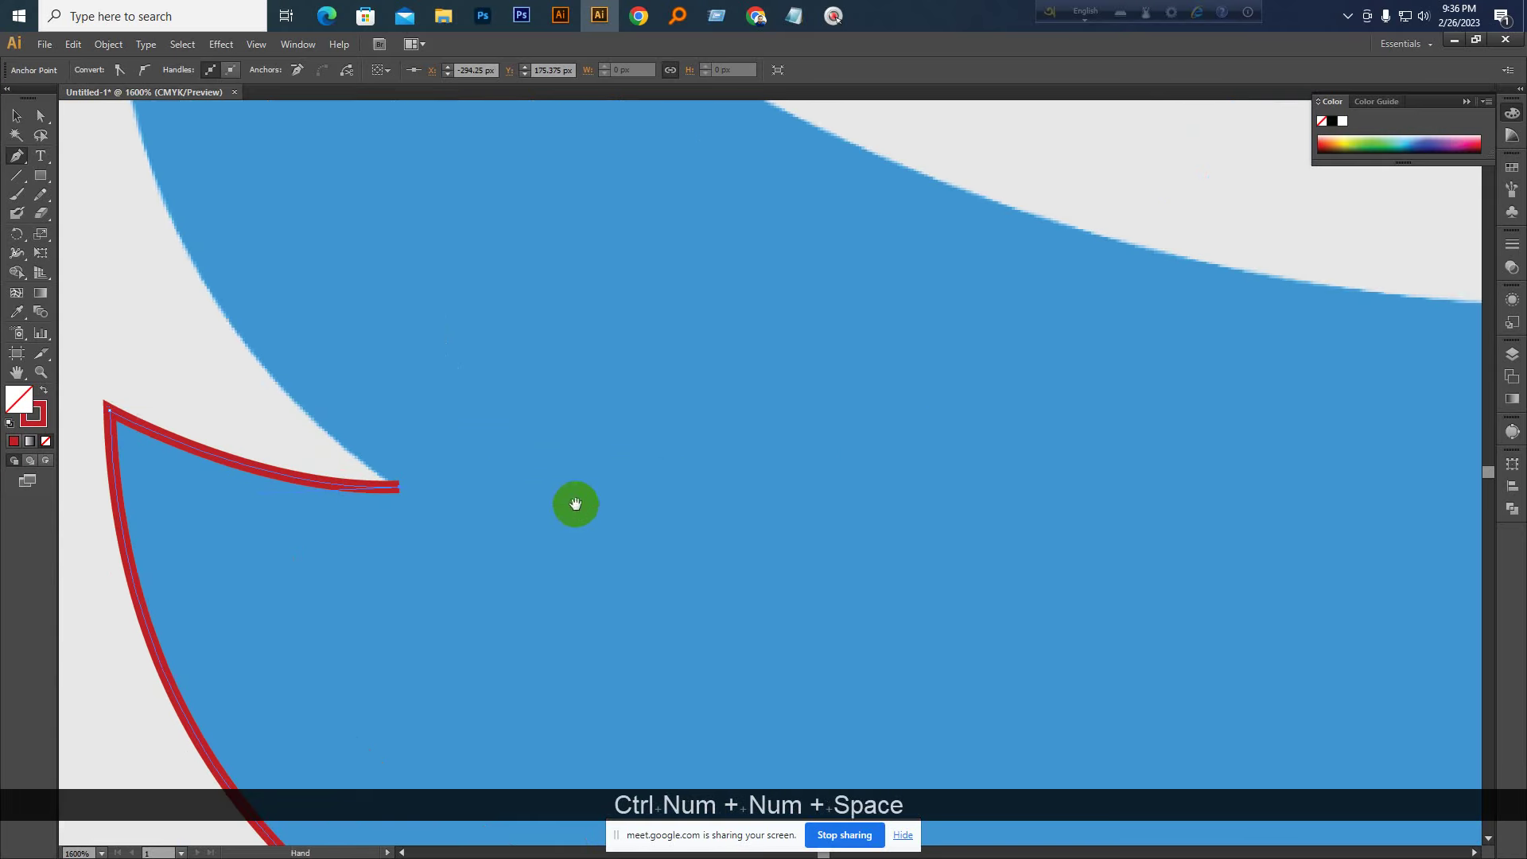
pyautogui.moveTo(576, 504); pyautogui.dragTo(726, 576)
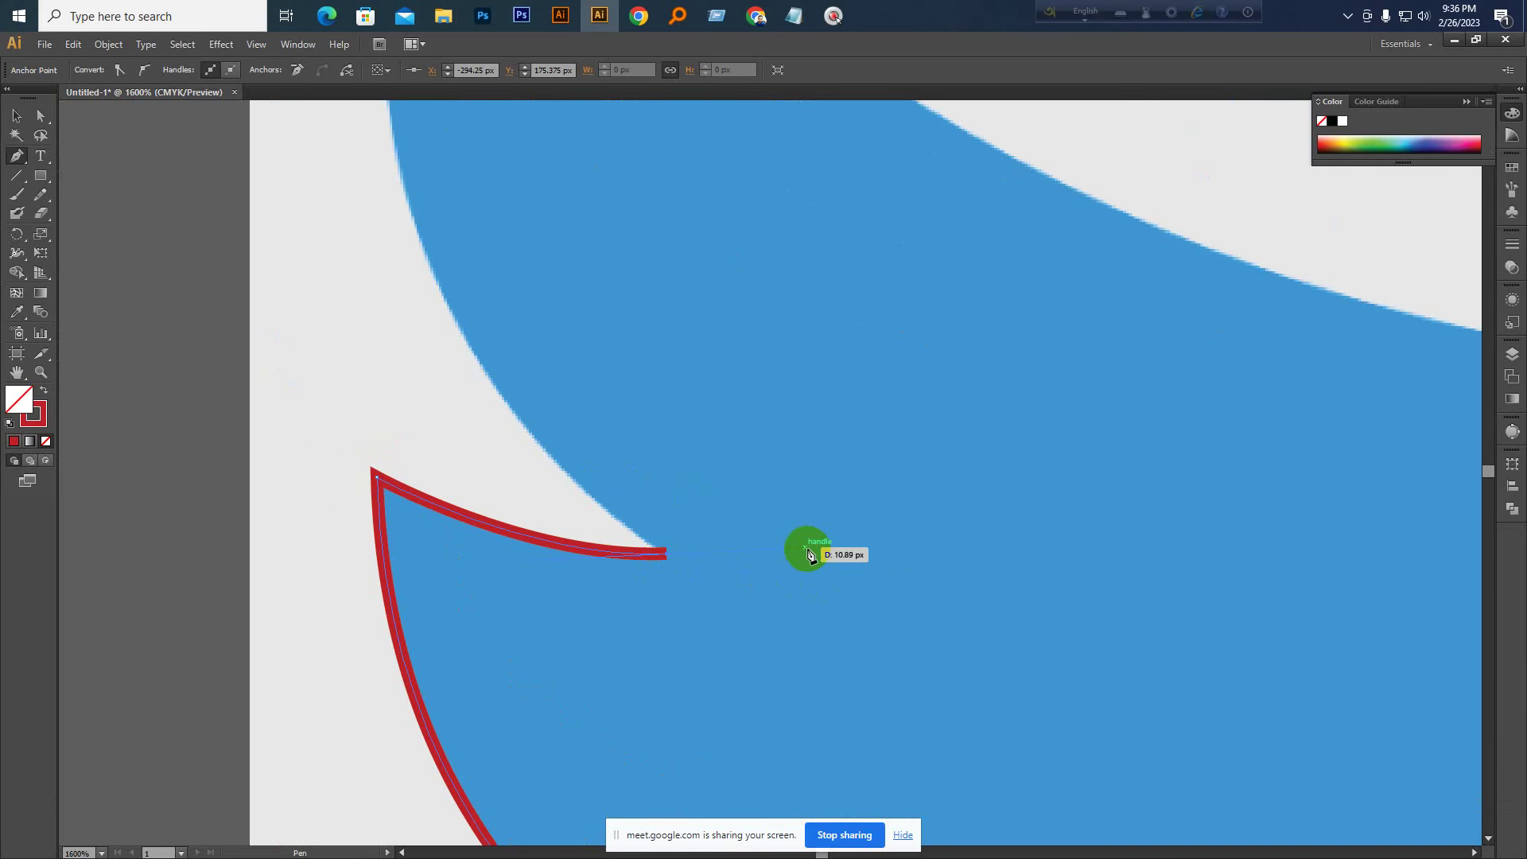
pyautogui.press('alt')
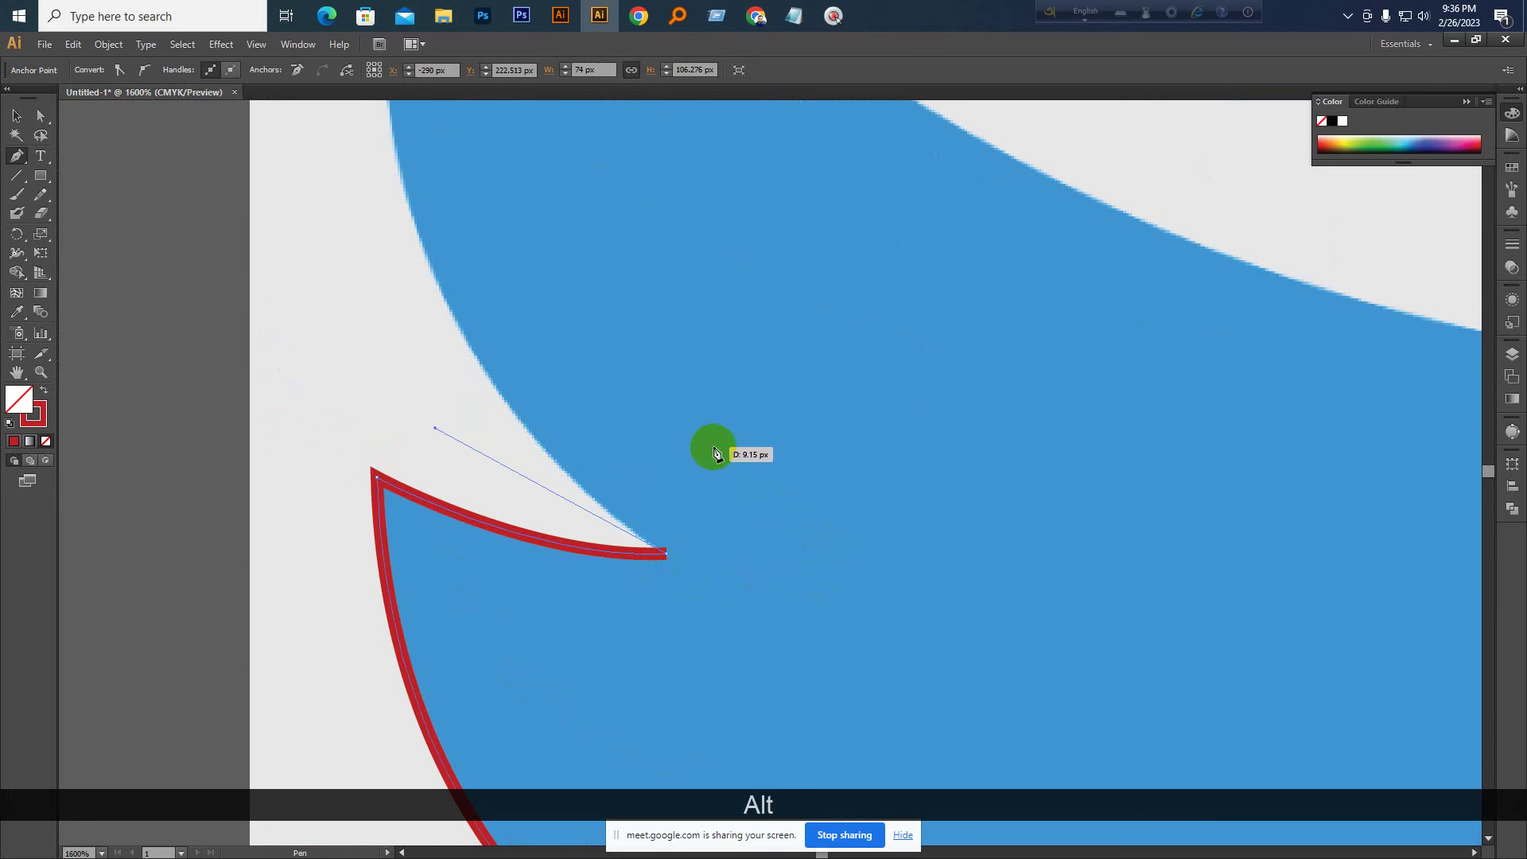
pyautogui.press('space')
pyautogui.moveTo(703, 437); pyautogui.dragTo(583, 653)
pyautogui.press('ctrl+KP_Subtract')
pyautogui.press('space')
pyautogui.press('ctrl+KP_Subtract')
pyautogui.press('ctrl+KP_Subtract')
pyautogui.press('space')
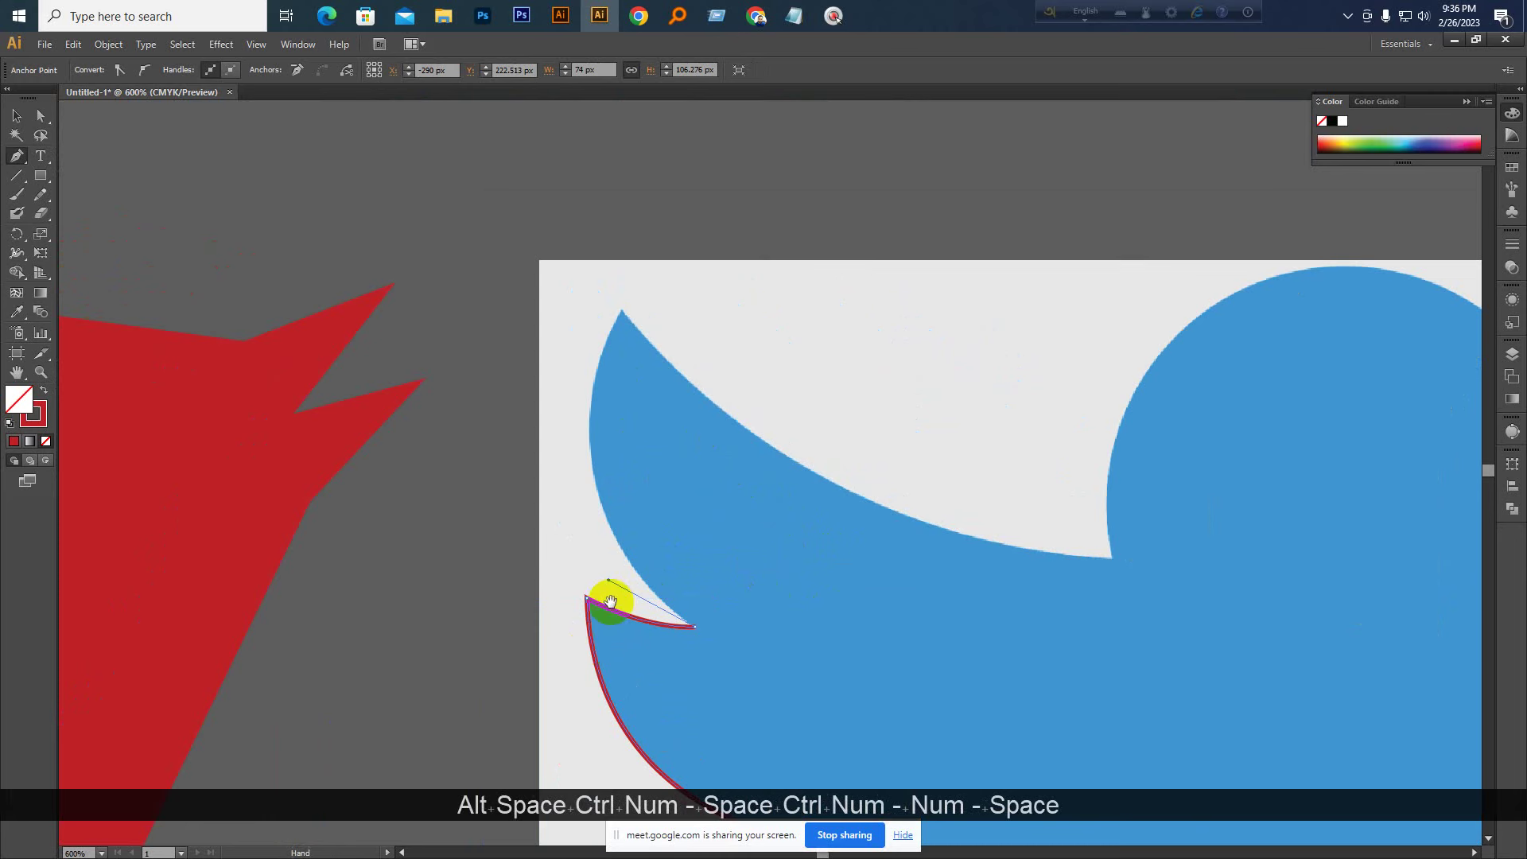
pyautogui.moveTo(607, 600); pyautogui.dragTo(602, 632)
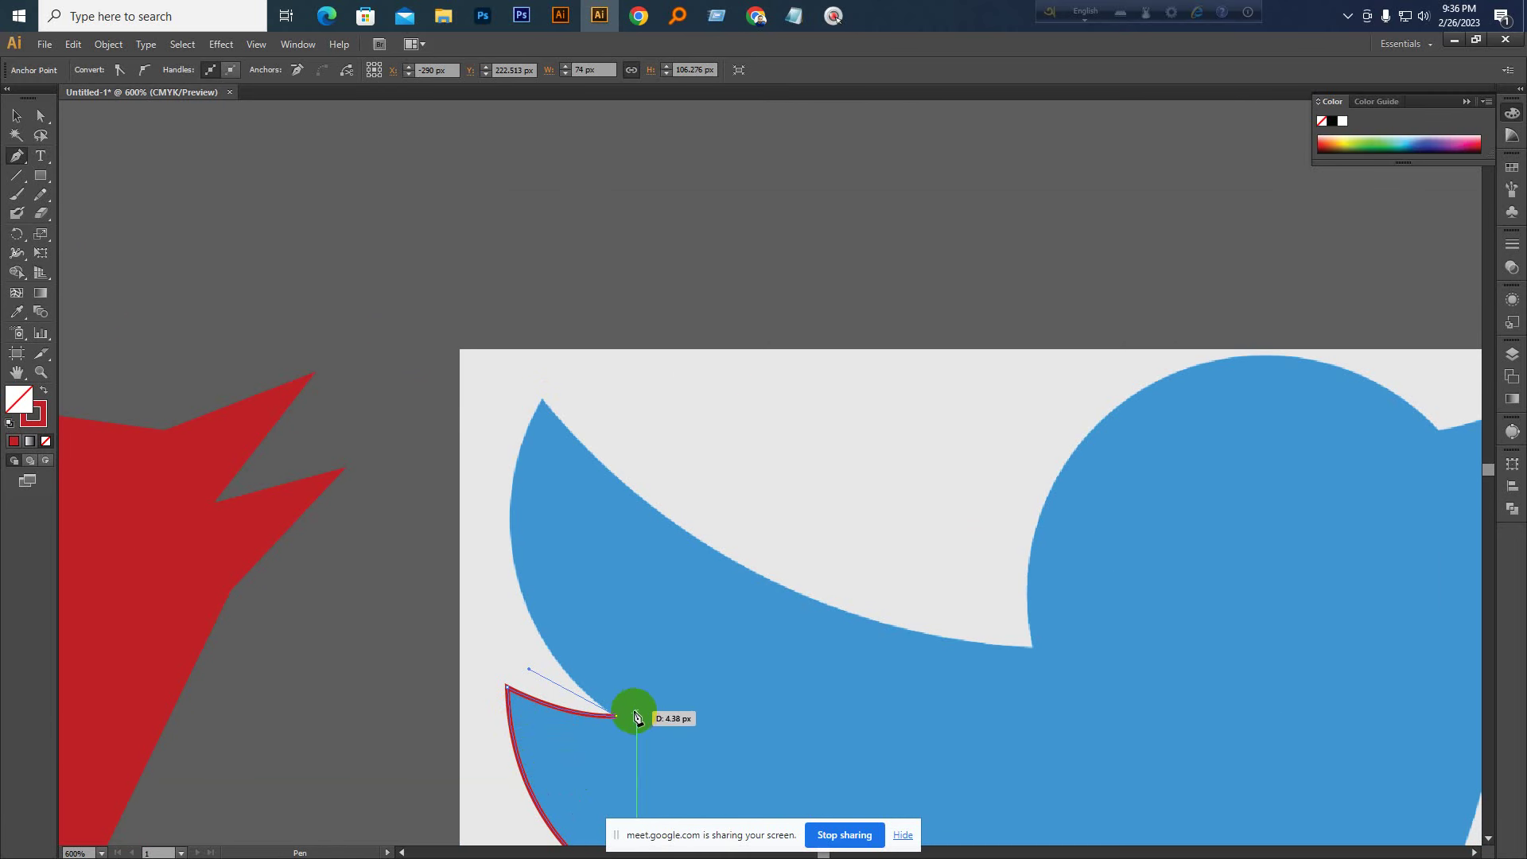
pyautogui.hotkey('ctrl', 'z')
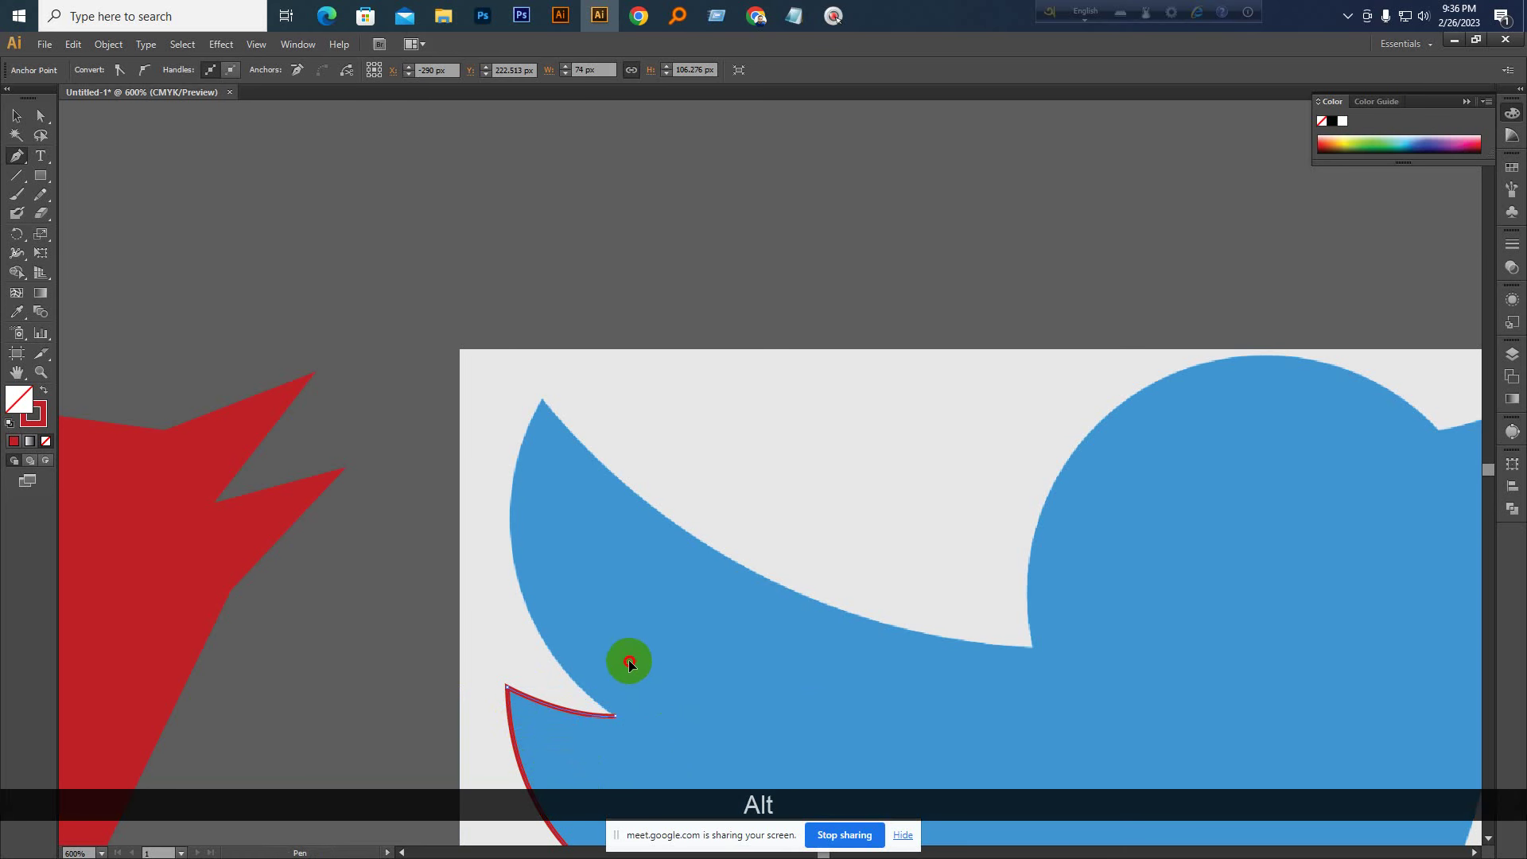
pyautogui.hotkey('ctrl', 'alt', 'z')
# Angle the notch anchor's outgoing handle along the top feather's edge and curve the path up to the wing tip
pyautogui.press('alt')
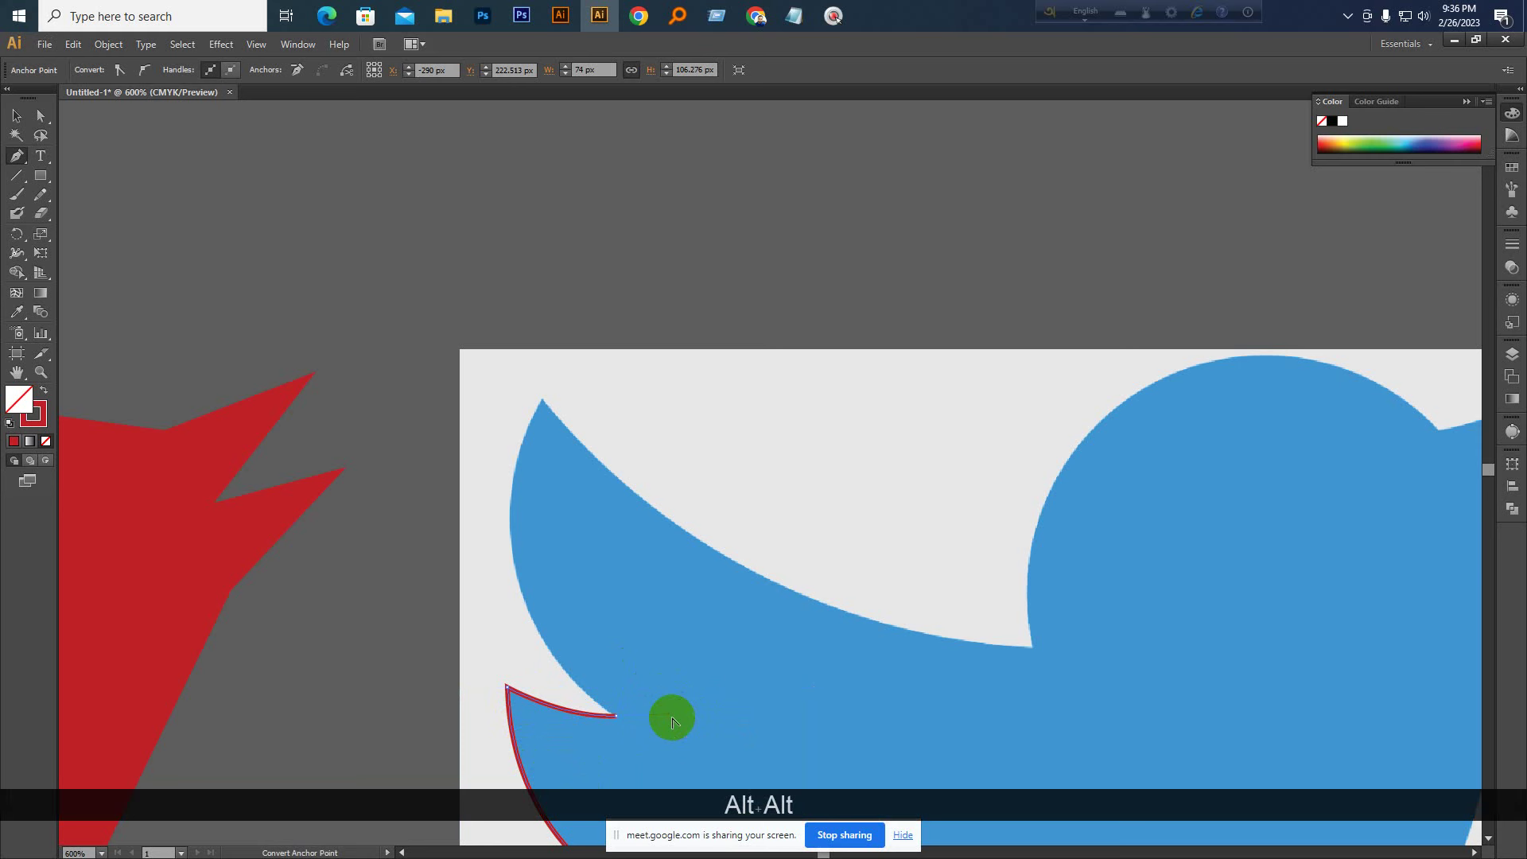
pyautogui.press('alt')
pyautogui.press('alt')
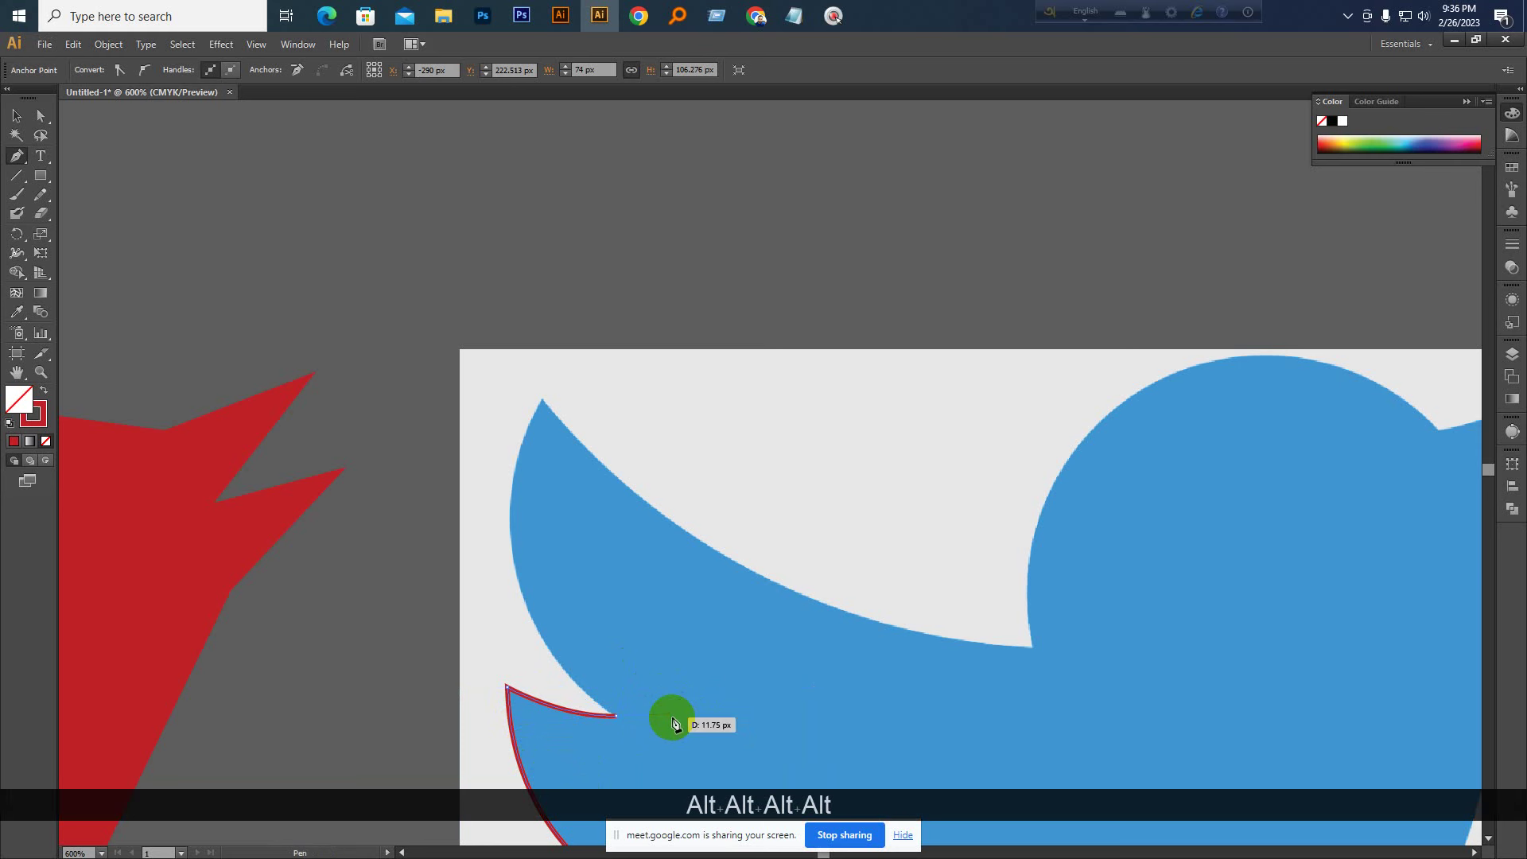
pyautogui.press('alt')
pyautogui.press('alt')
pyautogui.press('alt')
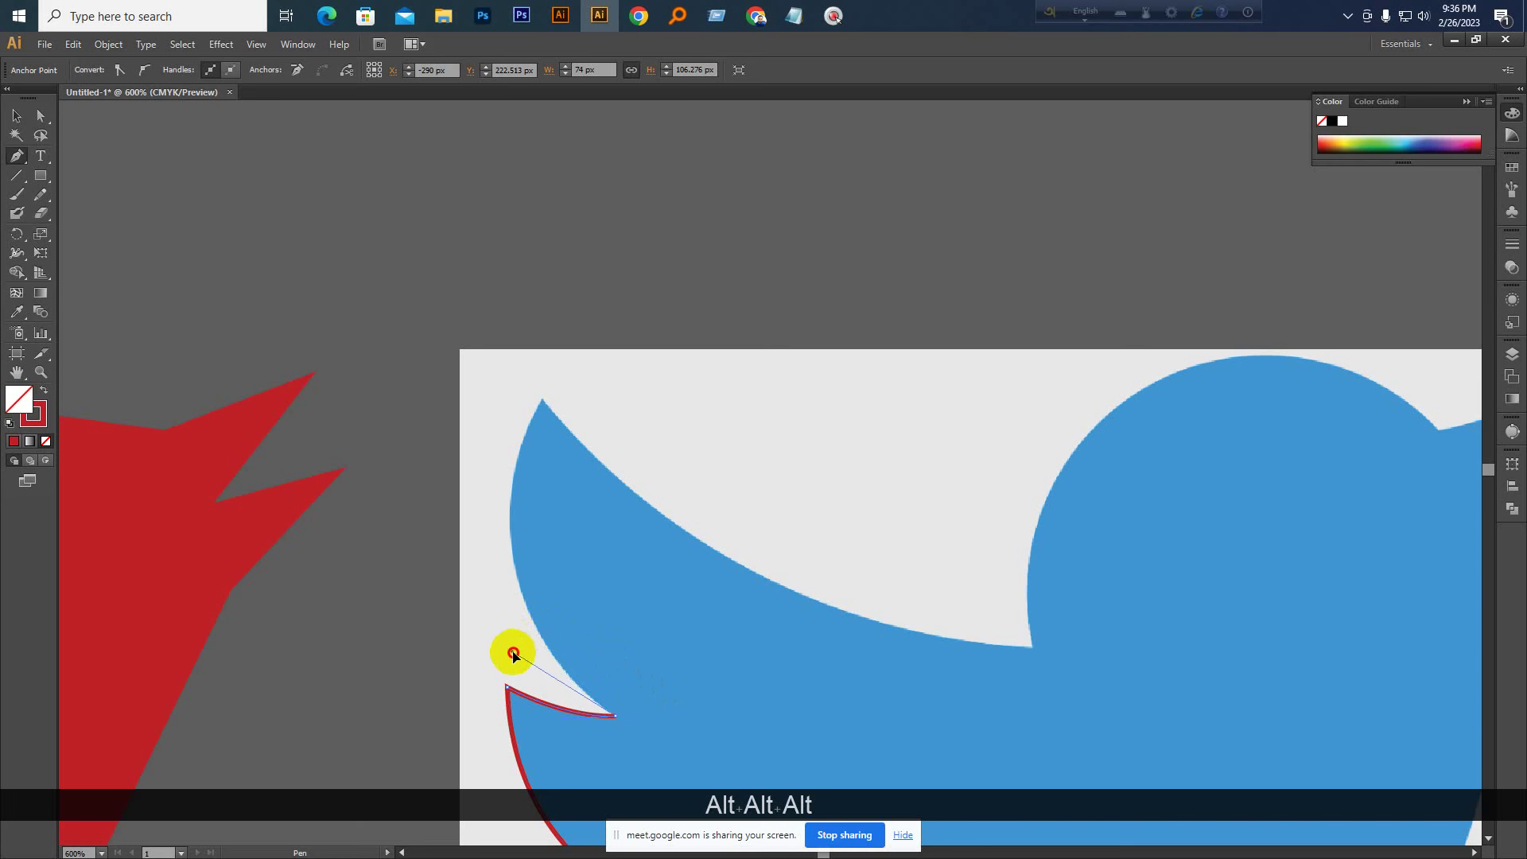
pyautogui.scroll(1, 590, 622)
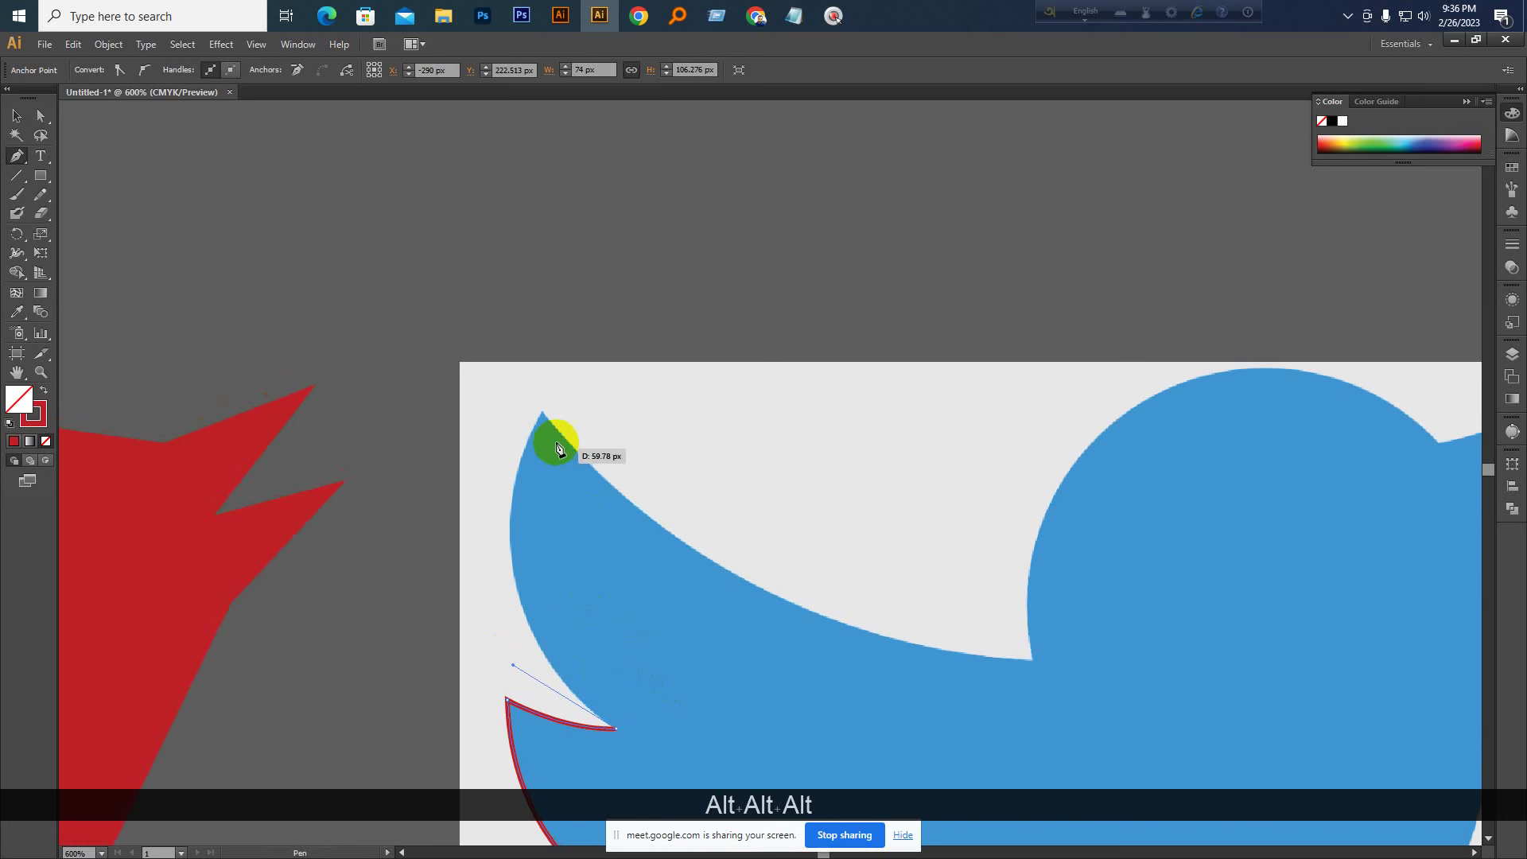
pyautogui.moveTo(541, 411); pyautogui.dragTo(561, 316)
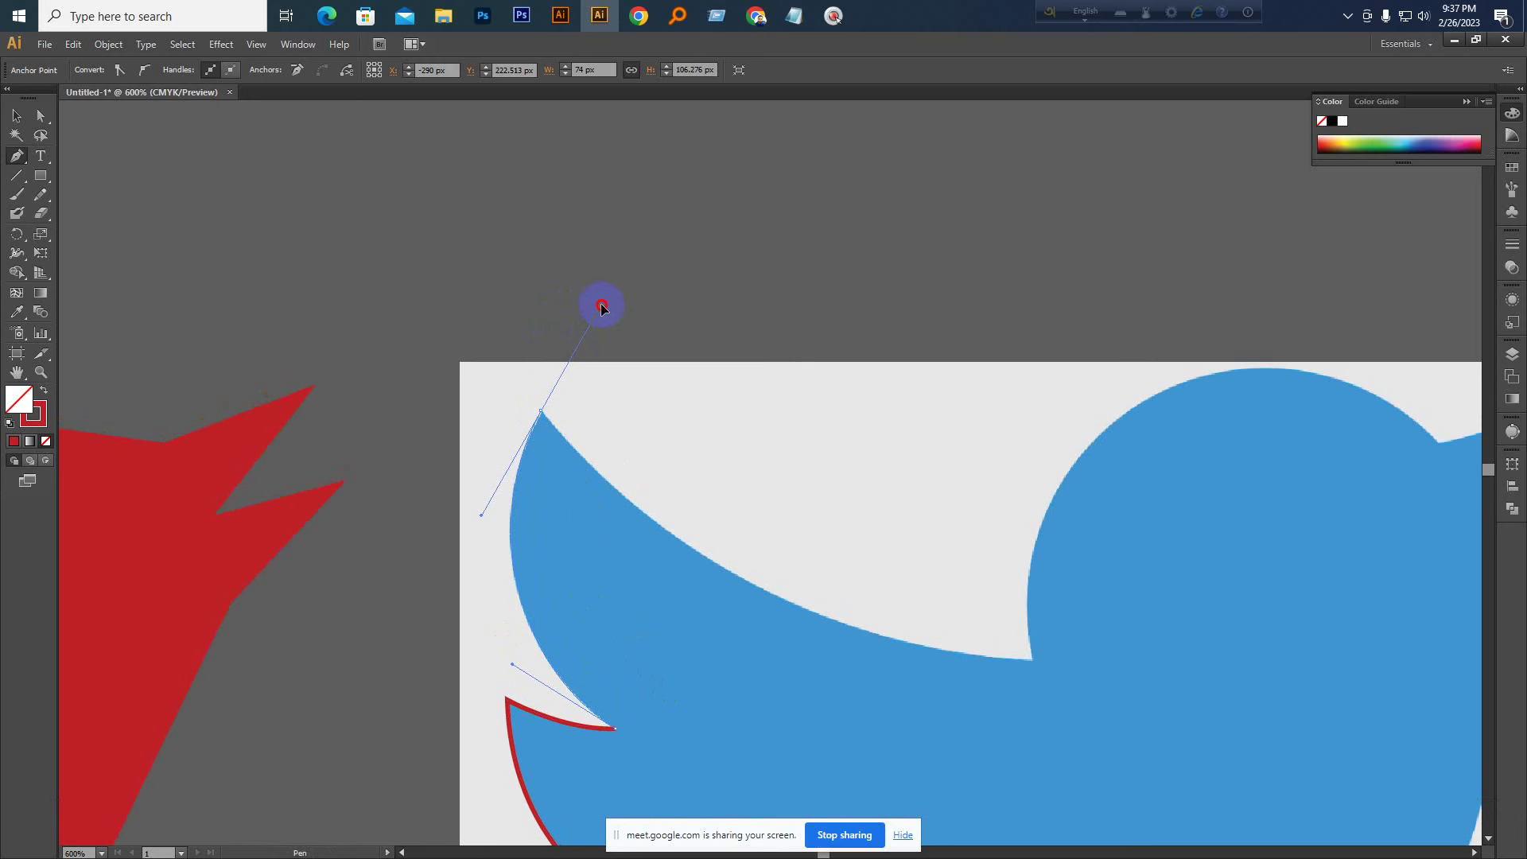
pyautogui.moveTo(606, 309); pyautogui.dragTo(605, 307)
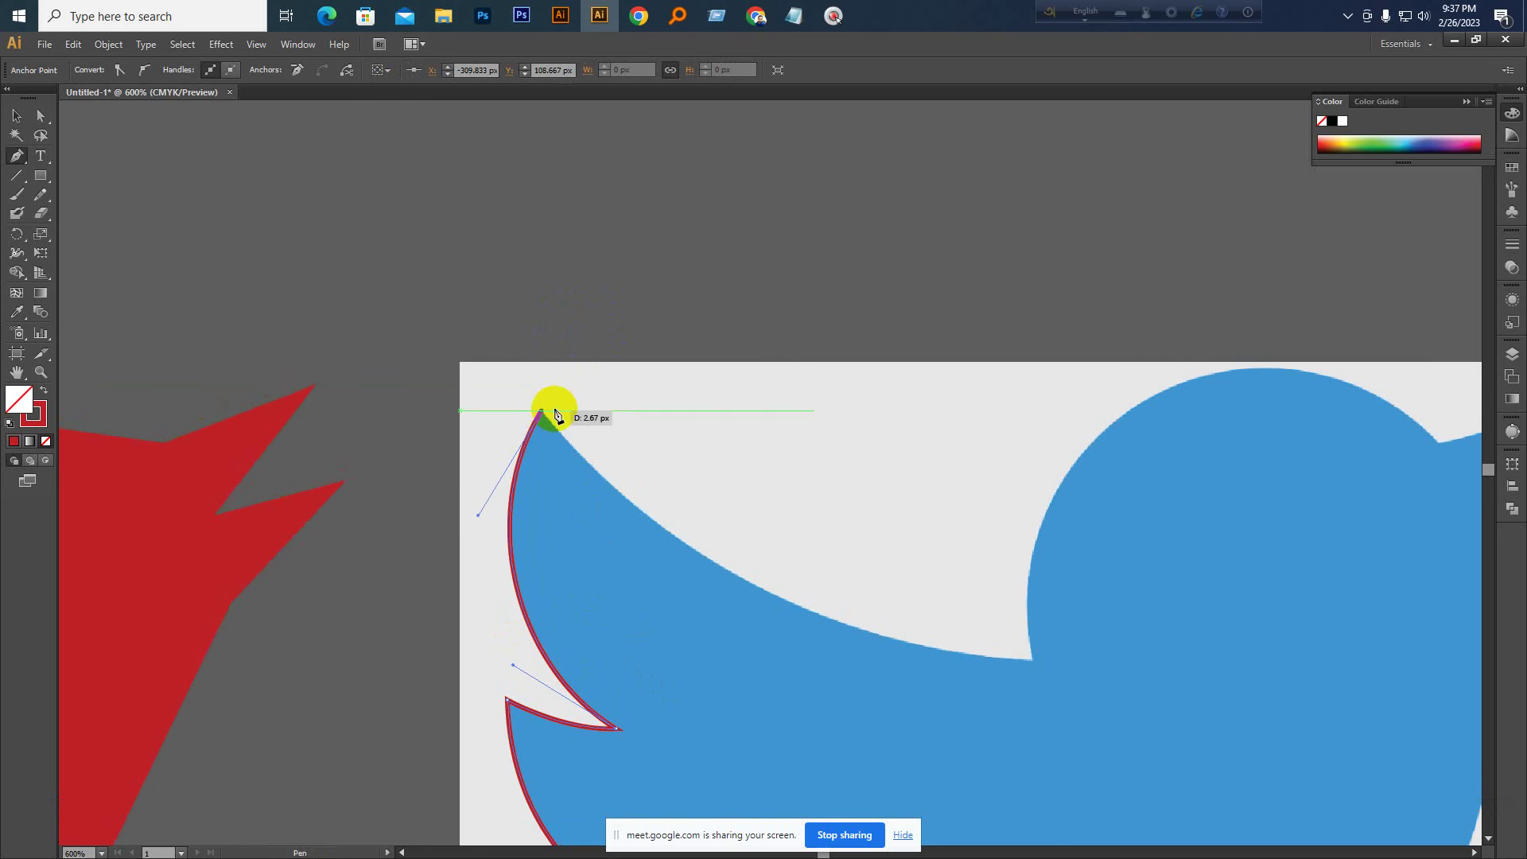
# Redirect the wing-tip anchor's outgoing handle downward into the wing and curve the path along the wing's upper edge to the base of the head
pyautogui.hotkey('ctrl', 'z')
pyautogui.press('alt')
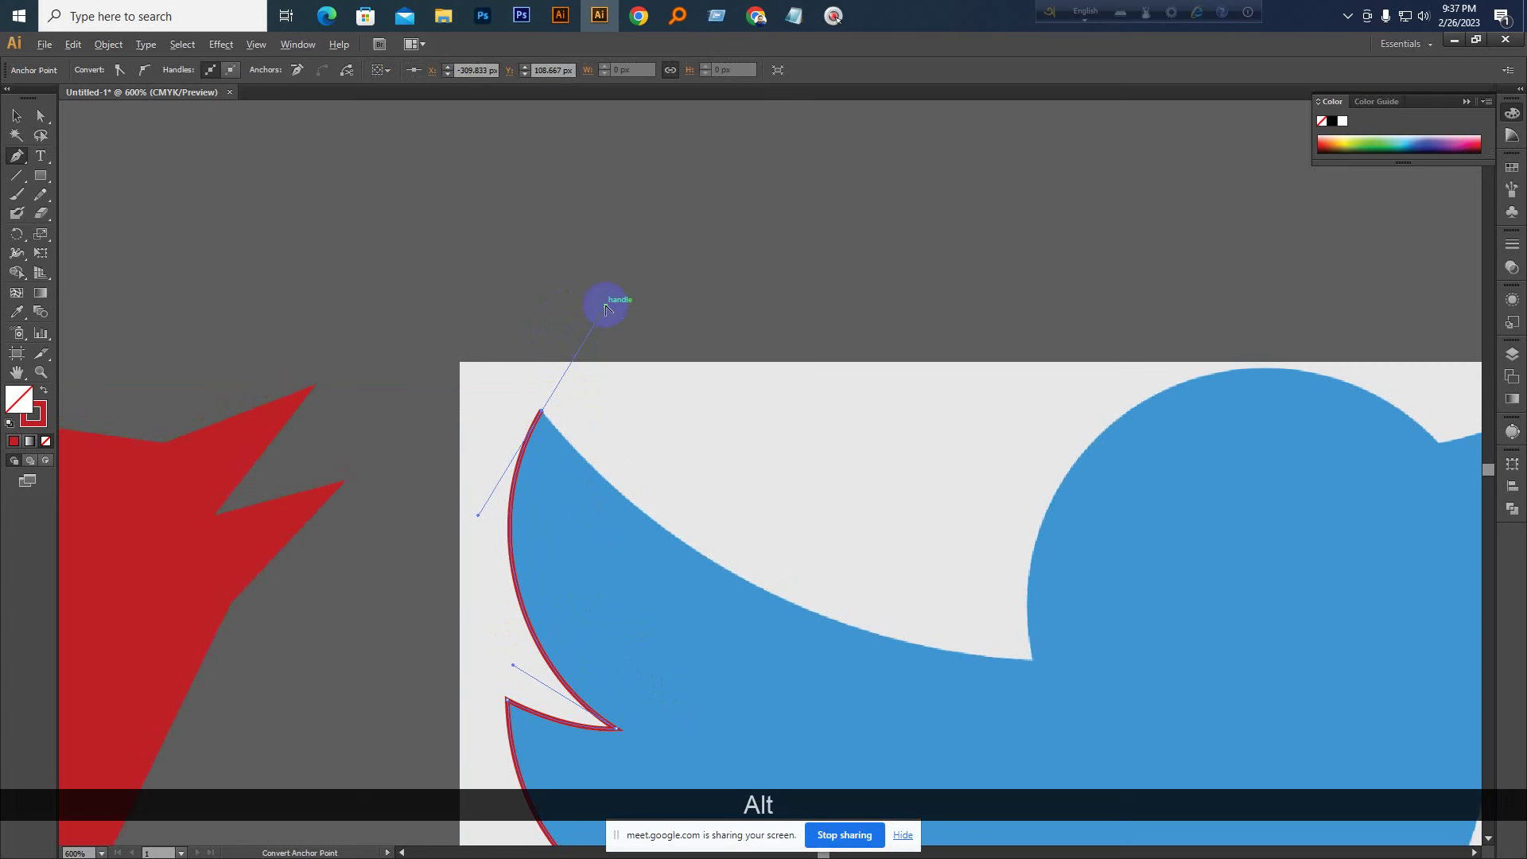
pyautogui.keyDown('alt'); pyautogui.click(605, 306); pyautogui.keyUp('alt')
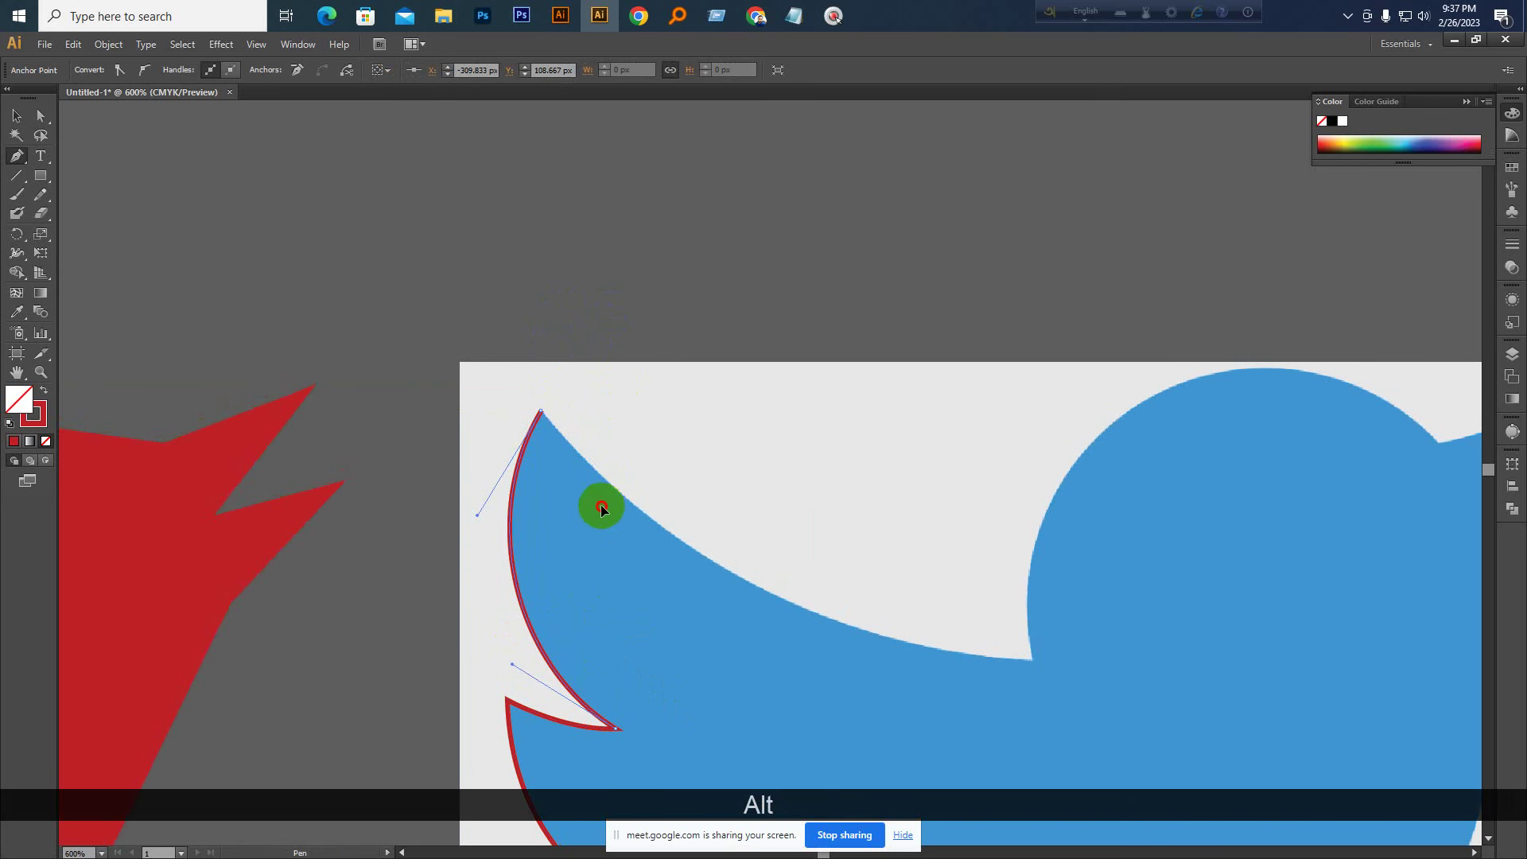
pyautogui.moveTo(542, 411); pyautogui.dragTo(1034, 665)
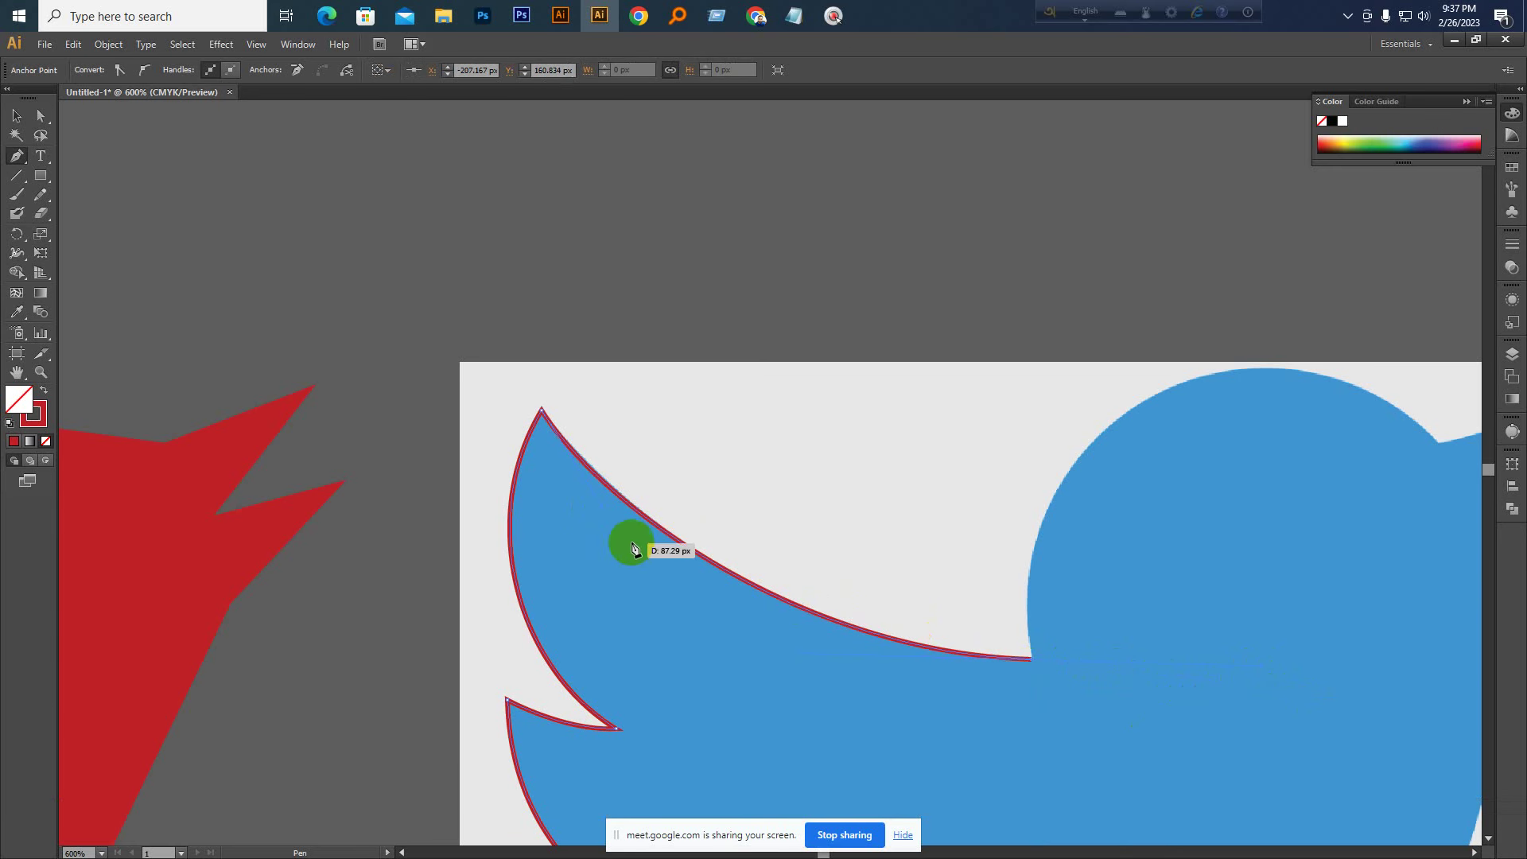
pyautogui.moveTo(1036, 662); pyautogui.dragTo(559, 515)
pyautogui.press('ctrl+KP_Add')
pyautogui.press('ctrl+KP_Add')
pyautogui.press('space')
pyautogui.press('alt')
pyautogui.press('ctrl+alt+KP_Subtract')
pyautogui.press('ctrl+alt+KP_Subtract')
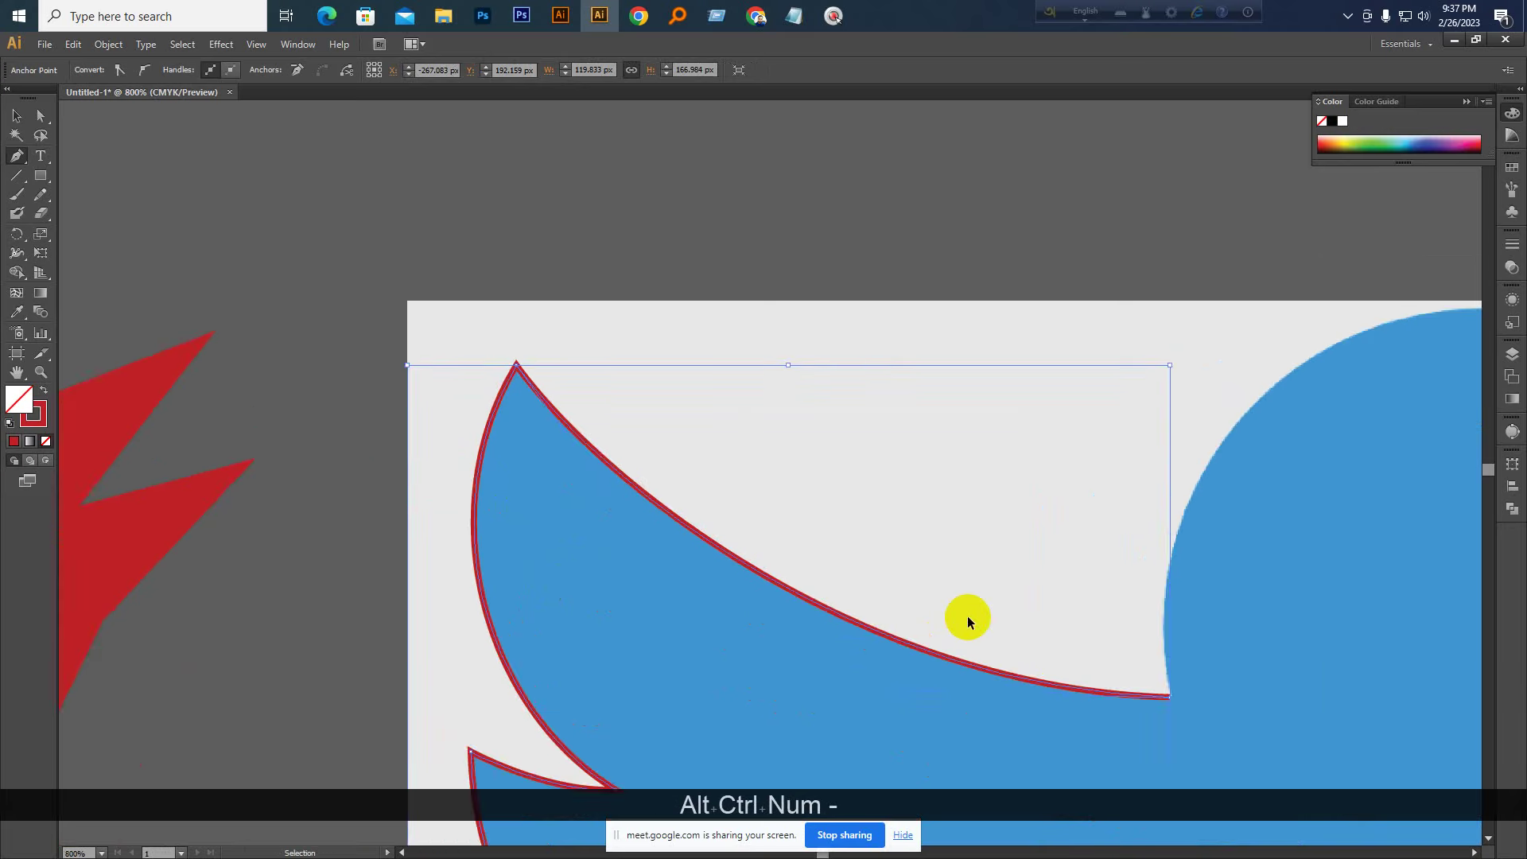
# Redirect the outgoing handle of the anchor at the base of the head upward along the back of the head
pyautogui.press('space')
pyautogui.moveTo(1000, 628); pyautogui.dragTo(698, 542)
pyautogui.press('ctrl+KP_Add')
pyautogui.press('ctrl+KP_Add')
pyautogui.press('space')
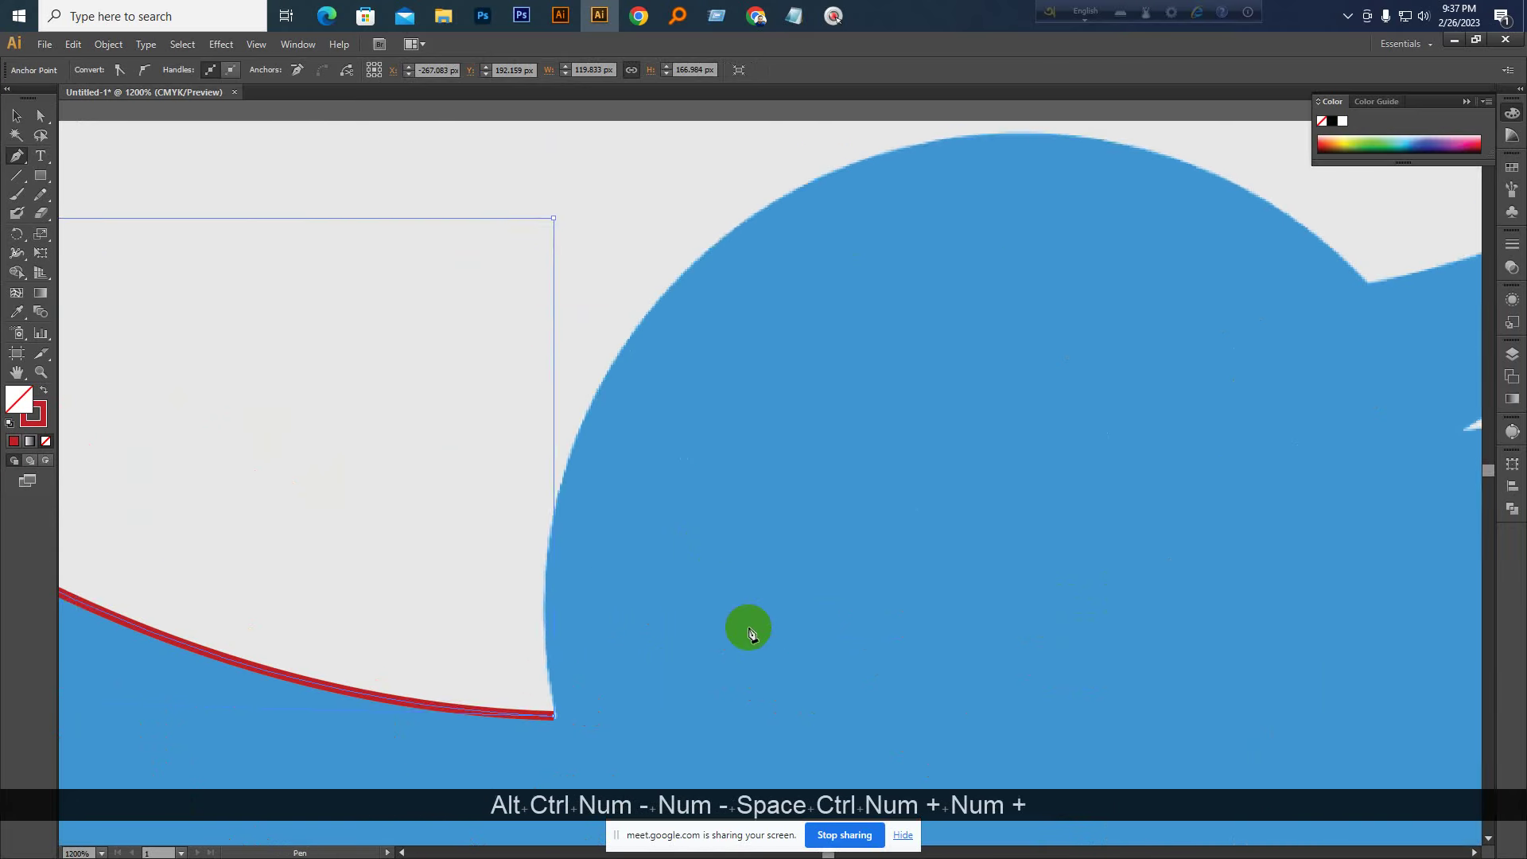
pyautogui.moveTo(673, 673); pyautogui.dragTo(691, 614)
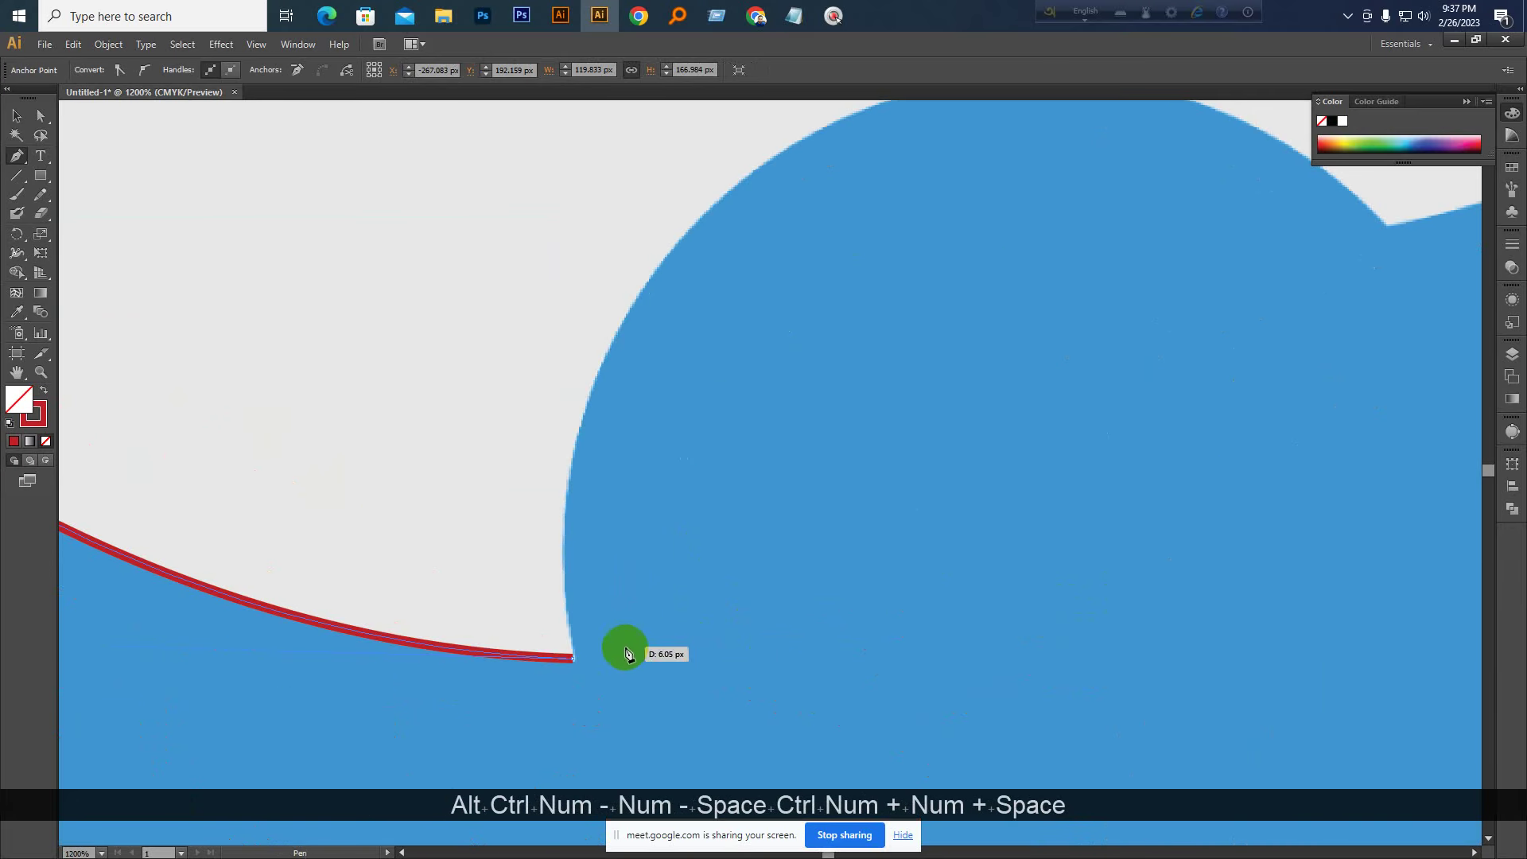
pyautogui.click(574, 663)
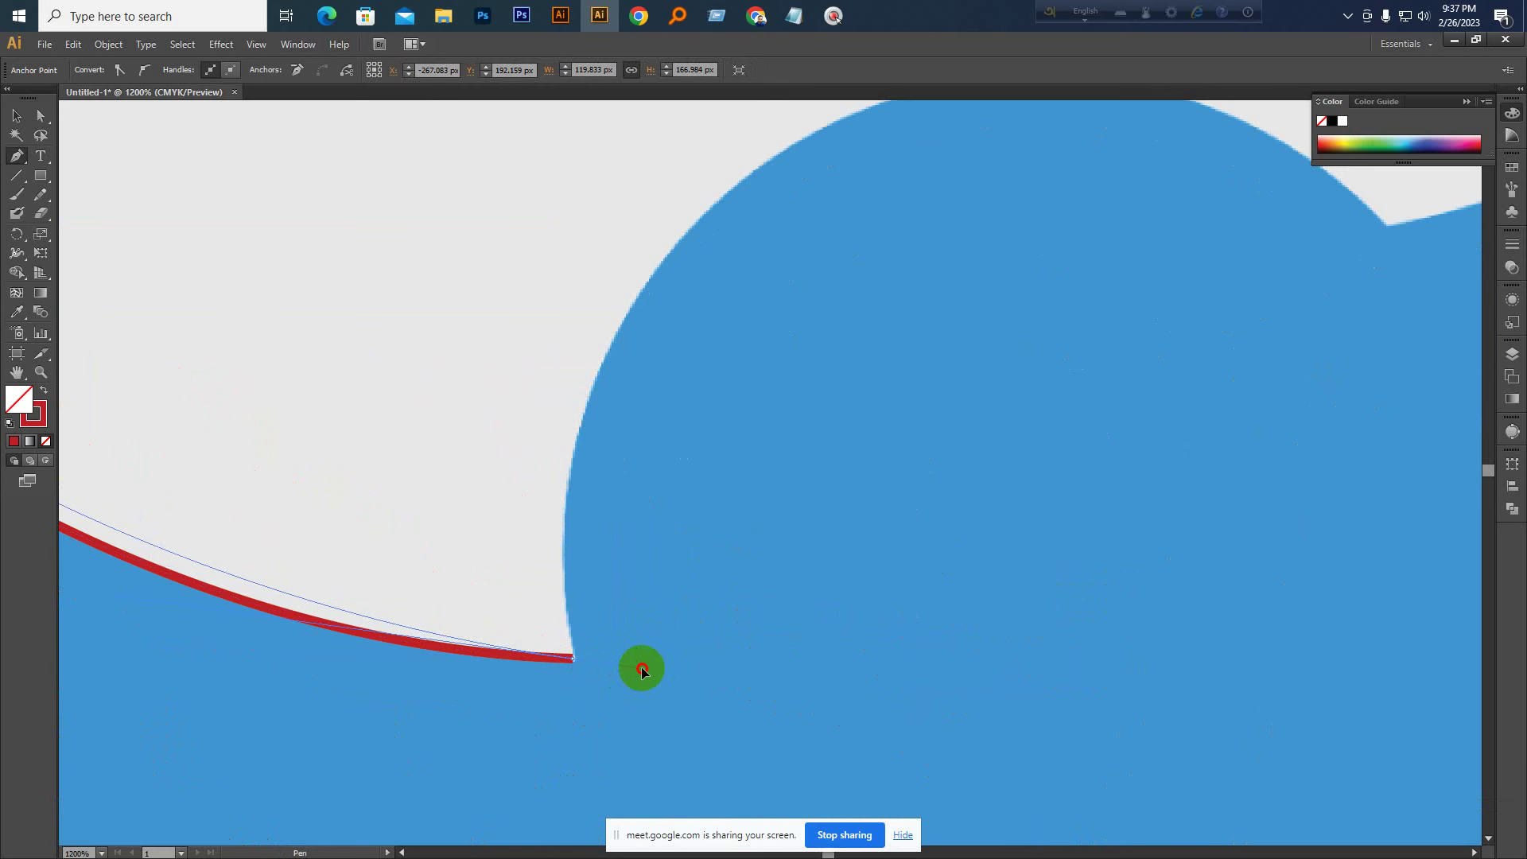
pyautogui.moveTo(841, 662); pyautogui.dragTo(510, 406)
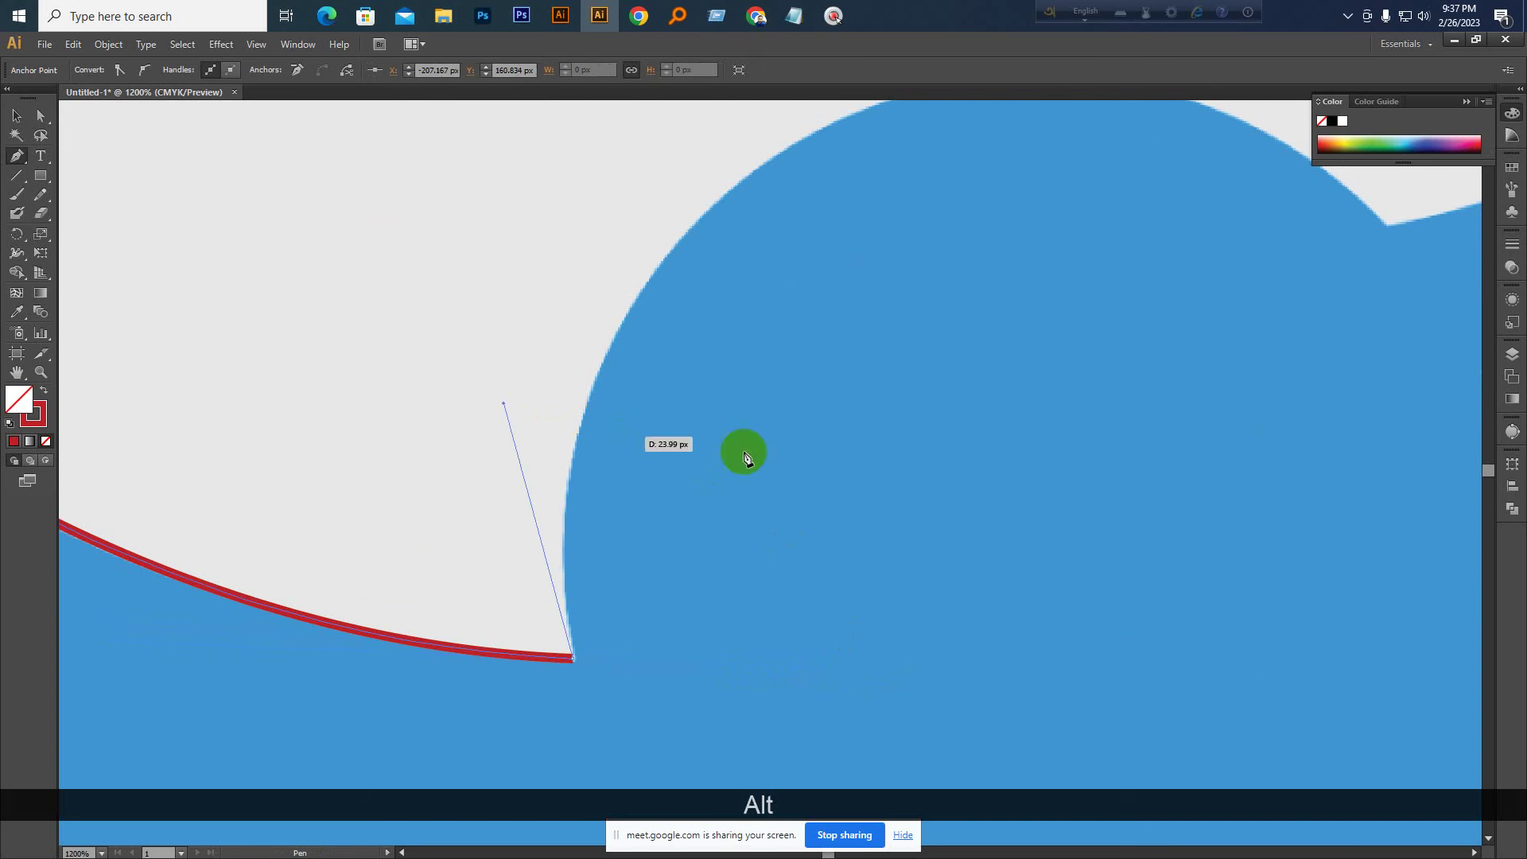
# Curve the path up the back of the head and over the crown to the base of the upper beak
pyautogui.press('space')
pyautogui.moveTo(982, 470); pyautogui.dragTo(838, 604)
pyautogui.moveTo(616, 305)
pyautogui.mouseDown()
pyautogui.moveTo(596, 300)
pyautogui.moveTo(647, 249)
pyautogui.moveTo(850, 204)
pyautogui.moveTo(844, 188)
pyautogui.mouseUp()
pyautogui.hotkey('ctrl', 'z')
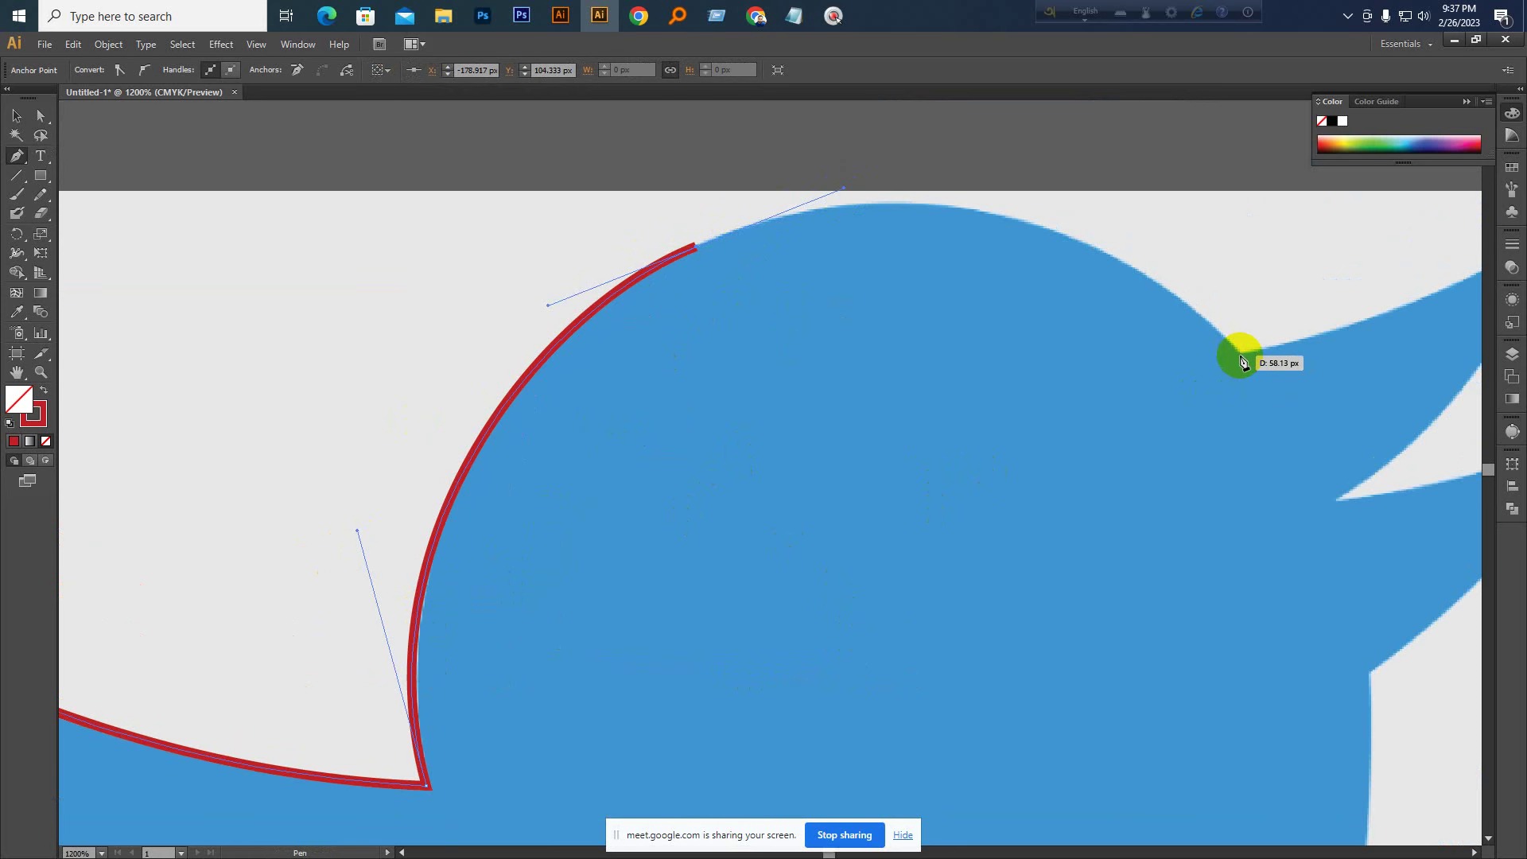
pyautogui.moveTo(1240, 357)
pyautogui.mouseDown()
pyautogui.moveTo(1299, 446)
pyautogui.moveTo(1405, 552)
pyautogui.moveTo(1432, 546)
pyautogui.moveTo(870, 498)
pyautogui.moveTo(788, 458)
pyautogui.moveTo(906, 344)
pyautogui.mouseUp()
pyautogui.press('space')
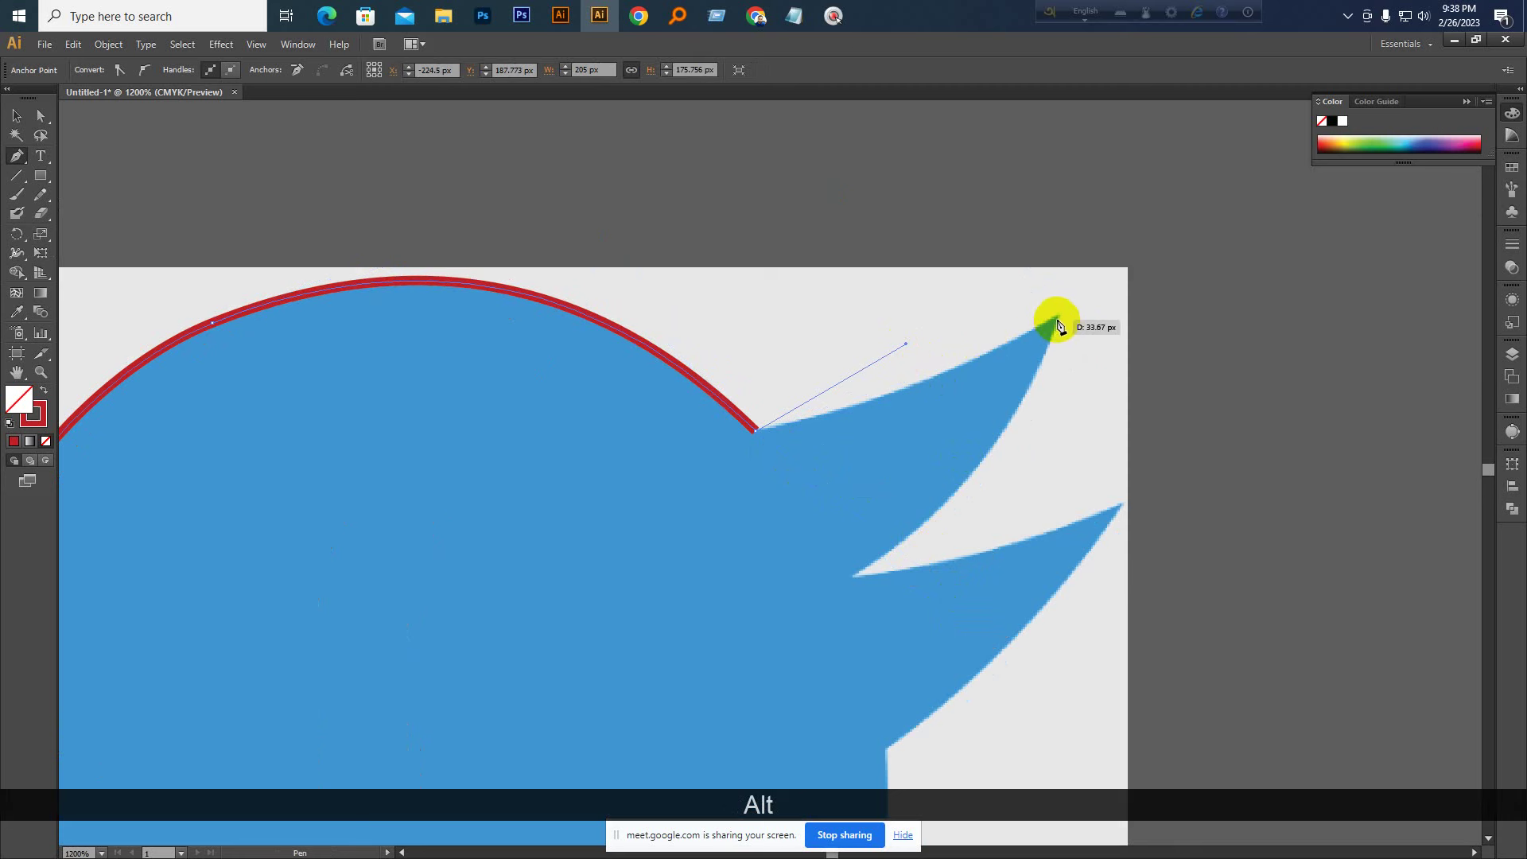
# Remove the beak-base anchor's outgoing handle and curve the path along the upper beak's top edge to its tip, ending in a corner anchor
pyautogui.moveTo(1059, 317); pyautogui.dragTo(1146, 231)
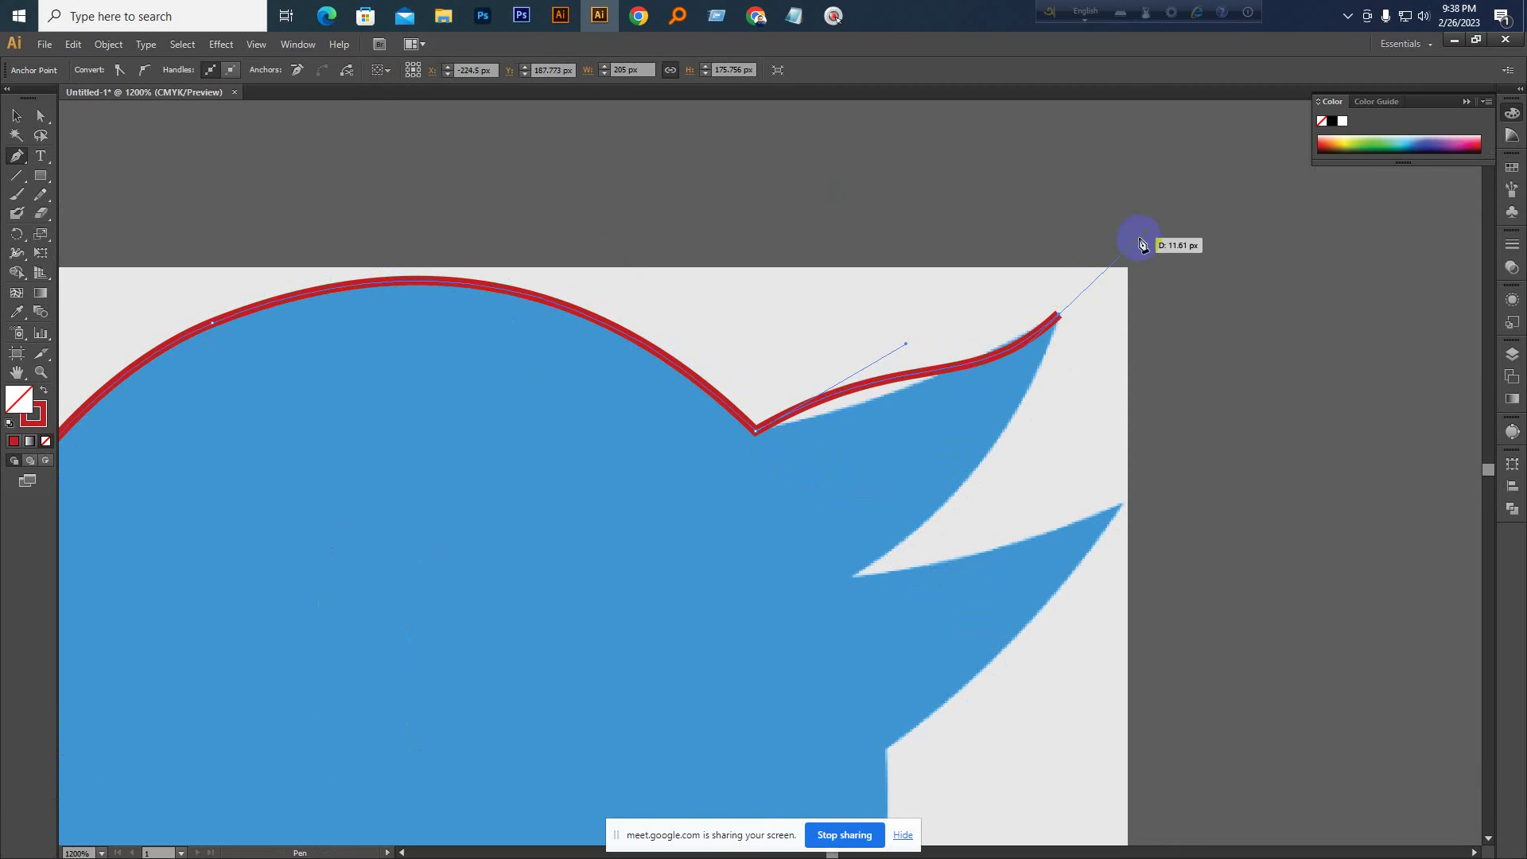
pyautogui.hotkey('ctrl', 'z')
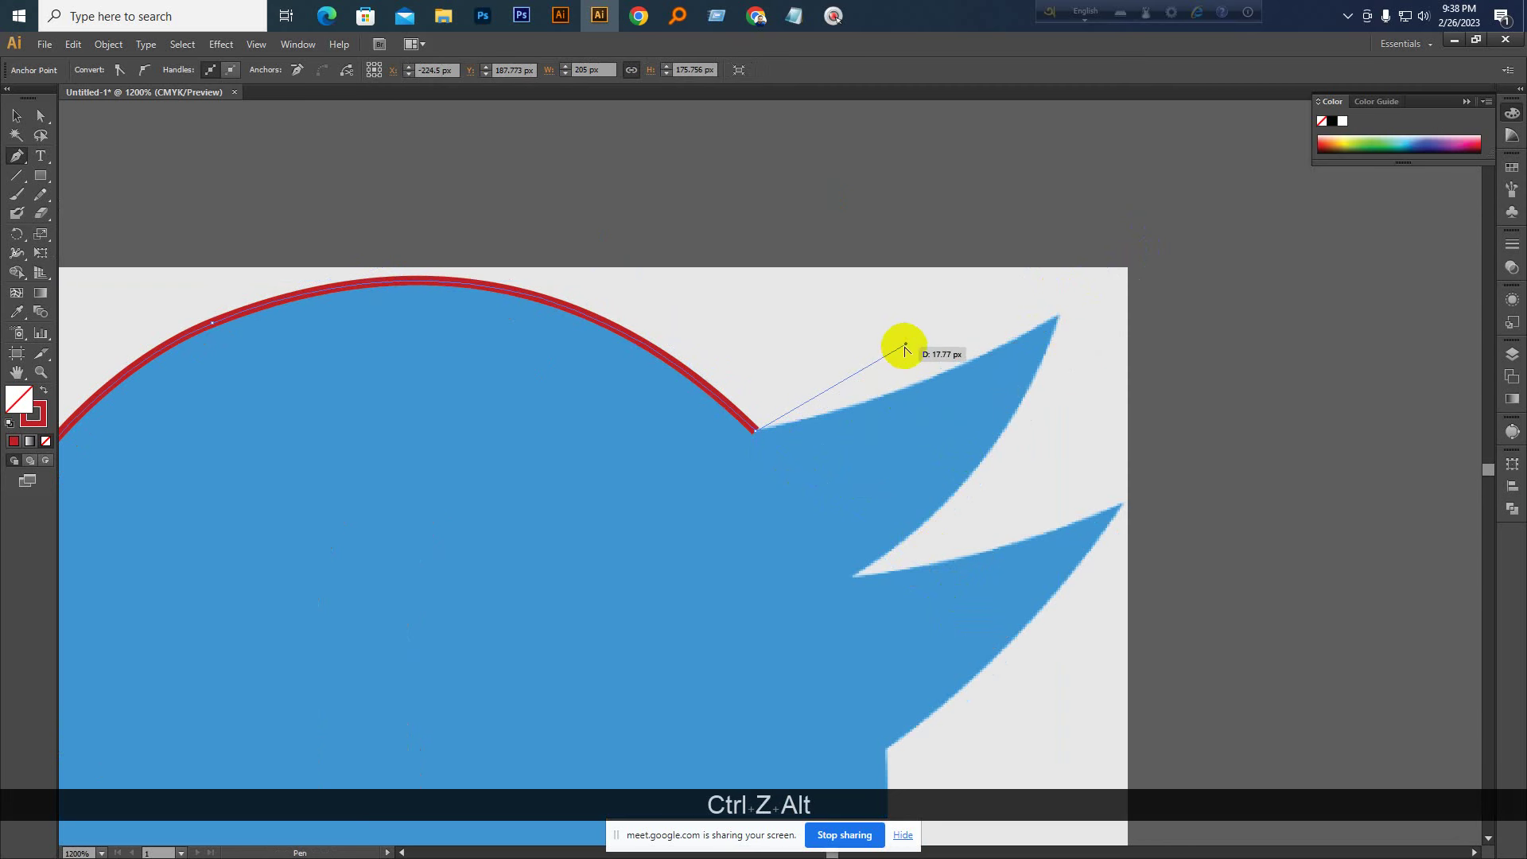
pyautogui.hotkey('ctrl', 'z')
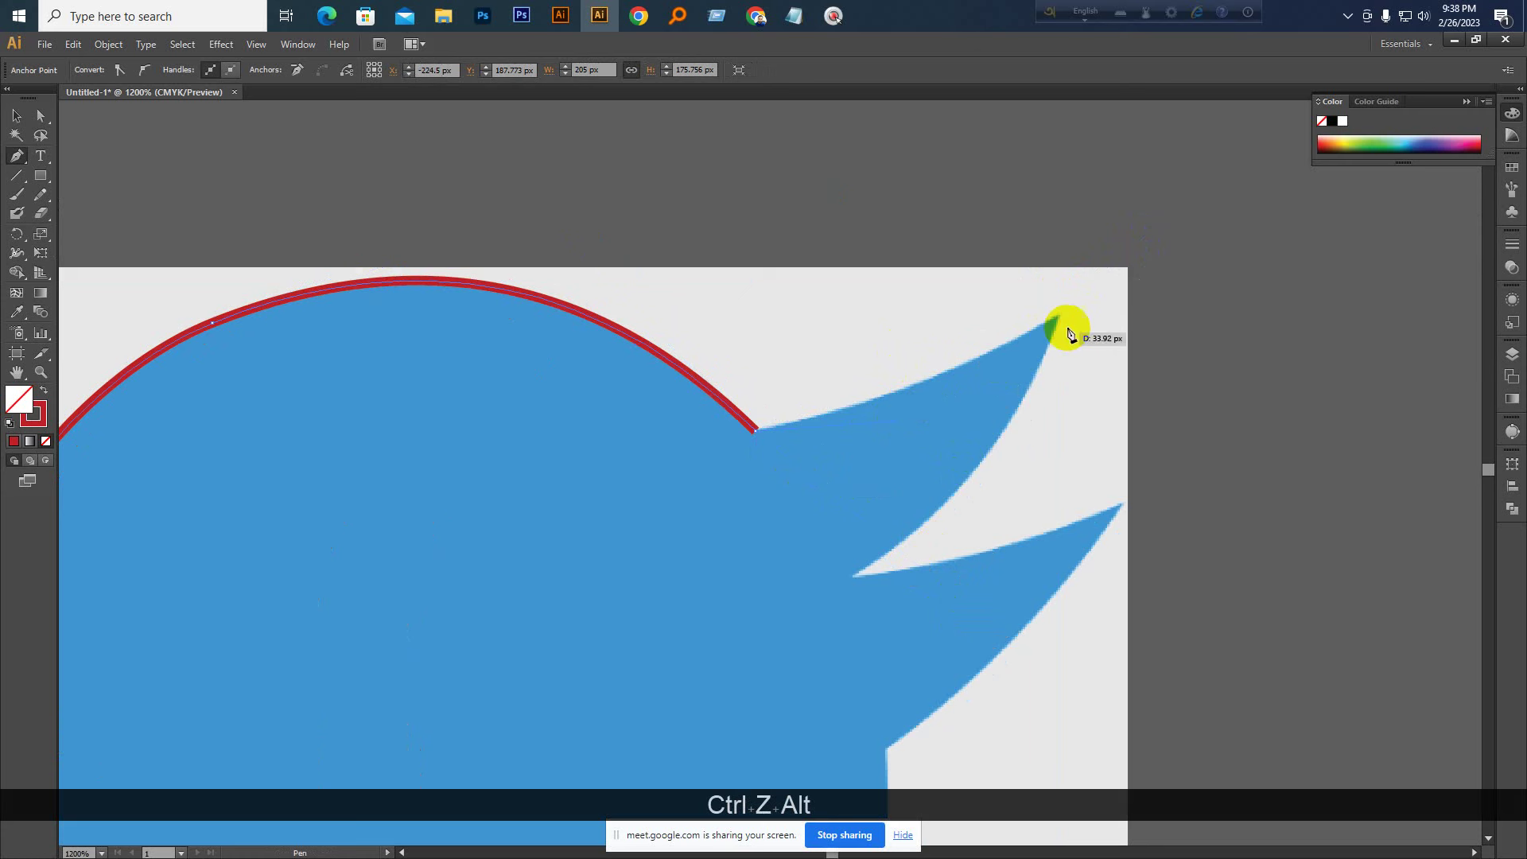
pyautogui.moveTo(1059, 317)
pyautogui.mouseDown()
pyautogui.moveTo(1099, 275)
pyautogui.moveTo(1085, 308)
pyautogui.mouseUp()
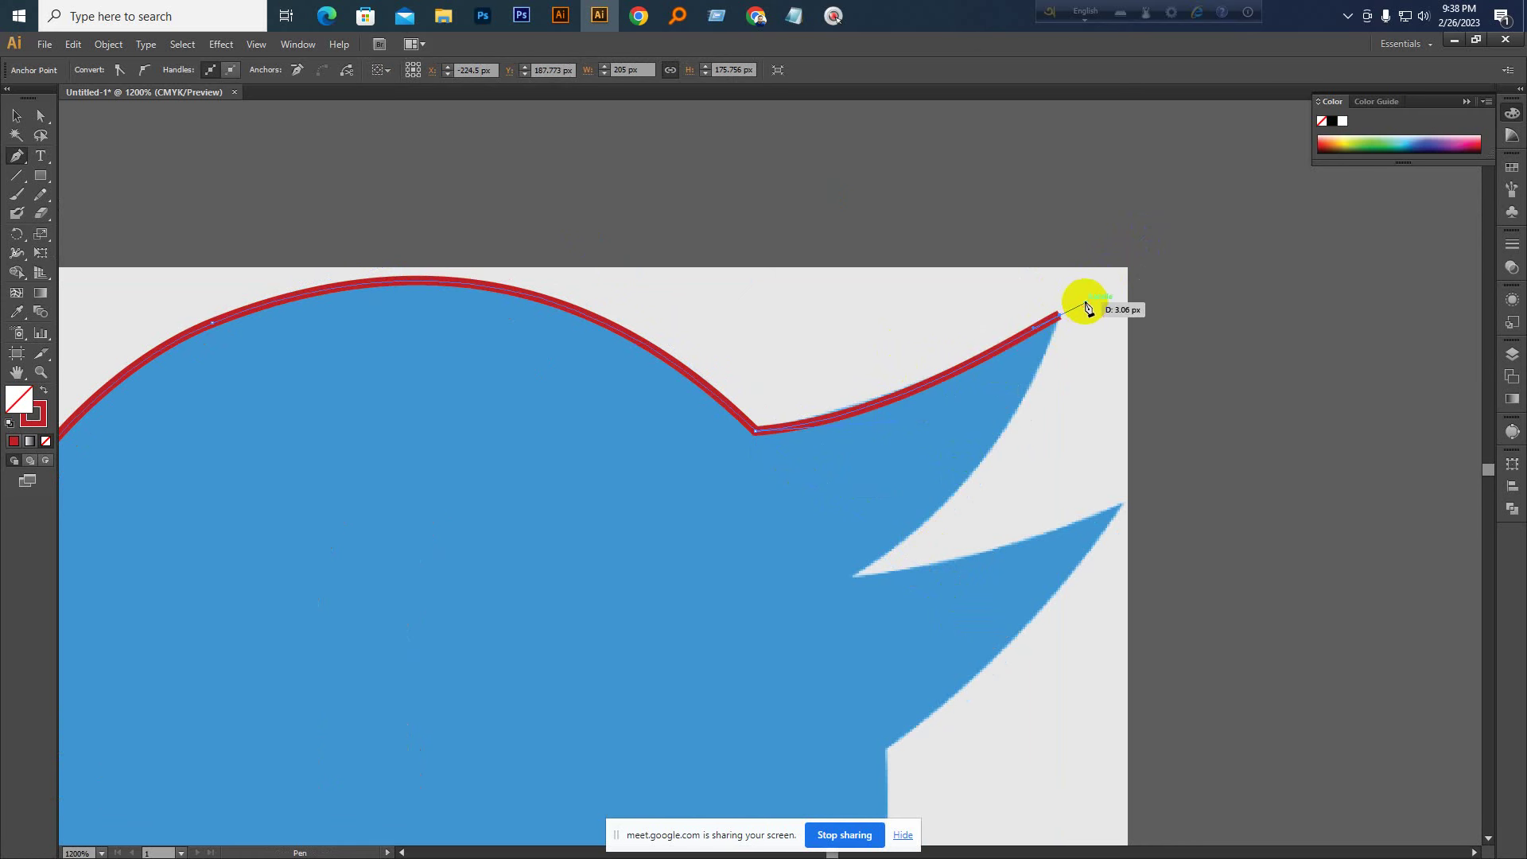
pyautogui.press('alt')
pyautogui.keyDown('alt'); pyautogui.click(1059, 316); pyautogui.keyUp('alt')
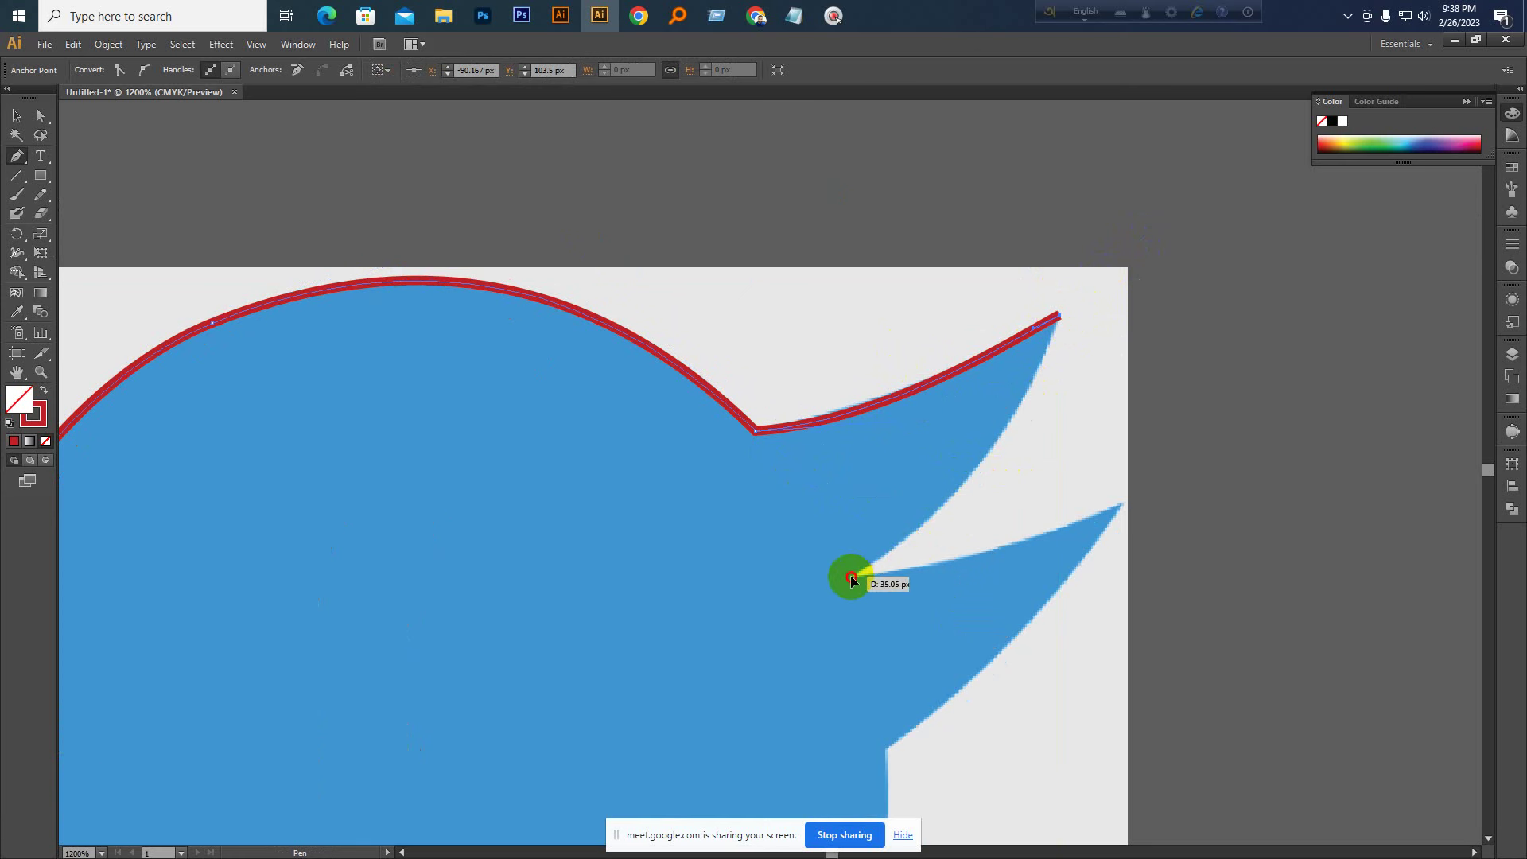
# Curve the path back from the upper beak tip to the mouth notch and out to the lower beak tip
pyautogui.moveTo(852, 576); pyautogui.dragTo(750, 646)
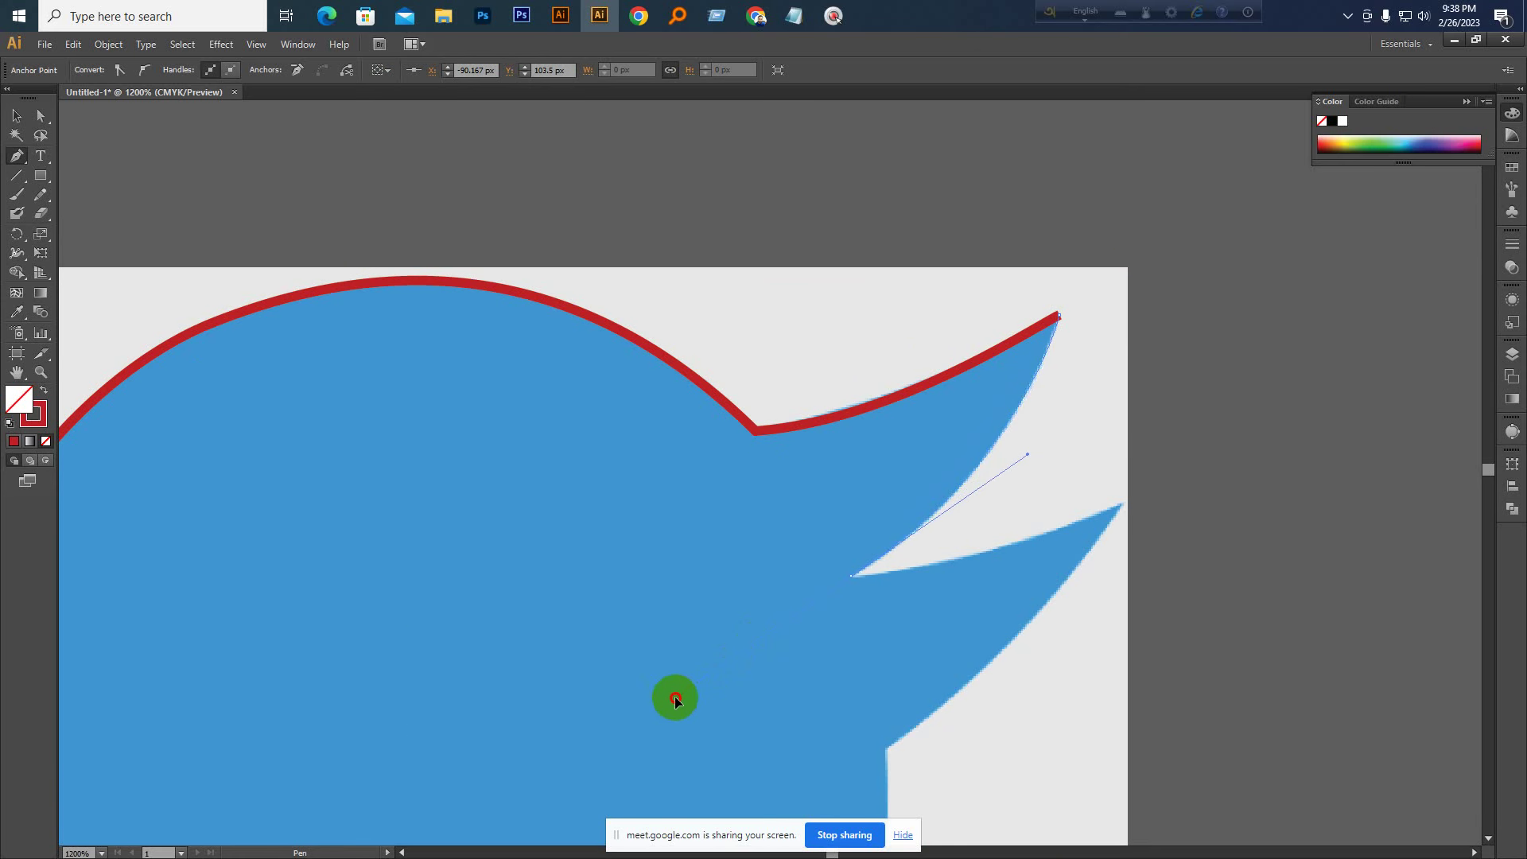
pyautogui.moveTo(675, 700); pyautogui.dragTo(852, 573)
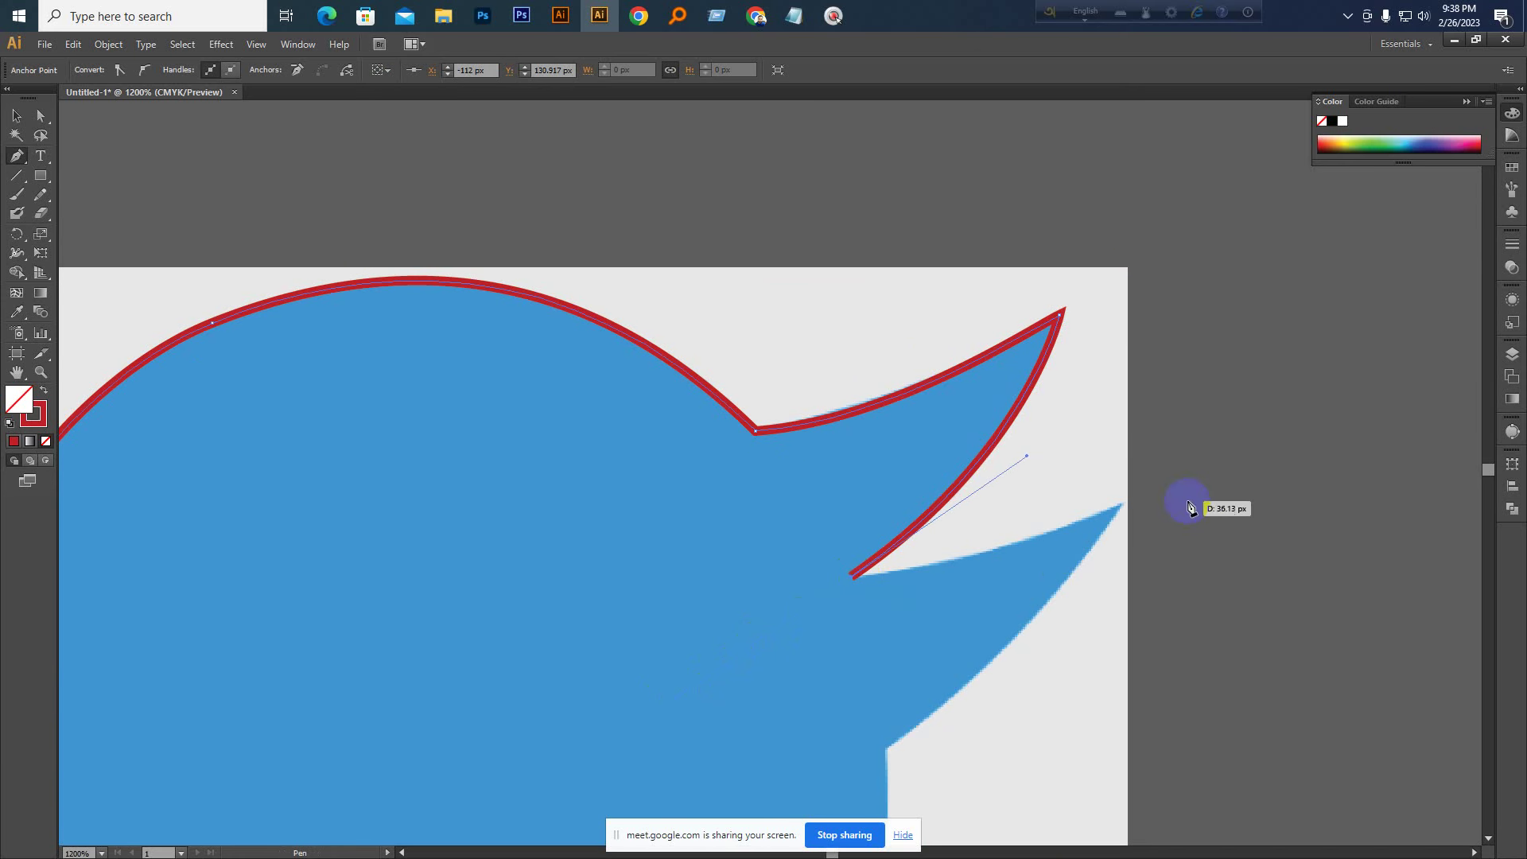
pyautogui.moveTo(1123, 506); pyautogui.dragTo(1233, 449)
# Continue the path from the lower beak tip to the throat and down the breast, and close it along the belly at the tail tip
pyautogui.moveTo(1124, 502)
pyautogui.mouseDown()
pyautogui.moveTo(1152, 536)
pyautogui.moveTo(1060, 613)
pyautogui.moveTo(1040, 518)
pyautogui.moveTo(849, 637)
pyautogui.mouseUp()
pyautogui.press('space')
pyautogui.moveTo(988, 548)
pyautogui.mouseDown()
pyautogui.moveTo(1012, 338)
pyautogui.moveTo(866, 350)
pyautogui.moveTo(854, 362)
pyautogui.moveTo(1036, 402)
pyautogui.moveTo(1030, 658)
pyautogui.moveTo(1034, 638)
pyautogui.moveTo(890, 597)
pyautogui.moveTo(1132, 447)
pyautogui.moveTo(1009, 535)
pyautogui.moveTo(1002, 575)
pyautogui.moveTo(879, 649)
pyautogui.mouseUp()
pyautogui.press('space')
pyautogui.press('ctrl+KP_Subtract')
pyautogui.press('ctrl+KP_Subtract')
pyautogui.press('ctrl+KP_Subtract')
pyautogui.press('space')
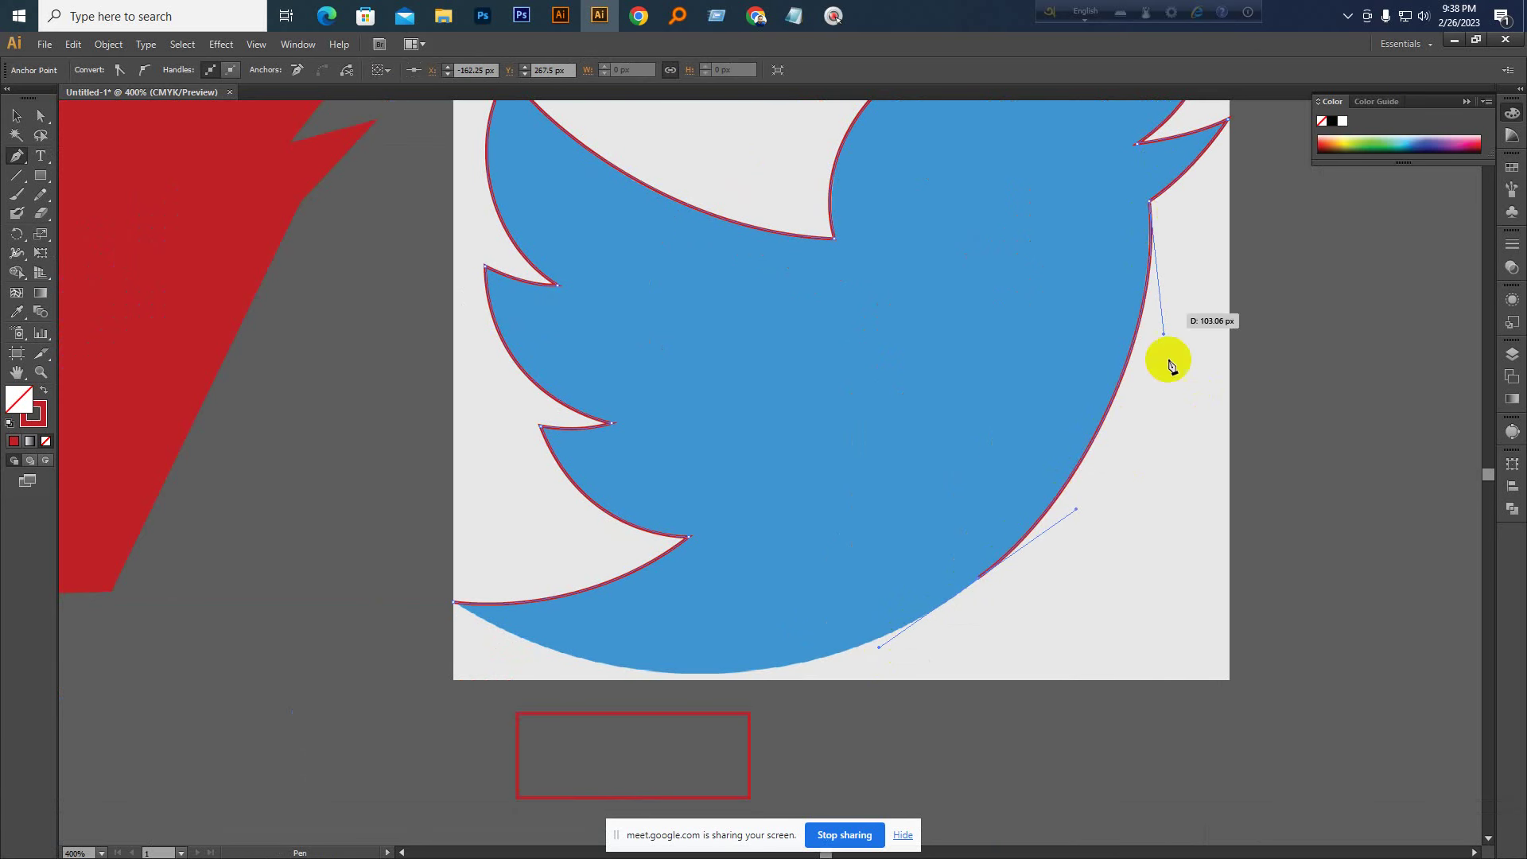
pyautogui.moveTo(455, 603)
pyautogui.mouseDown()
pyautogui.moveTo(470, 623)
pyautogui.moveTo(361, 558)
pyautogui.mouseUp()
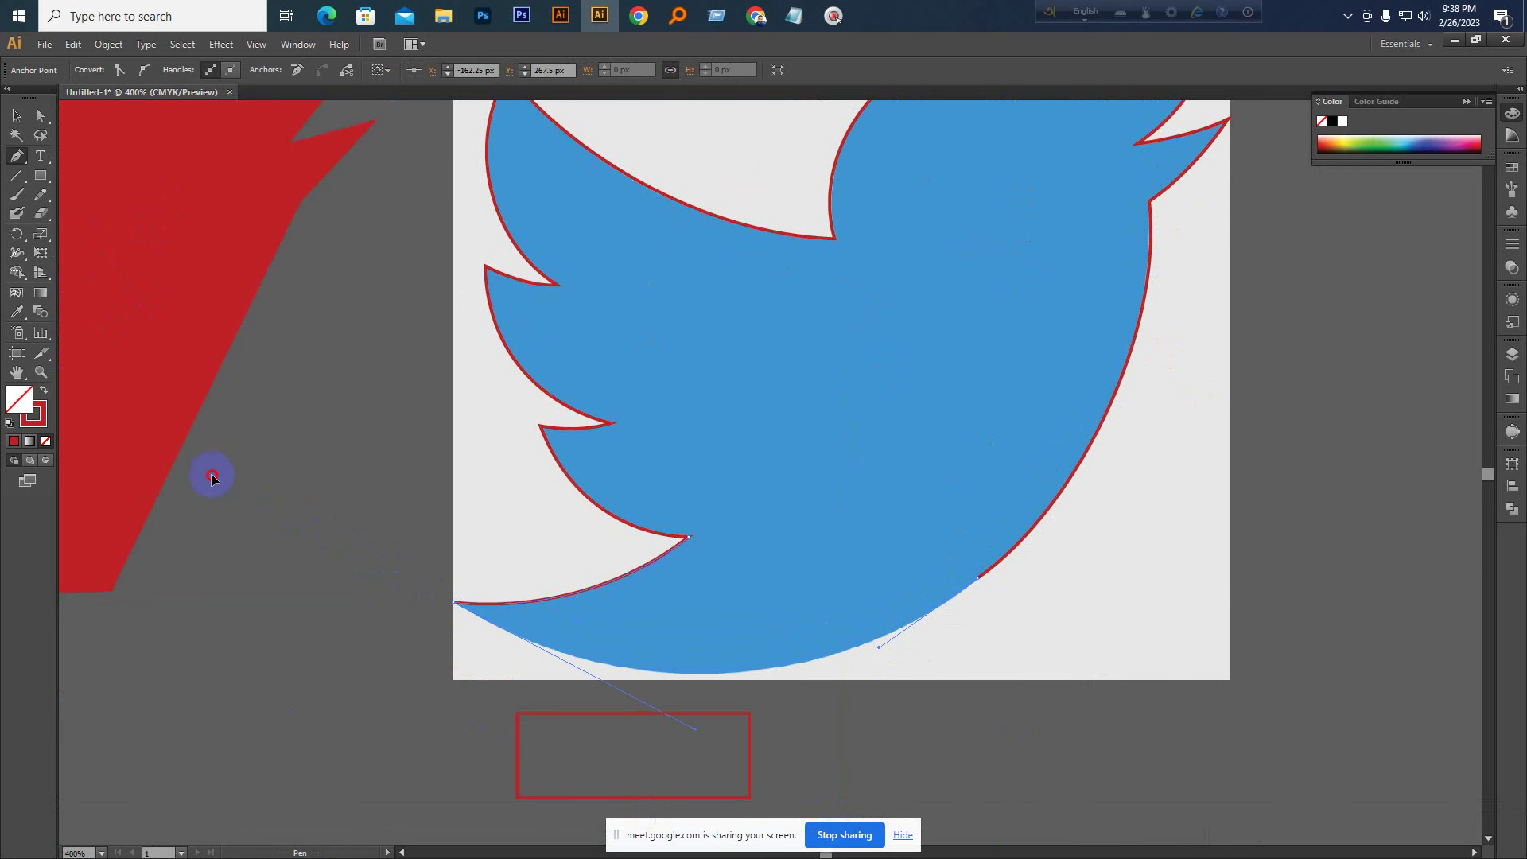
# Adjust the lower handle of the belly anchor with Direct Selection so the belly curve follows the logo's edge
pyautogui.press('ctrl+KP_Add')
pyautogui.press('ctrl+KP_Add')
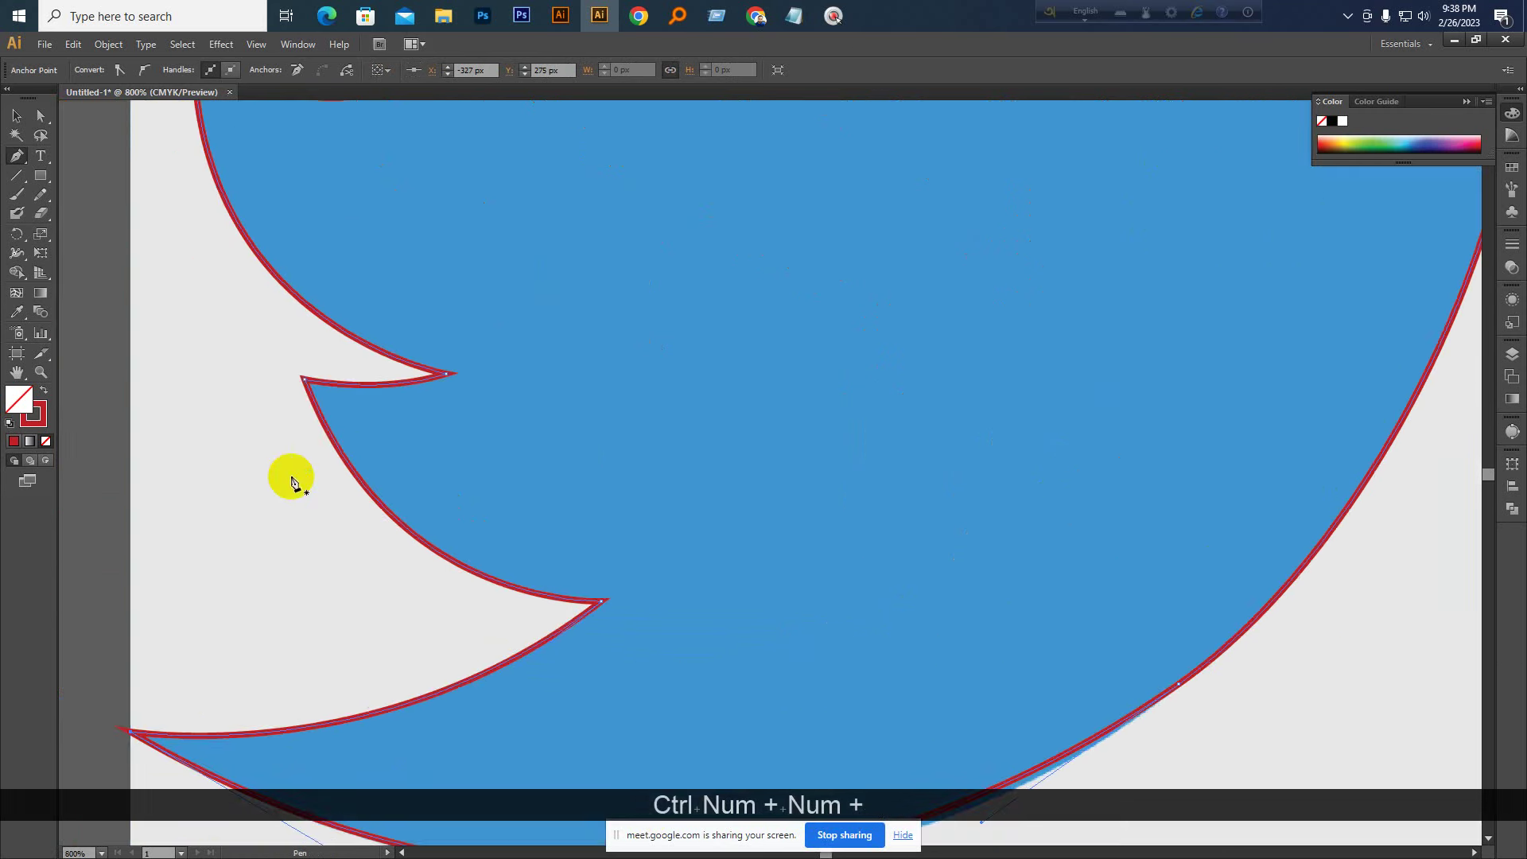
pyautogui.press('space')
pyautogui.moveTo(1003, 675); pyautogui.dragTo(643, 465)
pyautogui.click(41, 116)
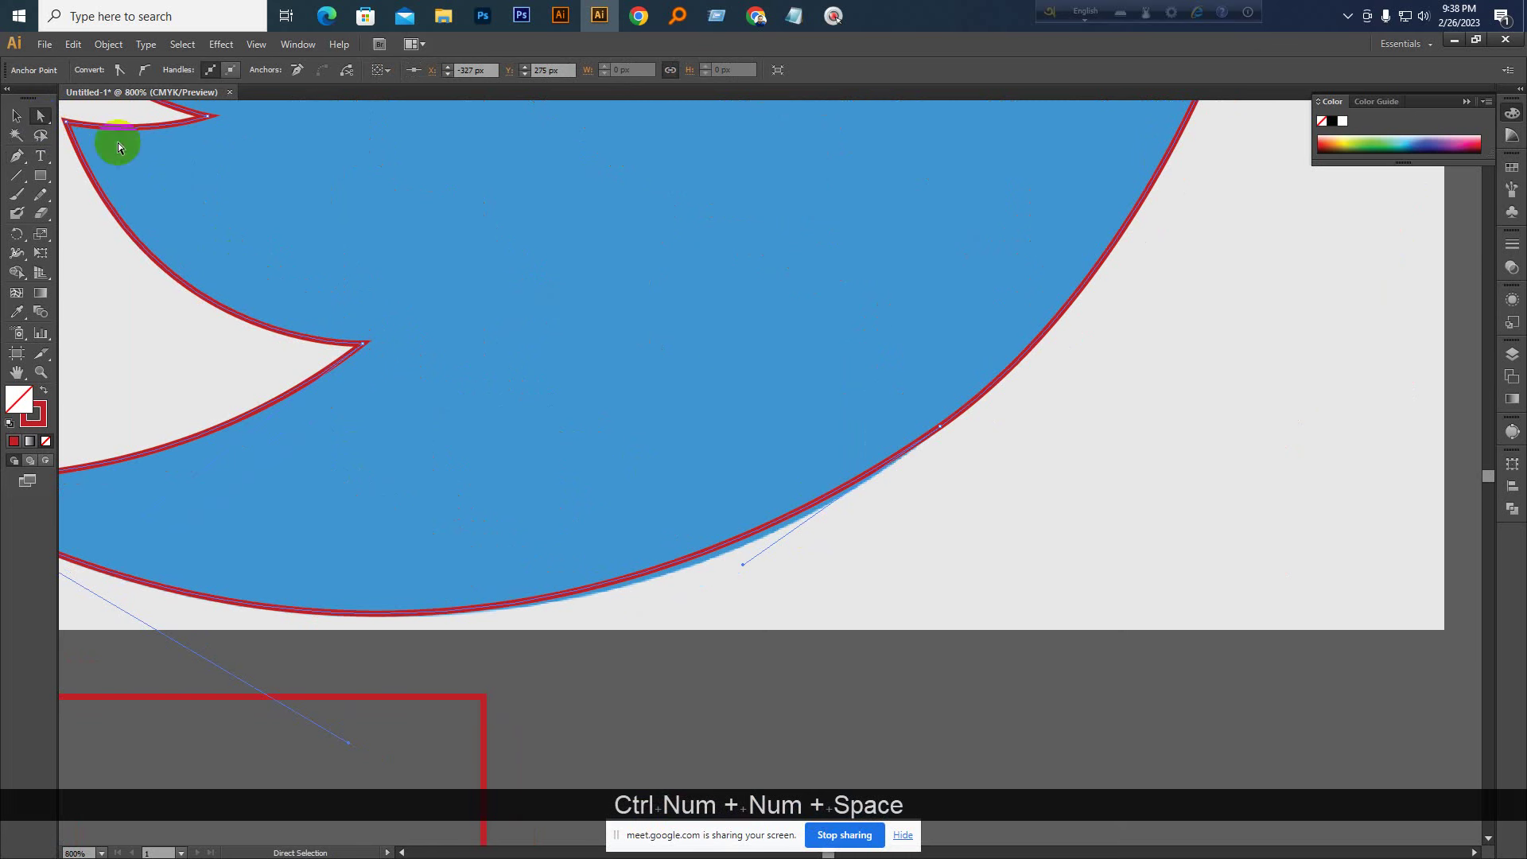
pyautogui.click(942, 427)
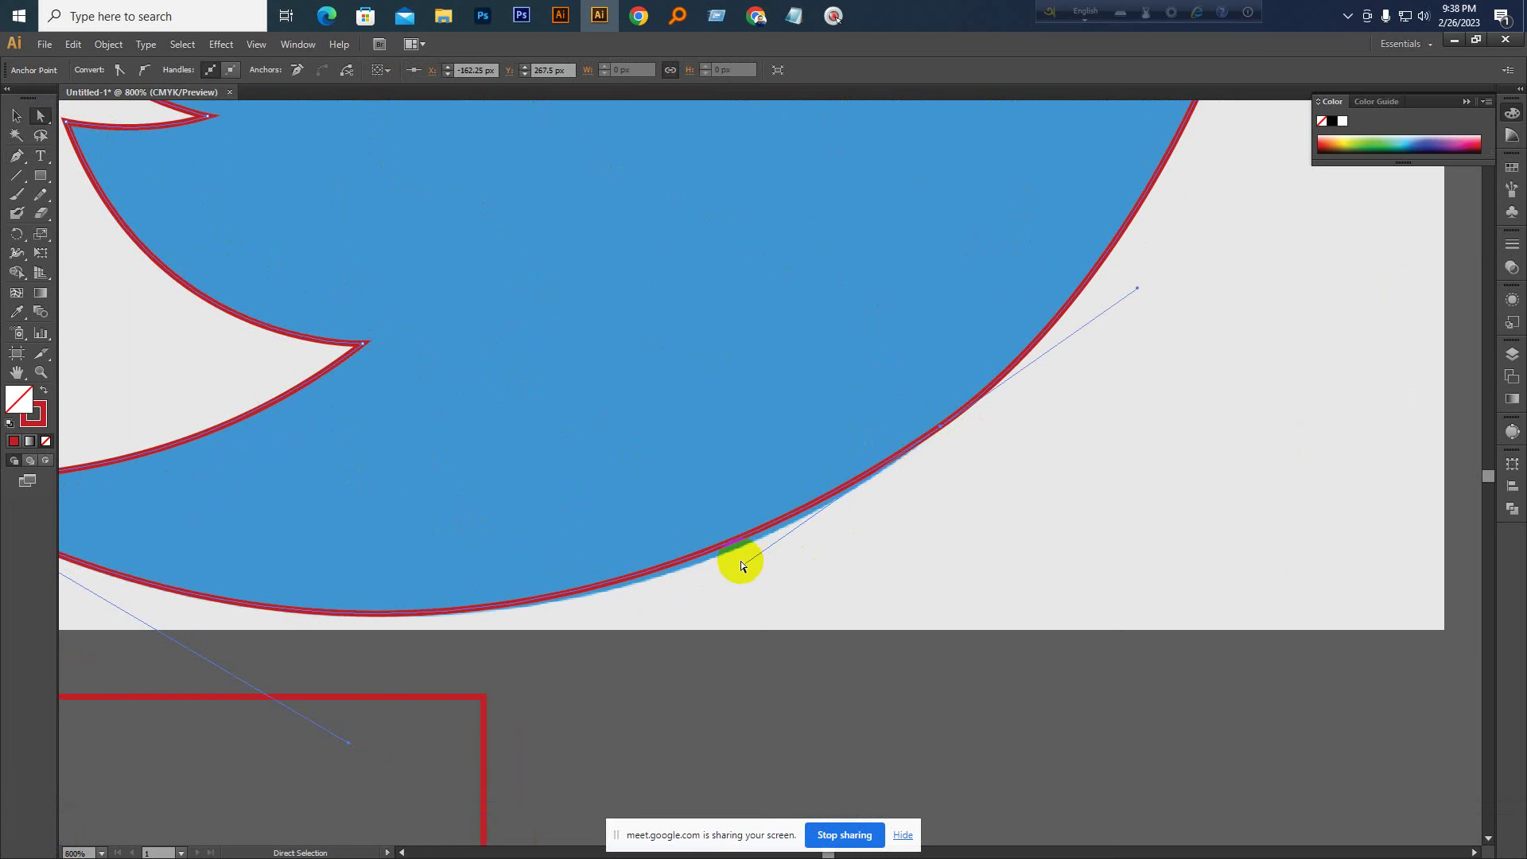
pyautogui.moveTo(742, 567); pyautogui.dragTo(764, 580)
# Reshape the breast curve by pulling the throat anchor's handle straighter down to match the logo's edge
pyautogui.press('space')
pyautogui.moveTo(1251, 303); pyautogui.dragTo(931, 600)
pyautogui.moveTo(1021, 338); pyautogui.dragTo(976, 471)
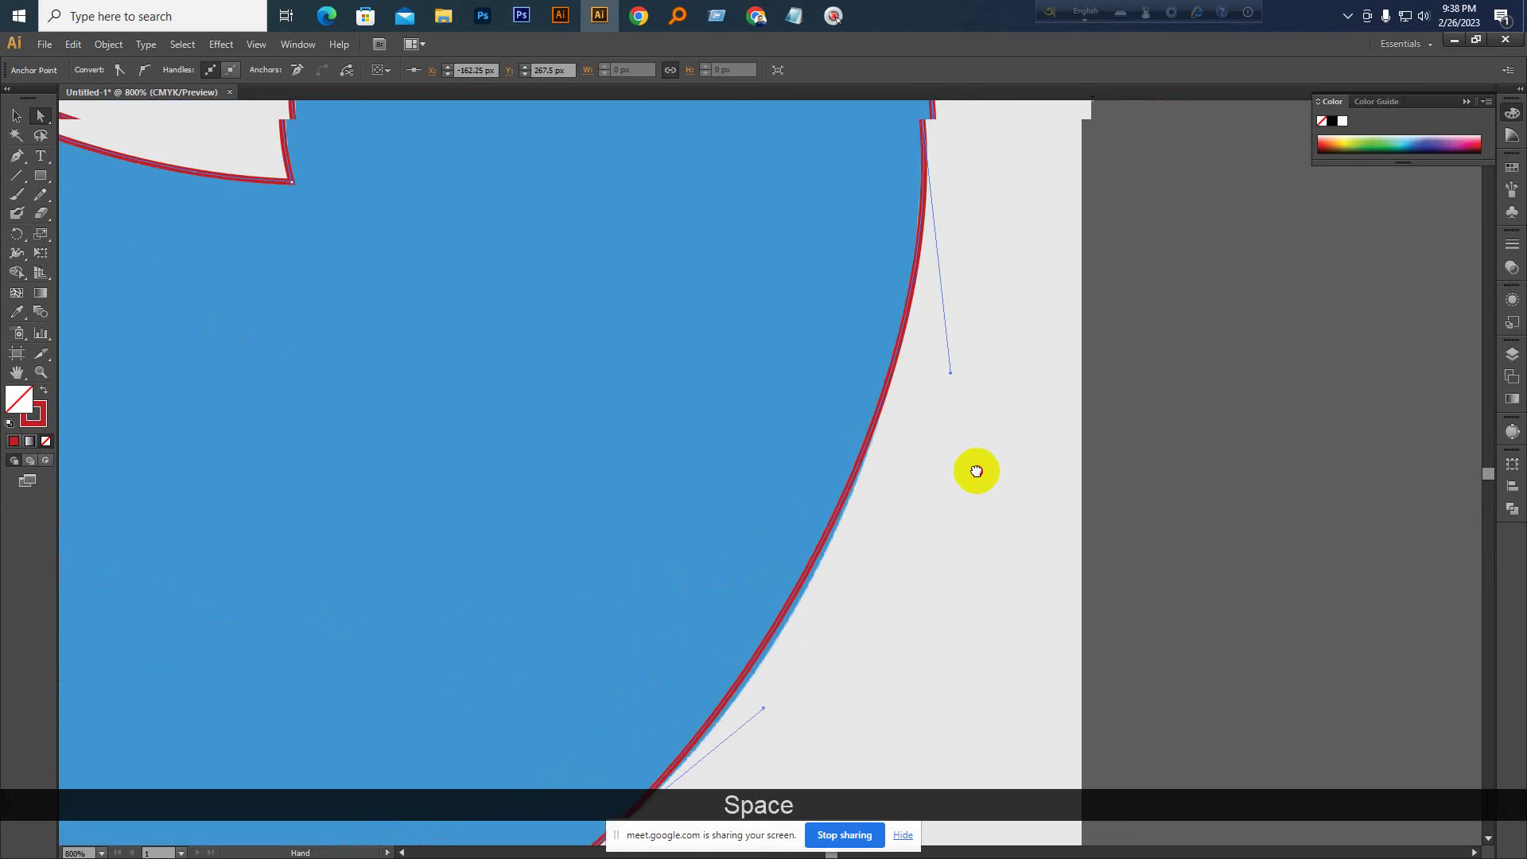
pyautogui.moveTo(951, 366); pyautogui.dragTo(925, 459)
# Swap the fill and stroke of the new curved trace so it has a solid red fill, and deselect it
pyautogui.press('ctrl+KP_Subtract')
pyautogui.press('ctrl+KP_Subtract')
pyautogui.press('ctrl+KP_Subtract')
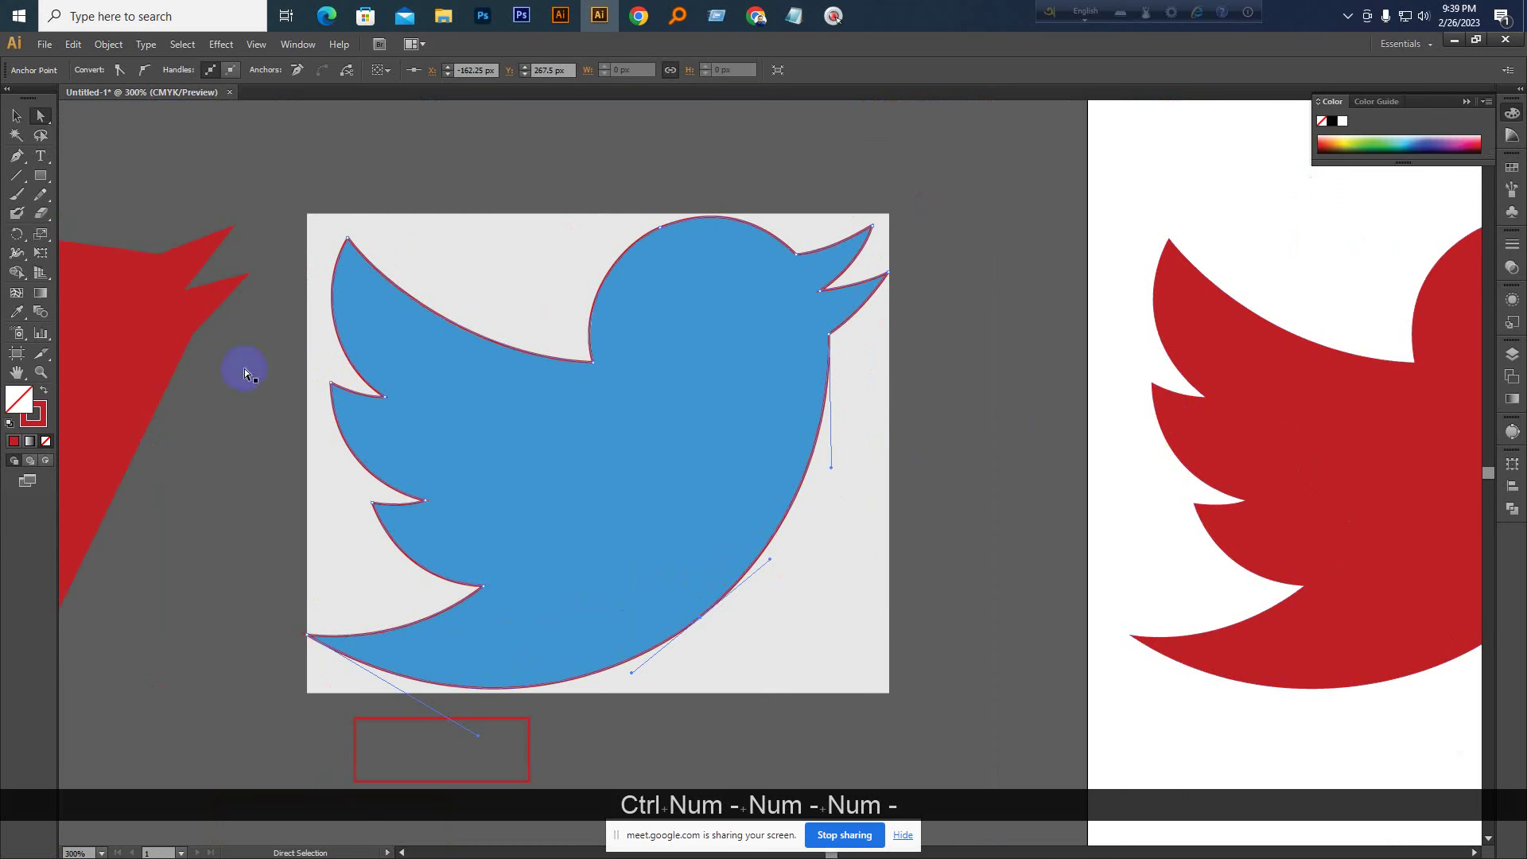
pyautogui.click(112, 380)
pyautogui.click(44, 390)
pyautogui.click(973, 474)
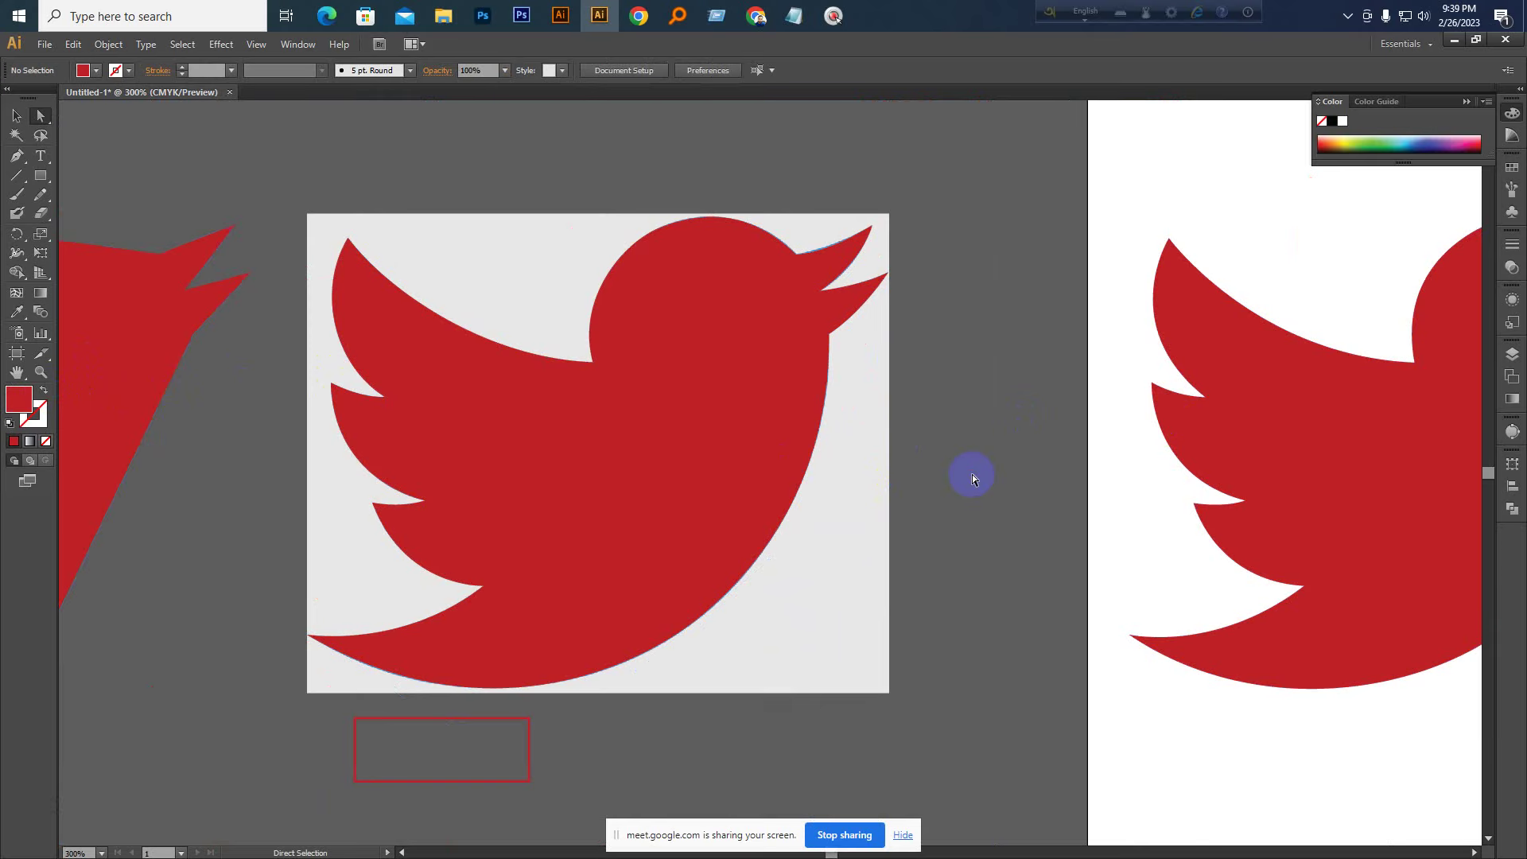
# Fine-tune the upward handle of the anchor at the base of the head to fit the back of the head, and deselect
pyautogui.press('ctrl+KP_Add')
pyautogui.press('ctrl+KP_Add')
pyautogui.moveTo(624, 297); pyautogui.dragTo(849, 659)
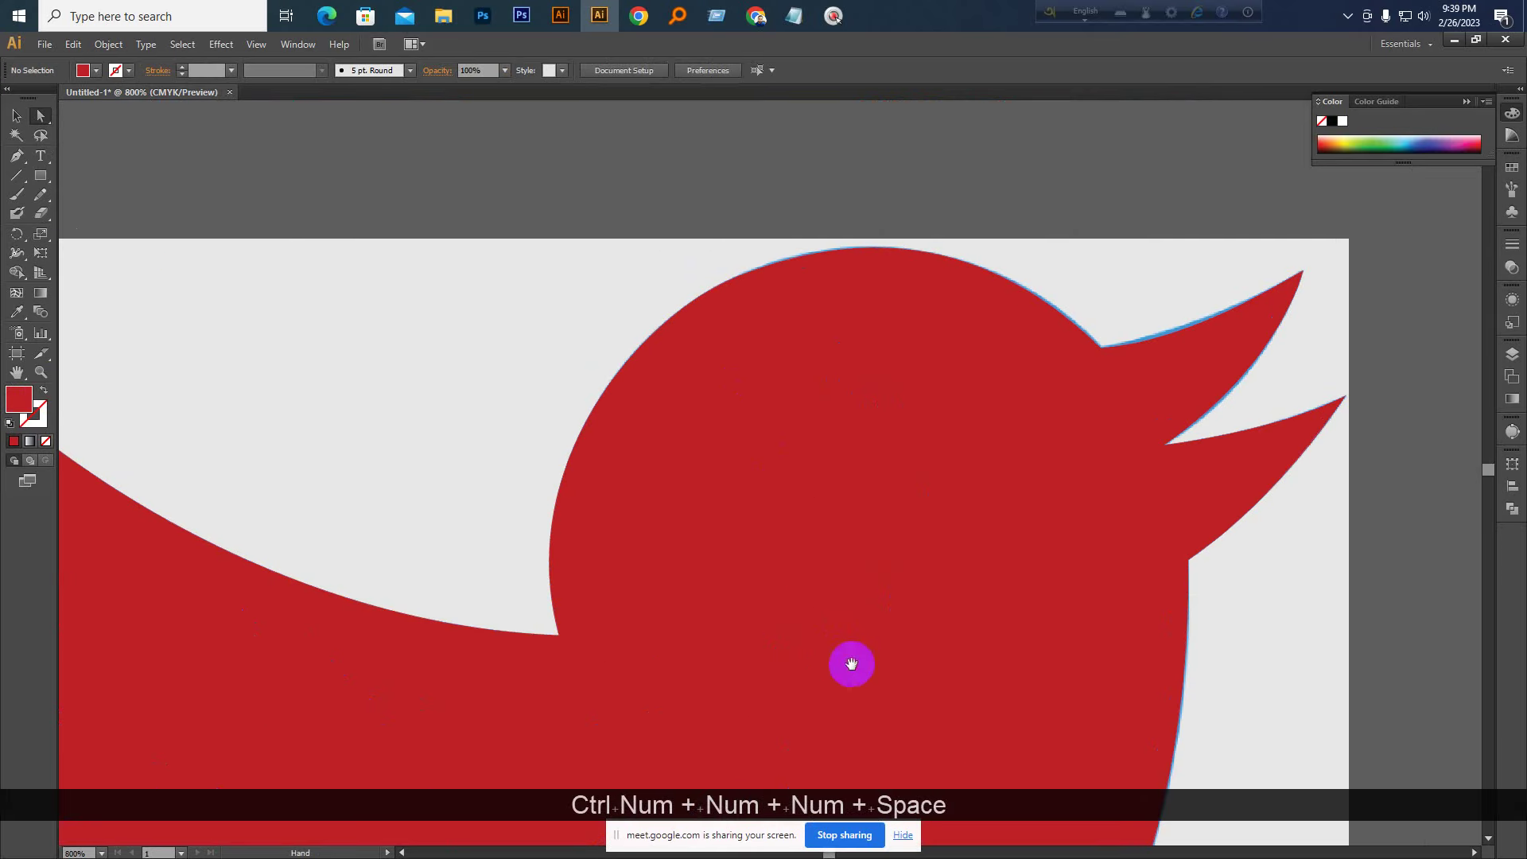
pyautogui.click(560, 637)
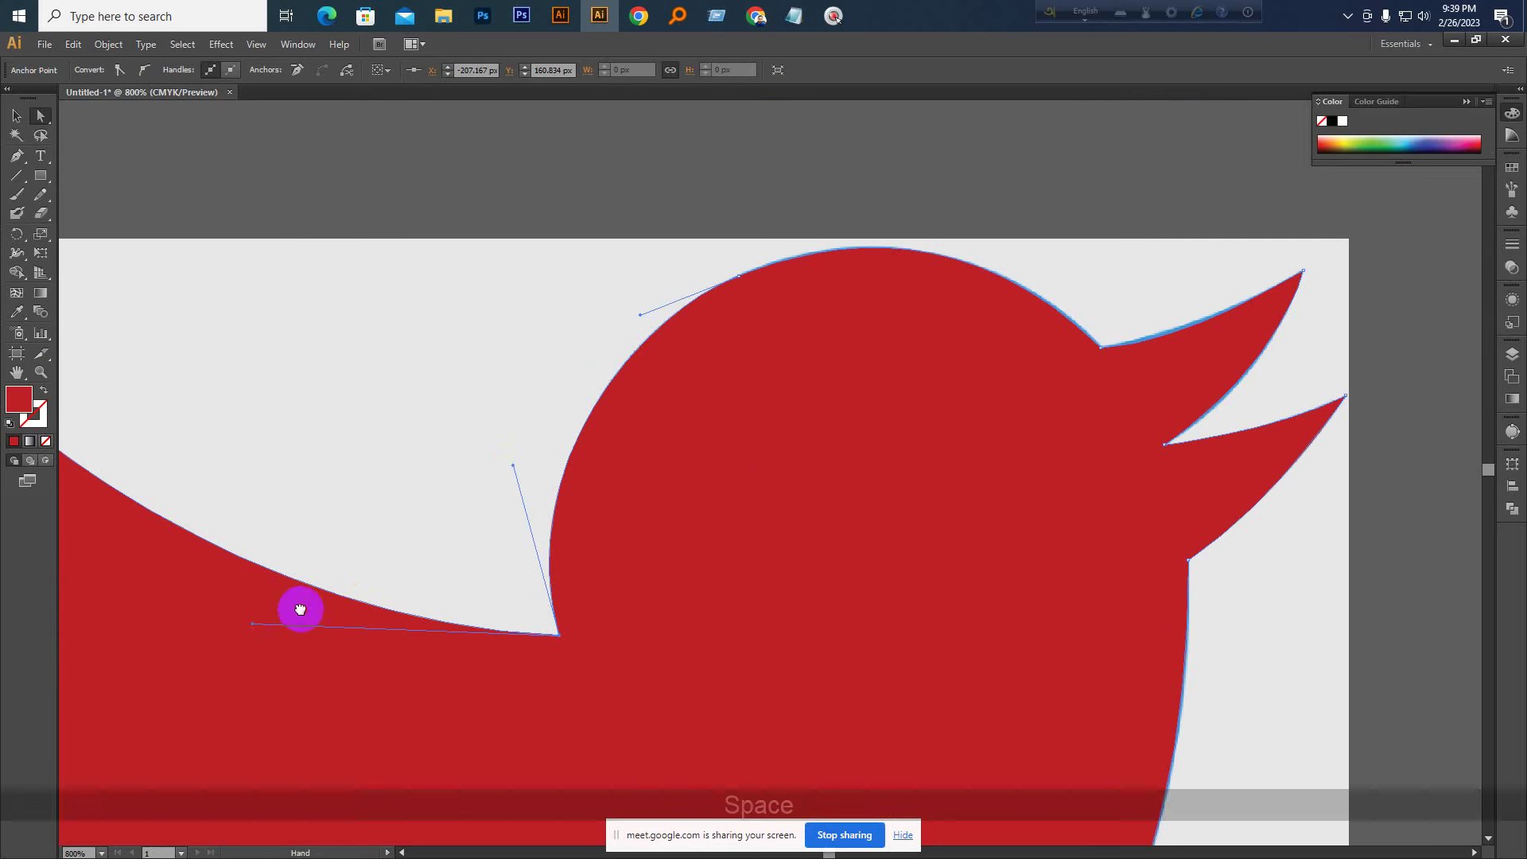
pyautogui.moveTo(300, 610); pyautogui.dragTo(700, 598)
pyautogui.moveTo(992, 572); pyautogui.dragTo(671, 607)
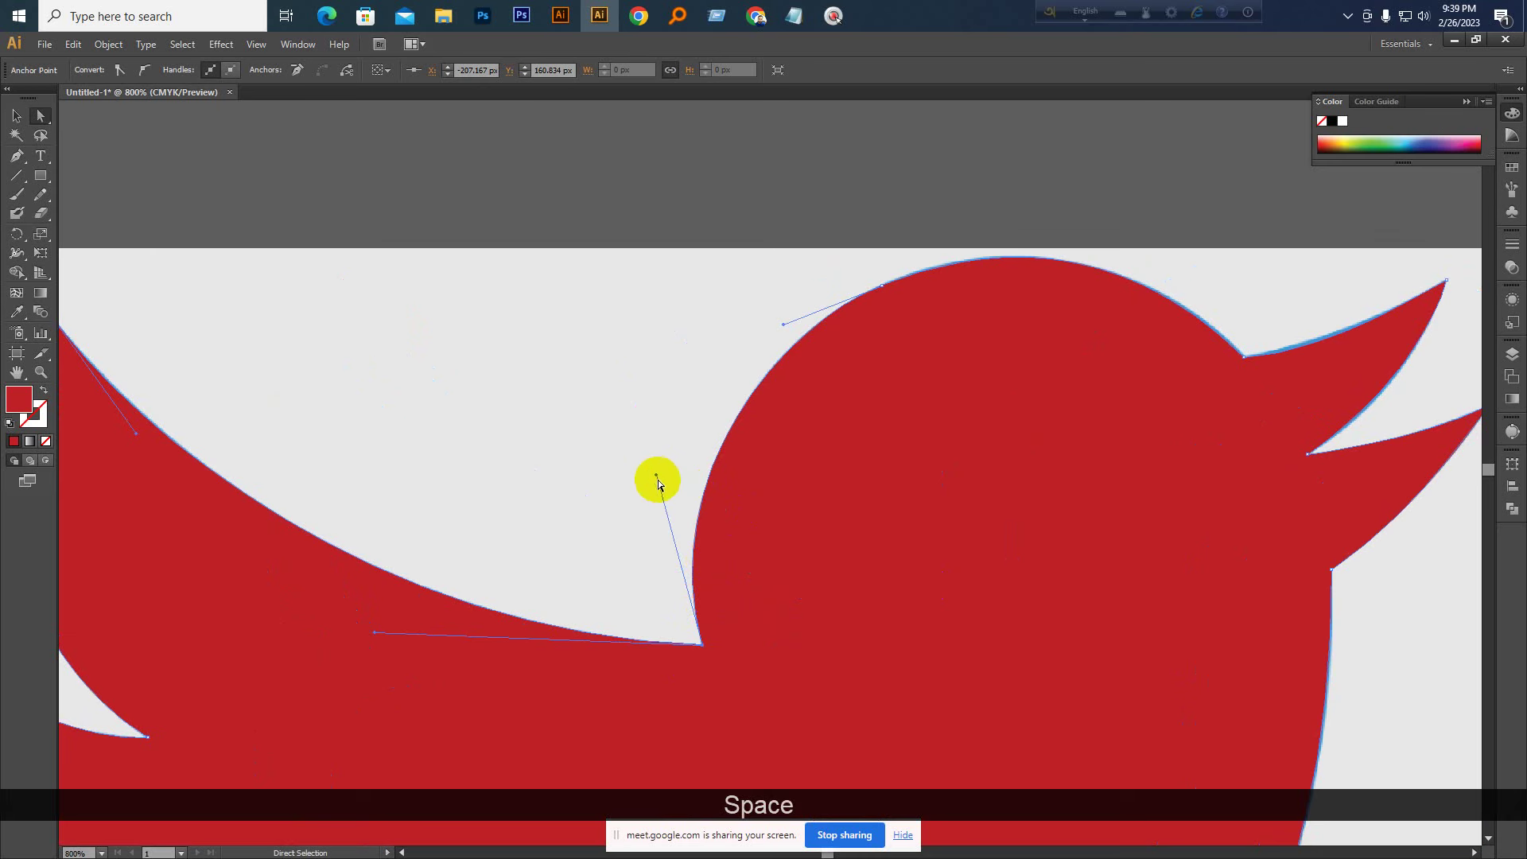
pyautogui.moveTo(656, 477); pyautogui.dragTo(665, 444)
pyautogui.click(641, 416)
# Swap the fill and stroke of the straight-edged bird so it has only a red outline, and deselect it
pyautogui.press('ctrl+KP_Subtract')
pyautogui.press('ctrl+KP_Subtract')
pyautogui.press('ctrl+KP_Subtract')
pyautogui.press('ctrl+KP_Subtract')
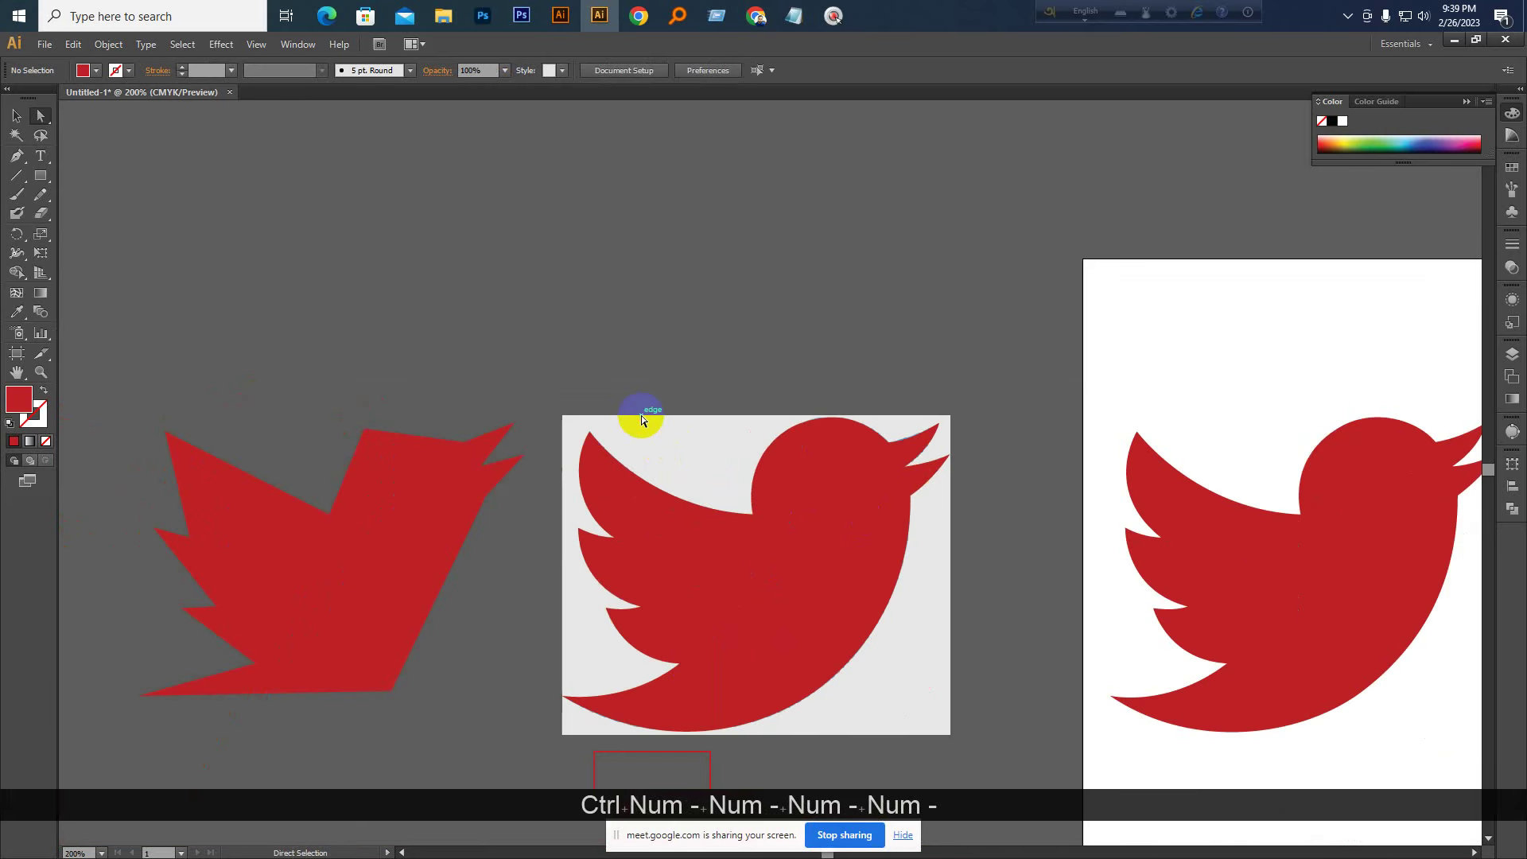
pyautogui.press('space')
pyautogui.moveTo(682, 536); pyautogui.dragTo(722, 431)
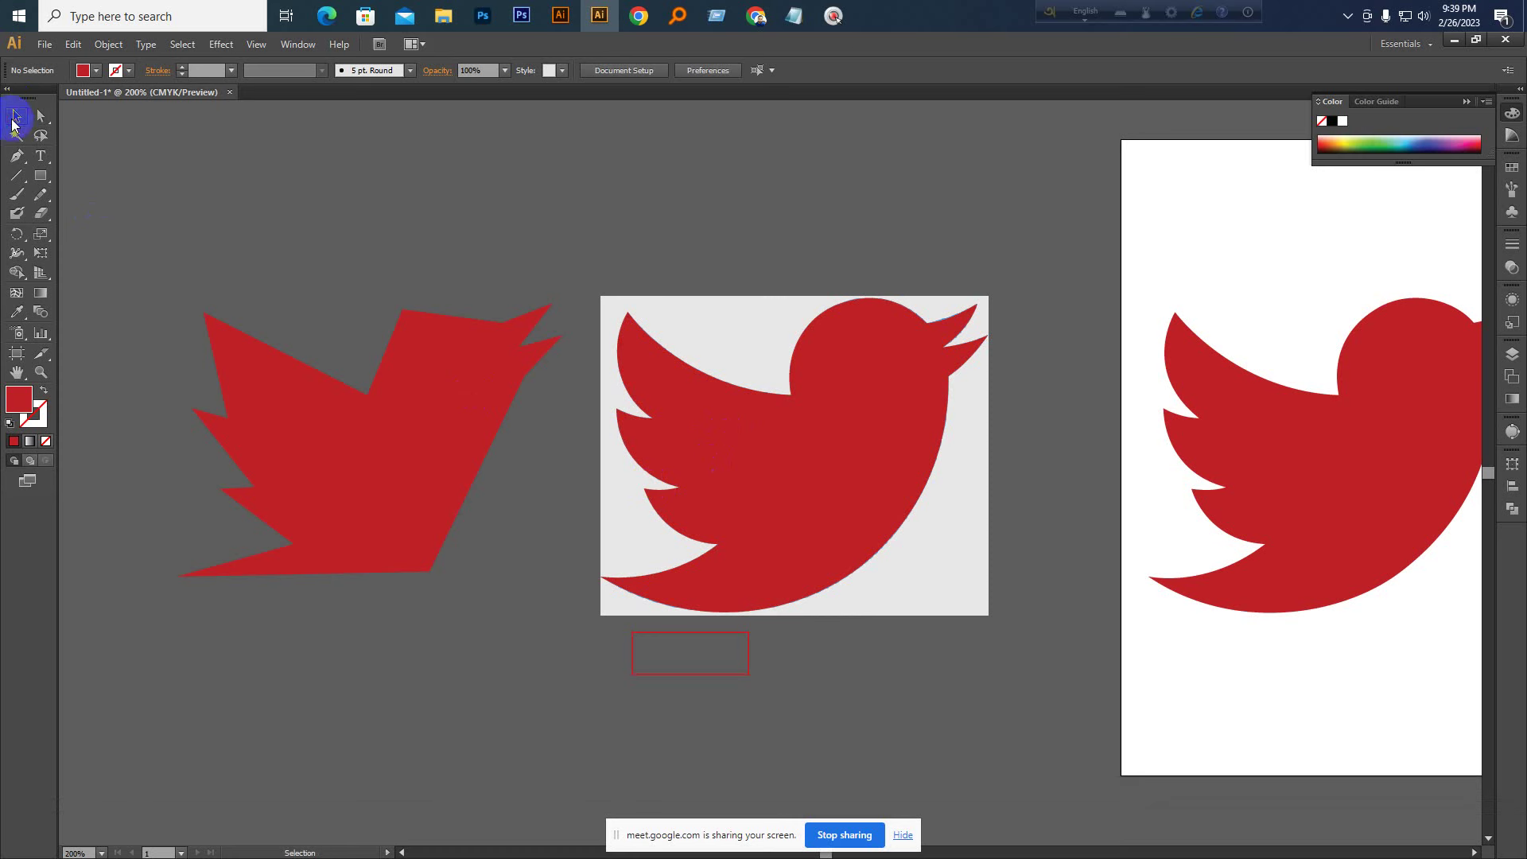
pyautogui.click(314, 435)
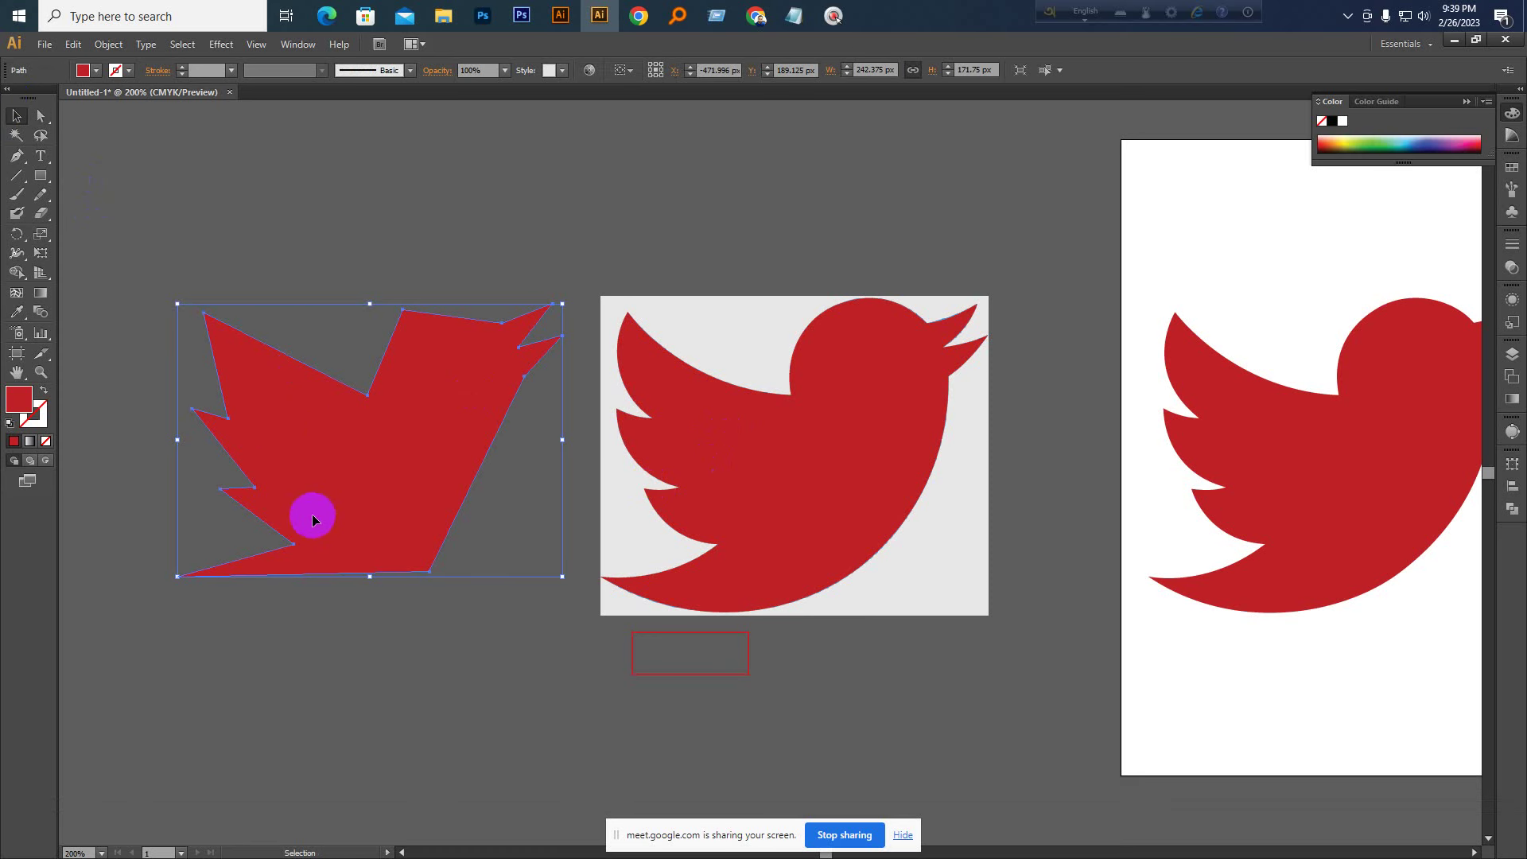
pyautogui.click(56, 398)
pyautogui.click(322, 193)
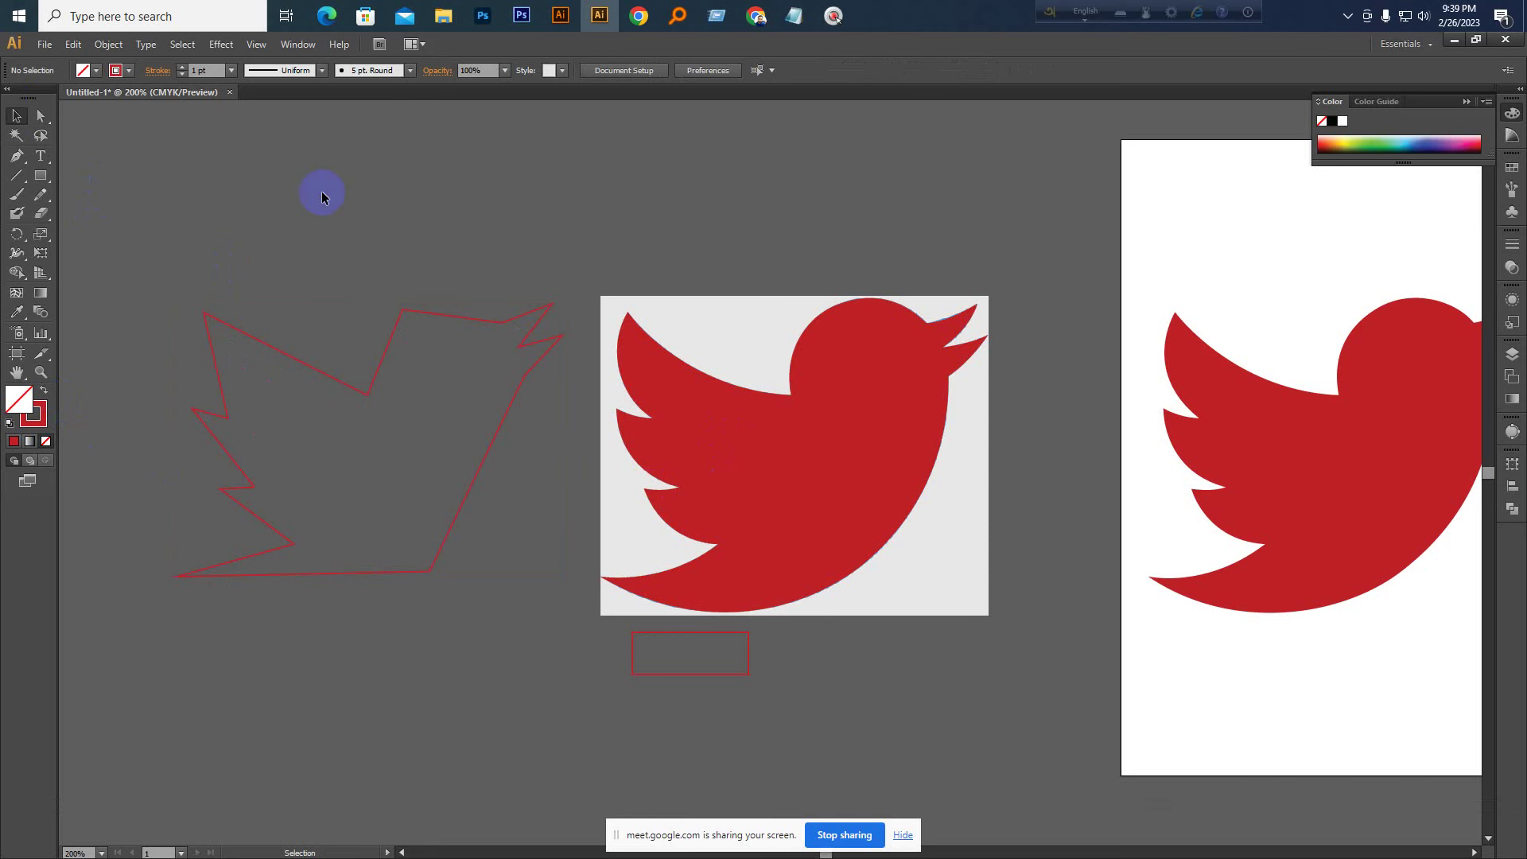
# Draw a closed, straight-edged four-sided shape about 117 × 113 px with the Pen tool on the blank artboard area beside the red bird
pyautogui.moveTo(979, 477); pyautogui.dragTo(288, 533)
pyautogui.press('ctrl+KP_Add')
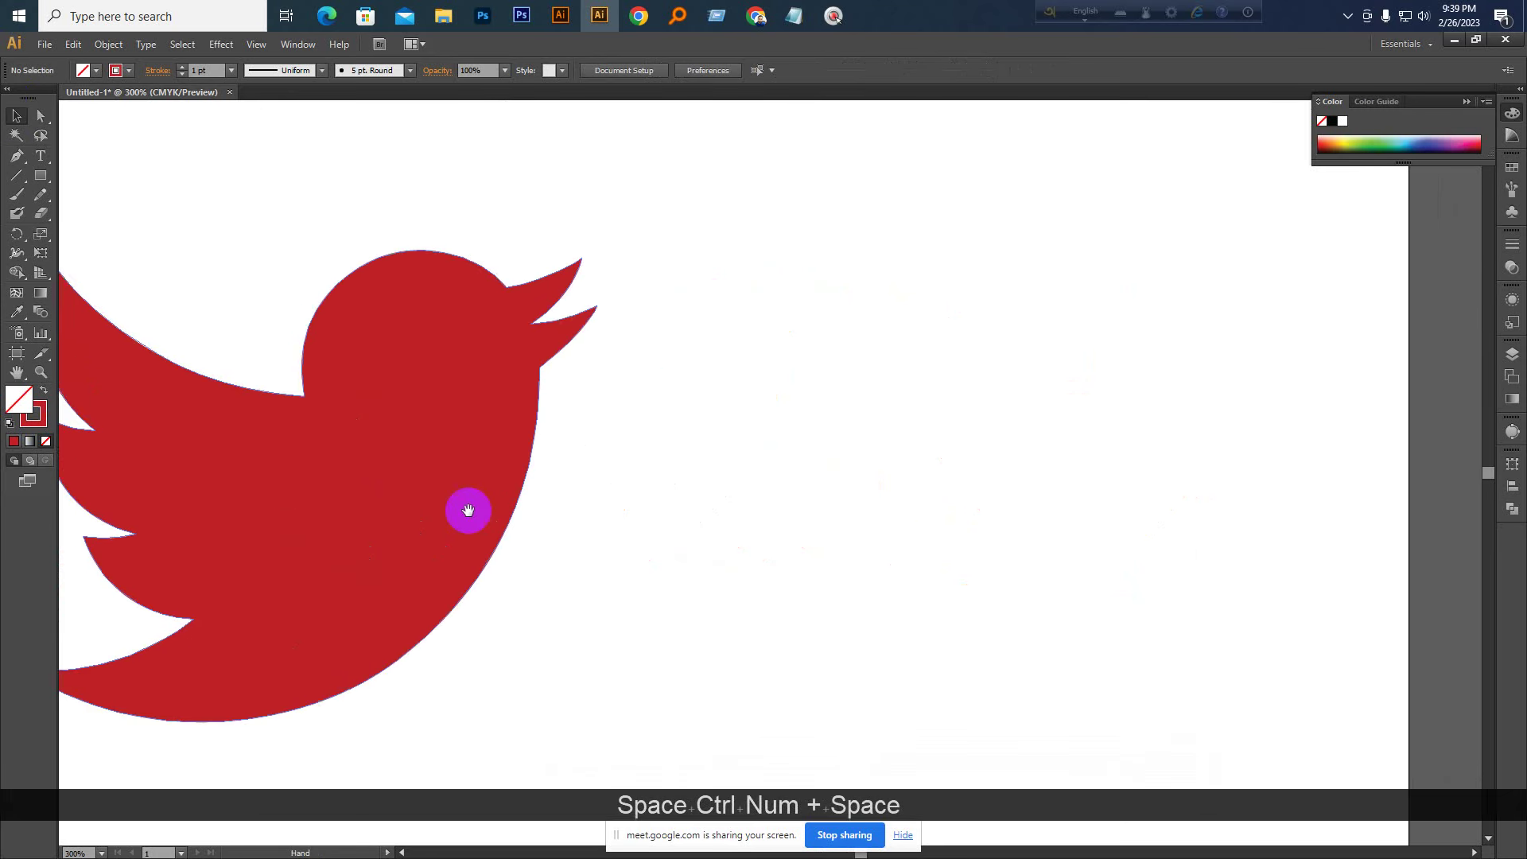
pyautogui.hscroll(3, 763, 501)
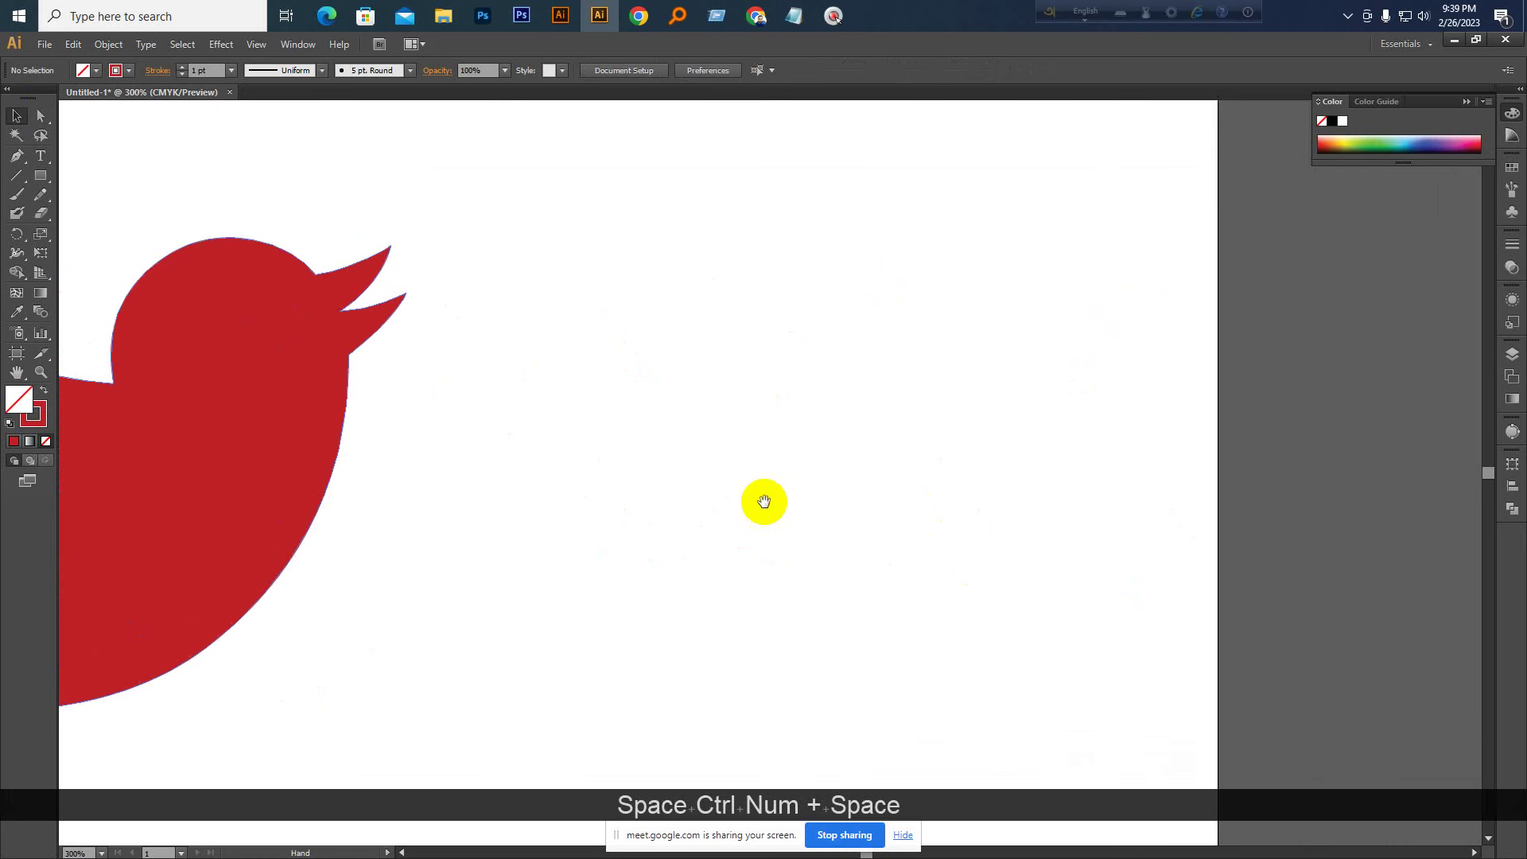
pyautogui.click(641, 278)
pyautogui.click(919, 269)
pyautogui.click(913, 434)
pyautogui.click(667, 541)
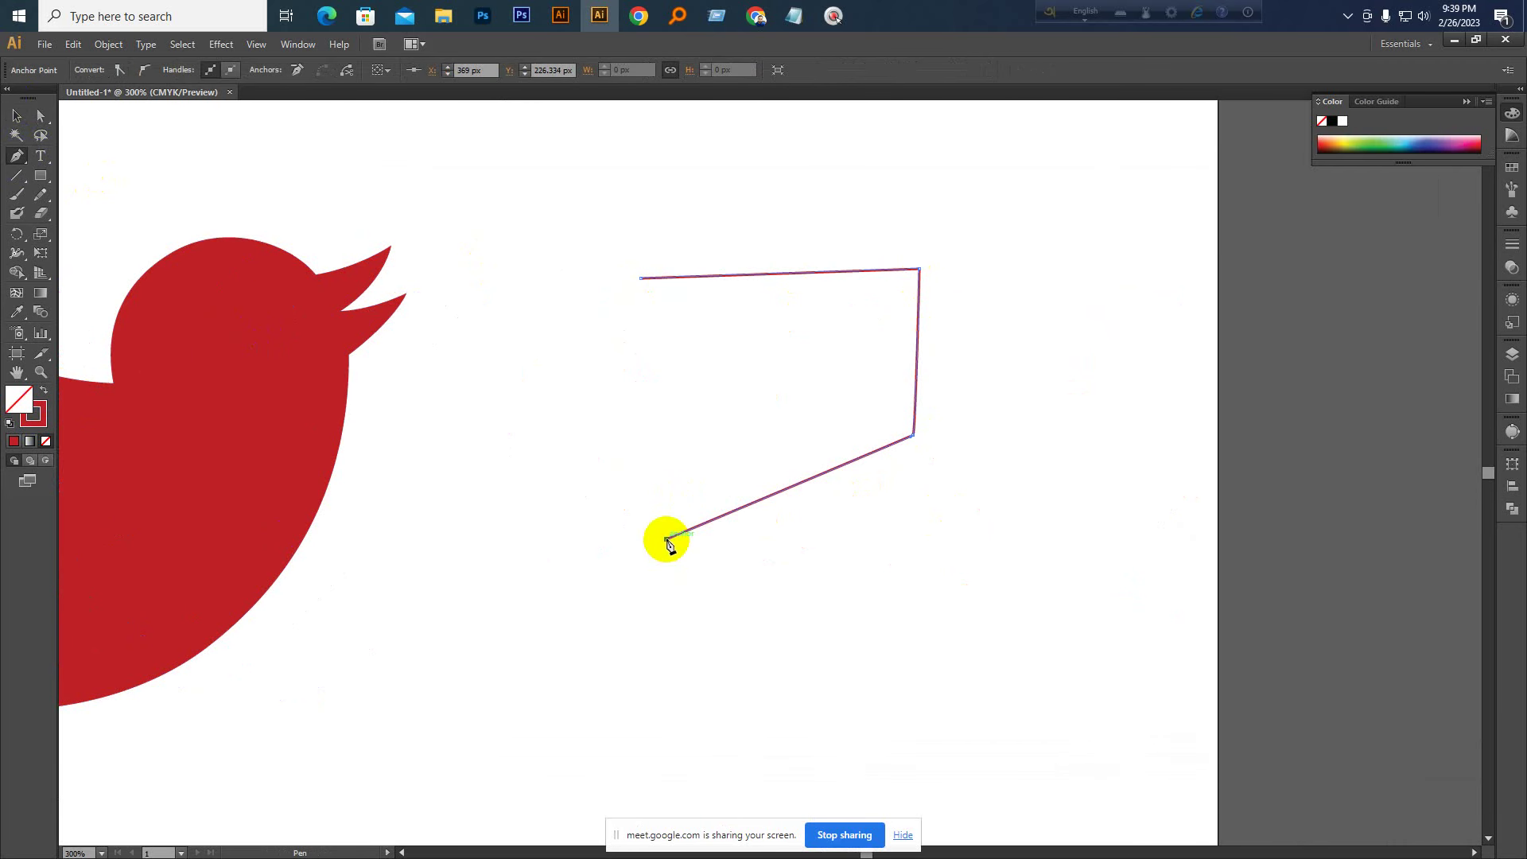
pyautogui.click(642, 279)
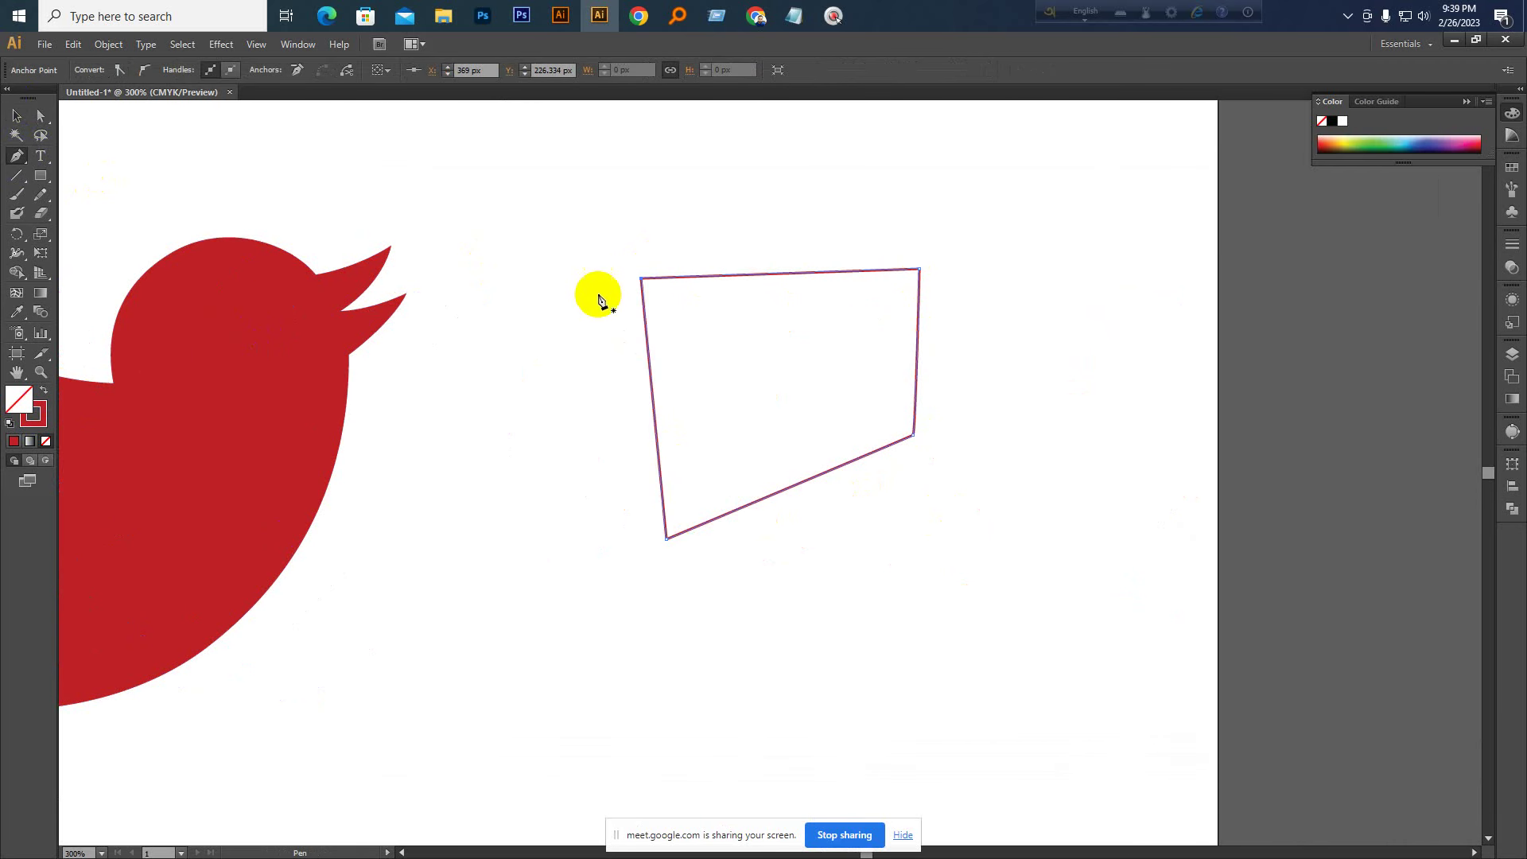
# Select the four-sided shape by its outline and move it slightly down and to the right
pyautogui.click(17, 116)
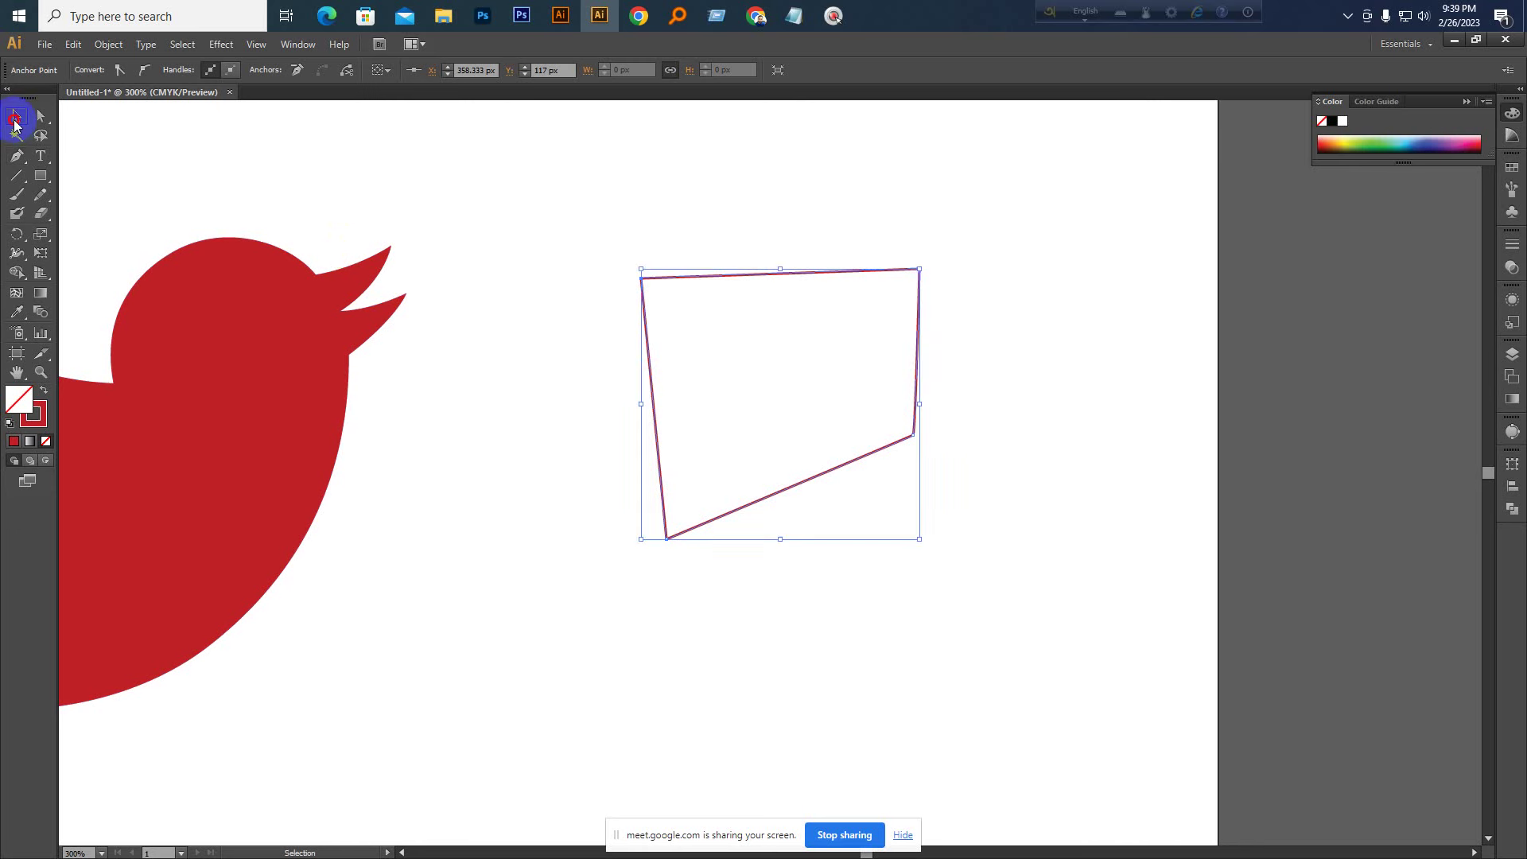
pyautogui.click(515, 150)
pyautogui.click(676, 275)
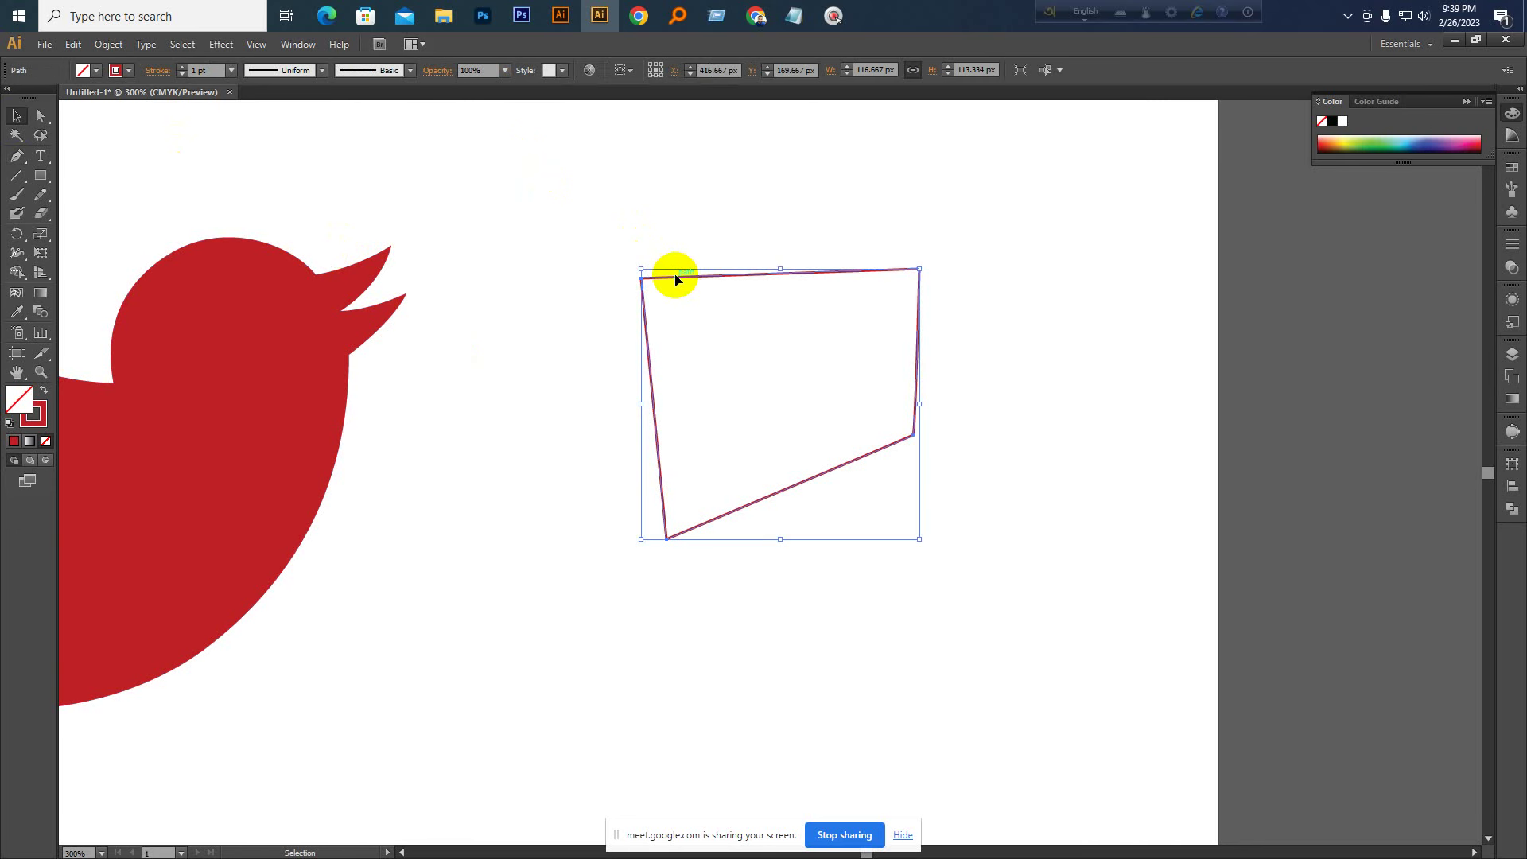
pyautogui.moveTo(675, 276); pyautogui.dragTo(704, 293)
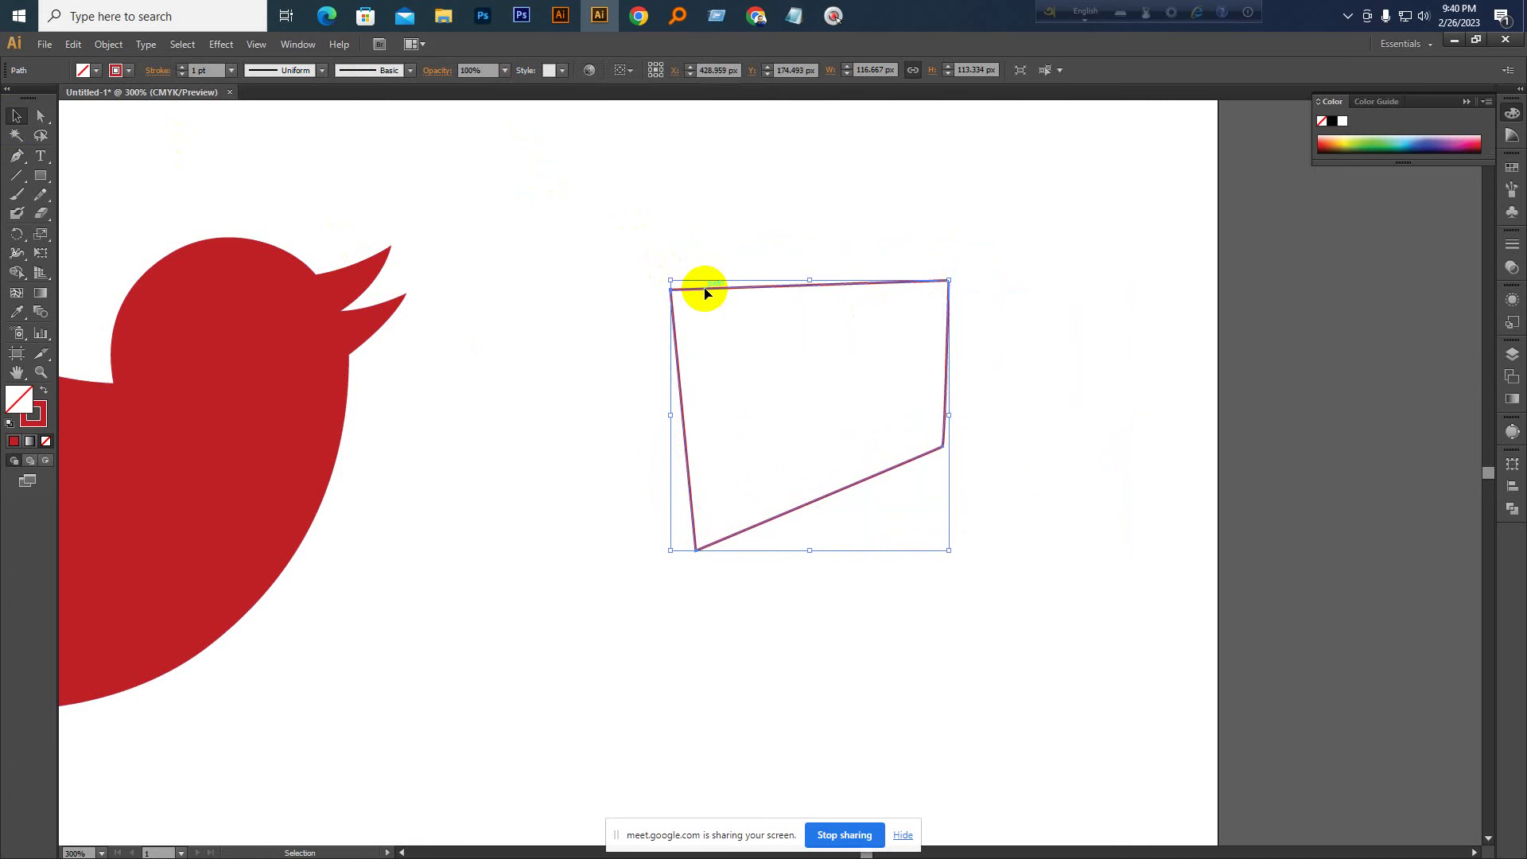
# Try moving the filled red bird down and to the right by its interior, and undo the move
pyautogui.click(784, 222)
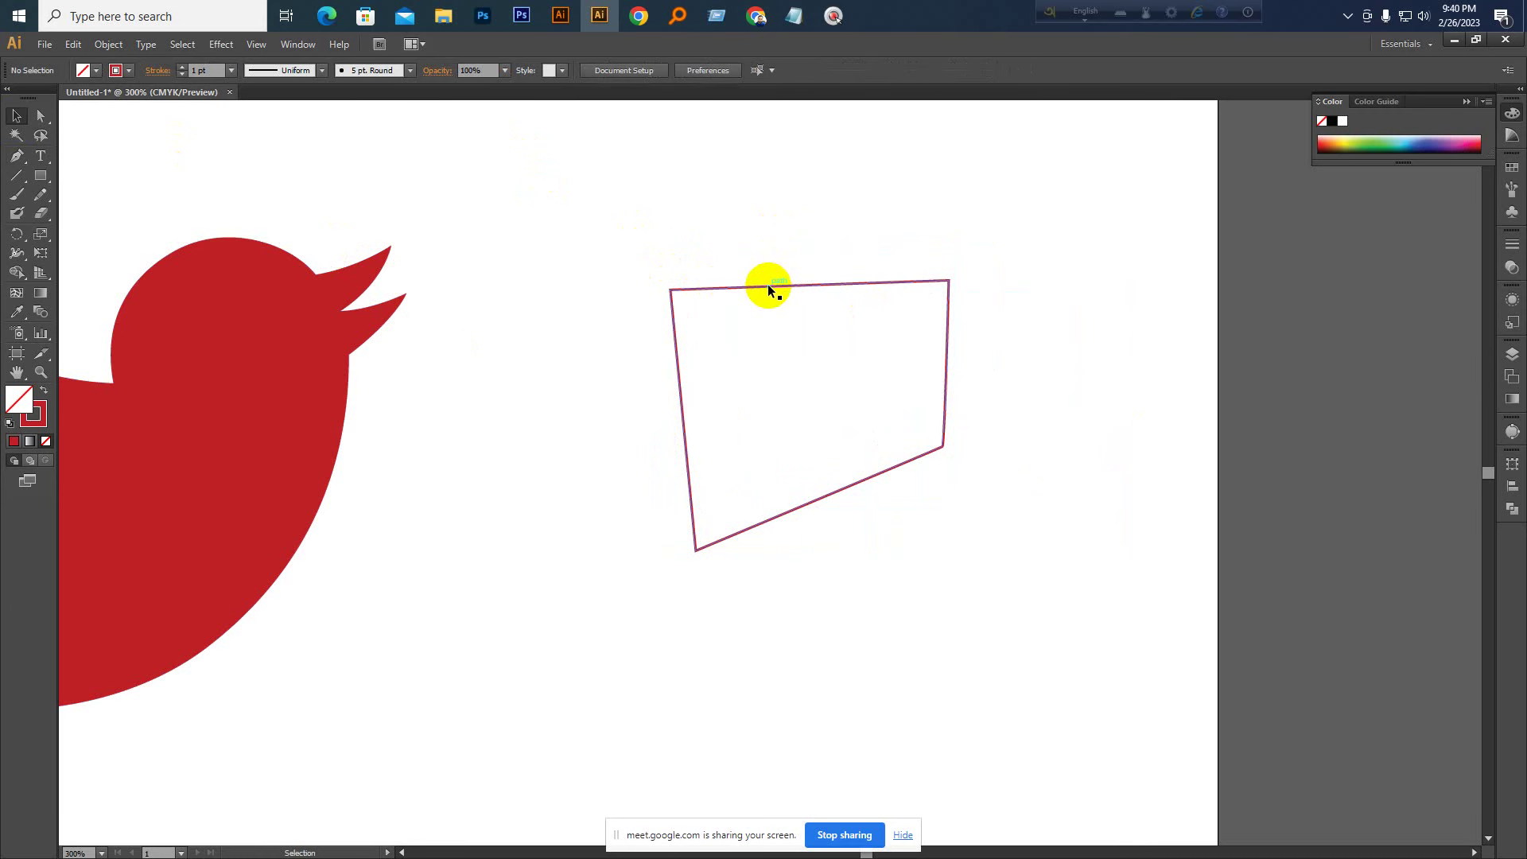
pyautogui.moveTo(516, 332); pyautogui.dragTo(853, 296)
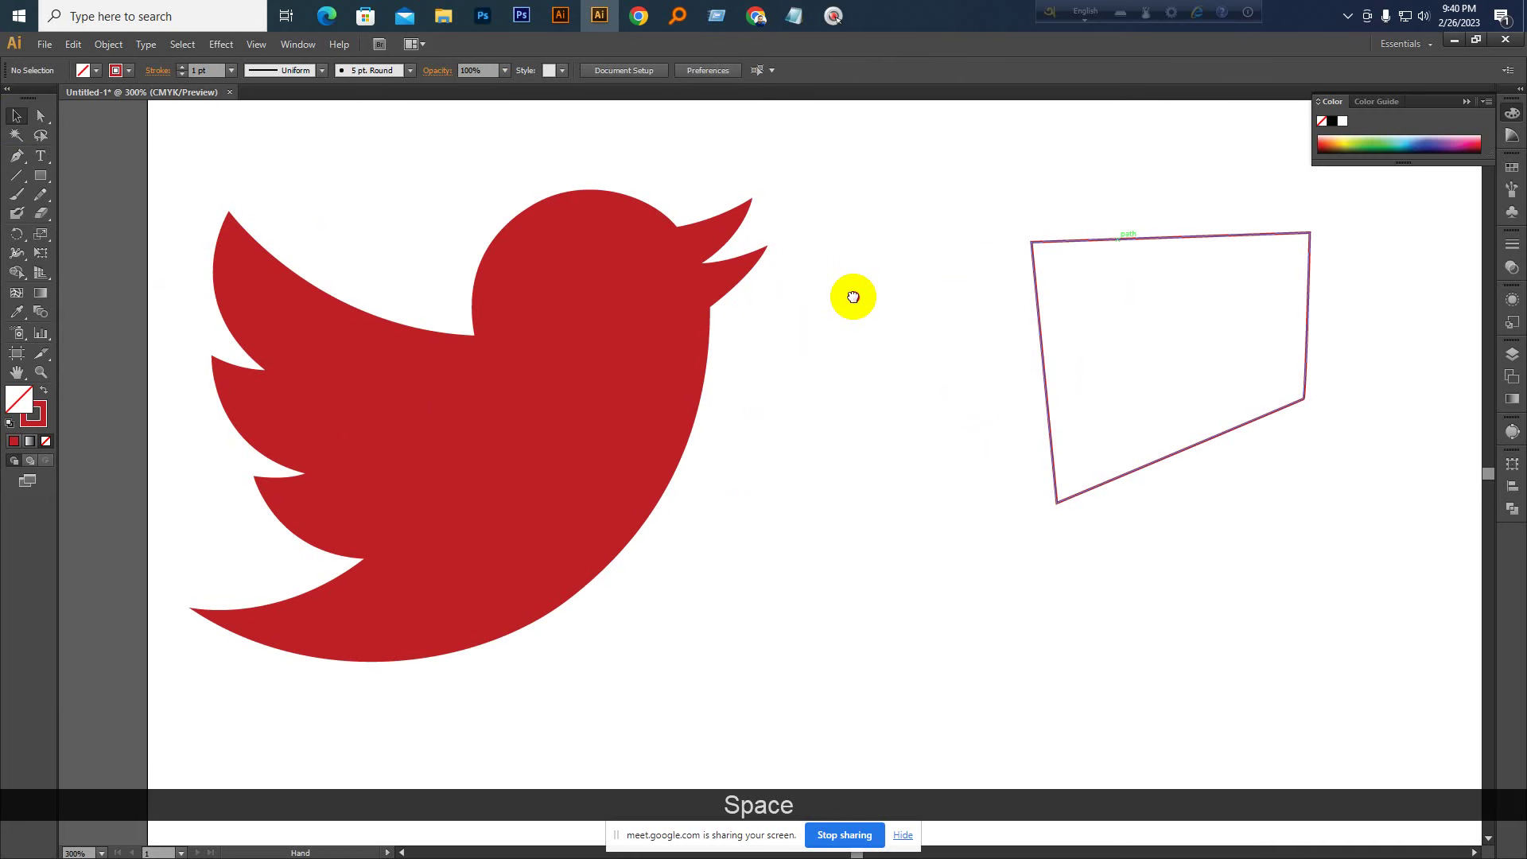
pyautogui.moveTo(572, 350); pyautogui.dragTo(910, 449)
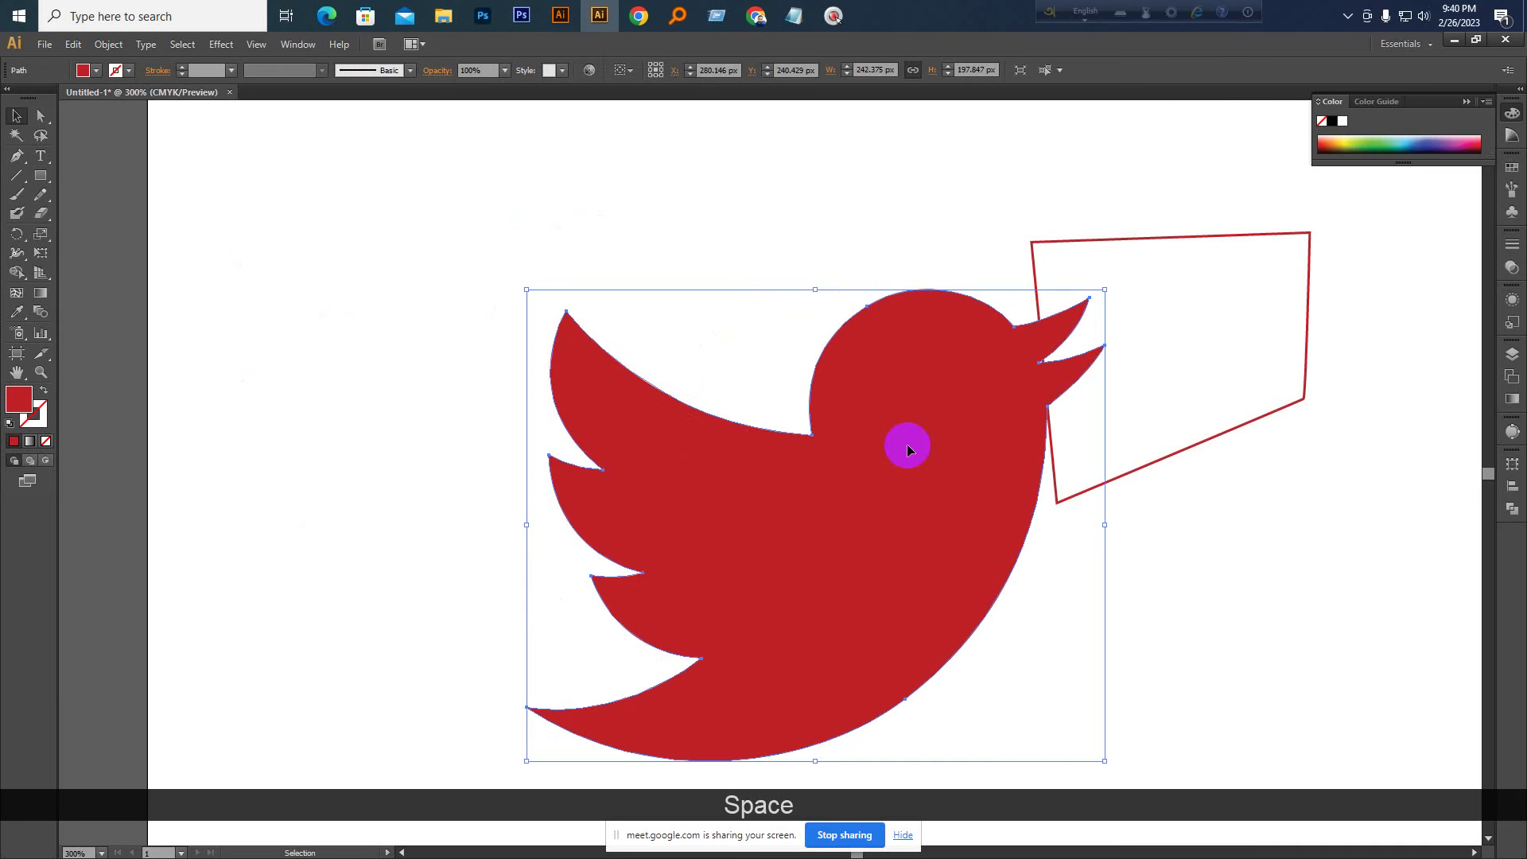
pyautogui.hotkey('ctrl', 'z')
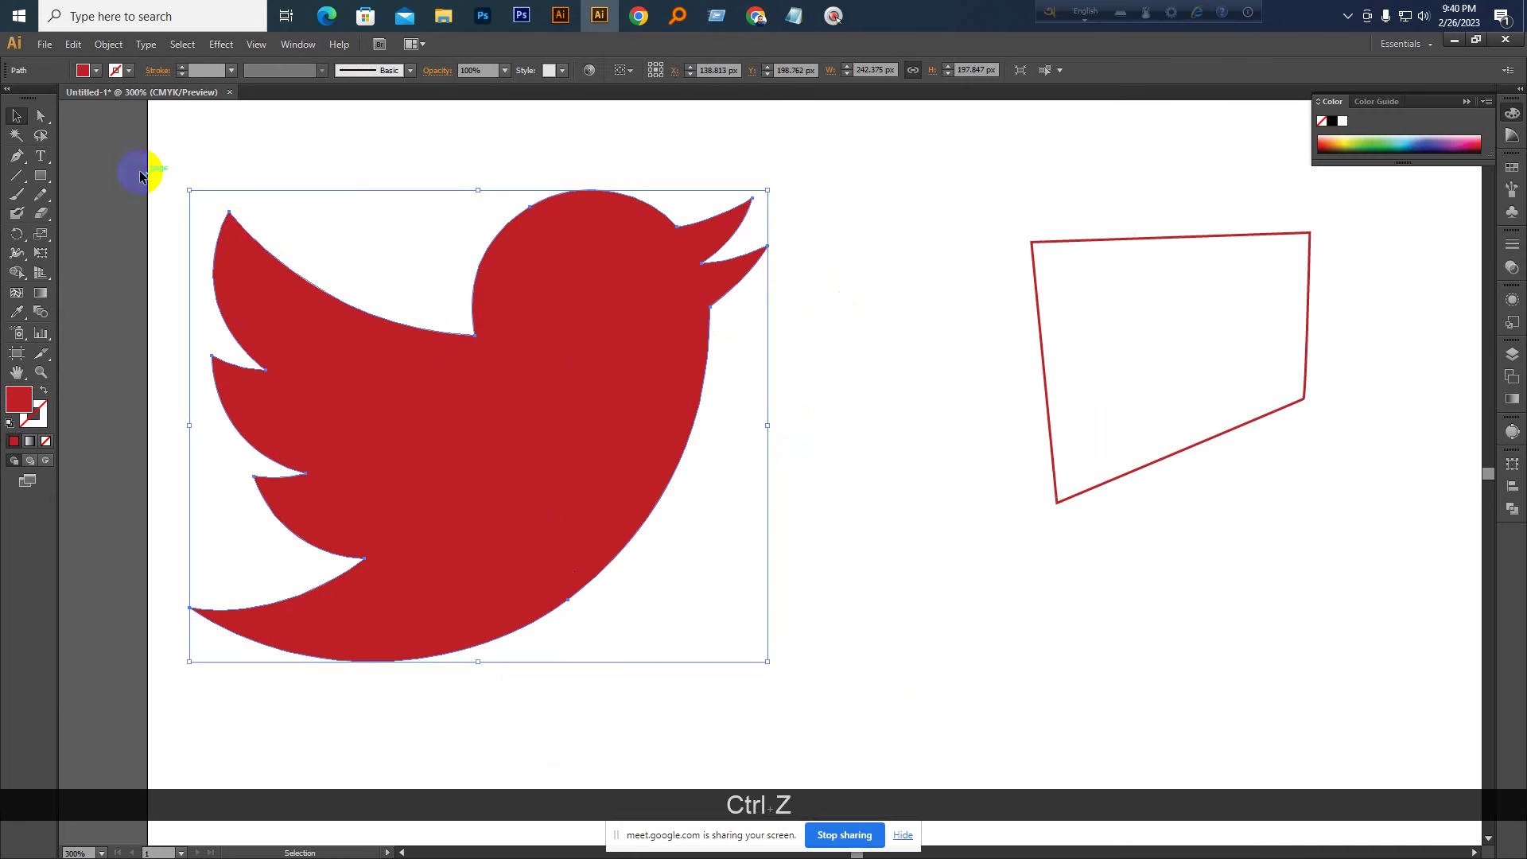
# Try moving the anchor at the base of the bird's head with the Direct Selection tool, undo it, and deselect the bird
pyautogui.click(48, 121)
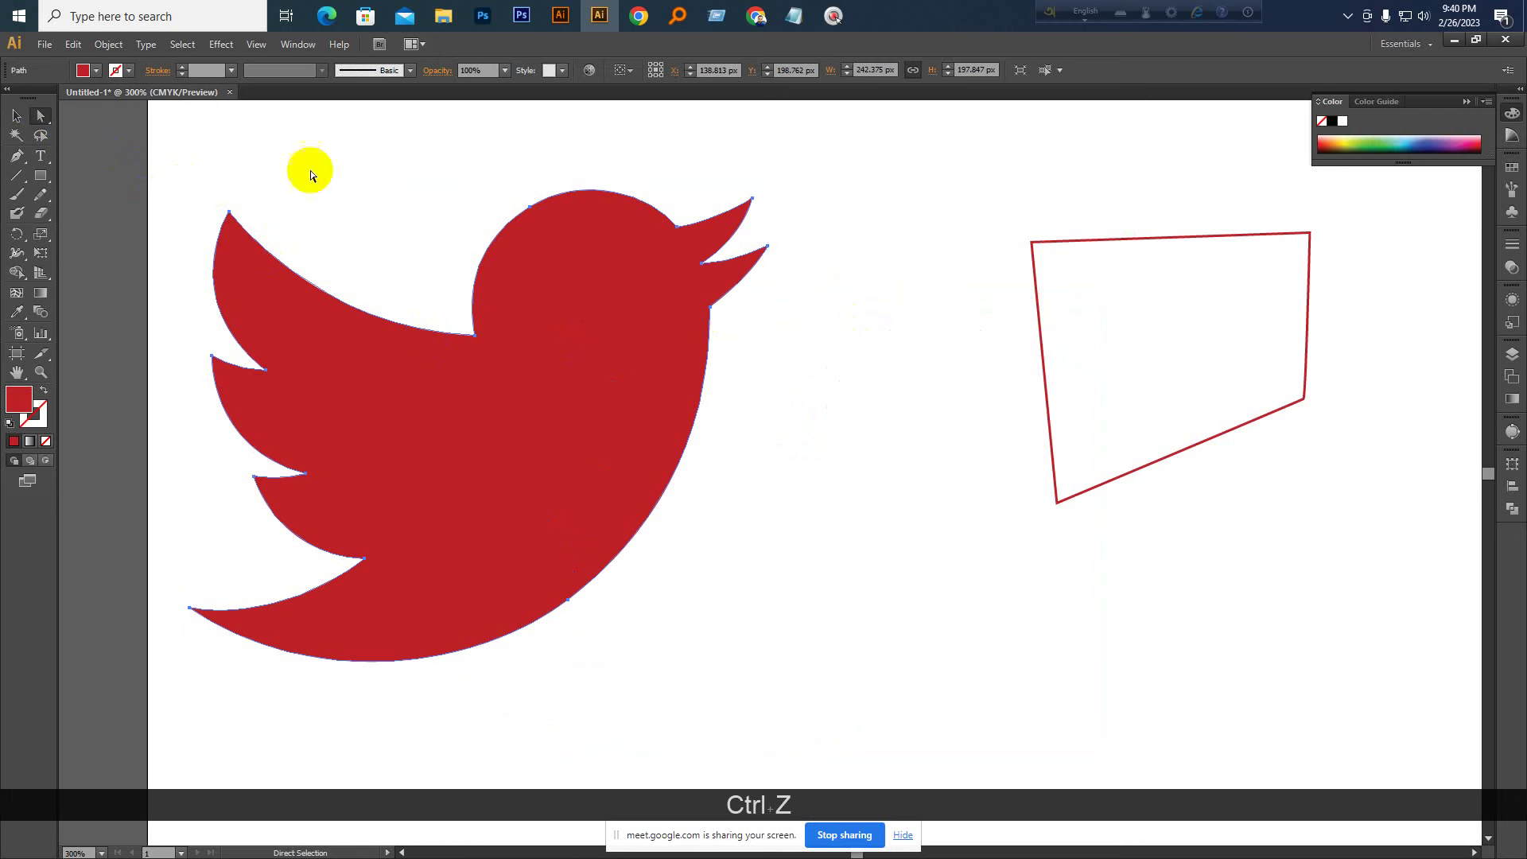
pyautogui.click(477, 336)
pyautogui.moveTo(477, 336); pyautogui.dragTo(393, 215)
pyautogui.hotkey('ctrl', 'z')
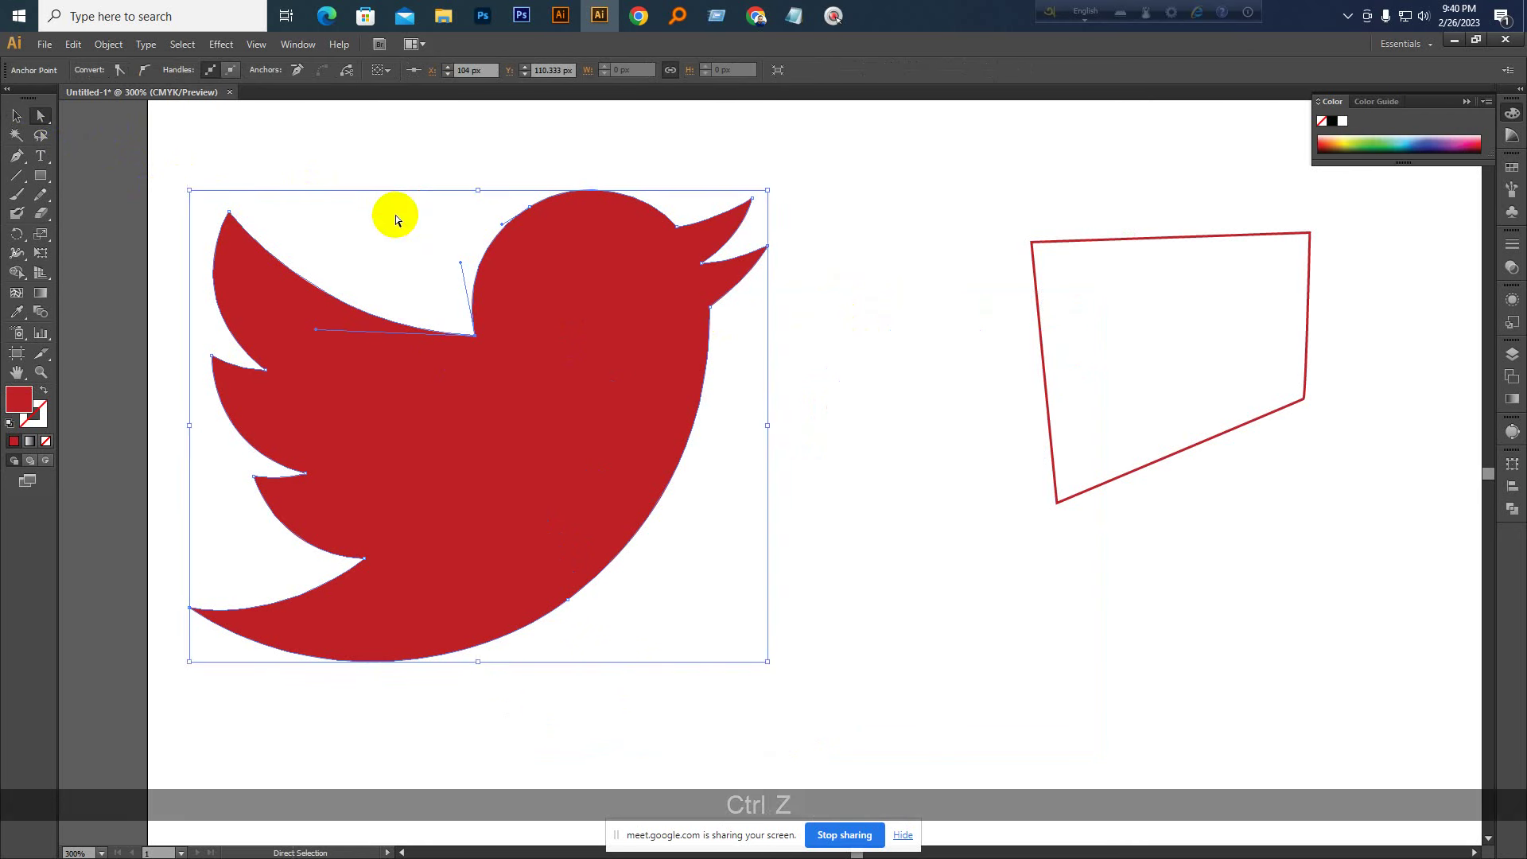
pyautogui.click(16, 116)
pyautogui.click(265, 146)
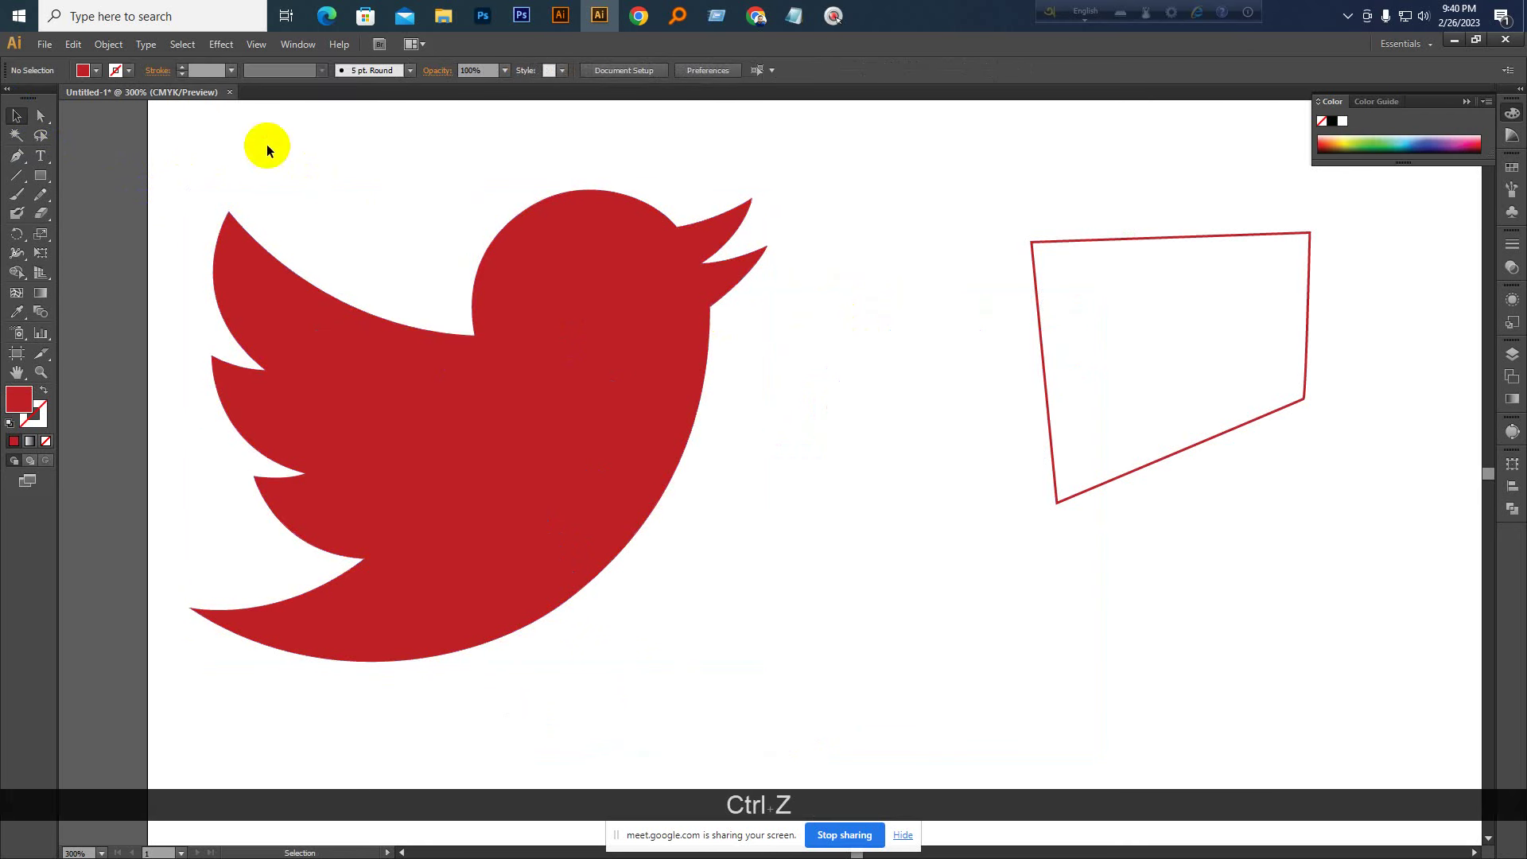
# Reposition the red bird by its filled interior and nudge the four-sided outline by its edge, leaving a gap between them, and deselect
pyautogui.click(496, 450)
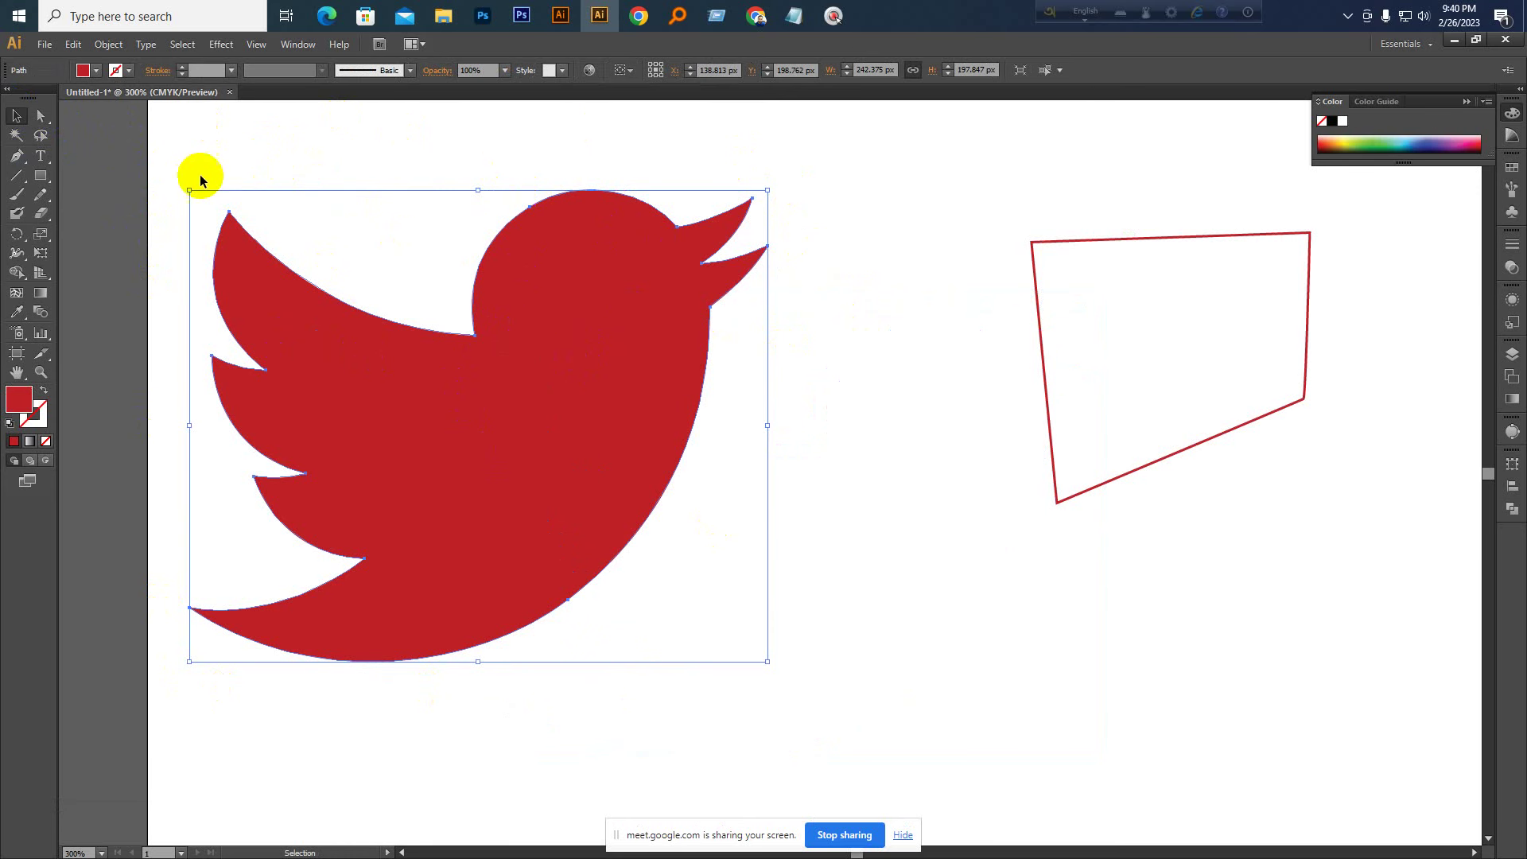
pyautogui.moveTo(475, 622); pyautogui.dragTo(795, 656)
pyautogui.click(1166, 237)
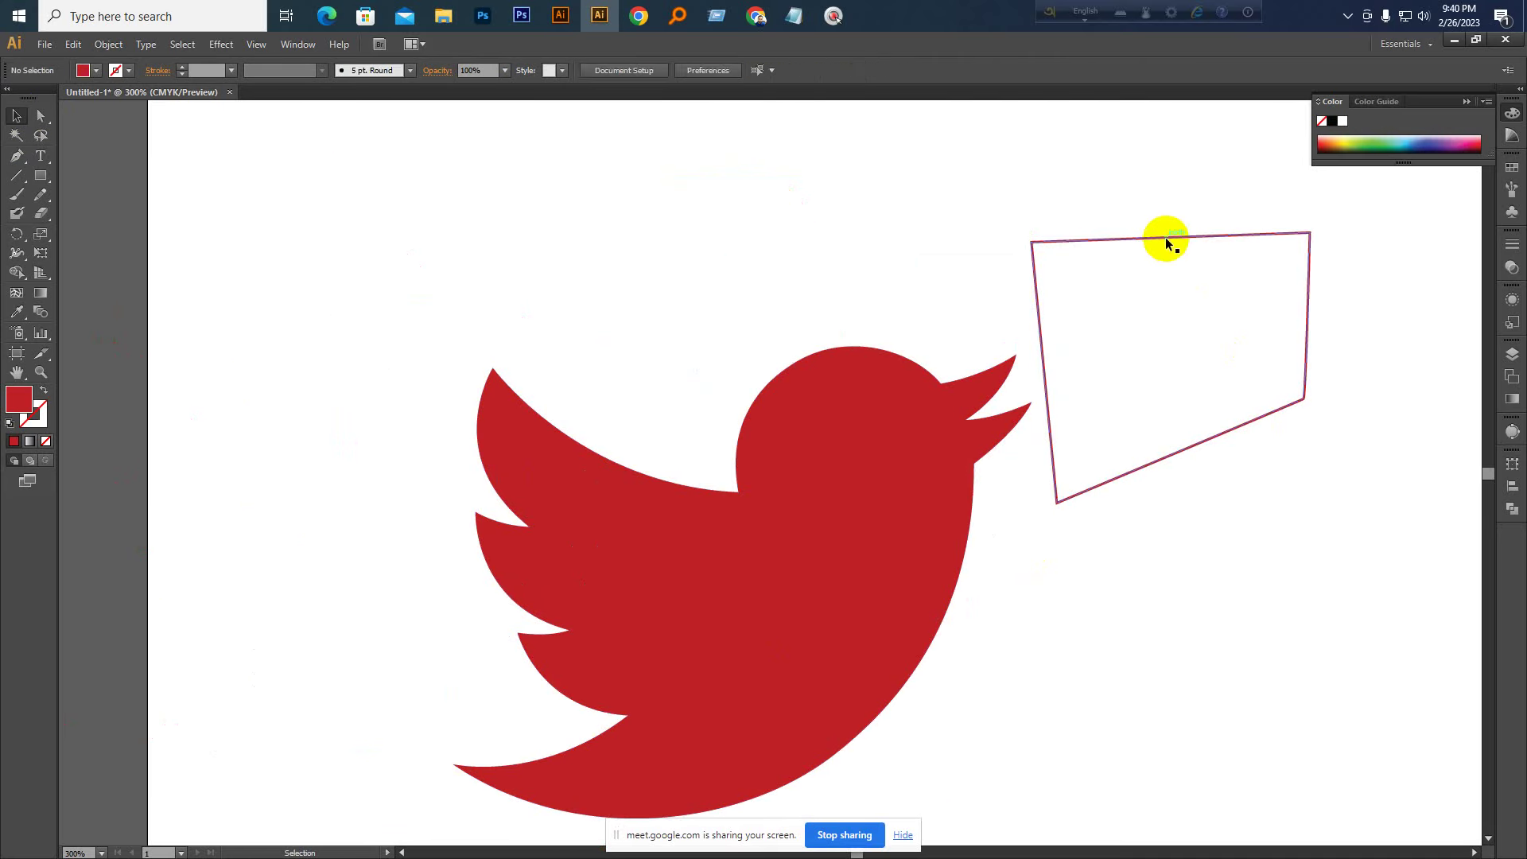
pyautogui.moveTo(1166, 237)
pyautogui.mouseDown()
pyautogui.moveTo(1238, 365)
pyautogui.moveTo(1163, 238)
pyautogui.mouseUp()
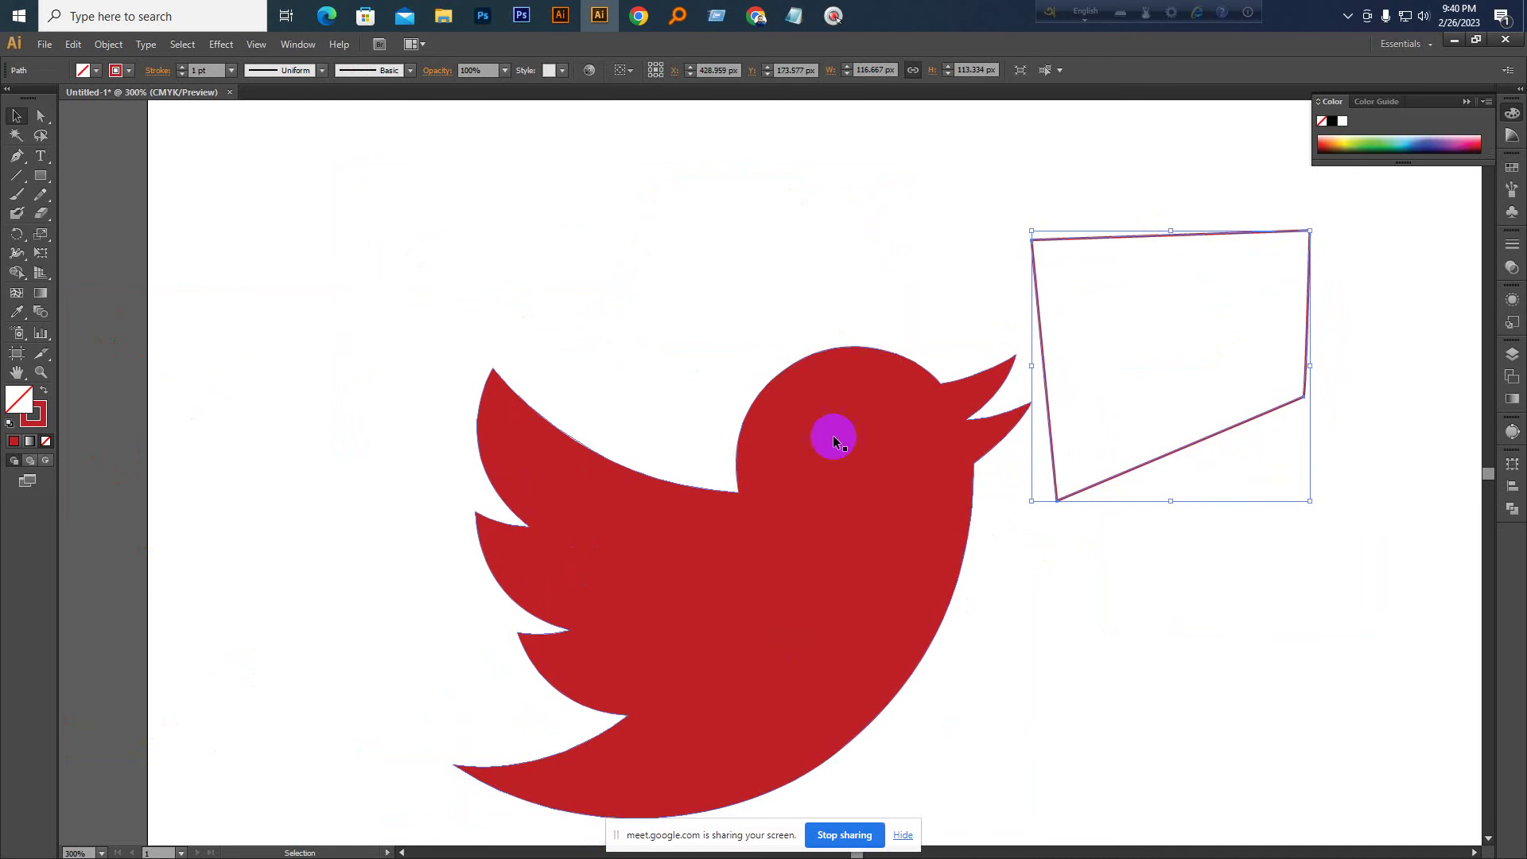
pyautogui.moveTo(832, 437); pyautogui.dragTo(697, 334)
pyautogui.moveTo(723, 411); pyautogui.dragTo(631, 501)
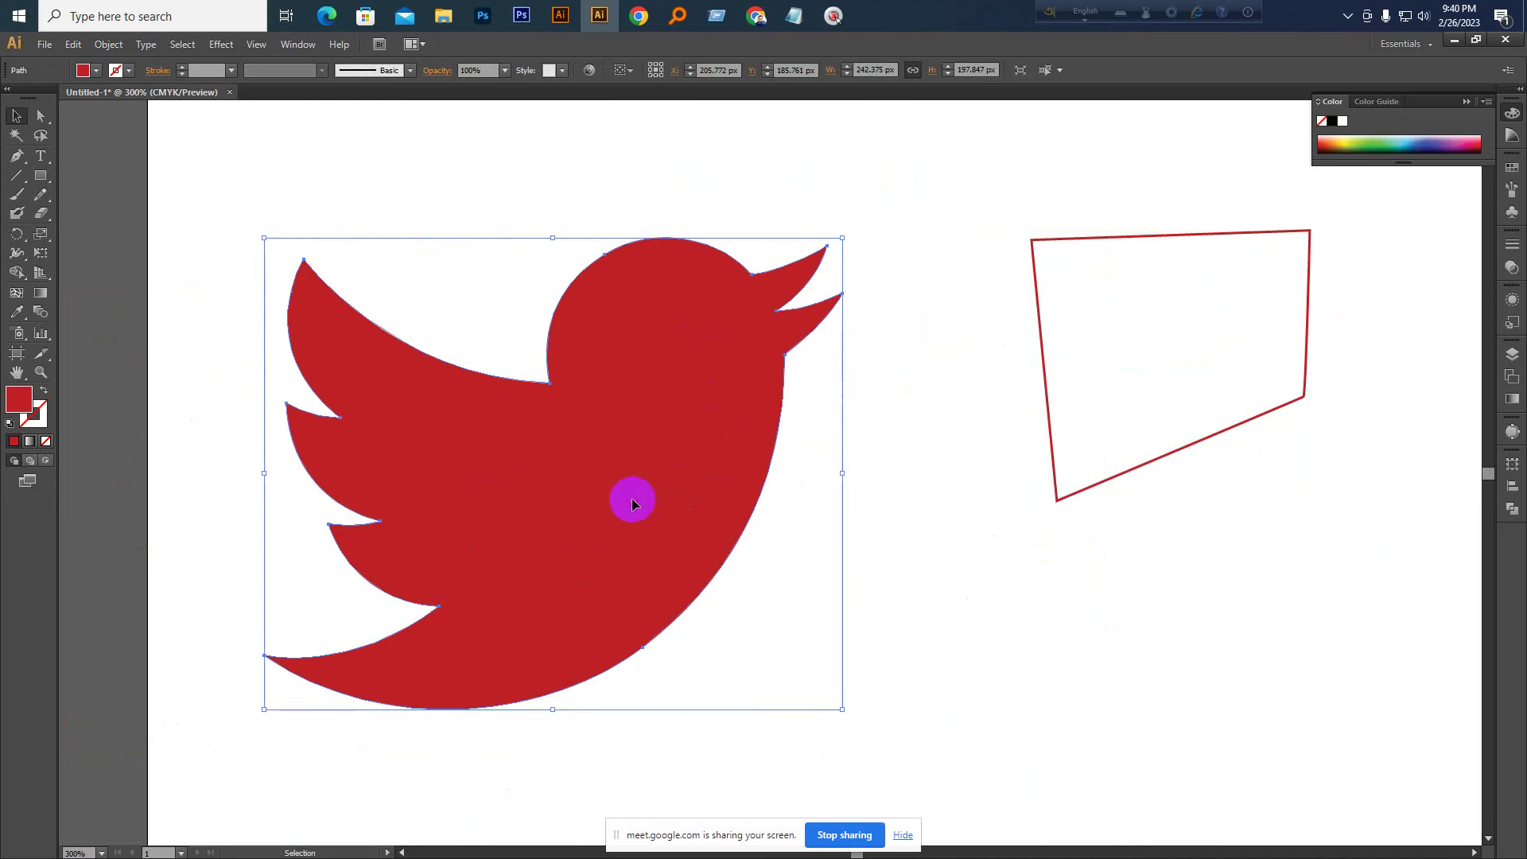
pyautogui.click(899, 409)
# Draw a closed, red-filled four-sided shape about 131 × 58 px with the Pen tool above the four-sided outline
pyautogui.press('space')
pyautogui.moveTo(1007, 361); pyautogui.dragTo(533, 472)
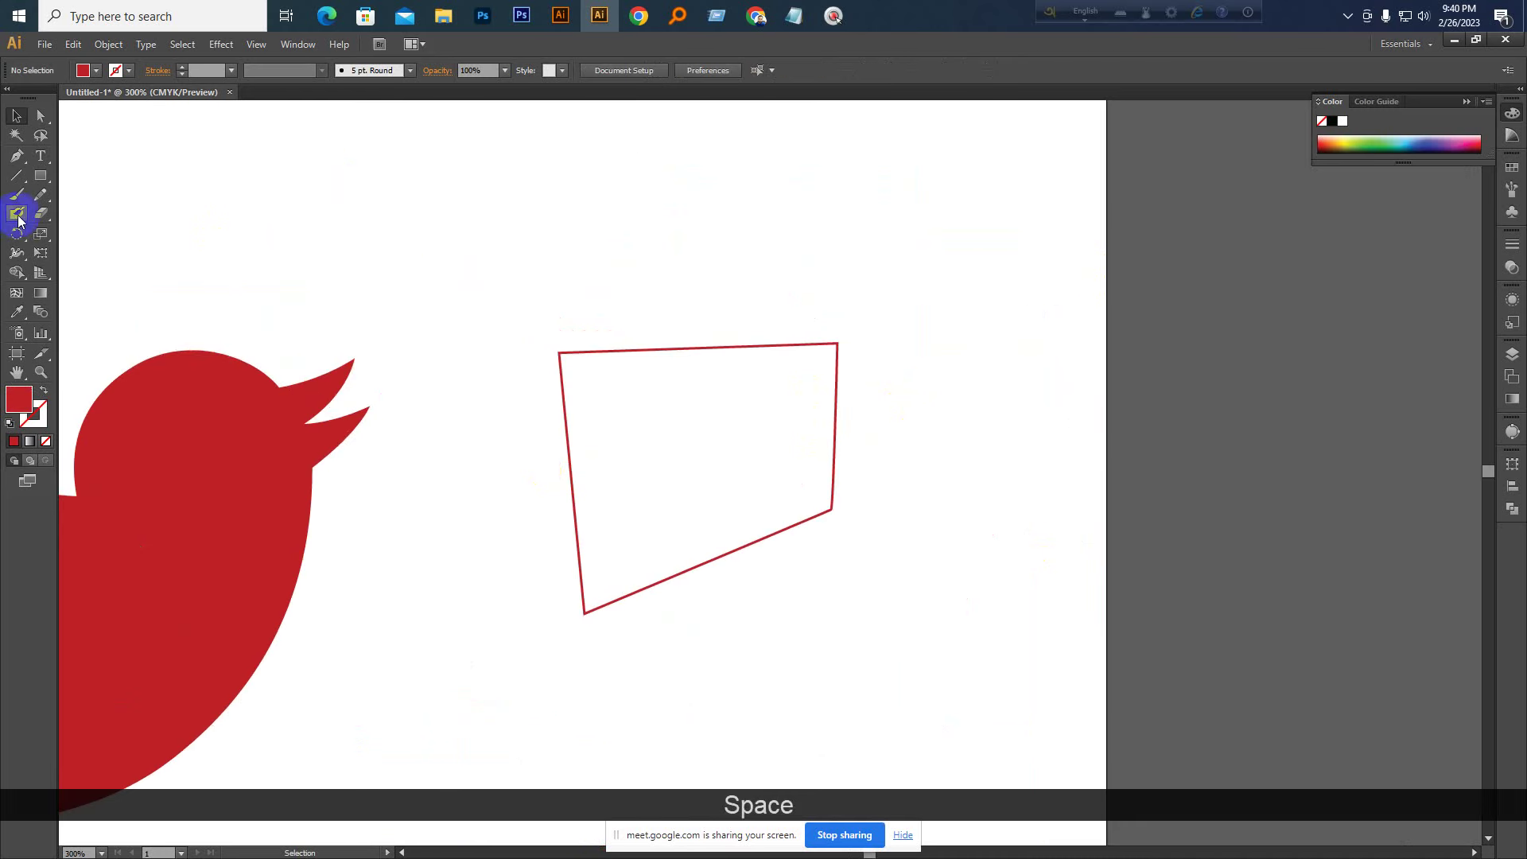
pyautogui.click(16, 155)
pyautogui.click(604, 160)
pyautogui.click(792, 190)
pyautogui.click(726, 297)
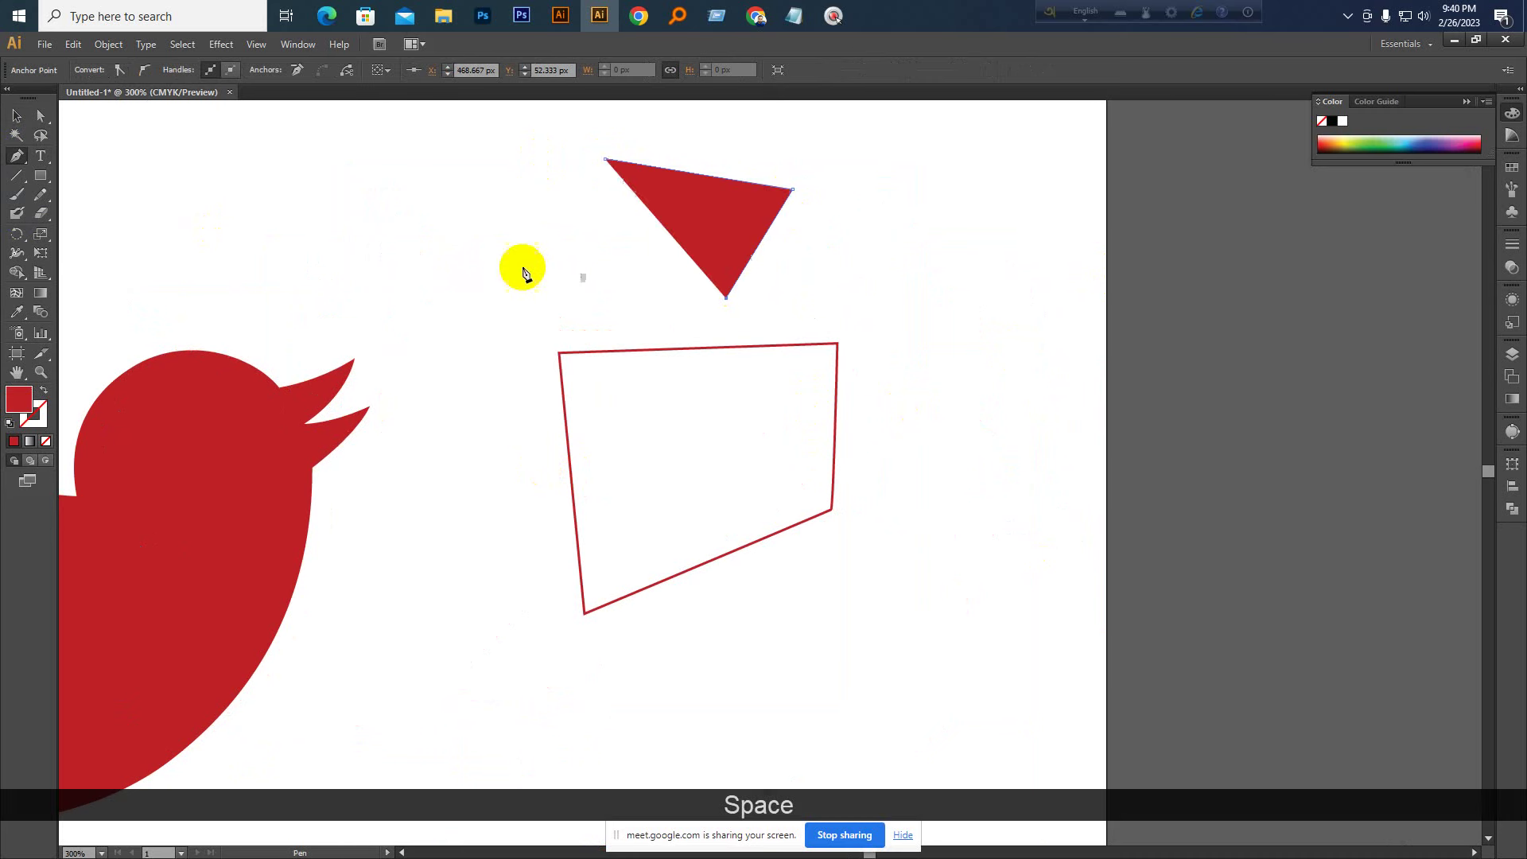
pyautogui.click(480, 263)
pyautogui.click(606, 162)
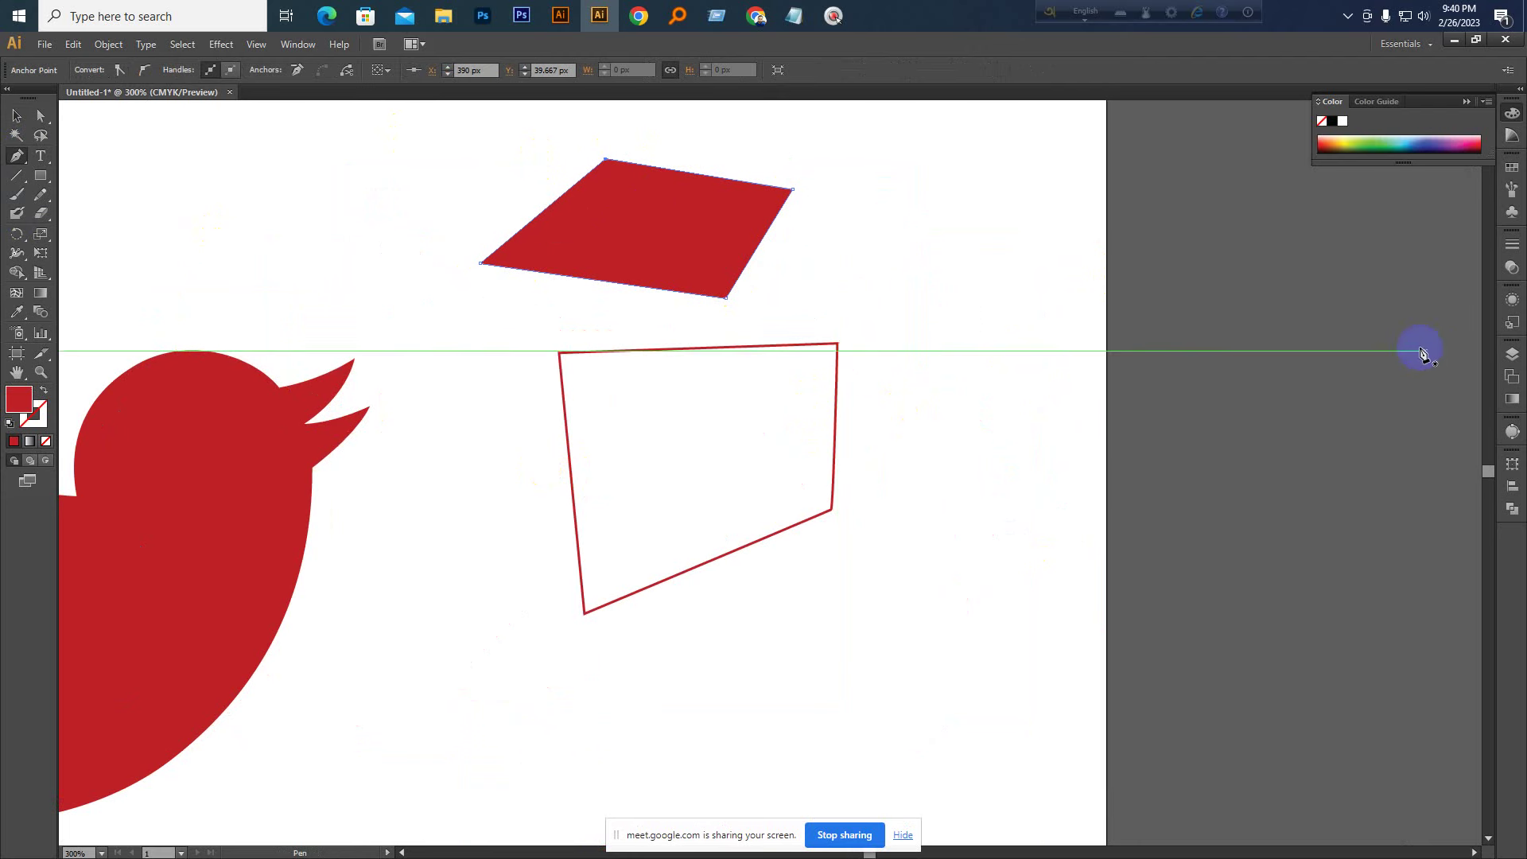
# Draw a closed, red-filled five-sided shape across the artboard's right edge with the Pen tool, and select the filled four-sided shape
pyautogui.click(998, 193)
pyautogui.click(1301, 275)
pyautogui.click(1241, 189)
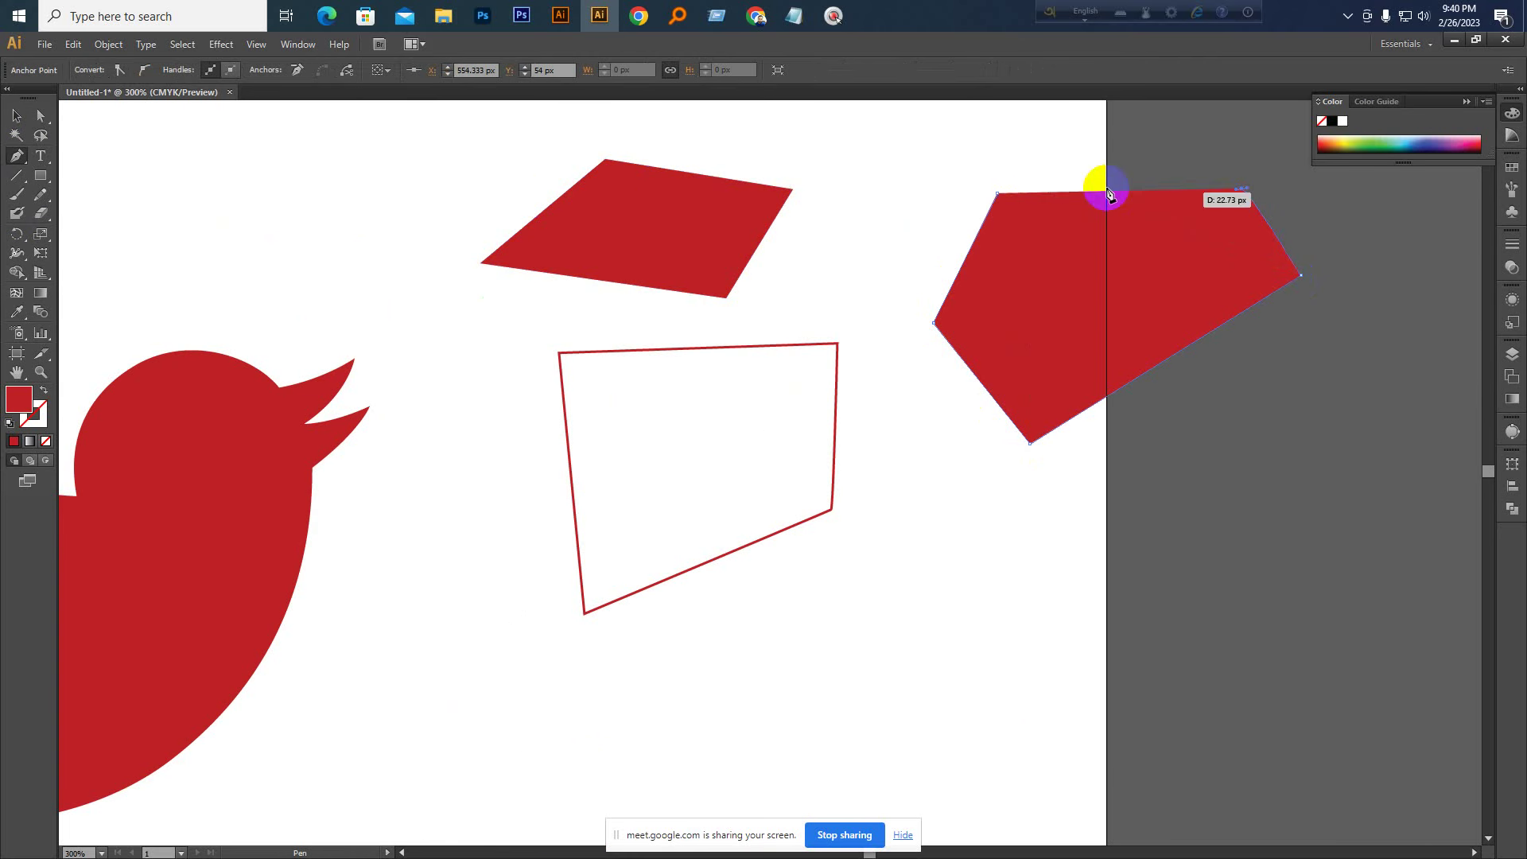
pyautogui.click(999, 199)
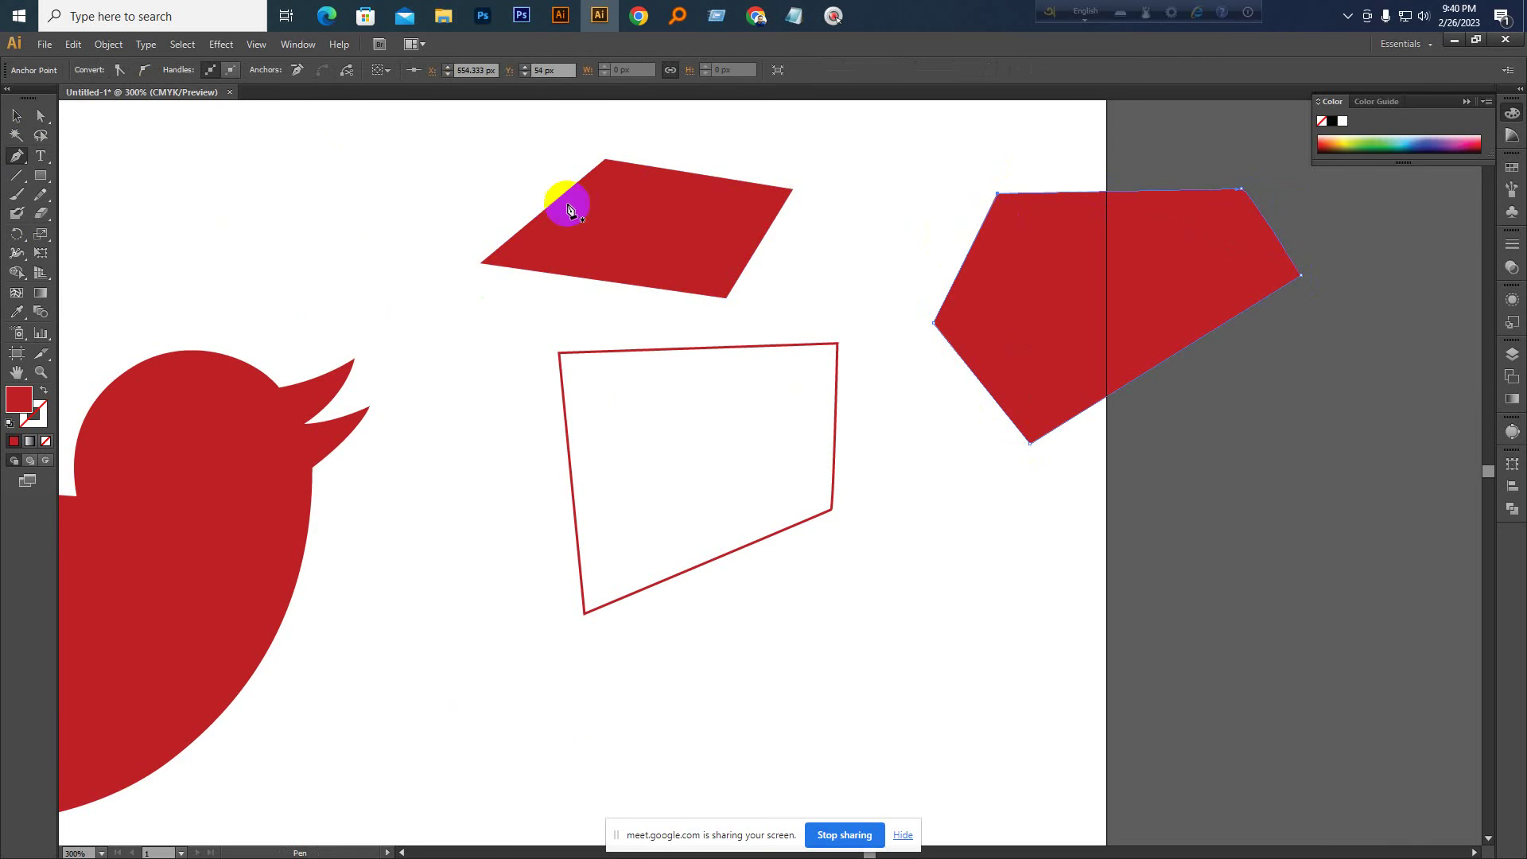
pyautogui.click(16, 116)
pyautogui.click(482, 263)
# Draw an open three-point Pen path with red fill below the five-sided shape, leaving its left edge unclosed, and deselect it
pyautogui.moveTo(686, 365); pyautogui.dragTo(624, 280)
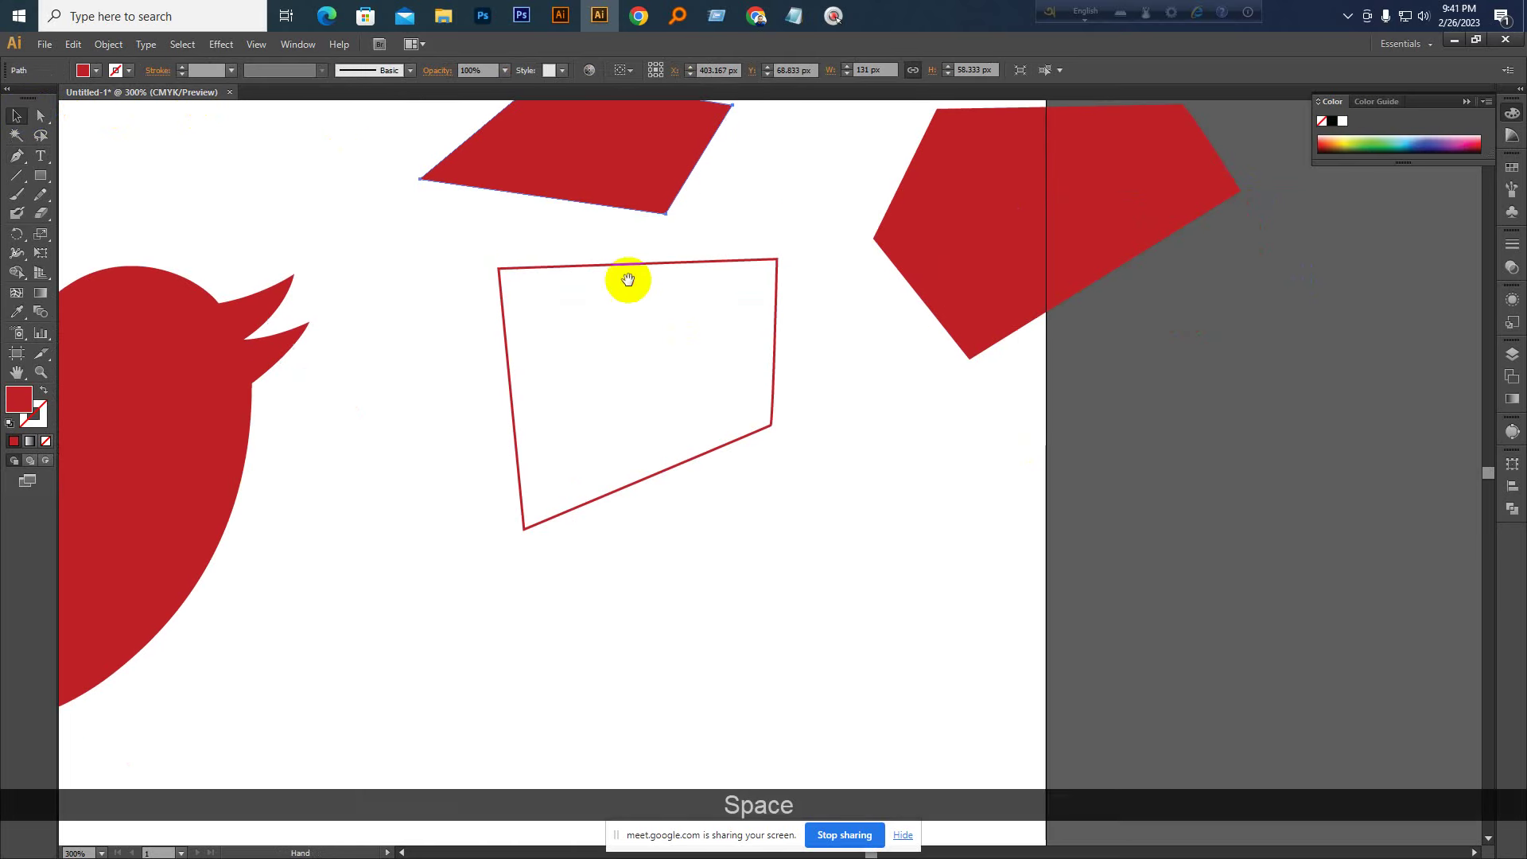
pyautogui.click(17, 156)
pyautogui.click(857, 351)
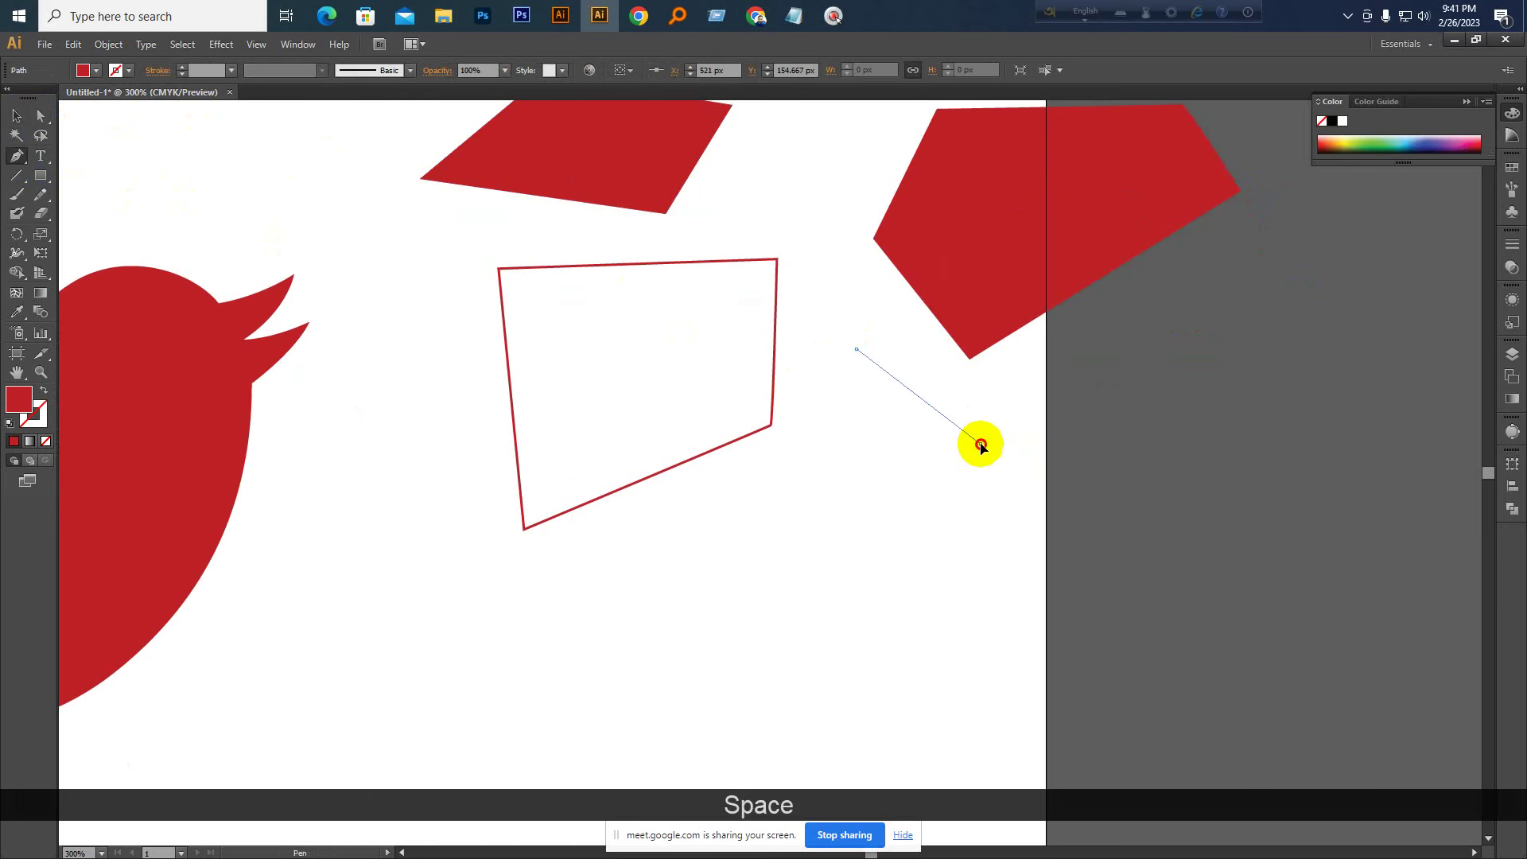
pyautogui.click(980, 444)
pyautogui.click(833, 616)
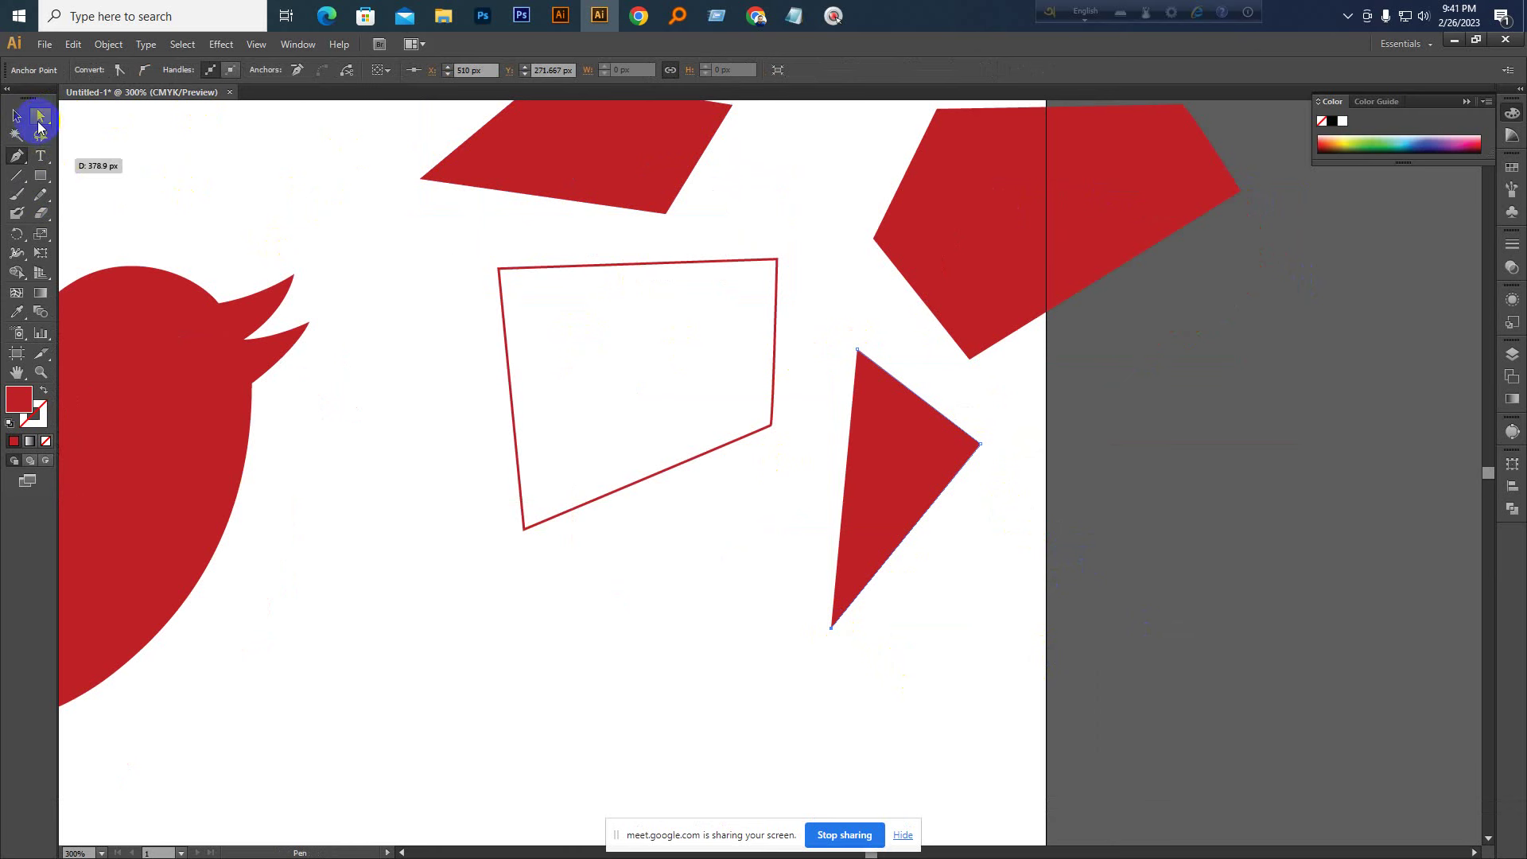
pyautogui.click(17, 119)
pyautogui.click(1160, 474)
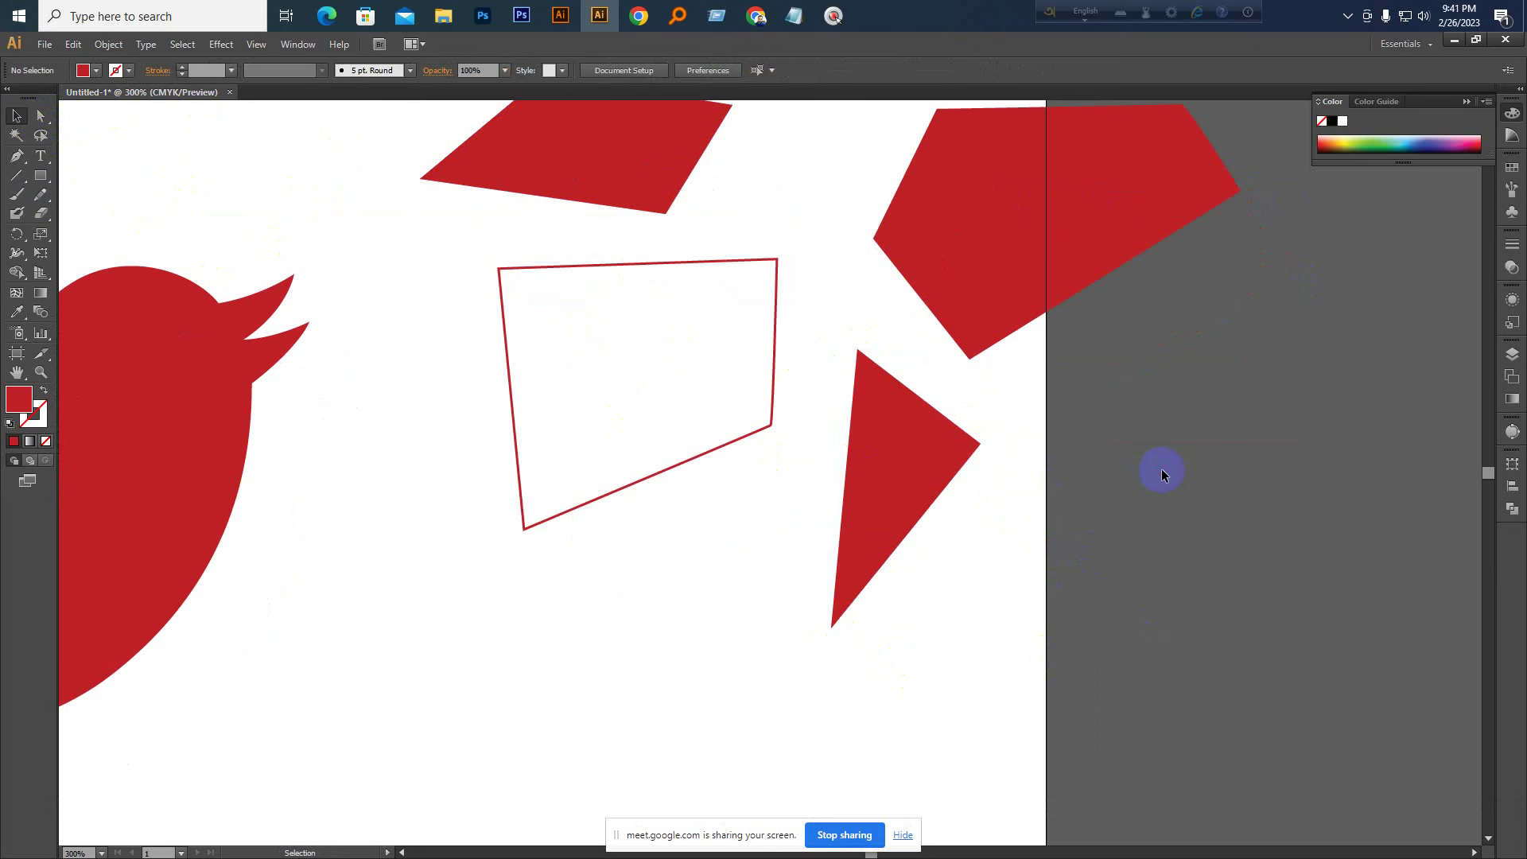
pyautogui.click(17, 156)
pyautogui.click(808, 359)
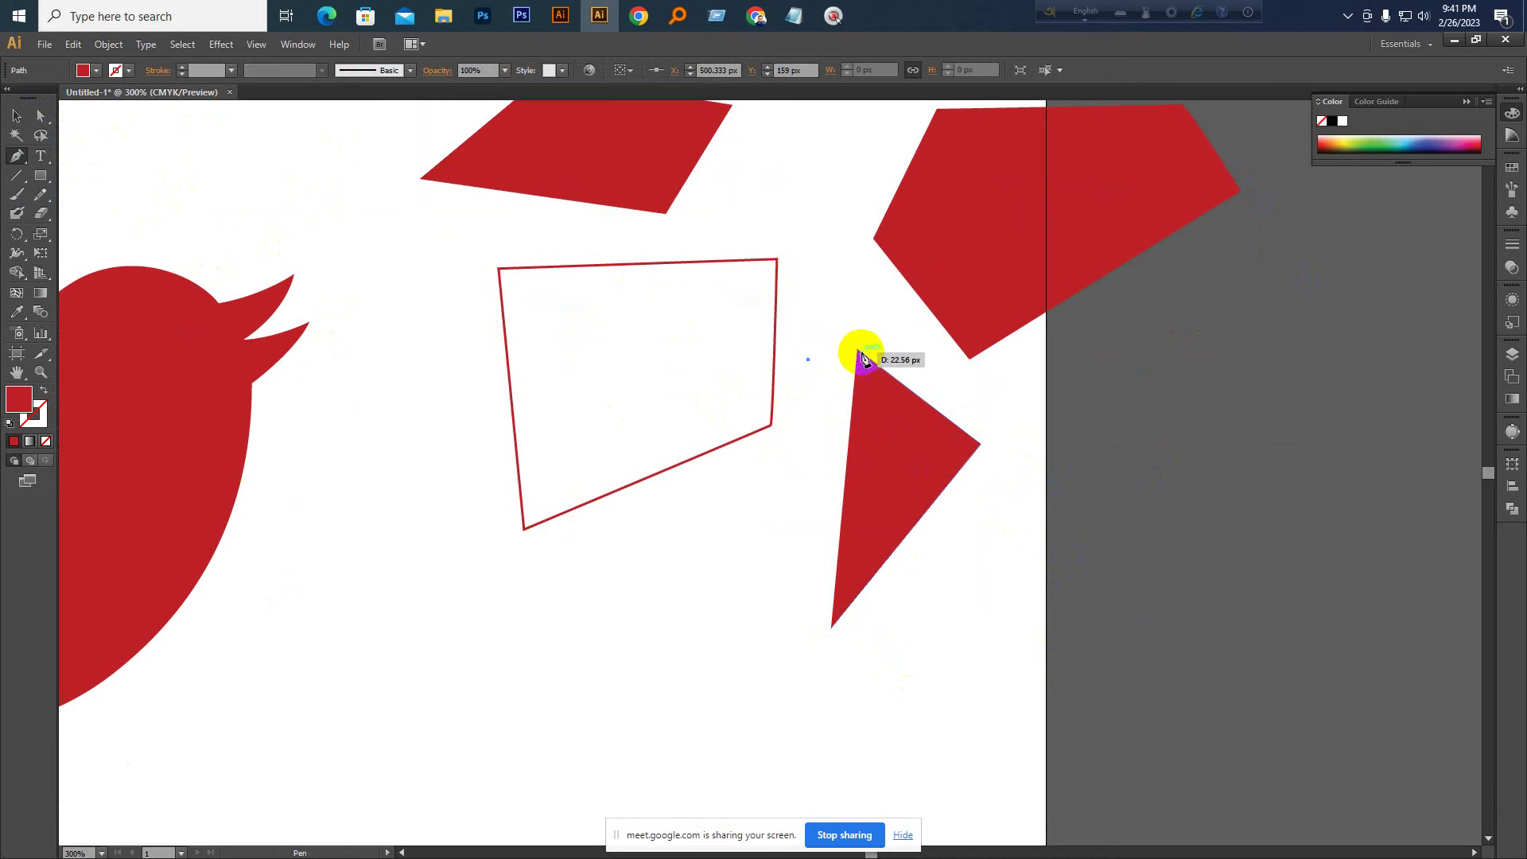
pyautogui.hotkey('ctrl', 'z')
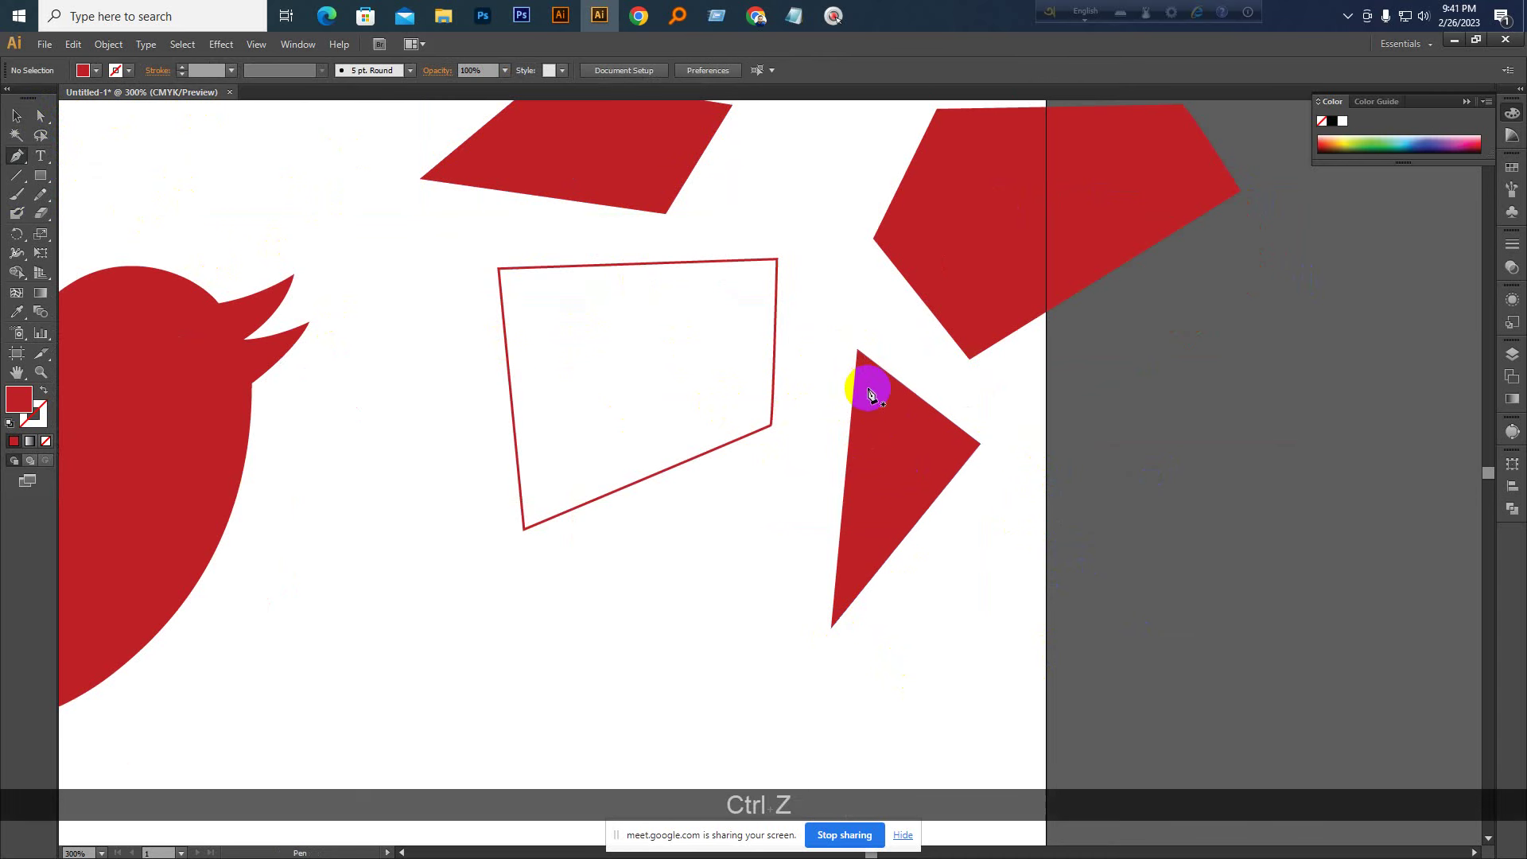
# Continue the open filled triangle from its upper endpoint through a new lower-left corner to its bottom endpoint, closing it as a four-sided shape, and deselect
pyautogui.press('ctrl+KP_Add')
pyautogui.press('space')
pyautogui.moveTo(895, 436); pyautogui.dragTo(895, 374)
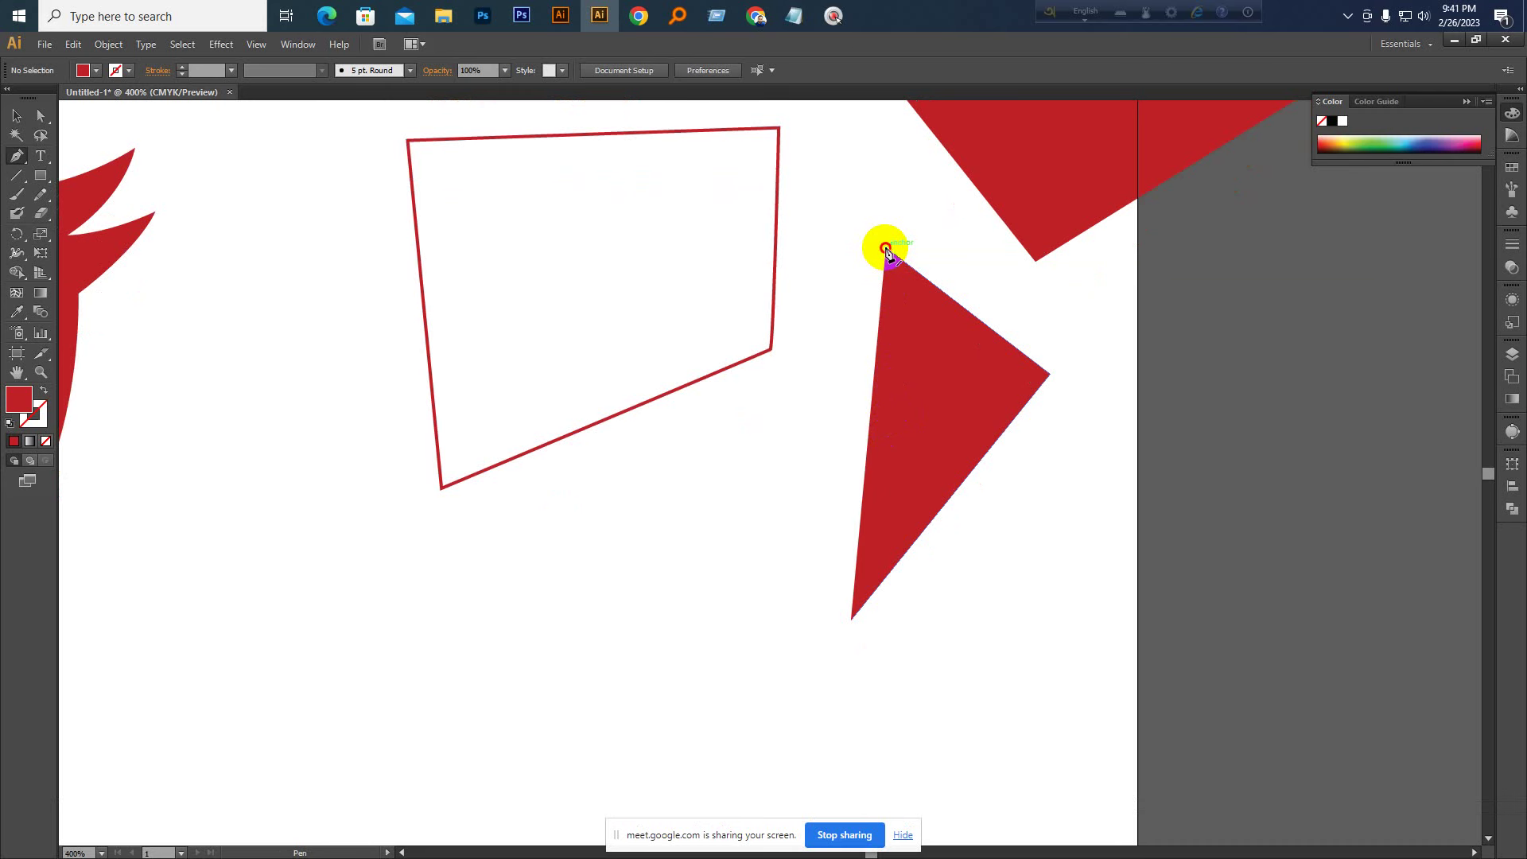
pyautogui.click(886, 250)
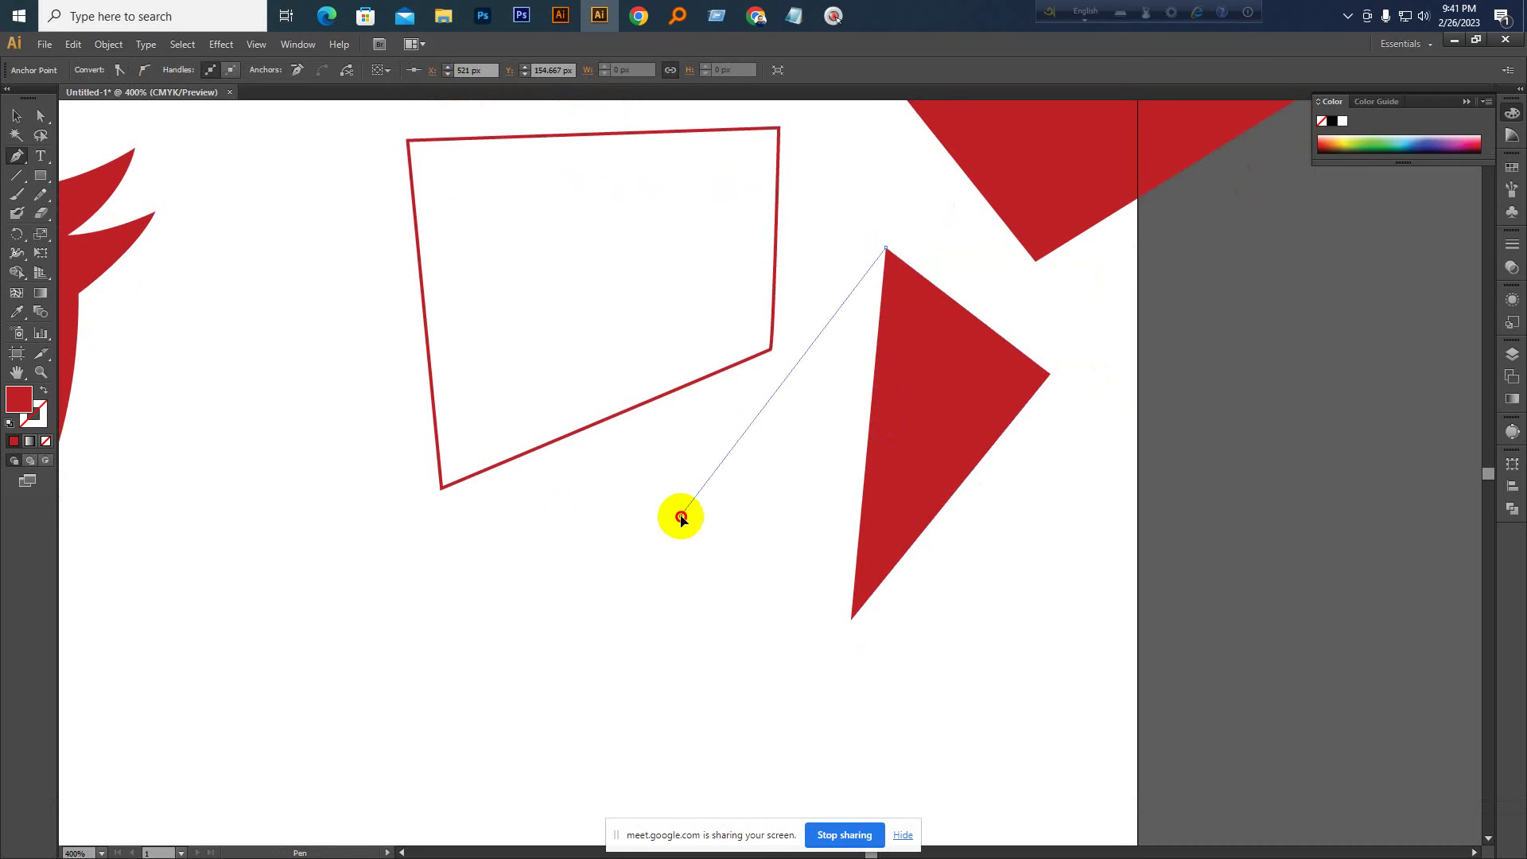
pyautogui.click(681, 515)
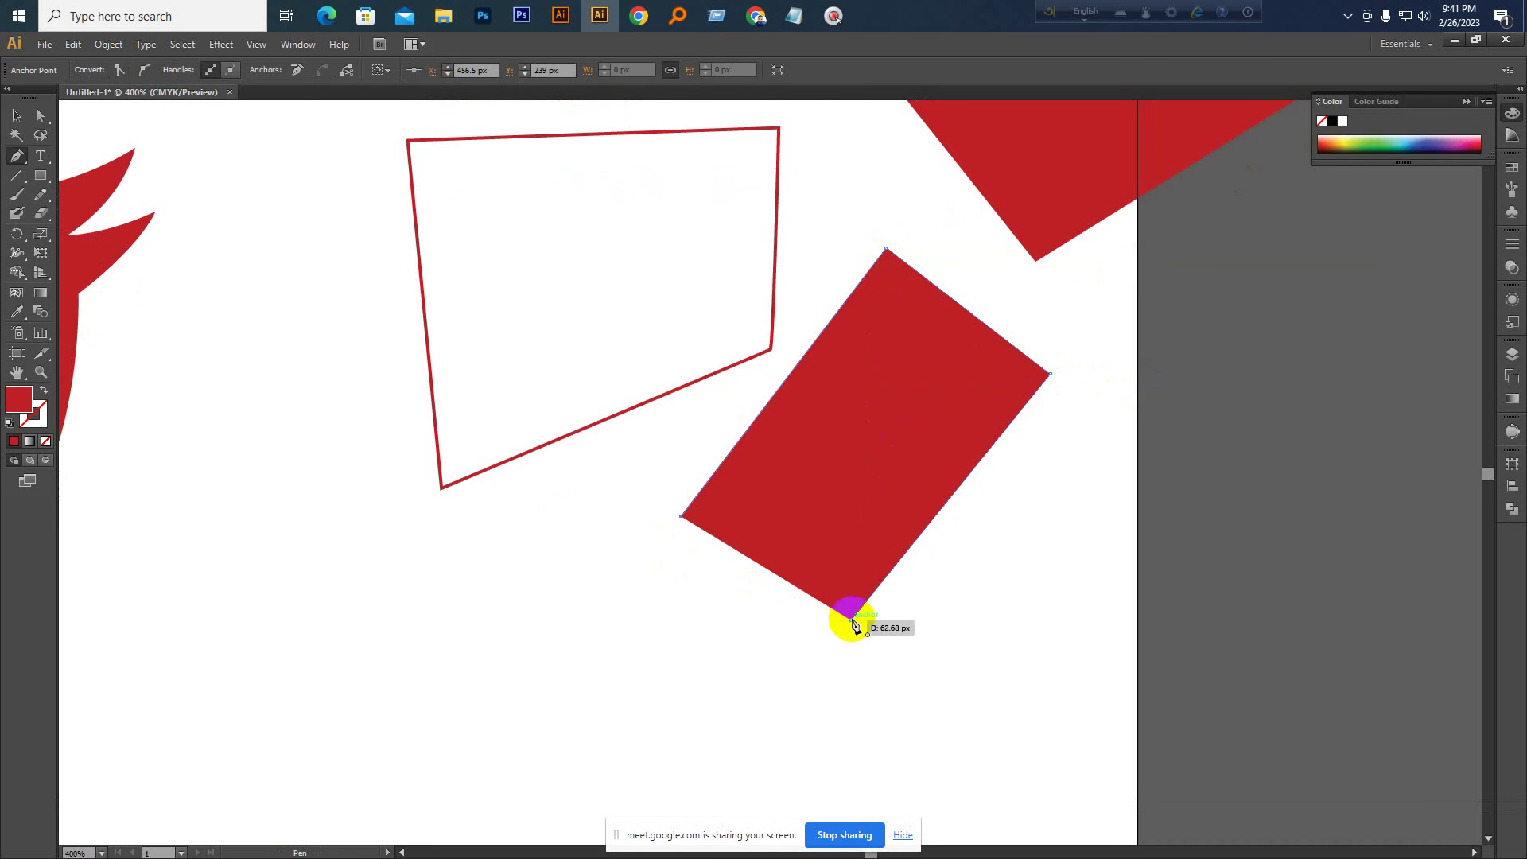
pyautogui.click(851, 621)
pyautogui.click(16, 115)
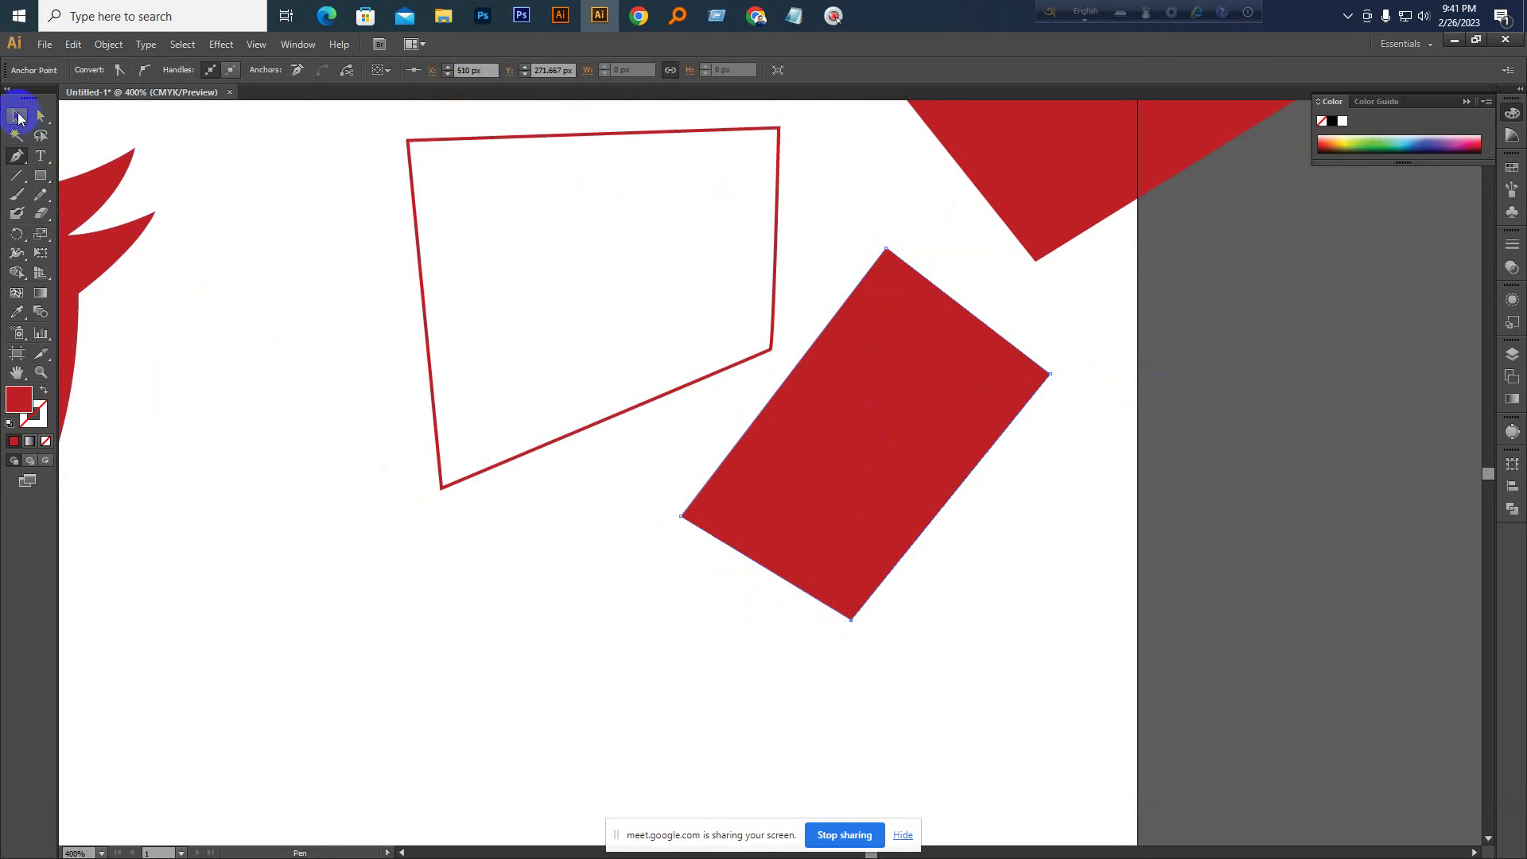
pyautogui.click(348, 336)
# Draw an open, straight-edged five-point Pen path below the four-sided outline, swapping fill and stroke so it has only a red outline
pyautogui.press('space')
pyautogui.moveTo(527, 530); pyautogui.dragTo(634, 355)
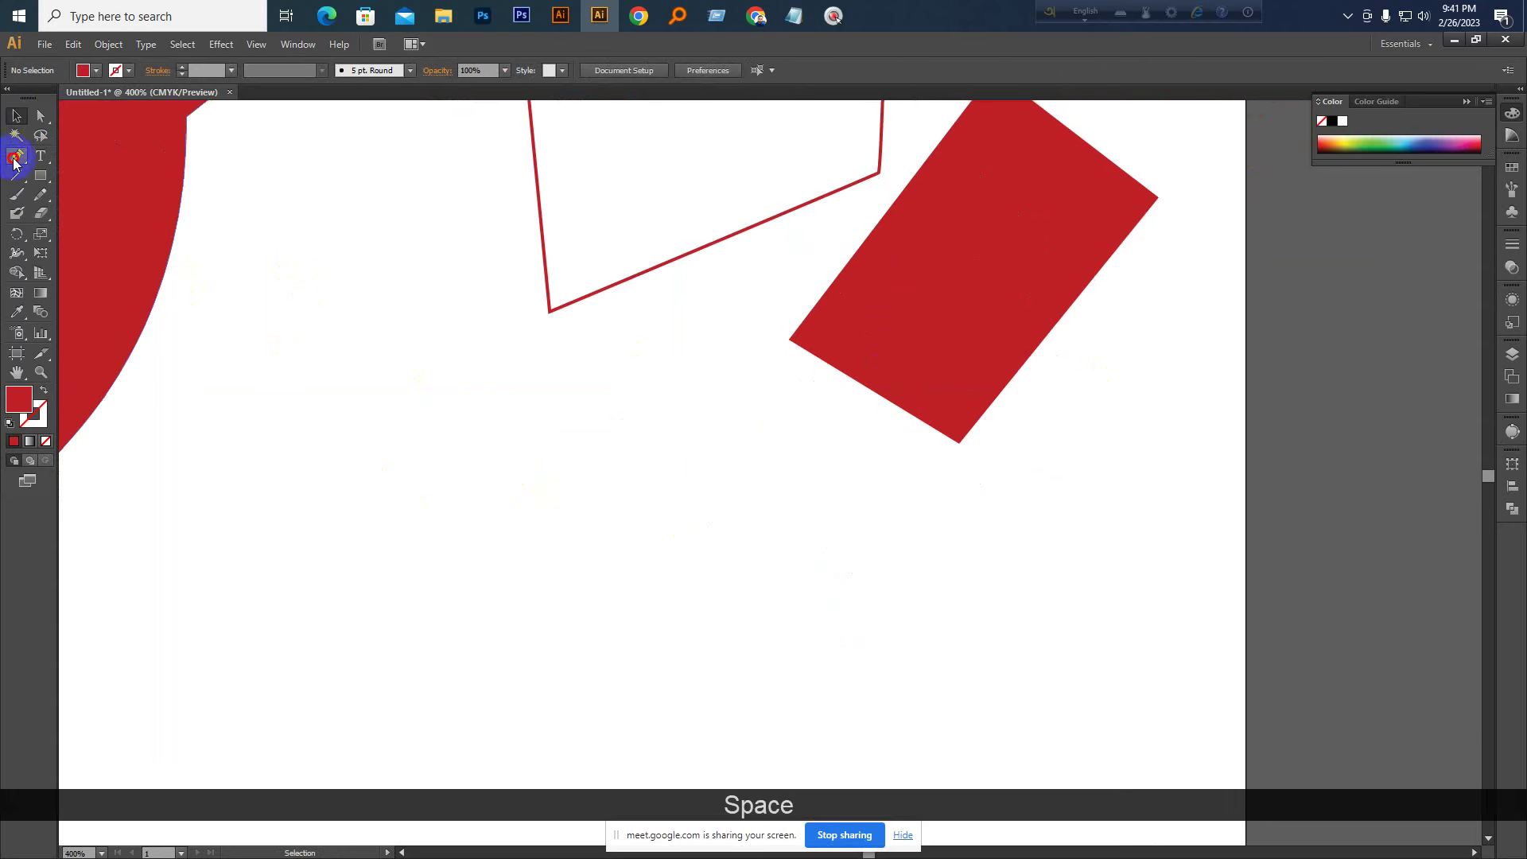
pyautogui.click(17, 156)
pyautogui.click(352, 363)
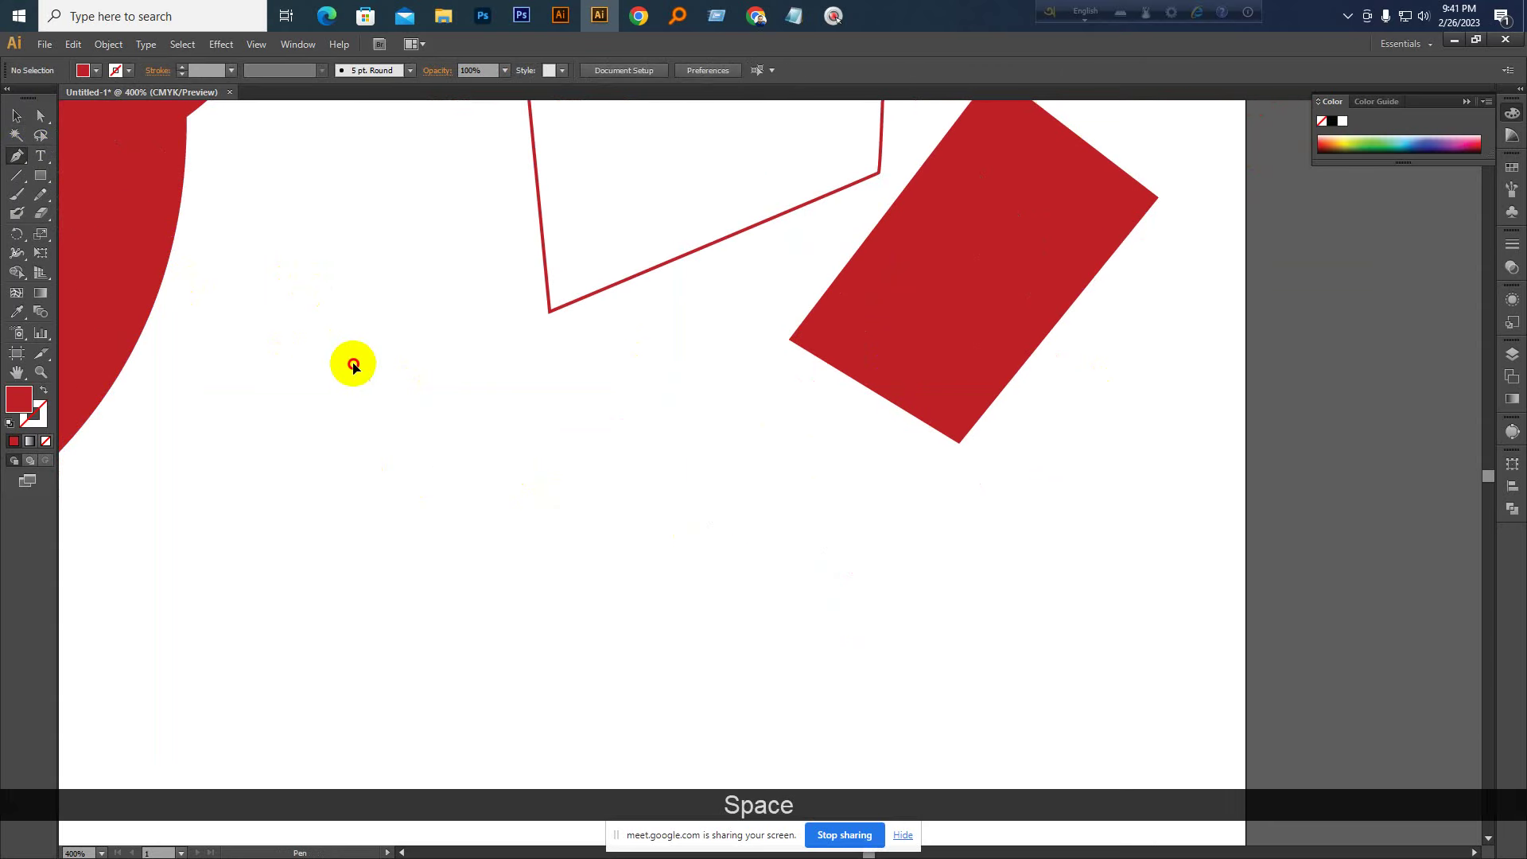
pyautogui.click(44, 390)
pyautogui.click(472, 372)
pyautogui.click(606, 488)
pyautogui.click(440, 657)
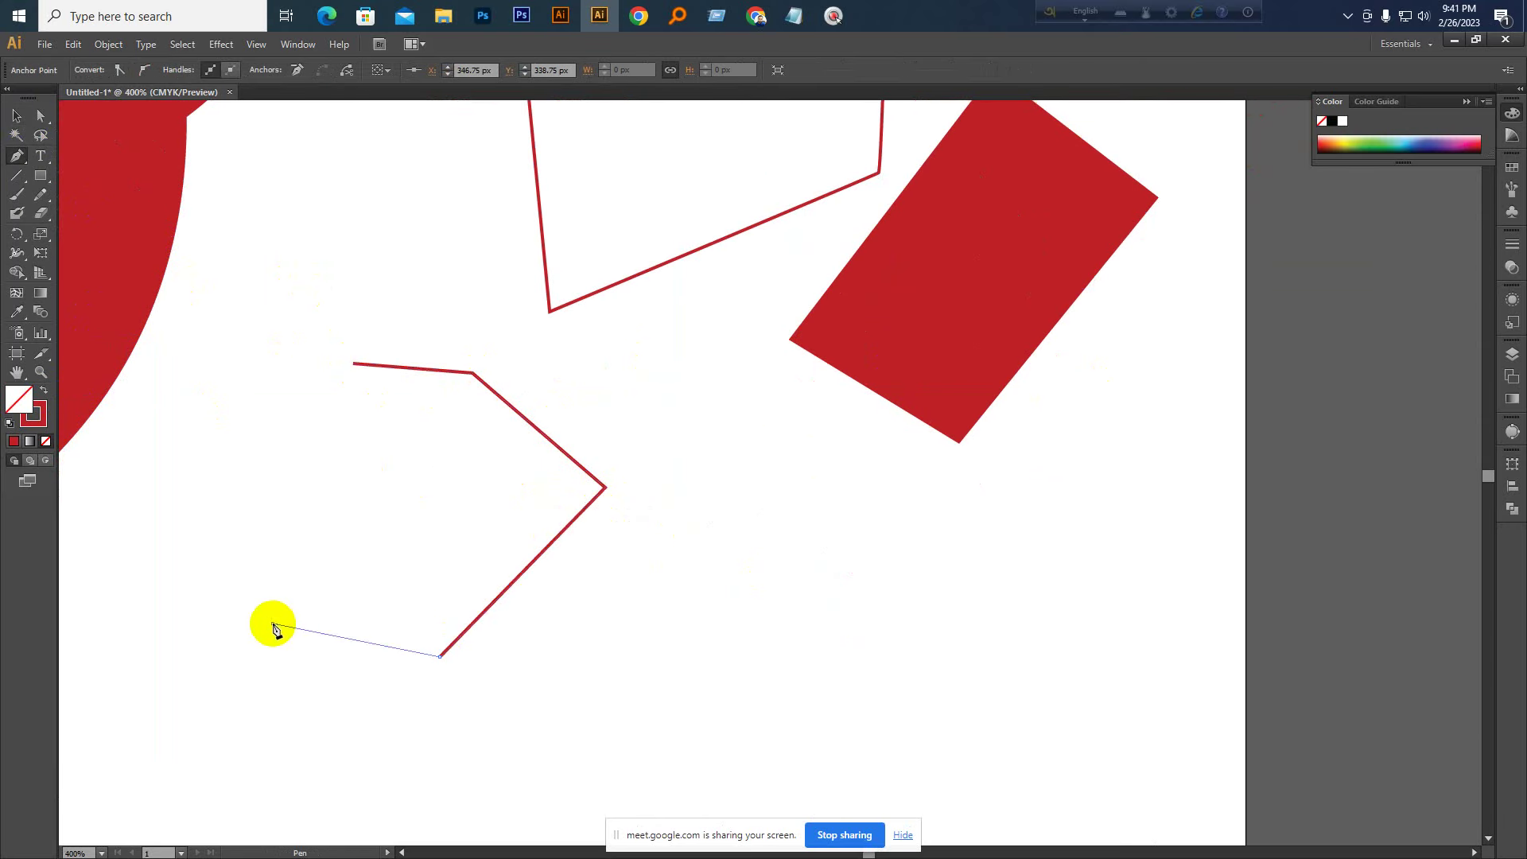
pyautogui.click(272, 625)
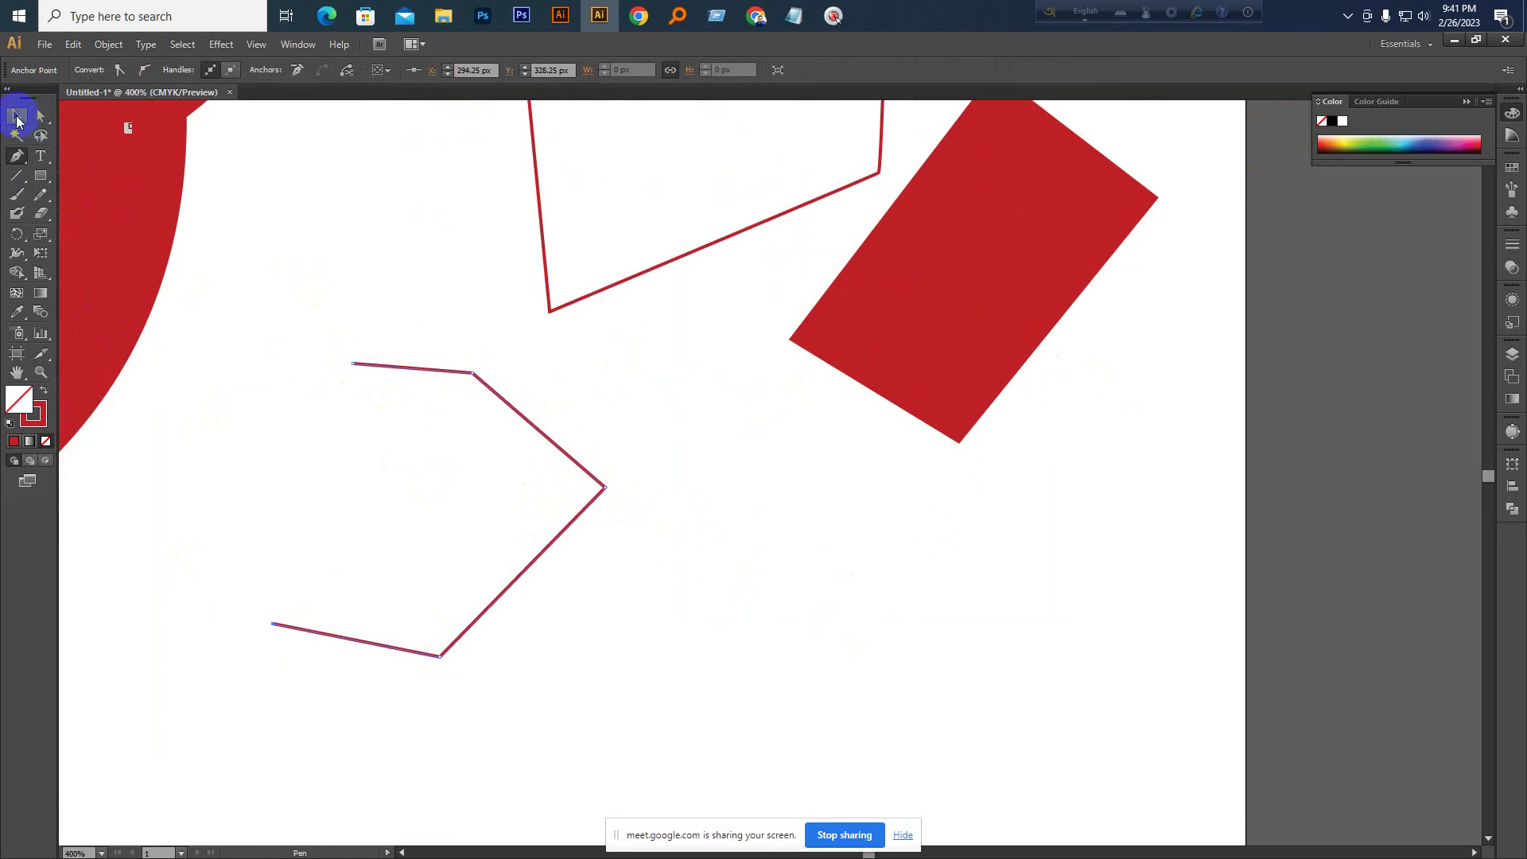
pyautogui.click(16, 121)
# Select the four-sided outline with a marquee across its edge, deselect it, and marquee across the open path's upper edge before deselecting
pyautogui.click(453, 245)
pyautogui.moveTo(487, 208); pyautogui.dragTo(646, 295)
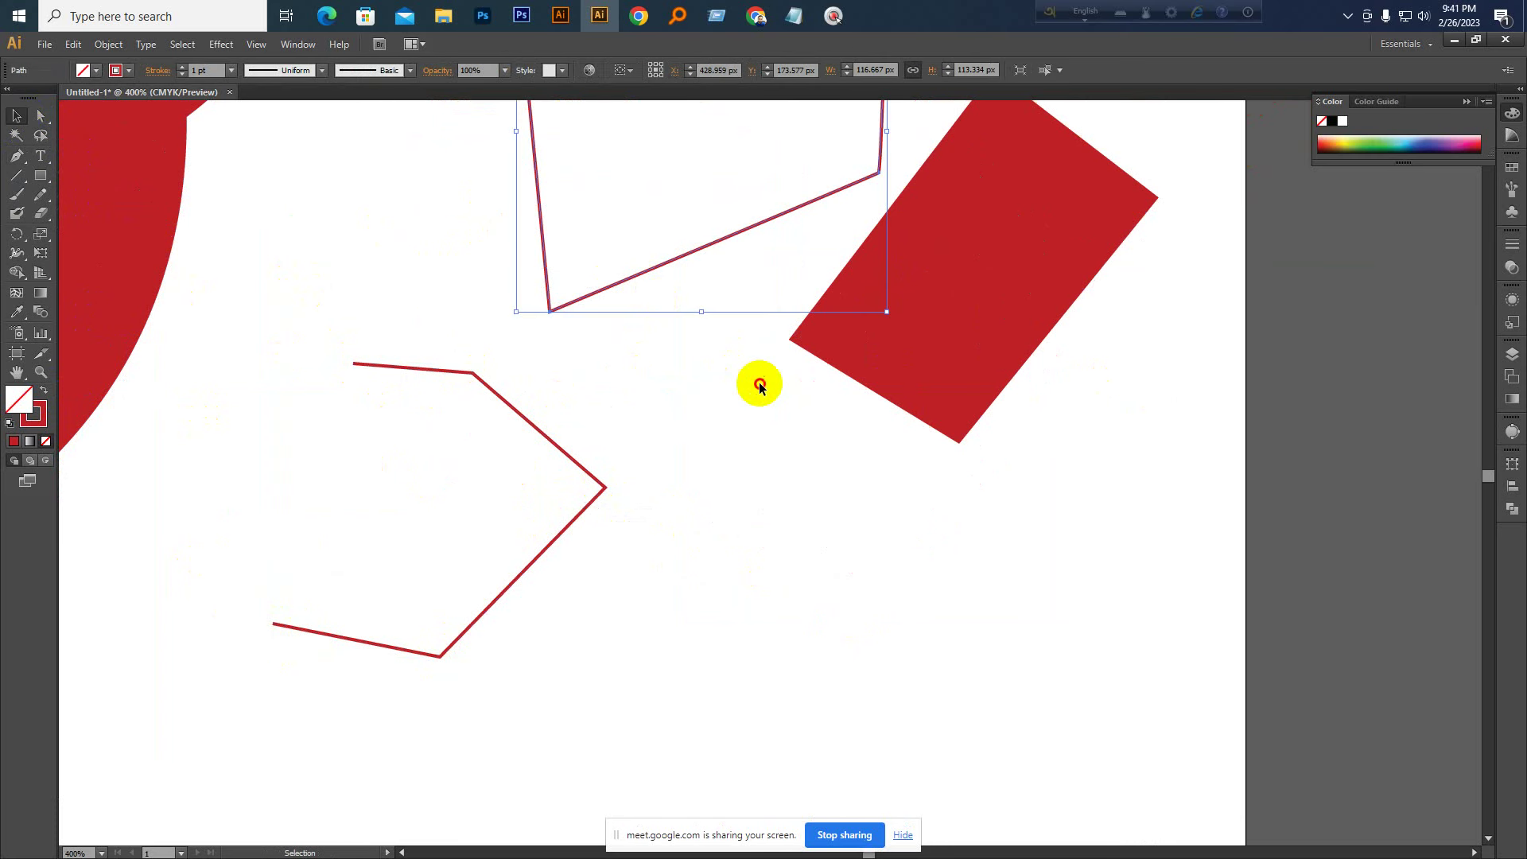
pyautogui.click(861, 346)
pyautogui.moveTo(527, 349); pyautogui.dragTo(429, 426)
pyautogui.click(350, 305)
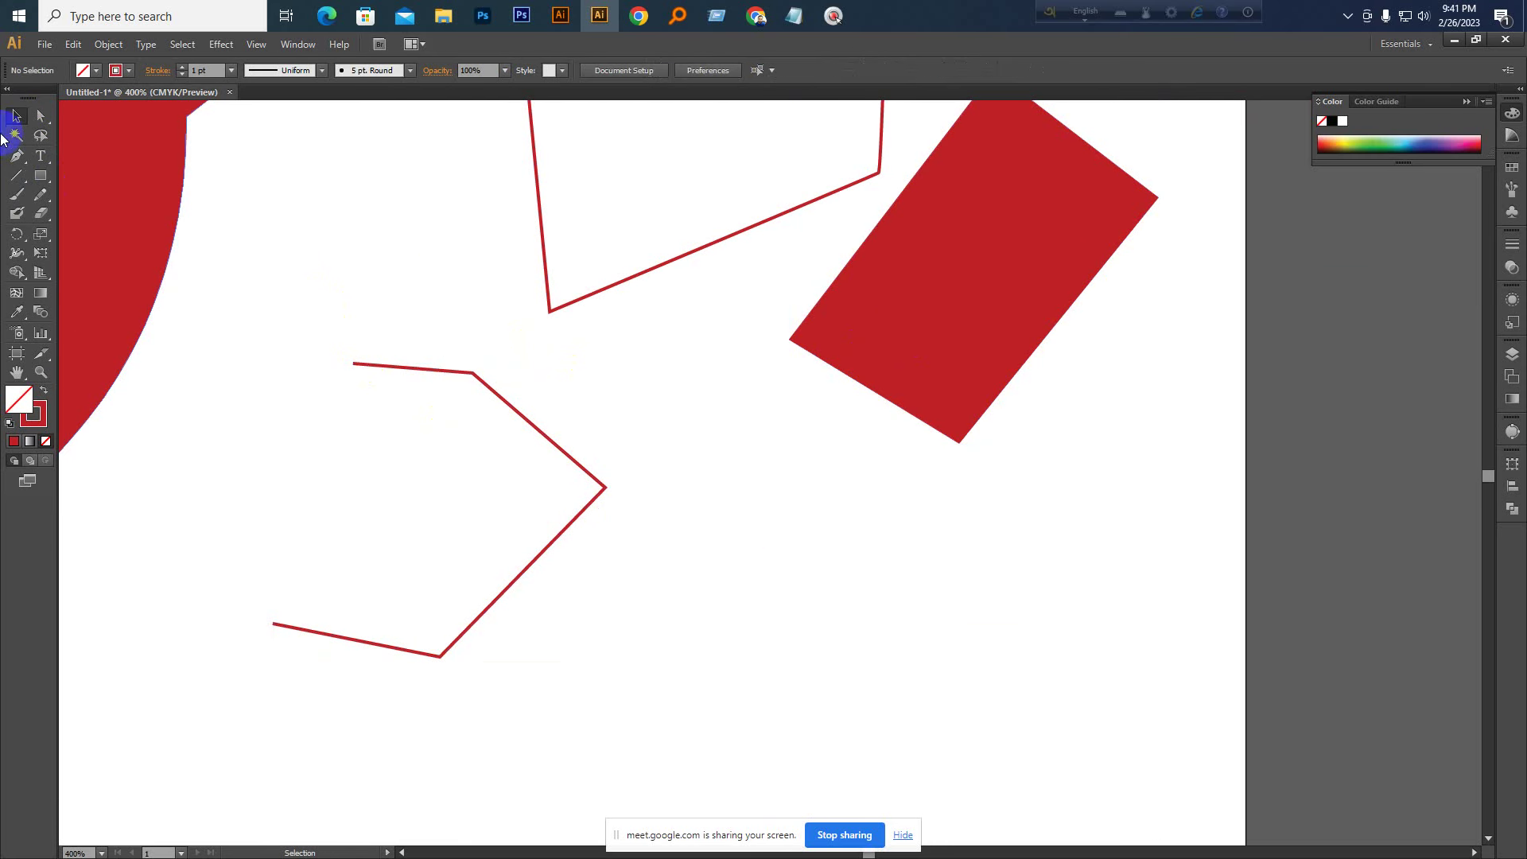
# Draw a separate short slanted line in the open path's left gap with the Pen tool, and try joining it to the path's upper endpoint, undoing the join
pyautogui.click(27, 139)
pyautogui.click(17, 156)
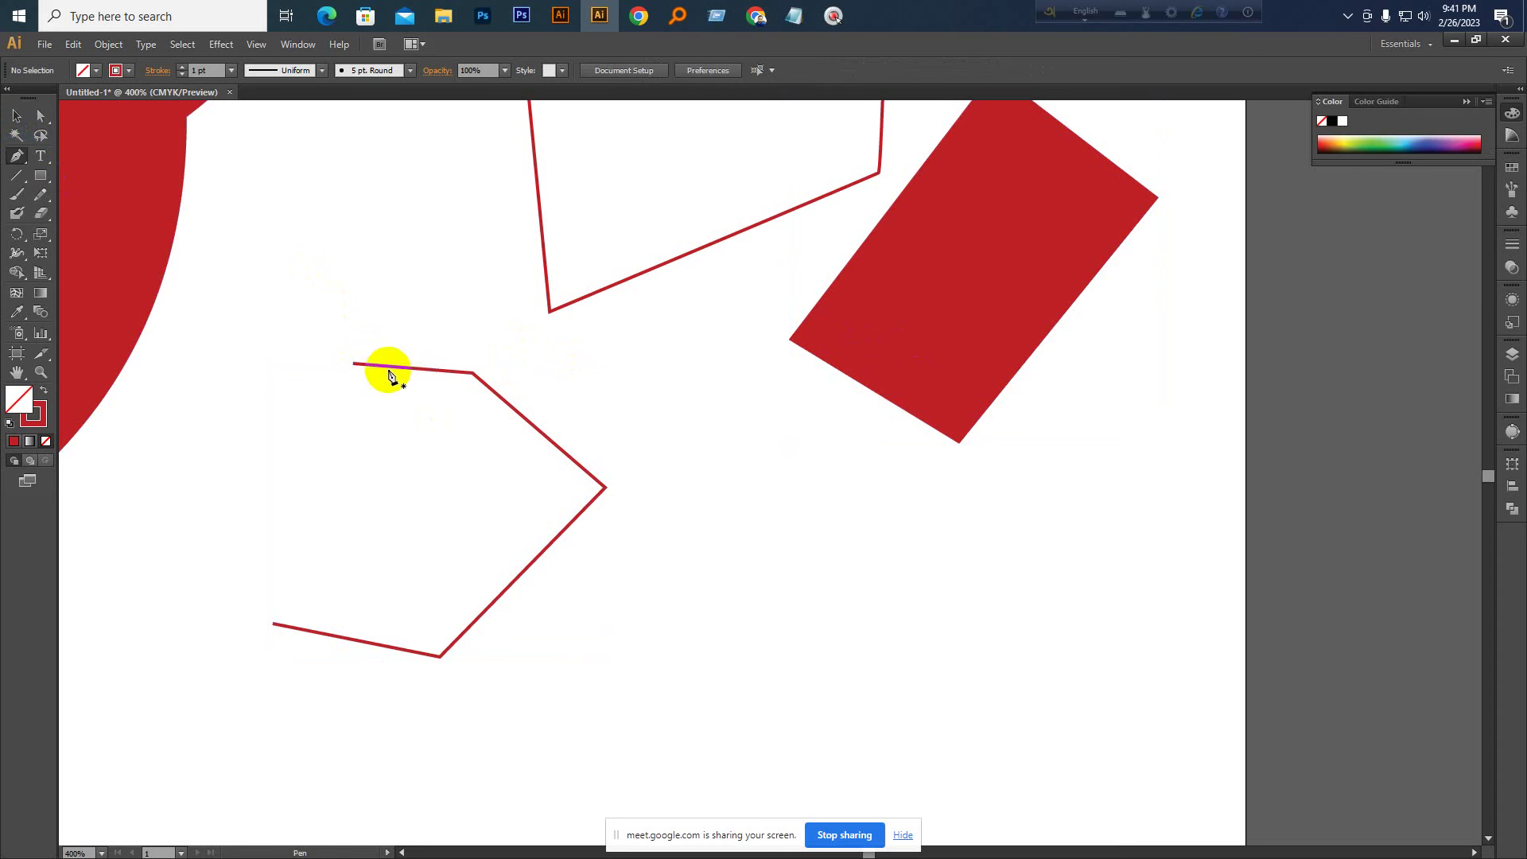
pyautogui.click(362, 367)
pyautogui.moveTo(268, 559); pyautogui.dragTo(326, 462)
pyautogui.click(322, 454)
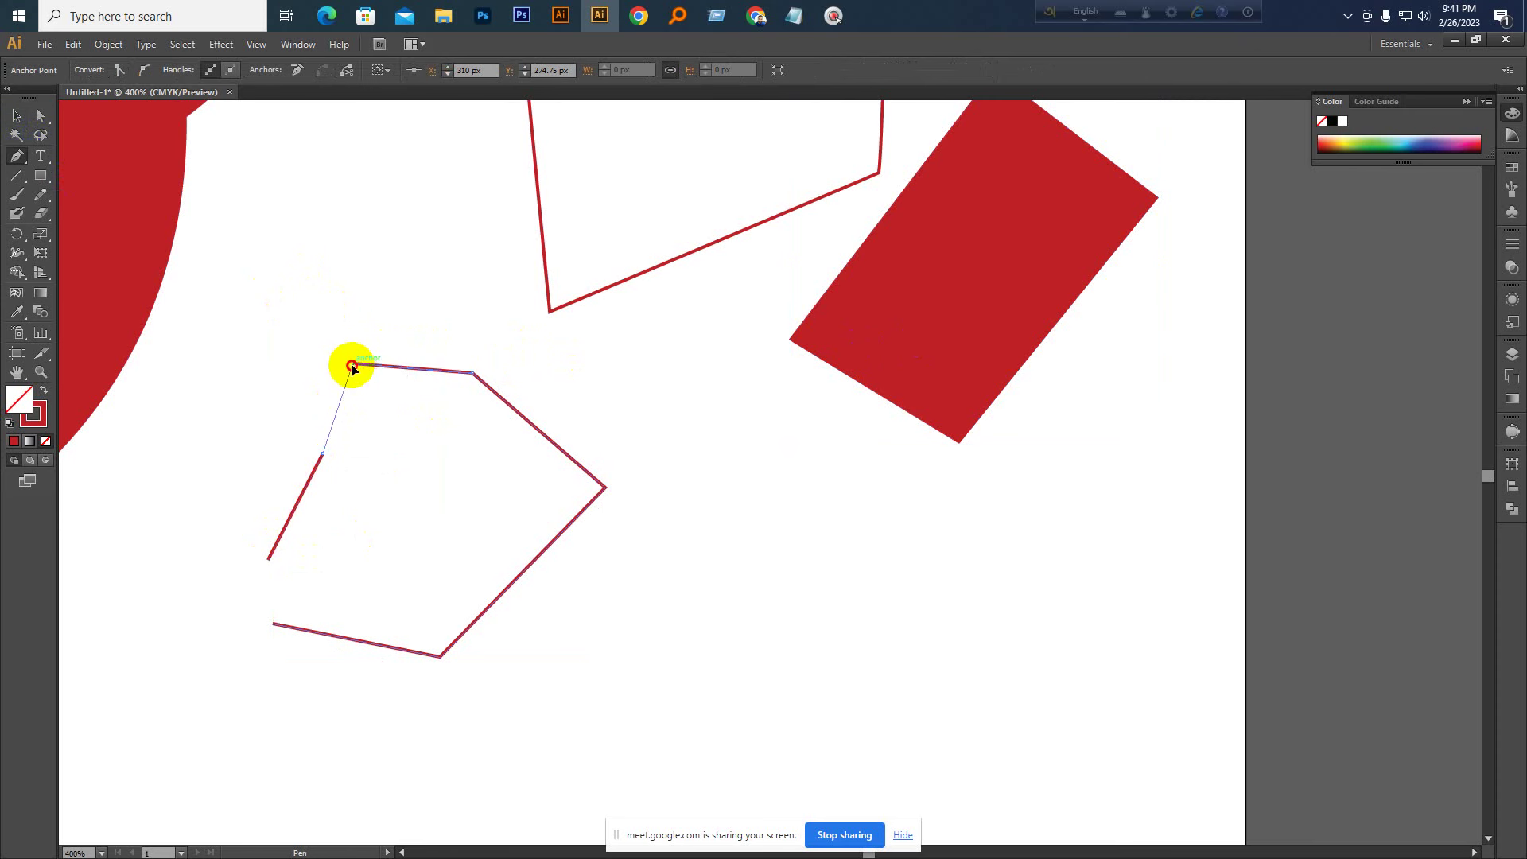
pyautogui.click(353, 366)
pyautogui.hotkey('ctrl', 'z')
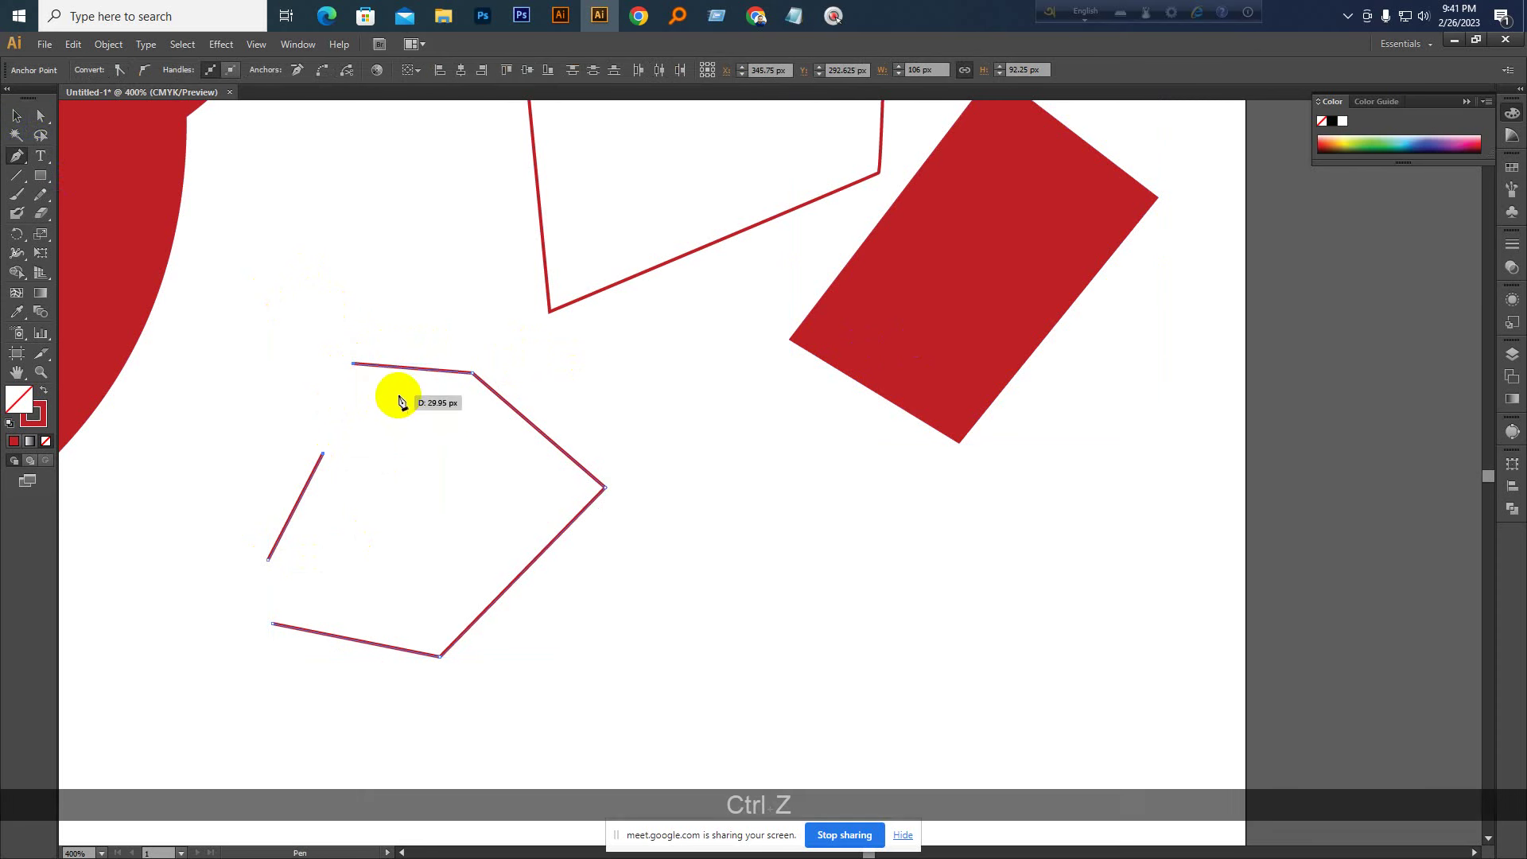
# Delete the short slanted line in the open path's left gap
pyautogui.click(17, 118)
pyautogui.moveTo(361, 427); pyautogui.dragTo(231, 521)
pyautogui.press('Delete')
# Continue the open path from its lower-left endpoint through three new corners with the Pen tool, closing it at its upper endpoint
pyautogui.click(17, 156)
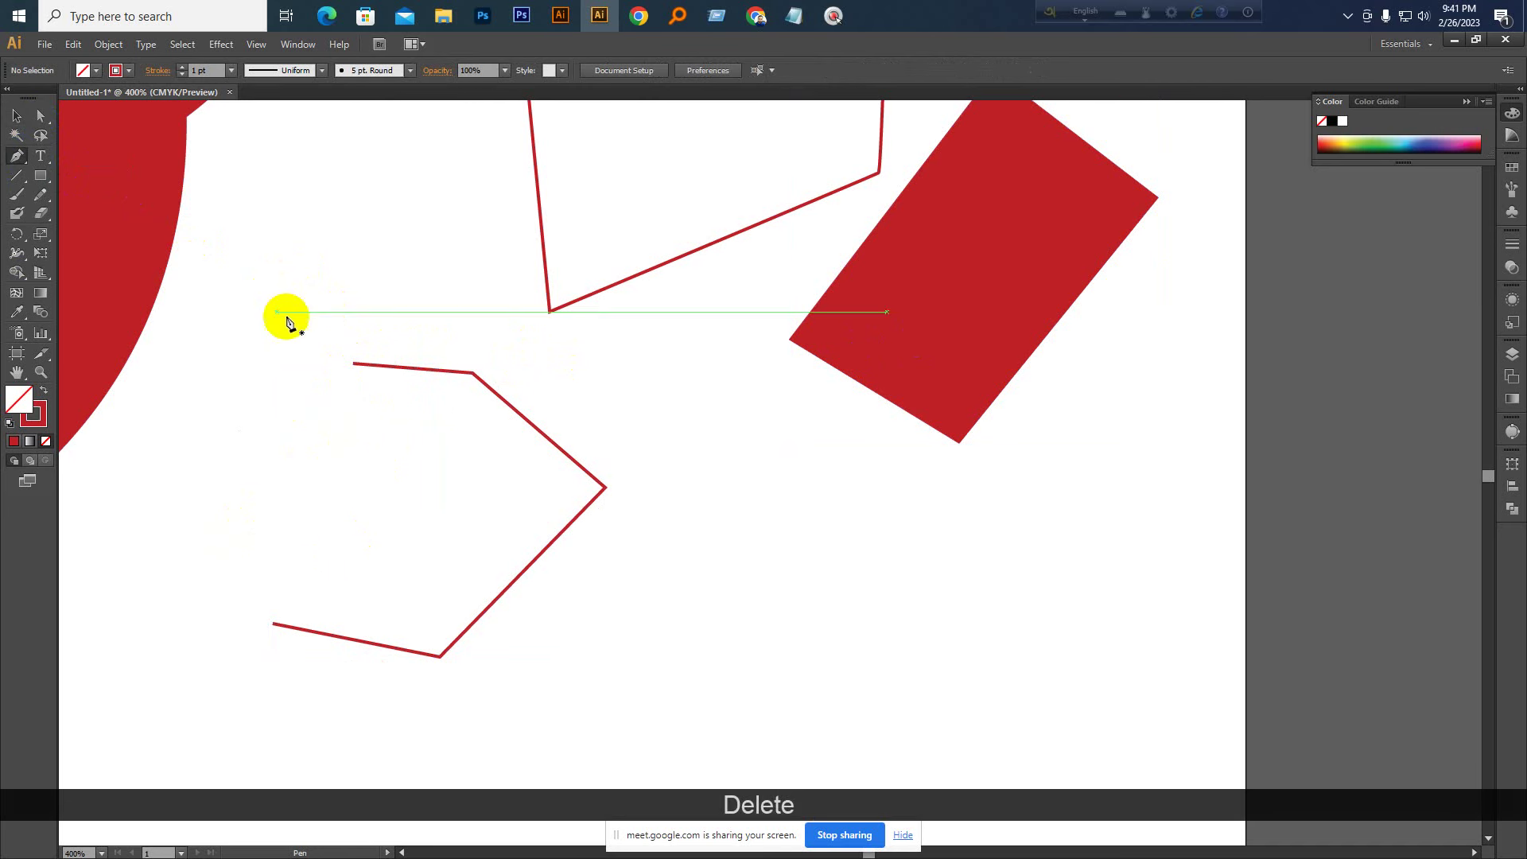
pyautogui.click(355, 365)
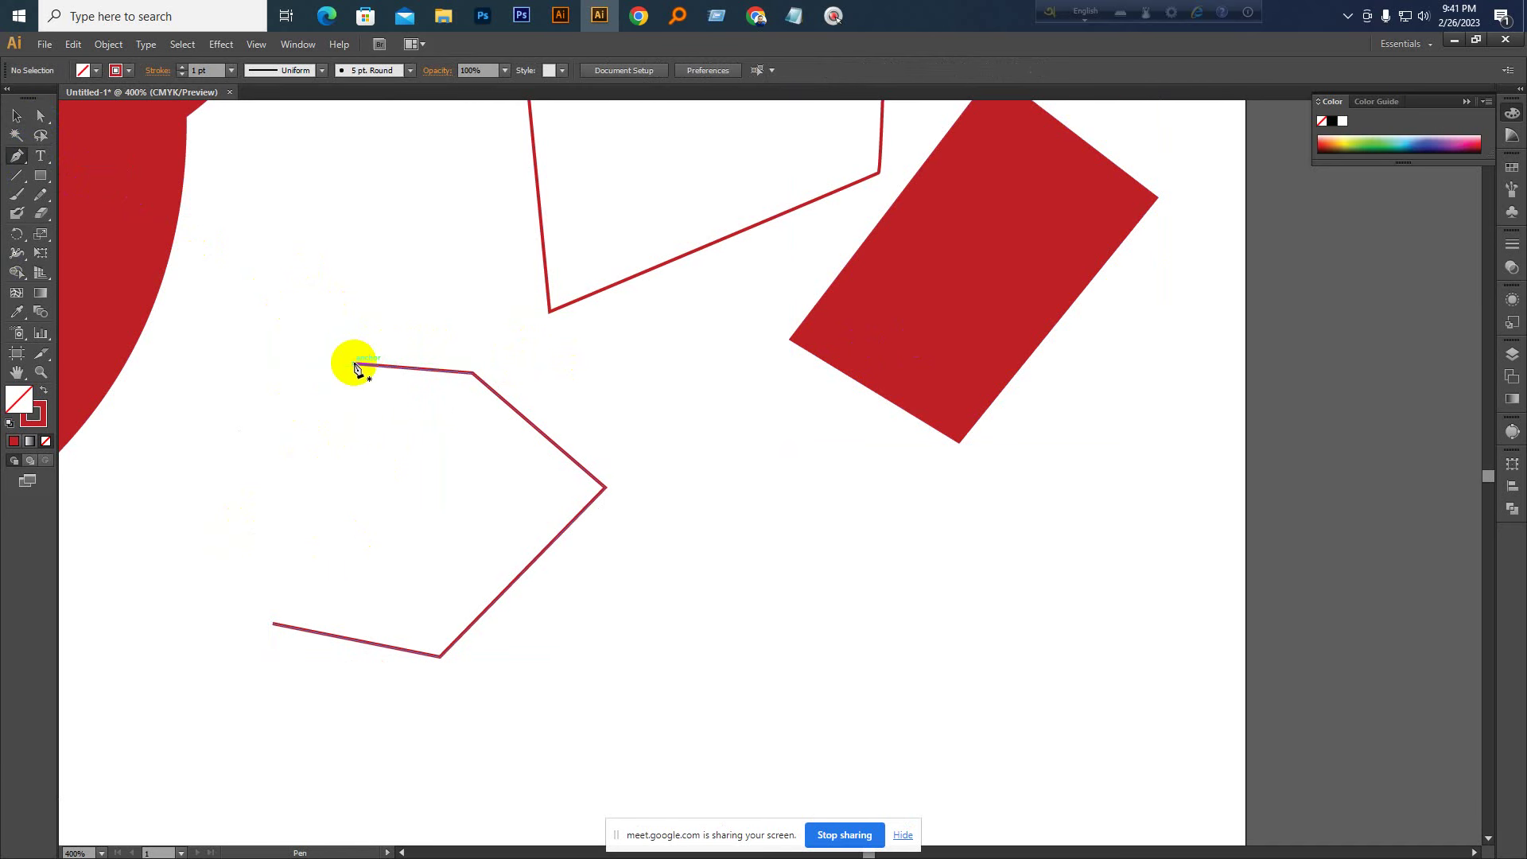
pyautogui.click(272, 626)
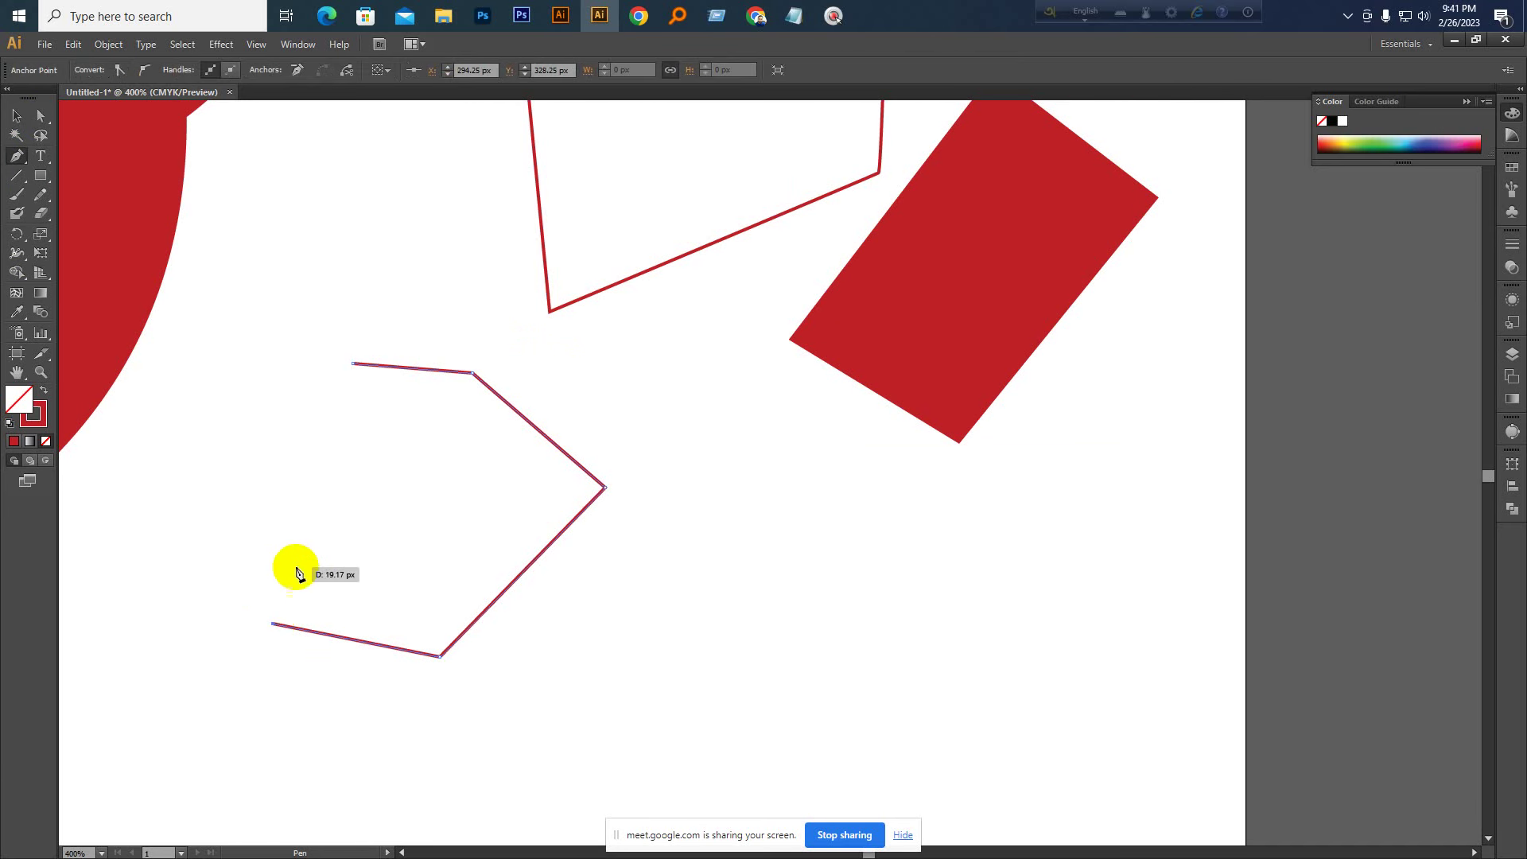
pyautogui.click(283, 524)
pyautogui.click(231, 441)
pyautogui.click(237, 359)
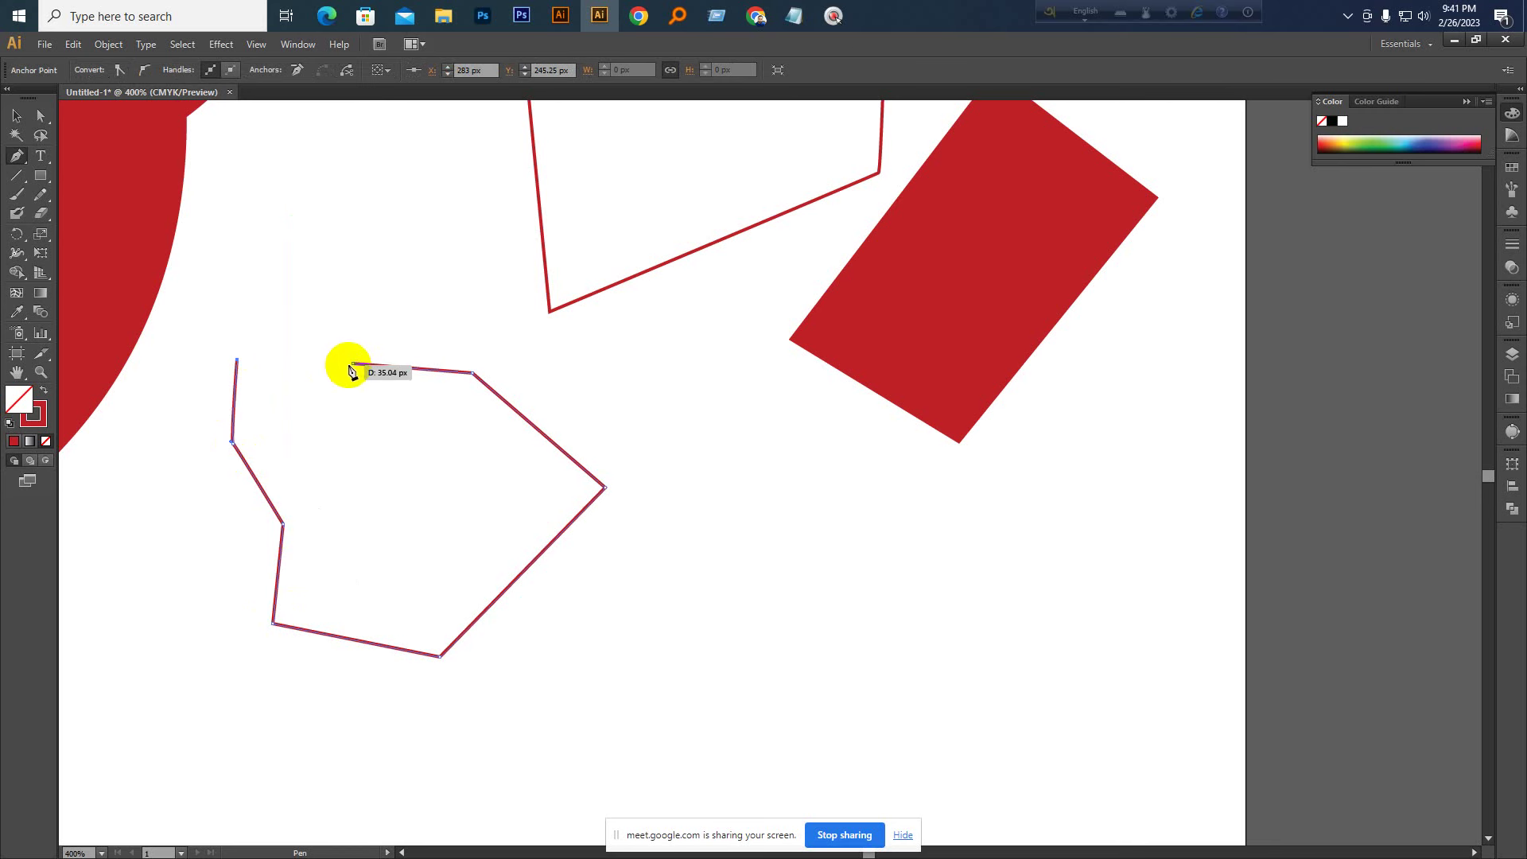
pyautogui.click(353, 364)
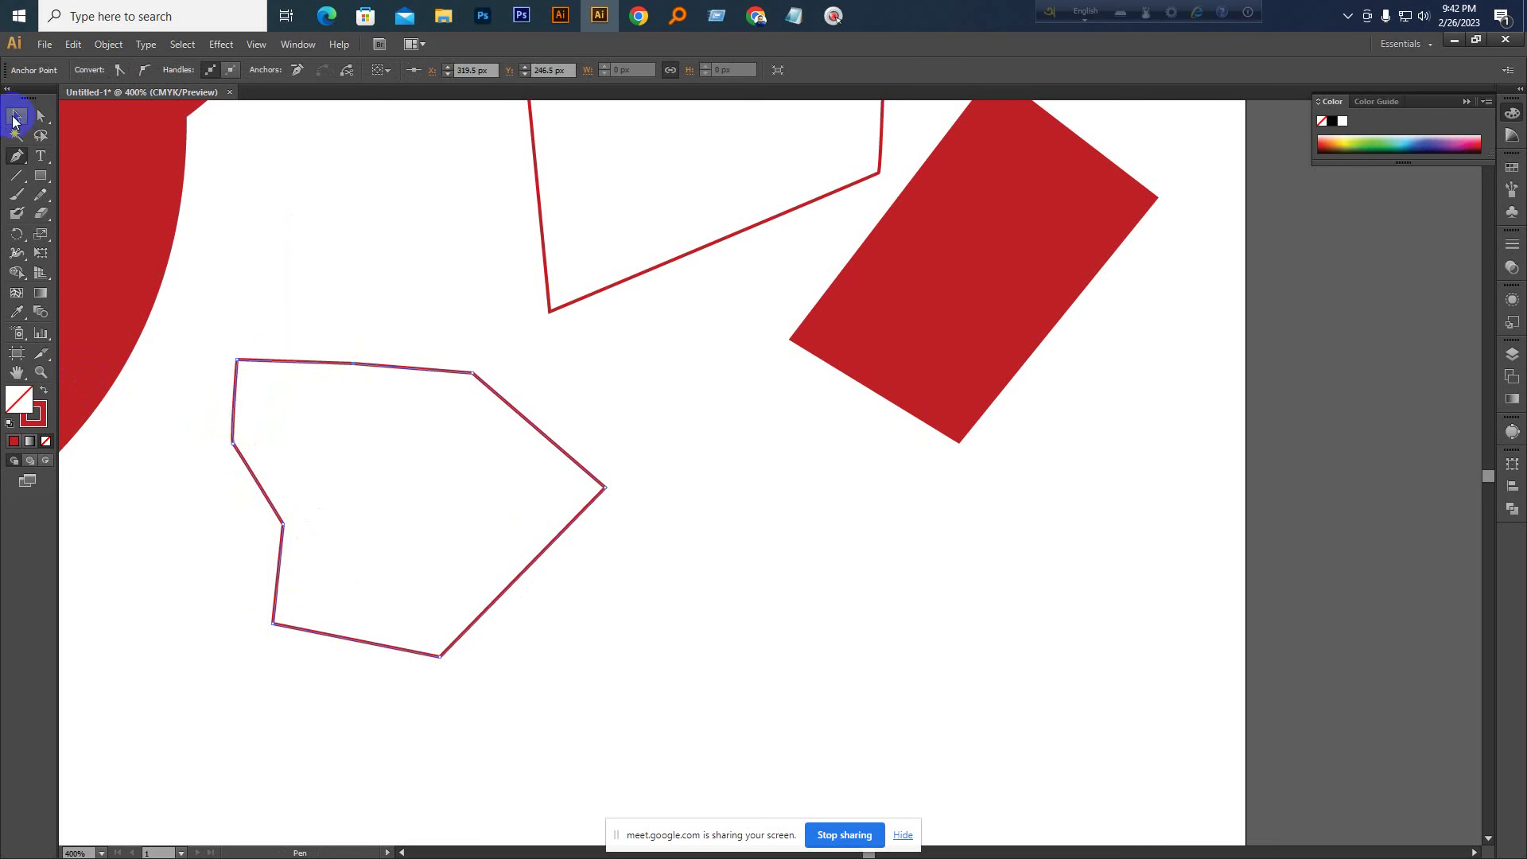
# Select the newly closed outline and swap its fill and stroke so it has only a red fill
pyautogui.click(13, 121)
pyautogui.click(363, 251)
pyautogui.click(421, 368)
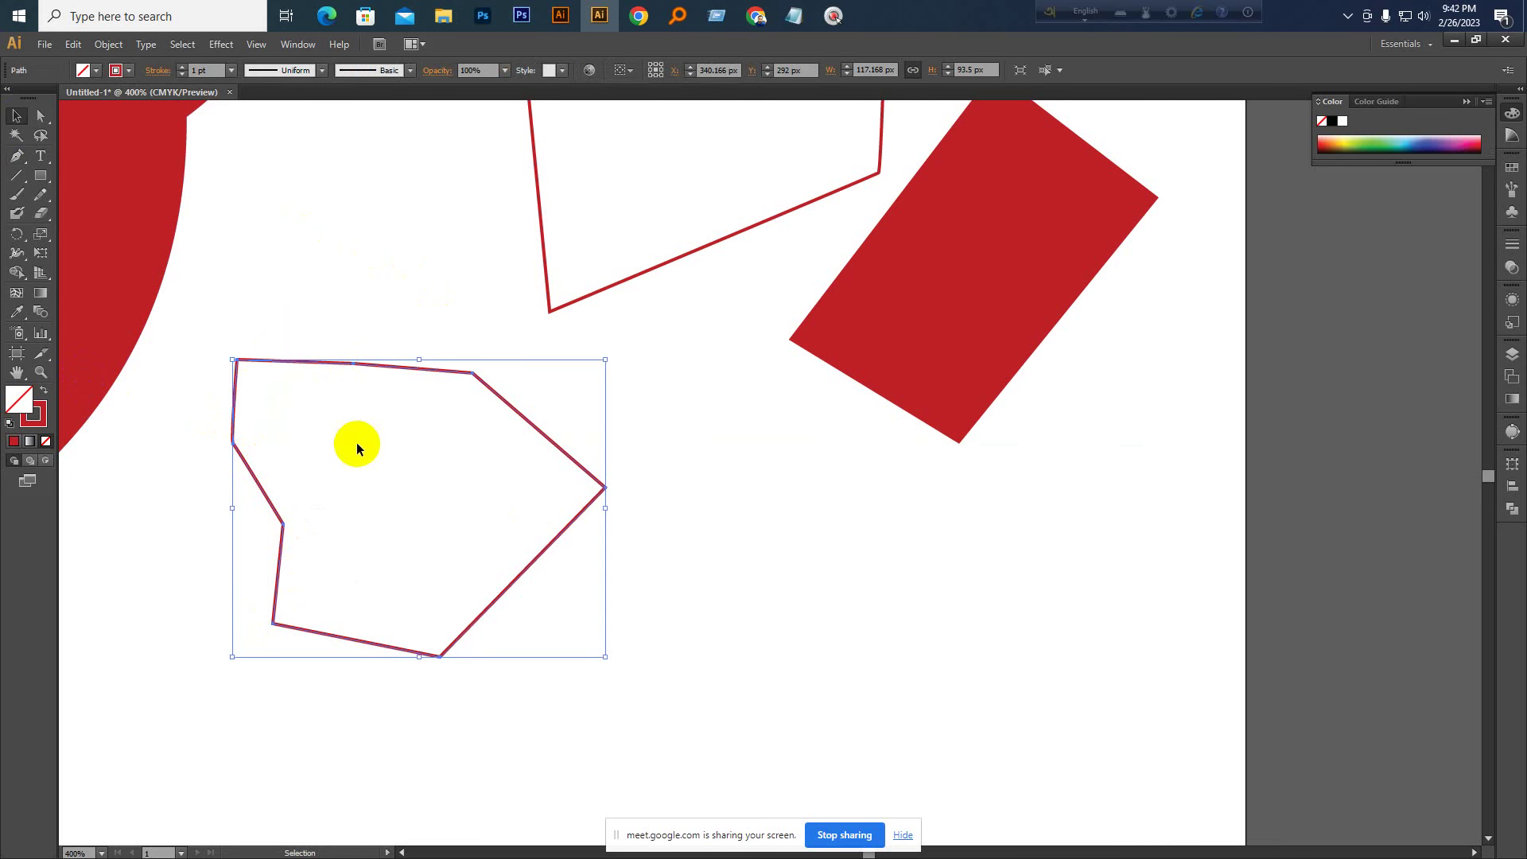
pyautogui.click(45, 393)
# Move the red-filled closed shape to the artboard's lower-right area, below the filled rectangle
pyautogui.moveTo(549, 465); pyautogui.dragTo(541, 436)
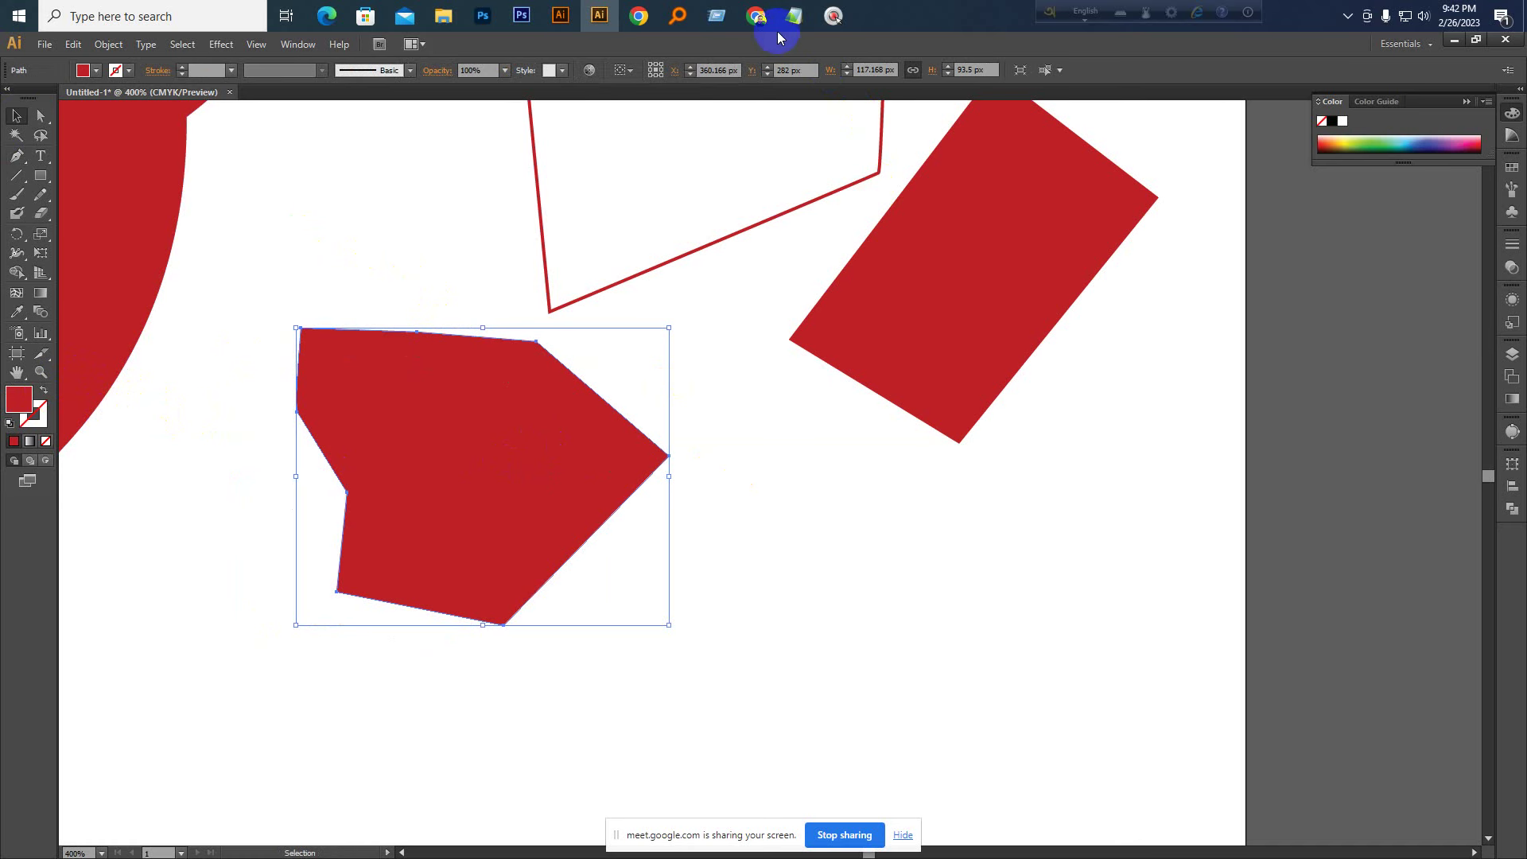
pyautogui.moveTo(760, 20)
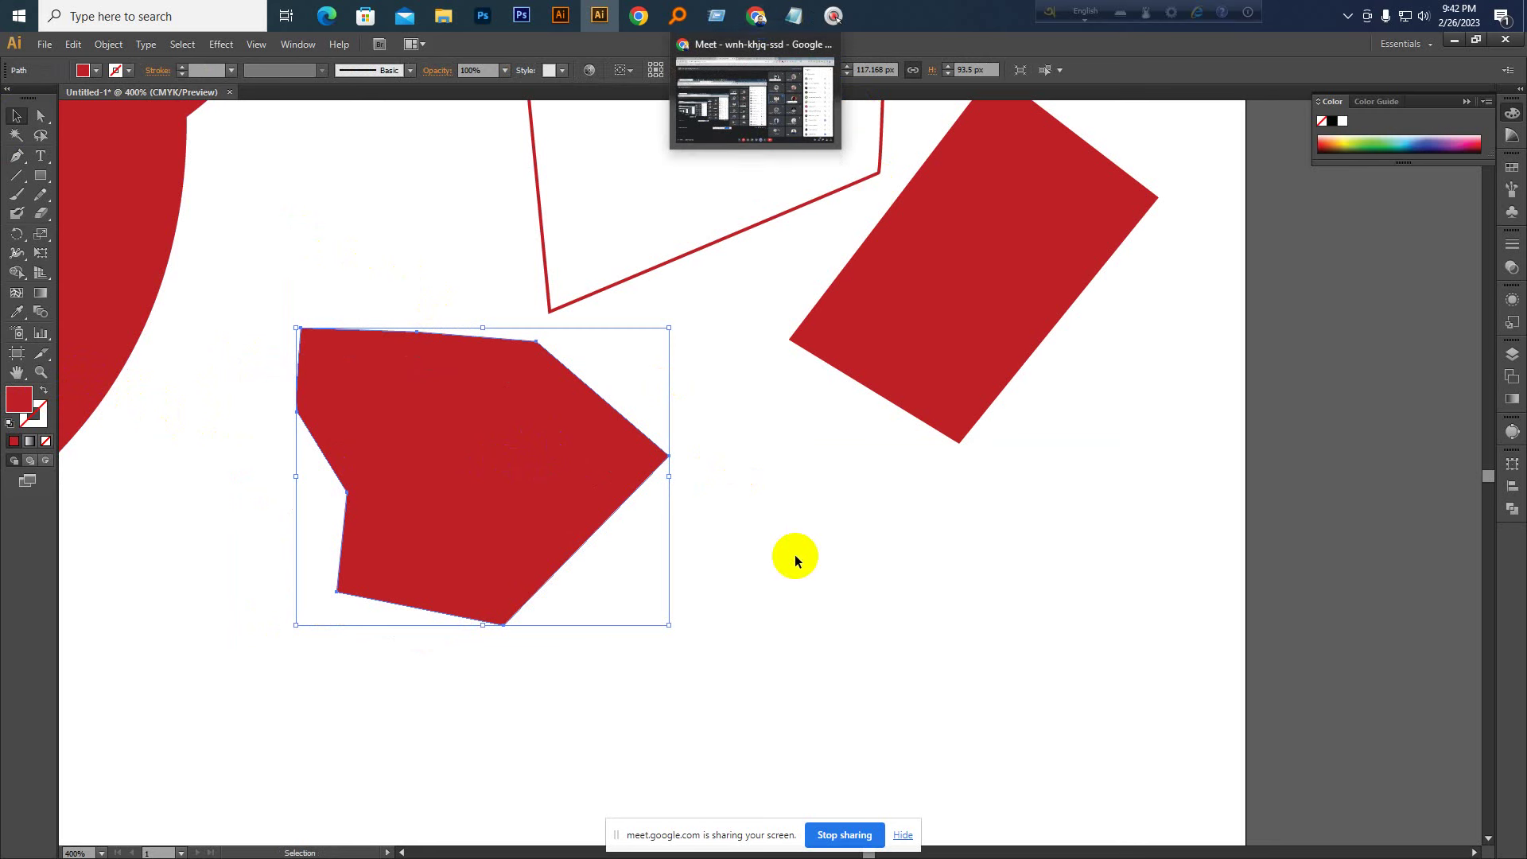
pyautogui.click(795, 557)
pyautogui.click(547, 427)
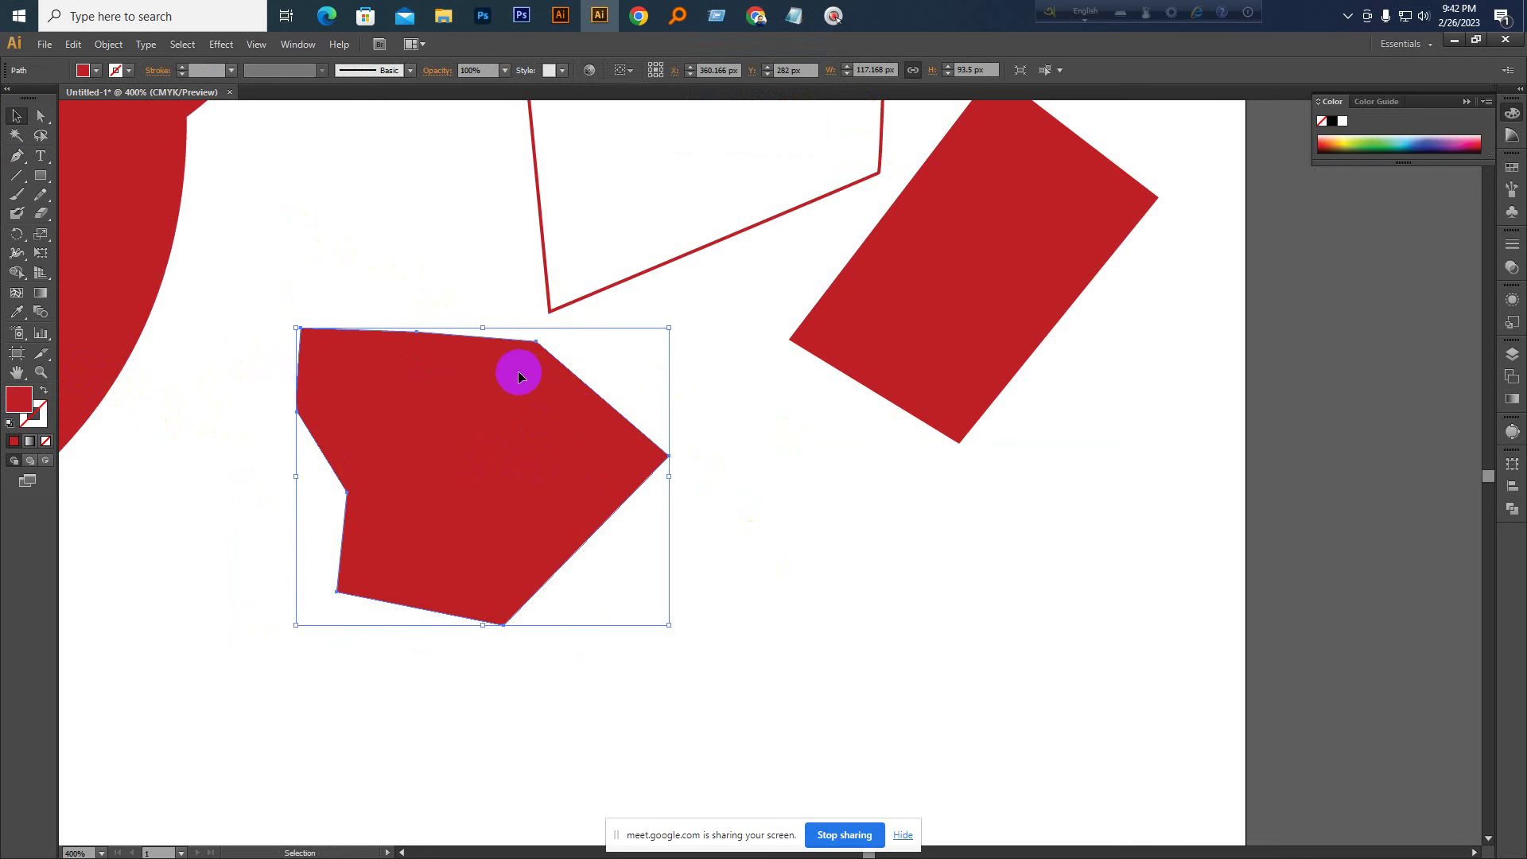
pyautogui.moveTo(510, 372); pyautogui.dragTo(1044, 541)
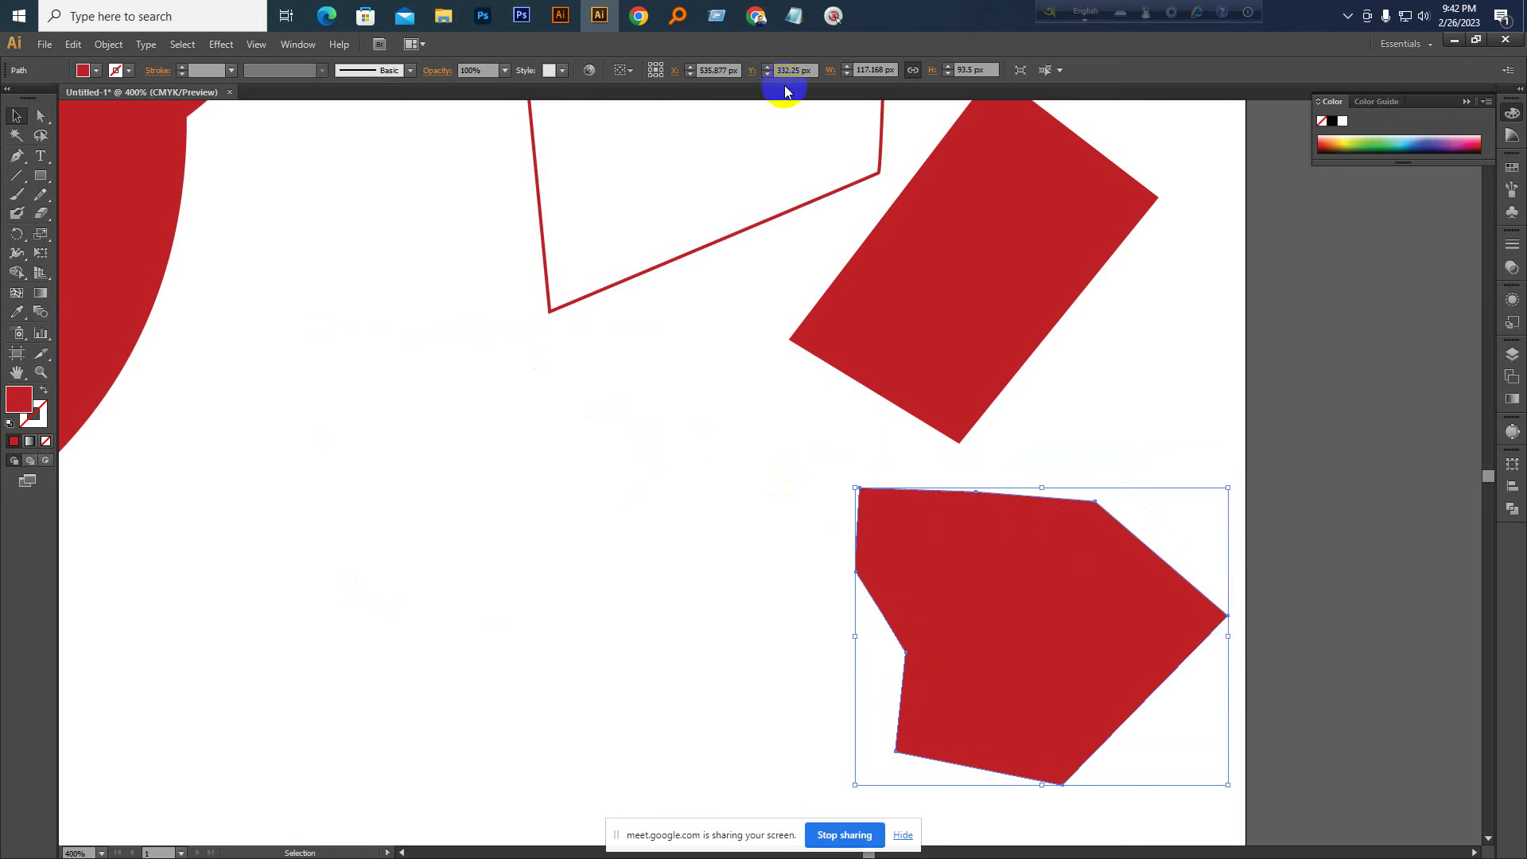
# Check the Google Meet call, return to Illustrator, and examine the traced Twitter bird beside its reference image
pyautogui.click(756, 16)
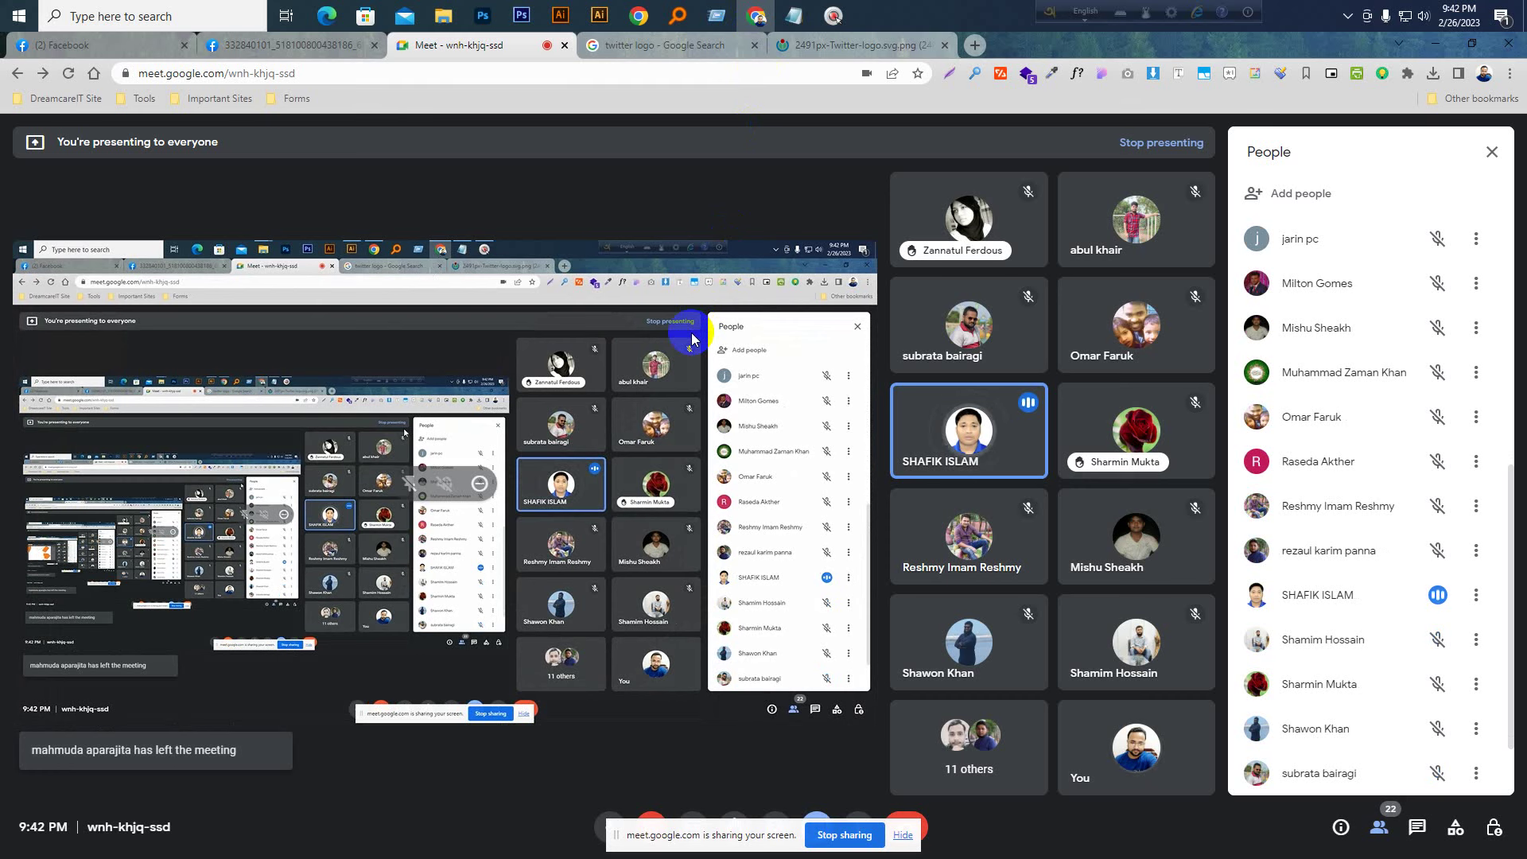
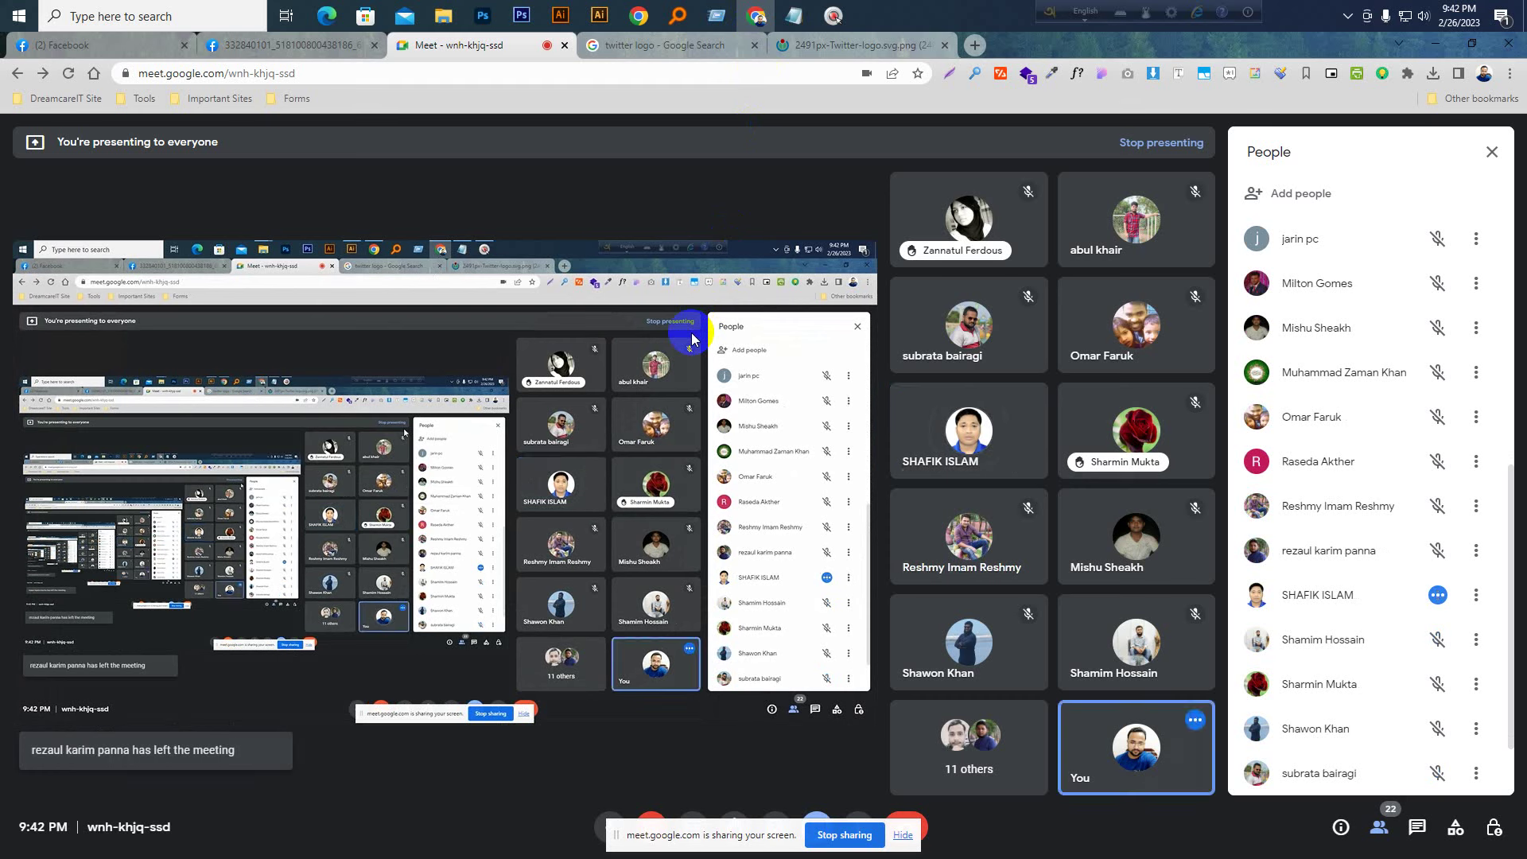
pyautogui.click(604, 18)
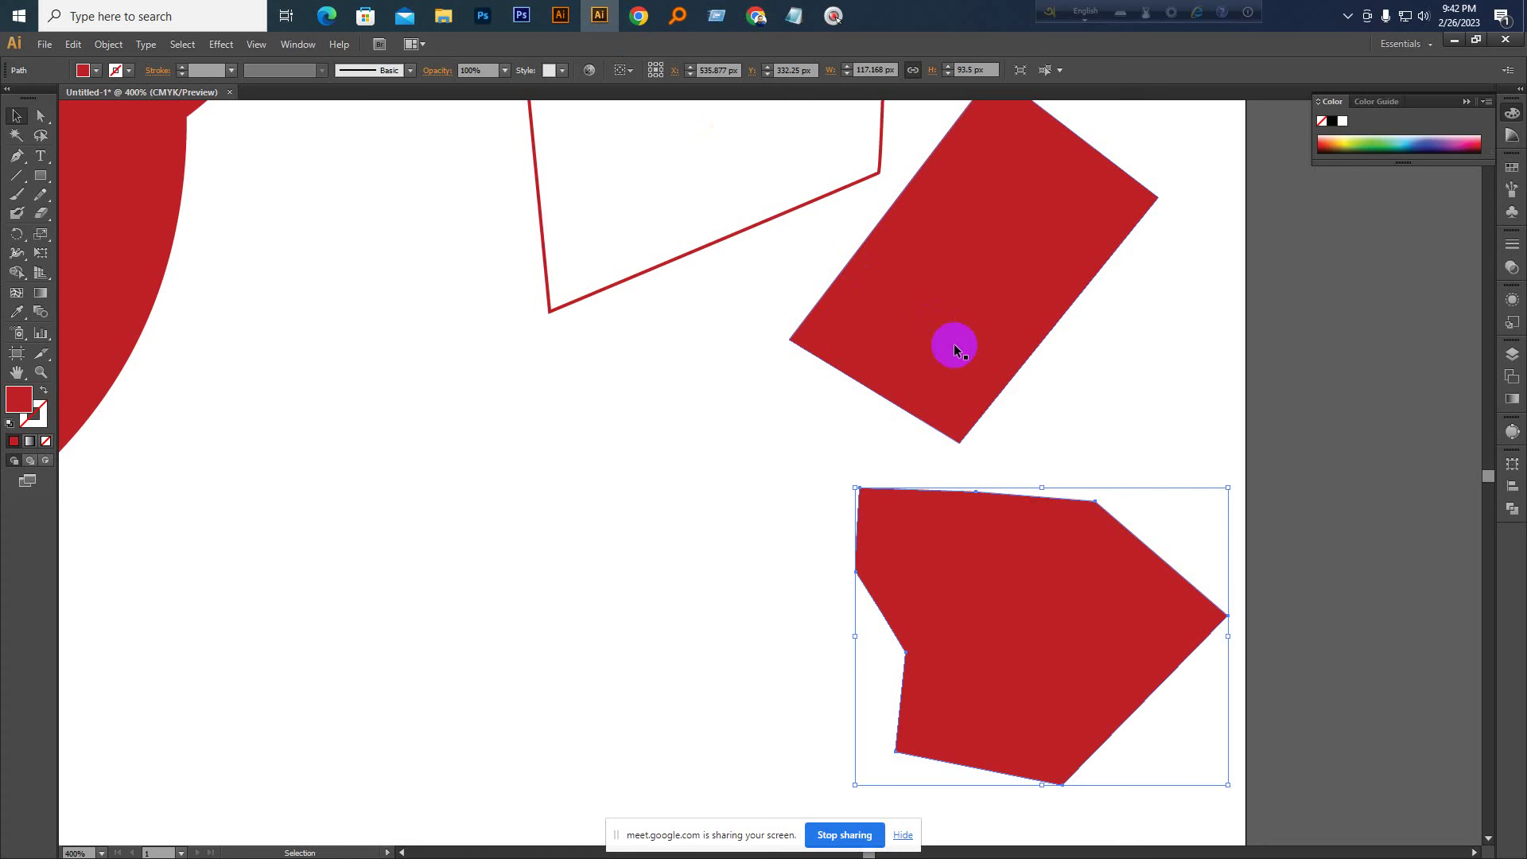
pyautogui.press('ctrl+KP_Subtract')
pyautogui.press('ctrl+KP_Subtract')
pyautogui.press('ctrl+KP_Subtract')
pyautogui.press('space')
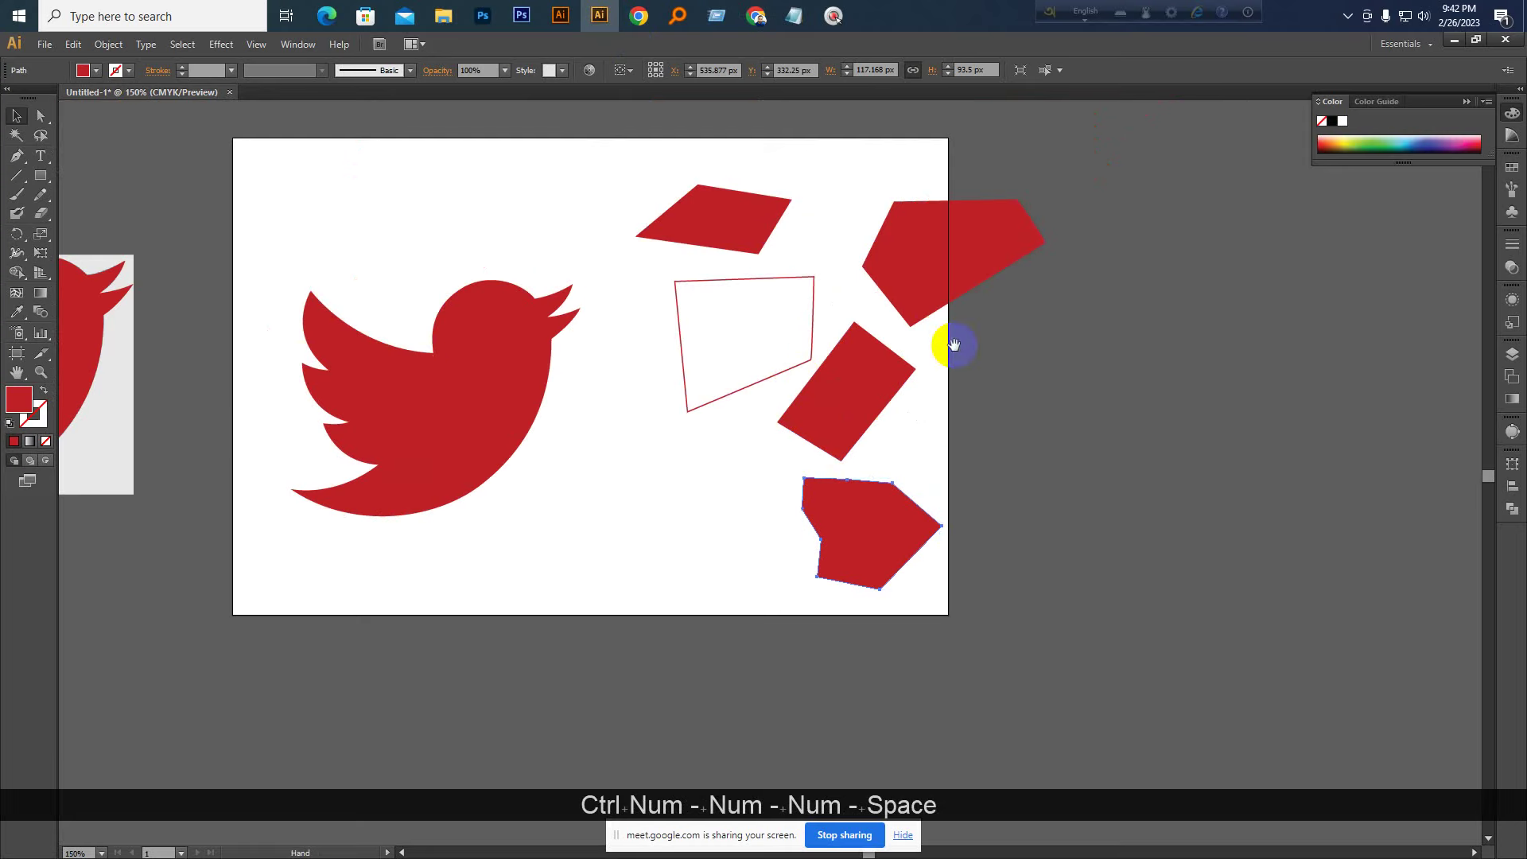
pyautogui.moveTo(476, 346); pyautogui.dragTo(891, 402)
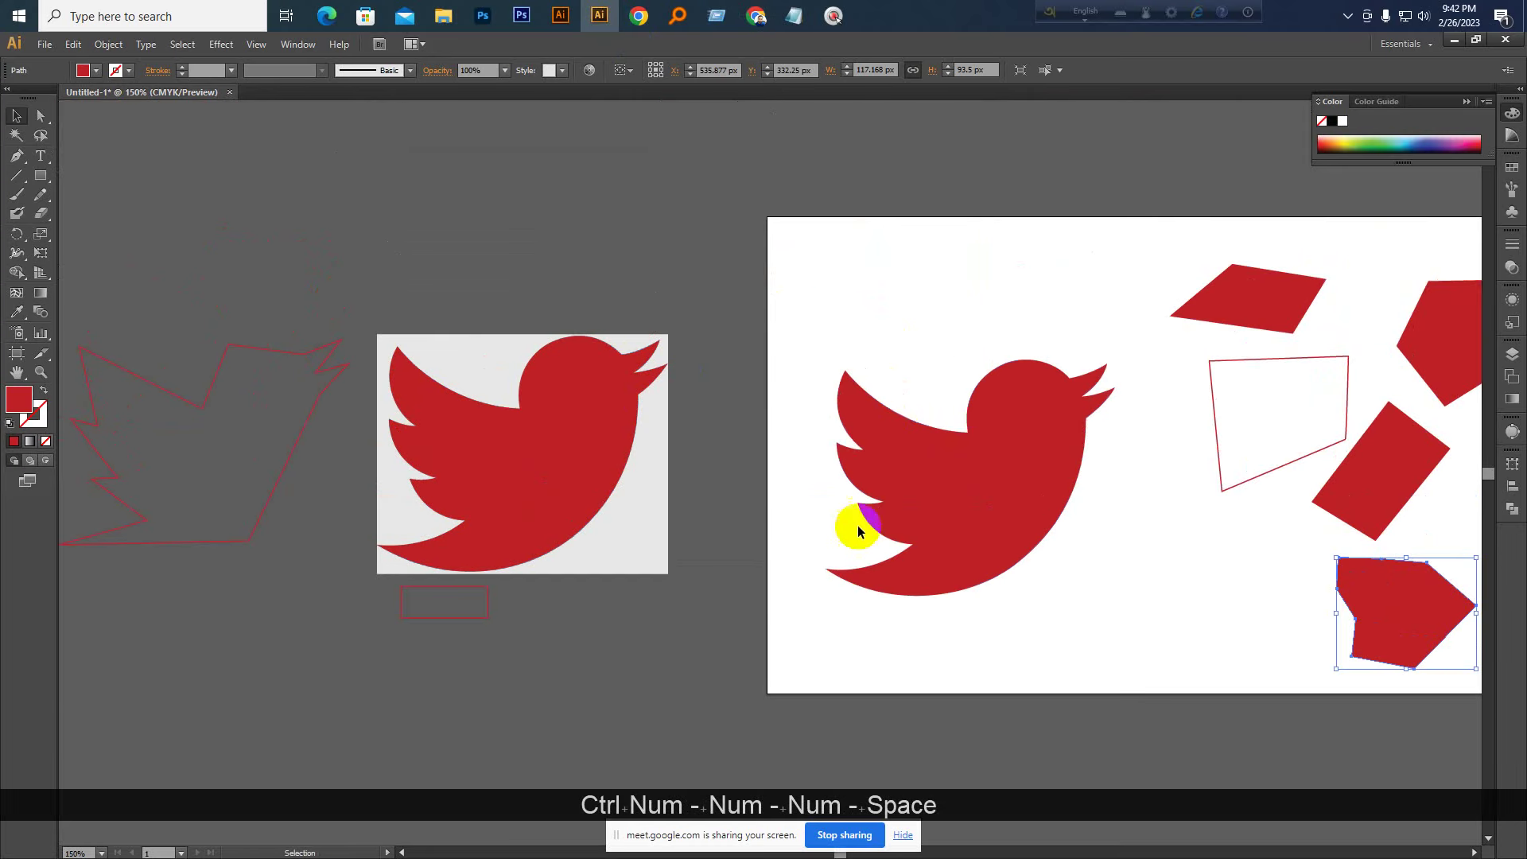
pyautogui.press('ctrl+KP_Add')
pyautogui.press('space')
pyautogui.moveTo(880, 535); pyautogui.dragTo(795, 545)
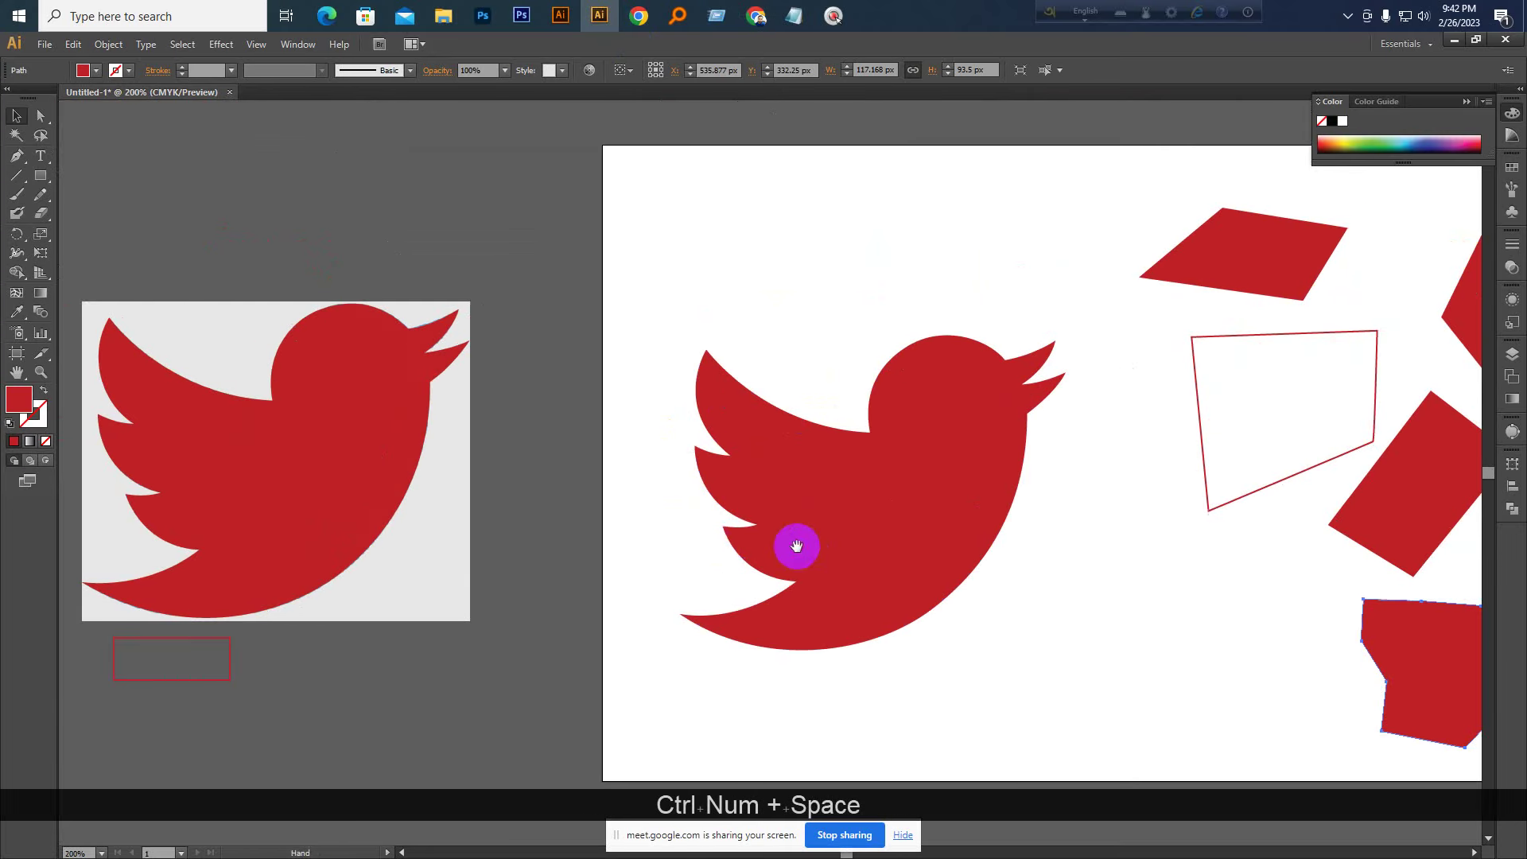
pyautogui.press('ctrl+KP_Add')
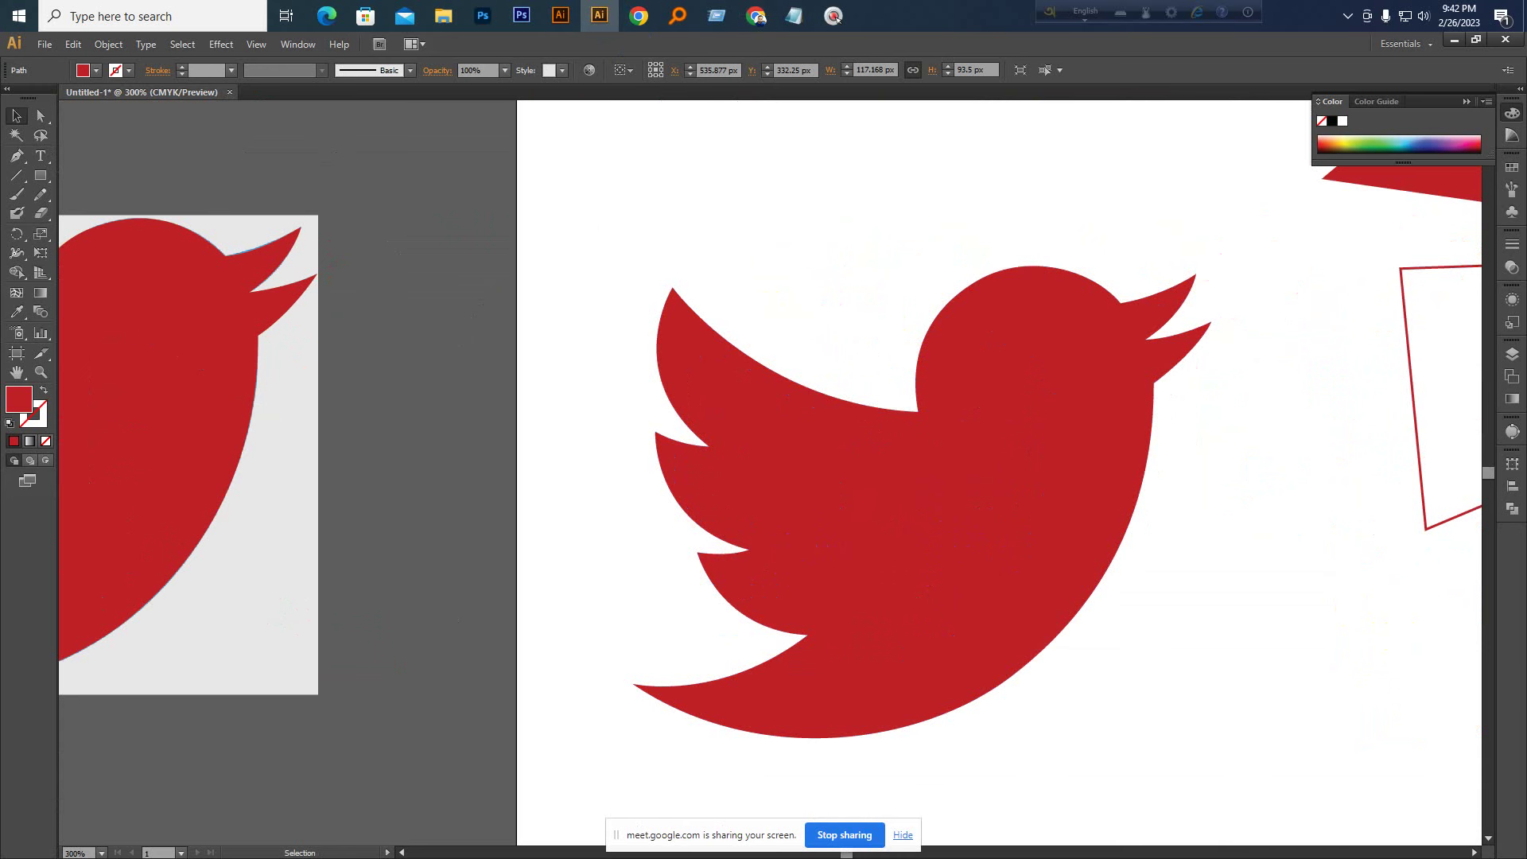
# Check the Google Meet call again, and place the dating app logo example image over the Twitter bird in Illustrator as a linked file
pyautogui.press('super+e')
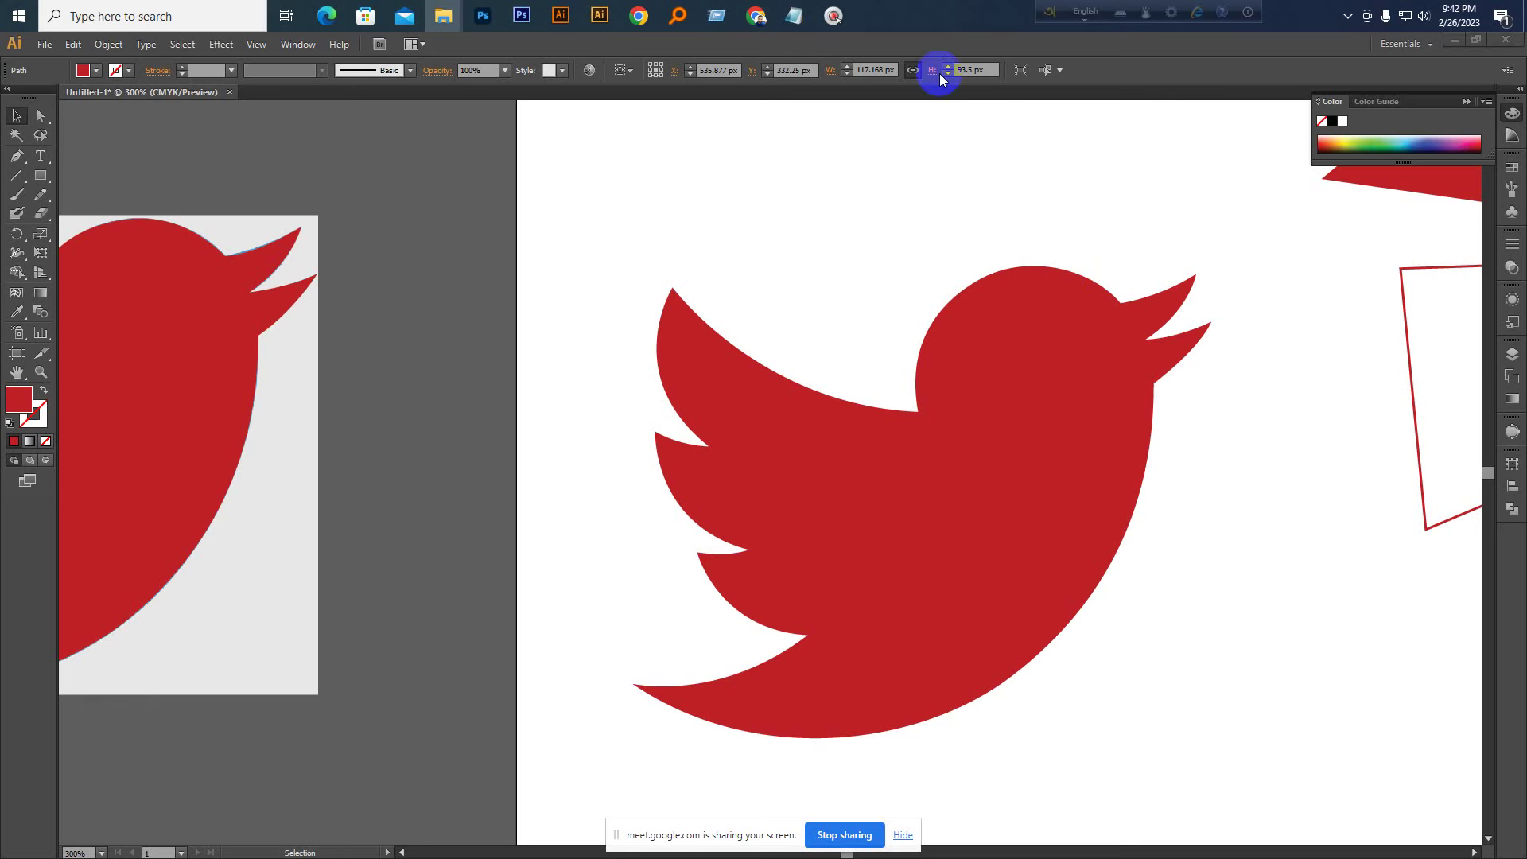
pyautogui.click(756, 16)
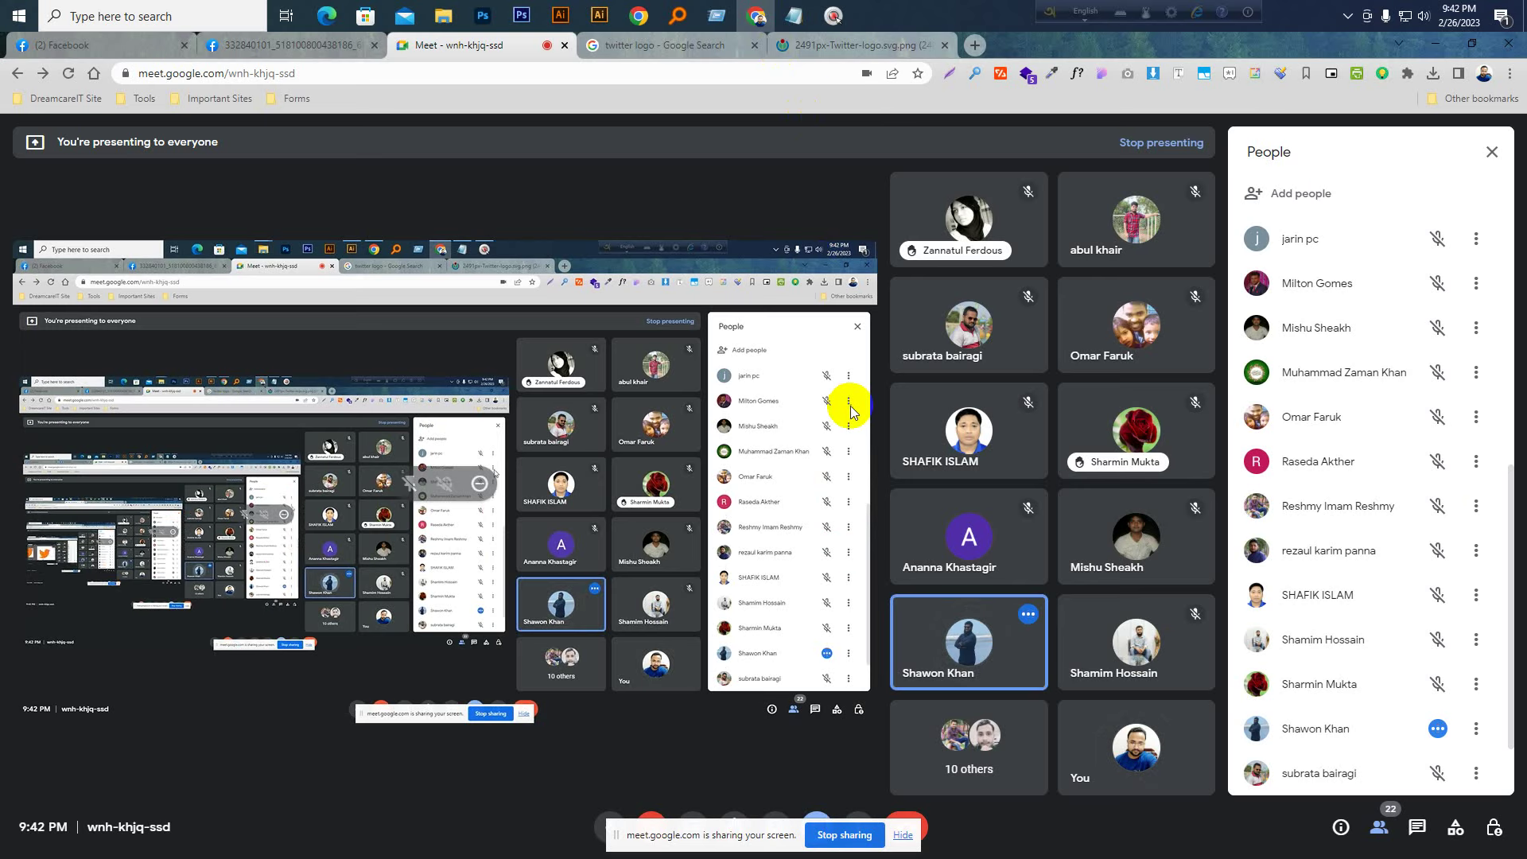
pyautogui.moveTo(942, 533)
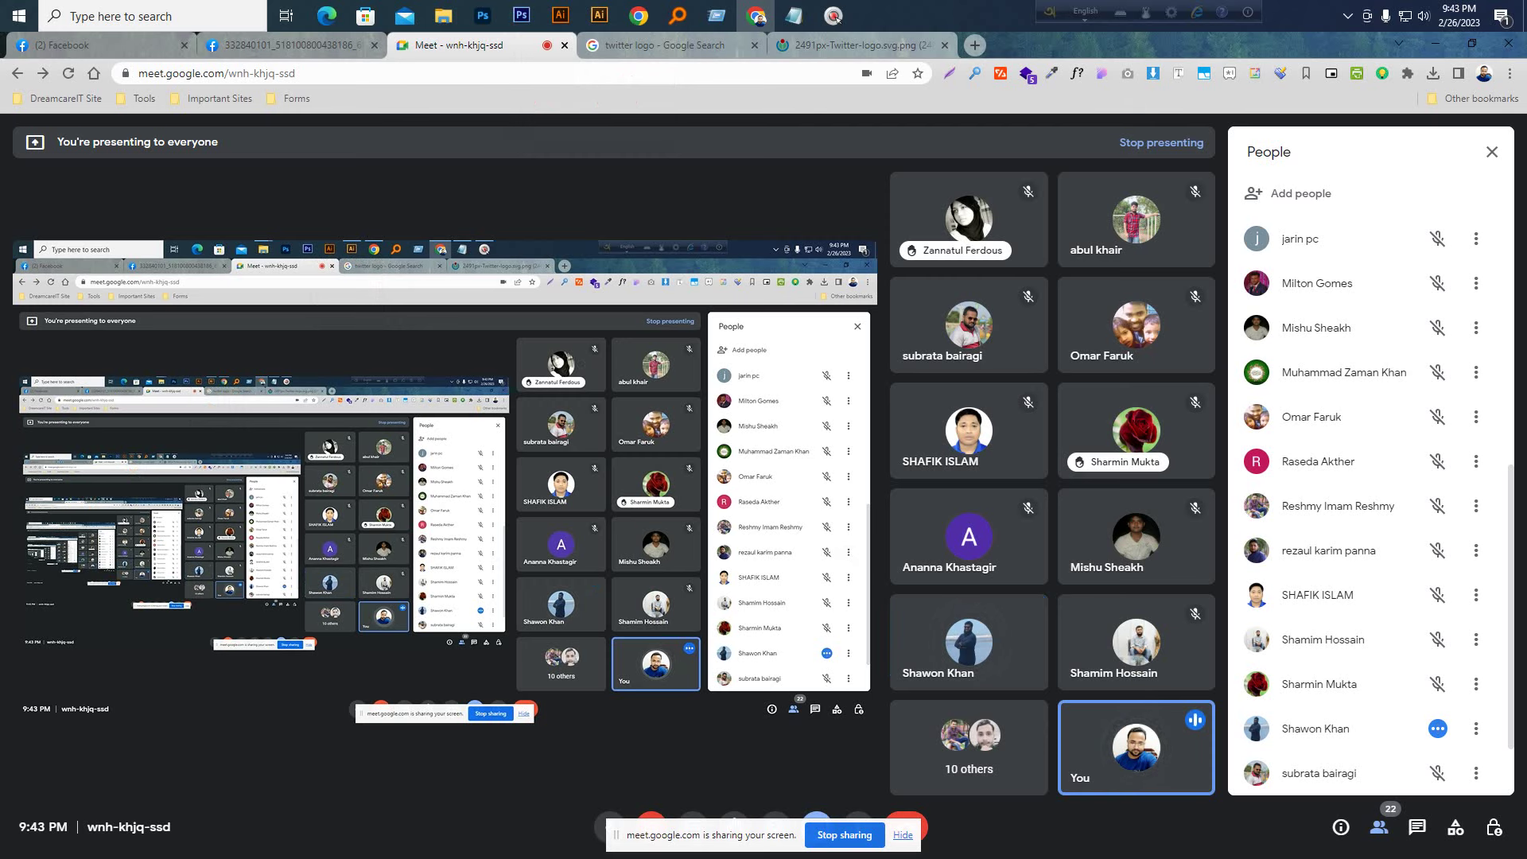
pyautogui.click(600, 15)
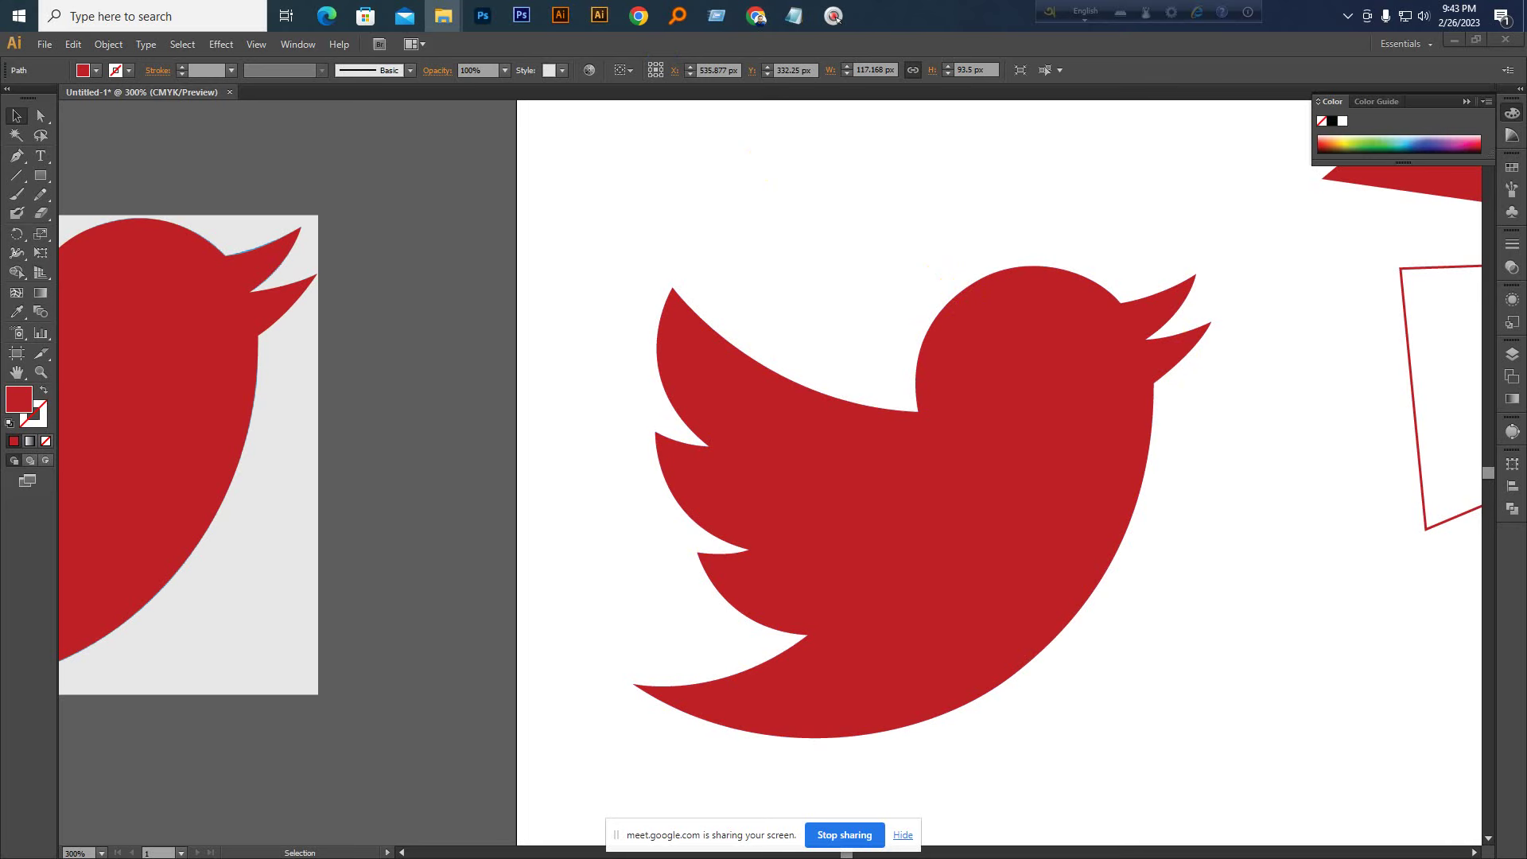
pyautogui.click(1032, 566)
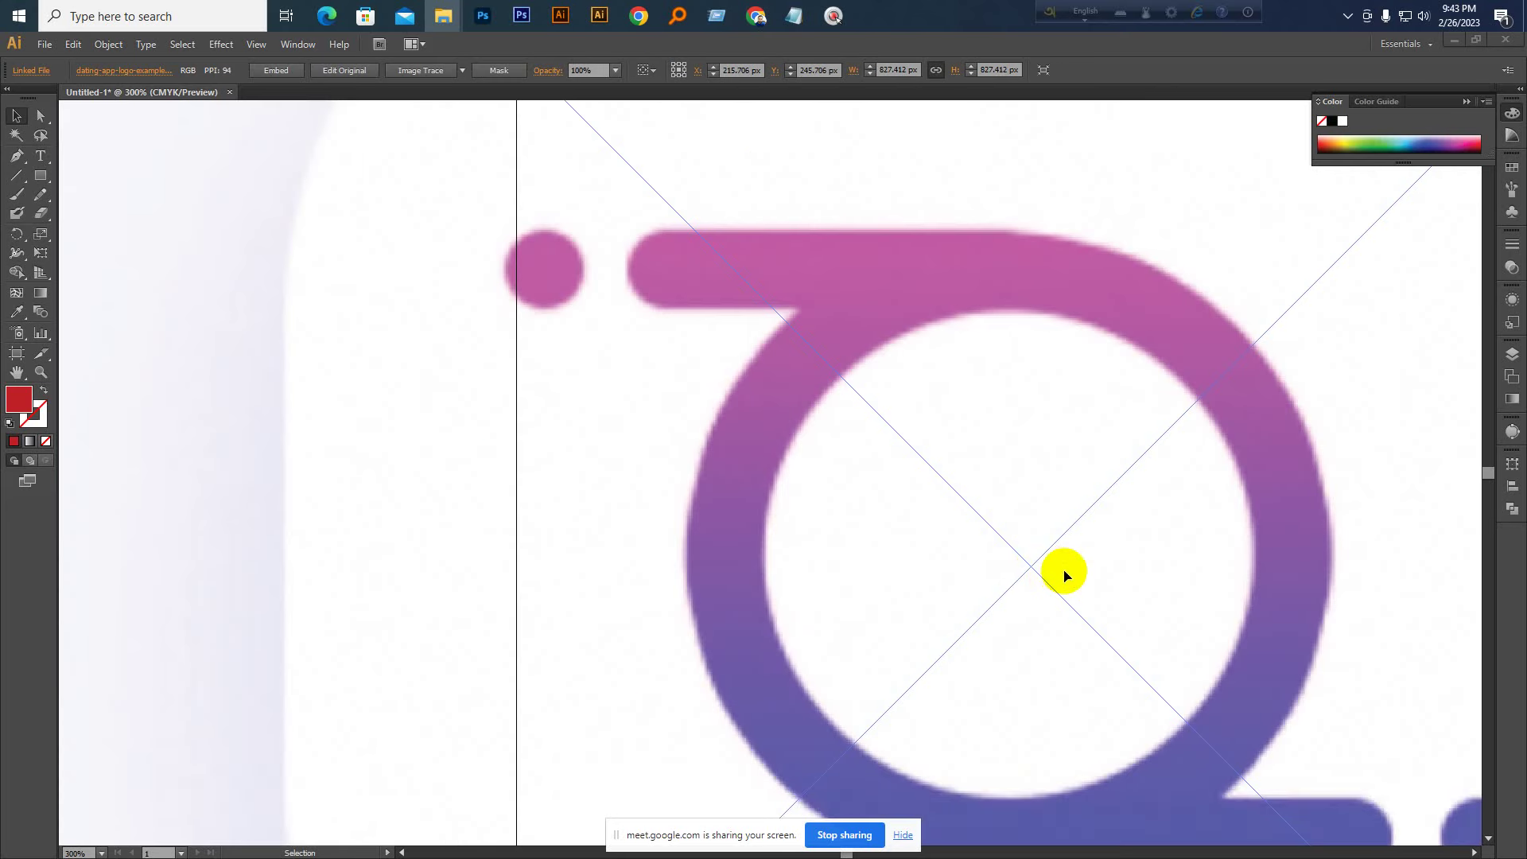
# Move the placed logo image into the empty space to the right of the artboard and embed it in the document
pyautogui.press('ctrl+KP_Subtract')
pyautogui.press('ctrl+KP_Subtract')
pyautogui.press('ctrl+KP_Subtract')
pyautogui.press('ctrl+KP_Subtract')
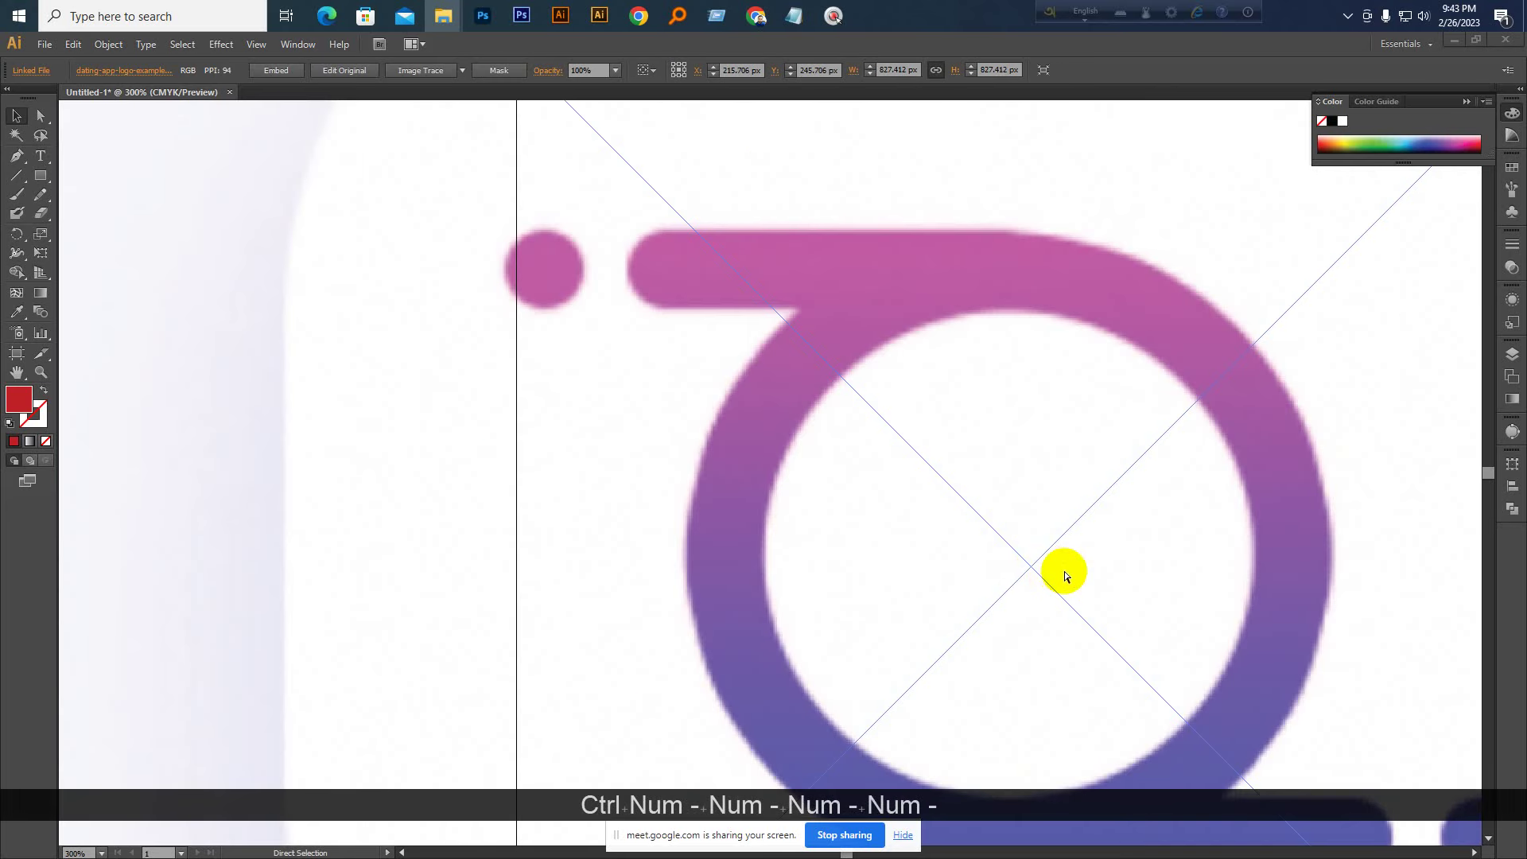
pyautogui.click(769, 330)
pyautogui.press('ctrl+KP_Subtract')
pyautogui.press('ctrl+KP_Subtract')
pyautogui.press('space')
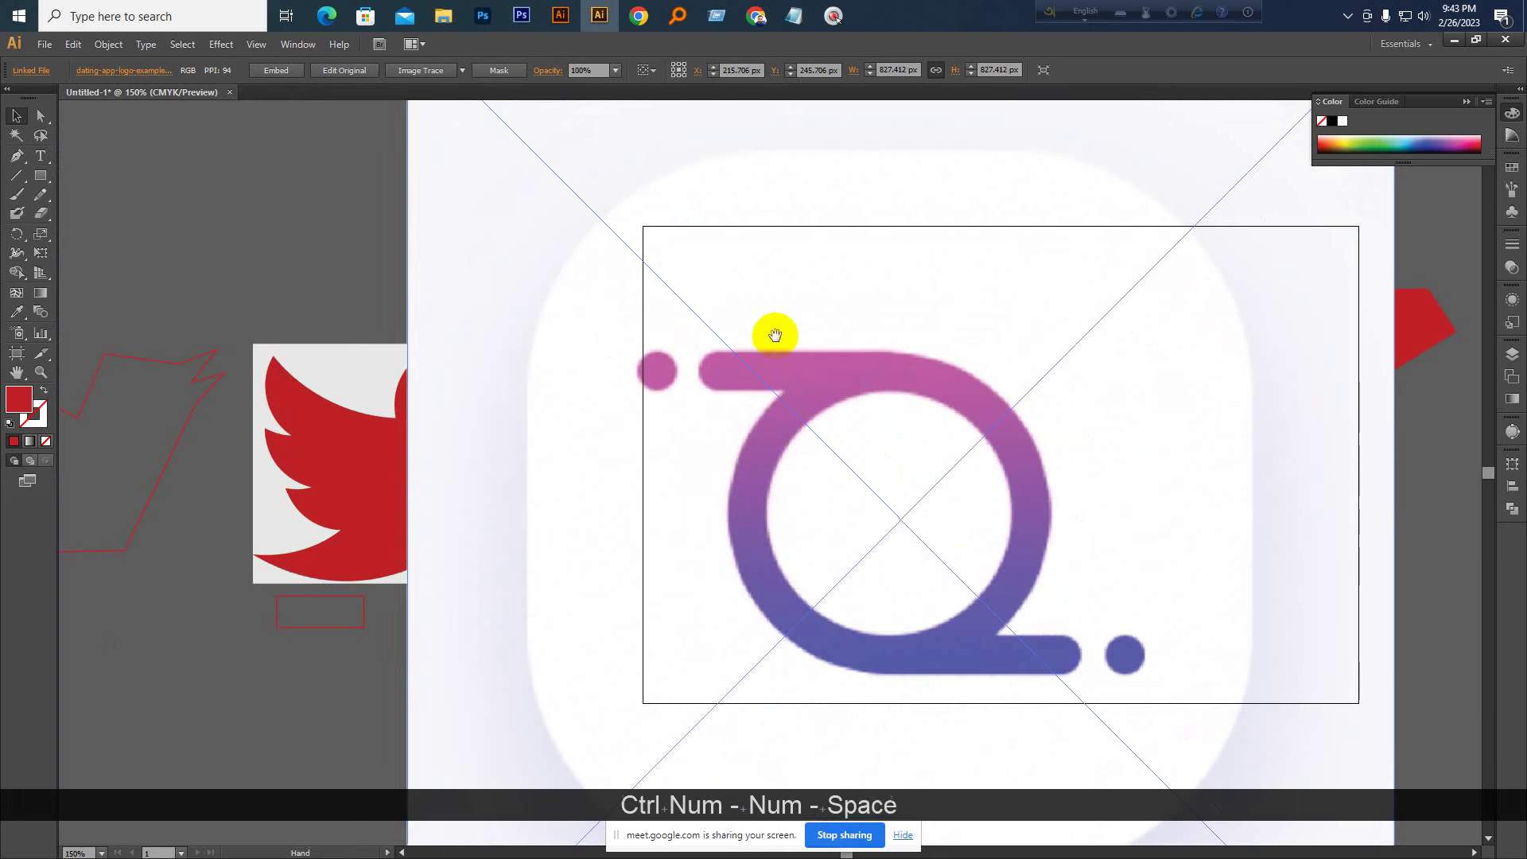
pyautogui.moveTo(777, 331); pyautogui.dragTo(546, 344)
pyautogui.press('space')
pyautogui.moveTo(1111, 532); pyautogui.dragTo(470, 444)
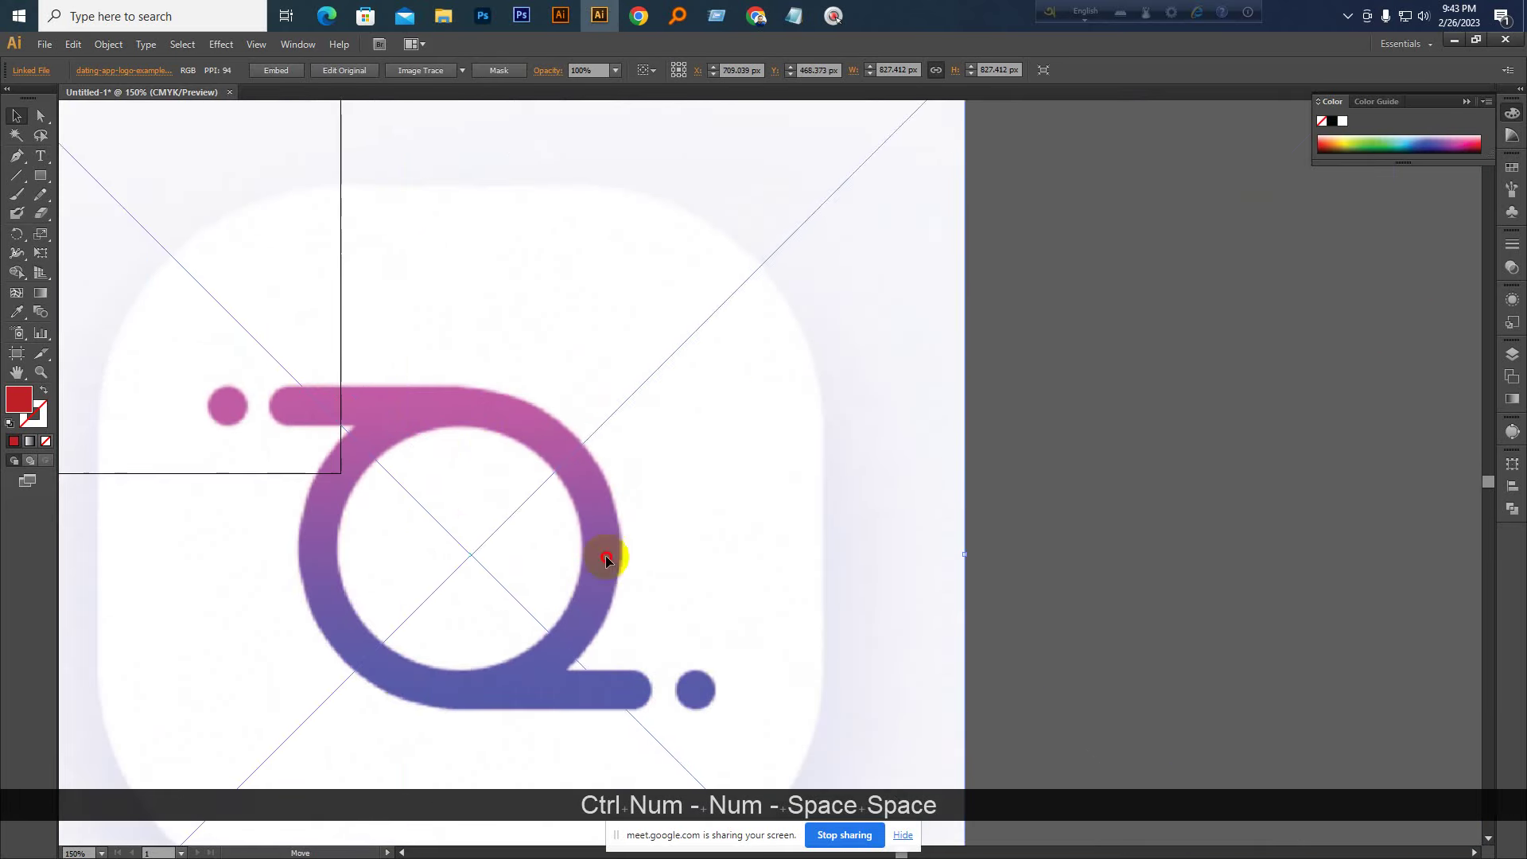
pyautogui.moveTo(606, 556); pyautogui.dragTo(1066, 544)
pyautogui.click(278, 73)
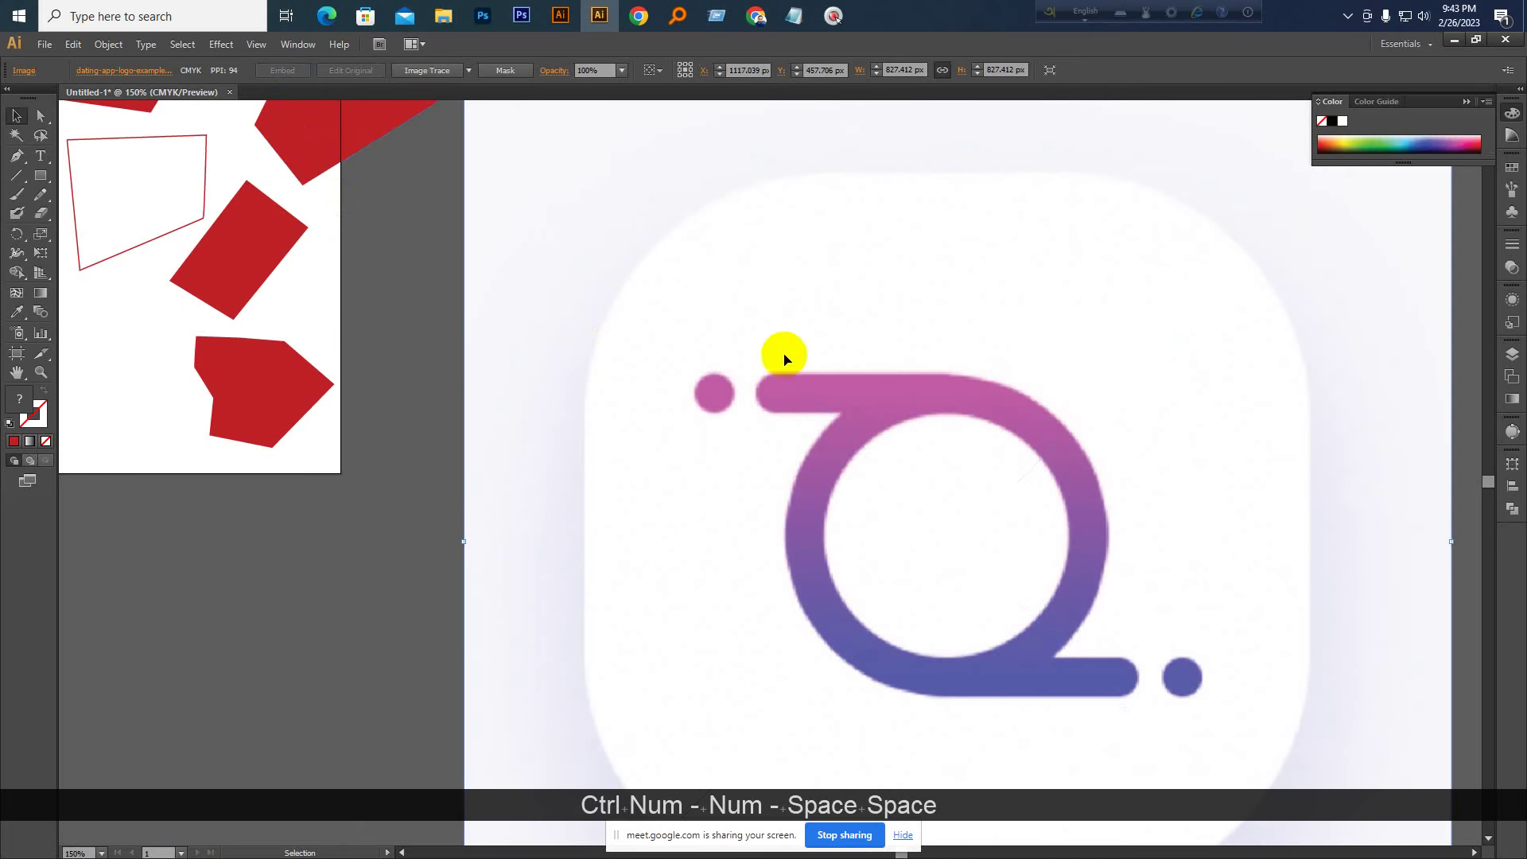
# Scale the embedded logo image down proportionally beside the artboard and lock it in place
pyautogui.press('ctrl+KP_Subtract')
pyautogui.moveTo(1224, 519); pyautogui.dragTo(1084, 519)
pyautogui.press('ctrl+KP_Add')
pyautogui.press('ctrl+KP_Add')
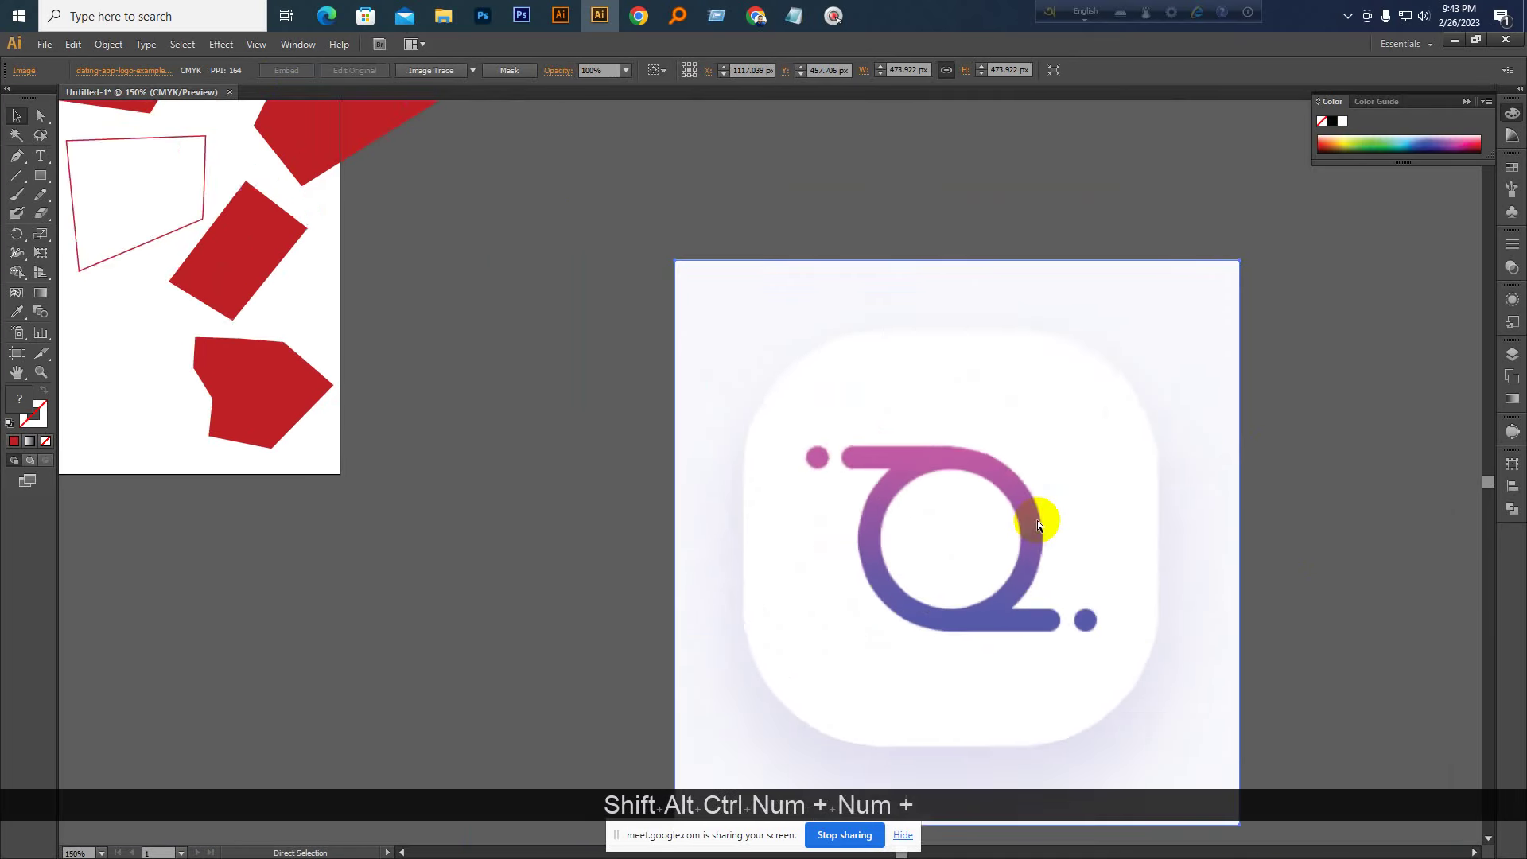
pyautogui.moveTo(1172, 504); pyautogui.dragTo(1100, 417)
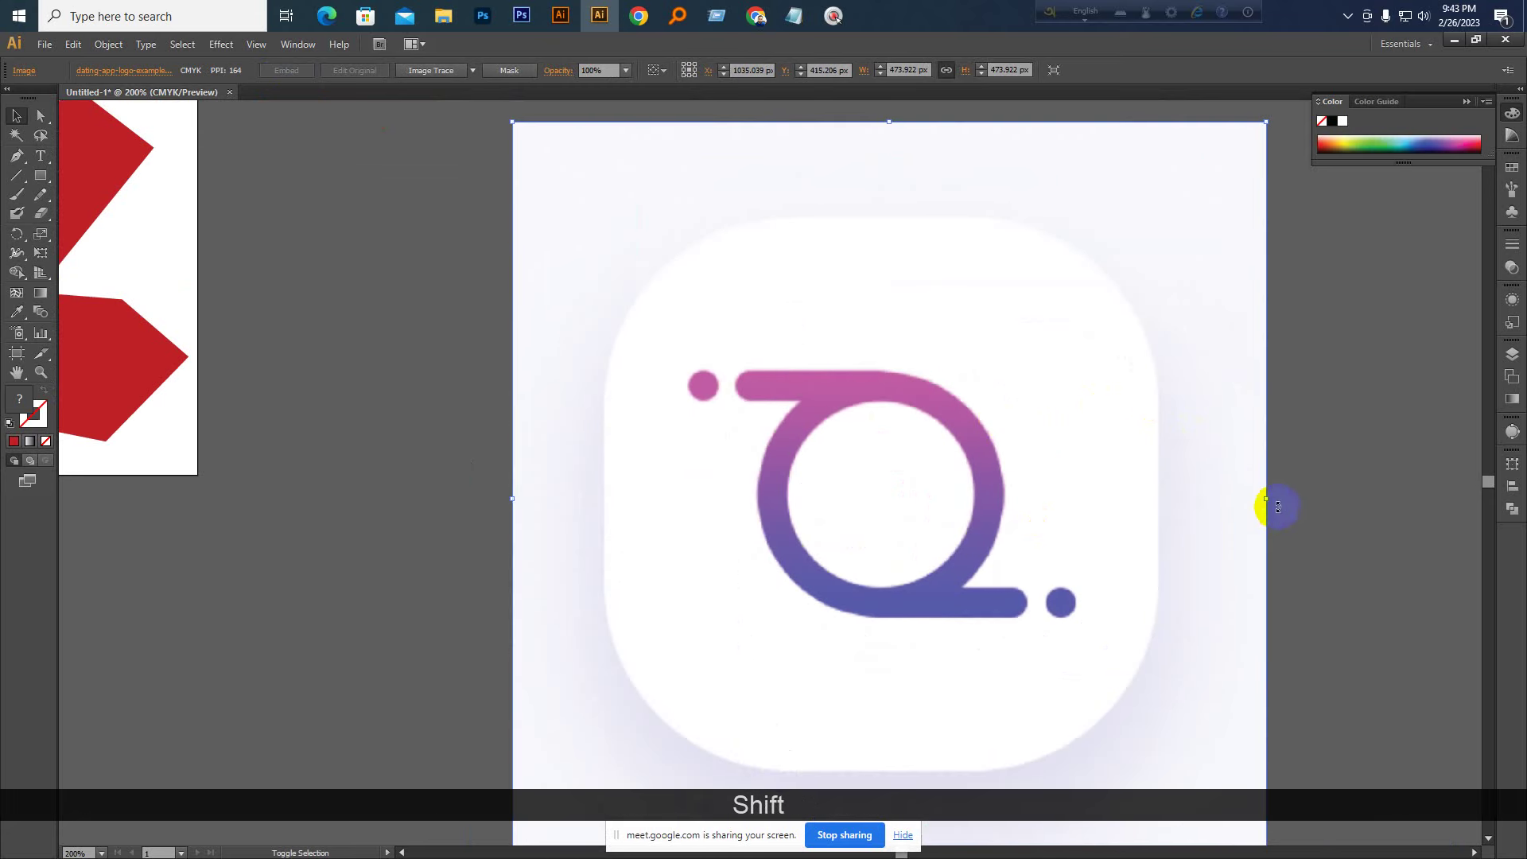
pyautogui.moveTo(1265, 499); pyautogui.dragTo(916, 449)
pyautogui.hotkey('ctrl', 'alt', 'shift', '2')
# Draw a red-filled circle about 11.75 px across over the logo's upper-left dot with the Ellipse tool
pyautogui.press('ctrl+KP_Add')
pyautogui.press('ctrl+KP_Add')
pyautogui.press('space')
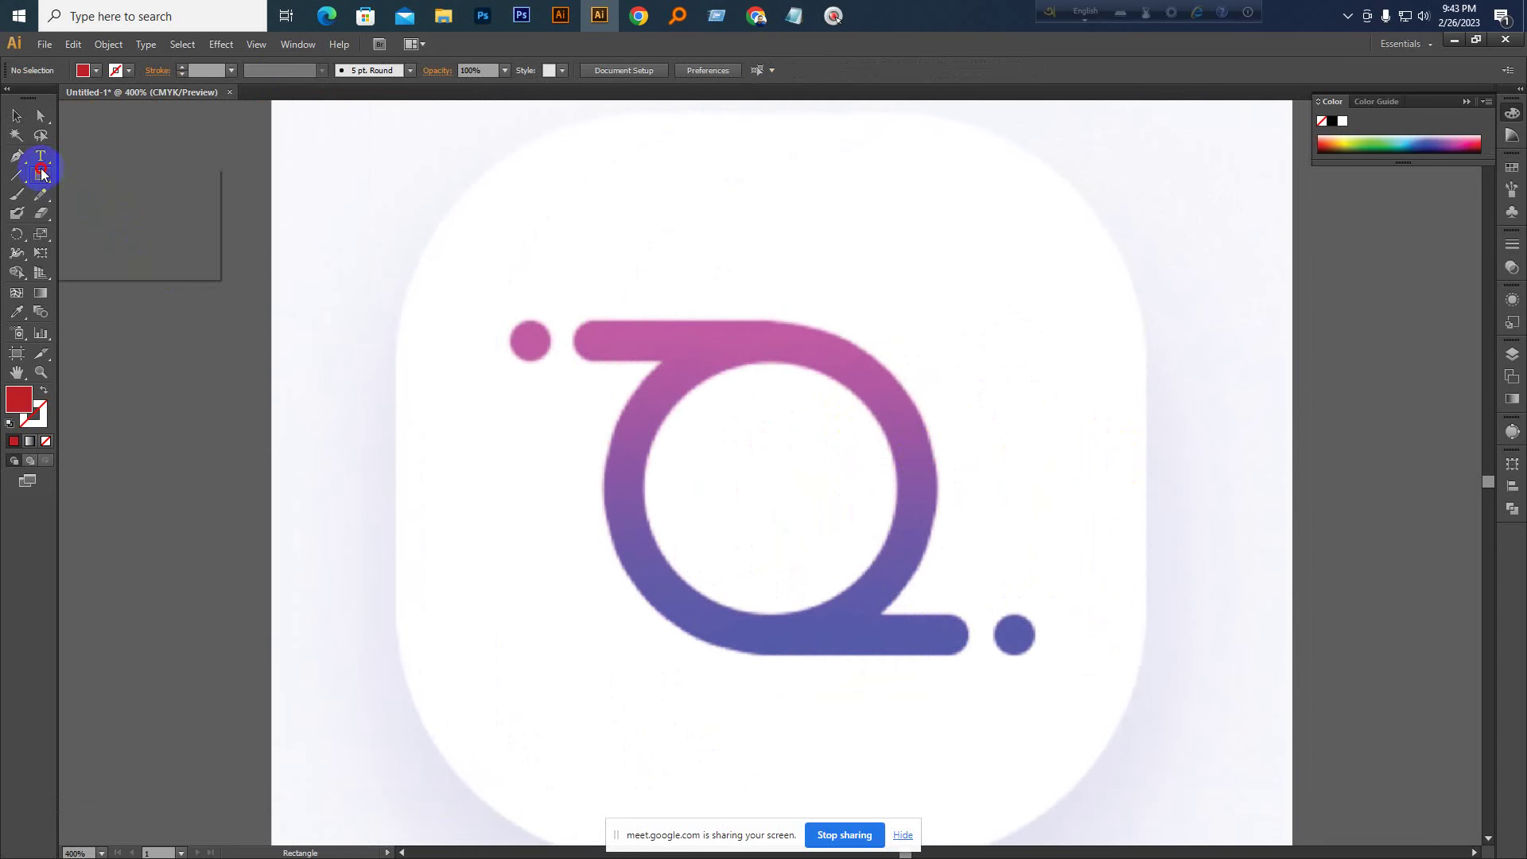
pyautogui.moveTo(41, 171); pyautogui.dragTo(115, 213)
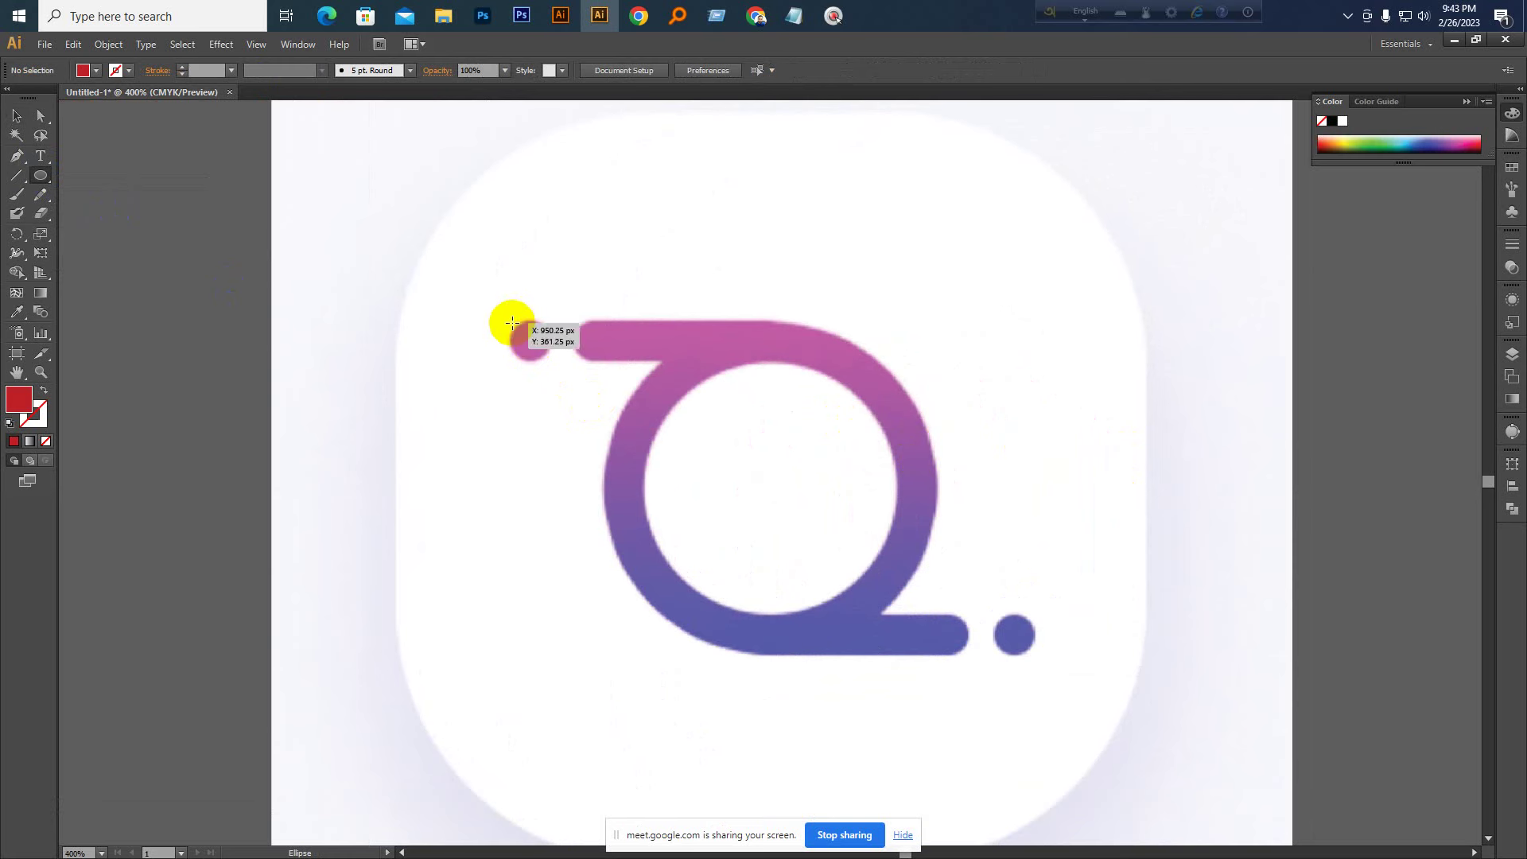
pyautogui.moveTo(512, 322); pyautogui.dragTo(550, 360)
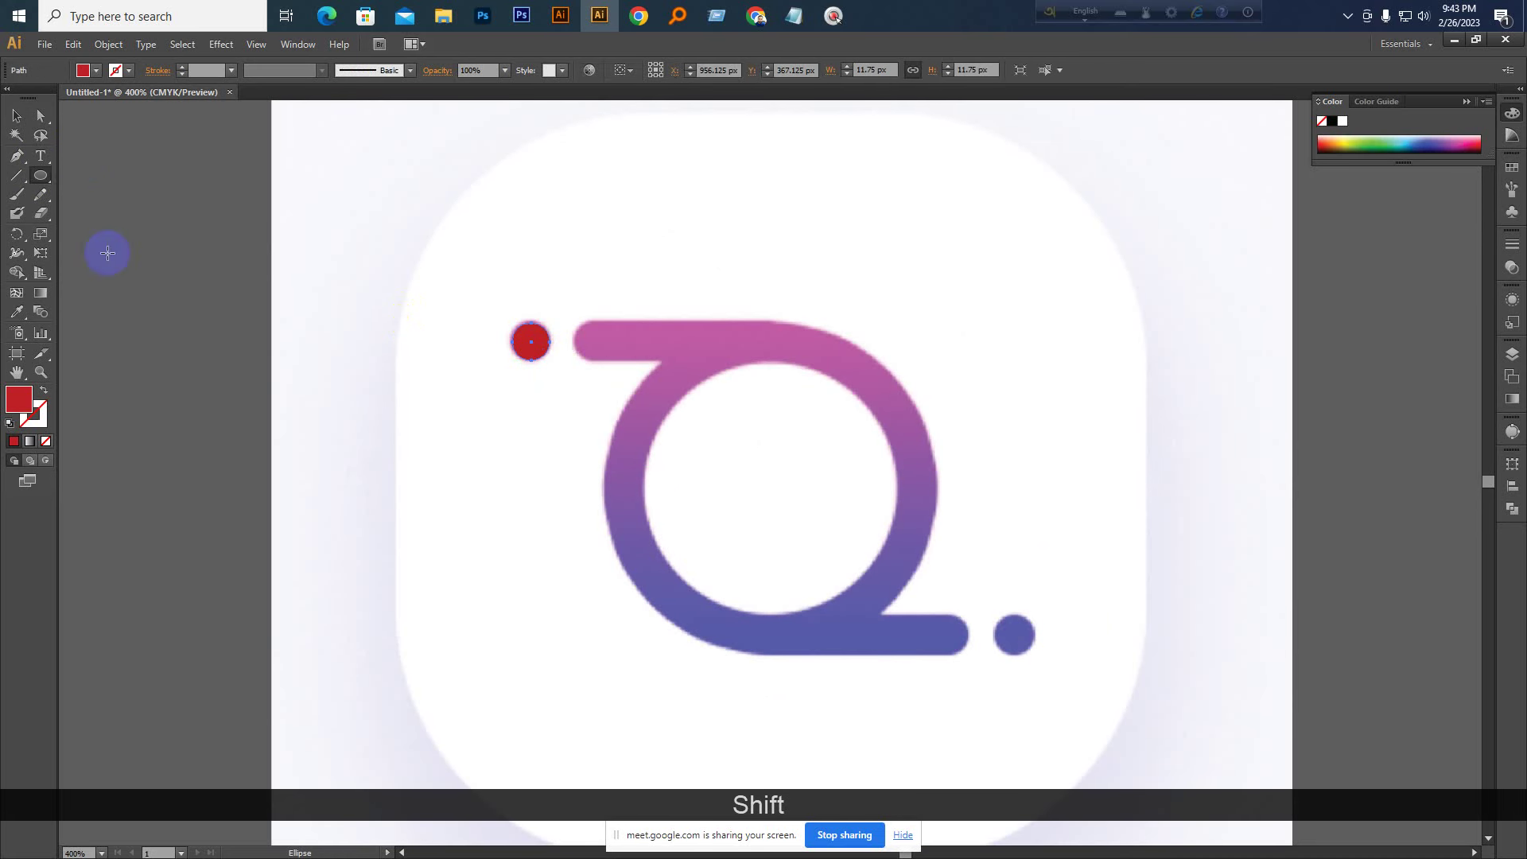
# Enlarge the red circle slightly so it fully covers the dot beside the logo's upper bar, and deselect it
pyautogui.click(16, 115)
pyautogui.press('ctrl+KP_Add')
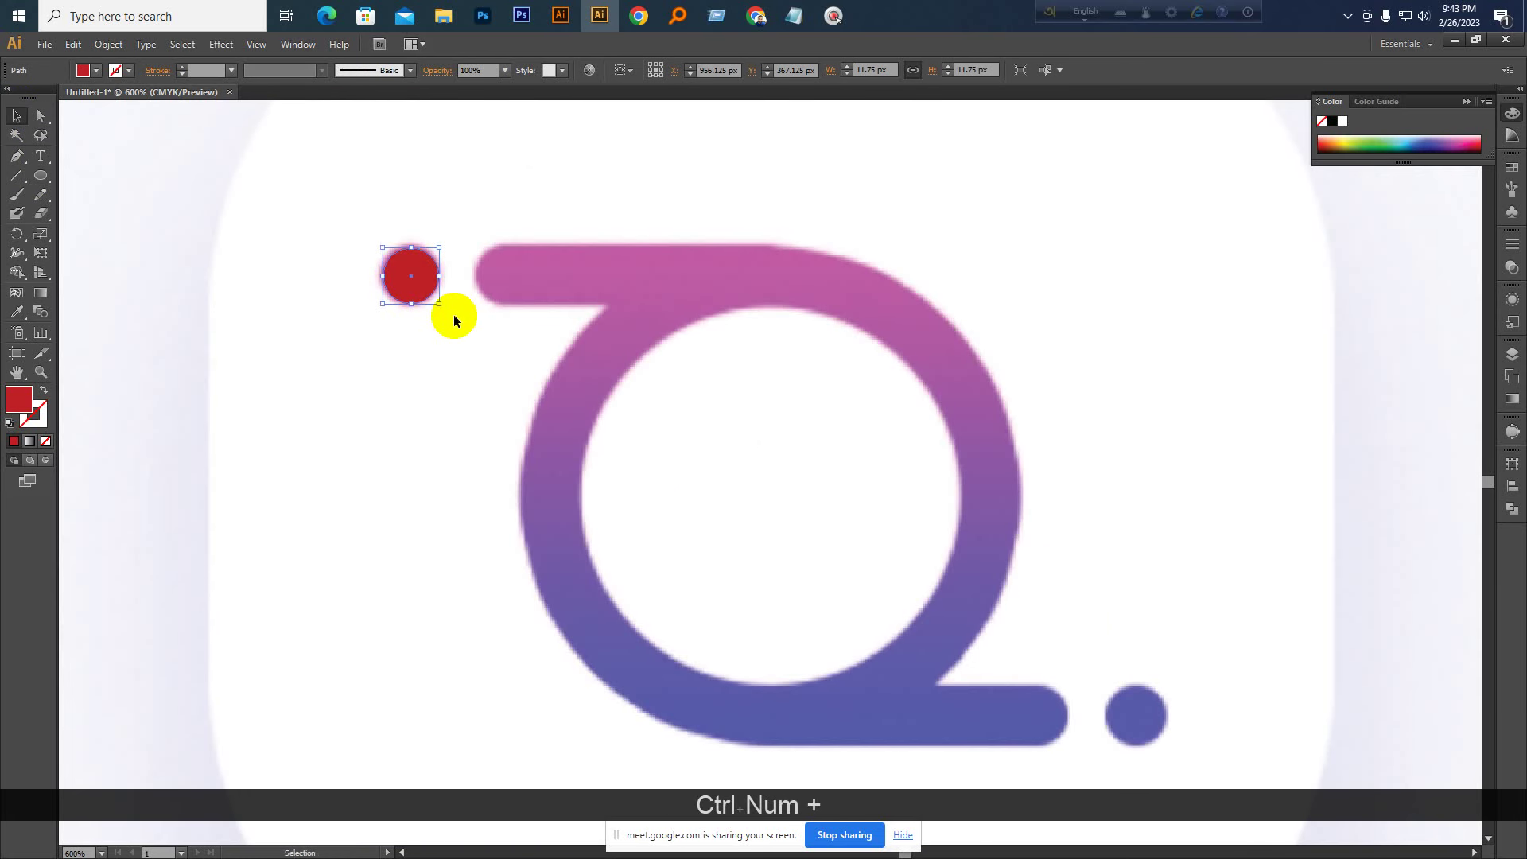
pyautogui.moveTo(402, 253); pyautogui.dragTo(375, 240)
pyautogui.click(458, 371)
pyautogui.press('ctrl+KP_Subtract')
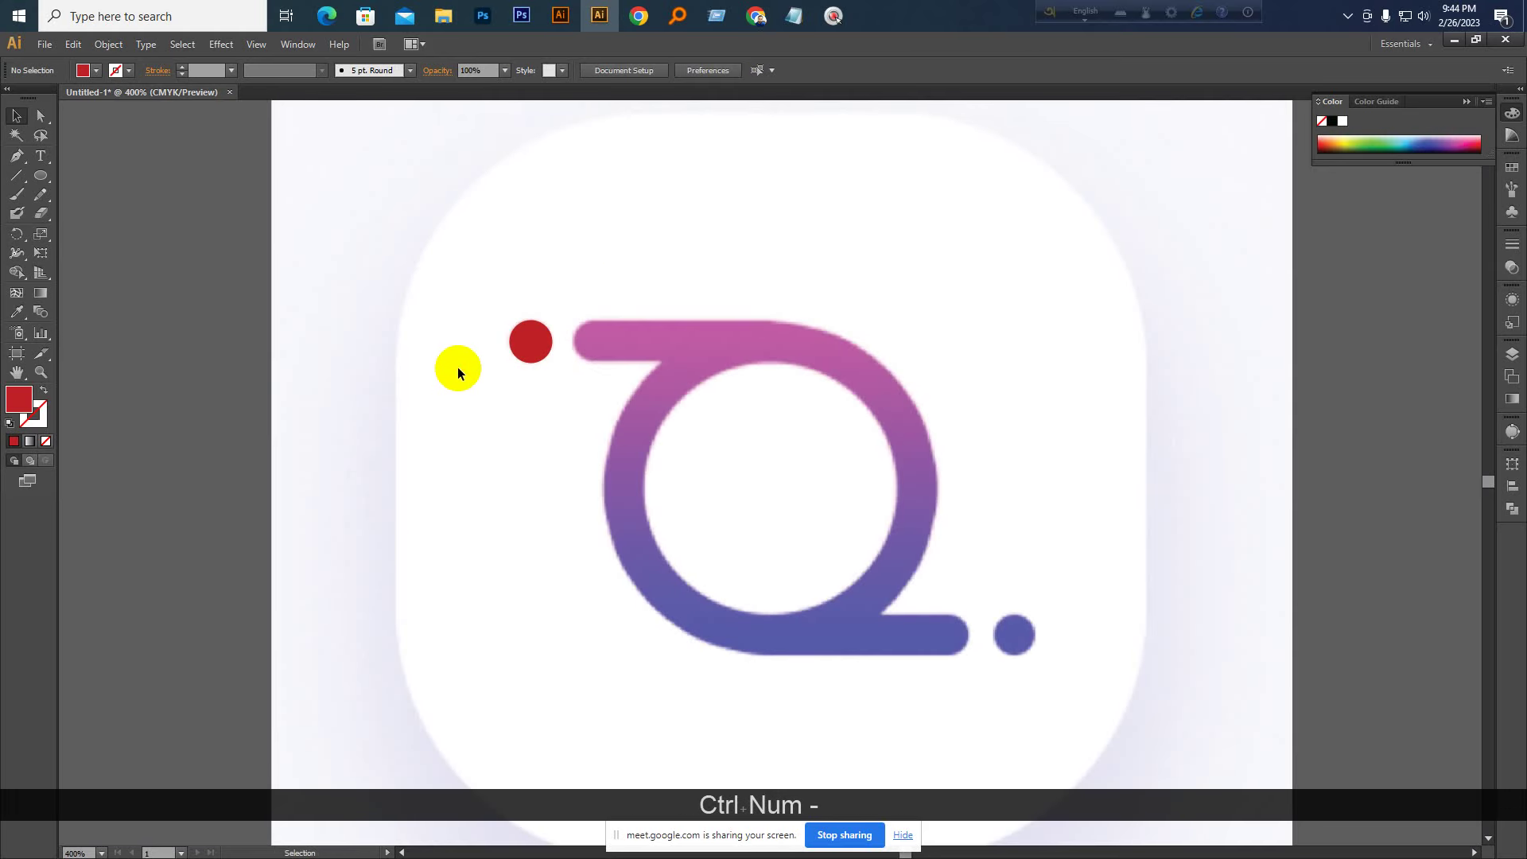
pyautogui.press('space')
pyautogui.moveTo(518, 416); pyautogui.dragTo(504, 410)
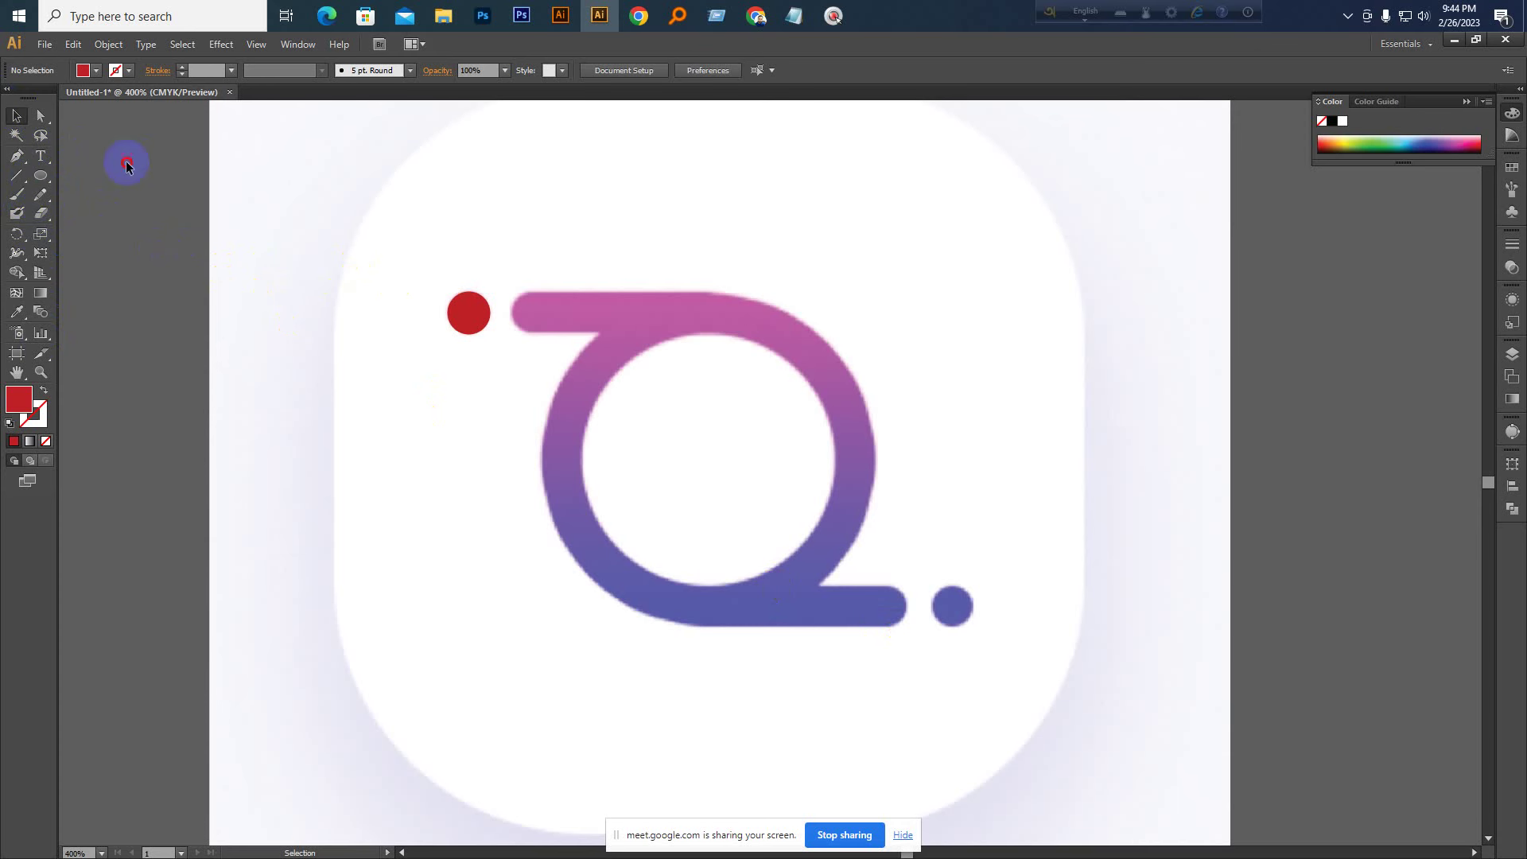
pyautogui.press('ctrl+KP_Subtract')
pyautogui.press('ctrl+KP_Subtract')
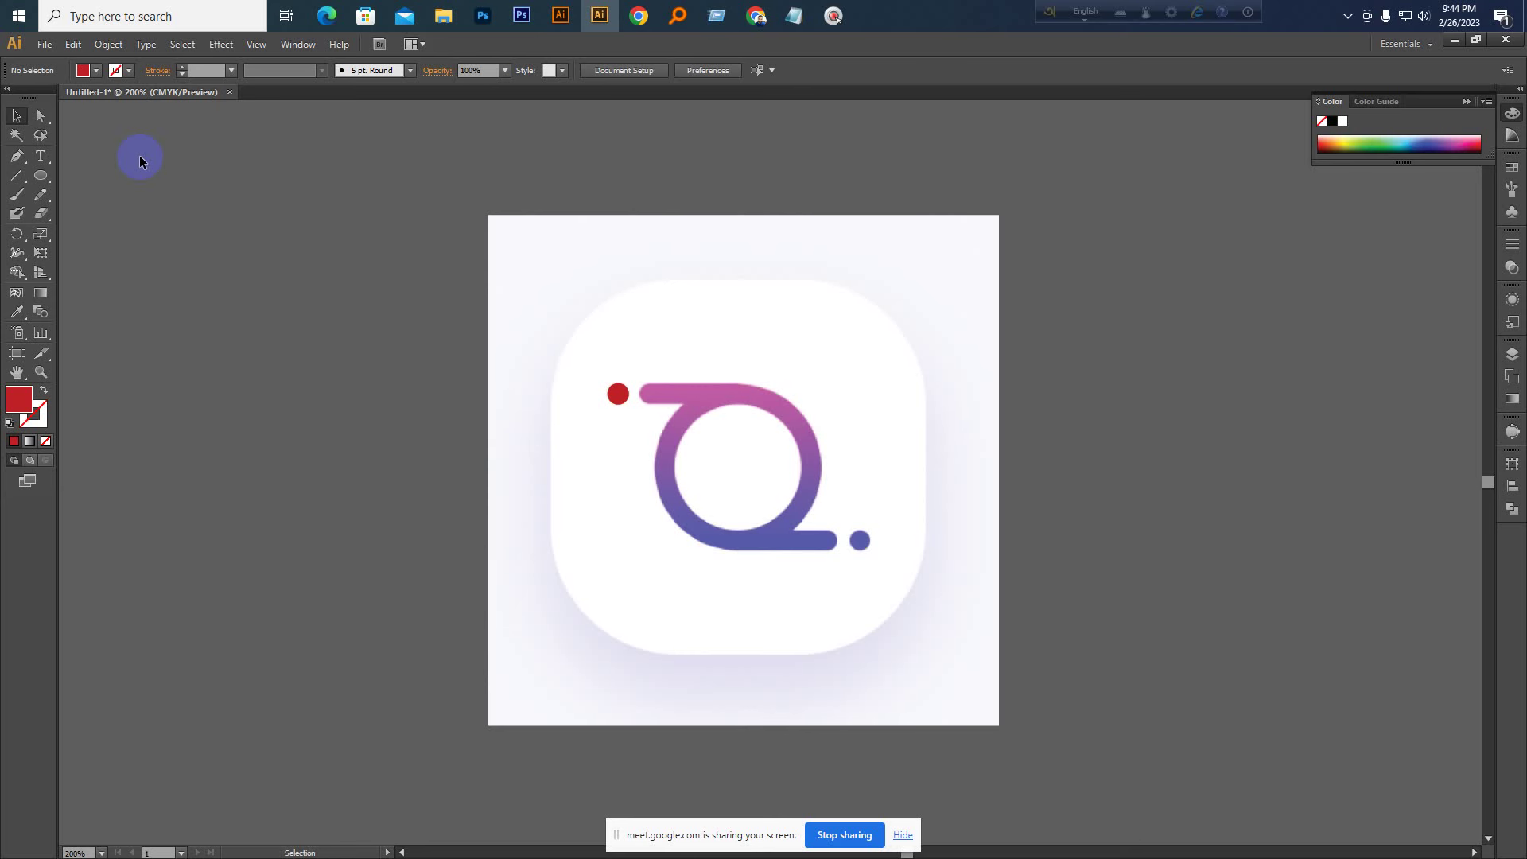
pyautogui.hotkey('ctrl', '-')
pyautogui.hotkey('ctrl', '-')
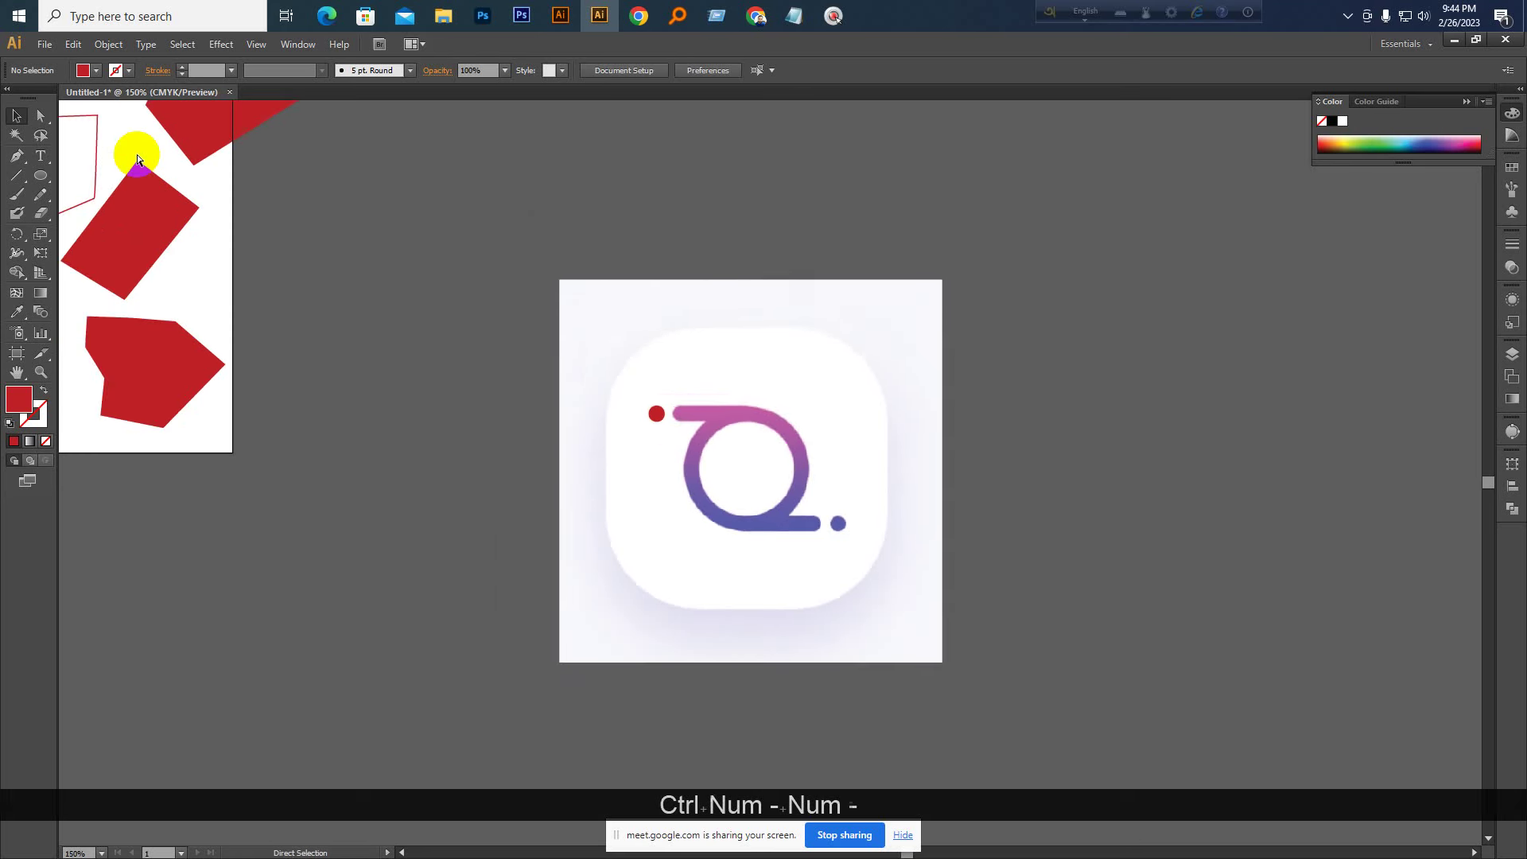
pyautogui.press('space')
pyautogui.moveTo(277, 117); pyautogui.dragTo(530, 174)
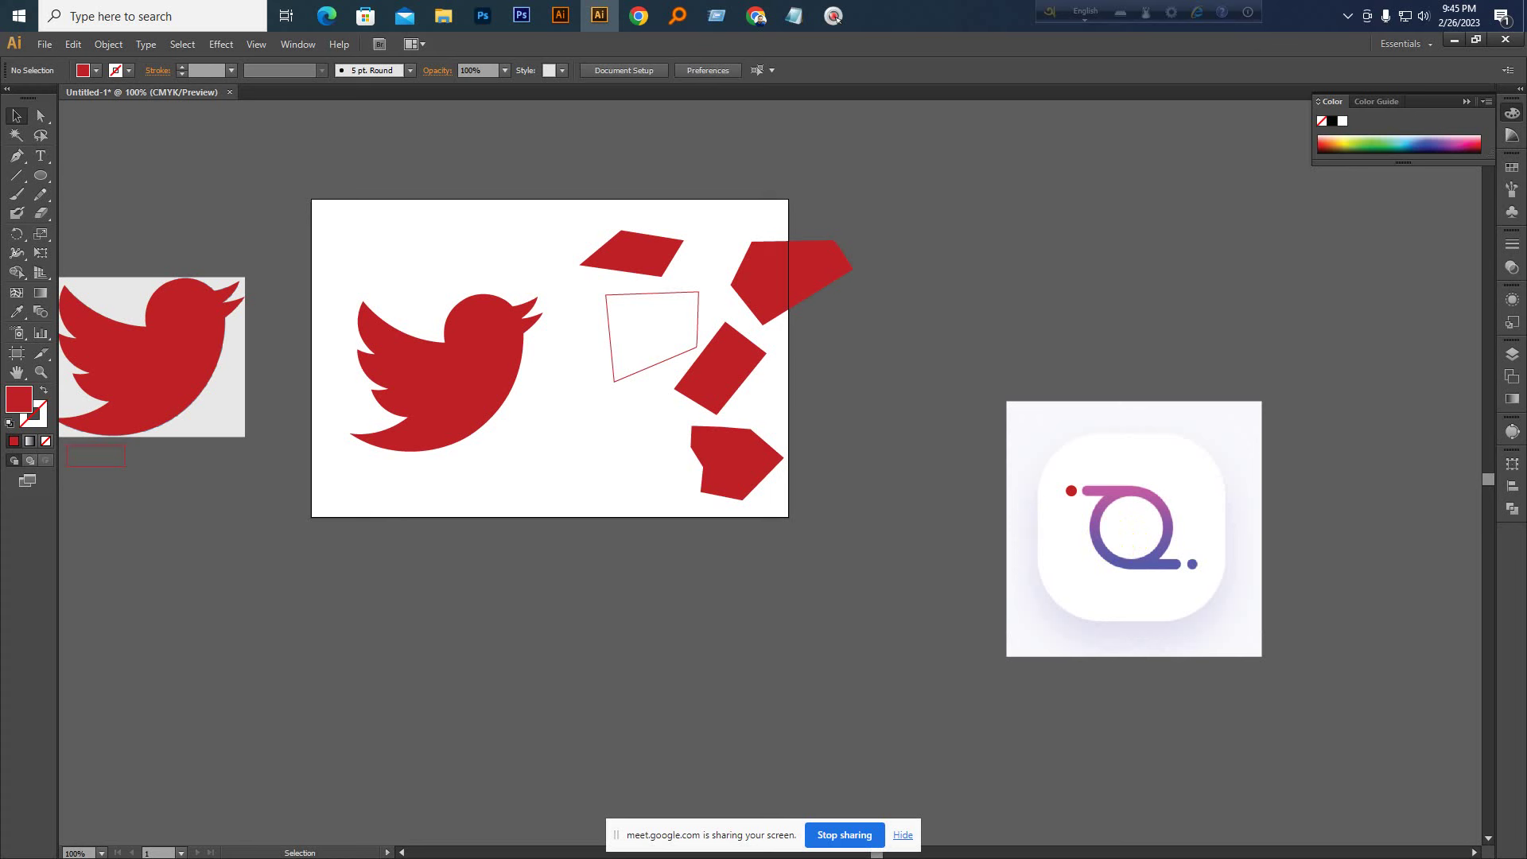
pyautogui.press('super+e')
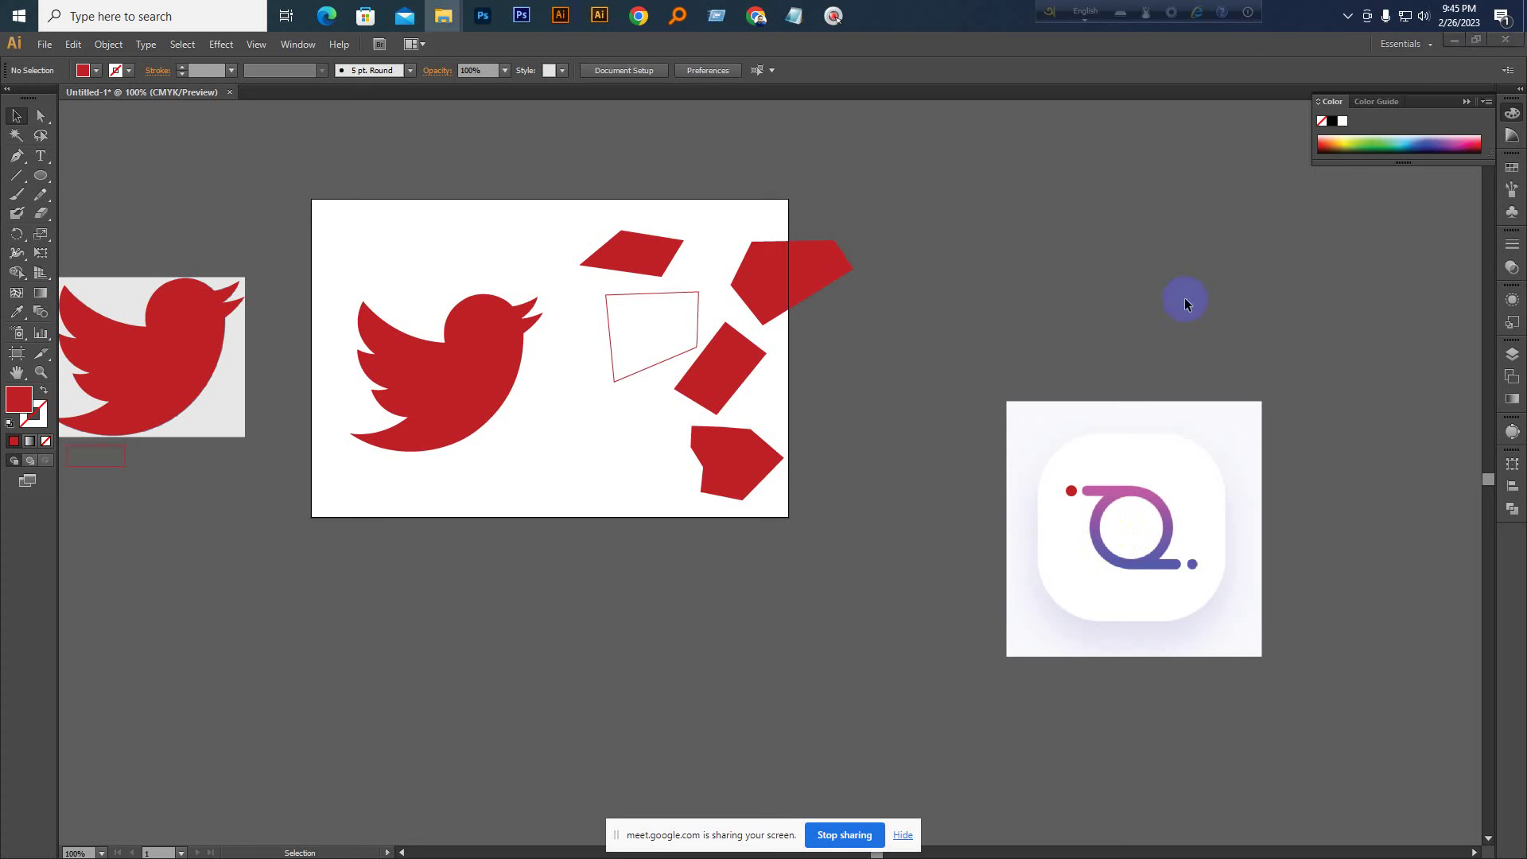
pyautogui.click(1093, 300)
pyautogui.press('space')
pyautogui.moveTo(417, 360); pyautogui.dragTo(619, 388)
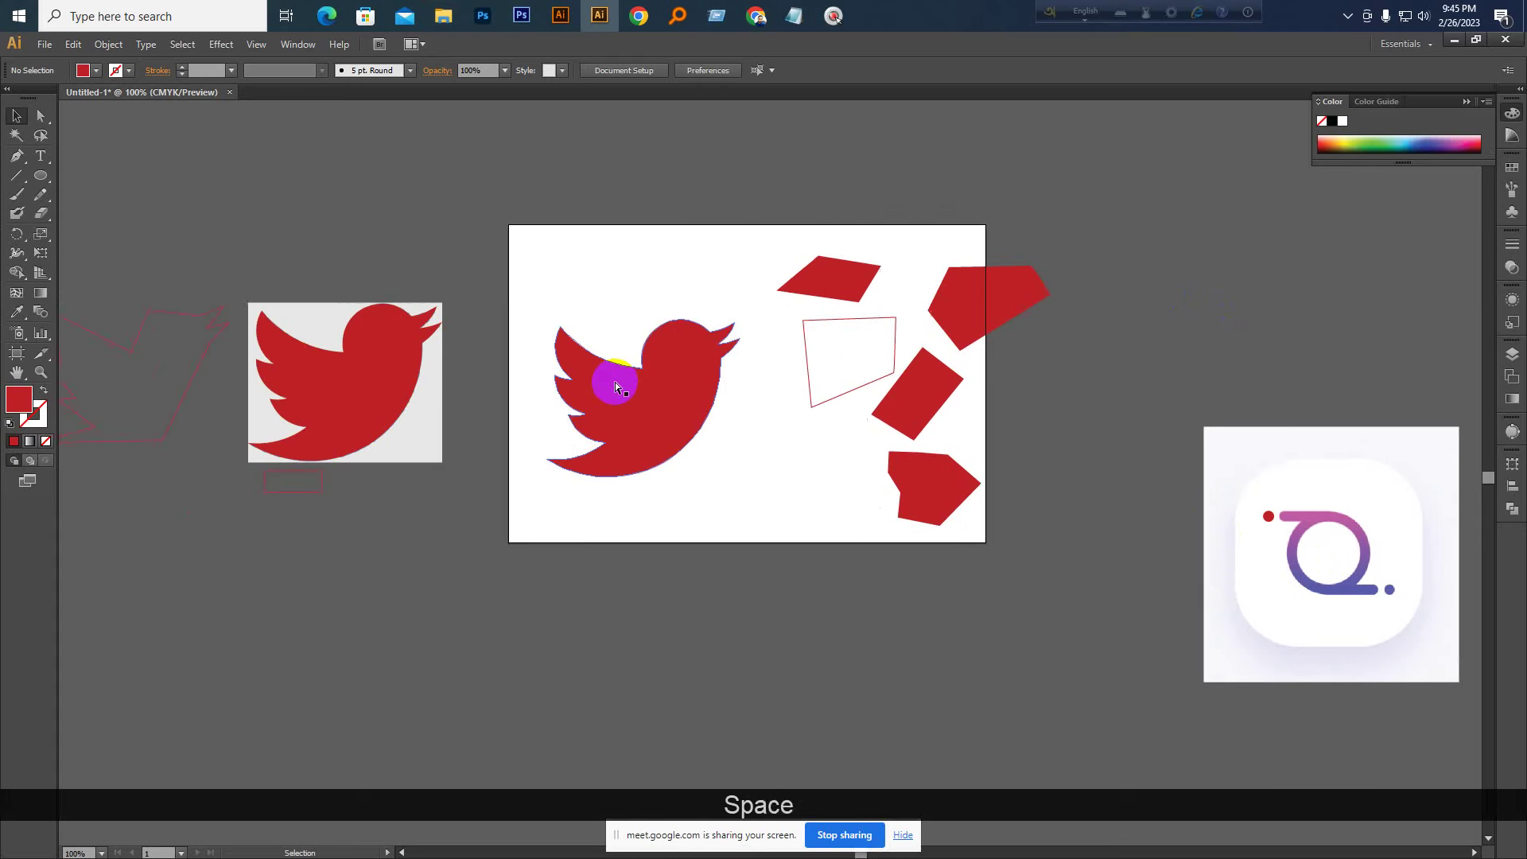
pyautogui.press('ctrl+KP_Add')
pyautogui.press('ctrl+KP_Add')
pyautogui.press('ctrl+KP_Add')
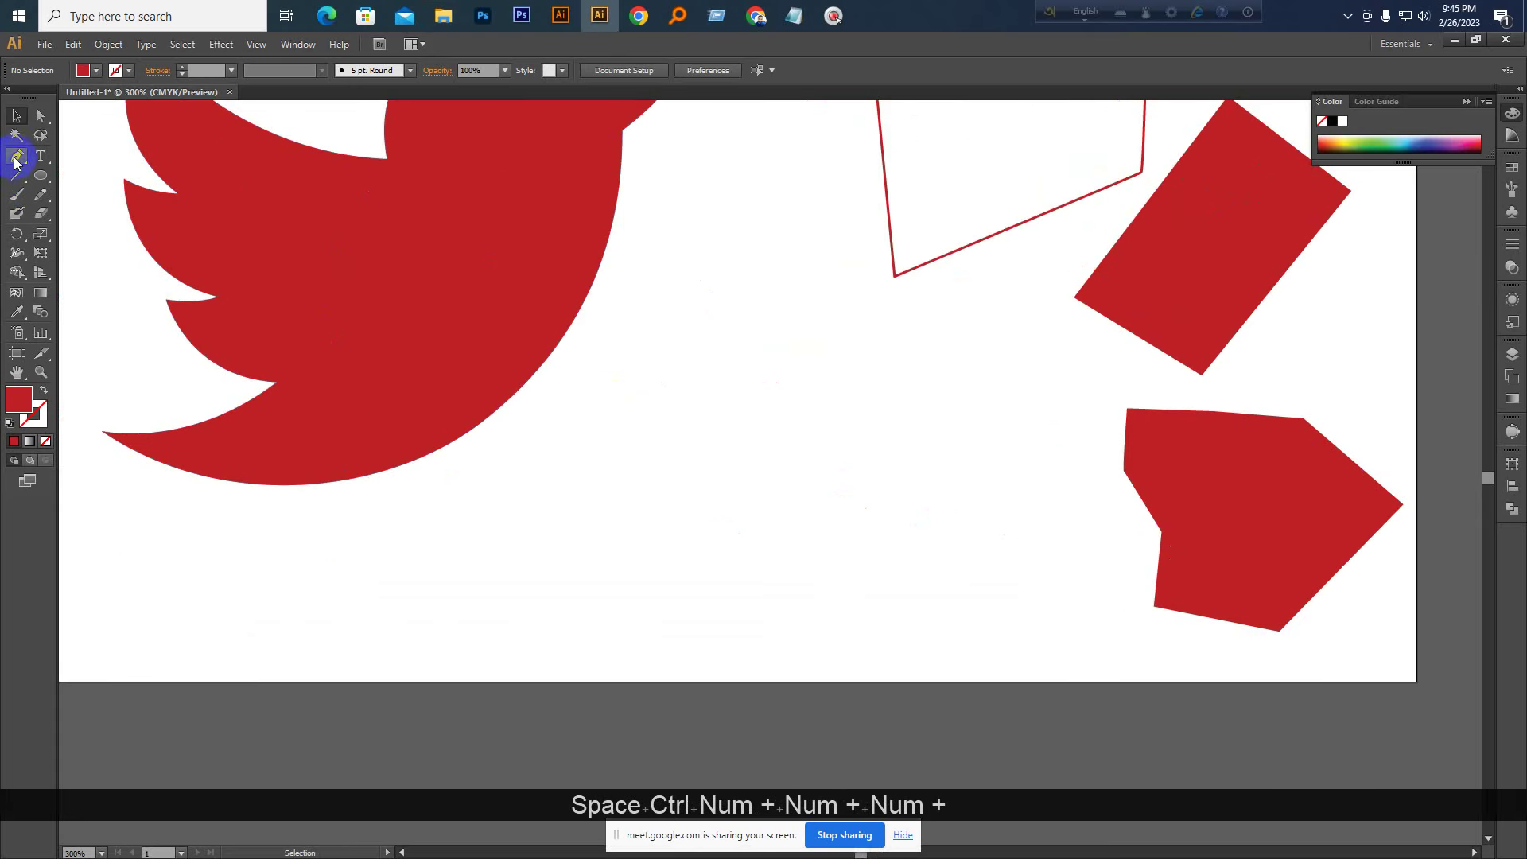
pyautogui.click(15, 161)
pyautogui.click(680, 392)
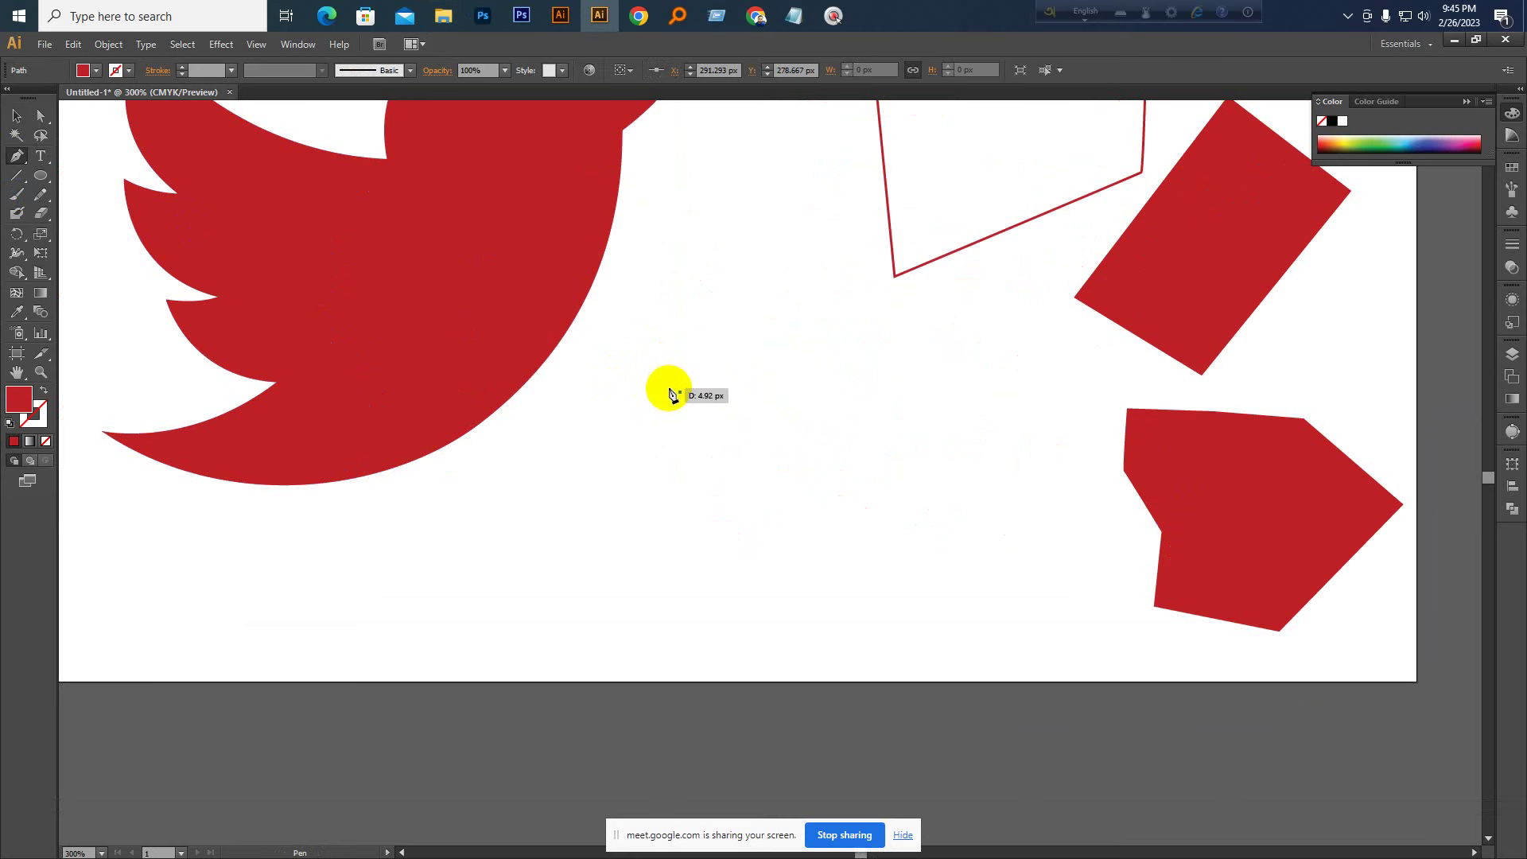
pyautogui.hotkey('ctrl', 'z')
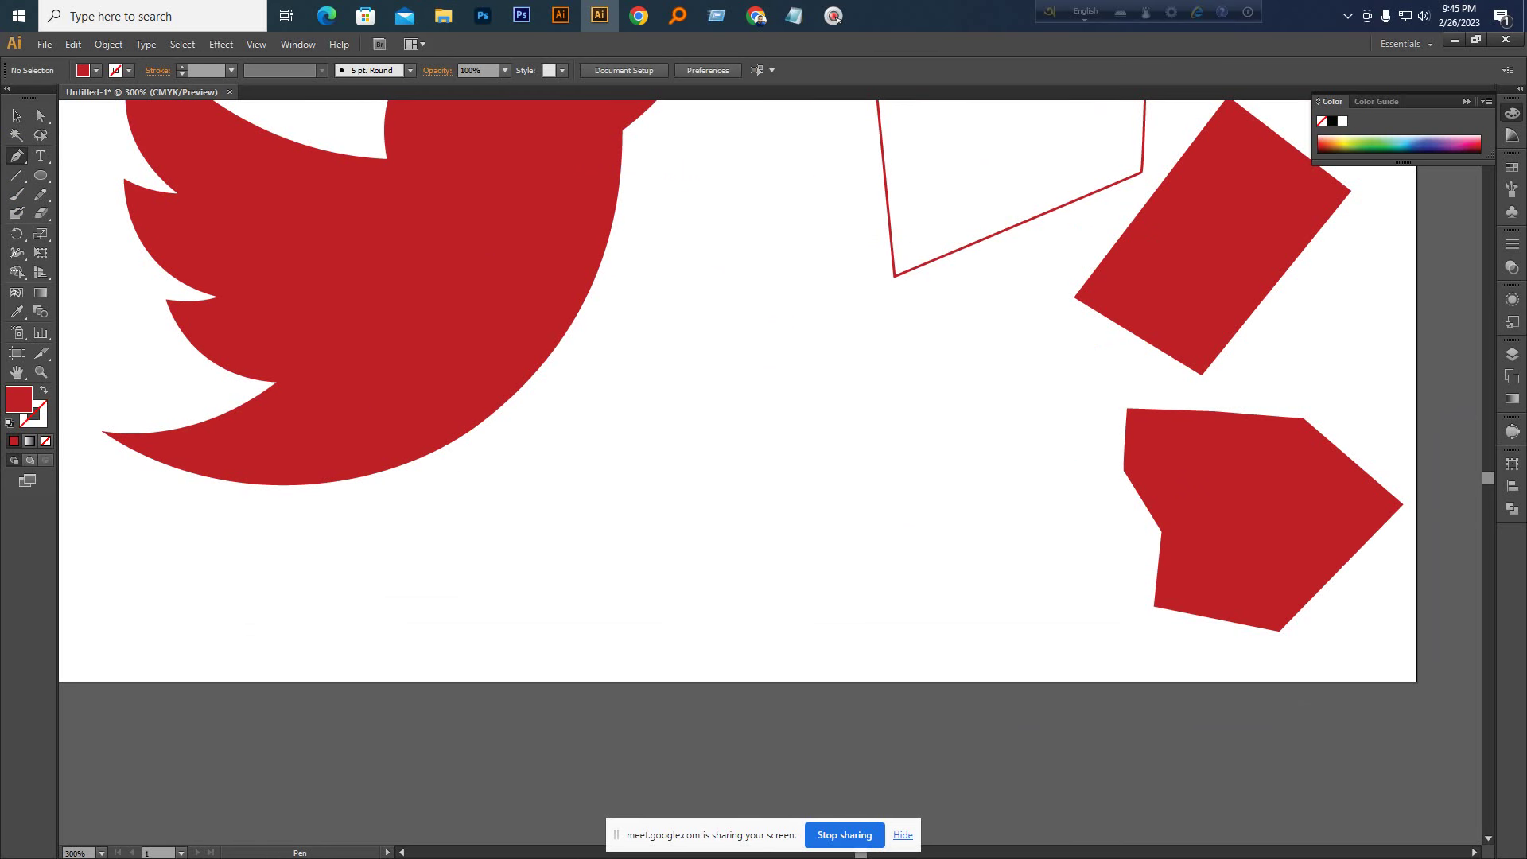
# Scale the placed Facebook logo image down to about 249 px square and move it below the grey-backed Twitter bird
pyautogui.hotkey('ctrl', '-')
pyautogui.hotkey('ctrl', '-')
pyautogui.hotkey('ctrl', '-')
pyautogui.hotkey('ctrl', '-')
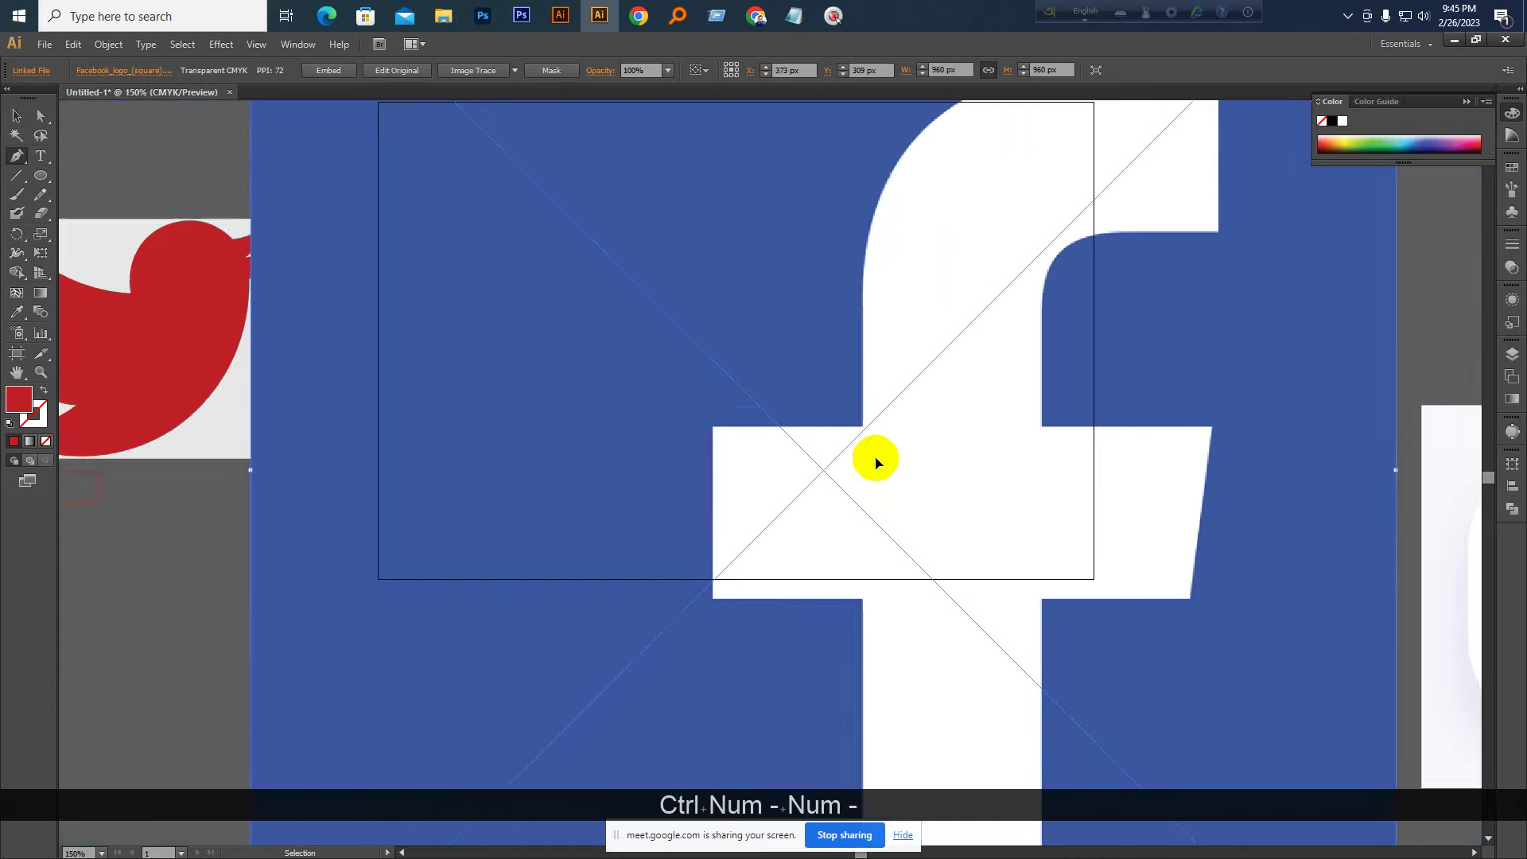
pyautogui.press('shift')
pyautogui.click(16, 116)
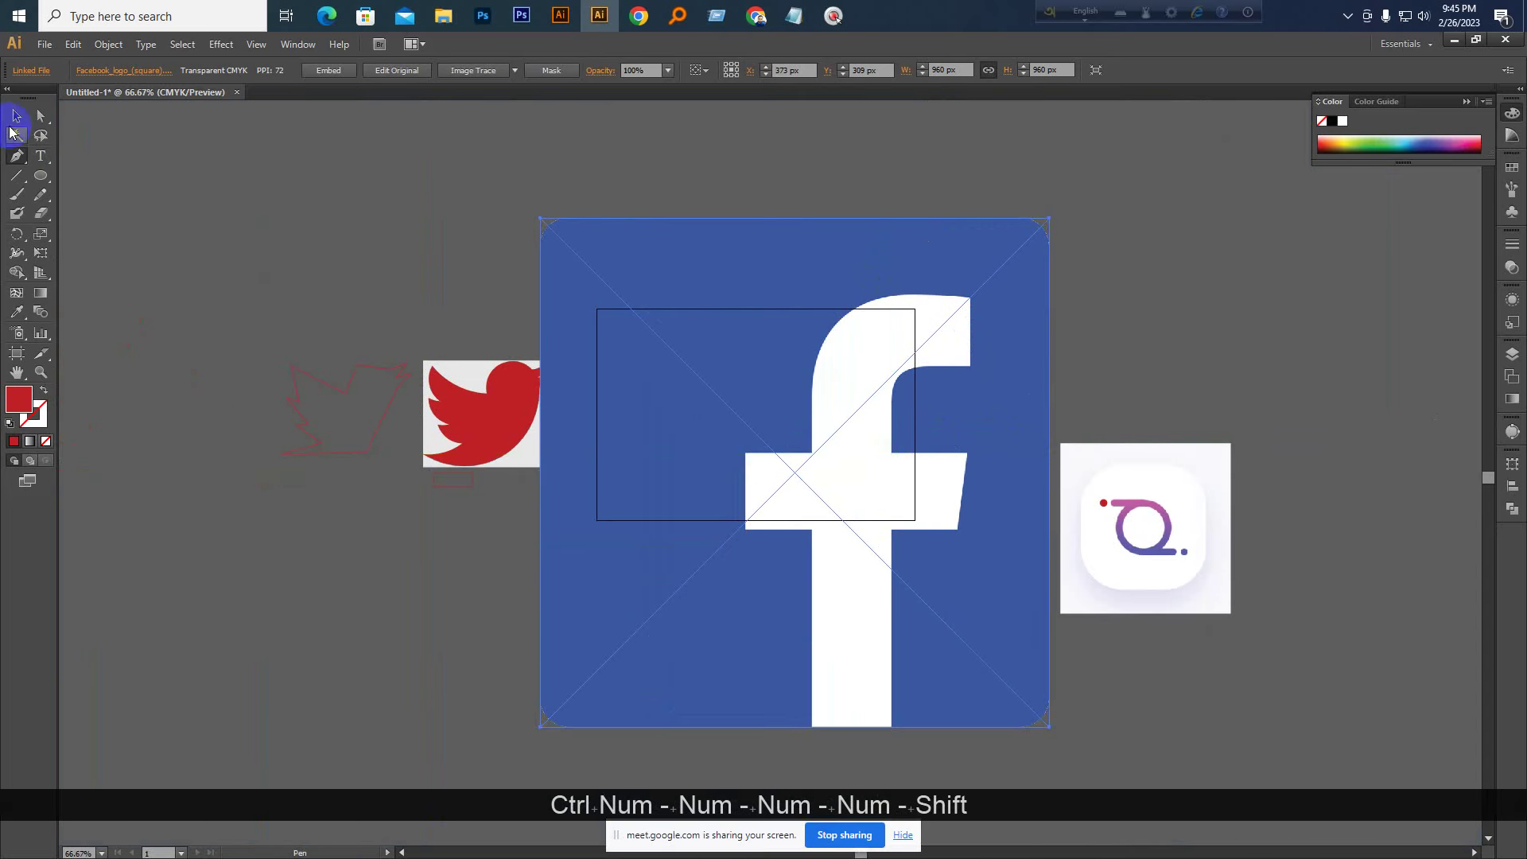
pyautogui.moveTo(1048, 215); pyautogui.dragTo(853, 419)
pyautogui.moveTo(817, 498); pyautogui.dragTo(716, 511)
# Embed the linked Facebook logo image in the document and shift it slightly on the canvas
pyautogui.click(326, 70)
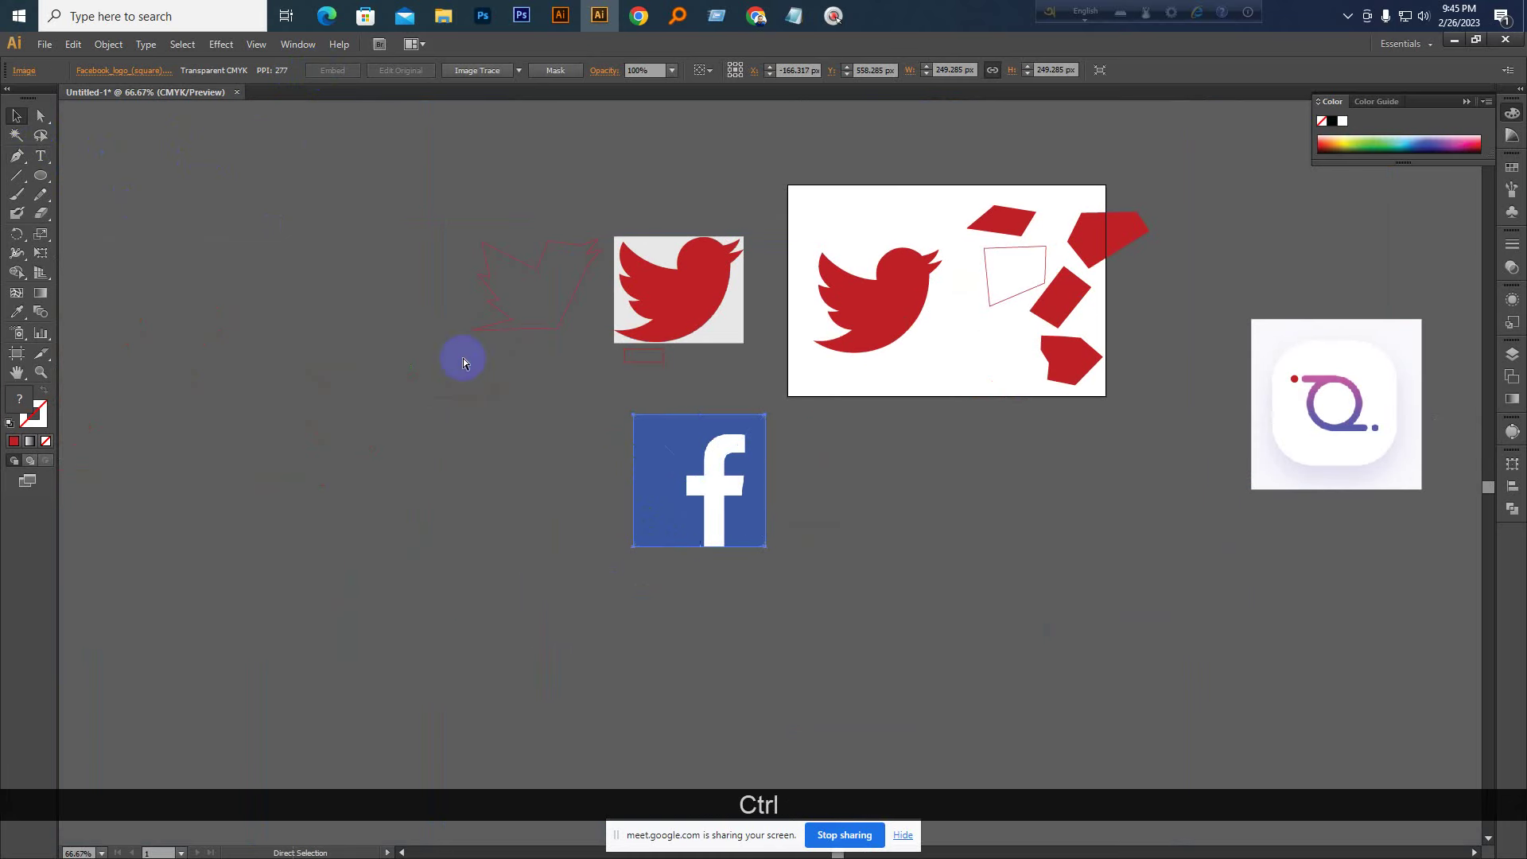
pyautogui.press('ctrl+KP_Add')
pyautogui.press('ctrl+KP_Add')
pyautogui.moveTo(461, 358); pyautogui.dragTo(508, 425)
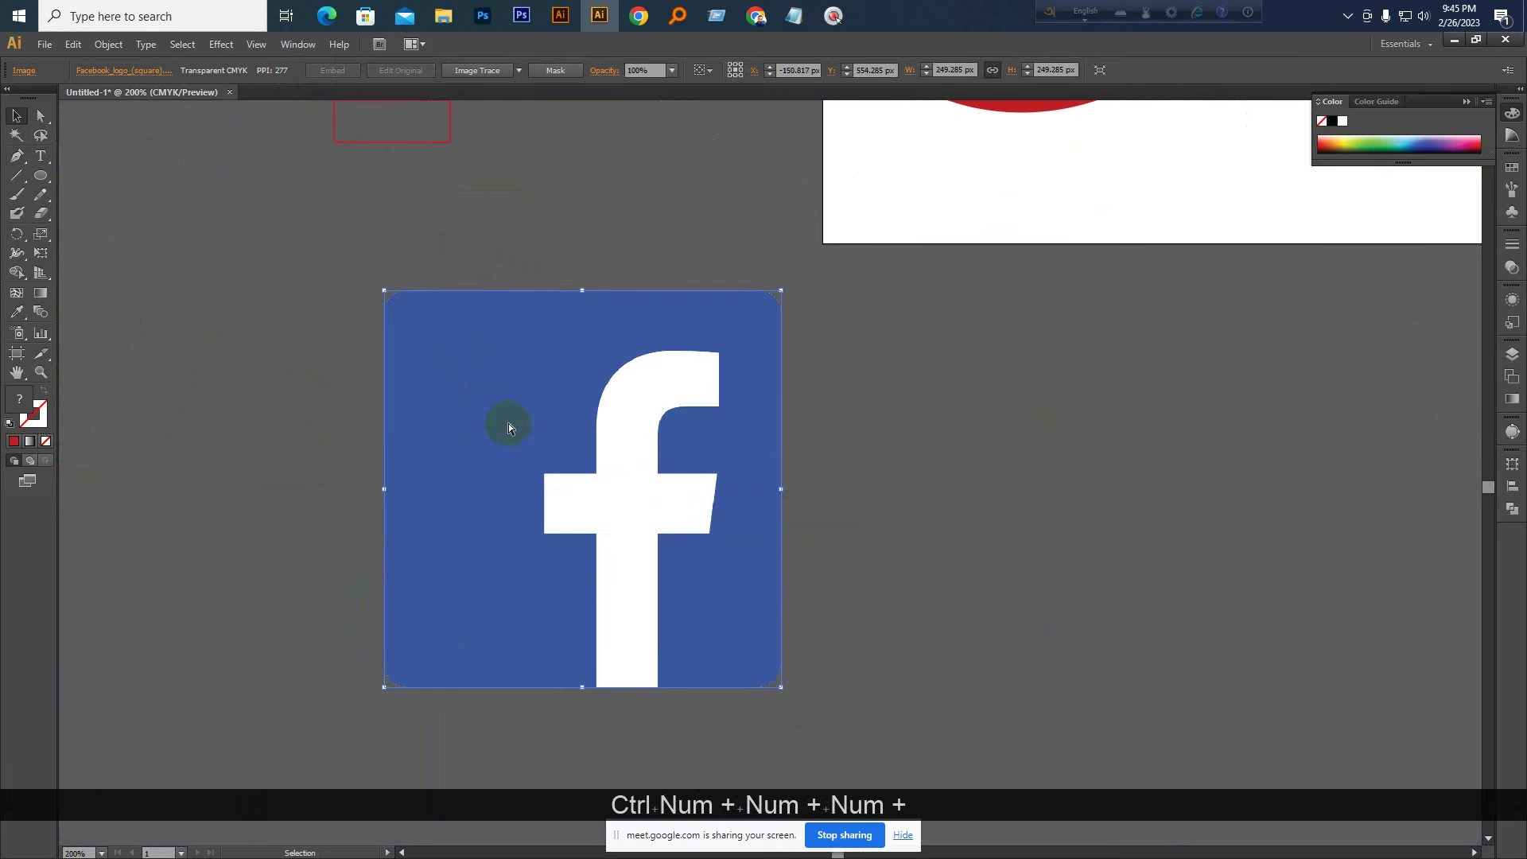
# Lock the Facebook logo image and undo the lock
pyautogui.press('ctrl+KP_2')
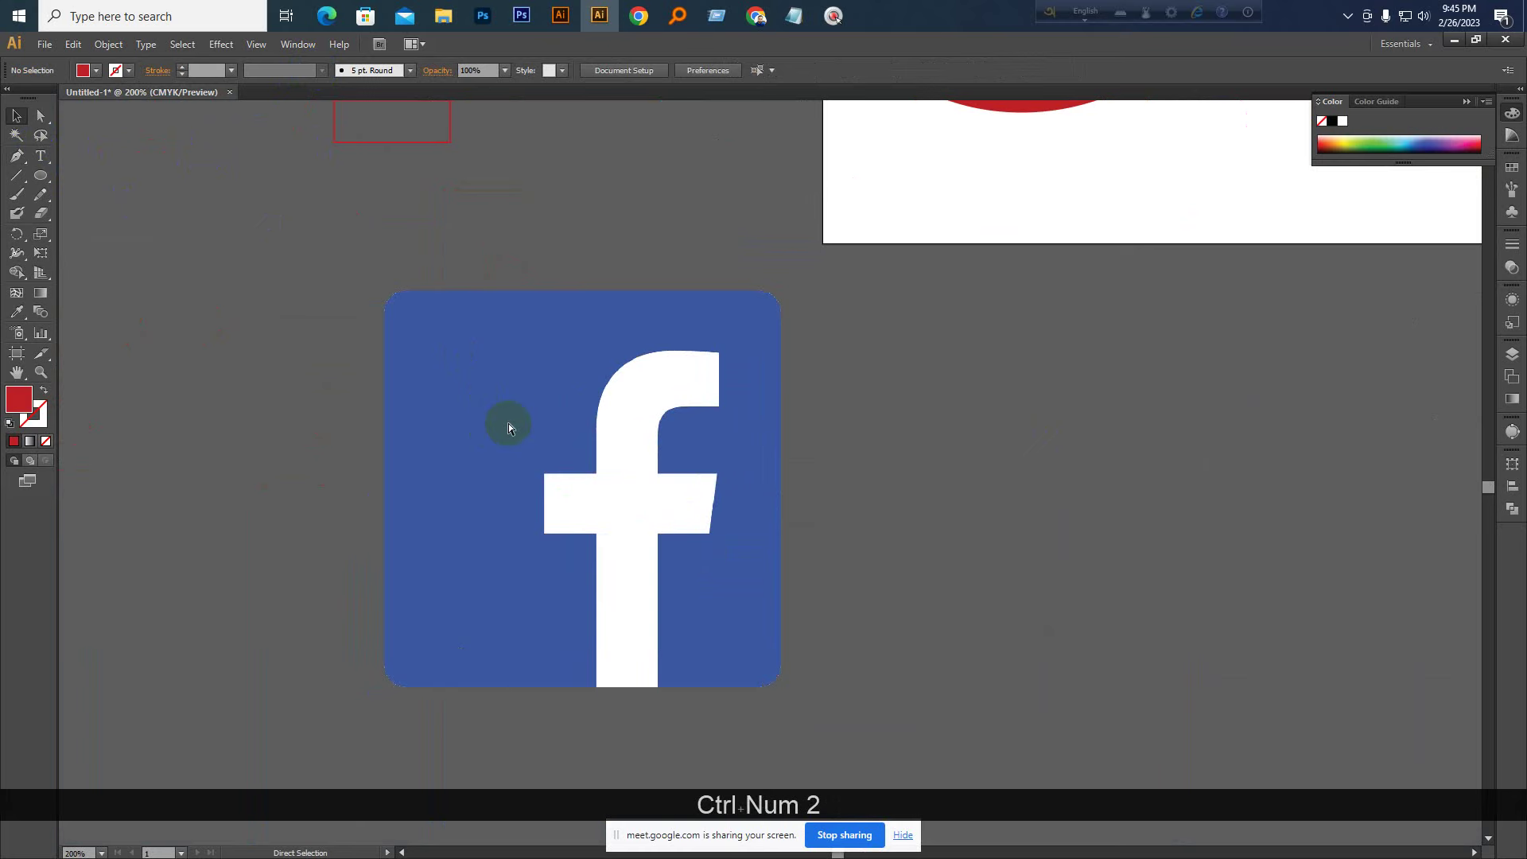
pyautogui.hotkey('ctrl', 'z')
pyautogui.press('ctrl+KP_Subtract')
pyautogui.press('ctrl+KP_Subtract')
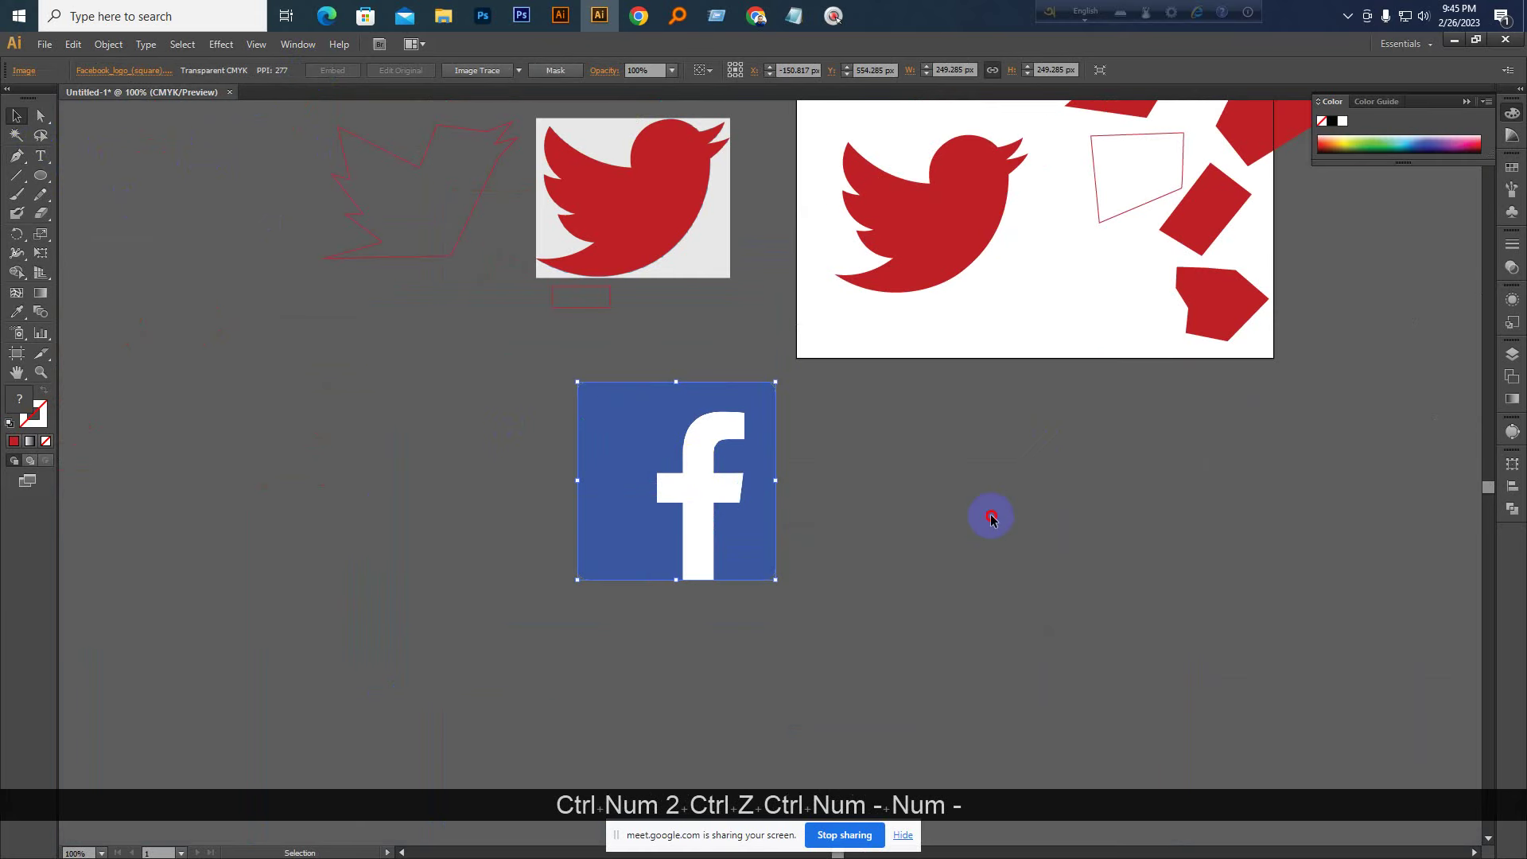
# Move the Facebook logo image about 46 px left and 12 px down beside the artboard
pyautogui.click(992, 517)
pyautogui.press('ctrl+KP_Add')
pyautogui.press('space')
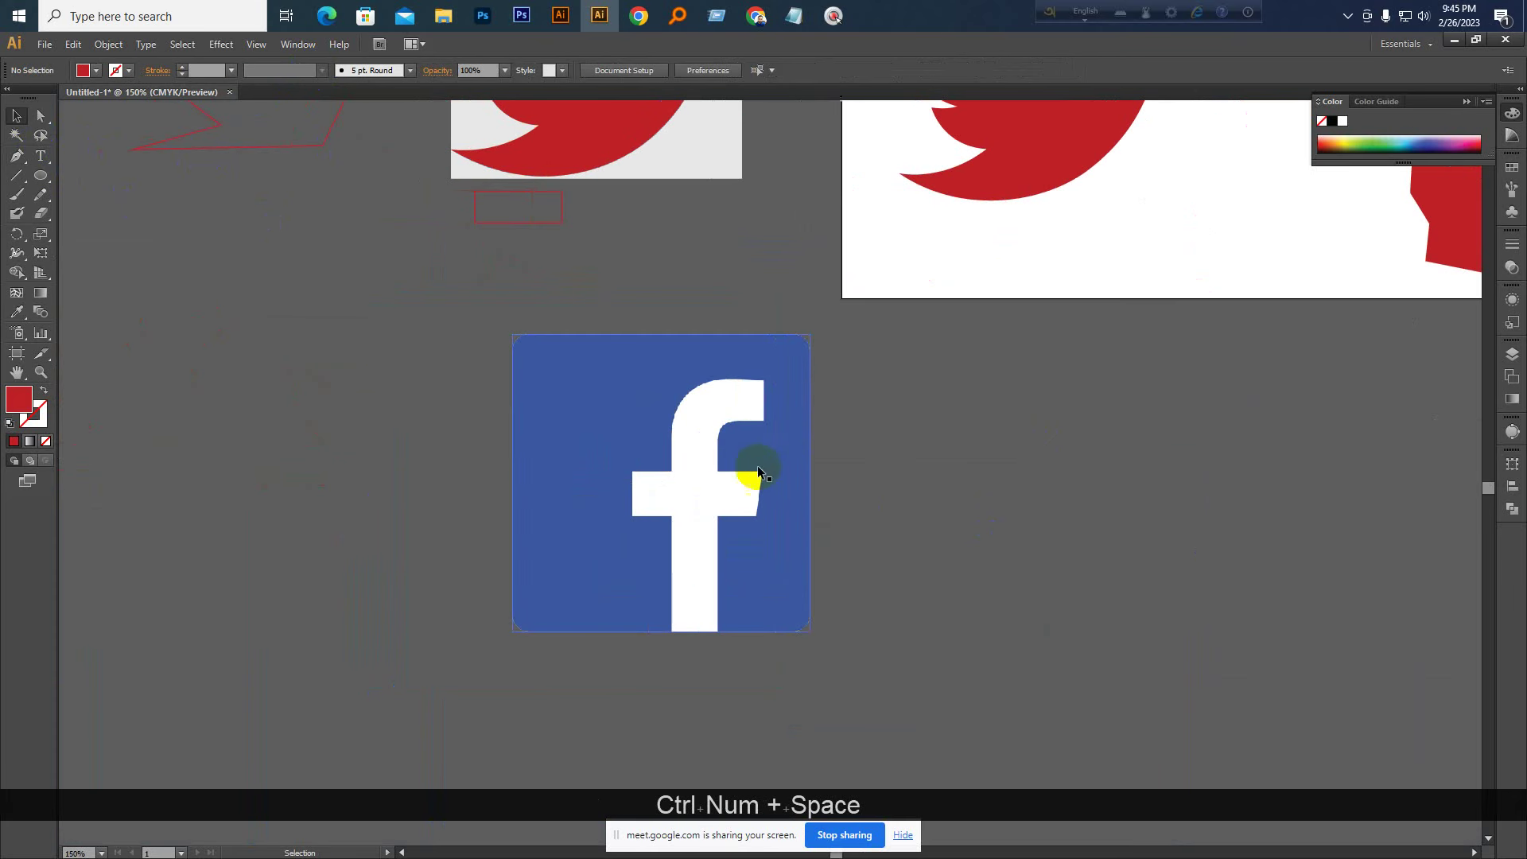
pyautogui.moveTo(758, 470); pyautogui.dragTo(695, 505)
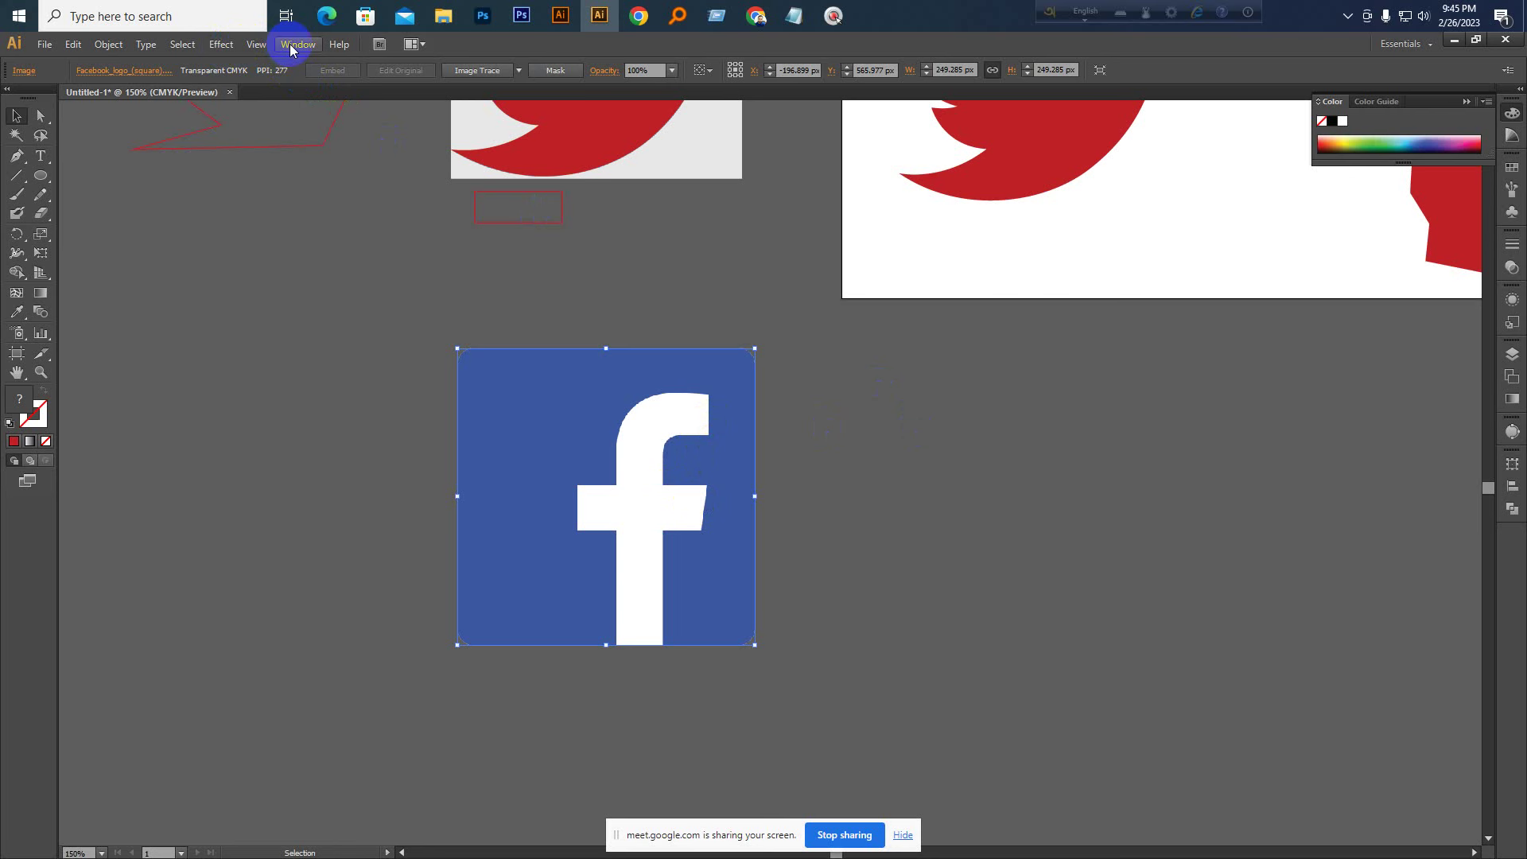
# Detach the Layers panel from its docked group and close it
pyautogui.click(1513, 355)
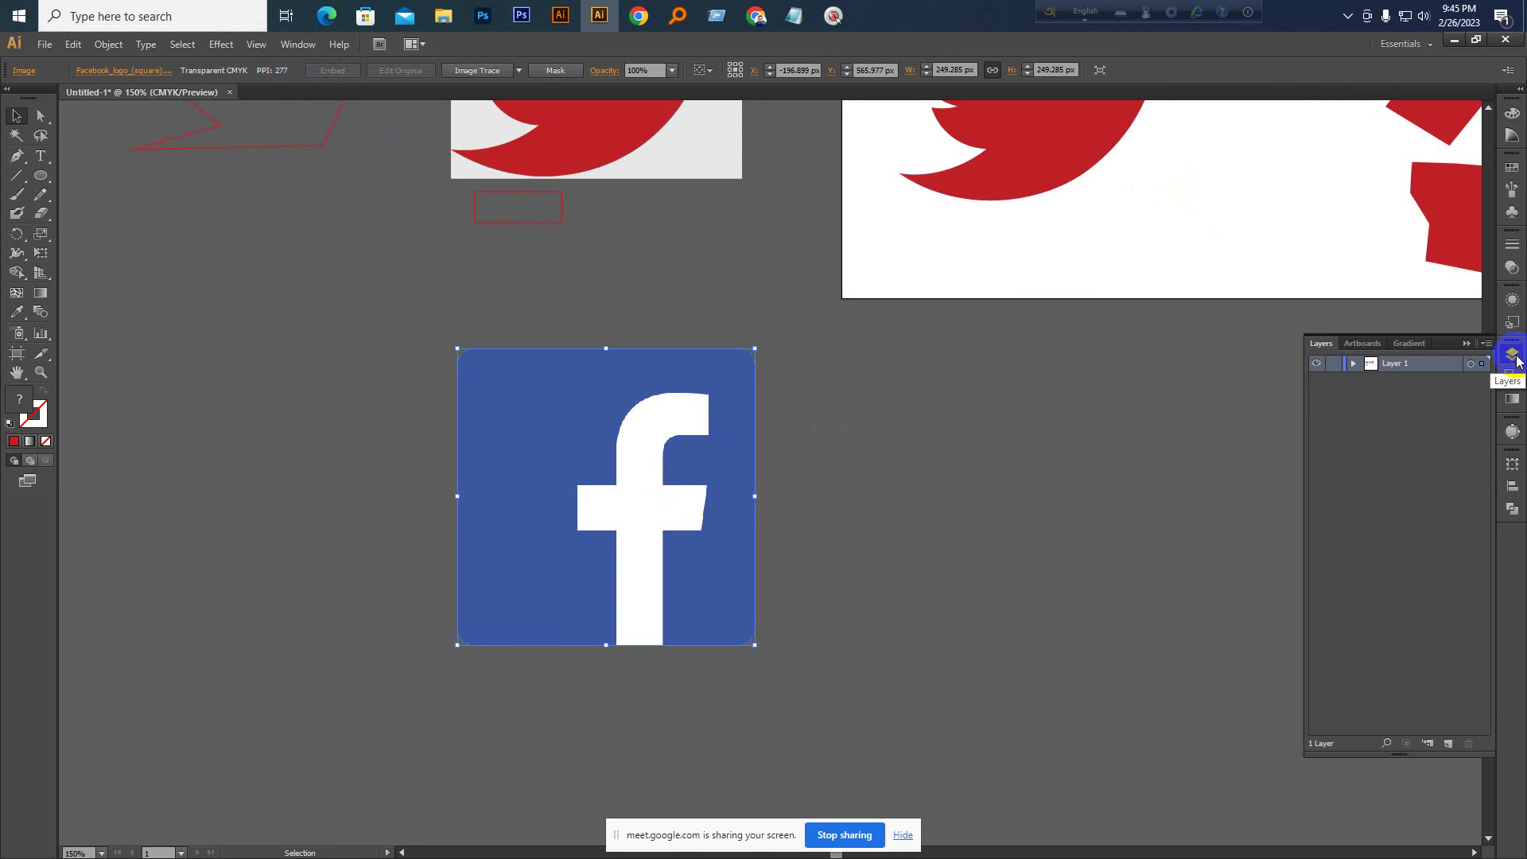
pyautogui.click(1321, 350)
pyautogui.click(1513, 358)
pyautogui.moveTo(1513, 358); pyautogui.dragTo(1320, 358)
pyautogui.click(1298, 343)
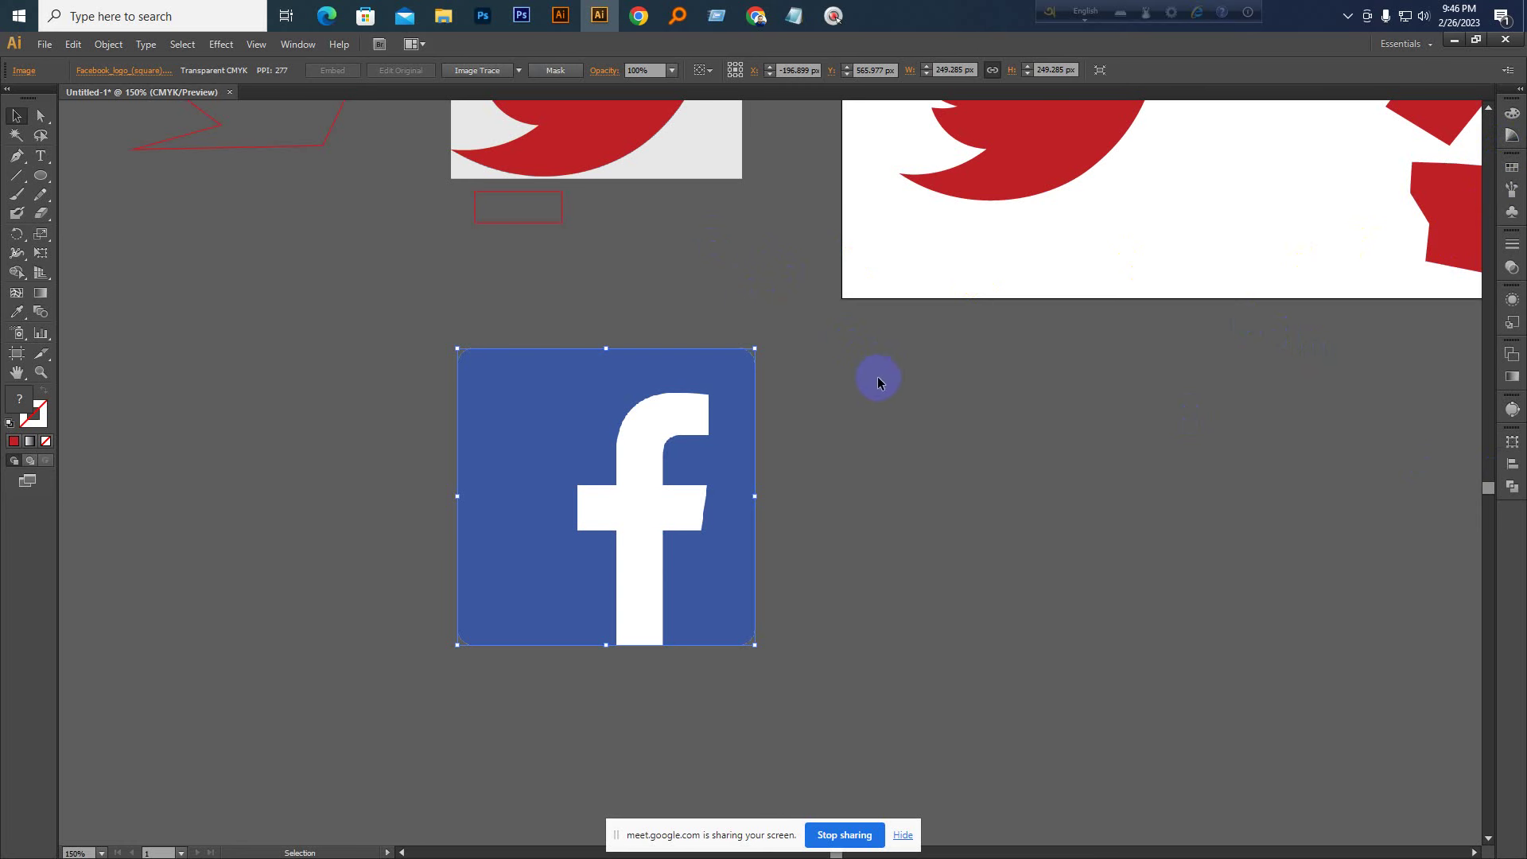
# Restore the Layers panel and dock it below the Pathfinder panel
pyautogui.click(299, 48)
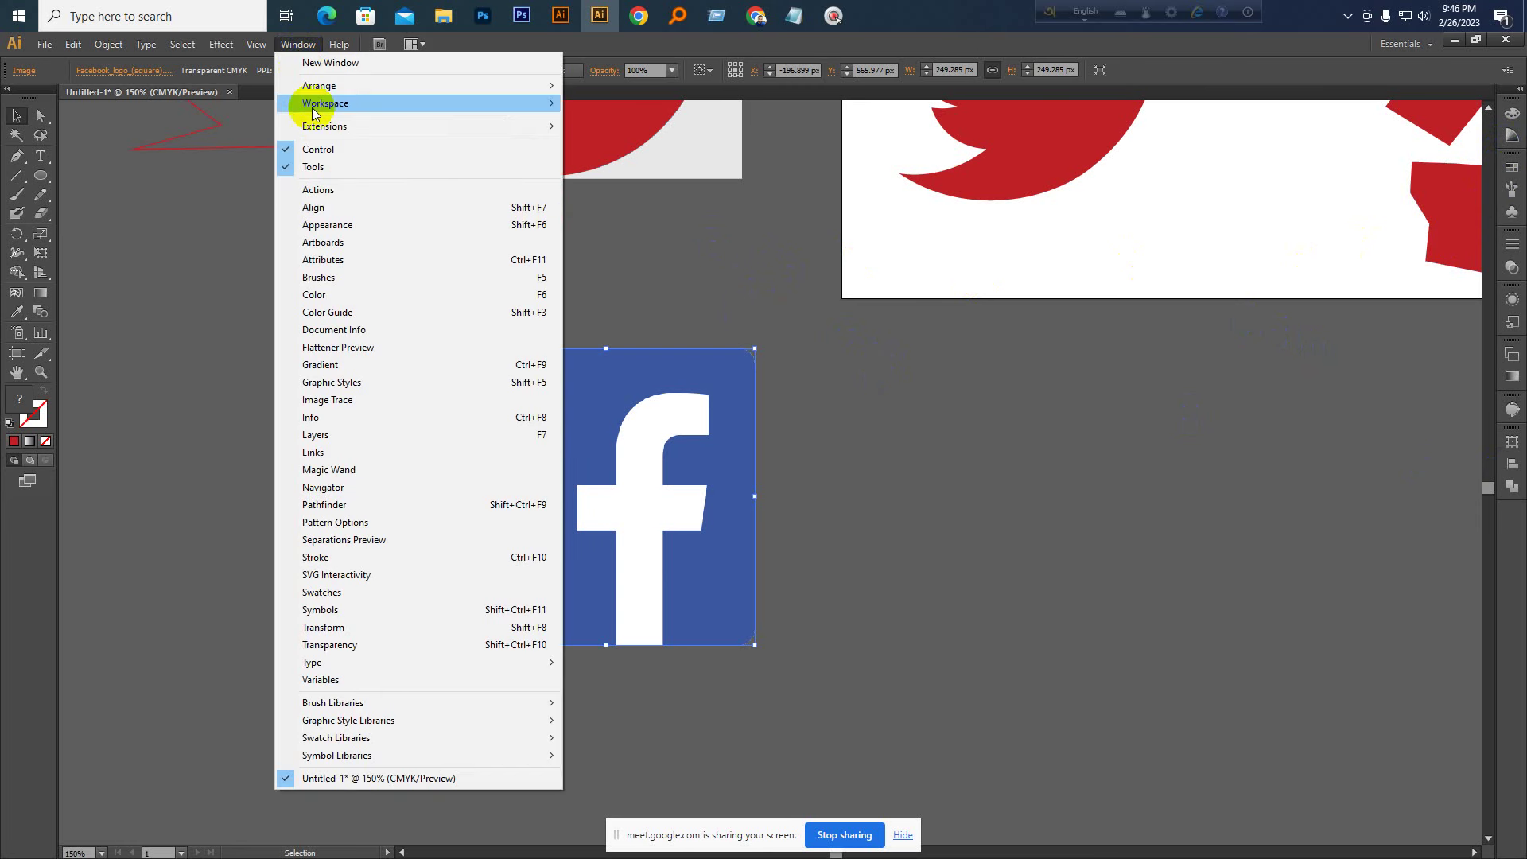
pyautogui.click(344, 435)
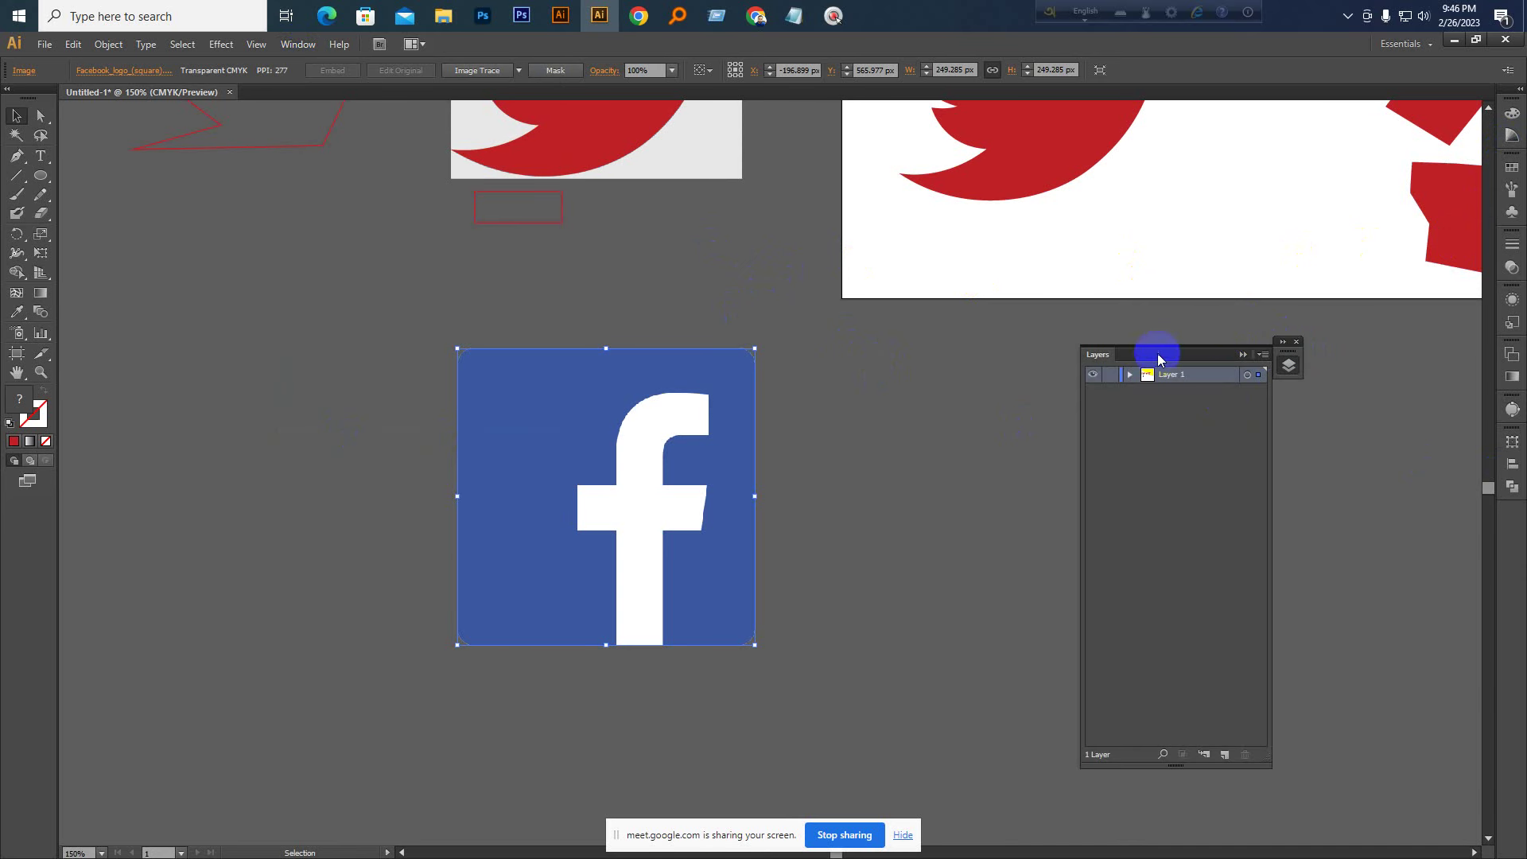
pyautogui.moveTo(1159, 360); pyautogui.dragTo(1505, 518)
pyautogui.click(1513, 523)
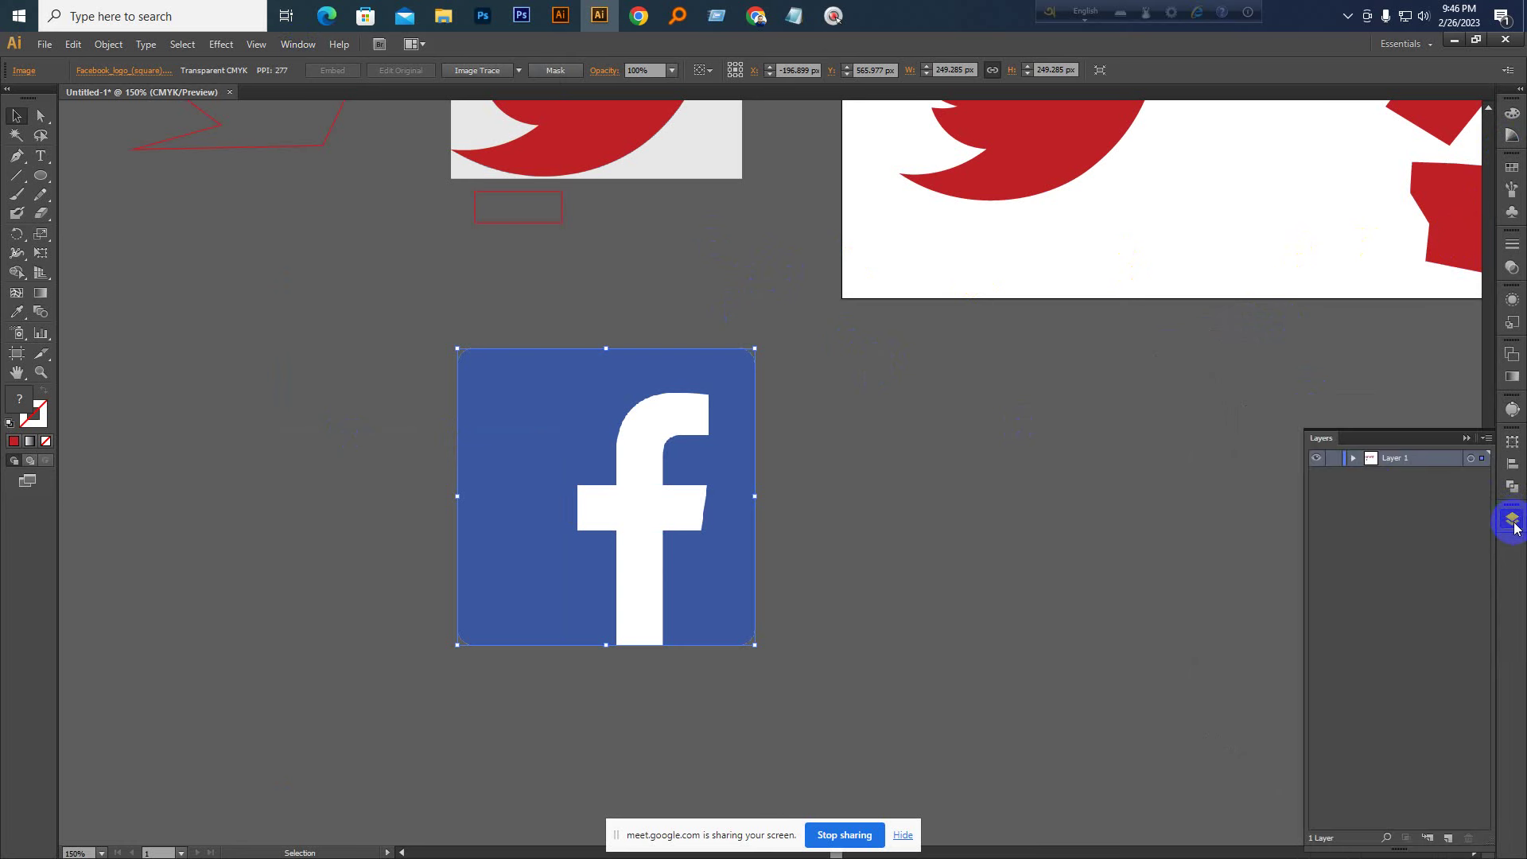
pyautogui.click(1514, 527)
pyautogui.click(1505, 482)
pyautogui.click(1511, 464)
pyautogui.click(1518, 443)
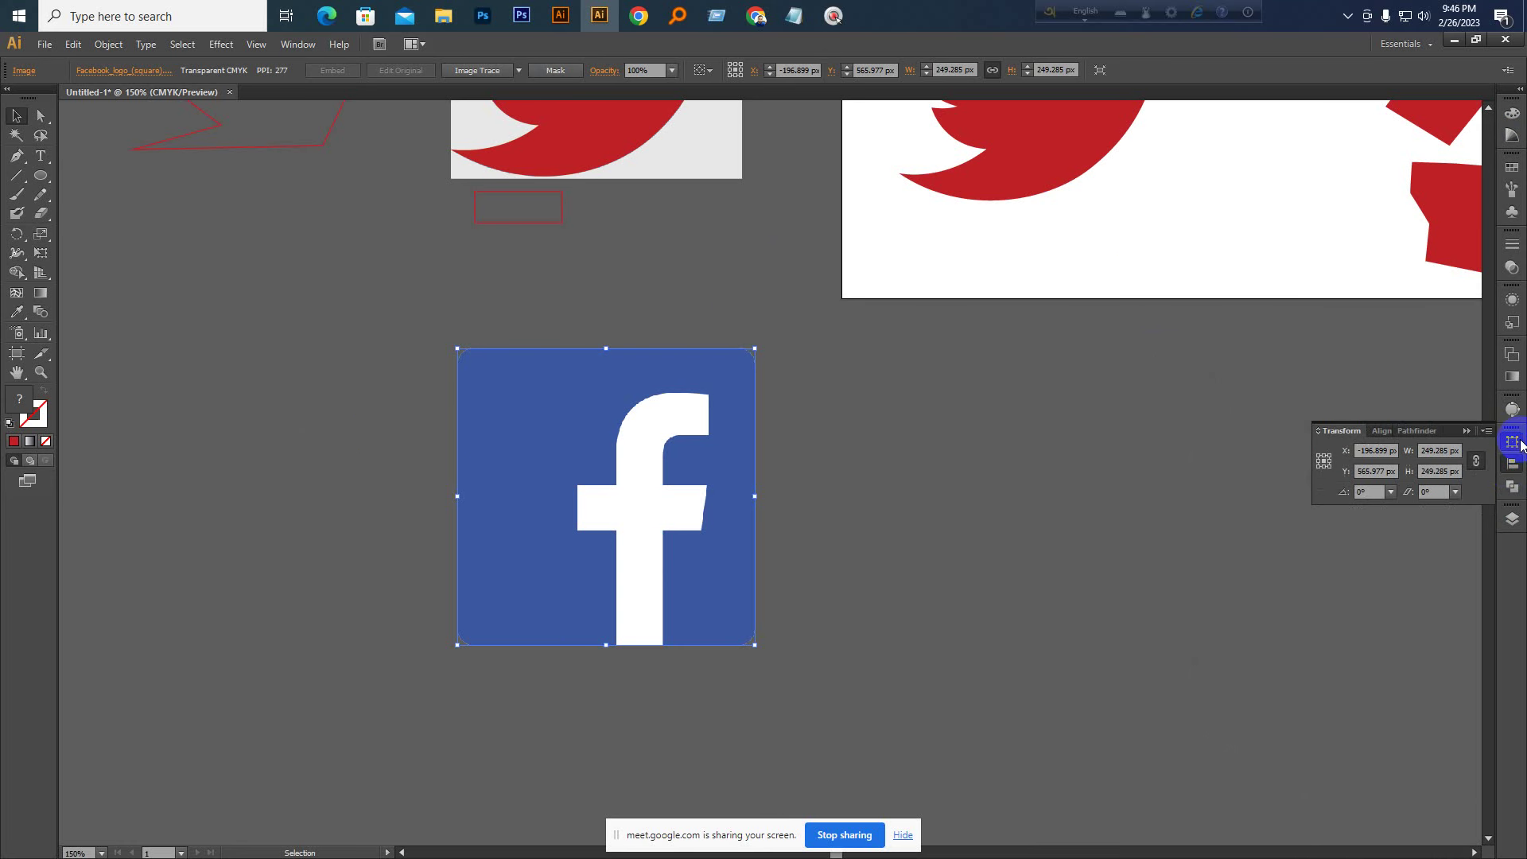
pyautogui.click(1511, 410)
pyautogui.click(1512, 518)
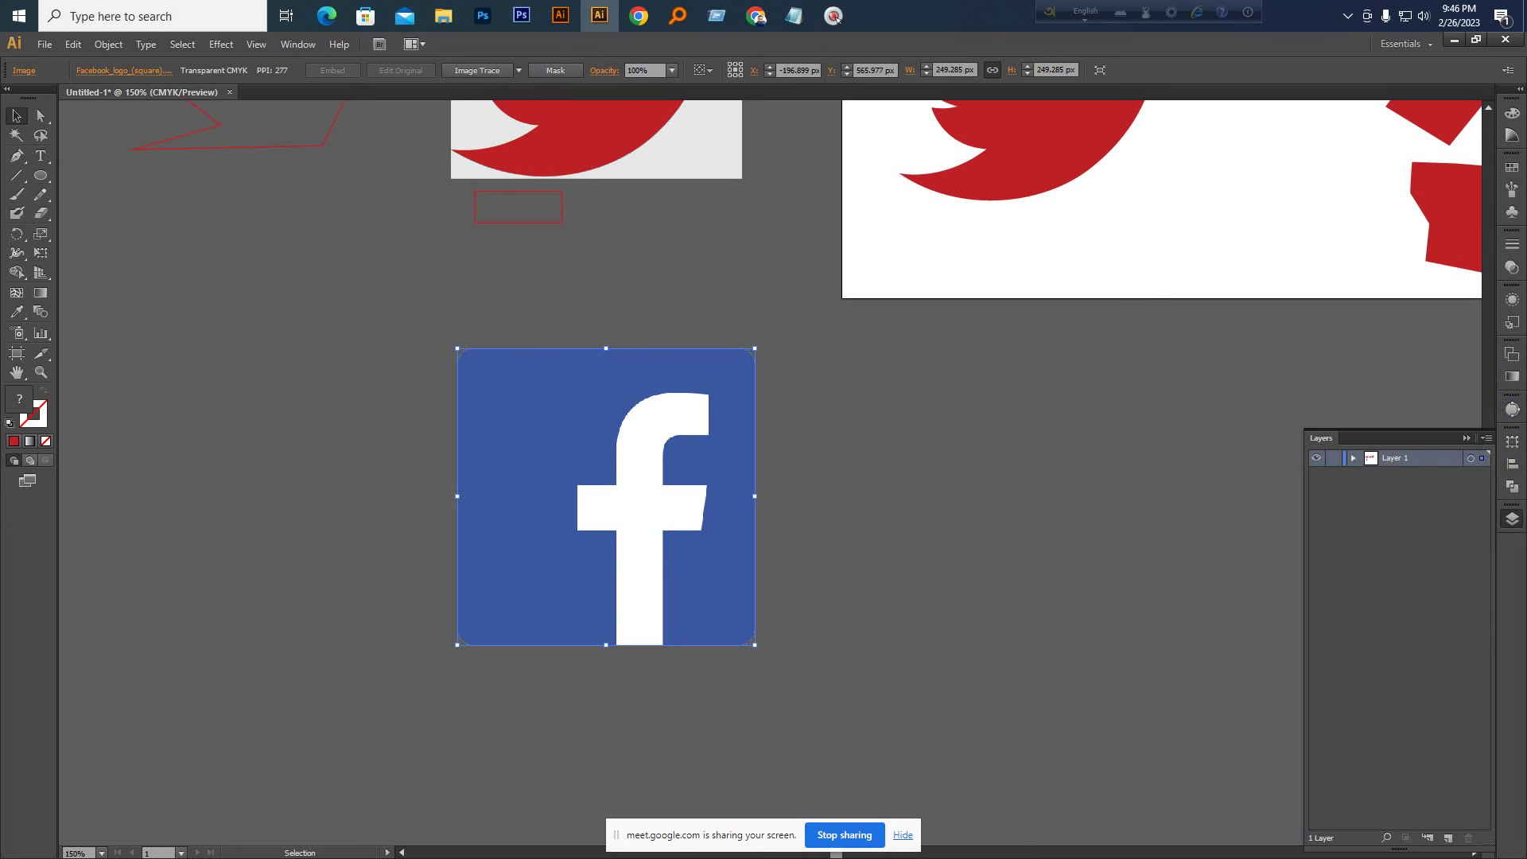
# Expand the docked panels, detach the Color panel group and close it
pyautogui.click(1520, 89)
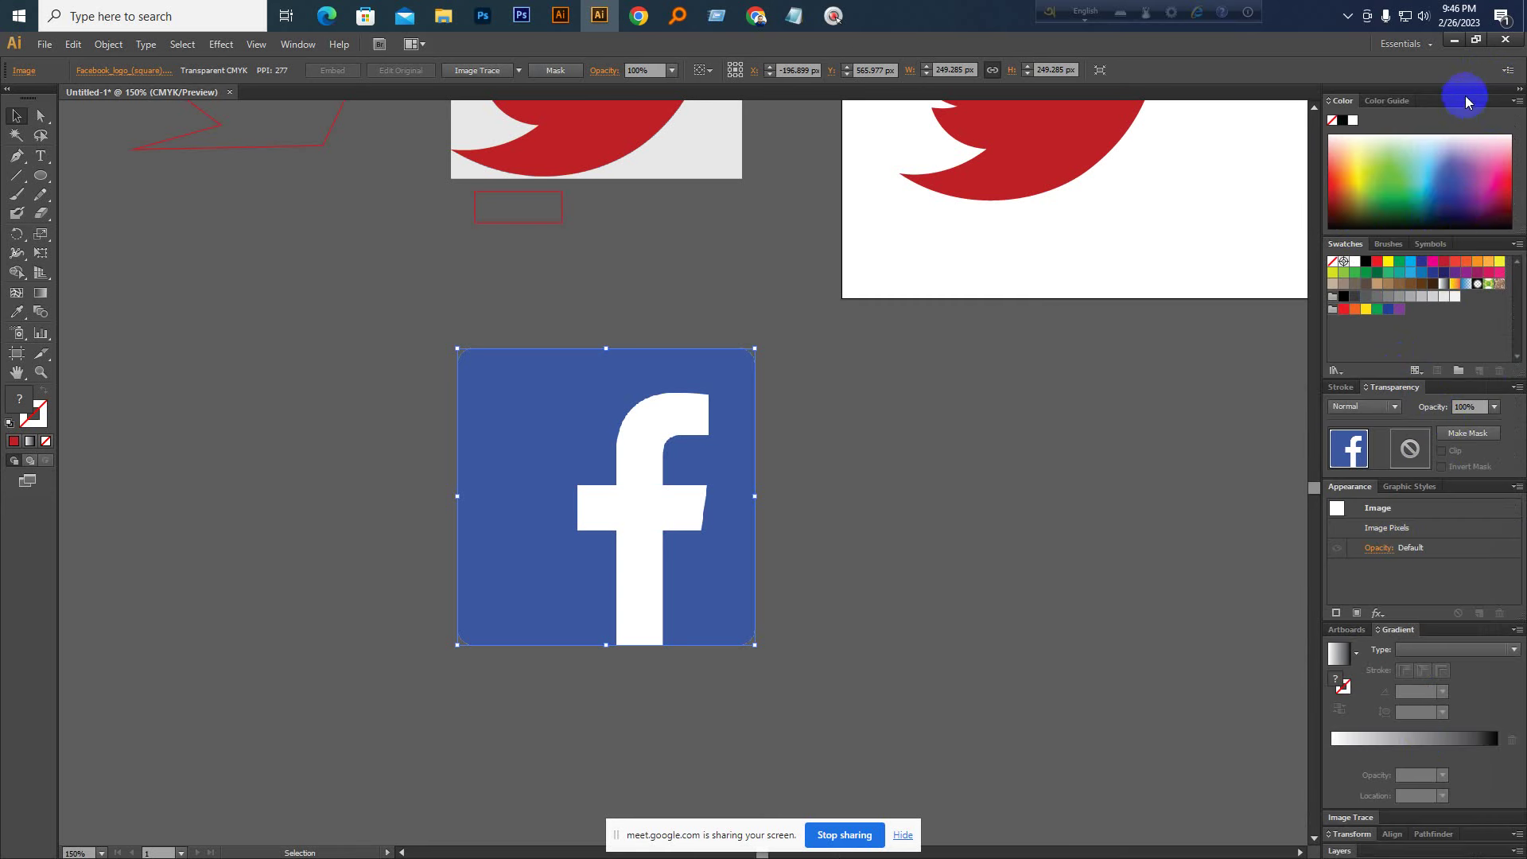
pyautogui.moveTo(1466, 101); pyautogui.dragTo(1044, 185)
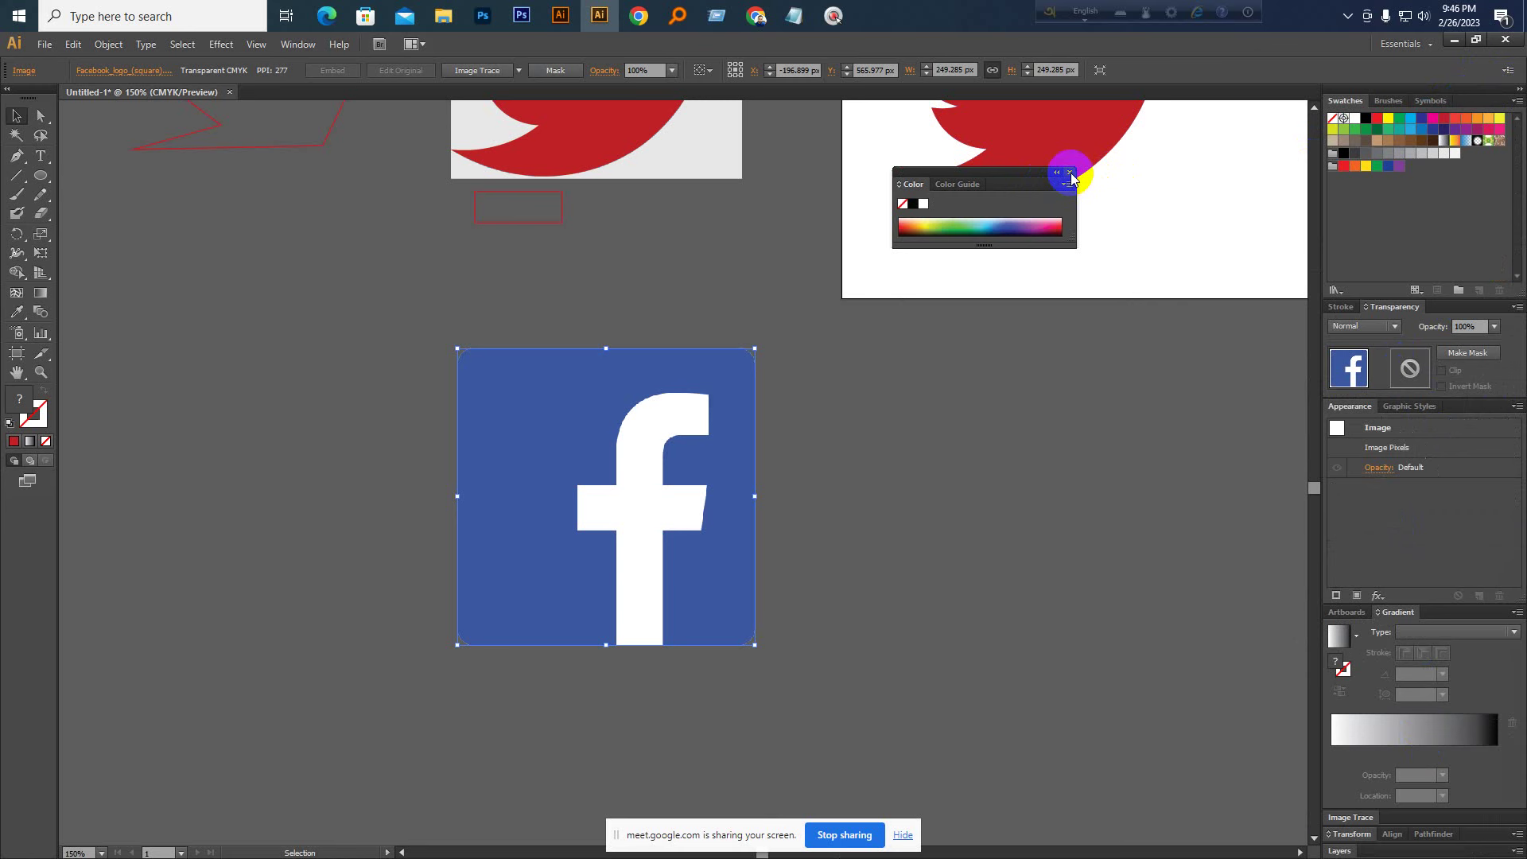
pyautogui.click(1071, 174)
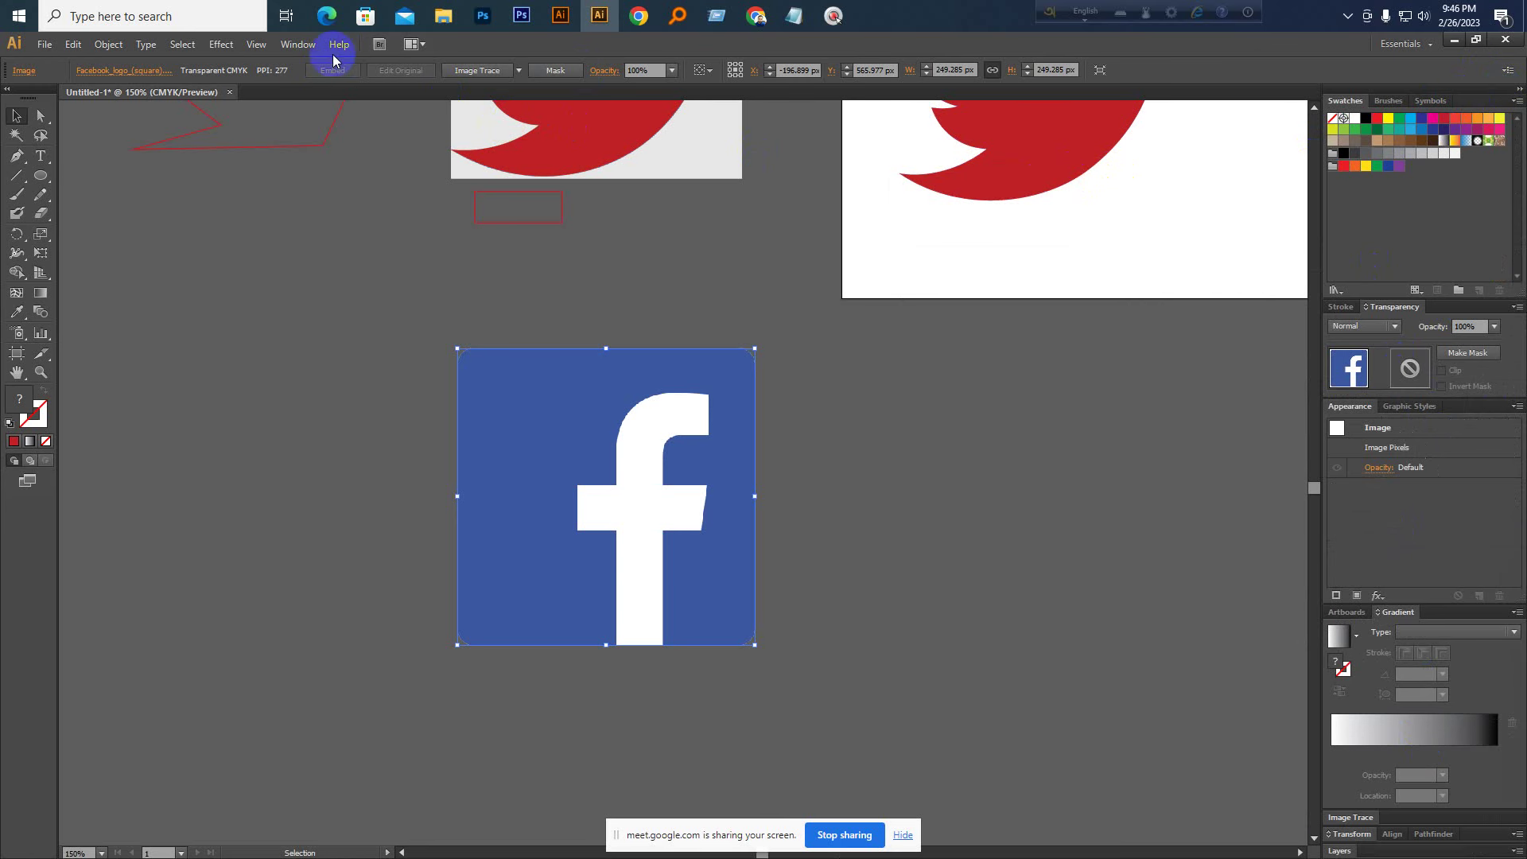
# Restore the Color panel and dock it in the group with Swatches, Brushes and Symbols
pyautogui.click(299, 45)
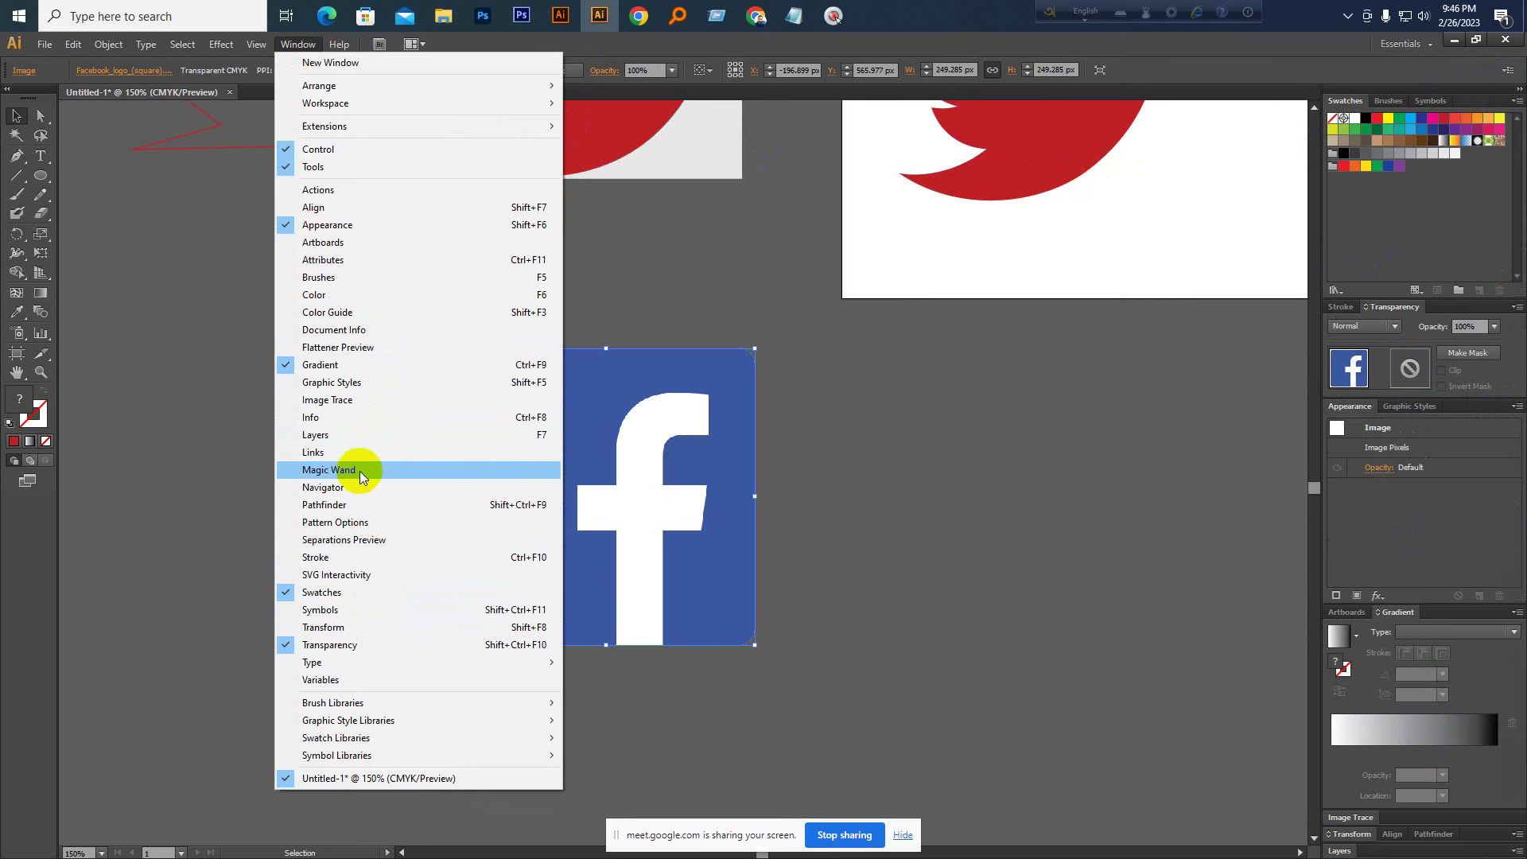
pyautogui.click(353, 298)
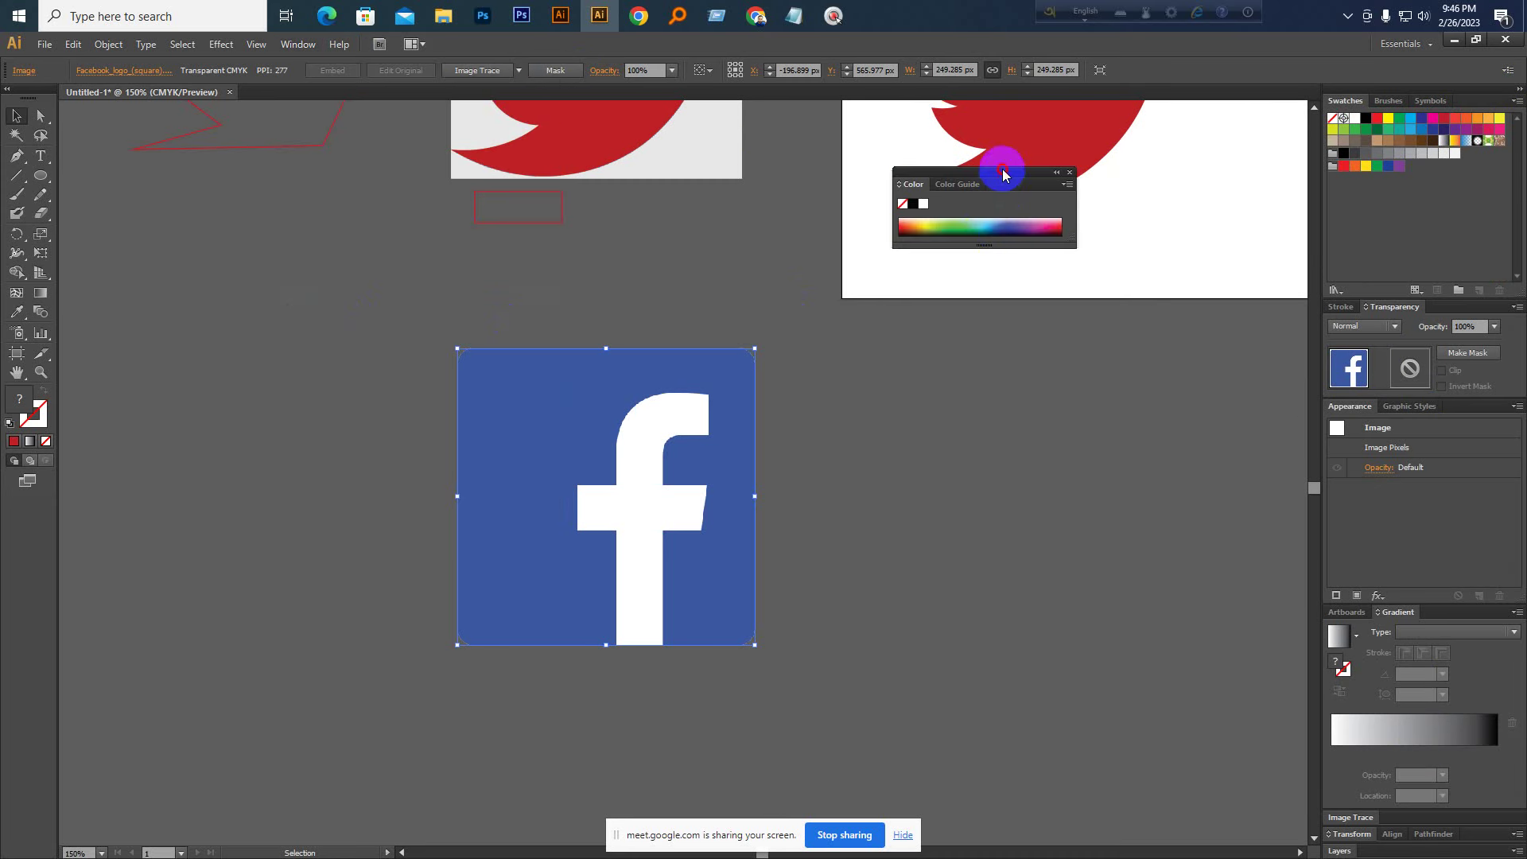
pyautogui.moveTo(999, 170)
pyautogui.mouseDown()
pyautogui.moveTo(1377, 203)
pyautogui.moveTo(1499, 131)
pyautogui.mouseUp()
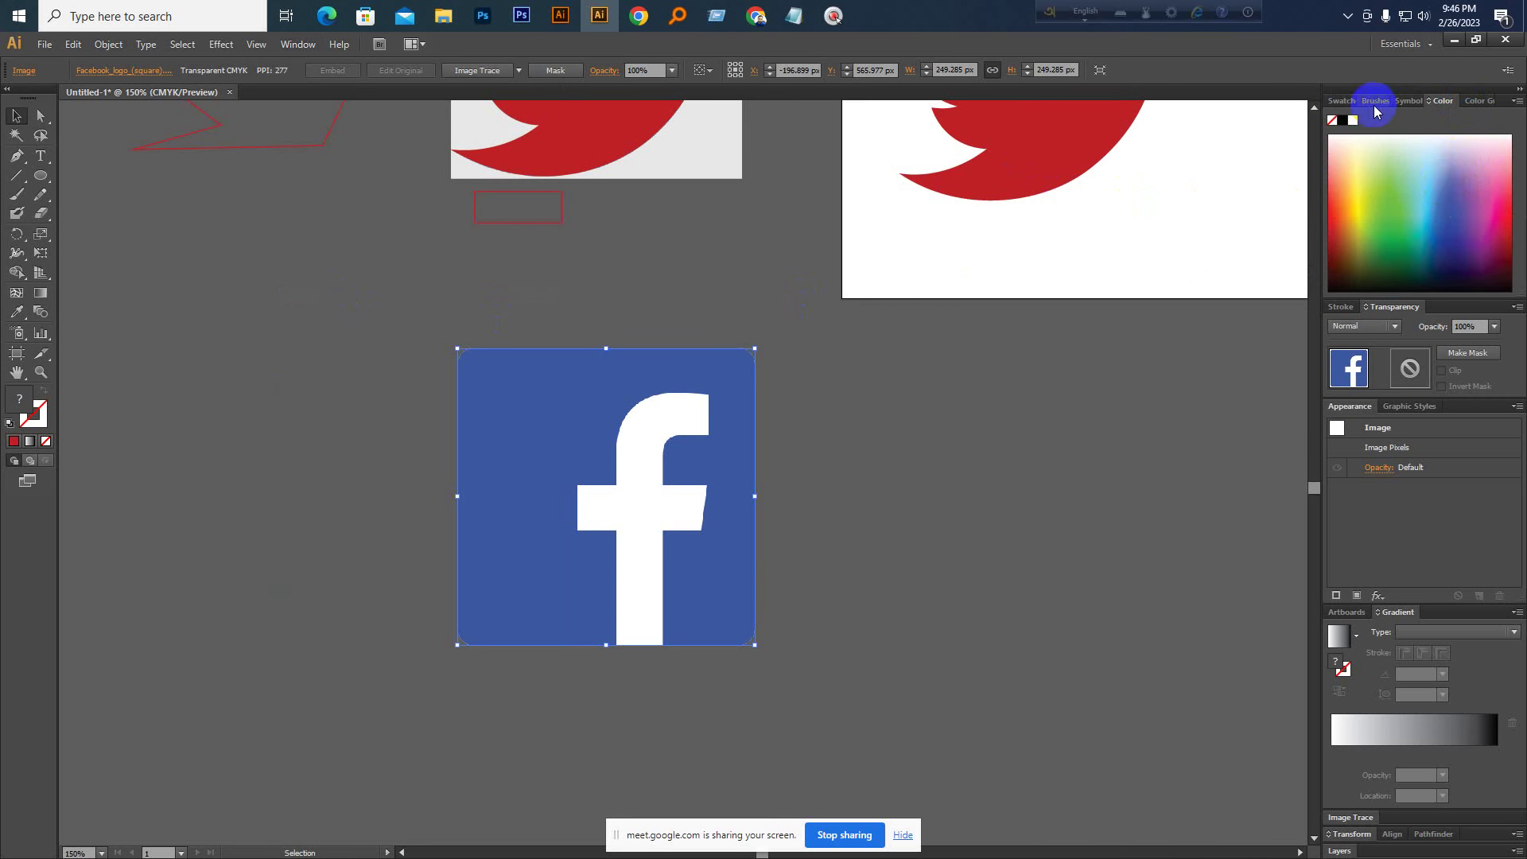
# Set the Facebook logo image's fill colour to green from the spectrum and collapse the docked panels to icons
pyautogui.click(1343, 102)
pyautogui.click(1387, 102)
pyautogui.click(1413, 102)
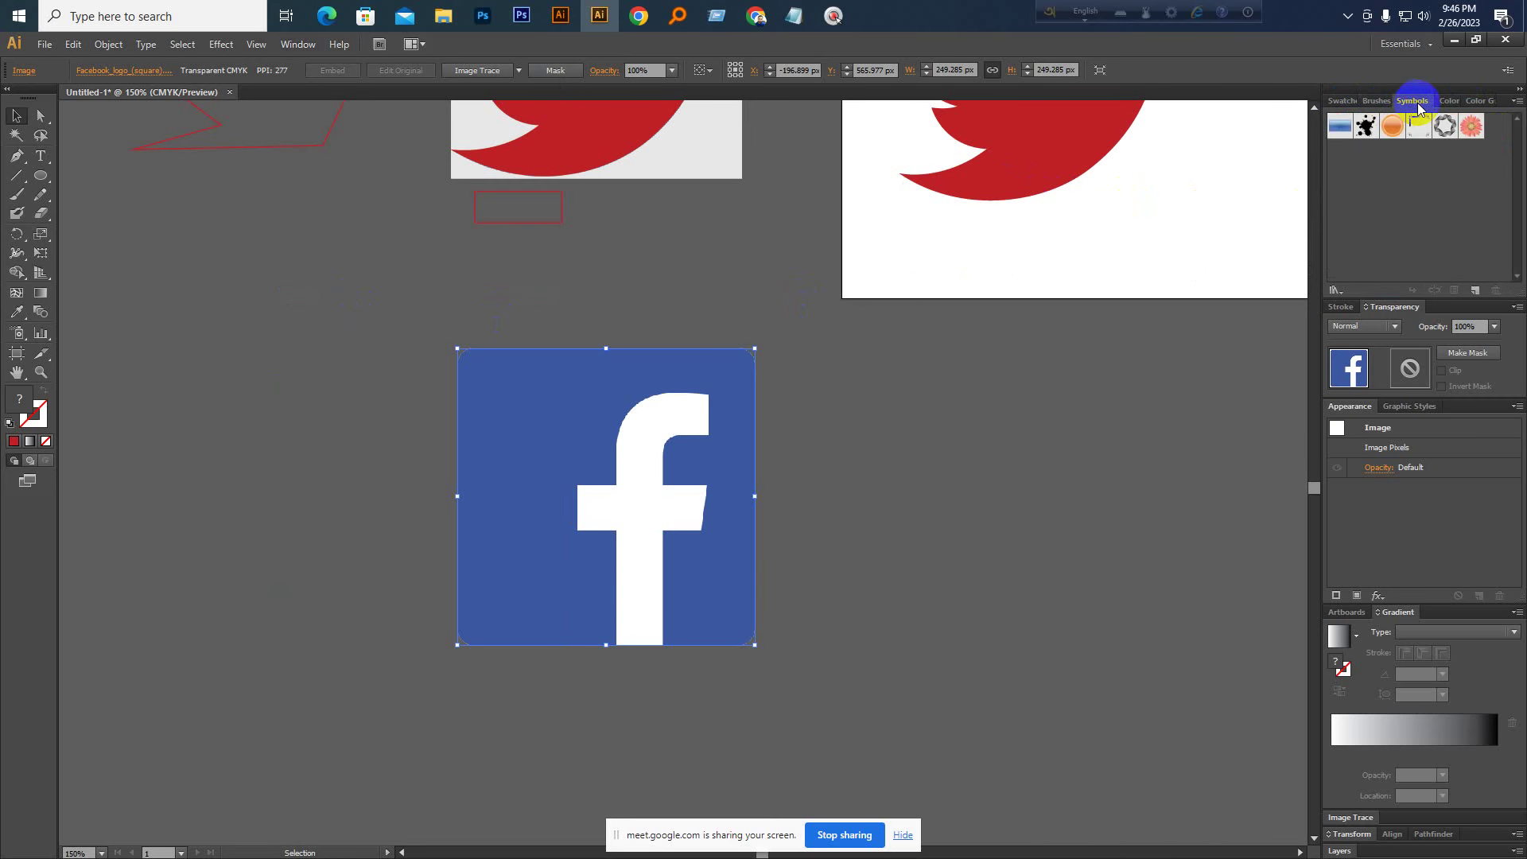
pyautogui.click(1444, 104)
pyautogui.click(1397, 201)
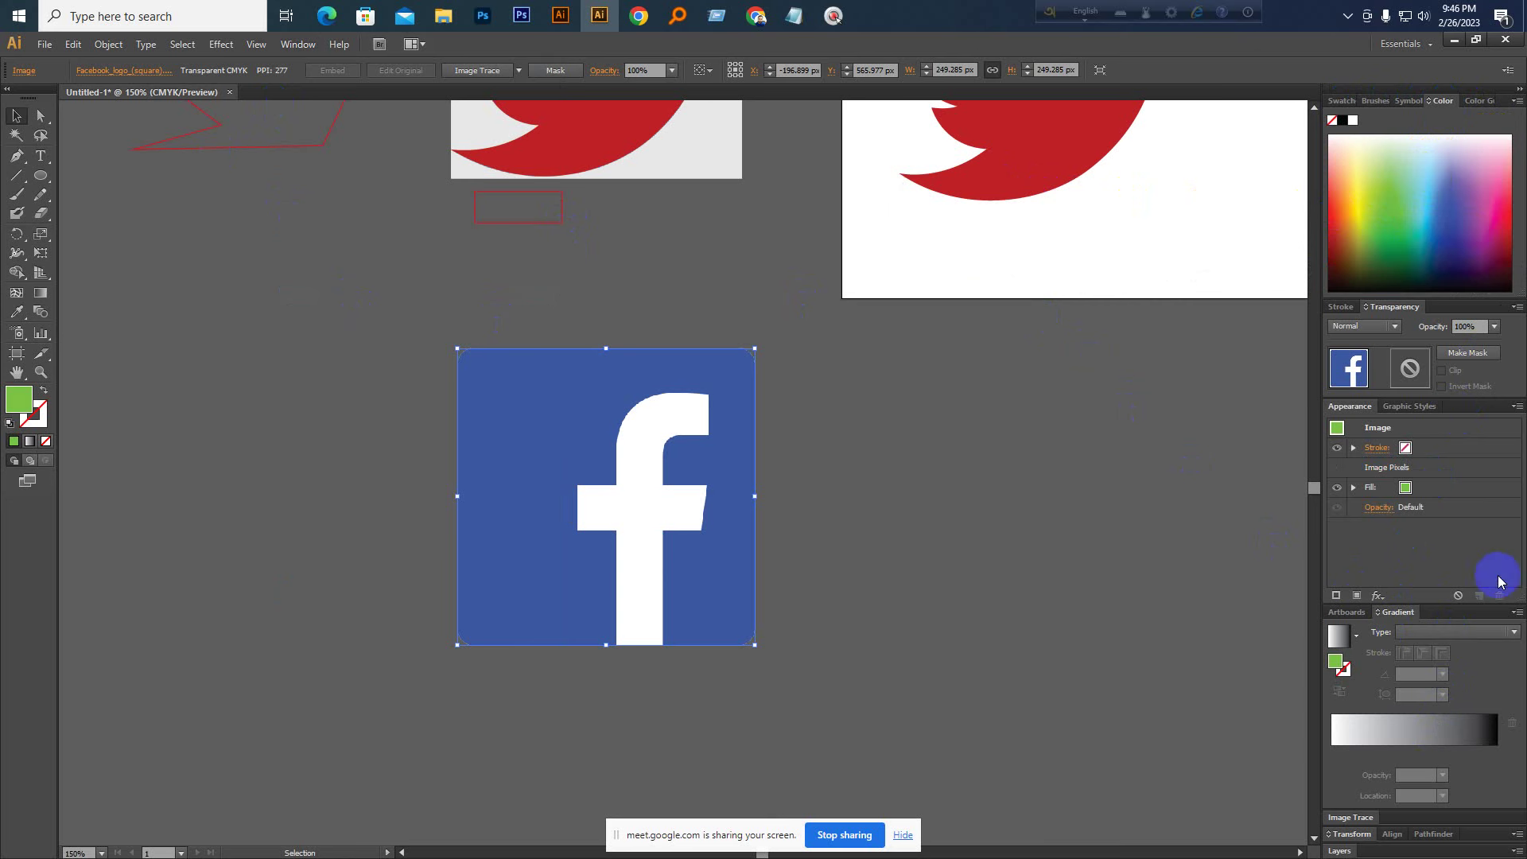
pyautogui.click(1519, 90)
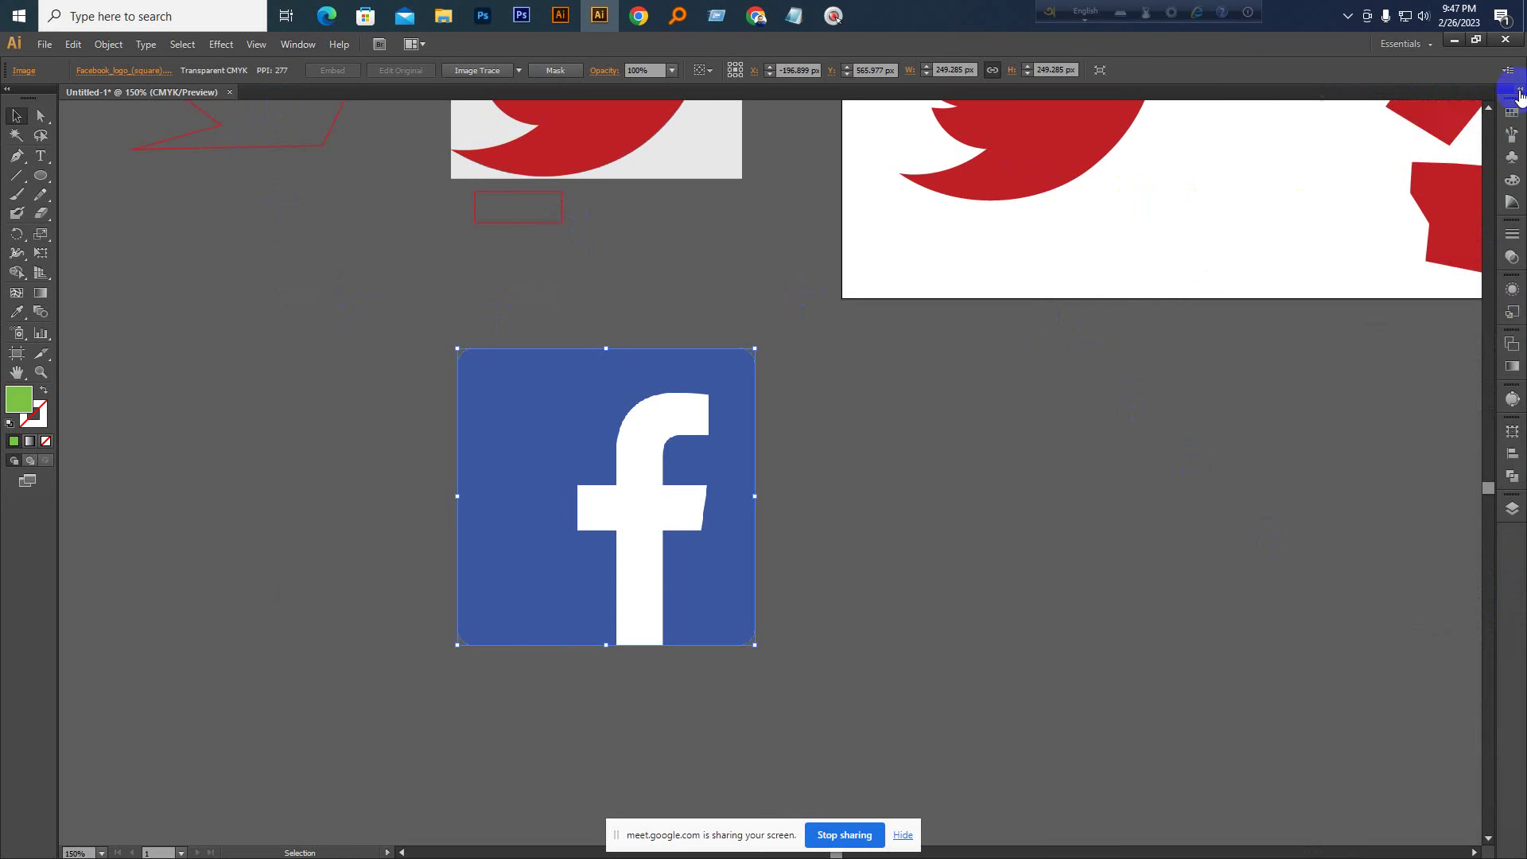
# Bring up the Layers panel, dock it back at the end of the collapsed panel column and expand it
pyautogui.click(1512, 510)
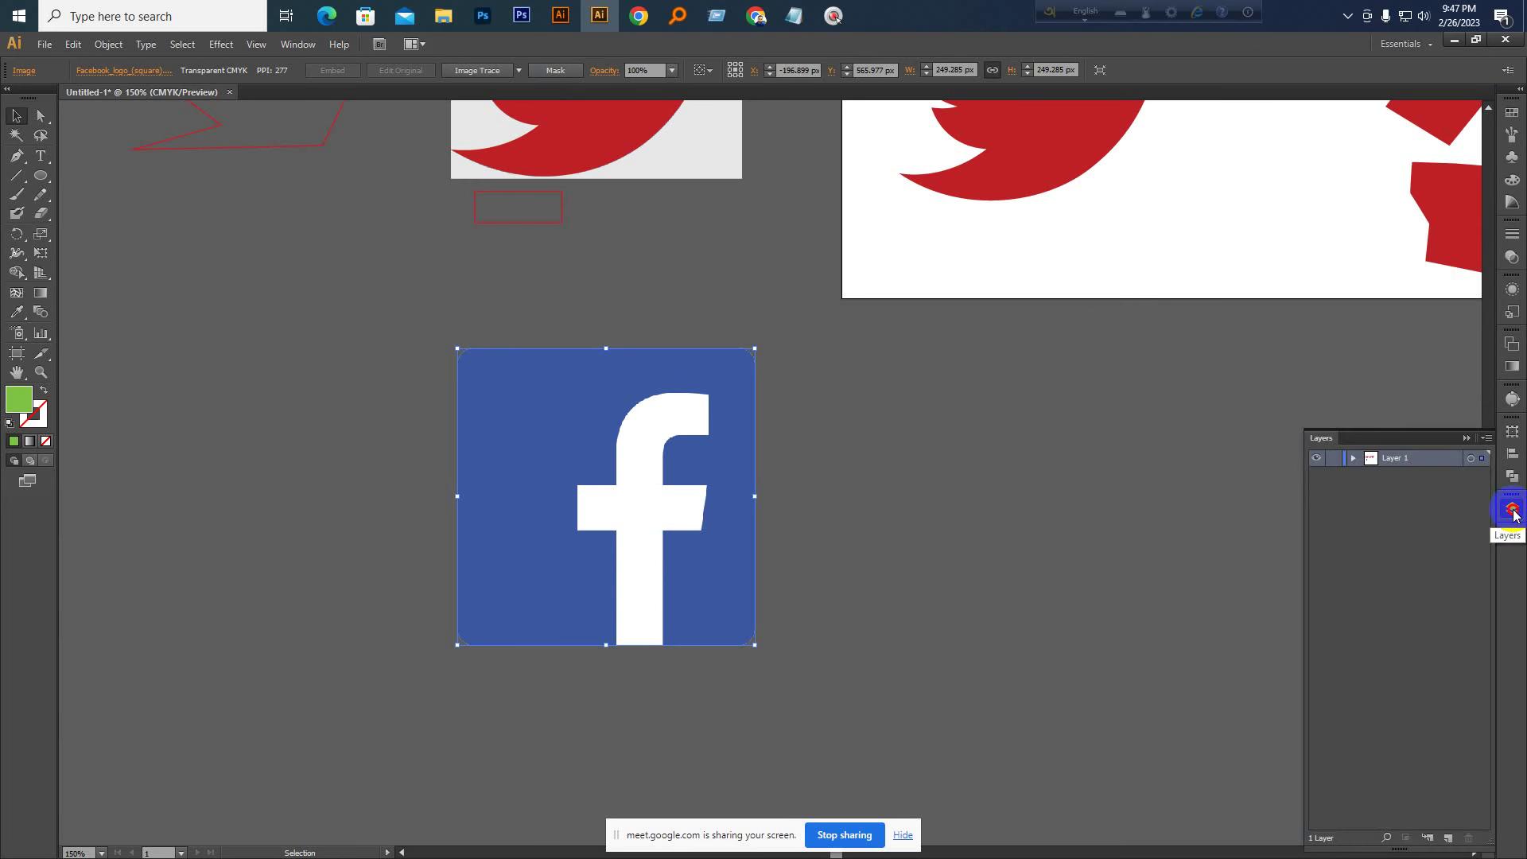
pyautogui.click(1512, 510)
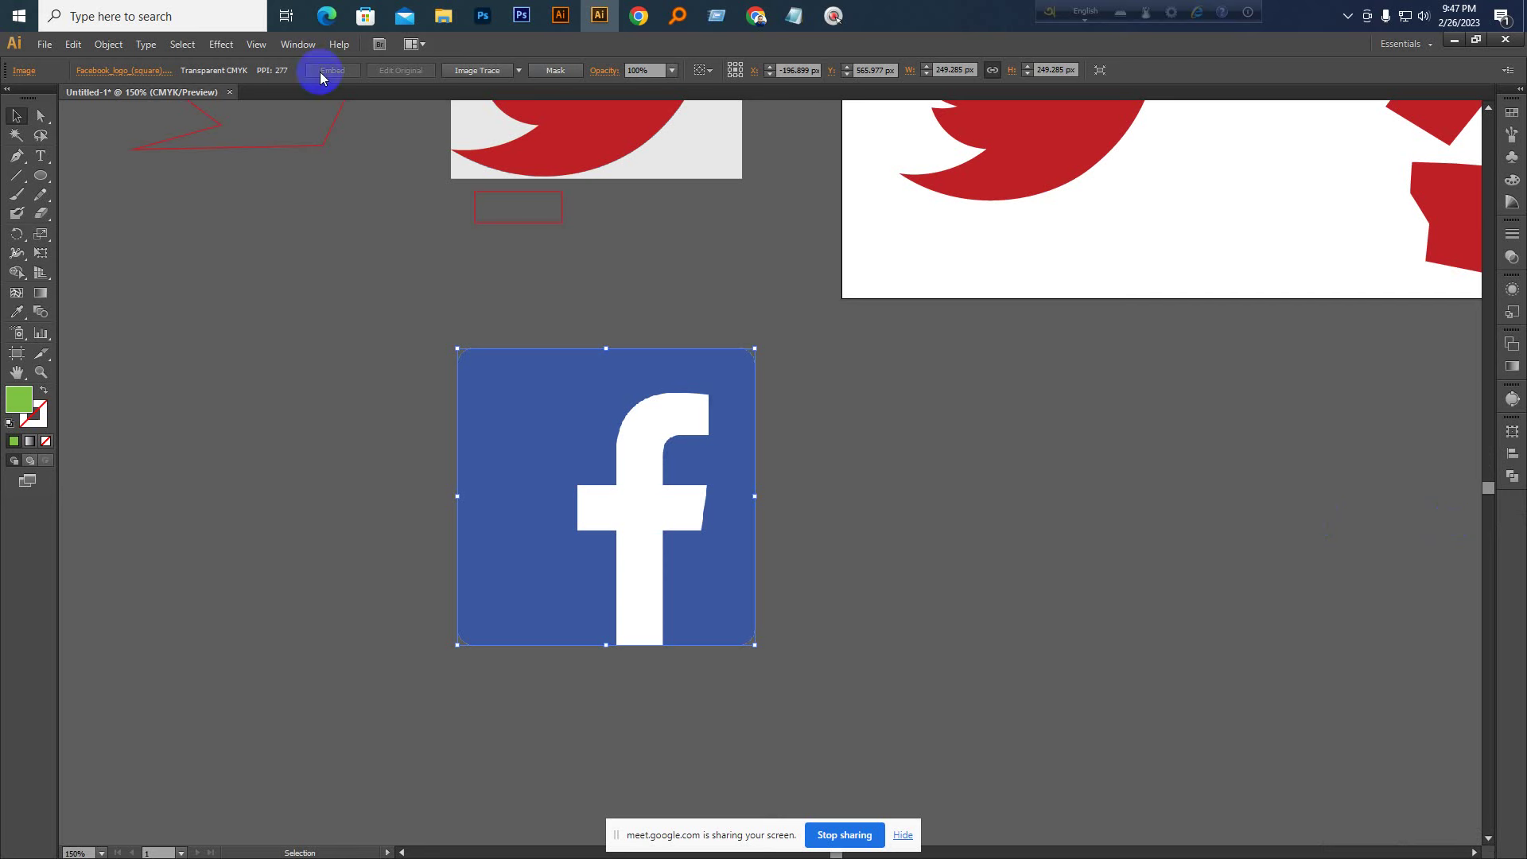
pyautogui.click(298, 44)
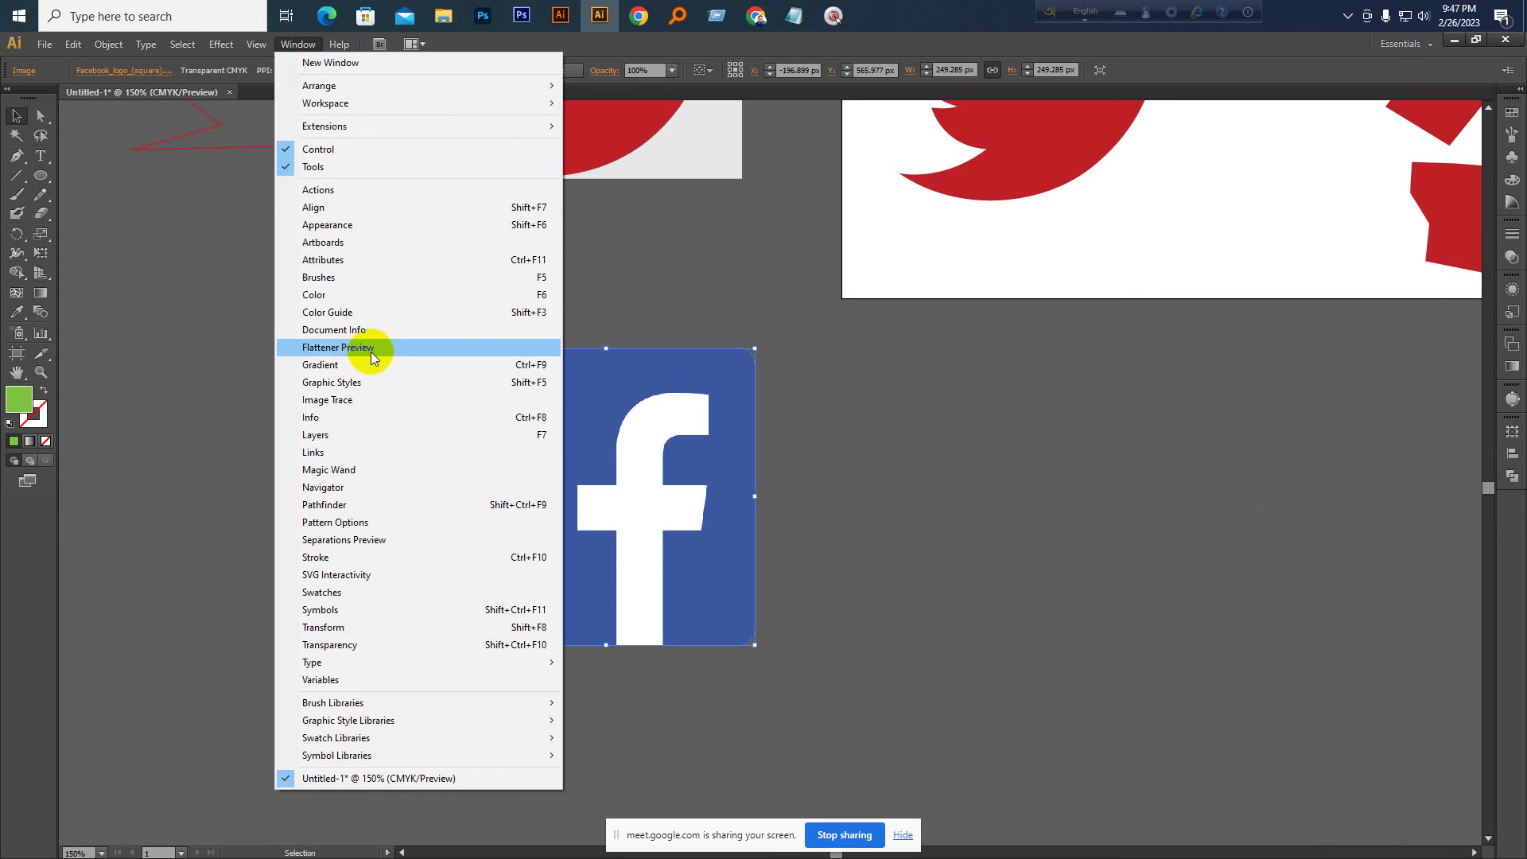
pyautogui.click(345, 434)
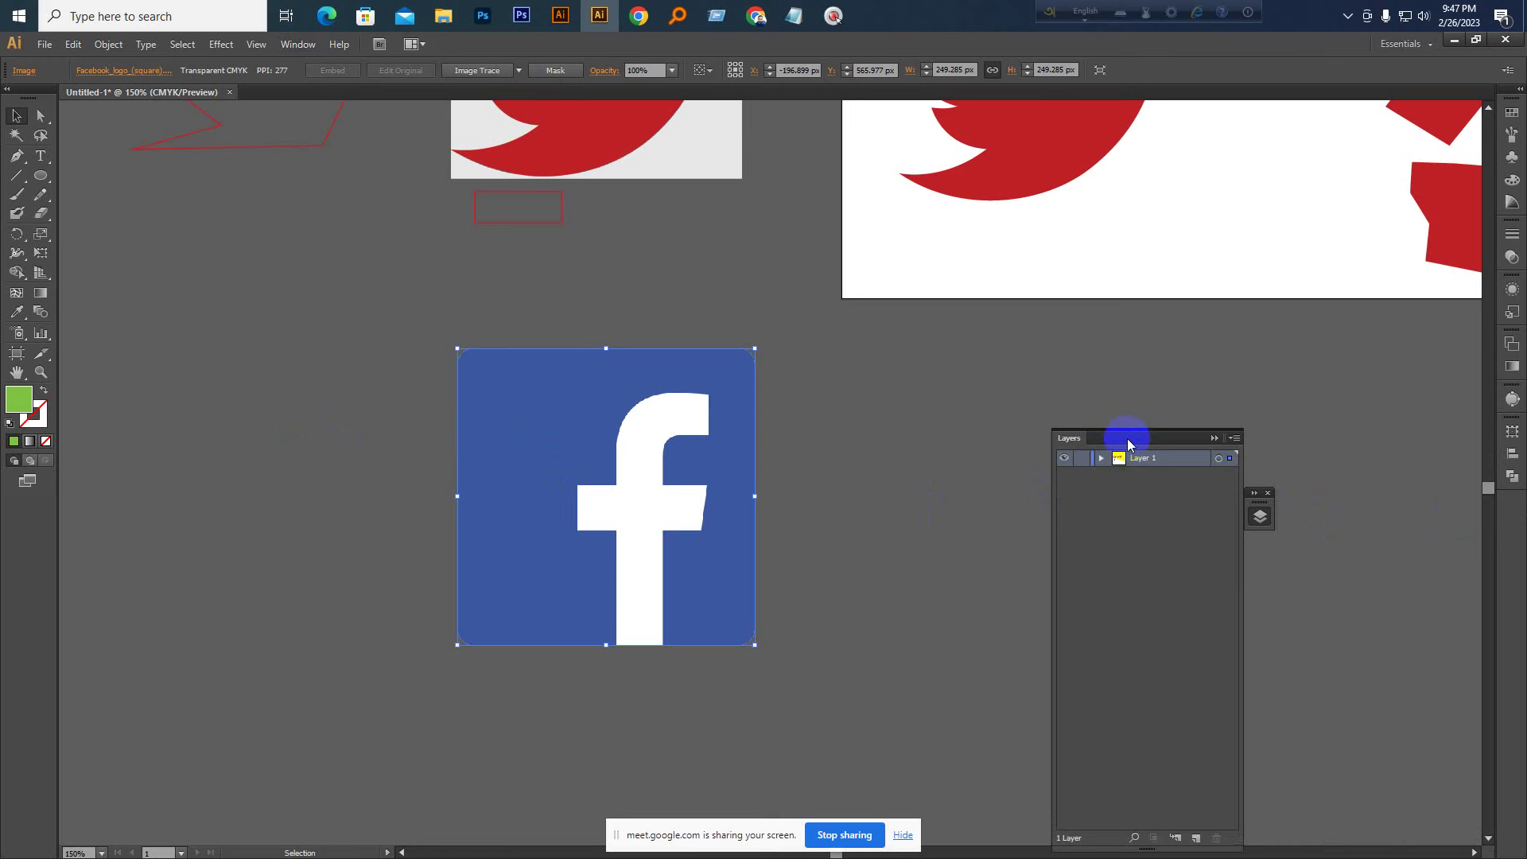
pyautogui.moveTo(1129, 444); pyautogui.dragTo(1509, 513)
pyautogui.click(1511, 509)
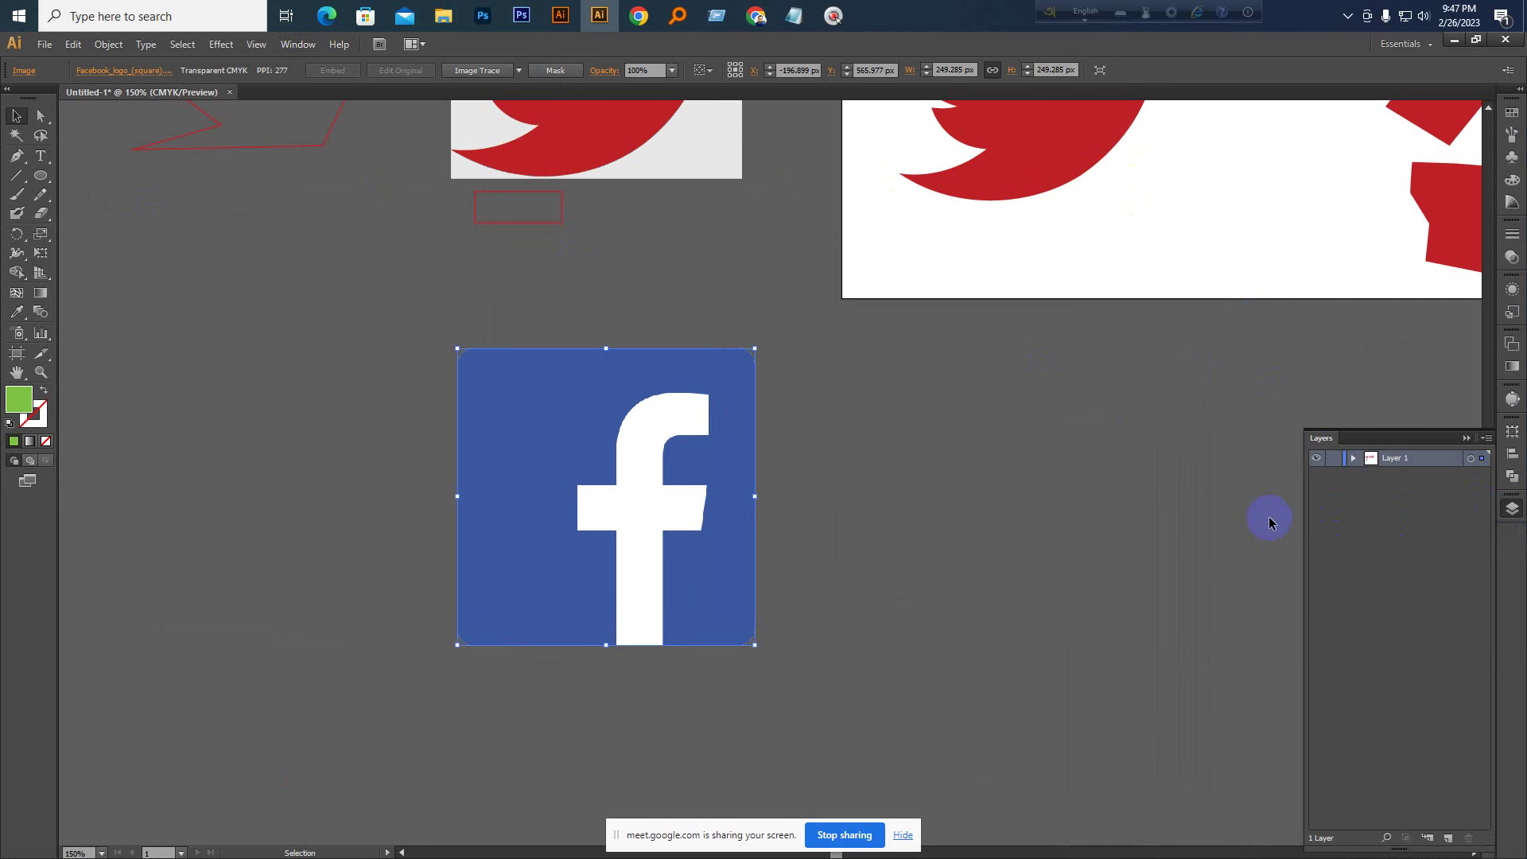
# Expand Layer 1 to list all the images and paths it contains
pyautogui.scroll(-1, 1118, 504)
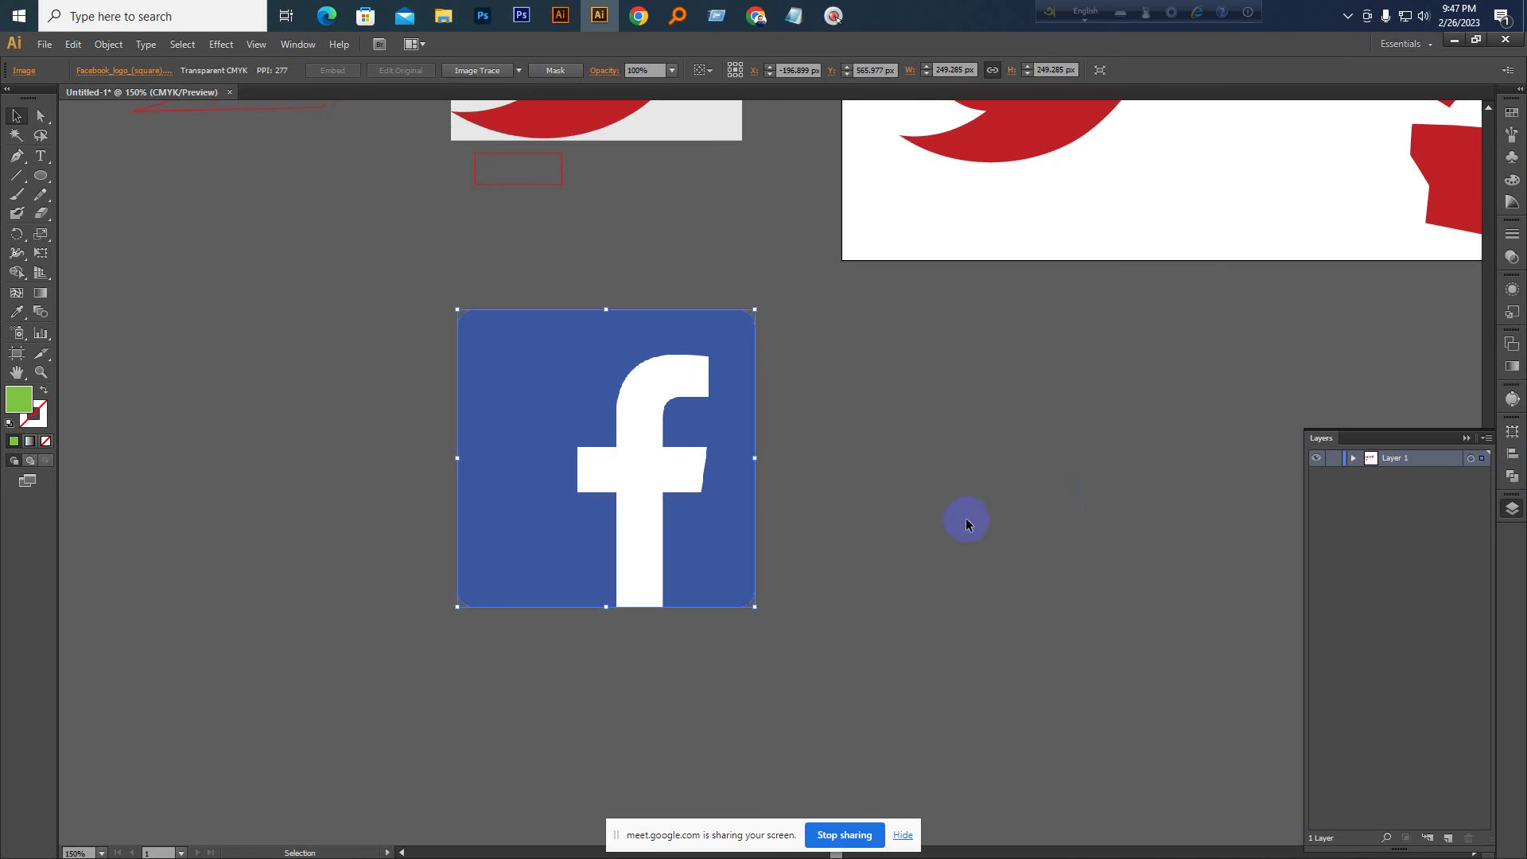
pyautogui.scroll(1, 966, 519)
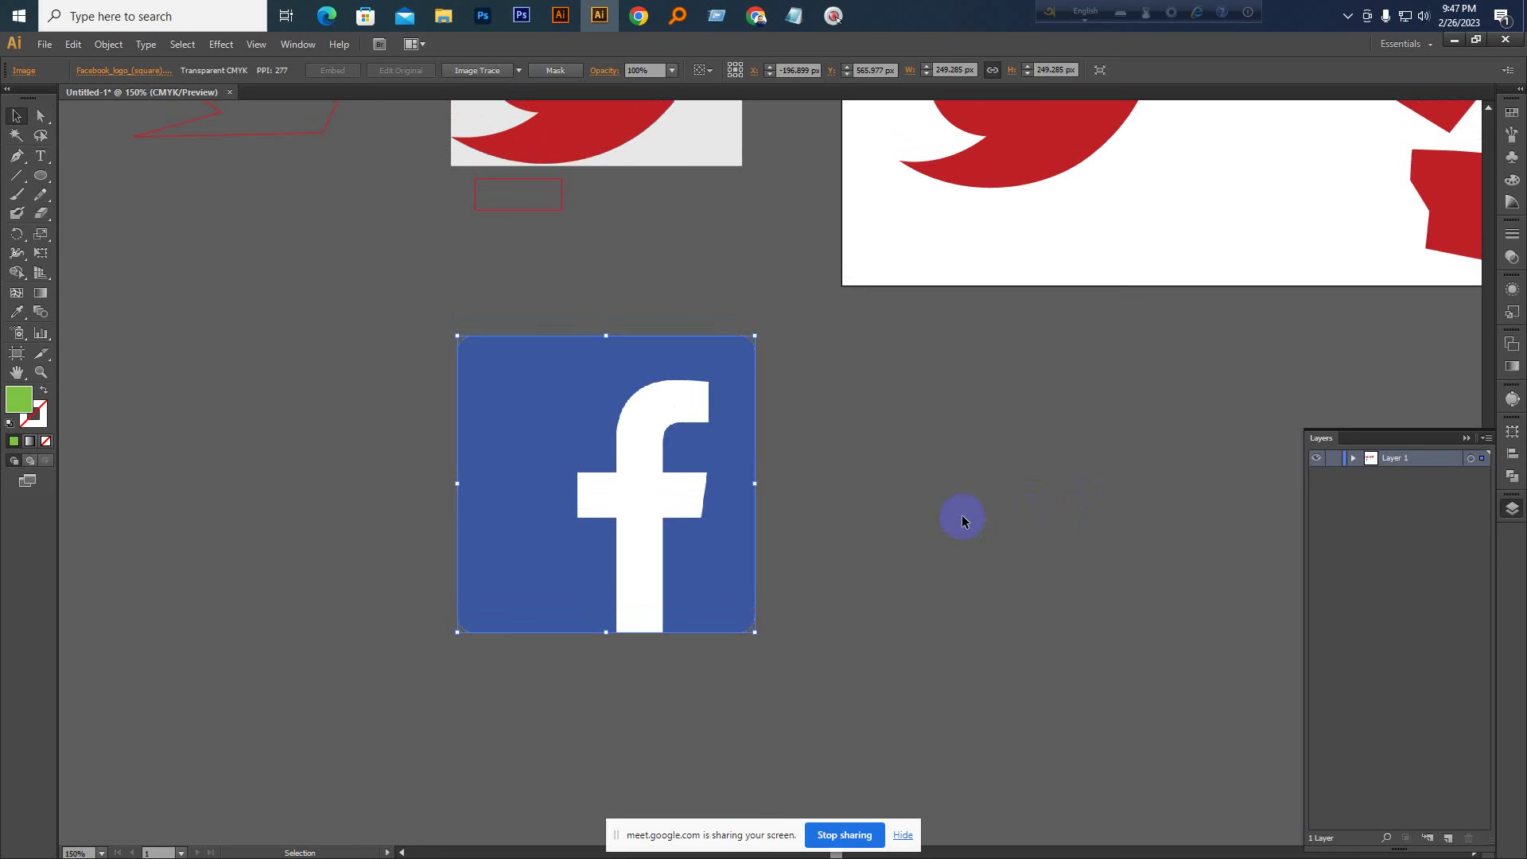
pyautogui.click(1353, 459)
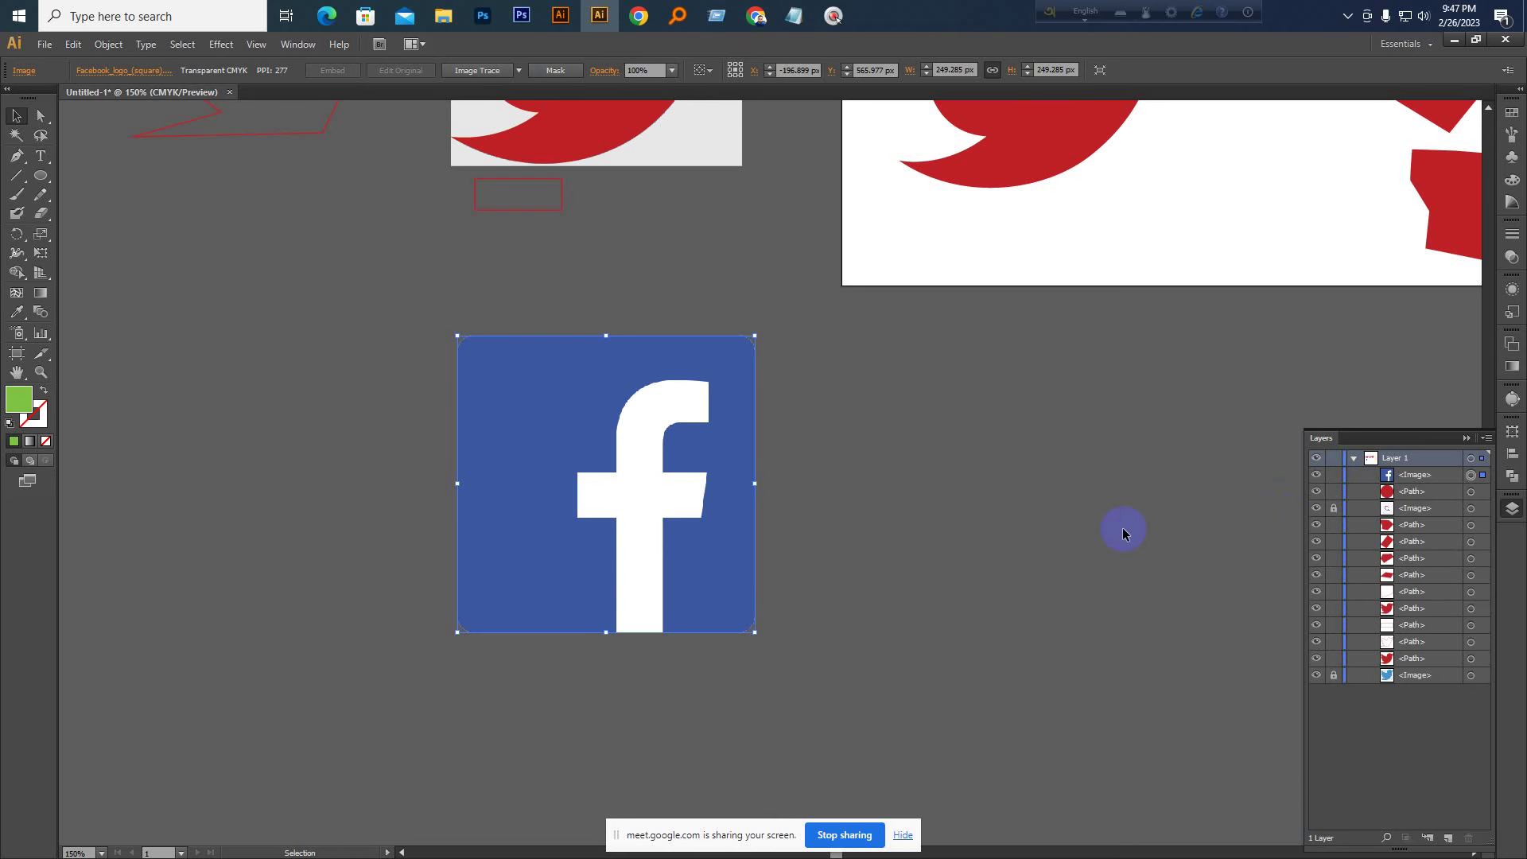
# Bring all the artwork into view and hide Layer 1 with everything on it
pyautogui.hotkey('ctrl', '-')
pyautogui.hotkey('ctrl', '-')
pyautogui.hotkey('ctrl', '-')
pyautogui.press('space')
pyautogui.moveTo(1076, 499); pyautogui.dragTo(765, 530)
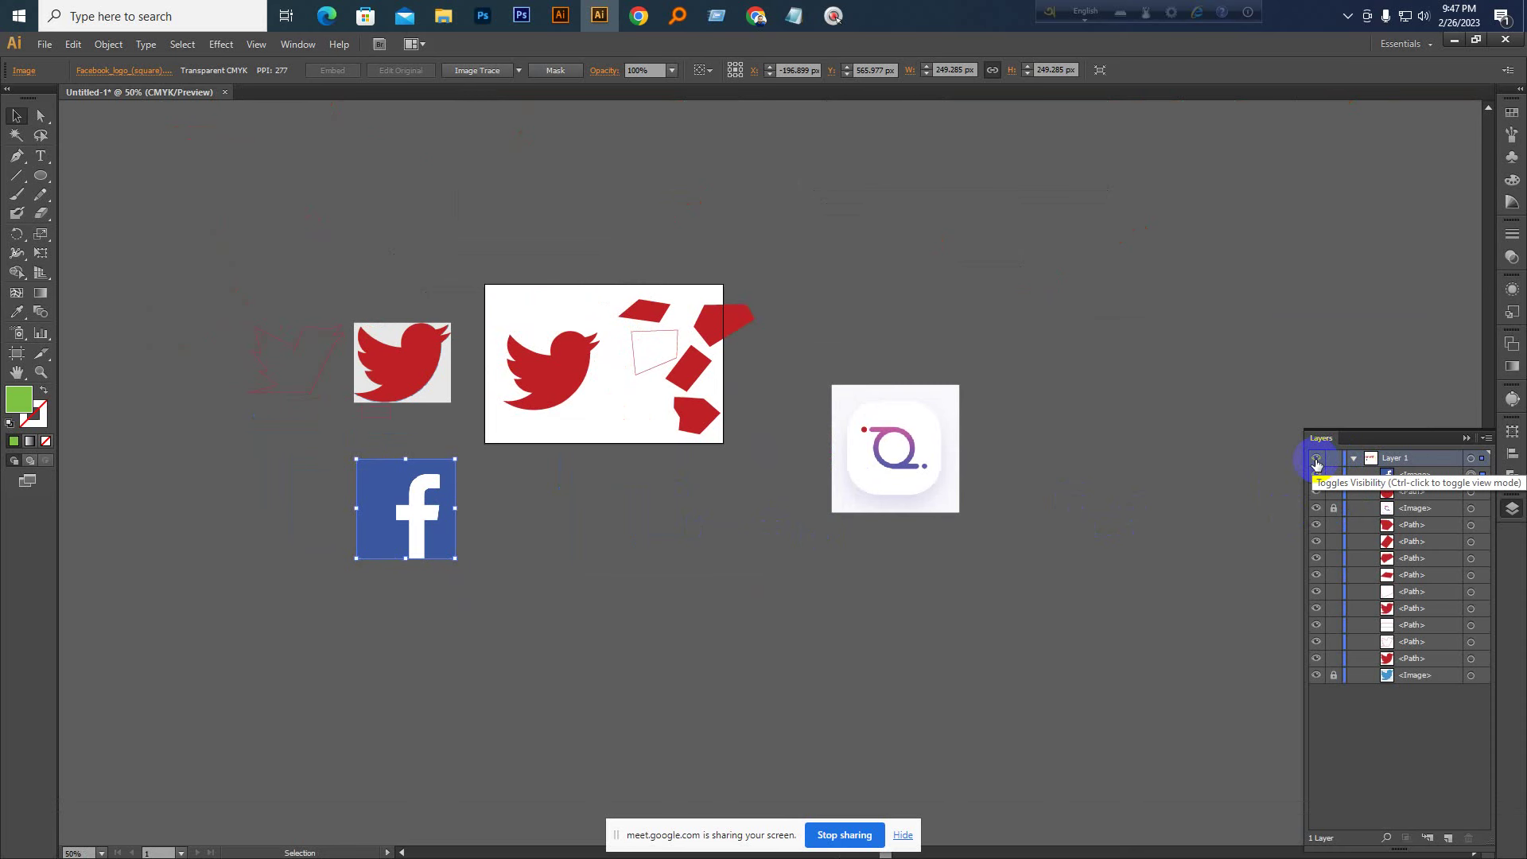
pyautogui.keyDown('ctrl'); pyautogui.click(1317, 464); pyautogui.keyUp('ctrl')
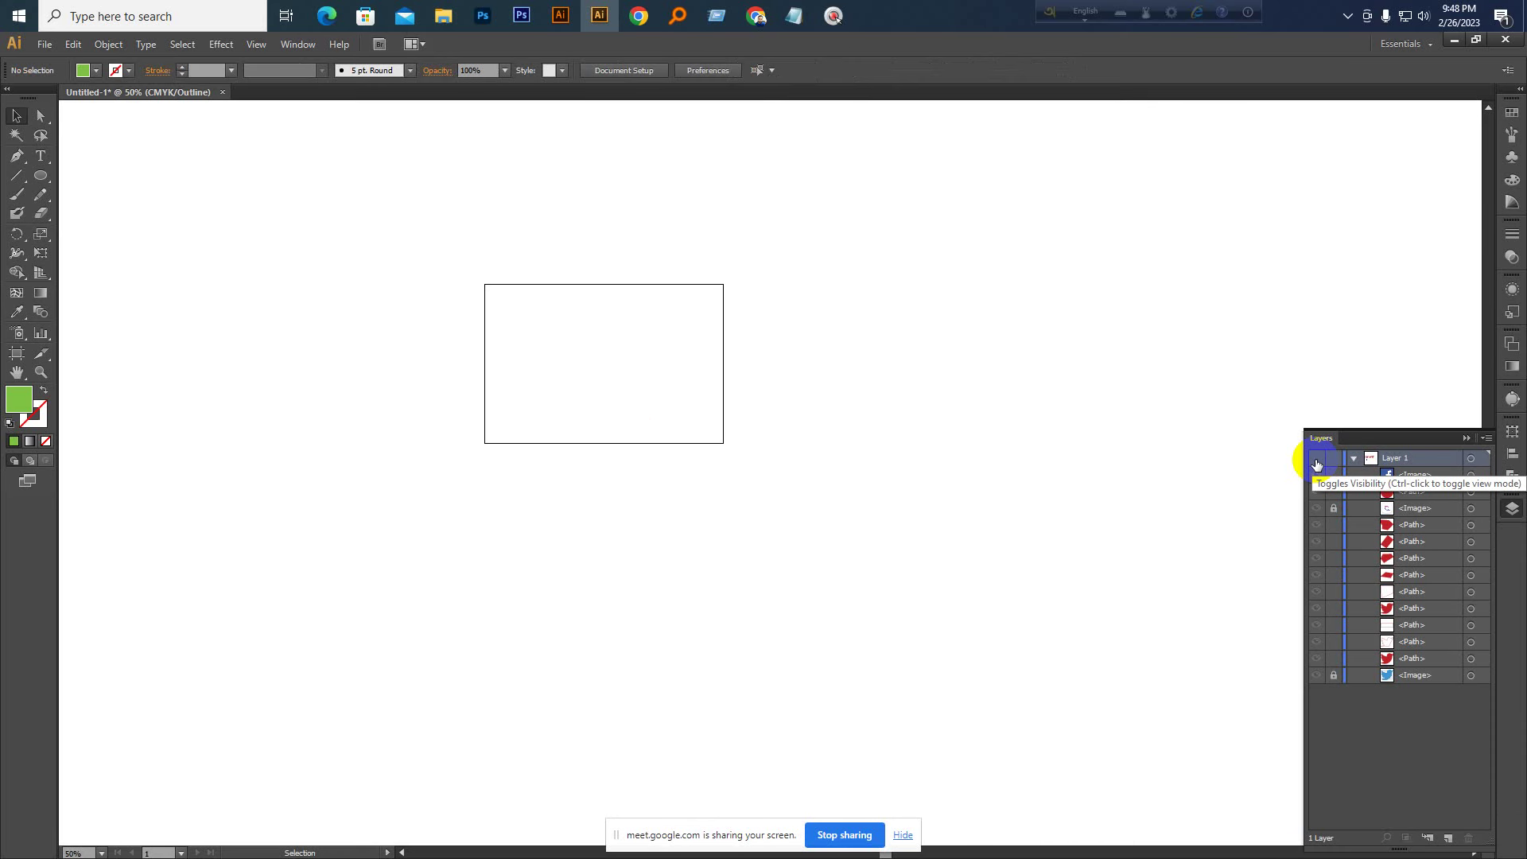
# Make Layer 1's artwork visible again with the artboard shown at 100% zoom
pyautogui.press('ctrl+KP_Subtract')
pyautogui.press('ctrl+KP_Subtract')
pyautogui.press('ctrl+KP_Subtract')
pyautogui.press('ctrl+KP_Subtract')
pyautogui.press('ctrl+KP_Subtract')
pyautogui.press('ctrl+KP_Subtract')
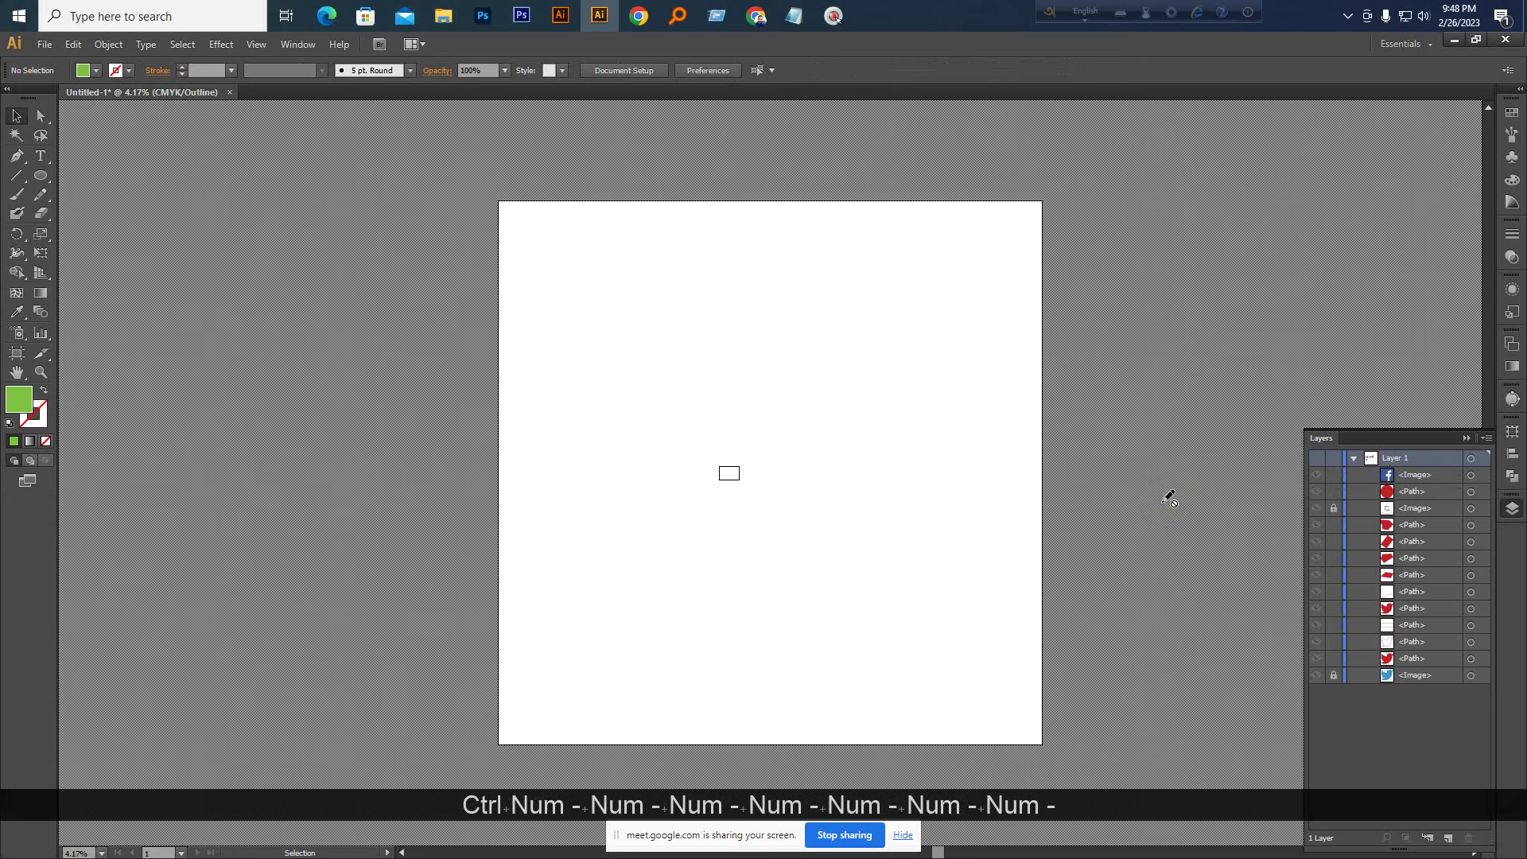
pyautogui.press('ctrl+KP_0')
pyautogui.press('ctrl+KP_Subtract')
pyautogui.press('ctrl+KP_Subtract')
pyautogui.press('ctrl+KP_Subtract')
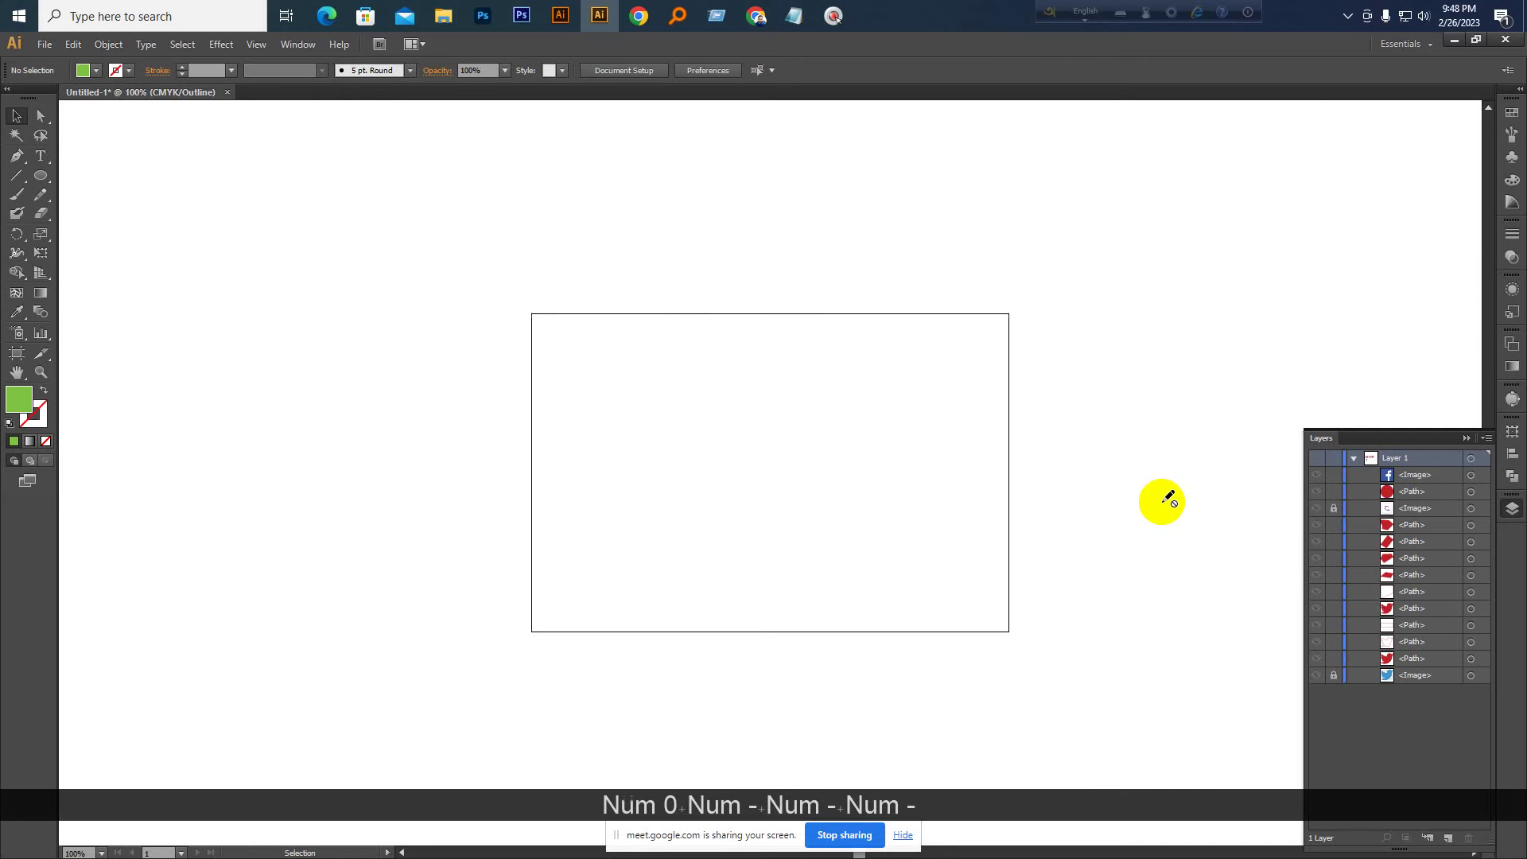
pyautogui.click(1339, 487)
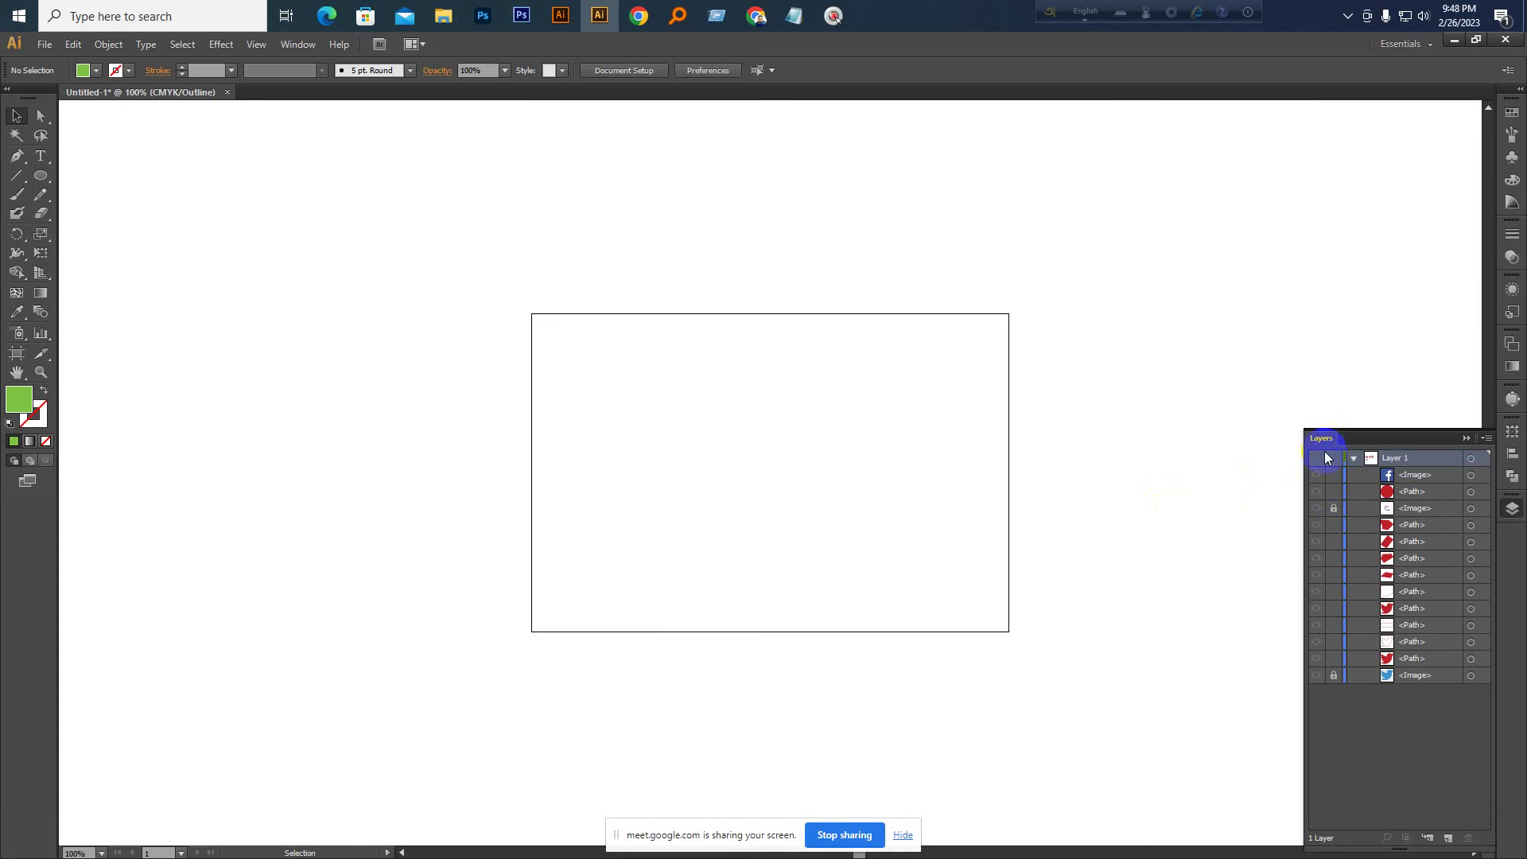
pyautogui.keyDown('ctrl'); pyautogui.click(1316, 460); pyautogui.keyUp('ctrl')
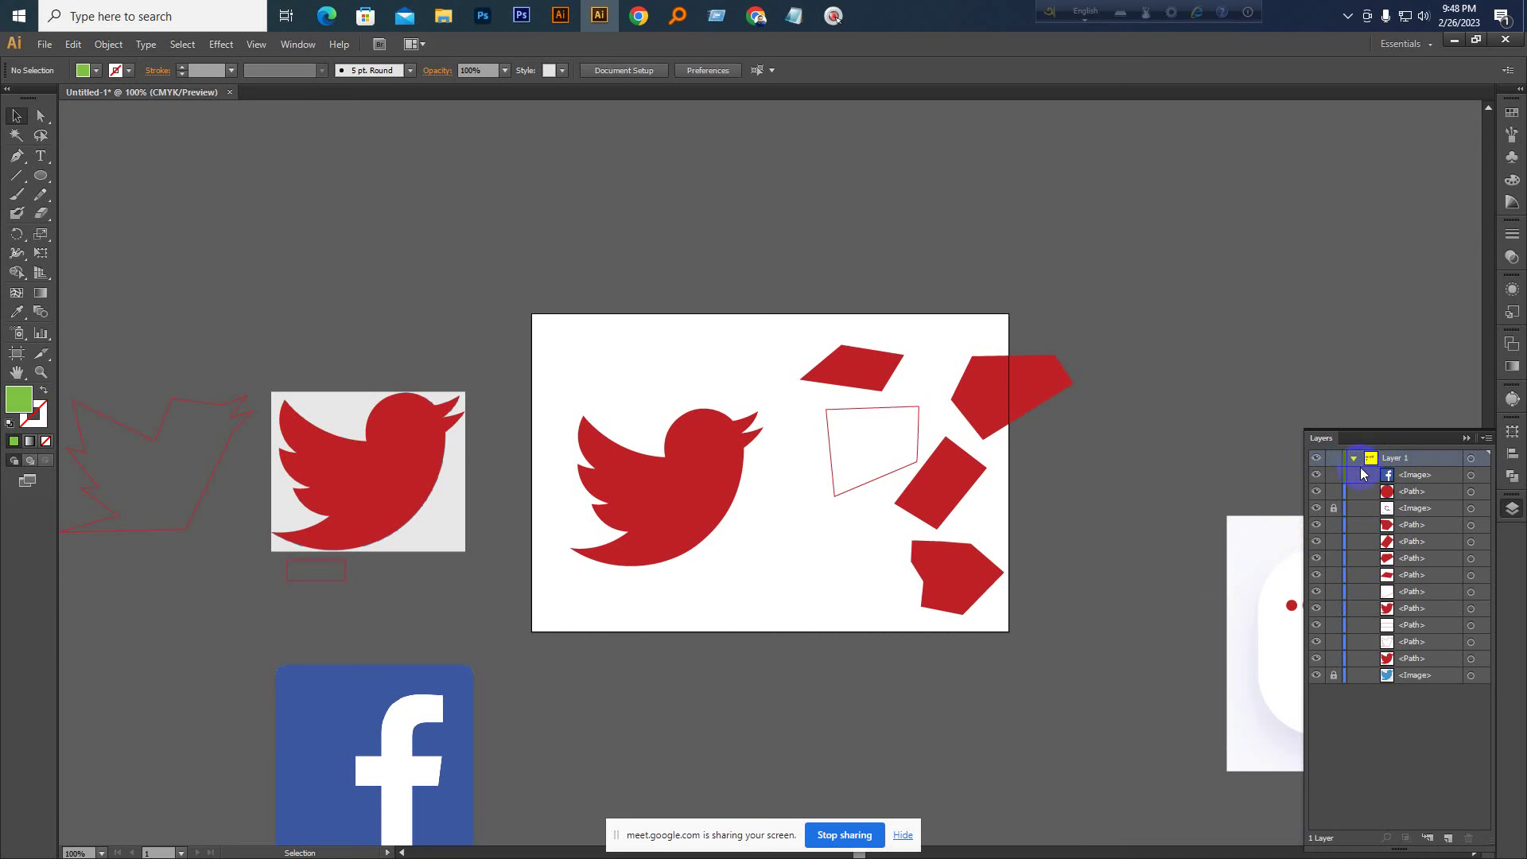
# Toggle the visibility of Layer 1 off and on twice
pyautogui.keyDown('ctrl'); pyautogui.click(1316, 460); pyautogui.keyUp('ctrl')
pyautogui.keyDown('ctrl'); pyautogui.click(1316, 460); pyautogui.keyUp('ctrl')
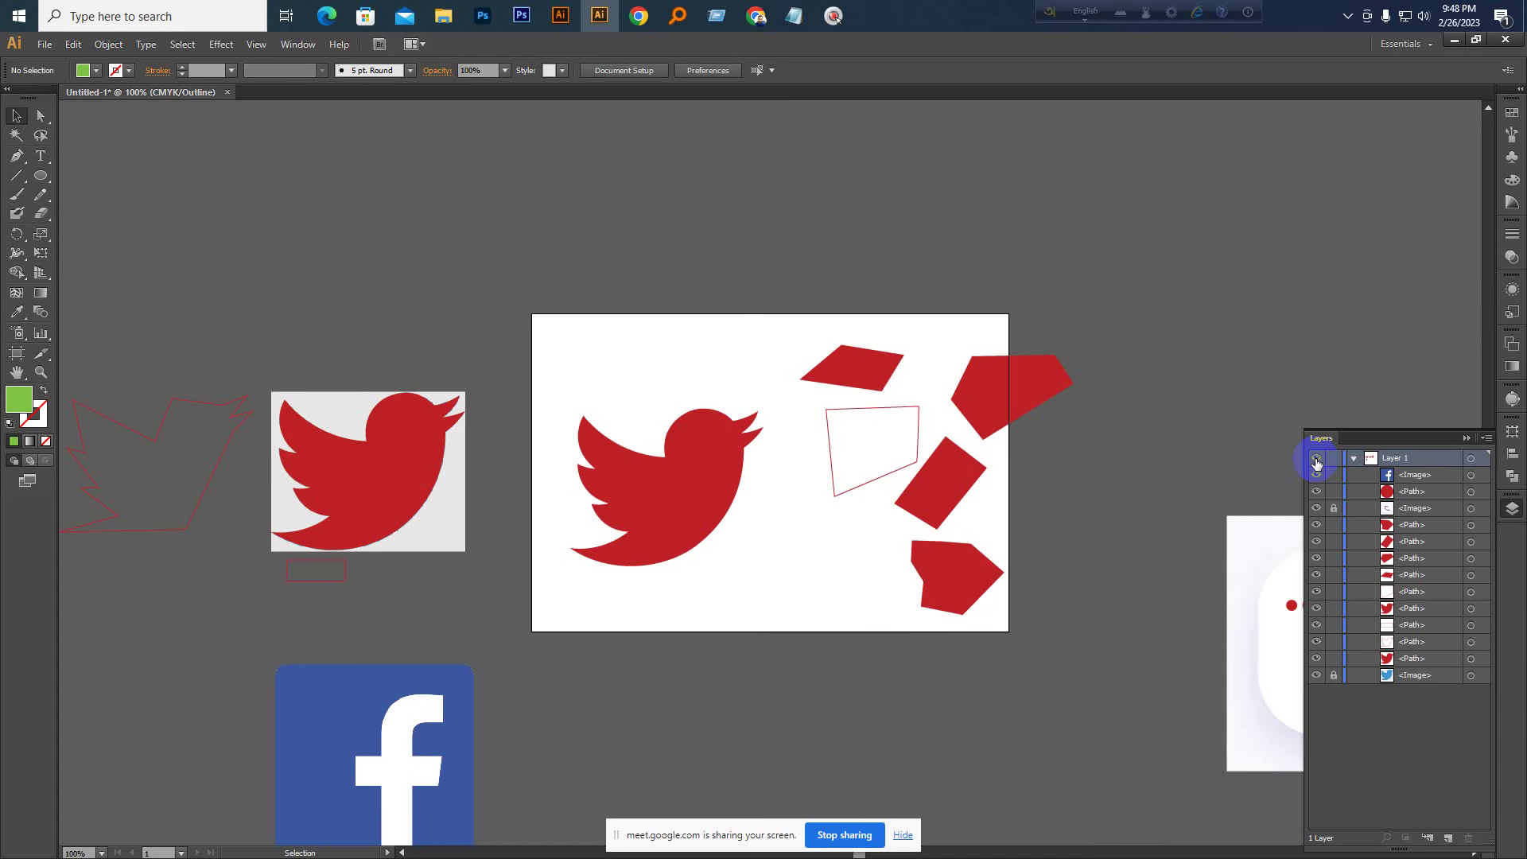
pyautogui.keyDown('ctrl'); pyautogui.click(1317, 460); pyautogui.keyUp('ctrl')
pyautogui.keyDown('ctrl'); pyautogui.click(1317, 459); pyautogui.keyUp('ctrl')
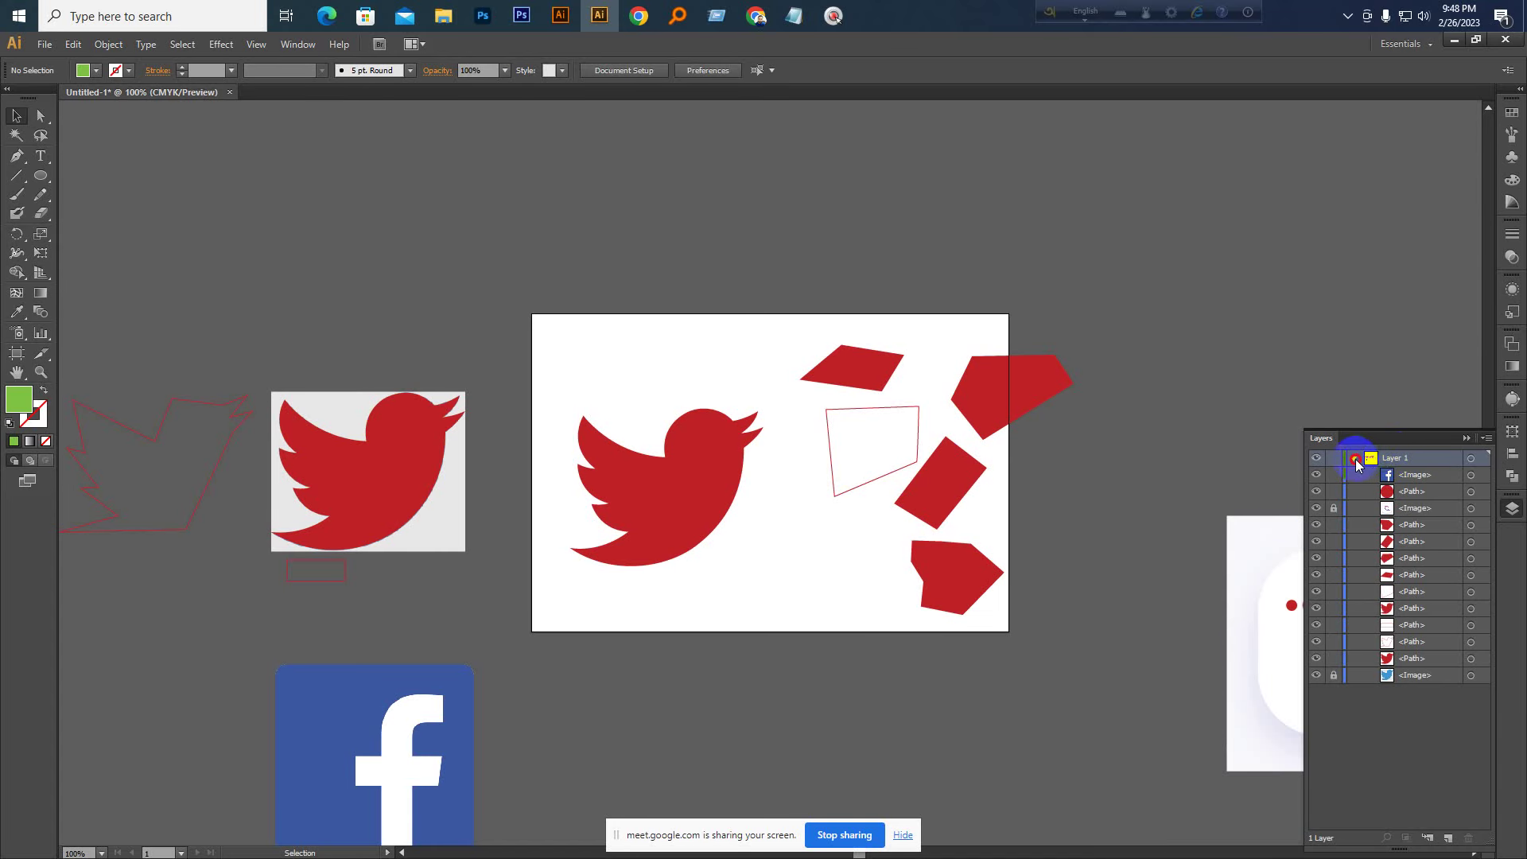
# Collapse and re-expand Layer 1's object list, and highlight the Twitter image, Facebook image and Layer 1 entries in turn
pyautogui.click(1353, 458)
pyautogui.click(1353, 459)
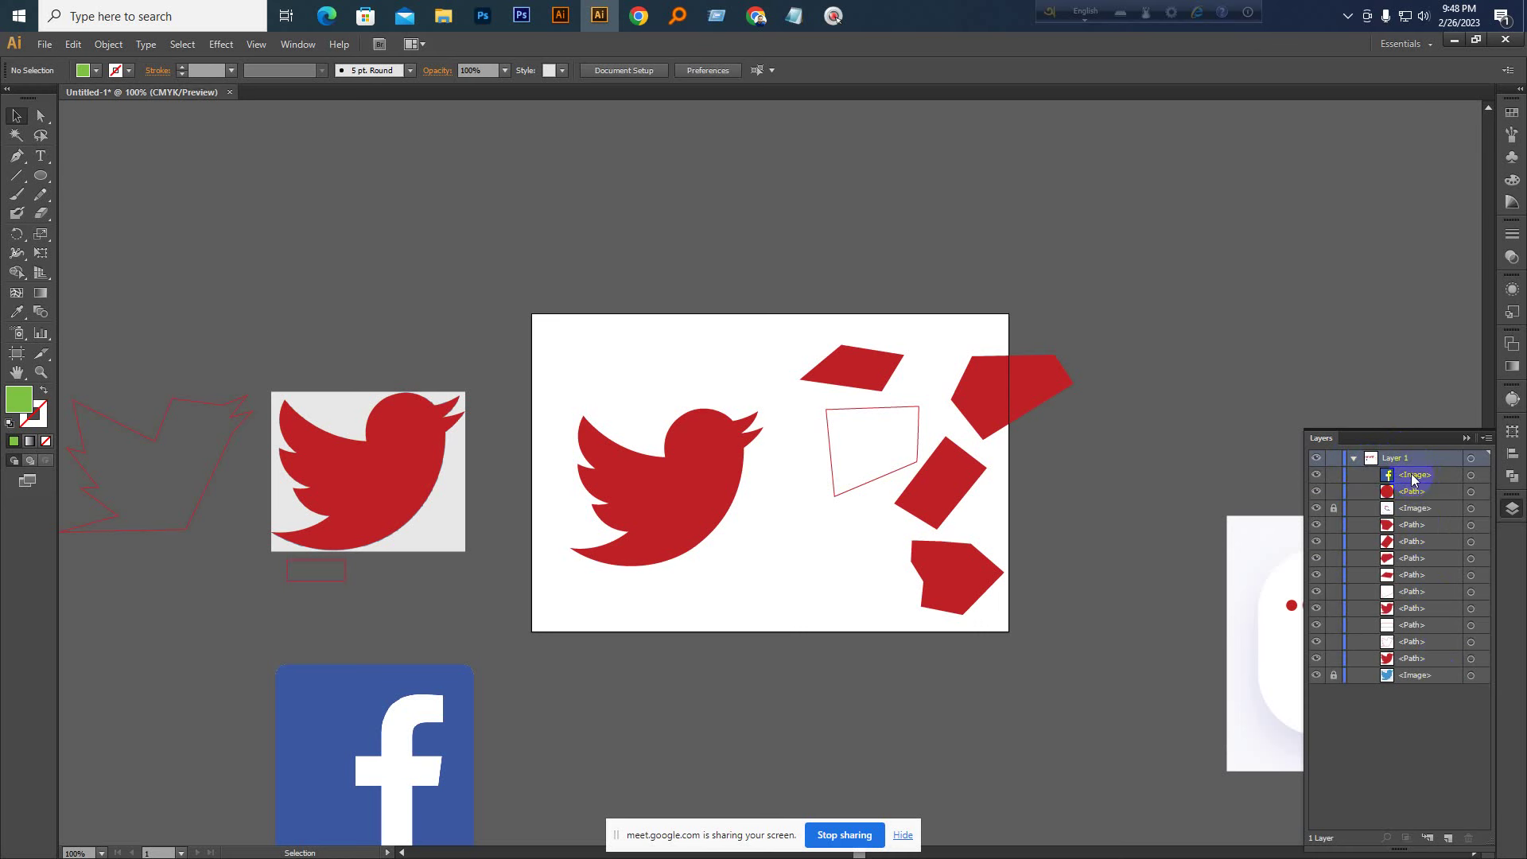
pyautogui.click(1414, 675)
pyautogui.click(1414, 475)
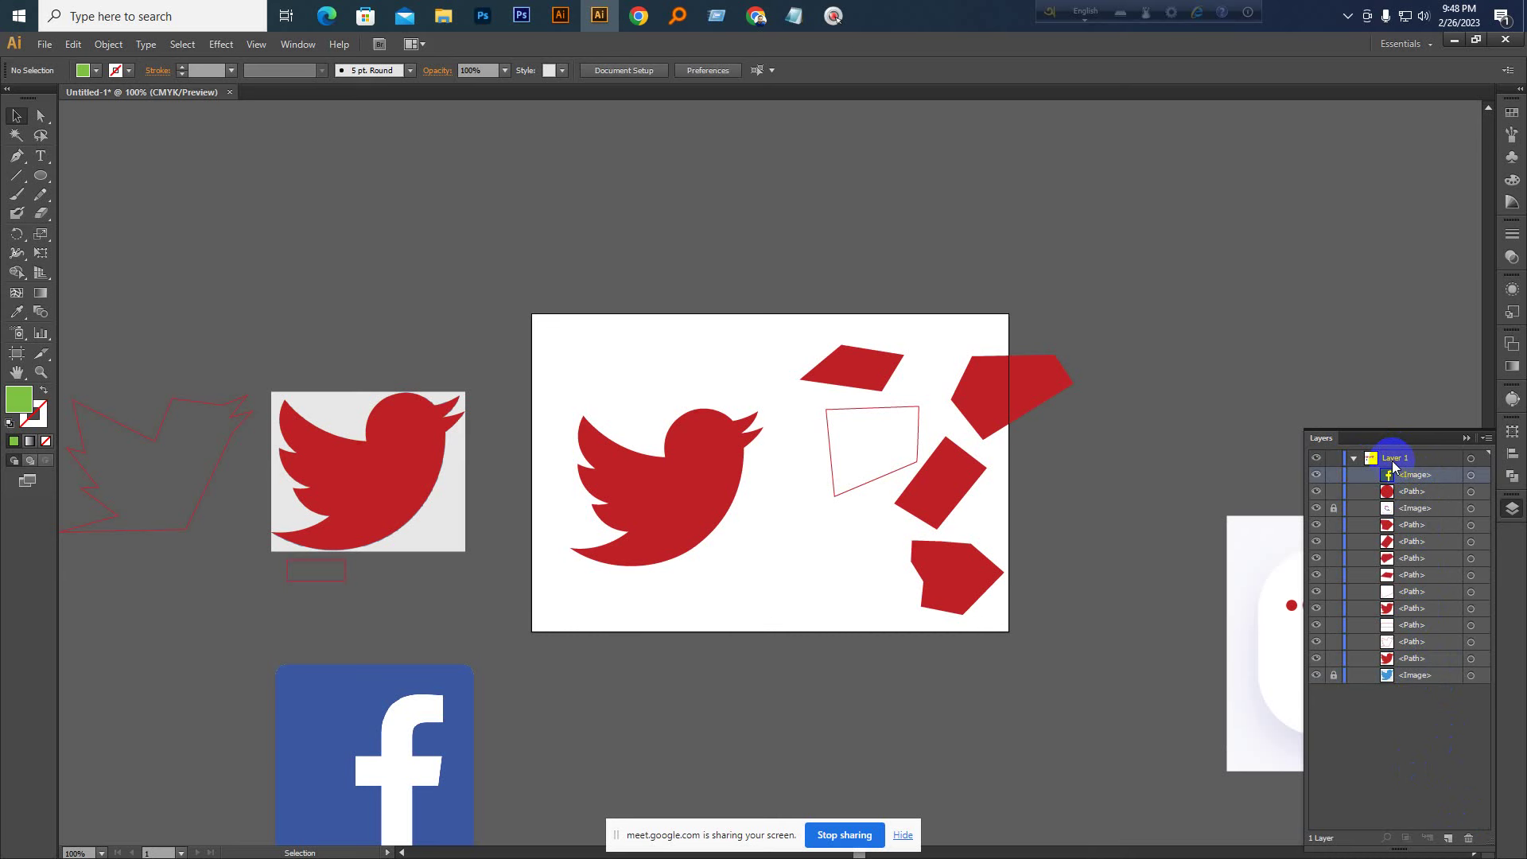
pyautogui.click(1395, 460)
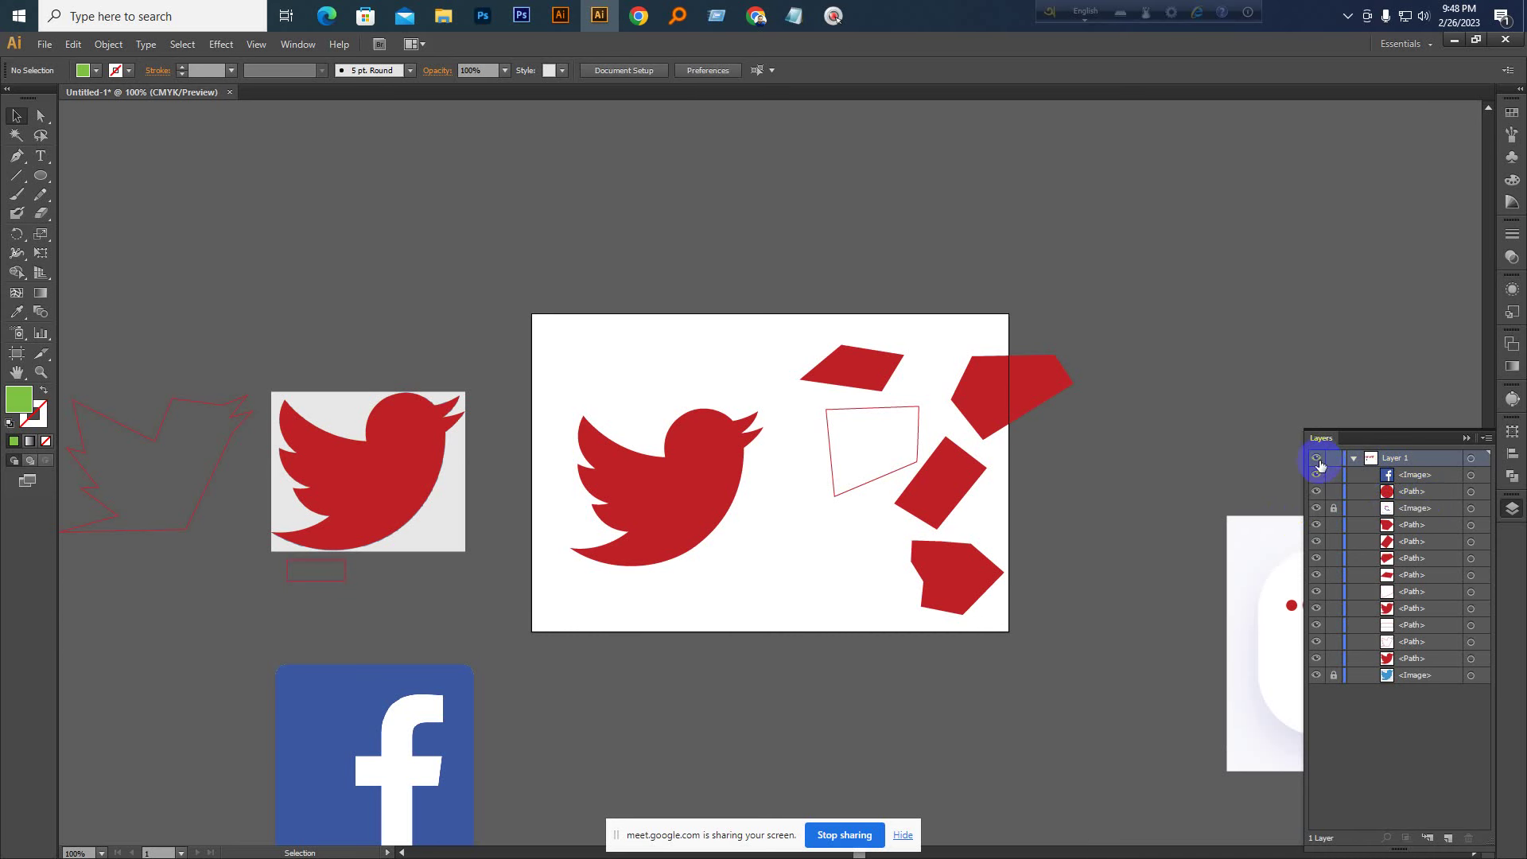
# Select the Facebook image, both red Twitter birds and the red polygons one by one to match each with its Layers entry
pyautogui.scroll(-2, 986, 549)
pyautogui.click(445, 632)
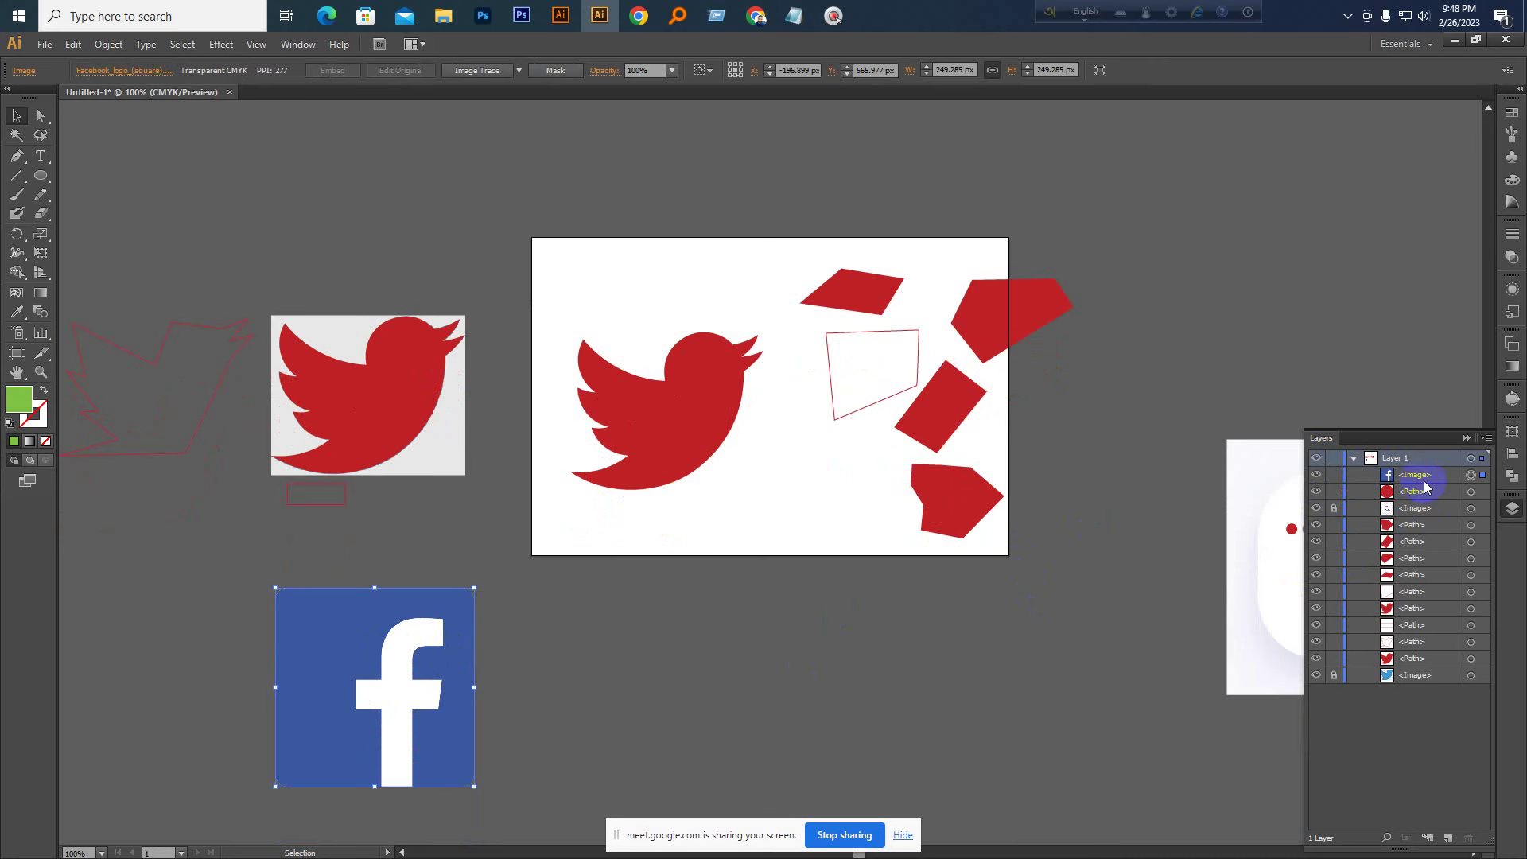
pyautogui.click(676, 429)
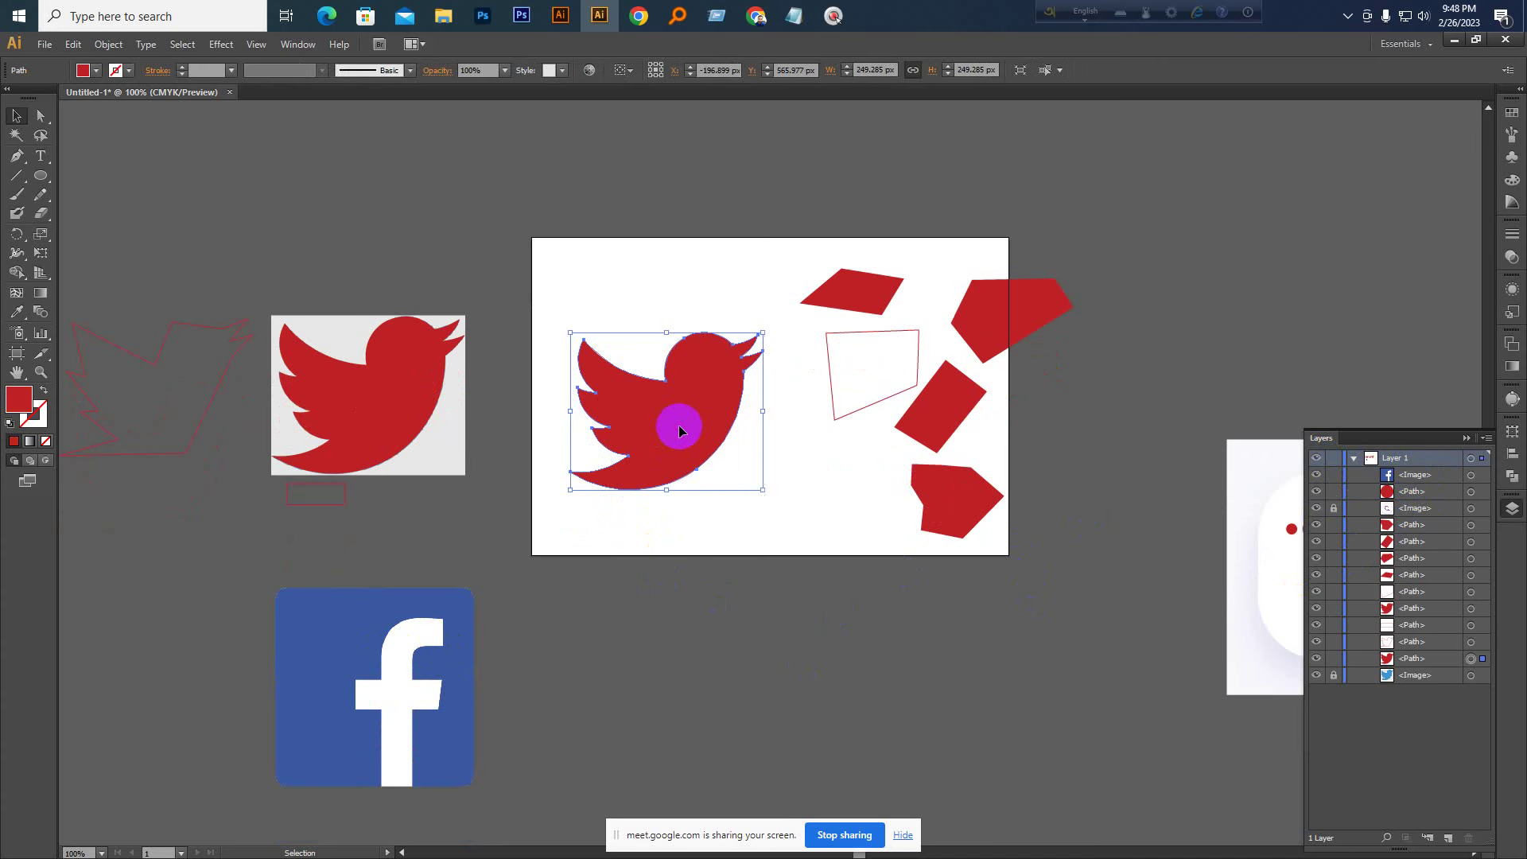
pyautogui.click(379, 399)
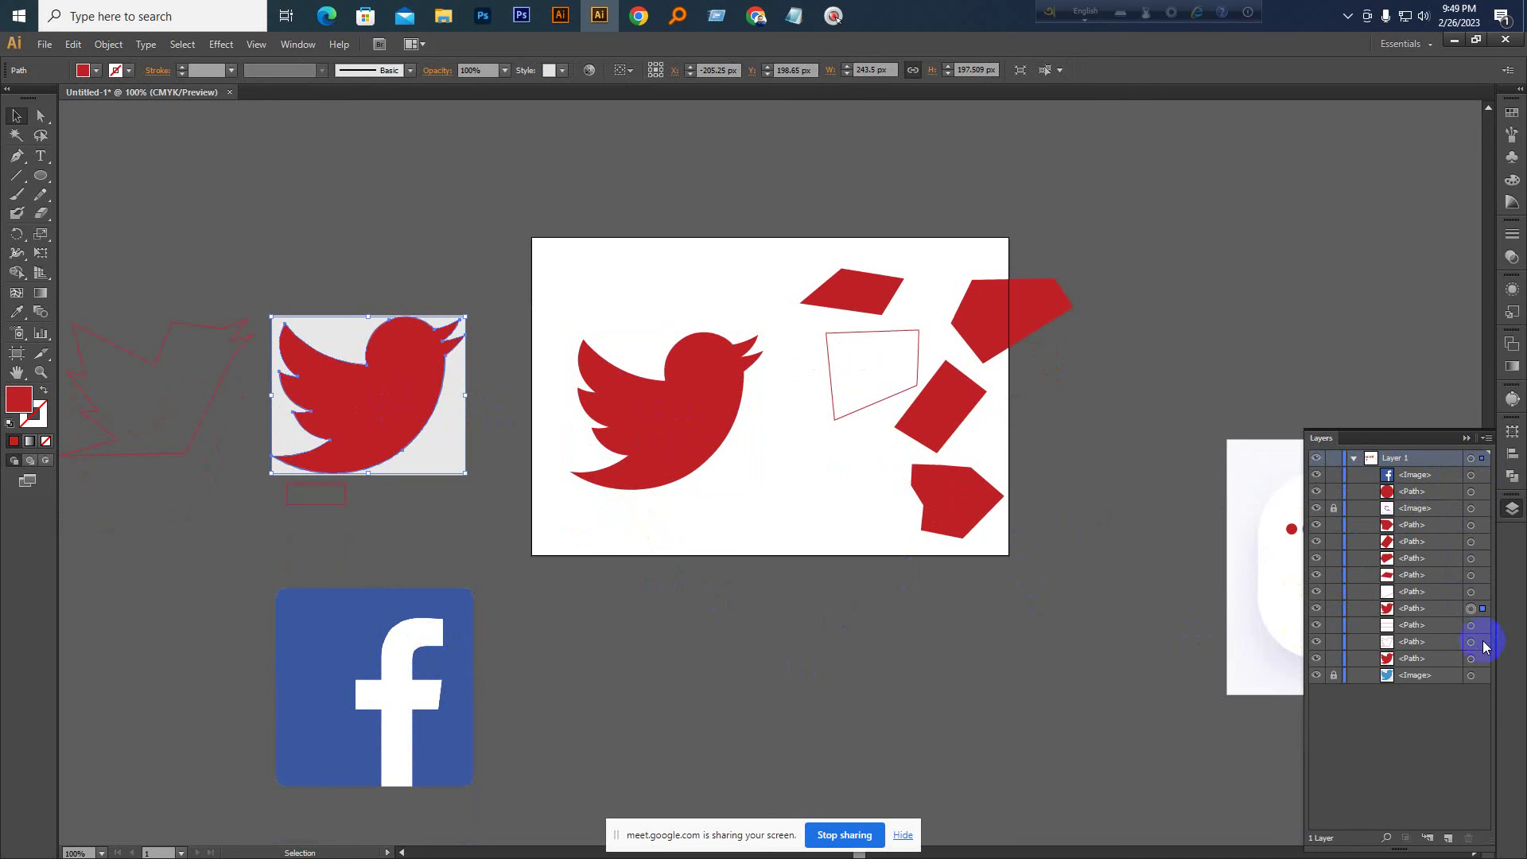
pyautogui.click(970, 501)
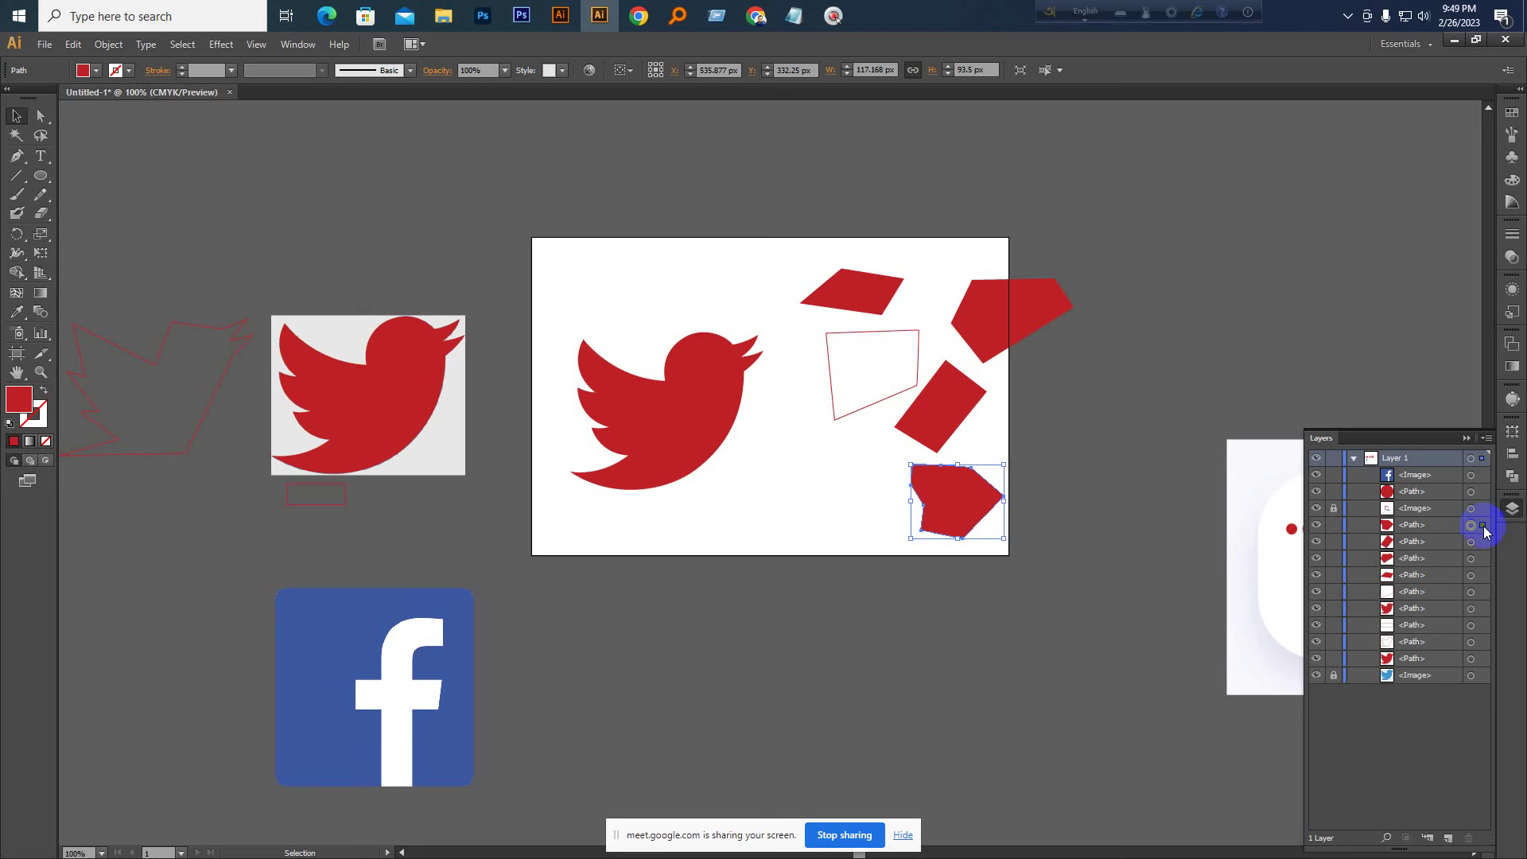
pyautogui.click(1012, 313)
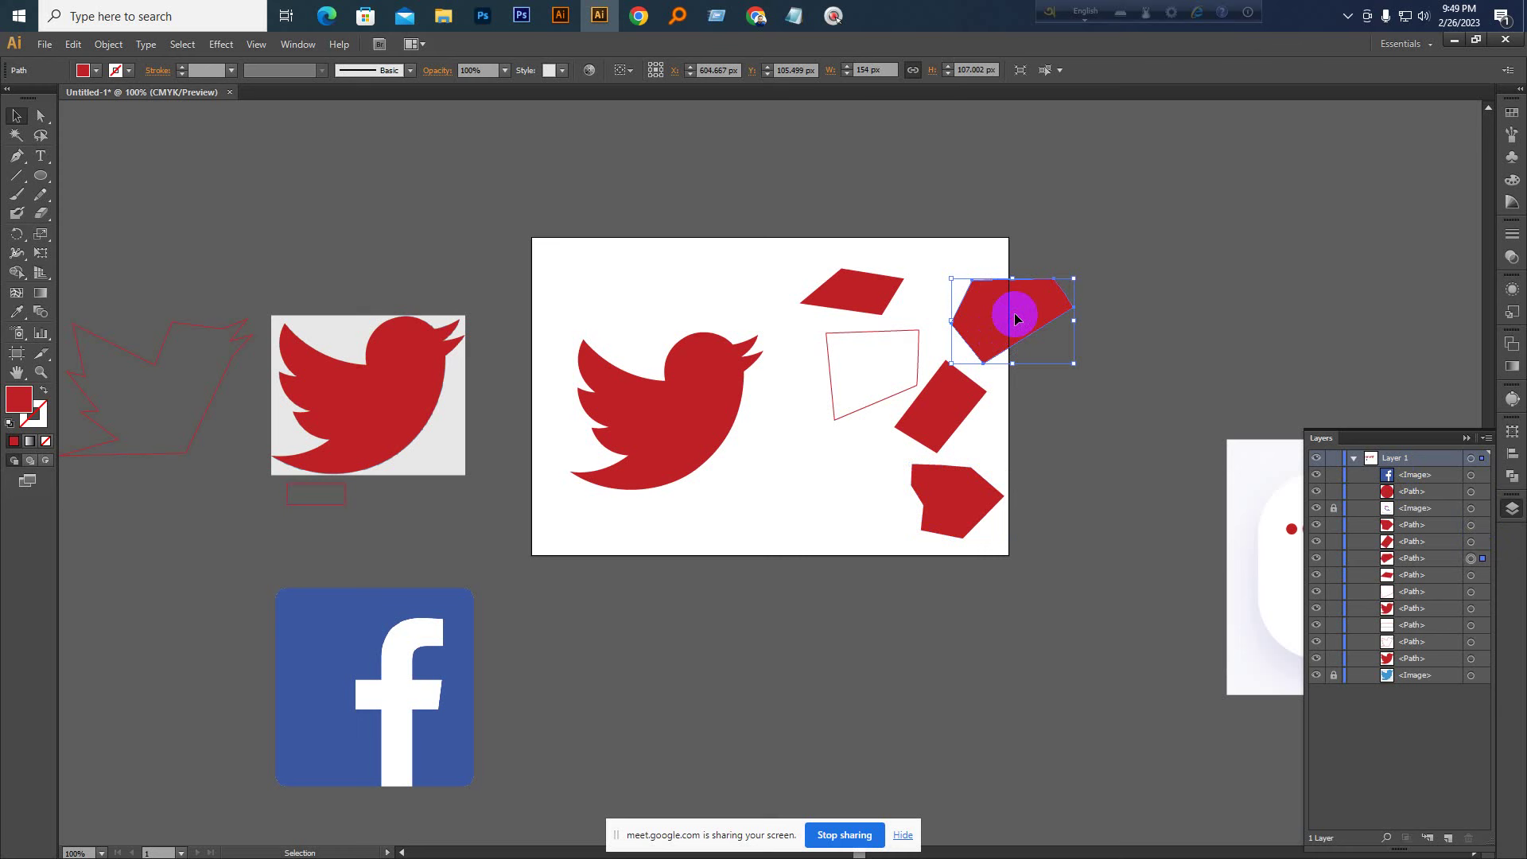
pyautogui.click(881, 292)
pyautogui.click(929, 397)
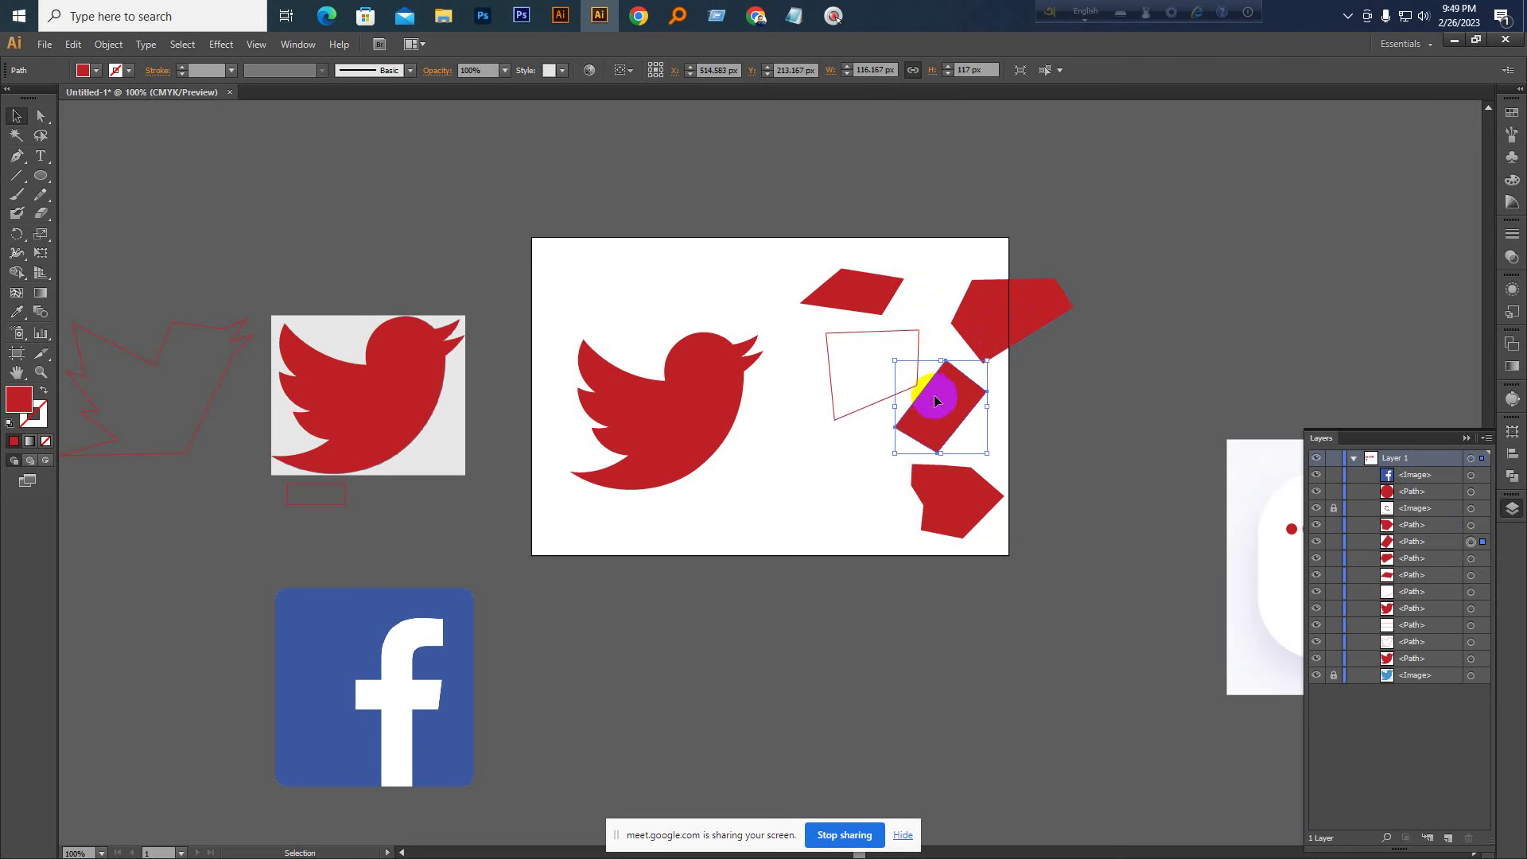
pyautogui.click(666, 418)
pyautogui.click(409, 385)
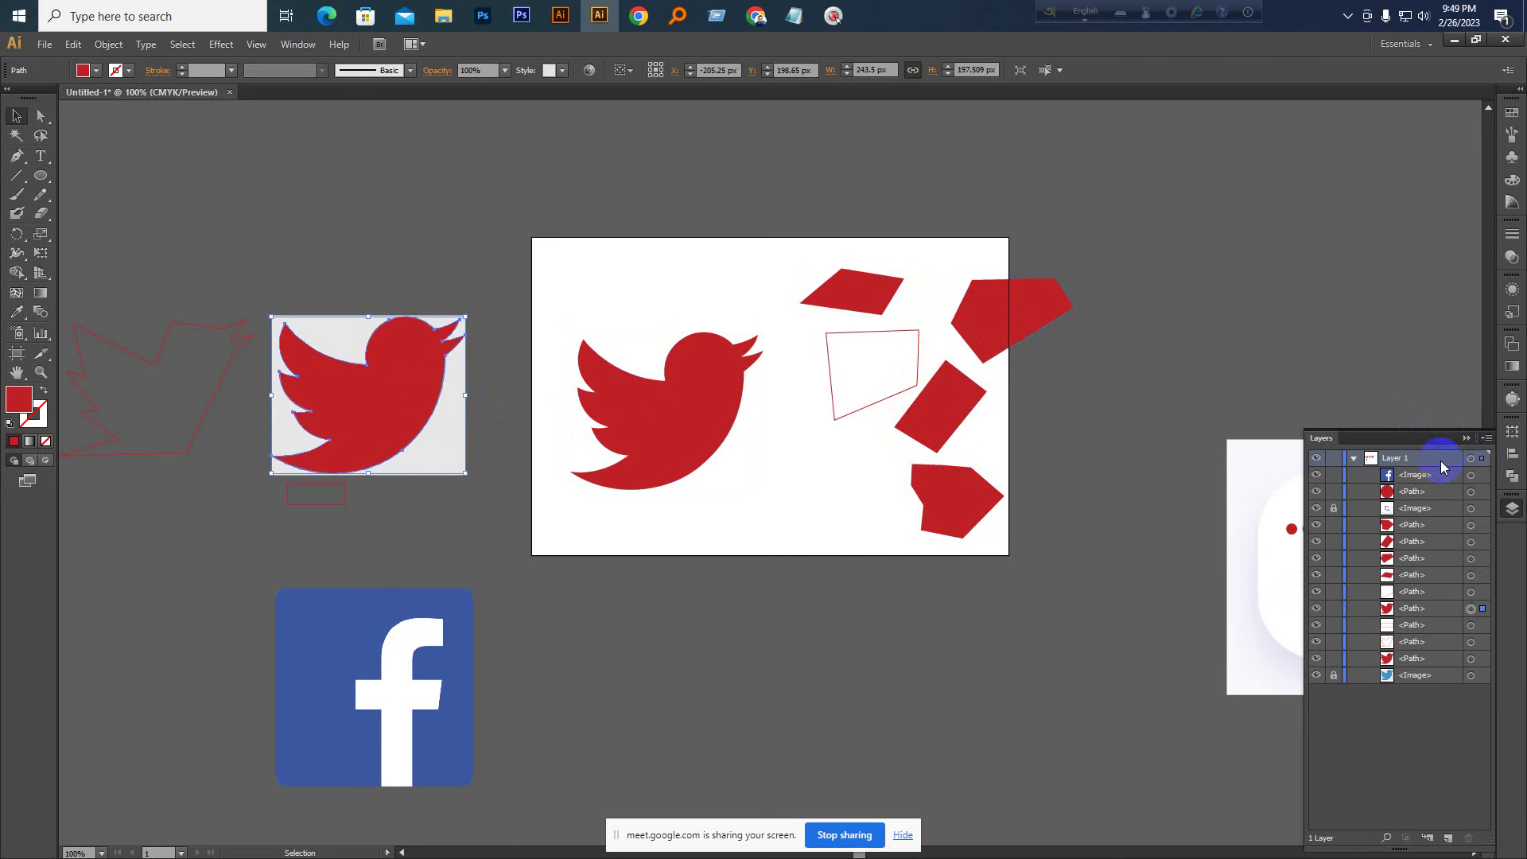
# Collapse Layer 1 and rename the layer as A
pyautogui.click(1354, 459)
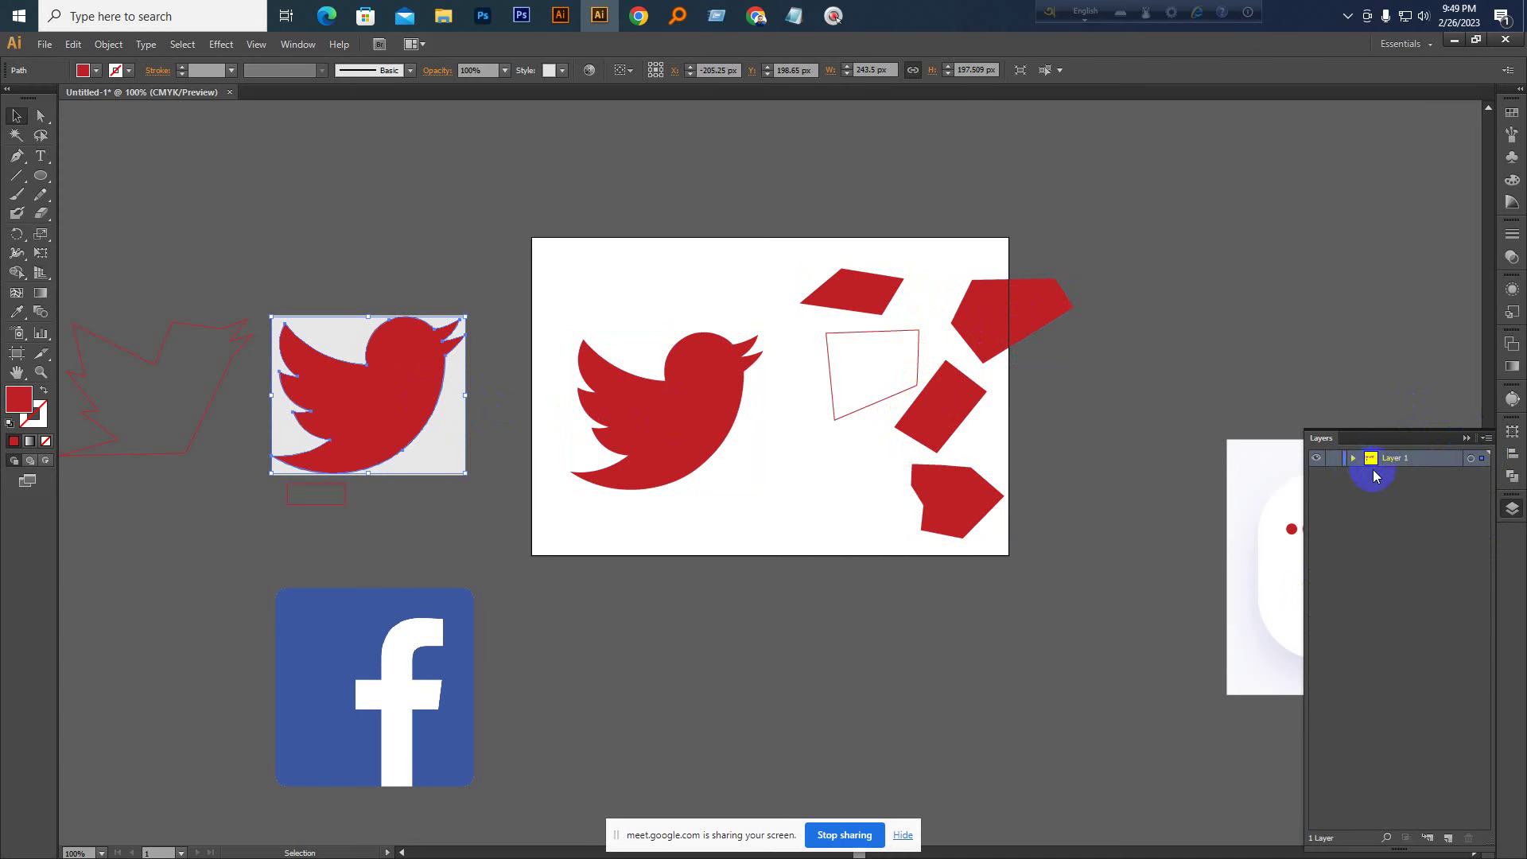
pyautogui.click(1394, 464)
pyautogui.doubleClick(1394, 459)
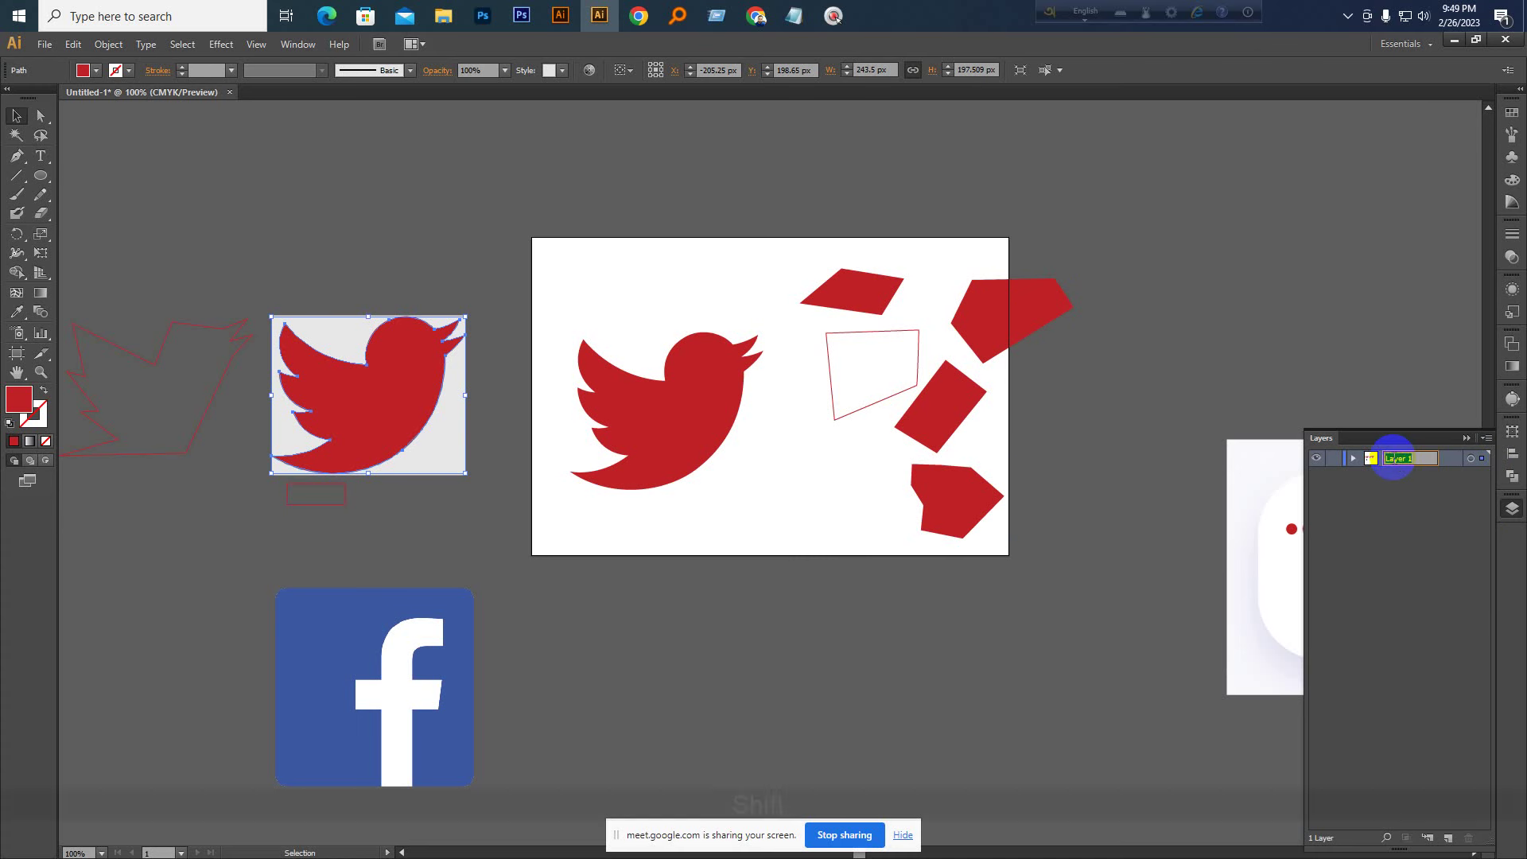
pyautogui.write('A')
pyautogui.press('Return')
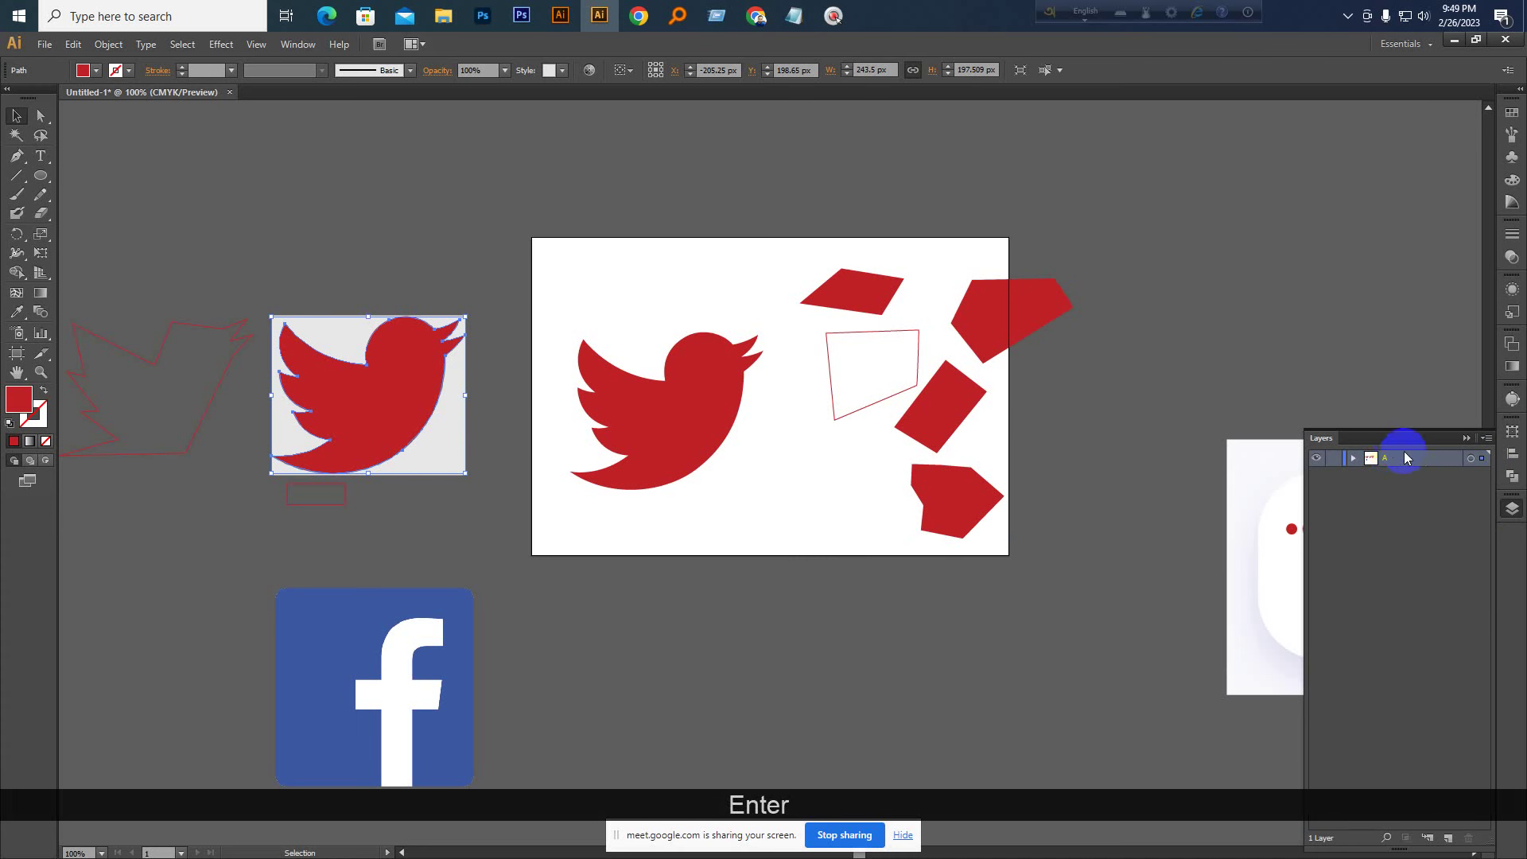
# Hide and show layer A once, expand its object list and highlight the Facebook image entry
pyautogui.click(1316, 460)
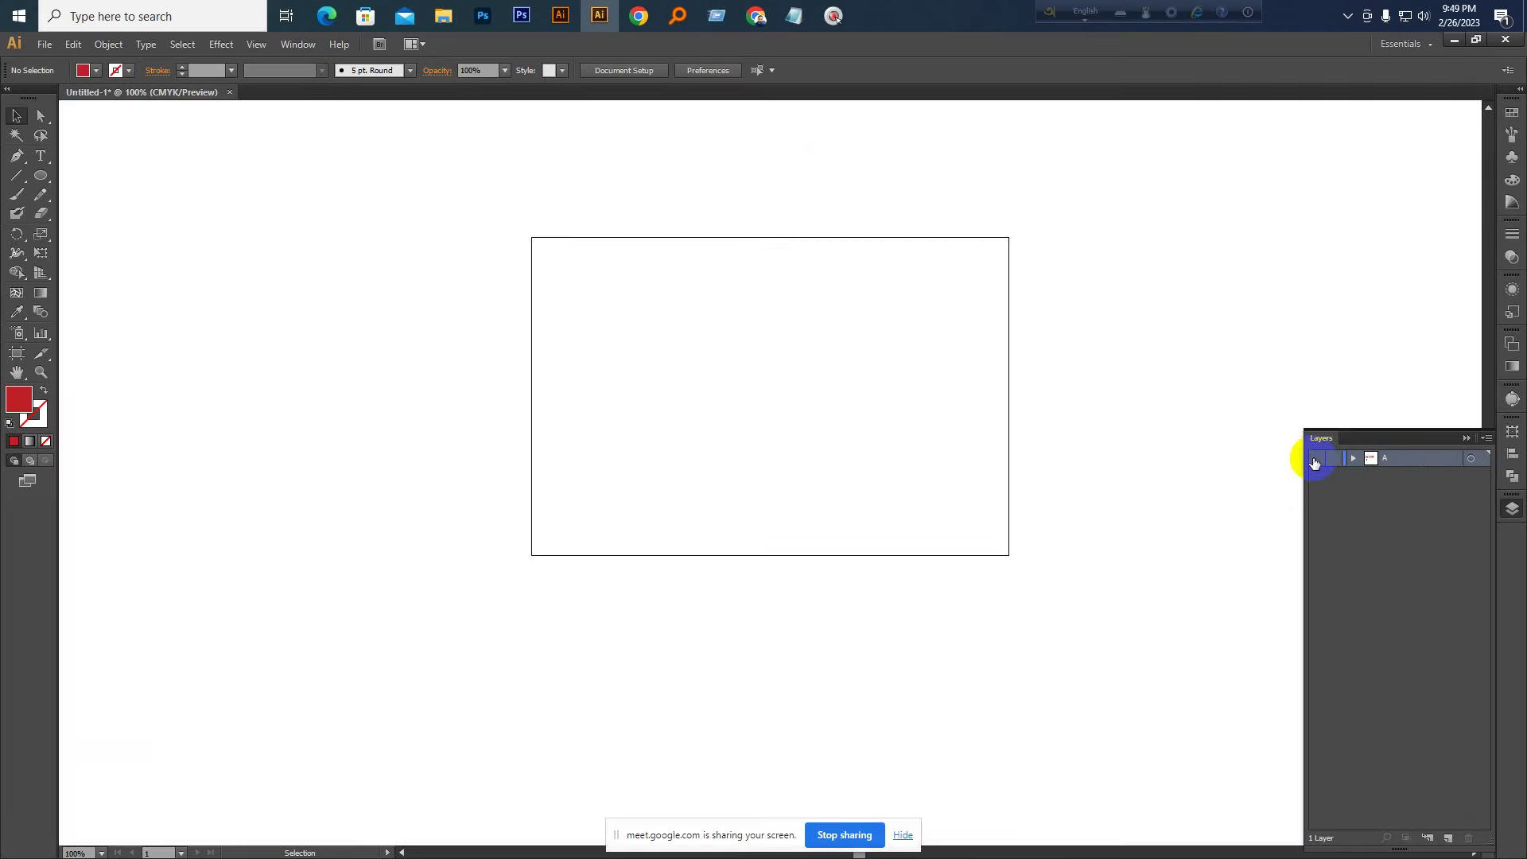
pyautogui.click(1316, 461)
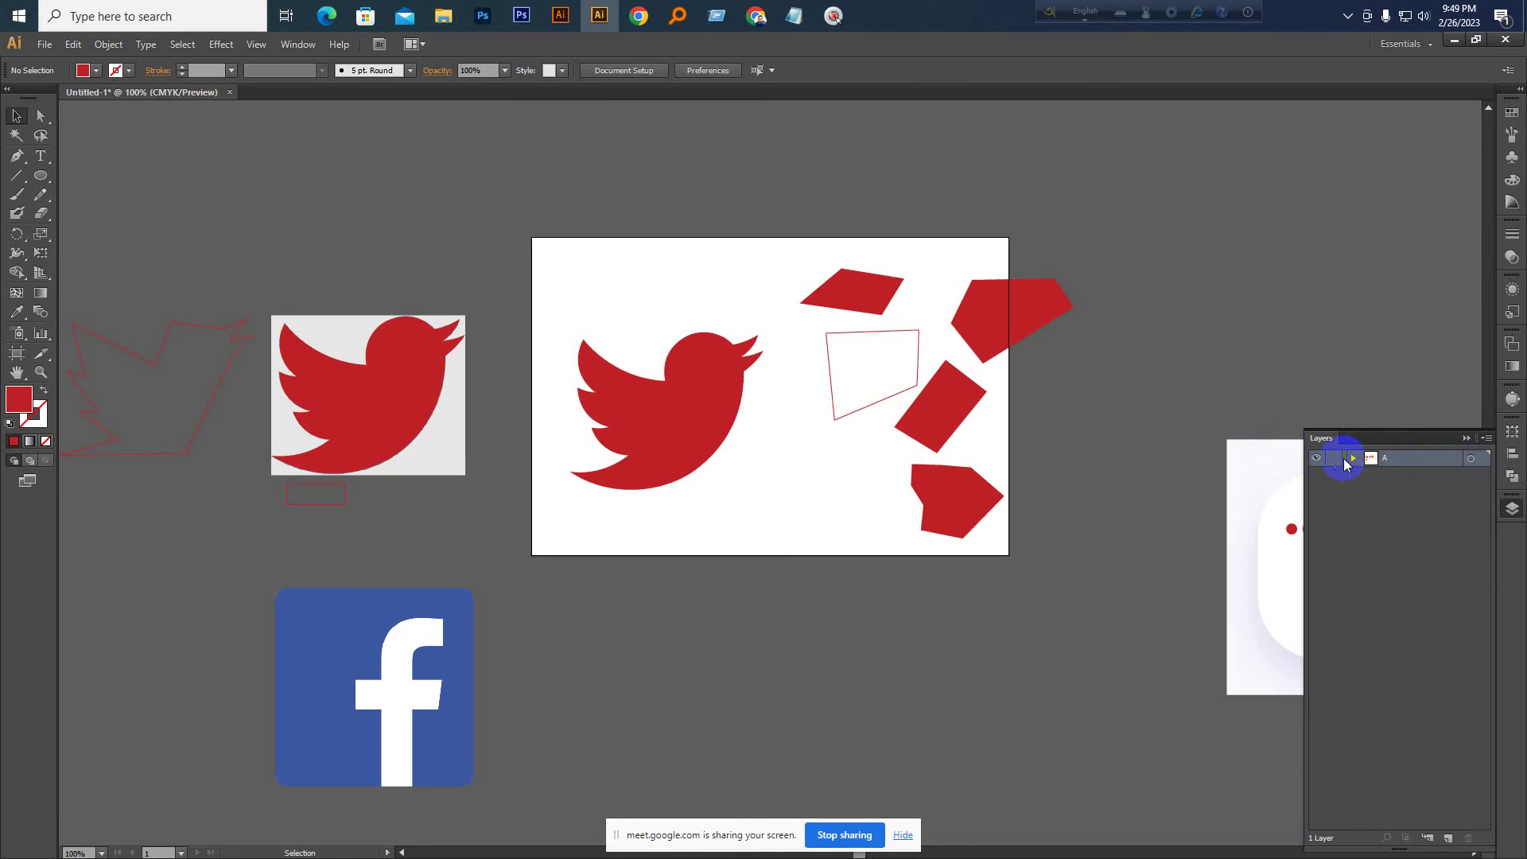
pyautogui.click(1352, 459)
pyautogui.click(1405, 475)
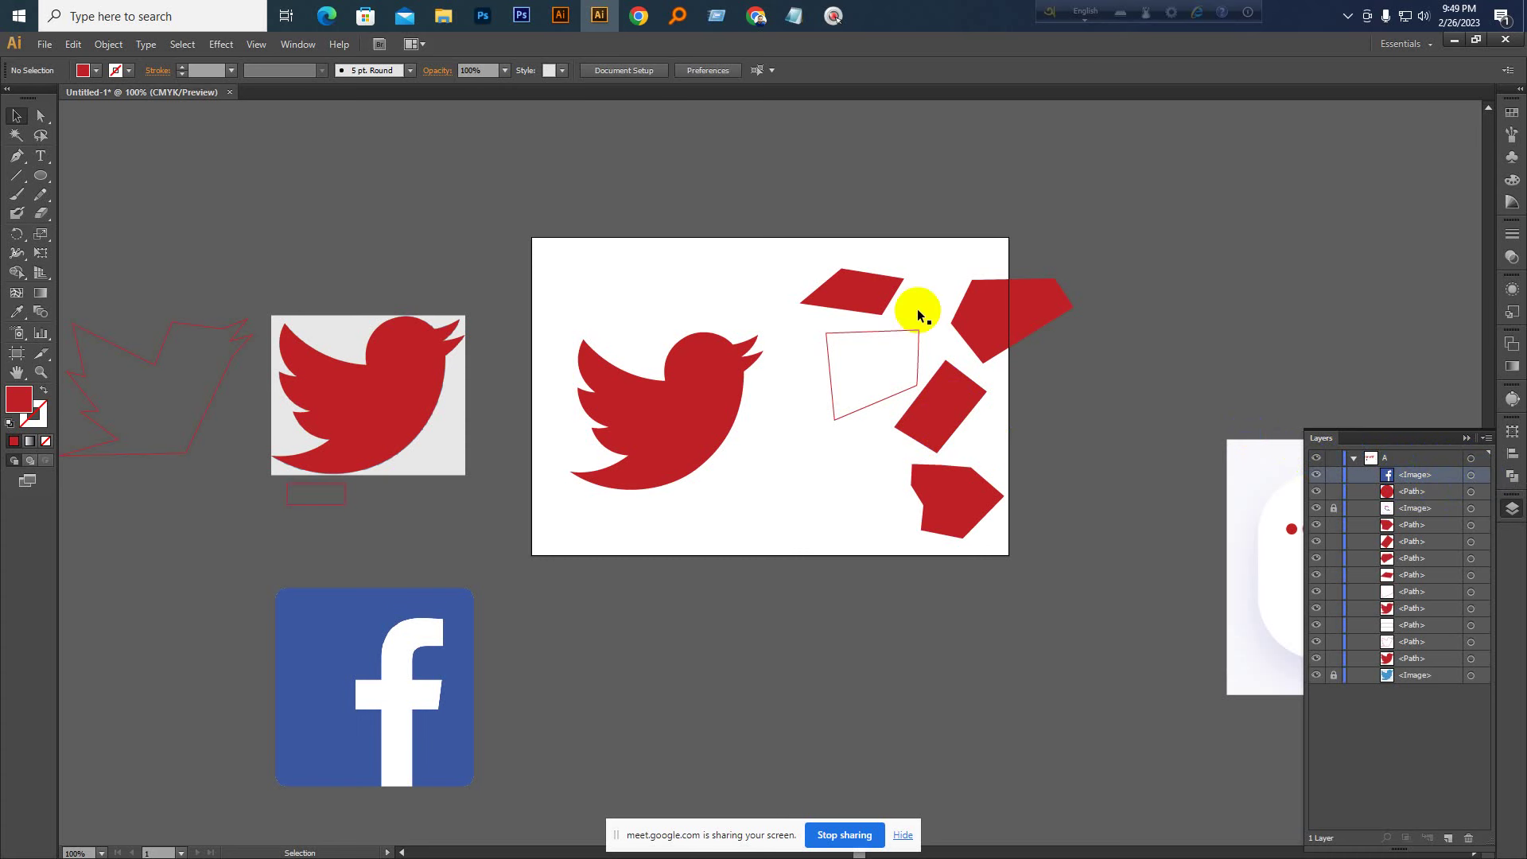
# Select the bird on the grey background and the bird on the artboard in turn to locate their paths in layer A
pyautogui.scroll(-2, 921, 453)
pyautogui.click(937, 455)
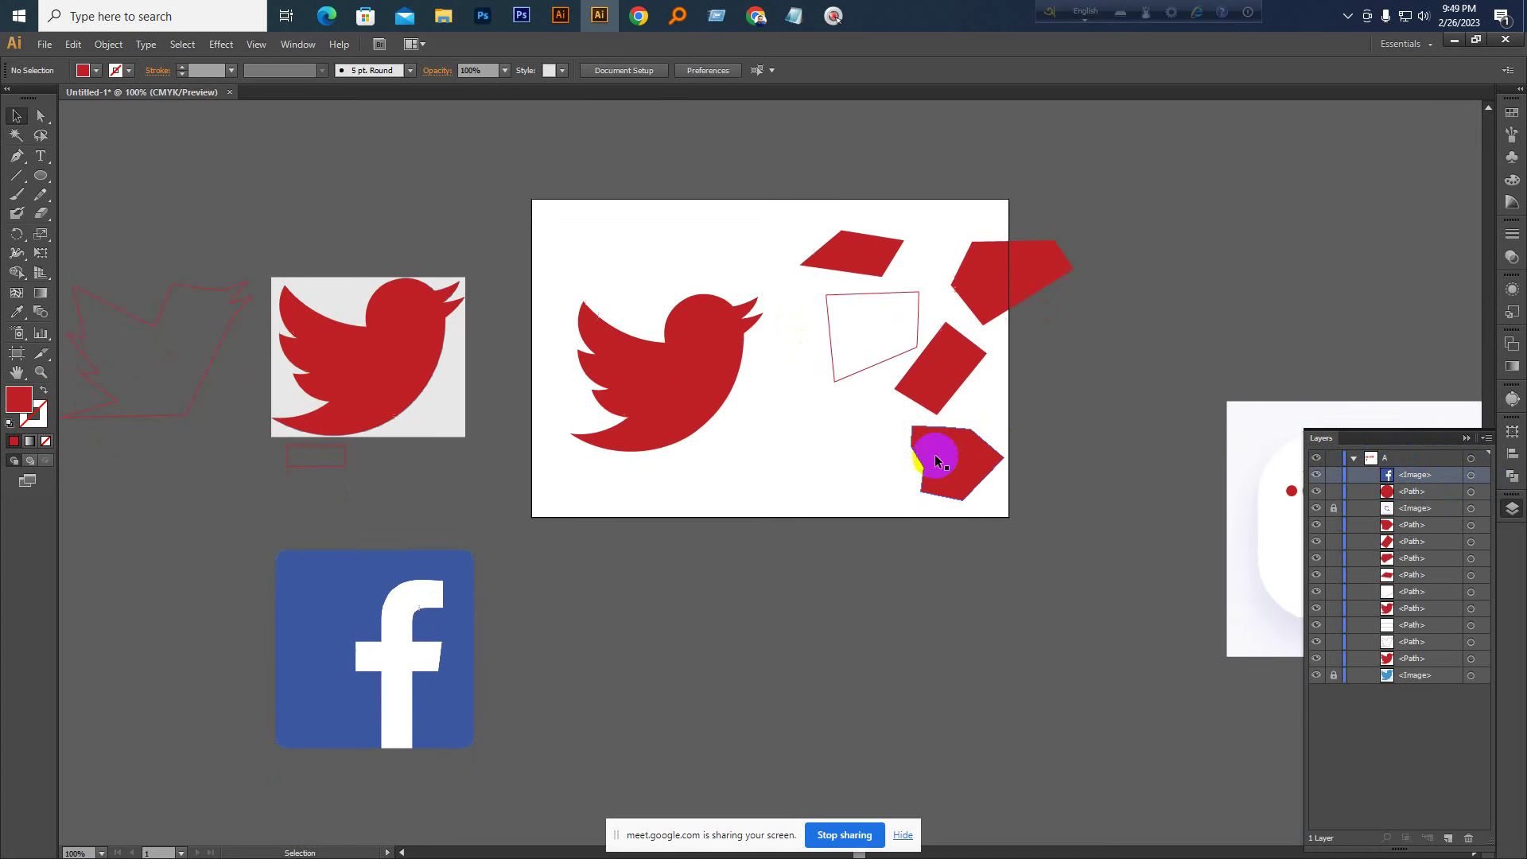
pyautogui.scroll(-1, 937, 460)
pyautogui.click(396, 303)
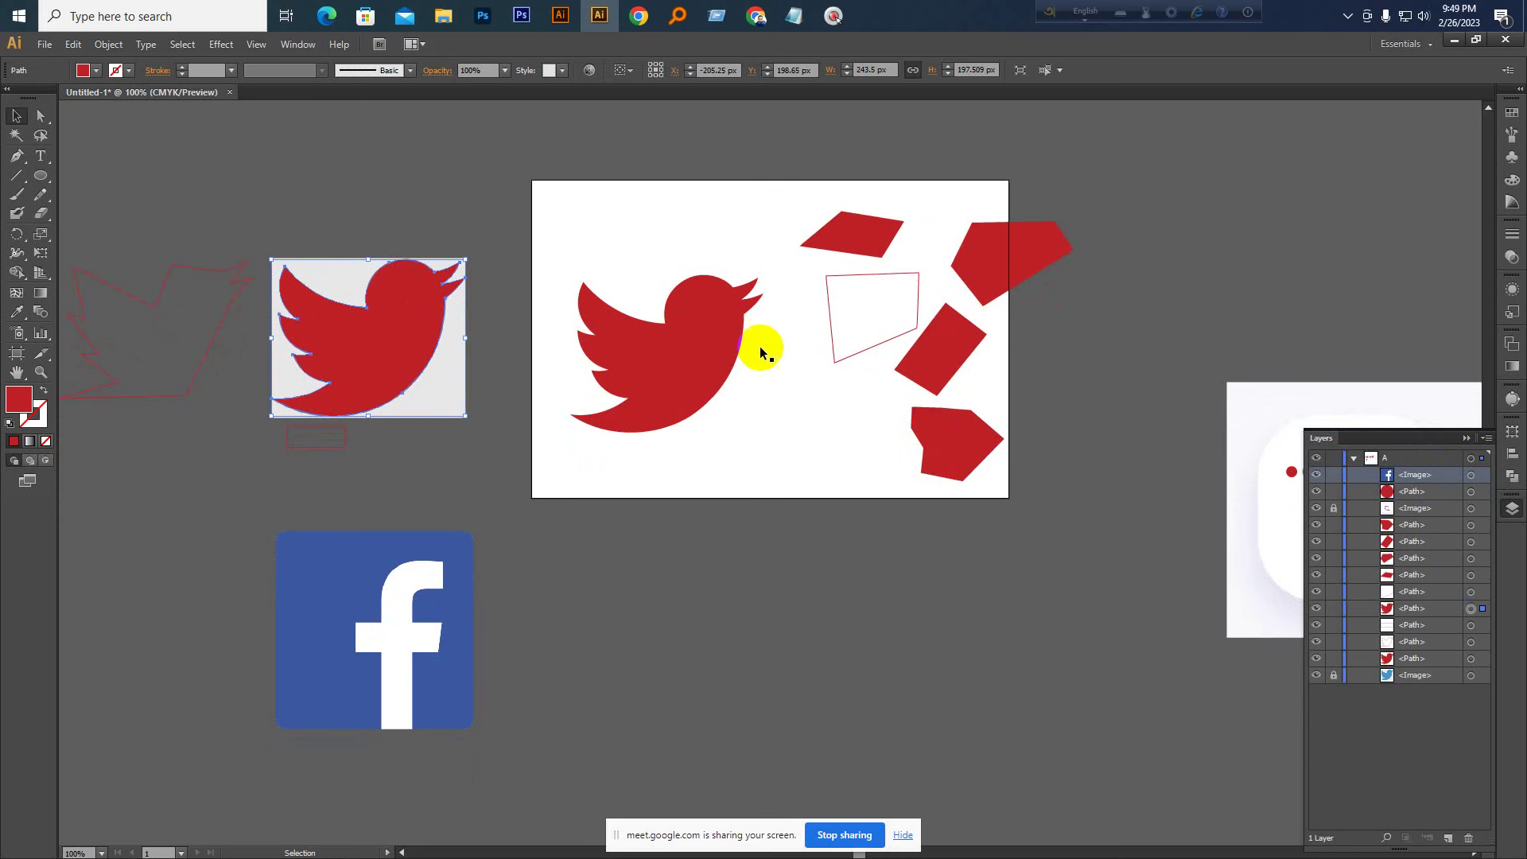
pyautogui.click(684, 343)
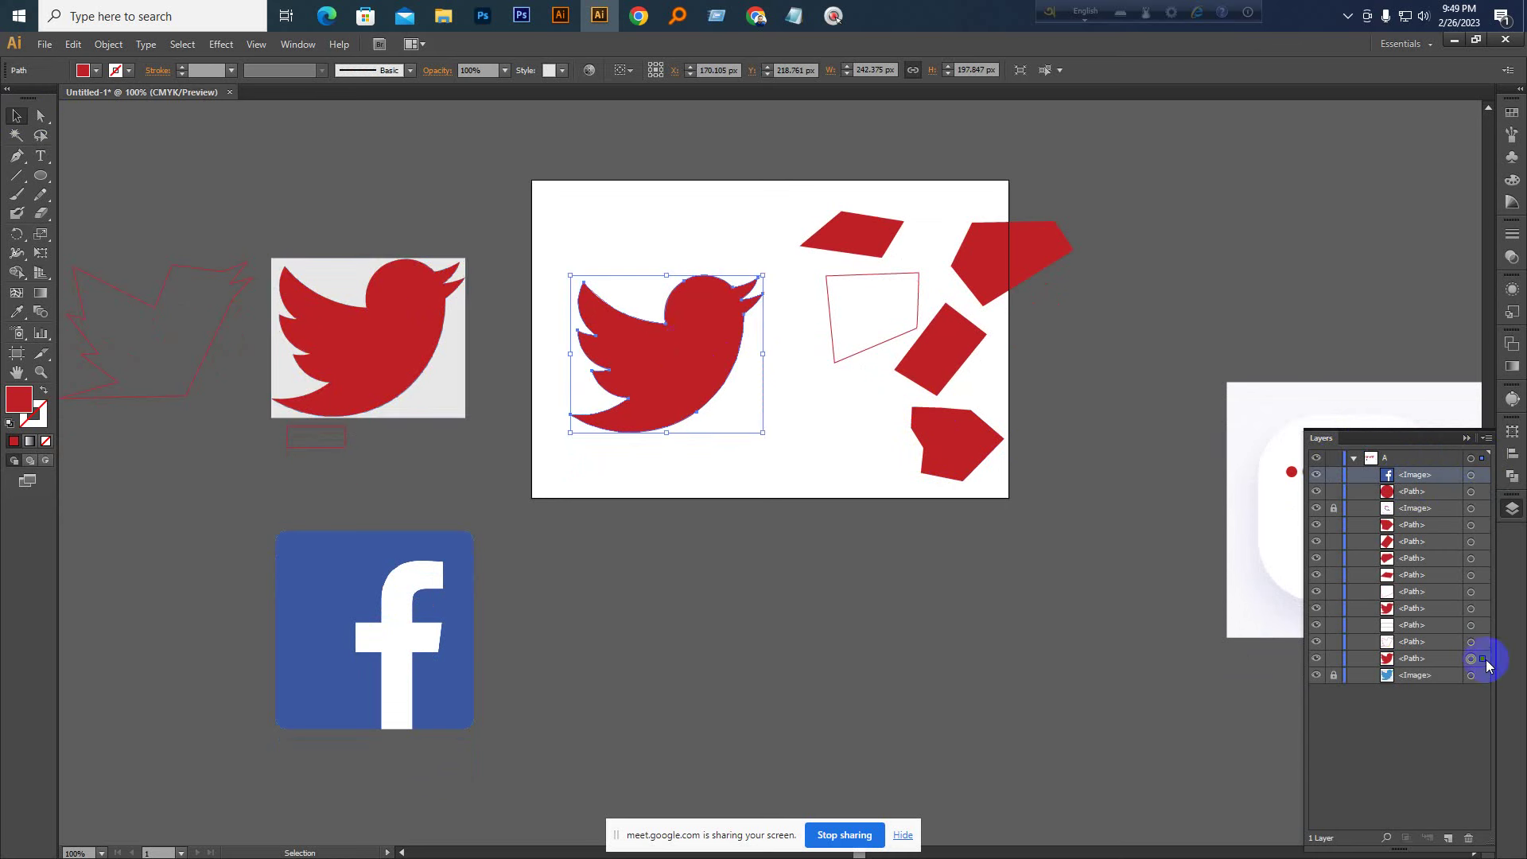
# Switch to the Google Meet call in the browser, admit the waiting participant, and return to Illustrator
pyautogui.click(639, 16)
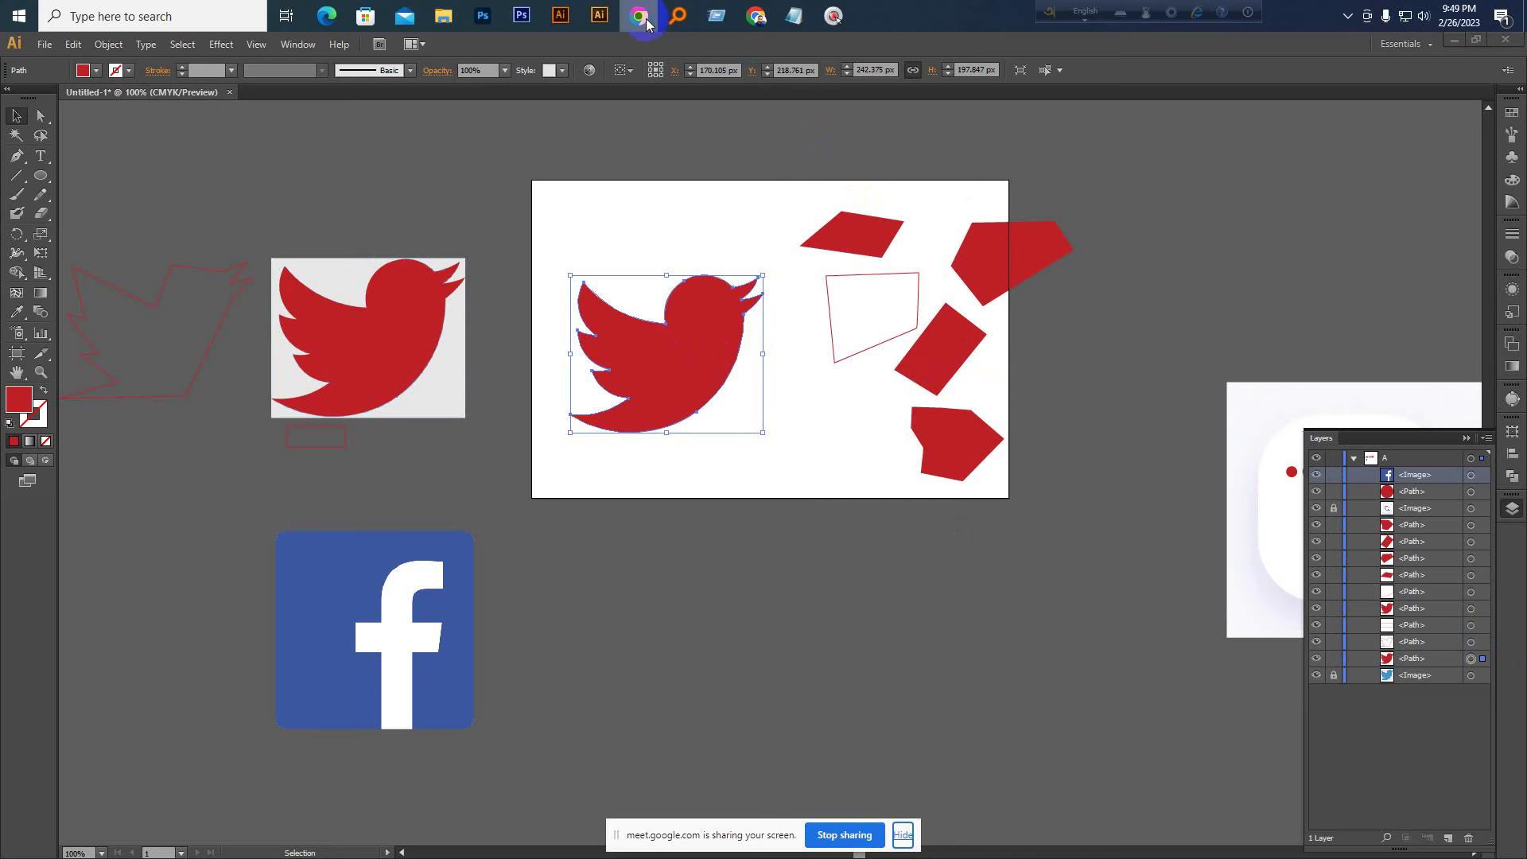
pyautogui.click(757, 16)
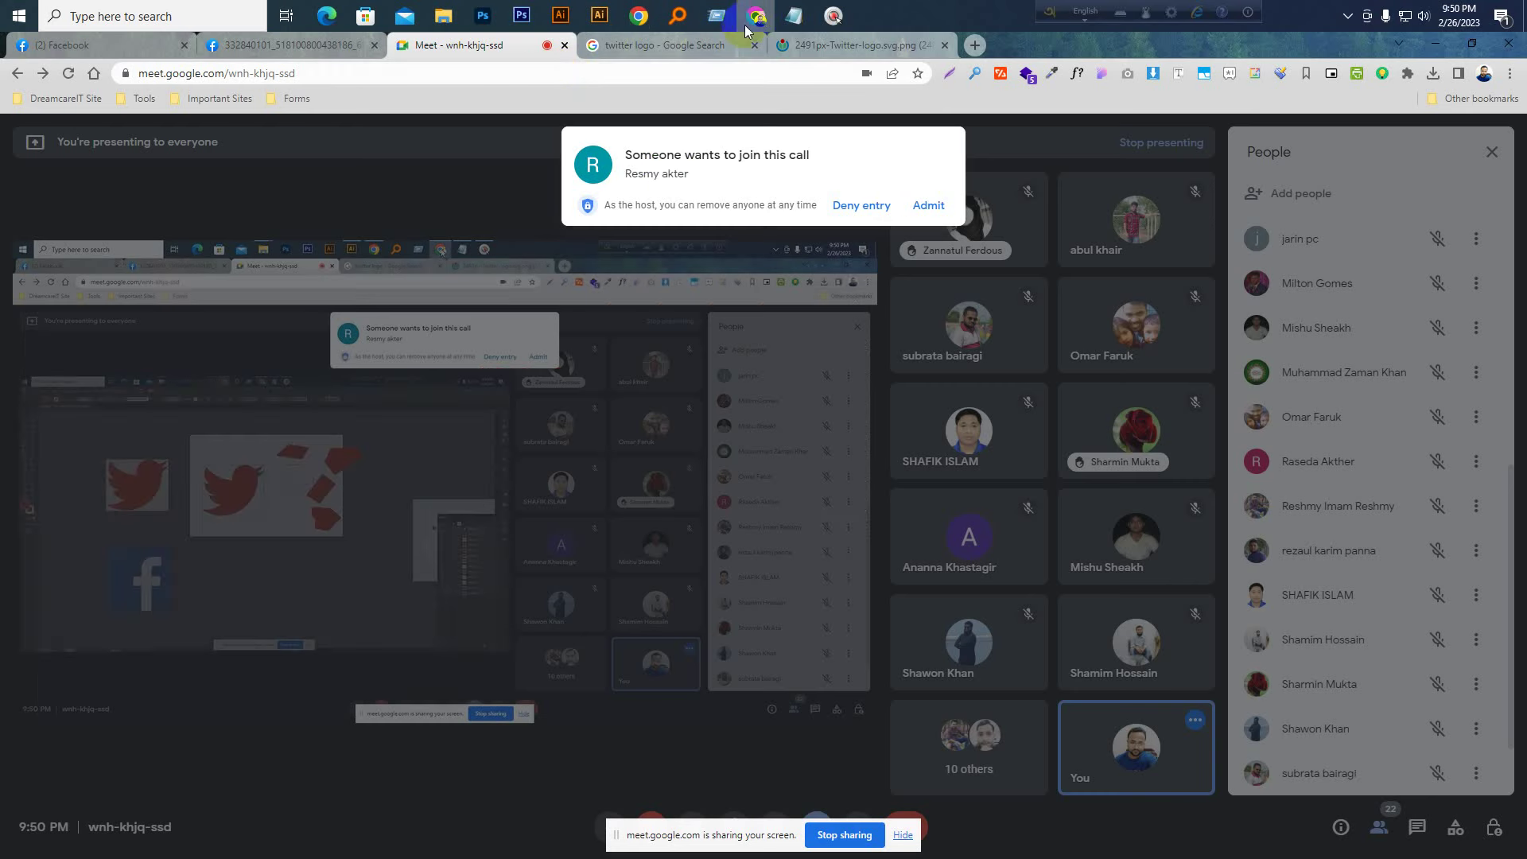
pyautogui.click(928, 205)
pyautogui.click(599, 16)
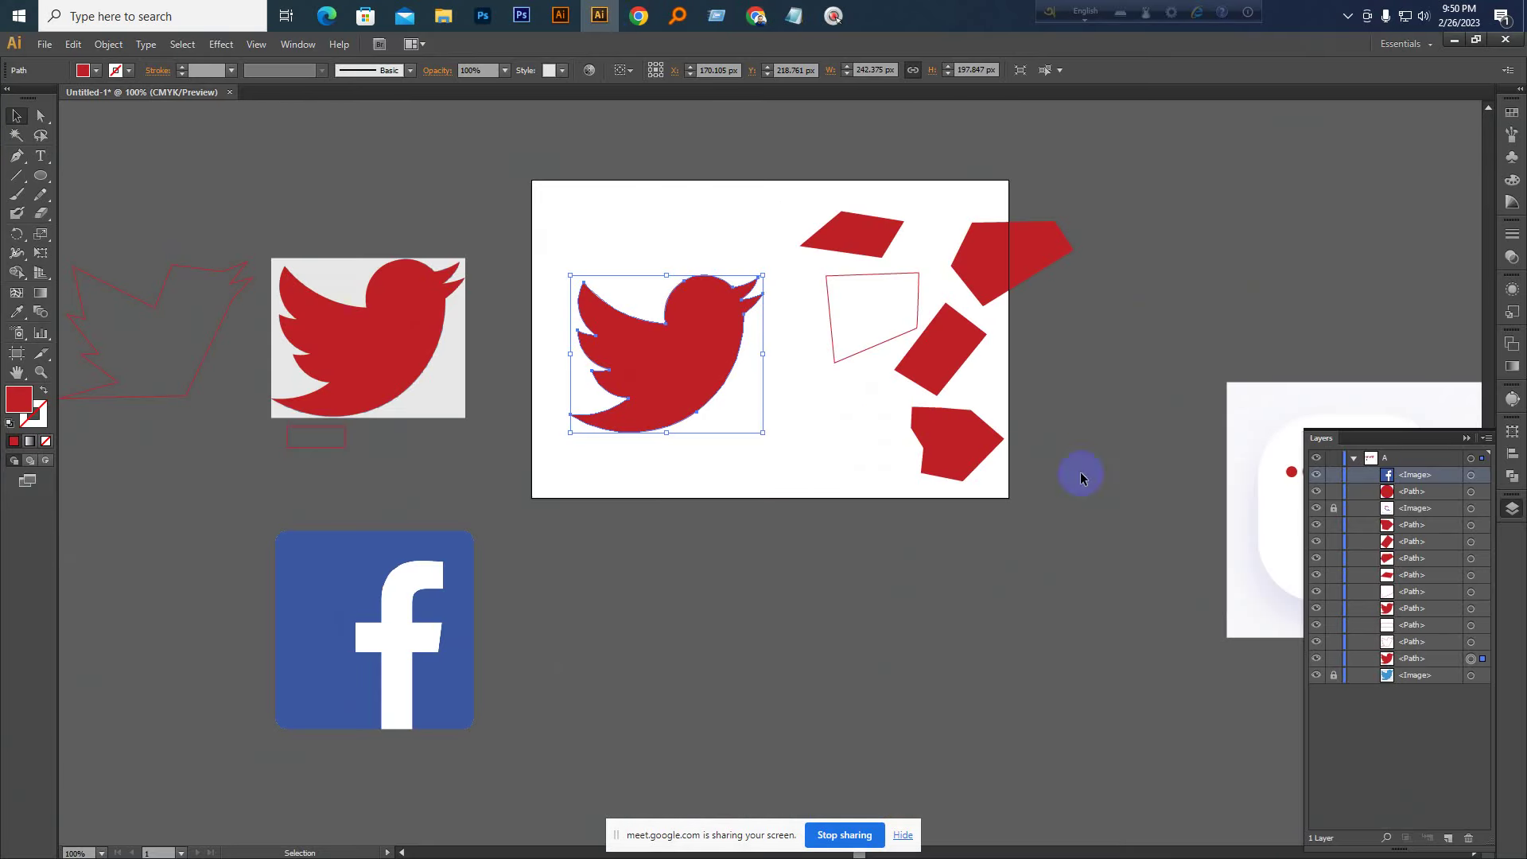
# Select the red polygons on the artboard one by one to match each with its path entry in layer A
pyautogui.click(1023, 249)
pyautogui.click(872, 251)
pyautogui.click(927, 343)
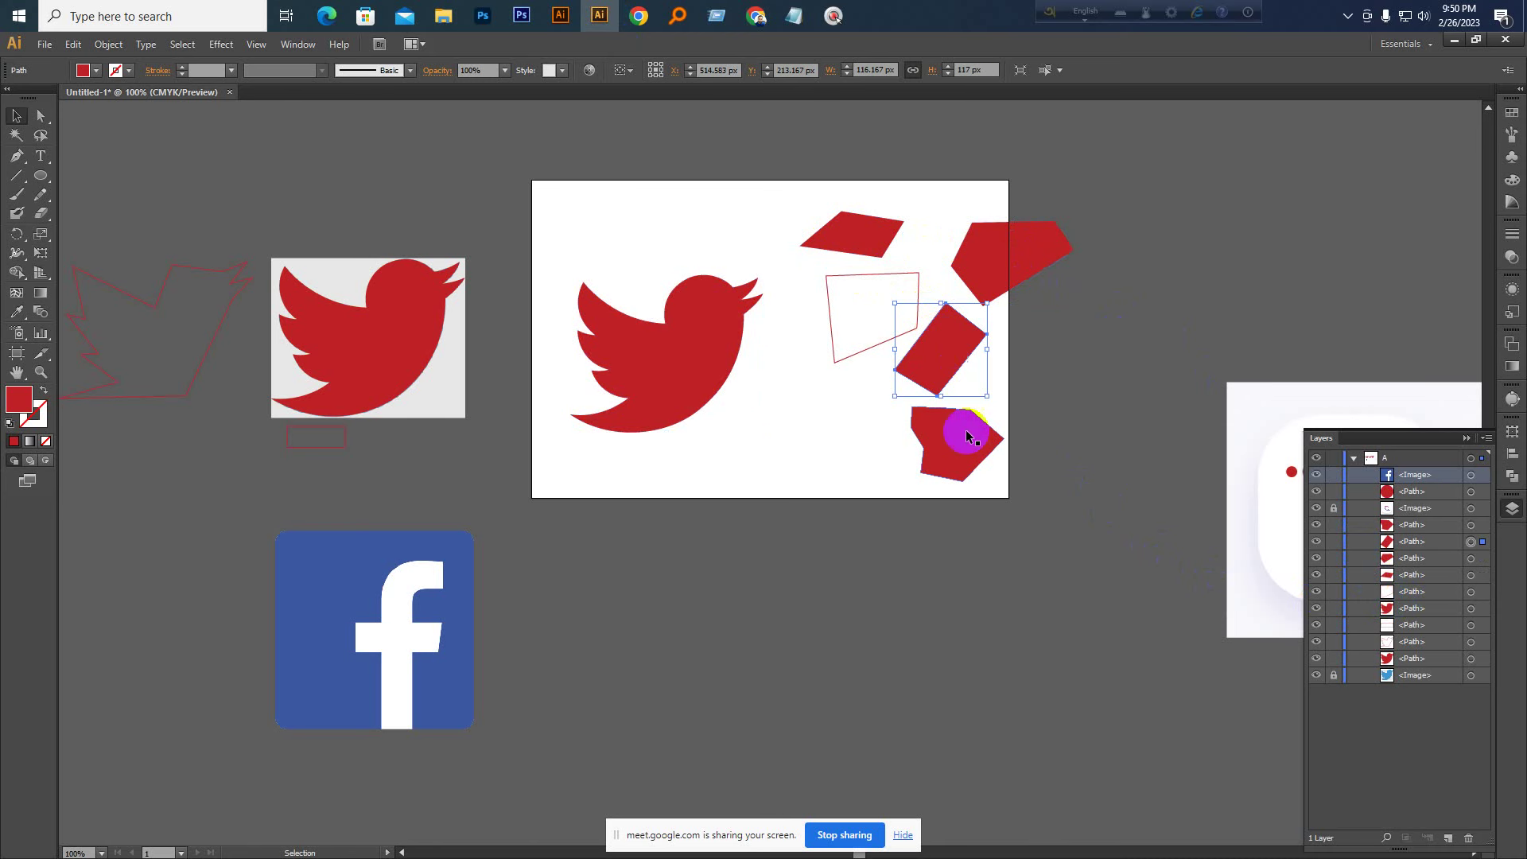
pyautogui.click(965, 432)
pyautogui.click(996, 270)
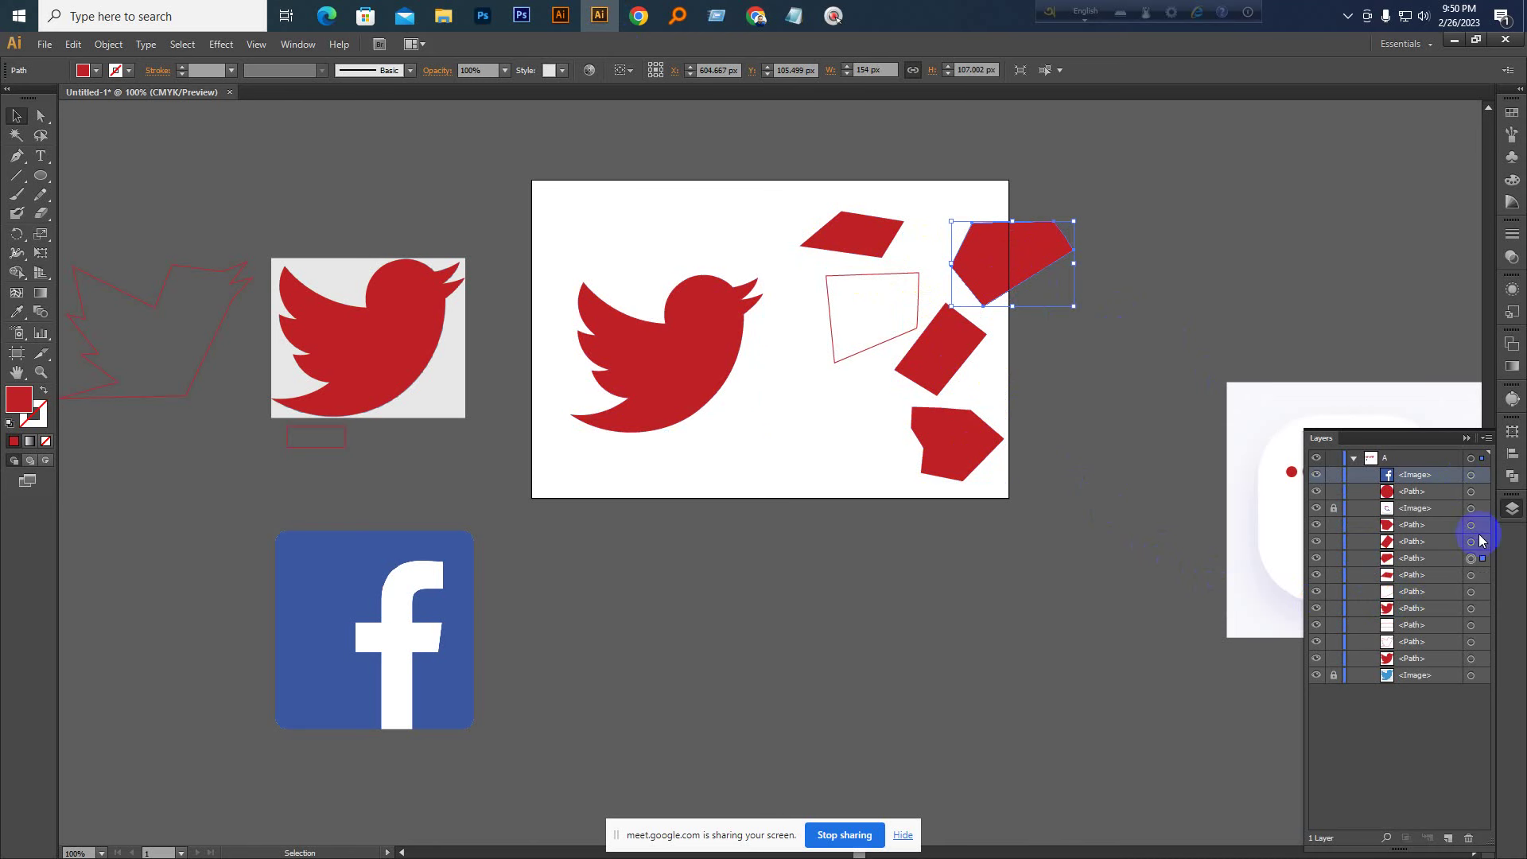
# Move the upper-right red pentagon off the artboard to about X 732 px, Y 160 px, and hide its path in layer A
pyautogui.press('ctrl+KP_Add')
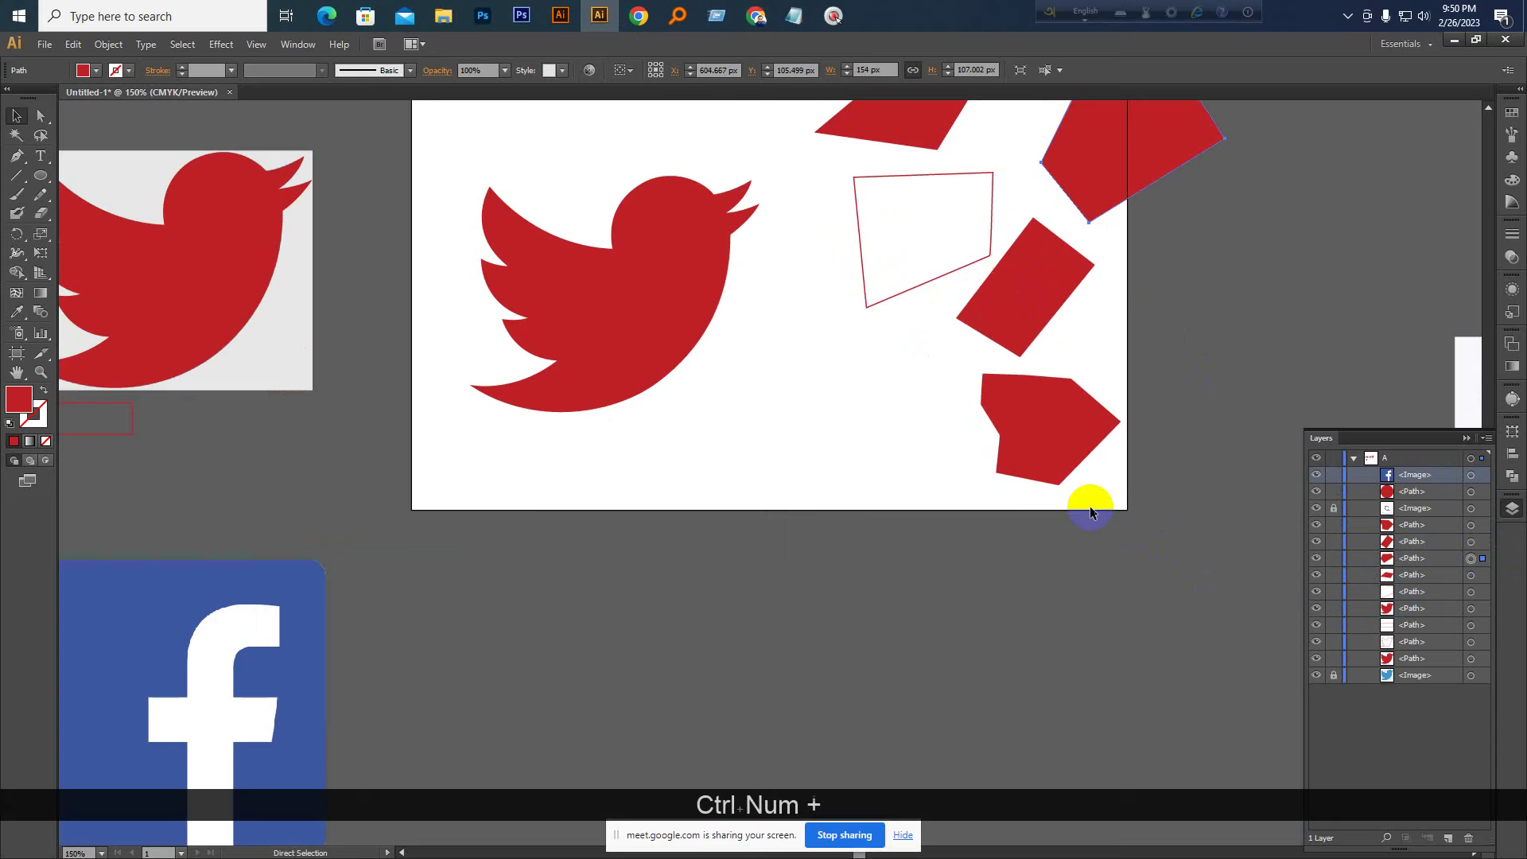
pyautogui.press('space')
pyautogui.moveTo(1114, 473); pyautogui.dragTo(844, 572)
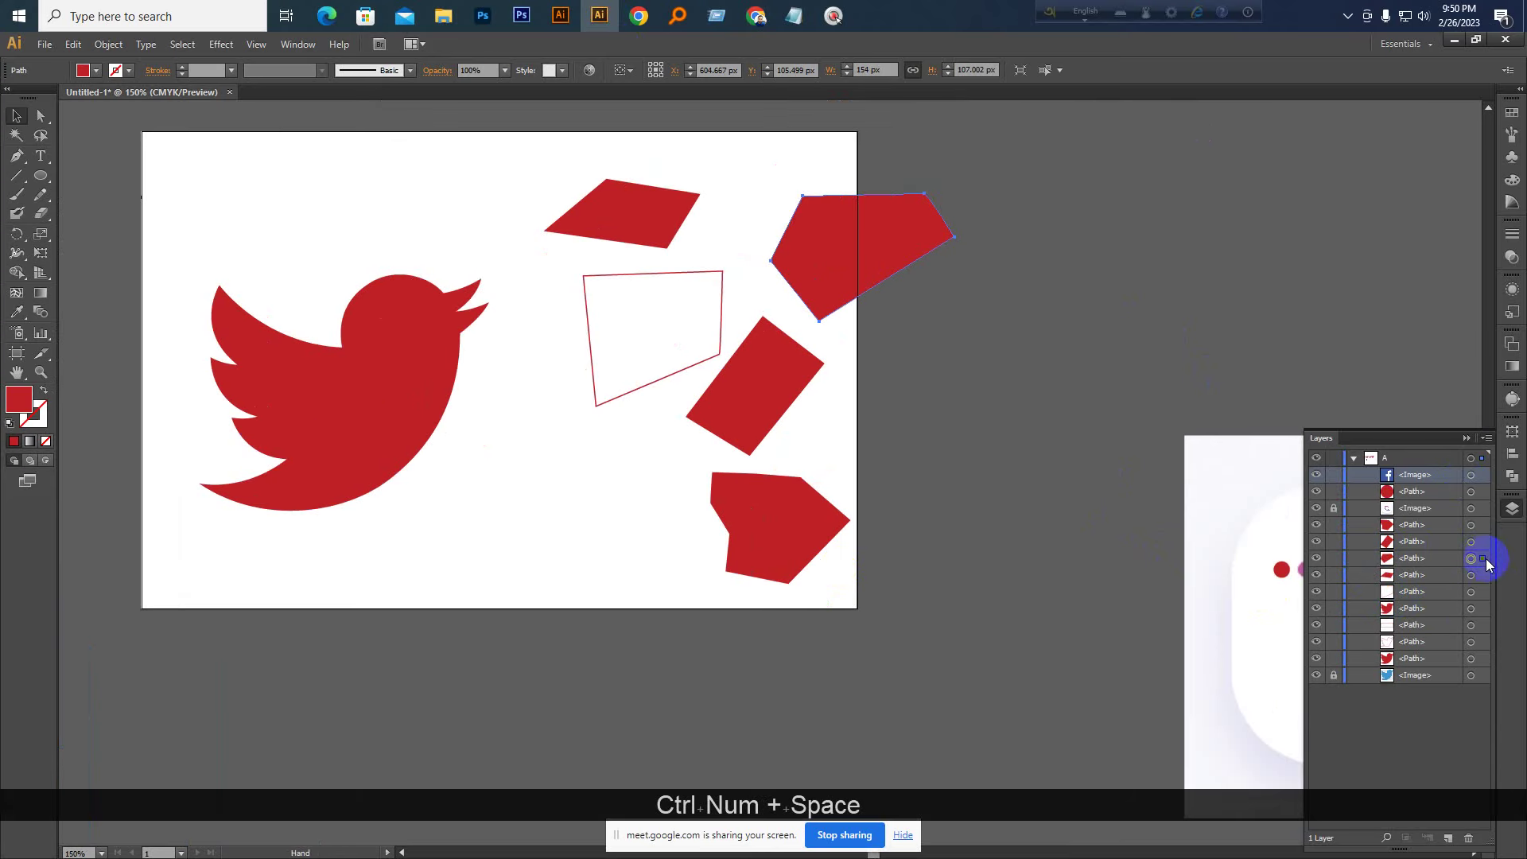
pyautogui.moveTo(903, 235); pyautogui.dragTo(1018, 305)
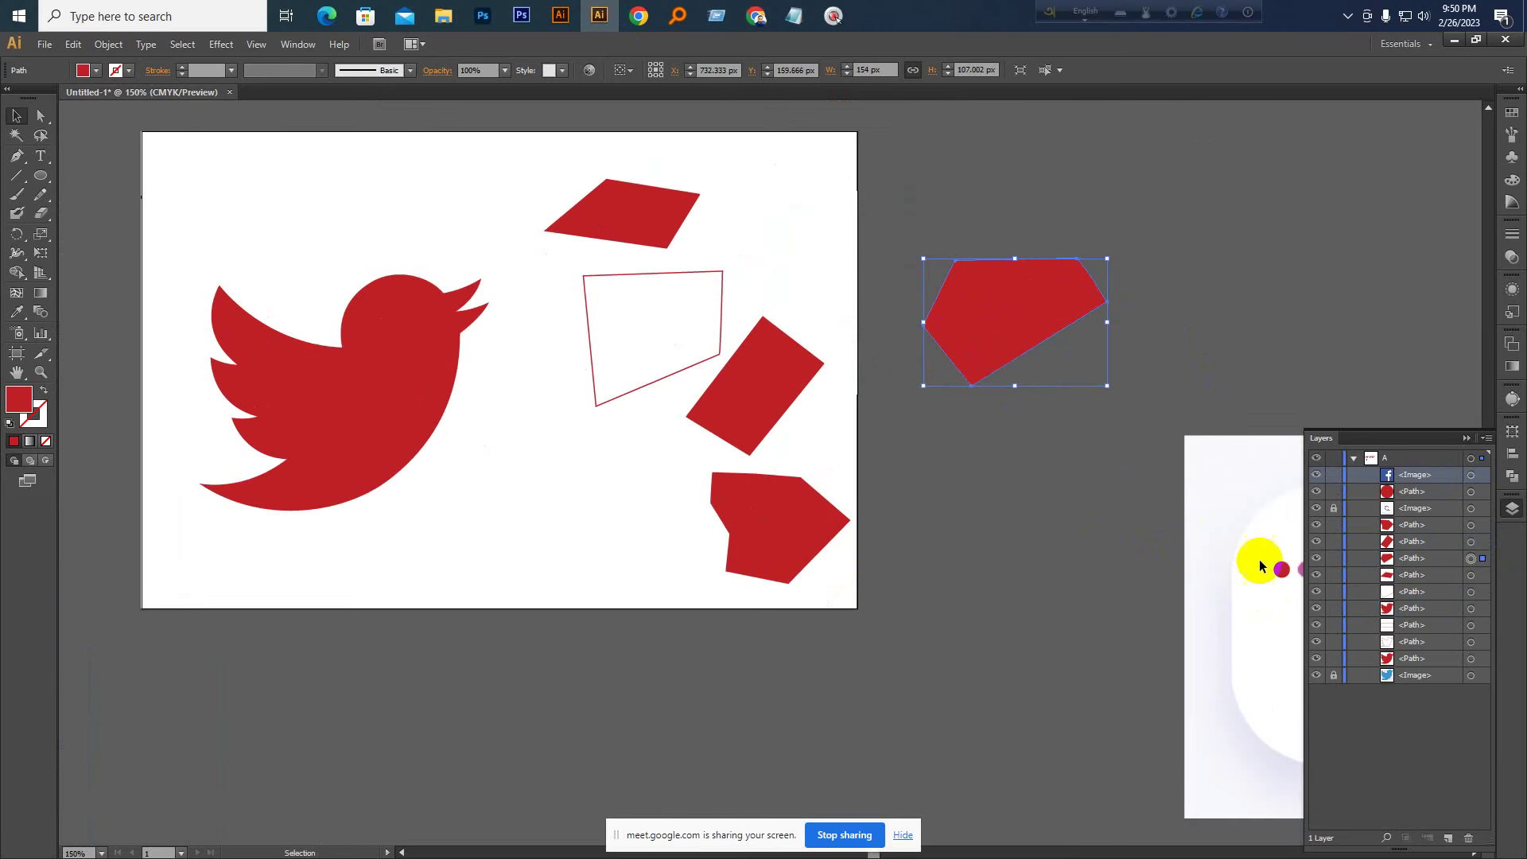
pyautogui.click(1317, 559)
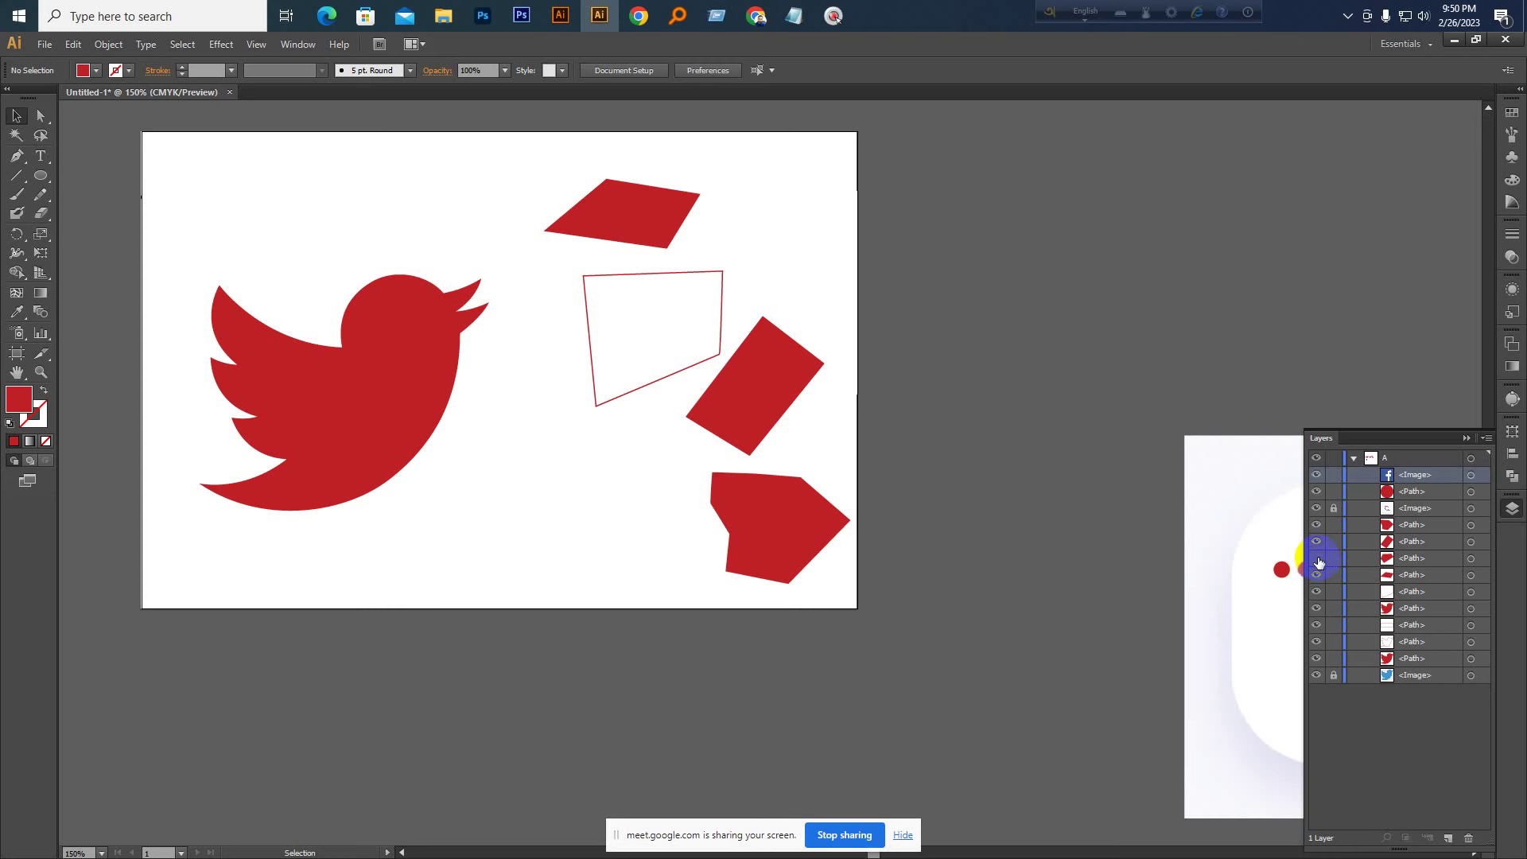
pyautogui.click(1318, 543)
# Move the lower red polygon leftward on the artboard and shift the red bird slightly up and to the left
pyautogui.moveTo(785, 514); pyautogui.dragTo(610, 515)
pyautogui.click(374, 375)
pyautogui.moveTo(374, 382); pyautogui.dragTo(353, 434)
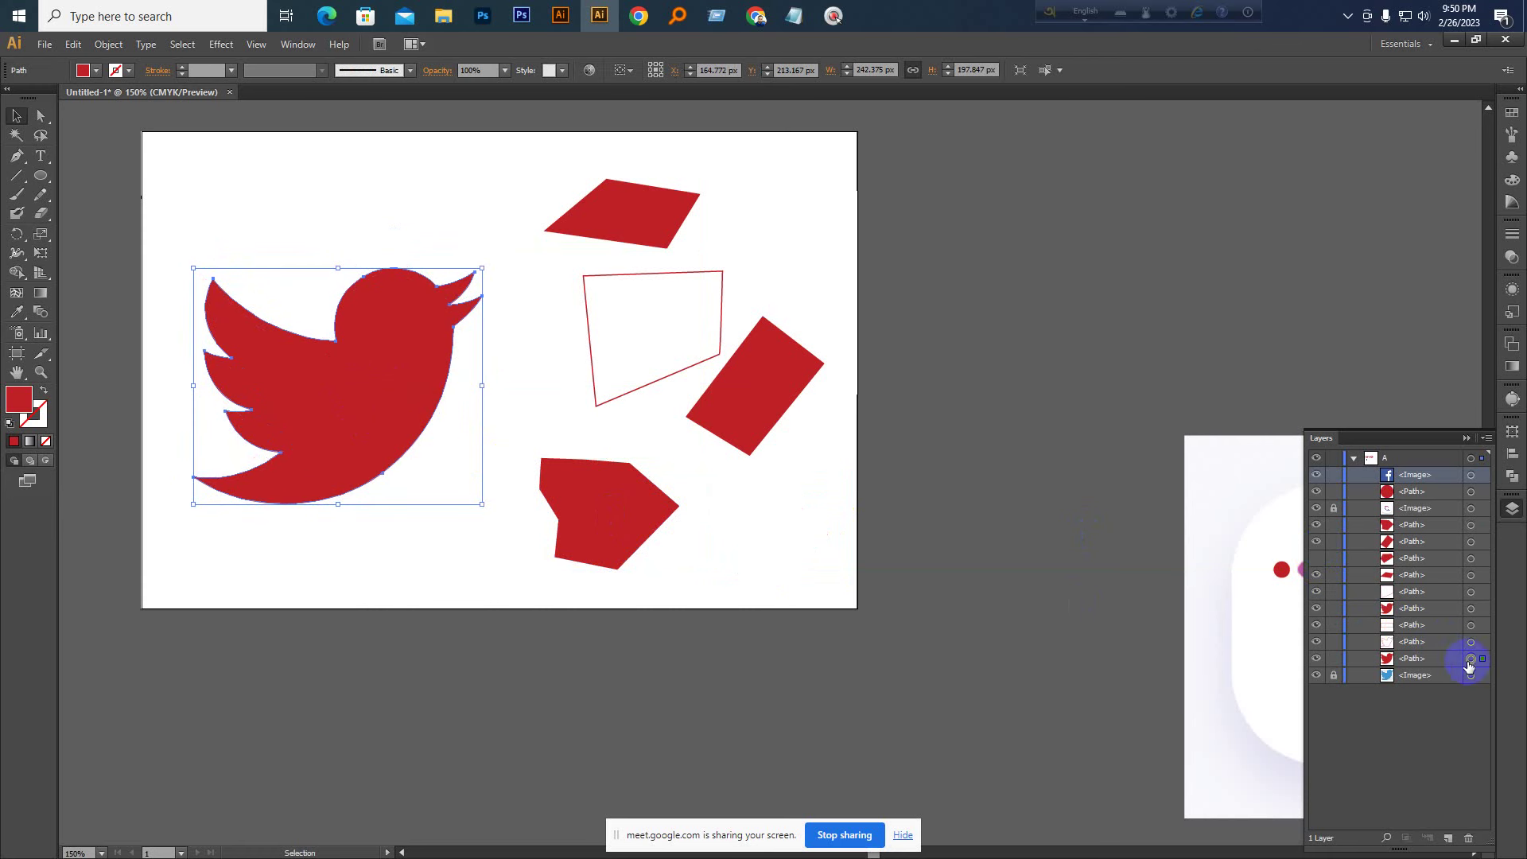
# Hide and show the artboard bird's path twice through its visibility setting in layer A
pyautogui.click(1316, 660)
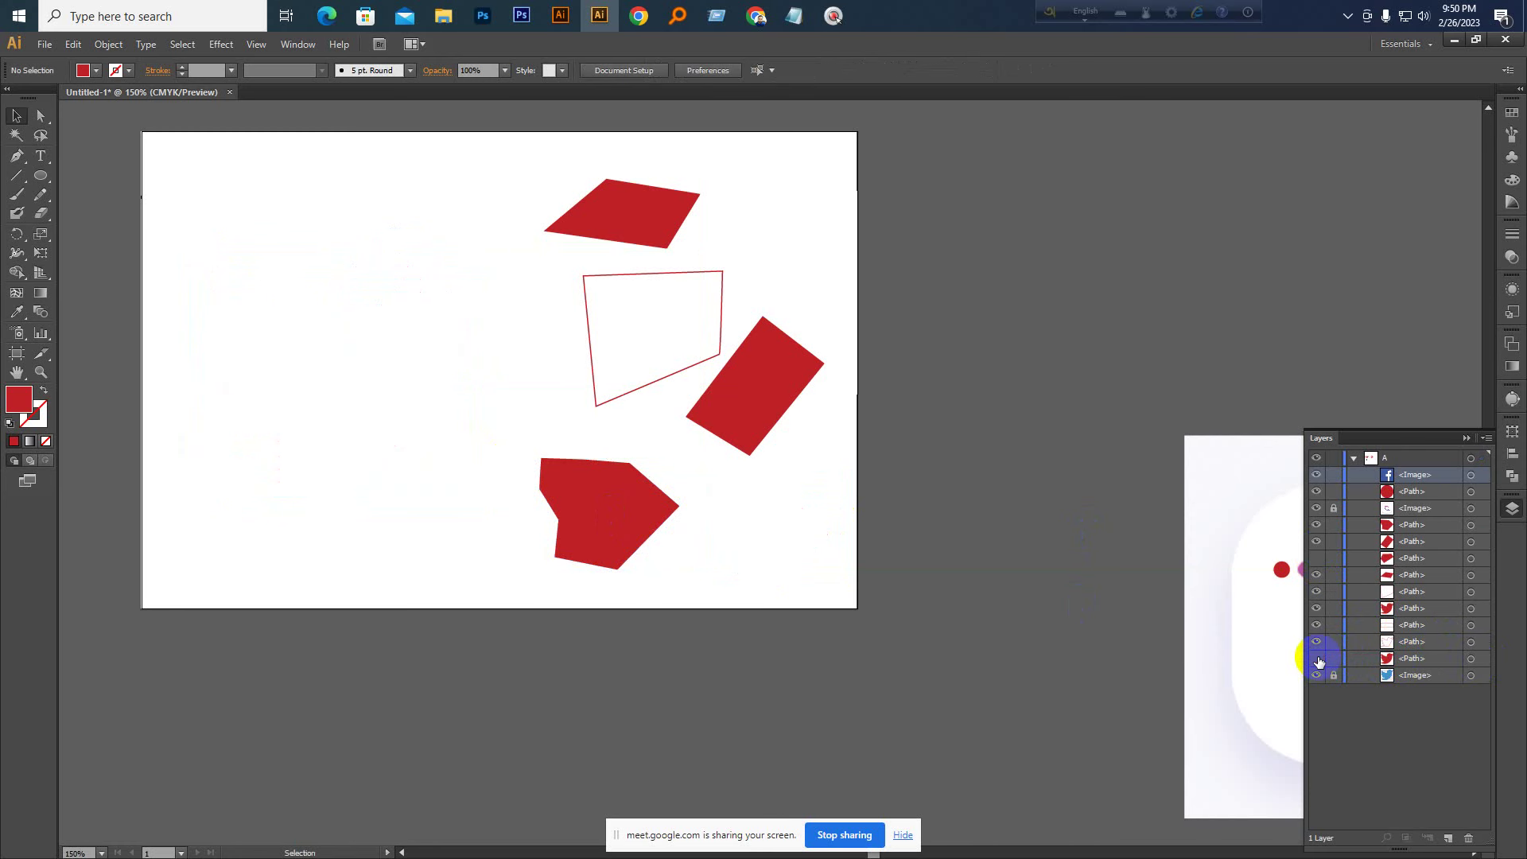
pyautogui.click(1317, 659)
pyautogui.click(1318, 659)
pyautogui.click(1317, 659)
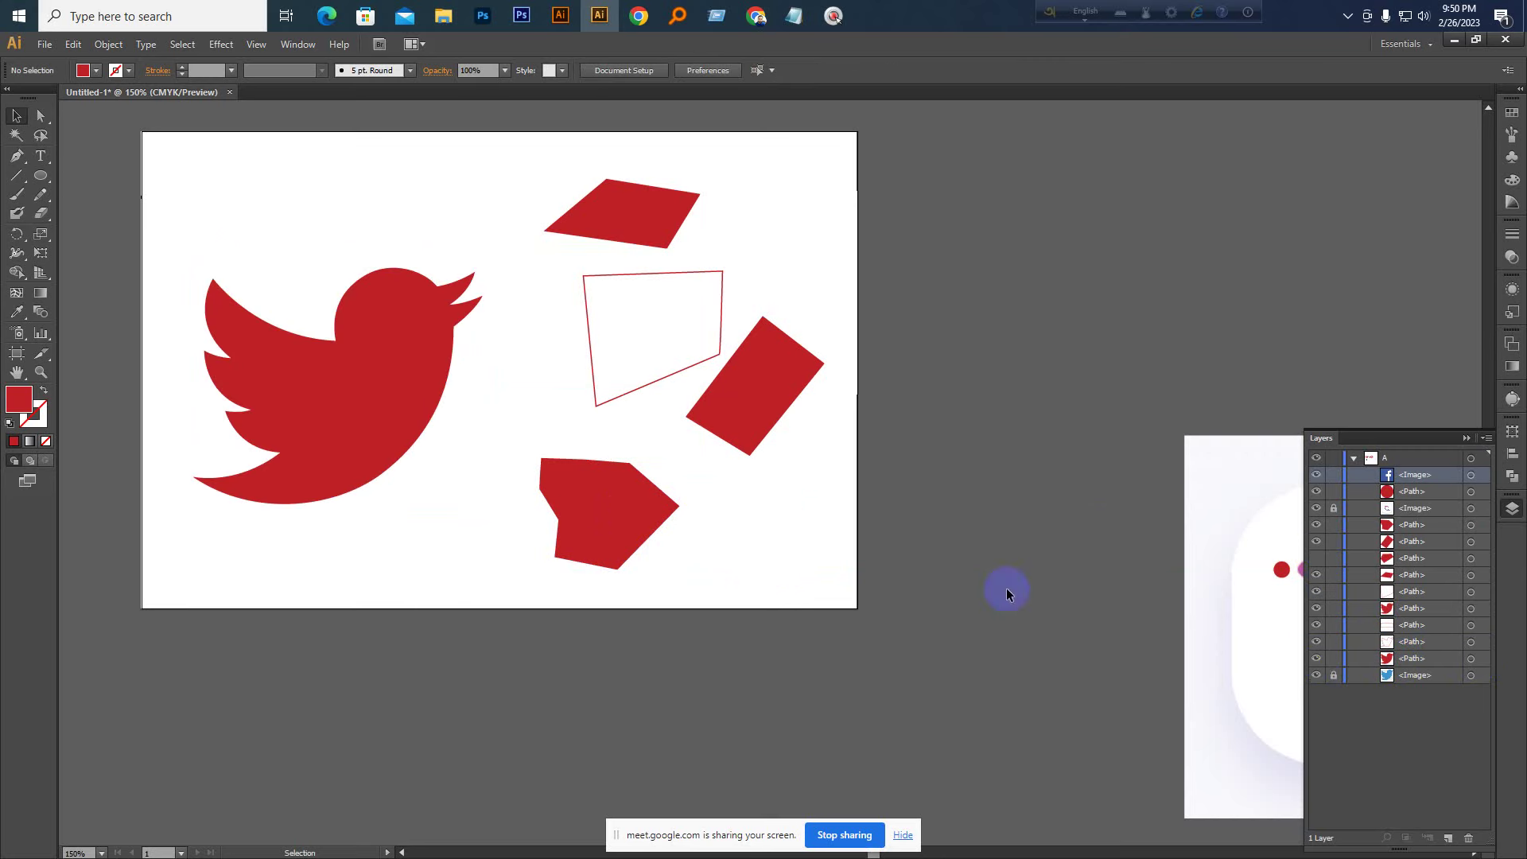
# Move the traced red bird off the Twitter reference image to just below the artboard's lower-left corner
pyautogui.press('ctrl+KP_Subtract')
pyautogui.moveTo(419, 450); pyautogui.dragTo(587, 455)
pyautogui.press('ctrl+KP_Add')
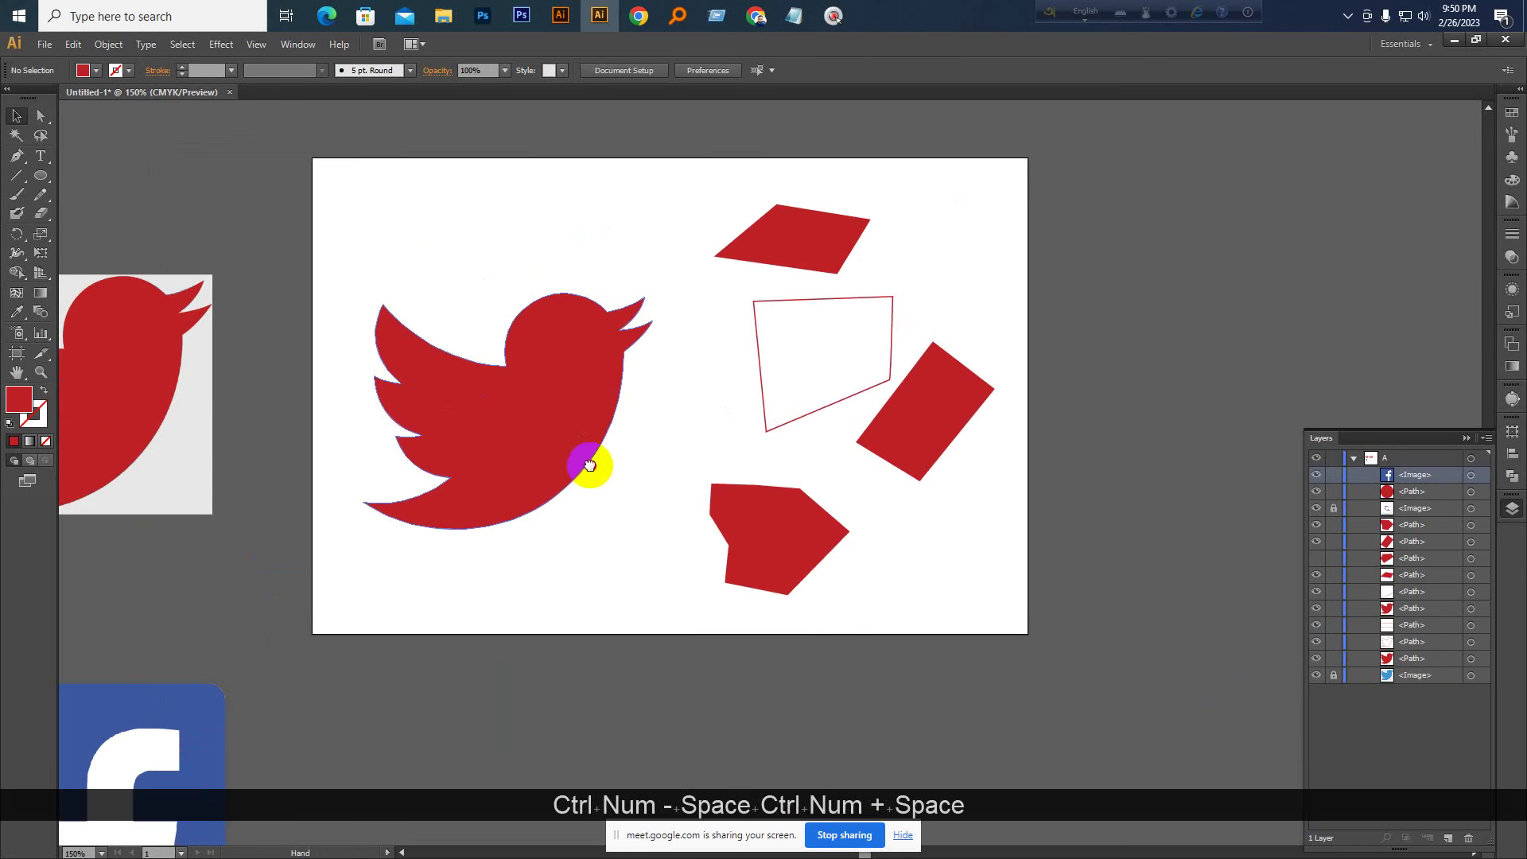
pyautogui.click(565, 390)
pyautogui.moveTo(494, 409); pyautogui.dragTo(720, 344)
pyautogui.moveTo(582, 290); pyautogui.dragTo(948, 608)
# Try to select the locked blue Twitter image and point out its lock in layer A
pyautogui.click(637, 291)
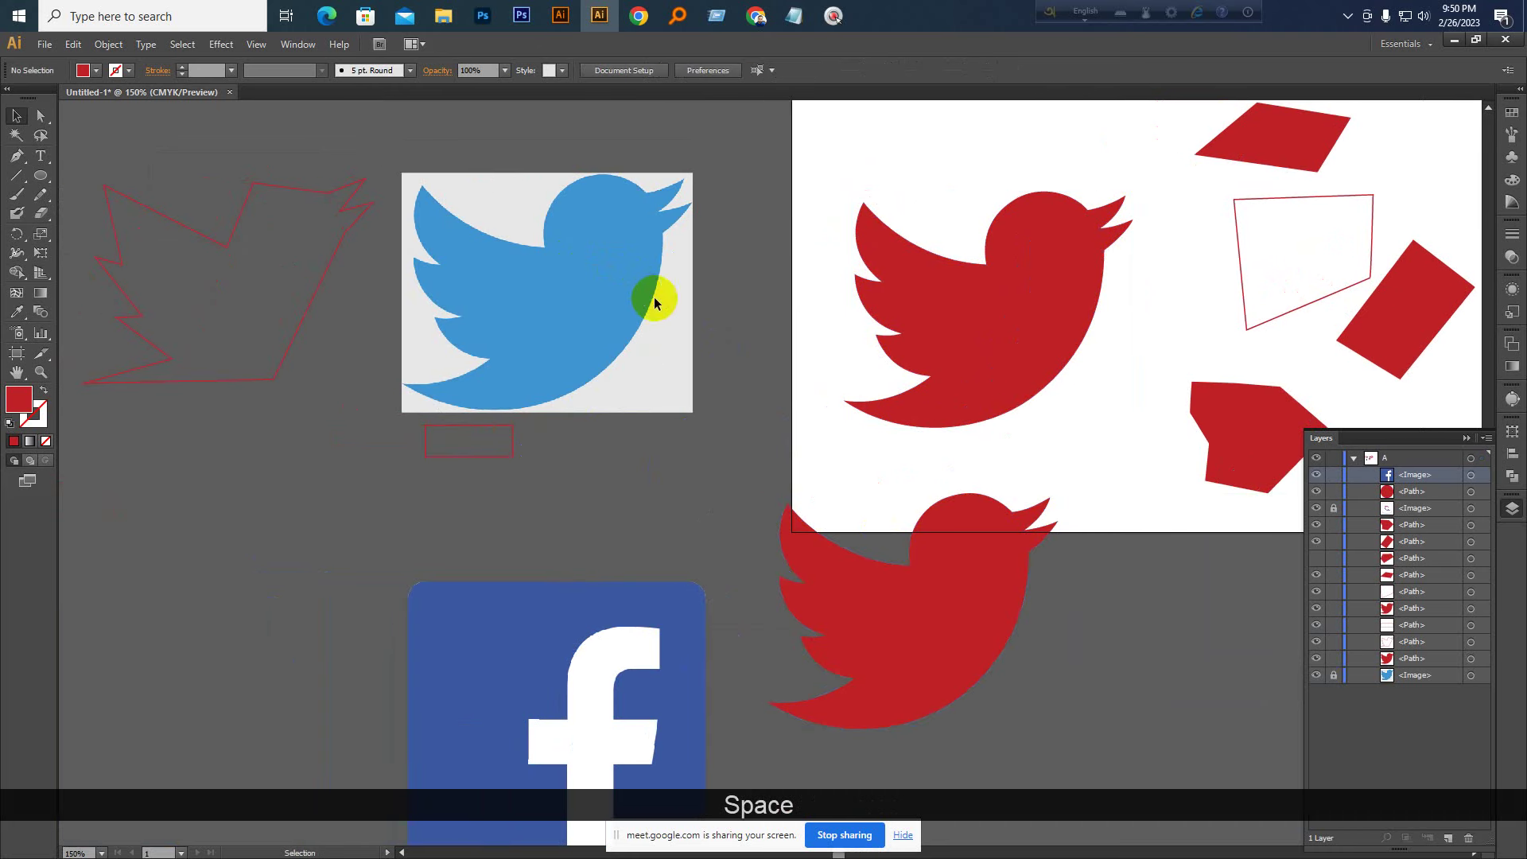
pyautogui.click(1334, 675)
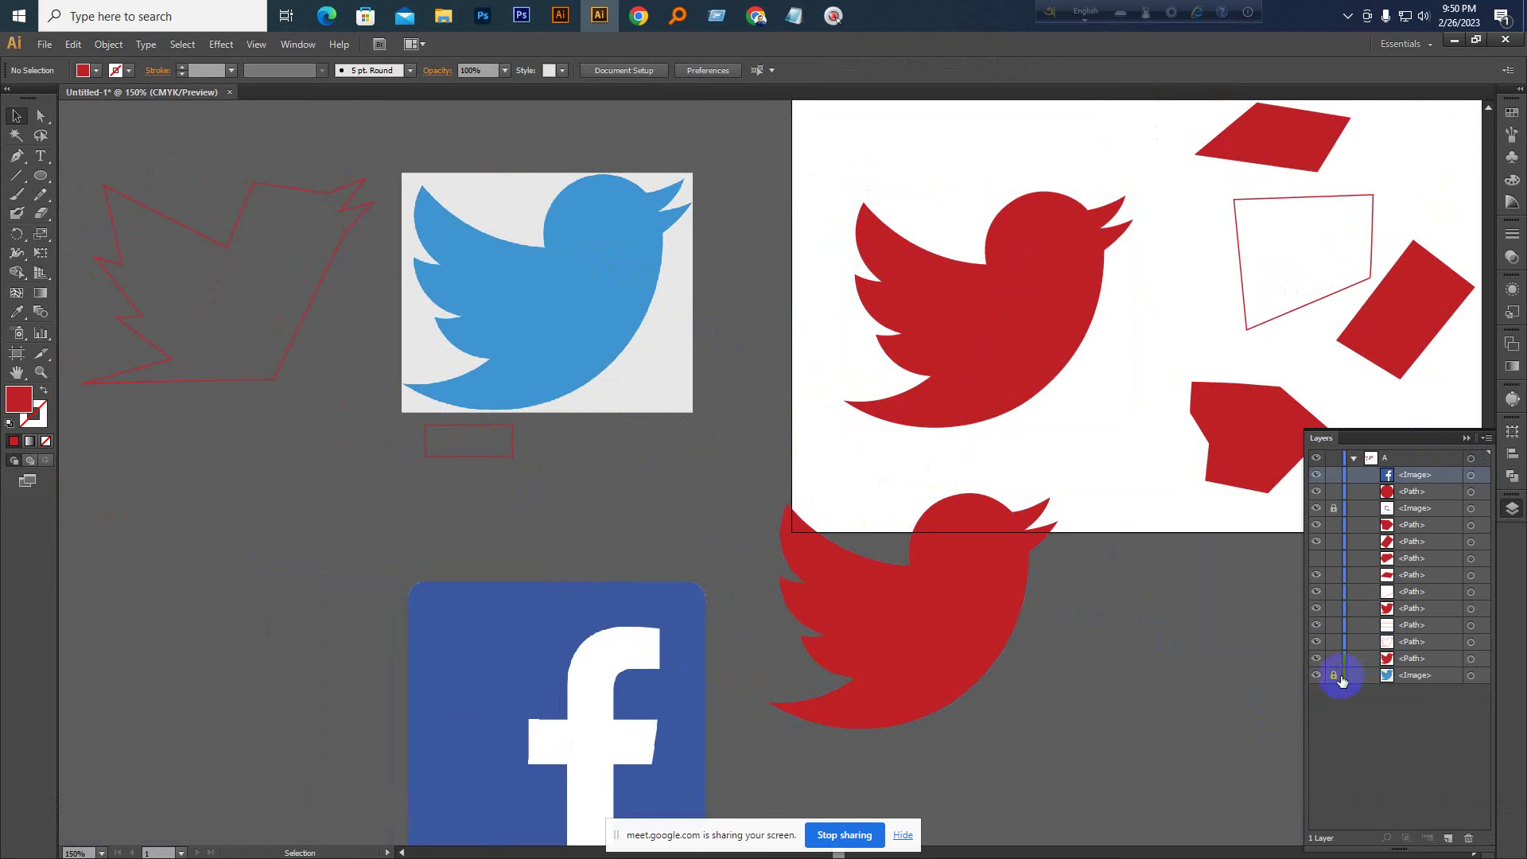
pyautogui.scroll(1, 573, 399)
pyautogui.moveTo(689, 174); pyautogui.dragTo(648, 231)
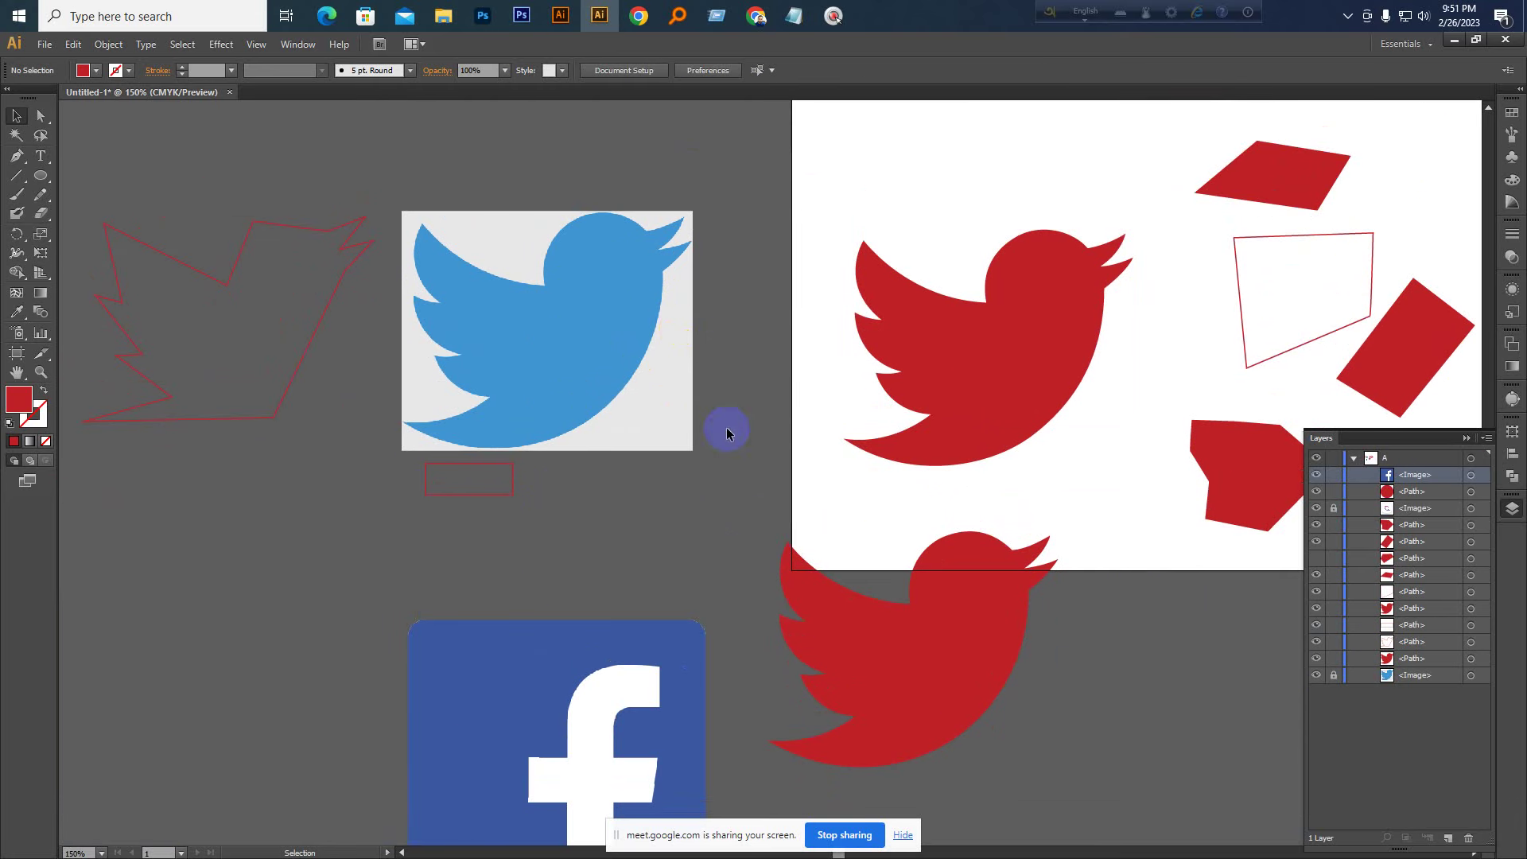
# Reposition the Facebook image, both red birds and the lower red polygon to demonstrate that unlocked objects can be moved
pyautogui.scroll(-2, 728, 427)
pyautogui.moveTo(619, 649); pyautogui.dragTo(478, 568)
pyautogui.moveTo(930, 581); pyautogui.dragTo(953, 675)
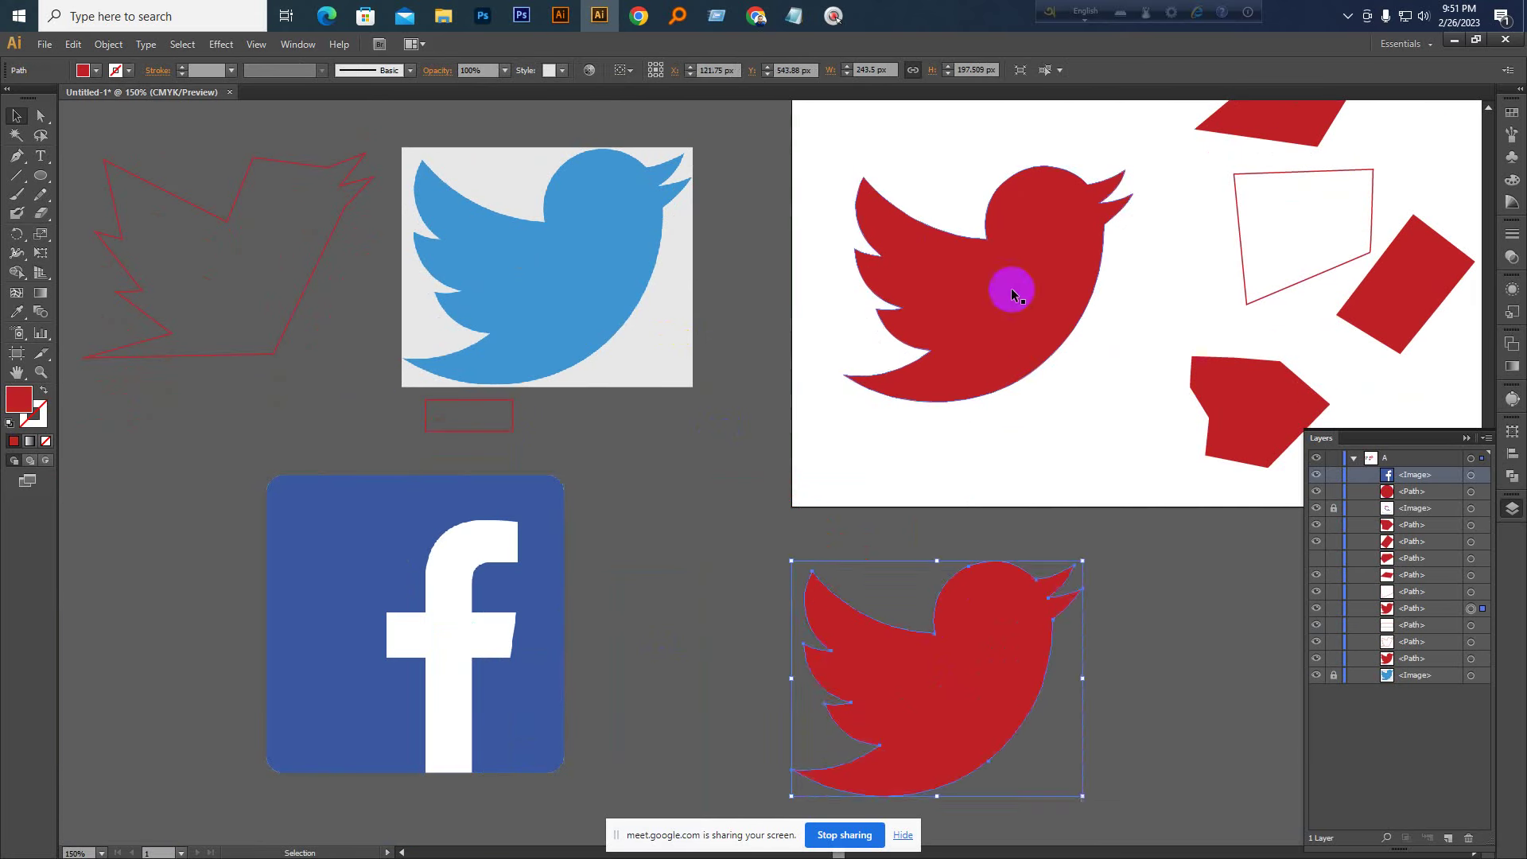
pyautogui.moveTo(1012, 291); pyautogui.dragTo(1099, 357)
pyautogui.moveTo(1000, 349); pyautogui.dragTo(956, 293)
pyautogui.moveTo(1254, 406); pyautogui.dragTo(1218, 427)
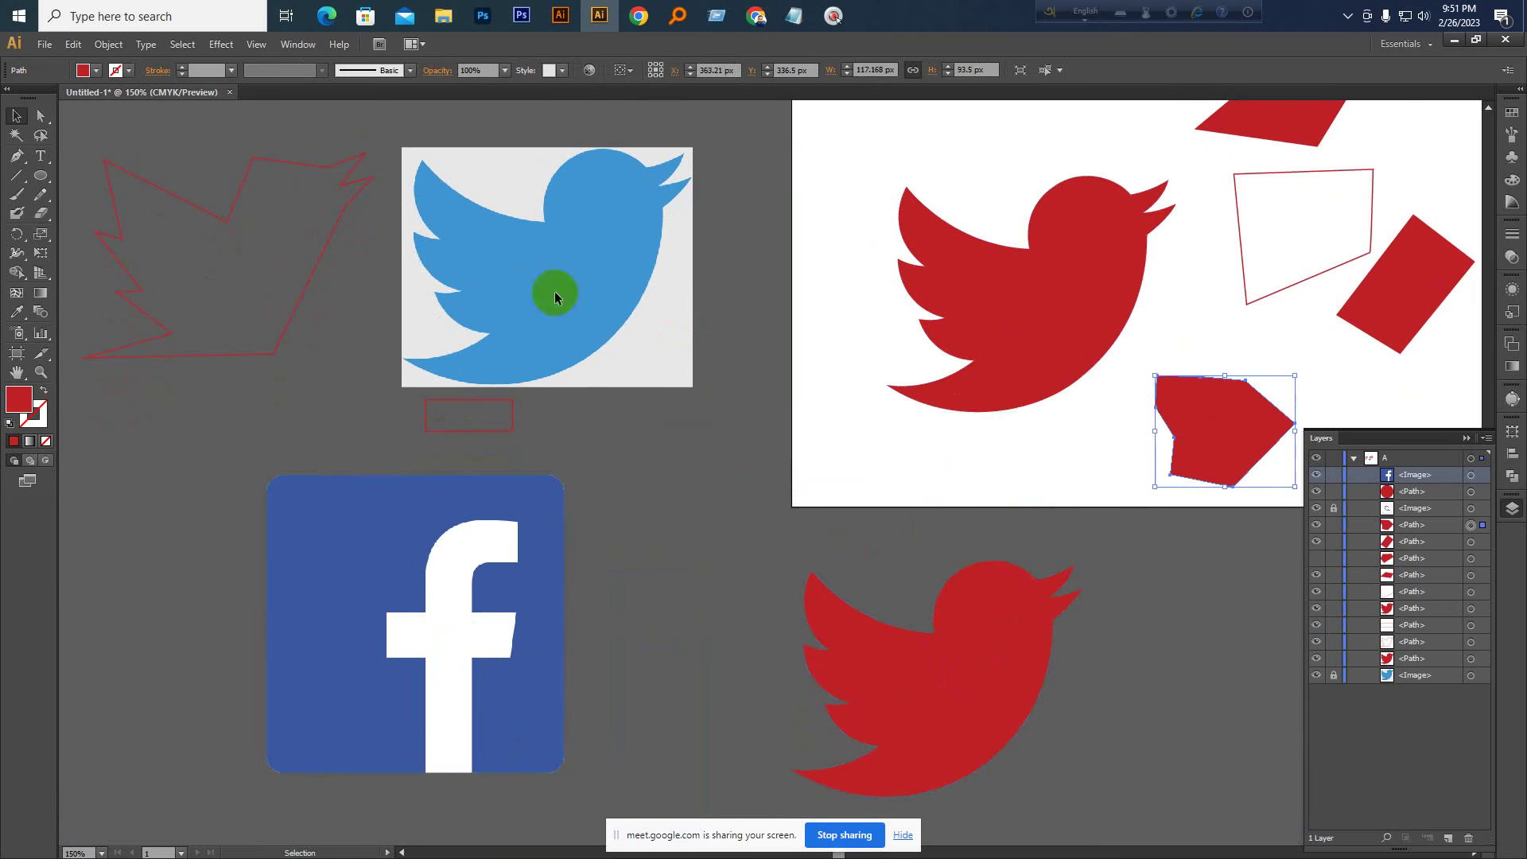
# Try again to select and drag the locked Twitter image on the grey background
pyautogui.click(555, 289)
pyautogui.scroll(1, 646, 341)
pyautogui.moveTo(718, 185); pyautogui.dragTo(522, 374)
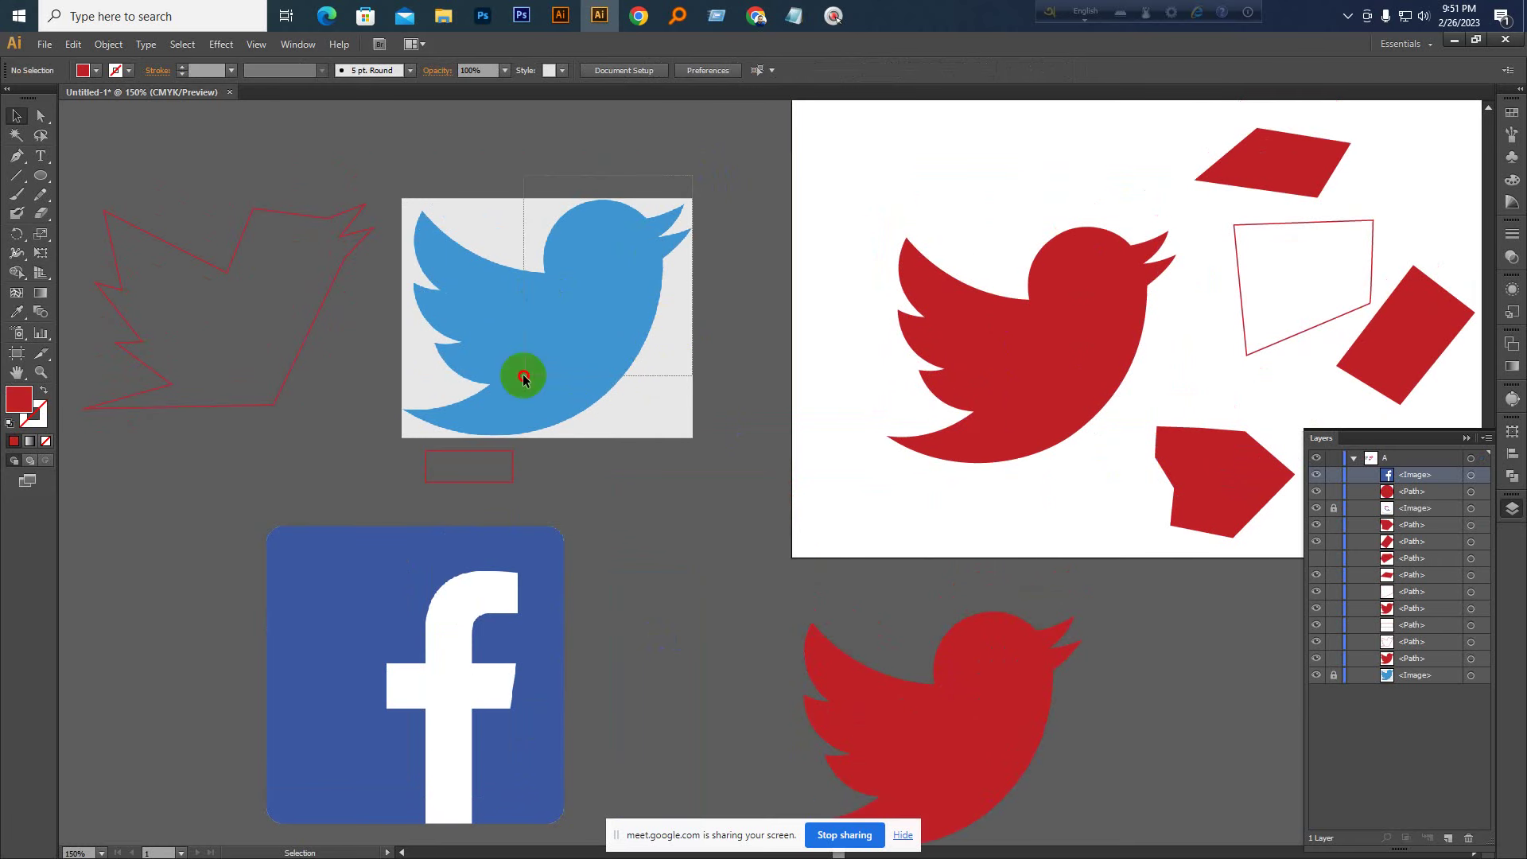
pyautogui.click(576, 408)
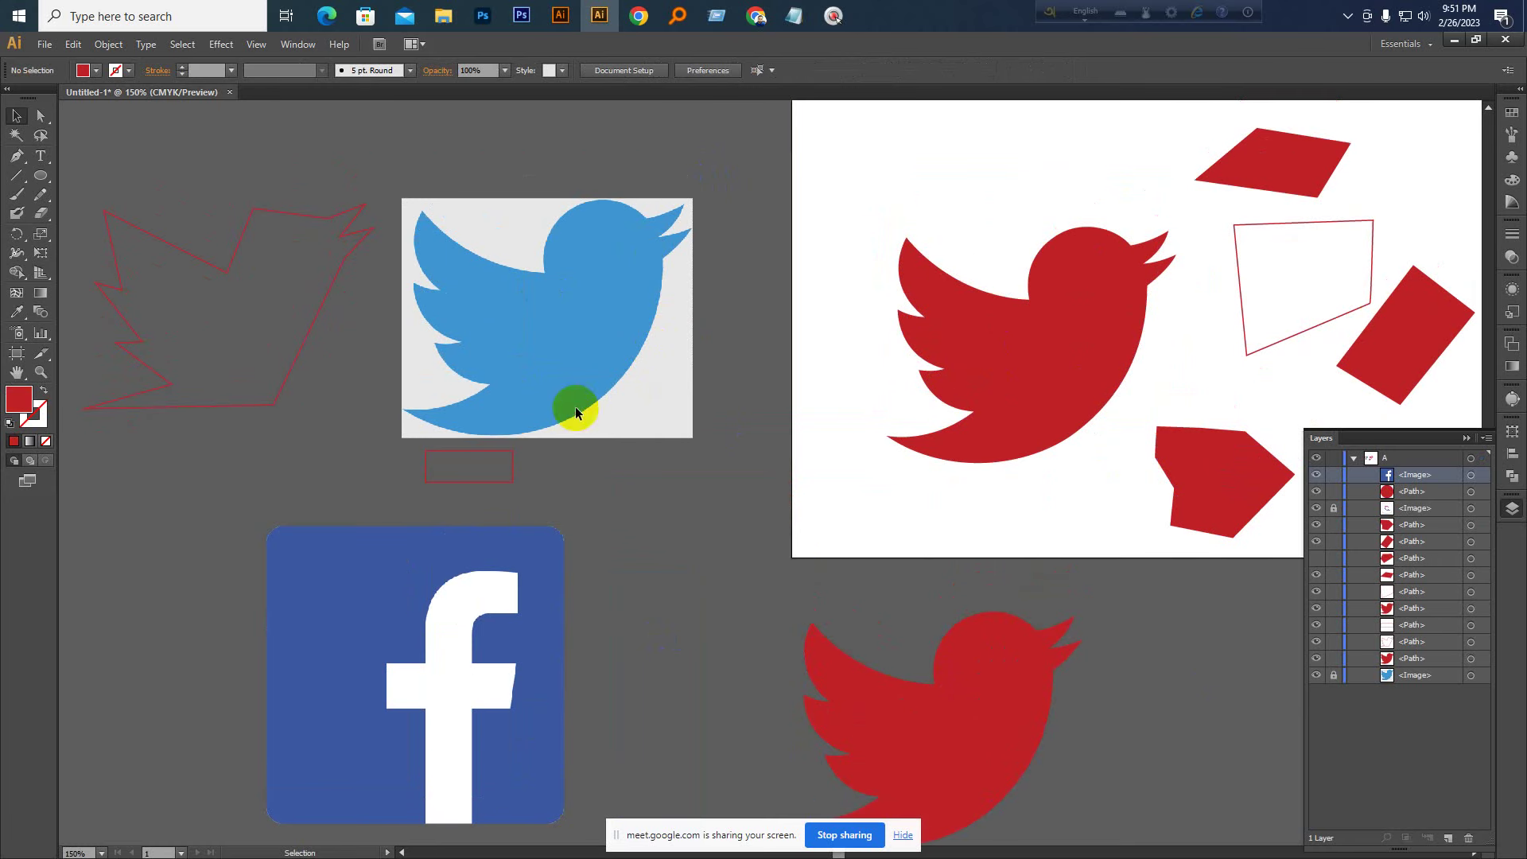
# Unlock the Twitter image in layer A and move it slightly up and to the right
pyautogui.click(1334, 679)
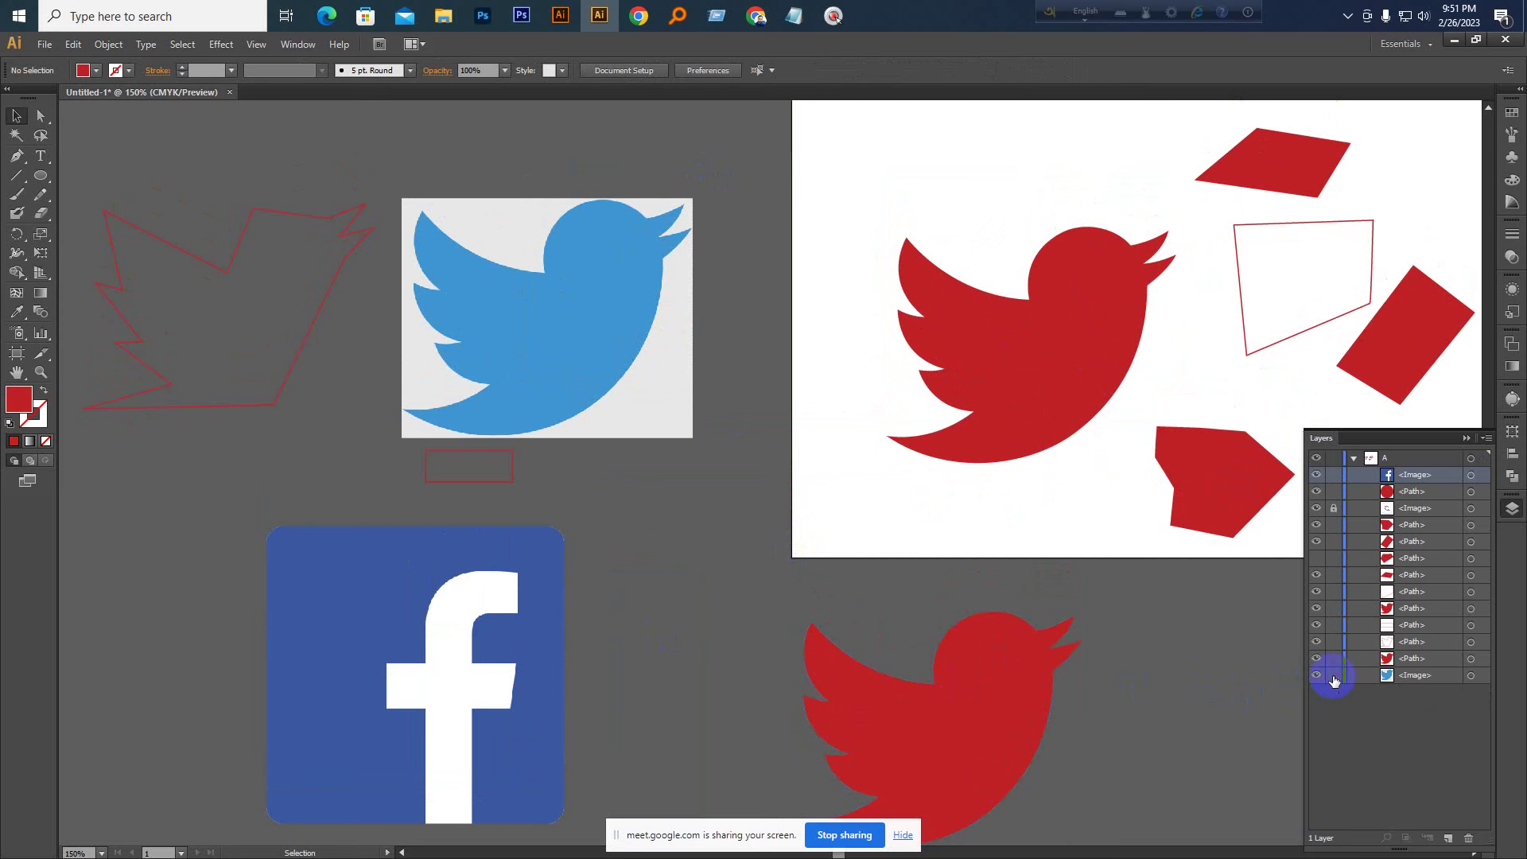
pyautogui.click(556, 348)
pyautogui.moveTo(564, 363); pyautogui.dragTo(641, 296)
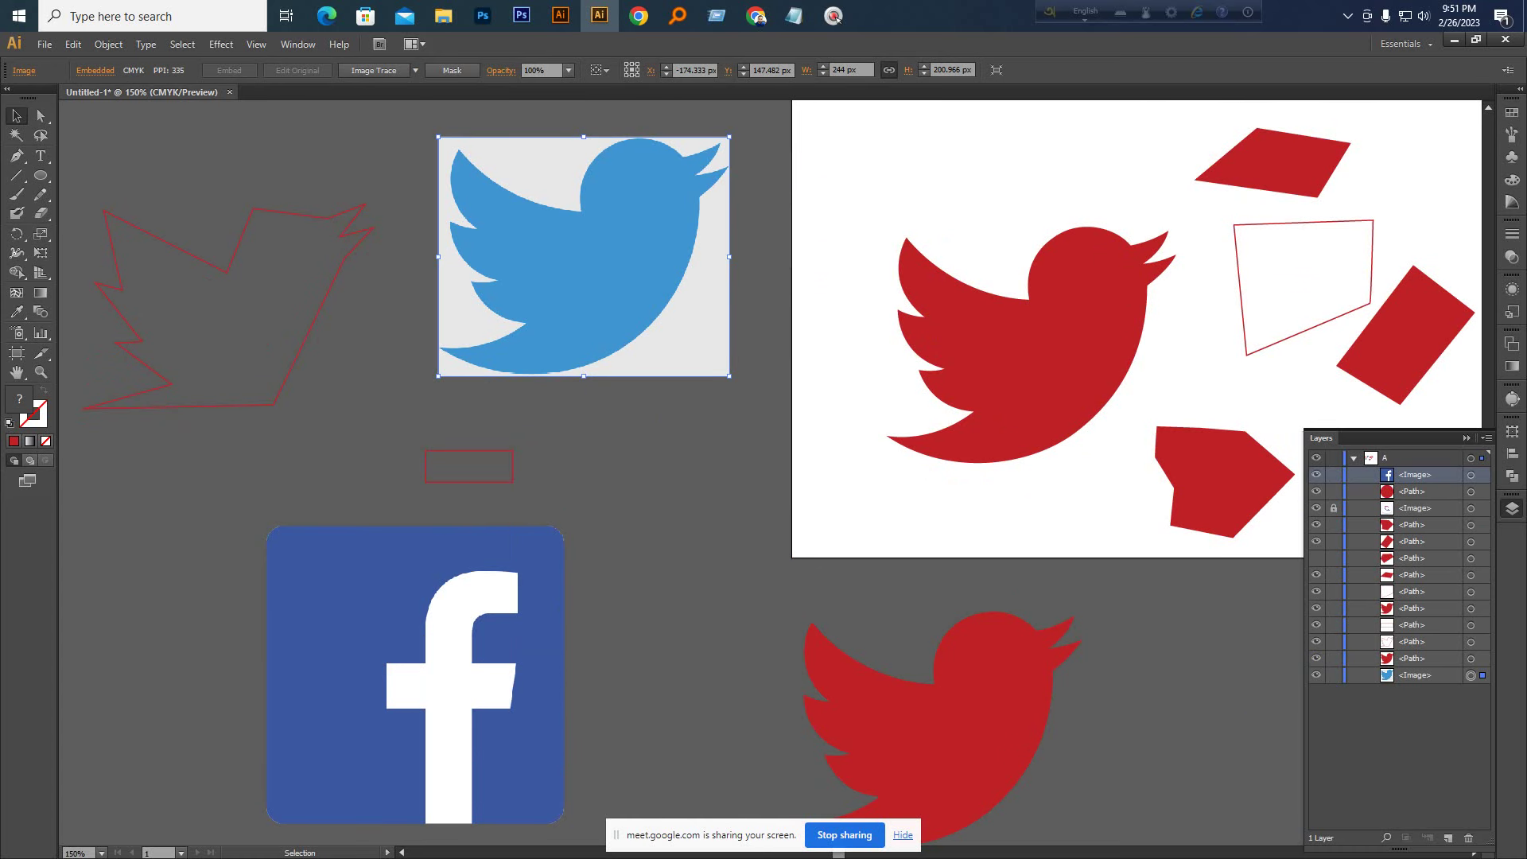
# Place the Messenger logo image from File Explorer into the document as a linked file
pyautogui.press('super+e')
pyautogui.moveTo(1526, 477); pyautogui.dragTo(777, 522)
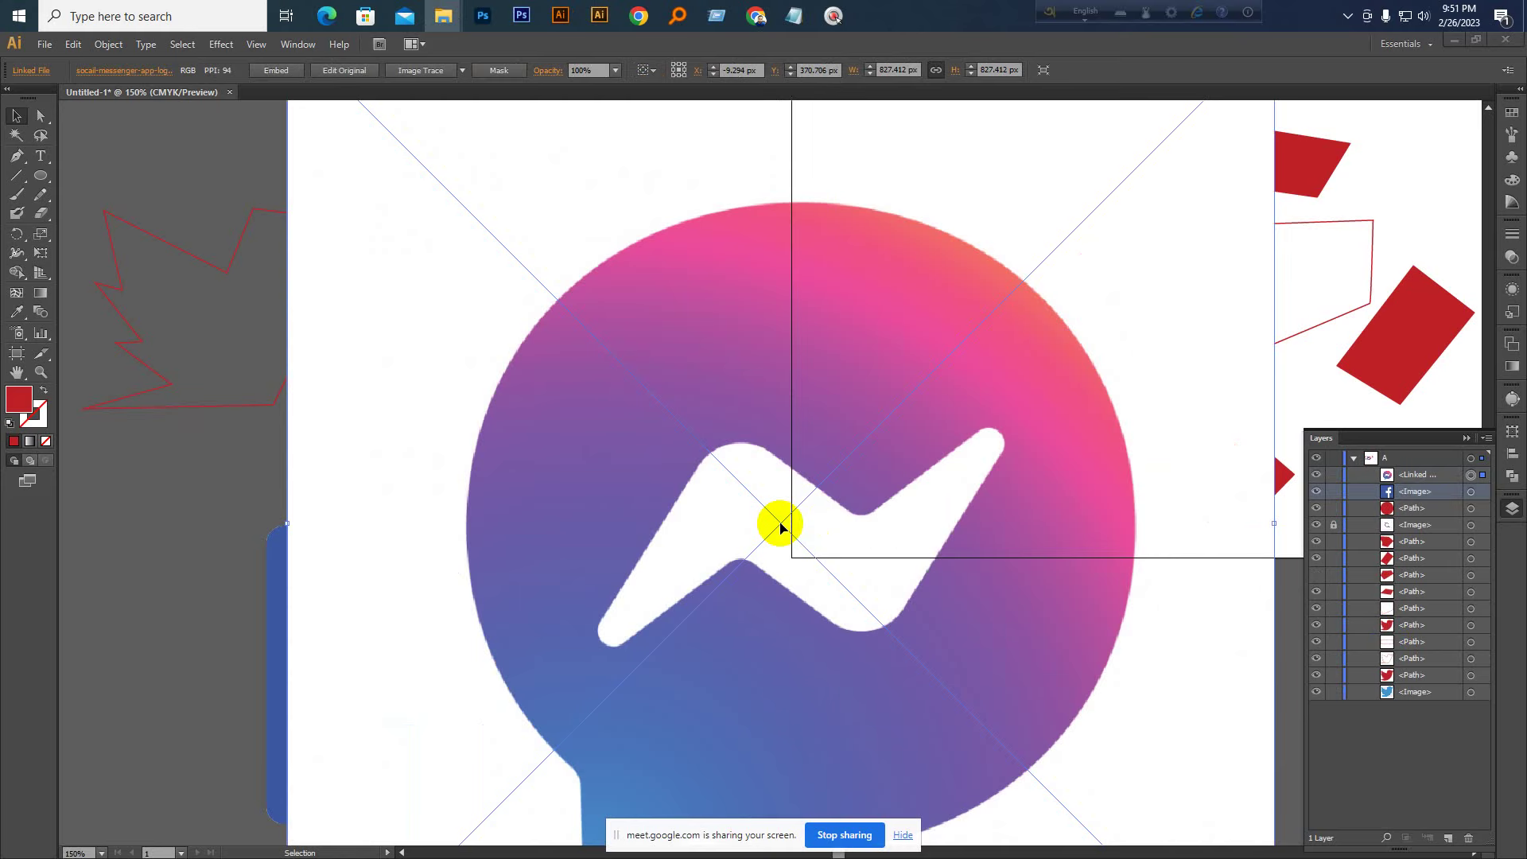
pyautogui.click(780, 524)
# Move the Messenger image left of the other artwork, to about X -1040 px, Y 323 px
pyautogui.press('ctrl+KP_Subtract')
pyautogui.press('ctrl+KP_Subtract')
pyautogui.press('ctrl+KP_Subtract')
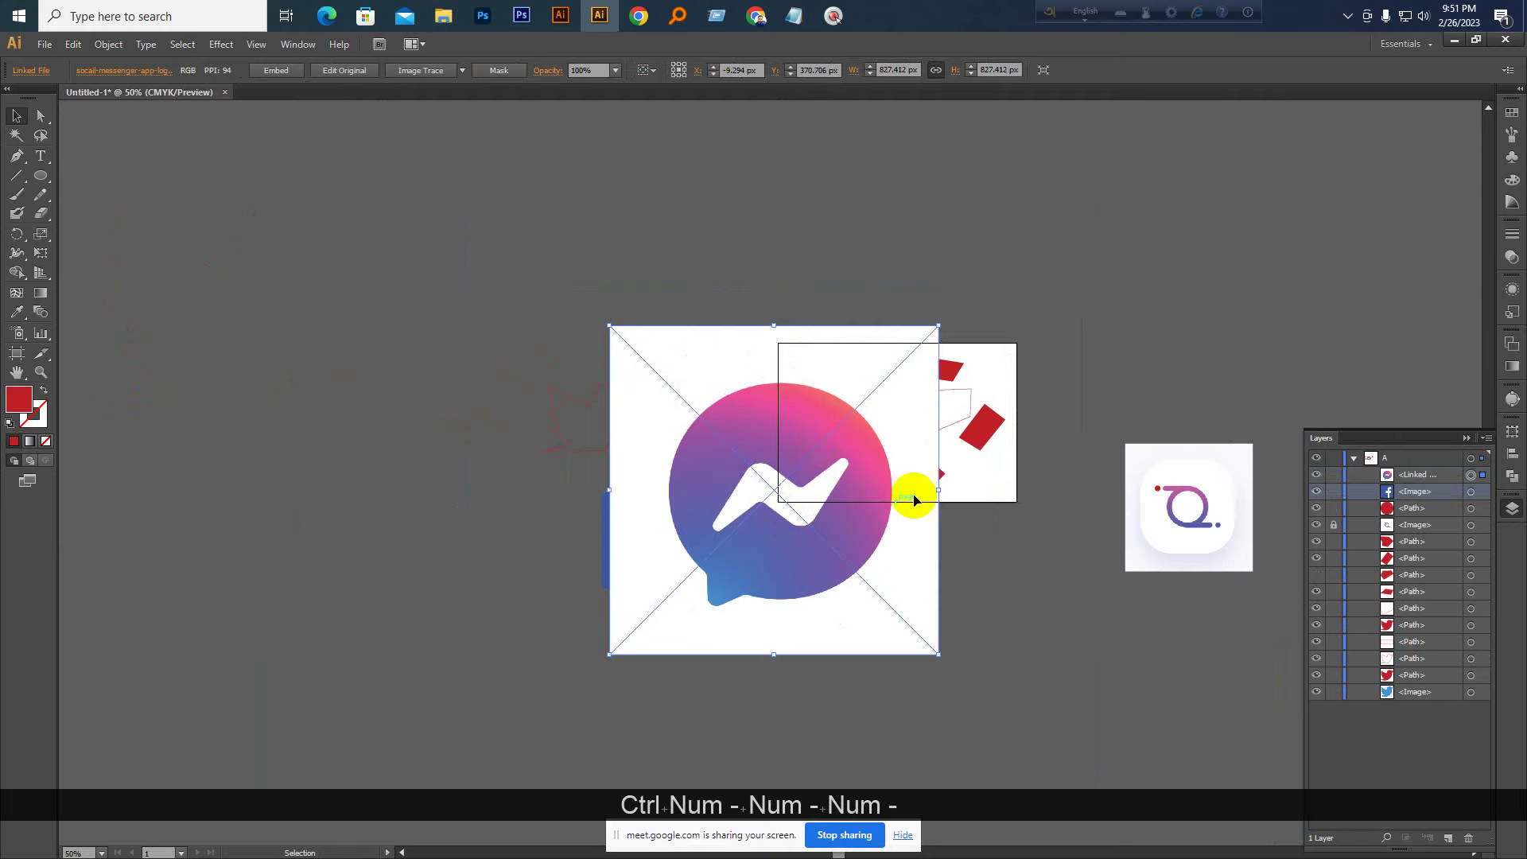
pyautogui.moveTo(903, 505); pyautogui.dragTo(485, 492)
pyautogui.moveTo(399, 535); pyautogui.dragTo(706, 523)
pyautogui.press('ctrl+KP_Add')
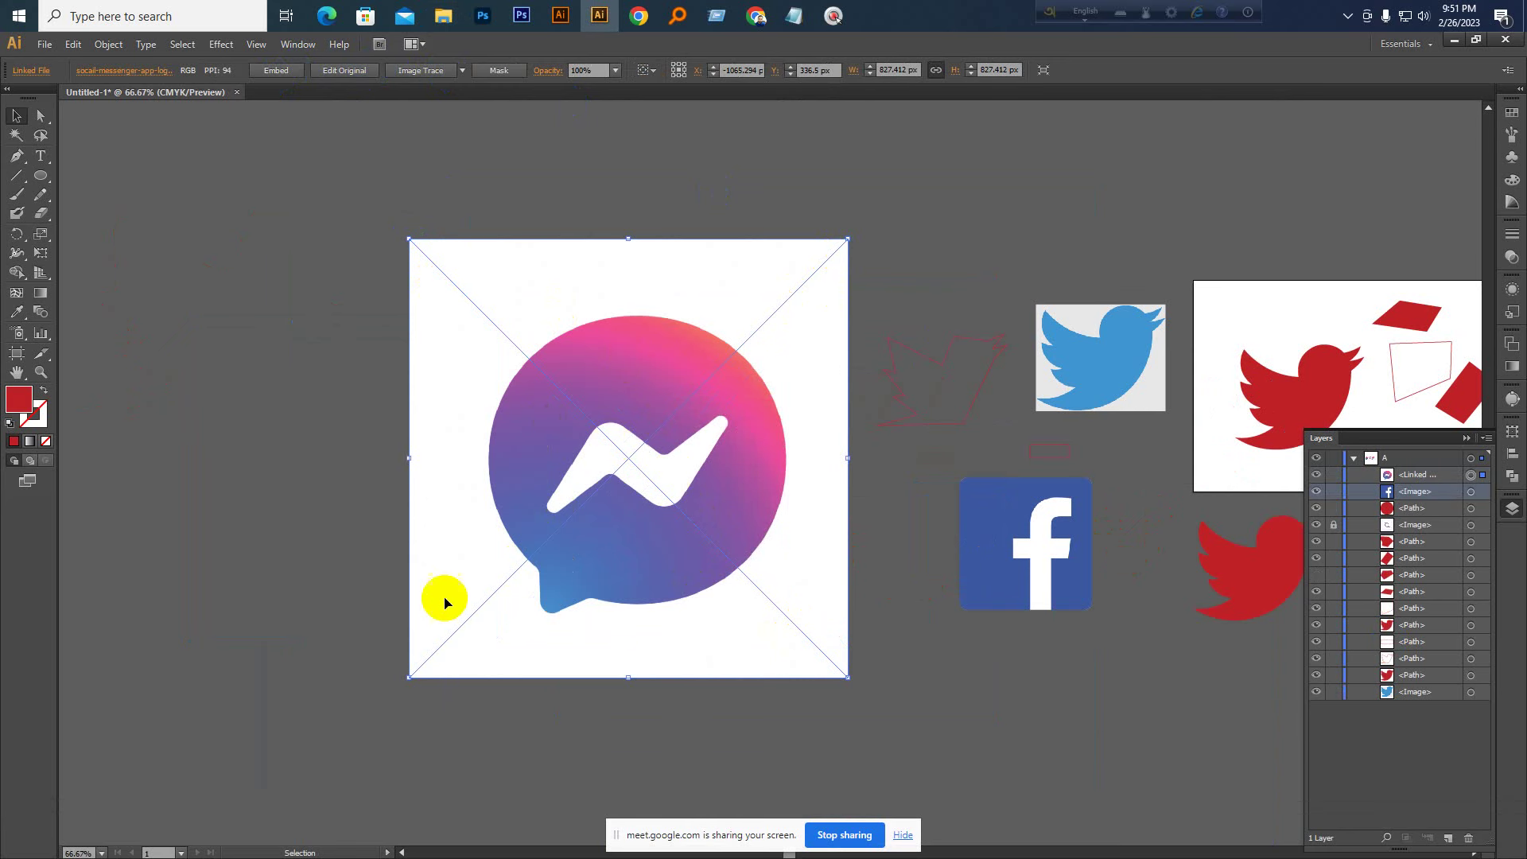
pyautogui.moveTo(722, 433); pyautogui.dragTo(736, 426)
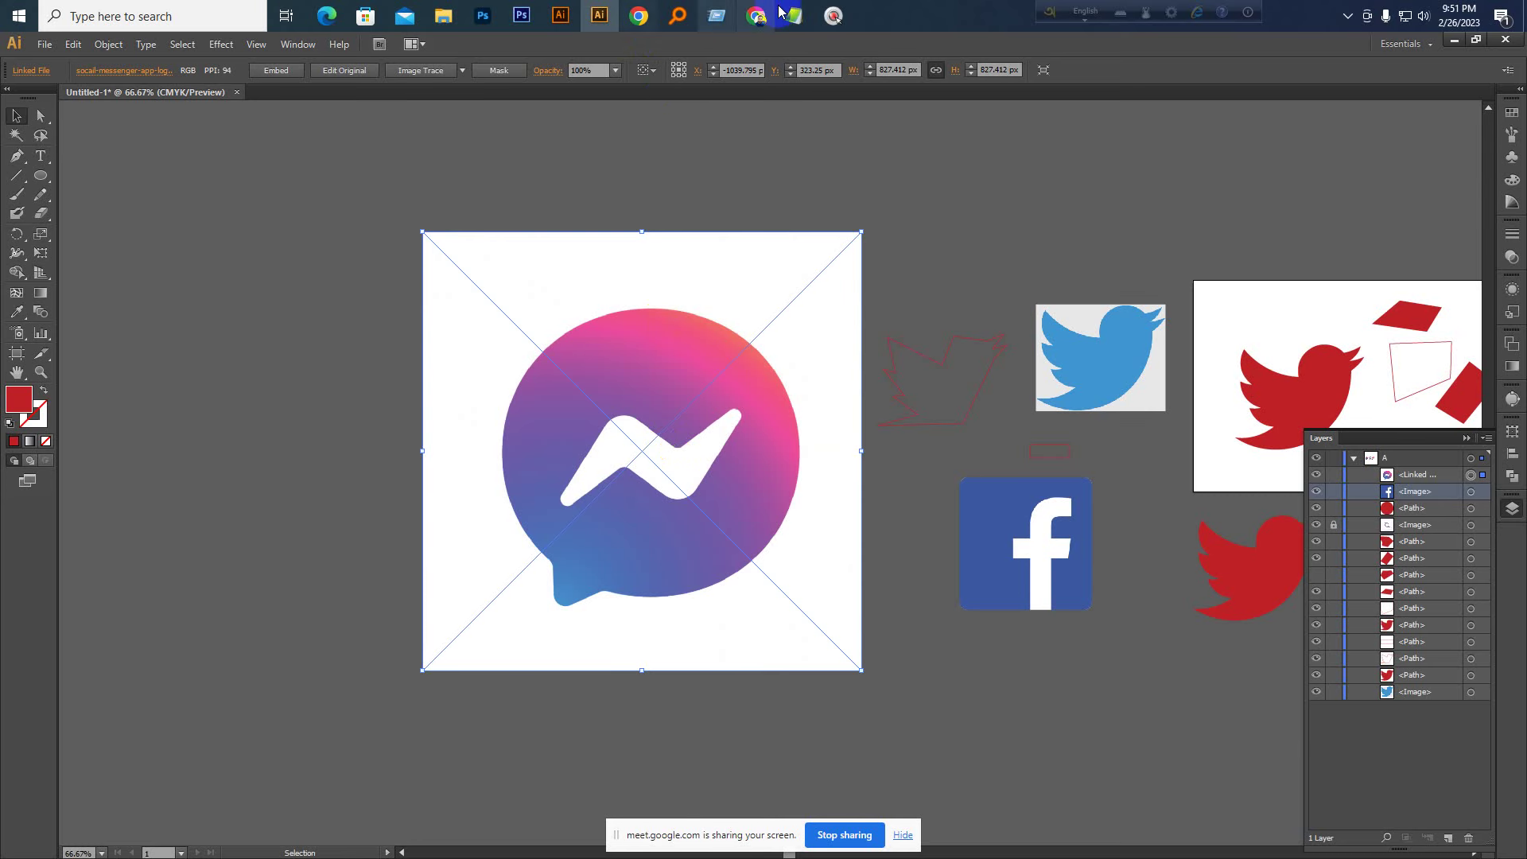
# Copy the Twitter logo image from its Wikimedia browser page and paste it into the Illustrator document
pyautogui.click(755, 16)
pyautogui.click(838, 50)
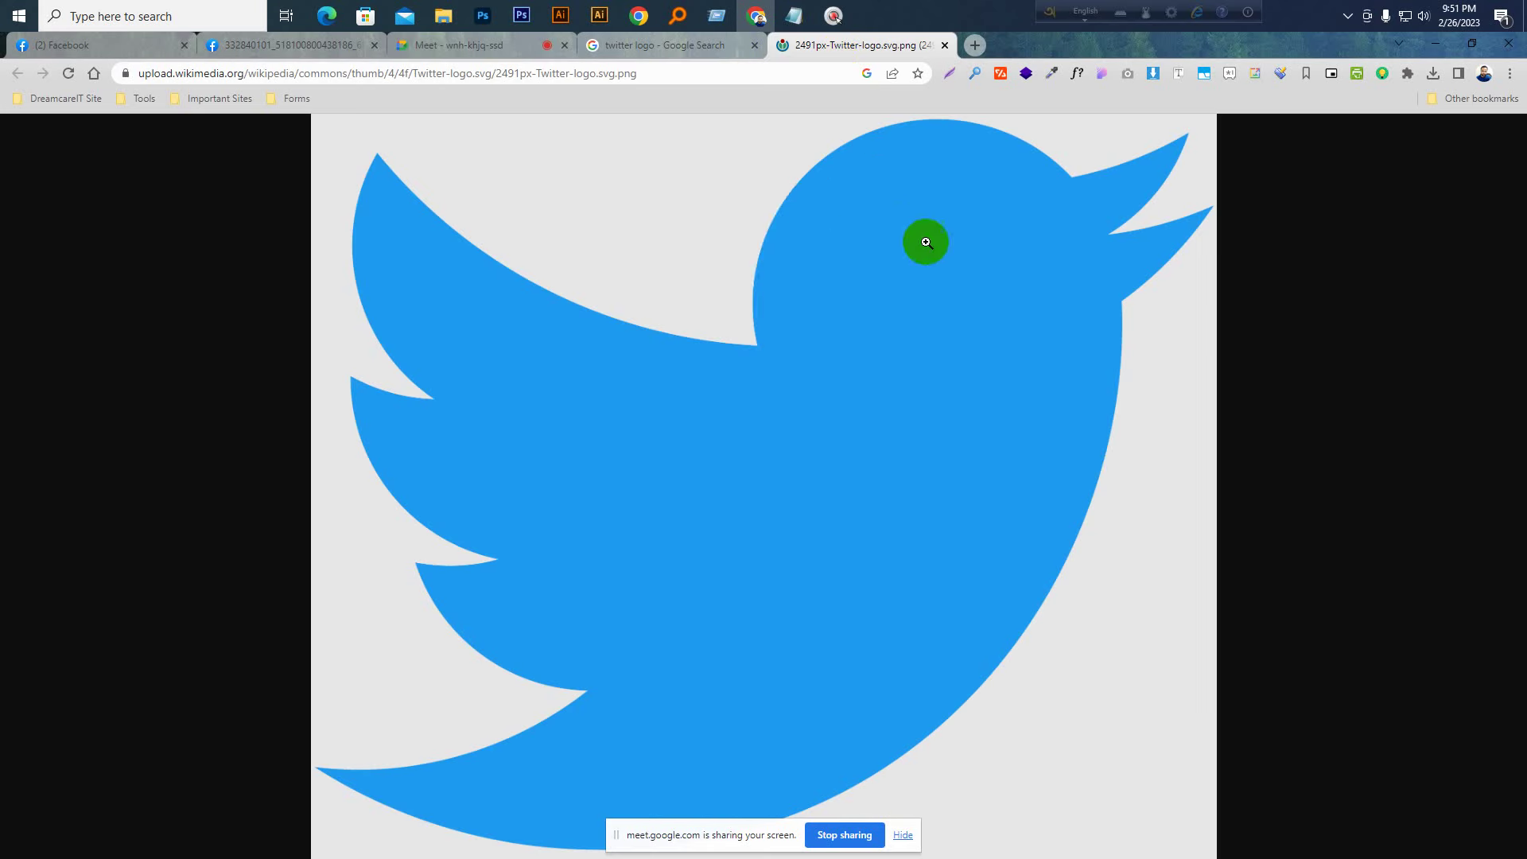
pyautogui.rightClick(925, 241)
pyautogui.click(965, 288)
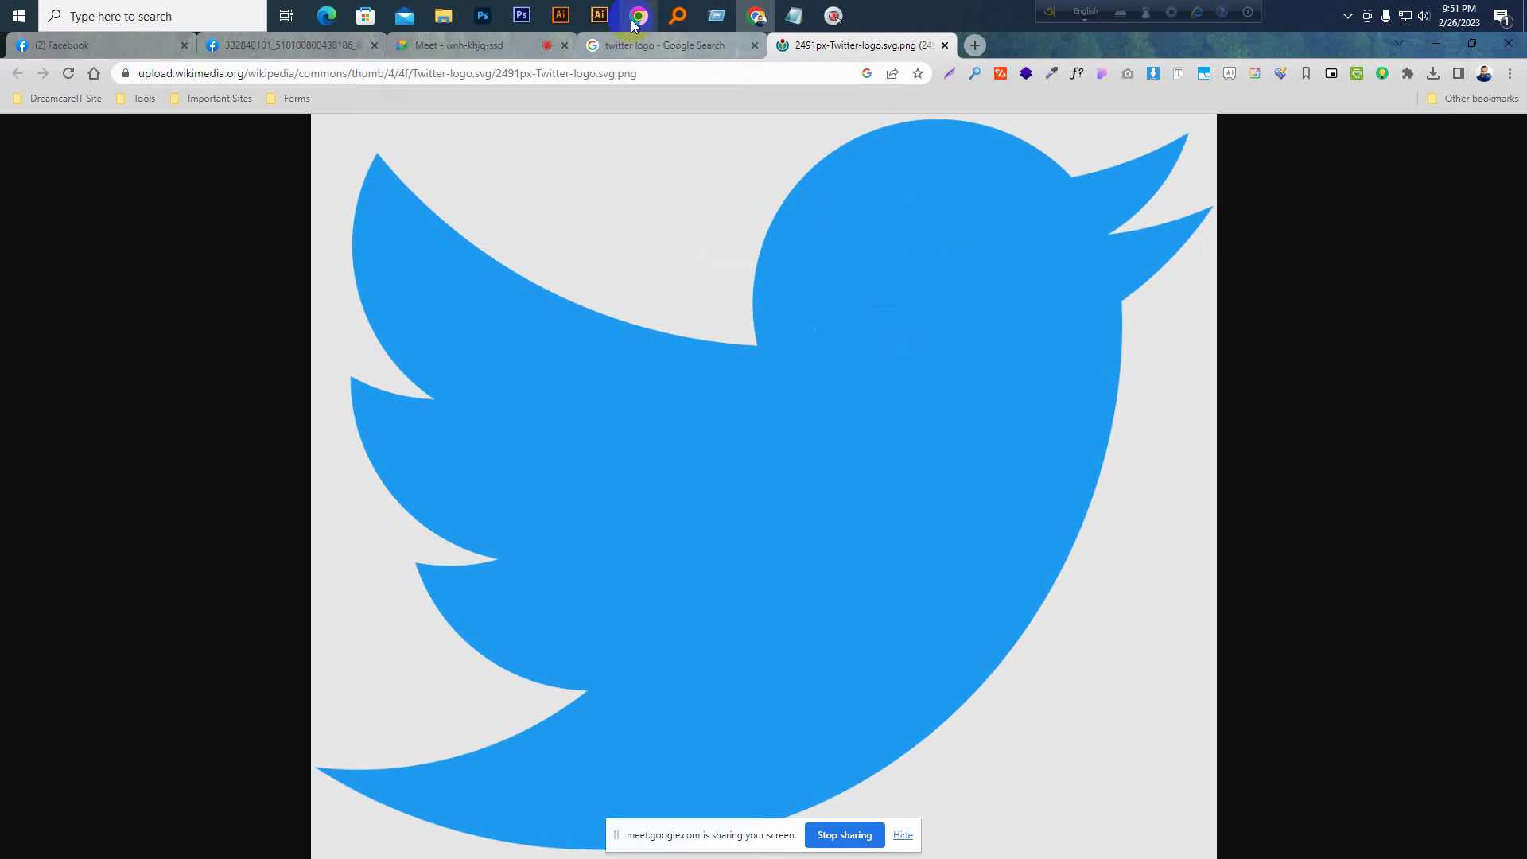
pyautogui.click(600, 16)
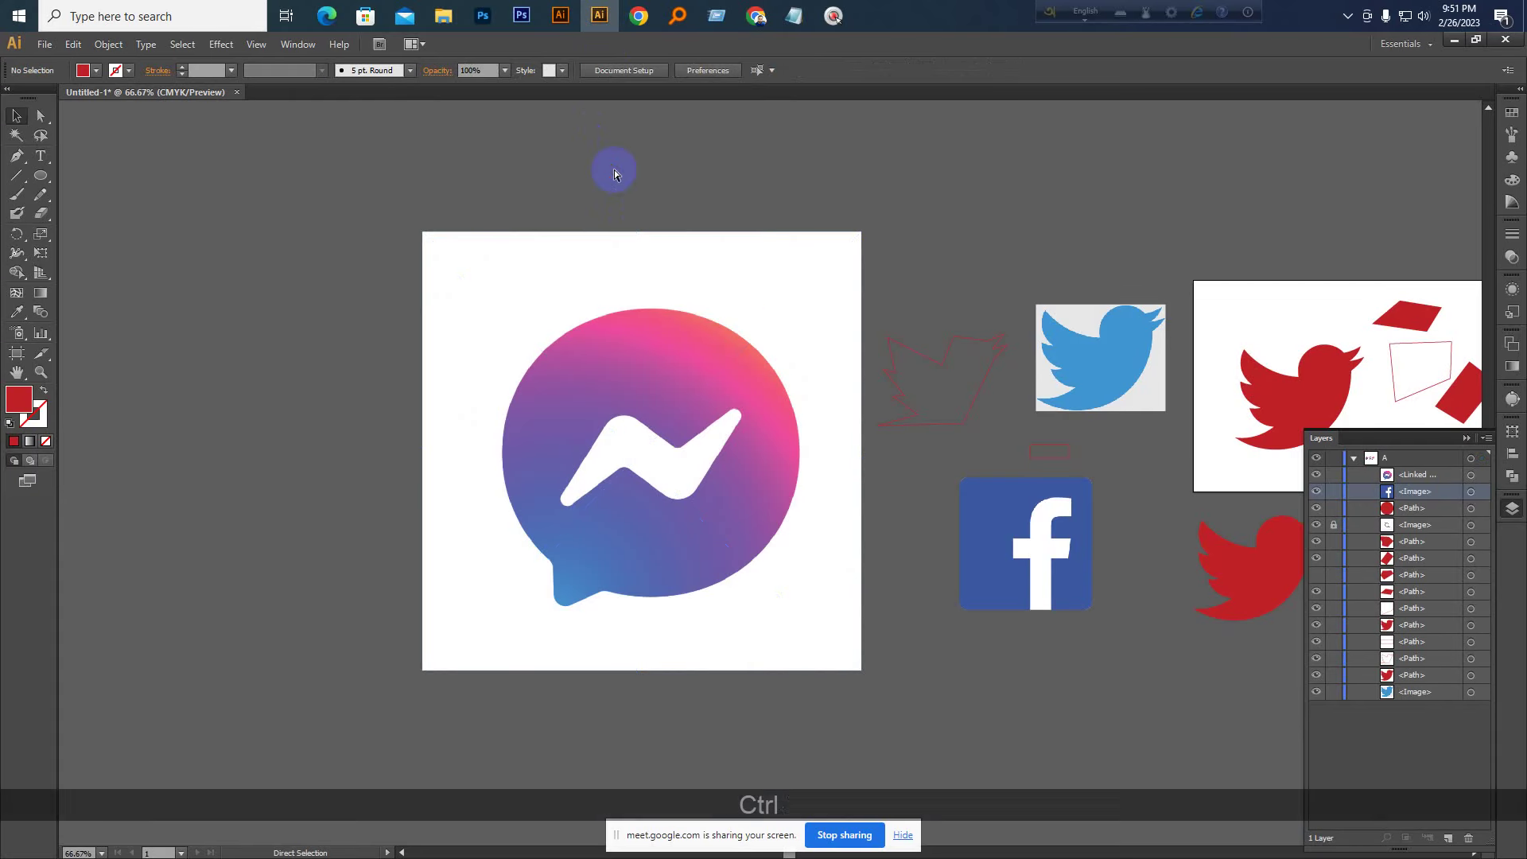
pyautogui.hotkey('ctrl', 'v')
# Scale the pasted Twitter image to about 1032 by 849 px and place it to the left of the Messenger image
pyautogui.press('ctrl+KP_Subtract')
pyautogui.press('ctrl+KP_Subtract')
pyautogui.press('ctrl+KP_Subtract')
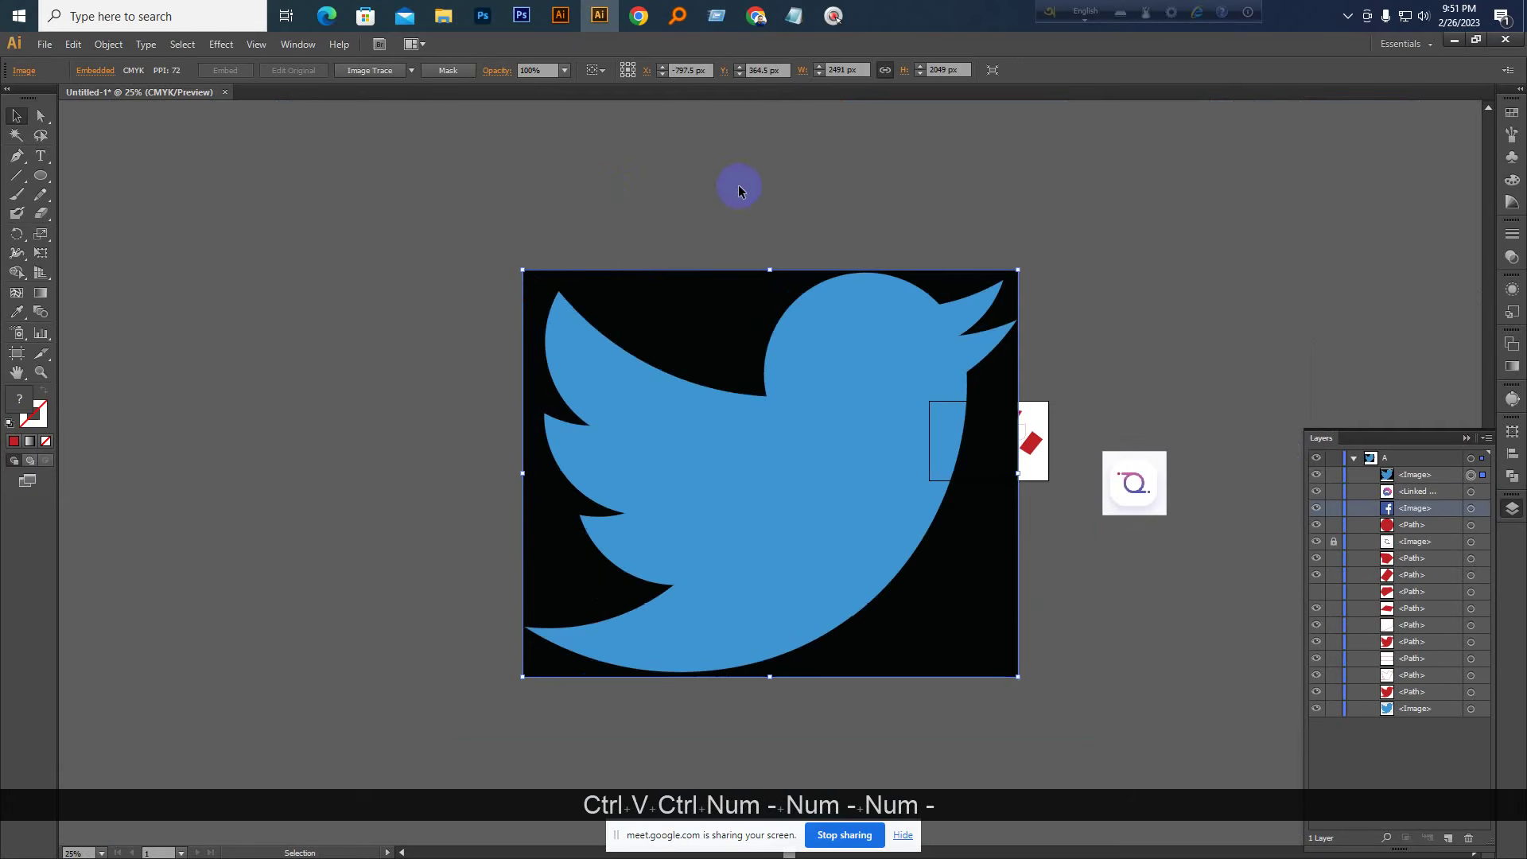
pyautogui.moveTo(1018, 473)
pyautogui.mouseDown()
pyautogui.moveTo(723, 453)
pyautogui.moveTo(556, 488)
pyautogui.moveTo(552, 476)
pyautogui.moveTo(1005, 461)
pyautogui.mouseUp()
pyautogui.press('ctrl+KP_Add')
pyautogui.press('ctrl+KP_Add')
pyautogui.press('ctrl+KP_Add')
pyautogui.moveTo(760, 441); pyautogui.dragTo(716, 446)
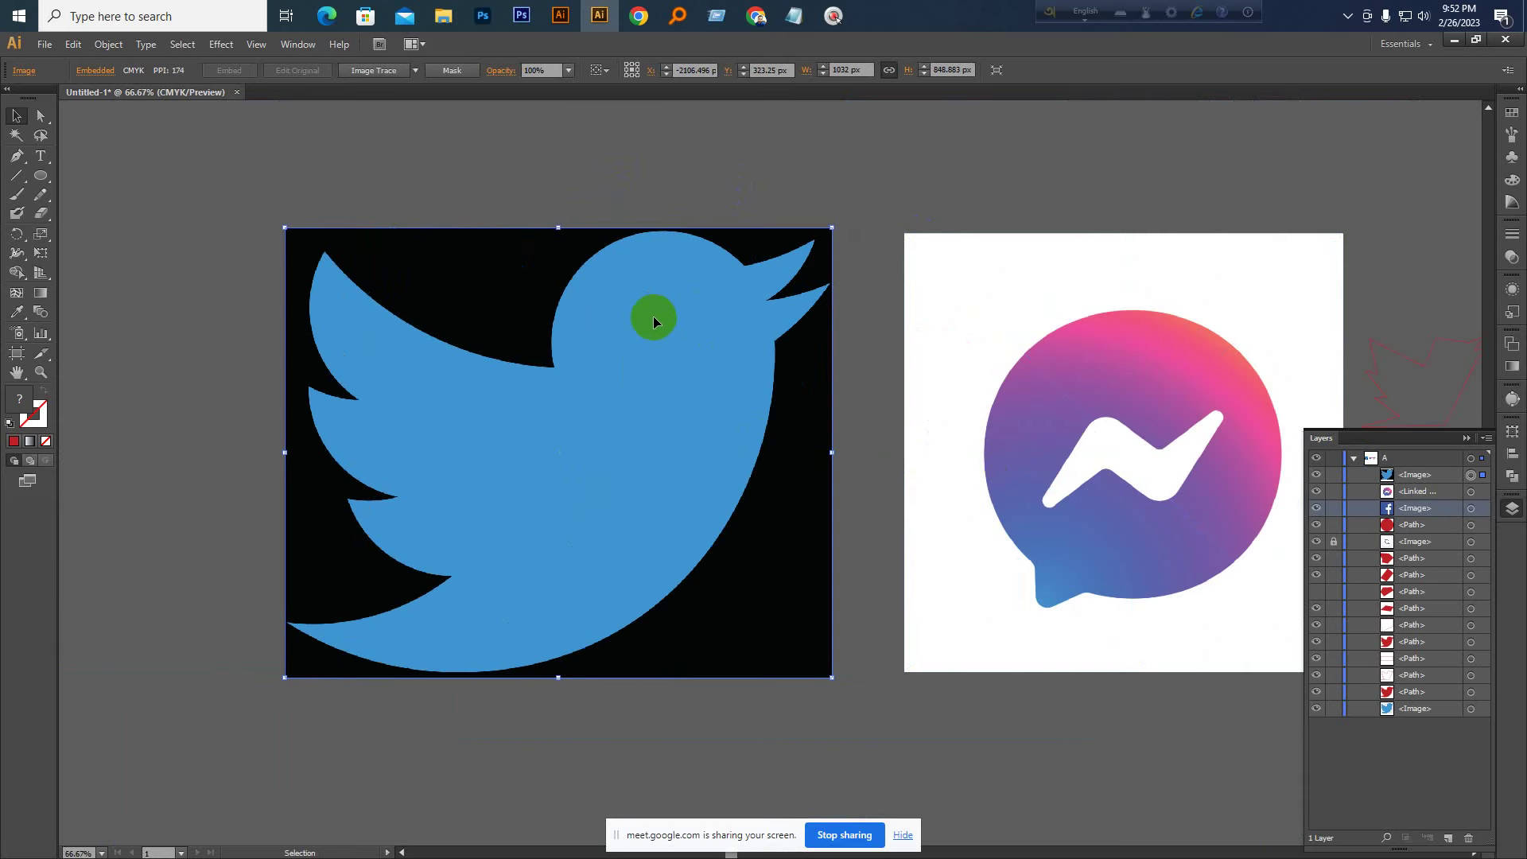
# Select the linked Messenger image and compare it with the embedded Twitter image beside it
pyautogui.click(1102, 301)
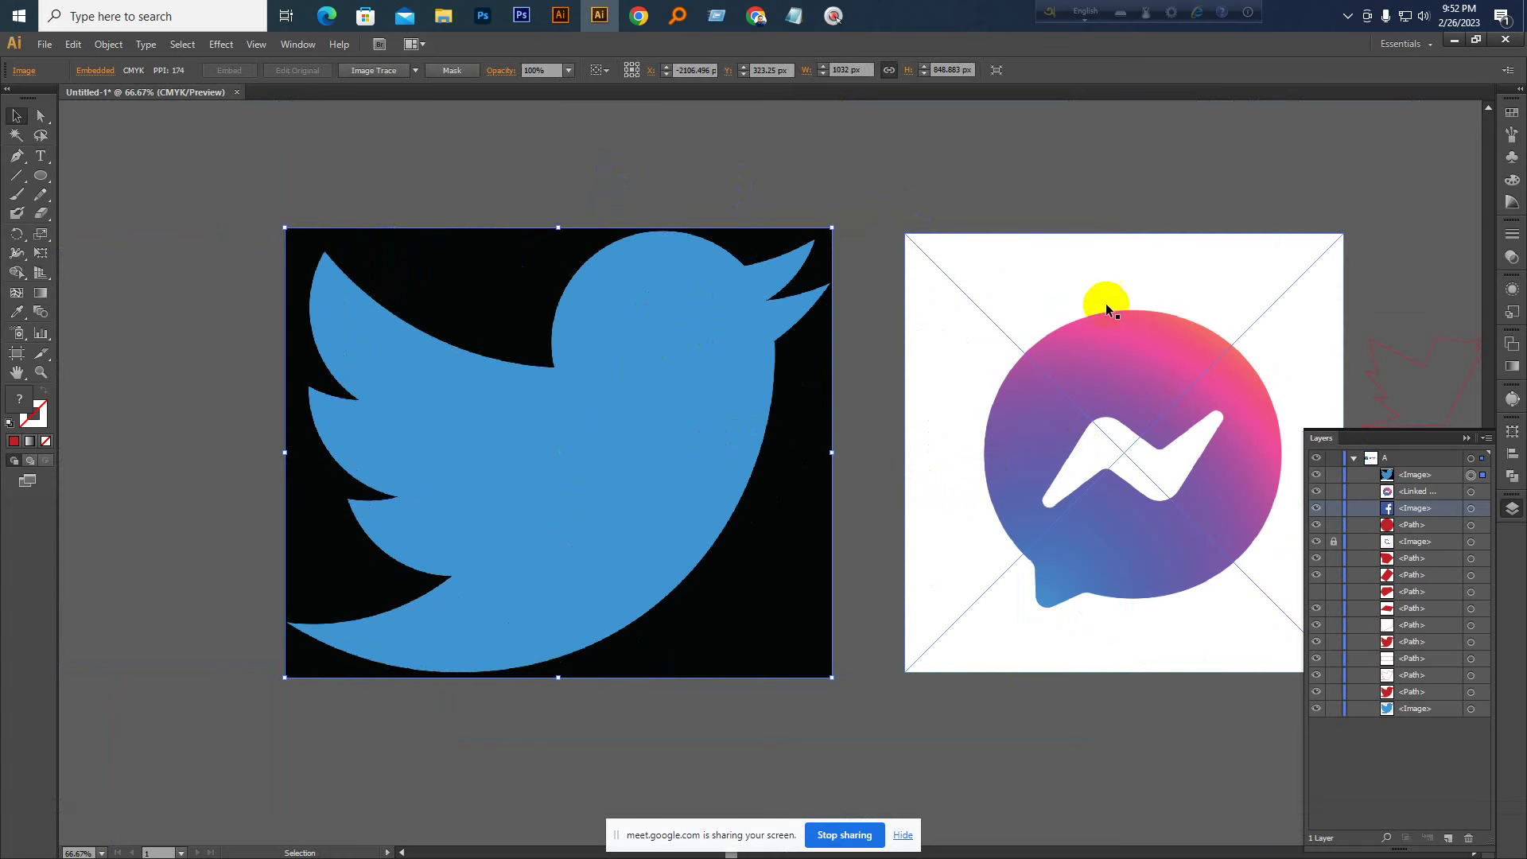
pyautogui.press('space')
pyautogui.moveTo(1155, 364); pyautogui.dragTo(1061, 365)
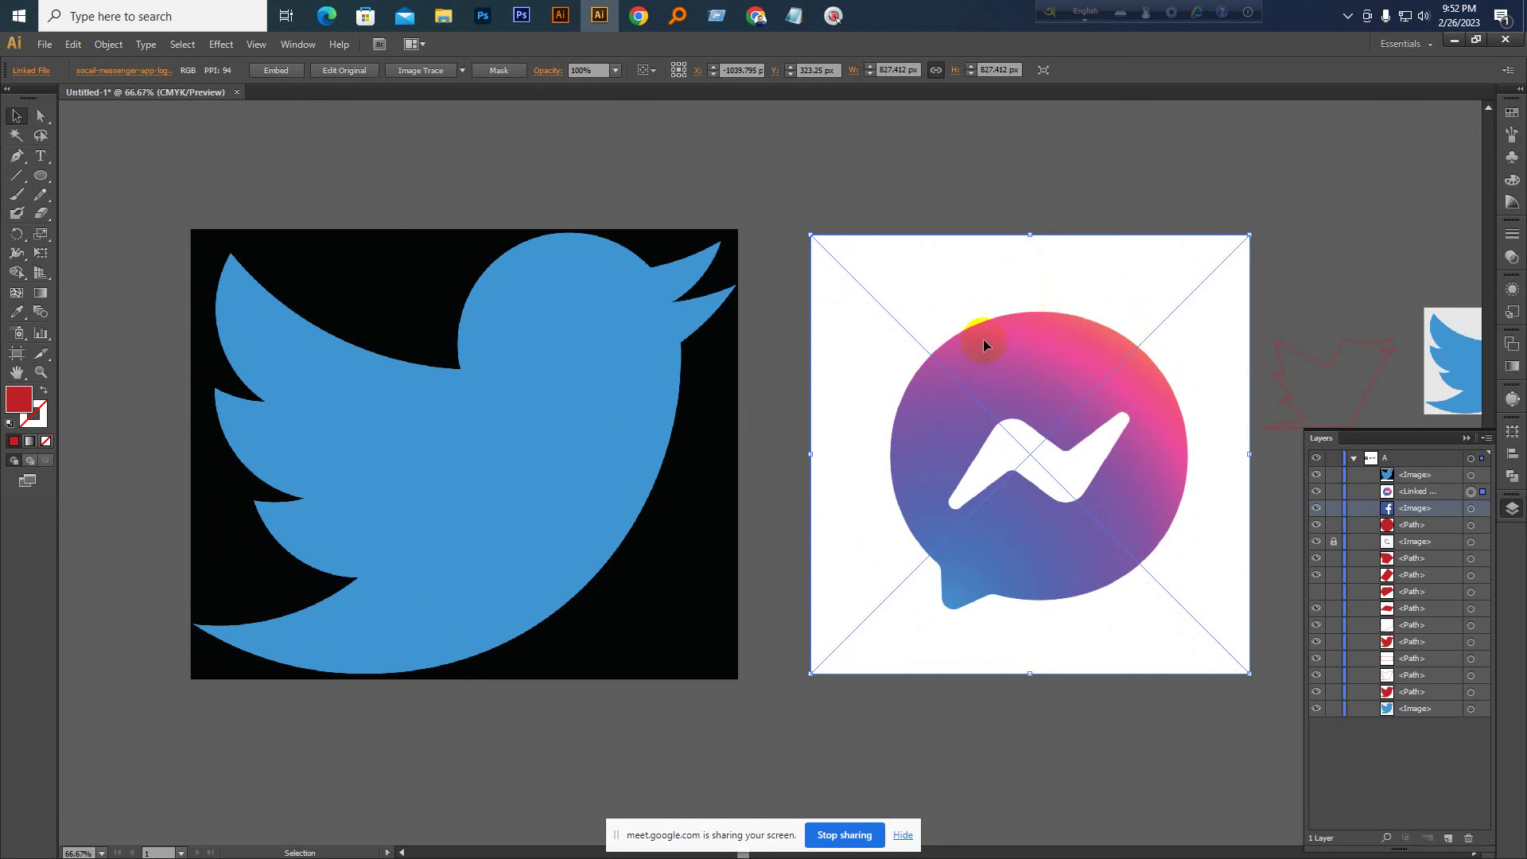
pyautogui.press('space')
pyautogui.moveTo(1153, 297); pyautogui.dragTo(963, 304)
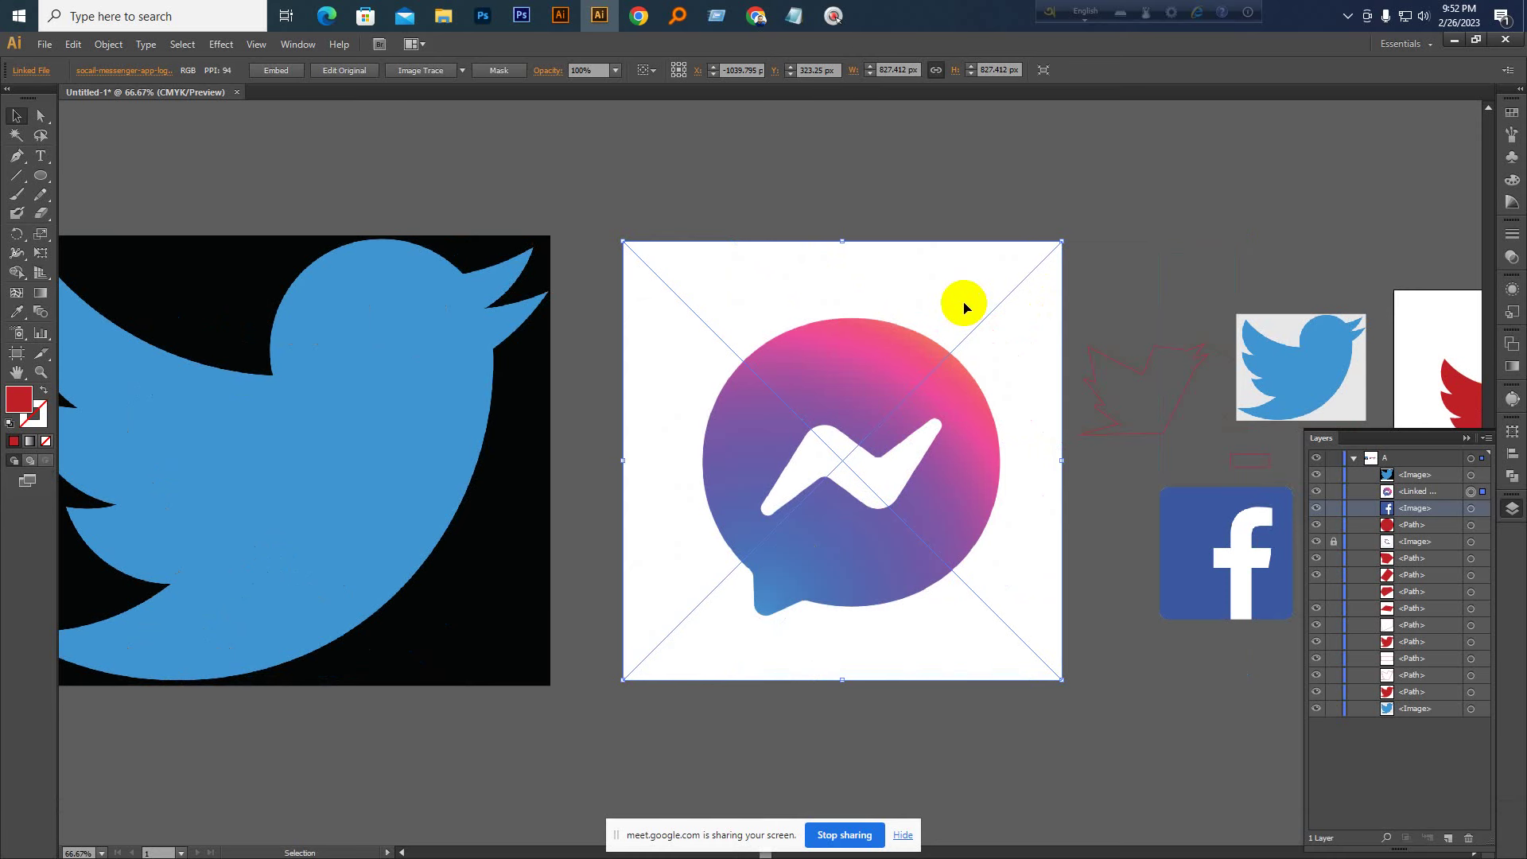
pyautogui.press('space')
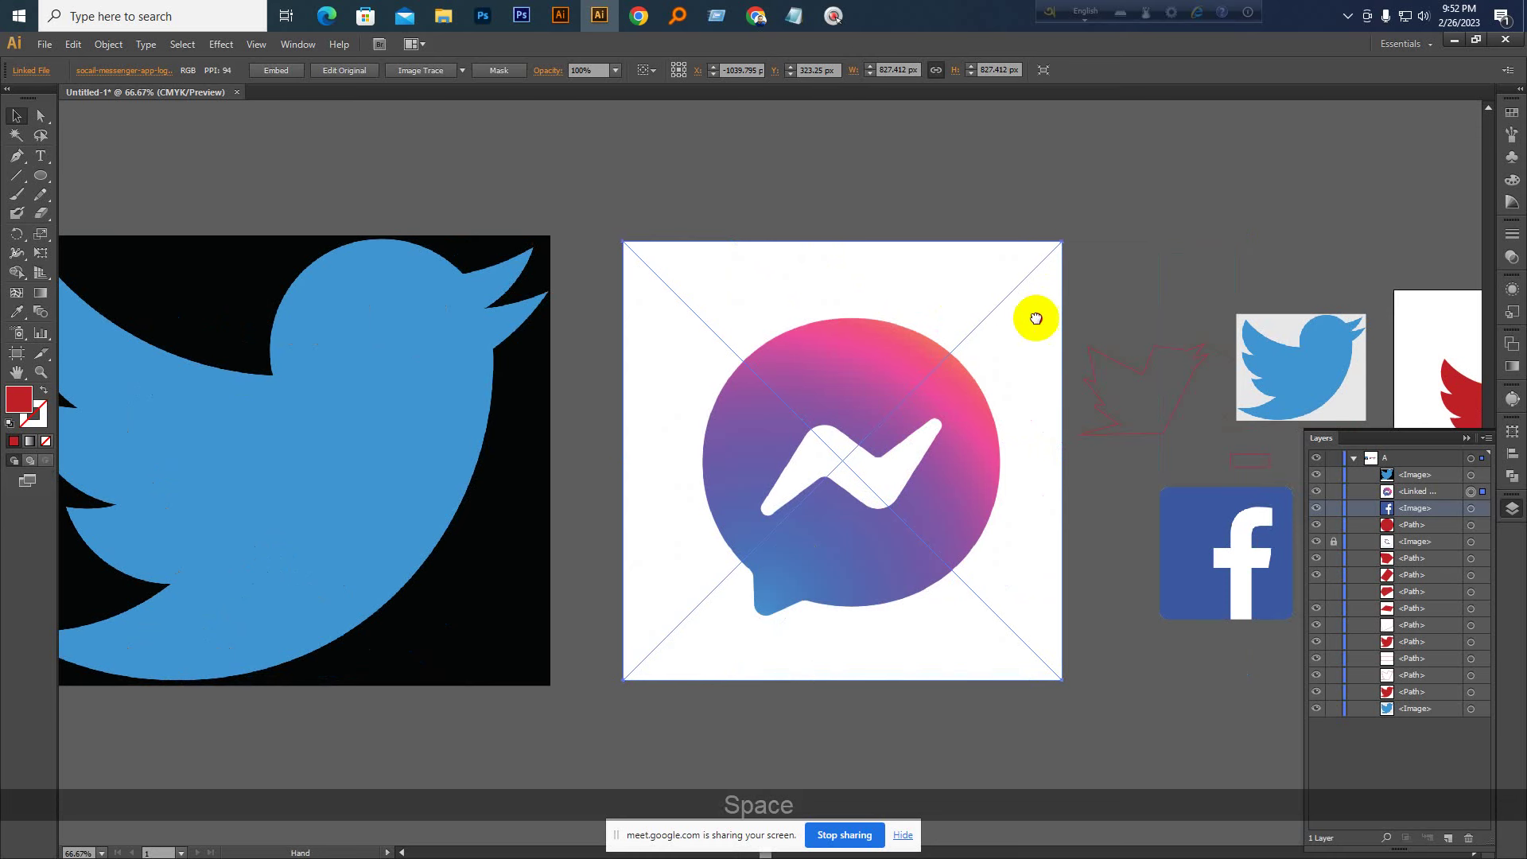
# Move the linked Messenger image to about X -1076 px, Y 323 px and embed it in the document
pyautogui.moveTo(1032, 317); pyautogui.dragTo(852, 340)
pyautogui.scroll(-2, 821, 370)
pyautogui.scroll(2, 821, 369)
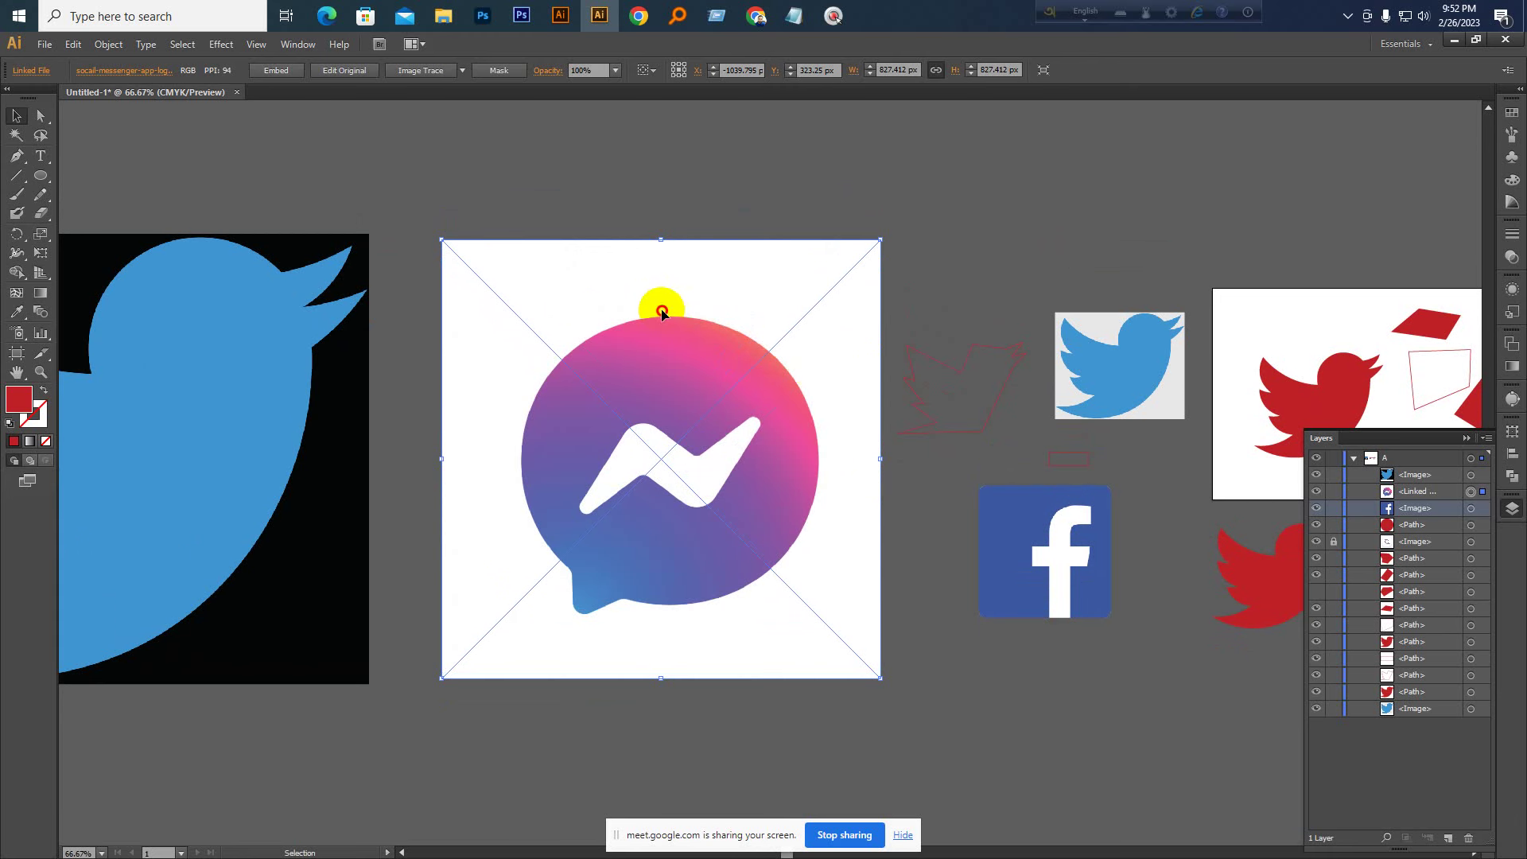
pyautogui.moveTo(658, 300); pyautogui.dragTo(696, 321)
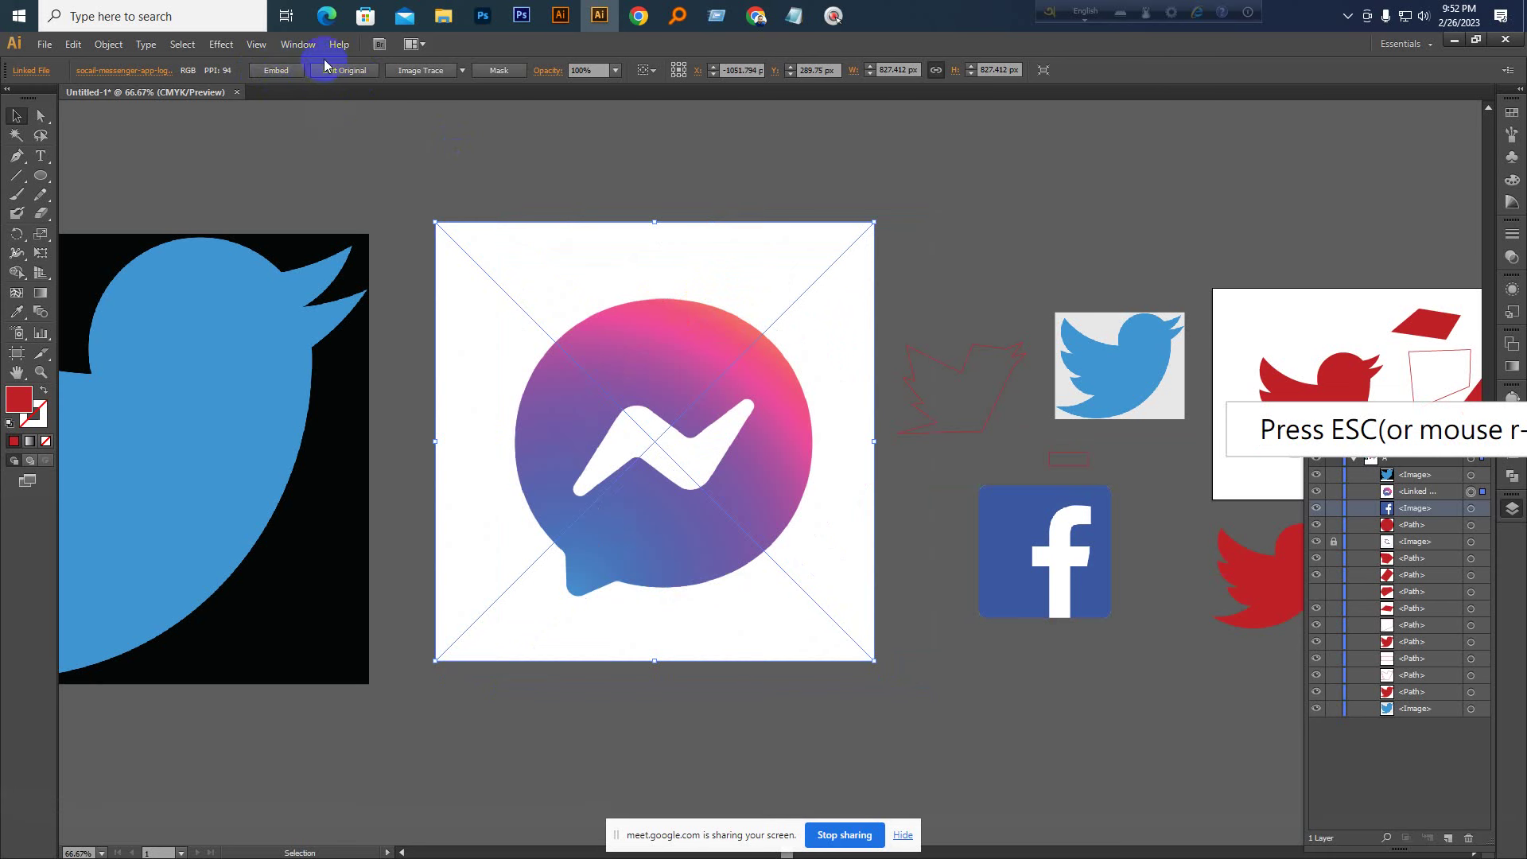
pyautogui.moveTo(248, 56)
pyautogui.mouseDown()
pyautogui.moveTo(284, 112)
pyautogui.moveTo(300, 62)
pyautogui.moveTo(249, 58)
pyautogui.moveTo(272, 59)
pyautogui.mouseUp()
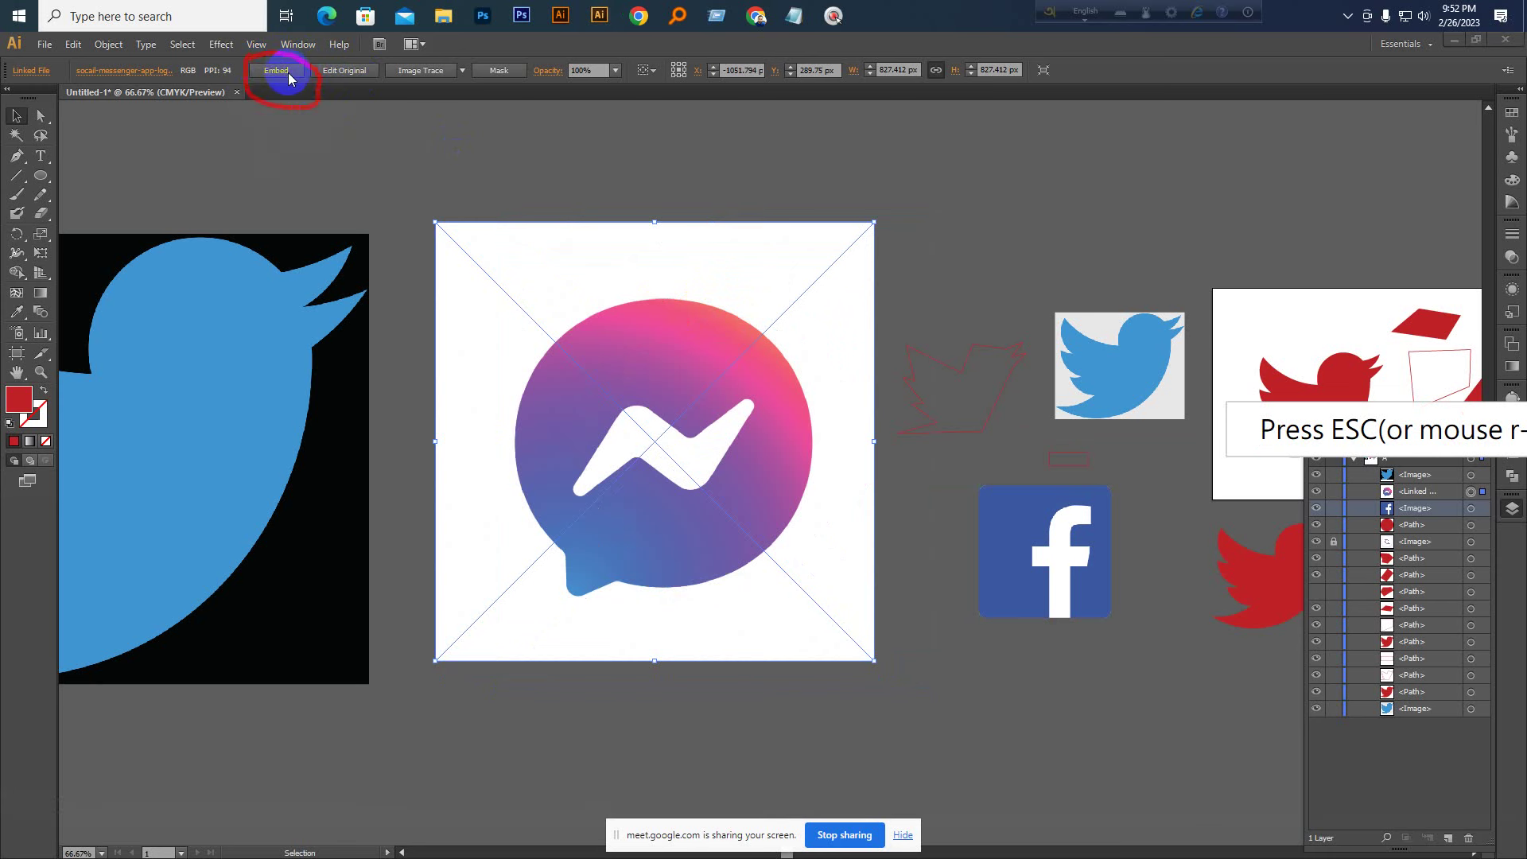
pyautogui.press('Escape')
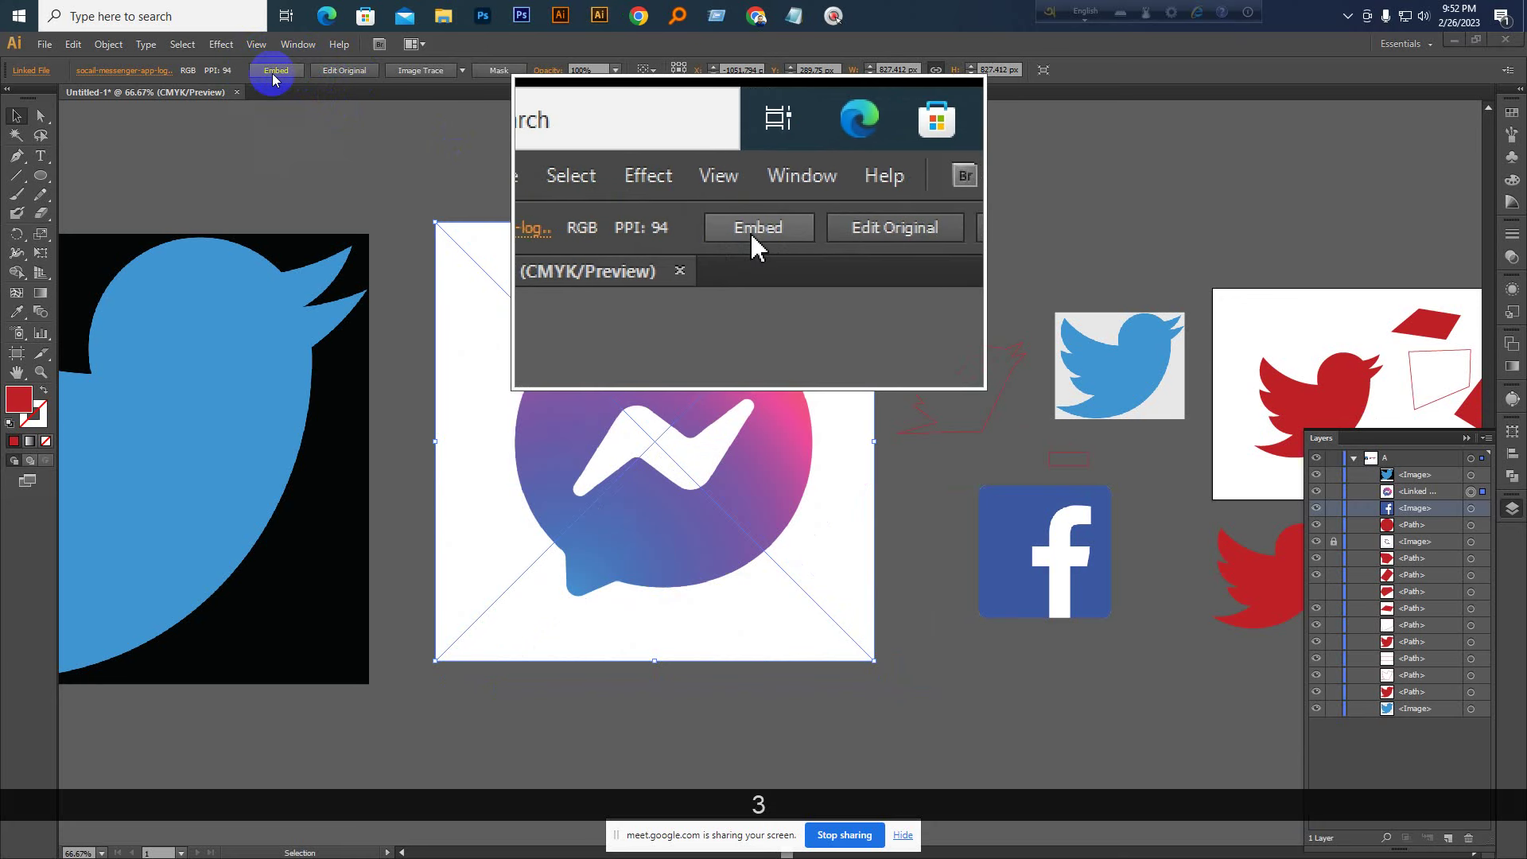
pyautogui.press('3')
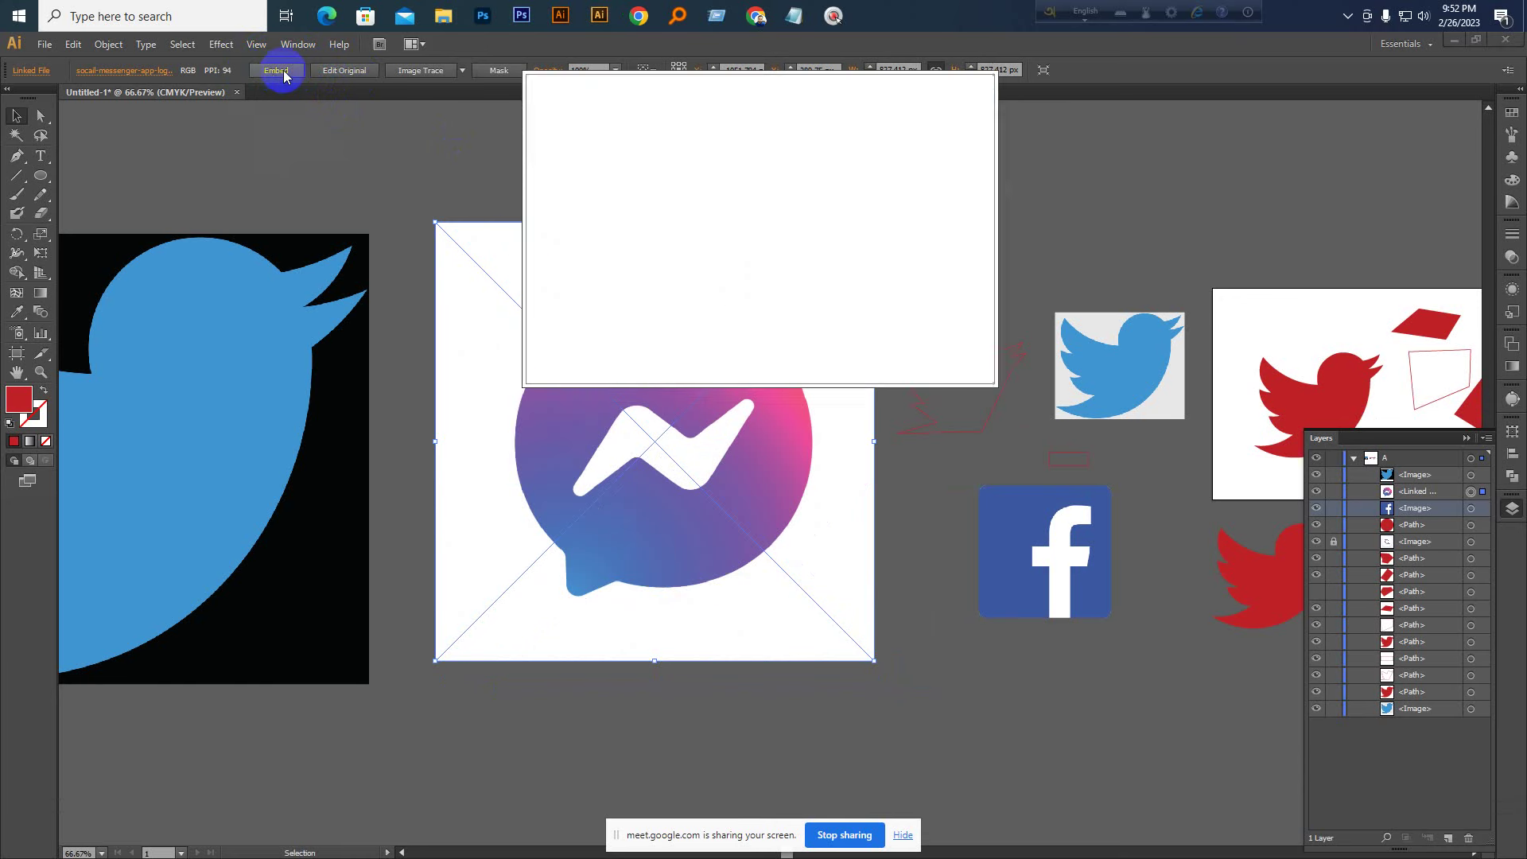
pyautogui.moveTo(649, 293)
pyautogui.mouseDown()
pyautogui.moveTo(756, 293)
pyautogui.moveTo(635, 311)
pyautogui.mouseUp()
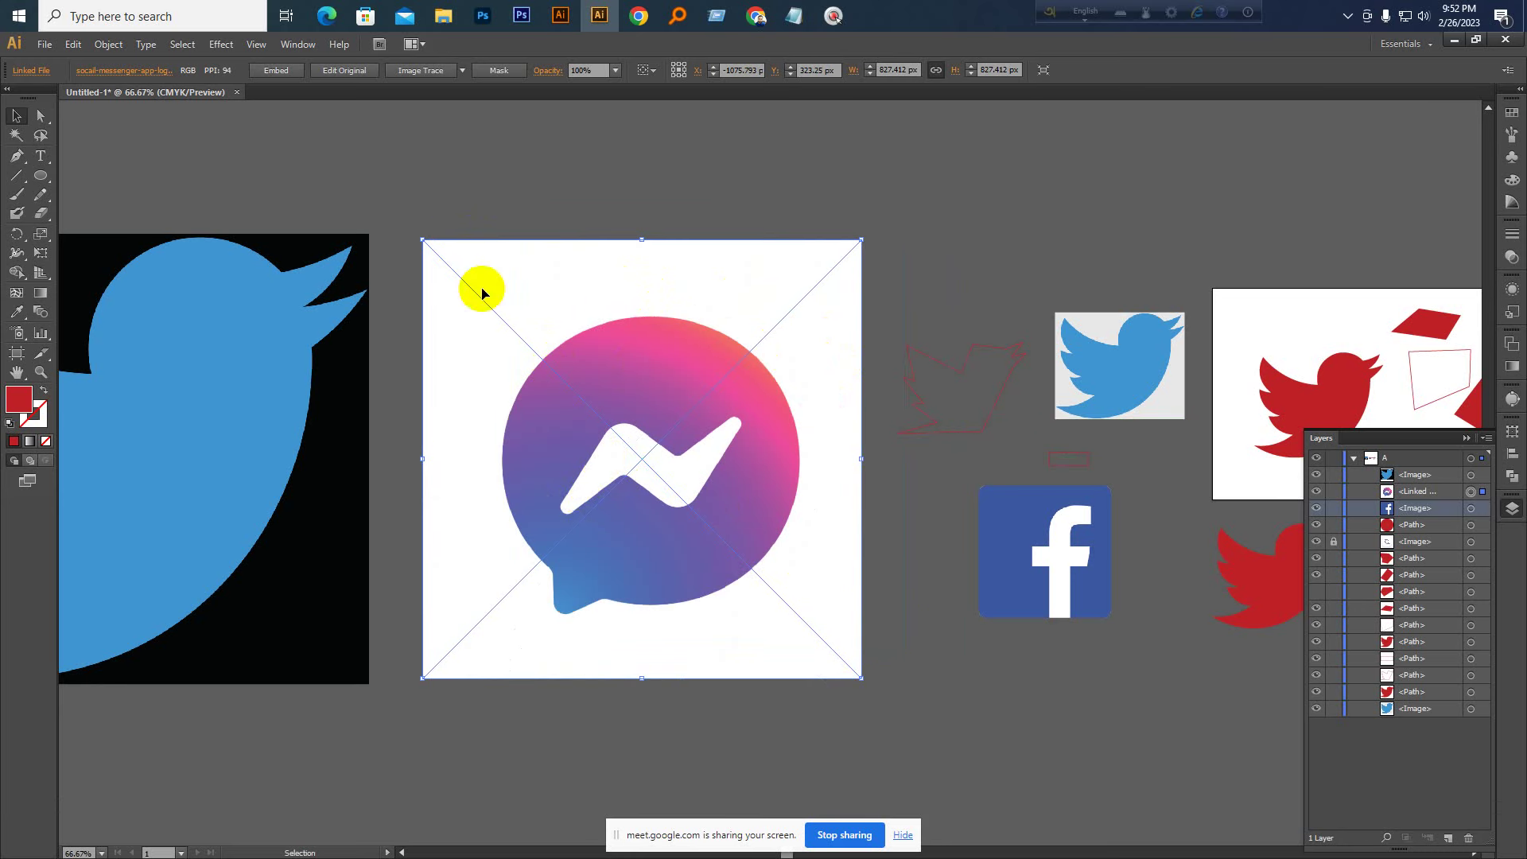
pyautogui.click(278, 70)
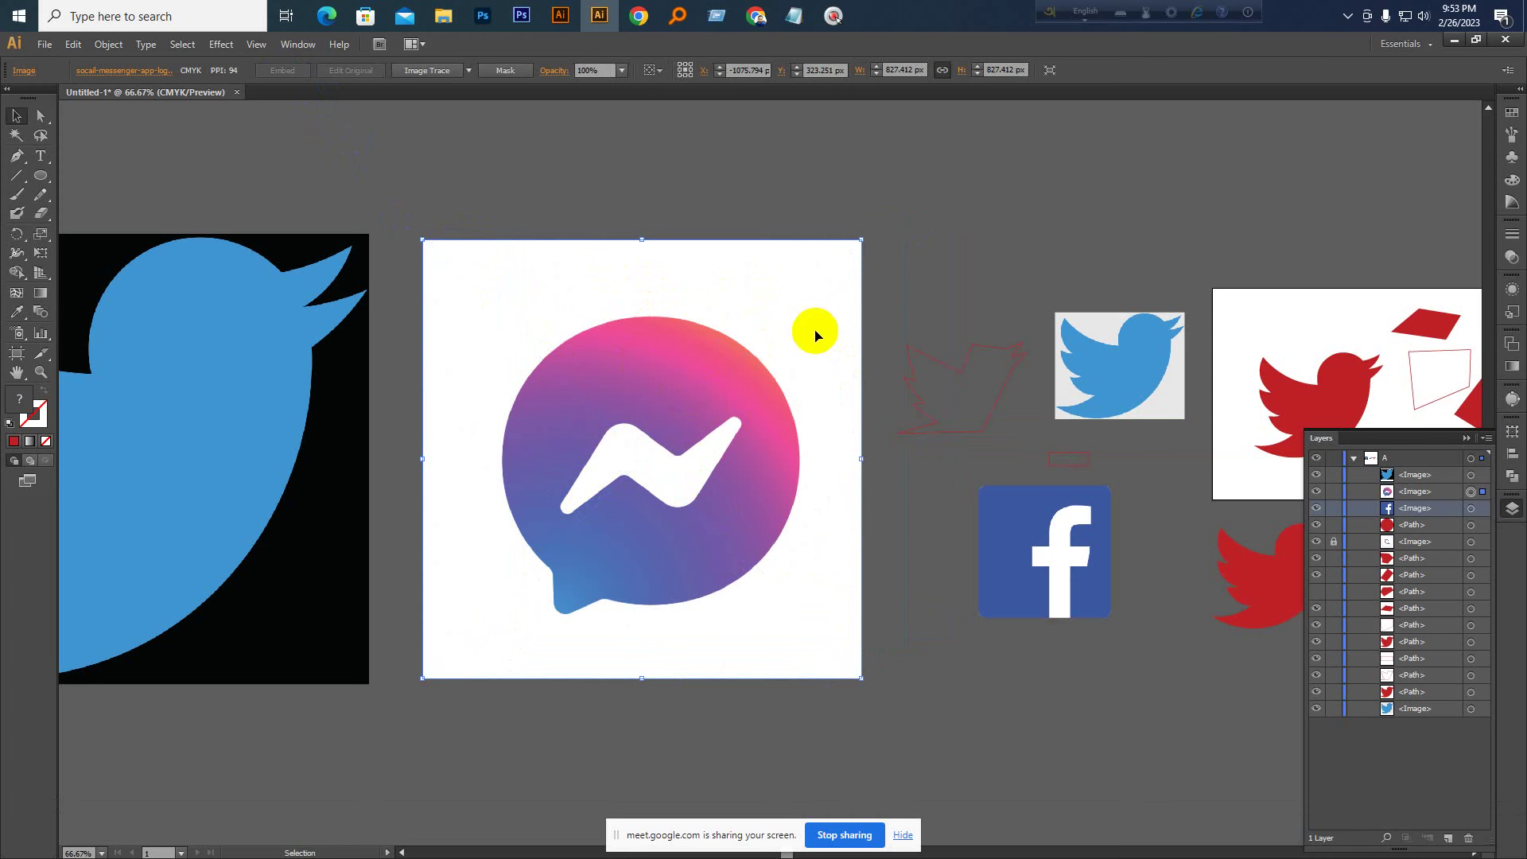
# Select the small Twitter image with the light grey background and lock it
pyautogui.moveTo(815, 334); pyautogui.dragTo(723, 365)
pyautogui.moveTo(1147, 353); pyautogui.dragTo(1012, 388)
pyautogui.hotkey('ctrl', 'z')
pyautogui.press('space')
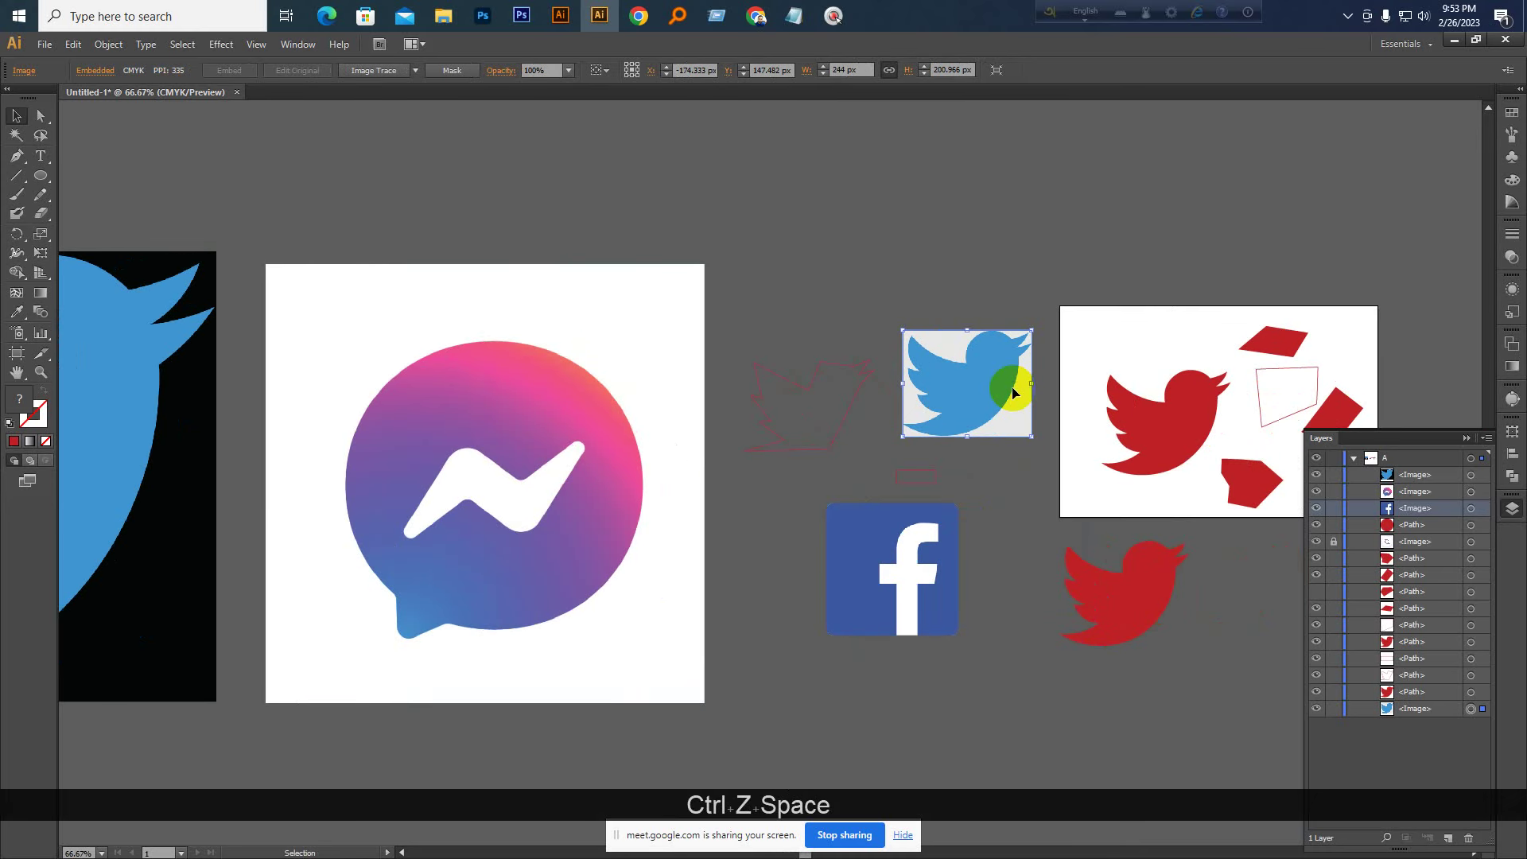
pyautogui.press('ctrl+KP_Add')
pyautogui.press('ctrl+KP_Add')
pyautogui.press('space')
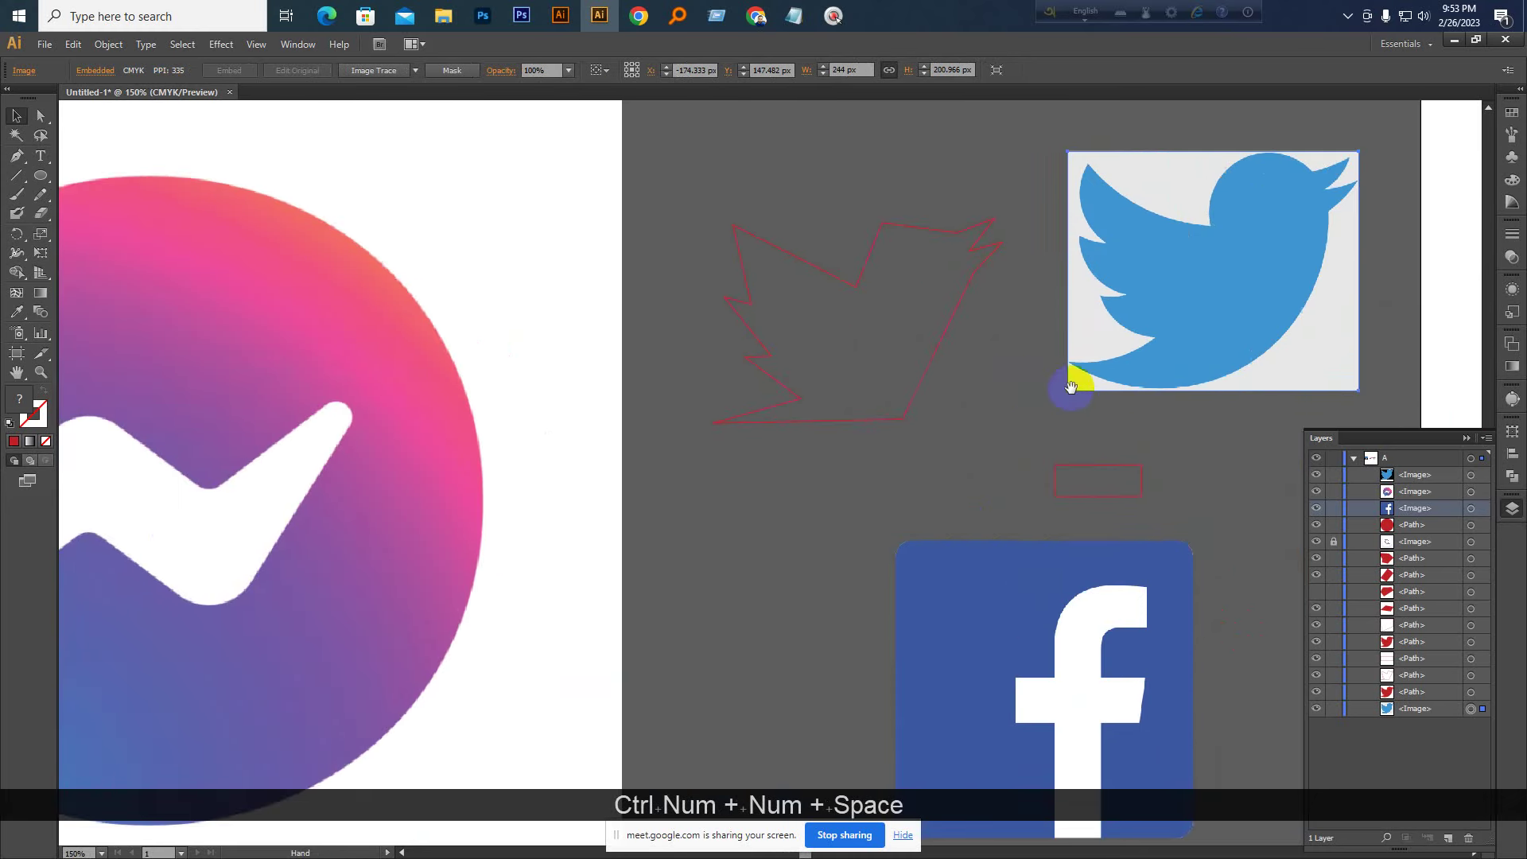
pyautogui.moveTo(1077, 374); pyautogui.dragTo(718, 484)
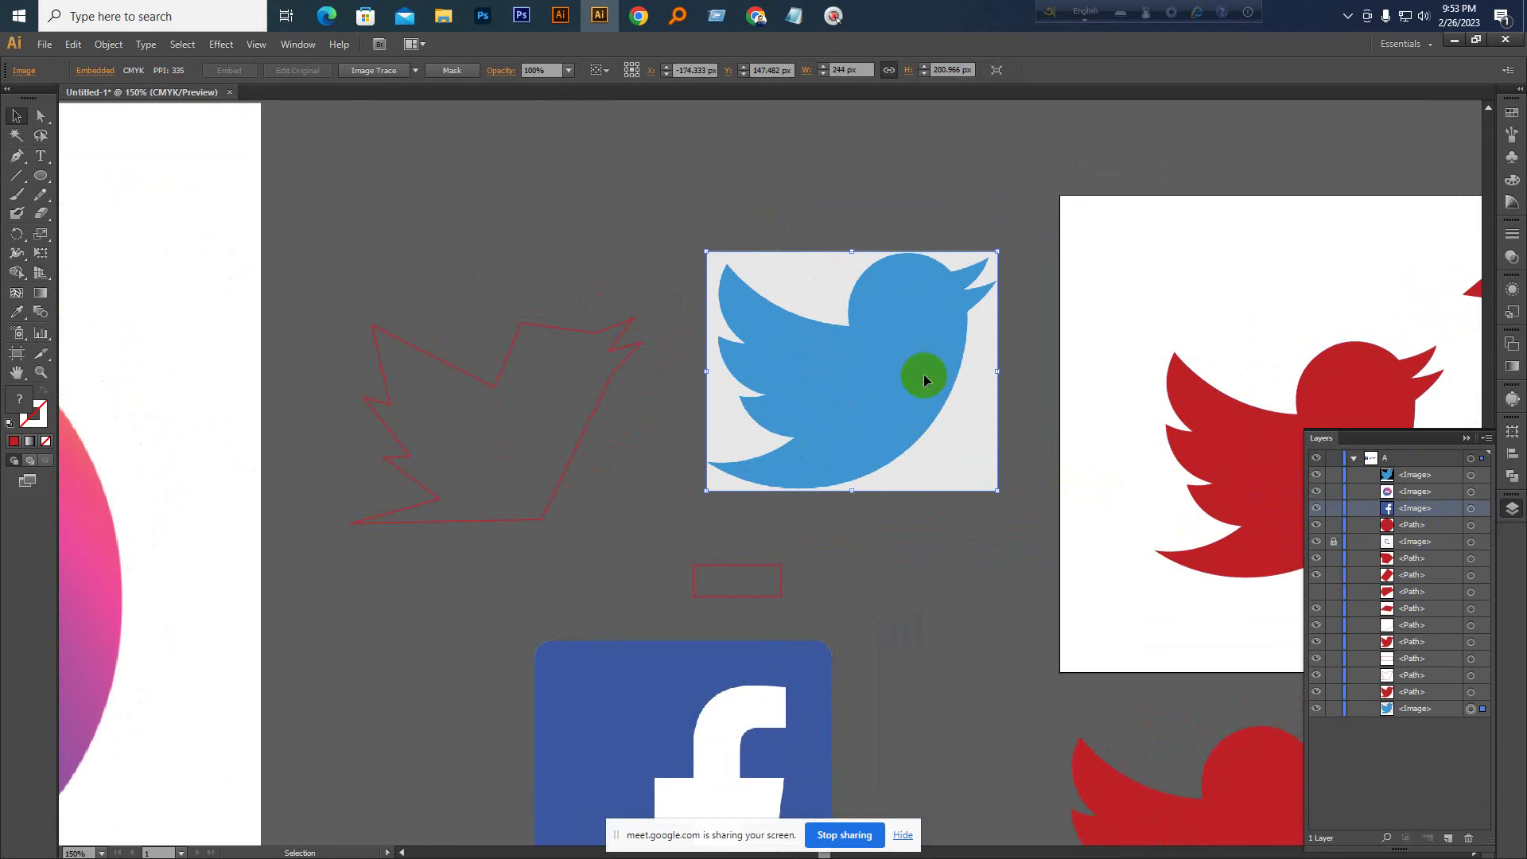
pyautogui.click(1334, 711)
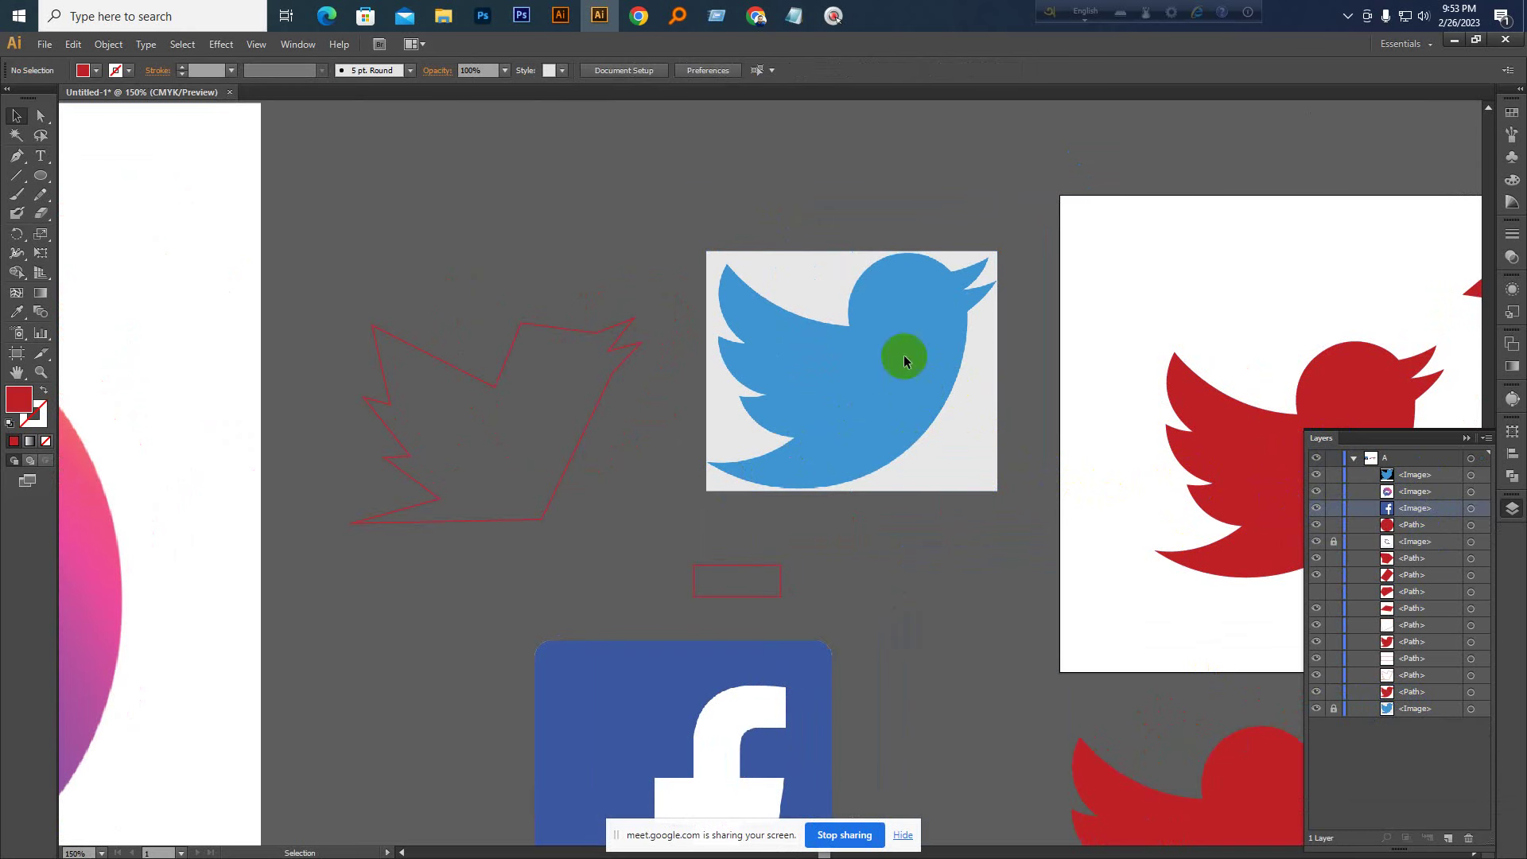
# Move the red bird path on the artboard to about X 143 px, Y 139 px and lock it
pyautogui.press('space')
pyautogui.moveTo(911, 433); pyautogui.dragTo(600, 416)
pyautogui.moveTo(824, 456); pyautogui.dragTo(819, 350)
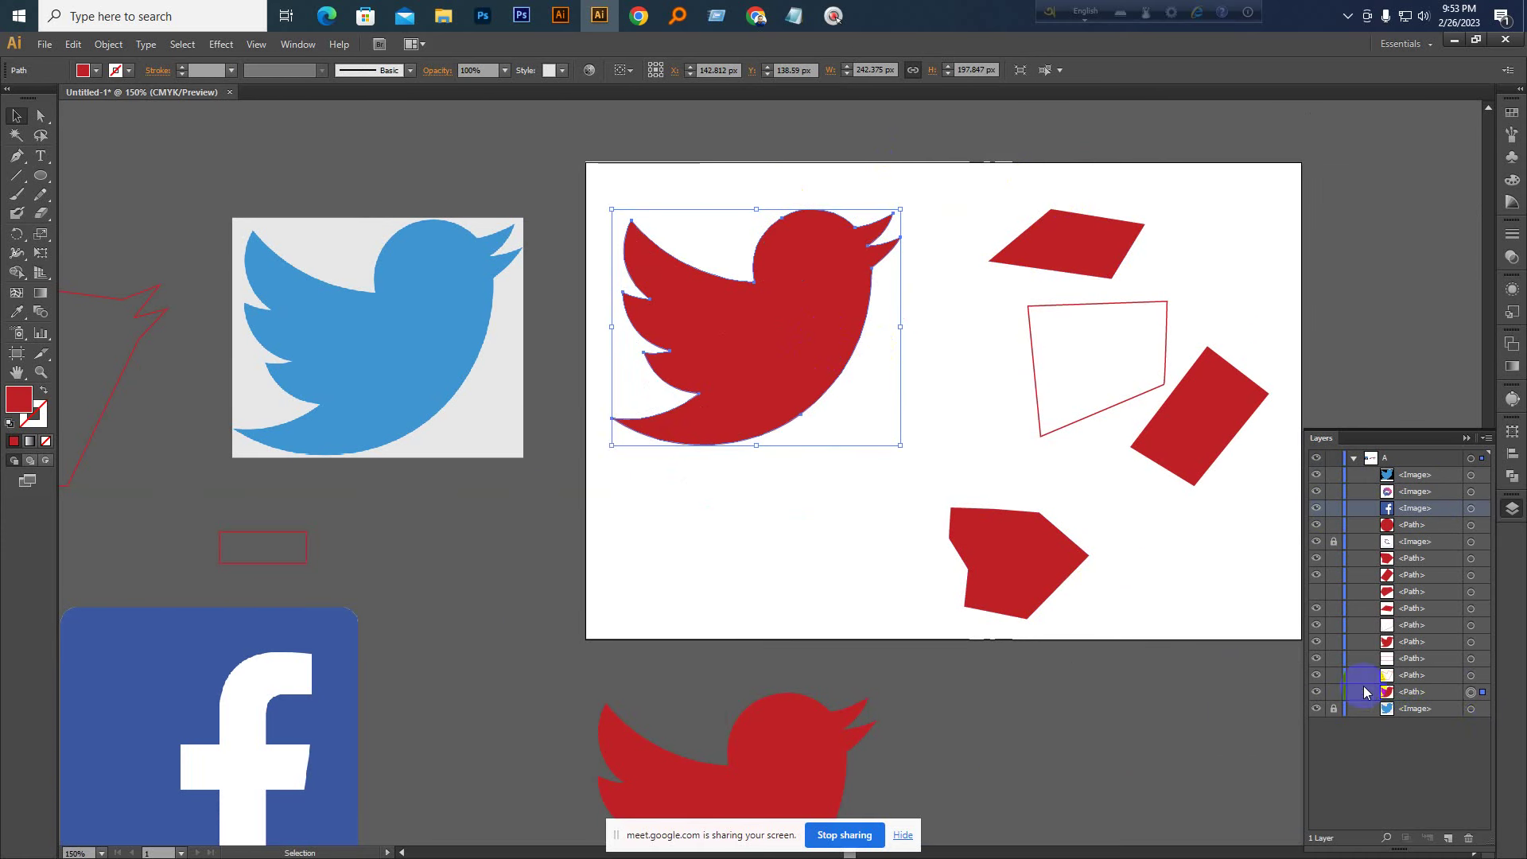
pyautogui.click(1332, 693)
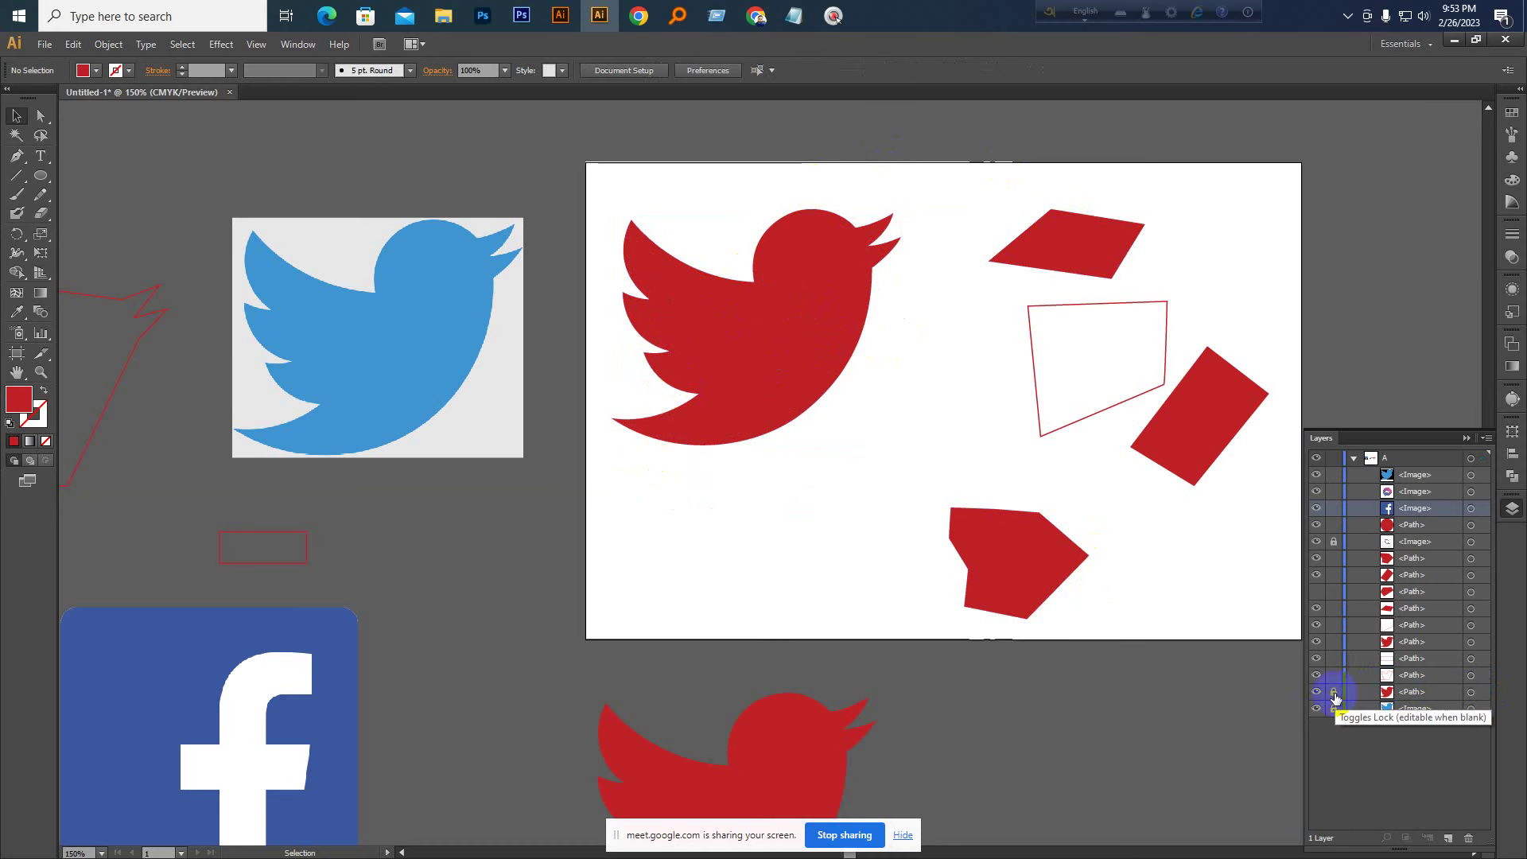
# Unlock the bird path on the artboard and fill it with the blue sampled from the neighbouring Twitter image
pyautogui.click(747, 346)
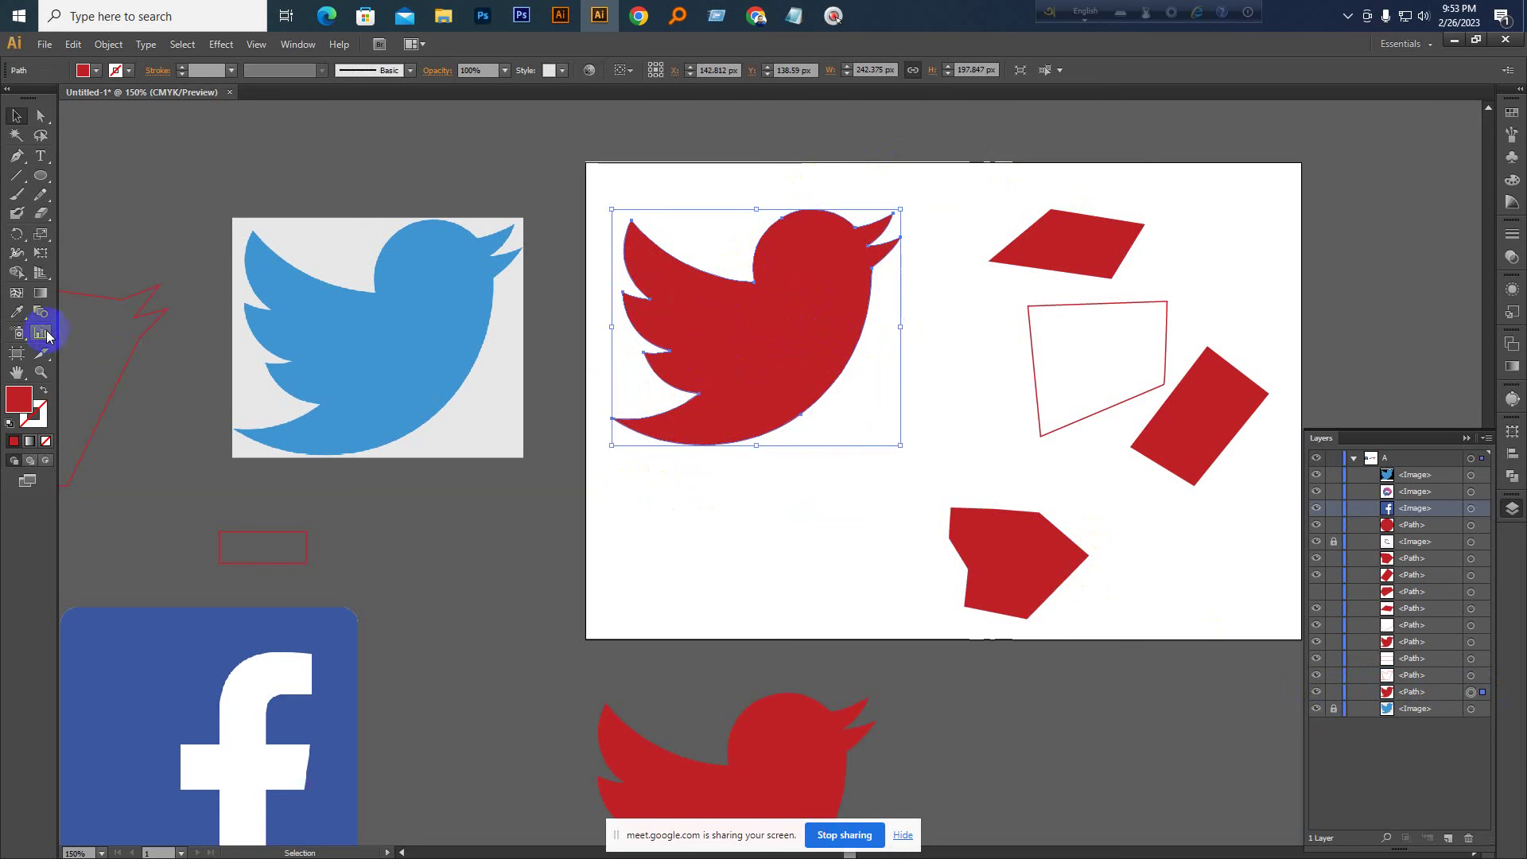
pyautogui.click(17, 312)
pyautogui.click(366, 341)
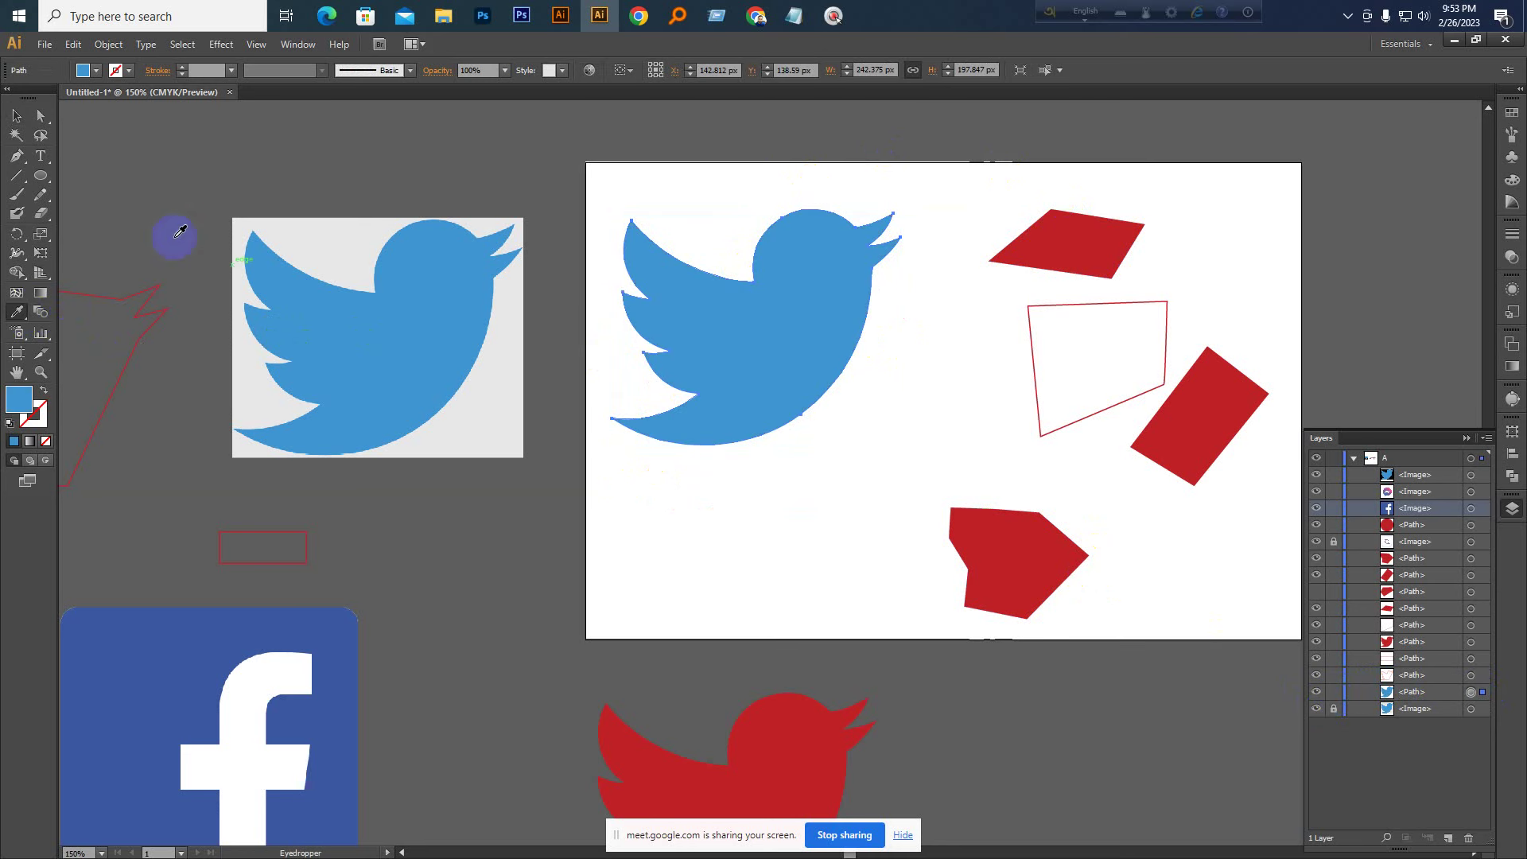
pyautogui.press('v')
pyautogui.click(771, 568)
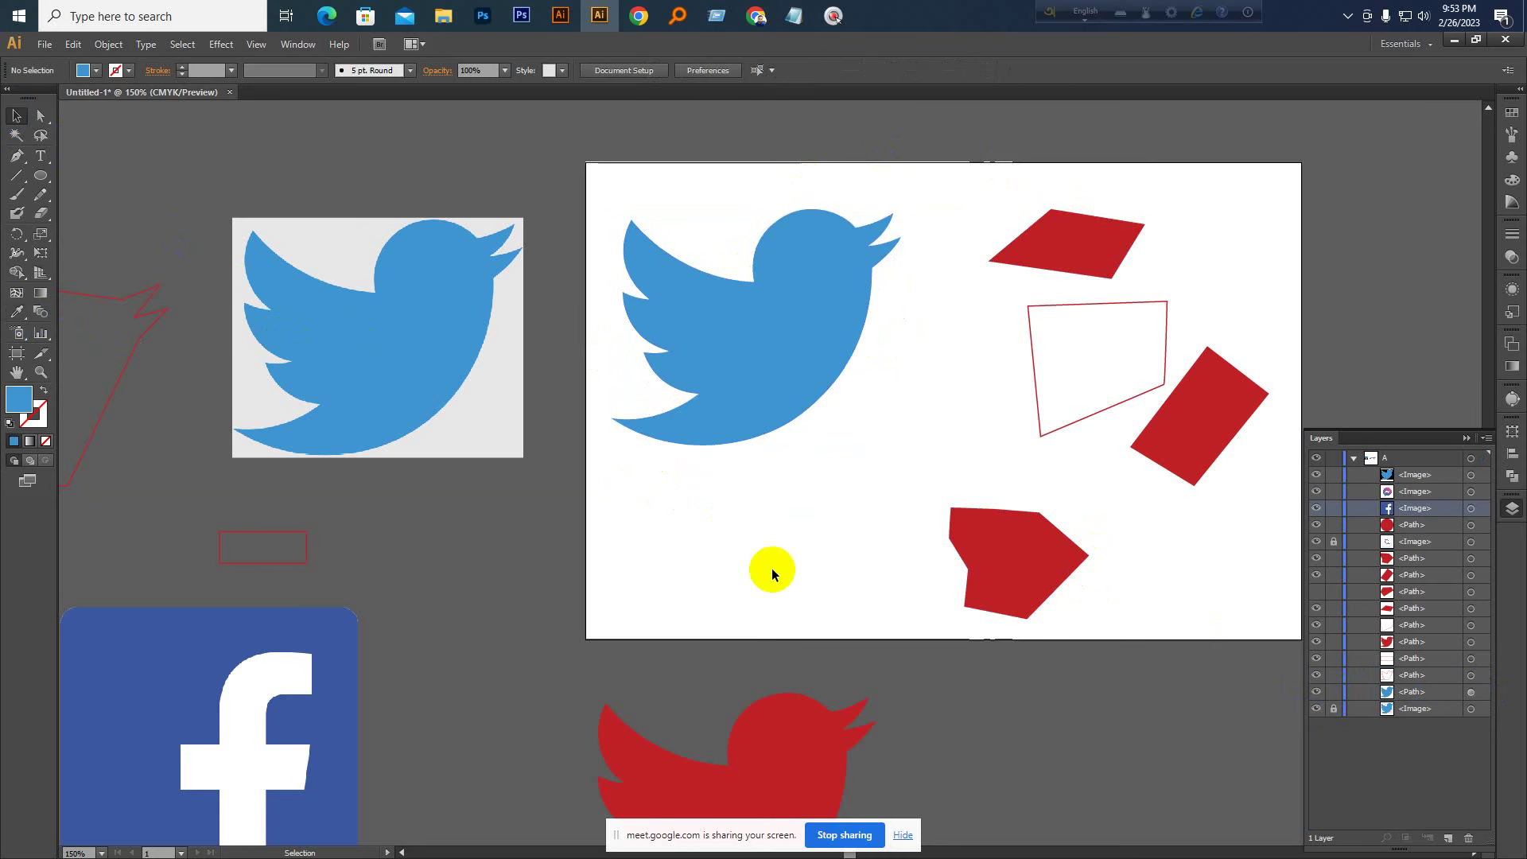
# Lock the recoloured blue bird path on the artboard
pyautogui.click(744, 359)
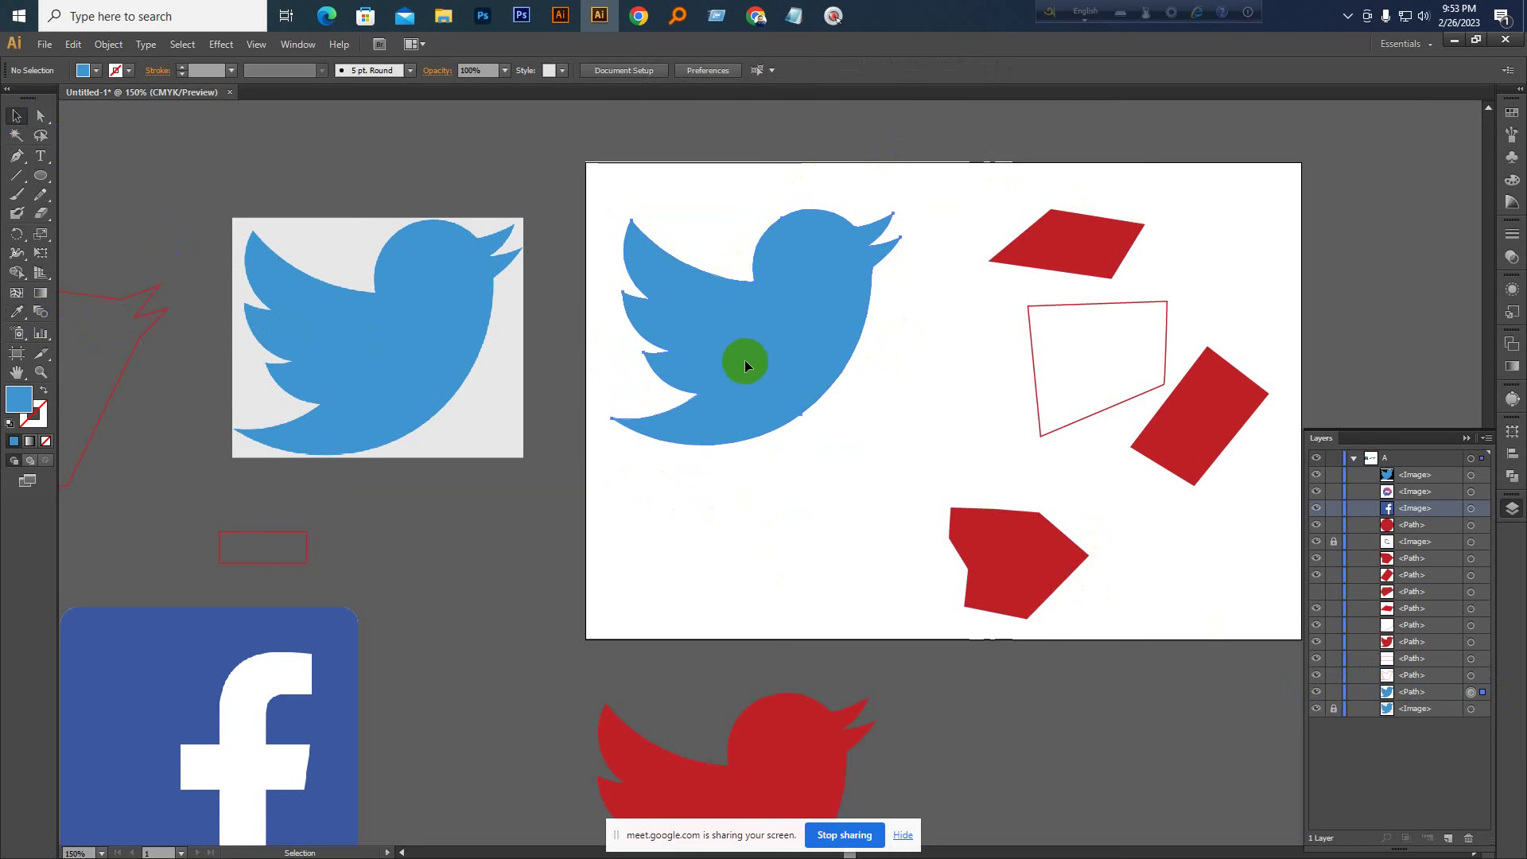
pyautogui.click(1334, 694)
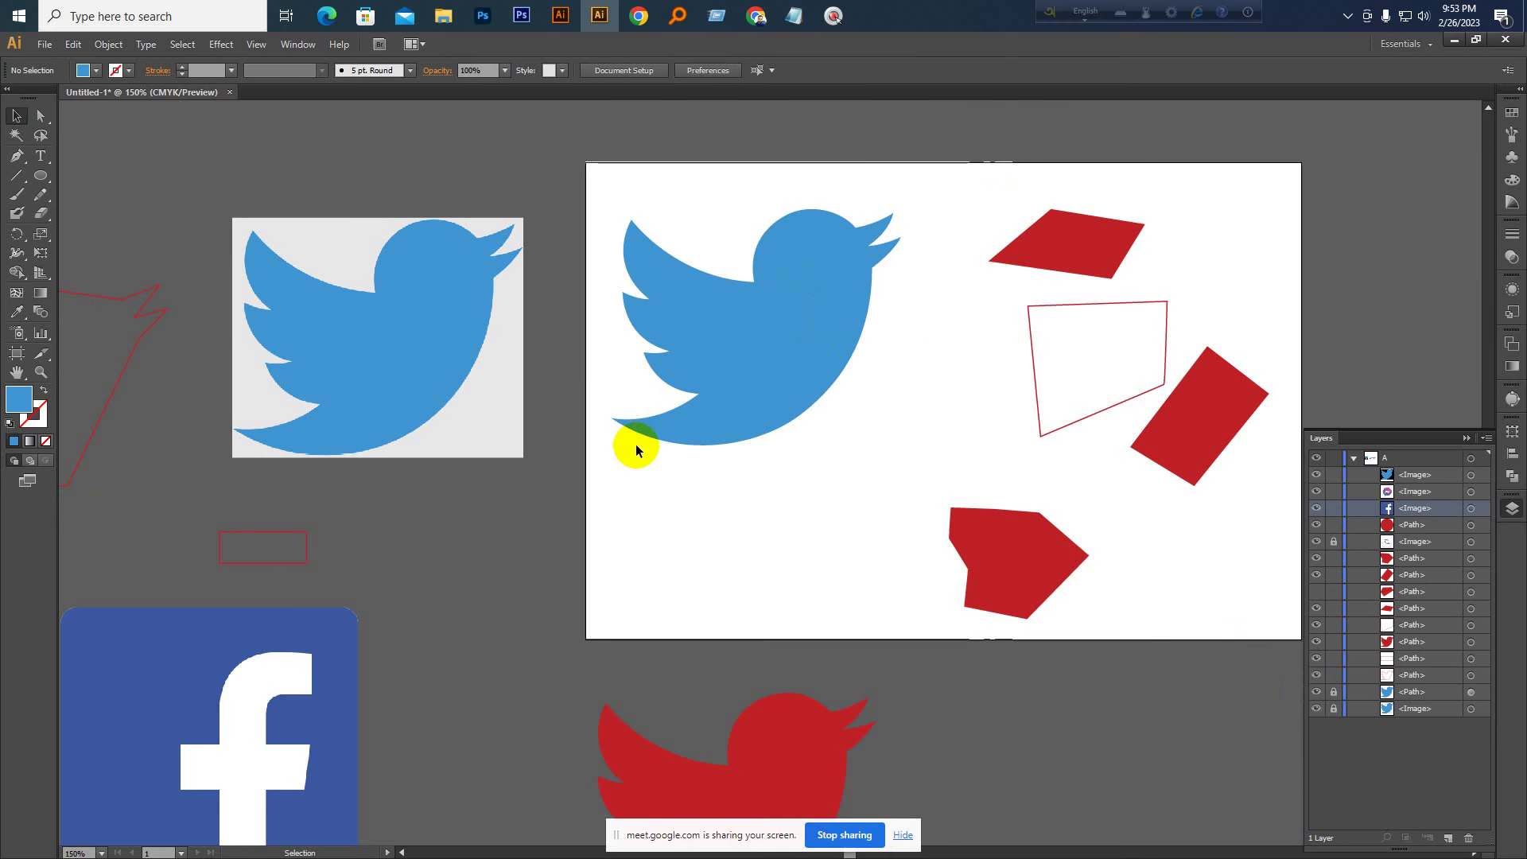
pyautogui.click(1366, 707)
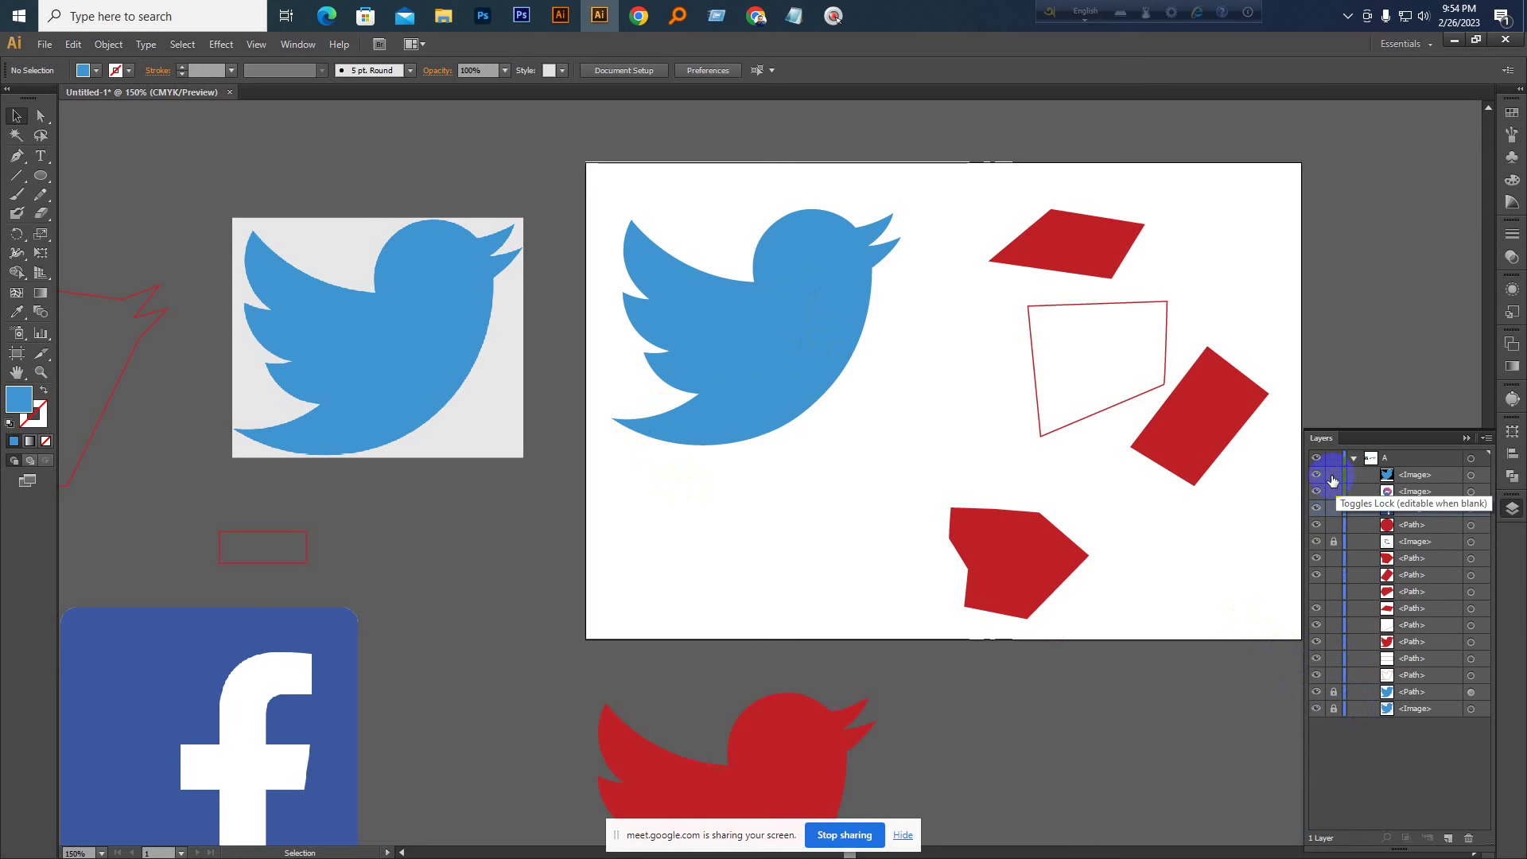
pyautogui.click(1319, 513)
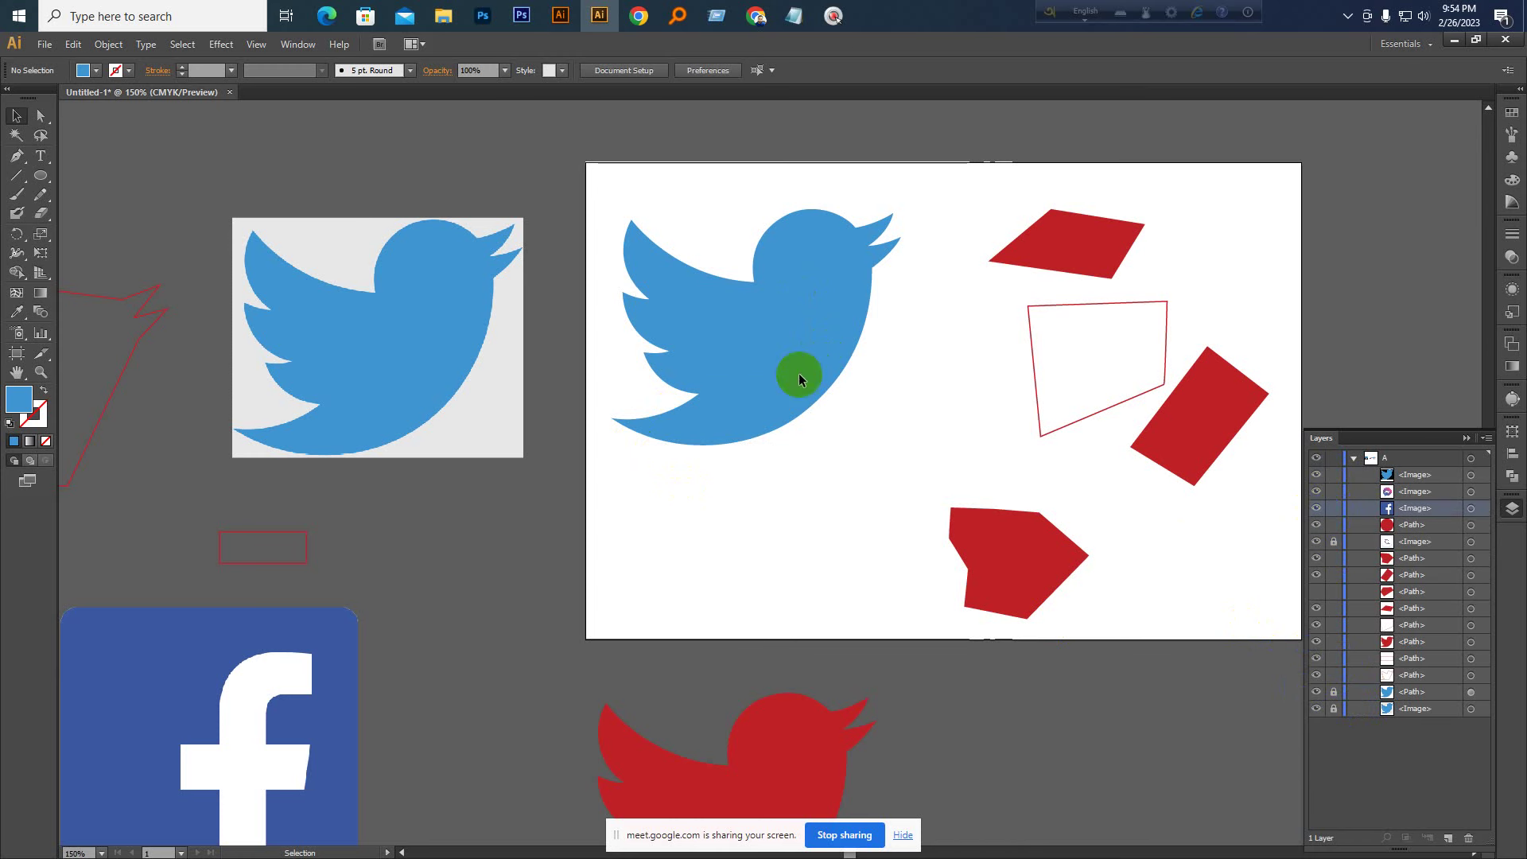
# Unlock the blue bird path and the two locked images in layer A
pyautogui.press('space')
pyautogui.moveTo(1143, 512); pyautogui.dragTo(781, 501)
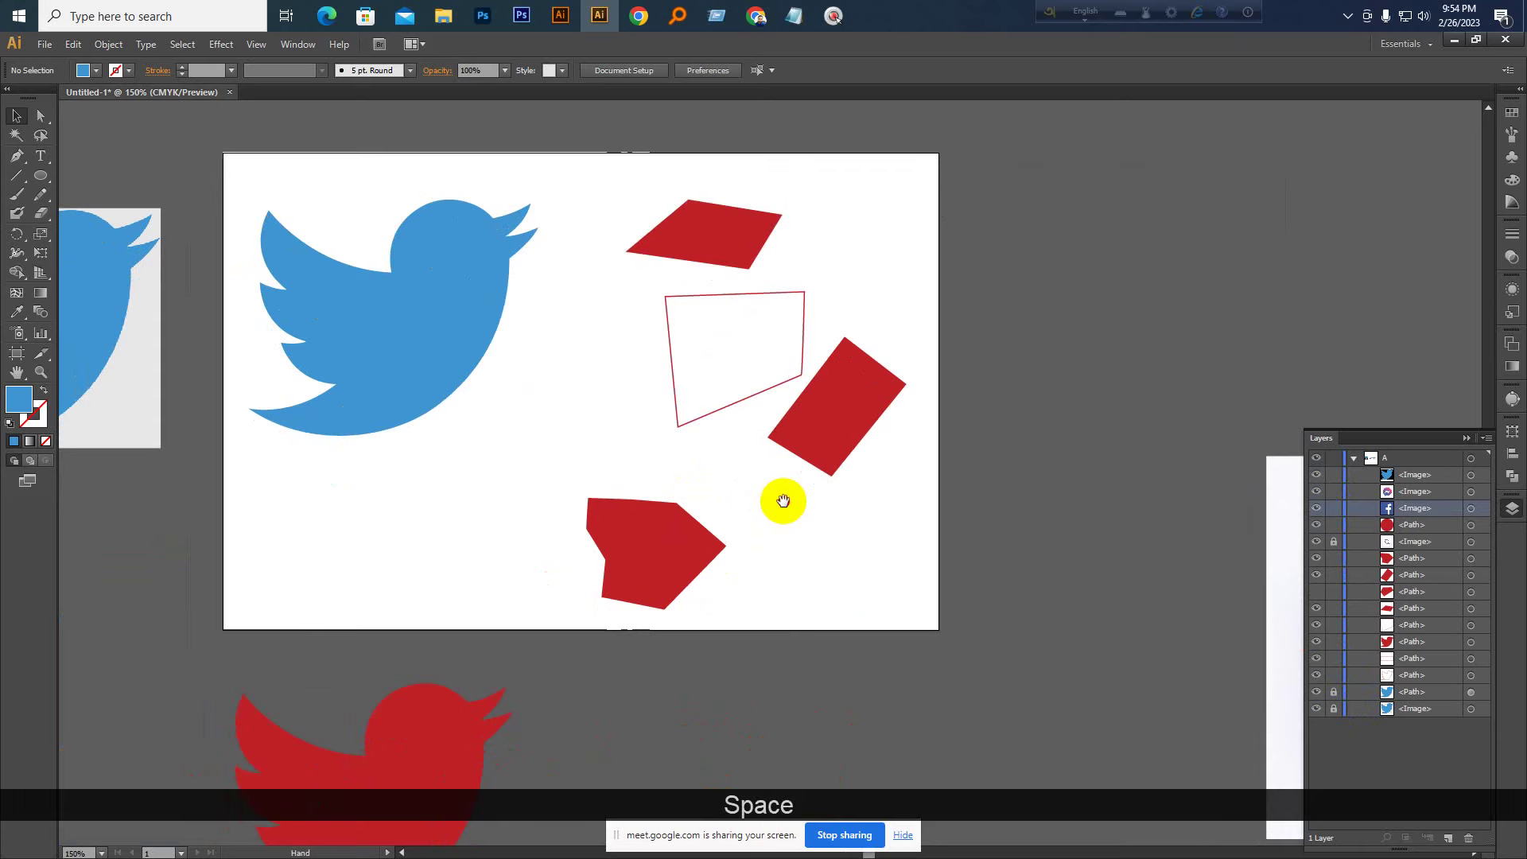
pyautogui.press('space')
pyautogui.moveTo(444, 511); pyautogui.dragTo(726, 550)
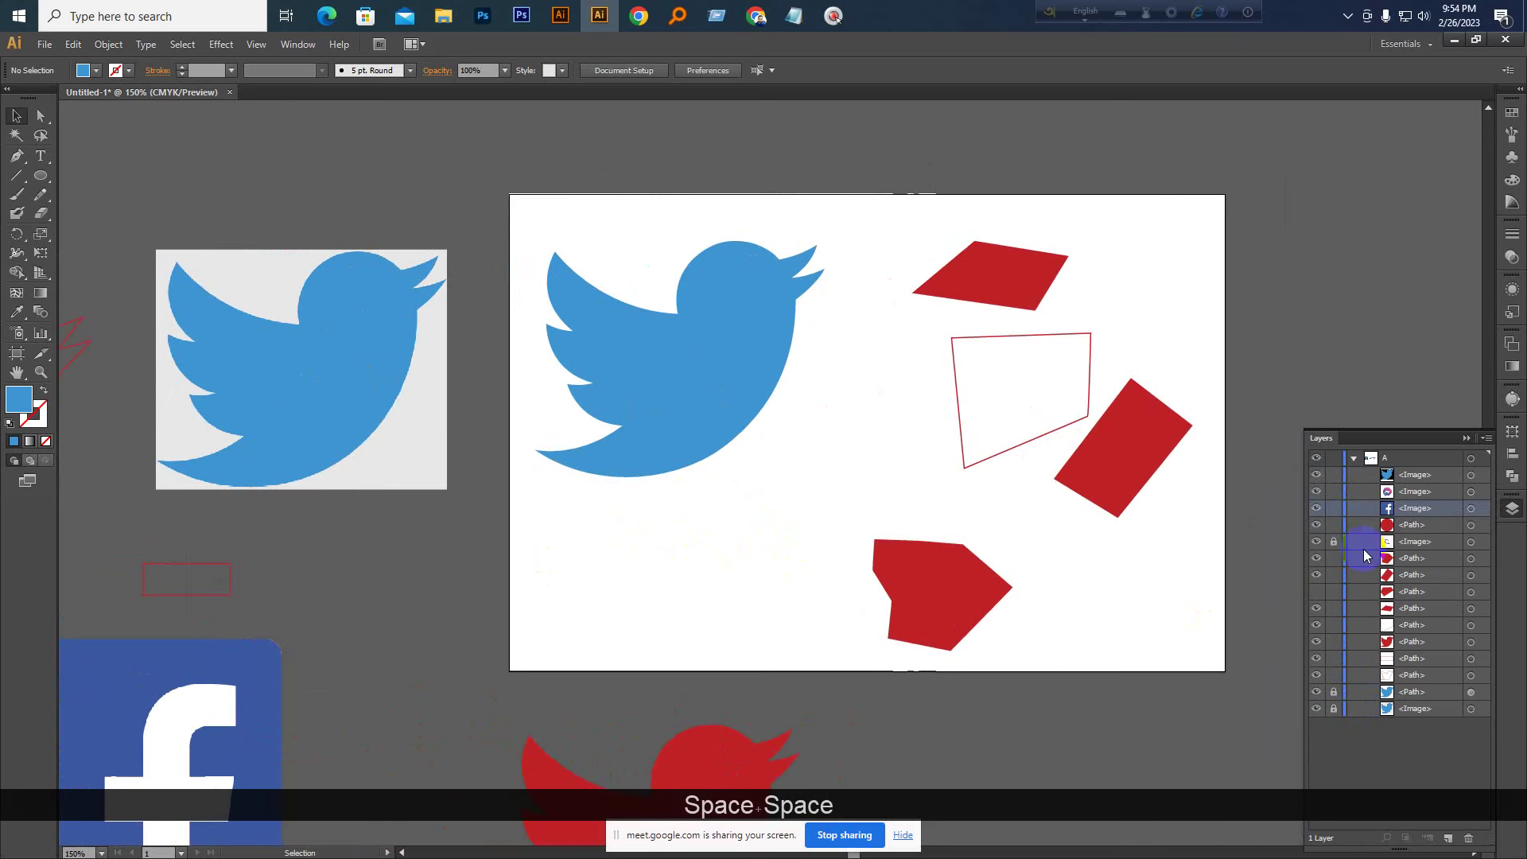
pyautogui.click(1334, 541)
pyautogui.click(1334, 693)
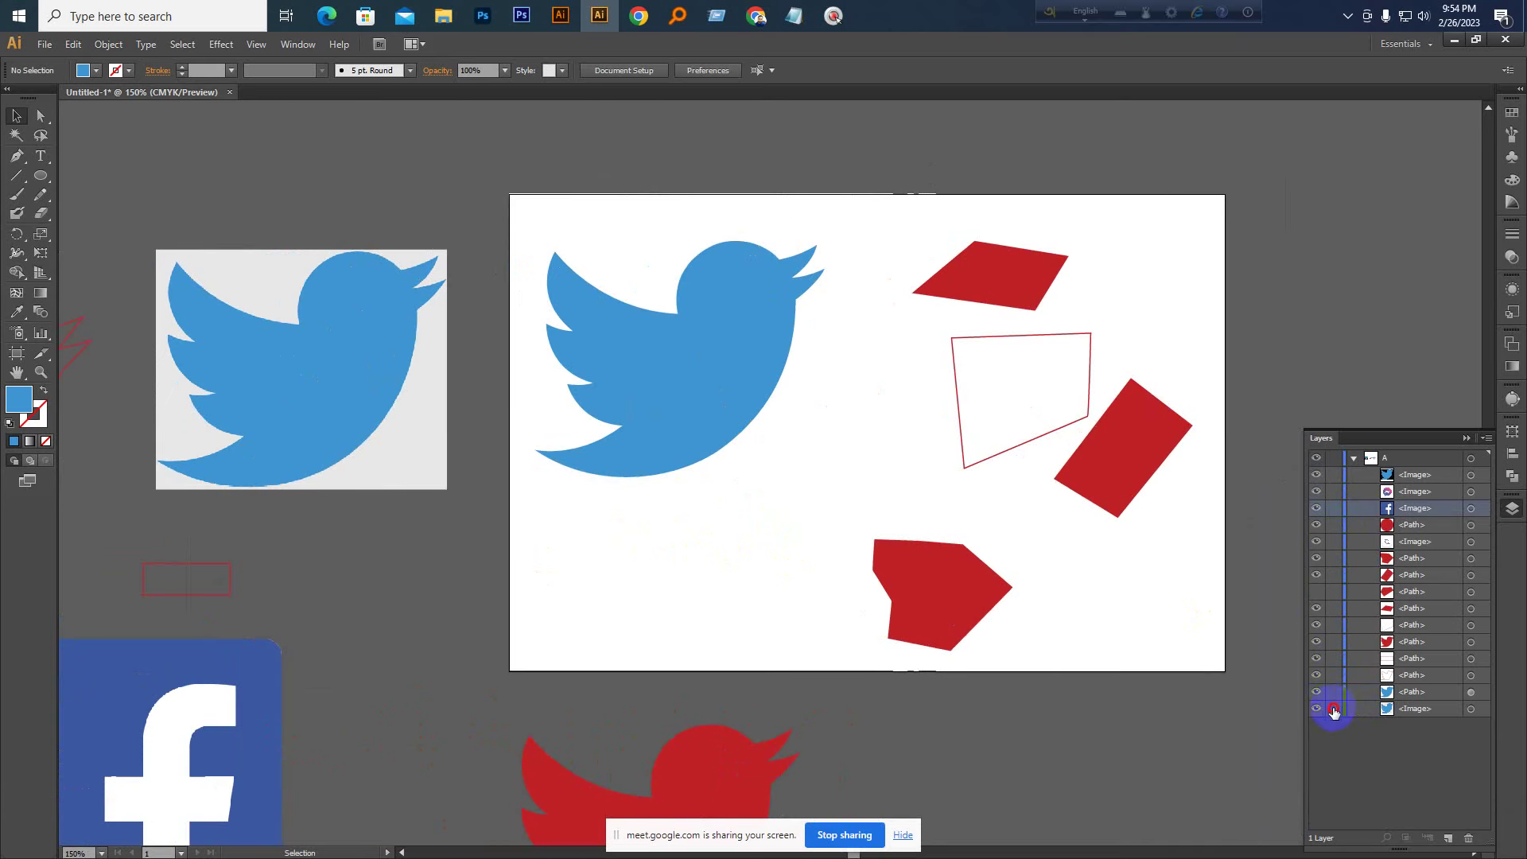
# Move the blue bird path on the artboard to about X 157 px, Y 176 px
pyautogui.click(647, 395)
pyautogui.press('alt')
pyautogui.moveTo(704, 400); pyautogui.dragTo(726, 473)
# Overlap the red polygon and the blue bird, placing the polygon at about X 241 px, Y 245 px and the bird at X 166 px, Y 174 px
pyautogui.press('ctrl+KP_Add')
pyautogui.press('ctrl+KP_Add')
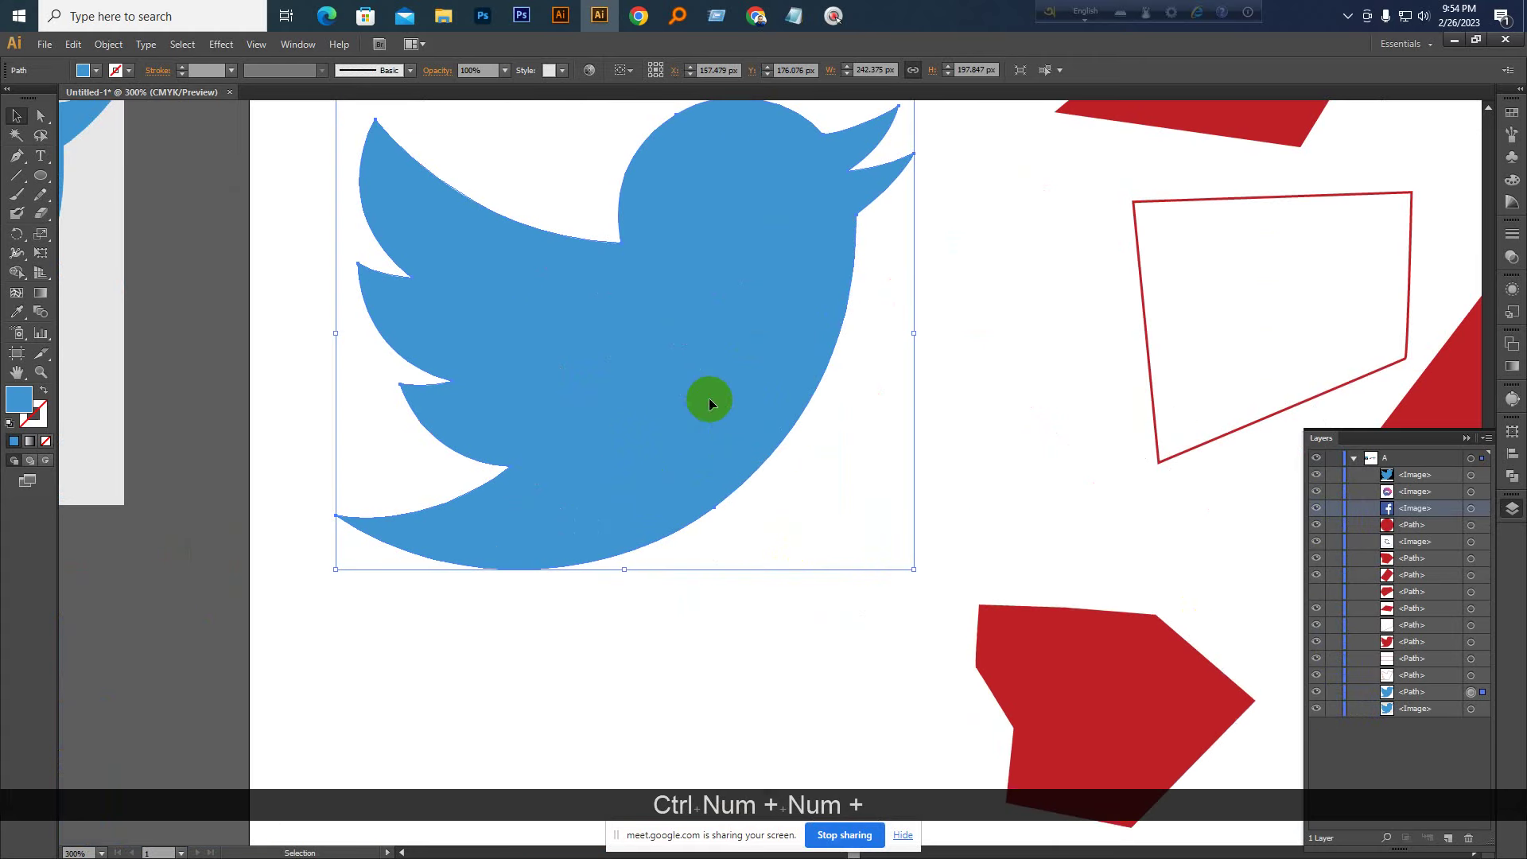
pyautogui.moveTo(1084, 631); pyautogui.dragTo(795, 409)
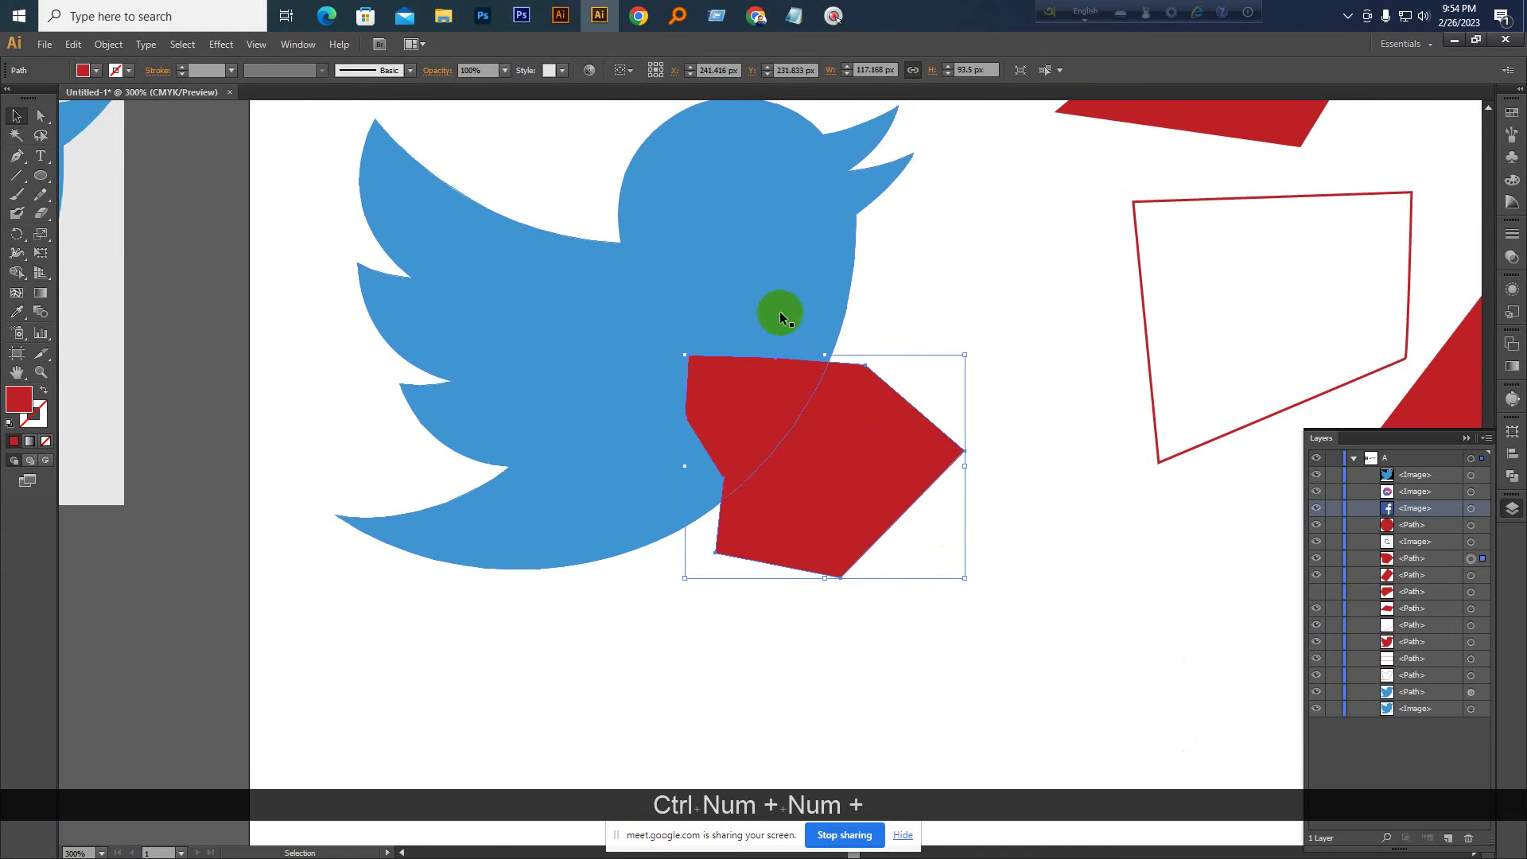
pyautogui.moveTo(777, 311); pyautogui.dragTo(767, 273)
pyautogui.scroll(1, 979, 370)
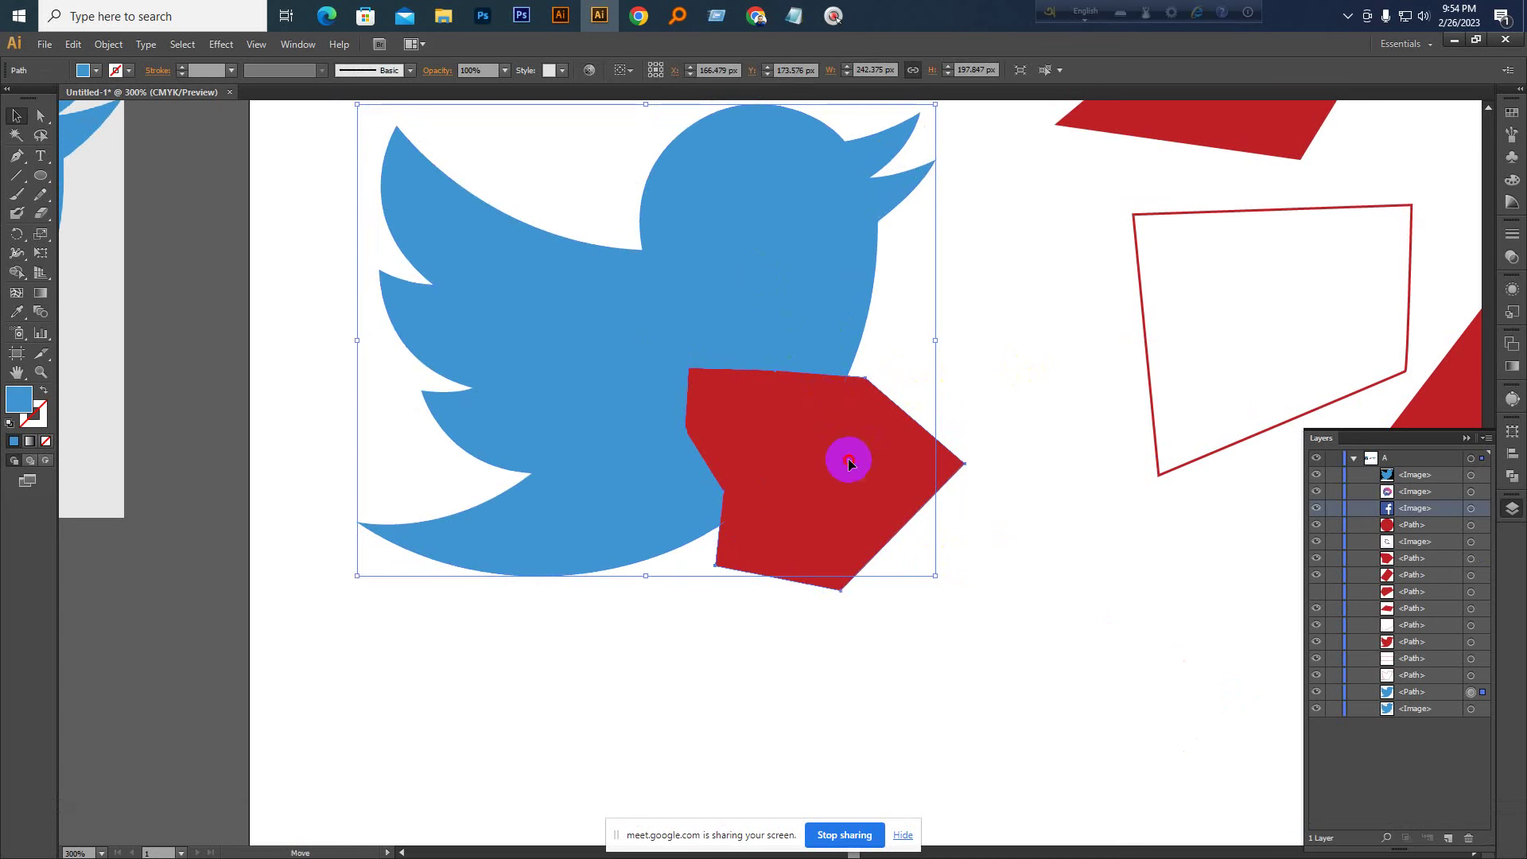
pyautogui.moveTo(846, 457); pyautogui.dragTo(861, 500)
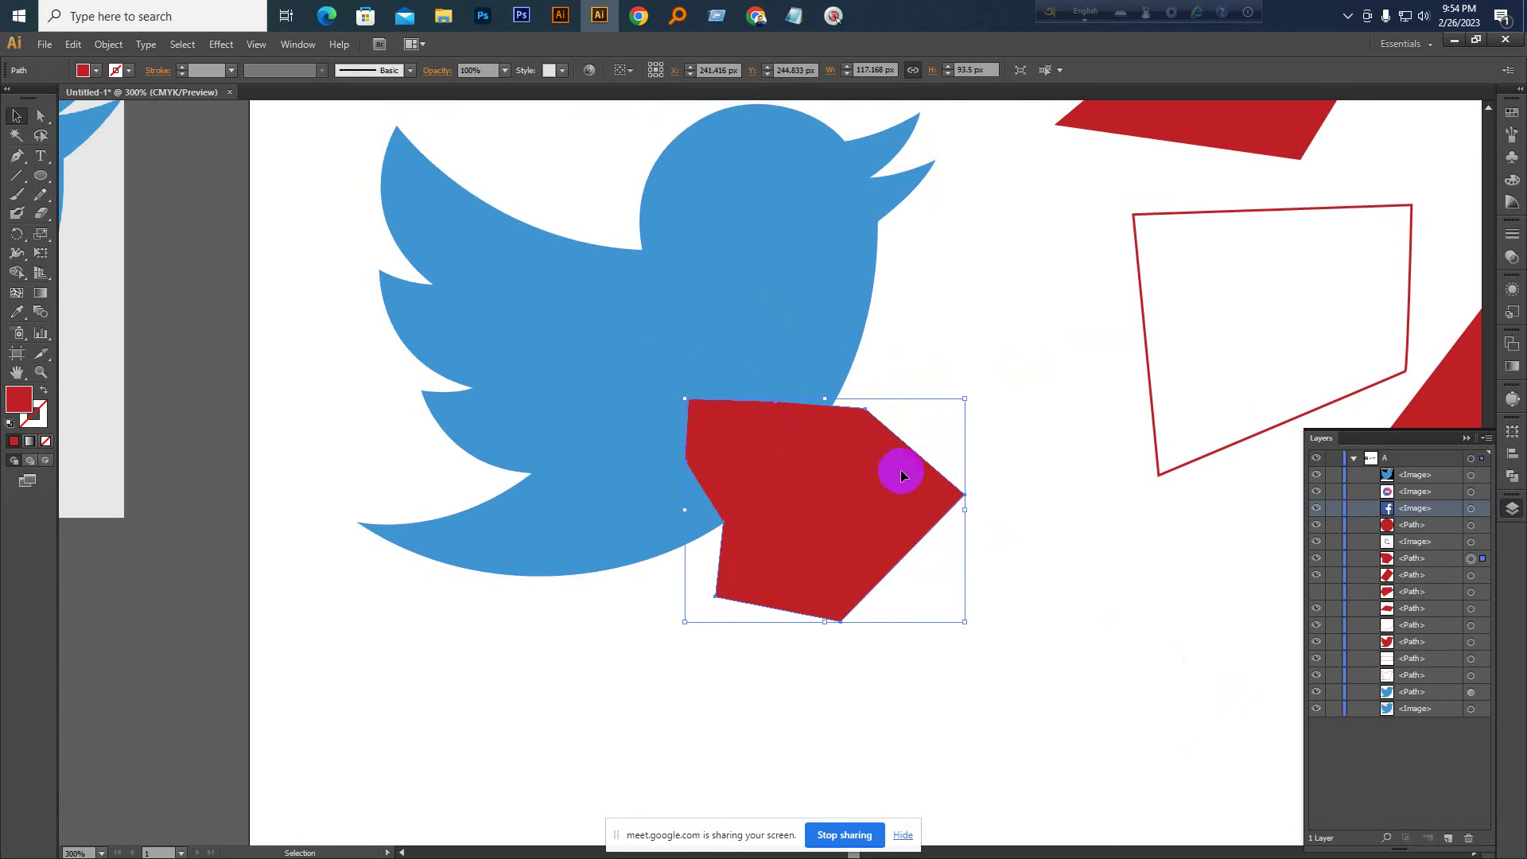
pyautogui.scroll(1, 941, 458)
# Move the Facebook logo over the blue bird and red polygon and scale it proportionally to about 140 by 140 px
pyautogui.press('ctrl+KP_Subtract')
pyautogui.press('ctrl+KP_Subtract')
pyautogui.press('space')
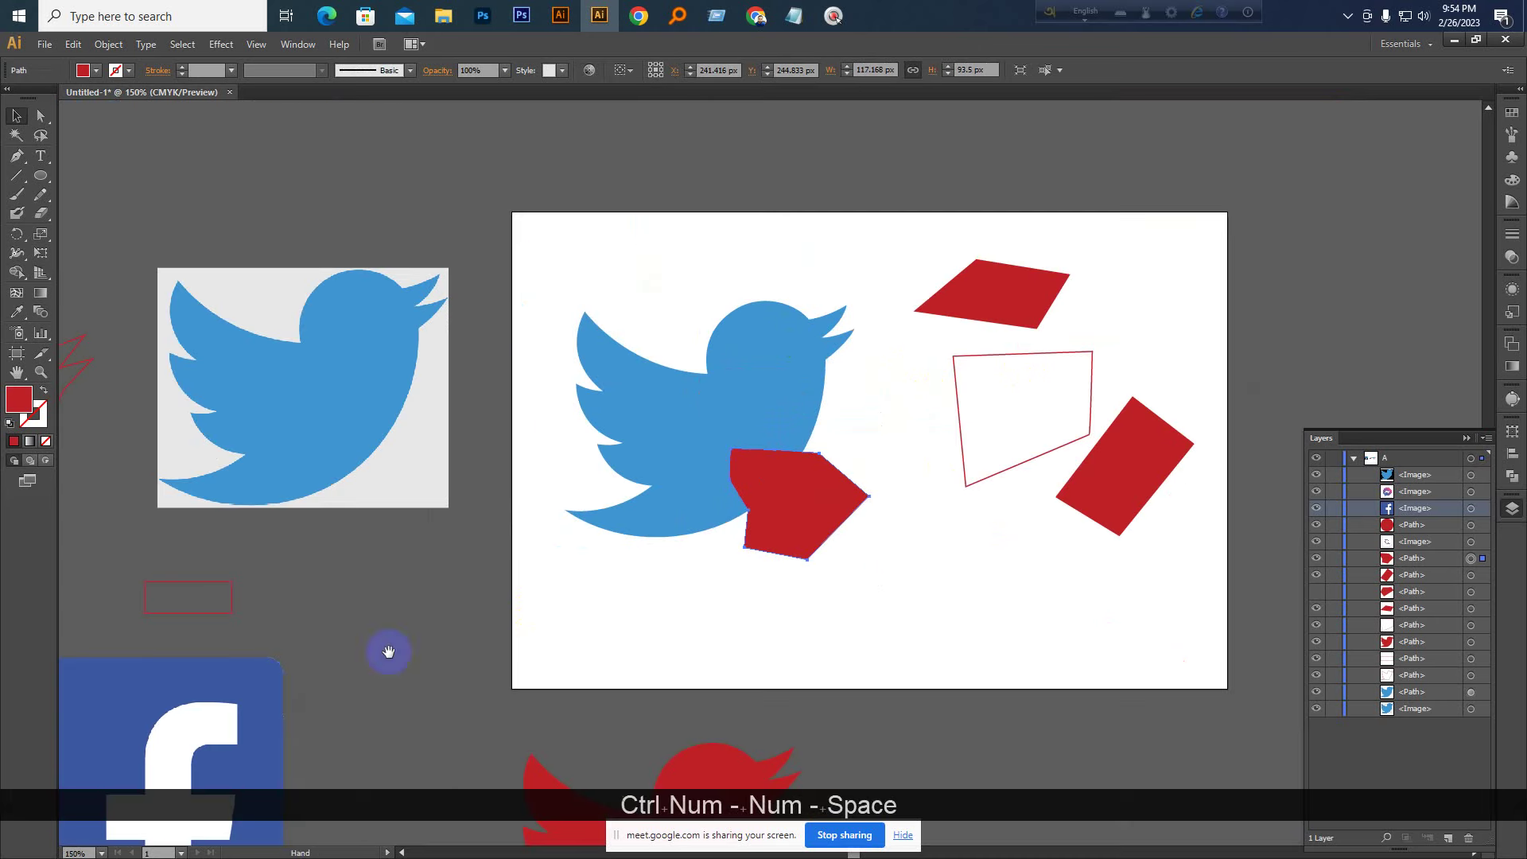
pyautogui.moveTo(179, 751); pyautogui.dragTo(777, 512)
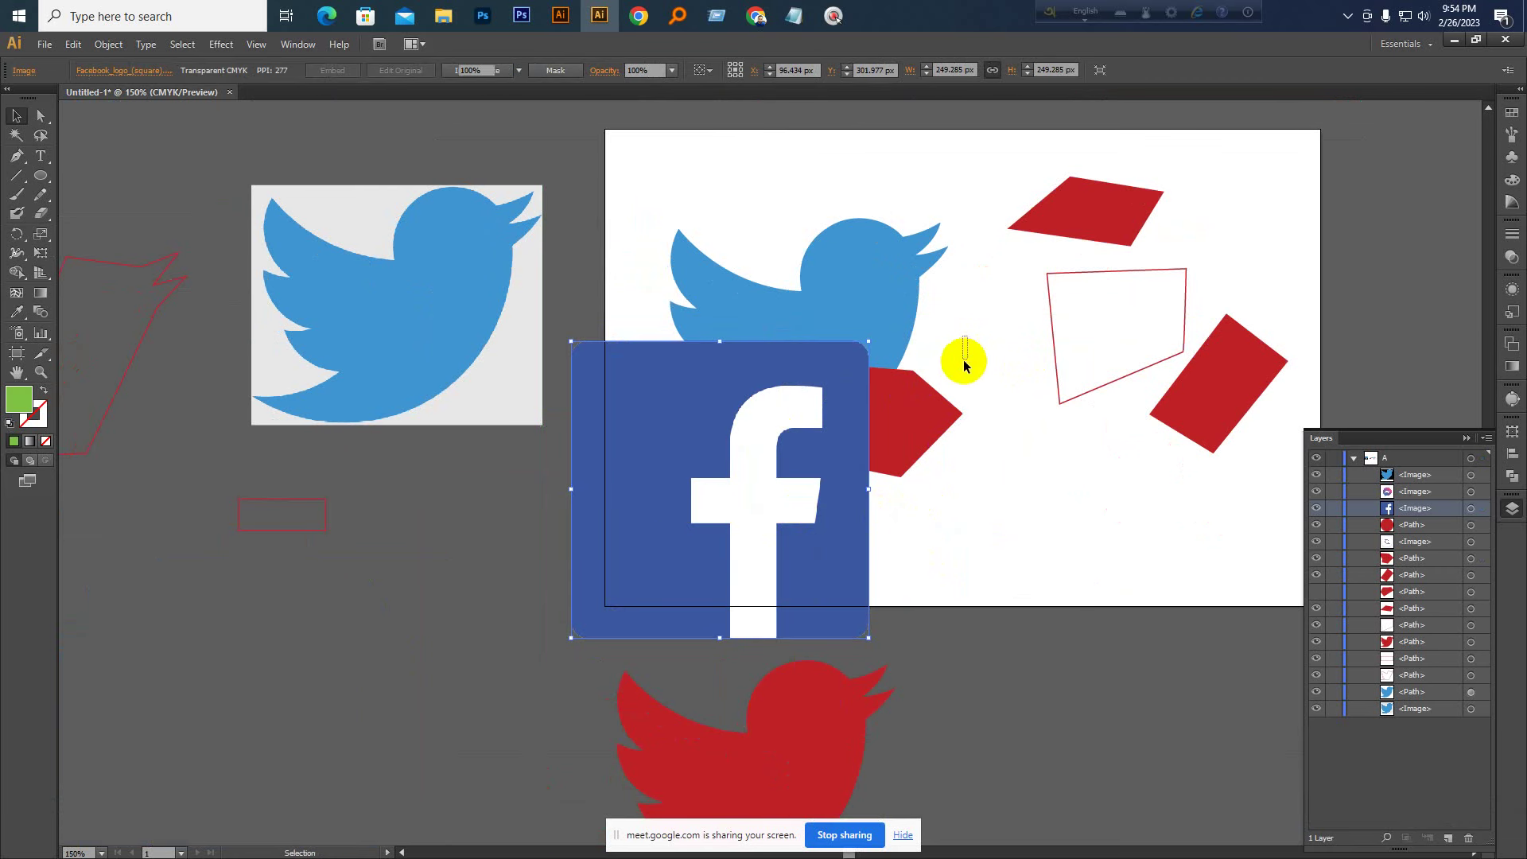
pyautogui.press('shift')
pyautogui.press('shift')
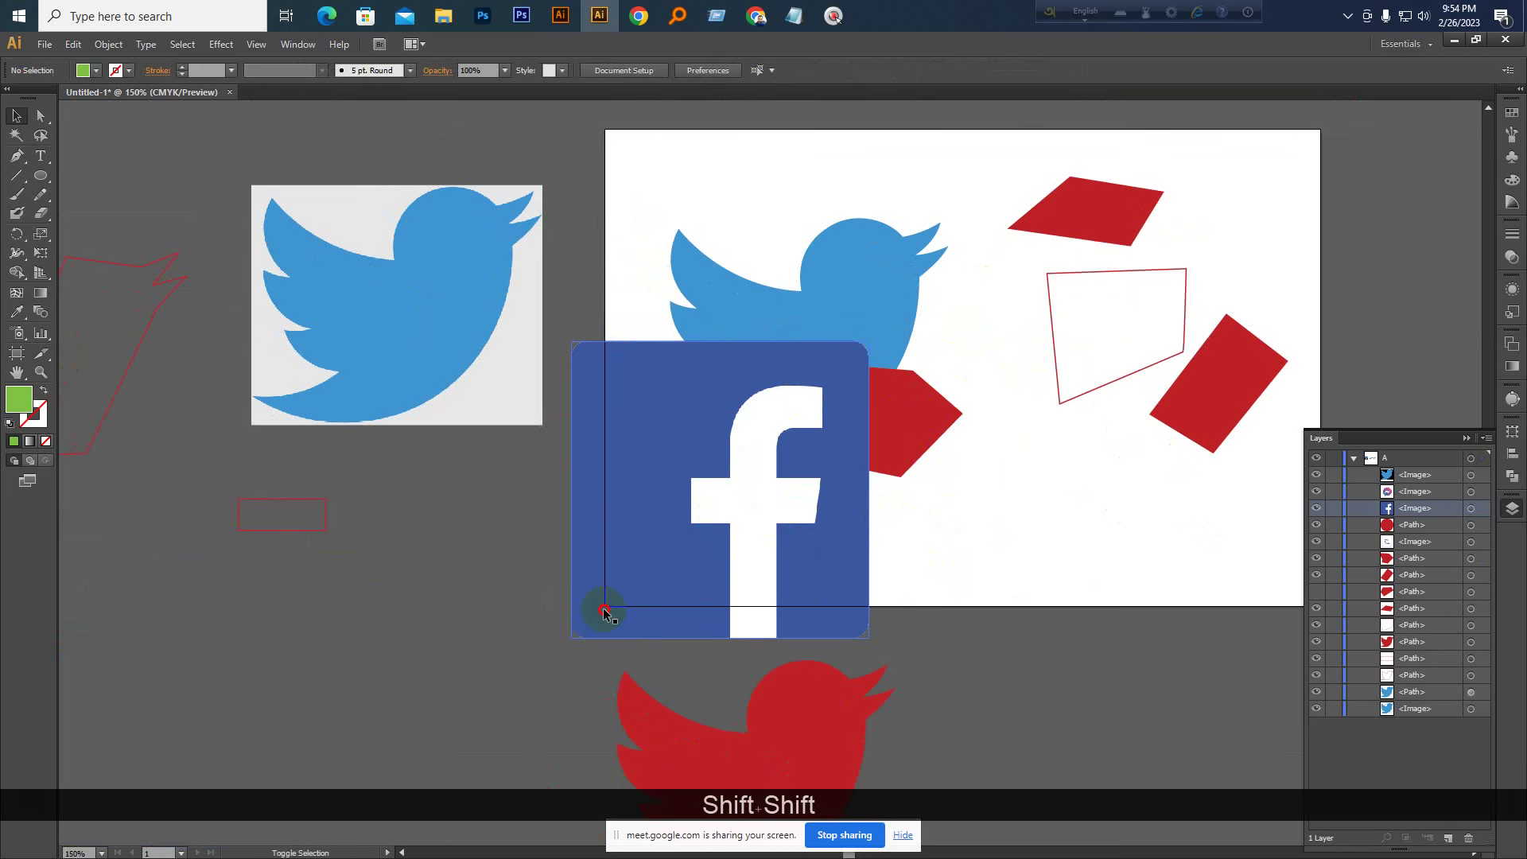
pyautogui.press('shift')
pyautogui.moveTo(573, 633); pyautogui.dragTo(698, 512)
# Reposition the Facebook logo to about X 142 px, Y 298 px so it overlaps both the bird and the red polygon
pyautogui.press('ctrl+KP_Add')
pyautogui.press('ctrl+KP_Add')
pyautogui.moveTo(867, 406); pyautogui.dragTo(879, 469)
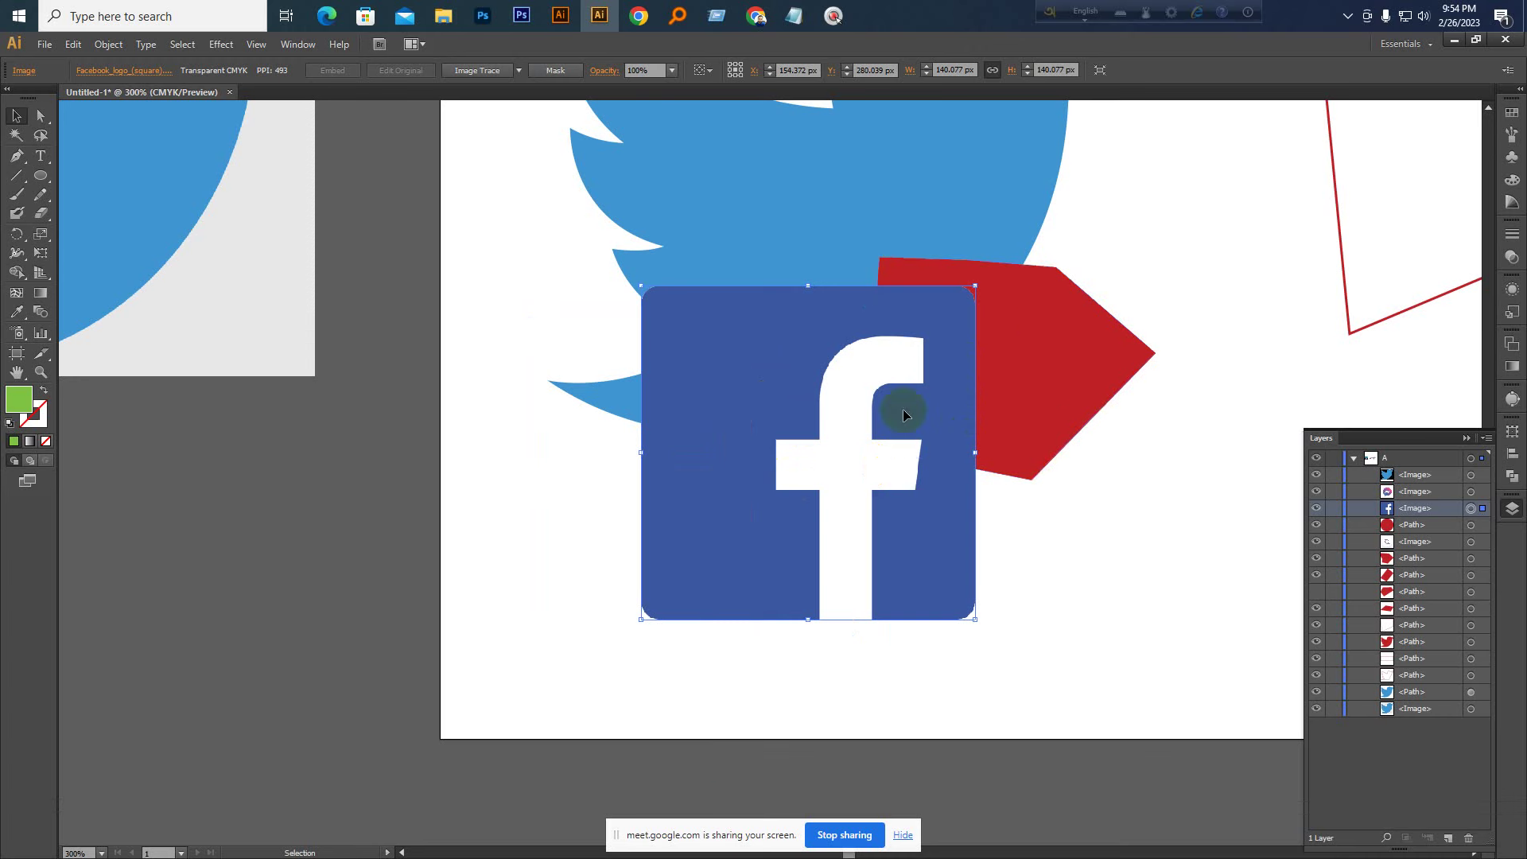
pyautogui.moveTo(749, 477); pyautogui.dragTo(597, 631)
pyautogui.click(1025, 388)
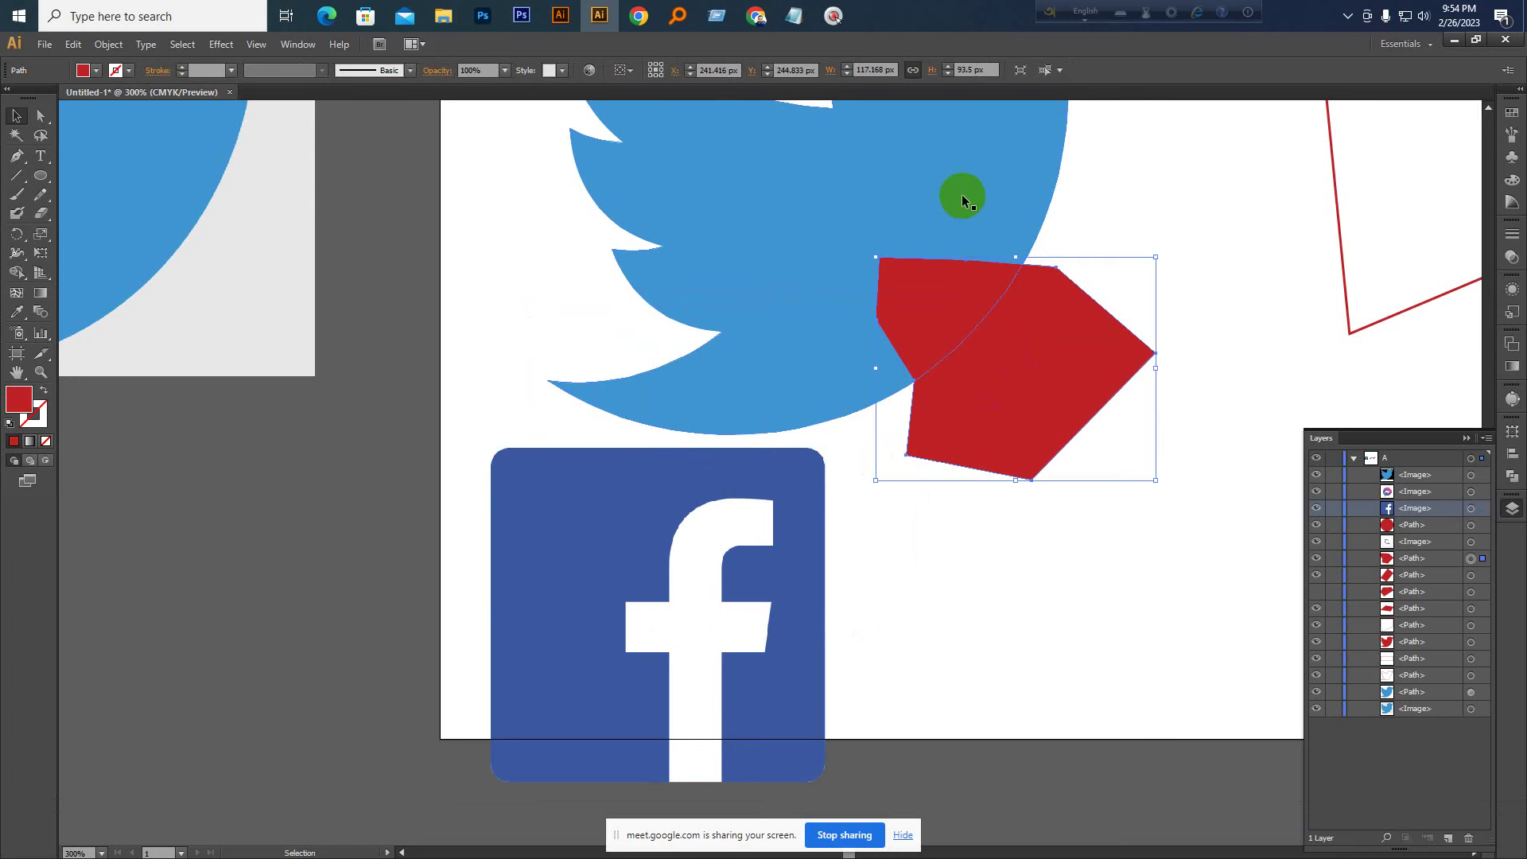
pyautogui.moveTo(778, 555); pyautogui.dragTo(891, 434)
# Select the blue bird, the red polygon and the Facebook logo in turn to compare their stacking order in the layer list
pyautogui.press('space')
pyautogui.moveTo(1003, 311); pyautogui.dragTo(955, 364)
pyautogui.click(946, 553)
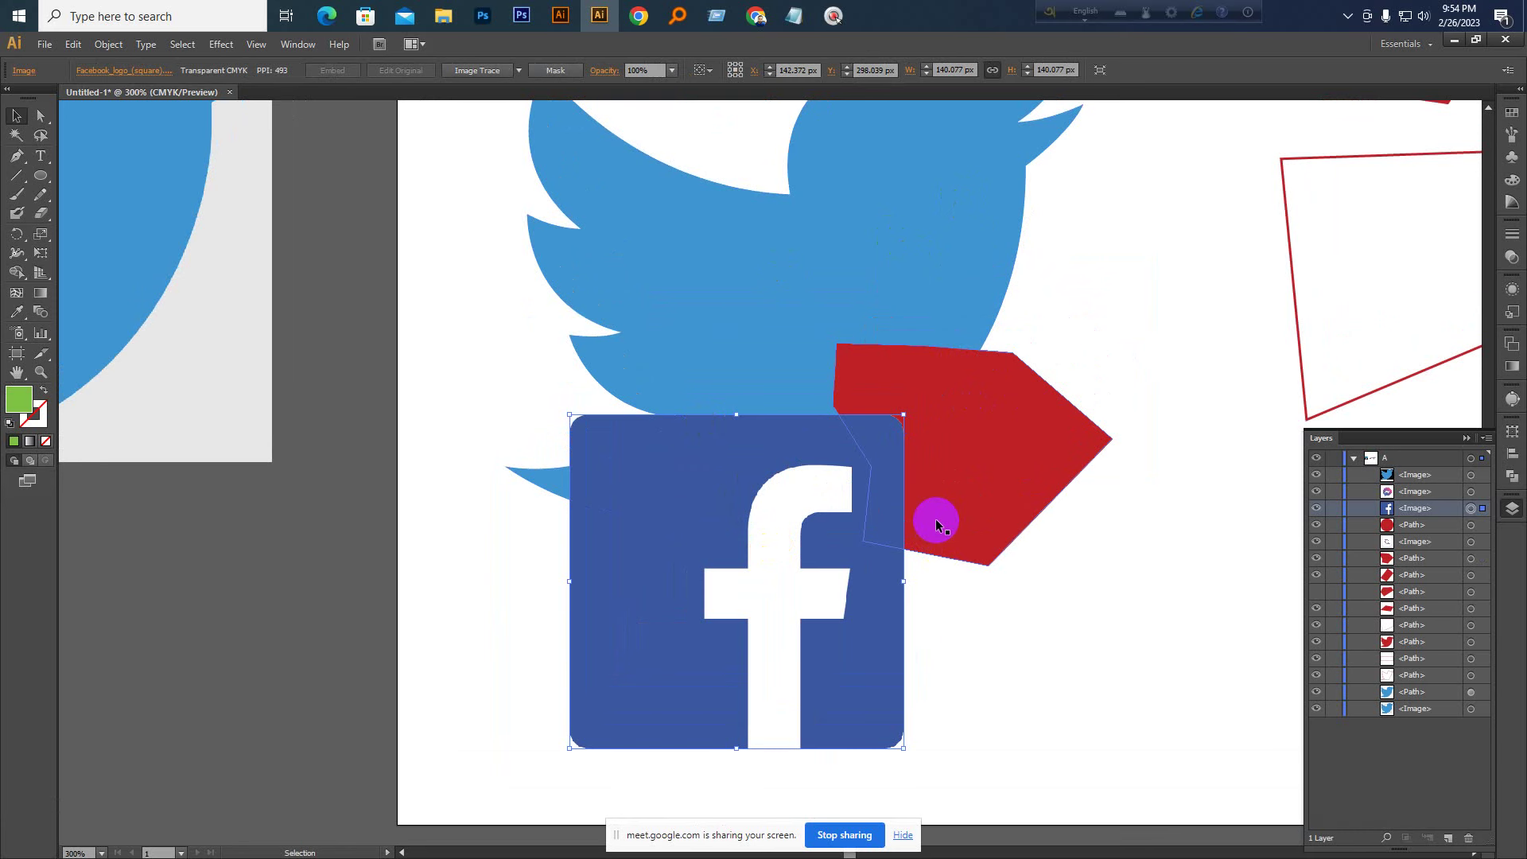
pyautogui.click(940, 260)
pyautogui.click(1009, 404)
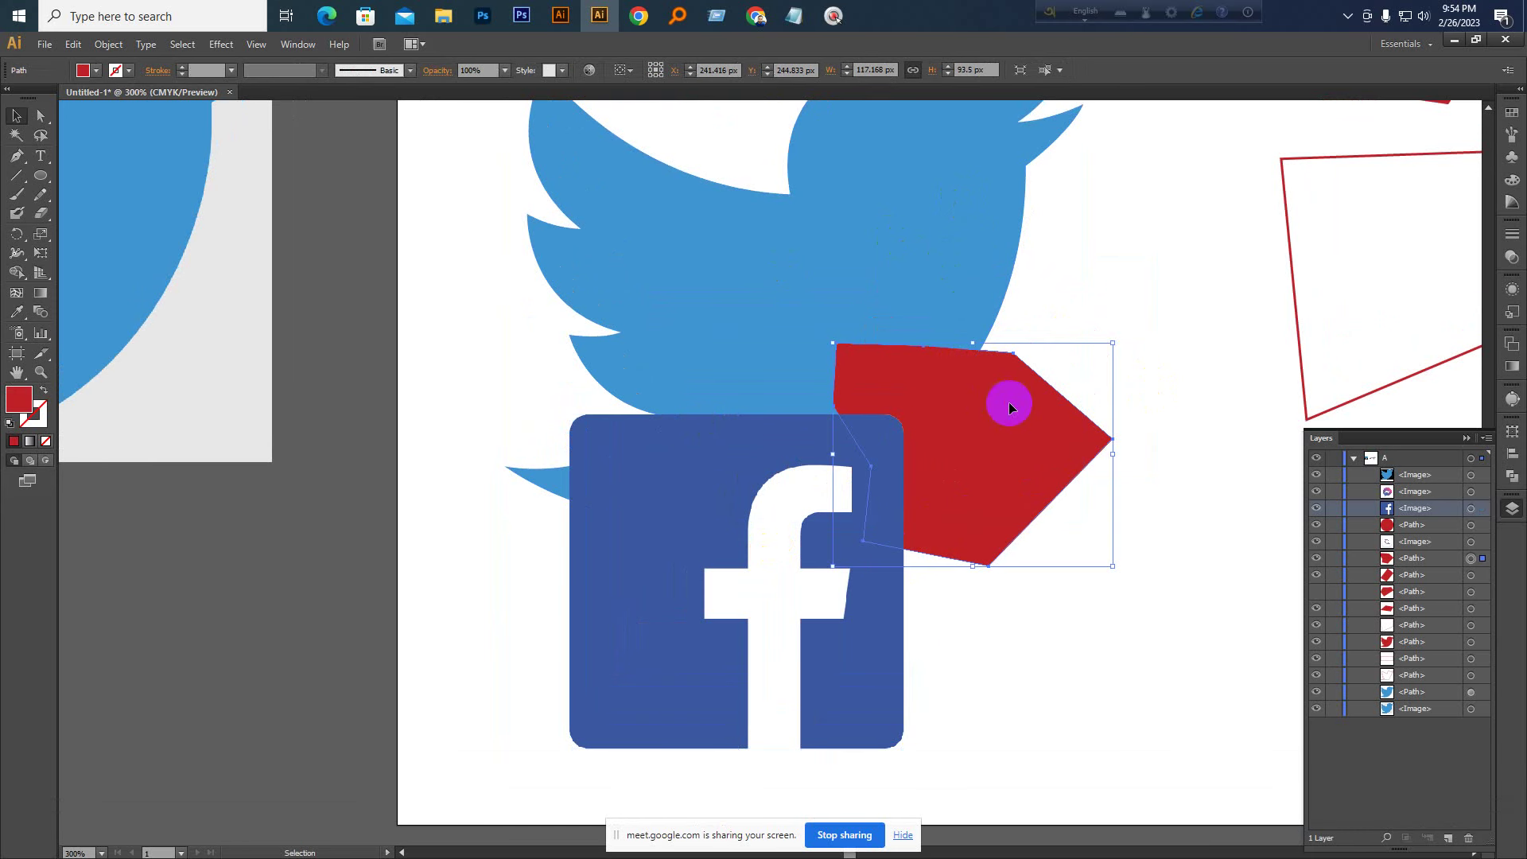
pyautogui.click(777, 470)
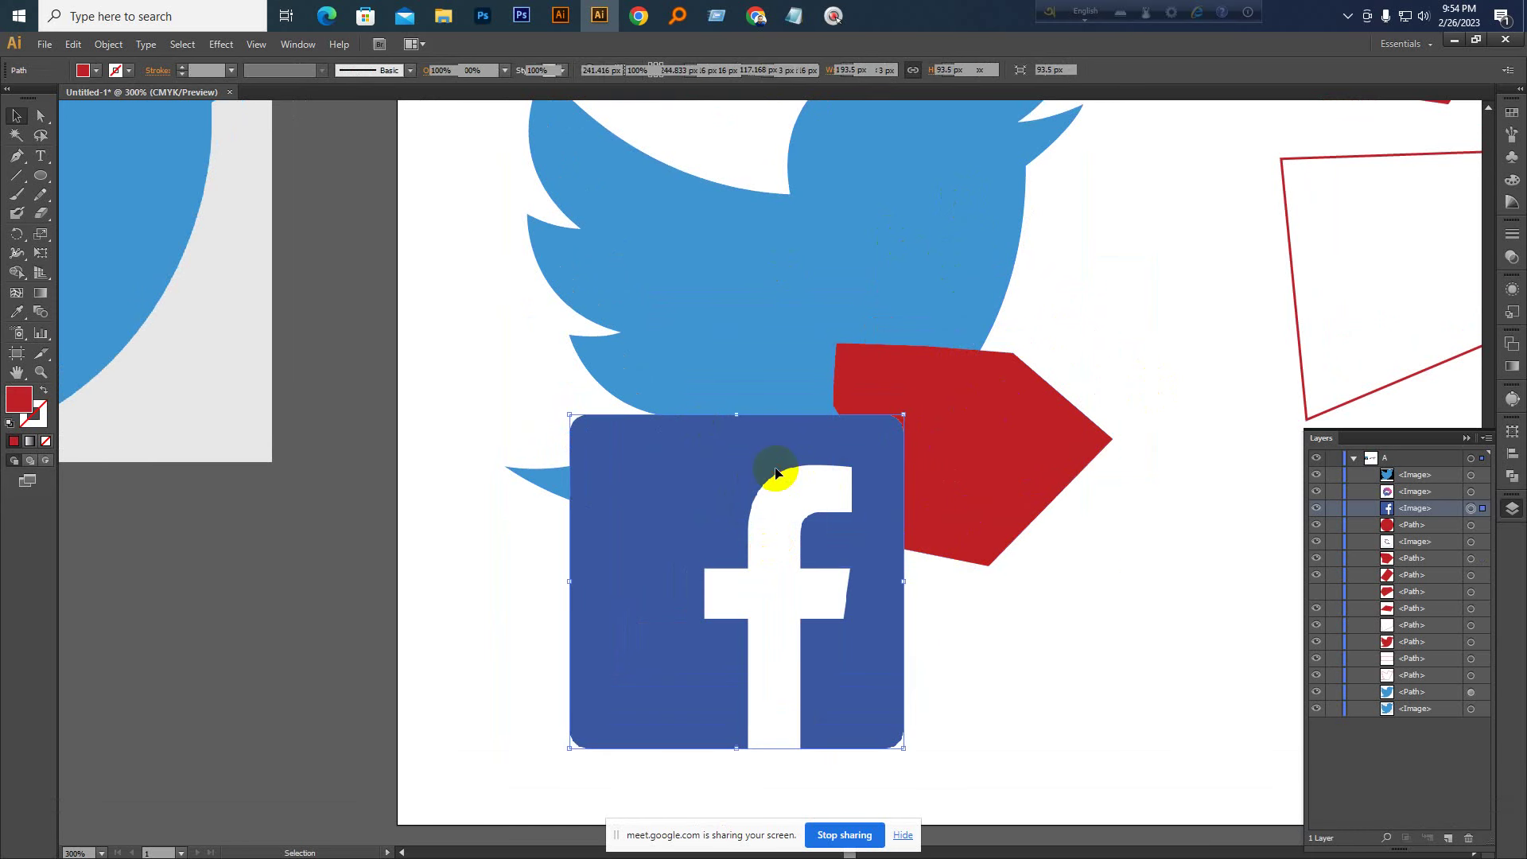
# Select the overlapping blue bird, red polygon and Facebook logo together, and create a new document
pyautogui.click(993, 428)
pyautogui.moveTo(1102, 261); pyautogui.dragTo(744, 554)
pyautogui.hotkey('ctrl', '-')
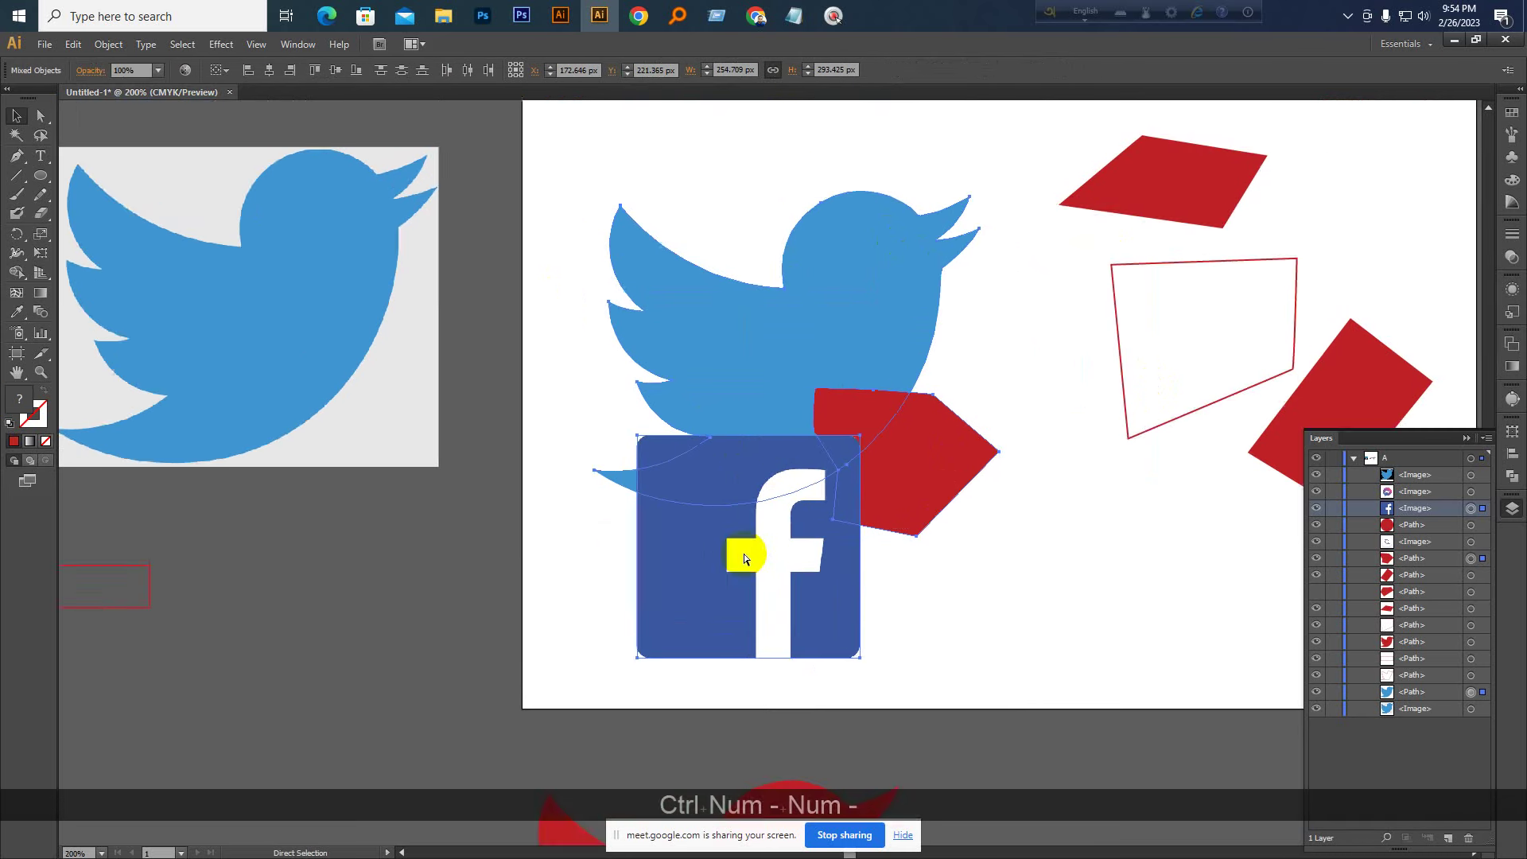
pyautogui.click(45, 44)
pyautogui.click(63, 62)
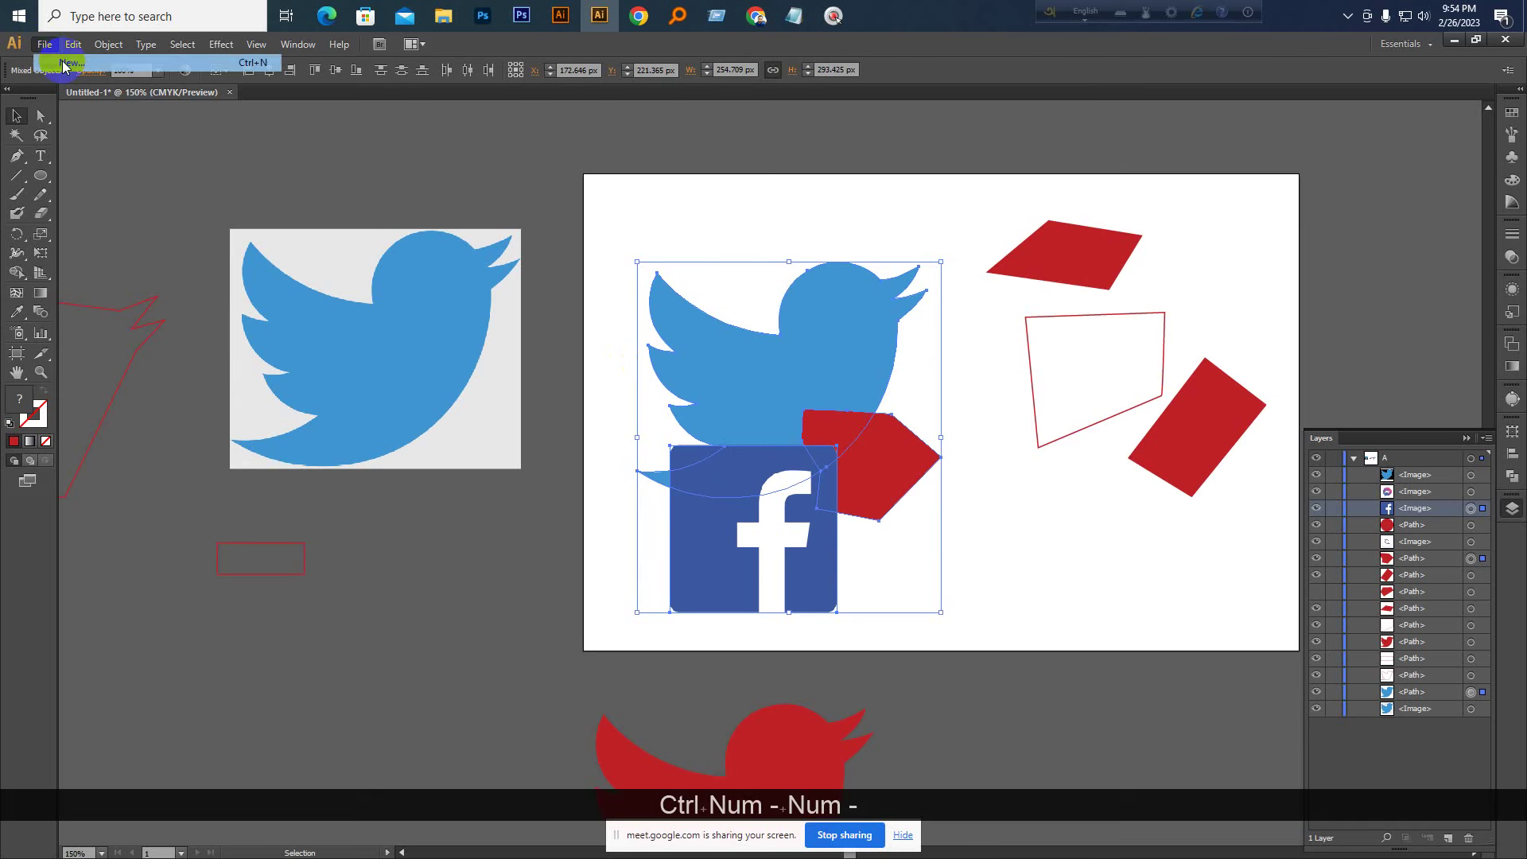
pyautogui.click(1004, 583)
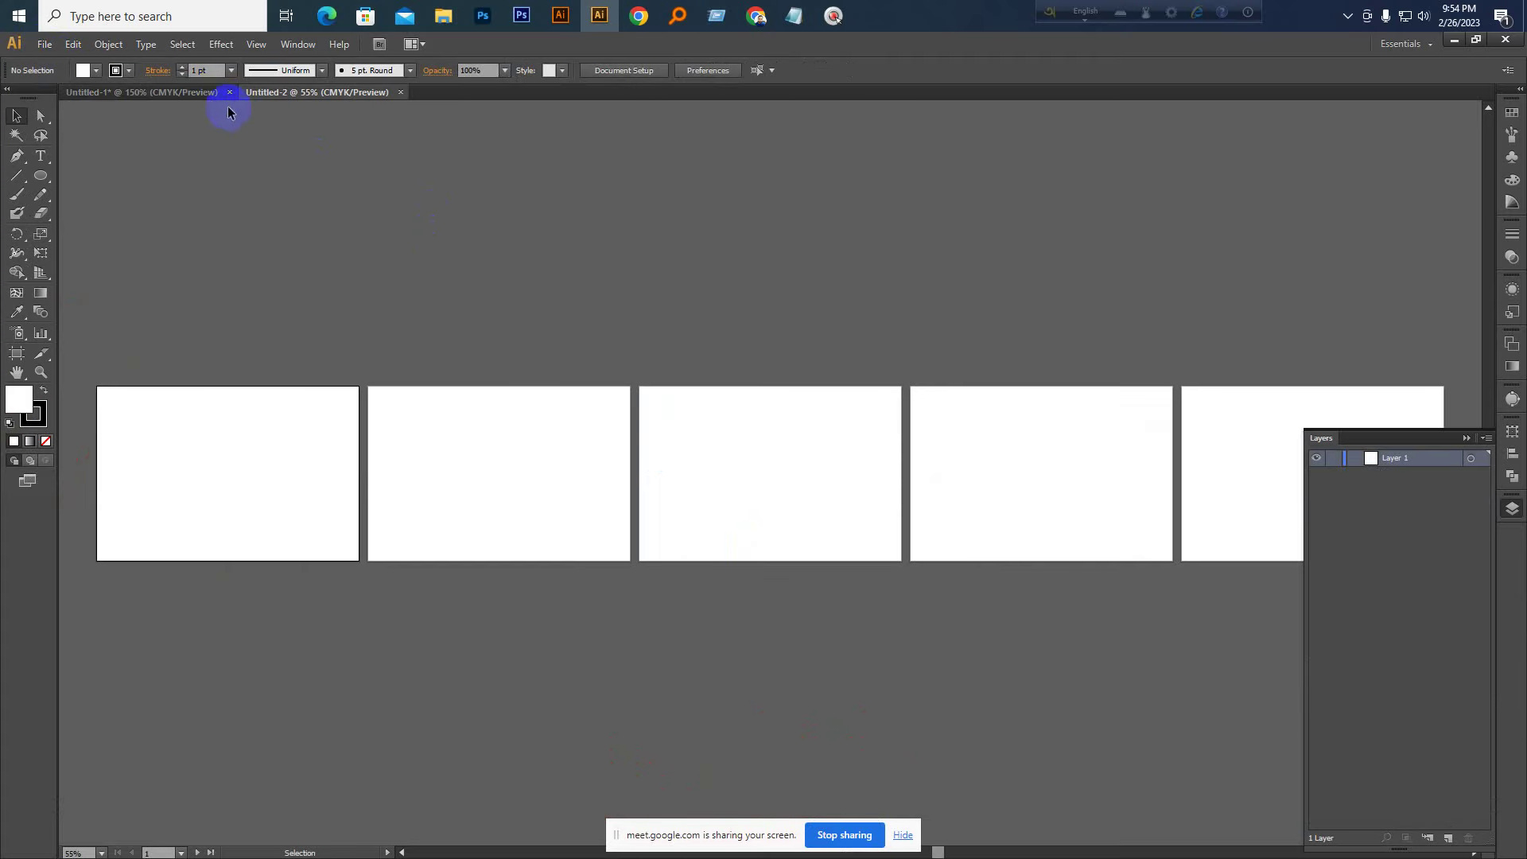
# Delete the extra artboards in the new document, keeping only Artboard 1
pyautogui.click(16, 353)
pyautogui.click(1198, 440)
pyautogui.press('Delete')
pyautogui.press('Delete')
pyautogui.press('Delete')
pyautogui.press('Delete')
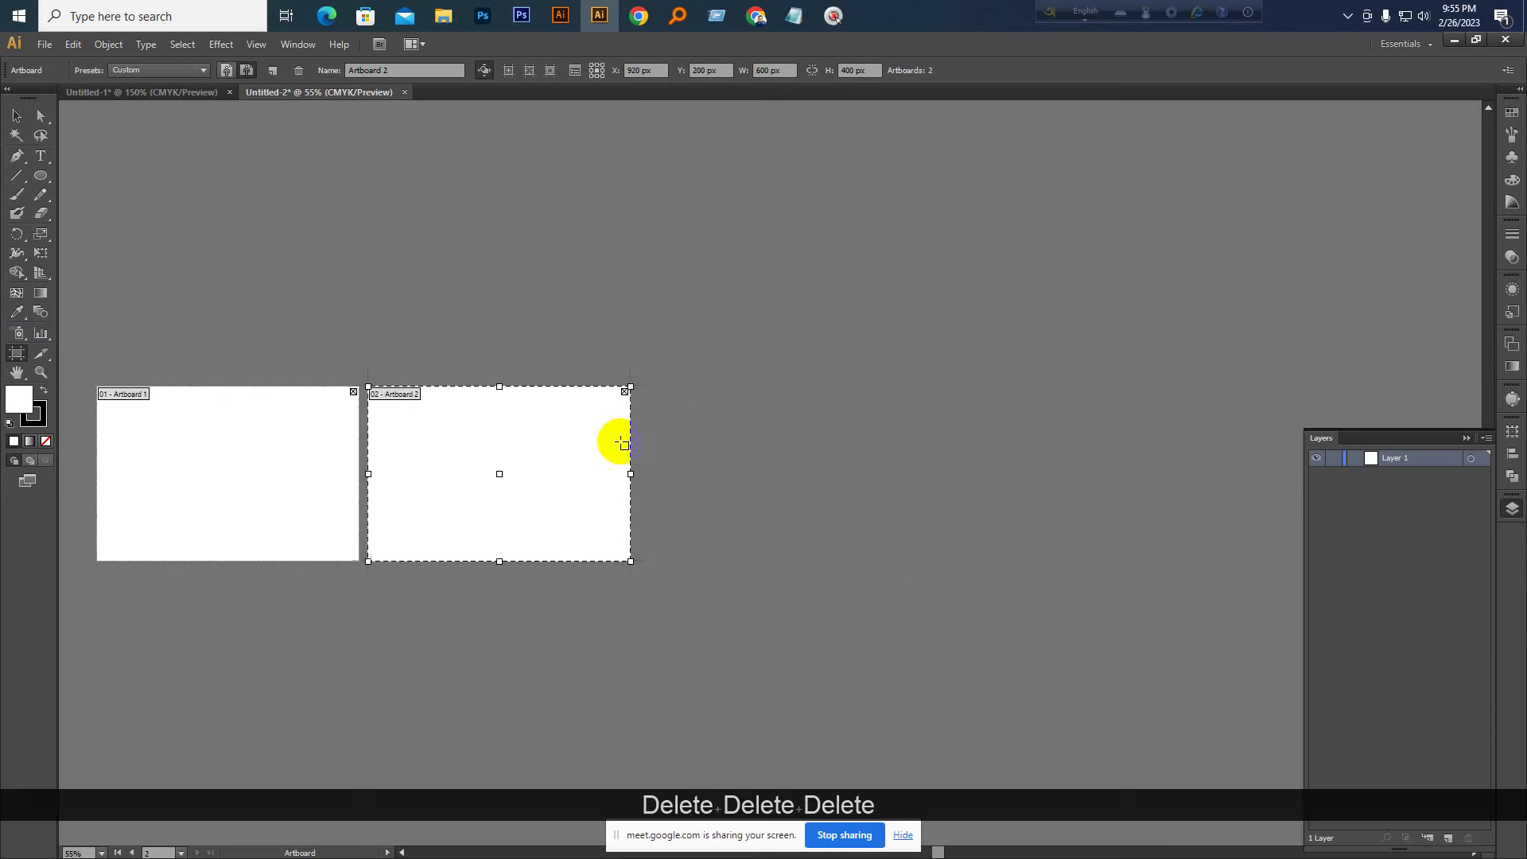
pyautogui.click(17, 117)
pyautogui.press('space')
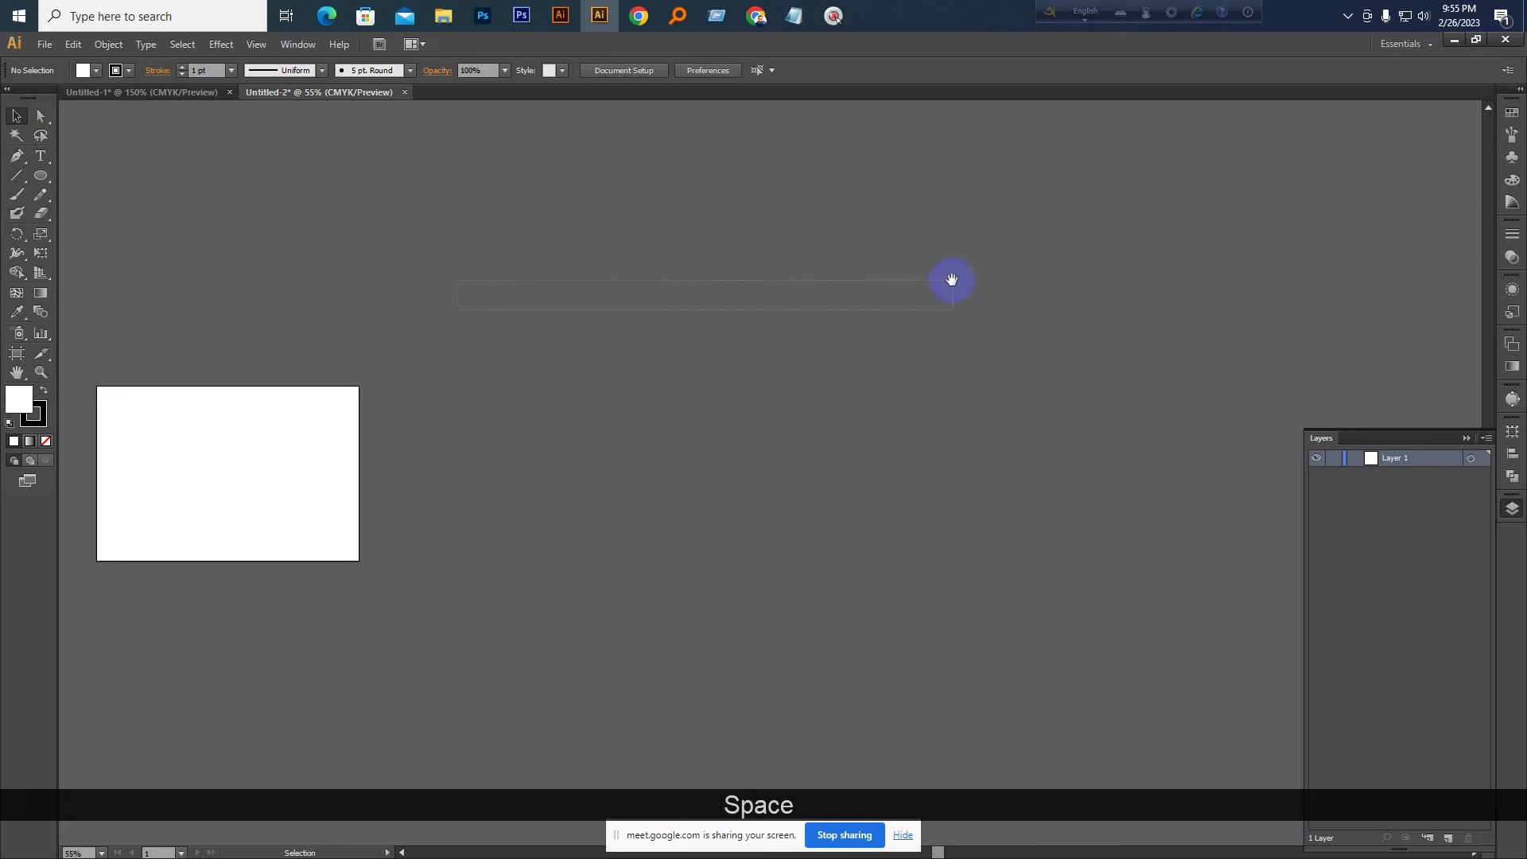
pyautogui.moveTo(278, 265); pyautogui.dragTo(776, 236)
# Transfer the selected bird, polygon and Facebook logo from Untitled-1 to the centre of Untitled-2's artboard, and expand Layer 1
pyautogui.click(205, 92)
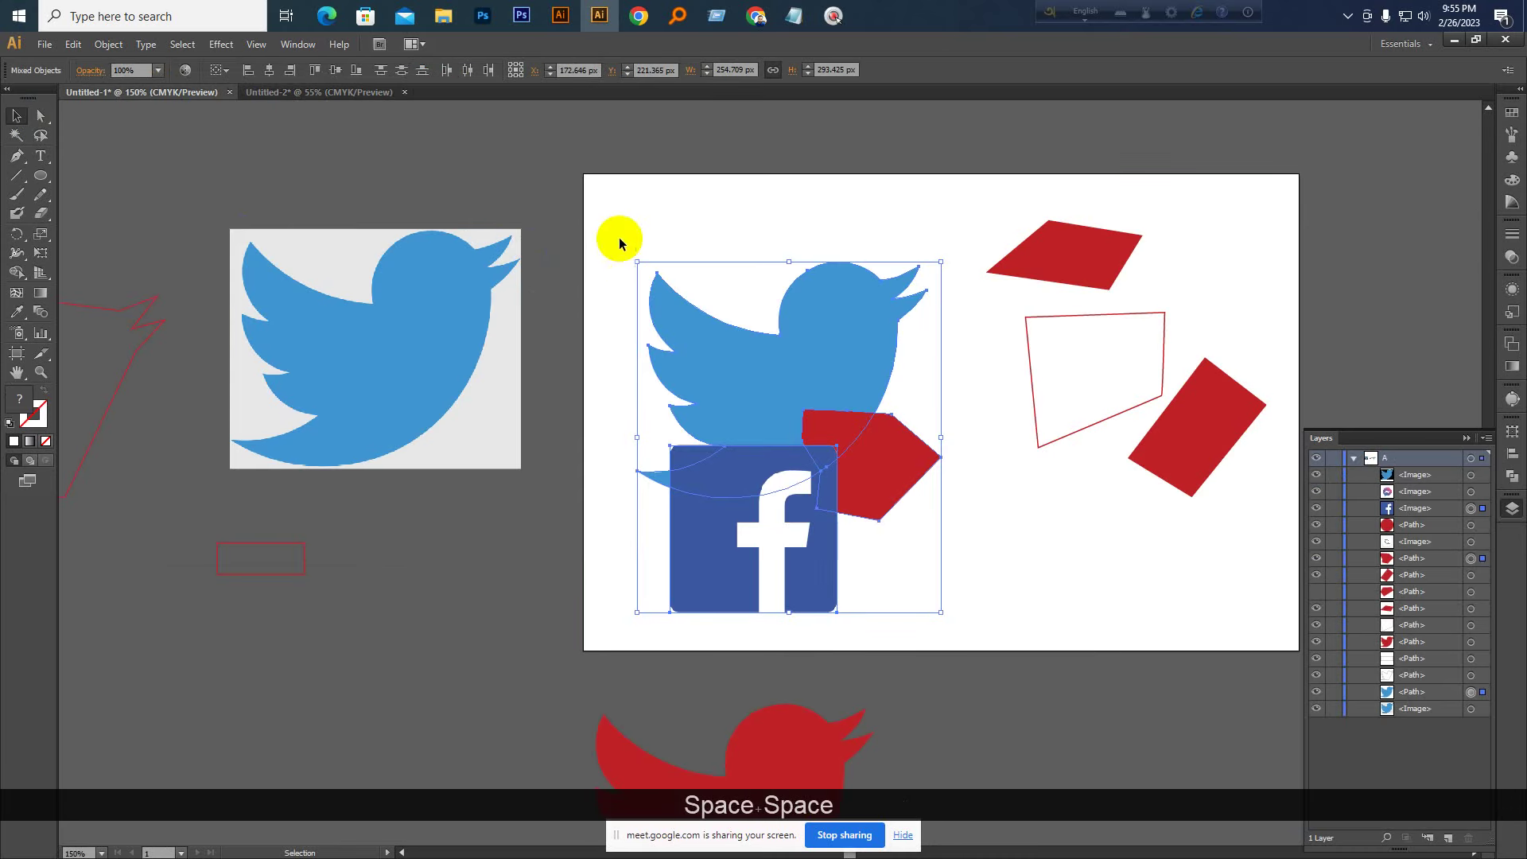
pyautogui.moveTo(793, 363); pyautogui.dragTo(598, 275)
pyautogui.moveTo(606, 278); pyautogui.dragTo(747, 423)
pyautogui.hotkey('ctrl', '0')
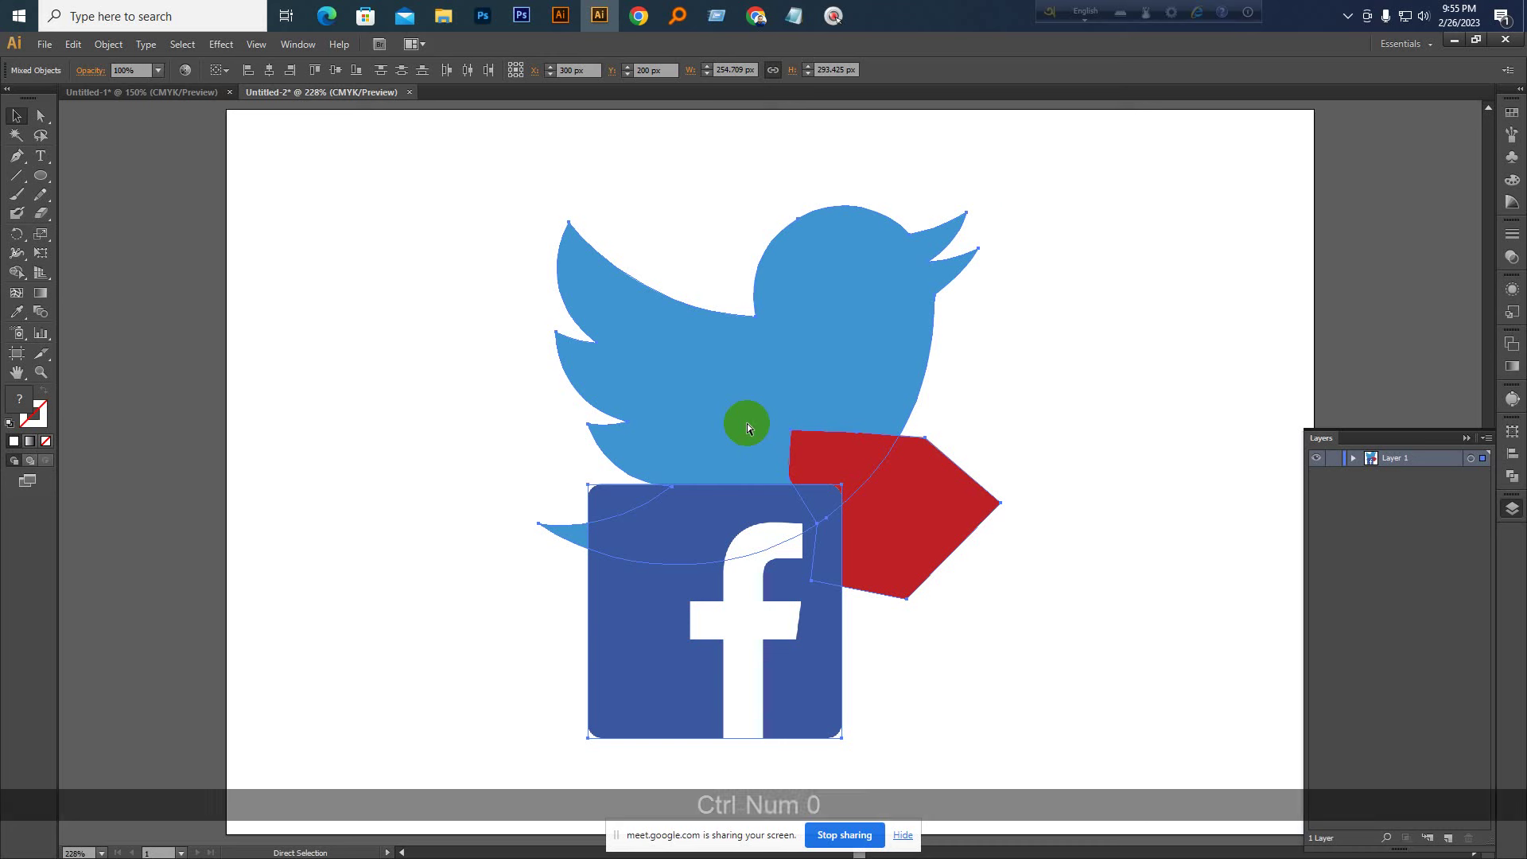
pyautogui.click(1353, 459)
pyautogui.click(1024, 511)
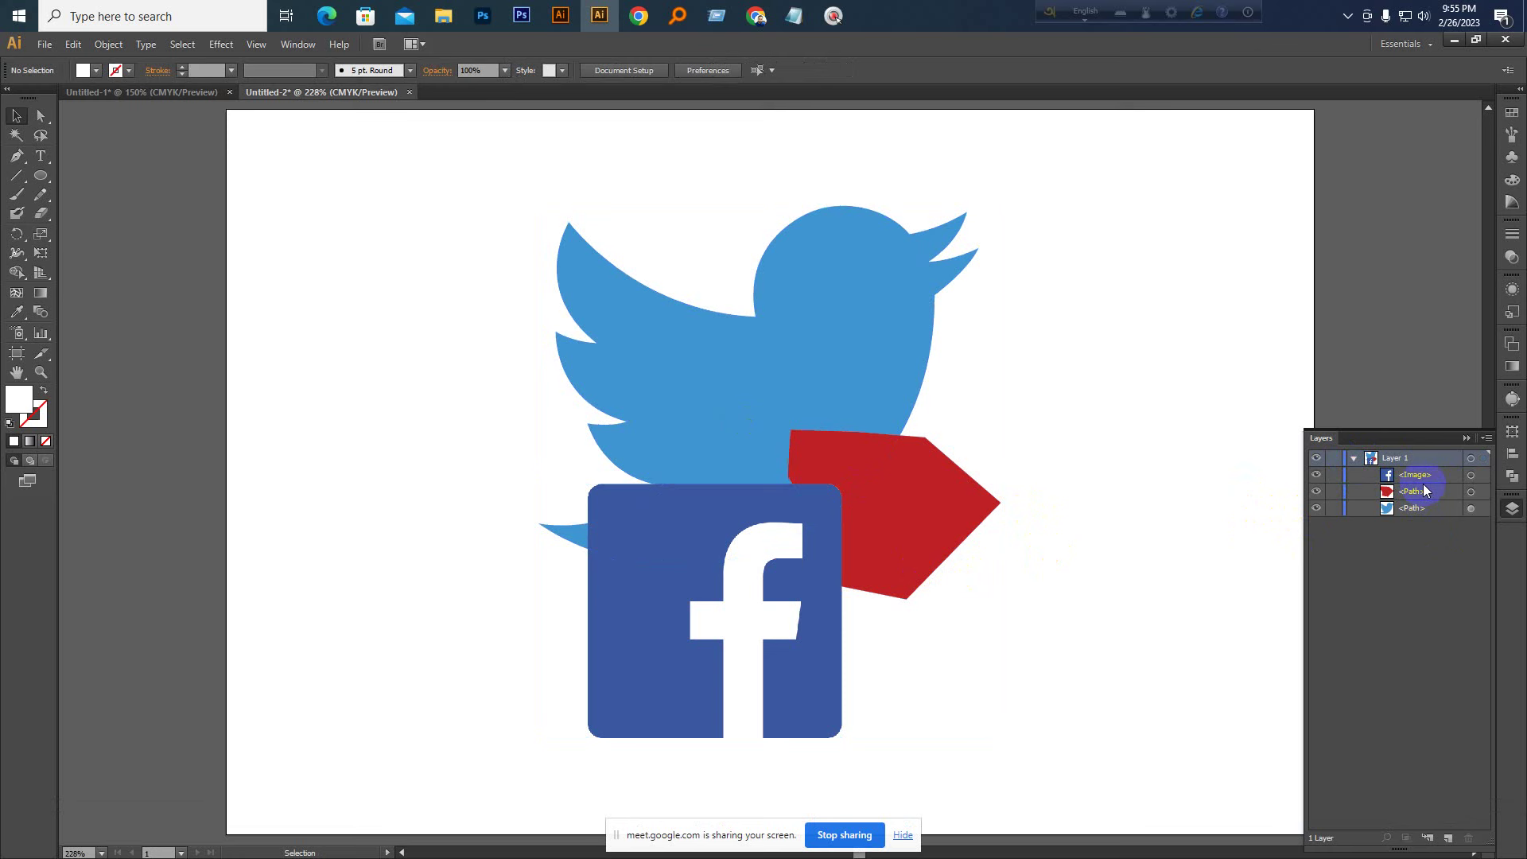
# Move the blue bird's path to the top of Layer 1 and reposition the bird to about X 264 px, Y 250 px
pyautogui.click(1411, 508)
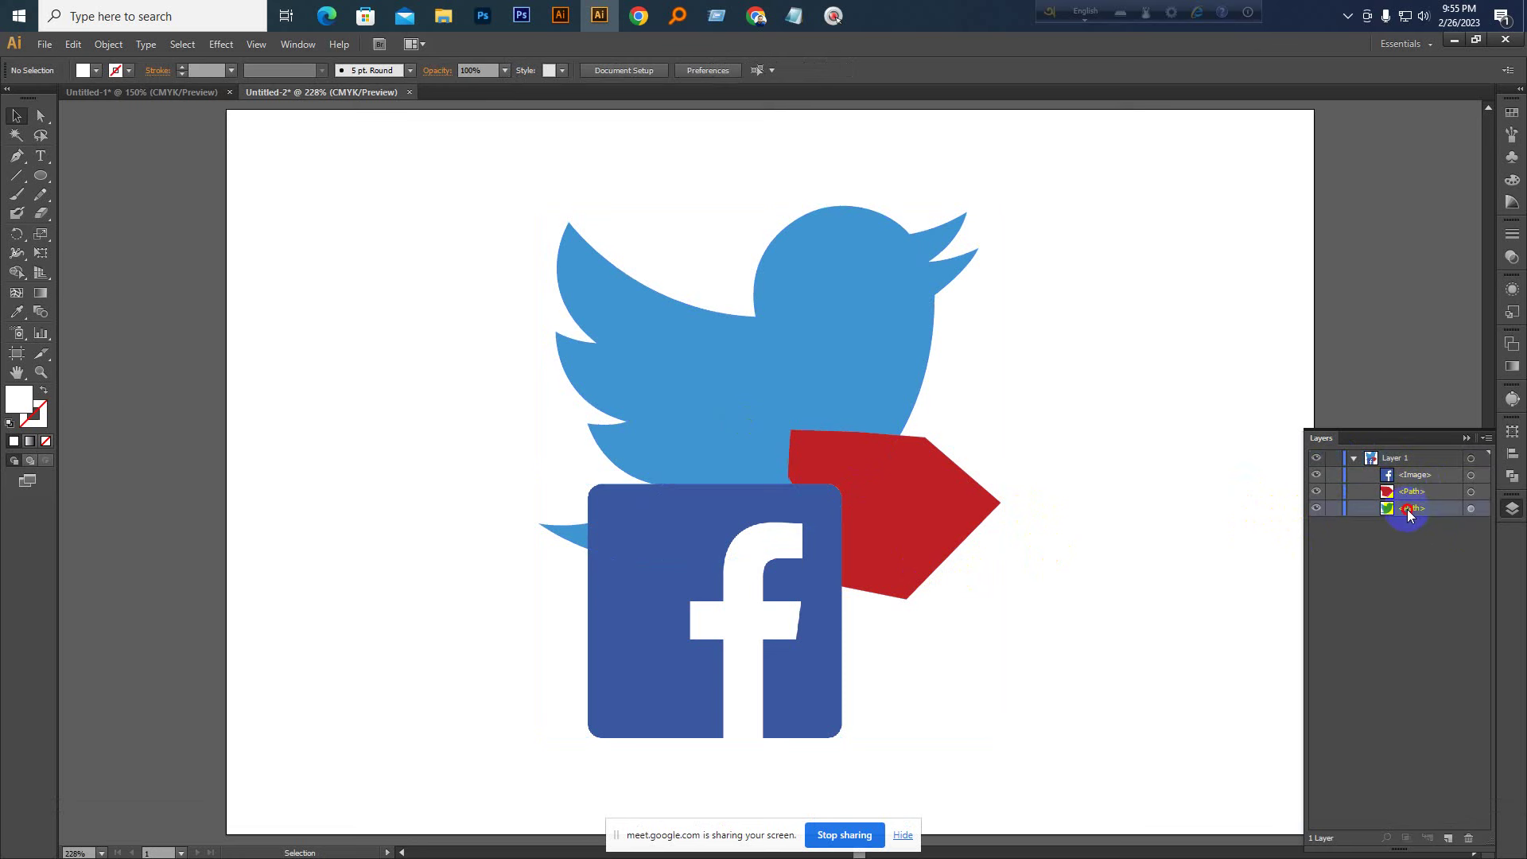
pyautogui.moveTo(1407, 511); pyautogui.dragTo(1421, 475)
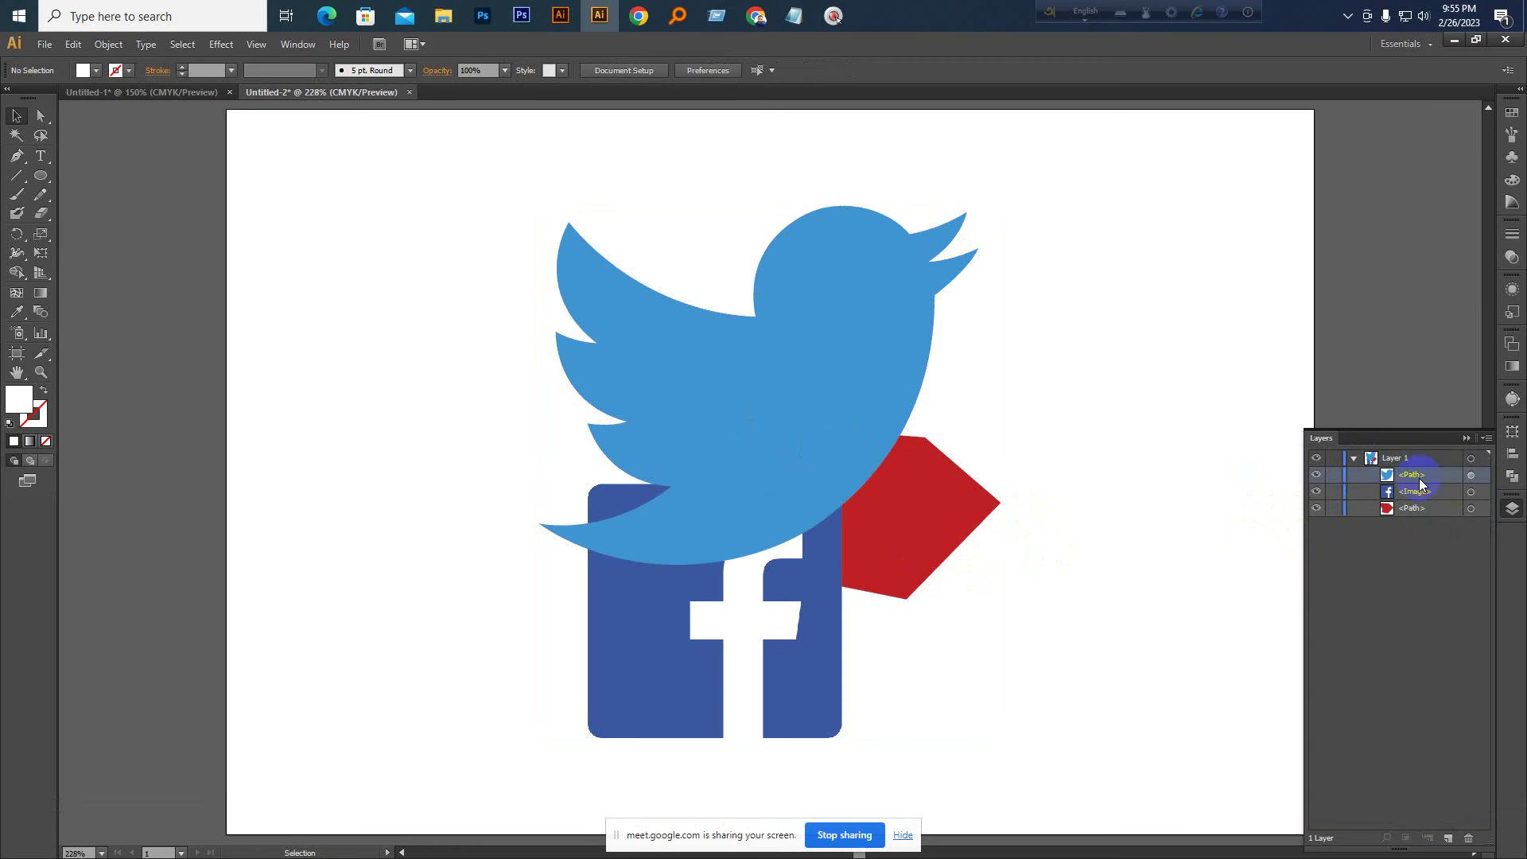
pyautogui.click(721, 408)
pyautogui.moveTo(720, 407); pyautogui.dragTo(702, 578)
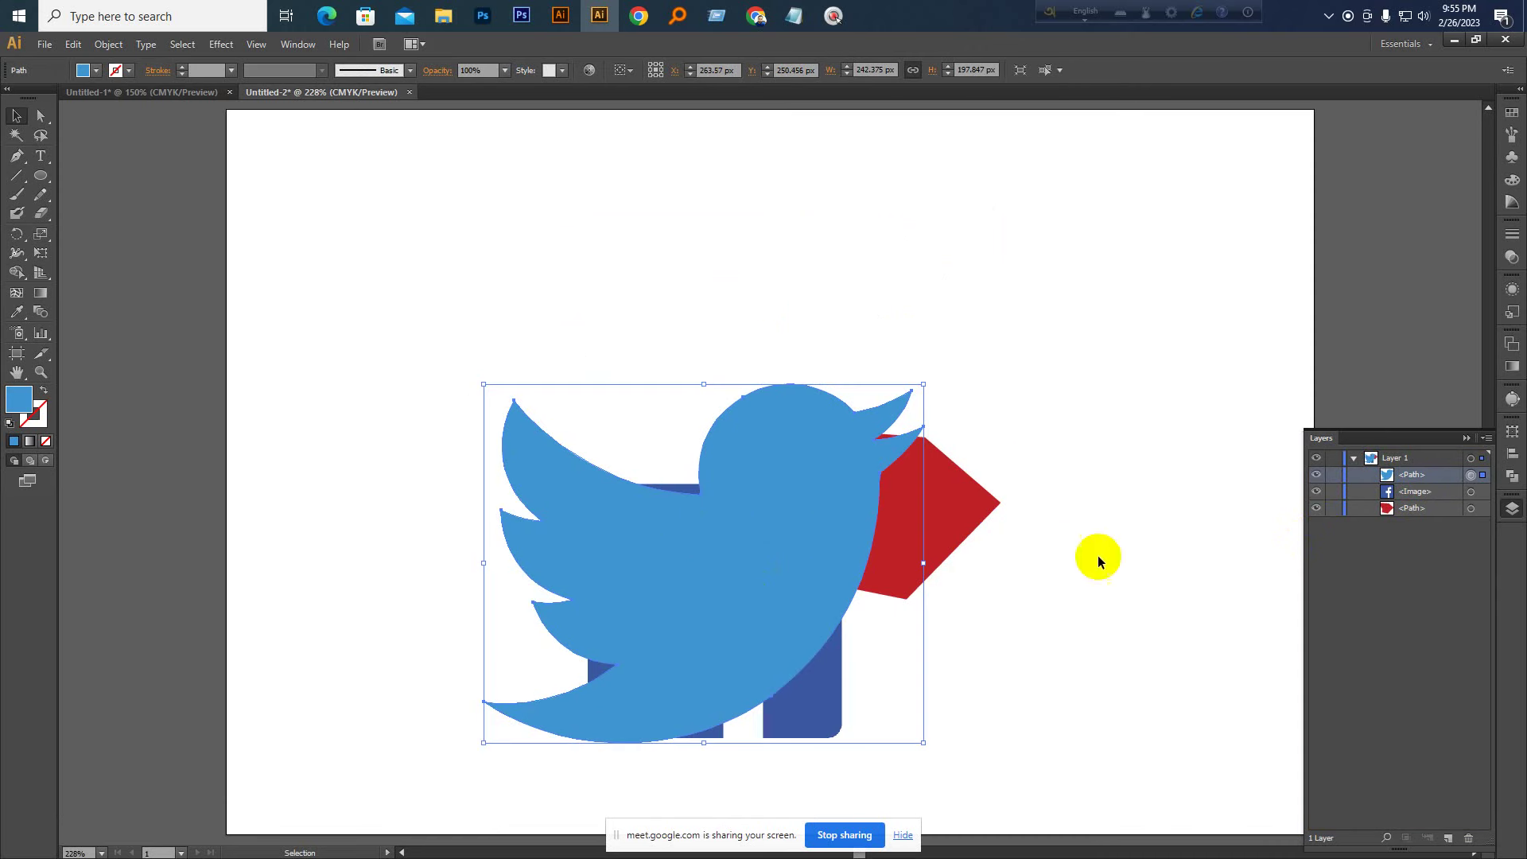
# Restack Layer 1 as polygon, Facebook logo and bird from top to bottom, and shift the polygon and logo so all three overlap
pyautogui.click(1417, 512)
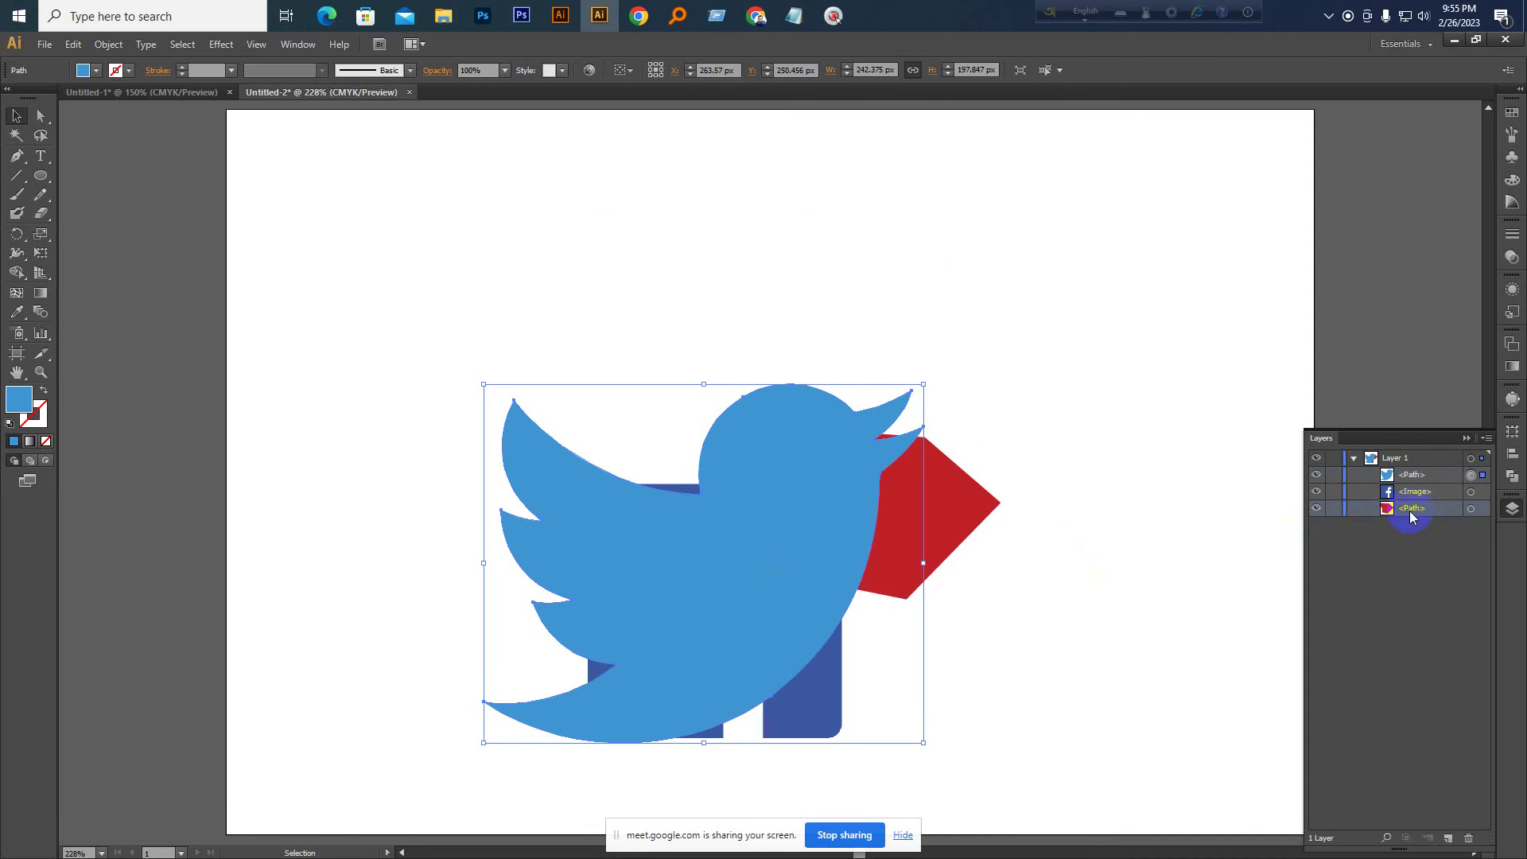
pyautogui.moveTo(1410, 511)
pyautogui.mouseDown()
pyautogui.moveTo(1384, 474)
pyautogui.moveTo(1357, 468)
pyautogui.moveTo(1408, 507)
pyautogui.moveTo(1410, 494)
pyautogui.mouseUp()
pyautogui.moveTo(935, 519); pyautogui.dragTo(767, 517)
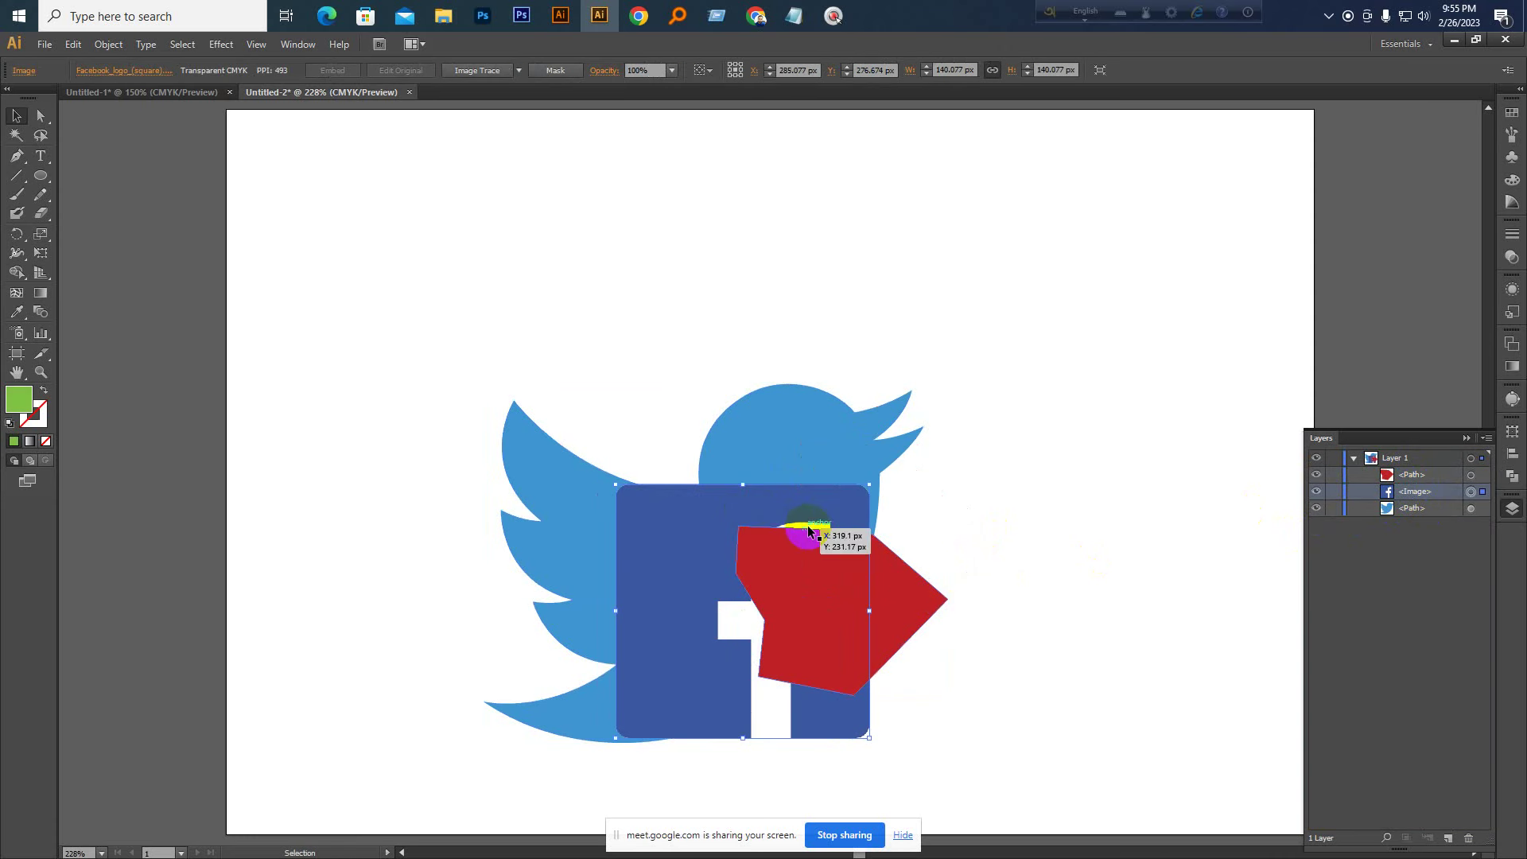
# Move the red polygon's path directly beneath the Facebook logo in Layer 1
pyautogui.click(1036, 531)
pyautogui.scroll(-1, 1036, 527)
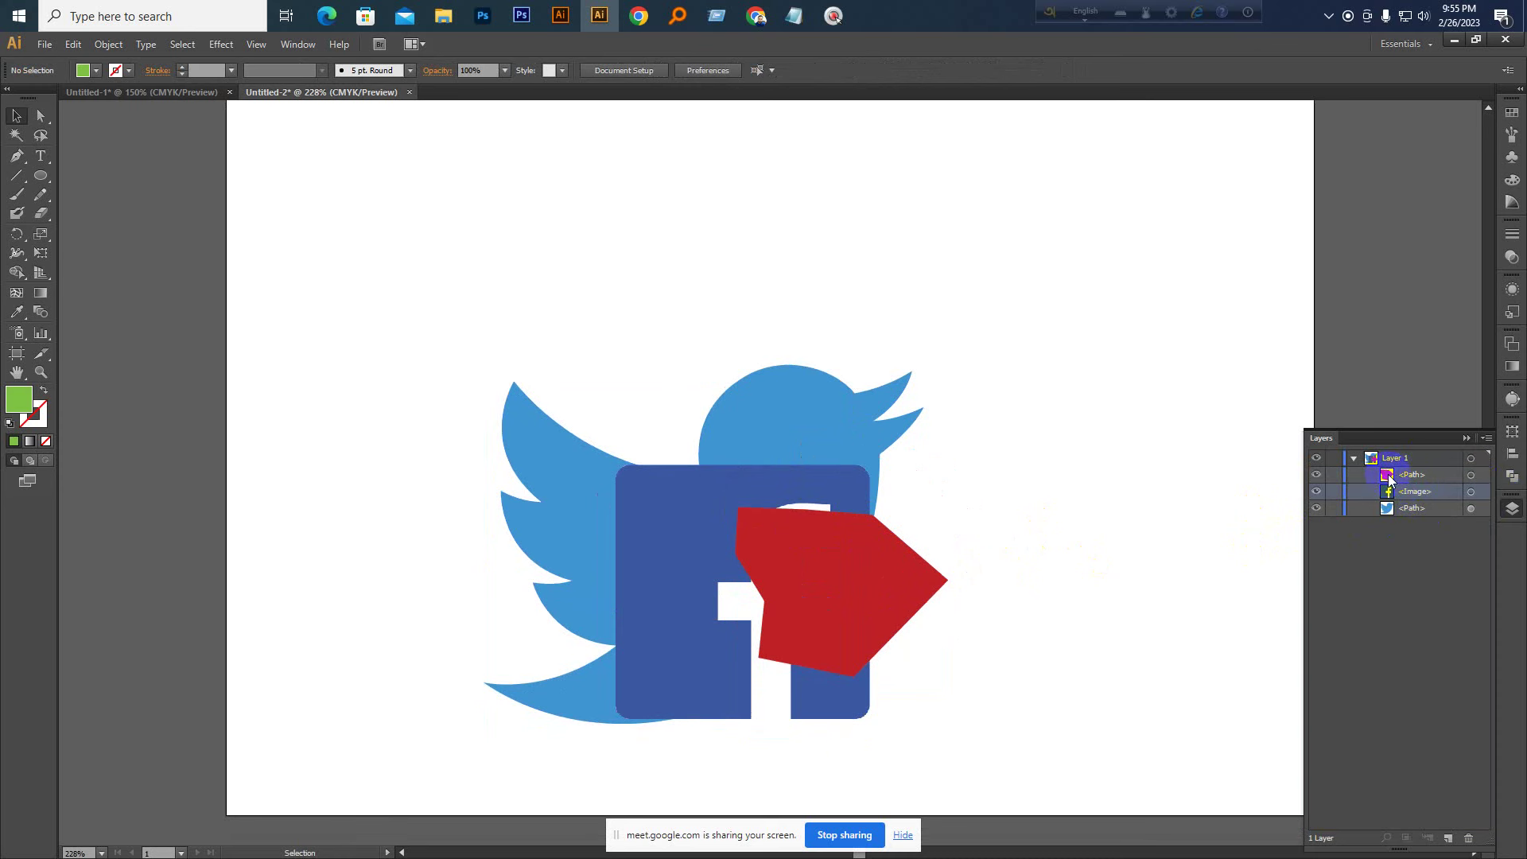
pyautogui.moveTo(1388, 474); pyautogui.dragTo(1421, 489)
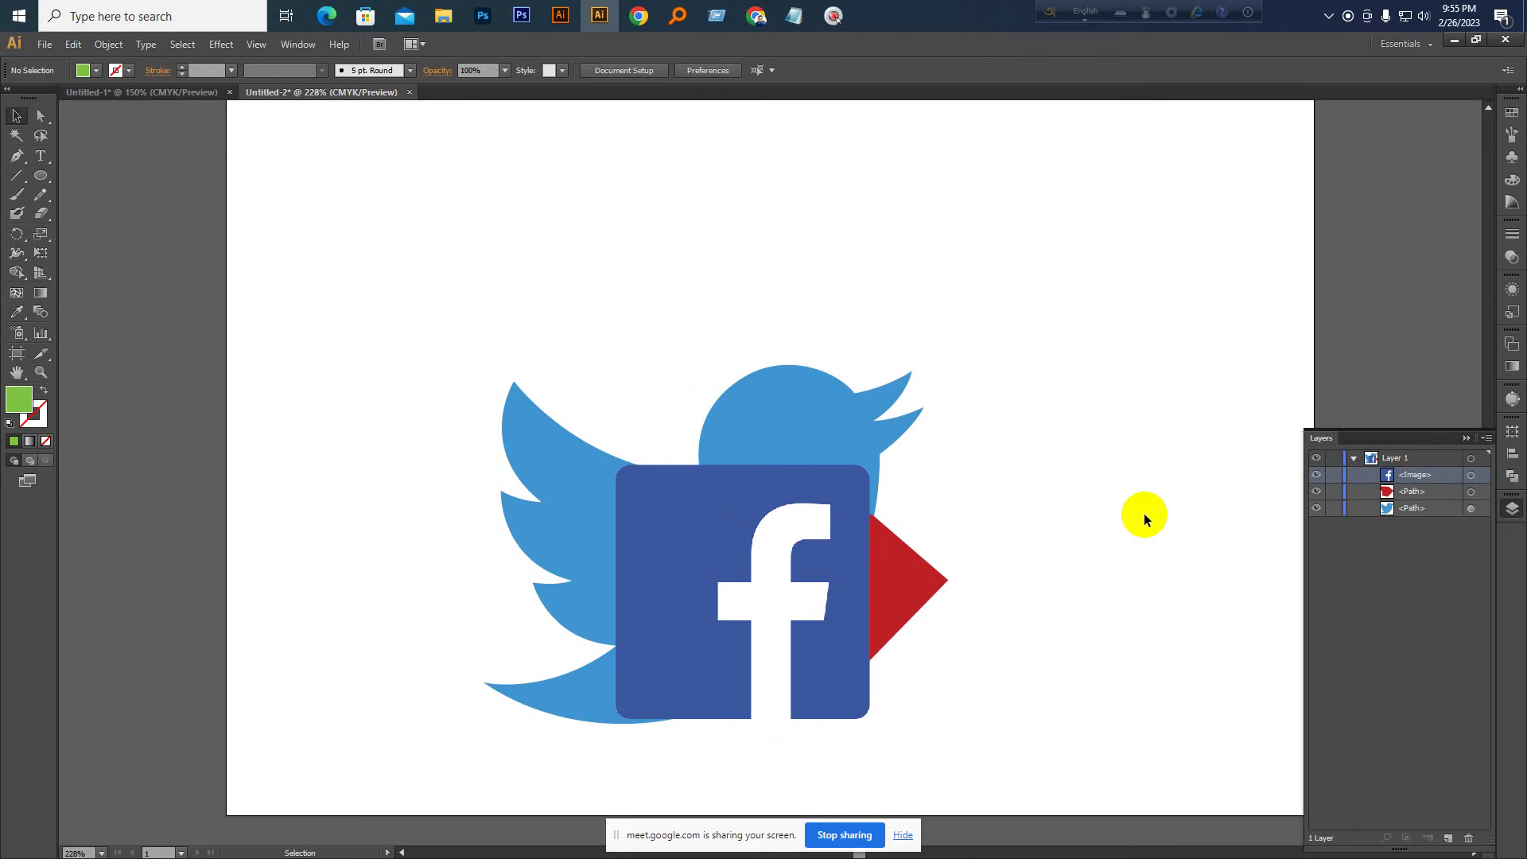
# Return to the Untitled-1 document, highlight every entry of layer A from first to last, and deselect the artwork
pyautogui.click(178, 93)
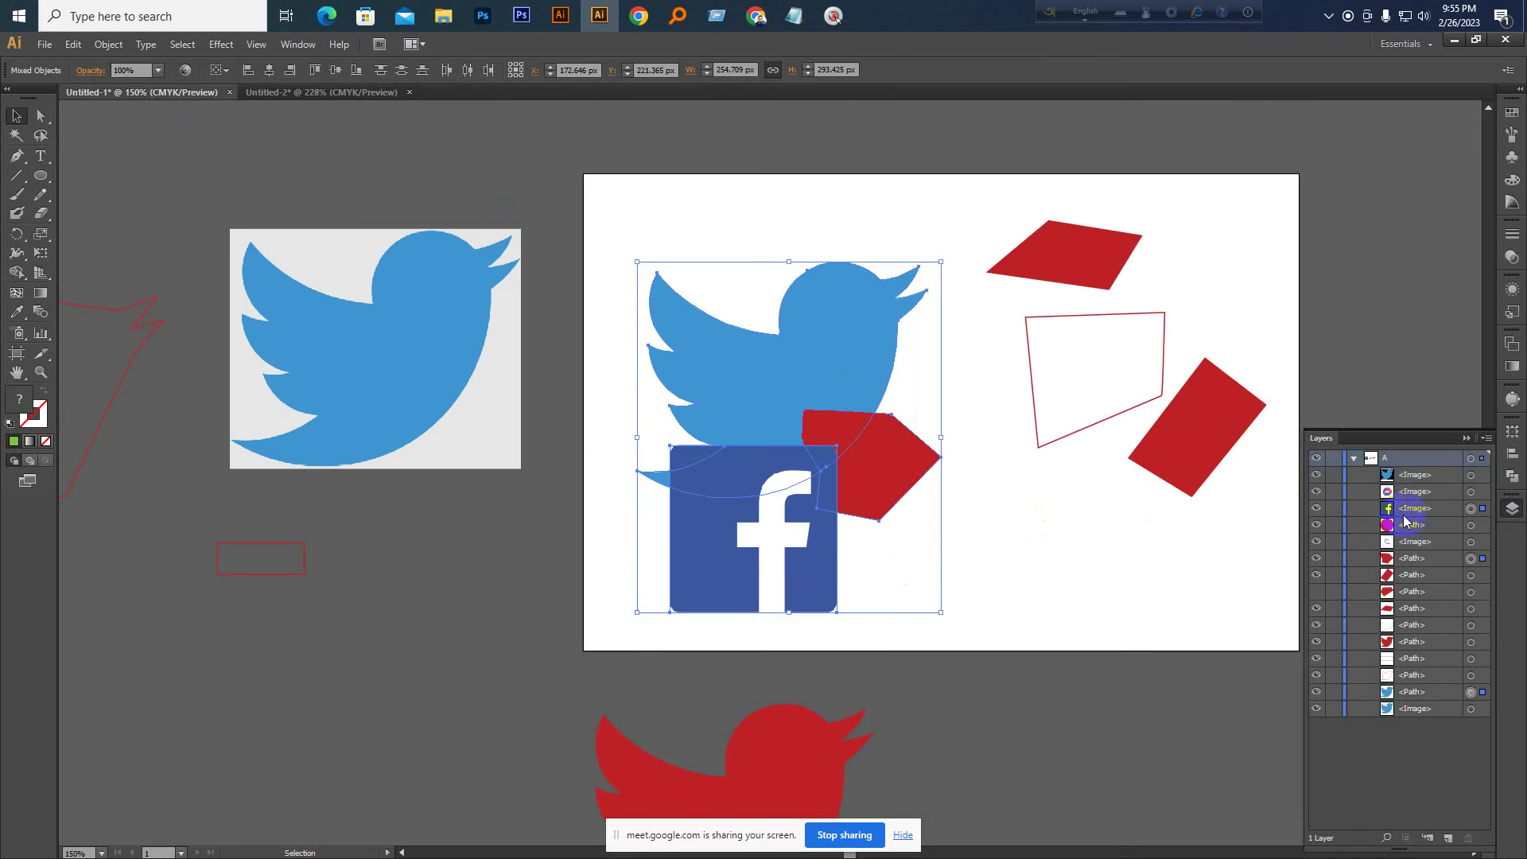
pyautogui.click(1396, 727)
pyautogui.click(1428, 475)
pyautogui.click(1423, 742)
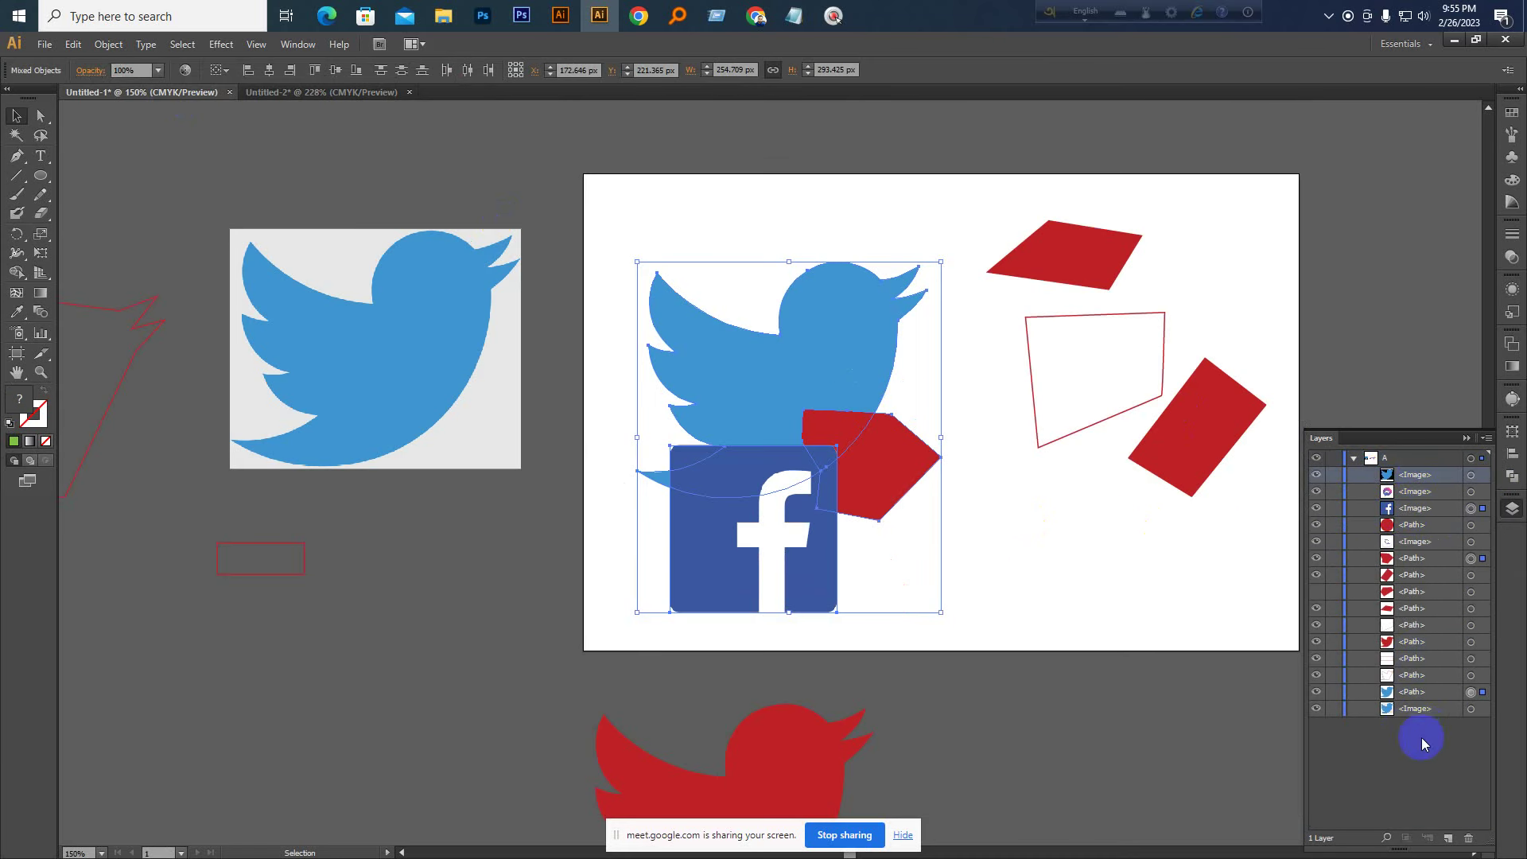
pyautogui.hotkey('ctrl', 'shift', 'c')
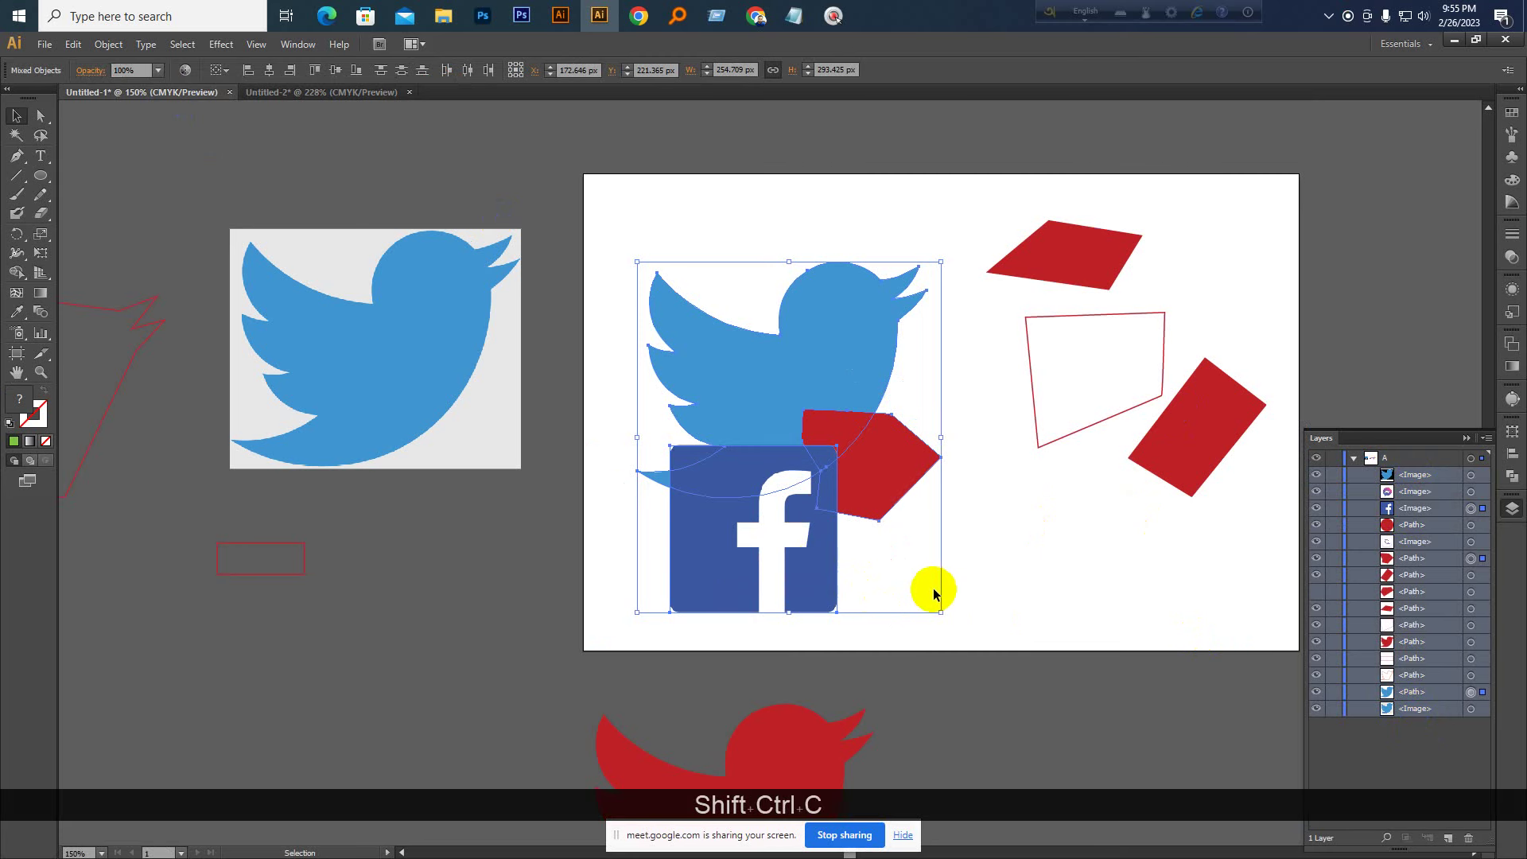
pyautogui.keyDown('ctrl'); pyautogui.click(1009, 598); pyautogui.keyUp('ctrl')
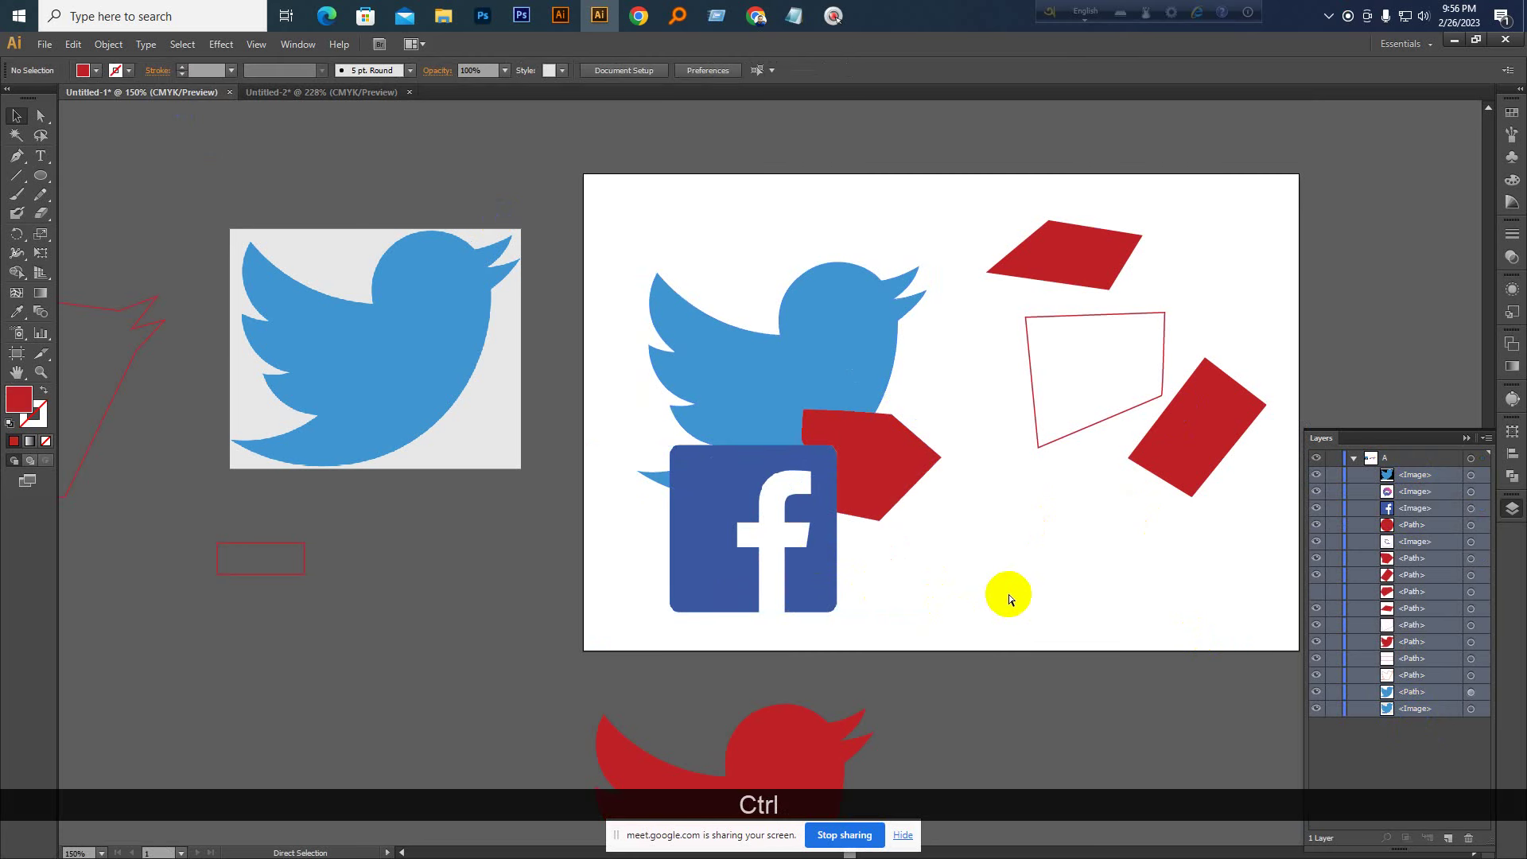
# Paste a copy of the bird, polygon and Facebook logo and place it just above the artboard
pyautogui.hotkey('ctrl', 'v')
pyautogui.press('ctrl+KP_Subtract')
pyautogui.press('ctrl+KP_Subtract')
pyautogui.press('ctrl+KP_Subtract')
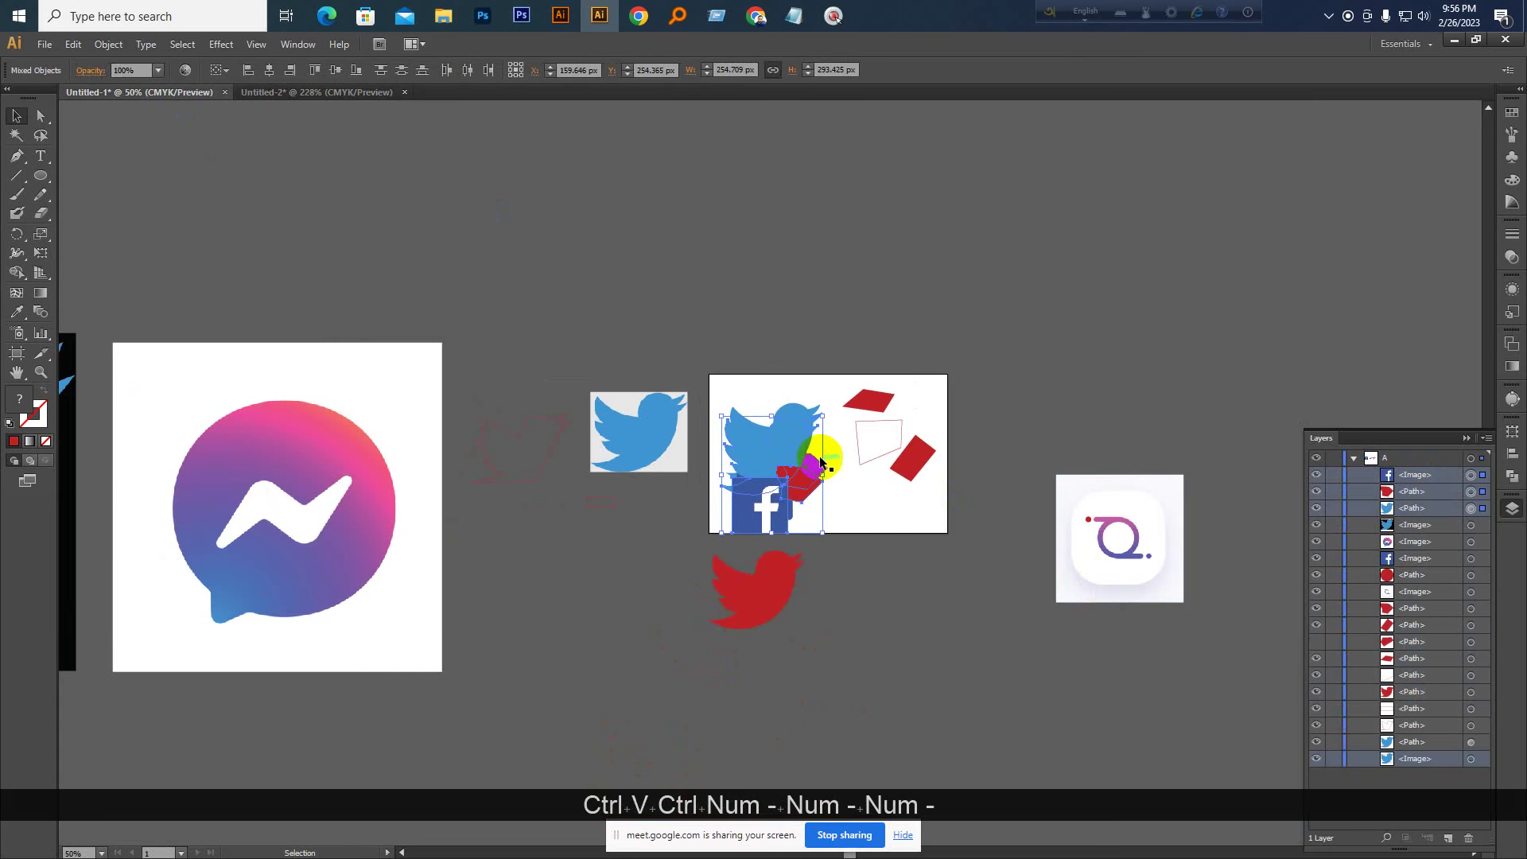
pyautogui.moveTo(822, 461); pyautogui.dragTo(849, 298)
# Duplicate the Messenger, Twitter, Facebook and red artwork, and place the copies below the artboard at about X 244 px, Y 1025 px
pyautogui.moveTo(270, 256); pyautogui.dragTo(1169, 681)
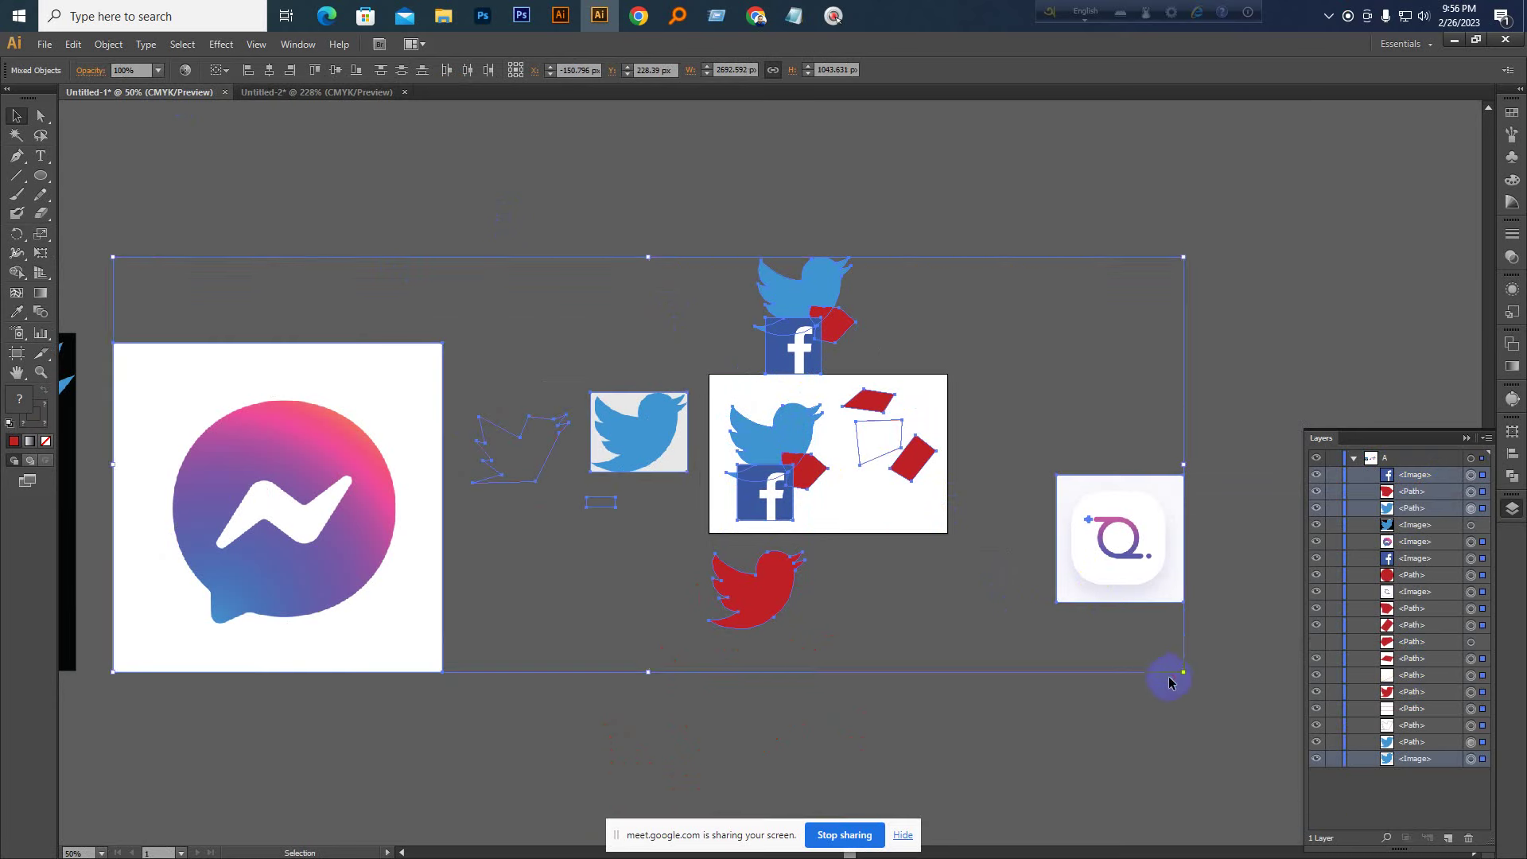
pyautogui.hotkey('ctrl', 'c')
pyautogui.hotkey('ctrl', 'v')
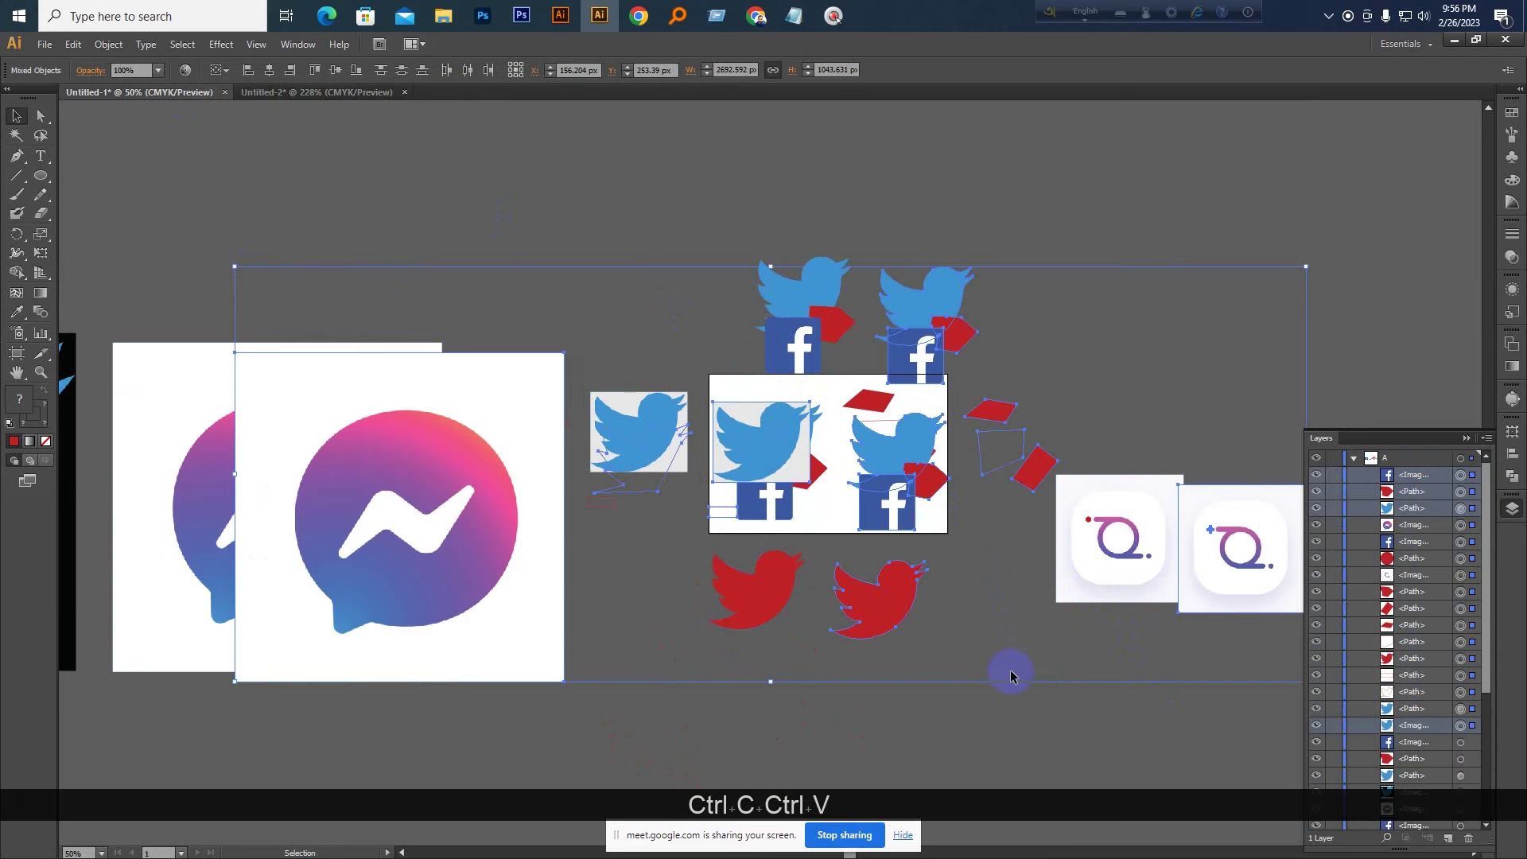
pyautogui.moveTo(977, 358)
pyautogui.mouseDown()
pyautogui.moveTo(982, 613)
pyautogui.moveTo(1014, 666)
pyautogui.moveTo(983, 368)
pyautogui.mouseUp()
pyautogui.press('space')
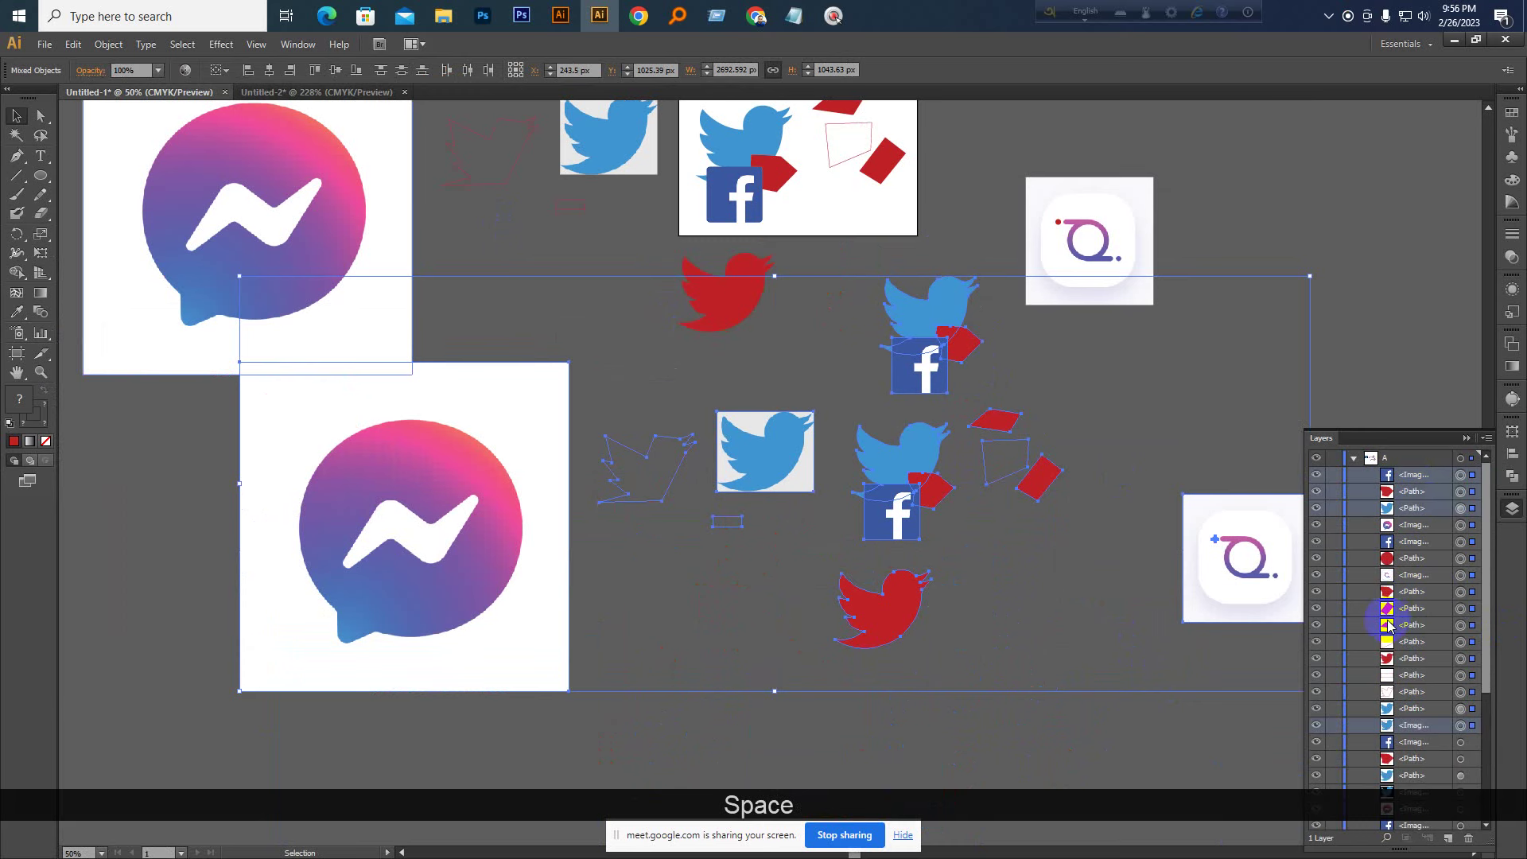
# Look through the longer layer list, deselect the copies, and move the lower Messenger image to about X -721 px, Y 1242 px
pyautogui.scroll(-4, 1398, 726)
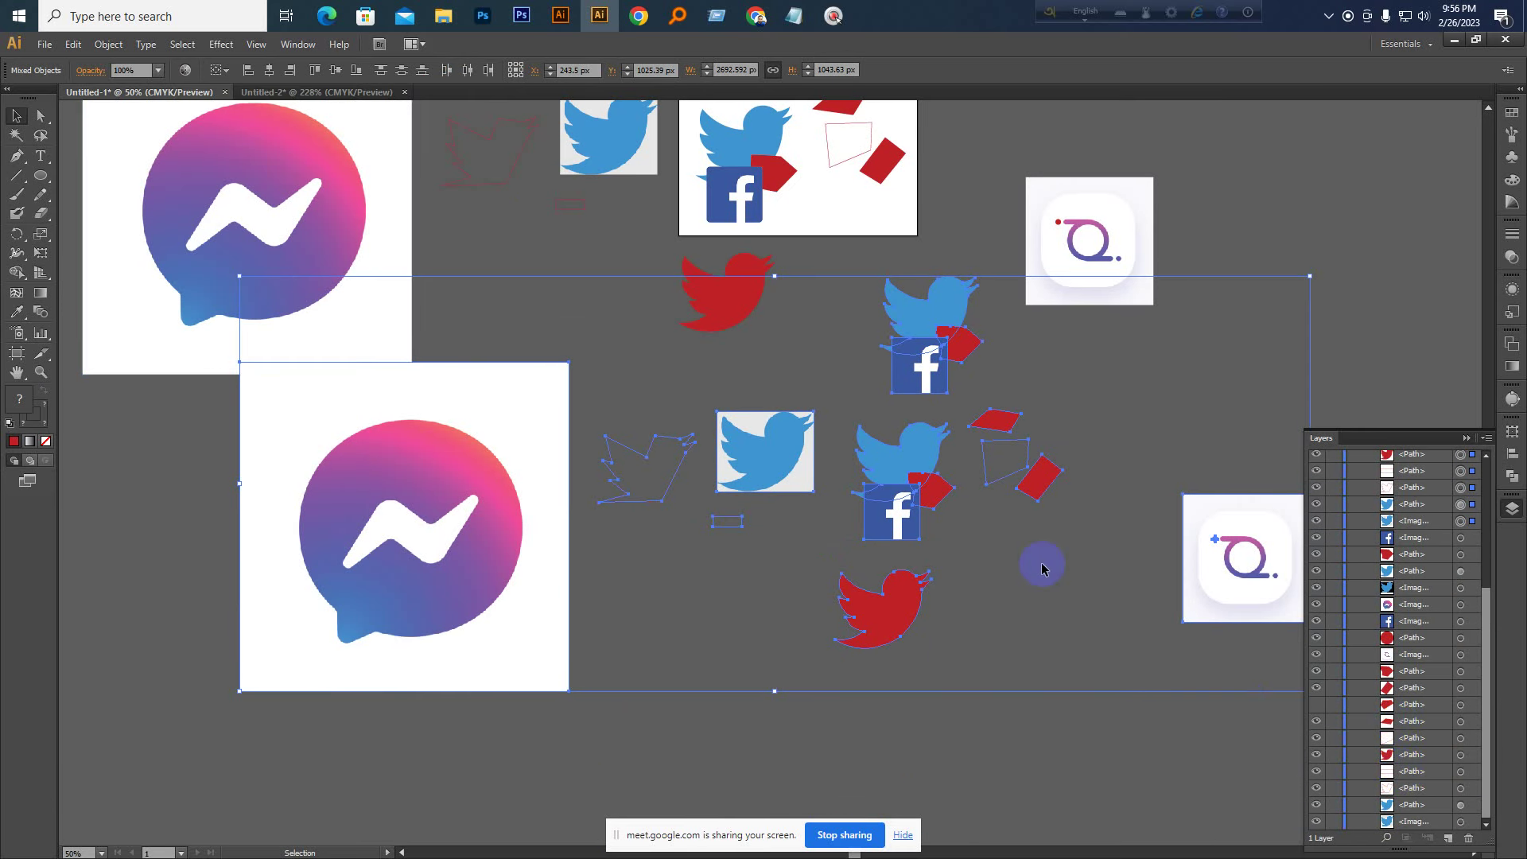
pyautogui.scroll(3, 1042, 568)
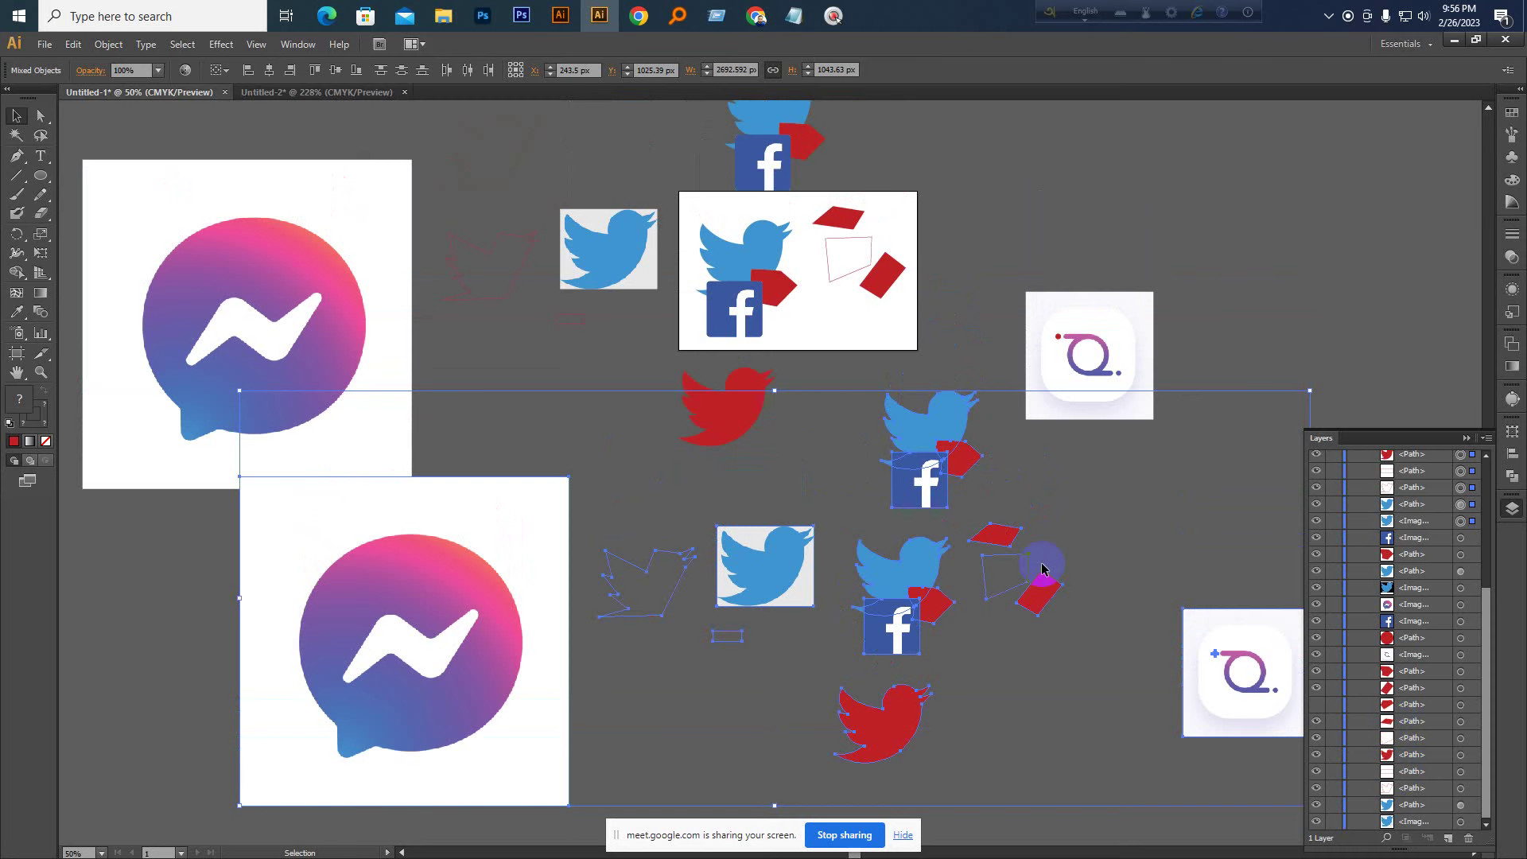
pyautogui.click(1162, 535)
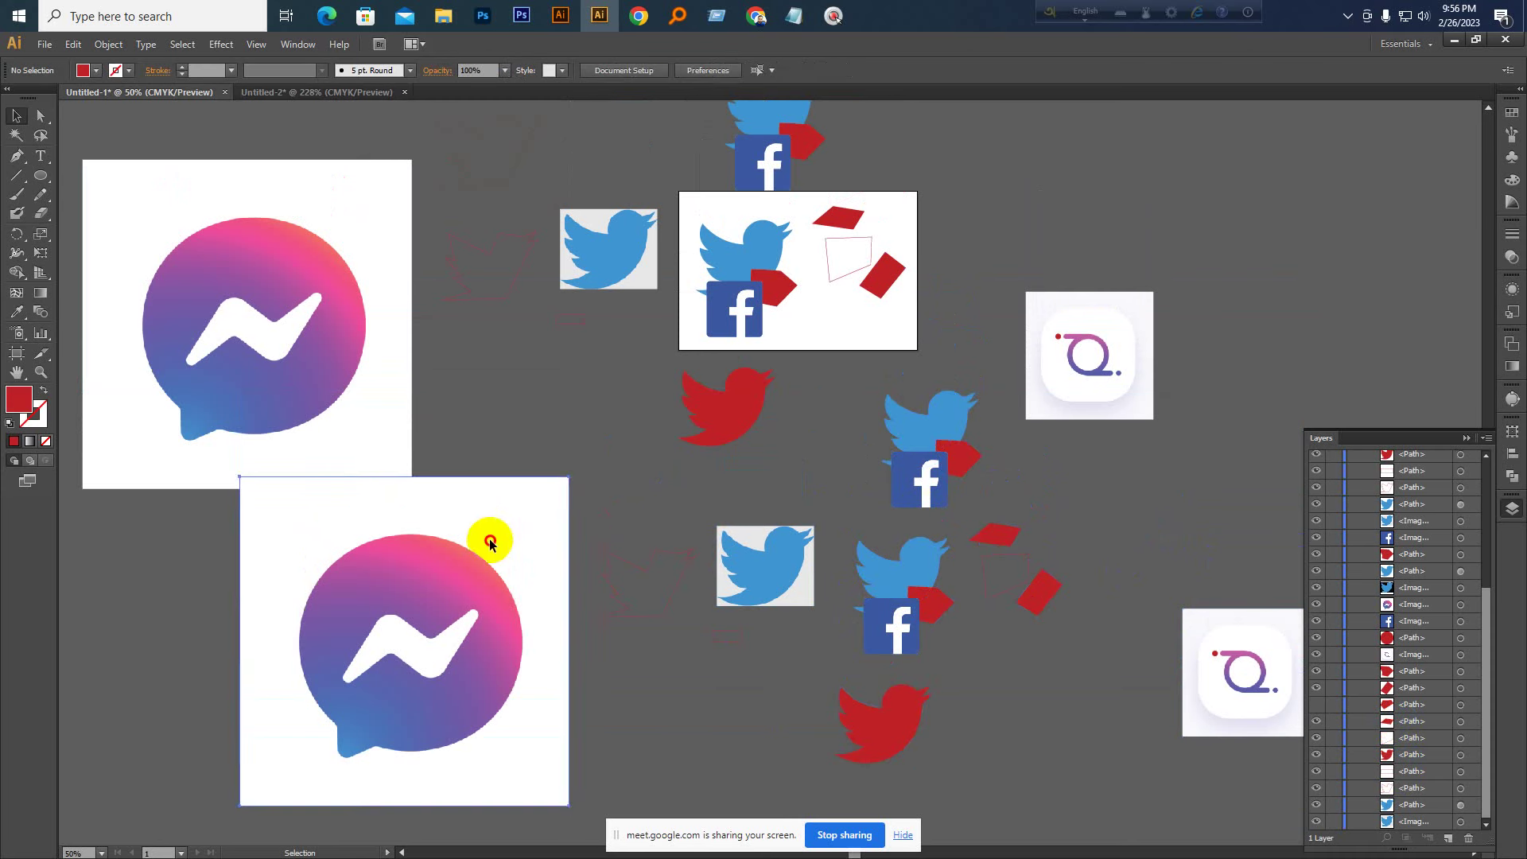
pyautogui.moveTo(490, 537); pyautogui.dragTo(475, 580)
# Select the copied blue bird below the artboard and highlight the bottommost image entry in the layer list
pyautogui.press('ctrl+KP_Add')
pyautogui.press('space')
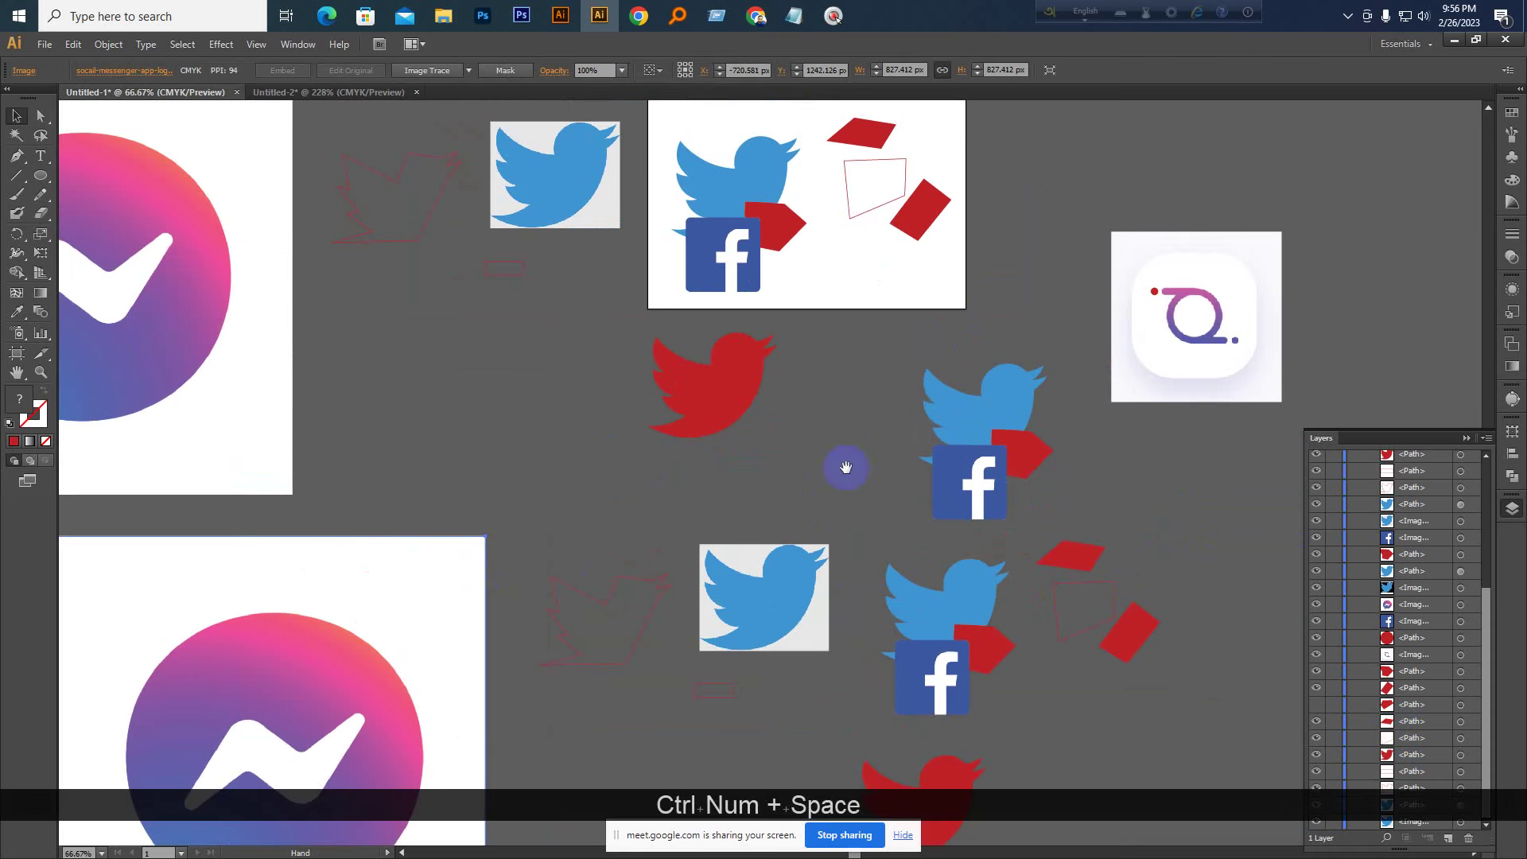
pyautogui.moveTo(845, 467); pyautogui.dragTo(831, 494)
pyautogui.moveTo(1358, 607); pyautogui.dragTo(1372, 548)
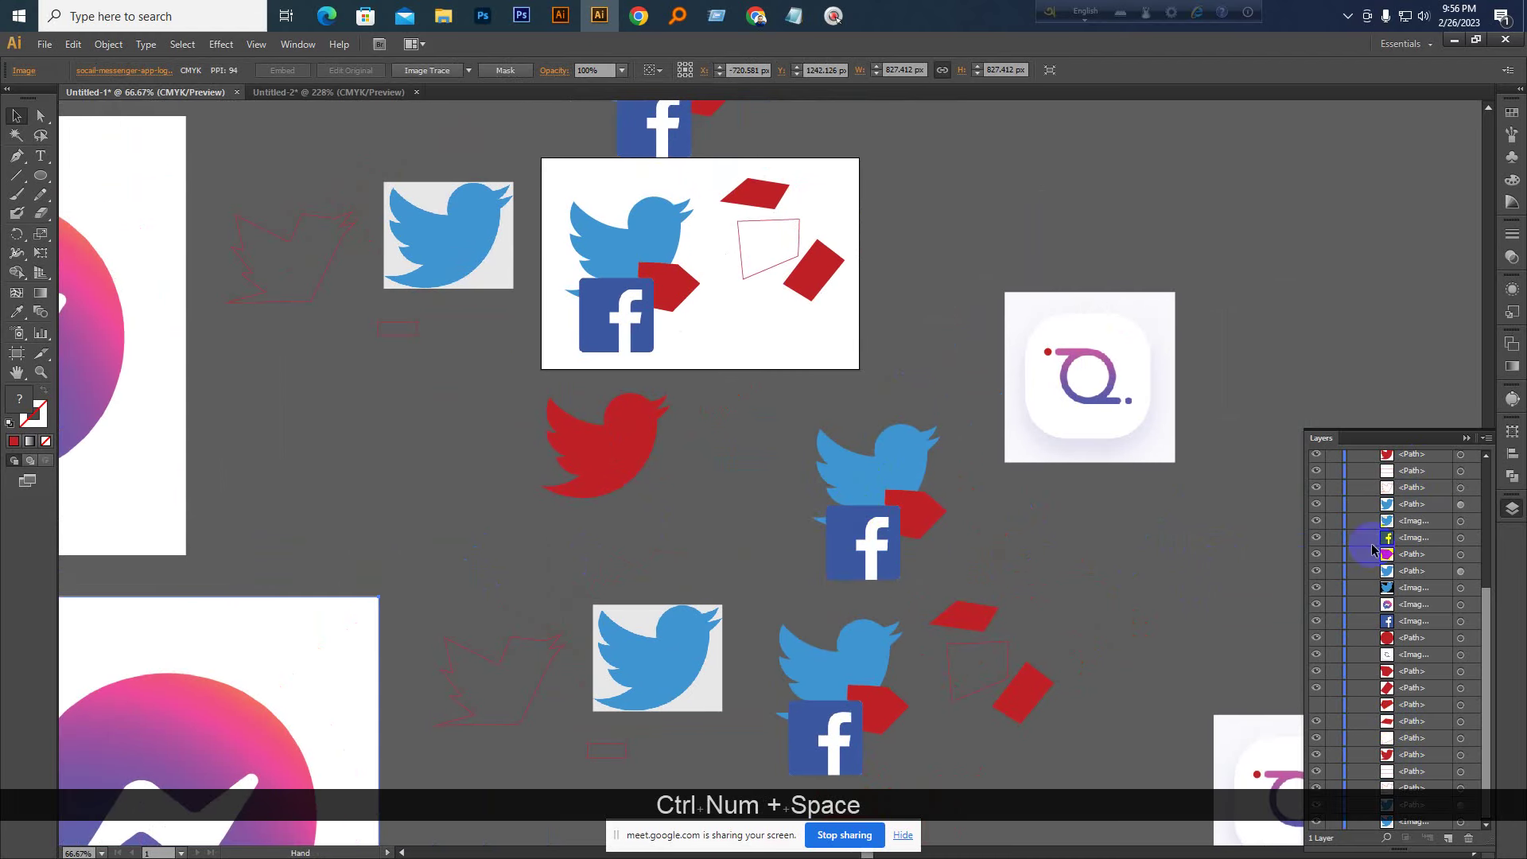
pyautogui.press('ctrl+KP_Add')
pyautogui.press('ctrl+KP_Add')
pyautogui.press('space')
pyautogui.moveTo(978, 518); pyautogui.dragTo(756, 443)
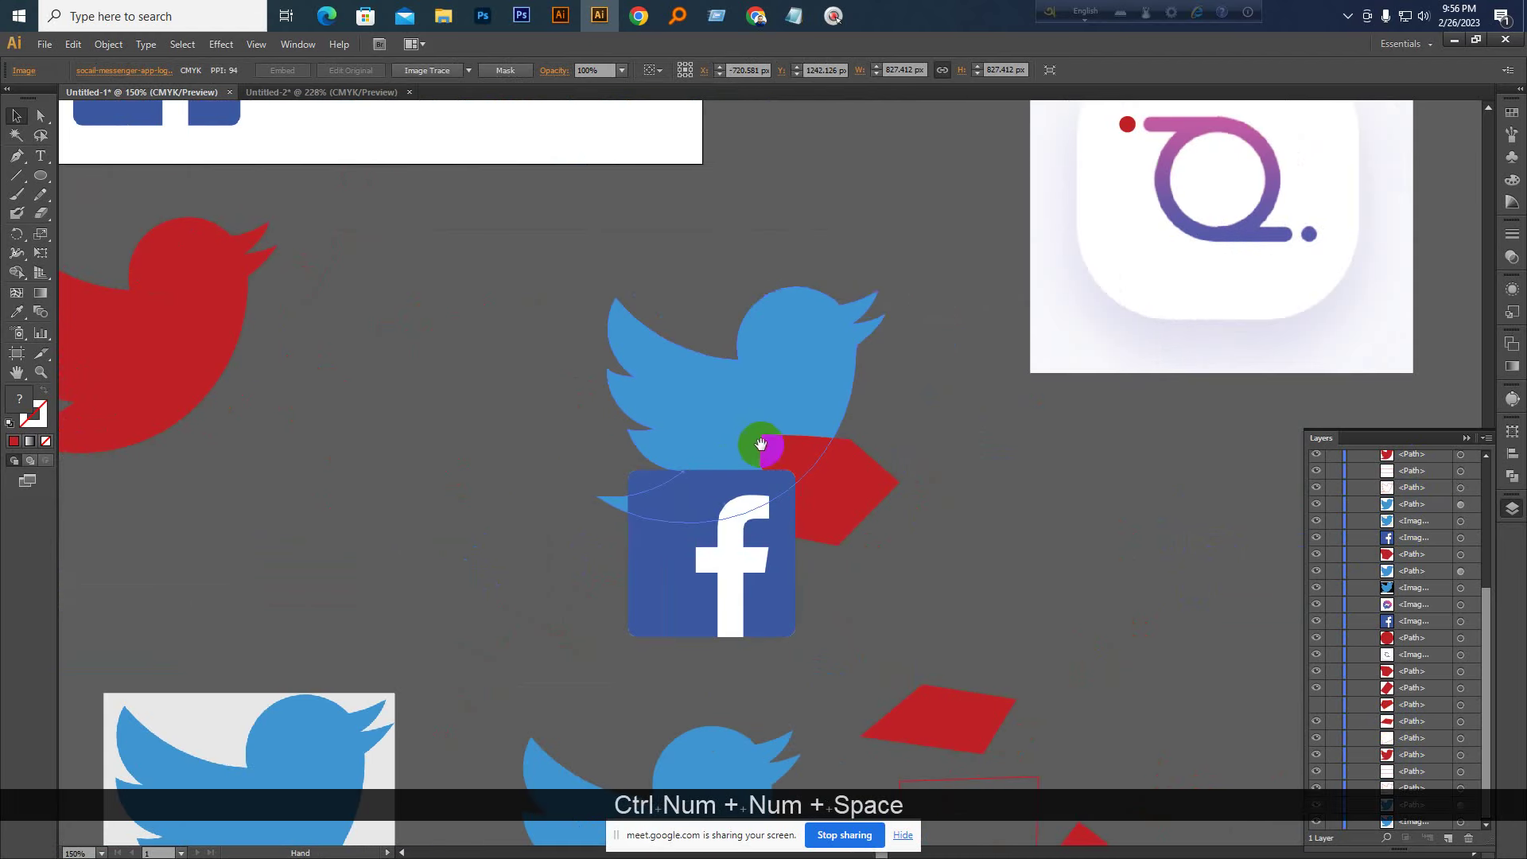
pyautogui.click(775, 394)
pyautogui.moveTo(1408, 807); pyautogui.dragTo(1427, 830)
pyautogui.click(1425, 828)
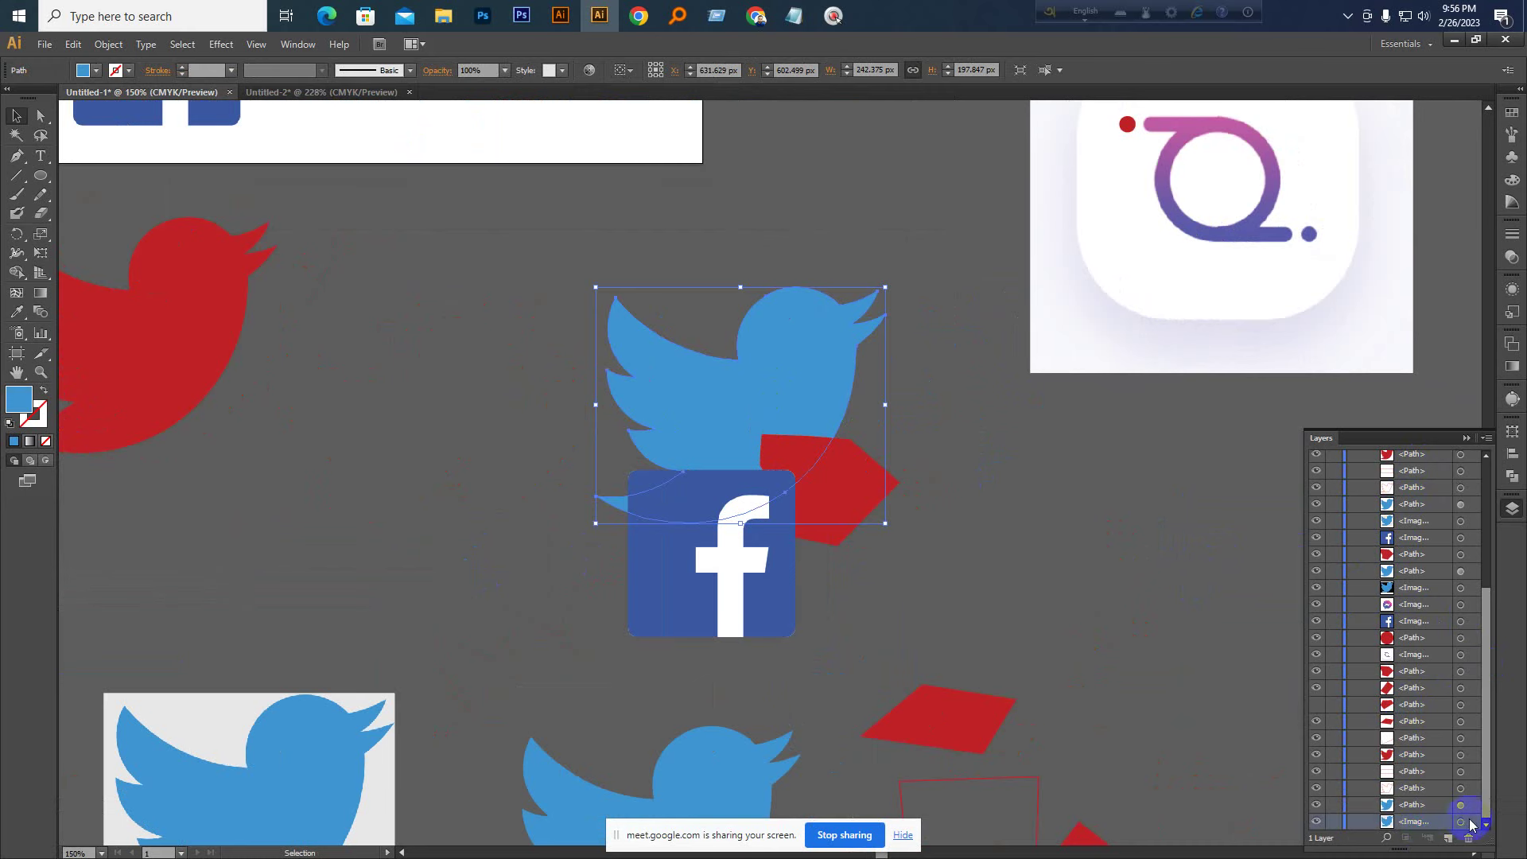
# Select the artwork of the bottommost image entry and locate the grey-background Twitter image beside the artboard
pyautogui.click(1462, 822)
pyautogui.press('ctrl+KP_Subtract')
pyautogui.press('ctrl+KP_Multiply')
pyautogui.press('ctrl+KP_Subtract')
pyautogui.press('ctrl+KP_Subtract')
pyautogui.press('ctrl+KP_Subtract')
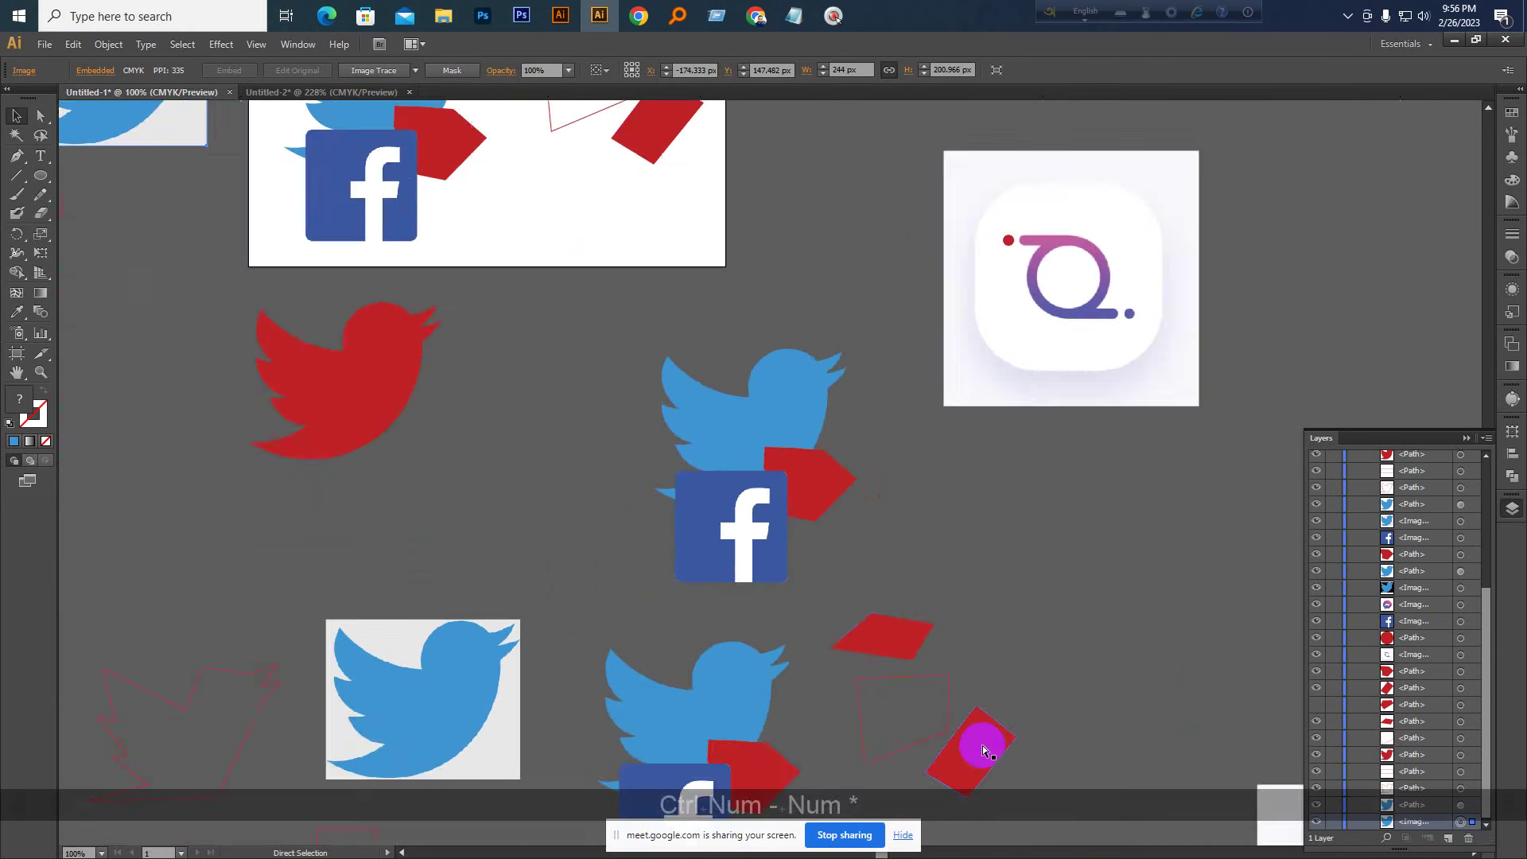
pyautogui.press('space')
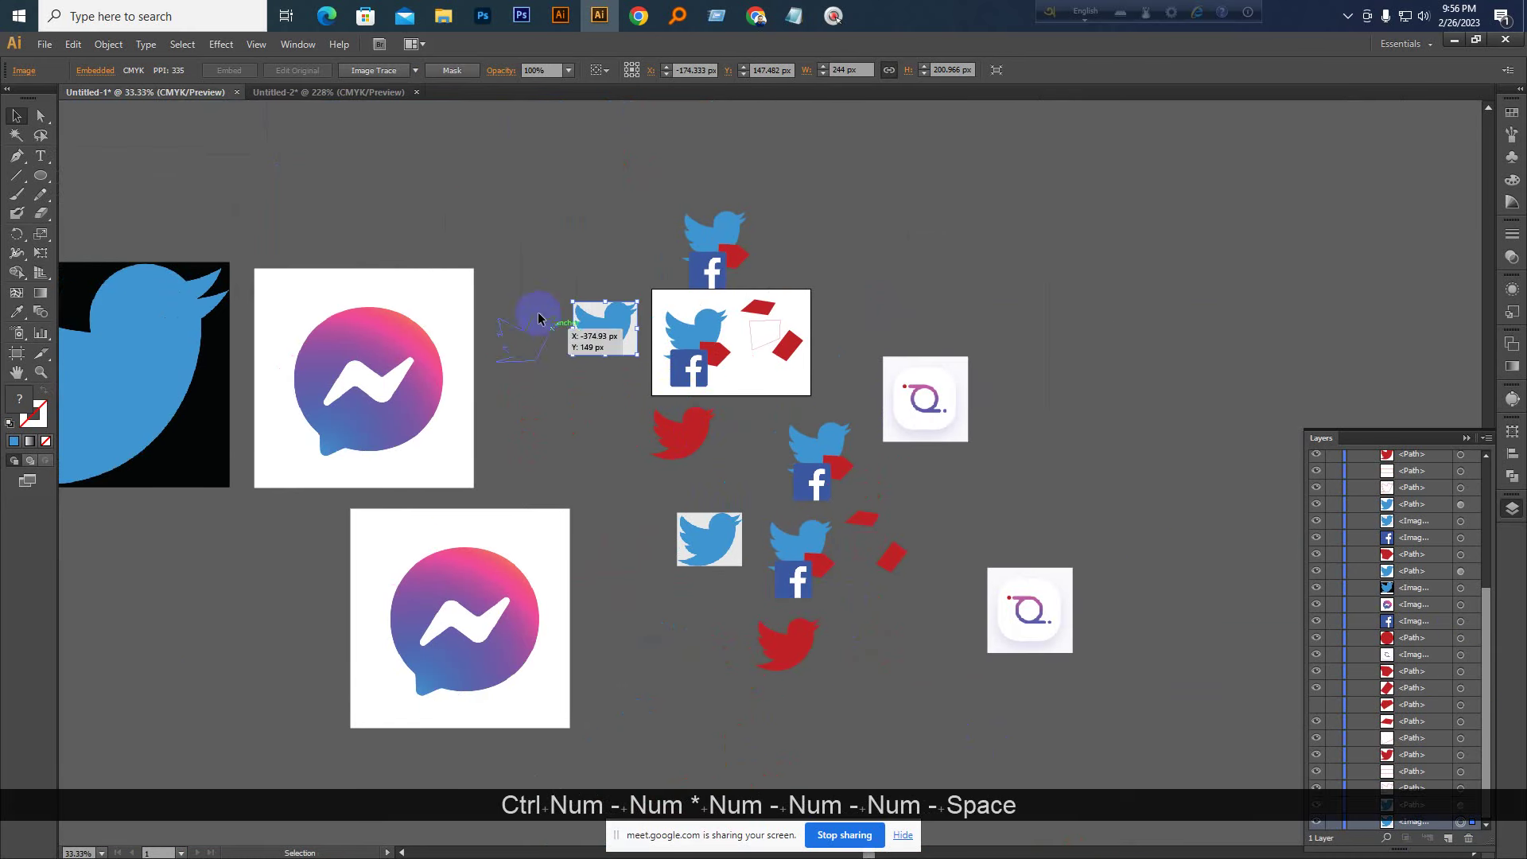
pyautogui.click(608, 327)
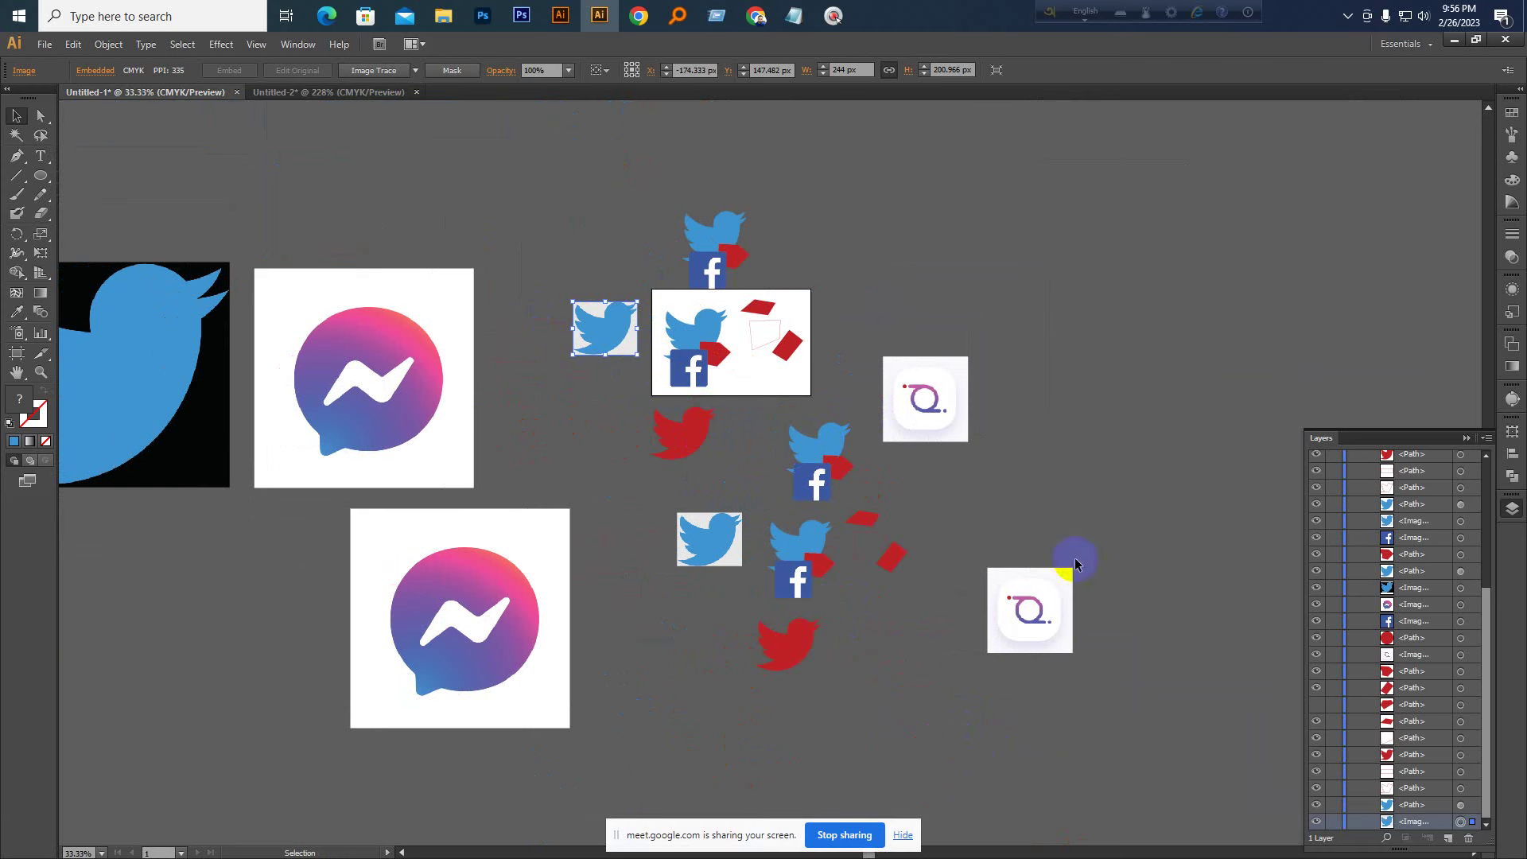
# Send the grey-background Twitter image beside the artboard to the back and highlight its bottommost entry in the layer list
pyautogui.rightClick(615, 338)
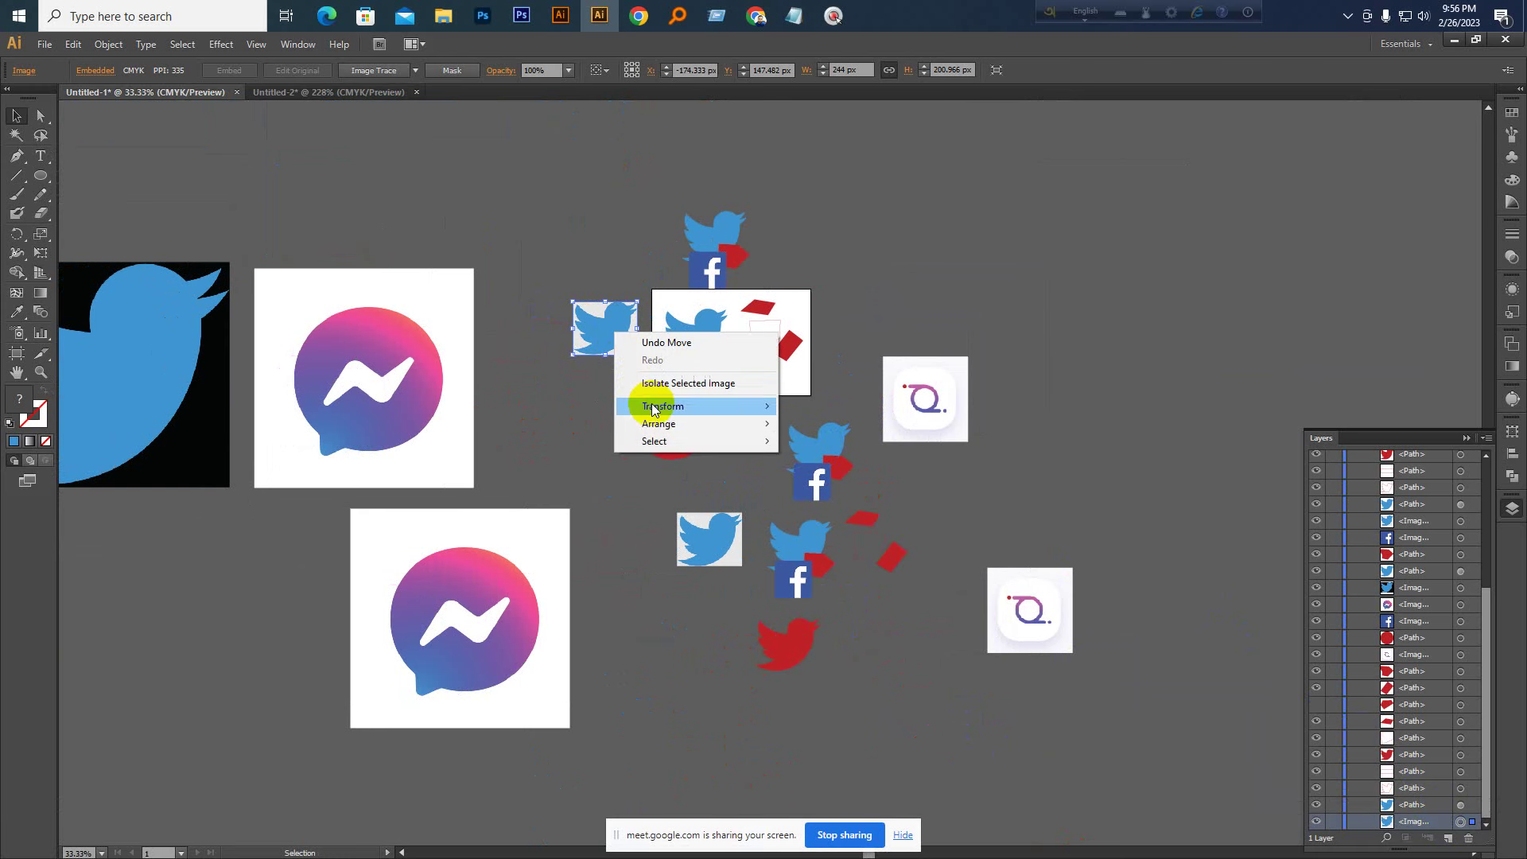
pyautogui.moveTo(705, 426)
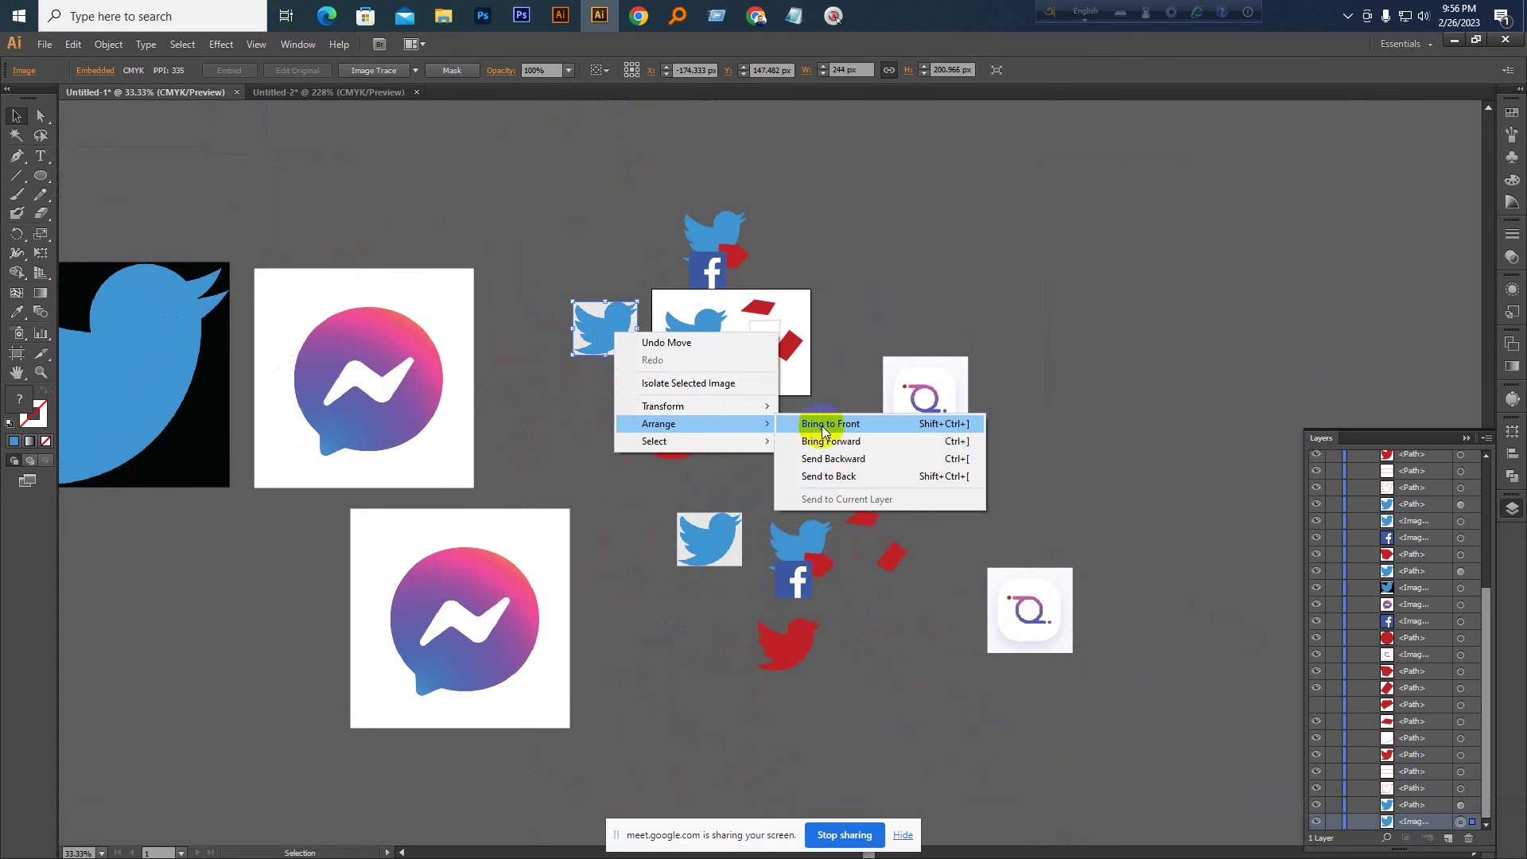
pyautogui.click(843, 483)
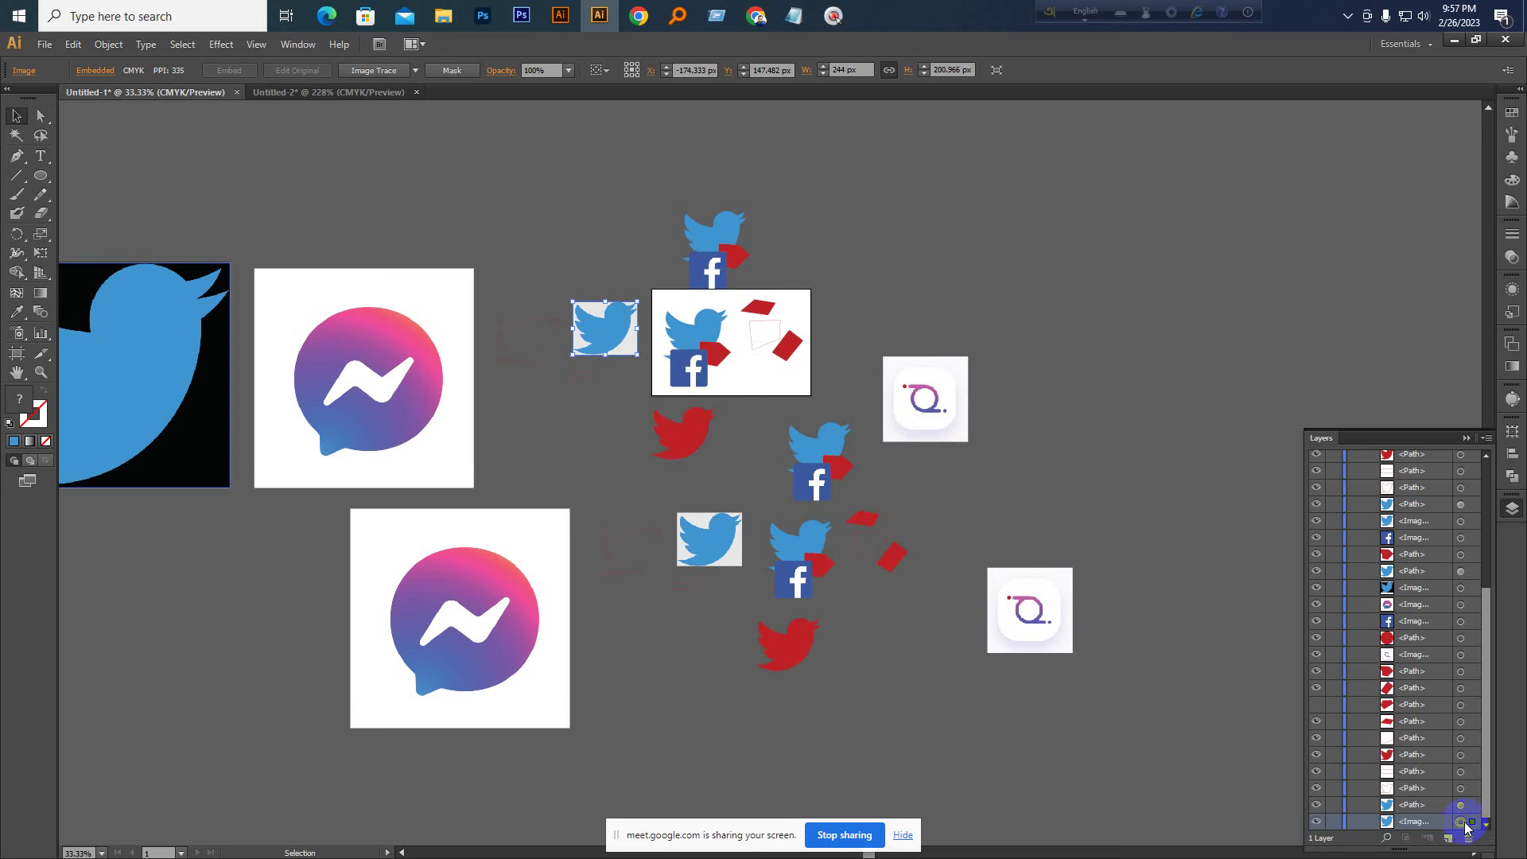
pyautogui.click(1391, 824)
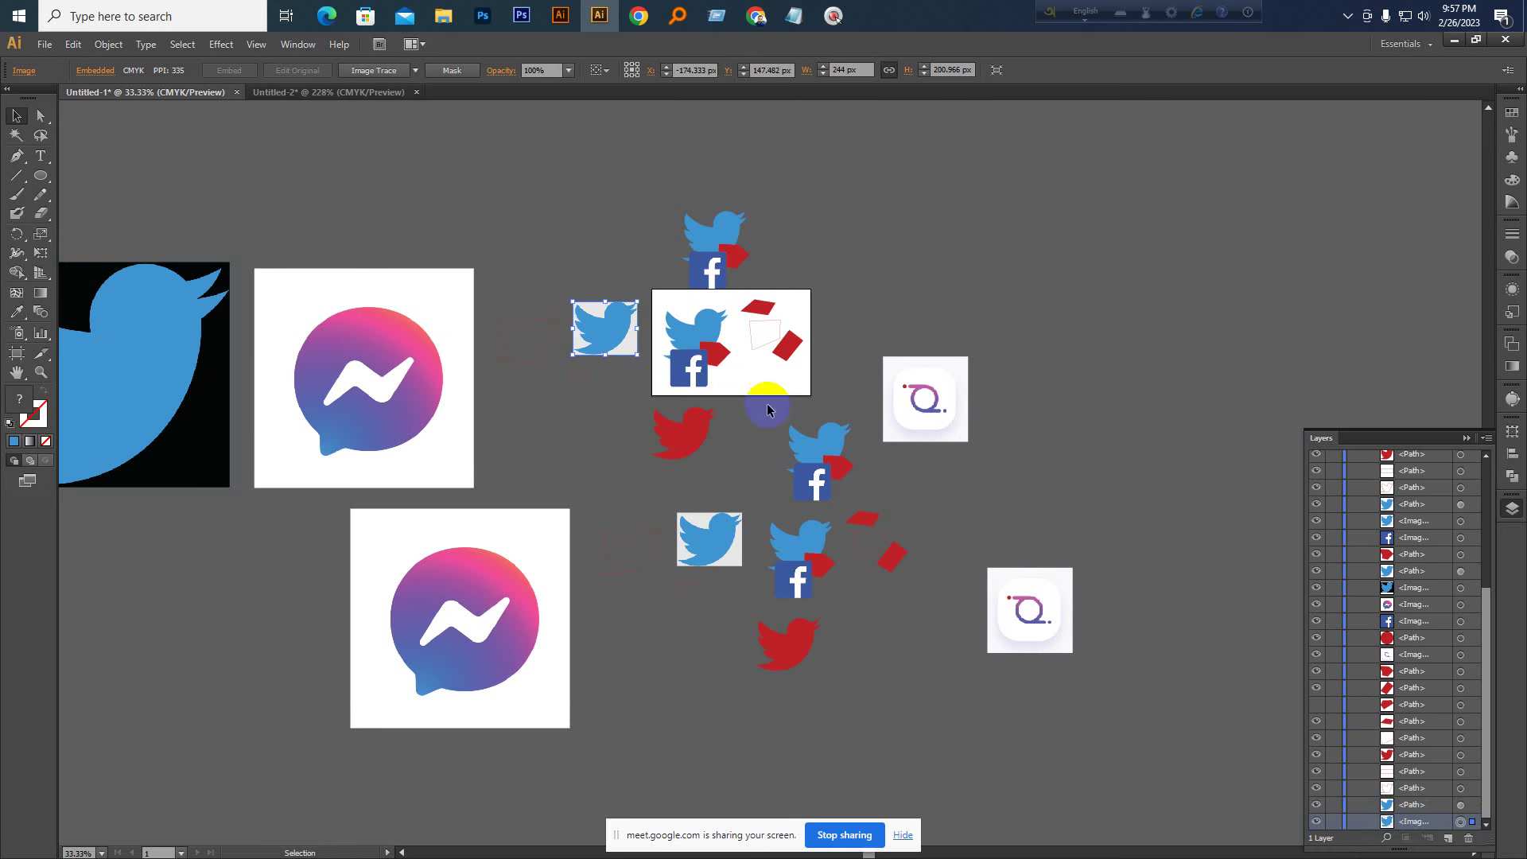
# Bring the grey-background Twitter image to the front and target its entry at the start of the layer list
pyautogui.rightClick(618, 324)
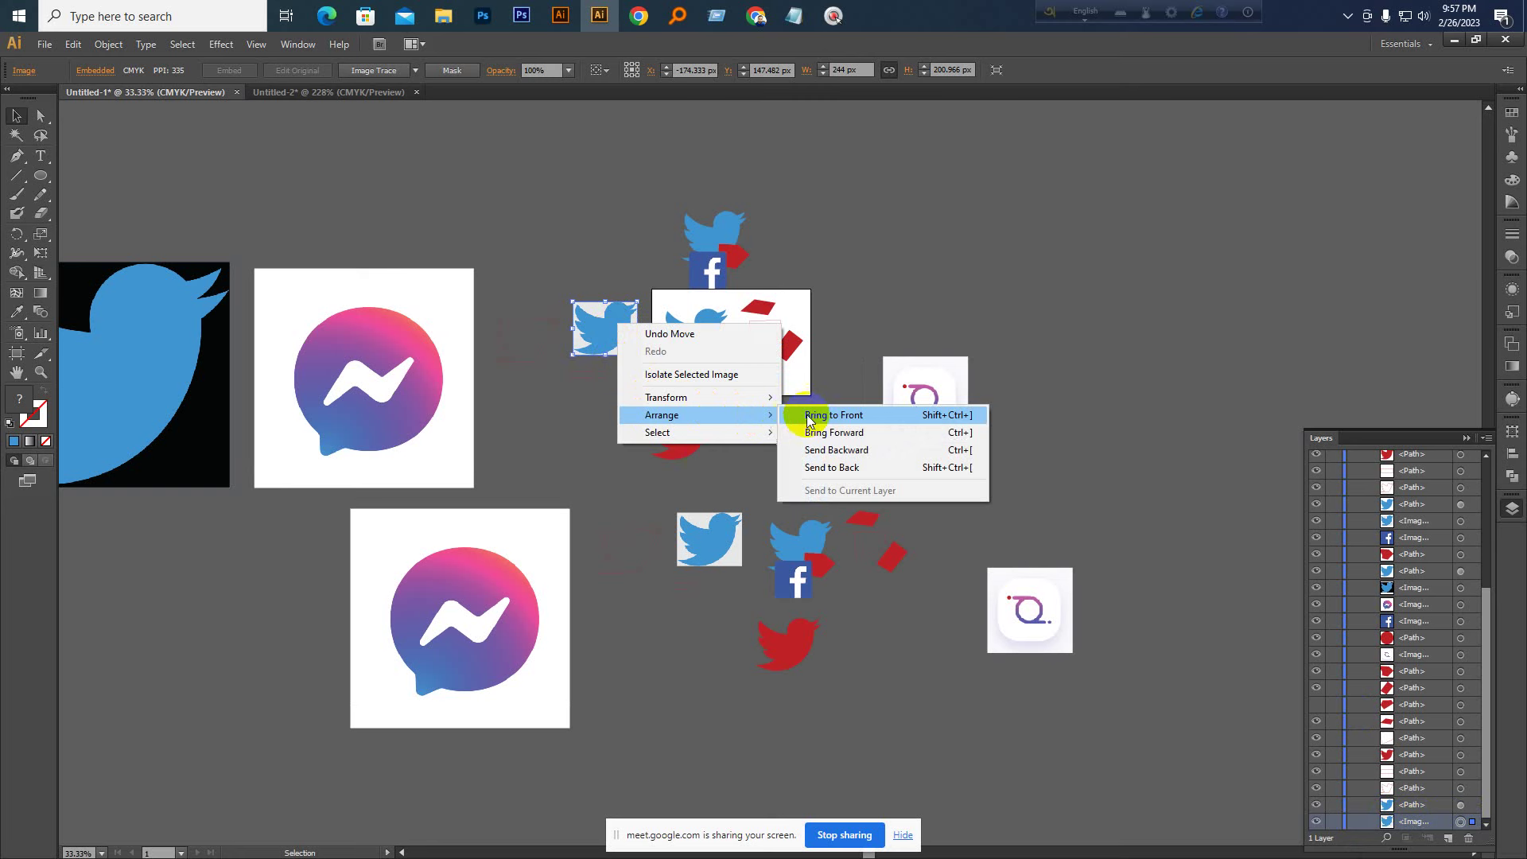
pyautogui.click(824, 417)
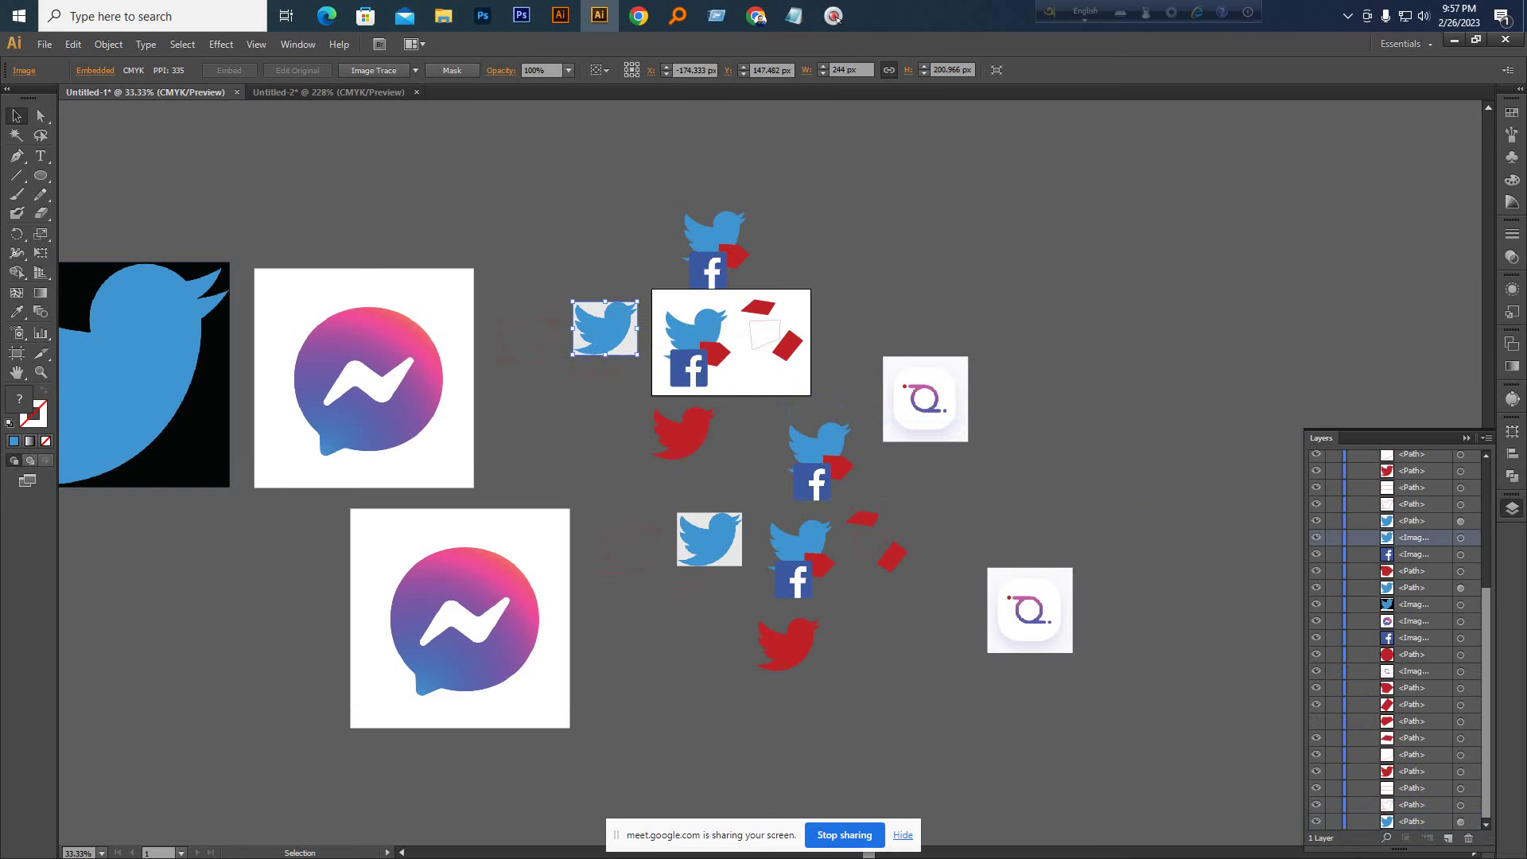
pyautogui.scroll(5, 1376, 646)
pyautogui.click(1461, 475)
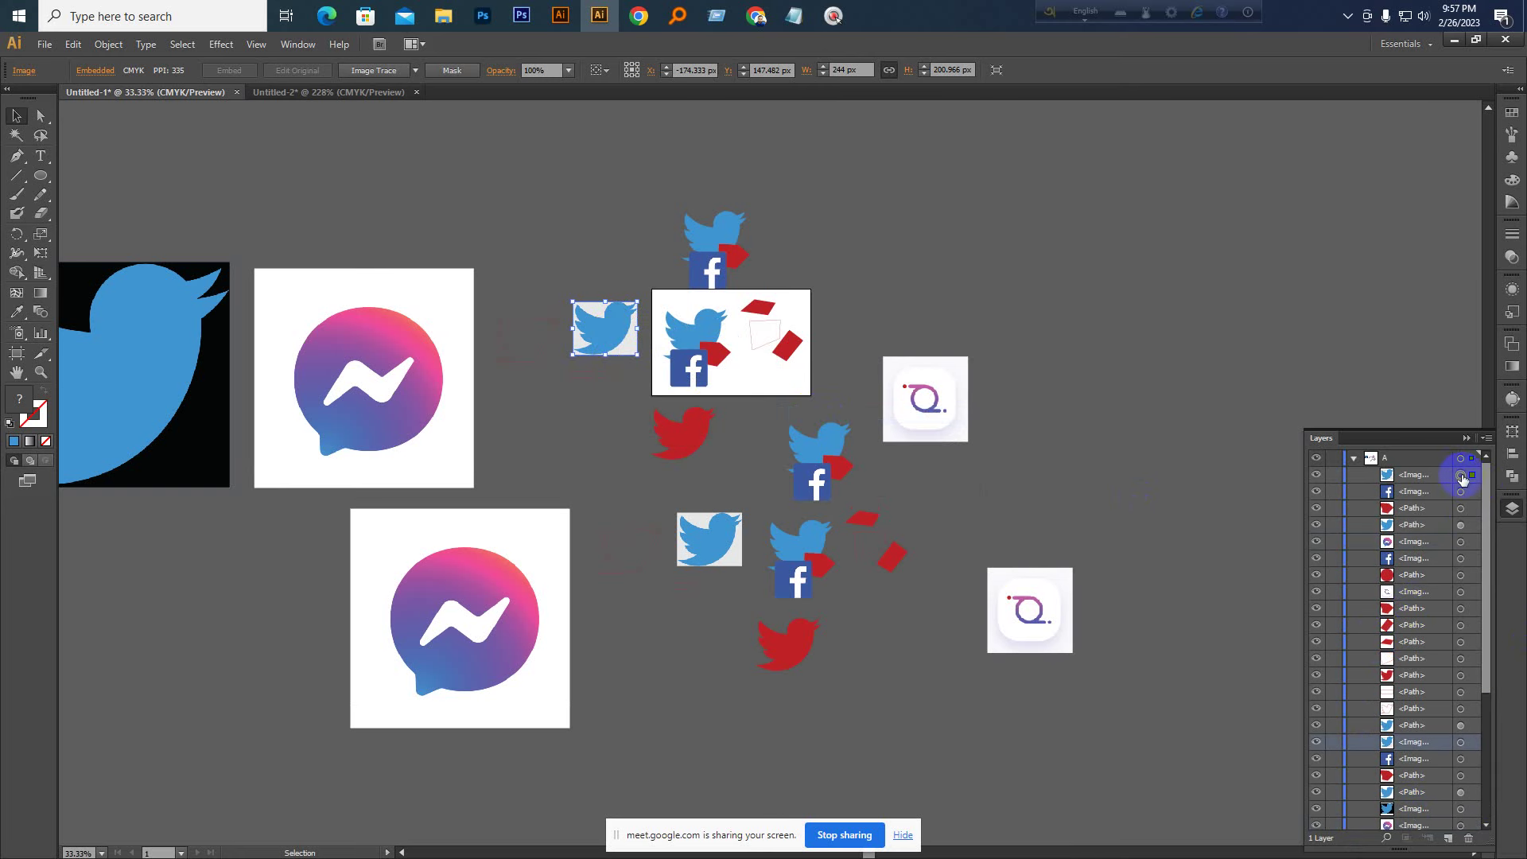
pyautogui.scroll(-4, 1411, 641)
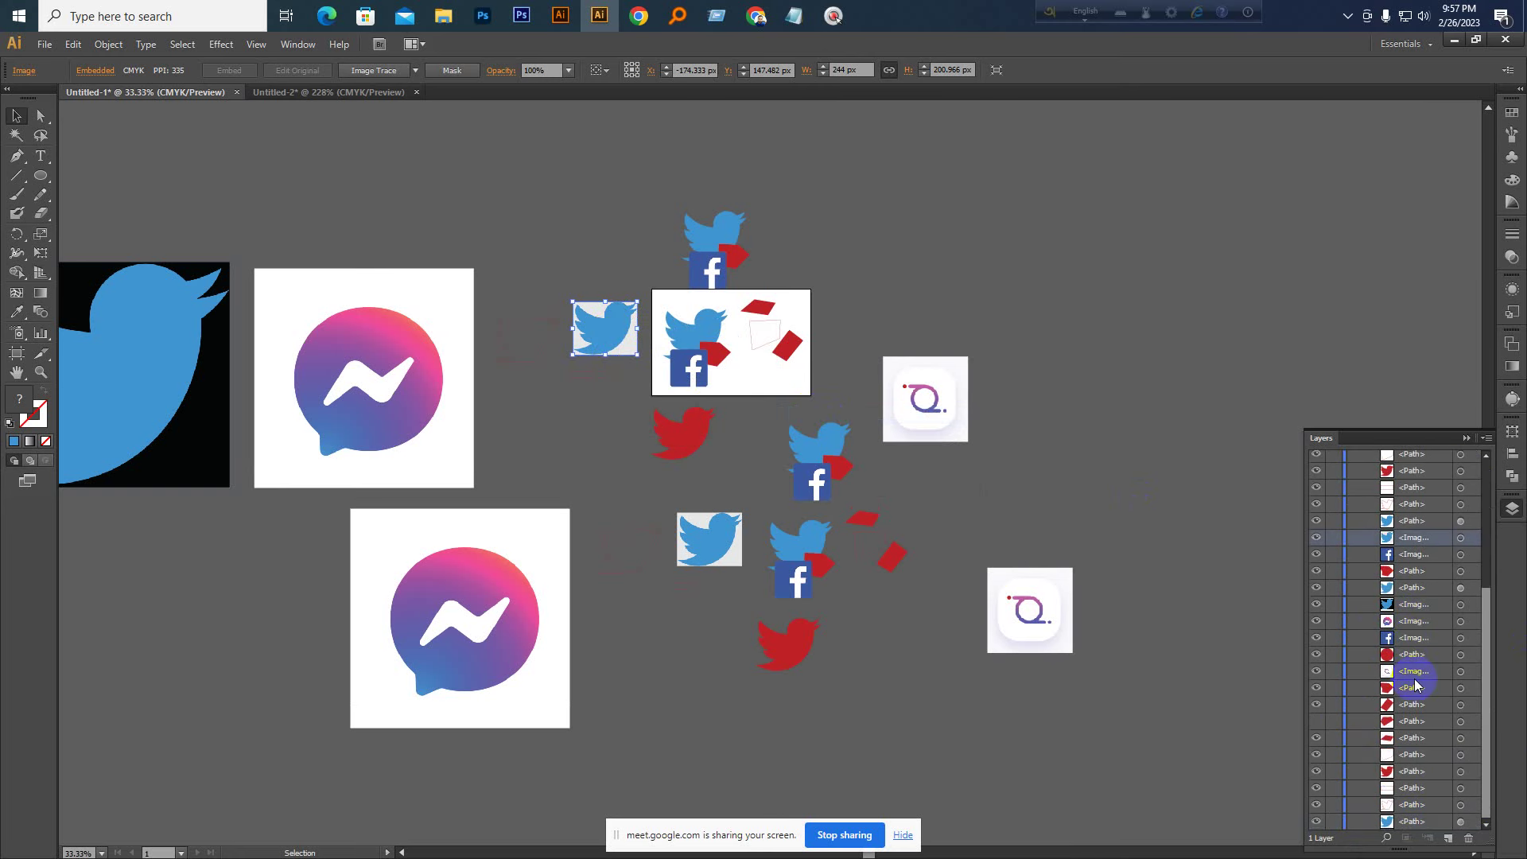
# Switch to Chrome to check the Google Meet call, and return to Illustrator
pyautogui.click(756, 16)
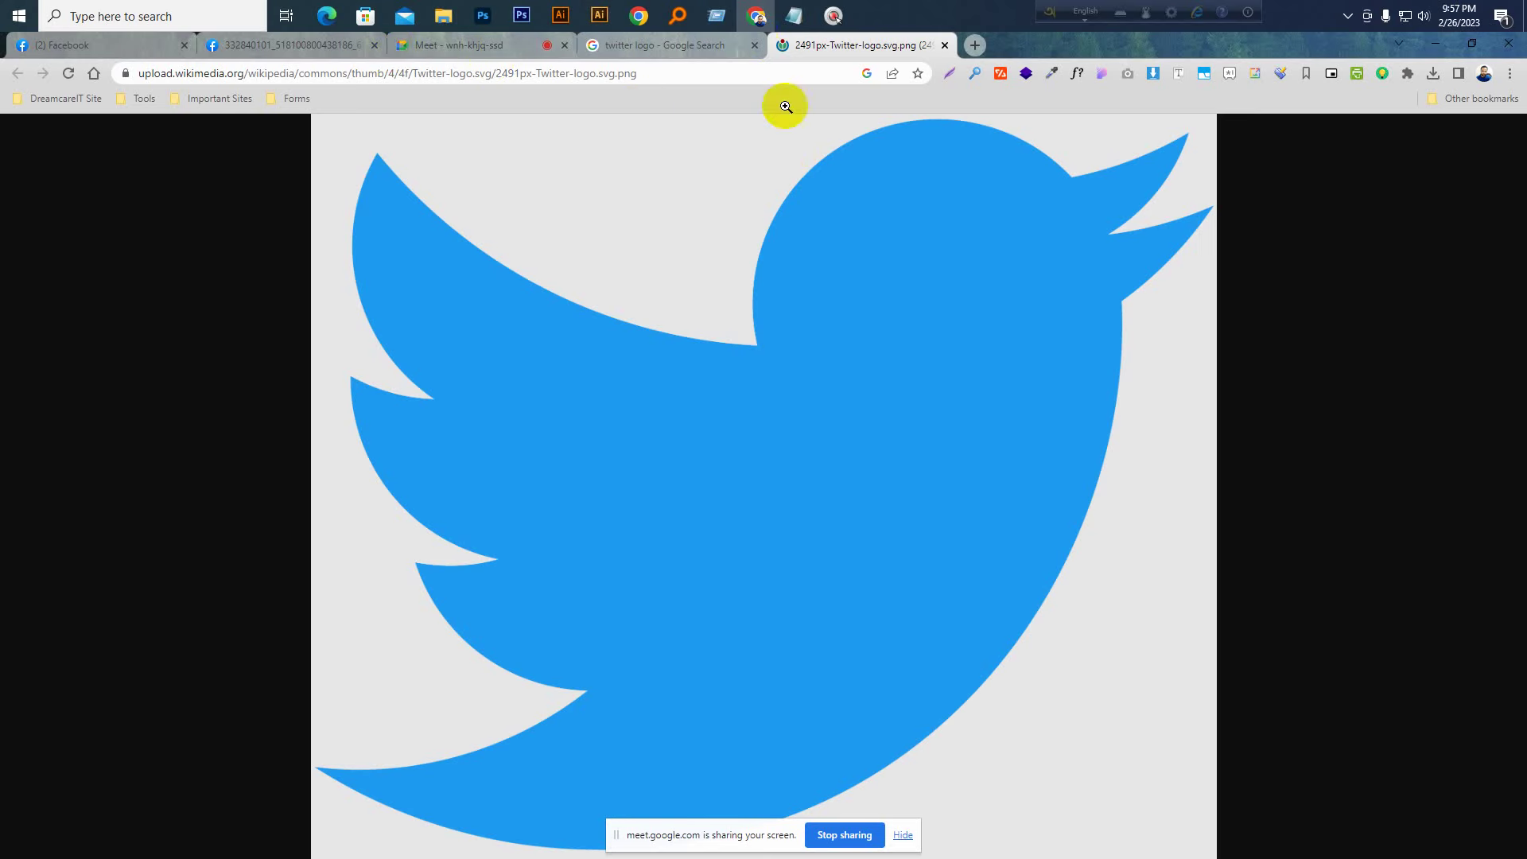
pyautogui.click(390, 47)
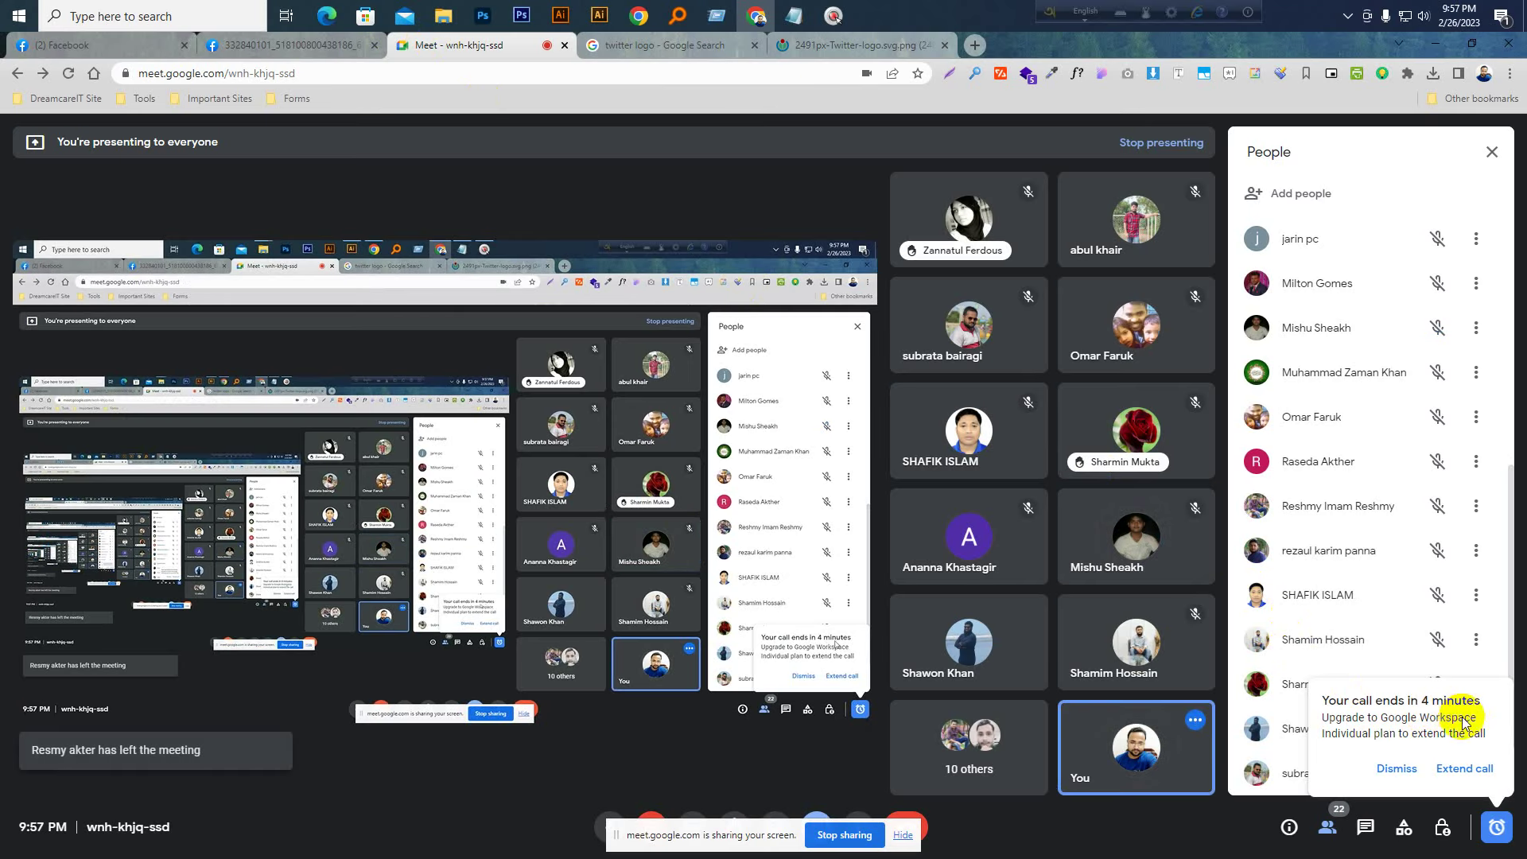
pyautogui.click(1348, 16)
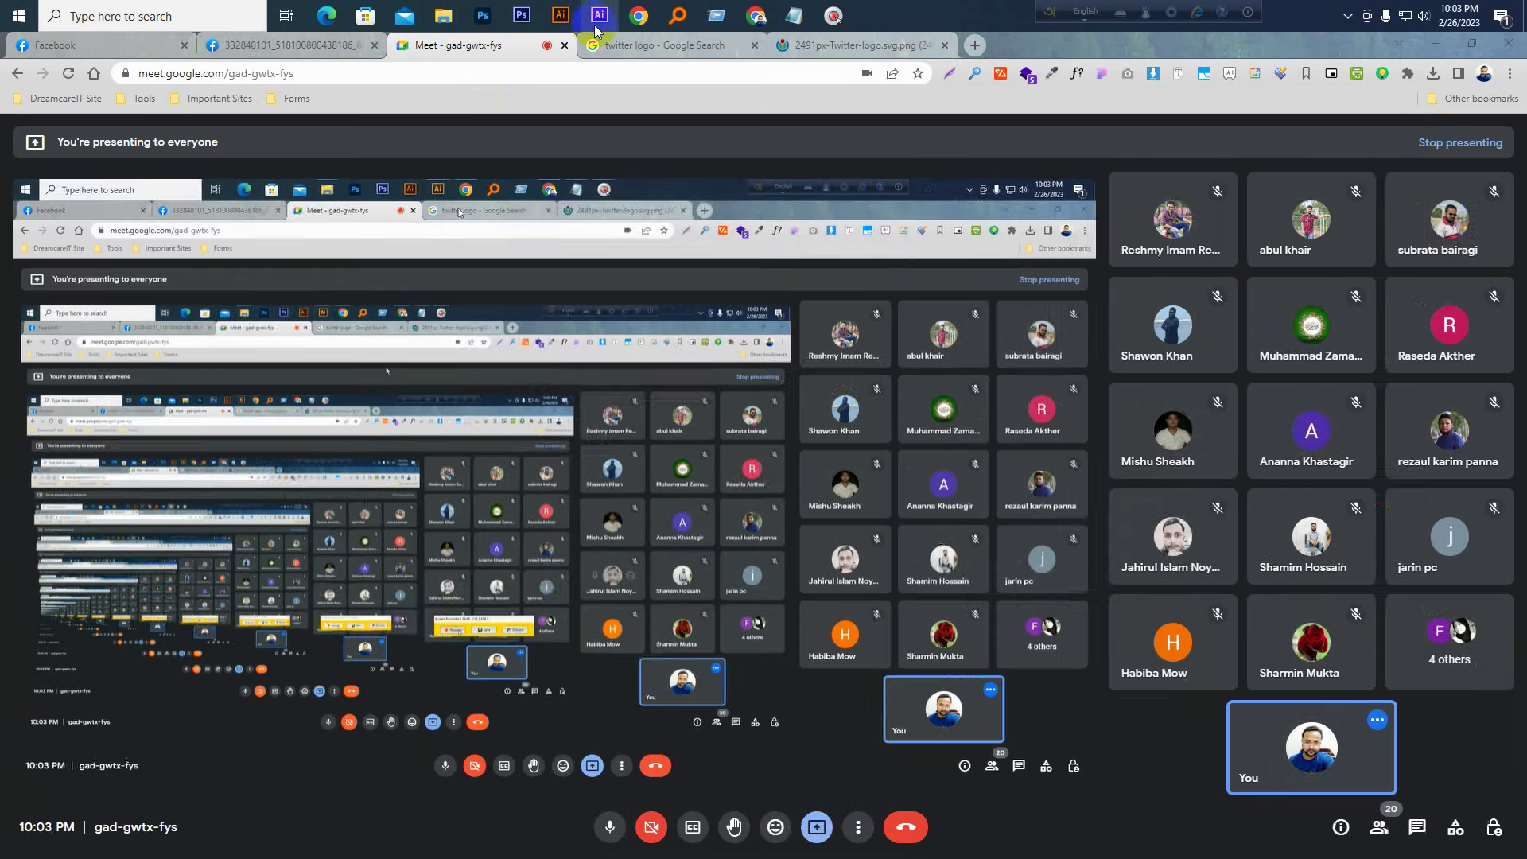
pyautogui.click(600, 16)
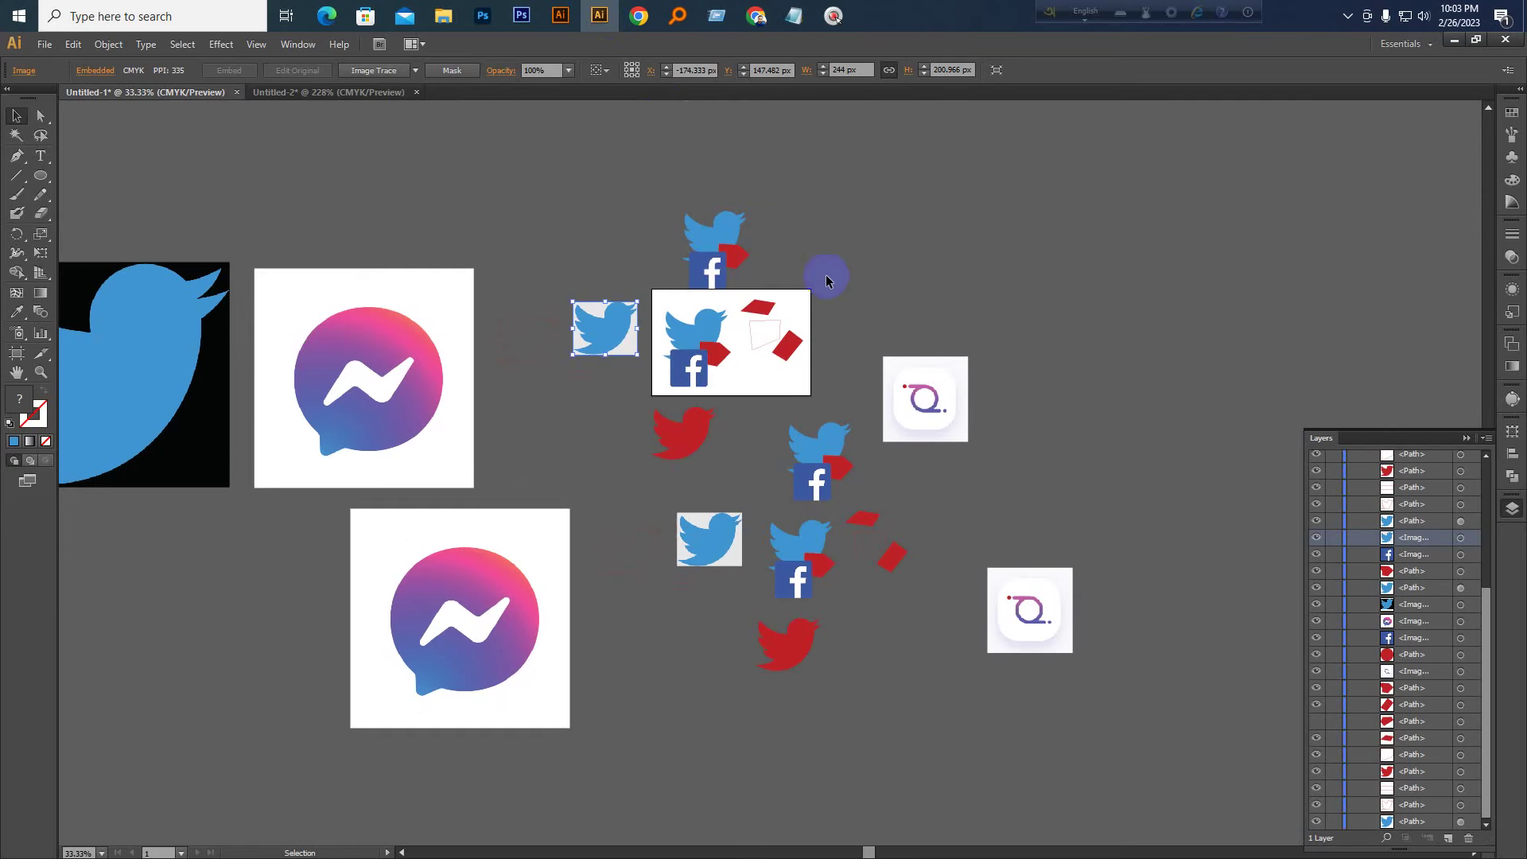
# Select the Facebook logo in the copied cluster outside the artboard and highlight the bottommost path entry in the layer list
pyautogui.scroll(-2, 986, 414)
pyautogui.scroll(-1, 1033, 470)
pyautogui.press('ctrl+KP_Add')
pyautogui.press('ctrl+KP_Add')
pyautogui.press('ctrl+KP_Add')
pyautogui.press('ctrl+KP_Add')
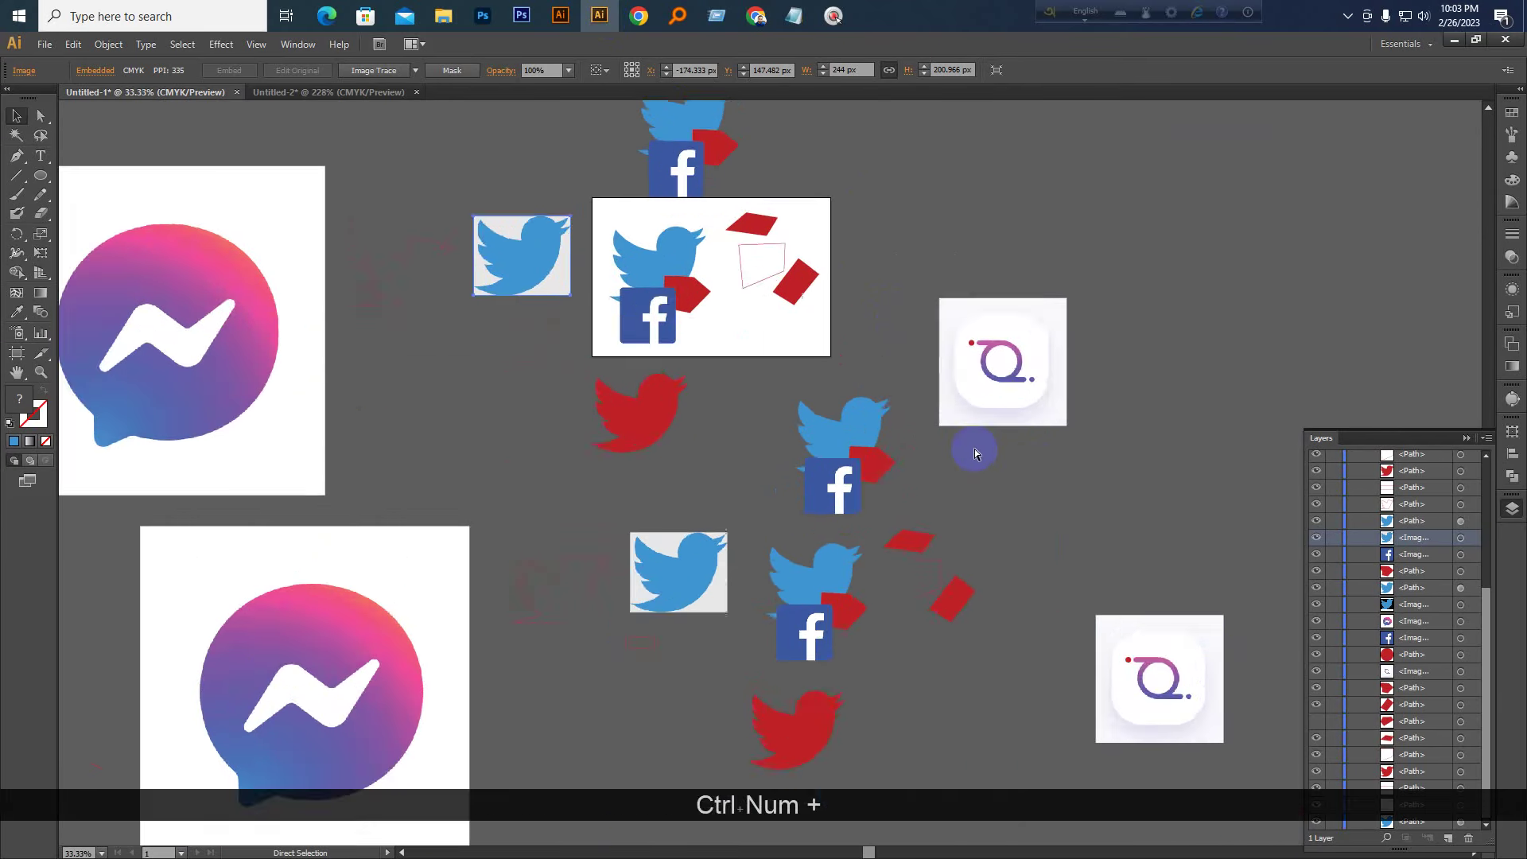
pyautogui.press('space')
pyautogui.moveTo(1034, 628); pyautogui.dragTo(905, 532)
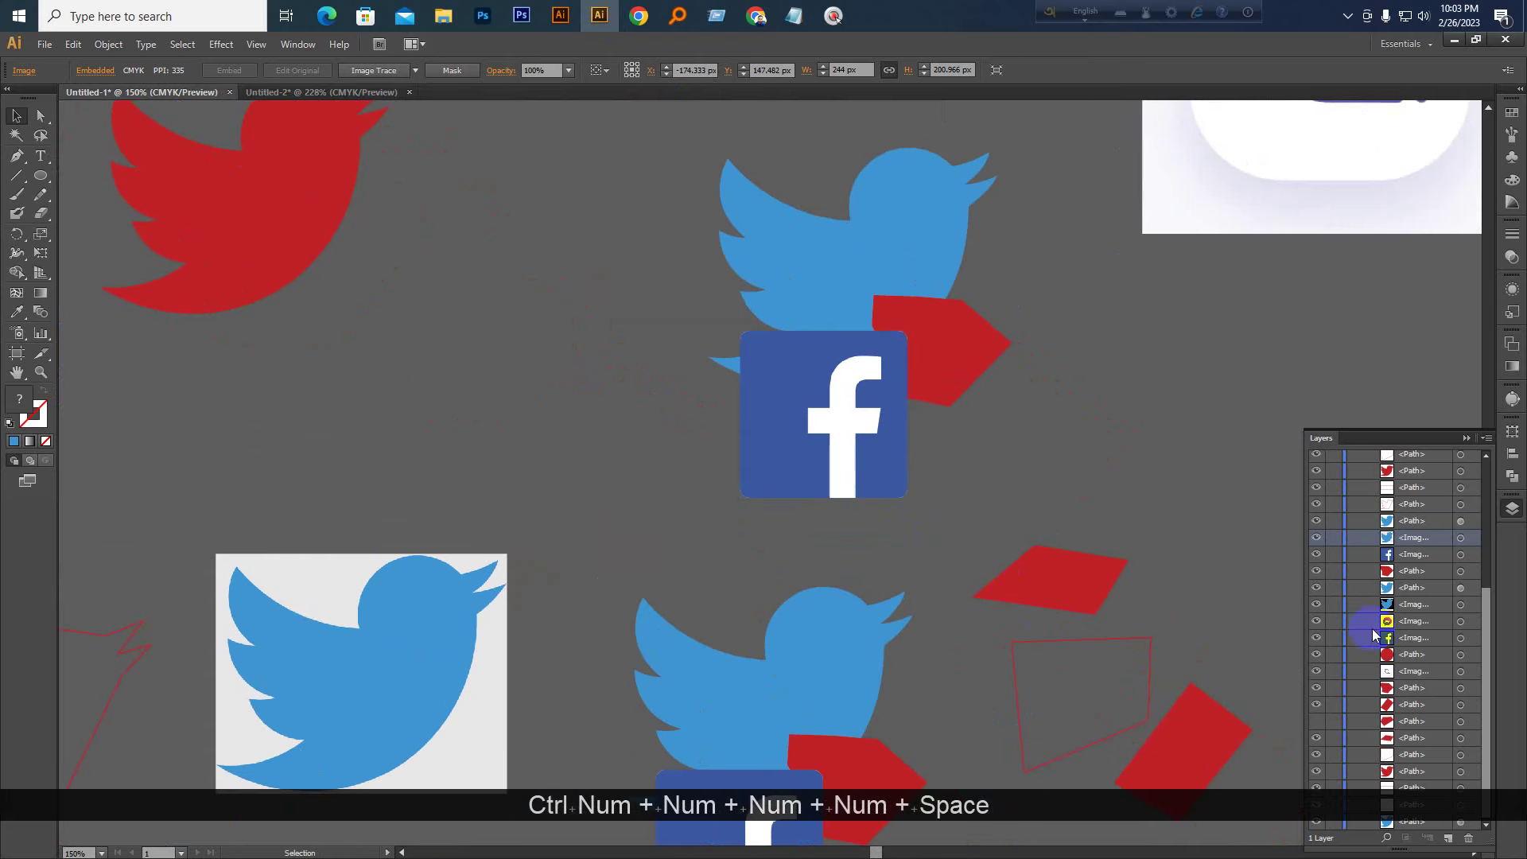
pyautogui.click(871, 406)
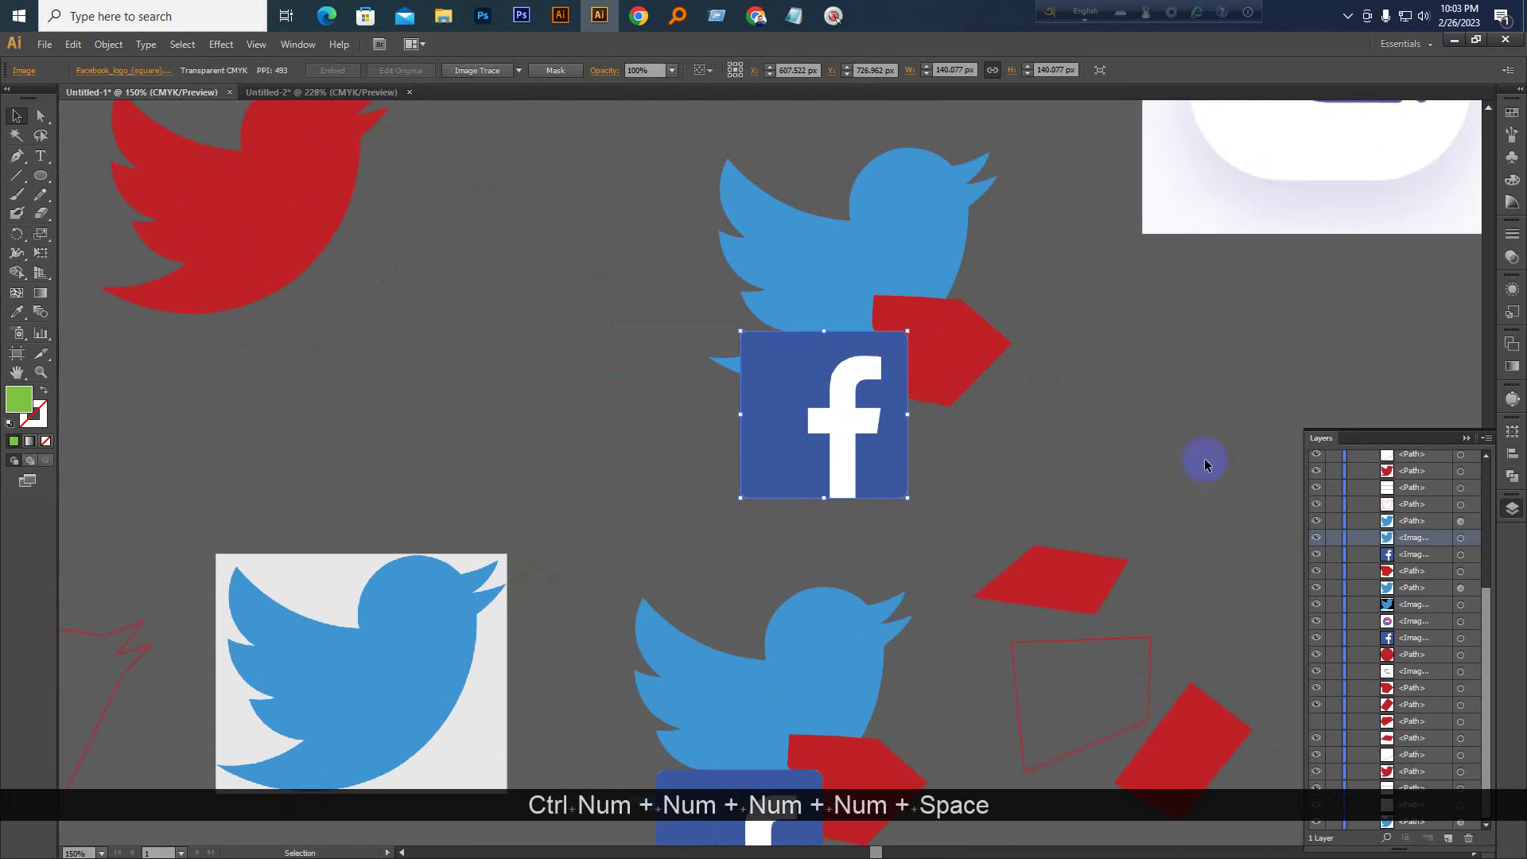
pyautogui.click(1427, 823)
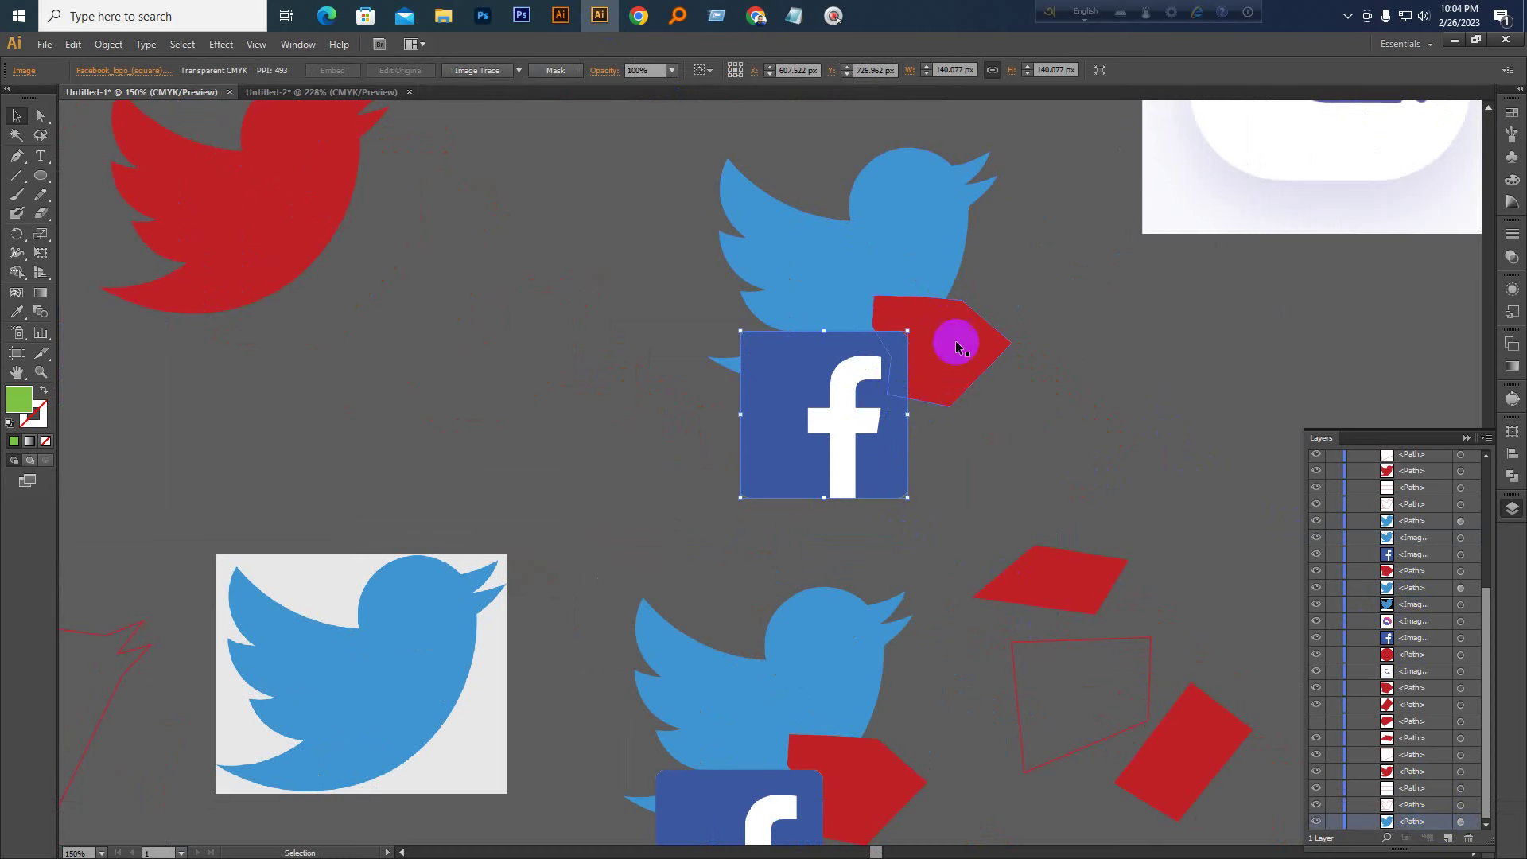
pyautogui.click(1348, 16)
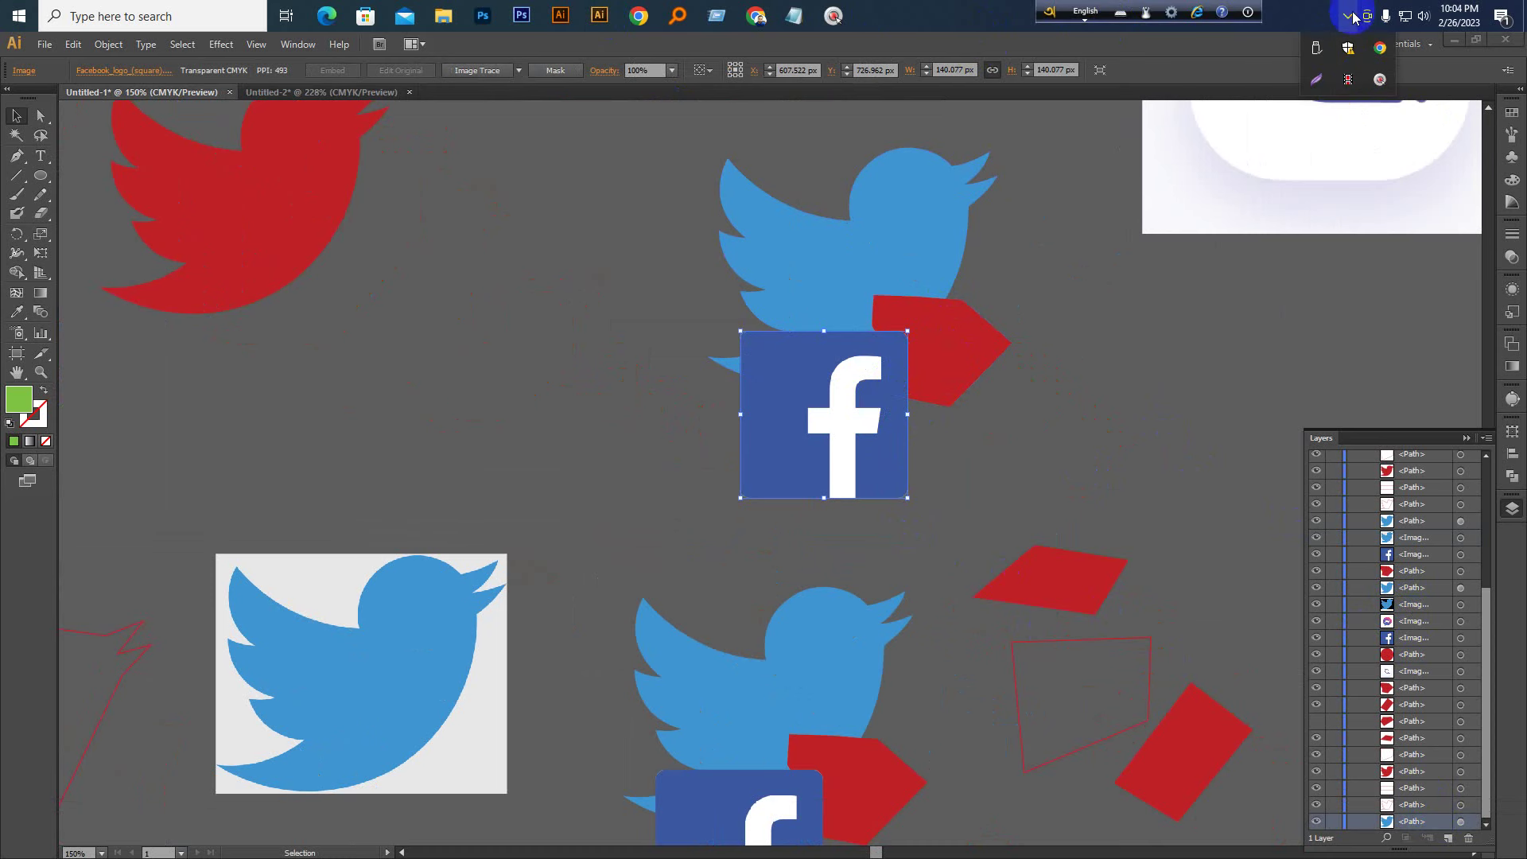
pyautogui.click(1046, 359)
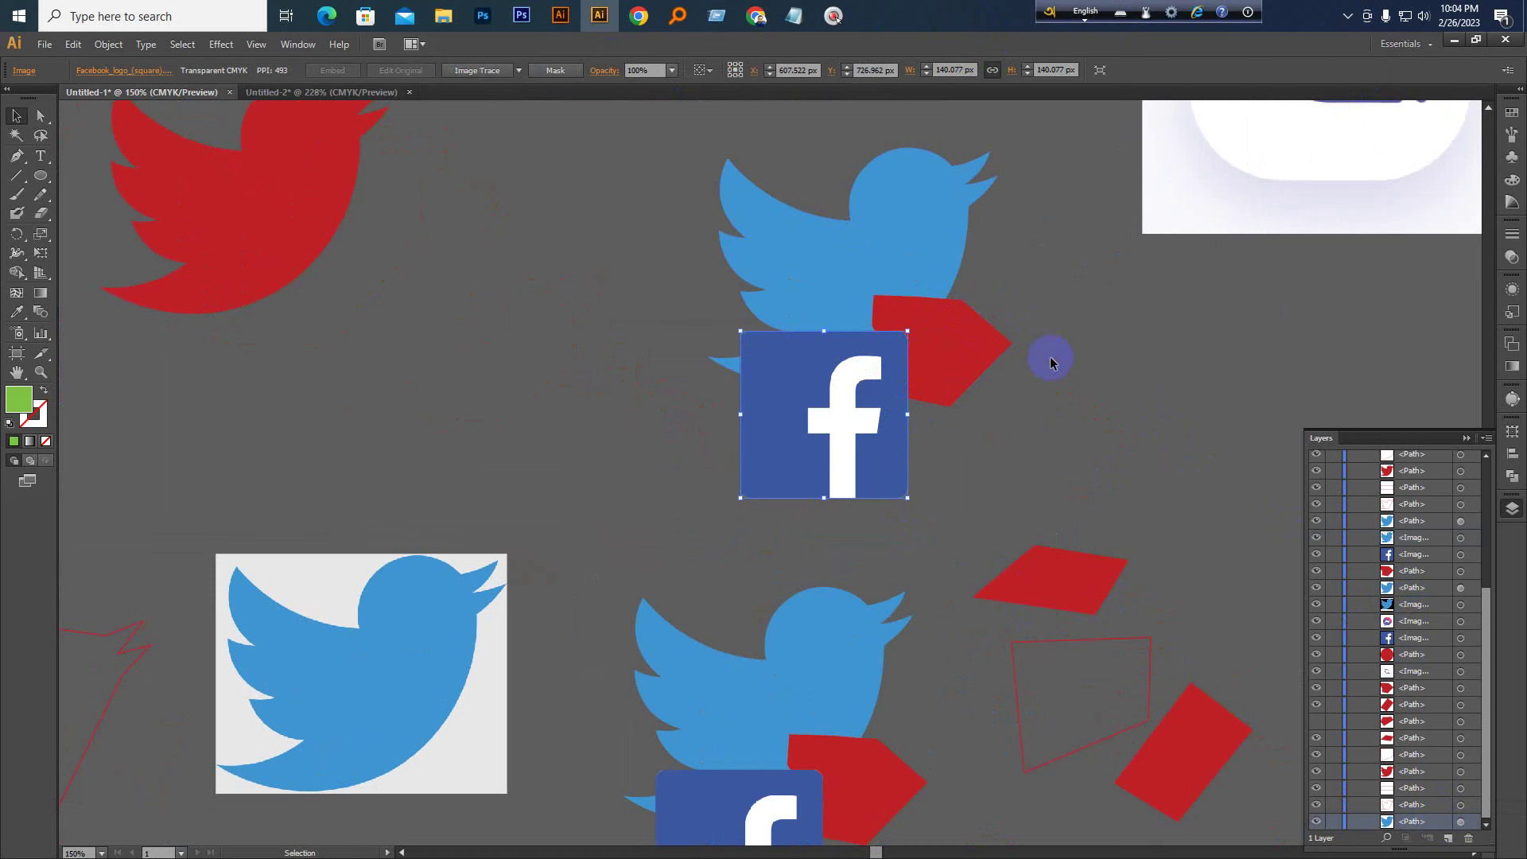
# Select the cluster's blue bird, Facebook logo and red shape together, highlight the Facebook image's layer entry, and deselect the artwork
pyautogui.press('ctrl+KP_Subtract')
pyautogui.press('ctrl+KP_Subtract')
pyautogui.press('ctrl+KP_Subtract')
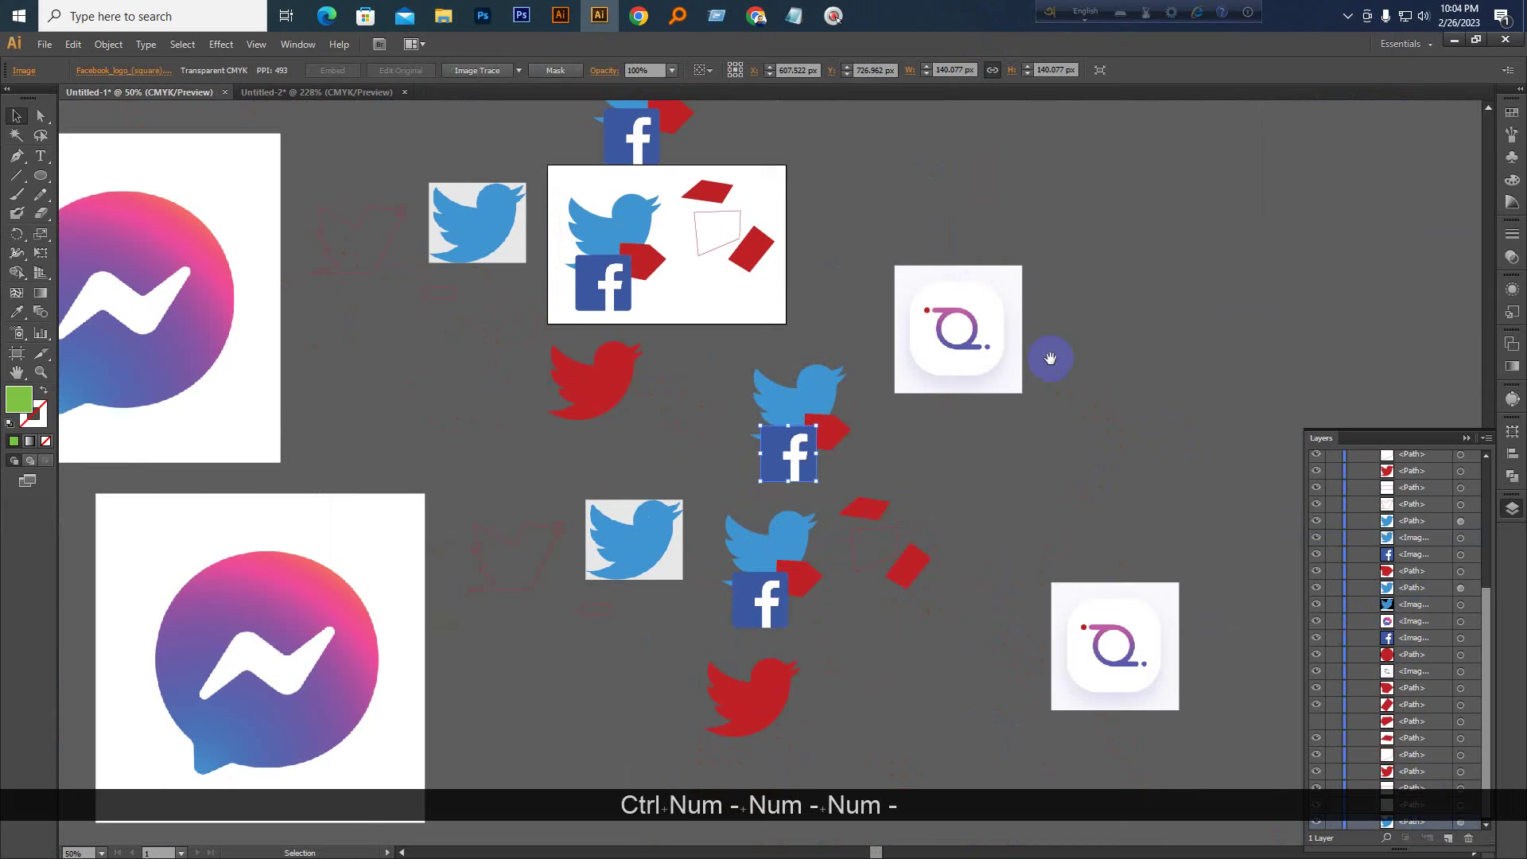
pyautogui.press('space')
pyautogui.moveTo(710, 403); pyautogui.dragTo(670, 428)
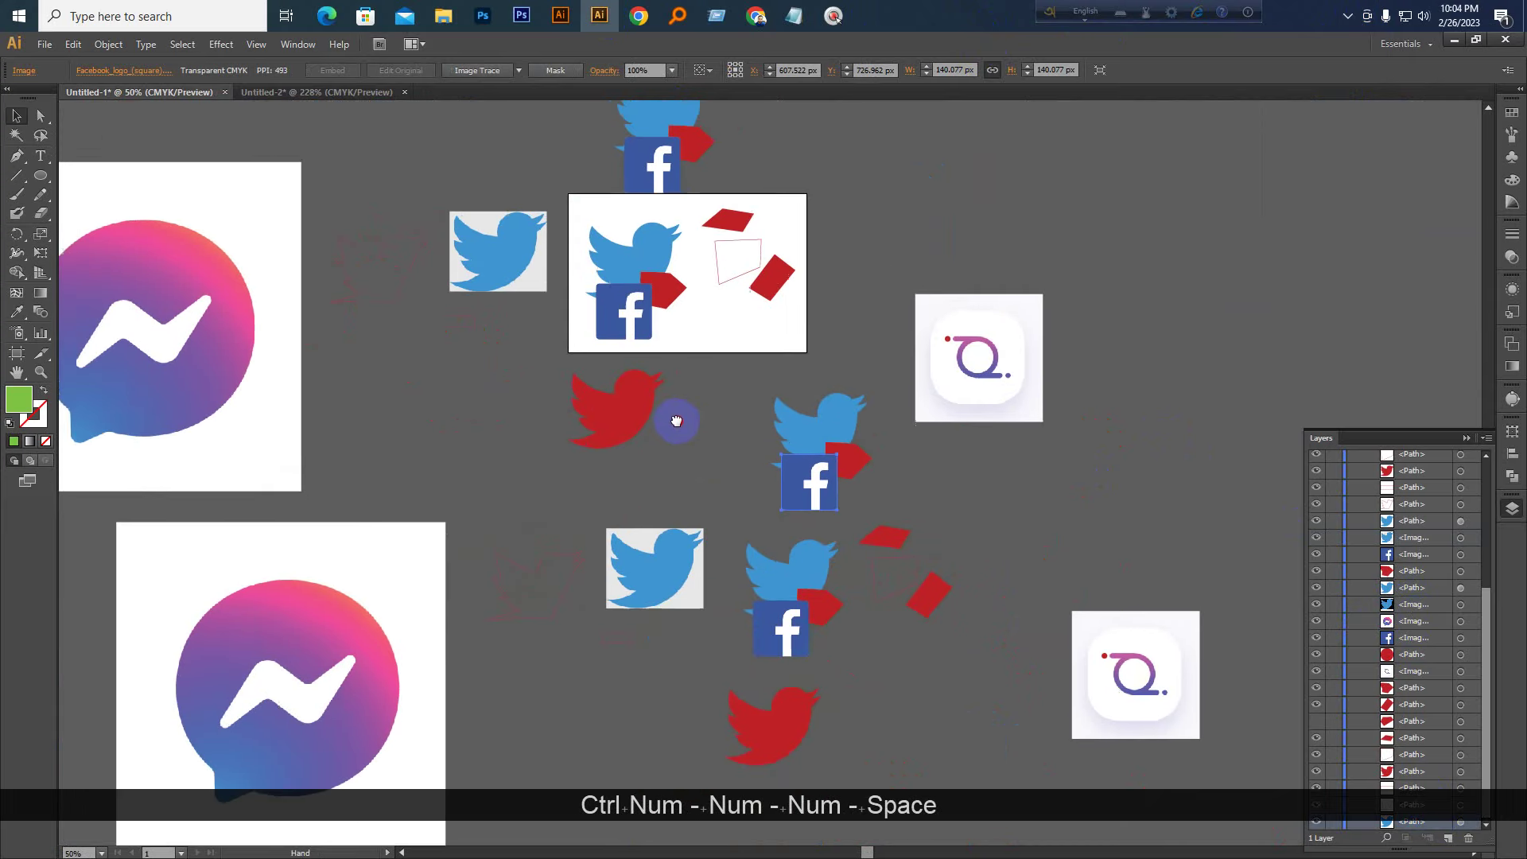
pyautogui.keyDown('ctrl'); pyautogui.click(815, 506); pyautogui.keyUp('ctrl')
pyautogui.press('ctrl+KP_Add')
pyautogui.press('ctrl+KP_Add')
pyautogui.press('ctrl+KP_Add')
pyautogui.press('space')
pyautogui.moveTo(849, 474); pyautogui.dragTo(781, 409)
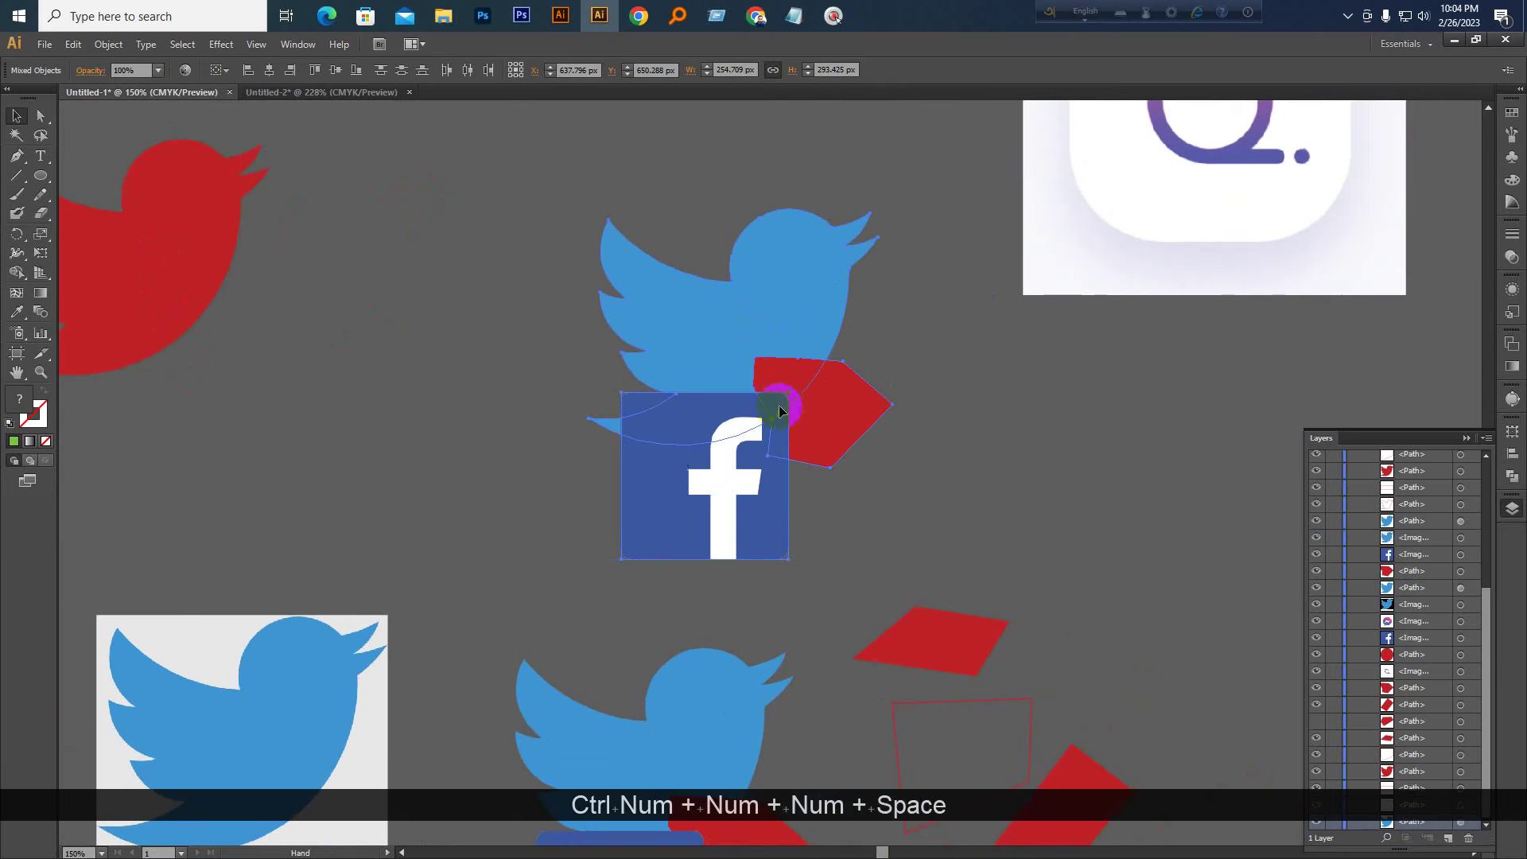
pyautogui.scroll(4, 1369, 588)
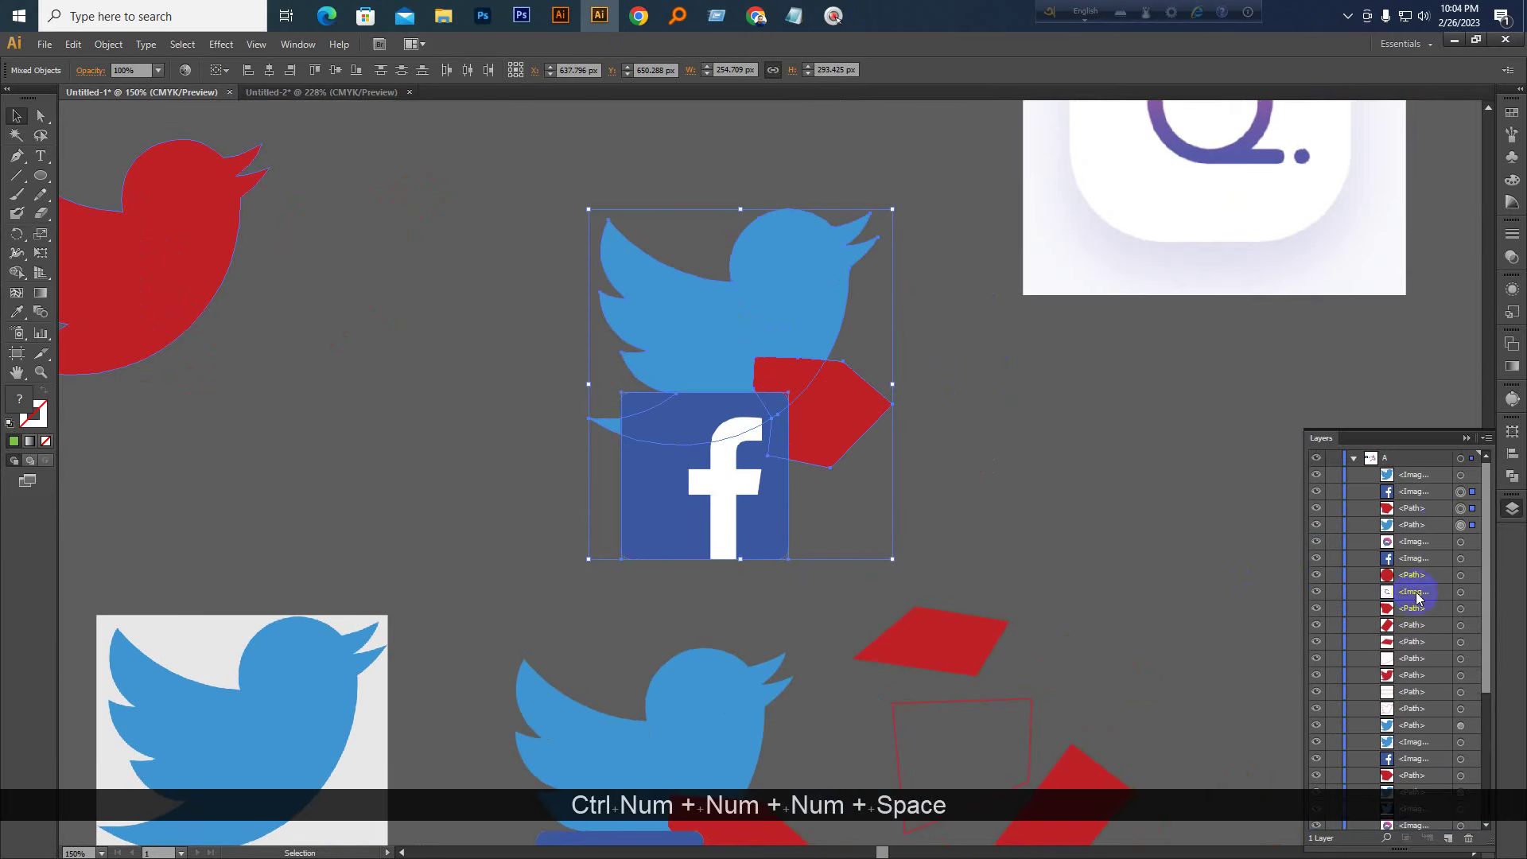
pyautogui.click(1415, 494)
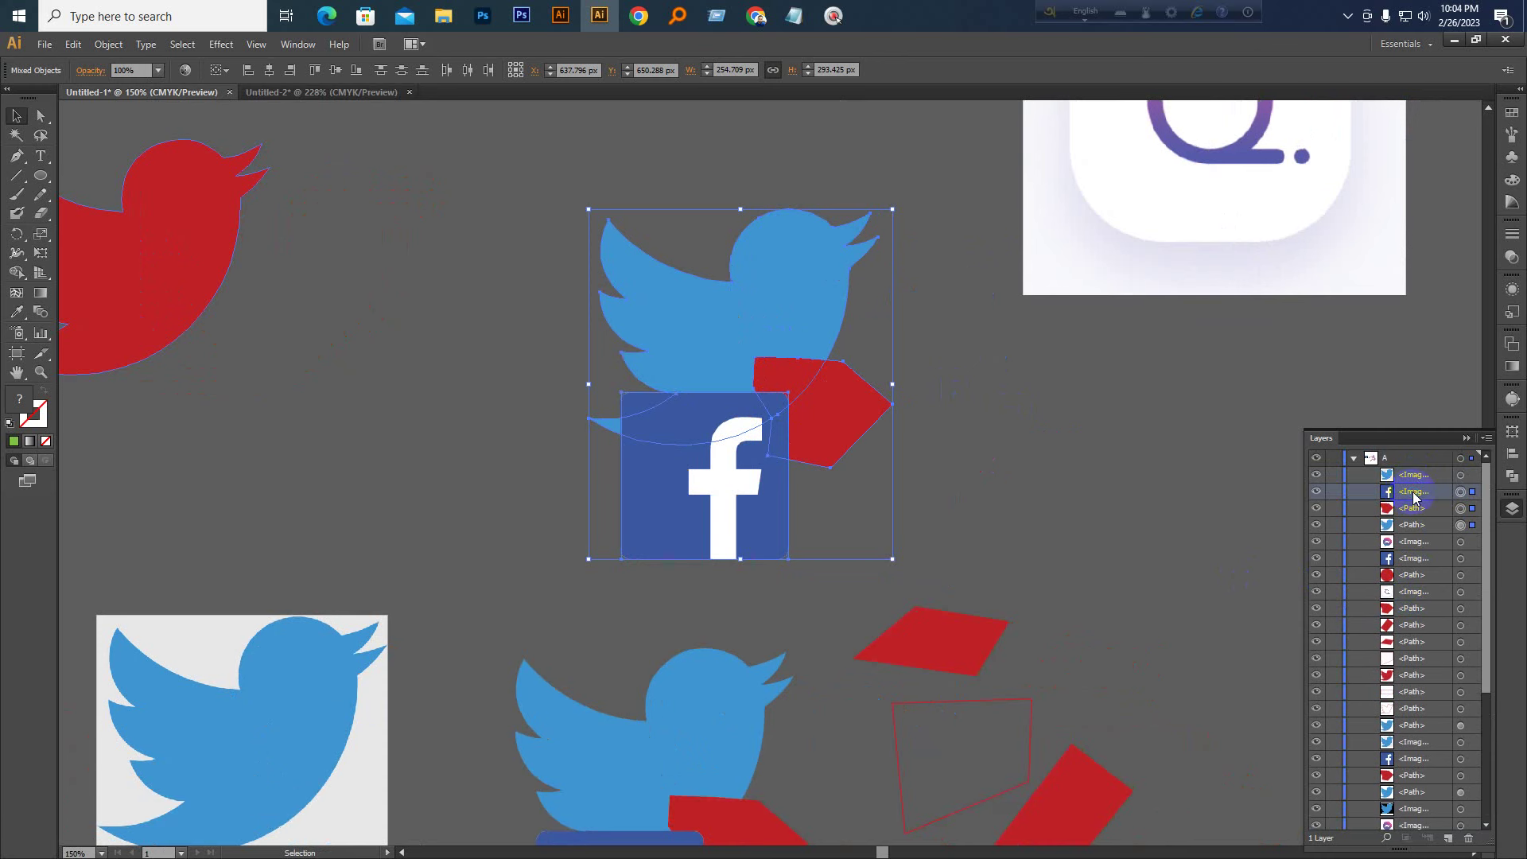
pyautogui.click(1062, 478)
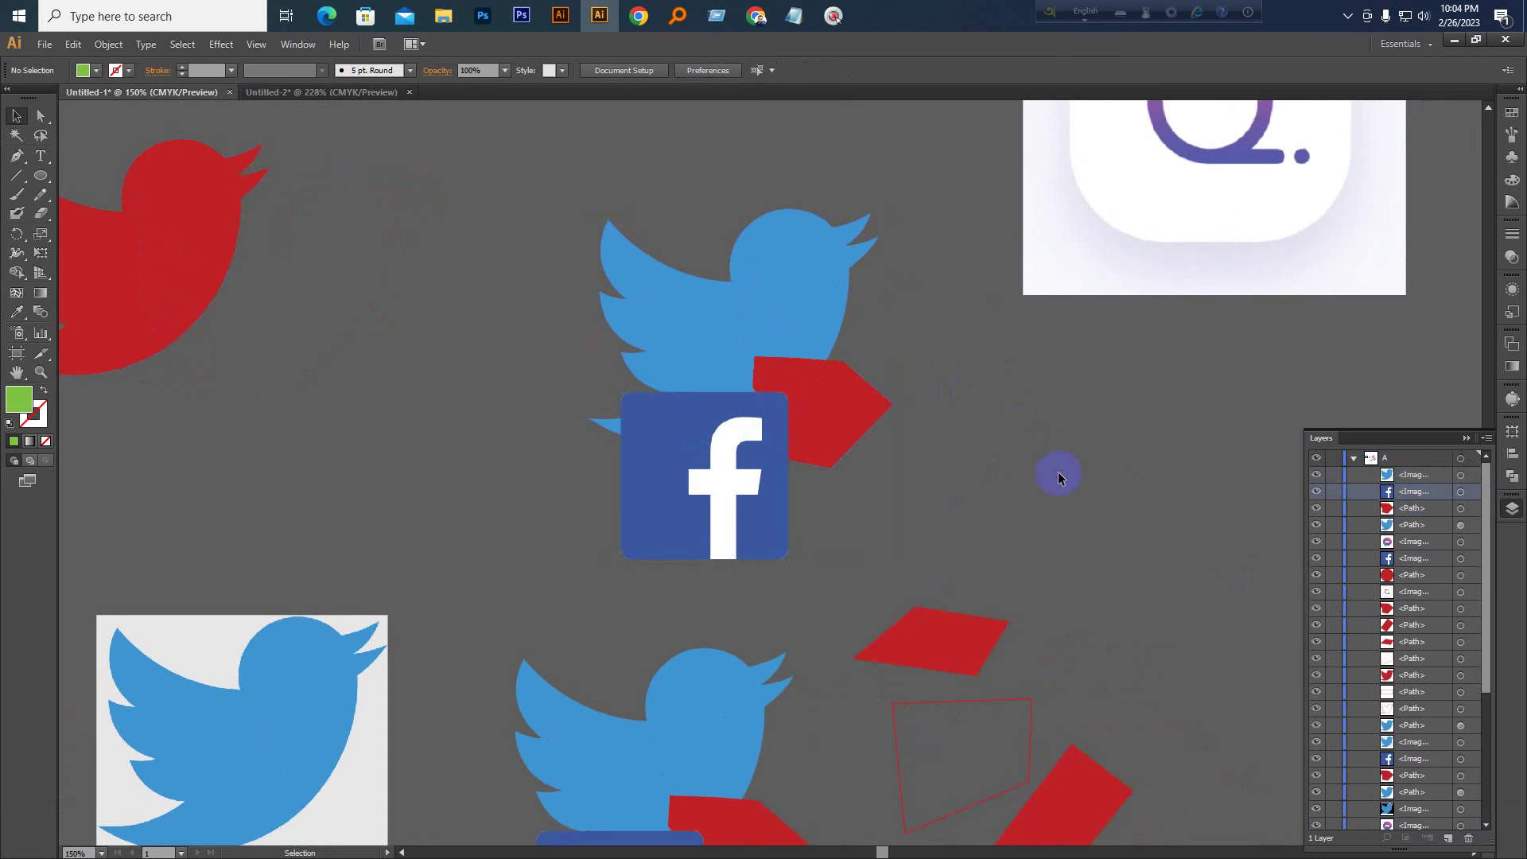
# Select the Facebook logo through its layer entry, hide it and show it again
pyautogui.click(1471, 493)
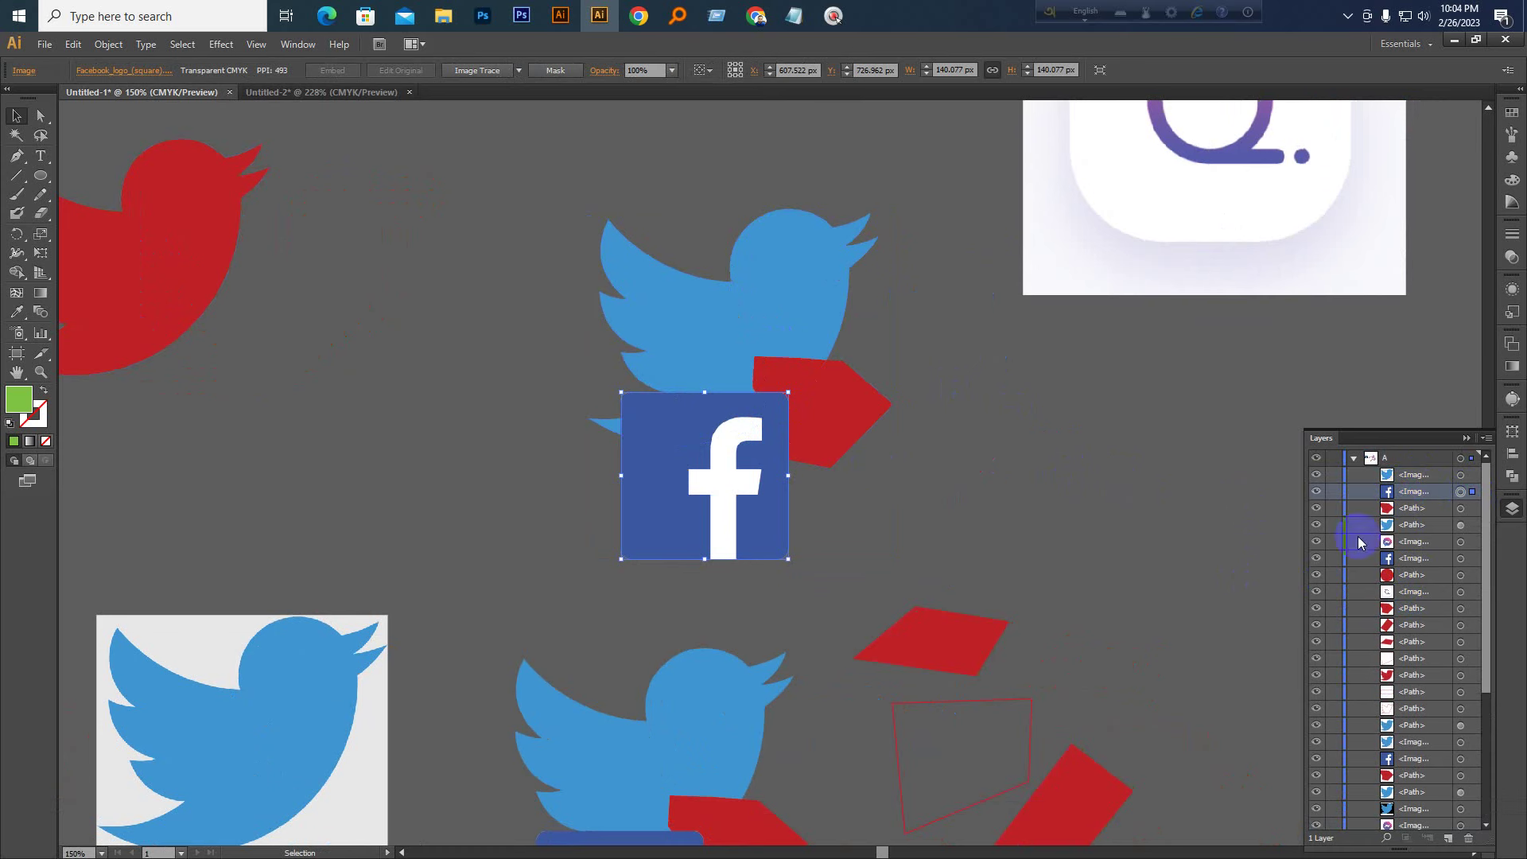
pyautogui.click(1316, 491)
pyautogui.click(1316, 492)
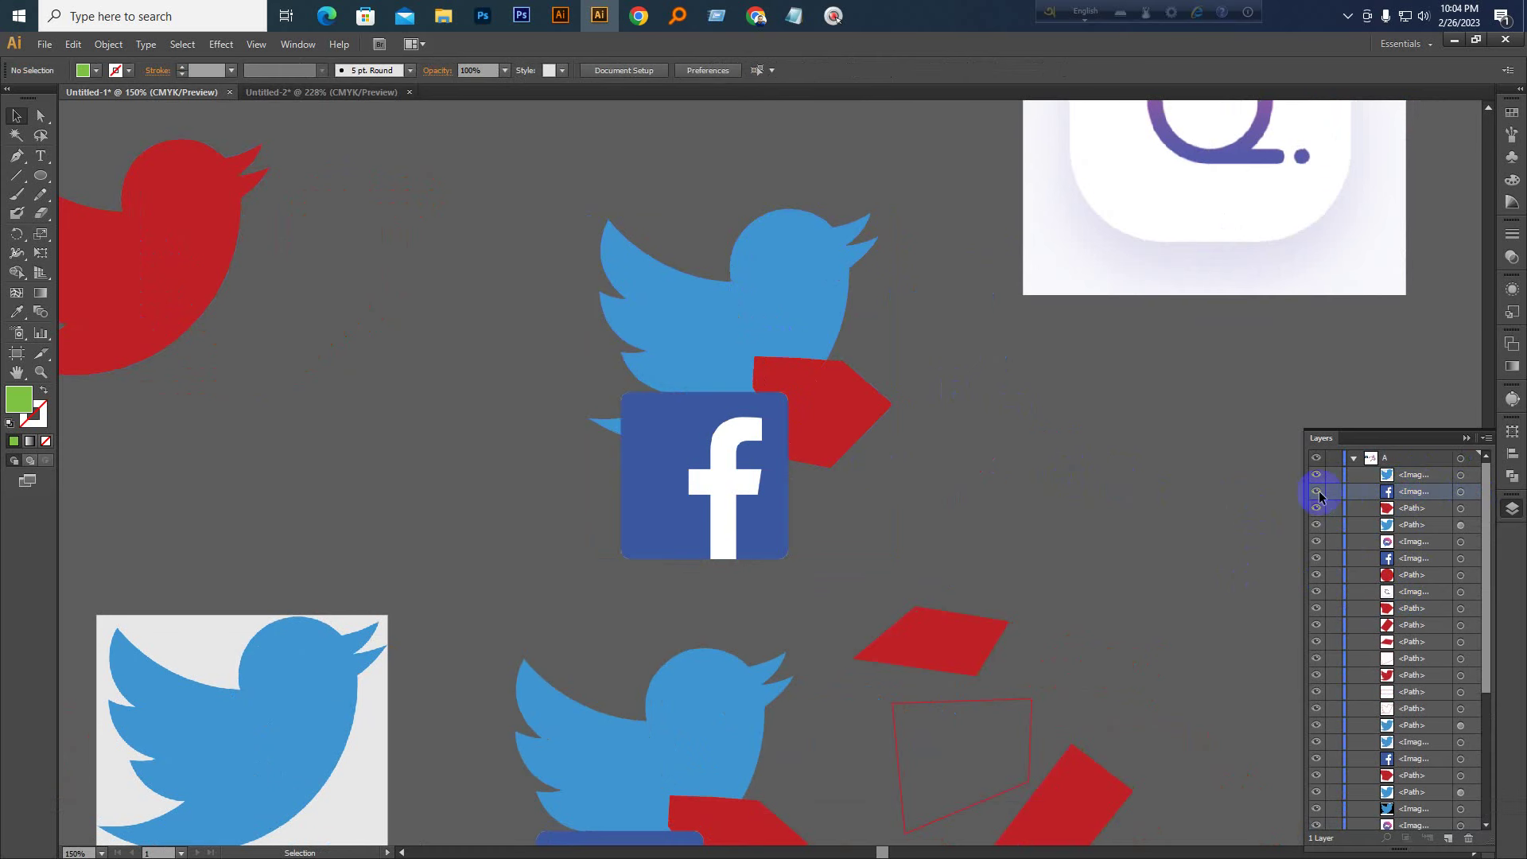
# Select the Facebook logo and send it backward twice, behind the red shape and the blue bird
pyautogui.click(746, 477)
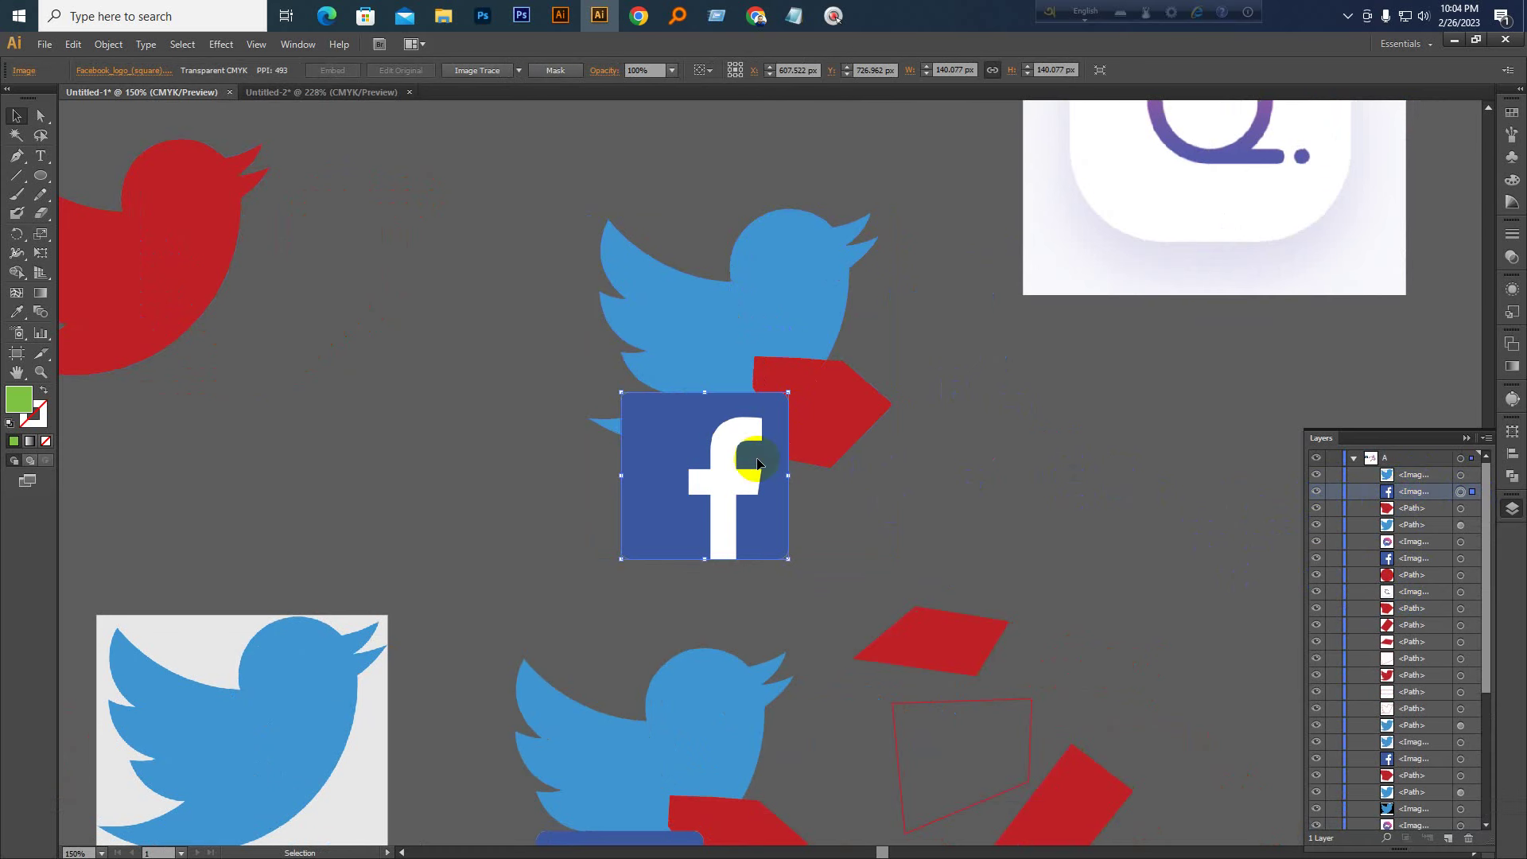
pyautogui.rightClick(721, 465)
pyautogui.moveTo(875, 556)
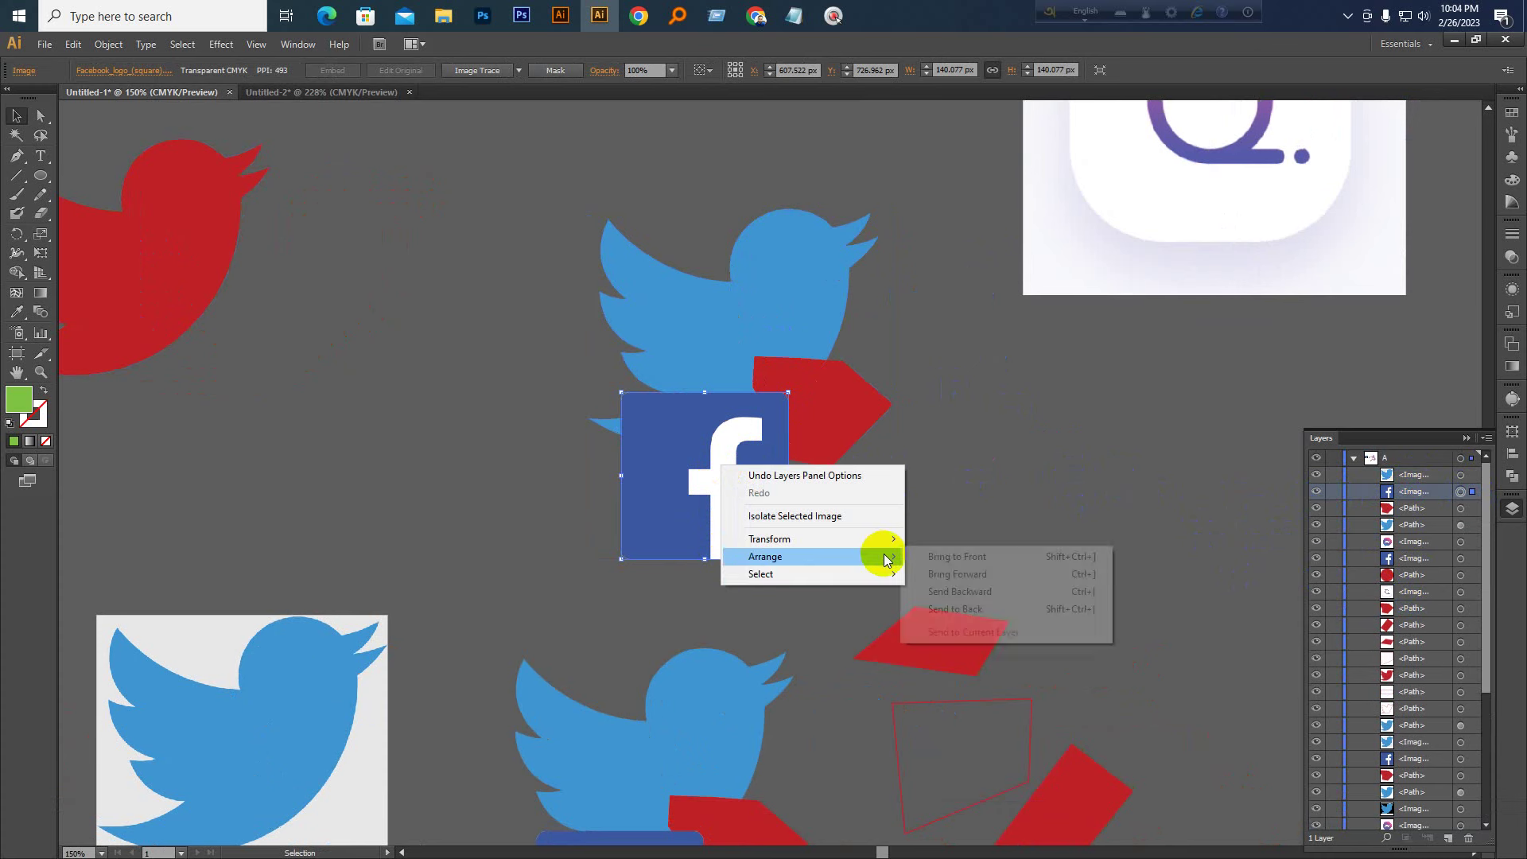
pyautogui.click(984, 593)
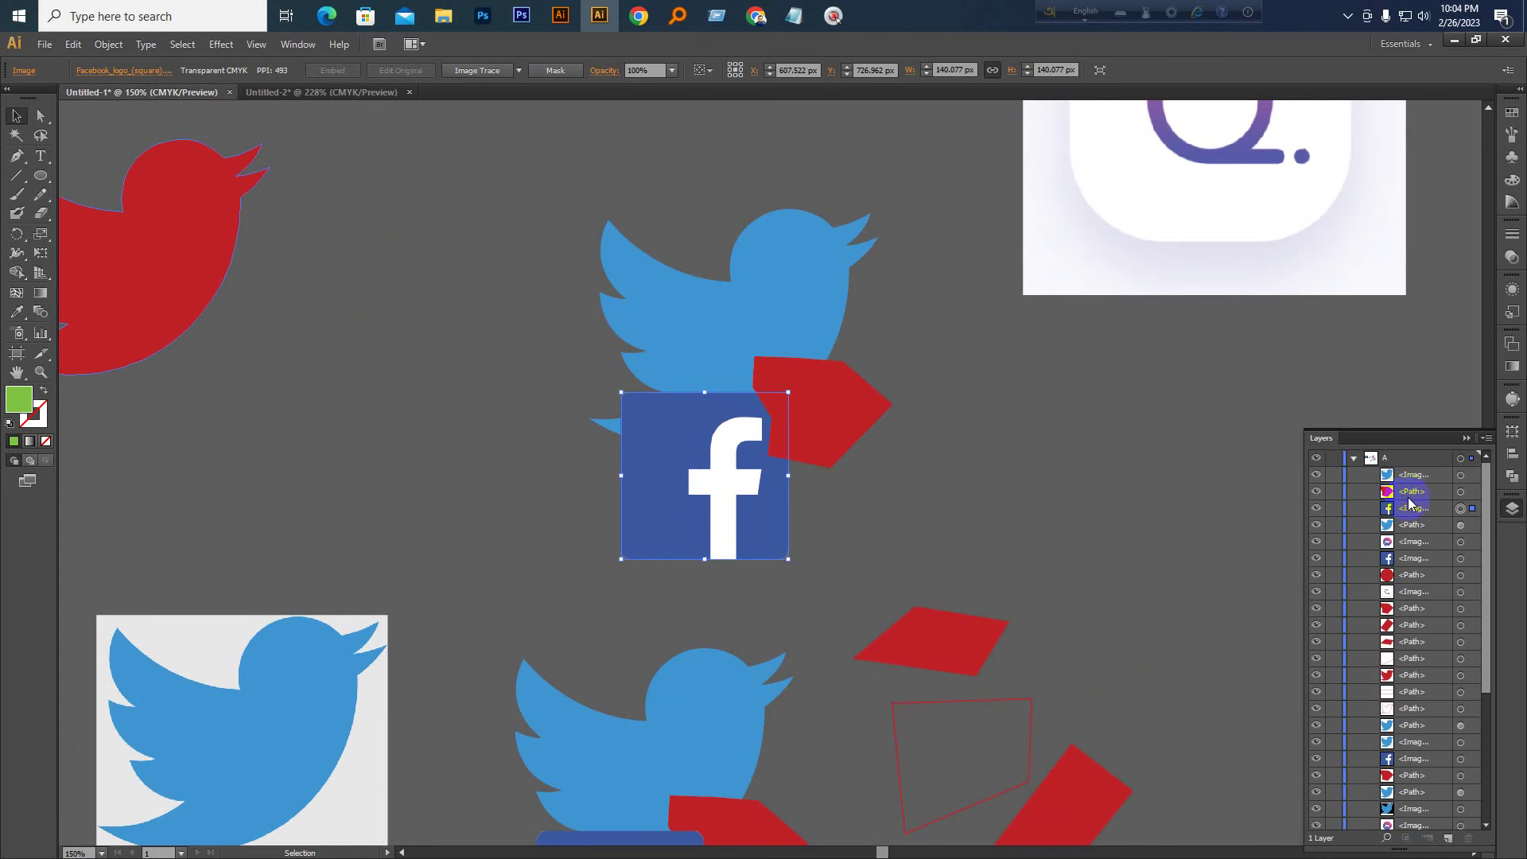
pyautogui.rightClick(746, 466)
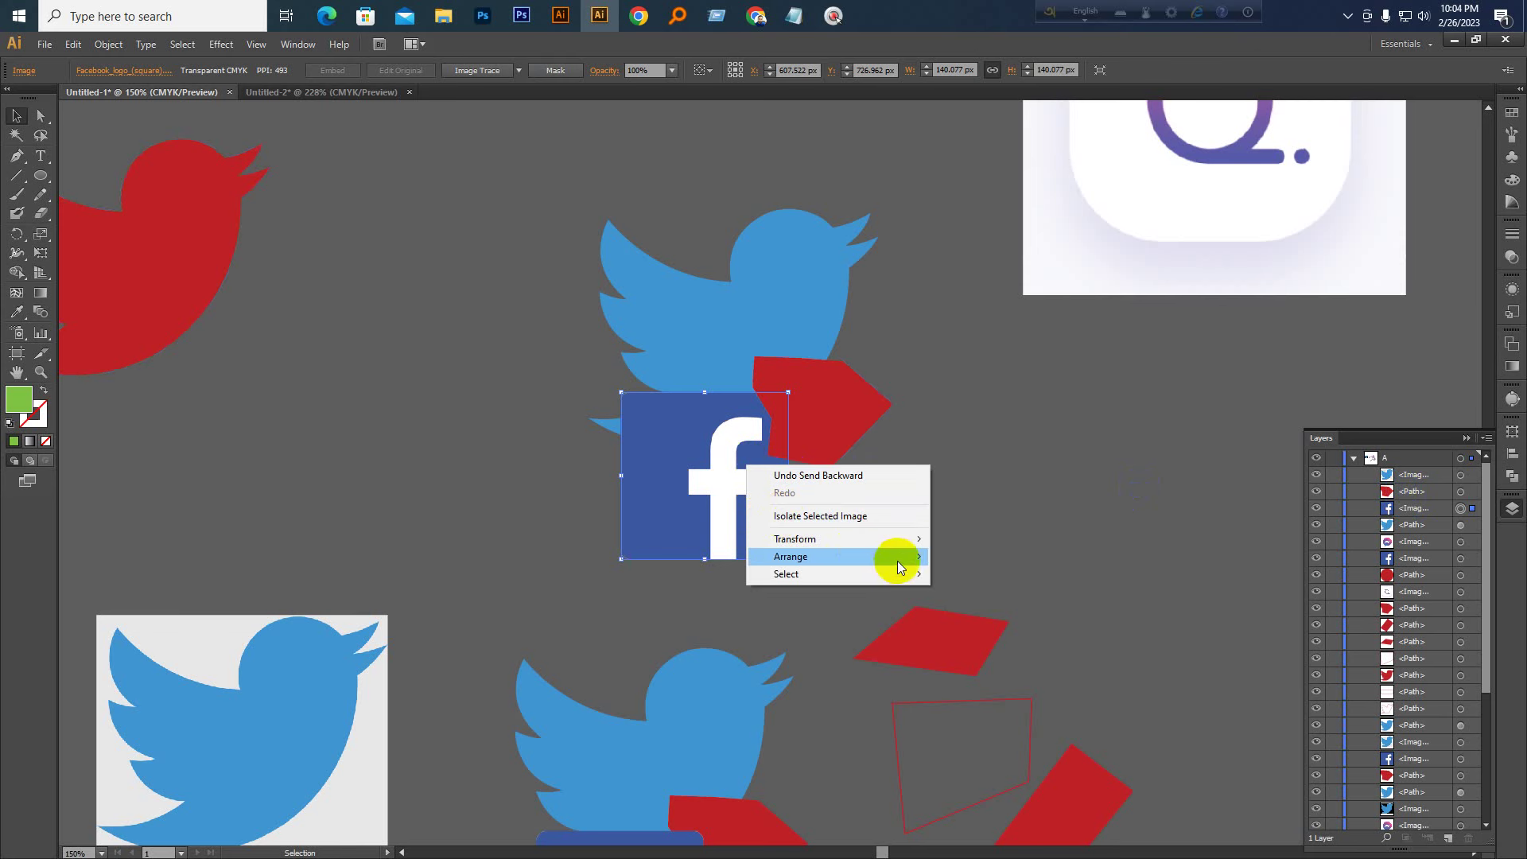
pyautogui.moveTo(899, 566)
pyautogui.click(1001, 595)
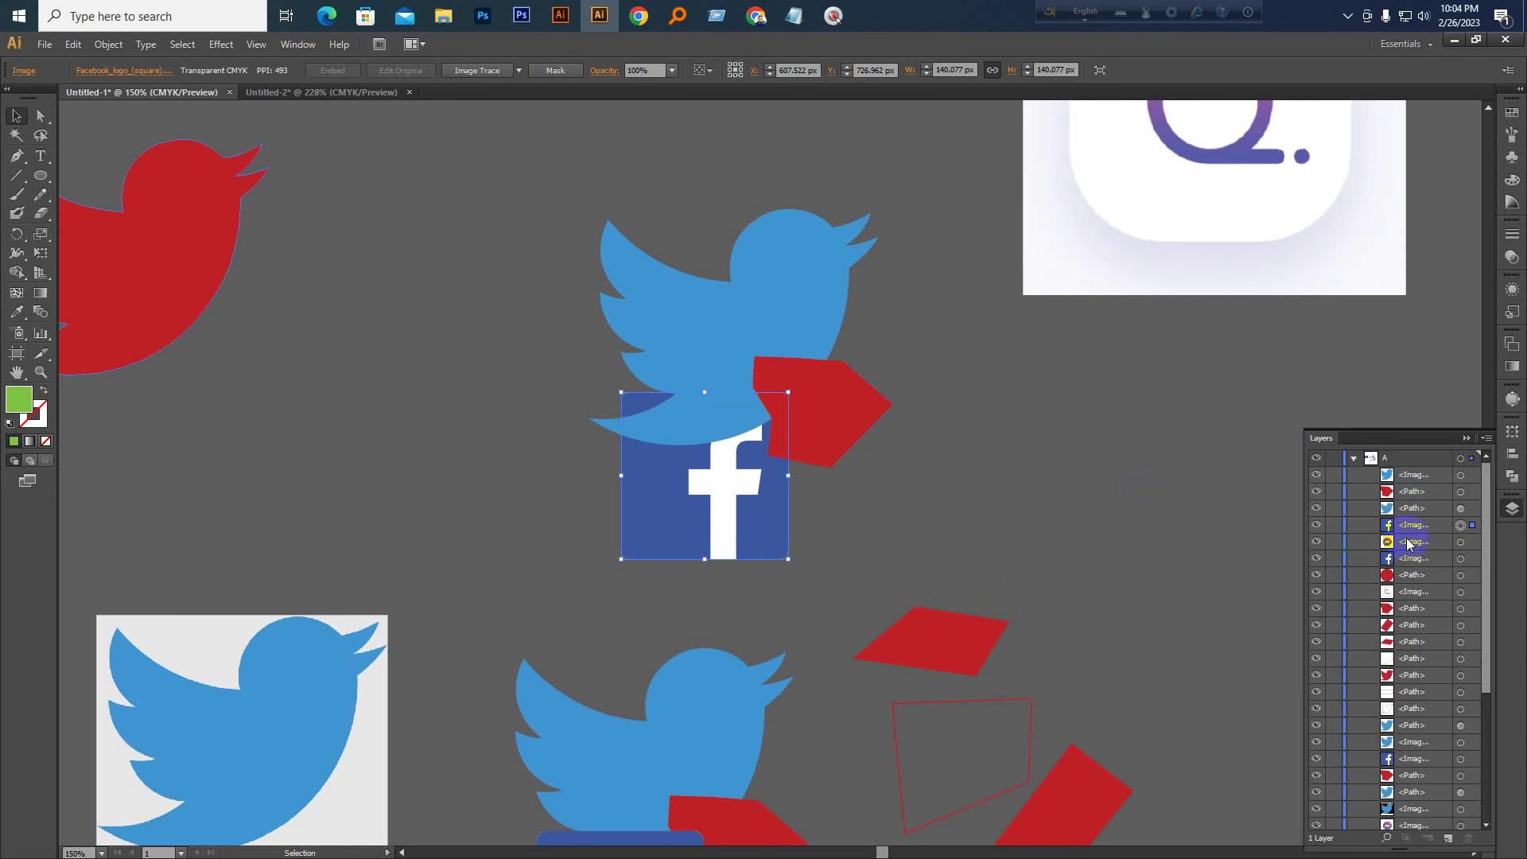
# Send the Facebook logo to the back and look up its entry at the end of the layer list
pyautogui.rightClick(753, 495)
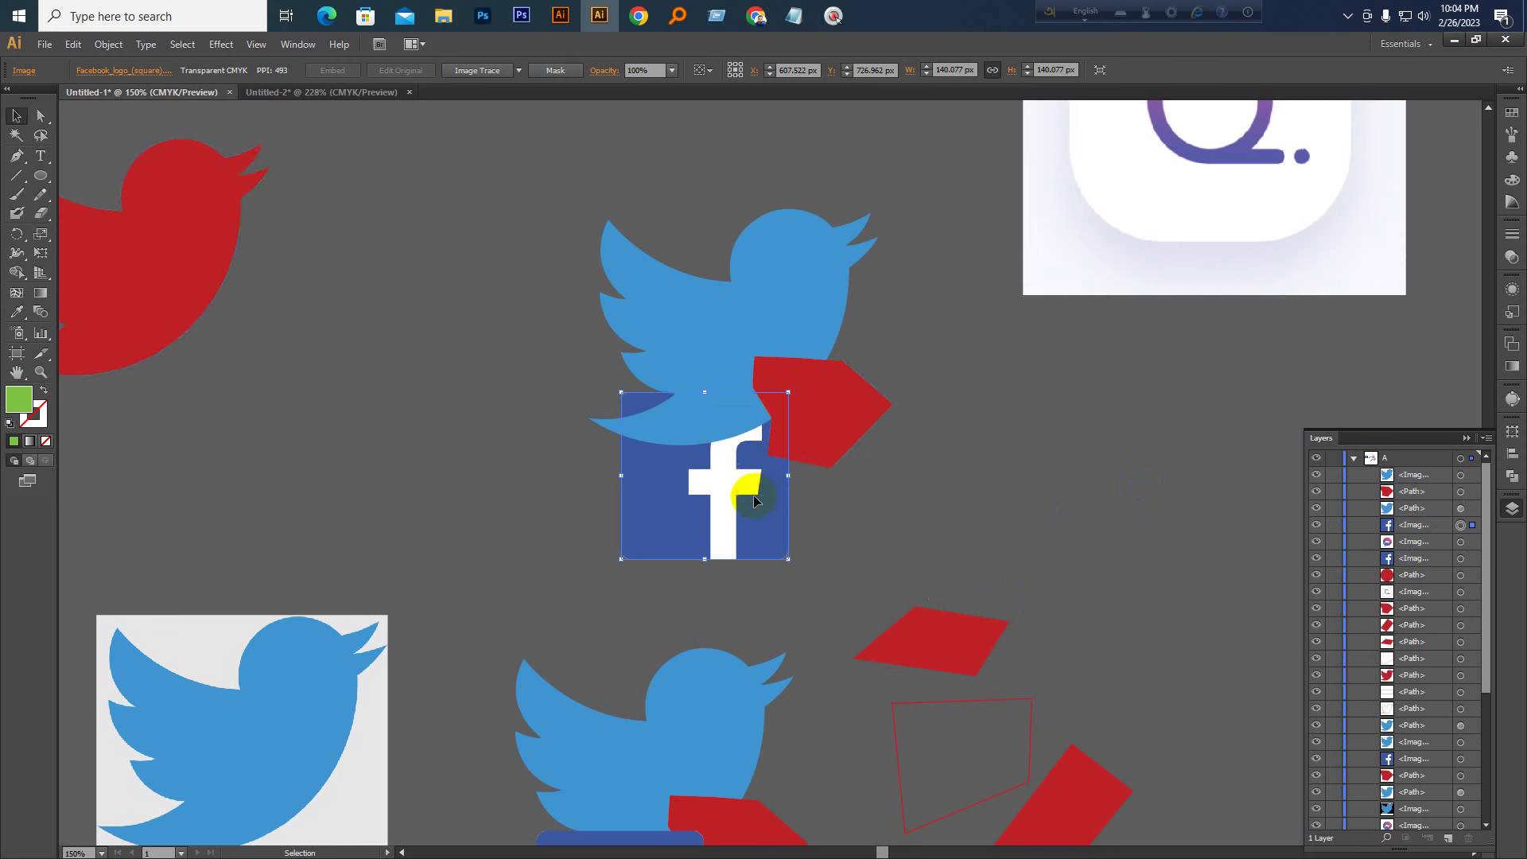
pyautogui.moveTo(932, 588)
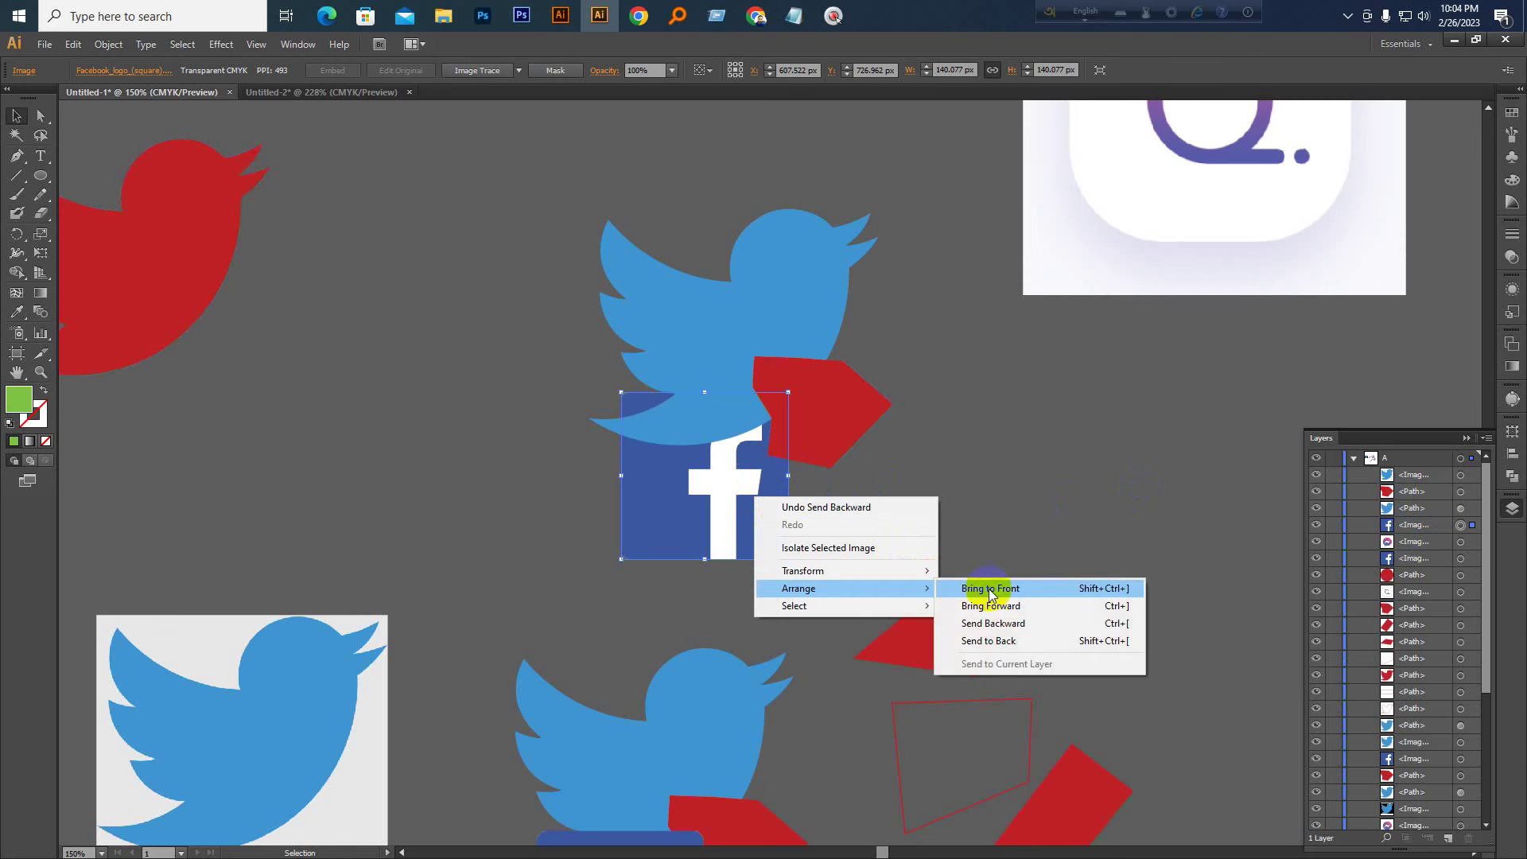
pyautogui.click(998, 637)
pyautogui.scroll(-5, 1363, 692)
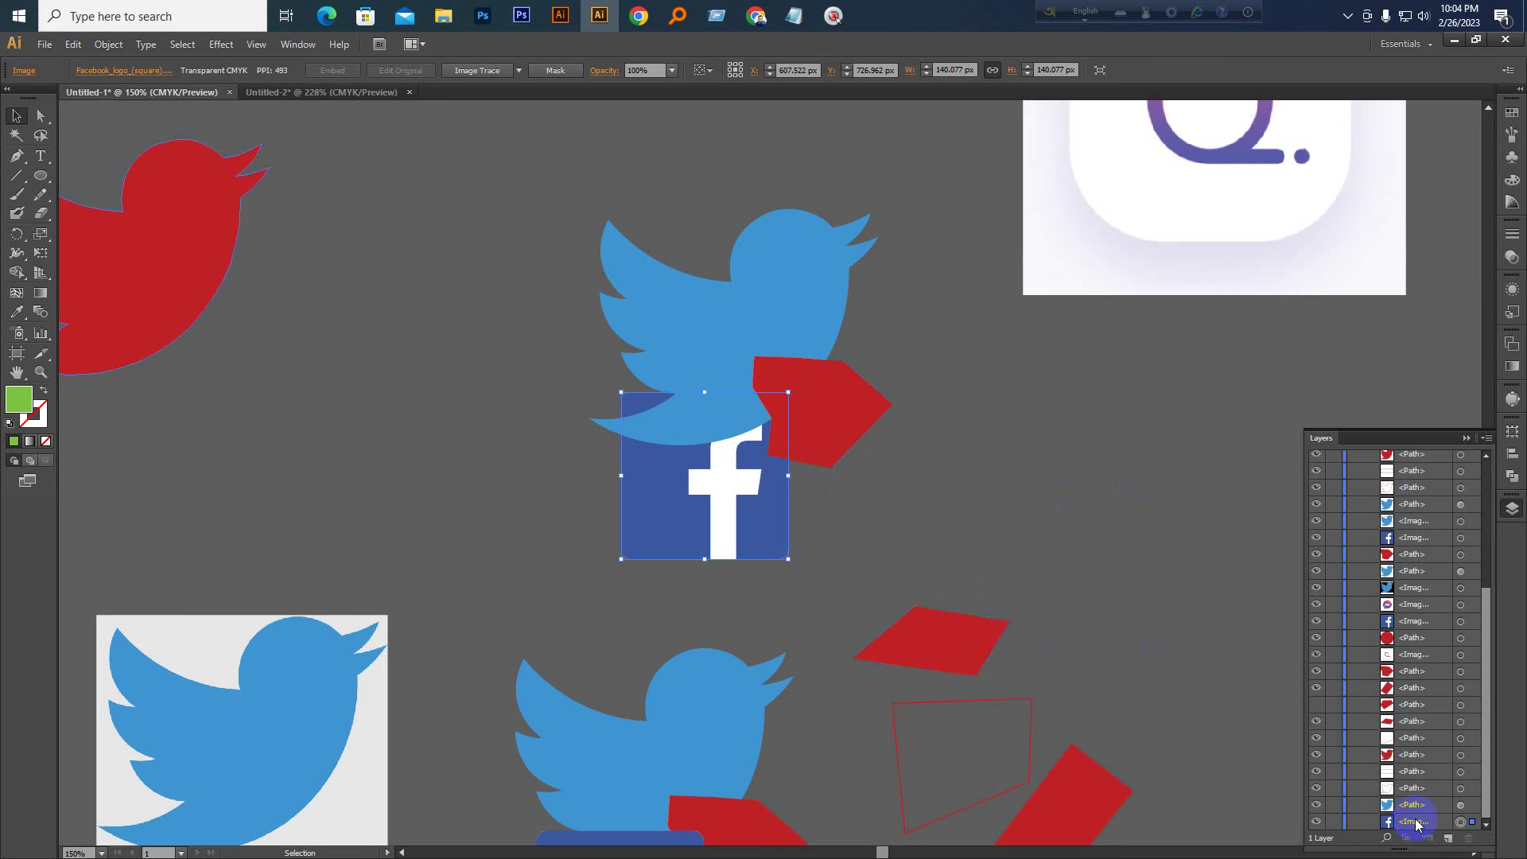
# Bring the Facebook logo forward twice, one level at a time, from the back of the stacking order
pyautogui.rightClick(770, 515)
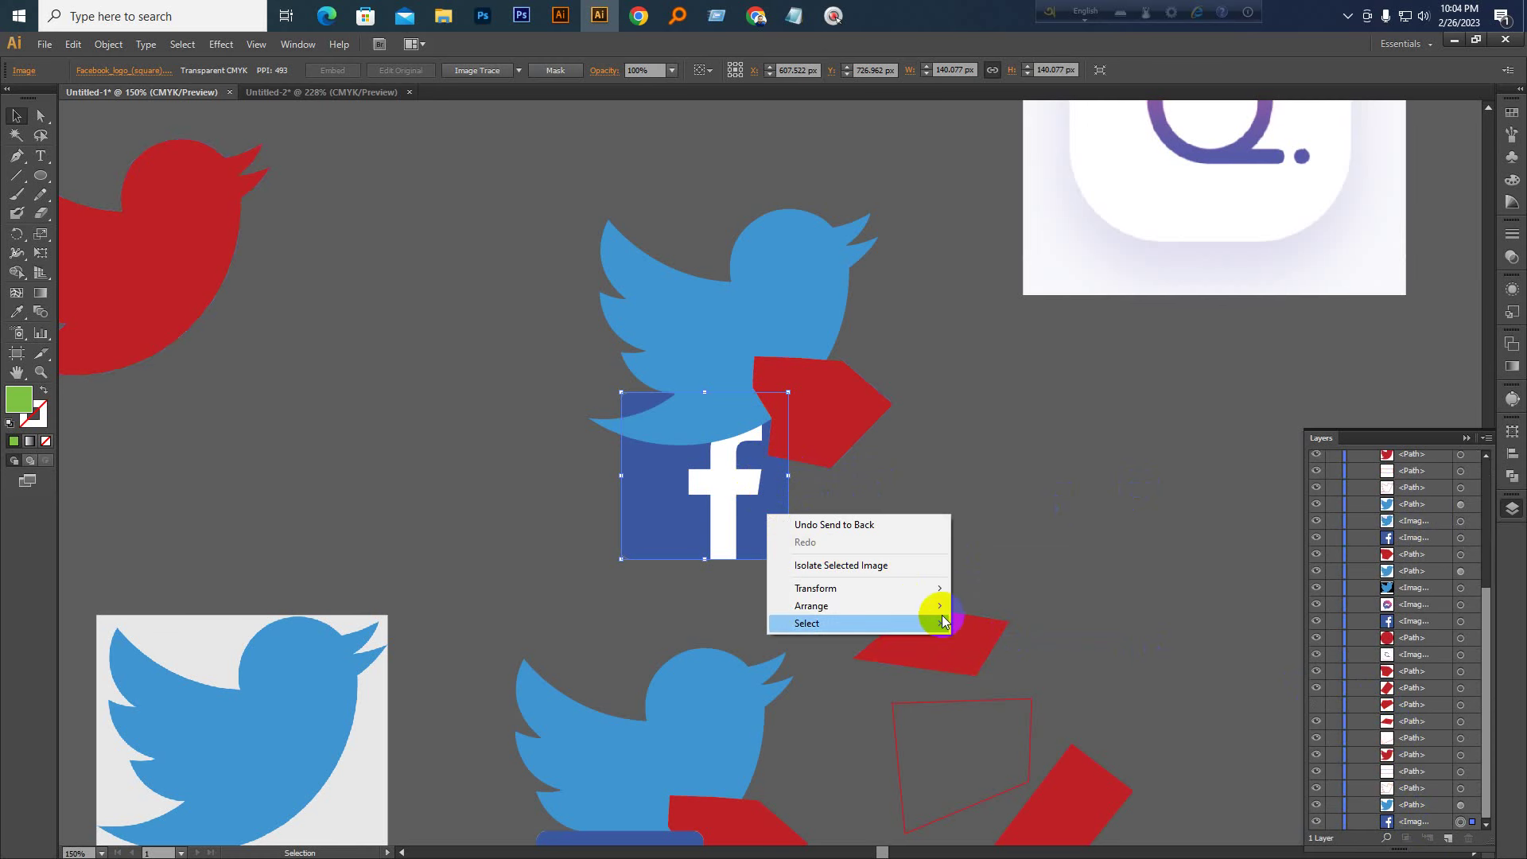
pyautogui.moveTo(931, 607)
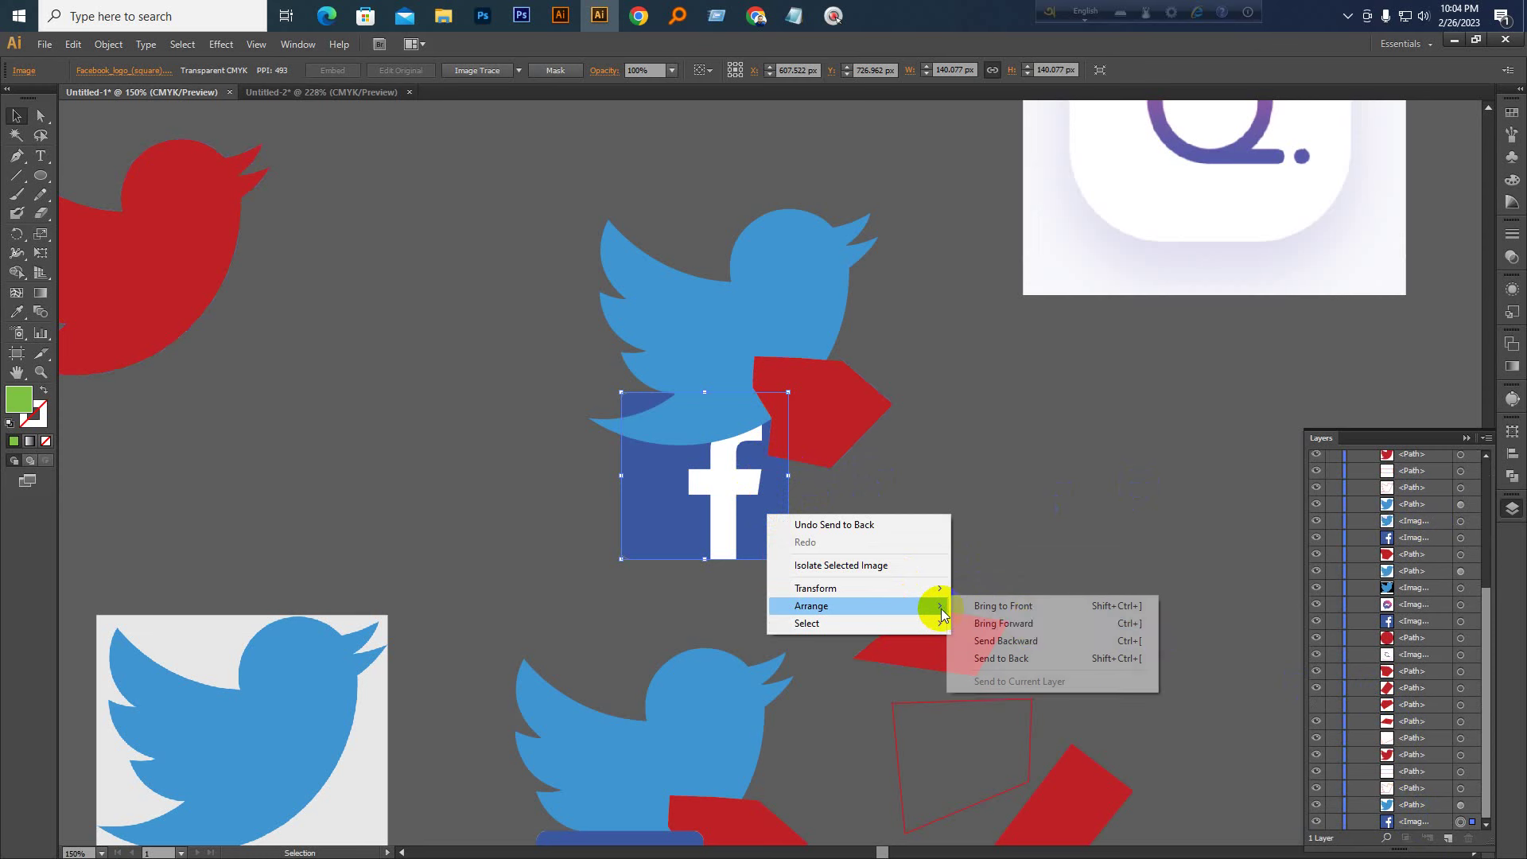
pyautogui.click(1022, 625)
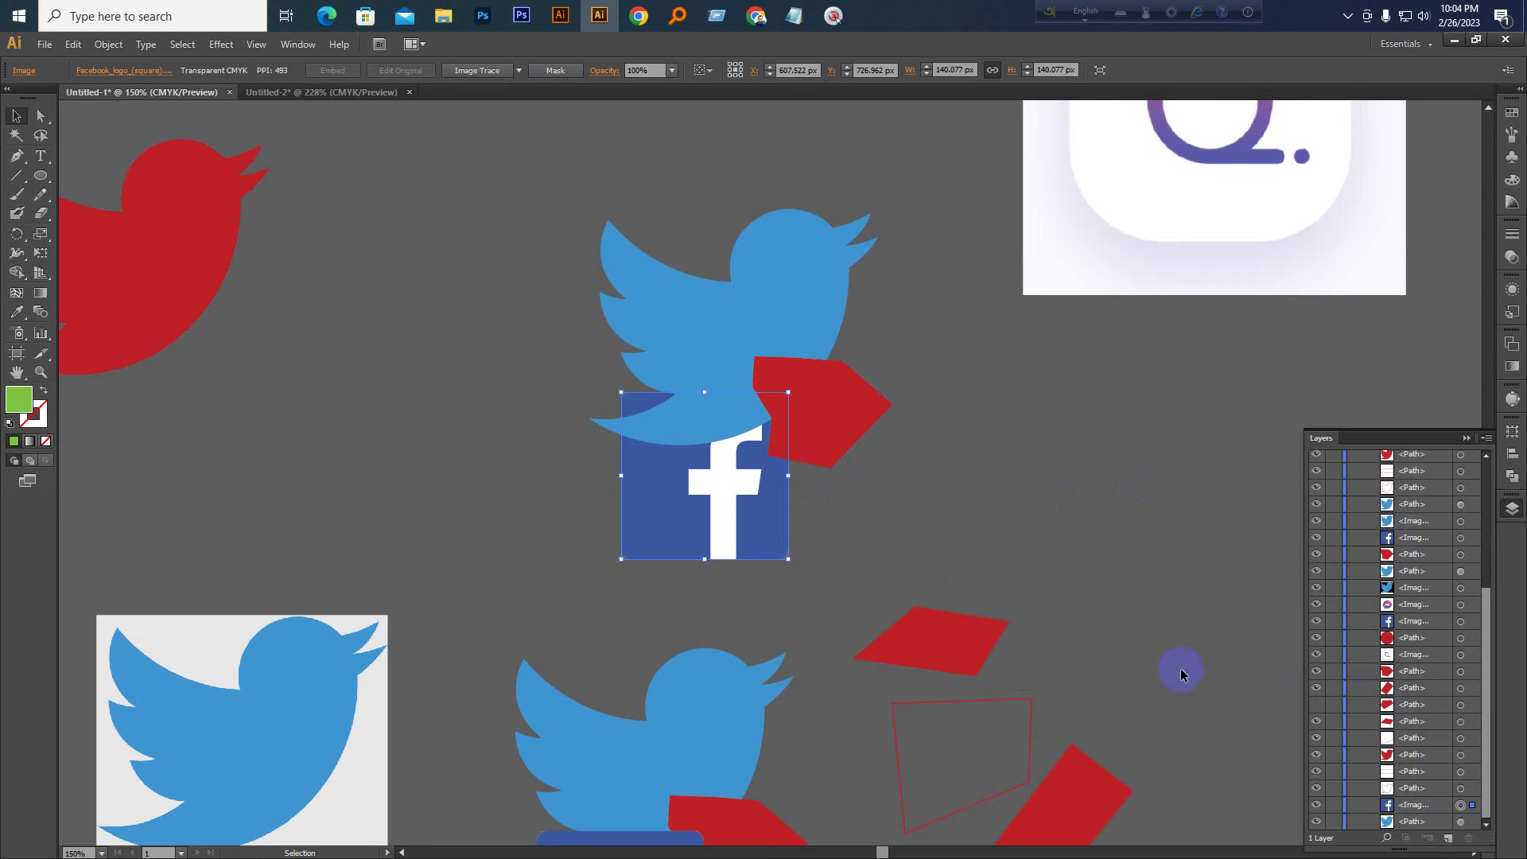
pyautogui.rightClick(729, 529)
pyautogui.moveTo(899, 620)
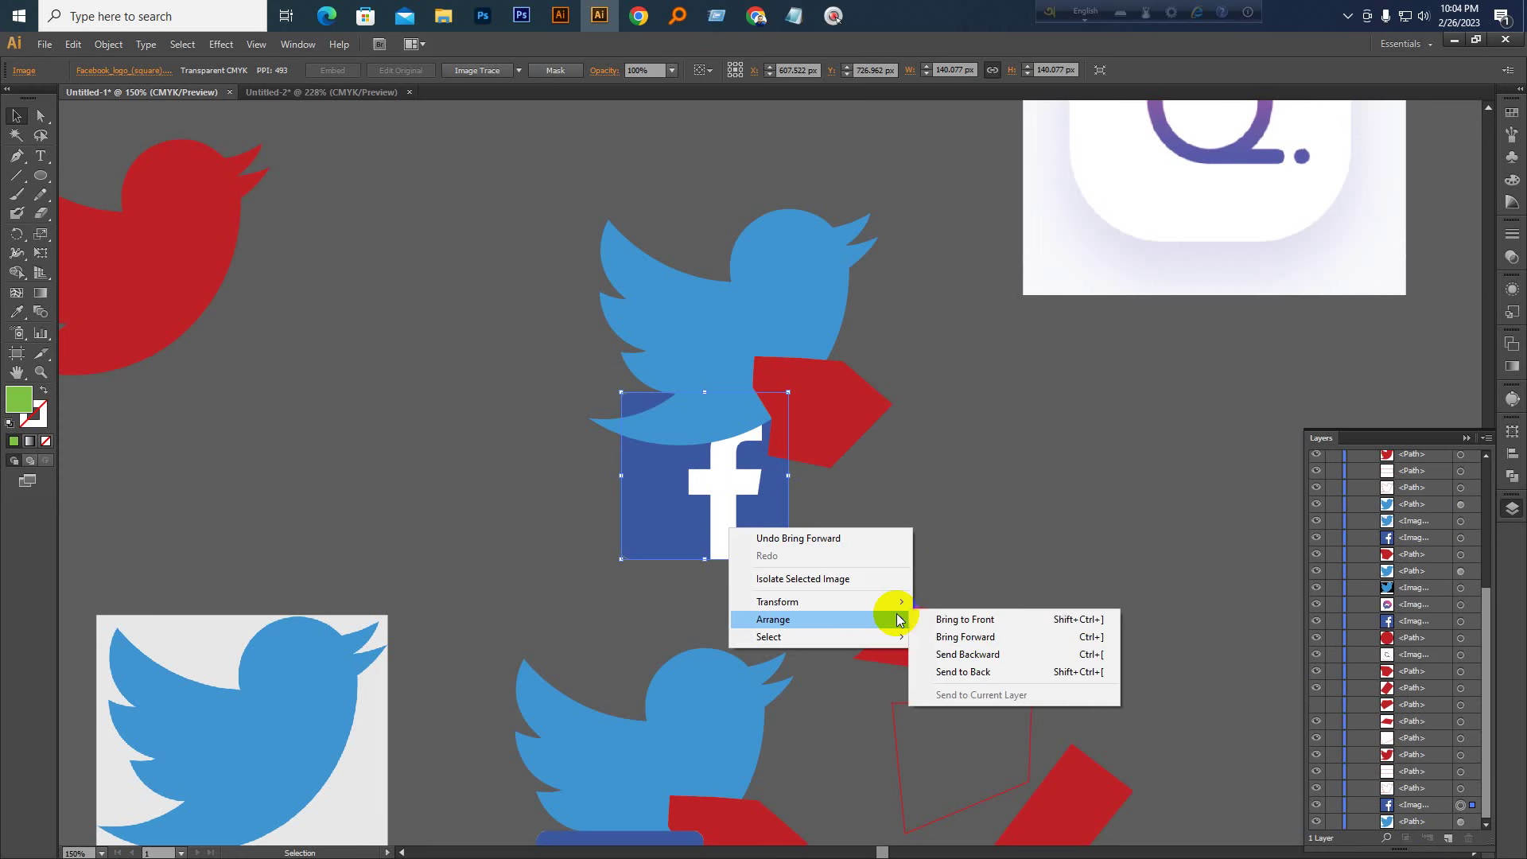
pyautogui.click(974, 637)
# Bring the Facebook logo to the front and look up its entry at the start of the layer list
pyautogui.rightClick(744, 529)
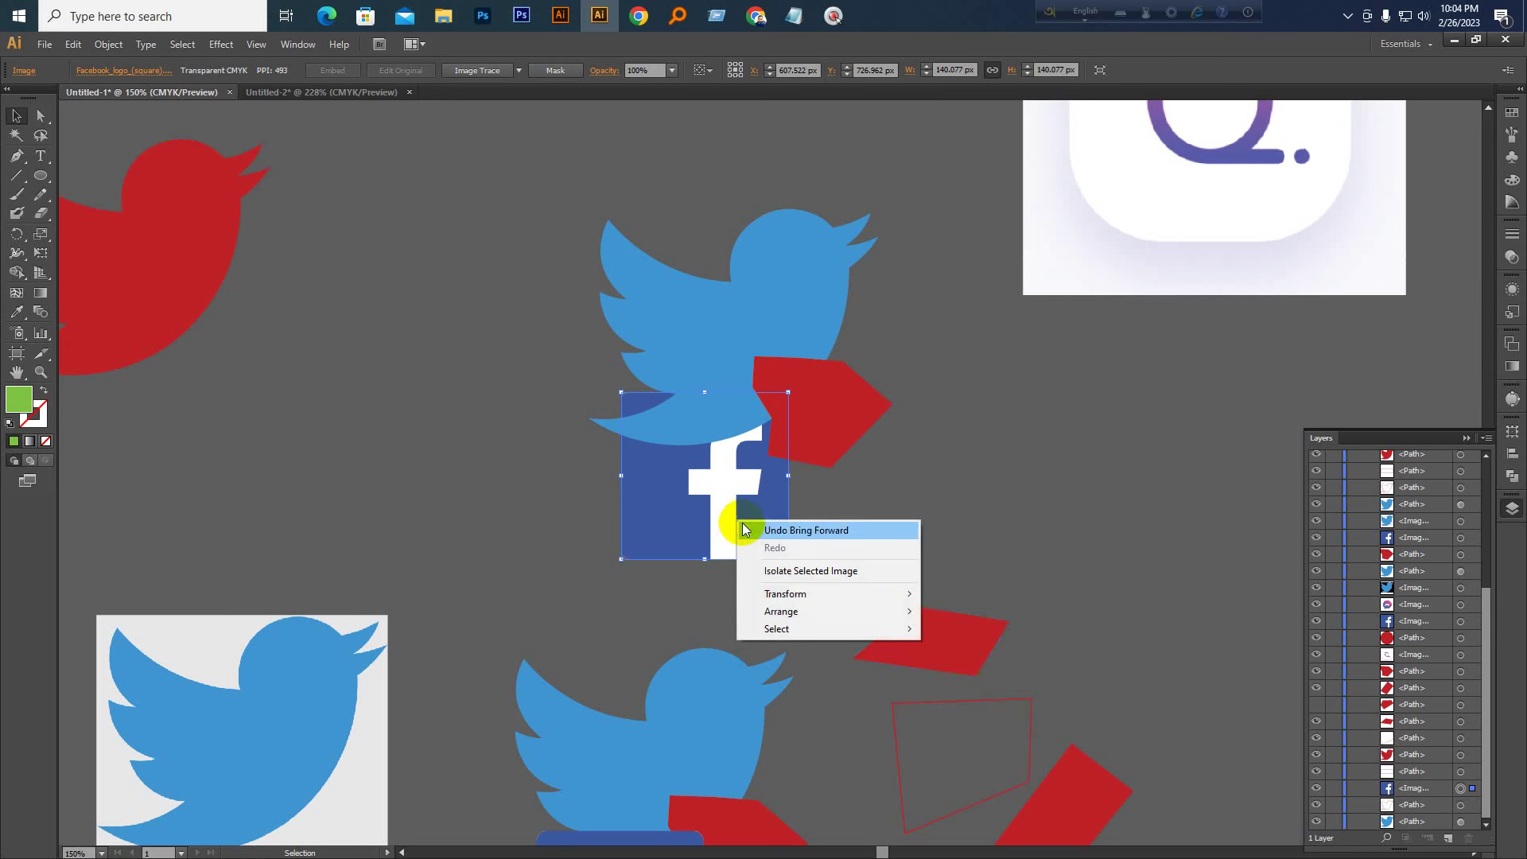
pyautogui.moveTo(904, 616)
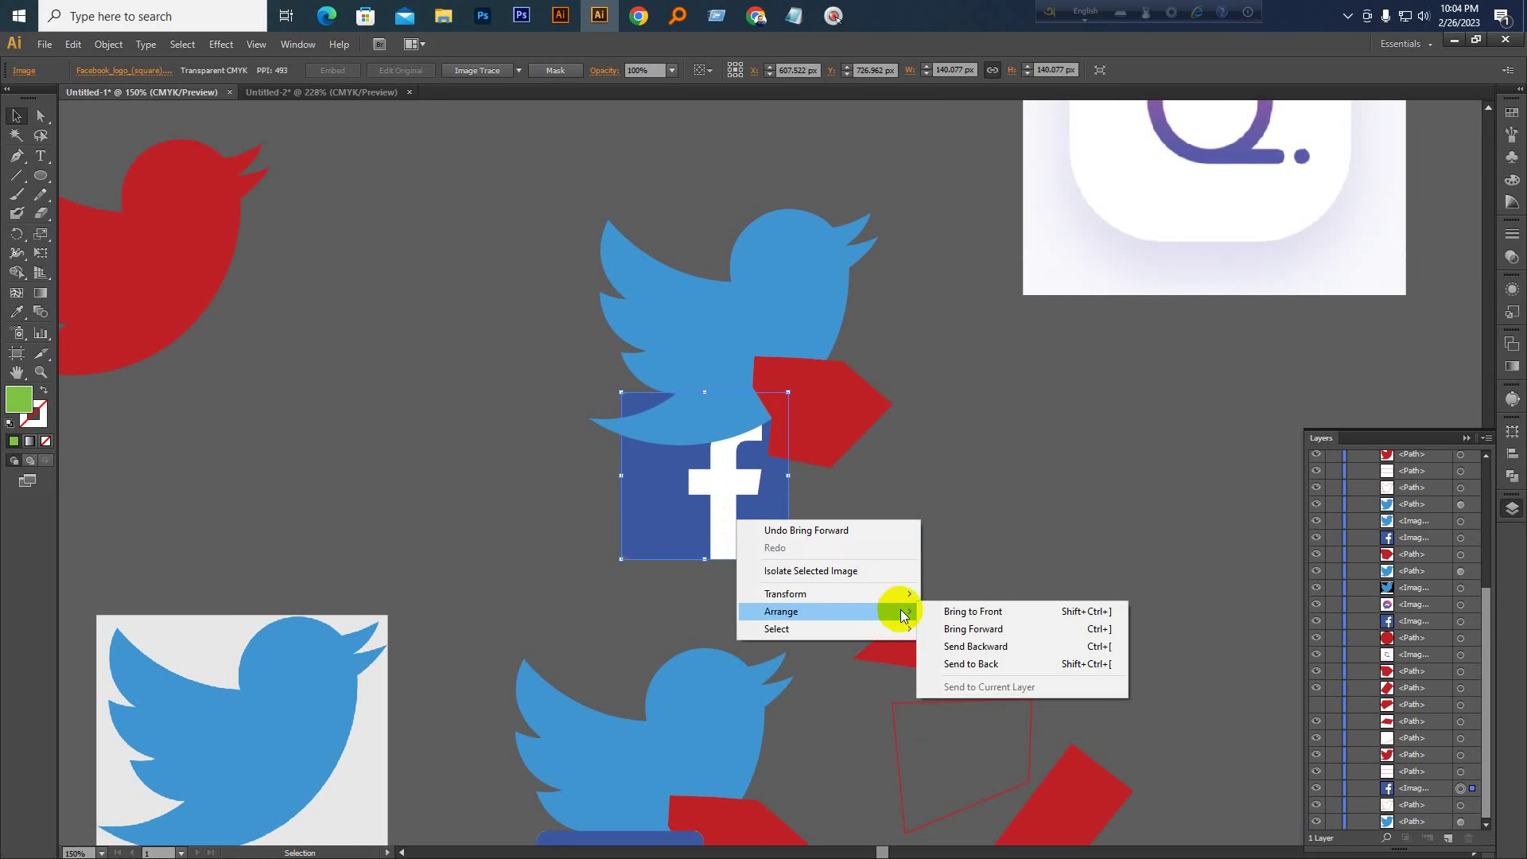
pyautogui.click(962, 612)
pyautogui.scroll(5, 1420, 638)
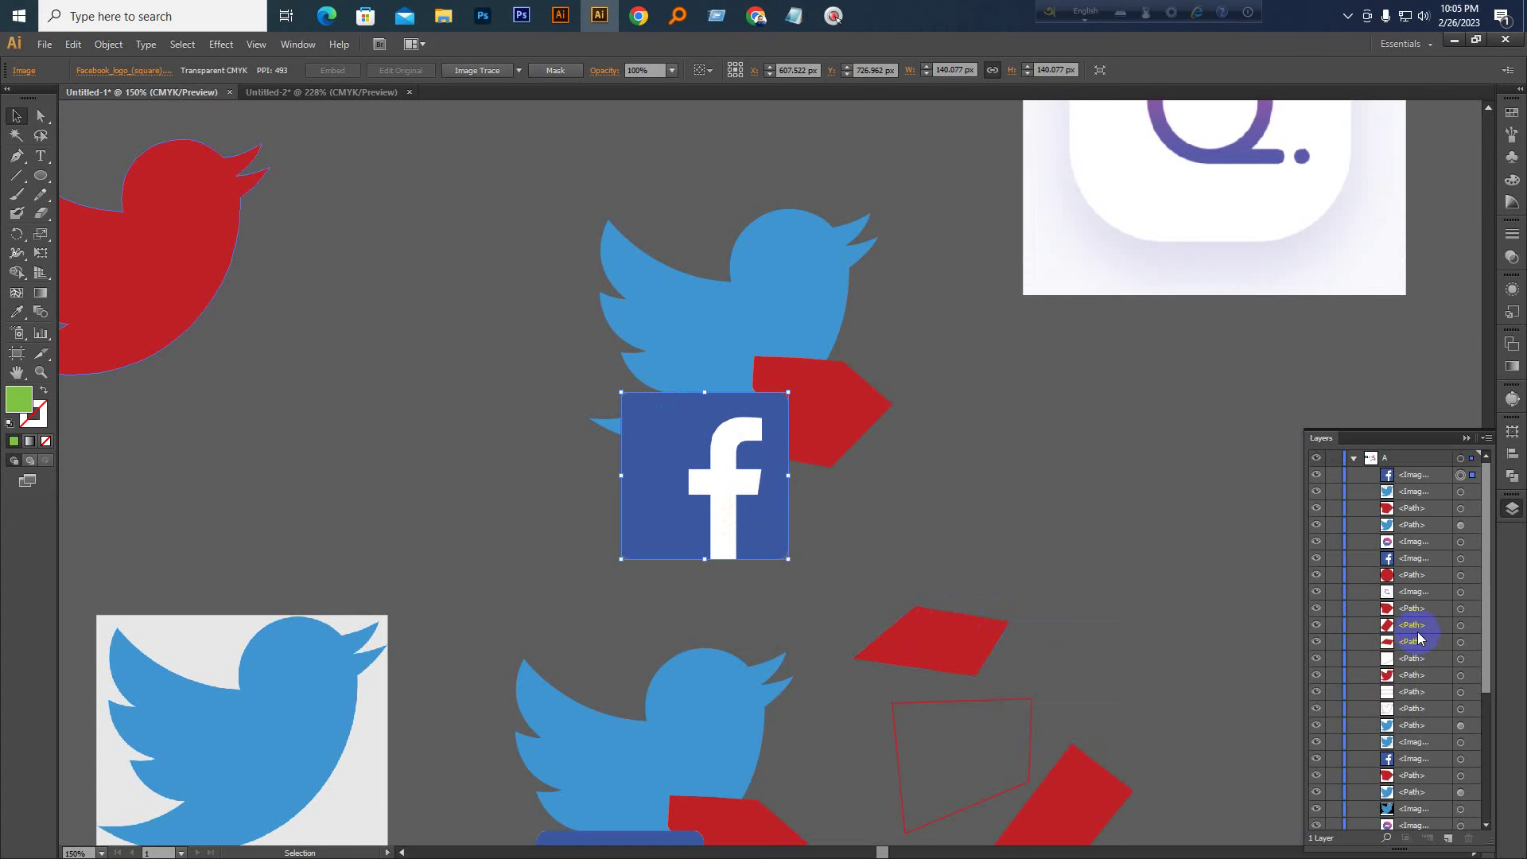
# Select the front Facebook logo in the cluster again and set its blending mode to Multiply
pyautogui.press('ctrl+KP_Subtract')
pyautogui.press('ctrl+KP_Subtract')
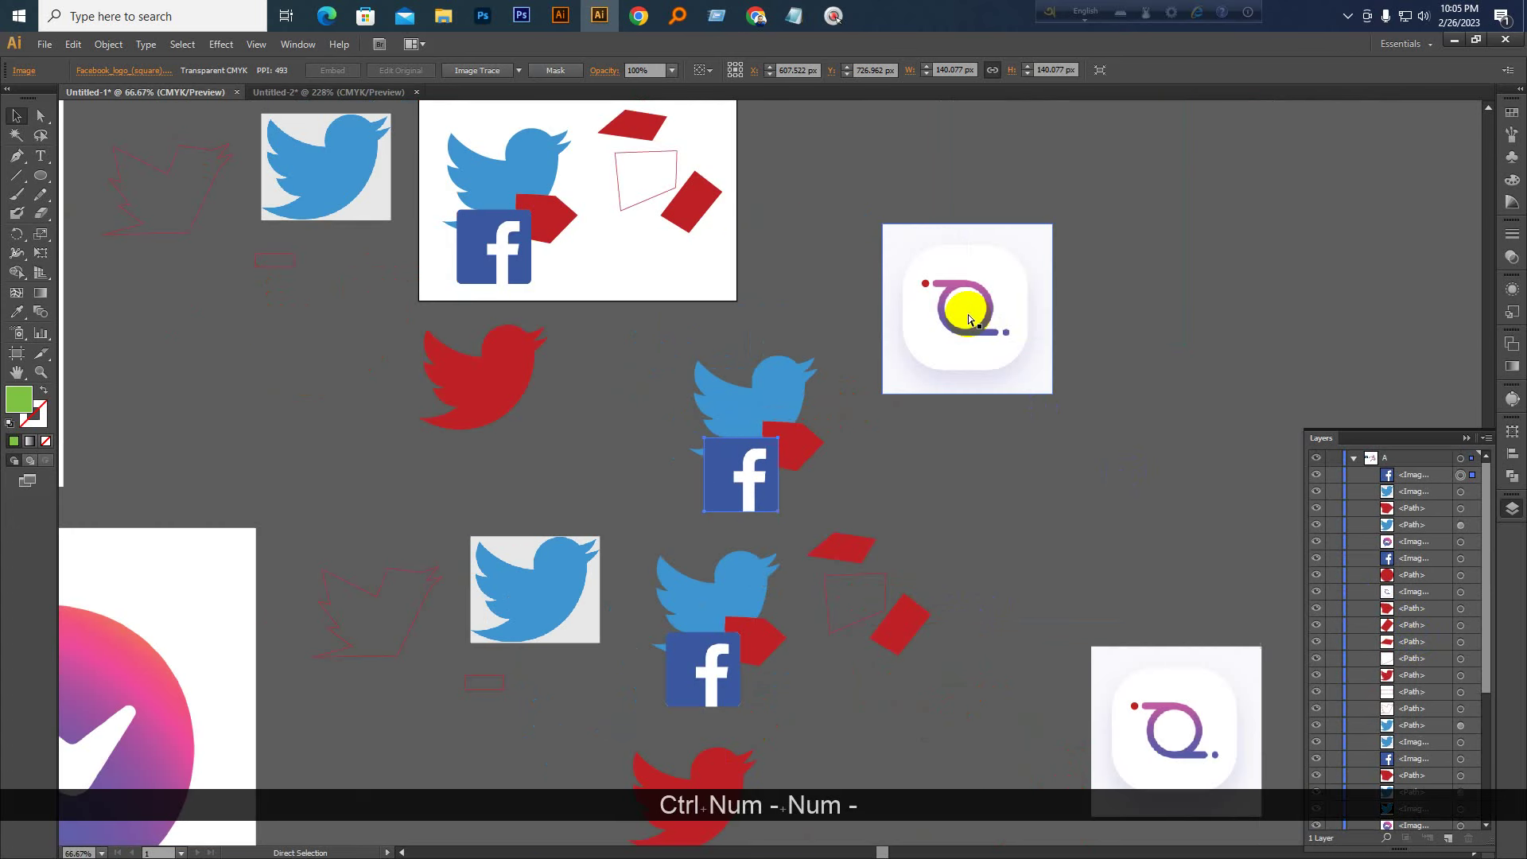
pyautogui.press('ctrl+KP_Add')
pyautogui.press('ctrl+KP_Add')
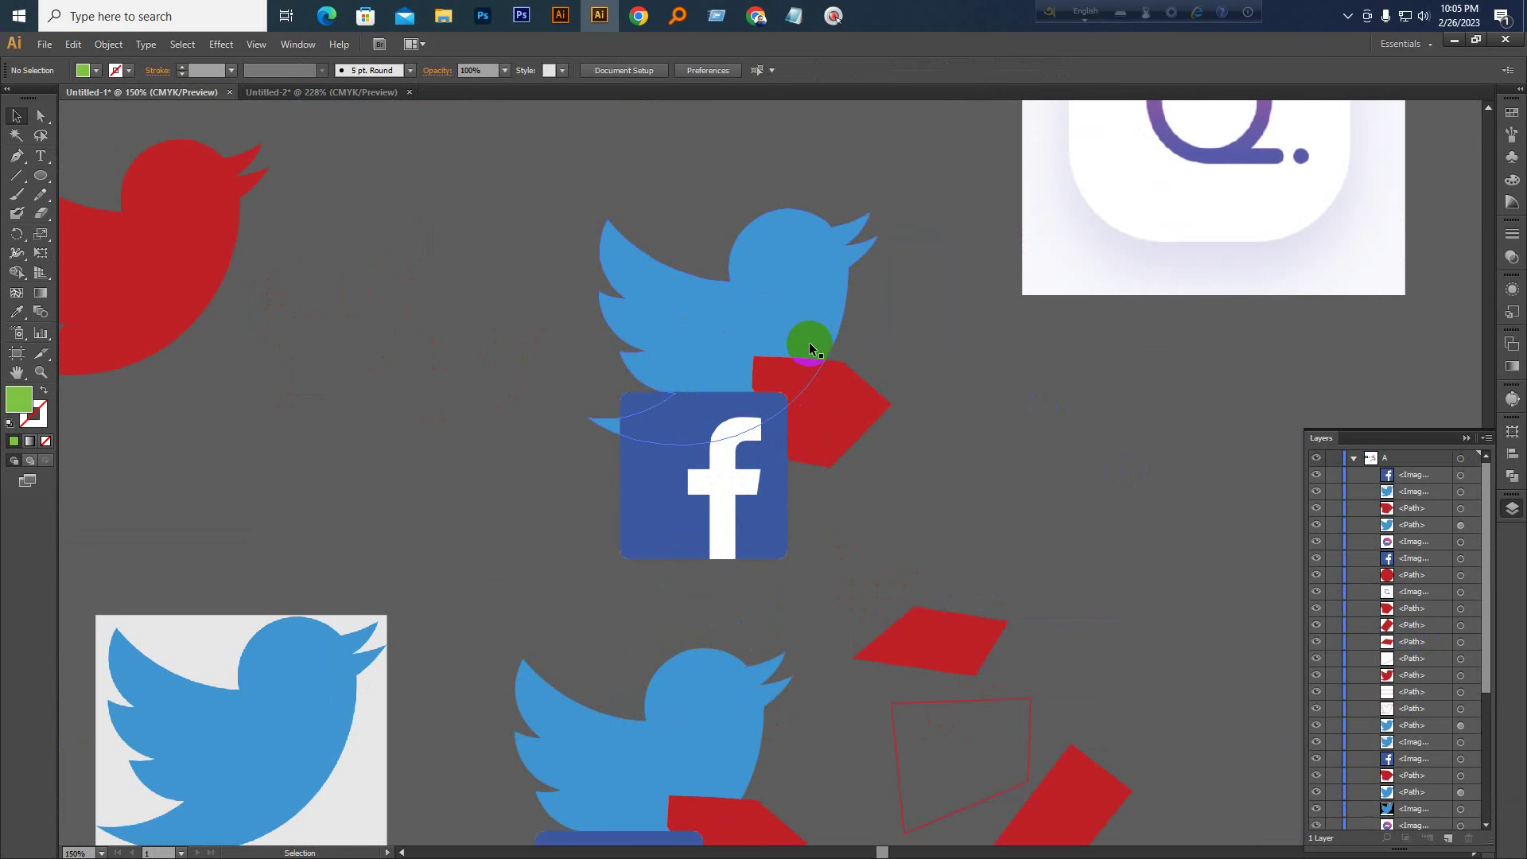
pyautogui.moveTo(642, 408); pyautogui.dragTo(852, 488)
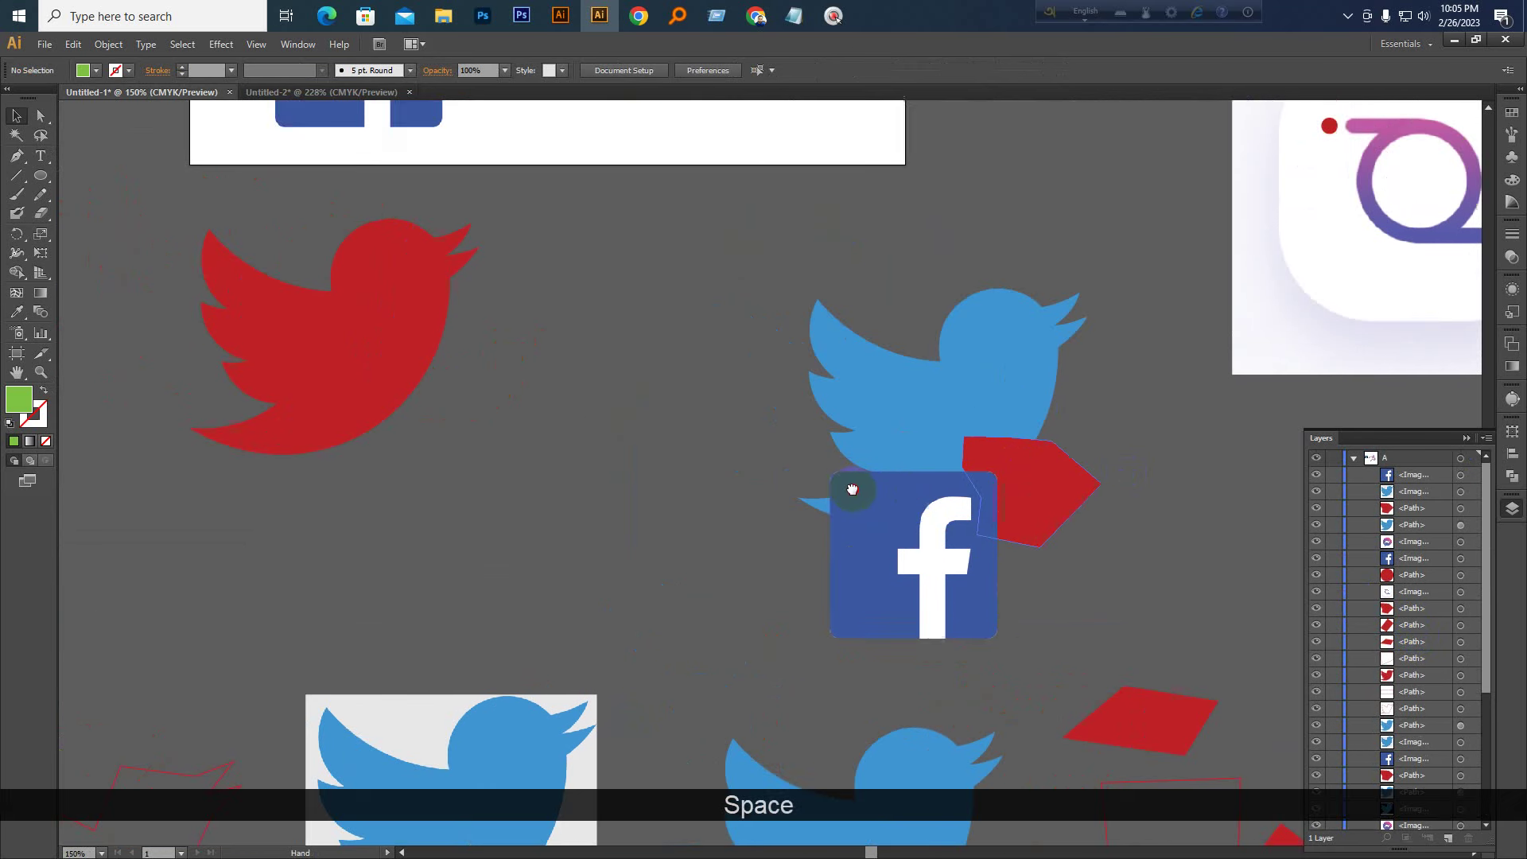
pyautogui.click(928, 528)
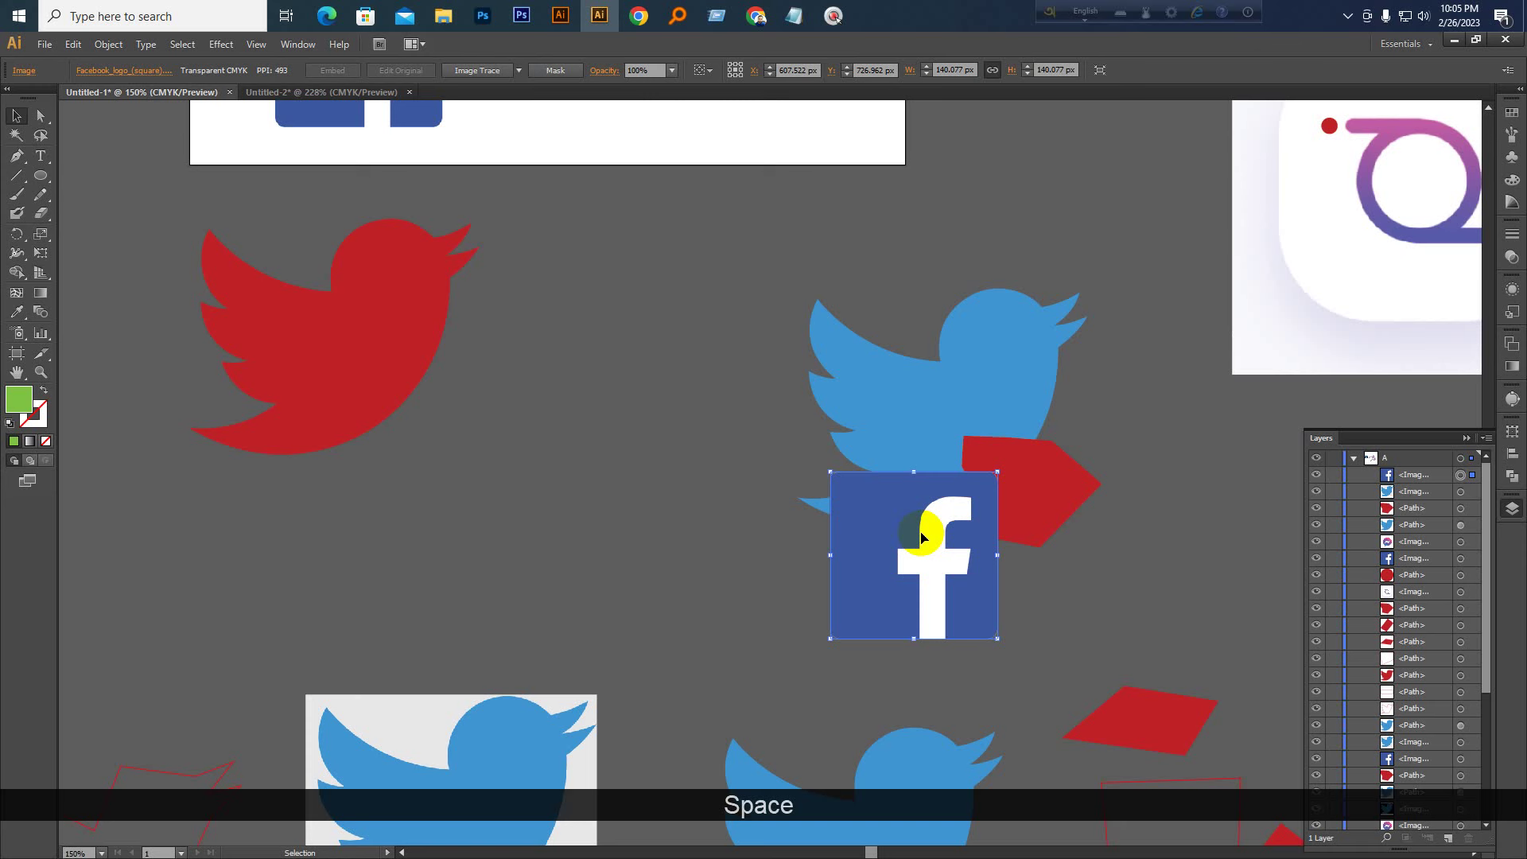
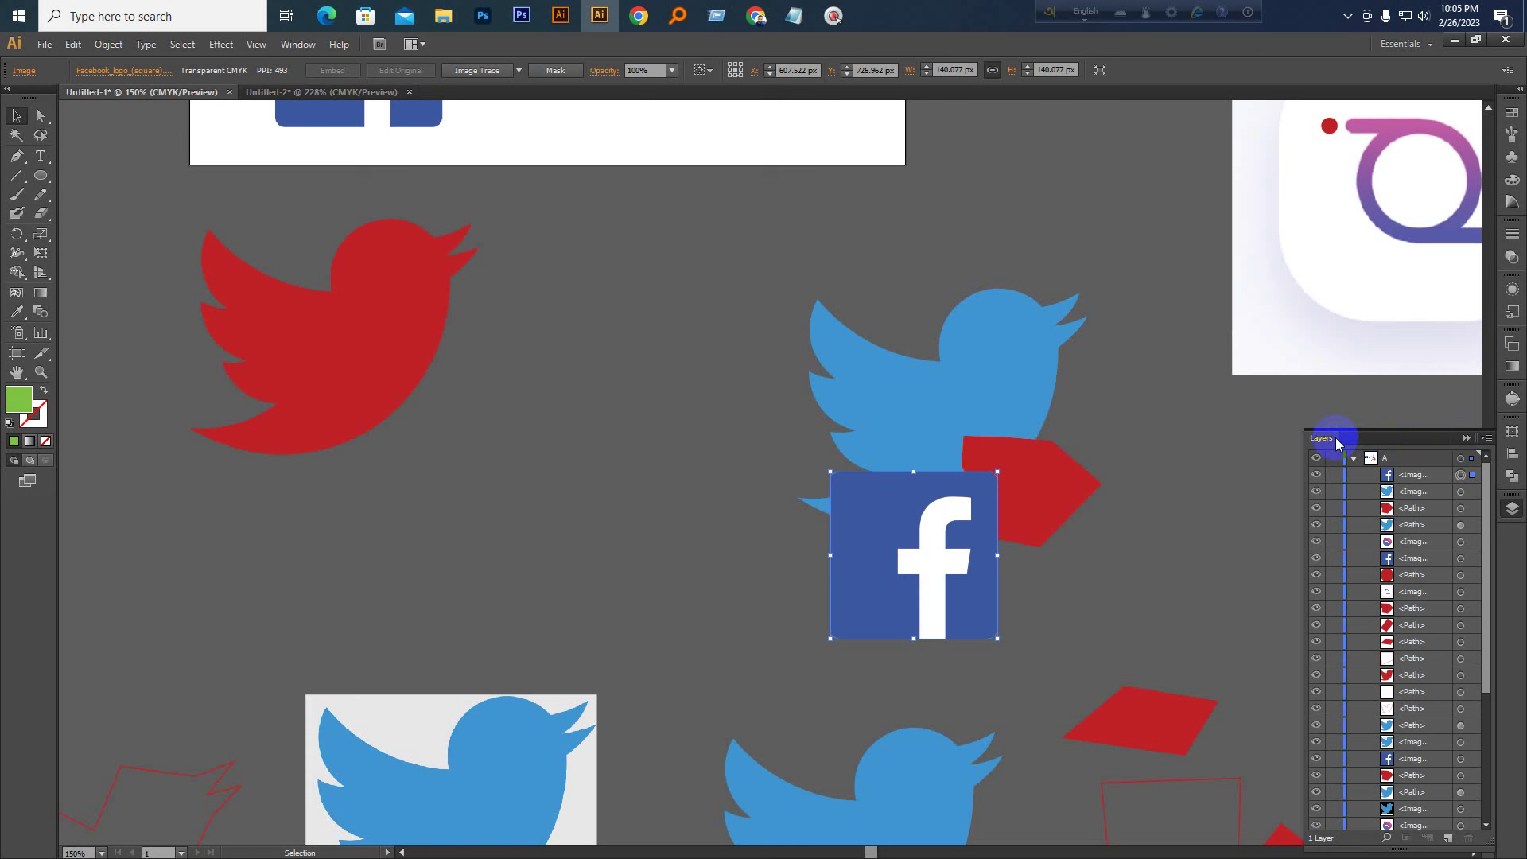
pyautogui.click(1354, 460)
pyautogui.click(929, 523)
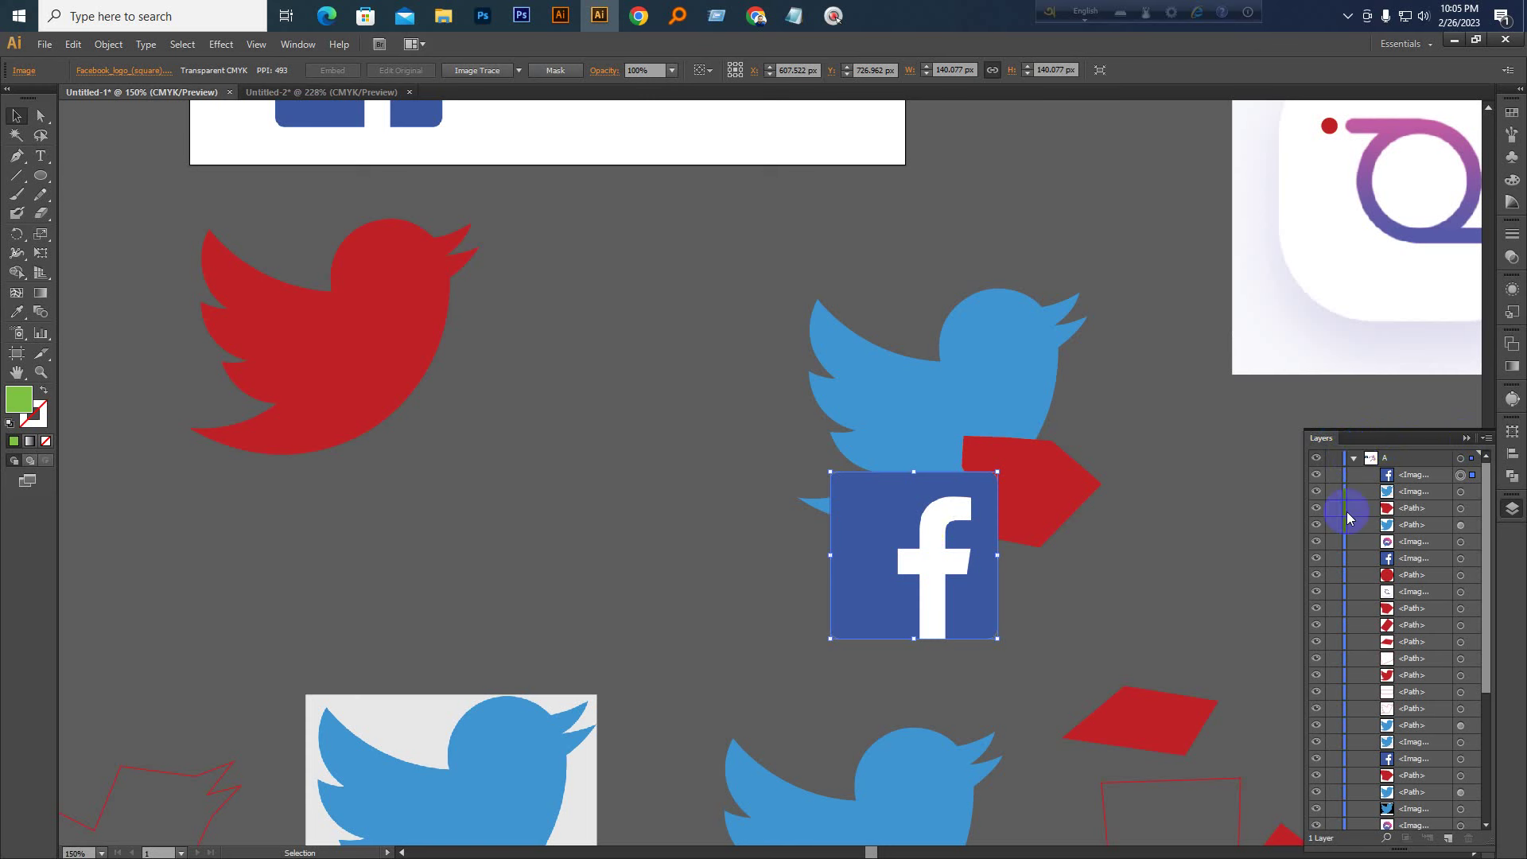
pyautogui.click(604, 70)
pyautogui.click(493, 97)
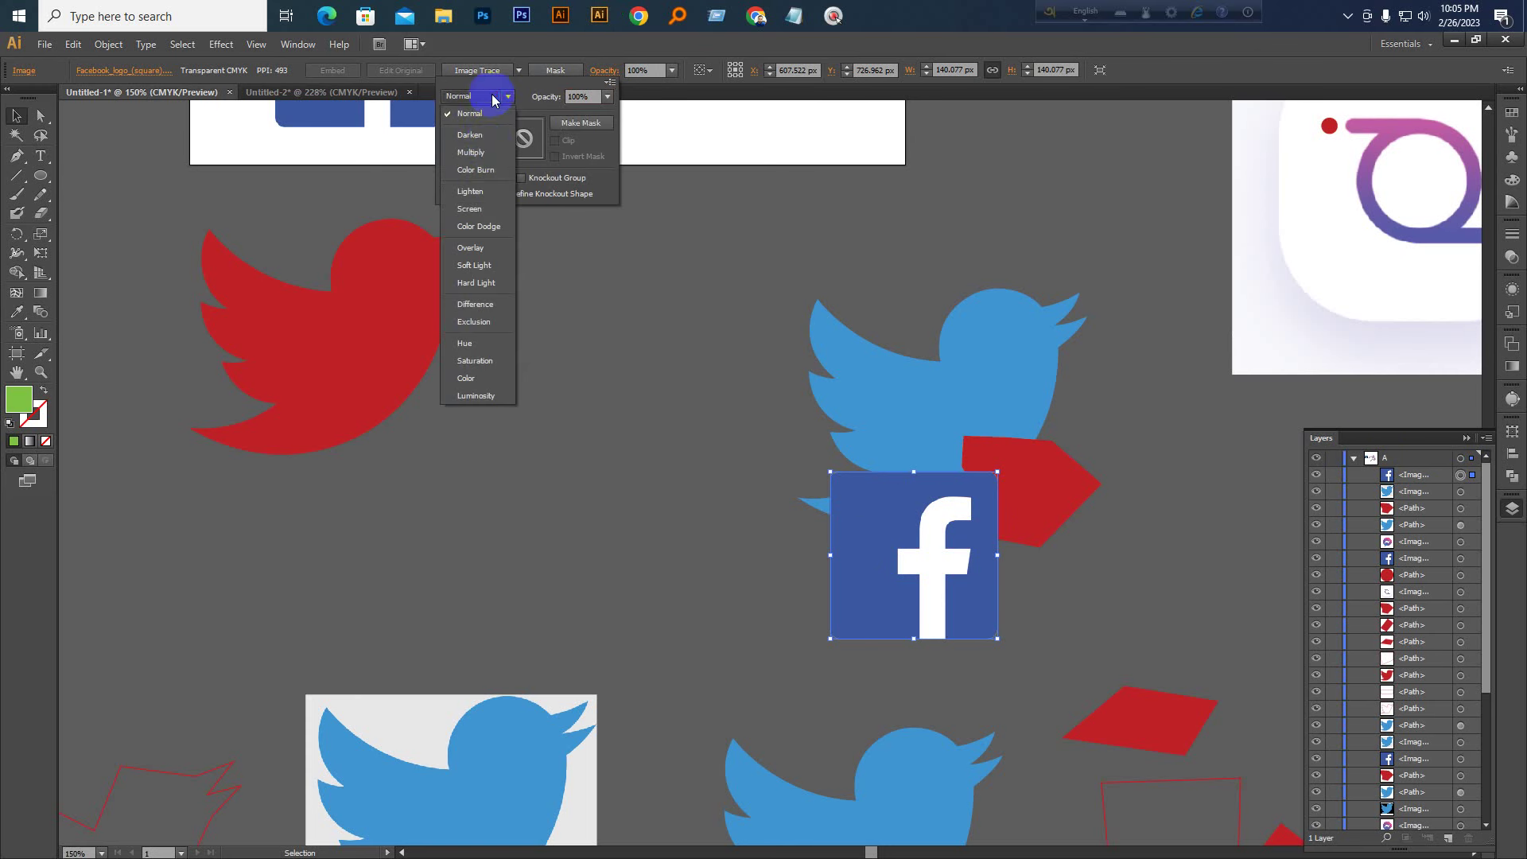
pyautogui.click(487, 148)
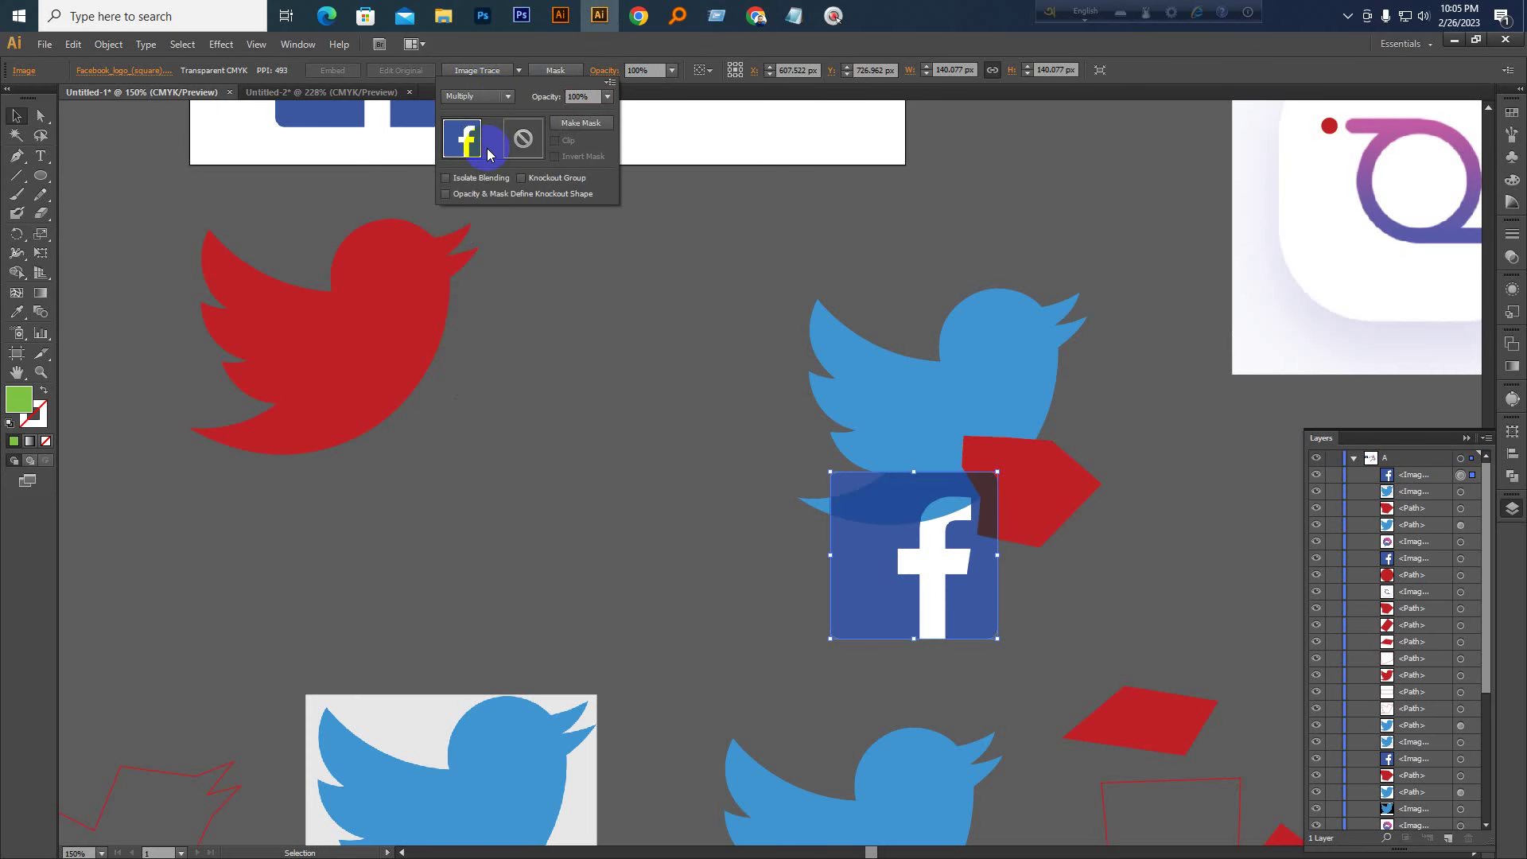
# Try the Overlay blending mode on the Facebook logo and restore it to Normal
pyautogui.click(491, 96)
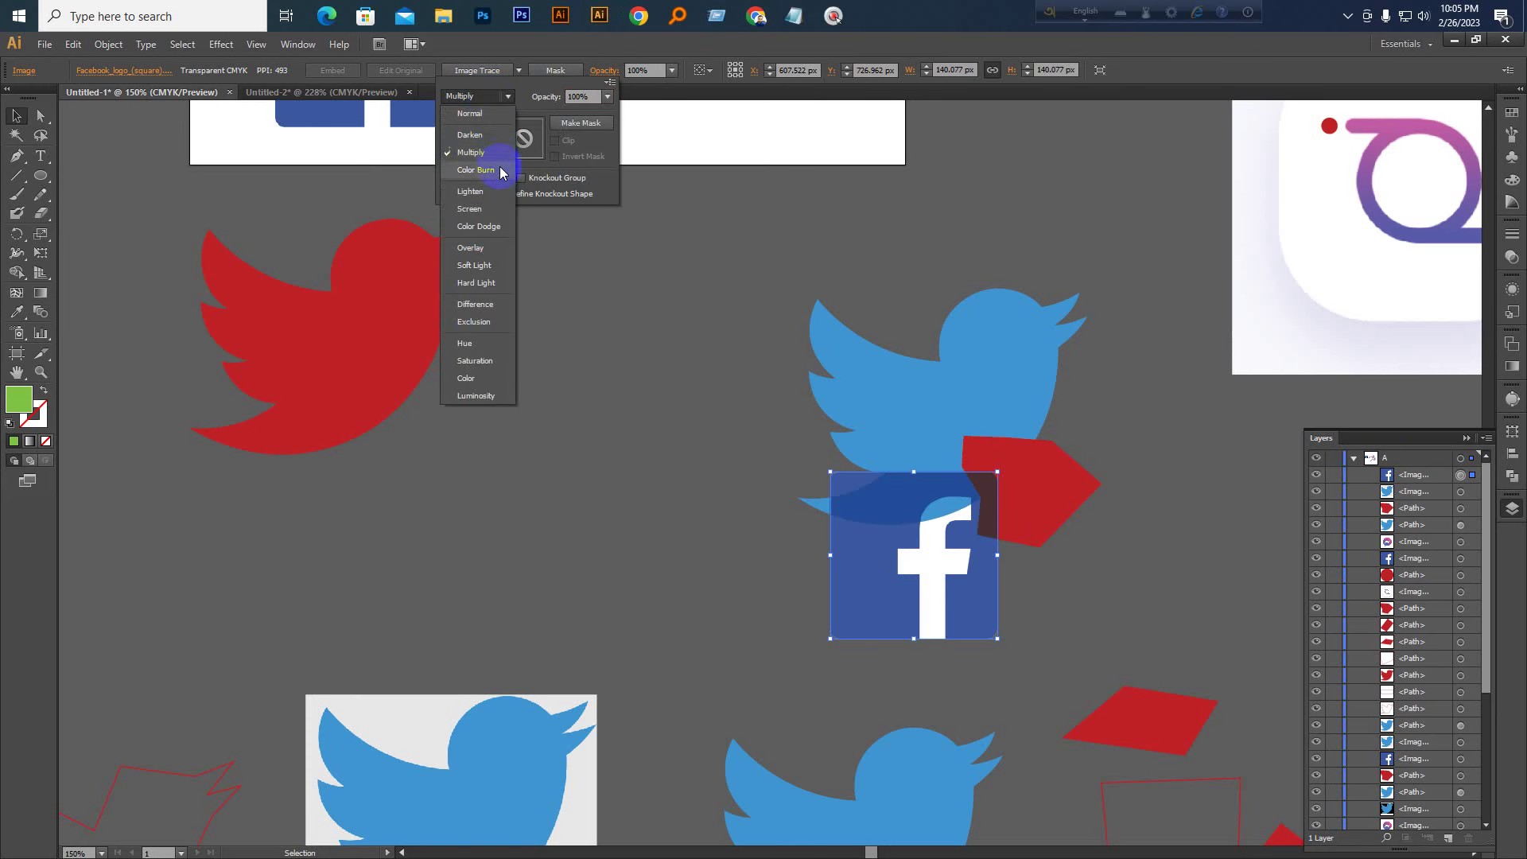
pyautogui.click(483, 248)
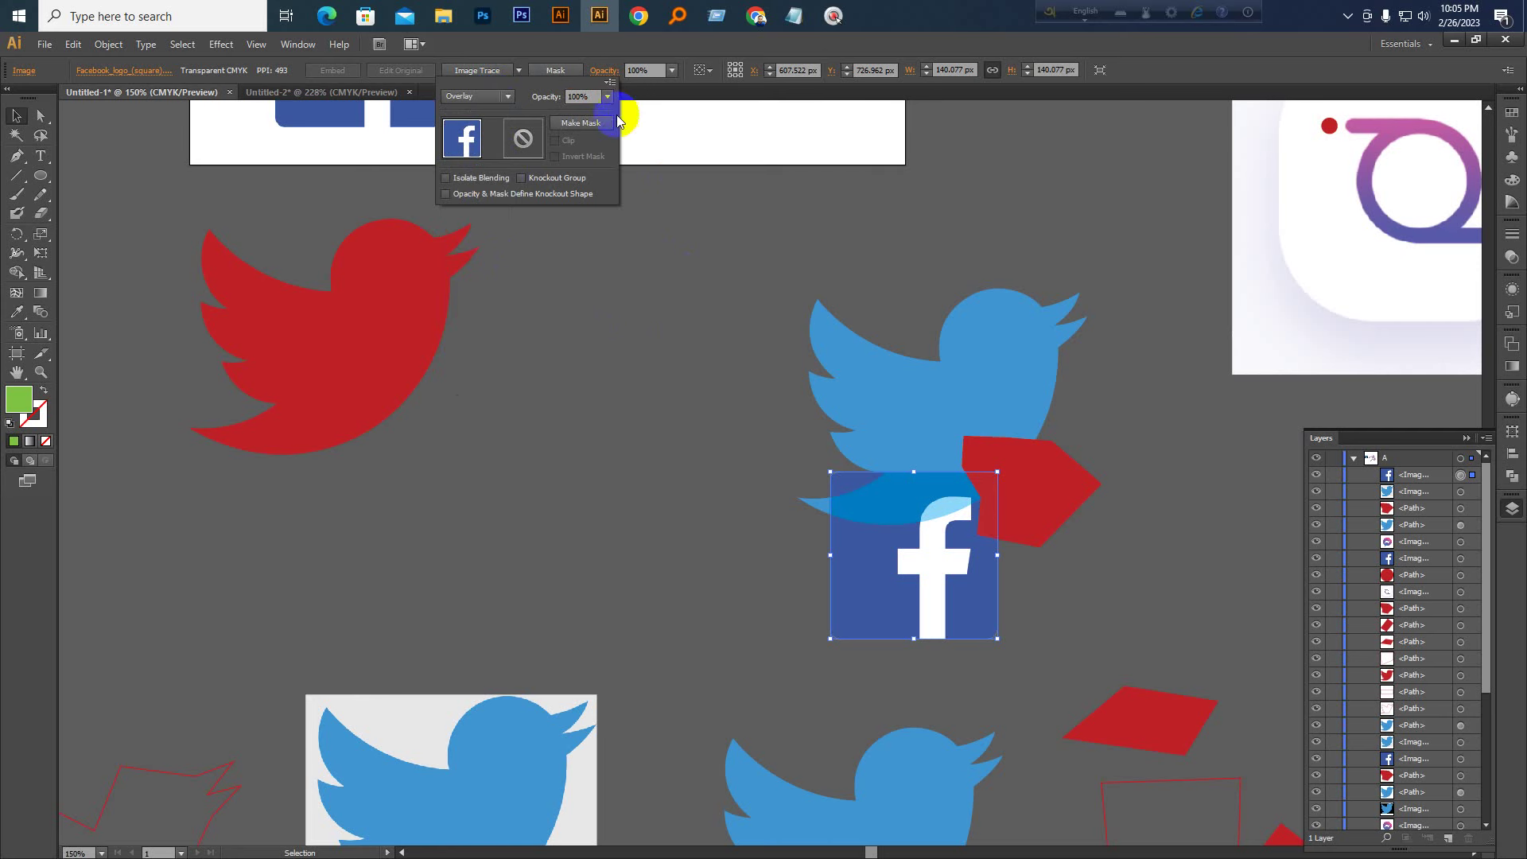
pyautogui.click(487, 96)
pyautogui.click(486, 114)
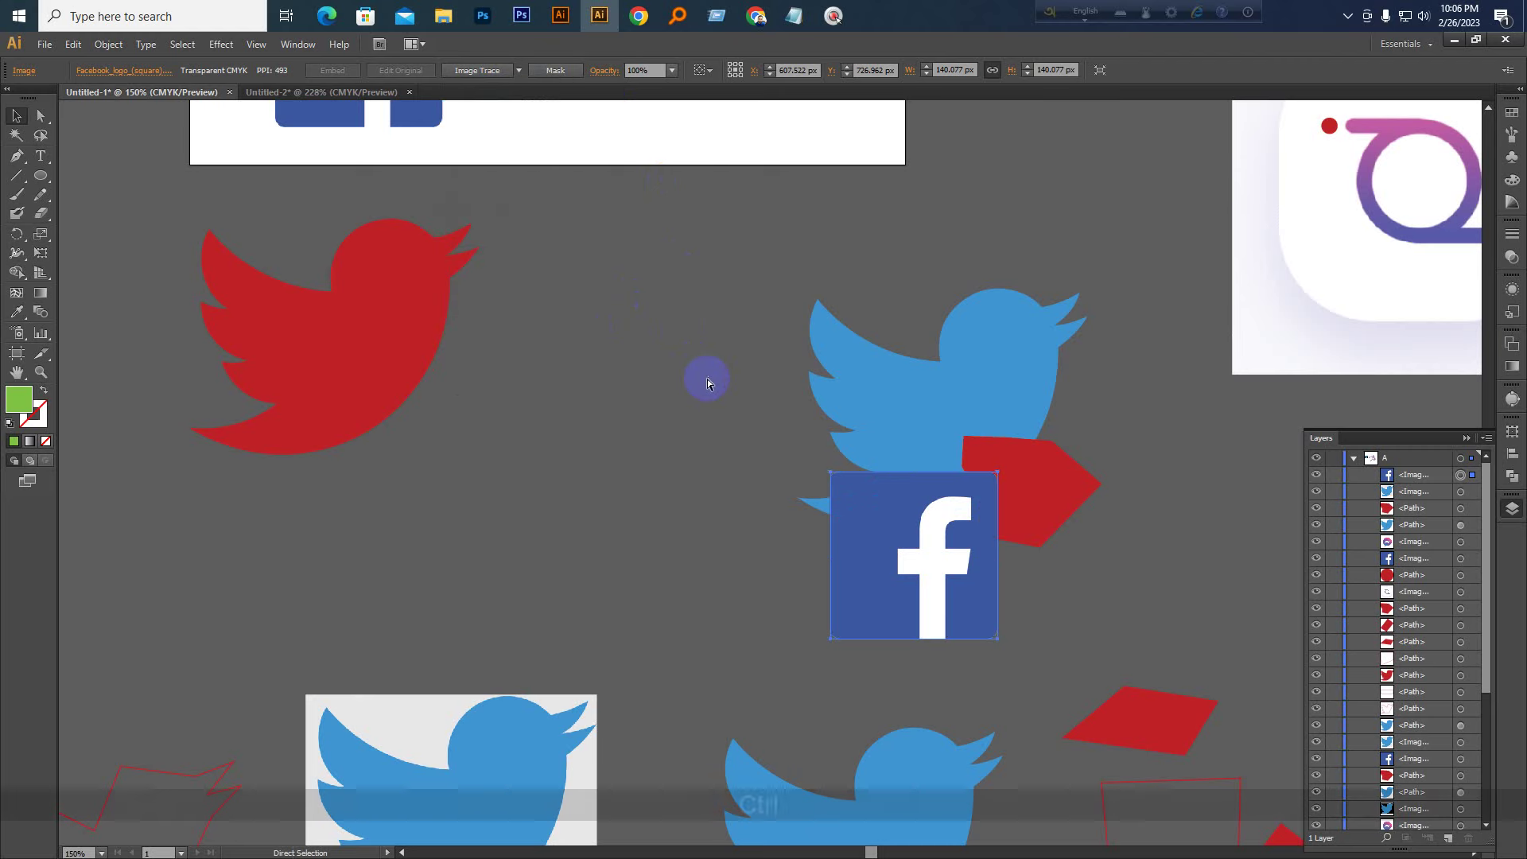
# Move the Facebook logo above the artboard away from its blue bird, to the right of the red shape, and deselect it
pyautogui.press('ctrl+KP_Subtract')
pyautogui.press('ctrl+KP_Subtract')
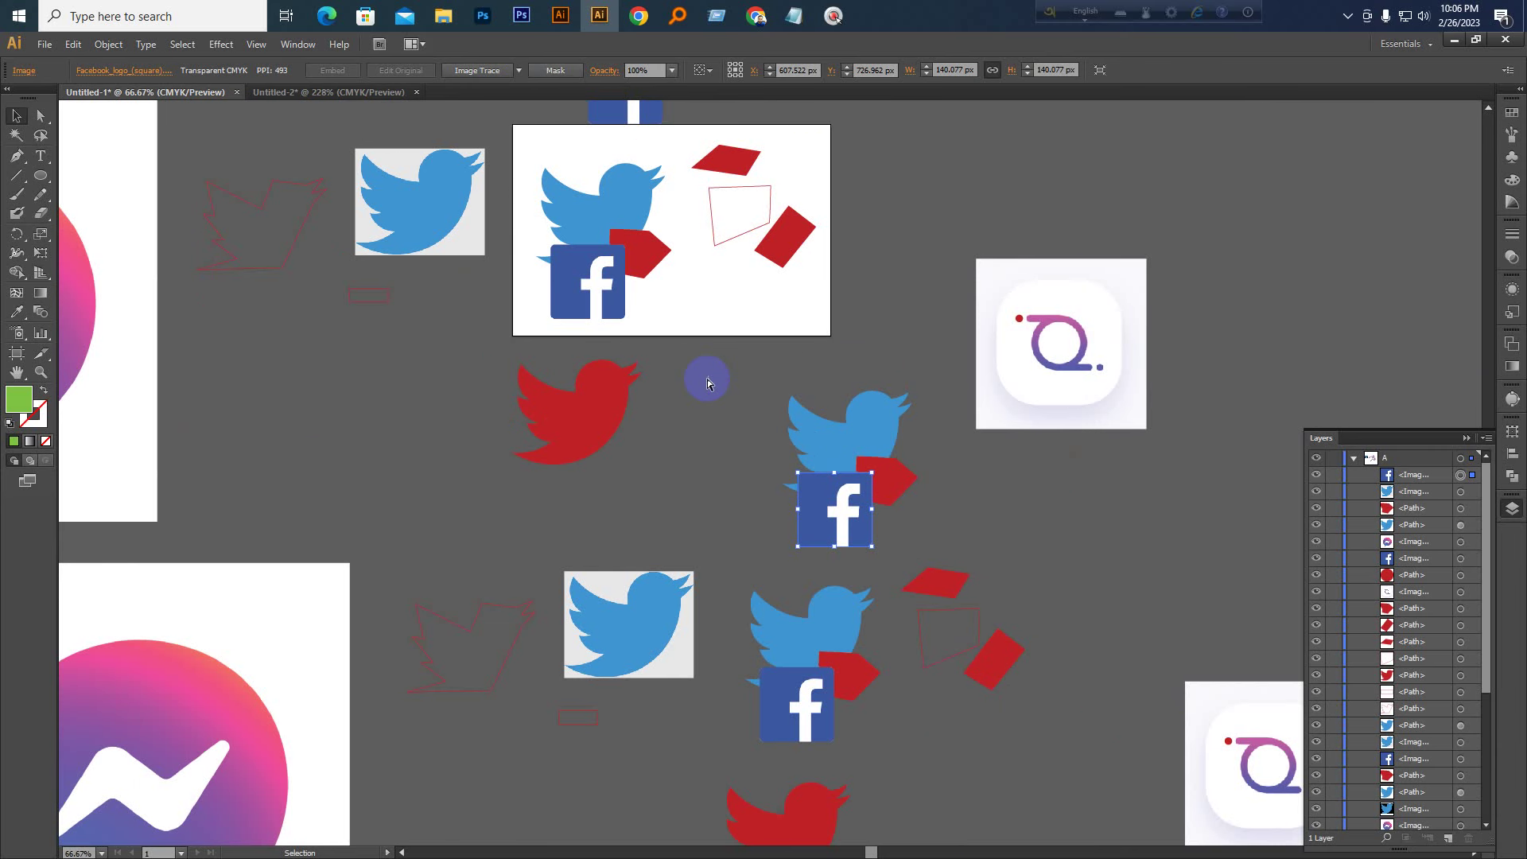
pyautogui.press('ctrl+KP_Add')
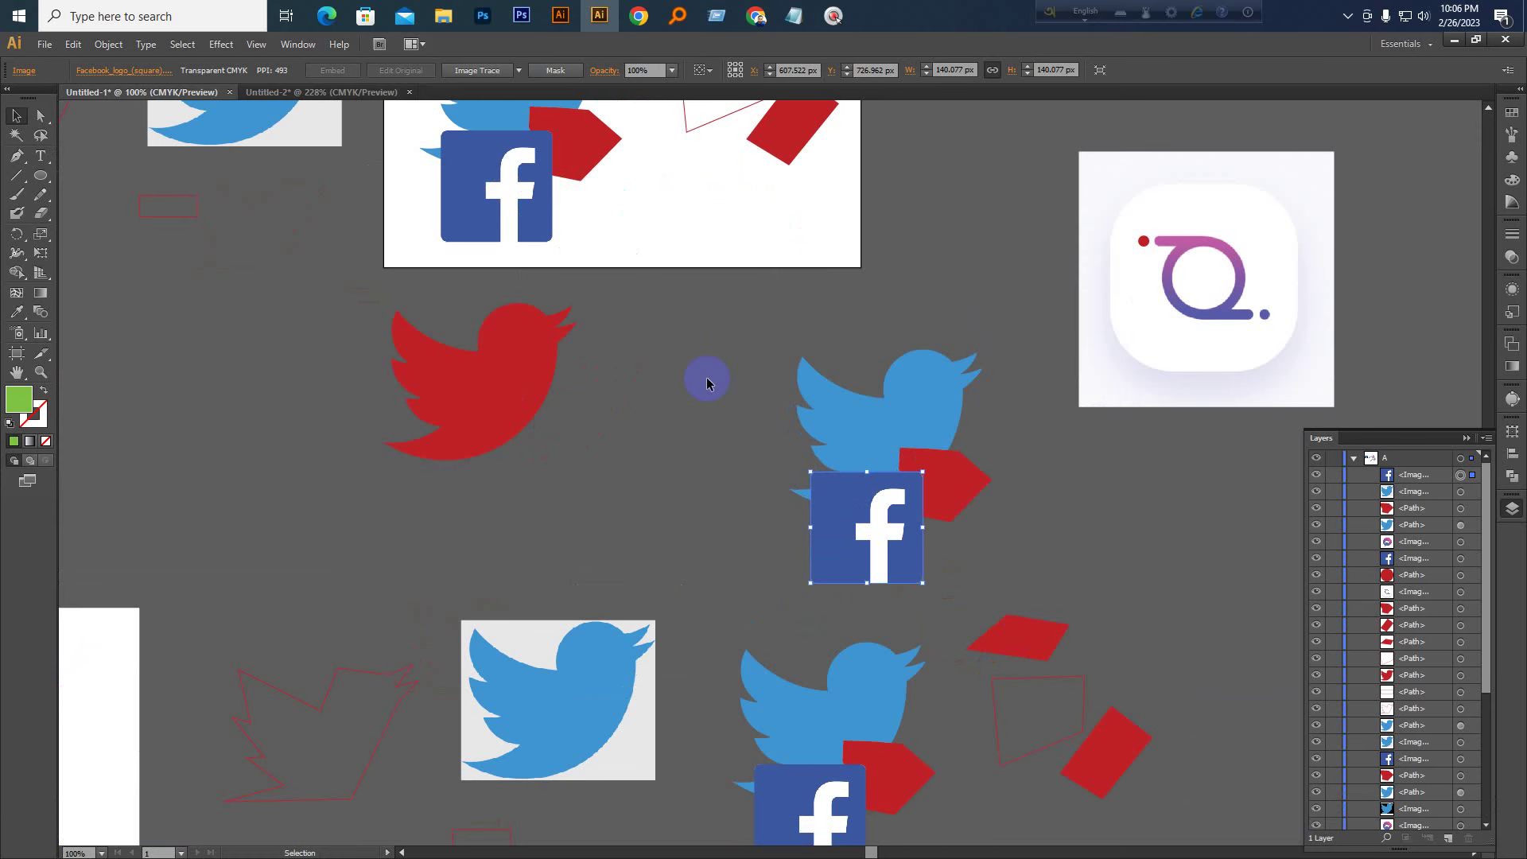
pyautogui.scroll(2, 707, 383)
pyautogui.press('space')
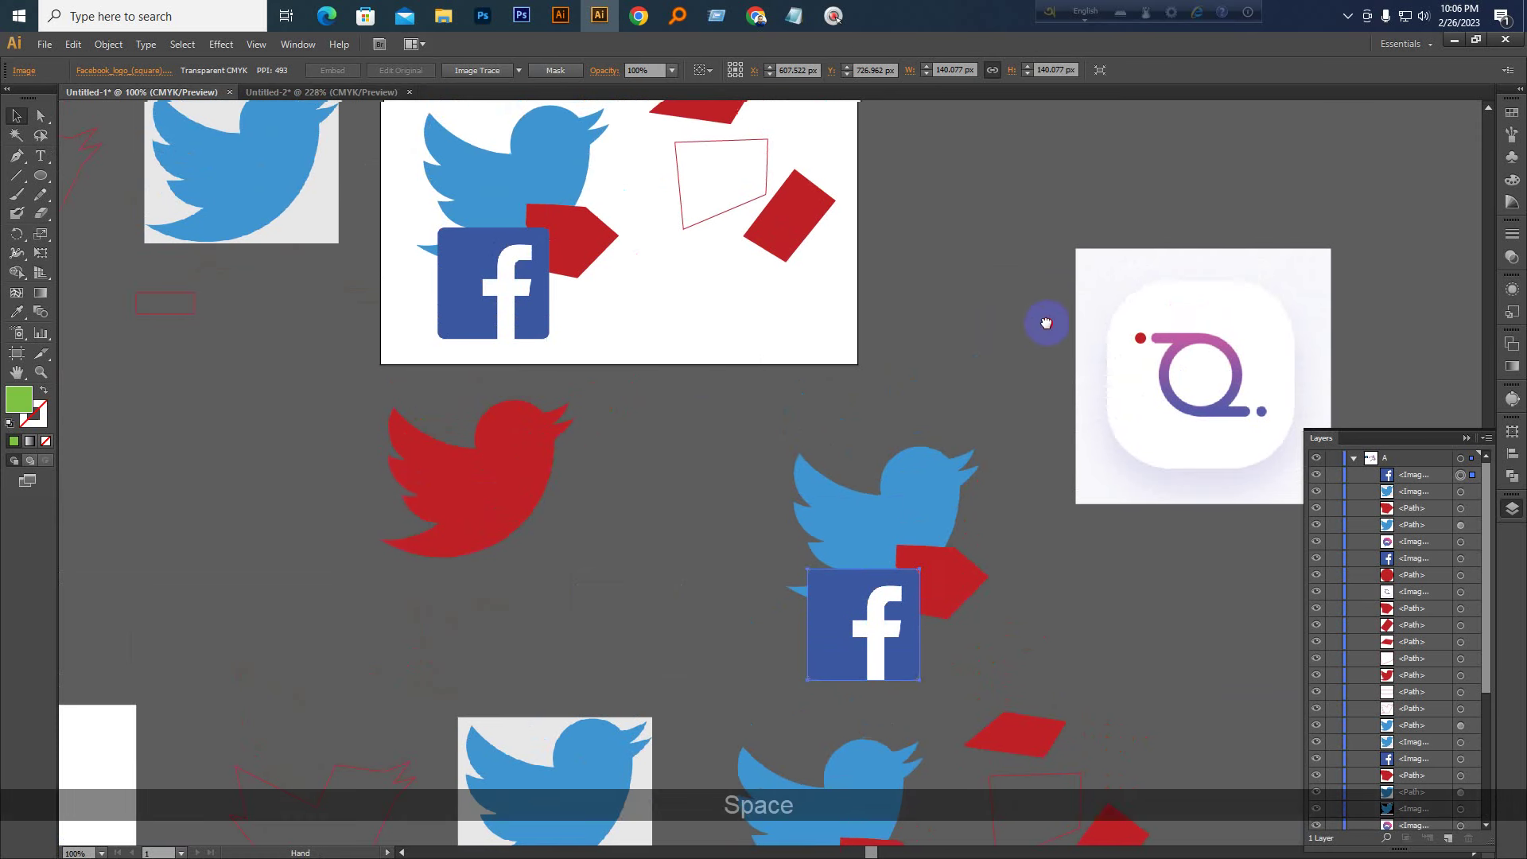
pyautogui.moveTo(977, 403); pyautogui.dragTo(937, 583)
pyautogui.moveTo(348, 422); pyautogui.dragTo(507, 513)
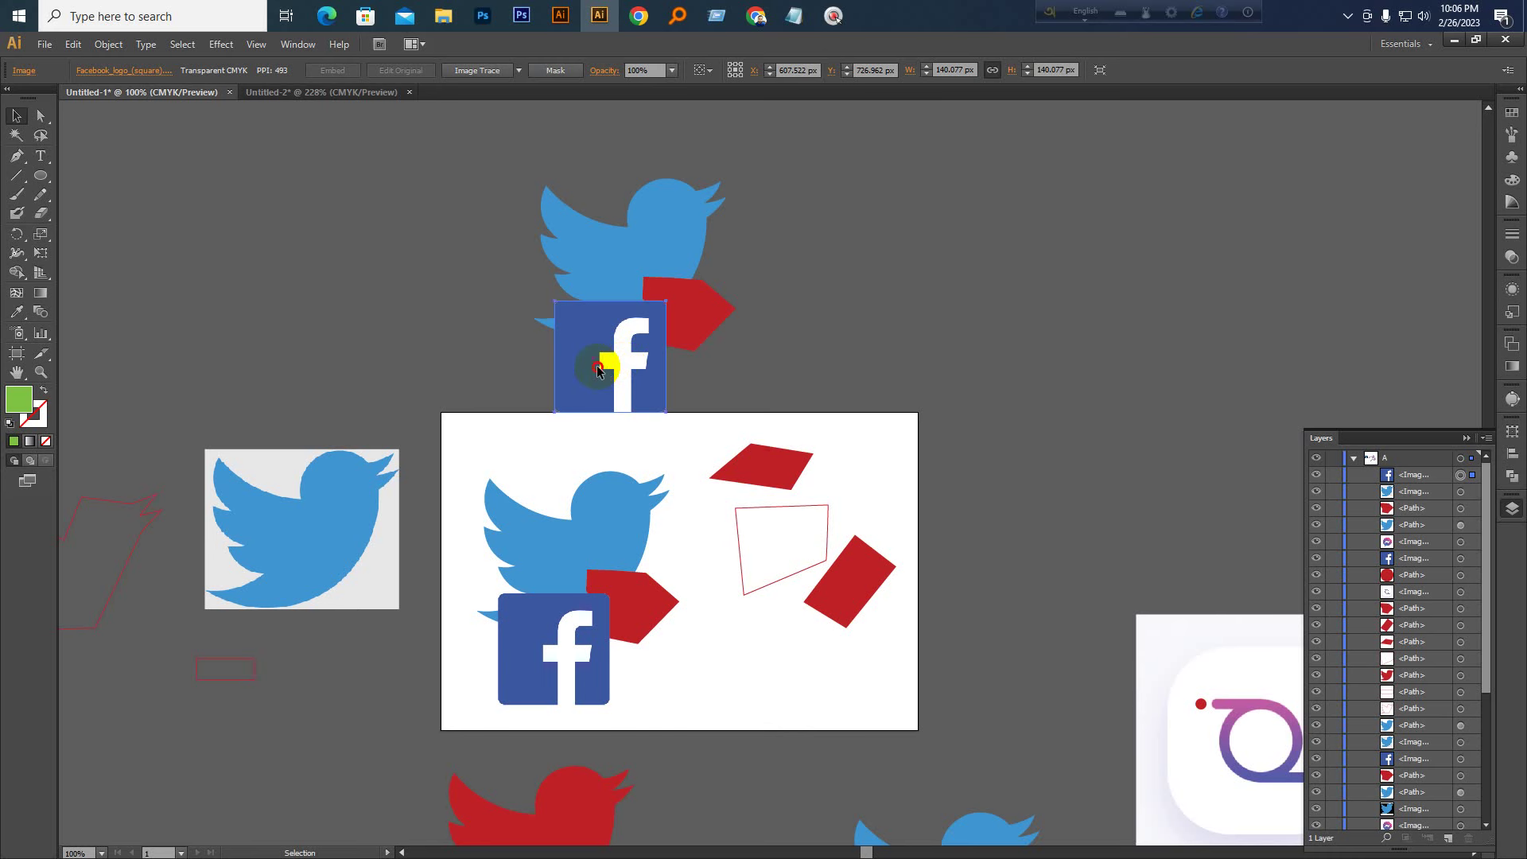
pyautogui.moveTo(598, 370); pyautogui.dragTo(792, 318)
pyautogui.click(926, 322)
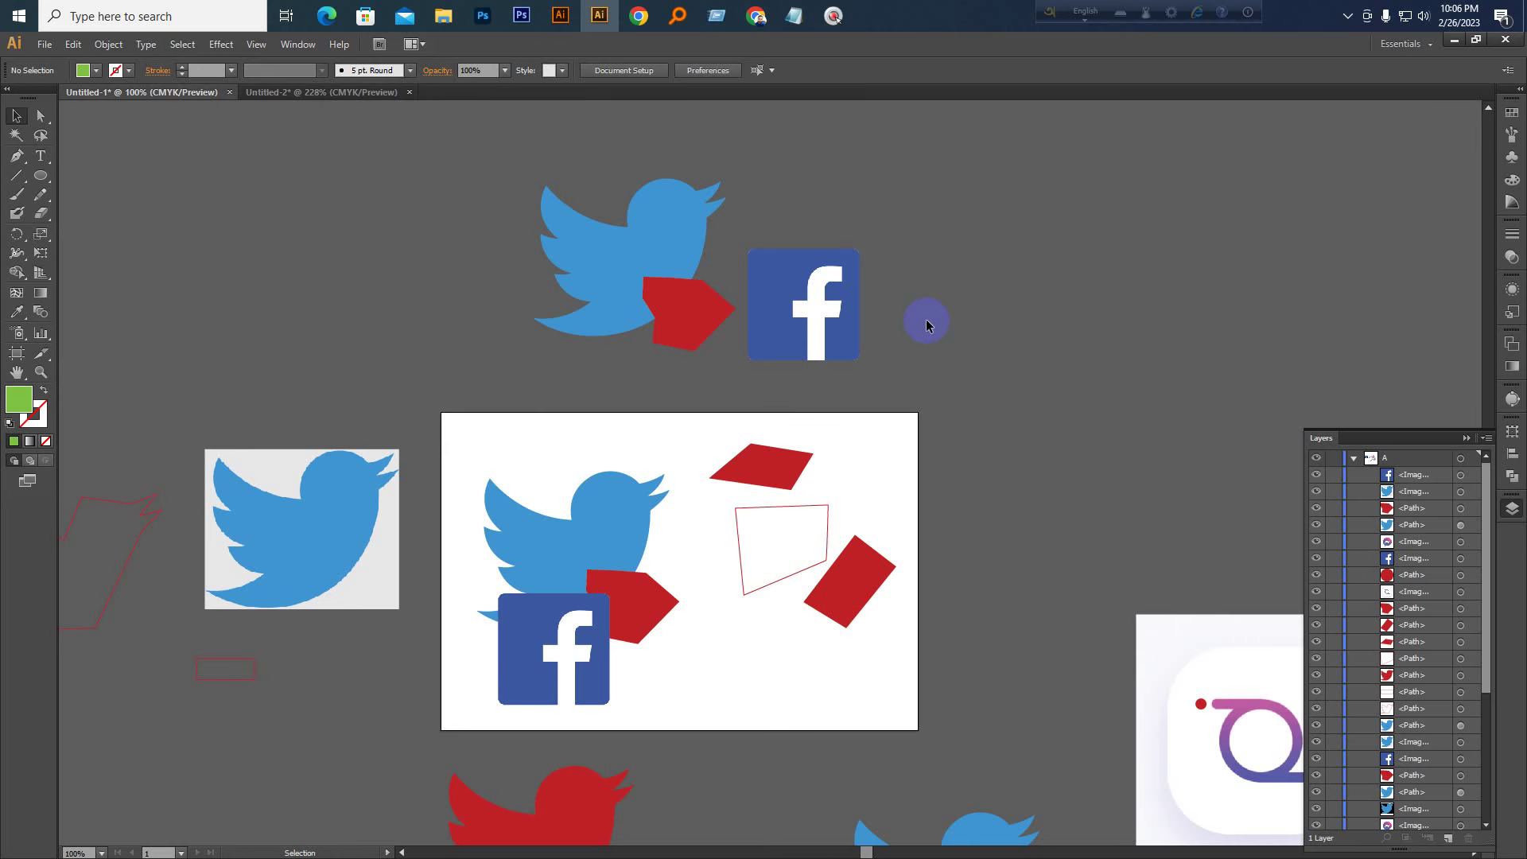
# Move the artboard's Facebook logo off the artboard to the empty area below the blue bird image
pyautogui.scroll(-2, 926, 322)
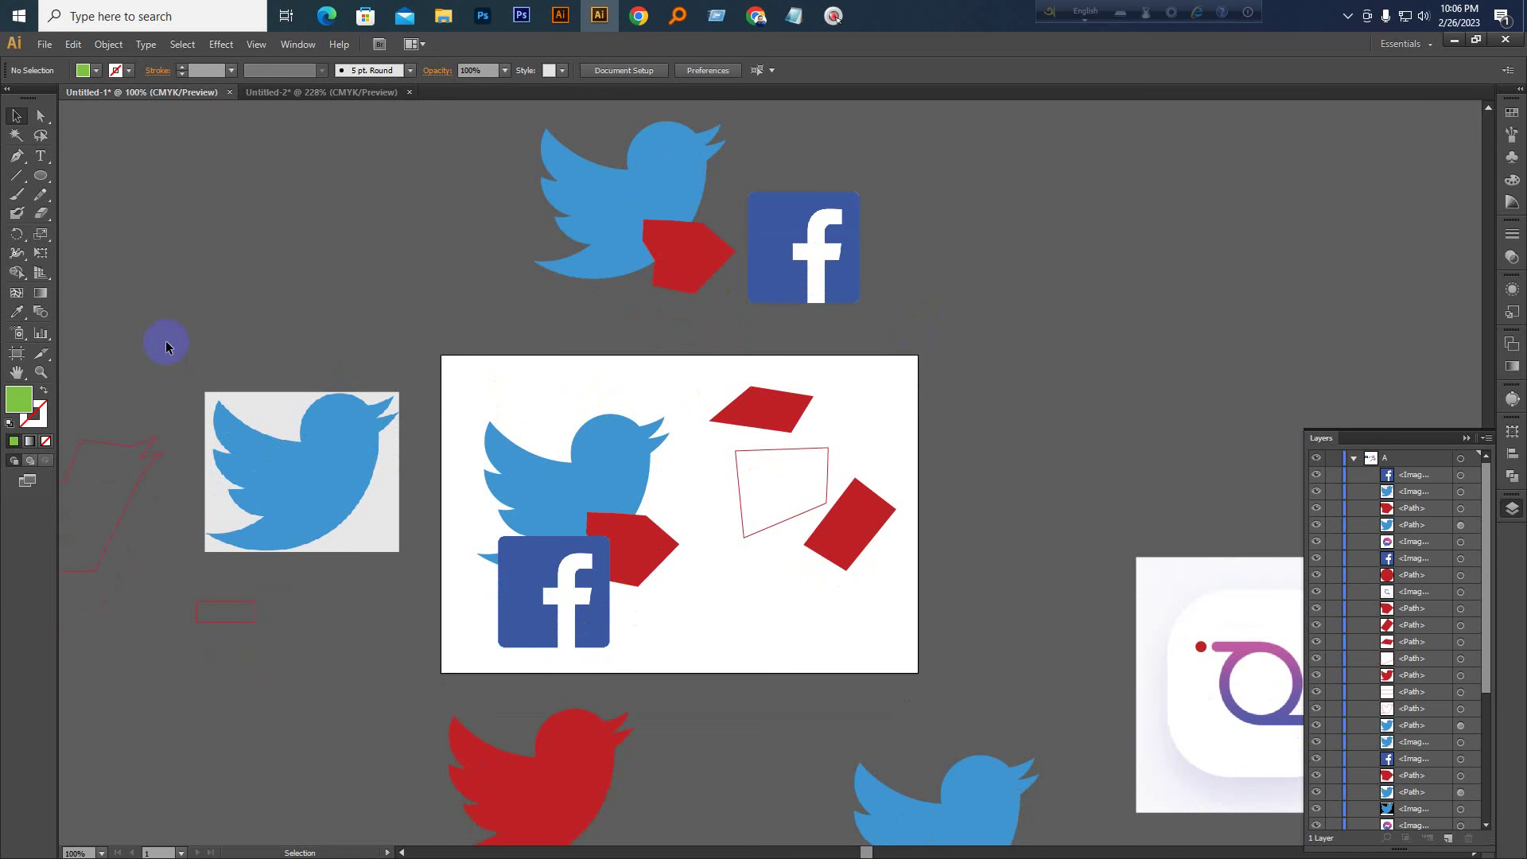
pyautogui.press('space')
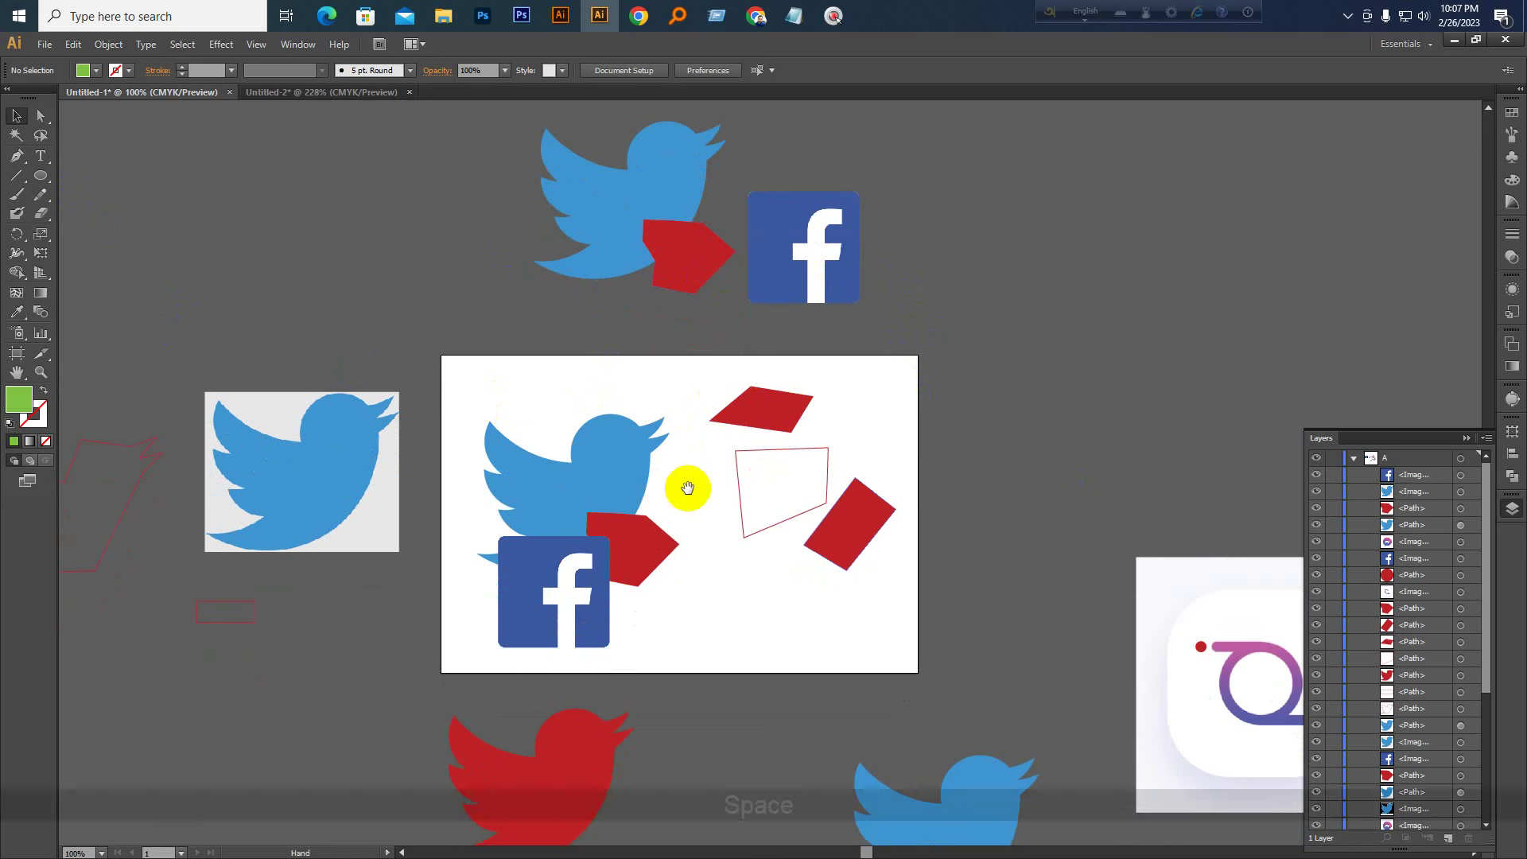
pyautogui.moveTo(687, 488); pyautogui.dragTo(823, 429)
pyautogui.keyDown('ctrl'); pyautogui.click(701, 501); pyautogui.keyUp('ctrl')
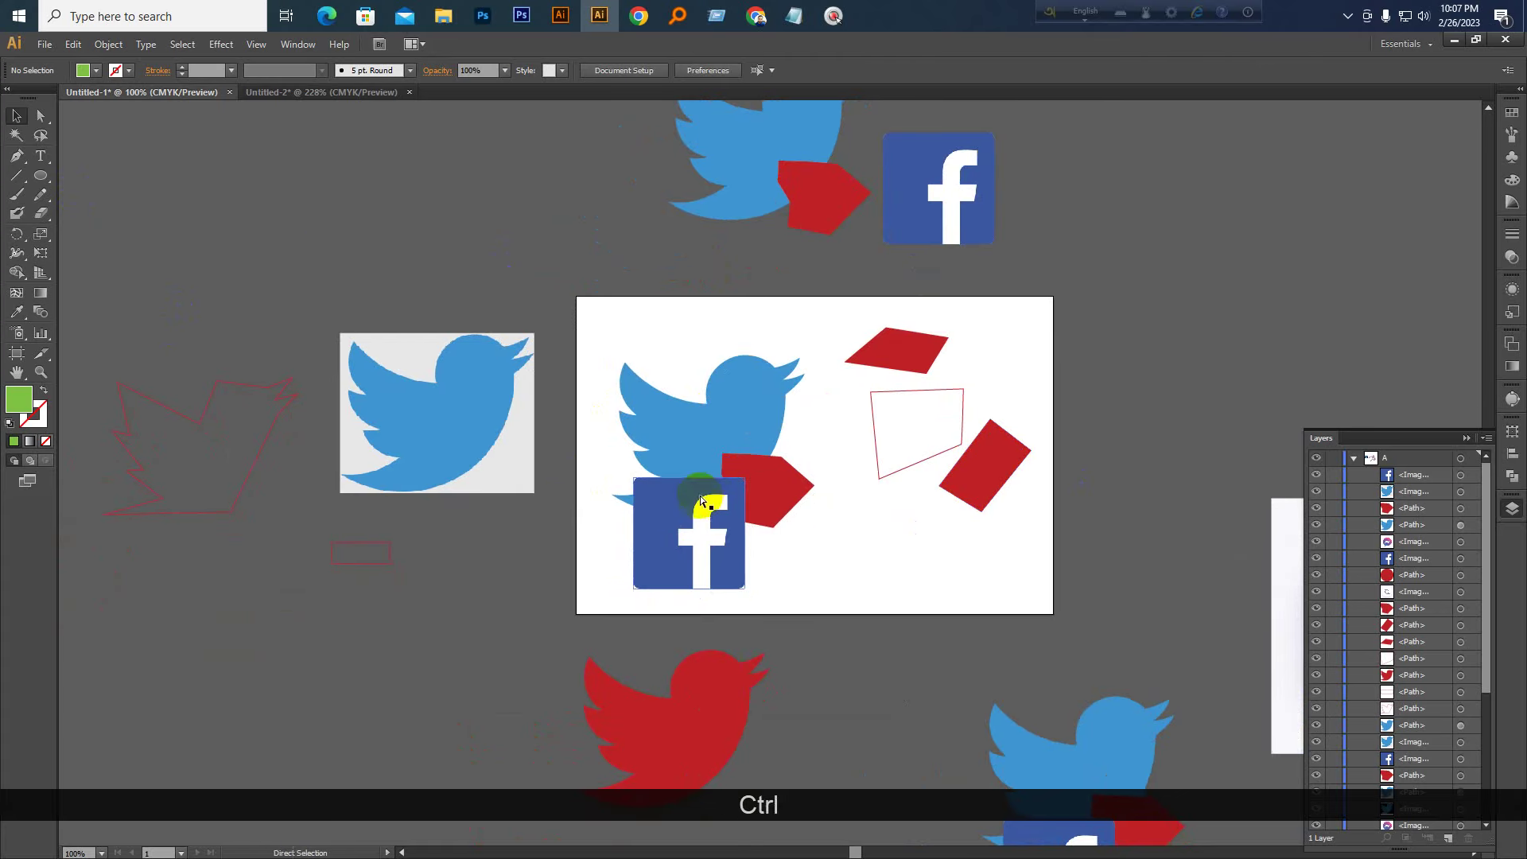
pyautogui.press('ctrl+KP_Add')
pyautogui.press('ctrl+KP_Add')
pyautogui.press('space')
pyautogui.moveTo(453, 437); pyautogui.dragTo(573, 510)
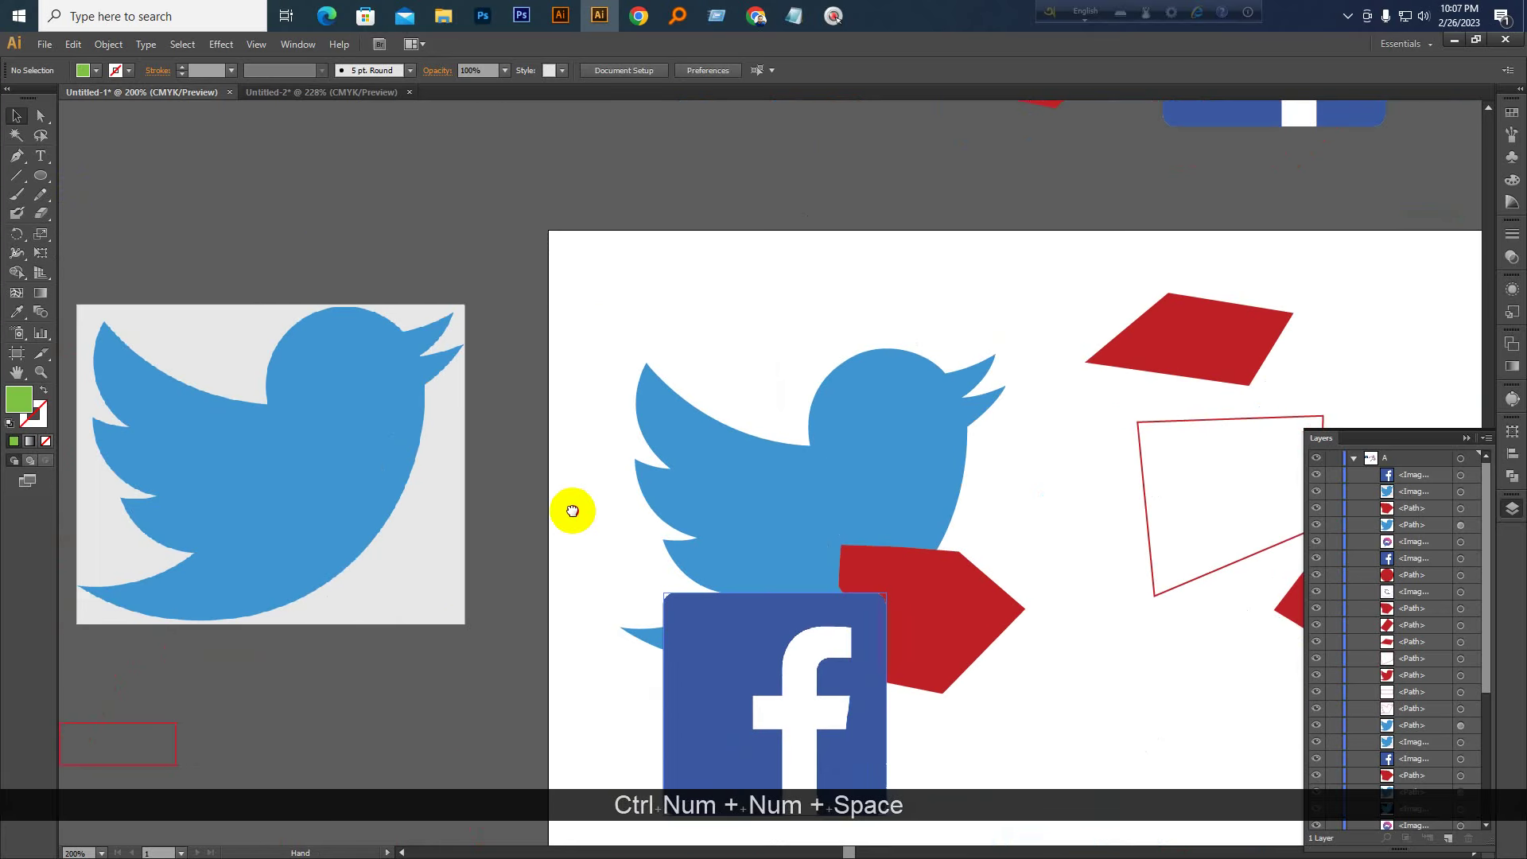
pyautogui.scroll(-1, 744, 481)
pyautogui.moveTo(870, 425); pyautogui.dragTo(780, 358)
pyautogui.press('space')
pyautogui.moveTo(819, 492); pyautogui.dragTo(789, 460)
pyautogui.press('space')
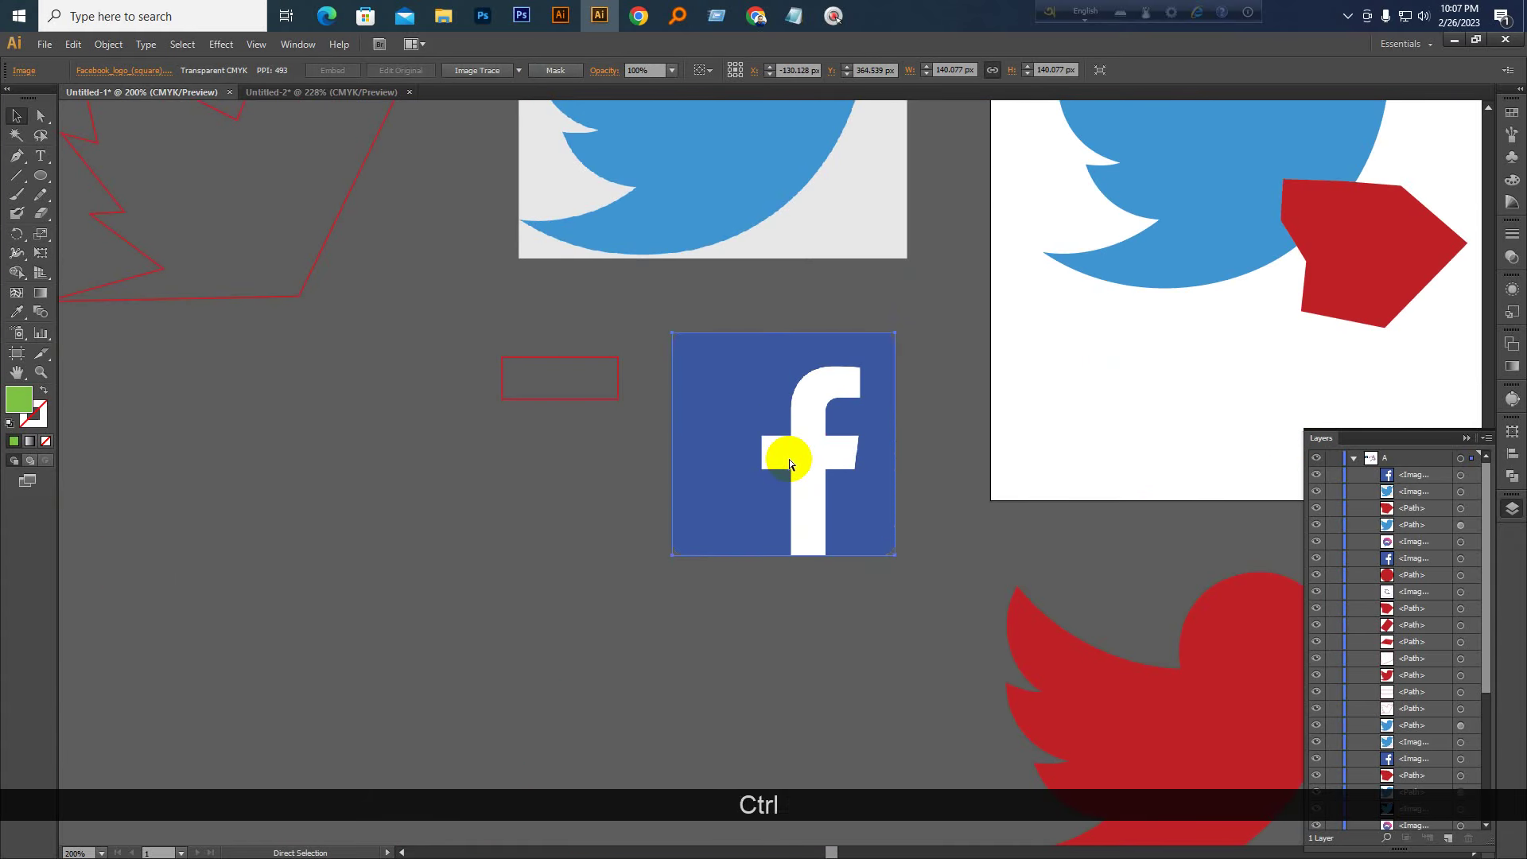
# Lock the Facebook logo placed beside the artboard, inspect it up close, and undo the lock
pyautogui.hotkey('ctrl', '2')
pyautogui.hotkey('ctrl', '+')
pyautogui.press('space')
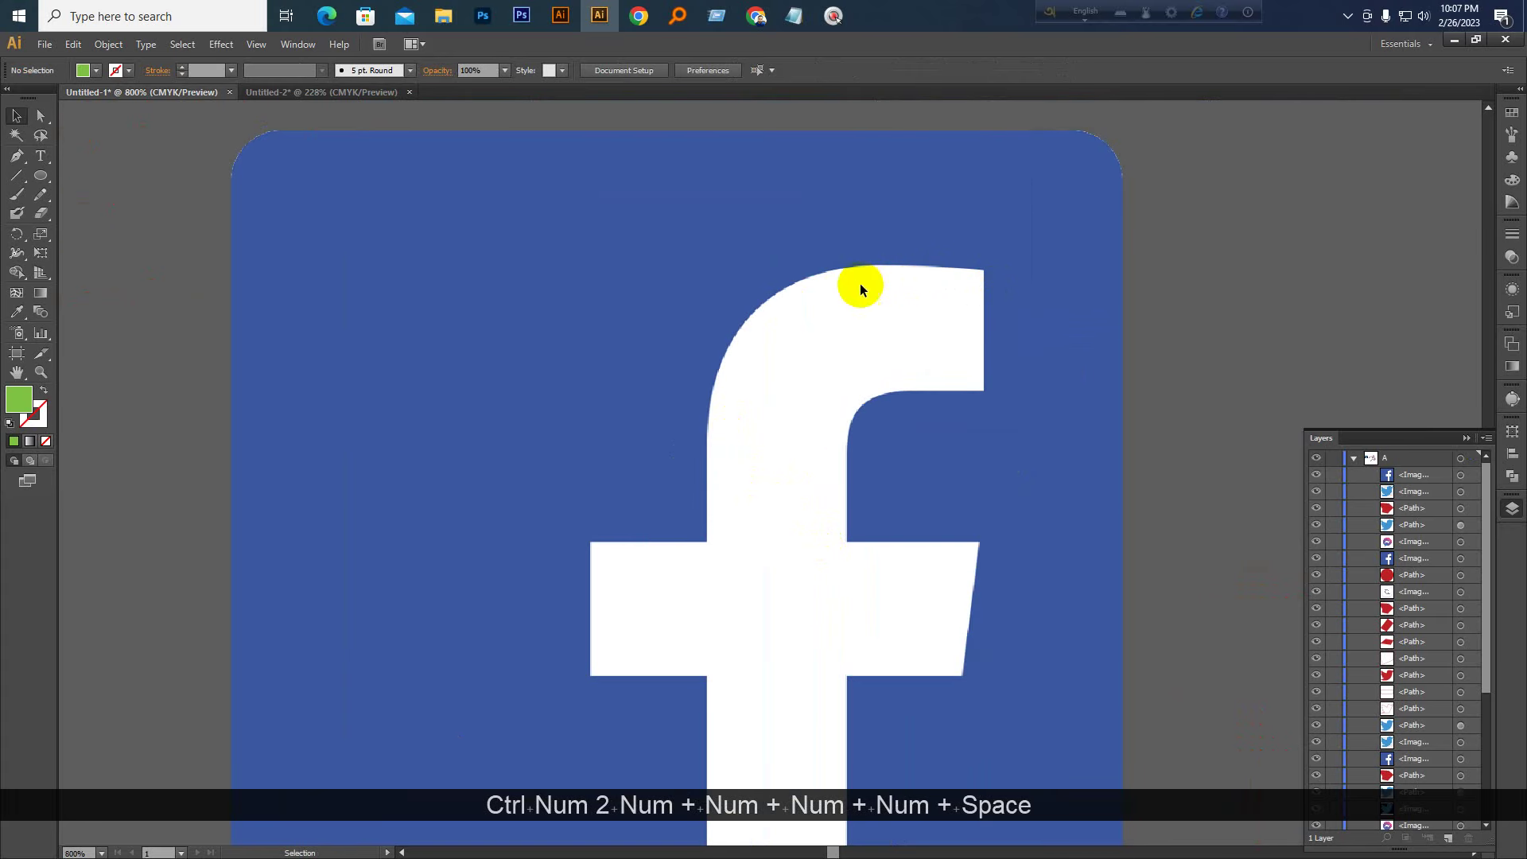
pyautogui.hotkey('ctrl', 'z')
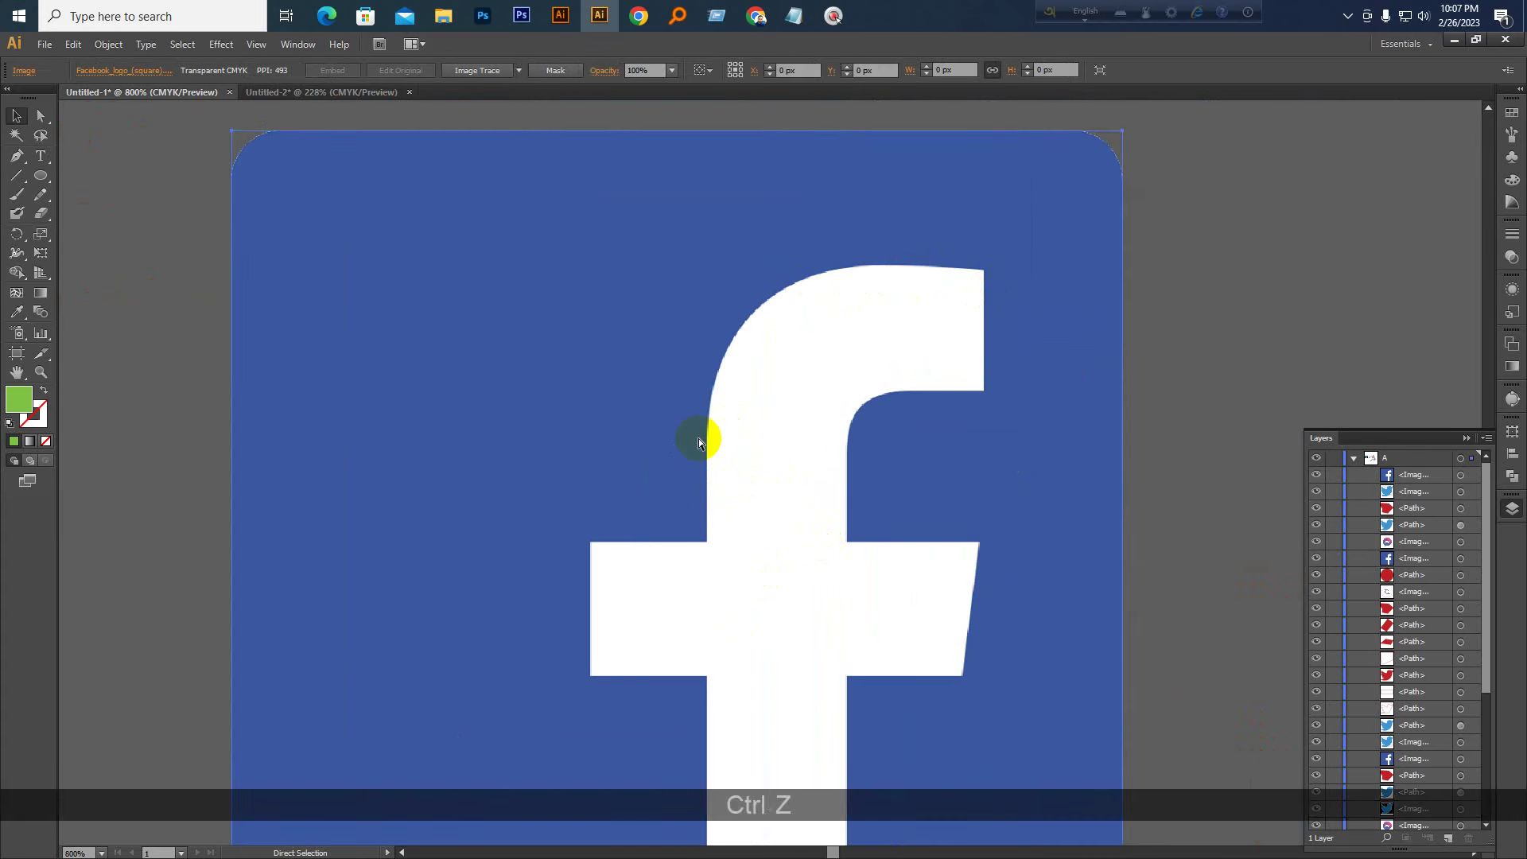
# Lock the Q logo image to the right of the artboard
pyautogui.press('ctrl+KP_Subtract')
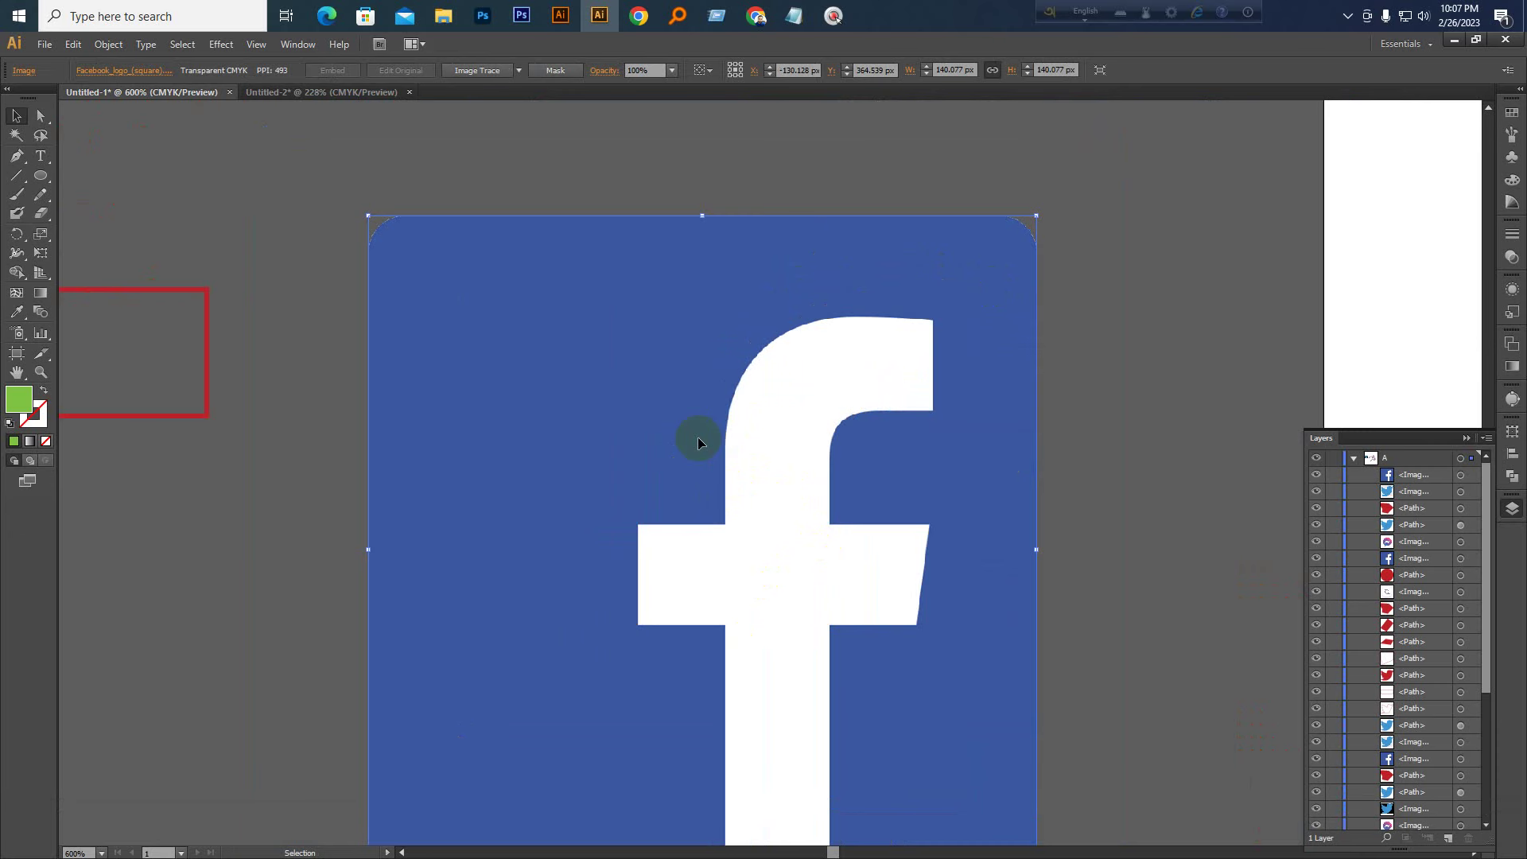
pyautogui.press('space')
pyautogui.moveTo(177, 160); pyautogui.dragTo(518, 198)
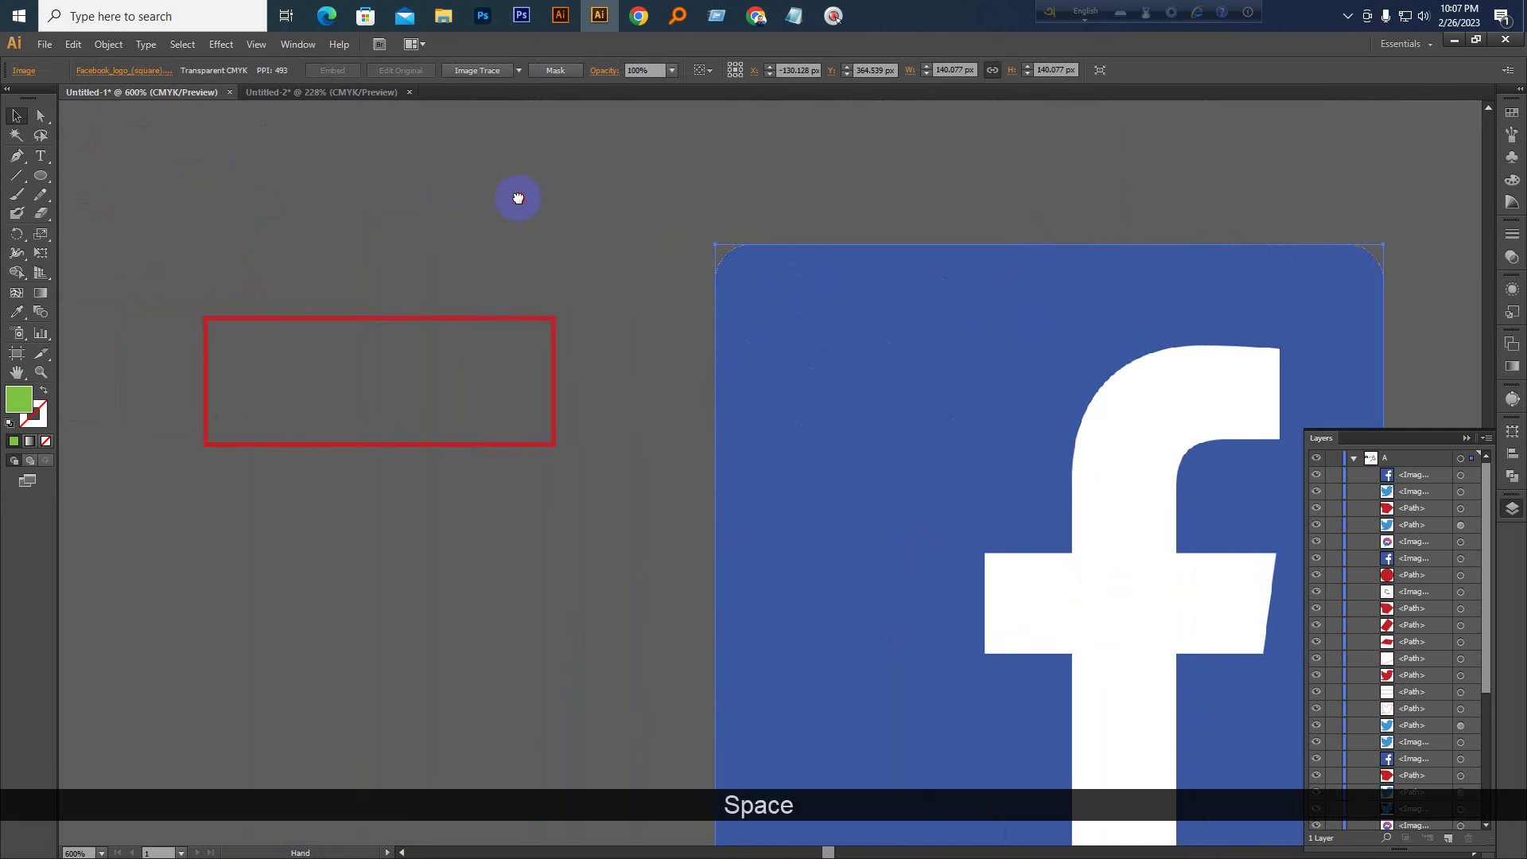
pyautogui.hotkey('ctrl', '-')
pyautogui.hotkey('ctrl', '-')
pyautogui.hotkey('ctrl', '-')
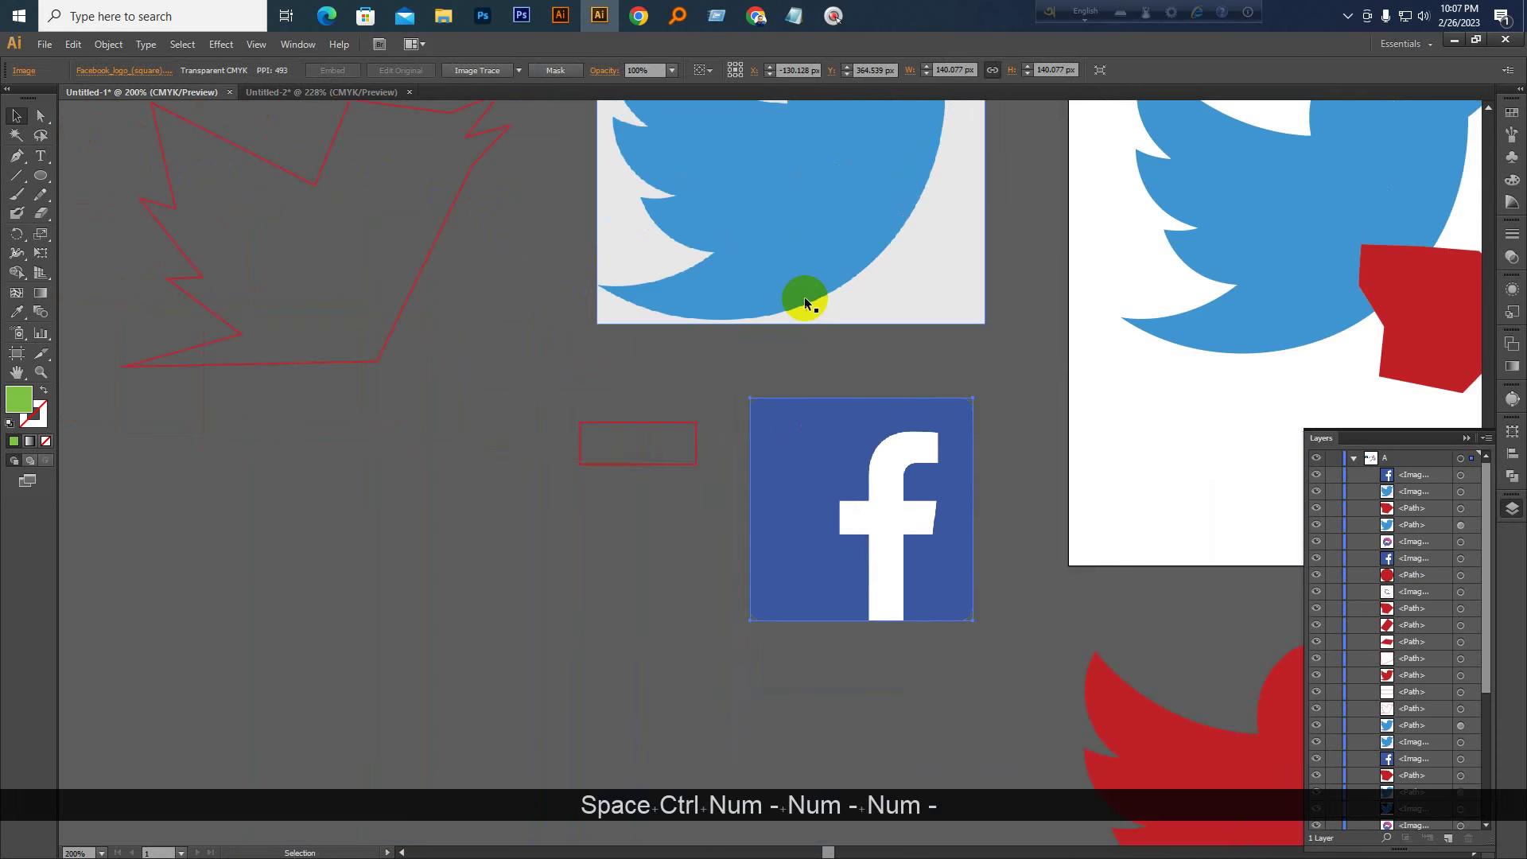
pyautogui.press('space')
pyautogui.moveTo(804, 300); pyautogui.dragTo(423, 368)
pyautogui.hotkey('ctrl', '-')
pyautogui.hotkey('ctrl', '-')
pyautogui.hotkey('ctrl', '-')
pyautogui.press('space')
pyautogui.hotkey('ctrl', '2')
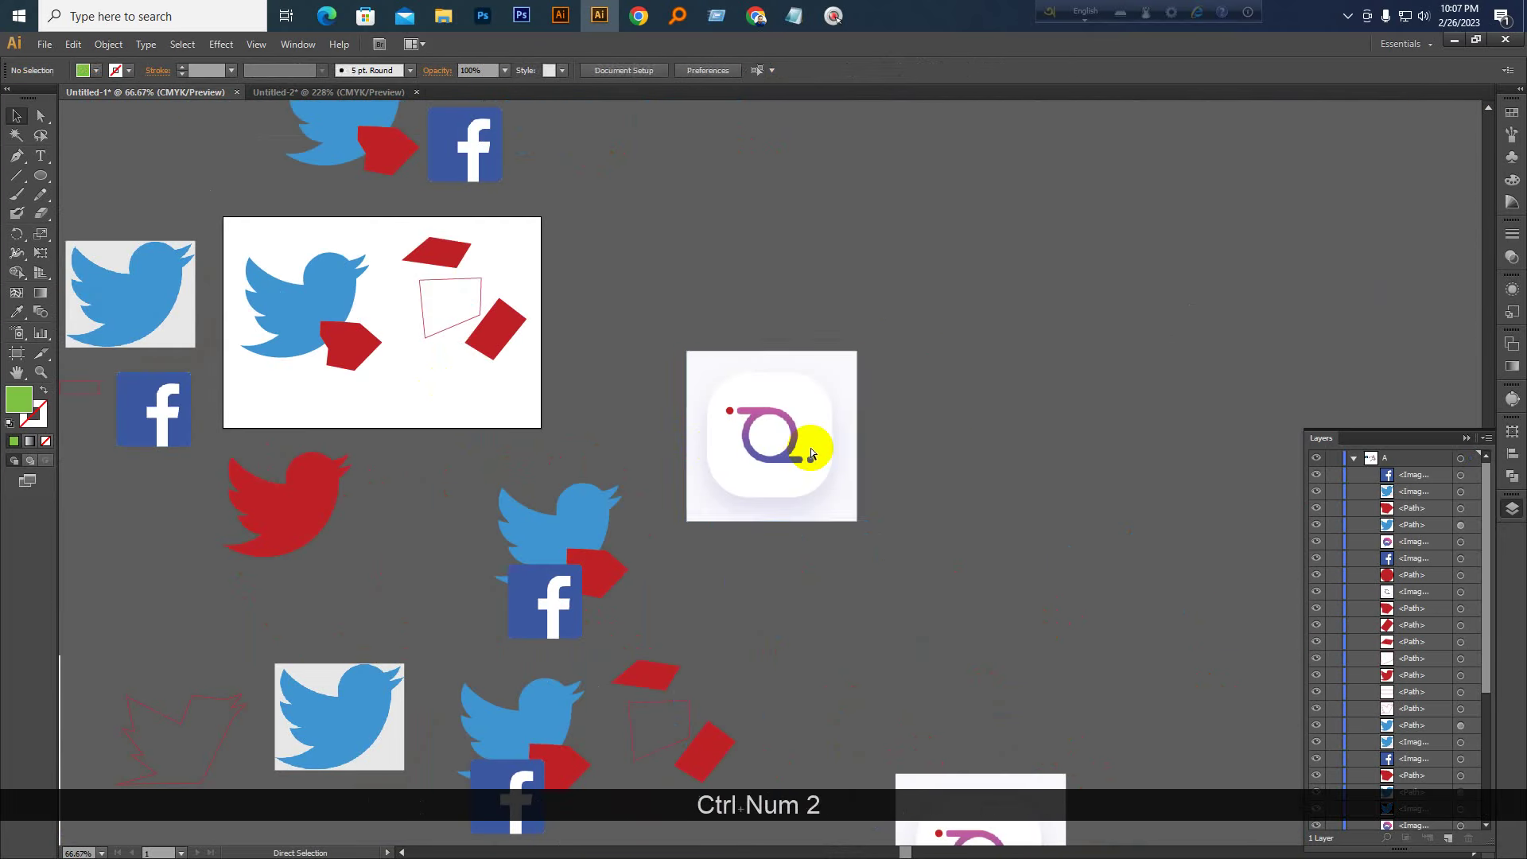
# Move the red dot off the locked Q logo image to the empty area on its left, and deselect it
pyautogui.hotkey('ctrl', '+')
pyautogui.hotkey('ctrl', '+')
pyautogui.hotkey('ctrl', '+')
pyautogui.hotkey('ctrl', '+')
pyautogui.press('space')
pyautogui.moveTo(794, 414); pyautogui.dragTo(912, 614)
pyautogui.moveTo(707, 395); pyautogui.dragTo(399, 363)
pyautogui.click(905, 468)
pyautogui.press('space')
pyautogui.moveTo(977, 500); pyautogui.dragTo(859, 461)
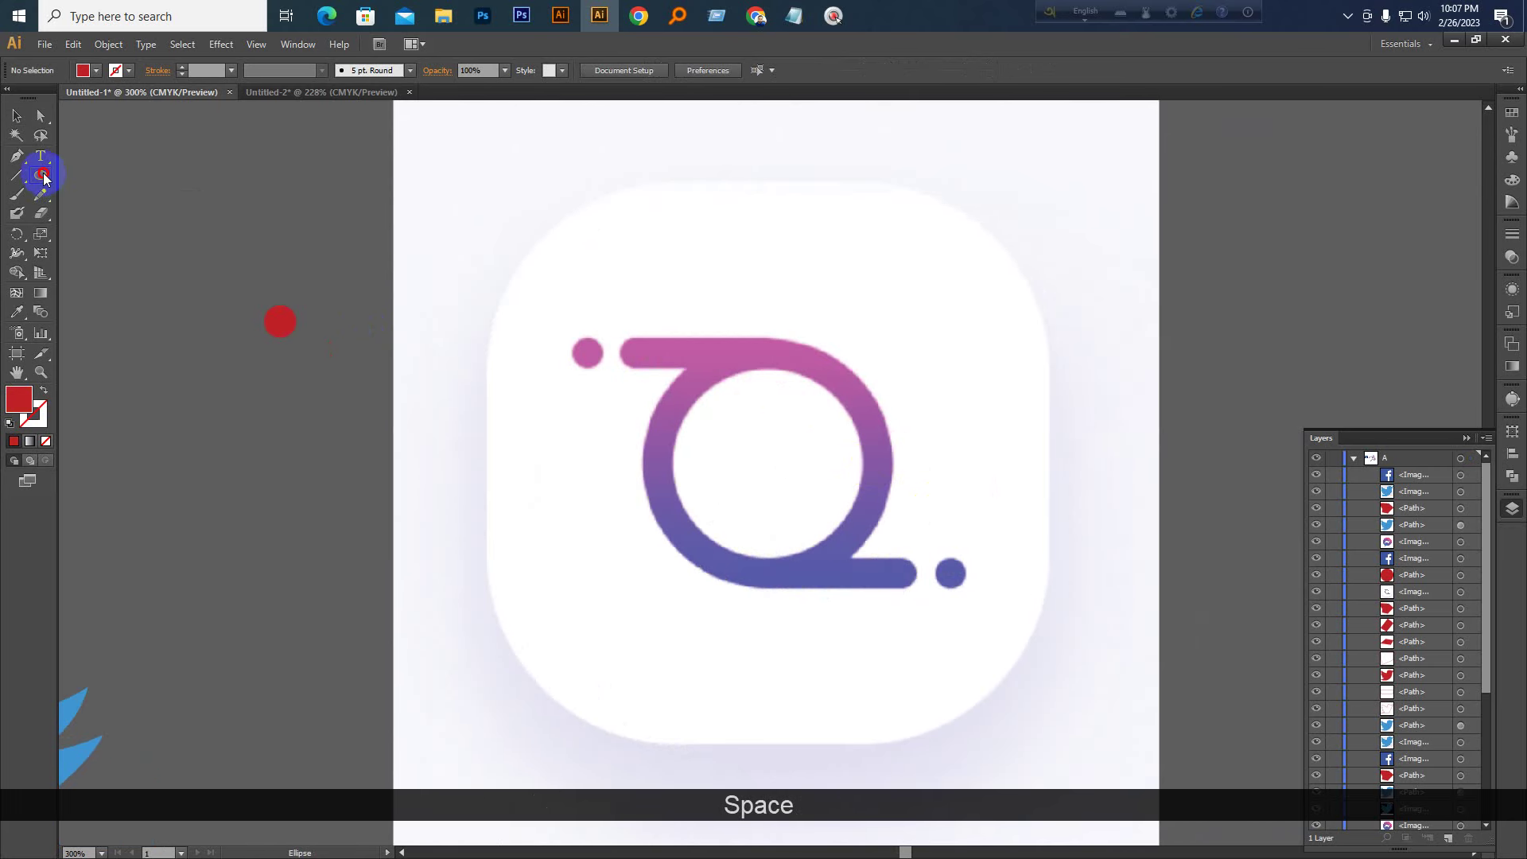
# Draw a circle about 93 px wide centred on the Q's ring and swap its red fill for an 11 pt stroke
pyautogui.moveTo(43, 178); pyautogui.dragTo(91, 210)
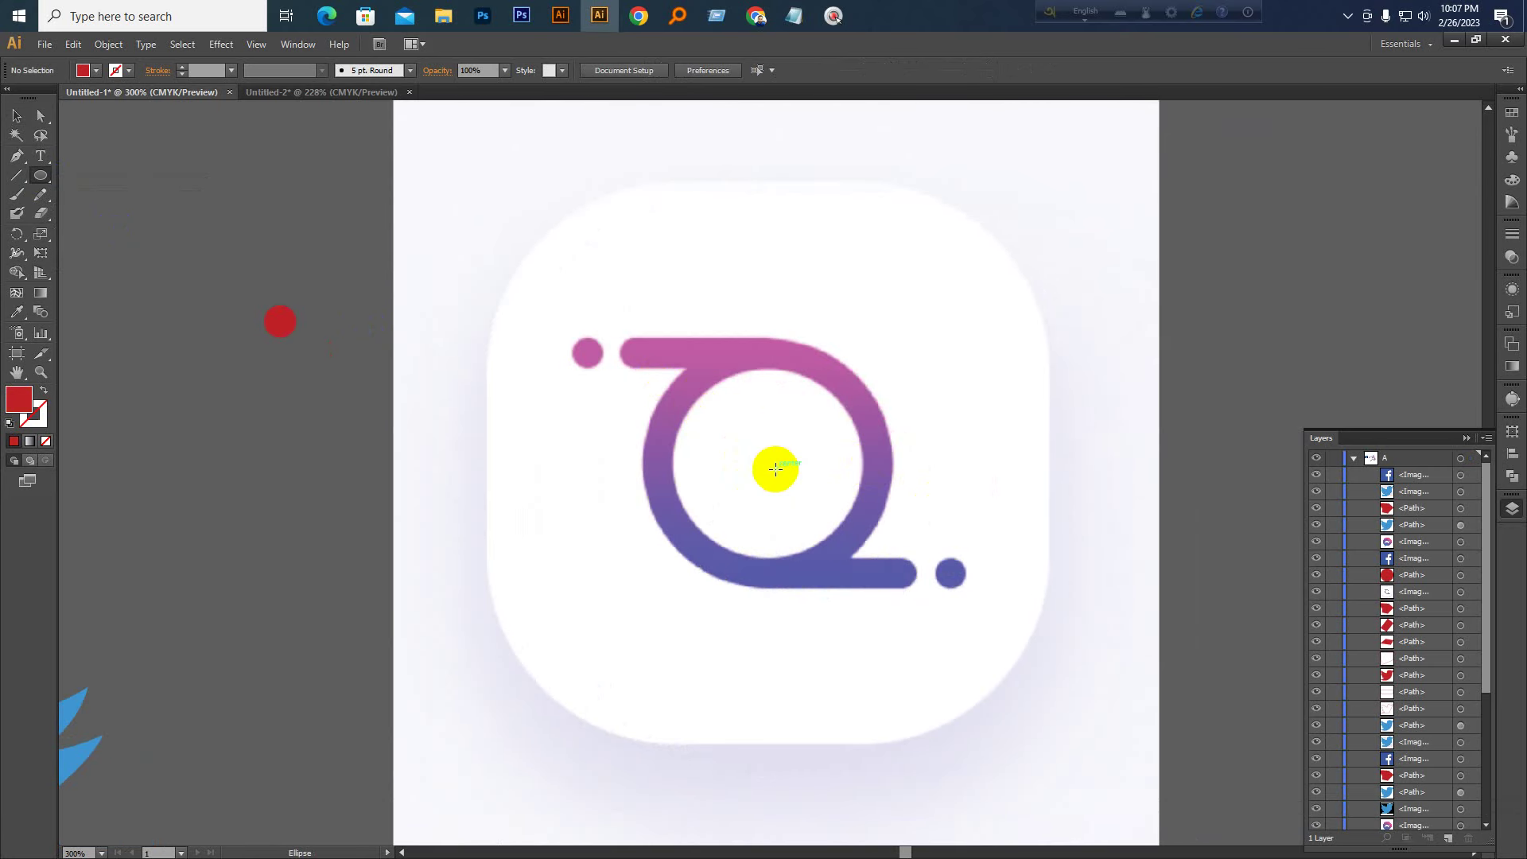
pyautogui.moveTo(767, 463); pyautogui.dragTo(854, 580)
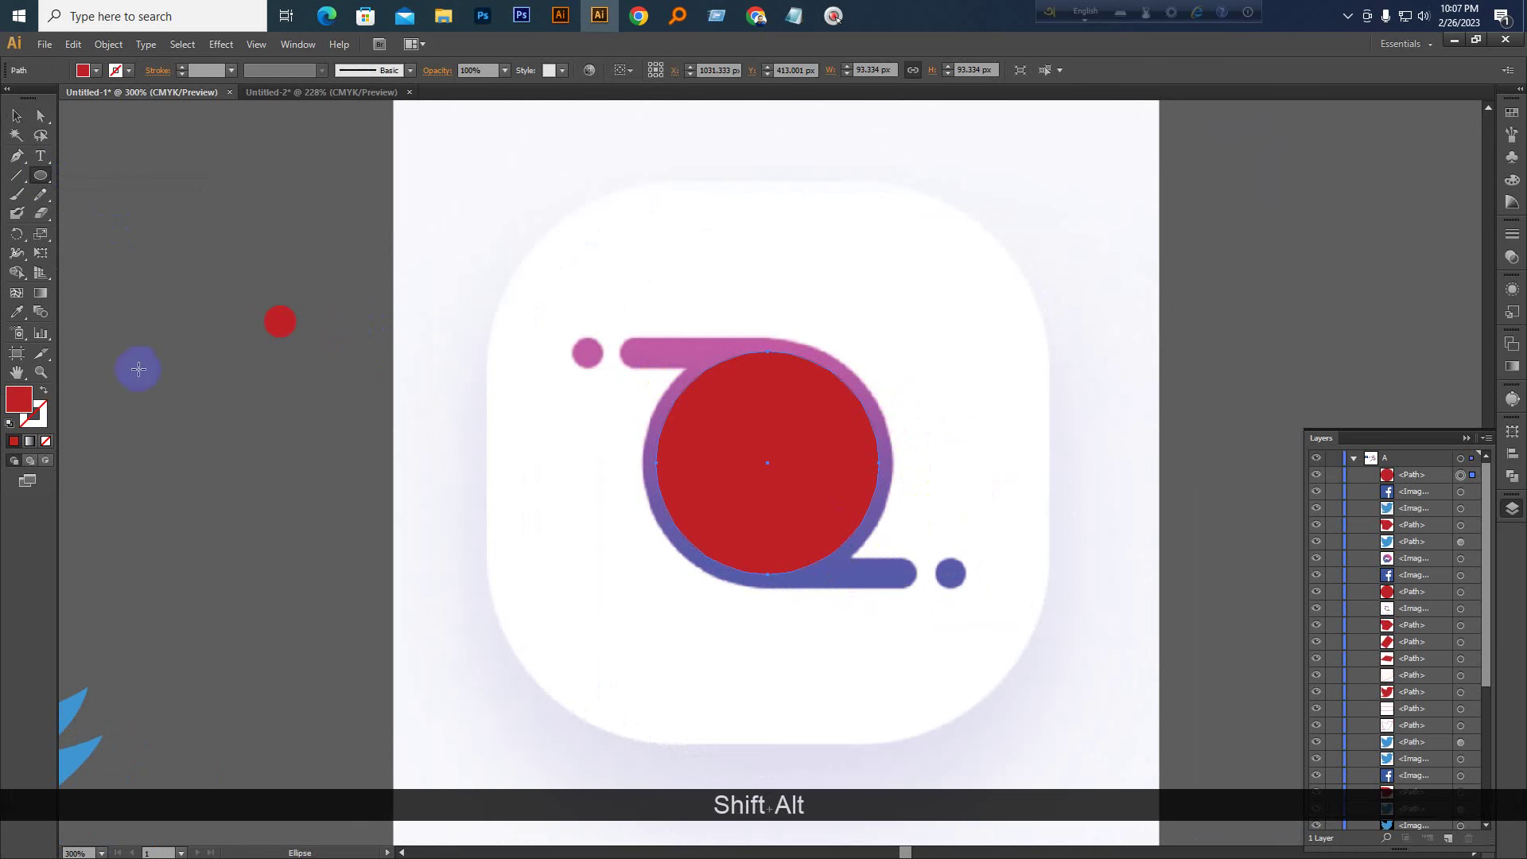
pyautogui.click(45, 391)
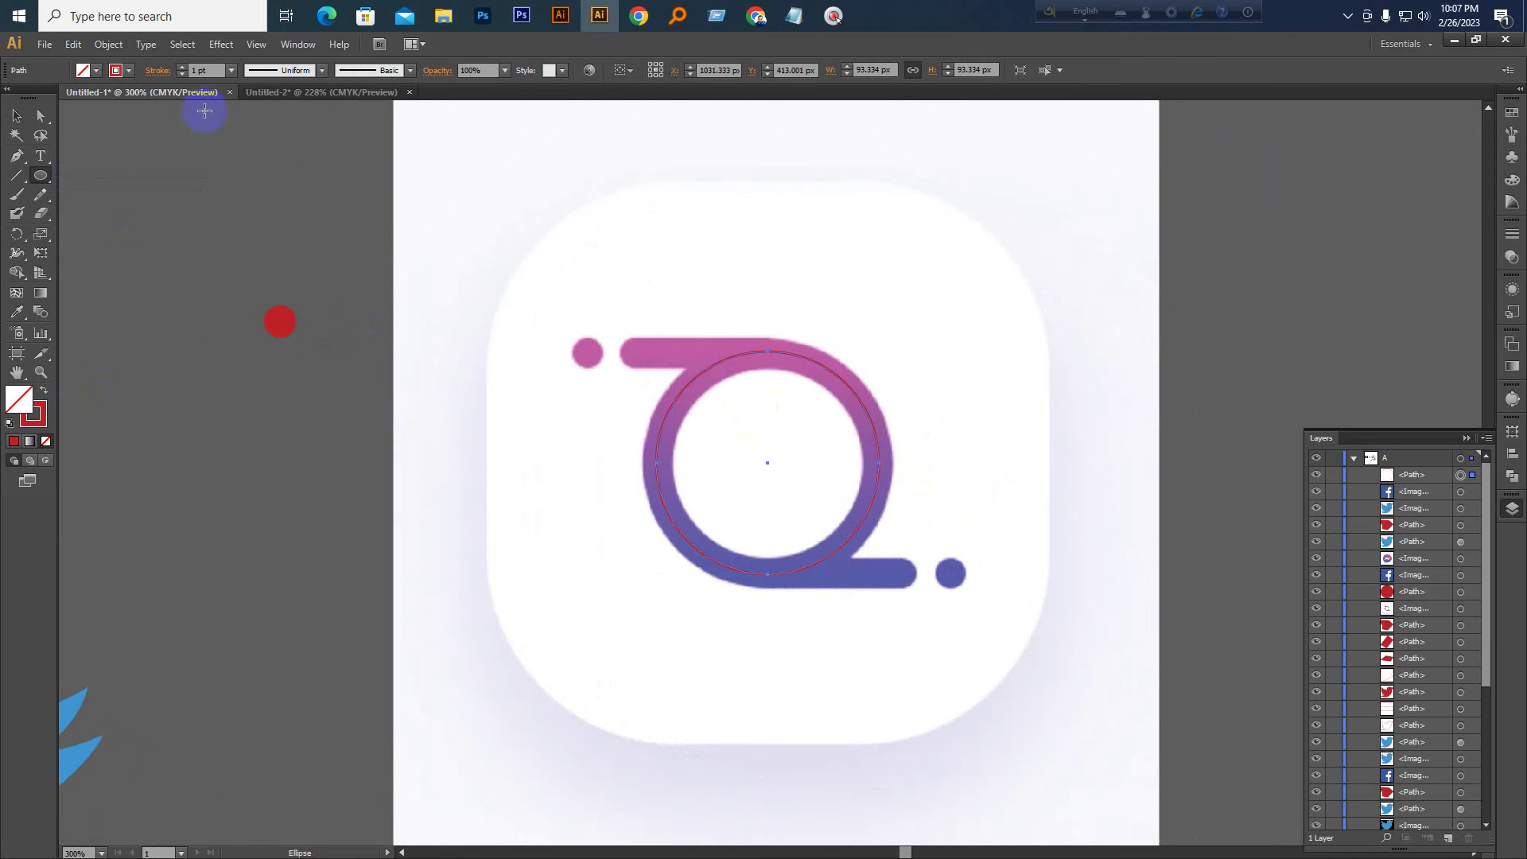
pyautogui.click(201, 70)
pyautogui.scroll(10, 203, 69)
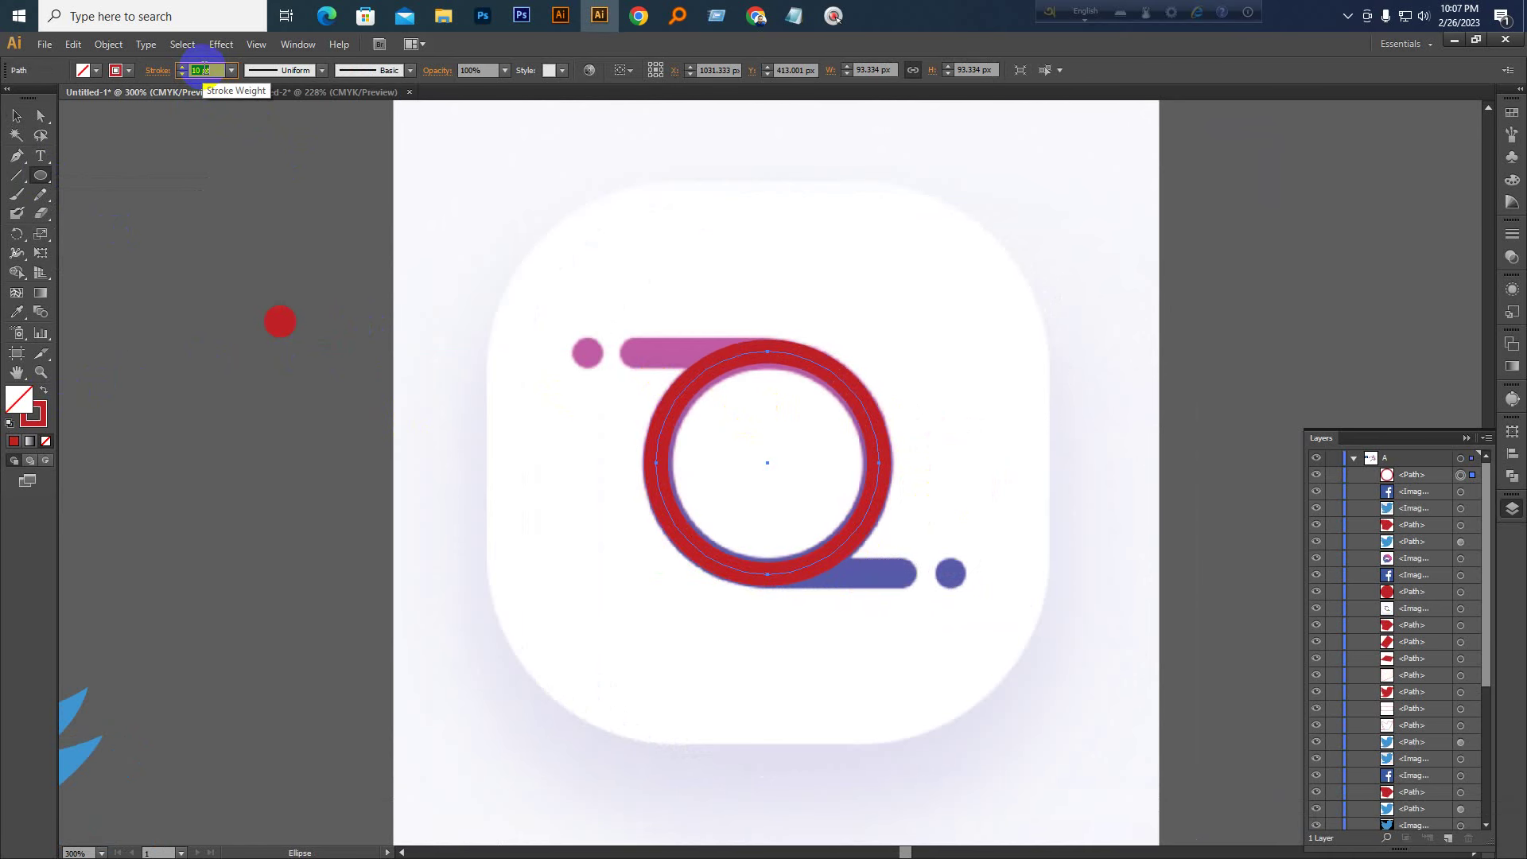
# Shrink the traced circle about its centre to about 92 px, set its stroke weight to 12 pt and deselect it
pyautogui.click(16, 115)
pyautogui.press('ctrl+KP_Add')
pyautogui.press('ctrl+KP_Add')
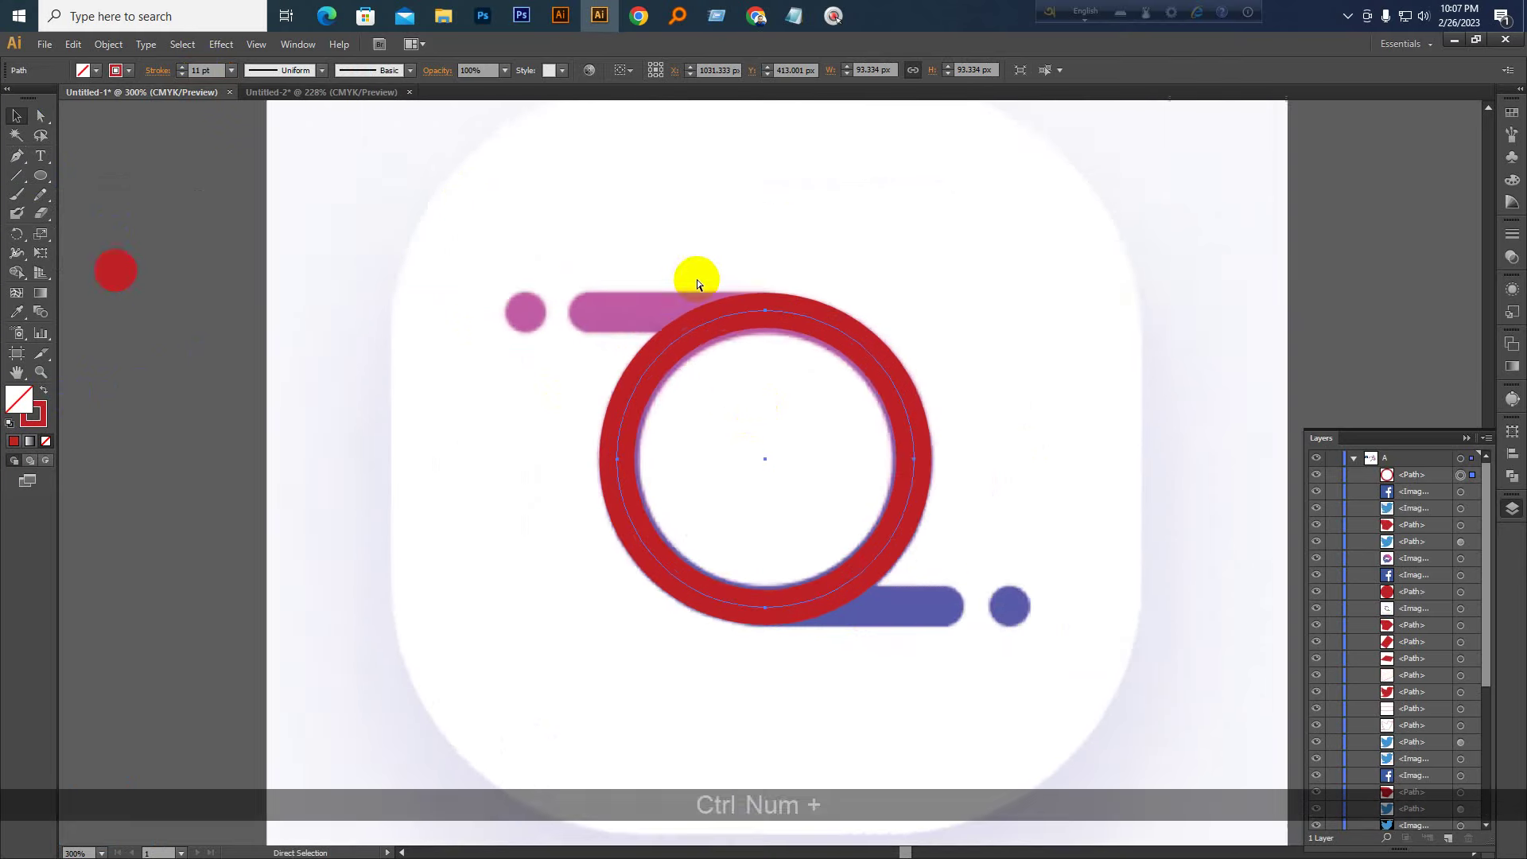
pyautogui.moveTo(983, 454); pyautogui.dragTo(978, 451)
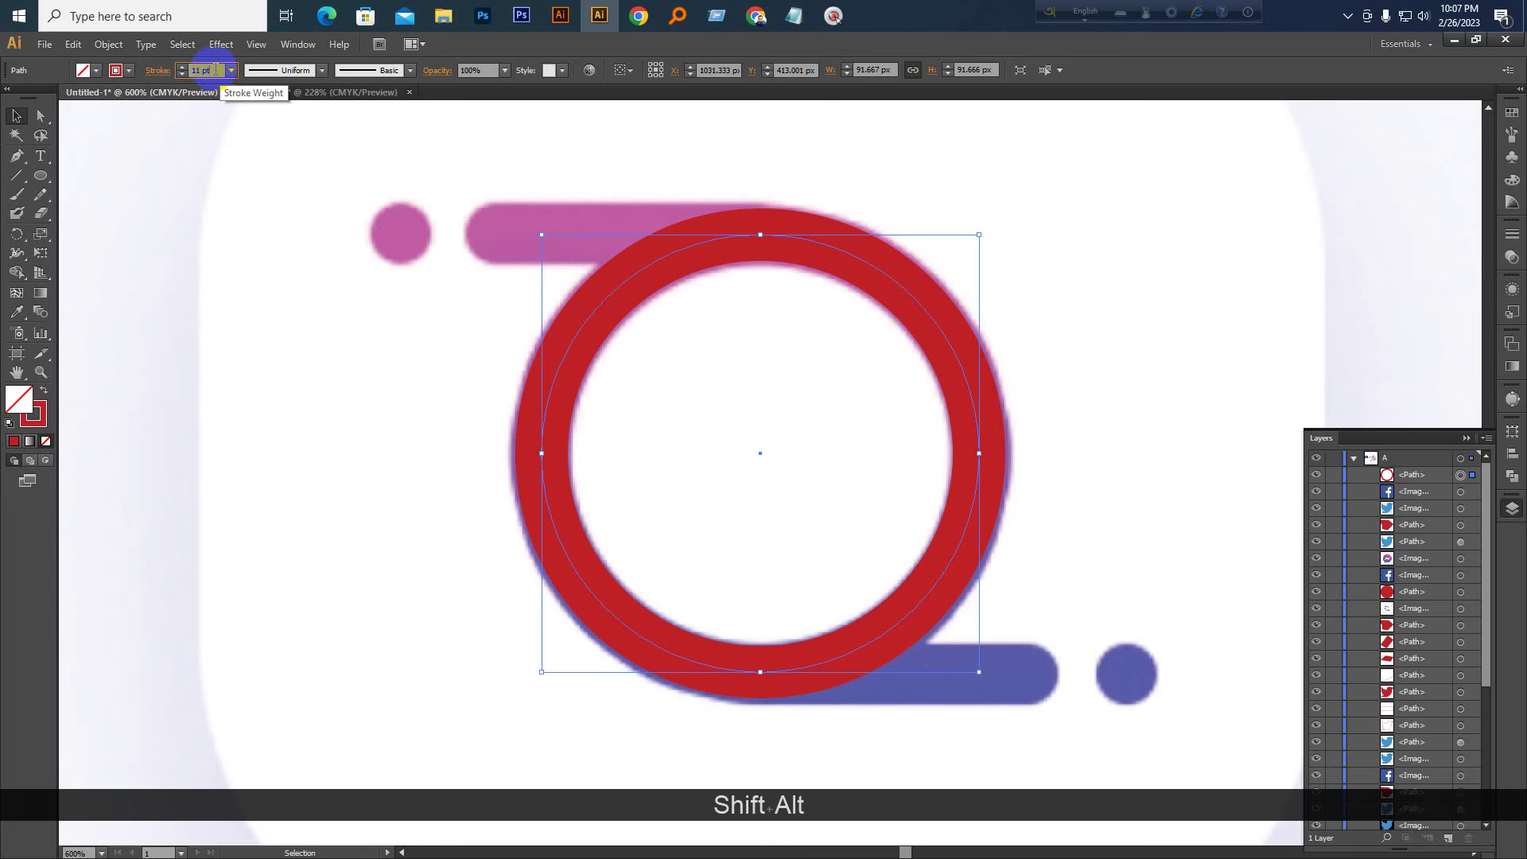
pyautogui.scroll(1, 216, 70)
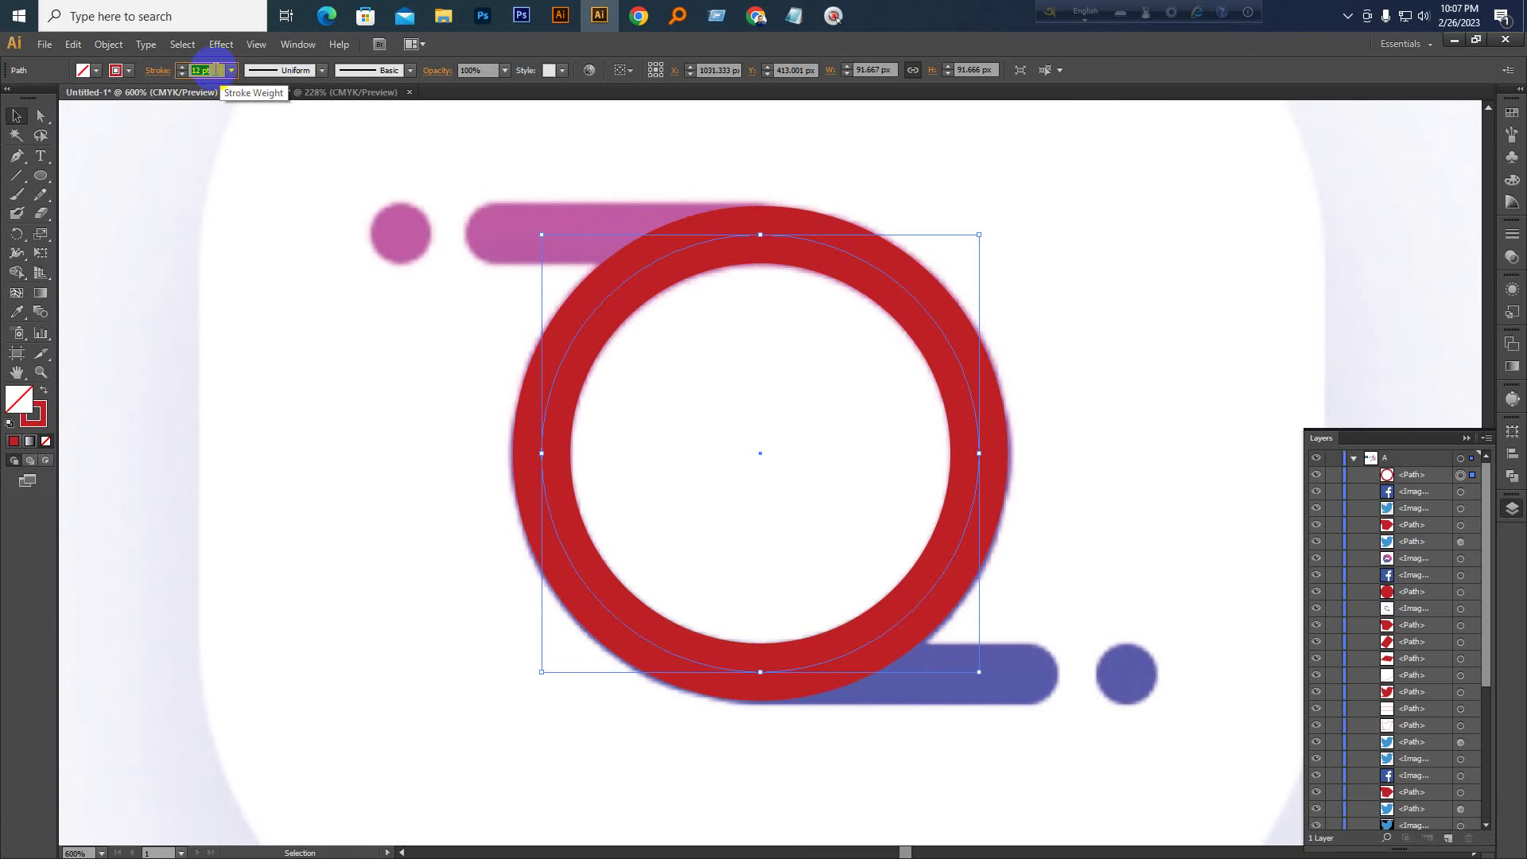
pyautogui.click(225, 341)
# Draw a trial rectangle of about 34 by 45 px above and right of the red ring, and delete it
pyautogui.moveTo(818, 328); pyautogui.dragTo(808, 395)
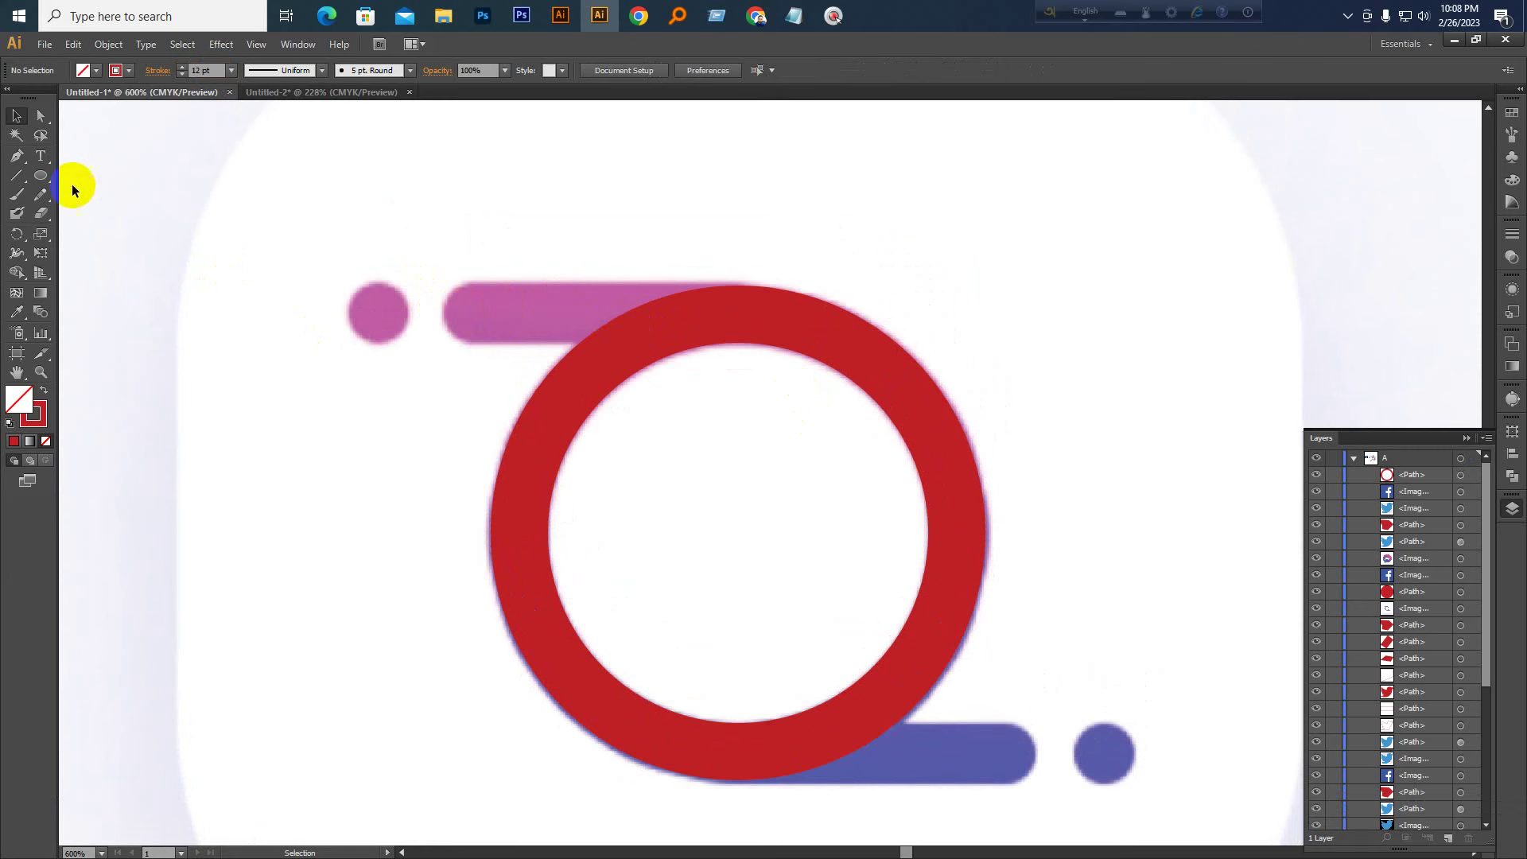
pyautogui.moveTo(43, 175); pyautogui.dragTo(107, 176)
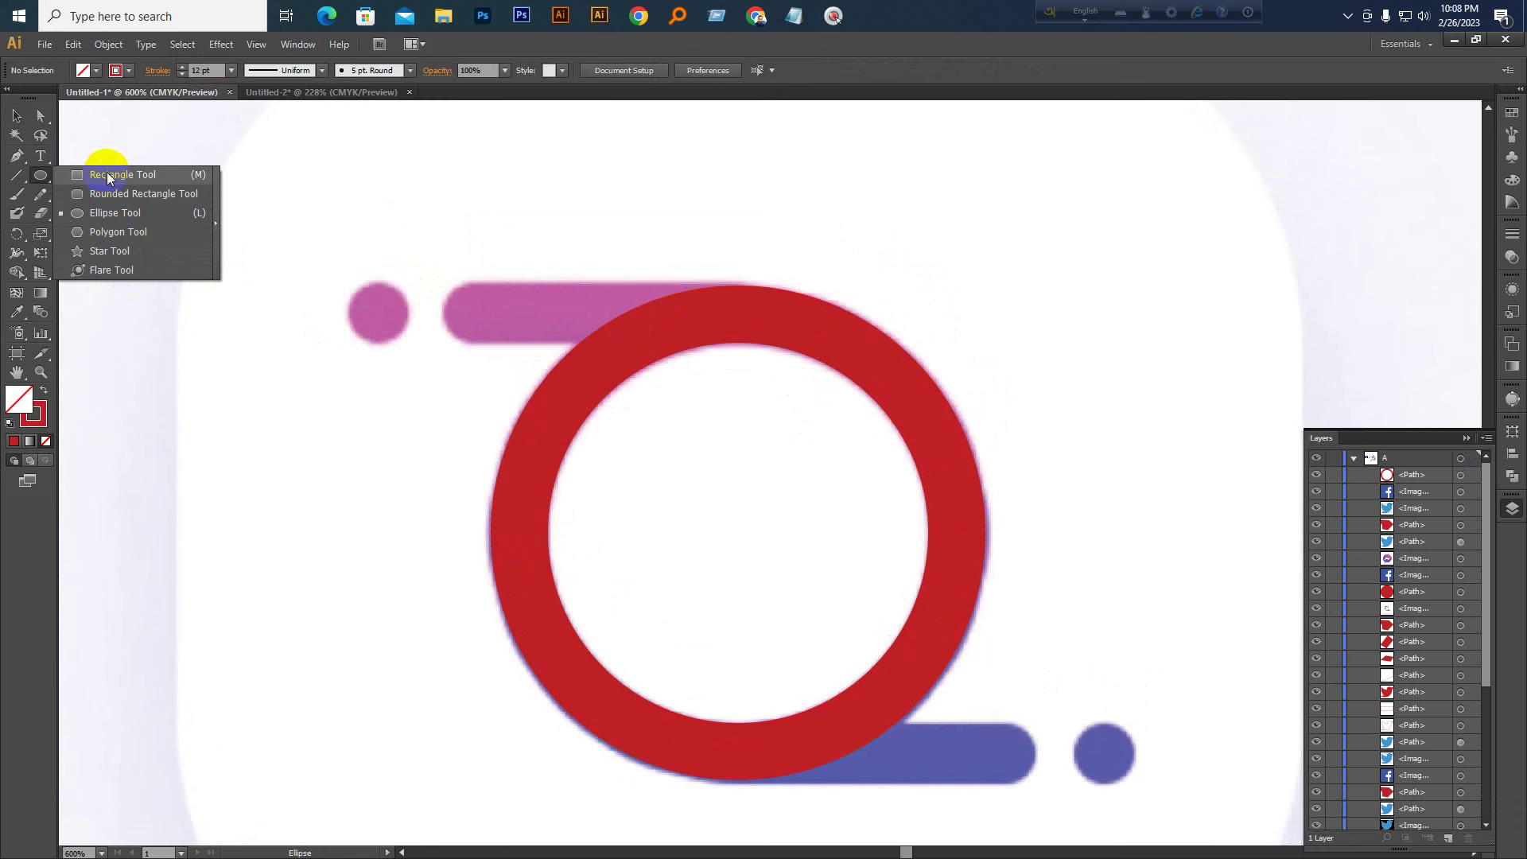
pyautogui.moveTo(107, 172); pyautogui.dragTo(106, 172)
pyautogui.moveTo(993, 184); pyautogui.dragTo(1154, 397)
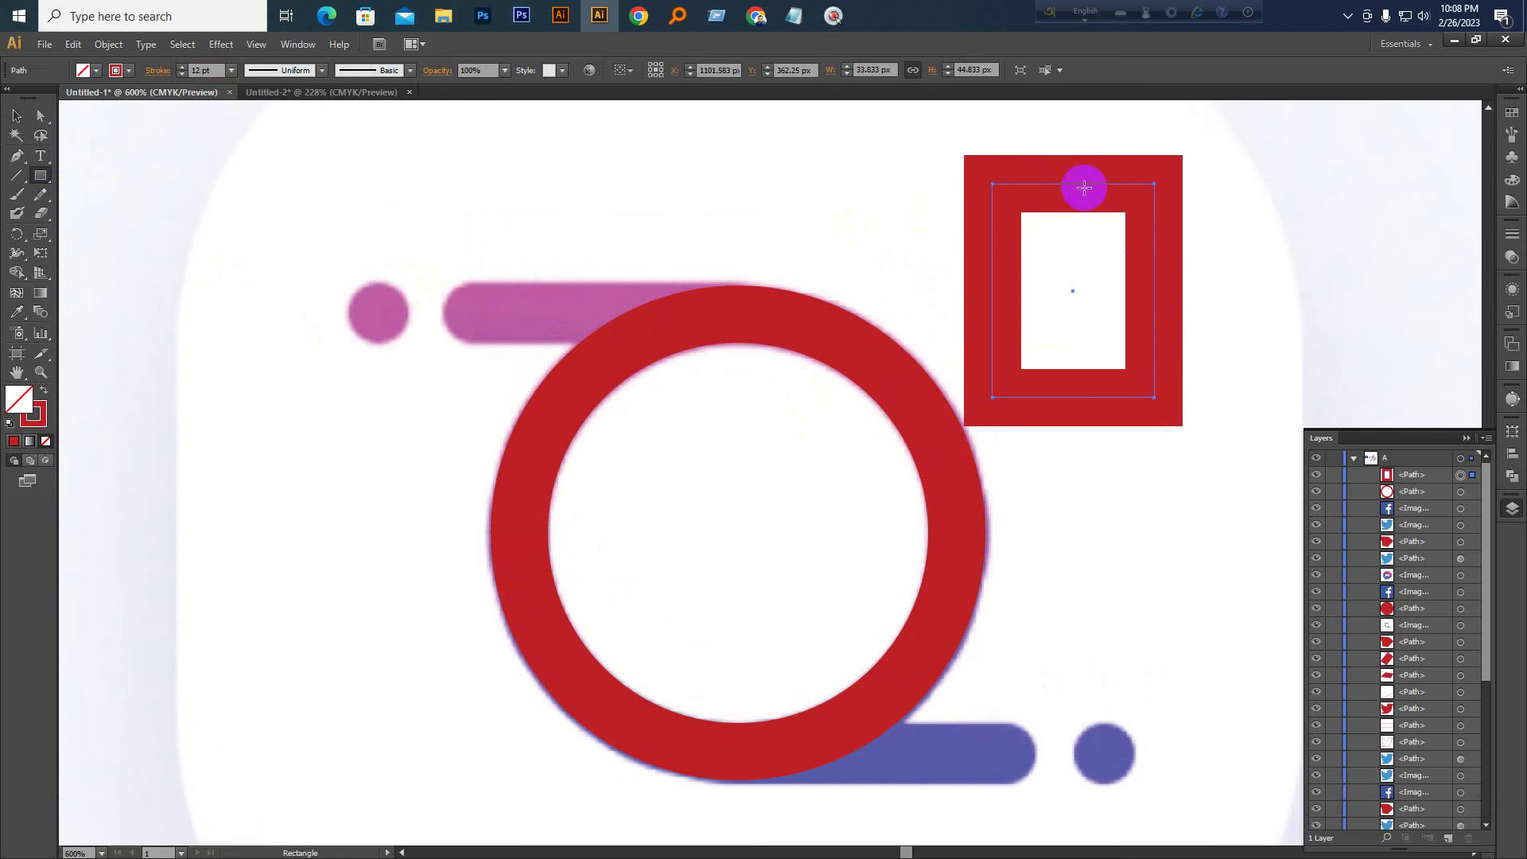
pyautogui.click(28, 119)
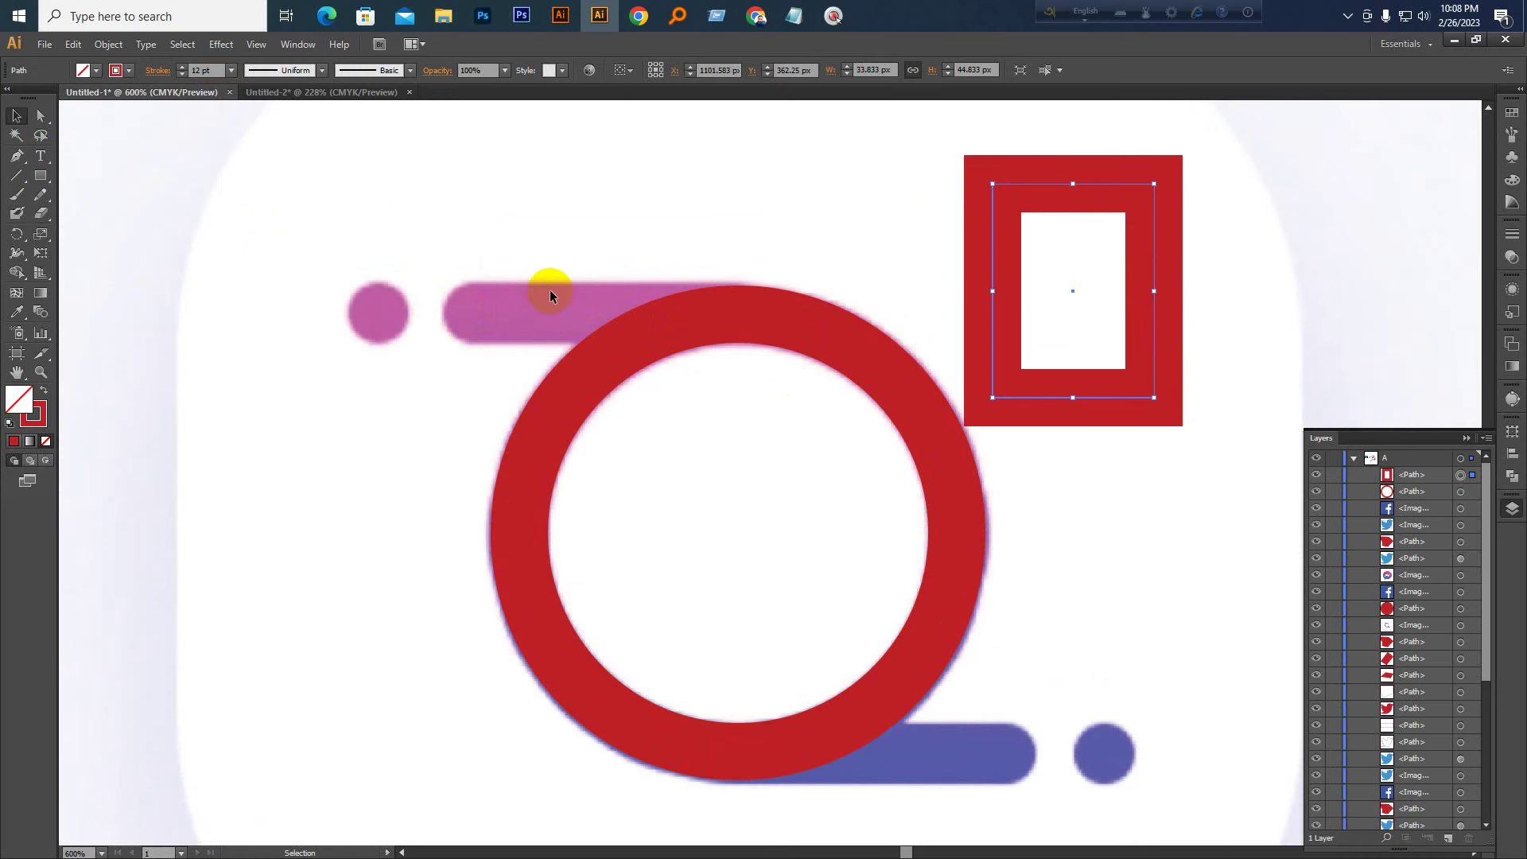
pyautogui.press('Delete')
# Draw seven thick crossing lines in varied directions with the Line Segment tool, above and right of the red ring
pyautogui.moveTo(518, 232); pyautogui.dragTo(486, 316)
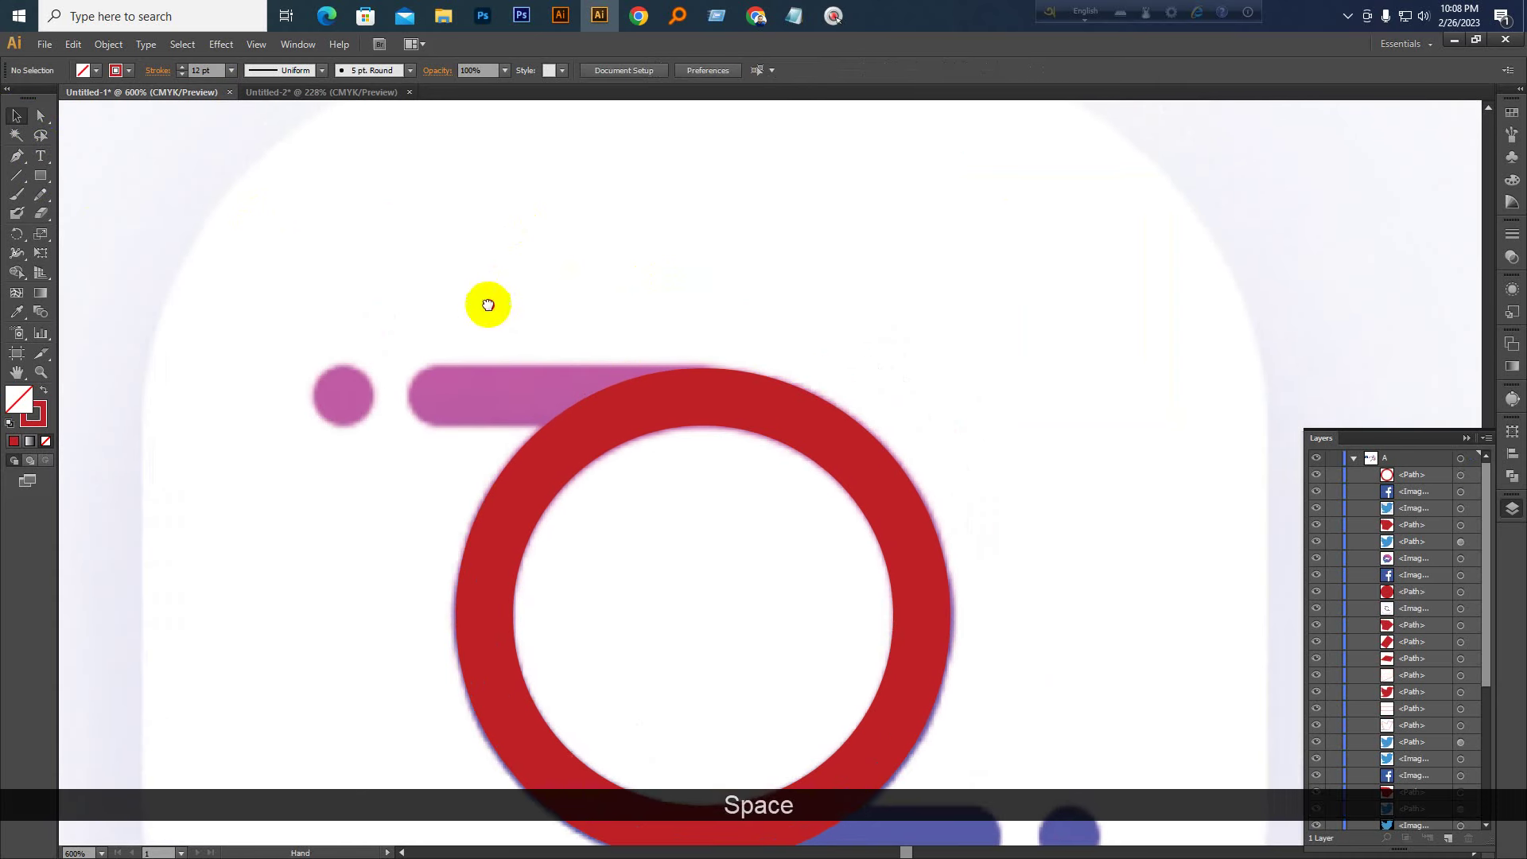
pyautogui.click(18, 175)
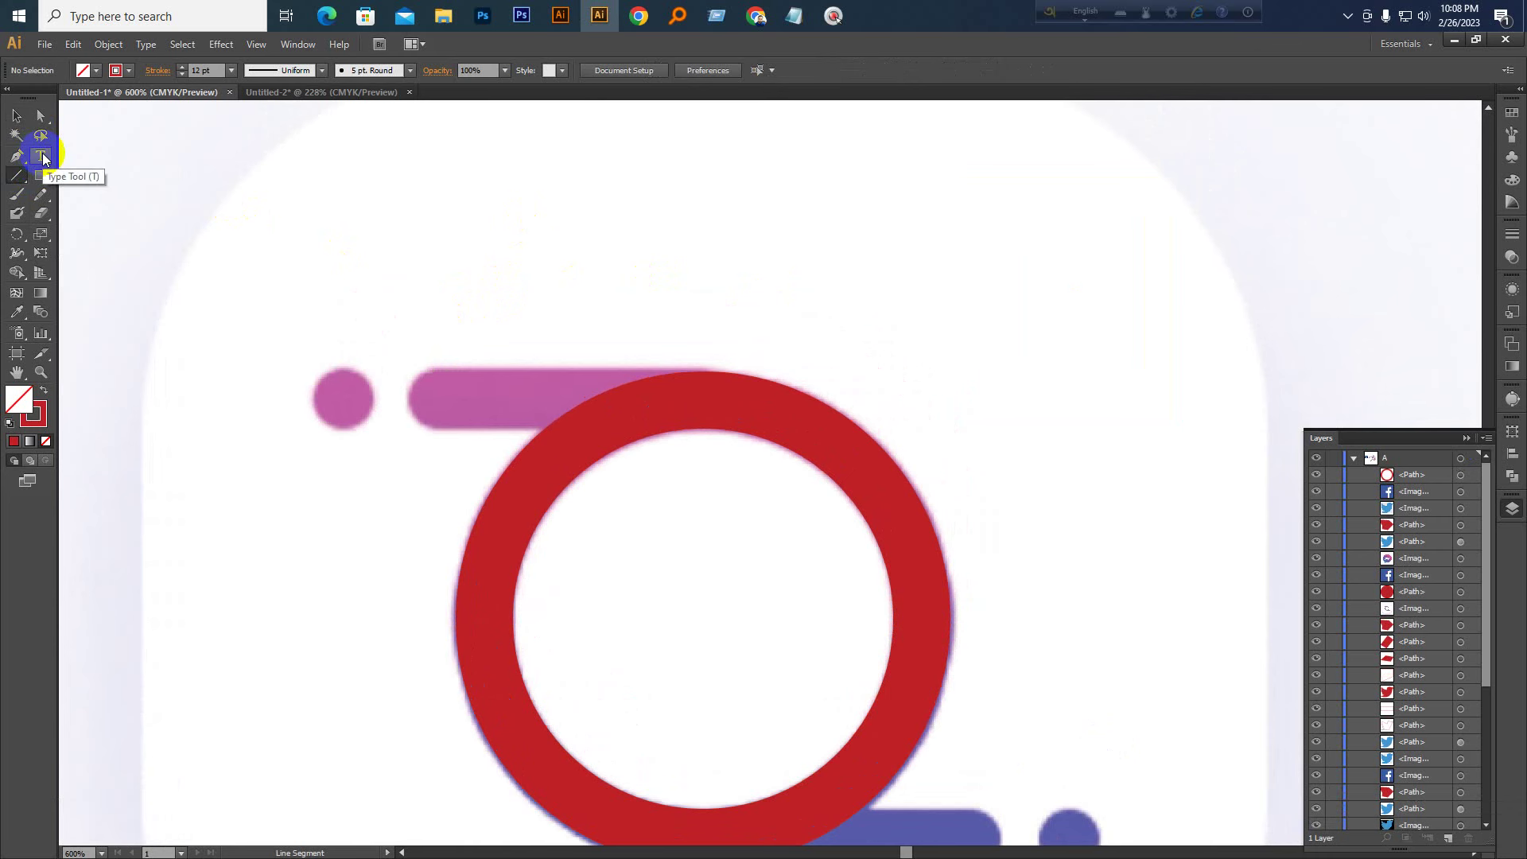
pyautogui.click(21, 179)
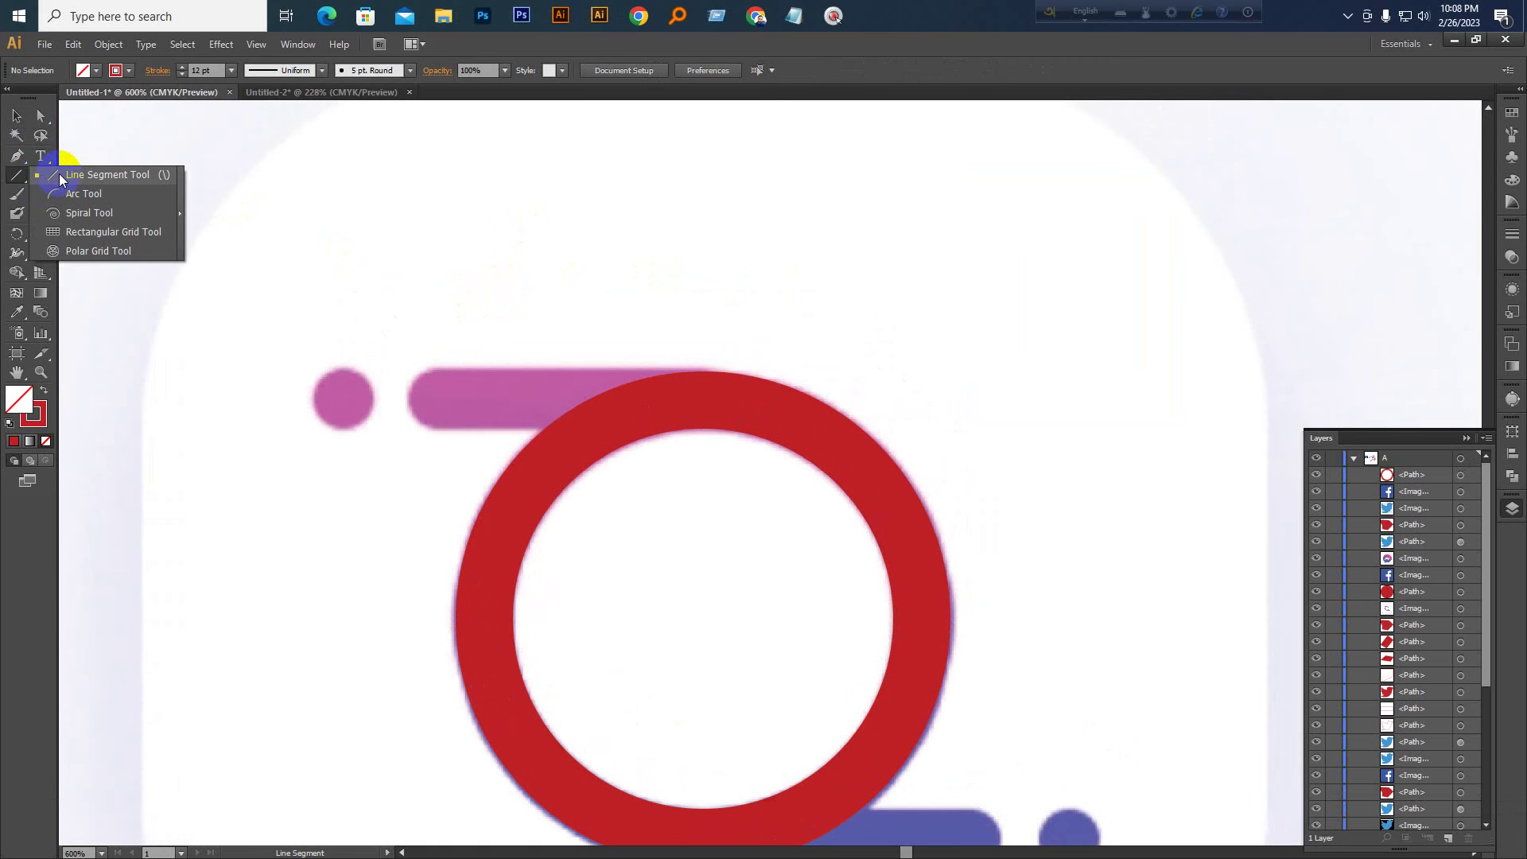
pyautogui.moveTo(1139, 198); pyautogui.dragTo(1143, 641)
pyautogui.moveTo(665, 185); pyautogui.dragTo(1227, 245)
pyautogui.moveTo(1346, 151); pyautogui.dragTo(999, 461)
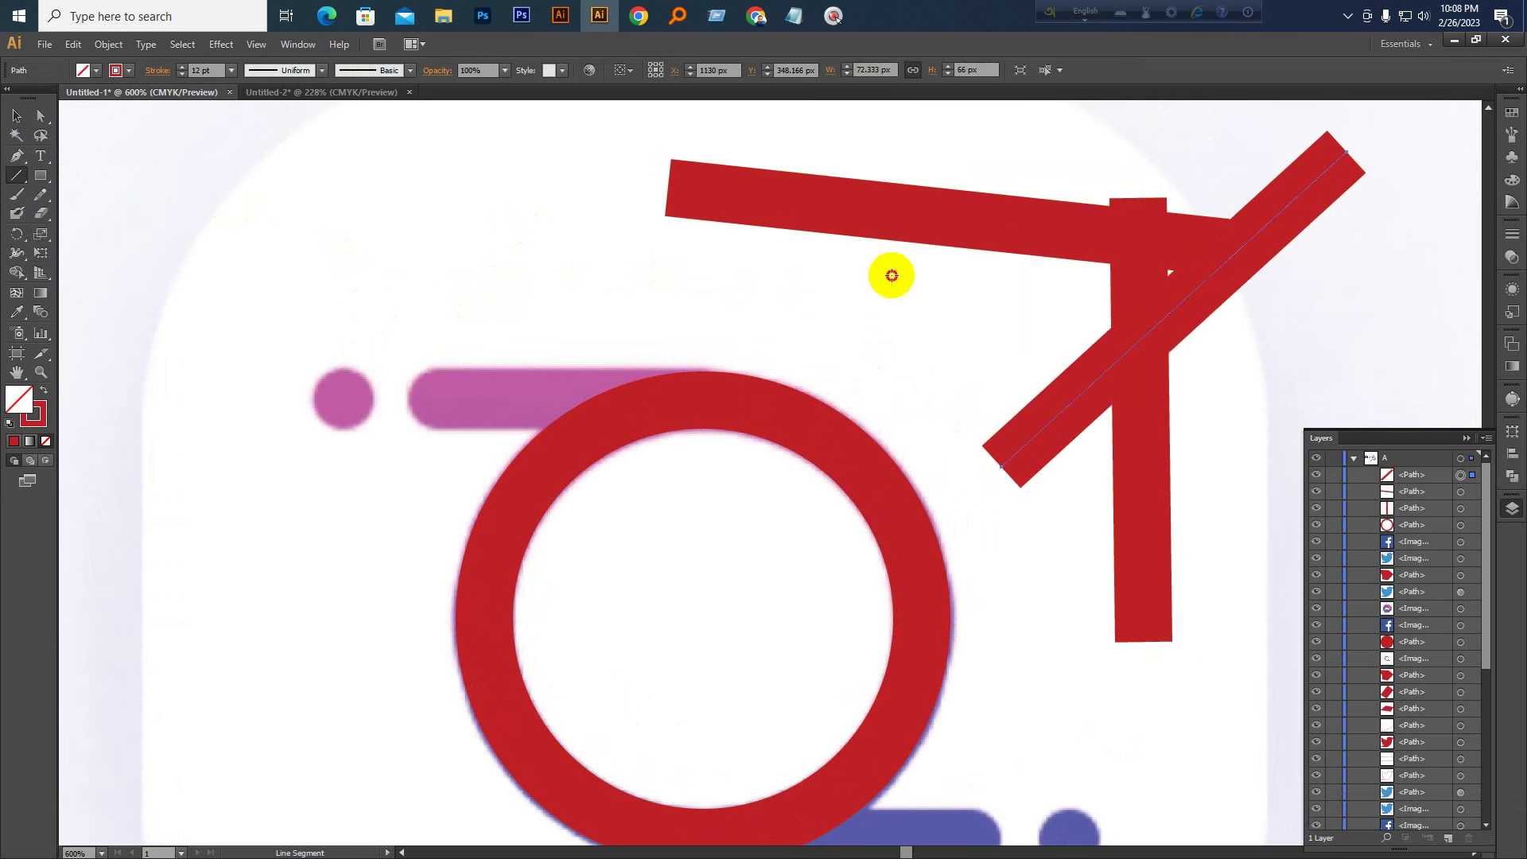
pyautogui.moveTo(893, 275); pyautogui.dragTo(1392, 368)
pyautogui.moveTo(1229, 124); pyautogui.dragTo(948, 716)
pyautogui.moveTo(910, 389); pyautogui.dragTo(1360, 436)
pyautogui.moveTo(1386, 263)
pyautogui.mouseDown()
pyautogui.moveTo(1094, 678)
pyautogui.moveTo(443, 604)
pyautogui.moveTo(419, 587)
pyautogui.mouseUp()
# Move all seven thick lines together off to the right, mostly onto the empty area beside the Q logo image
pyautogui.press('space')
pyautogui.click(16, 116)
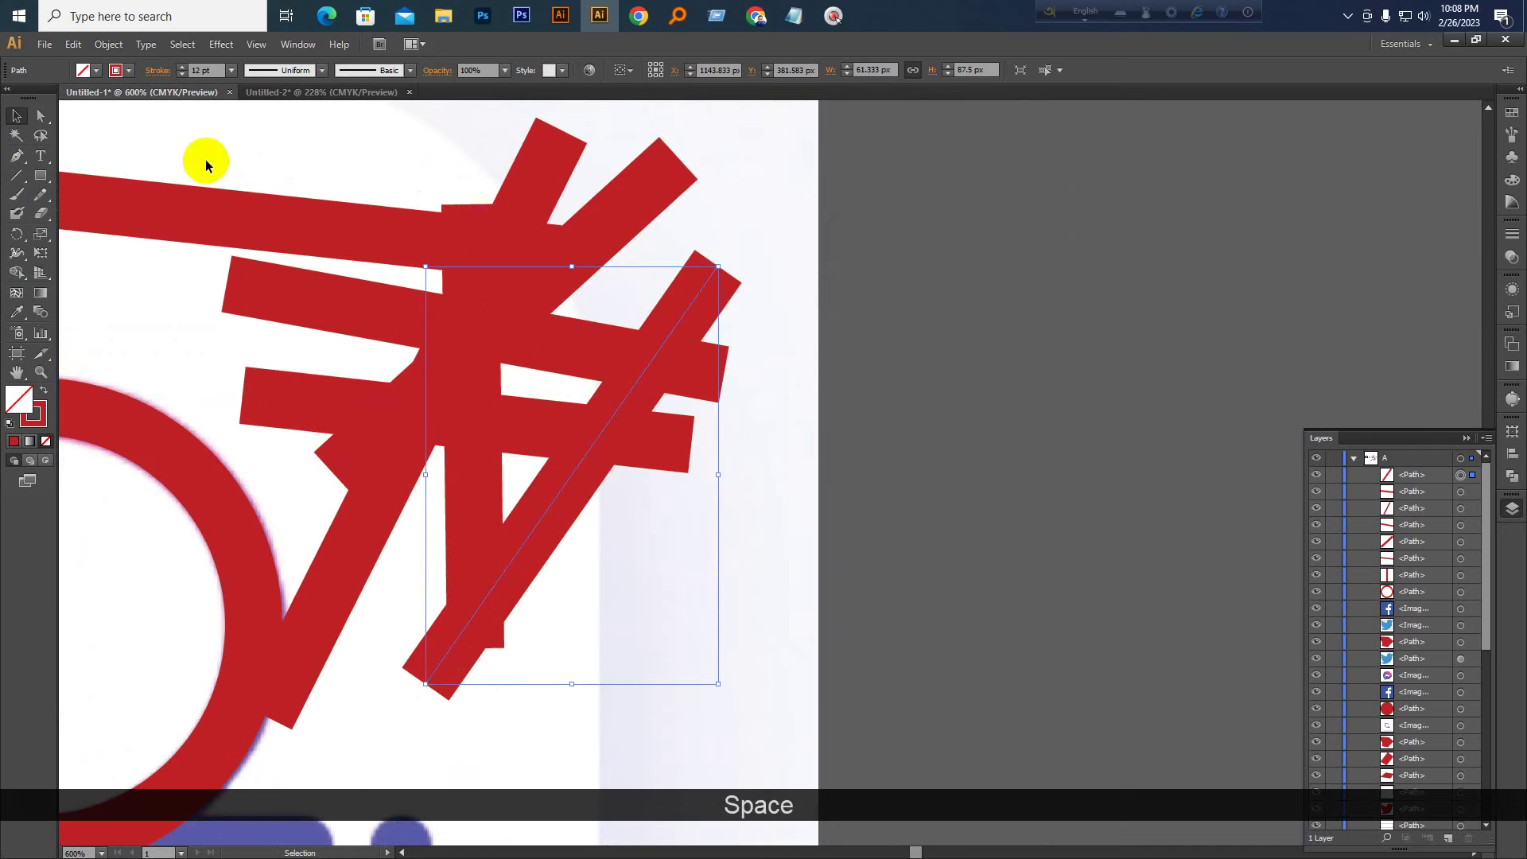
pyautogui.moveTo(389, 191); pyautogui.dragTo(720, 604)
pyautogui.moveTo(466, 317)
pyautogui.mouseDown()
pyautogui.moveTo(995, 340)
pyautogui.moveTo(1084, 317)
pyautogui.moveTo(1148, 349)
pyautogui.mouseUp()
# Set the stroke weight of the seven crossing lines to 2 pt and deselect them
pyautogui.click(205, 71)
pyautogui.press('Down')
pyautogui.press('Down')
pyautogui.press('Down')
pyautogui.press('Down')
pyautogui.press('Down')
pyautogui.press('Down')
pyautogui.press('Down')
pyautogui.press('Down')
pyautogui.press('Down')
pyautogui.press('Down')
pyautogui.press('Down')
pyautogui.press('Down')
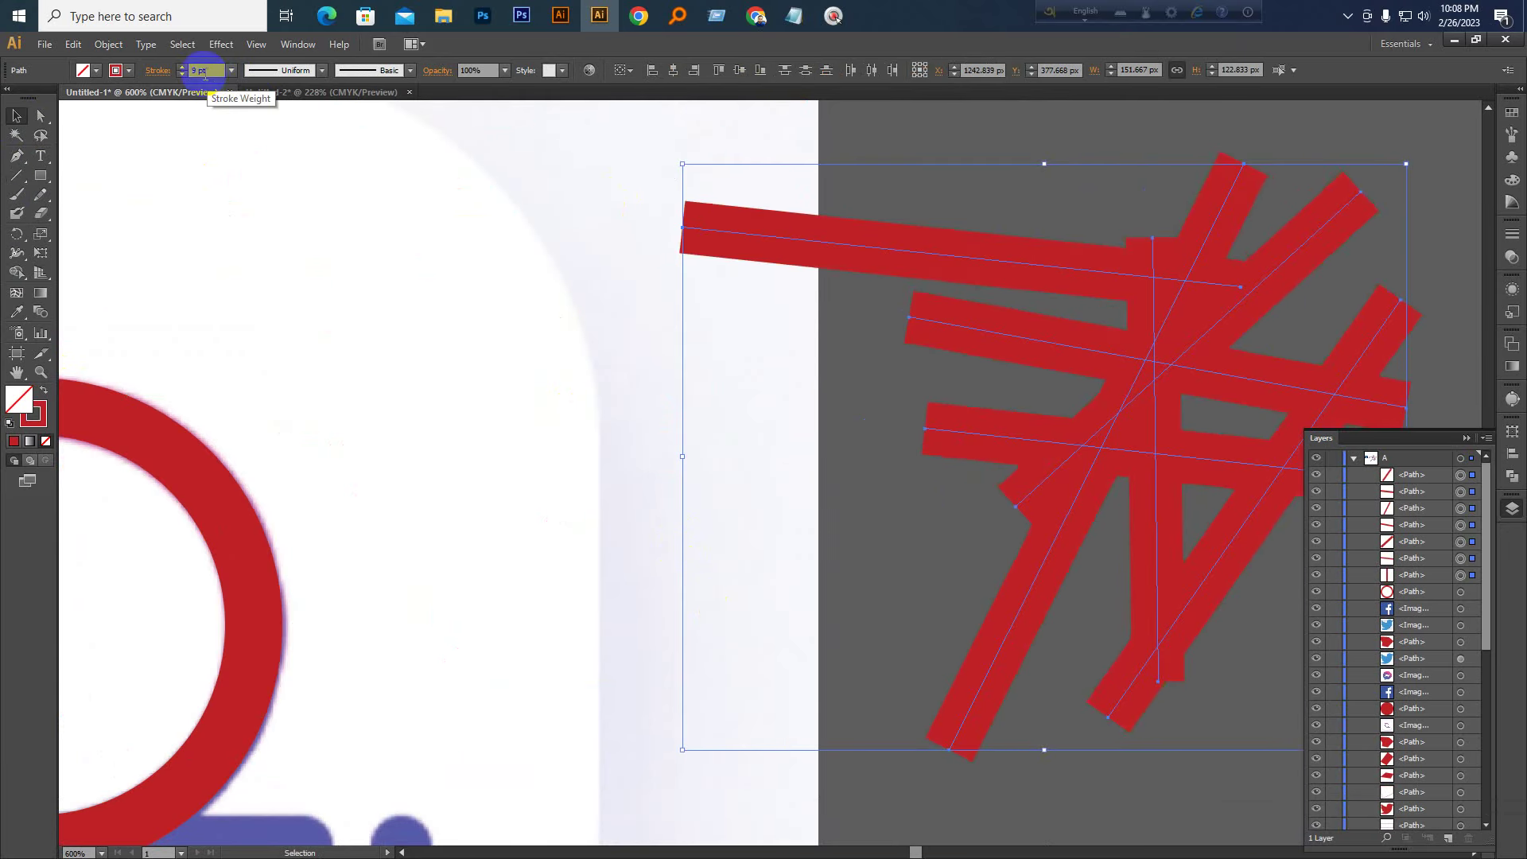
pyautogui.press('Up')
pyautogui.press('Up')
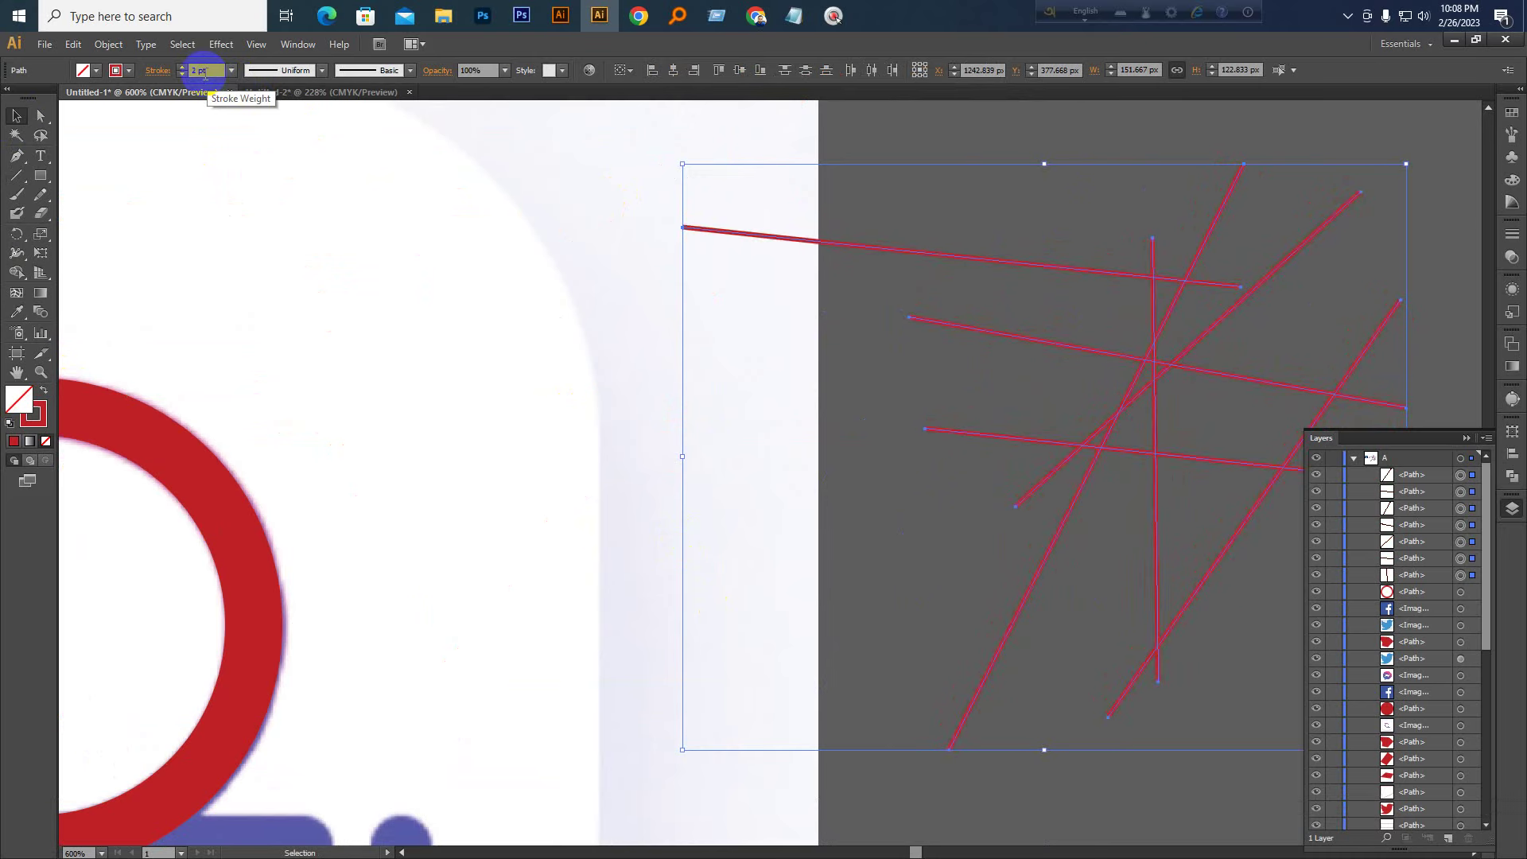
pyautogui.click(457, 351)
# Draw a slanted line spanning about 112 by 24 px and a perfectly horizontal one about 139 px long above the crossing lines
pyautogui.moveTo(895, 381); pyautogui.dragTo(507, 545)
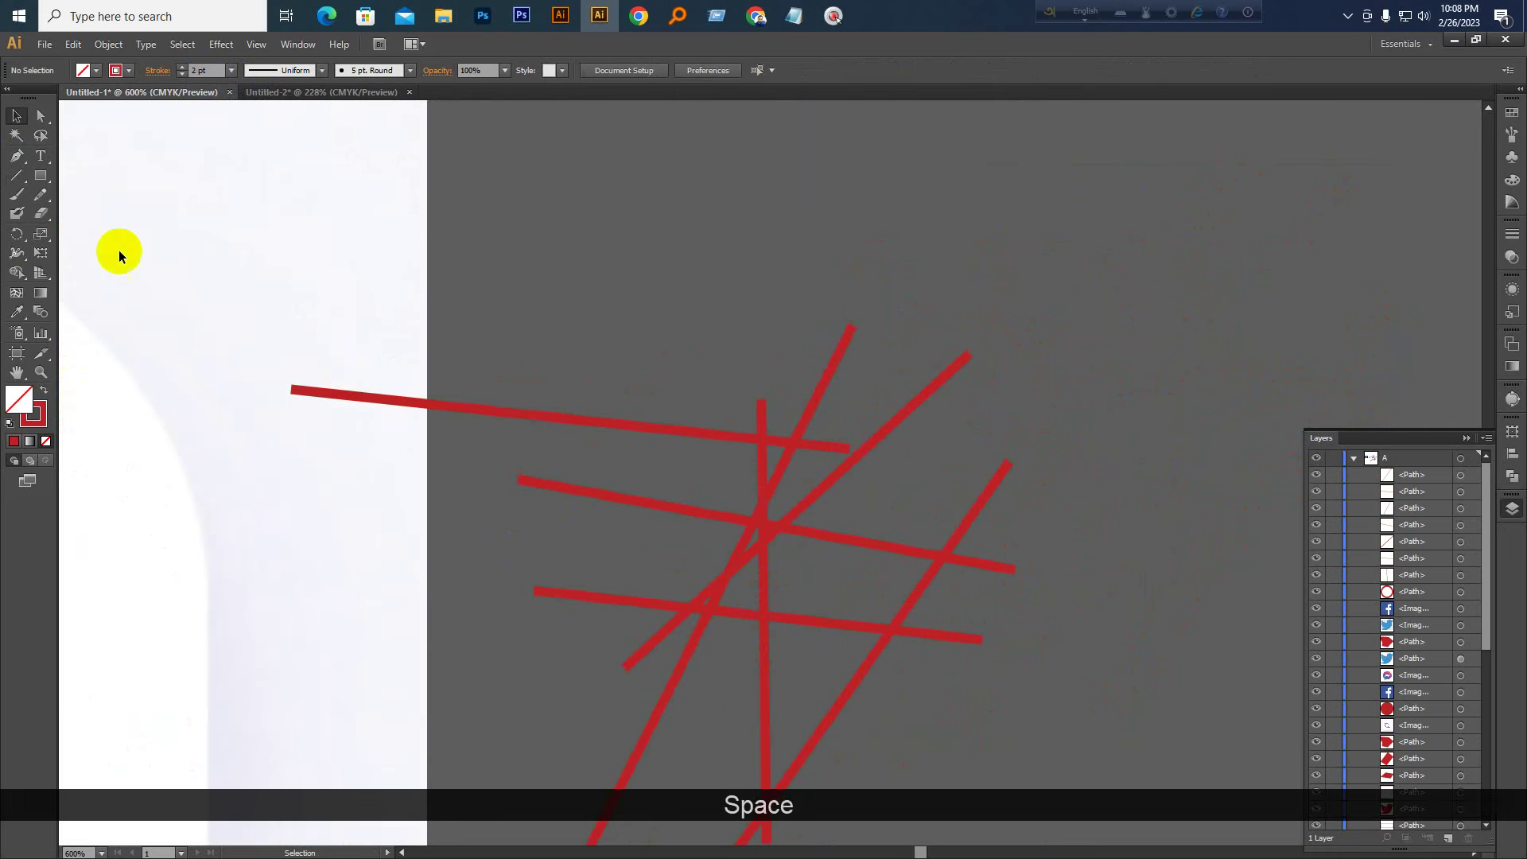
pyautogui.click(16, 175)
pyautogui.moveTo(835, 206); pyautogui.dragTo(766, 448)
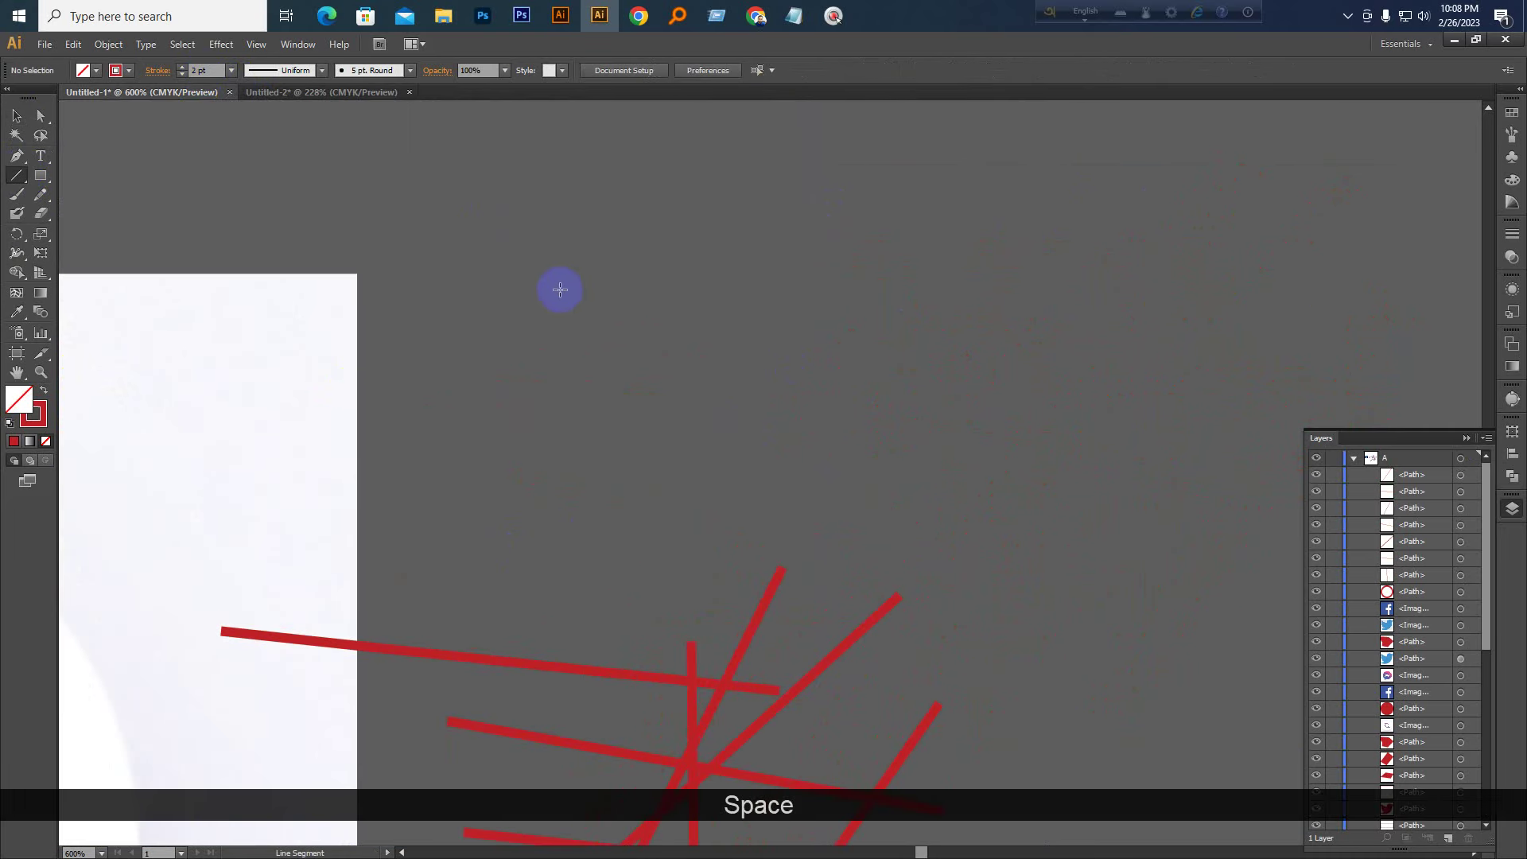
pyautogui.moveTo(538, 280); pyautogui.dragTo(1072, 395)
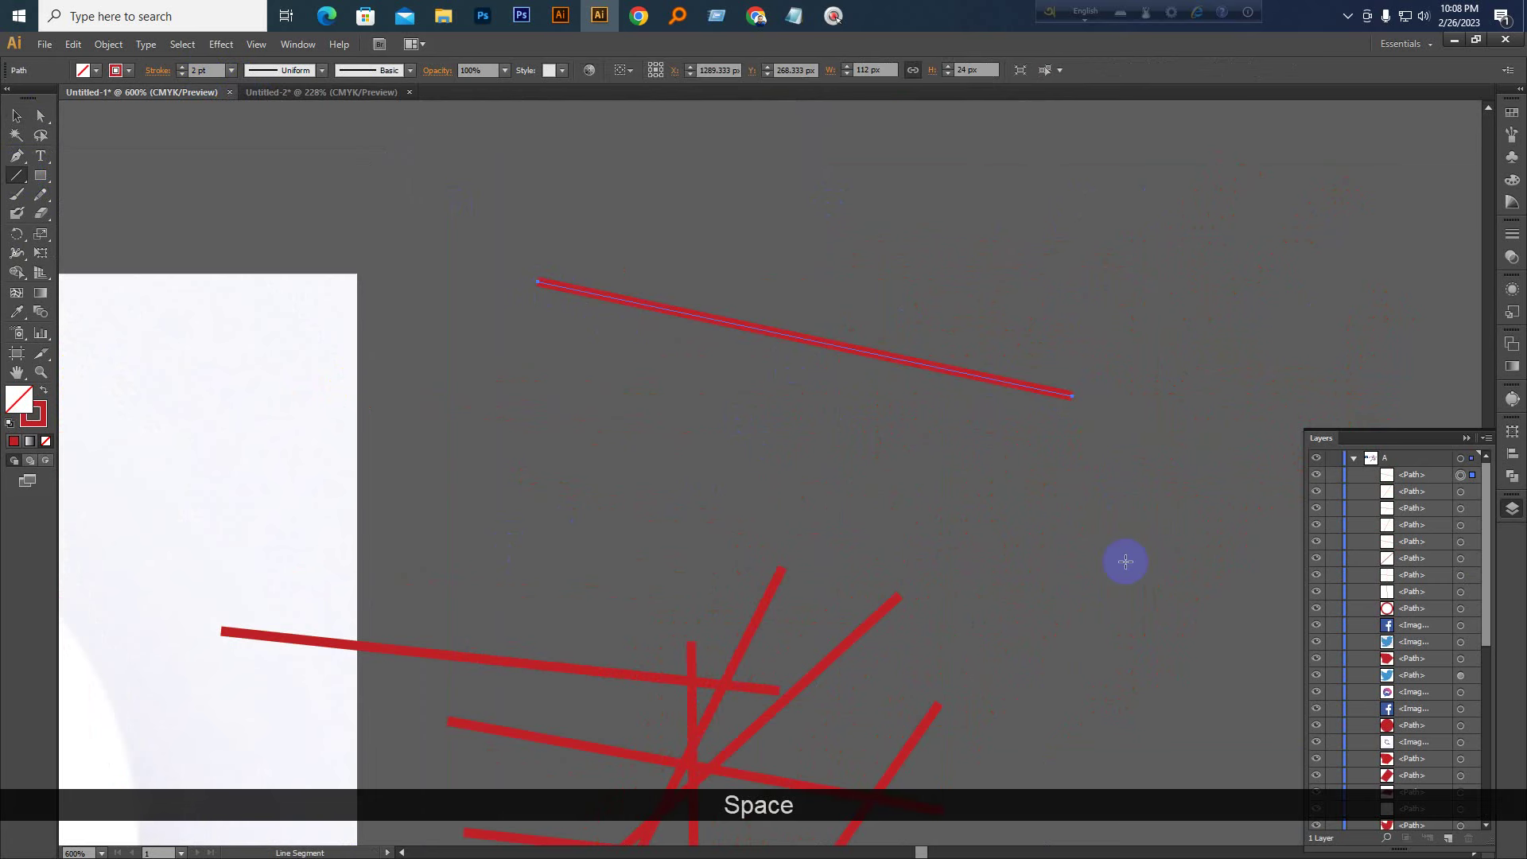
pyautogui.scroll(2, 1126, 562)
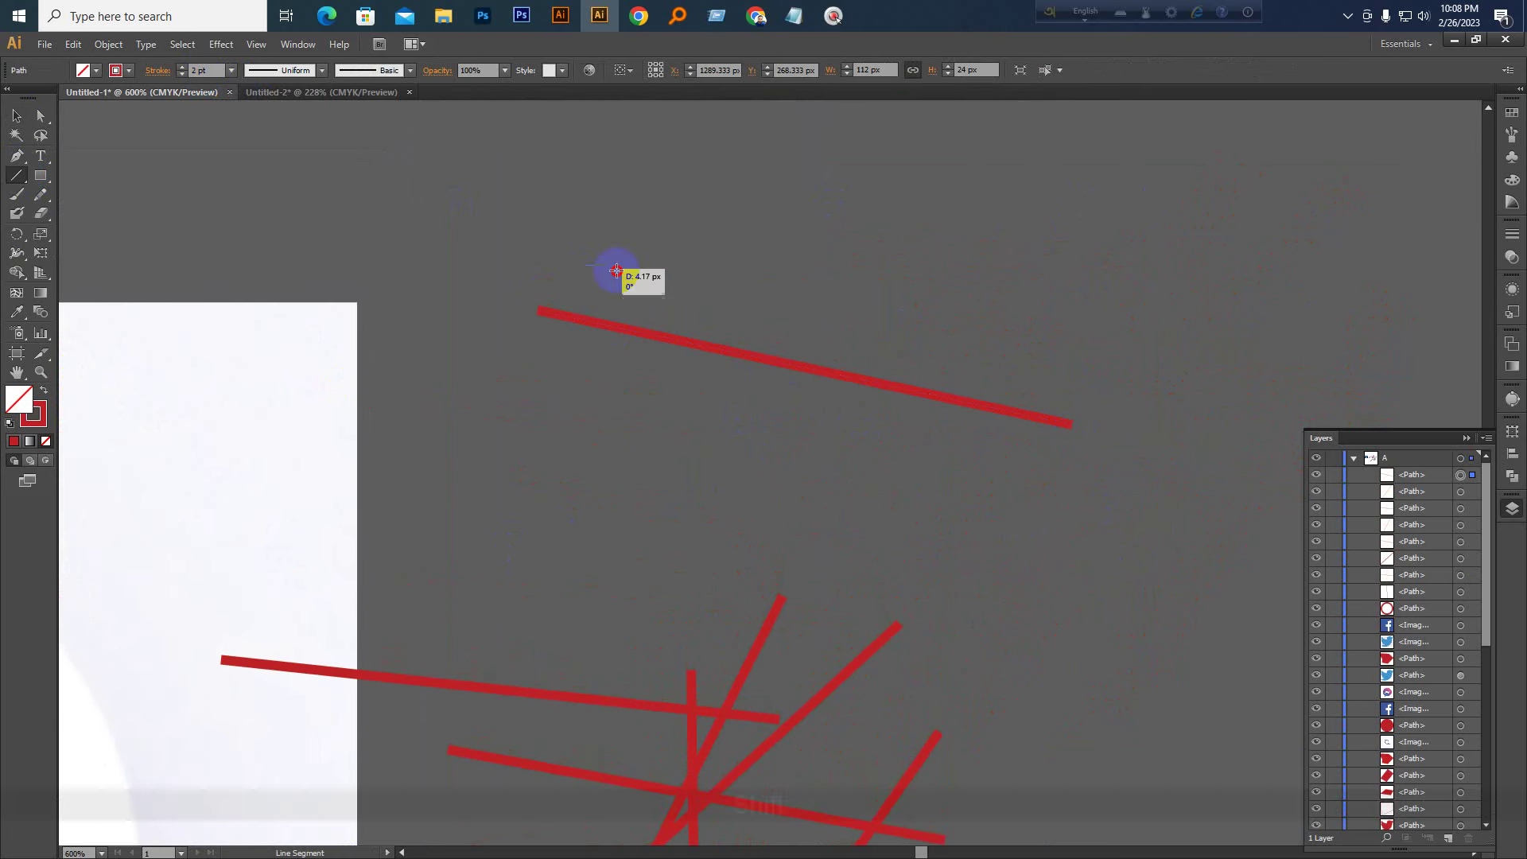
pyautogui.moveTo(586, 265); pyautogui.dragTo(1251, 330)
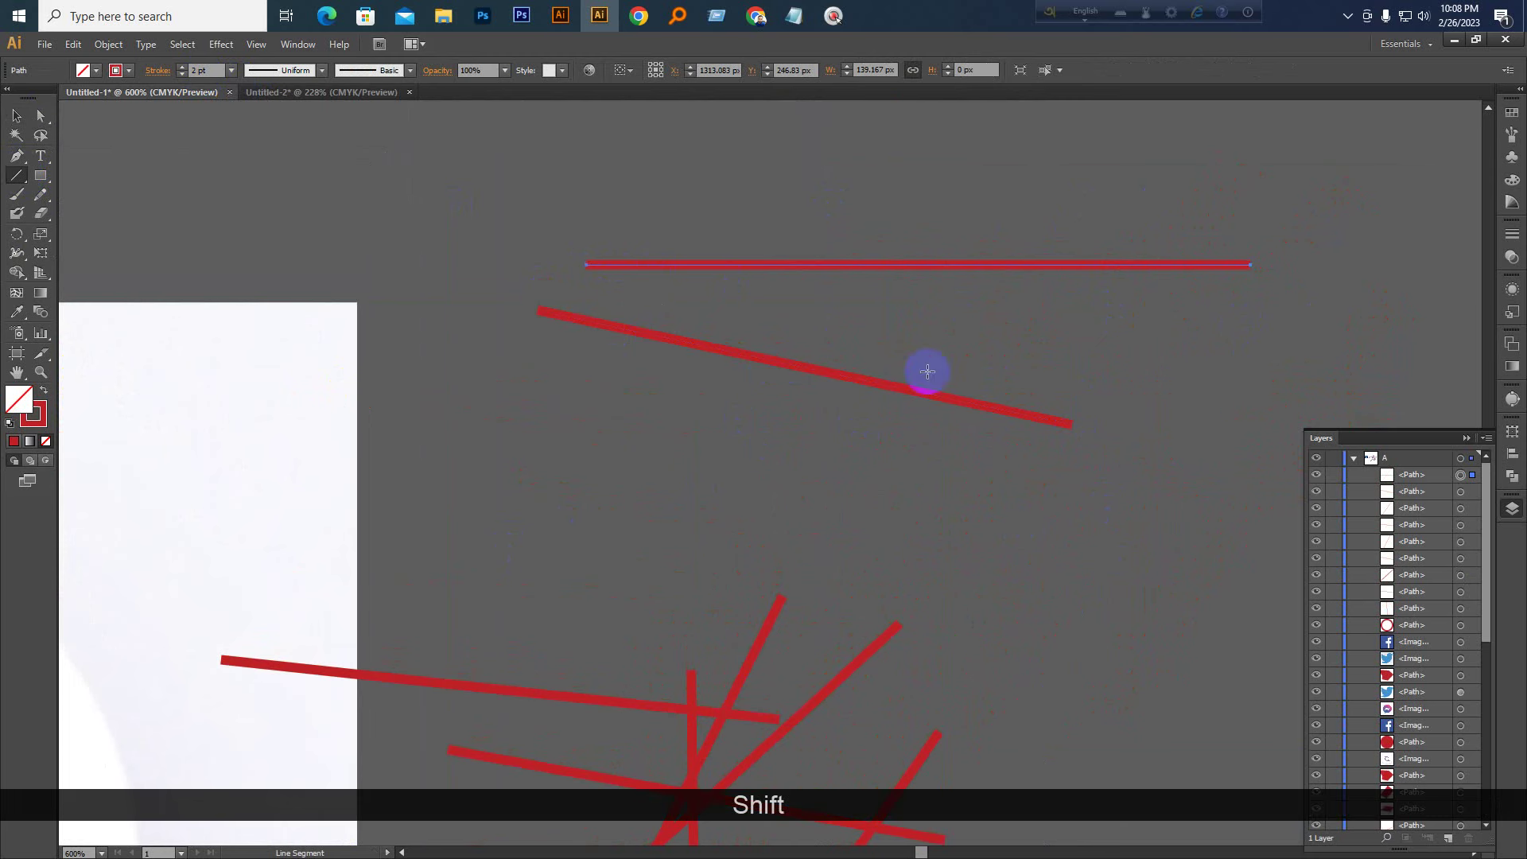
# Delete the slanted line, select the horizontal one, and undo back to before both lines were drawn
pyautogui.click(16, 115)
pyautogui.click(971, 400)
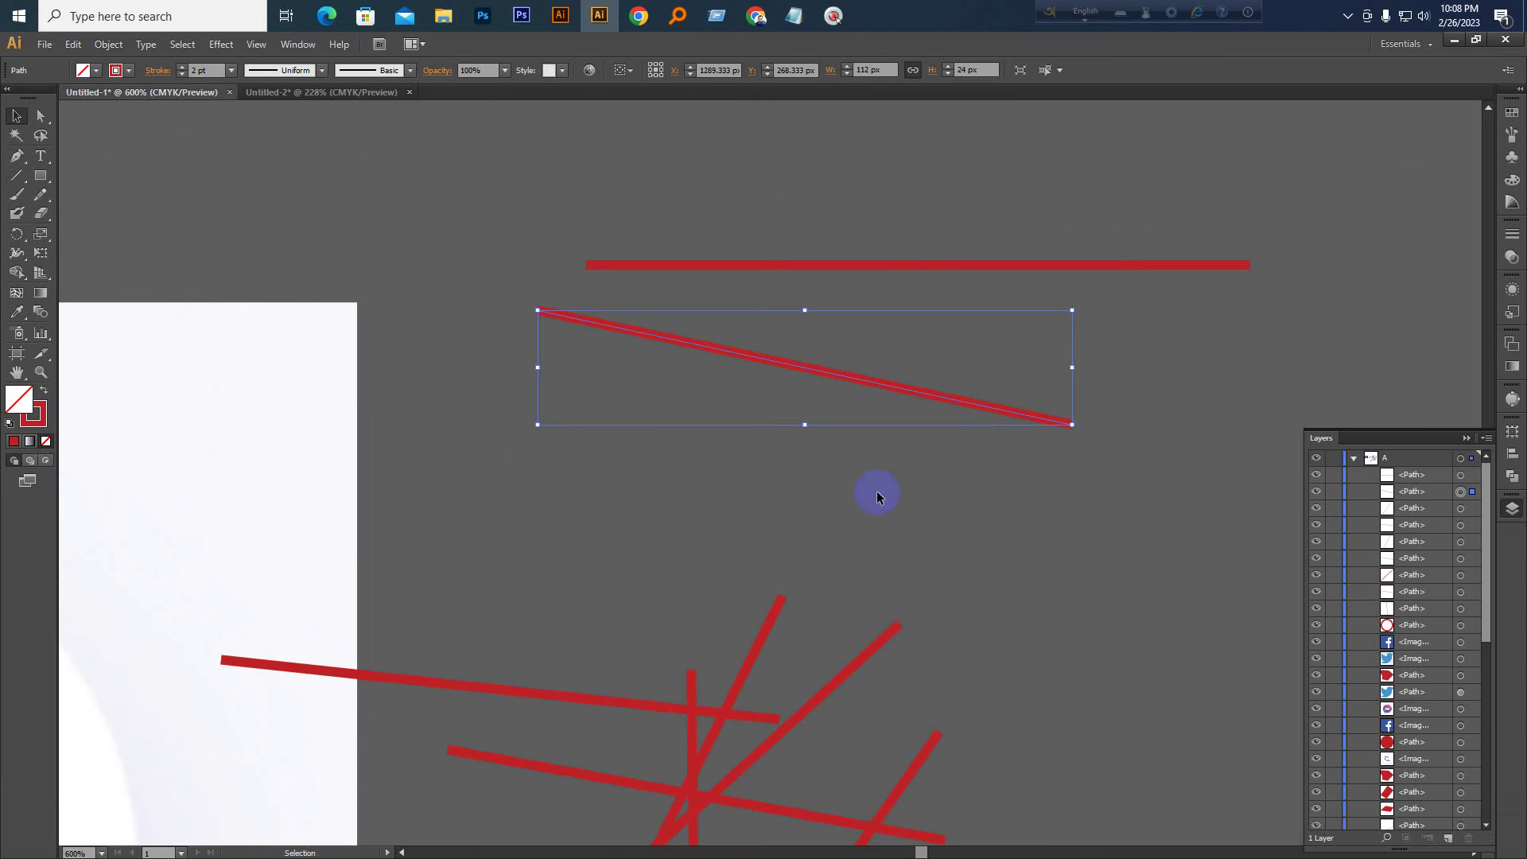
pyautogui.press('Delete')
pyautogui.click(1035, 265)
pyautogui.hotkey('ctrl', 'z')
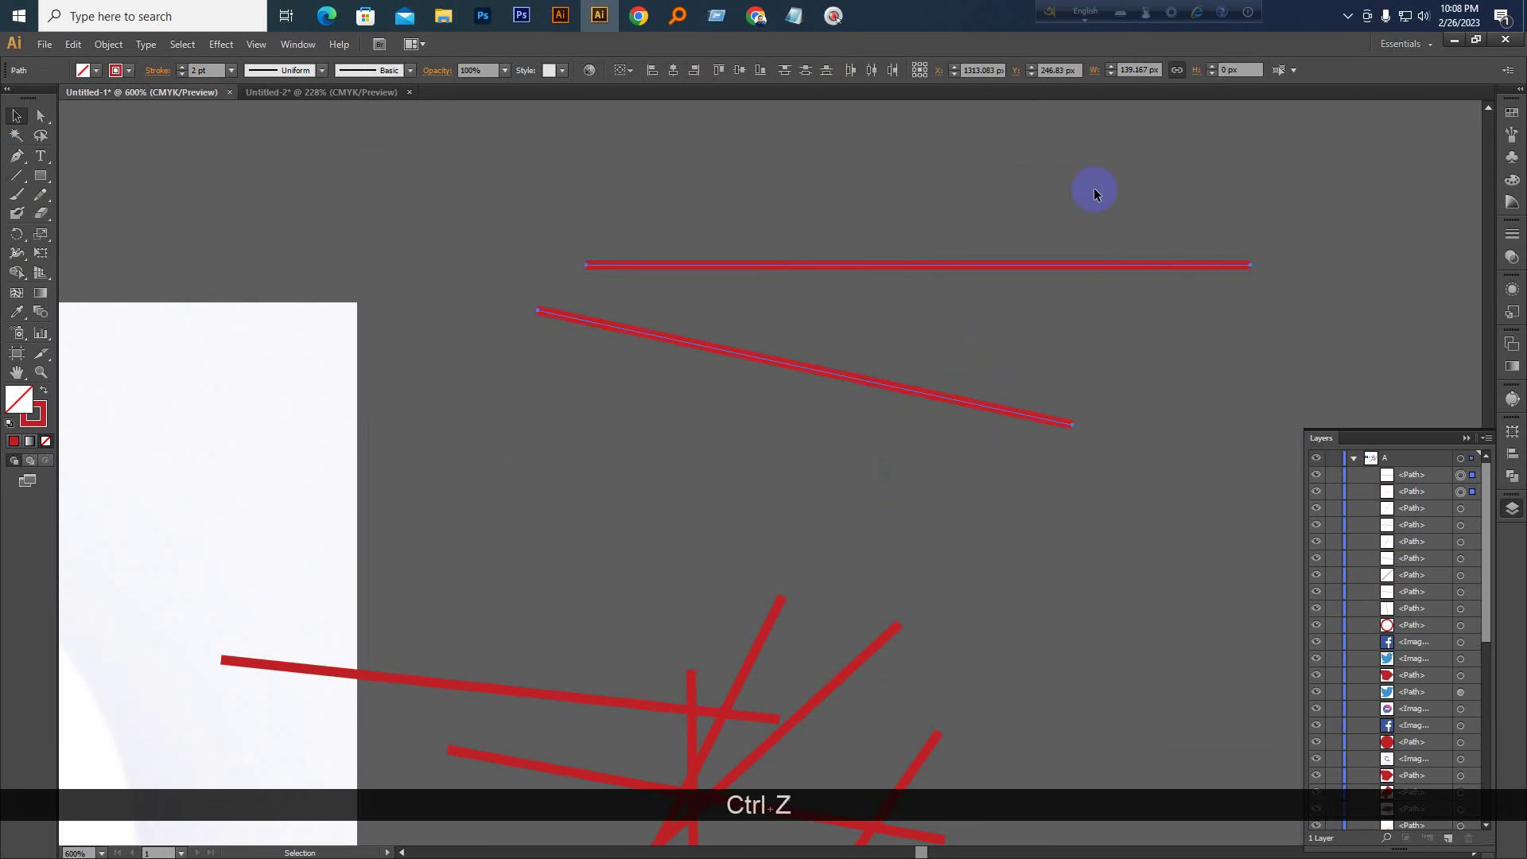
pyautogui.hotkey('ctrl', 'z')
pyautogui.hotkey('ctrl', 'z')
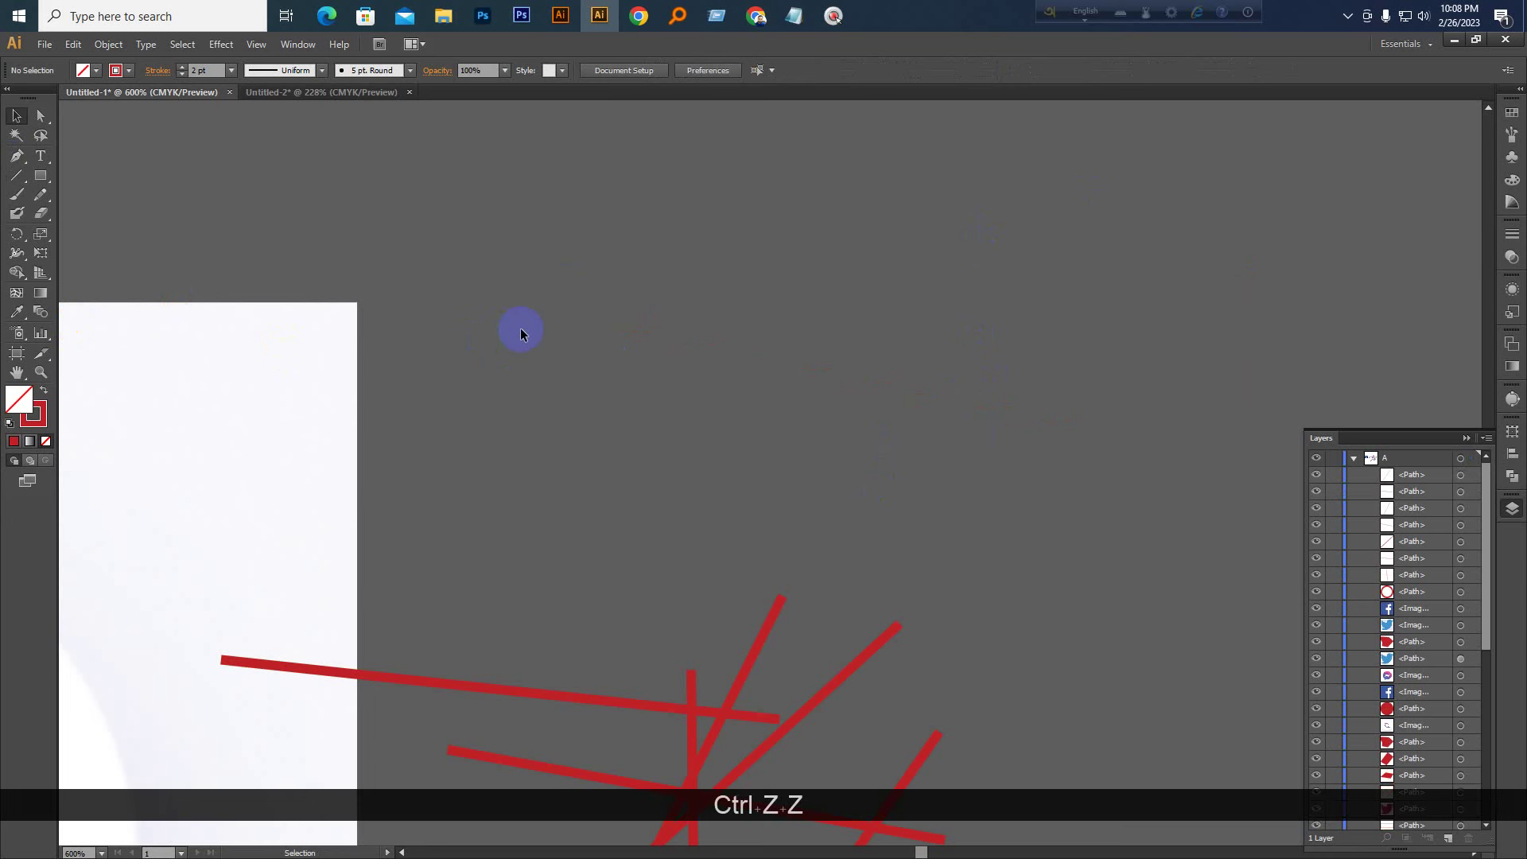
# Draw a slanted line spanning about 135 by 46 px and a horizontal line about 139 px long above the crossing lines, and delete both
pyautogui.click(17, 175)
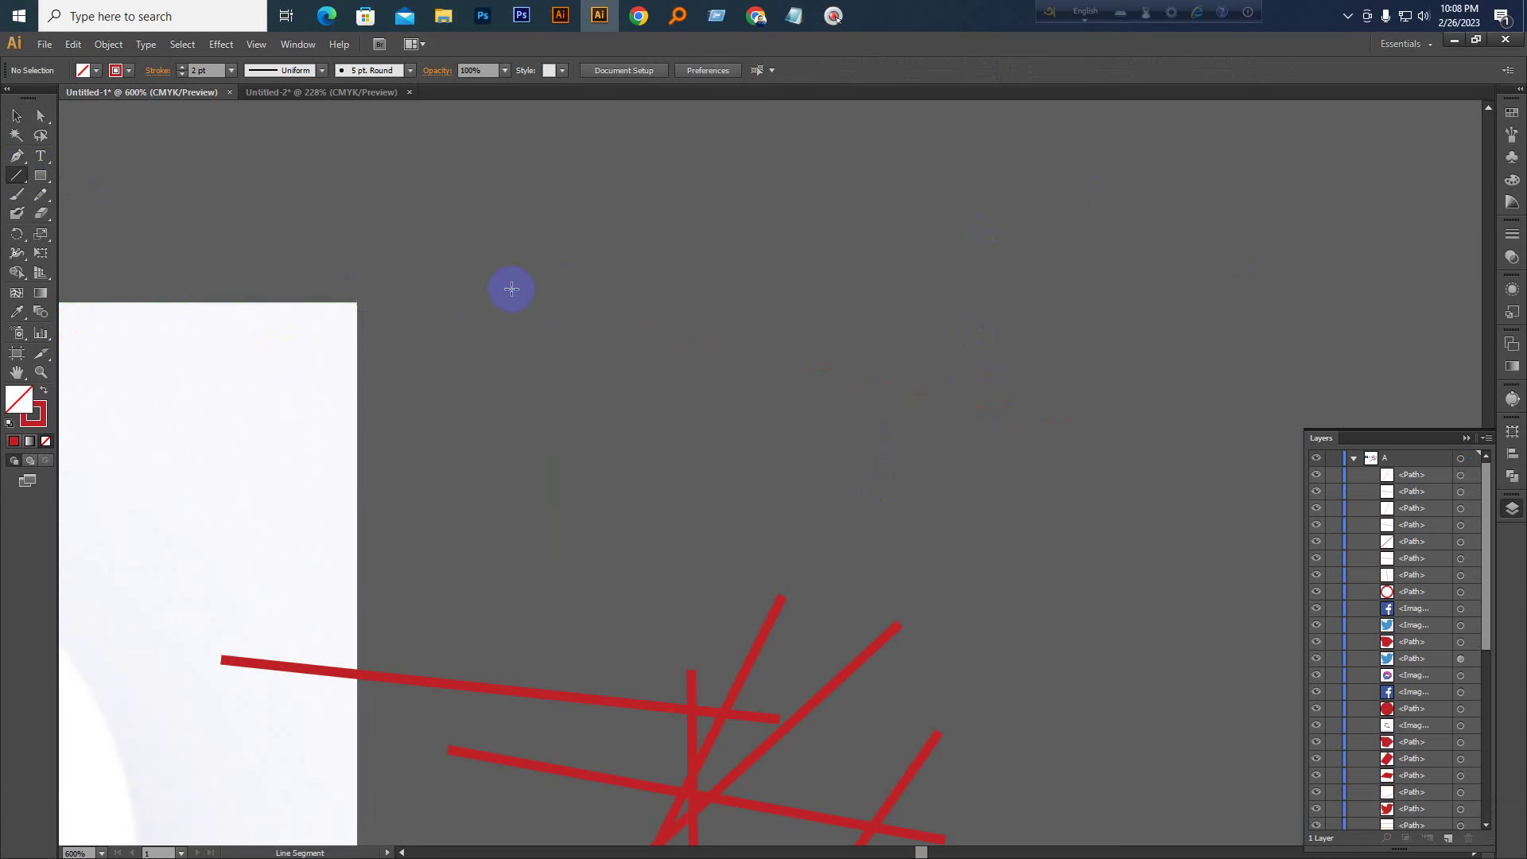
pyautogui.moveTo(510, 284); pyautogui.dragTo(1154, 504)
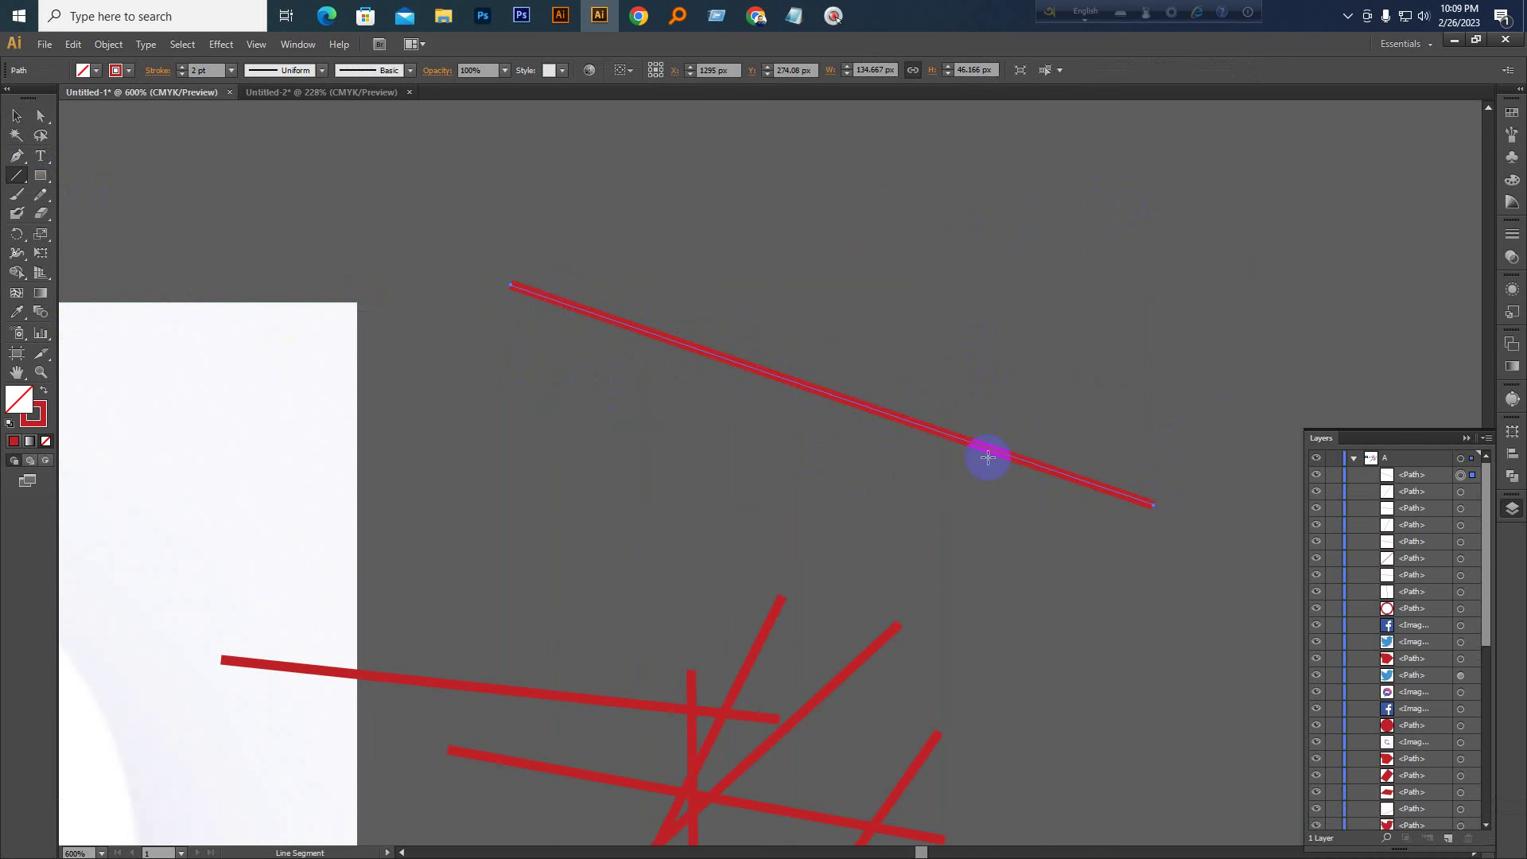
pyautogui.moveTo(606, 229)
pyautogui.mouseDown()
pyautogui.moveTo(1159, 239)
pyautogui.moveTo(1288, 301)
pyautogui.moveTo(1280, 248)
pyautogui.mouseUp()
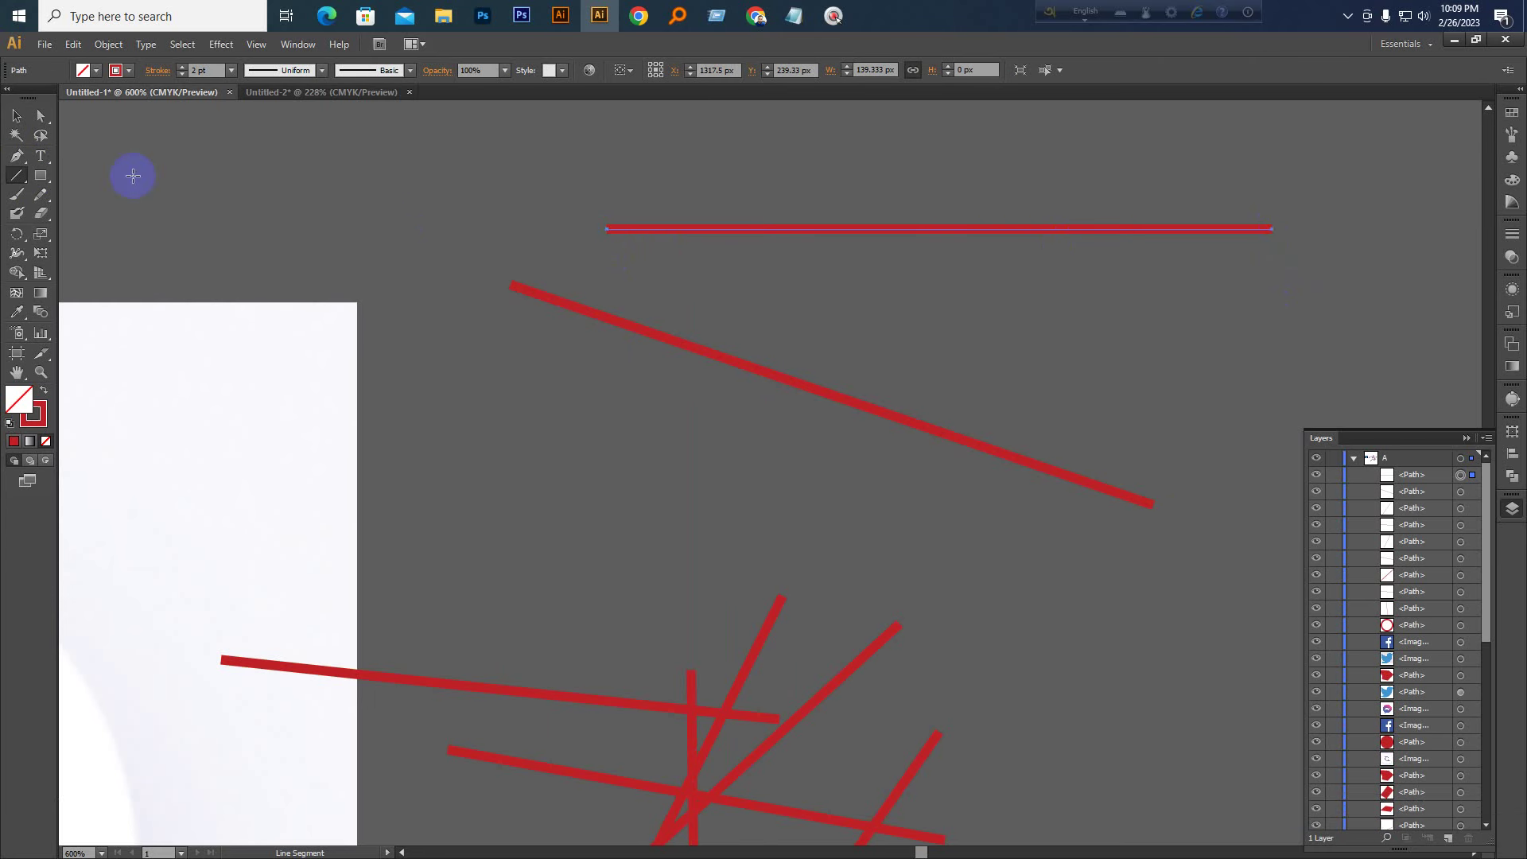
pyautogui.click(15, 116)
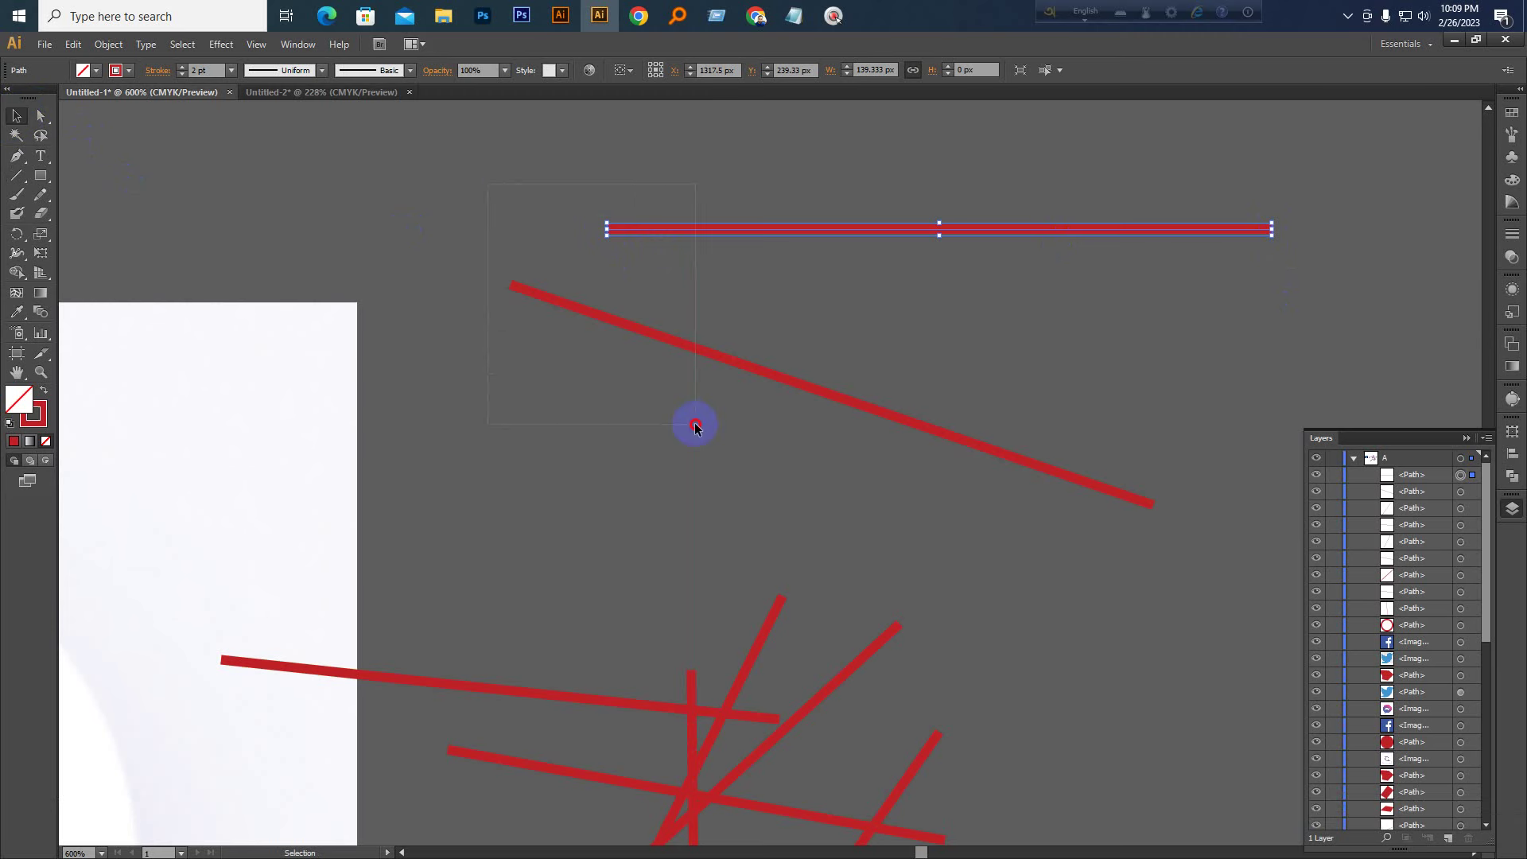
pyautogui.moveTo(695, 427); pyautogui.dragTo(693, 426)
pyautogui.press('Delete')
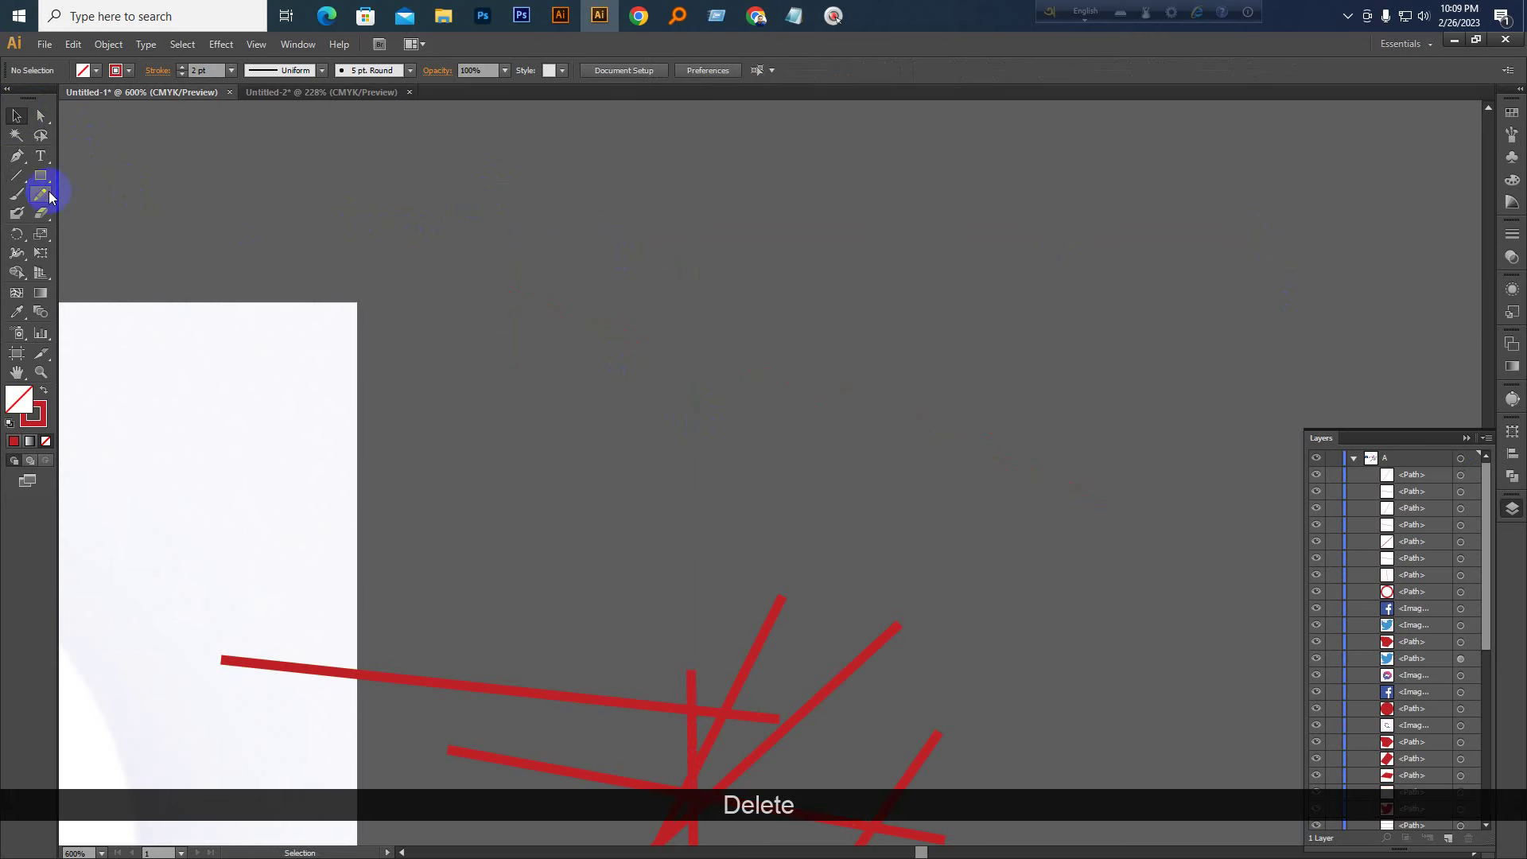
# Draw six freely angled lines in the empty area above the crossing lines, starting with a nearly horizontal one about 103 px long
pyautogui.click(16, 175)
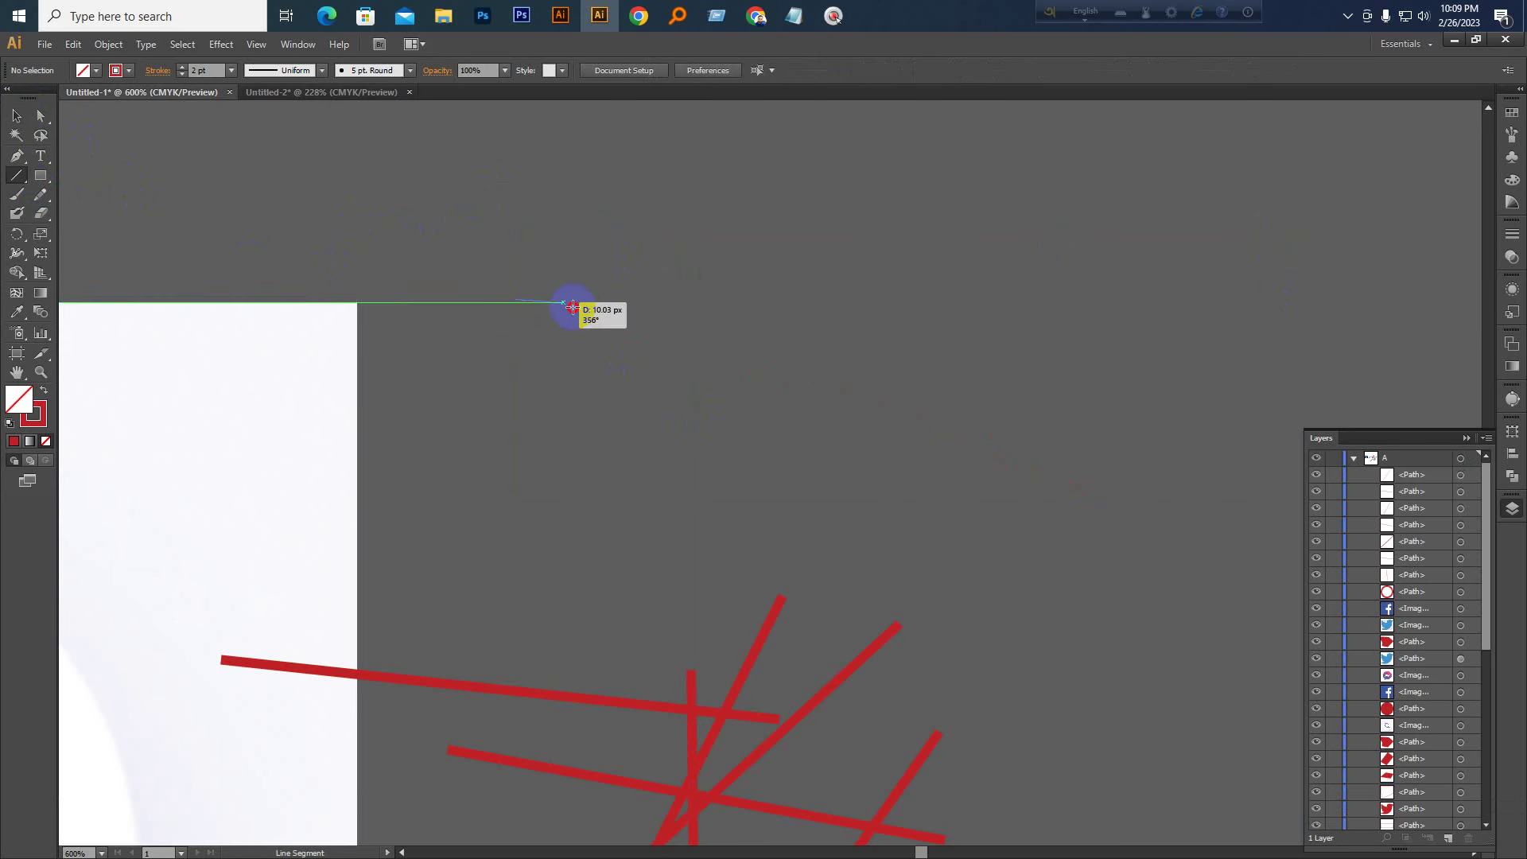
pyautogui.moveTo(515, 299); pyautogui.dragTo(1008, 302)
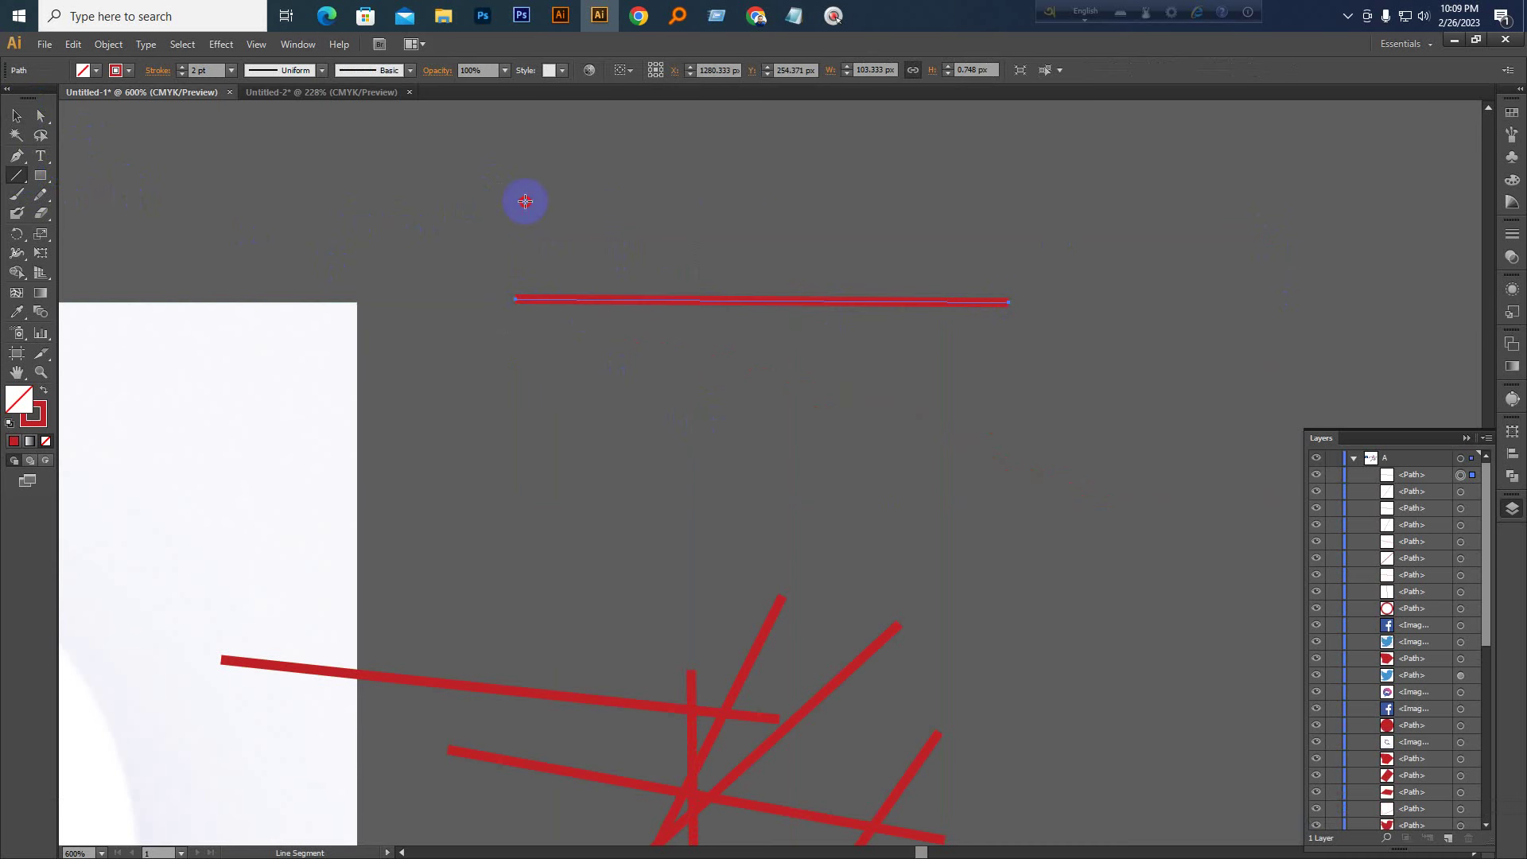
pyautogui.moveTo(524, 201); pyautogui.dragTo(1031, 214)
pyautogui.moveTo(515, 208); pyautogui.dragTo(857, 261)
pyautogui.moveTo(810, 311); pyautogui.dragTo(601, 519)
pyautogui.moveTo(528, 341); pyautogui.dragTo(920, 467)
pyautogui.moveTo(862, 378); pyautogui.dragTo(450, 443)
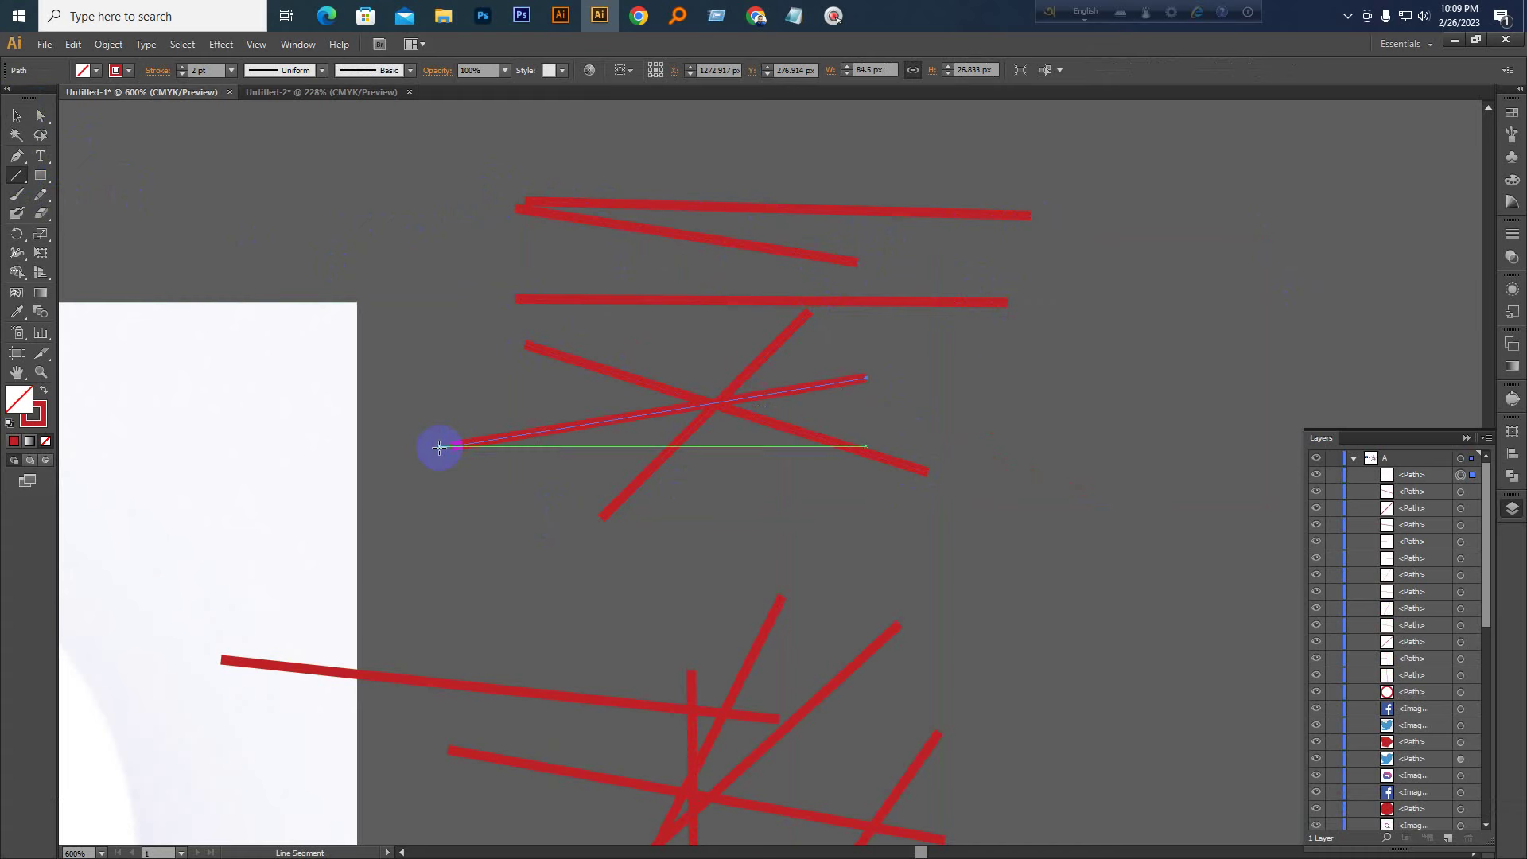
pyautogui.moveTo(1000, 352); pyautogui.dragTo(418, 406)
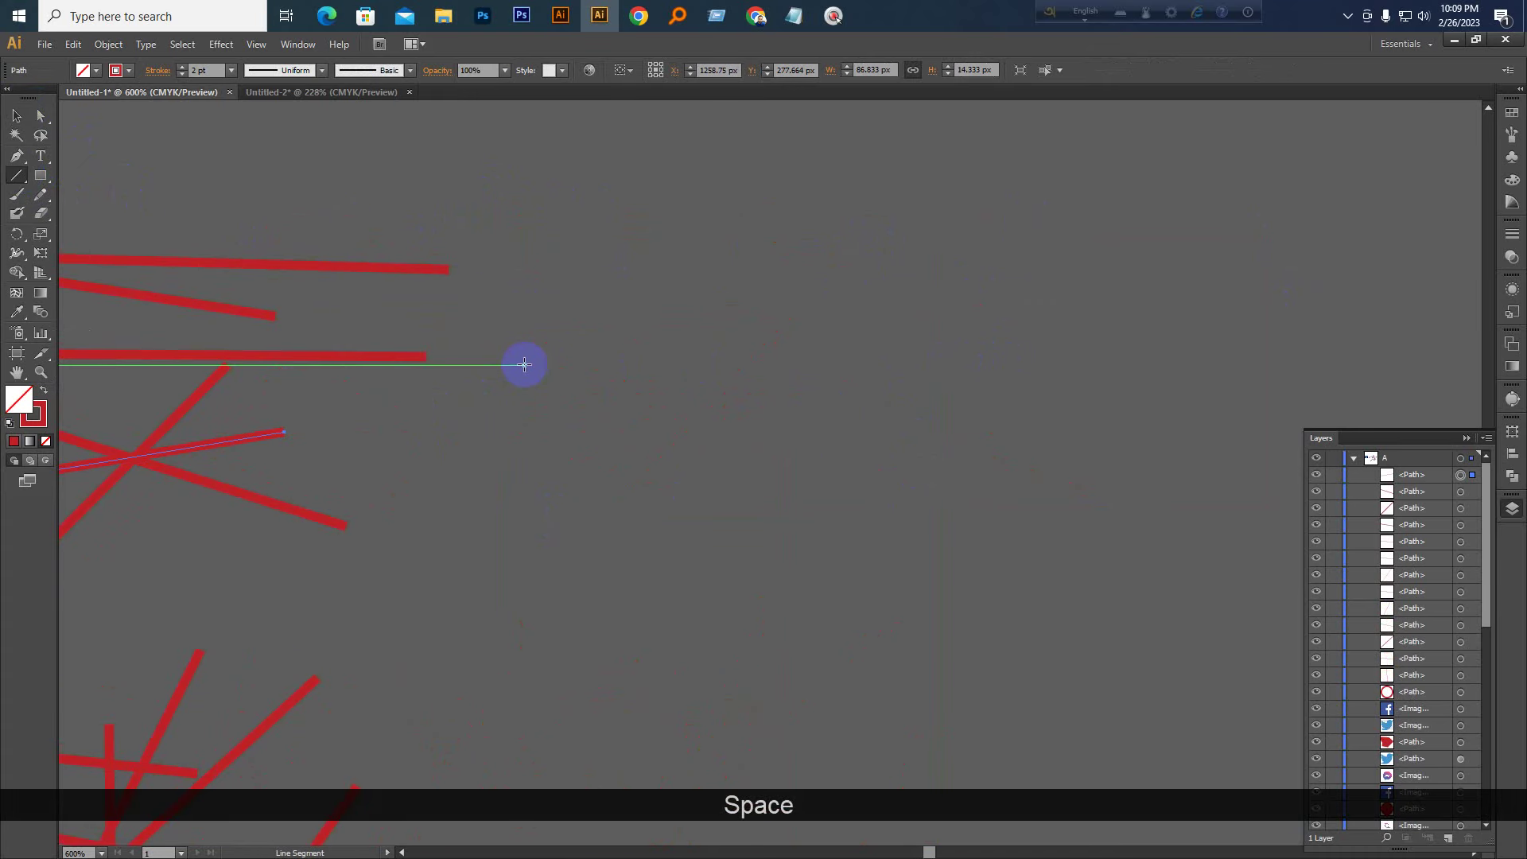
# Draw two separate horizontal lines about 59 px and 36 px long in the empty area beyond the slanted lines
pyautogui.moveTo(634, 223); pyautogui.dragTo(571, 455)
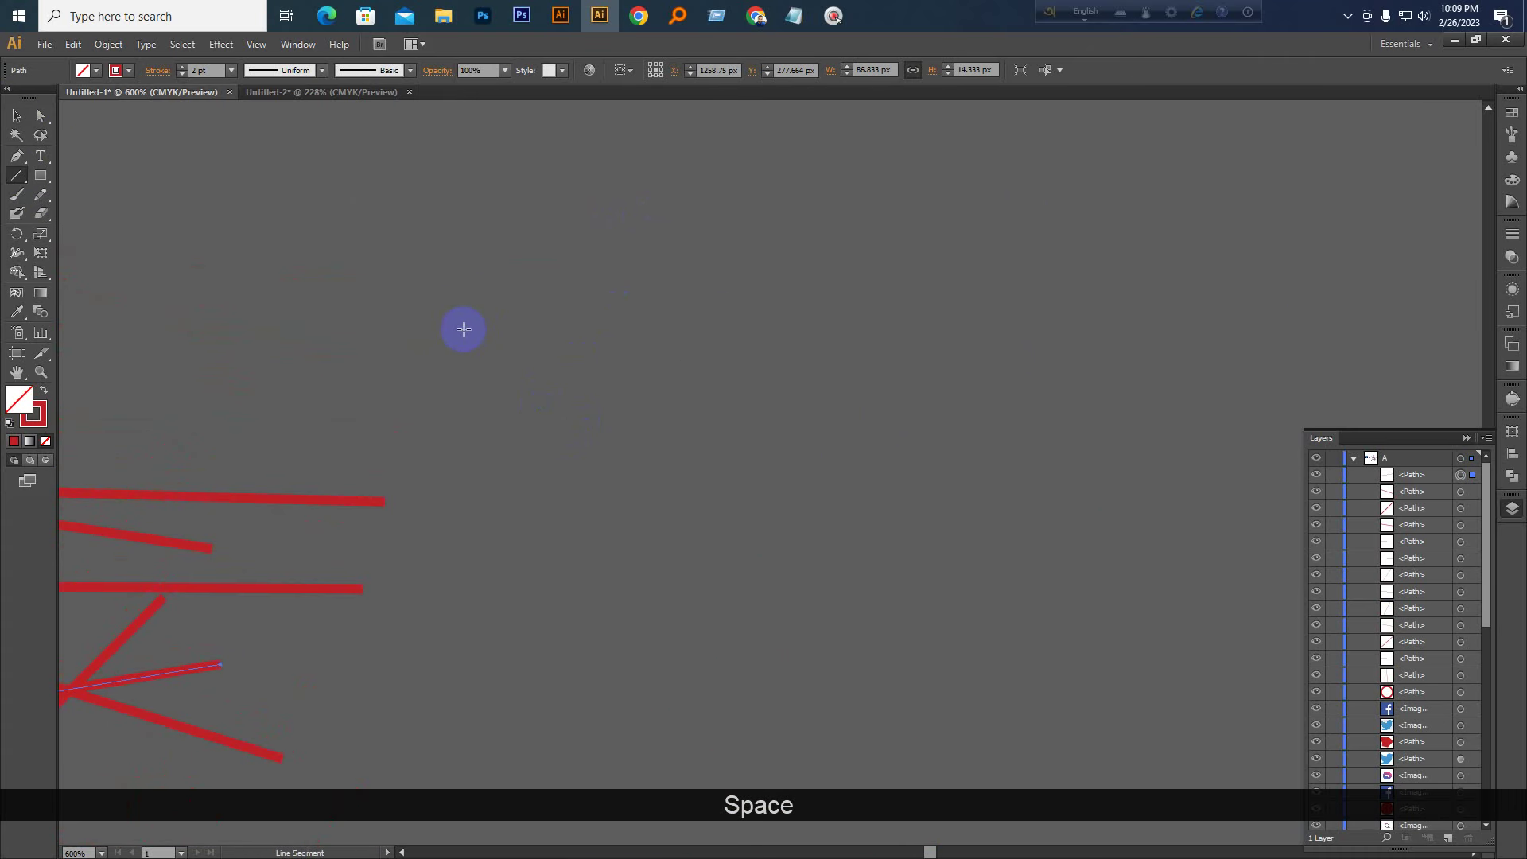
pyautogui.moveTo(445, 356); pyautogui.dragTo(729, 424)
pyautogui.press('shift')
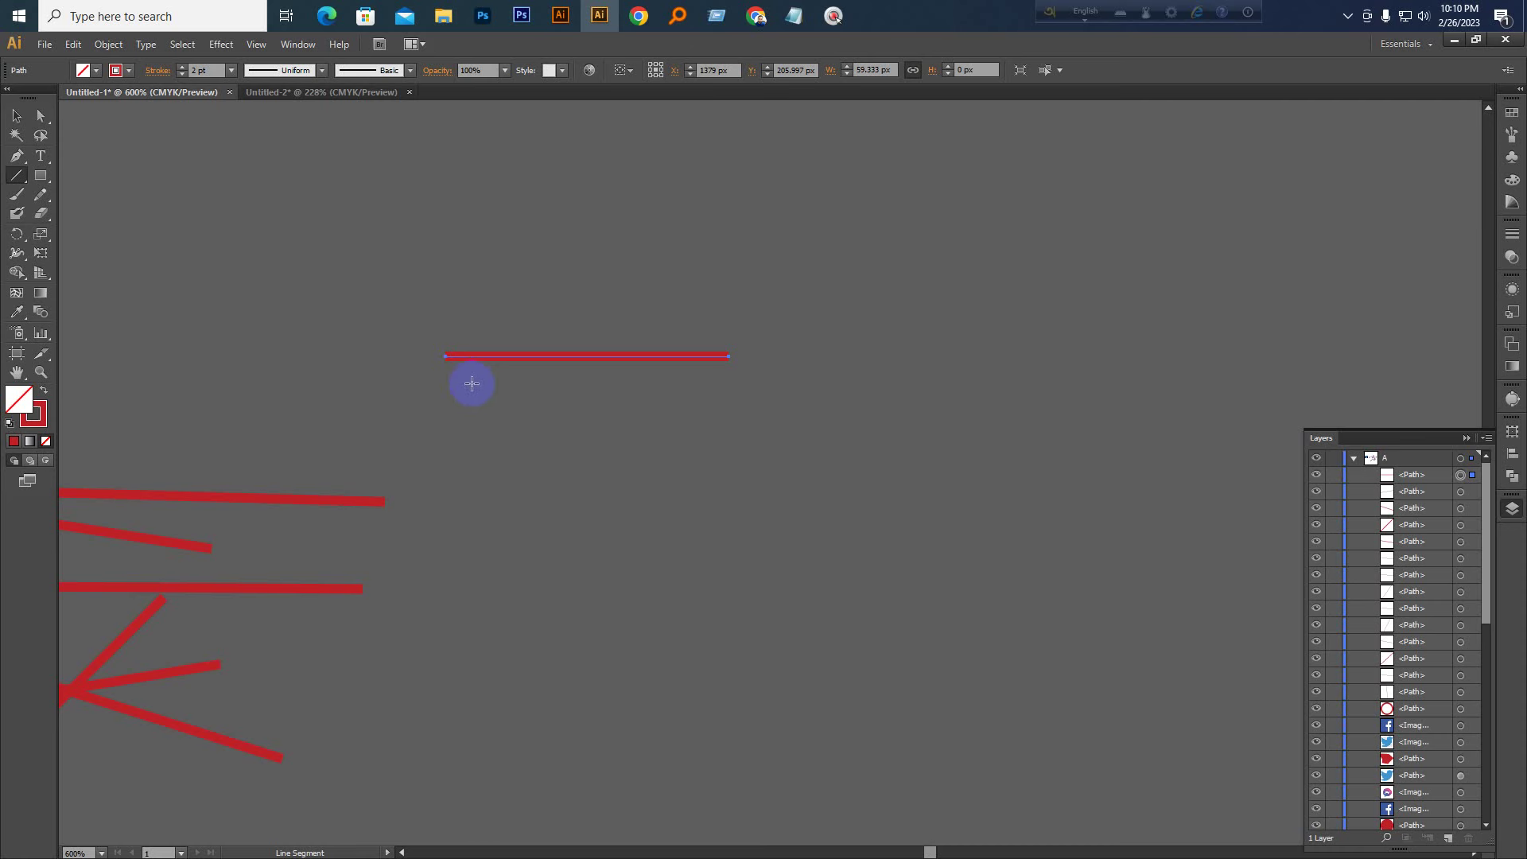
pyautogui.moveTo(1054, 482)
pyautogui.mouseDown()
pyautogui.moveTo(997, 290)
pyautogui.moveTo(837, 205)
pyautogui.moveTo(835, 522)
pyautogui.moveTo(1089, 410)
pyautogui.moveTo(1080, 424)
pyautogui.moveTo(1108, 336)
pyautogui.moveTo(879, 433)
pyautogui.mouseUp()
pyautogui.press('space')
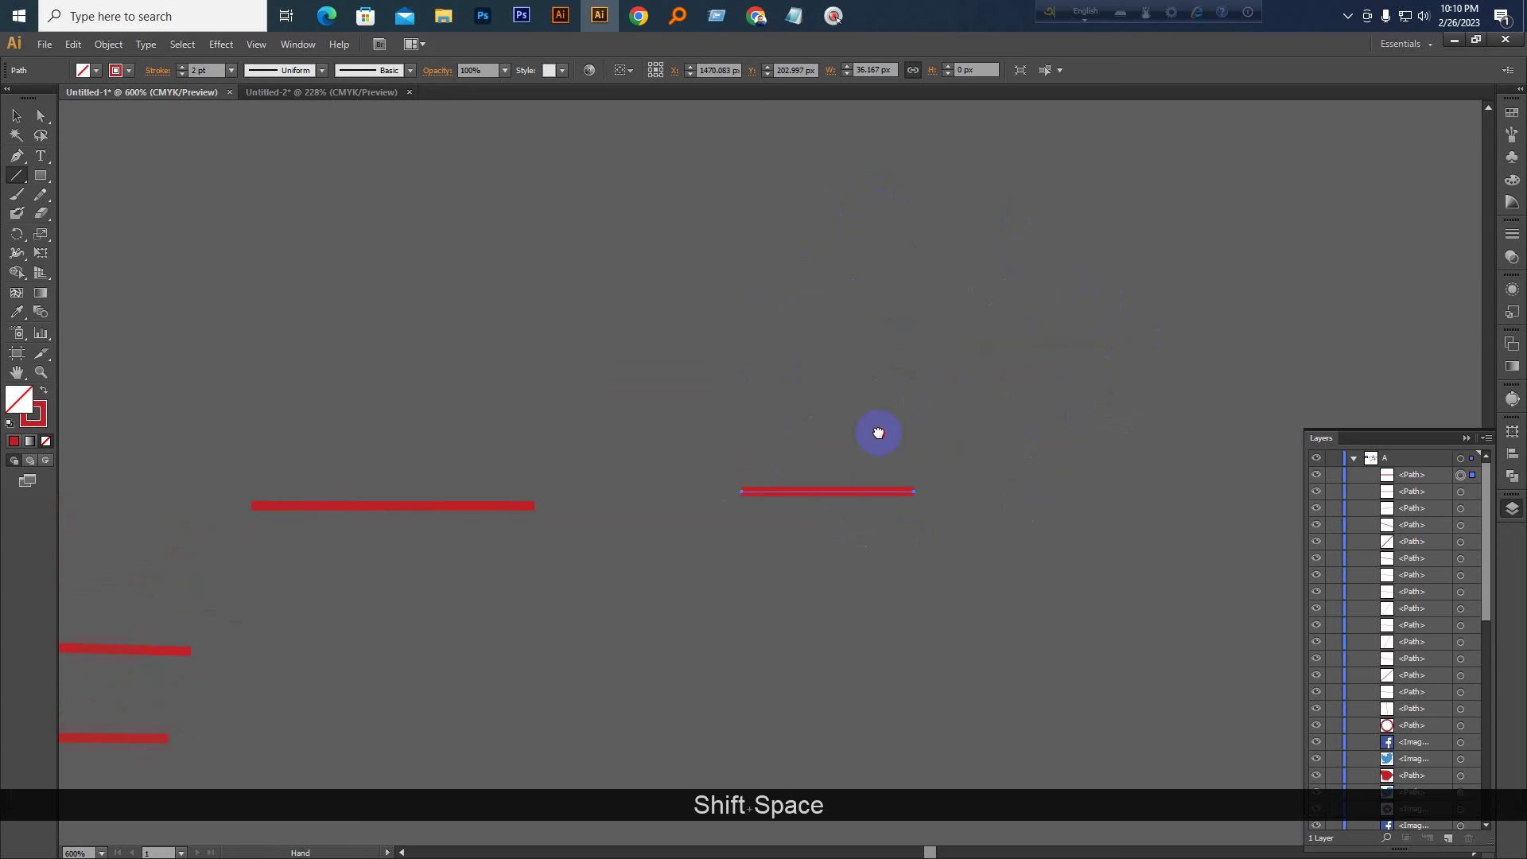
# Draw a slanted line about 39 px long at 29° from the left end of the shorter horizontal line, and undo it
pyautogui.press('ctrl+KP_Add')
pyautogui.press('ctrl+KP_Add')
pyautogui.press('ctrl+KP_Add')
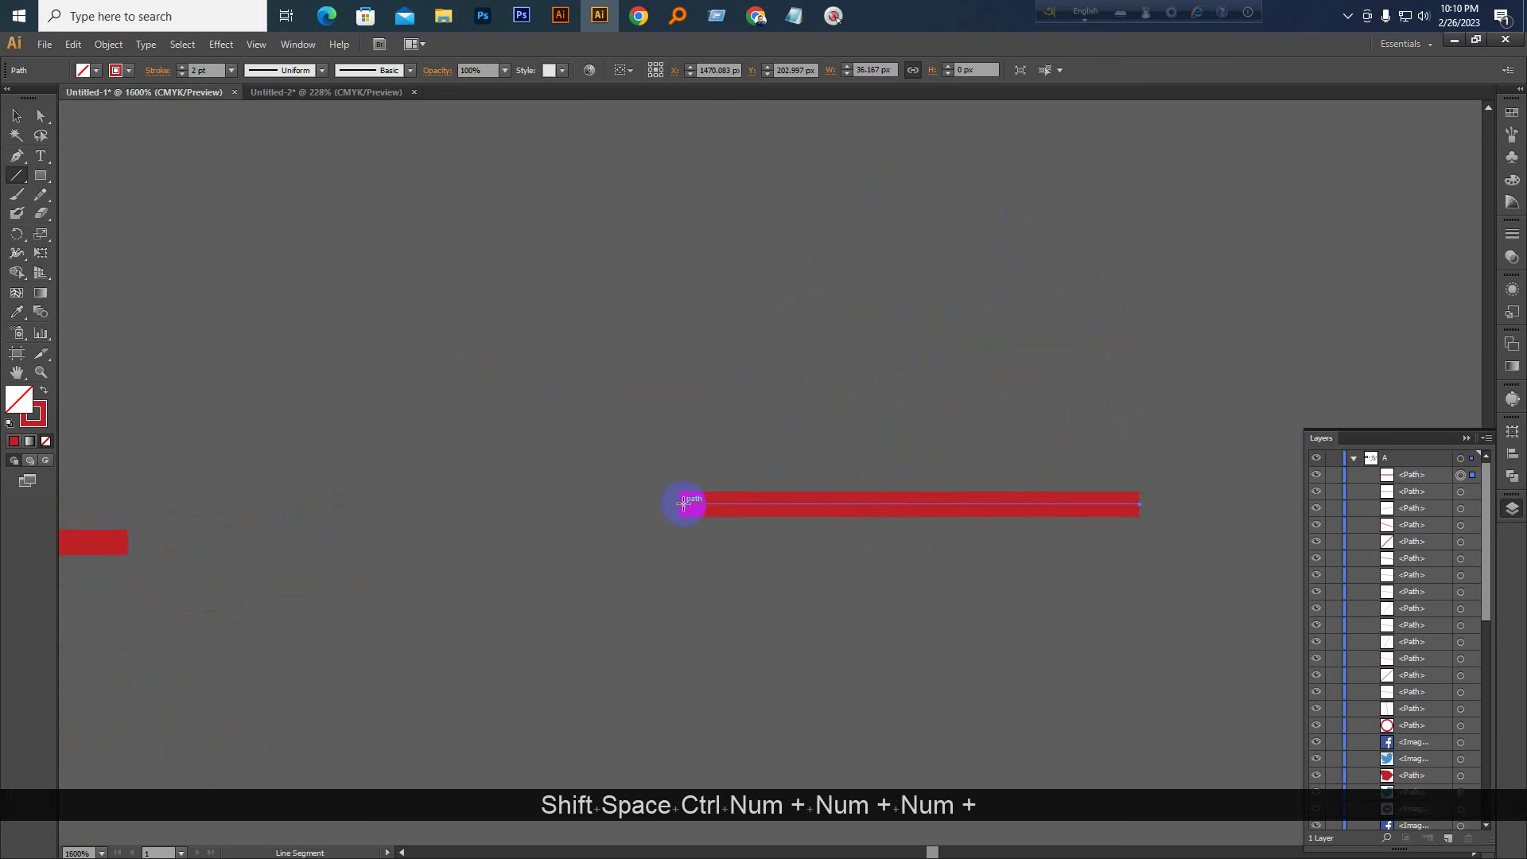
pyautogui.press('space')
pyautogui.moveTo(870, 385); pyautogui.dragTo(700, 522)
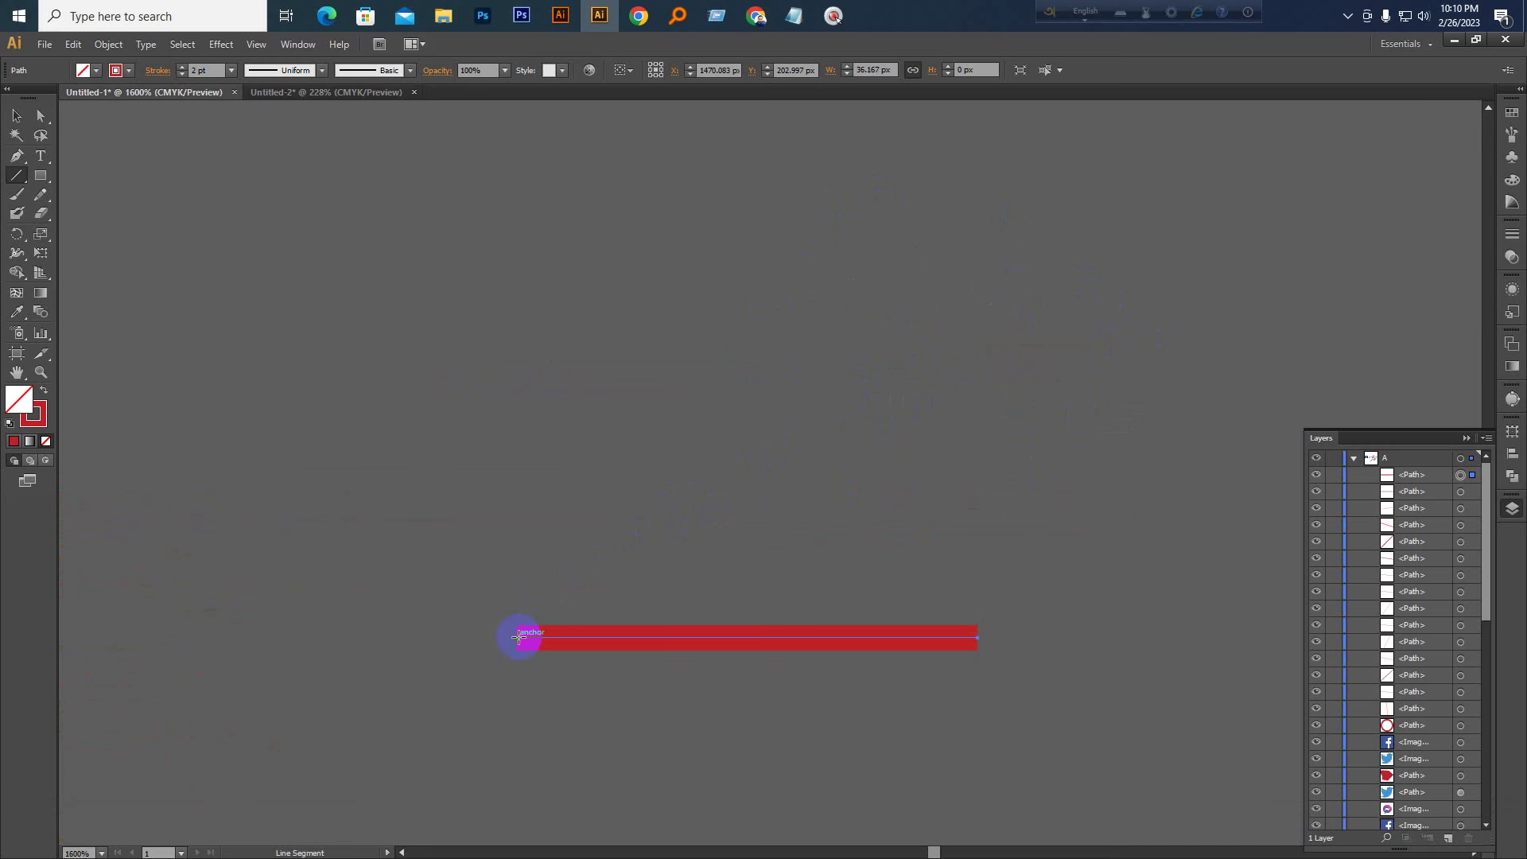
pyautogui.moveTo(518, 638); pyautogui.dragTo(949, 400)
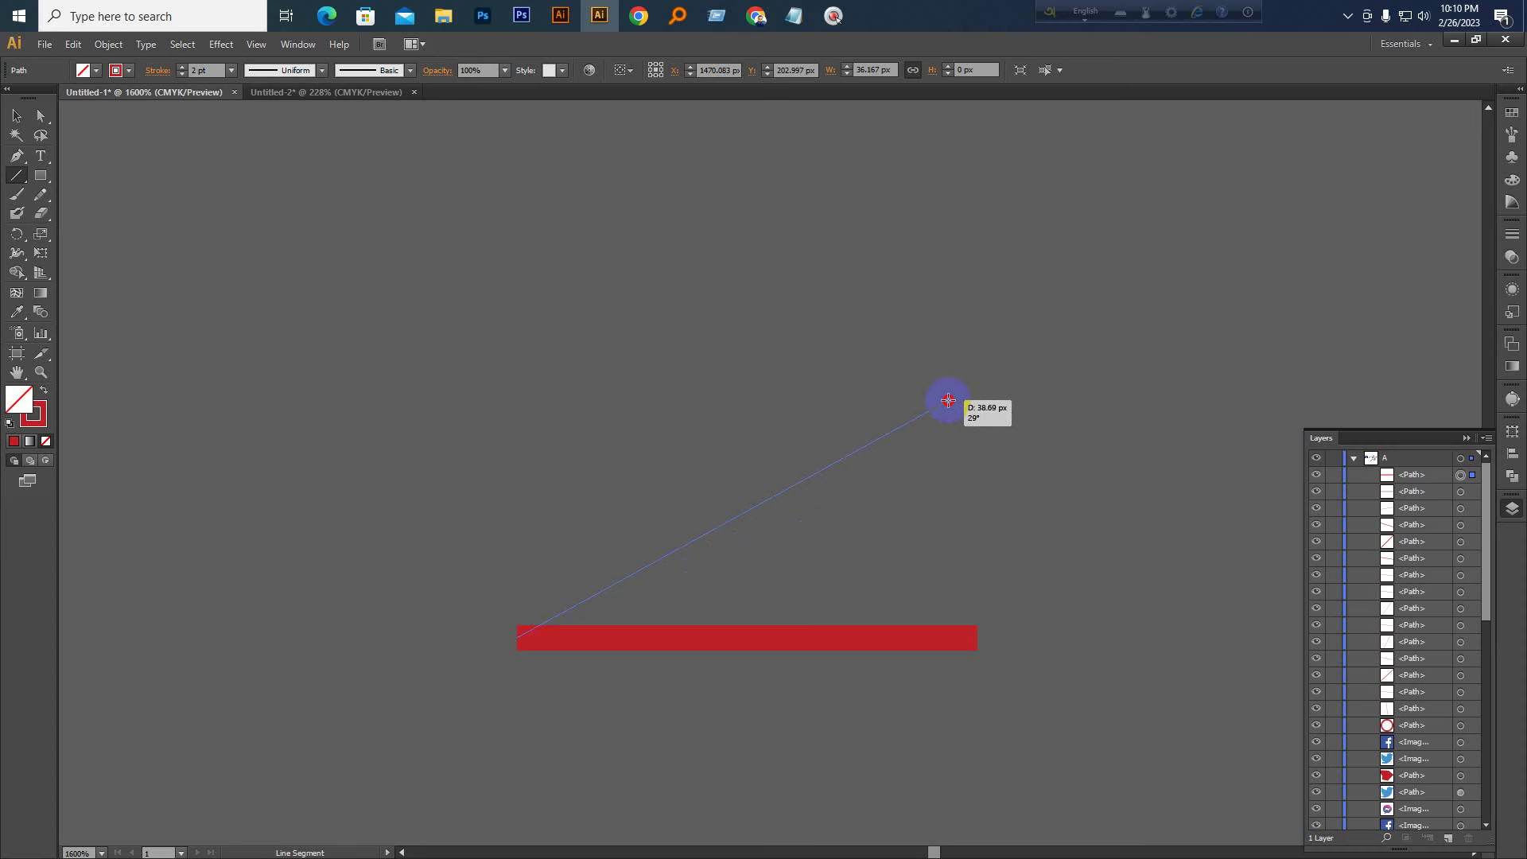
pyautogui.press('F2')
pyautogui.press('F3')
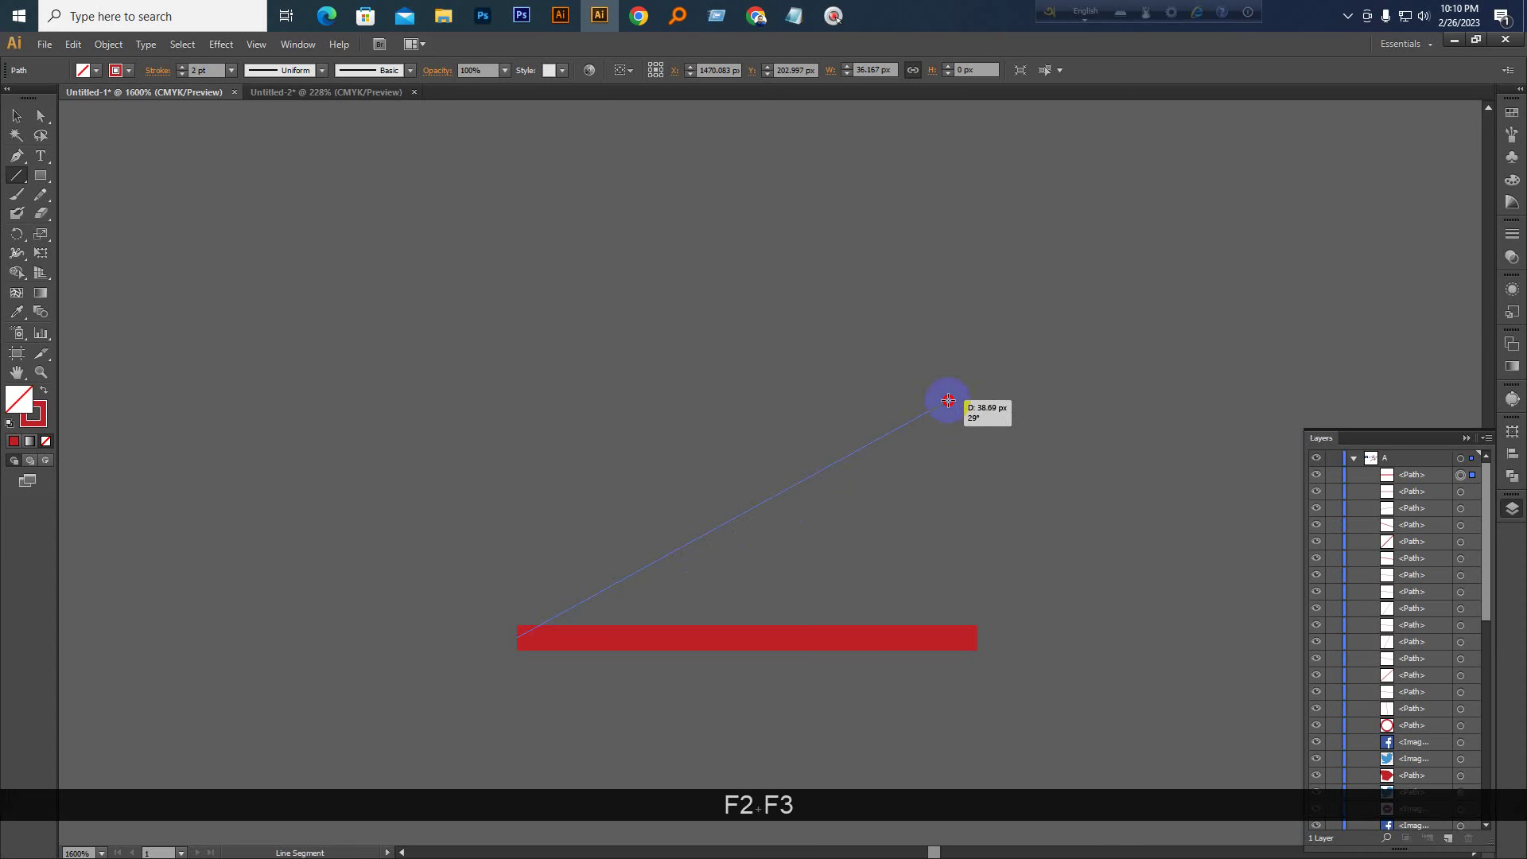
pyautogui.press('2')
pyautogui.press('3')
pyautogui.press('3')
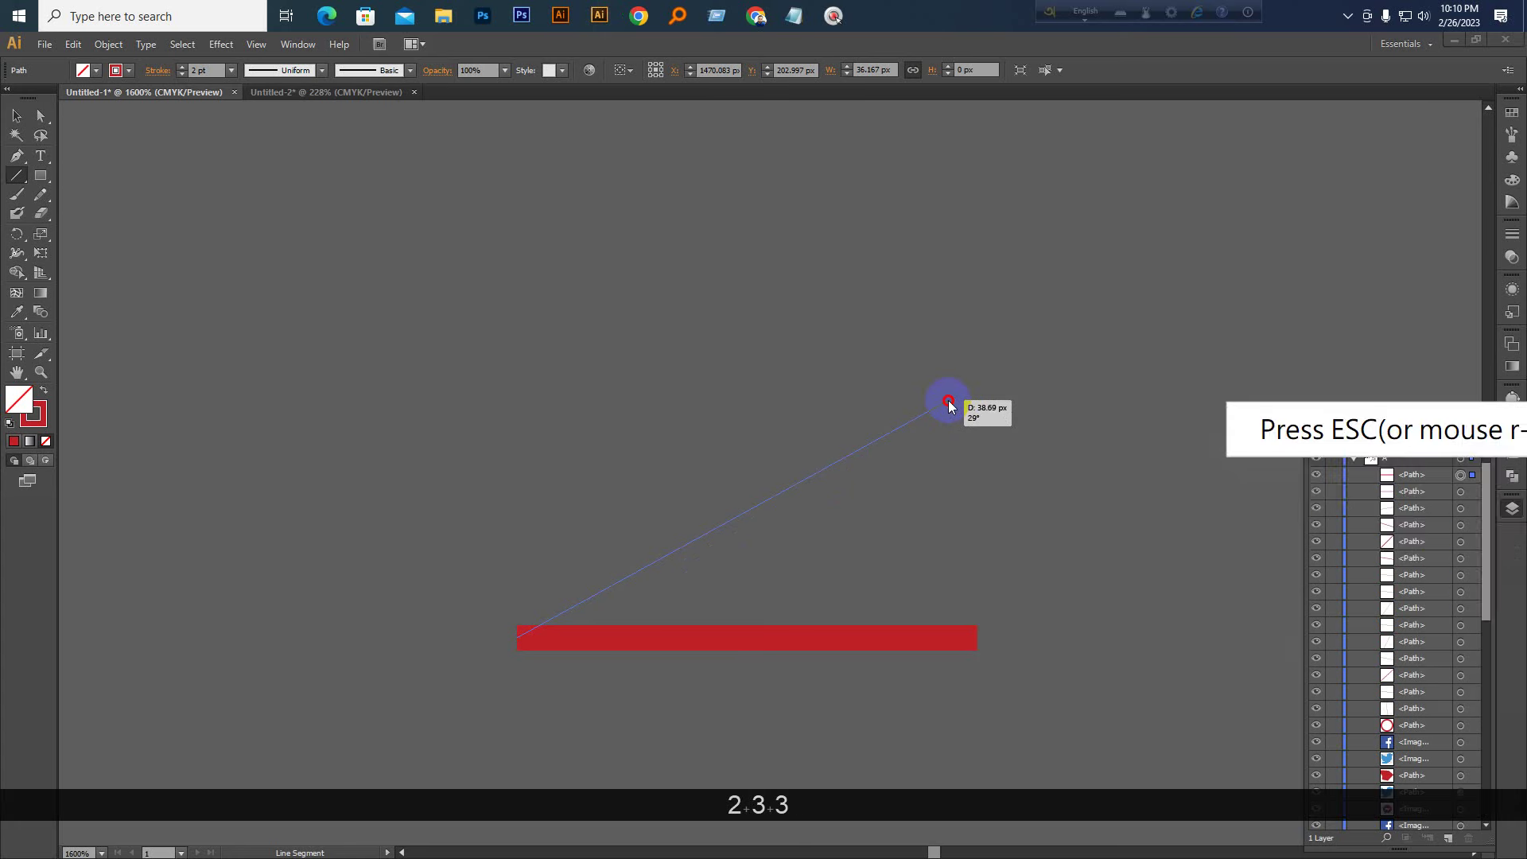
pyautogui.press('3')
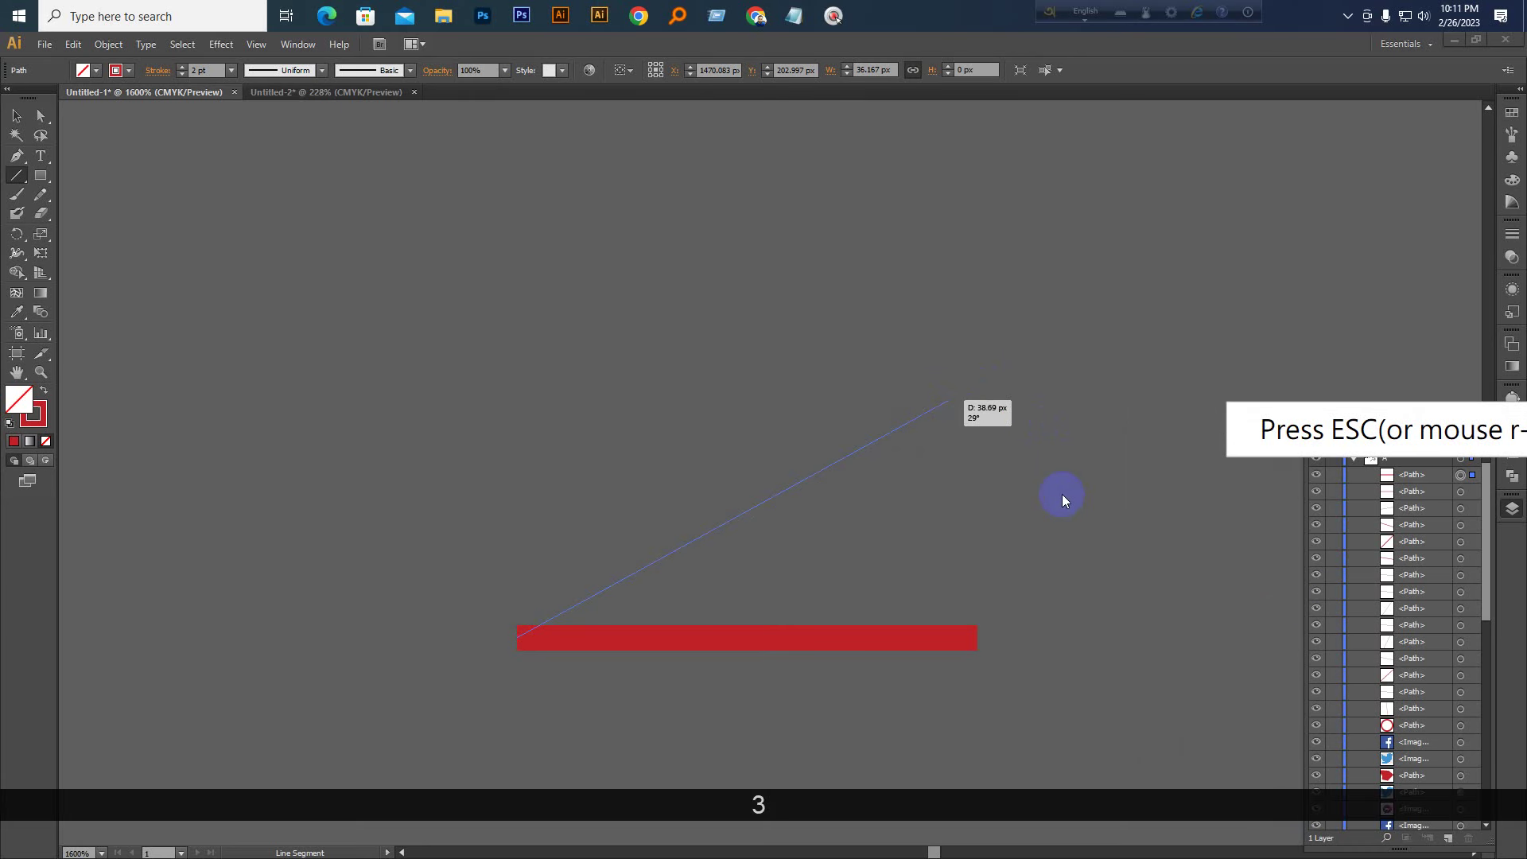
pyautogui.moveTo(946, 402); pyautogui.dragTo(949, 402)
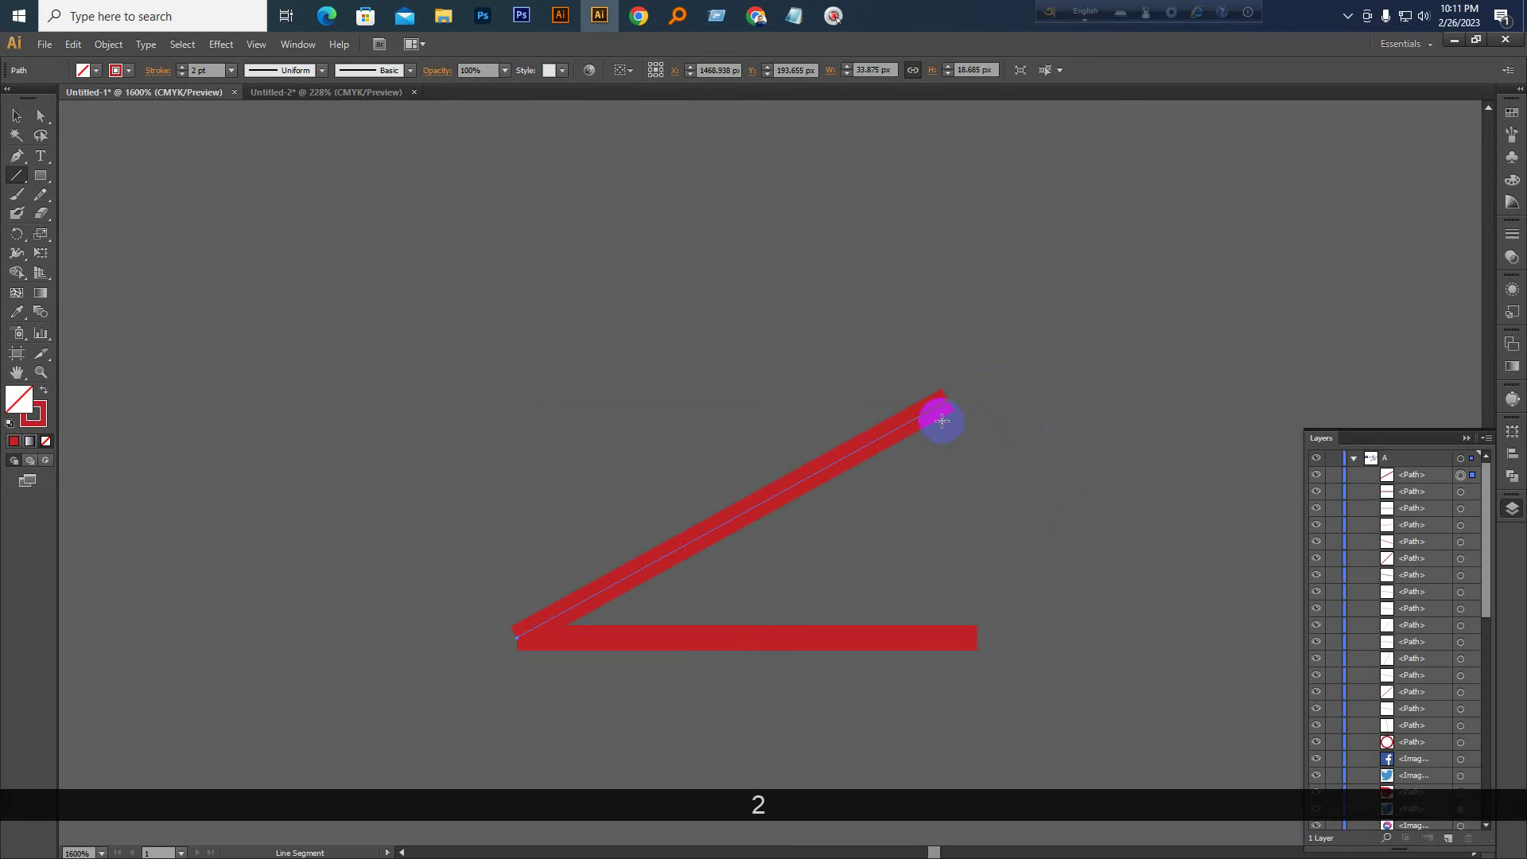
pyautogui.hotkey('ctrl', 'z')
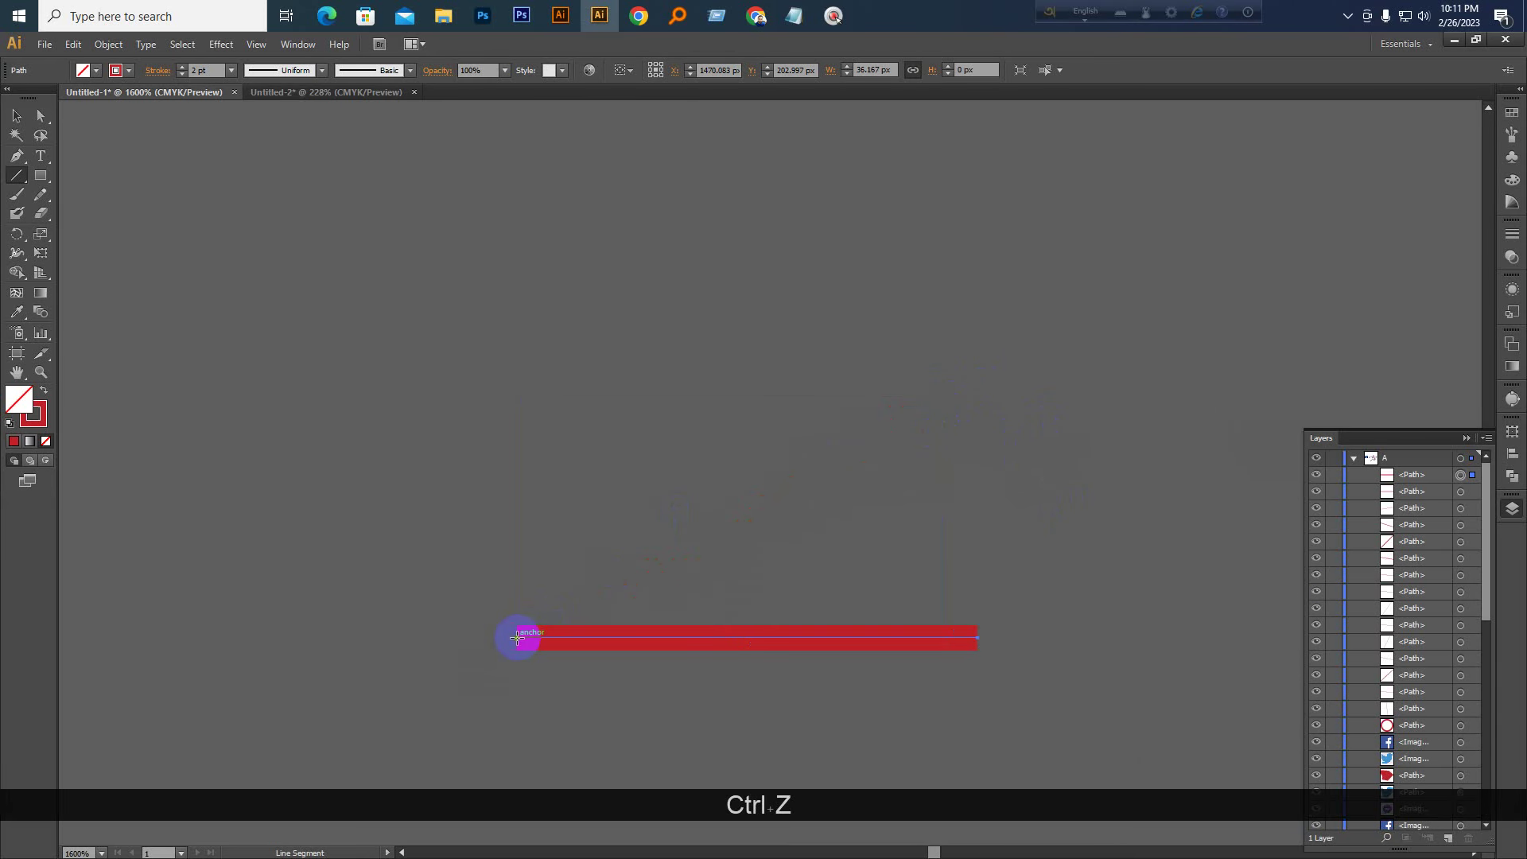
# Draw three 45° lines from the short line's left end: up-left spanning about 21 px, up-right about 14 px and down-right about 16 px
pyautogui.moveTo(517, 638)
pyautogui.mouseDown()
pyautogui.moveTo(866, 341)
pyautogui.moveTo(945, 360)
pyautogui.moveTo(641, 273)
pyautogui.moveTo(596, 270)
pyautogui.moveTo(405, 340)
pyautogui.moveTo(325, 301)
pyautogui.mouseUp()
pyautogui.press('shift')
pyautogui.press('shift')
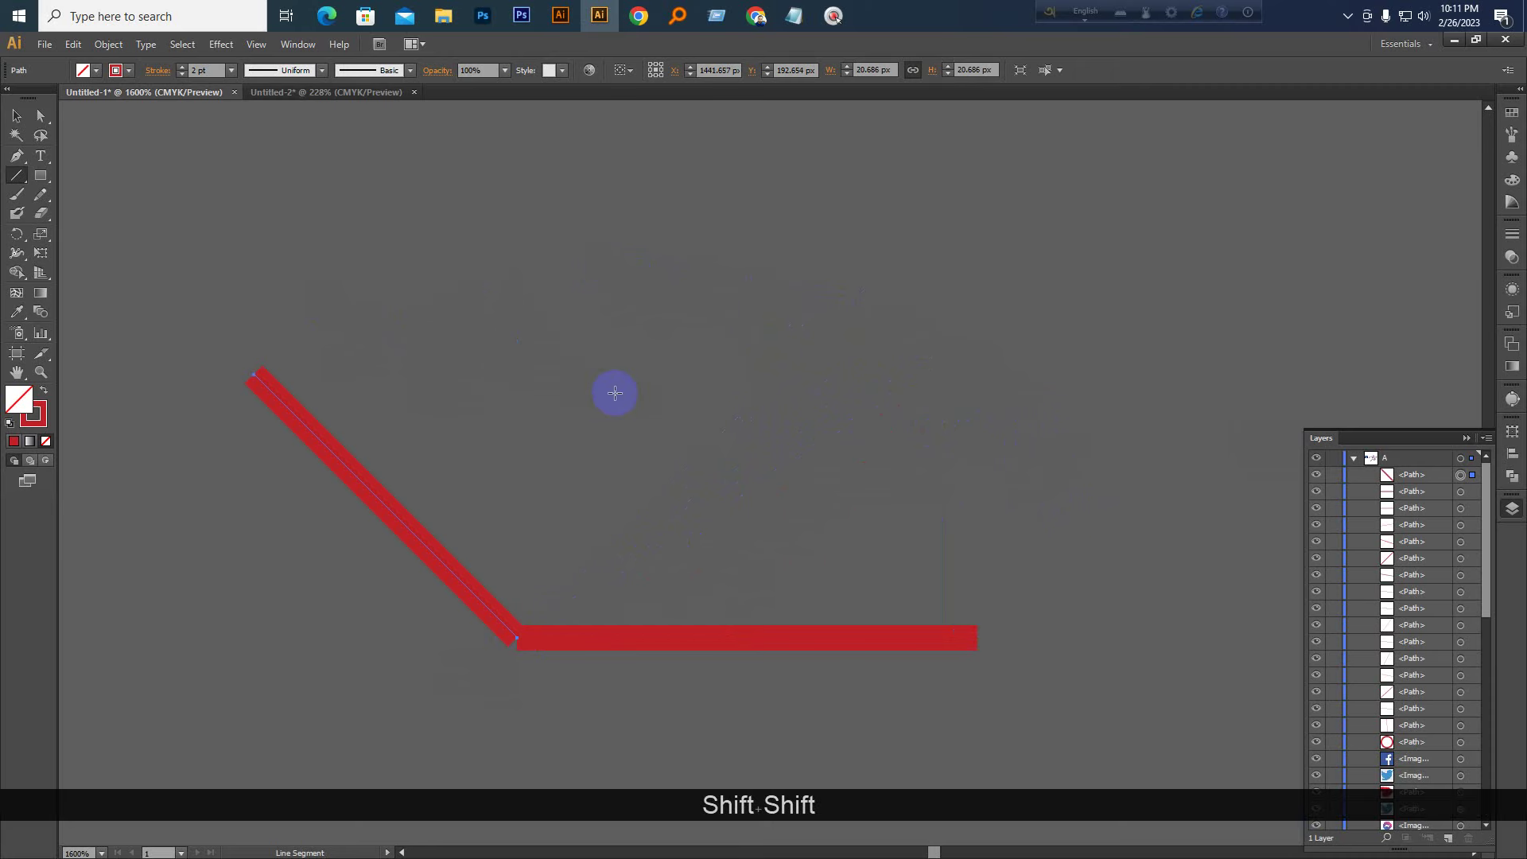
pyautogui.press('space')
pyautogui.moveTo(519, 638); pyautogui.dragTo(852, 235)
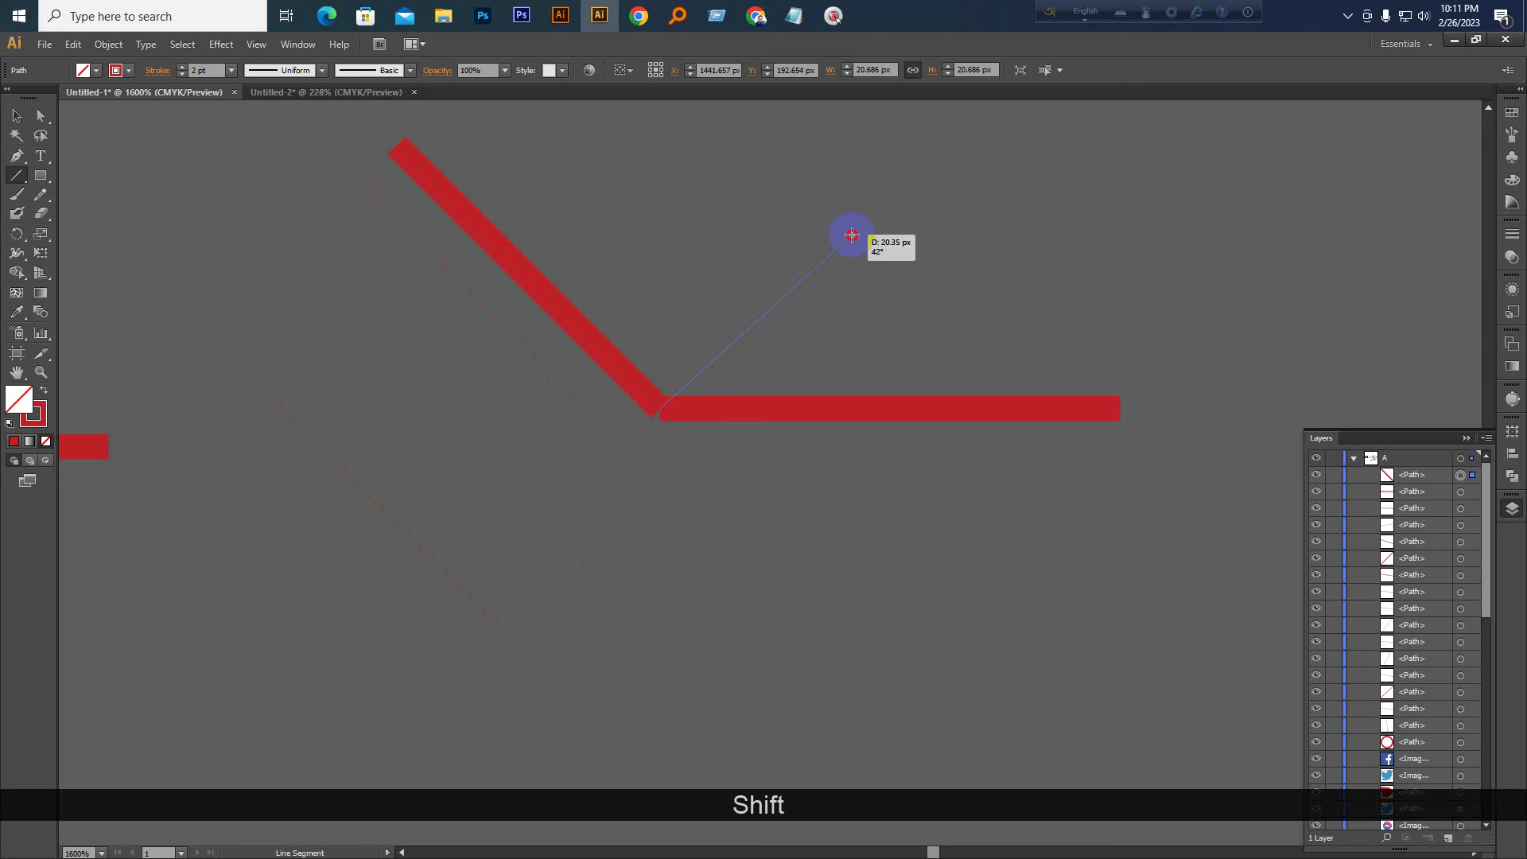
pyautogui.moveTo(852, 235); pyautogui.dragTo(852, 235)
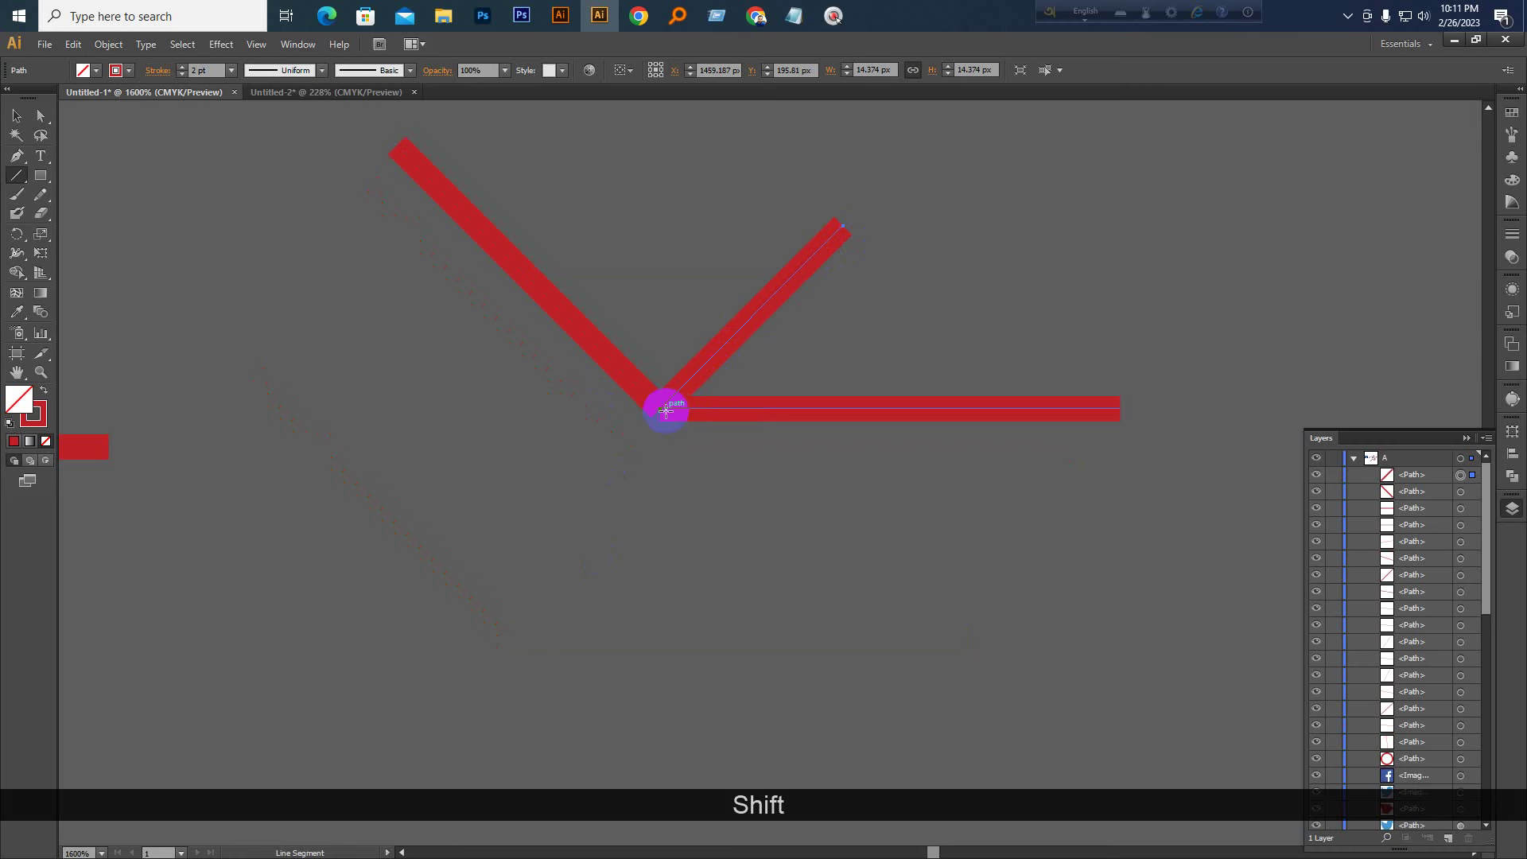
pyautogui.moveTo(663, 411); pyautogui.dragTo(850, 634)
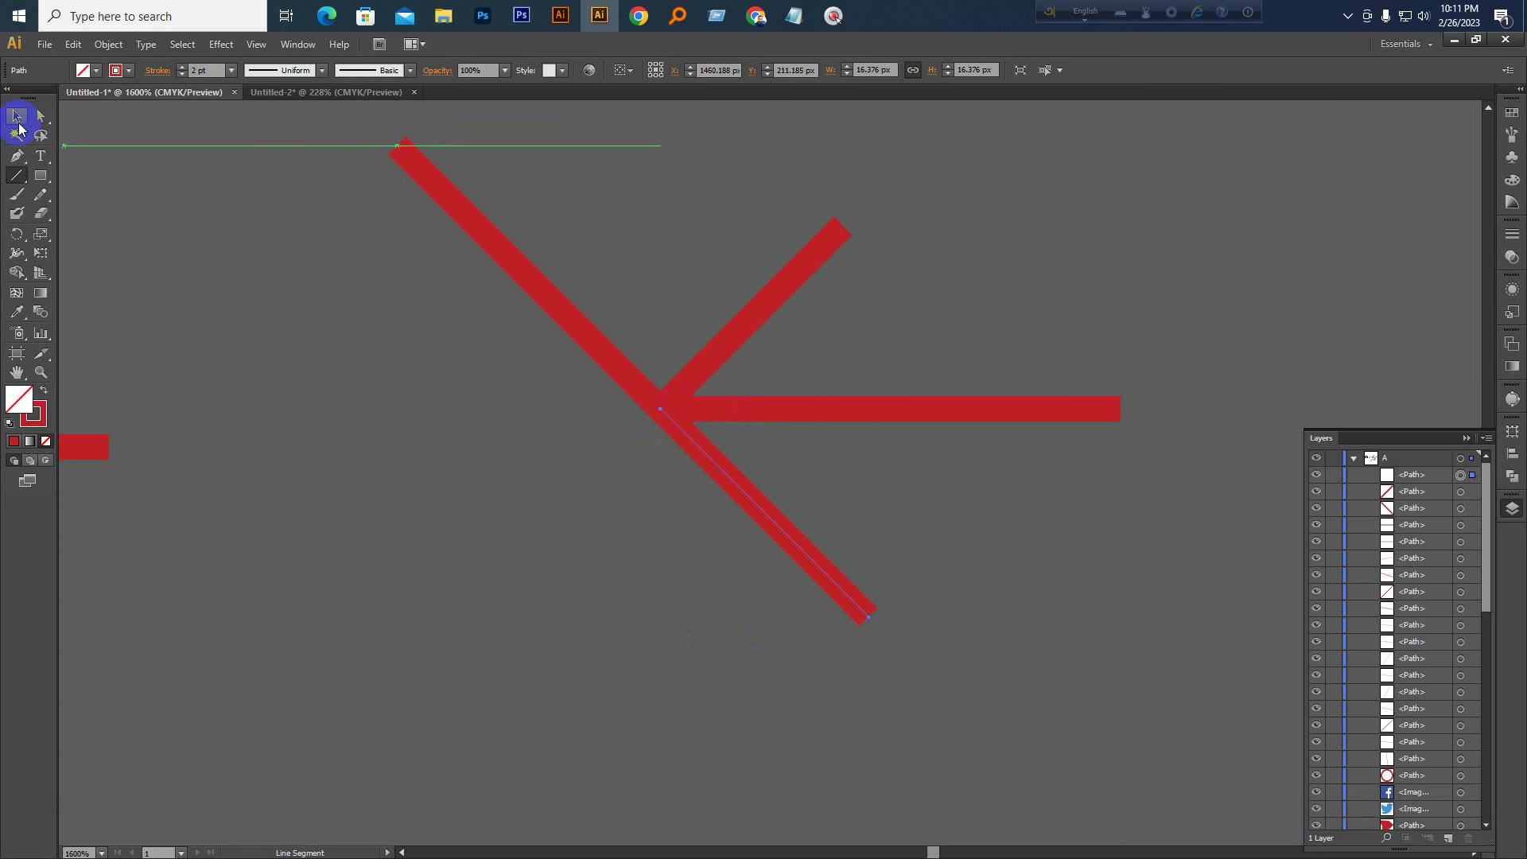
# Delete the diagonal line running up-left from the shared end point
pyautogui.click(16, 117)
pyautogui.click(550, 292)
pyautogui.press('Delete')
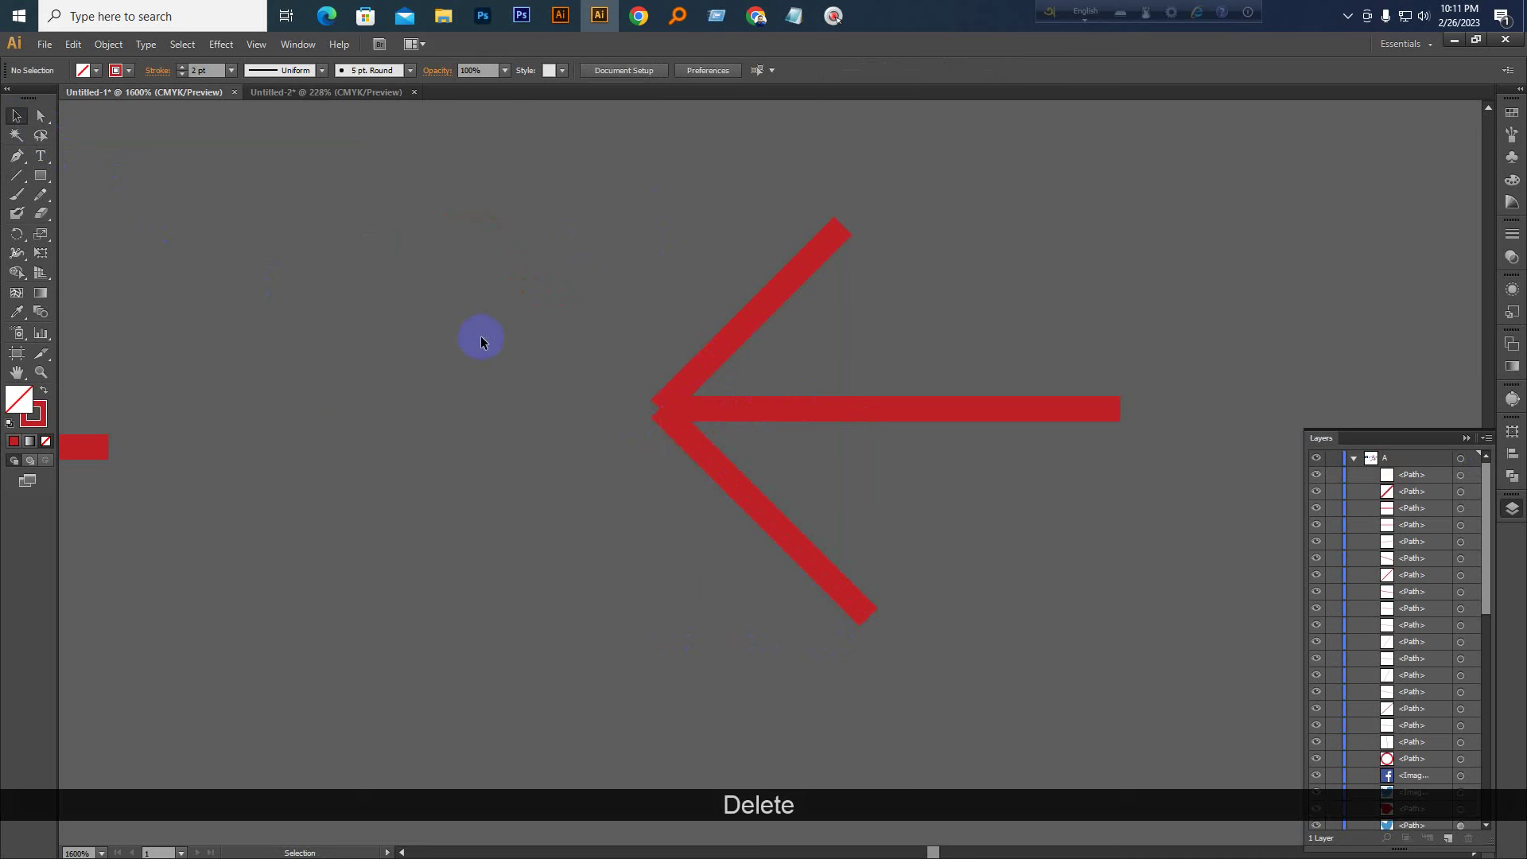
pyautogui.moveTo(686, 499); pyautogui.dragTo(690, 505)
pyautogui.click(863, 475)
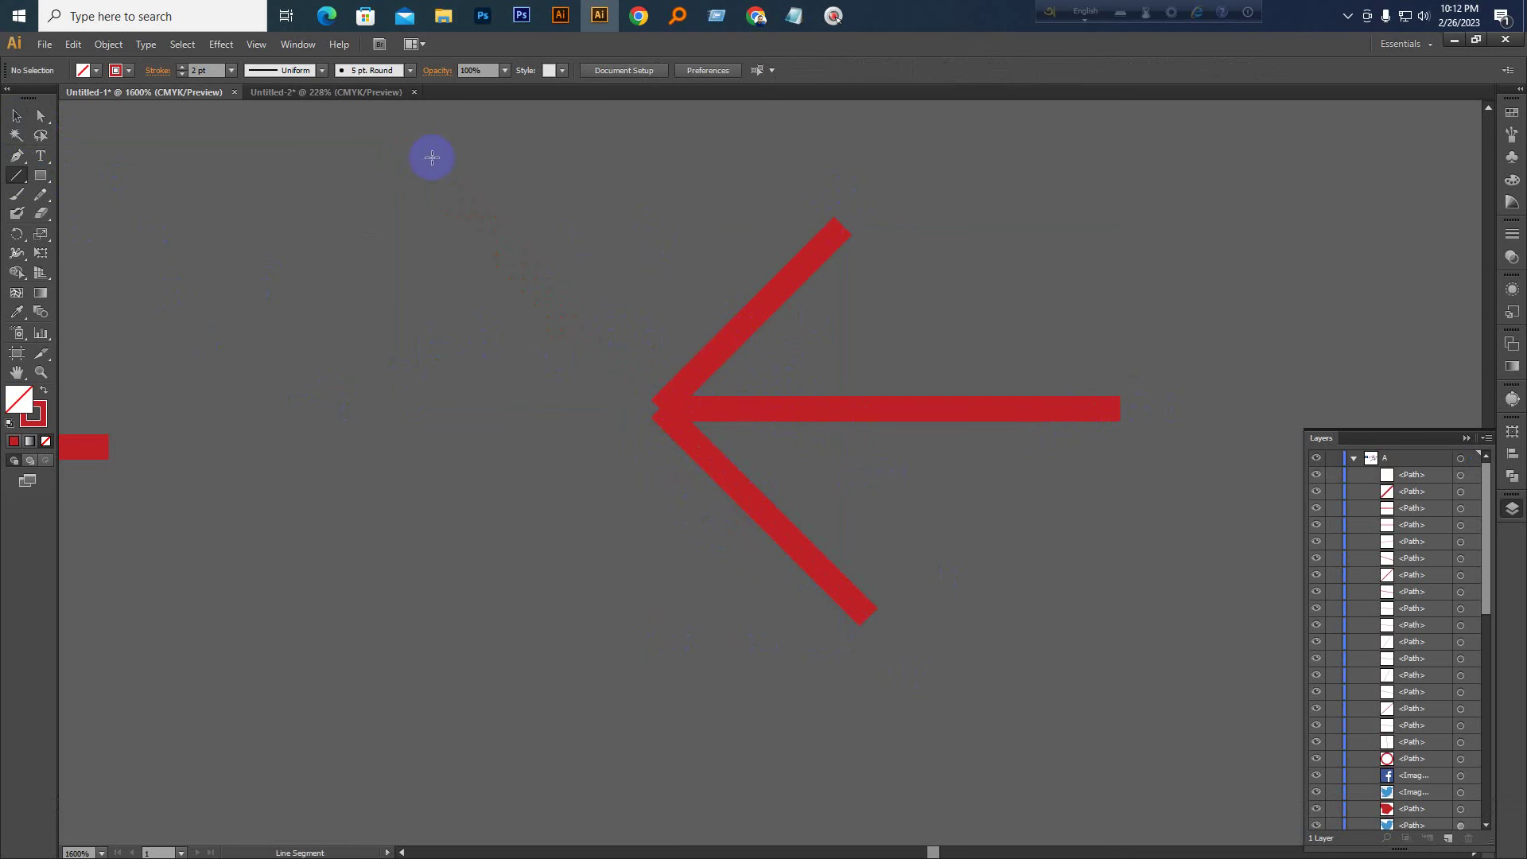
# Draw a vertical line about 39 px long and a horizontal line about 57 px long crossing it, select both and deselect them
pyautogui.moveTo(432, 158)
pyautogui.mouseDown()
pyautogui.moveTo(419, 655)
pyautogui.moveTo(432, 657)
pyautogui.mouseUp()
pyautogui.moveTo(207, 407); pyautogui.dragTo(932, 407)
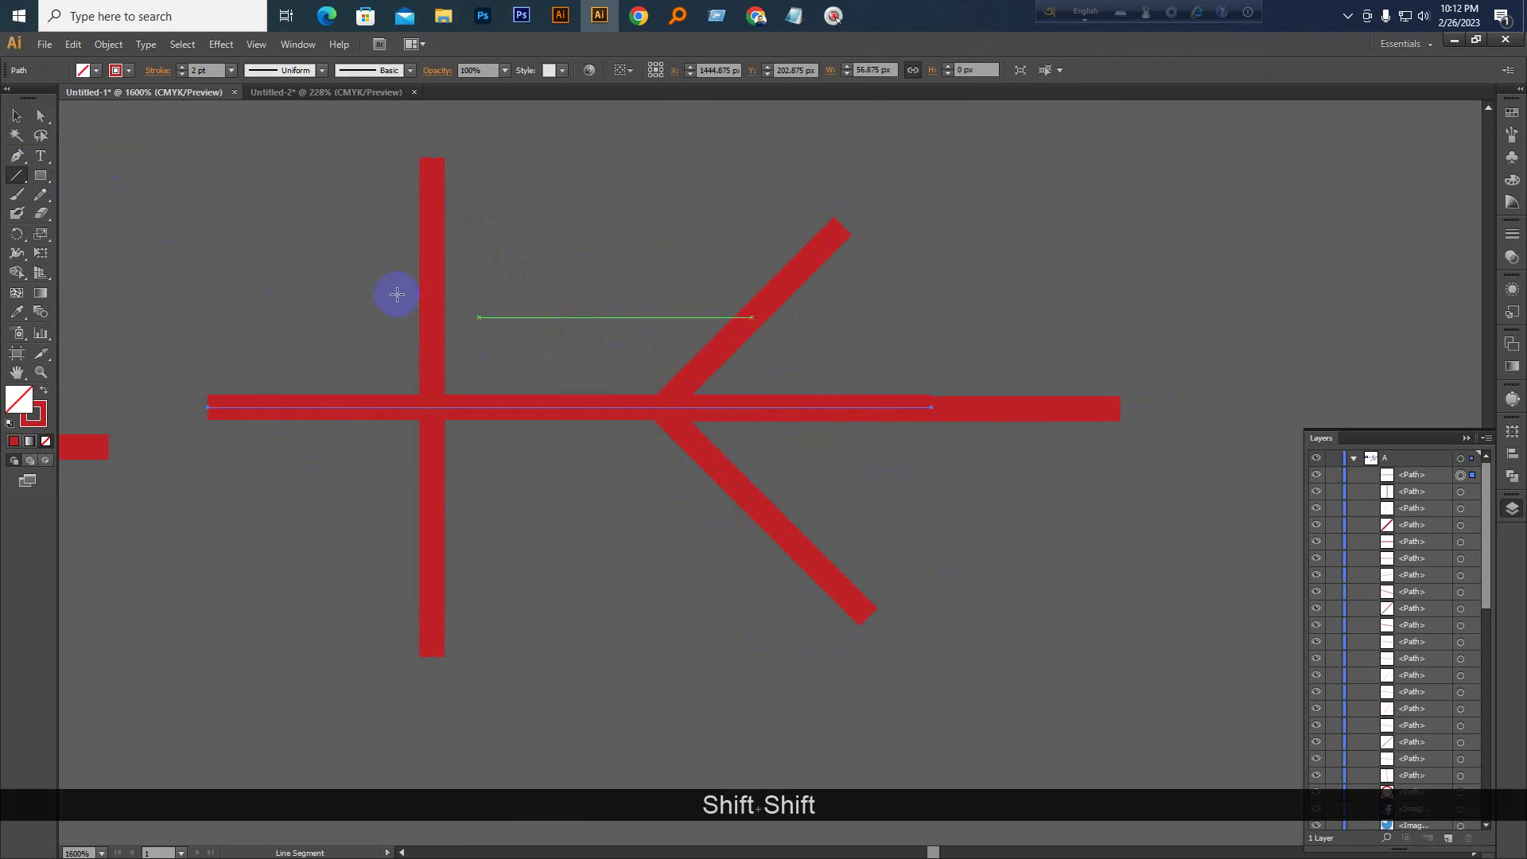
pyautogui.click(18, 117)
pyautogui.moveTo(289, 163); pyautogui.dragTo(641, 517)
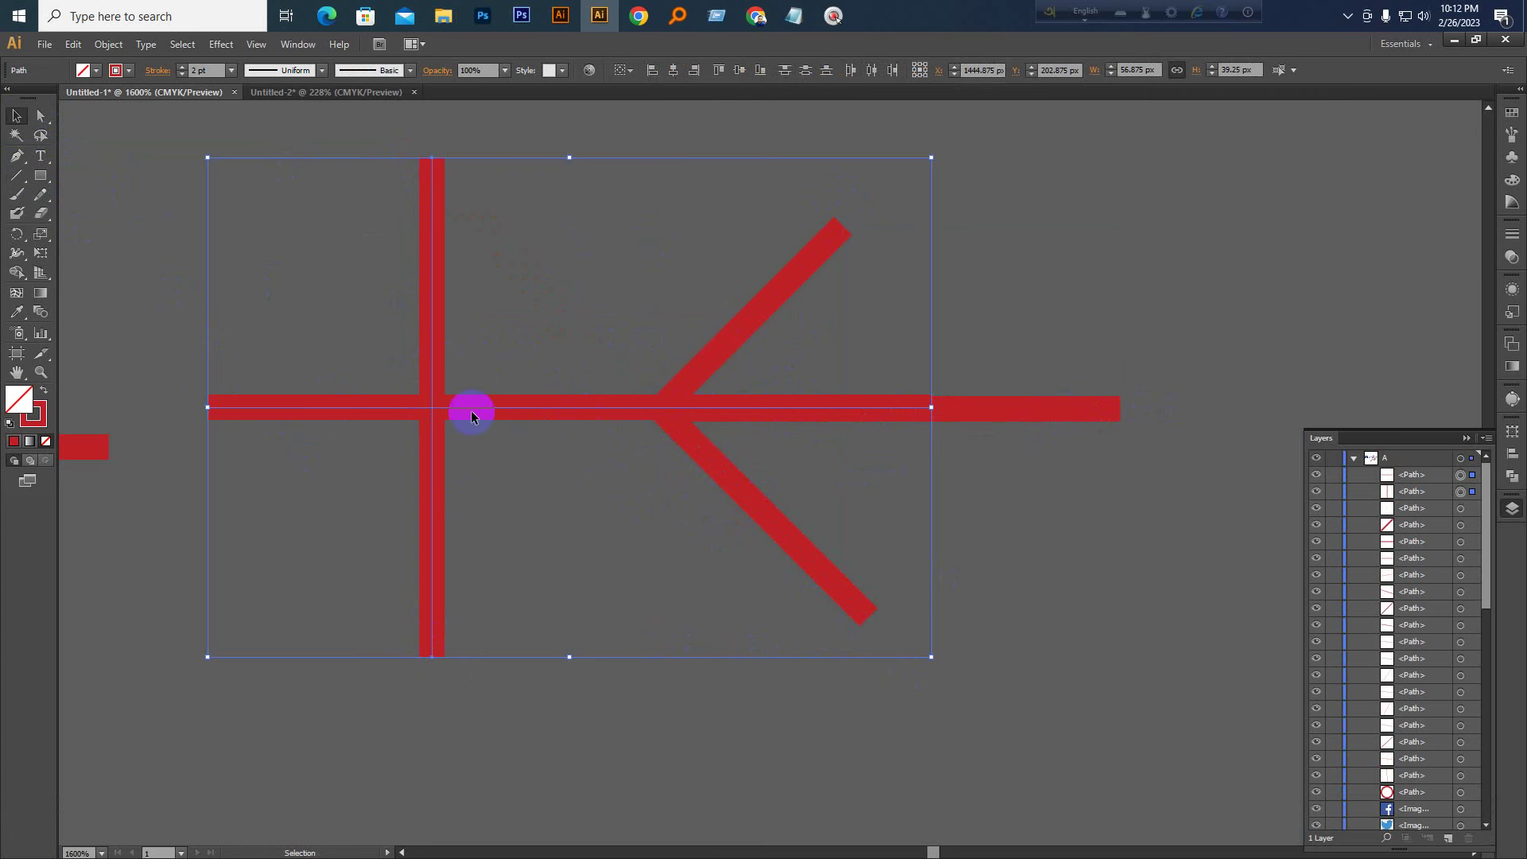
pyautogui.click(978, 474)
# Return to the Q logo, select the red circle to pick up its 12 pt stroke, and deselect it
pyautogui.press('ctrl+KP_Subtract')
pyautogui.press('ctrl+KP_Subtract')
pyautogui.press('ctrl+KP_Subtract')
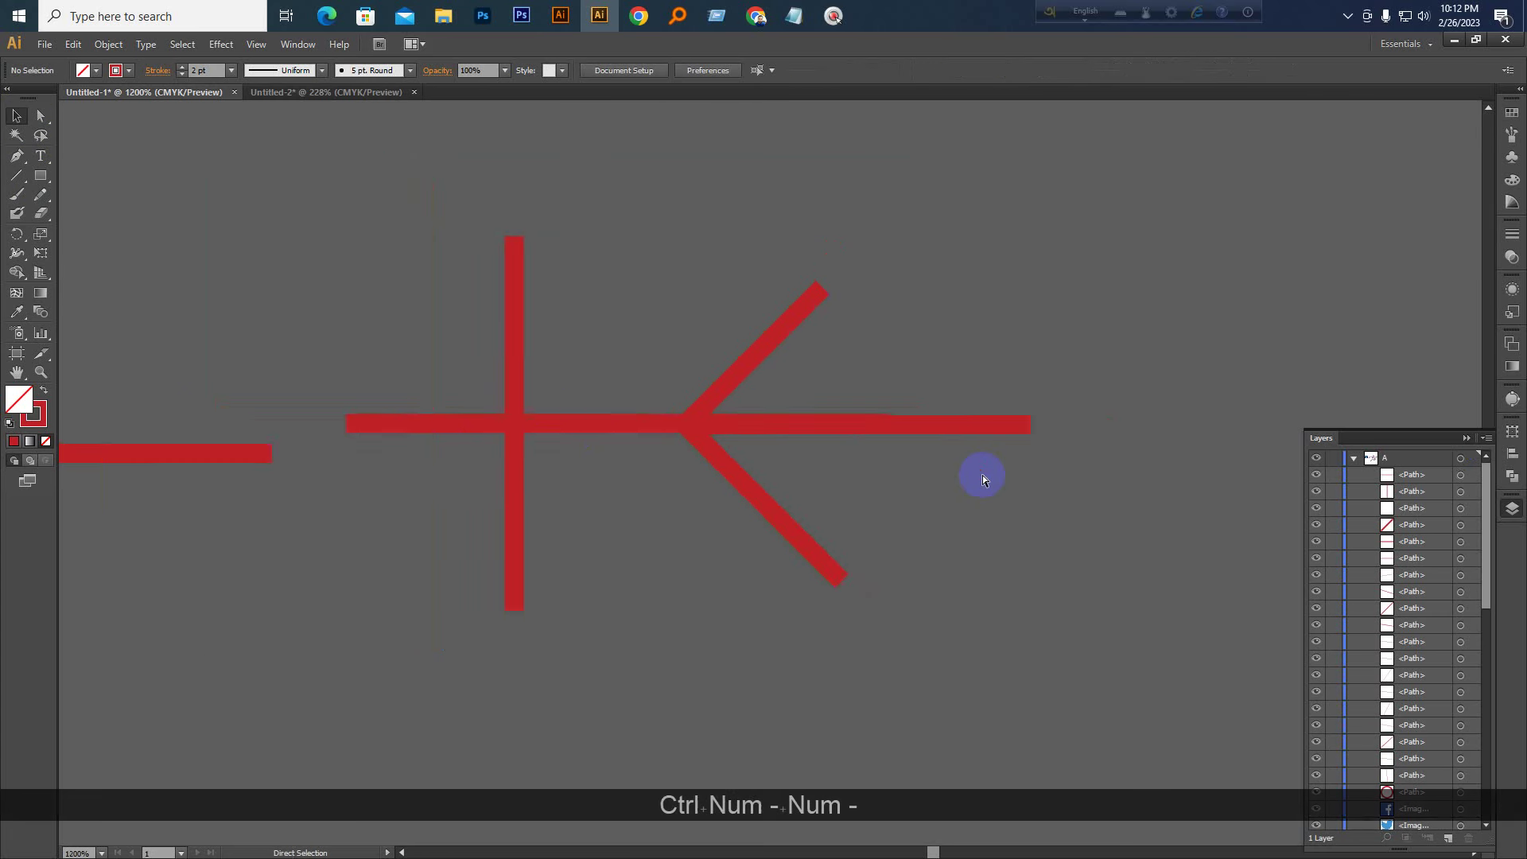
pyautogui.press('space')
pyautogui.moveTo(628, 556); pyautogui.dragTo(965, 412)
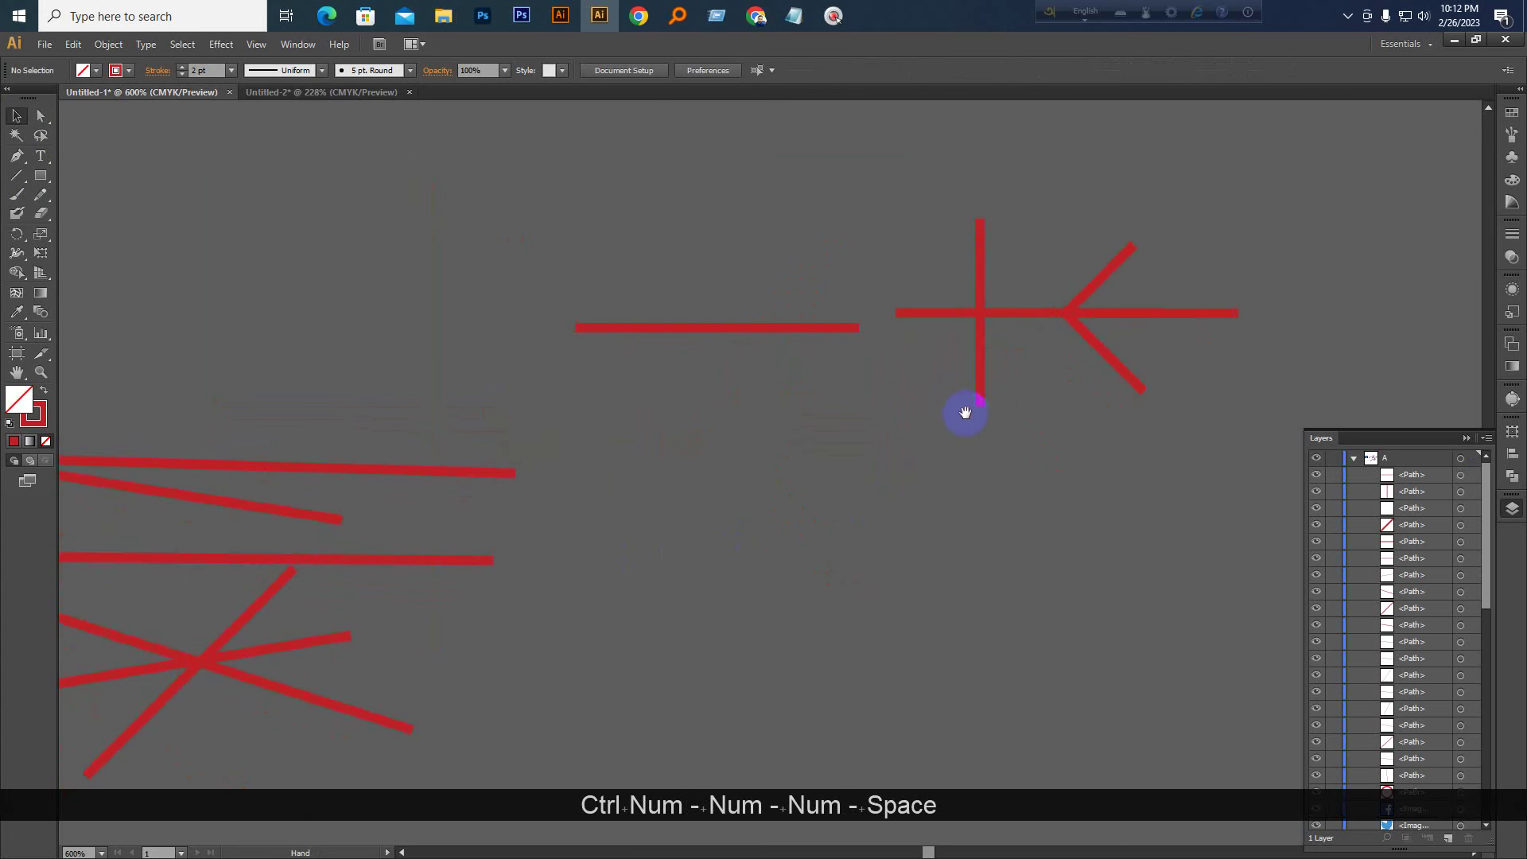
pyautogui.click(18, 177)
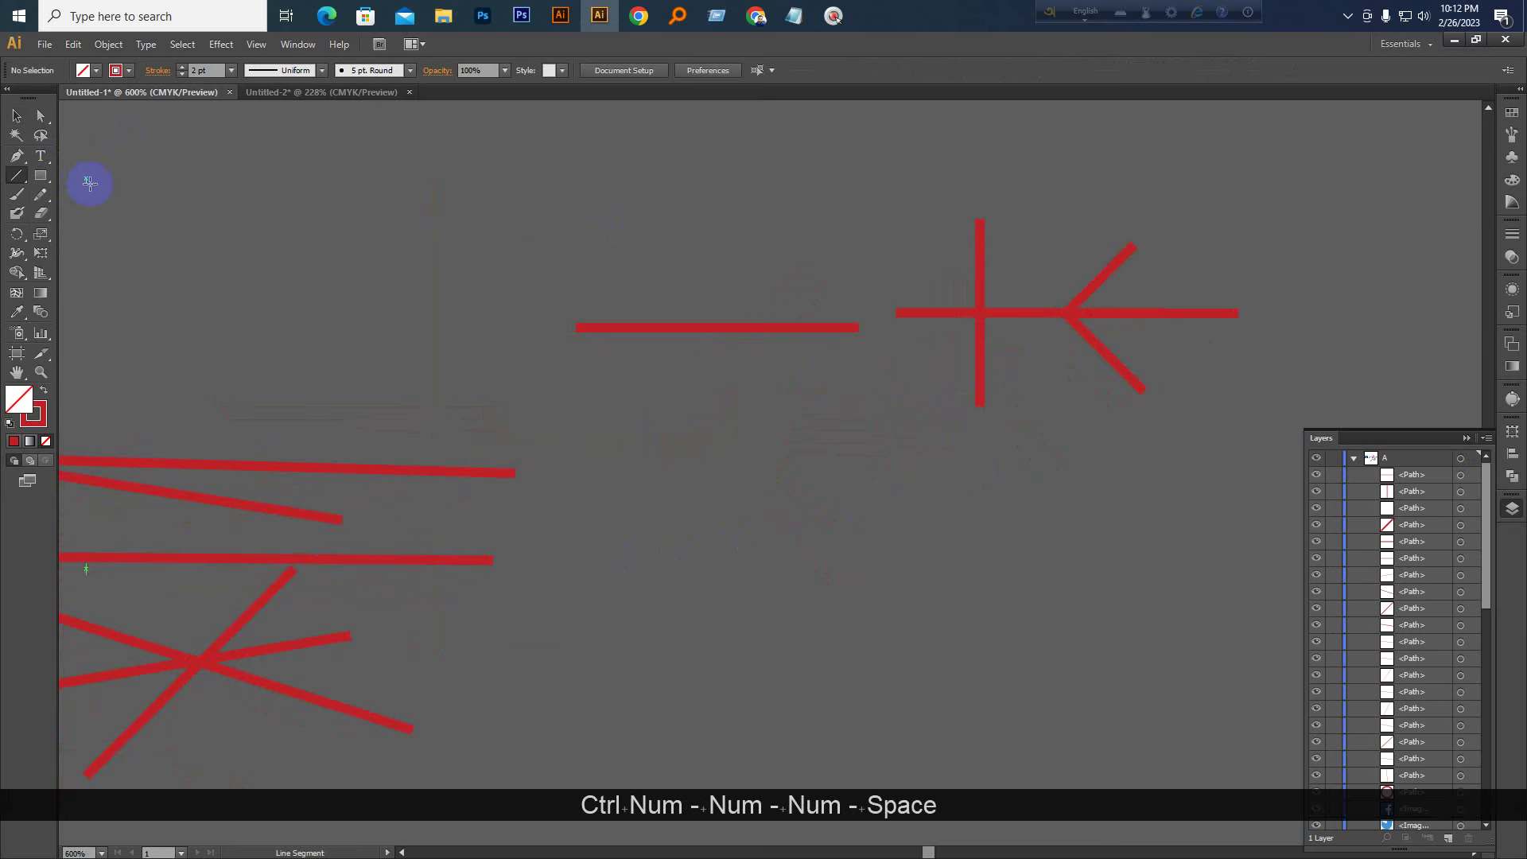
pyautogui.press('space')
pyautogui.moveTo(472, 572); pyautogui.dragTo(869, 235)
pyautogui.moveTo(703, 555); pyautogui.dragTo(938, 402)
pyautogui.moveTo(59, 513); pyautogui.dragTo(880, 416)
pyautogui.moveTo(392, 596); pyautogui.dragTo(699, 412)
pyautogui.click(17, 117)
pyautogui.moveTo(985, 310); pyautogui.dragTo(796, 458)
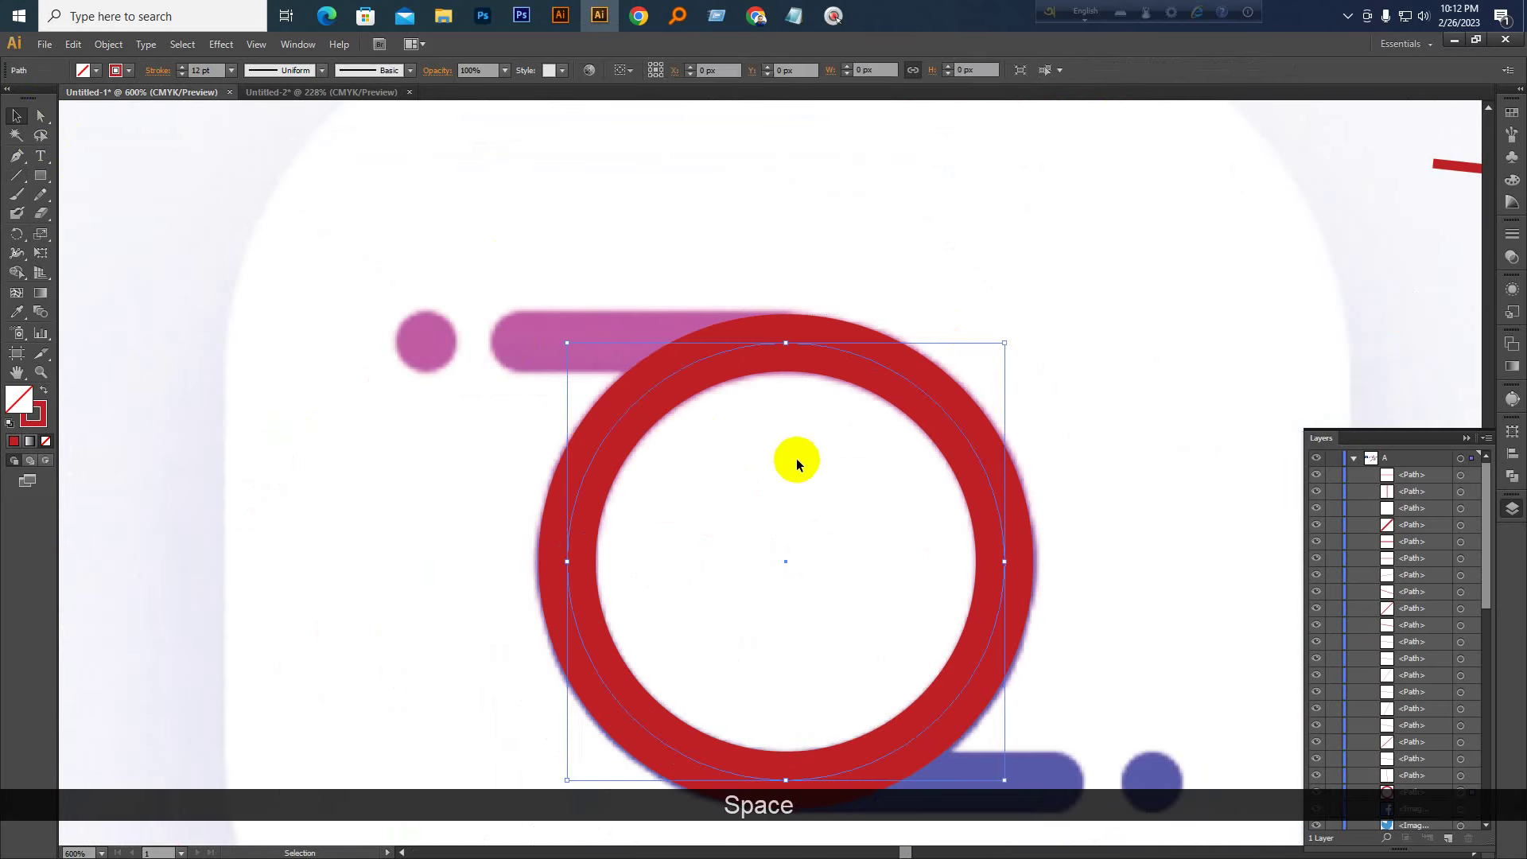
pyautogui.click(196, 71)
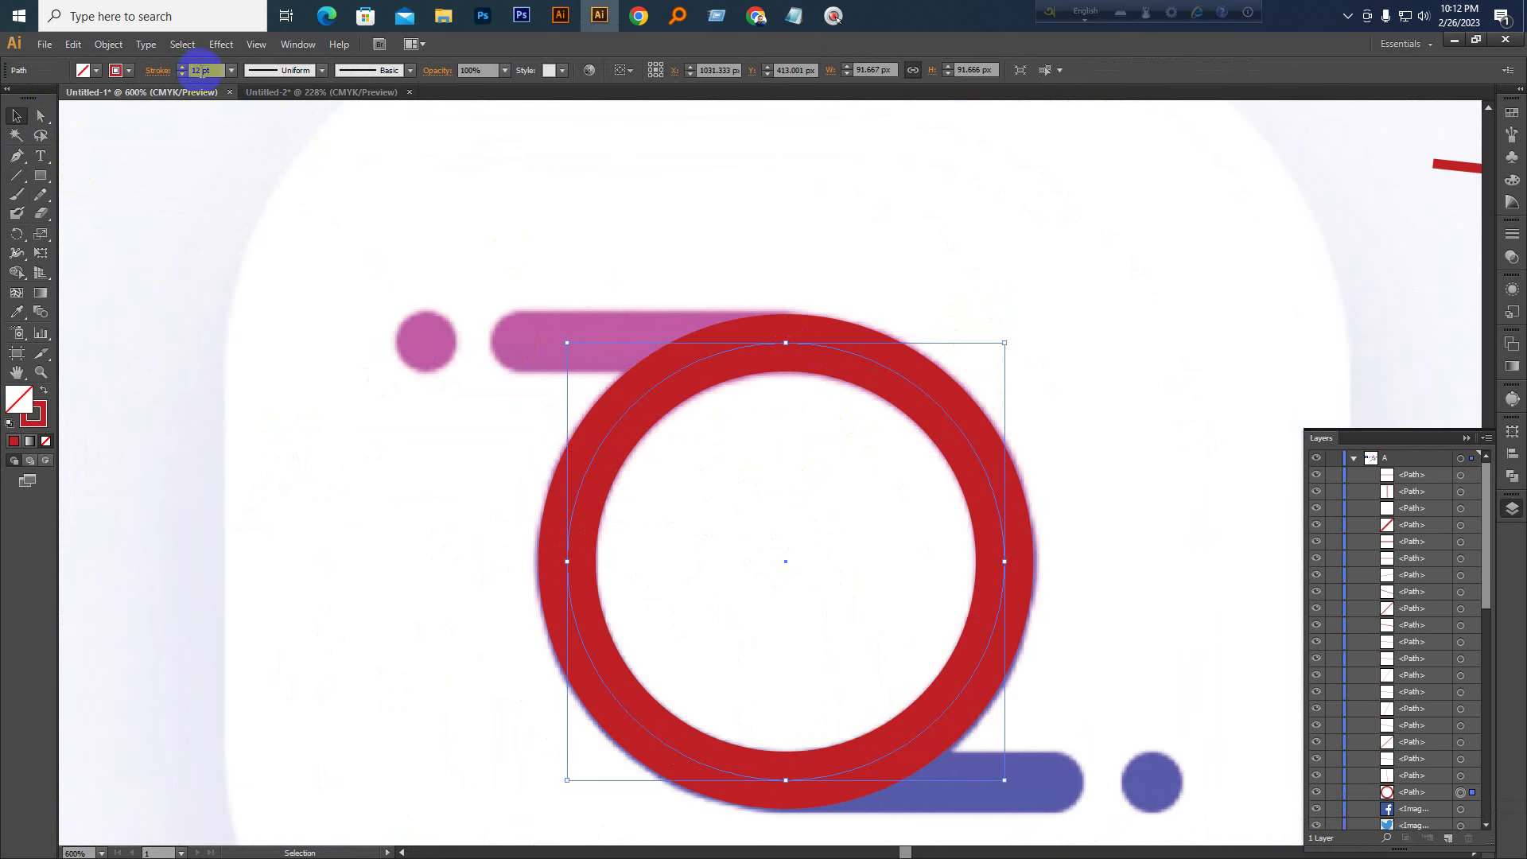
pyautogui.click(682, 290)
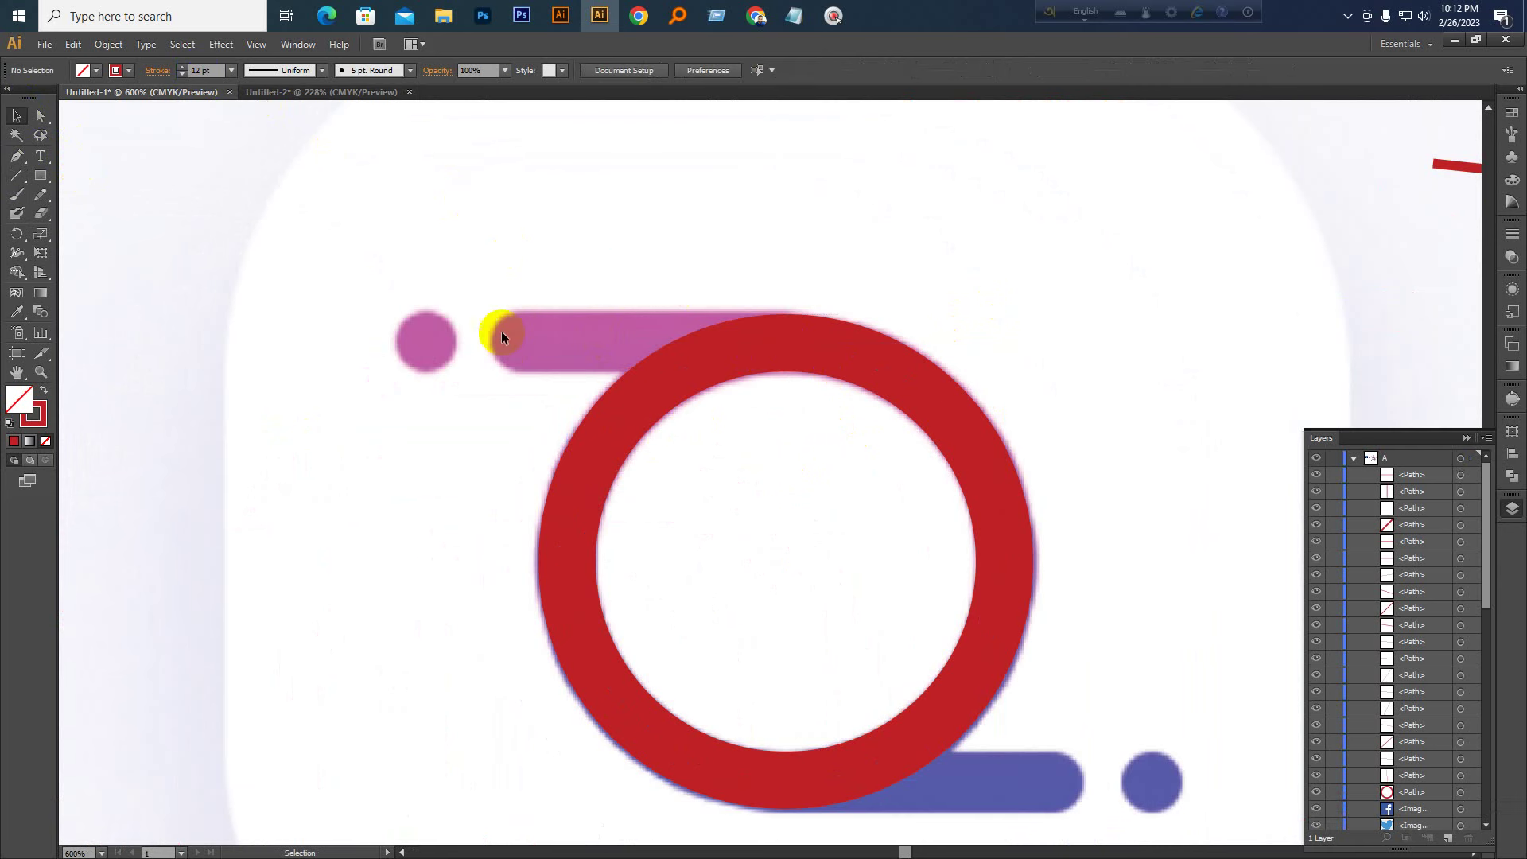
# Draw a horizontal line about 58 px long from the circle's top anchor leftward over the pink bar, and give it a round cap
pyautogui.click(17, 175)
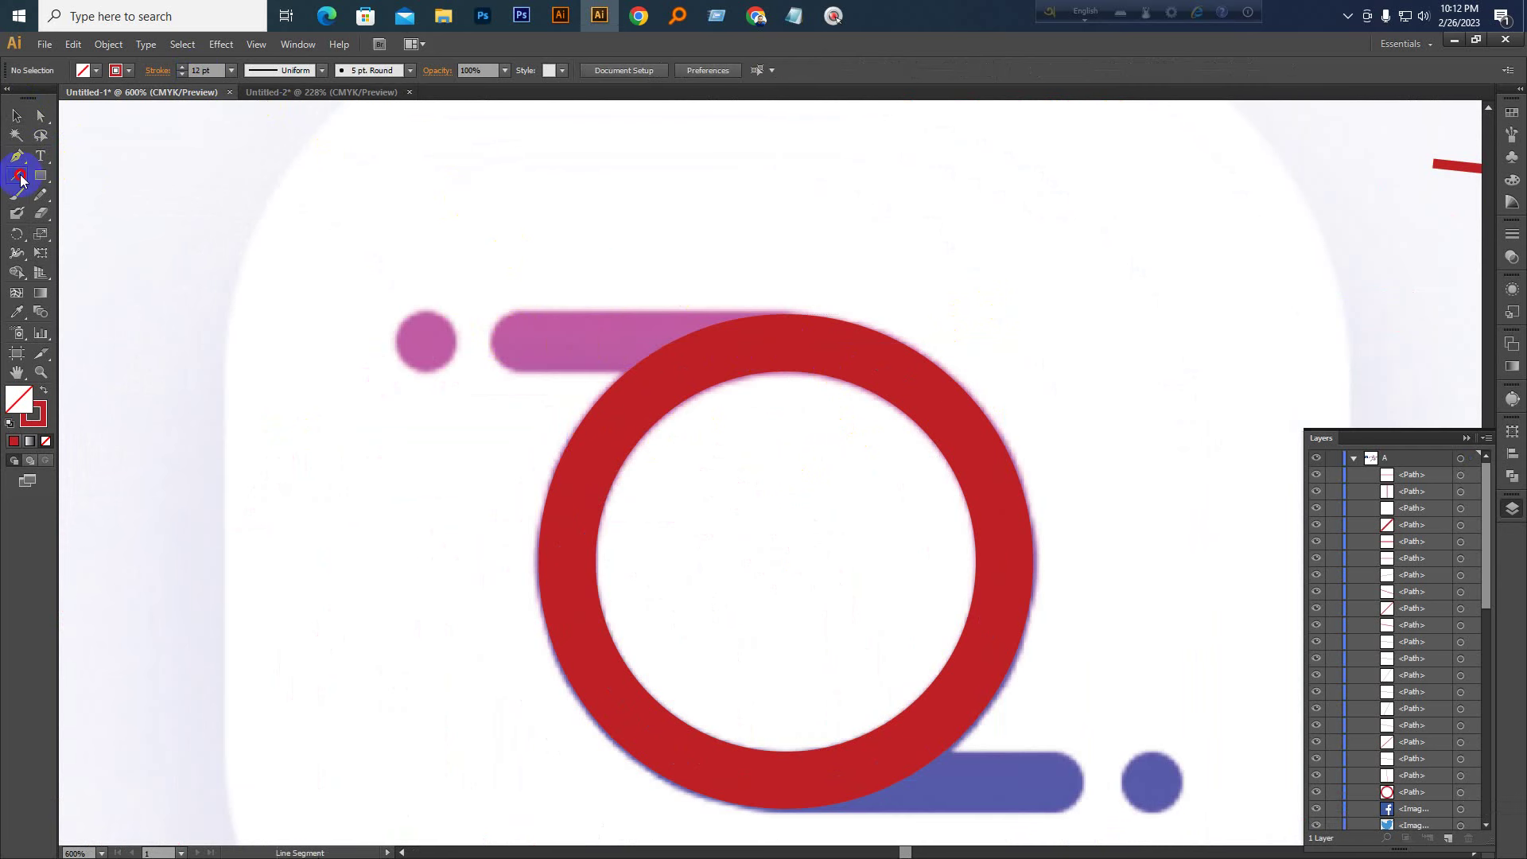
pyautogui.moveTo(787, 344); pyautogui.dragTo(512, 344)
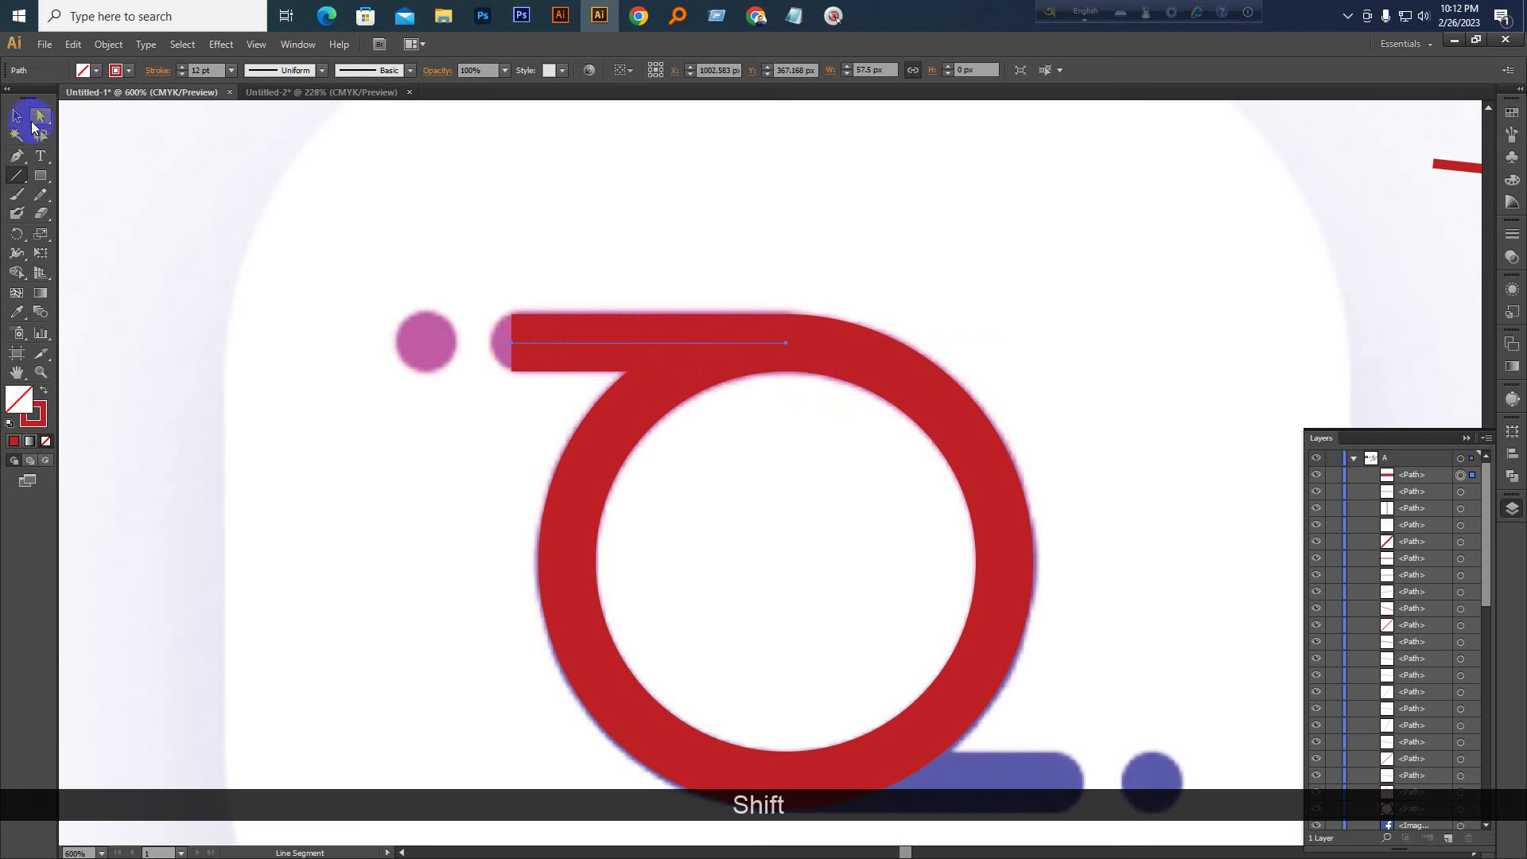
pyautogui.click(24, 117)
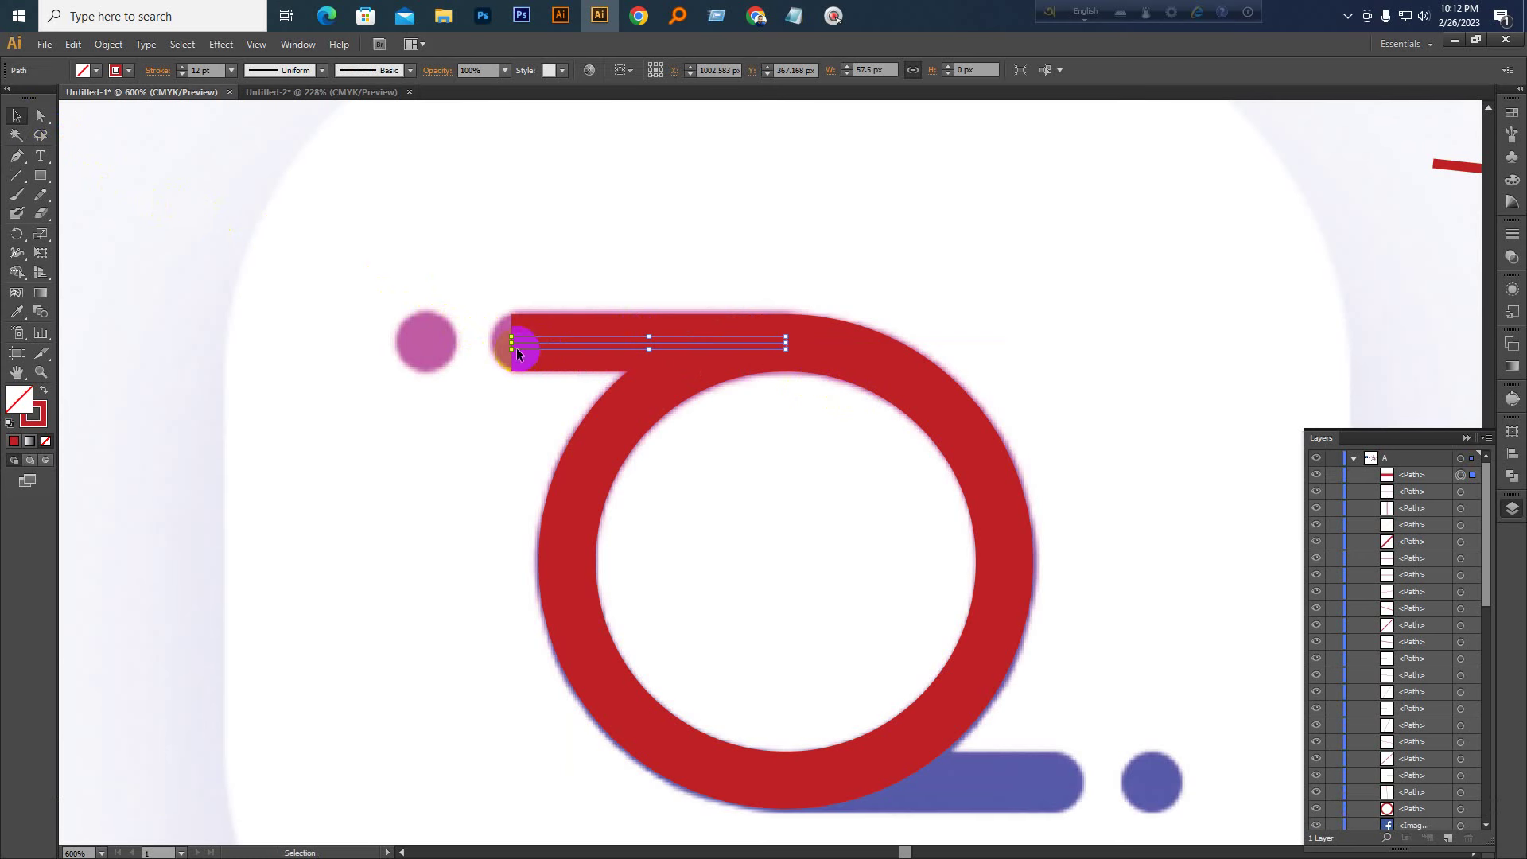
pyautogui.click(157, 71)
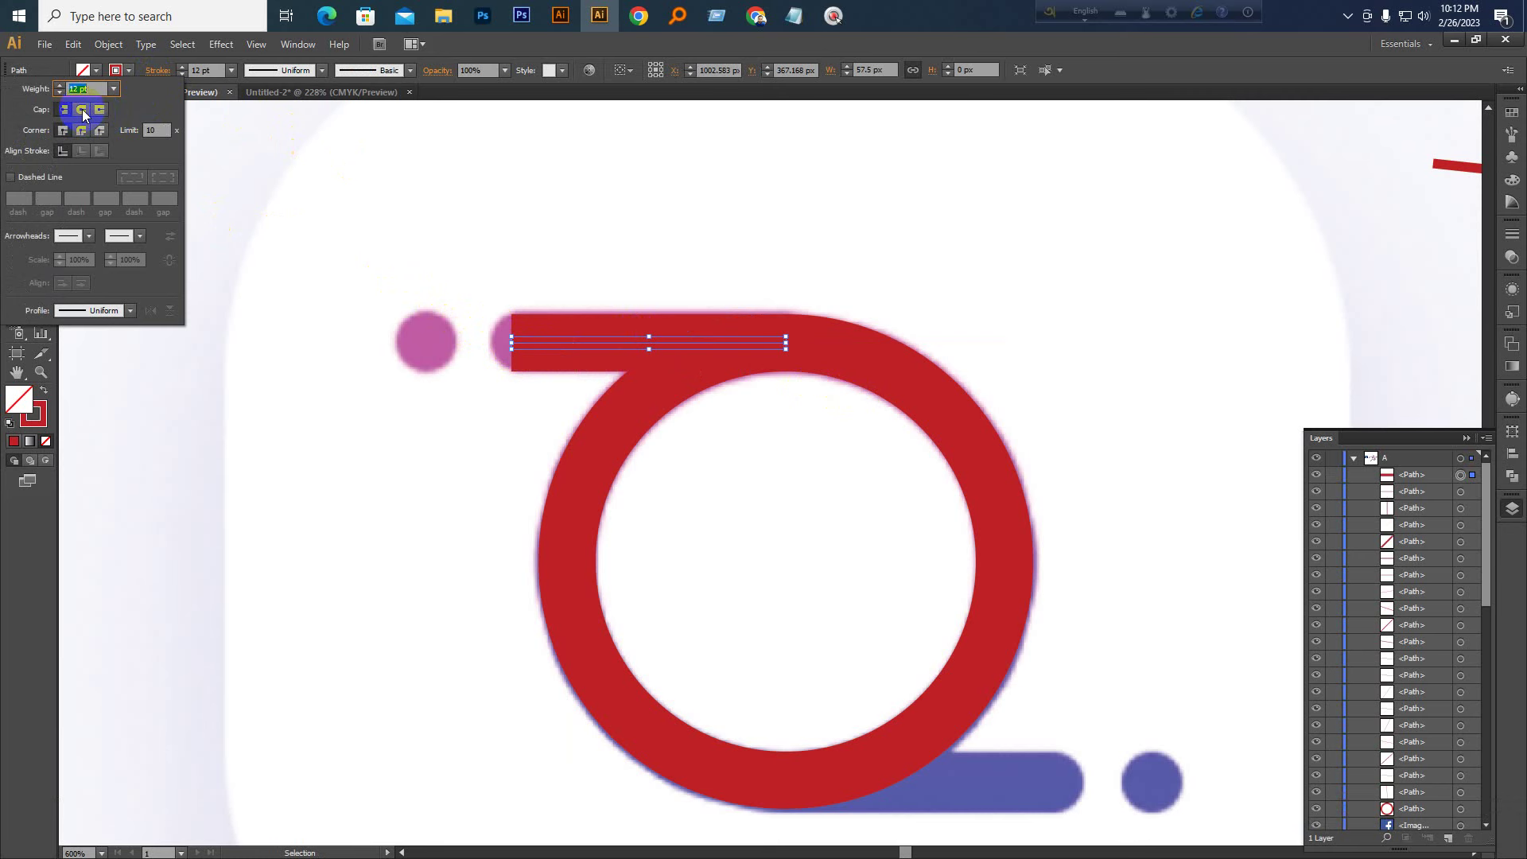
pyautogui.click(81, 110)
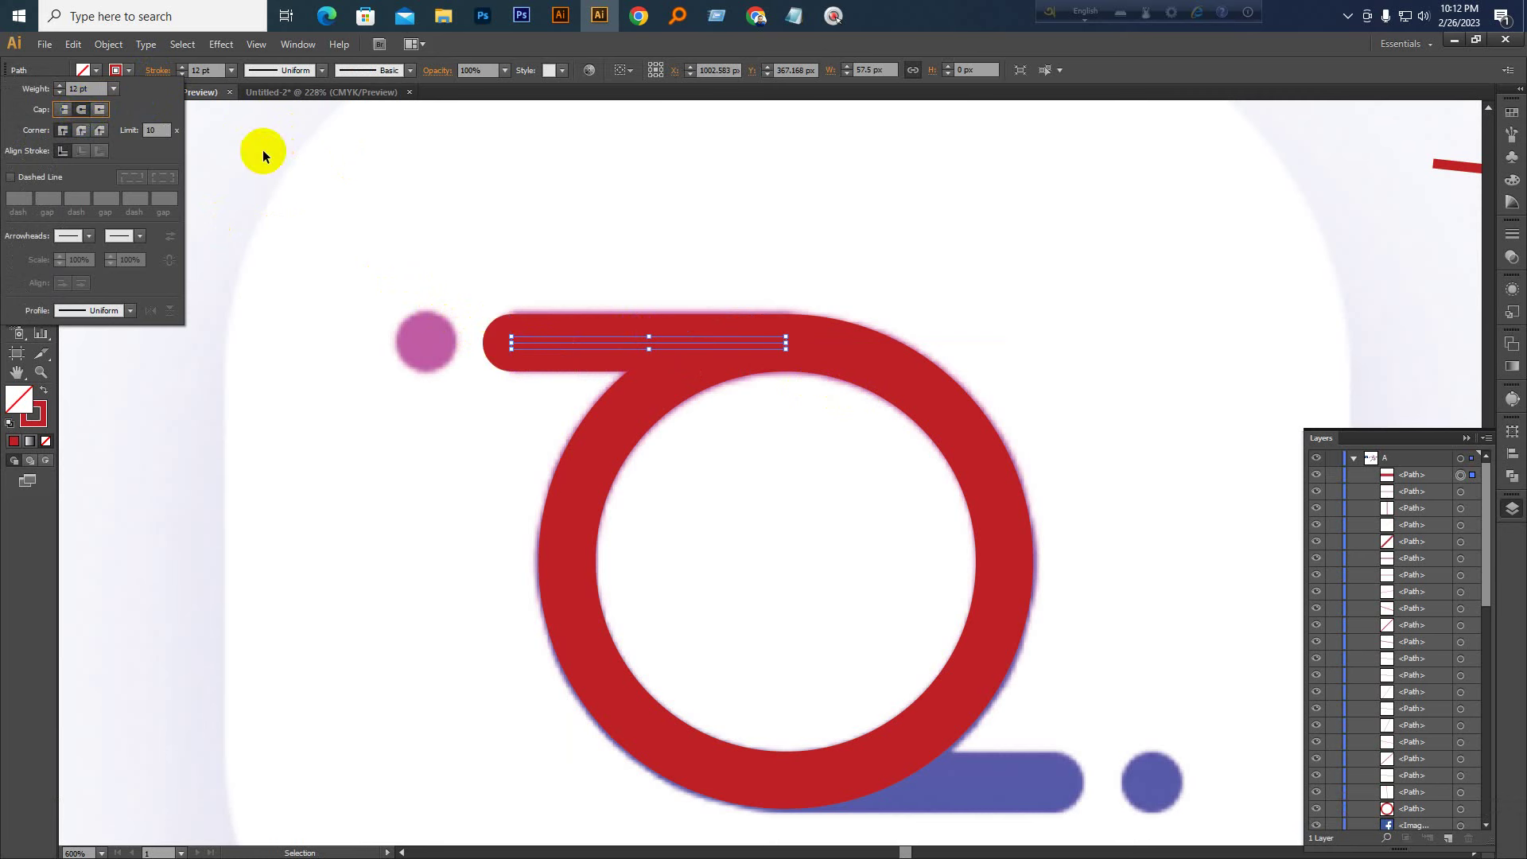
# Select the round-capped line with the Direct Selection tool to adjust its end anchor
pyautogui.click(42, 115)
pyautogui.click(556, 328)
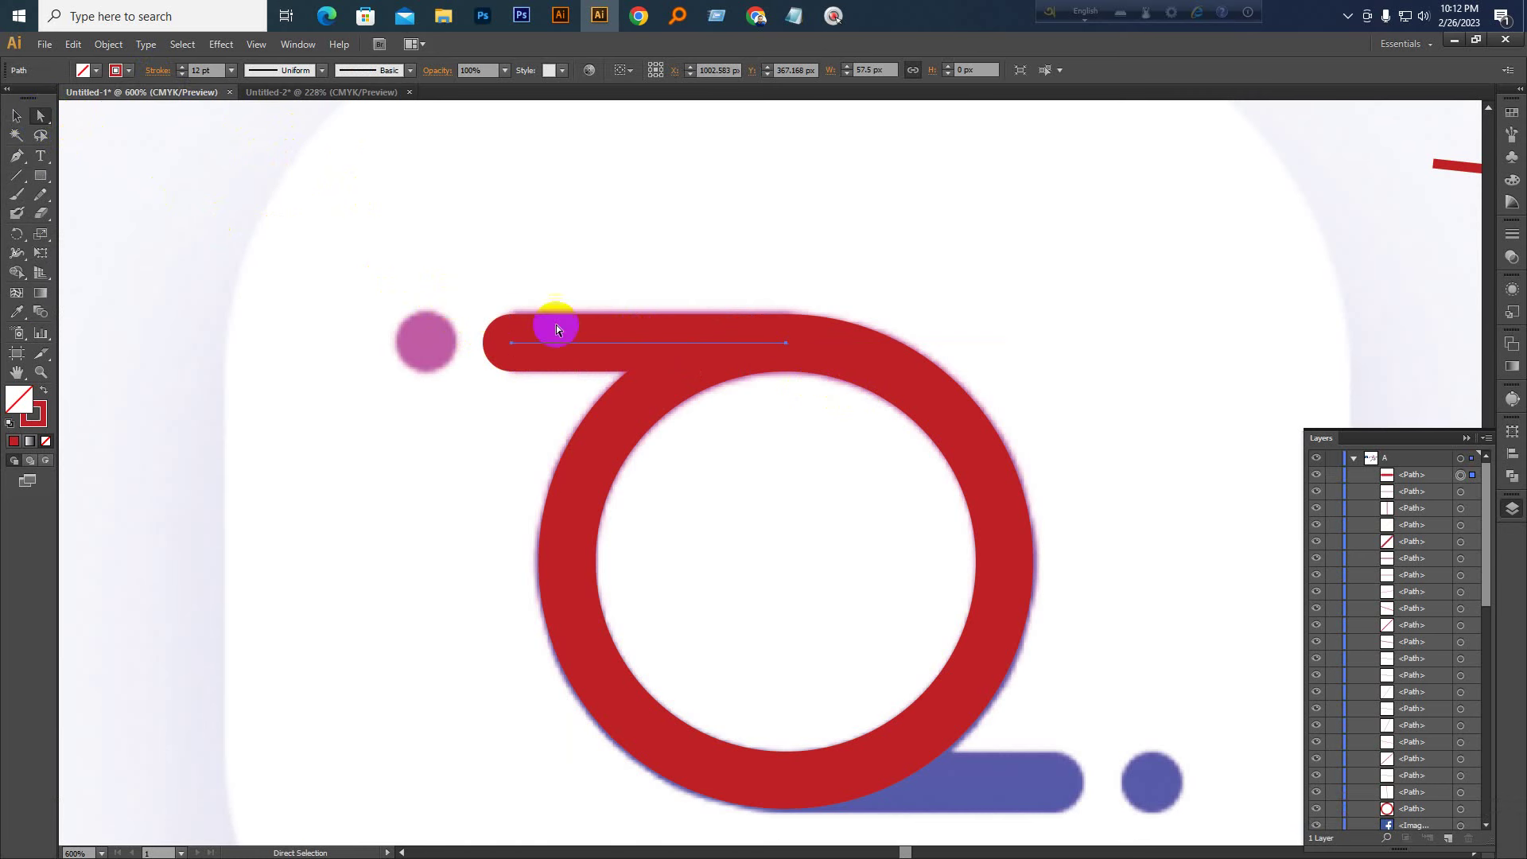
# Shorten the top bar to 55.5 px by nudging its left anchor, matching its rounded end to the reference logo
pyautogui.moveTo(520, 342); pyautogui.dragTo(511, 346)
pyautogui.press('Right')
pyautogui.press('Right')
pyautogui.press('Right')
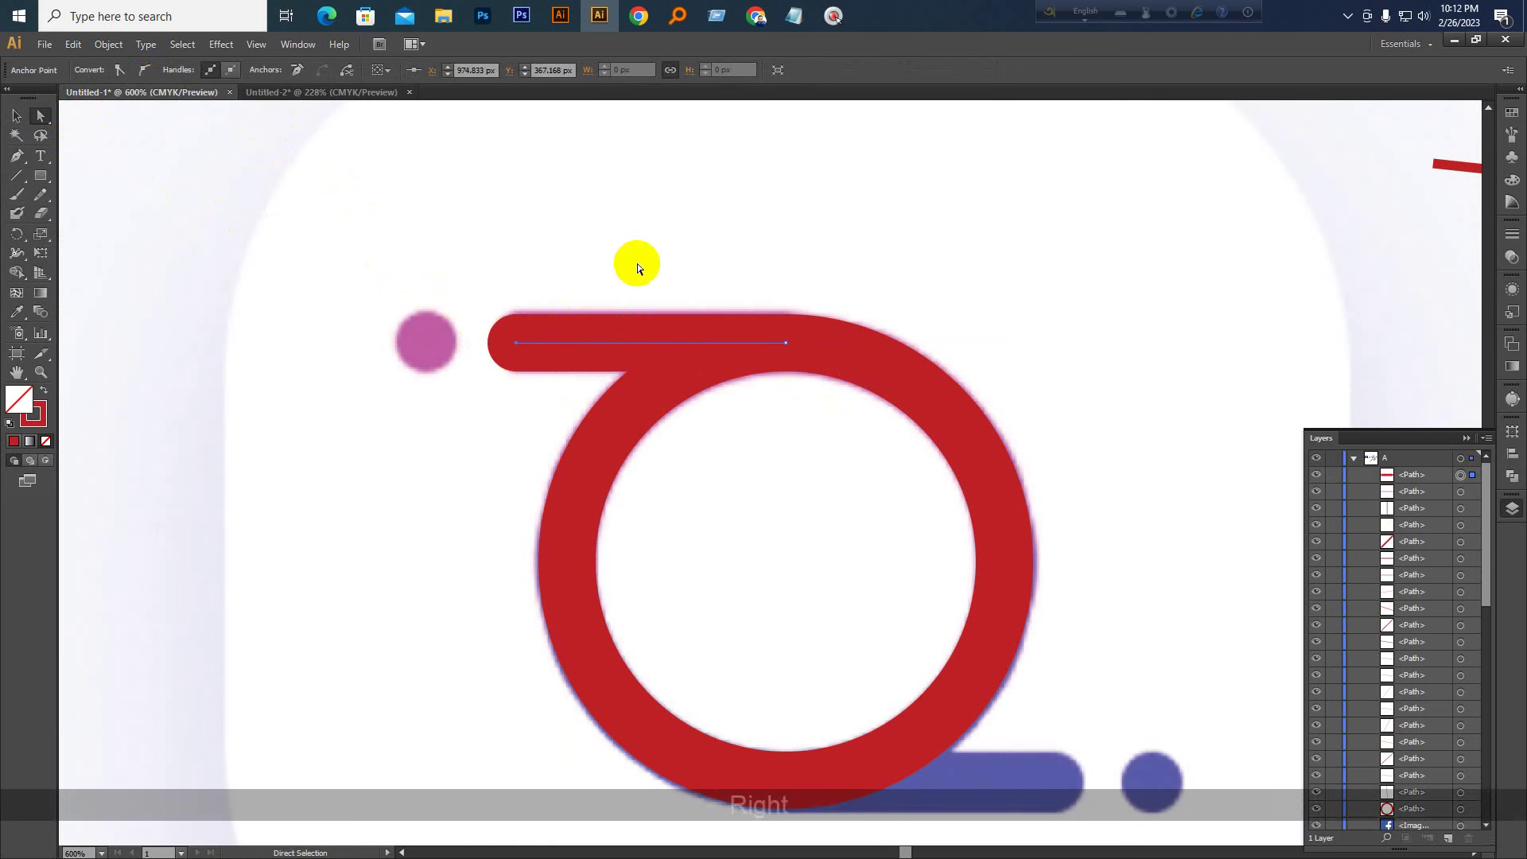
pyautogui.press('Right')
pyautogui.press('Left')
pyautogui.press('Left')
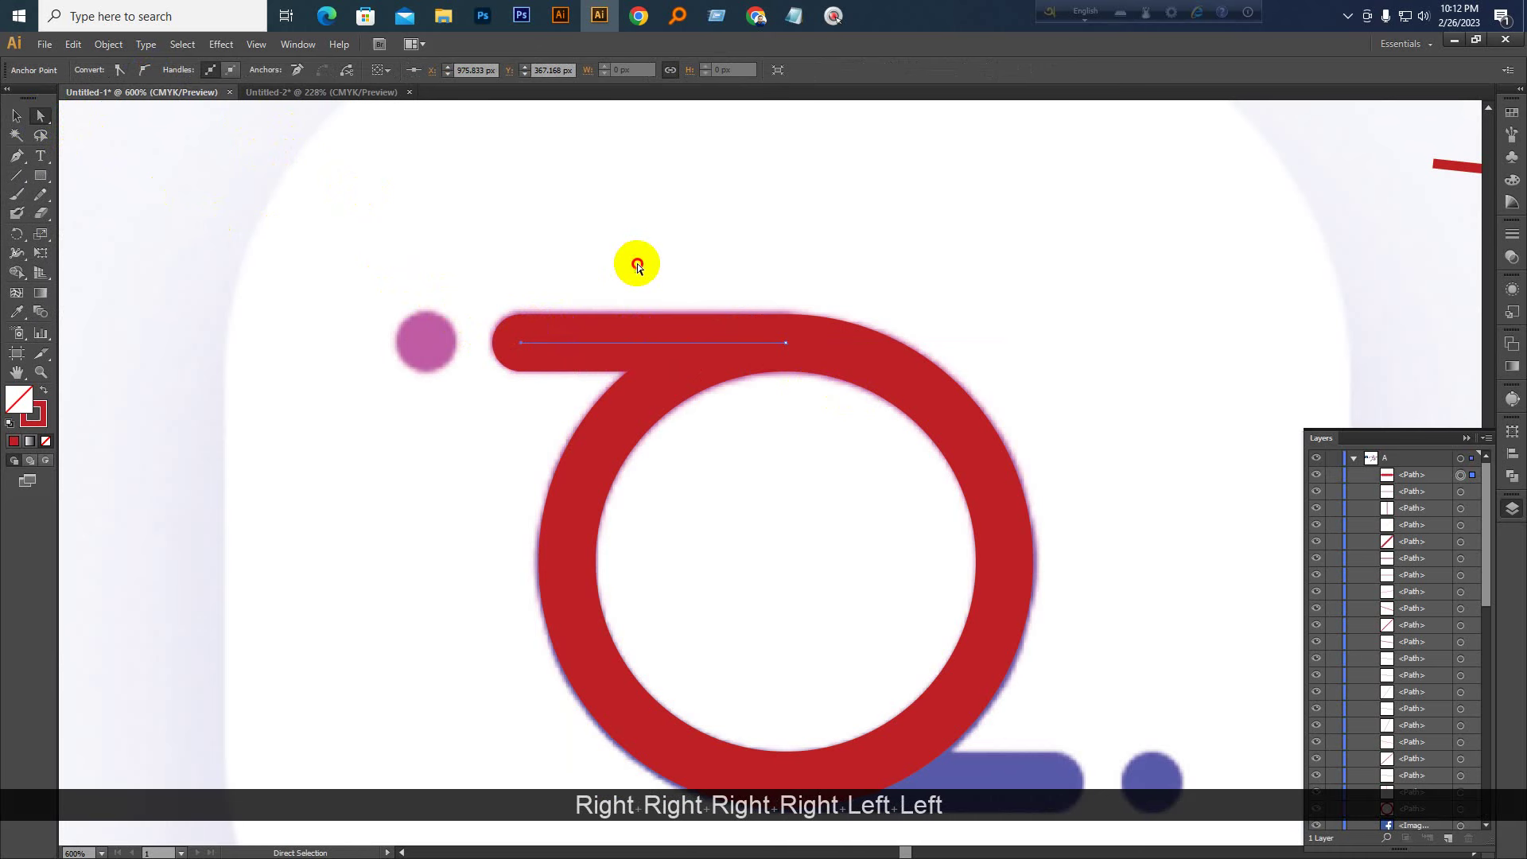
pyautogui.click(637, 264)
# Duplicate the top bar onto the blue bar at the lower end of the reference ring
pyautogui.press('space')
pyautogui.moveTo(720, 480); pyautogui.dragTo(641, 354)
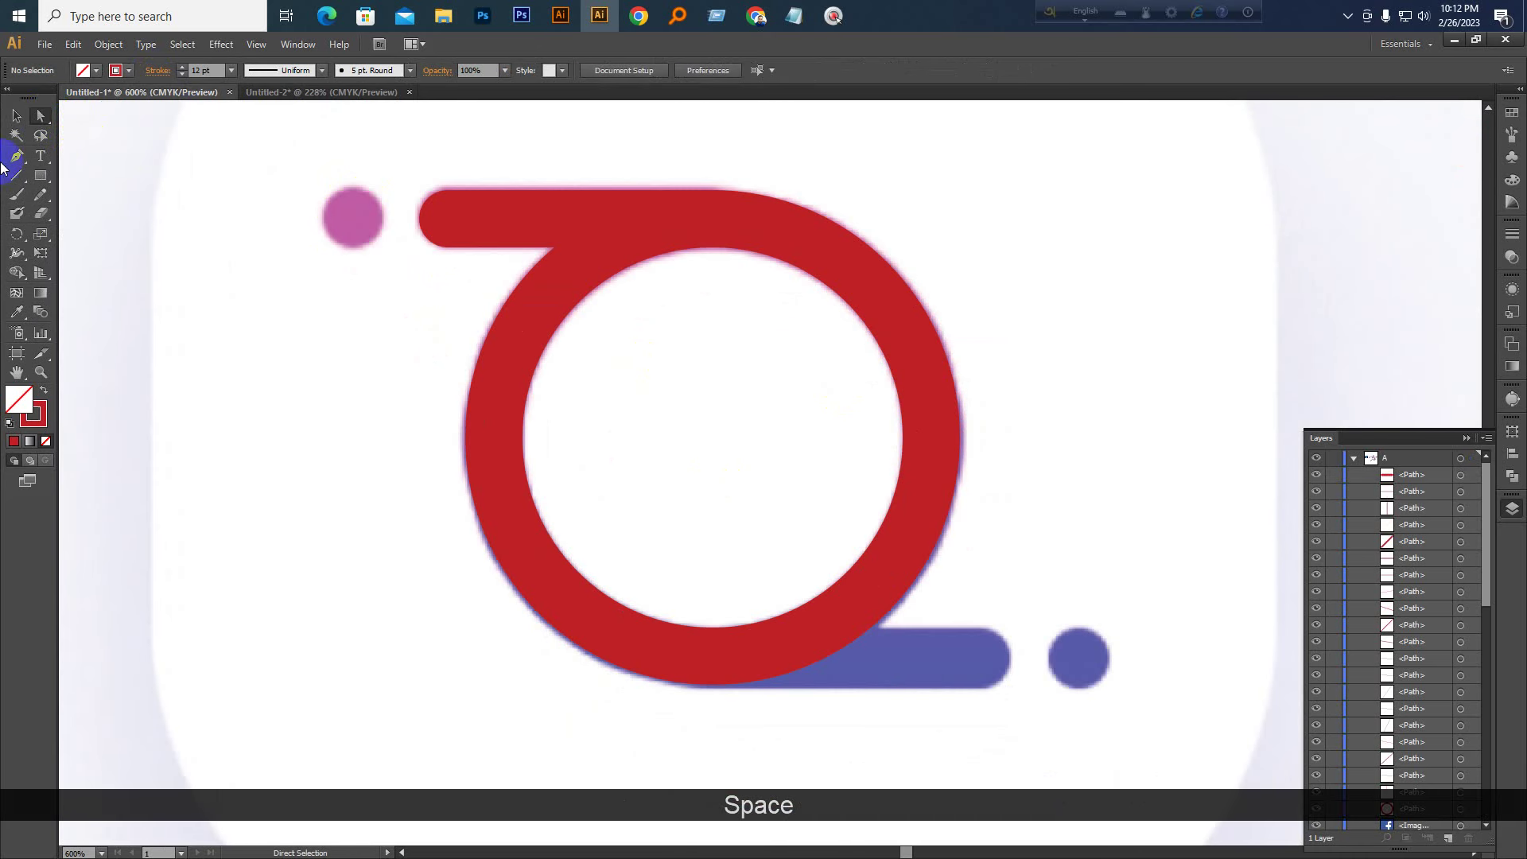
pyautogui.click(16, 117)
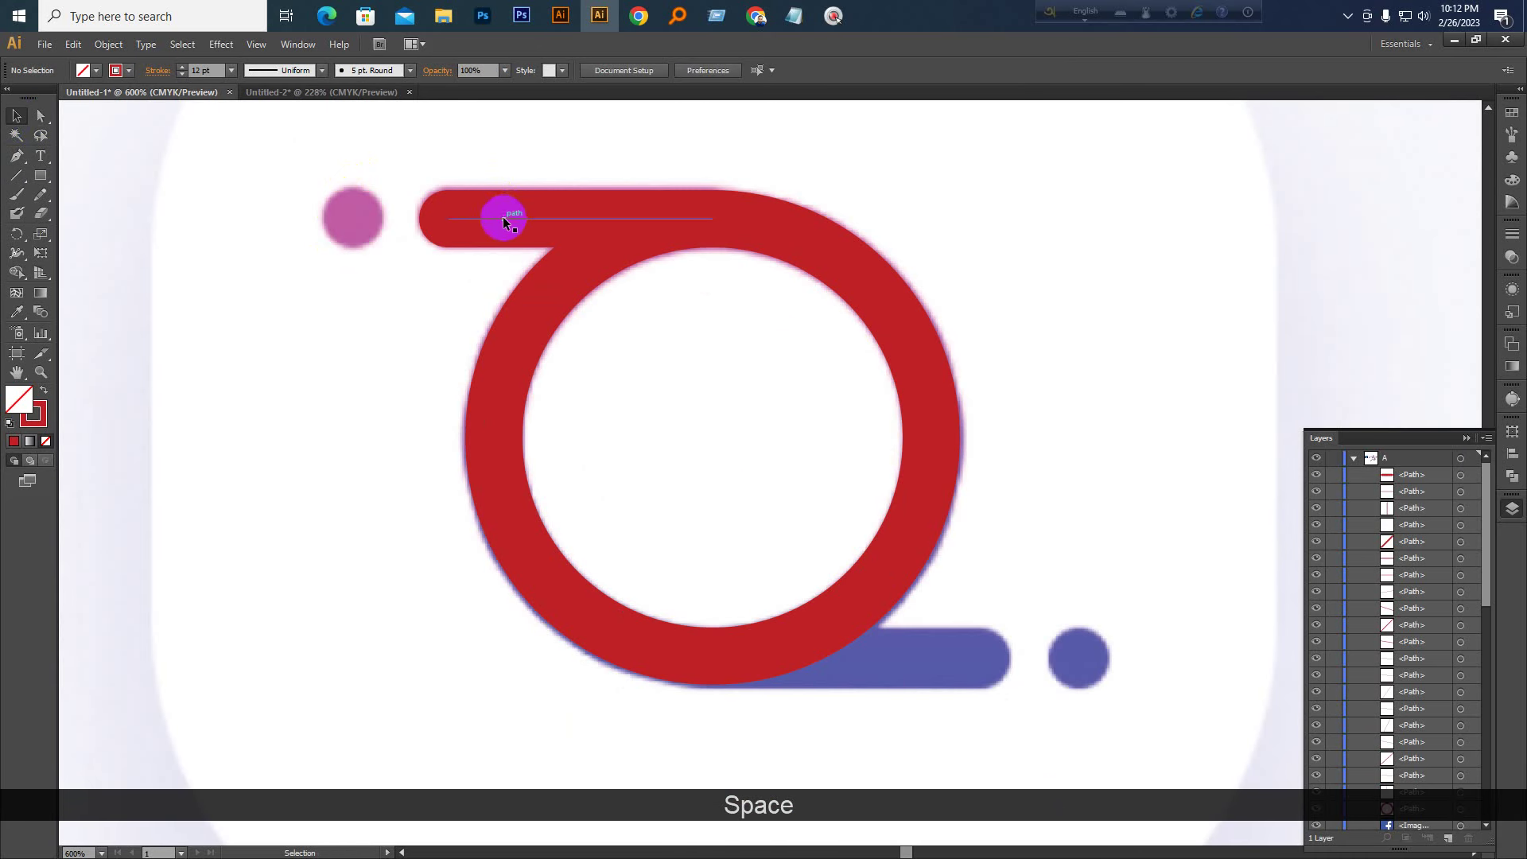
pyautogui.moveTo(503, 221); pyautogui.dragTo(770, 656)
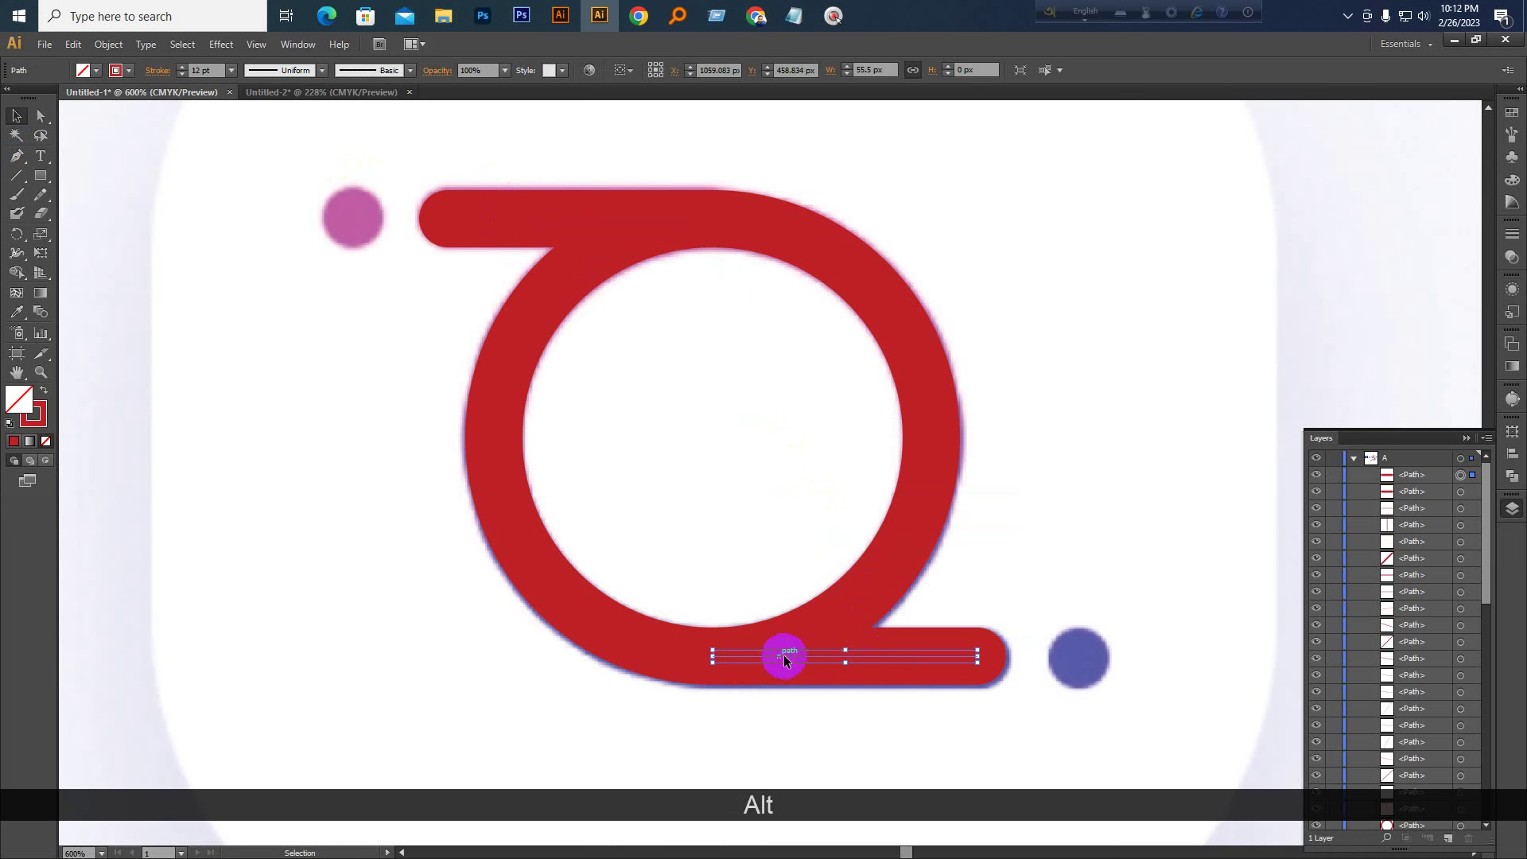
pyautogui.click(1056, 551)
pyautogui.press('ctrl+KP_Subtract')
pyautogui.press('ctrl+KP_Subtract')
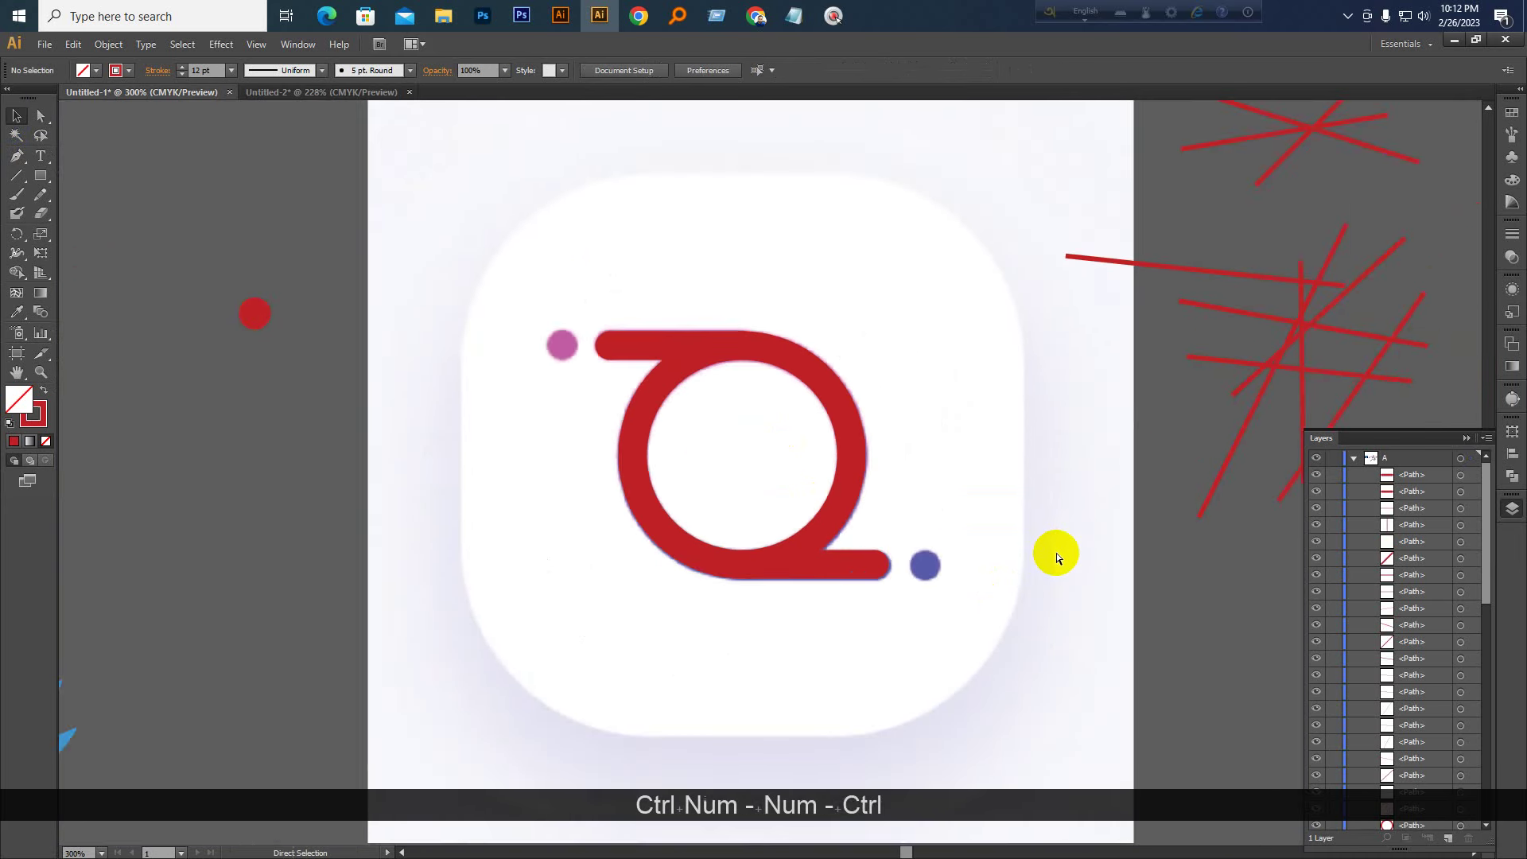
# Copy the top bar horizontally onto the pink dot and collapse the copy's right anchor onto its left one to form a round dot
pyautogui.press('ctrl+KP_Add')
pyautogui.press('ctrl+KP_Add')
pyautogui.press('space')
pyautogui.moveTo(671, 362); pyautogui.dragTo(747, 413)
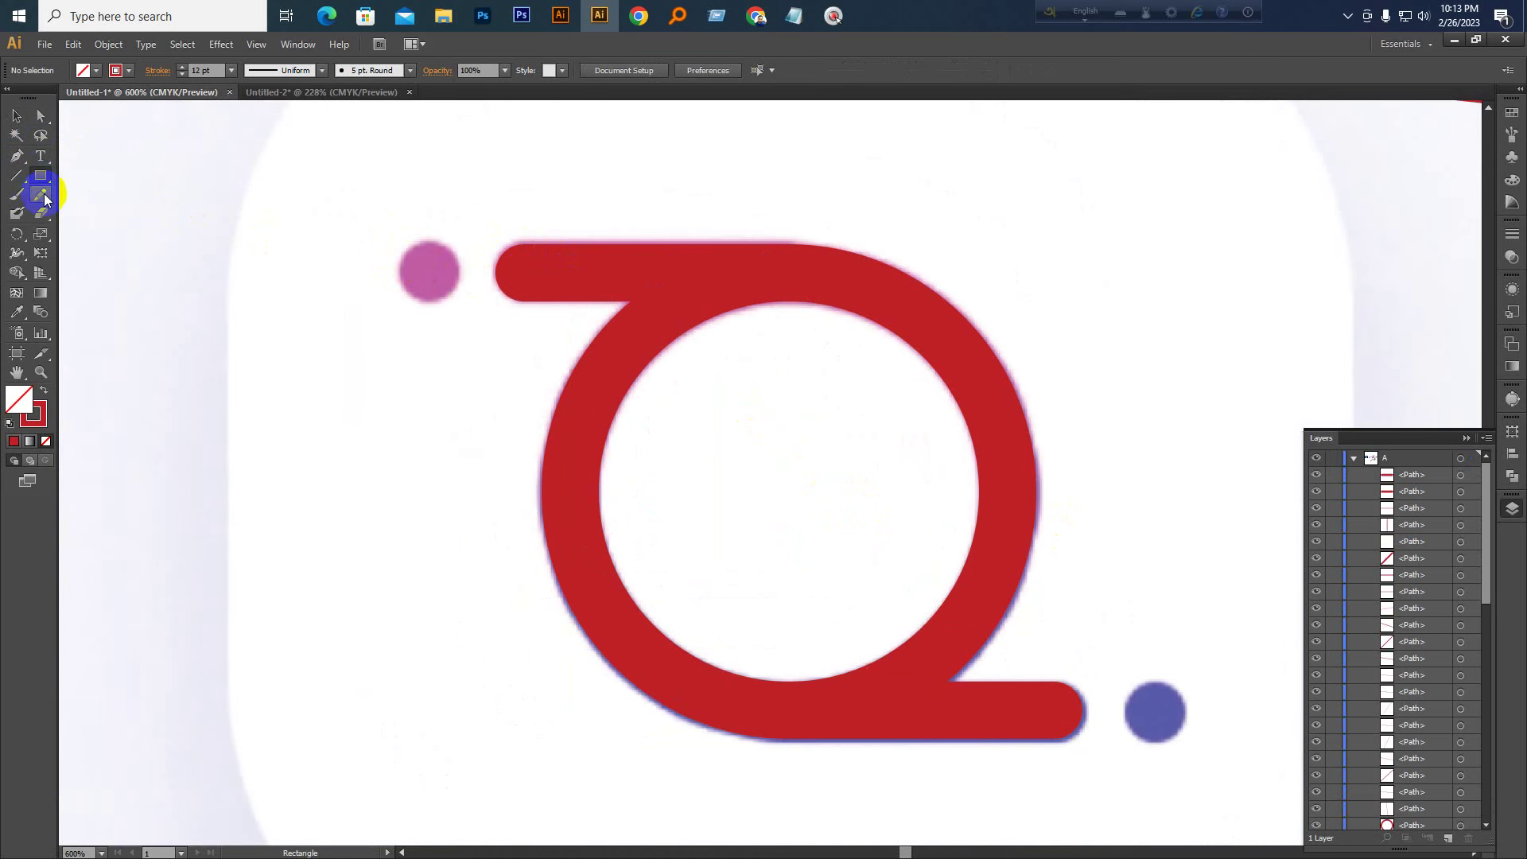
pyautogui.moveTo(40, 175); pyautogui.dragTo(58, 147)
pyautogui.click(17, 115)
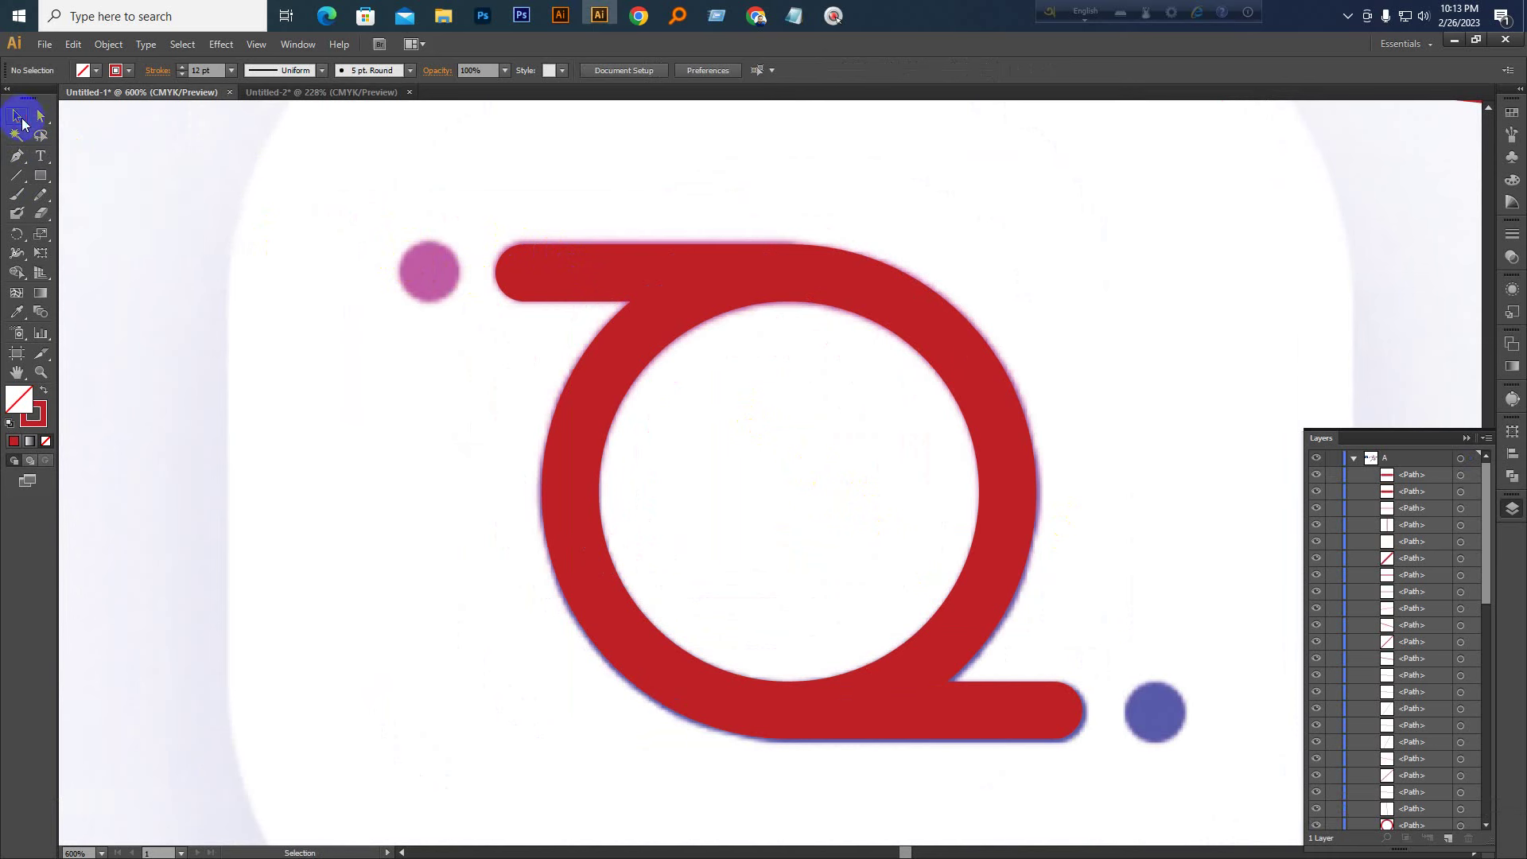
pyautogui.moveTo(546, 272); pyautogui.dragTo(443, 273)
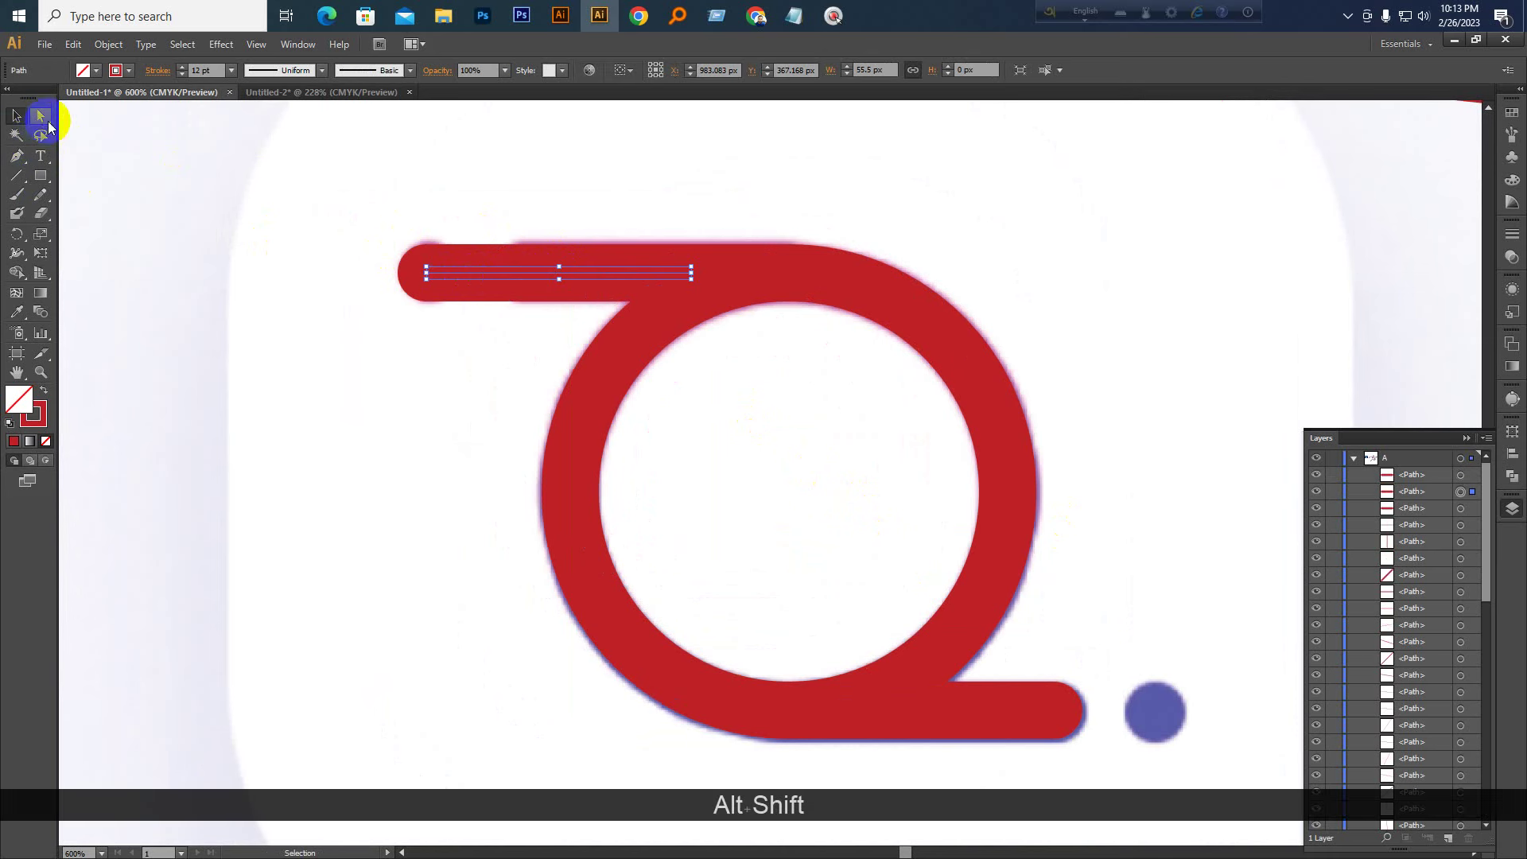
pyautogui.moveTo(692, 273); pyautogui.dragTo(422, 273)
pyautogui.click(498, 386)
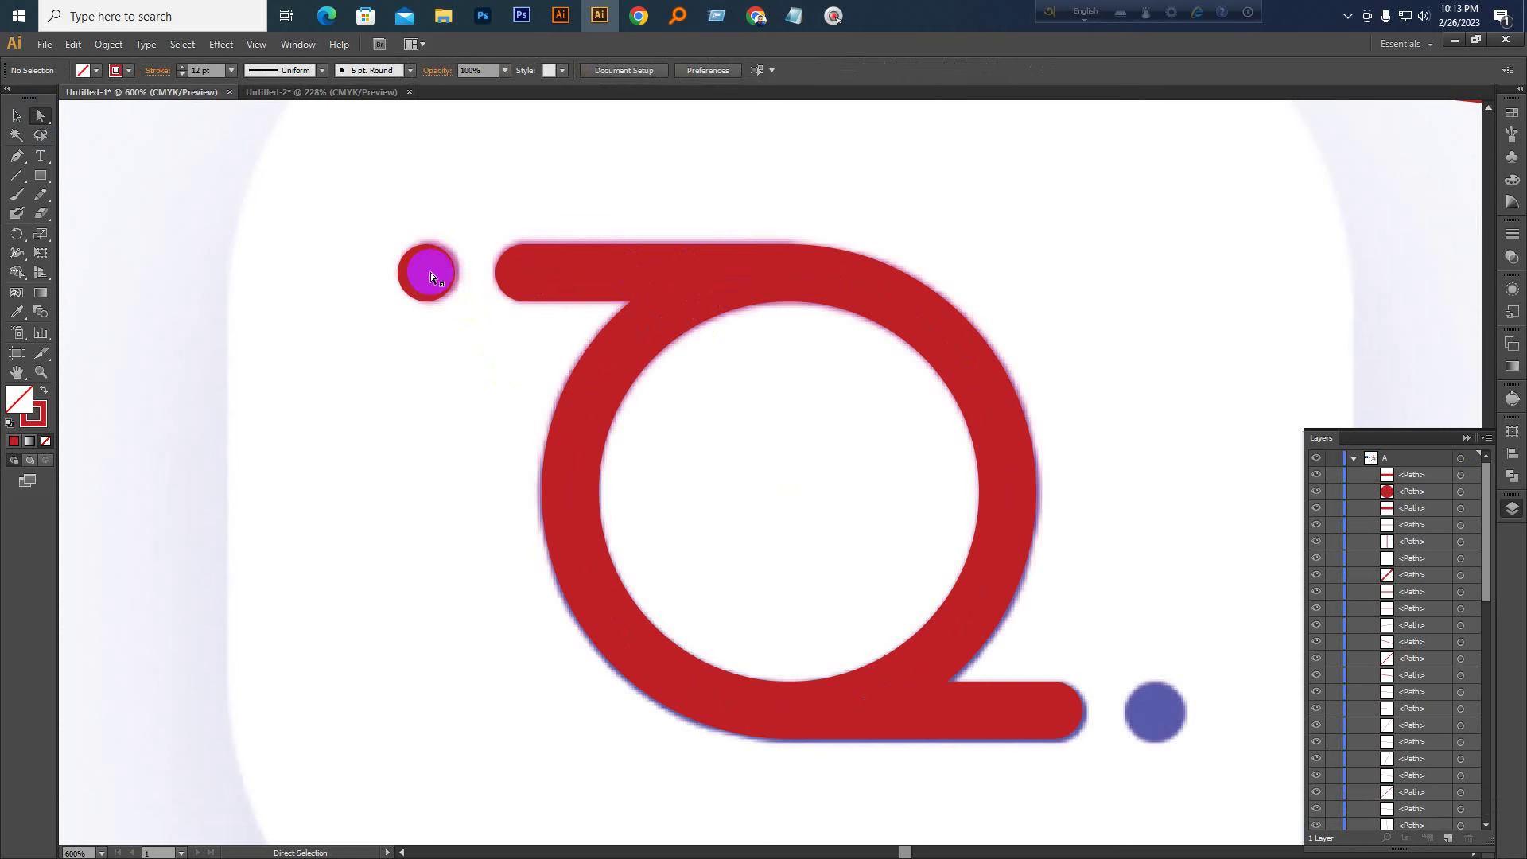
# Nudge the new red dot slightly right to centre it over the pink reference dot
pyautogui.click(16, 116)
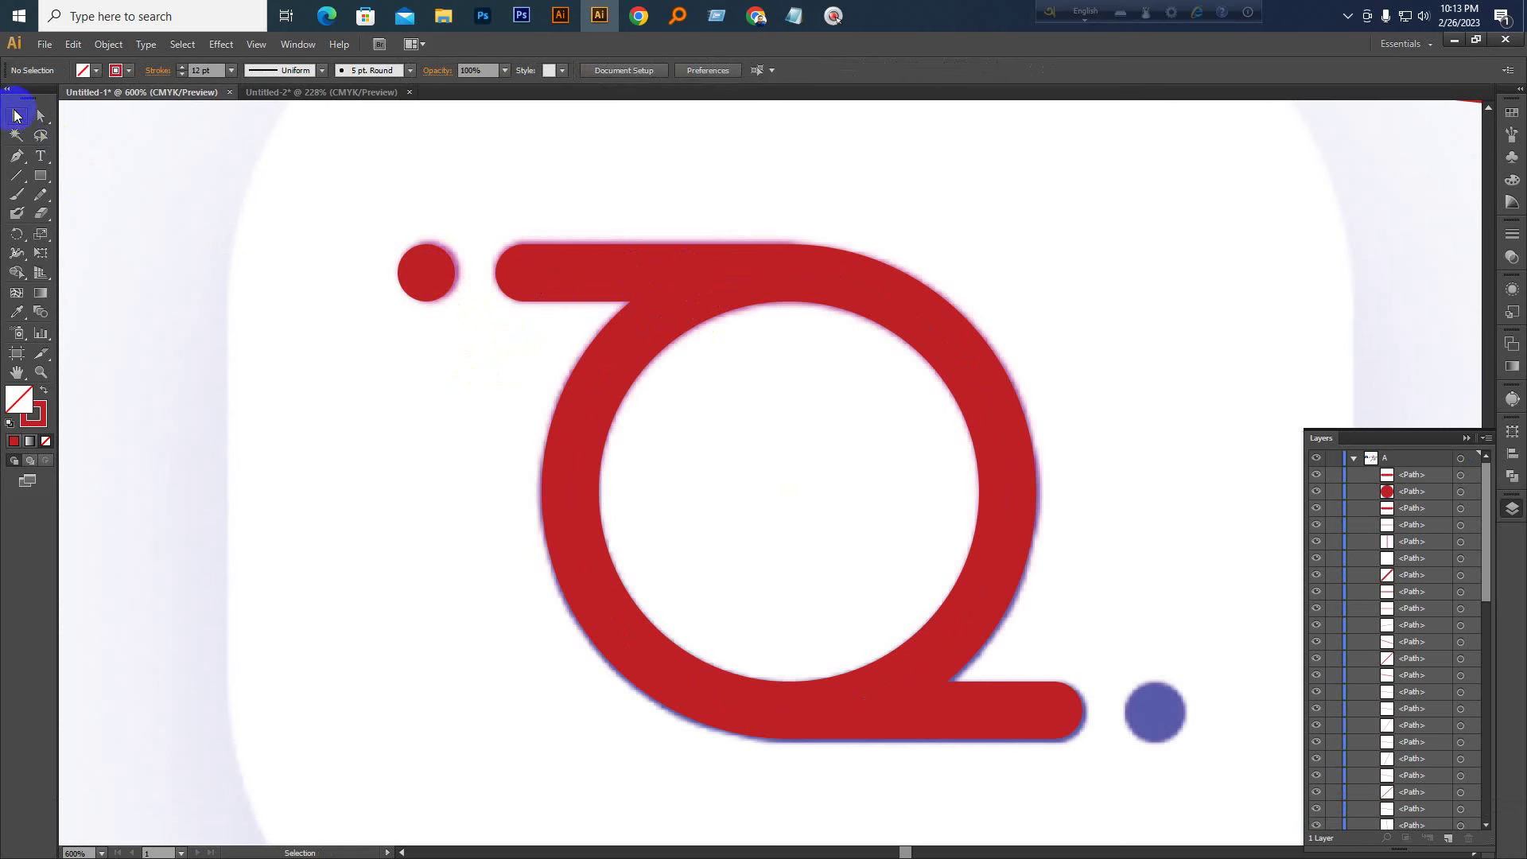
pyautogui.moveTo(231, 180); pyautogui.dragTo(512, 437)
pyautogui.press('Right')
pyautogui.click(464, 344)
pyautogui.press('space')
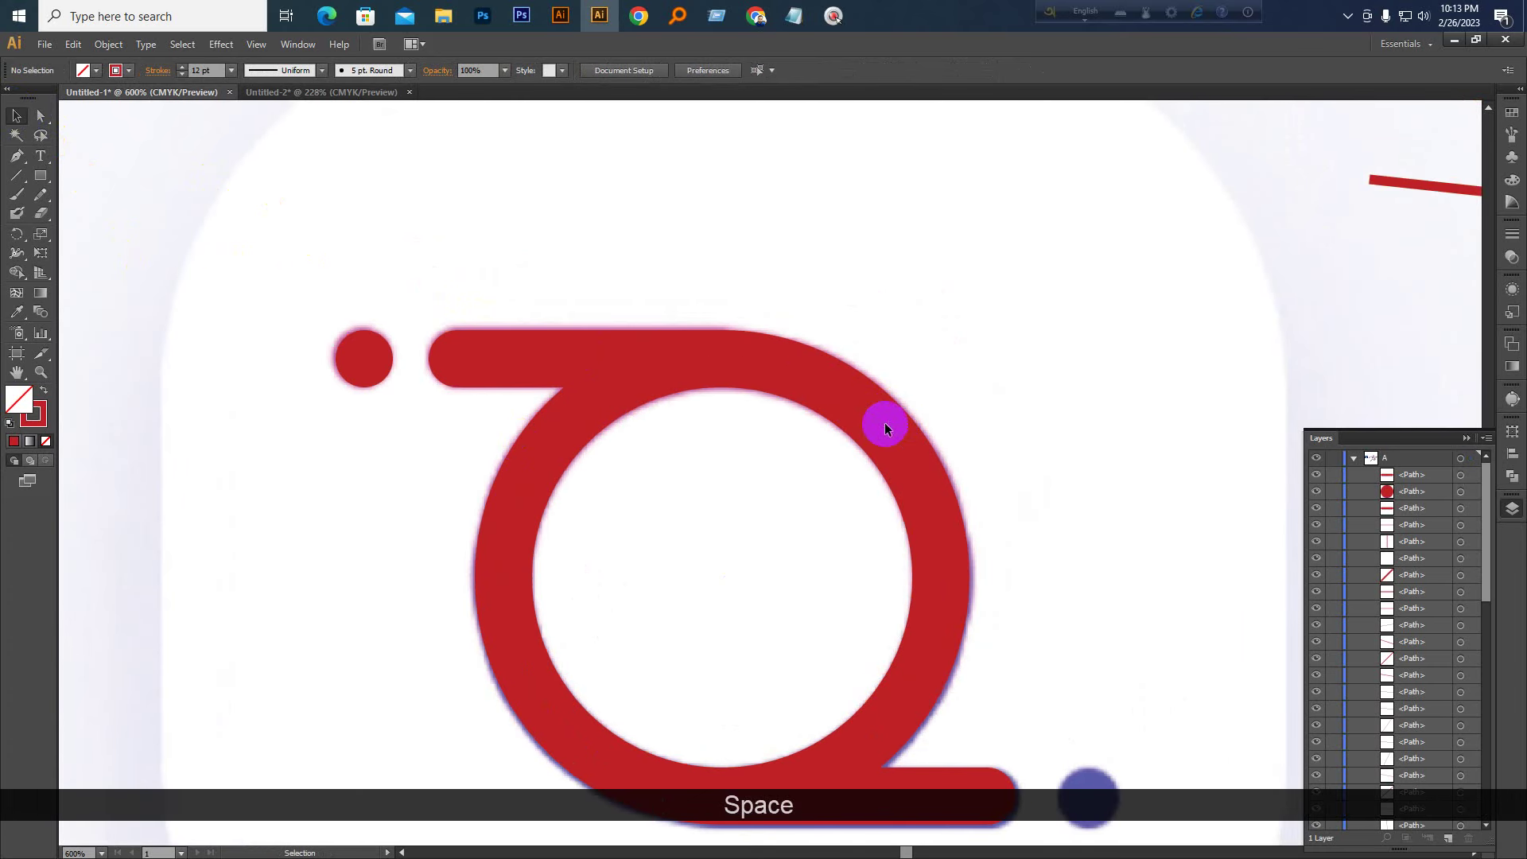
# Duplicate the red ring horizontally to the left of the traced logo
pyautogui.press('ctrl+KP_Subtract')
pyautogui.press('ctrl+KP_Subtract')
pyautogui.press('space')
pyautogui.moveTo(891, 399); pyautogui.dragTo(622, 455)
pyautogui.press('ctrl+KP_Add')
pyautogui.press('ctrl+KP_Add')
pyautogui.press('space')
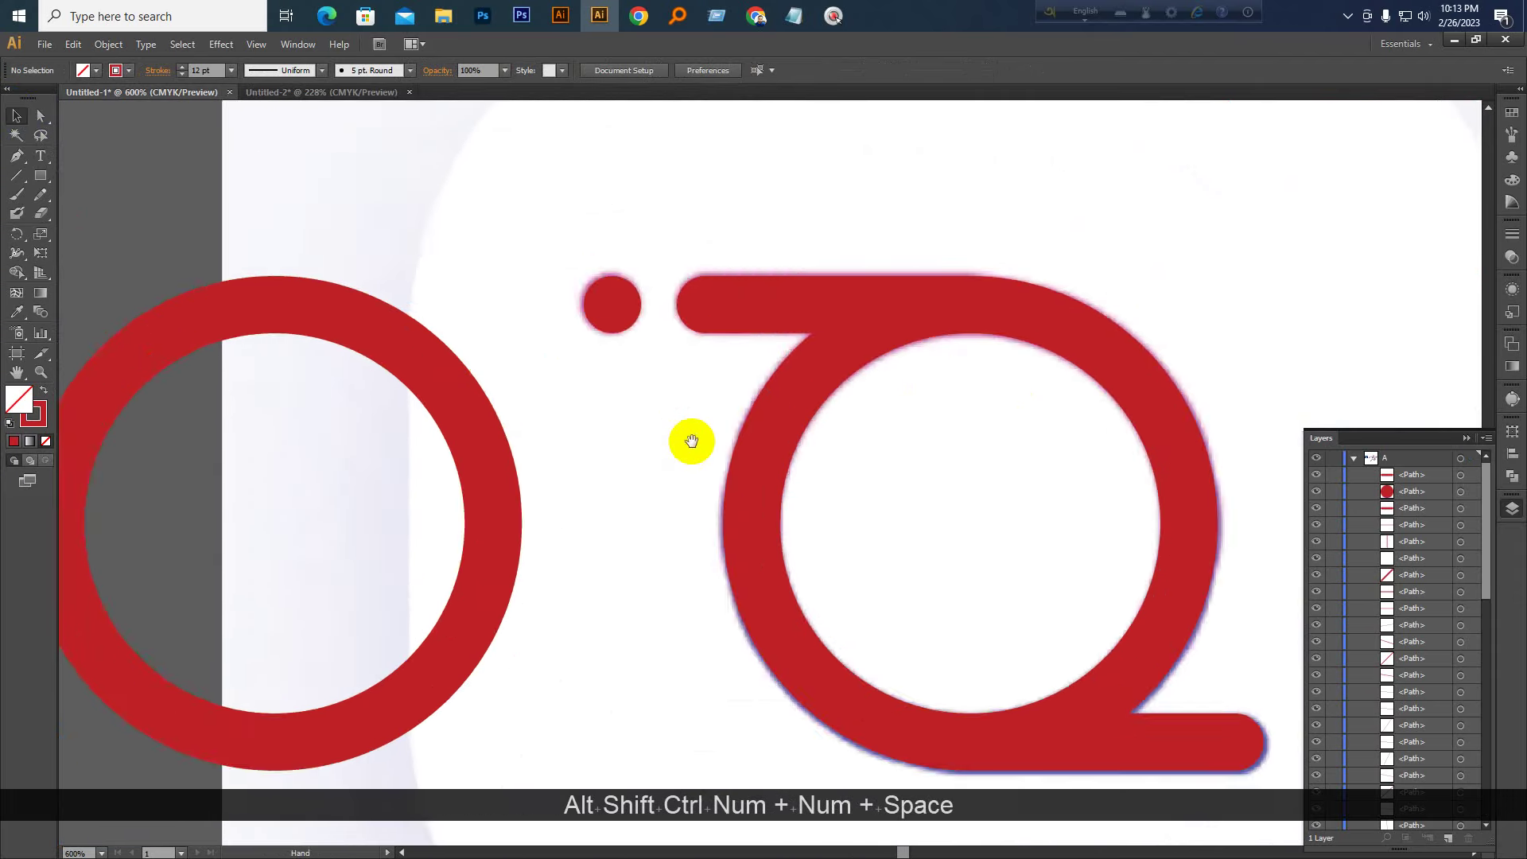
pyautogui.moveTo(510, 410); pyautogui.dragTo(880, 413)
pyautogui.moveTo(818, 324); pyautogui.dragTo(647, 447)
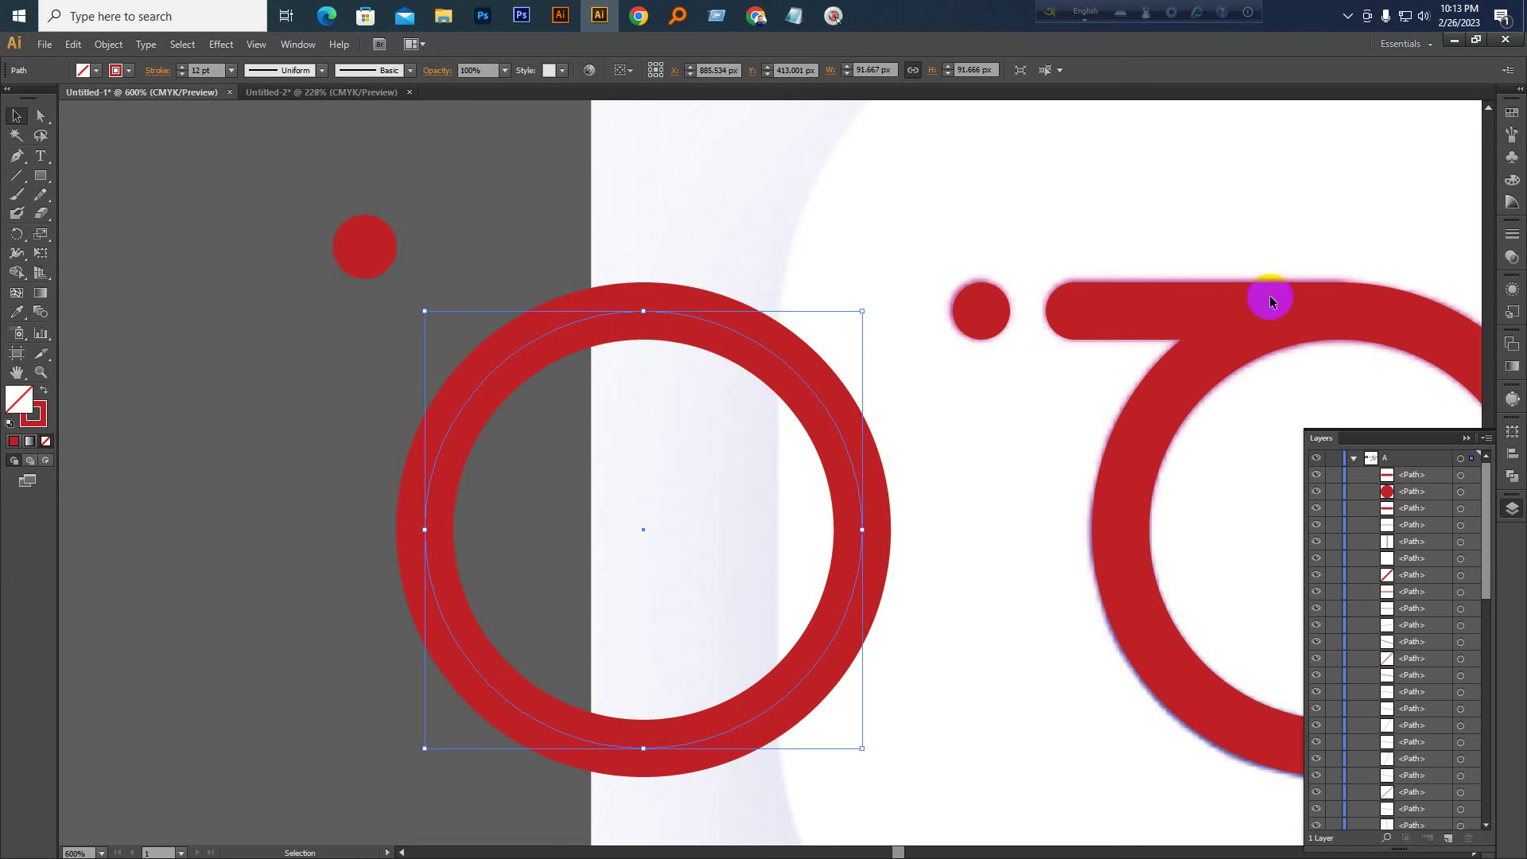
pyautogui.moveTo(17, 176); pyautogui.dragTo(83, 189)
pyautogui.moveTo(211, 173); pyautogui.dragTo(211, 588)
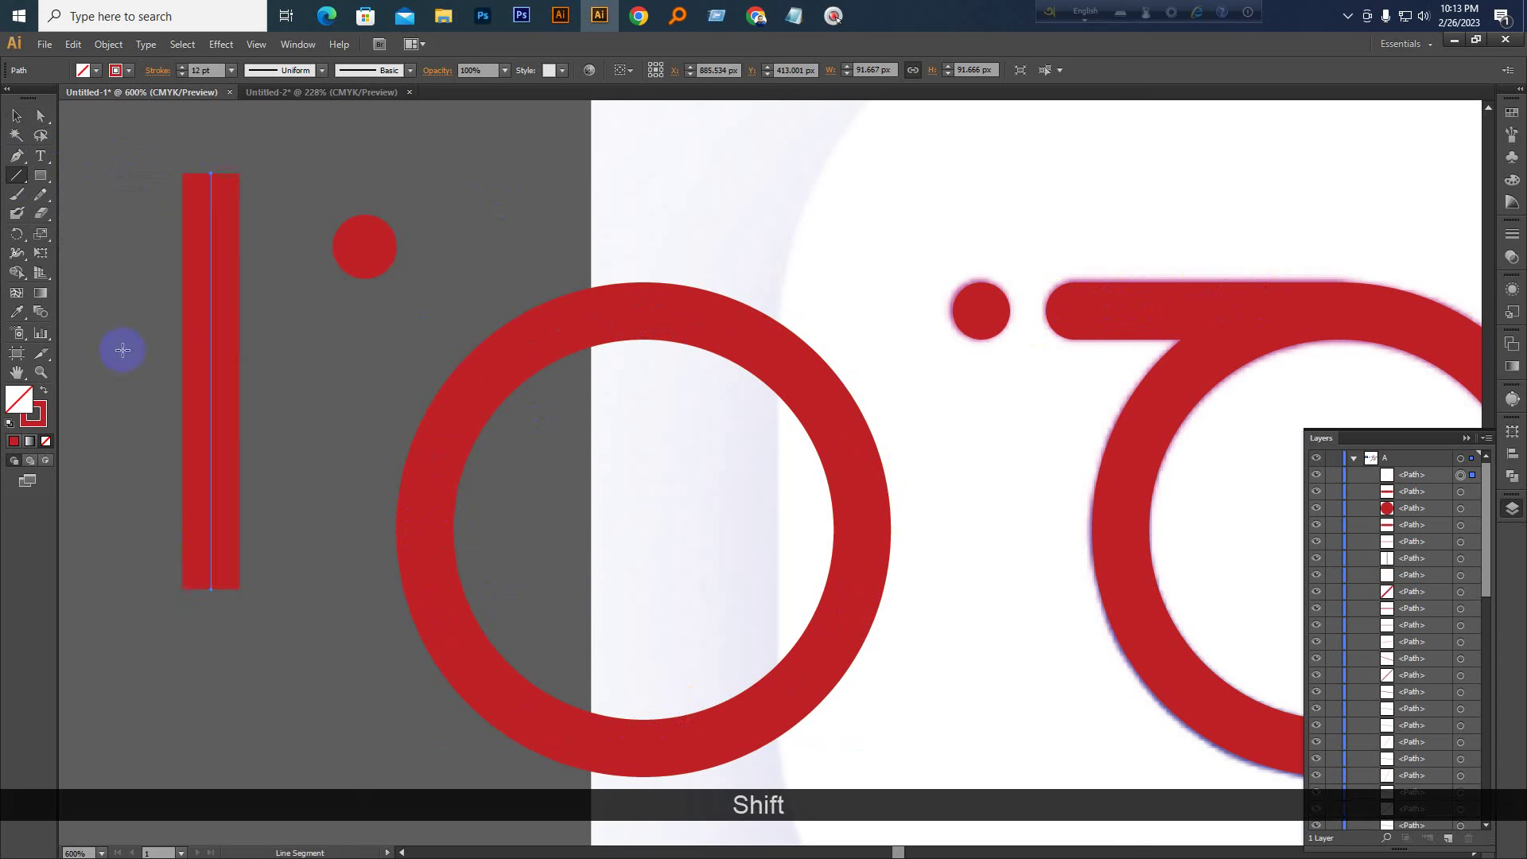
pyautogui.moveTo(91, 342); pyautogui.dragTo(634, 390)
pyautogui.click(17, 115)
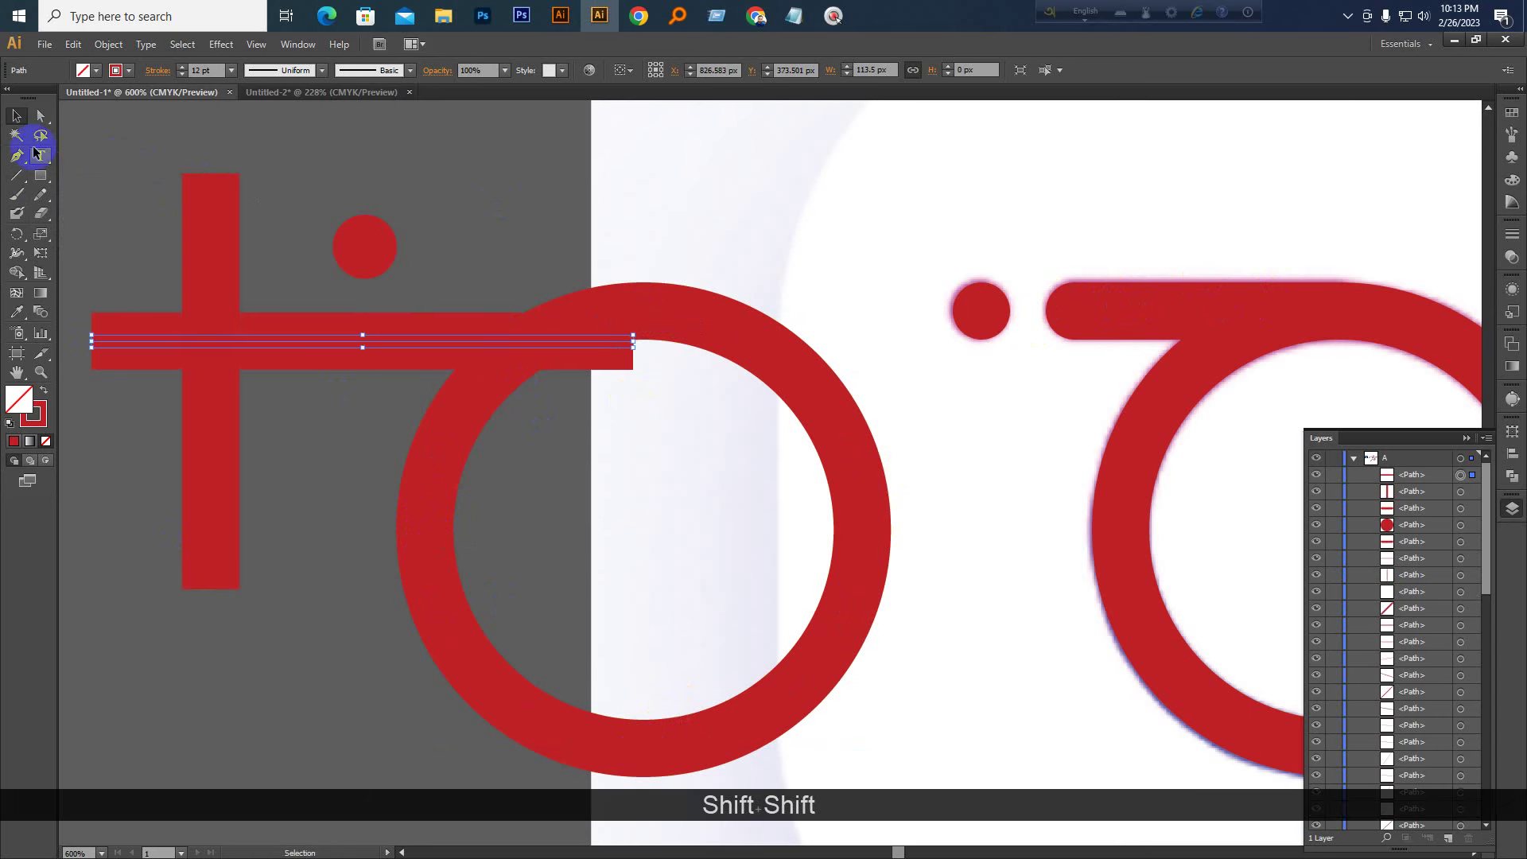
pyautogui.moveTo(280, 538); pyautogui.dragTo(280, 538)
pyautogui.press('Delete')
pyautogui.click(720, 332)
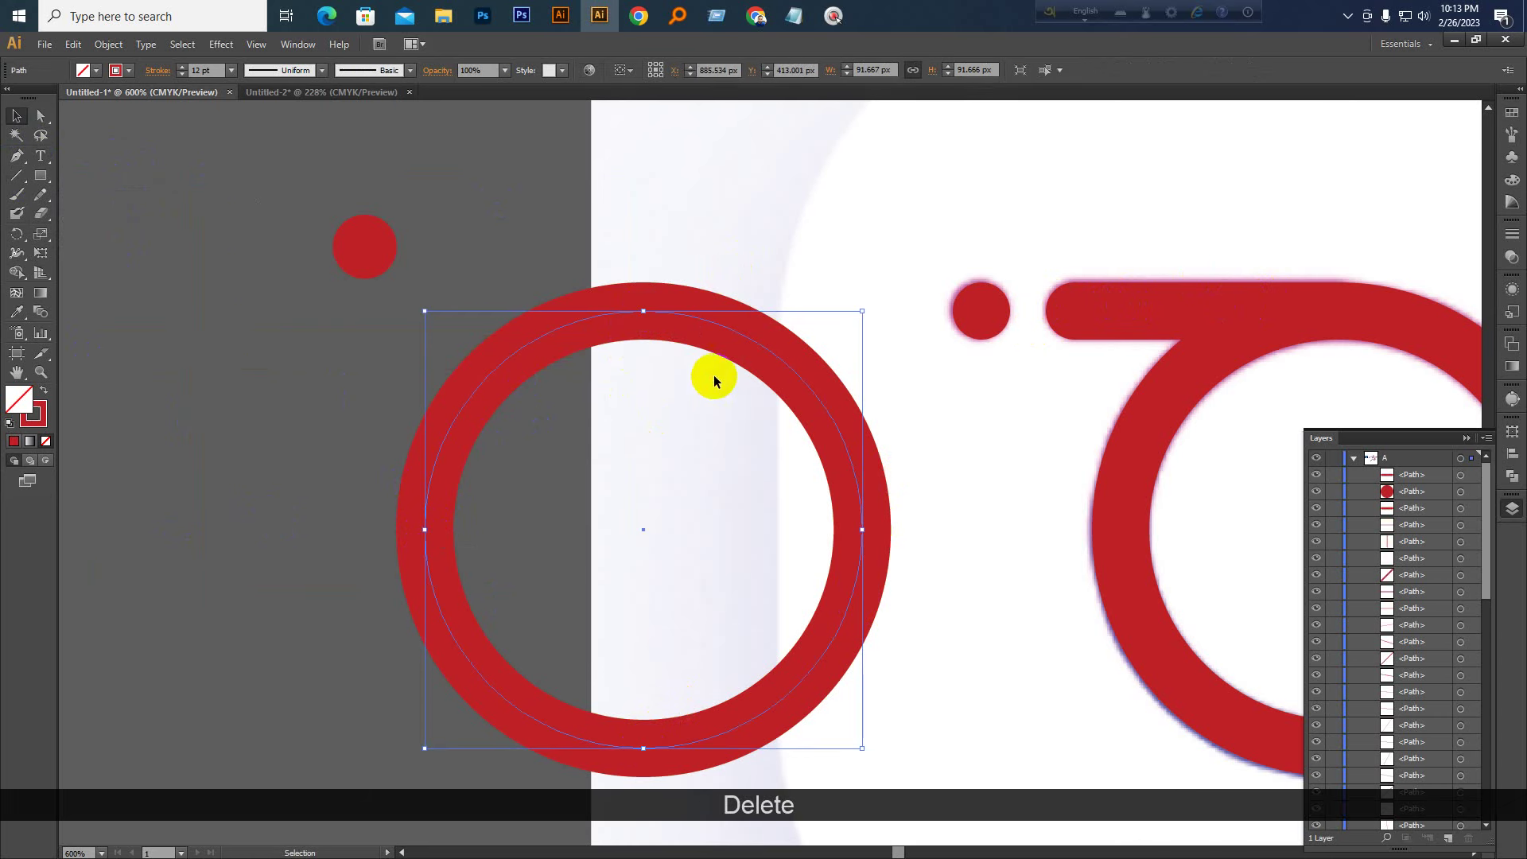
pyautogui.click(742, 355)
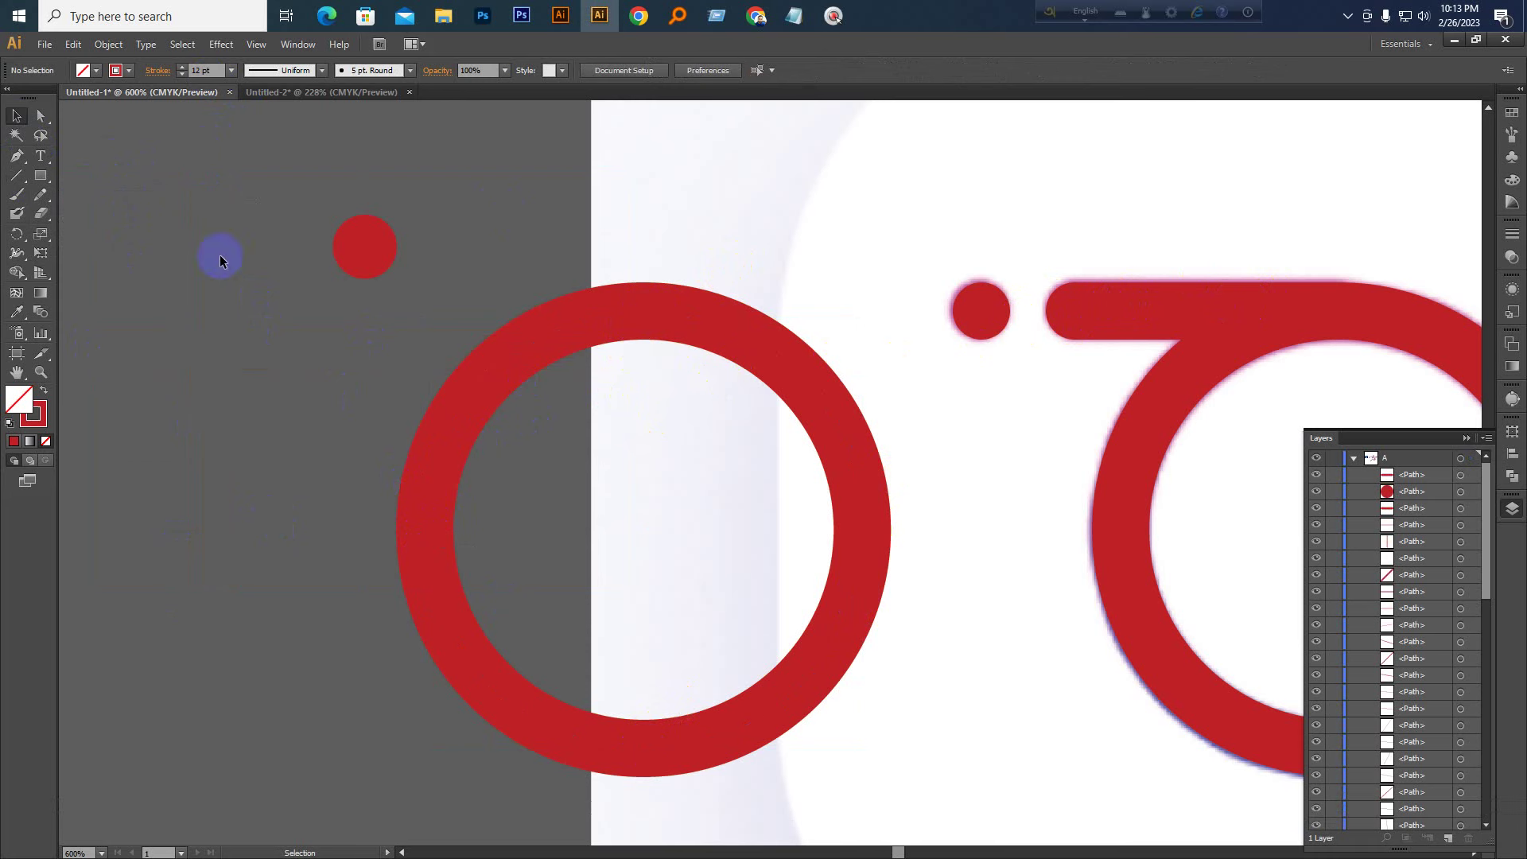
# Draw a horizontal line about 49 px long leftward from the copied ring's top anchor and give it round caps
pyautogui.click(19, 176)
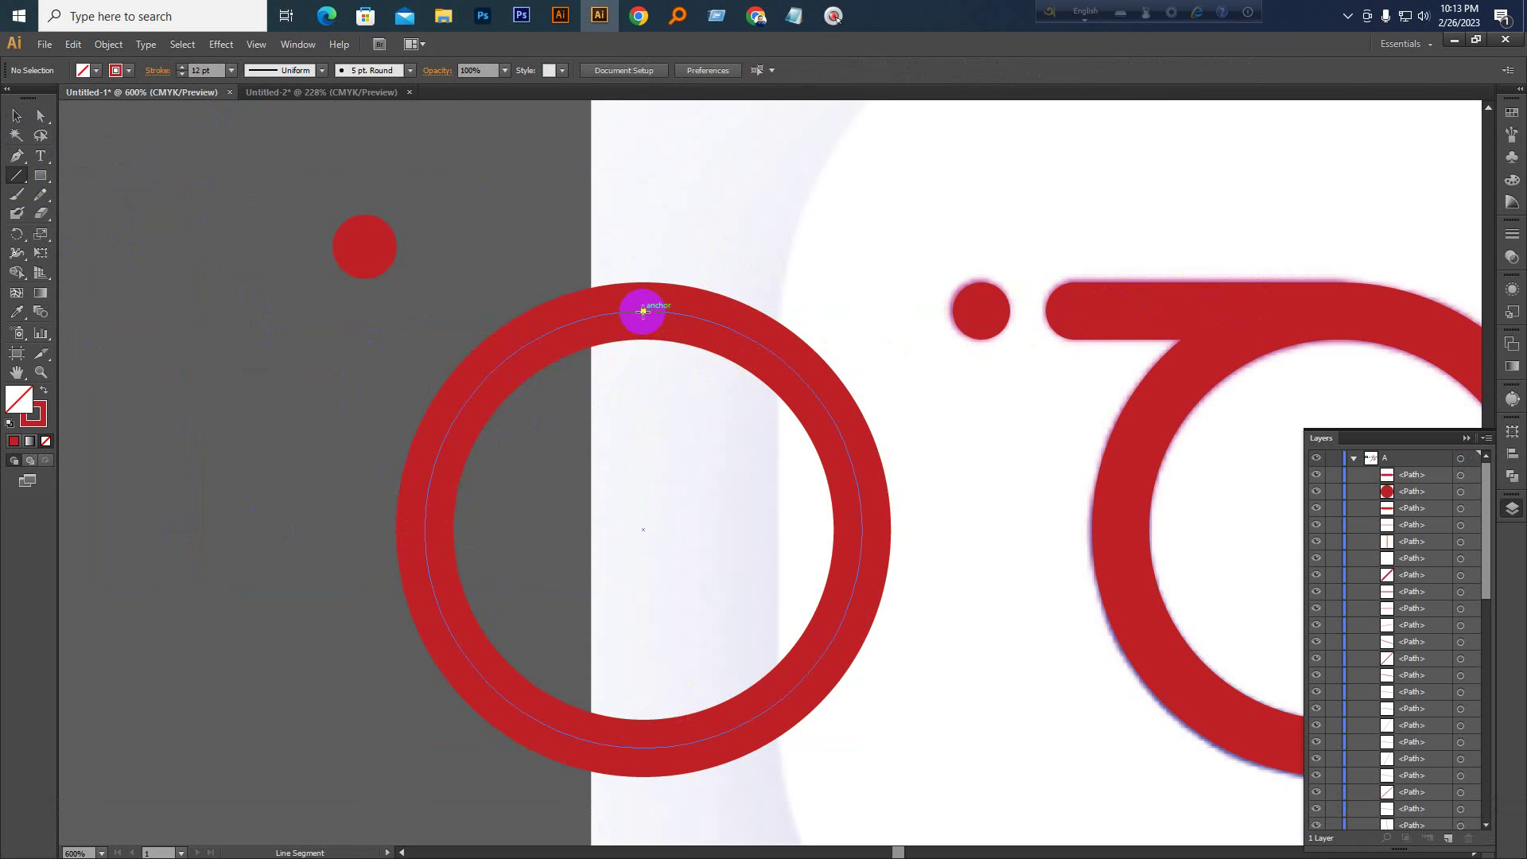
pyautogui.moveTo(643, 311); pyautogui.dragTo(410, 323)
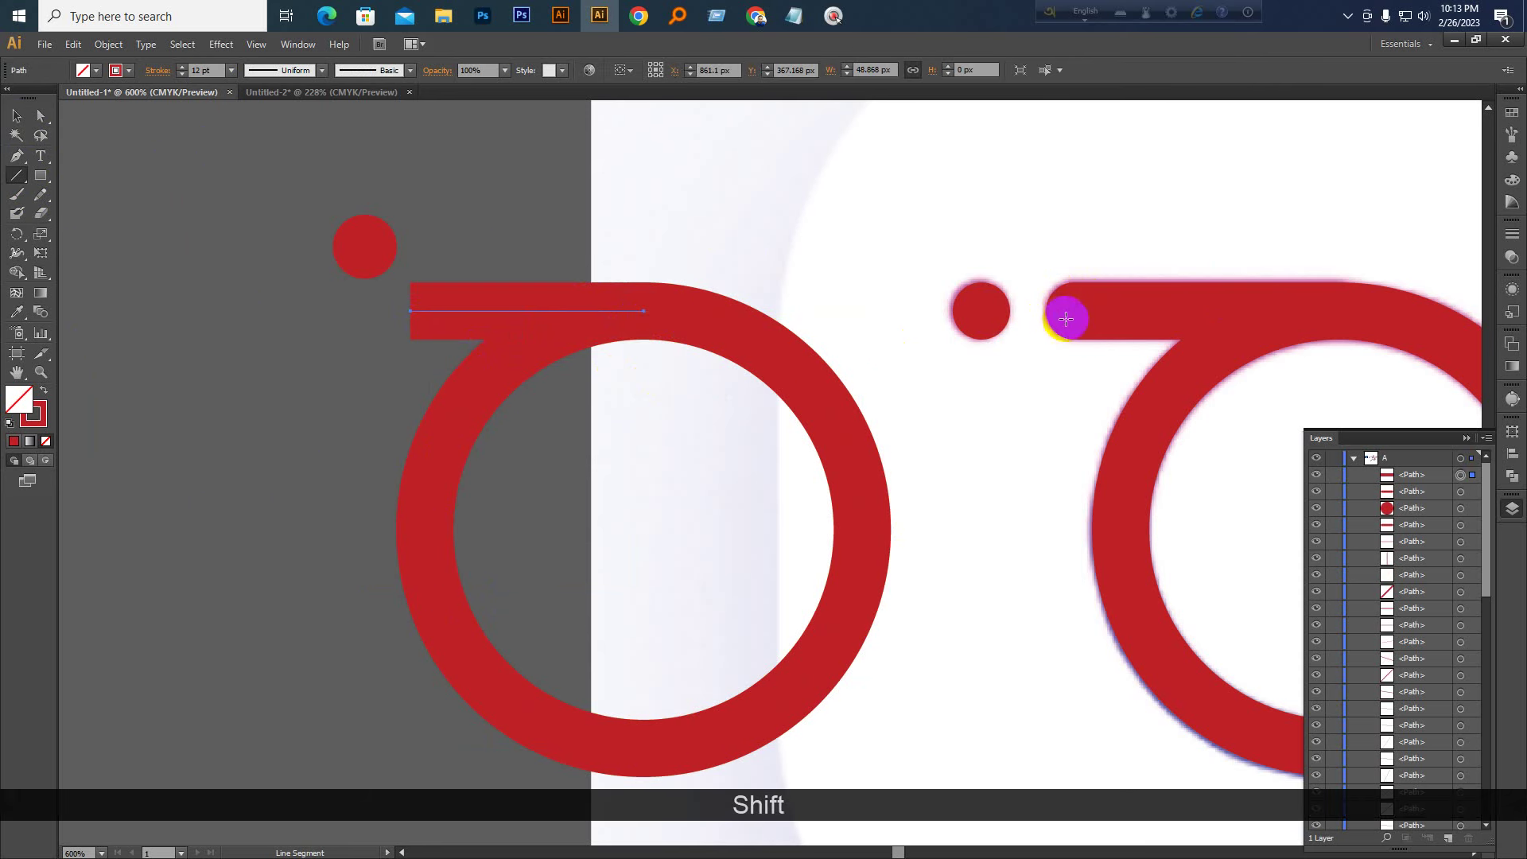
pyautogui.click(16, 115)
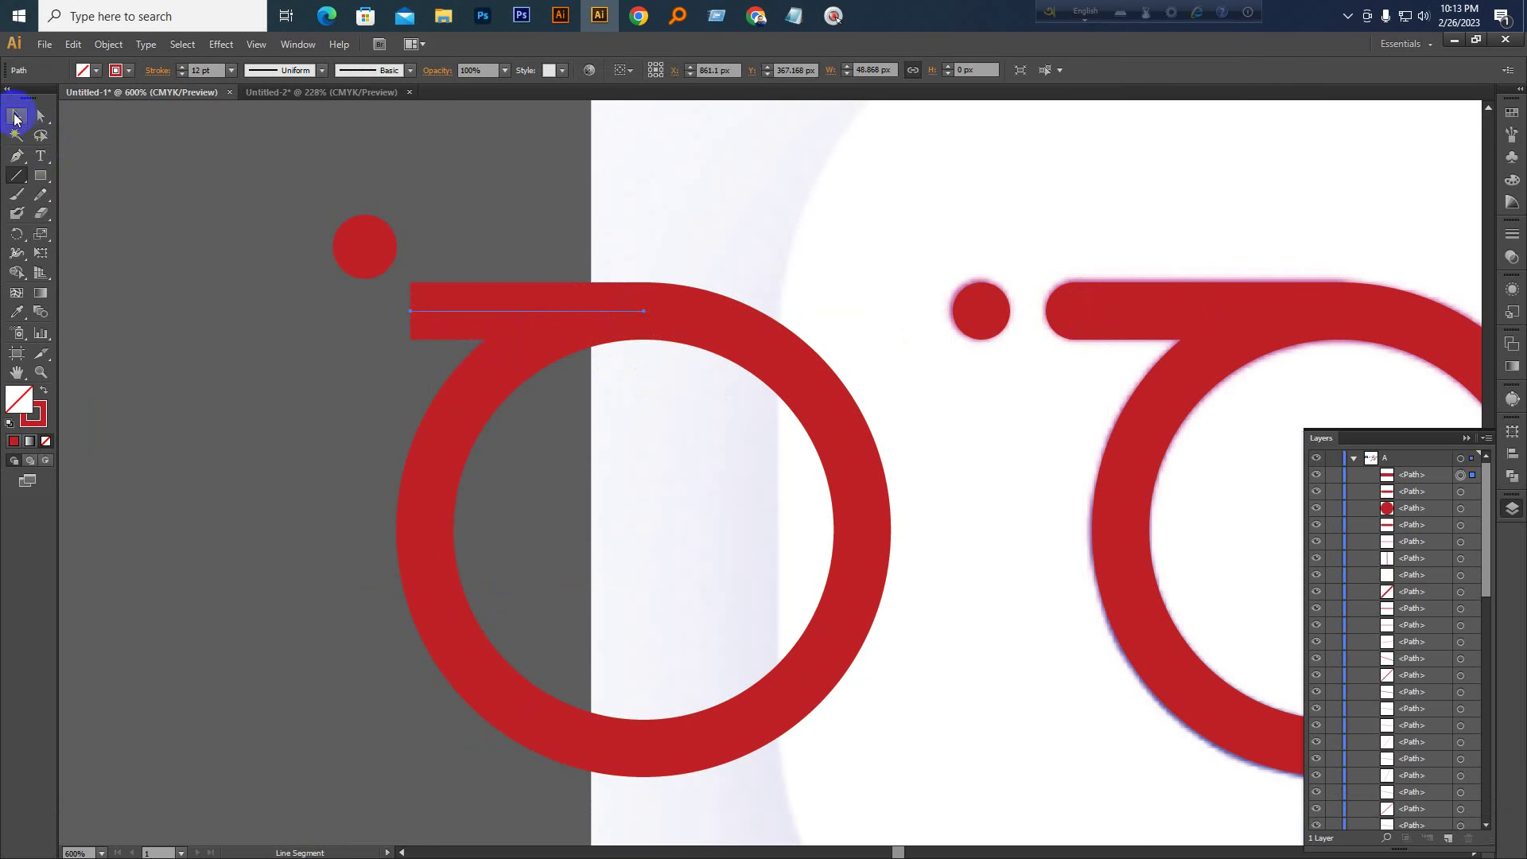
pyautogui.click(416, 312)
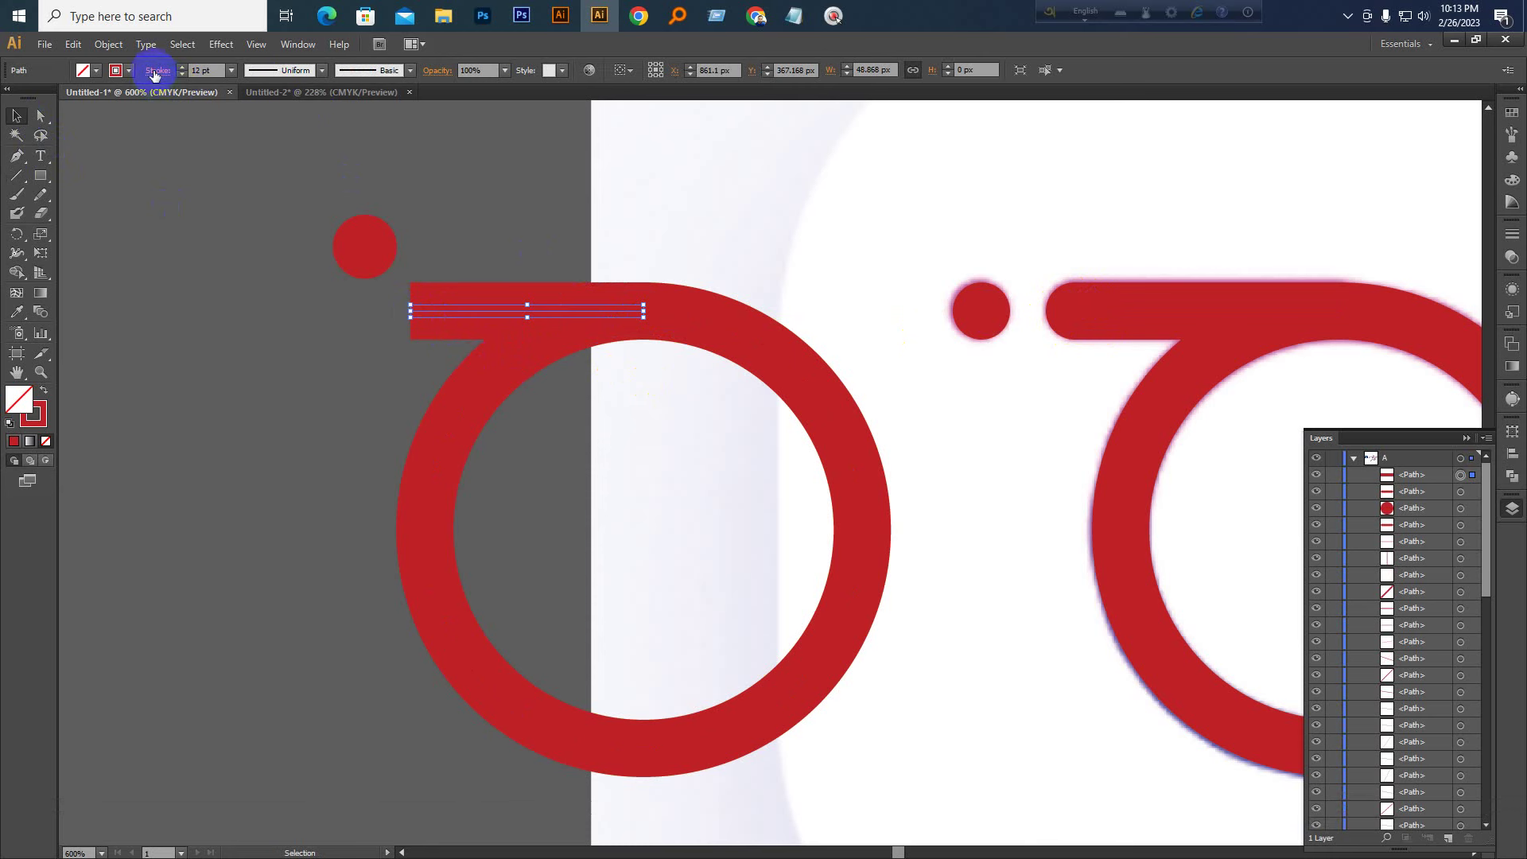
pyautogui.click(155, 71)
pyautogui.click(75, 101)
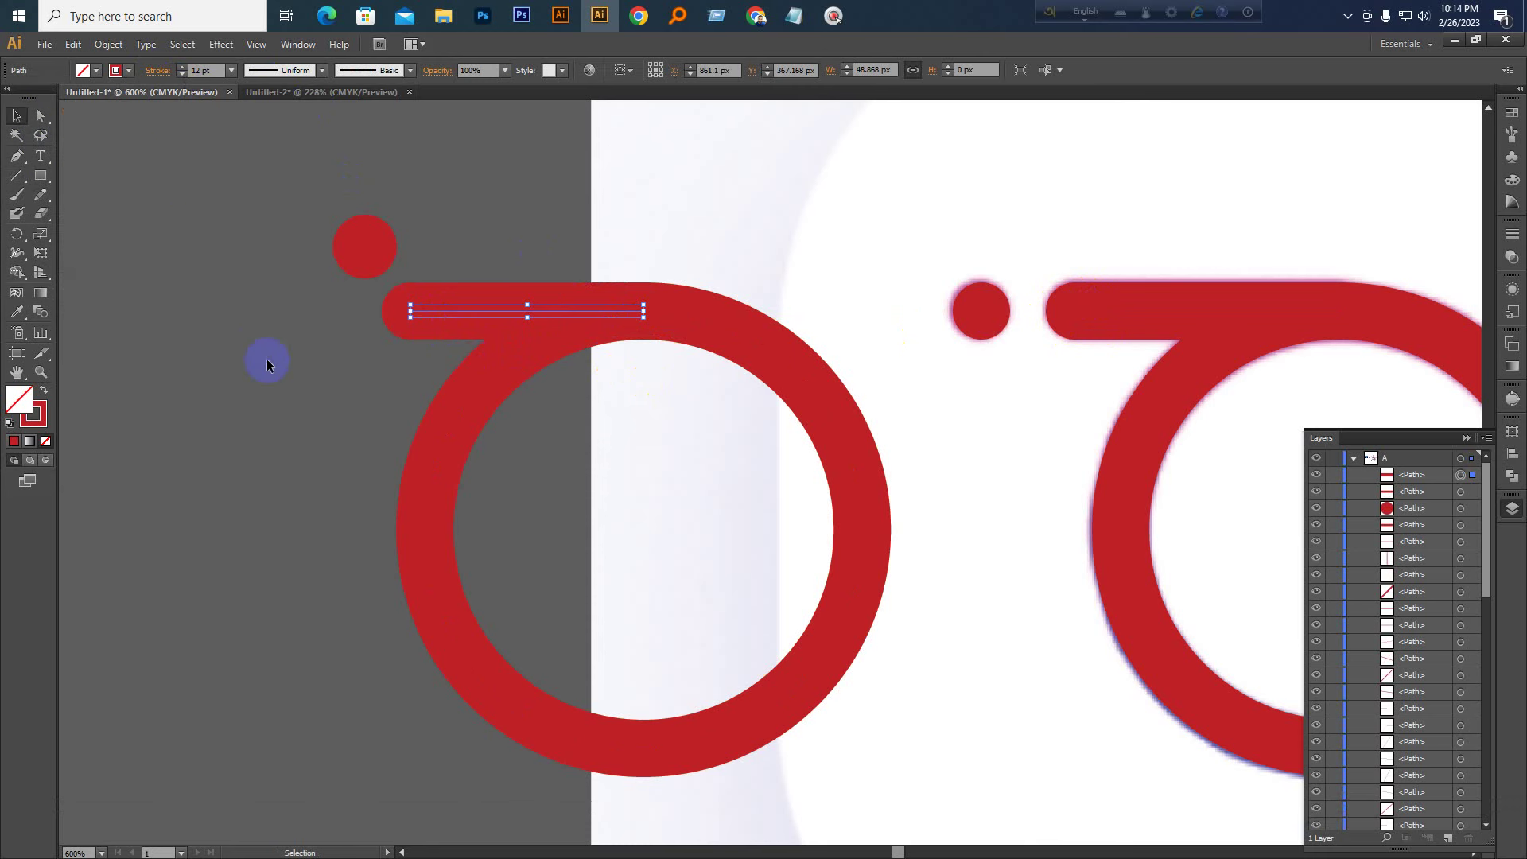
pyautogui.click(345, 368)
# Move the loose red dot beside the left end of the copied ring's bar, level with it
pyautogui.moveTo(372, 254); pyautogui.dragTo(330, 321)
pyautogui.press('ctrl+KP_Subtract')
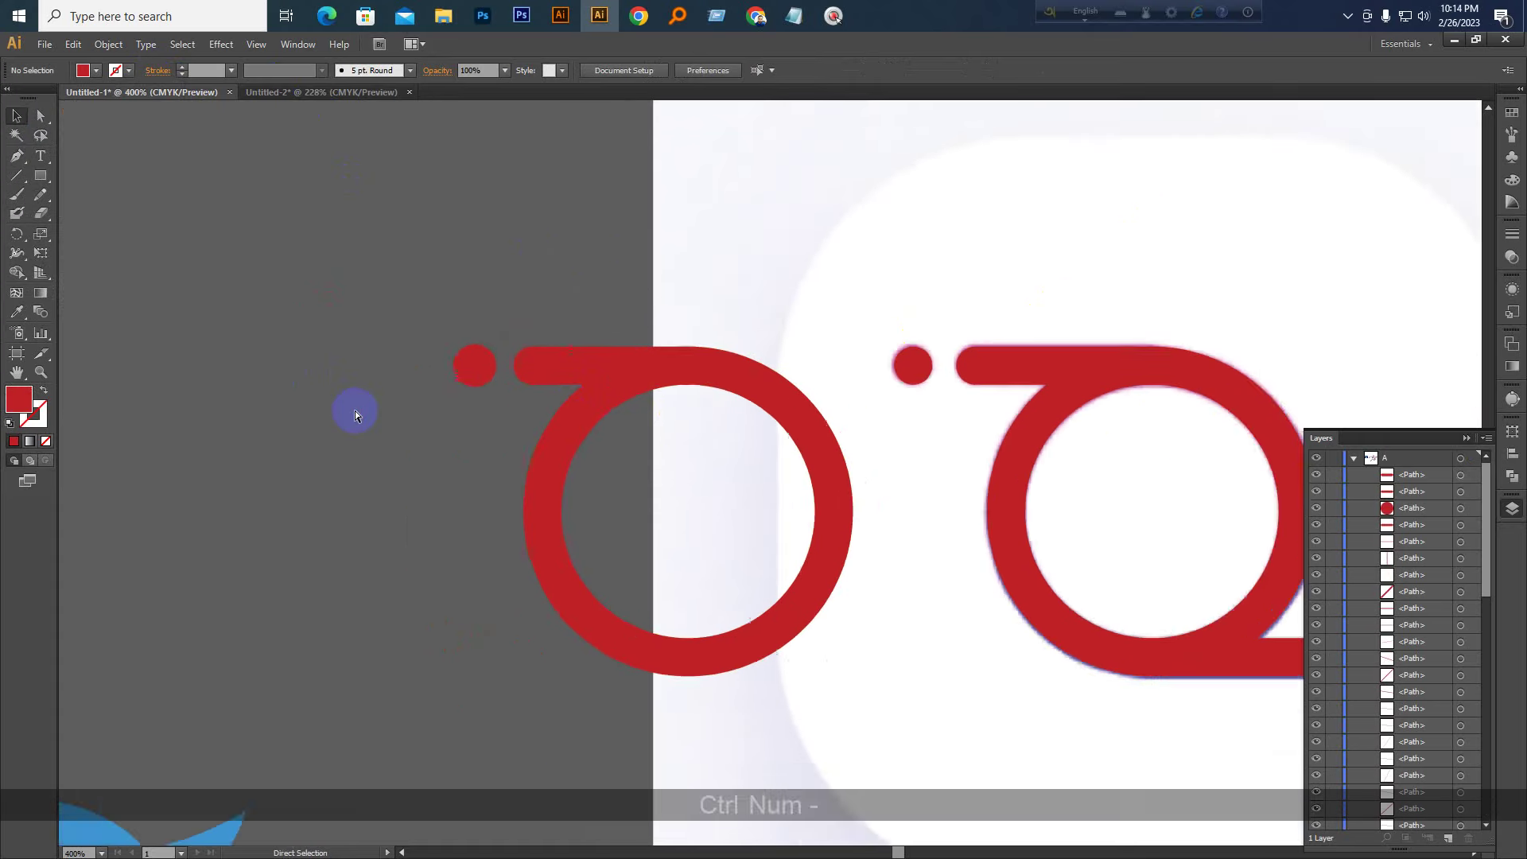
pyautogui.press('ctrl+KP_Subtract')
pyautogui.press('ctrl+KP_Subtract')
pyautogui.moveTo(780, 492); pyautogui.dragTo(450, 304)
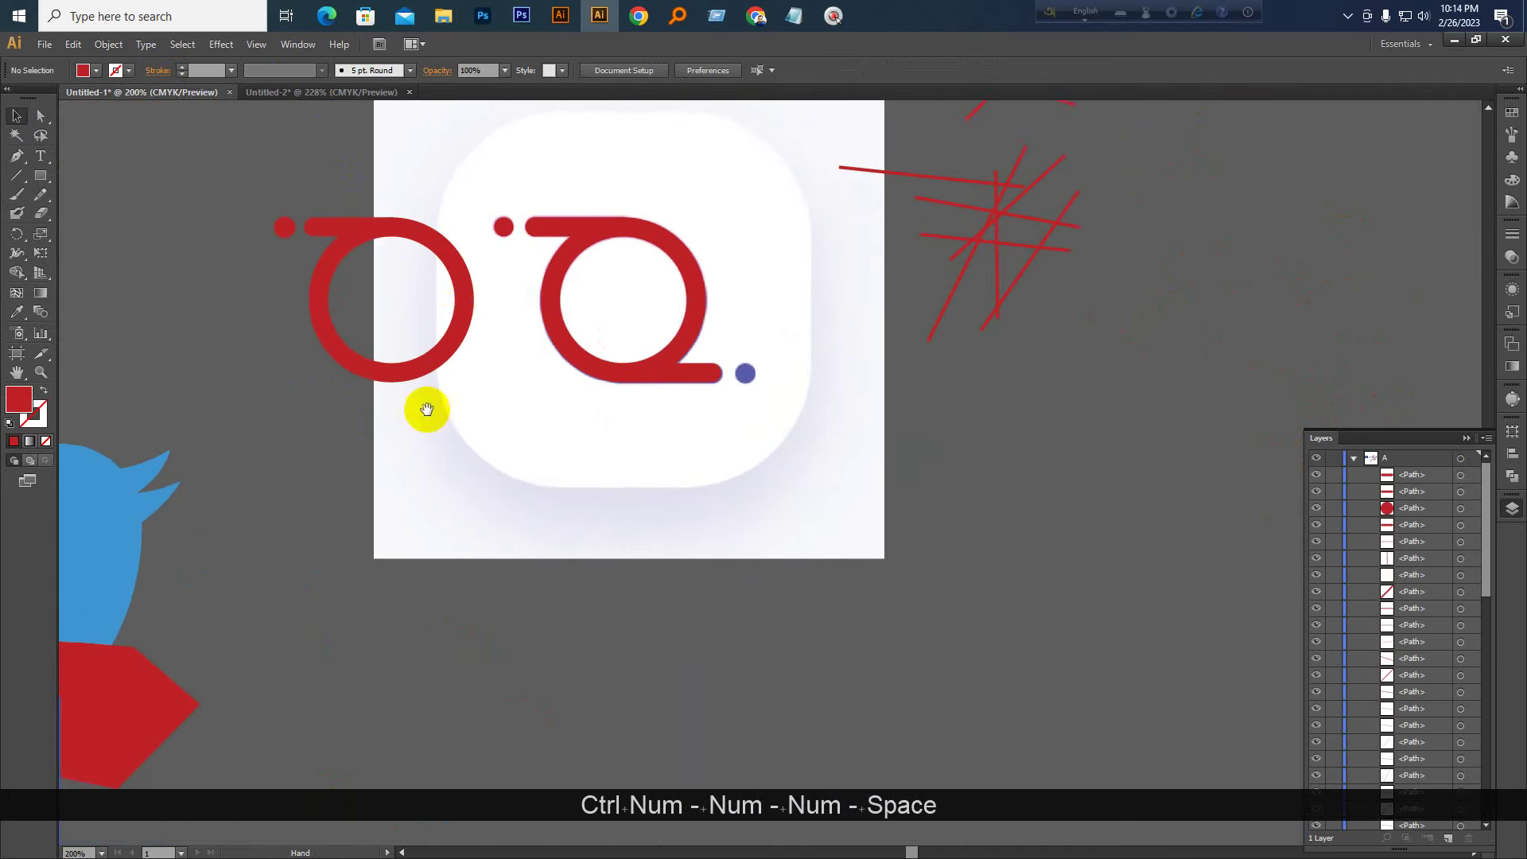
pyautogui.moveTo(422, 409); pyautogui.dragTo(737, 477)
# Draw a vertical line about 459 px long on the empty canvas beyond the red scribbled lines and set its stroke weight to 13 pt
pyautogui.click(20, 175)
pyautogui.moveTo(20, 175); pyautogui.dragTo(88, 194)
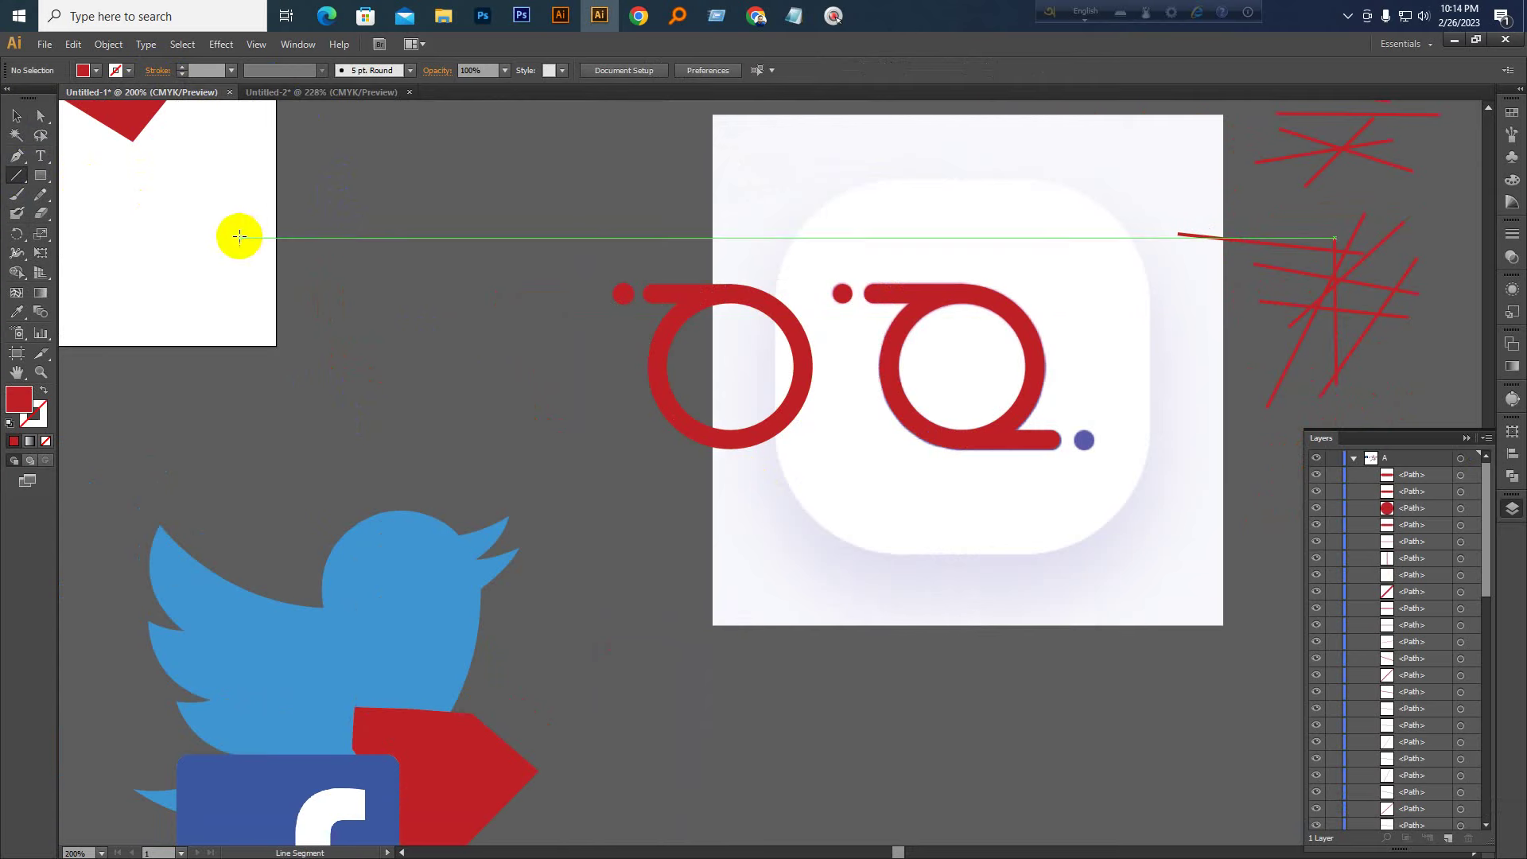
pyautogui.press('ctrl+KP_Subtract')
pyautogui.press('ctrl+KP_Subtract')
pyautogui.press('space')
pyautogui.moveTo(618, 294); pyautogui.dragTo(58, 311)
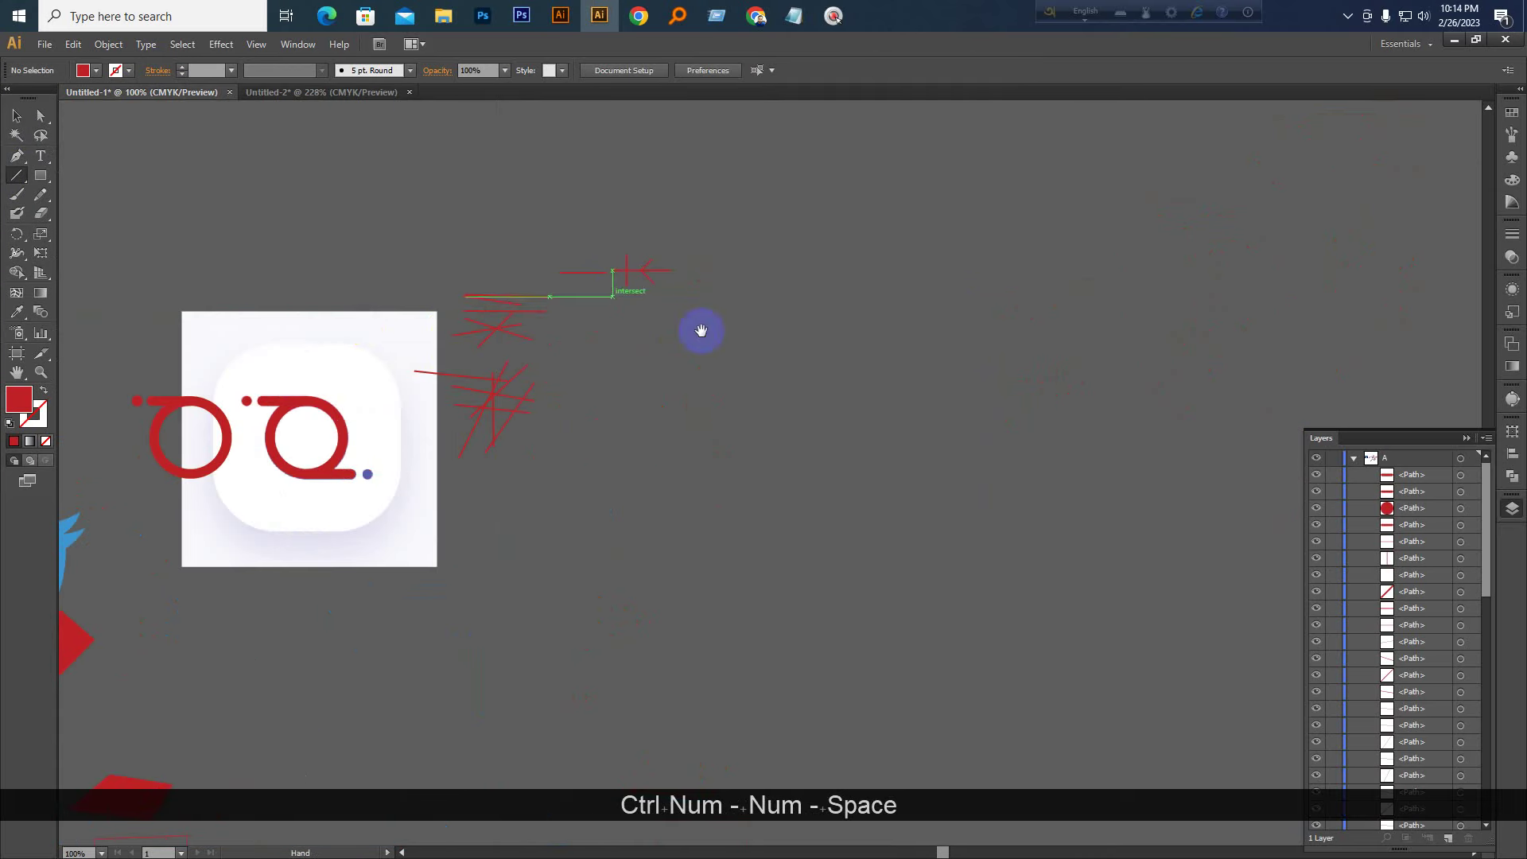
pyautogui.moveTo(893, 217)
pyautogui.mouseDown()
pyautogui.moveTo(860, 512)
pyautogui.moveTo(893, 585)
pyautogui.mouseUp()
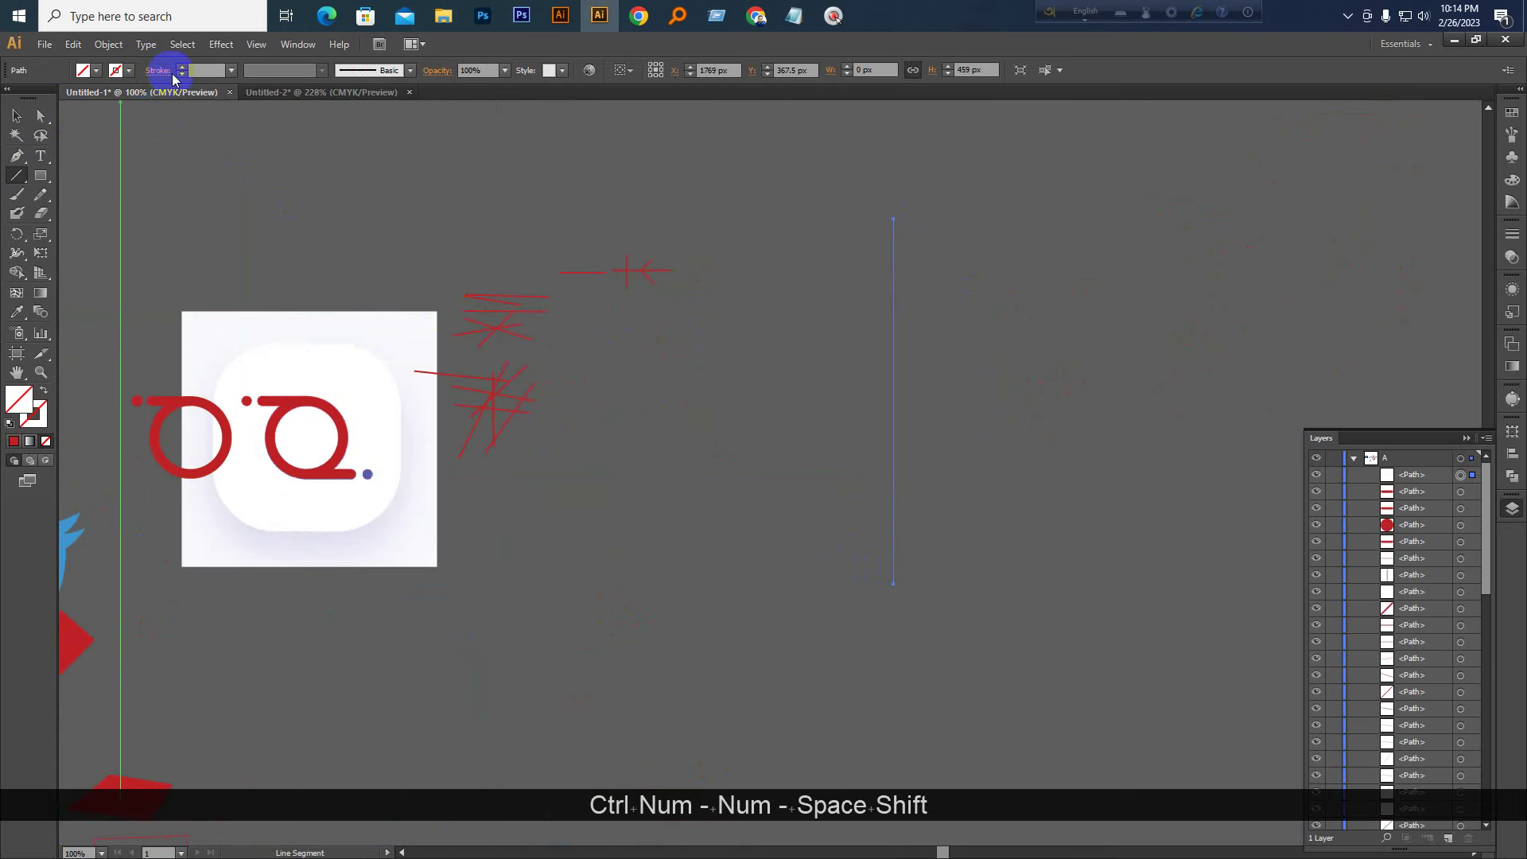
pyautogui.click(199, 70)
pyautogui.write('8')
pyautogui.press('Return')
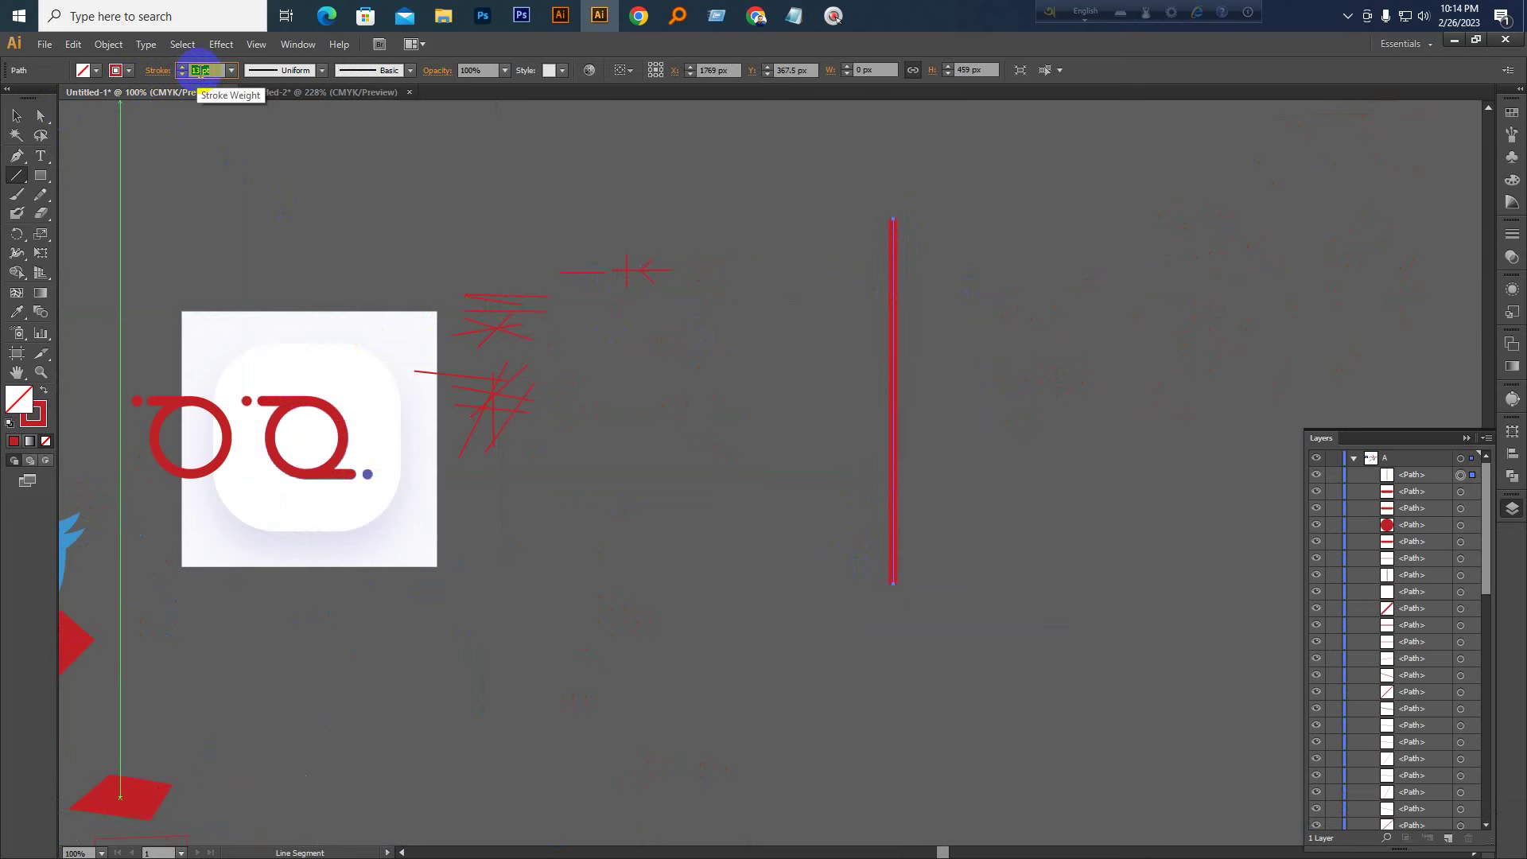
# Move the thick vertical line left, closer to the red scribbled lines
pyautogui.click(16, 116)
pyautogui.click(732, 265)
pyautogui.press('ctrl+KP_Add')
pyautogui.press('ctrl+KP_Add')
pyautogui.press('space')
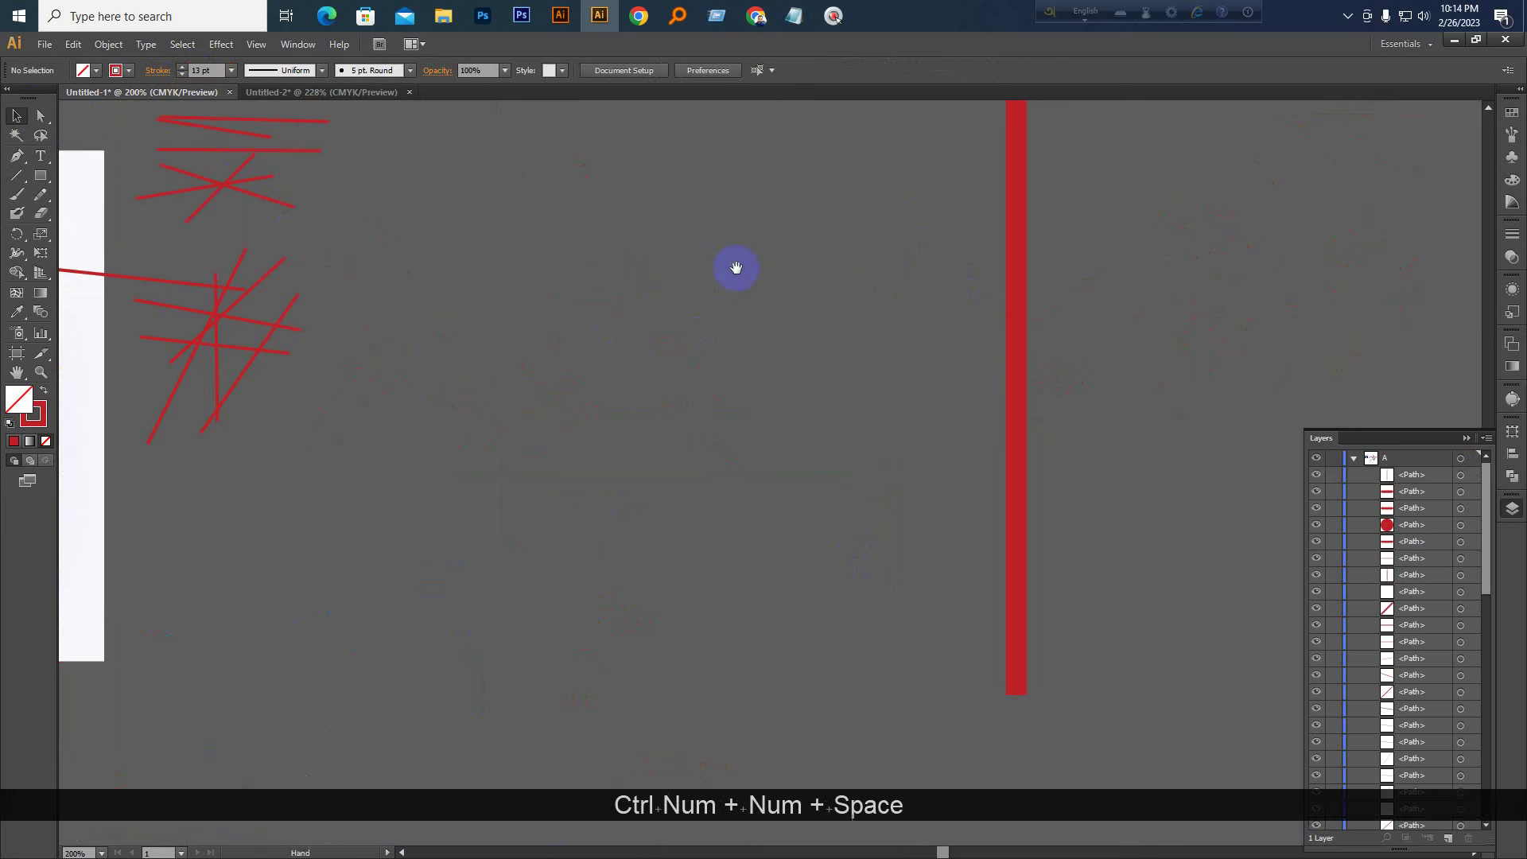
pyautogui.moveTo(736, 268); pyautogui.dragTo(645, 288)
pyautogui.moveTo(923, 308); pyautogui.dragTo(551, 345)
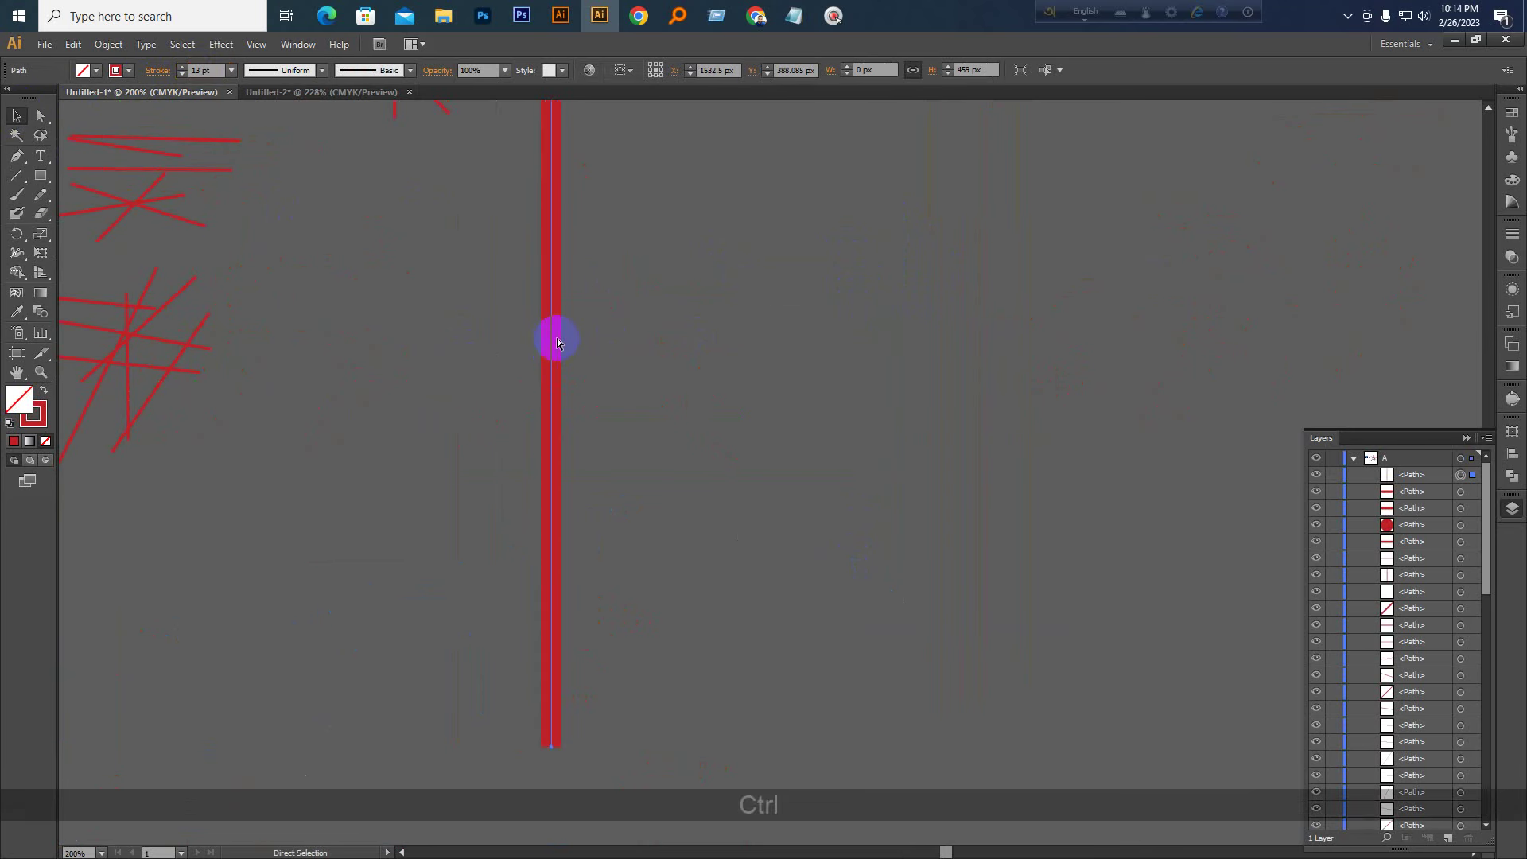
pyautogui.press('ctrl+KP_Subtract')
pyautogui.click(416, 365)
pyautogui.press('space')
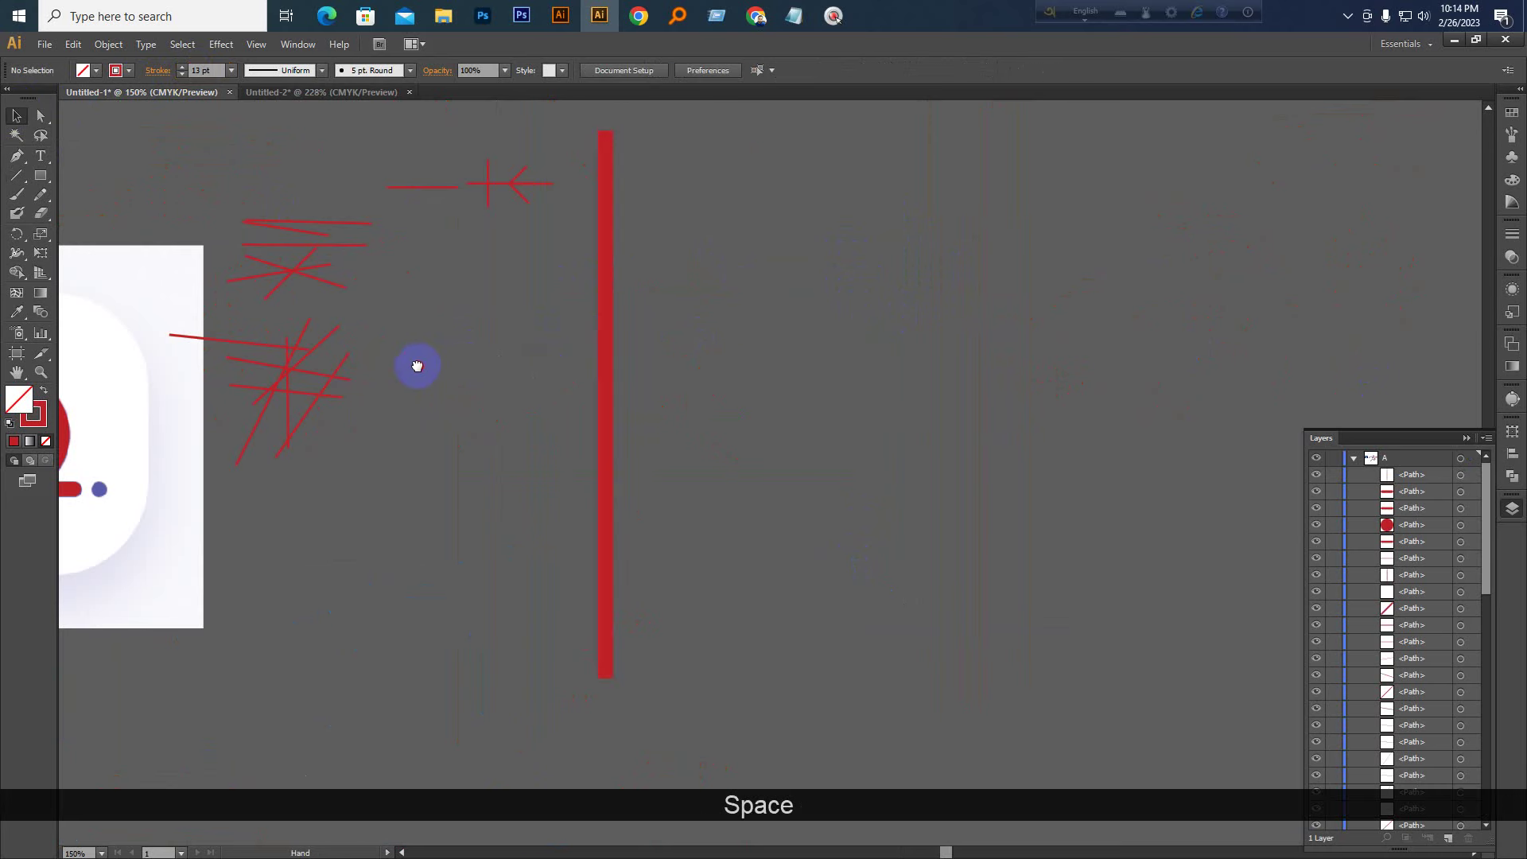
pyautogui.moveTo(416, 365); pyautogui.dragTo(647, 383)
pyautogui.moveTo(198, 238); pyautogui.dragTo(327, 247)
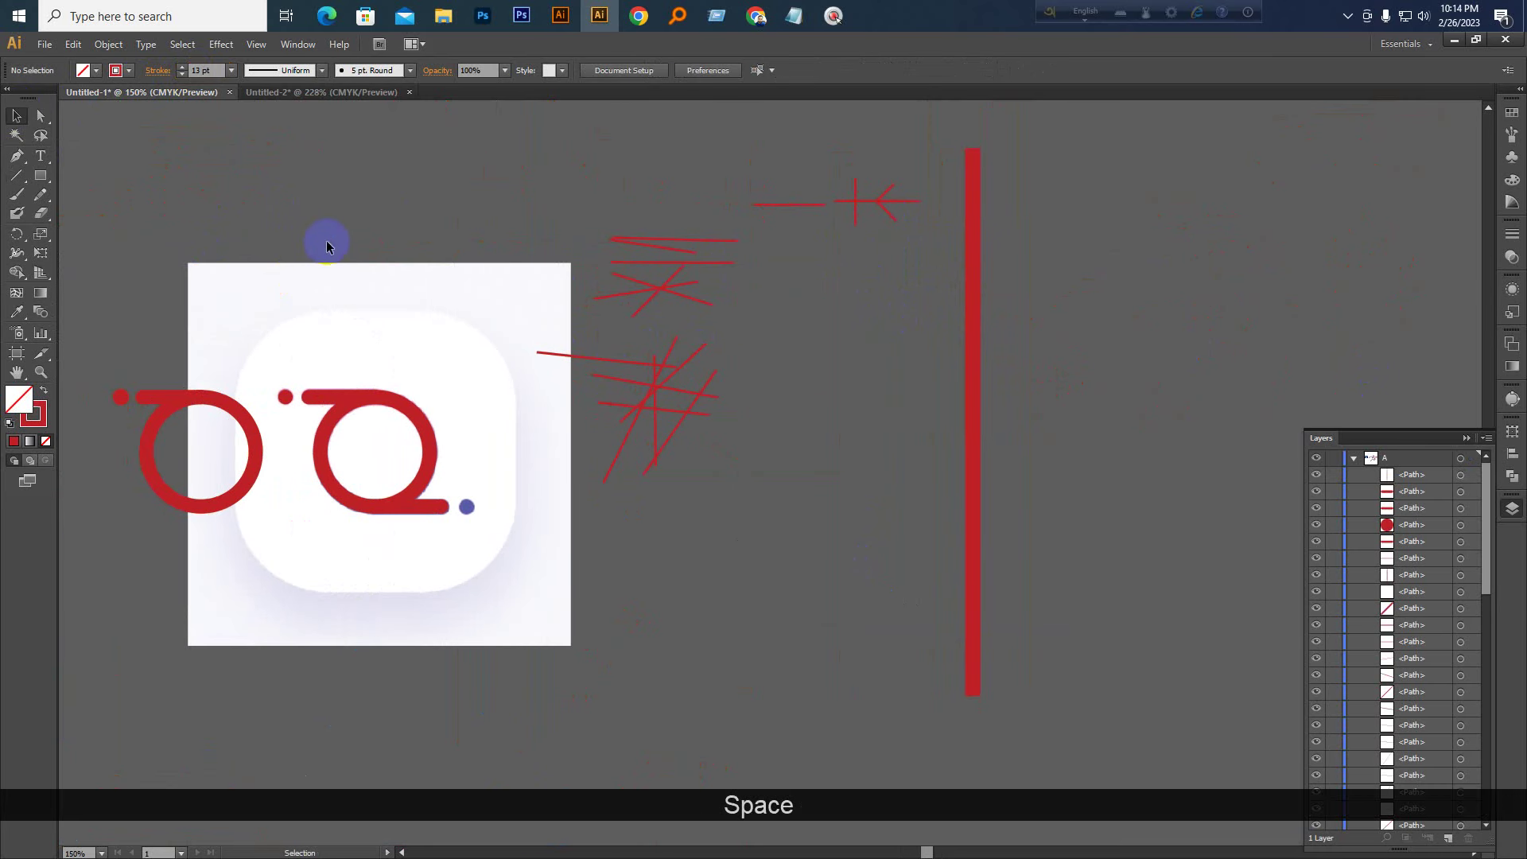
# Draw an arc about 215 px wide and high on the empty canvas beyond the thick vertical line
pyautogui.click(16, 175)
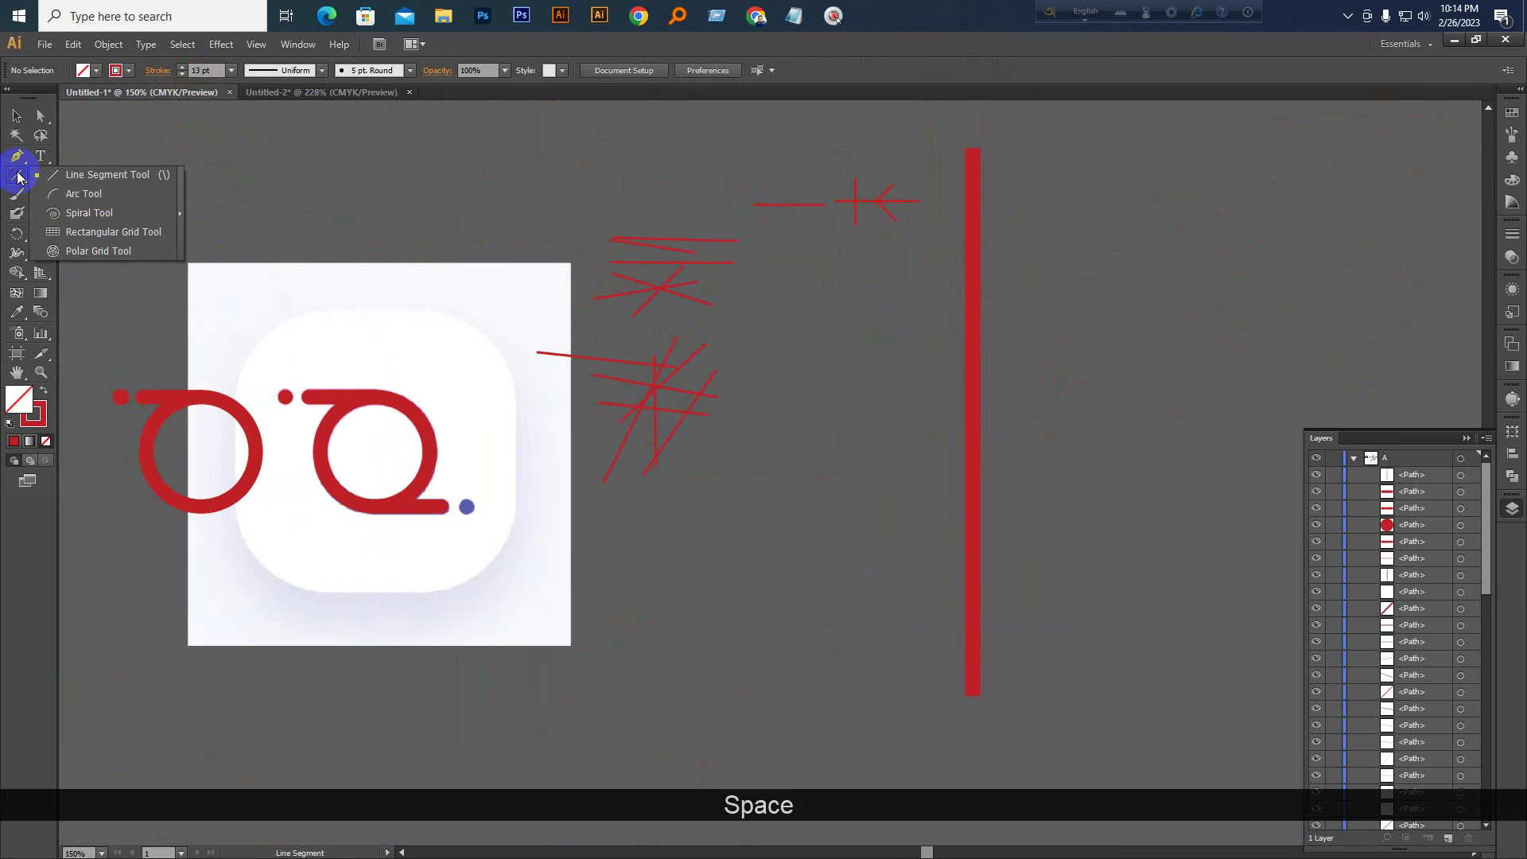
pyautogui.click(106, 197)
pyautogui.moveTo(898, 283); pyautogui.dragTo(581, 309)
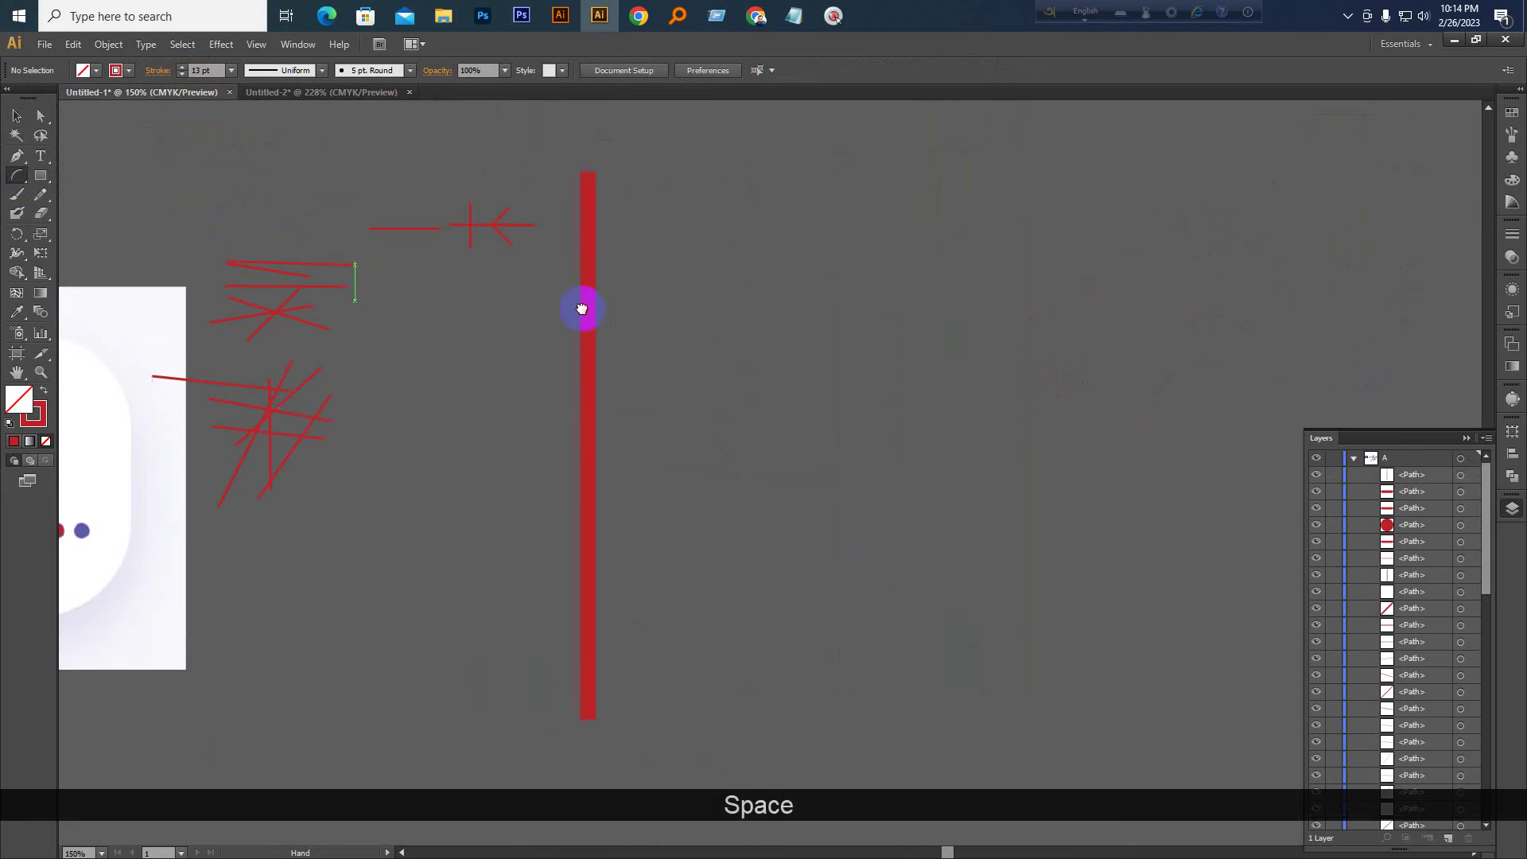
pyautogui.moveTo(719, 257); pyautogui.dragTo(975, 514)
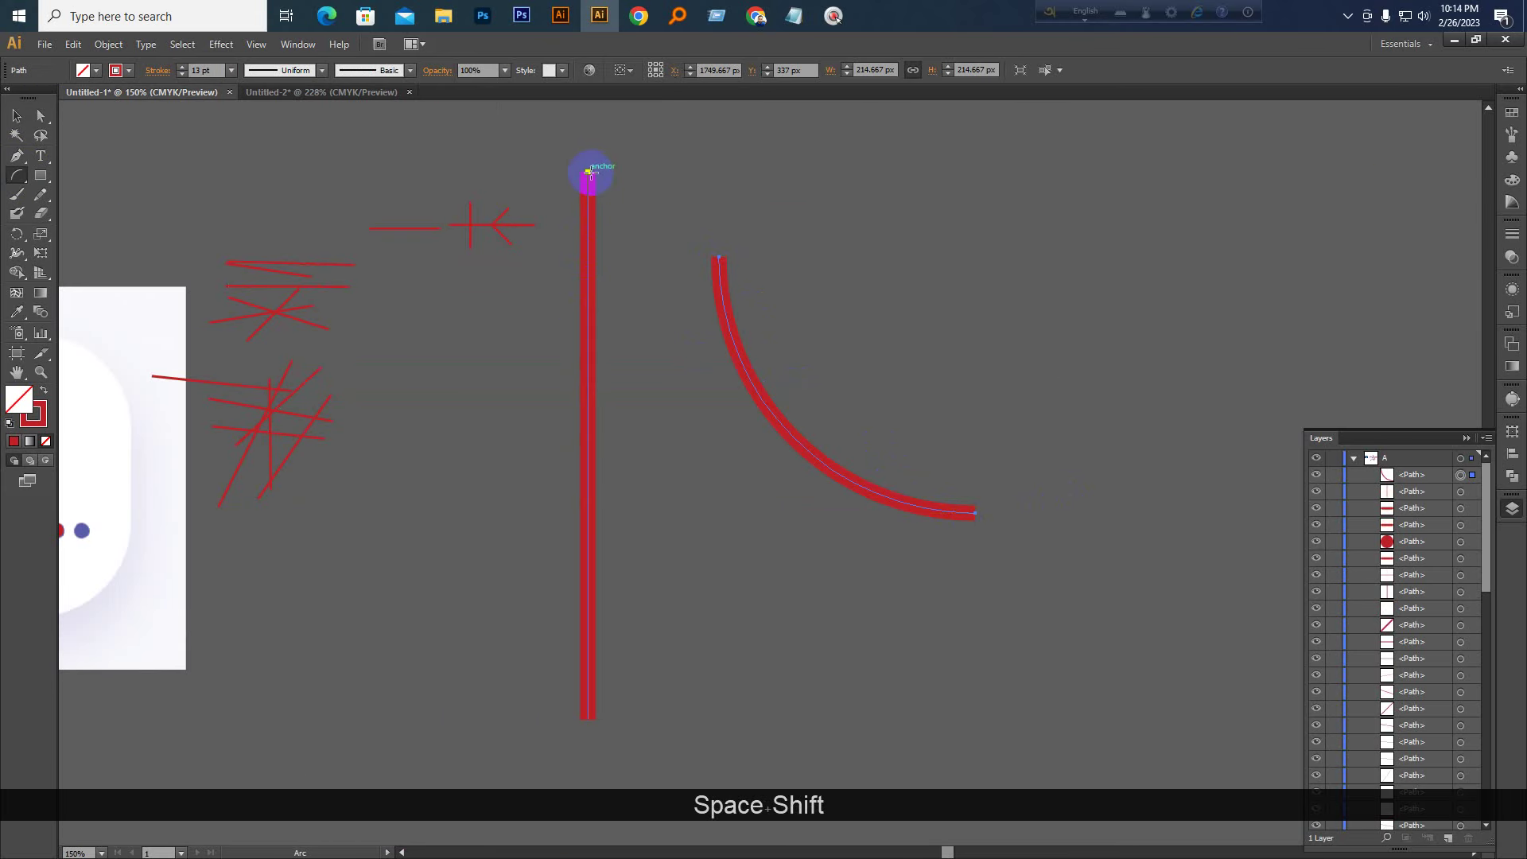
# Draw an evenly proportioned arc about 459 px wide and high starting from the vertical line's top anchor
pyautogui.moveTo(587, 172); pyautogui.dragTo(1048, 722)
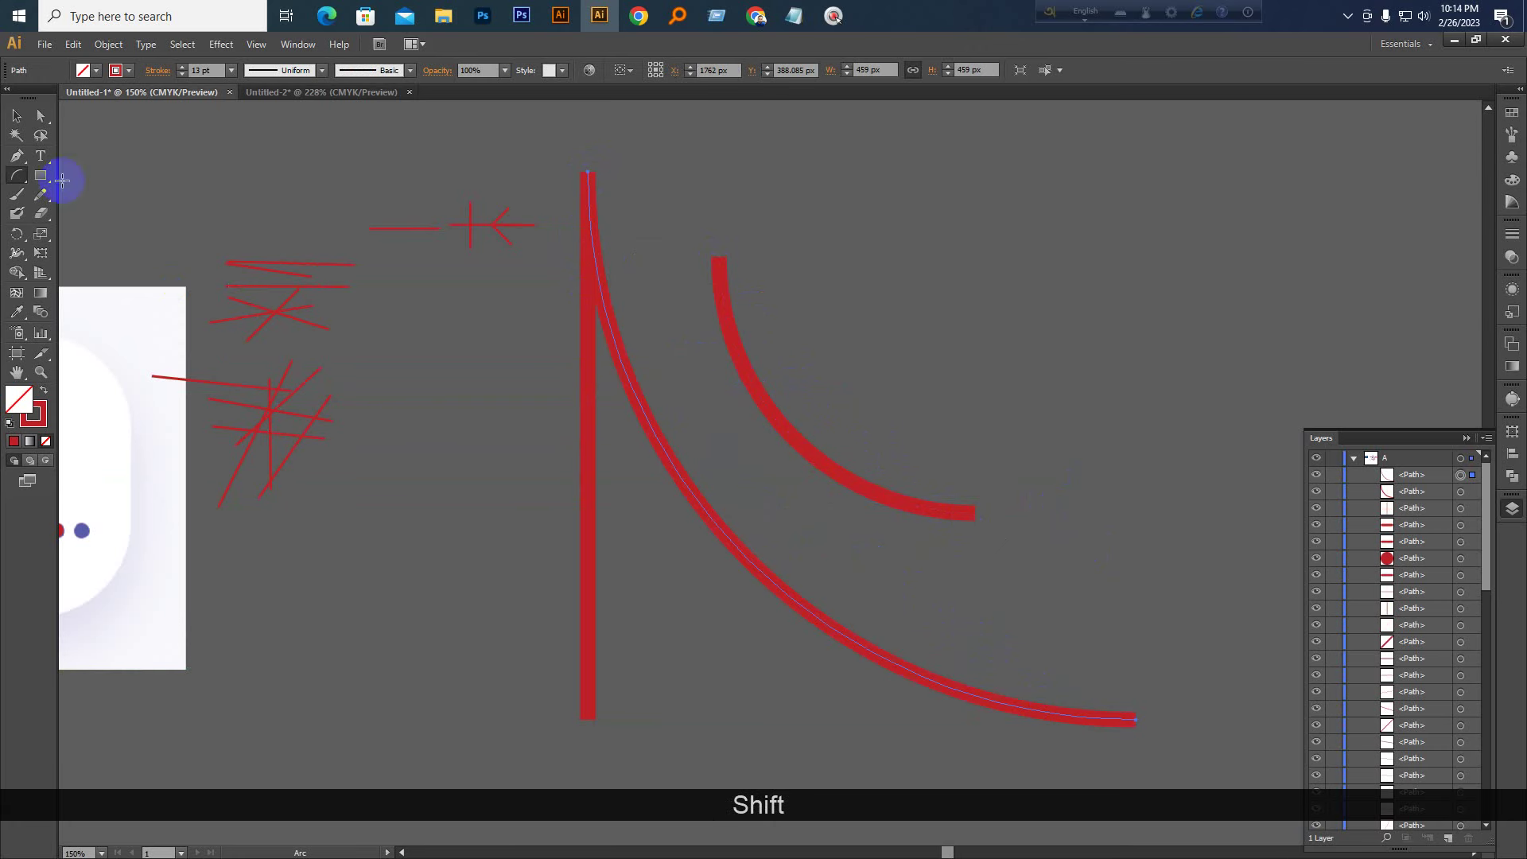
pyautogui.click(14, 116)
pyautogui.click(540, 435)
# Draw a horizontal line about 605 px long from the vertical line's bottom anchor and nudge it slightly left
pyautogui.moveTo(540, 435); pyautogui.dragTo(492, 358)
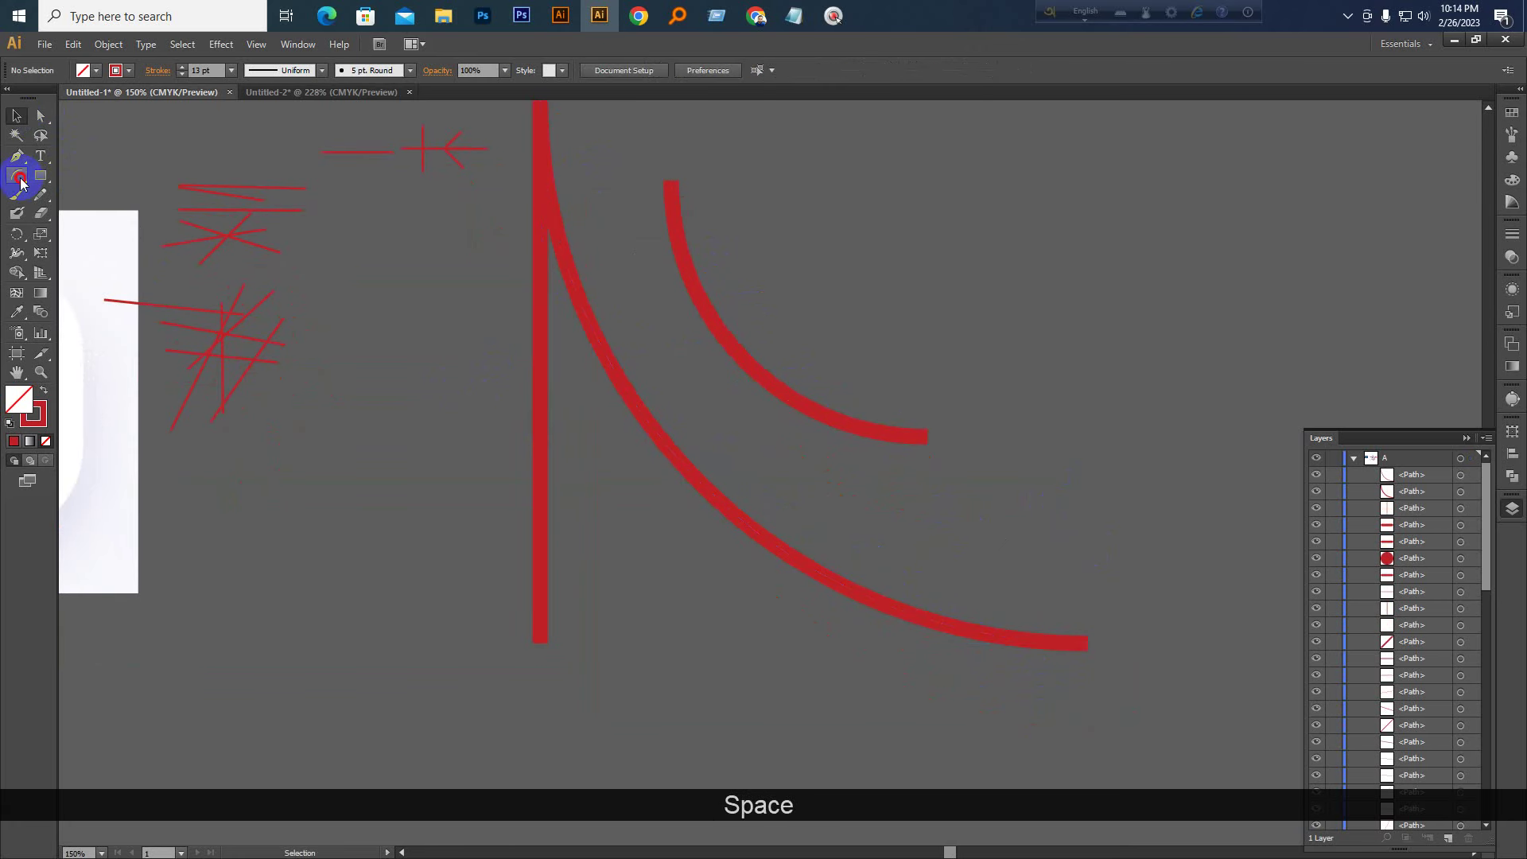
pyautogui.moveTo(17, 175); pyautogui.dragTo(51, 175)
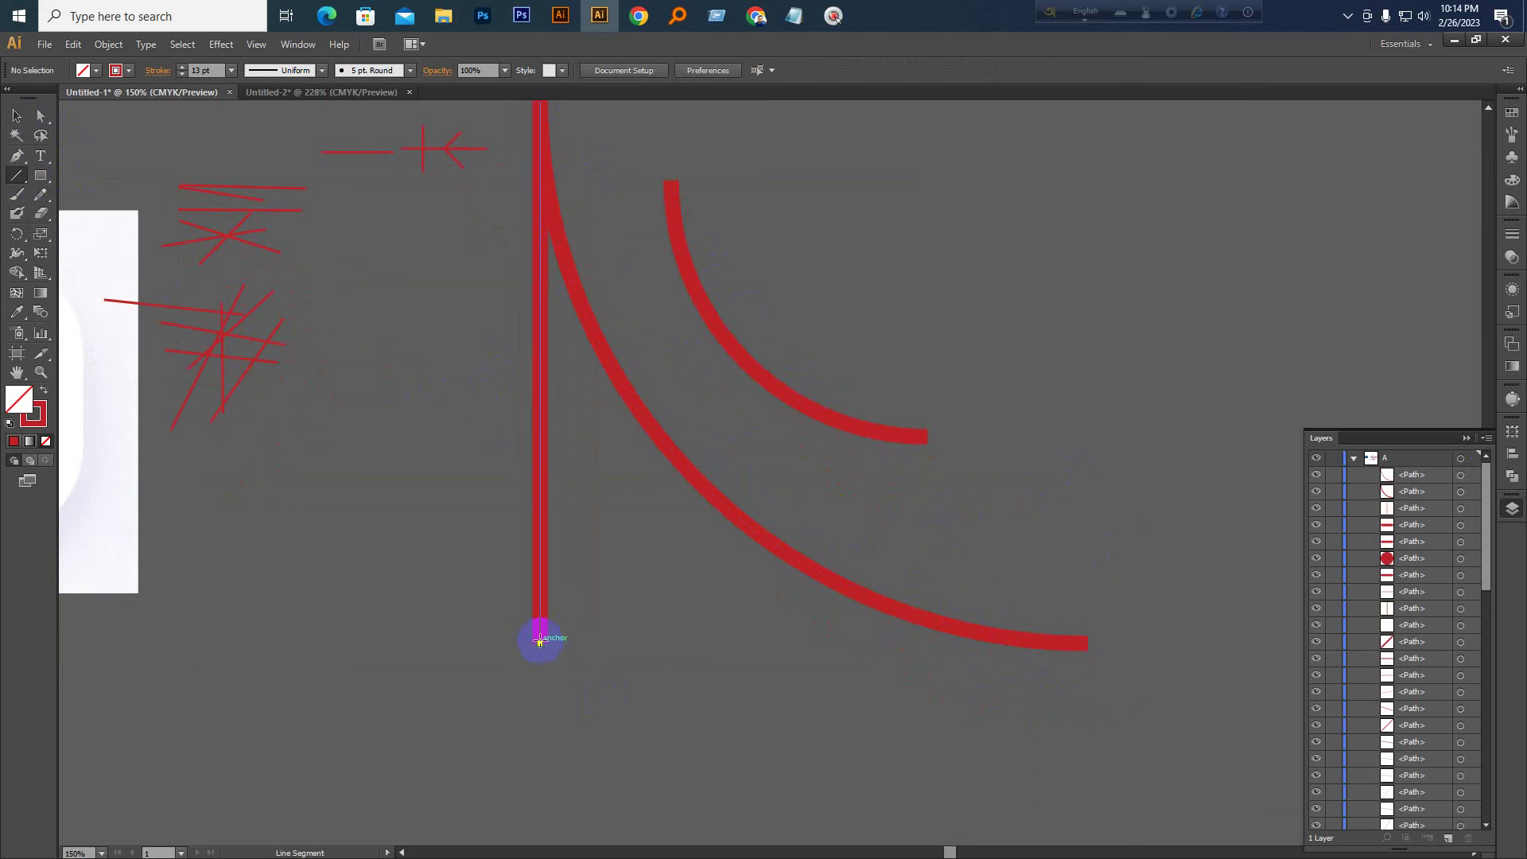
pyautogui.moveTo(540, 643); pyautogui.dragTo(1263, 644)
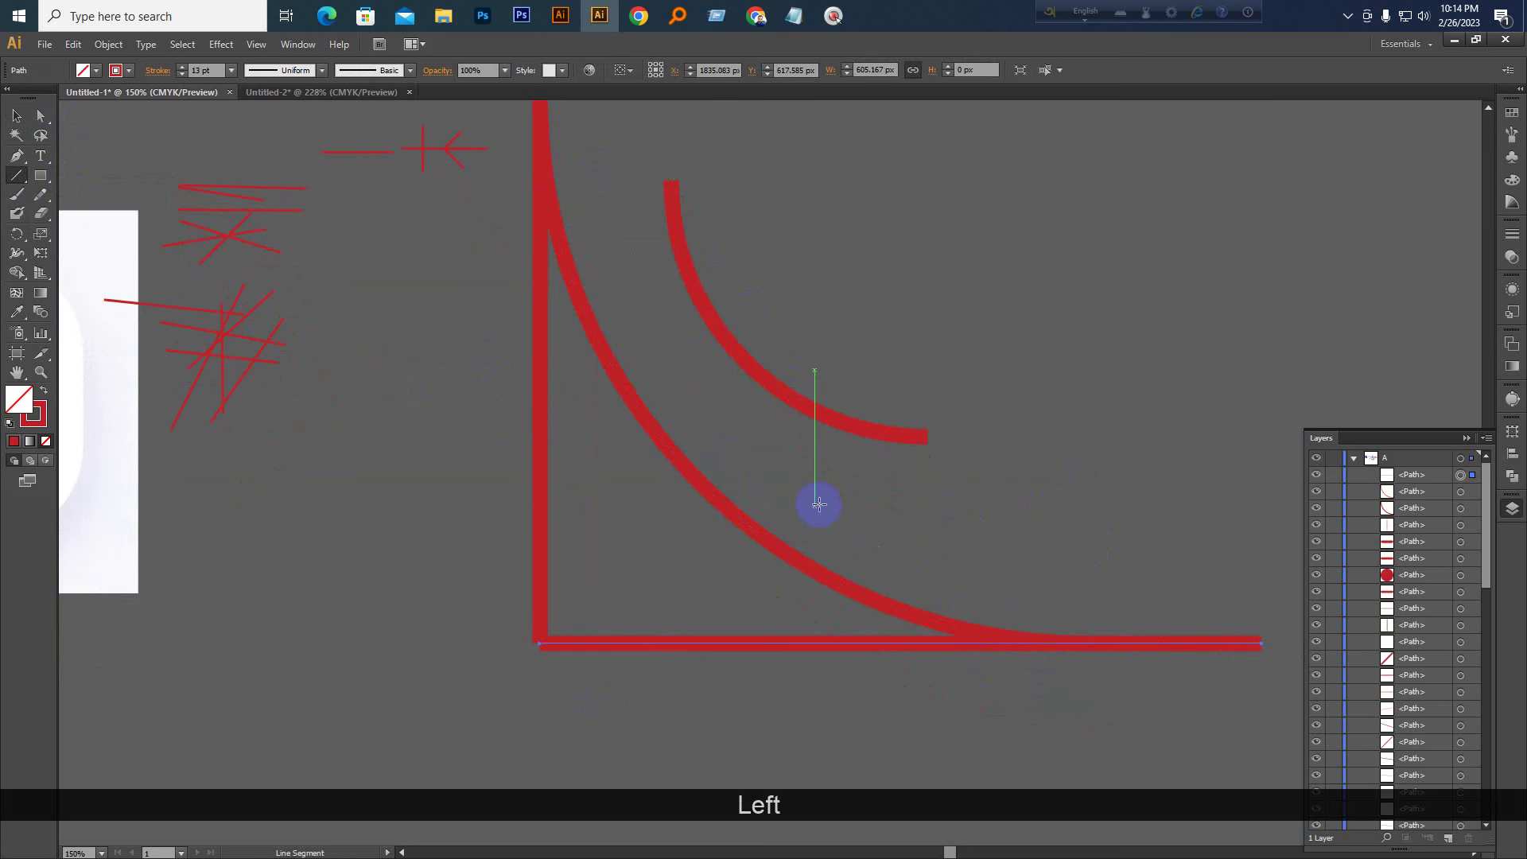
pyautogui.click(17, 116)
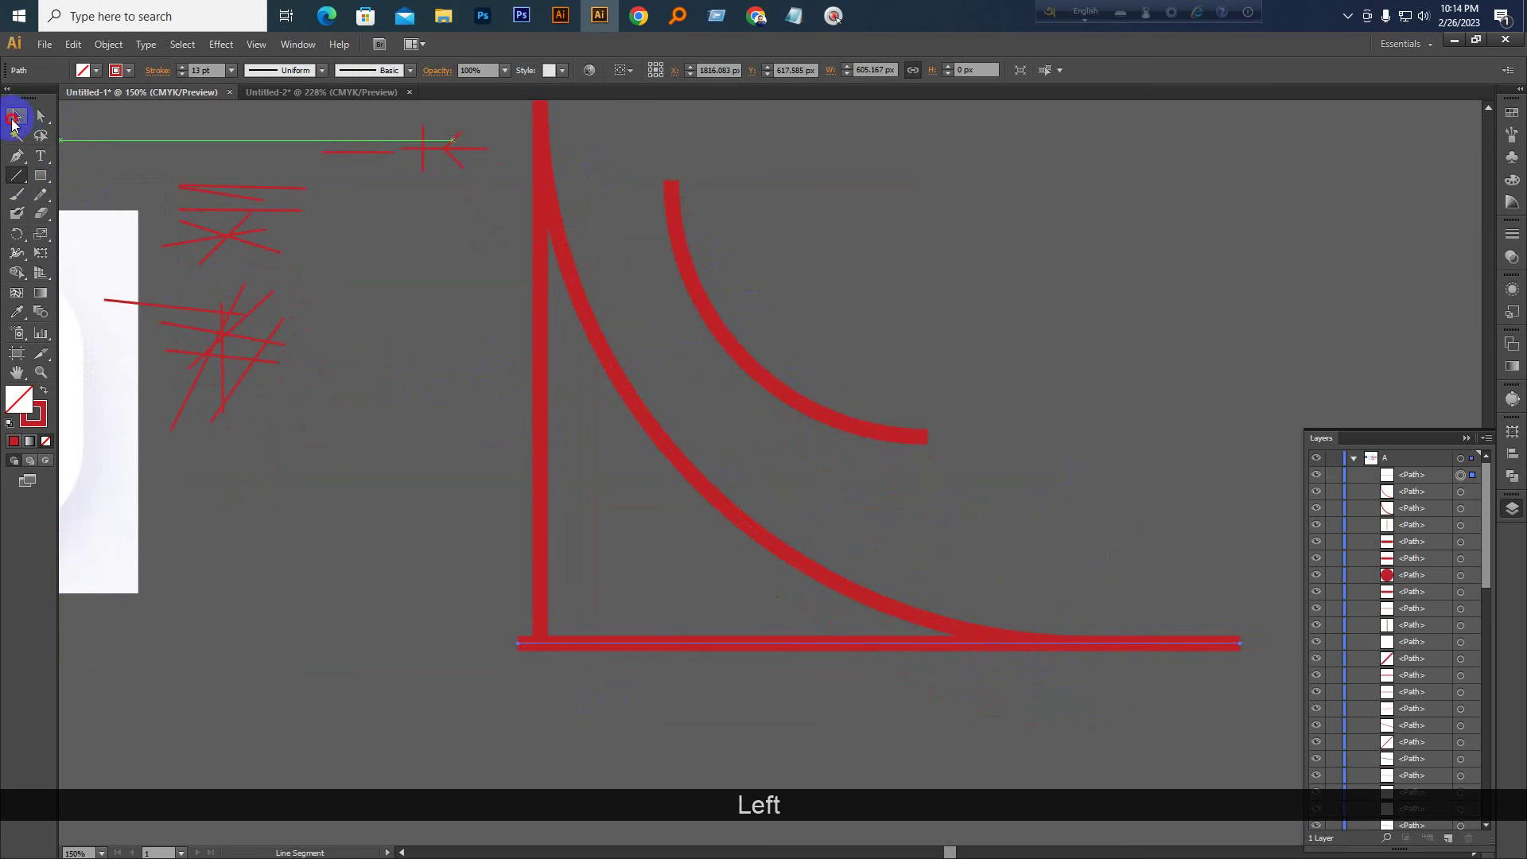
# Delete the smaller arc above the large arc
pyautogui.press('Delete')
pyautogui.click(857, 433)
pyautogui.press('Delete')
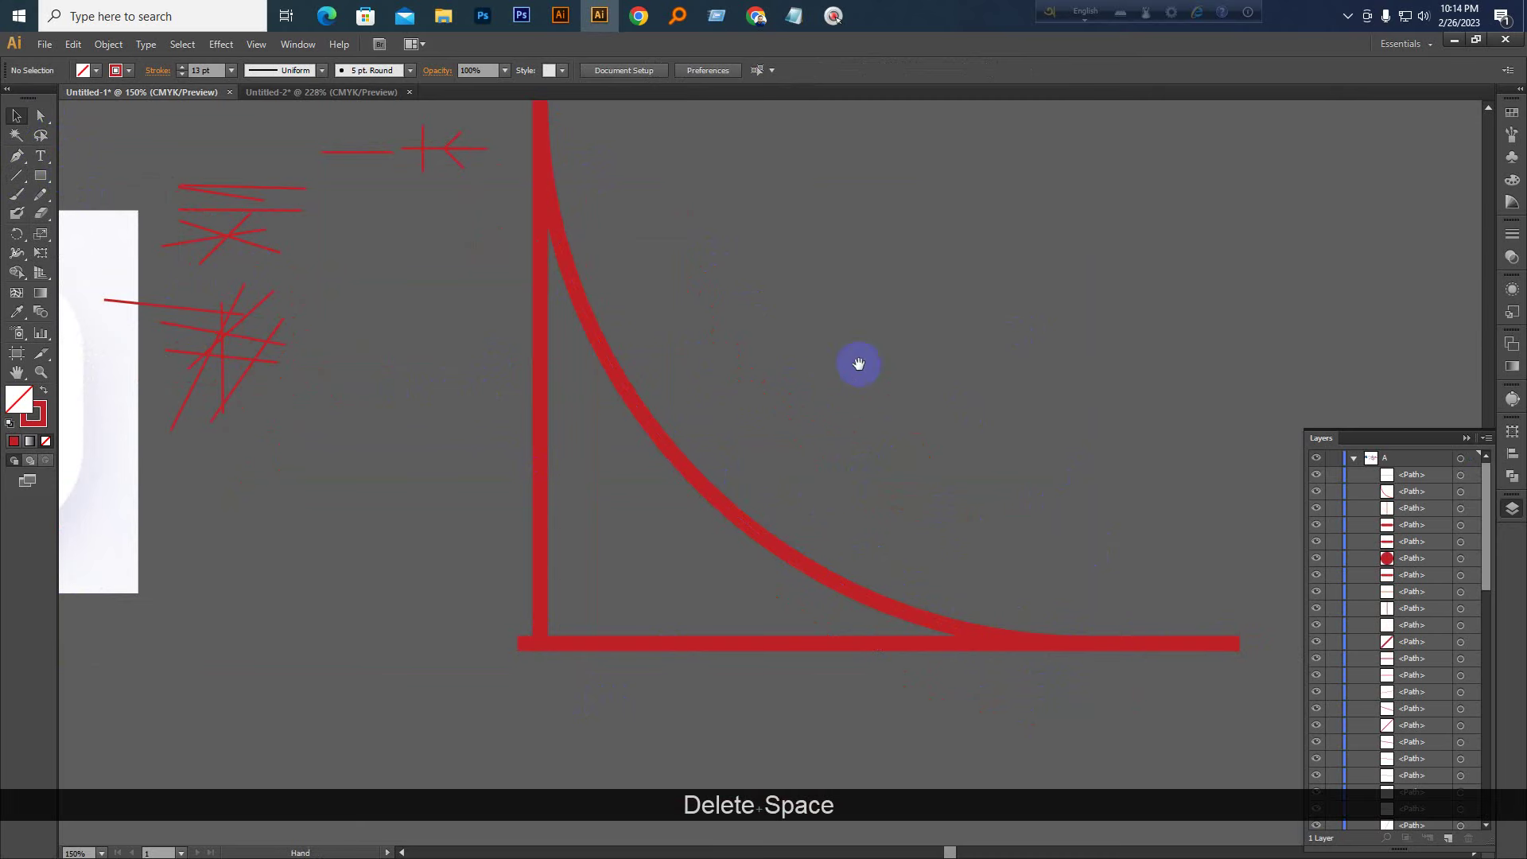
# Draw an outward-bulging arc about 193 px wide and 224 px high above the large arc, adjusting its curvature while drawing
pyautogui.moveTo(859, 365)
pyautogui.mouseDown()
pyautogui.moveTo(730, 457)
pyautogui.moveTo(771, 412)
pyautogui.mouseUp()
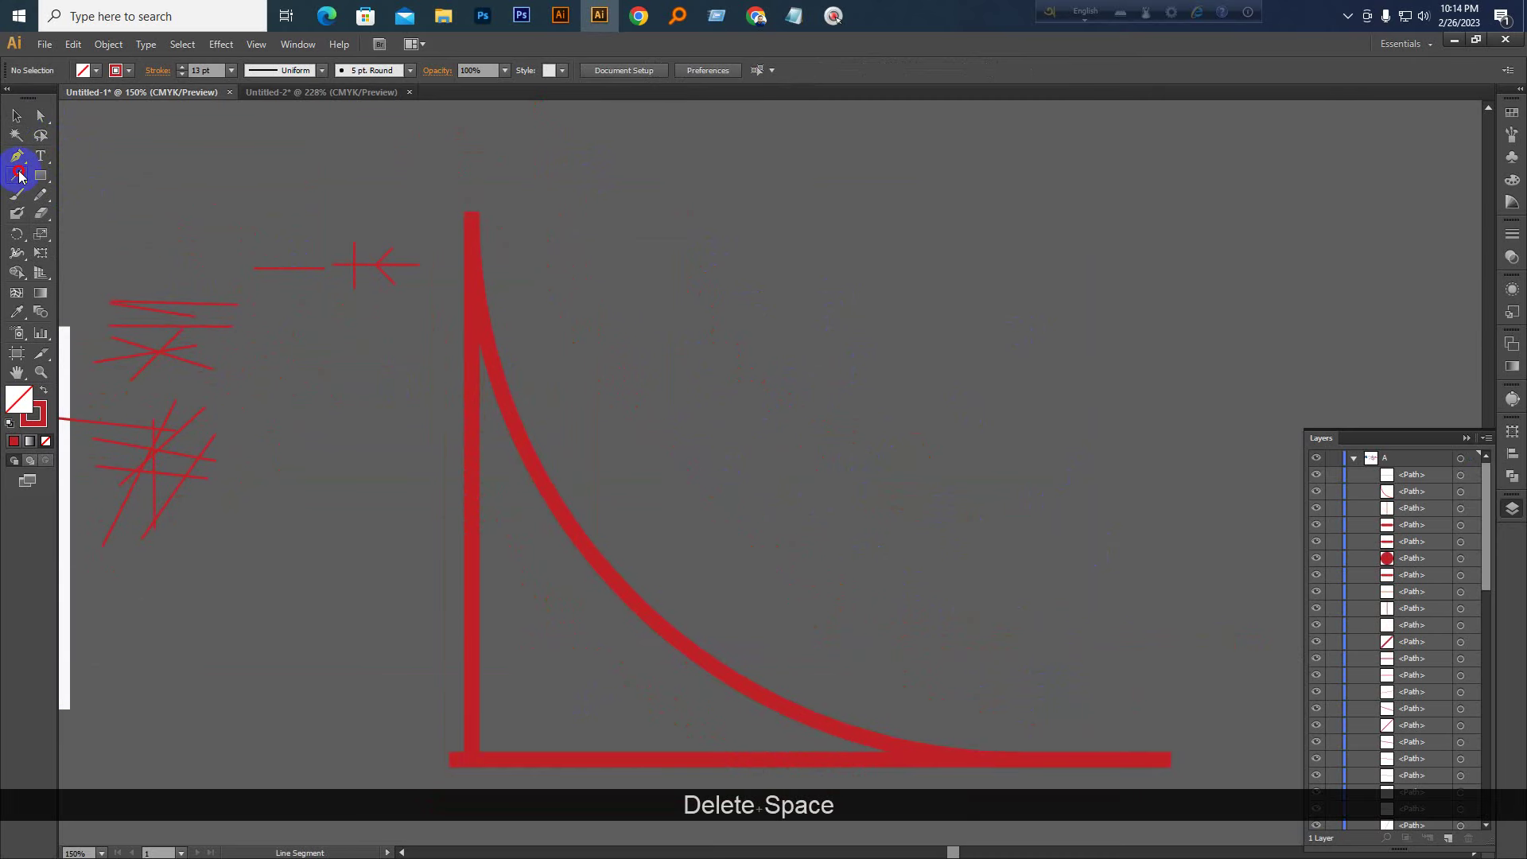
pyautogui.moveTo(19, 176); pyautogui.dragTo(59, 190)
pyautogui.moveTo(752, 211); pyautogui.dragTo(982, 479)
pyautogui.press('Up')
pyautogui.press('Up')
pyautogui.press('Up')
pyautogui.press('Up')
pyautogui.press('Up')
pyautogui.press('Up')
pyautogui.press('Up')
pyautogui.press('Up')
pyautogui.press('Up')
pyautogui.press('Up')
pyautogui.press('Up')
pyautogui.press('Down')
pyautogui.press('Down')
pyautogui.press('Down')
pyautogui.press('Down')
pyautogui.press('Down')
pyautogui.press('Down')
pyautogui.press('Down')
pyautogui.press('Down')
pyautogui.press('Down')
pyautogui.press('Down')
pyautogui.press('Down')
pyautogui.press('Down')
pyautogui.press('ctrl')
pyautogui.hotkey('ctrl', 'alt')
pyautogui.press('alt')
pyautogui.press('Up')
pyautogui.press('Up')
pyautogui.press('Up')
pyautogui.press('Up')
pyautogui.press('Up')
pyautogui.press('Down')
pyautogui.press('Down')
pyautogui.press('Down')
pyautogui.press('Down')
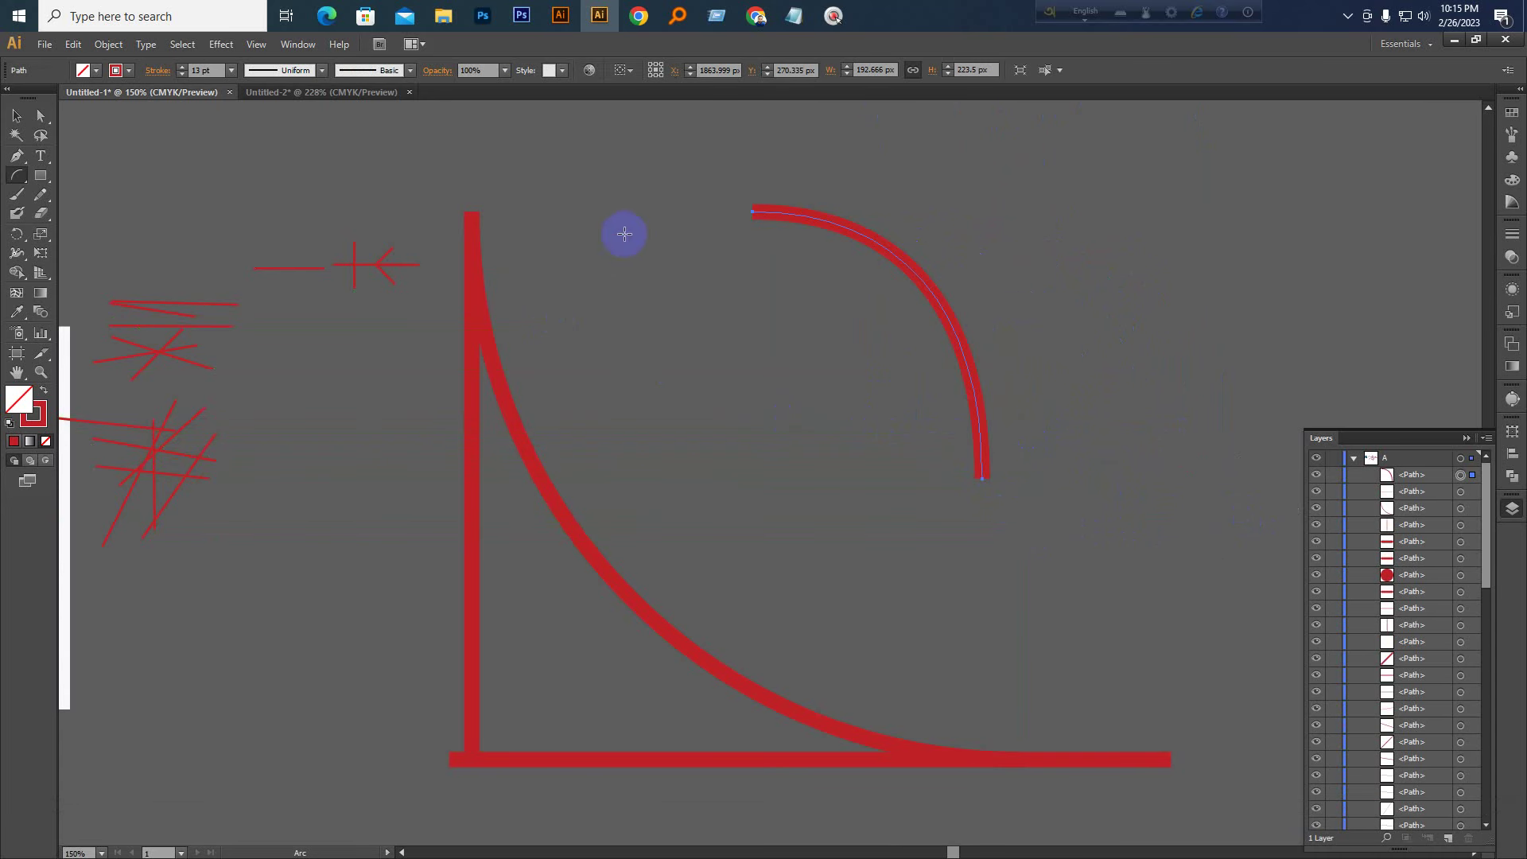
# Draw an inward-curving arc about 400 px wide and 337 px high between the two existing arcs, varying its curvature while drawing
pyautogui.moveTo(625, 233); pyautogui.dragTo(1100, 630)
pyautogui.press('Down')
pyautogui.press('Down')
pyautogui.press('Up')
pyautogui.press('Up')
pyautogui.press('Up')
pyautogui.press('Up')
pyautogui.press('Up')
pyautogui.press('Up')
pyautogui.press('Down')
pyautogui.press('Down')
pyautogui.press('Down')
pyautogui.press('Down')
pyautogui.press('Down')
pyautogui.press('Up')
pyautogui.press('Down')
pyautogui.press('Down')
pyautogui.press('Up')
pyautogui.press('Down')
pyautogui.press('Down')
pyautogui.press('Down')
pyautogui.press('Down')
pyautogui.press('Up')
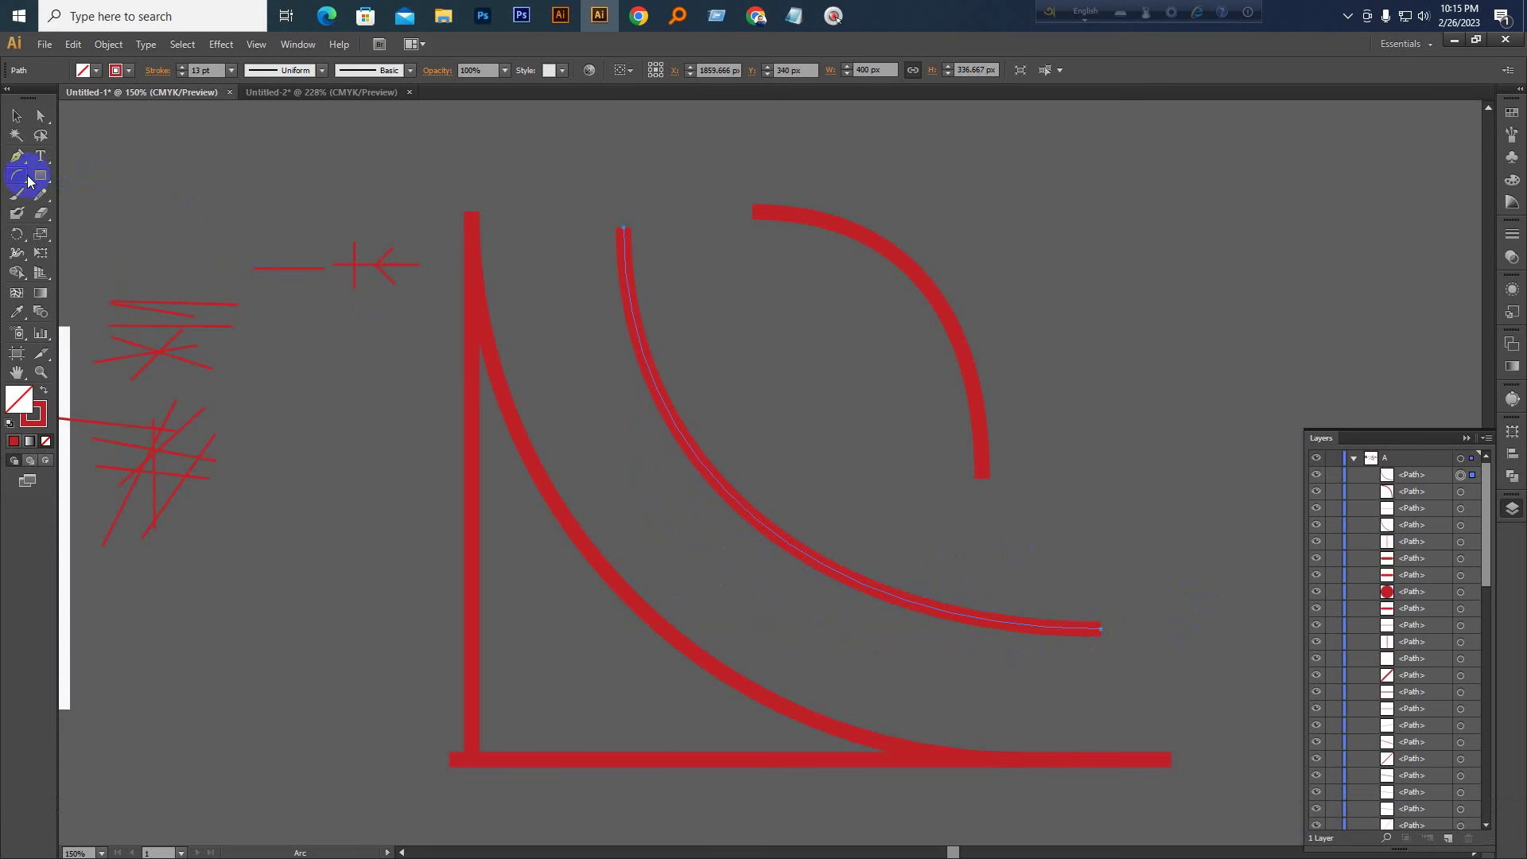
# Draw a spiral about 419 px wide and 376 px high on the empty canvas beyond the arcs
pyautogui.moveTo(22, 180); pyautogui.dragTo(75, 216)
pyautogui.click(15, 115)
pyautogui.press('space')
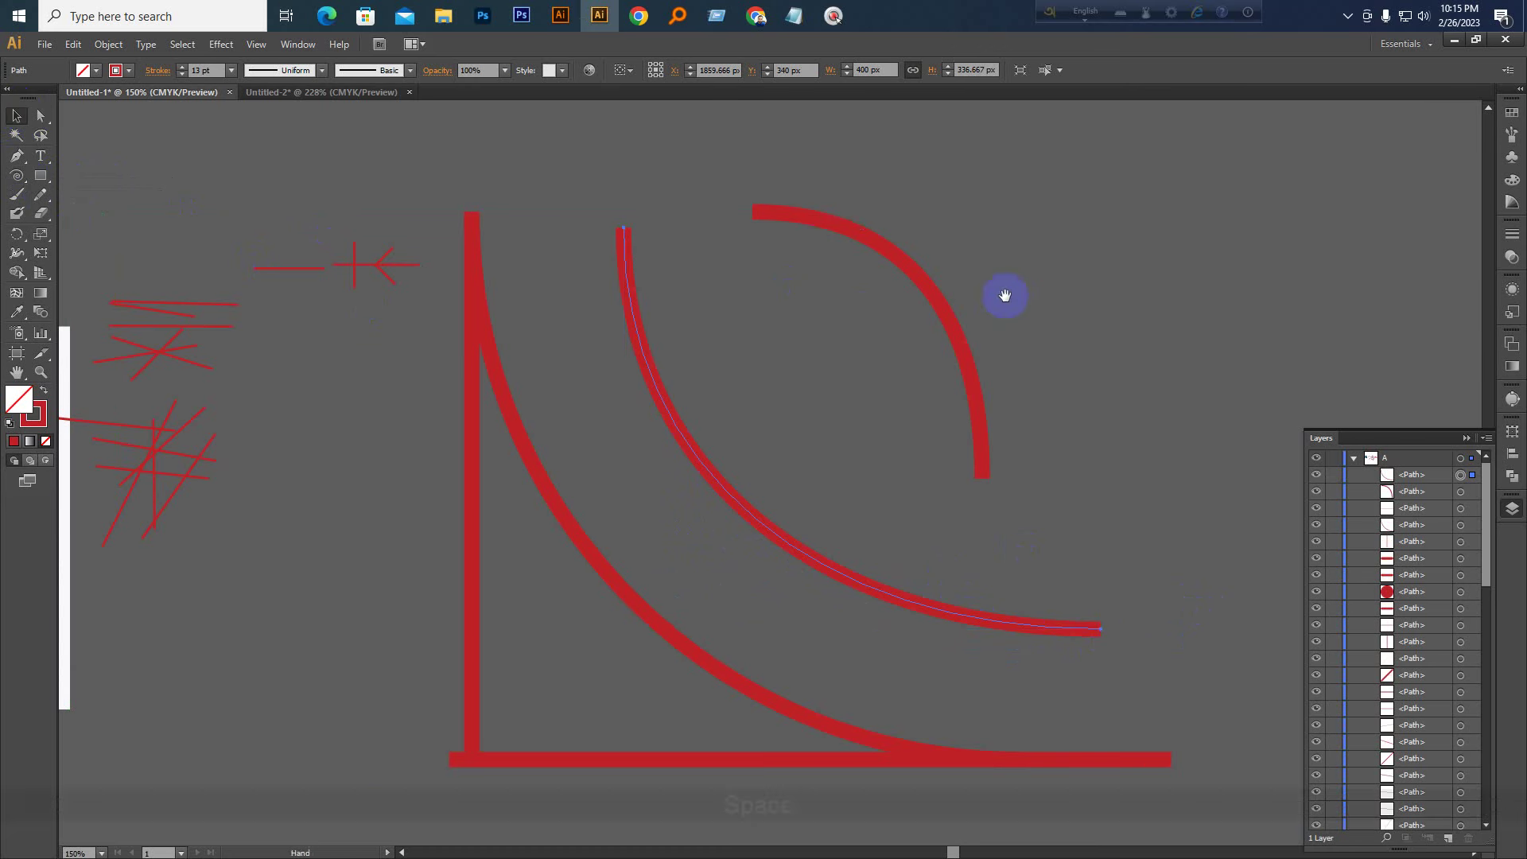
pyautogui.moveTo(1006, 296); pyautogui.dragTo(381, 344)
pyautogui.press('space')
pyautogui.moveTo(678, 375); pyautogui.dragTo(505, 416)
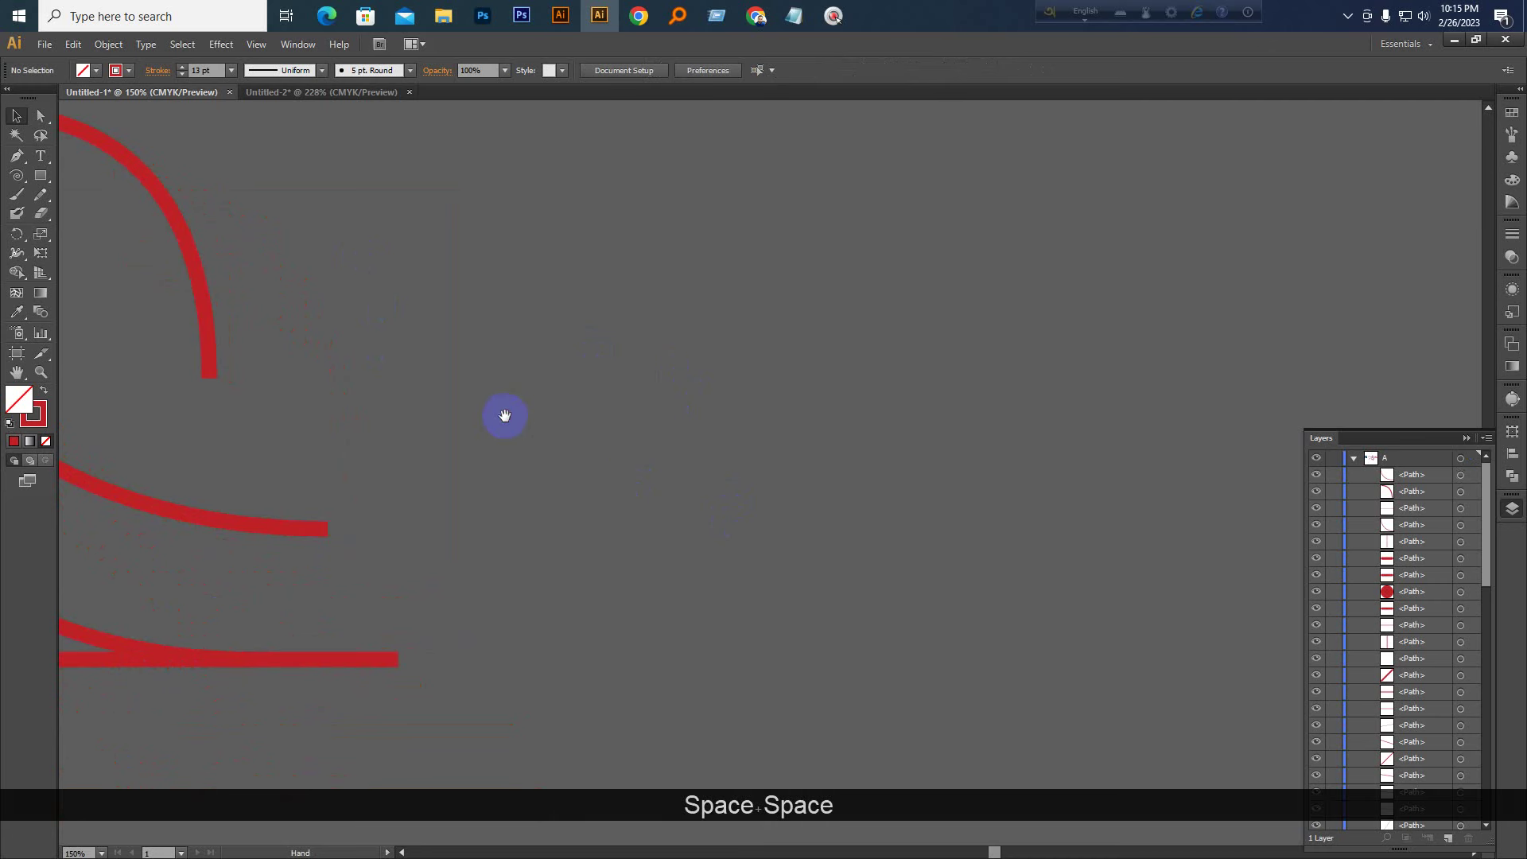
pyautogui.click(19, 178)
pyautogui.moveTo(18, 182); pyautogui.dragTo(119, 212)
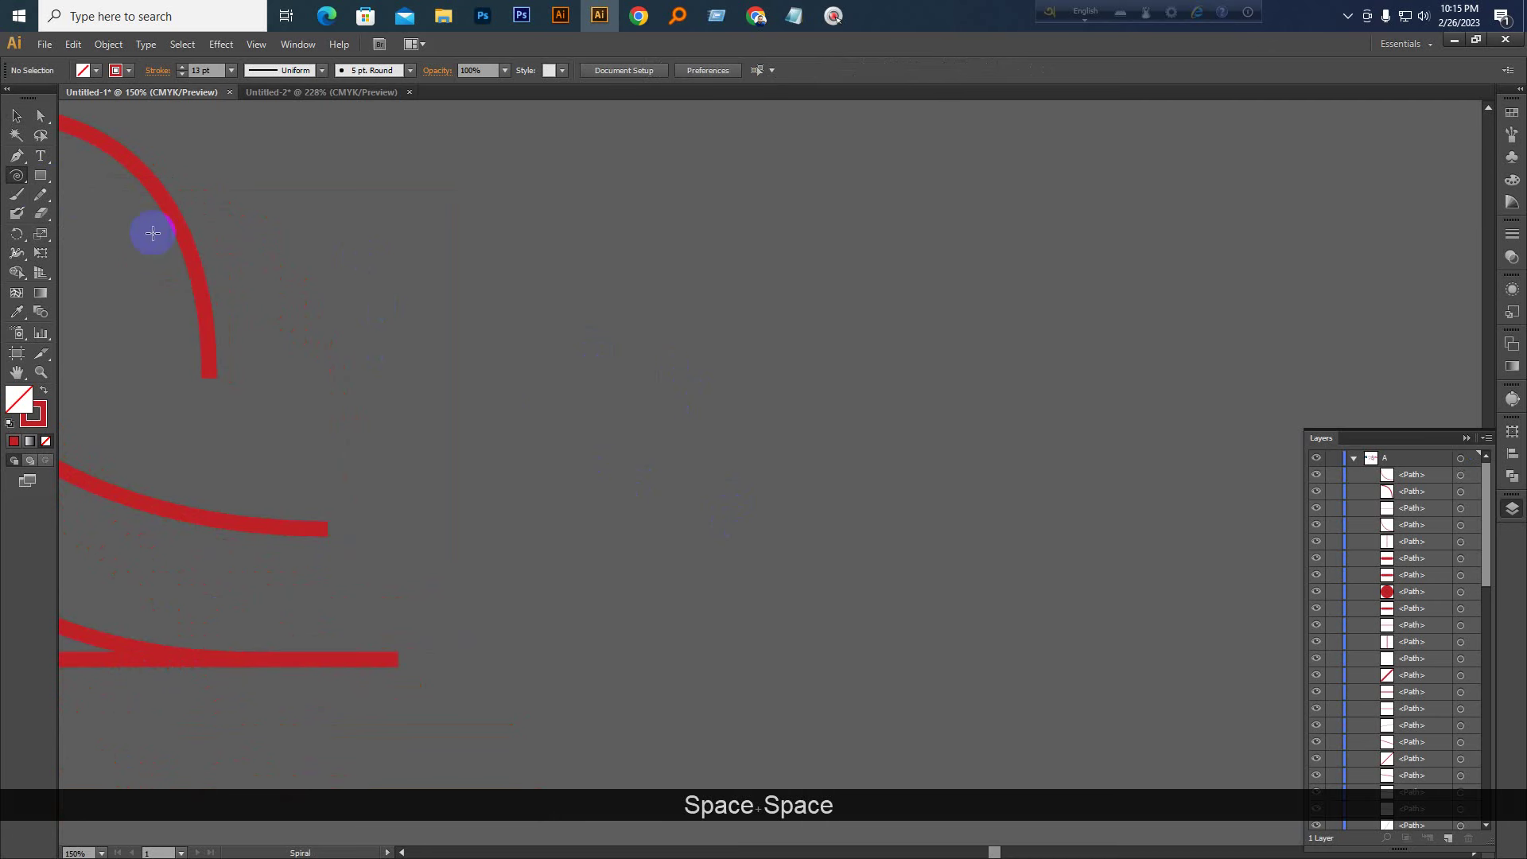
pyautogui.moveTo(613, 301); pyautogui.dragTo(902, 151)
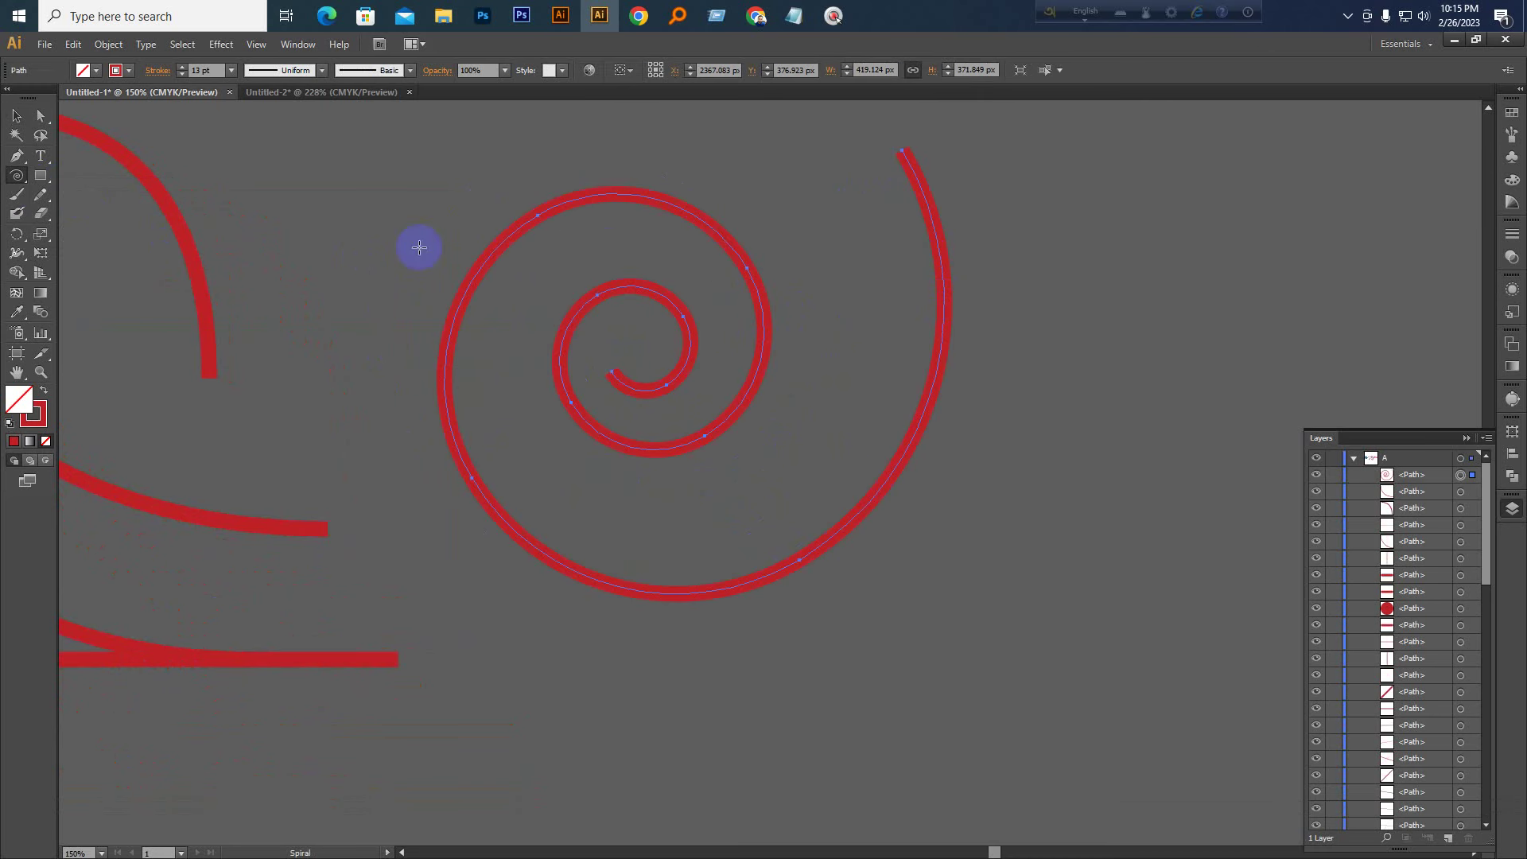
# Draw a second spiral about 327 px wide and 262 px high beside the first, with fewer segments
pyautogui.click(18, 117)
pyautogui.press('space')
pyautogui.moveTo(759, 296)
pyautogui.mouseDown()
pyautogui.moveTo(397, 352)
pyautogui.moveTo(743, 392)
pyautogui.moveTo(982, 389)
pyautogui.moveTo(811, 403)
pyautogui.moveTo(960, 396)
pyautogui.moveTo(1101, 474)
pyautogui.moveTo(1156, 336)
pyautogui.moveTo(1217, 310)
pyautogui.moveTo(1177, 360)
pyautogui.moveTo(1281, 327)
pyautogui.moveTo(1360, 267)
pyautogui.moveTo(1155, 302)
pyautogui.mouseUp()
pyautogui.click(765, 368)
pyautogui.press('space')
pyautogui.hotkey('ctrl', 'z')
pyautogui.press('space')
pyautogui.click(846, 413)
pyautogui.click(16, 175)
pyautogui.press('Up')
pyautogui.press('Up')
pyautogui.press('Up')
pyautogui.press('Up')
pyautogui.press('Up')
pyautogui.press('Down')
pyautogui.press('Down')
pyautogui.press('Down')
pyautogui.press('Down')
pyautogui.press('Down')
pyautogui.press('Down')
pyautogui.press('Down')
pyautogui.press('Down')
pyautogui.press('Down')
pyautogui.press('Down')
pyautogui.press('Down')
pyautogui.press('Down')
pyautogui.press('Down')
pyautogui.press('Down')
pyautogui.press('Up')
pyautogui.press('Up')
pyautogui.press('Up')
pyautogui.press('Up')
pyautogui.press('Up')
pyautogui.press('Up')
pyautogui.press('Up')
pyautogui.press('Up')
pyautogui.press('Up')
pyautogui.press('Down')
pyautogui.press('Down')
pyautogui.press('Down')
pyautogui.press('Down')
pyautogui.press('Down')
pyautogui.press('Down')
pyautogui.press('Down')
pyautogui.press('Down')
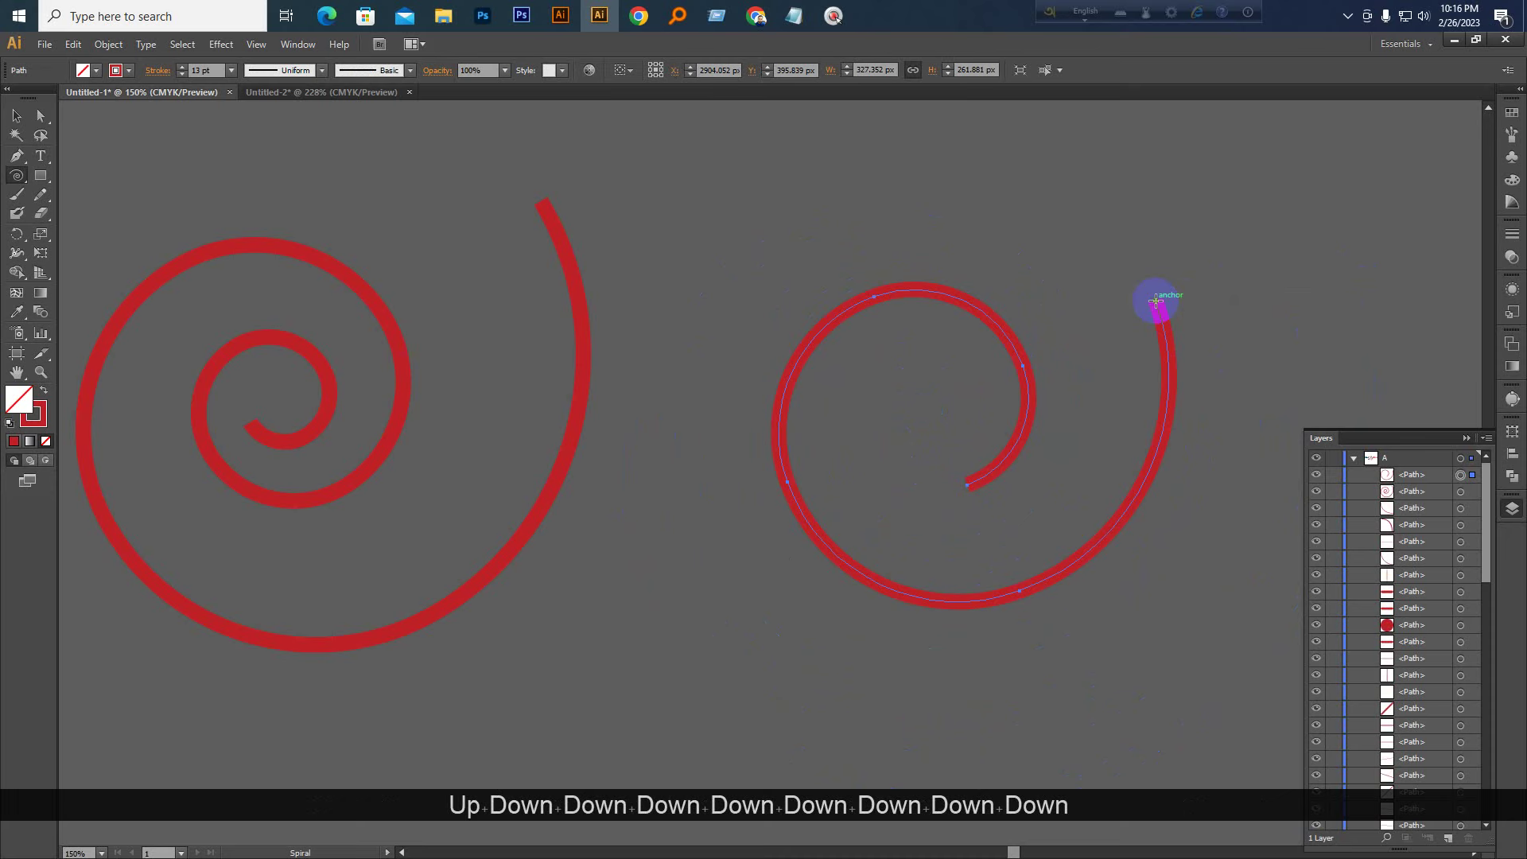
# Duplicate the second spiral horizontally onto the empty canvas to its right
pyautogui.click(18, 116)
pyautogui.press('space')
pyautogui.moveTo(709, 329); pyautogui.dragTo(296, 307)
pyautogui.click(365, 346)
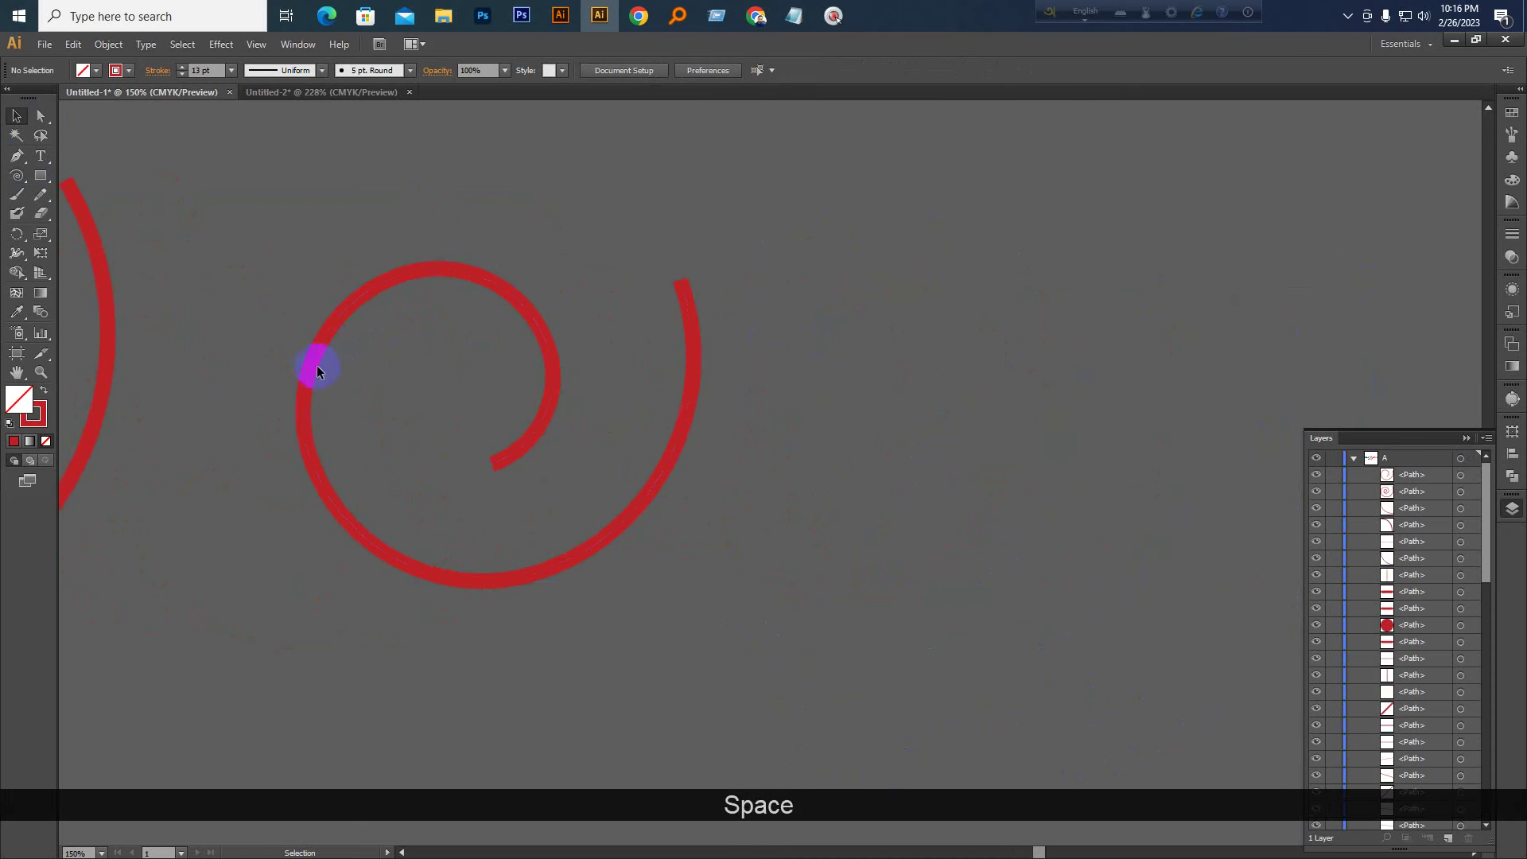
pyautogui.moveTo(310, 376); pyautogui.dragTo(641, 377)
pyautogui.press('space')
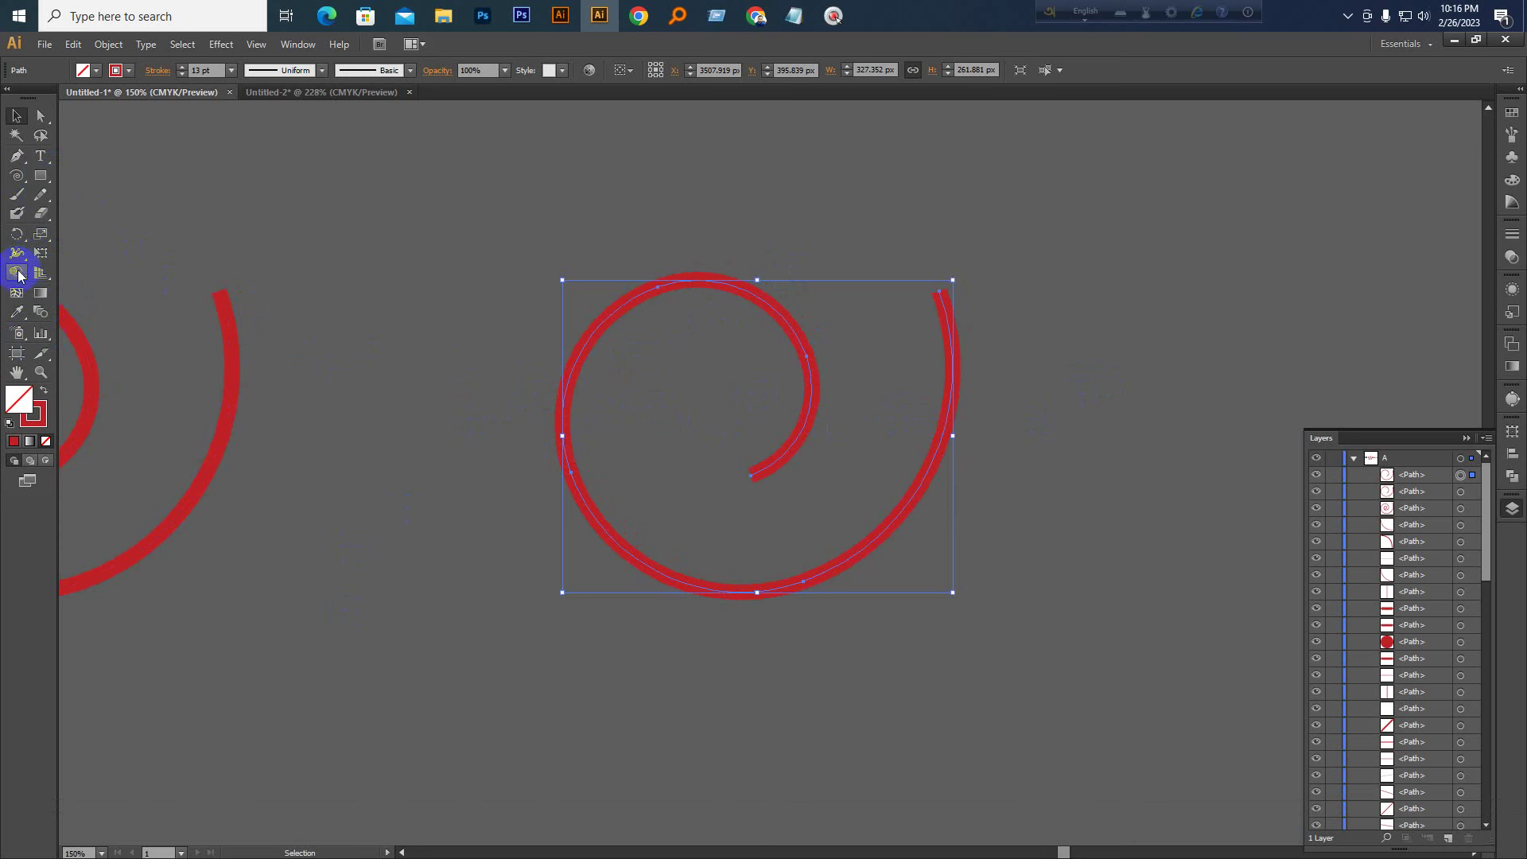
# Open the Reflect tool's settings for the copied spiral, with the reflection origin at its centre
pyautogui.click(14, 315)
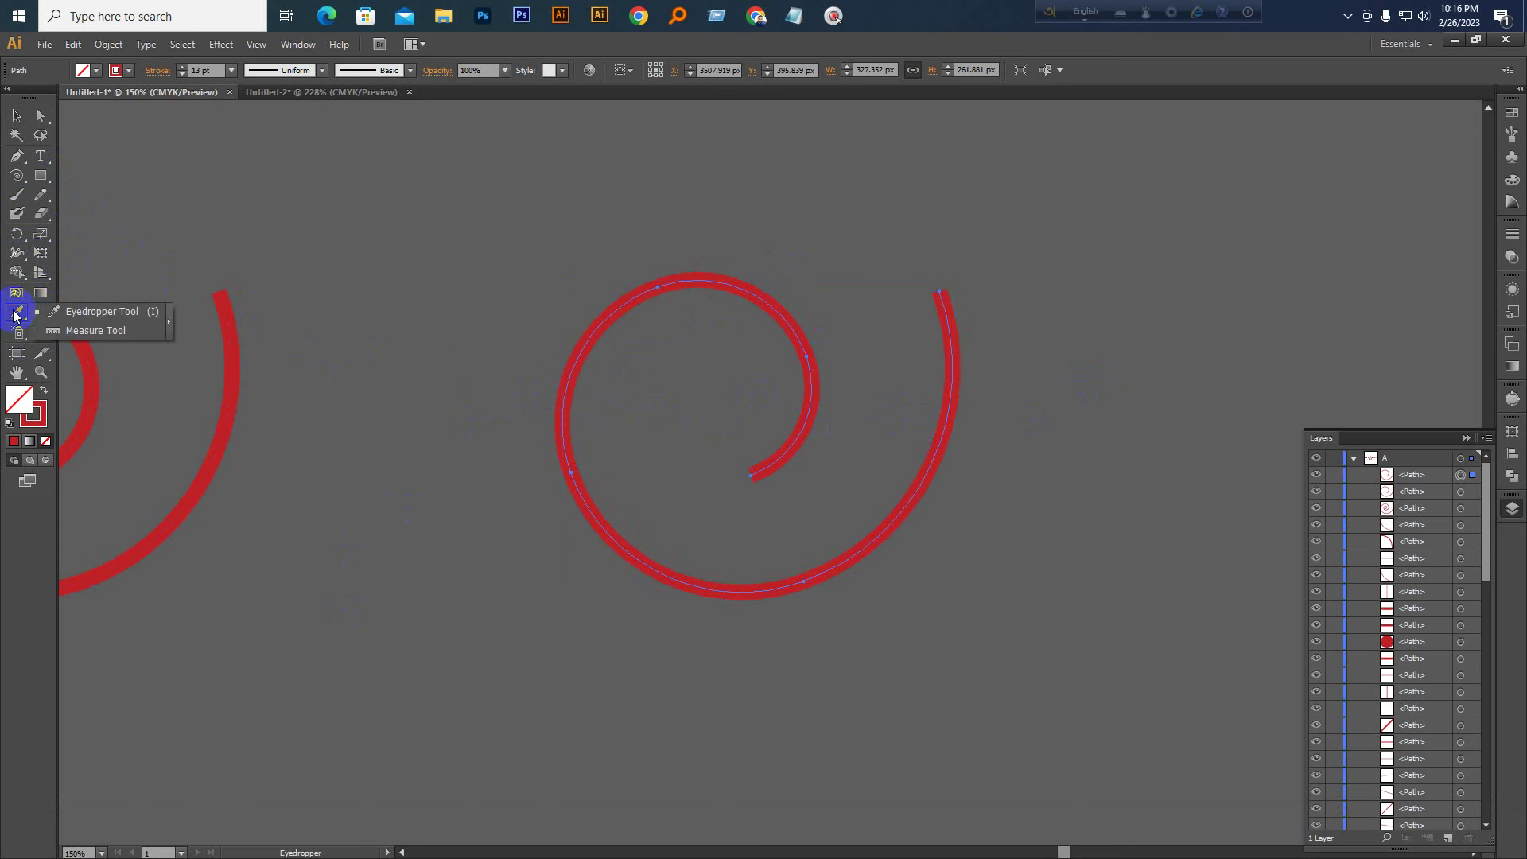
pyautogui.moveTo(20, 241); pyautogui.dragTo(77, 259)
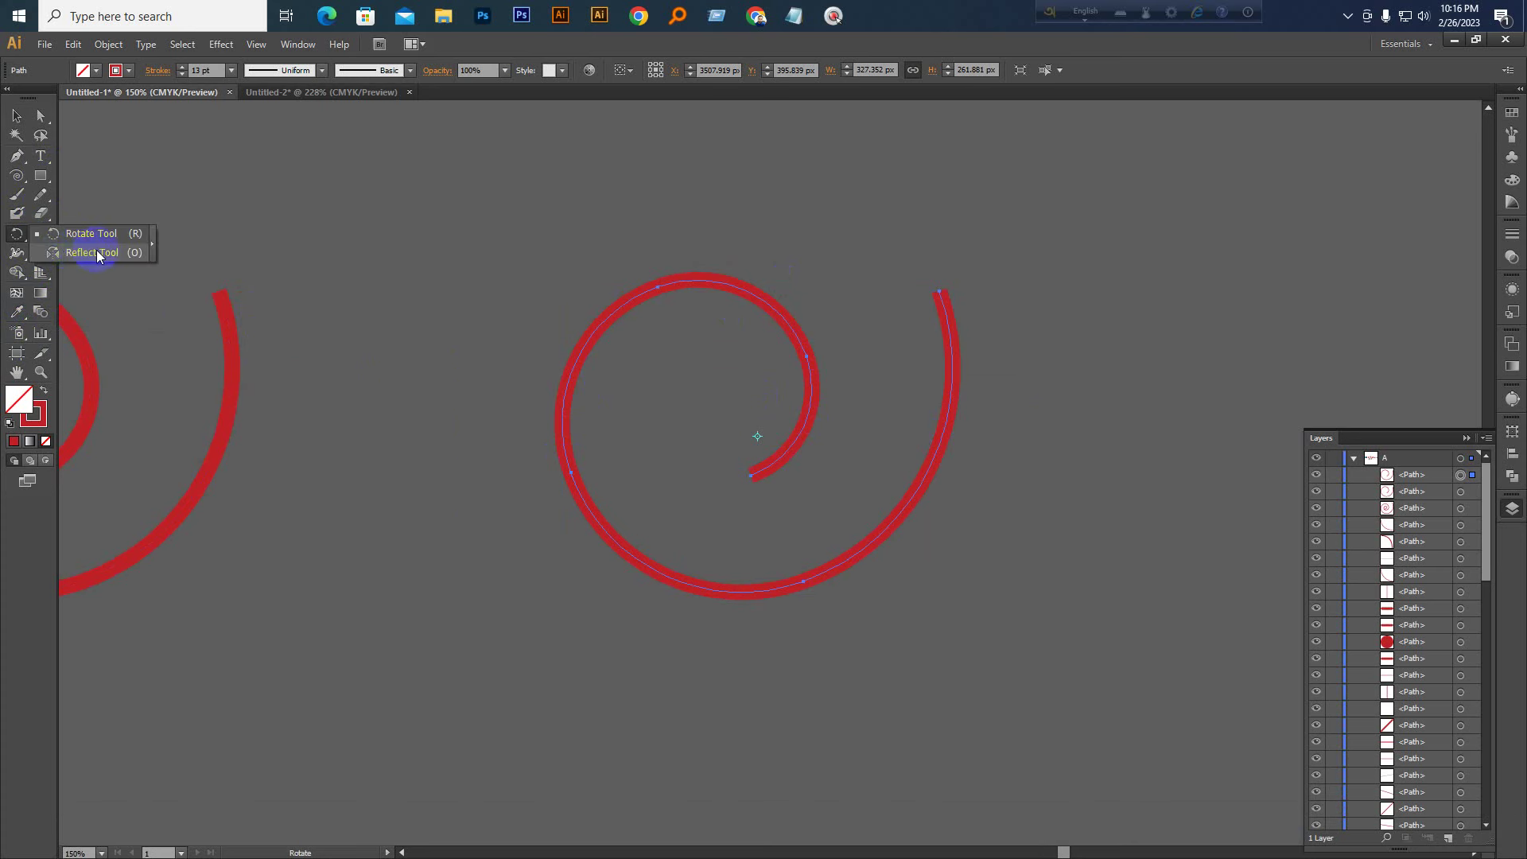
pyautogui.moveTo(97, 250); pyautogui.dragTo(97, 249)
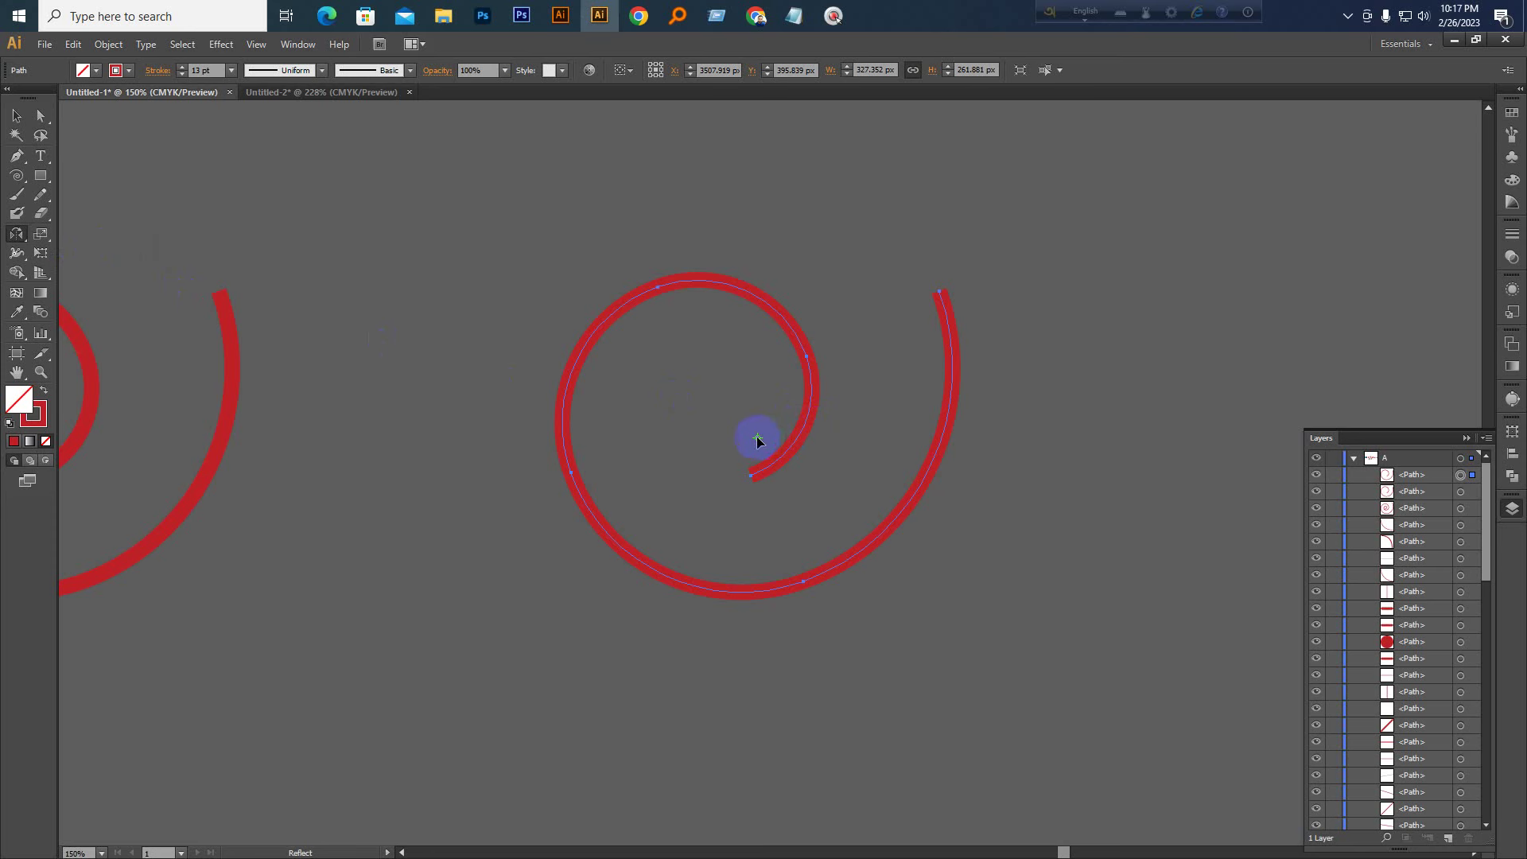
pyautogui.hotkey('ctrl', 'z')
pyautogui.hotkey('ctrl', 'z')
pyautogui.hotkey('ctrl', 'shift', 'z')
pyautogui.hotkey('ctrl', 'shift', 'z')
pyautogui.press('alt')
pyautogui.keyDown('alt'); pyautogui.click(758, 439); pyautogui.keyUp('alt')
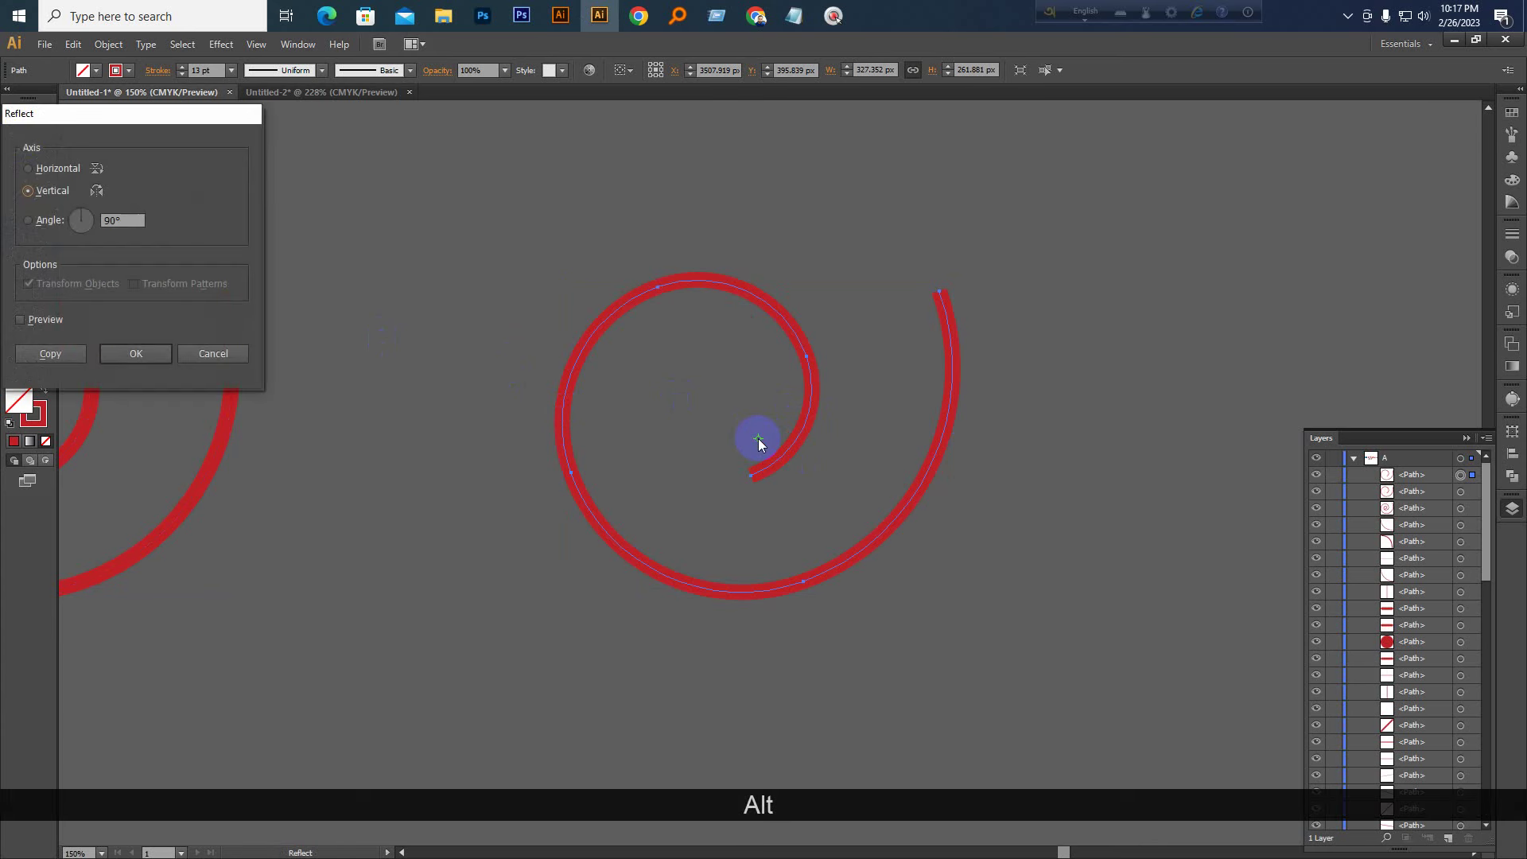
# Preview reflecting the copied spiral across the vertical and horizontal axes without applying it
pyautogui.moveTo(54, 116); pyautogui.dragTo(289, 159)
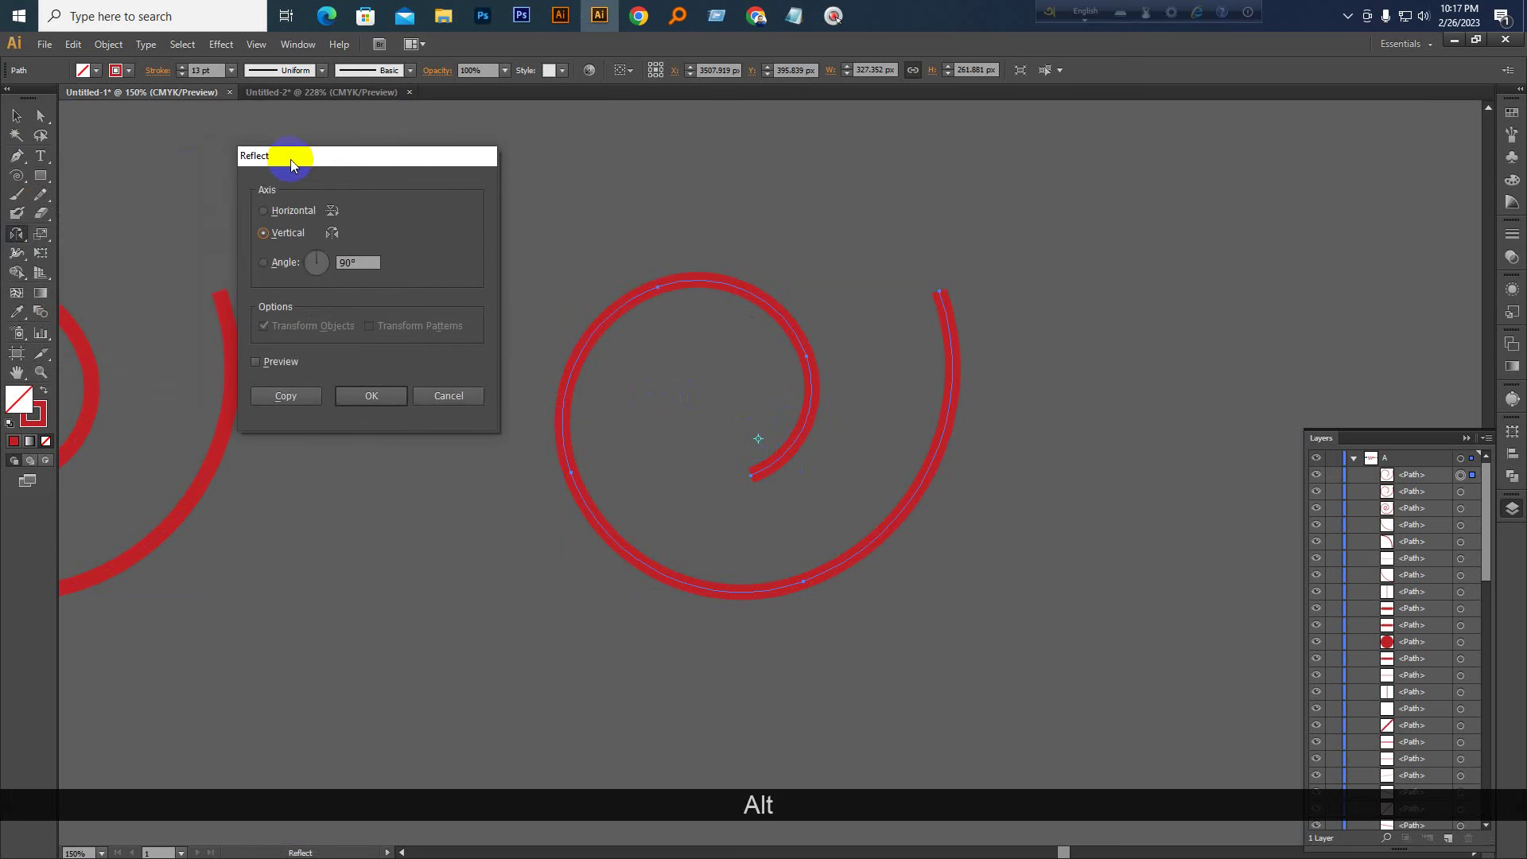
pyautogui.click(283, 364)
pyautogui.click(284, 363)
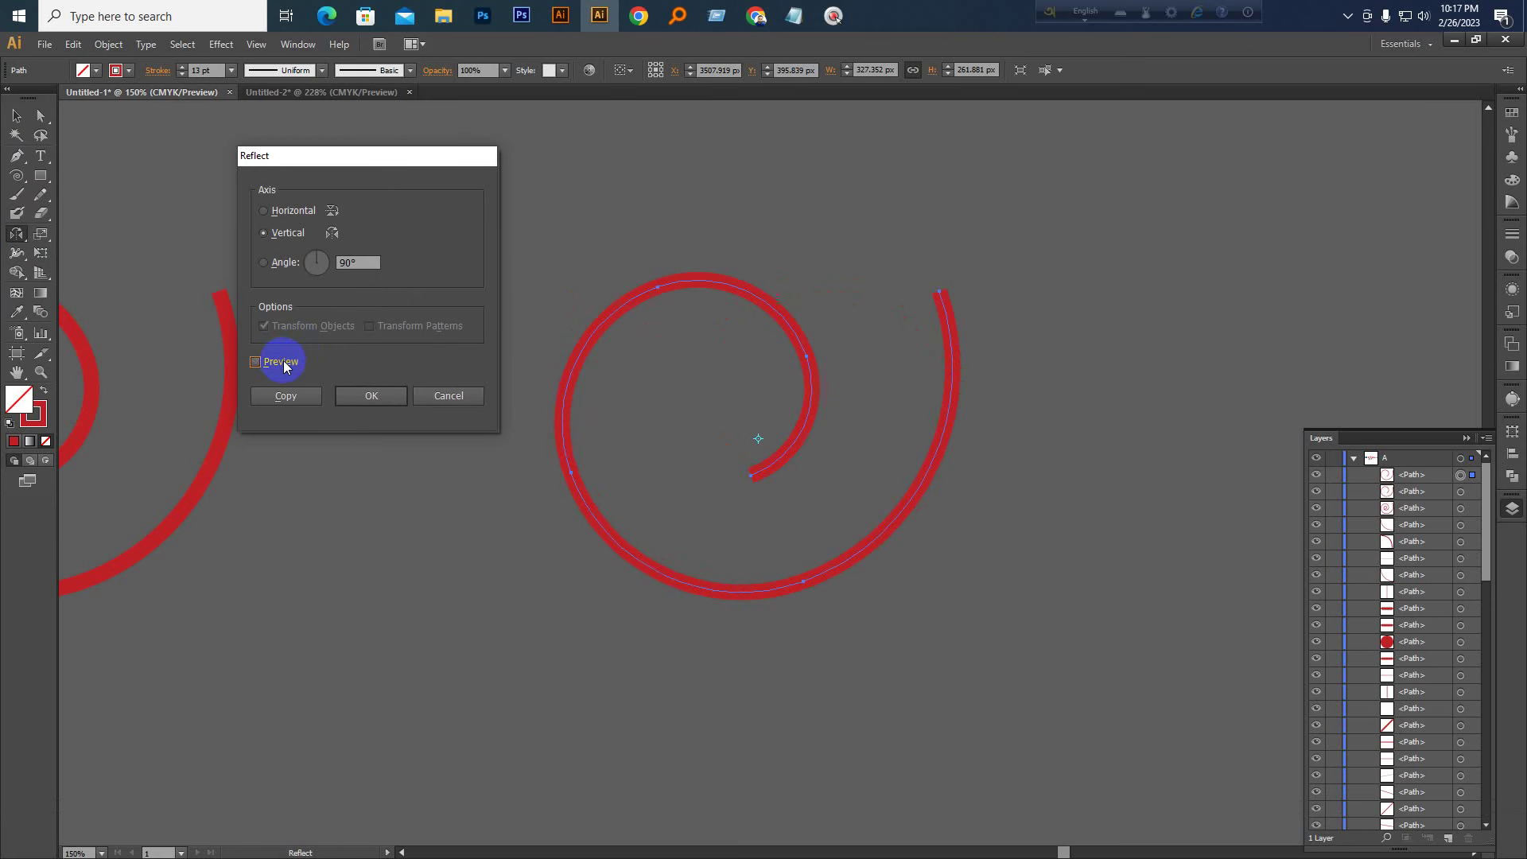
pyautogui.click(284, 363)
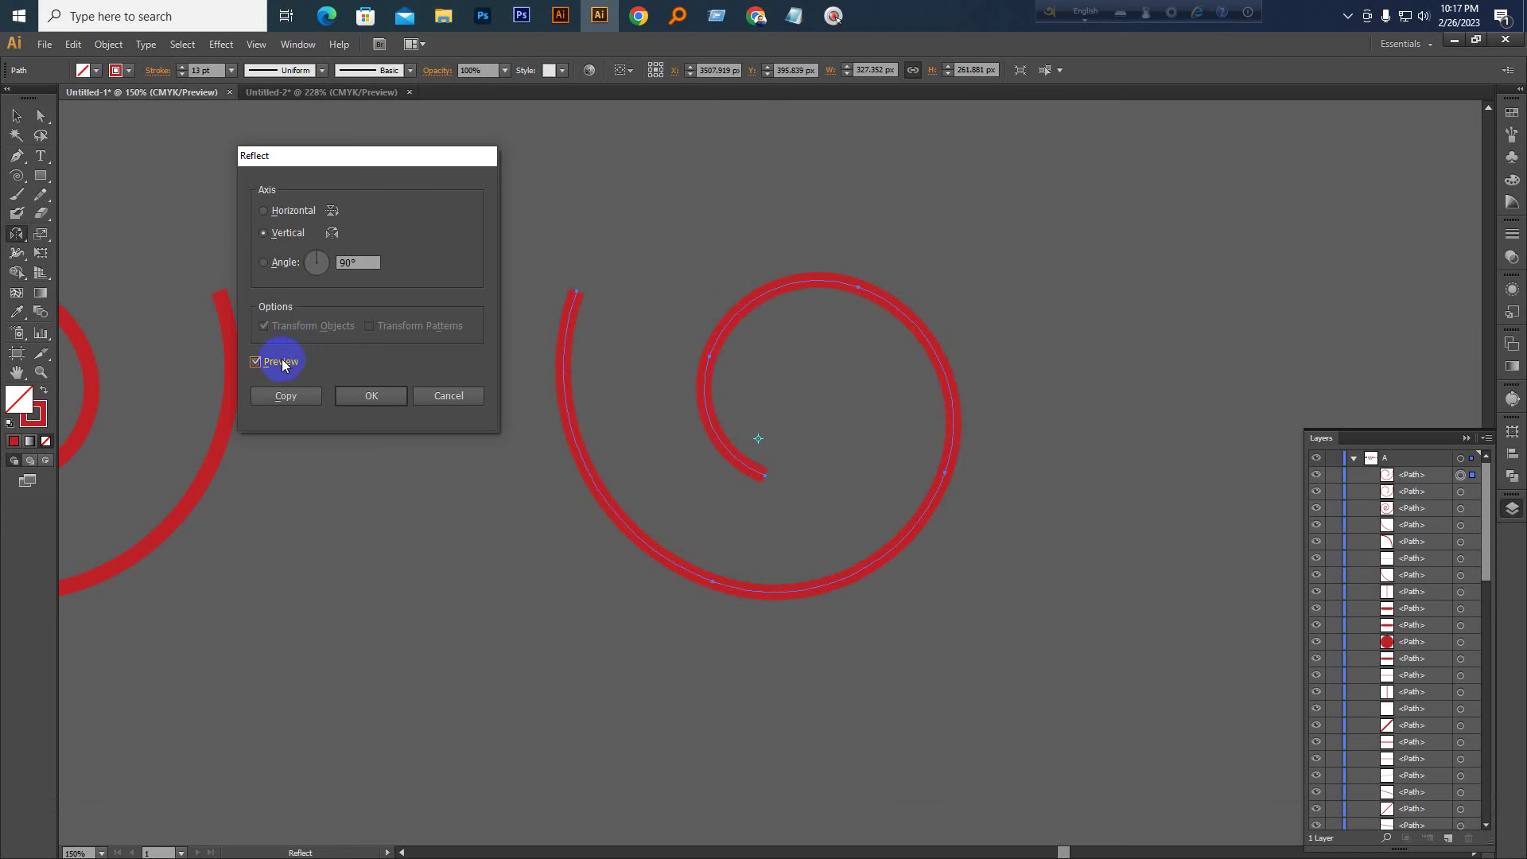
pyautogui.click(296, 237)
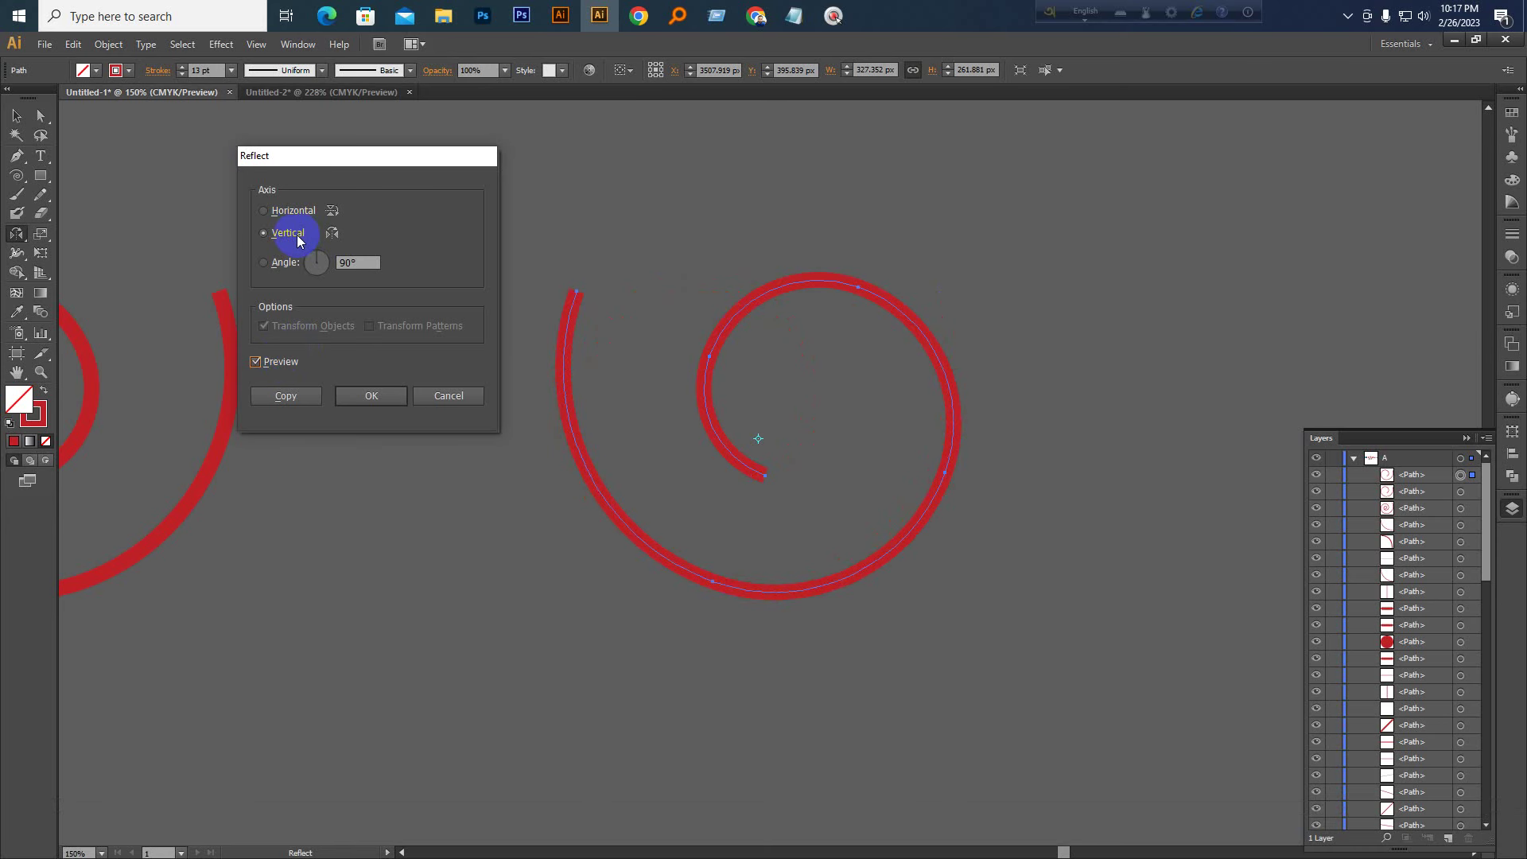
pyautogui.click(292, 212)
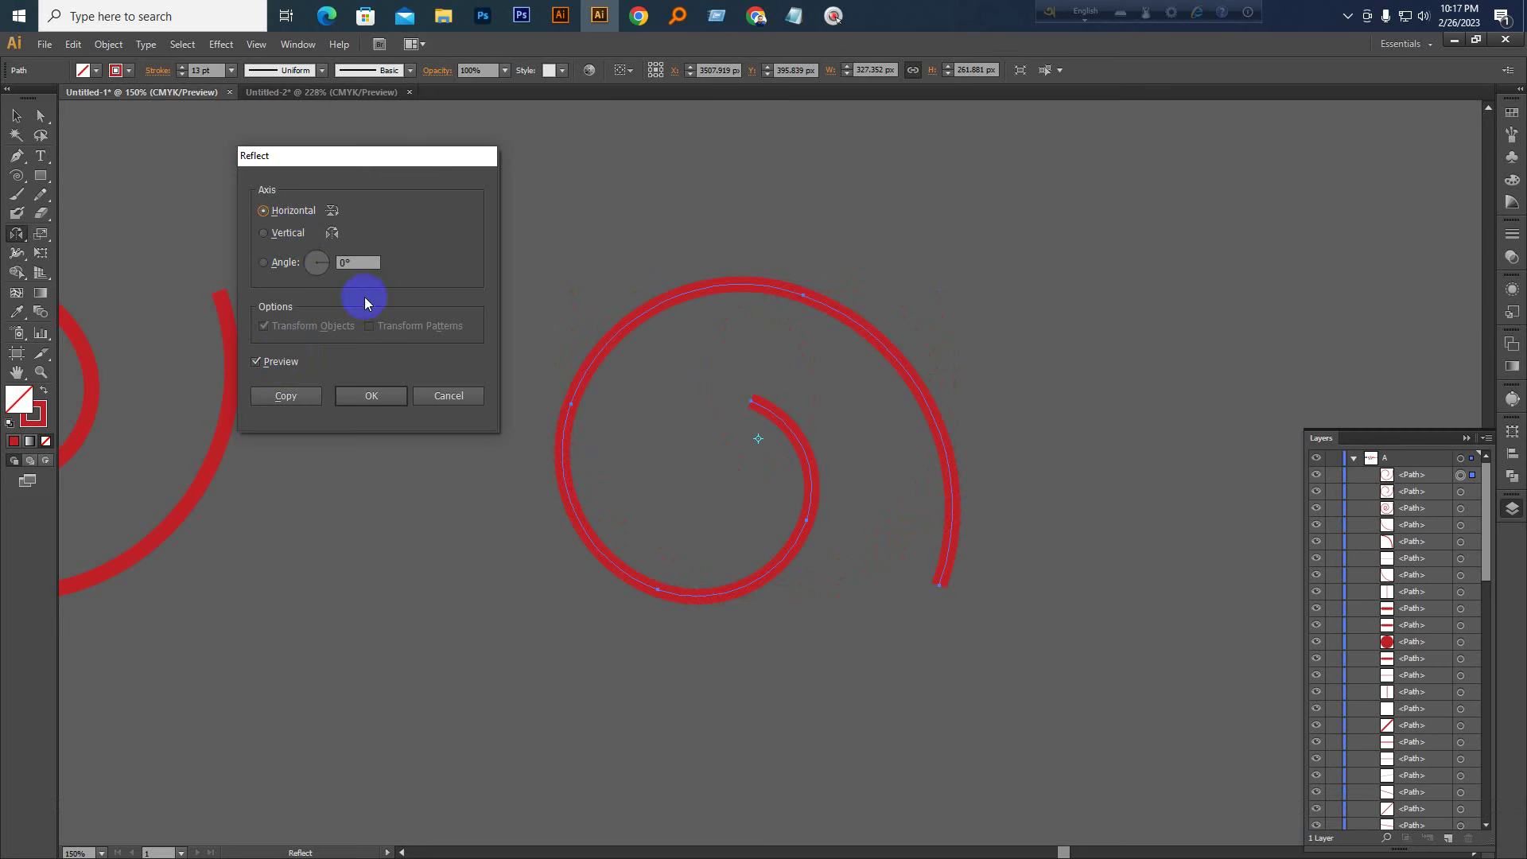
pyautogui.click(448, 396)
# Duplicate the copied spiral horizontally to its right, level with it, and deselect it
pyautogui.click(17, 115)
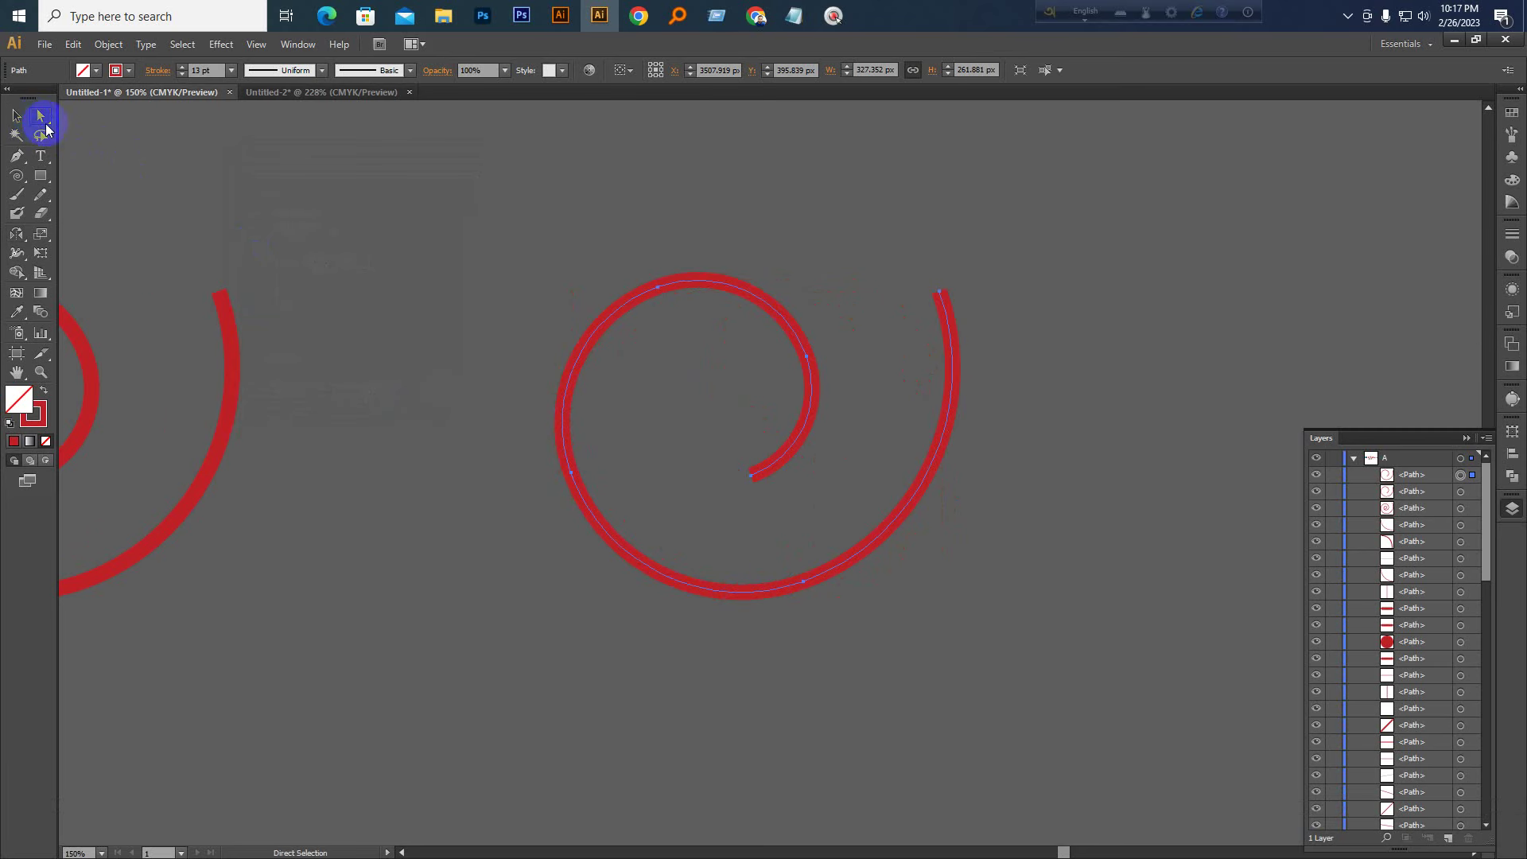
pyautogui.press('space')
pyautogui.moveTo(644, 286); pyautogui.dragTo(280, 239)
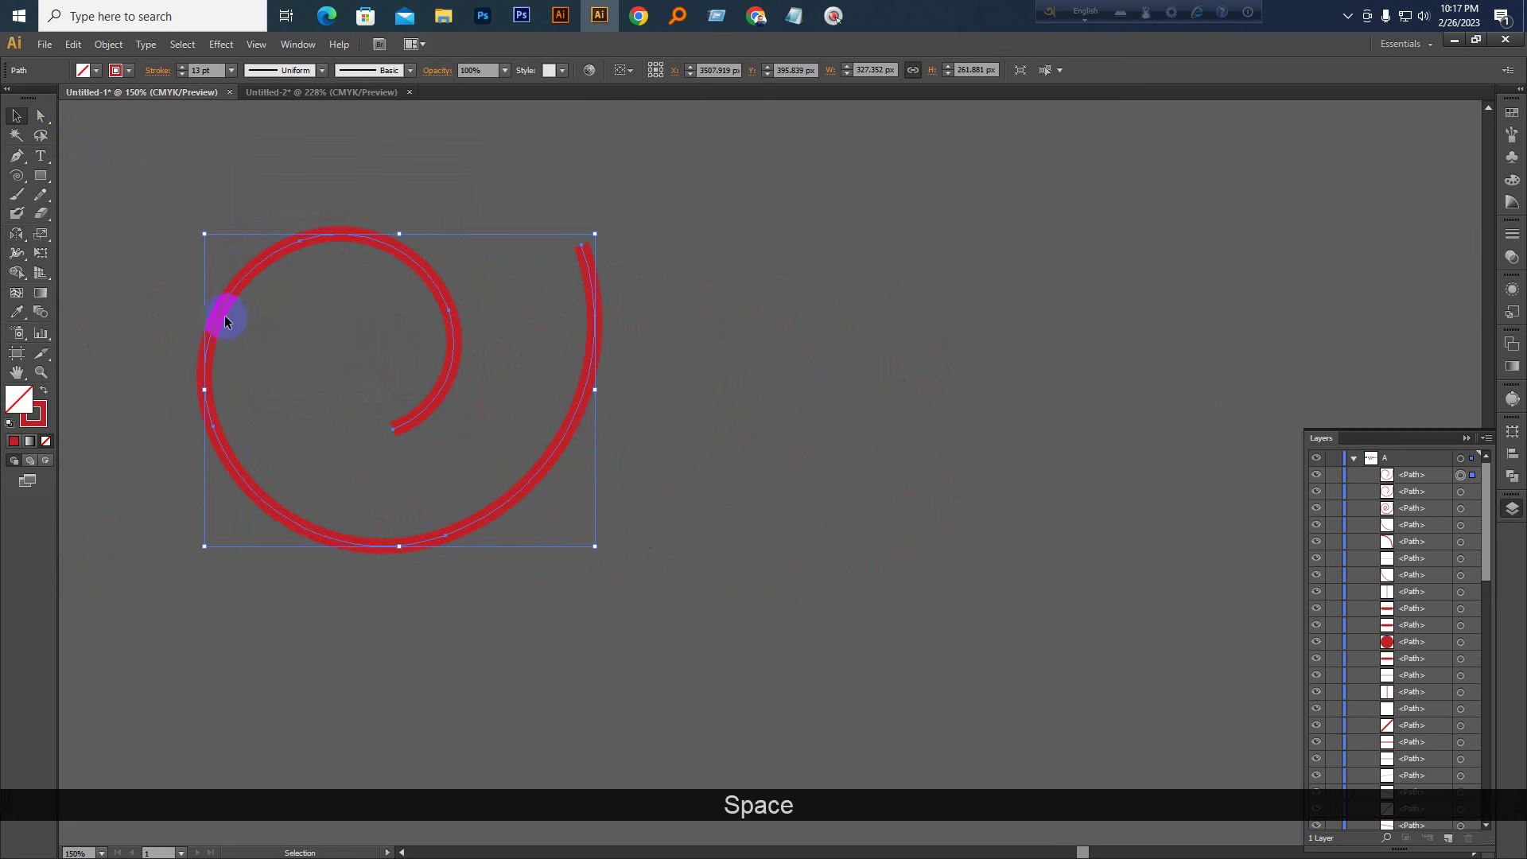
pyautogui.moveTo(225, 321); pyautogui.dragTo(784, 365)
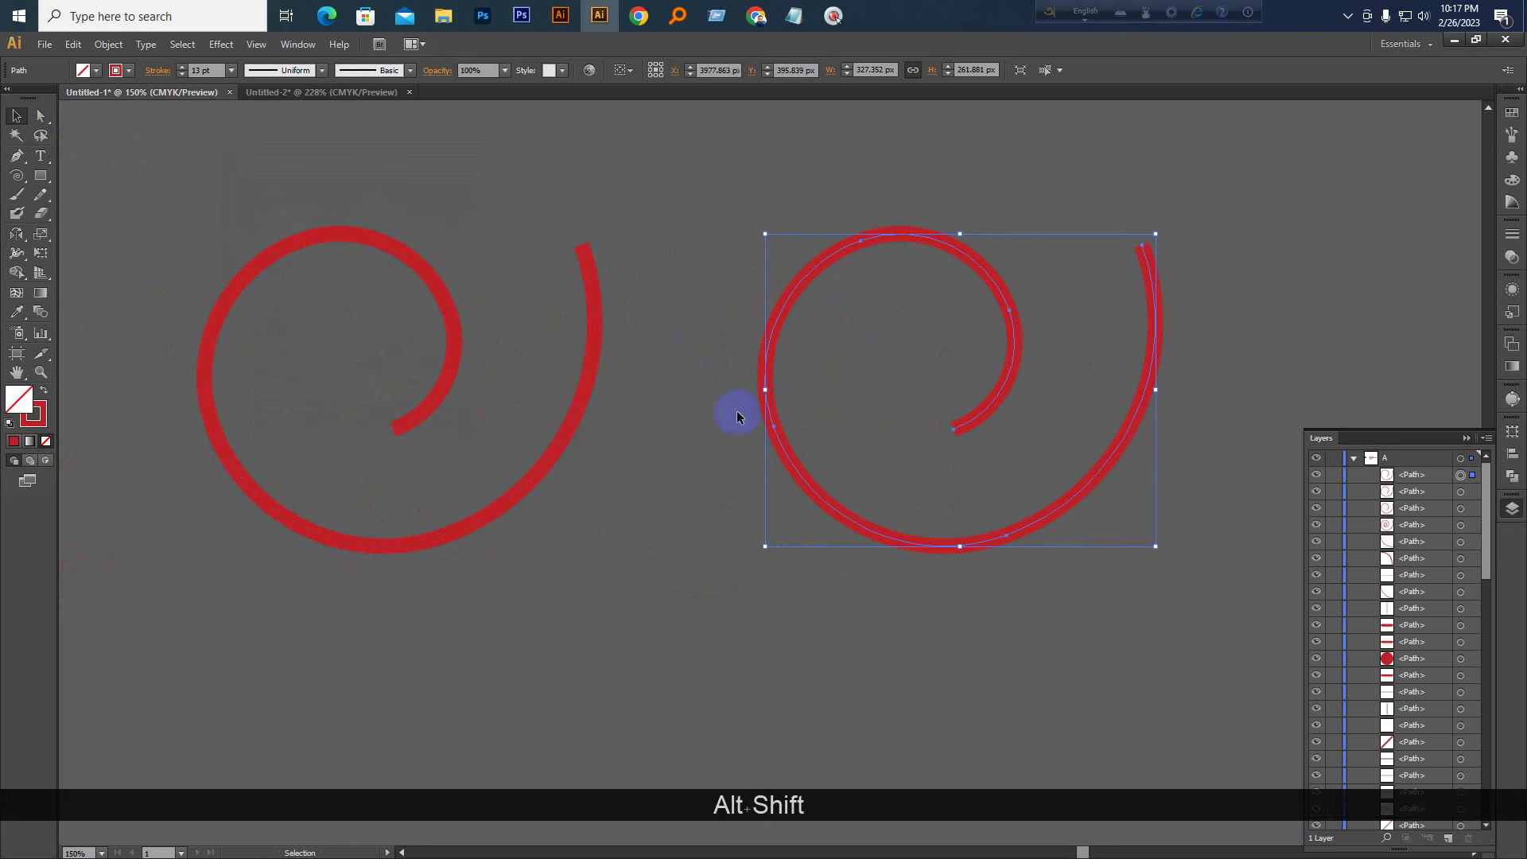
pyautogui.click(673, 517)
# Reflect the copied right-hand spiral across the vertical axis with the reflection origin at its centre
pyautogui.press('space')
pyautogui.moveTo(697, 476); pyautogui.dragTo(725, 514)
pyautogui.moveTo(794, 316); pyautogui.dragTo(953, 417)
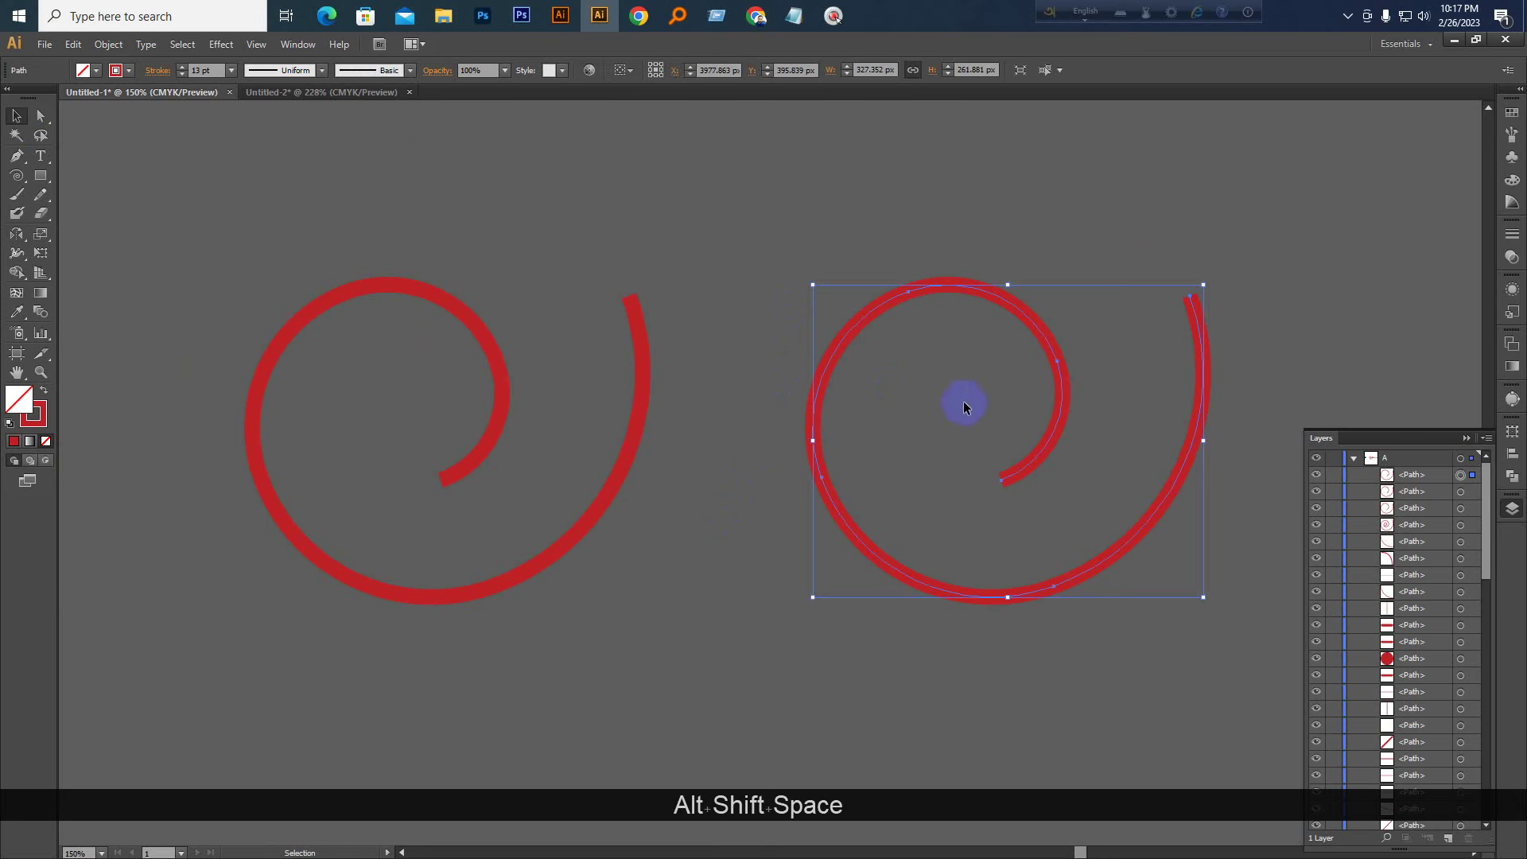
pyautogui.moveTo(17, 234); pyautogui.dragTo(55, 254)
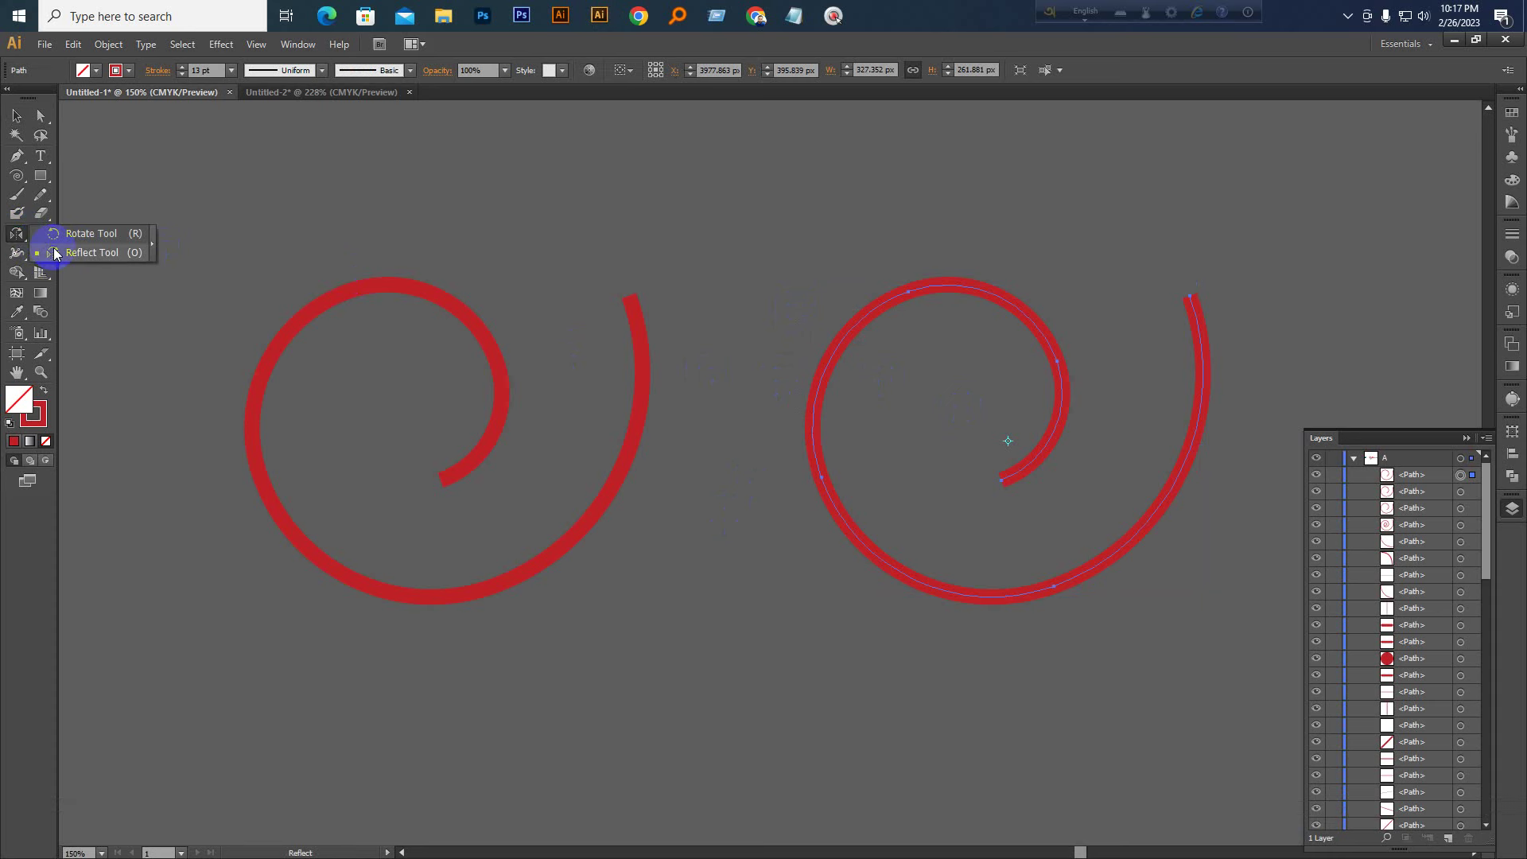
pyautogui.moveTo(70, 255); pyautogui.dragTo(71, 255)
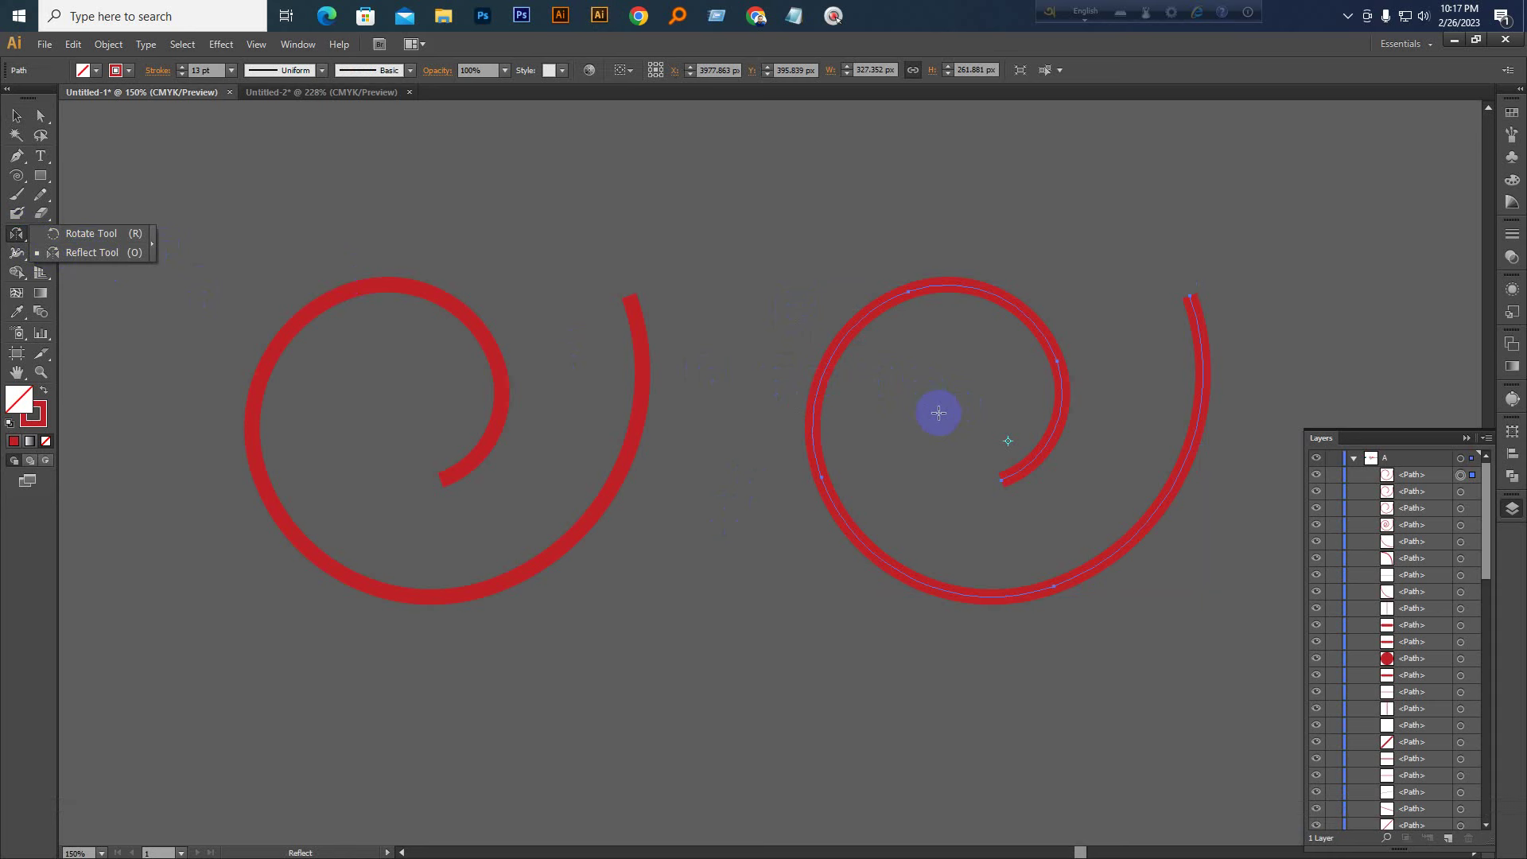
pyautogui.click(93, 255)
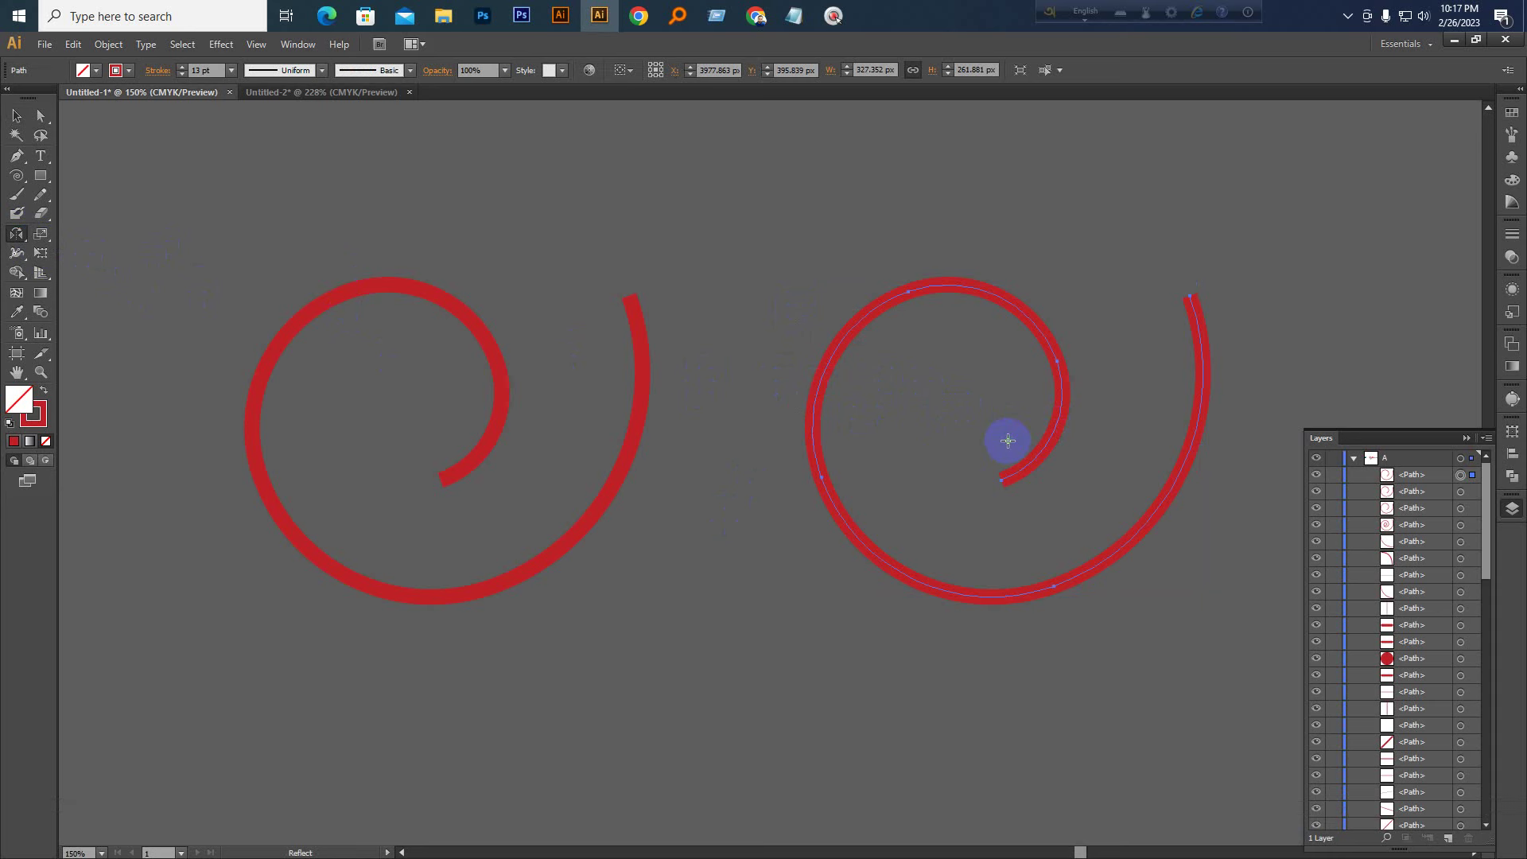
pyautogui.click(1008, 441)
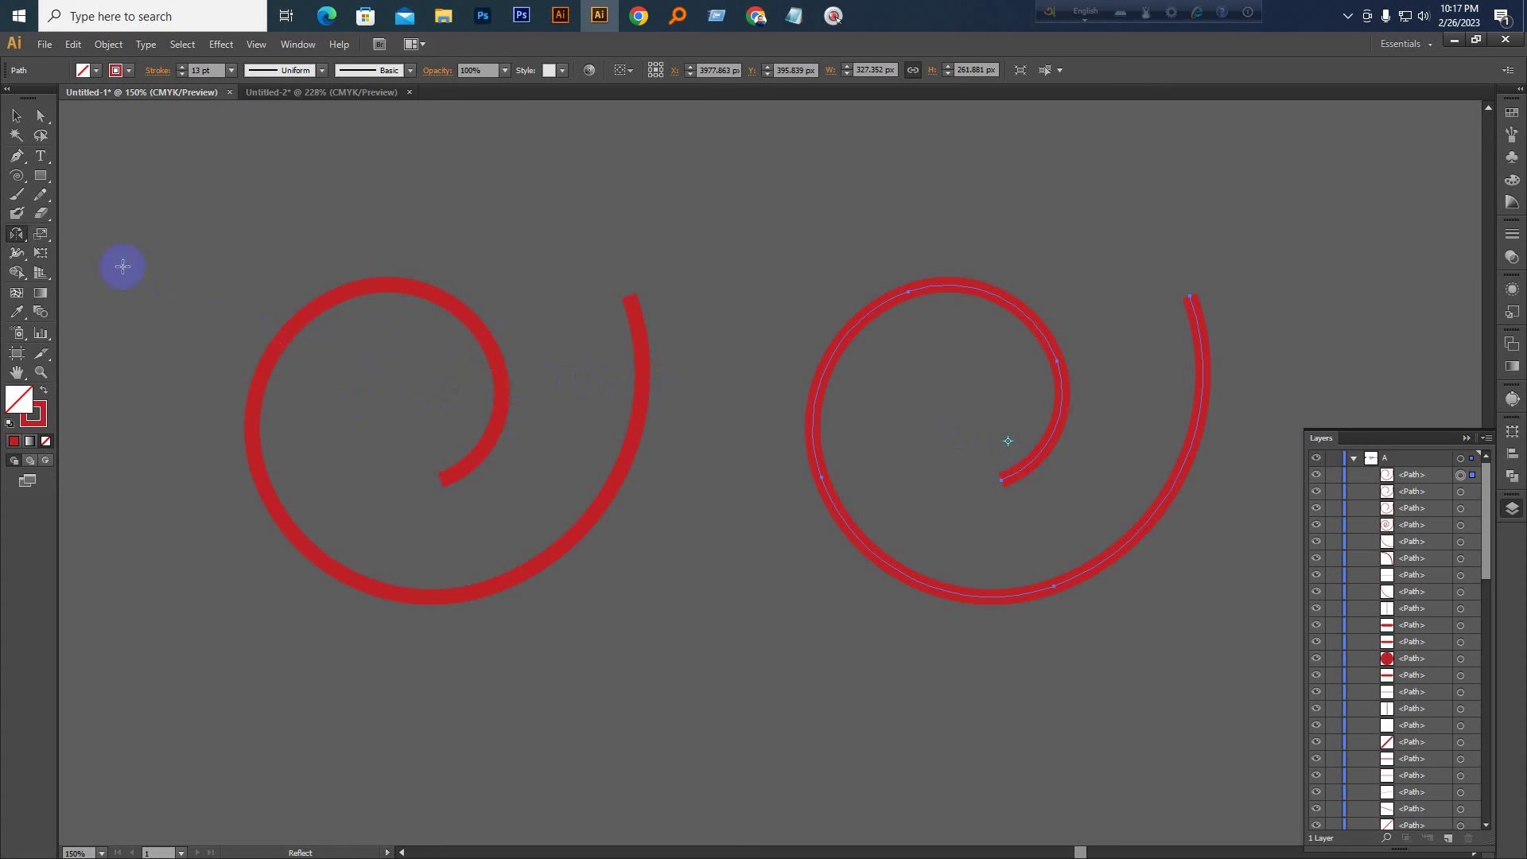
pyautogui.moveTo(17, 234); pyautogui.dragTo(62, 251)
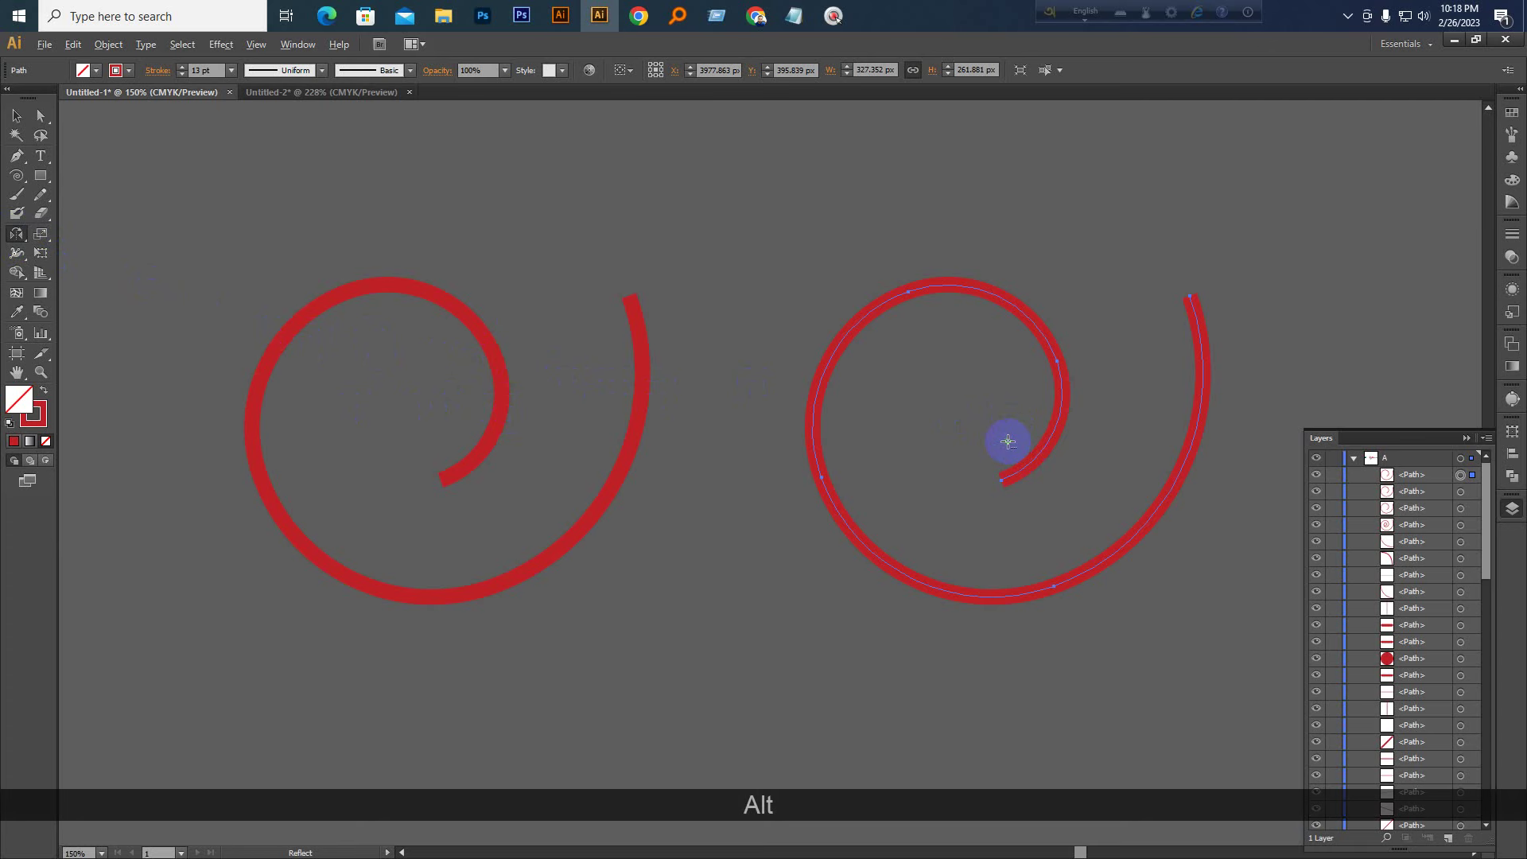
pyautogui.keyDown('alt'); pyautogui.click(1008, 441); pyautogui.keyUp('alt')
pyautogui.moveTo(345, 160); pyautogui.dragTo(748, 551)
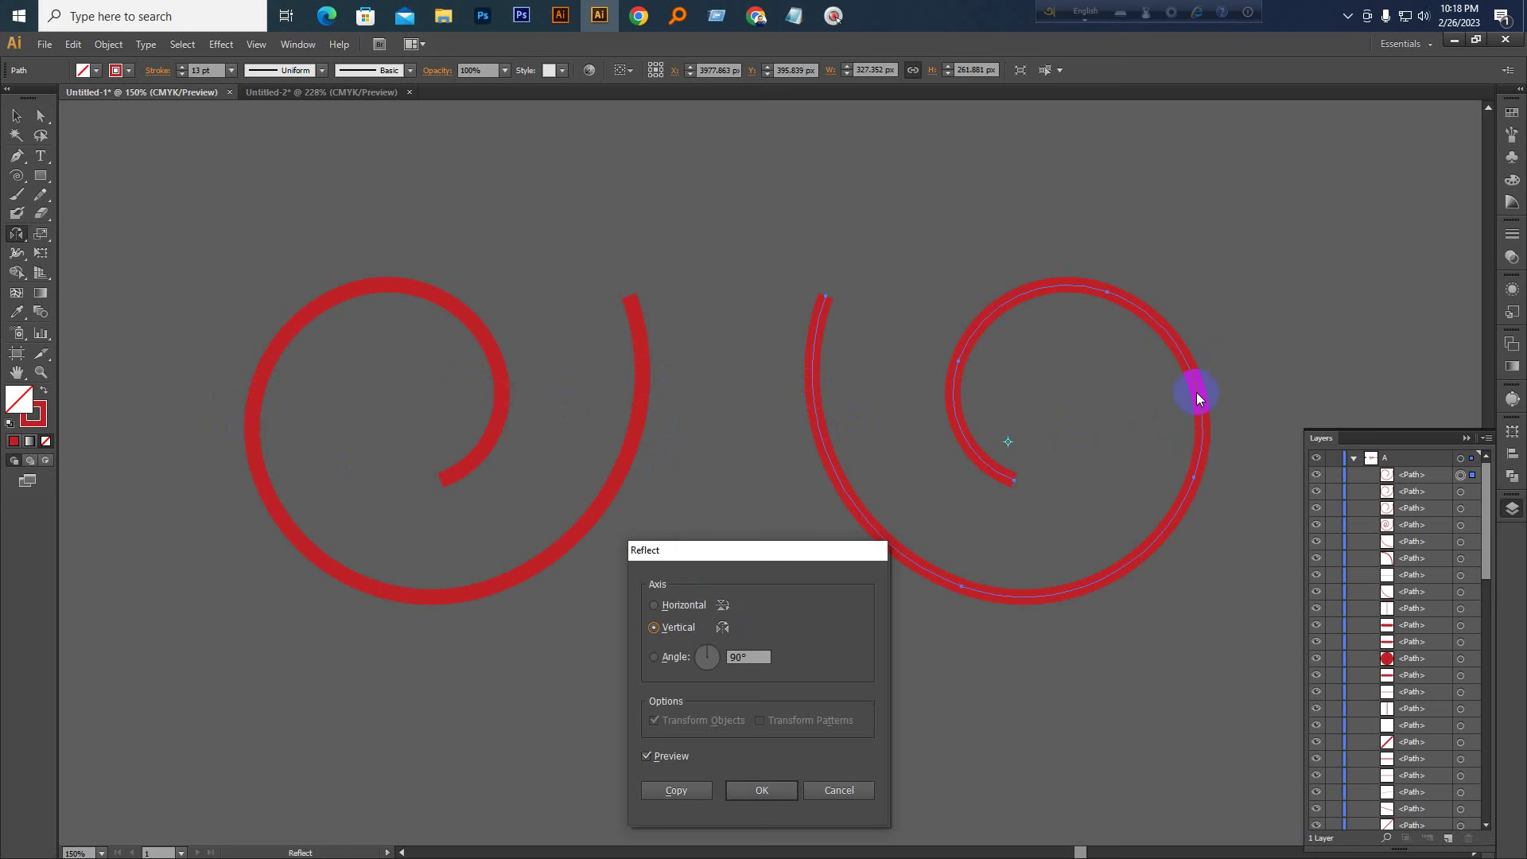
pyautogui.click(762, 789)
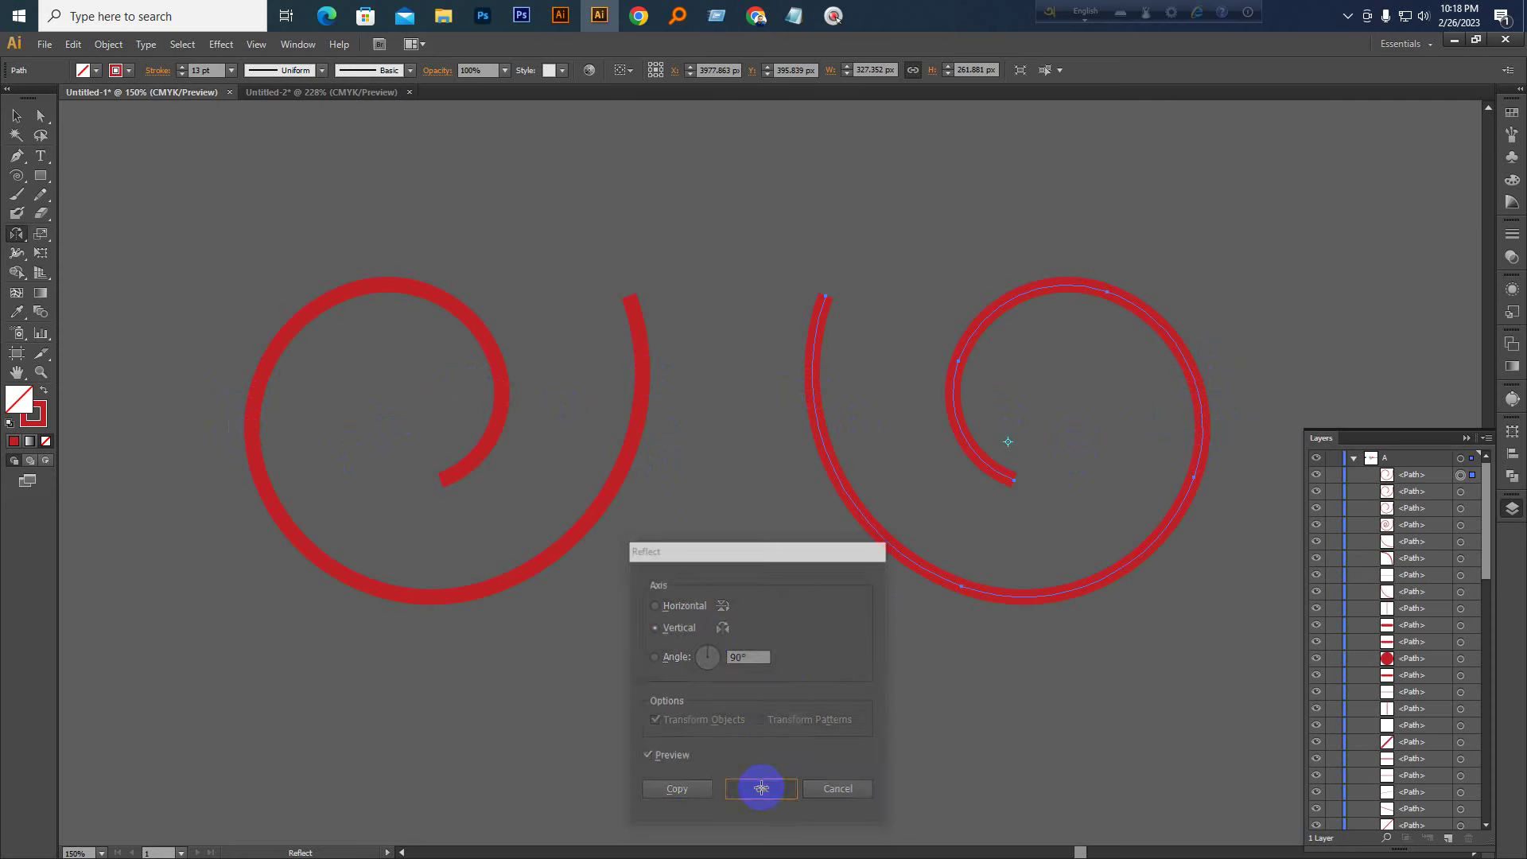
# Duplicate the unreflected spiral straight below itself, and duplicate that new spiral horizontally to its right
pyautogui.click(16, 115)
pyautogui.scroll(-1, 811, 438)
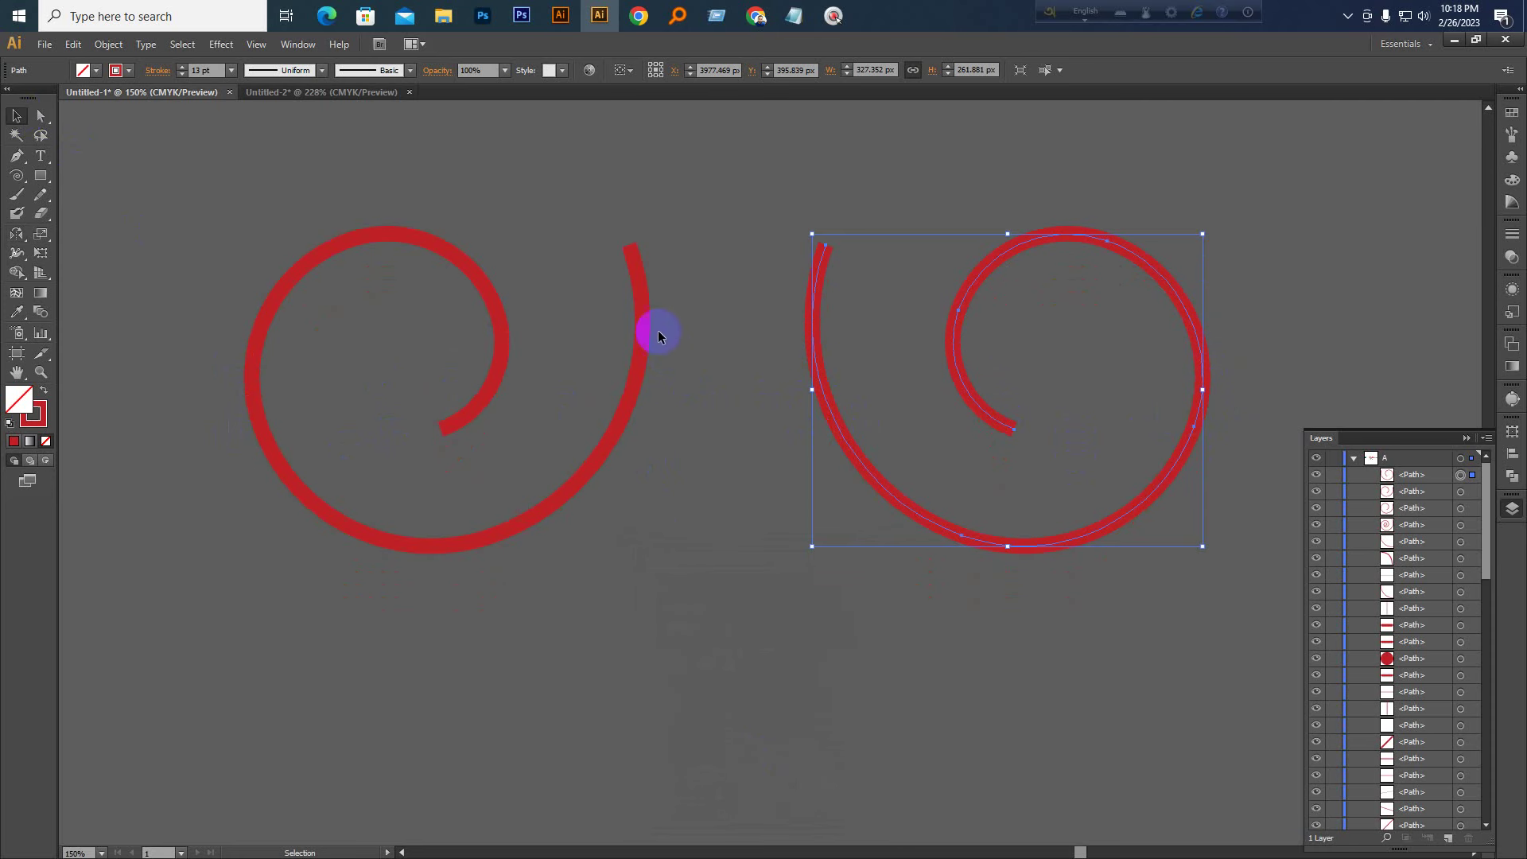
pyautogui.moveTo(637, 300); pyautogui.dragTo(623, 480)
pyautogui.moveTo(506, 528); pyautogui.dragTo(1016, 472)
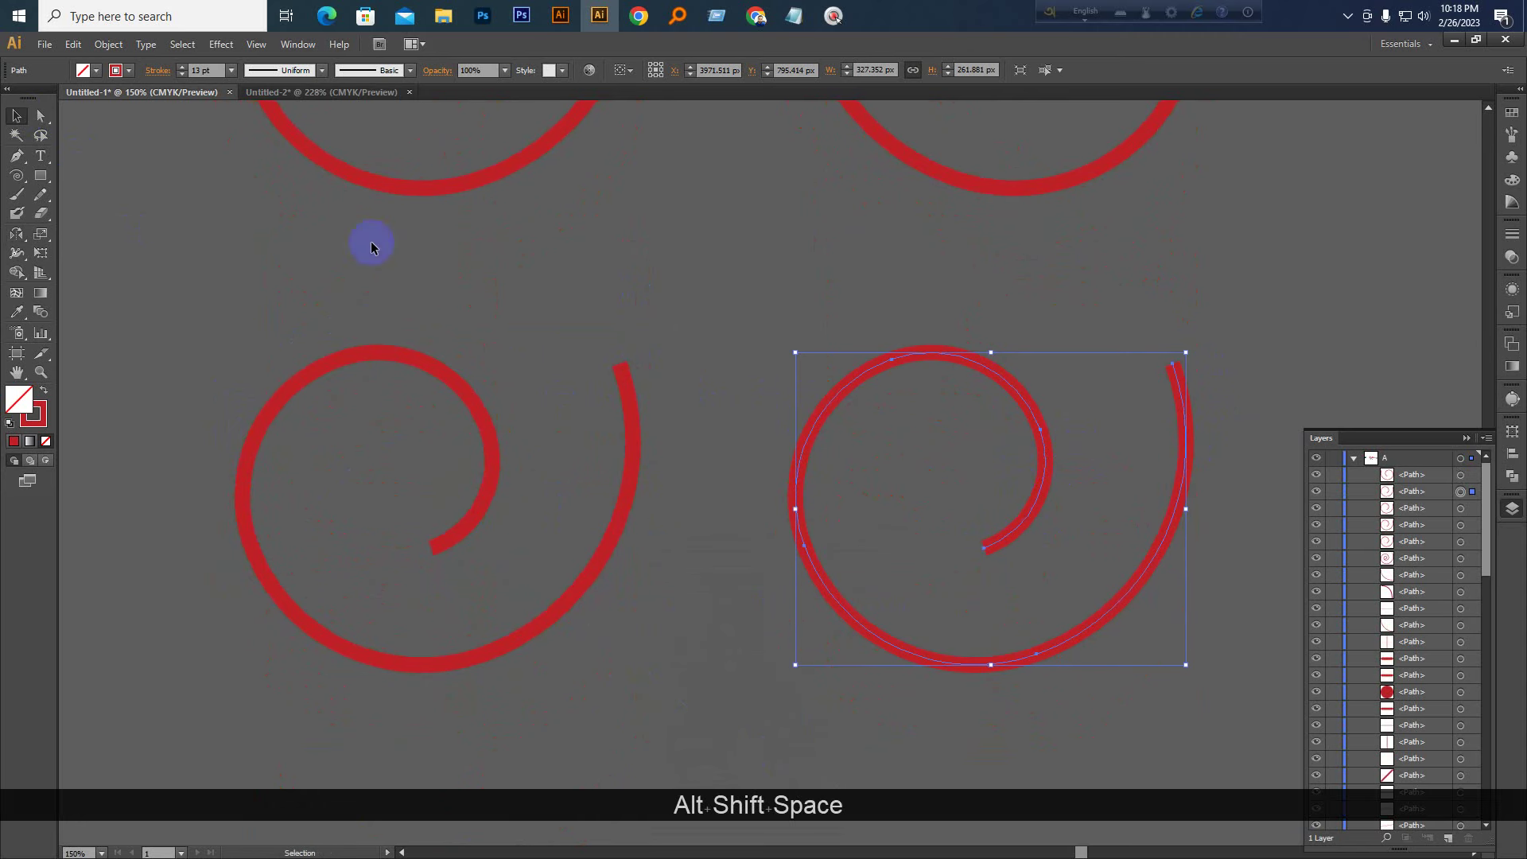
pyautogui.doubleClick(16, 234)
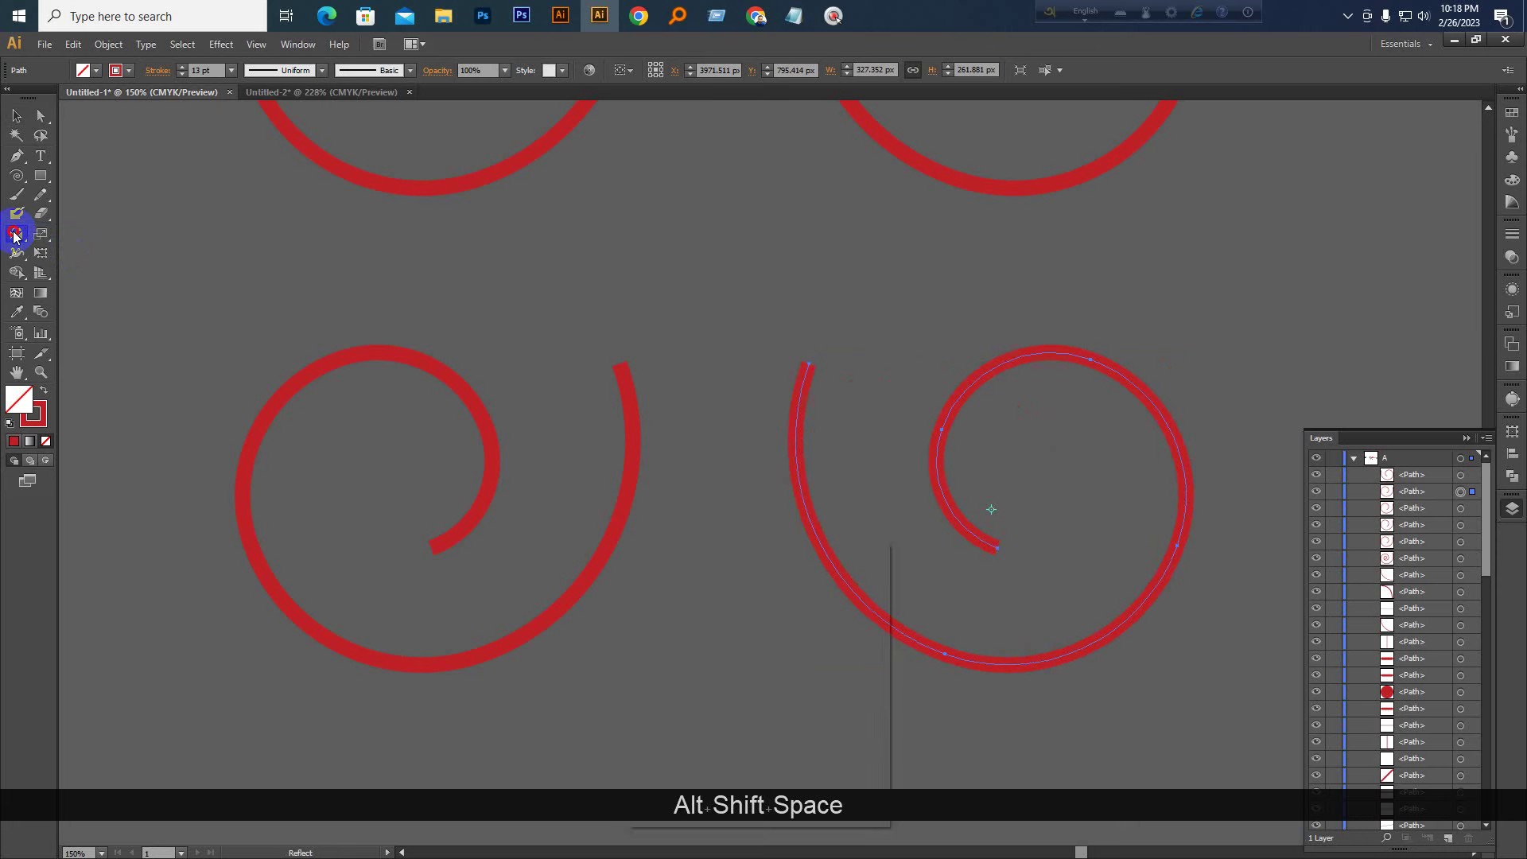
pyautogui.moveTo(781, 548); pyautogui.dragTo(549, 327)
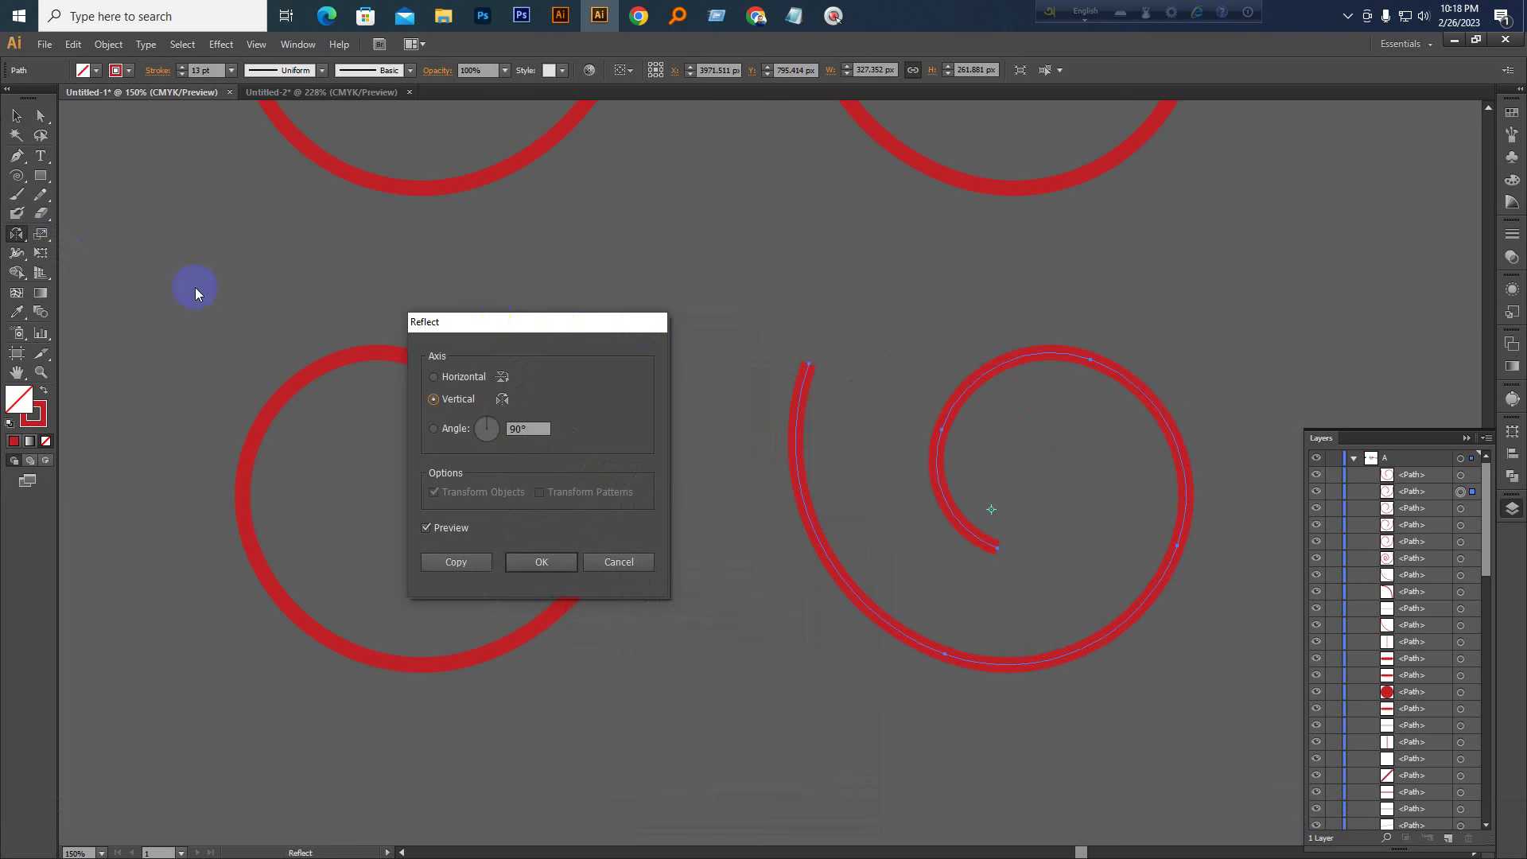
pyautogui.click(627, 565)
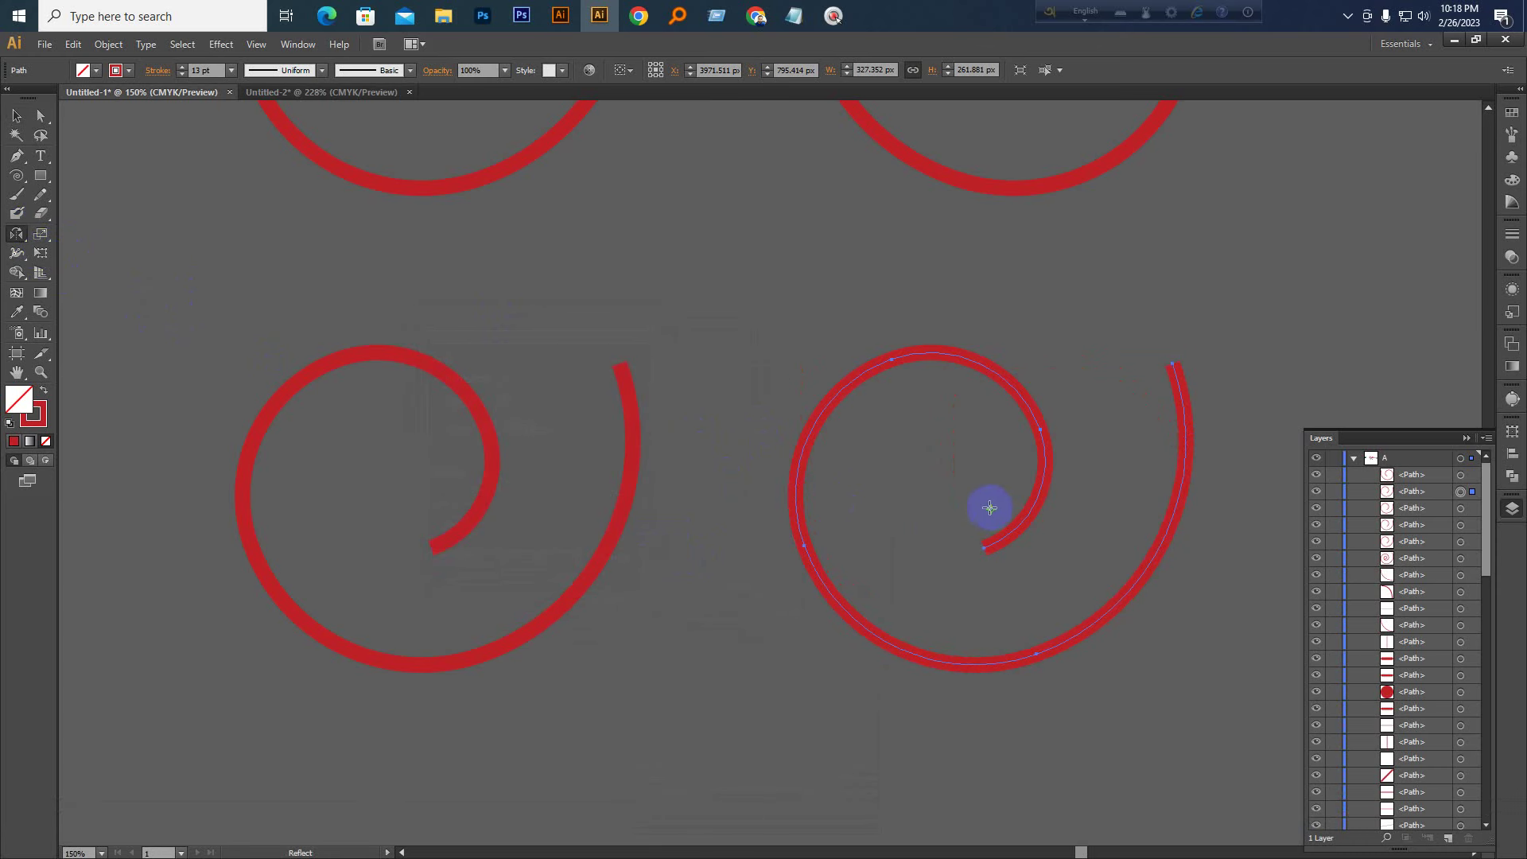
# Reflect the lower right-hand spiral across the horizontal axis, with the reflection origin set on its outer right edge
pyautogui.press('space')
pyautogui.moveTo(1194, 501); pyautogui.dragTo(852, 463)
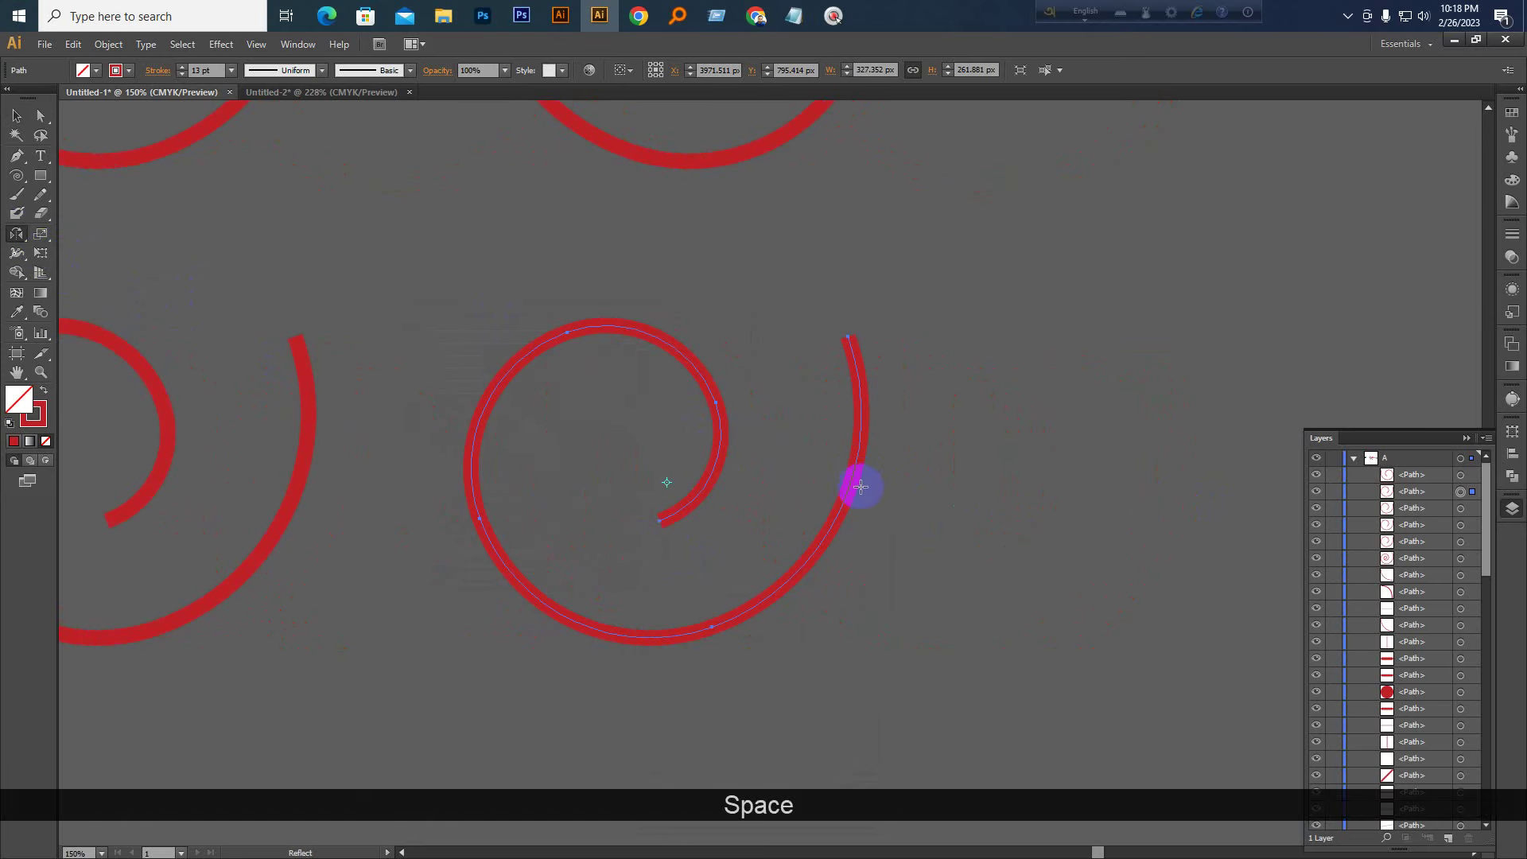
pyautogui.press('alt')
pyautogui.keyDown('alt'); pyautogui.click(864, 482); pyautogui.keyUp('alt')
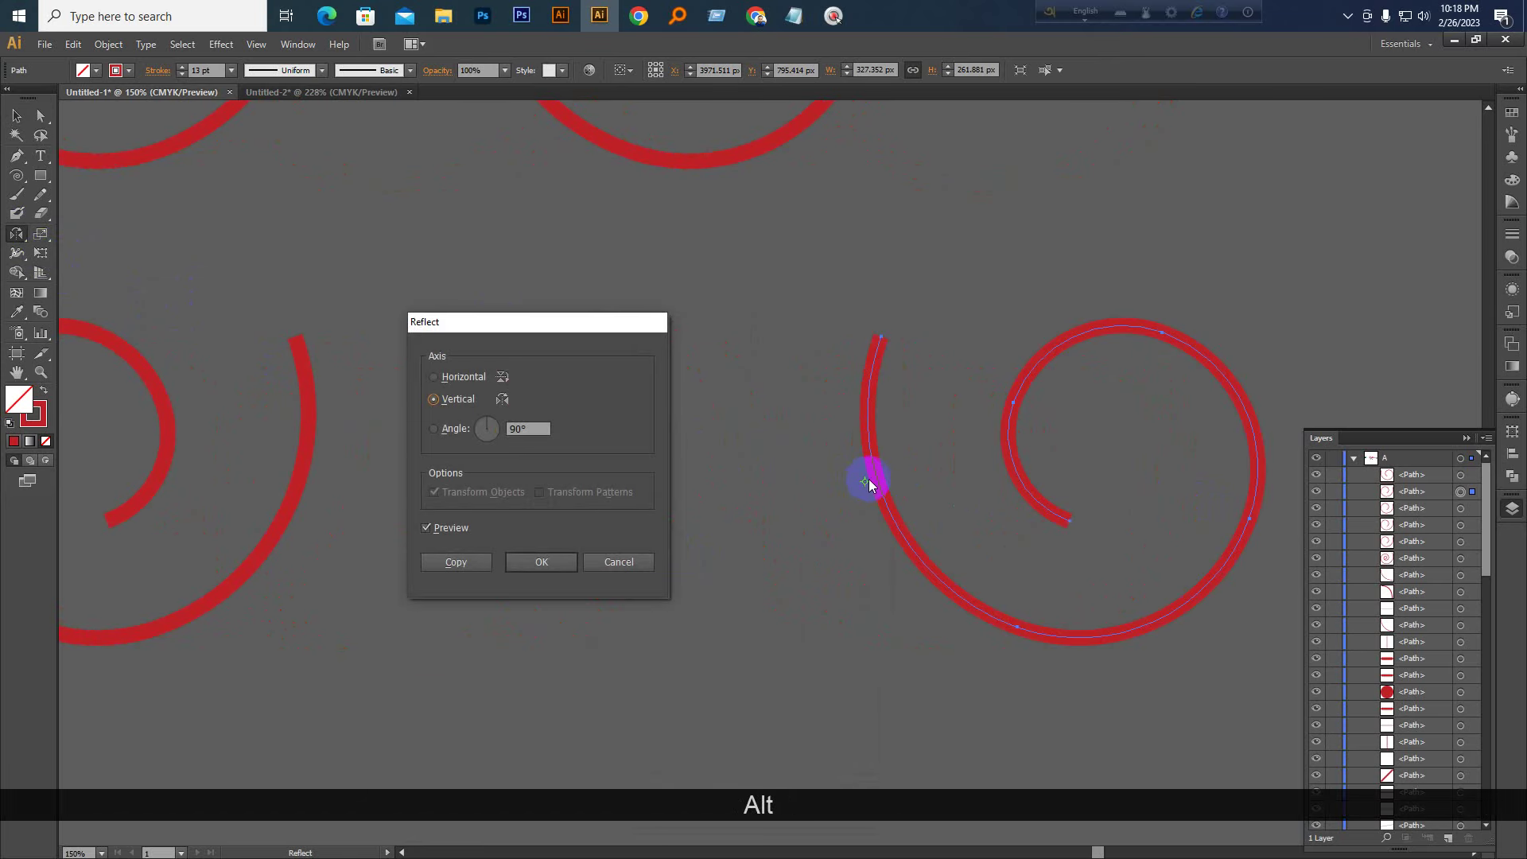
pyautogui.click(455, 387)
pyautogui.moveTo(501, 322); pyautogui.dragTo(755, 299)
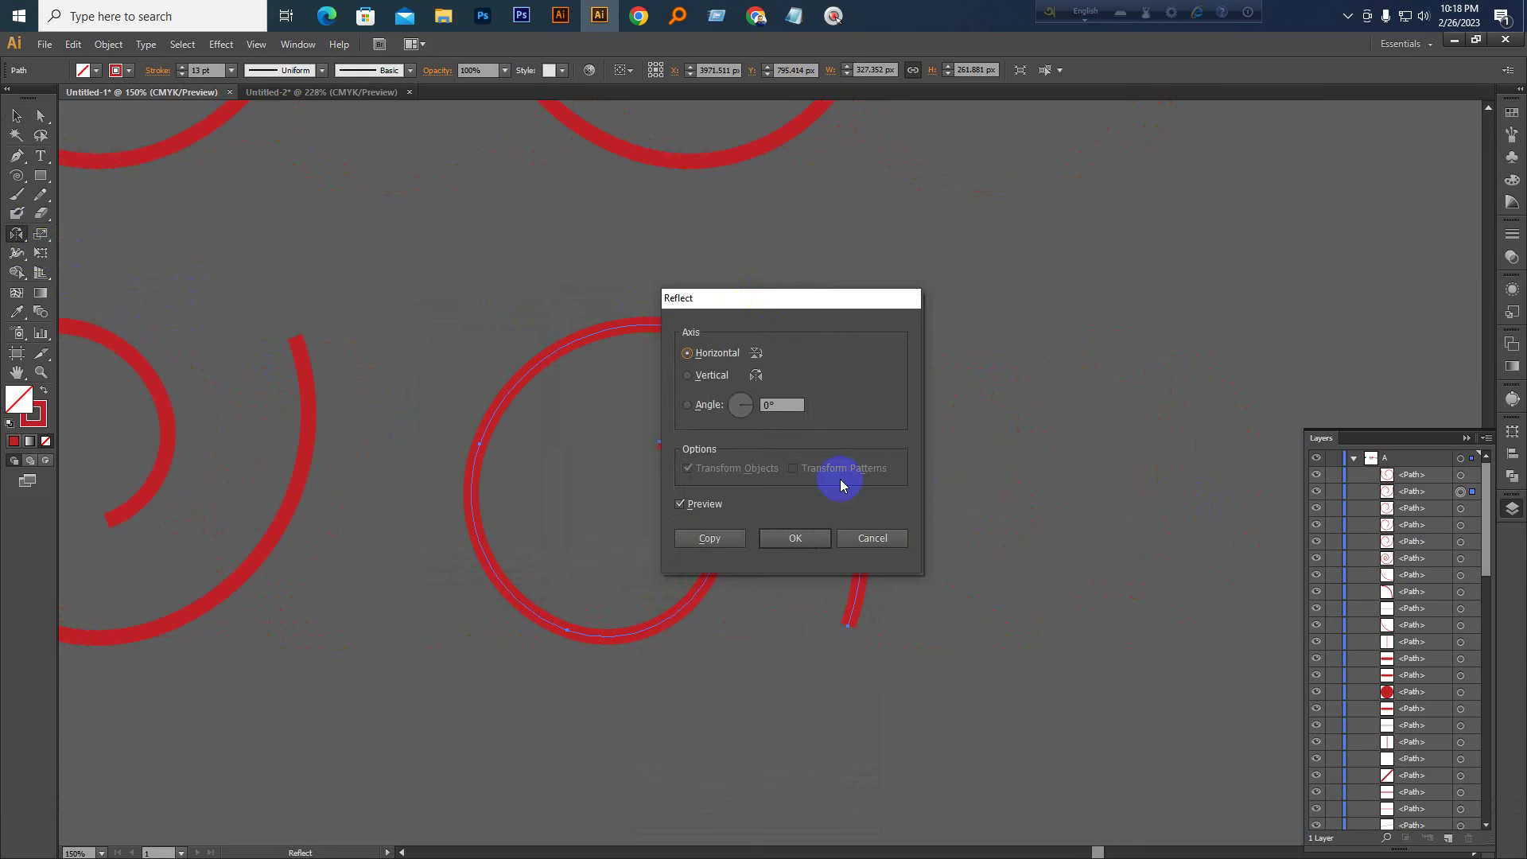
pyautogui.click(812, 538)
pyautogui.moveTo(501, 443); pyautogui.dragTo(618, 395)
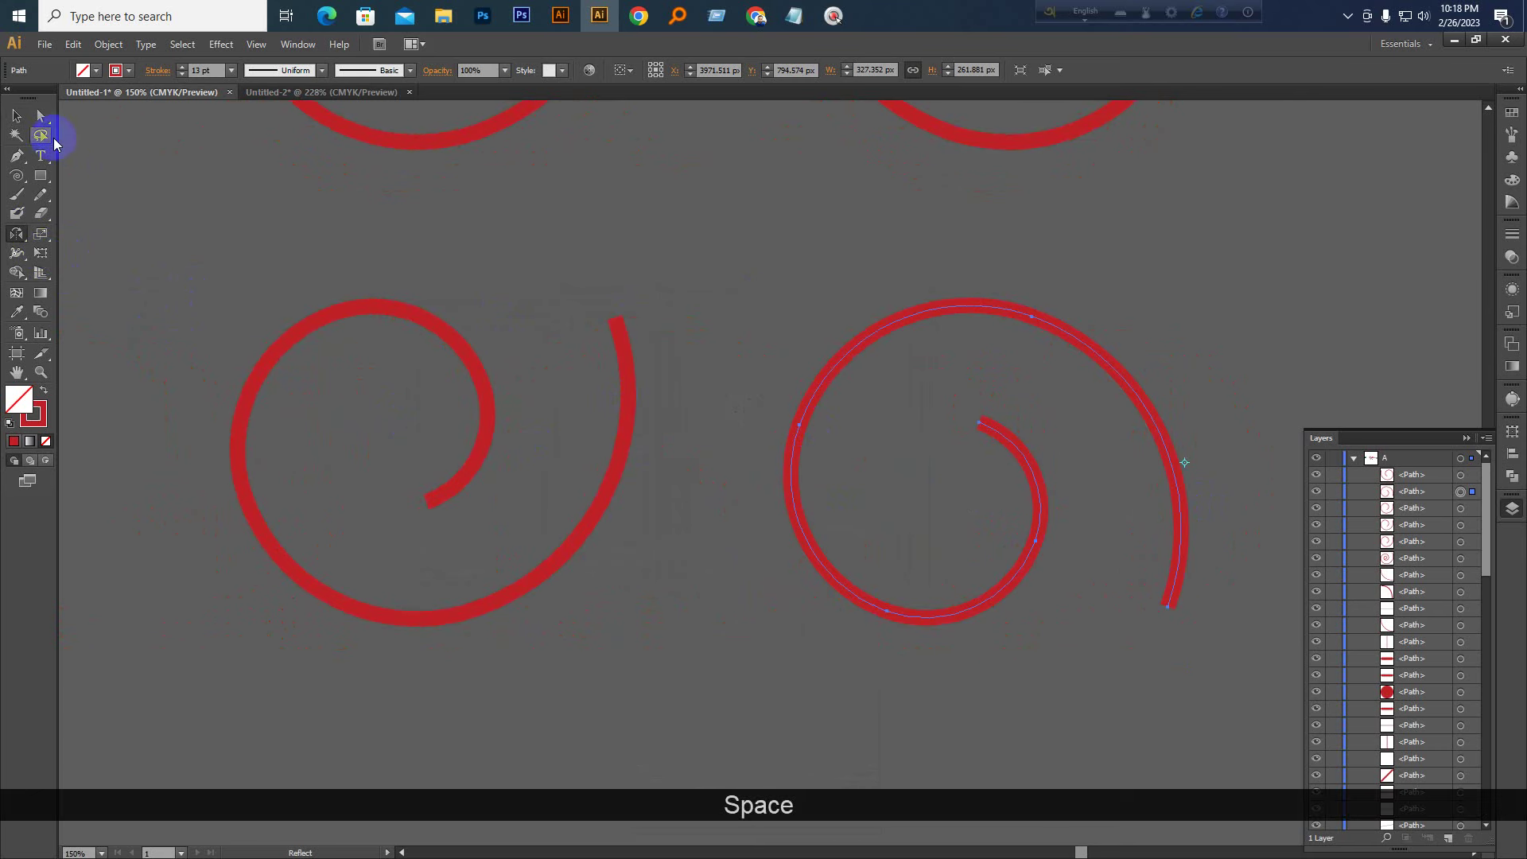
# Try to mirror the upper unreflected spiral by stretching its right side past its left side, undo it and deselect
pyautogui.click(16, 115)
pyautogui.moveTo(726, 156); pyautogui.dragTo(711, 395)
pyautogui.press('ctrl+KP_Subtract')
pyautogui.click(657, 280)
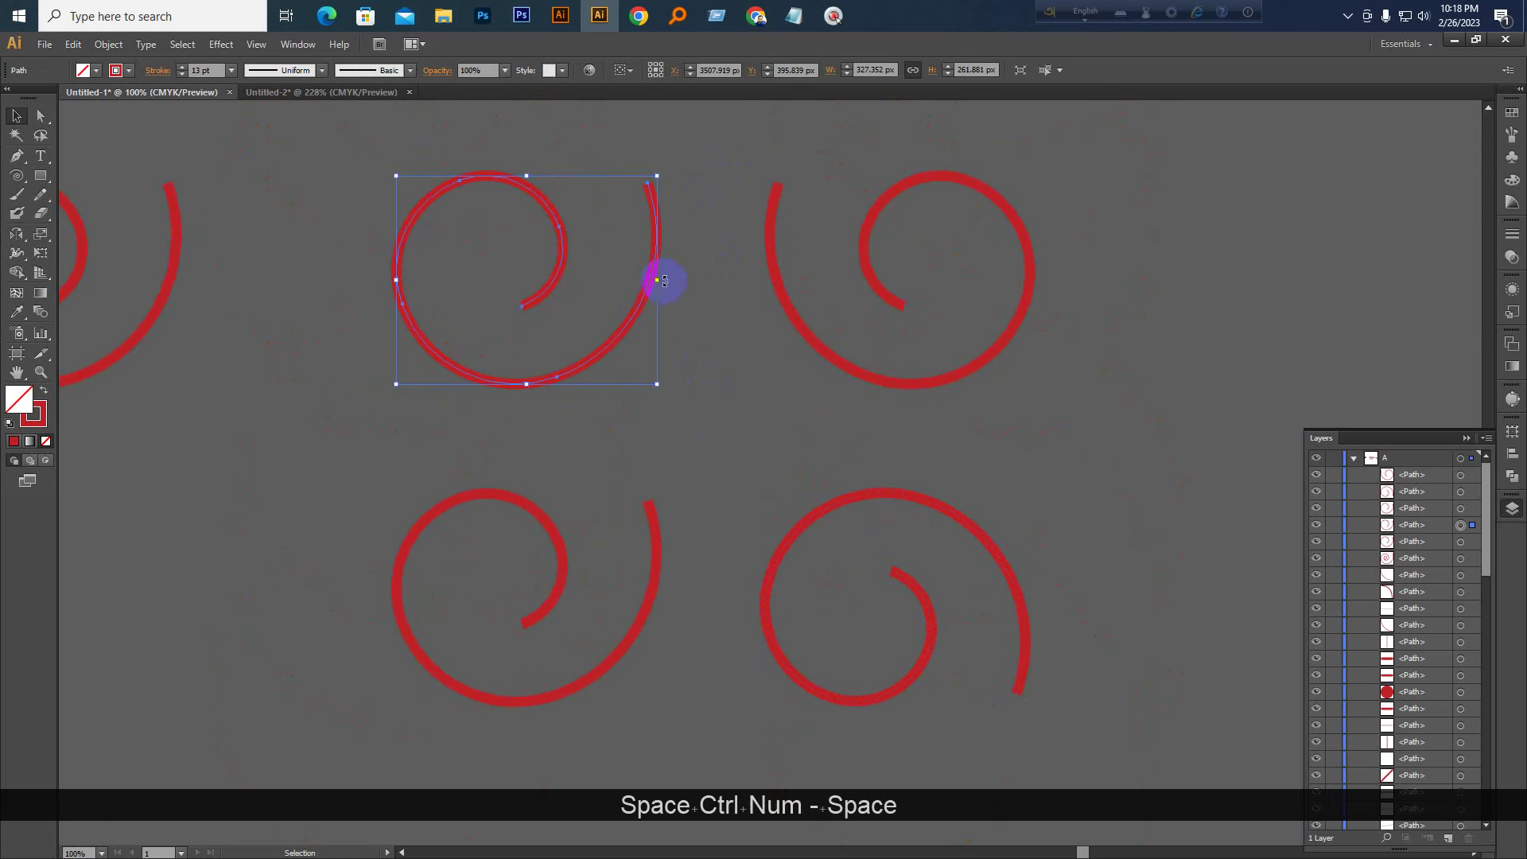
pyautogui.moveTo(657, 280); pyautogui.dragTo(124, 314)
pyautogui.hotkey('ctrl', 'z')
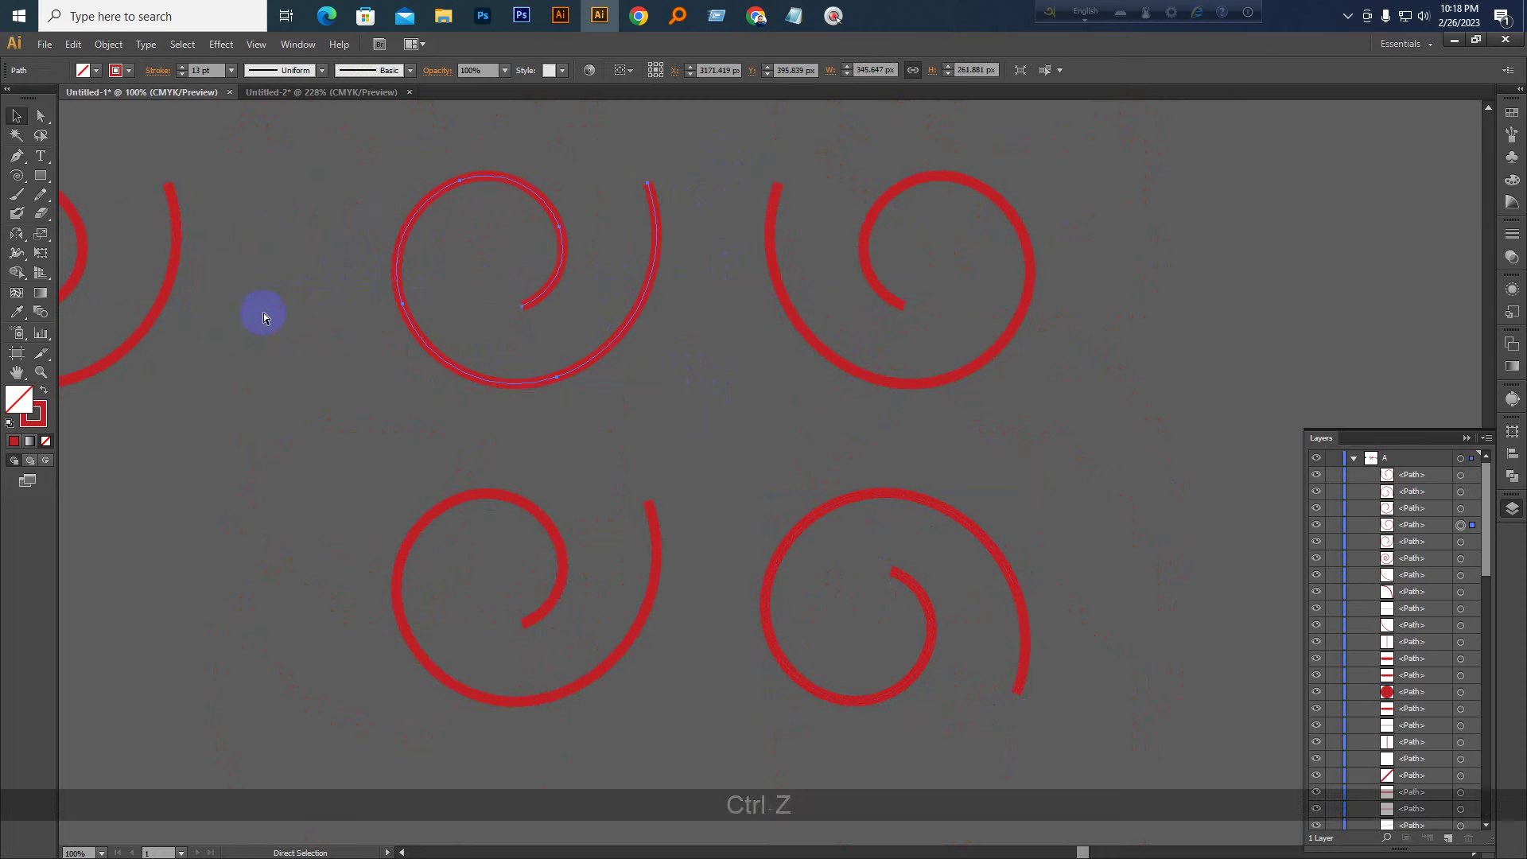
pyautogui.click(679, 268)
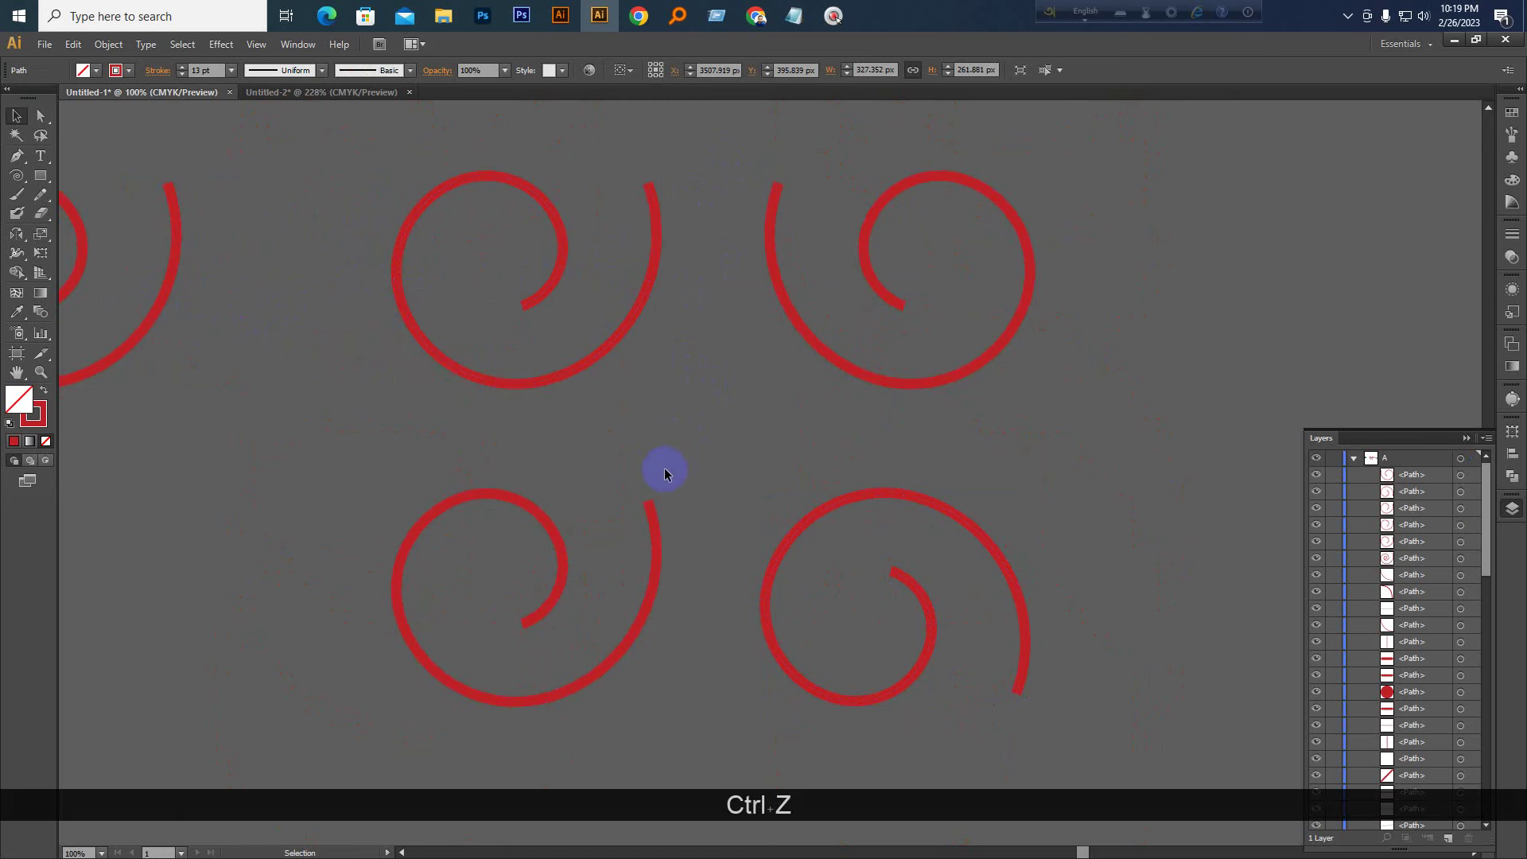
# Try to flip the lower unreflected spiral by resizing its bounding box from the bottom edge, undo it and deselect
pyautogui.click(655, 527)
pyautogui.moveTo(527, 704); pyautogui.dragTo(636, 628)
pyautogui.click(758, 434)
pyautogui.hotkey('ctrl', 'z')
pyautogui.hotkey('ctrl', 'z')
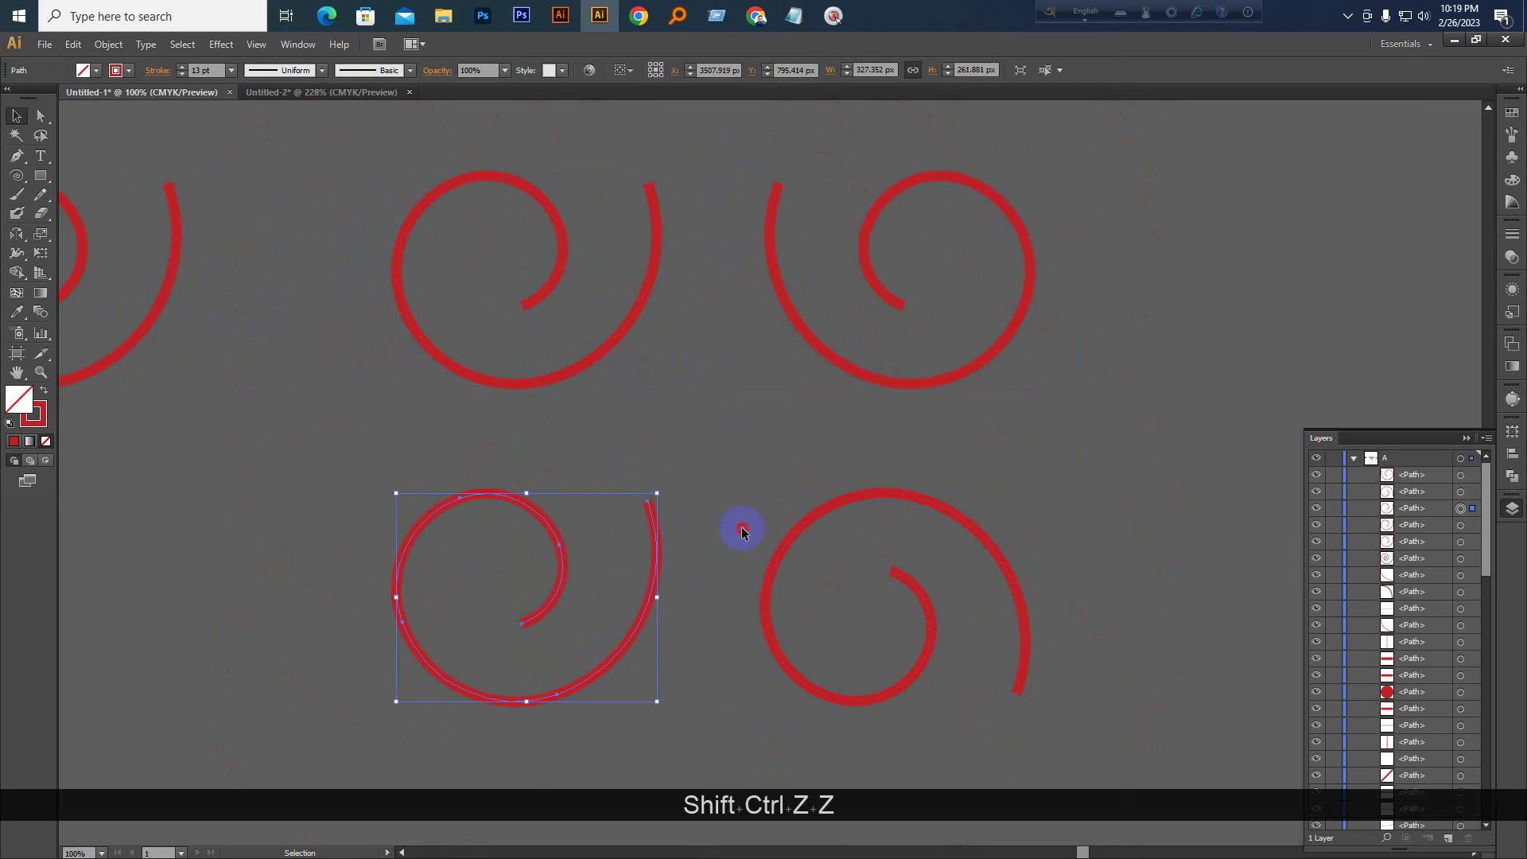
pyautogui.click(743, 532)
pyautogui.press('space')
pyautogui.moveTo(737, 552); pyautogui.dragTo(662, 569)
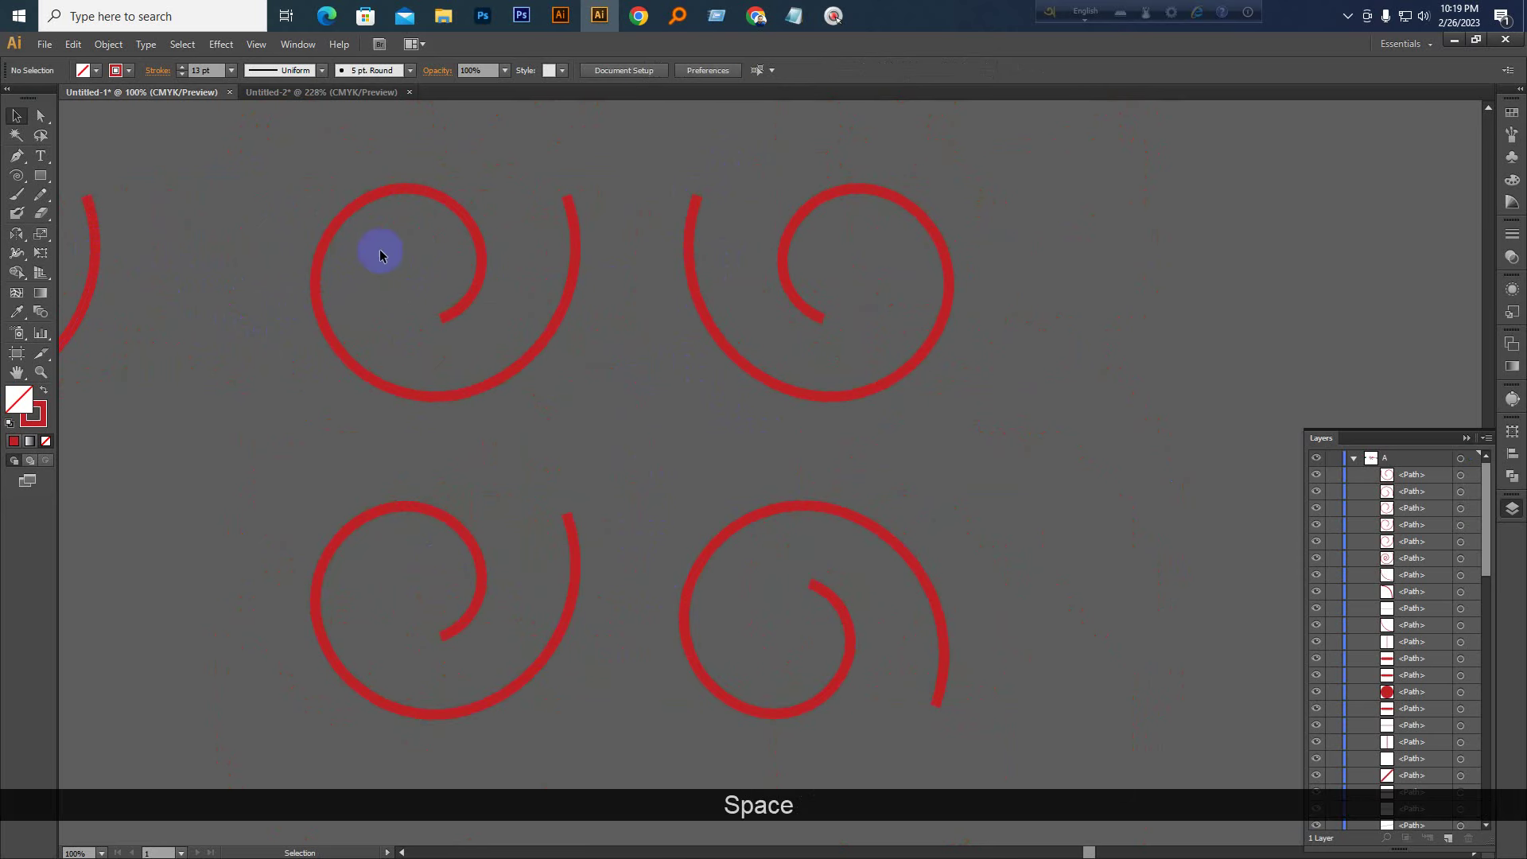
pyautogui.moveTo(307, 210); pyautogui.dragTo(512, 317)
pyautogui.moveTo(671, 379); pyautogui.dragTo(740, 358)
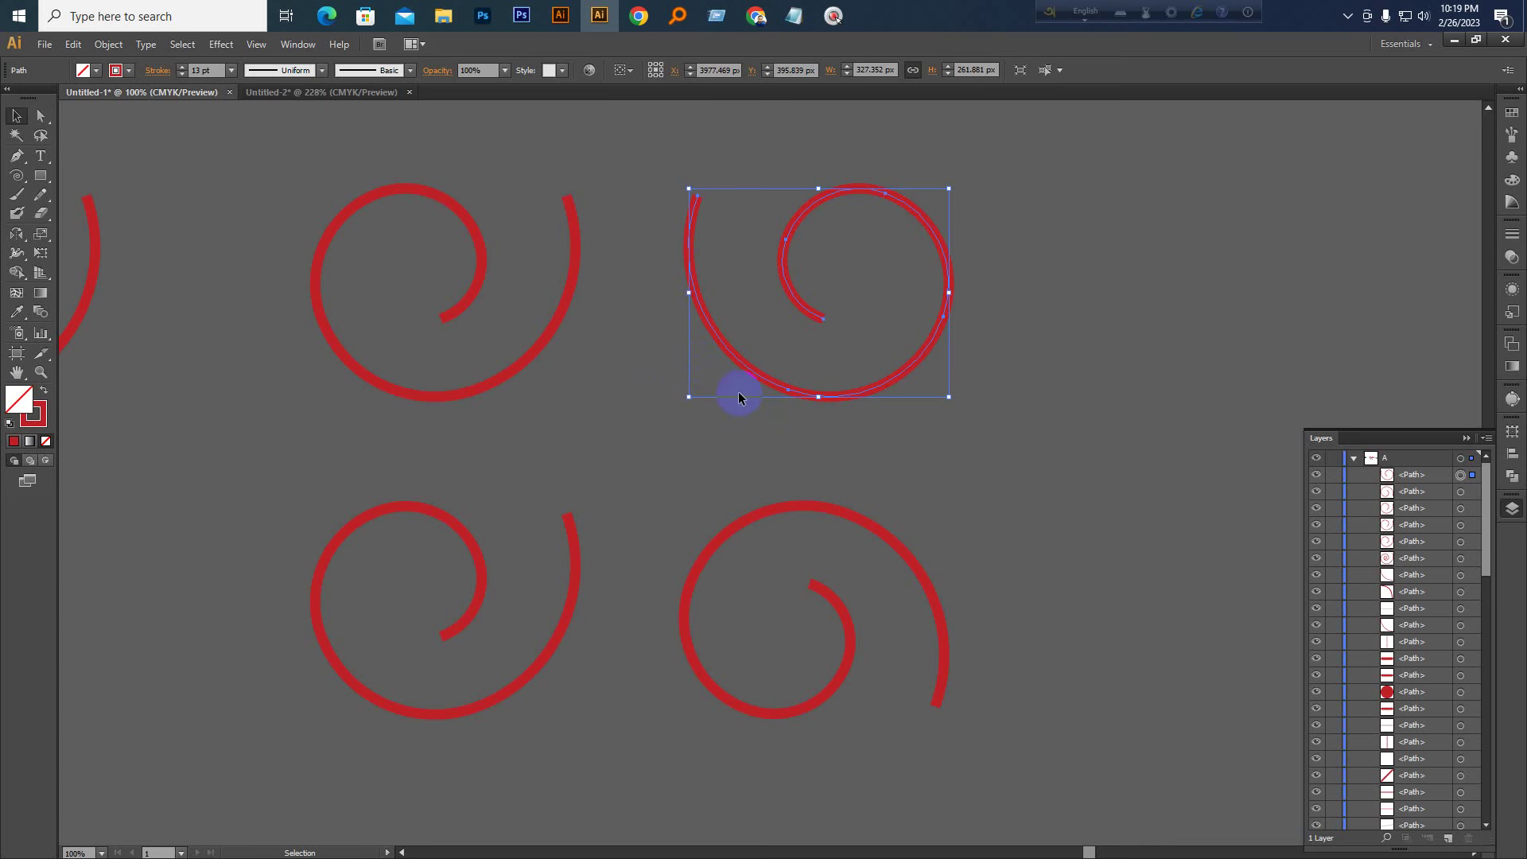
pyautogui.click(574, 285)
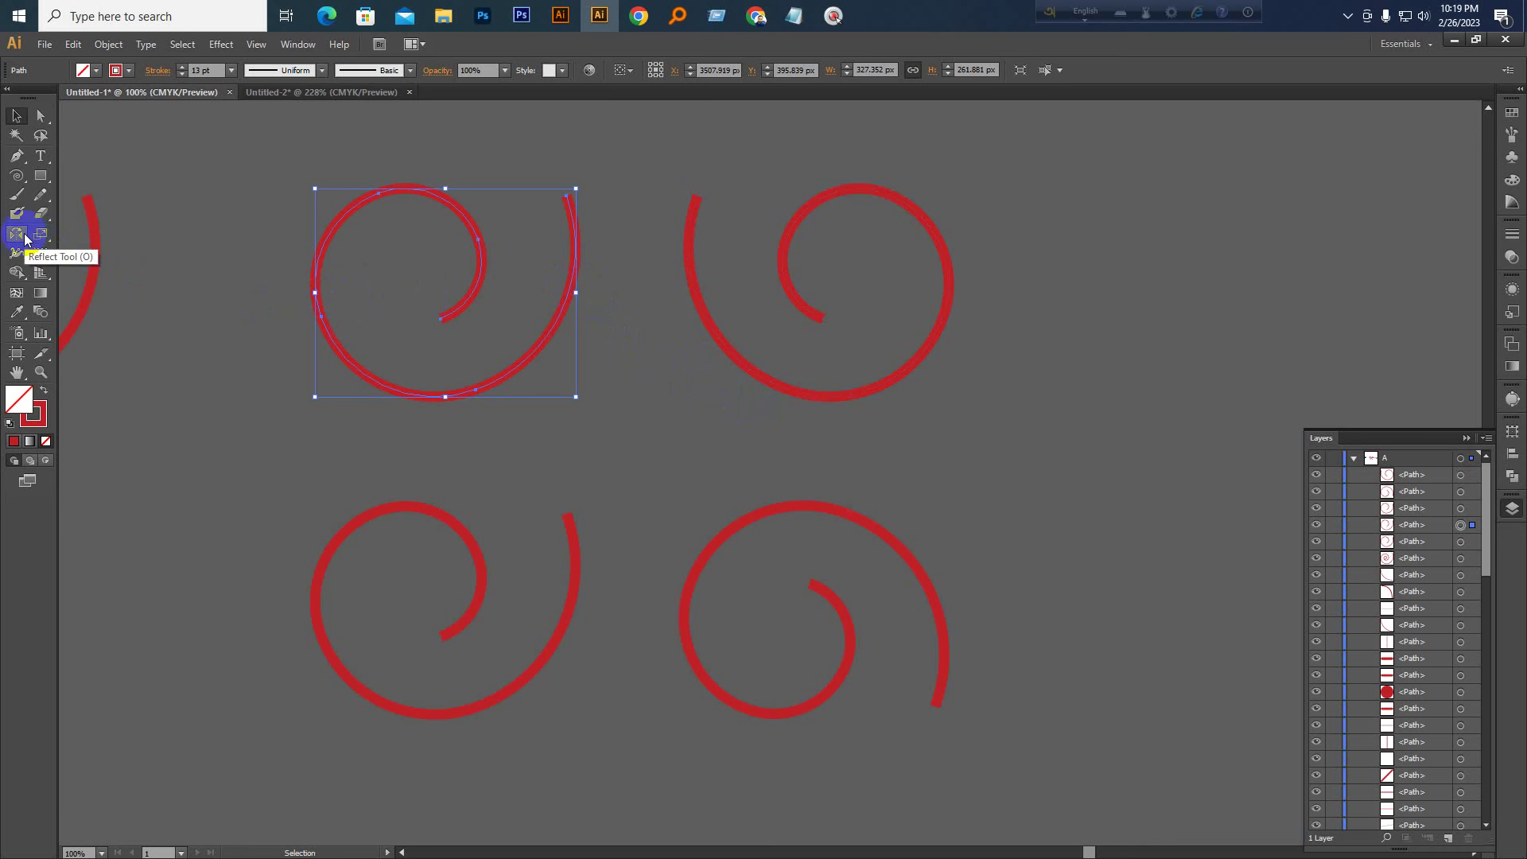
pyautogui.click(655, 388)
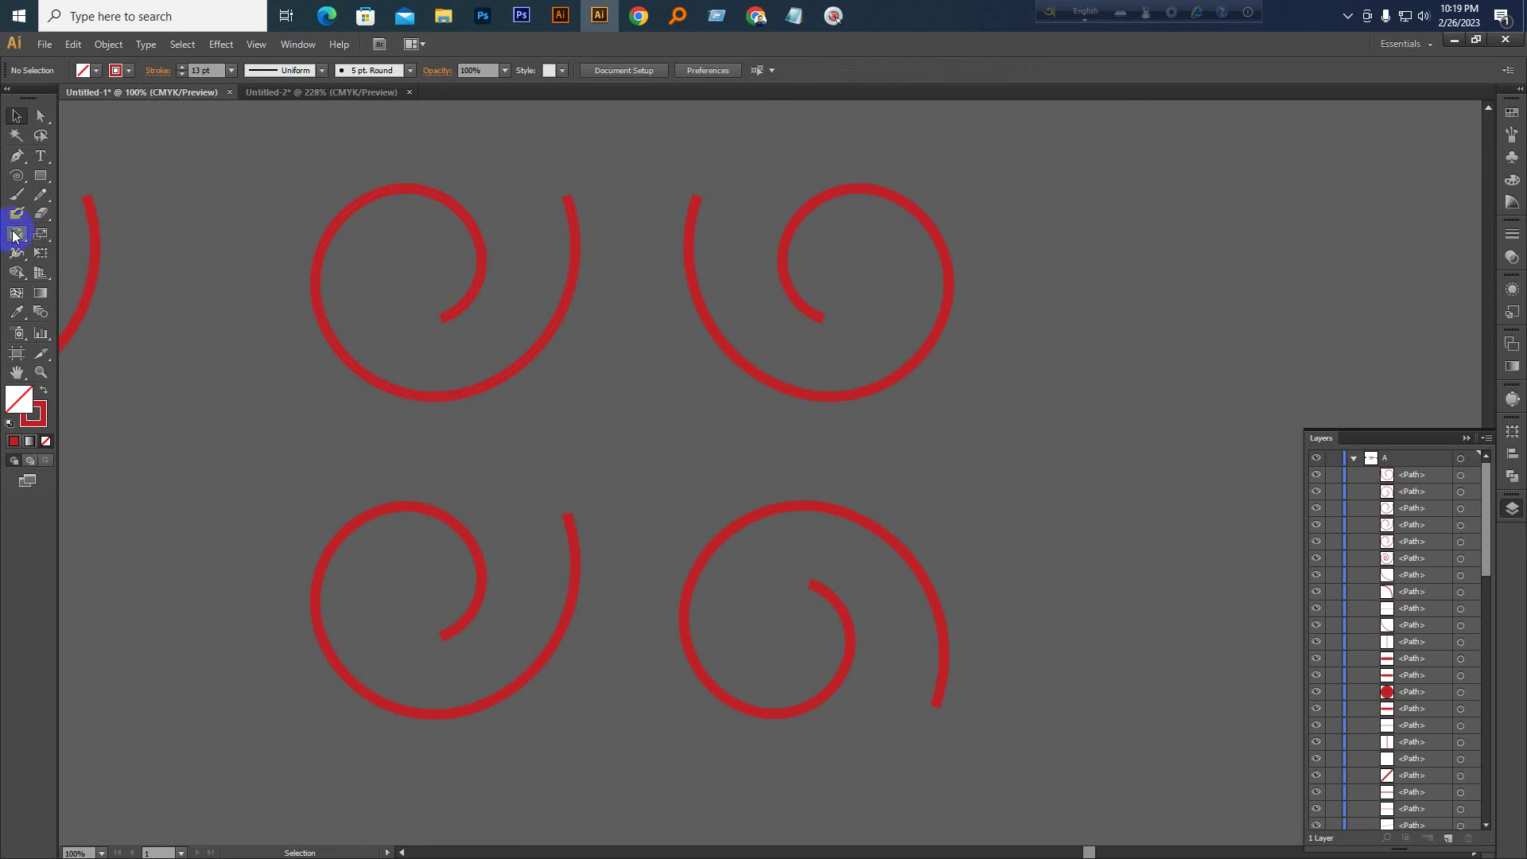
pyautogui.click(16, 235)
pyautogui.click(67, 233)
pyautogui.press('space')
pyautogui.moveTo(675, 218); pyautogui.dragTo(157, 310)
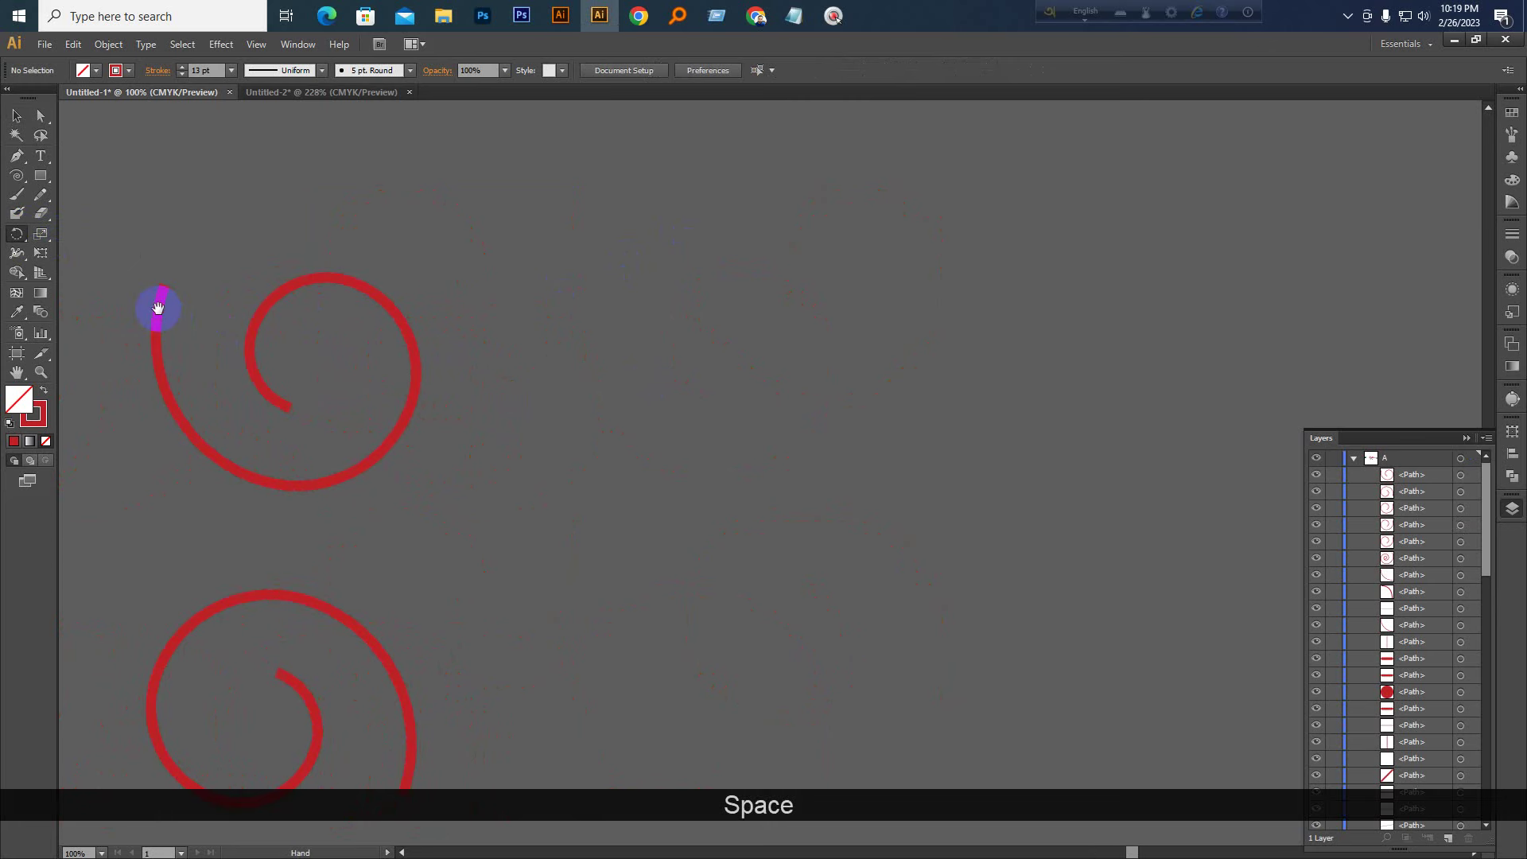
pyautogui.click(16, 116)
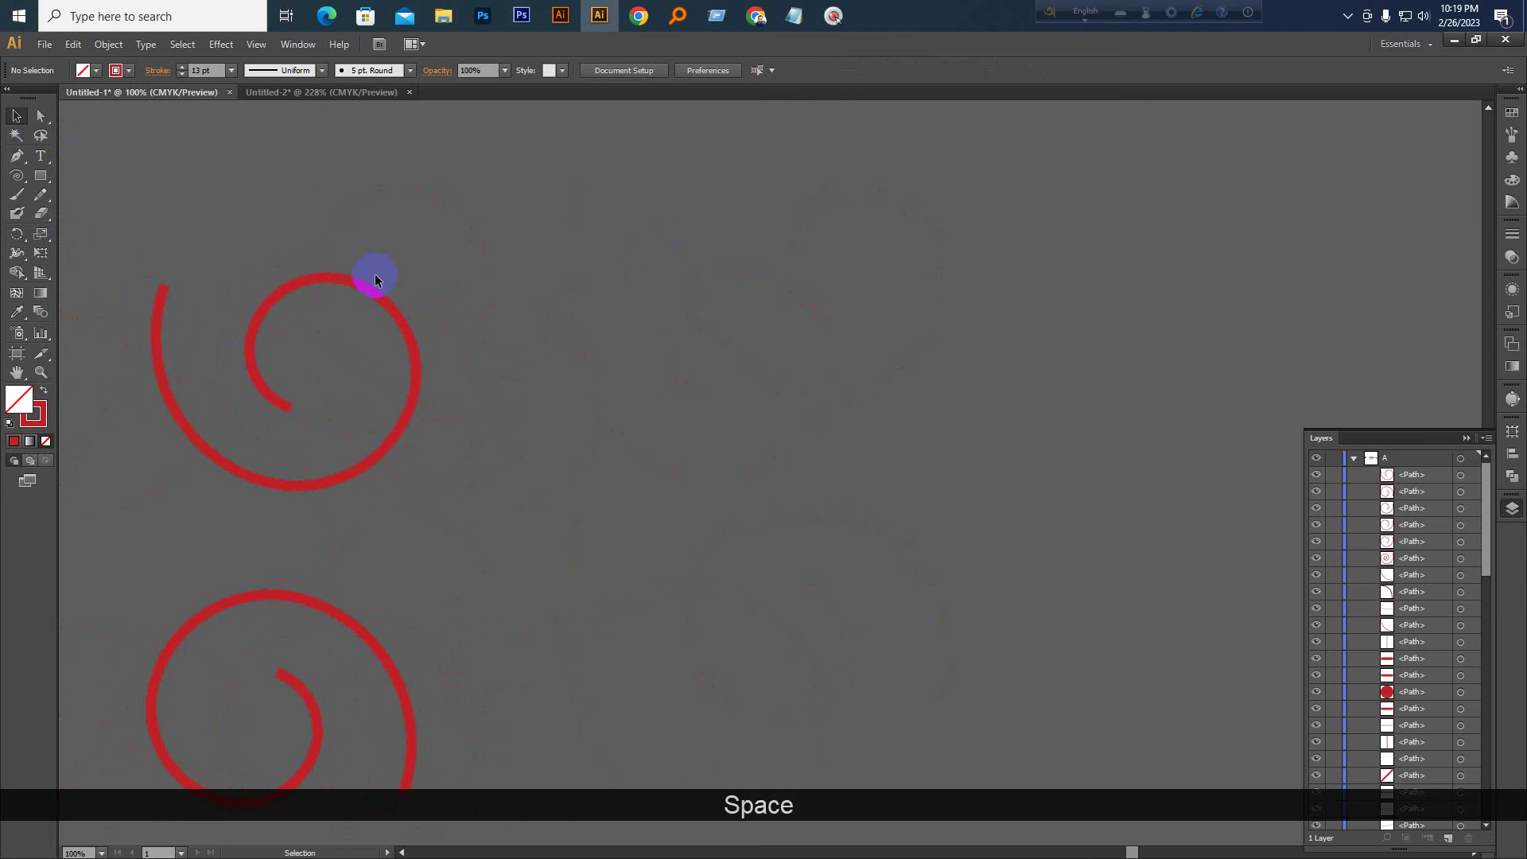
# Select the red quarter arc above the spirals and activate the Rotate tool with the origin at the arc's centre
pyautogui.press('ctrl+KP_Subtract')
pyautogui.press('ctrl+KP_Subtract')
pyautogui.press('space')
pyautogui.moveTo(379, 263); pyautogui.dragTo(733, 356)
pyautogui.press('ctrl+alt+KP_Add')
pyautogui.press('ctrl+alt+KP_Add')
pyautogui.press('ctrl+alt+KP_Add')
pyautogui.press('space')
pyautogui.click(17, 177)
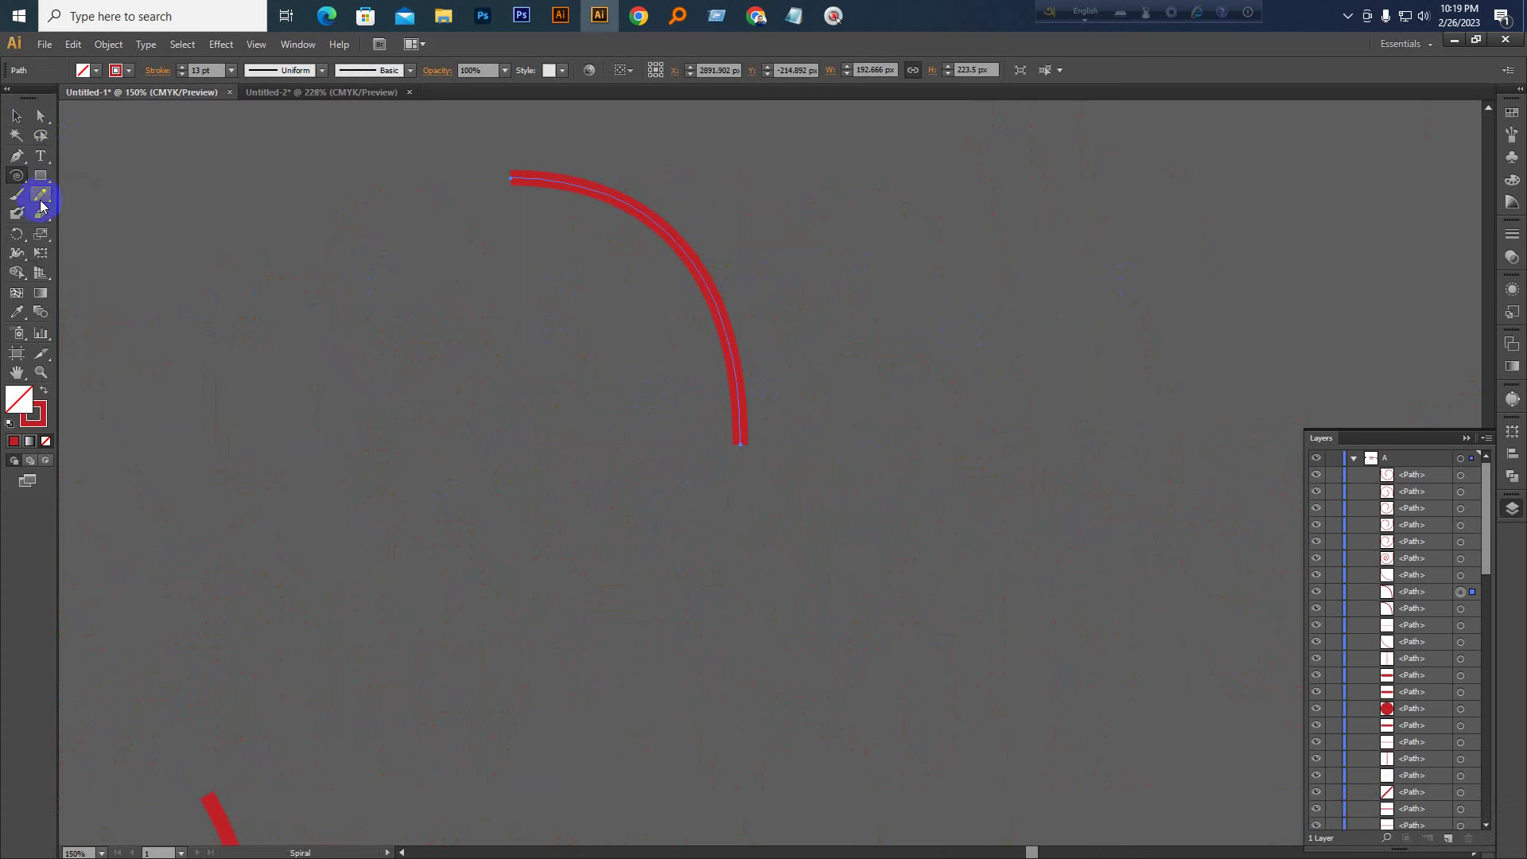
pyautogui.click(18, 233)
pyautogui.moveTo(20, 238); pyautogui.dragTo(76, 232)
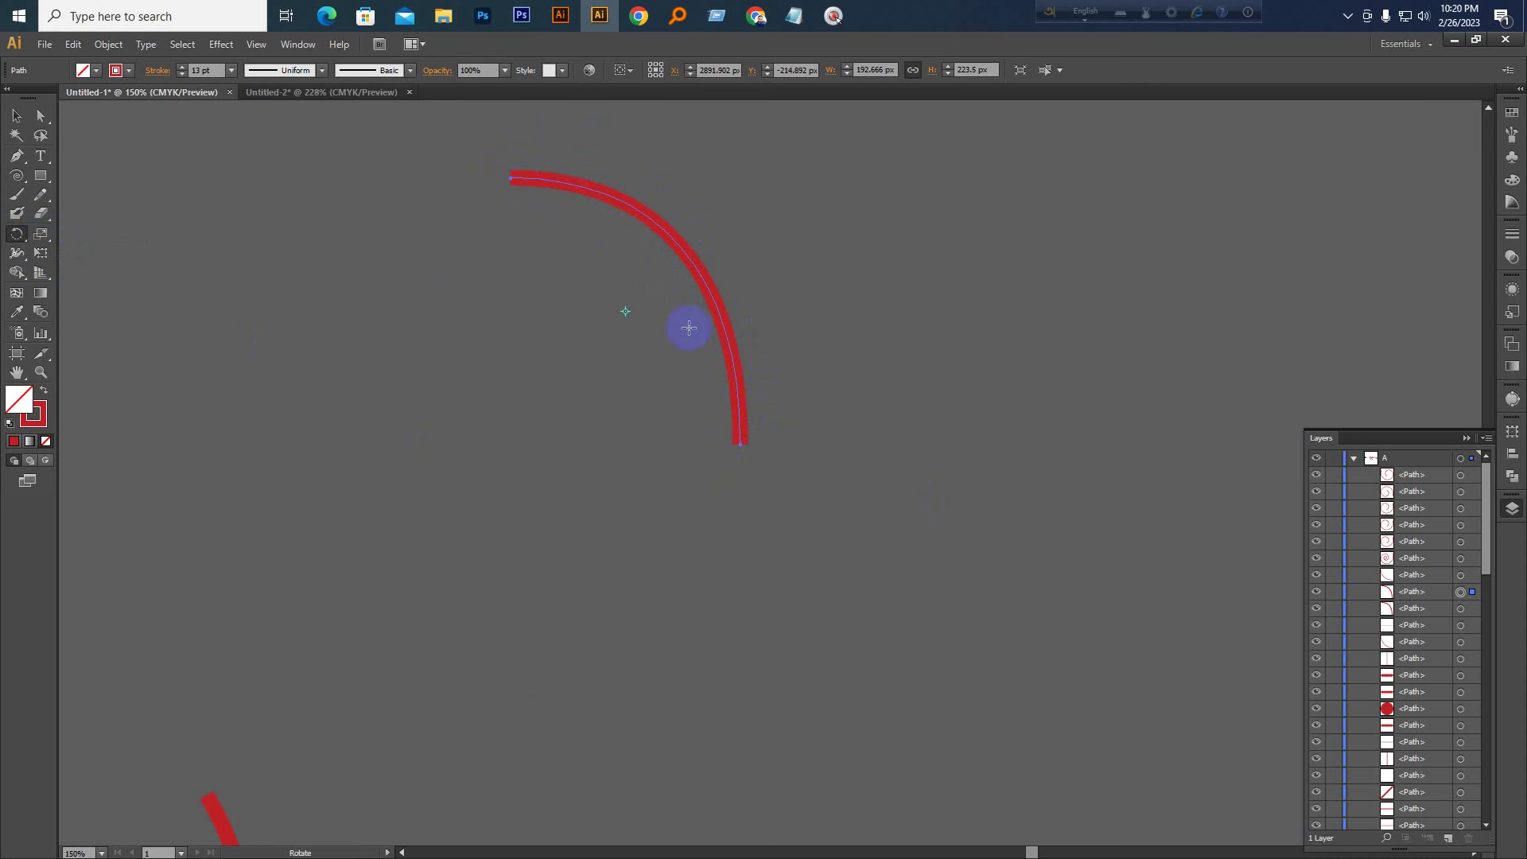
pyautogui.click(15, 233)
pyautogui.click(620, 311)
# Create a copy of the quarter arc rotated by 18° about its centre
pyautogui.doubleClick(17, 236)
pyautogui.moveTo(682, 351); pyautogui.dragTo(977, 263)
pyautogui.click(1016, 320)
pyautogui.write('2')
pyautogui.press('Tab')
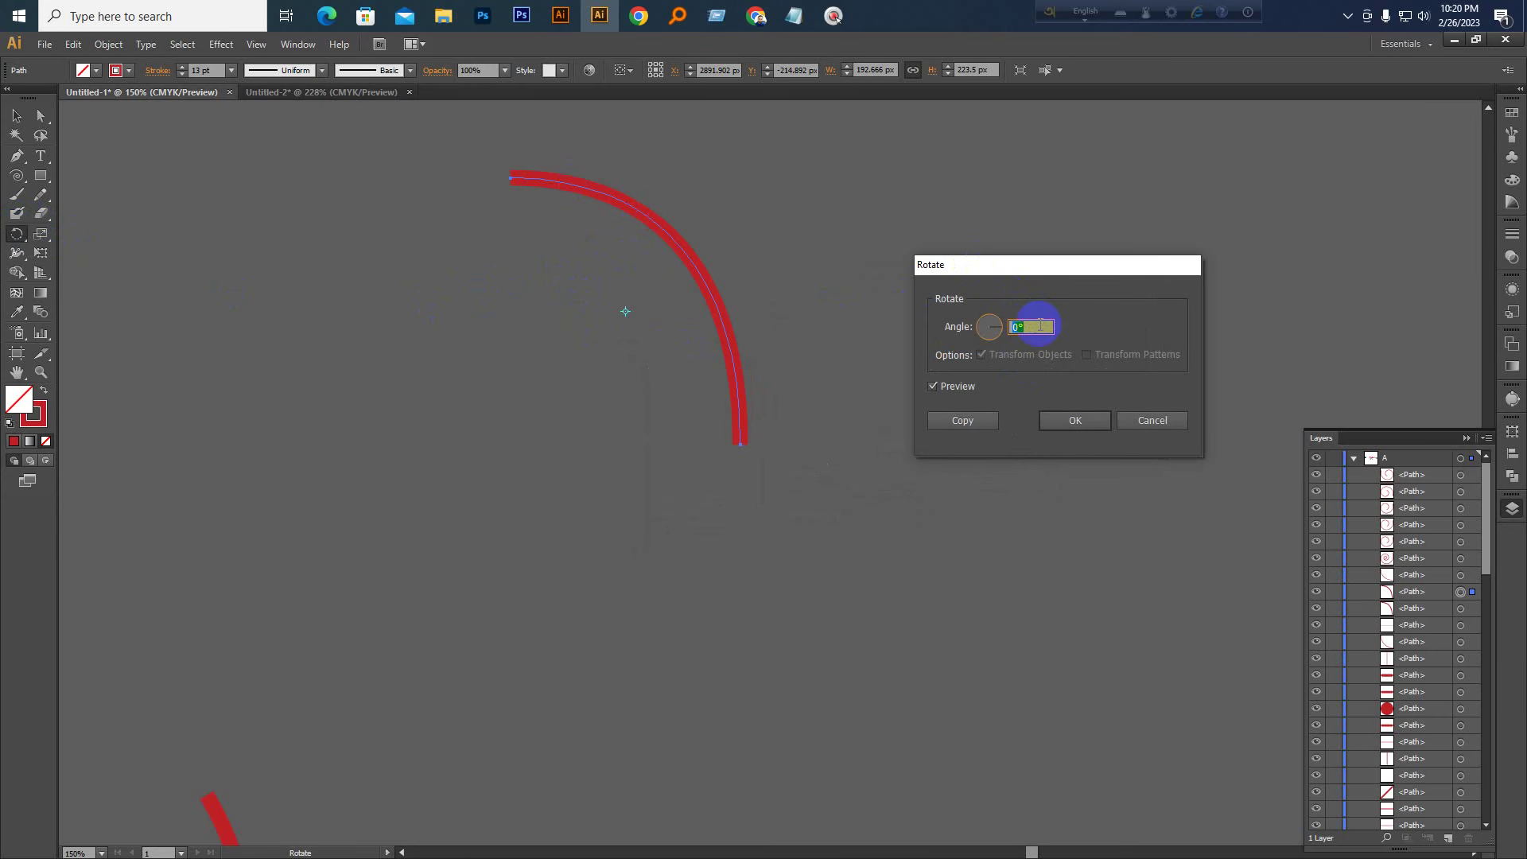
pyautogui.press('Up')
pyautogui.press('Up')
pyautogui.press('Up')
pyautogui.press('Up')
pyautogui.press('Up')
pyautogui.press('Up')
pyautogui.press('Up')
pyautogui.press('Up')
pyautogui.press('Up')
pyautogui.press('Up')
pyautogui.press('Up')
pyautogui.press('Up')
pyautogui.press('Up')
pyautogui.press('Up')
pyautogui.press('Up')
pyautogui.press('Up')
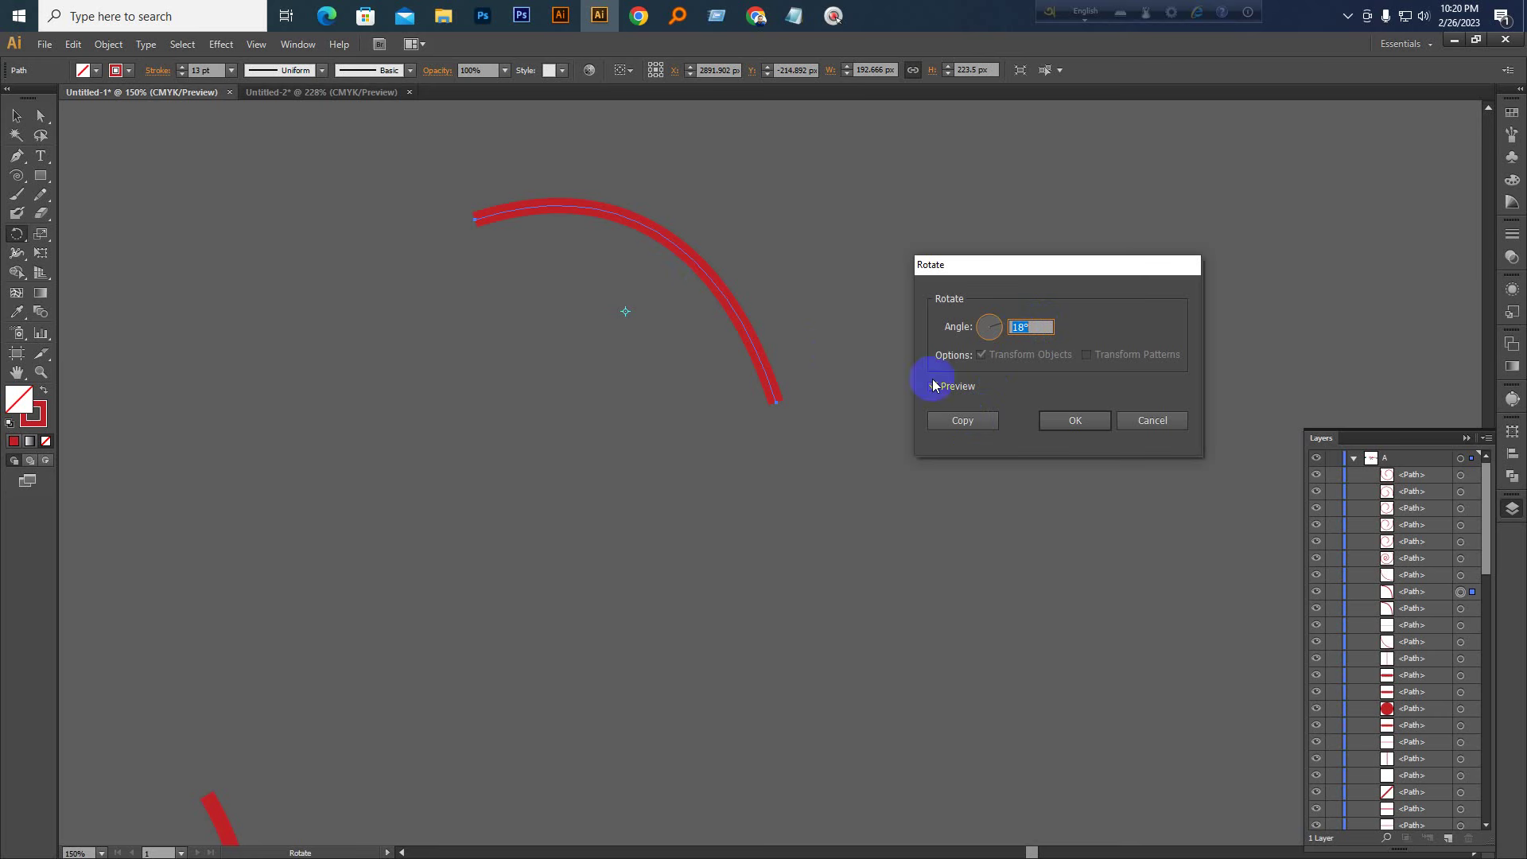
pyautogui.click(964, 421)
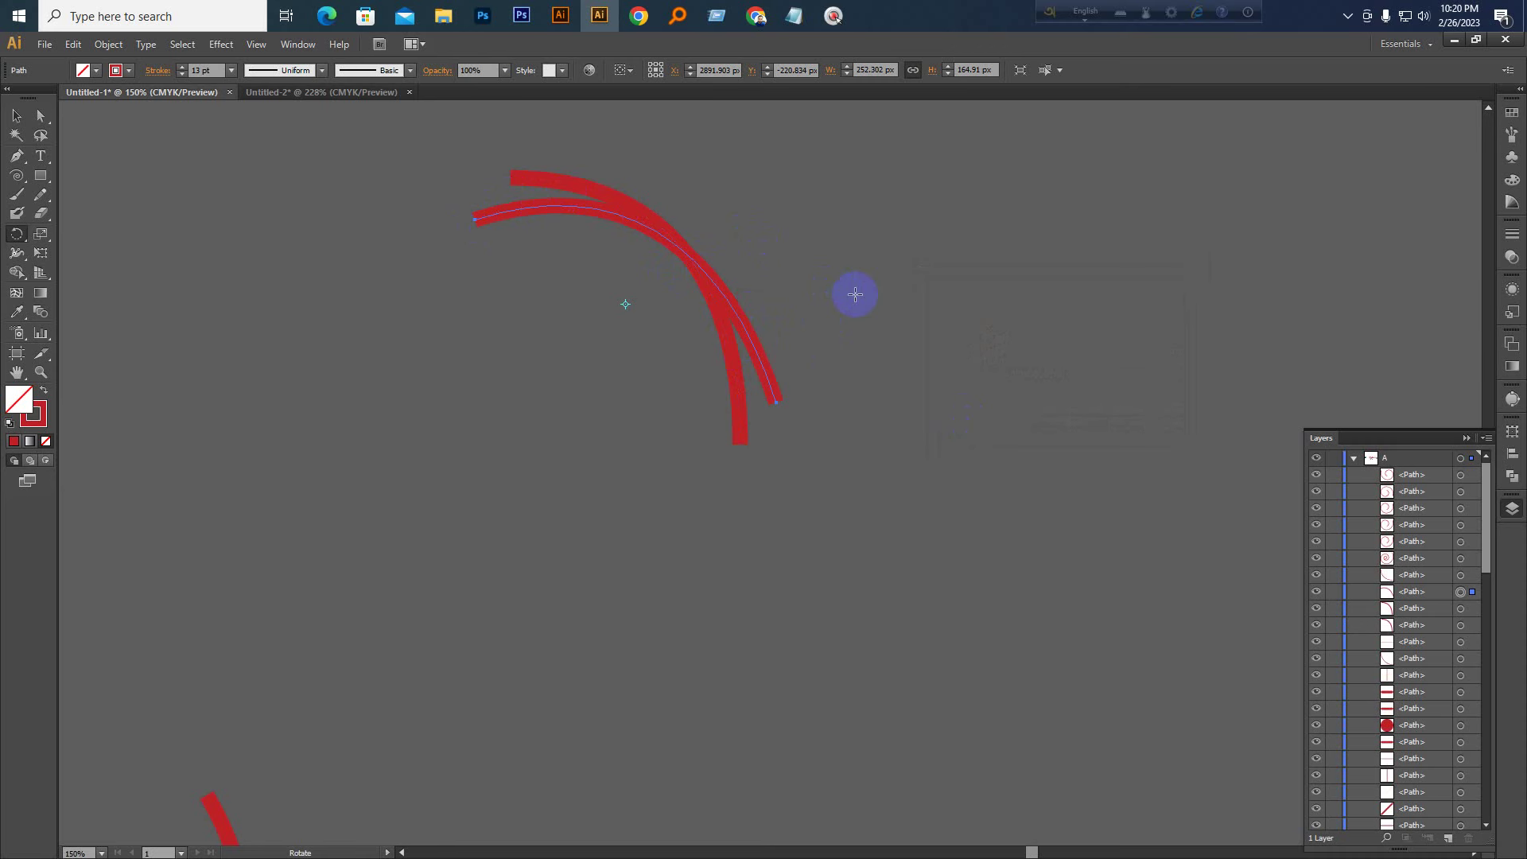
# Repeat the 18° rotated copy of the quarter arc until the arcs close into a full rosette, and deselect
pyautogui.press('ctrl')
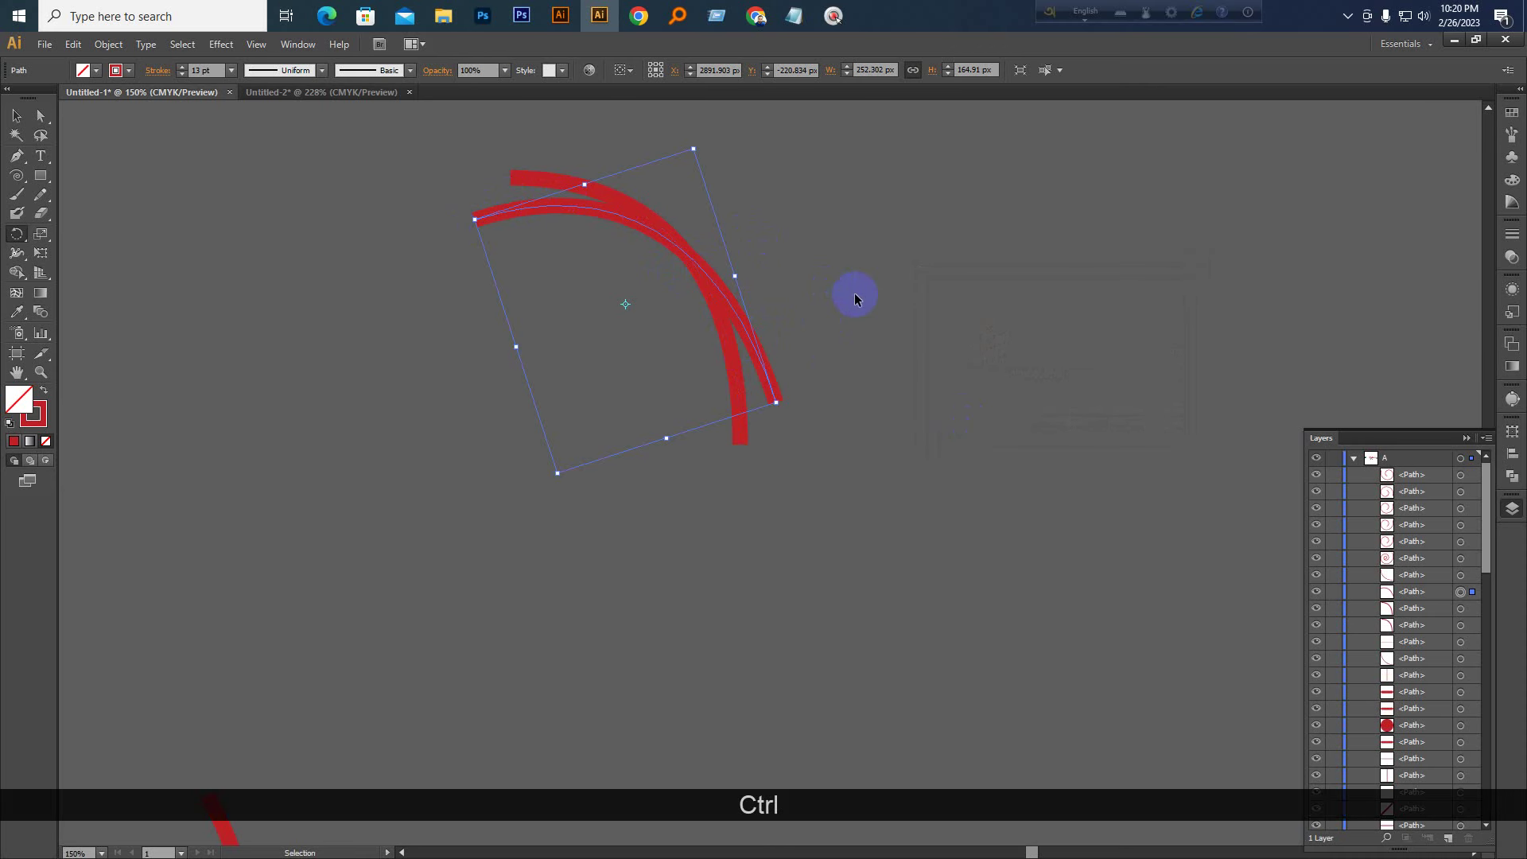
pyautogui.hotkey('ctrl', 'd')
pyautogui.hotkey('ctrl', 'd')
pyautogui.hotkey('ctrl', 'd')
pyautogui.hotkey('ctrl', 'd')
pyautogui.hotkey('ctrl', 'd')
pyautogui.hotkey('ctrl', 'd')
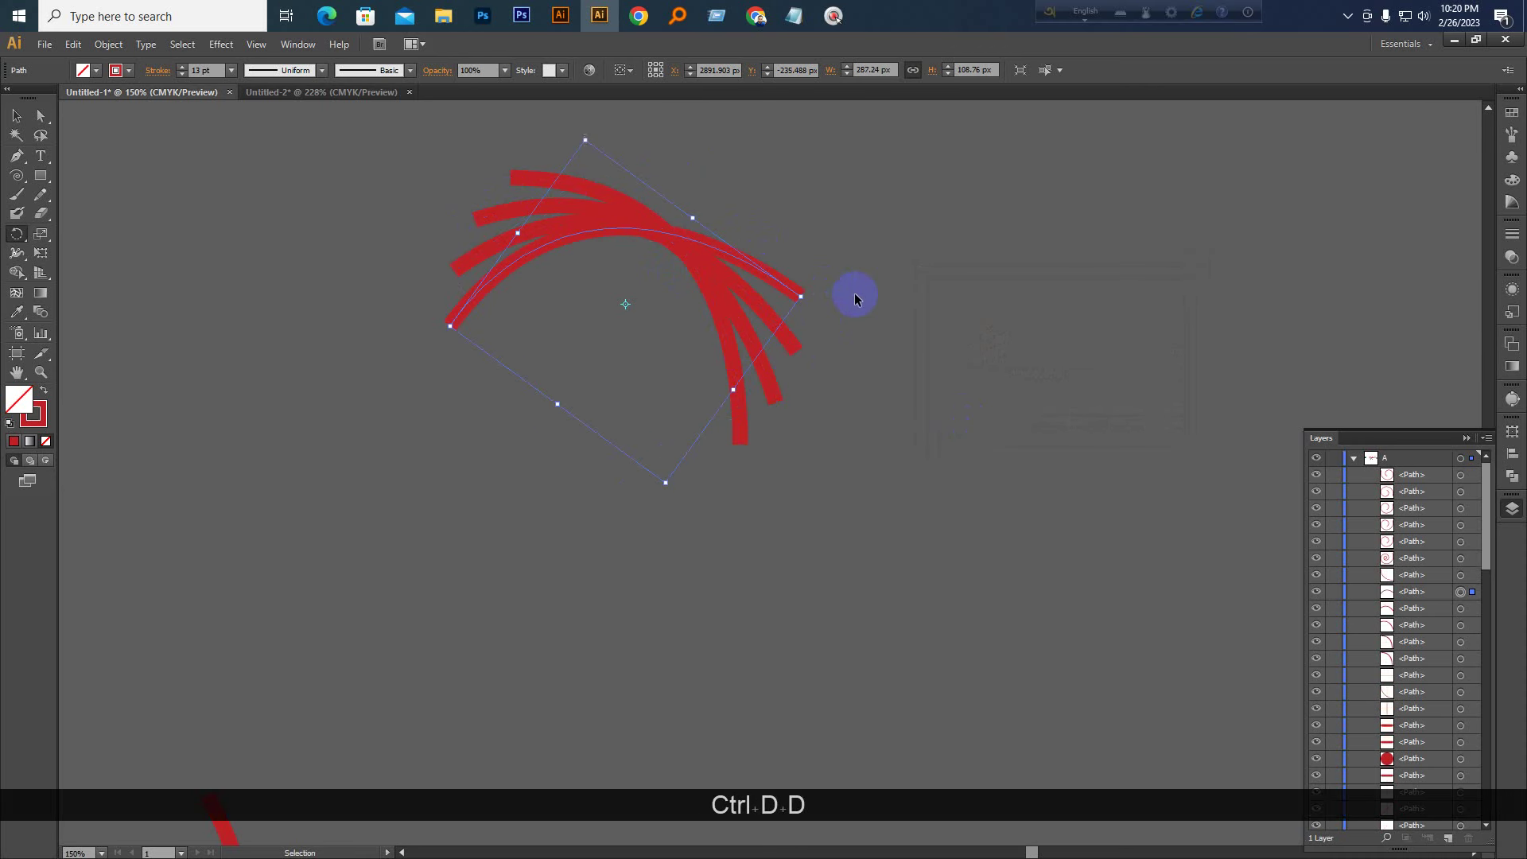
pyautogui.hotkey('ctrl', 'd')
pyautogui.hotkey('ctrl', 'd')
pyautogui.hotkey('ctrl', 'd')
pyautogui.hotkey('ctrl', 'd')
pyautogui.hotkey('ctrl', 'd')
pyautogui.hotkey('ctrl', 'd')
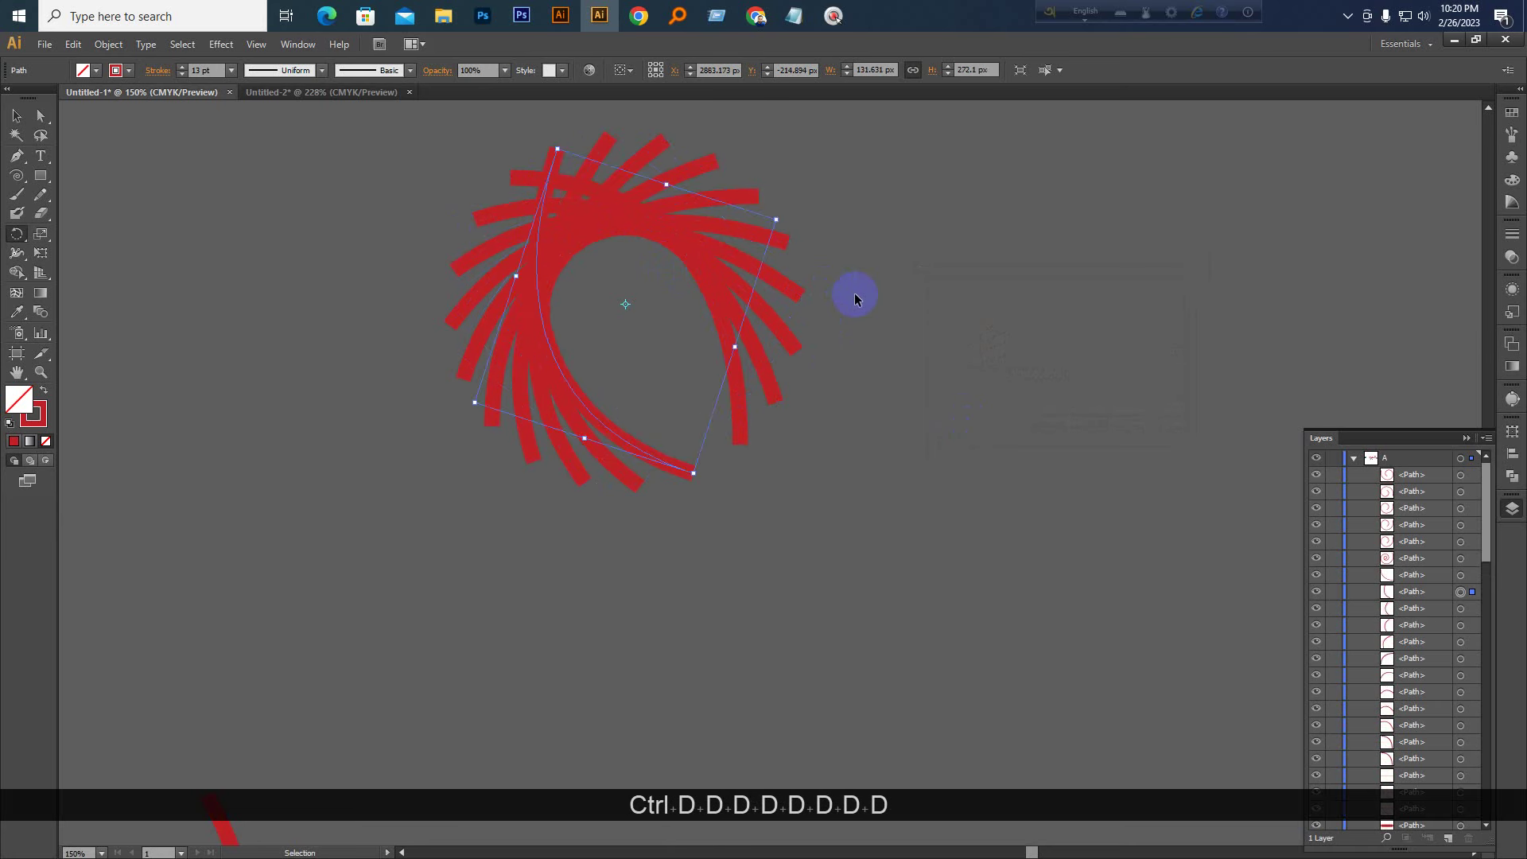
pyautogui.hotkey('ctrl', 'd')
pyautogui.hotkey('ctrl', 'd')
pyautogui.hotkey('ctrl', 'd')
pyautogui.hotkey('ctrl', 'd')
pyautogui.hotkey('ctrl', 'd')
pyautogui.hotkey('ctrl', 'd')
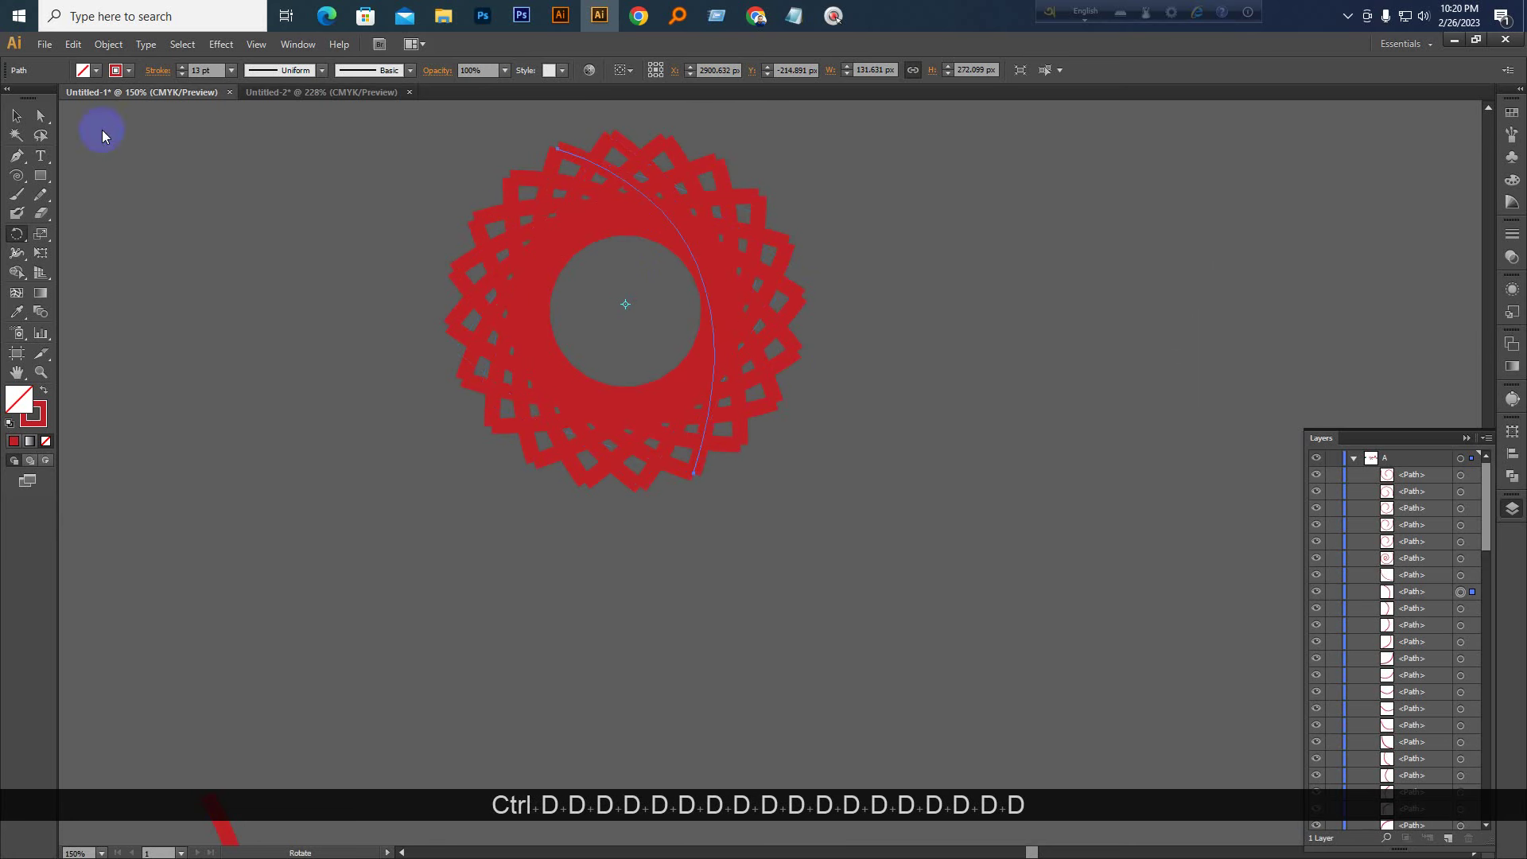
pyautogui.click(17, 115)
pyautogui.click(385, 180)
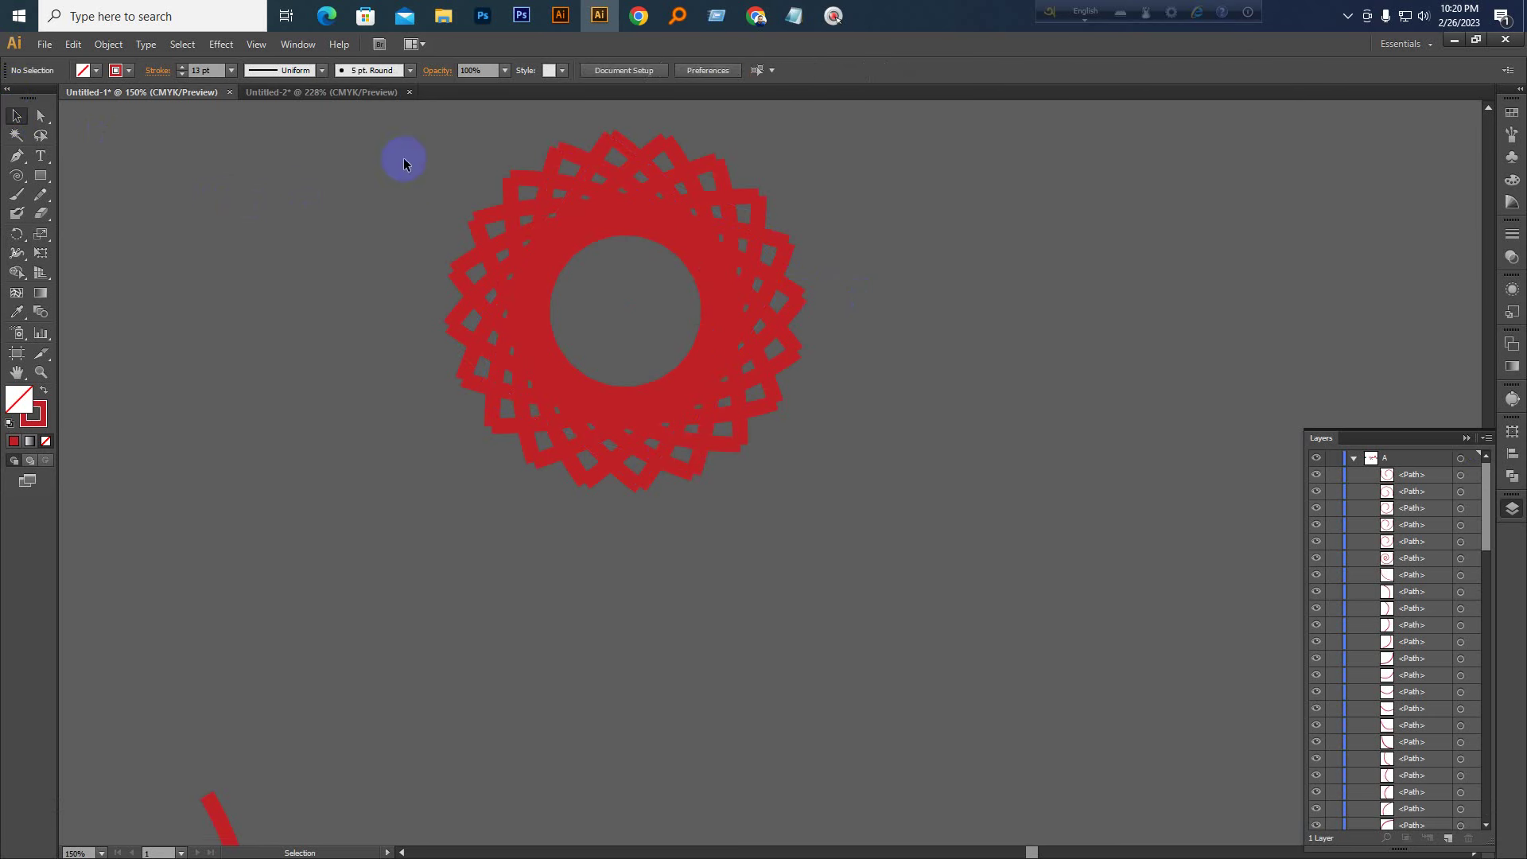
# Select all the arcs of the rosette, set their stroke weight to 4 pt and deselect
pyautogui.moveTo(769, 506); pyautogui.dragTo(791, 539)
pyautogui.click(201, 69)
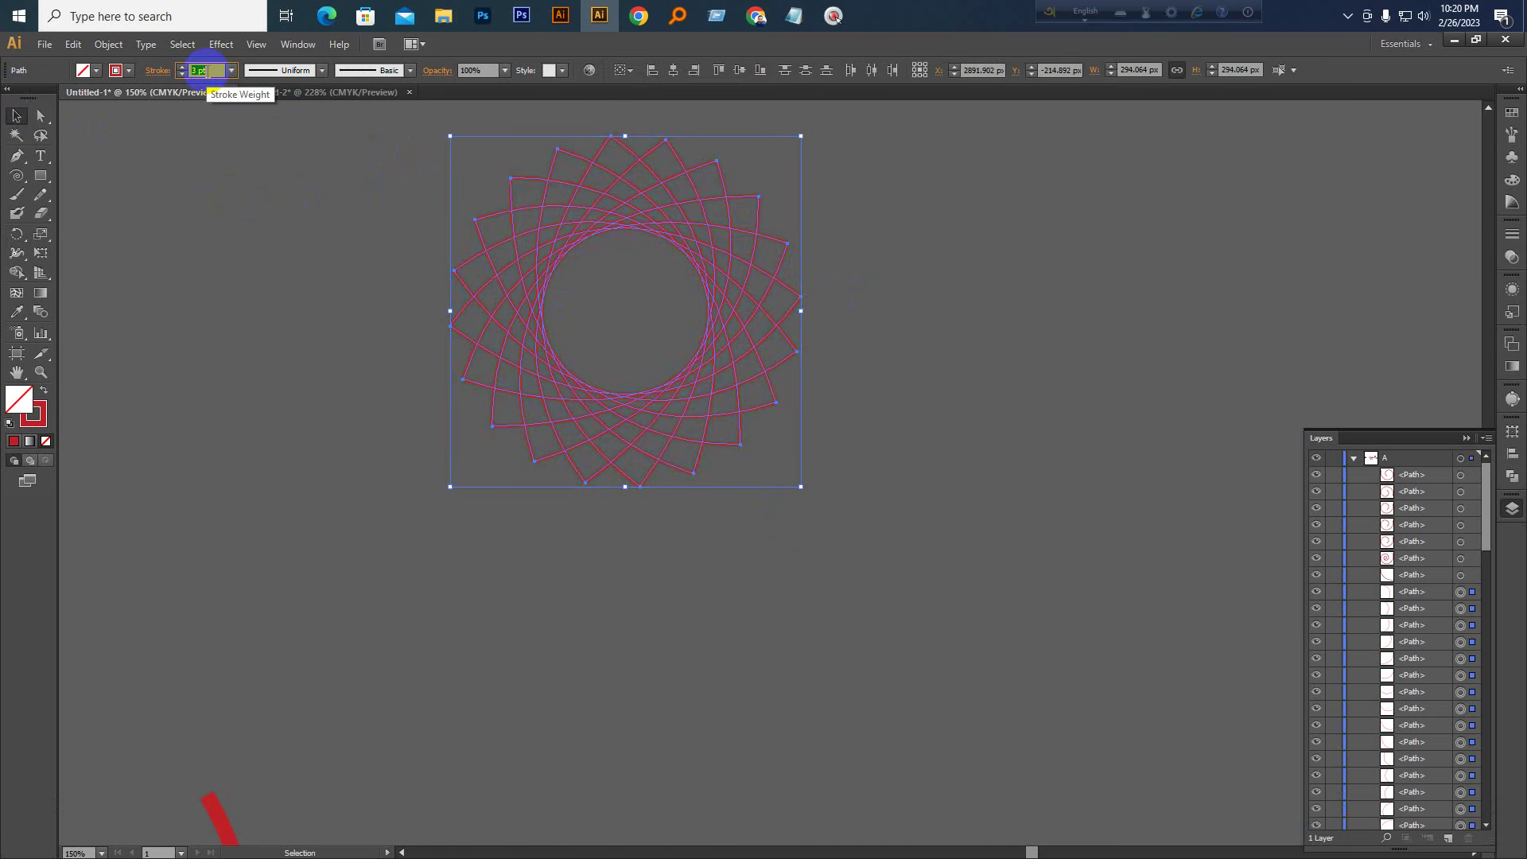
pyautogui.click(304, 252)
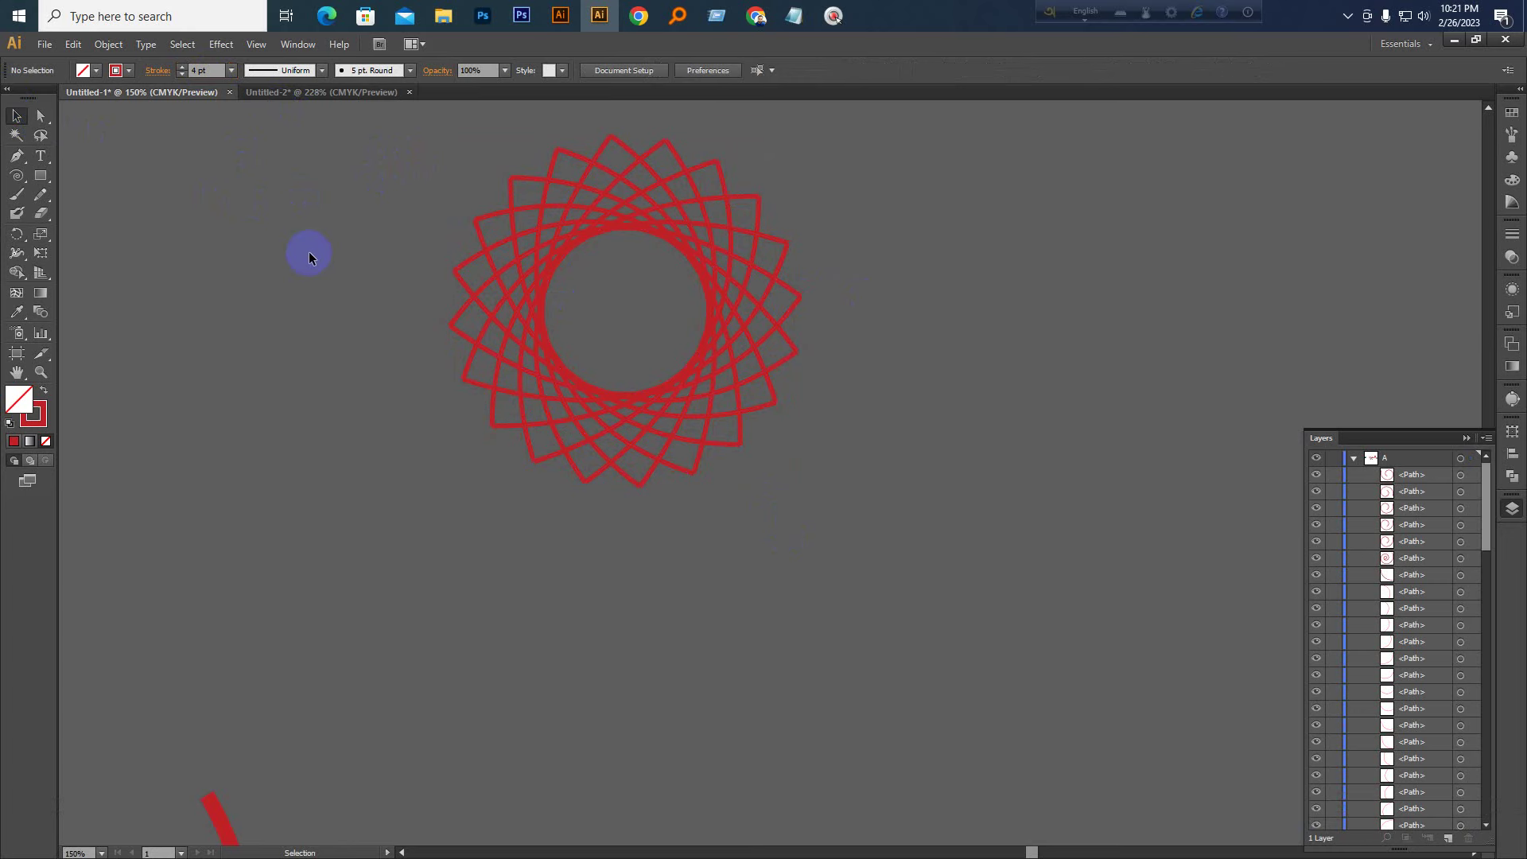
# Duplicate one quarter arc of the rosette horizontally into the empty area to its right
pyautogui.moveTo(385, 259); pyautogui.dragTo(348, 286)
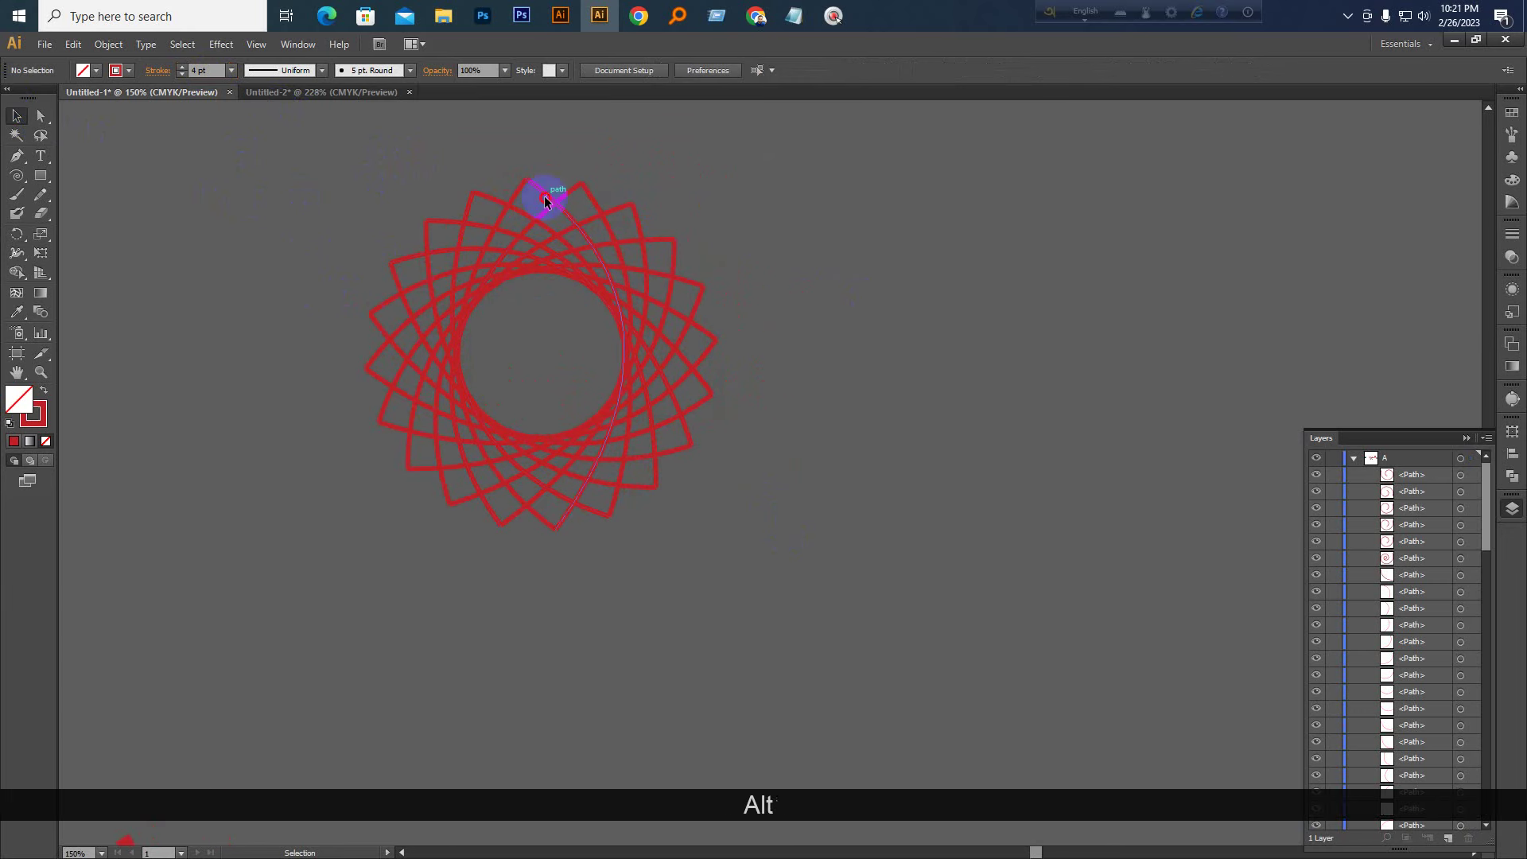
pyautogui.moveTo(544, 196); pyautogui.dragTo(915, 232)
pyautogui.hotkey('ctrl', 'z')
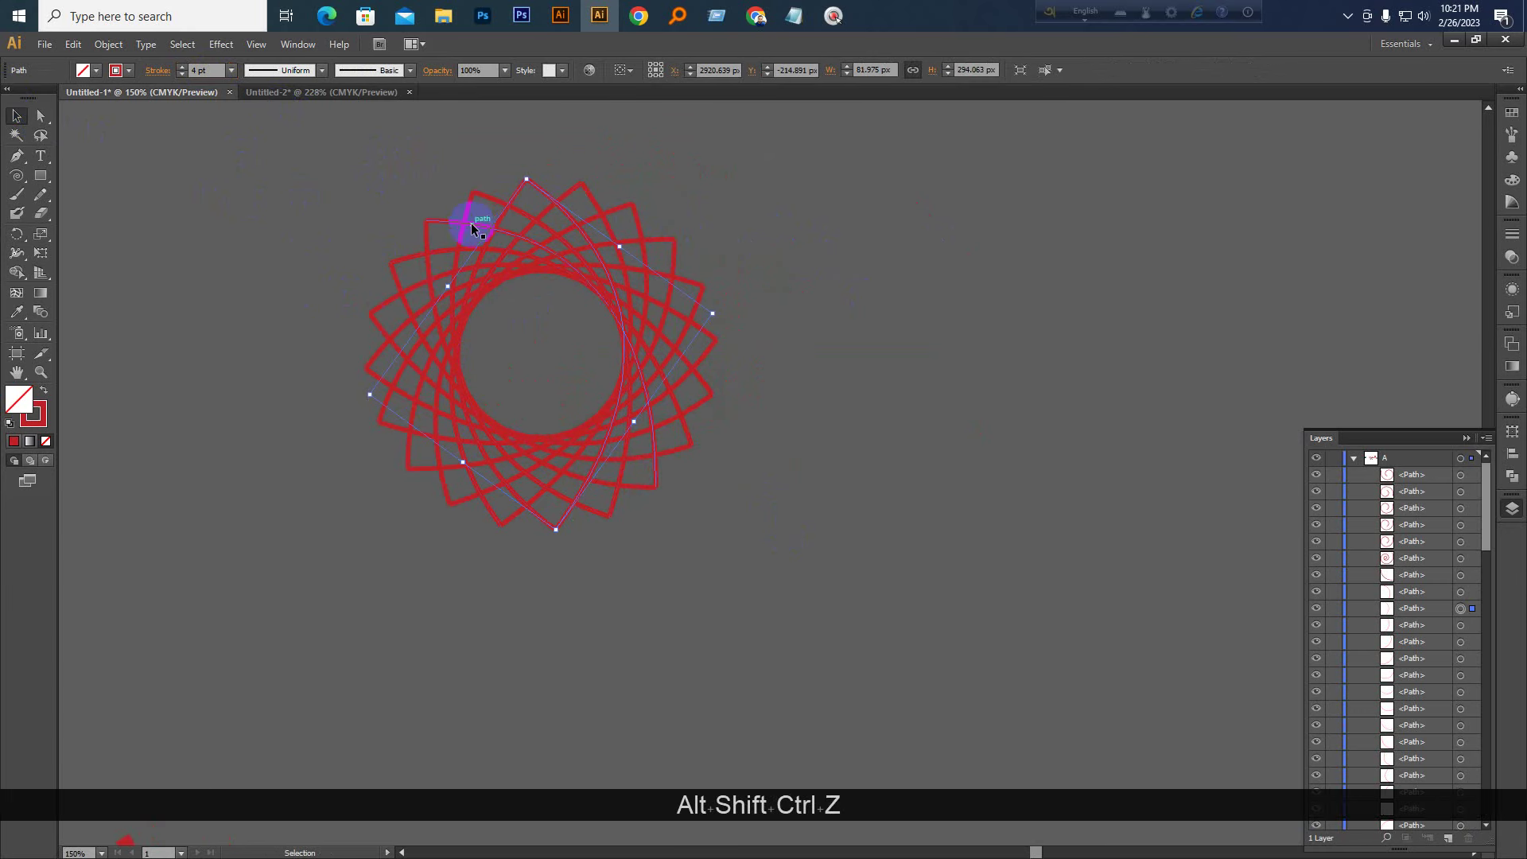
pyautogui.moveTo(472, 229); pyautogui.dragTo(875, 273)
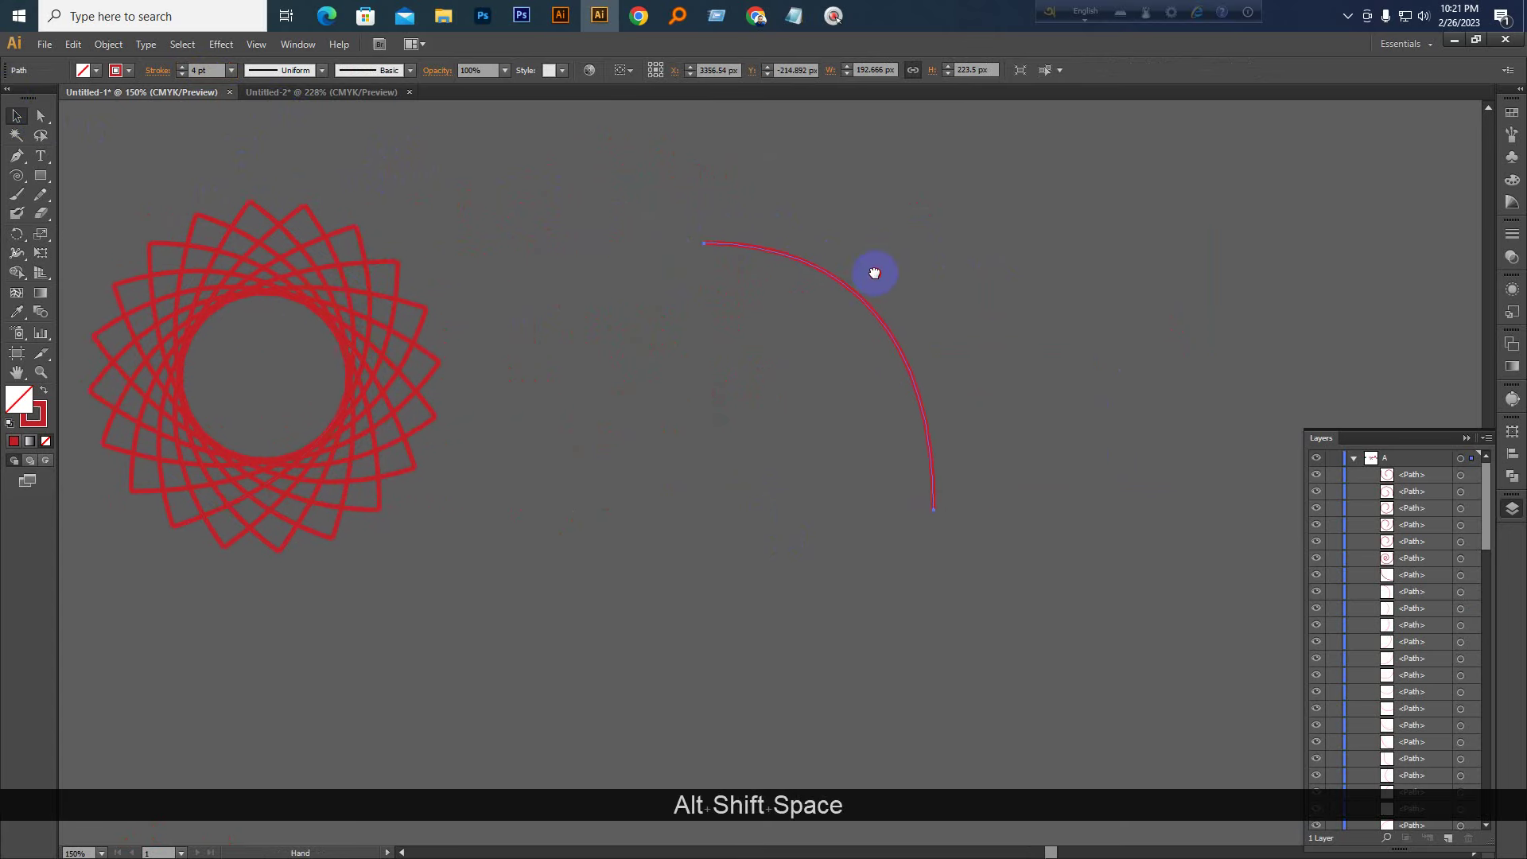
pyautogui.moveTo(576, 273); pyautogui.dragTo(644, 273)
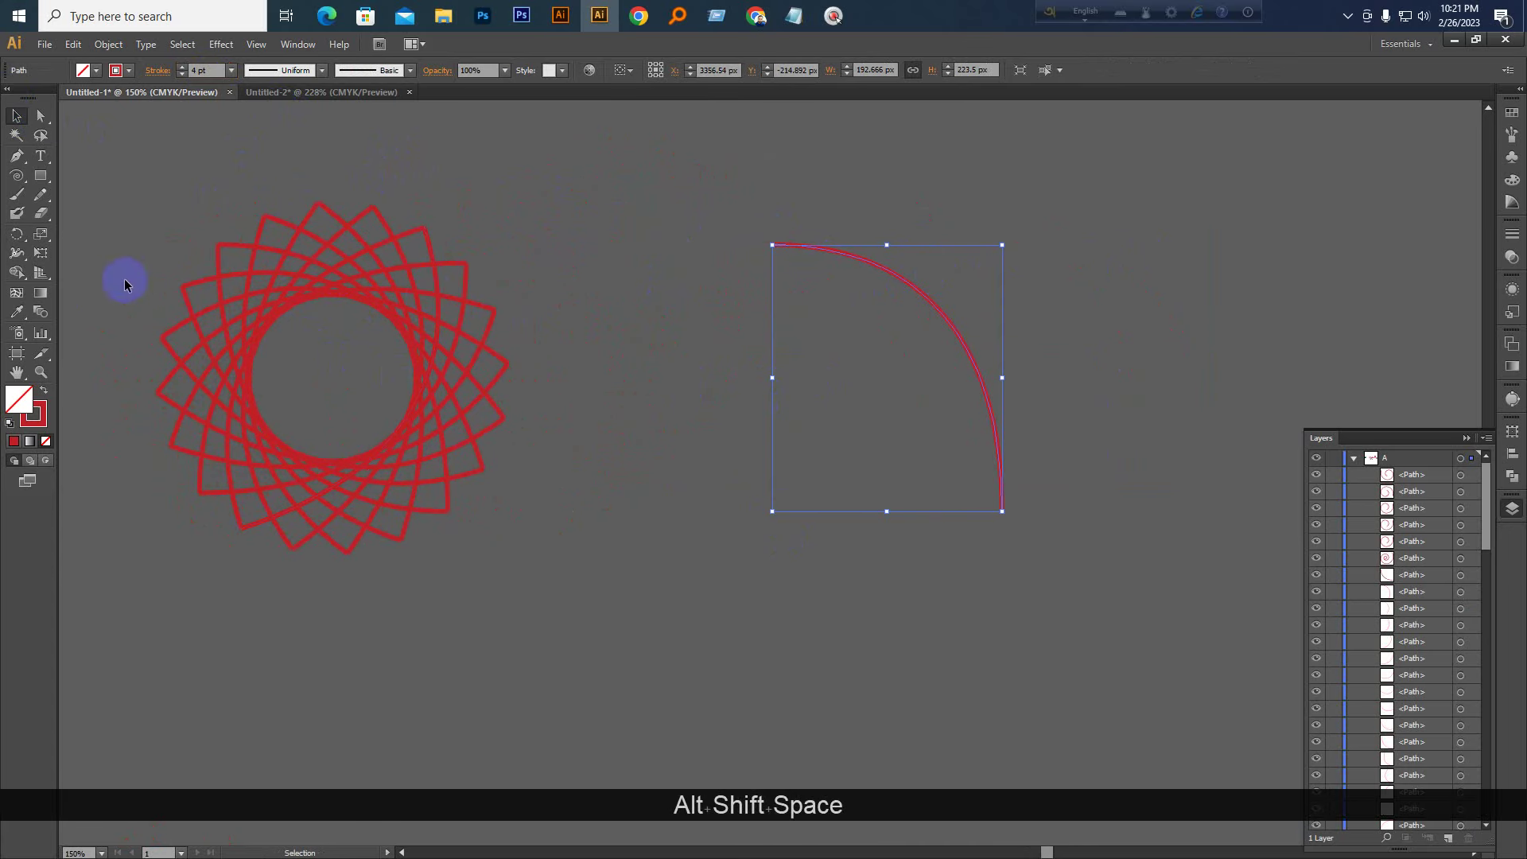
# Create a copy of the duplicated arc rotated by 18° about its lower end anchor
pyautogui.click(17, 233)
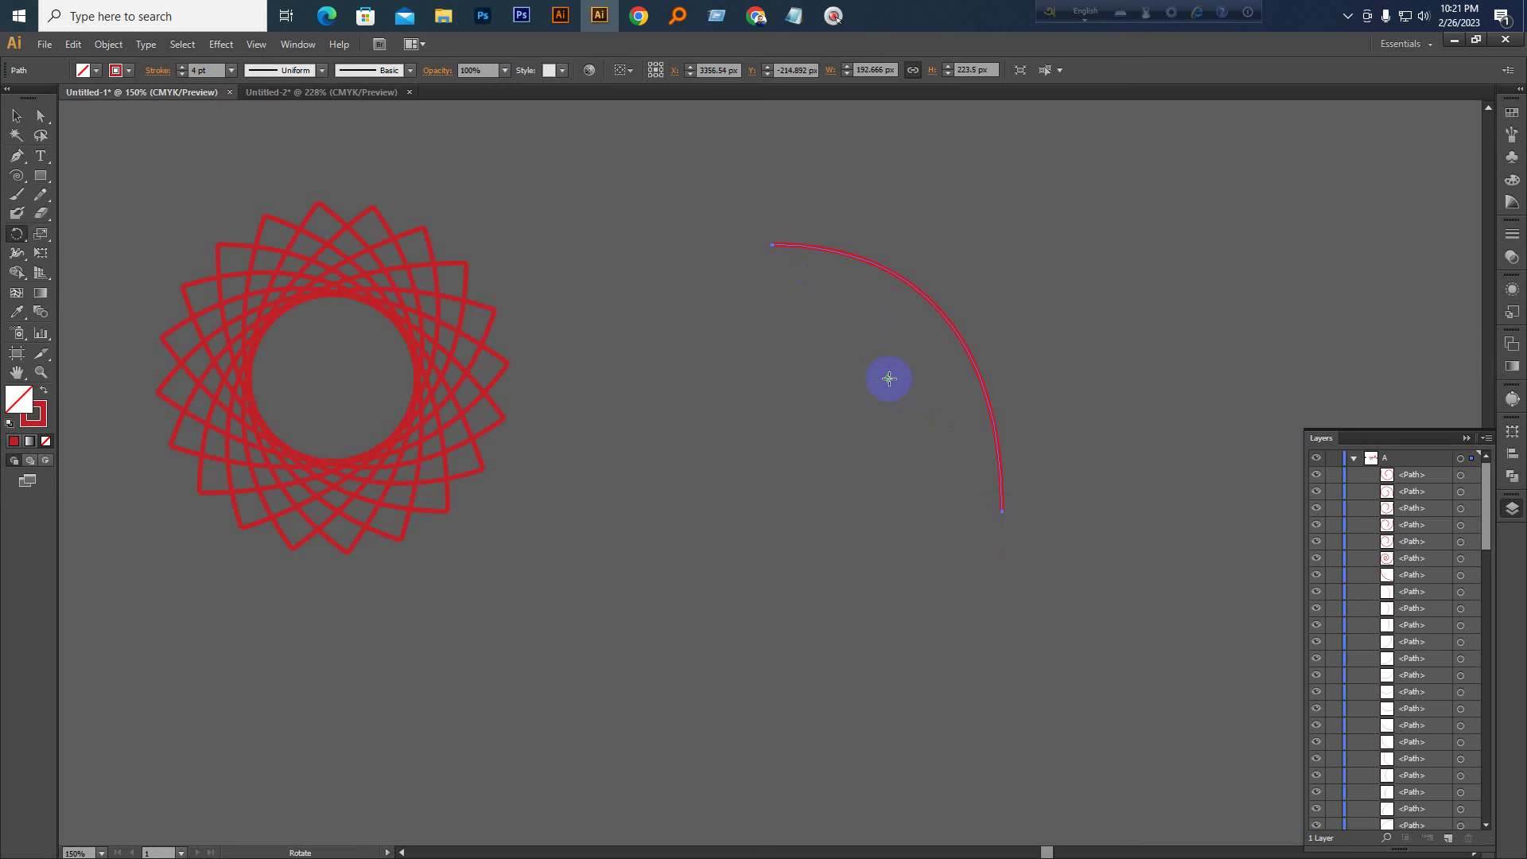
pyautogui.click(890, 378)
pyautogui.press('alt')
pyautogui.keyDown('alt'); pyautogui.click(1003, 512); pyautogui.keyUp('alt')
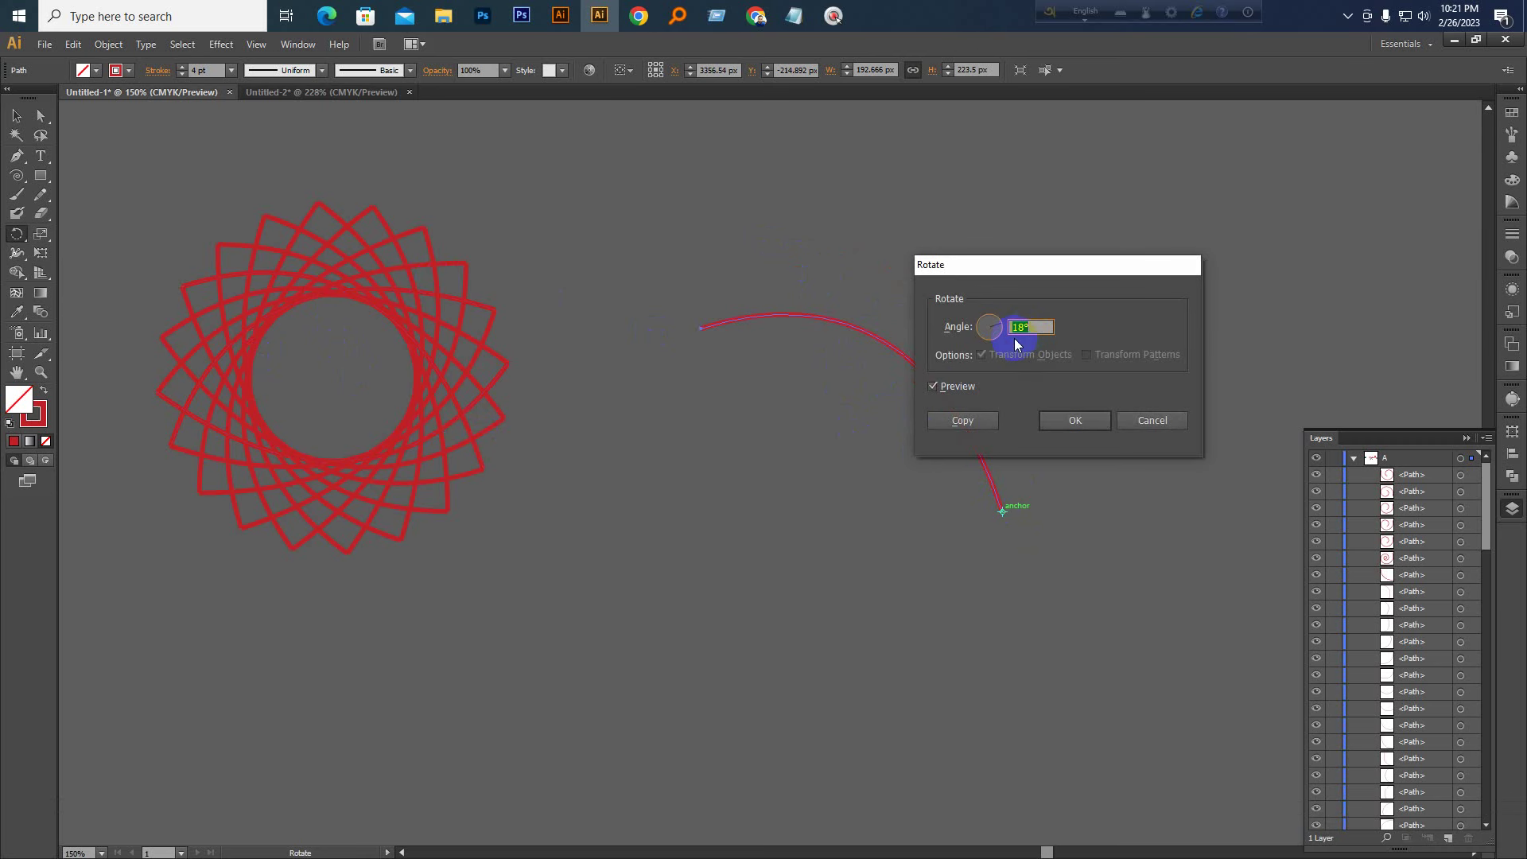
pyautogui.click(969, 420)
# Repeat the rotated copy around the lower end anchor until the arcs form a complete pinwheel, and deselect
pyautogui.press('ctrl')
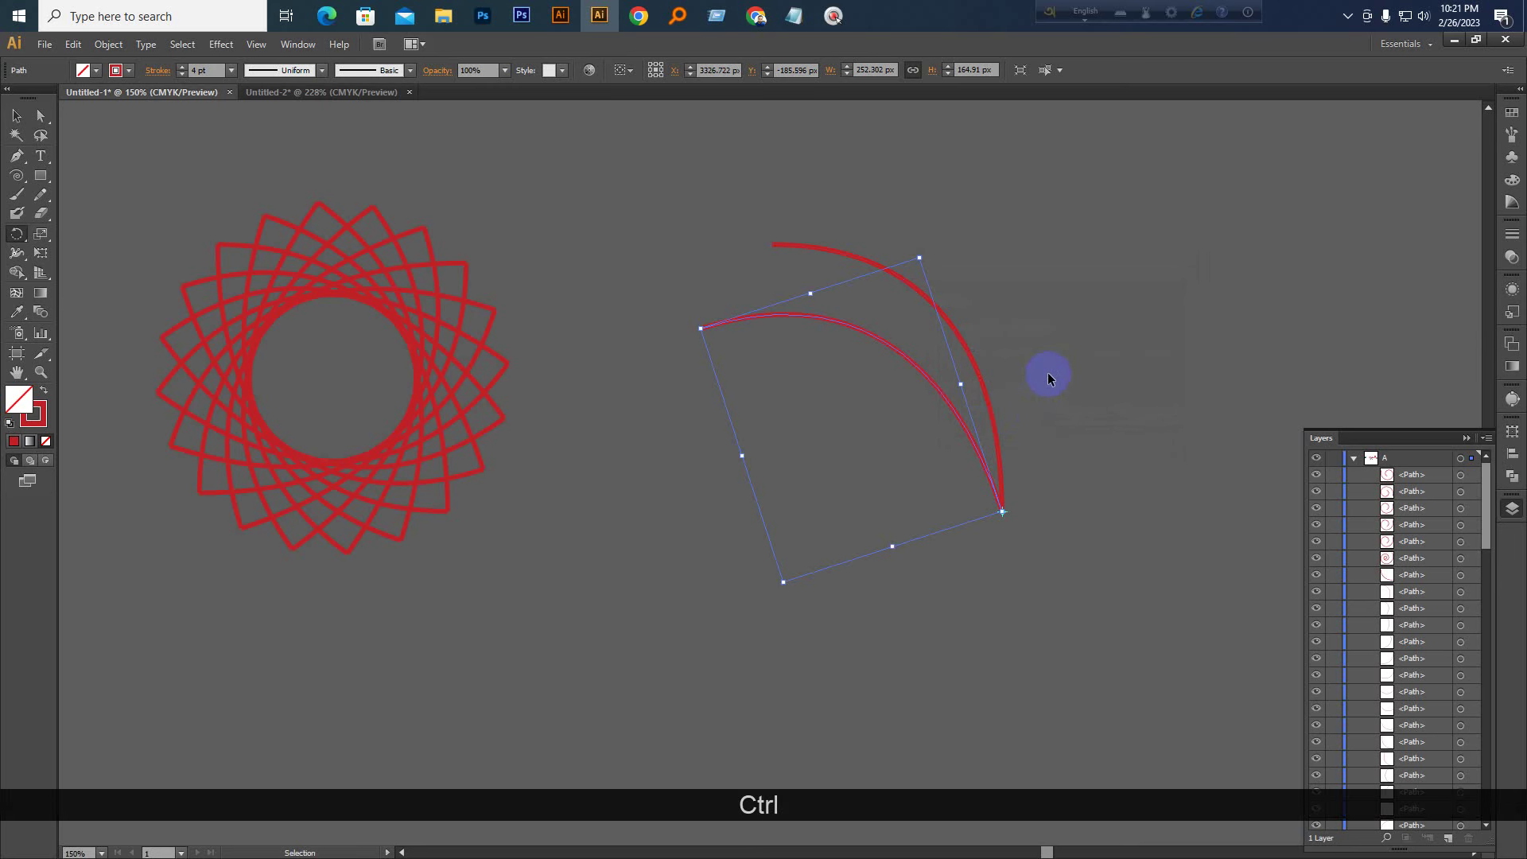
pyautogui.hotkey('ctrl', 'd')
pyautogui.hotkey('ctrl', 'd')
pyautogui.hotkey('ctrl', 'd')
pyautogui.hotkey('ctrl', 'd')
pyautogui.hotkey('ctrl', 'd')
pyautogui.hotkey('ctrl', 'd')
pyautogui.hotkey('ctrl', 'd')
pyautogui.hotkey('ctrl', 'd')
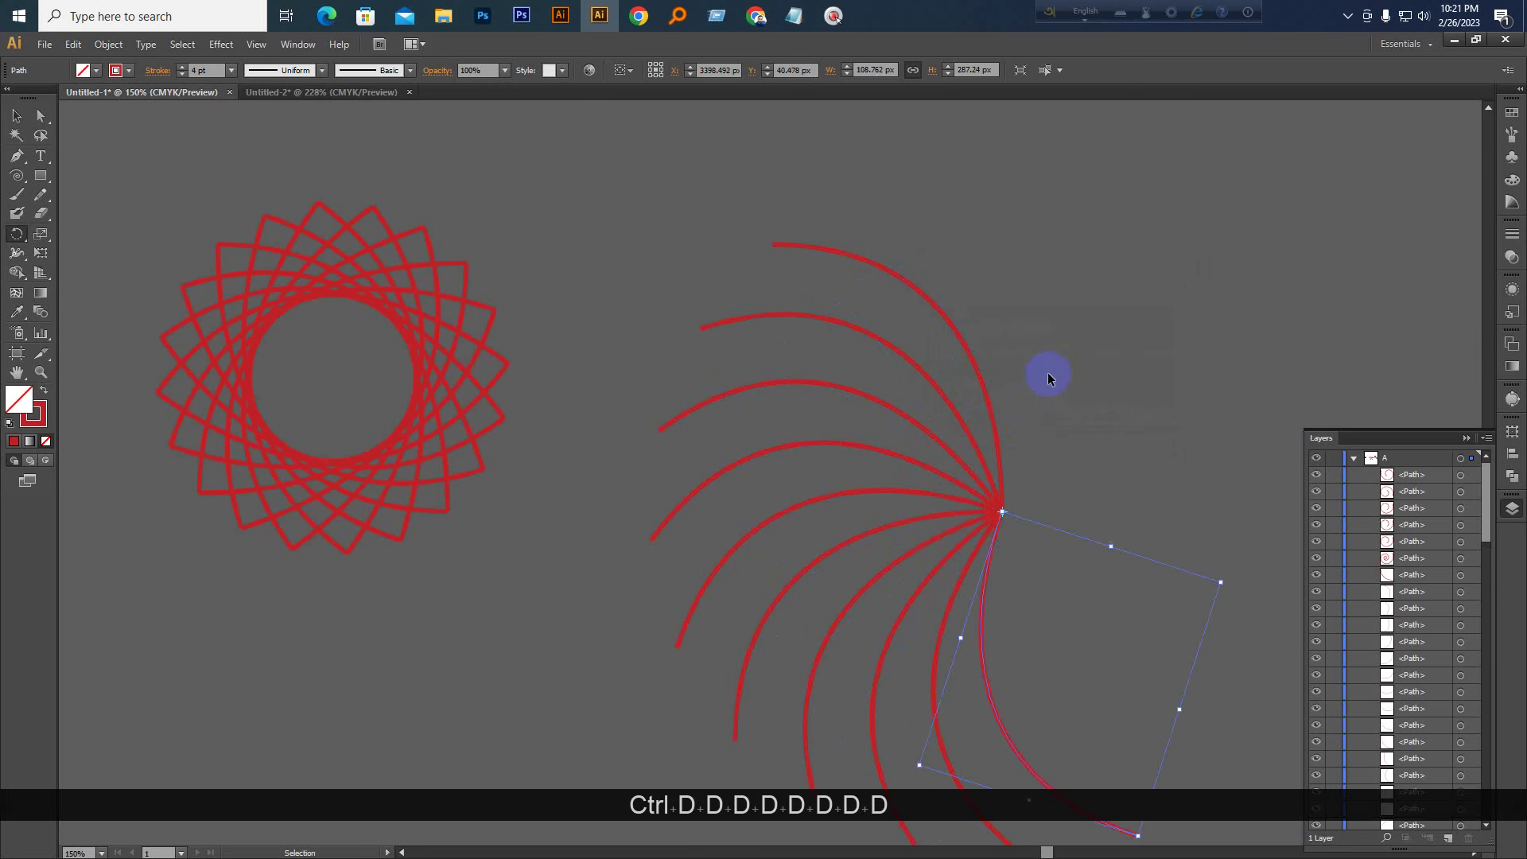
pyautogui.hotkey('ctrl', 'd')
pyautogui.hotkey('ctrl', 'd')
pyautogui.hotkey('ctrl', 'd')
pyautogui.hotkey('ctrl', 'd')
pyautogui.hotkey('ctrl', 'd')
pyautogui.hotkey('ctrl', 'd')
pyautogui.hotkey('ctrl', 'd')
pyautogui.hotkey('ctrl', 'd')
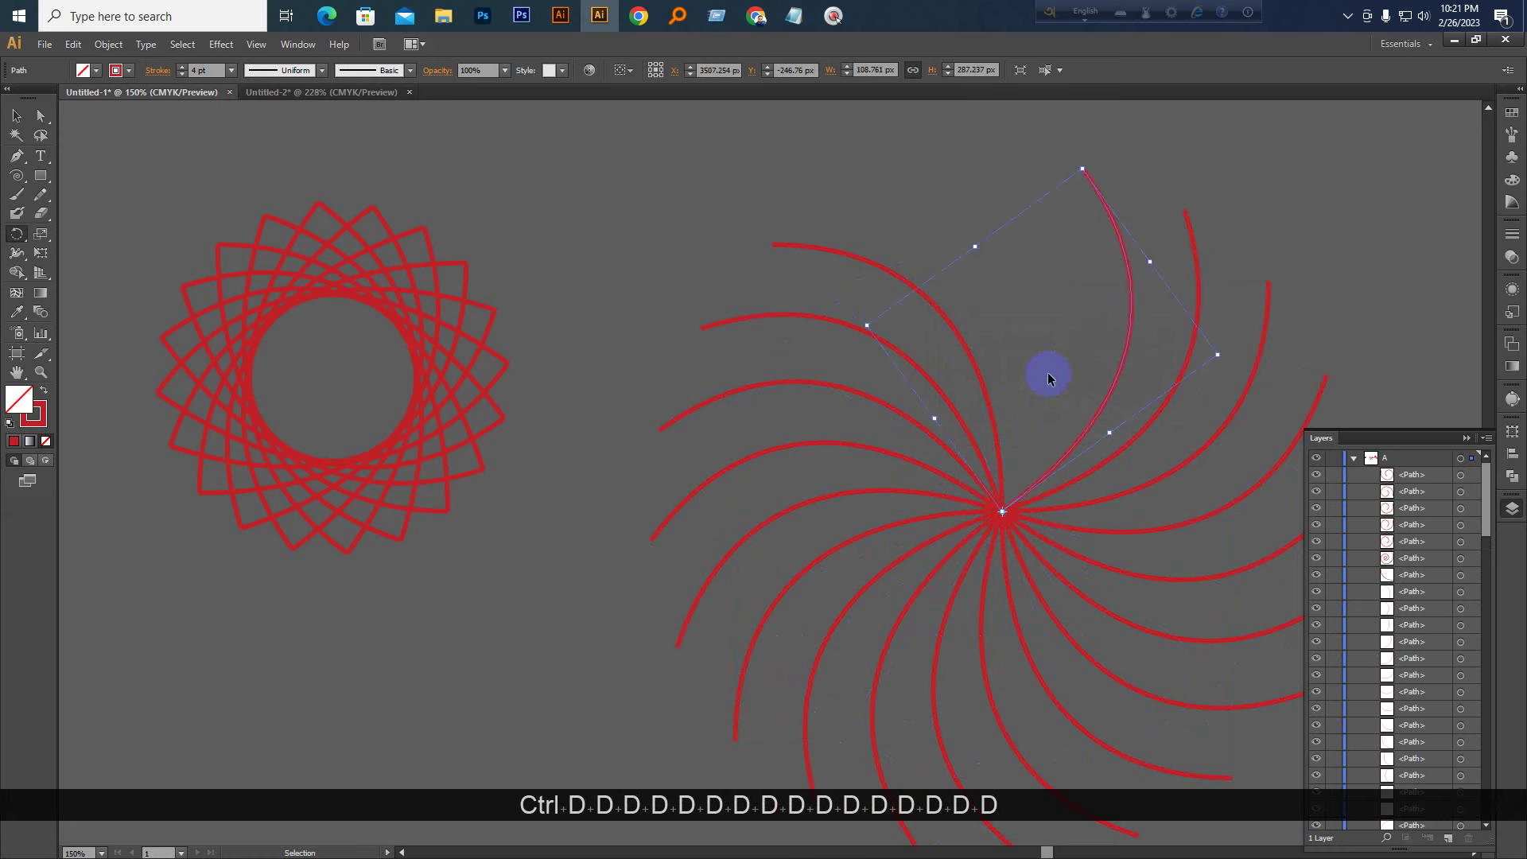
pyautogui.hotkey('ctrl', 'd')
pyautogui.click(17, 116)
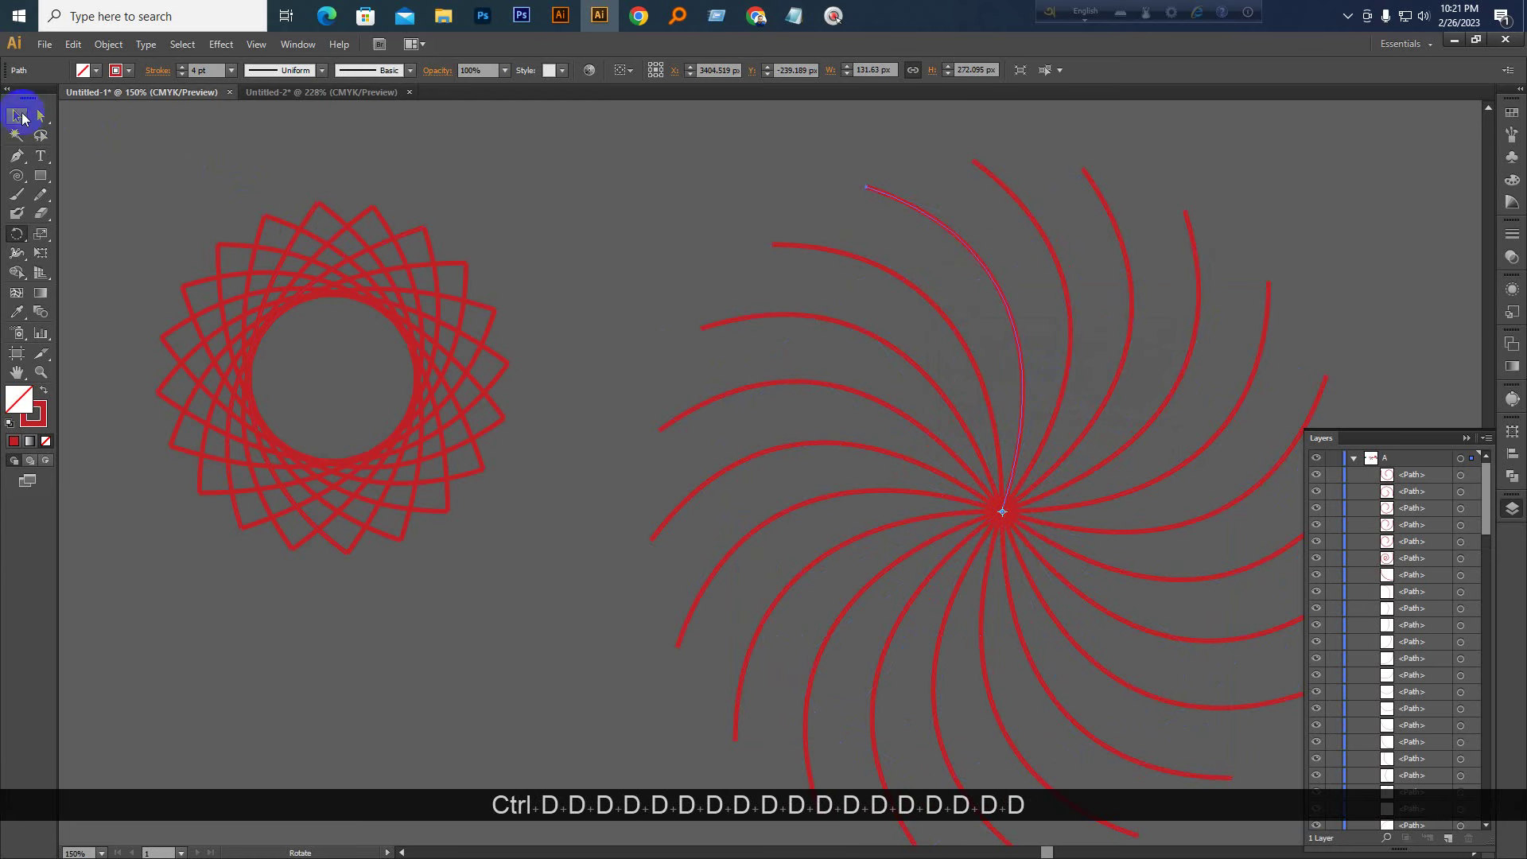
pyautogui.click(774, 182)
# Compare the centre-rotated rosette with the endpoint-rotated pinwheel
pyautogui.moveTo(1002, 518); pyautogui.dragTo(904, 446)
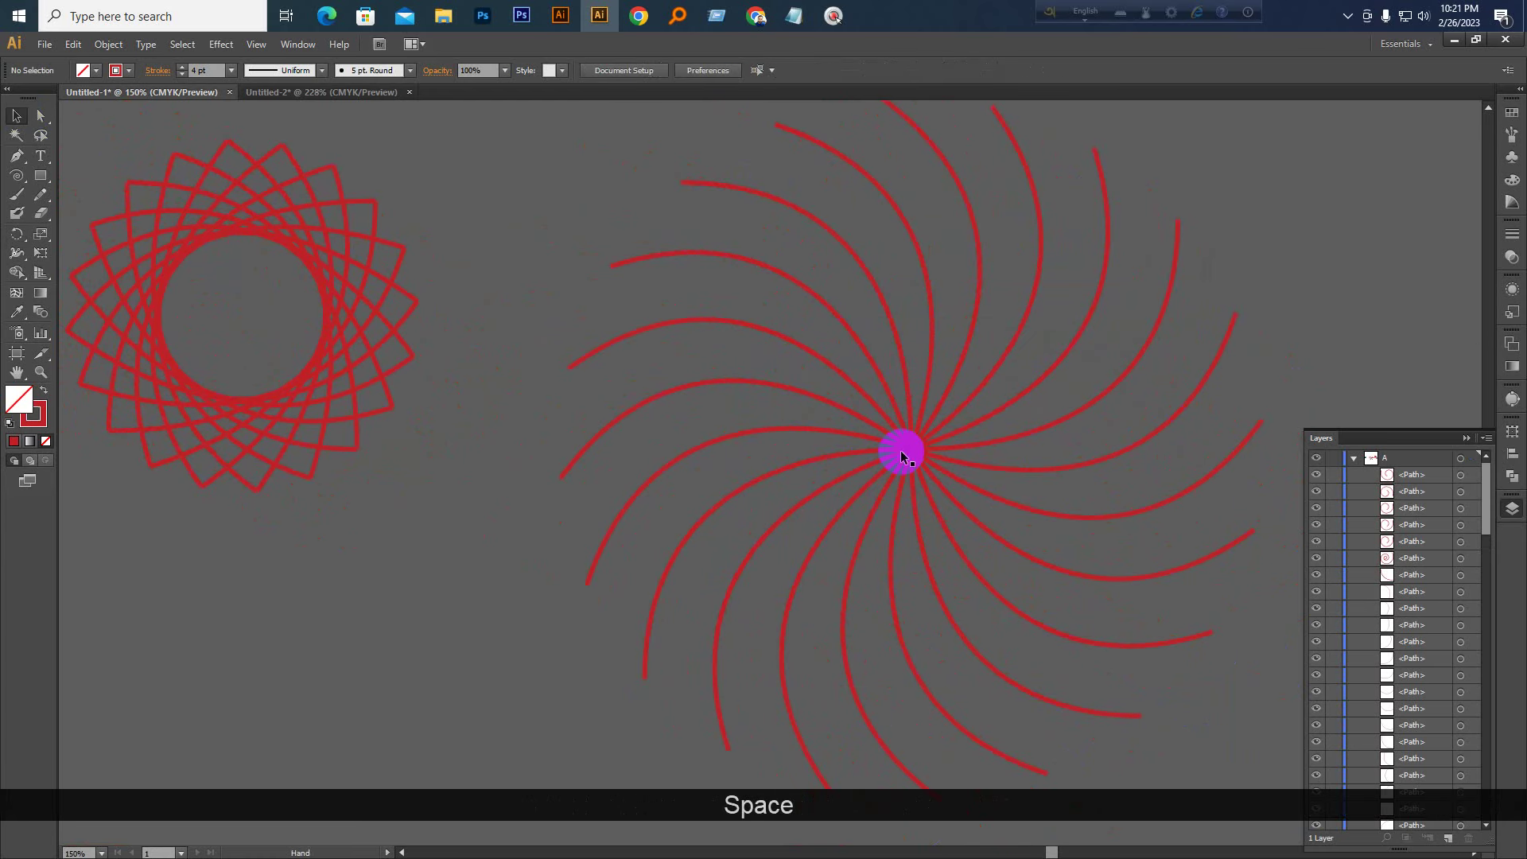
pyautogui.press('space')
pyautogui.moveTo(440, 347); pyautogui.dragTo(525, 365)
pyautogui.press('ctrl+KP_Subtract')
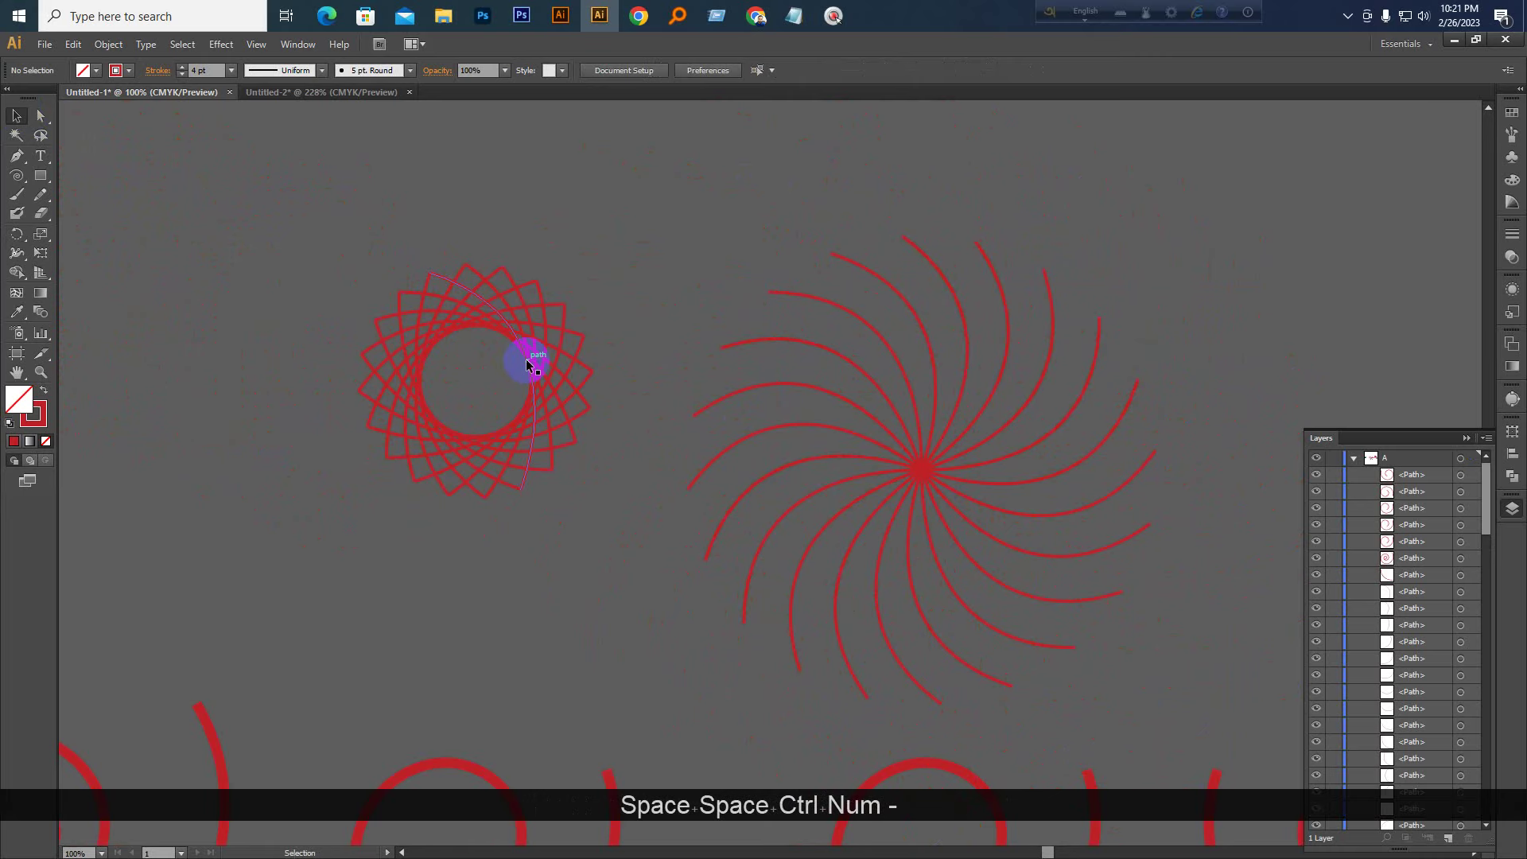
pyautogui.press('space')
pyautogui.moveTo(733, 430); pyautogui.dragTo(593, 412)
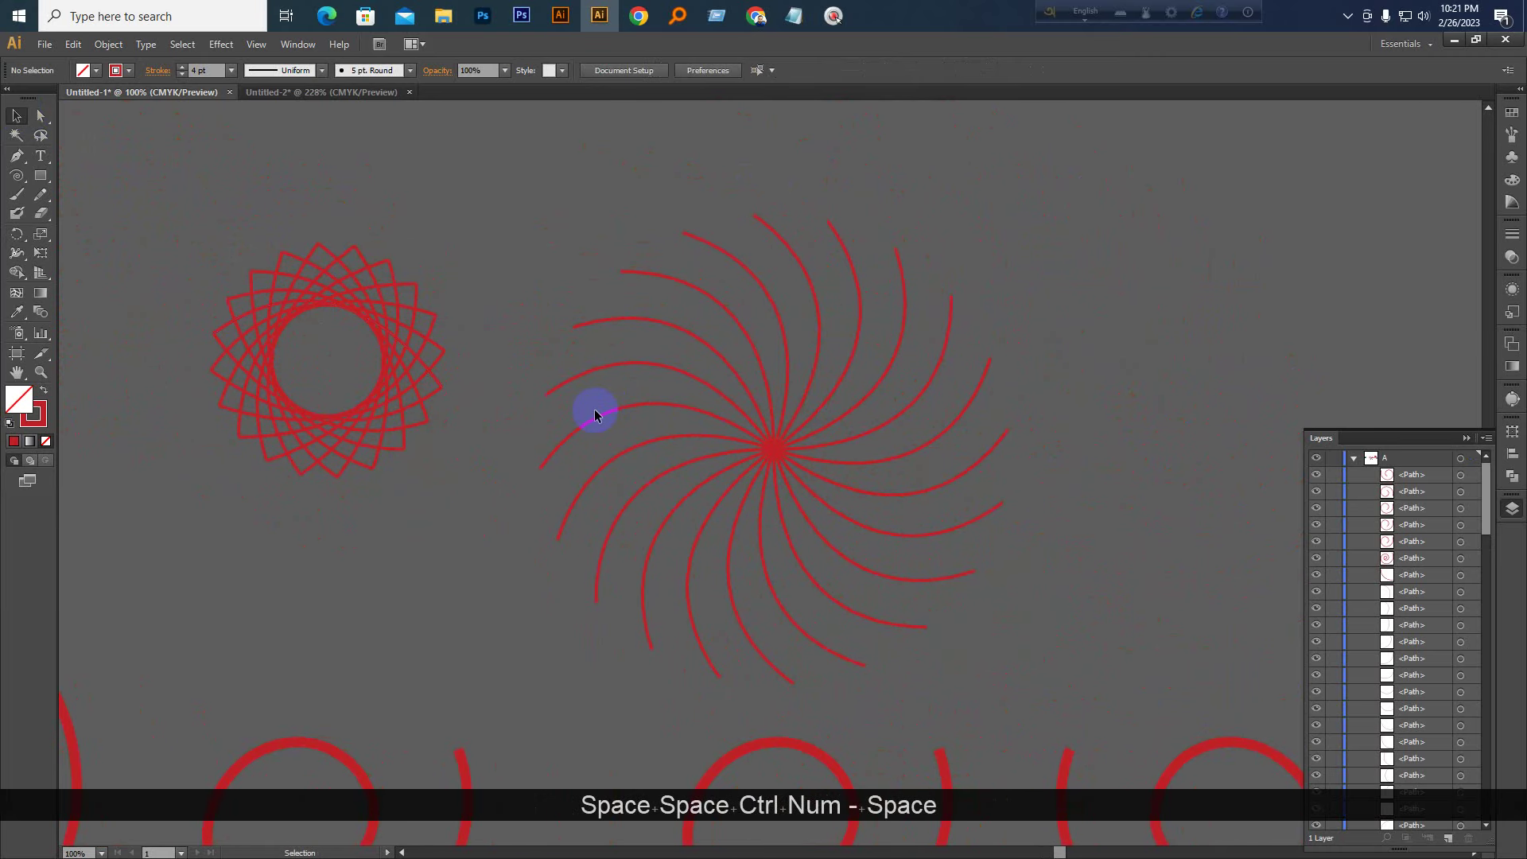
pyautogui.press('ctrl+KP_Add')
pyautogui.press('space')
pyautogui.moveTo(726, 433); pyautogui.dragTo(682, 457)
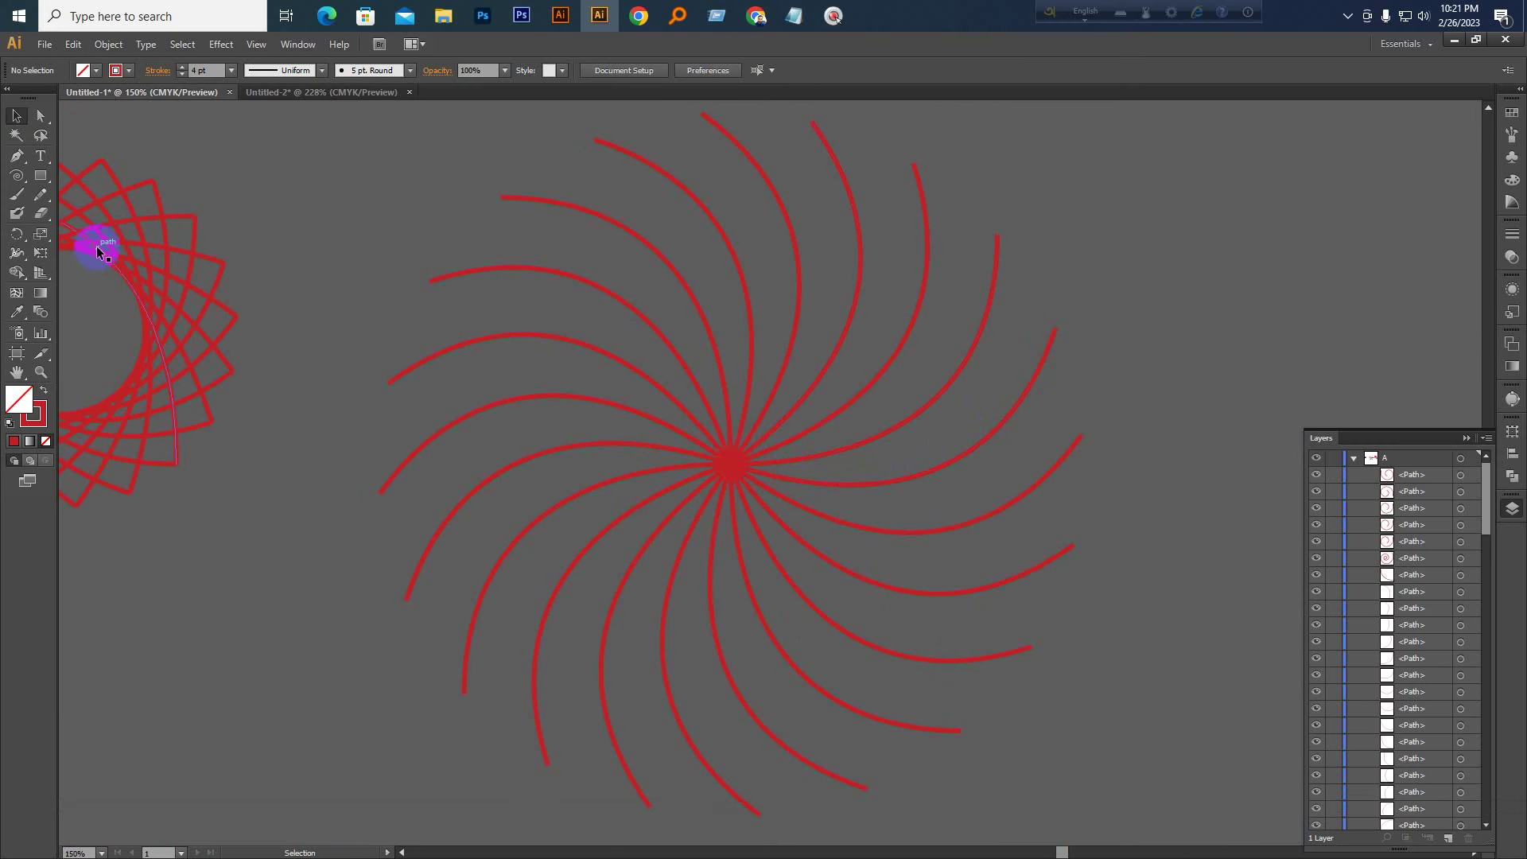
# Duplicate a quarter arc from the rosette into the empty area to the right of the pinwheel
pyautogui.moveTo(68, 229); pyautogui.dragTo(1082, 421)
pyautogui.click(19, 235)
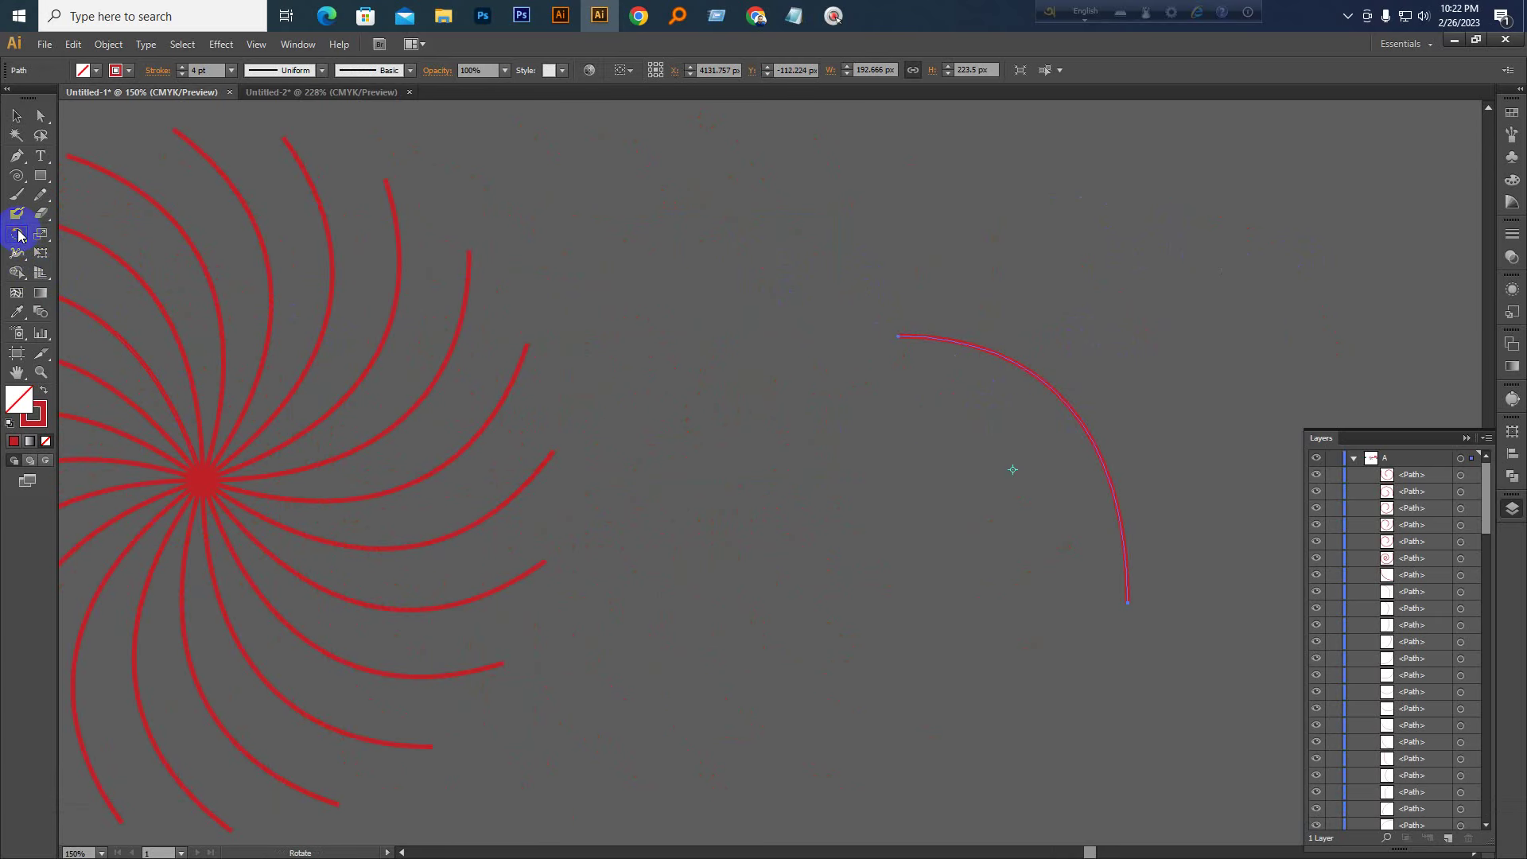
pyautogui.hotkey('ctrl', 'z')
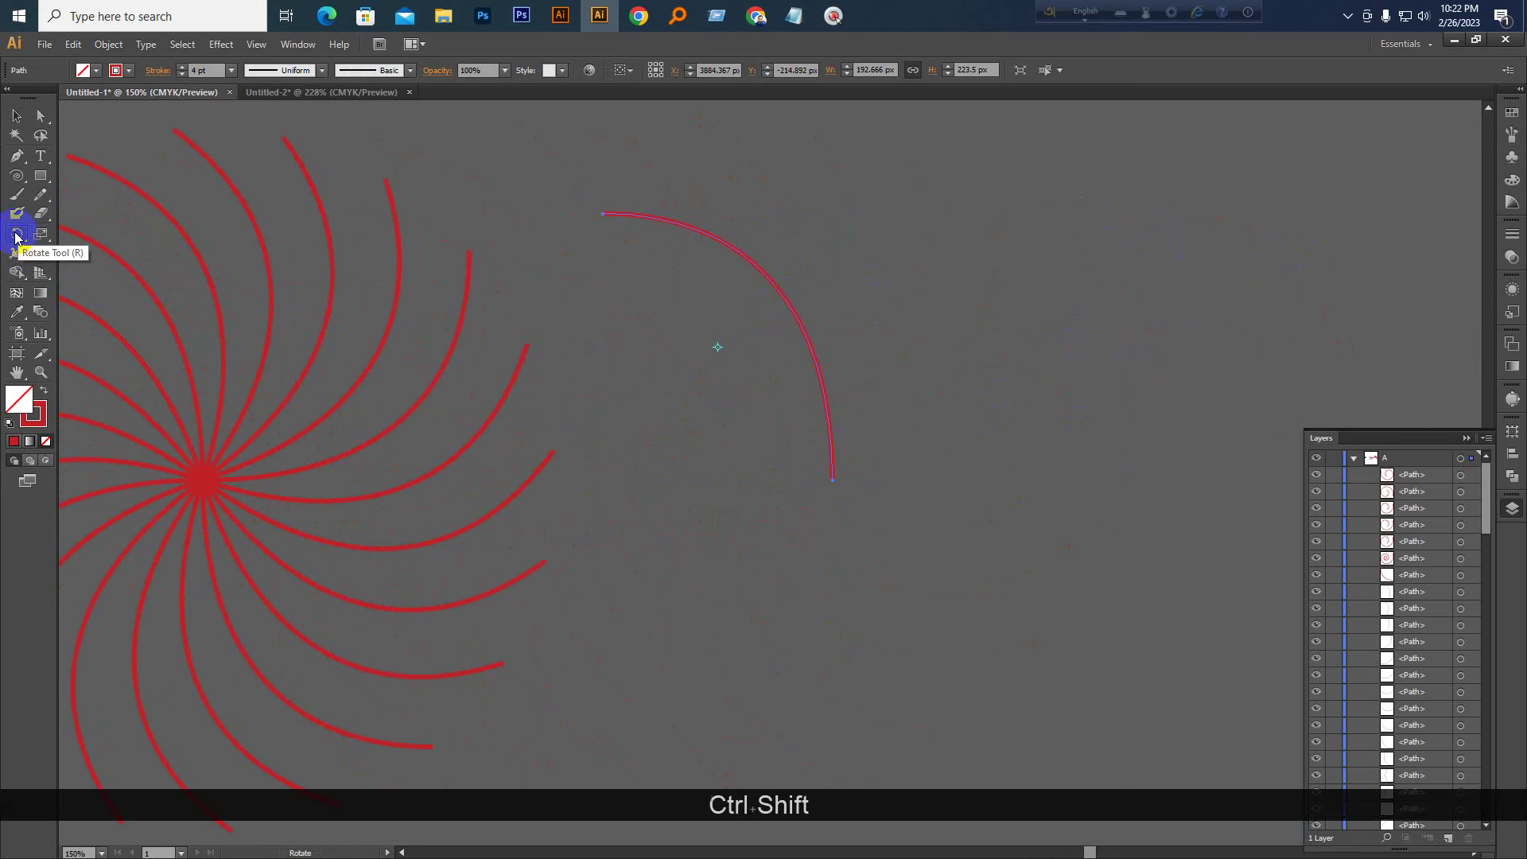
pyautogui.hotkey('ctrl', 'shift', 'z')
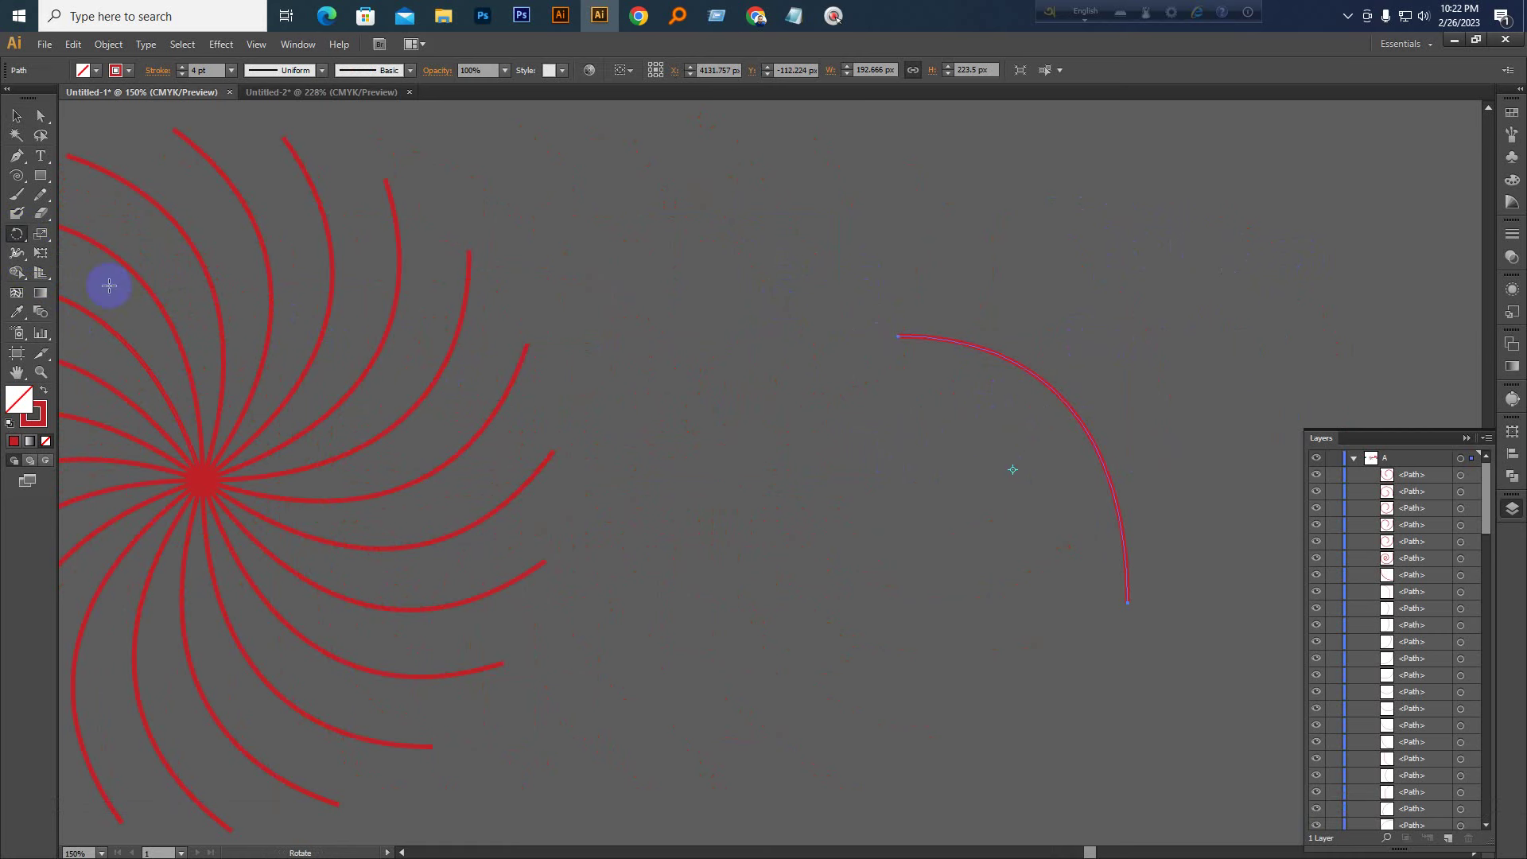
# Create a copy of the arc beside the pinwheel, rotated by 18° about its own centre
pyautogui.doubleClick(16, 234)
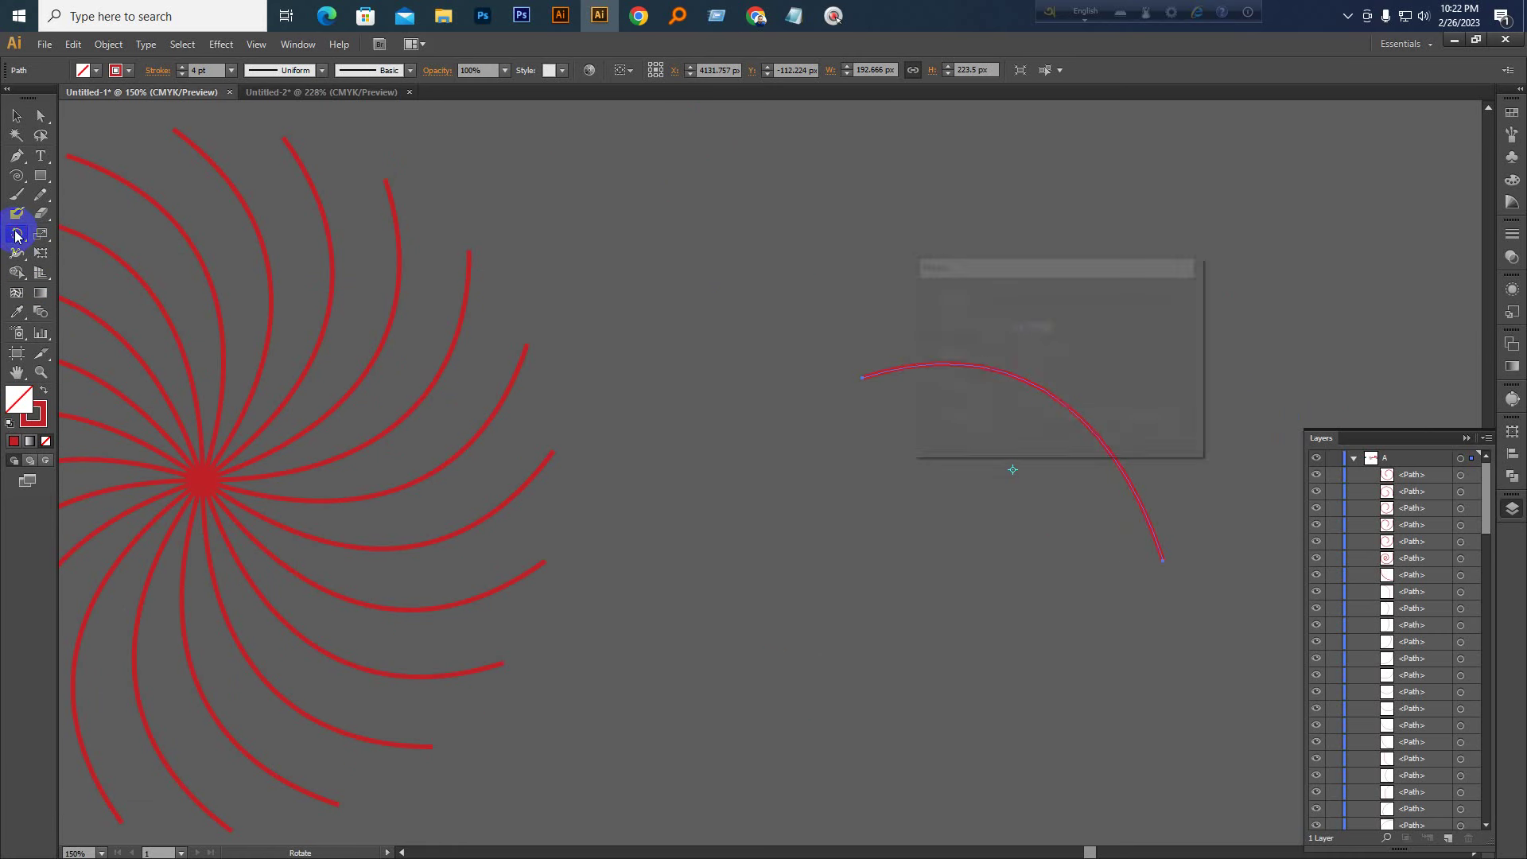
pyautogui.moveTo(1014, 272); pyautogui.dragTo(536, 231)
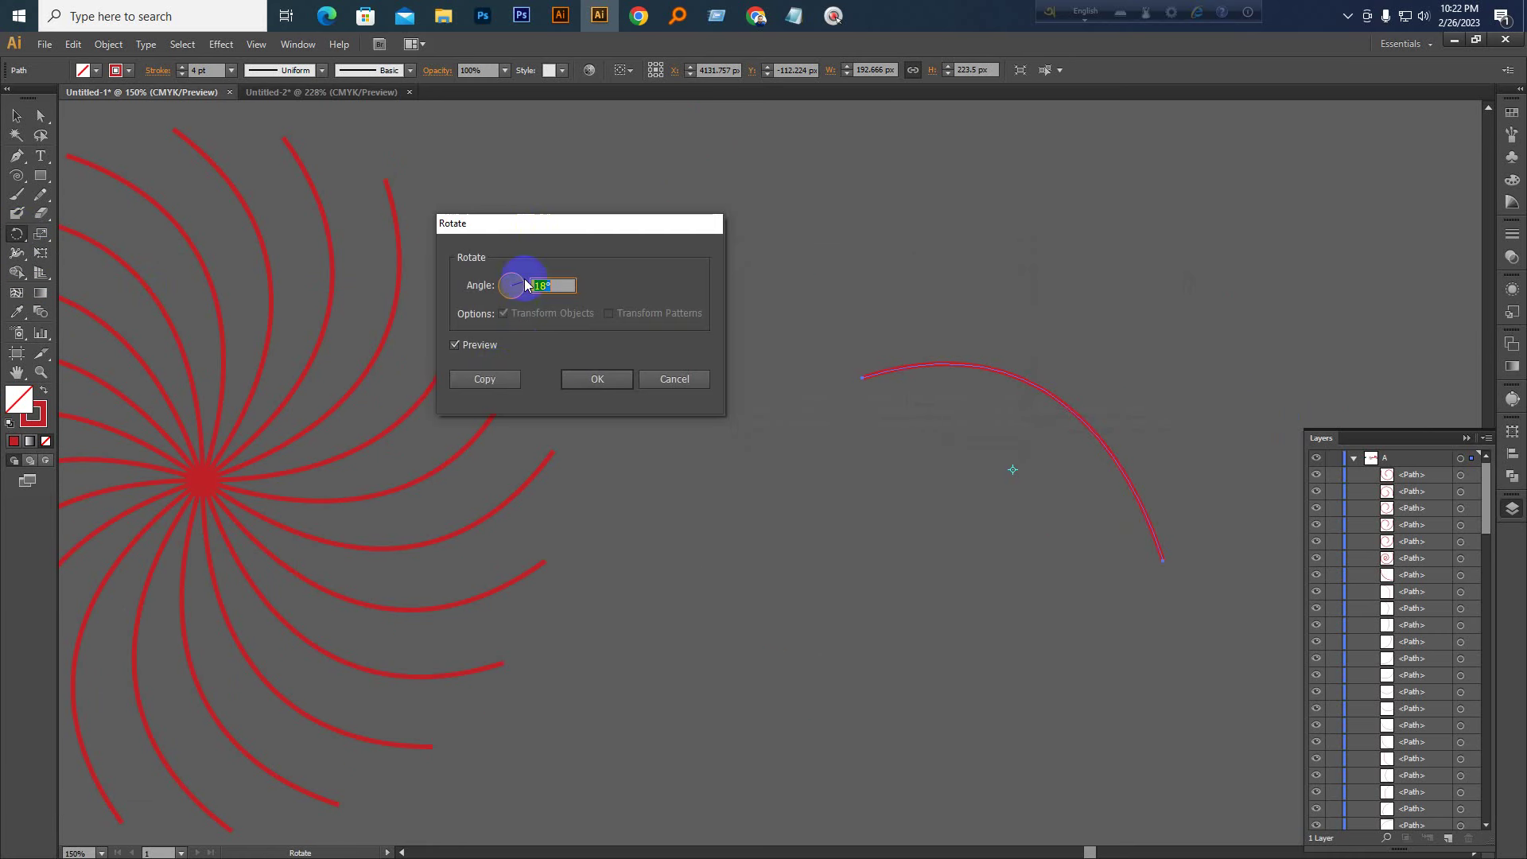
pyautogui.click(490, 377)
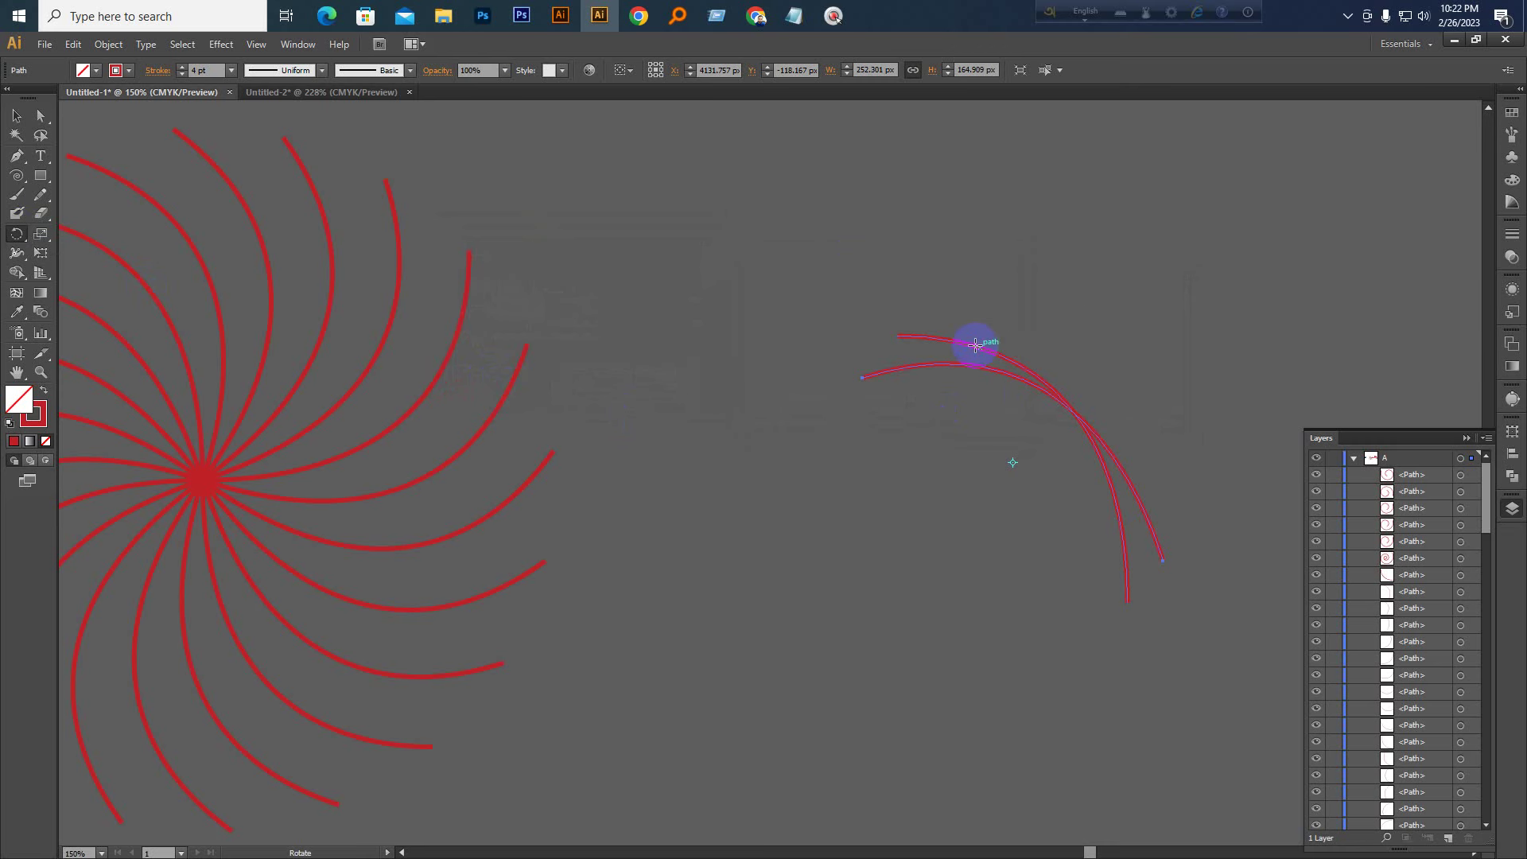
# Repeat the centre-rotated copy until the arcs beside the pinwheel close into a second rosette, and deselect
pyautogui.press('ctrl')
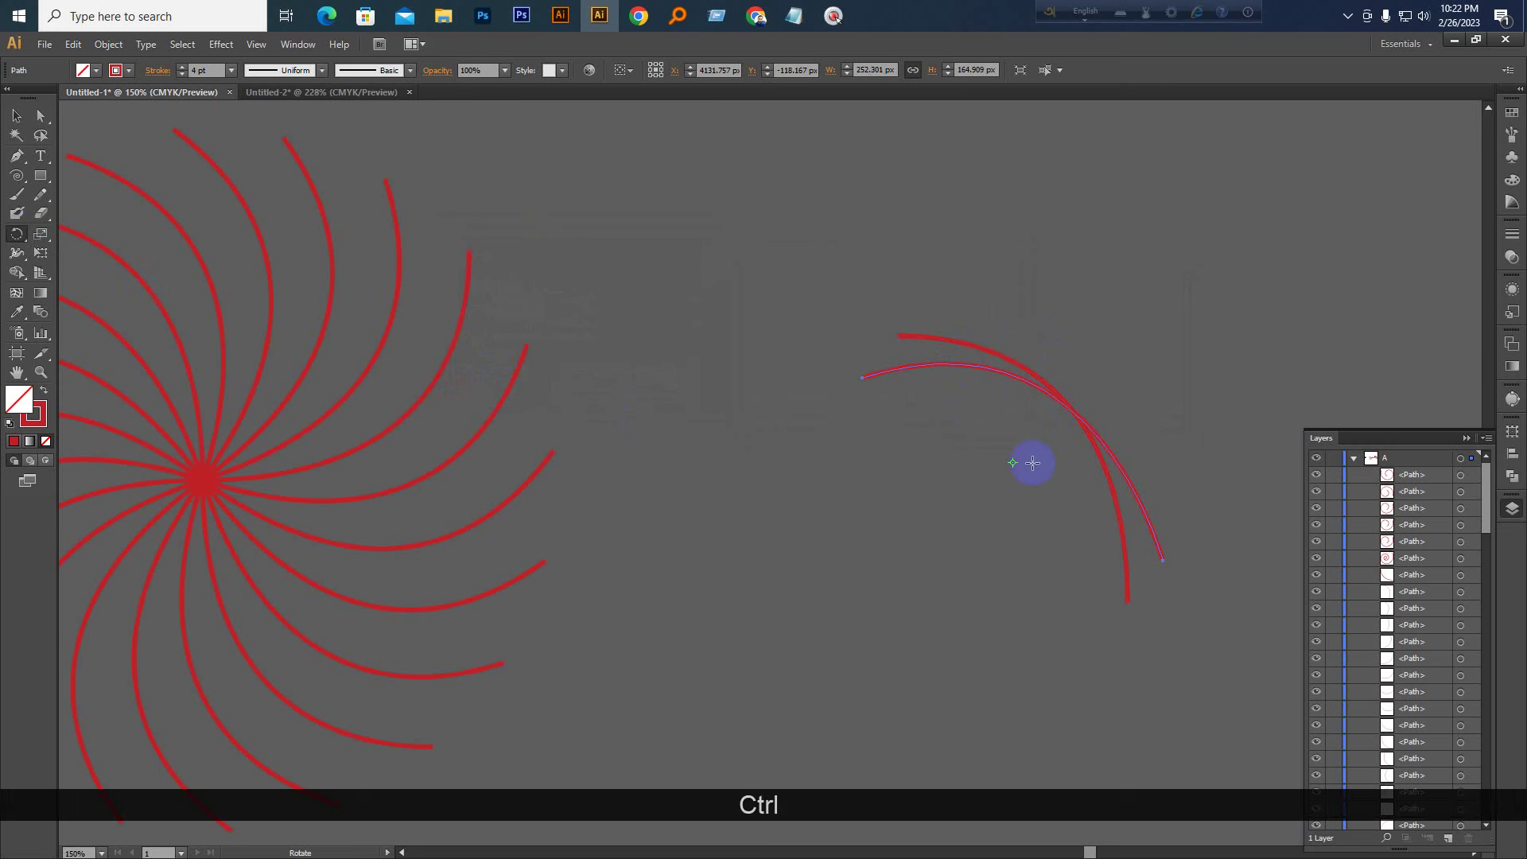
pyautogui.hotkey('ctrl', 'd')
pyautogui.hotkey('ctrl', 'd')
pyautogui.hotkey('ctrl', 'd')
pyautogui.hotkey('ctrl', 'd')
pyautogui.hotkey('ctrl', 'd')
pyautogui.hotkey('ctrl', 'd')
pyautogui.hotkey('ctrl', 'd')
pyautogui.hotkey('ctrl', 'd')
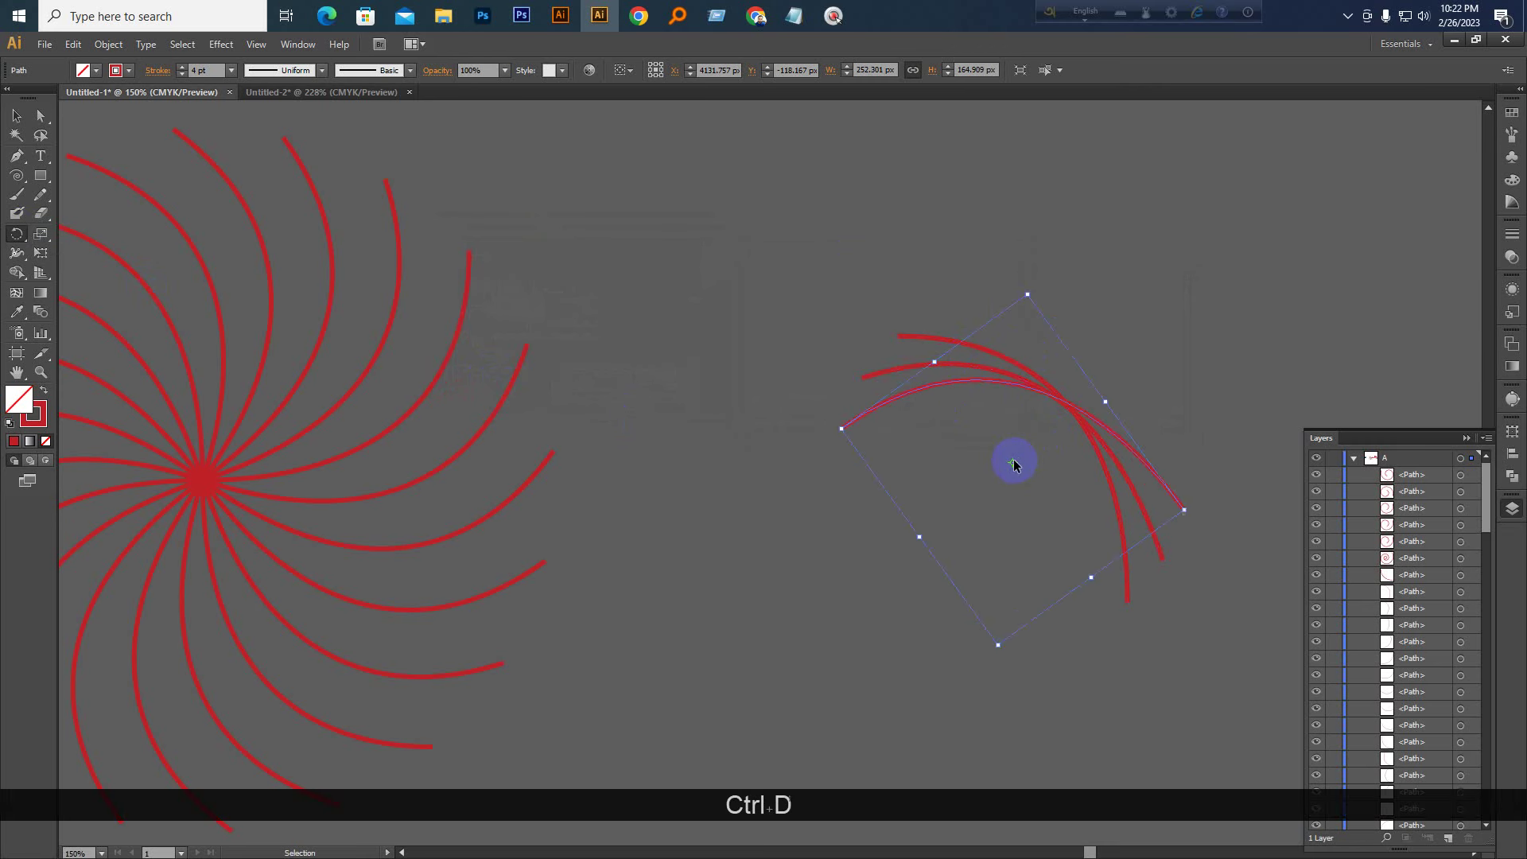
pyautogui.hotkey('ctrl', 'd')
pyautogui.hotkey('ctrl', 'd')
pyautogui.hotkey('ctrl', 'd')
pyautogui.hotkey('ctrl', 'd')
pyautogui.hotkey('ctrl', 'd')
pyautogui.hotkey('ctrl', 'd')
pyautogui.hotkey('ctrl', 'd')
pyautogui.hotkey('ctrl', 'd')
pyautogui.hotkey('ctrl', 'd')
pyautogui.hotkey('ctrl', 'd')
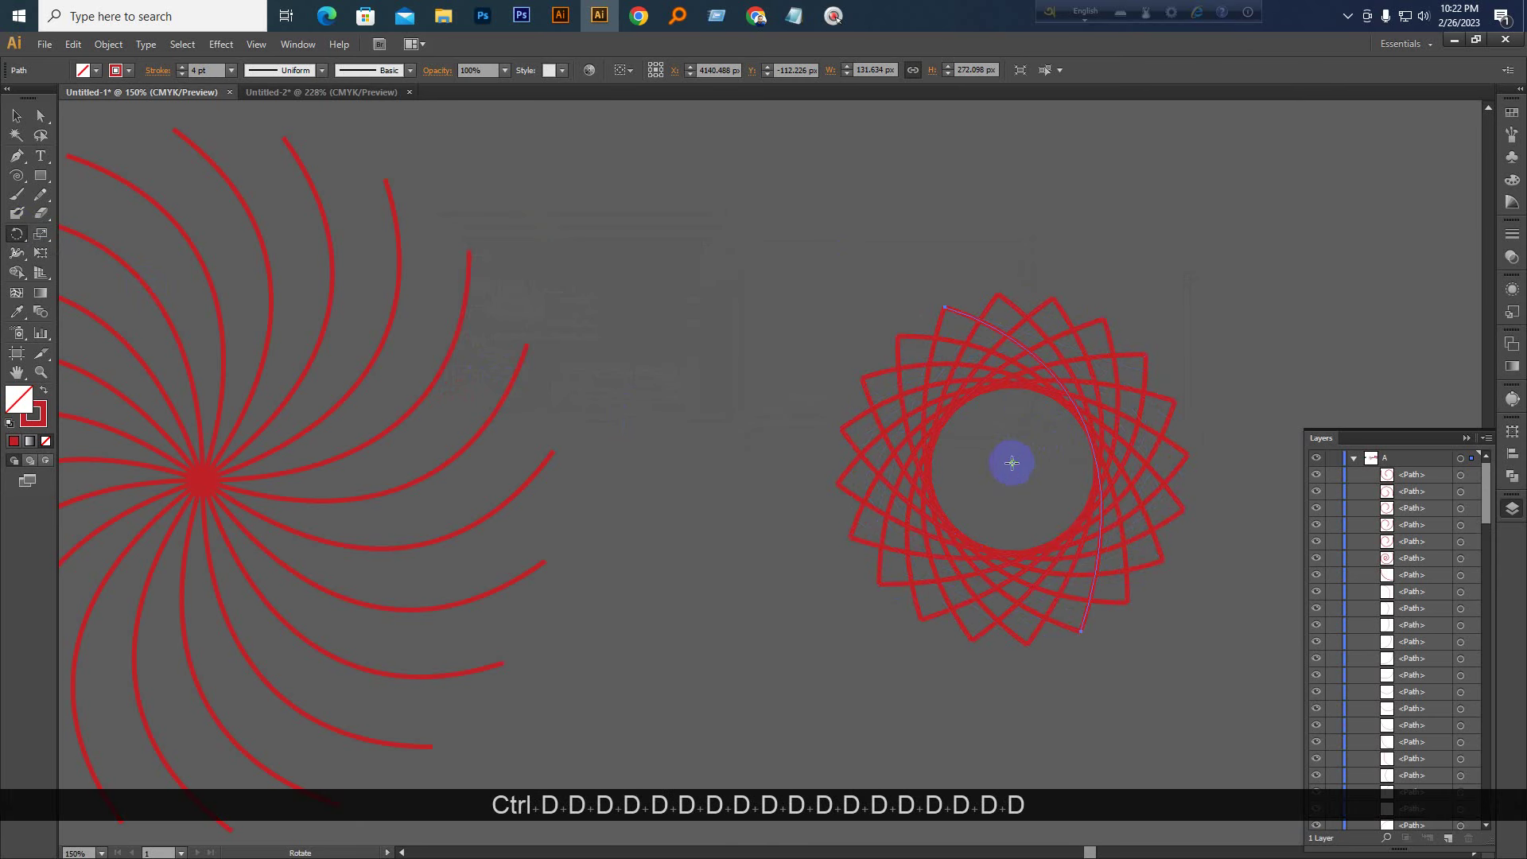
pyautogui.click(16, 116)
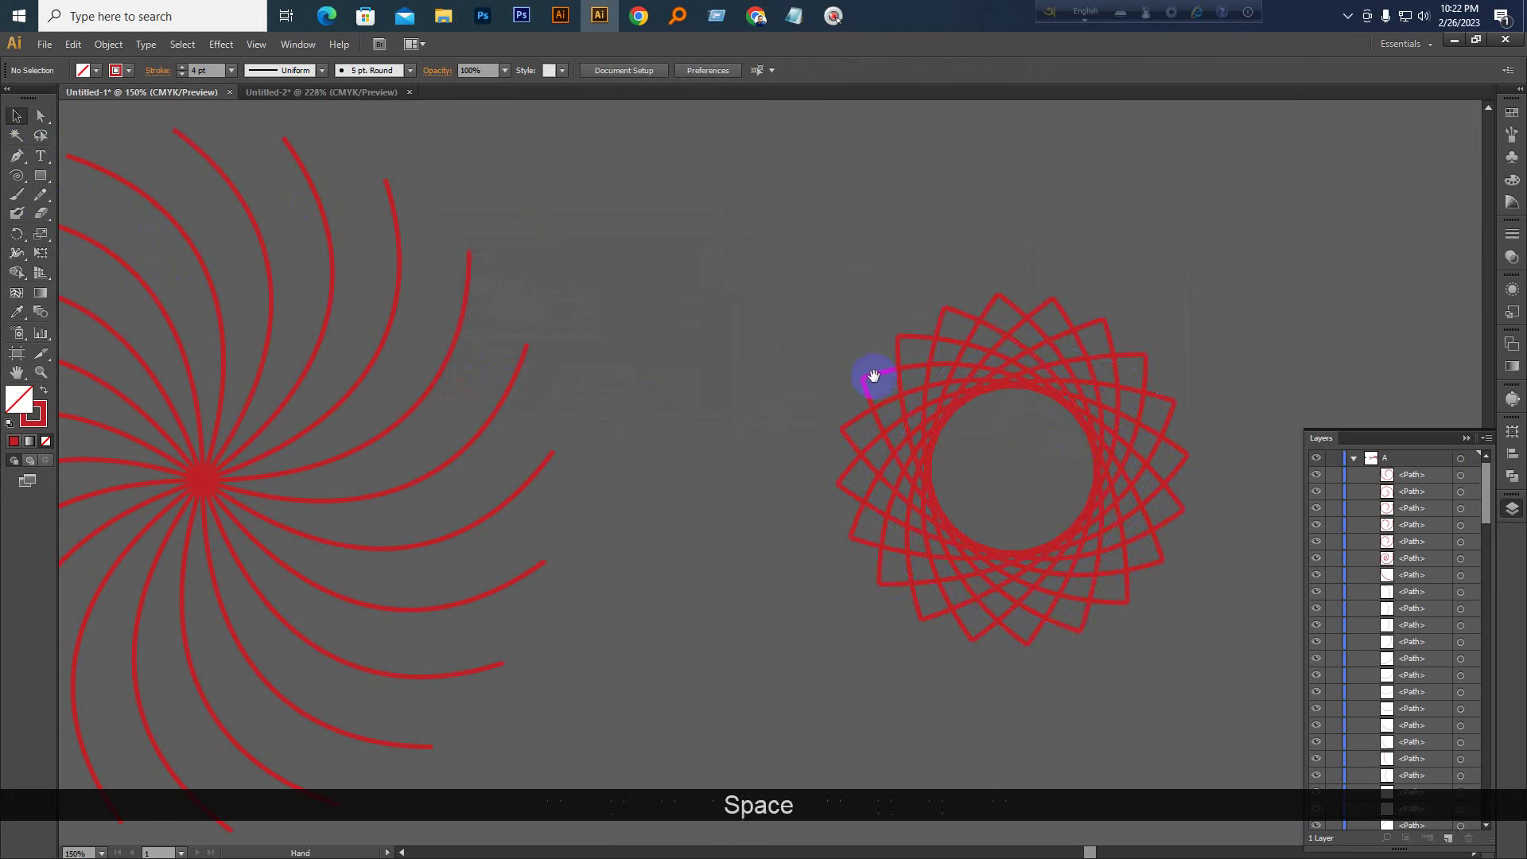
# Duplicate one arc of the second rosette horizontally into the empty area to its right
pyautogui.moveTo(876, 375); pyautogui.dragTo(502, 294)
pyautogui.moveTo(518, 239); pyautogui.dragTo(965, 273)
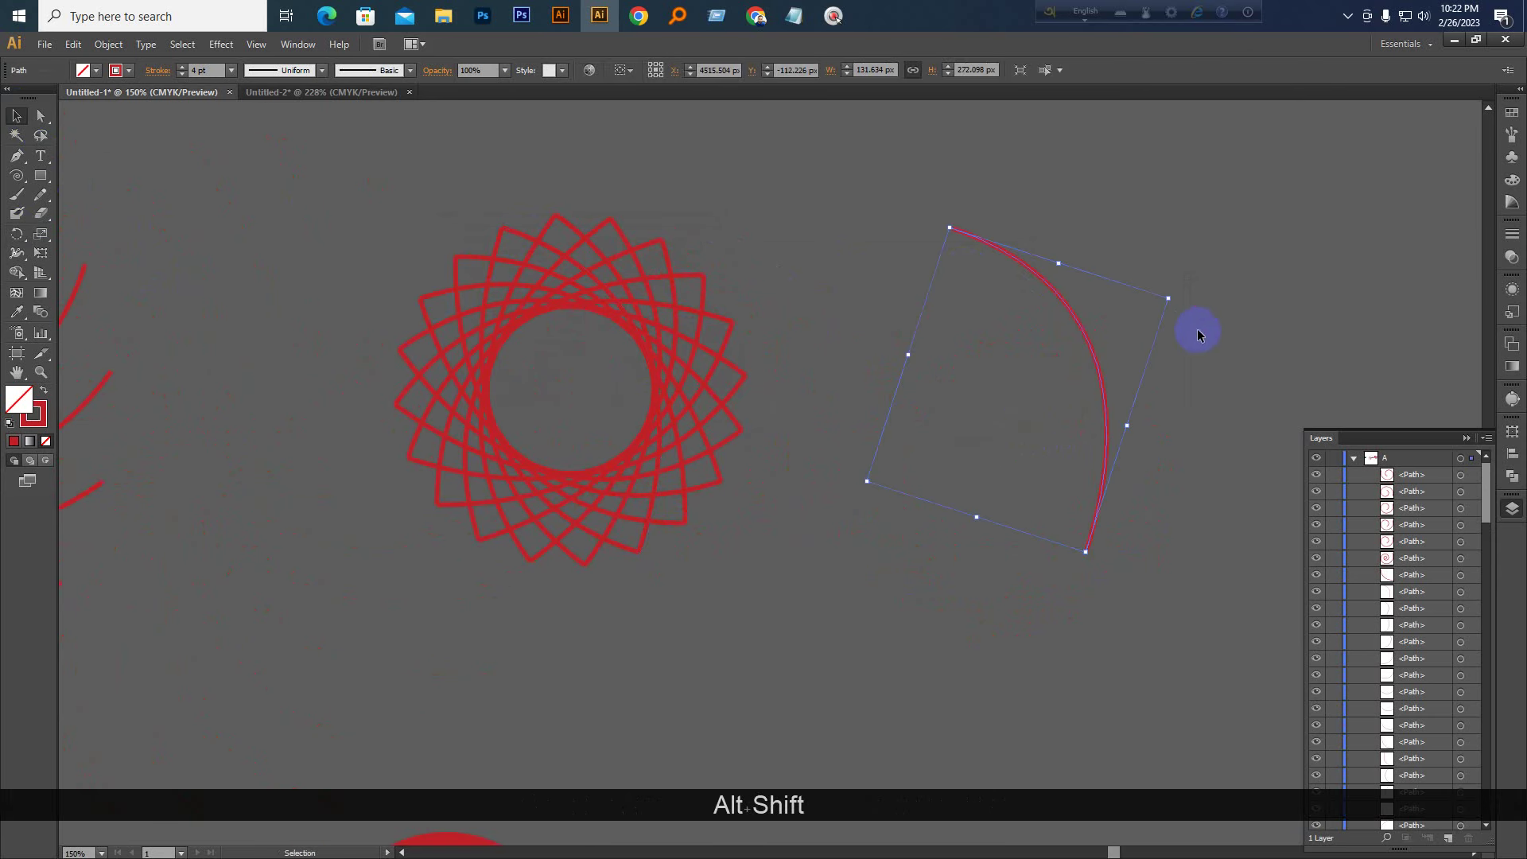
pyautogui.moveTo(1200, 331); pyautogui.dragTo(1017, 316)
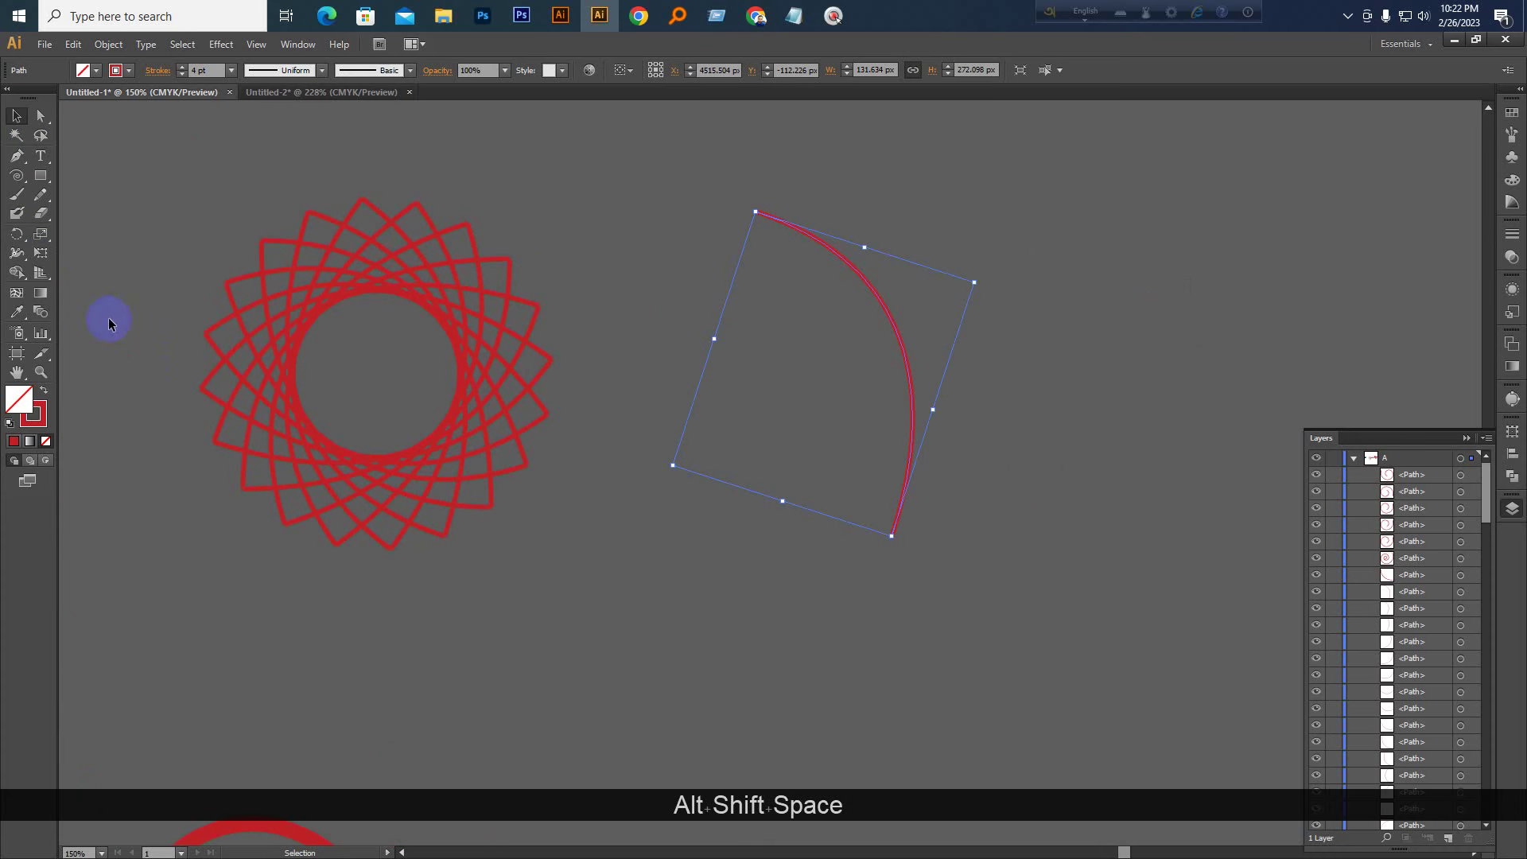
# Try copying the arc rotated by 18° about its lower endpoint, repeating the rotated copy six more times
pyautogui.click(17, 234)
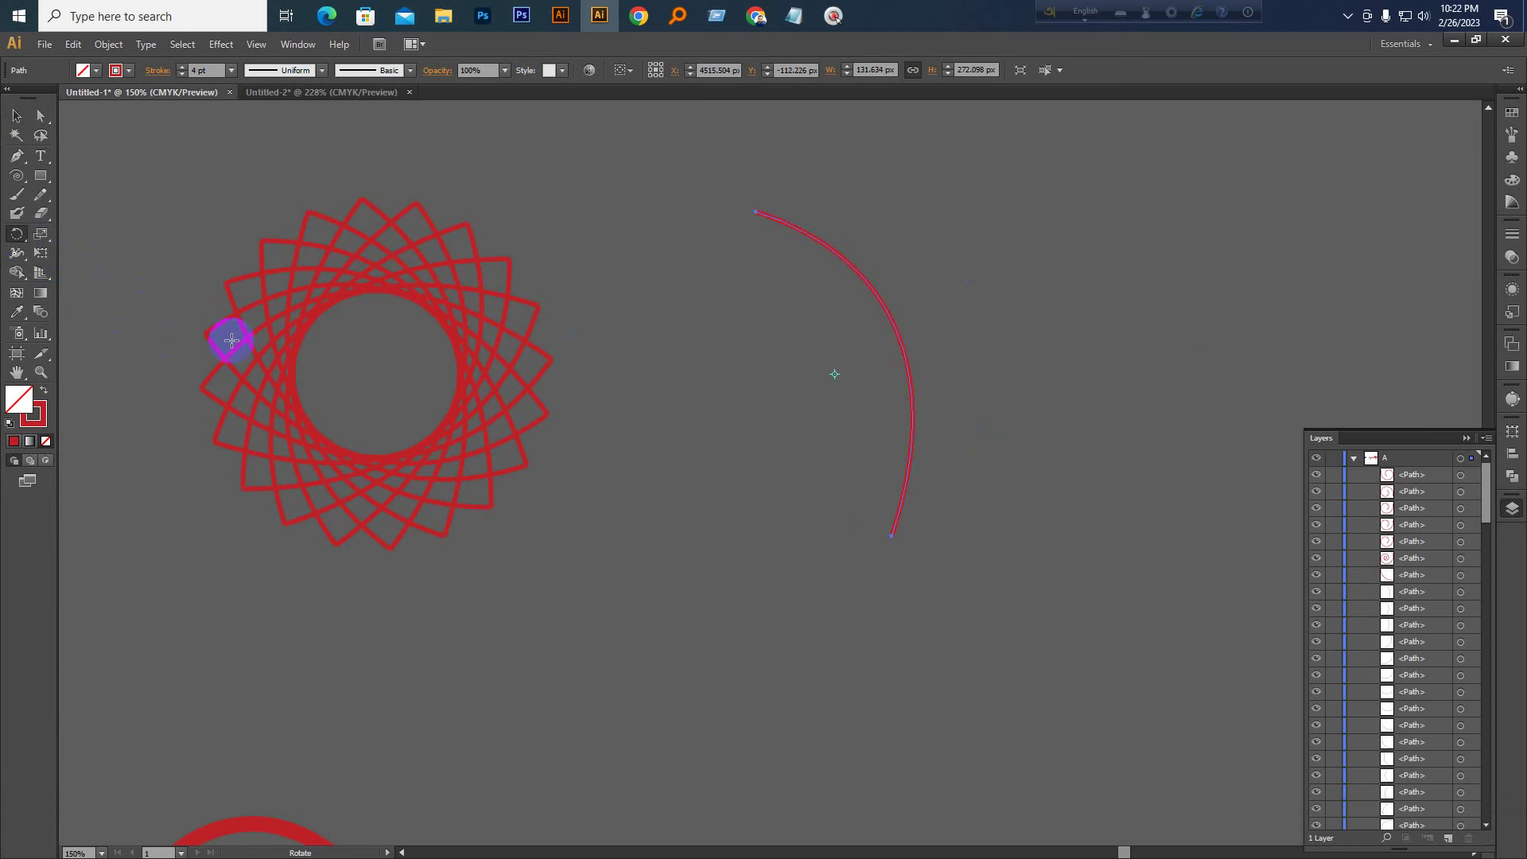
pyautogui.keyDown('alt'); pyautogui.click(893, 535); pyautogui.keyUp('alt')
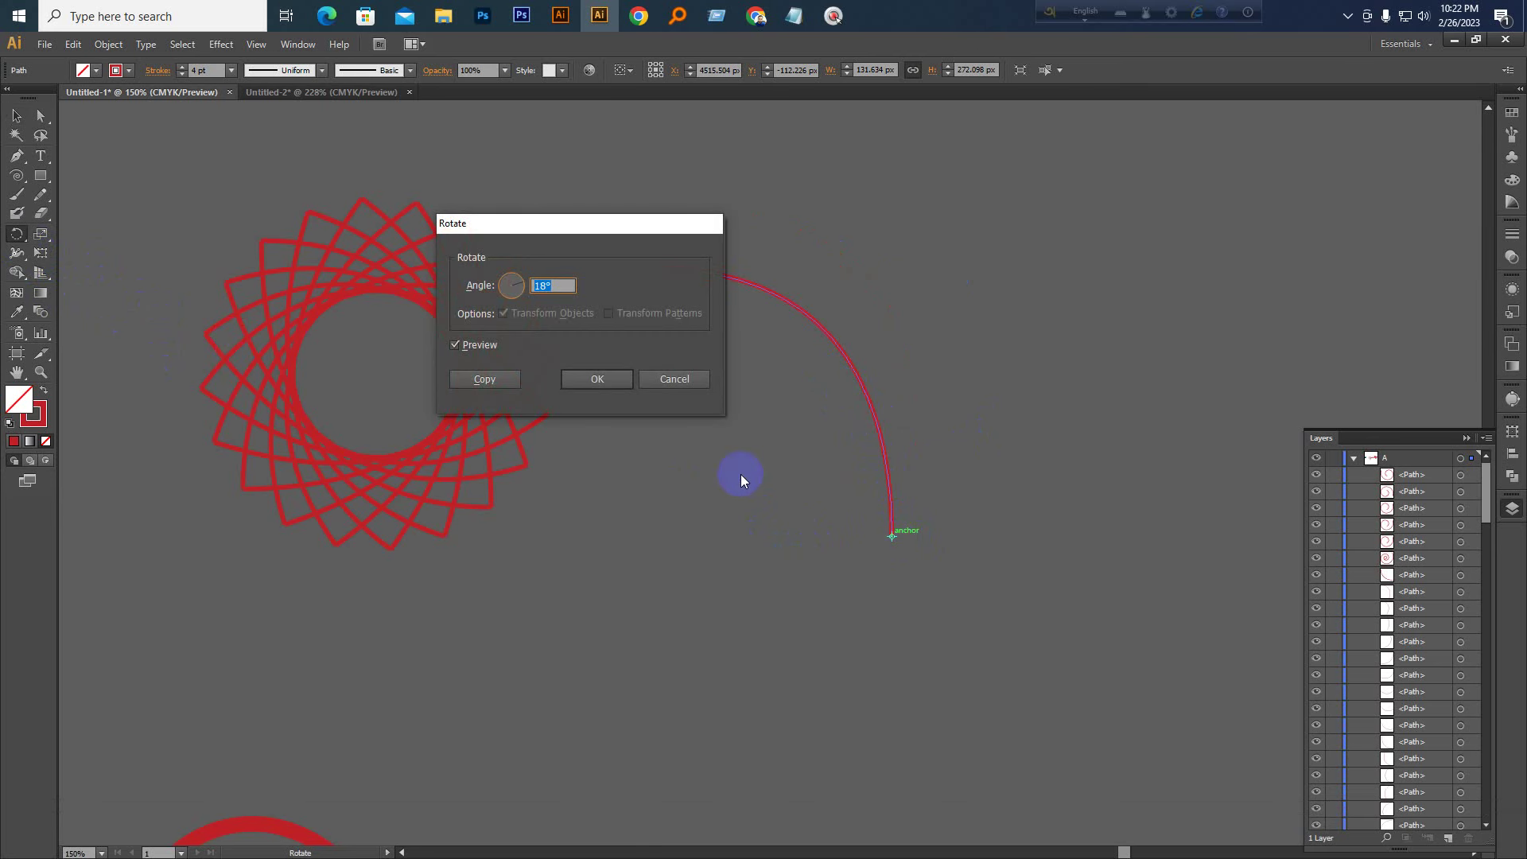
pyautogui.click(462, 381)
pyautogui.press('ctrl')
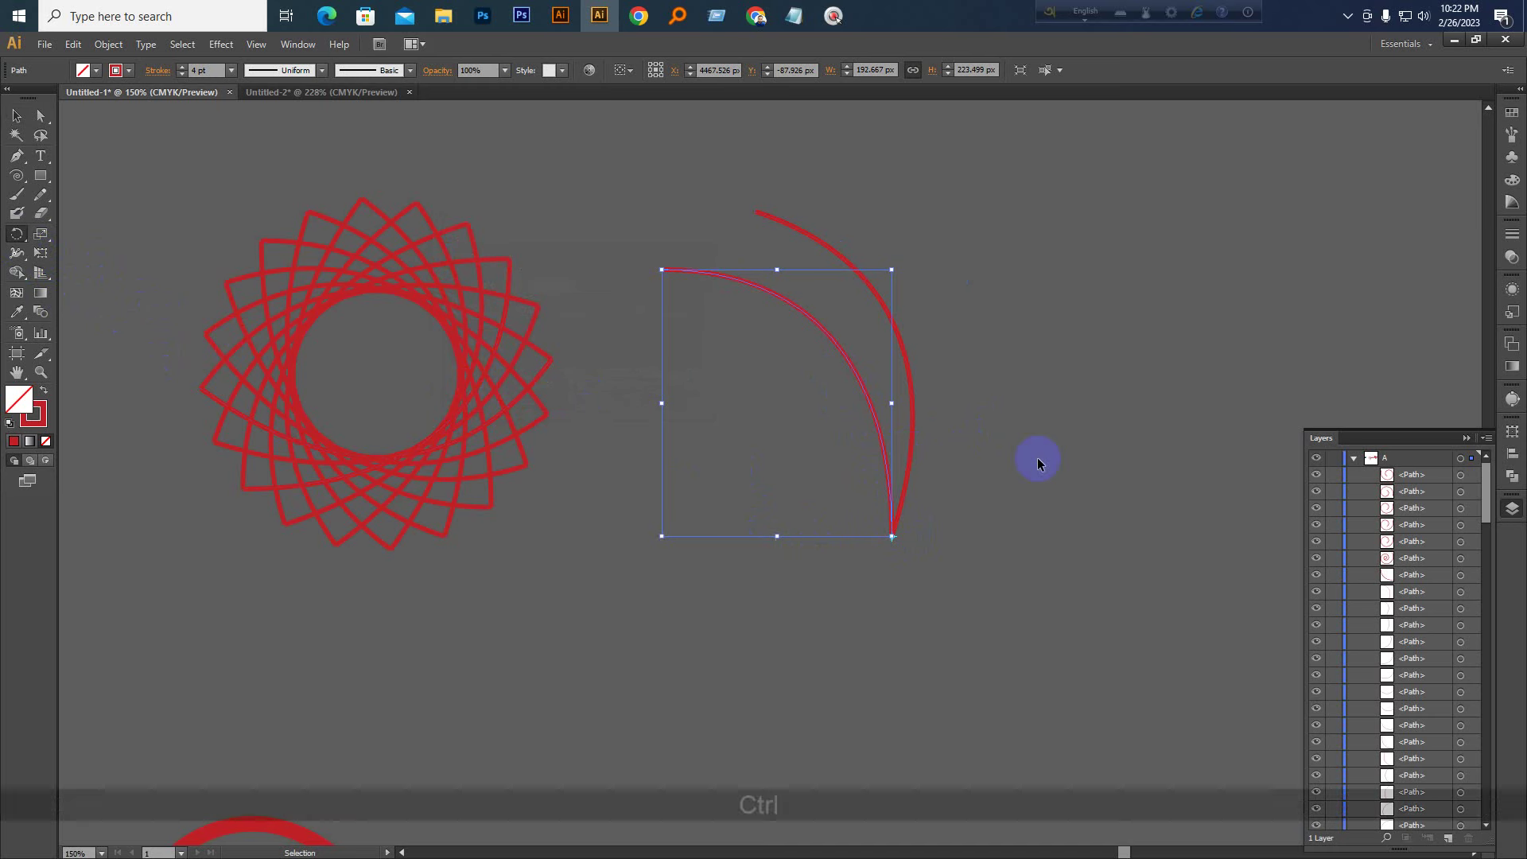
pyautogui.hotkey('ctrl', 'd')
pyautogui.hotkey('ctrl', 'd')
pyautogui.hotkey('ctrl', 'd')
pyautogui.hotkey('ctrl', 'd')
pyautogui.hotkey('ctrl', 'd')
pyautogui.hotkey('ctrl', 'd')
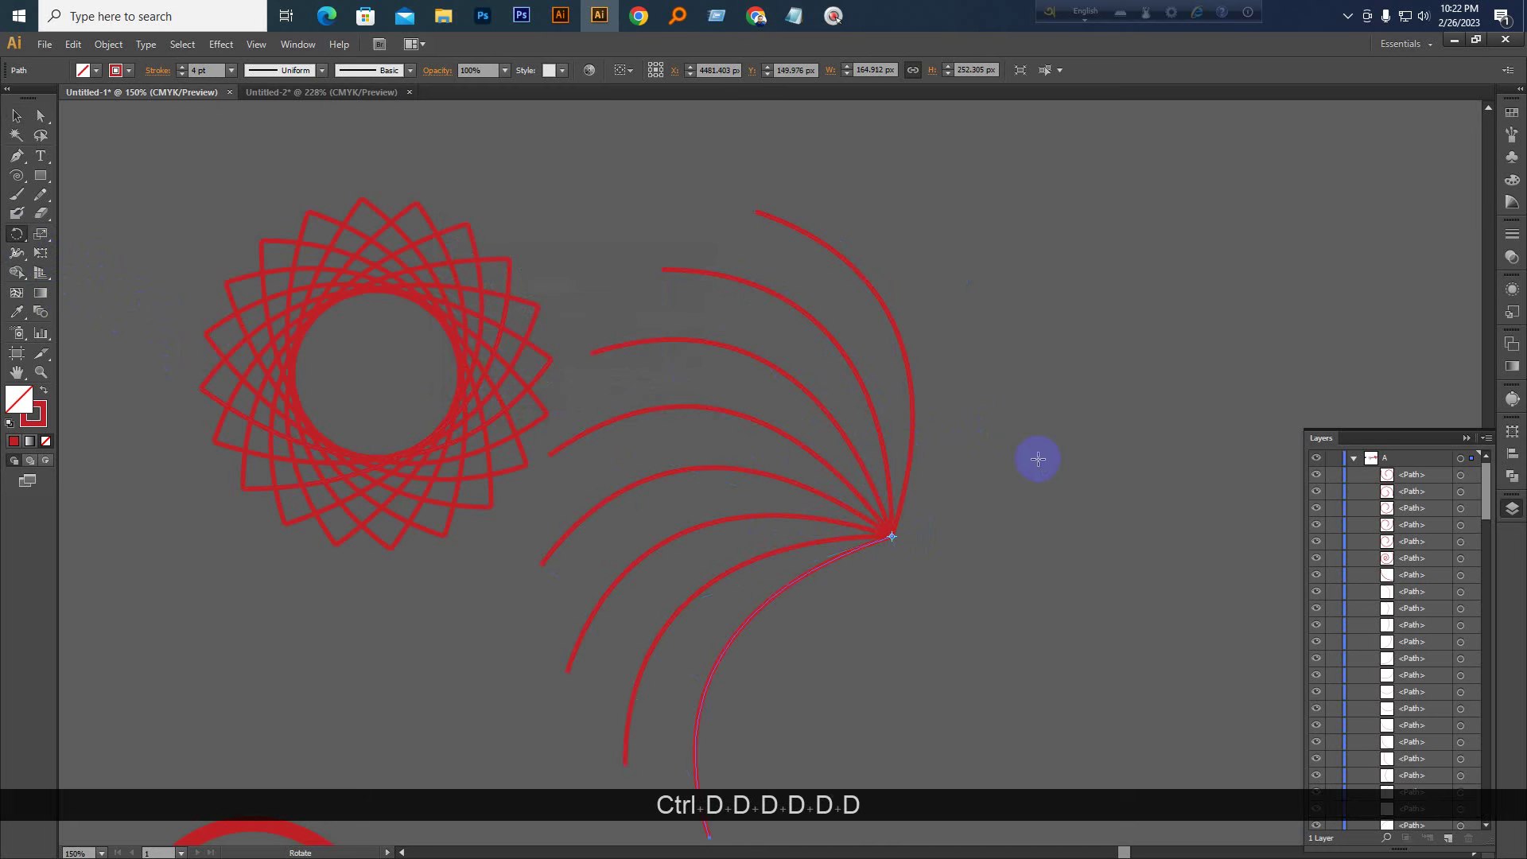
# Undo all the 18° rotated copies until only the single arc remains
pyautogui.hotkey('ctrl', 'z')
pyautogui.hotkey('ctrl', 'z')
pyautogui.hotkey('ctrl', 'z')
pyautogui.hotkey('ctrl', 'z')
pyautogui.hotkey('ctrl', 'z')
pyautogui.hotkey('ctrl', 'z')
pyautogui.hotkey('ctrl', 'z')
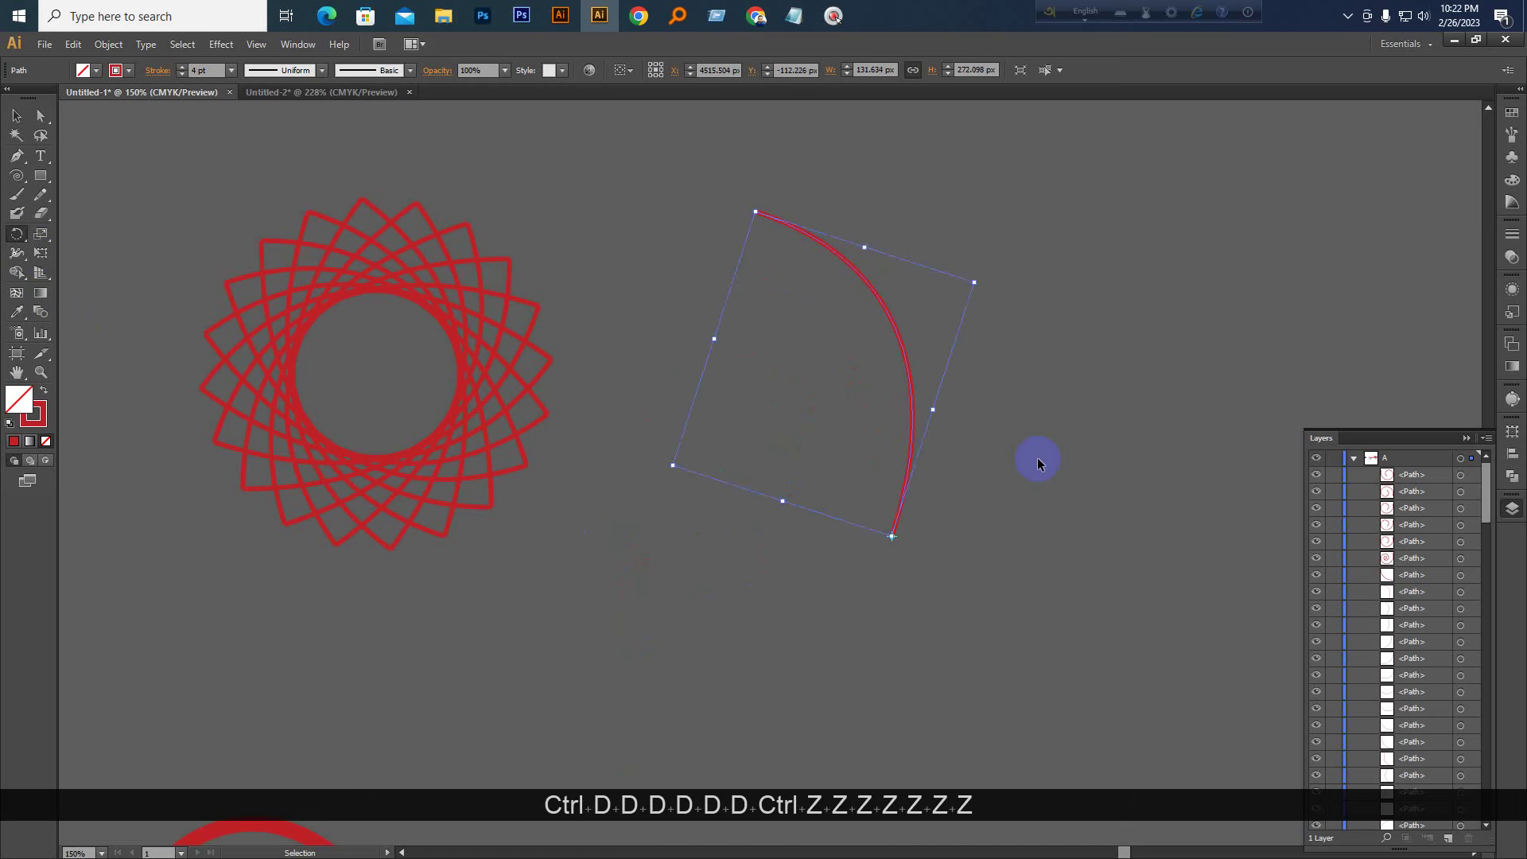
# Create a copy of the arc rotated by 9° about its lower endpoint
pyautogui.press('alt')
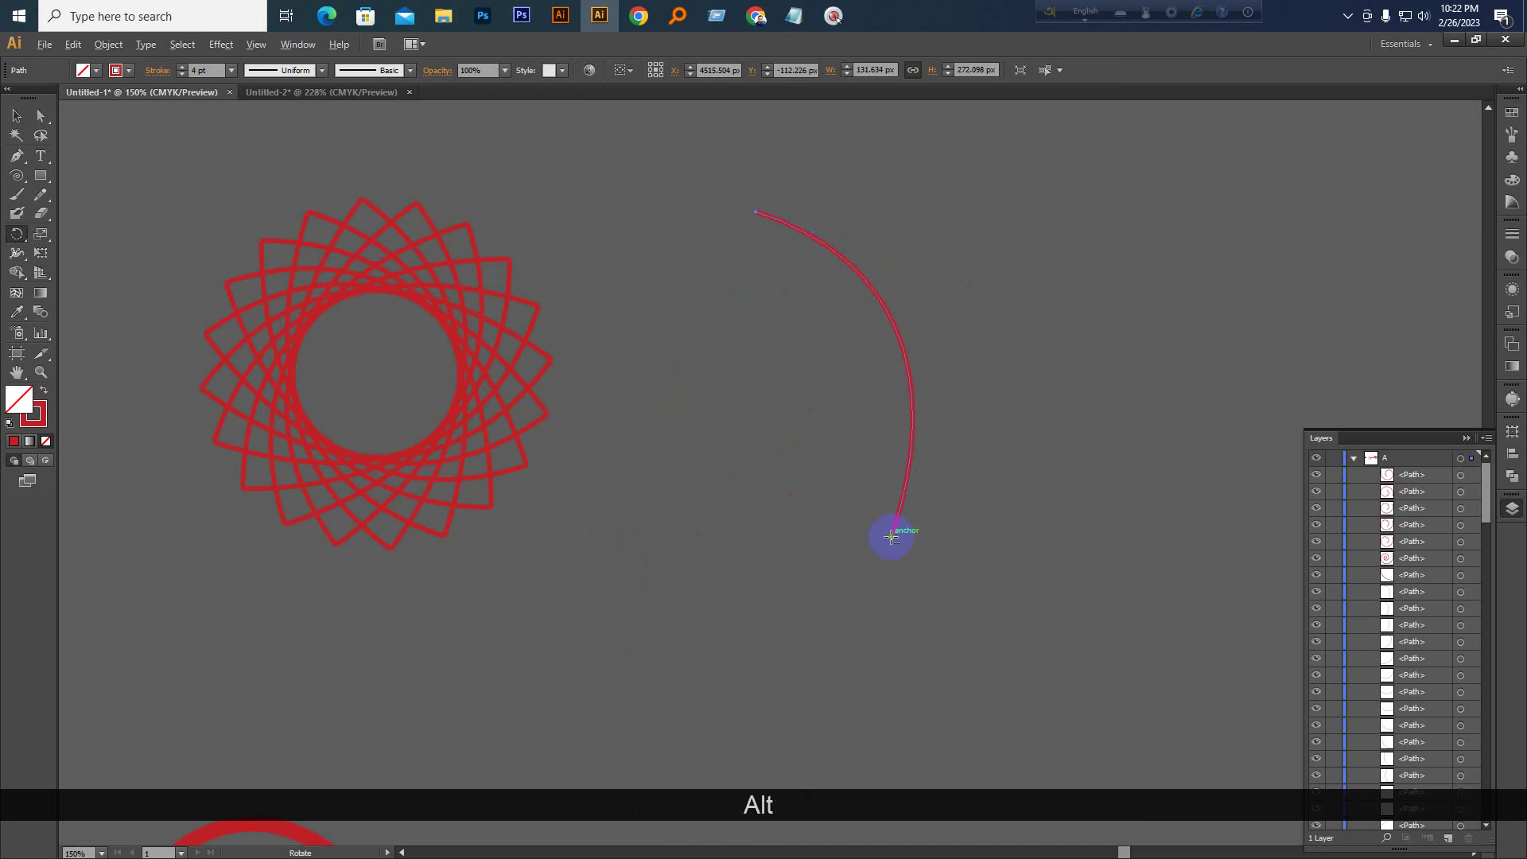
pyautogui.keyDown('alt'); pyautogui.click(891, 537); pyautogui.keyUp('alt')
pyautogui.click(554, 289)
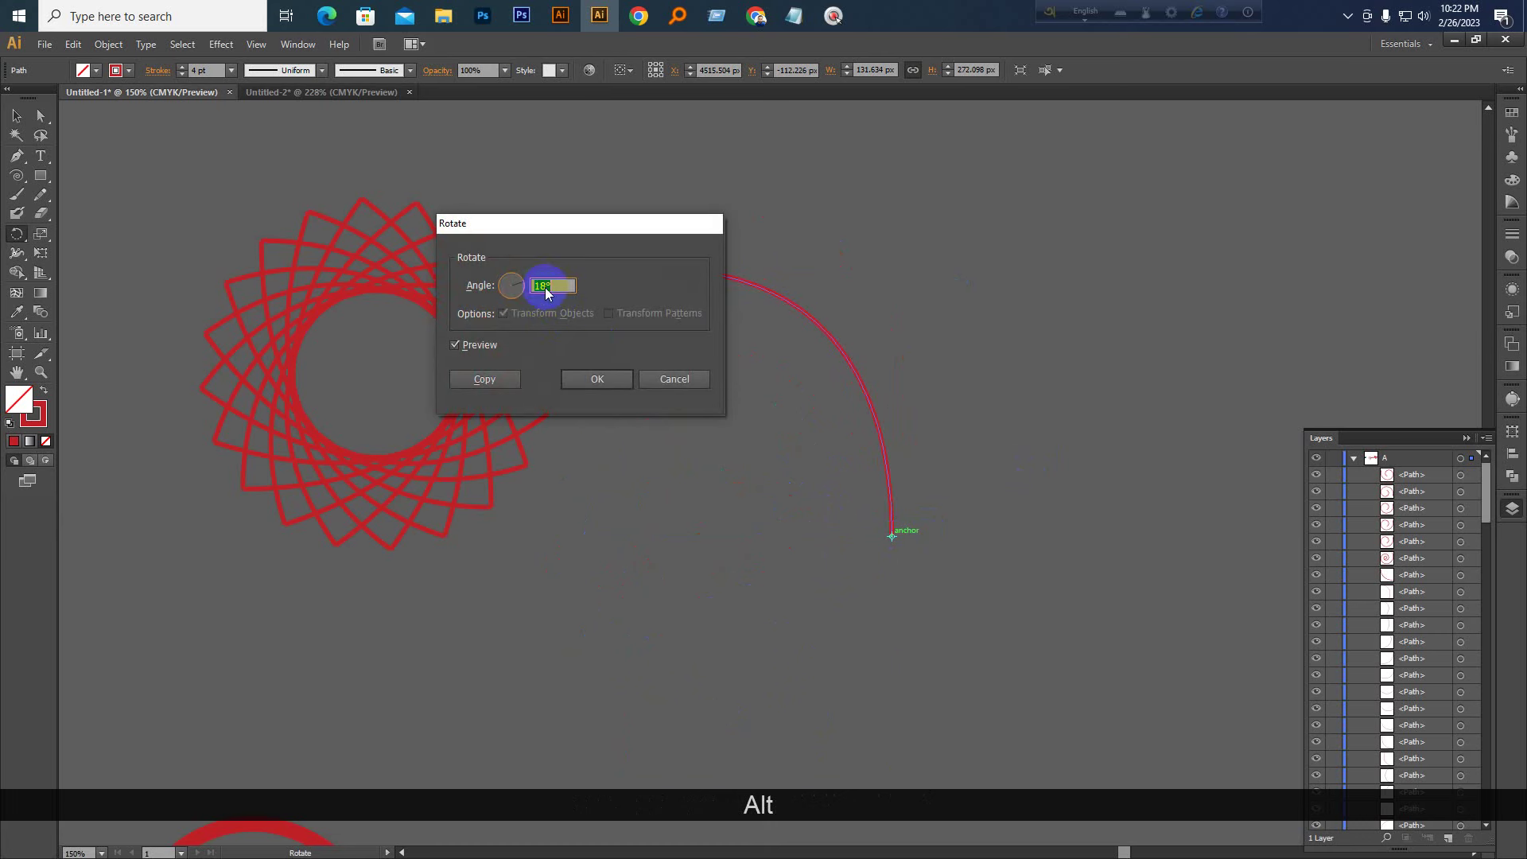
pyautogui.moveTo(546, 293); pyautogui.dragTo(533, 298)
pyautogui.write('9')
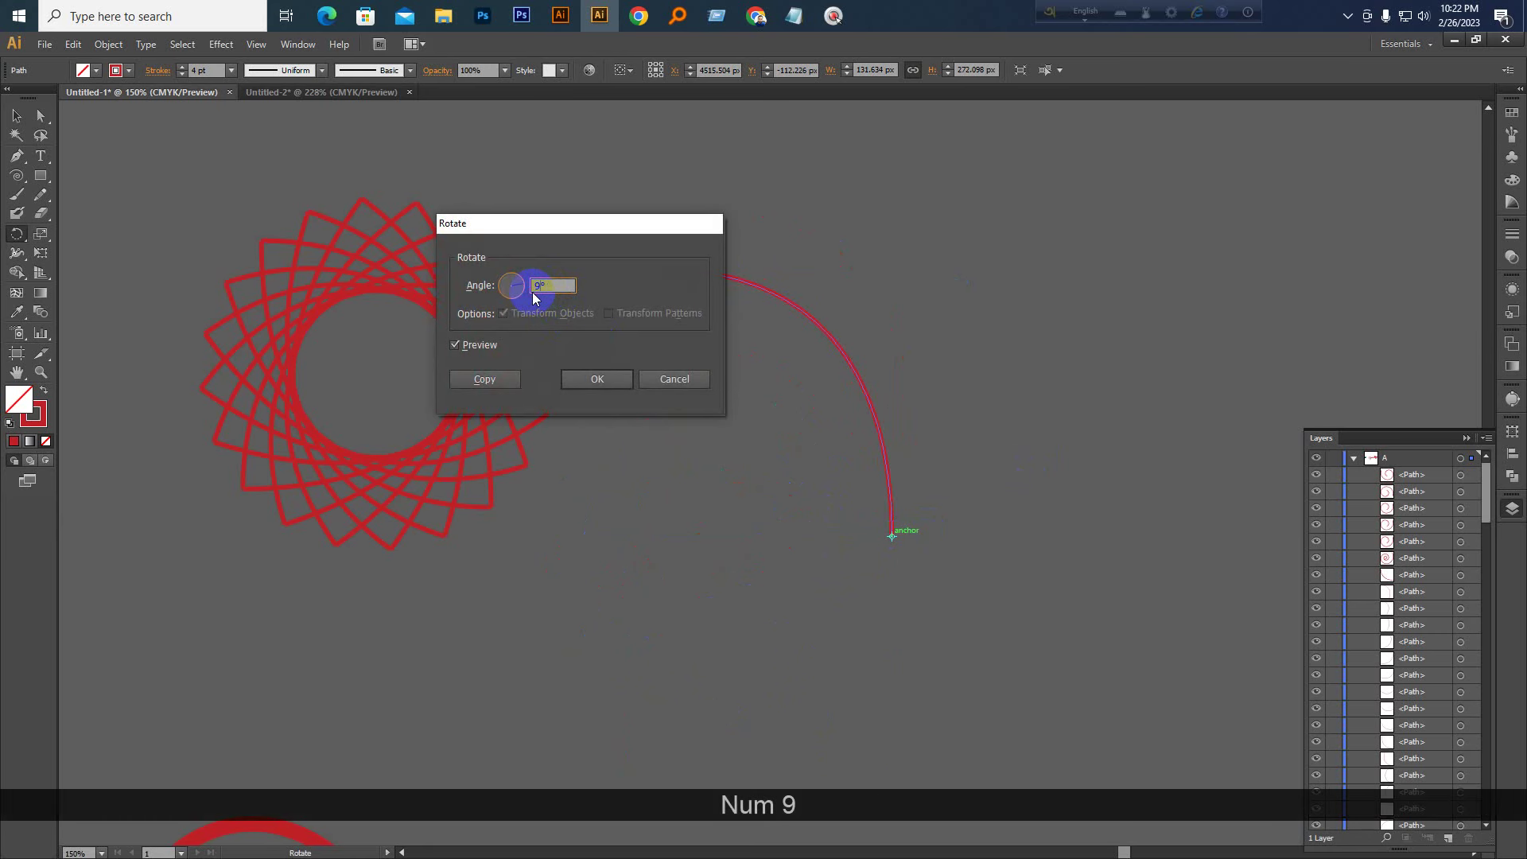
pyautogui.click(498, 375)
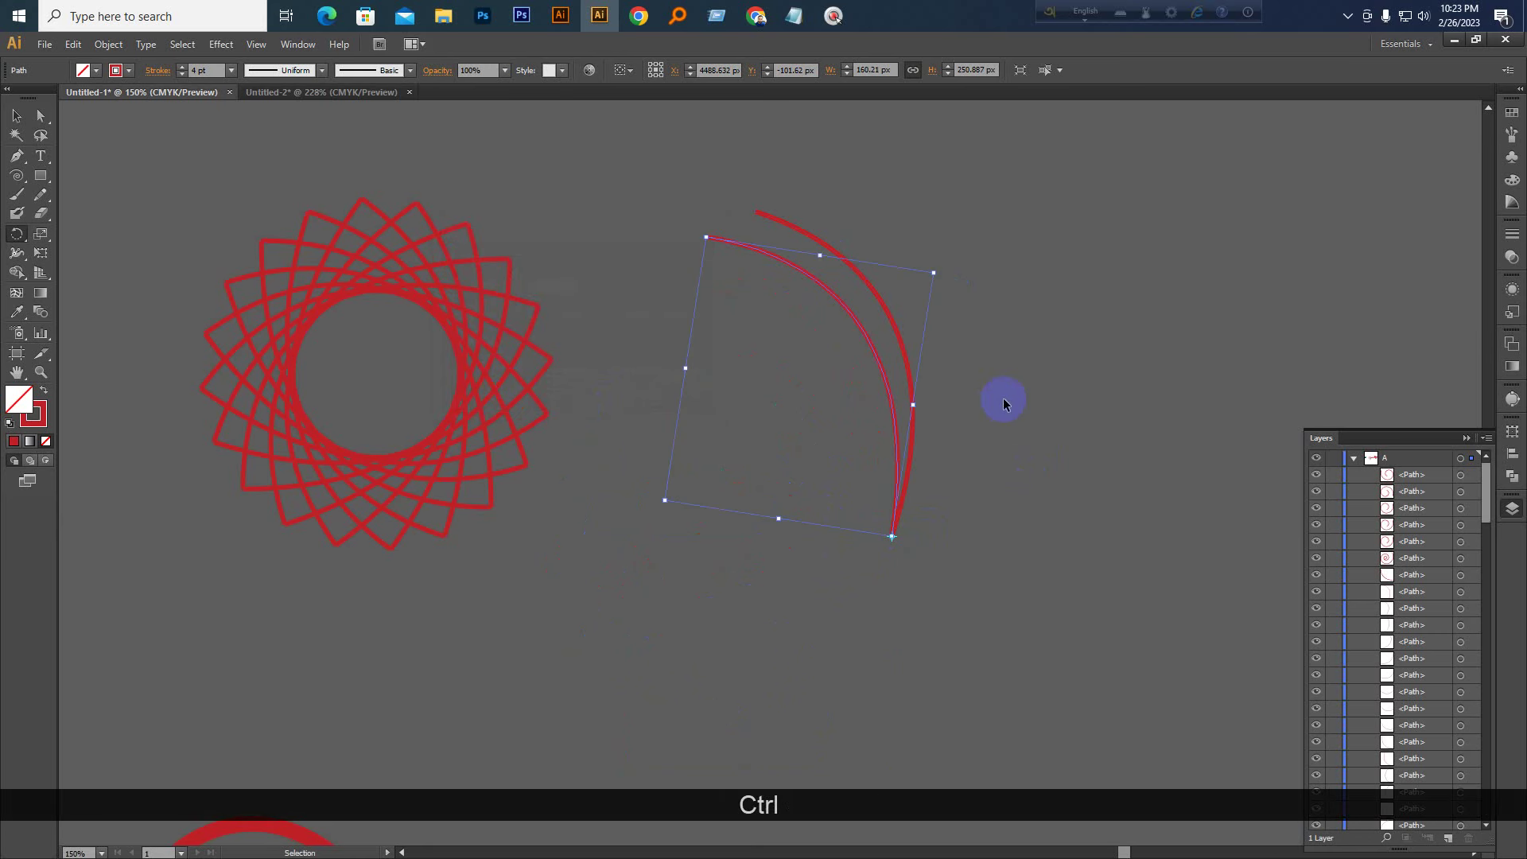
# Repeat the 9° rotated copy around the full circle to form a dense pinwheel, and deselect
pyautogui.hotkey('ctrl', 'd')
pyautogui.hotkey('ctrl', 'd')
pyautogui.hotkey('ctrl', 'd')
pyautogui.hotkey('ctrl', 'd')
pyautogui.hotkey('ctrl', 'd')
pyautogui.hotkey('ctrl', 'd')
pyautogui.hotkey('ctrl', 'd')
pyautogui.hotkey('ctrl', 'd')
pyautogui.hotkey('ctrl', 'd')
pyautogui.hotkey('ctrl', 'd')
pyautogui.hotkey('ctrl', 'd')
pyautogui.hotkey('ctrl', 'd')
pyautogui.hotkey('ctrl', 'd')
pyautogui.hotkey('ctrl', 'd')
pyautogui.hotkey('ctrl', 'd')
pyautogui.hotkey('ctrl', 'd')
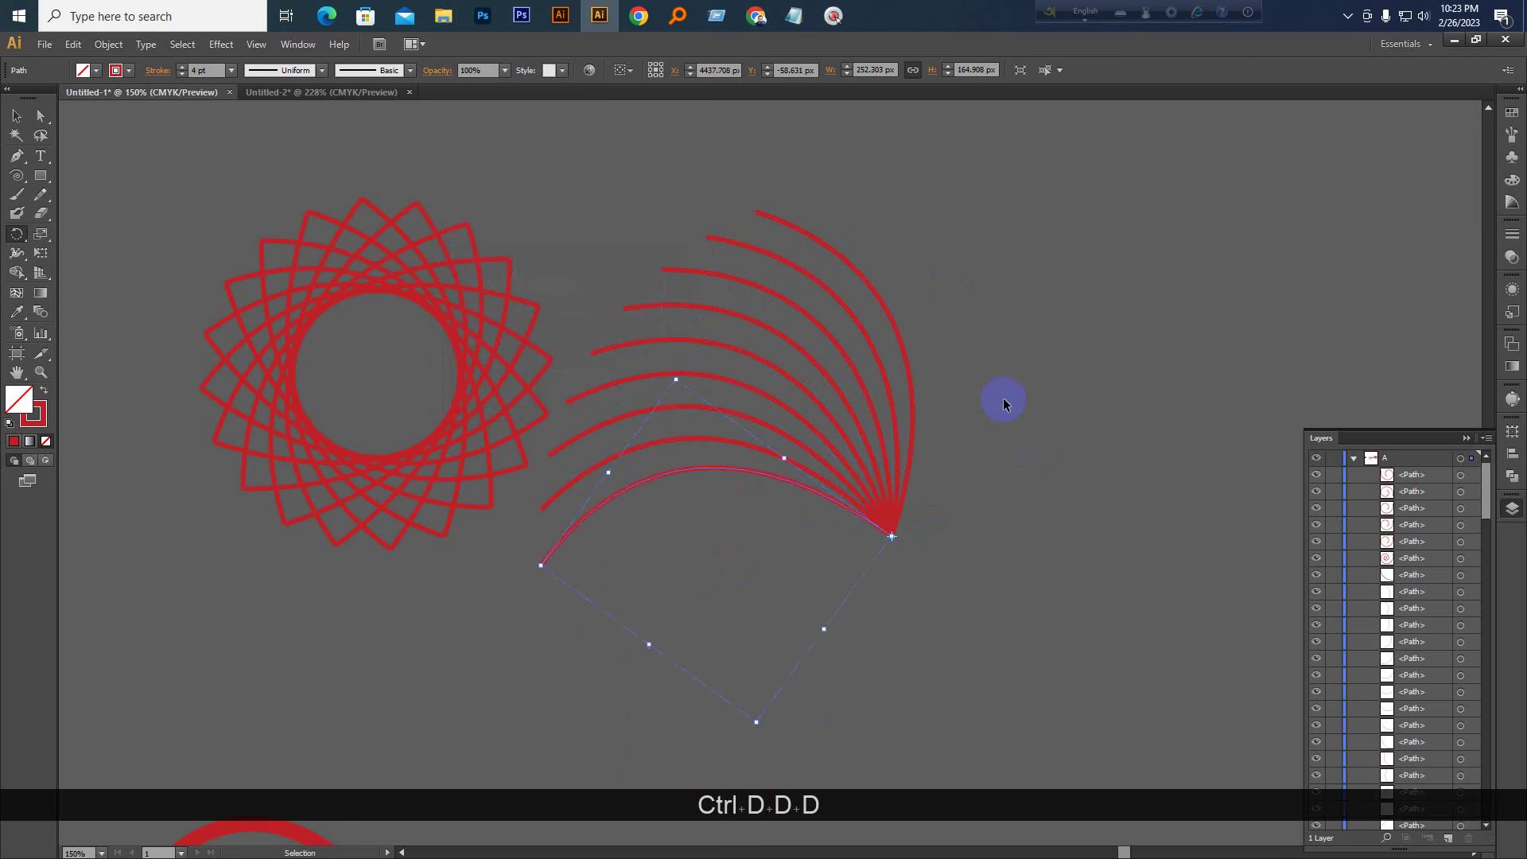
pyautogui.hotkey('ctrl', 'd')
pyautogui.hotkey('ctrl', 'd')
pyautogui.hotkey('ctrl', 'd')
pyautogui.hotkey('ctrl', 'd')
pyautogui.hotkey('ctrl', 'd')
pyautogui.hotkey('ctrl', 'd')
pyautogui.hotkey('ctrl', 'd')
pyautogui.hotkey('ctrl', 'd')
pyautogui.hotkey('ctrl', 'd')
pyautogui.hotkey('ctrl', 'd')
pyautogui.hotkey('ctrl', 'd')
pyautogui.hotkey('ctrl', 'd')
pyautogui.hotkey('ctrl', 'd')
pyautogui.hotkey('ctrl', 'd')
pyautogui.hotkey('ctrl', 'd')
pyautogui.hotkey('ctrl', 'd')
pyautogui.hotkey('ctrl', 'd')
pyautogui.hotkey('ctrl', 'd')
pyautogui.hotkey('ctrl', 'd')
pyautogui.hotkey('ctrl', 'd')
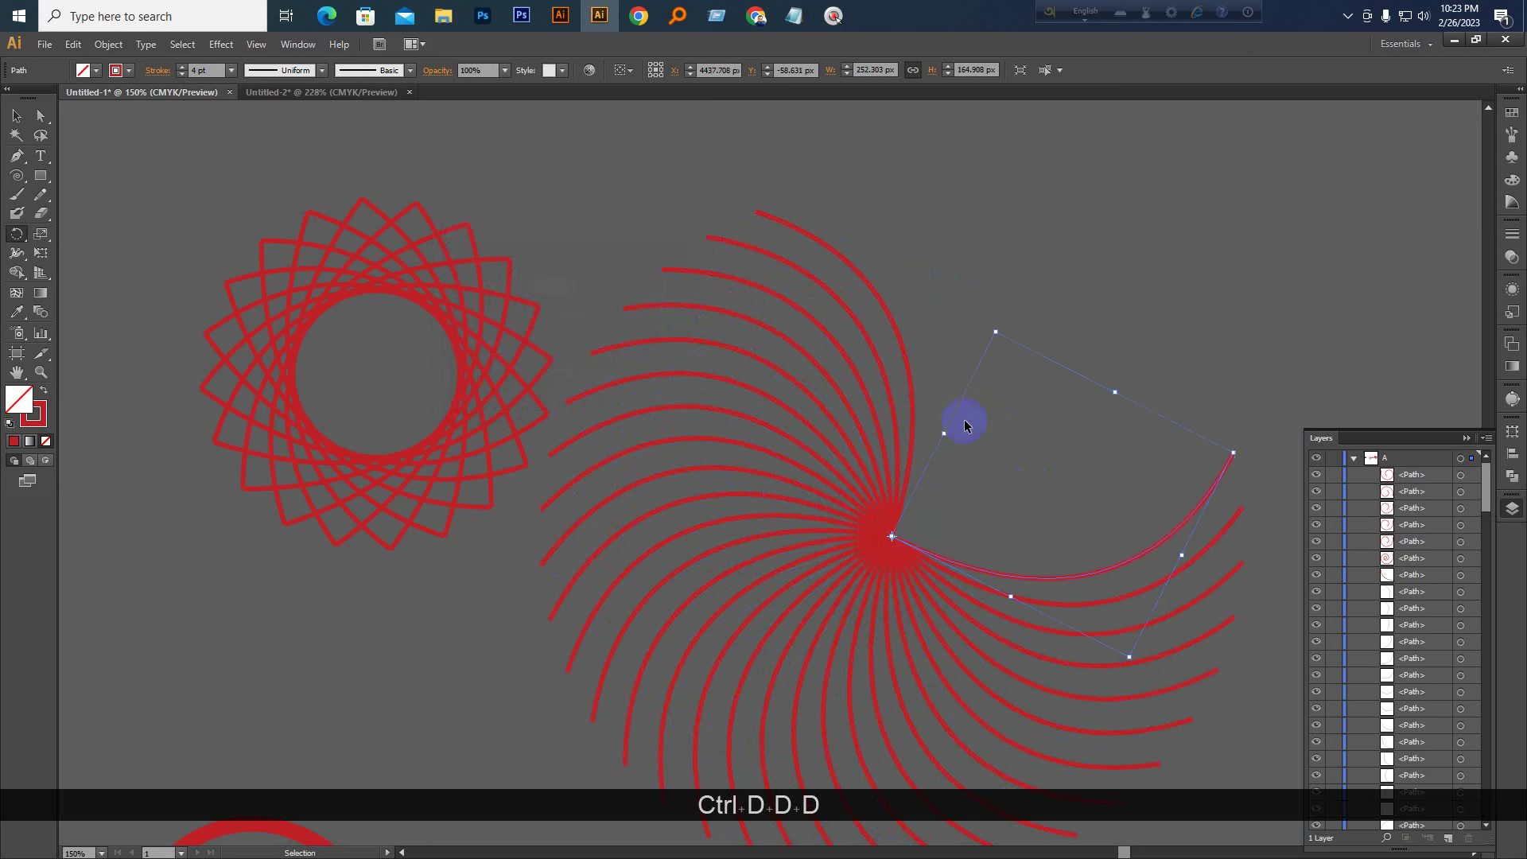
pyautogui.hotkey('ctrl', 'd')
pyautogui.hotkey('ctrl', 'd')
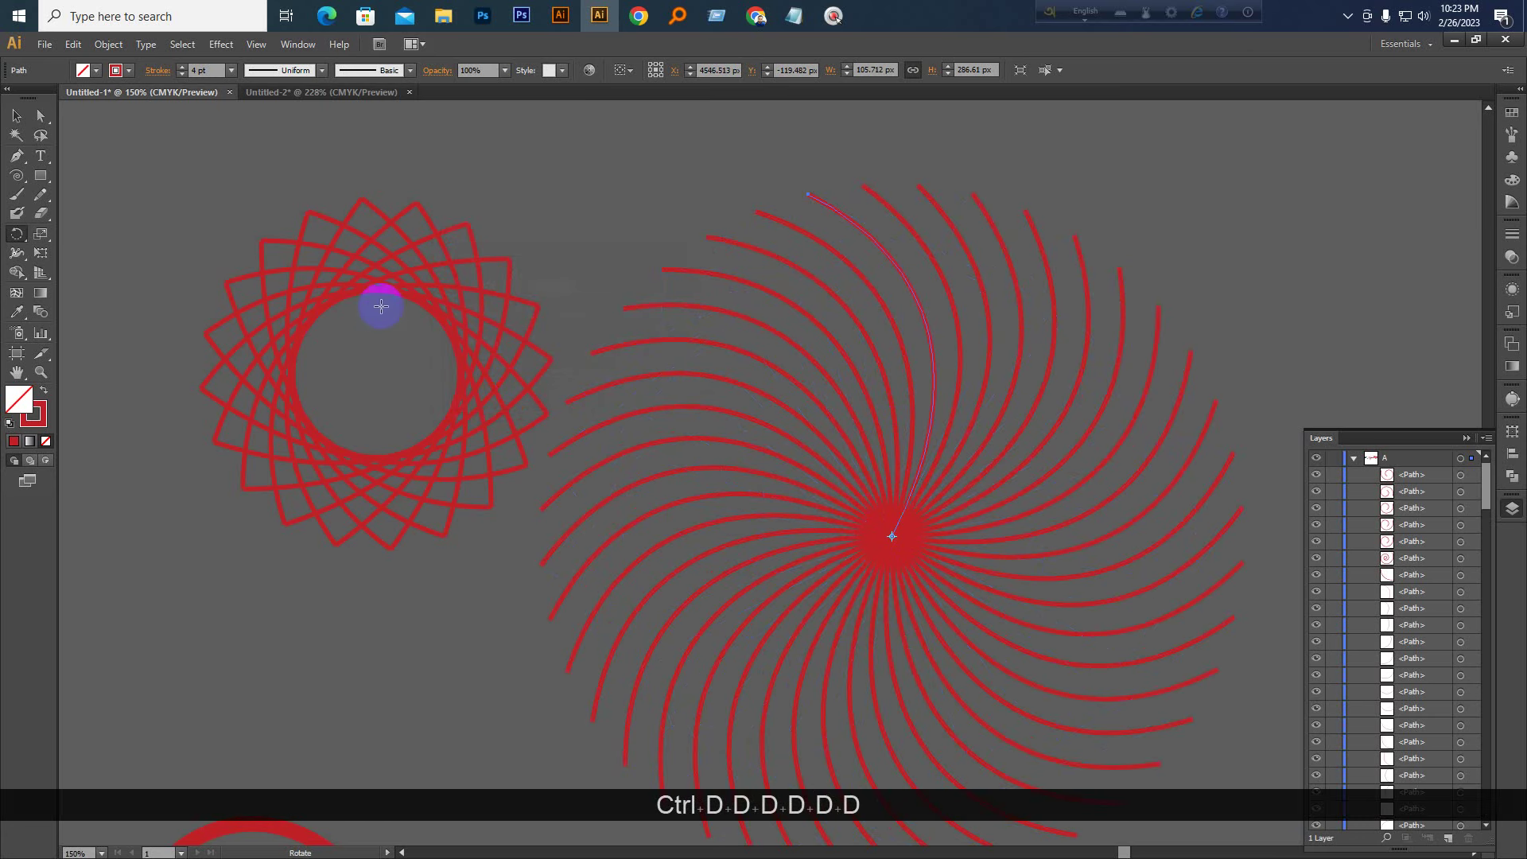
pyautogui.click(19, 120)
pyautogui.press('ctrl+KP_Subtract')
pyautogui.press('ctrl+KP_Subtract')
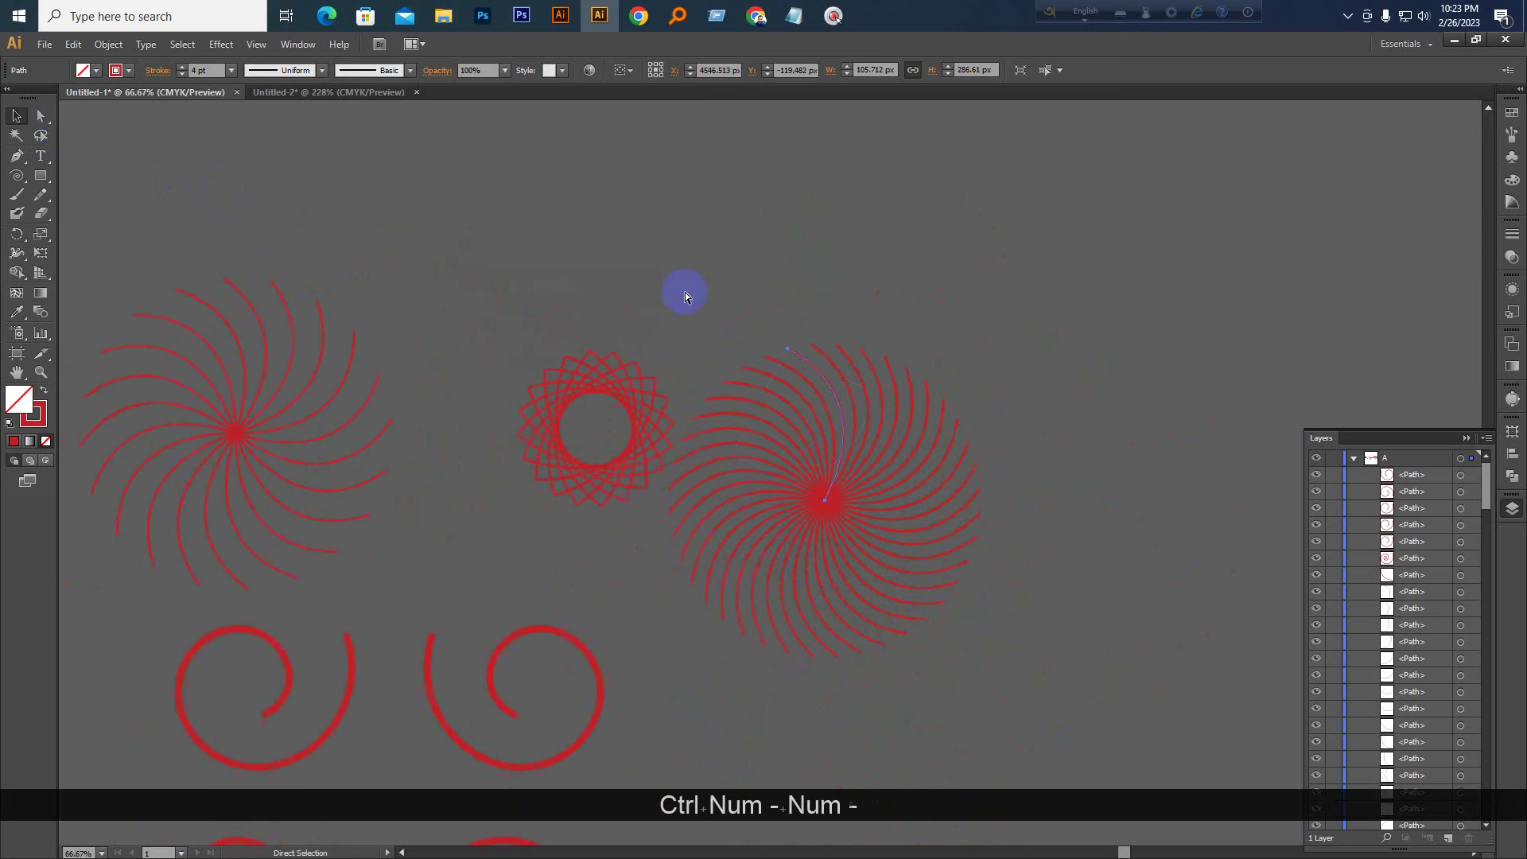
pyautogui.keyDown('ctrl'); pyautogui.click(1027, 394); pyautogui.keyUp('ctrl')
pyautogui.press('ctrl+KP_Add')
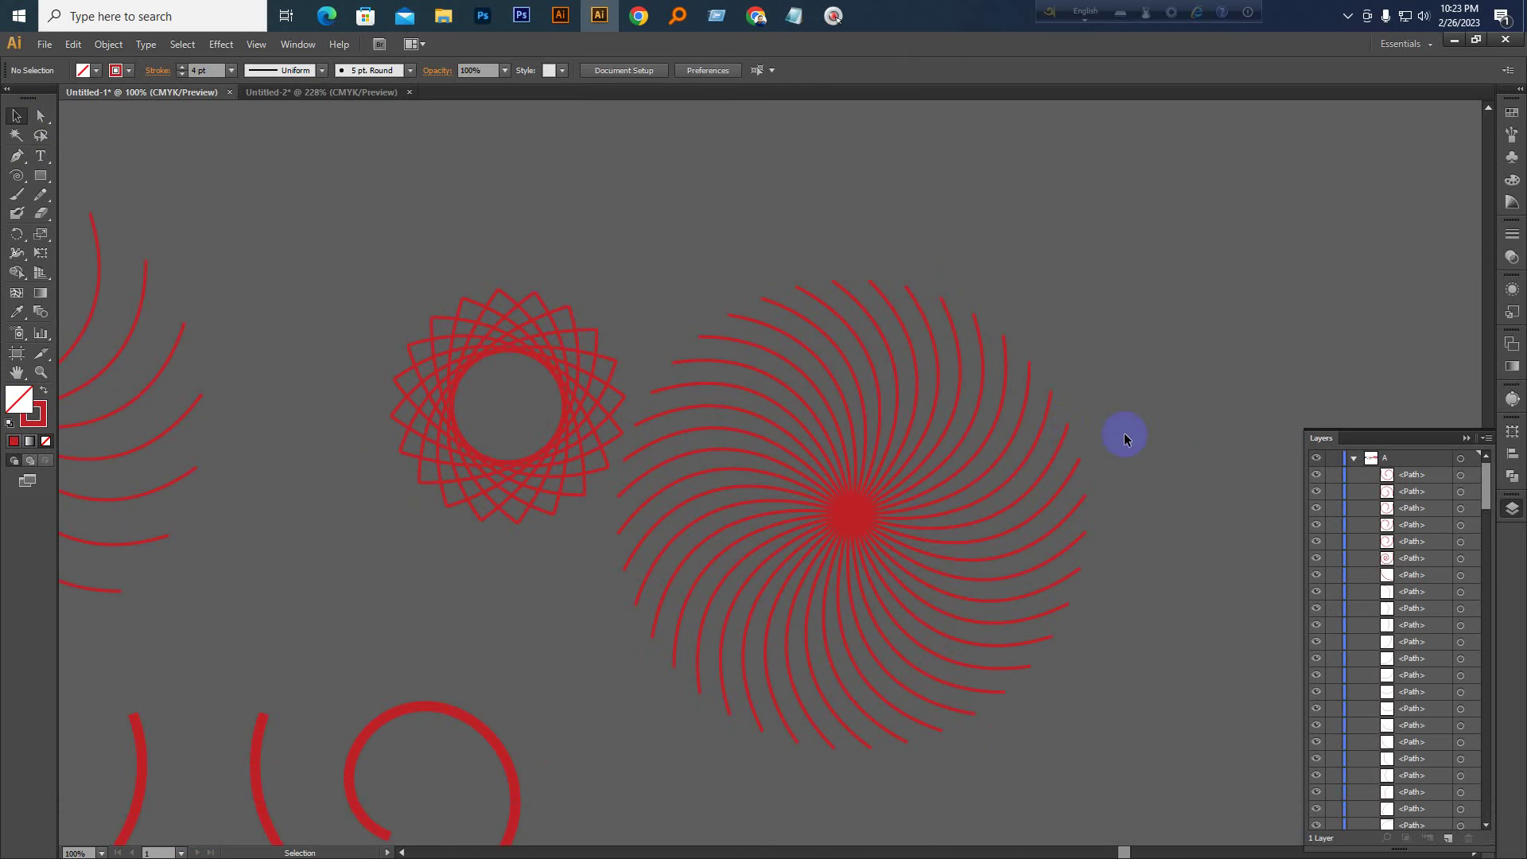
# Check the participants in the Google Meet call in Chrome, and return to the Illustrator drawing
pyautogui.scroll(-1, 1124, 435)
pyautogui.click(874, 508)
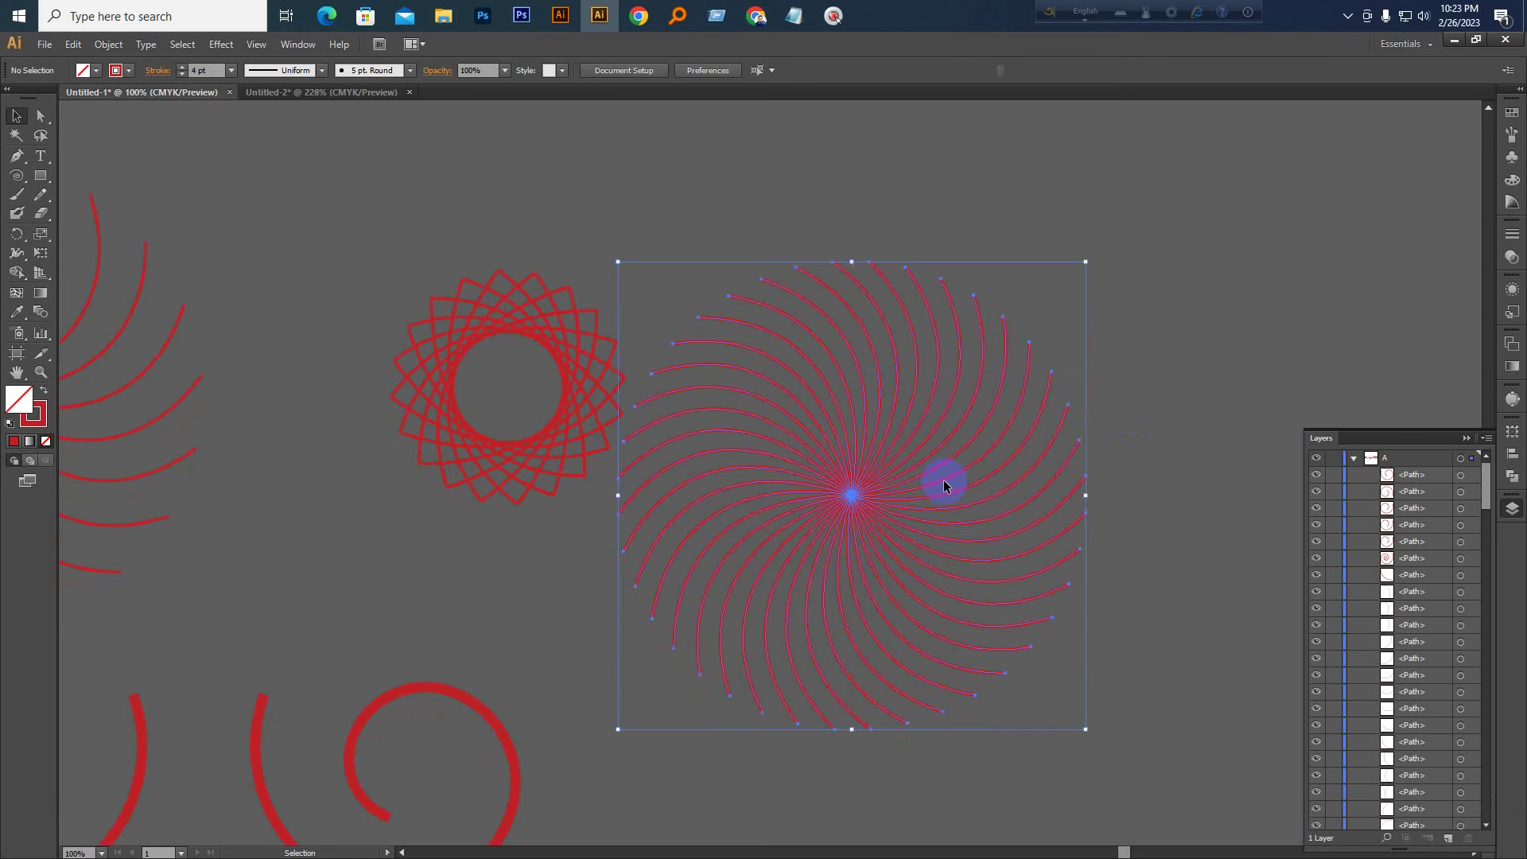
pyautogui.click(1070, 394)
pyautogui.click(1047, 397)
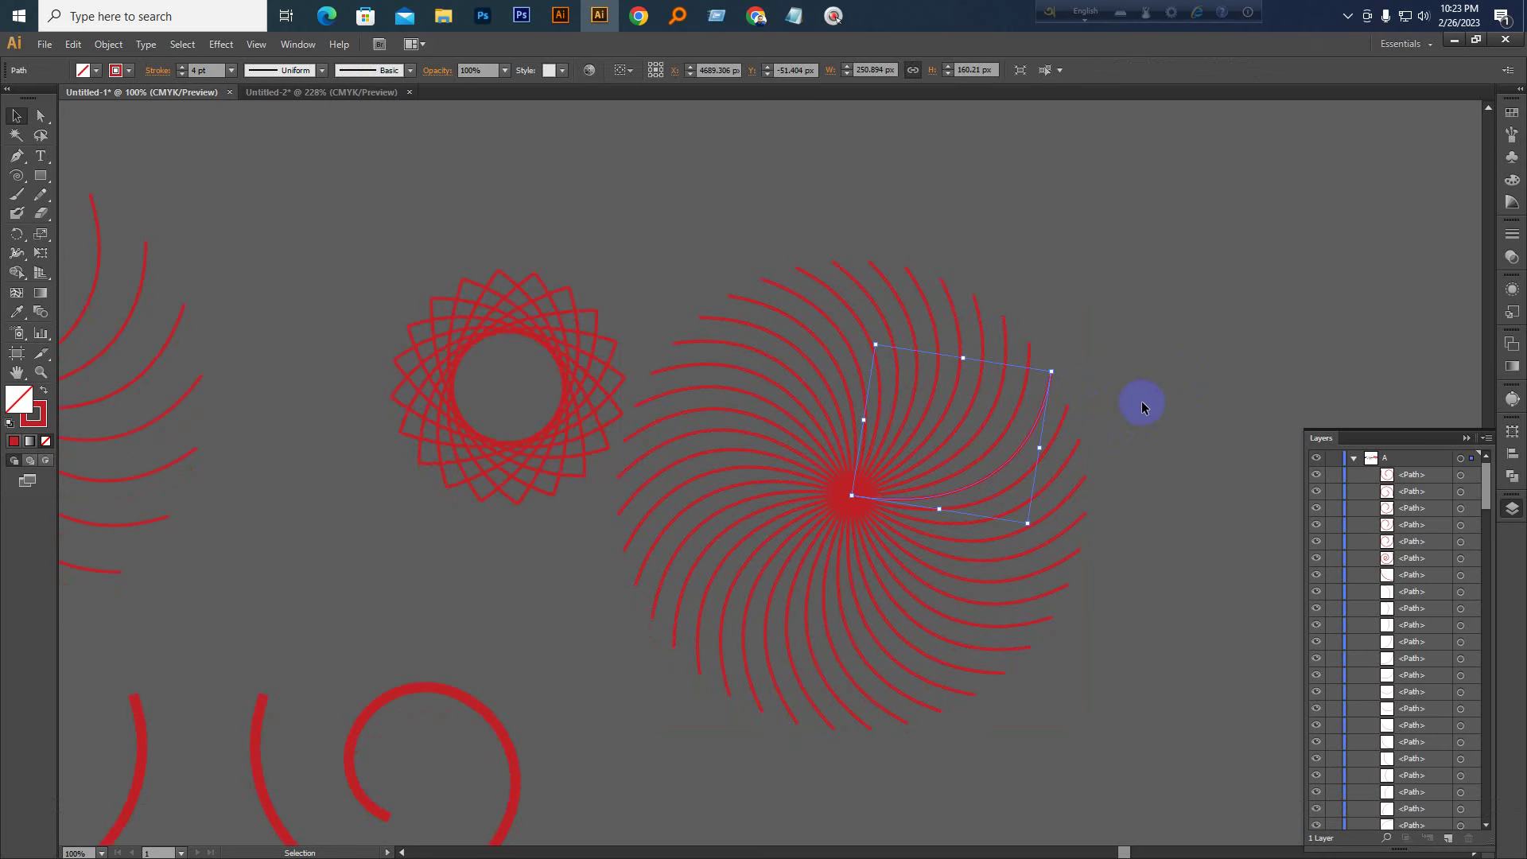
pyautogui.click(755, 16)
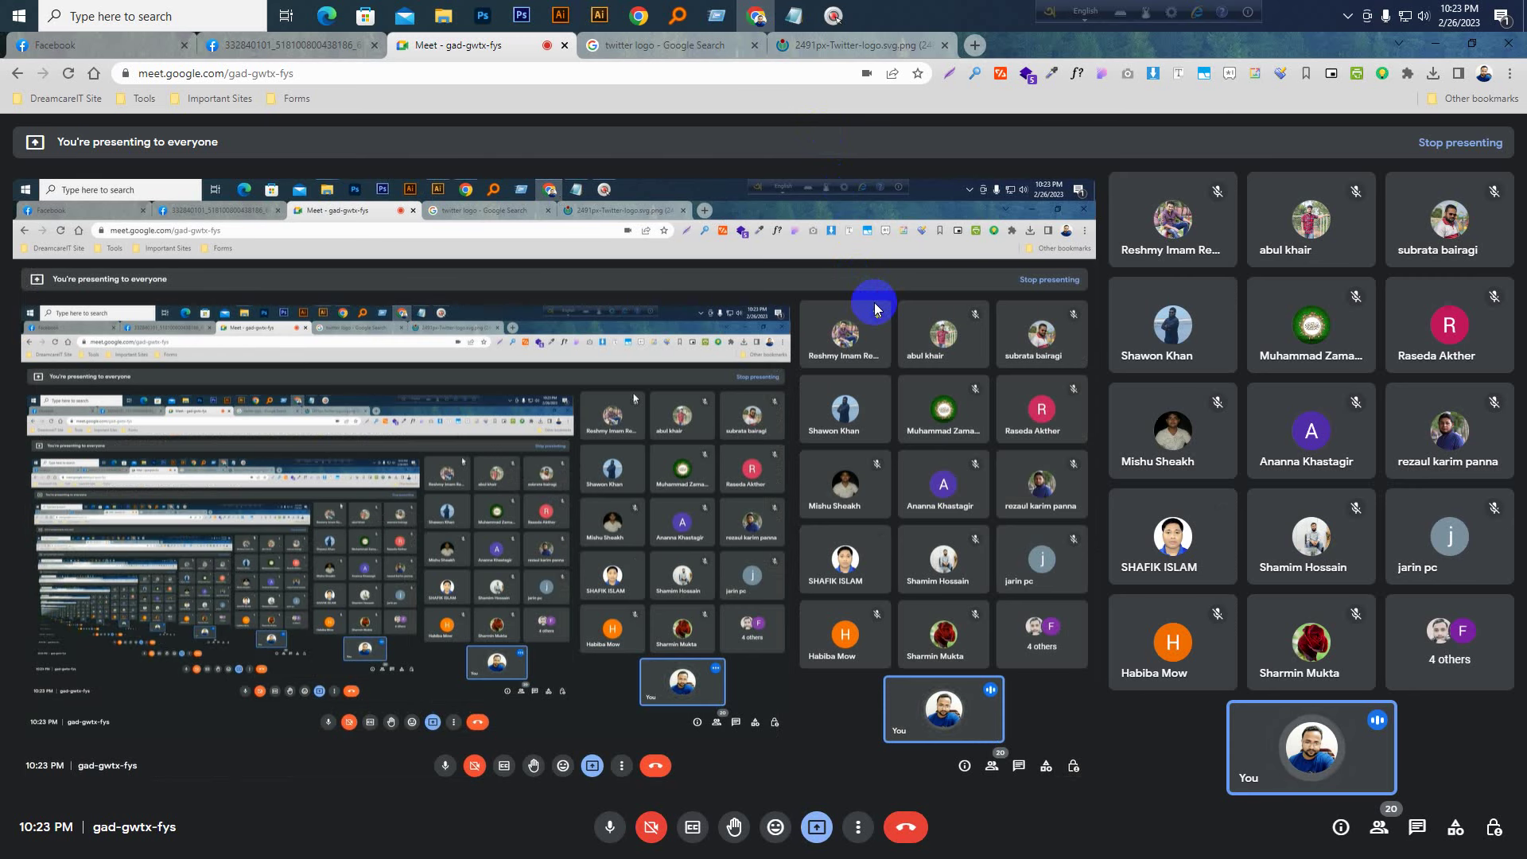
pyautogui.click(599, 16)
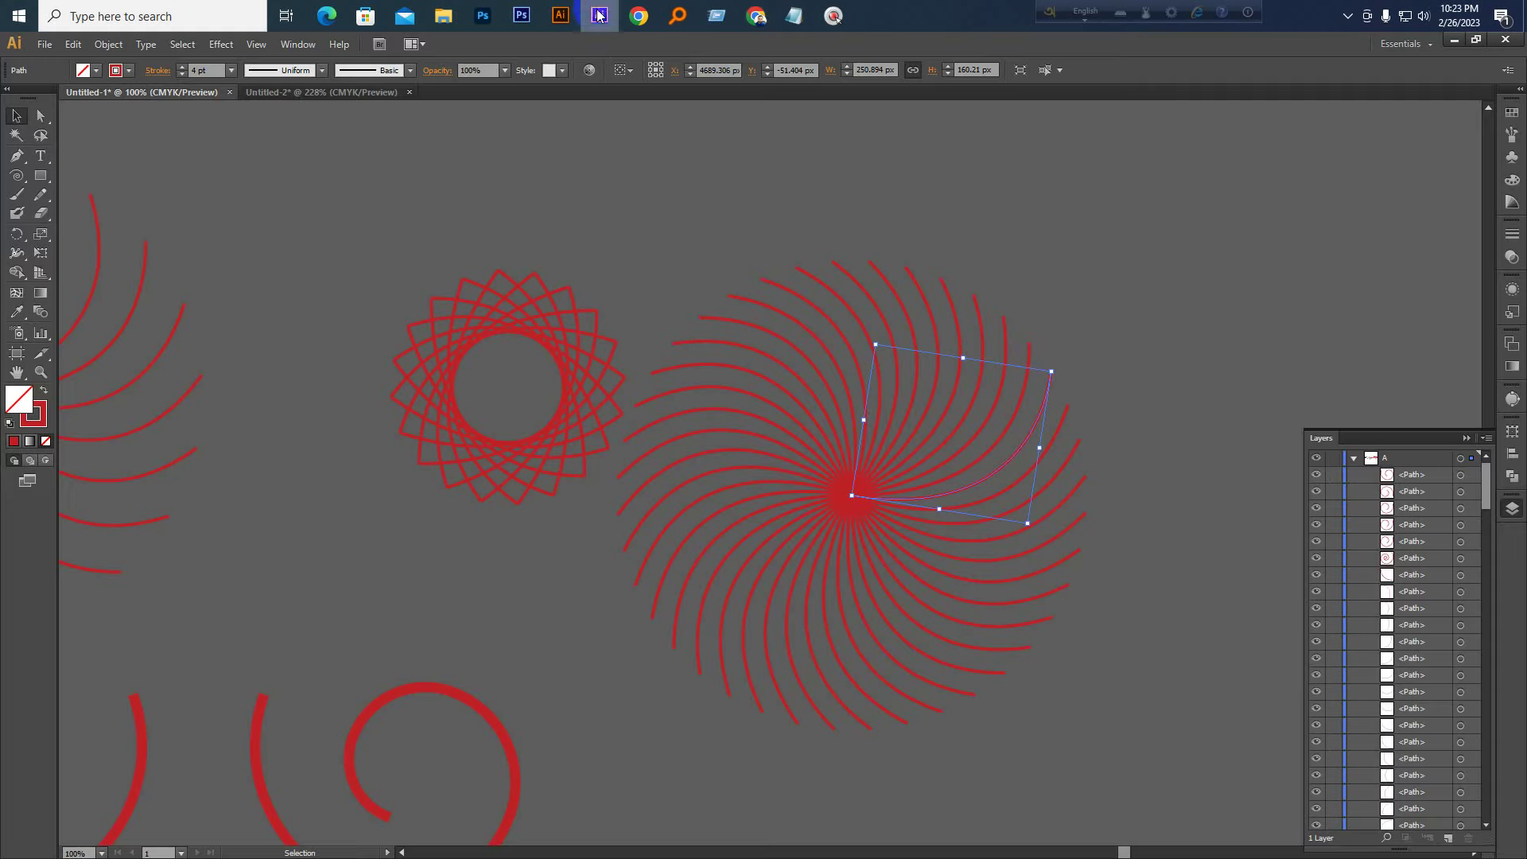
# Move the whole dense pinwheel up and to the right, clear of the second rosette, and deselect it
pyautogui.moveTo(1166, 308); pyautogui.dragTo(740, 682)
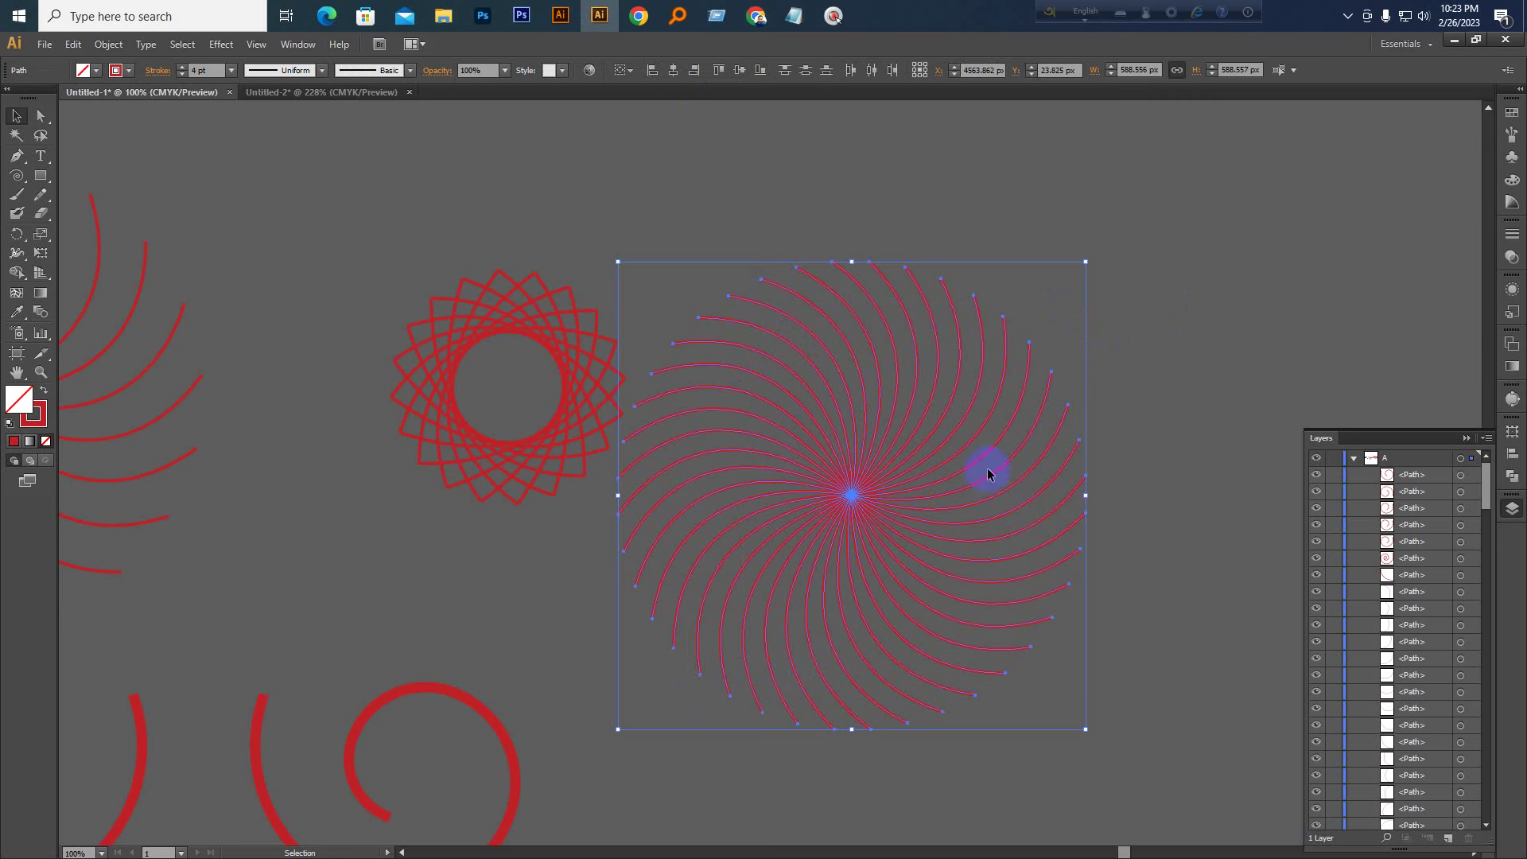
pyautogui.moveTo(861, 495); pyautogui.dragTo(928, 436)
pyautogui.click(1288, 294)
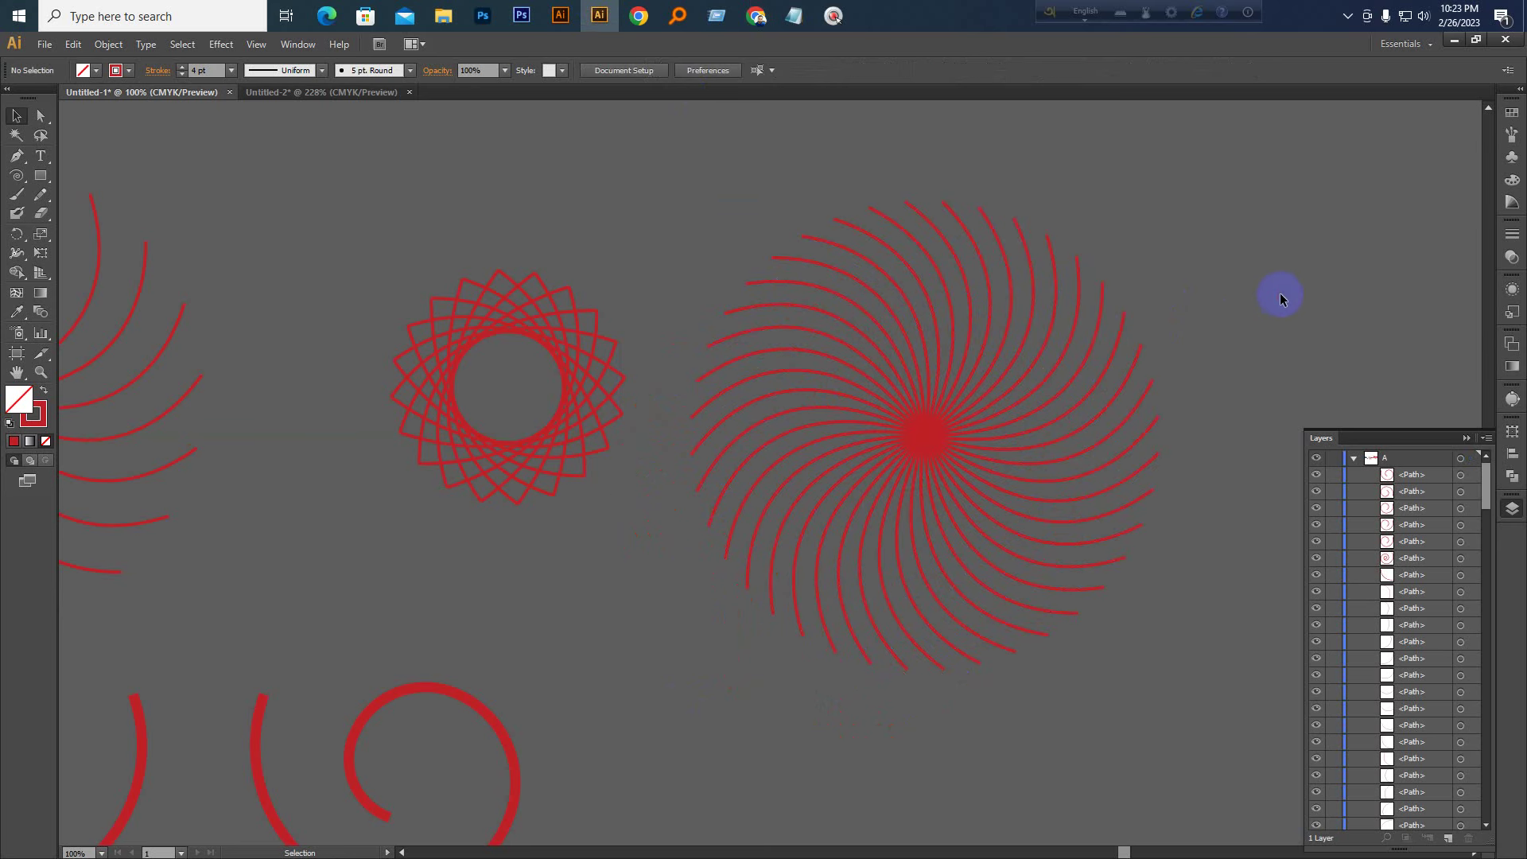
pyautogui.click(822, 567)
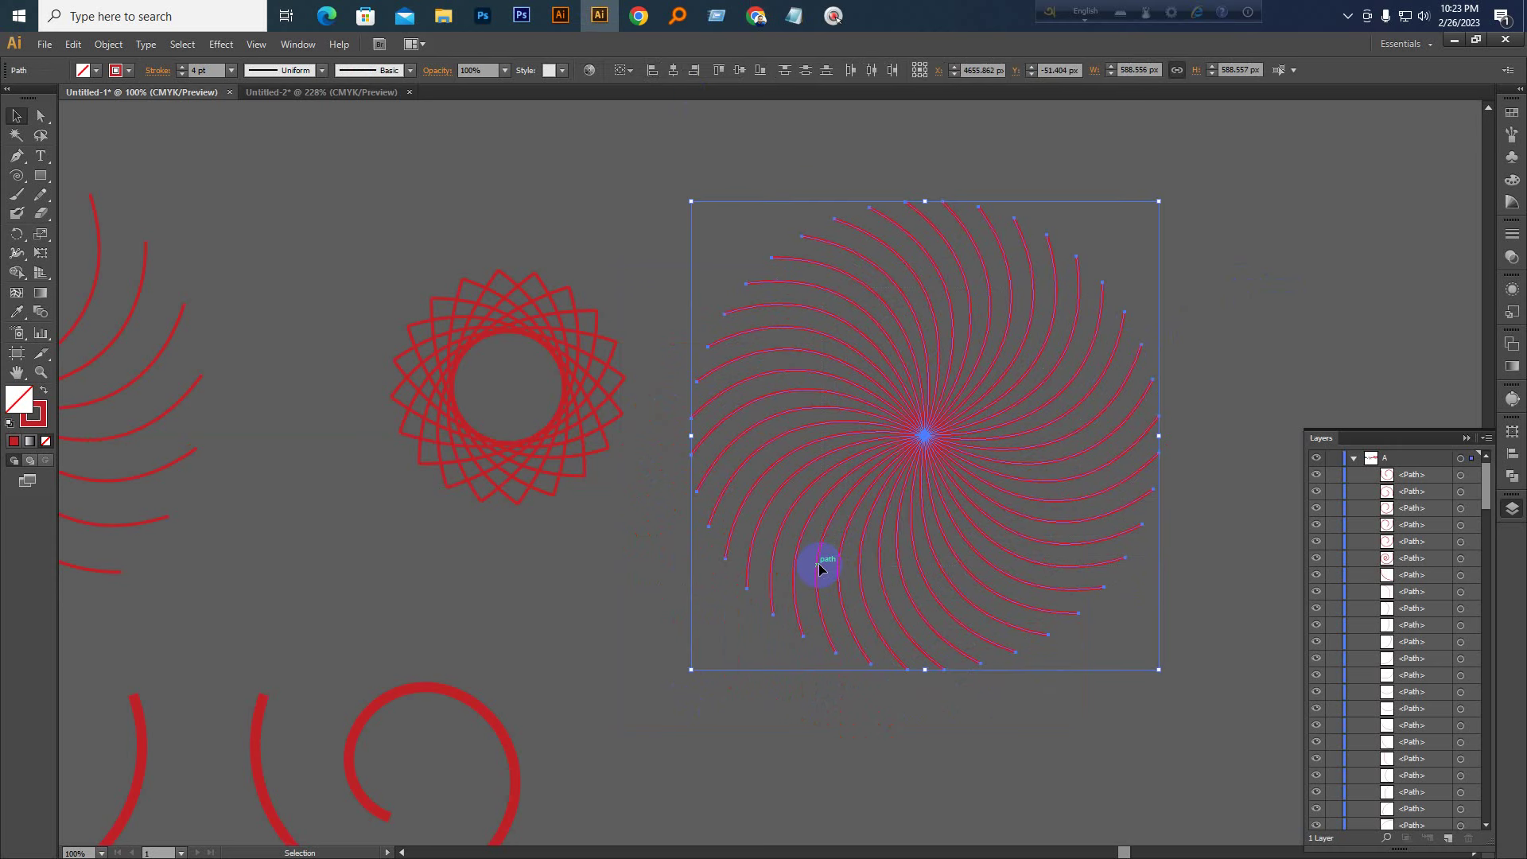
pyautogui.click(1278, 271)
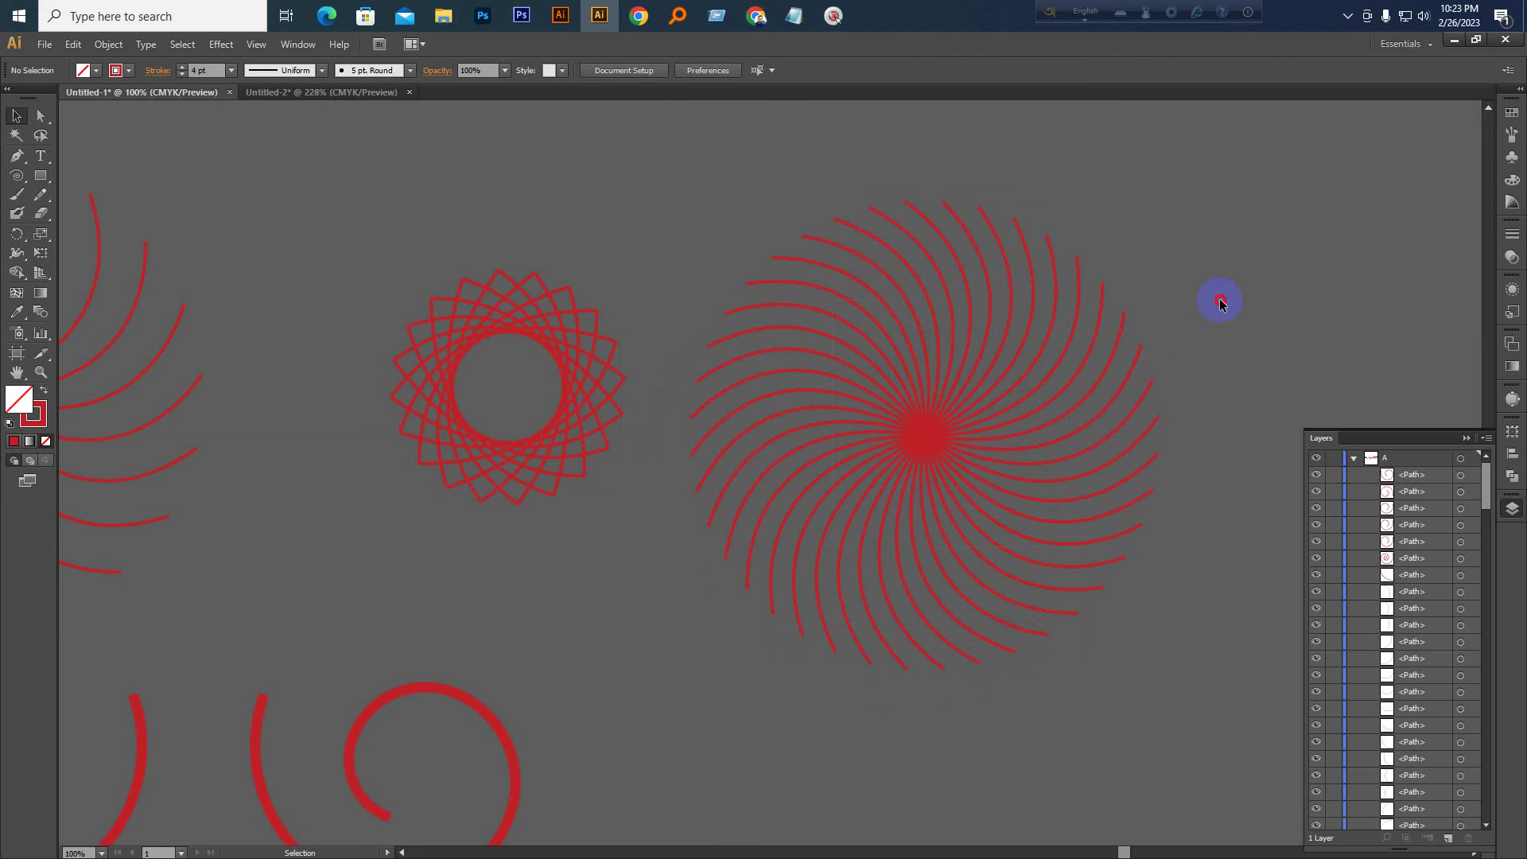
pyautogui.click(831, 549)
pyautogui.click(1363, 320)
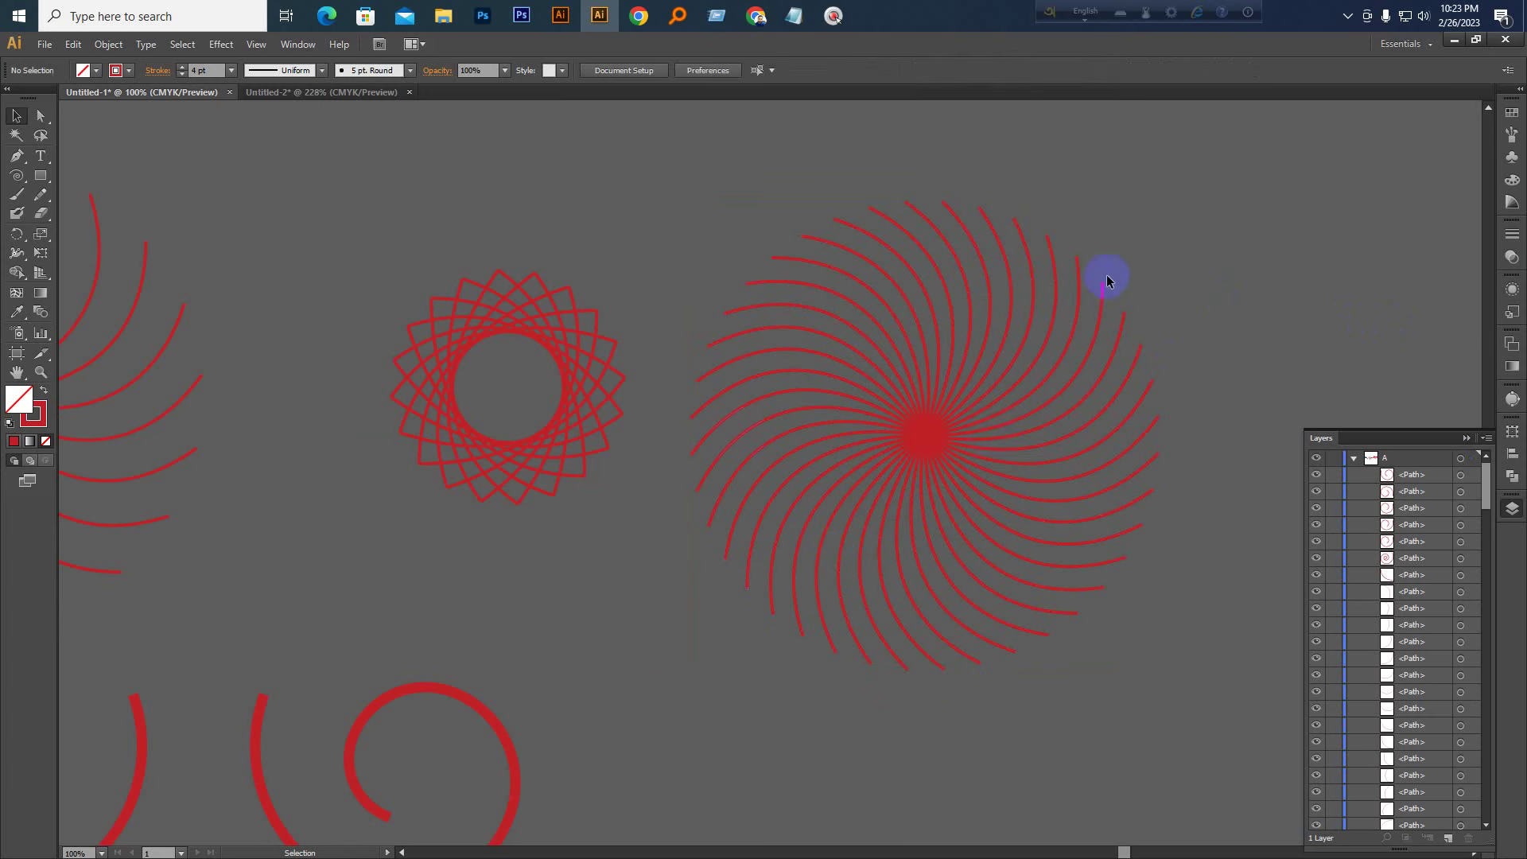
pyautogui.click(17, 272)
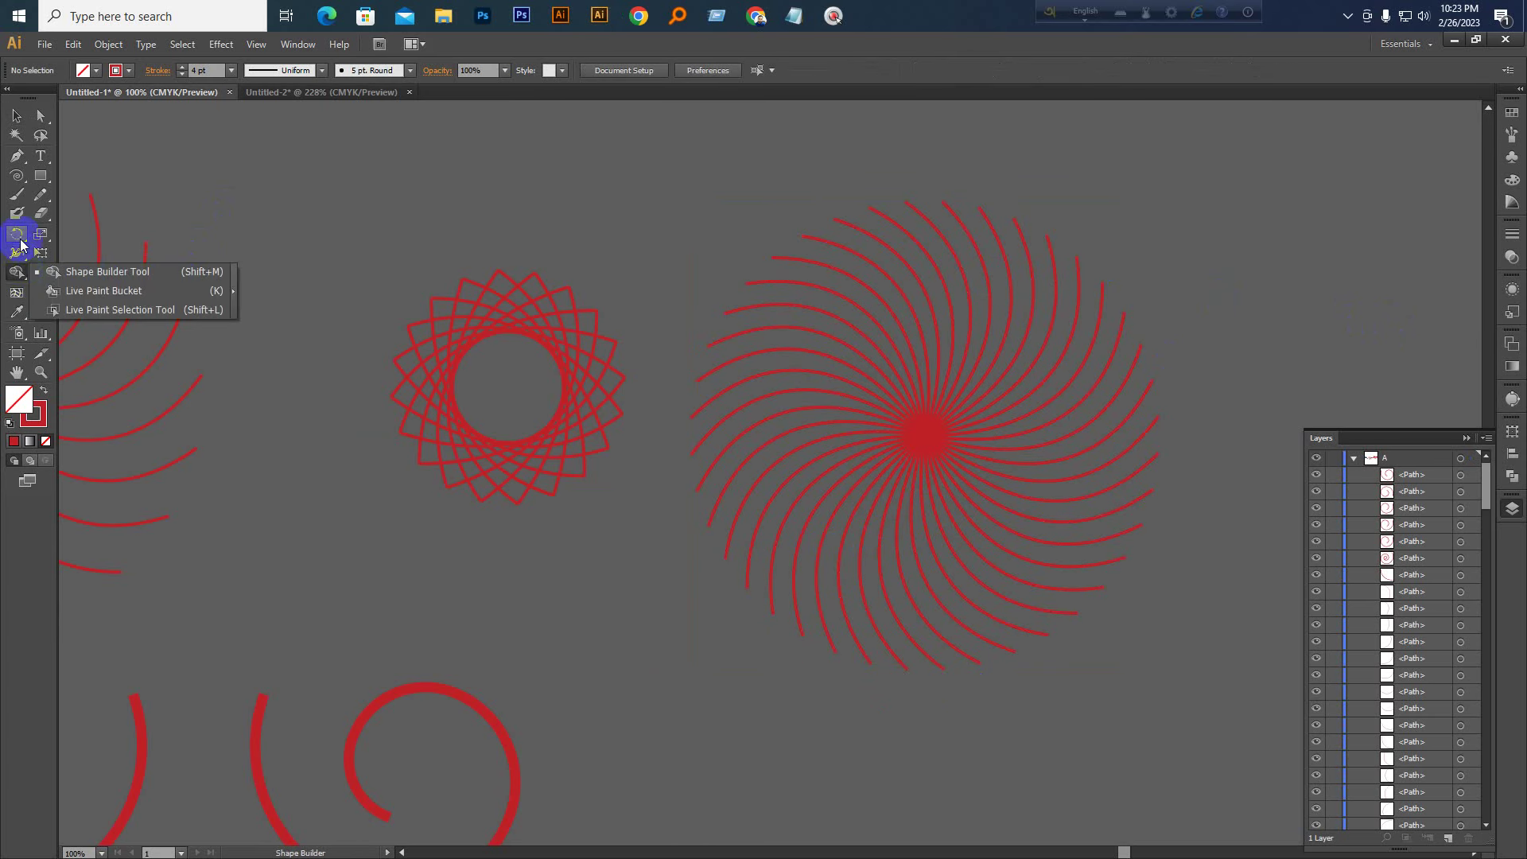
pyautogui.click(18, 235)
pyautogui.click(82, 232)
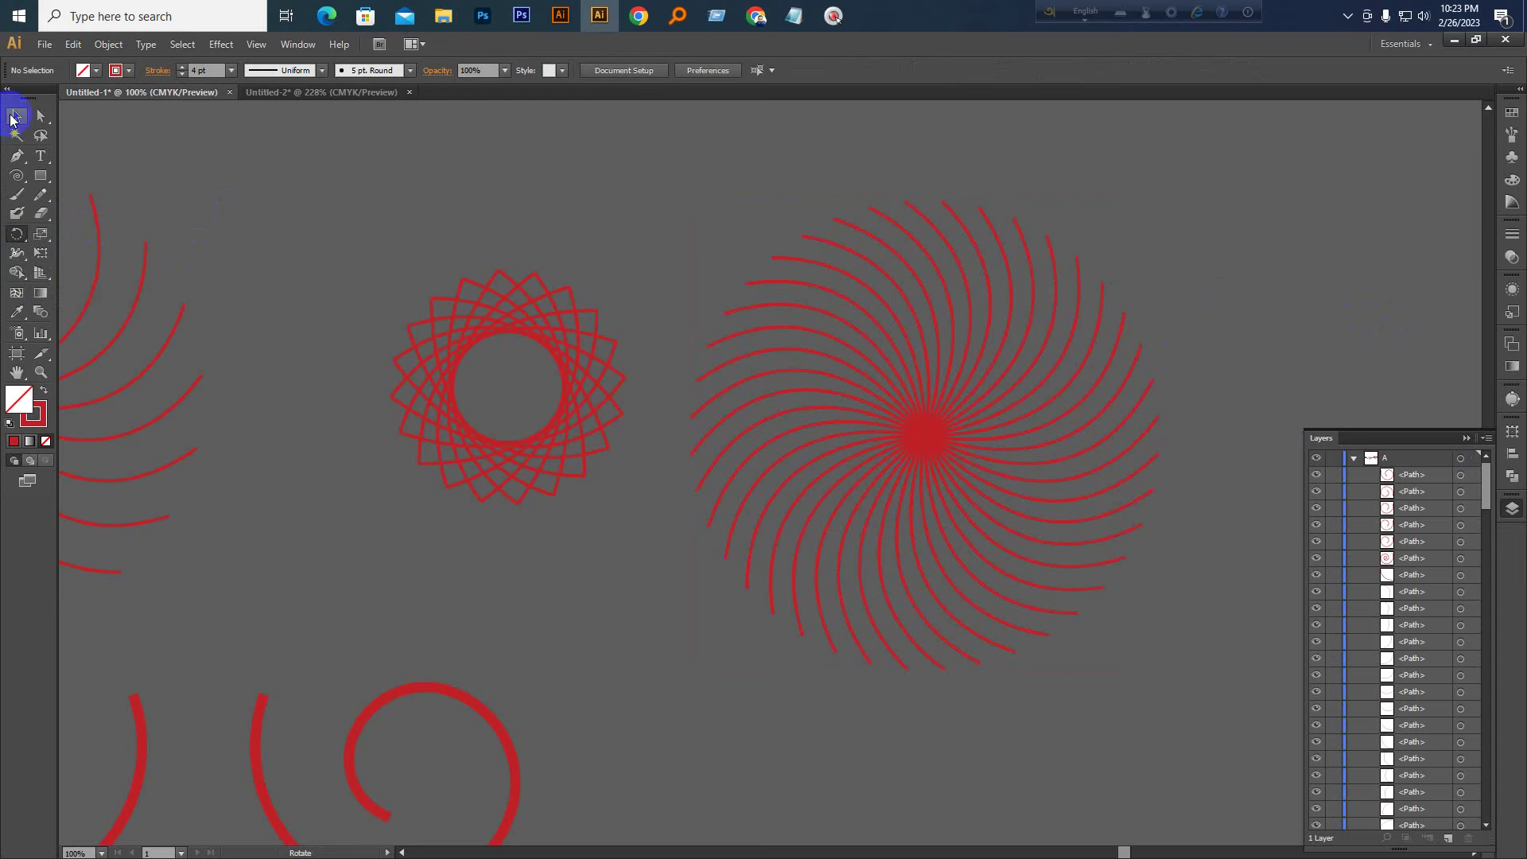
pyautogui.click(16, 116)
# Duplicate the upper mirrored spiral into the empty area to the right of the dense pinwheel
pyautogui.press('space')
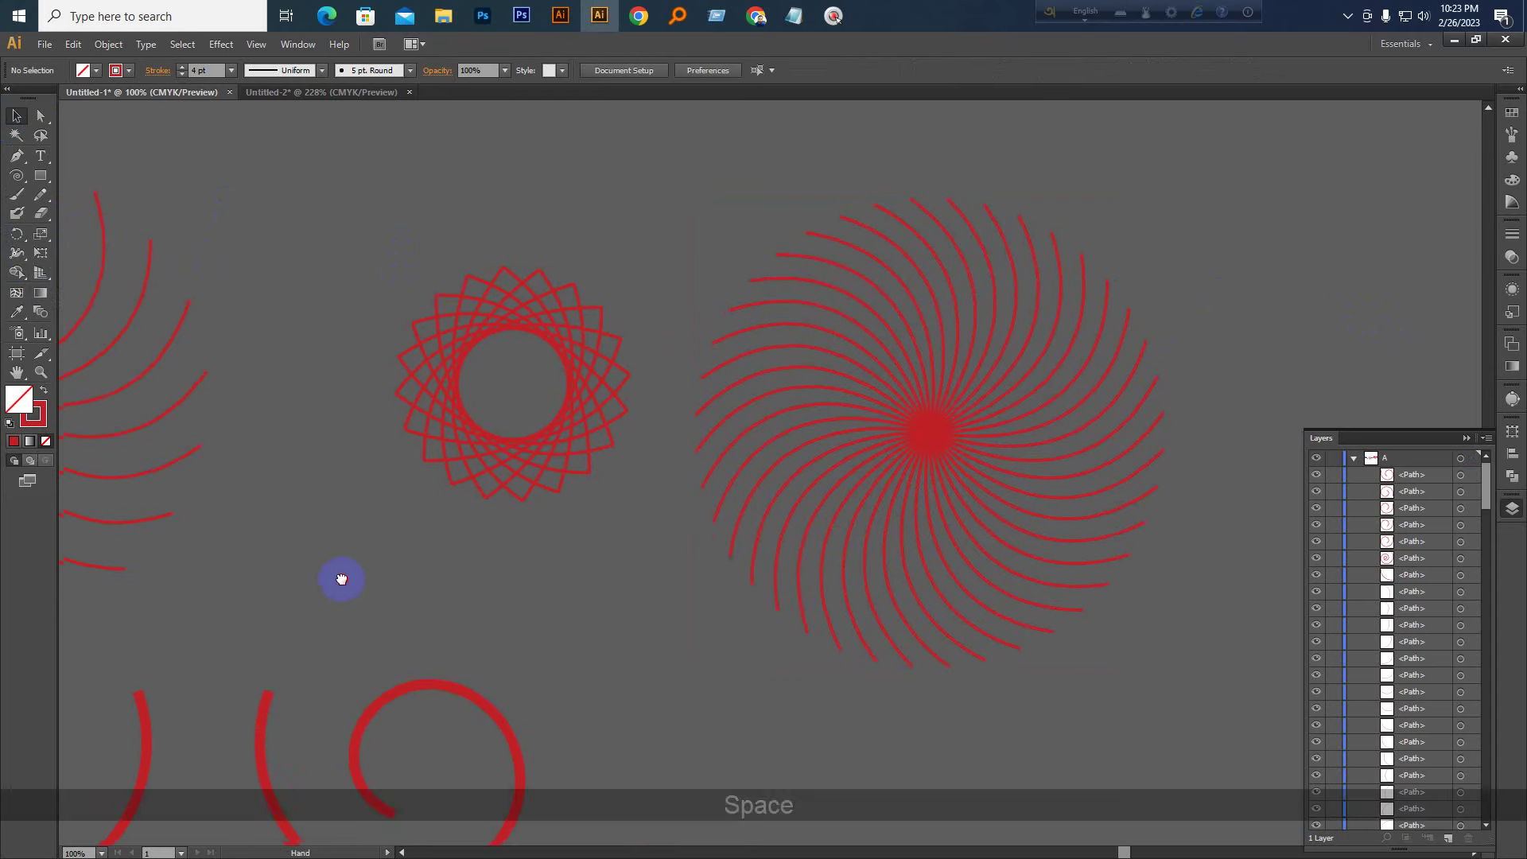
pyautogui.moveTo(341, 580)
pyautogui.mouseDown()
pyautogui.moveTo(538, 331)
pyautogui.moveTo(692, 395)
pyautogui.moveTo(354, 560)
pyautogui.mouseUp()
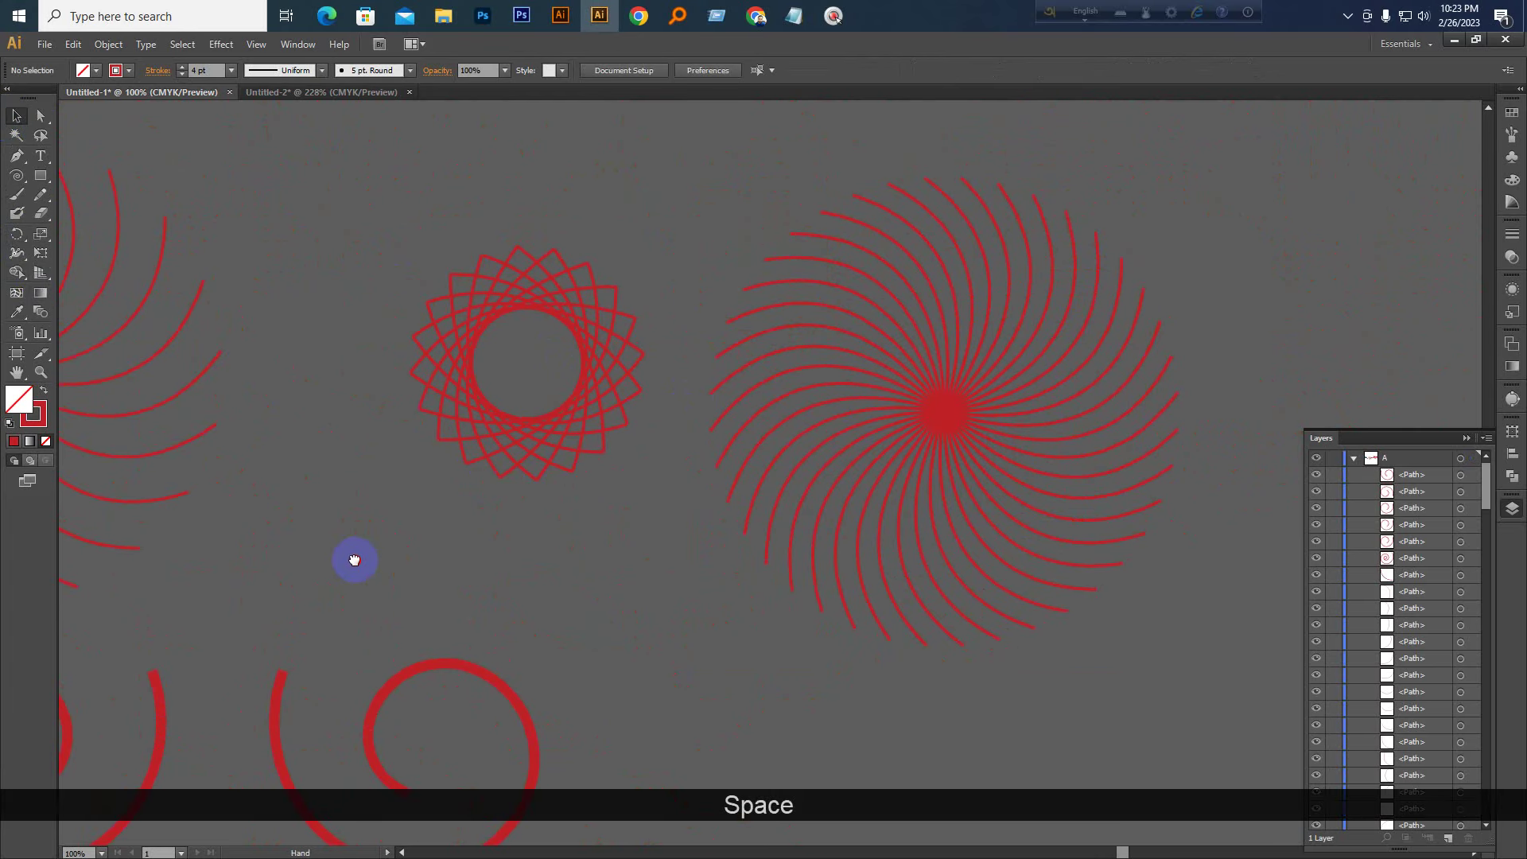
pyautogui.moveTo(299, 301); pyautogui.dragTo(389, 249)
pyautogui.press('ctrl+KP_Subtract')
pyautogui.press('ctrl+KP_Subtract')
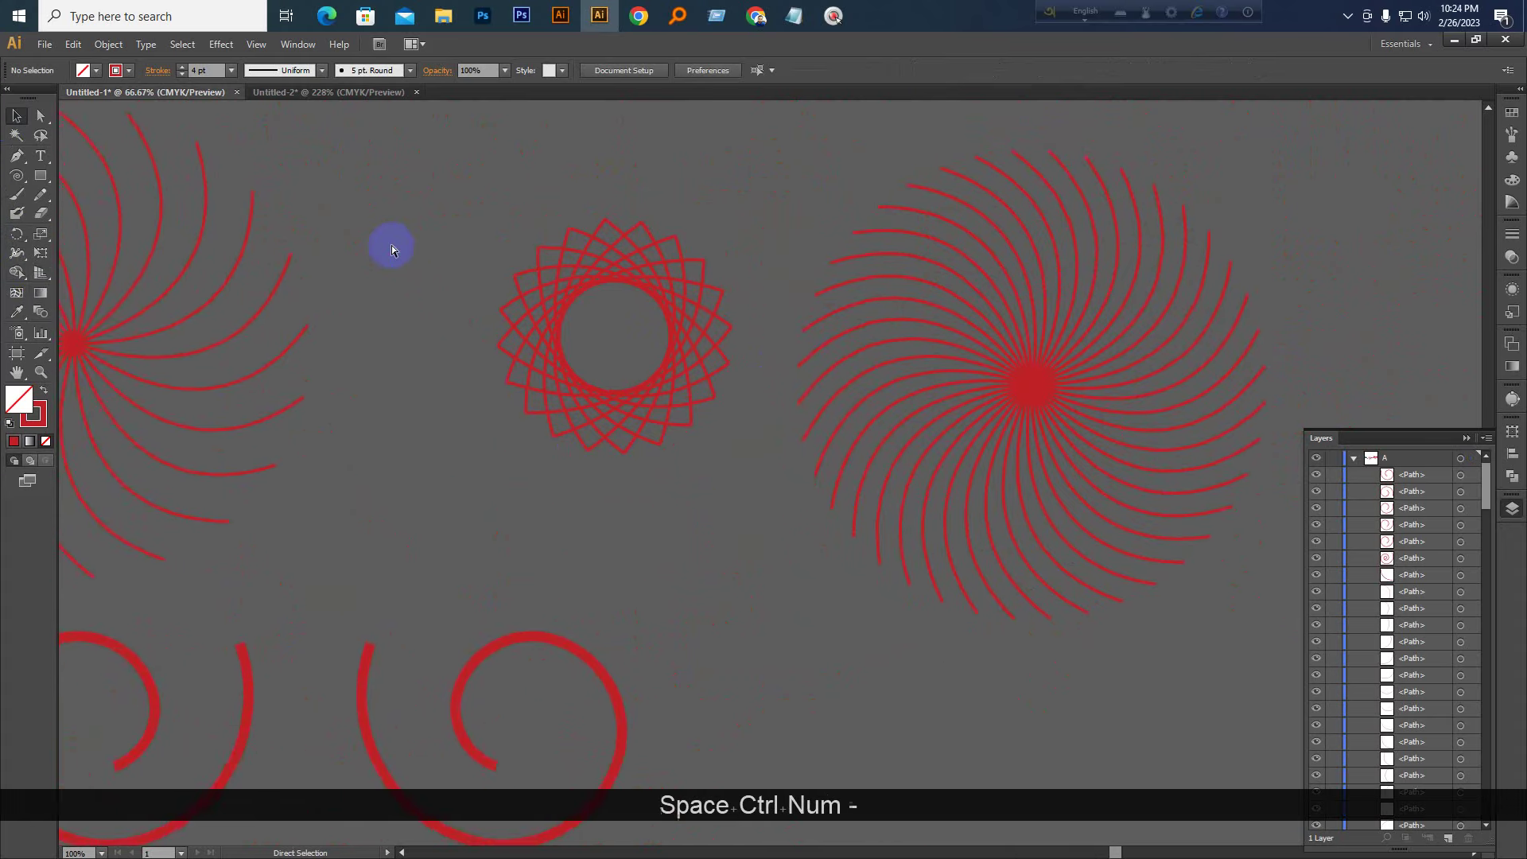
pyautogui.press('space')
pyautogui.moveTo(632, 525); pyautogui.dragTo(304, 452)
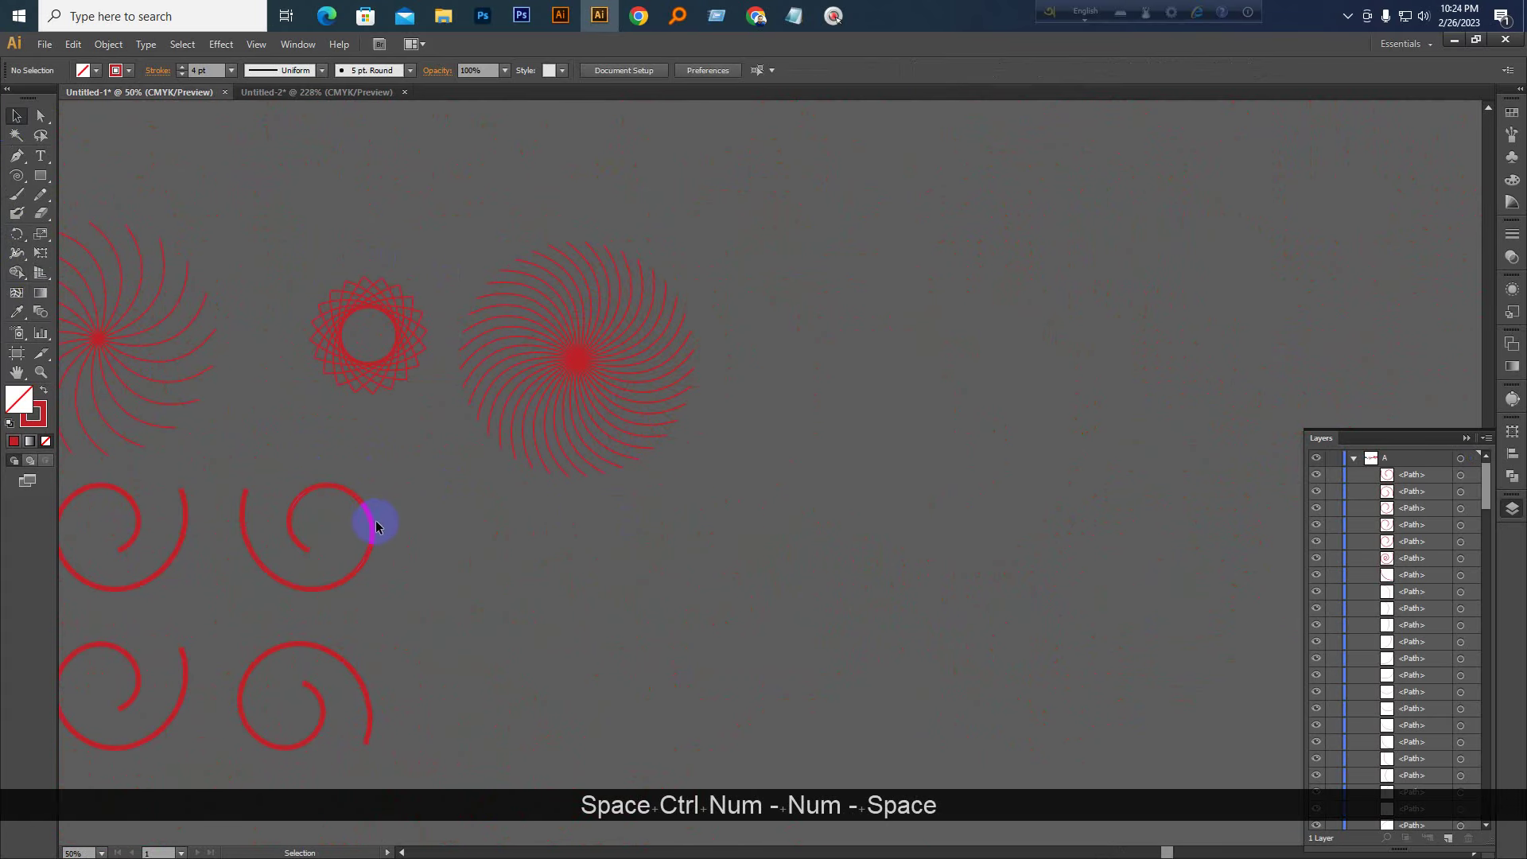
pyautogui.moveTo(369, 528); pyautogui.dragTo(1119, 280)
# Create a copy of the duplicated spiral rotated by 9° about its own centre
pyautogui.press('space')
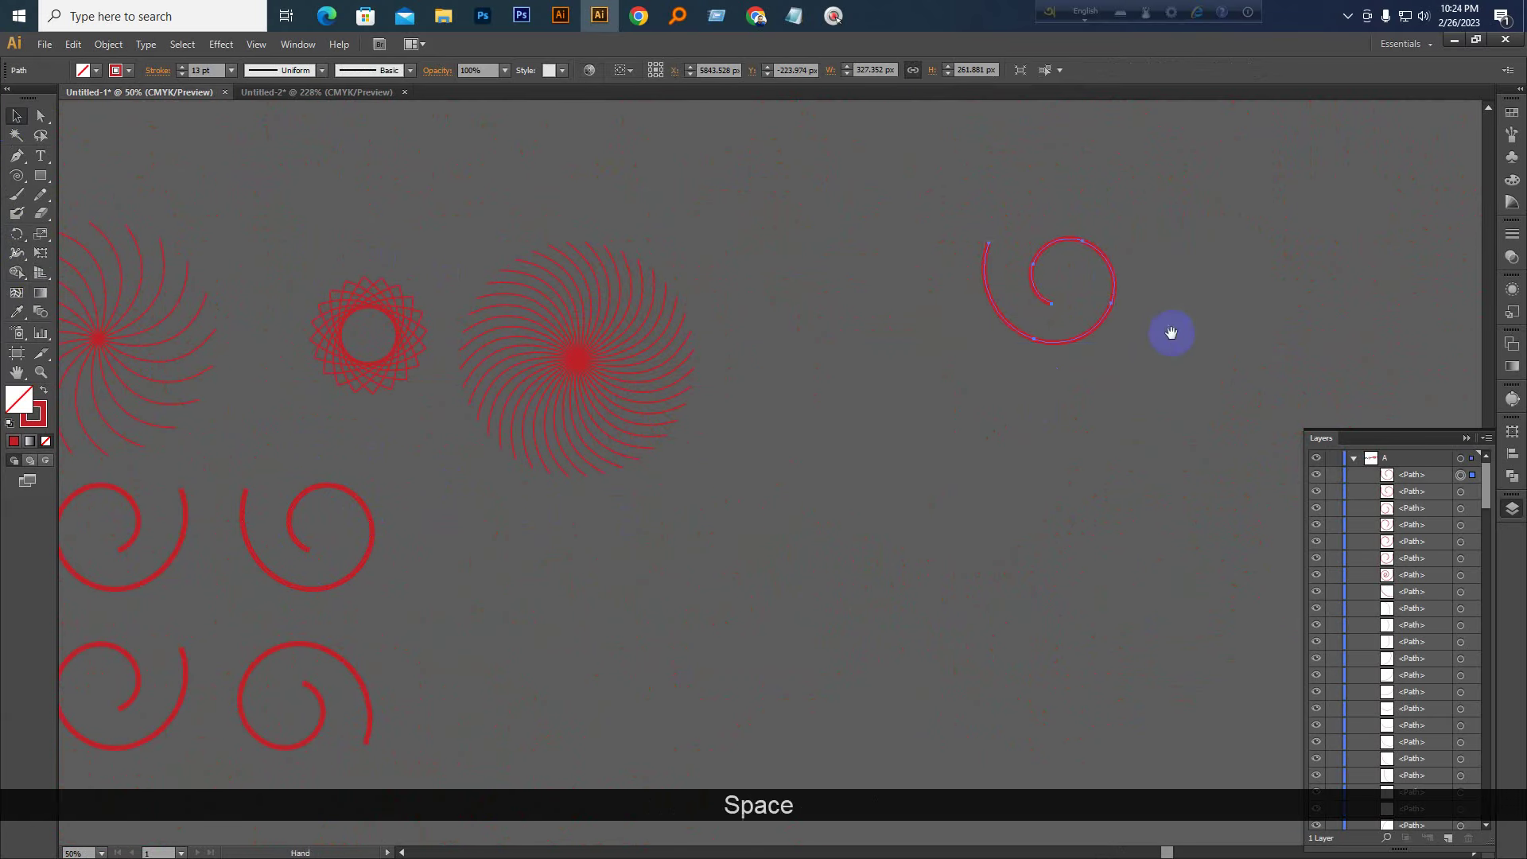
pyautogui.moveTo(1170, 331); pyautogui.dragTo(828, 365)
pyautogui.press('ctrl+KP_Add')
pyautogui.press('space')
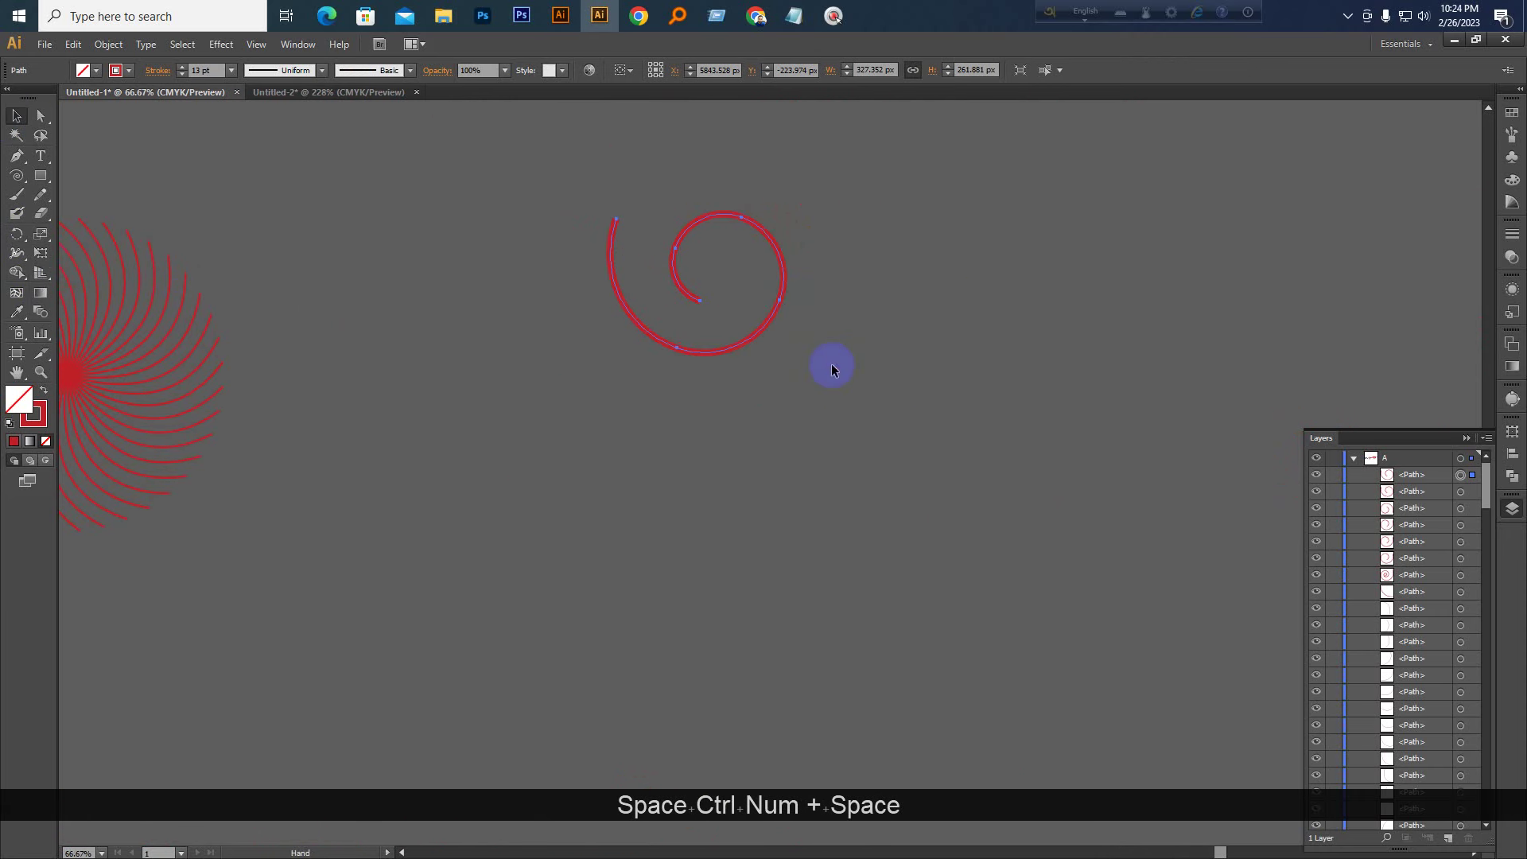
pyautogui.doubleClick(18, 236)
pyautogui.moveTo(537, 228); pyautogui.dragTo(1066, 213)
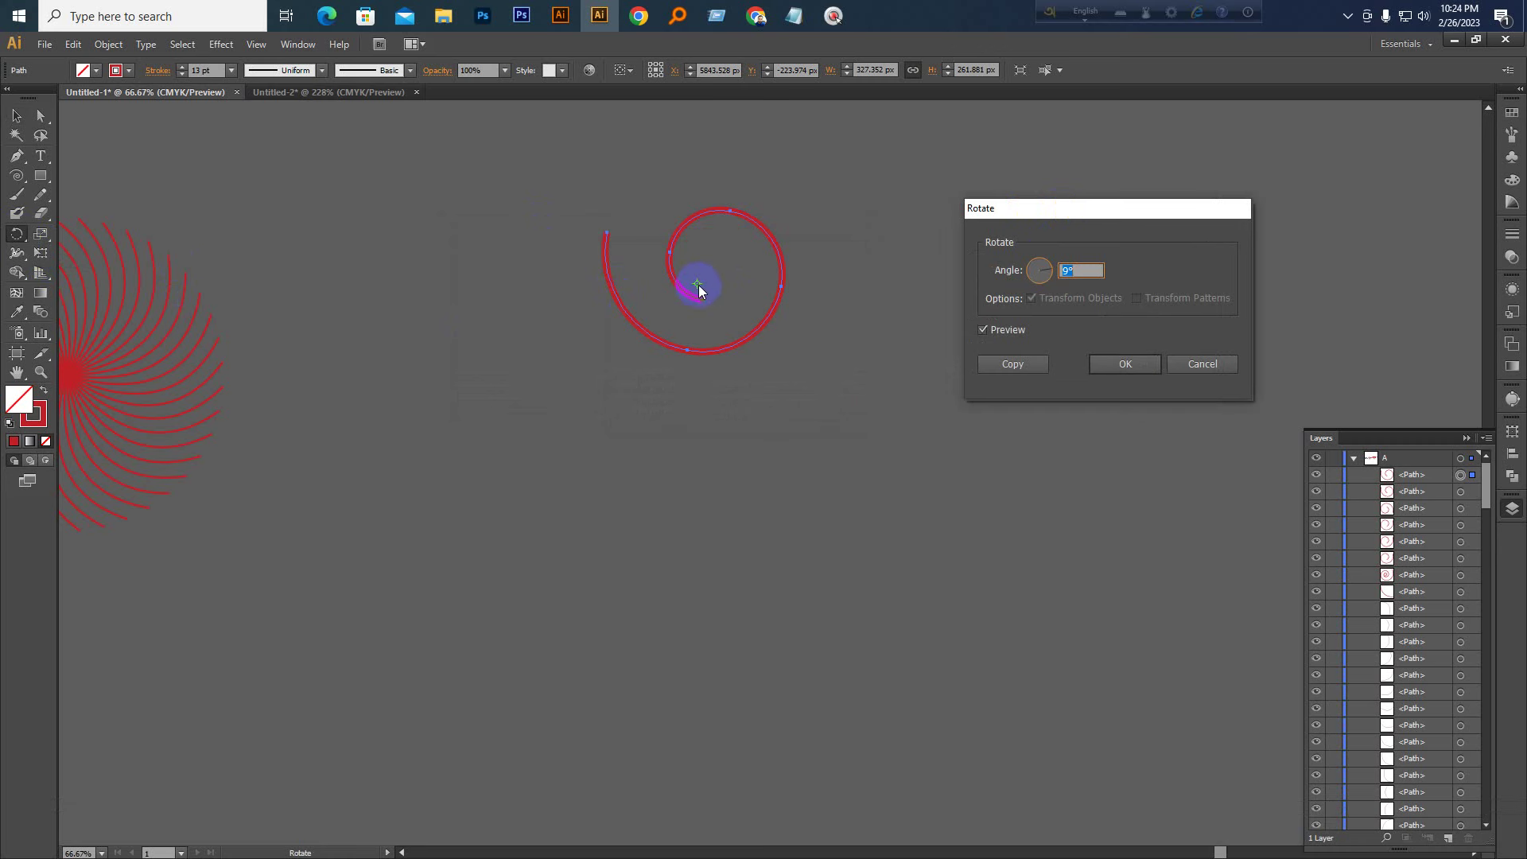
pyautogui.click(1004, 365)
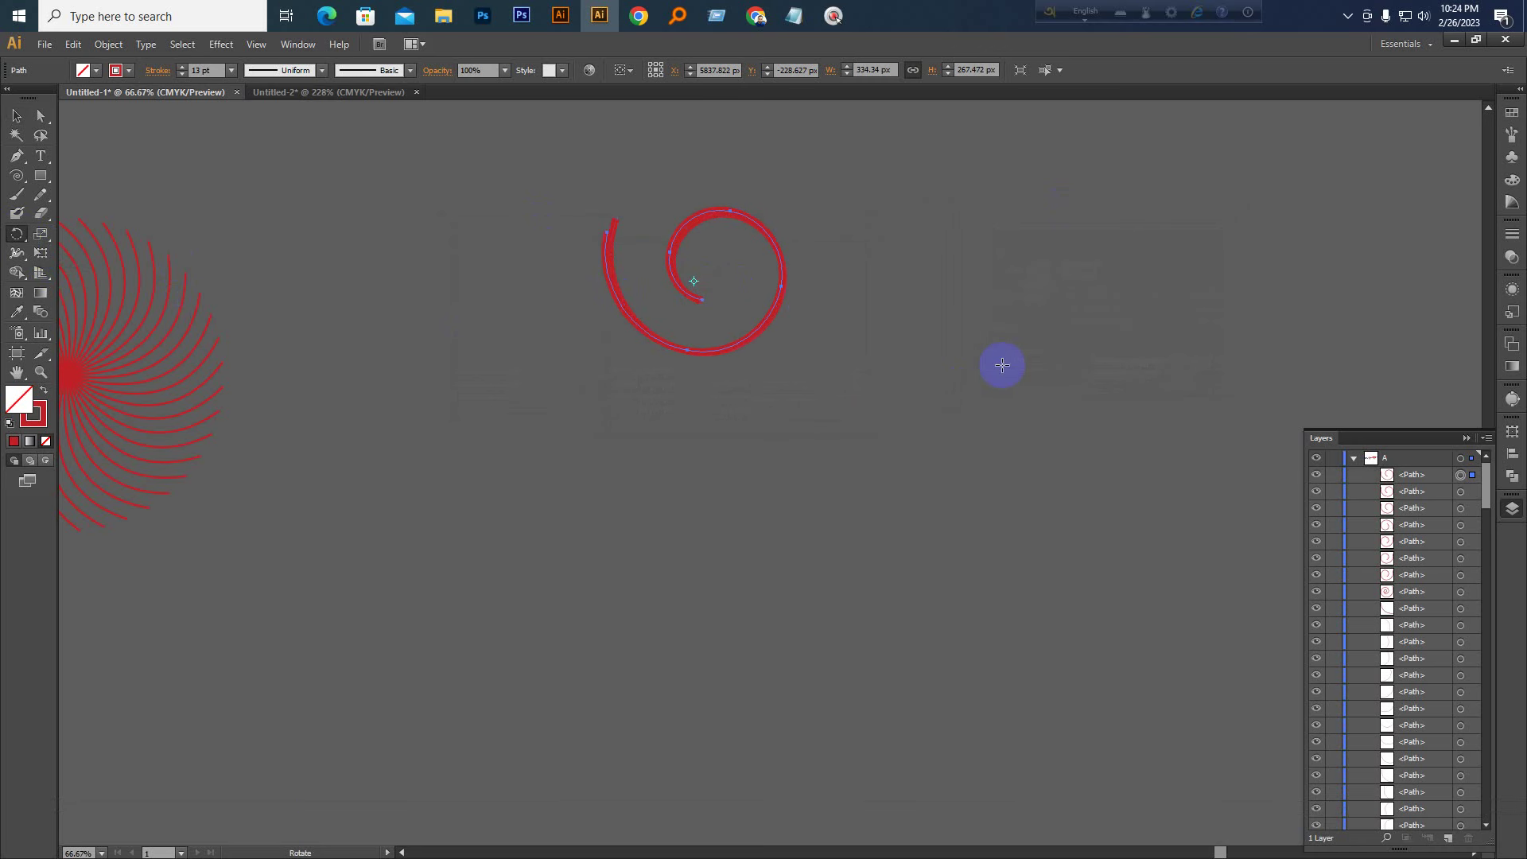
# Repeat the 9° rotated copy of the spiral about its own centre to build a dense swirl
pyautogui.hotkey('ctrl', 'd')
pyautogui.hotkey('ctrl', 'd')
pyautogui.hotkey('ctrl', 'd')
pyautogui.hotkey('ctrl', 'd')
pyautogui.hotkey('ctrl', 'd')
pyautogui.hotkey('ctrl', 'd')
pyautogui.hotkey('ctrl', 'd')
pyautogui.hotkey('ctrl', 'd')
pyautogui.hotkey('ctrl', 'd')
pyautogui.hotkey('ctrl', 'd')
pyautogui.hotkey('ctrl', 'd')
pyautogui.hotkey('ctrl', 'd')
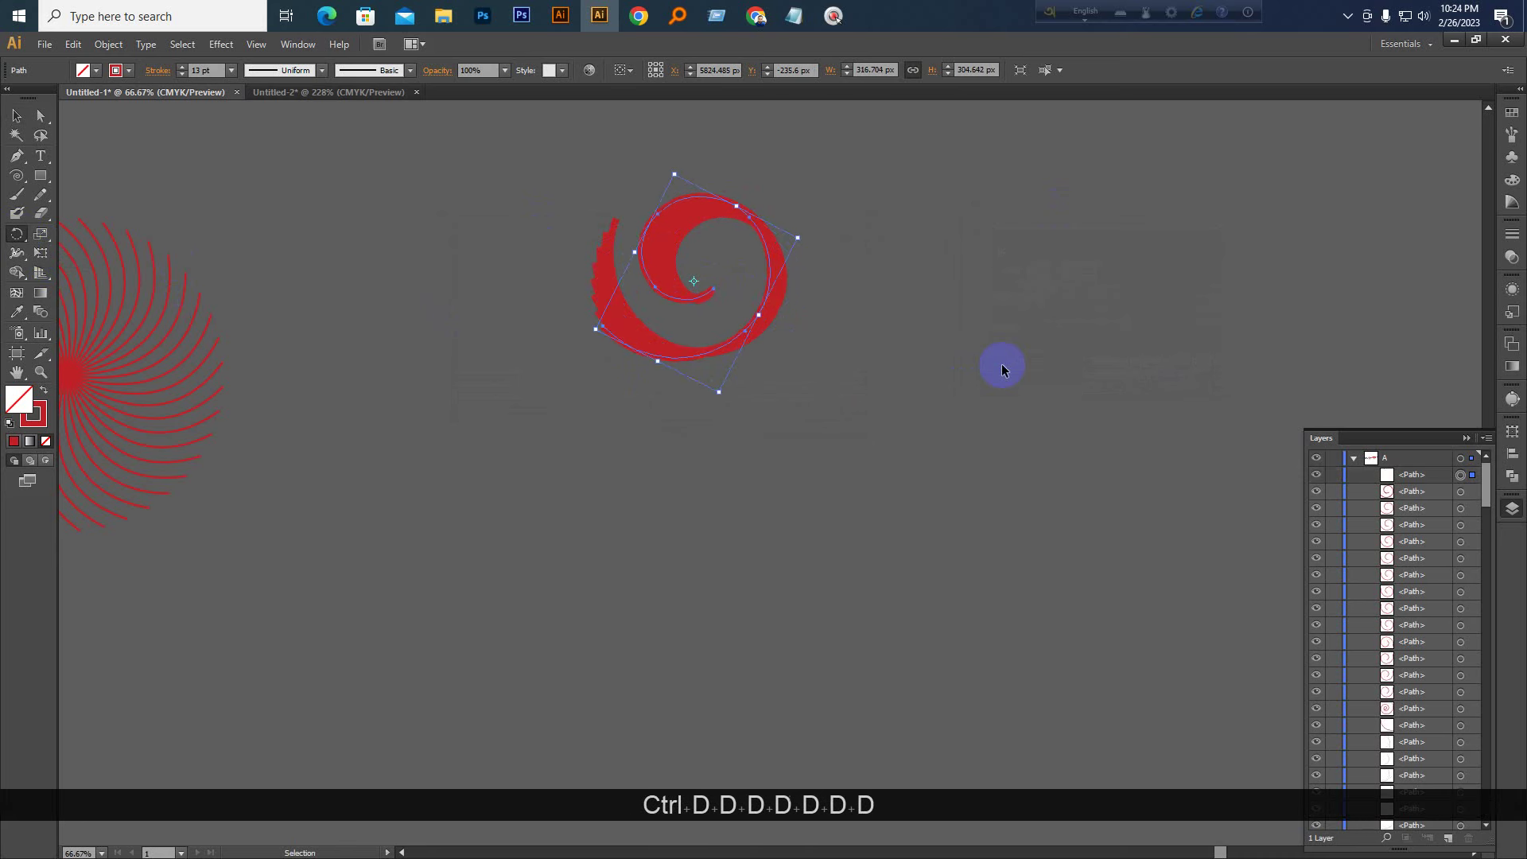
pyautogui.hotkey('ctrl', 'd')
pyautogui.hotkey('ctrl', 'd')
pyautogui.hotkey('ctrl', 'd')
pyautogui.hotkey('ctrl', 'd')
pyautogui.hotkey('ctrl', 'd')
pyautogui.hotkey('ctrl', 'd')
pyautogui.hotkey('ctrl', 'd')
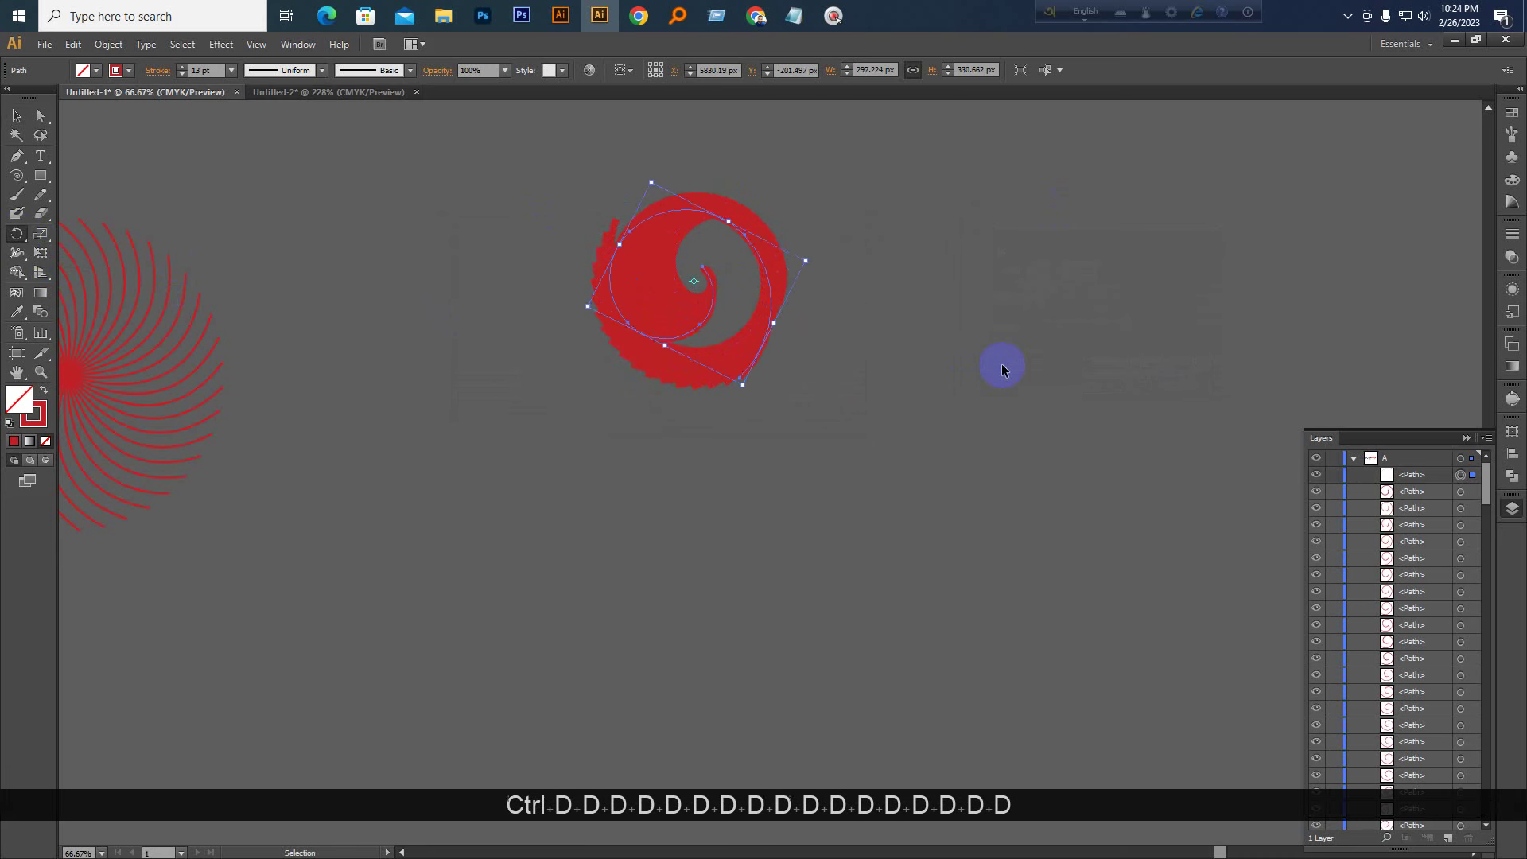
# Undo the repeated 9° rotated copies, going back to the single spiral
pyautogui.click(16, 115)
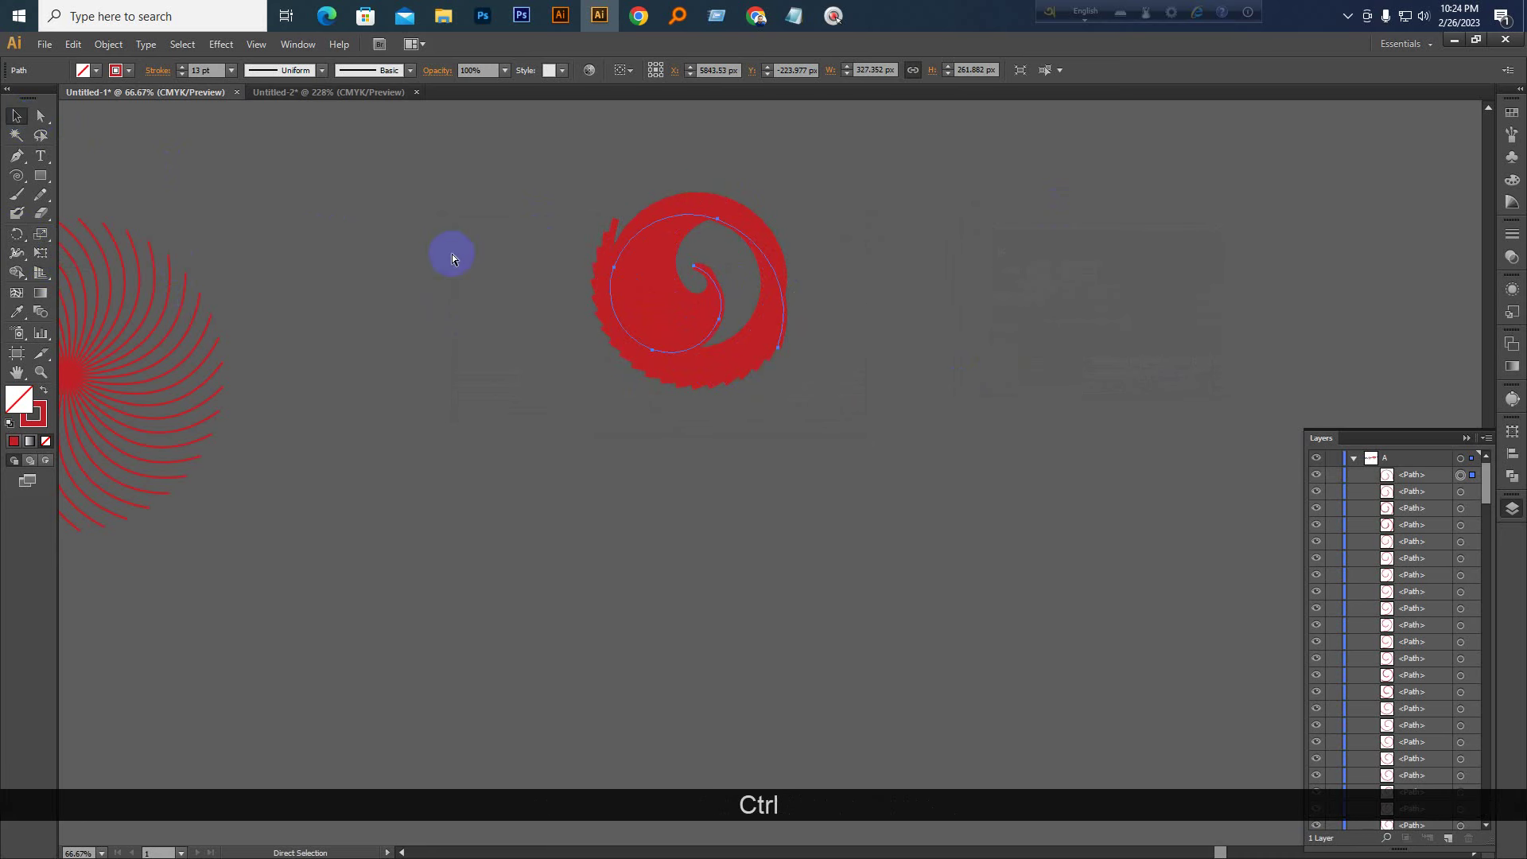
pyautogui.hotkey('ctrl', 'z')
pyautogui.hotkey('ctrl', 'z')
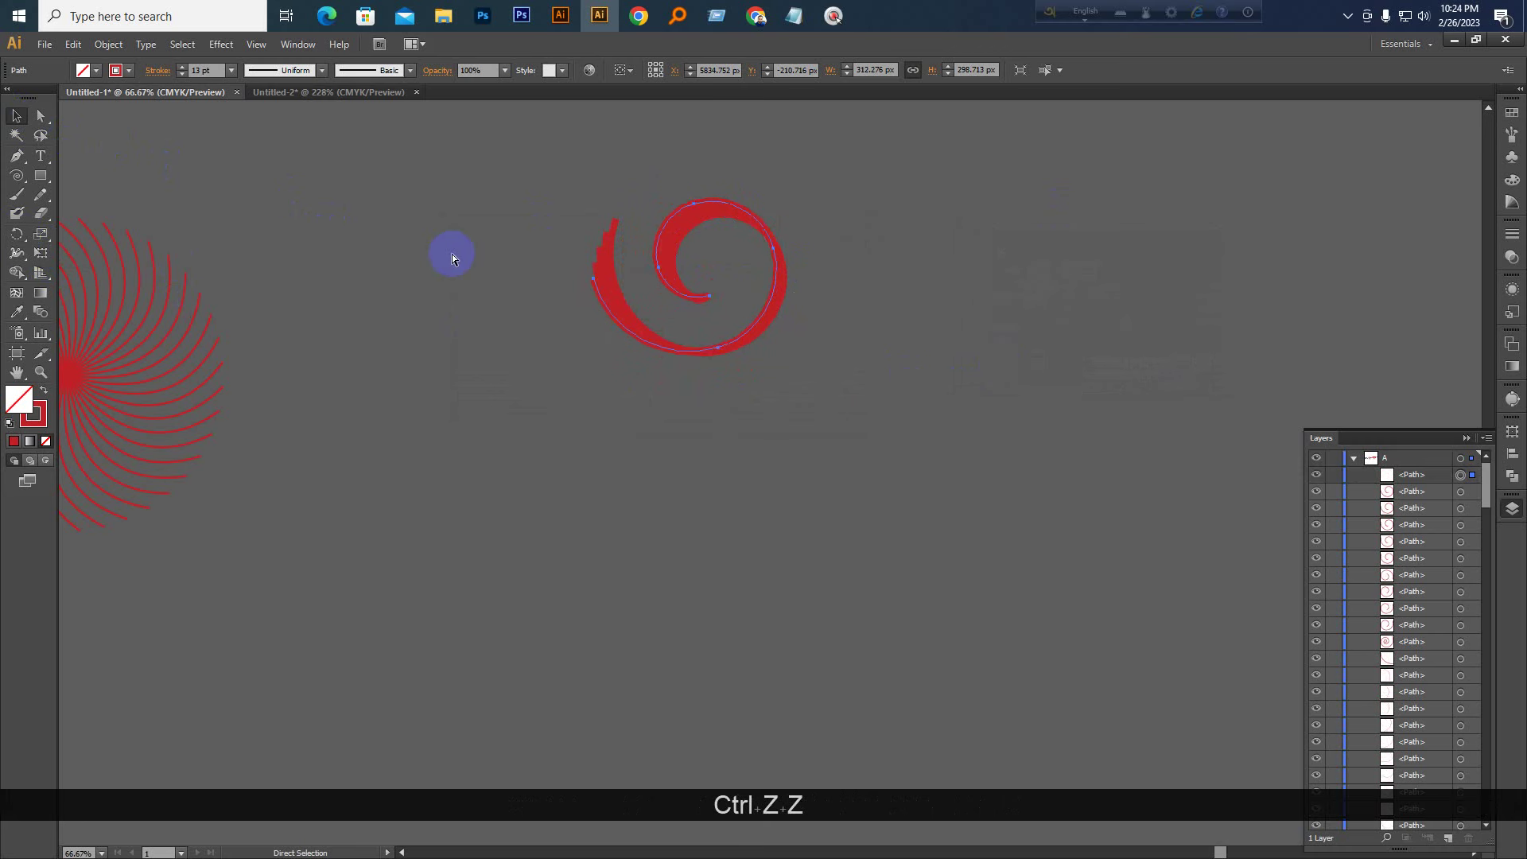
pyautogui.hotkey('ctrl', 'z')
pyautogui.hotkey('ctrl', 'z')
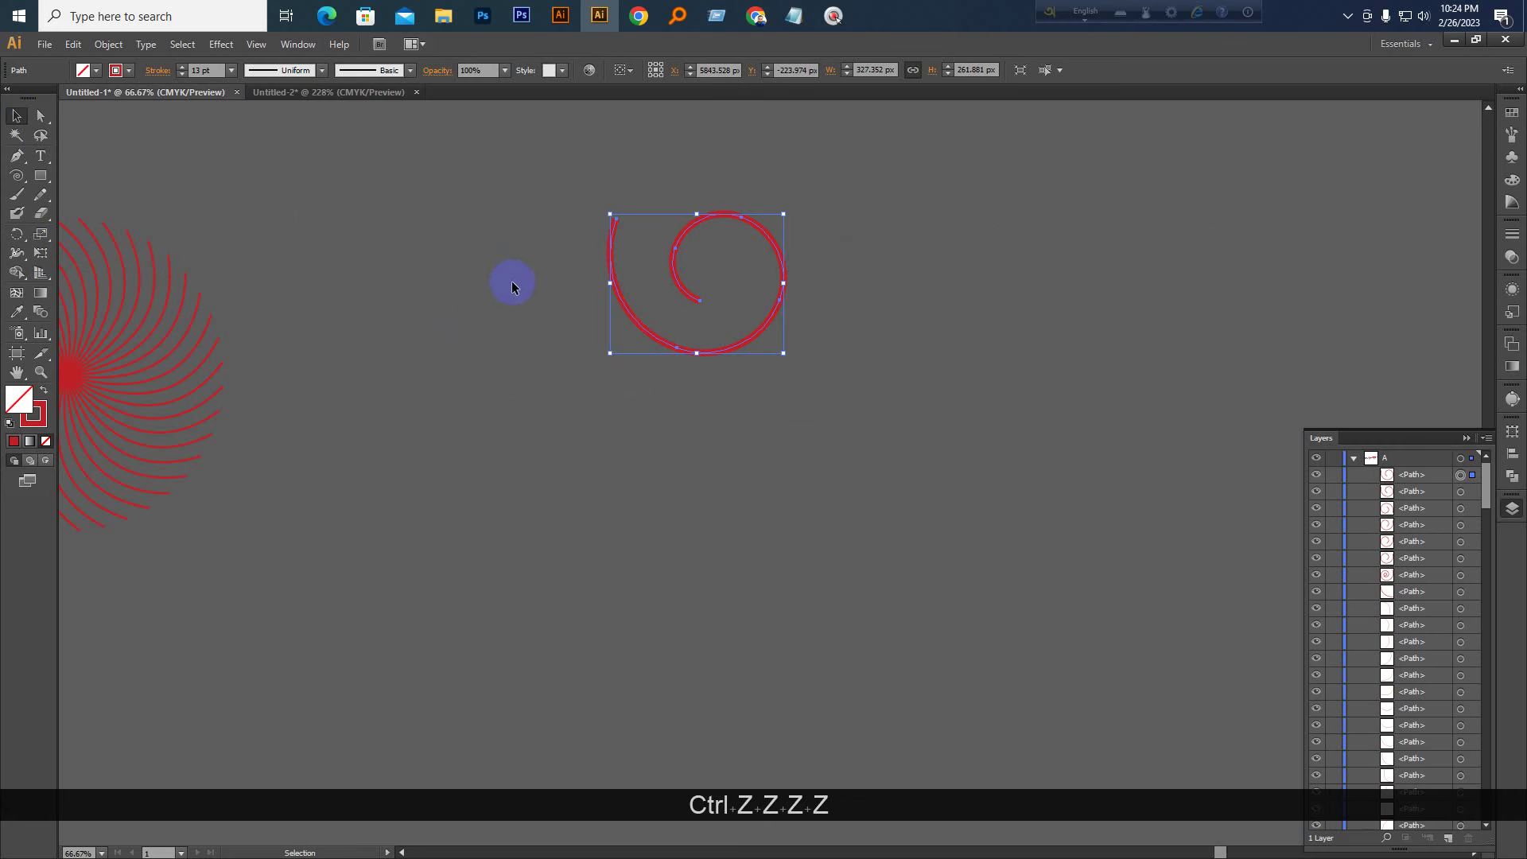
# Create a copy of the spiral rotated by 18° about a point below and to the right of it
pyautogui.click(16, 233)
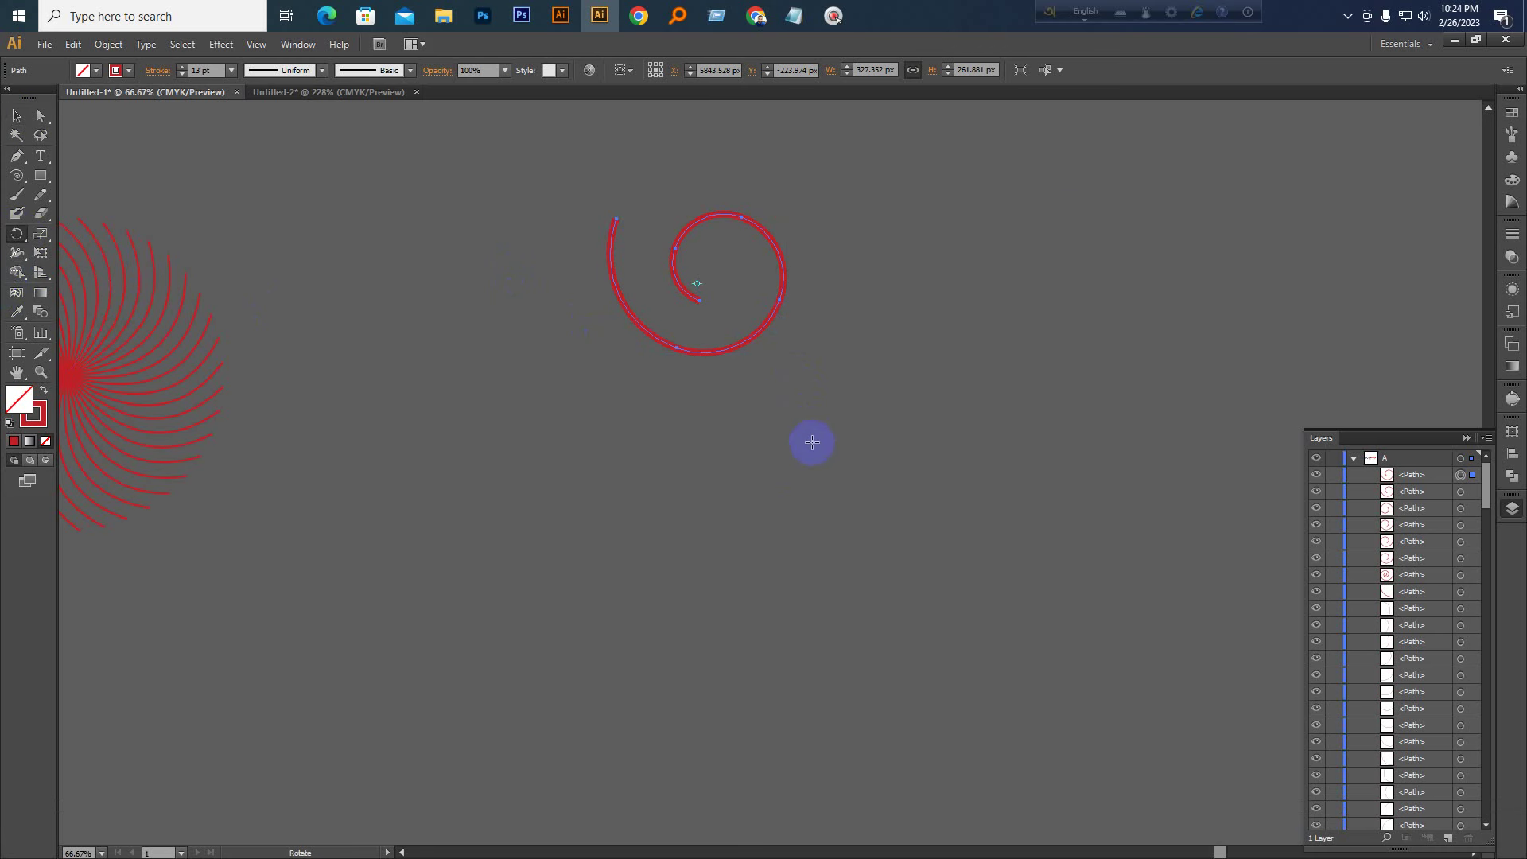
pyautogui.keyDown('alt'); pyautogui.click(848, 487); pyautogui.keyUp('alt')
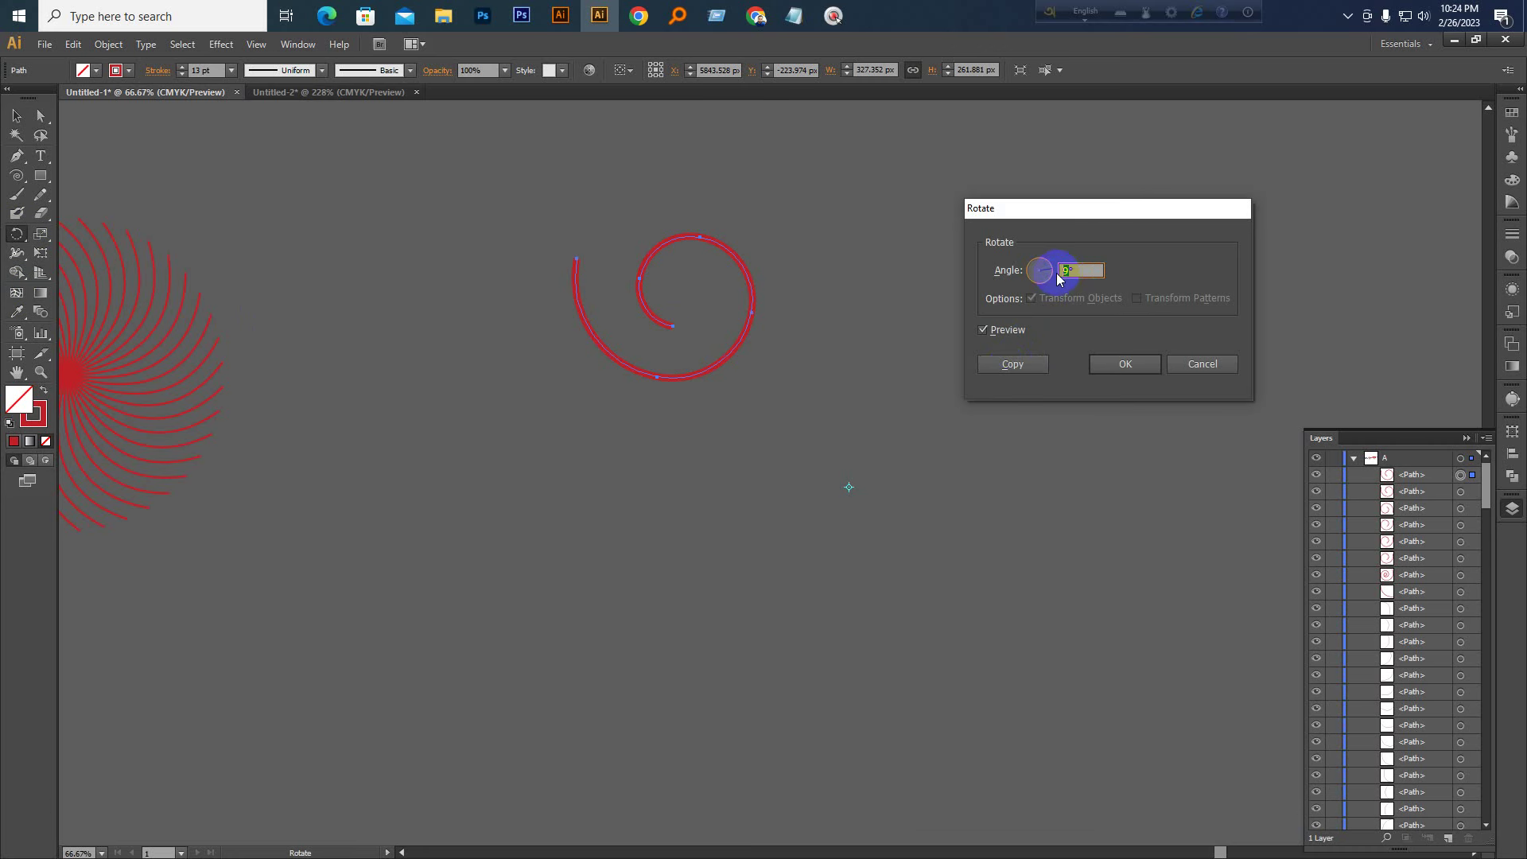
pyautogui.write('18')
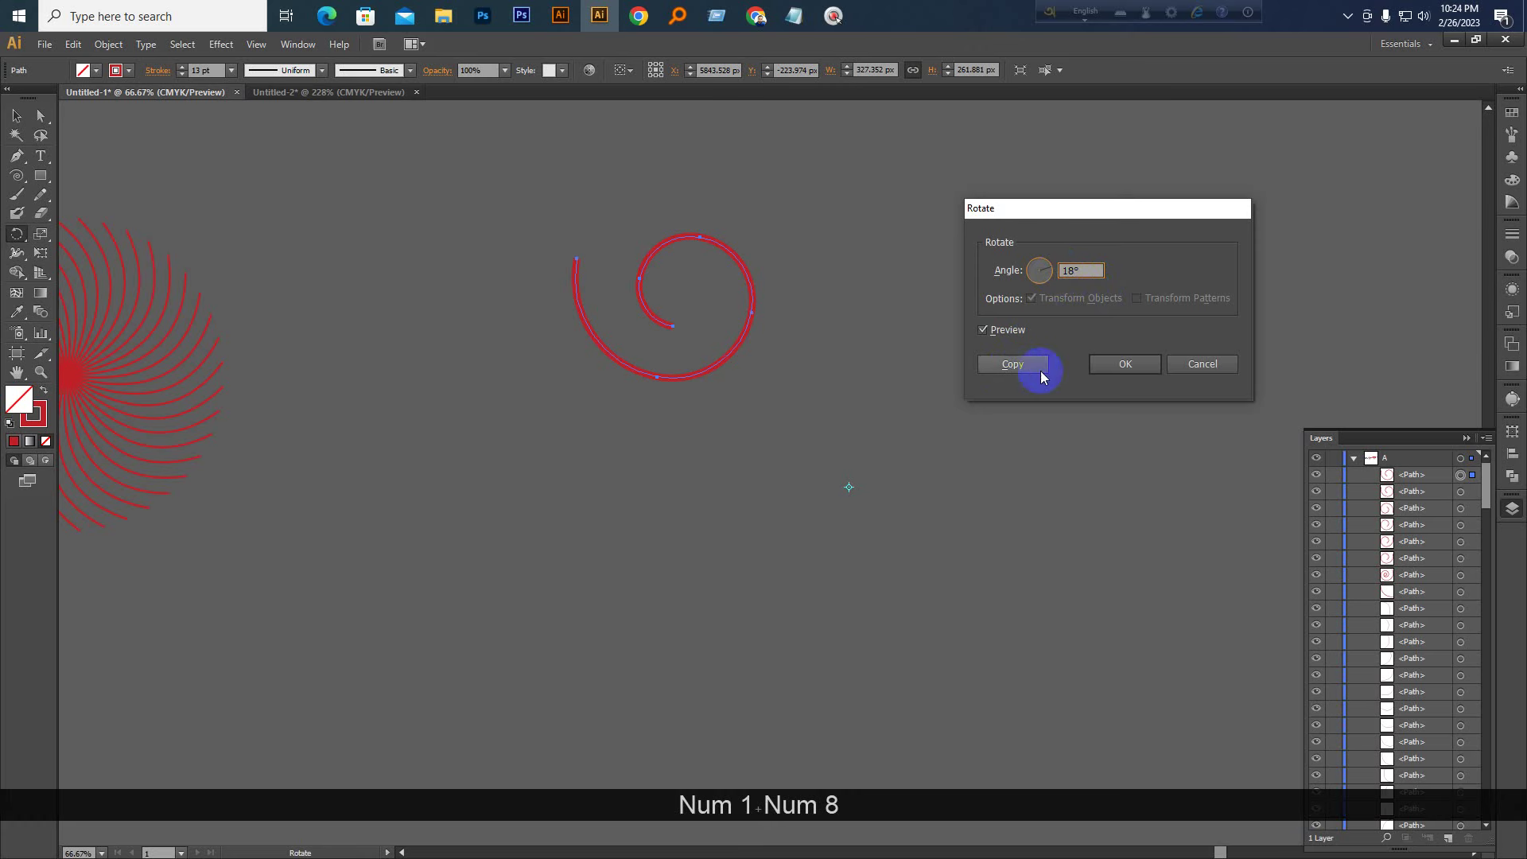
pyautogui.click(1016, 364)
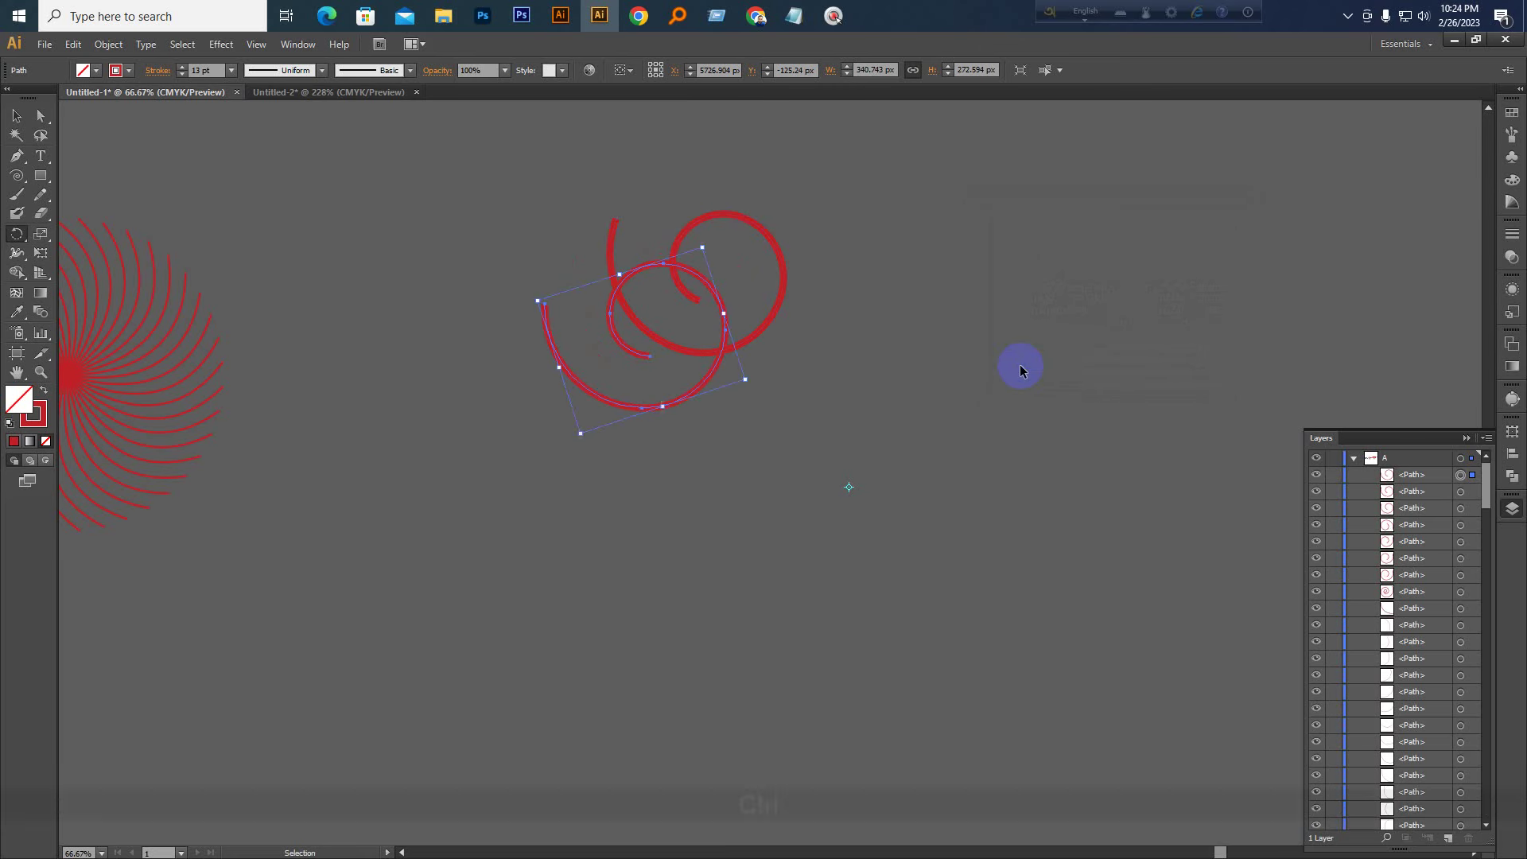
# Repeat the 18° rotated copy until the spirals form a complete ring, and leave the ring deselected
pyautogui.hotkey('ctrl', 'd')
pyautogui.hotkey('ctrl', 'd')
pyautogui.hotkey('ctrl', 'd')
pyautogui.hotkey('ctrl', 'd')
pyautogui.hotkey('ctrl', 'd')
pyautogui.hotkey('ctrl', 'd')
pyautogui.hotkey('ctrl', 'd')
pyautogui.hotkey('ctrl', 'd')
pyautogui.hotkey('ctrl', 'd')
pyautogui.hotkey('ctrl', 'd')
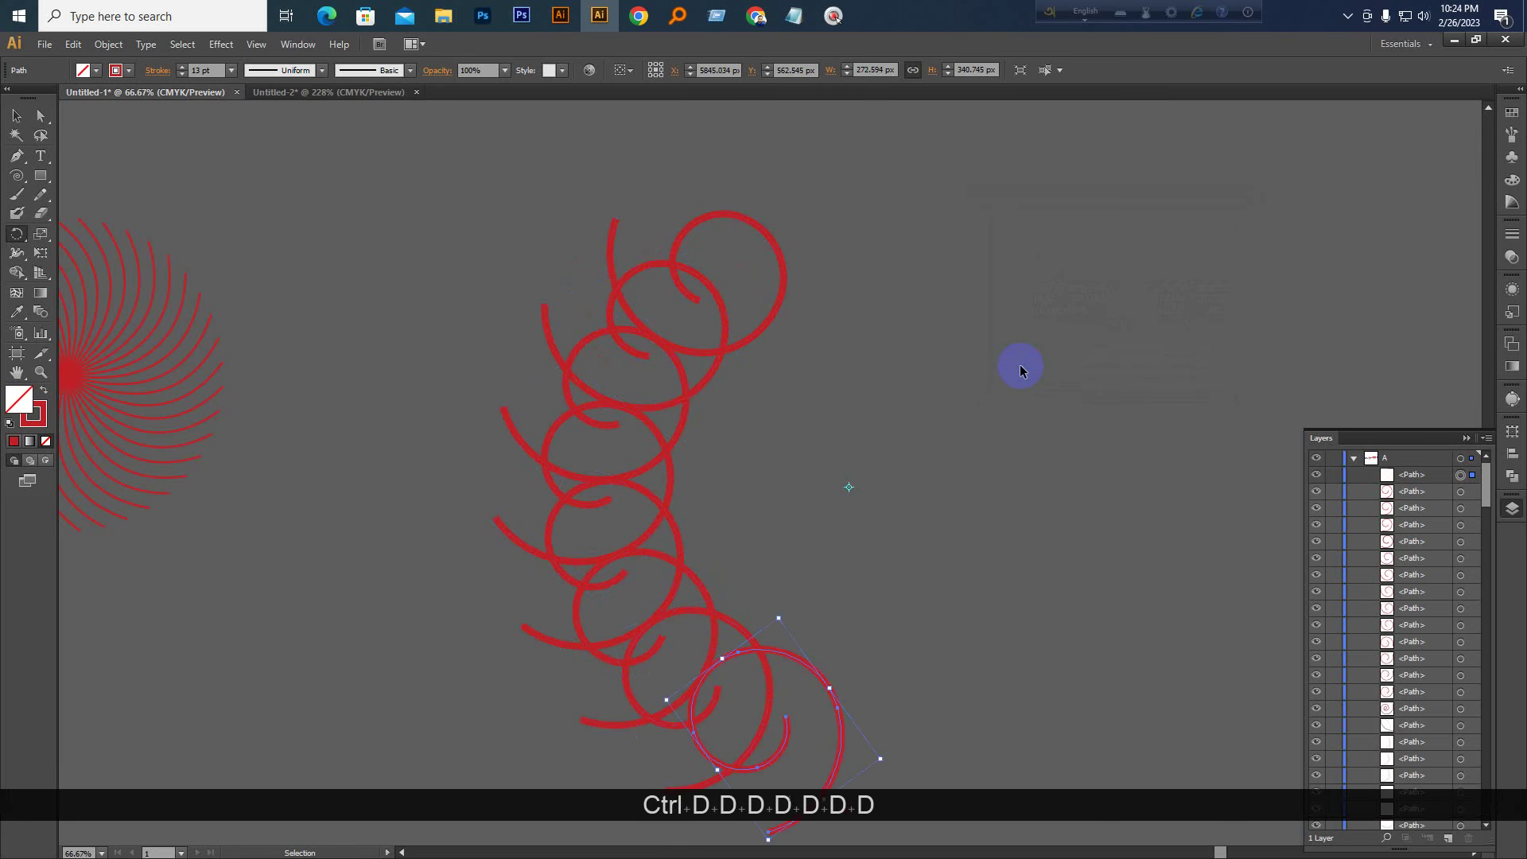
pyautogui.hotkey('ctrl', 'd')
pyautogui.hotkey('ctrl', 'd')
pyautogui.hotkey('ctrl', 'd')
pyautogui.hotkey('ctrl', 'd')
pyautogui.hotkey('ctrl', 'd')
pyautogui.hotkey('ctrl', 'd')
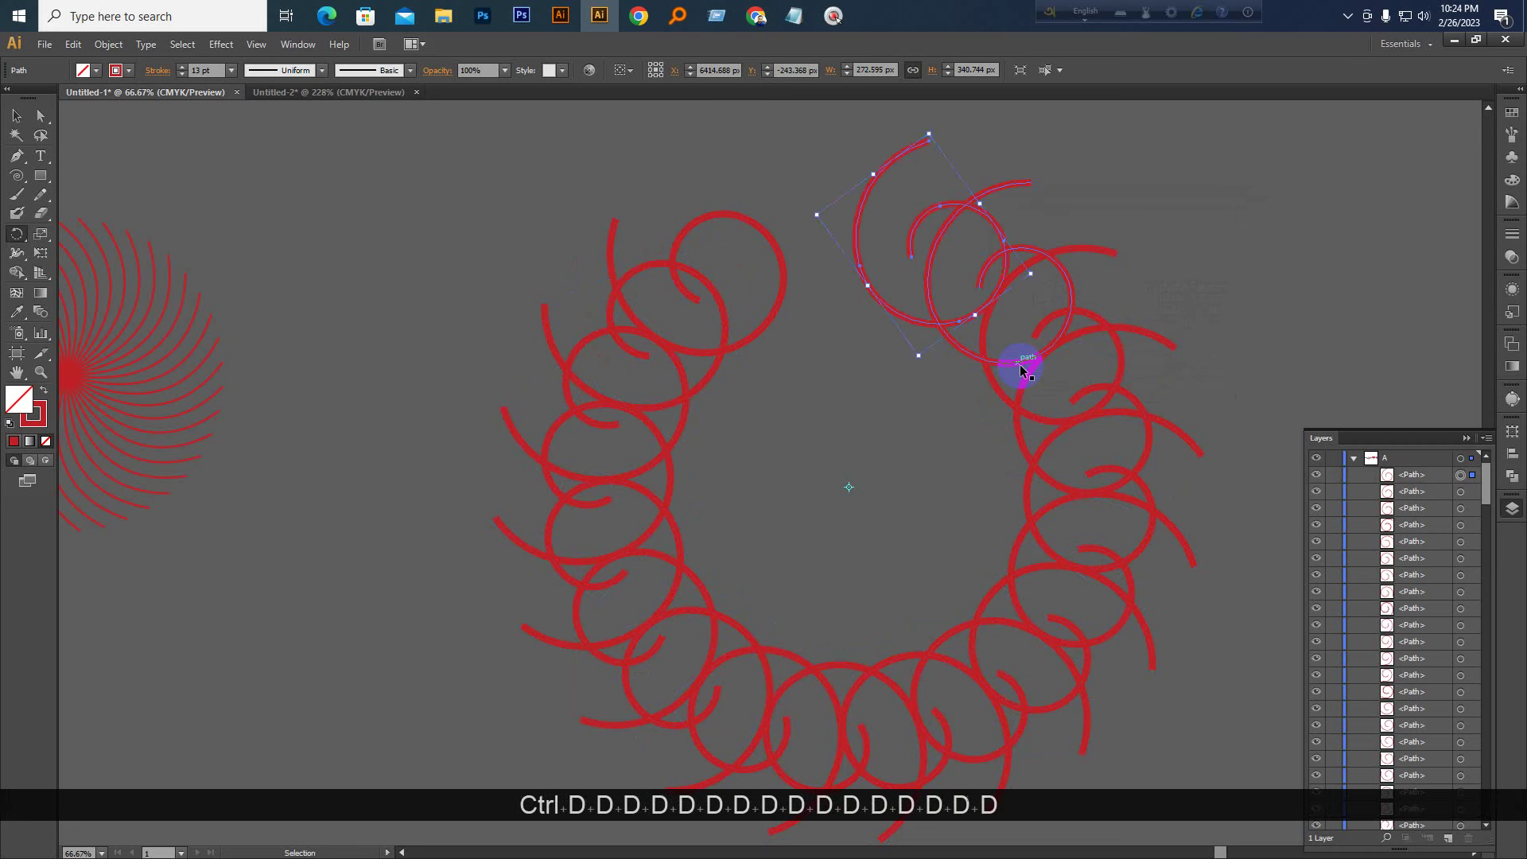
pyautogui.hotkey('ctrl', 'd')
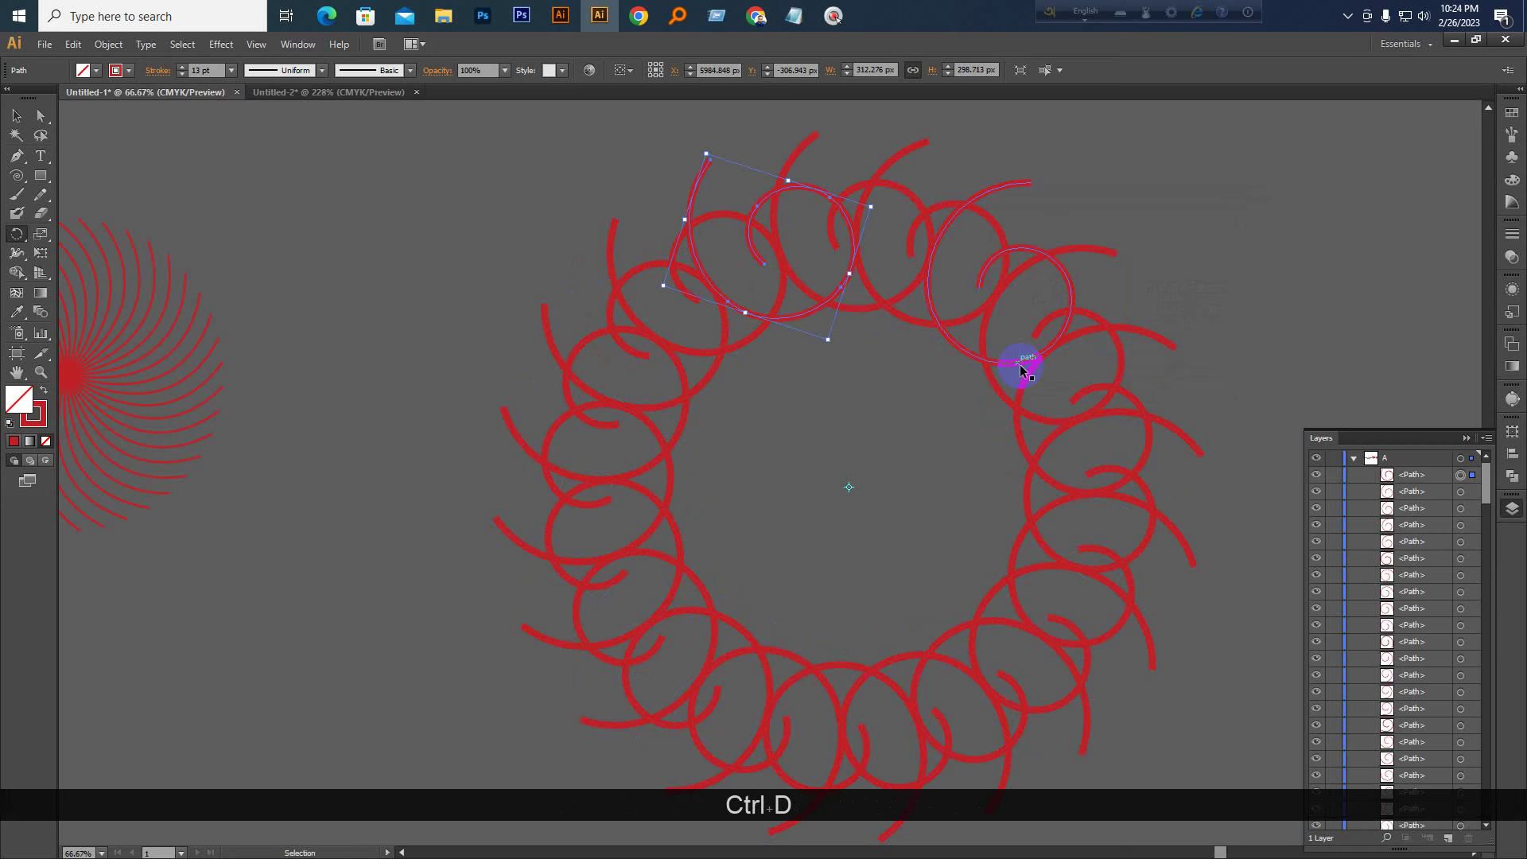
pyautogui.click(15, 115)
pyautogui.press('space')
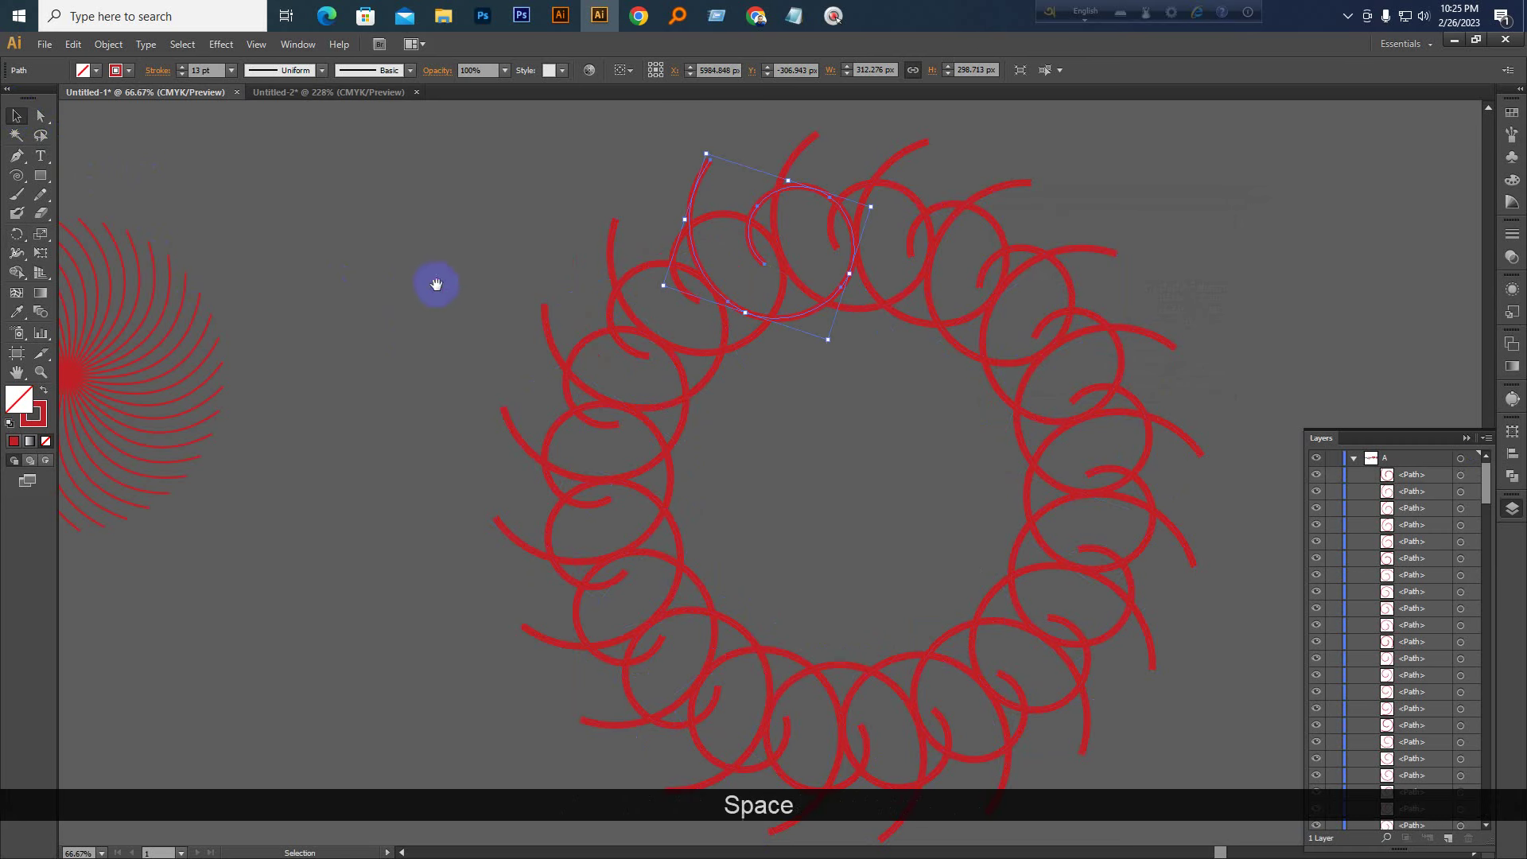
pyautogui.moveTo(436, 285); pyautogui.dragTo(385, 351)
pyautogui.press('ctrl+KP_Subtract')
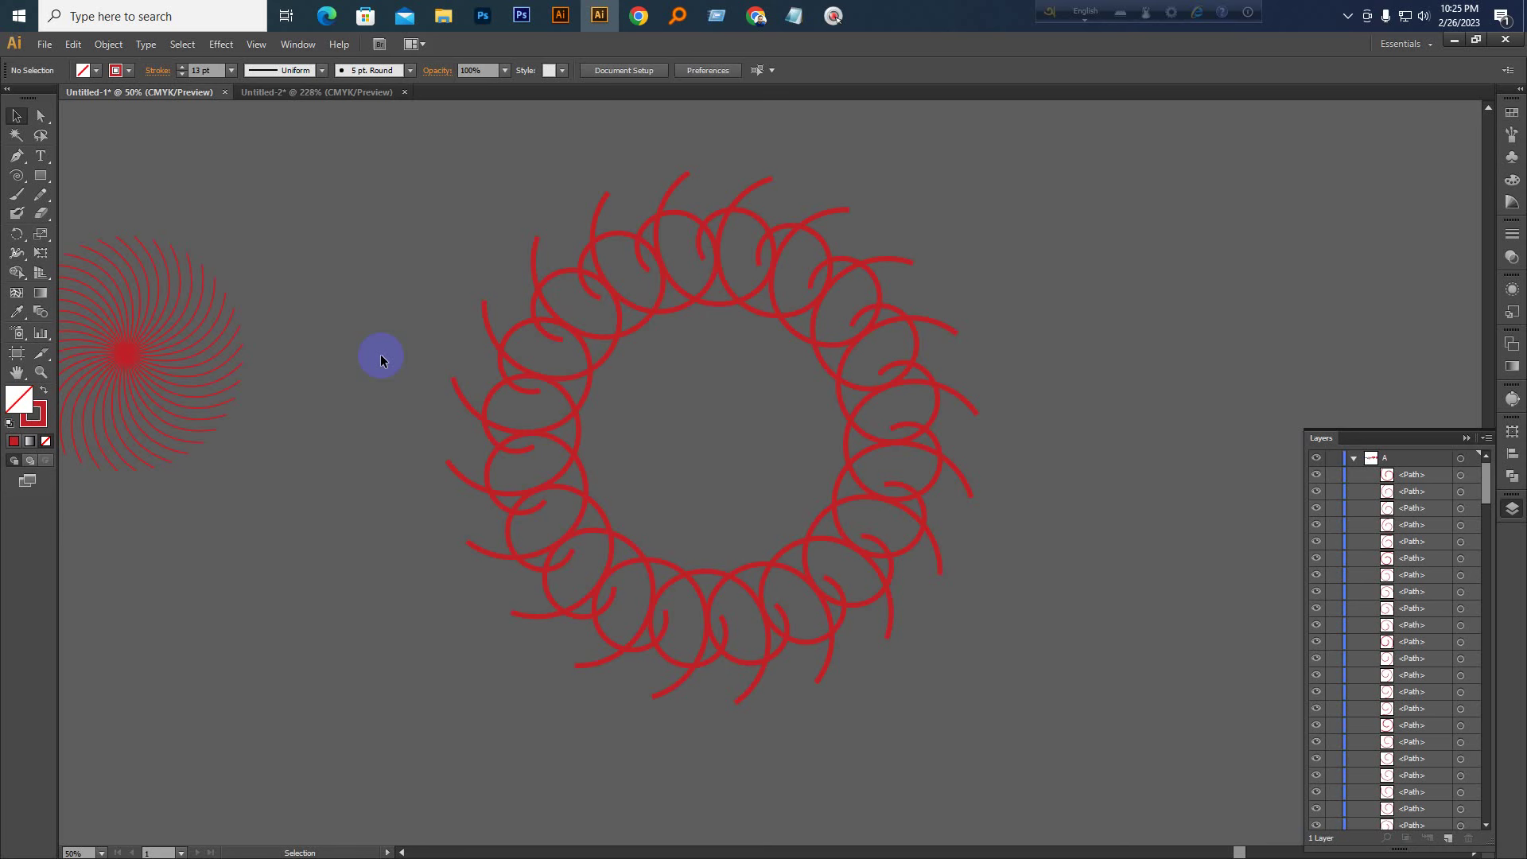
pyautogui.moveTo(422, 240); pyautogui.dragTo(954, 709)
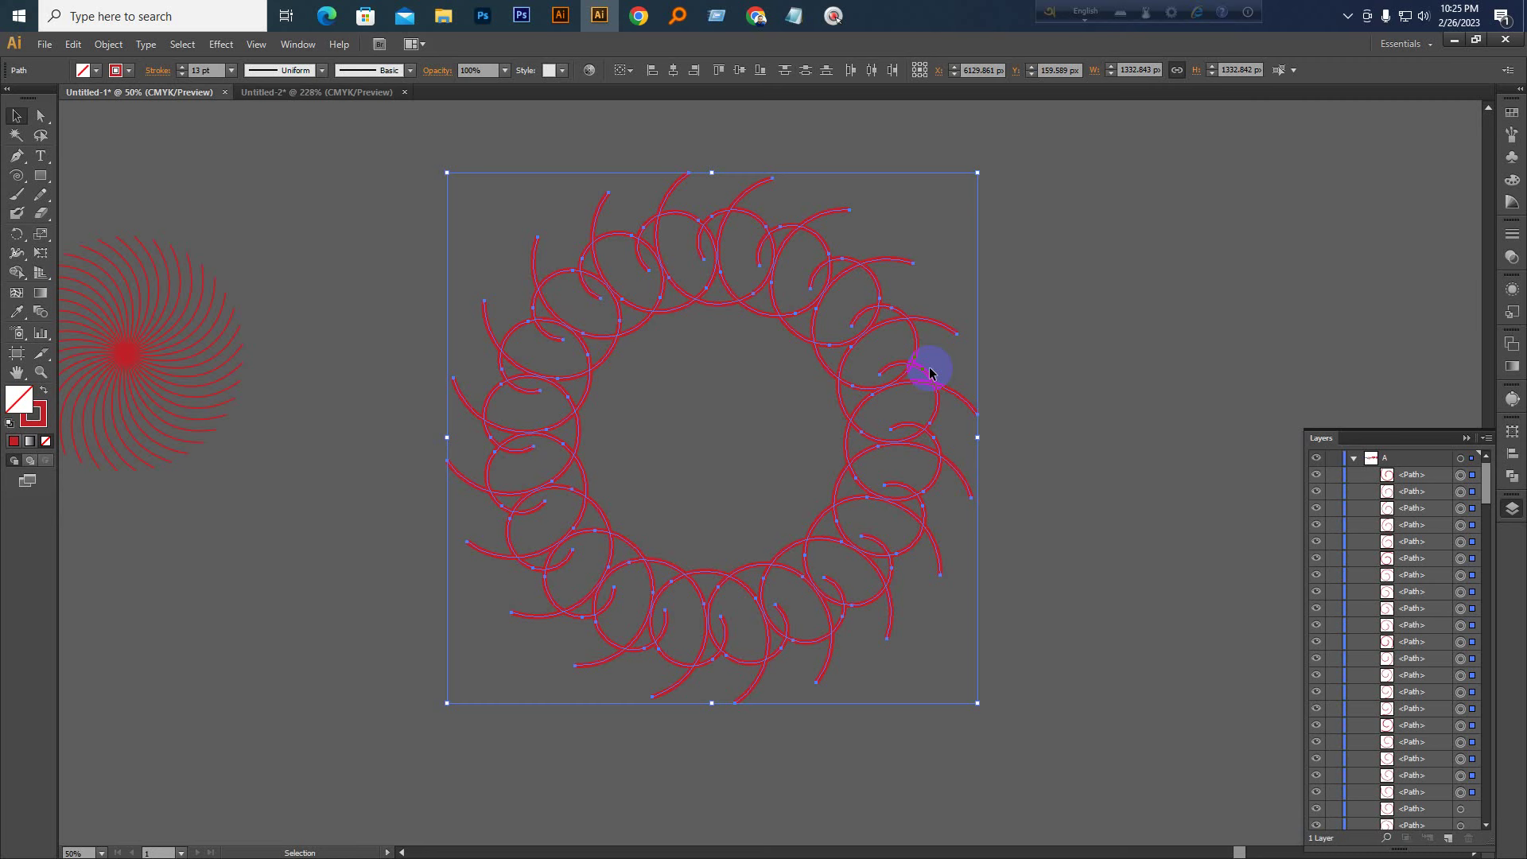
pyautogui.click(992, 279)
# Draw a small circle about 25 px wide to the right of the spiral ring, with a red fill and no stroke
pyautogui.moveTo(992, 280); pyautogui.dragTo(637, 341)
pyautogui.press('ctrl+KP_Add')
pyautogui.press('ctrl+KP_Add')
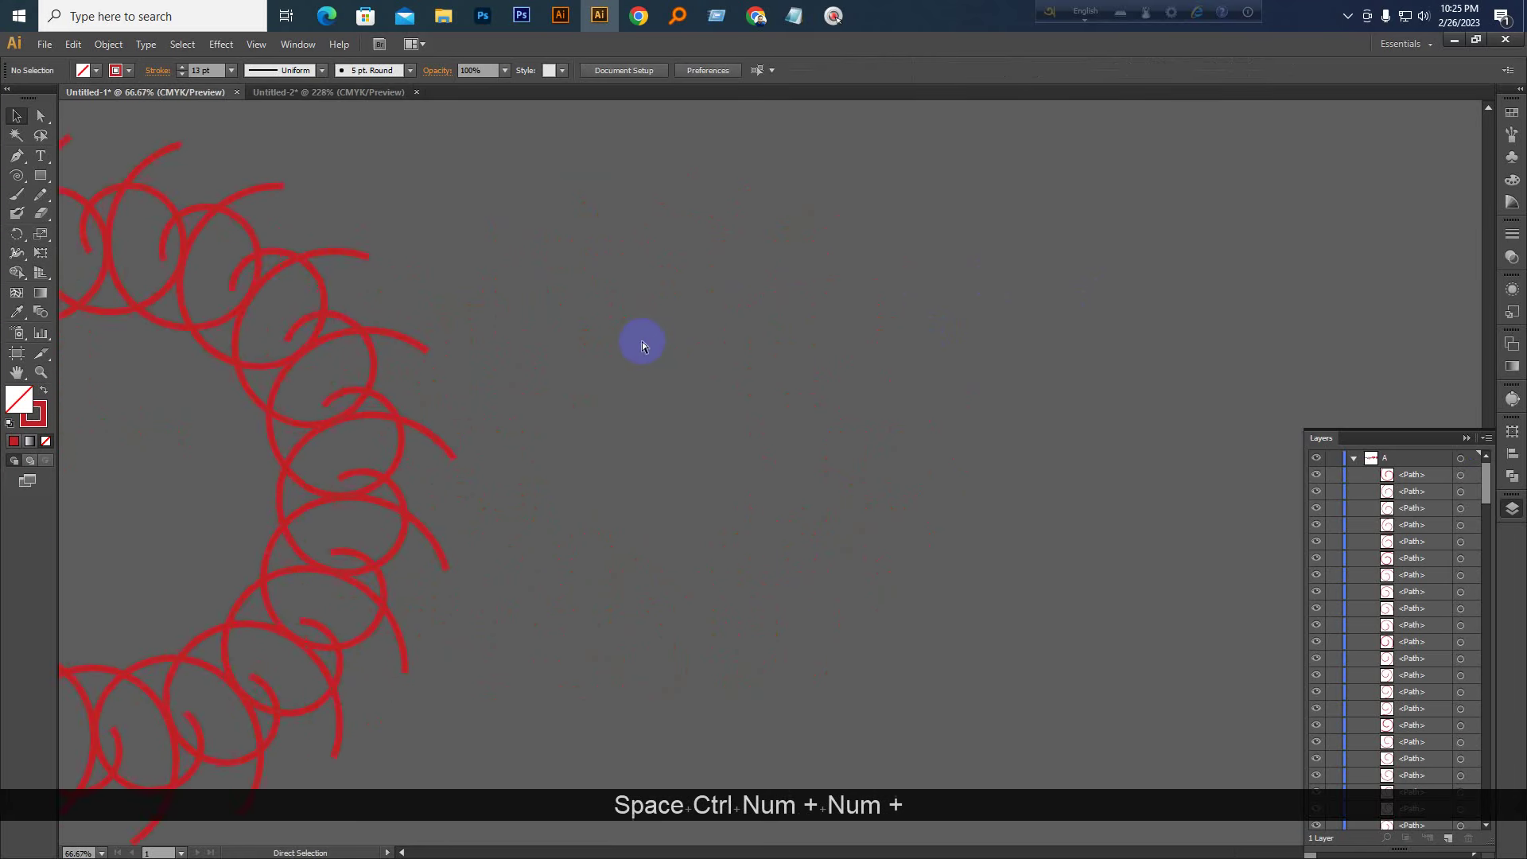
pyautogui.click(43, 185)
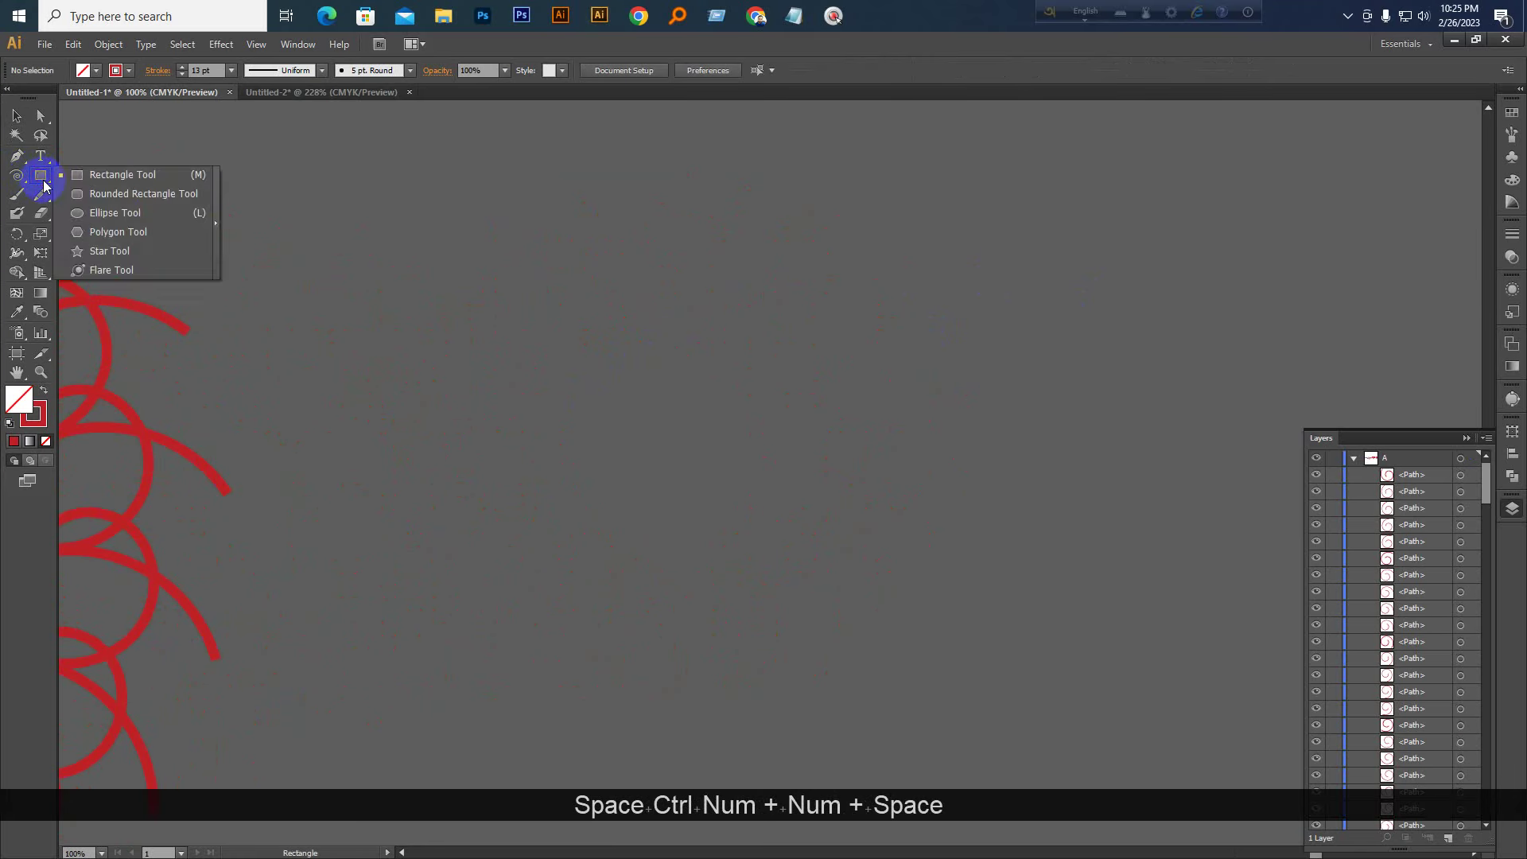
pyautogui.click(114, 213)
pyautogui.moveTo(371, 227); pyautogui.dragTo(382, 249)
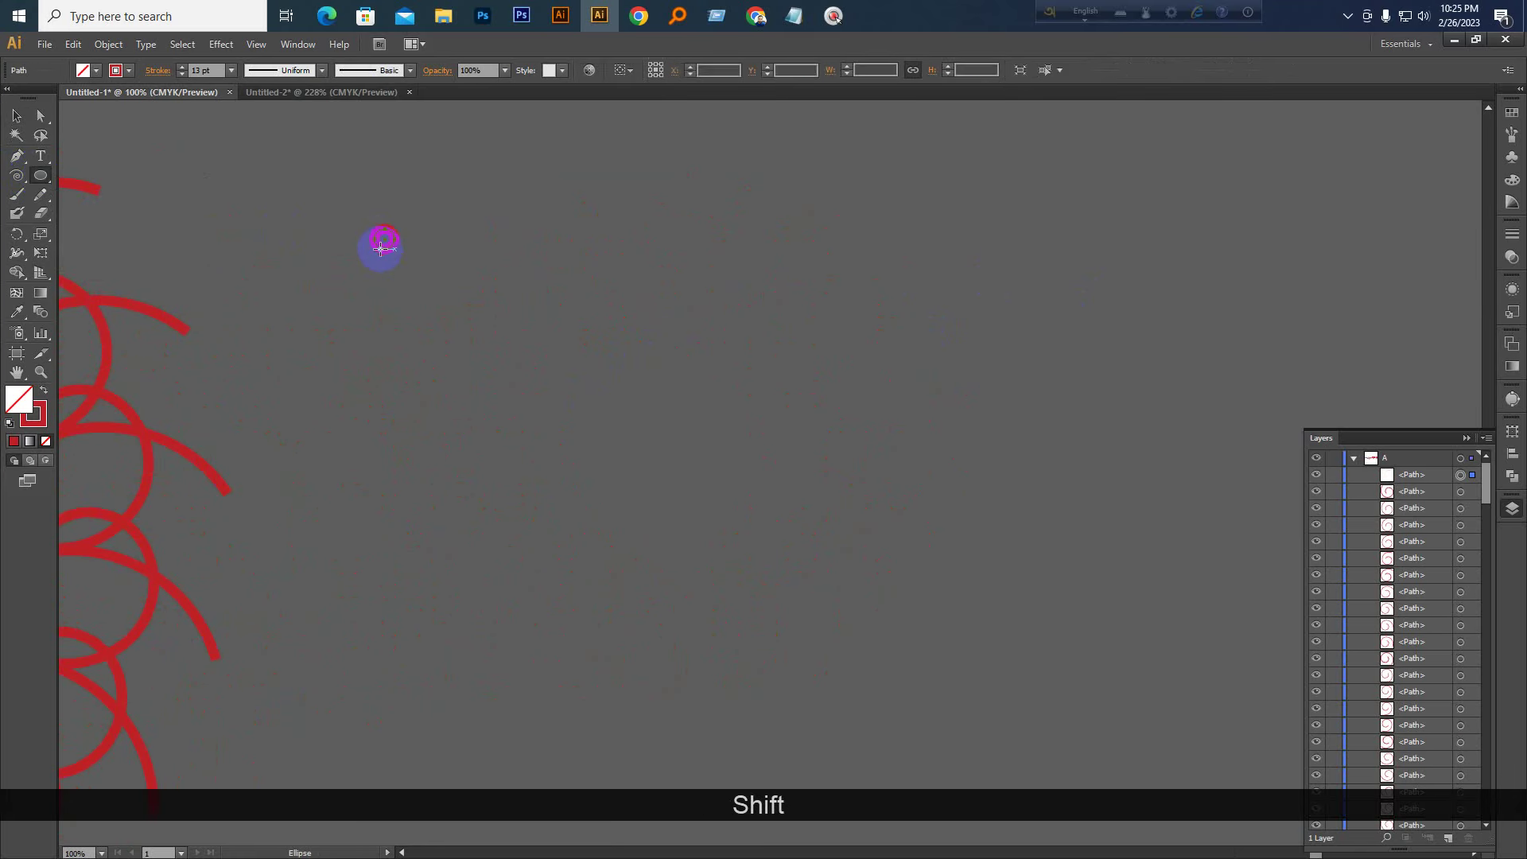
pyautogui.click(17, 116)
pyautogui.click(43, 389)
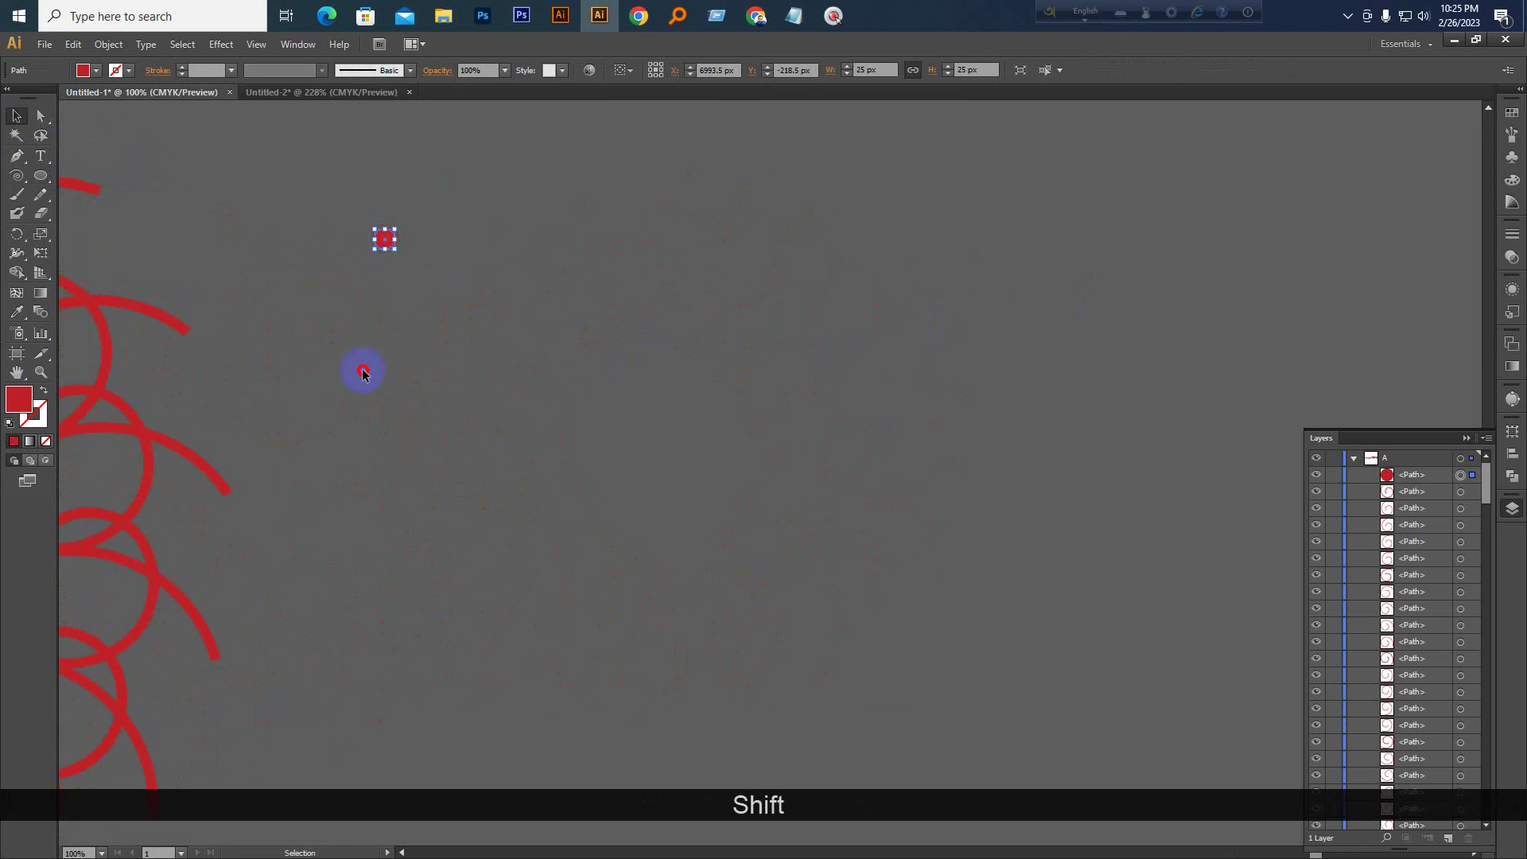
# Scatter several duplicates of the small red circle freely across the empty area
pyautogui.moveTo(390, 250); pyautogui.dragTo(604, 398)
pyautogui.hotkey('ctrl', 'alt', 'shift', 'z')
pyautogui.hotkey('ctrl', 'z')
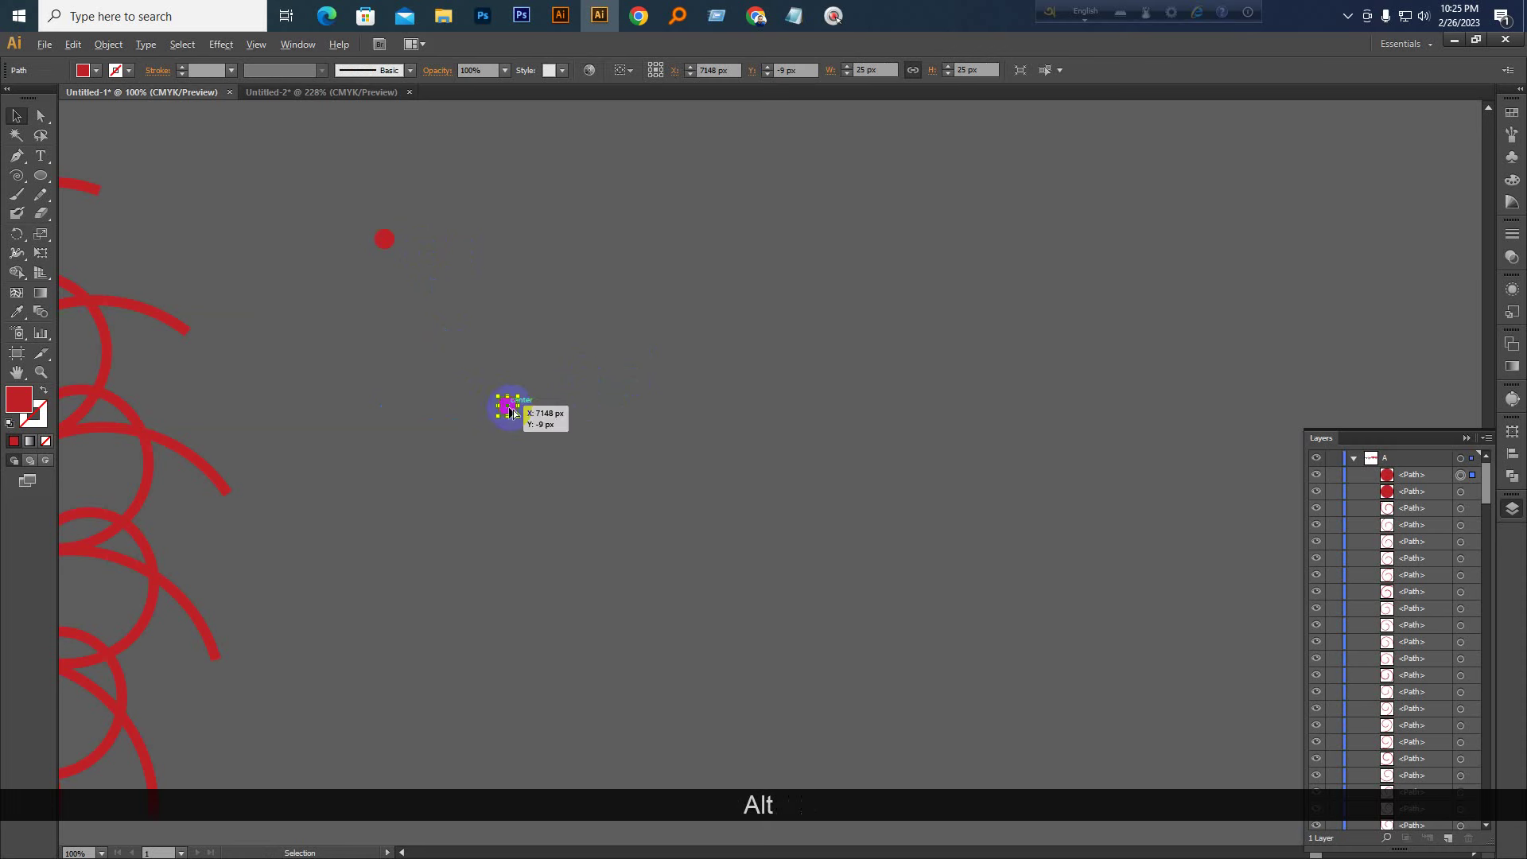
pyautogui.moveTo(510, 411); pyautogui.dragTo(786, 484)
pyautogui.moveTo(786, 484); pyautogui.dragTo(684, 521)
pyautogui.moveTo(684, 521); pyautogui.dragTo(620, 440)
# Undo all the scattered circle duplicates, keeping only the original circle, and deselect it
pyautogui.hotkey('ctrl', 'alt', 'z')
pyautogui.hotkey('ctrl', 'alt', 'z')
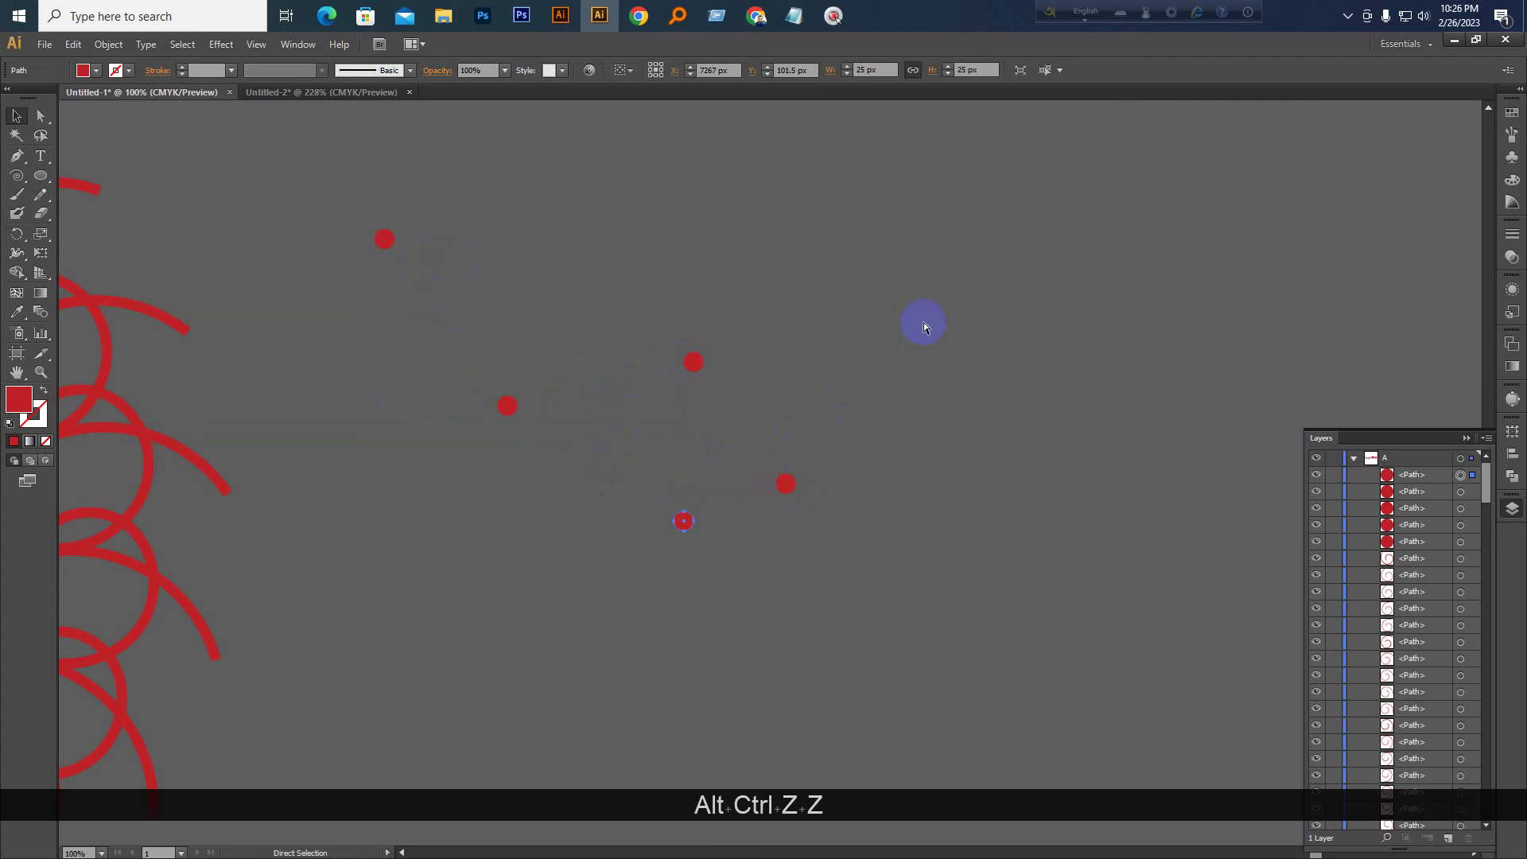
pyautogui.hotkey('ctrl', 'alt', 'z')
pyautogui.hotkey('ctrl', 'alt', 'z')
pyautogui.hotkey('ctrl', 'alt', 'z')
pyautogui.hotkey('ctrl', 'alt', 'z')
pyautogui.click(450, 262)
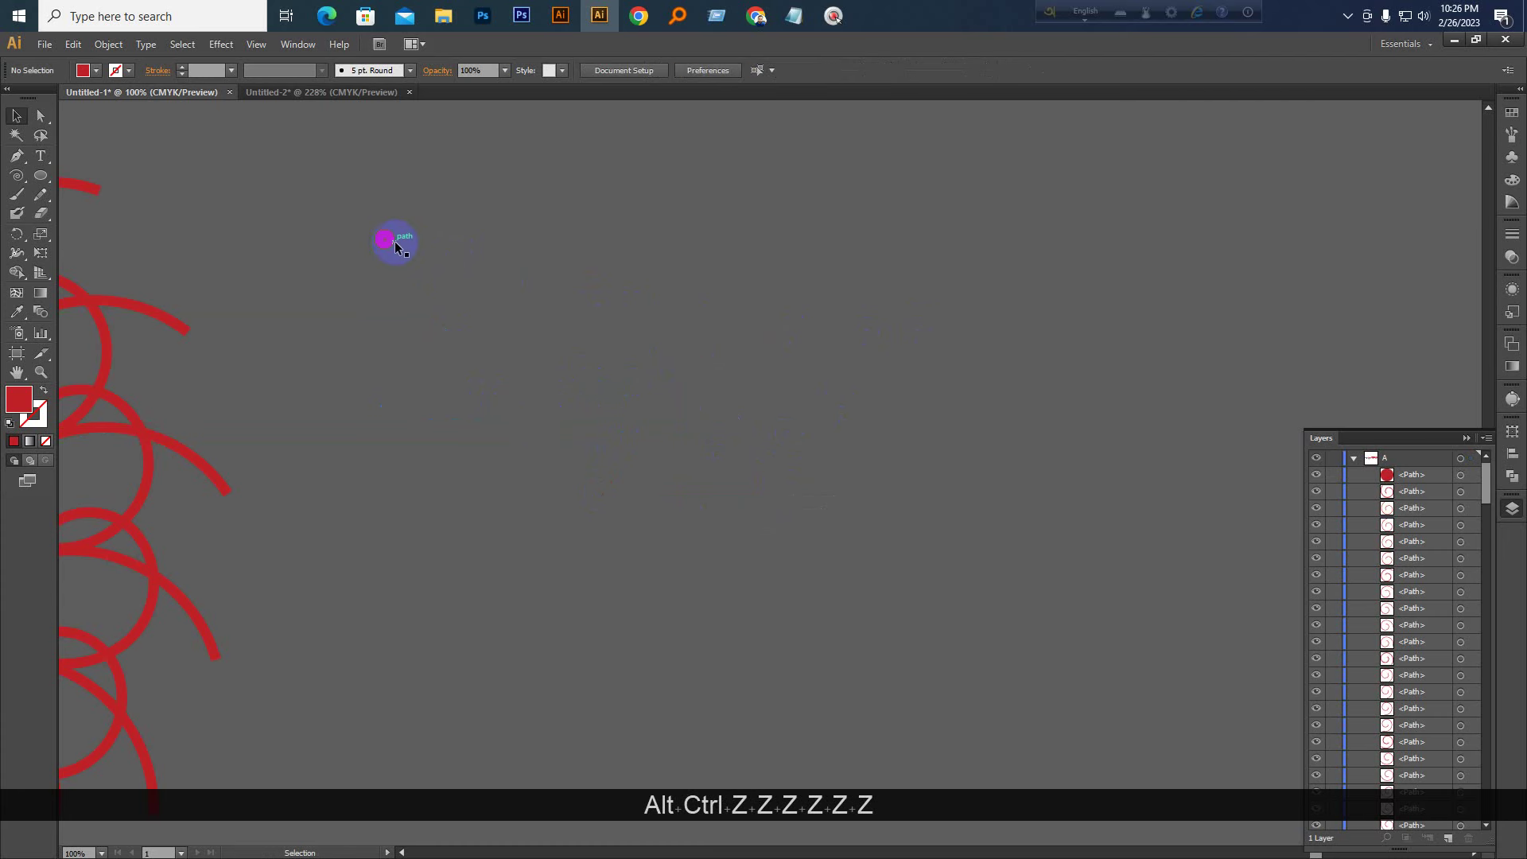
# Duplicate the circle horizontally just to its right and repeat the copy to make an evenly spaced row of 15 circles
pyautogui.moveTo(395, 243); pyautogui.dragTo(423, 243)
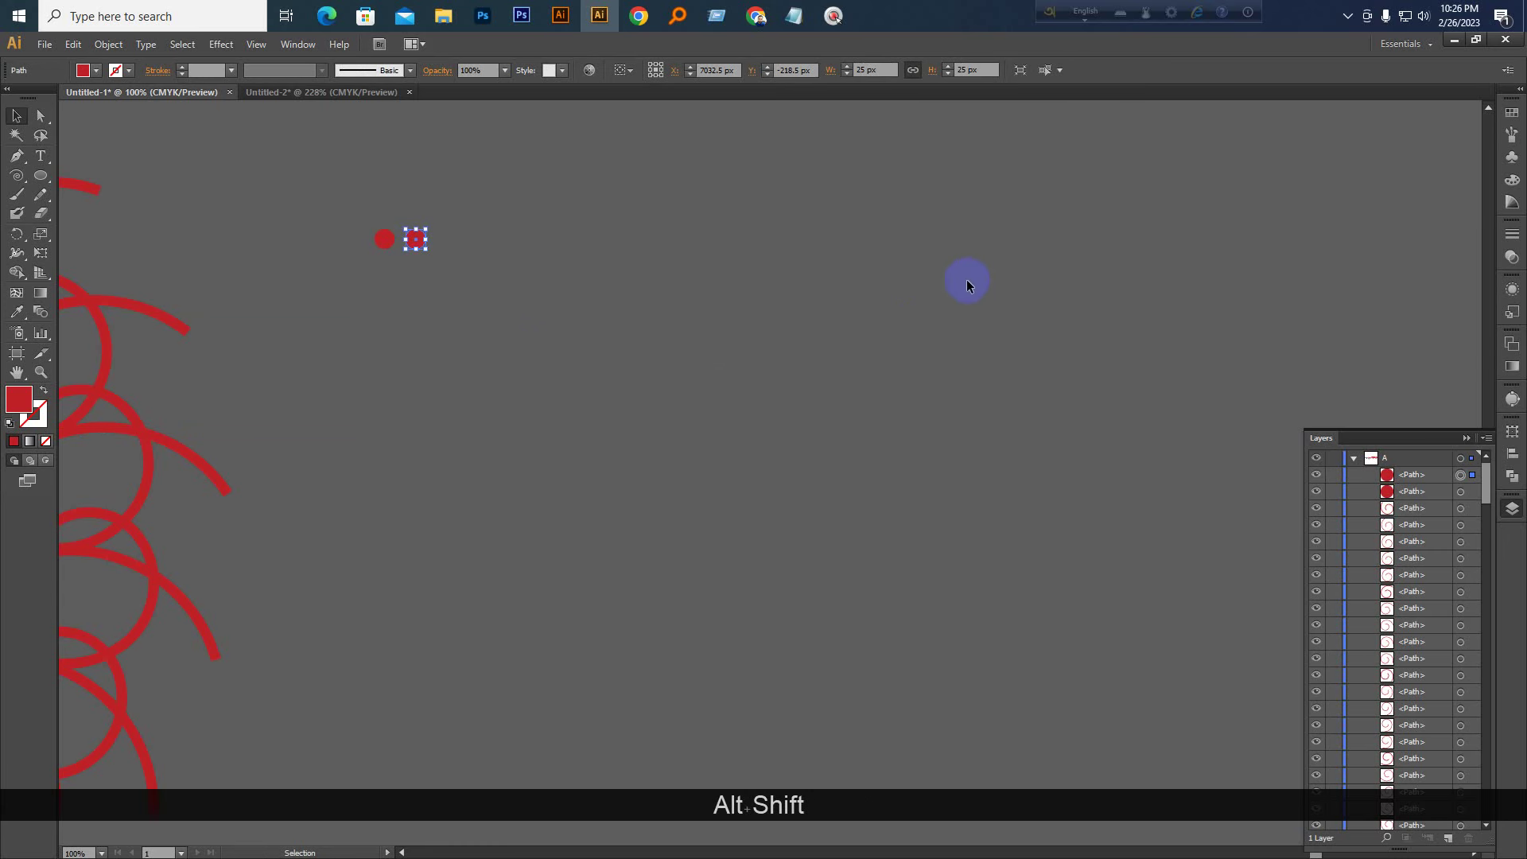
pyautogui.press('ctrl')
pyautogui.hotkey('ctrl', 'd')
pyautogui.hotkey('ctrl', 'd')
pyautogui.hotkey('ctrl', 'd')
pyautogui.hotkey('ctrl', 'd')
pyautogui.hotkey('ctrl', 'd')
pyautogui.hotkey('ctrl', 'd')
pyautogui.hotkey('ctrl', 'd')
pyautogui.hotkey('ctrl', 'd')
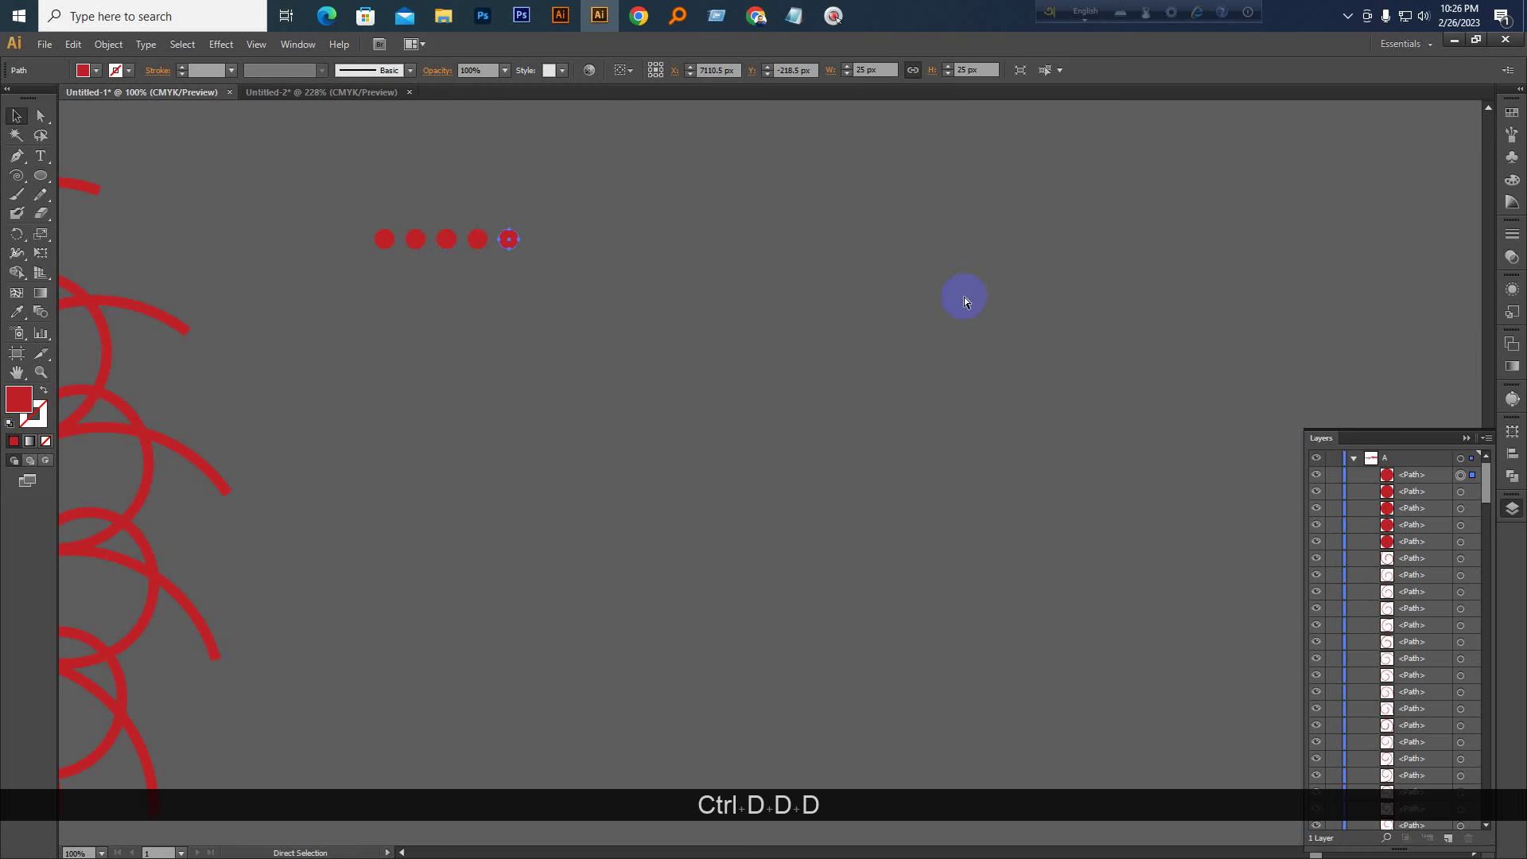
pyautogui.hotkey('ctrl', 'd')
pyautogui.hotkey('ctrl', 'd')
pyautogui.hotkey('ctrl', 'd')
pyautogui.hotkey('ctrl', 'd')
pyautogui.hotkey('ctrl', 'd')
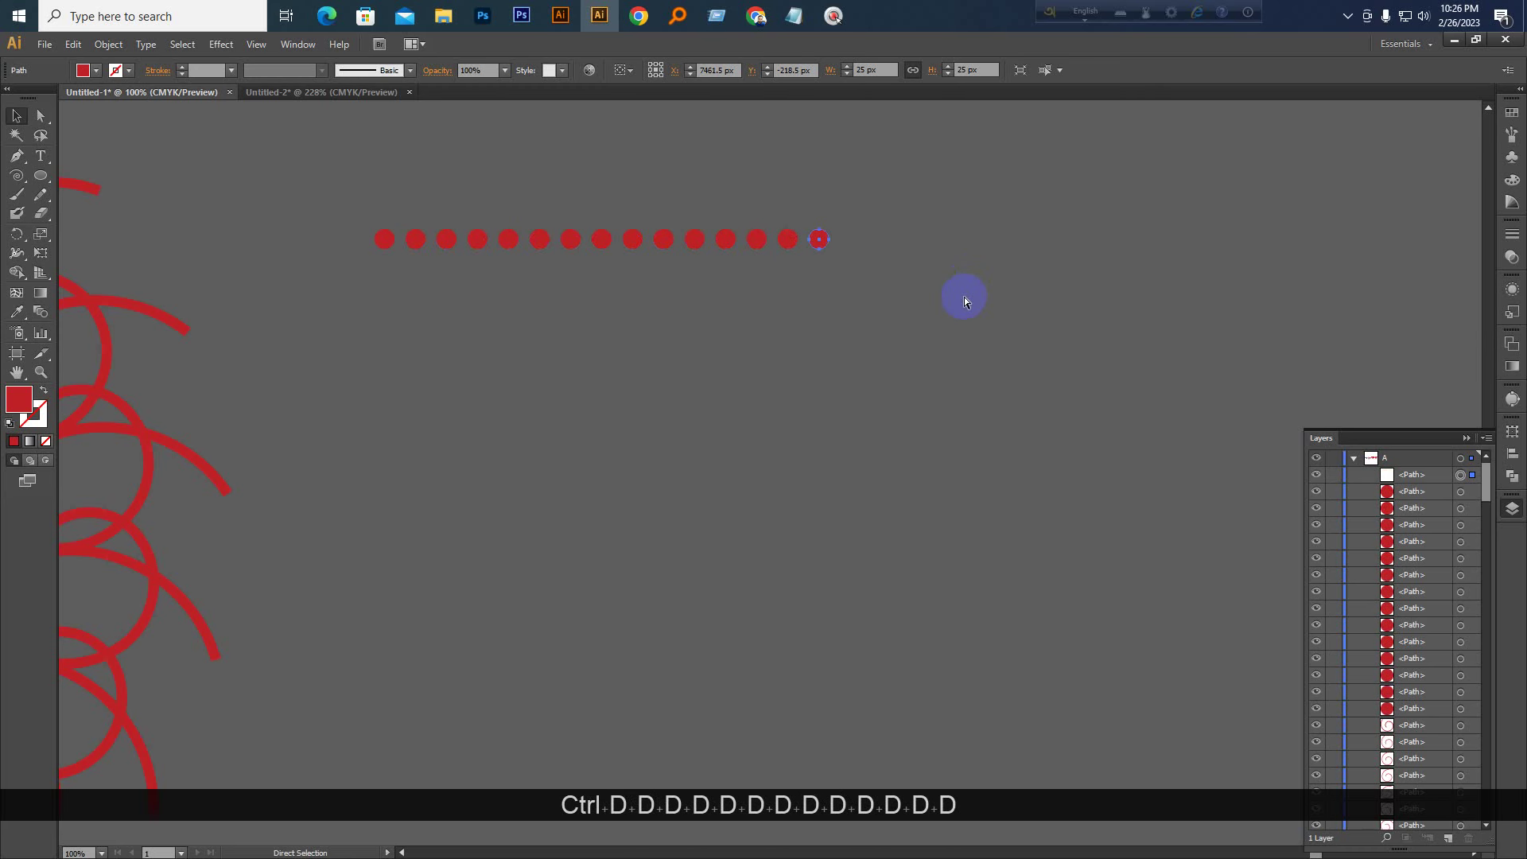
pyautogui.click(965, 299)
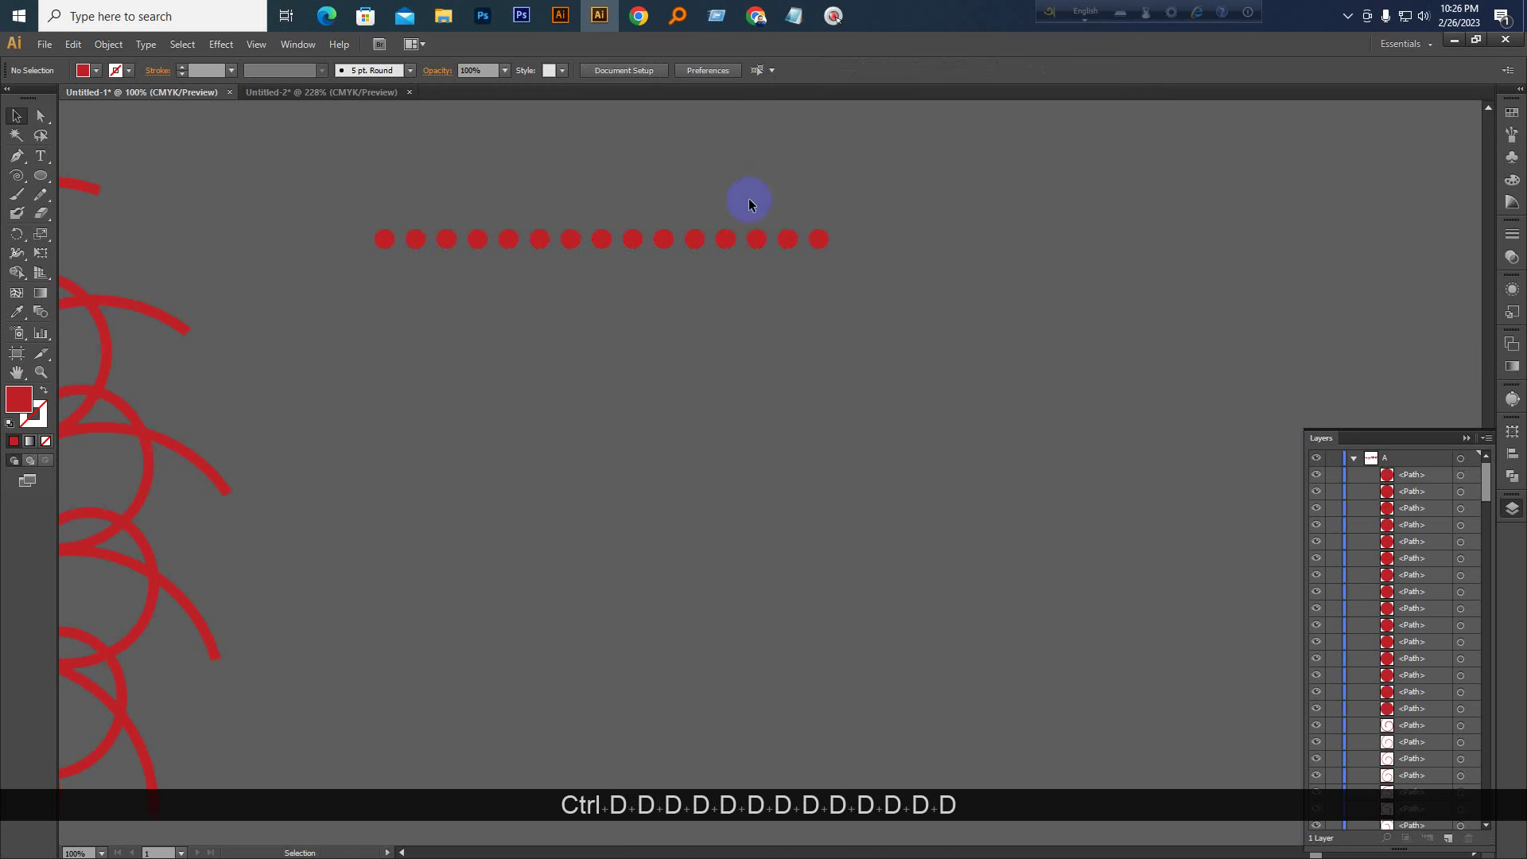
# Draw a horizontal line about 766 px long below the row of circles and give it a 7 pt stroke
pyautogui.moveTo(17, 175); pyautogui.dragTo(72, 172)
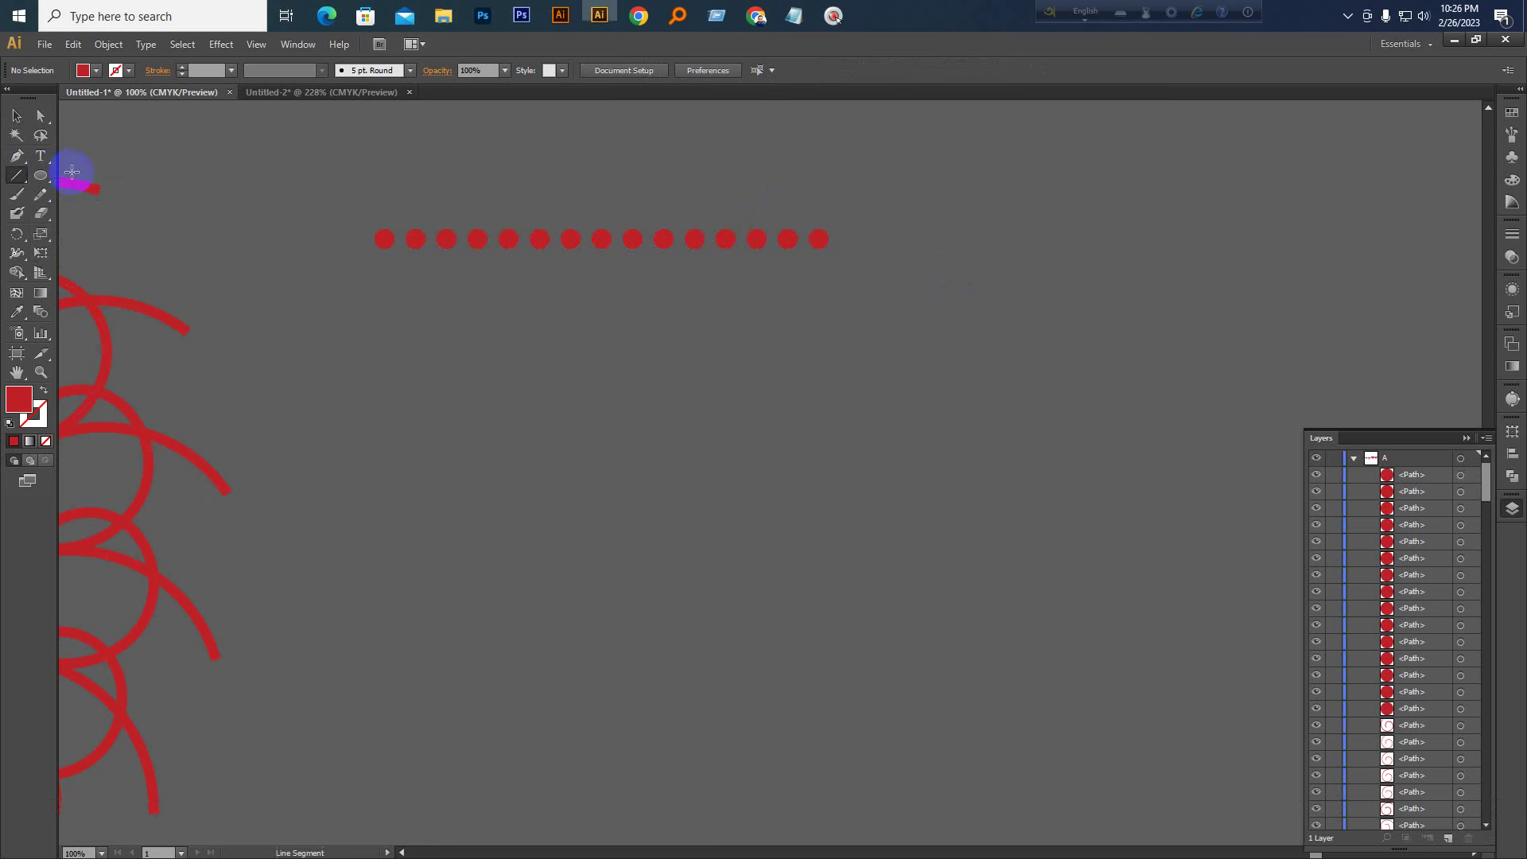
pyautogui.moveTo(493, 386); pyautogui.dragTo(1103, 386)
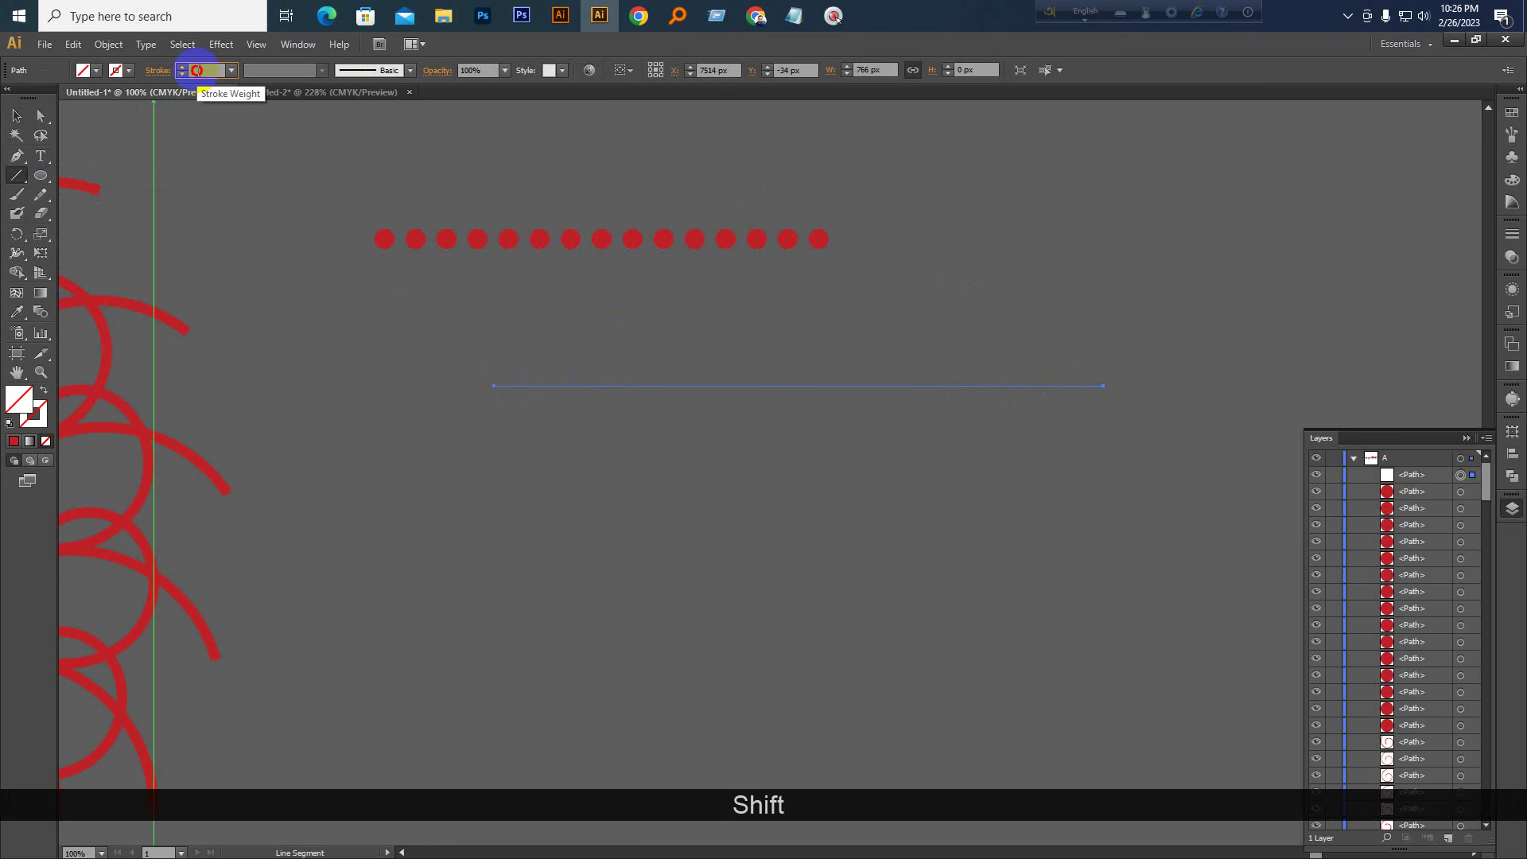
pyautogui.write('7')
pyautogui.press('Return')
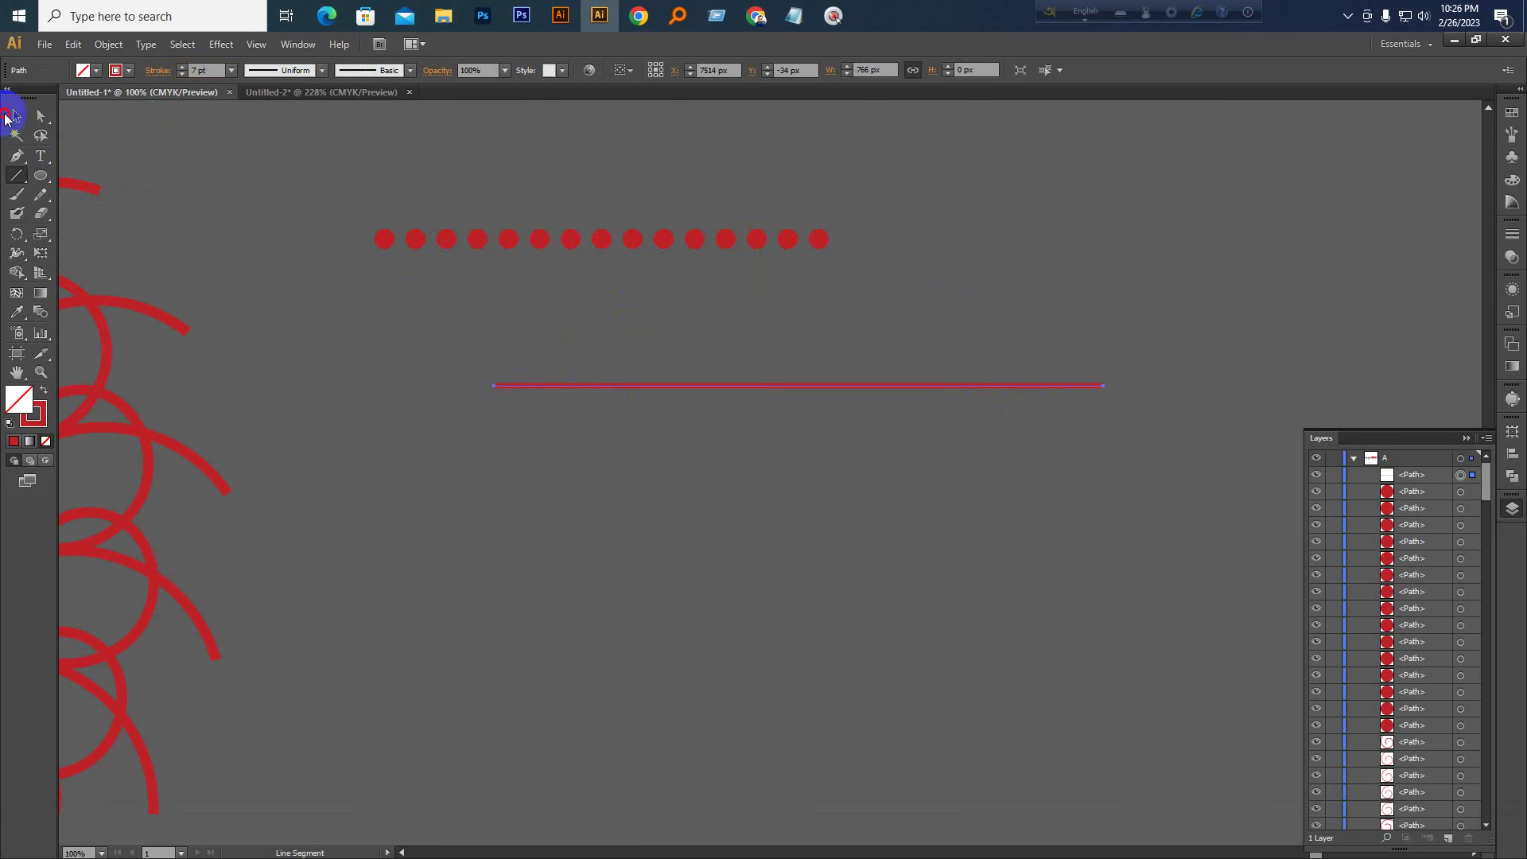
pyautogui.click(15, 119)
pyautogui.click(728, 342)
# Duplicate the line straight down a short distance and repeat the copy to make a stack of 11 evenly spaced lines
pyautogui.moveTo(846, 388); pyautogui.dragTo(848, 433)
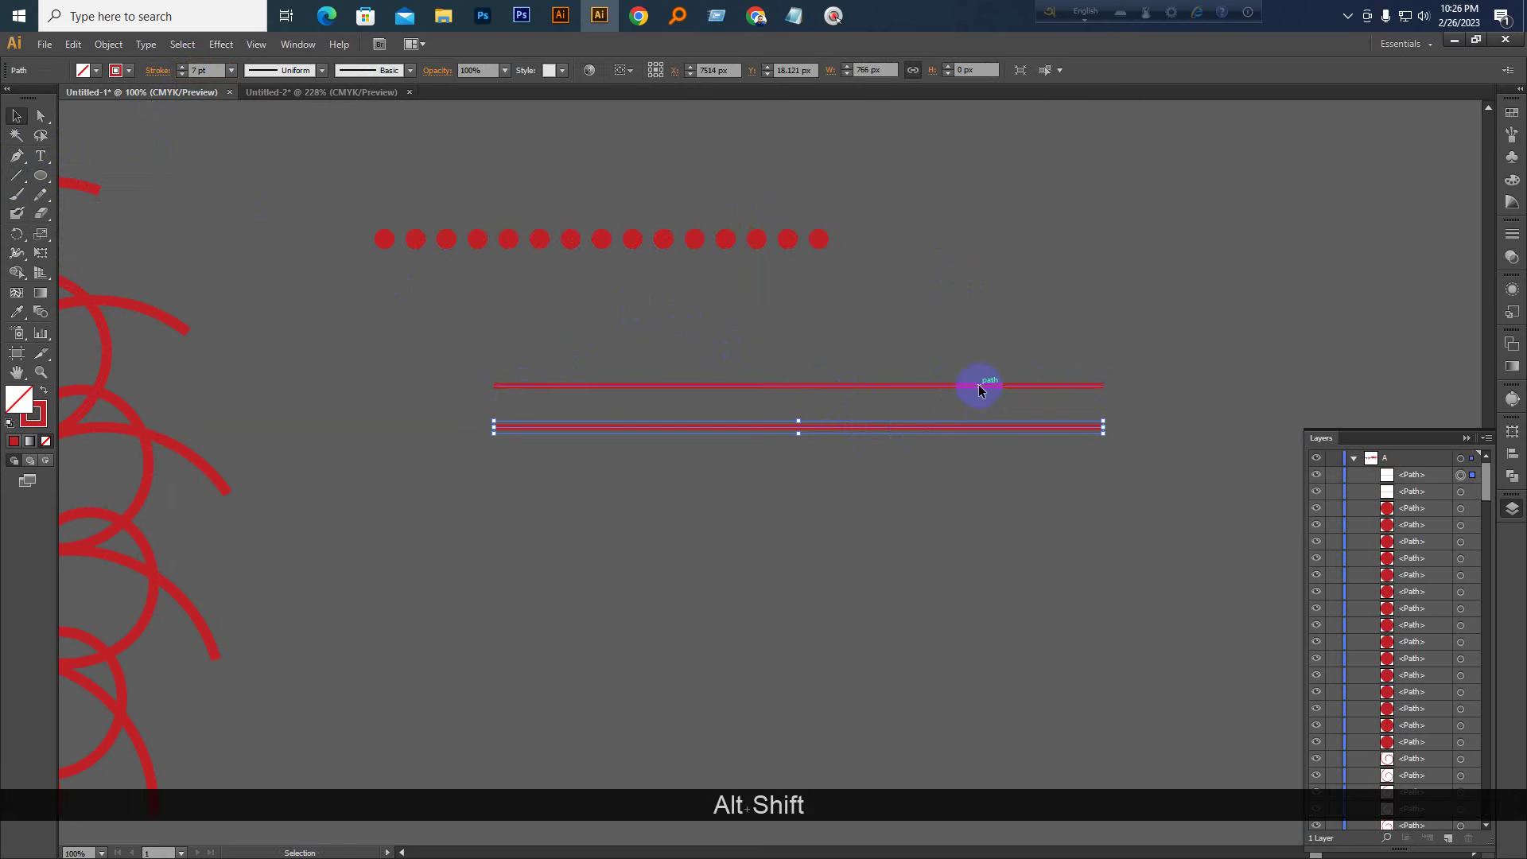
pyautogui.scroll(-5, 944, 637)
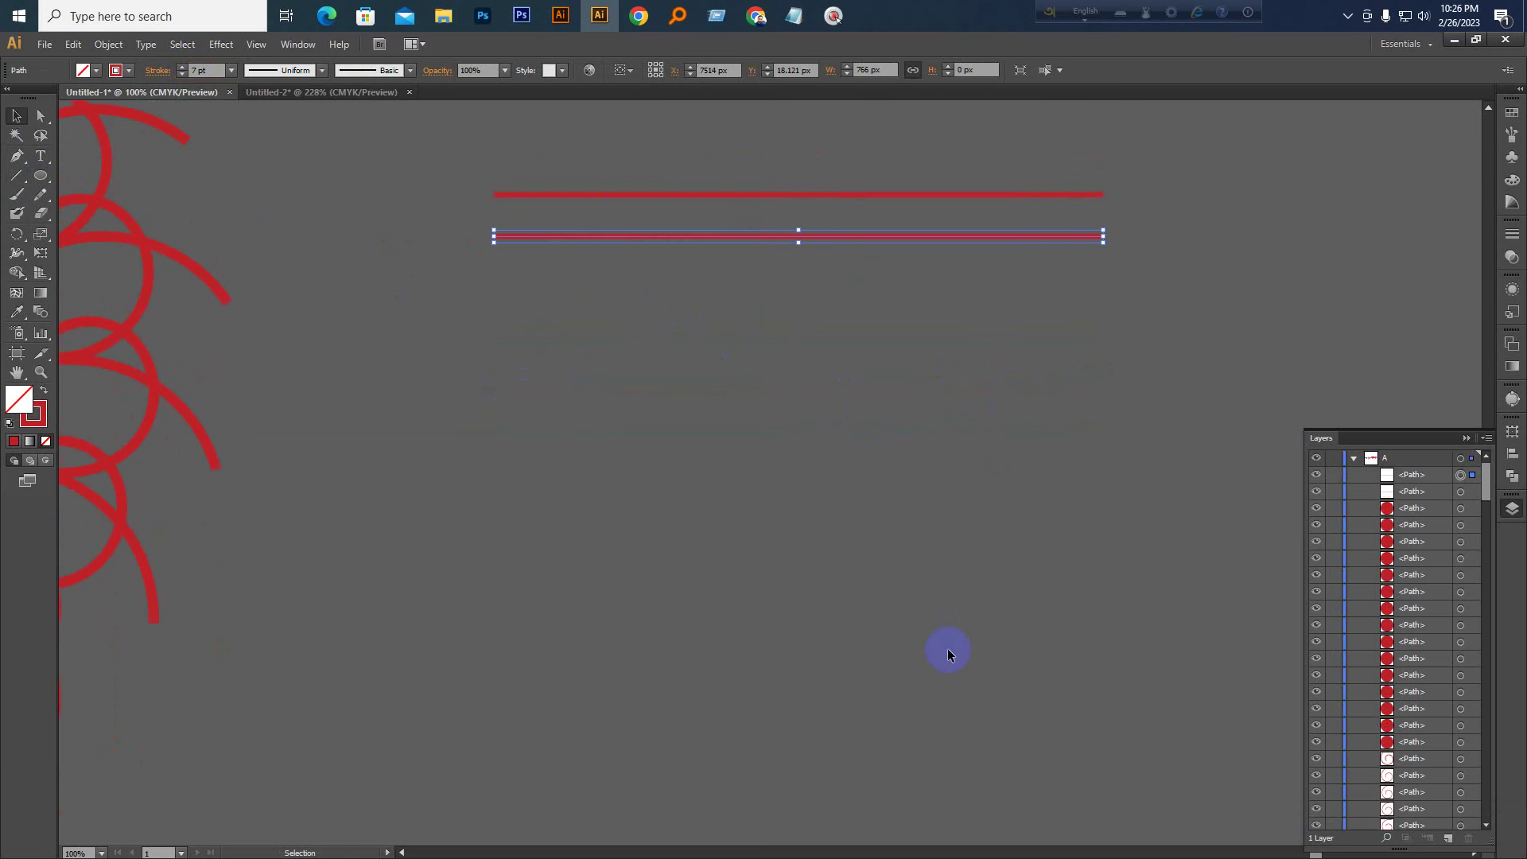
pyautogui.scroll(2, 948, 650)
pyautogui.hotkey('ctrl', 'd')
pyautogui.hotkey('ctrl', 'd')
pyautogui.hotkey('ctrl', 'd')
pyautogui.hotkey('ctrl', 'd')
pyautogui.hotkey('ctrl', 'd')
pyautogui.hotkey('ctrl', 'd')
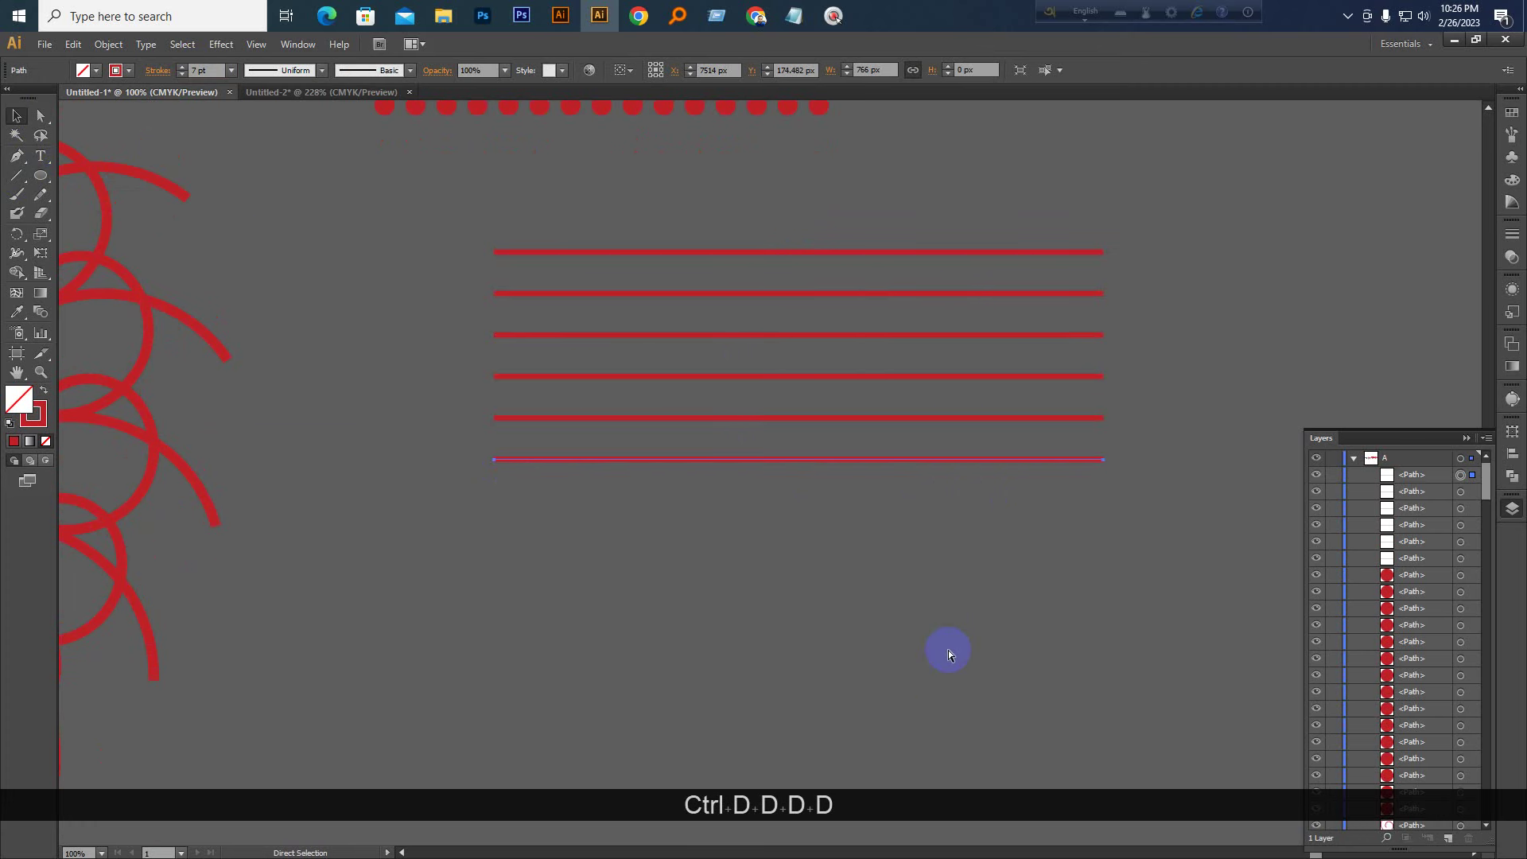
pyautogui.hotkey('ctrl', 'd')
pyautogui.hotkey('ctrl', 'd')
pyautogui.hotkey('ctrl', 'd')
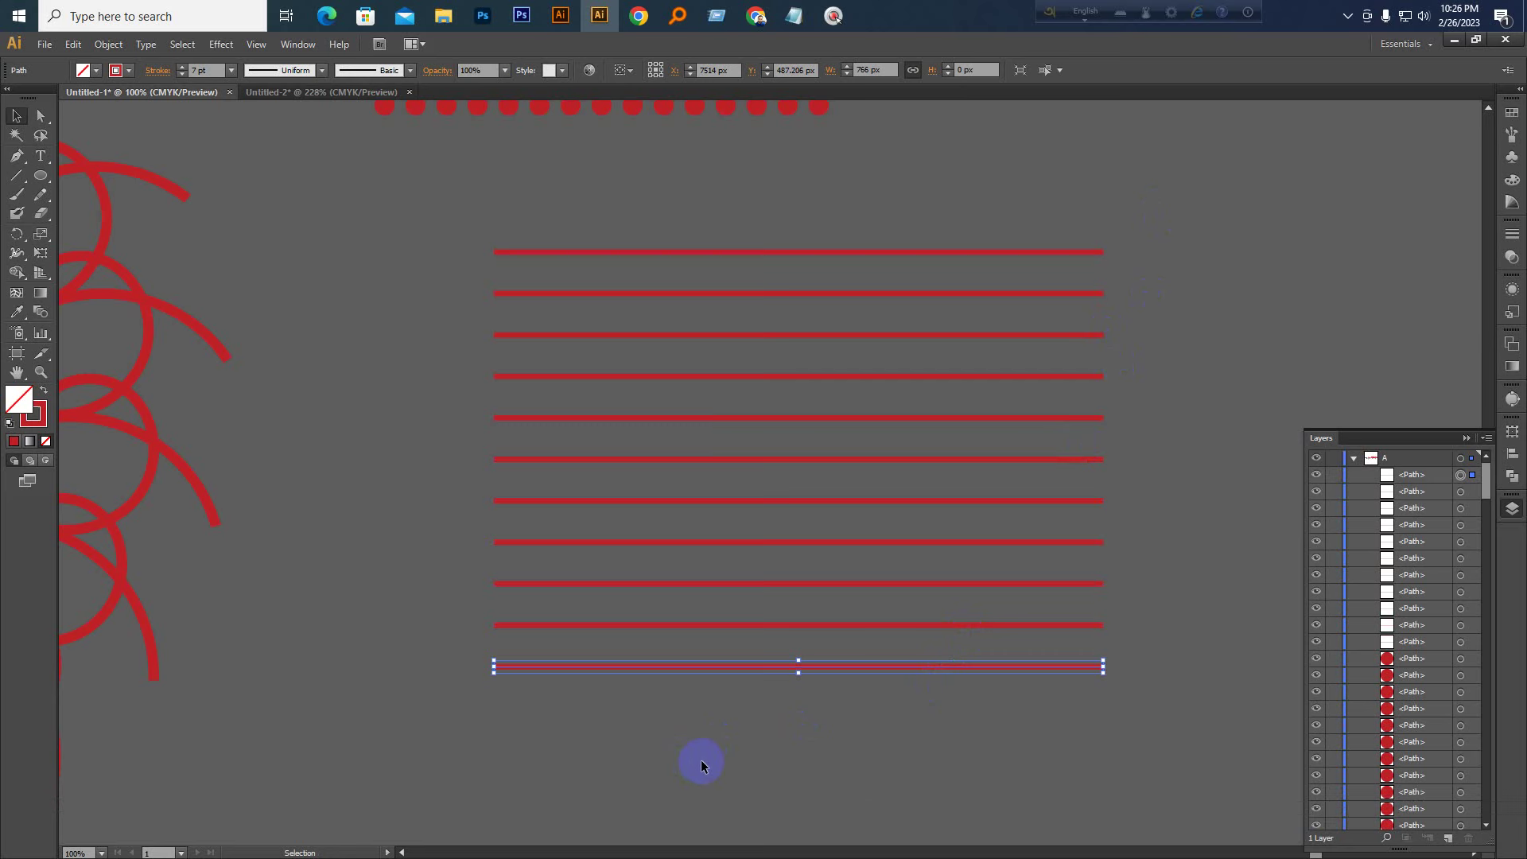
pyautogui.moveTo(1161, 231); pyautogui.dragTo(818, 727)
pyautogui.press('ctrl+KP_Subtract')
pyautogui.press('ctrl+KP_Subtract')
pyautogui.click(778, 661)
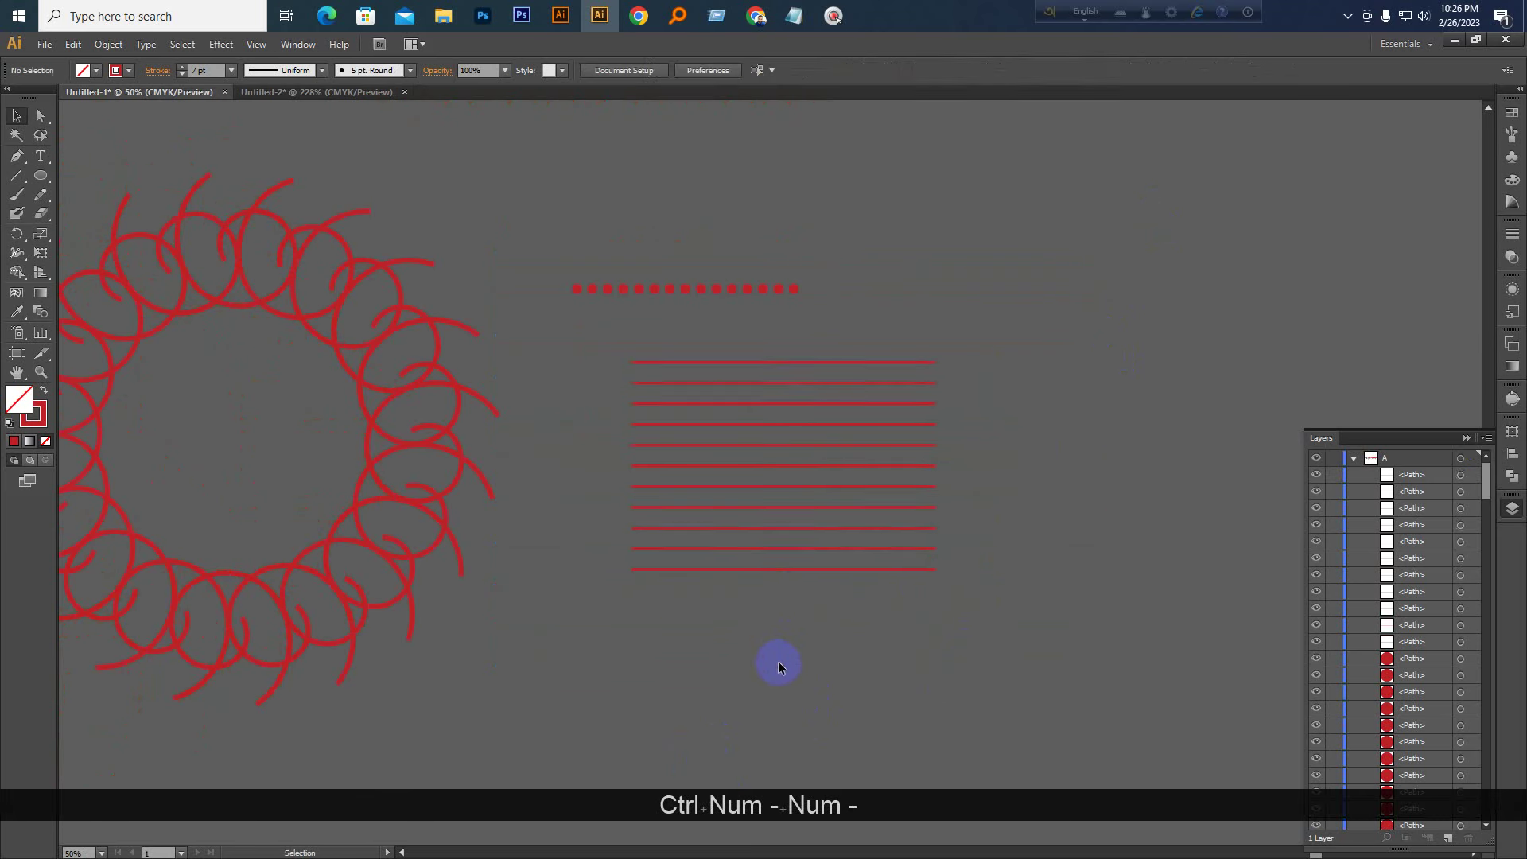
pyautogui.moveTo(473, 609); pyautogui.dragTo(791, 624)
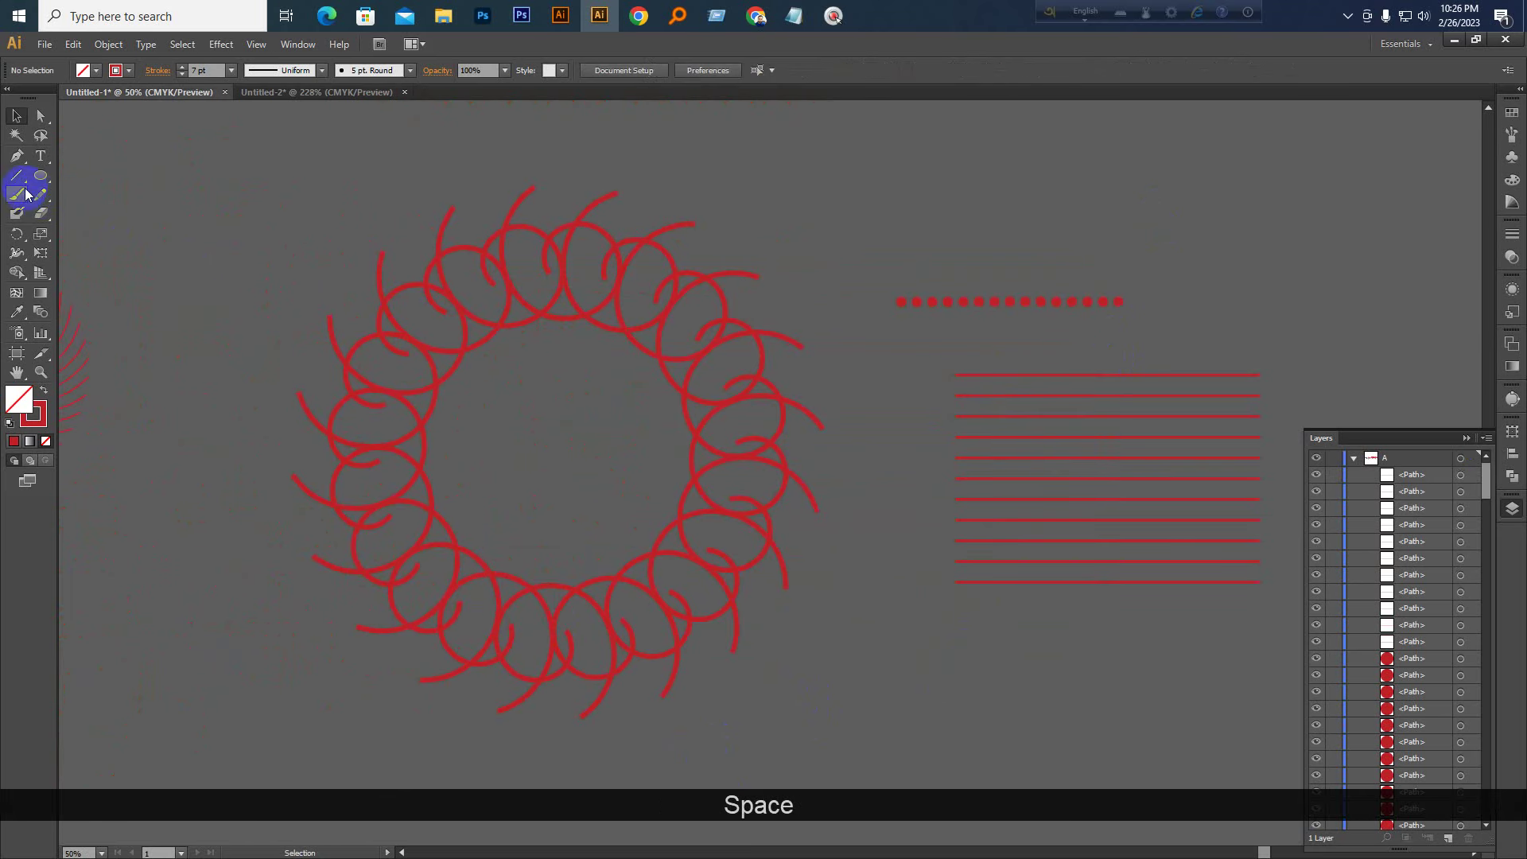
pyautogui.click(18, 233)
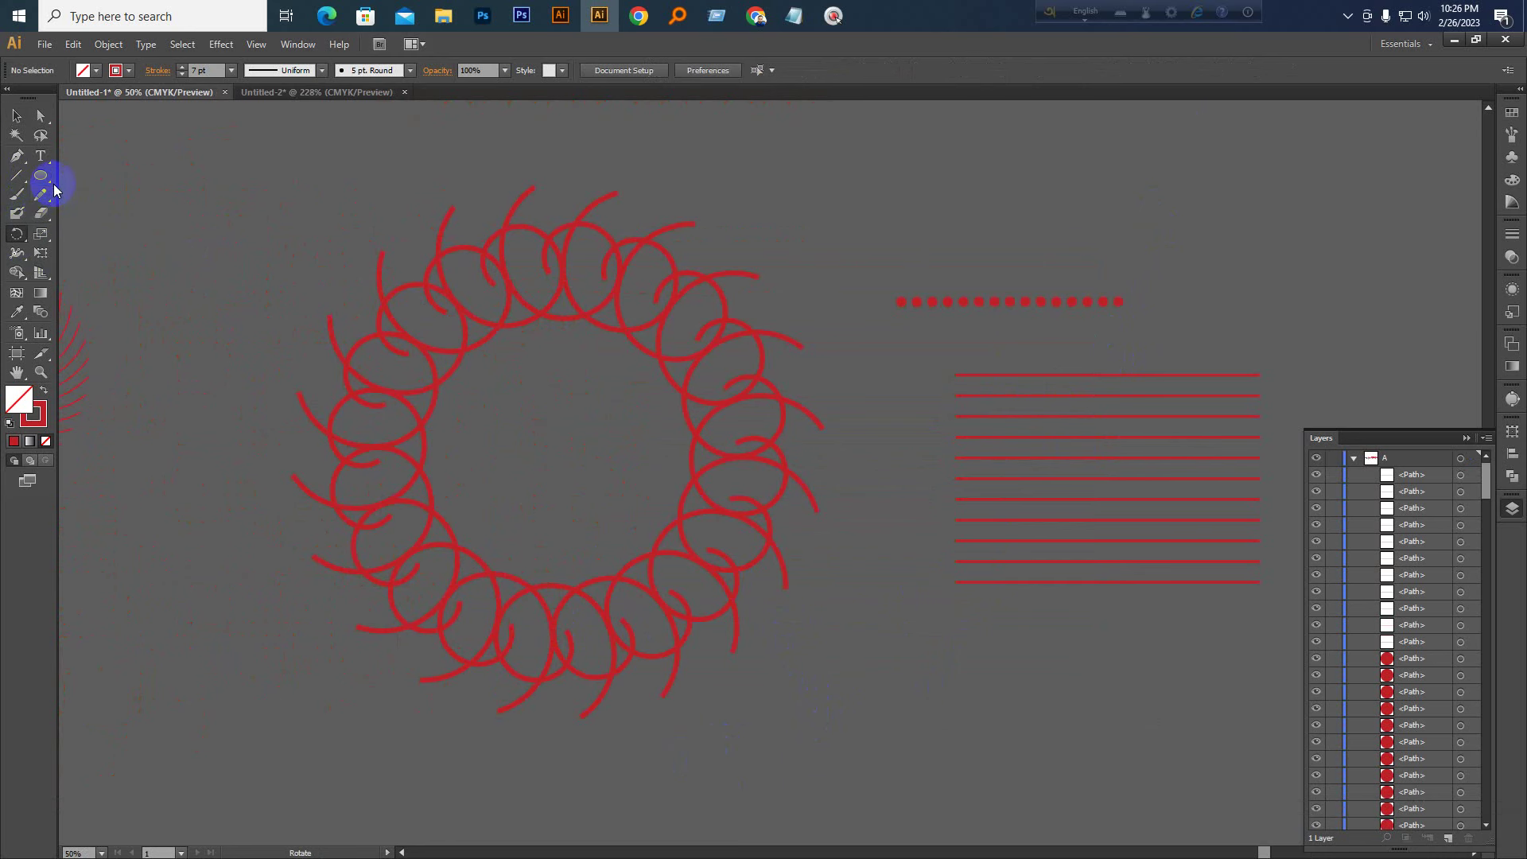
pyautogui.click(1347, 13)
pyautogui.click(1347, 14)
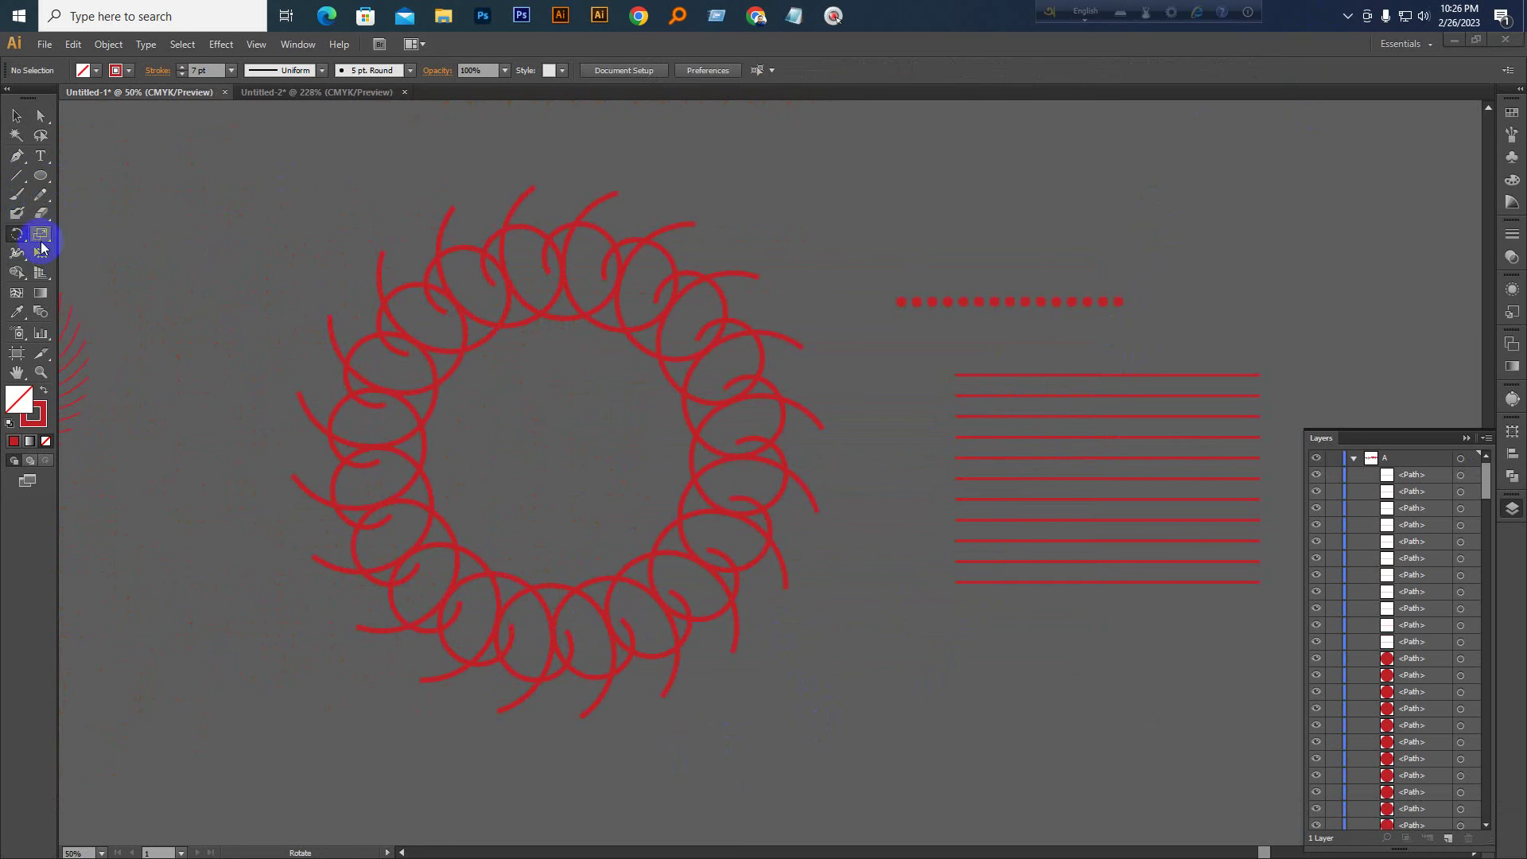
# Draw a six-by-six rectangular grid about 1132 px wide and 556 px high in the empty area above the logo
pyautogui.click(17, 176)
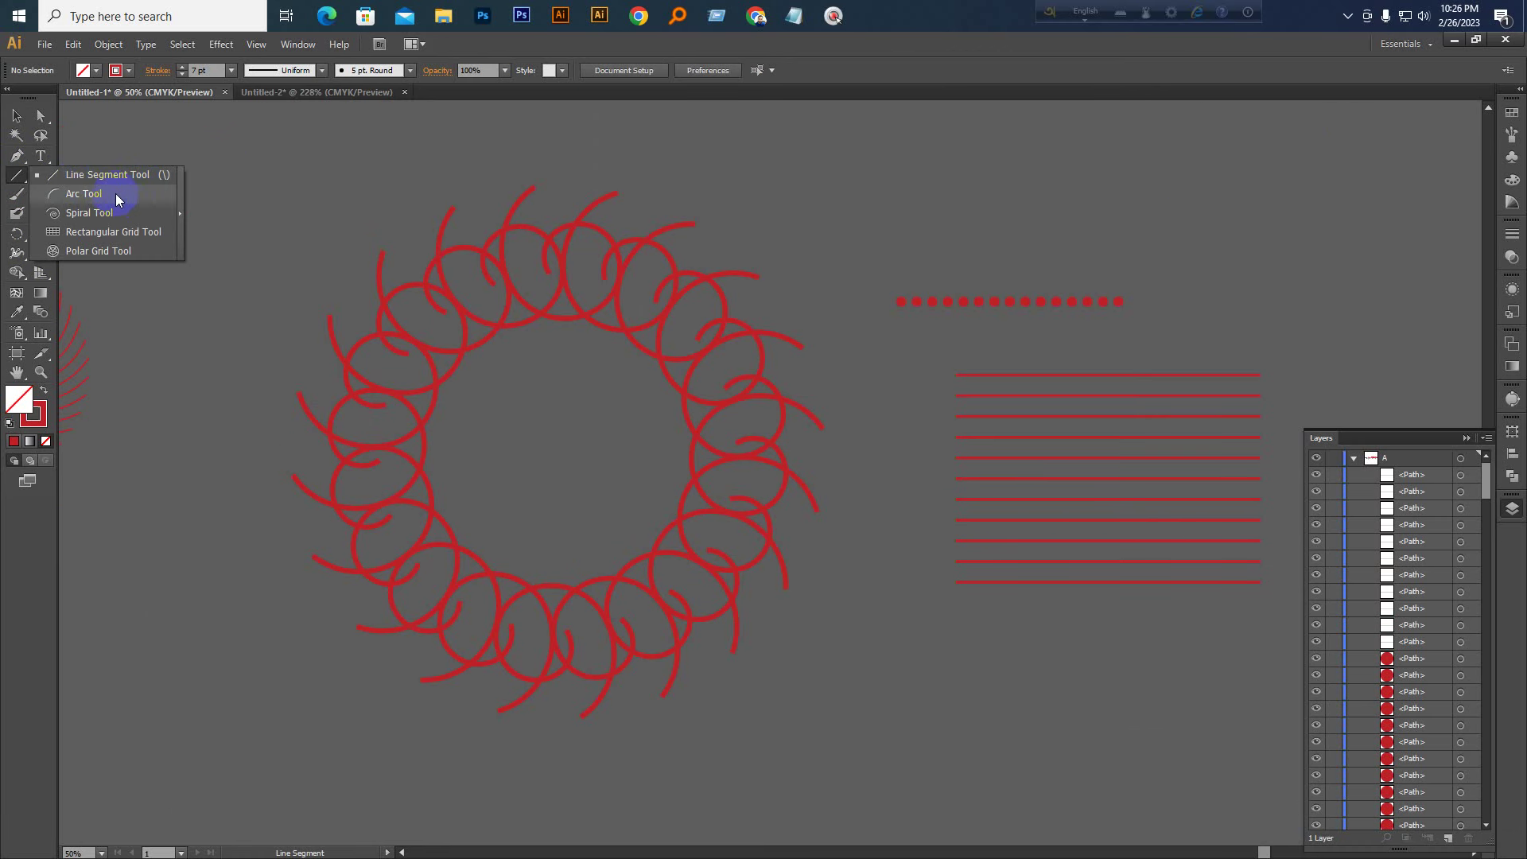
pyautogui.click(103, 234)
pyautogui.press('space')
pyautogui.moveTo(280, 246); pyautogui.dragTo(736, 199)
pyautogui.moveTo(372, 296); pyautogui.dragTo(761, 311)
pyautogui.press('ctrl+KP_Subtract')
pyautogui.press('ctrl+KP_Subtract')
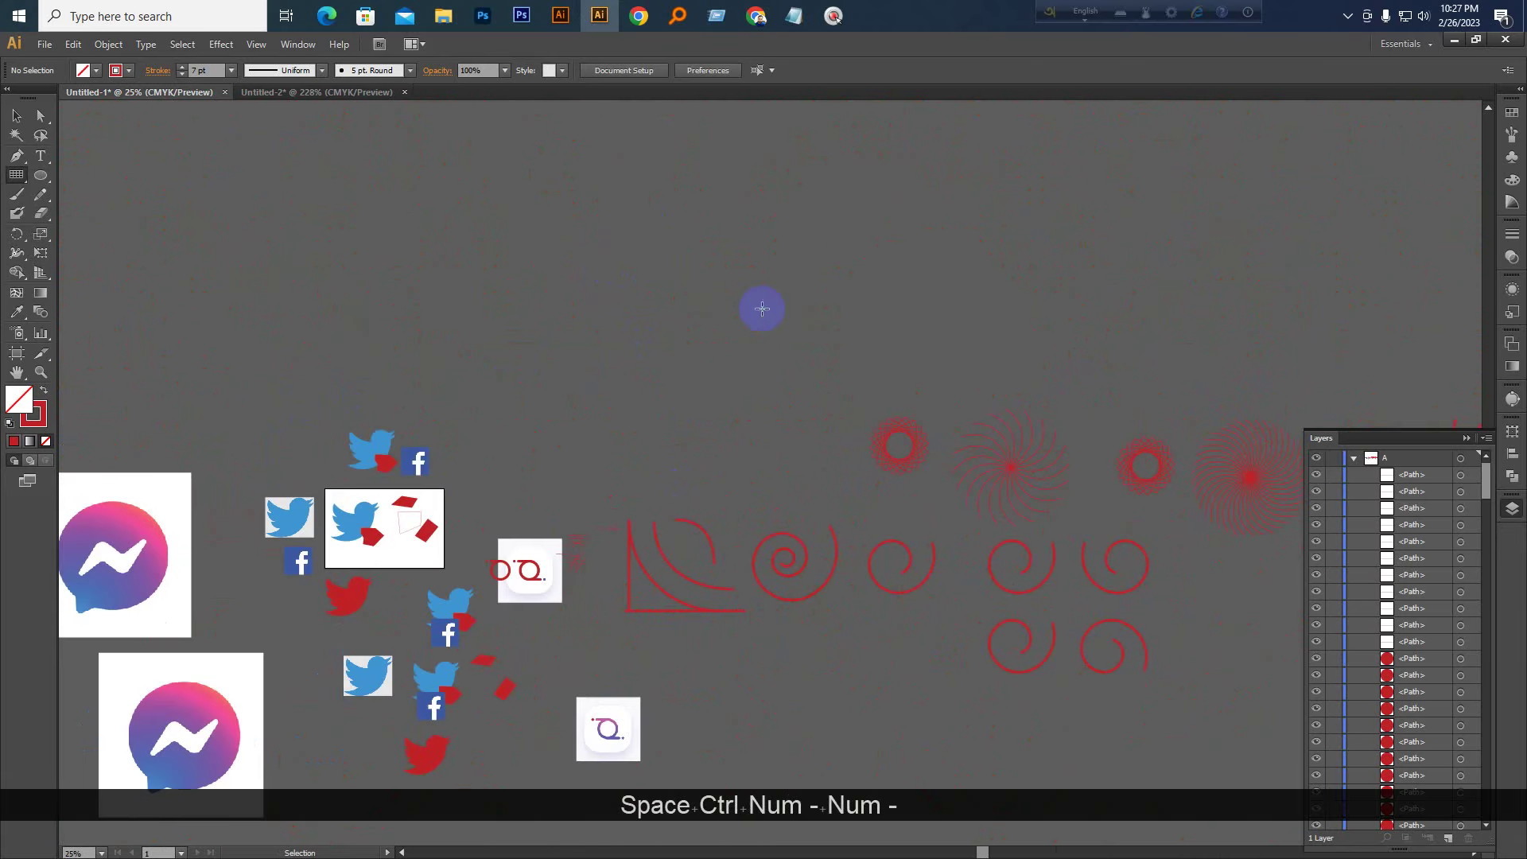
pyautogui.moveTo(583, 481); pyautogui.dragTo(791, 409)
pyautogui.press('ctrl+KP_Add')
pyautogui.press('ctrl+KP_Add')
pyautogui.press('ctrl+KP_Add')
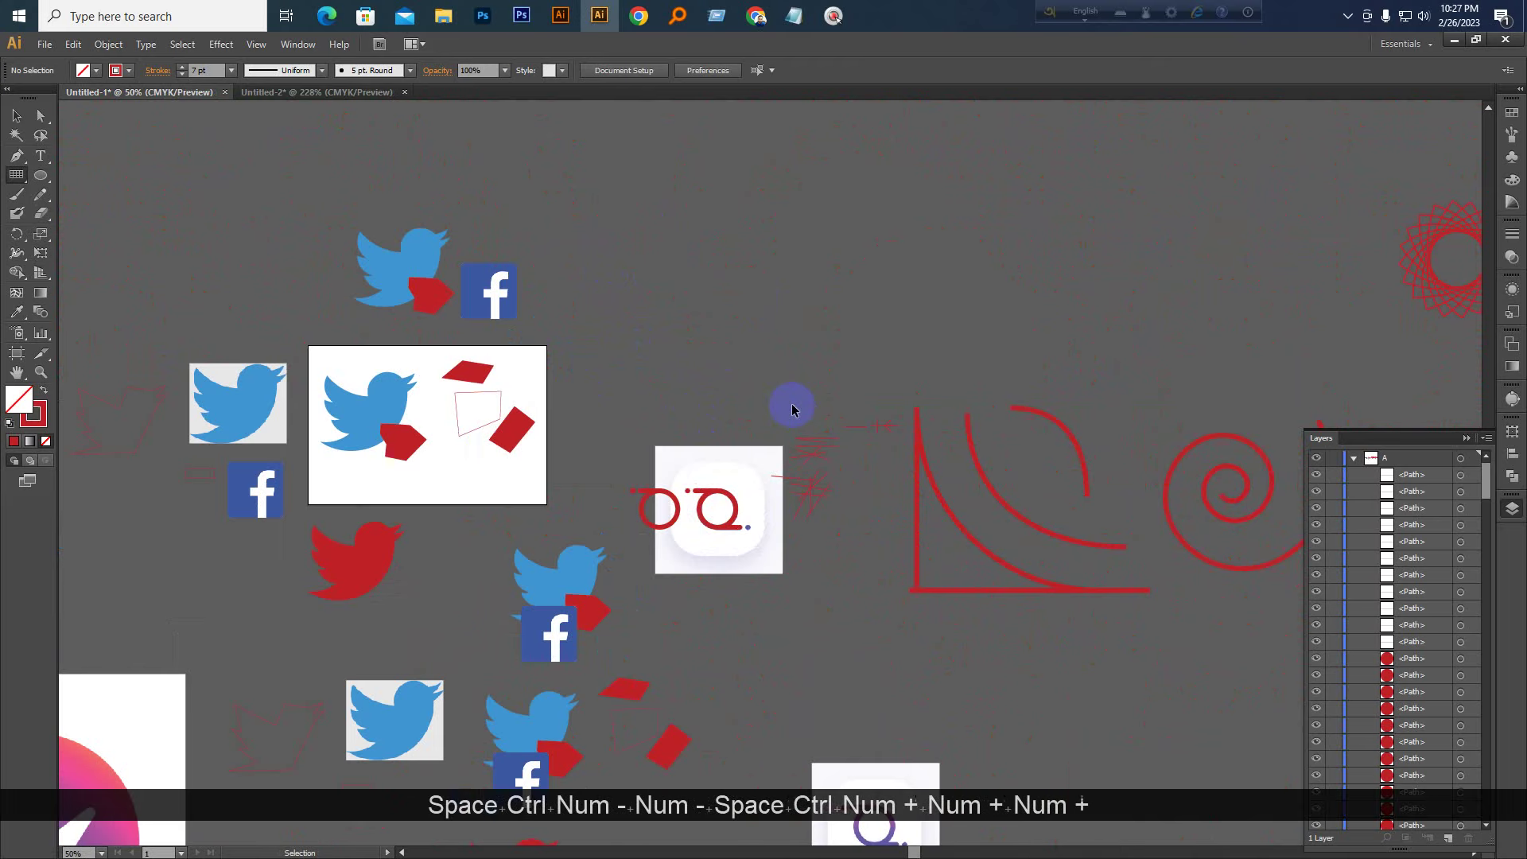
pyautogui.moveTo(732, 226); pyautogui.dragTo(651, 471)
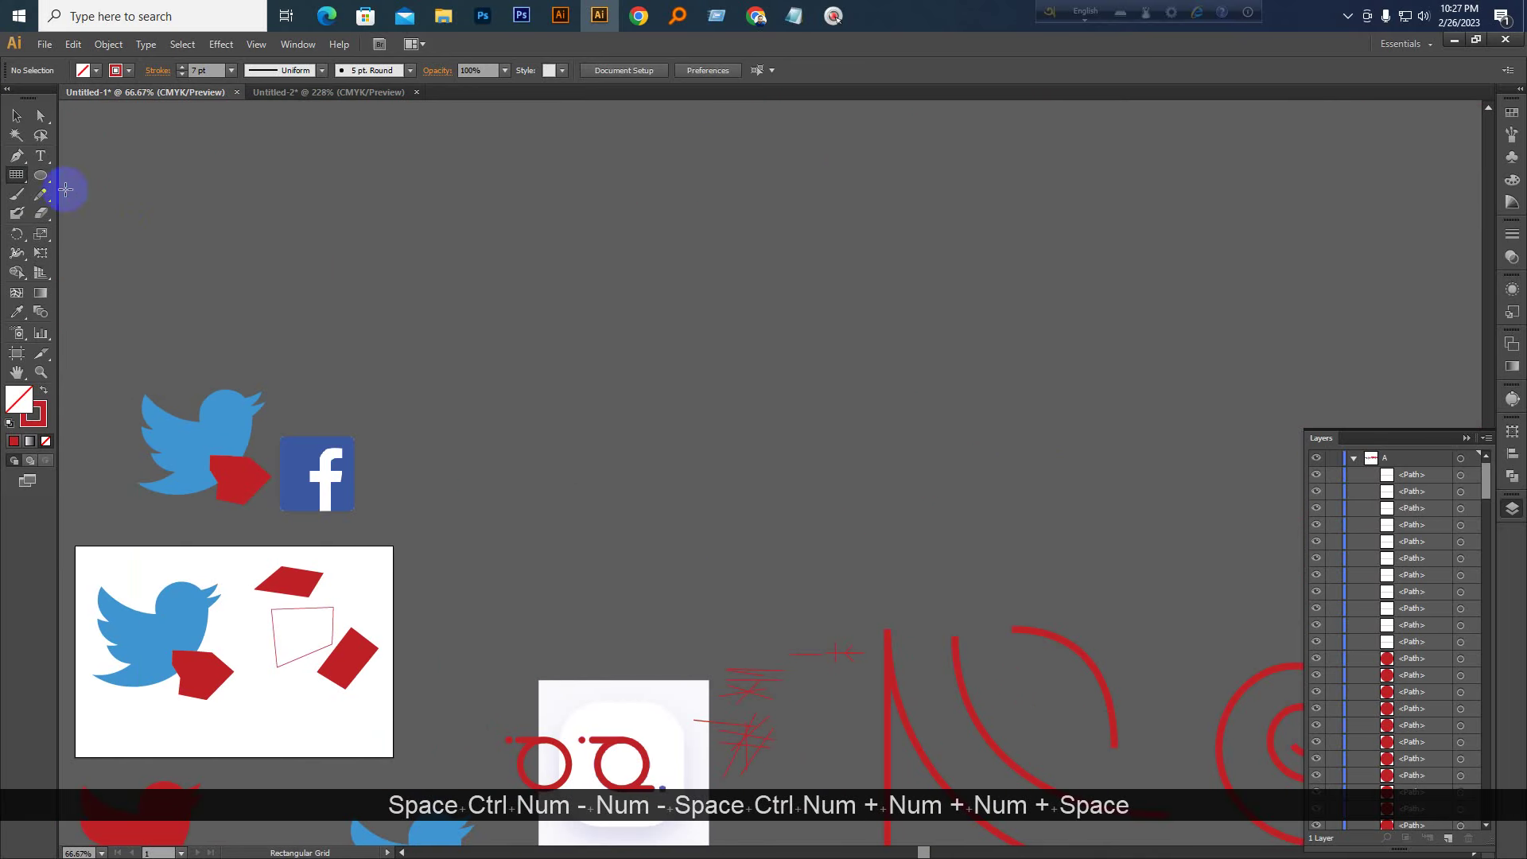
pyautogui.moveTo(16, 178); pyautogui.dragTo(100, 234)
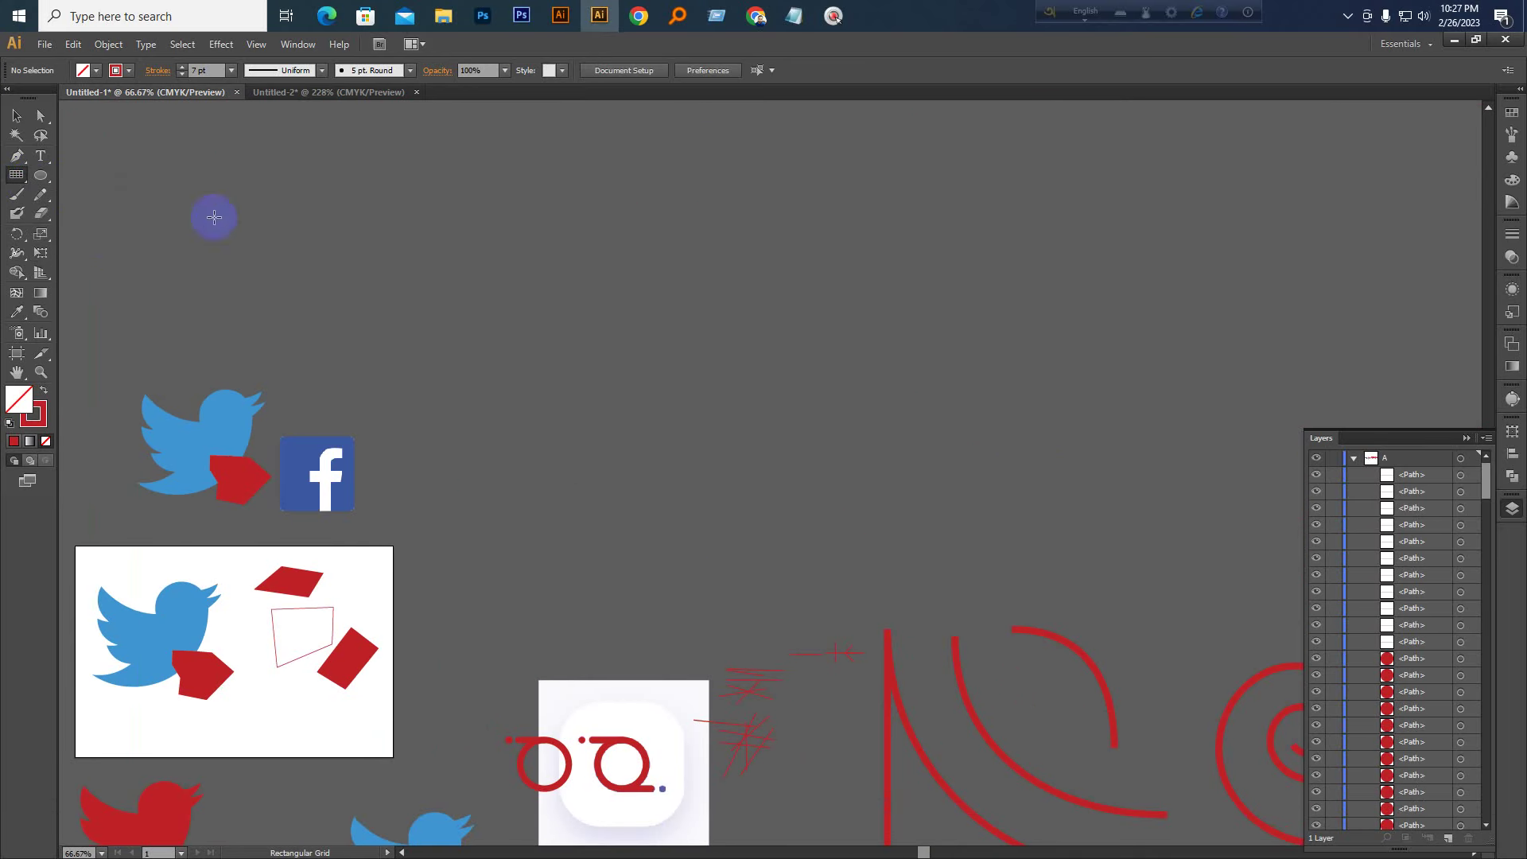
pyautogui.moveTo(494, 238); pyautogui.dragTo(1096, 534)
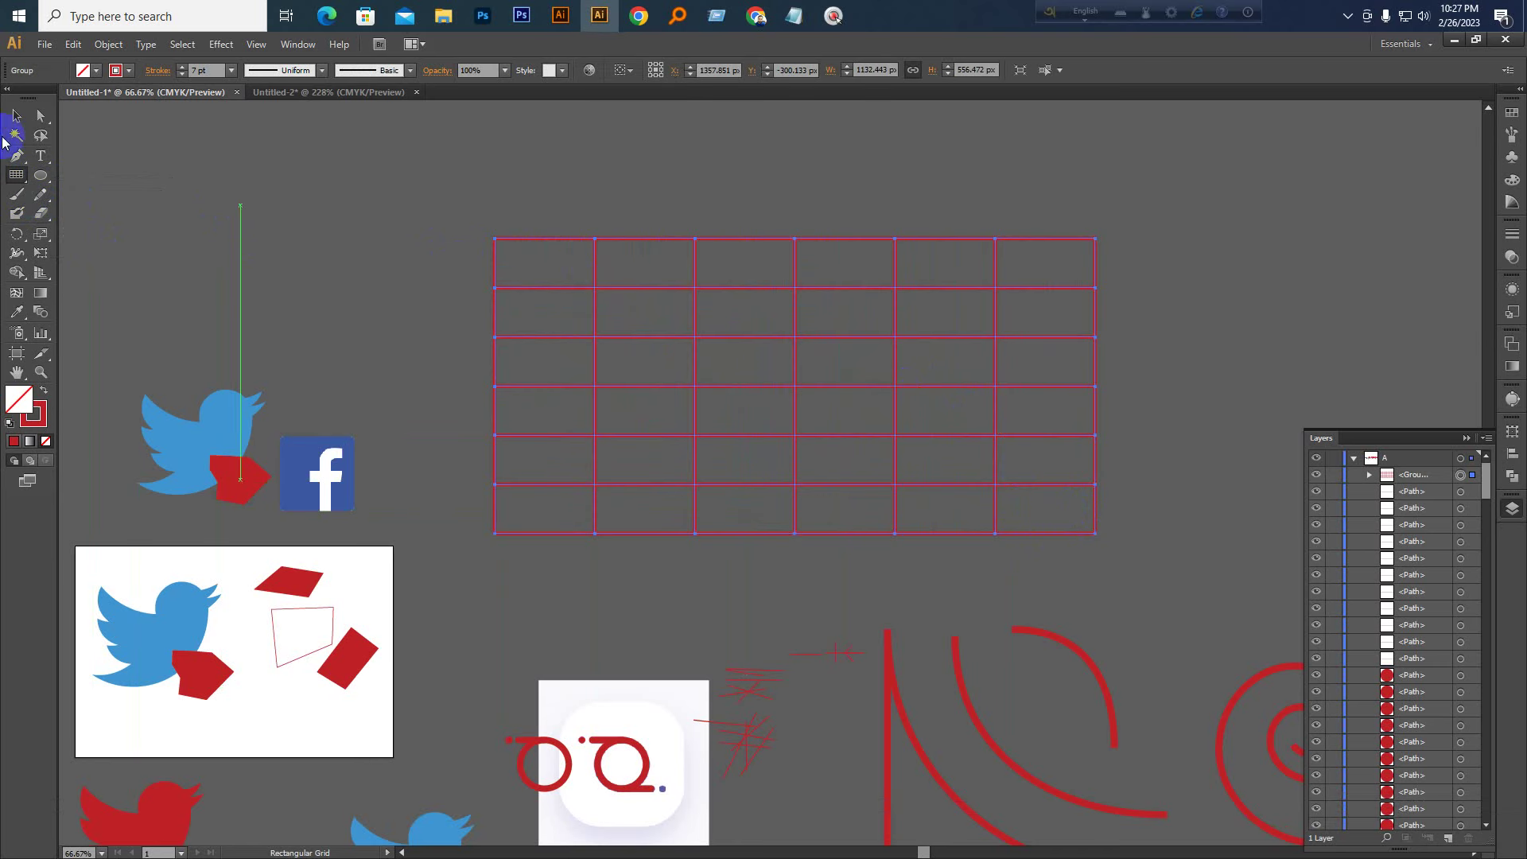
# Select the bird and all the red shapes on the artboard and move them off it, above the other artwork
pyautogui.click(16, 116)
pyautogui.moveTo(97, 560); pyautogui.dragTo(324, 443)
pyautogui.moveTo(324, 443); pyautogui.dragTo(623, 587)
pyautogui.moveTo(580, 541); pyautogui.dragTo(490, 215)
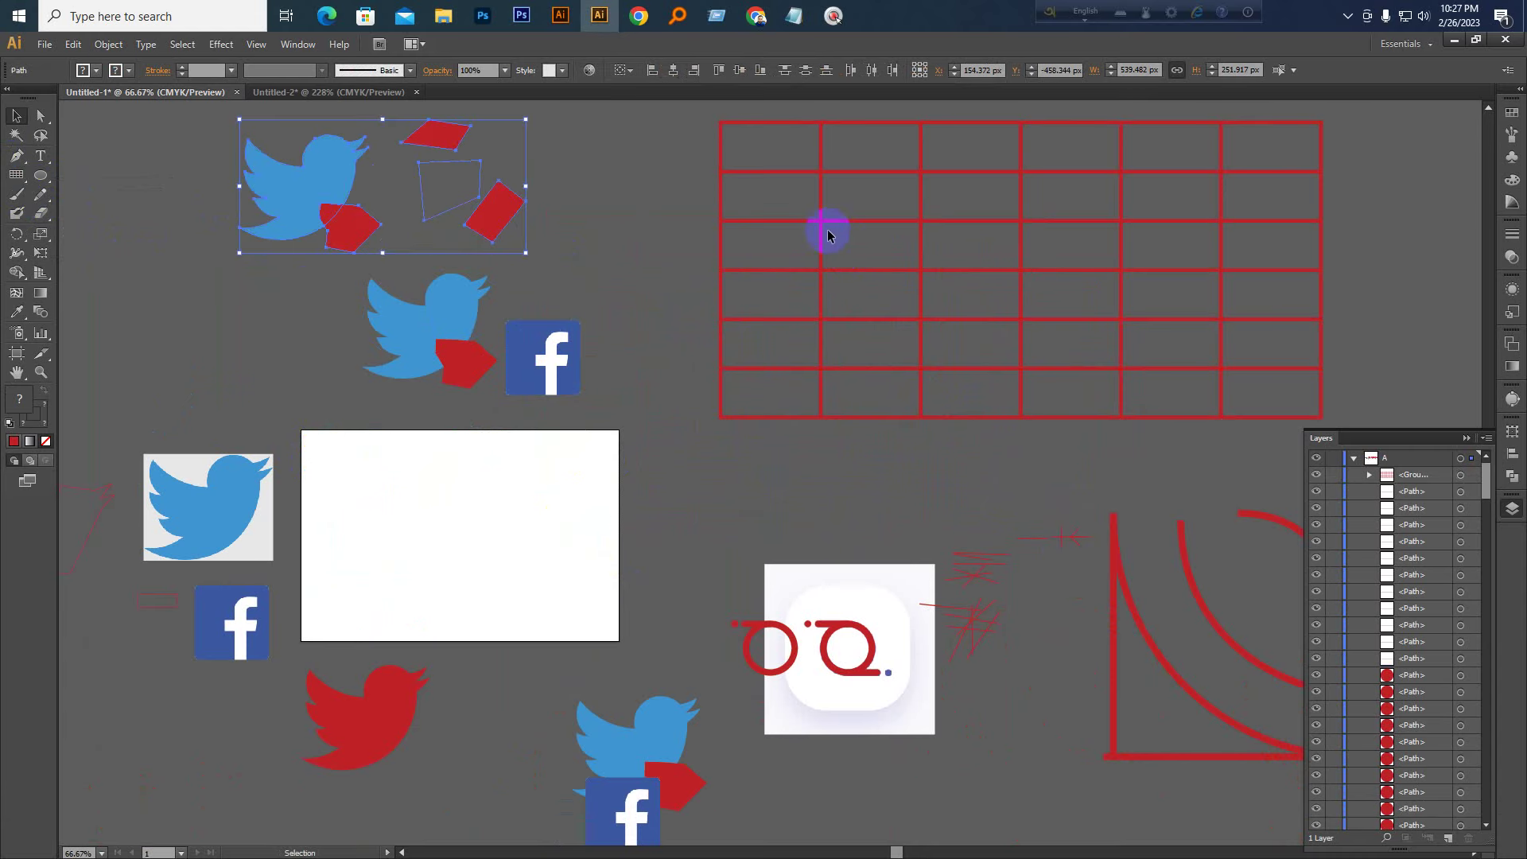
# Select the large red rectangular grid and delete it
pyautogui.moveTo(820, 229); pyautogui.dragTo(893, 329)
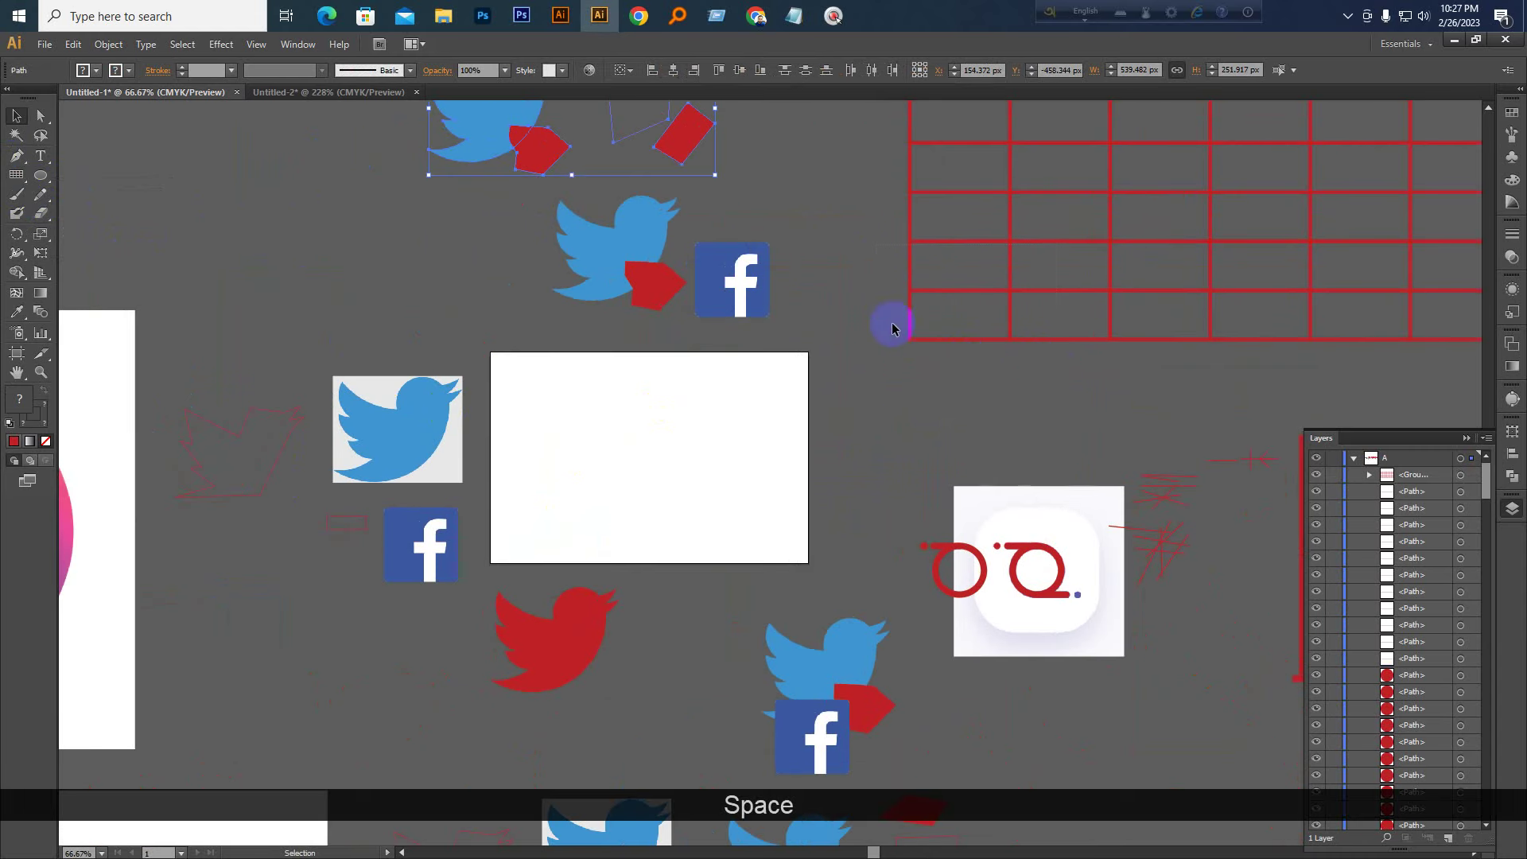
pyautogui.click(1057, 372)
pyautogui.press('End')
pyautogui.press('ctrl+KP_Add')
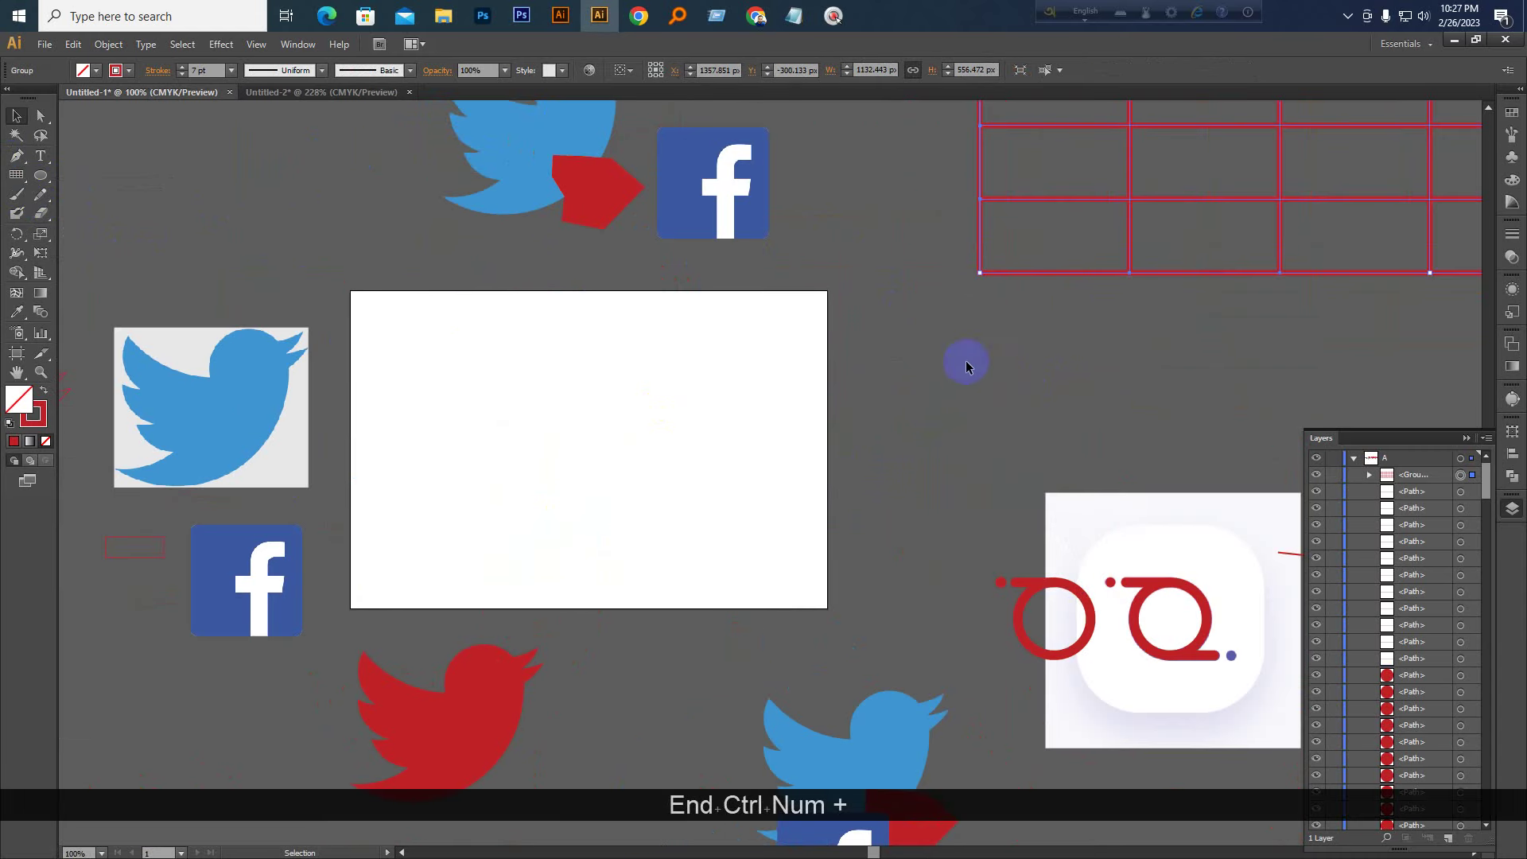
pyautogui.press('Delete')
# Draw a six-by-six rectangular grid about 550 by 200 px across the artboard's lower half and give it a 2 pt stroke
pyautogui.moveTo(474, 403)
pyautogui.mouseDown()
pyautogui.moveTo(569, 365)
pyautogui.moveTo(498, 426)
pyautogui.moveTo(484, 416)
pyautogui.mouseUp()
pyautogui.press('ctrl+KP_Add')
pyautogui.press('ctrl+KP_Add')
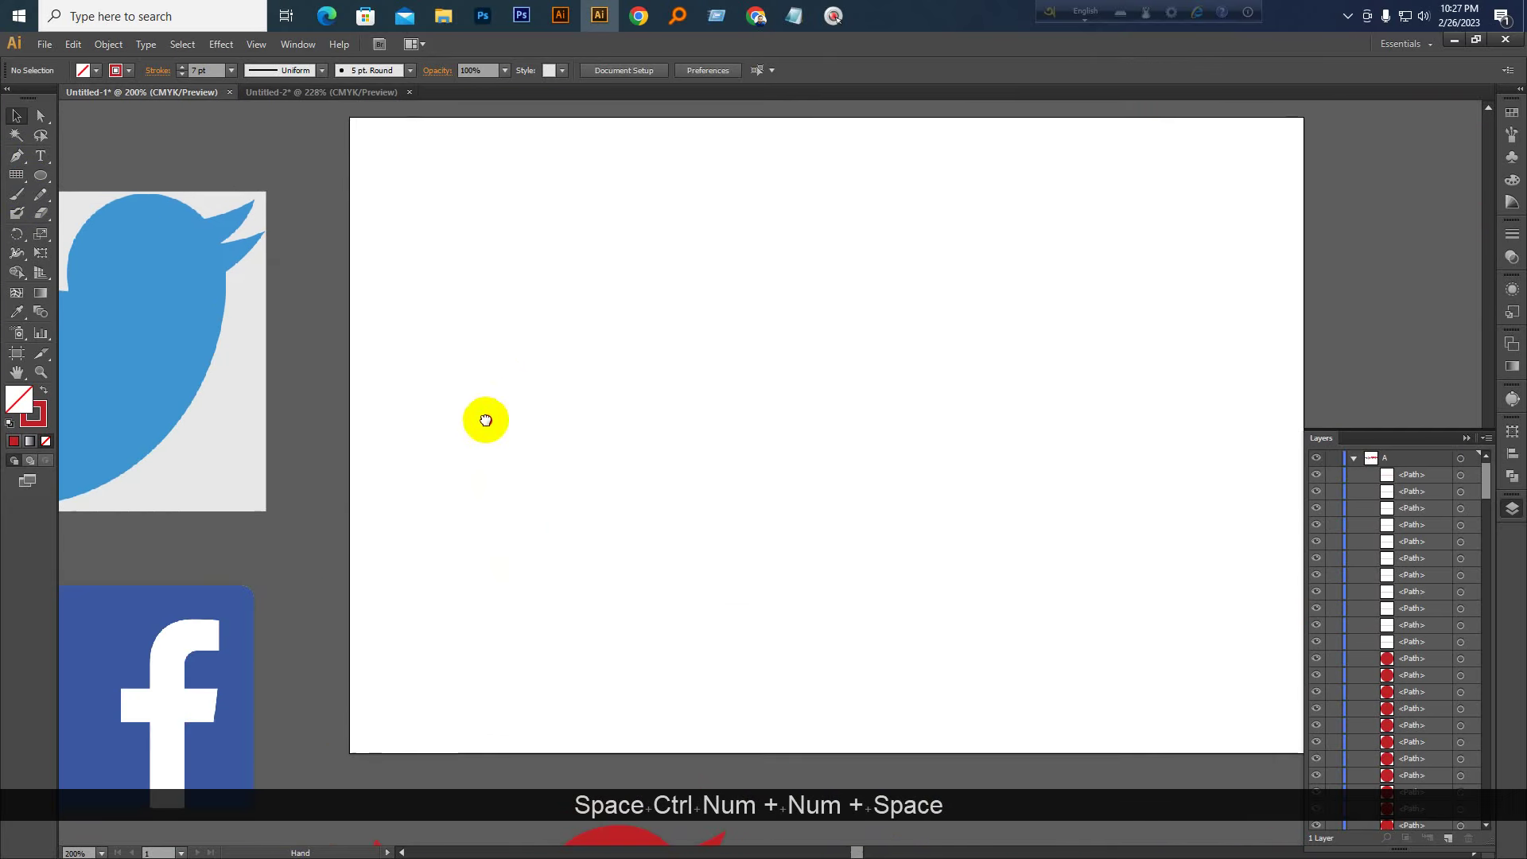
pyautogui.moveTo(16, 175); pyautogui.dragTo(82, 237)
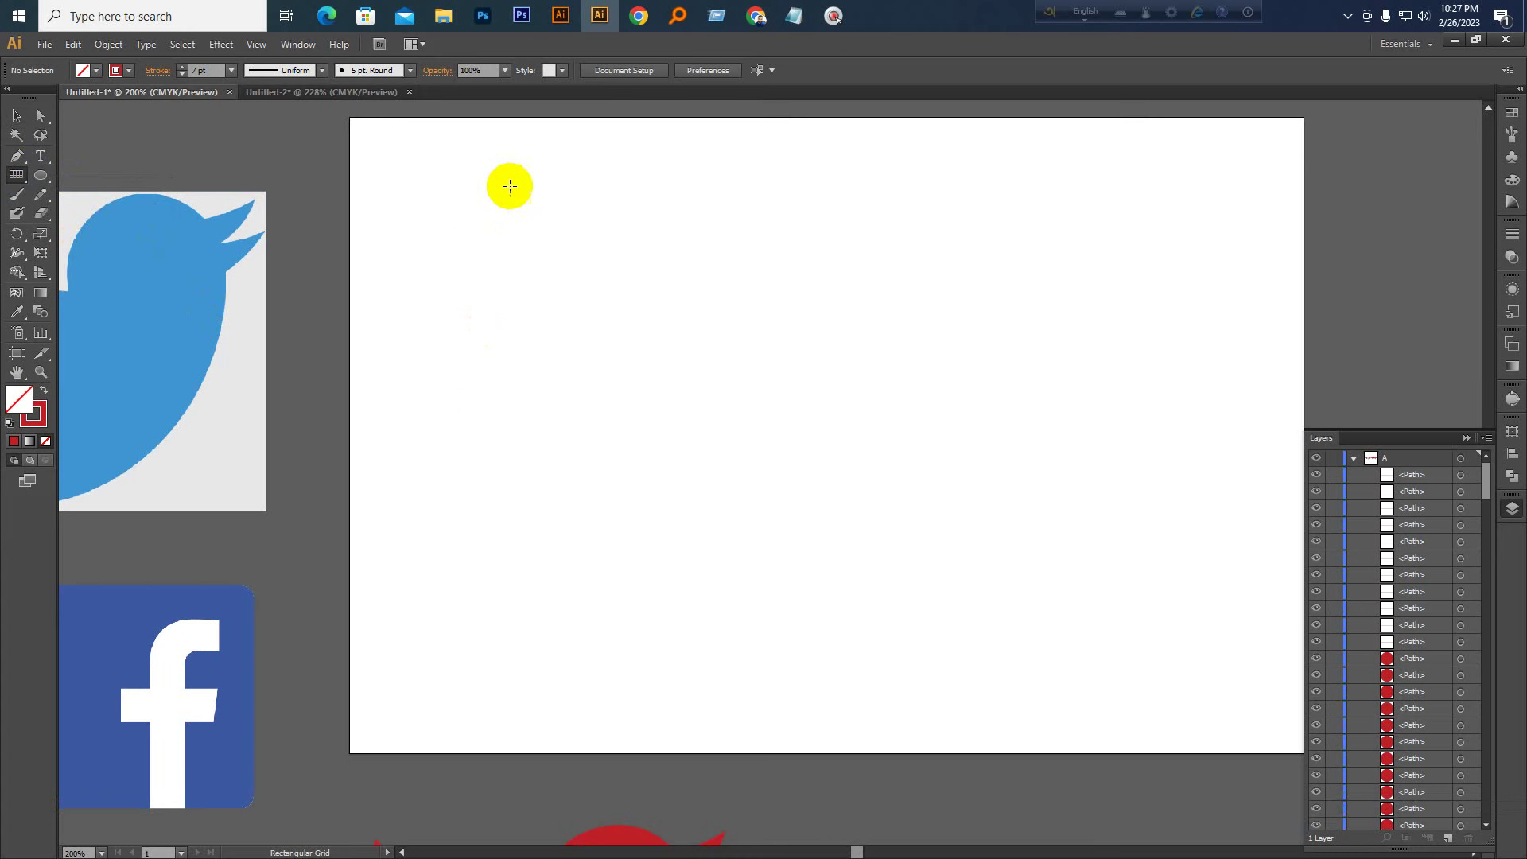
pyautogui.moveTo(392, 390)
pyautogui.mouseDown()
pyautogui.moveTo(1099, 666)
pyautogui.moveTo(1268, 711)
pyautogui.mouseUp()
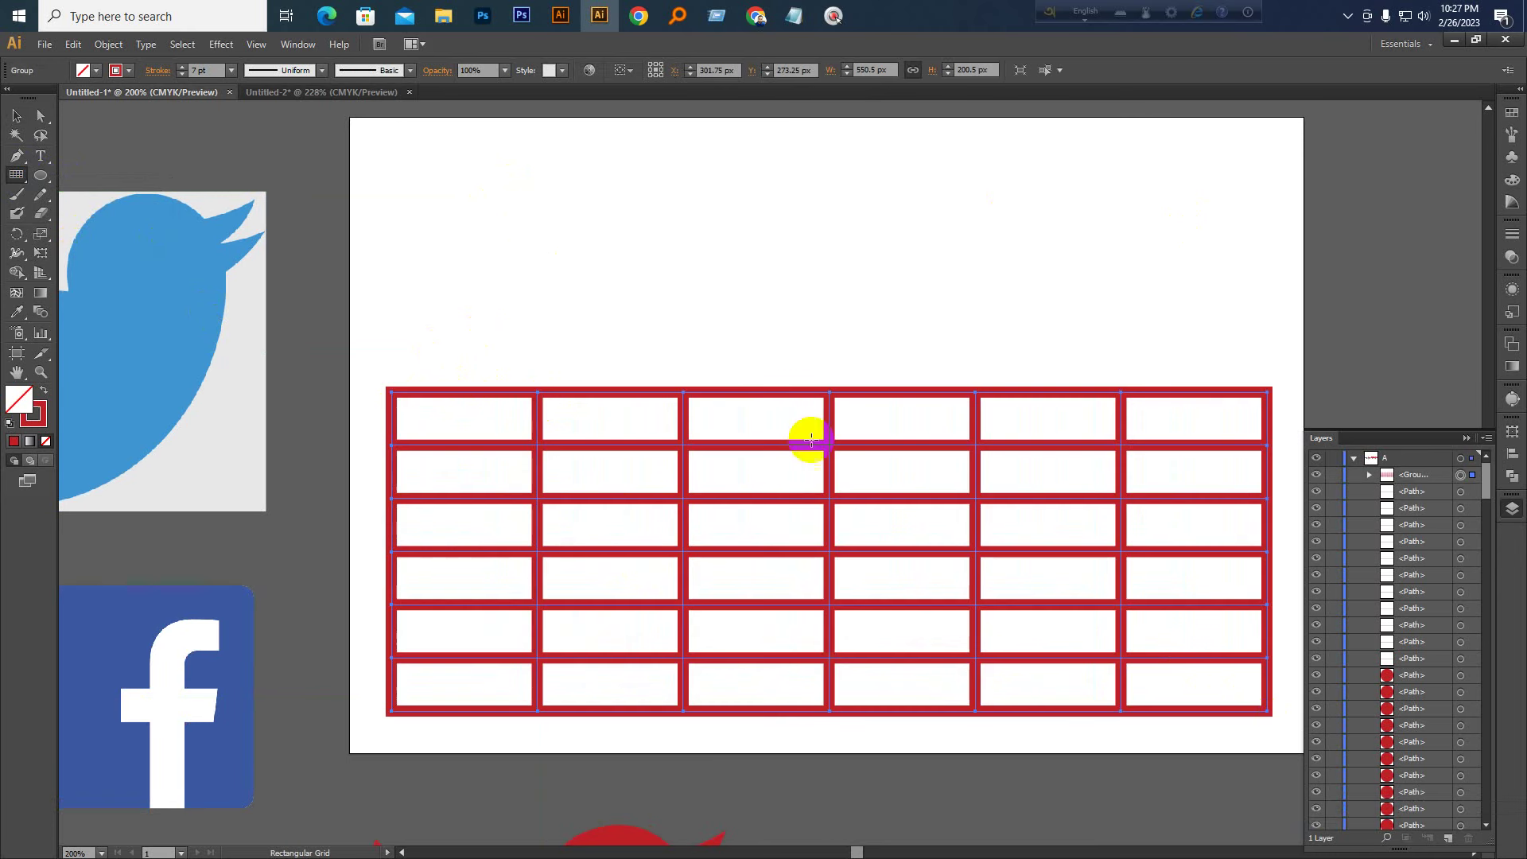
pyautogui.click(213, 73)
pyautogui.write('2')
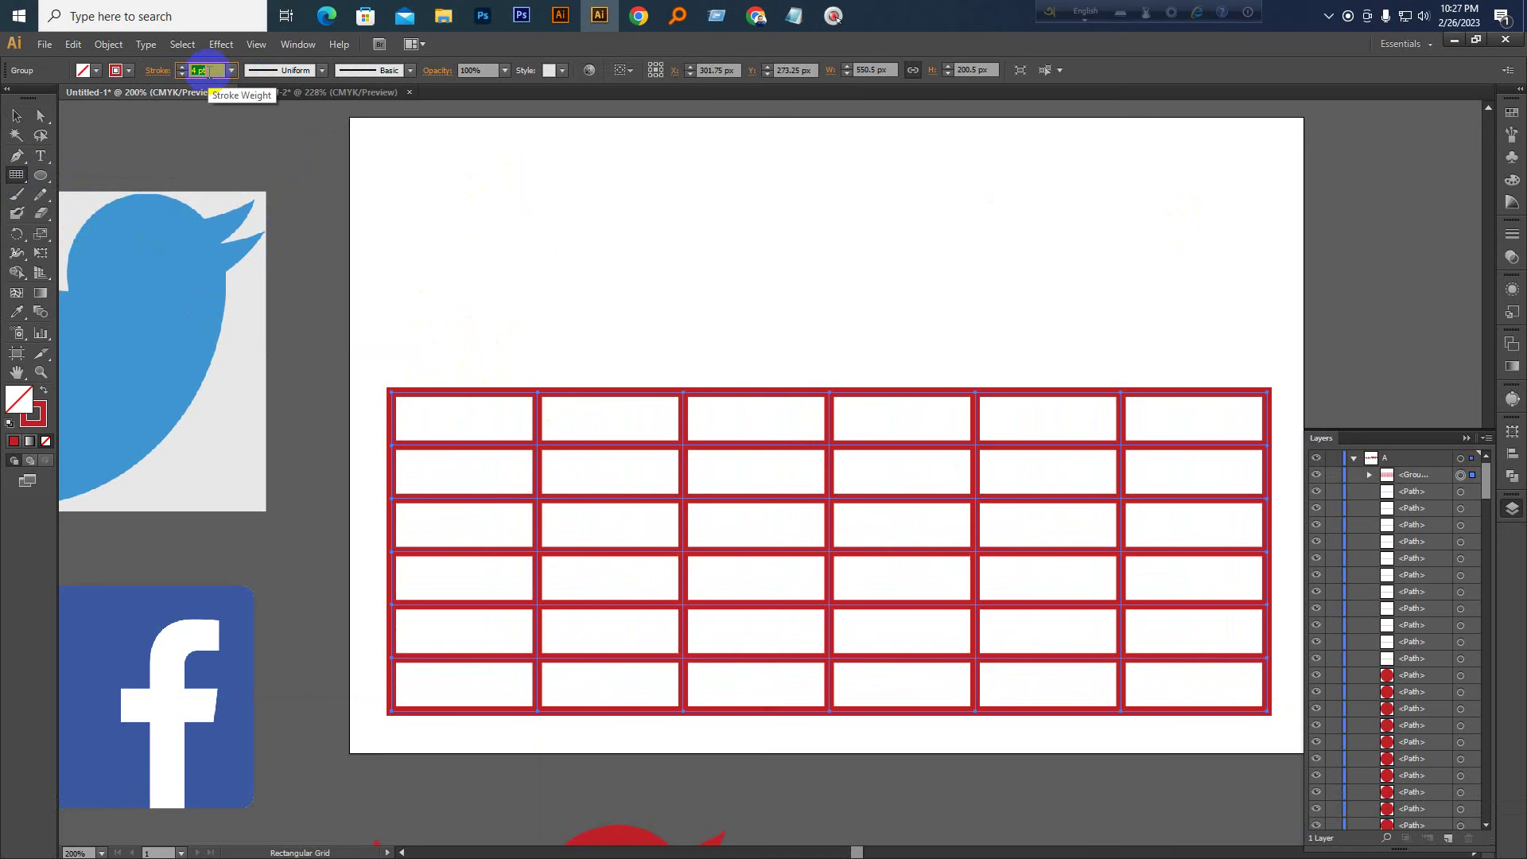
pyautogui.press('Return')
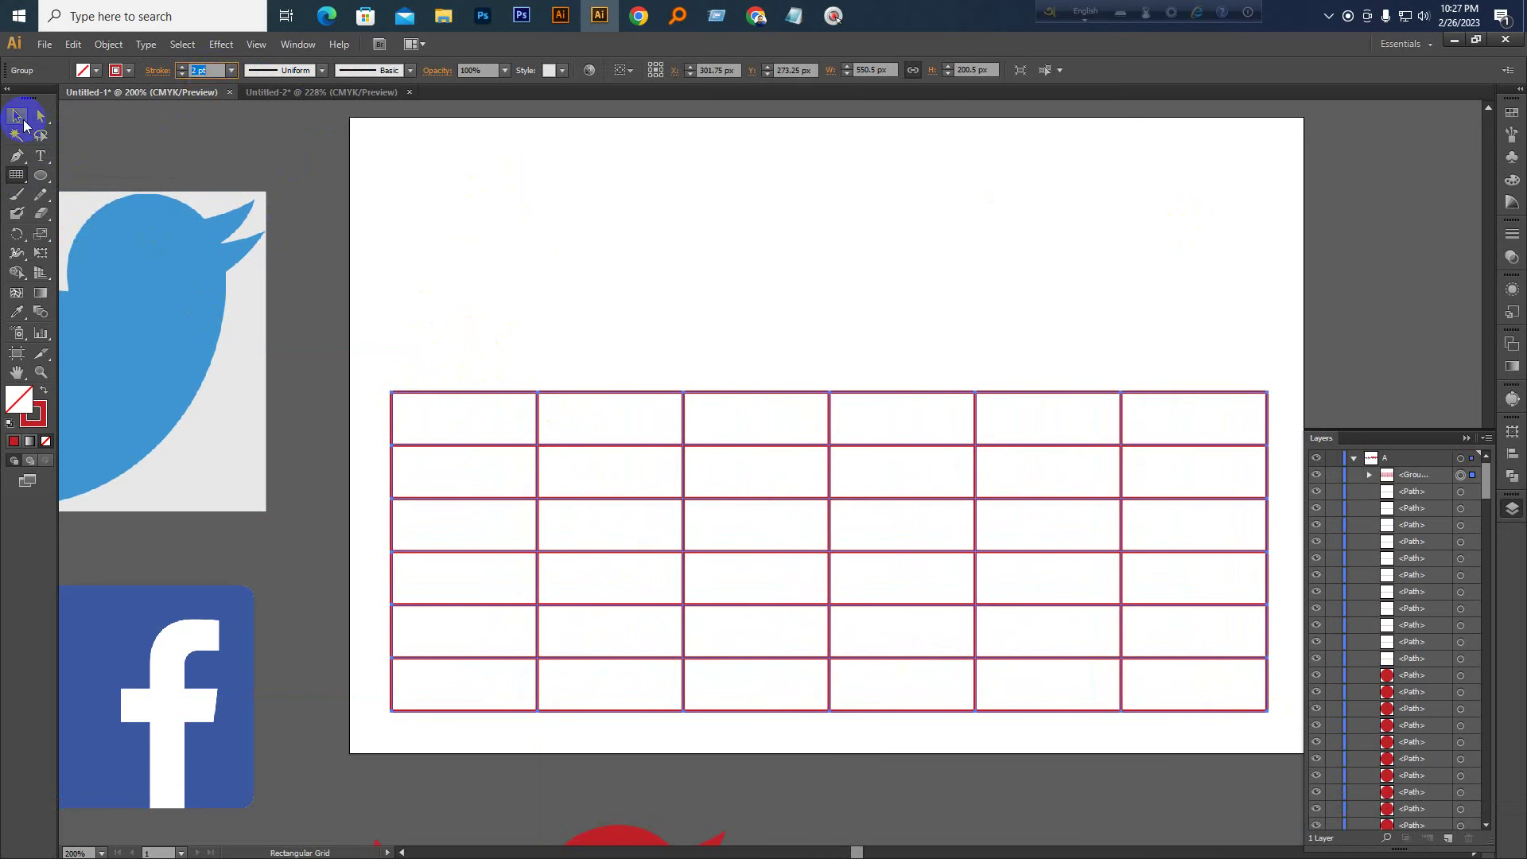
pyautogui.click(861, 245)
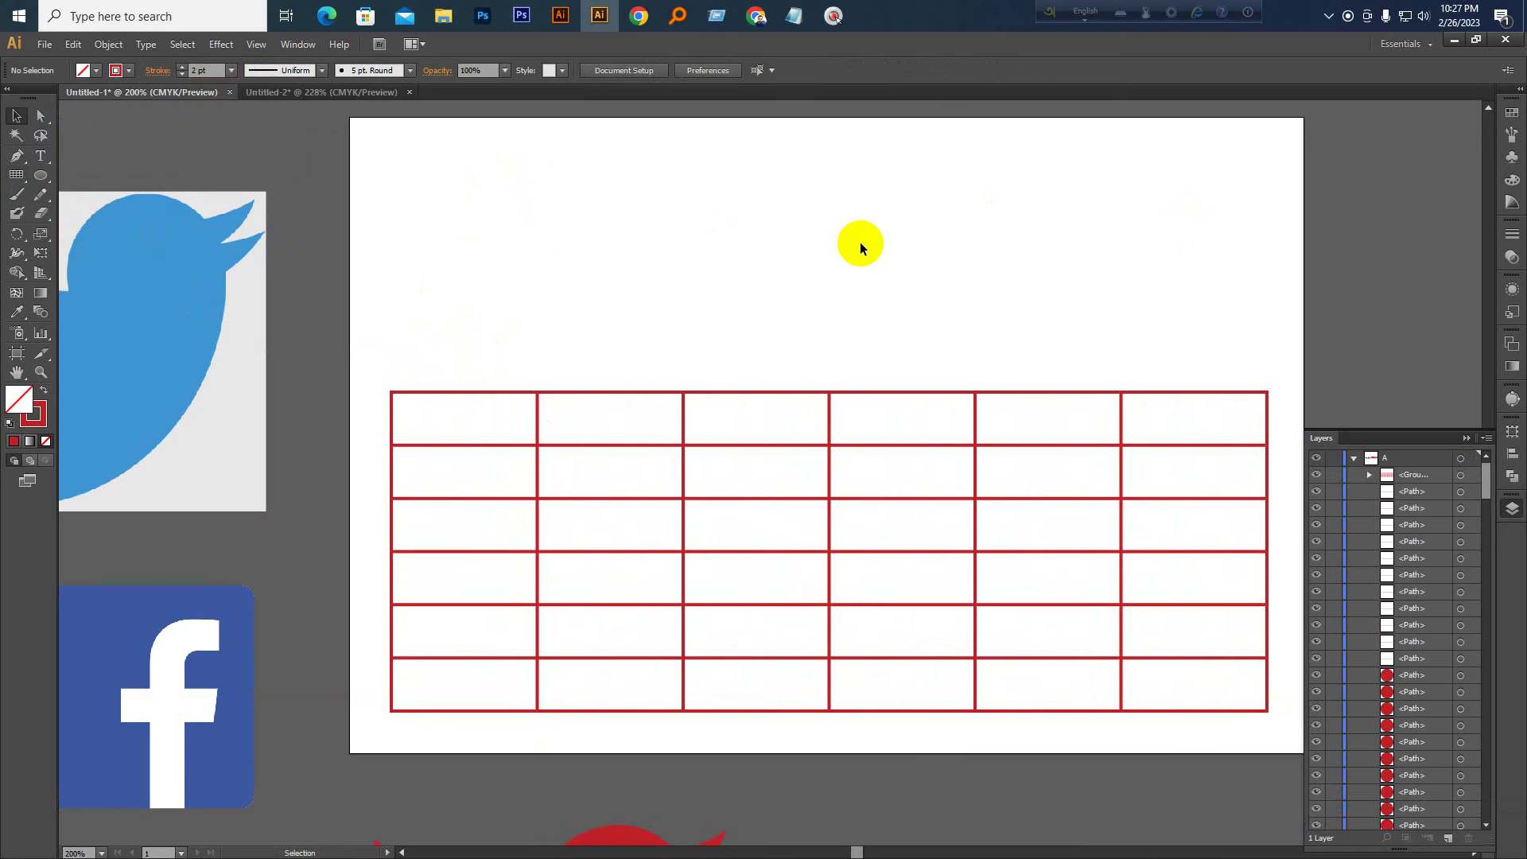
# Draw a rectangle of about 550 by 200 px over the grid's outer border and give it a dark blue stroke
pyautogui.scroll(1, 881, 358)
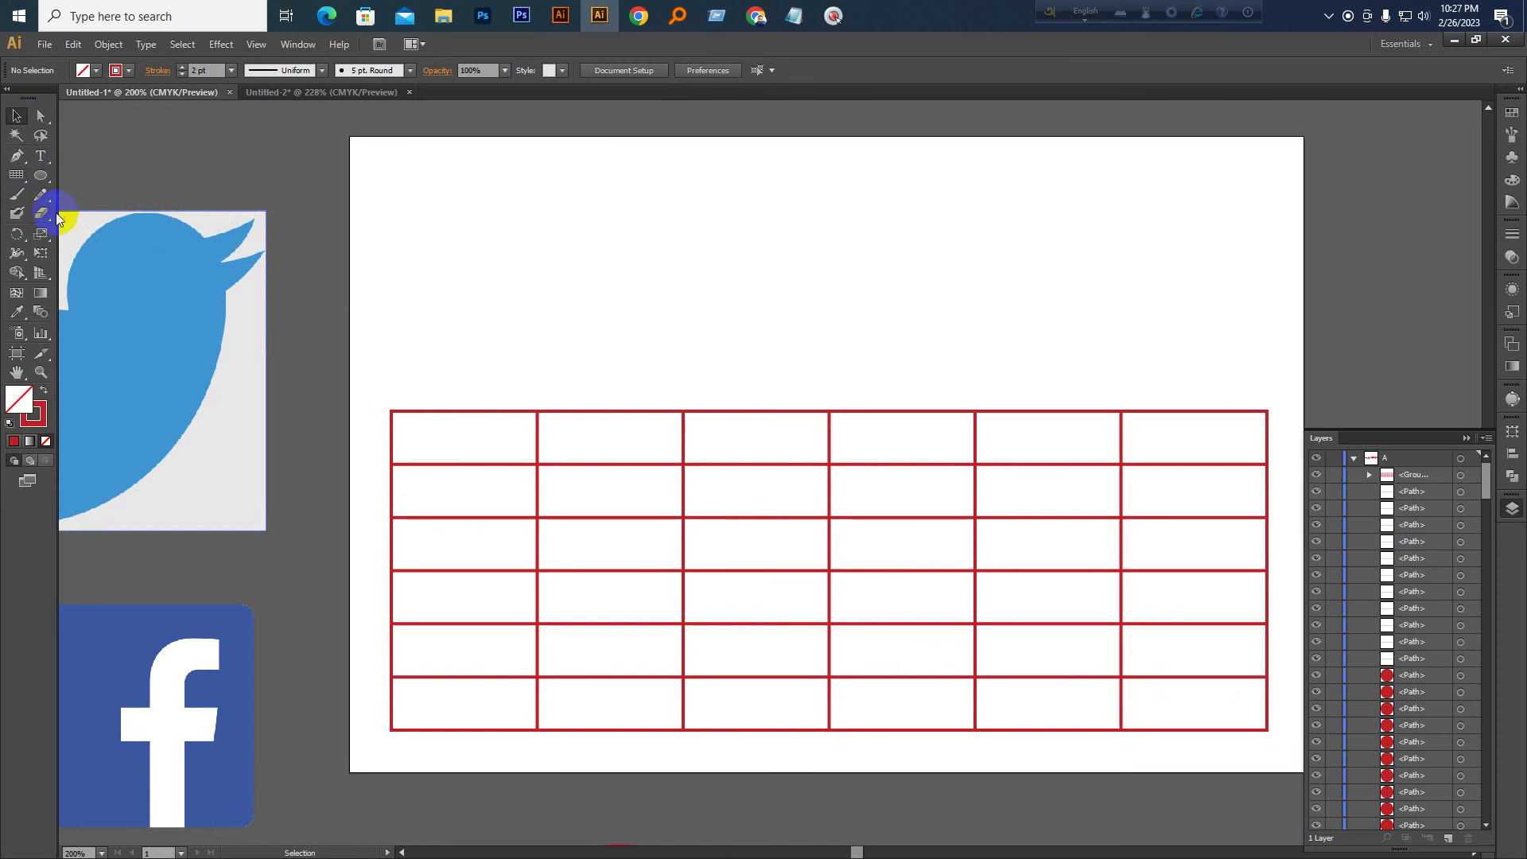
pyautogui.moveTo(41, 175); pyautogui.dragTo(77, 184)
pyautogui.click(77, 183)
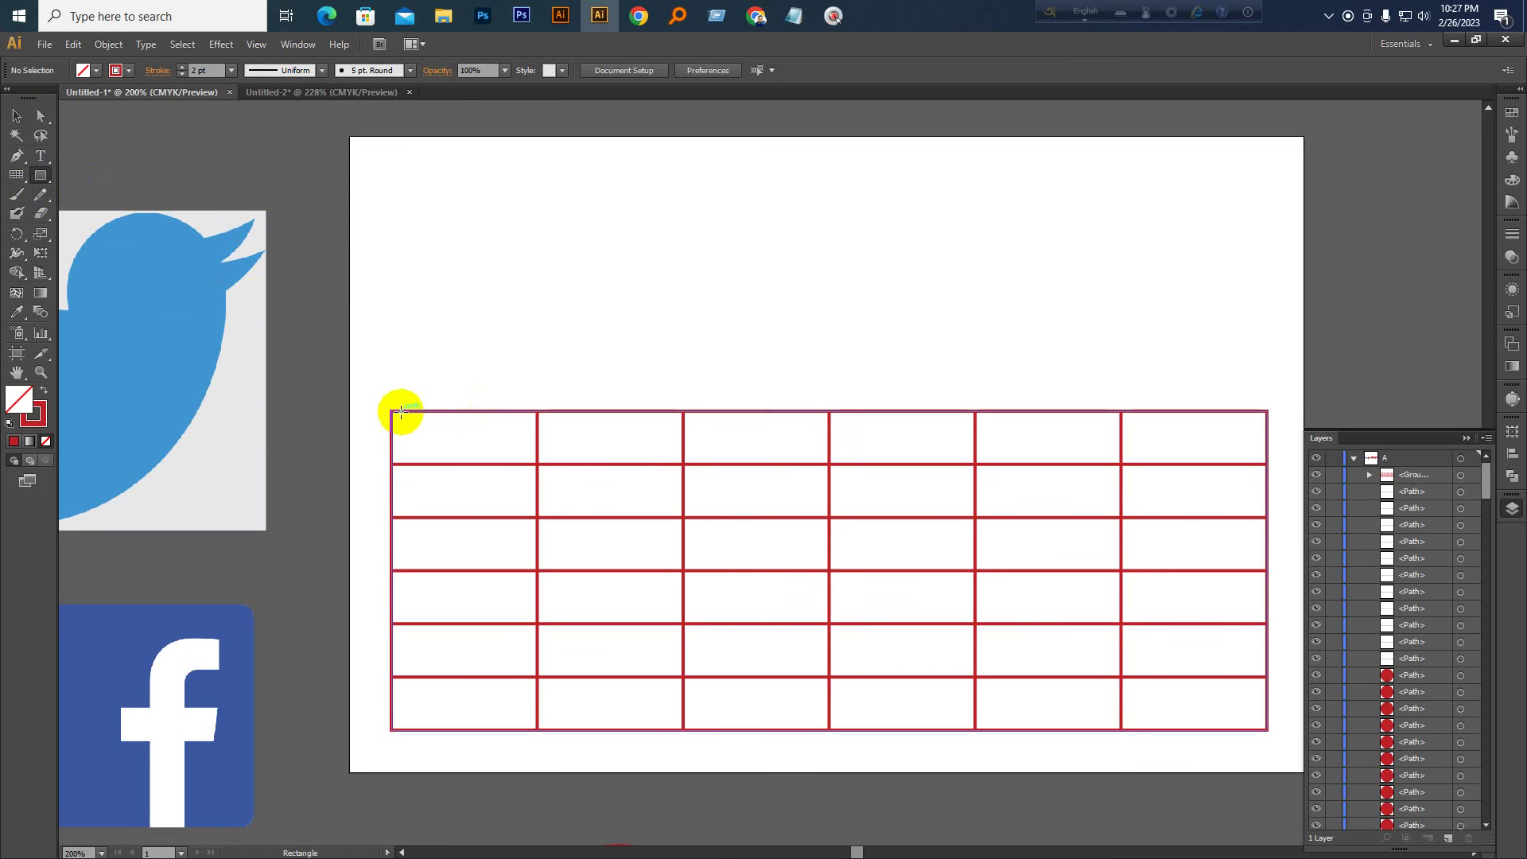
pyautogui.moveTo(390, 410); pyautogui.dragTo(1267, 730)
pyautogui.click(128, 70)
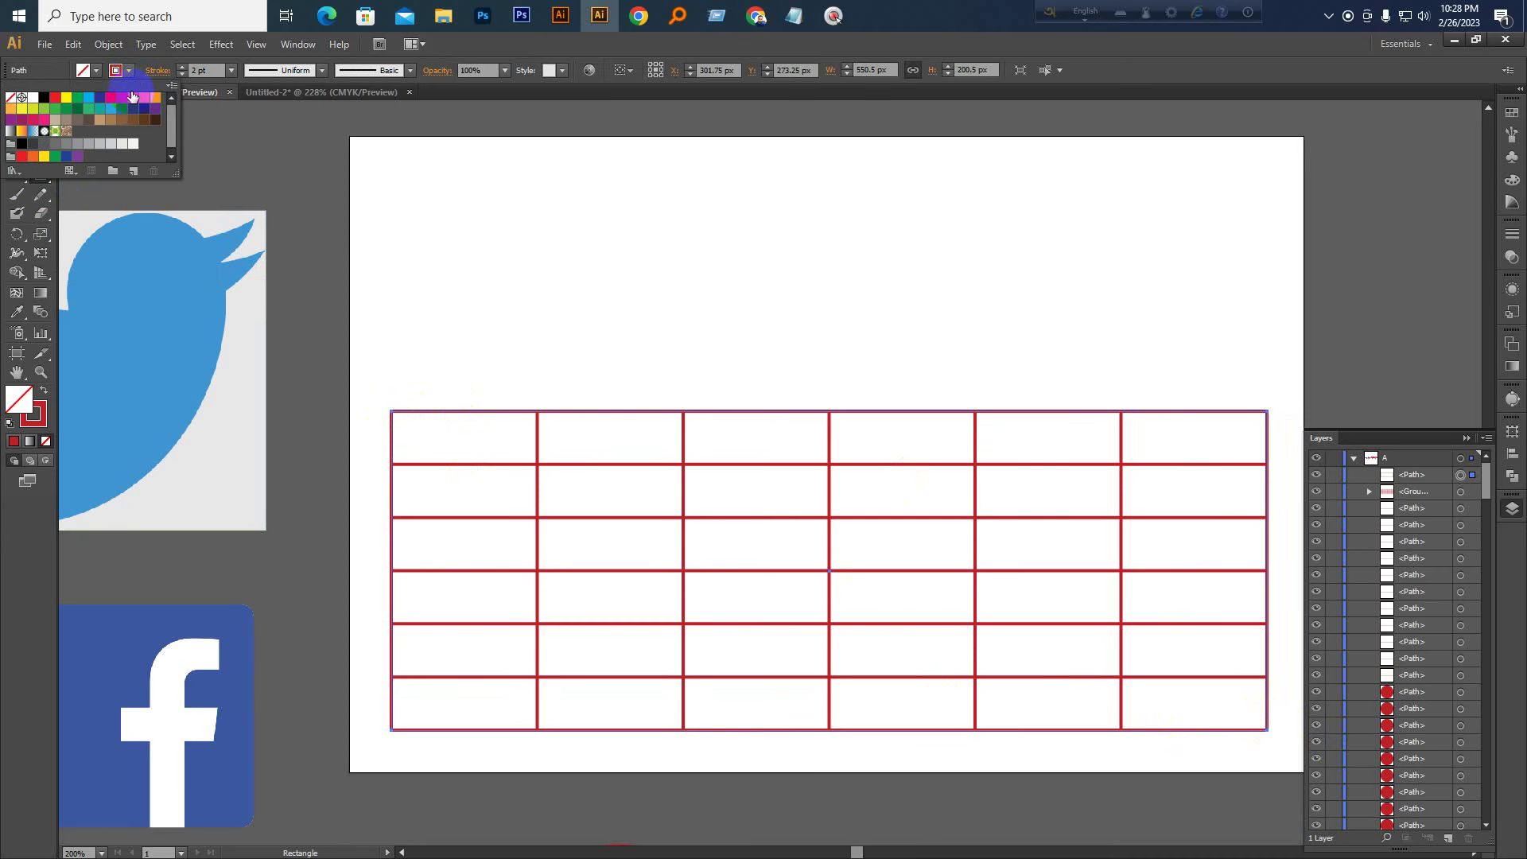
pyautogui.click(44, 98)
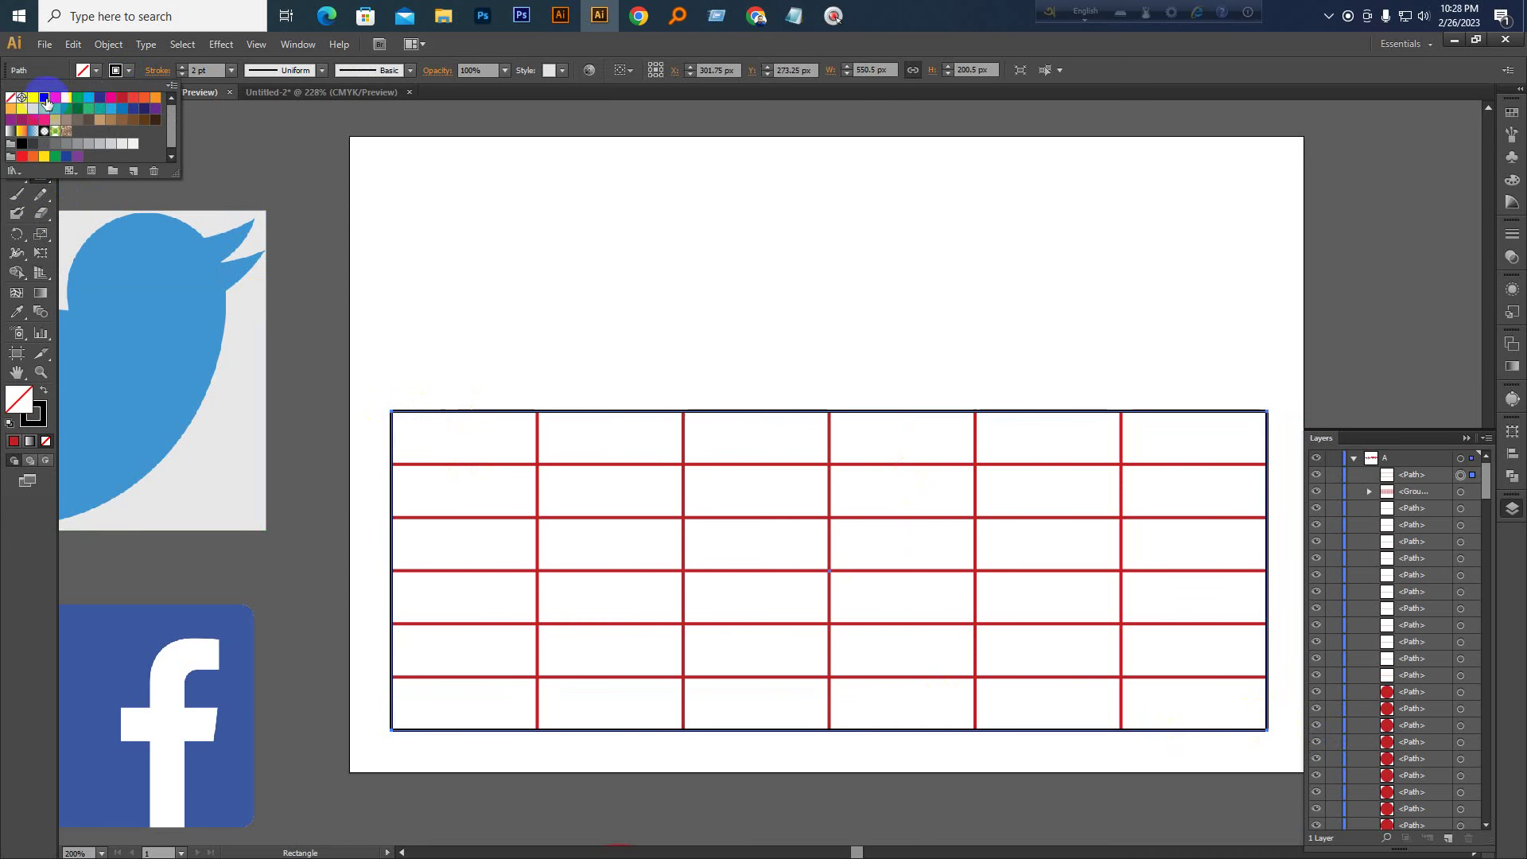
pyautogui.click(149, 104)
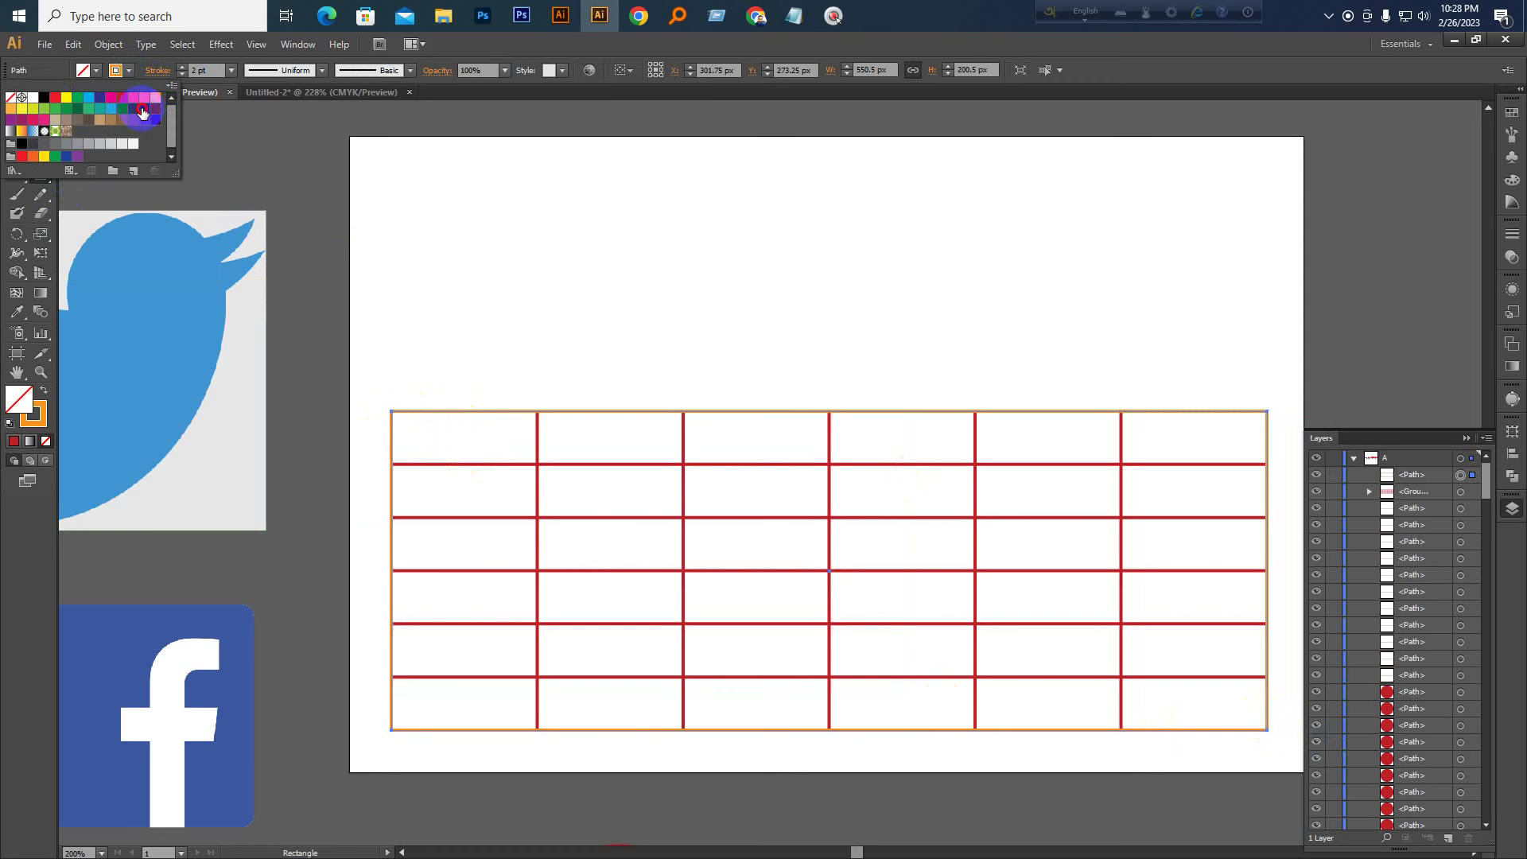
pyautogui.click(143, 113)
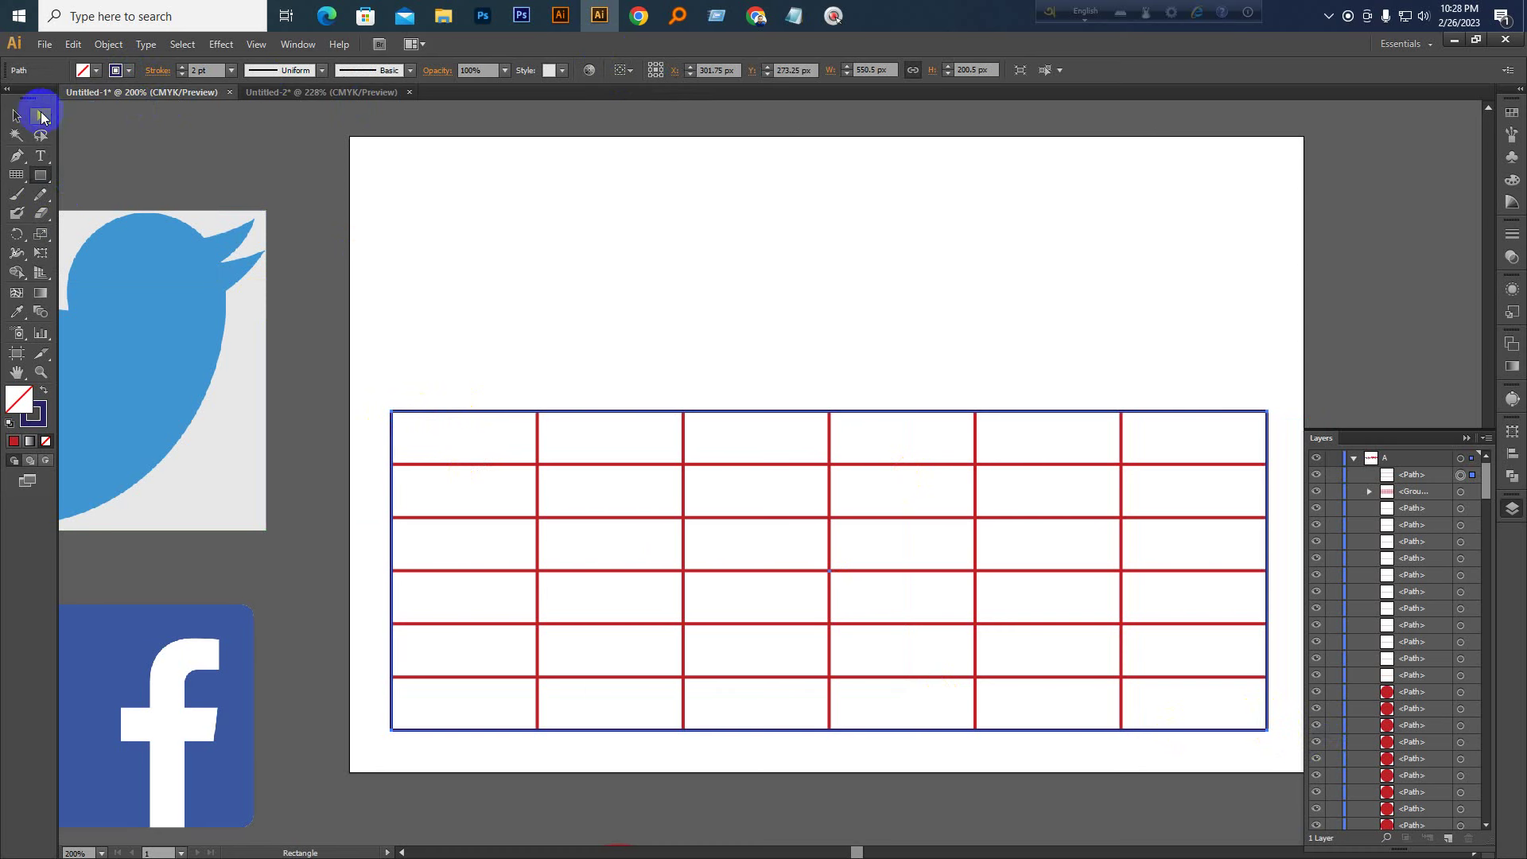
# Try moving the dark blue rectangle up off the grid, undo the move and deselect it
pyautogui.press('v')
pyautogui.click(570, 316)
pyautogui.moveTo(570, 410); pyautogui.dragTo(600, 265)
pyautogui.hotkey('ctrl', 'z')
pyautogui.click(435, 288)
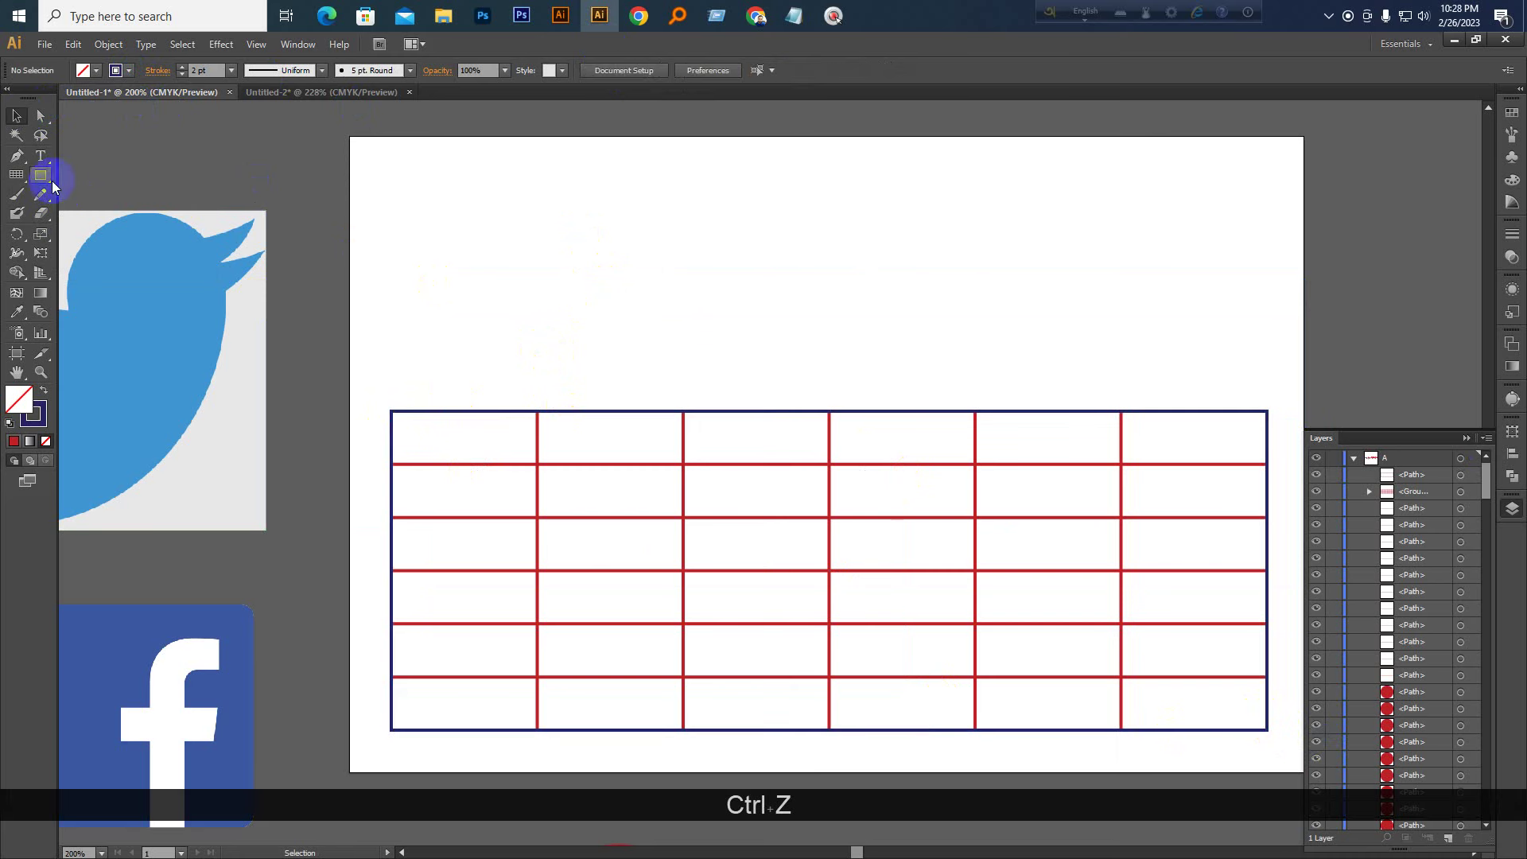
# Draw a straight dark blue line about 550 px long over the grid's first inner horizontal line and deselect it
pyautogui.moveTo(21, 178); pyautogui.dragTo(64, 168)
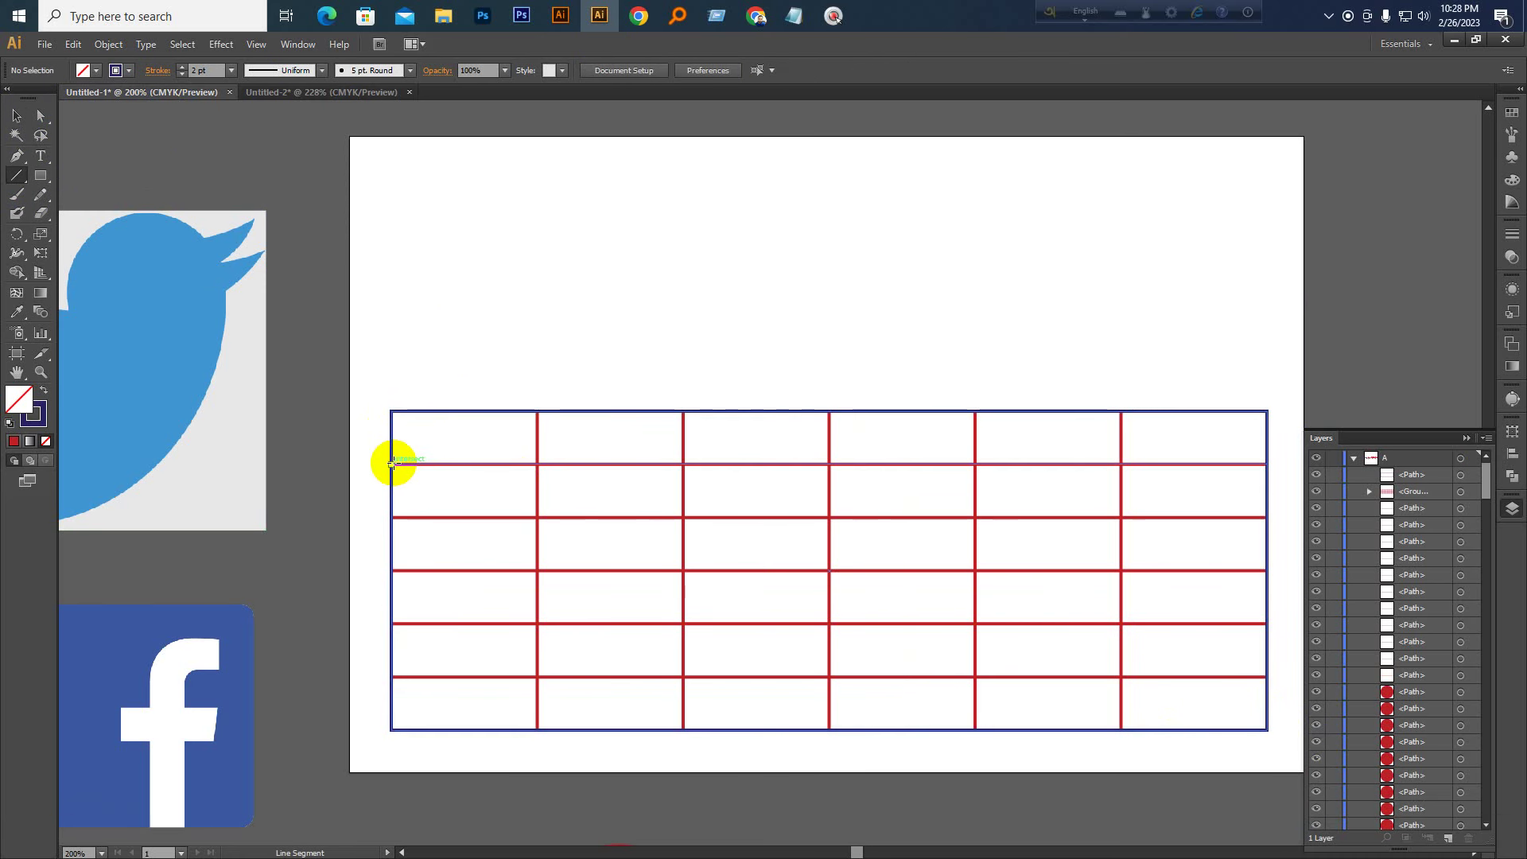
pyautogui.moveTo(392, 517)
pyautogui.mouseDown()
pyautogui.moveTo(1265, 516)
pyautogui.moveTo(1261, 462)
pyautogui.mouseUp()
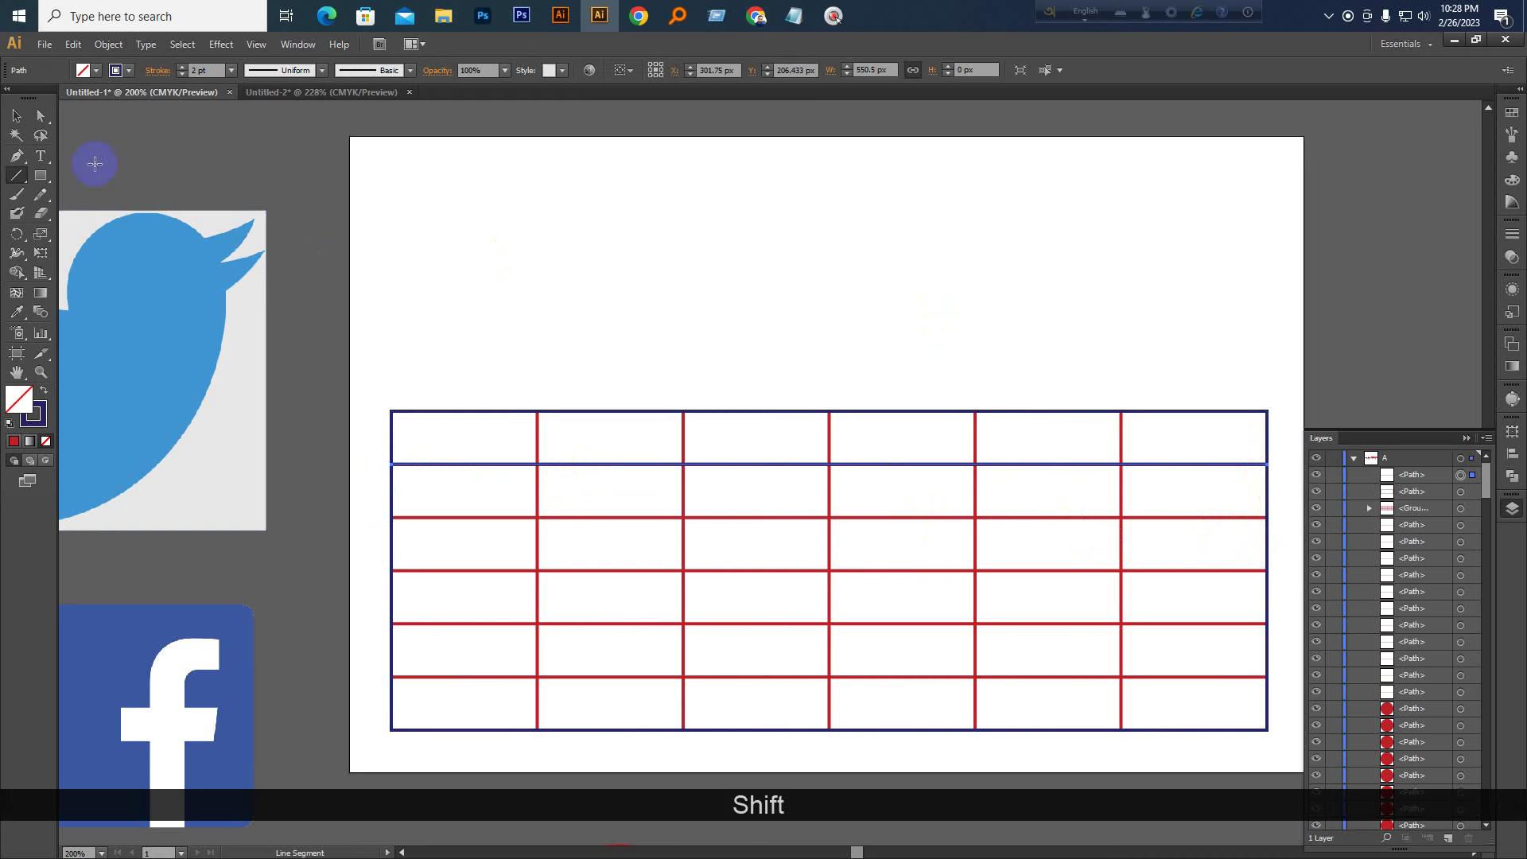
pyautogui.click(15, 117)
pyautogui.click(687, 377)
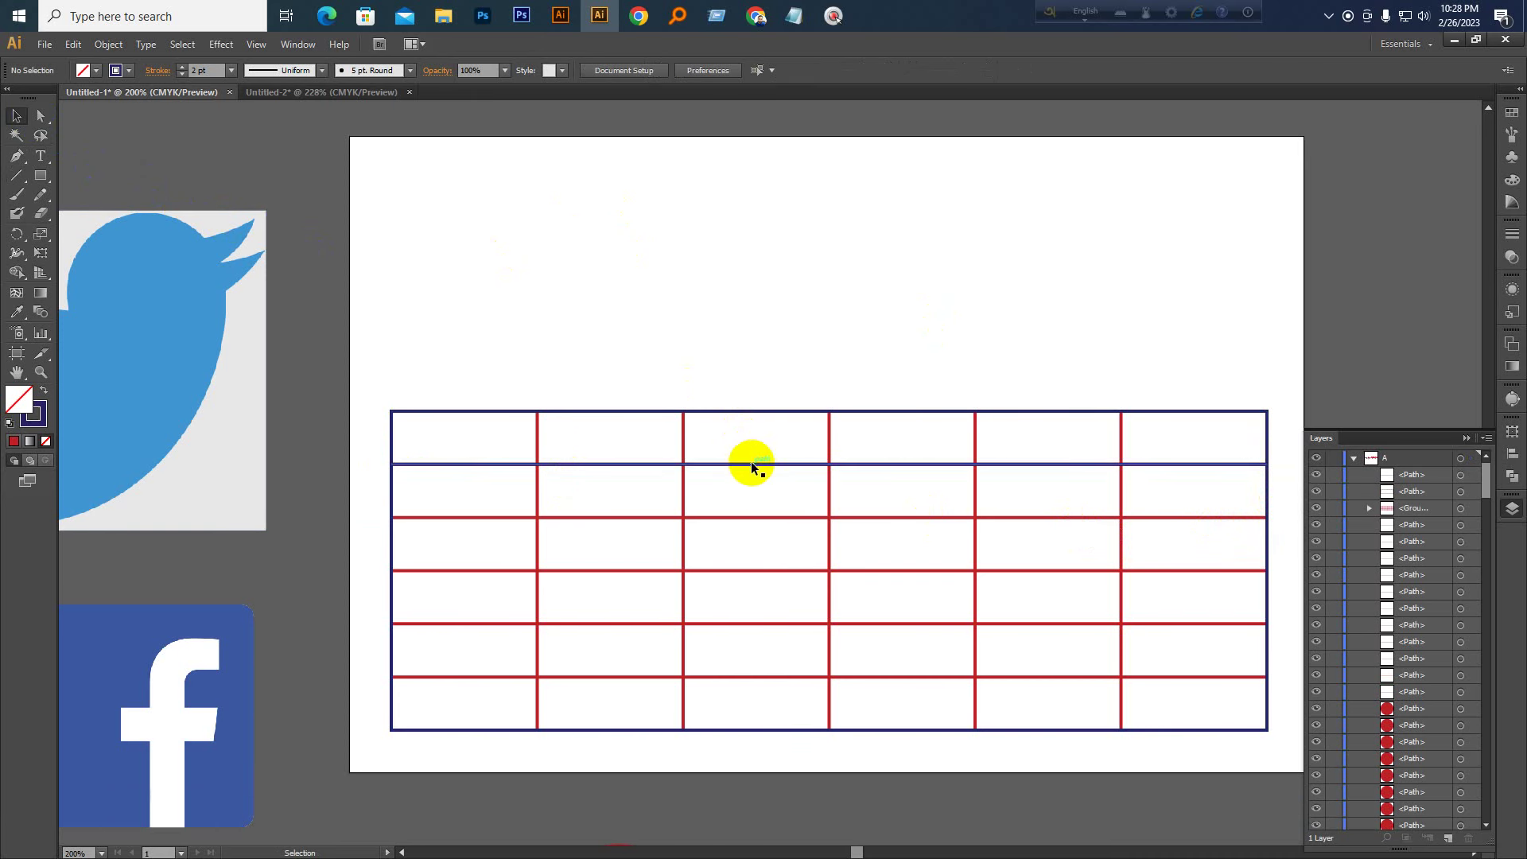
# Duplicate the blue horizontal line down one row and repeat the copy until all five inner row lines are covered
pyautogui.moveTo(751, 463); pyautogui.dragTo(743, 517)
pyautogui.hotkey('ctrl', 'd')
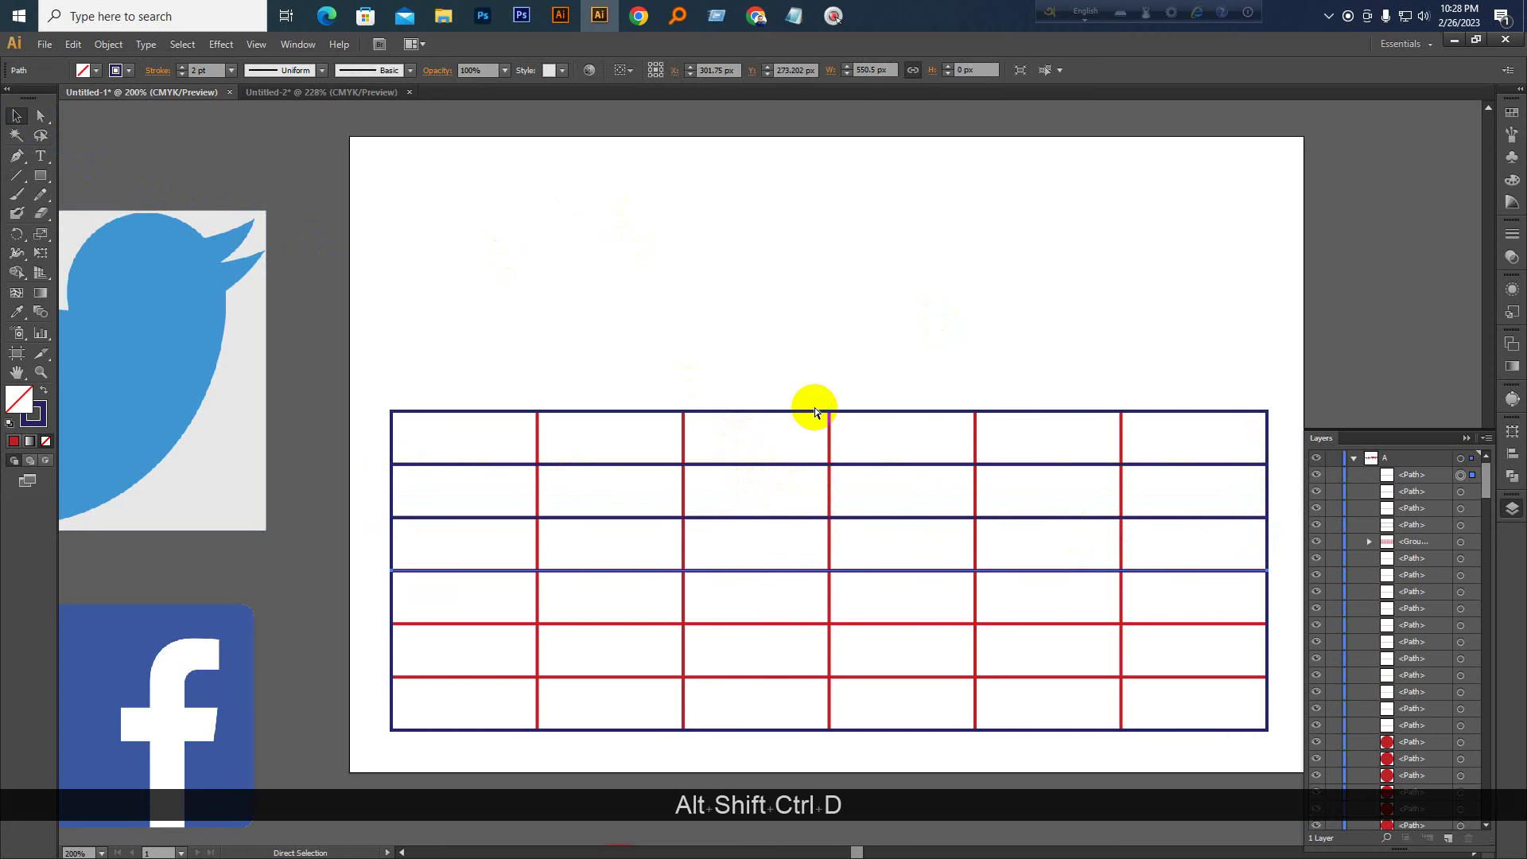
pyautogui.hotkey('ctrl', 'd')
pyautogui.hotkey('ctrl', 'd')
pyautogui.click(812, 398)
pyautogui.scroll(-1, 777, 389)
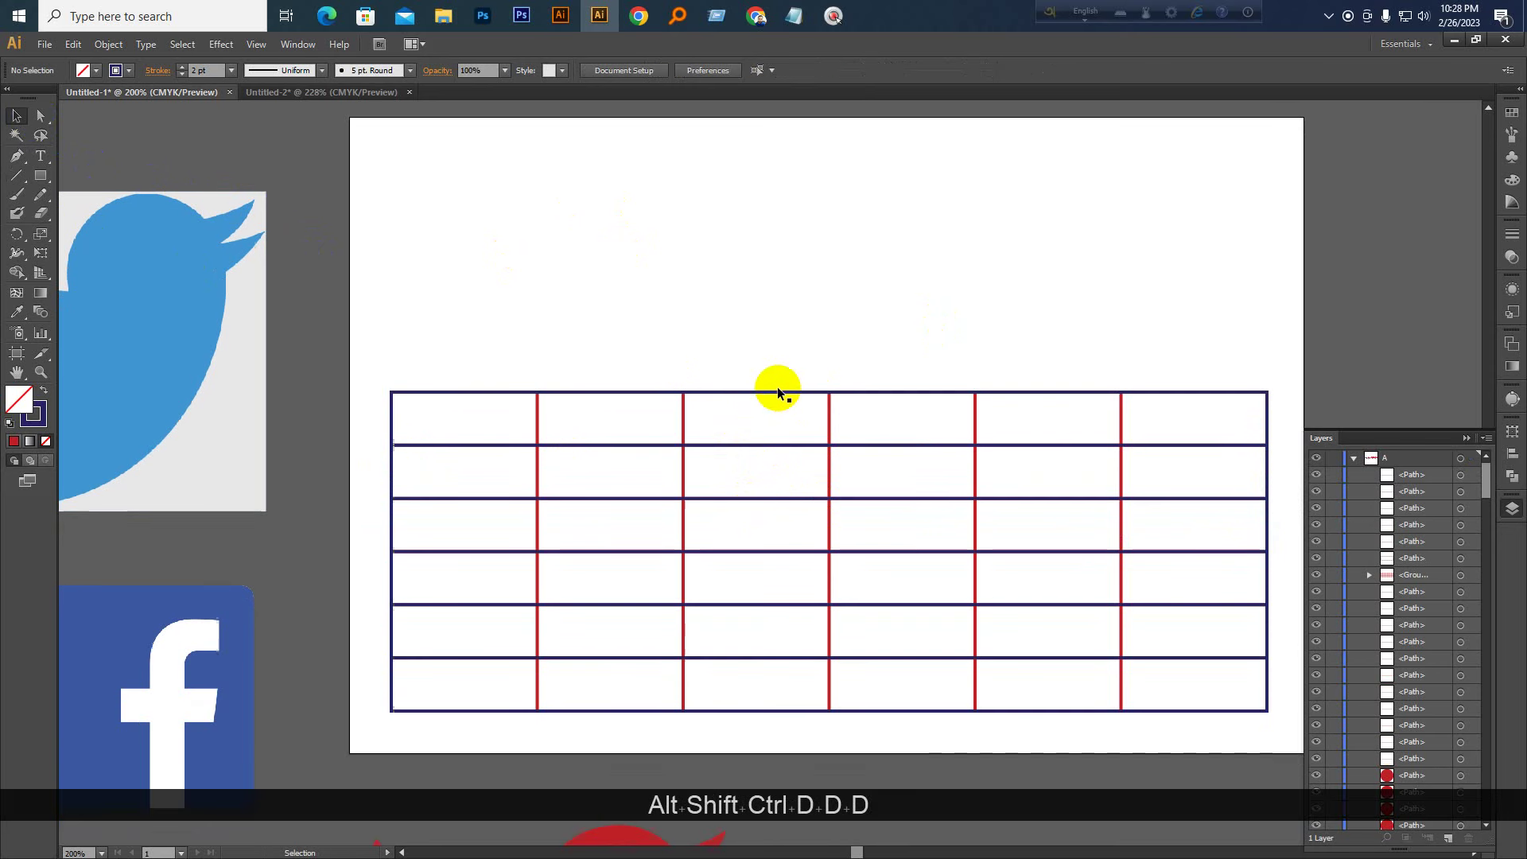
# Draw a straight dark blue vertical line about 200 px long over the grid's first inner column line
pyautogui.click(16, 175)
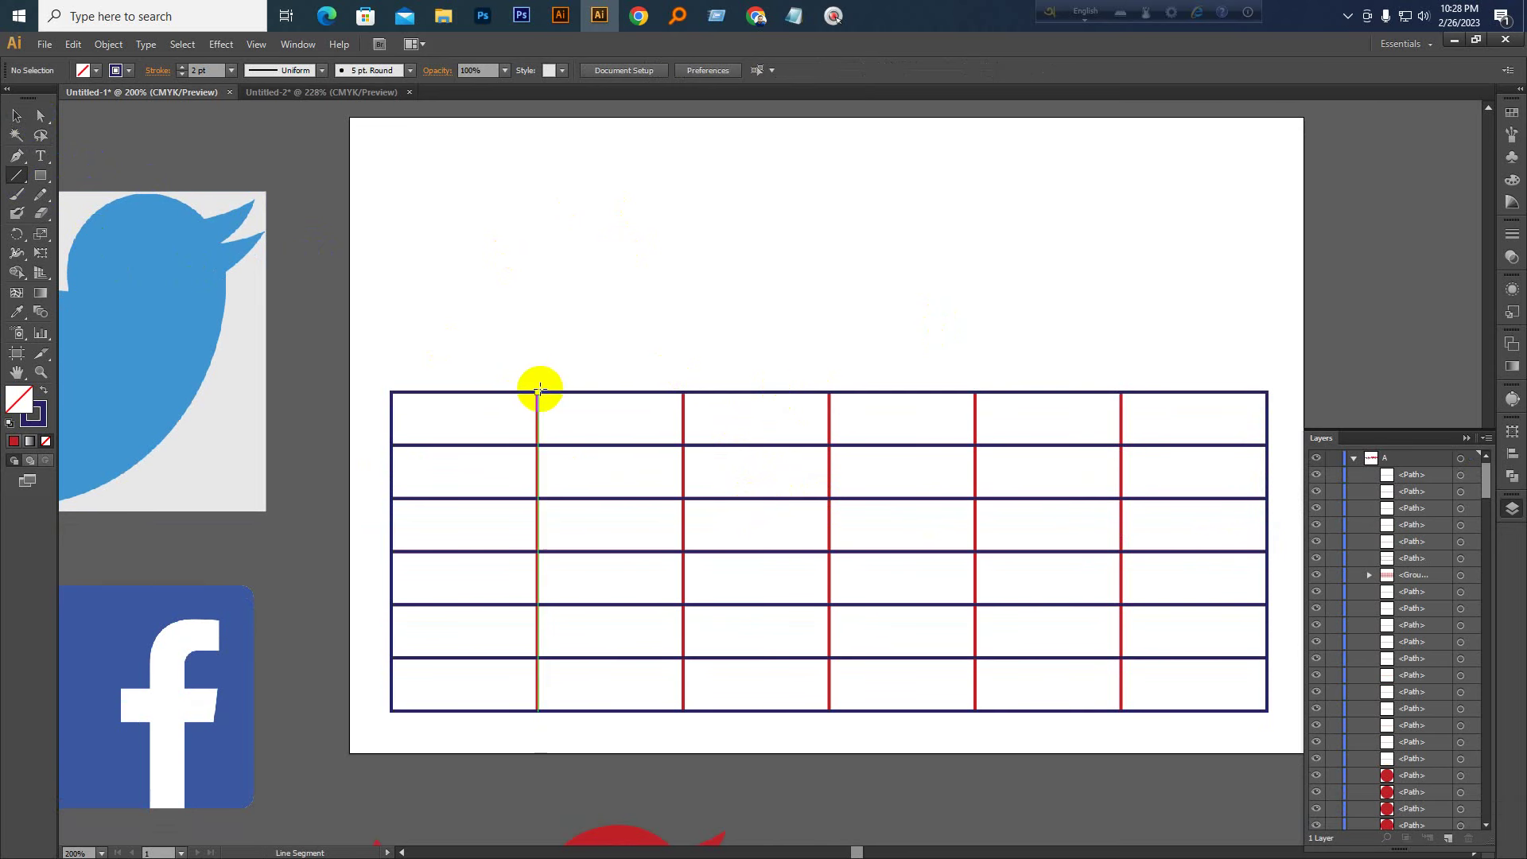
pyautogui.moveTo(537, 391); pyautogui.dragTo(545, 710)
pyautogui.click(17, 115)
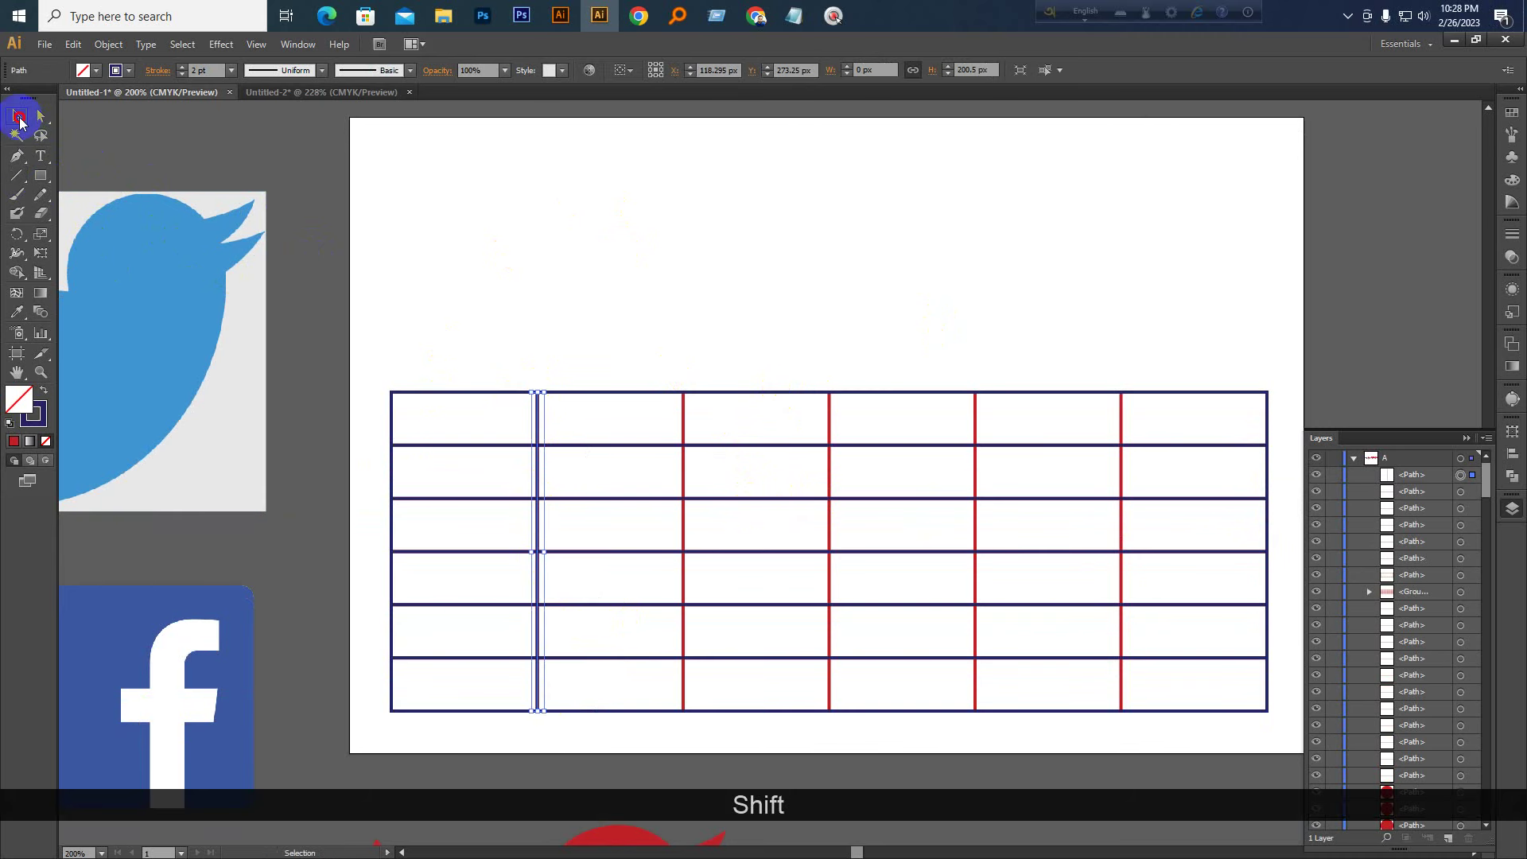
# Duplicate the blue vertical line one column to the right and repeat the copy until all five inner column lines are covered
pyautogui.moveTo(538, 408); pyautogui.dragTo(682, 411)
pyautogui.hotkey('ctrl', 'd')
pyautogui.hotkey('ctrl', 'd')
pyautogui.hotkey('ctrl', 'd')
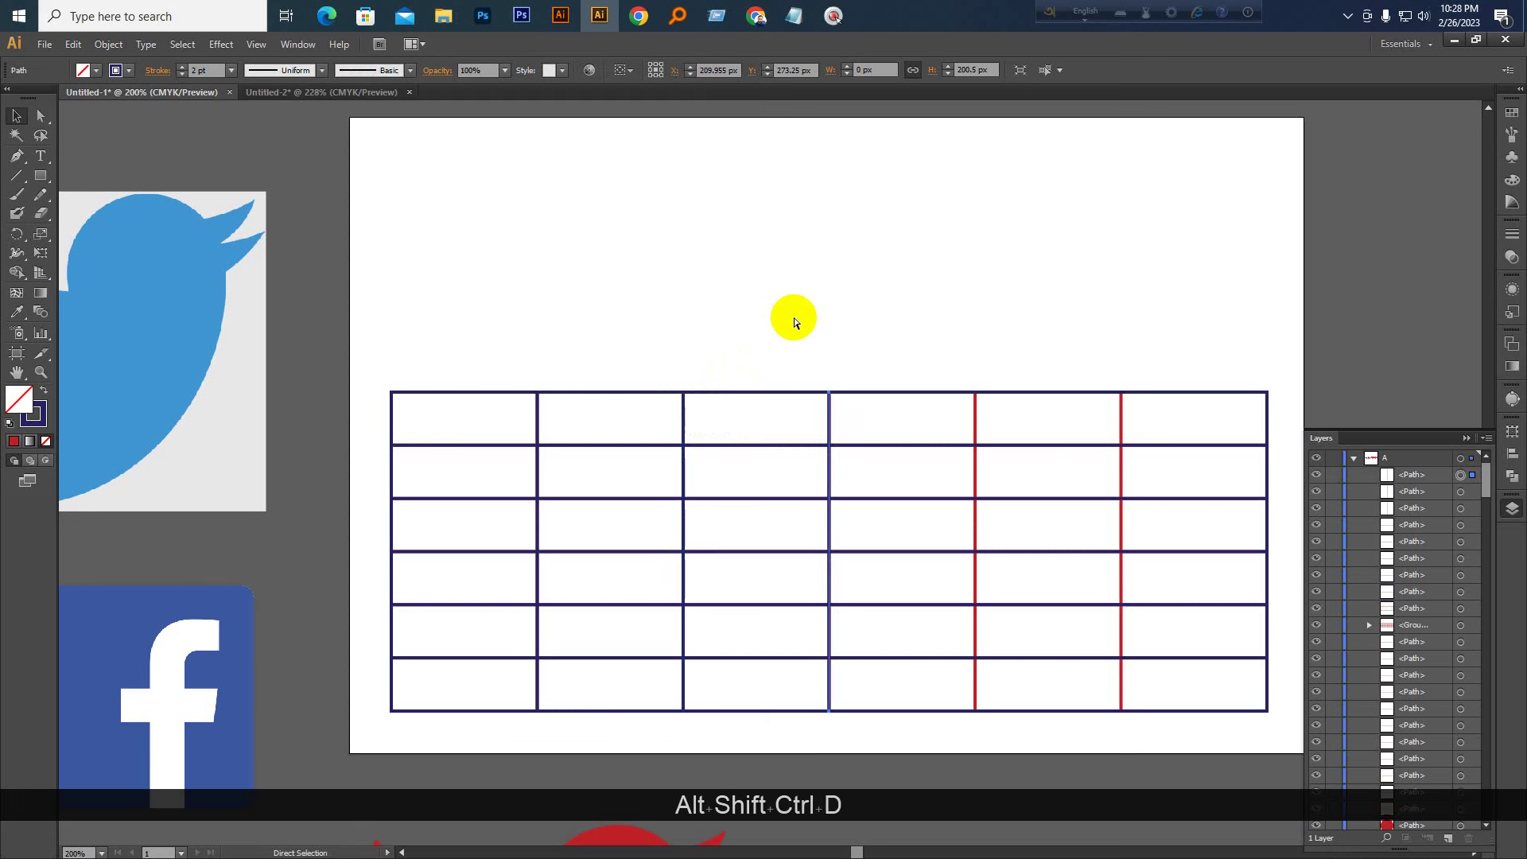
pyautogui.click(798, 323)
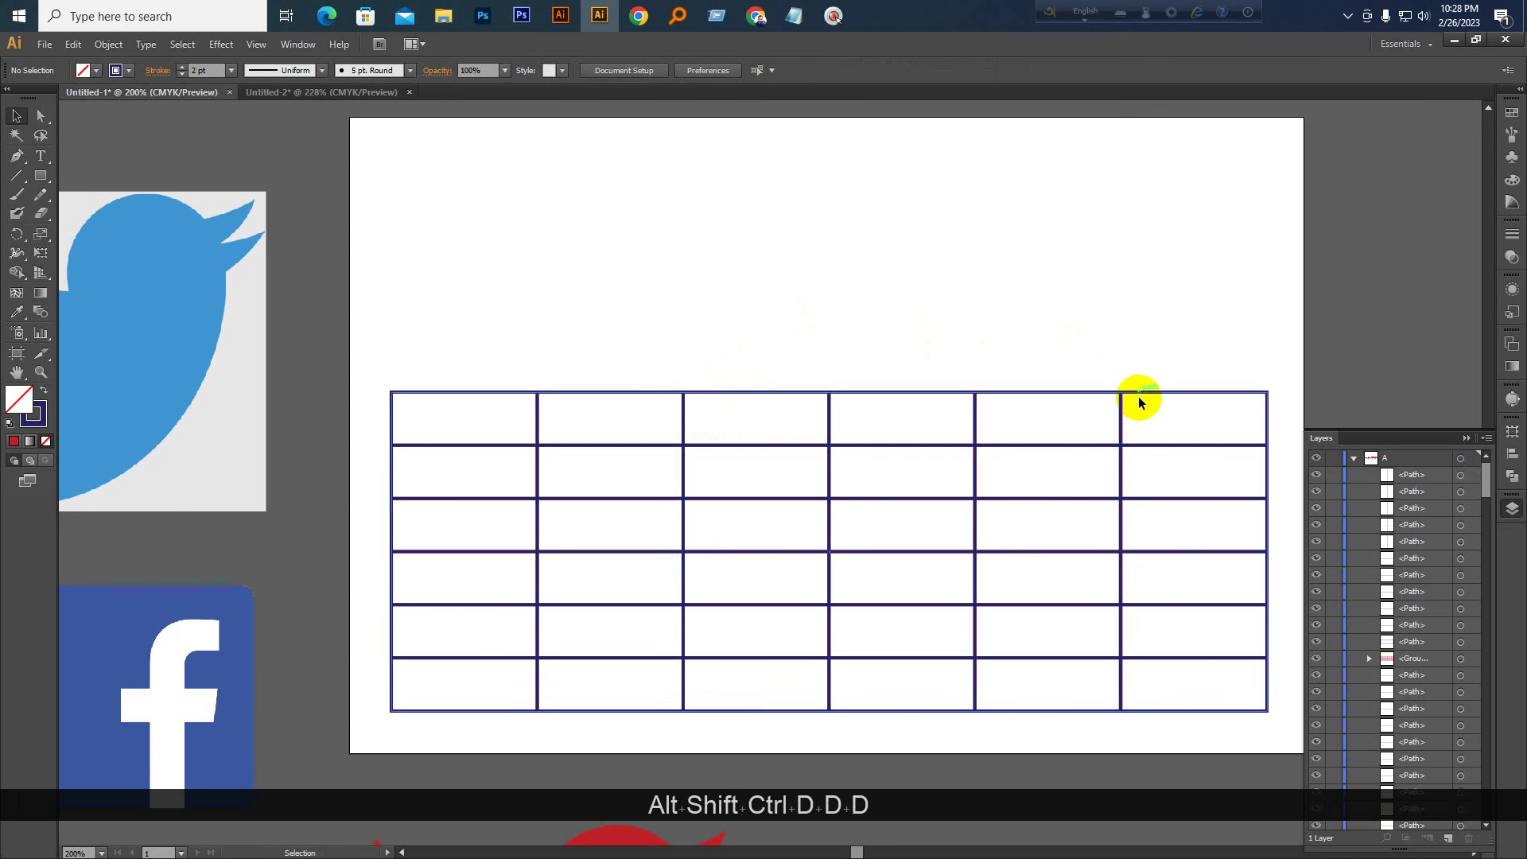
# Cut the last inner vertical blue line and move the red grid group up, offset from the blue hand-built grid
pyautogui.hotkey('ctrl', 'x')
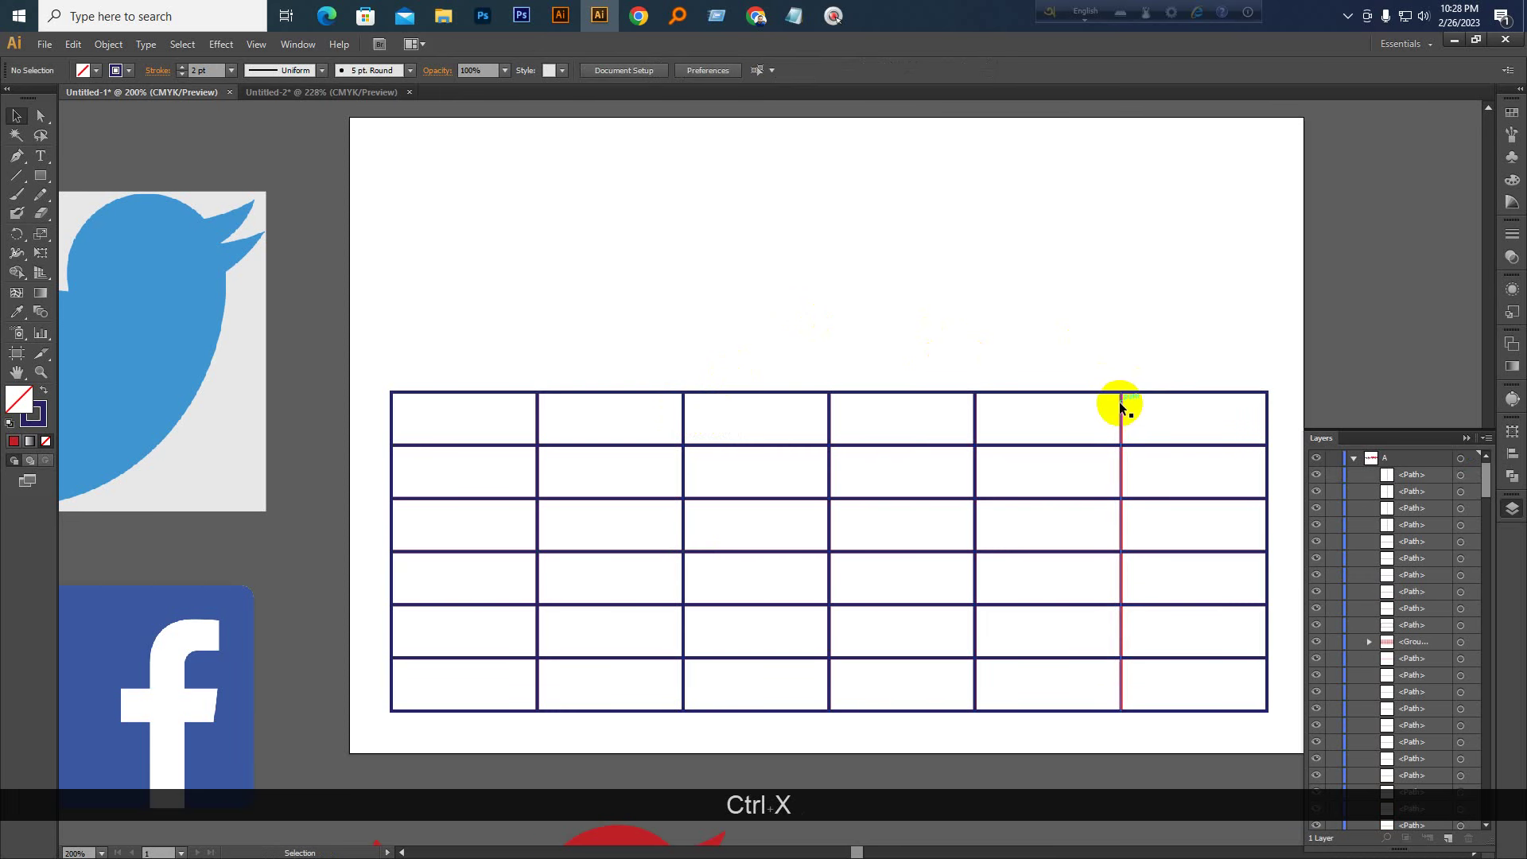
pyautogui.moveTo(1119, 402); pyautogui.dragTo(1161, 135)
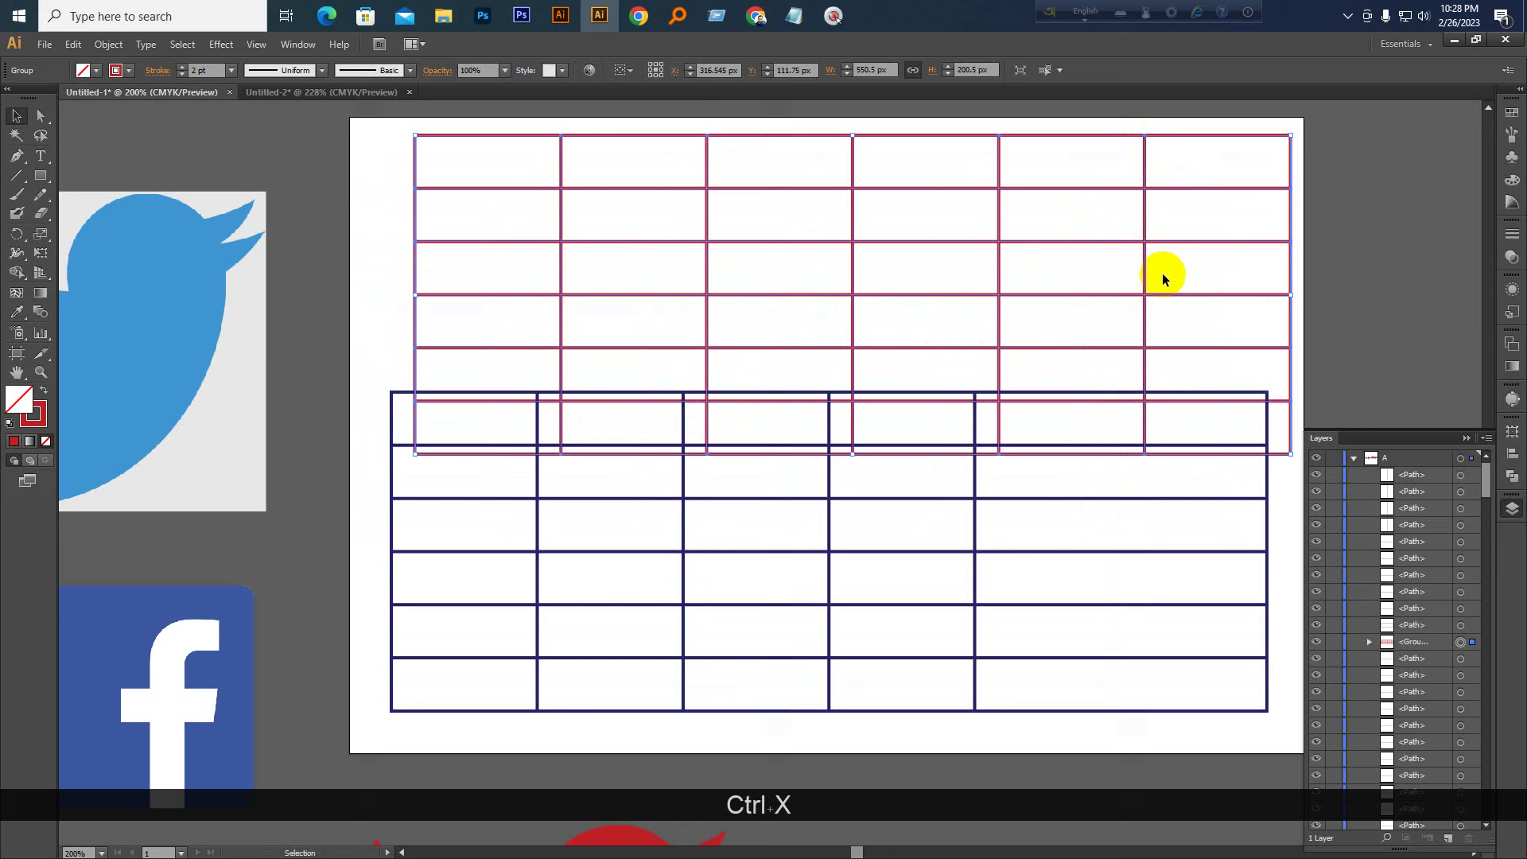
# Paste the cut blue line back in place and move the red grid straight above the blue grid, clear of it
pyautogui.keyDown('ctrl'); pyautogui.click(1364, 363); pyautogui.keyUp('ctrl')
pyautogui.hotkey('ctrl', 'f')
pyautogui.keyDown('ctrl'); pyautogui.click(1368, 362); pyautogui.keyUp('ctrl')
pyautogui.hotkey('ctrl', '-')
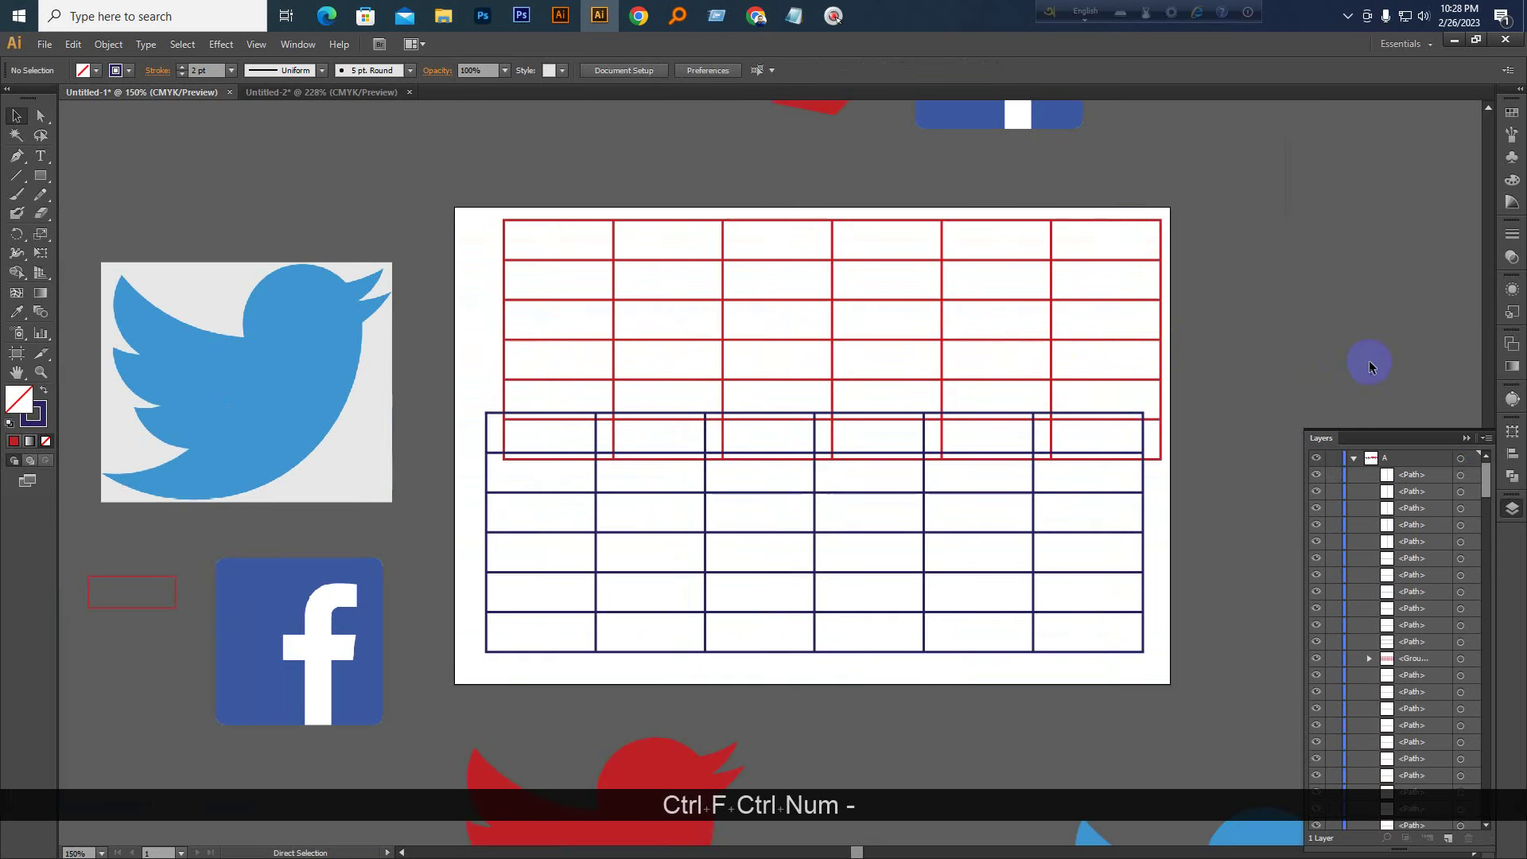
pyautogui.moveTo(1050, 382); pyautogui.dragTo(1033, 284)
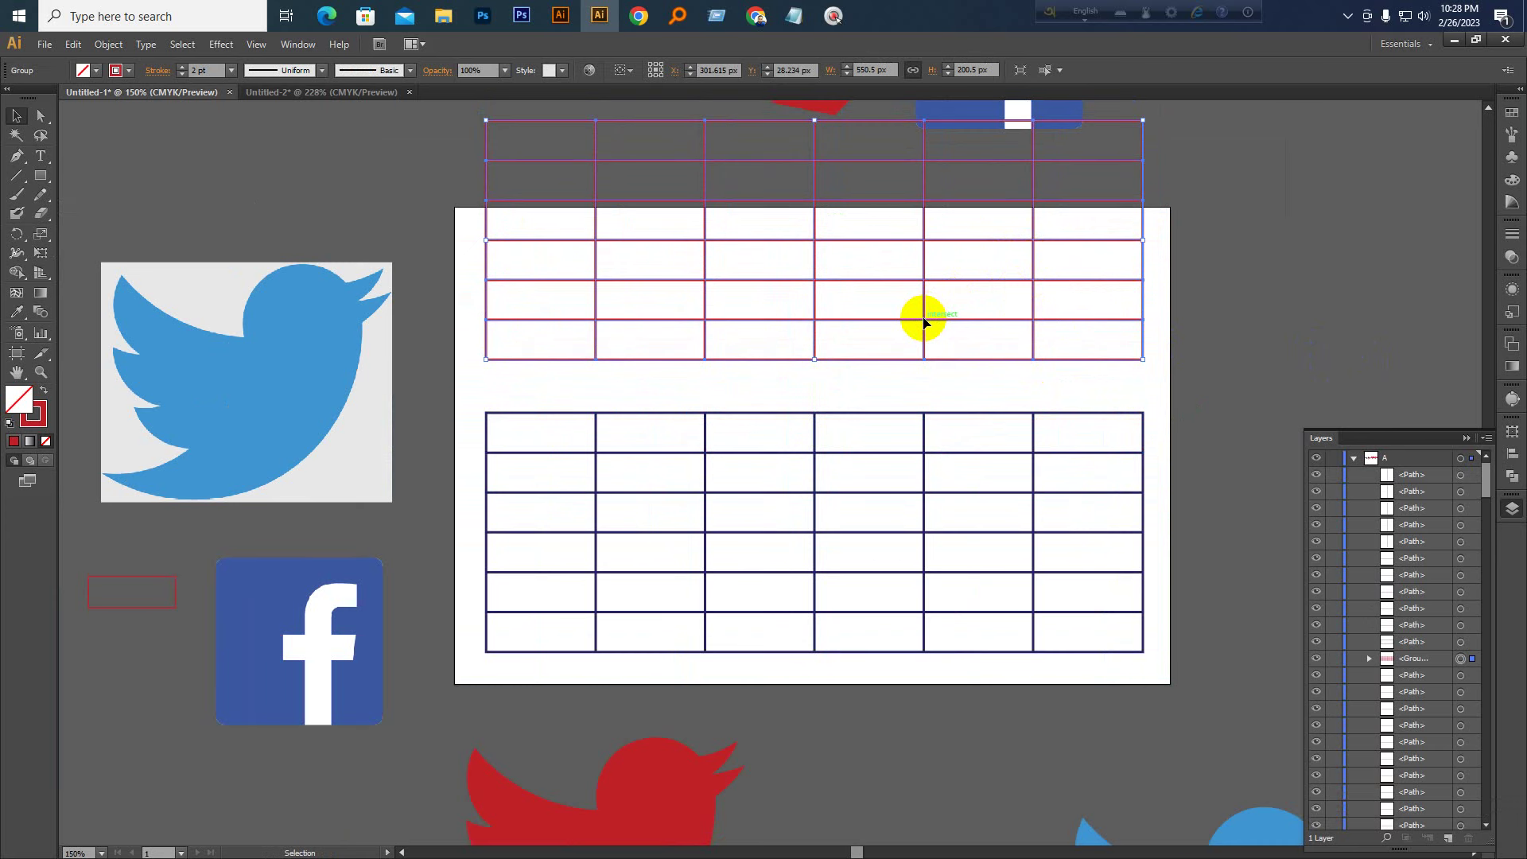
pyautogui.moveTo(923, 319); pyautogui.dragTo(922, 333)
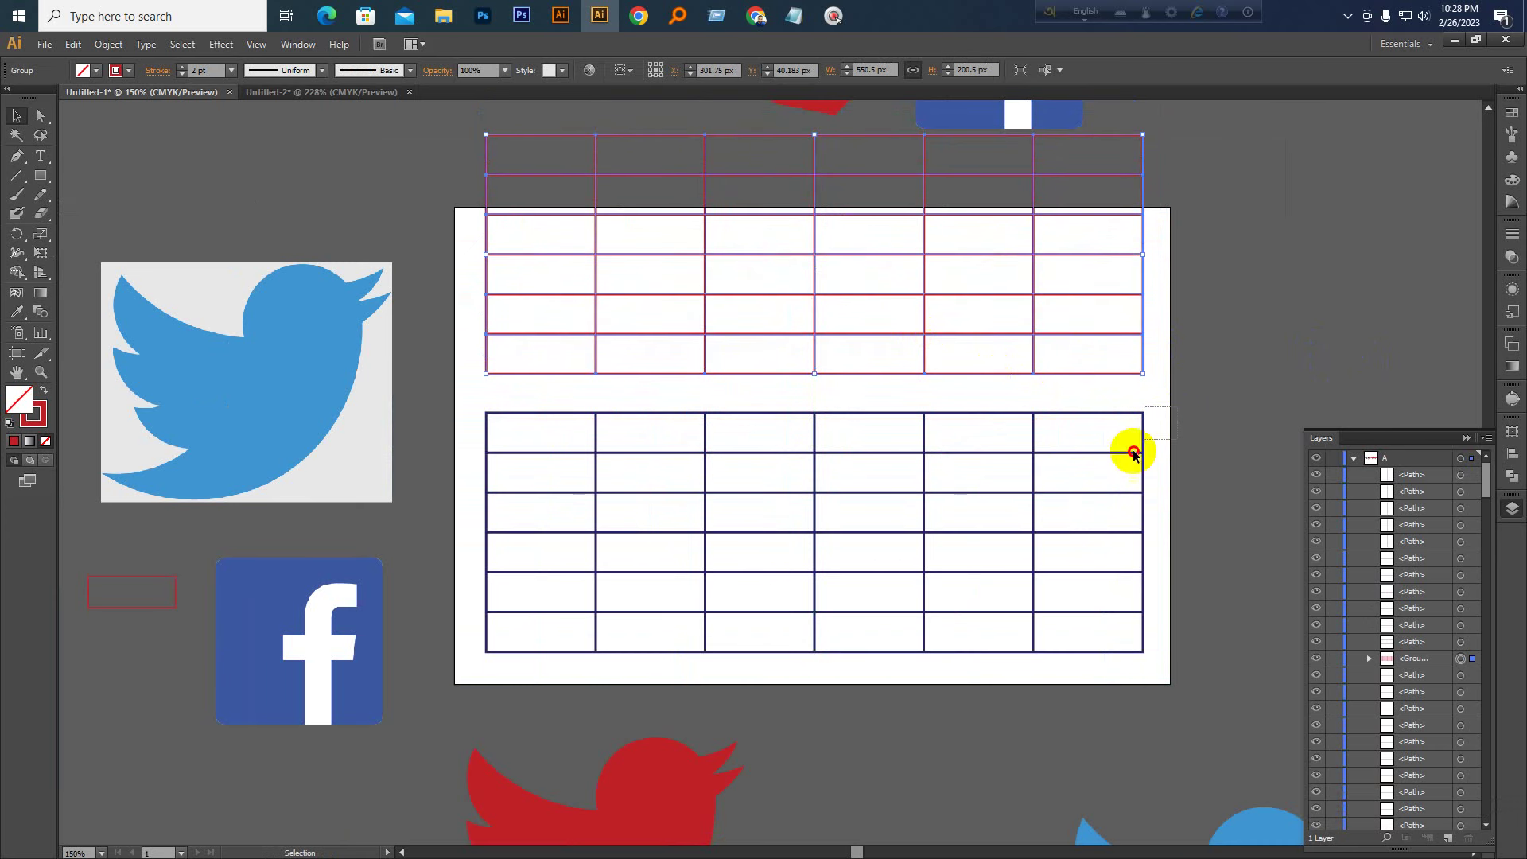
# Pull one horizontal line, one vertical line and the outer rectangle of the blue grid away from their places
pyautogui.moveTo(467, 671); pyautogui.dragTo(523, 646)
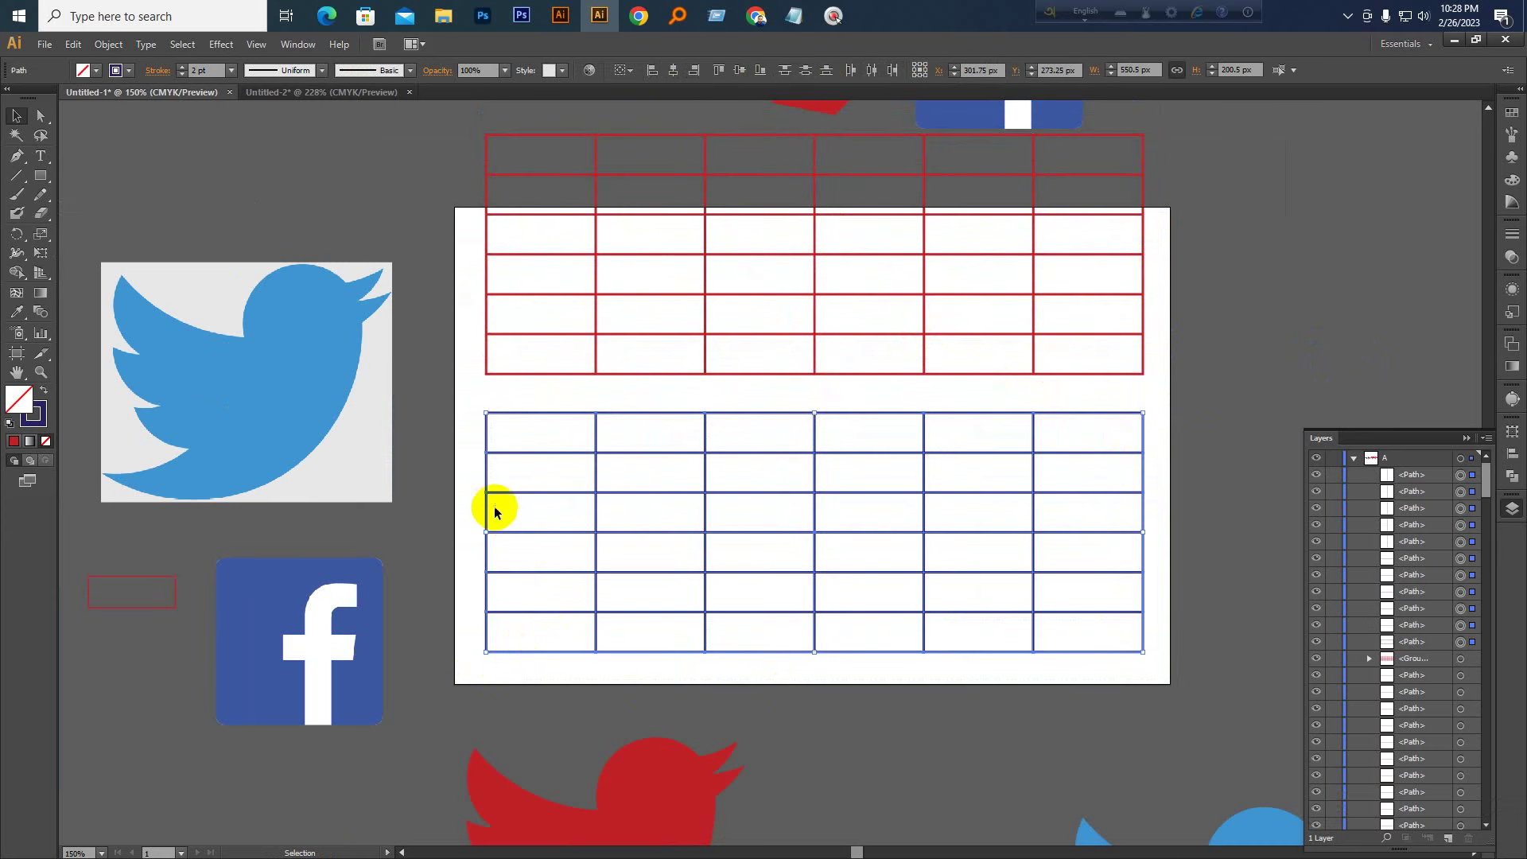
pyautogui.moveTo(628, 452); pyautogui.dragTo(593, 669)
pyautogui.moveTo(597, 437); pyautogui.dragTo(547, 470)
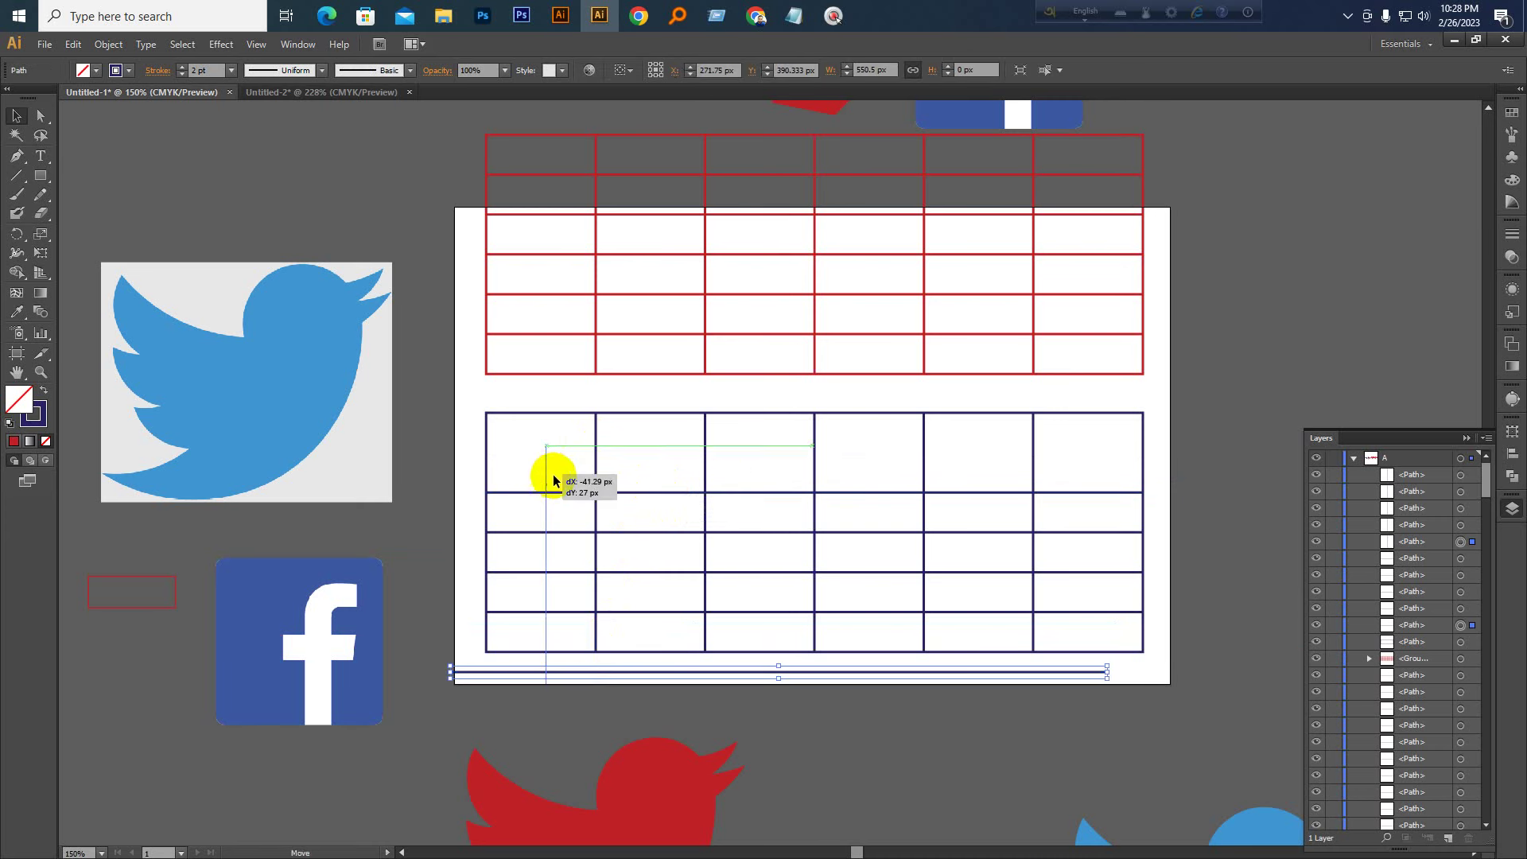
pyautogui.moveTo(680, 415); pyautogui.dragTo(704, 457)
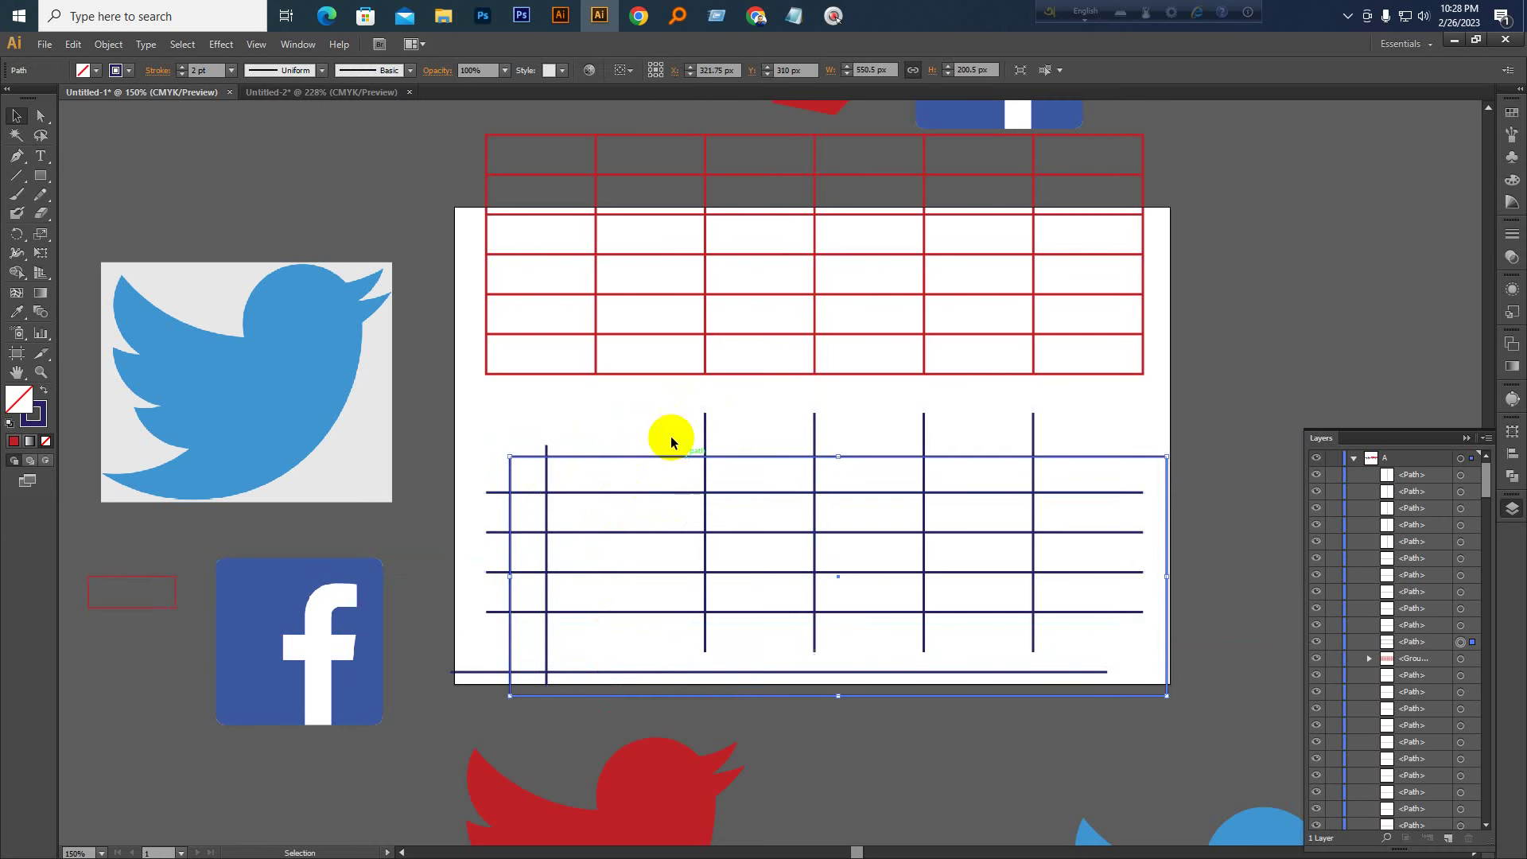
# Move the red grid off the artboard, to the right of the upper Facebook logo
pyautogui.scroll(3, 647, 488)
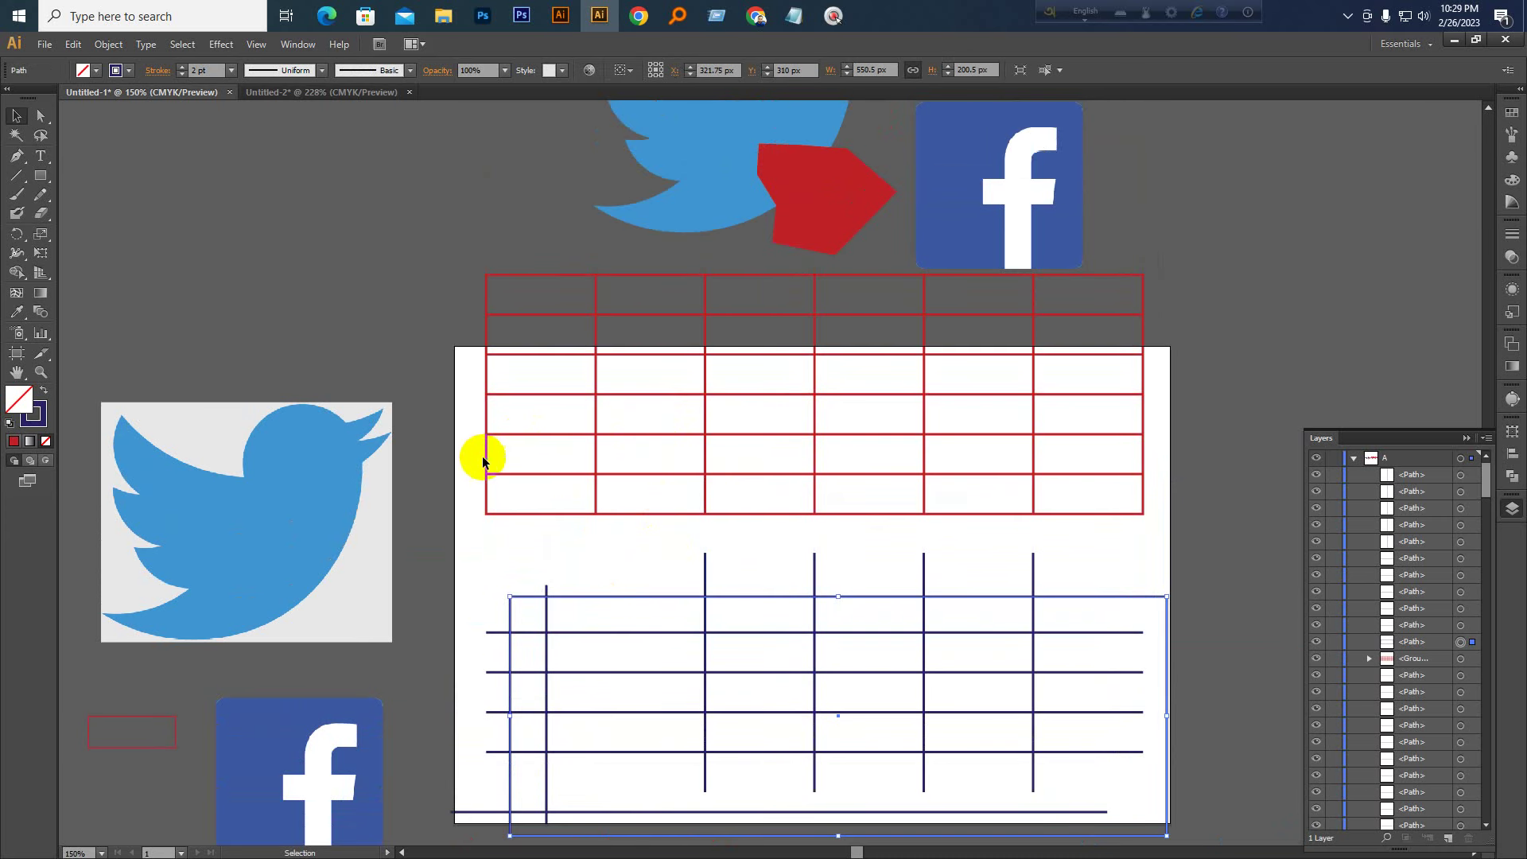
pyautogui.moveTo(486, 457); pyautogui.dragTo(1182, 295)
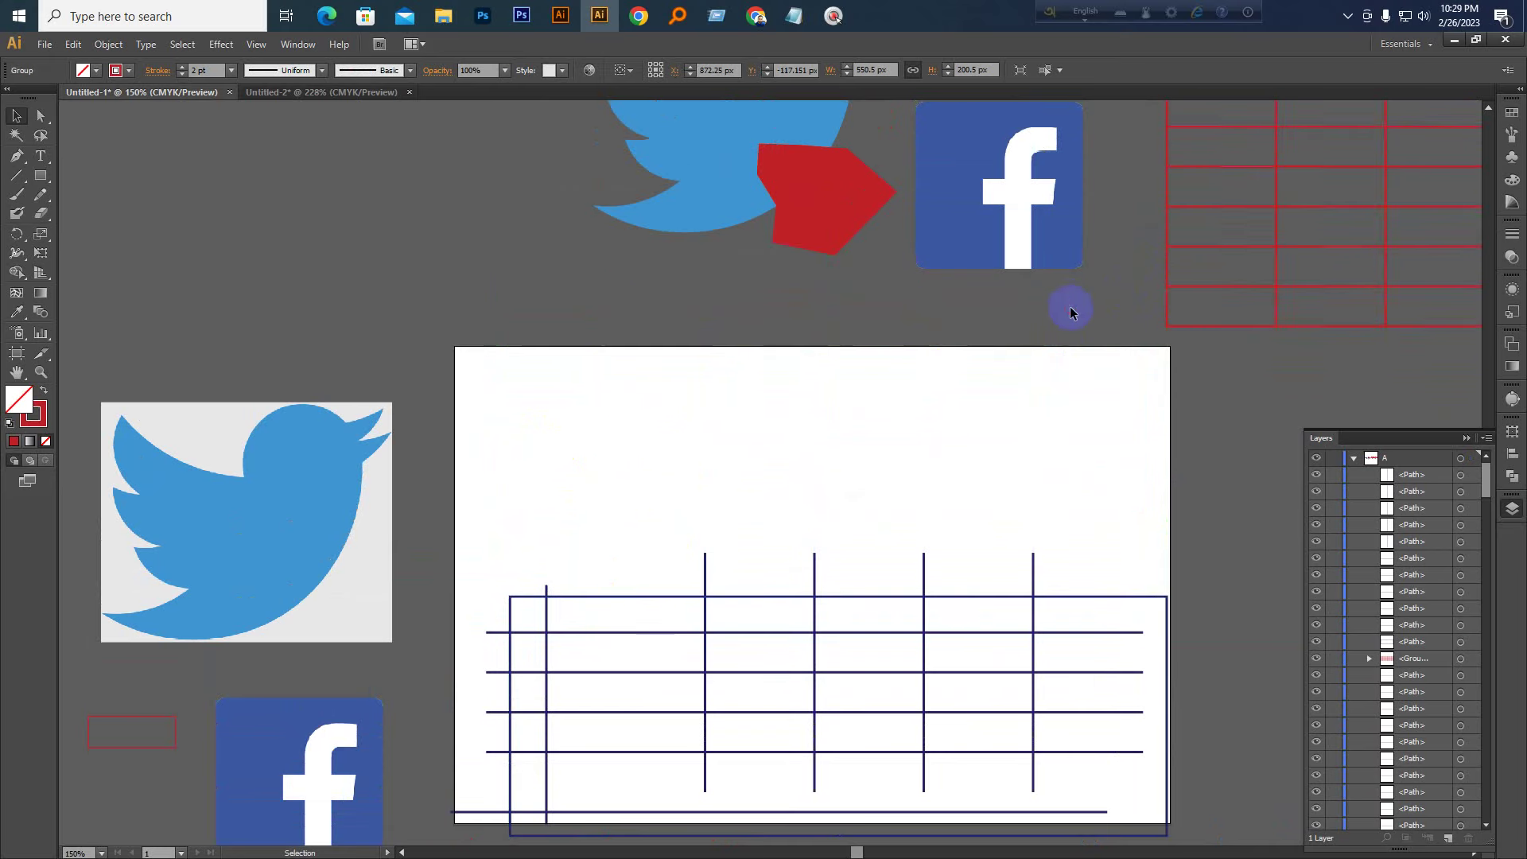
pyautogui.scroll(-1, 1082, 358)
pyautogui.click(1092, 395)
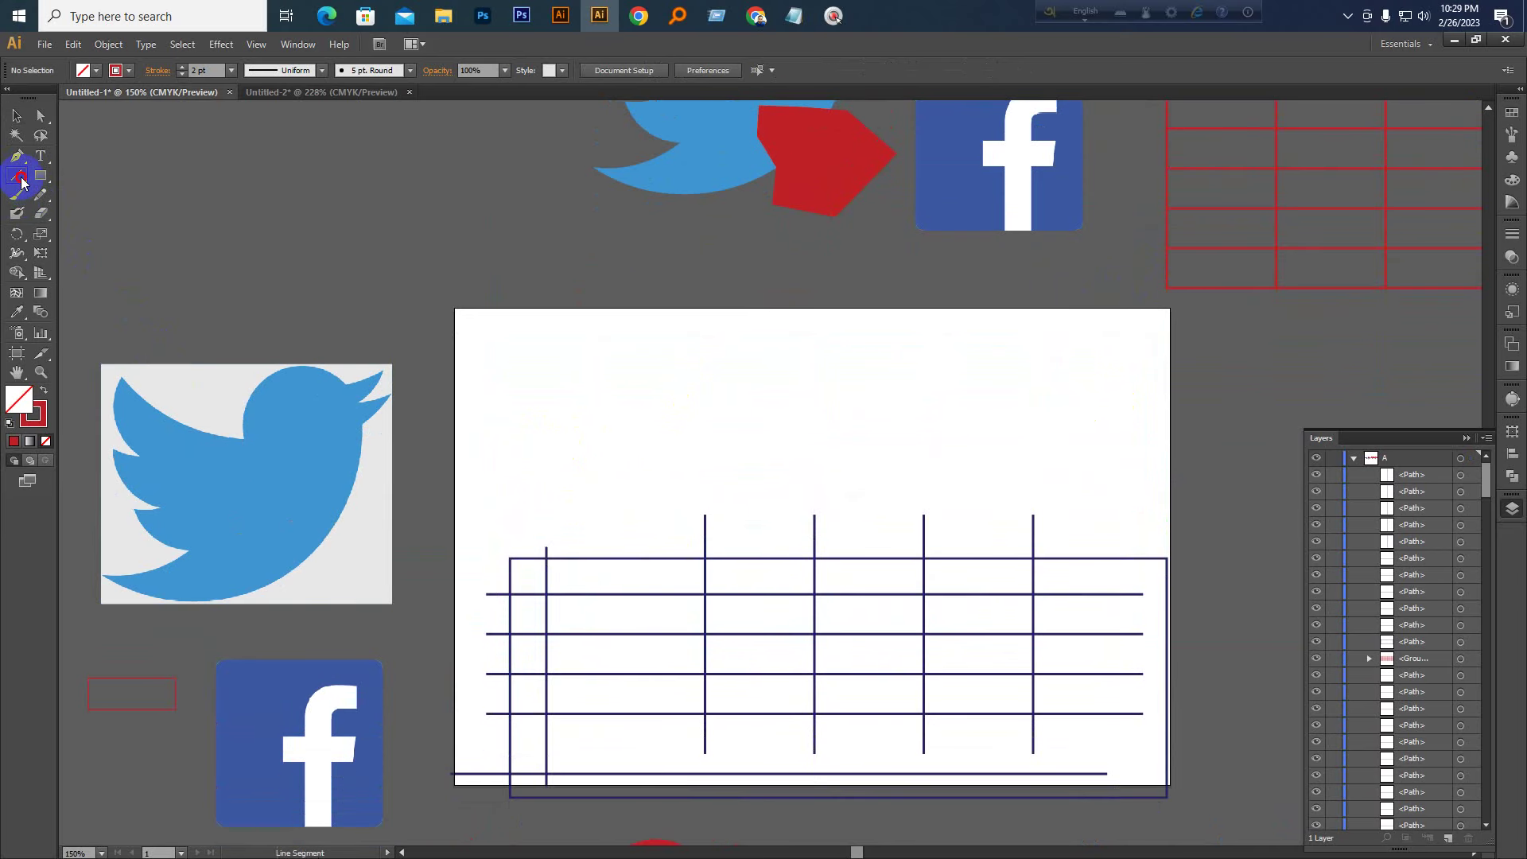
# Draw a rectangular grid about 550 by 135 px above the blue lines, varying its dividers while drawing to 5 rows and 17 columns
pyautogui.moveTo(20, 182); pyautogui.dragTo(85, 236)
pyautogui.moveTo(481, 330); pyautogui.dragTo(1137, 472)
pyautogui.press('Up')
pyautogui.press('Up')
pyautogui.press('Up')
pyautogui.press('Up')
pyautogui.press('Up')
pyautogui.press('Up')
pyautogui.press('Up')
pyautogui.press('Up')
pyautogui.press('Up')
pyautogui.press('Up')
pyautogui.press('Up')
pyautogui.press('Down')
pyautogui.press('Down')
pyautogui.press('Down')
pyautogui.press('Down')
pyautogui.press('Down')
pyautogui.press('Down')
pyautogui.press('Down')
pyautogui.press('Up')
pyautogui.press('Up')
pyautogui.press('Up')
pyautogui.press('Up')
pyautogui.press('Up')
pyautogui.press('Up')
pyautogui.press('Up')
pyautogui.press('Up')
pyautogui.press('Down')
pyautogui.press('Down')
pyautogui.press('Down')
pyautogui.press('Down')
pyautogui.press('Down')
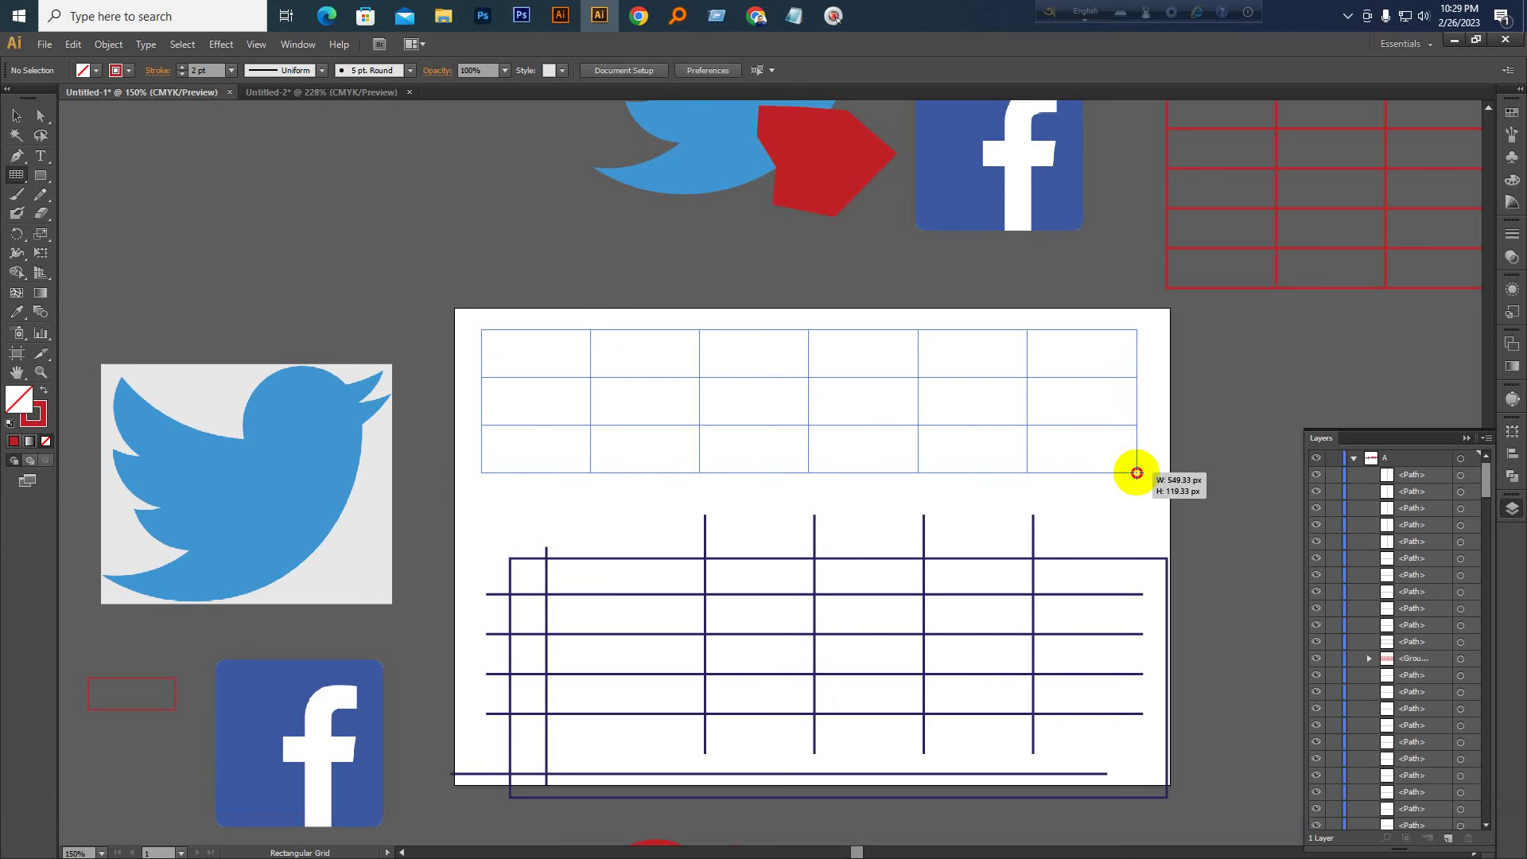
pyautogui.press('Left')
pyautogui.press('Left')
pyautogui.press('Left')
pyautogui.press('Left')
pyautogui.moveTo(1137, 472); pyautogui.dragTo(1138, 492)
pyautogui.press('Right')
pyautogui.press('Right')
pyautogui.press('Right')
pyautogui.press('Right')
pyautogui.press('Right')
pyautogui.press('Right')
pyautogui.press('Right')
pyautogui.press('Right')
pyautogui.press('Right')
pyautogui.press('Right')
pyautogui.press('Right')
pyautogui.press('Right')
pyautogui.press('Right')
pyautogui.press('Right')
pyautogui.press('Right')
pyautogui.press('Up')
pyautogui.press('Up')
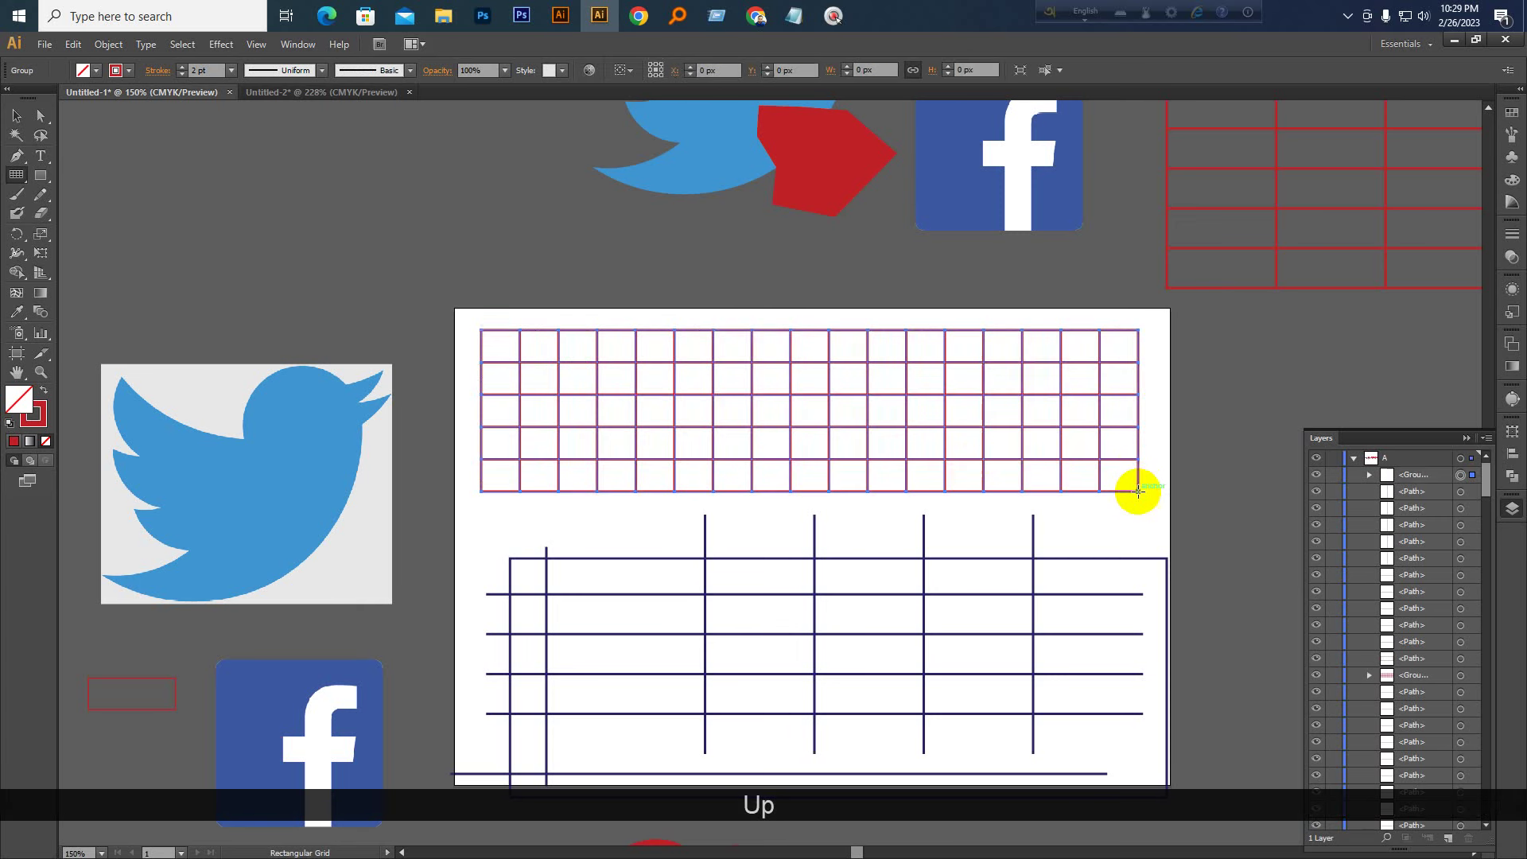
# Set the new red grid's stroke weight to 1 pt and delete the grid from the artboard
pyautogui.click(19, 118)
pyautogui.click(195, 79)
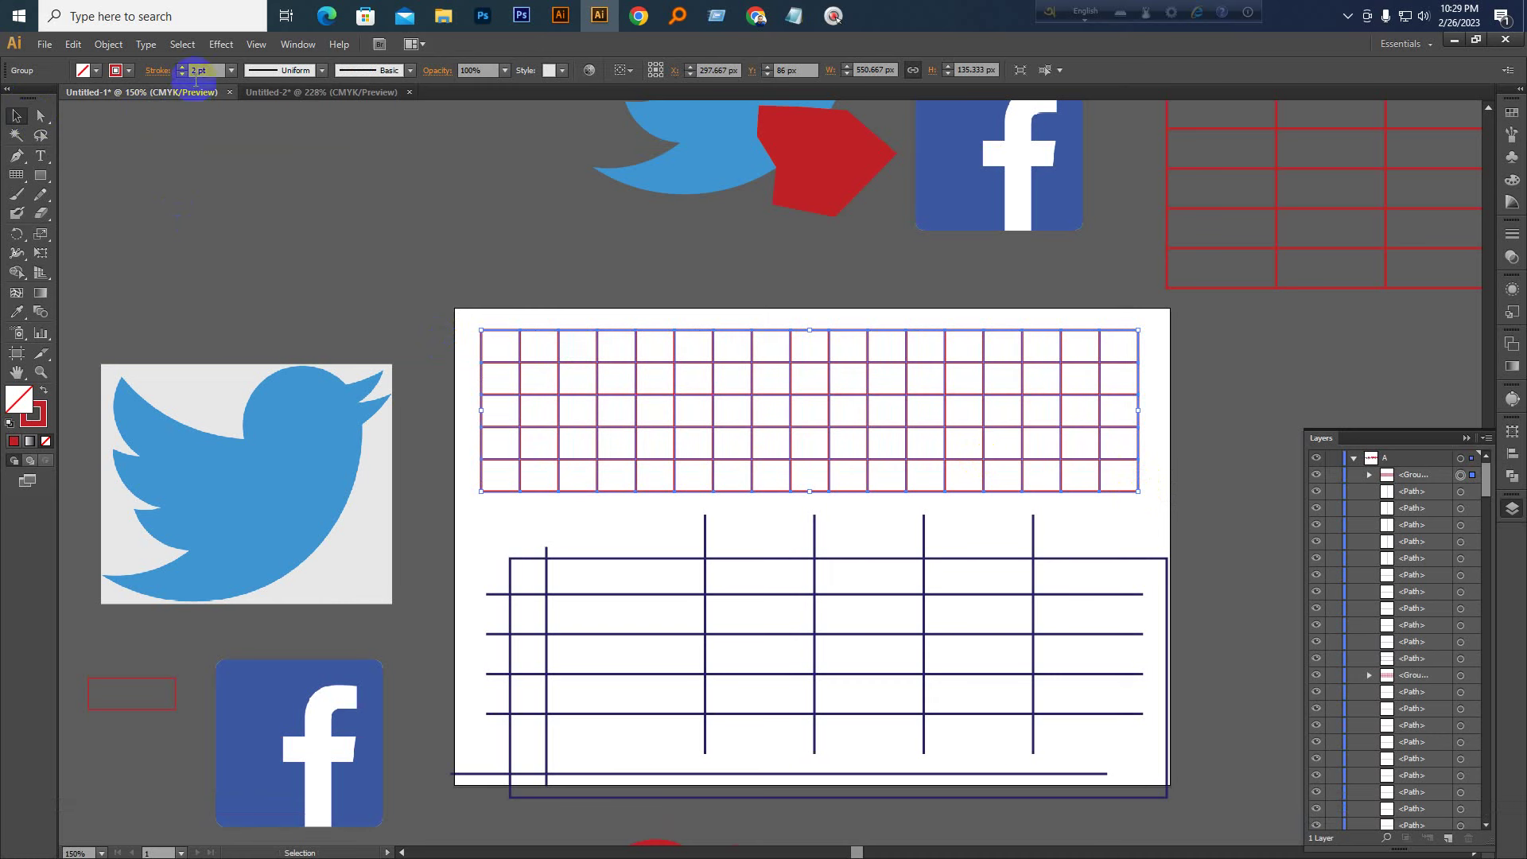
pyautogui.write('1')
pyautogui.press('Return')
pyautogui.click(313, 245)
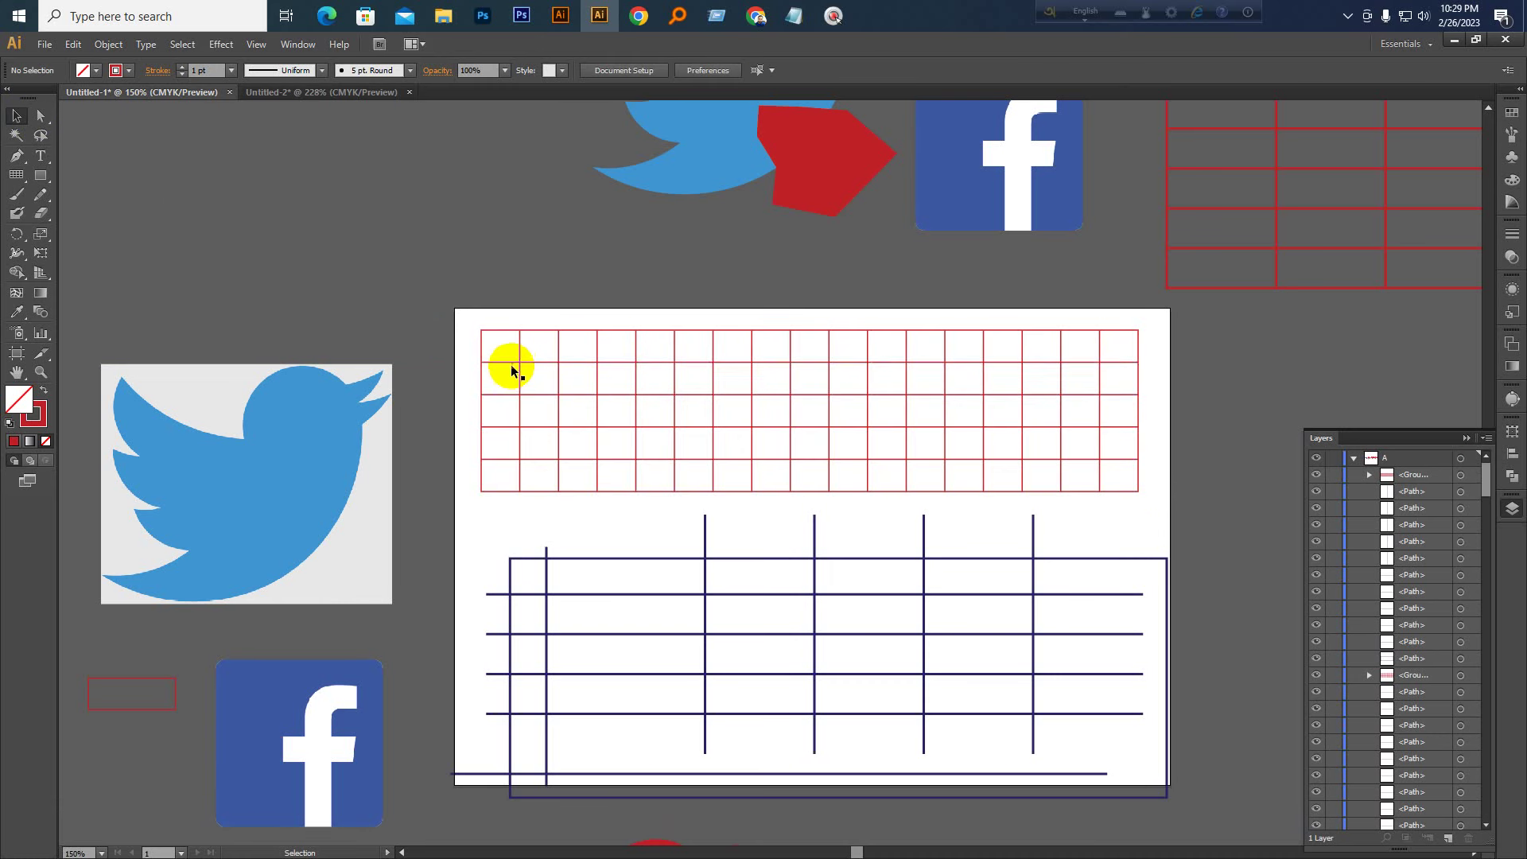
pyautogui.moveTo(513, 371); pyautogui.dragTo(523, 380)
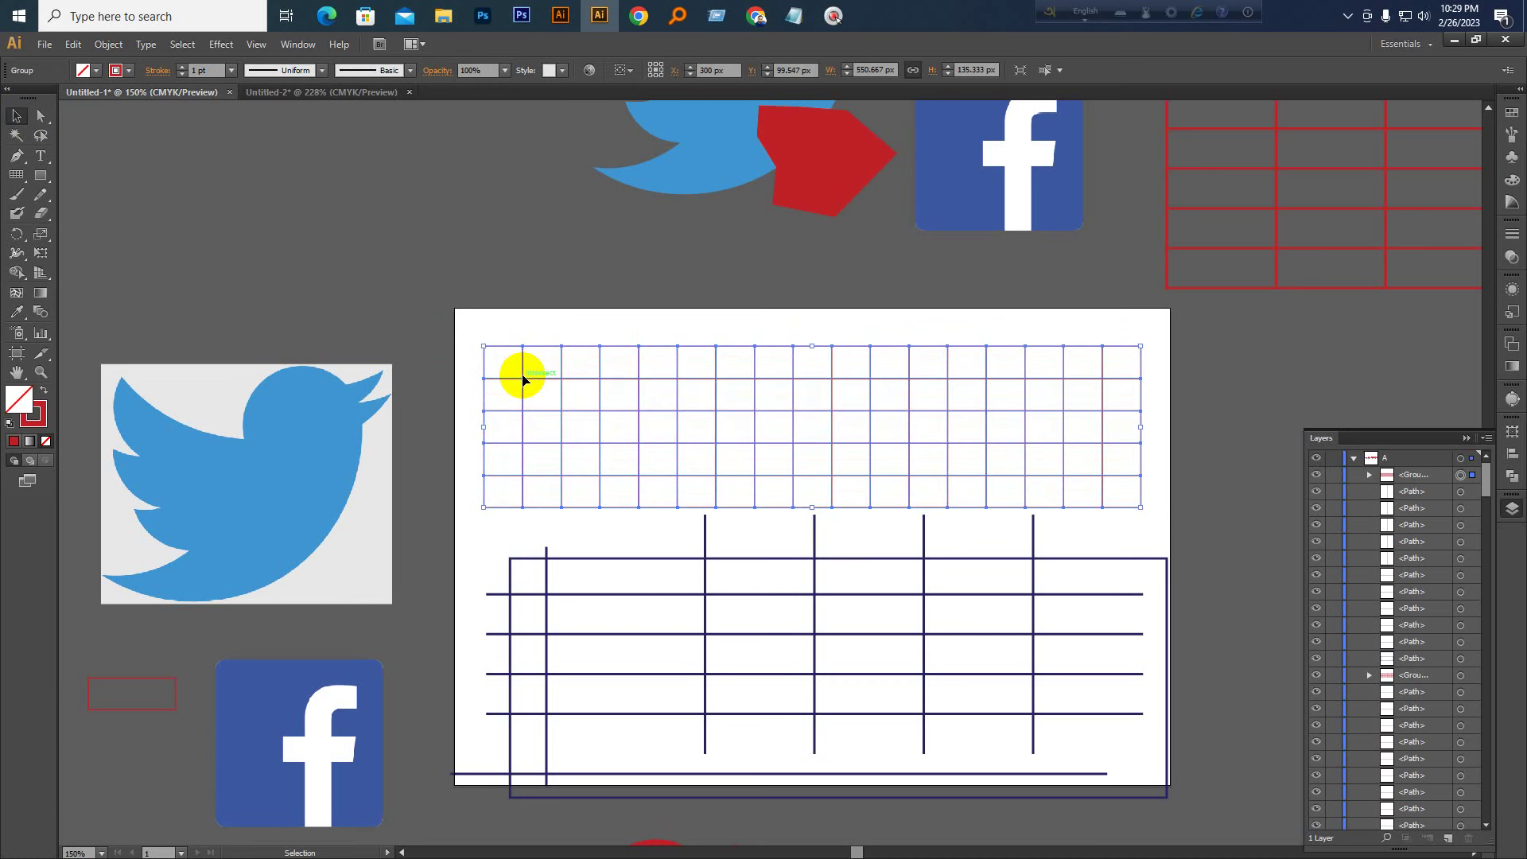
pyautogui.press('Delete')
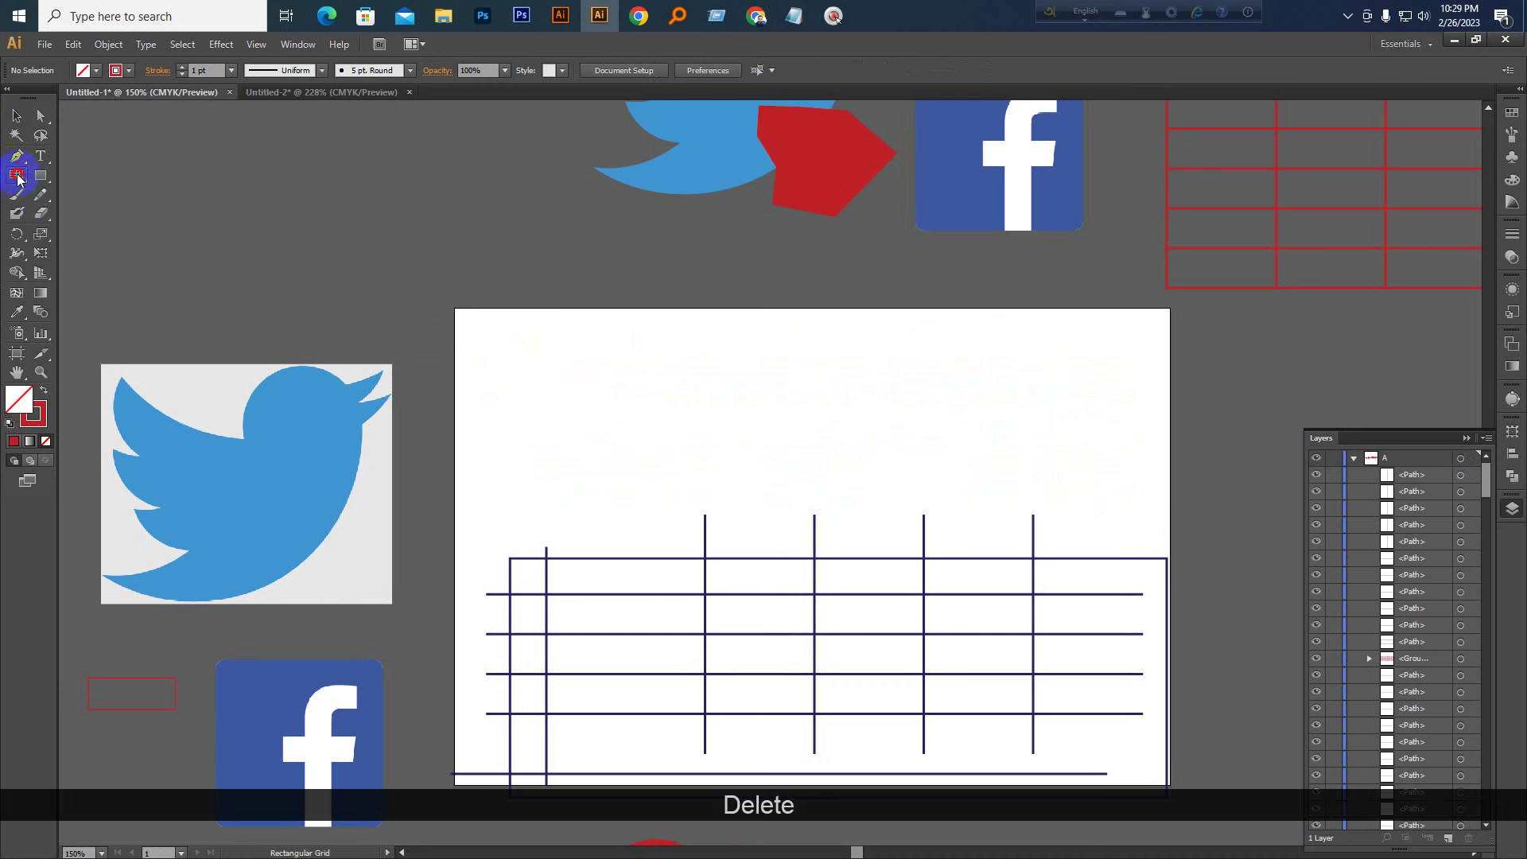
# Draw a rectangular grid about 348 by 87 px, varying its dividers to 6 rows and 10 columns, and undo it
pyautogui.moveTo(486, 334); pyautogui.dragTo(902, 438)
pyautogui.press('Left')
pyautogui.press('Left')
pyautogui.press('Left')
pyautogui.press('Left')
pyautogui.press('Left')
pyautogui.press('Left')
pyautogui.press('Left')
pyautogui.press('Left')
pyautogui.press('Right')
pyautogui.press('Up')
pyautogui.press('Up')
pyautogui.press('Up')
pyautogui.press('Up')
pyautogui.press('Up')
pyautogui.press('Up')
pyautogui.press('Up')
pyautogui.press('Down')
pyautogui.press('Down')
pyautogui.press('Down')
pyautogui.press('Down')
pyautogui.press('Down')
pyautogui.press('Down')
pyautogui.press('Down')
pyautogui.press('Down')
pyautogui.press('Down')
pyautogui.press('Down')
pyautogui.press('Up')
pyautogui.press('Up')
pyautogui.press('Up')
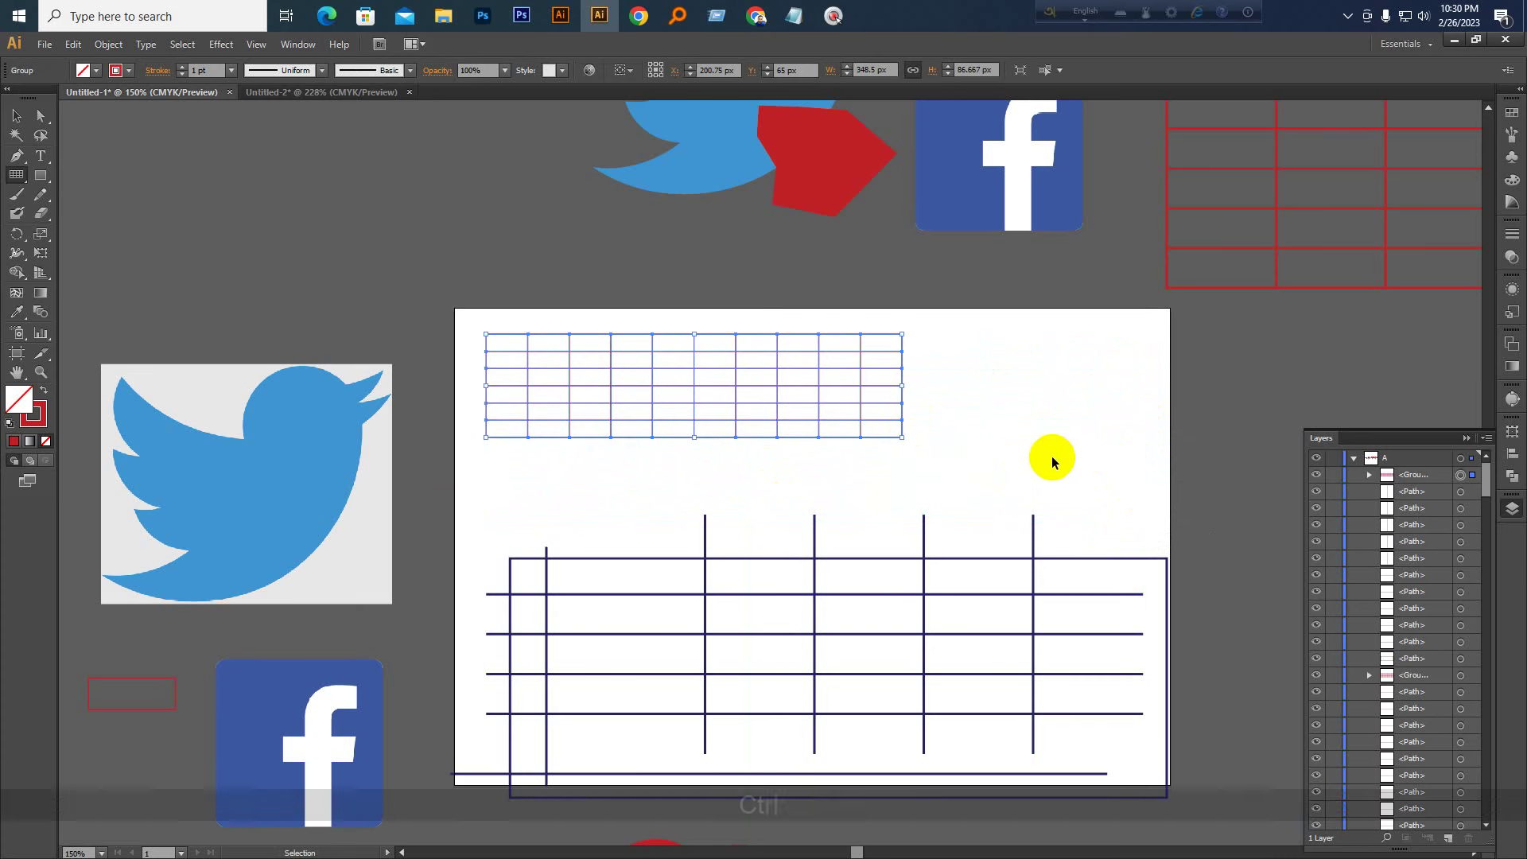
pyautogui.hotkey('ctrl', 'z')
# Create a rectangular grid on the artboard from the tool's options, with 4 horizontal and 8 vertical dividers
pyautogui.click(613, 388)
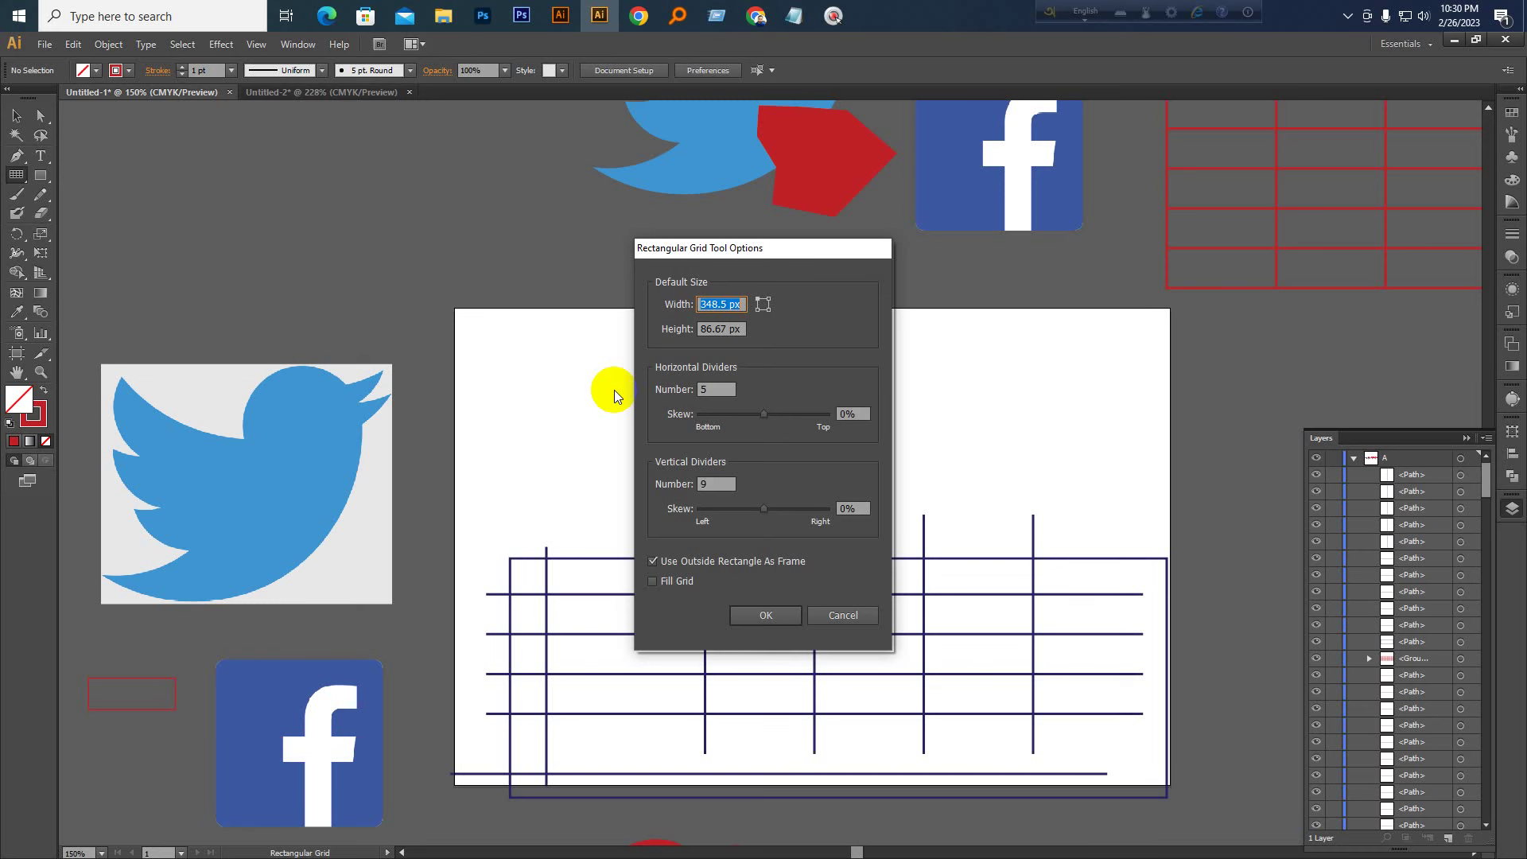
pyautogui.click(848, 611)
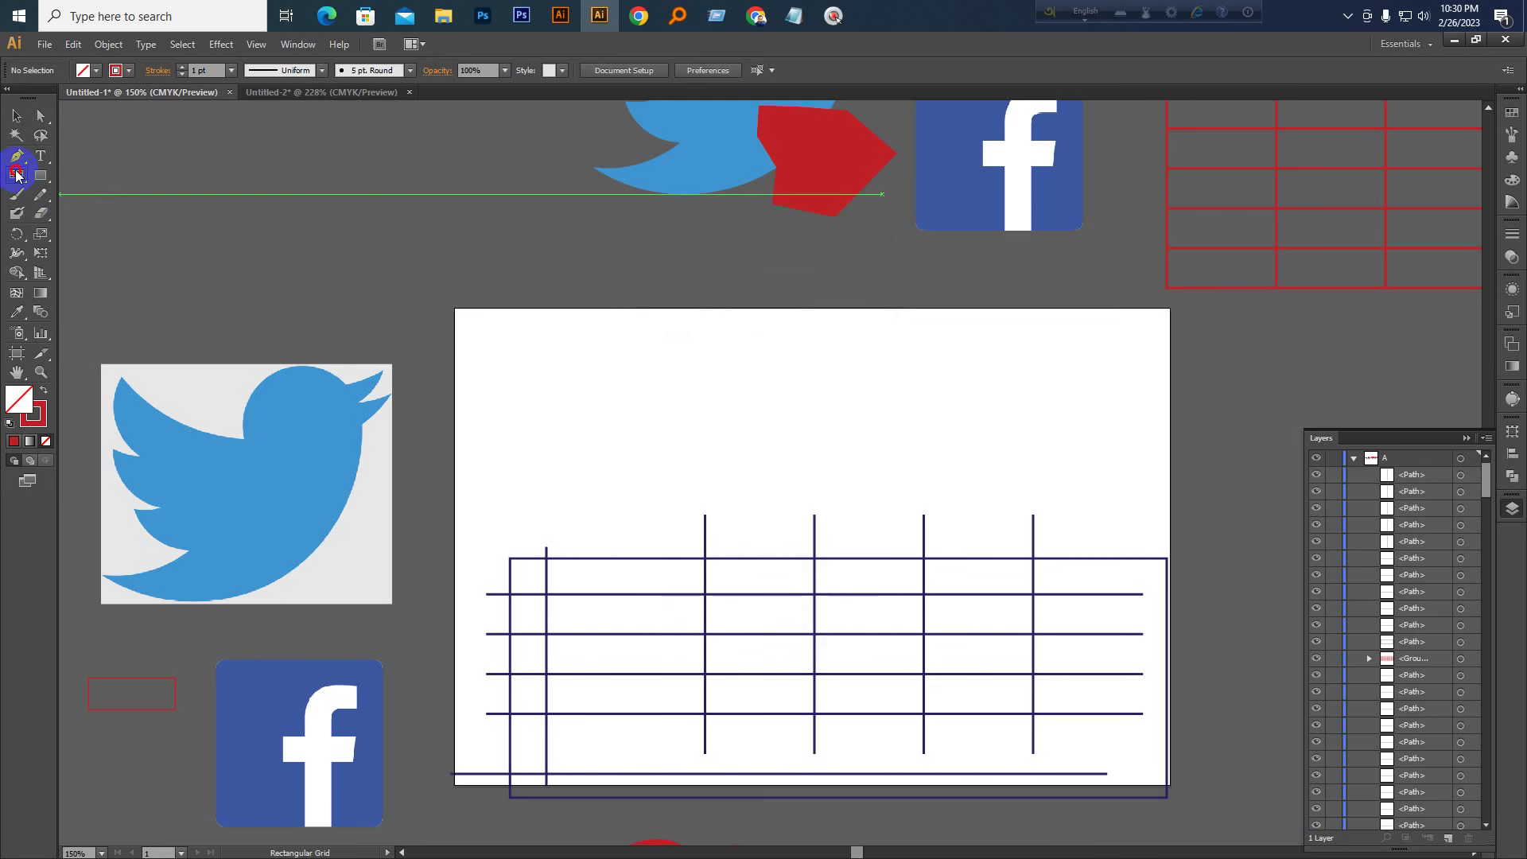
pyautogui.moveTo(16, 175); pyautogui.dragTo(82, 236)
pyautogui.click(608, 377)
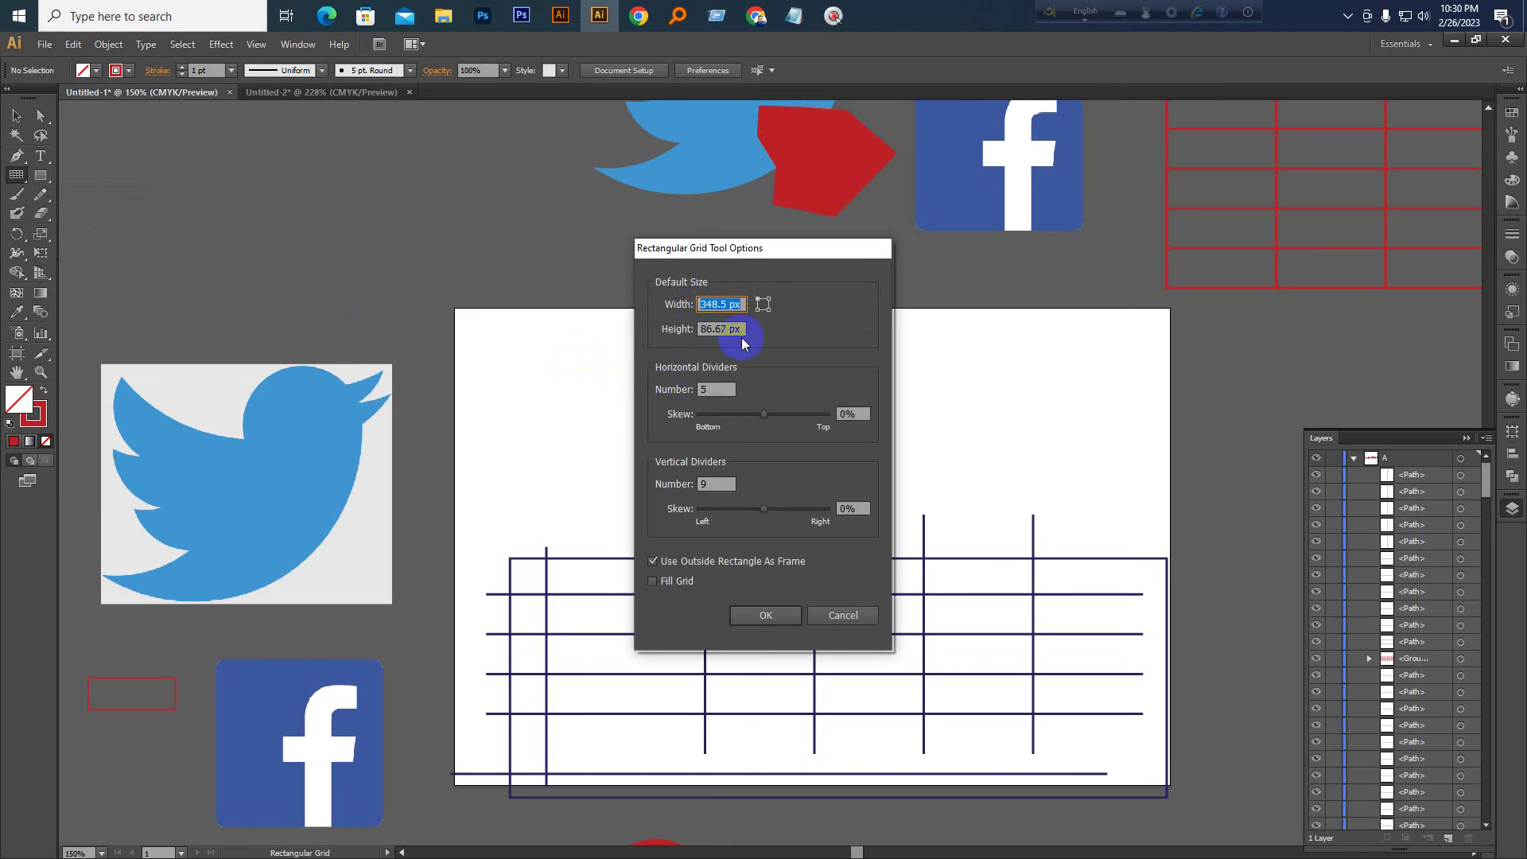
pyautogui.doubleClick(715, 390)
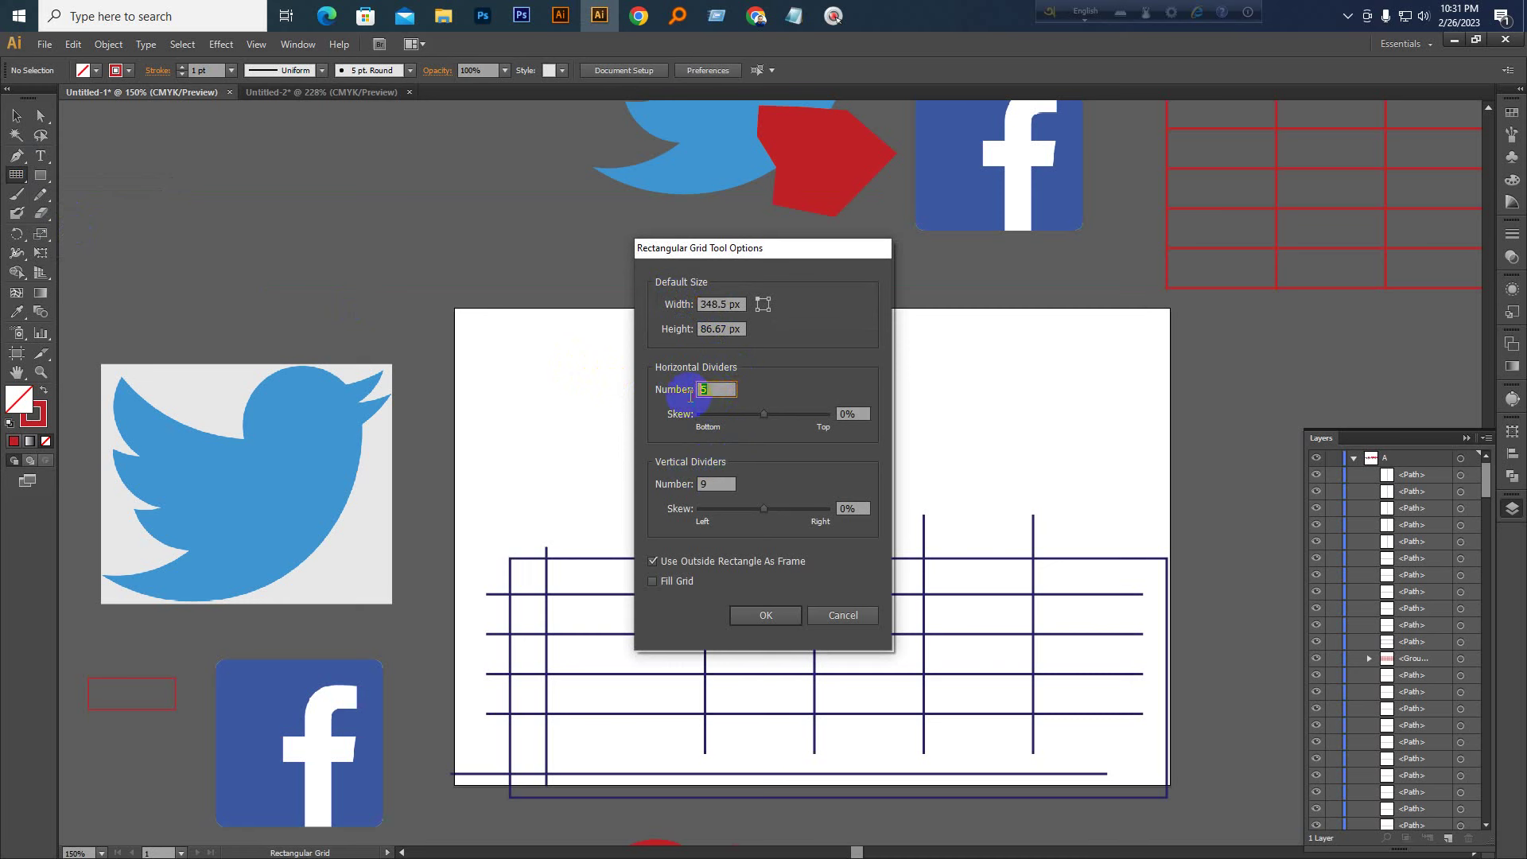
pyautogui.write('4')
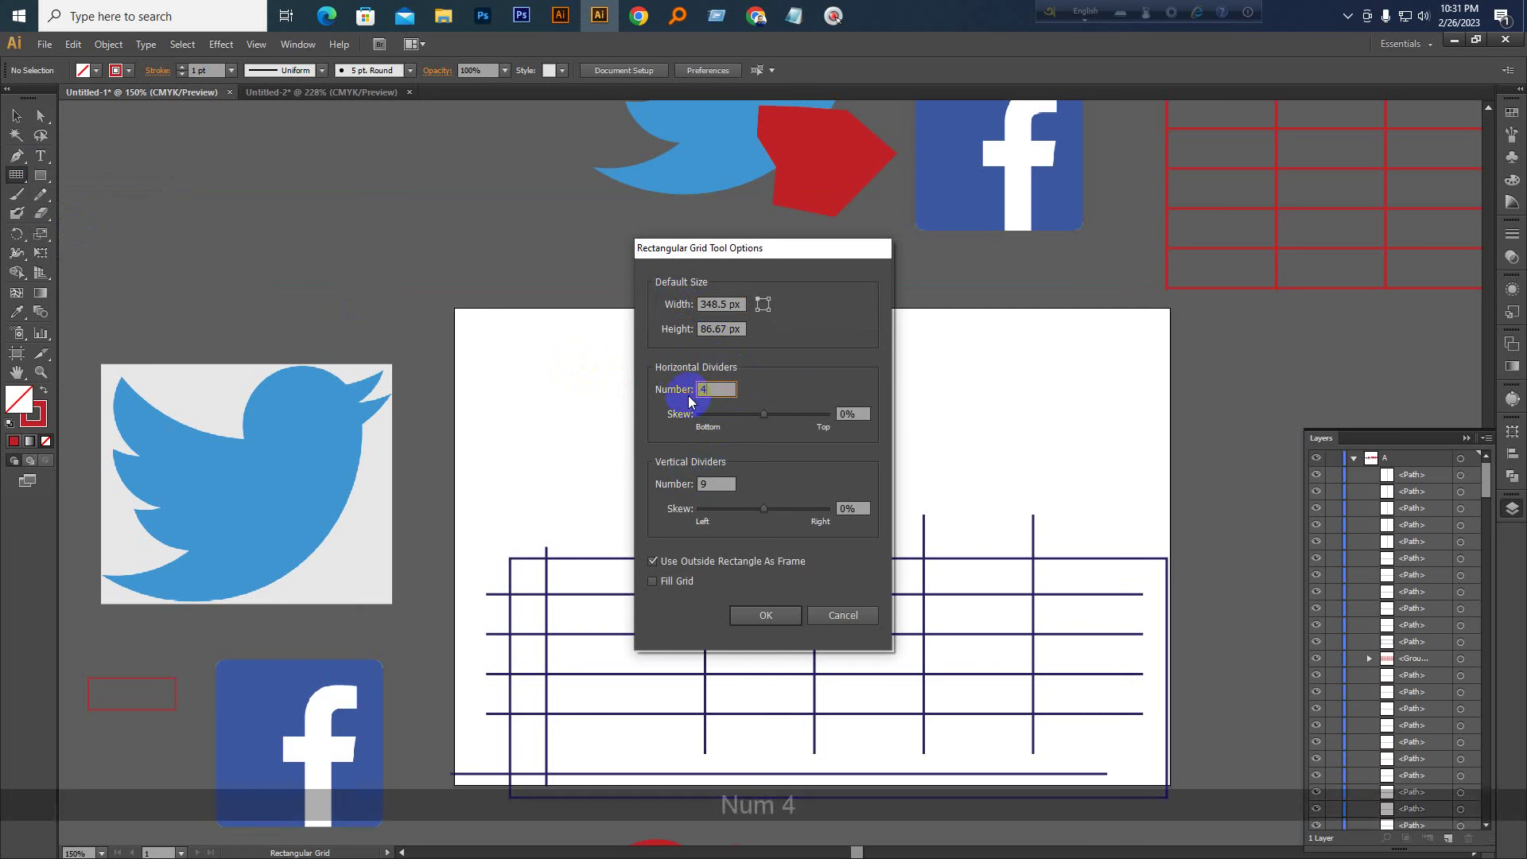
pyautogui.doubleClick(704, 483)
pyautogui.write('8')
pyautogui.click(772, 616)
# Stretch the new grid to about 514 by 115 px and delete it
pyautogui.click(16, 116)
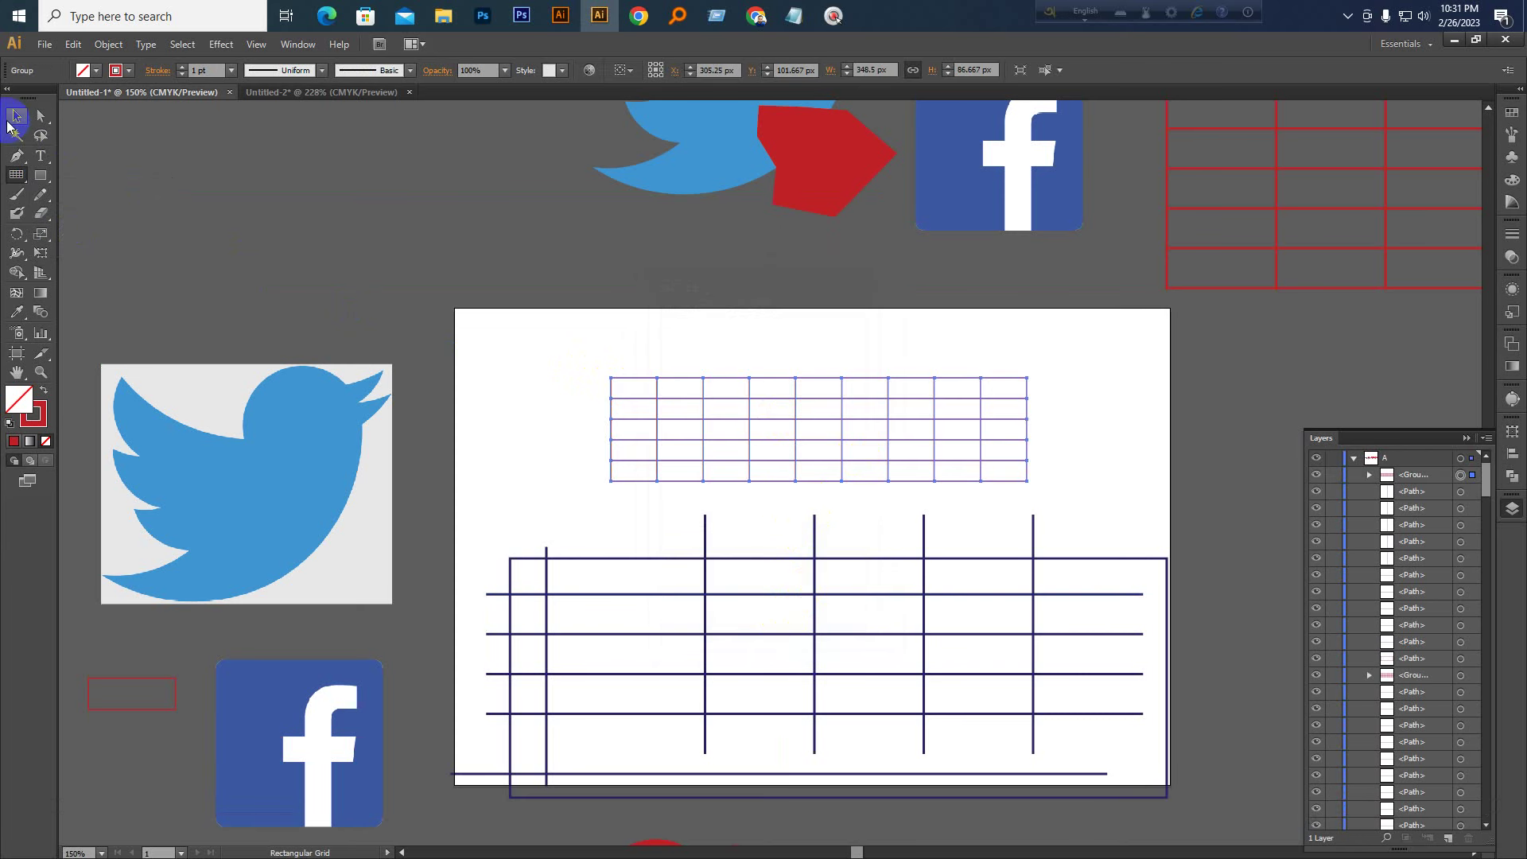
pyautogui.moveTo(1090, 398); pyautogui.dragTo(1104, 443)
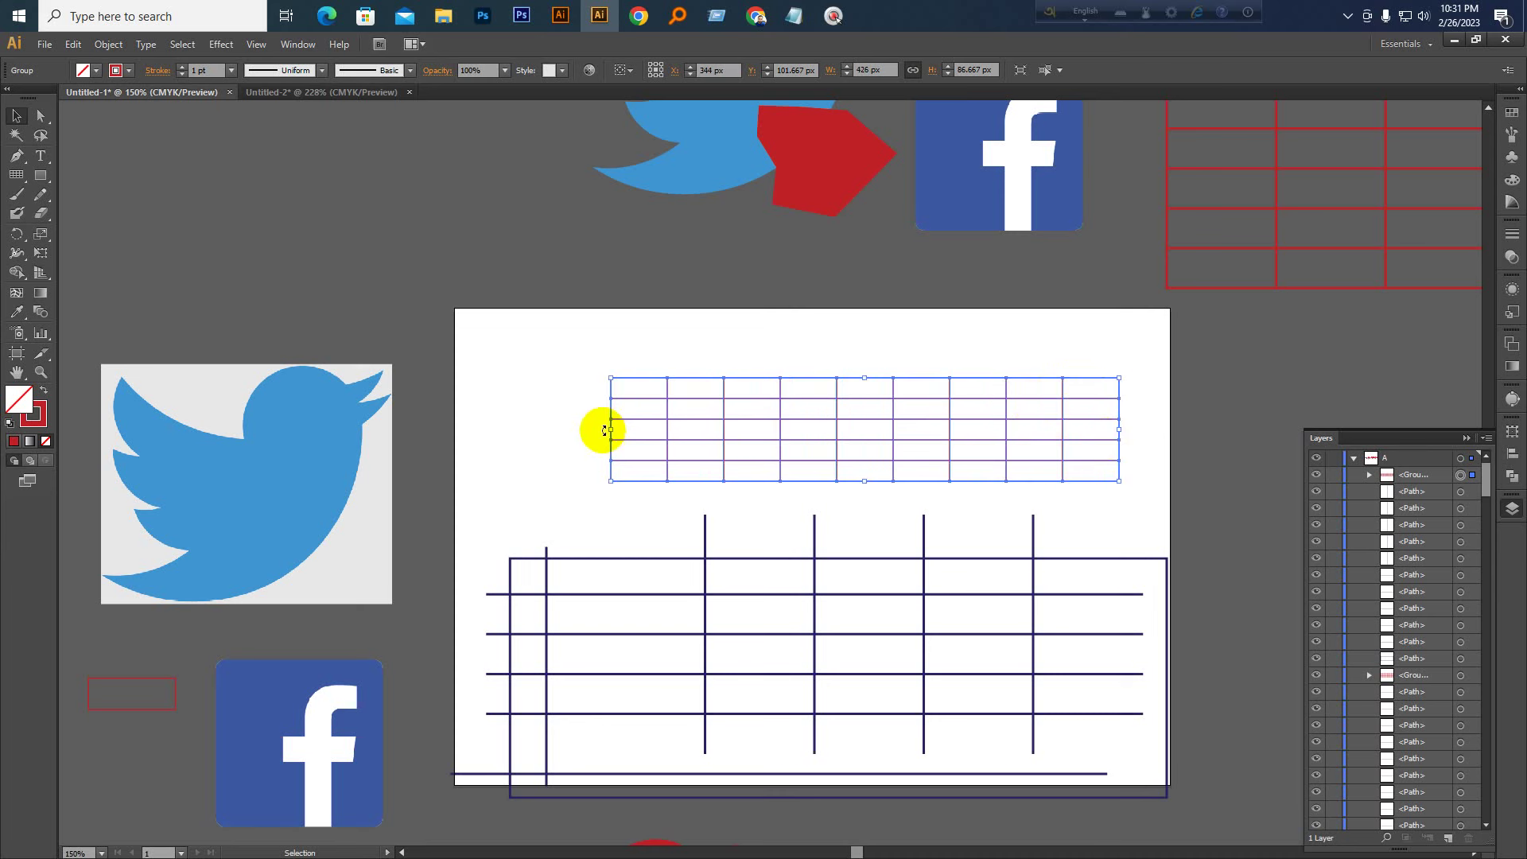
pyautogui.moveTo(610, 430); pyautogui.dragTo(506, 434)
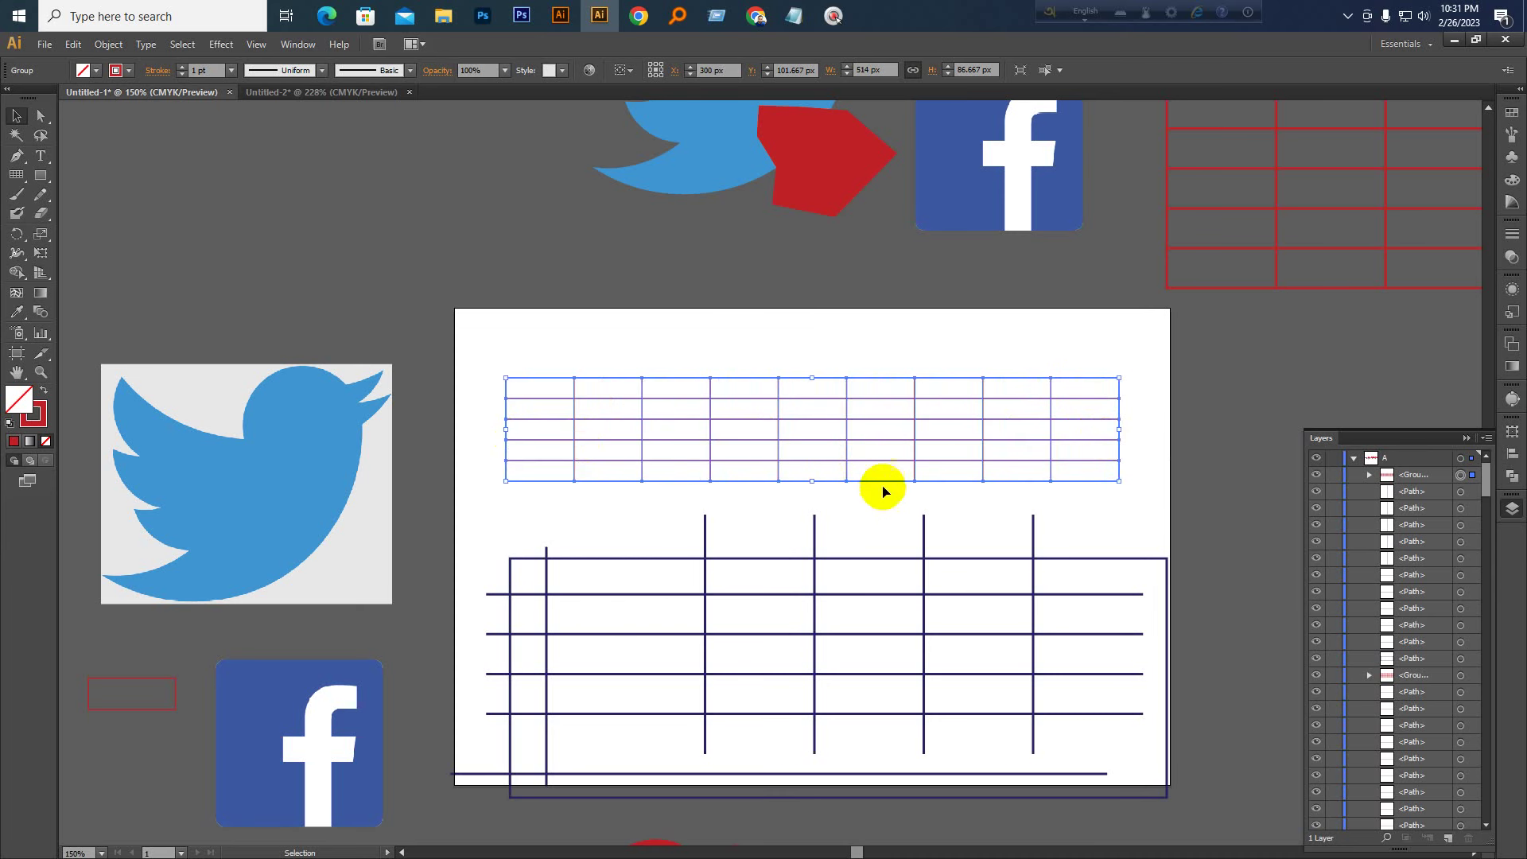
pyautogui.moveTo(812, 480); pyautogui.dragTo(812, 513)
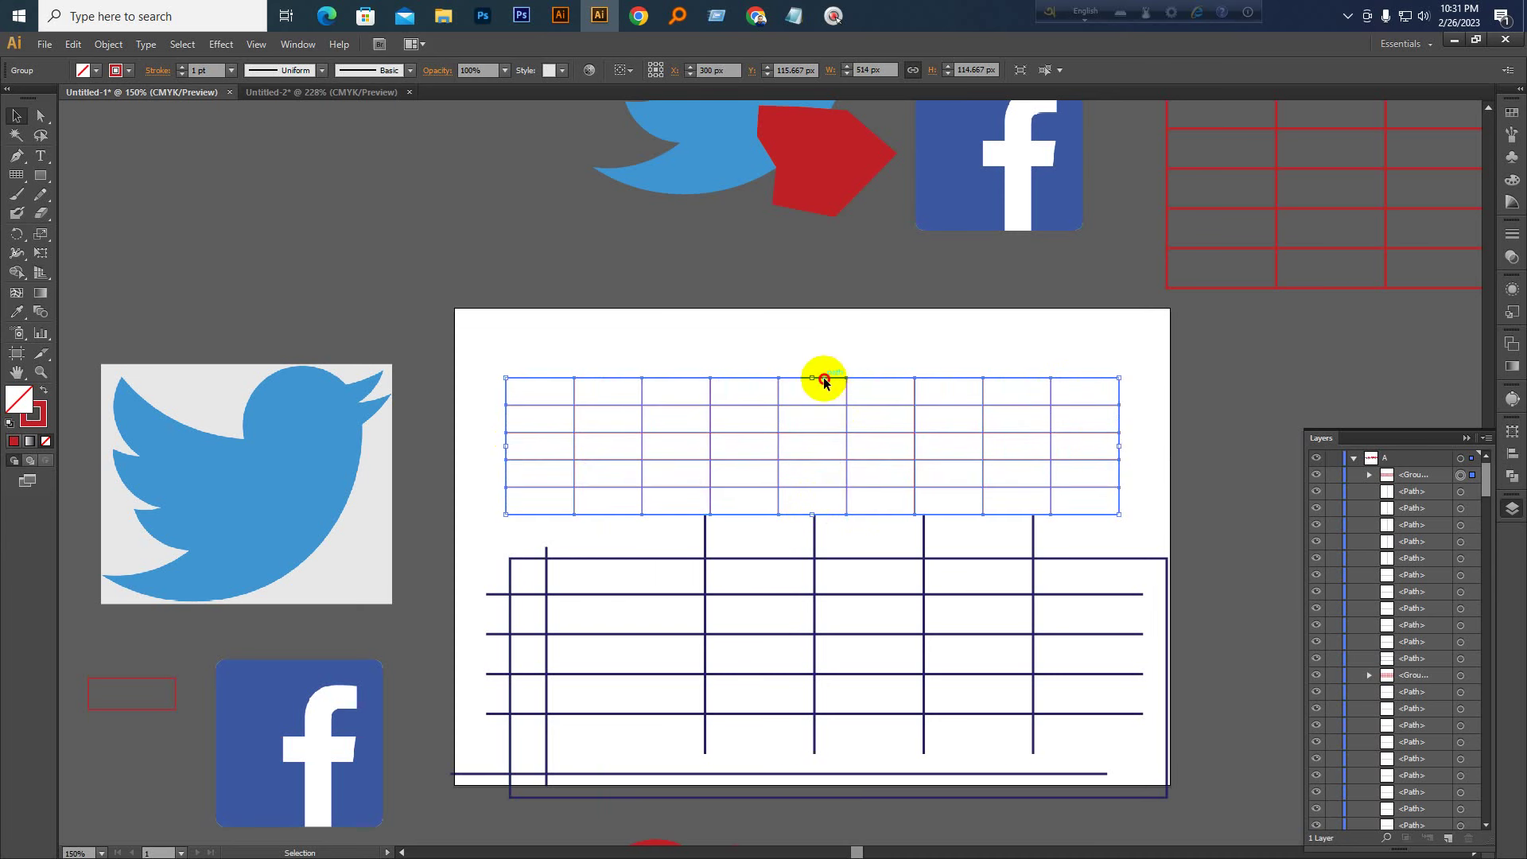
pyautogui.moveTo(822, 379); pyautogui.dragTo(825, 361)
pyautogui.click(827, 284)
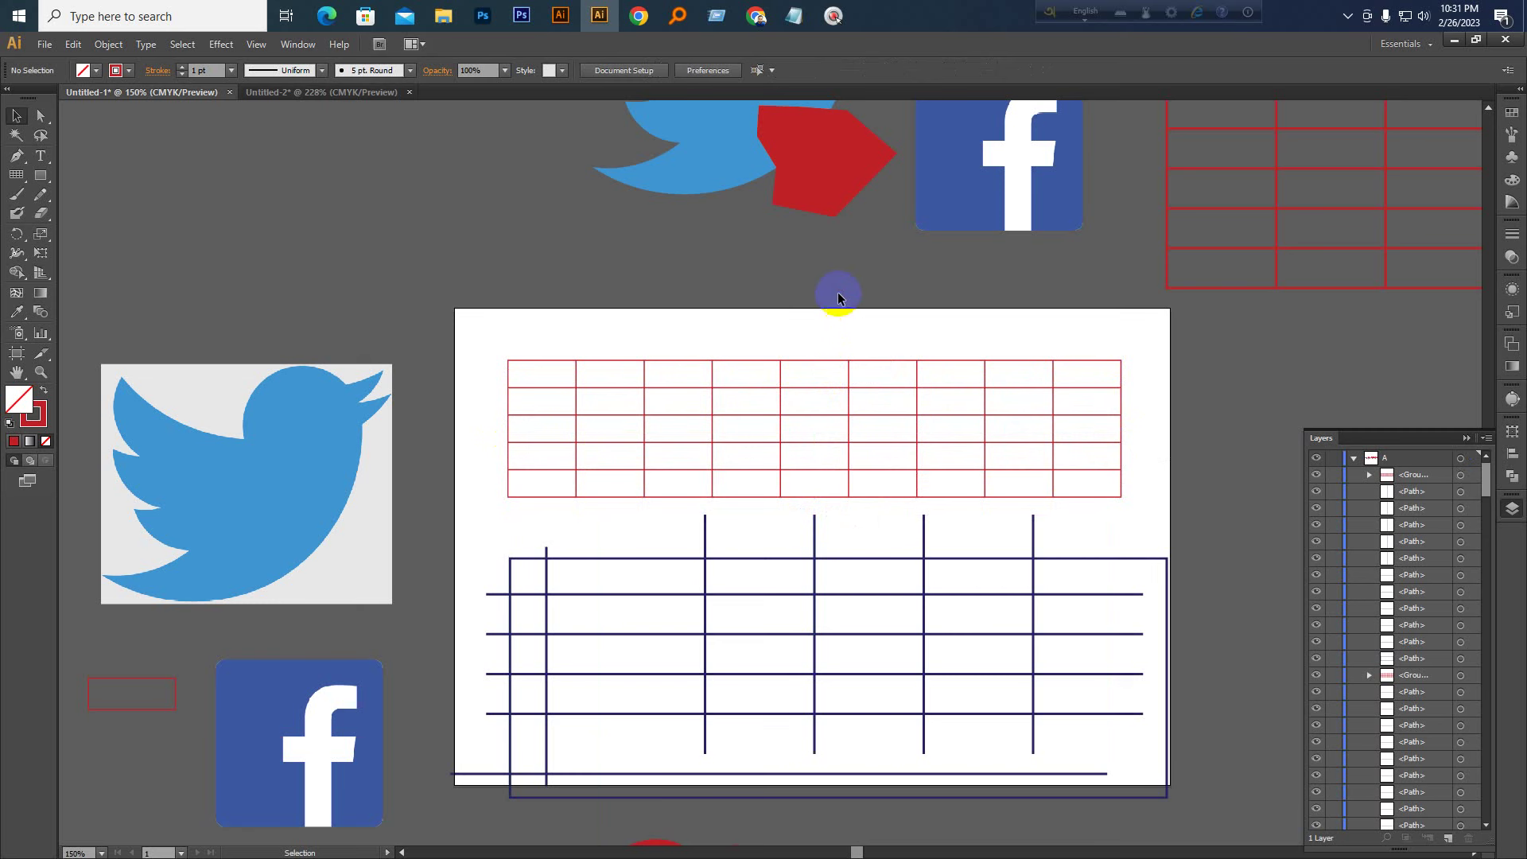
pyautogui.click(929, 414)
pyautogui.press('Delete')
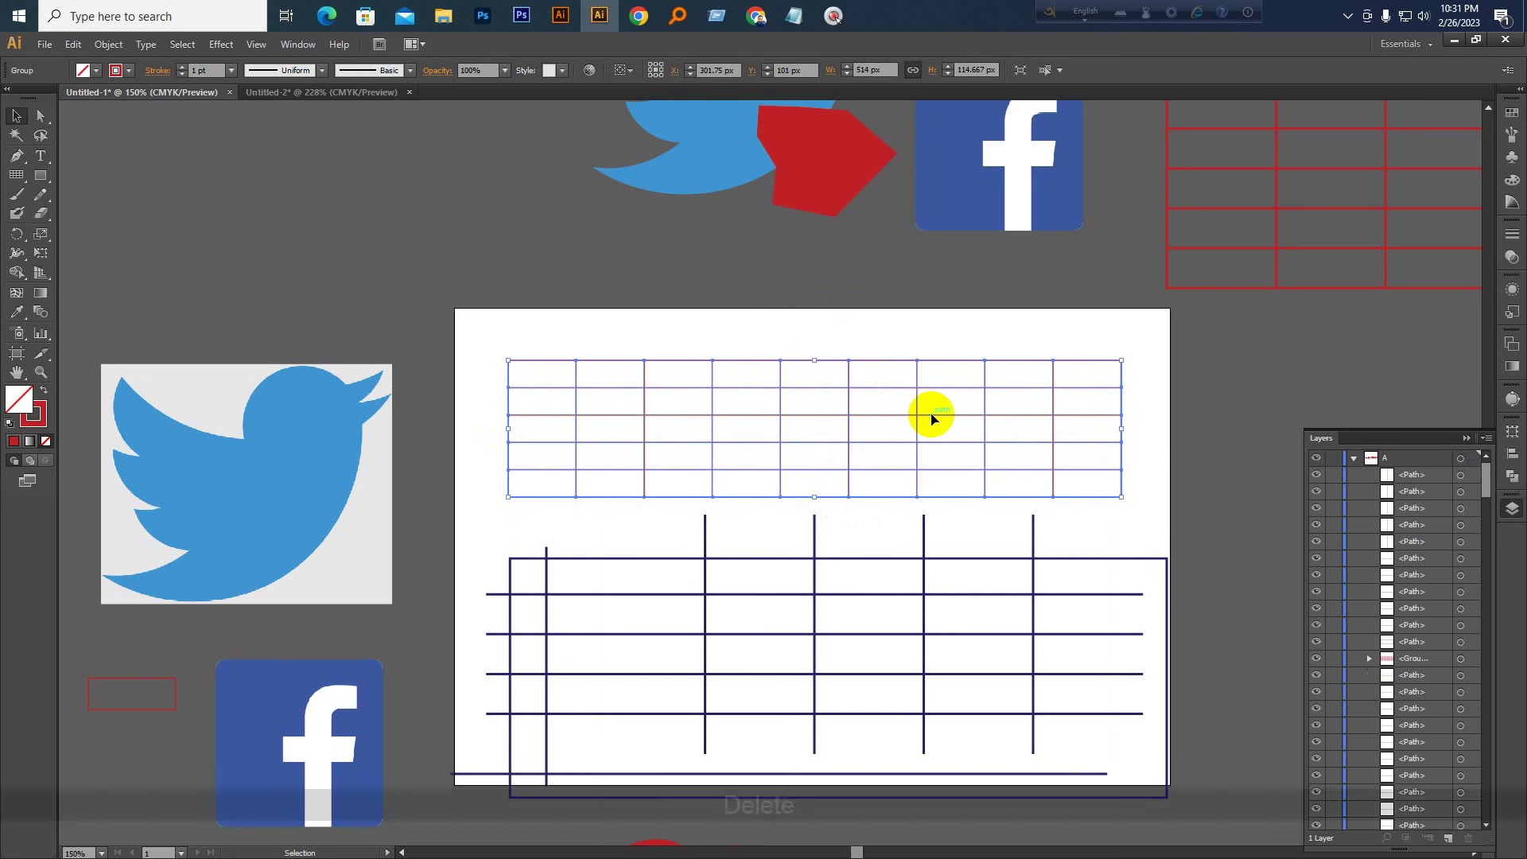
# Draw a rectangular grid about 500 by 113 px, adjust it to 9 rows and 16 columns while drawing, and delete it
pyautogui.click(16, 175)
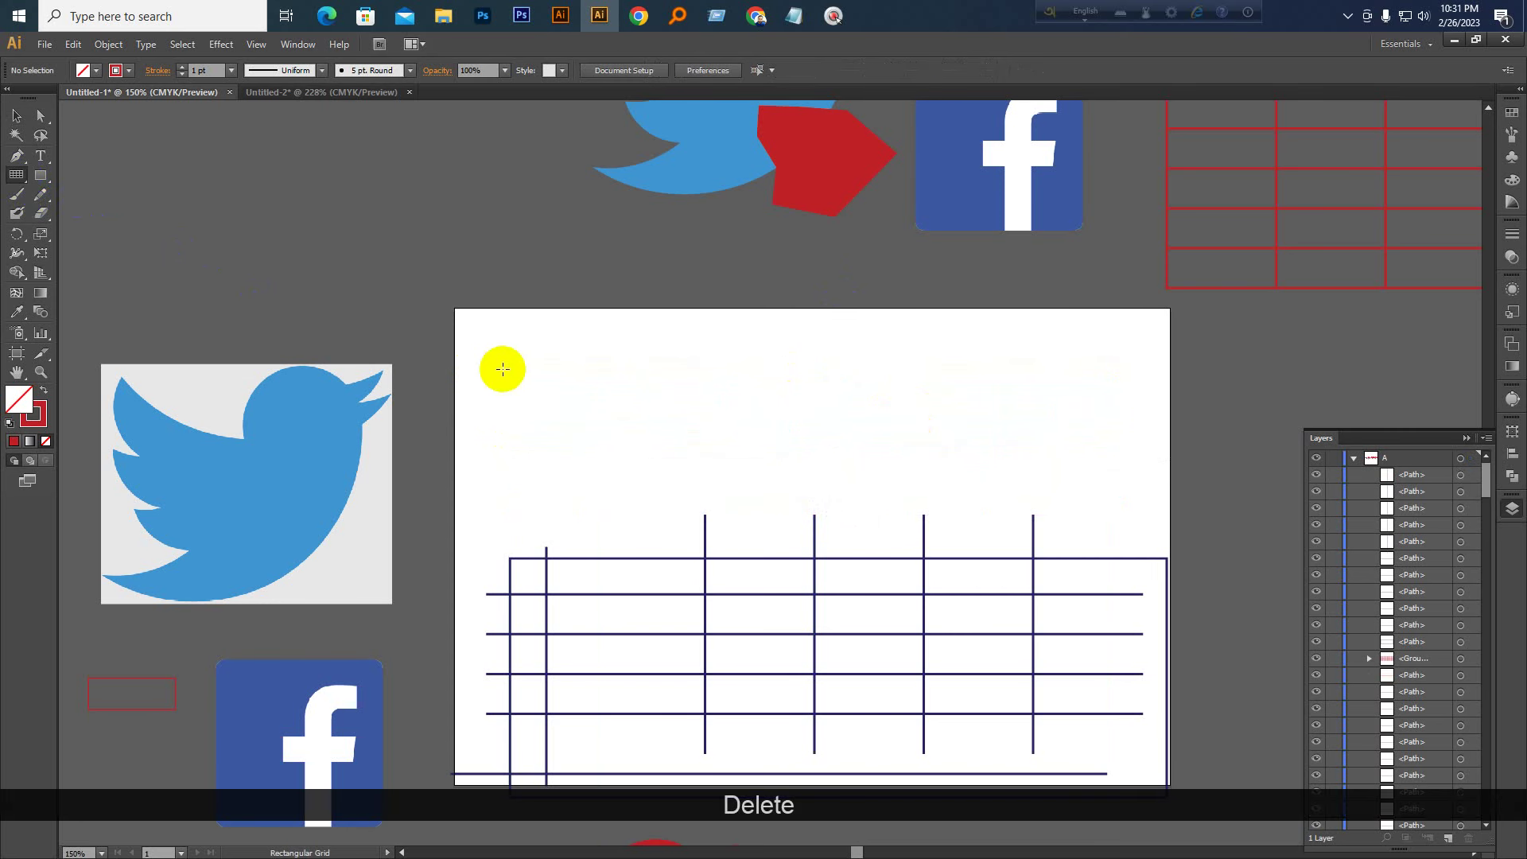
pyautogui.moveTo(510, 358); pyautogui.dragTo(1104, 492)
pyautogui.press('KP_1')
pyautogui.press('KP_1')
pyautogui.press('KP_1')
pyautogui.press('Up')
pyautogui.press('Up')
pyautogui.press('Up')
pyautogui.press('Up')
pyautogui.press('Right')
pyautogui.press('Right')
pyautogui.press('Right')
pyautogui.press('Right')
pyautogui.press('Right')
pyautogui.press('Right')
pyautogui.press('Right')
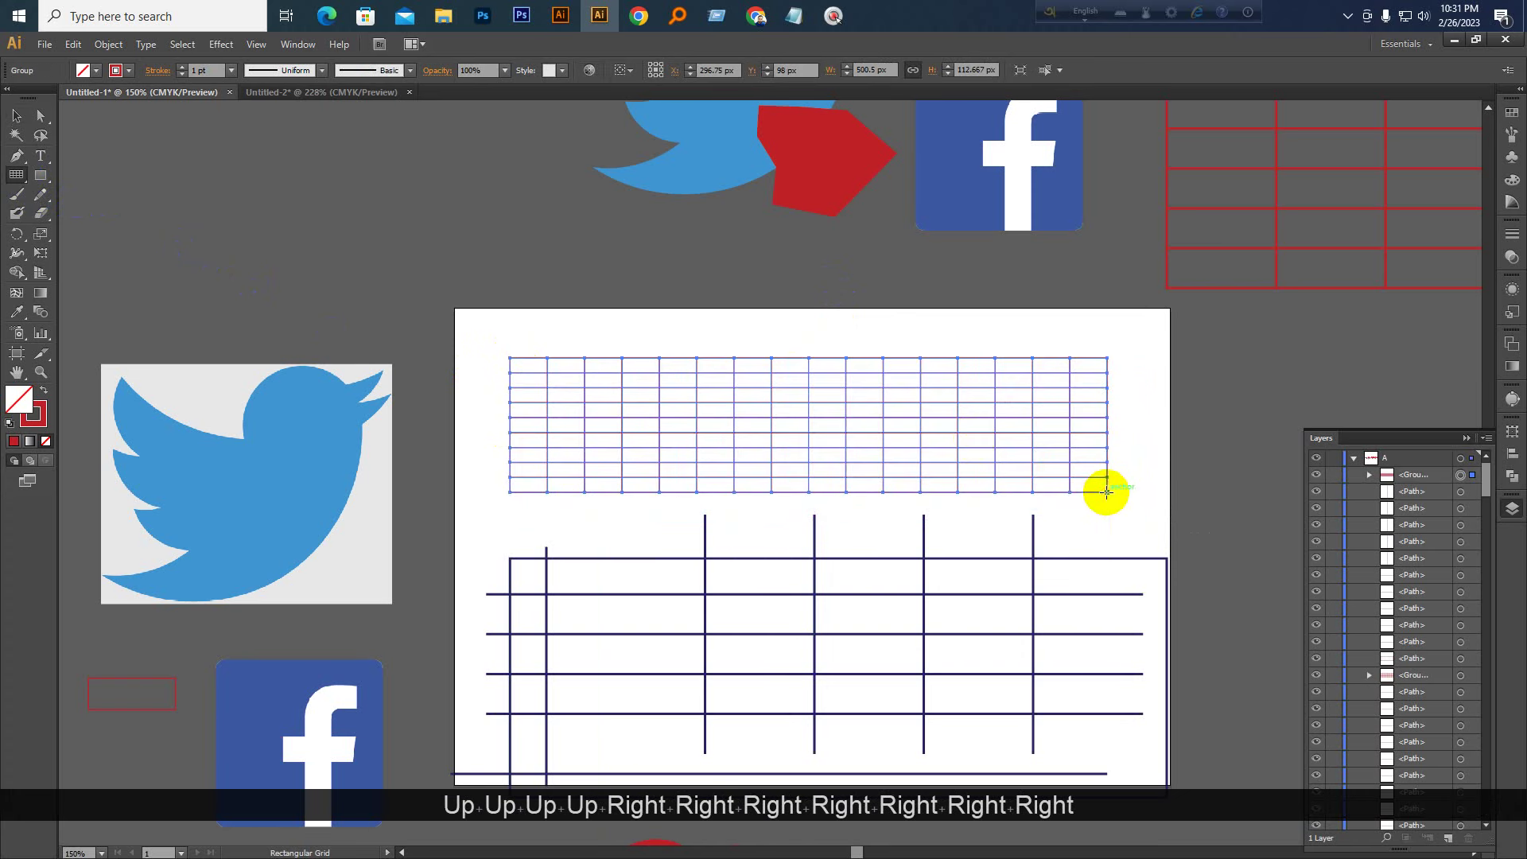
pyautogui.click(17, 118)
pyautogui.press('Delete')
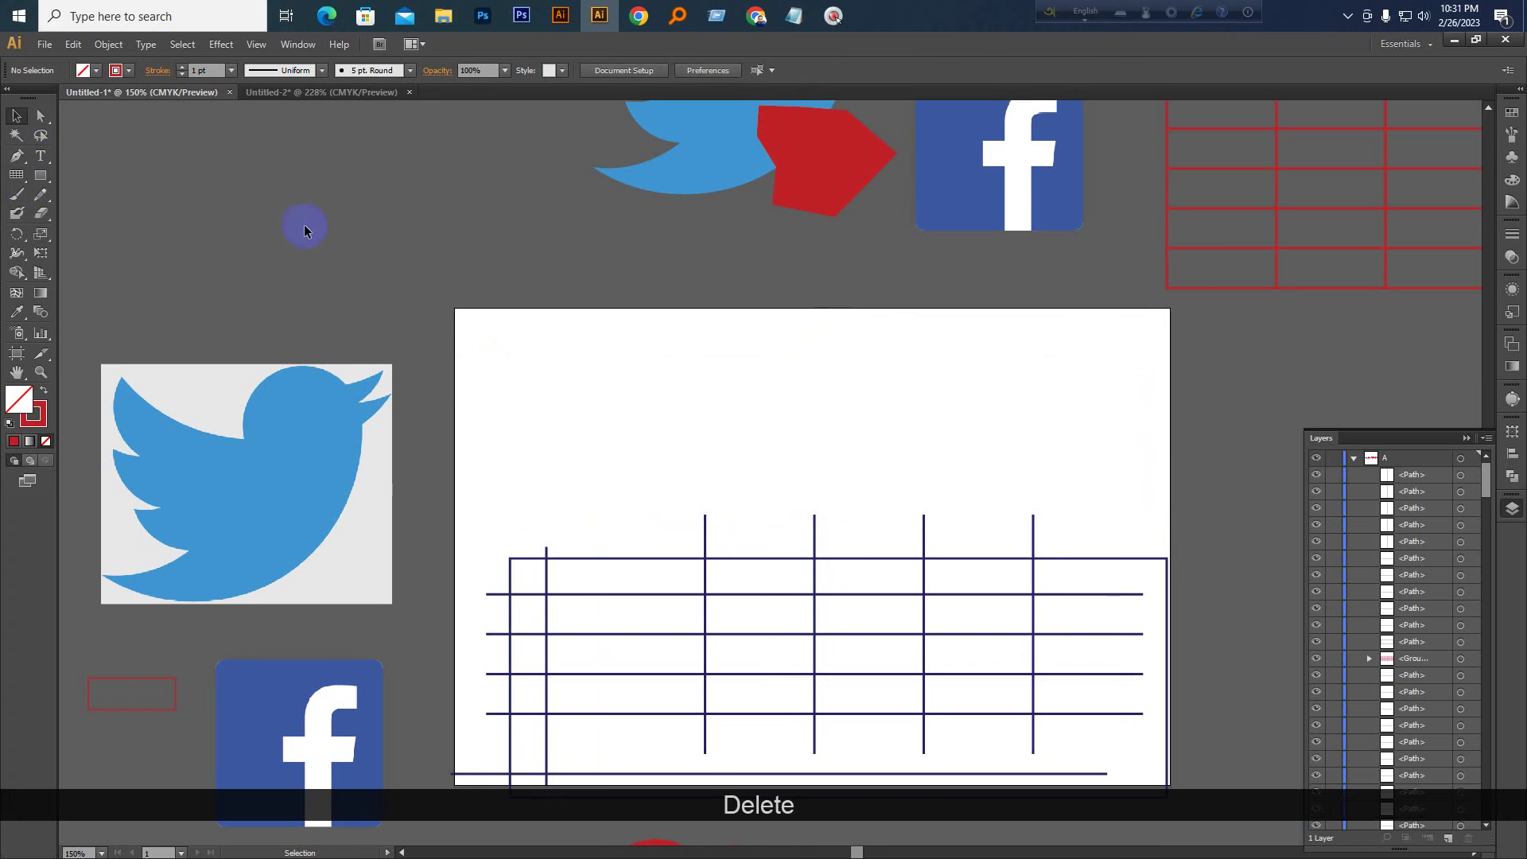
# Draw a circular polar grid about 180 px in diameter and move it above the blue lines near the artboard's upper edge
pyautogui.click(18, 176)
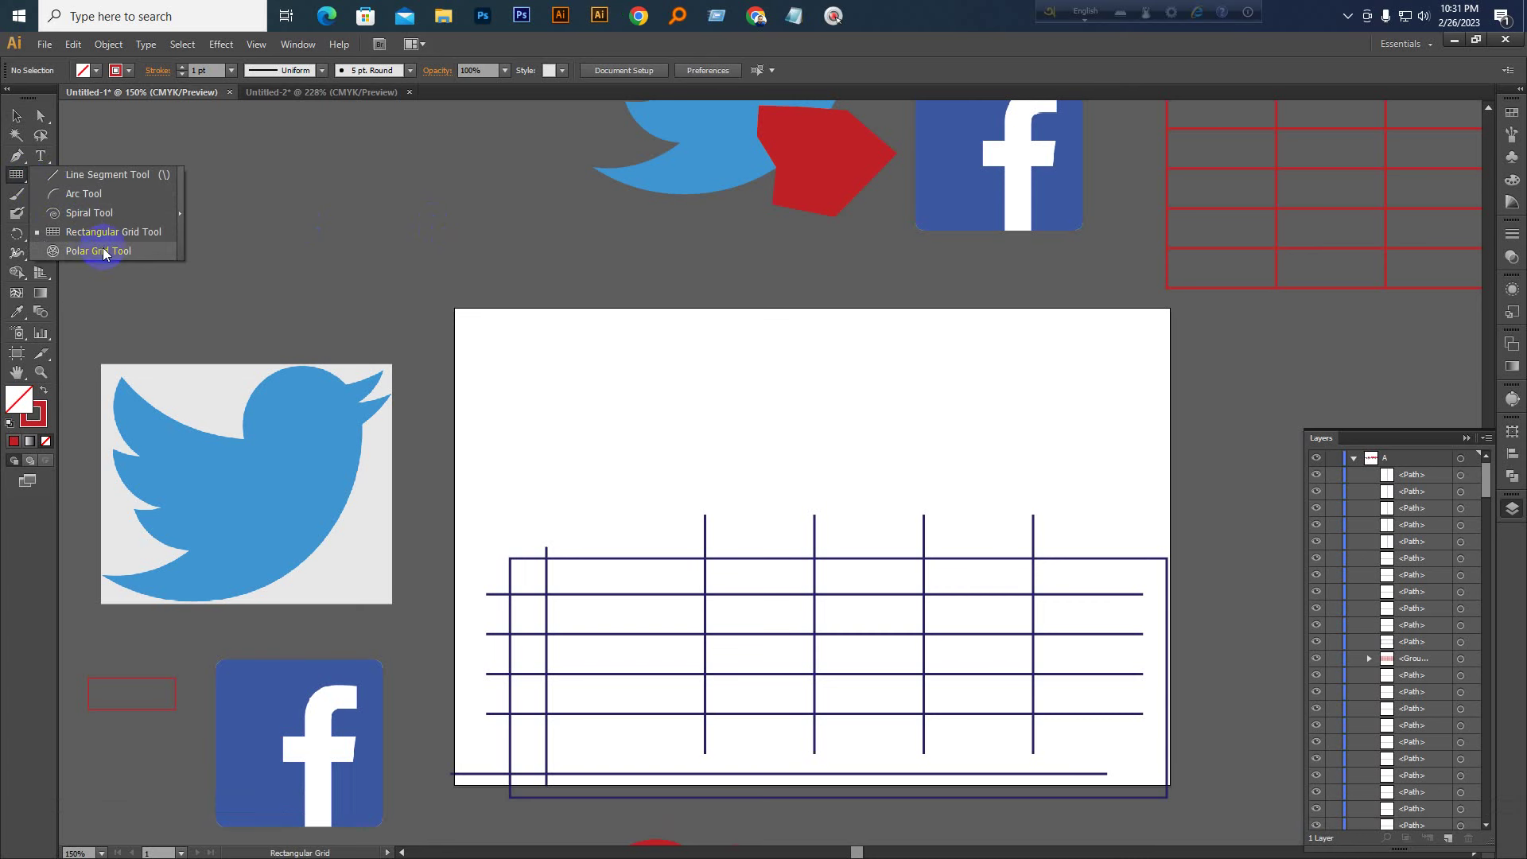
pyautogui.click(100, 251)
pyautogui.moveTo(794, 378); pyautogui.dragTo(975, 549)
pyautogui.click(44, 118)
pyautogui.moveTo(894, 481); pyautogui.dragTo(766, 405)
# Delete all blue lines and the blue rectangle of the hand-built grid
pyautogui.moveTo(485, 538); pyautogui.dragTo(432, 674)
pyautogui.scroll(-2, 1106, 727)
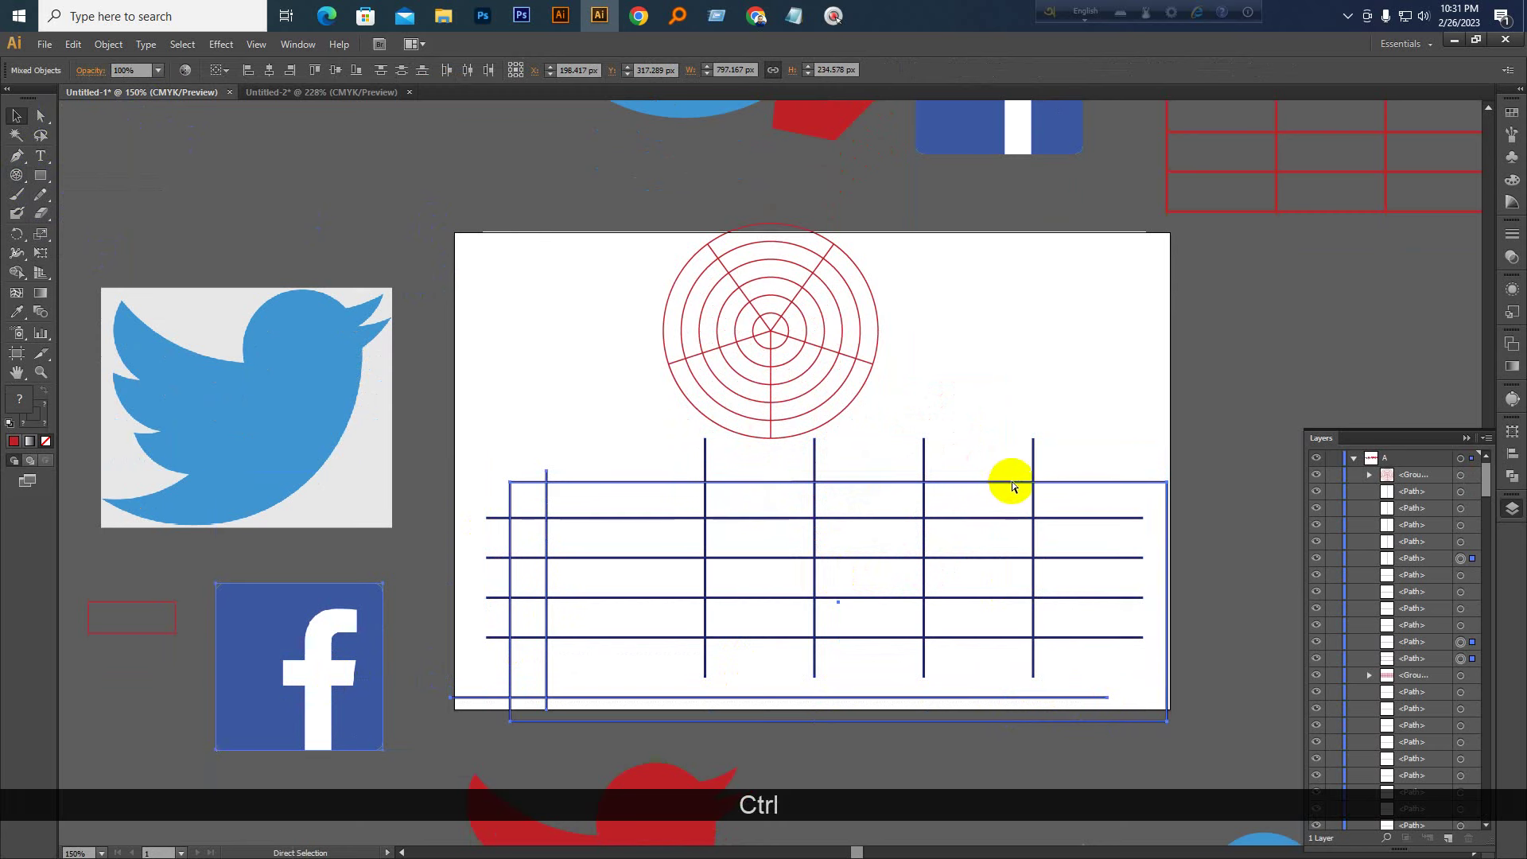
pyautogui.click(1125, 433)
pyautogui.moveTo(1106, 455); pyautogui.dragTo(501, 726)
pyautogui.press('Delete')
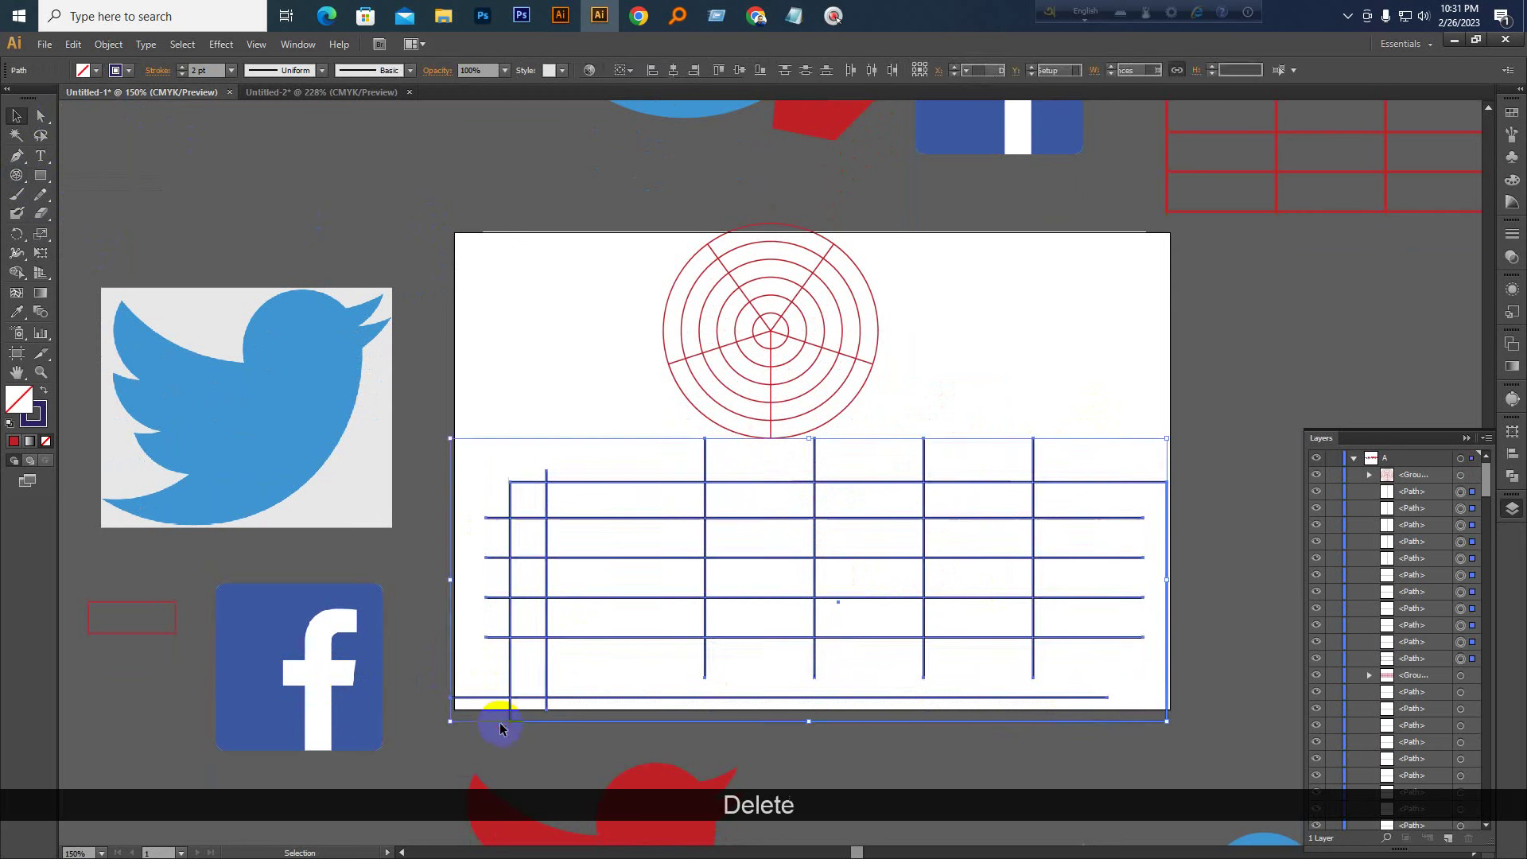
# Move the circular polar grid to the artboard's left half and draw an oval polar grid about 155 by 106 px to its right
pyautogui.moveTo(772, 338); pyautogui.dragTo(682, 425)
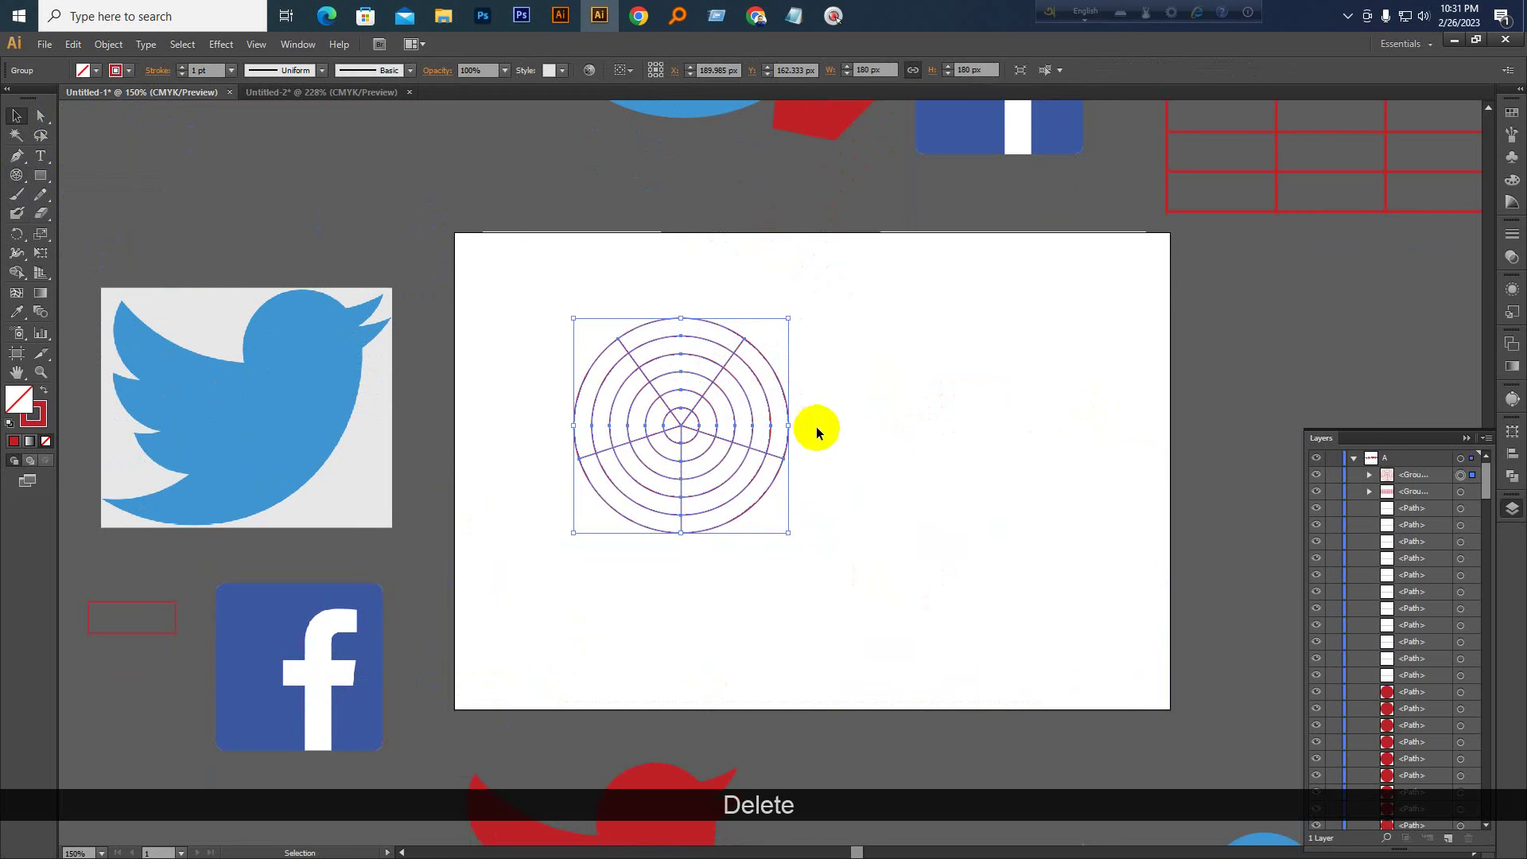
pyautogui.click(16, 175)
pyautogui.moveTo(857, 342); pyautogui.dragTo(1043, 471)
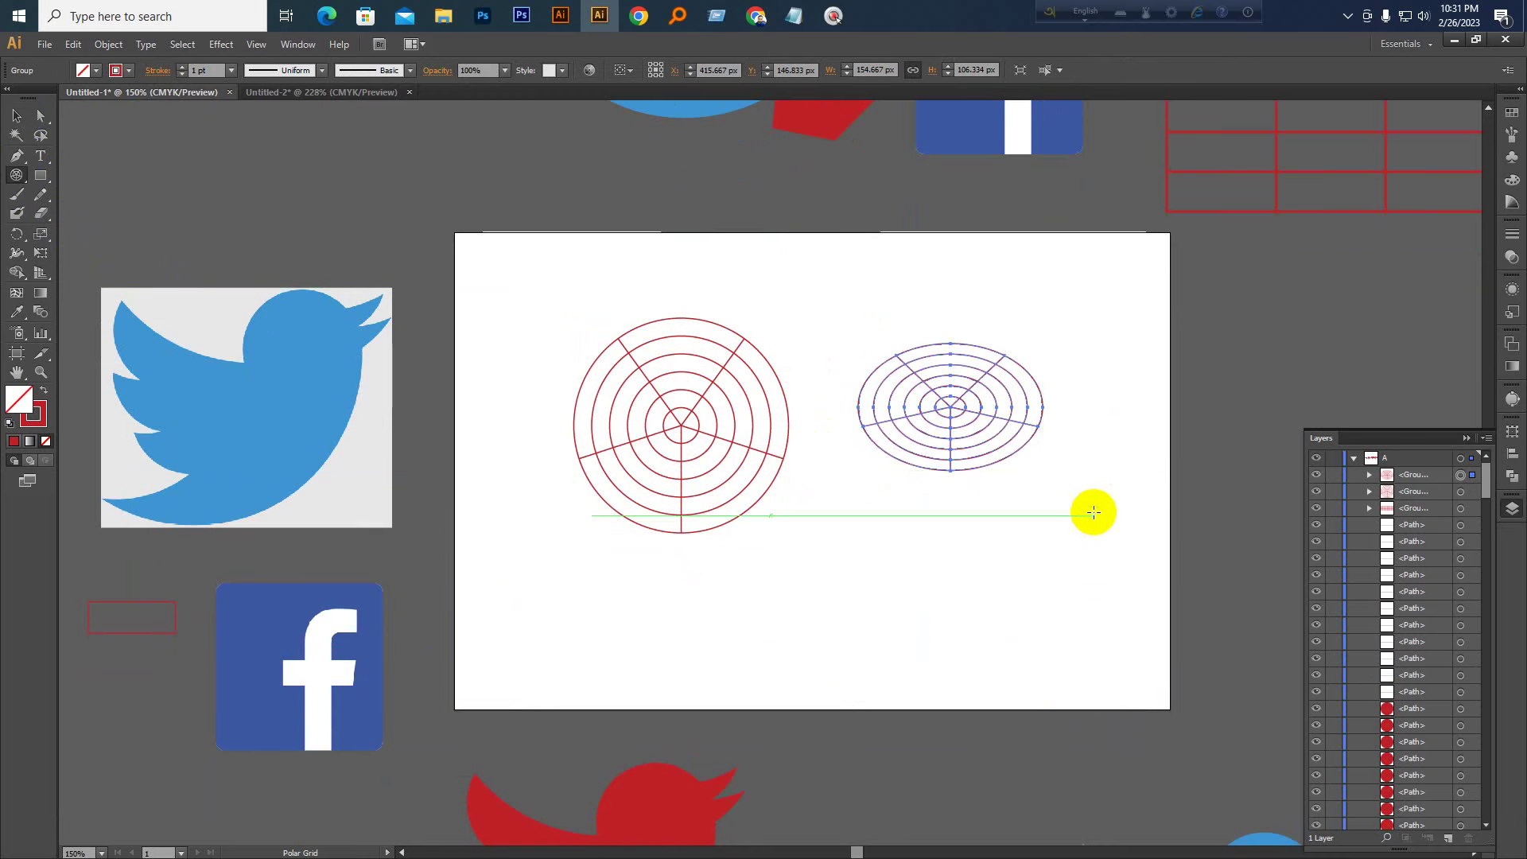
# Draw two more oval polar grids, one tall and narrow and one about 232 by 73 px, and delete all three oval grids
pyautogui.moveTo(849, 555); pyautogui.dragTo(791, 712)
pyautogui.moveTo(1096, 516)
pyautogui.mouseDown()
pyautogui.moveTo(880, 613)
pyautogui.moveTo(819, 602)
pyautogui.mouseUp()
pyautogui.click(17, 115)
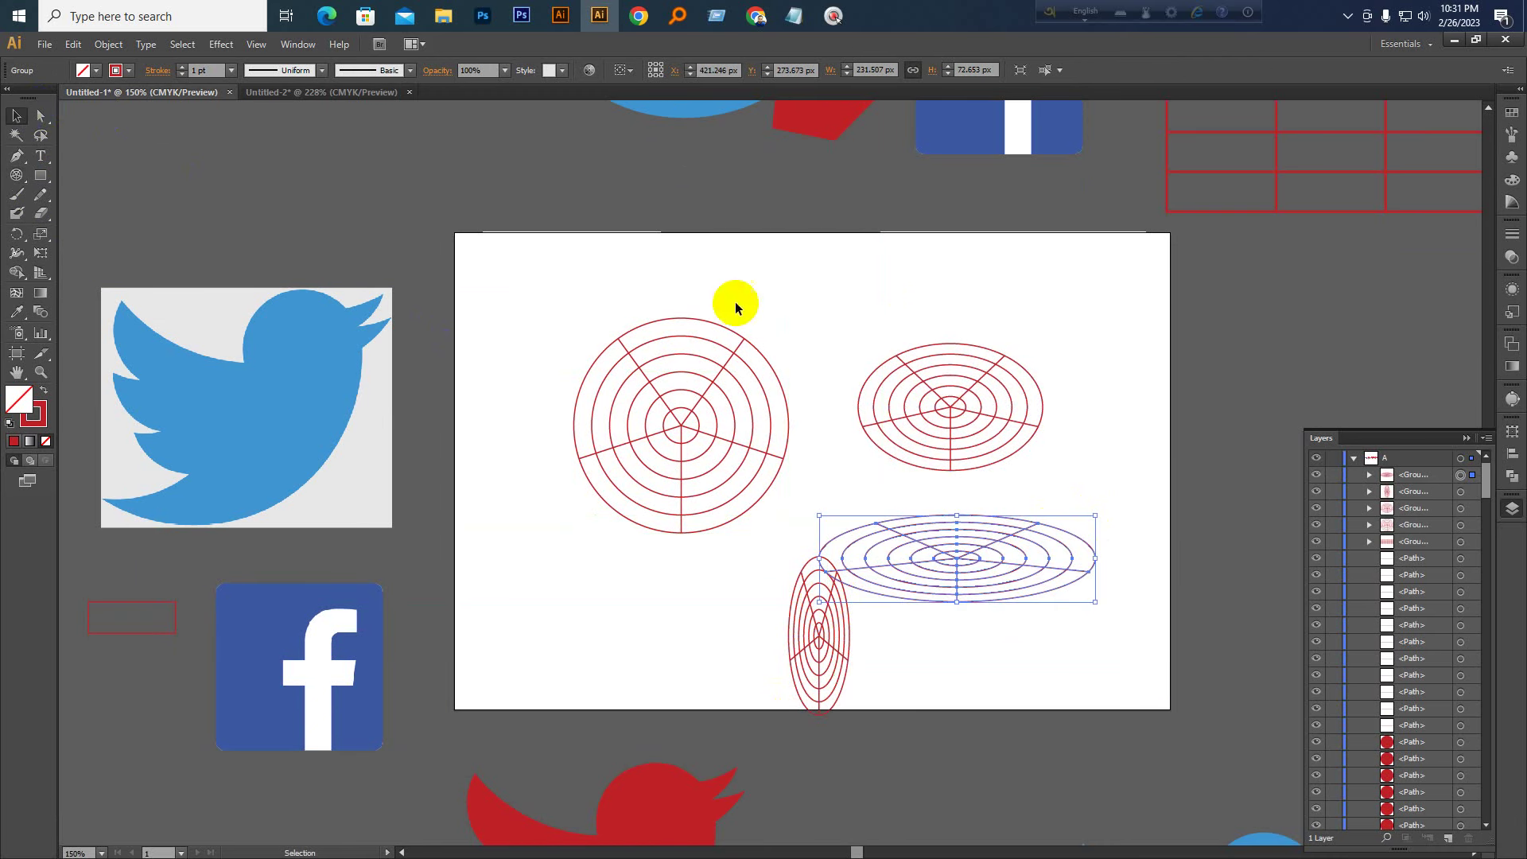
pyautogui.moveTo(1026, 305); pyautogui.dragTo(841, 634)
pyautogui.press('Delete')
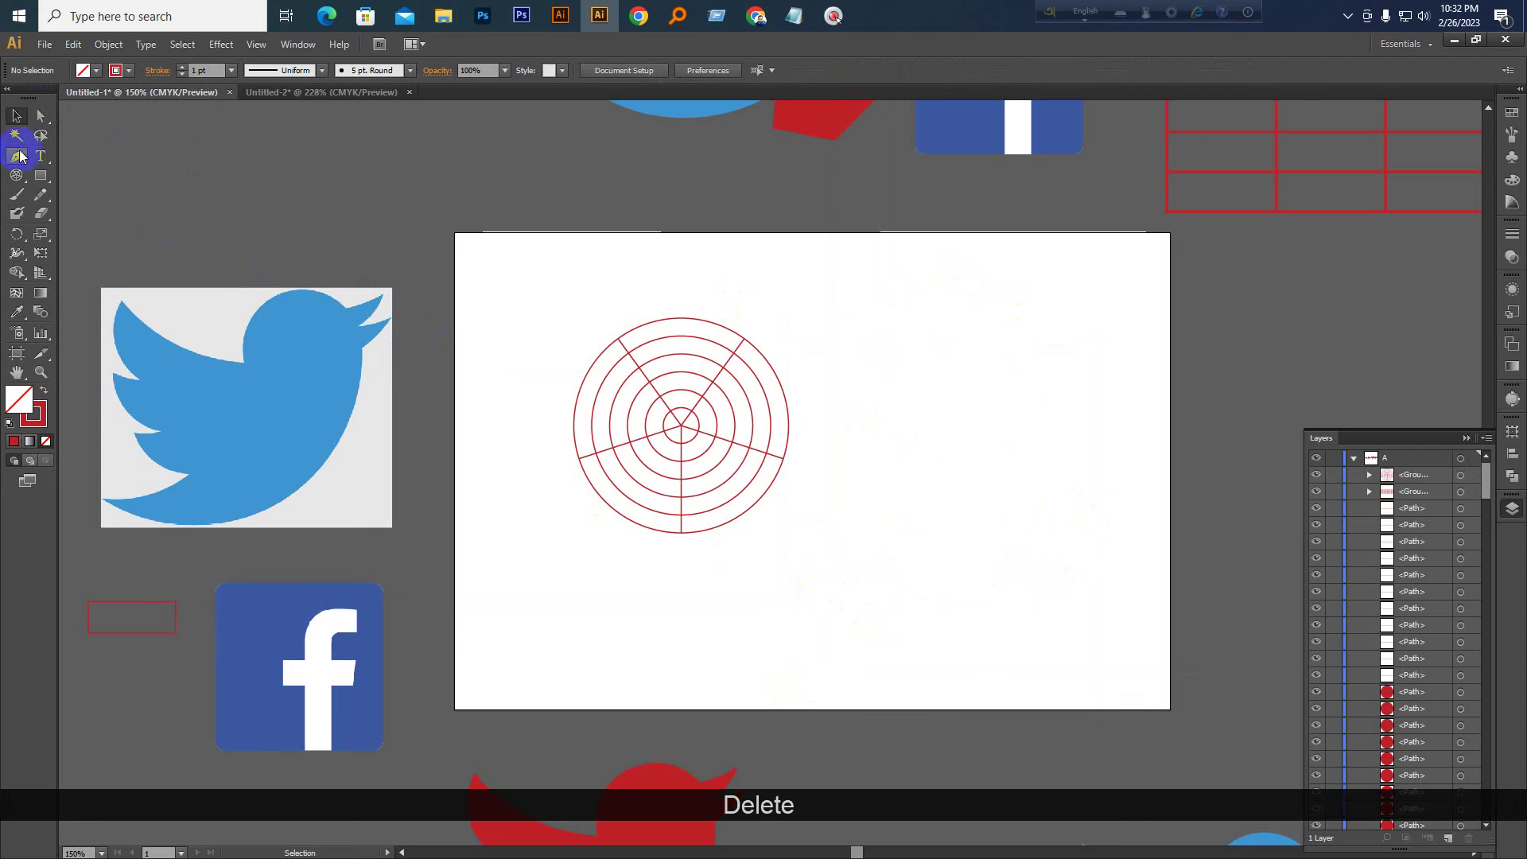
# Draw a nearly circular polar grid about 276 by 263 px in the artboard's right half, varying its concentric dividers while drawing
pyautogui.click(16, 175)
pyautogui.moveTo(848, 330); pyautogui.dragTo(1151, 630)
pyautogui.press('shift')
pyautogui.press('shift')
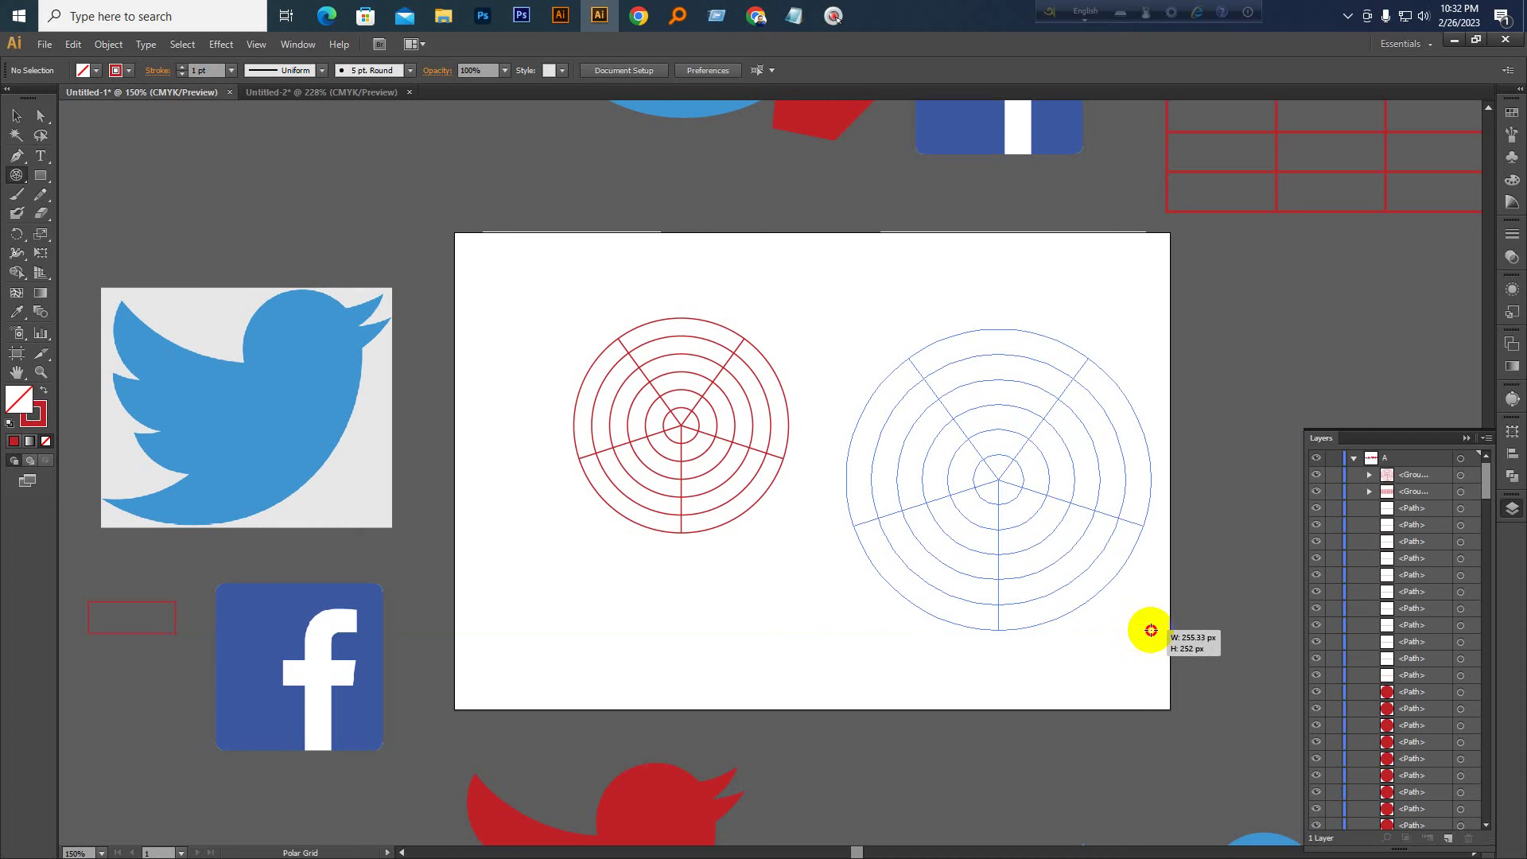
pyautogui.moveTo(1151, 630); pyautogui.dragTo(1171, 643)
pyautogui.press('Up')
pyautogui.press('Up')
pyautogui.press('Up')
pyautogui.press('Up')
pyautogui.press('Up')
pyautogui.press('Up')
pyautogui.press('Up')
pyautogui.press('Up')
pyautogui.press('Up')
pyautogui.press('Up')
pyautogui.press('Up')
pyautogui.press('Up')
pyautogui.press('Up')
pyautogui.press('Up')
pyautogui.press('Up')
pyautogui.press('Up')
pyautogui.press('Up')
pyautogui.press('Down')
pyautogui.press('Up')
pyautogui.press('Down')
pyautogui.press('Up')
pyautogui.press('Up')
pyautogui.press('Up')
pyautogui.press('Up')
# Vary the number of radial dividers of the large polar grid and finish it with three radial dividers
pyautogui.press('Left')
pyautogui.press('Left')
pyautogui.press('Left')
pyautogui.press('Left')
pyautogui.press('Left')
pyautogui.press('Up')
pyautogui.press('Right')
pyautogui.press('Right')
pyautogui.press('Right')
pyautogui.press('Right')
pyautogui.press('Right')
pyautogui.press('Right')
pyautogui.press('Right')
pyautogui.press('Right')
pyautogui.press('Right')
pyautogui.press('Right')
pyautogui.press('Right')
pyautogui.press('Right')
pyautogui.press('Right')
pyautogui.press('Right')
pyautogui.press('Right')
pyautogui.press('Right')
pyautogui.press('Right')
pyautogui.press('Right')
pyautogui.press('Right')
pyautogui.press('Right')
pyautogui.press('Right')
pyautogui.press('Right')
pyautogui.press('Right')
pyautogui.press('Right')
pyautogui.press('Right')
pyautogui.press('Right')
pyautogui.press('Right')
pyautogui.press('Right')
pyautogui.press('Left')
pyautogui.press('Left')
pyautogui.press('Left')
pyautogui.press('Left')
pyautogui.press('Left')
pyautogui.press('Left')
pyautogui.press('Left')
pyautogui.click(16, 116)
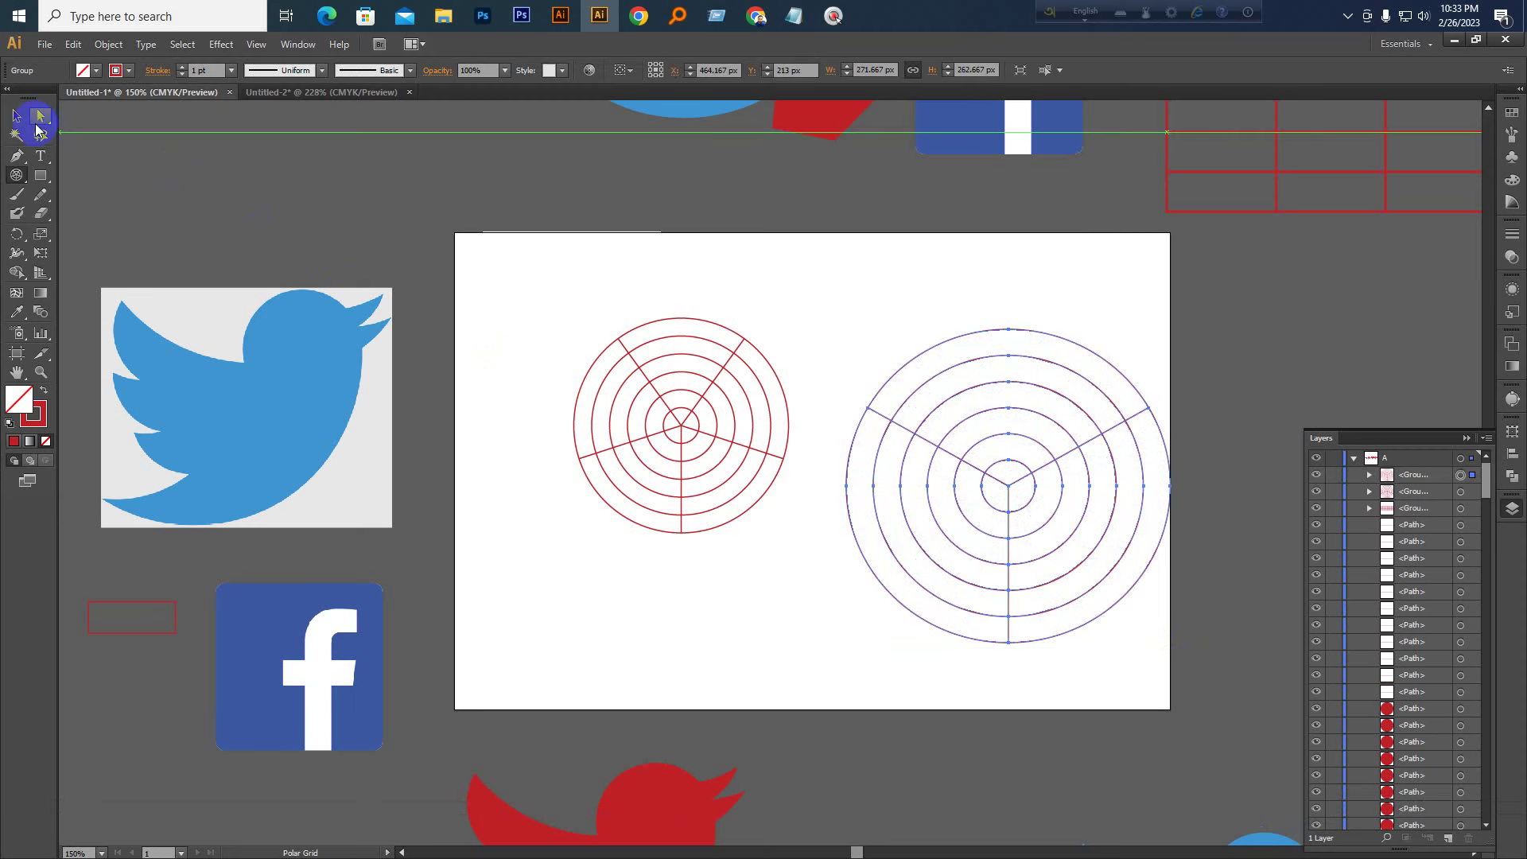
# Delete both circular polar grids from the artboard
pyautogui.click(1058, 302)
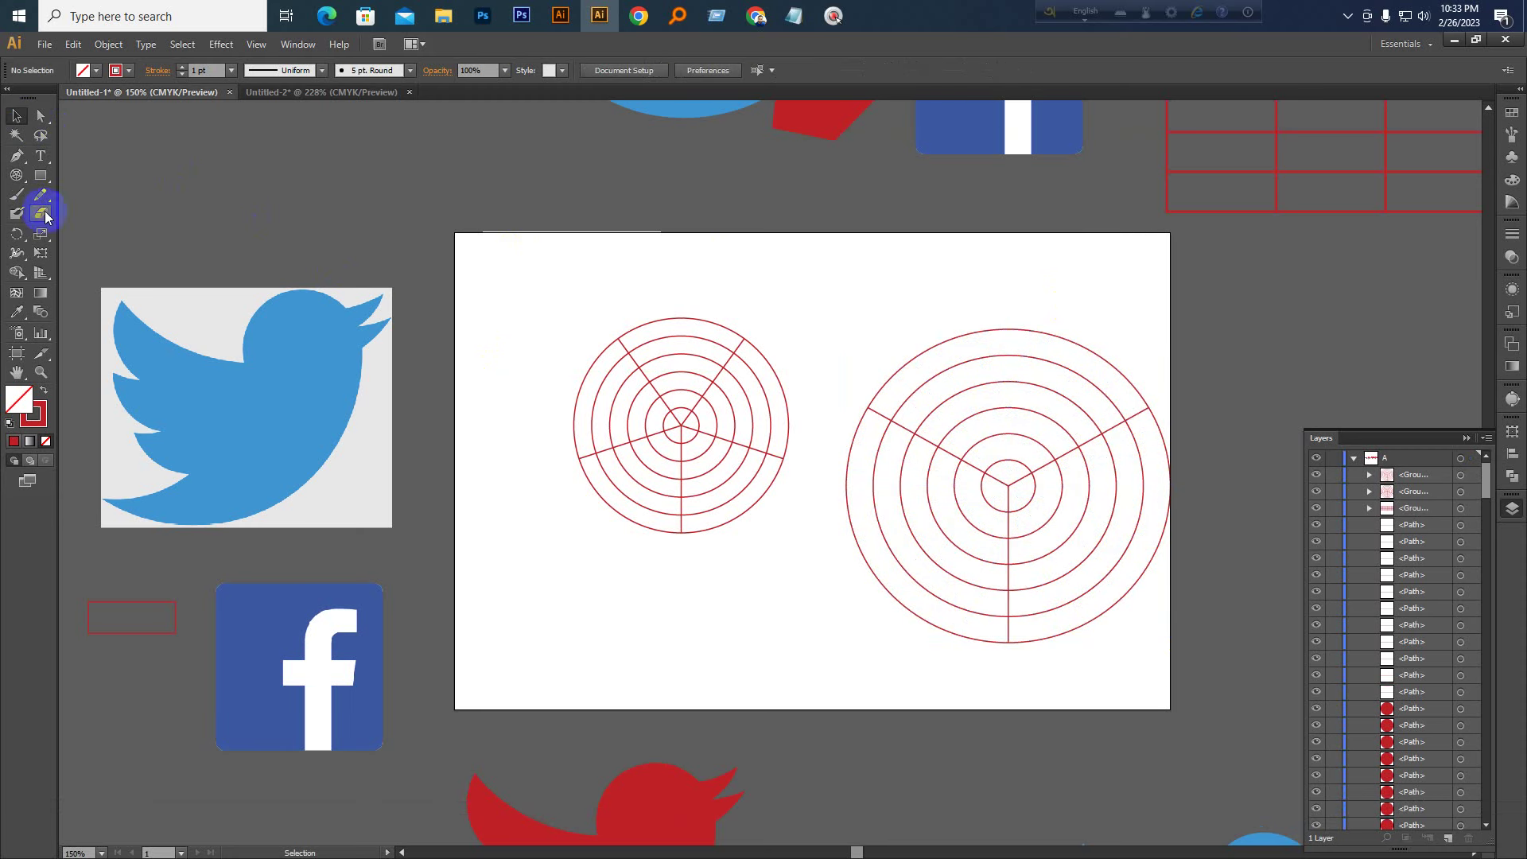
pyautogui.click(16, 175)
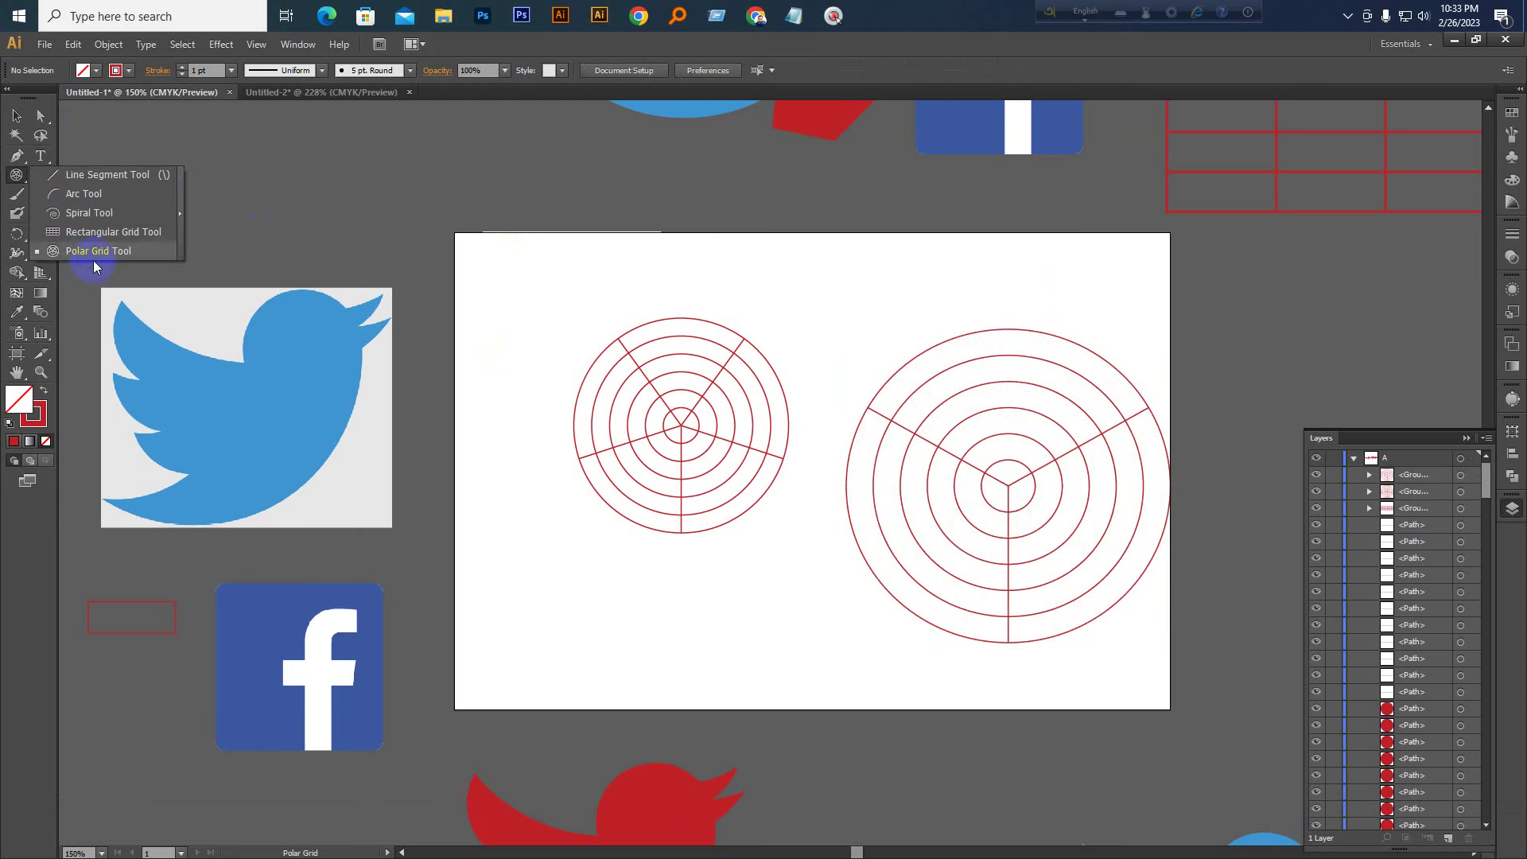
pyautogui.click(16, 115)
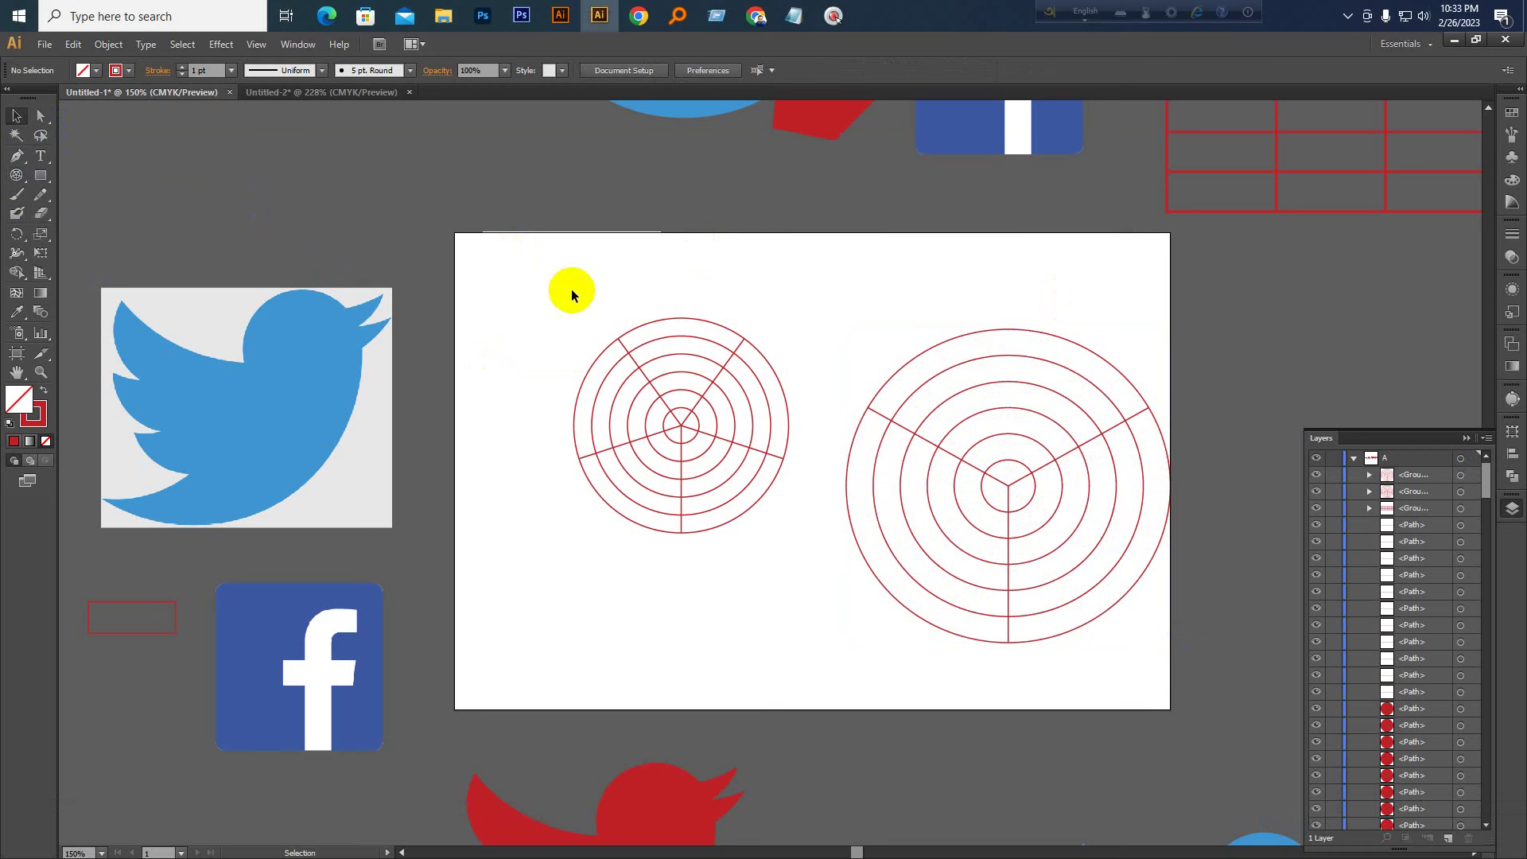
pyautogui.moveTo(571, 289); pyautogui.dragTo(1057, 564)
pyautogui.press('Delete')
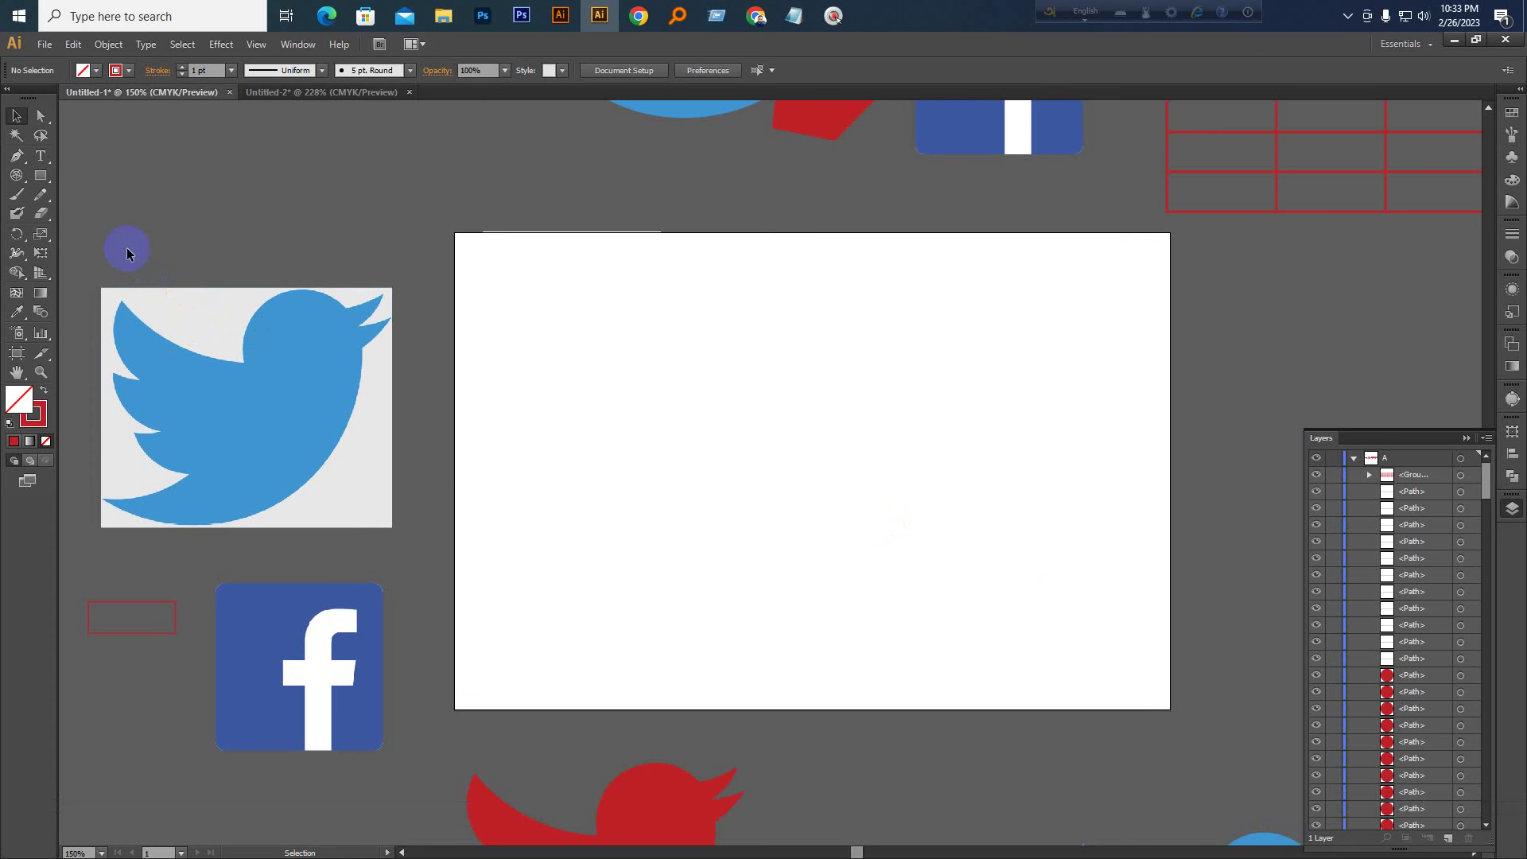
pyautogui.click(213, 335)
pyautogui.click(412, 404)
pyautogui.click(284, 365)
pyautogui.click(132, 336)
pyautogui.click(17, 176)
pyautogui.click(1348, 18)
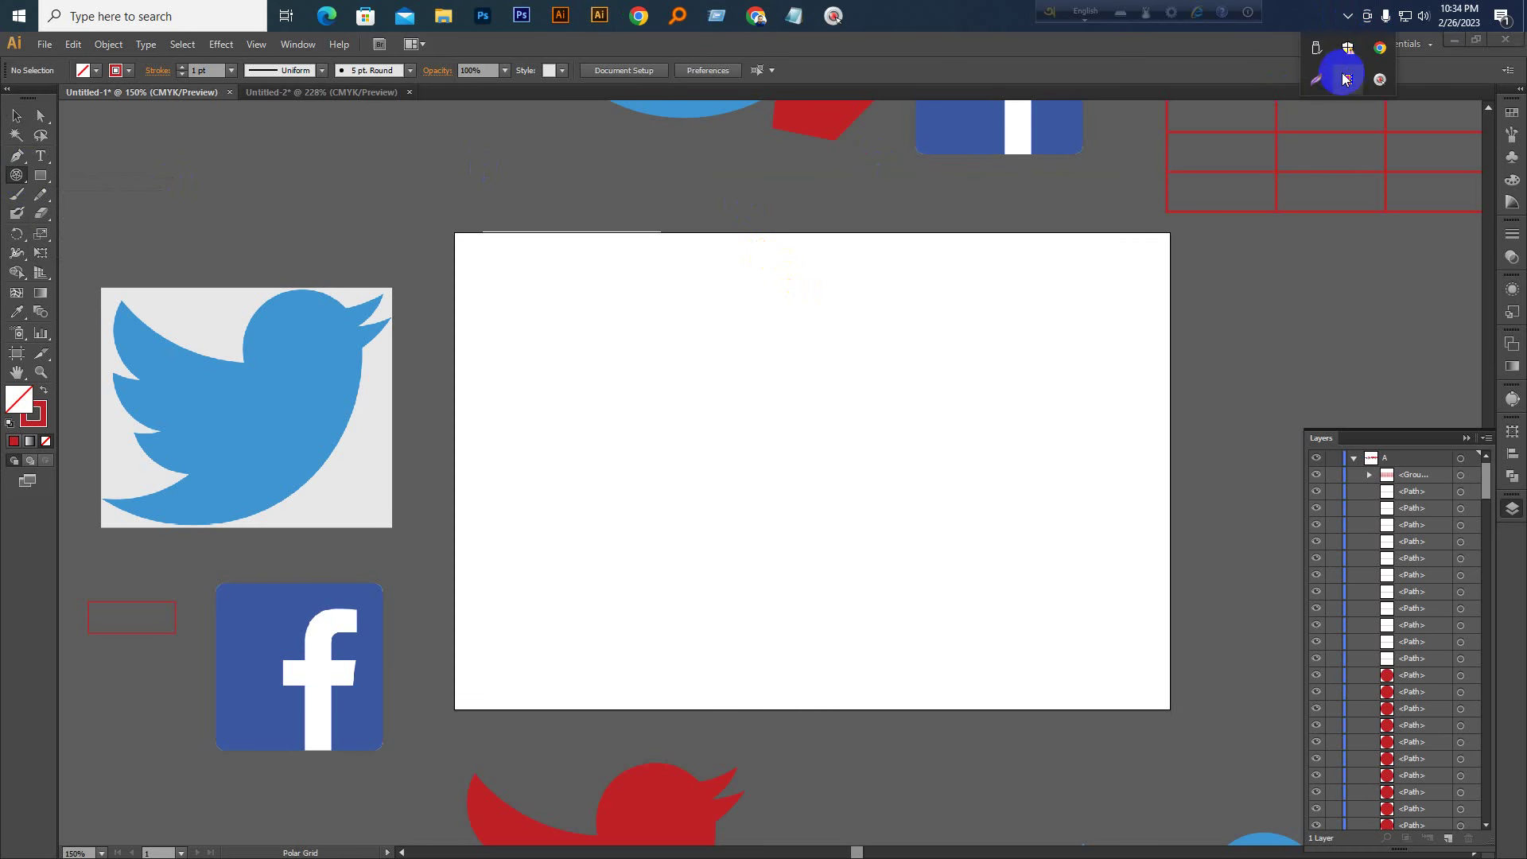
pyautogui.hotkey('shift', 'e')
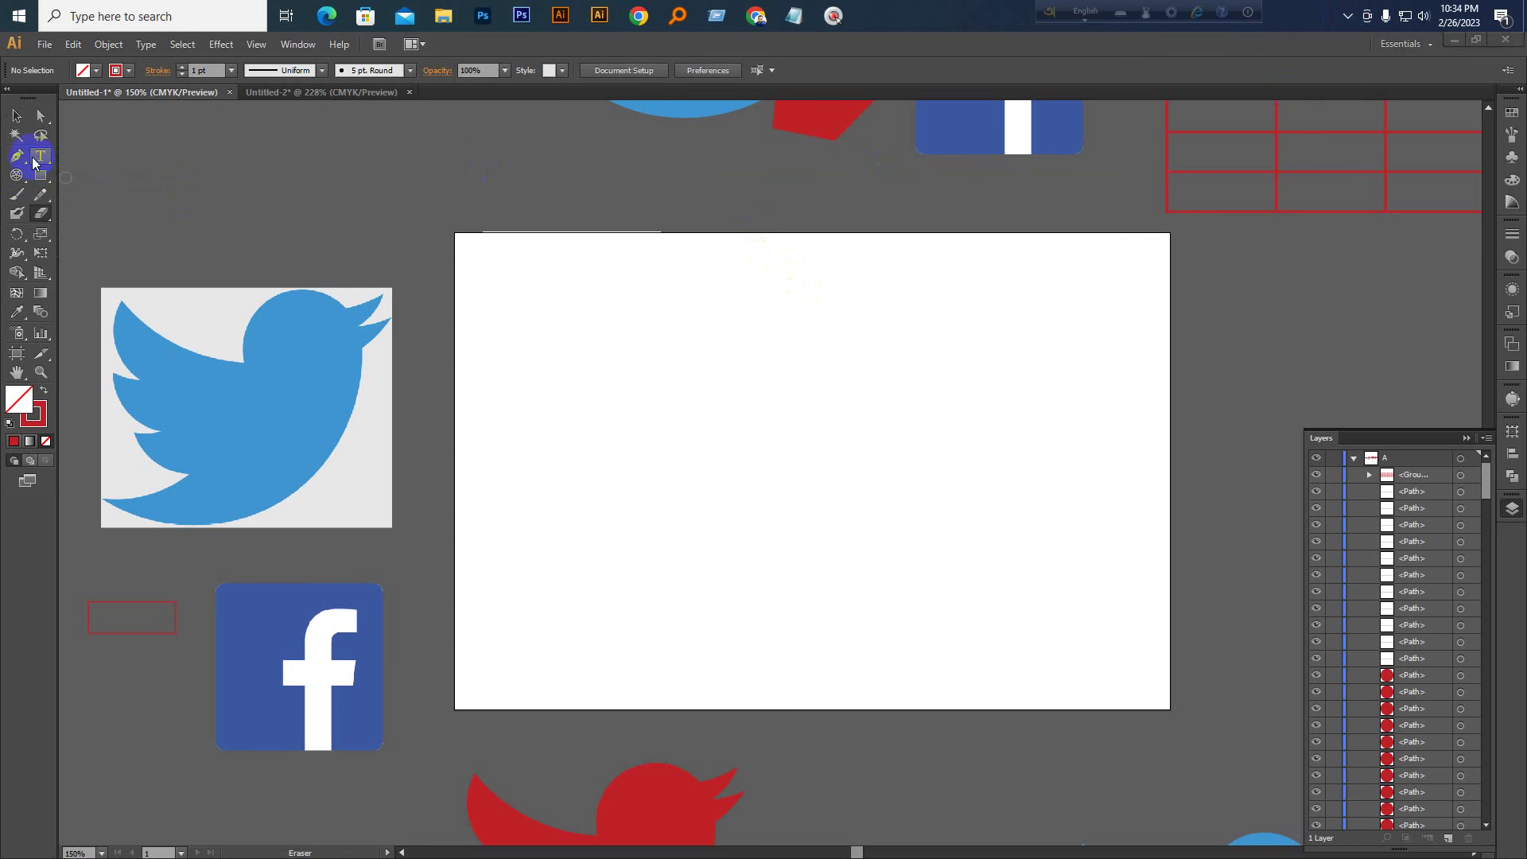
pyautogui.click(46, 215)
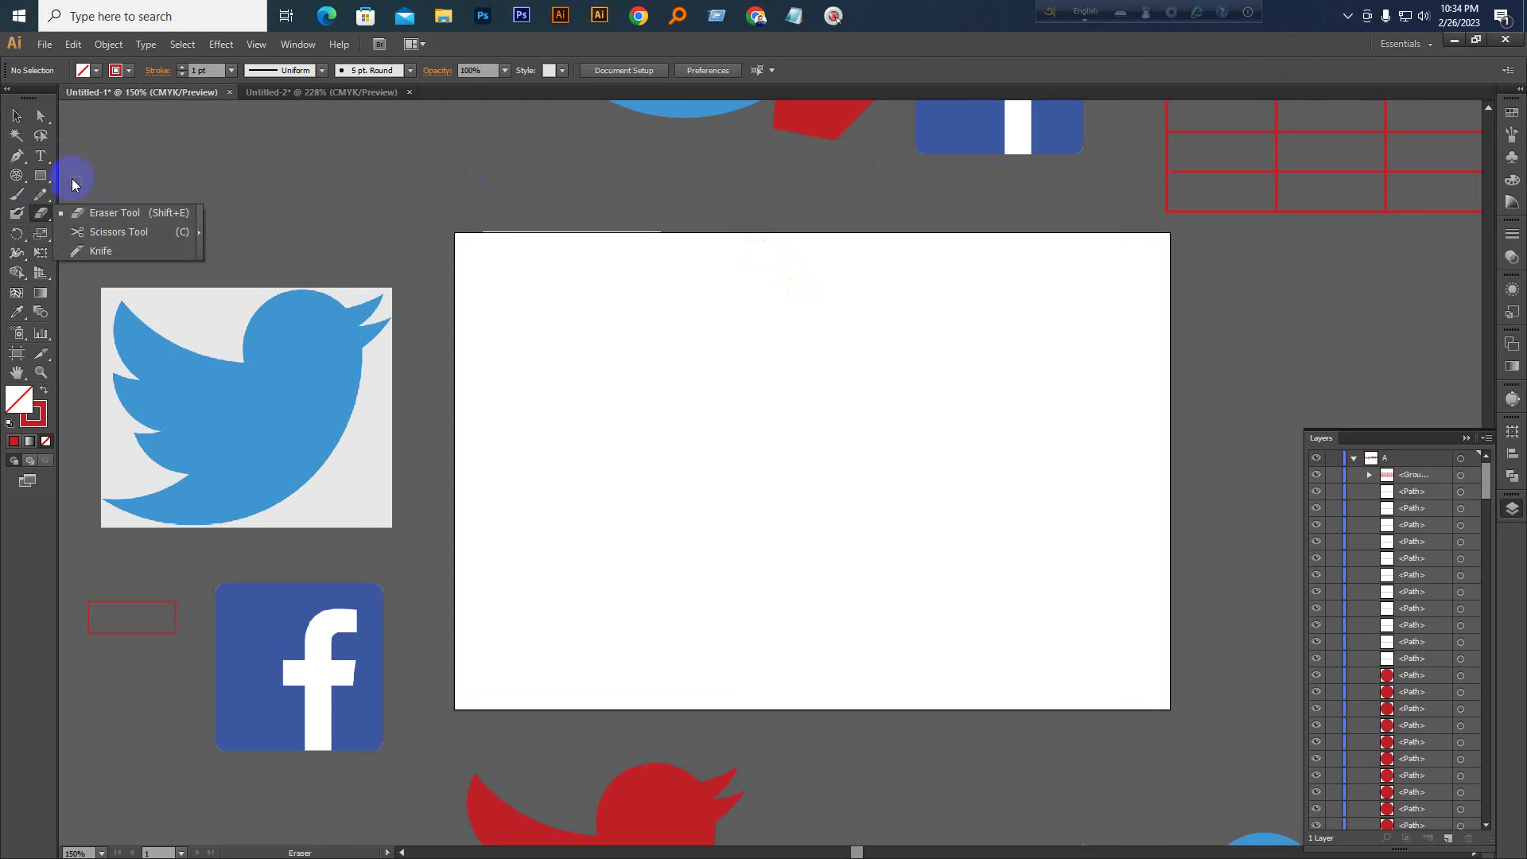
pyautogui.click(28, 120)
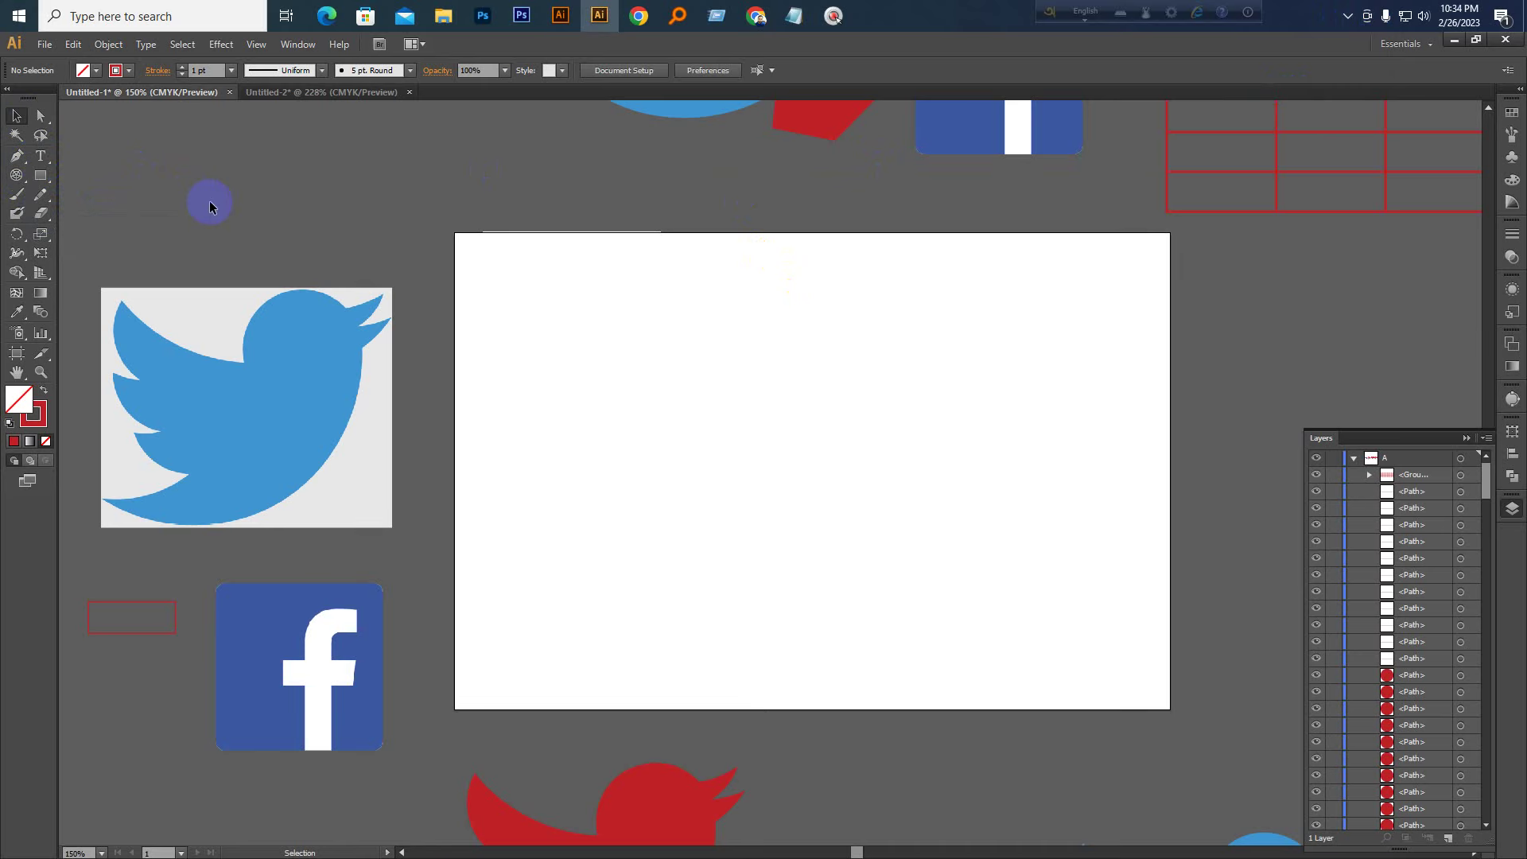
# Draw a rectangle about 332.5 by 215 px on the artboard and swap its fill and stroke for a solid red fill
pyautogui.press('ctrl+KP_0')
pyautogui.press('ctrl+KP_Subtract')
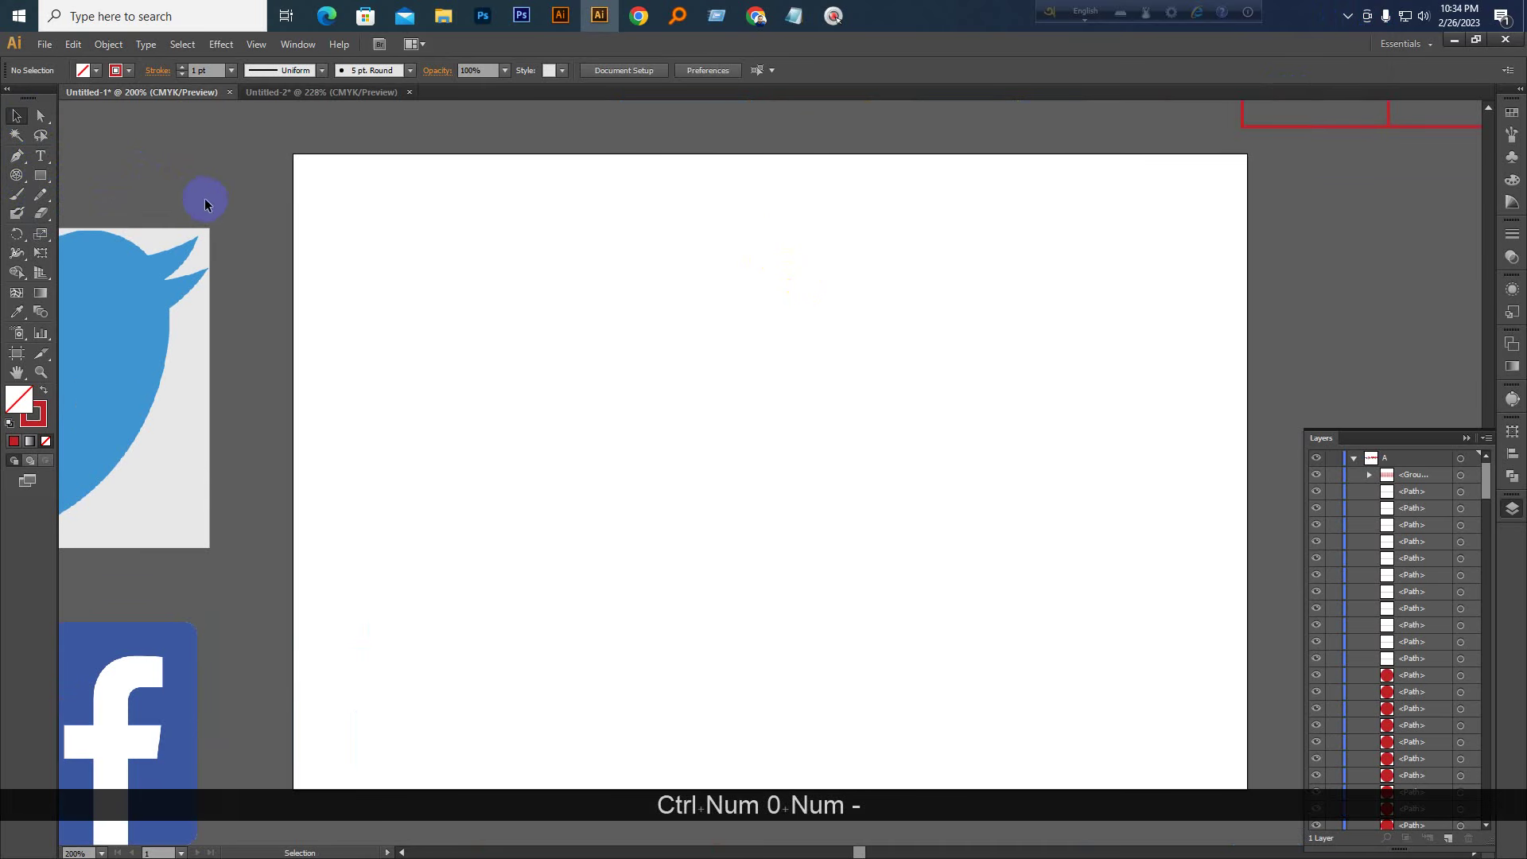
pyautogui.press('space')
pyautogui.moveTo(383, 357); pyautogui.dragTo(393, 337)
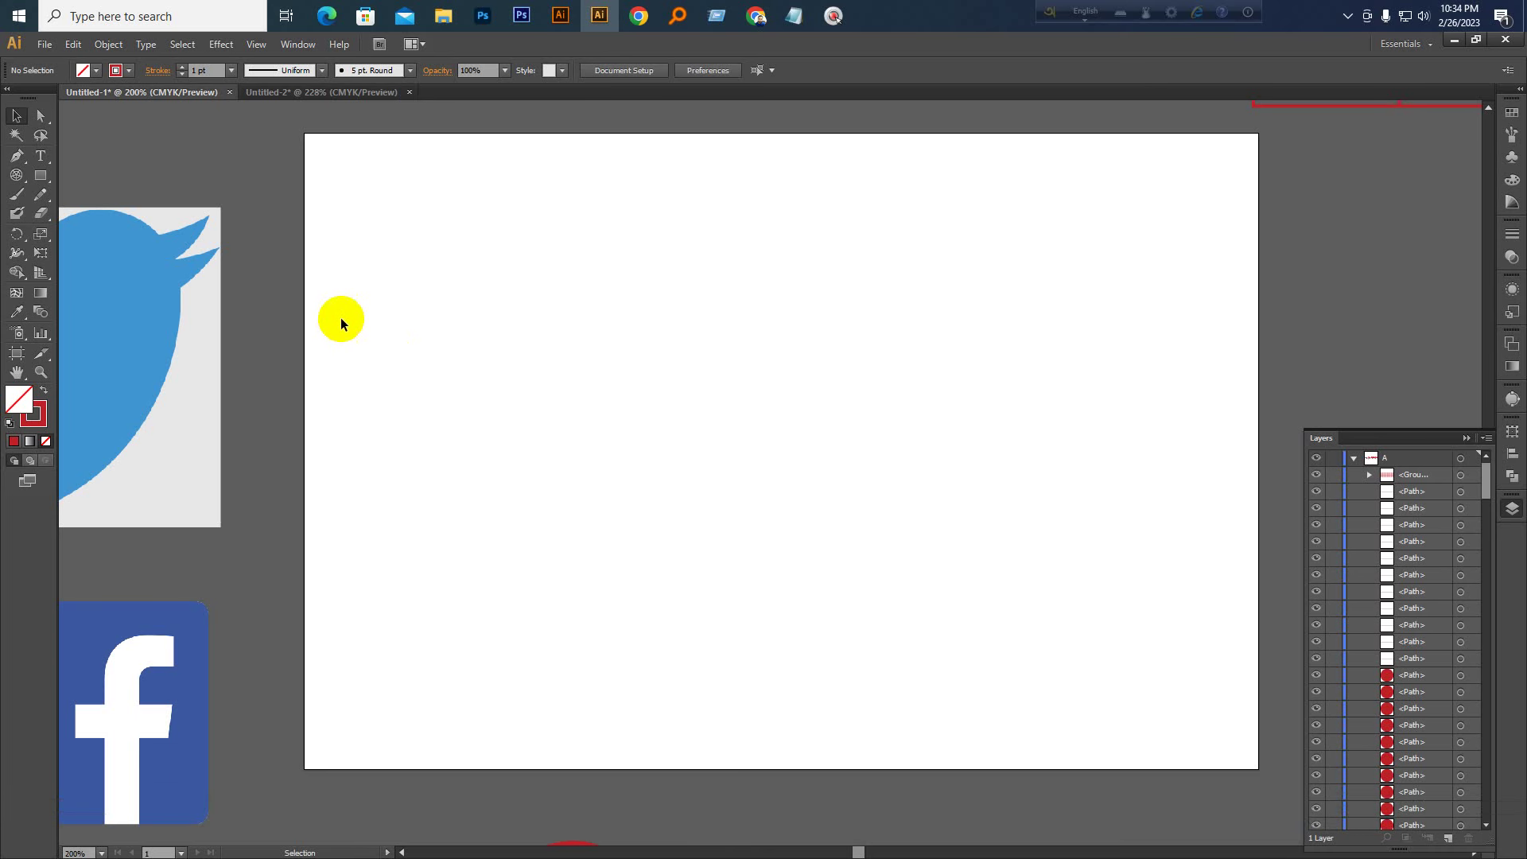
pyautogui.click(39, 183)
pyautogui.moveTo(44, 185); pyautogui.dragTo(112, 176)
pyautogui.moveTo(491, 212); pyautogui.dragTo(1020, 554)
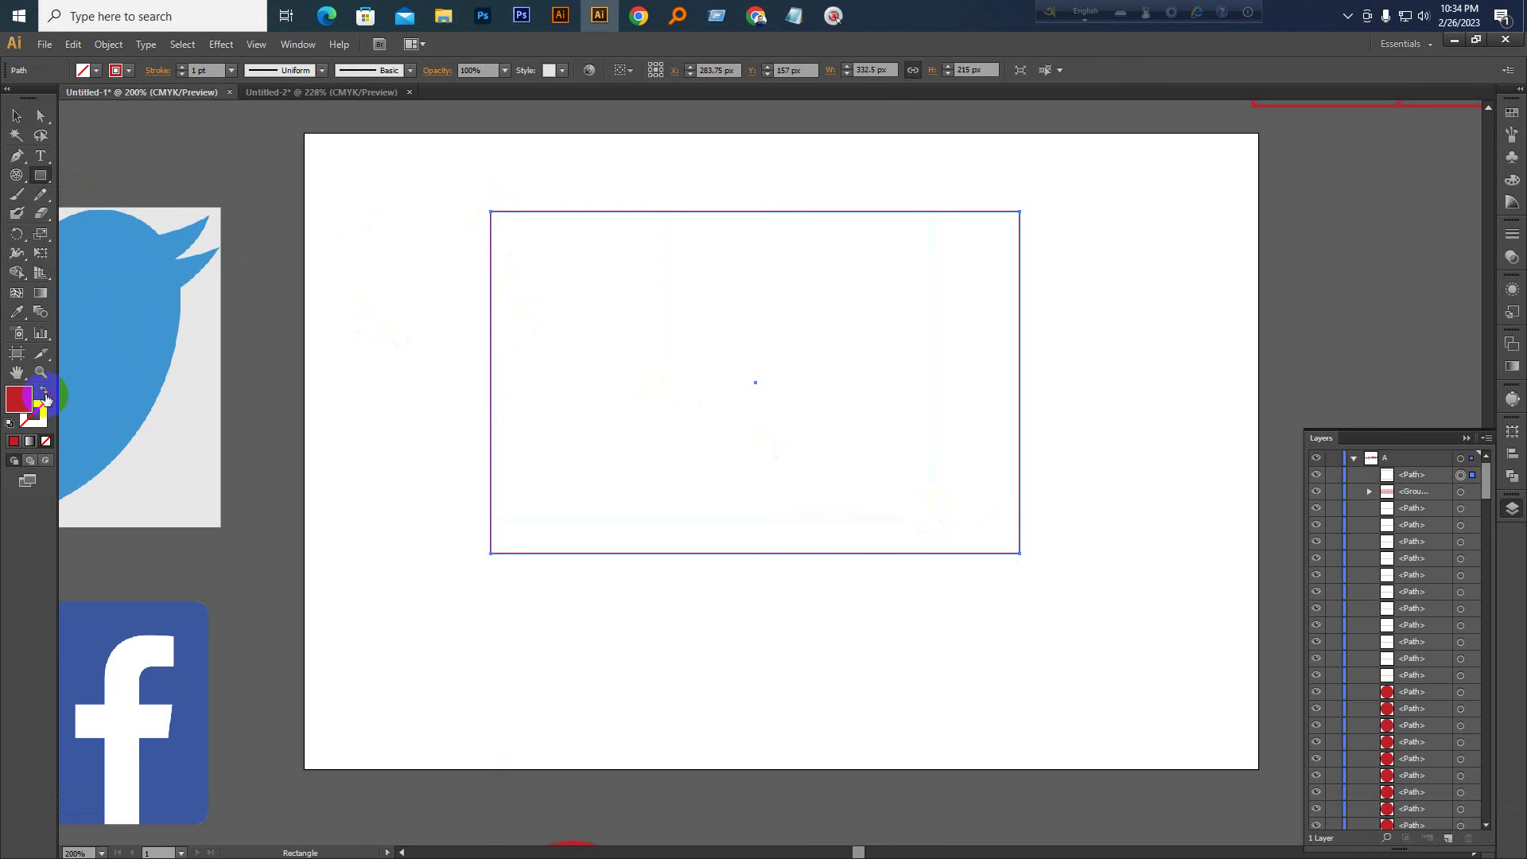
pyautogui.click(44, 395)
# Move the red rectangle to the artboard's left half
pyautogui.click(19, 118)
pyautogui.moveTo(740, 395); pyautogui.dragTo(634, 350)
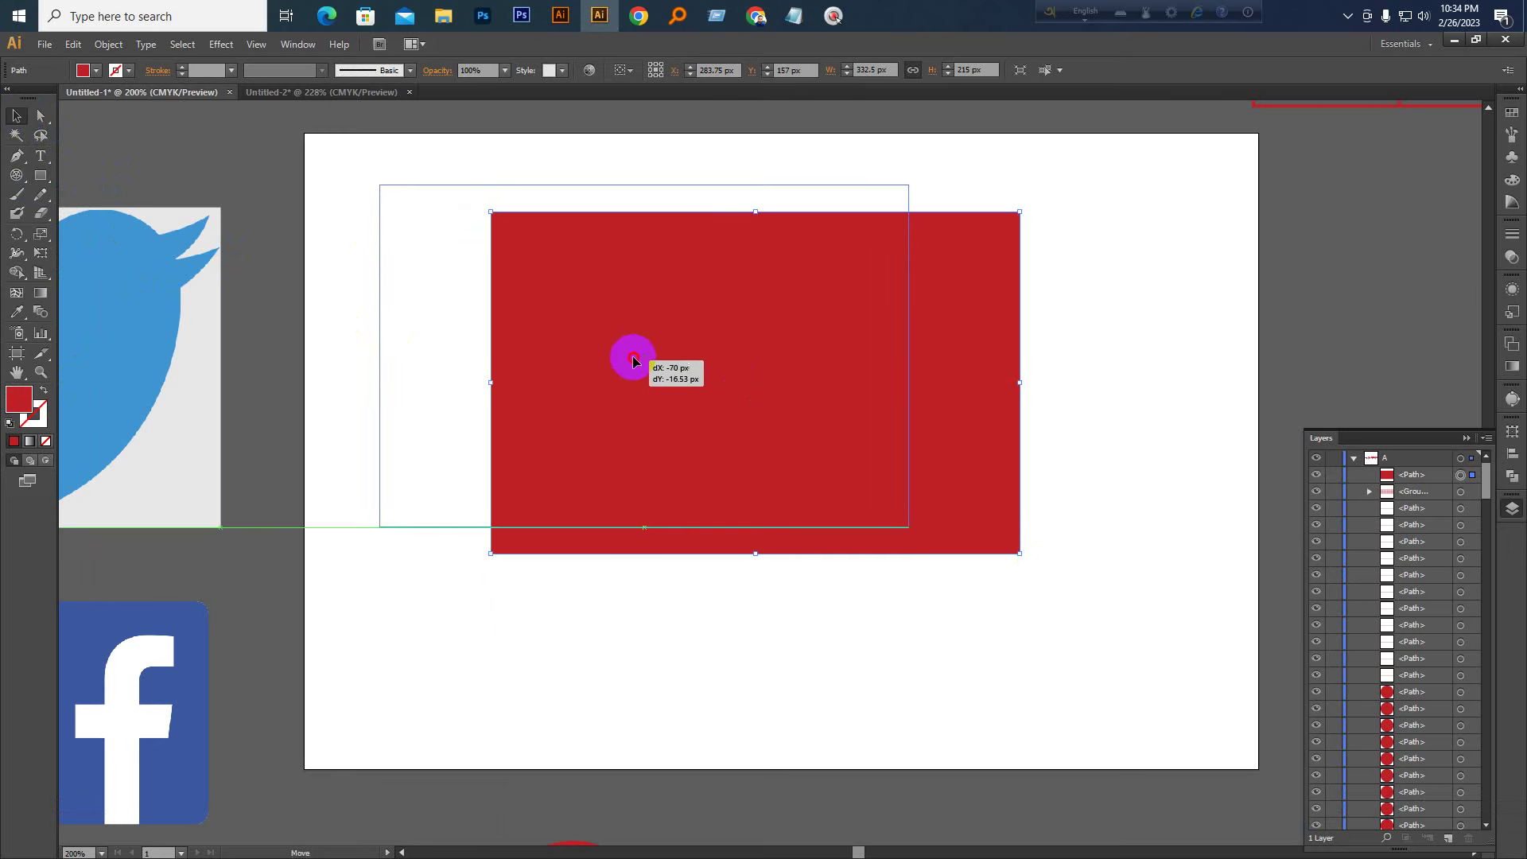
pyautogui.moveTo(715, 389); pyautogui.dragTo(713, 382)
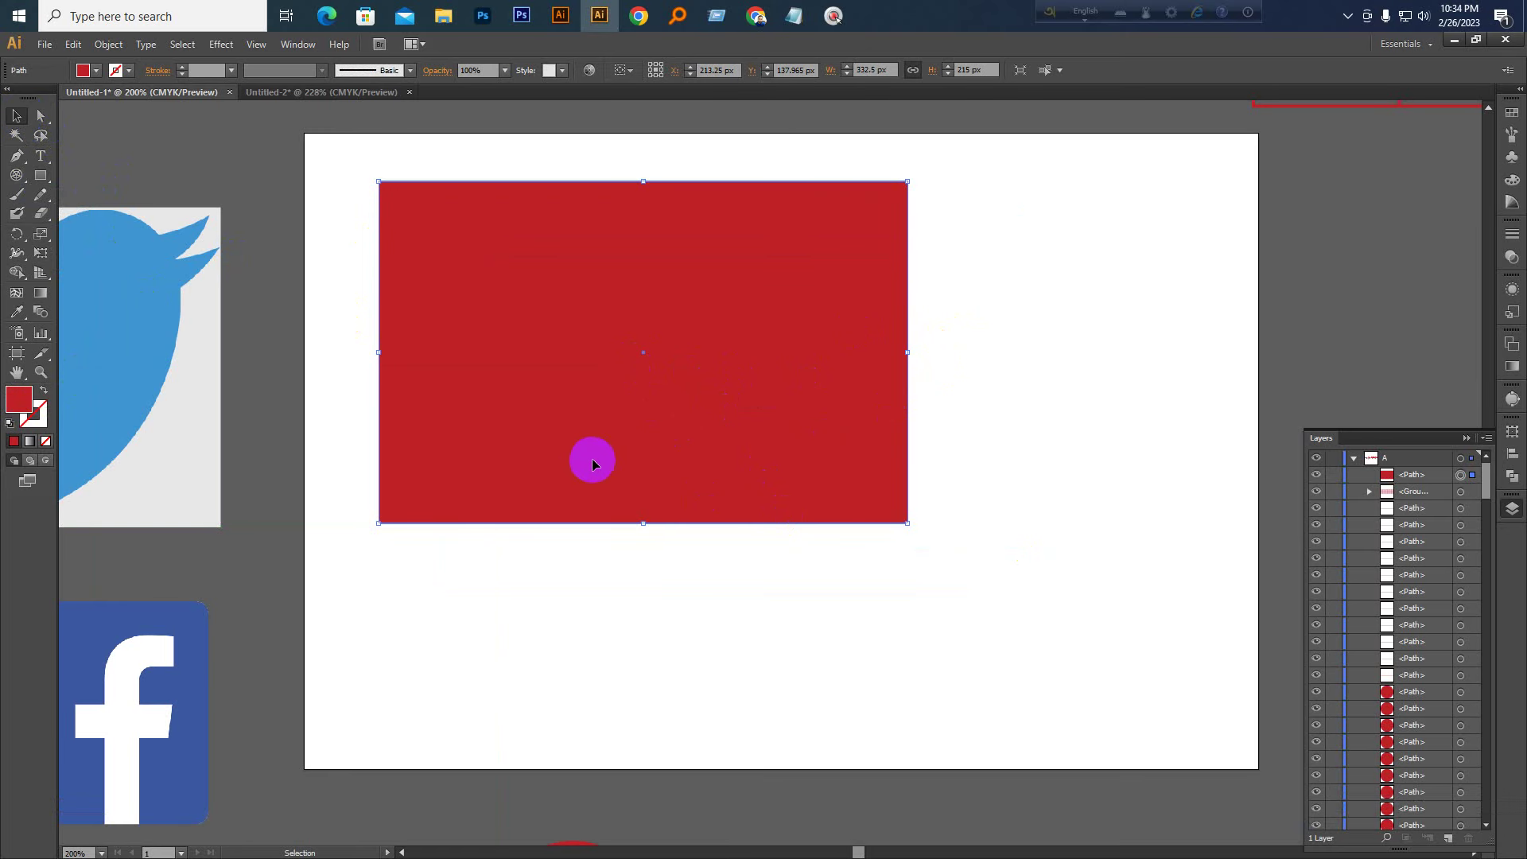
pyautogui.moveTo(620, 334); pyautogui.dragTo(596, 369)
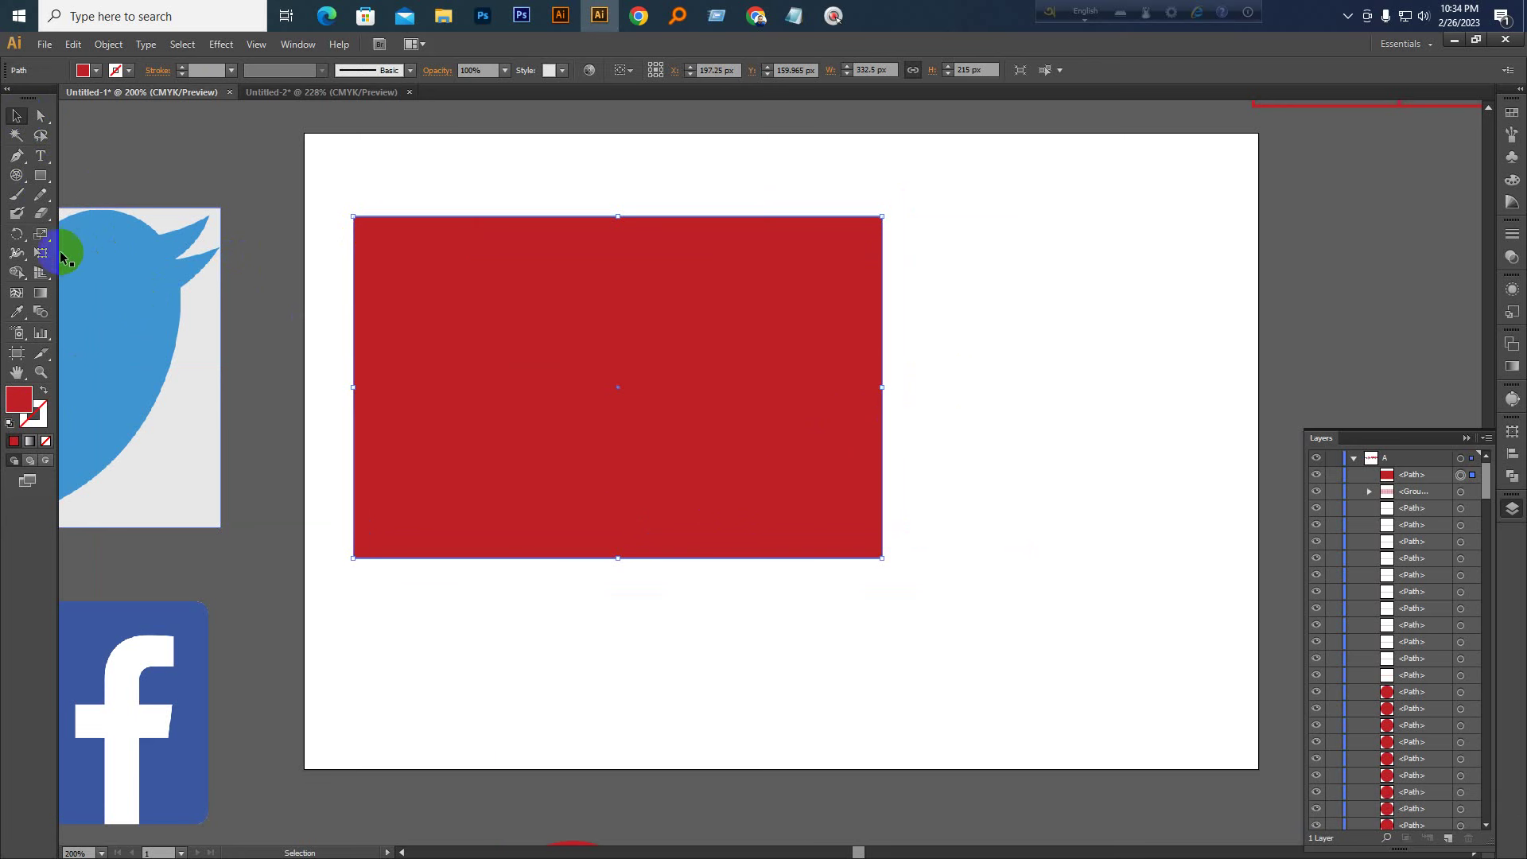
# Erase many crossing curved strokes through the red rectangle with the Eraser tool
pyautogui.moveTo(41, 213); pyautogui.dragTo(128, 220)
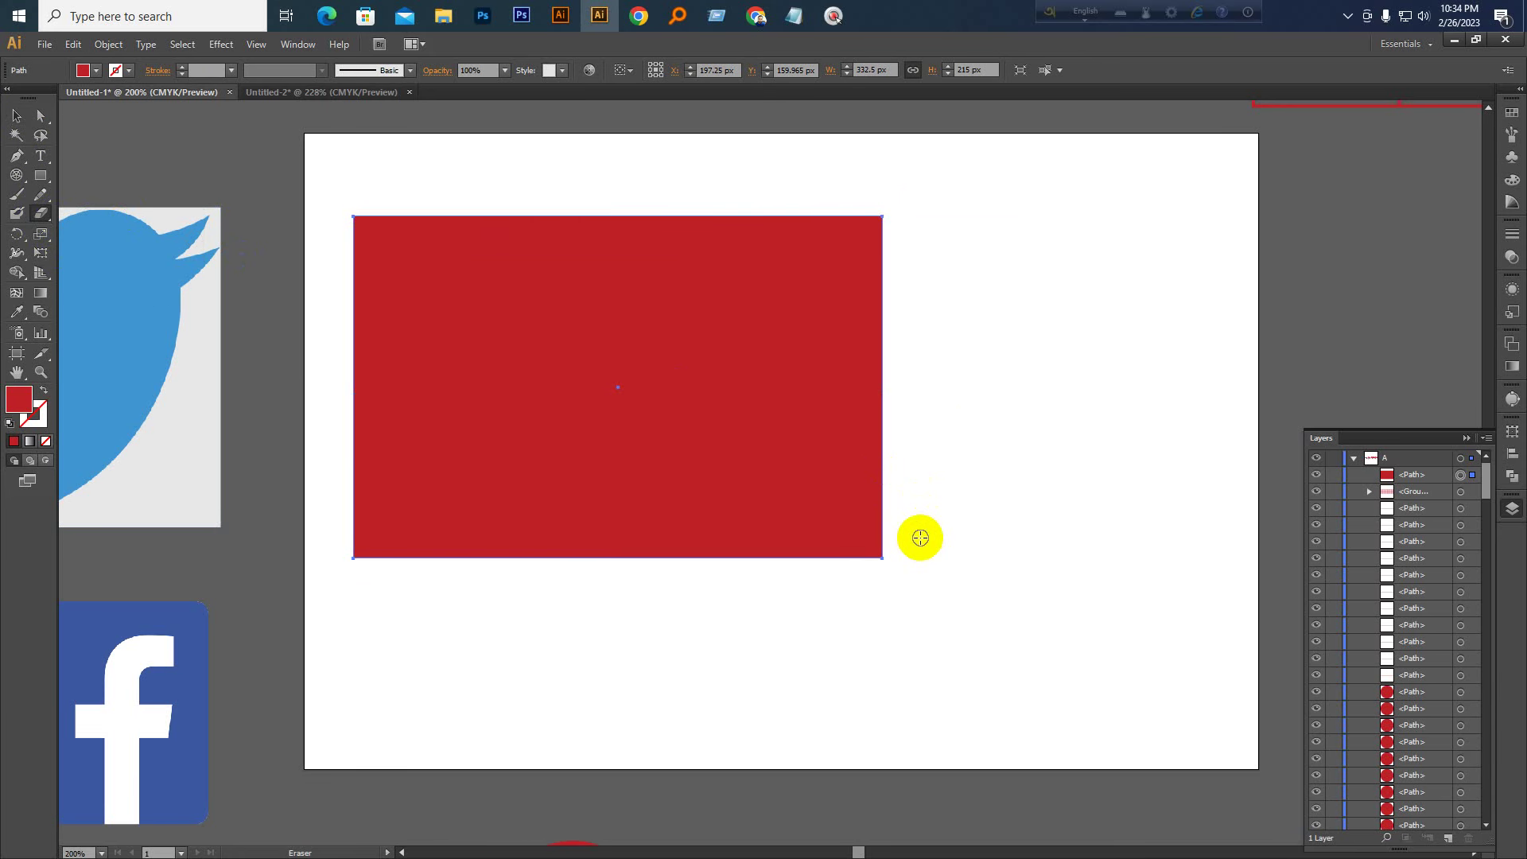
pyautogui.click(672, 372)
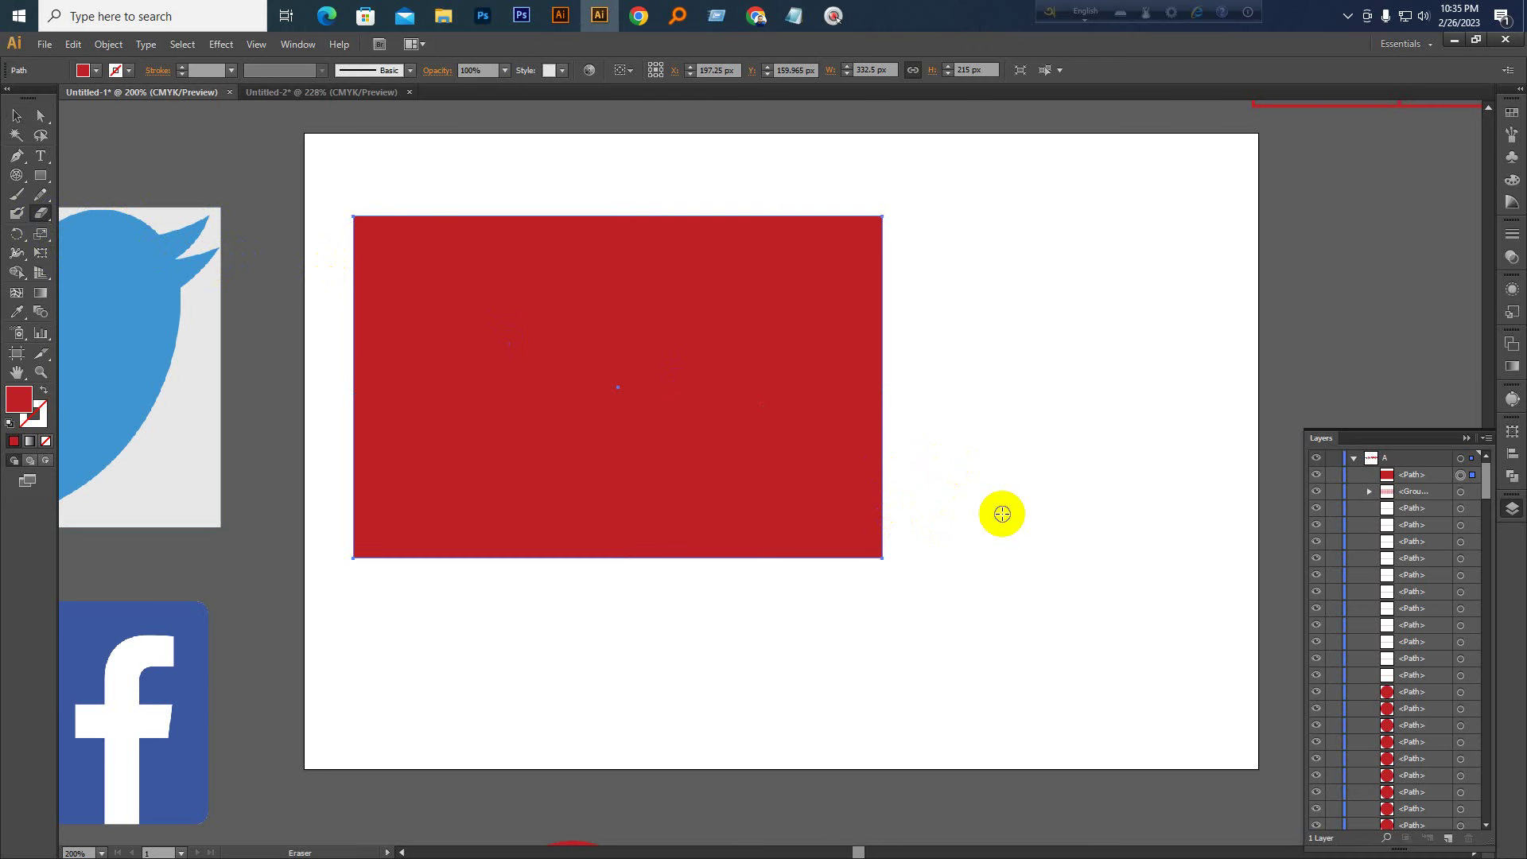
pyautogui.scroll(1, 930, 491)
pyautogui.click(891, 511)
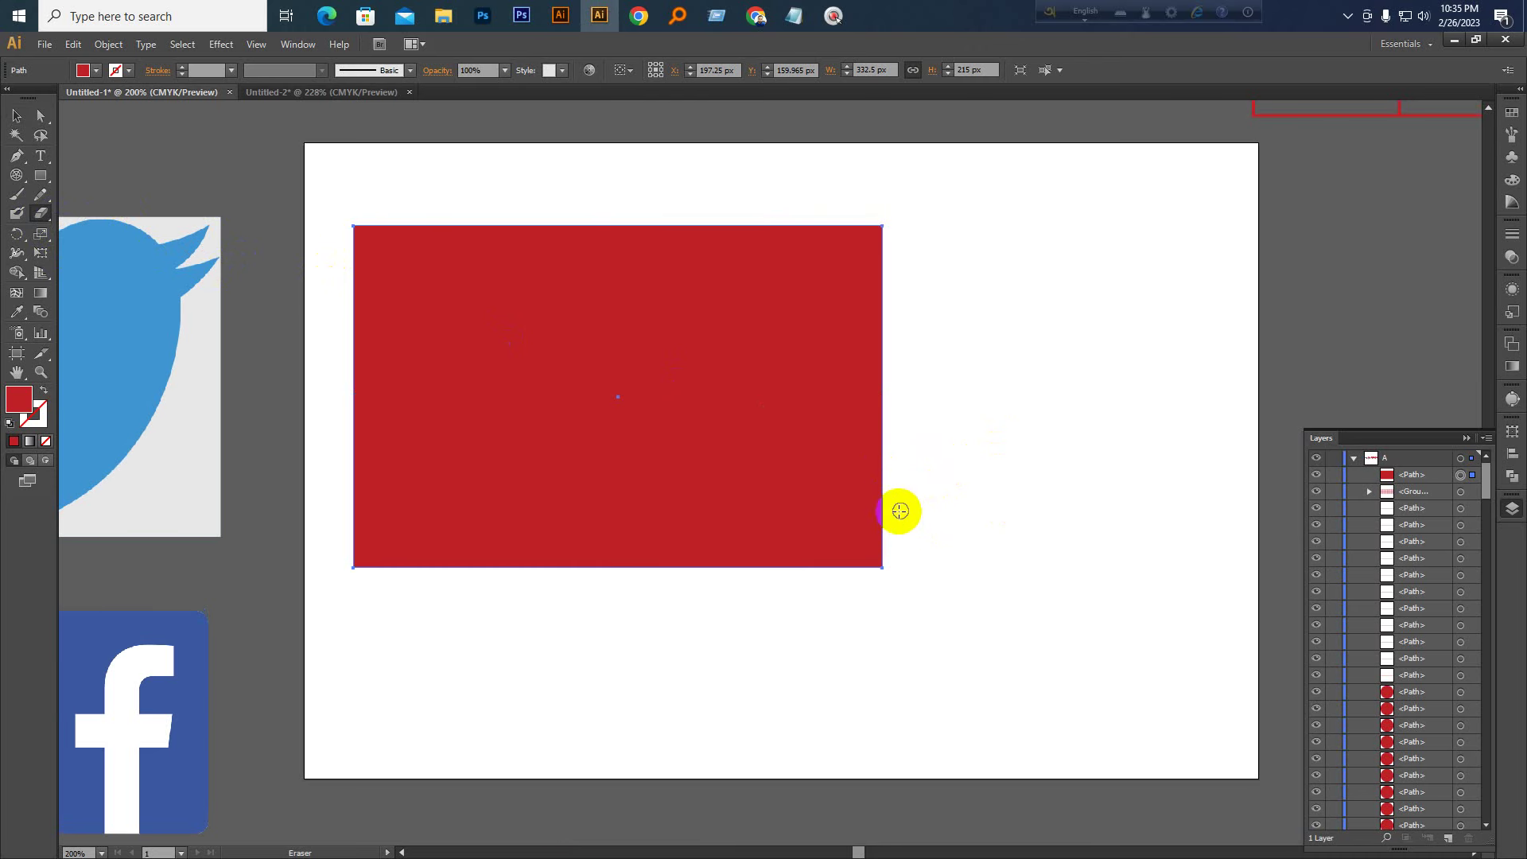
pyautogui.moveTo(900, 511)
pyautogui.mouseDown()
pyautogui.moveTo(787, 446)
pyautogui.moveTo(522, 348)
pyautogui.moveTo(637, 628)
pyautogui.mouseUp()
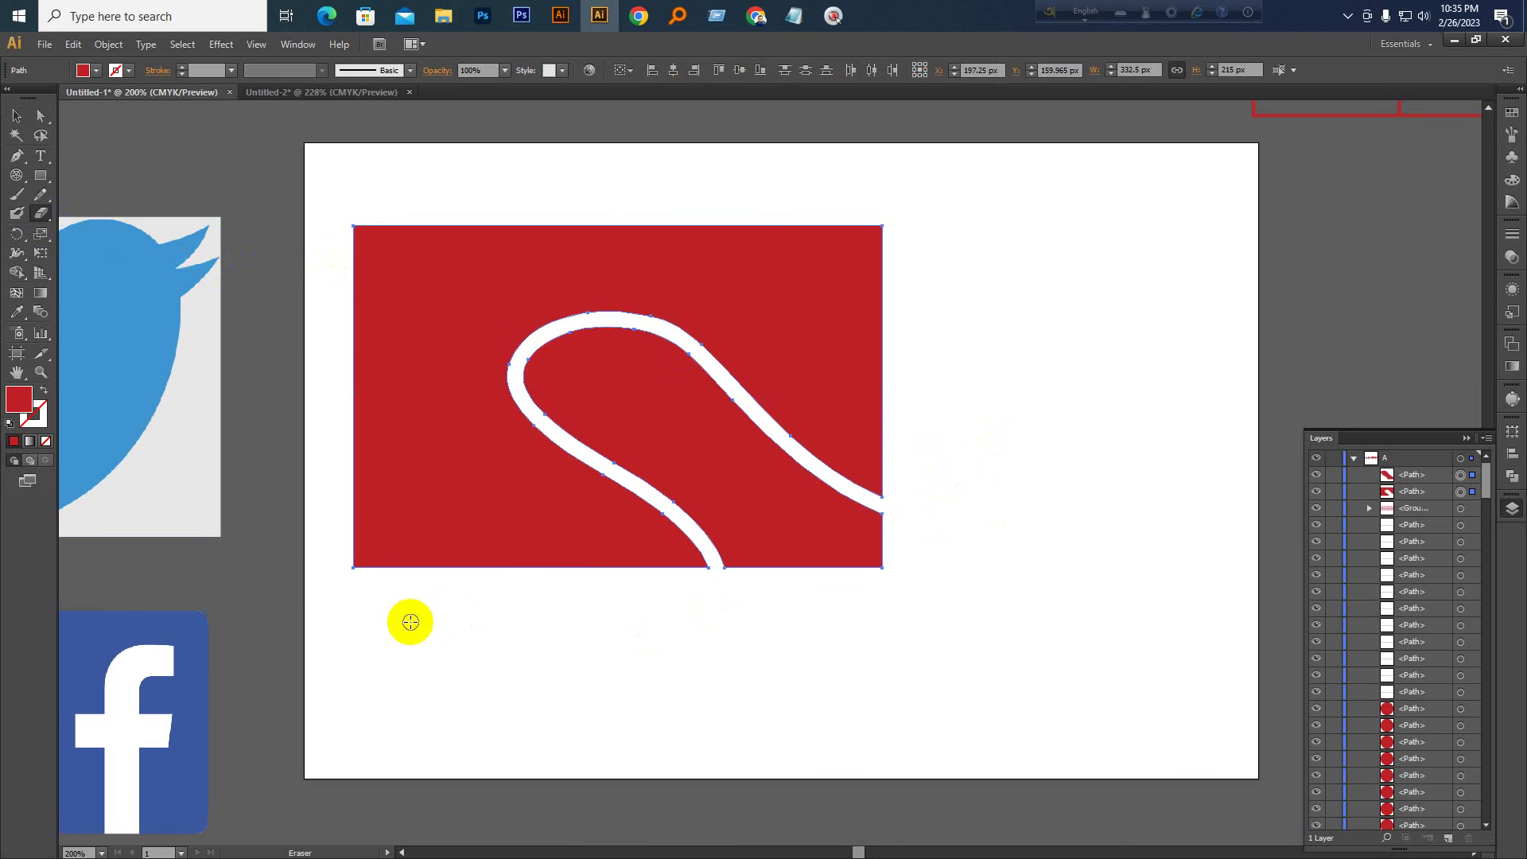
pyautogui.moveTo(896, 300)
pyautogui.mouseDown()
pyautogui.moveTo(423, 382)
pyautogui.moveTo(489, 541)
pyautogui.moveTo(513, 476)
pyautogui.mouseUp()
pyautogui.moveTo(402, 350)
pyautogui.mouseDown()
pyautogui.moveTo(384, 369)
pyautogui.moveTo(422, 637)
pyautogui.mouseUp()
pyautogui.moveTo(440, 221); pyautogui.dragTo(376, 256)
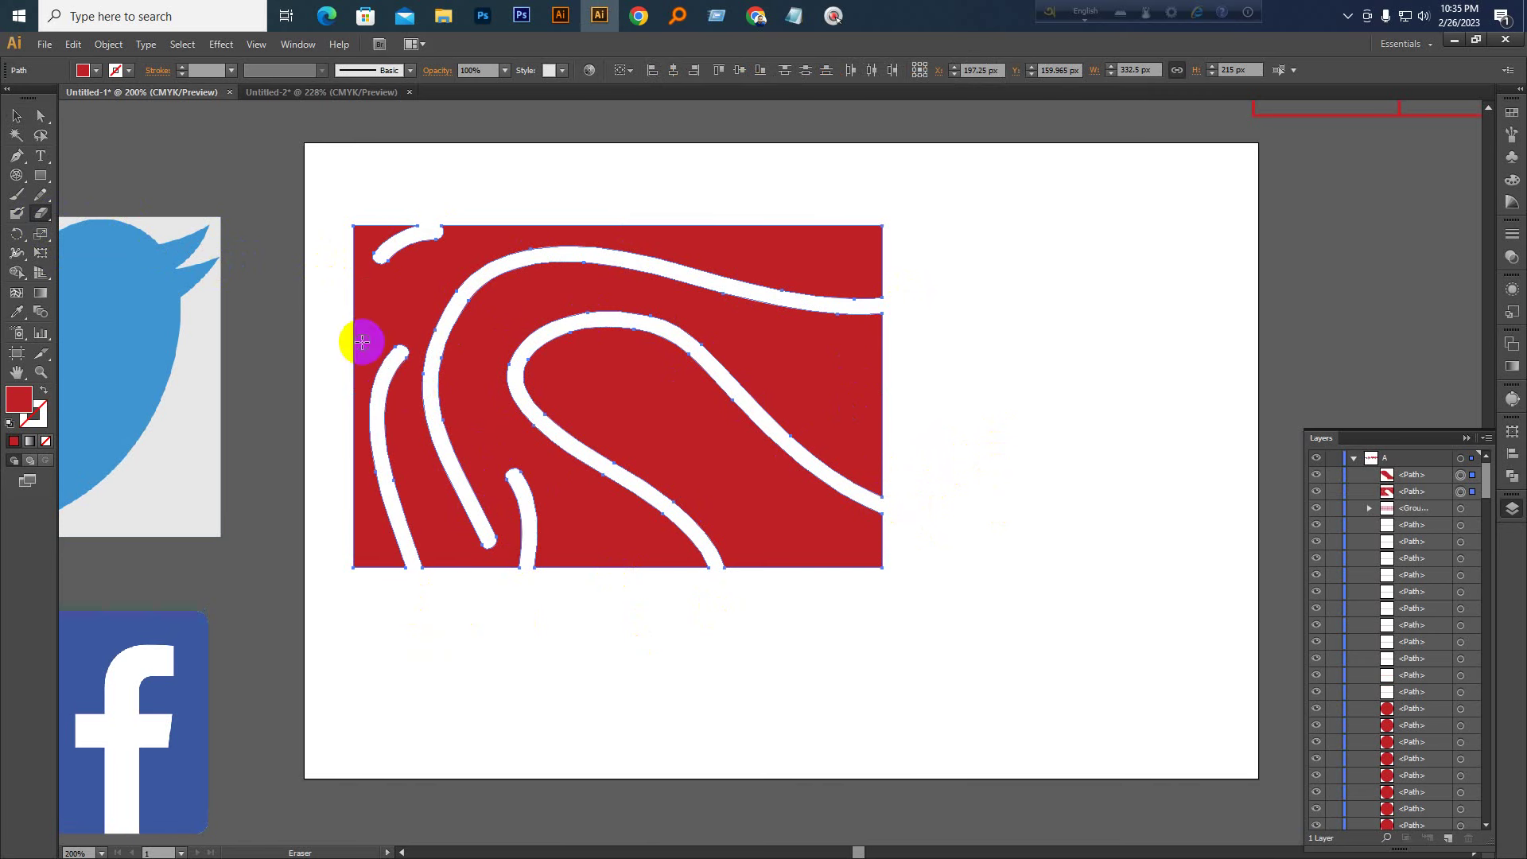
pyautogui.moveTo(362, 319)
pyautogui.mouseDown()
pyautogui.moveTo(580, 188)
pyautogui.moveTo(920, 266)
pyautogui.mouseUp()
pyautogui.moveTo(931, 354)
pyautogui.mouseDown()
pyautogui.moveTo(596, 528)
pyautogui.moveTo(422, 585)
pyautogui.mouseUp()
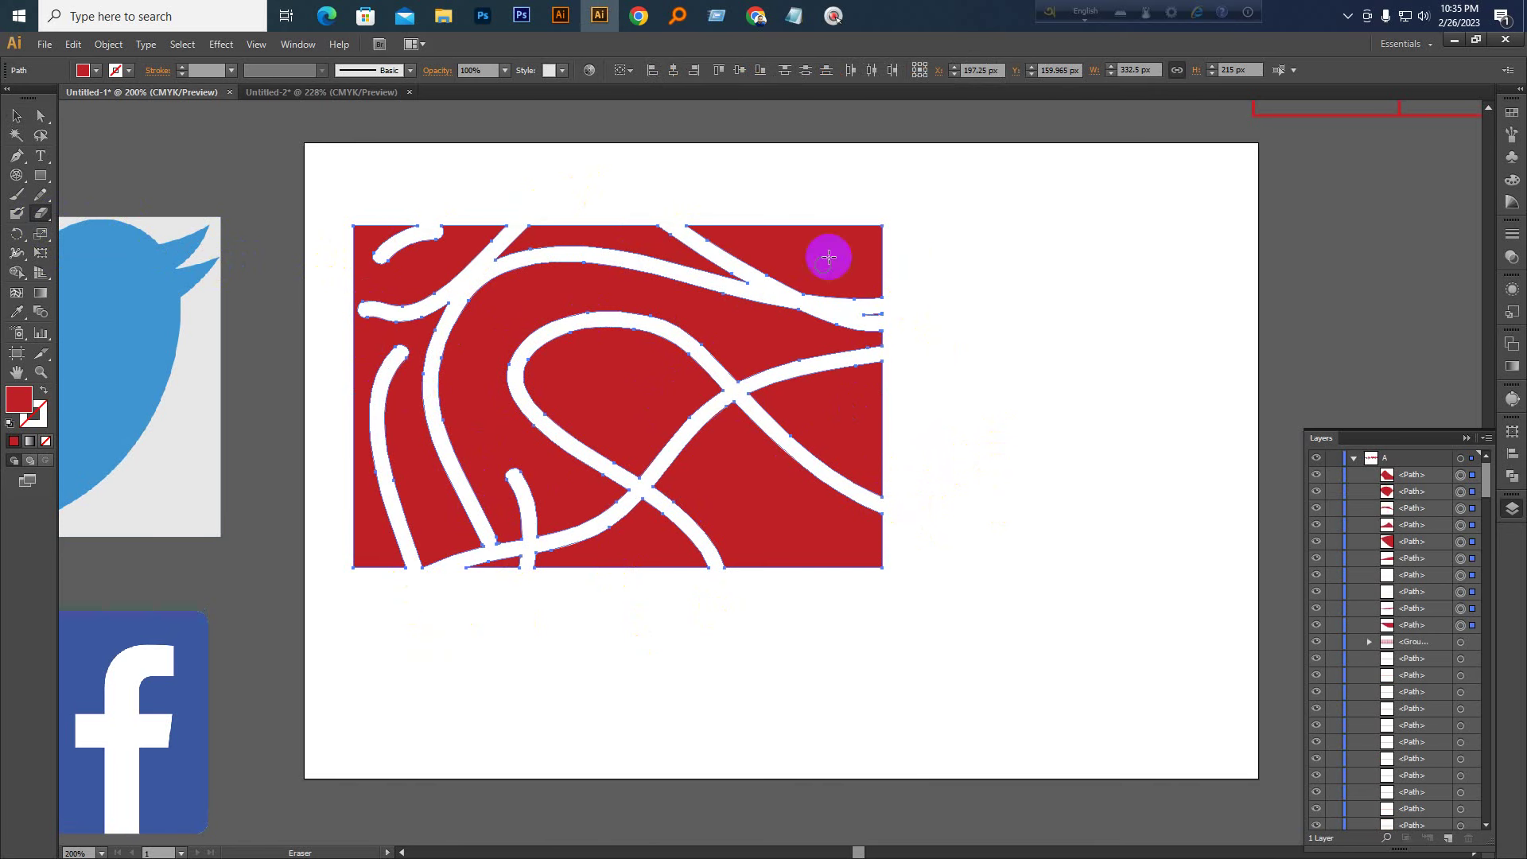
pyautogui.moveTo(831, 213); pyautogui.dragTo(383, 534)
pyautogui.moveTo(317, 395)
pyautogui.mouseDown()
pyautogui.moveTo(589, 447)
pyautogui.moveTo(793, 346)
pyautogui.moveTo(835, 346)
pyautogui.mouseUp()
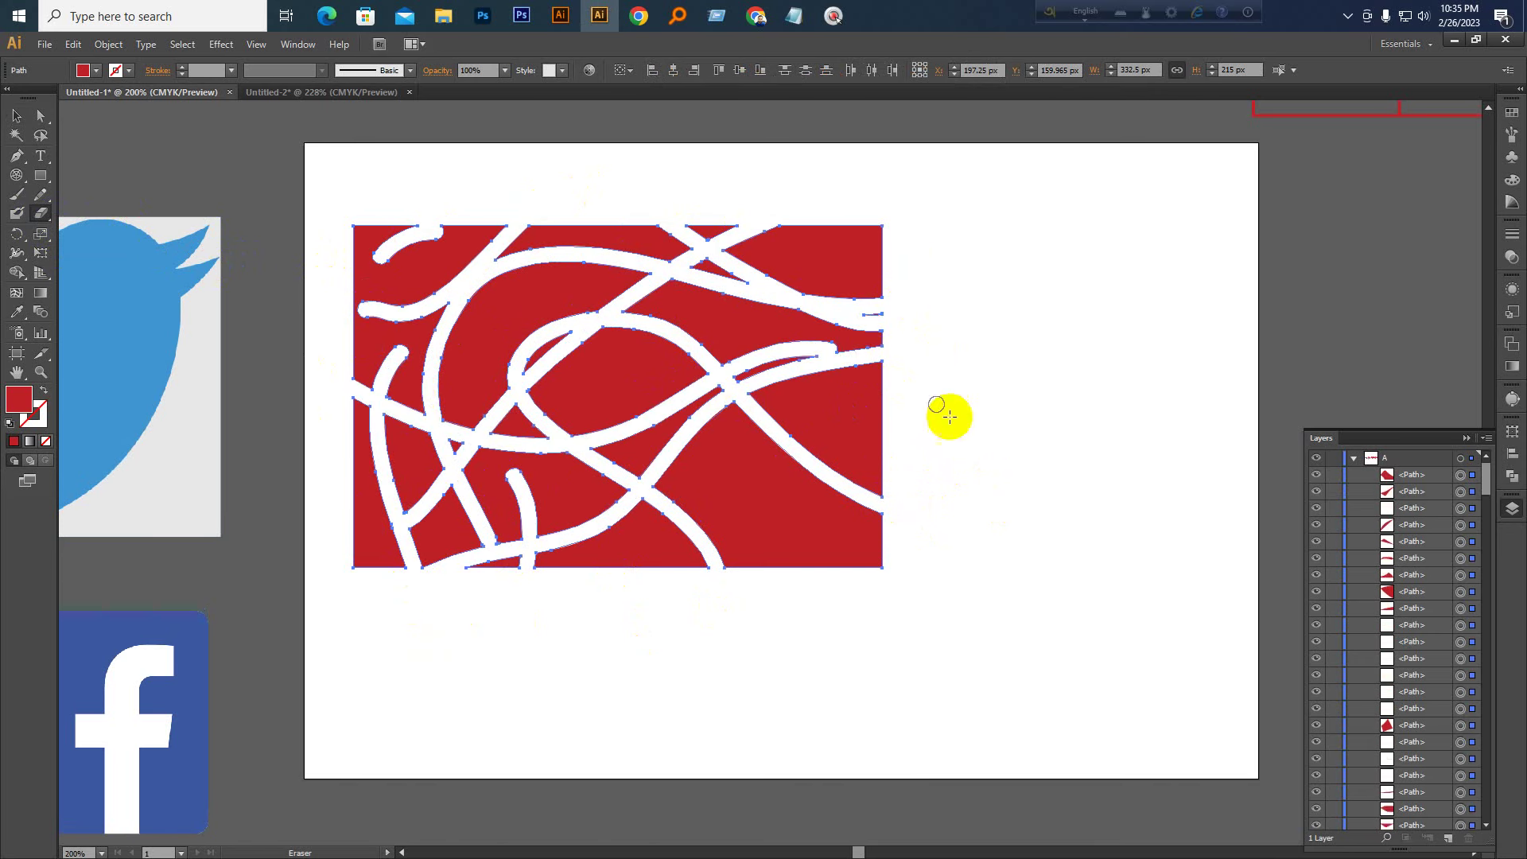
pyautogui.moveTo(950, 416); pyautogui.dragTo(495, 699)
pyautogui.moveTo(618, 191)
pyautogui.mouseDown()
pyautogui.moveTo(446, 366)
pyautogui.moveTo(392, 556)
pyautogui.mouseUp()
pyautogui.moveTo(783, 601); pyautogui.dragTo(852, 198)
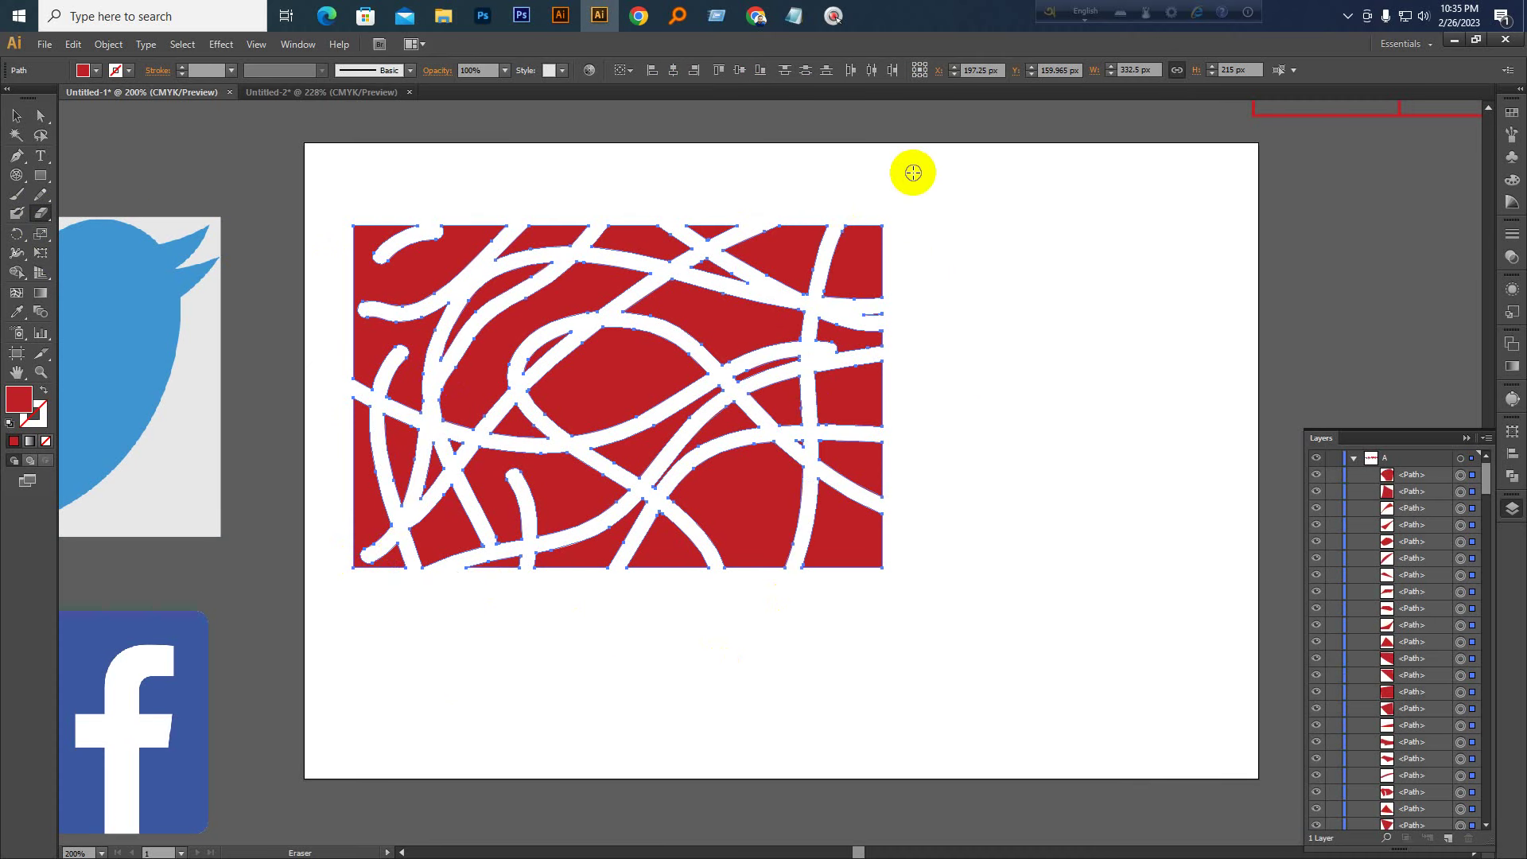
# Move all pieces of the cut-up red rectangle off the artboard, above the Twitter reference image
pyautogui.moveTo(771, 282); pyautogui.dragTo(832, 443)
pyautogui.moveTo(850, 673); pyautogui.dragTo(628, 416)
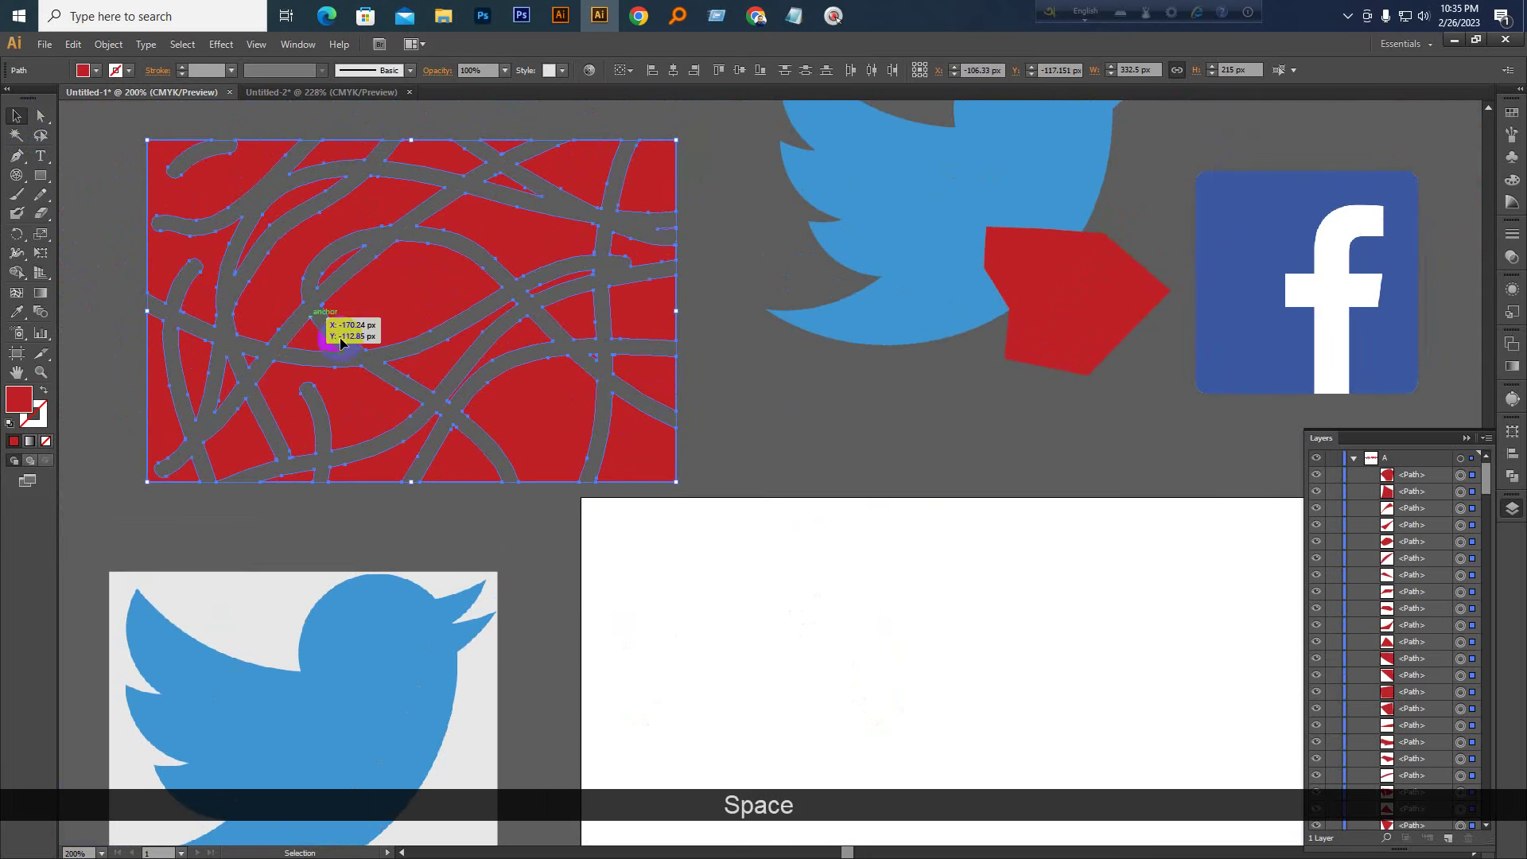
pyautogui.scroll(-1, 546, 389)
# Undo the move off the artboard and all eraser strokes on the red rectangle
pyautogui.press('ctrl')
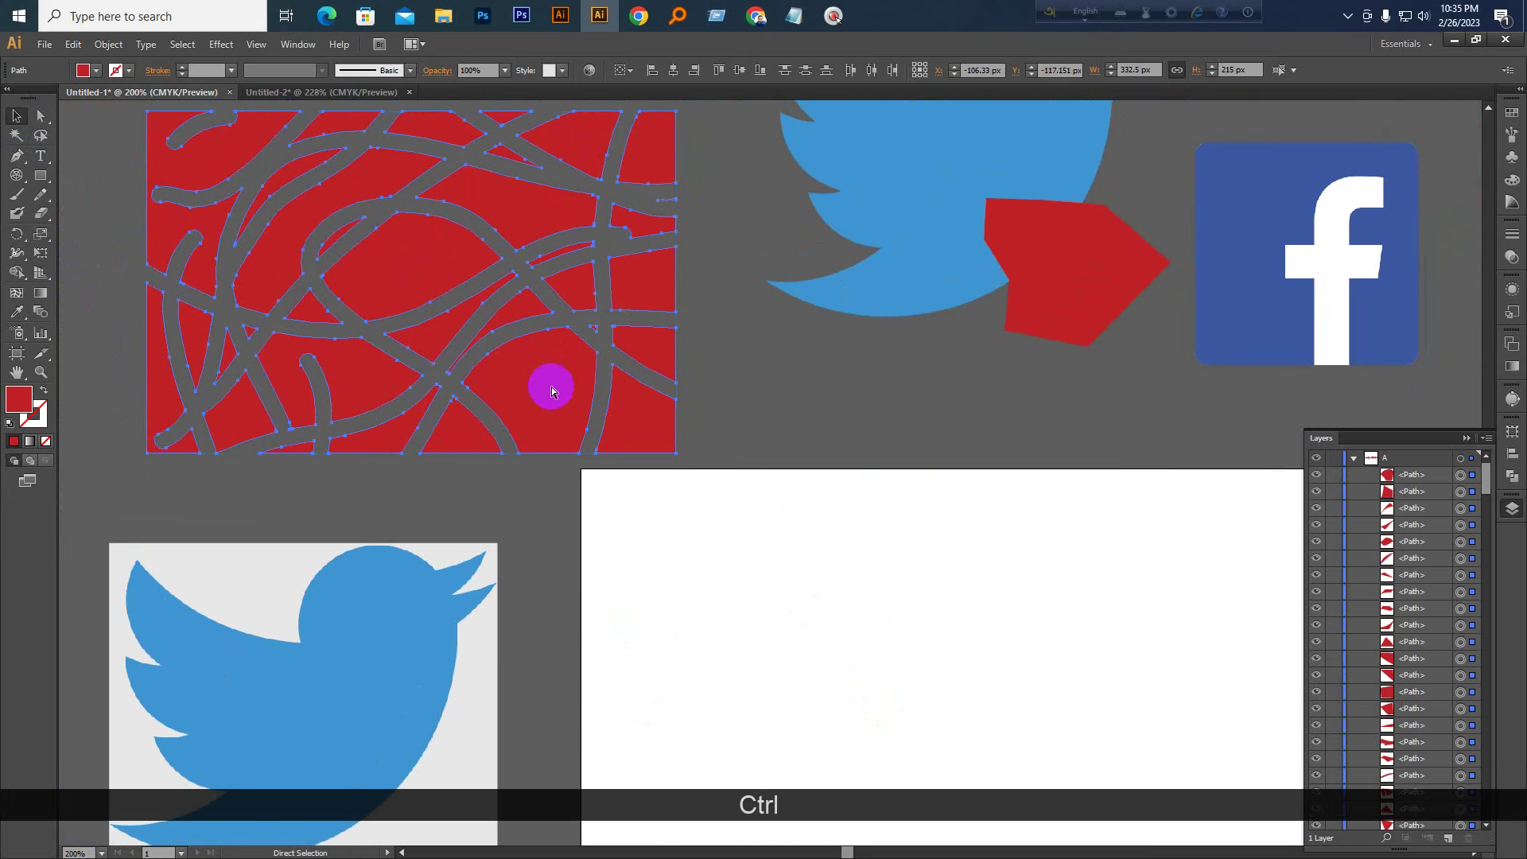
pyautogui.hotkey('ctrl', 'z')
pyautogui.hotkey('ctrl', 'z')
pyautogui.hotkey('ctrl', 'z')
pyautogui.hotkey('ctrl', 'z')
pyautogui.hotkey('ctrl', 'z')
pyautogui.hotkey('ctrl', 'z')
pyautogui.hotkey('ctrl', 'z')
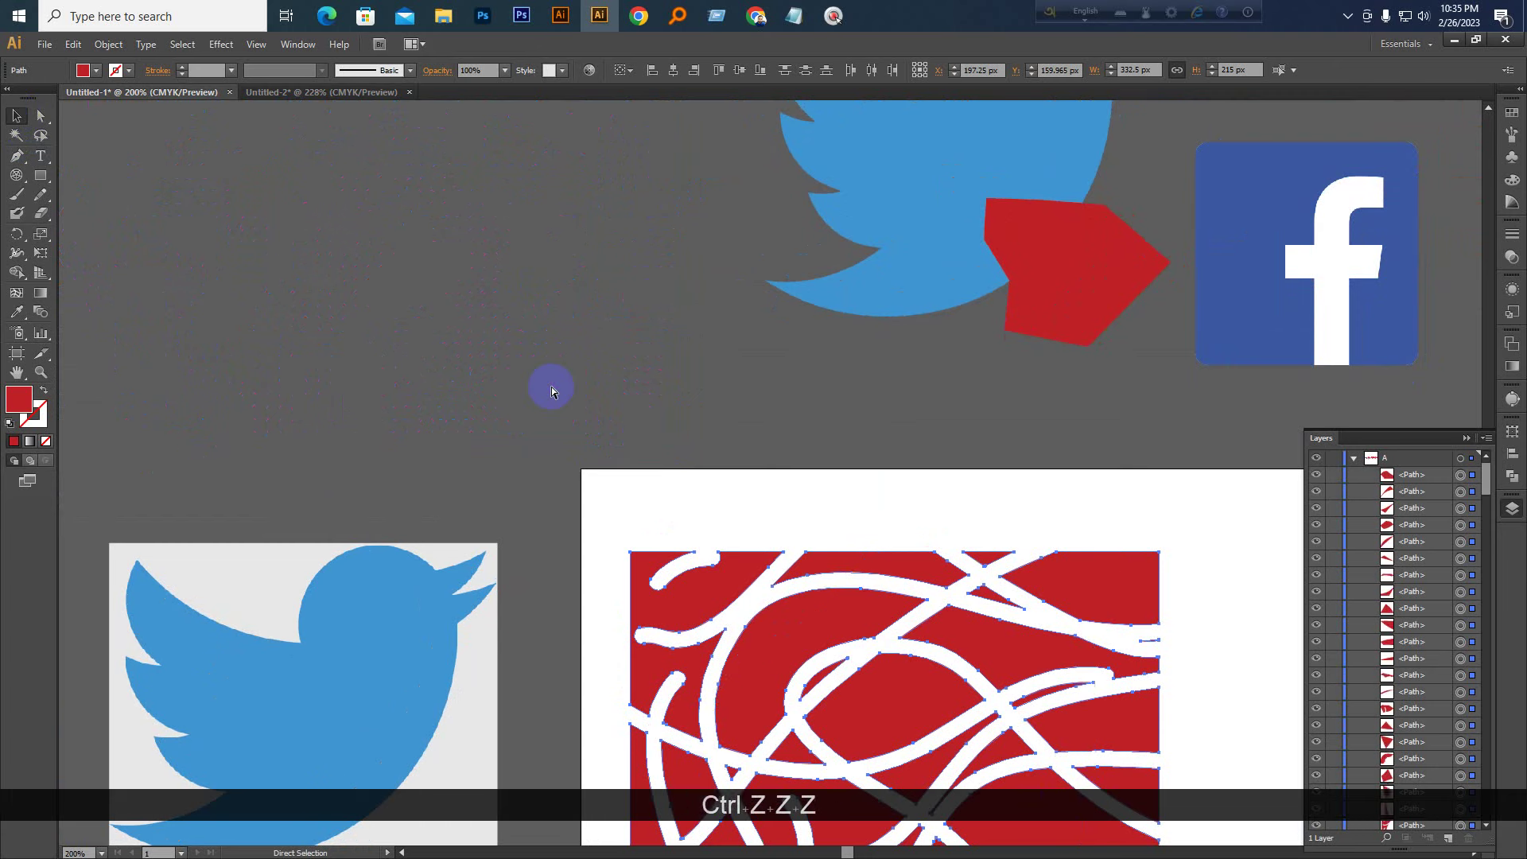
pyautogui.hotkey('ctrl', 'z')
pyautogui.hotkey('ctrl', 'z')
pyautogui.hotkey('ctrl', 'z')
pyautogui.hotkey('ctrl', 'z')
pyautogui.hotkey('ctrl', 'z')
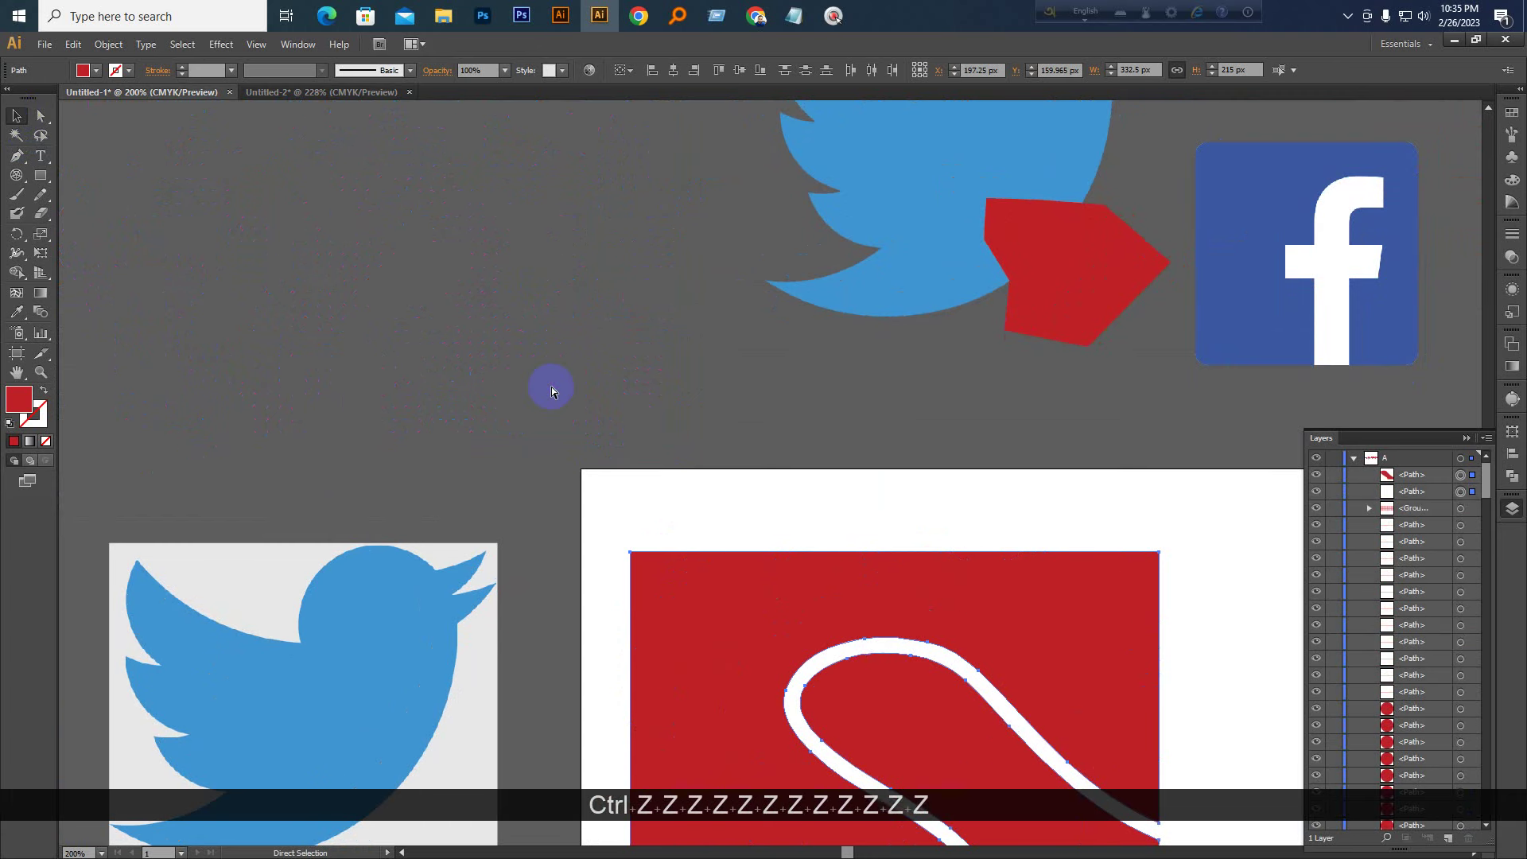
pyautogui.press('space')
pyautogui.moveTo(1010, 672); pyautogui.dragTo(820, 421)
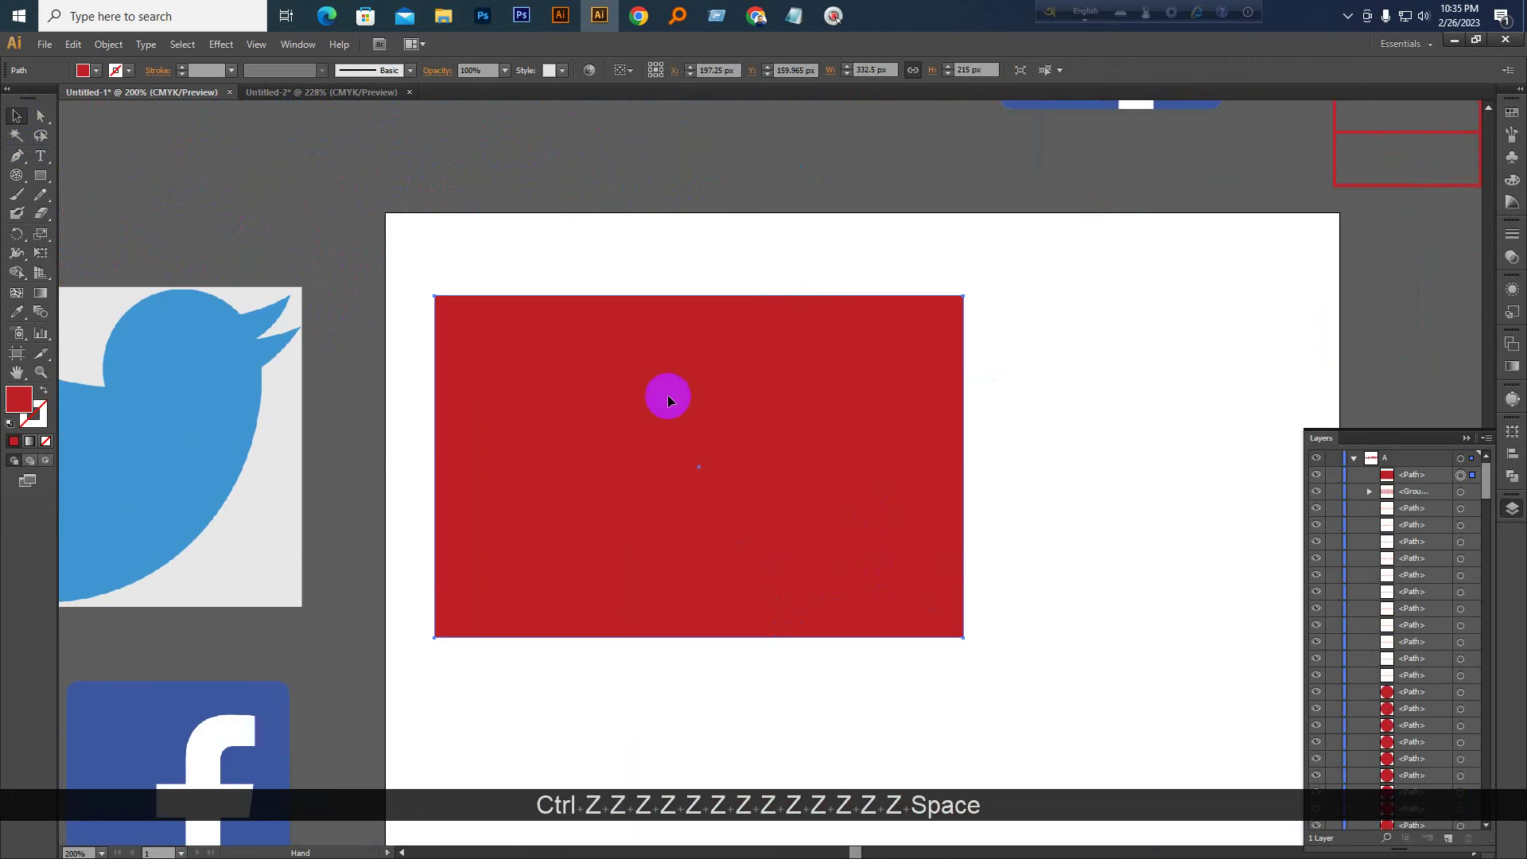
# Erase one curved stroke from the red rectangle's right edge to its middle, and undo it
pyautogui.moveTo(53, 206); pyautogui.dragTo(76, 211)
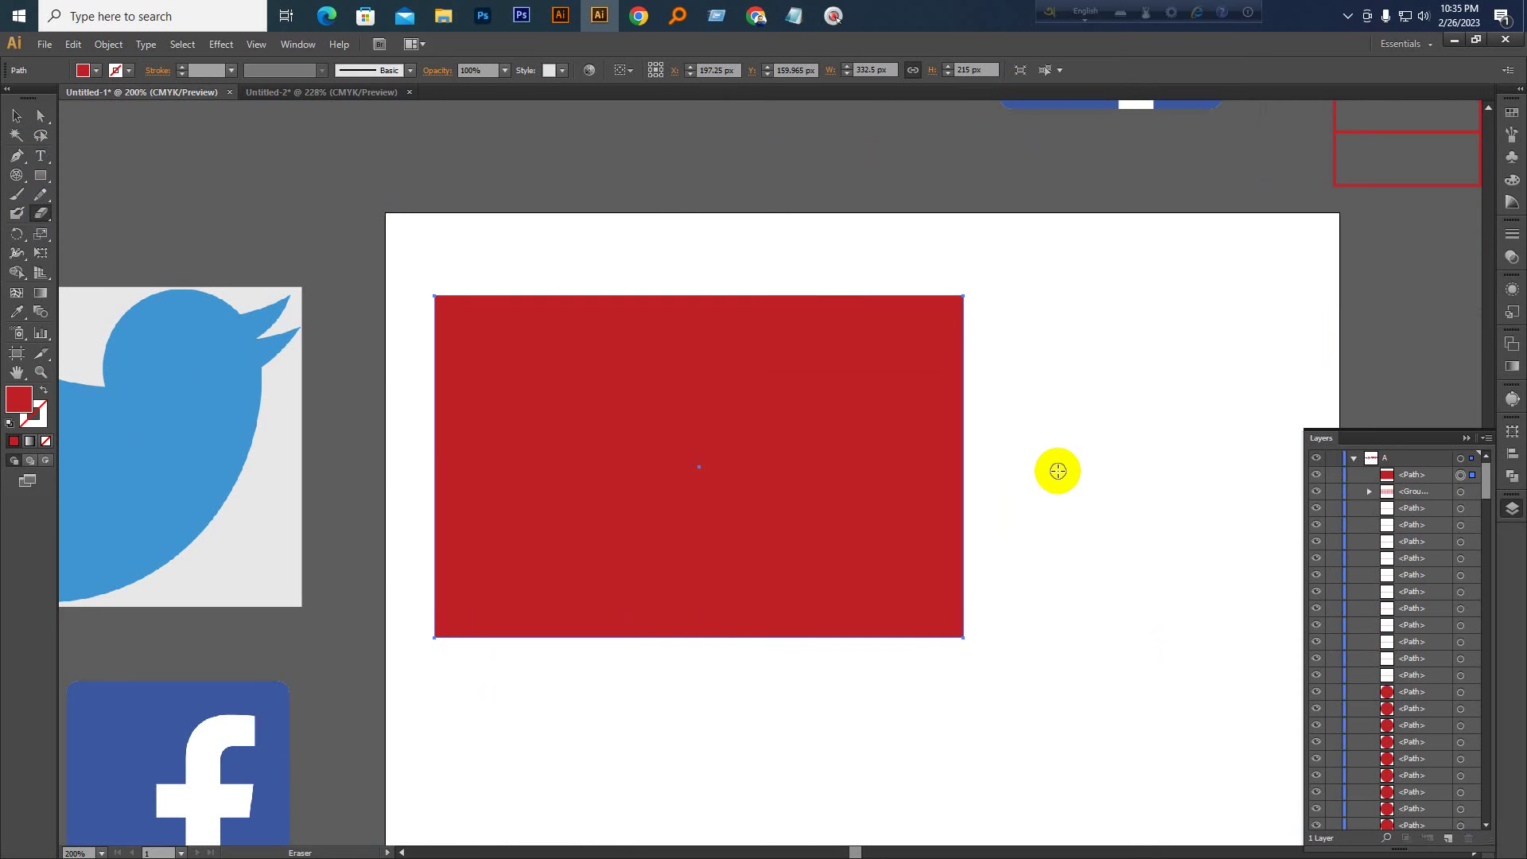
pyautogui.scroll(-1, 1058, 471)
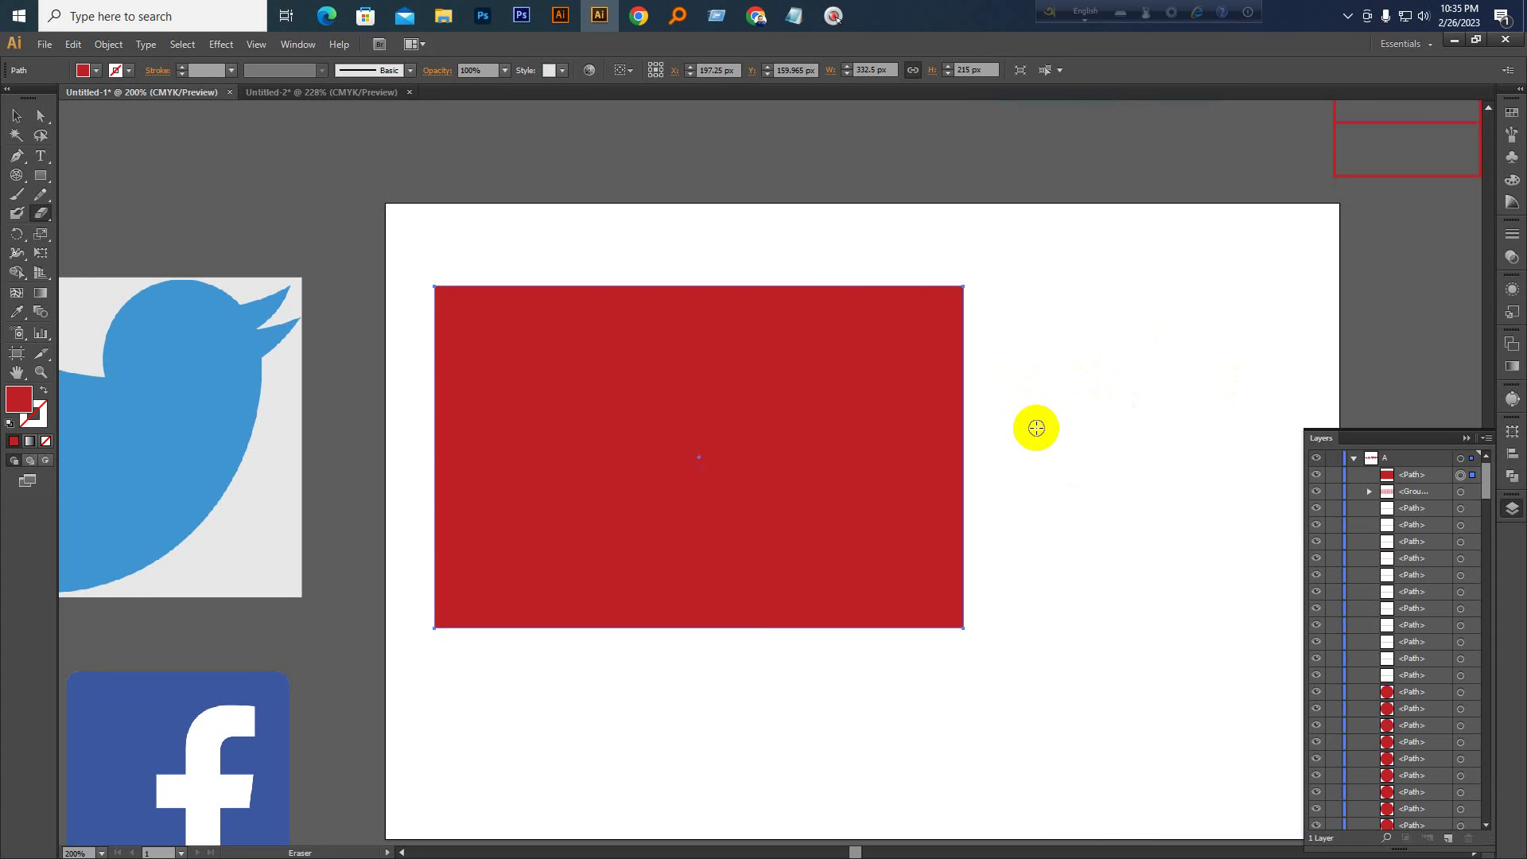
pyautogui.moveTo(979, 467)
pyautogui.mouseDown()
pyautogui.moveTo(842, 422)
pyautogui.moveTo(690, 438)
pyautogui.mouseUp()
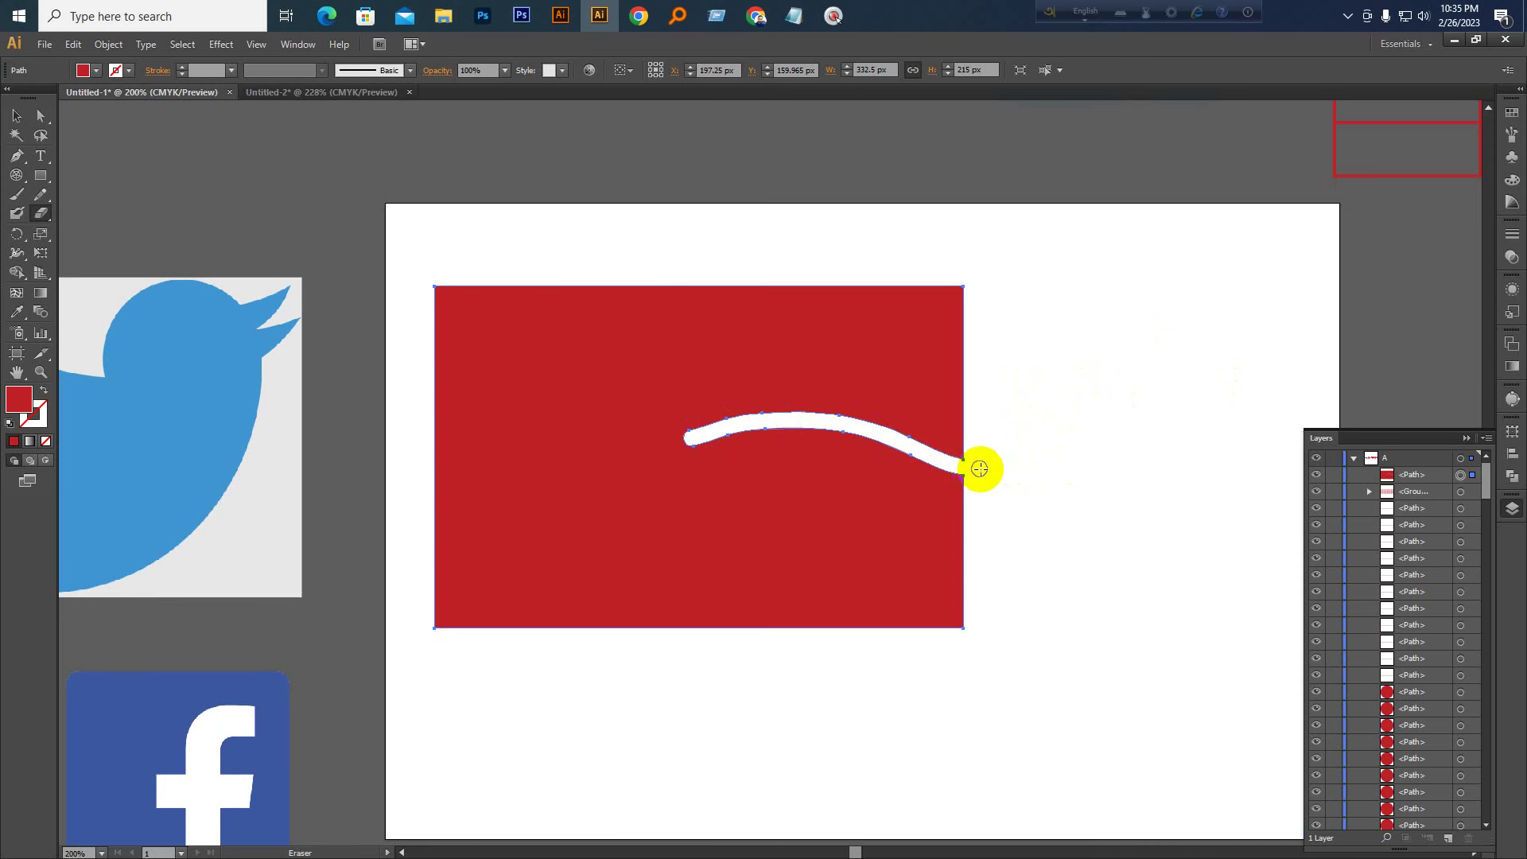
pyautogui.hotkey('ctrl', 'z')
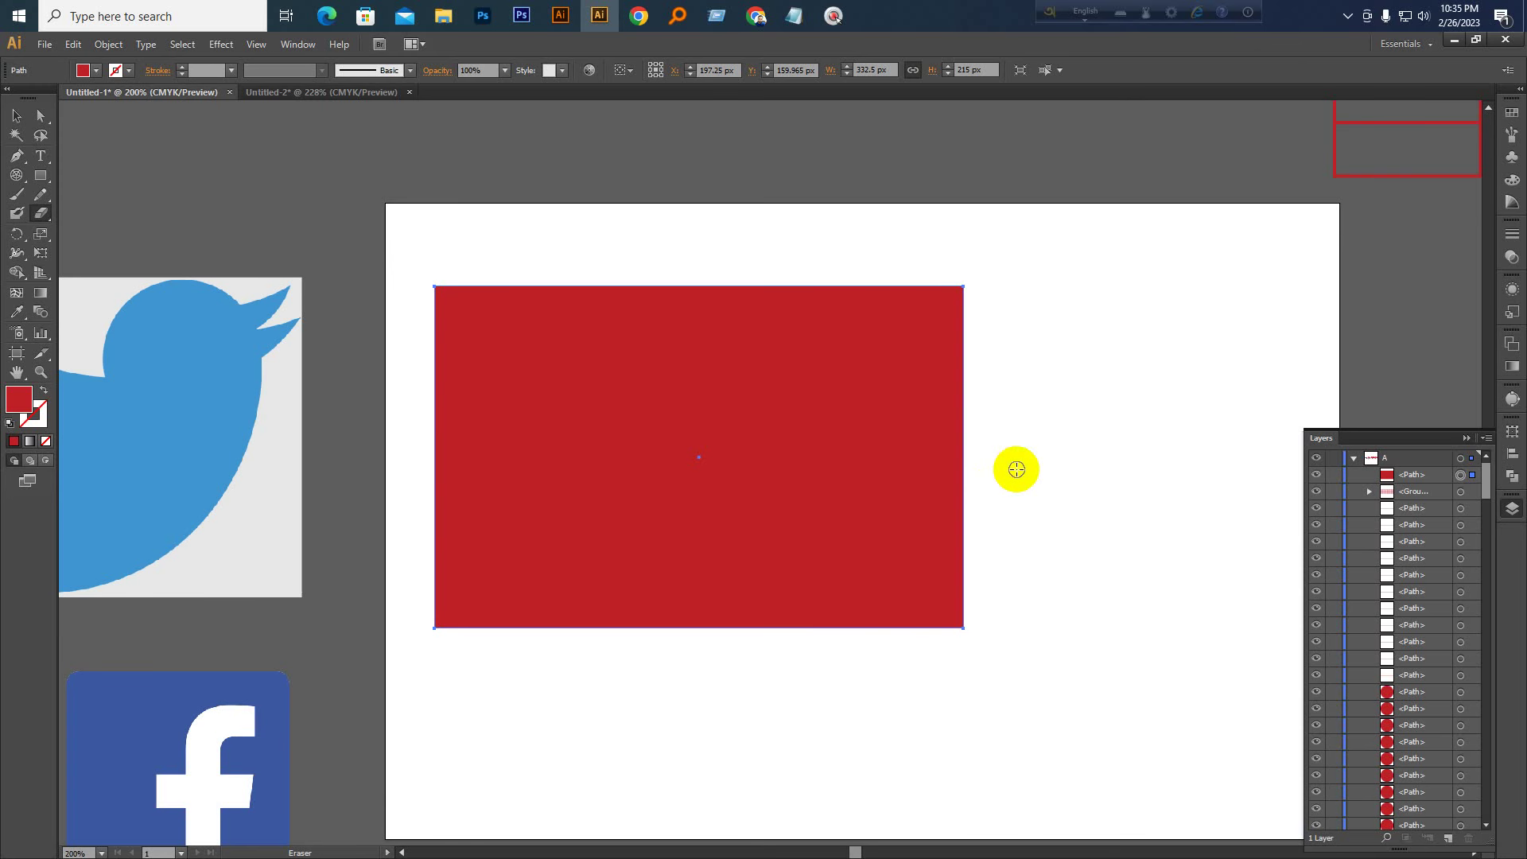
# Enlarge the Eraser brush until its circle is nearly as tall as the red rectangle
pyautogui.press(']')
pyautogui.press(']')
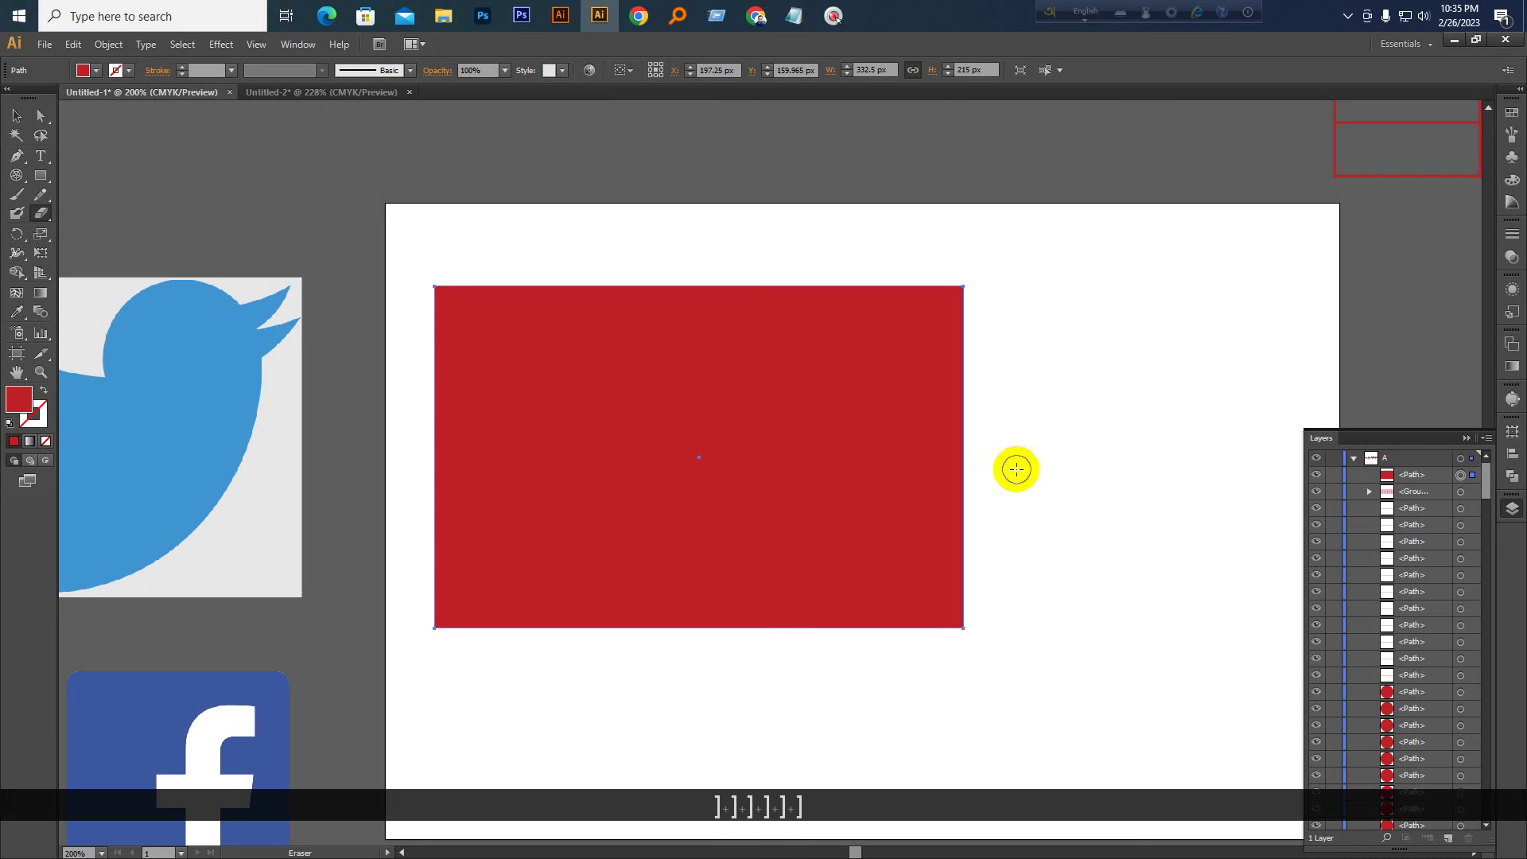
pyautogui.press(']')
pyautogui.press(']')
pyautogui.press(']')
pyautogui.press(']')
pyautogui.press(']')
pyautogui.press(']')
pyautogui.press(']')
pyautogui.press(']')
pyautogui.press(']')
pyautogui.press(']')
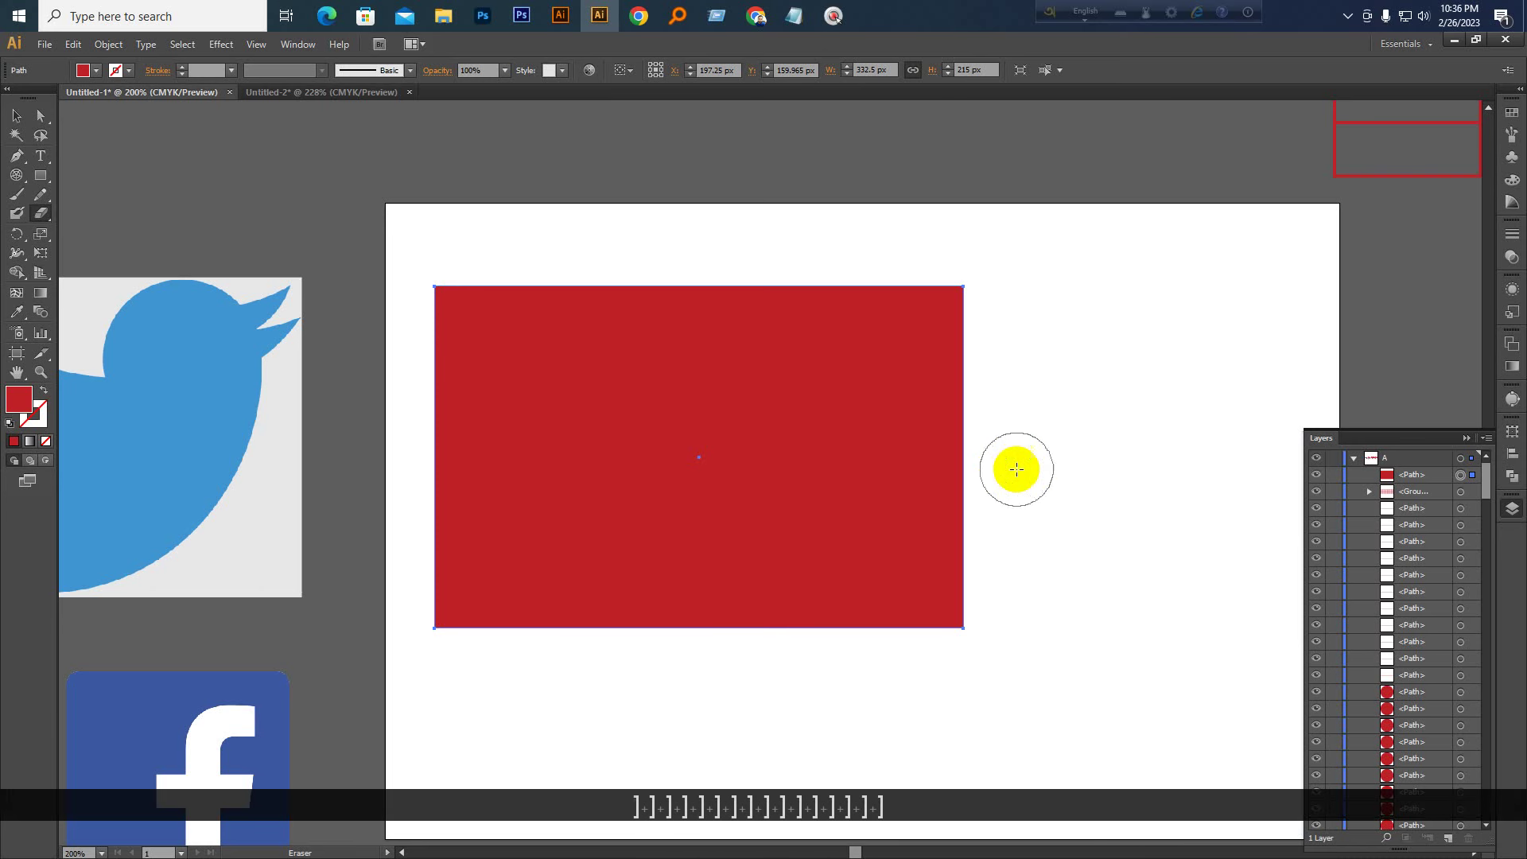
pyautogui.press(']')
pyautogui.press(']')
pyautogui.press(']')
pyautogui.press(']')
pyautogui.press(']')
pyautogui.press(']')
pyautogui.press(']')
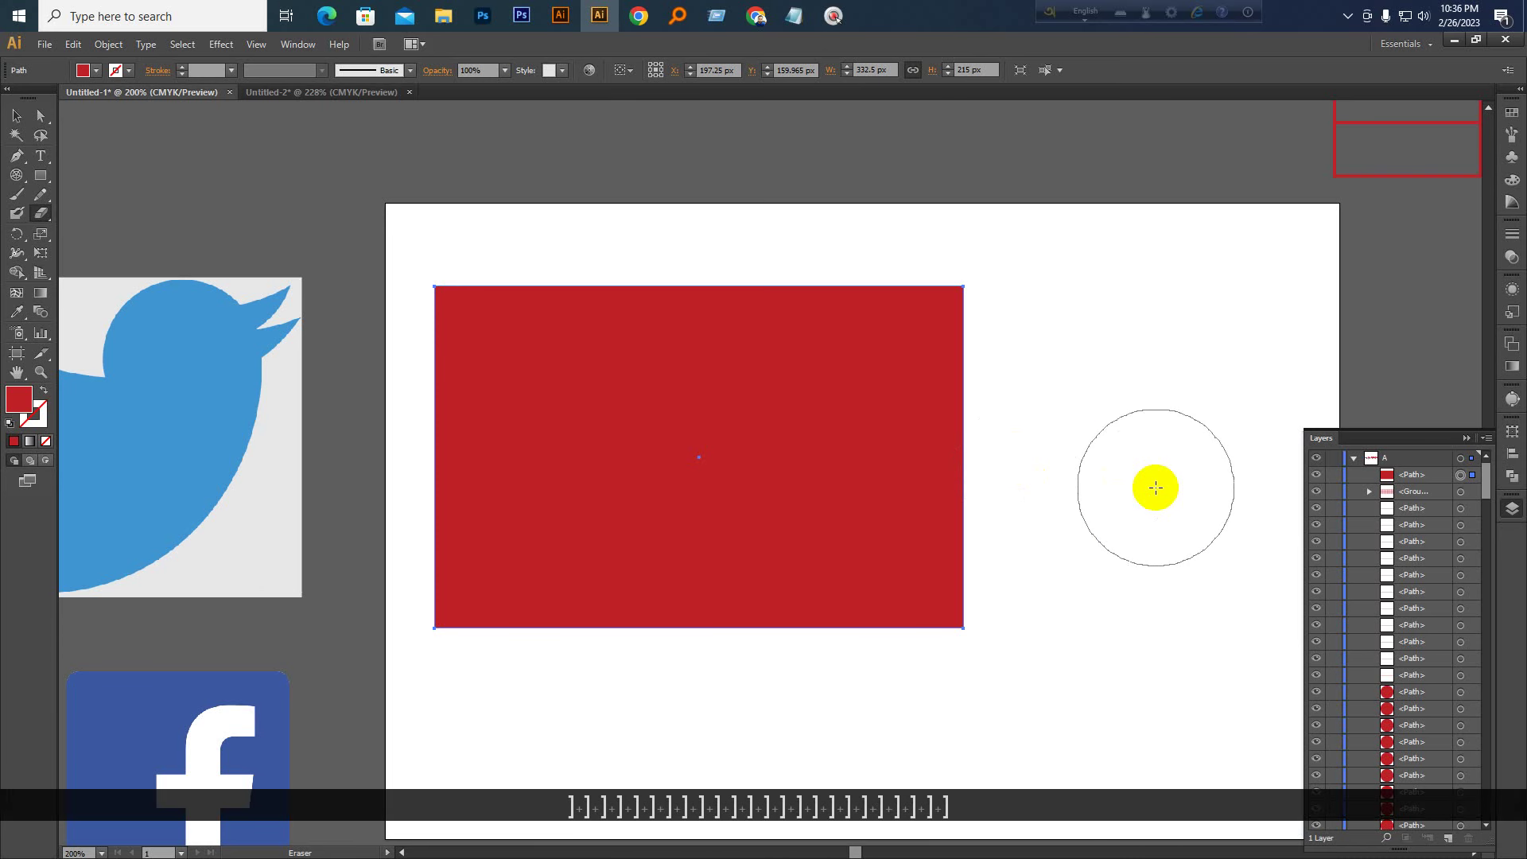
pyautogui.press(']')
pyautogui.press(']')
pyautogui.press(']')
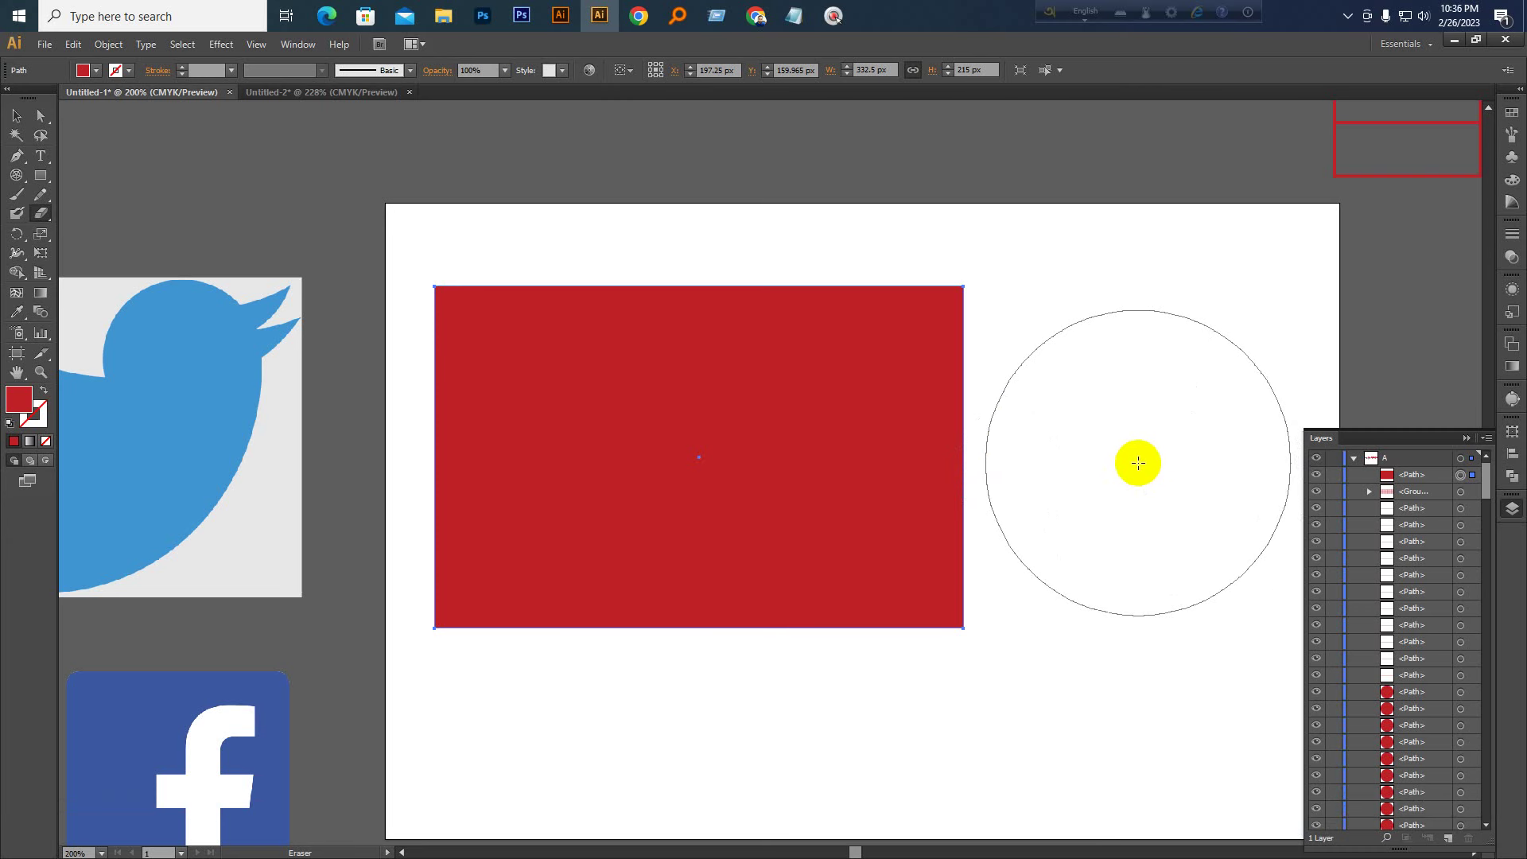
# Shrink the Eraser to about half the rectangle's height and erase round areas from its top-right corner and upper-left part
pyautogui.press('[')
pyautogui.press('[')
pyautogui.press('[')
pyautogui.press('[')
pyautogui.press('[')
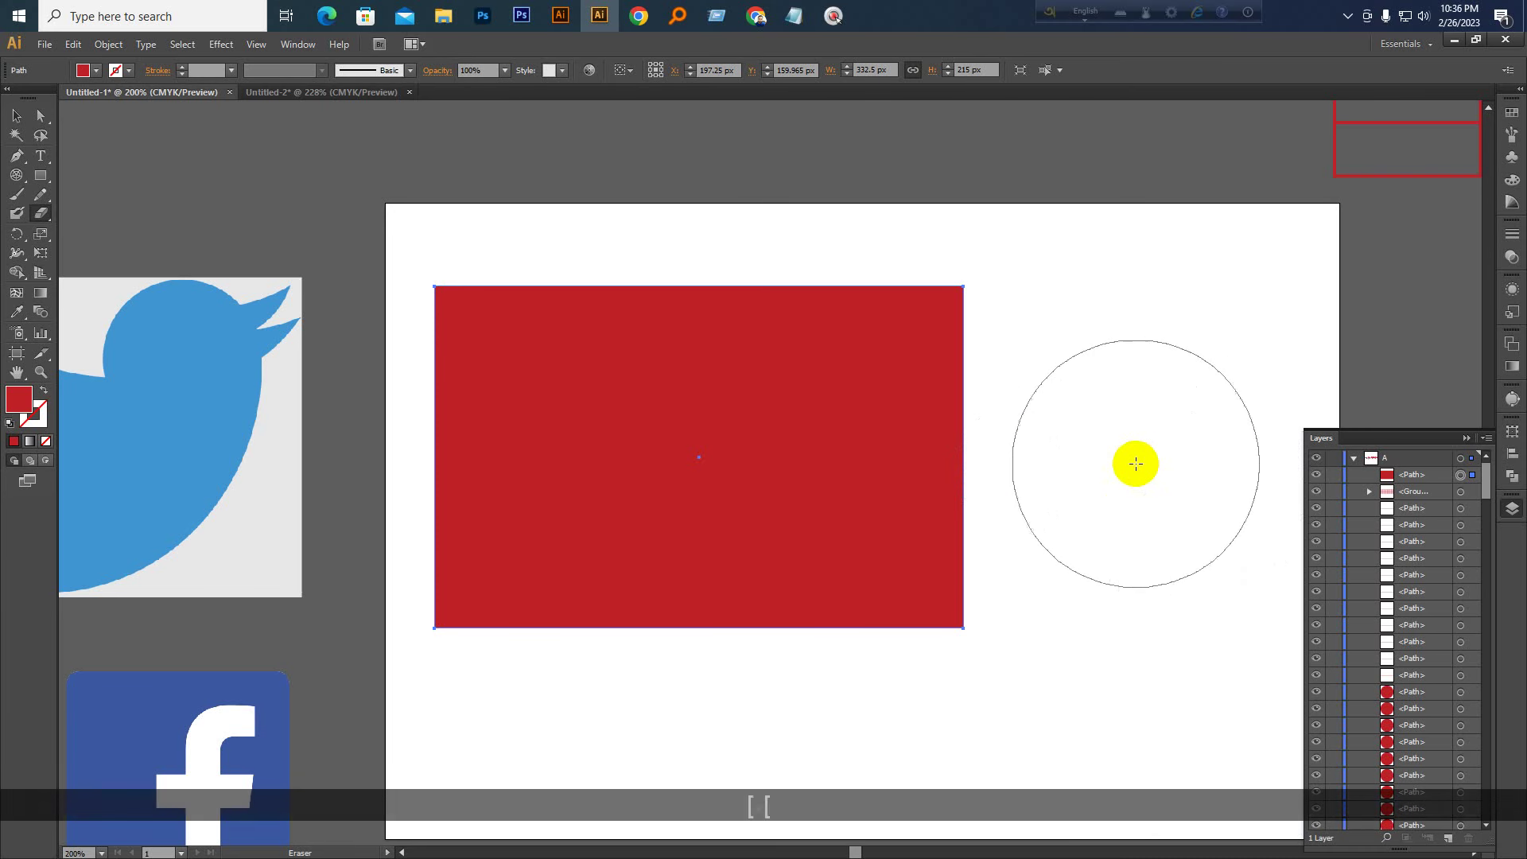
pyautogui.moveTo(922, 298)
pyautogui.mouseDown()
pyautogui.moveTo(910, 297)
pyautogui.moveTo(934, 307)
pyautogui.moveTo(685, 450)
pyautogui.moveTo(533, 384)
pyautogui.mouseUp()
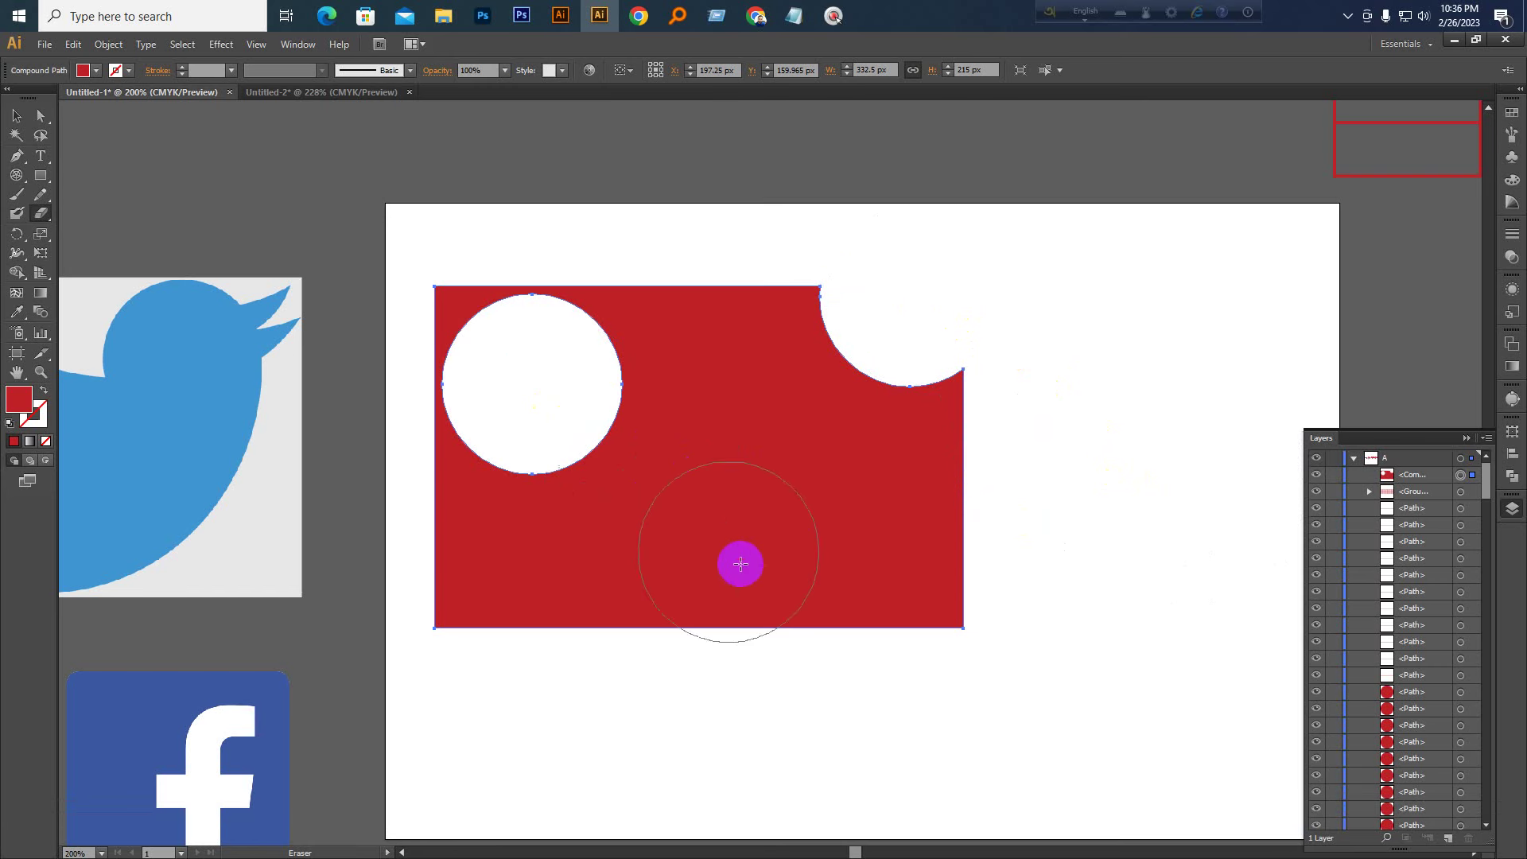
# Erase circular bites along the lower, upper and corner edges of the red rectangle with the Eraser tool
pyautogui.click(931, 611)
pyautogui.click(405, 630)
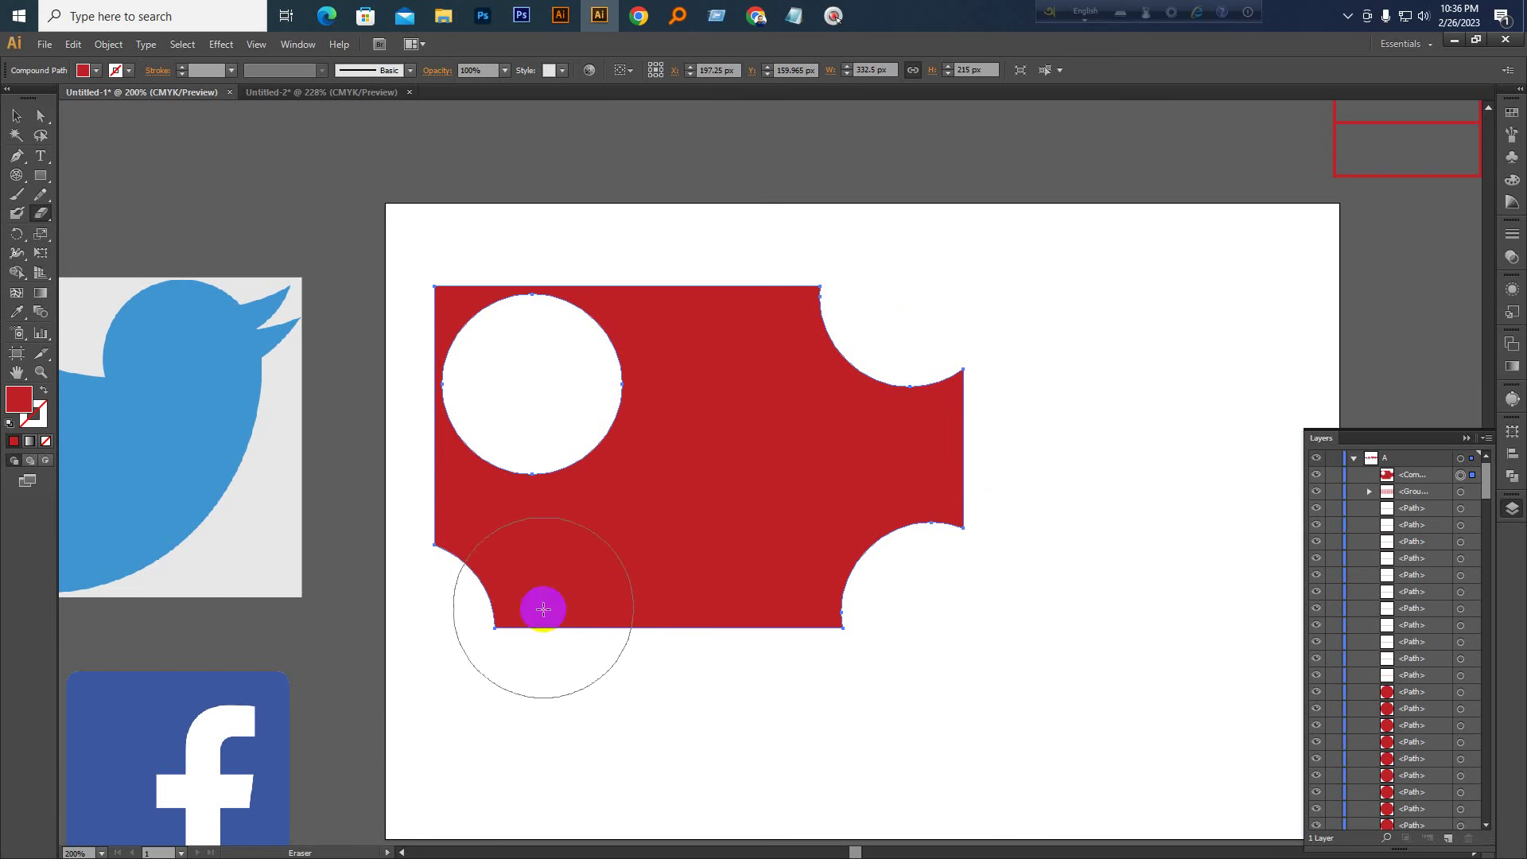
pyautogui.click(553, 668)
pyautogui.click(673, 673)
pyautogui.click(761, 699)
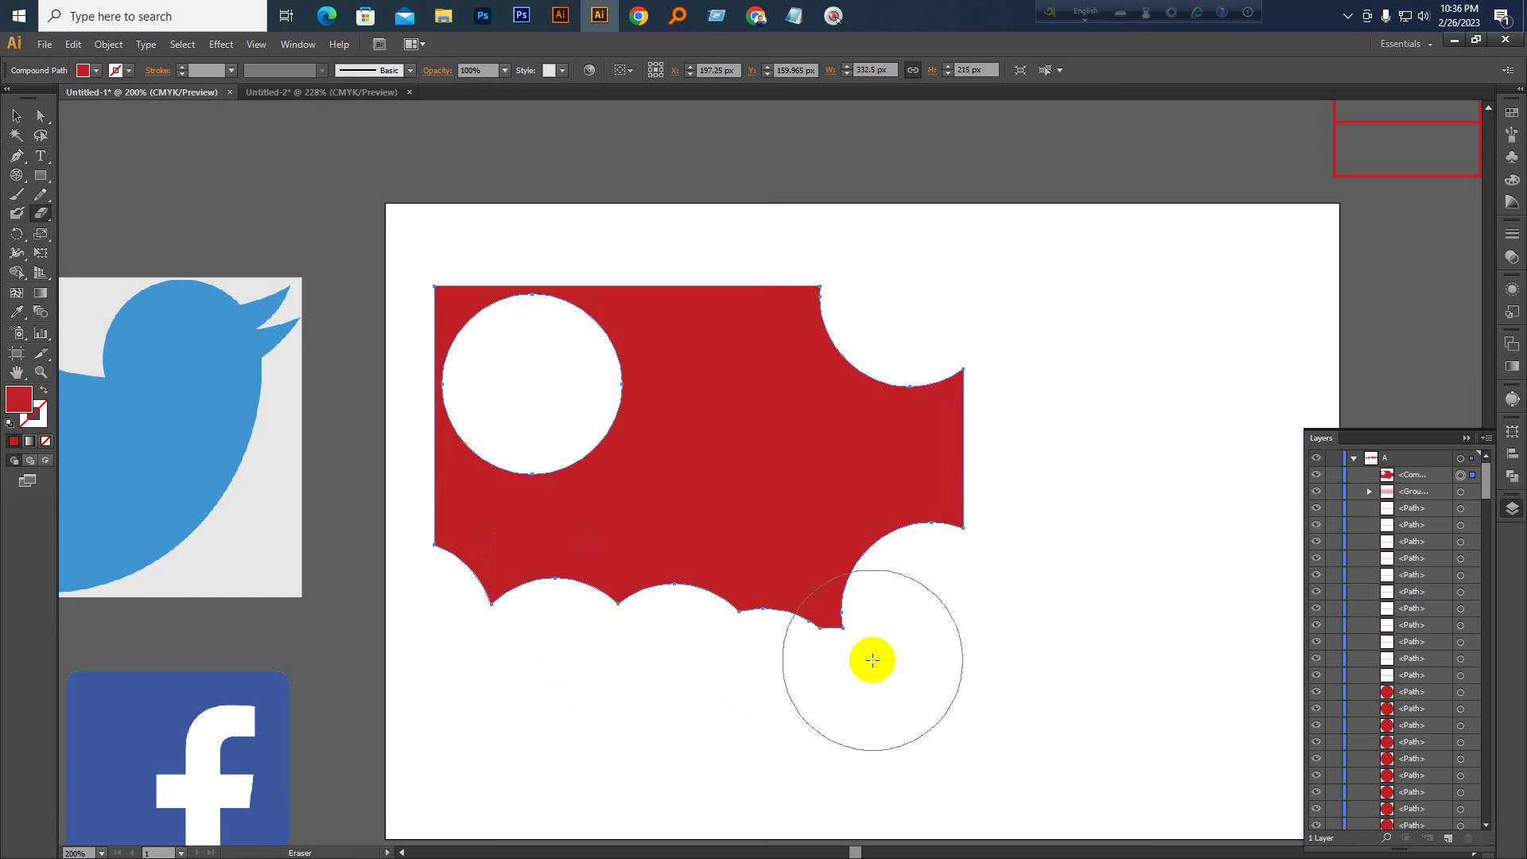
pyautogui.click(875, 652)
pyautogui.click(768, 249)
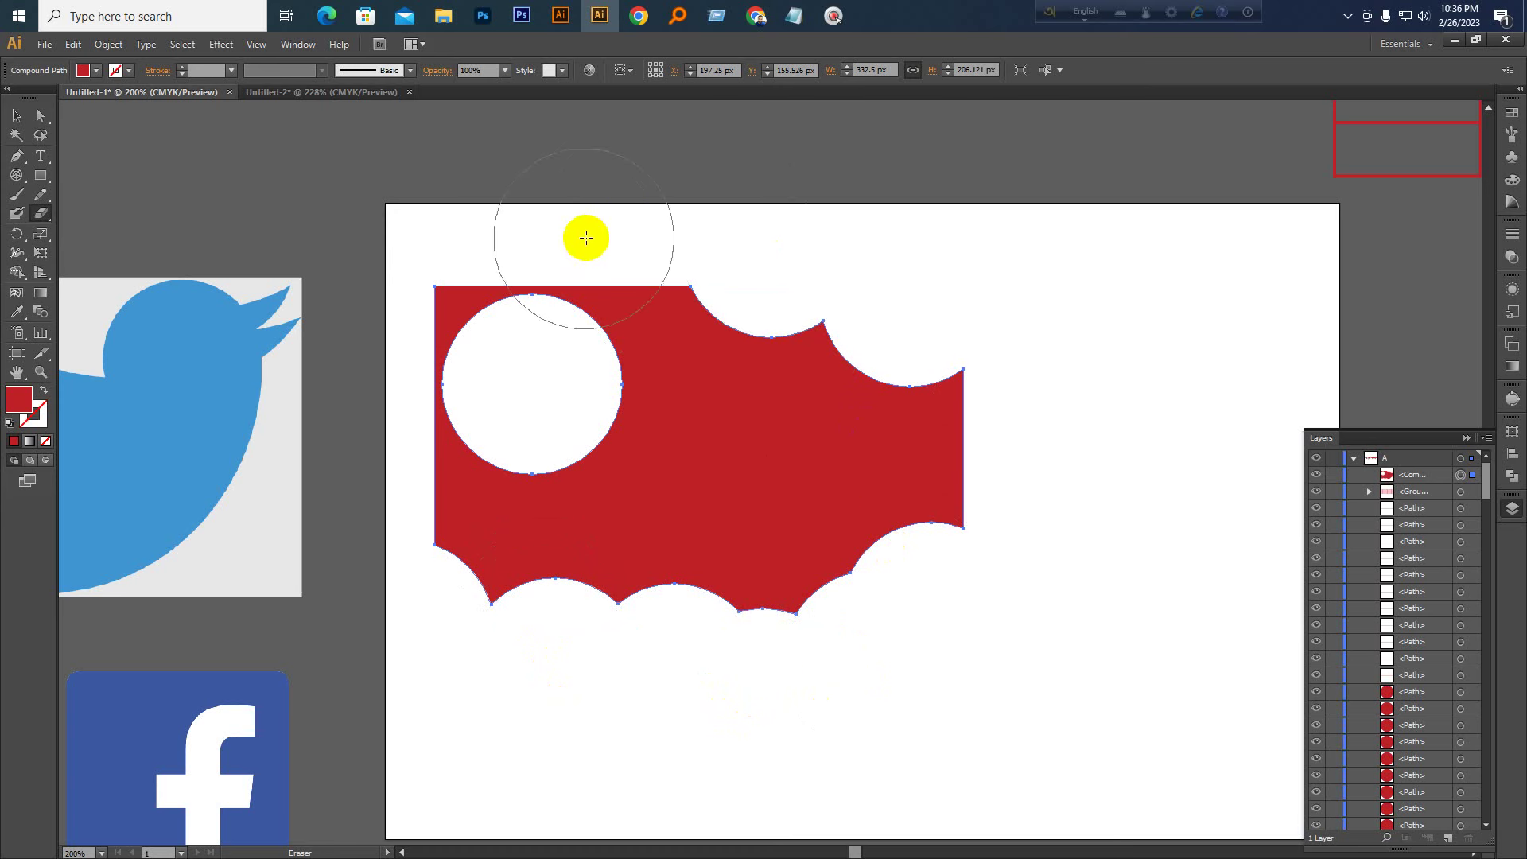
pyautogui.click(666, 213)
pyautogui.click(408, 212)
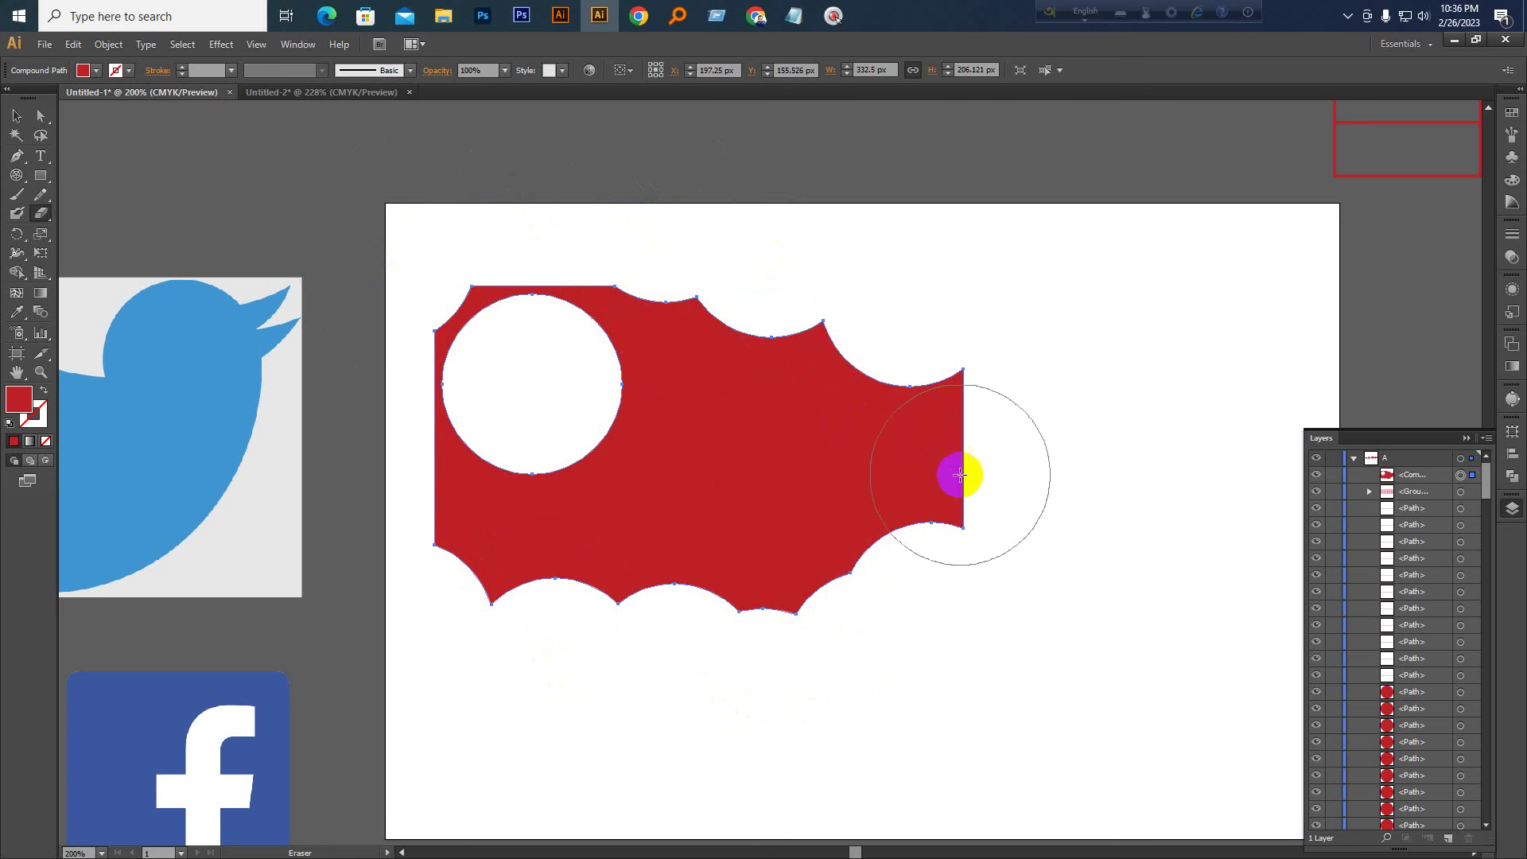
# Shrink the eraser brush and erase freehand strokes through the body of the red rectangle
pyautogui.press('[')
pyautogui.press('[')
pyautogui.press('[')
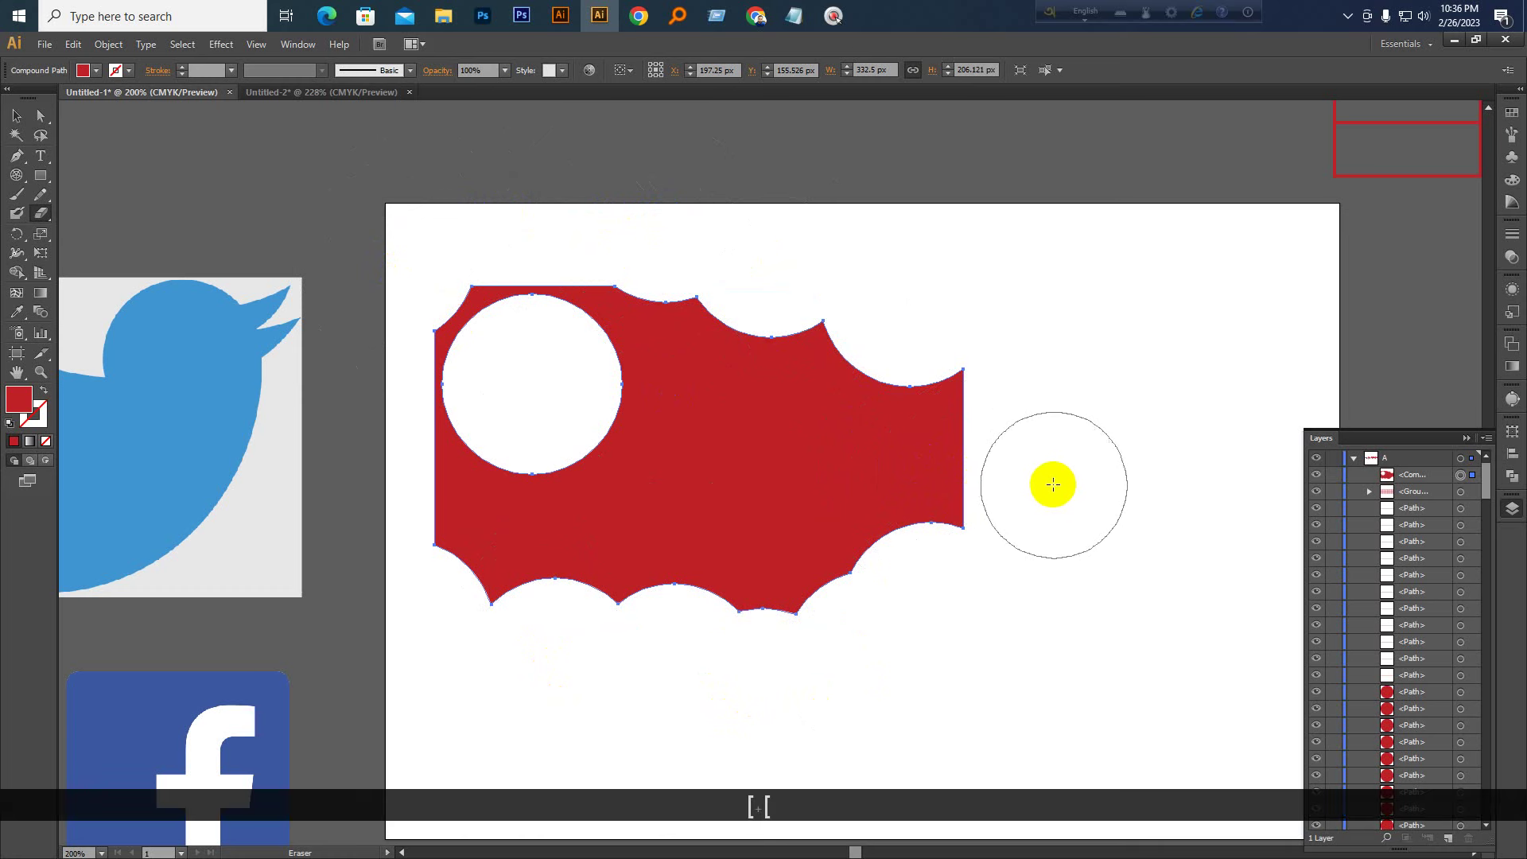
pyautogui.press('[')
pyautogui.press('[')
pyautogui.press('[')
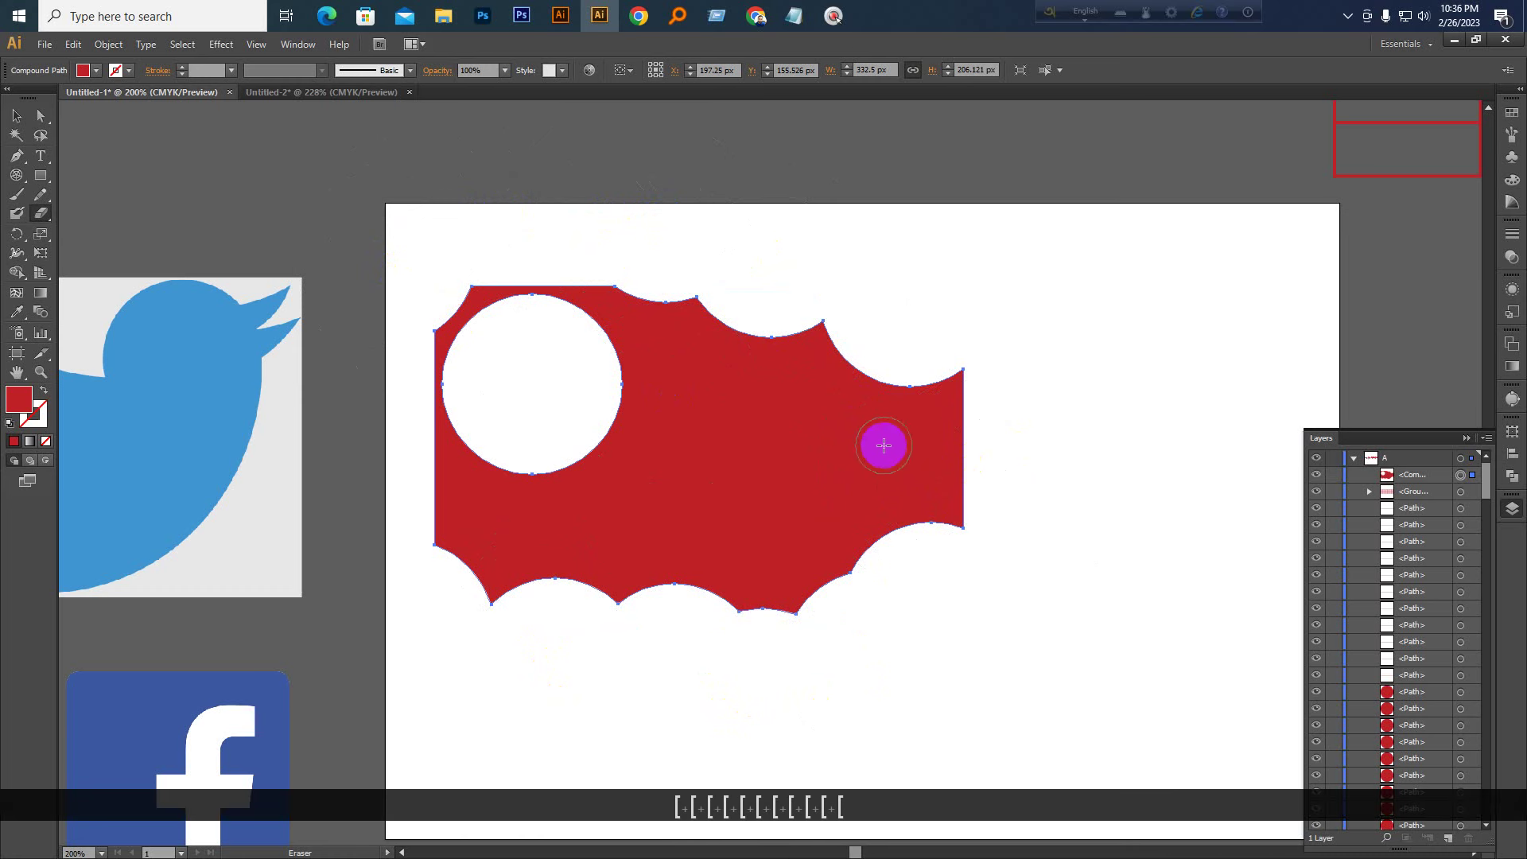
pyautogui.press('[')
pyautogui.moveTo(884, 445); pyautogui.dragTo(829, 453)
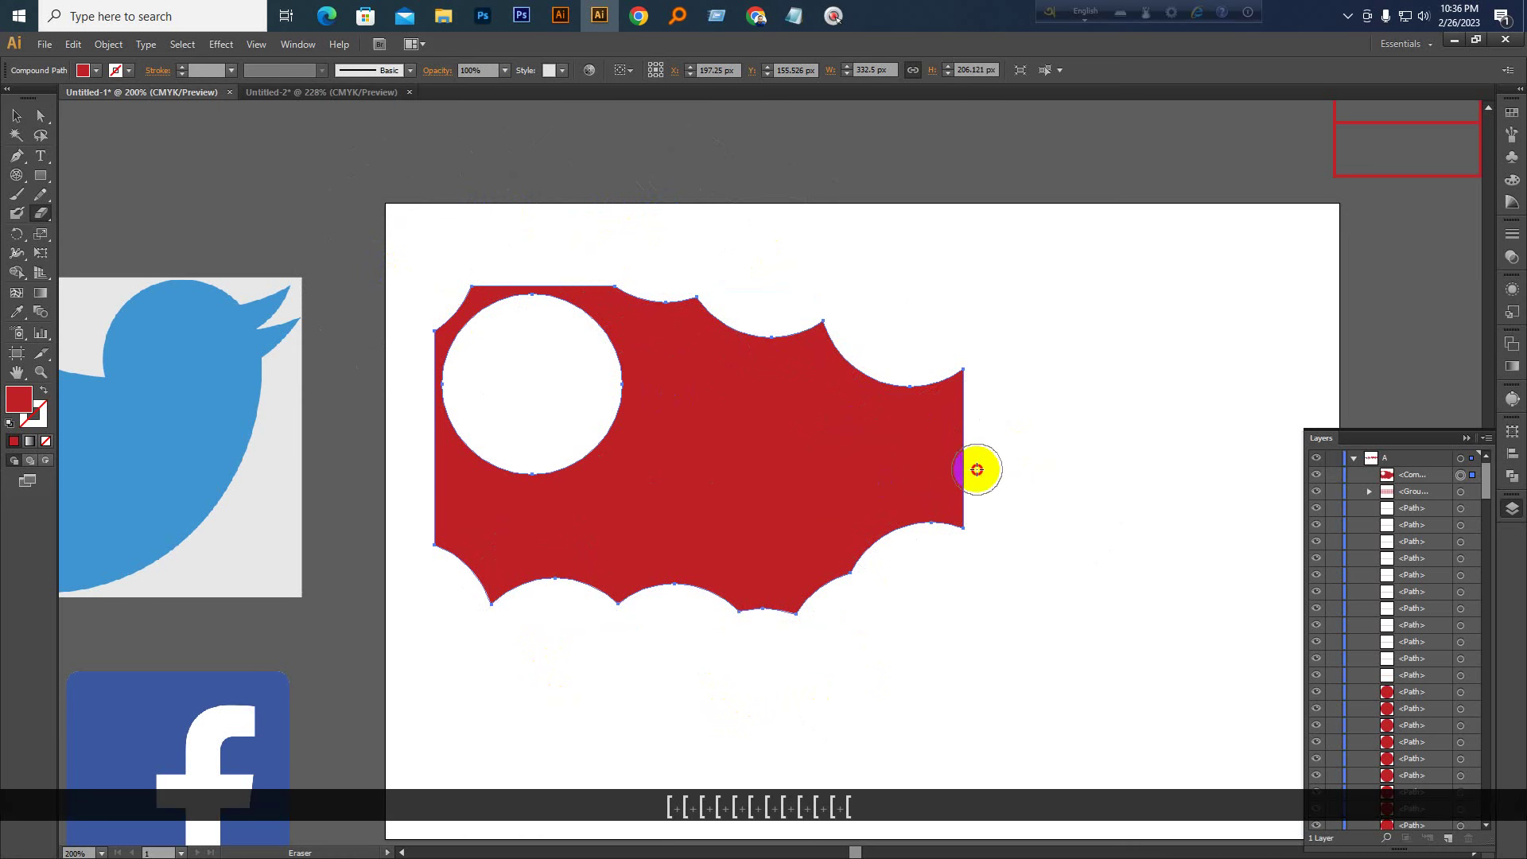
pyautogui.moveTo(977, 469)
pyautogui.mouseDown()
pyautogui.moveTo(1009, 504)
pyautogui.moveTo(978, 511)
pyautogui.moveTo(993, 442)
pyautogui.moveTo(965, 385)
pyautogui.moveTo(952, 528)
pyautogui.moveTo(886, 437)
pyautogui.moveTo(897, 334)
pyautogui.moveTo(845, 344)
pyautogui.moveTo(699, 580)
pyautogui.moveTo(647, 617)
pyautogui.moveTo(739, 532)
pyautogui.moveTo(706, 584)
pyautogui.moveTo(703, 313)
pyautogui.moveTo(665, 306)
pyautogui.moveTo(671, 379)
pyautogui.moveTo(596, 334)
pyautogui.moveTo(440, 313)
pyautogui.moveTo(641, 338)
pyautogui.moveTo(584, 440)
pyautogui.moveTo(599, 596)
pyautogui.moveTo(521, 416)
pyautogui.moveTo(413, 403)
pyautogui.moveTo(389, 501)
pyautogui.moveTo(485, 430)
pyautogui.moveTo(535, 571)
pyautogui.moveTo(494, 600)
pyautogui.moveTo(596, 583)
pyautogui.mouseUp()
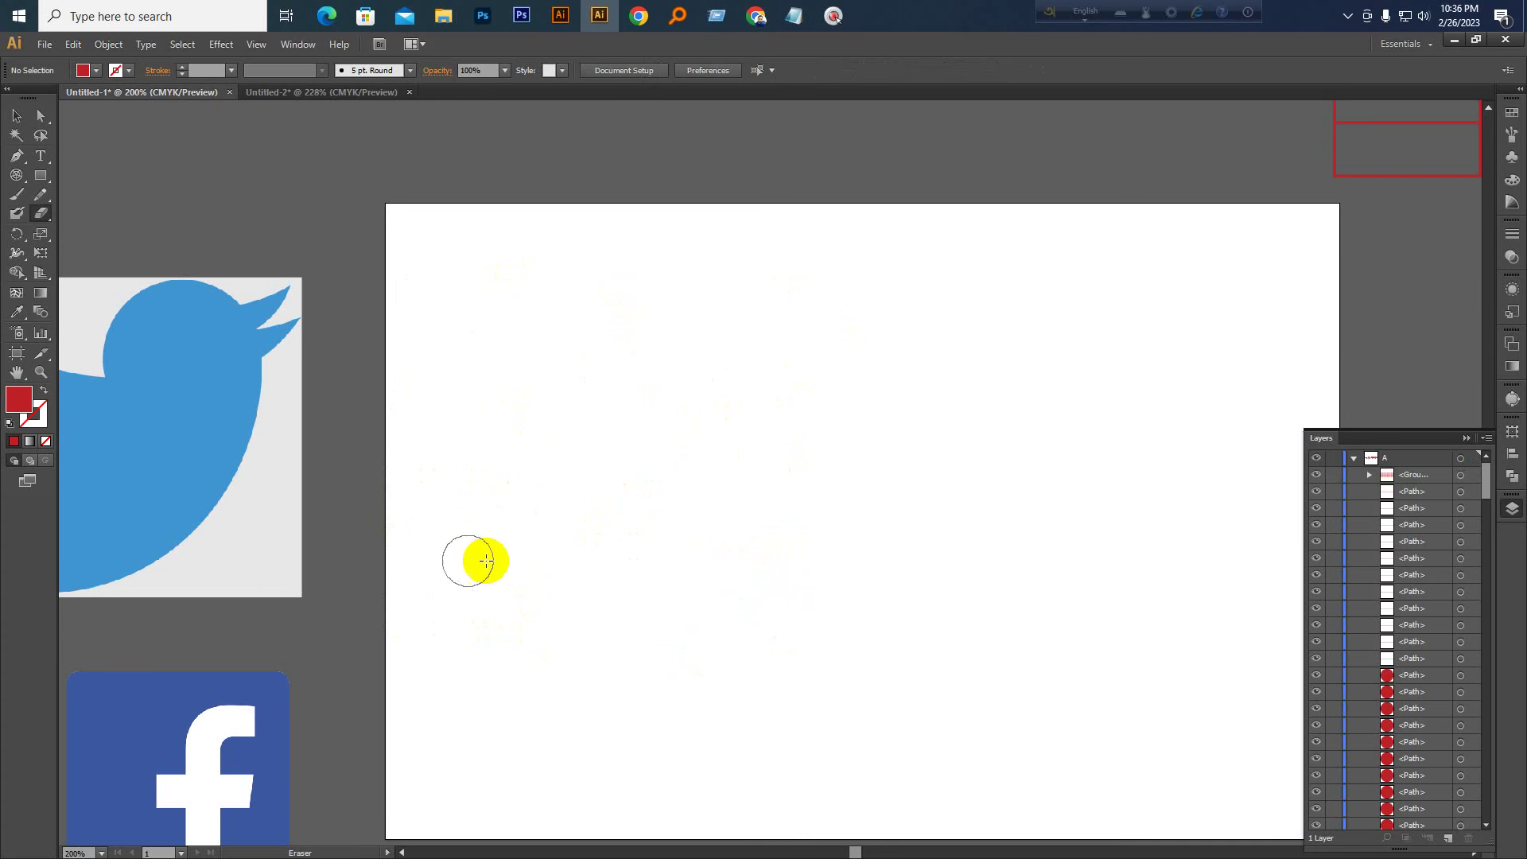
pyautogui.scroll(-1, 486, 561)
pyautogui.scroll(1, 518, 552)
pyautogui.scroll(-1, 504, 583)
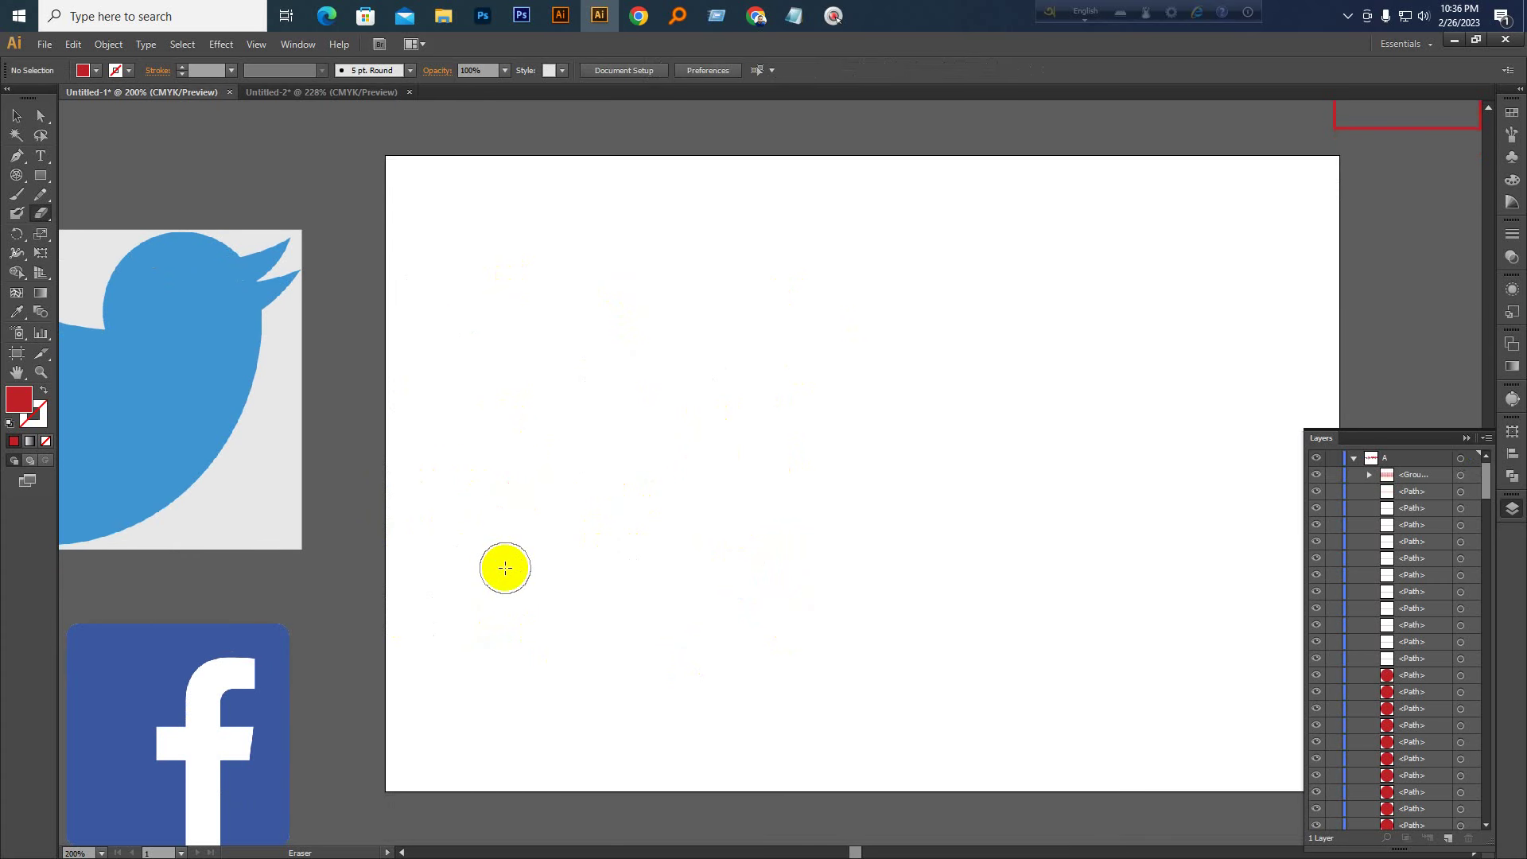
pyautogui.click(44, 217)
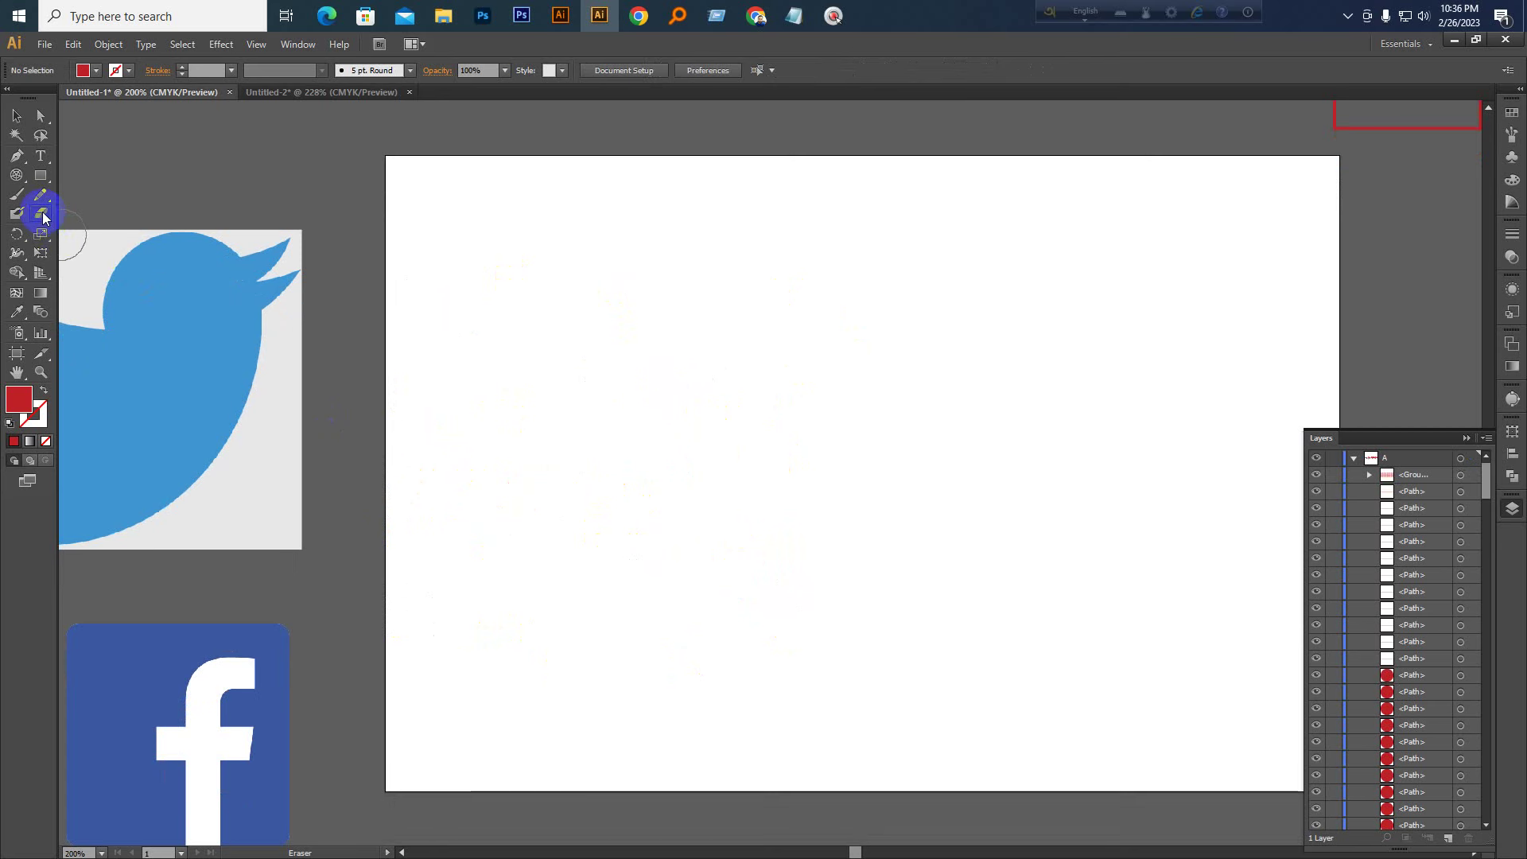
pyautogui.moveTo(44, 216); pyautogui.dragTo(94, 213)
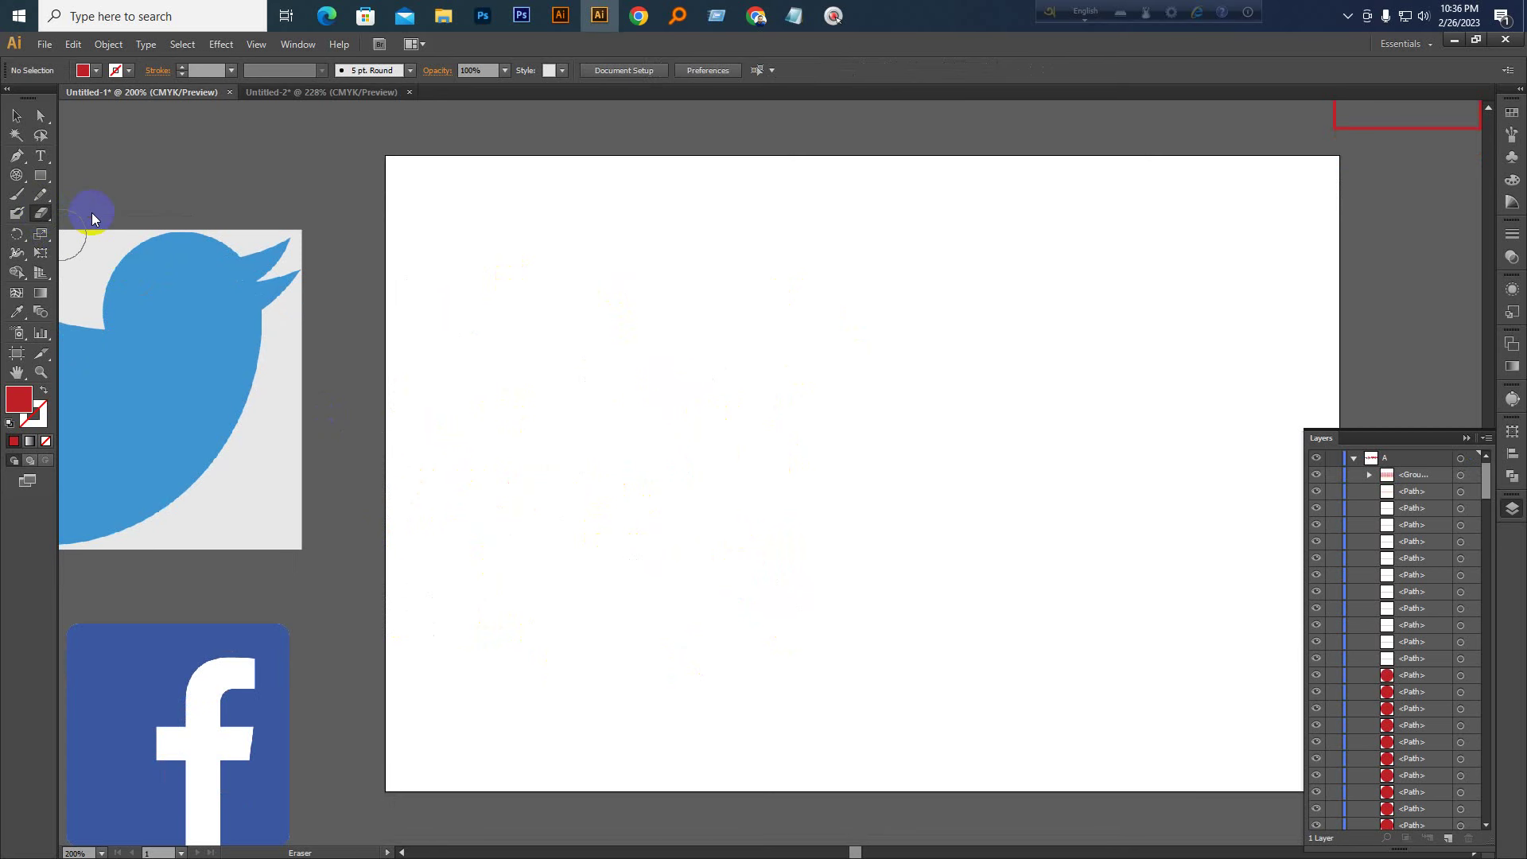
pyautogui.click(40, 156)
pyautogui.click(19, 118)
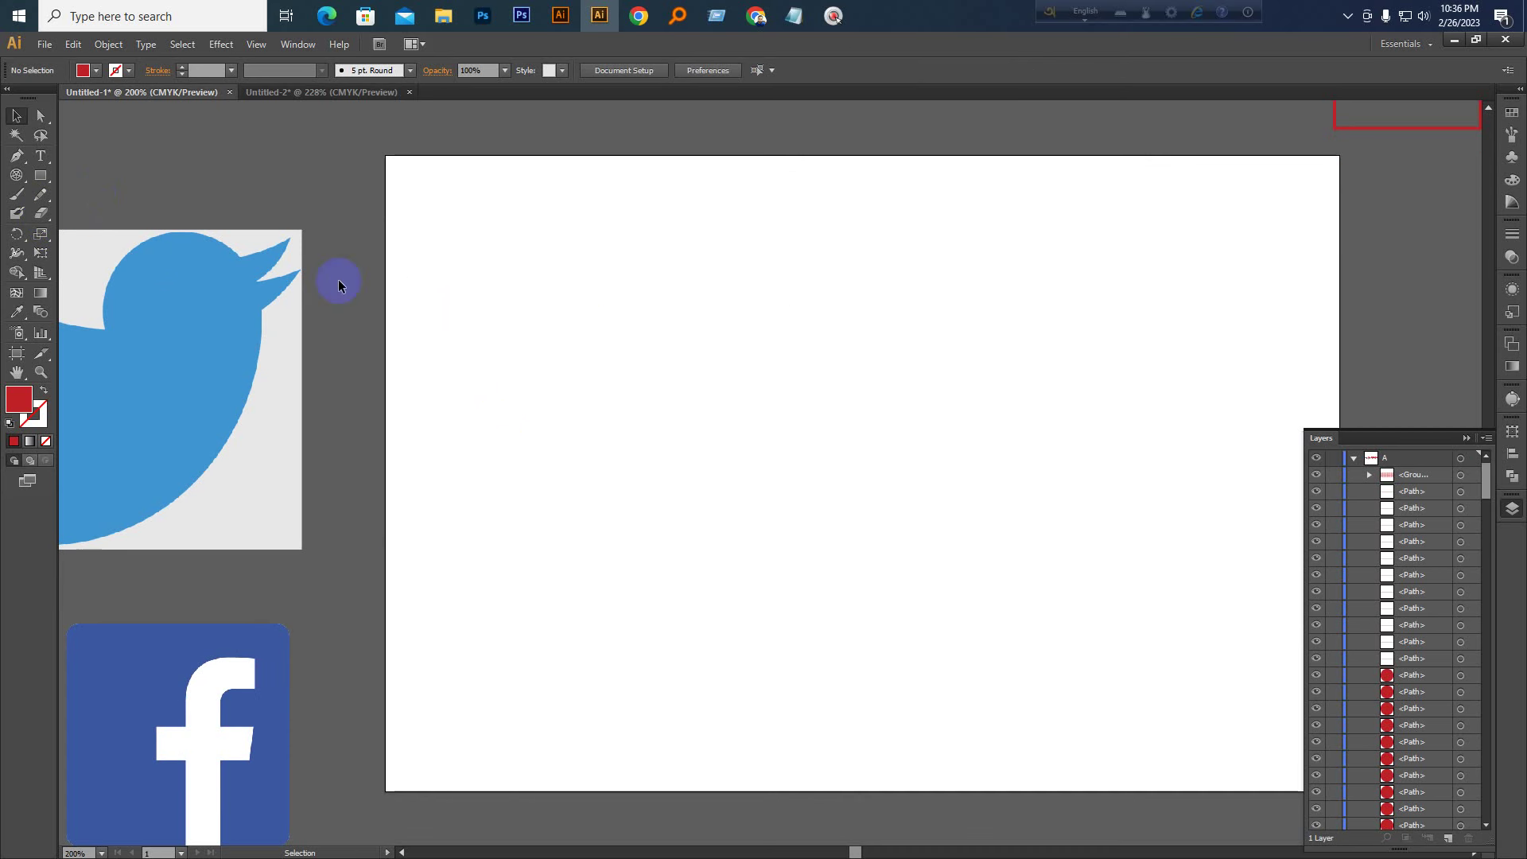
pyautogui.click(229, 301)
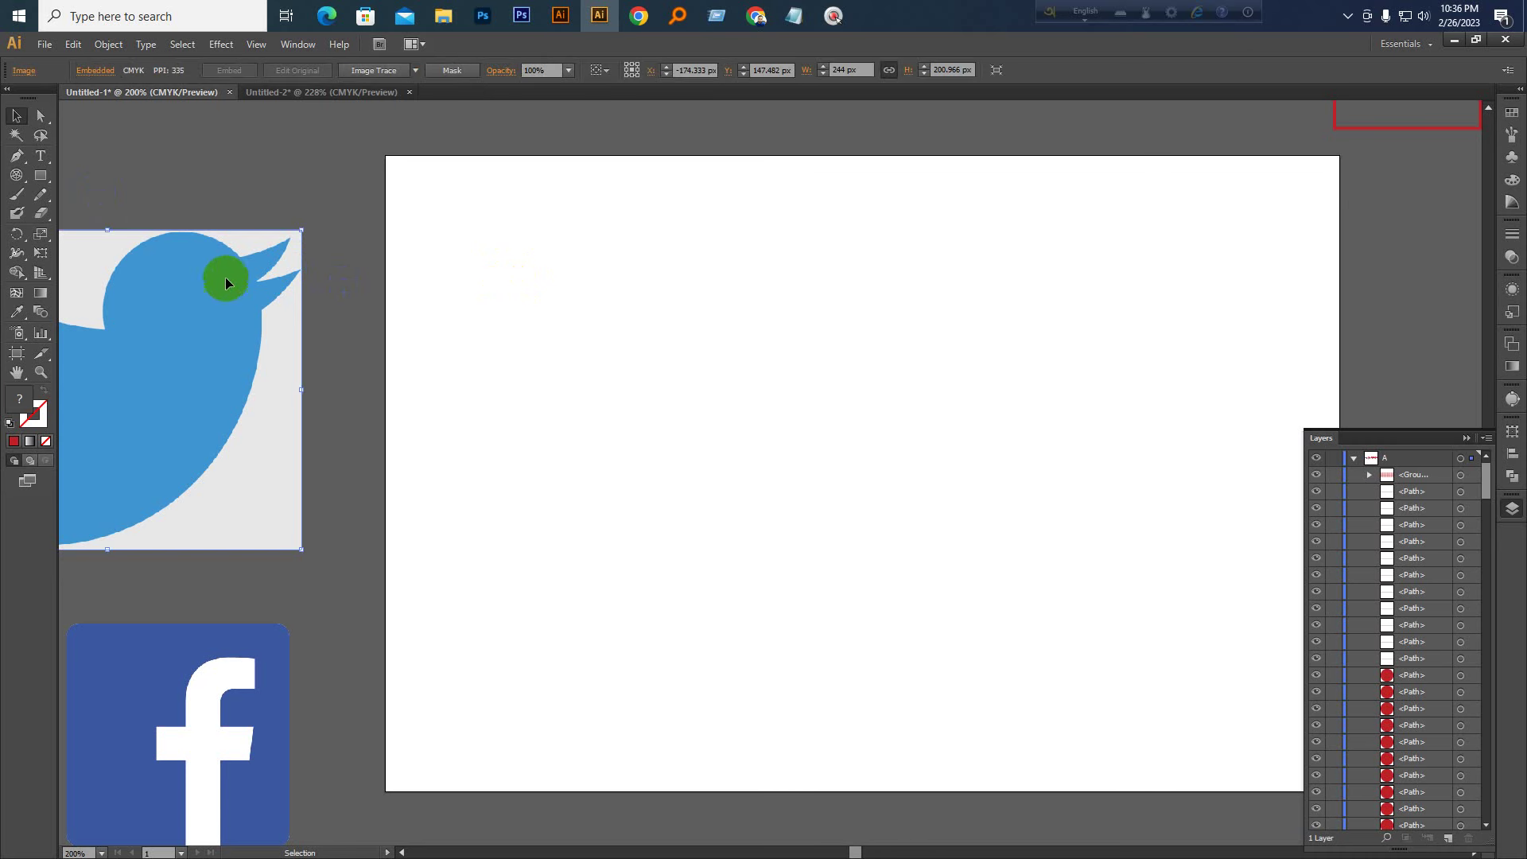
pyautogui.moveTo(40, 176)
pyautogui.mouseDown()
pyautogui.moveTo(94, 178)
pyautogui.moveTo(47, 212)
pyautogui.moveTo(86, 212)
pyautogui.mouseUp()
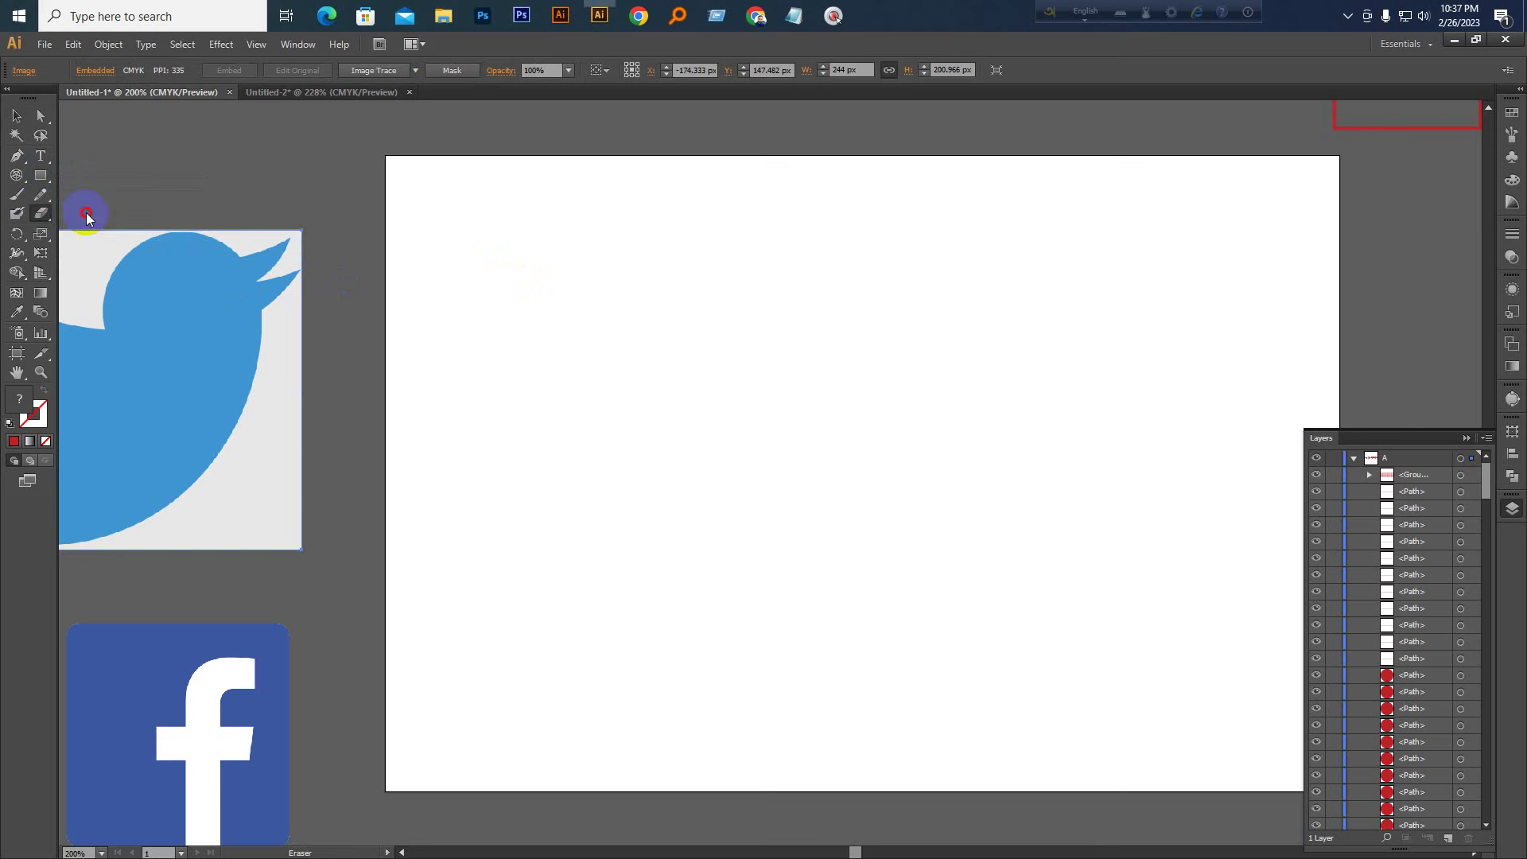
pyautogui.click(17, 117)
# Bring the red Twitter bird shape from below the artboard onto the middle of the artboard
pyautogui.hotkey('ctrl', '-')
pyautogui.hotkey('ctrl', '-')
pyautogui.hotkey('ctrl', '-')
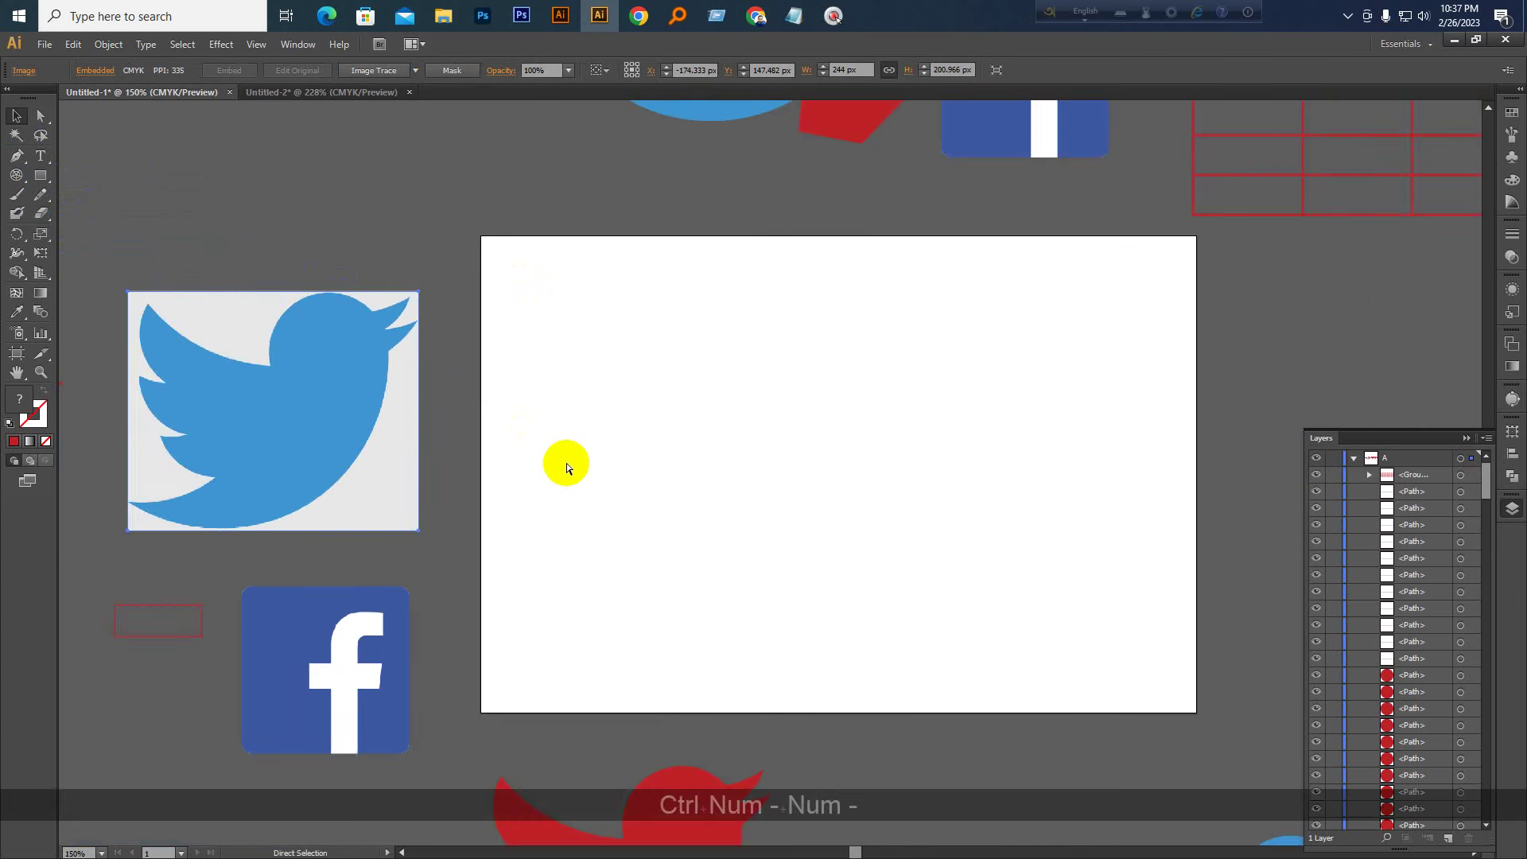
pyautogui.moveTo(717, 683); pyautogui.dragTo(757, 460)
pyautogui.press('ctrl+alt+KP_0')
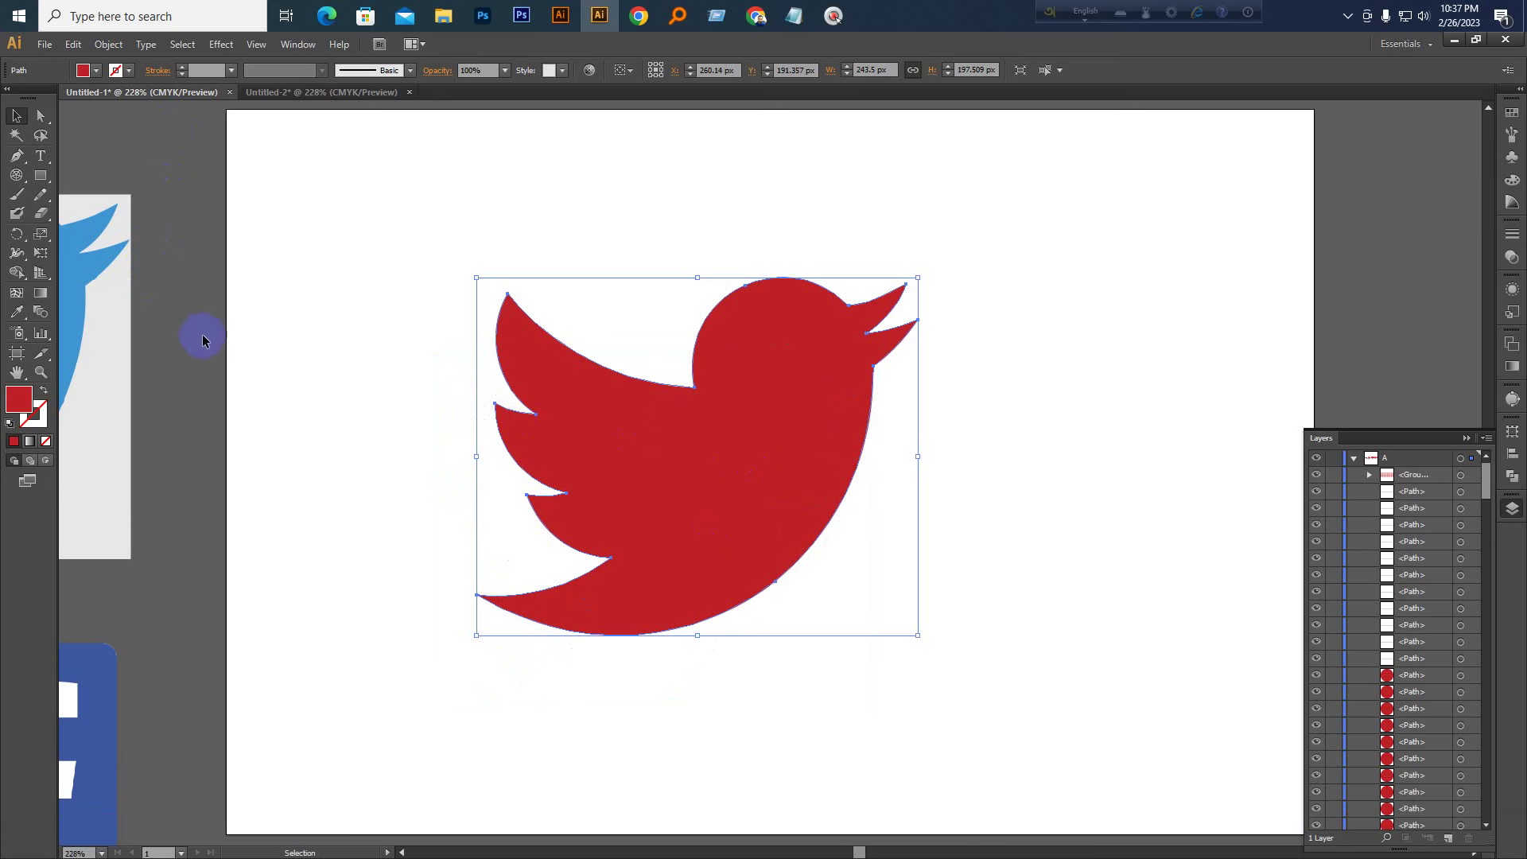
# Recolour the red bird with the blue sampled from the Twitter reference image using the Eyedropper
pyautogui.click(17, 312)
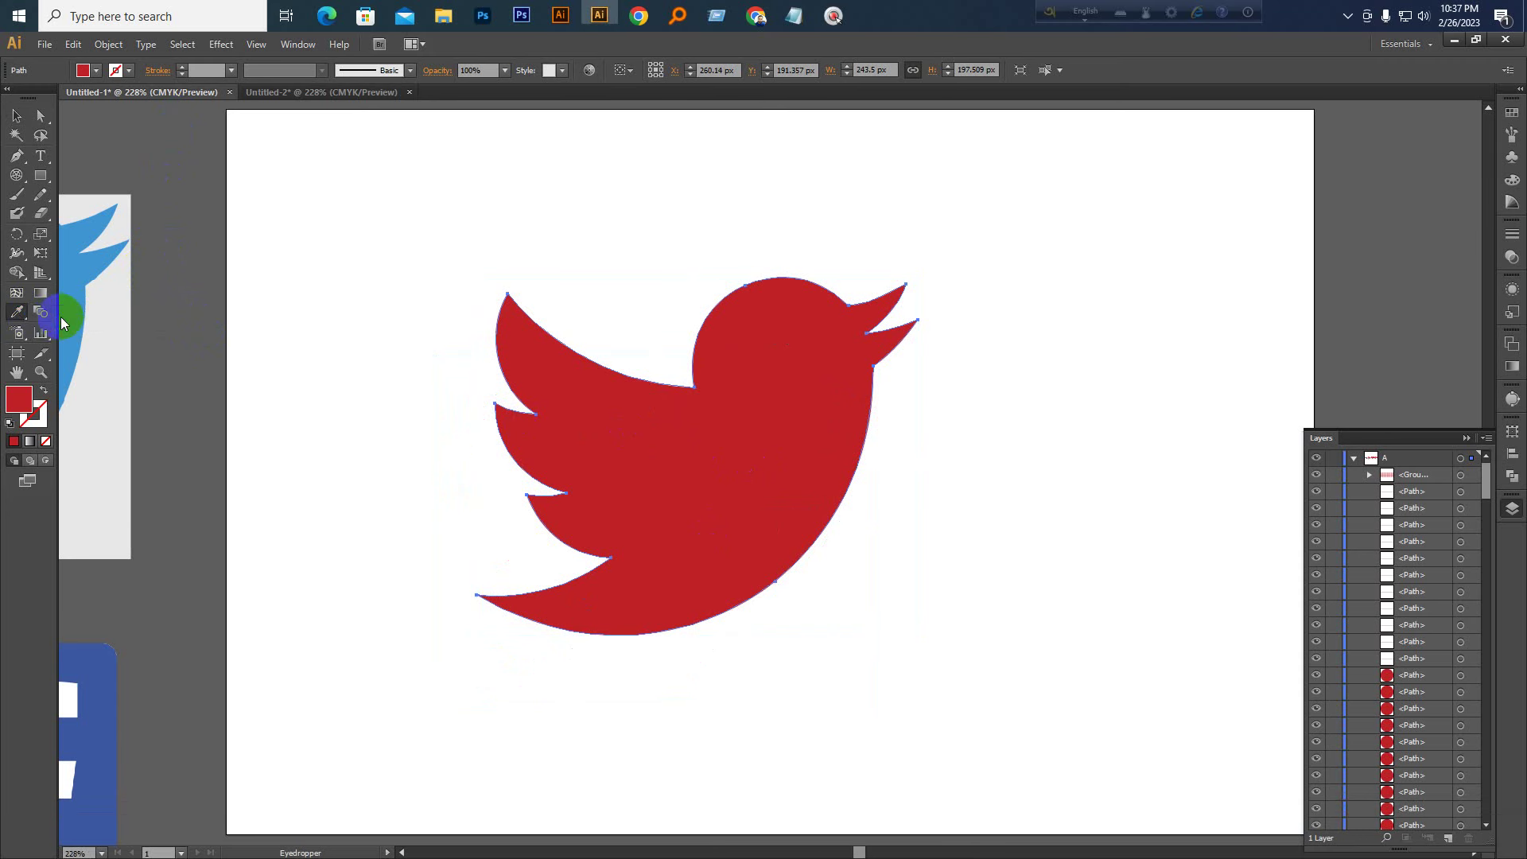
pyautogui.click(61, 252)
pyautogui.click(15, 117)
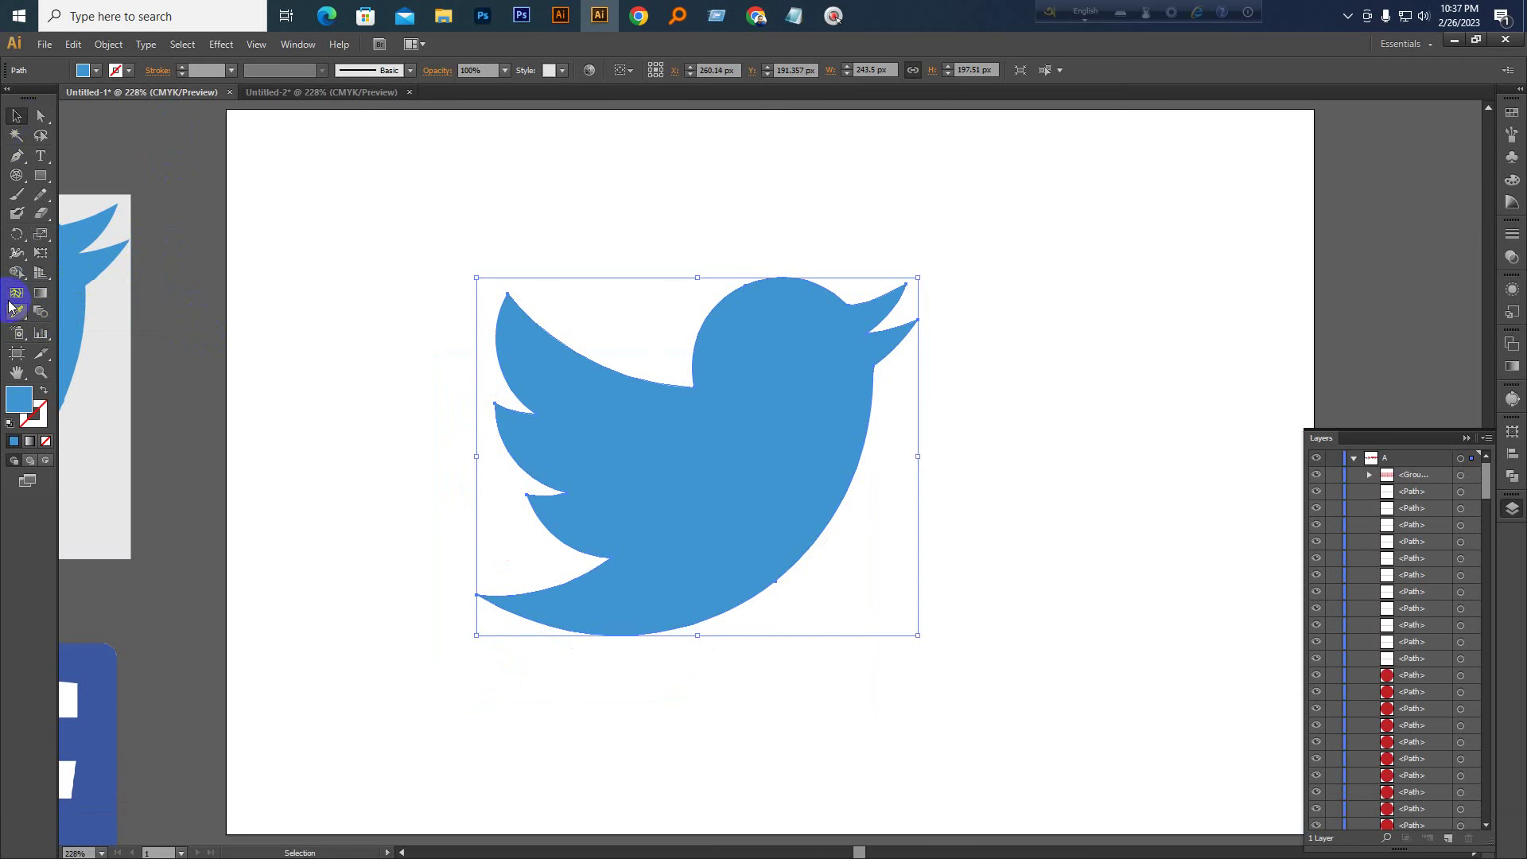
# Use the Measure tool to measure horizontal distances above and across the bird, and its vertical height
pyautogui.moveTo(17, 312); pyautogui.dragTo(91, 338)
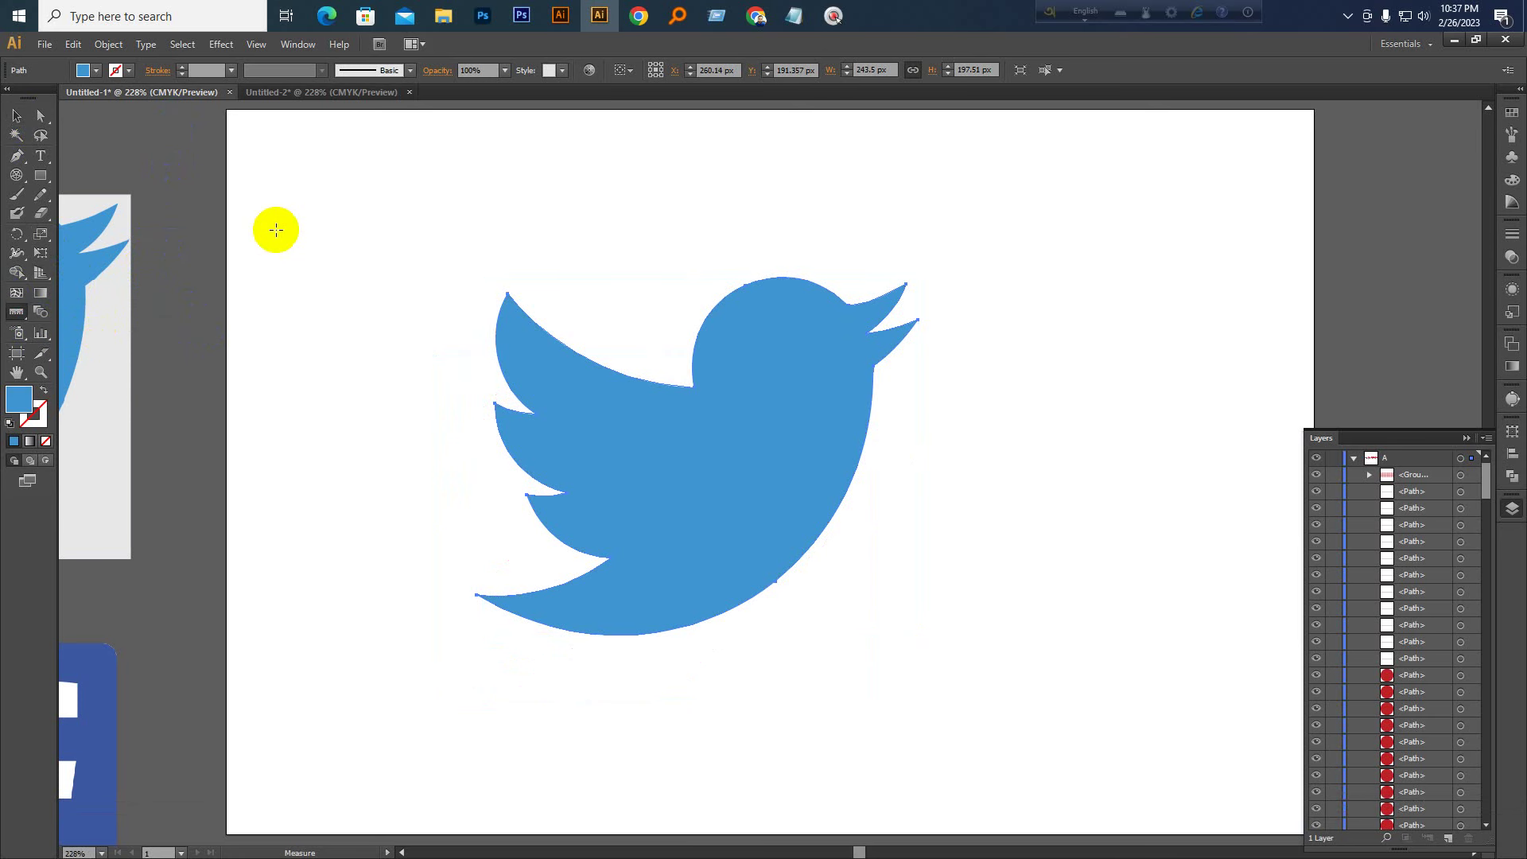
pyautogui.moveTo(266, 193); pyautogui.dragTo(623, 230)
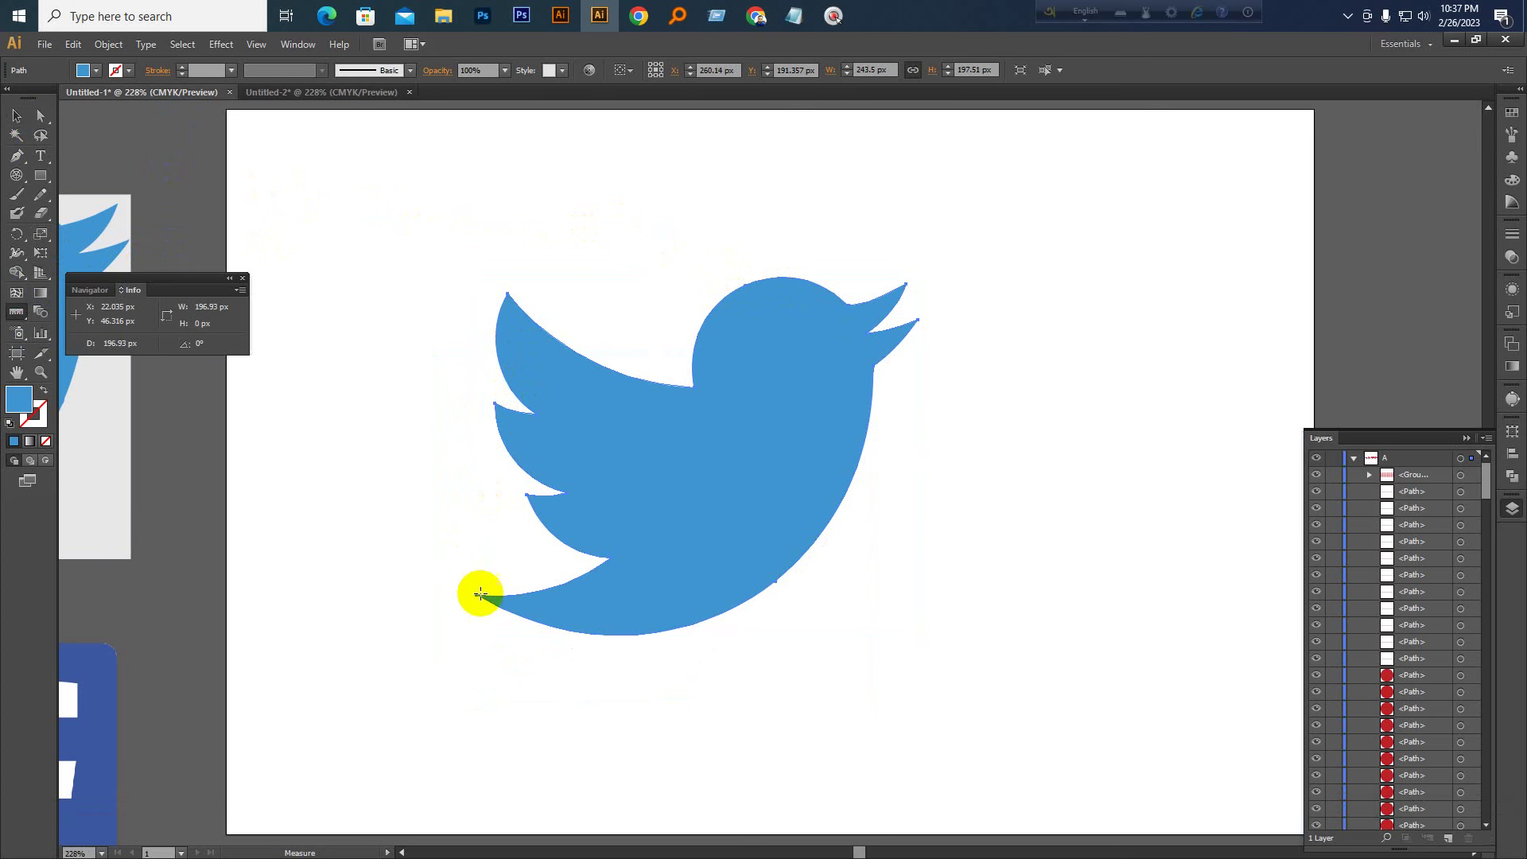
pyautogui.moveTo(475, 595); pyautogui.dragTo(1079, 616)
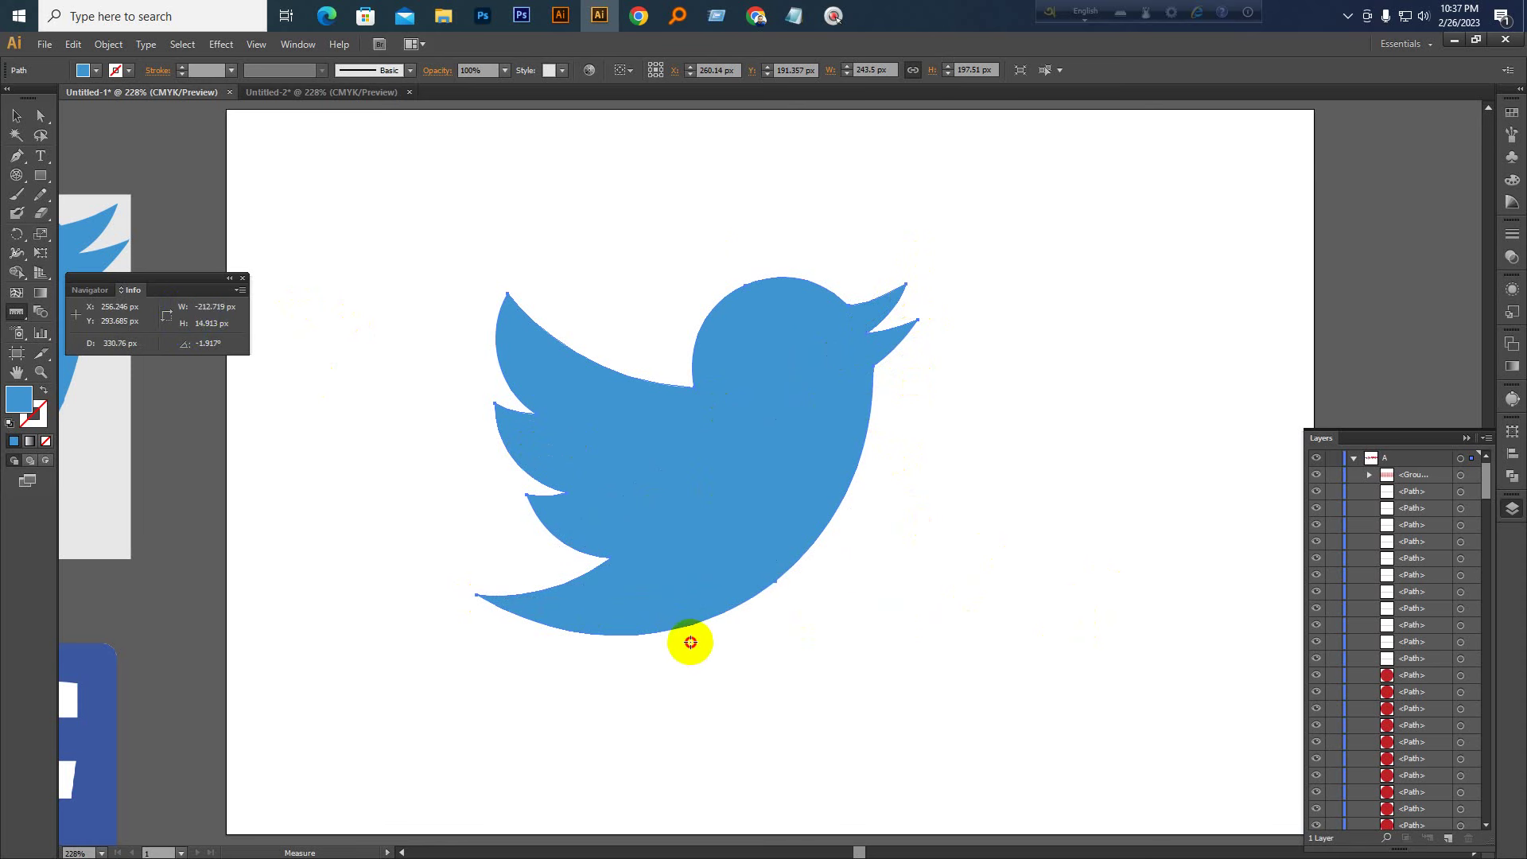
pyautogui.moveTo(691, 640); pyautogui.dragTo(694, 232)
pyautogui.moveTo(698, 324); pyautogui.dragTo(692, 239)
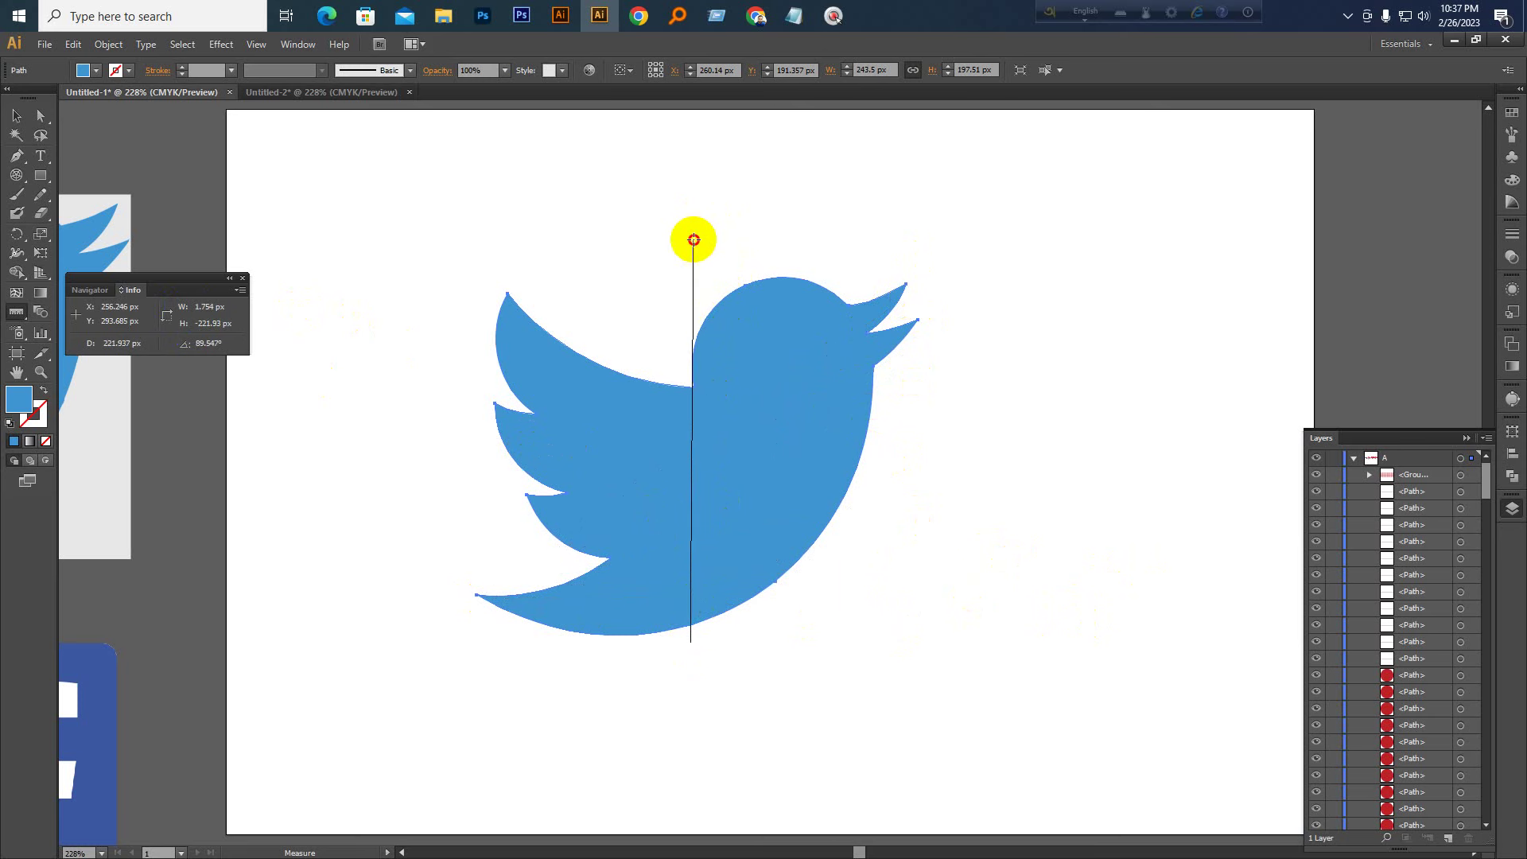
# Measure diagonally across the bird, including the distance and angle from the tail tip to the upper beak tip
pyautogui.moveTo(441, 470); pyautogui.dragTo(878, 217)
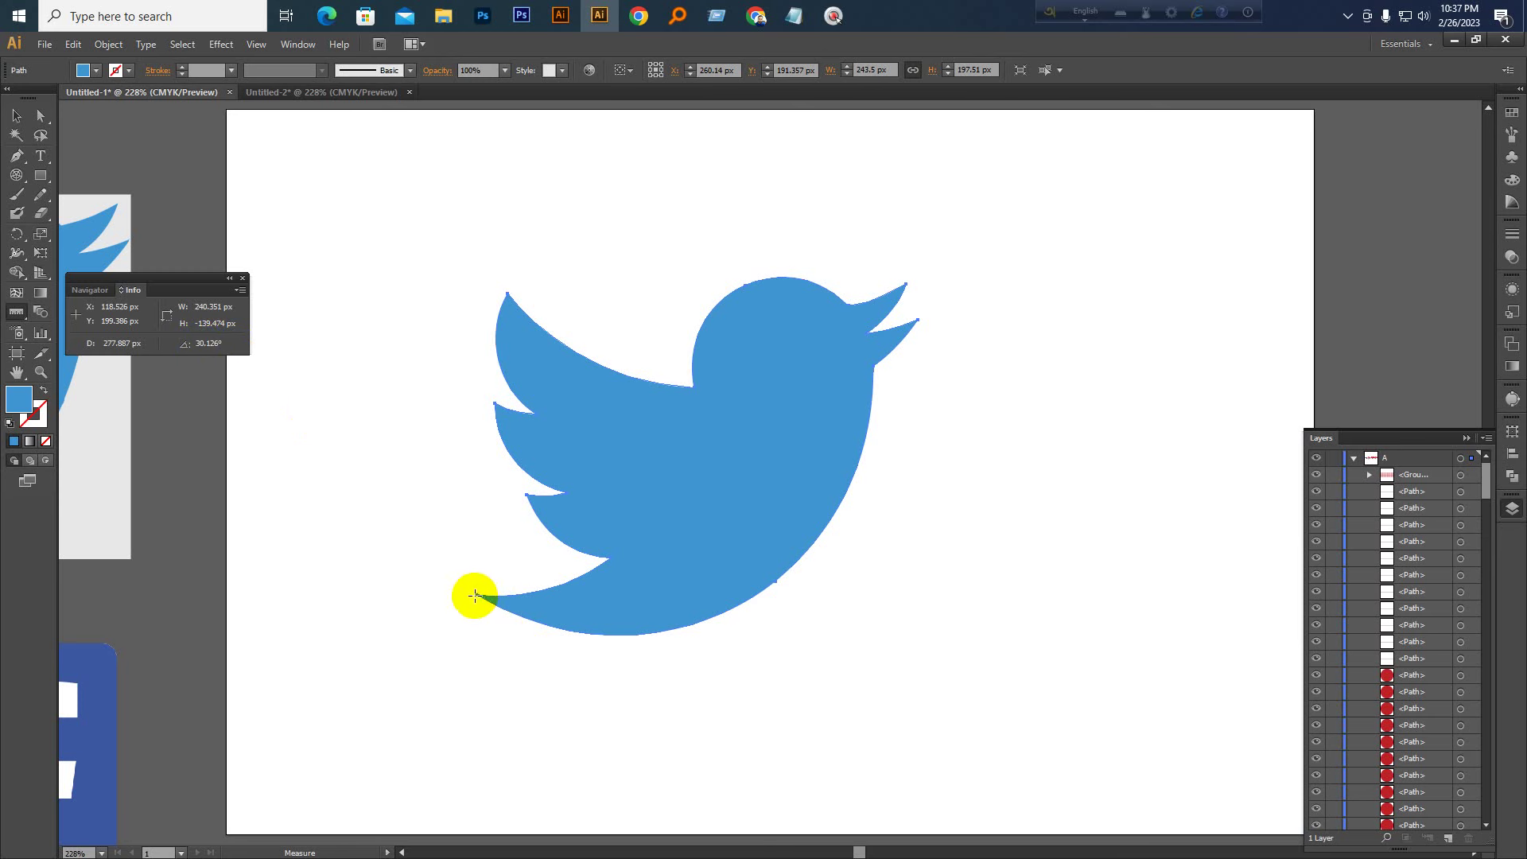
pyautogui.moveTo(477, 595); pyautogui.dragTo(905, 283)
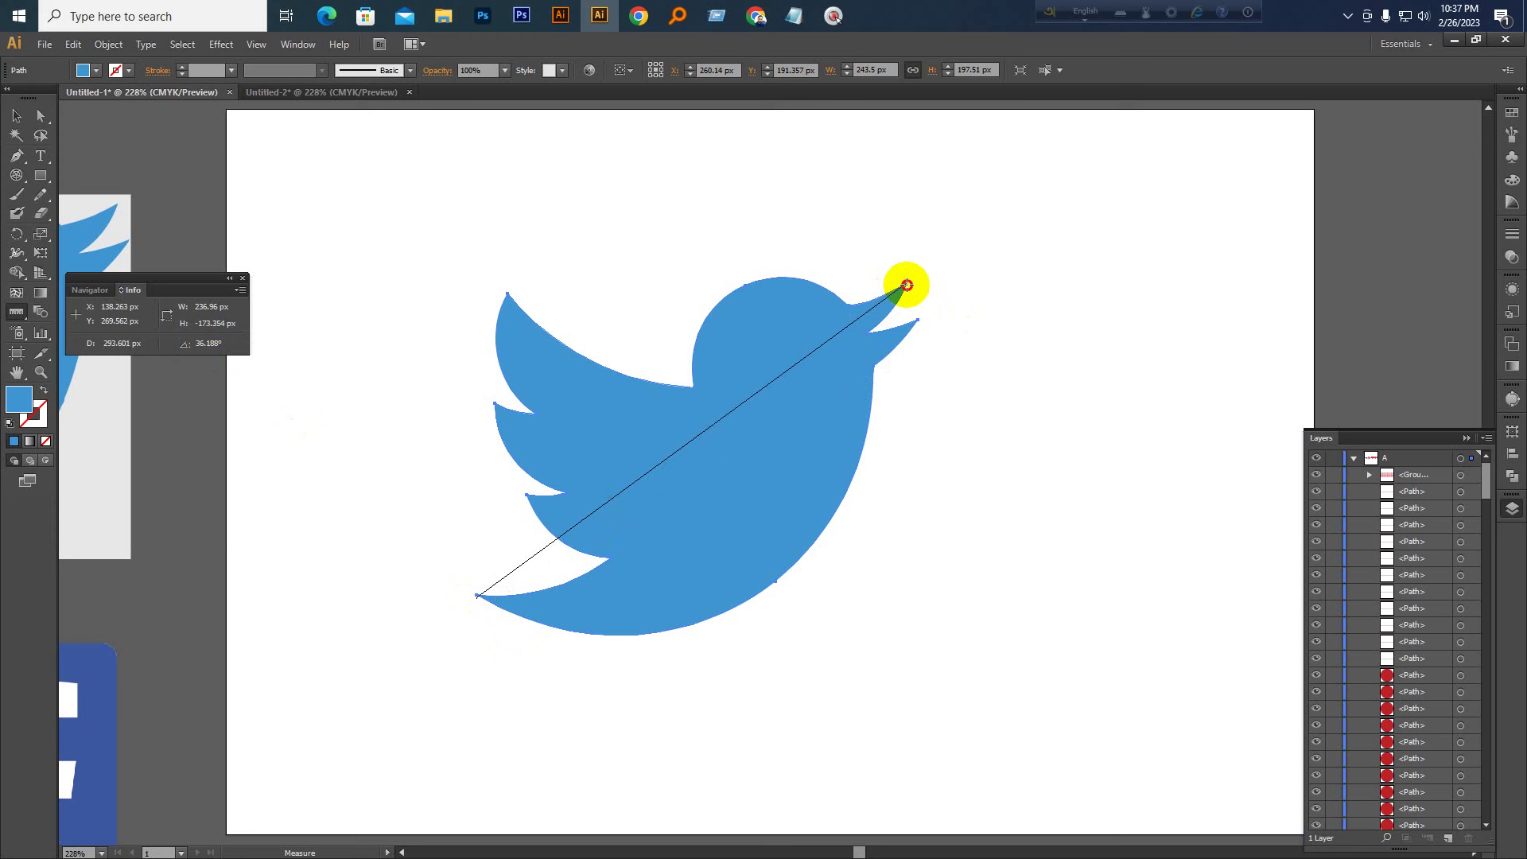
pyautogui.moveTo(906, 285); pyautogui.dragTo(907, 283)
pyautogui.moveTo(907, 285); pyautogui.dragTo(907, 285)
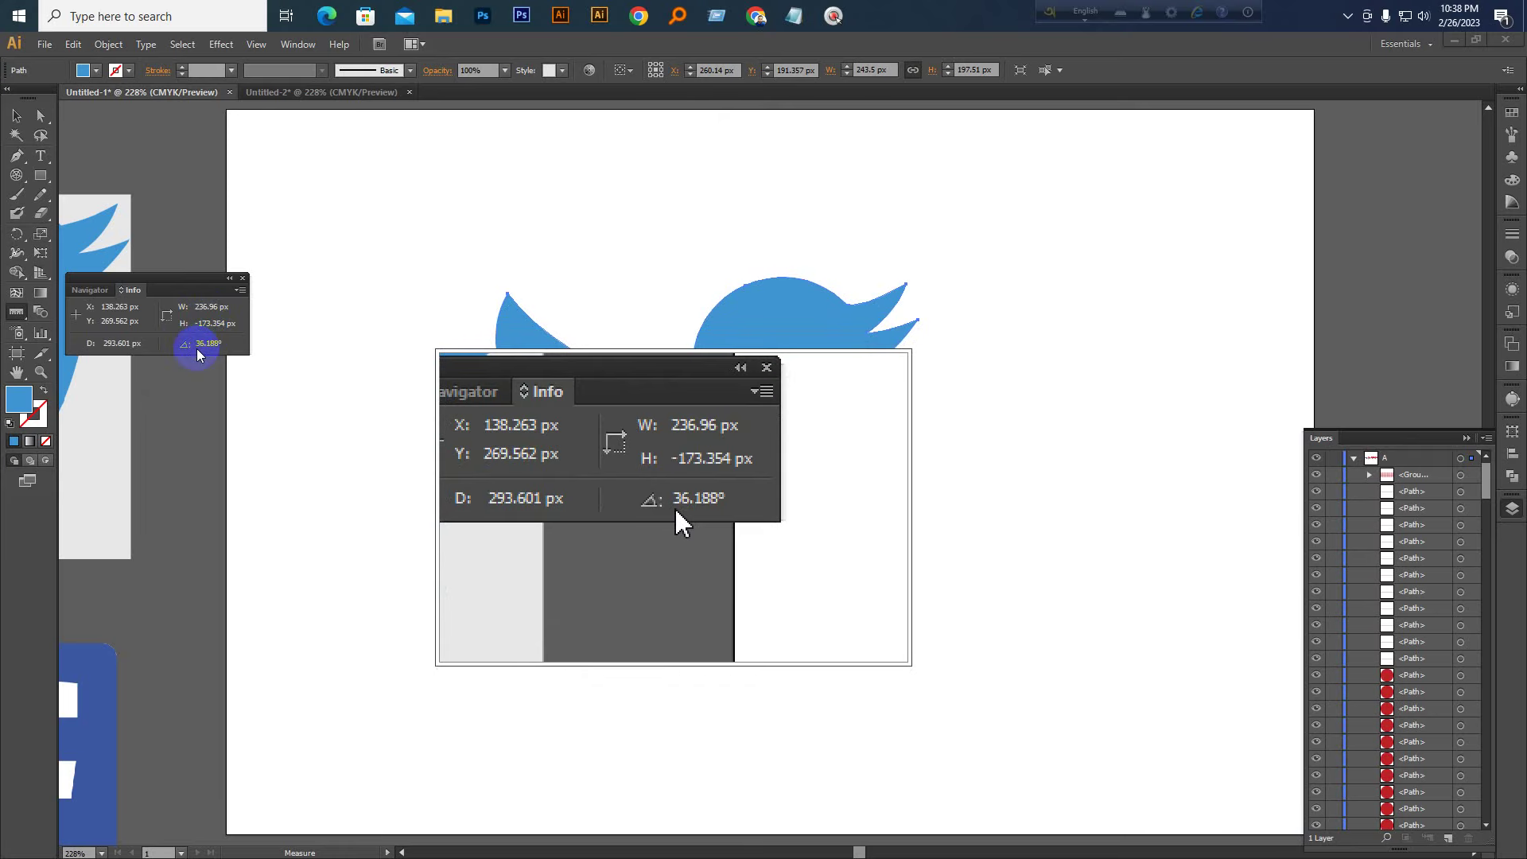
# Measure the distance and angle from the upper wing tip to the bird's lower belly edge, and close the measurement readout
pyautogui.click(507, 298)
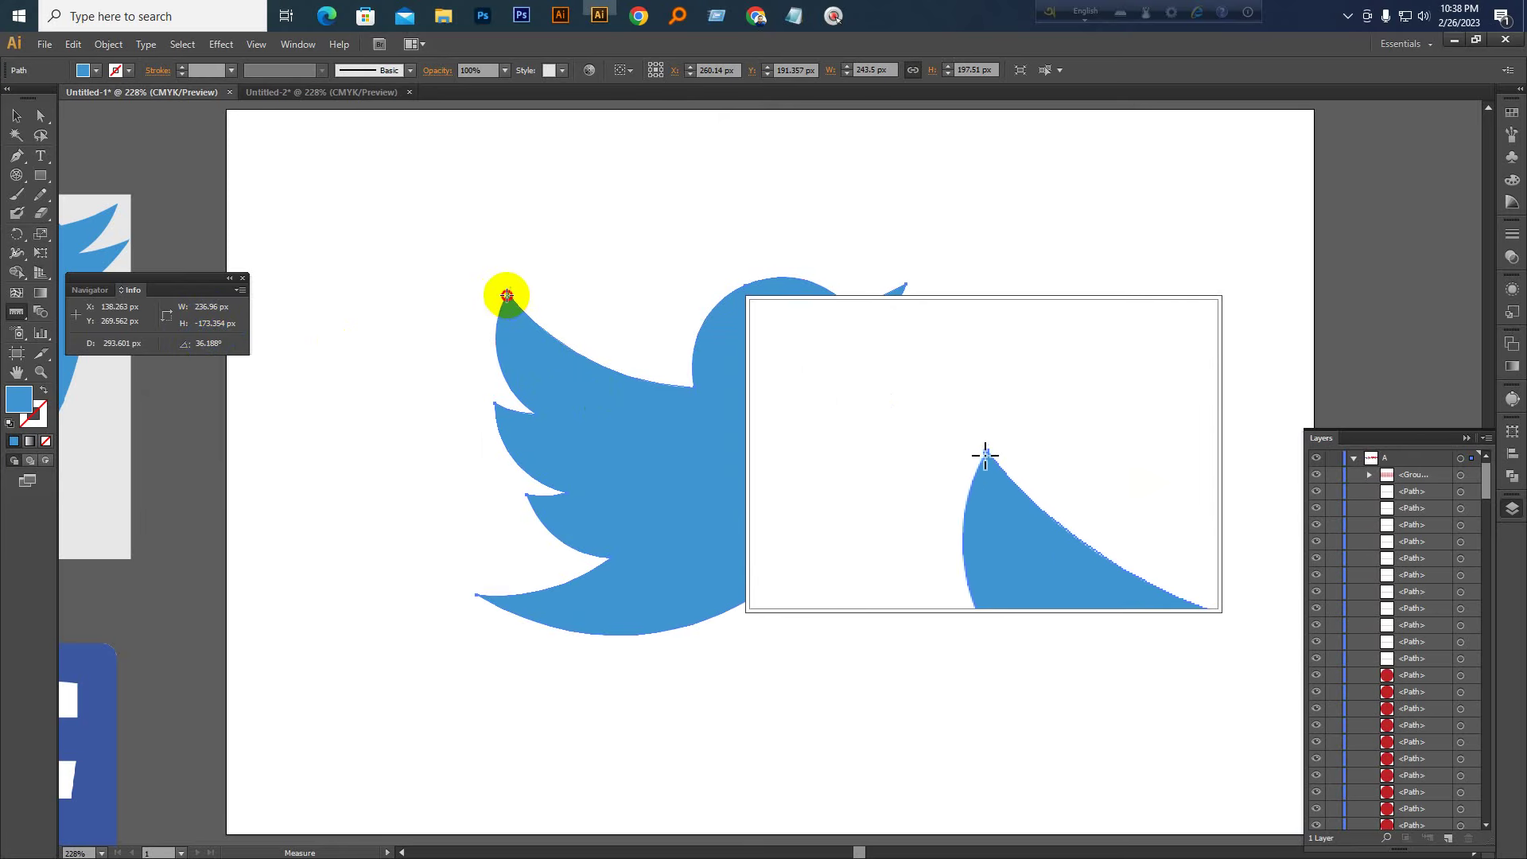
pyautogui.moveTo(507, 295); pyautogui.dragTo(772, 585)
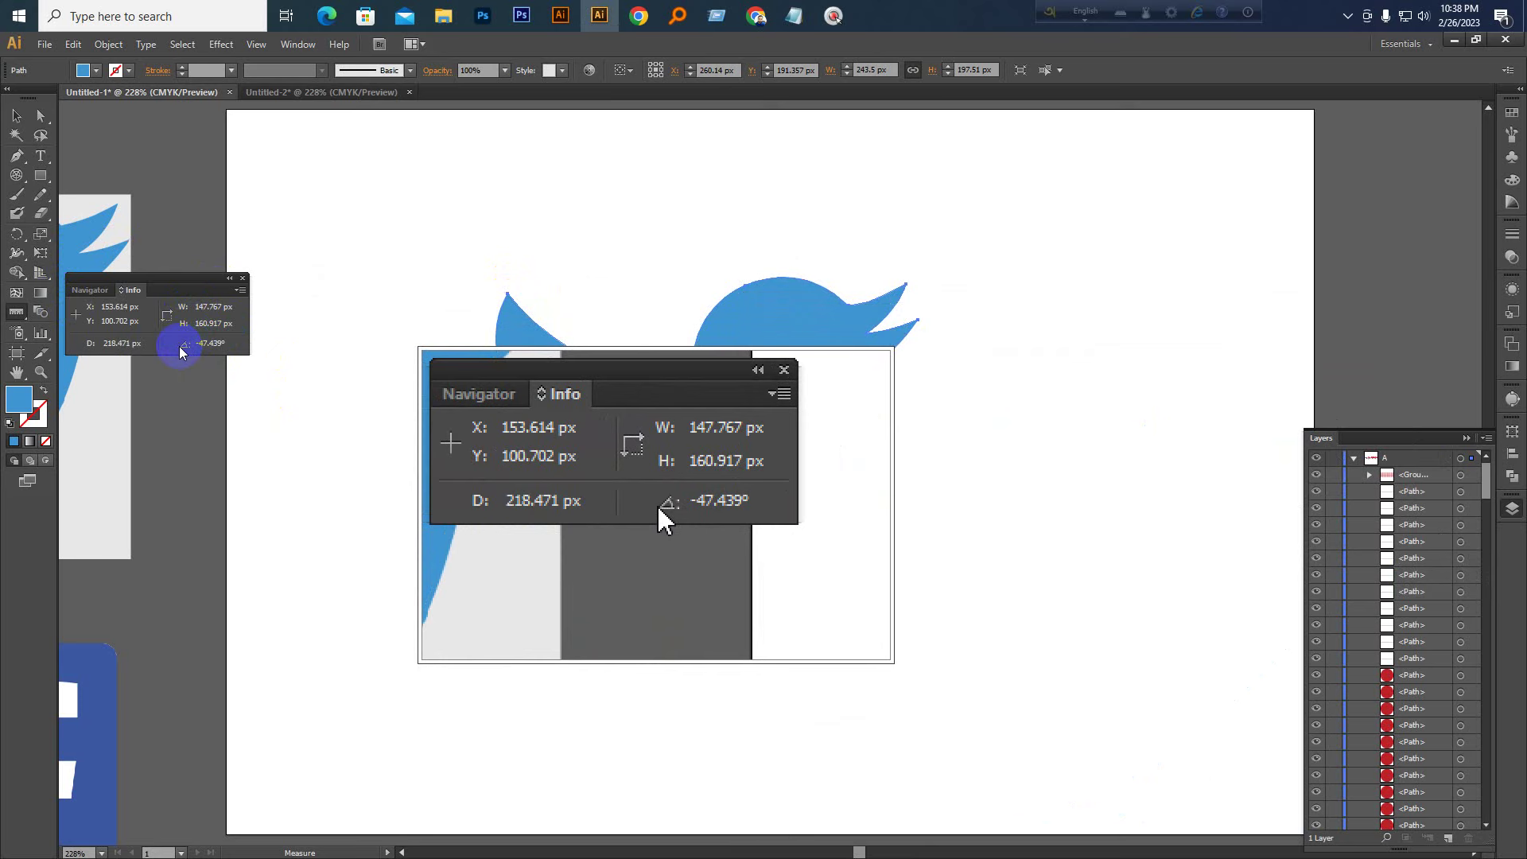
pyautogui.press('Escape')
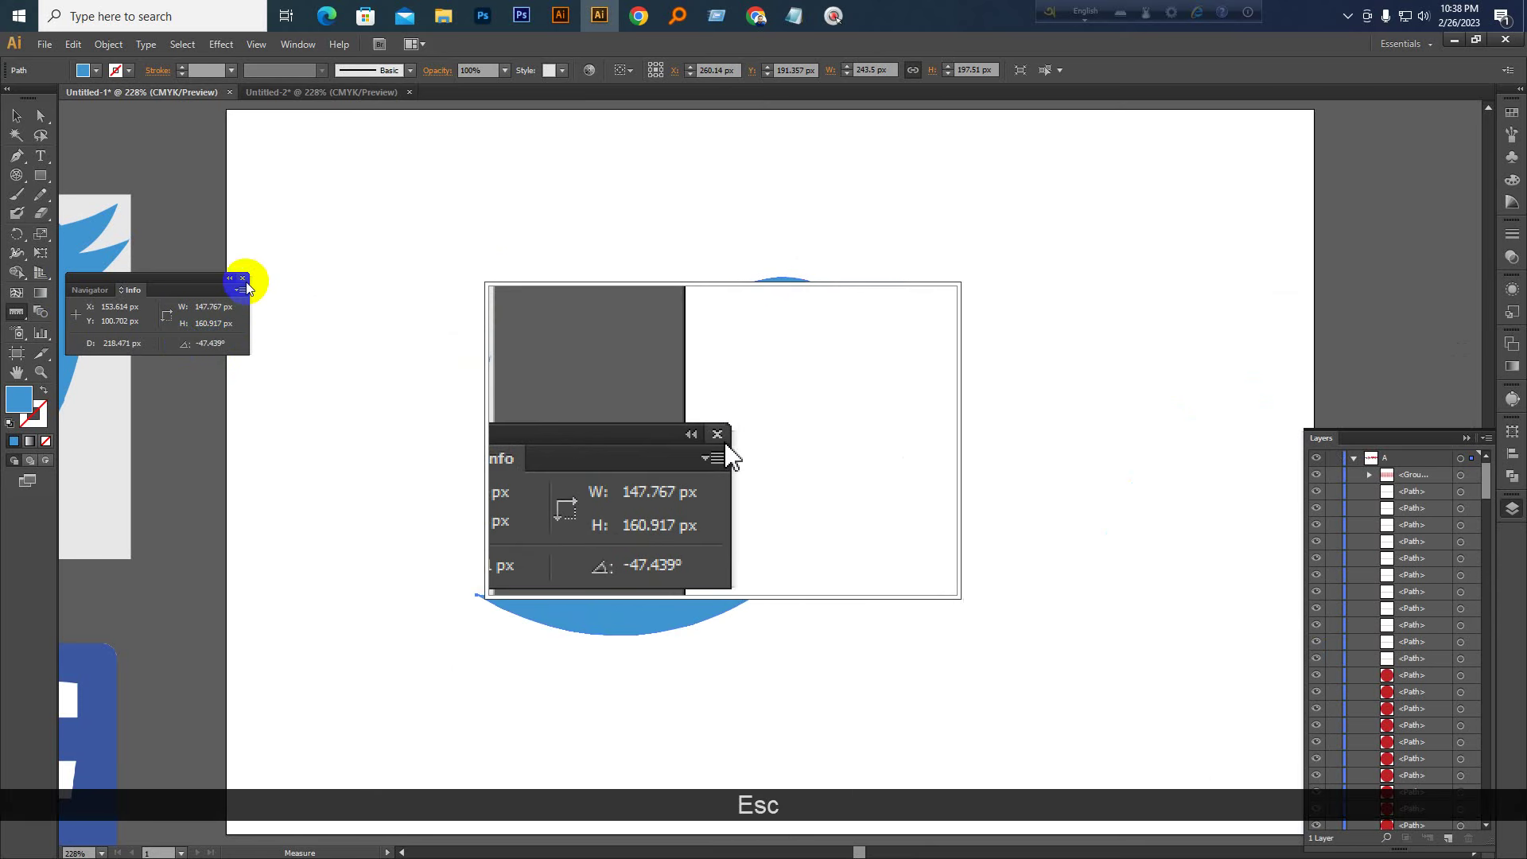
pyautogui.click(243, 279)
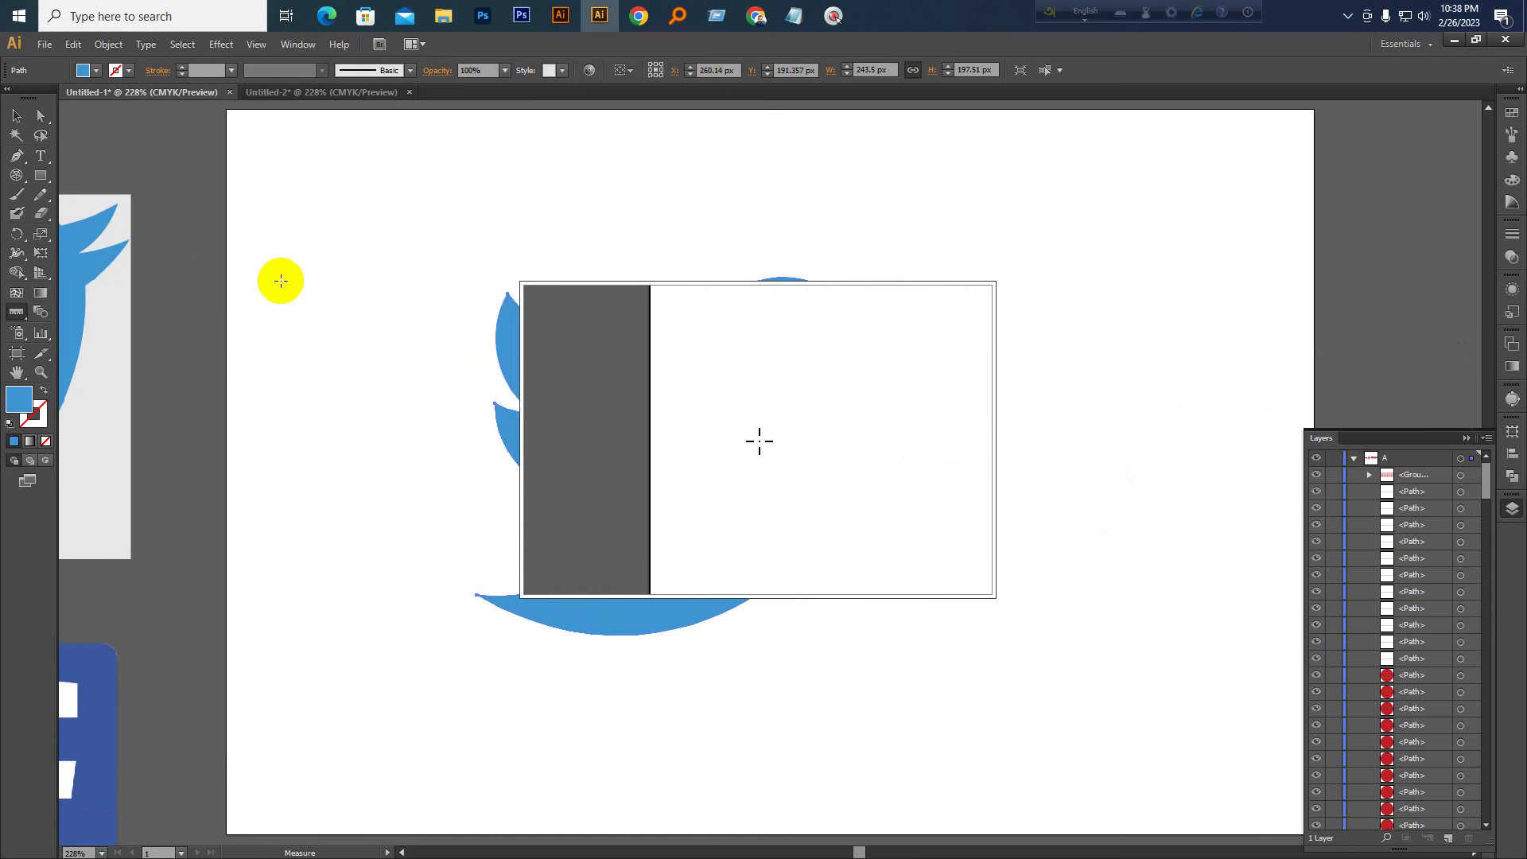
pyautogui.press('v')
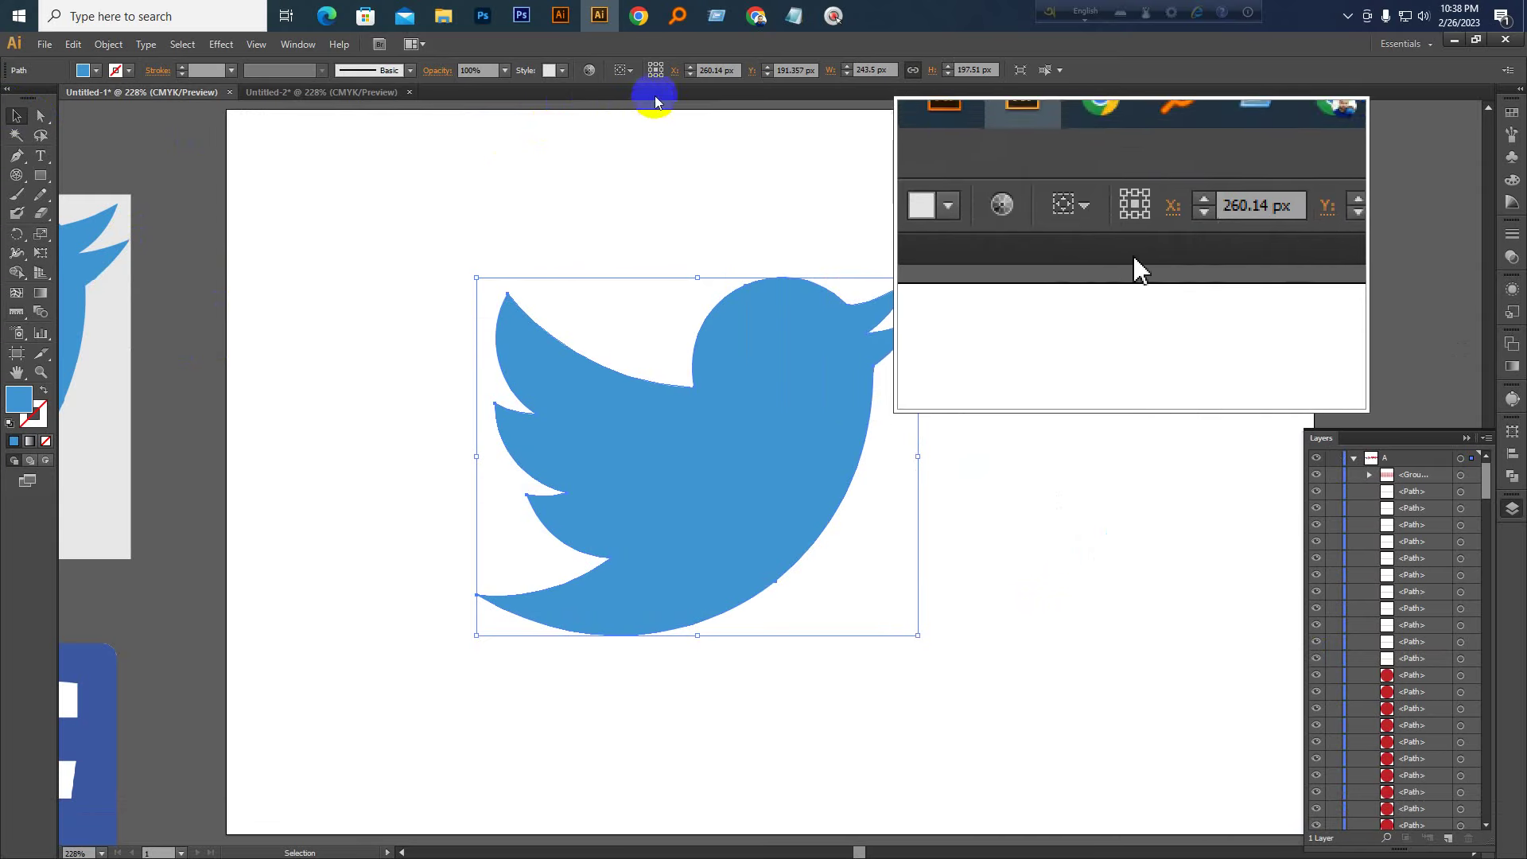
# Switch to the Untitled-2 document with the overlapping bird, red shape and Facebook logo
pyautogui.press('space')
pyautogui.moveTo(440, 222); pyautogui.dragTo(494, 374)
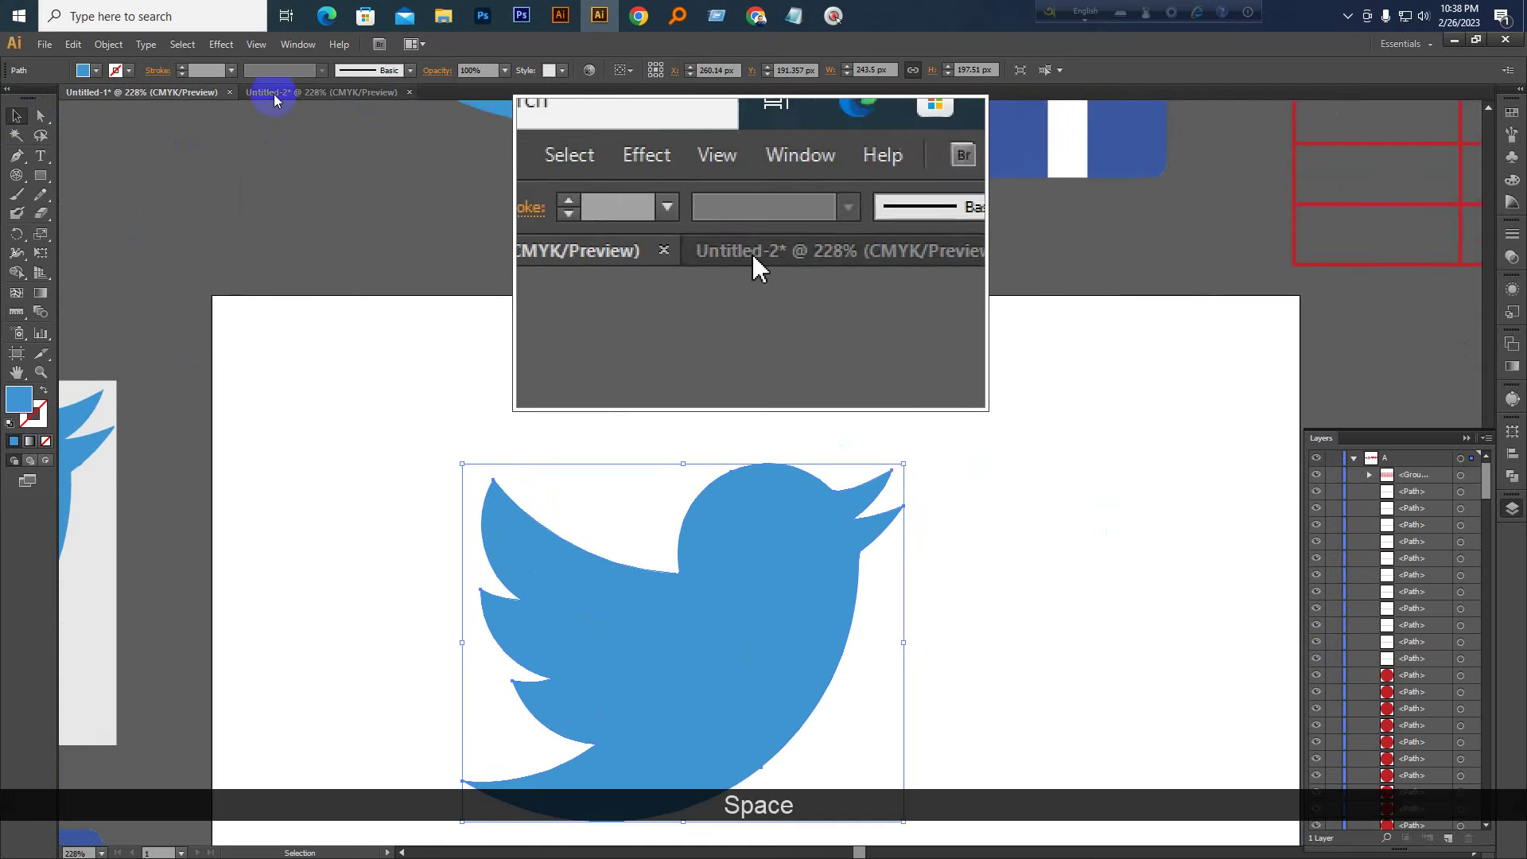
pyautogui.click(275, 93)
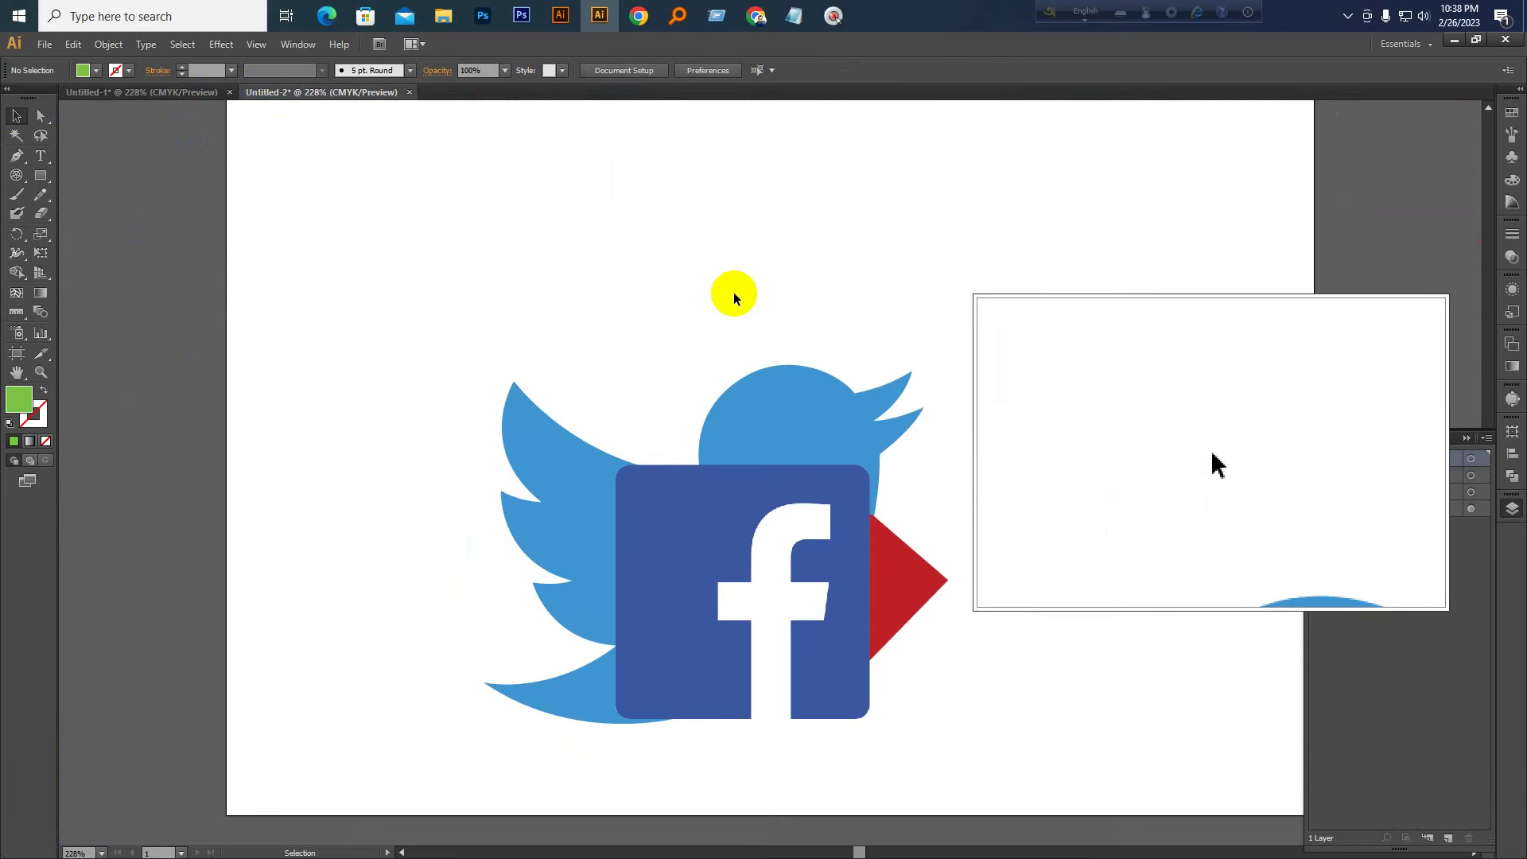
pyautogui.scroll(-1, 747, 332)
pyautogui.scroll(2, 751, 395)
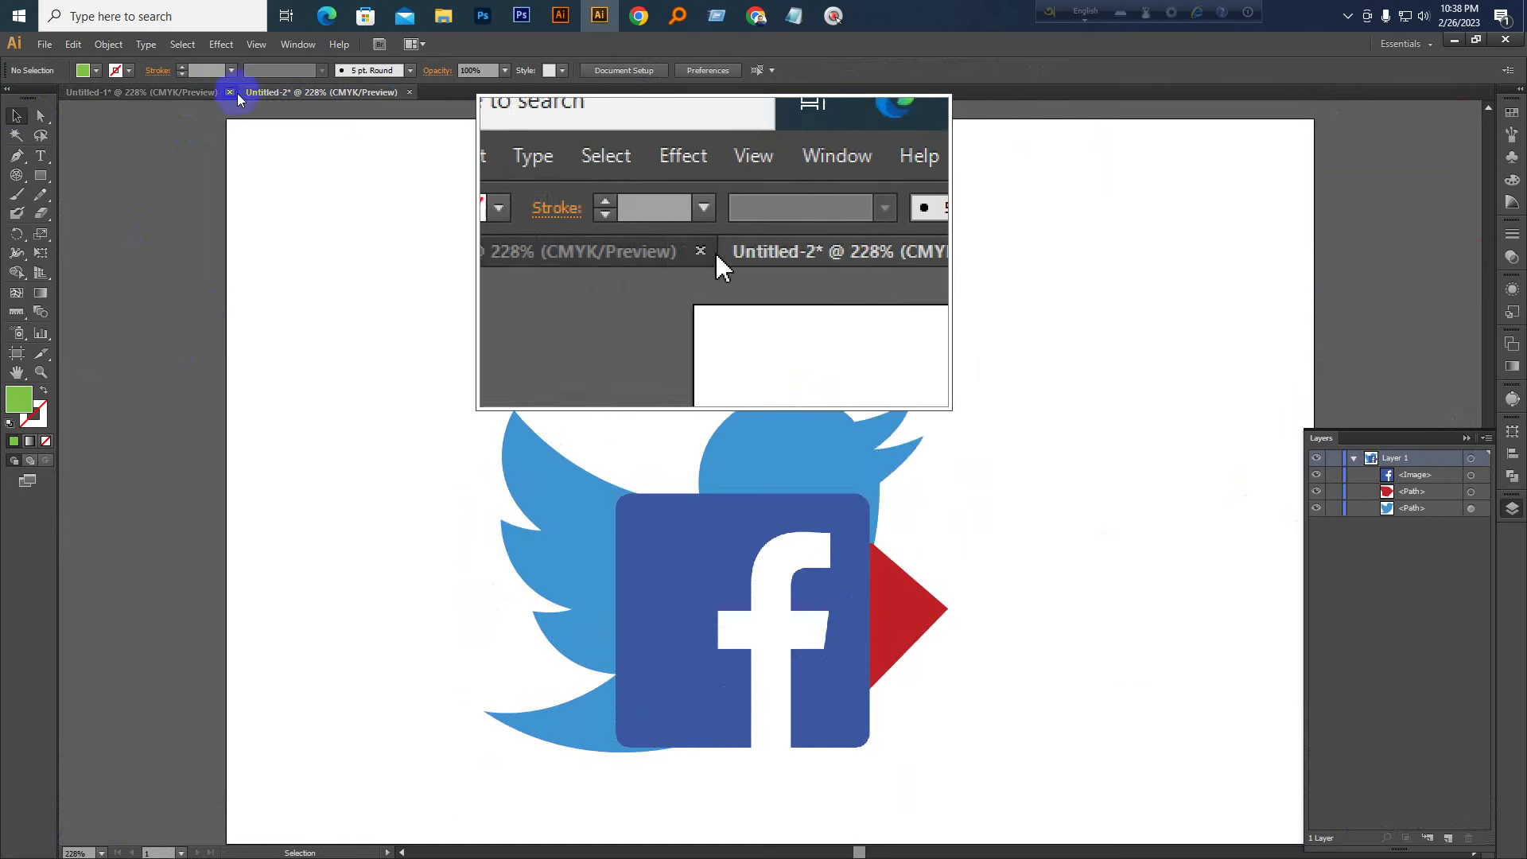
pyautogui.click(206, 93)
pyautogui.click(318, 93)
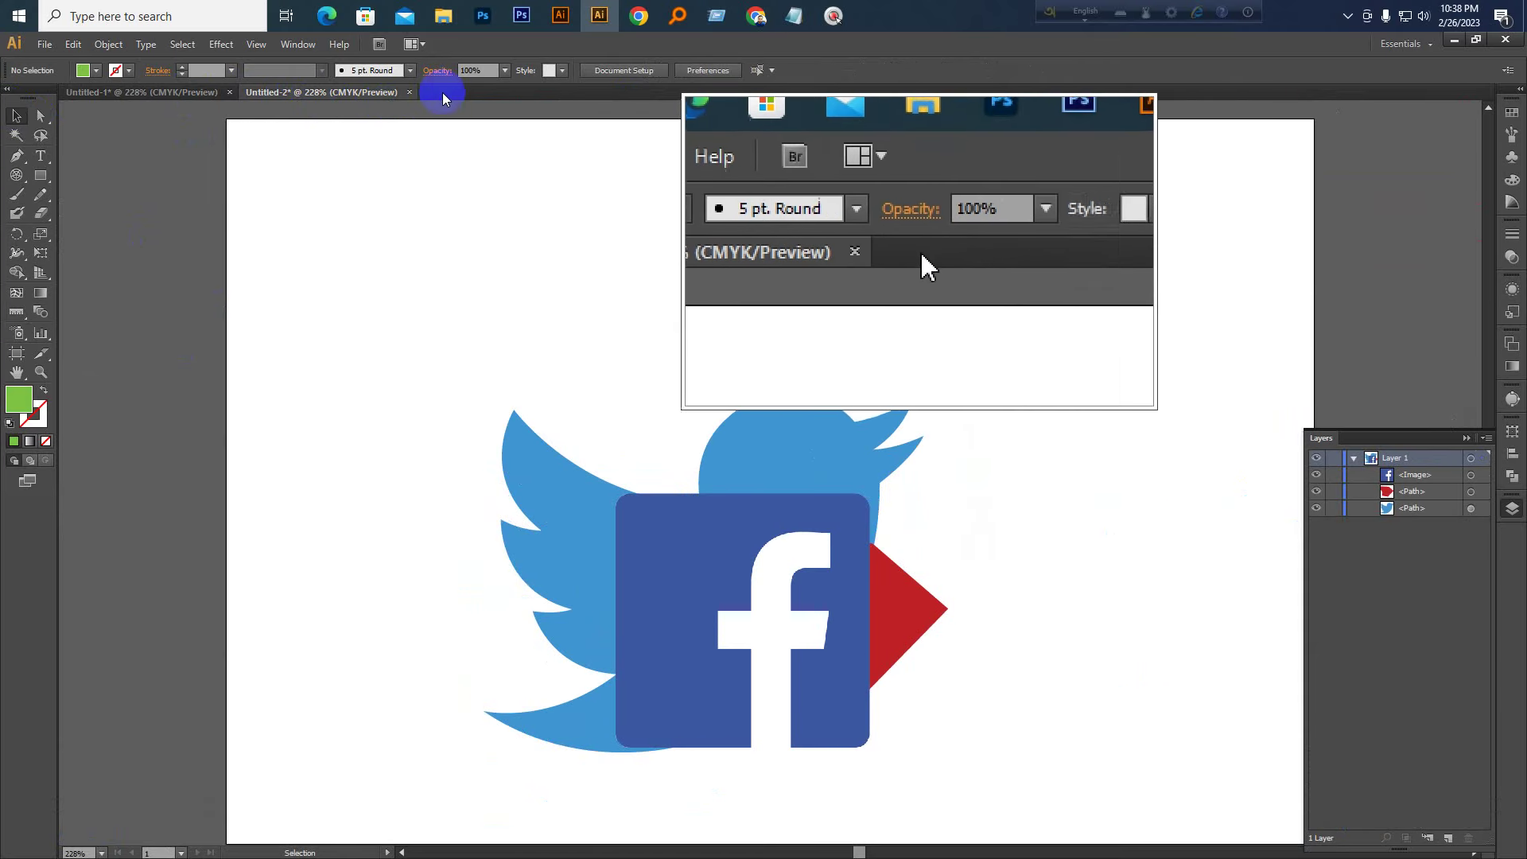
pyautogui.scroll(1, 394, 228)
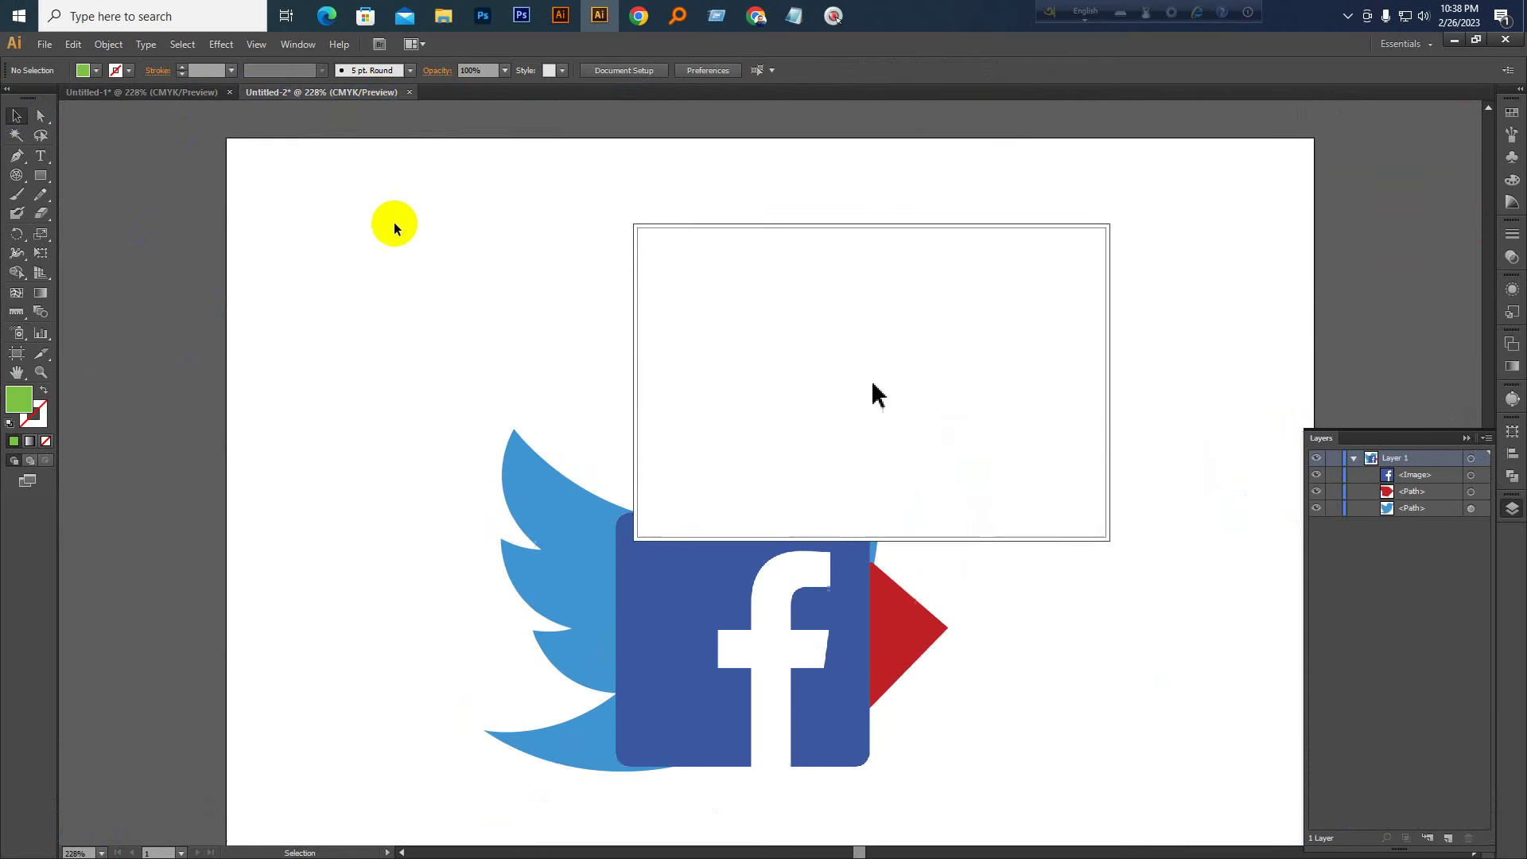
# Show the rulers along the edges of the Untitled-2 document
pyautogui.scroll(3, 395, 229)
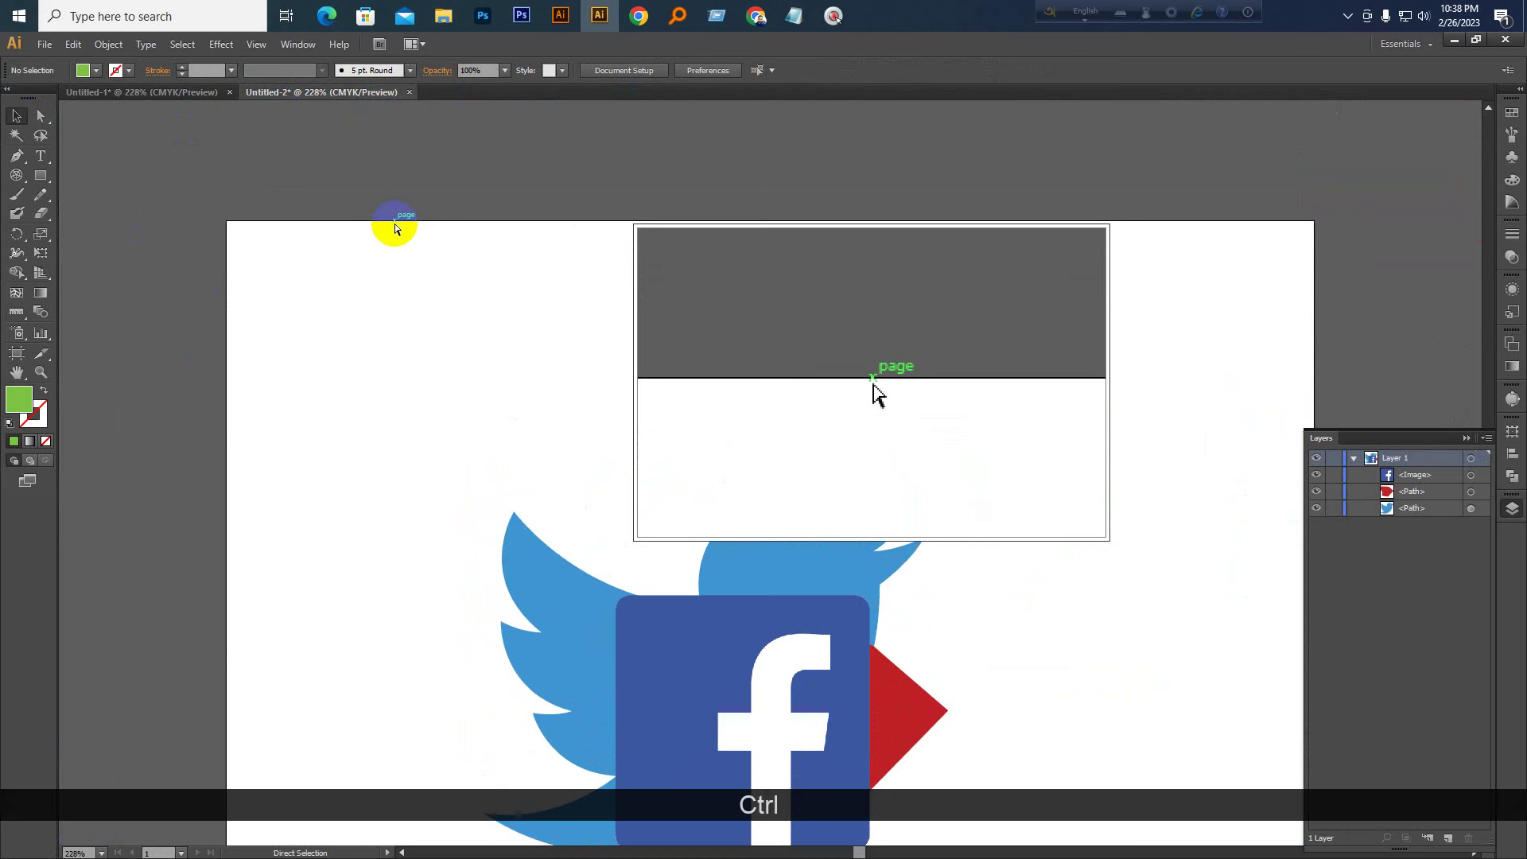
pyautogui.hotkey('ctrl', 'r')
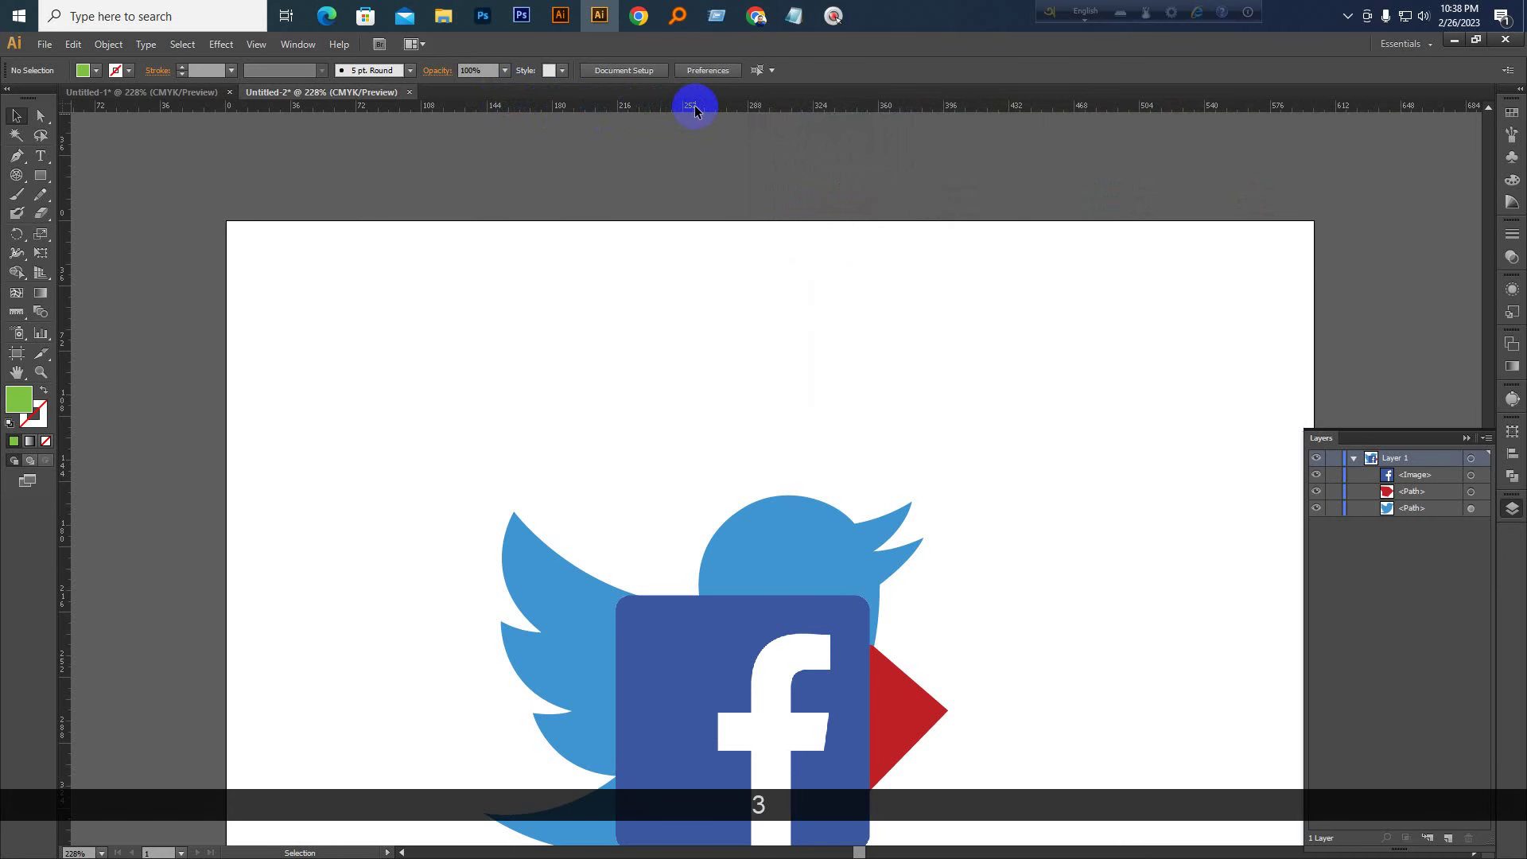
pyautogui.press('space')
pyautogui.moveTo(235, 229); pyautogui.dragTo(458, 417)
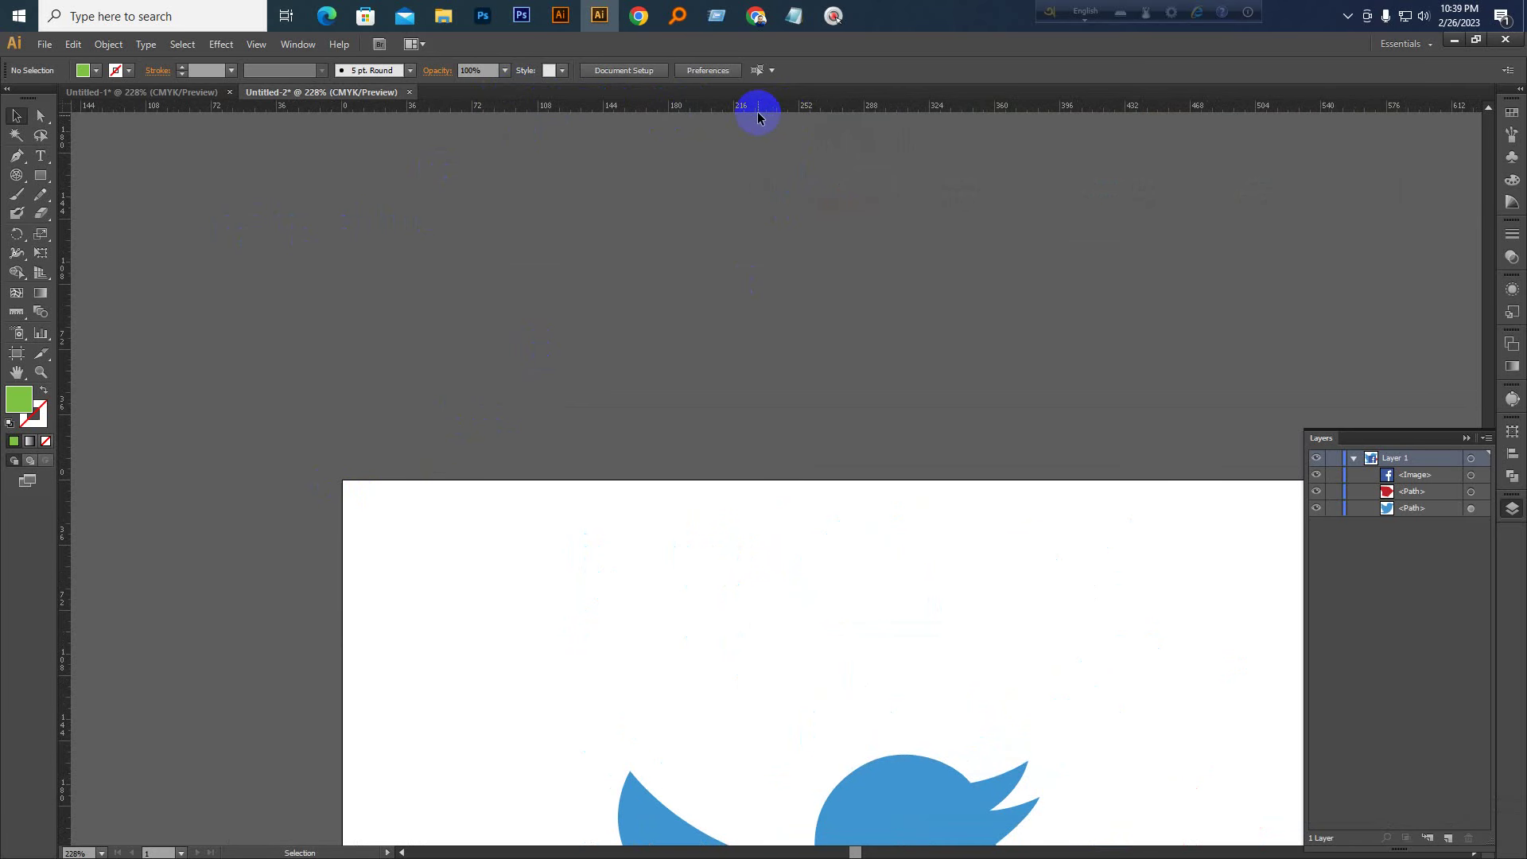
pyautogui.scroll(-2, 758, 119)
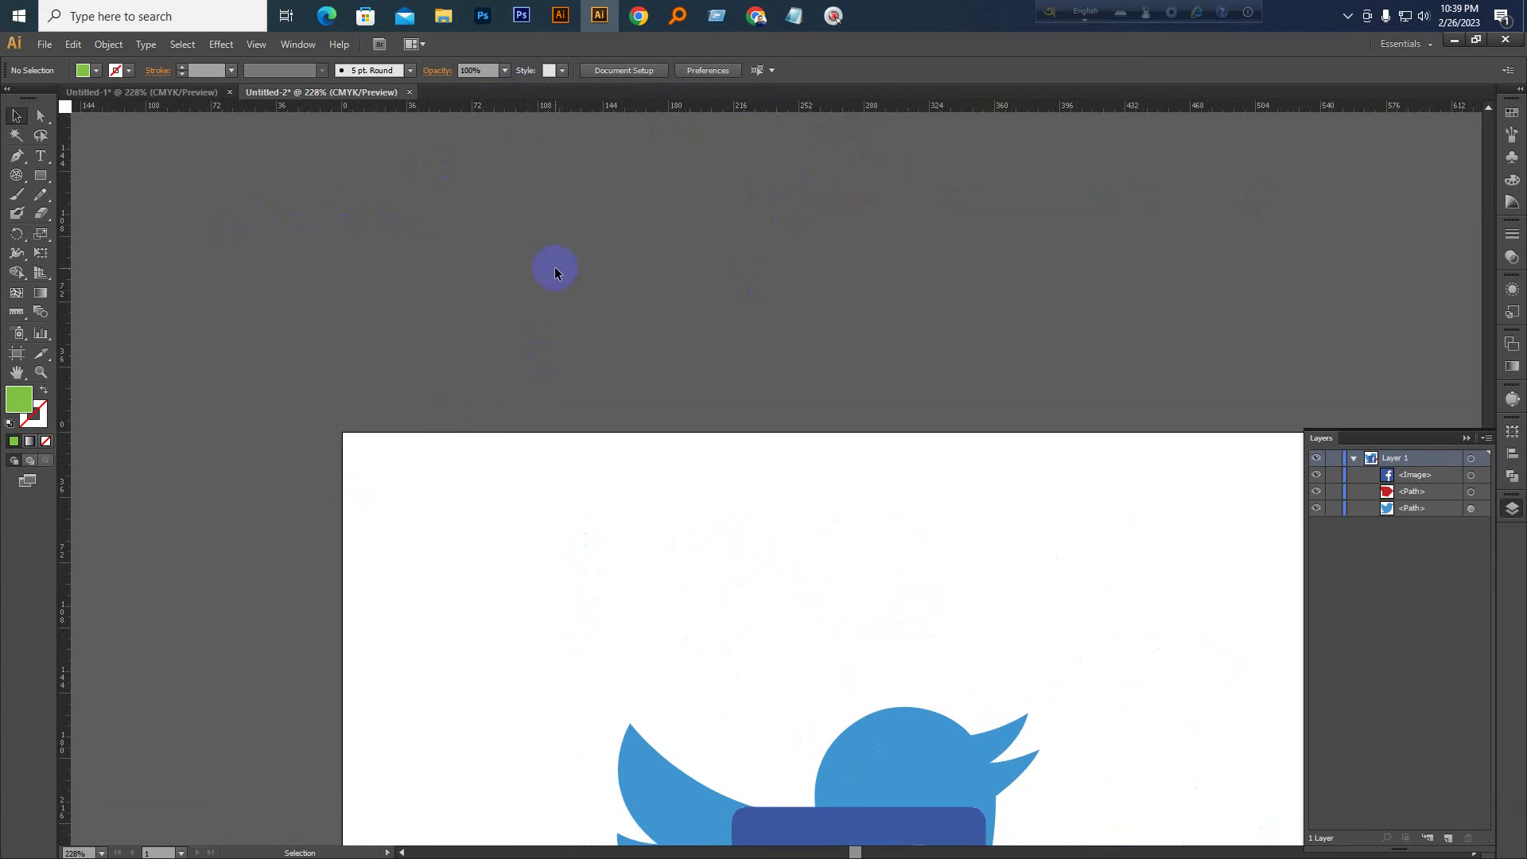
pyautogui.scroll(-1, 744, 184)
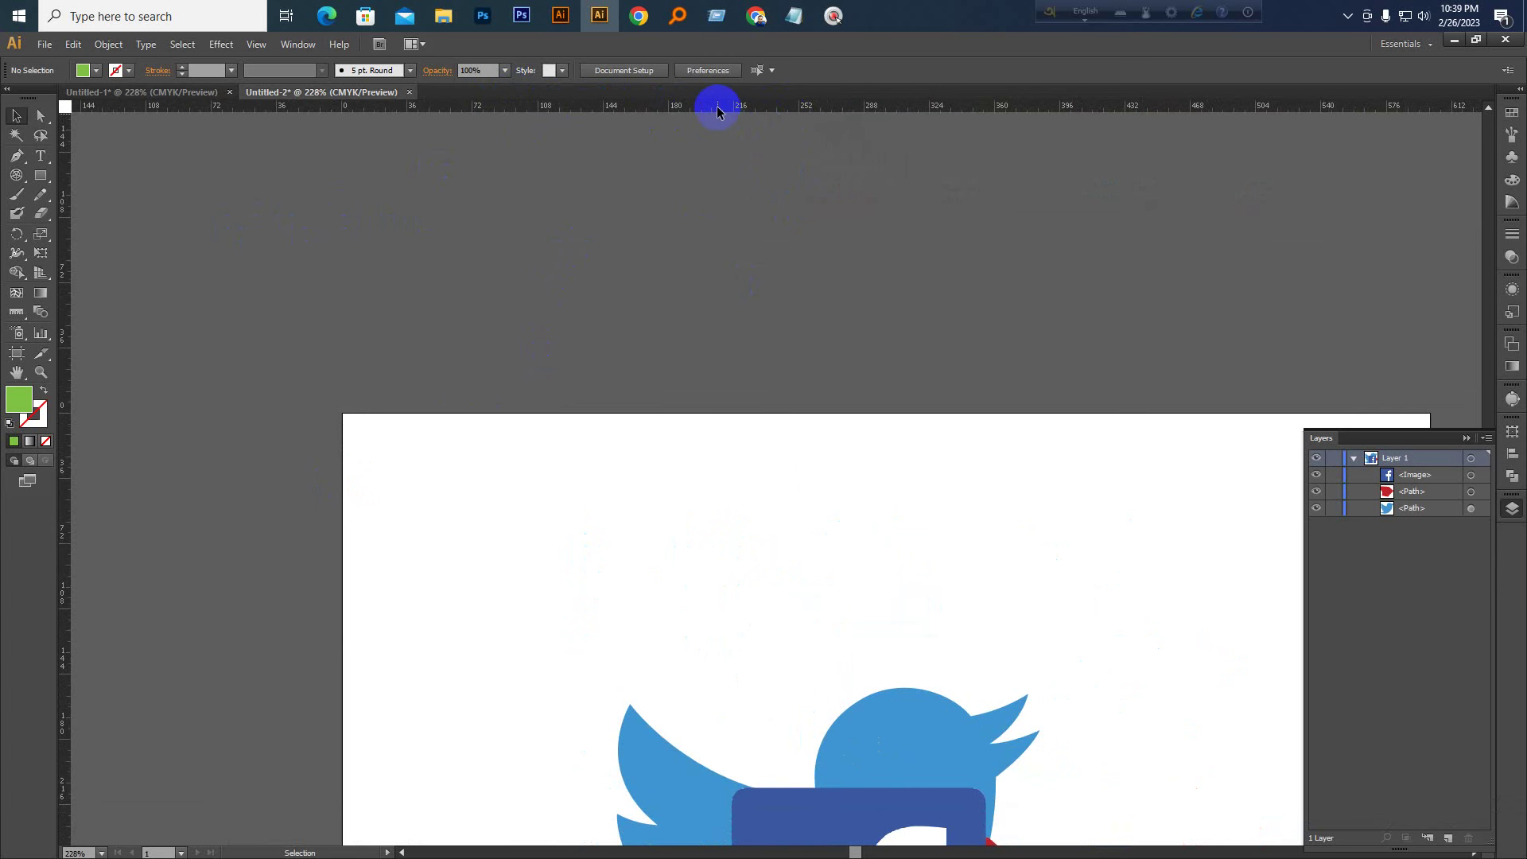
# Toggle the rulers off and back on twice
pyautogui.hotkey('ctrl', 'r')
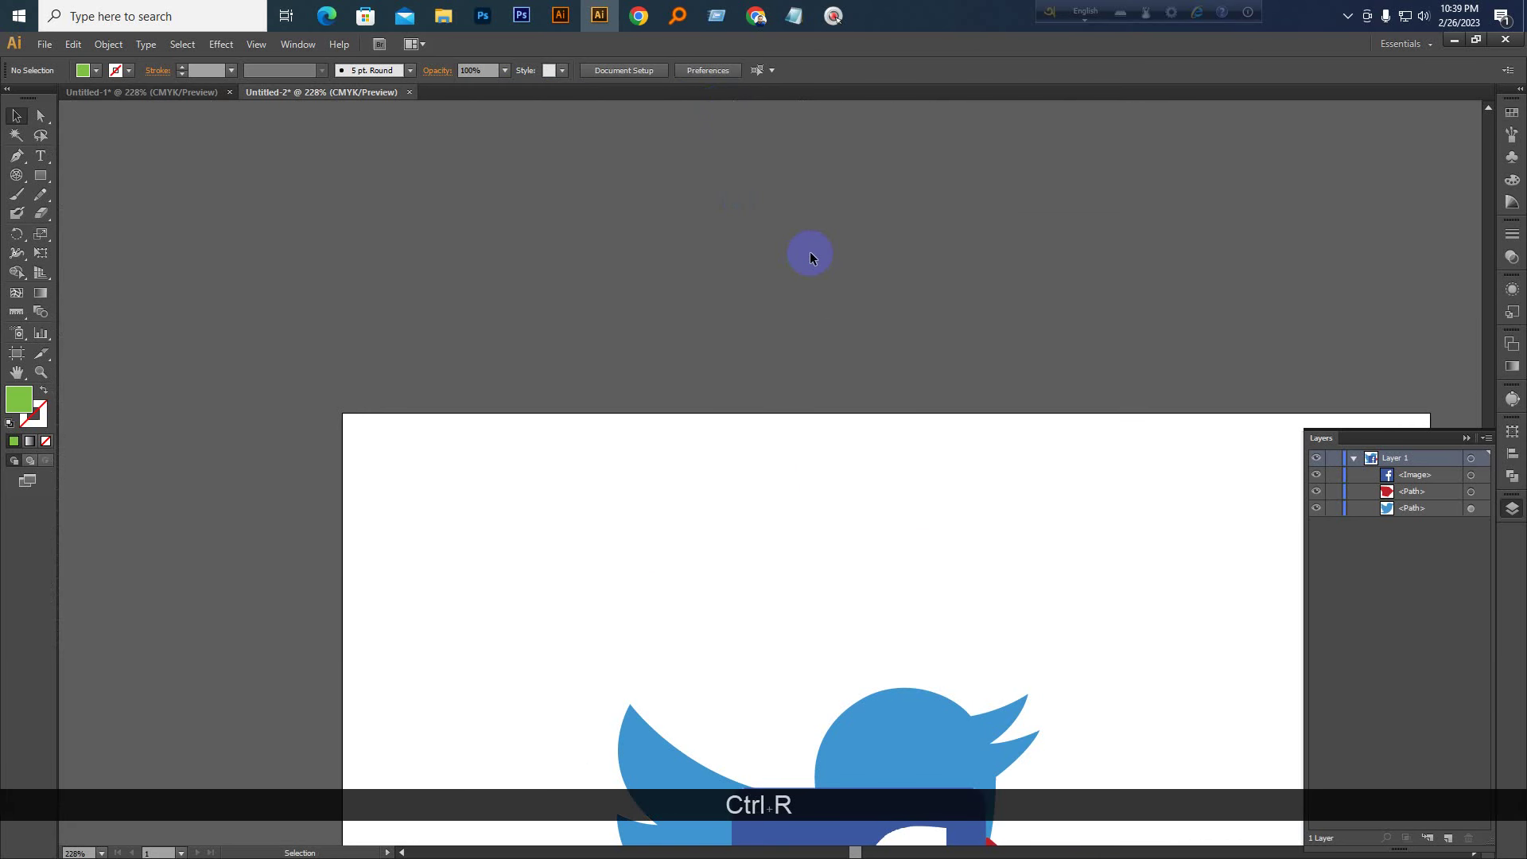
pyautogui.press('ctrl')
pyautogui.hotkey('ctrl', 'r')
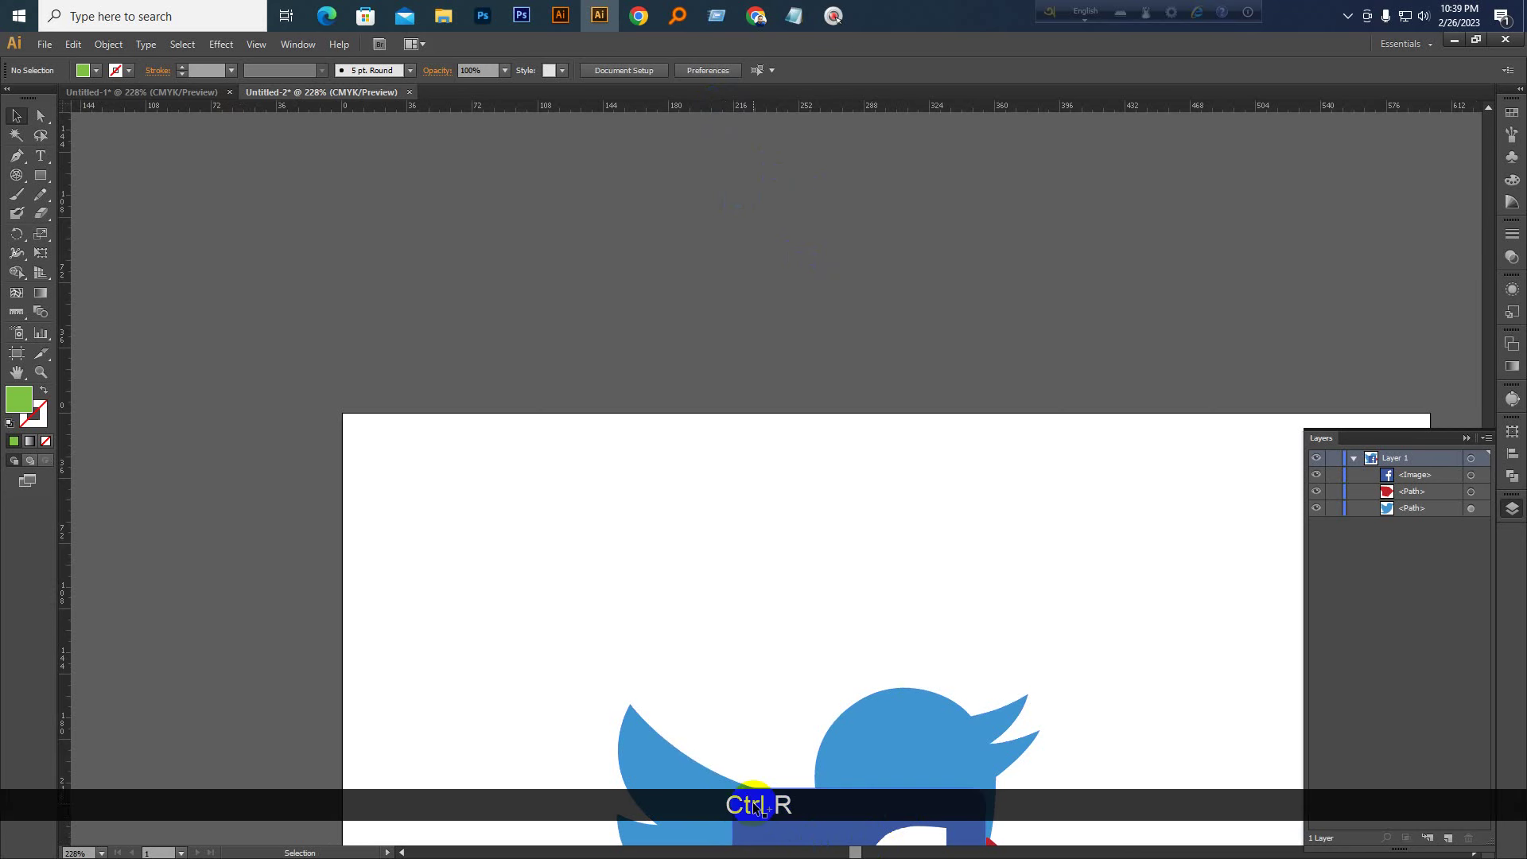
pyautogui.press('ctrl')
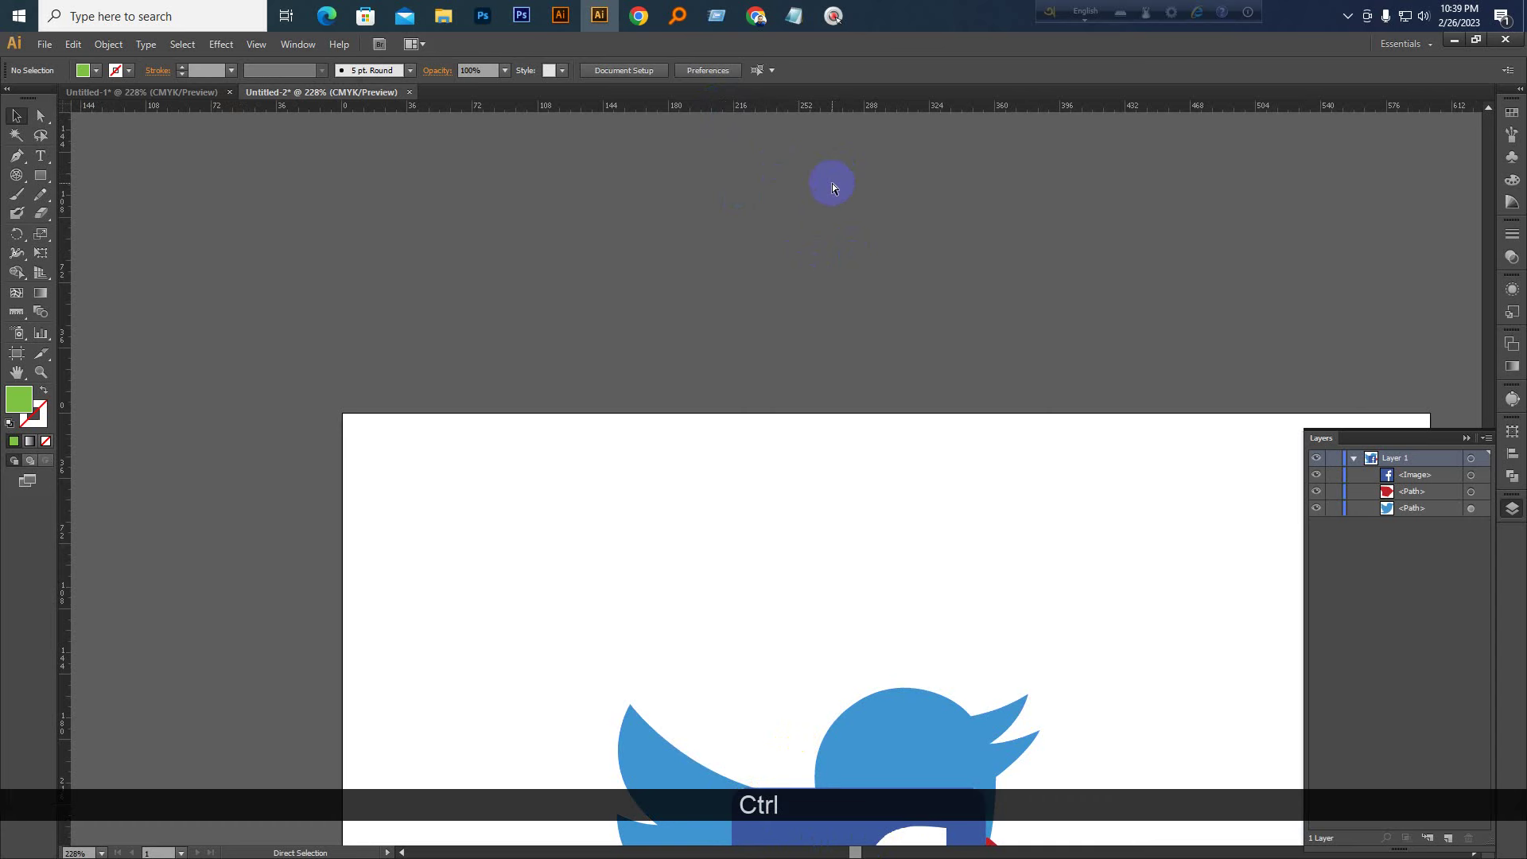
pyautogui.hotkey('ctrl', 'r')
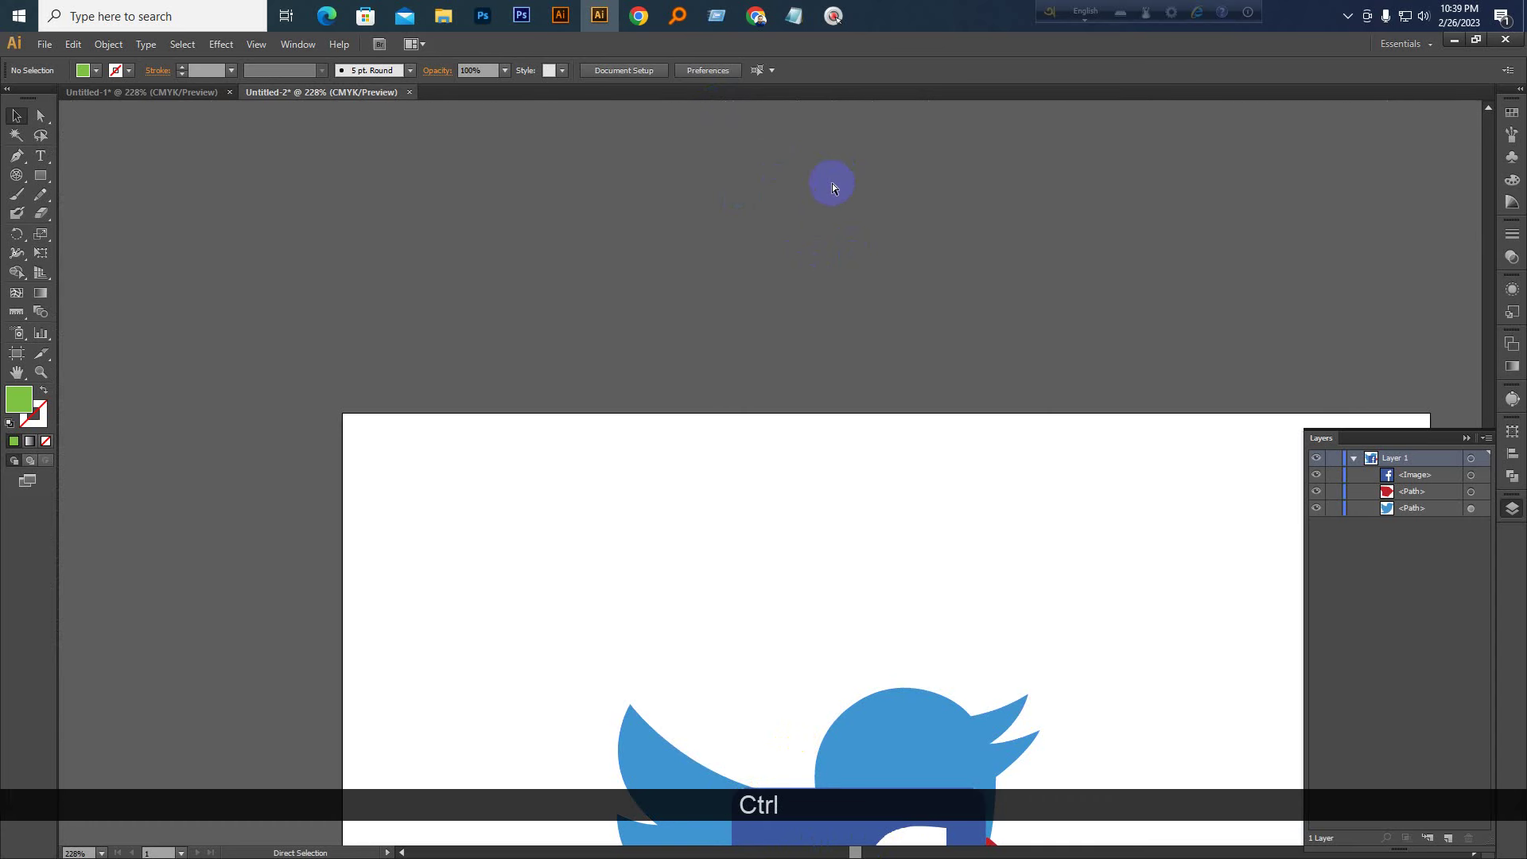
pyautogui.hotkey('ctrl', 'r')
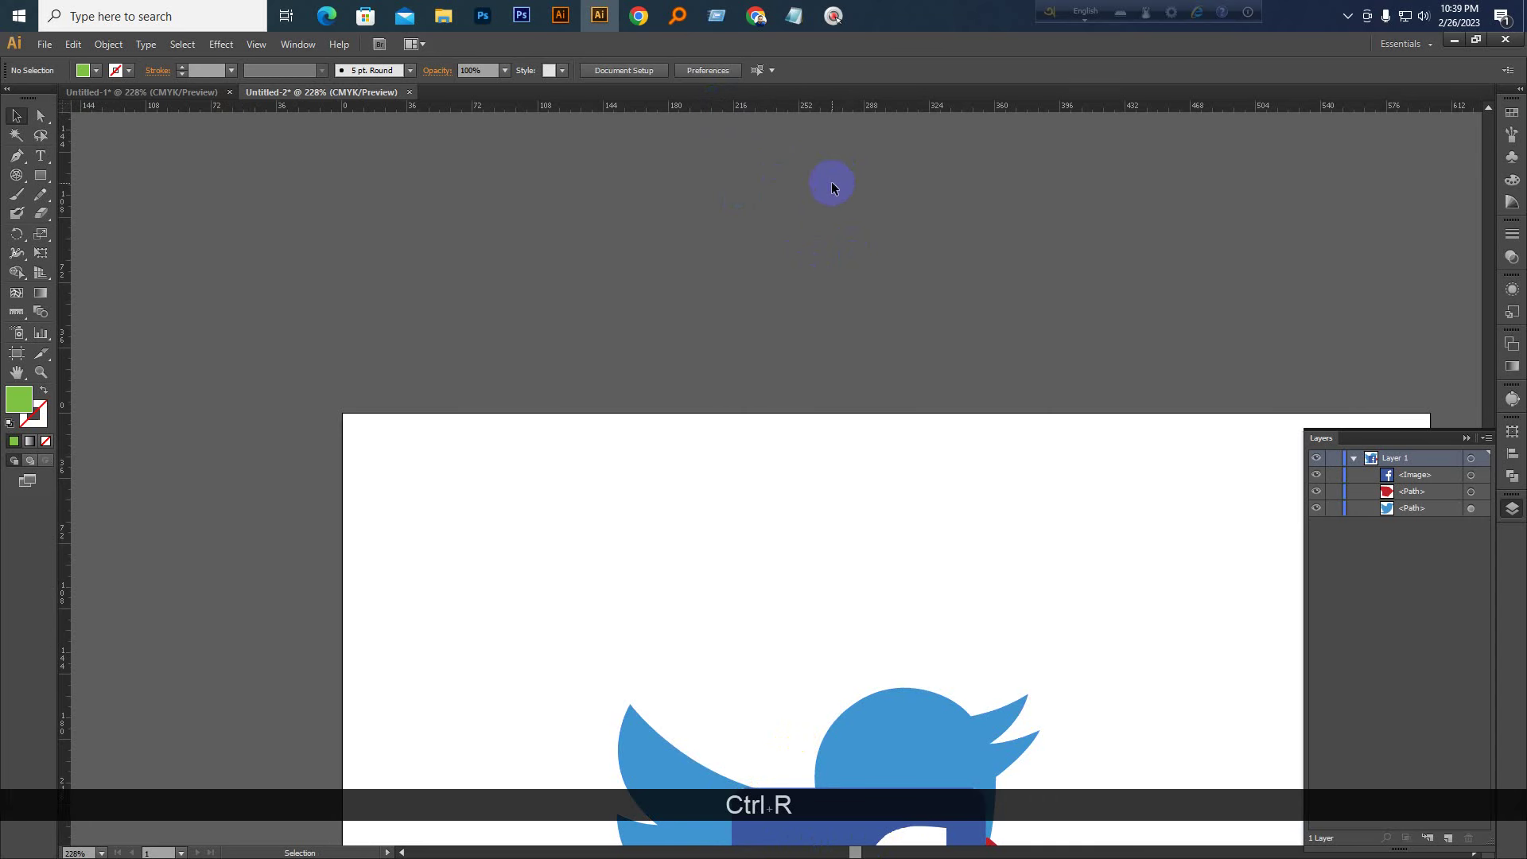
# Change the ruler units to inches
pyautogui.rightClick(772, 109)
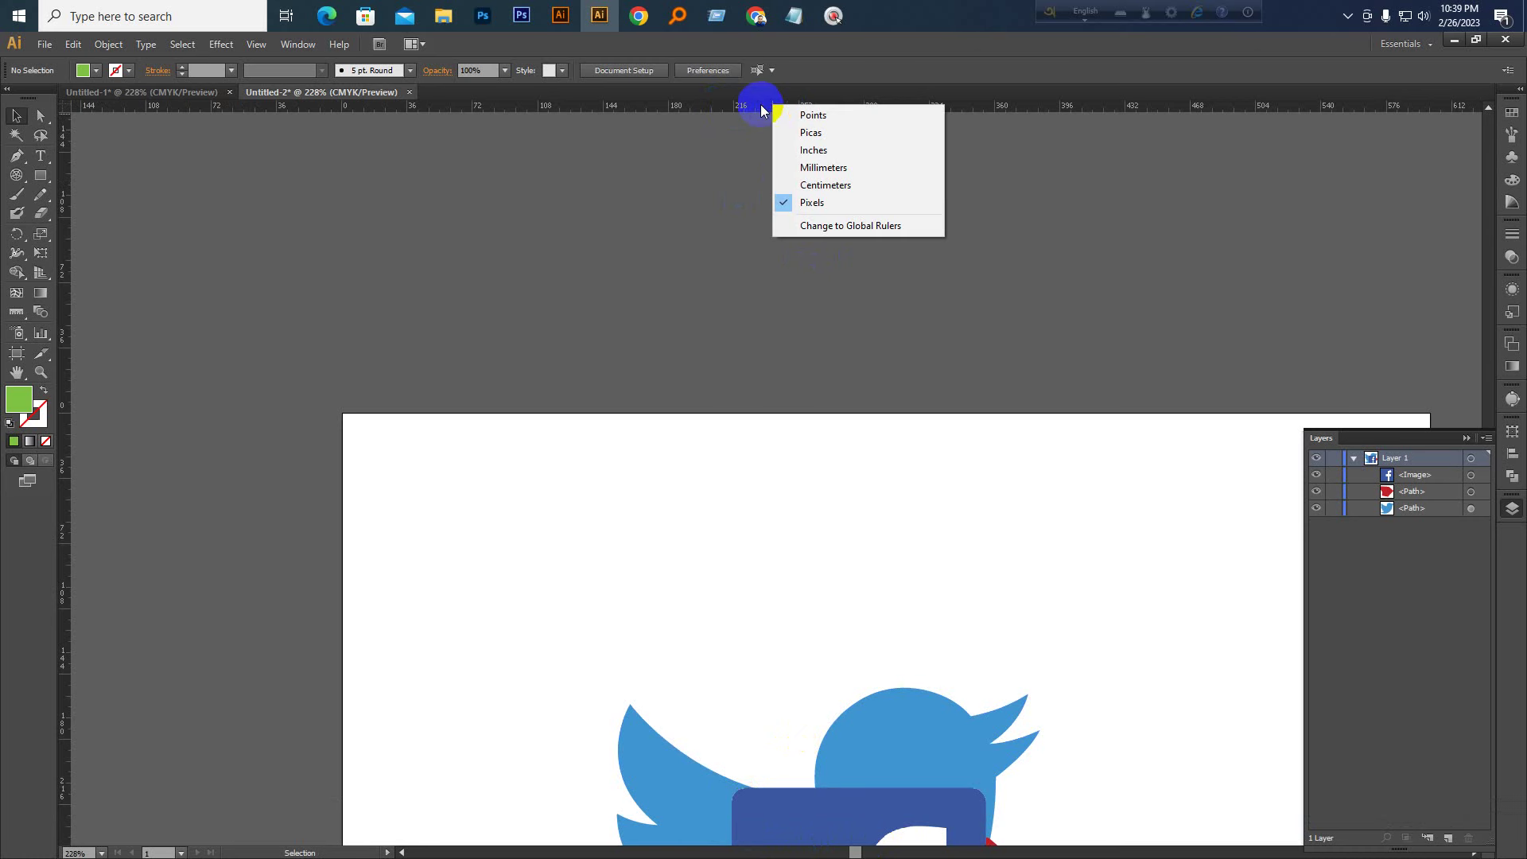
pyautogui.rightClick(1042, 106)
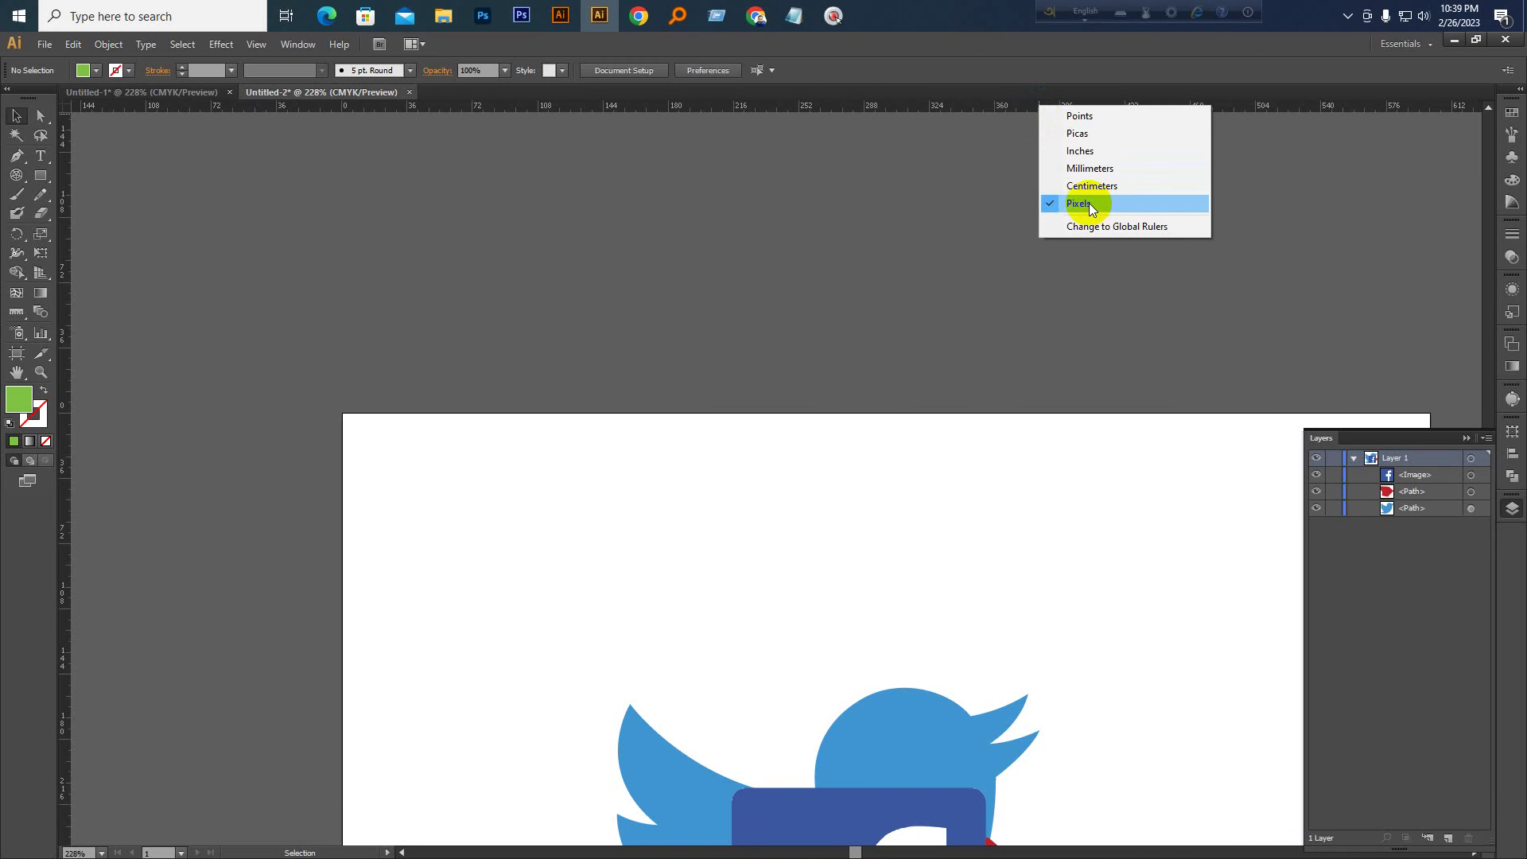
pyautogui.click(1100, 153)
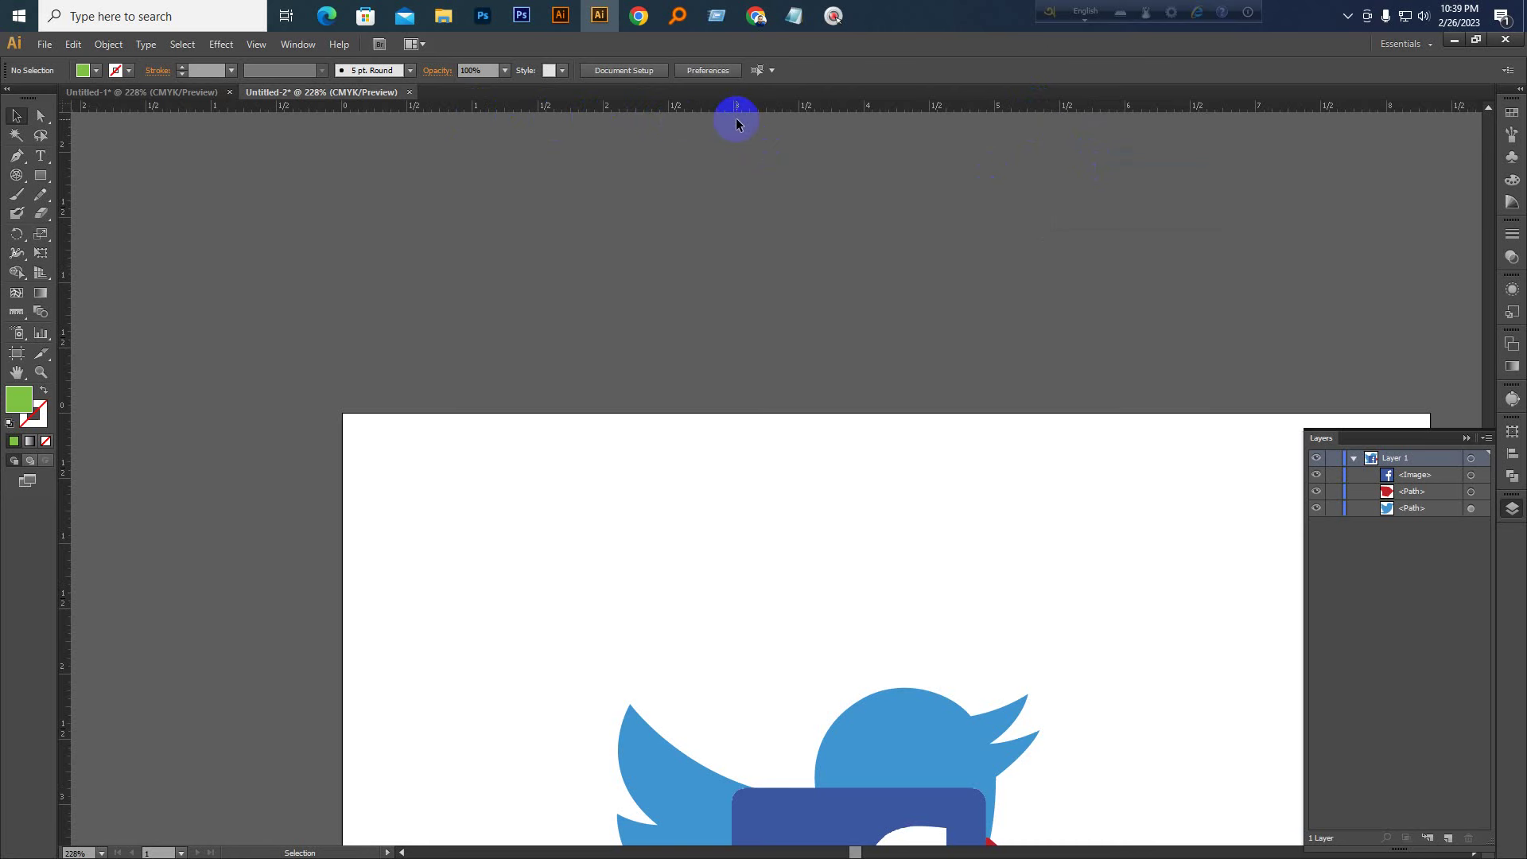
# Switch the ruler units to millimeters and back to pixels
pyautogui.rightClick(844, 118)
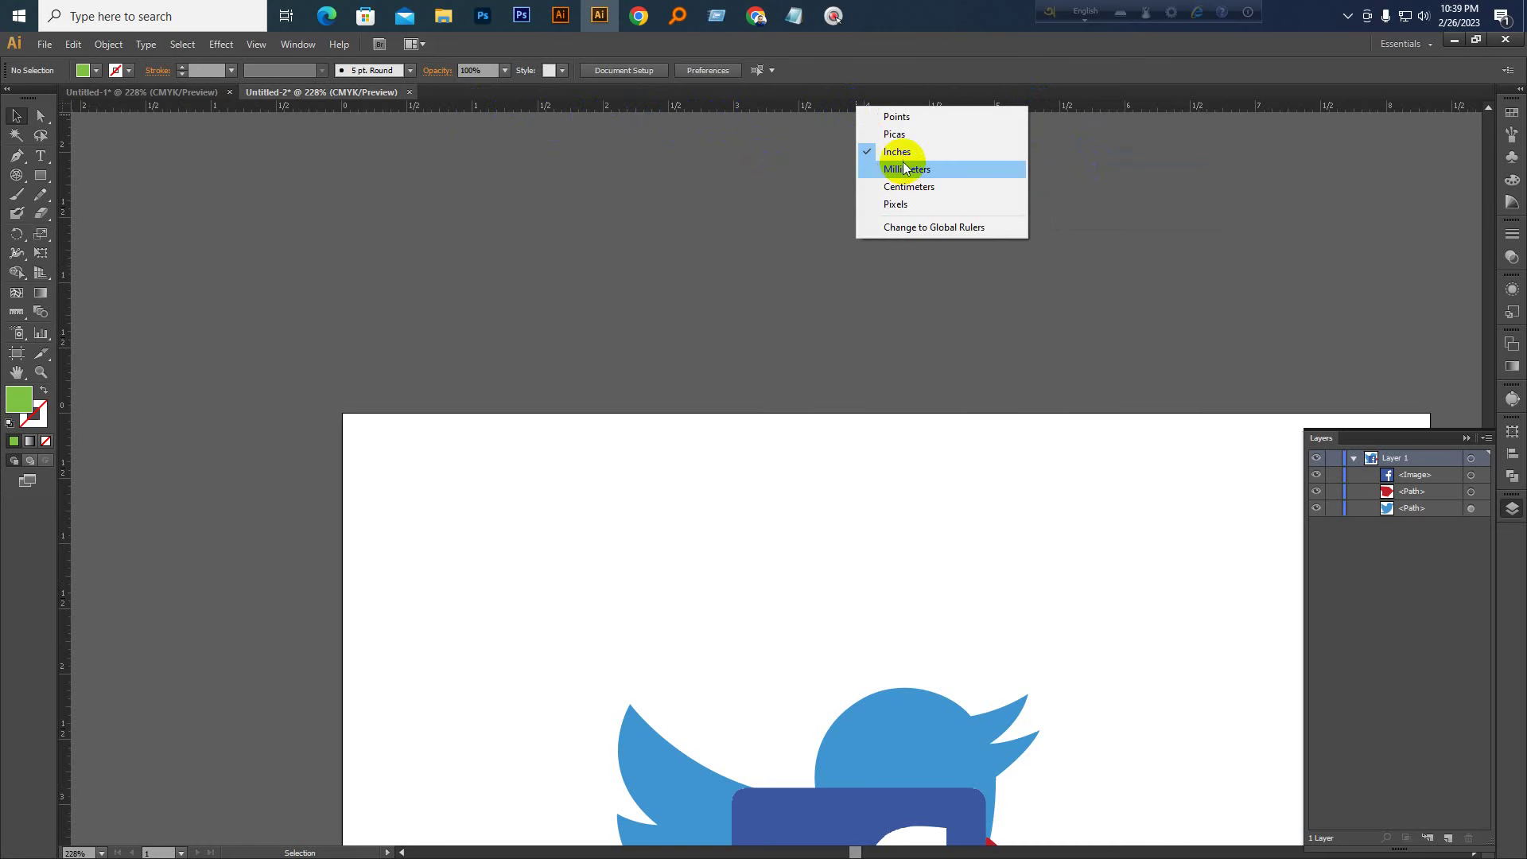
pyautogui.click(902, 167)
pyautogui.rightClick(841, 102)
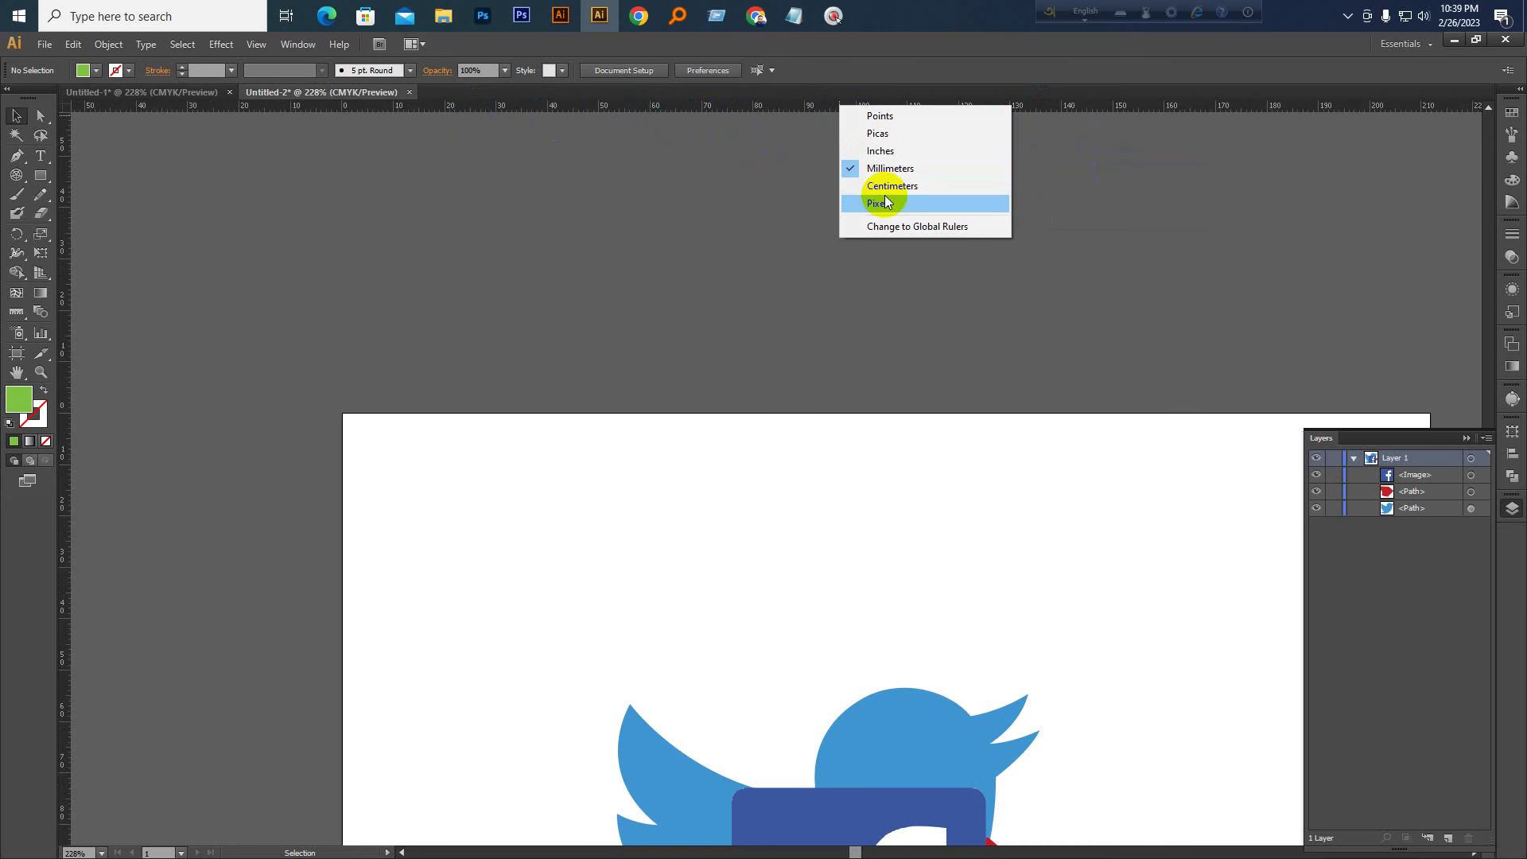
pyautogui.click(881, 204)
# Try points as the ruler unit, and set the rulers back to inches
pyautogui.rightClick(832, 102)
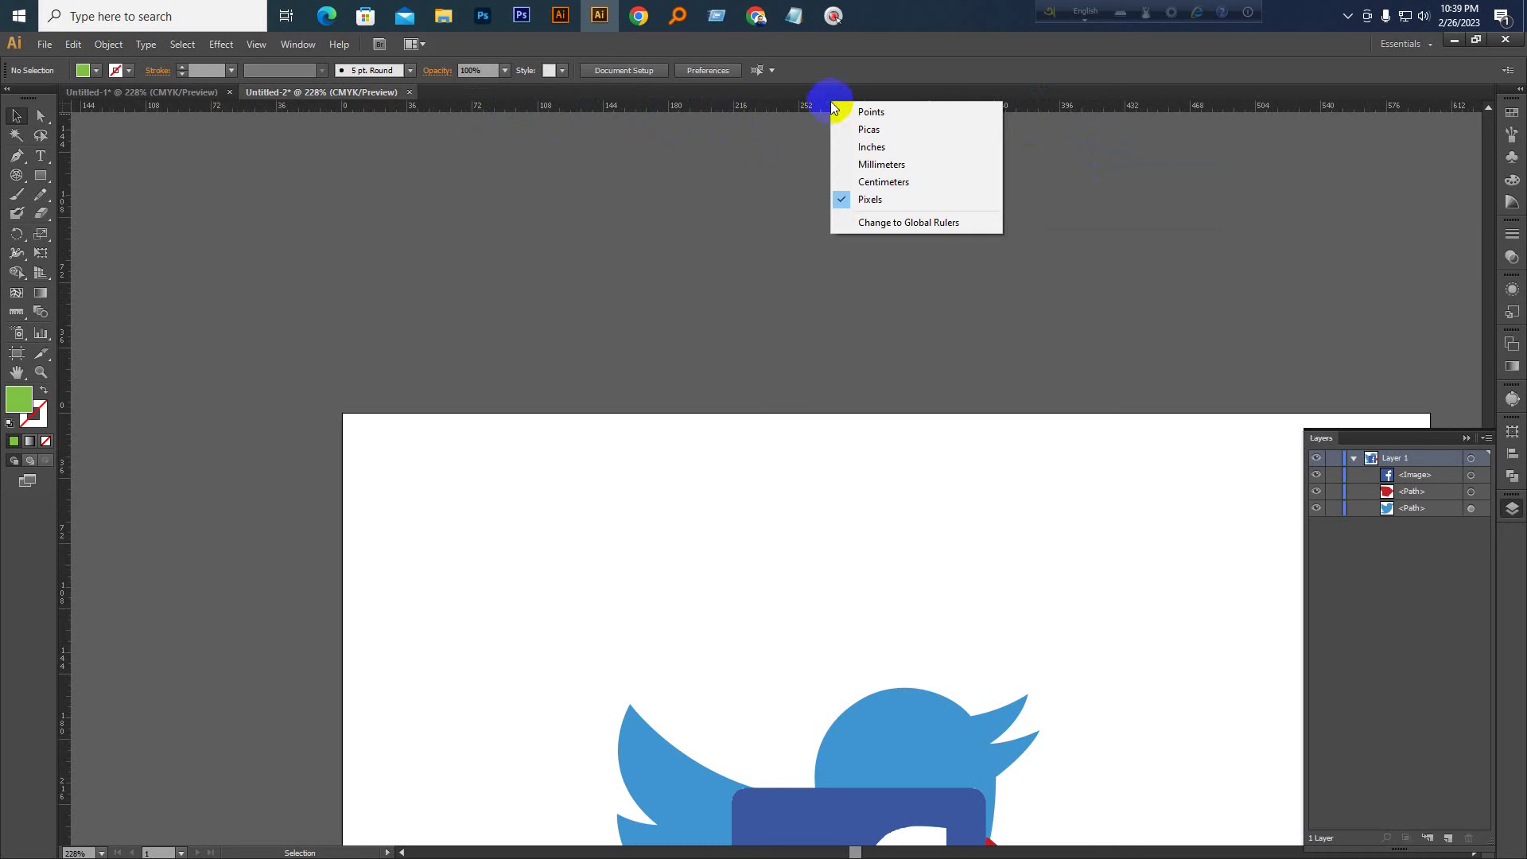
pyautogui.click(859, 119)
pyautogui.rightClick(850, 106)
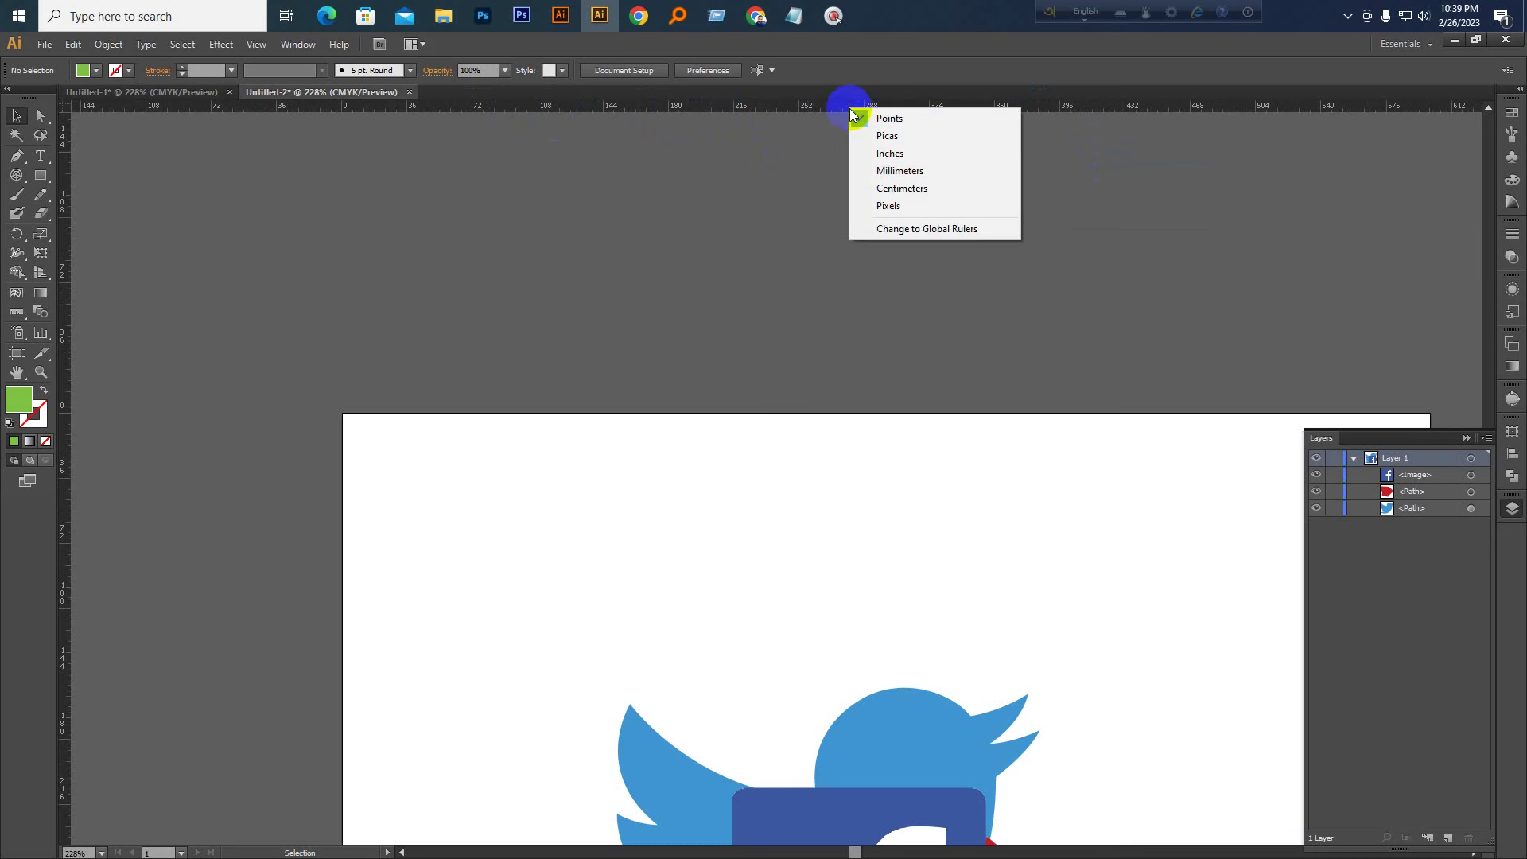
pyautogui.click(885, 153)
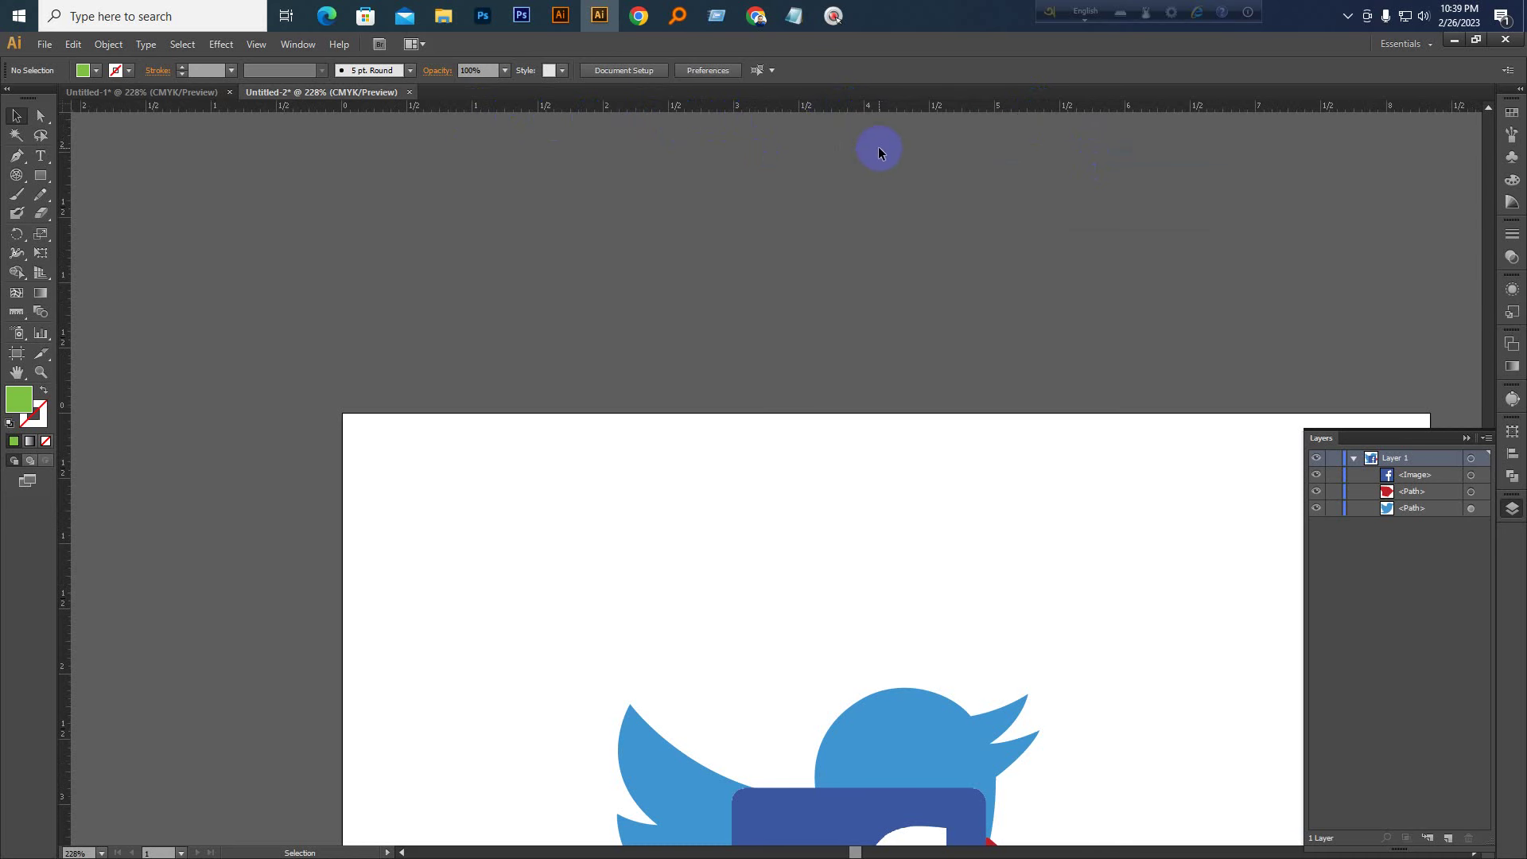
# Hide the rulers and show them again
pyautogui.scroll(-1, 843, 152)
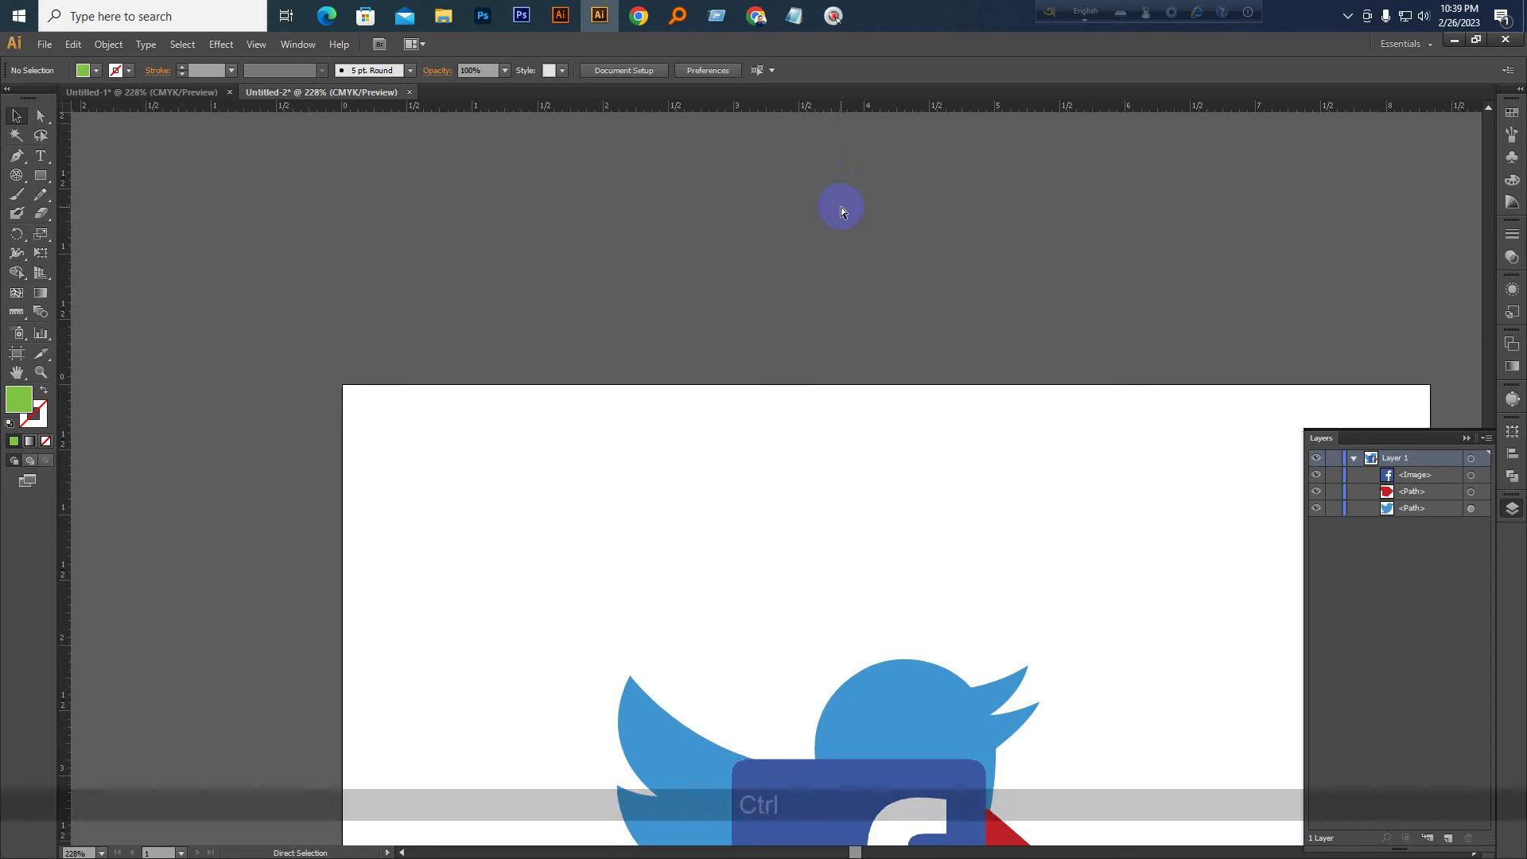
pyautogui.hotkey('ctrl', 'r')
pyautogui.hotkey('ctrl', 'r')
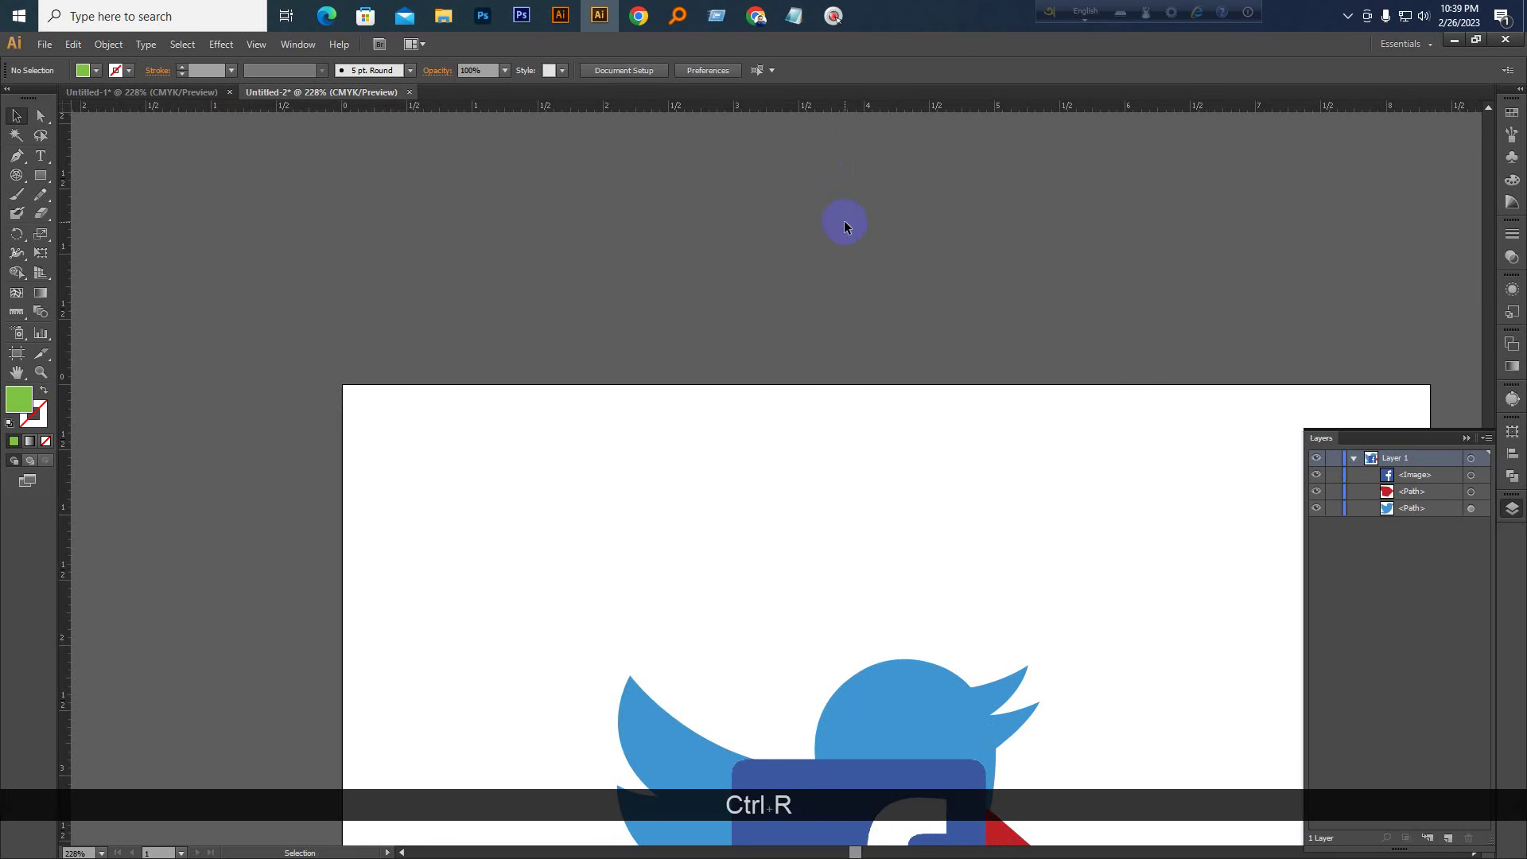
# Use the Measure tool to measure several horizontal, diagonal and near-vertical distances across the empty artboard area above the bird
pyautogui.scroll(-1, 843, 227)
pyautogui.click(16, 312)
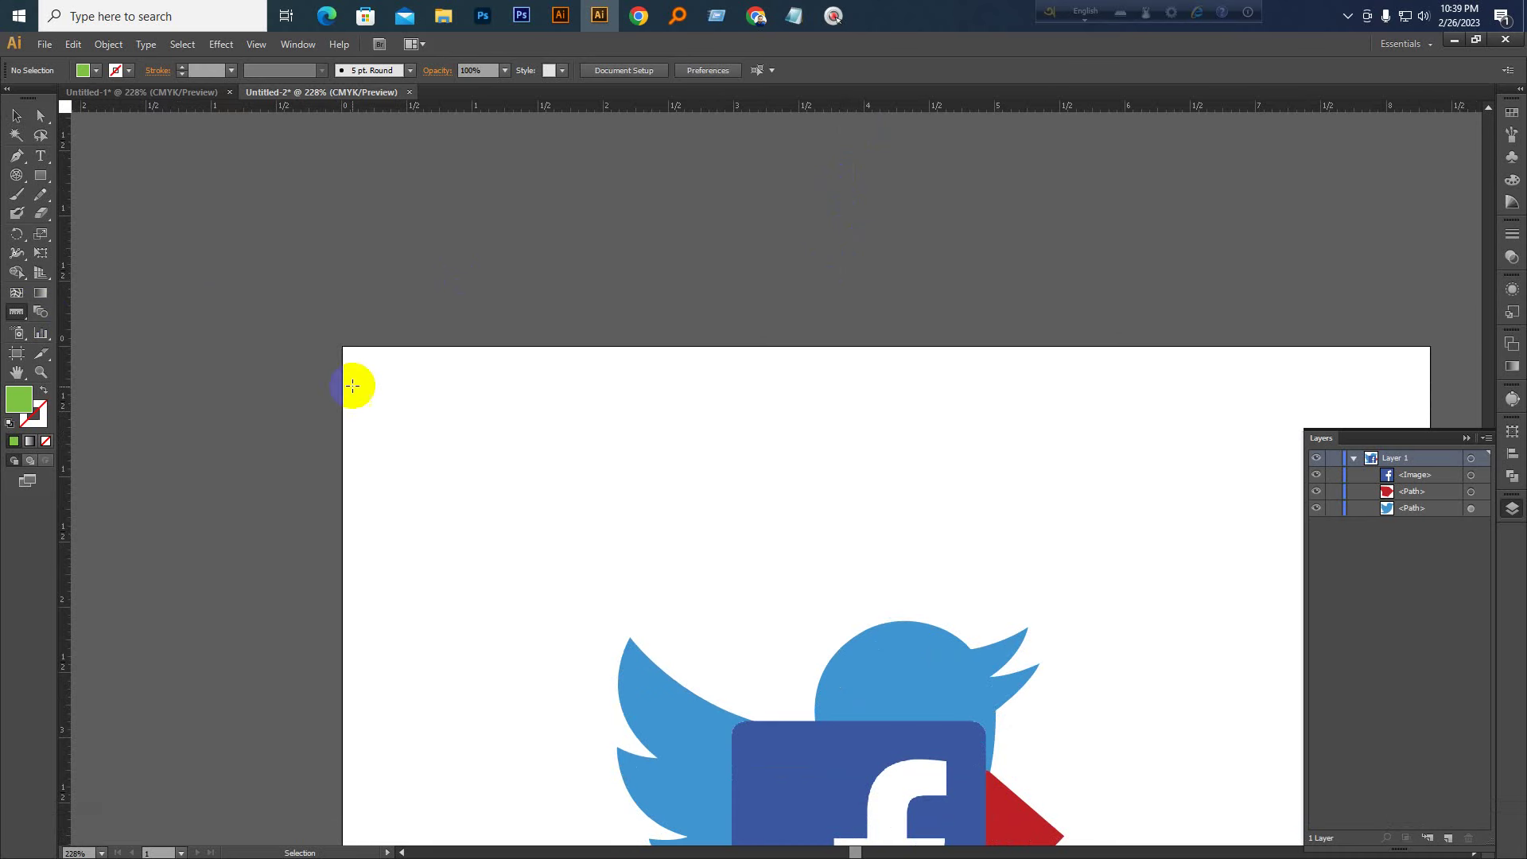
pyautogui.scroll(-1, 382, 374)
pyautogui.moveTo(375, 416); pyautogui.dragTo(861, 439)
pyautogui.moveTo(778, 322); pyautogui.dragTo(448, 606)
pyautogui.moveTo(453, 337); pyautogui.dragTo(845, 563)
pyautogui.moveTo(811, 334); pyautogui.dragTo(518, 621)
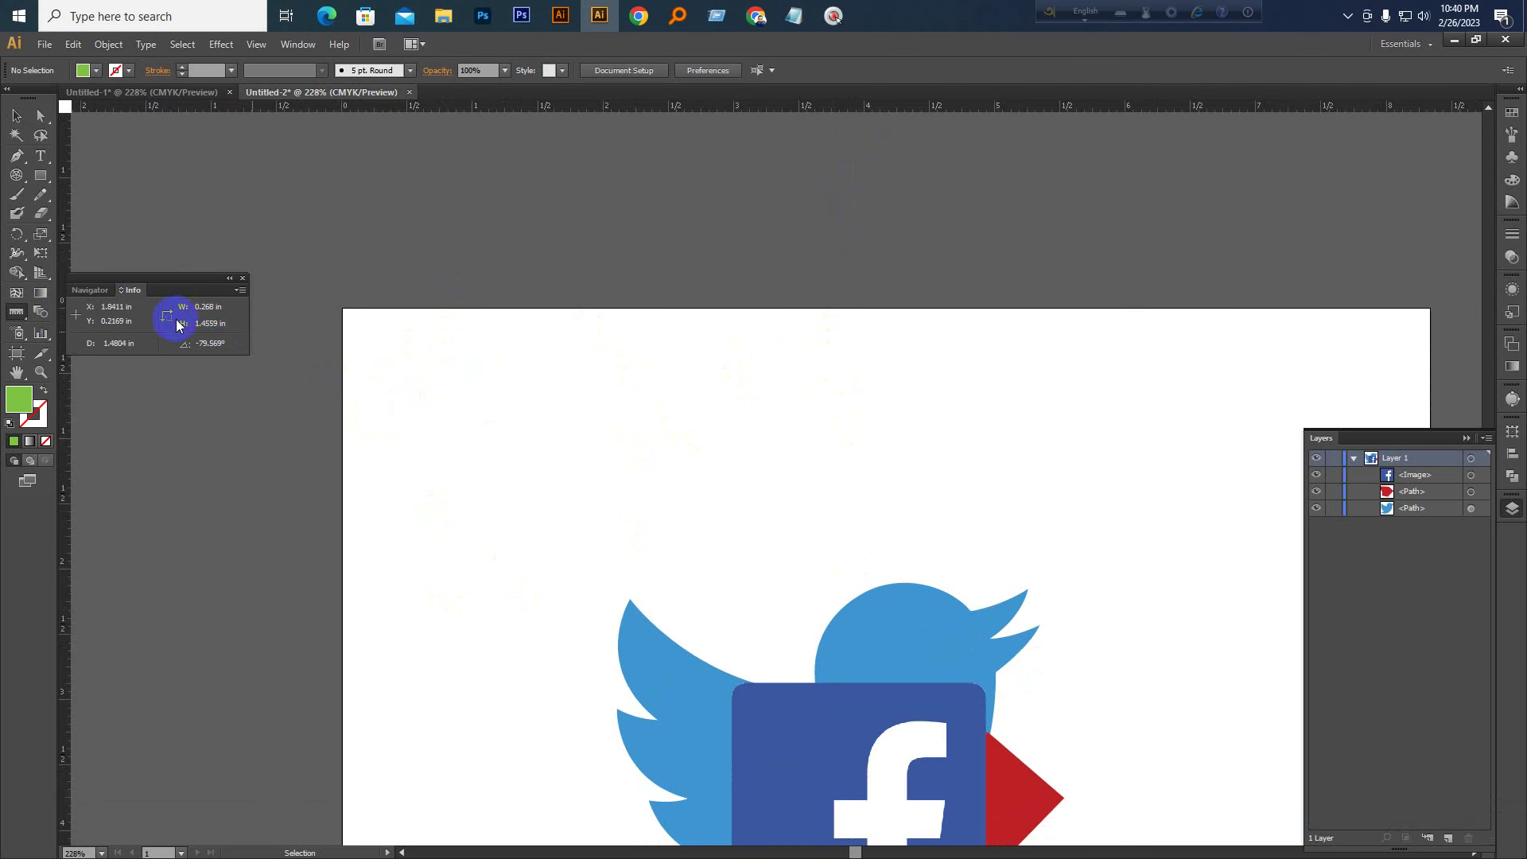
pyautogui.moveTo(513, 313); pyautogui.dragTo(481, 526)
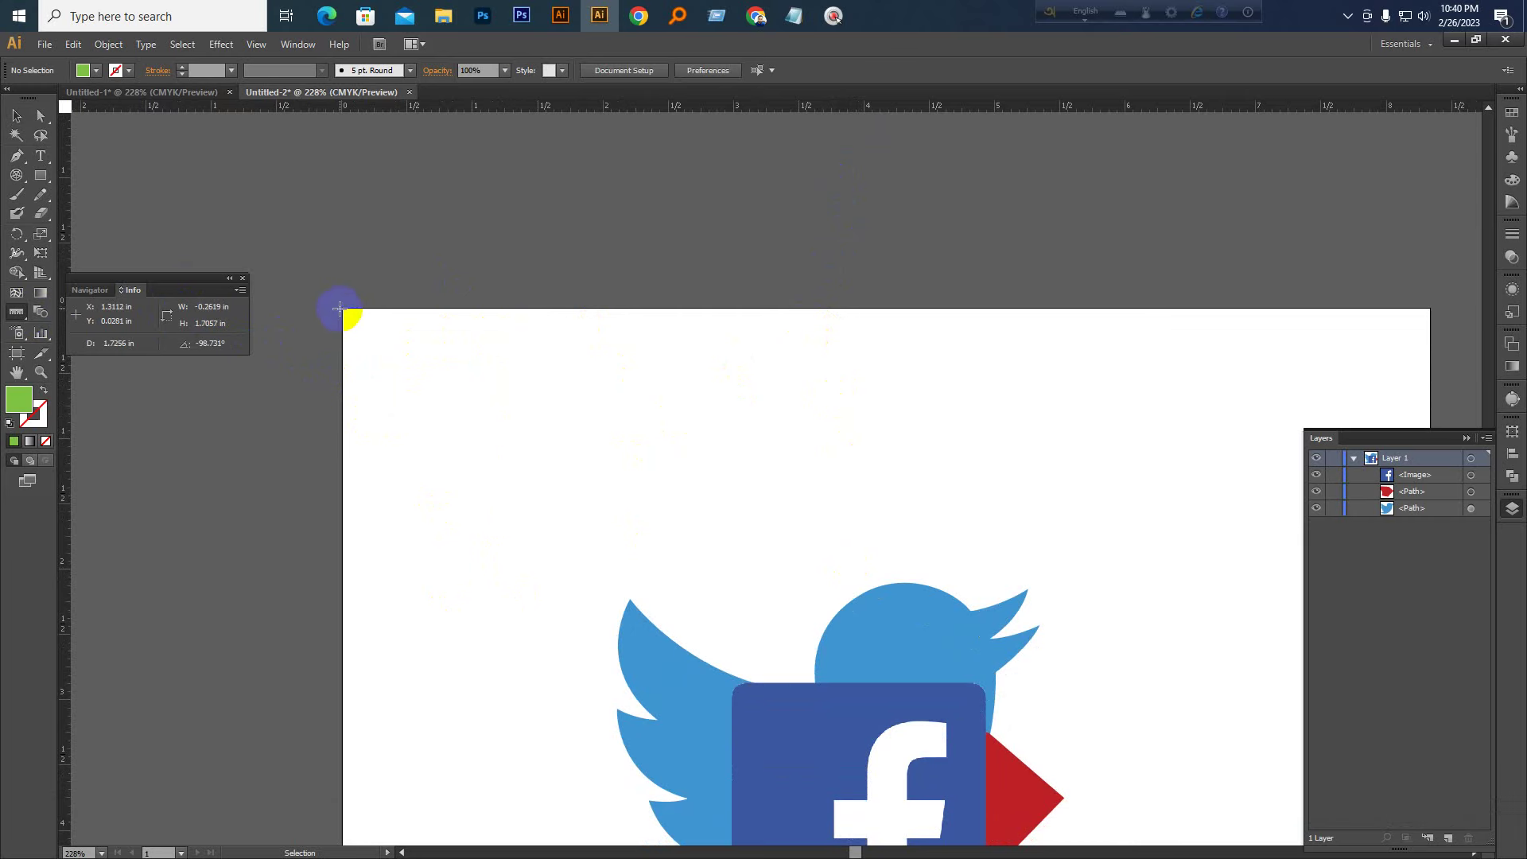
# Measure the artboard's full width along its top edge, from the upper-left corner to the upper-right corner
pyautogui.scroll(-1, 708, 465)
pyautogui.press('space')
pyautogui.moveTo(1060, 345); pyautogui.dragTo(996, 302)
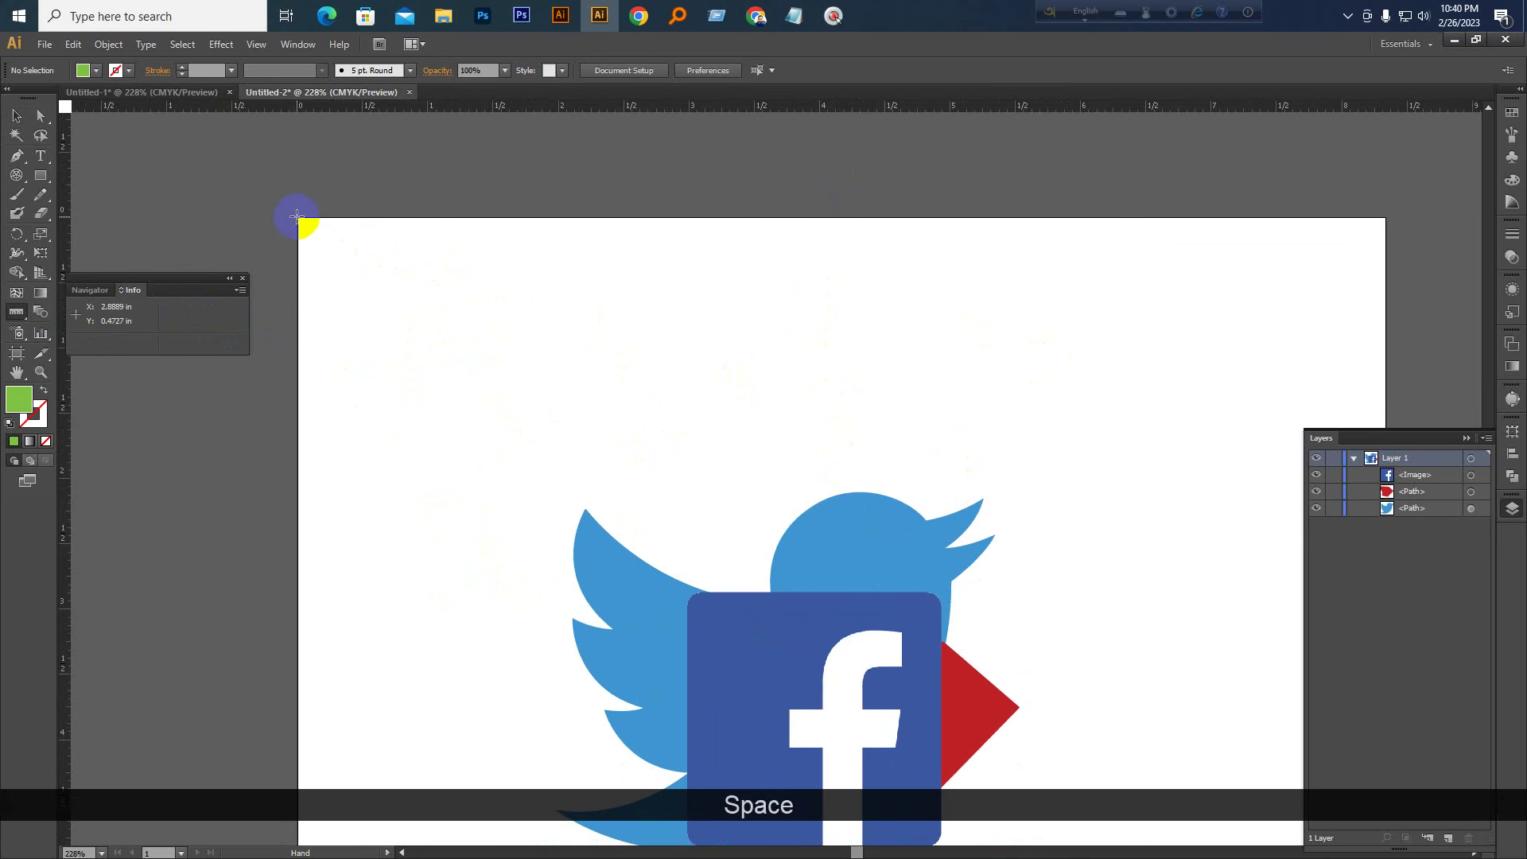
pyautogui.moveTo(297, 216); pyautogui.dragTo(1387, 218)
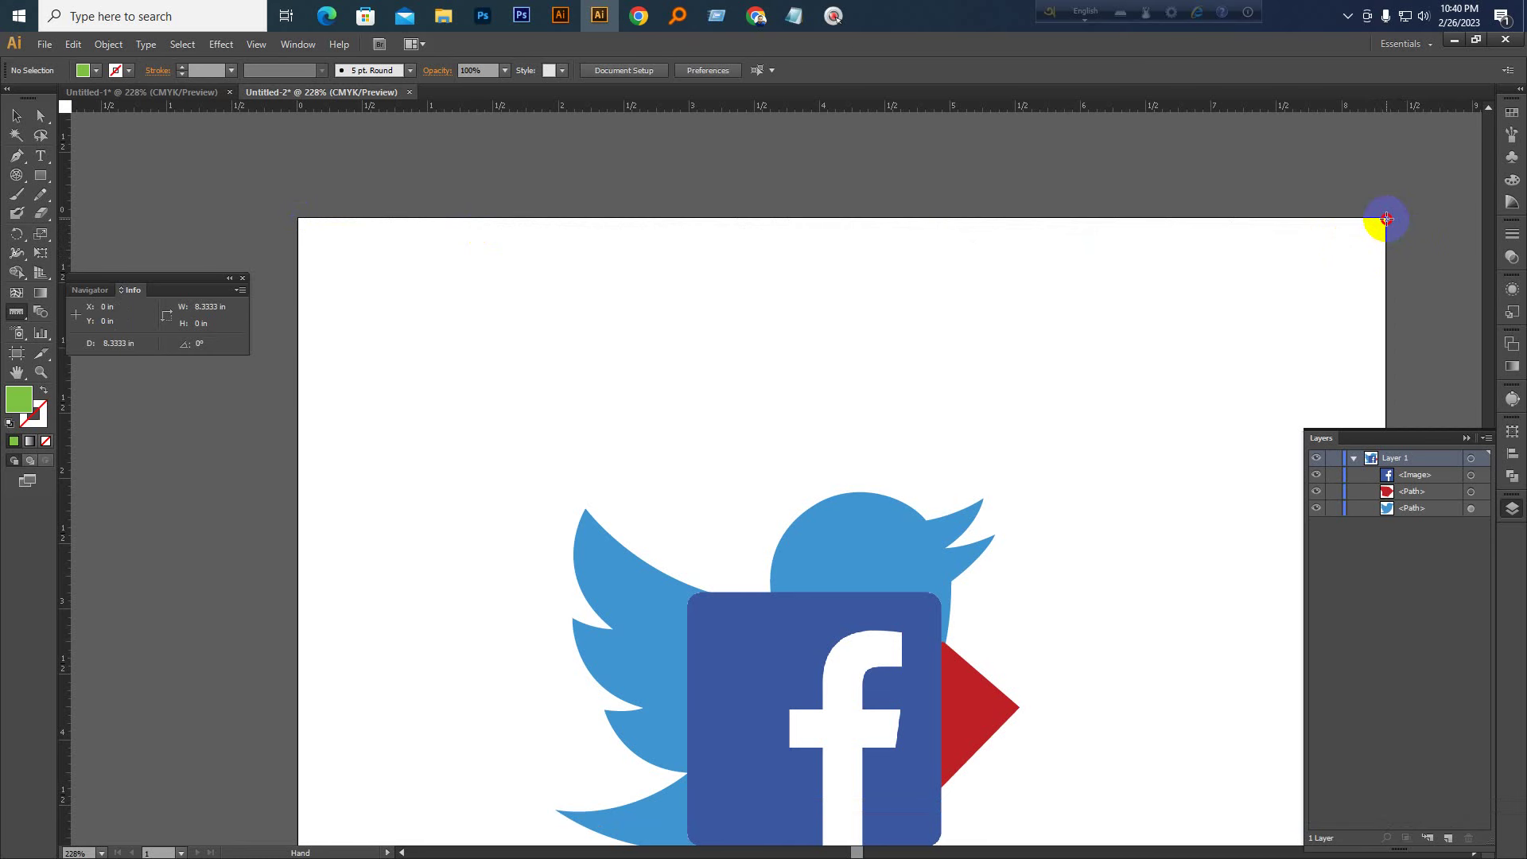
pyautogui.click(286, 213)
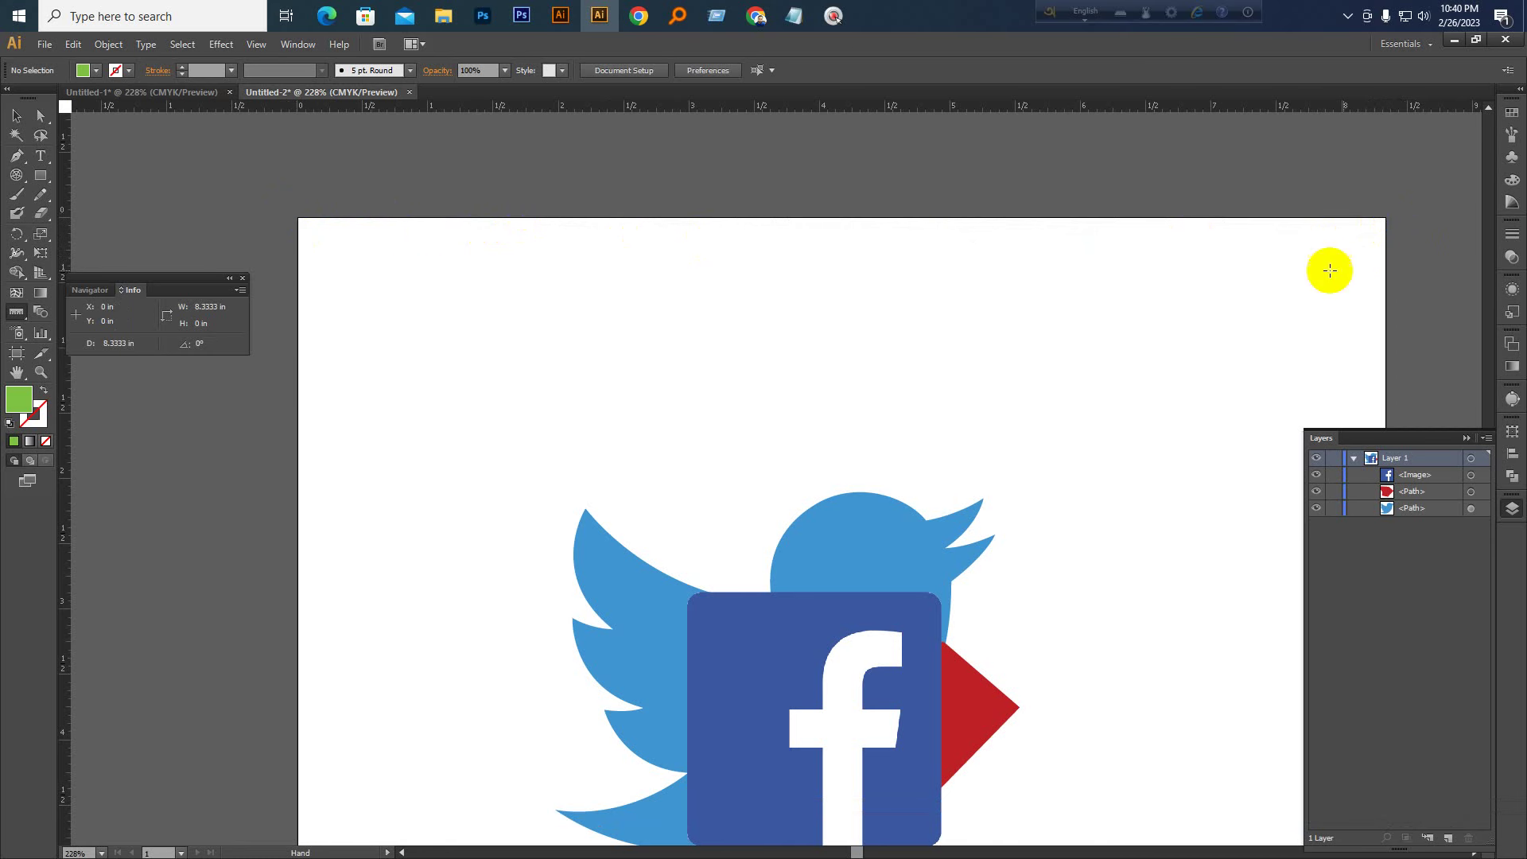
# Move the Facebook logo to the artboard's upper left and the bird to its upper right, separating both from the red shape
pyautogui.scroll(-3, 859, 593)
pyautogui.scroll(2, 866, 583)
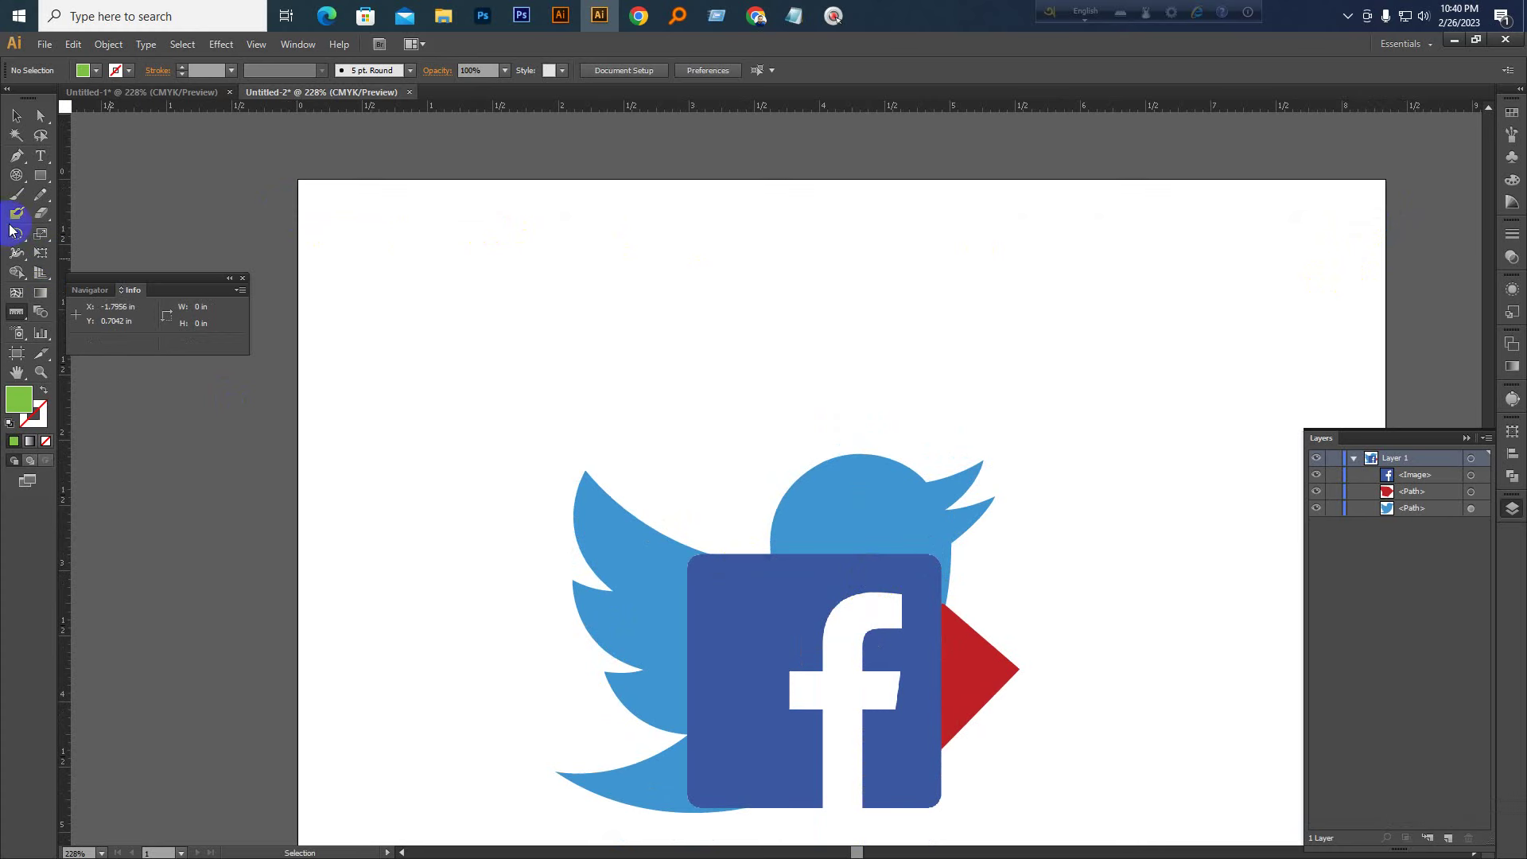
pyautogui.click(15, 116)
pyautogui.press('ctrl+KP_Subtract')
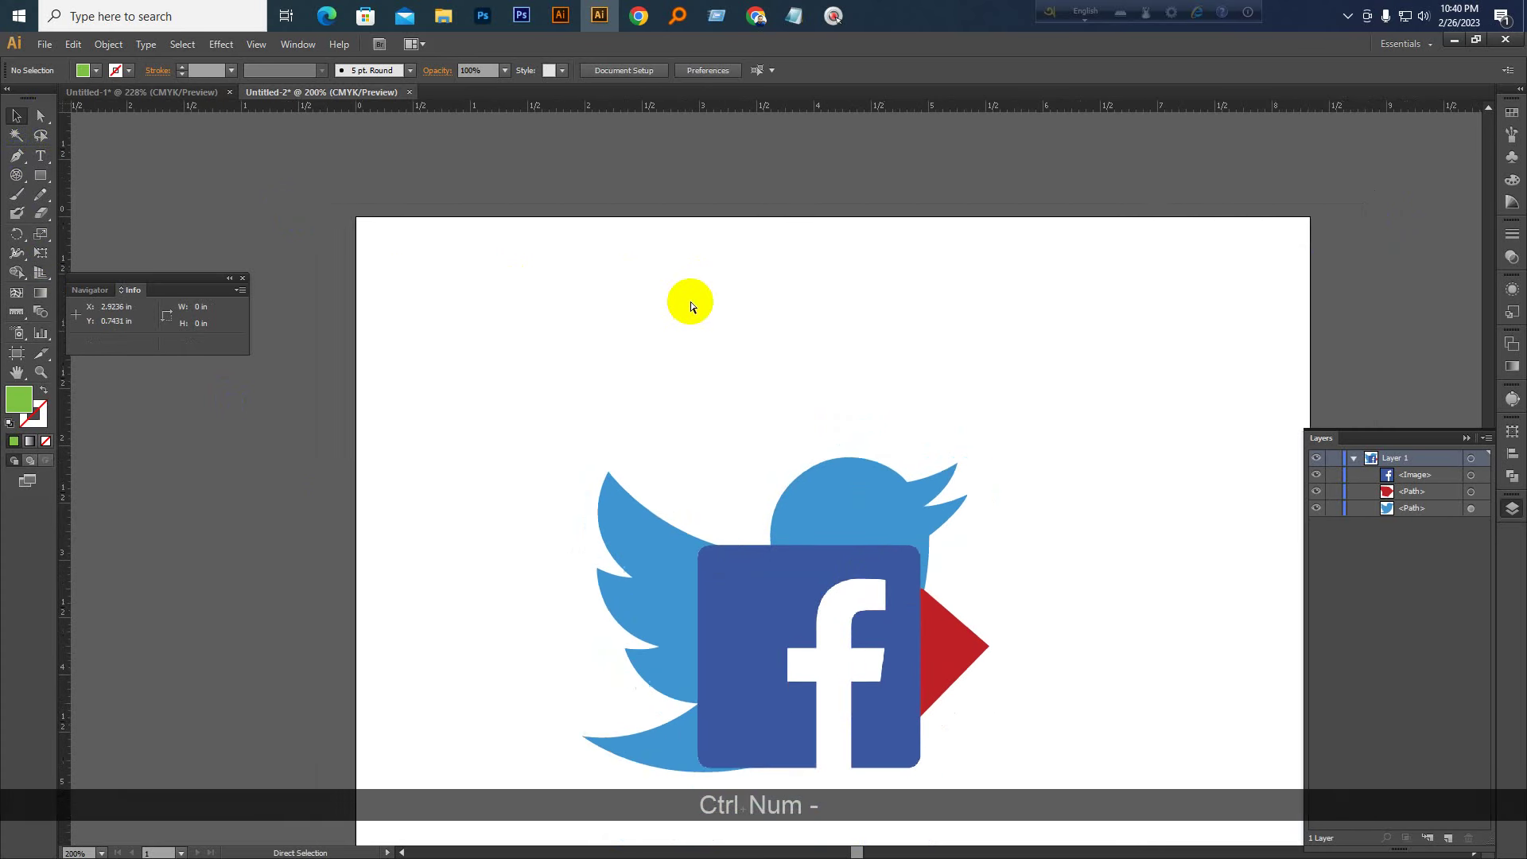
pyautogui.press('ctrl+KP_Subtract')
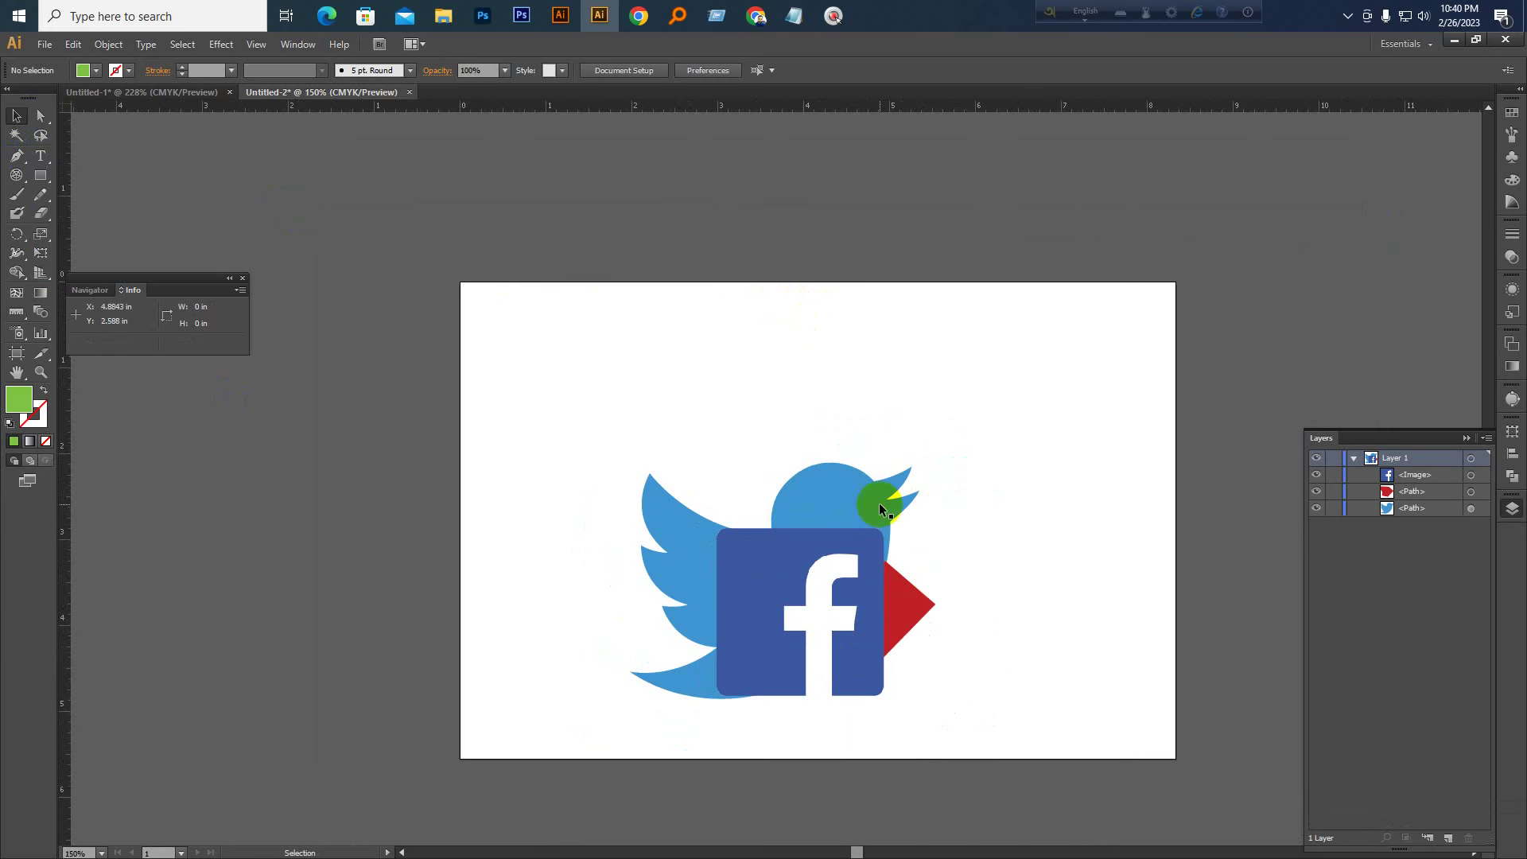
pyautogui.scroll(-2, 825, 589)
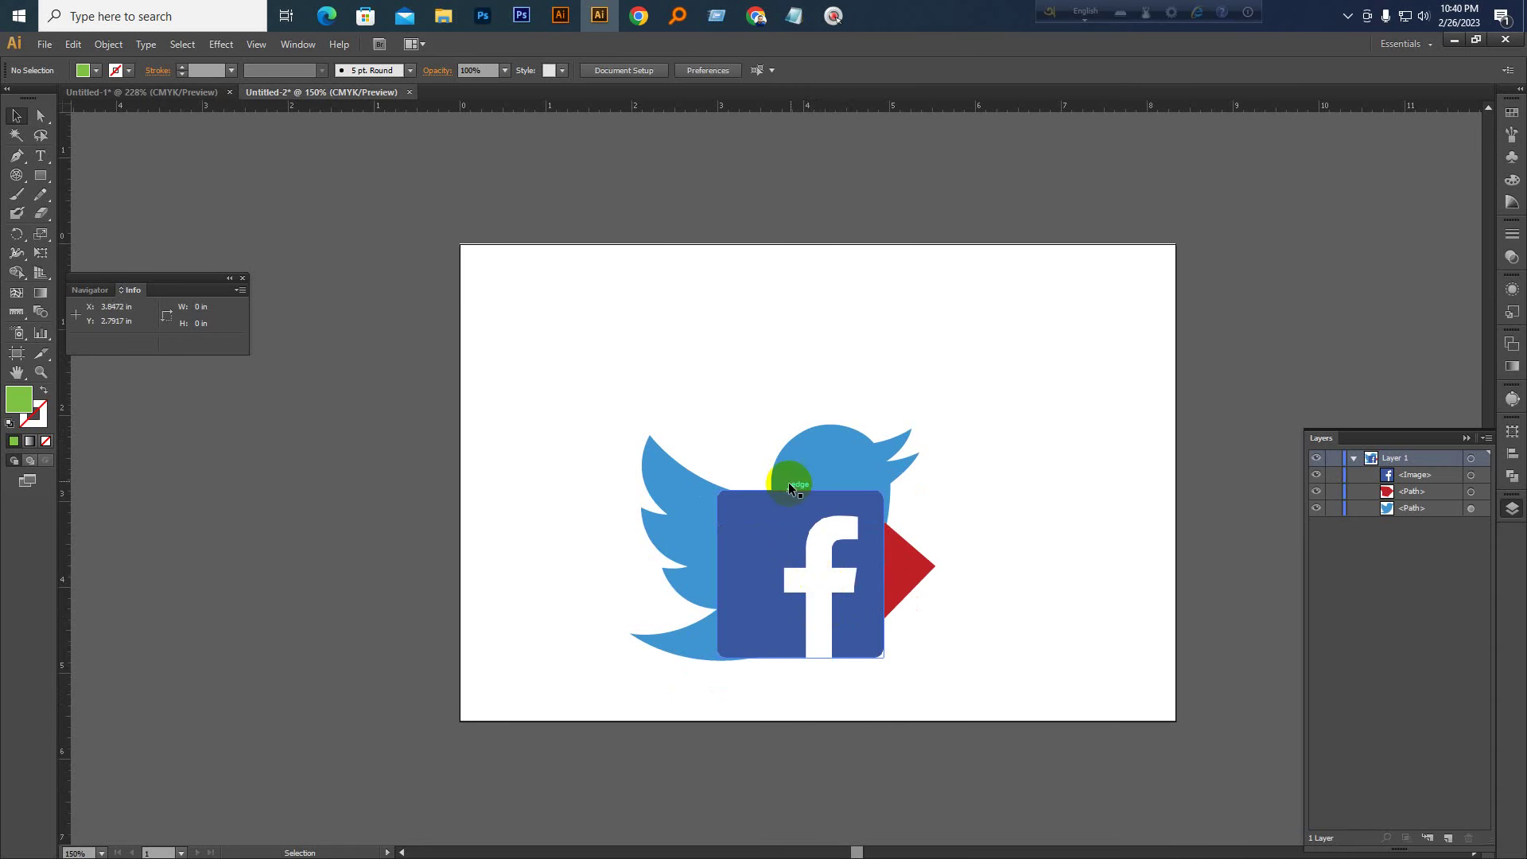
pyautogui.moveTo(776, 574); pyautogui.dragTo(602, 342)
pyautogui.moveTo(858, 465); pyautogui.dragTo(989, 374)
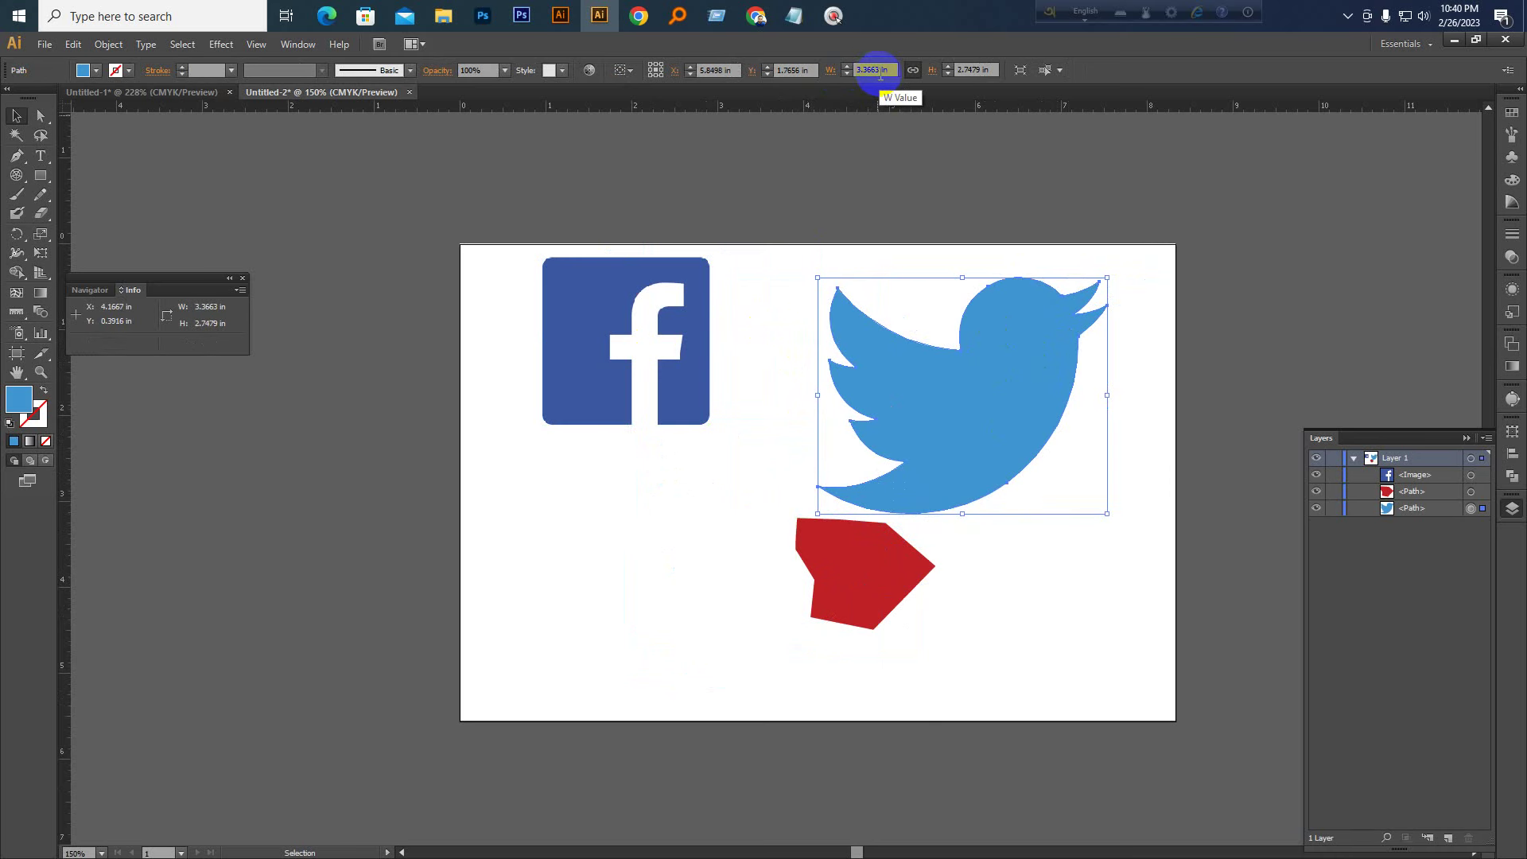
# Change the ruler units to pixels while the bird is selected
pyautogui.click(975, 71)
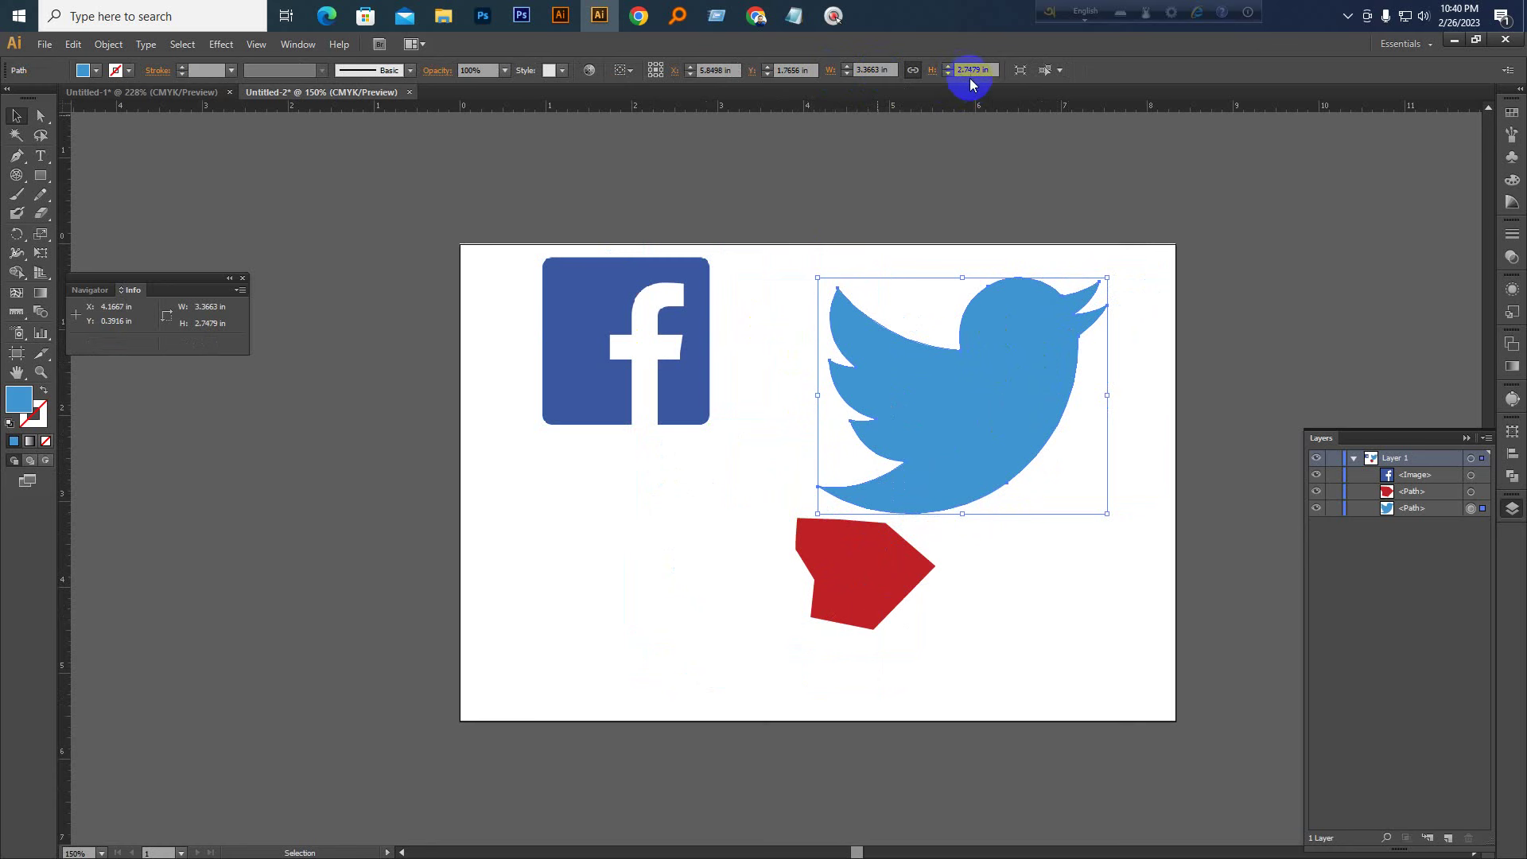
pyautogui.rightClick(1007, 105)
pyautogui.click(1073, 201)
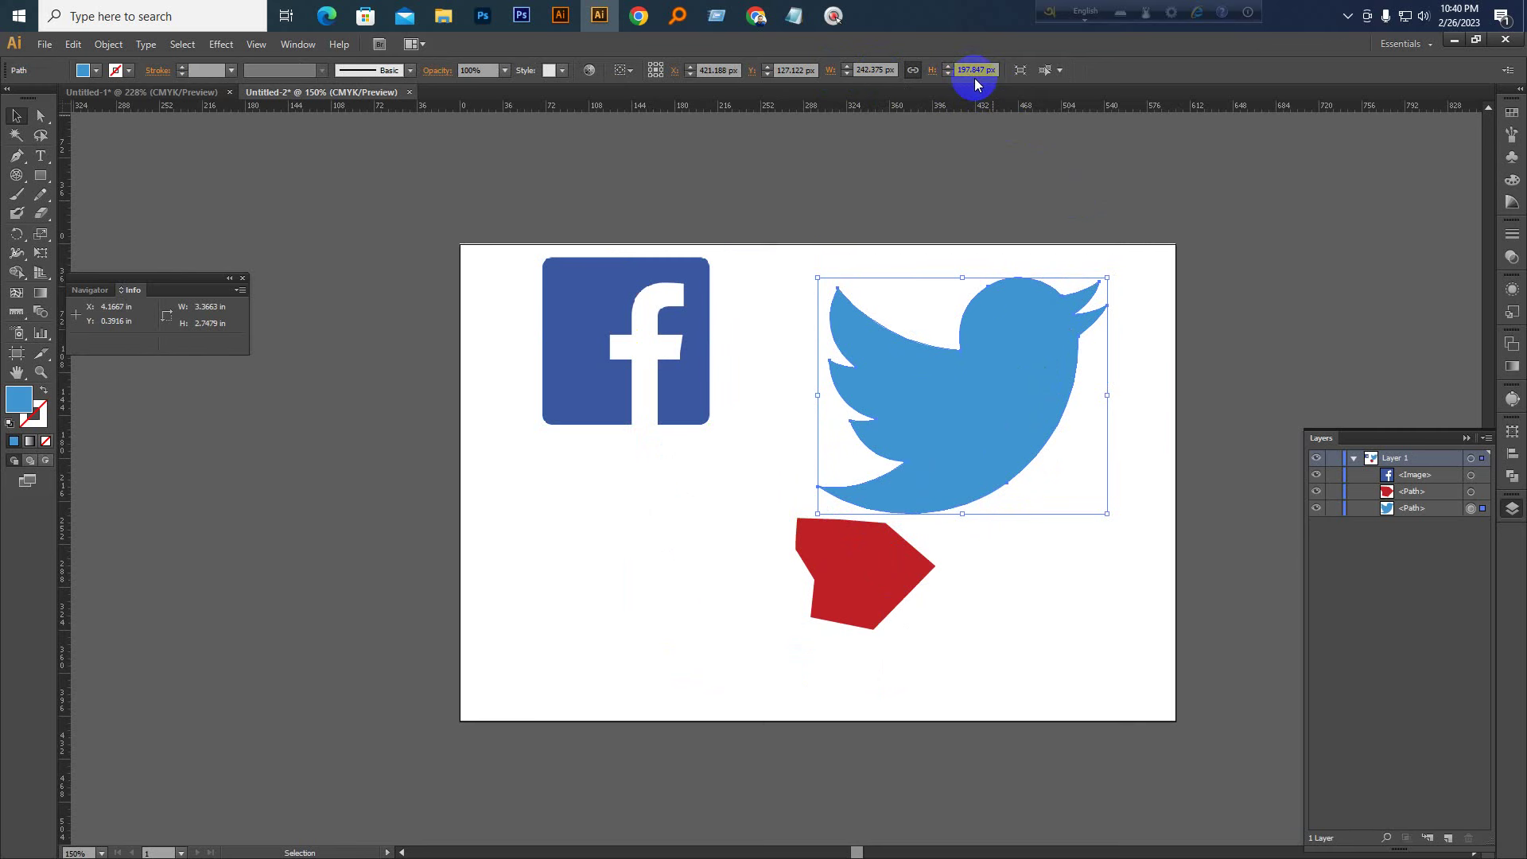
# Move the red shape to the left below the Facebook logo, and place the bird directly beside the logo
pyautogui.moveTo(980, 412); pyautogui.dragTo(1040, 433)
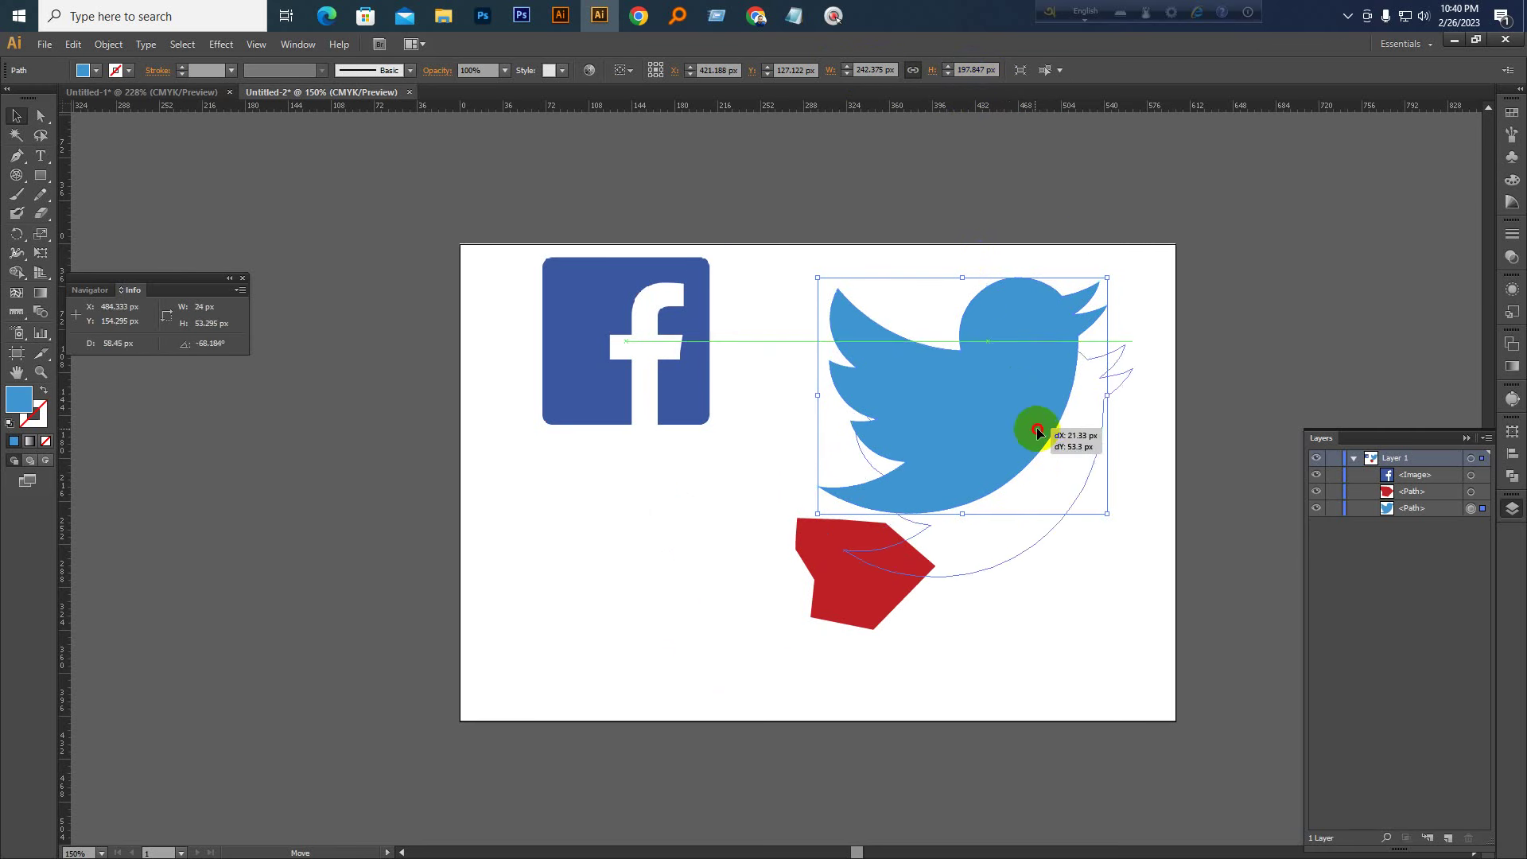
pyautogui.moveTo(852, 560); pyautogui.dragTo(713, 571)
pyautogui.moveTo(1047, 441); pyautogui.dragTo(903, 423)
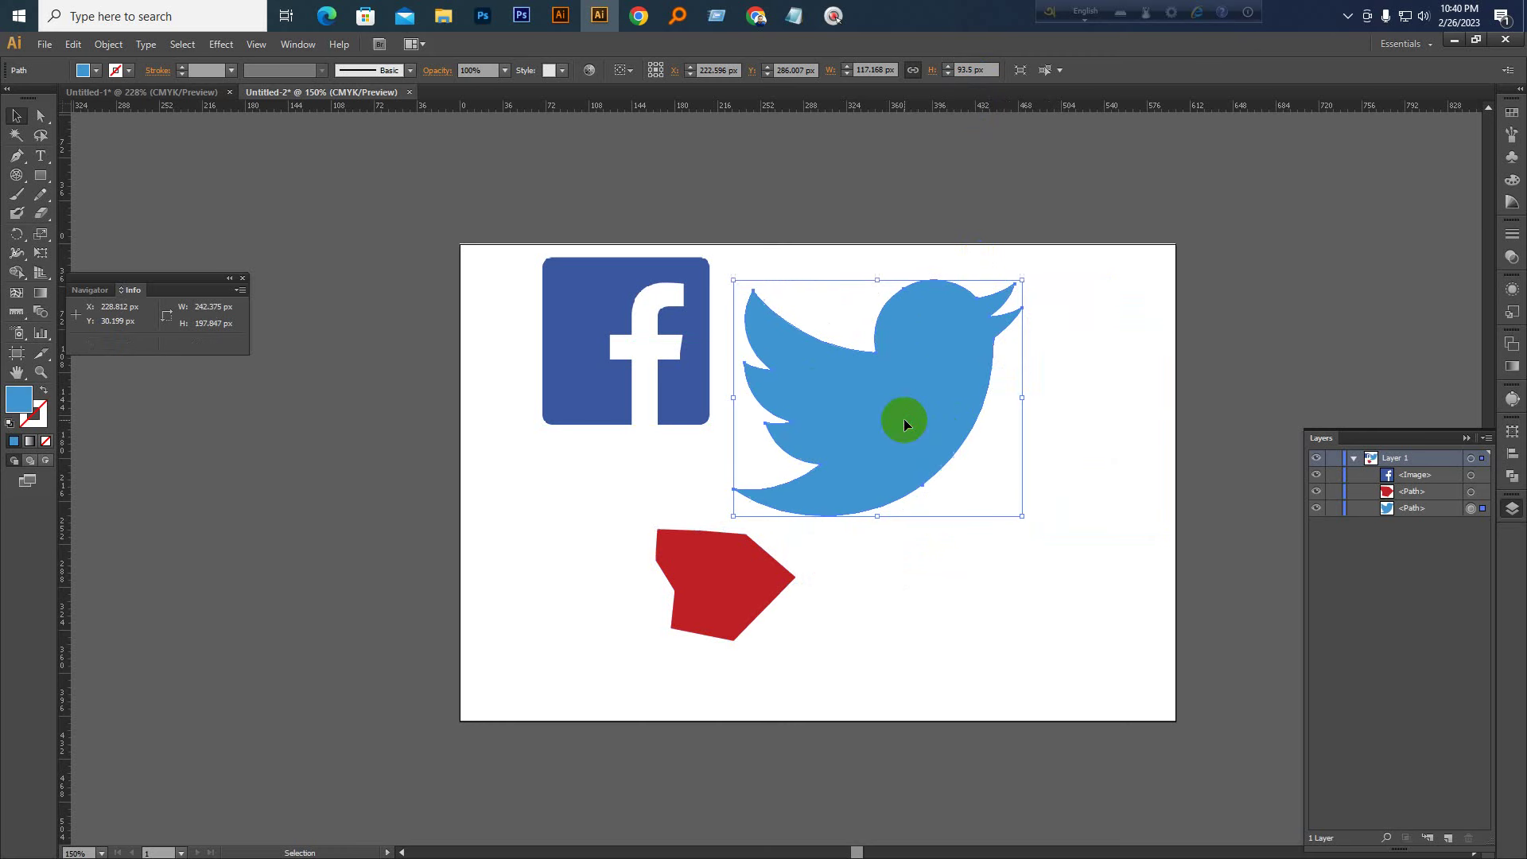
# Close the Info panel and switch from the Measure tool back to the Eyedropper, ending on the Selection tool
pyautogui.click(244, 279)
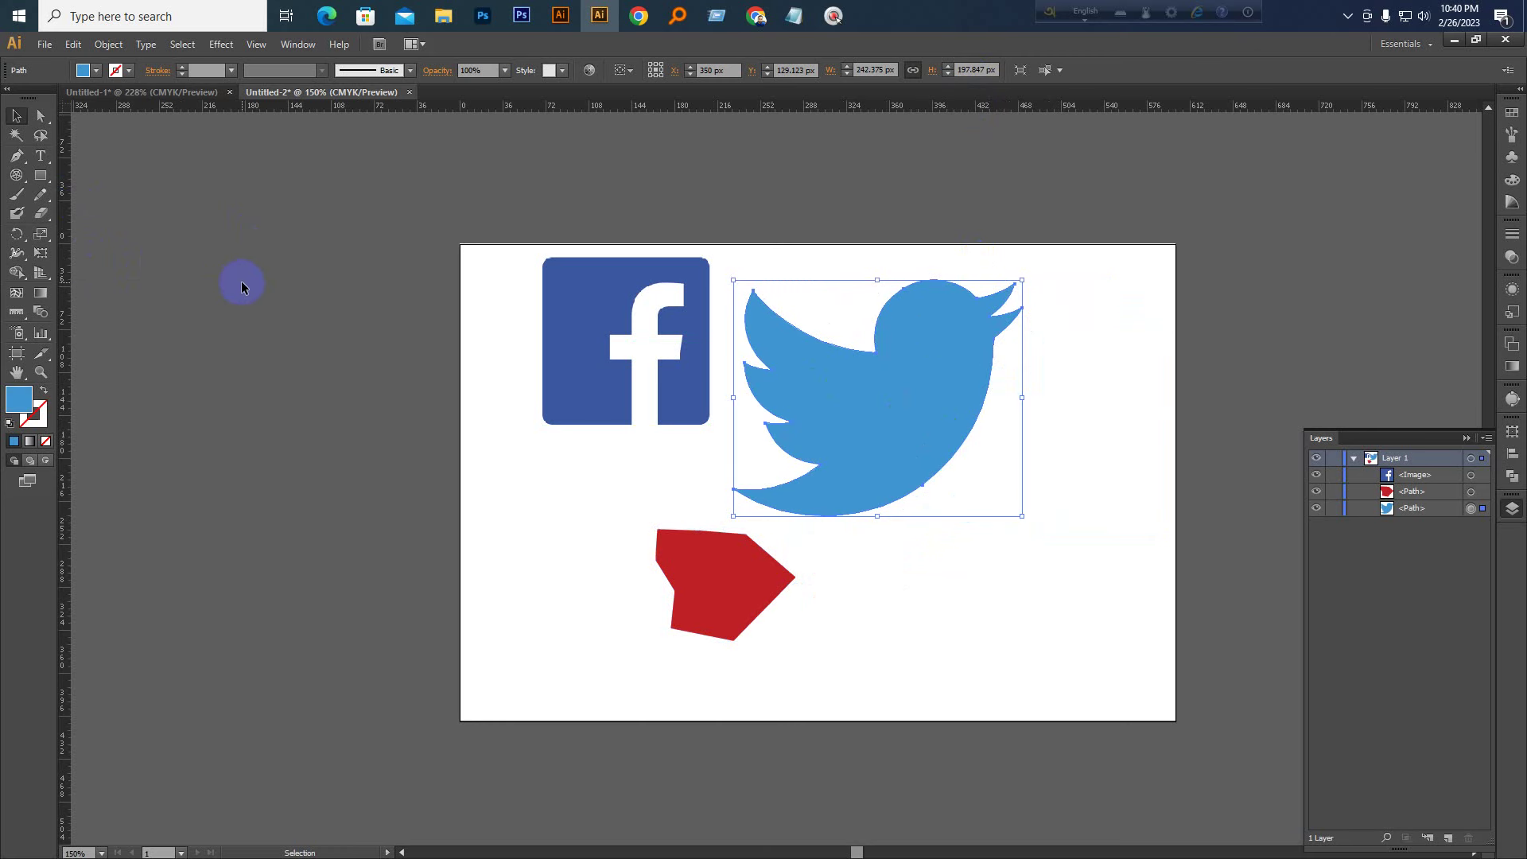
pyautogui.click(19, 314)
pyautogui.moveTo(21, 319); pyautogui.dragTo(64, 309)
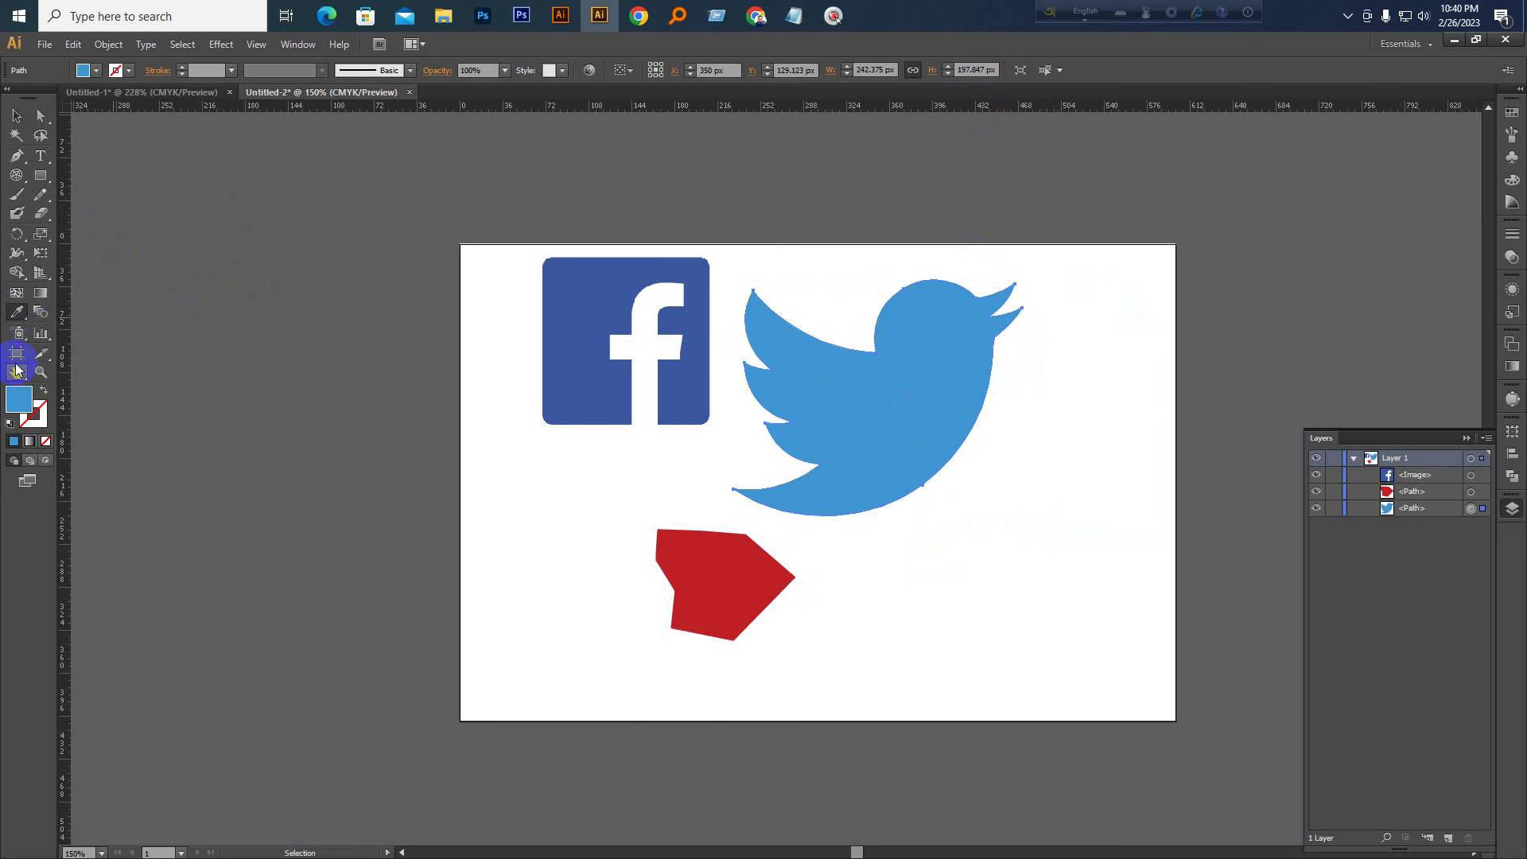
pyautogui.click(17, 116)
pyautogui.press('space')
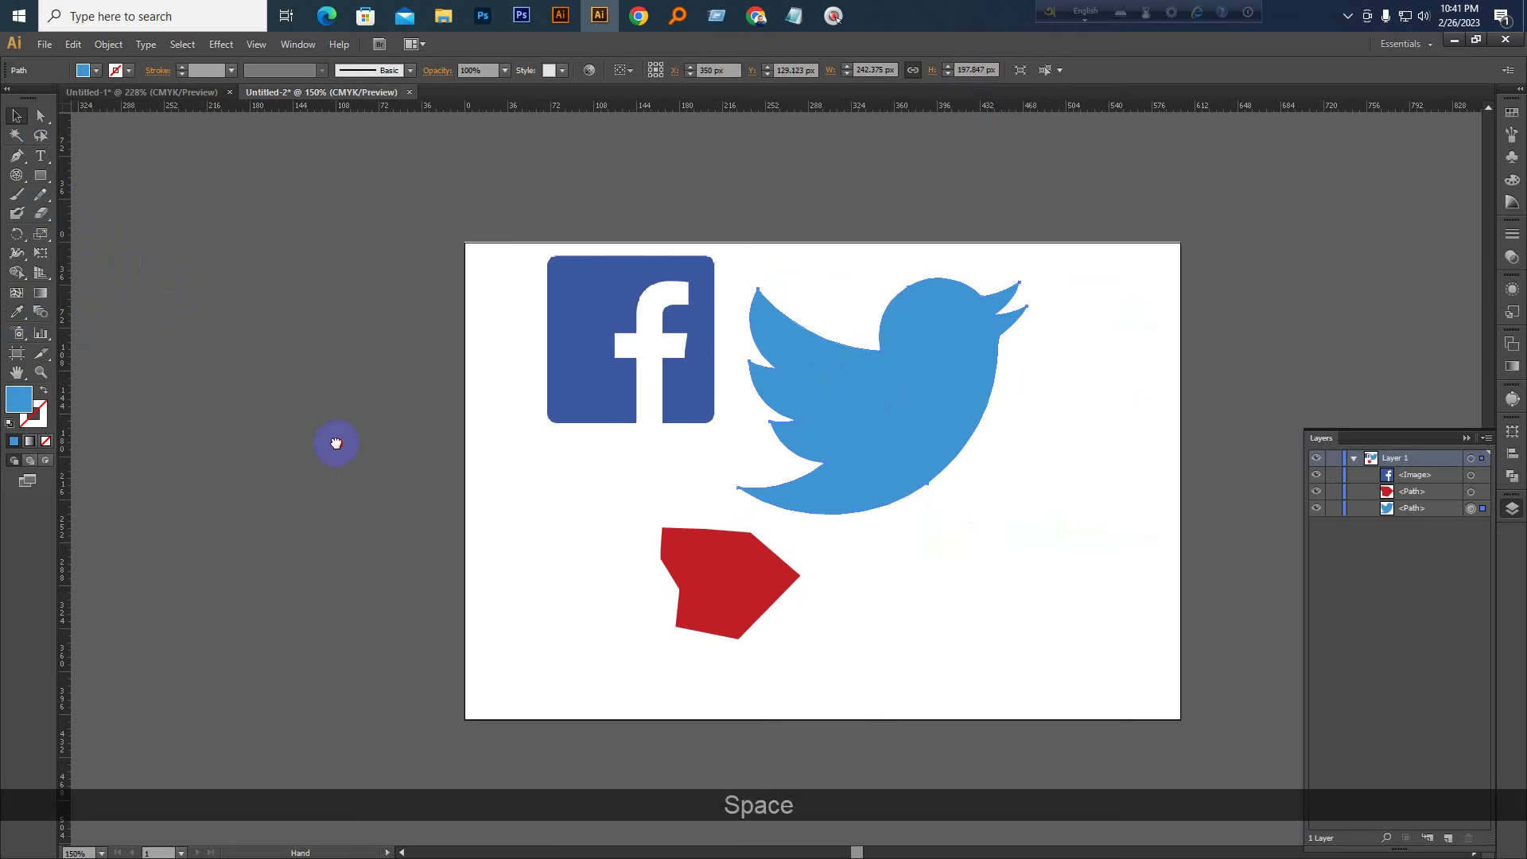
pyautogui.moveTo(334, 443); pyautogui.dragTo(83, 399)
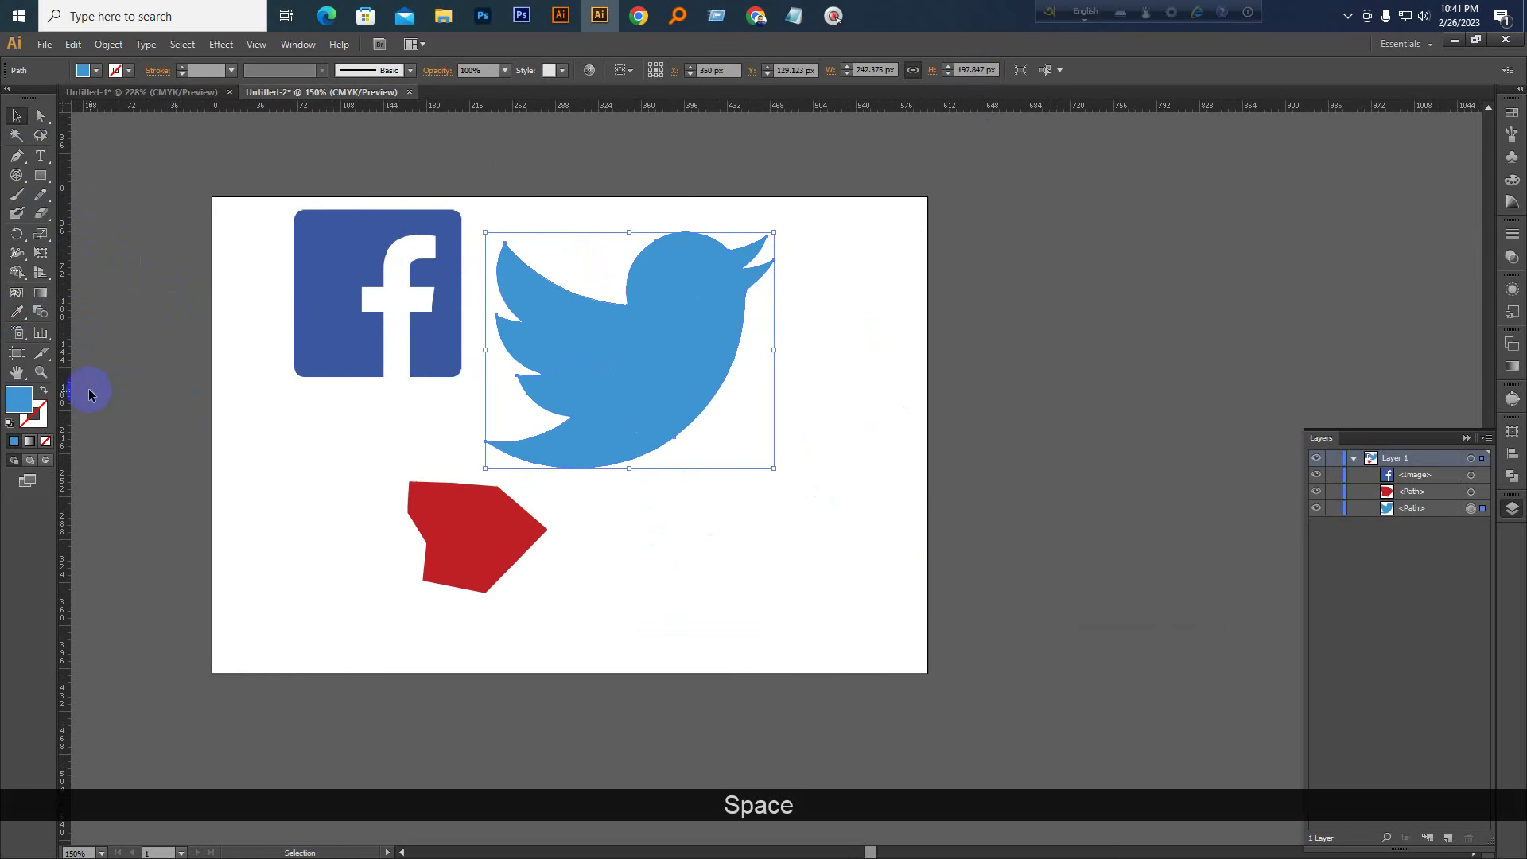
pyautogui.click(42, 354)
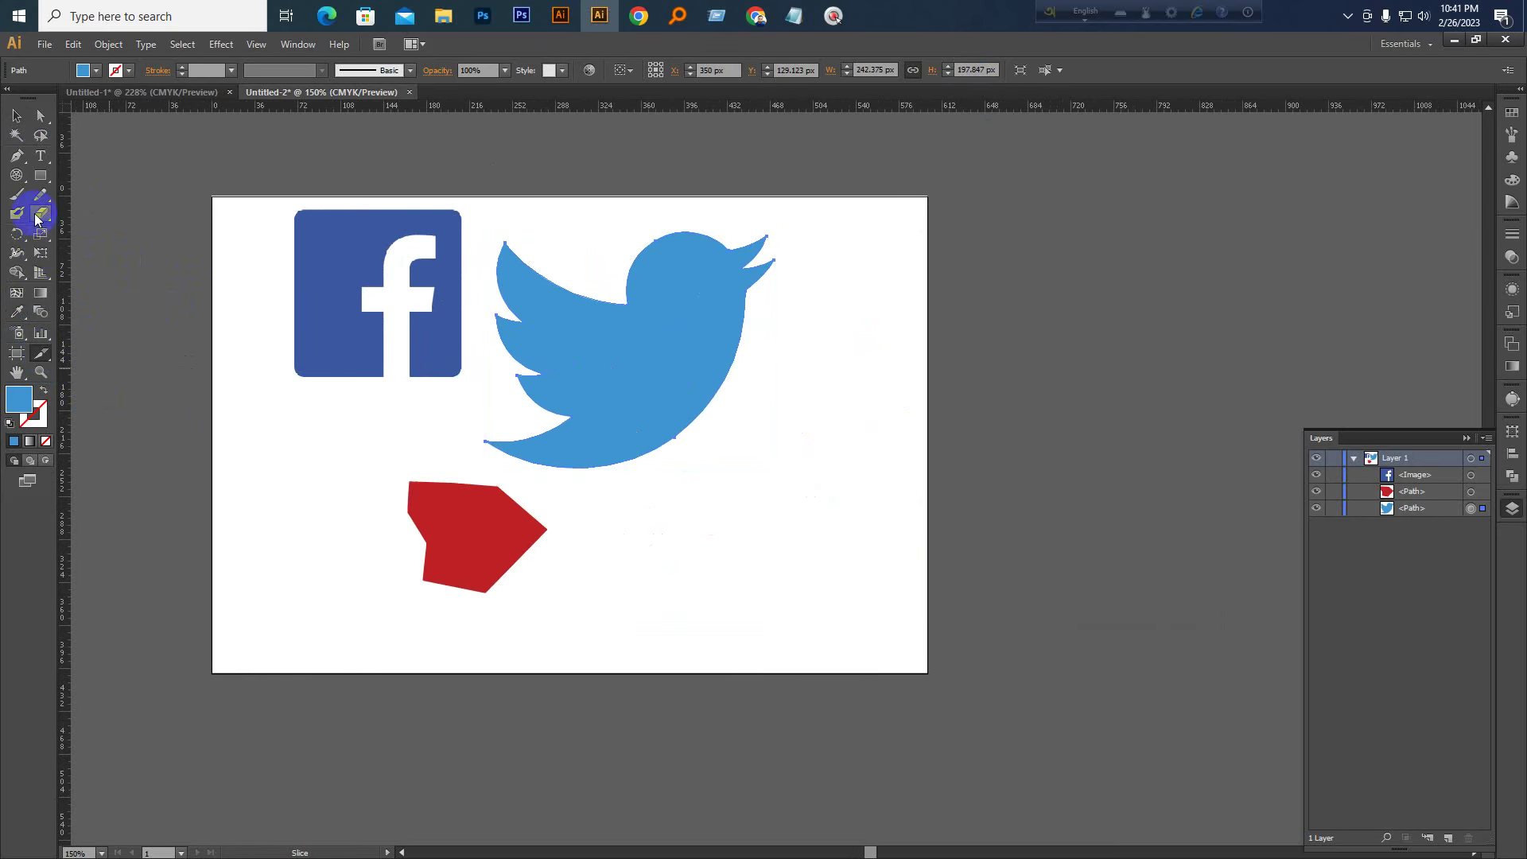
pyautogui.moveTo(40, 213); pyautogui.dragTo(99, 232)
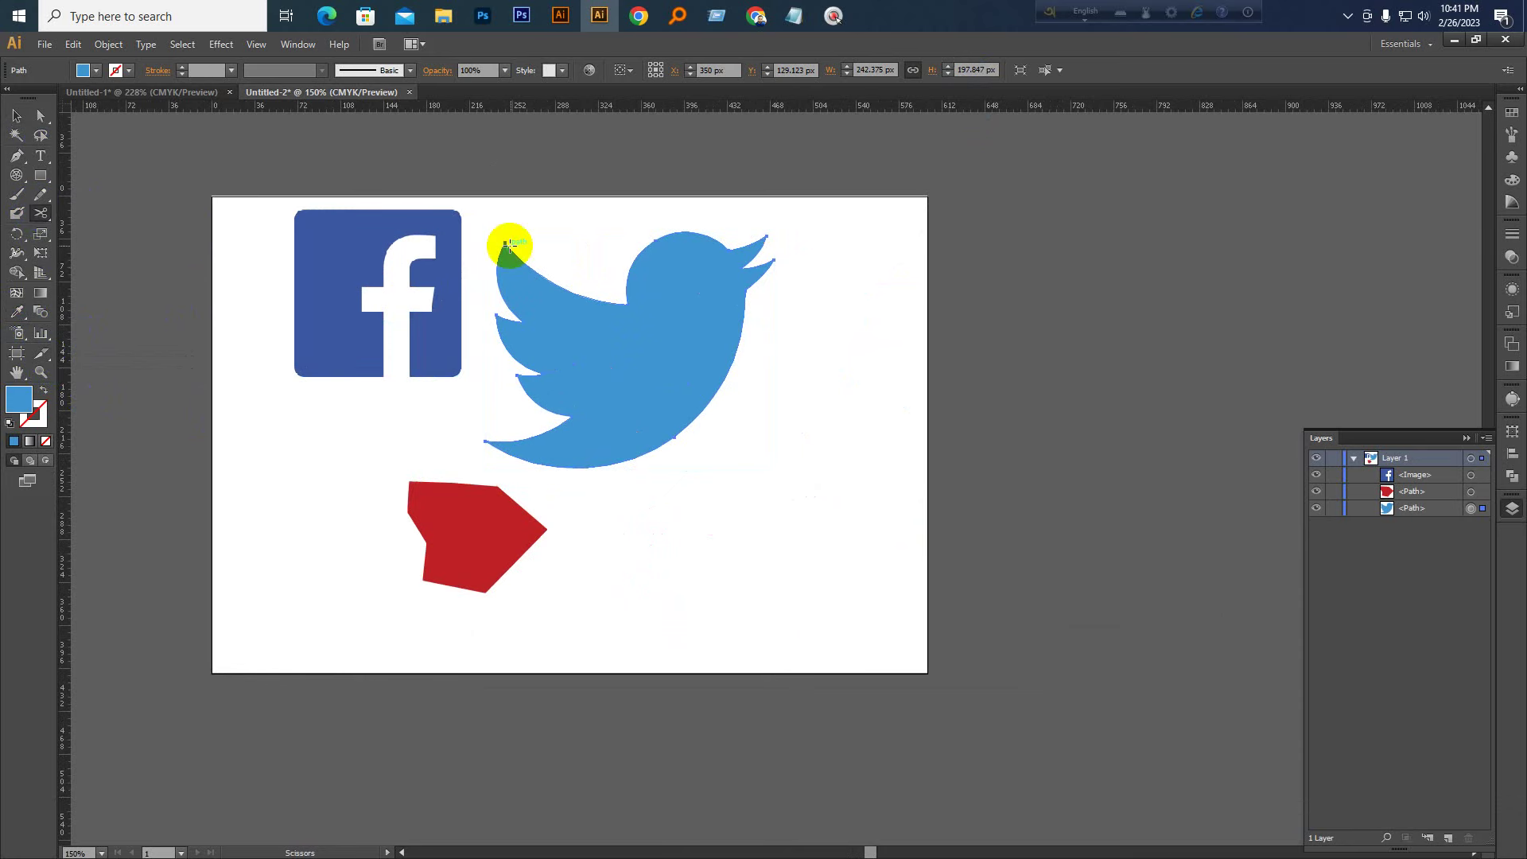
pyautogui.click(16, 117)
pyautogui.press('ctrl+KP_Add')
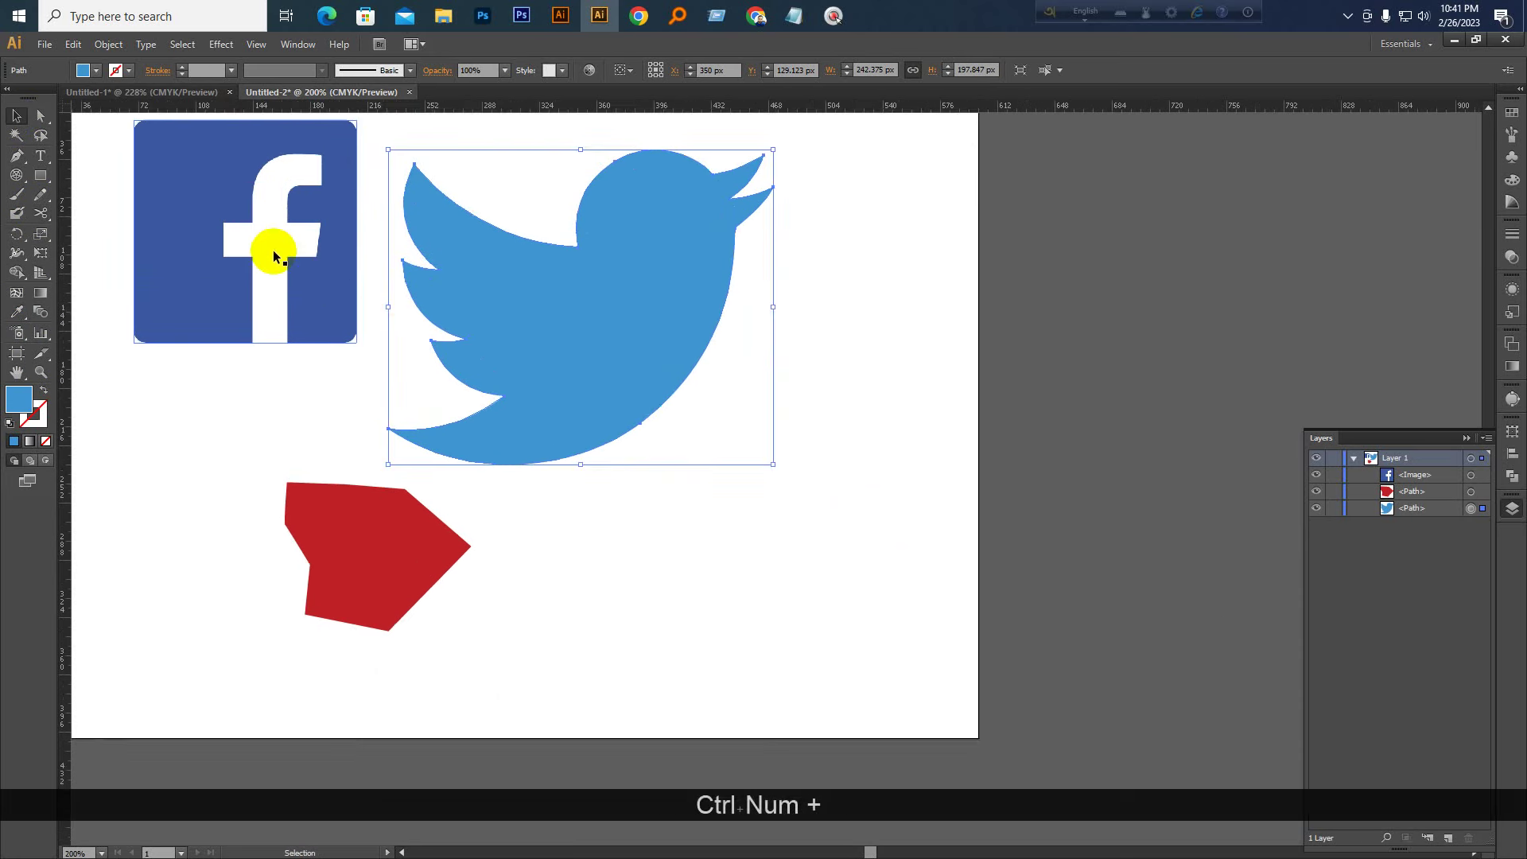
pyautogui.moveTo(321, 293); pyautogui.dragTo(341, 337)
pyautogui.click(505, 364)
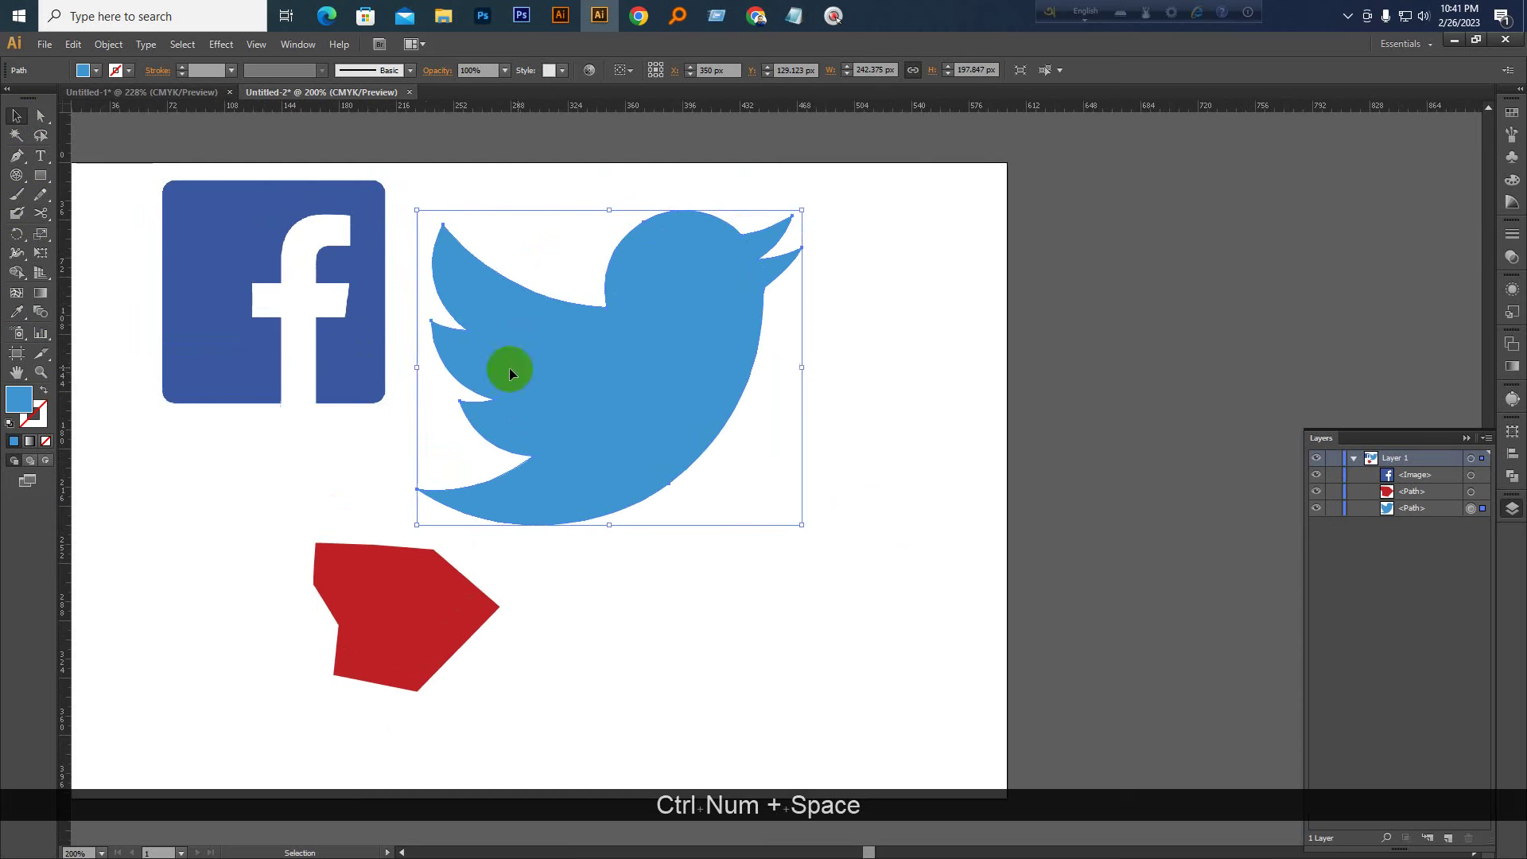
# Check the Google Meet call in Chrome and return to the Illustrator document
pyautogui.click(760, 15)
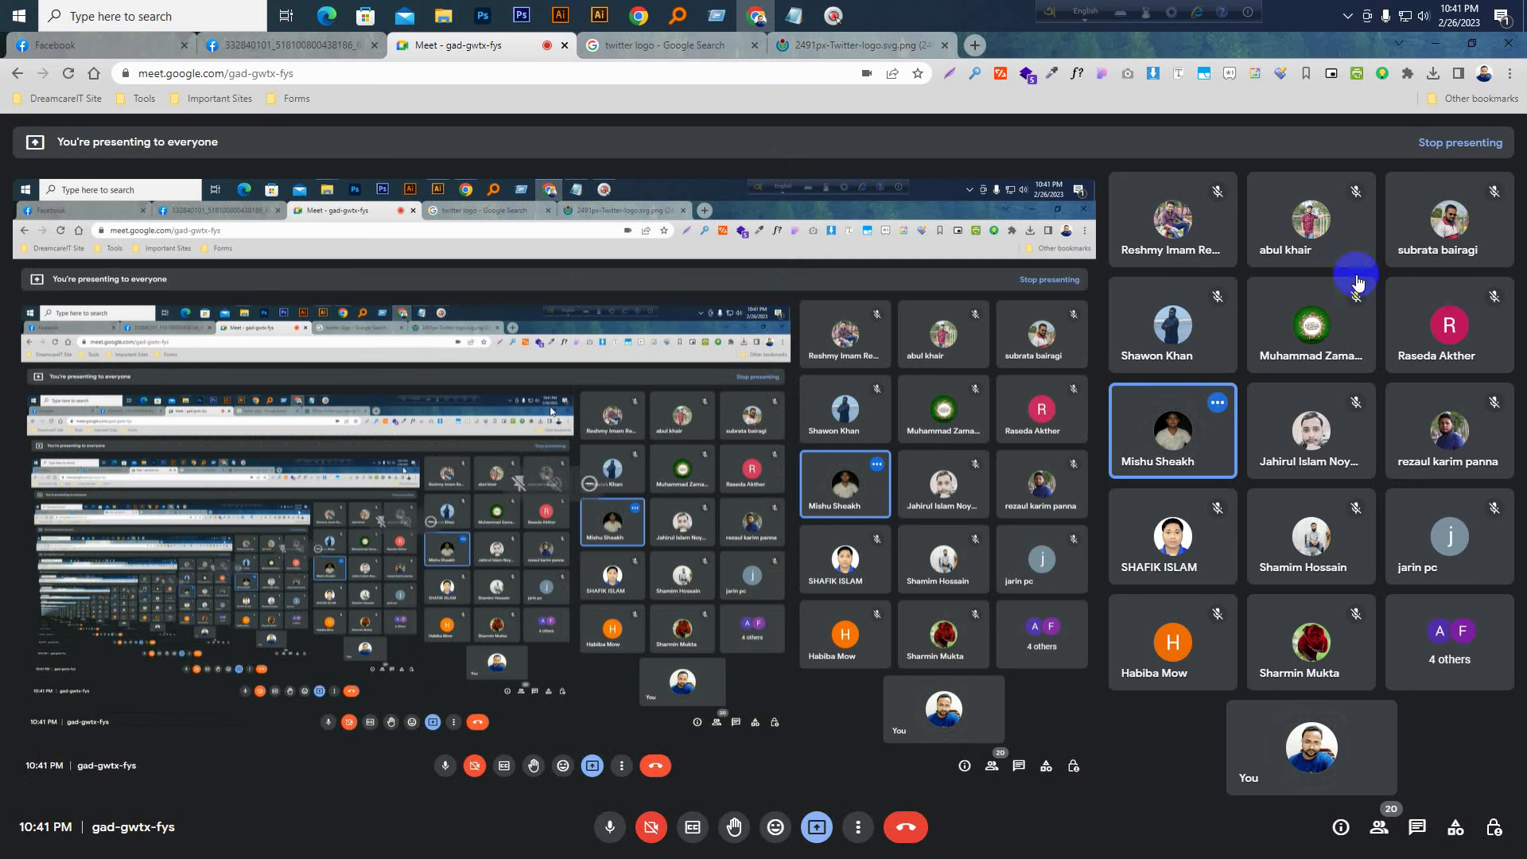
pyautogui.click(1348, 17)
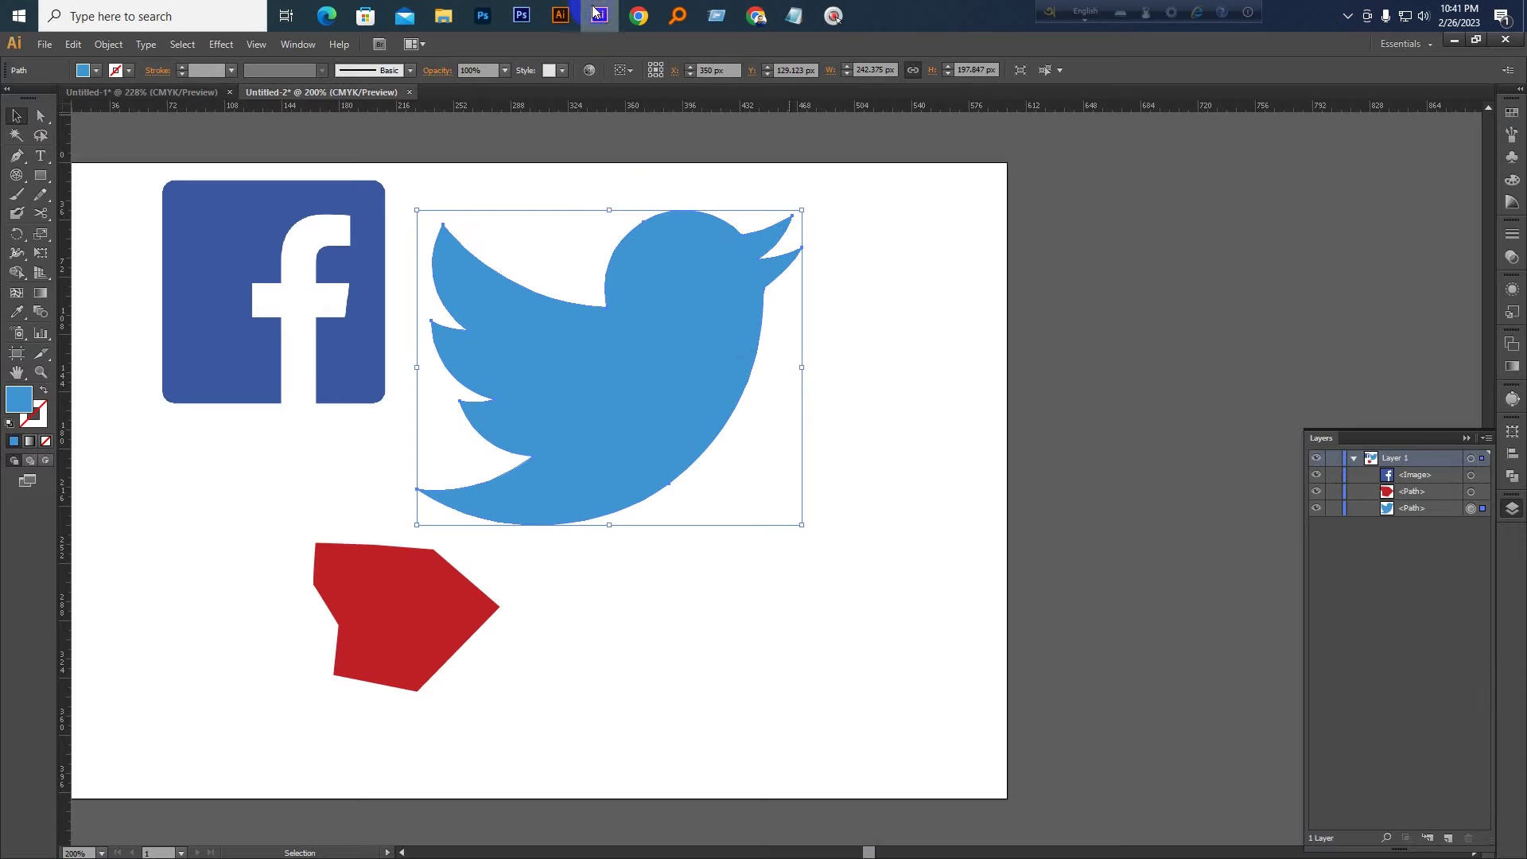
pyautogui.click(599, 15)
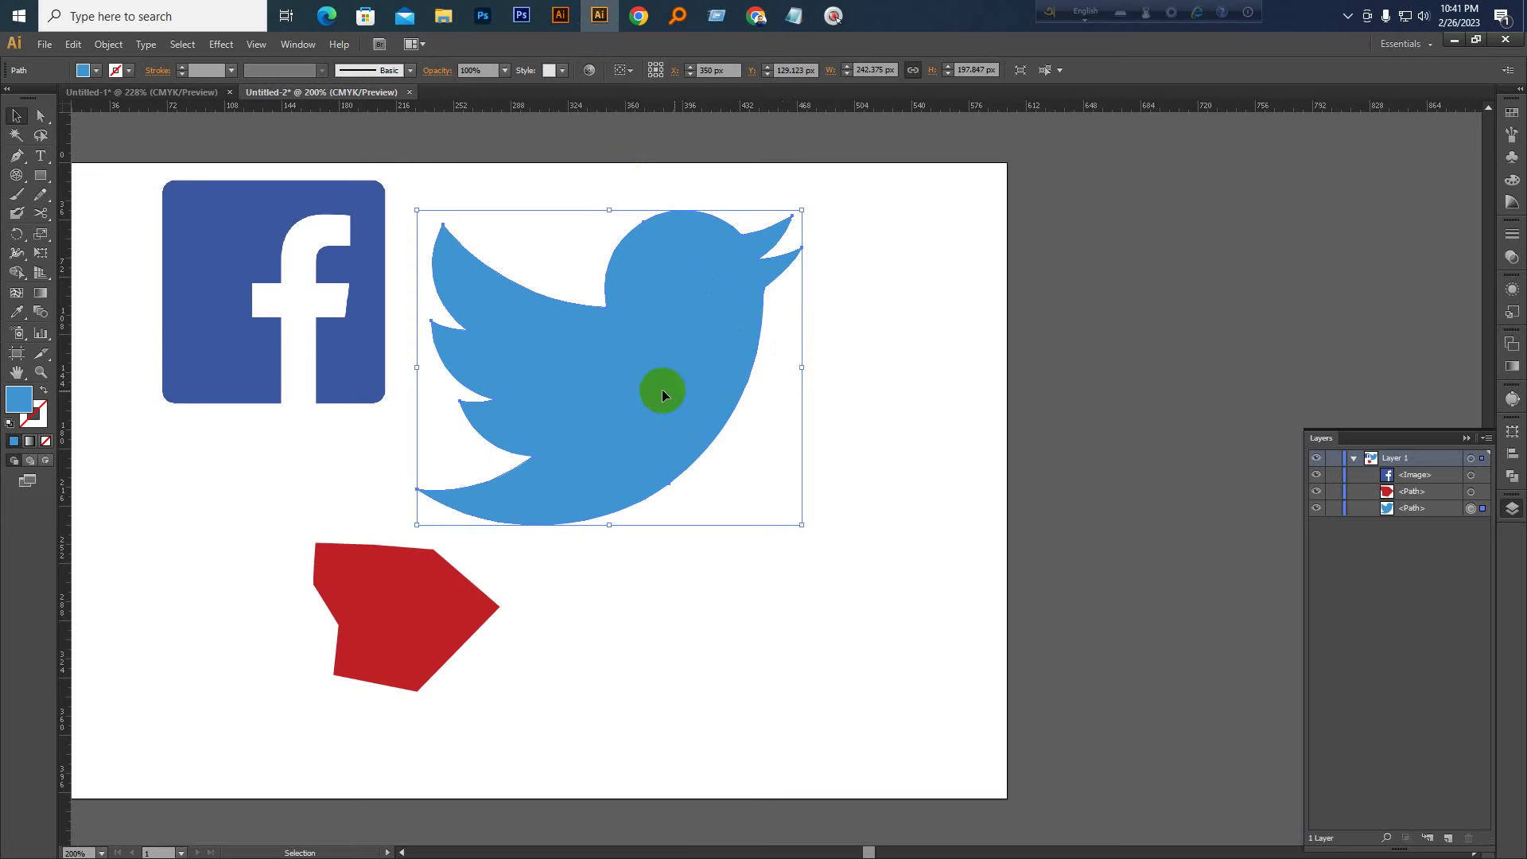
# Move the bird to the right and slightly down, widening the gap to the Facebook logo
pyautogui.moveTo(658, 385); pyautogui.dragTo(634, 426)
pyautogui.press('space')
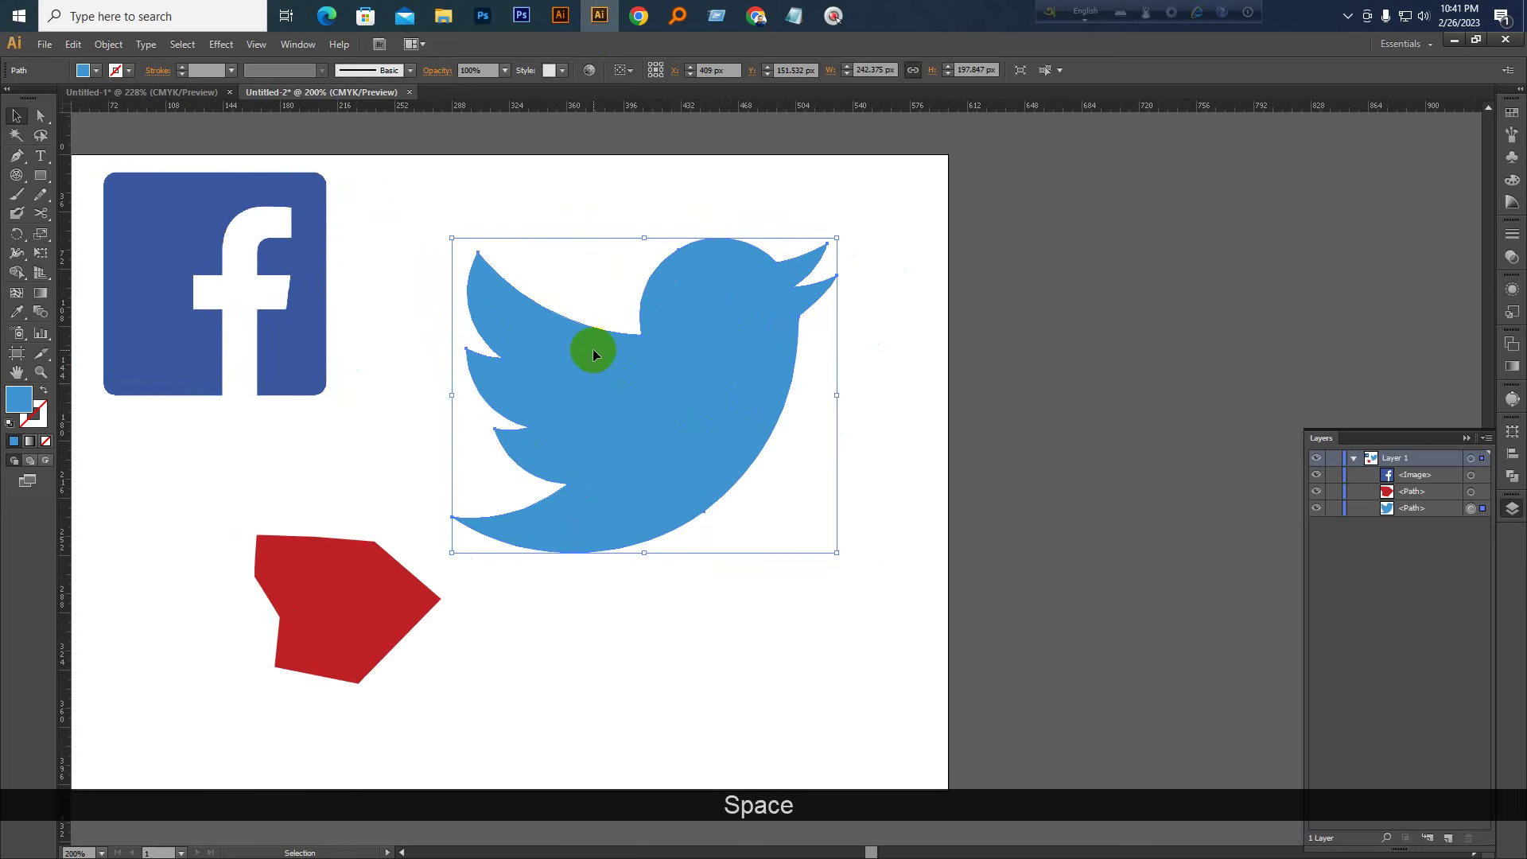
pyautogui.click(89, 227)
# Try to cut the blue bird with the Scissors tool inside its body, away from the path
pyautogui.click(42, 212)
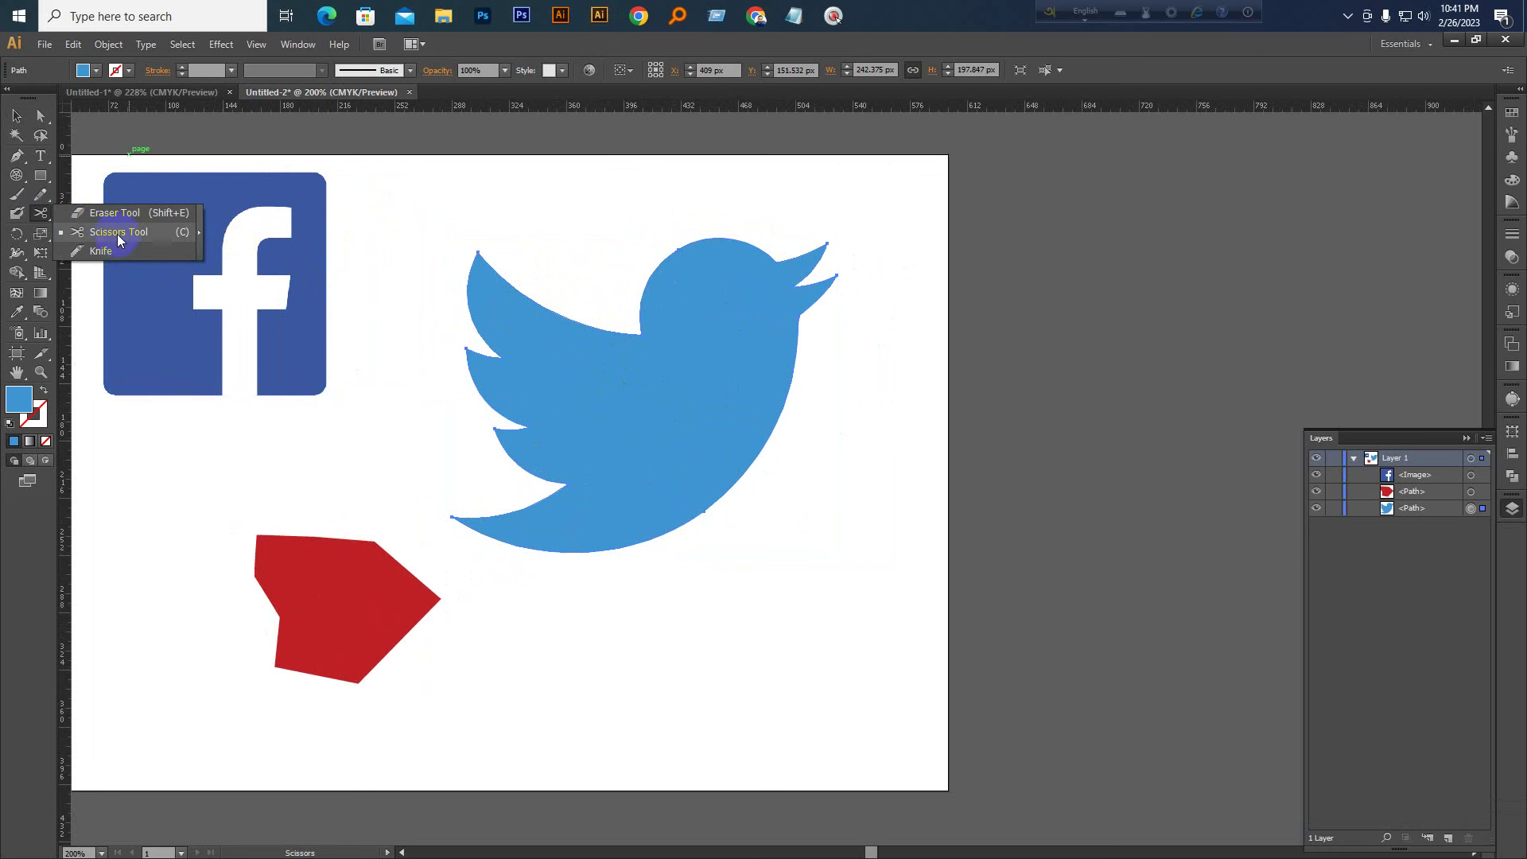
pyautogui.click(117, 233)
pyautogui.click(613, 406)
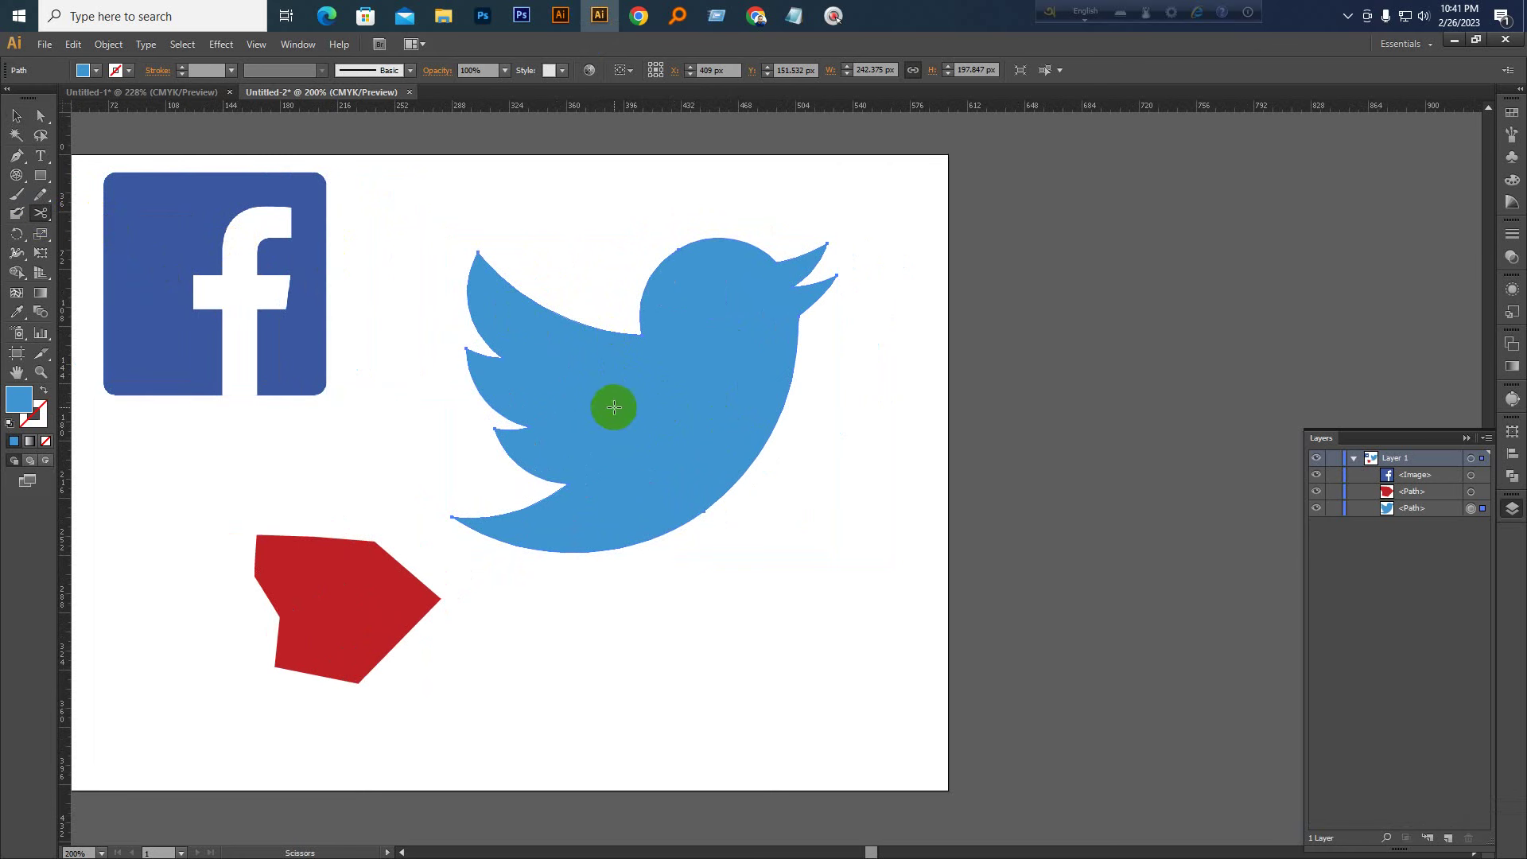
pyautogui.click(935, 477)
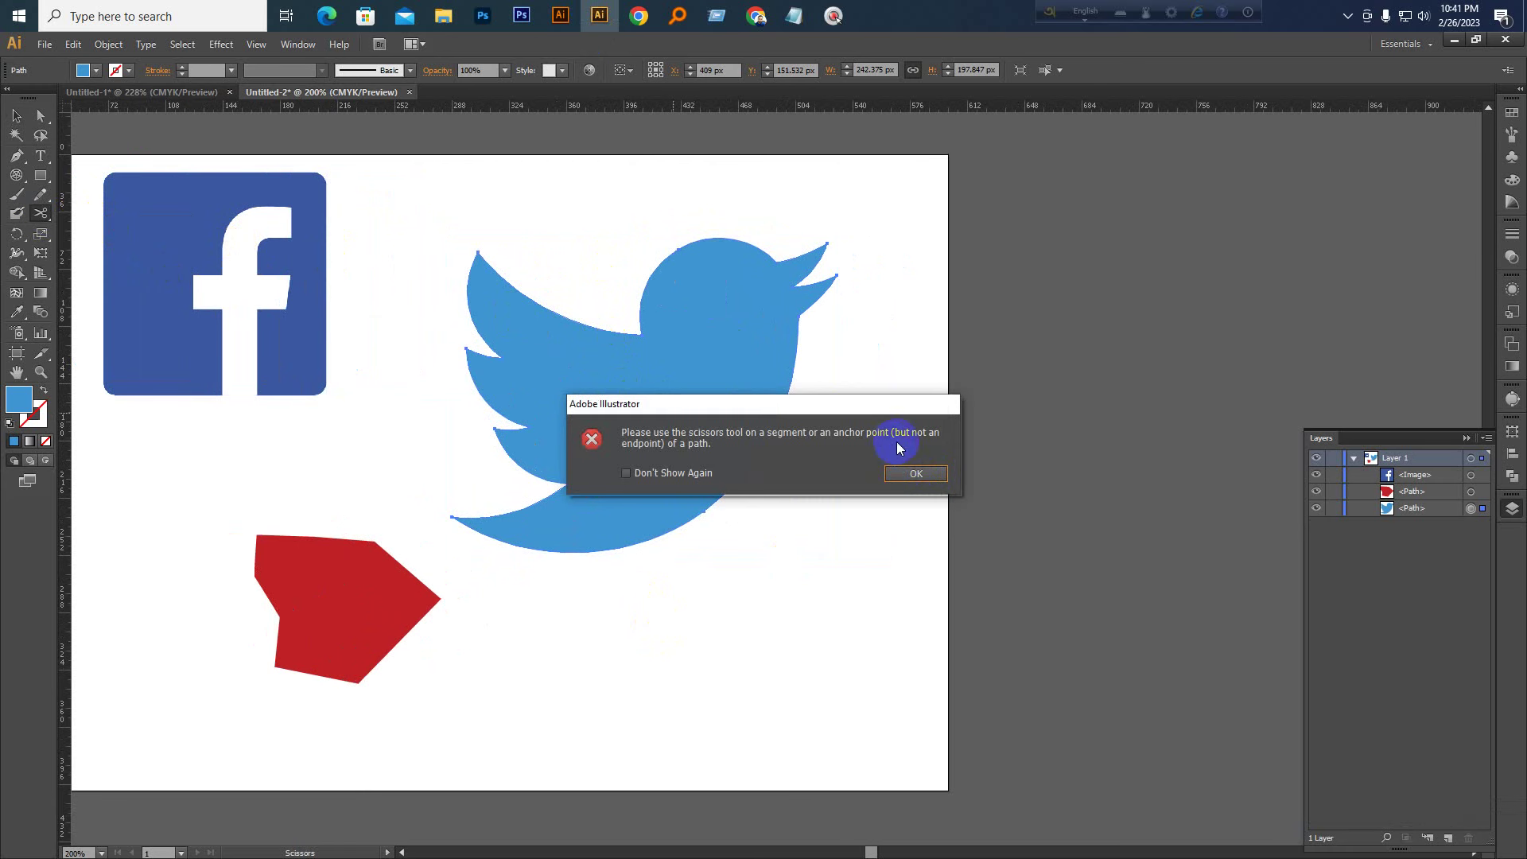
pyautogui.click(899, 474)
pyautogui.click(16, 116)
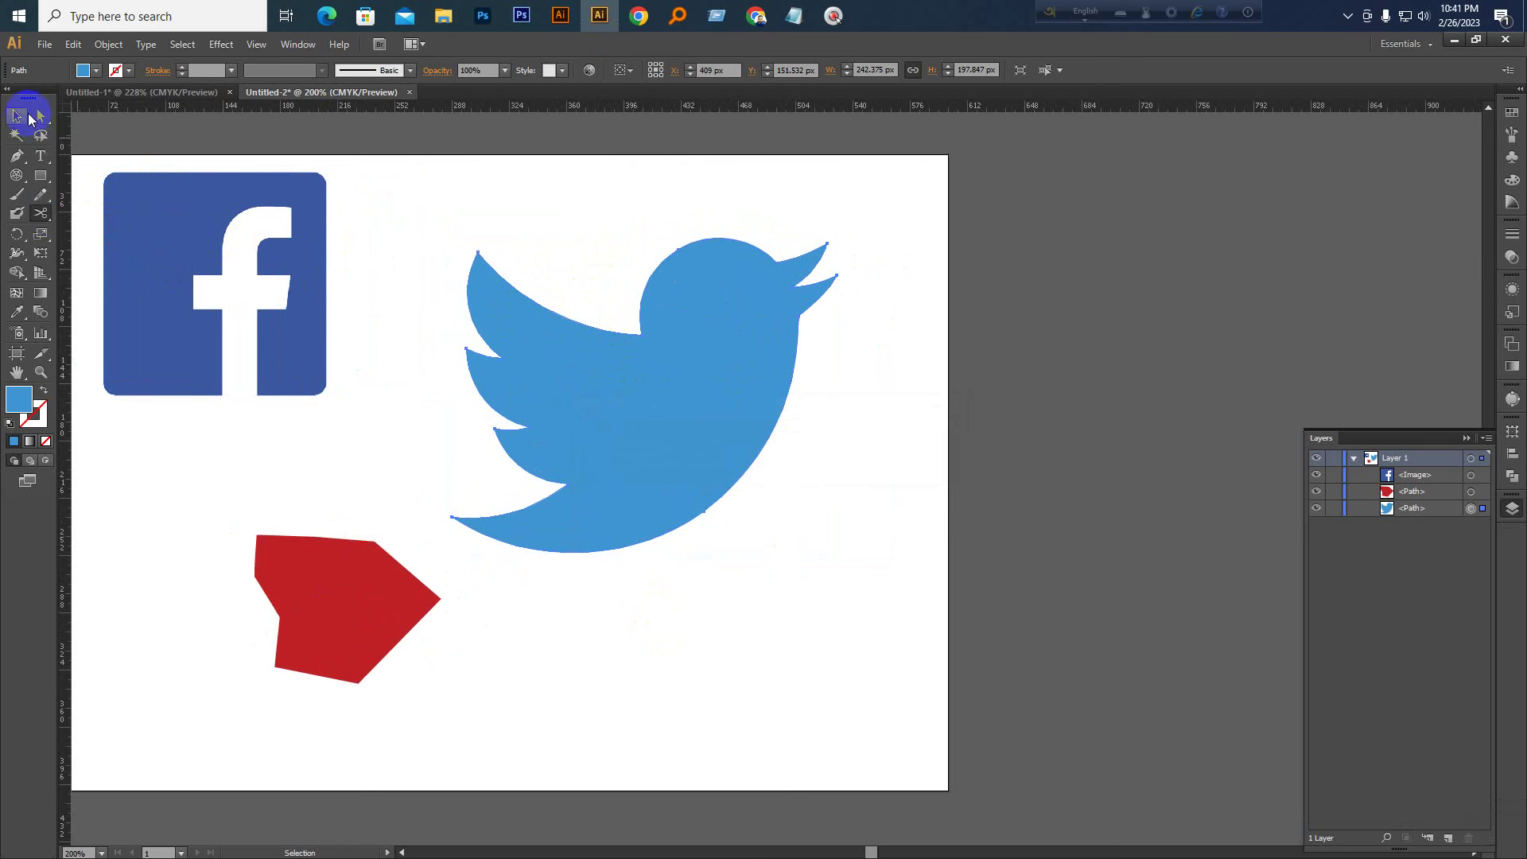
# Move the bird farther right on the artboard, away from the Facebook logo and the red shape
pyautogui.moveTo(580, 340); pyautogui.dragTo(743, 392)
pyautogui.press('space')
pyautogui.moveTo(501, 393); pyautogui.dragTo(587, 395)
# Try to cut the bird with the Scissors tool in the area between its upper wing and head
pyautogui.moveTo(41, 213); pyautogui.dragTo(87, 229)
pyautogui.click(709, 252)
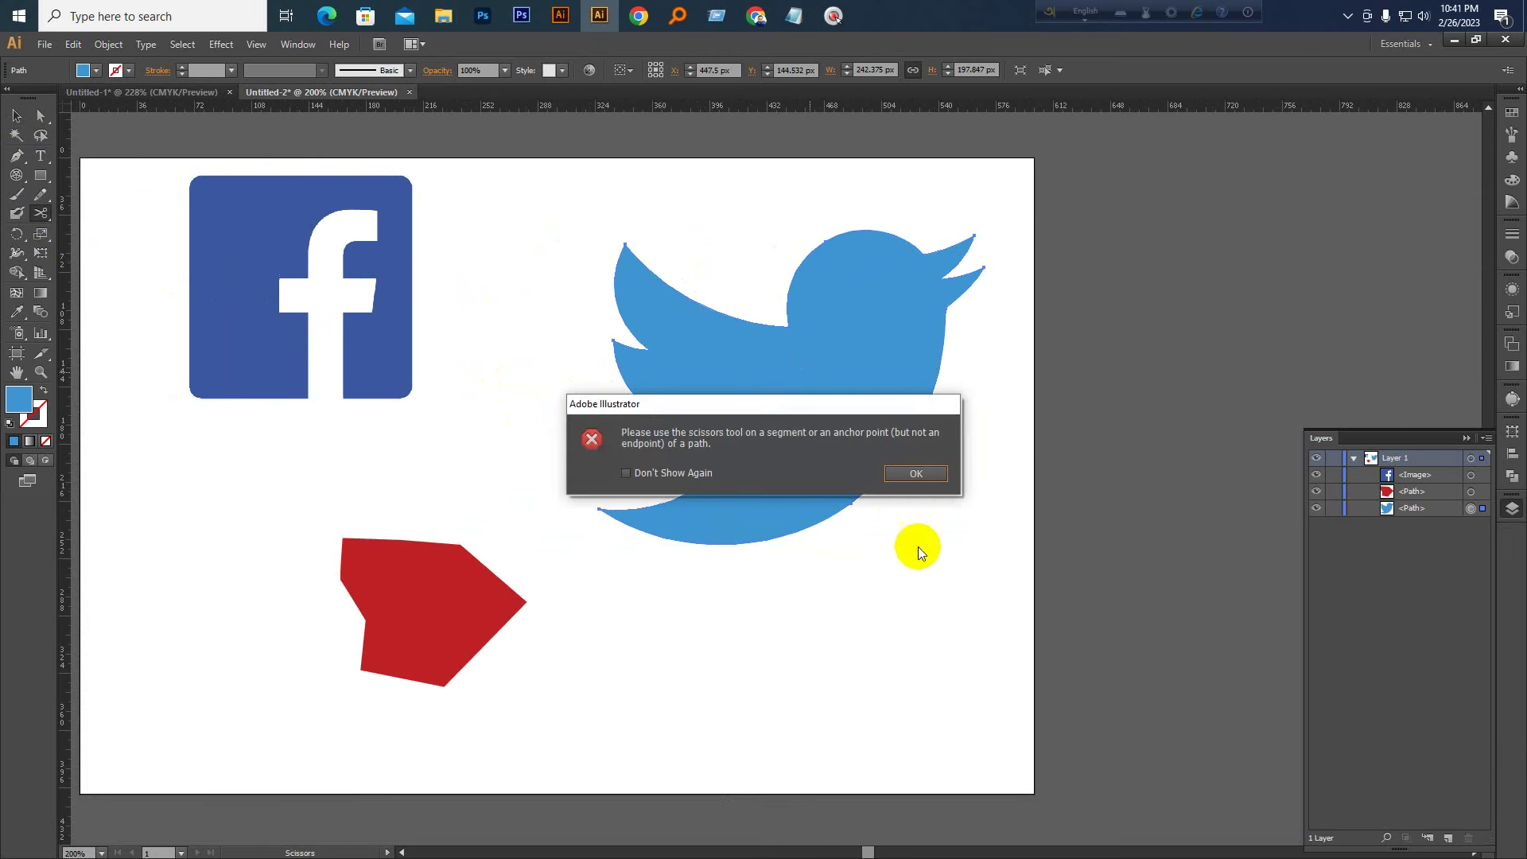
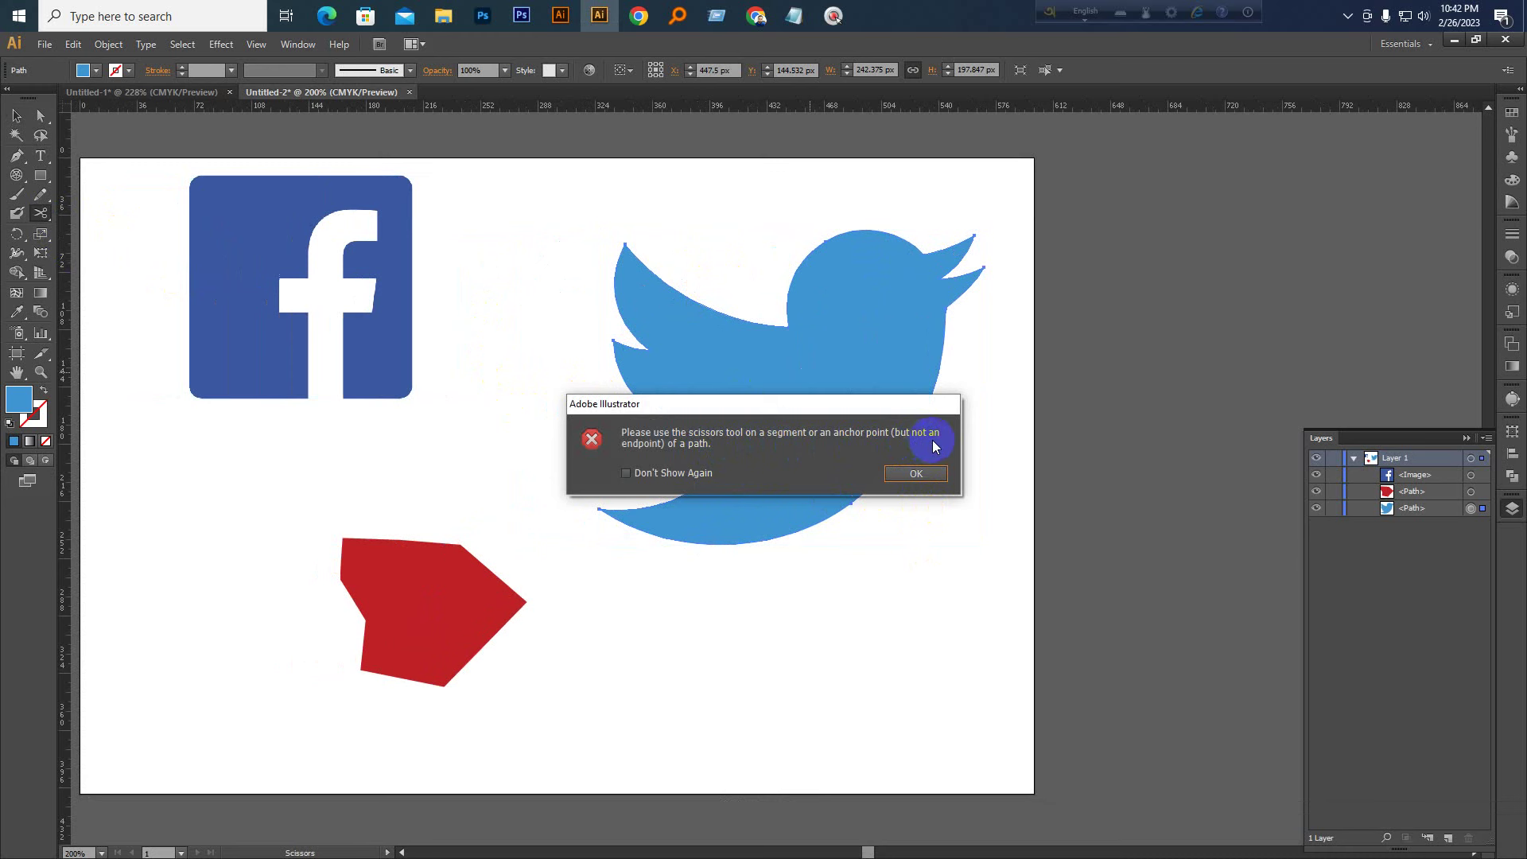
pyautogui.click(914, 474)
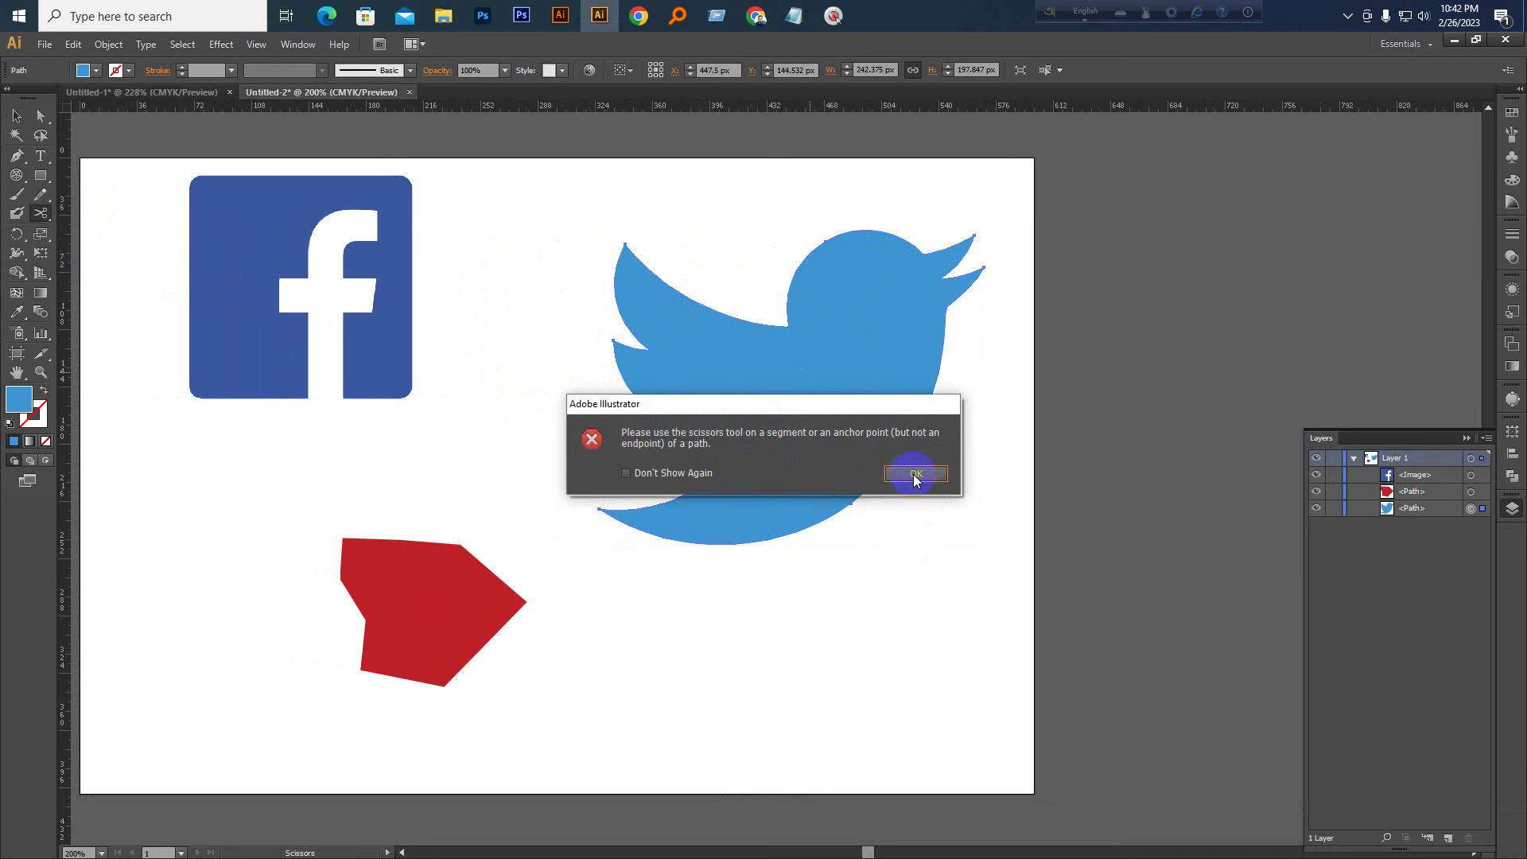
pyautogui.click(788, 265)
pyautogui.click(907, 471)
pyautogui.click(10, 121)
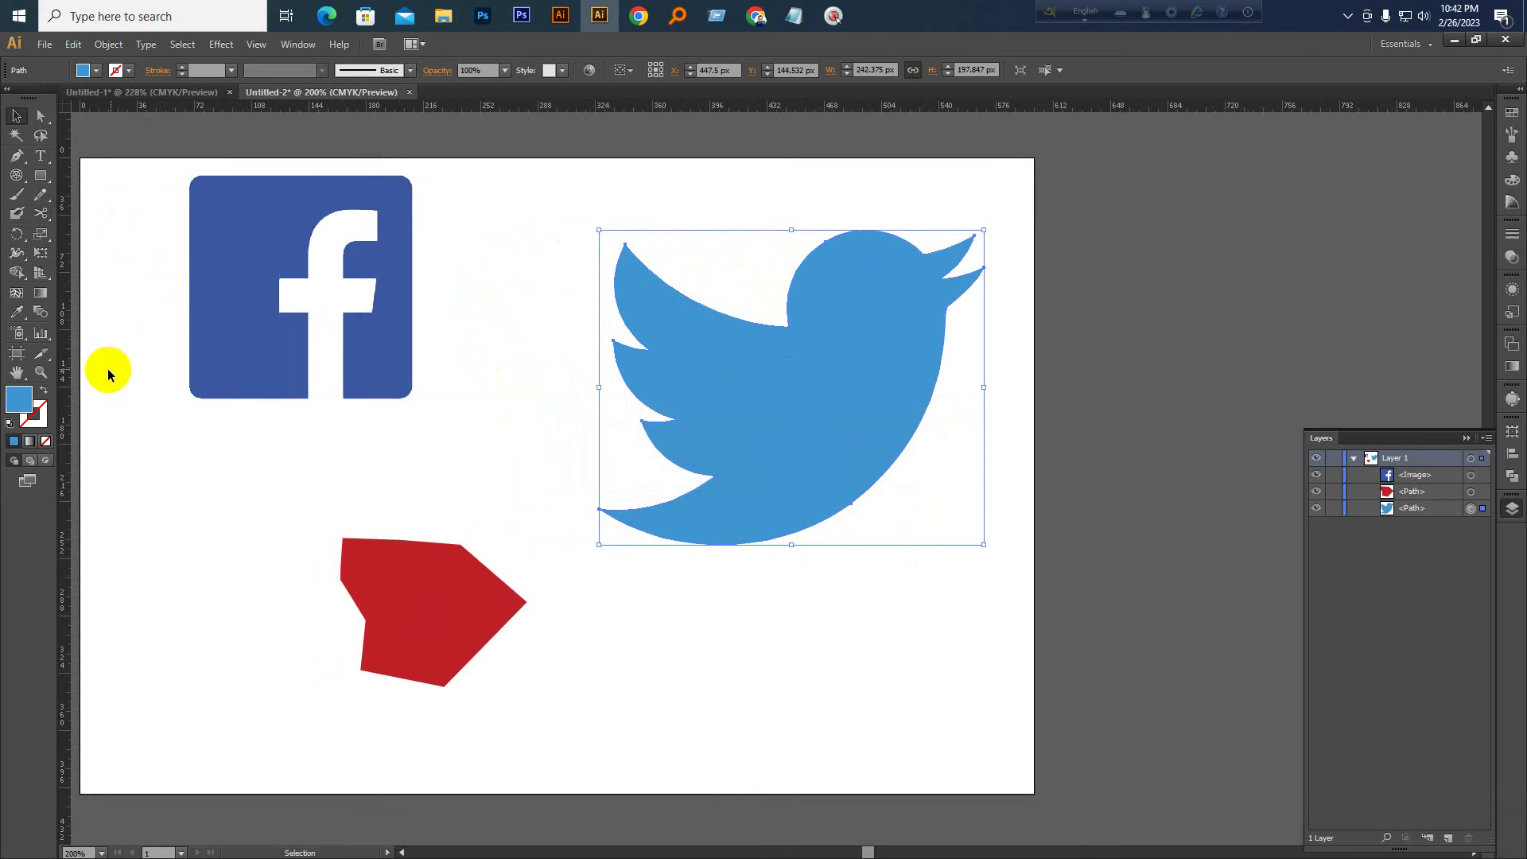
# Duplicate the bird horizontally off the artboard's right side, and swap the original's fill and stroke to leave a blue outline
pyautogui.moveTo(775, 389); pyautogui.dragTo(1400, 390)
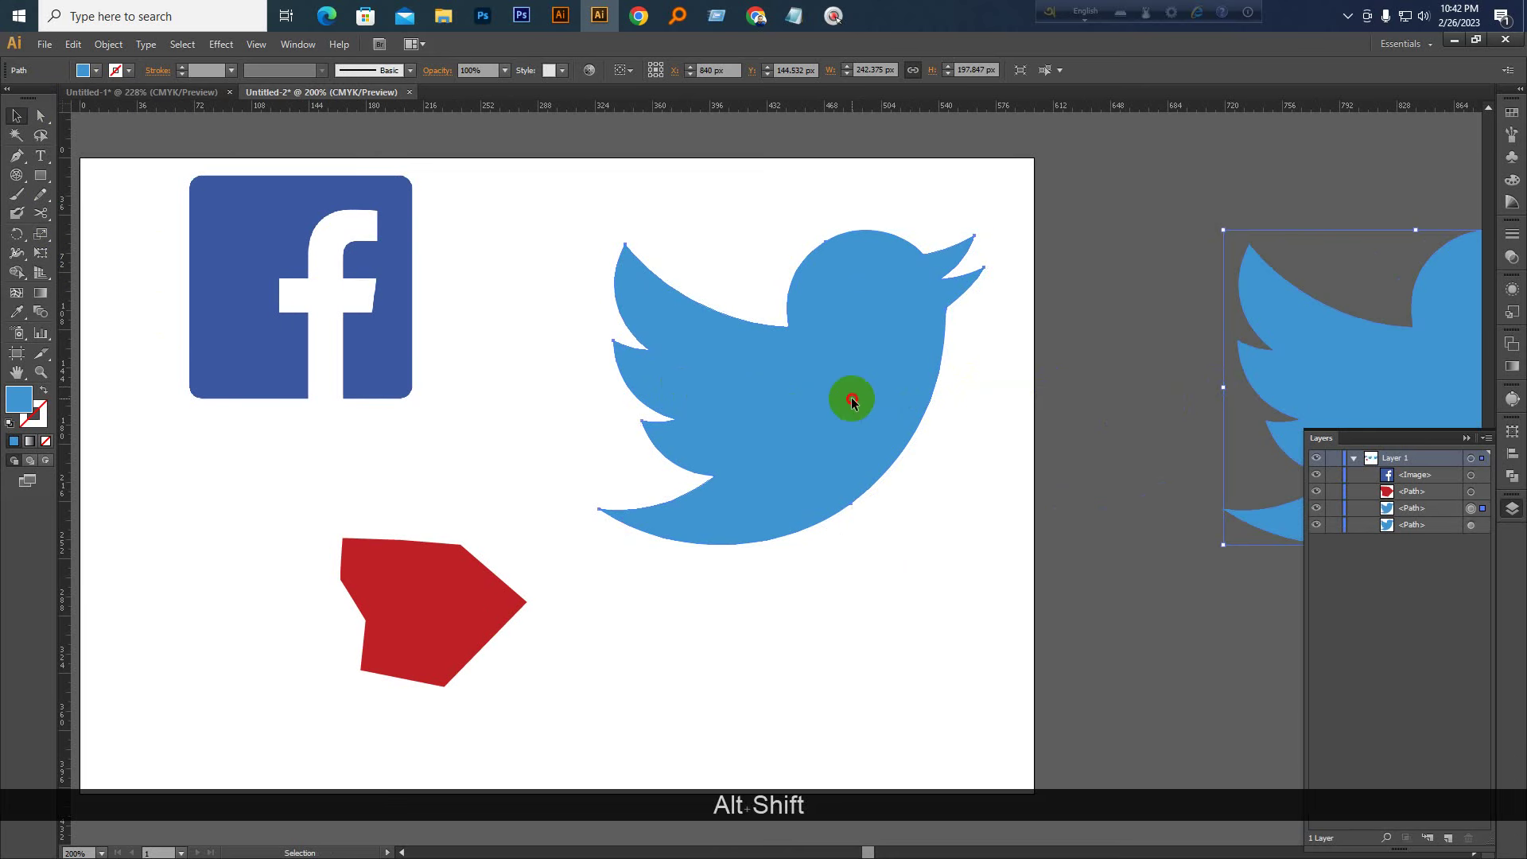
pyautogui.click(846, 398)
pyautogui.click(42, 391)
pyautogui.press('ctrl+KP_Add')
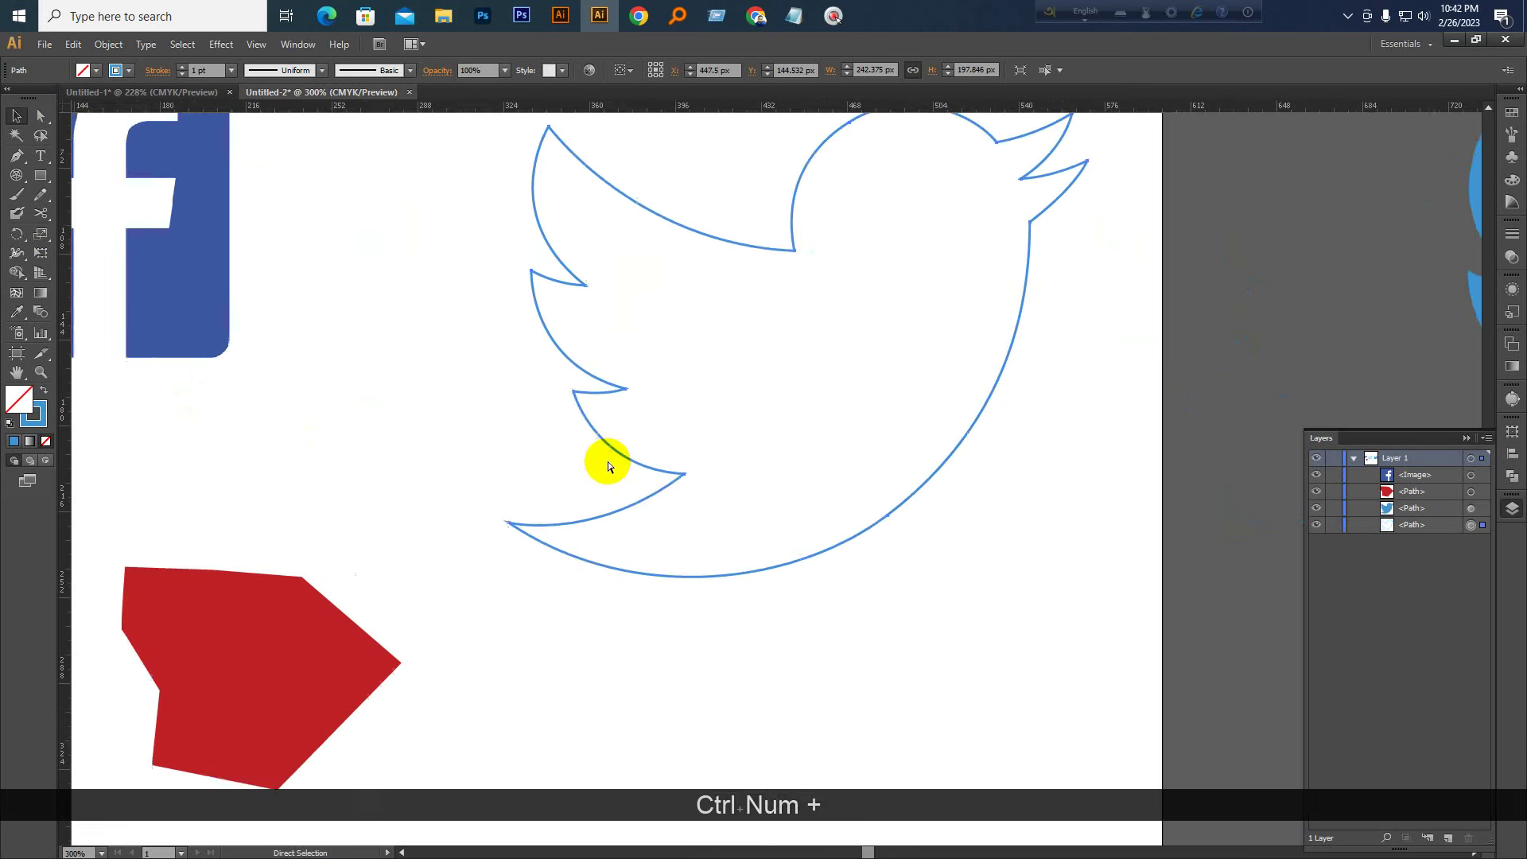
pyautogui.press('space')
pyautogui.moveTo(805, 405)
pyautogui.mouseDown()
pyautogui.moveTo(696, 504)
pyautogui.moveTo(691, 474)
pyautogui.mouseUp()
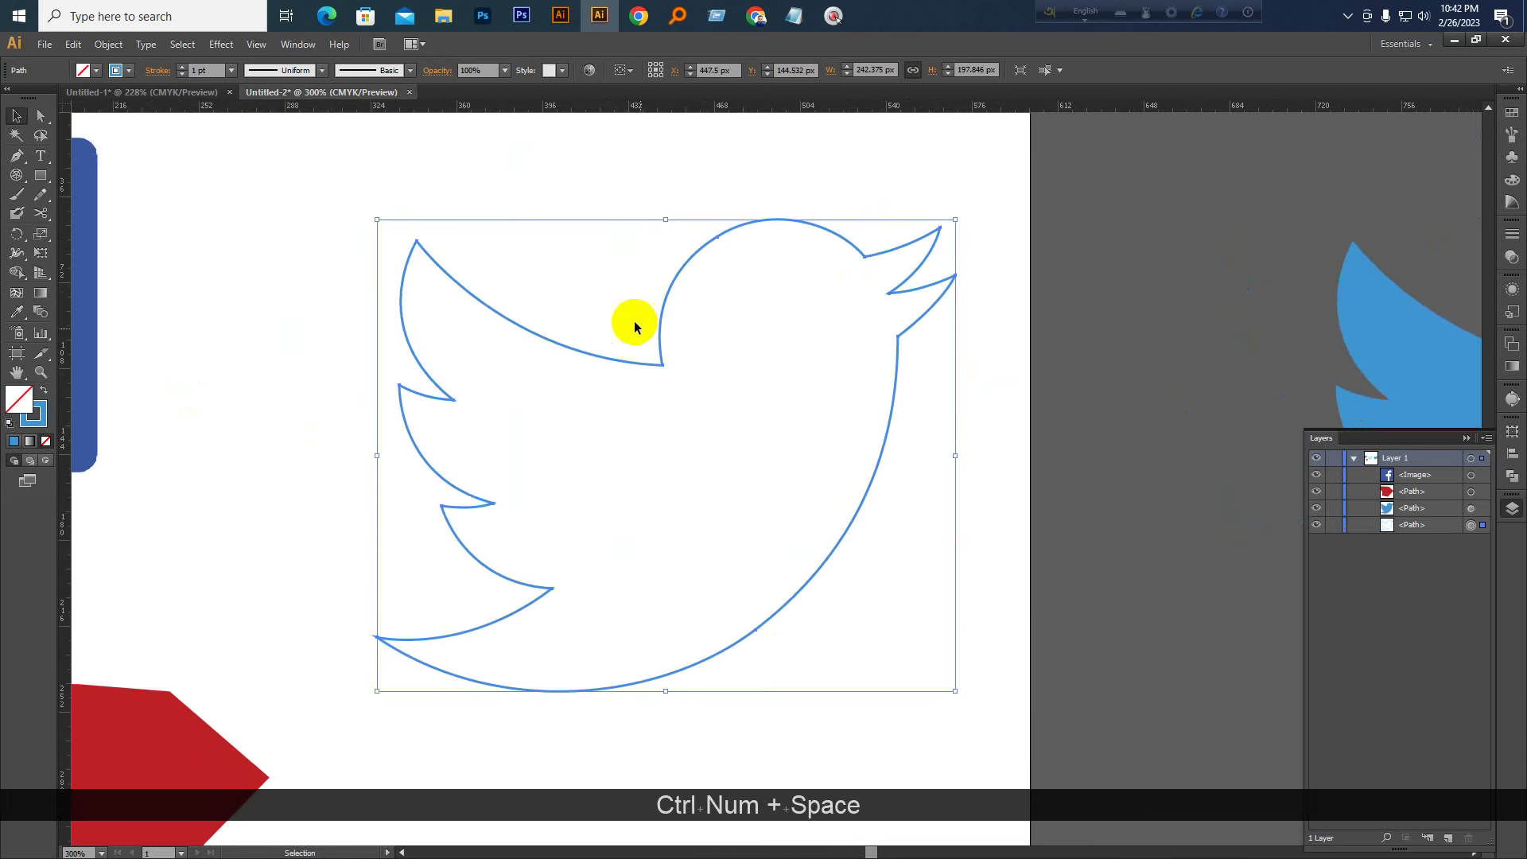
# Cut the bird outline with the Scissors tool where the wing meets the head and where the head meets the beak
pyautogui.click(41, 214)
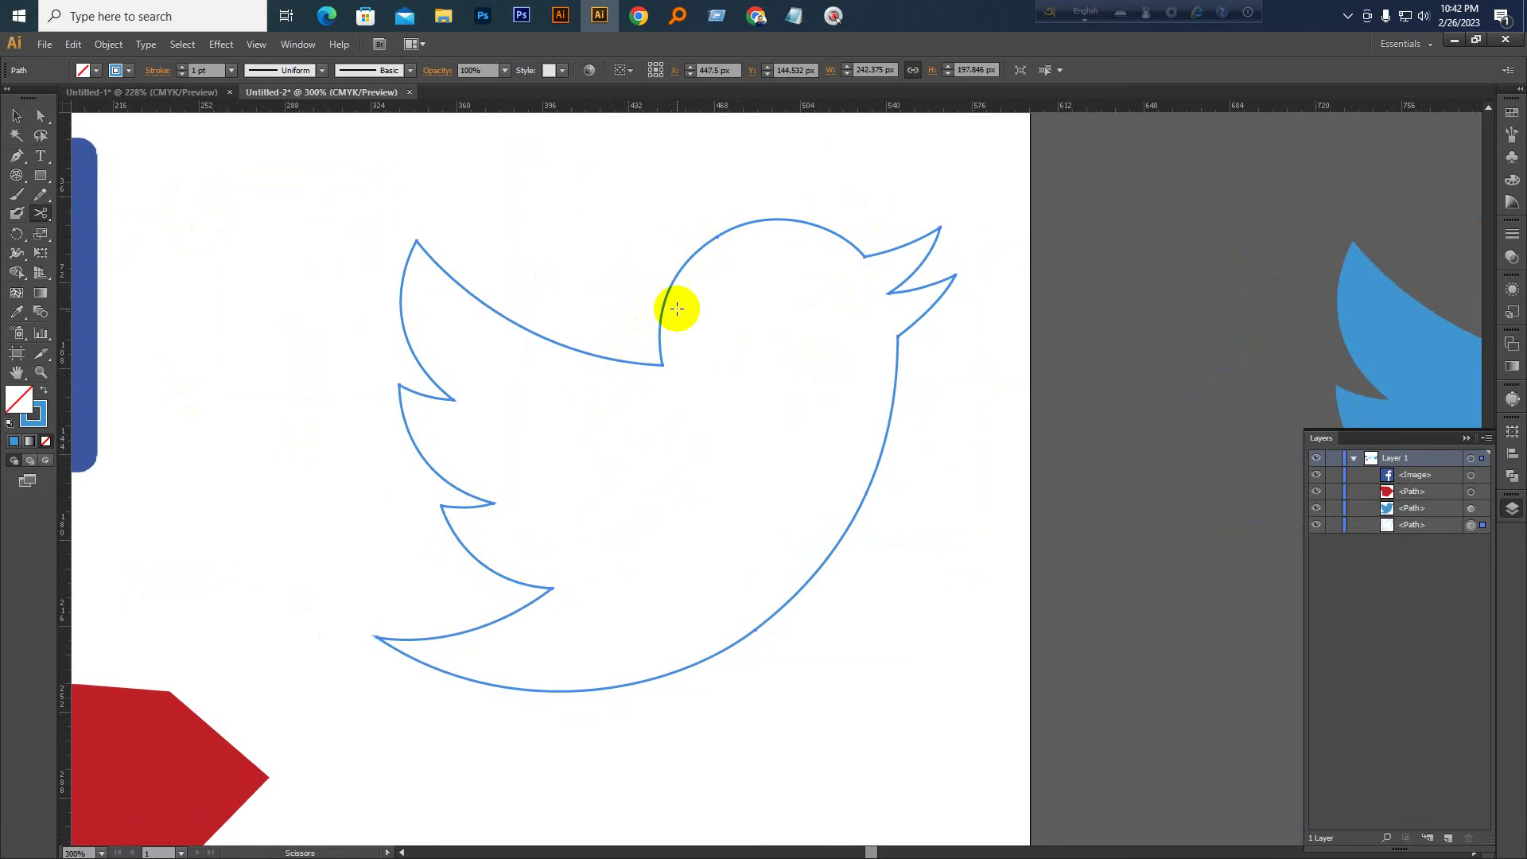
pyautogui.click(661, 365)
pyautogui.click(865, 256)
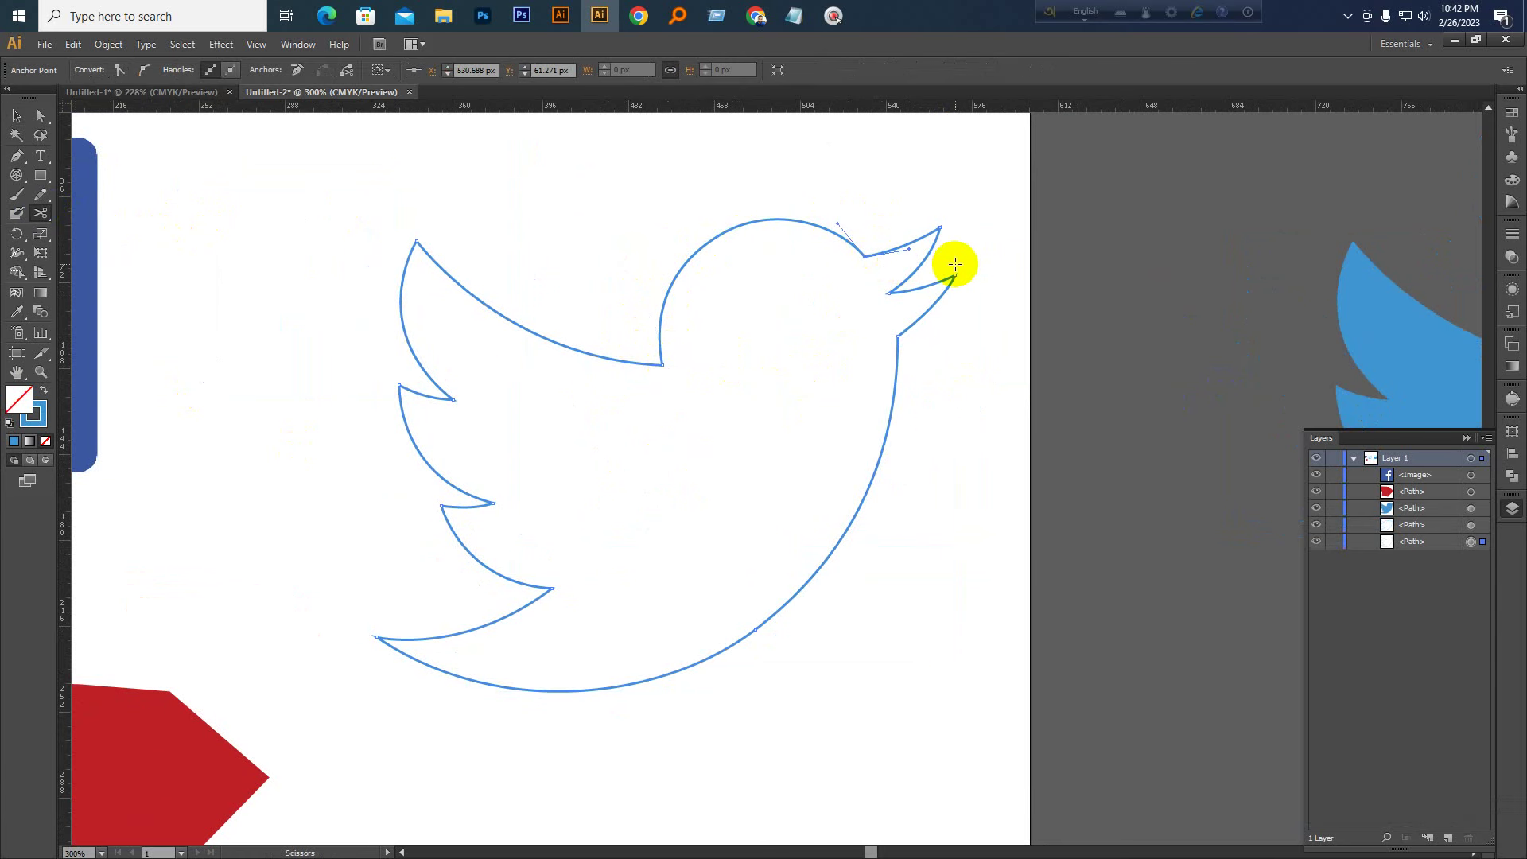
# Move the cut head arc up and left away from the outline, and undo the move
pyautogui.click(42, 117)
pyautogui.click(18, 117)
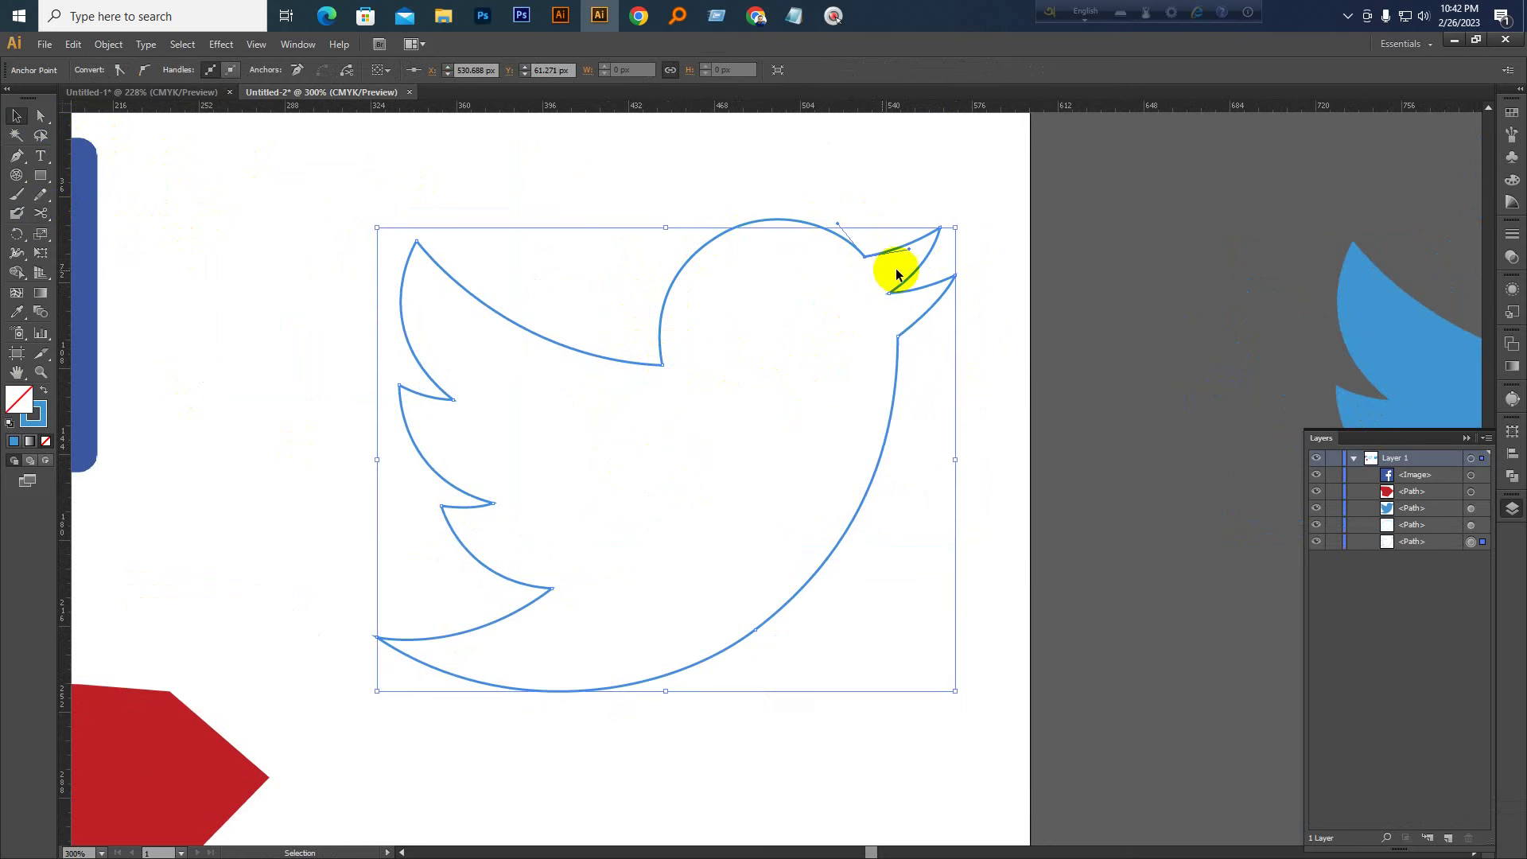
pyautogui.click(897, 265)
pyautogui.moveTo(760, 219); pyautogui.dragTo(714, 172)
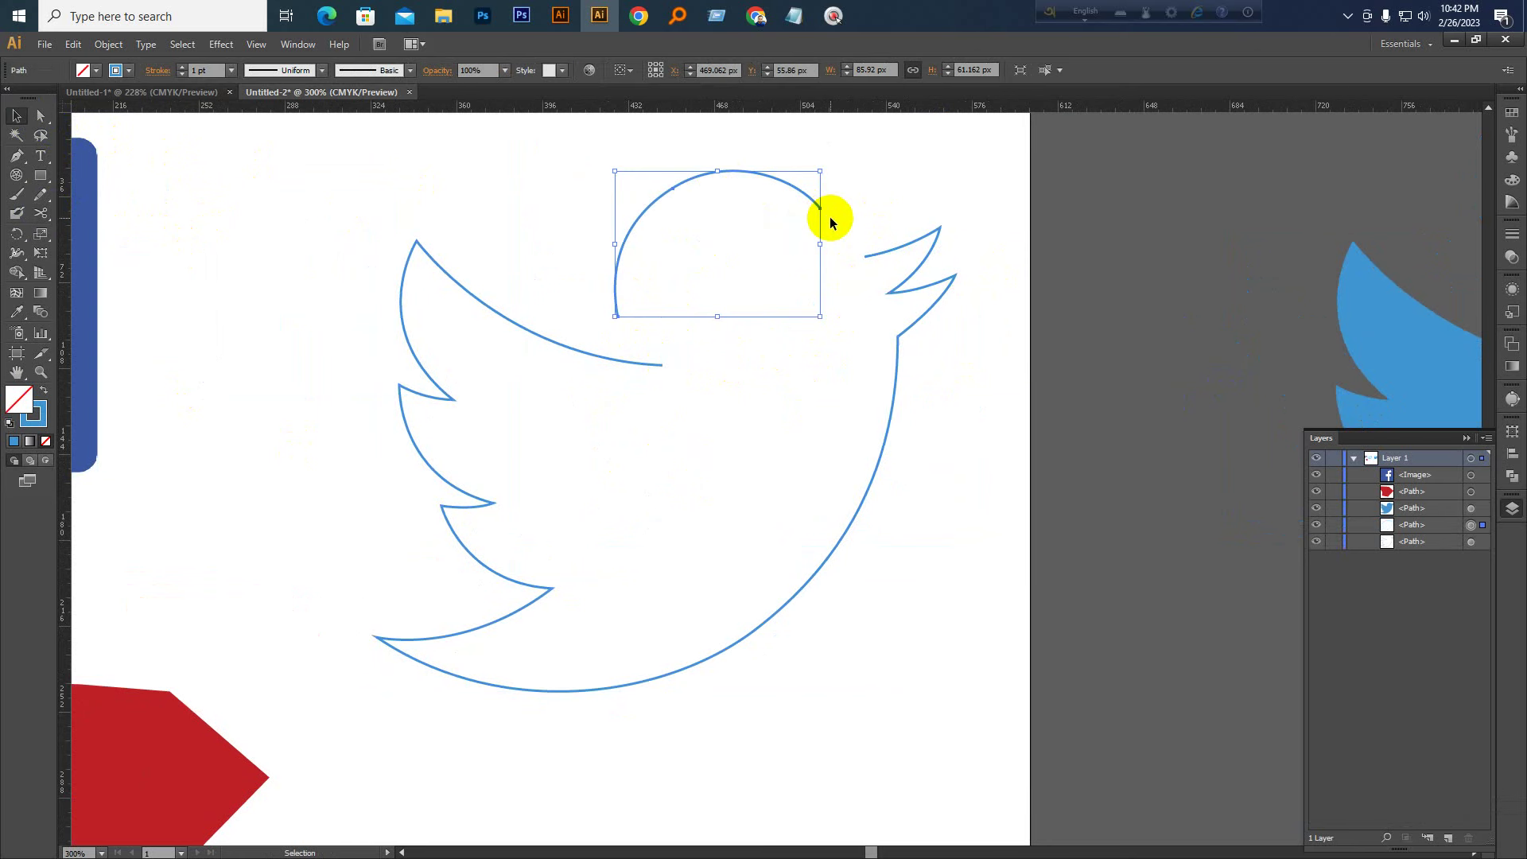
pyautogui.hotkey('ctrl', 'z')
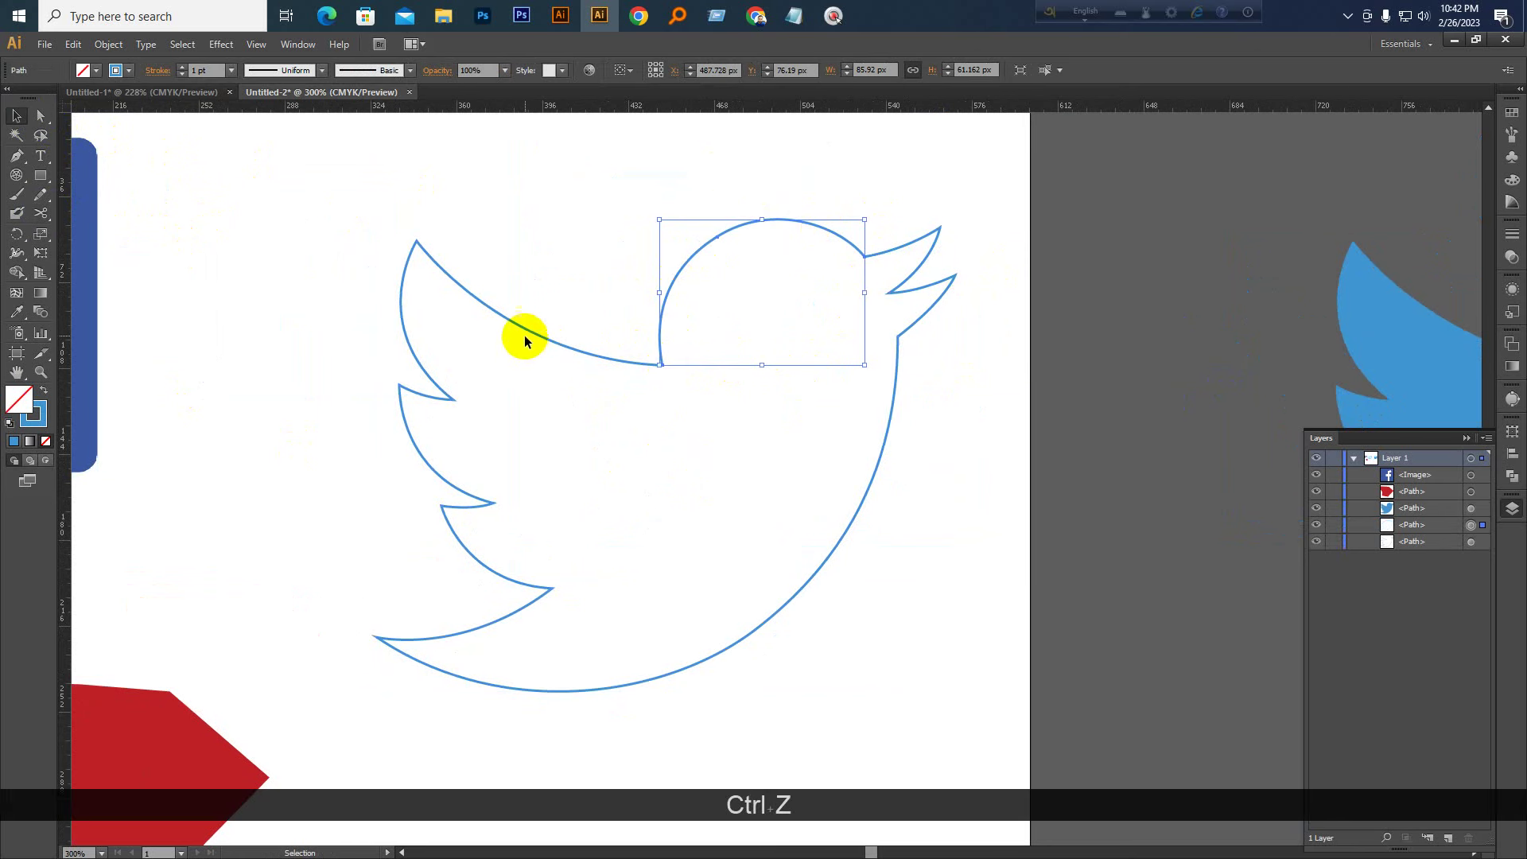
# Cut the rest of the bird outline with the Scissors tool at the three wing notches and the tail tip
pyautogui.click(522, 331)
pyautogui.click(41, 213)
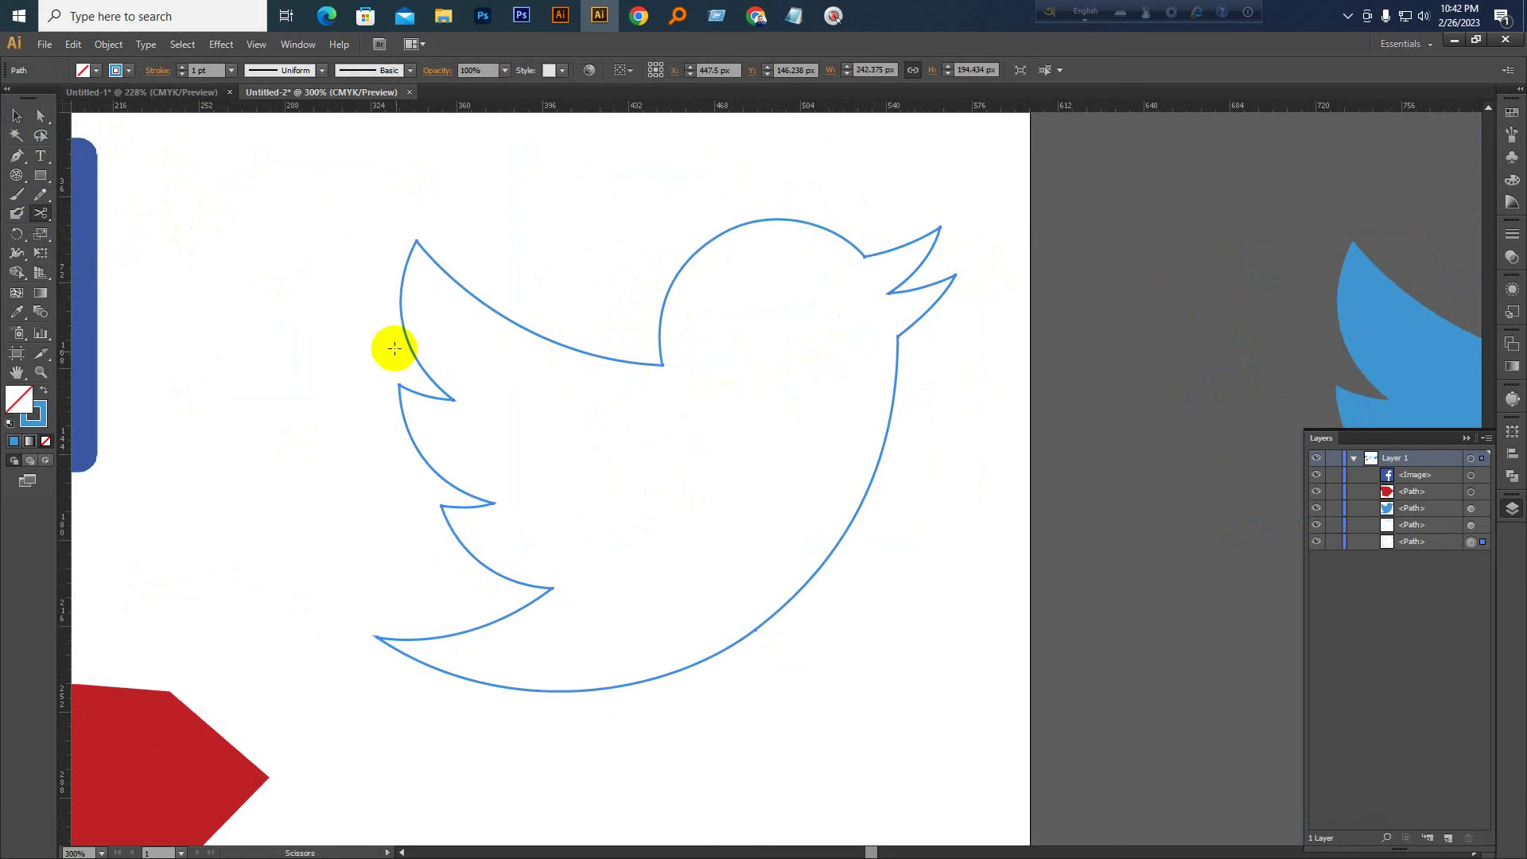
pyautogui.click(453, 399)
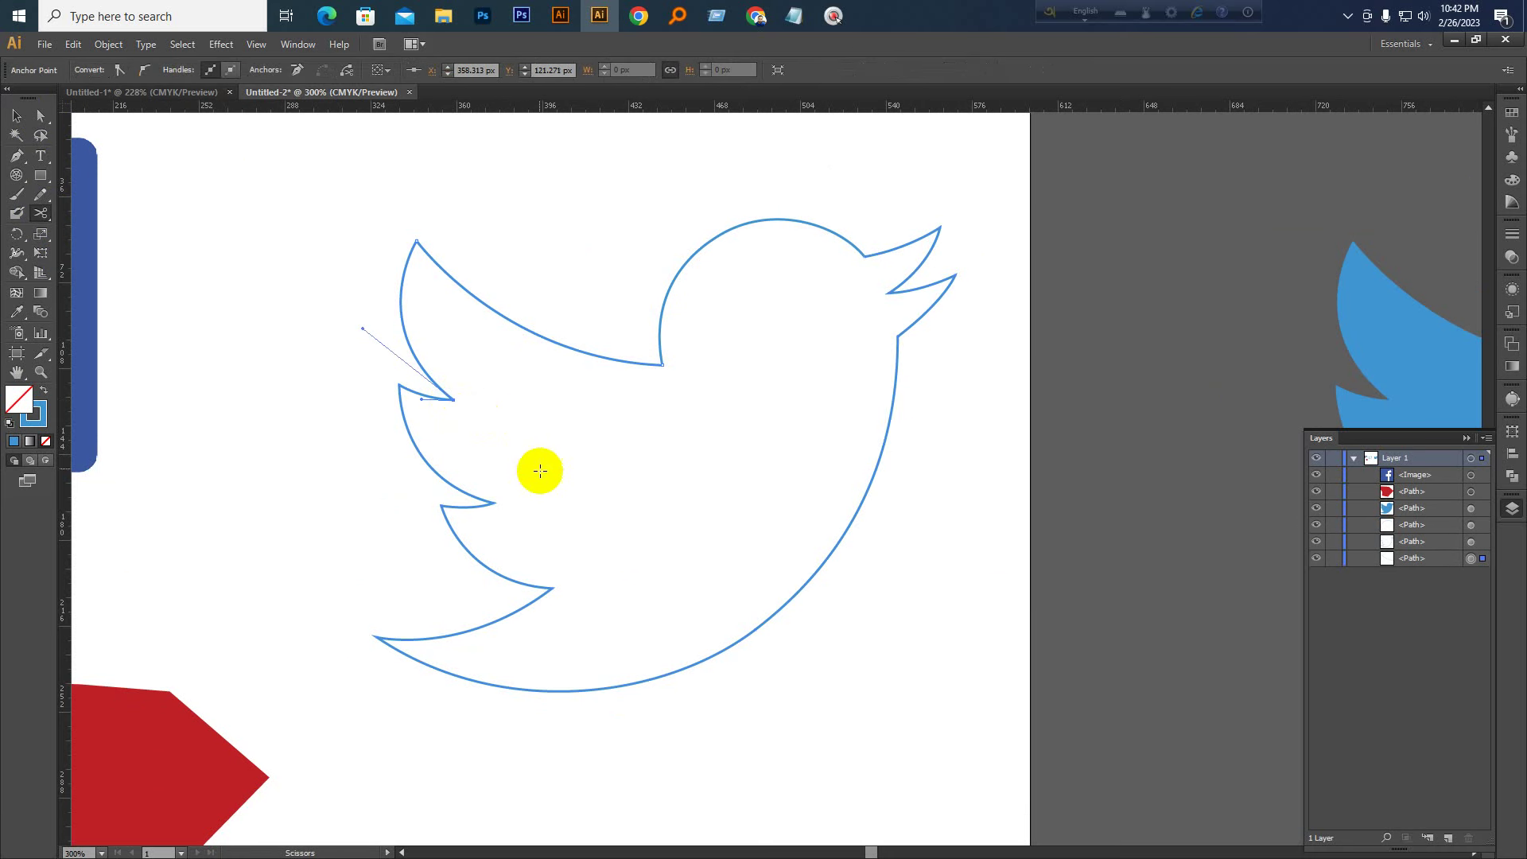
pyautogui.click(494, 504)
pyautogui.click(553, 588)
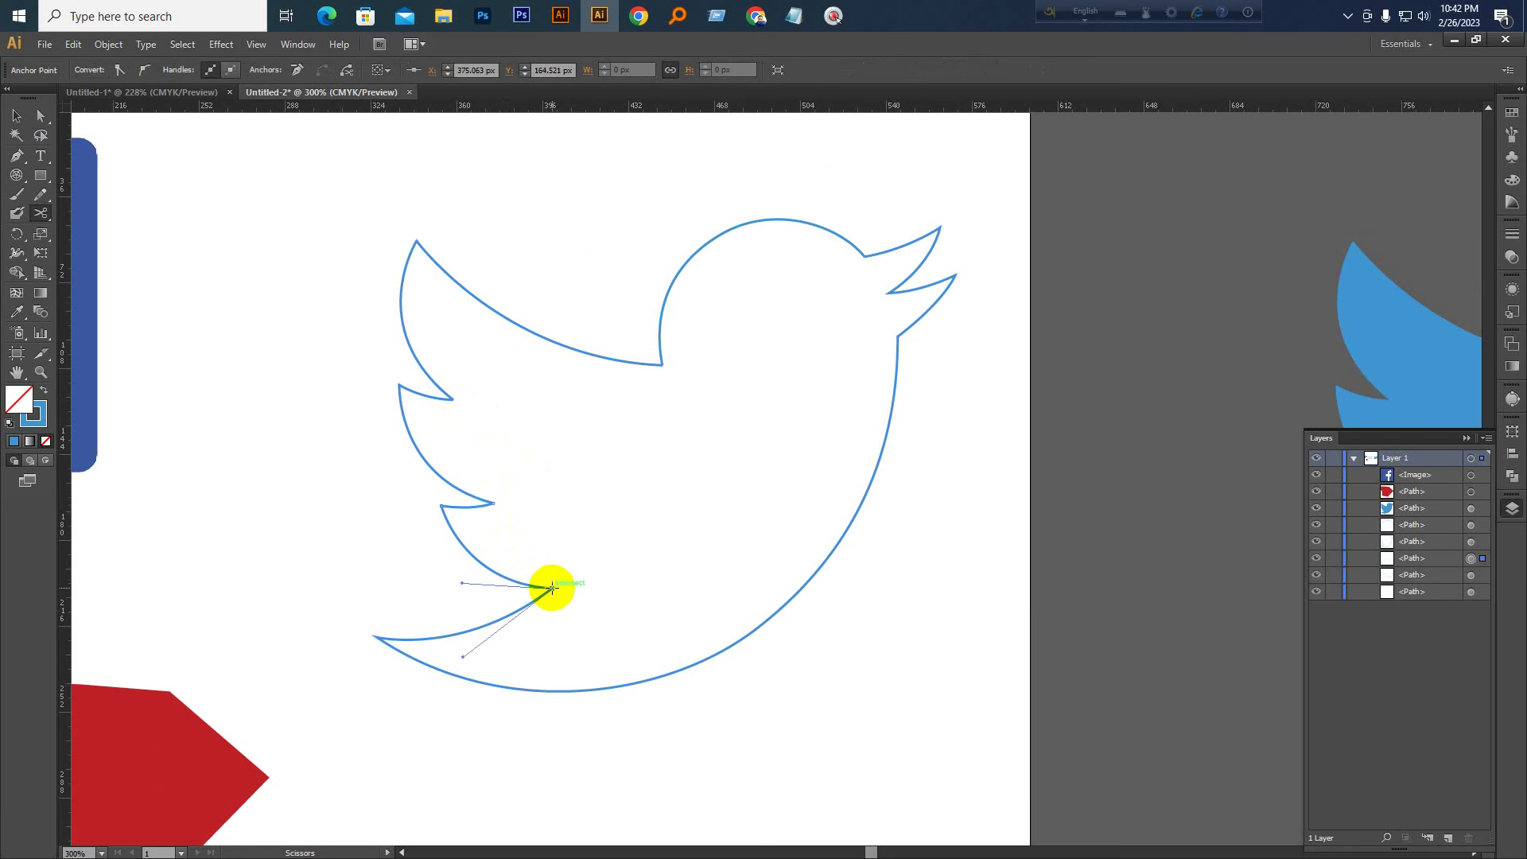
pyautogui.click(376, 637)
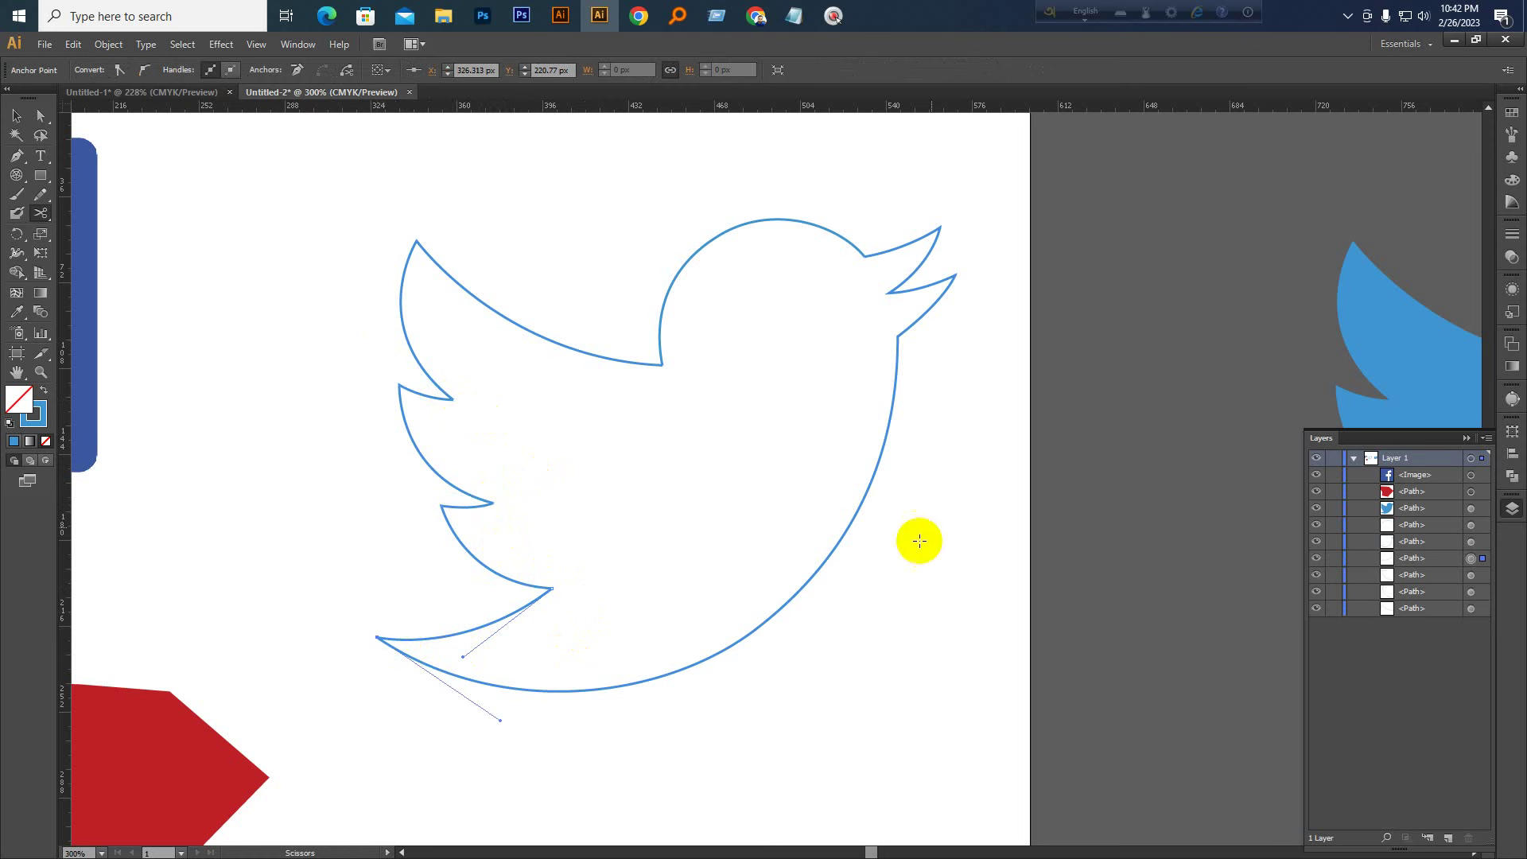
# Cut the outline with the Scissors tool where the breast meets the lower beak and at the notch between the beak halves
pyautogui.click(897, 335)
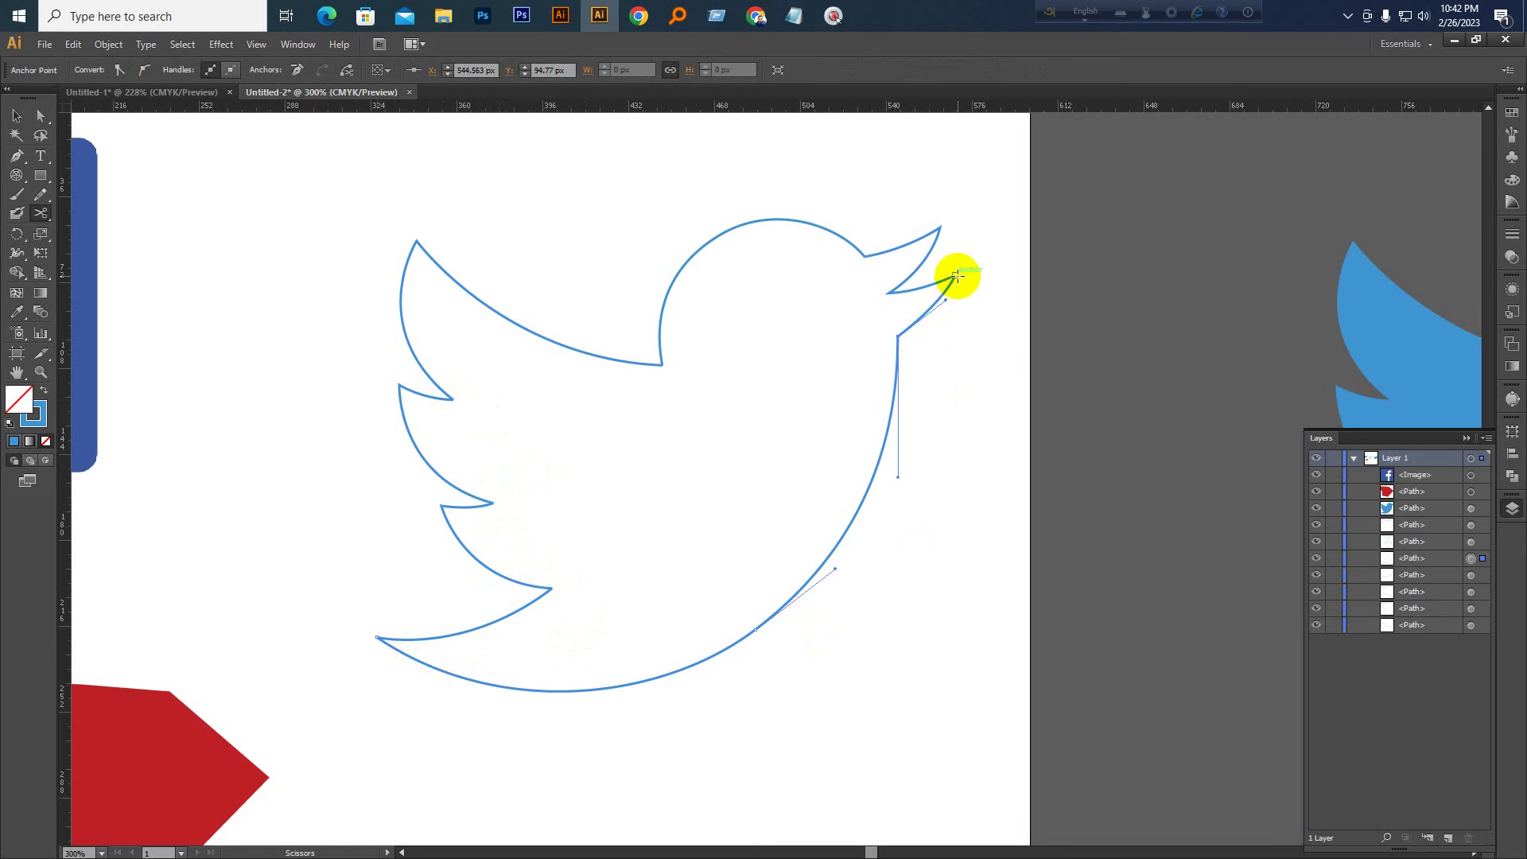
pyautogui.click(887, 293)
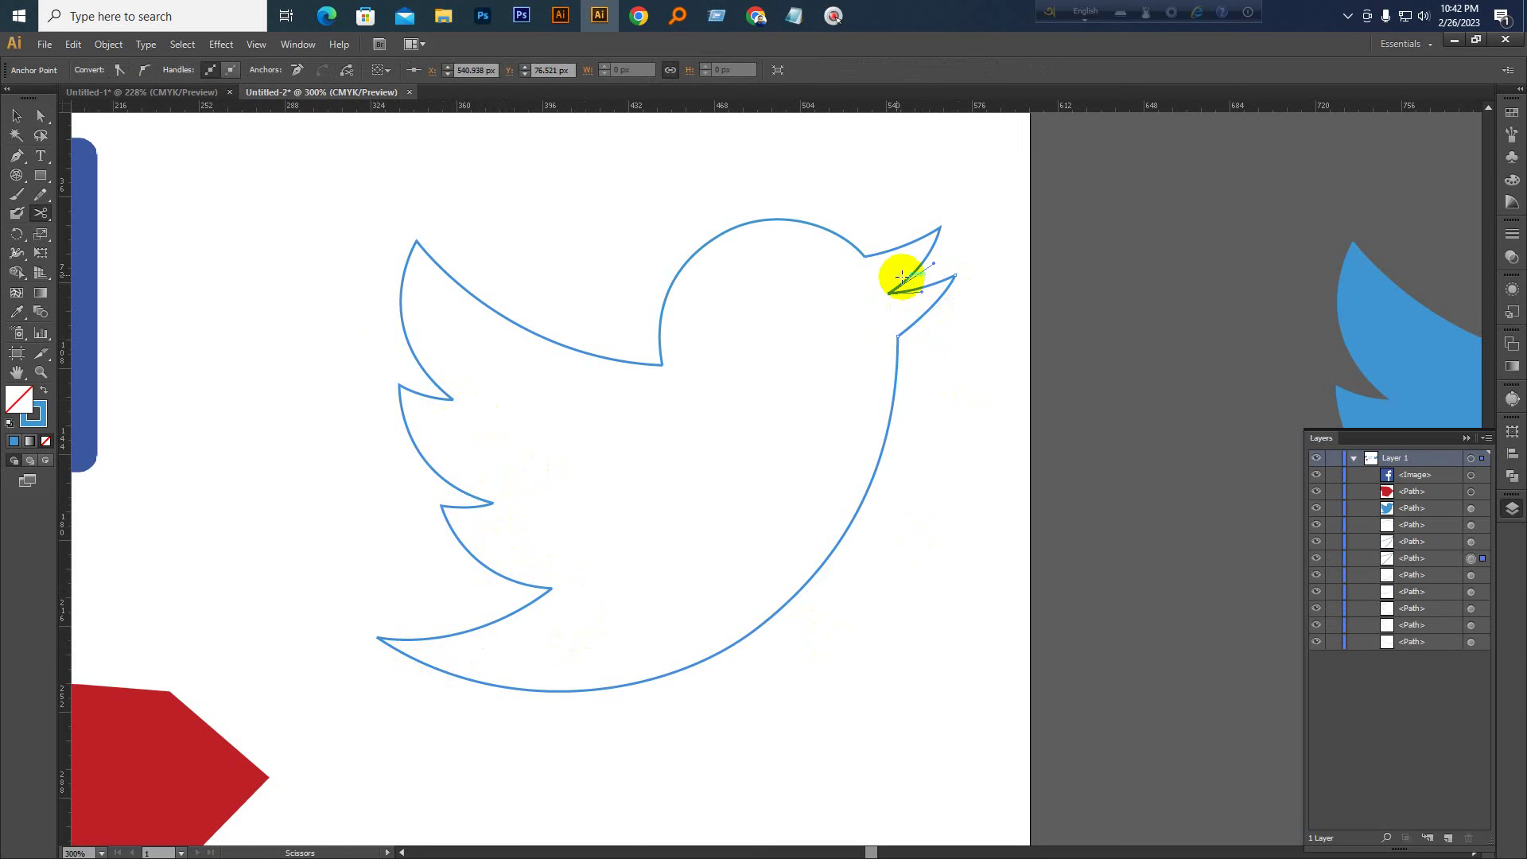
pyautogui.click(866, 256)
pyautogui.click(914, 473)
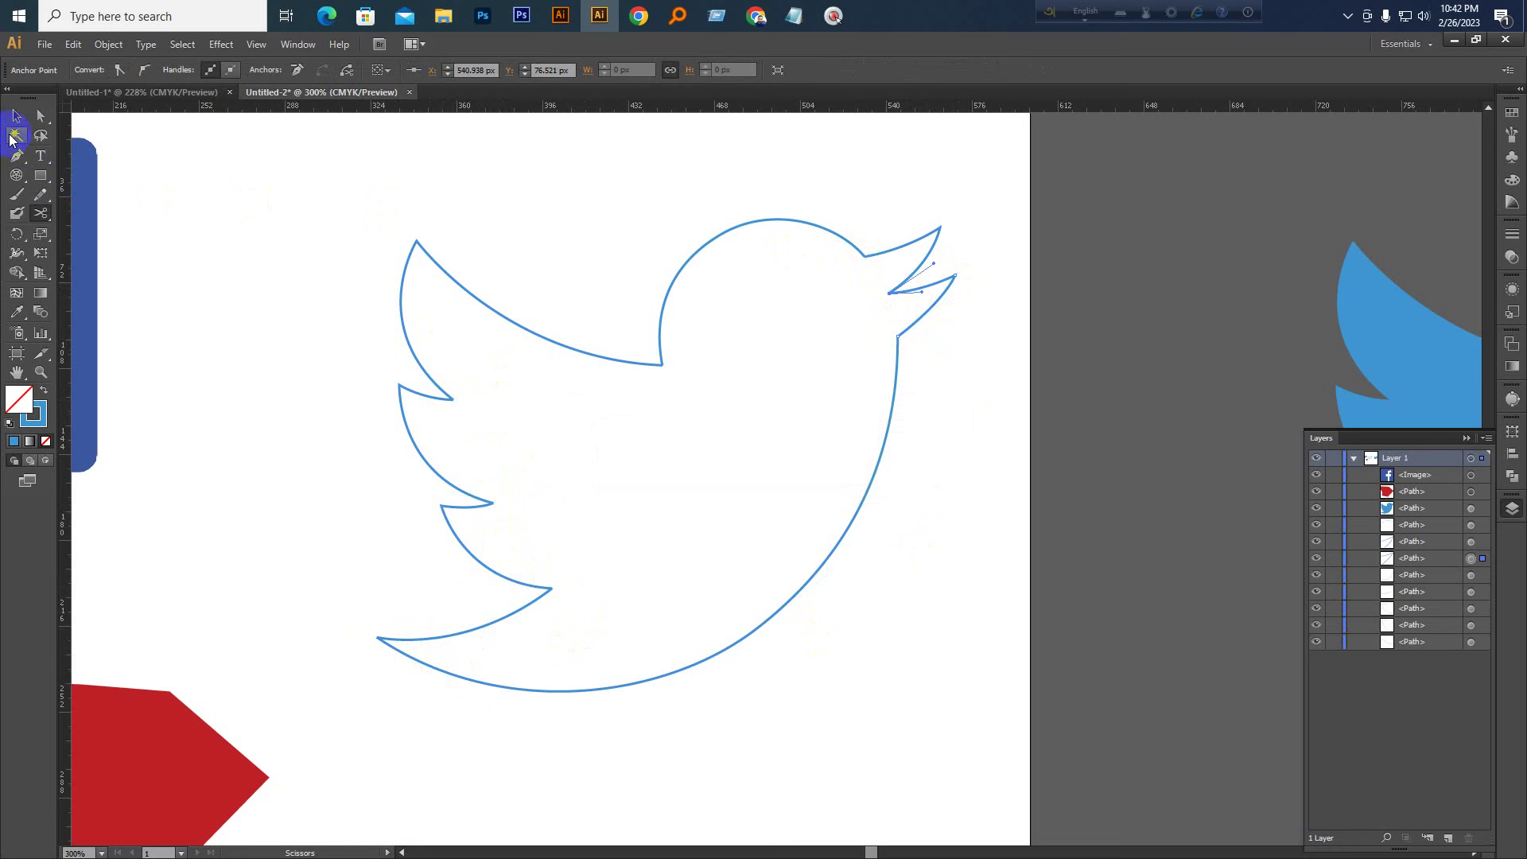
# Move the bird's breast curve, lower beak, upper beak and head arc outward, away from one another
pyautogui.click(16, 116)
pyautogui.click(907, 408)
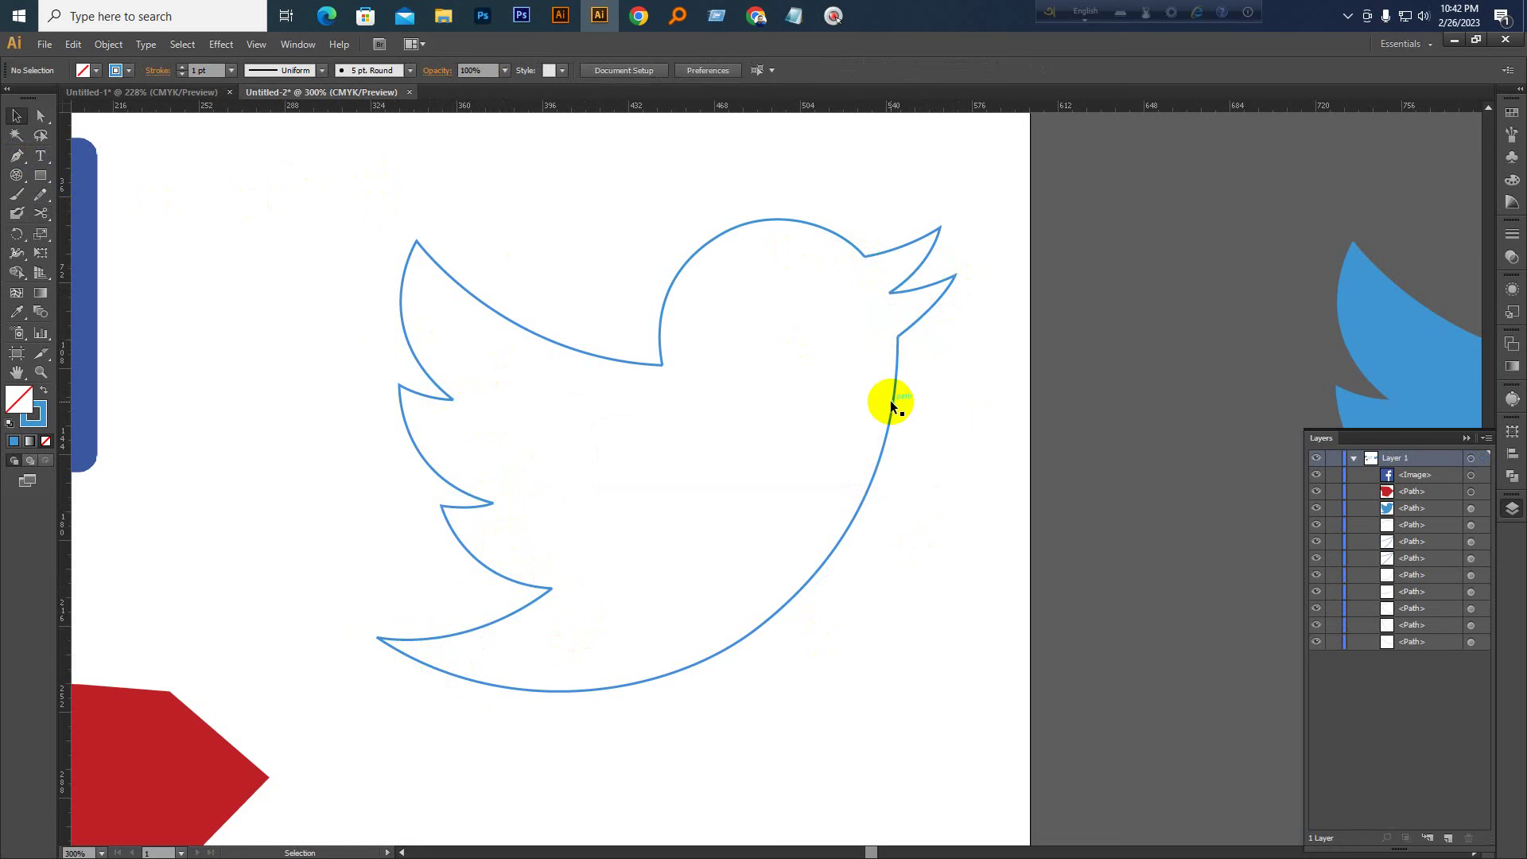
pyautogui.moveTo(891, 406); pyautogui.dragTo(979, 477)
pyautogui.moveTo(943, 325); pyautogui.dragTo(981, 343)
pyautogui.moveTo(907, 277); pyautogui.dragTo(951, 256)
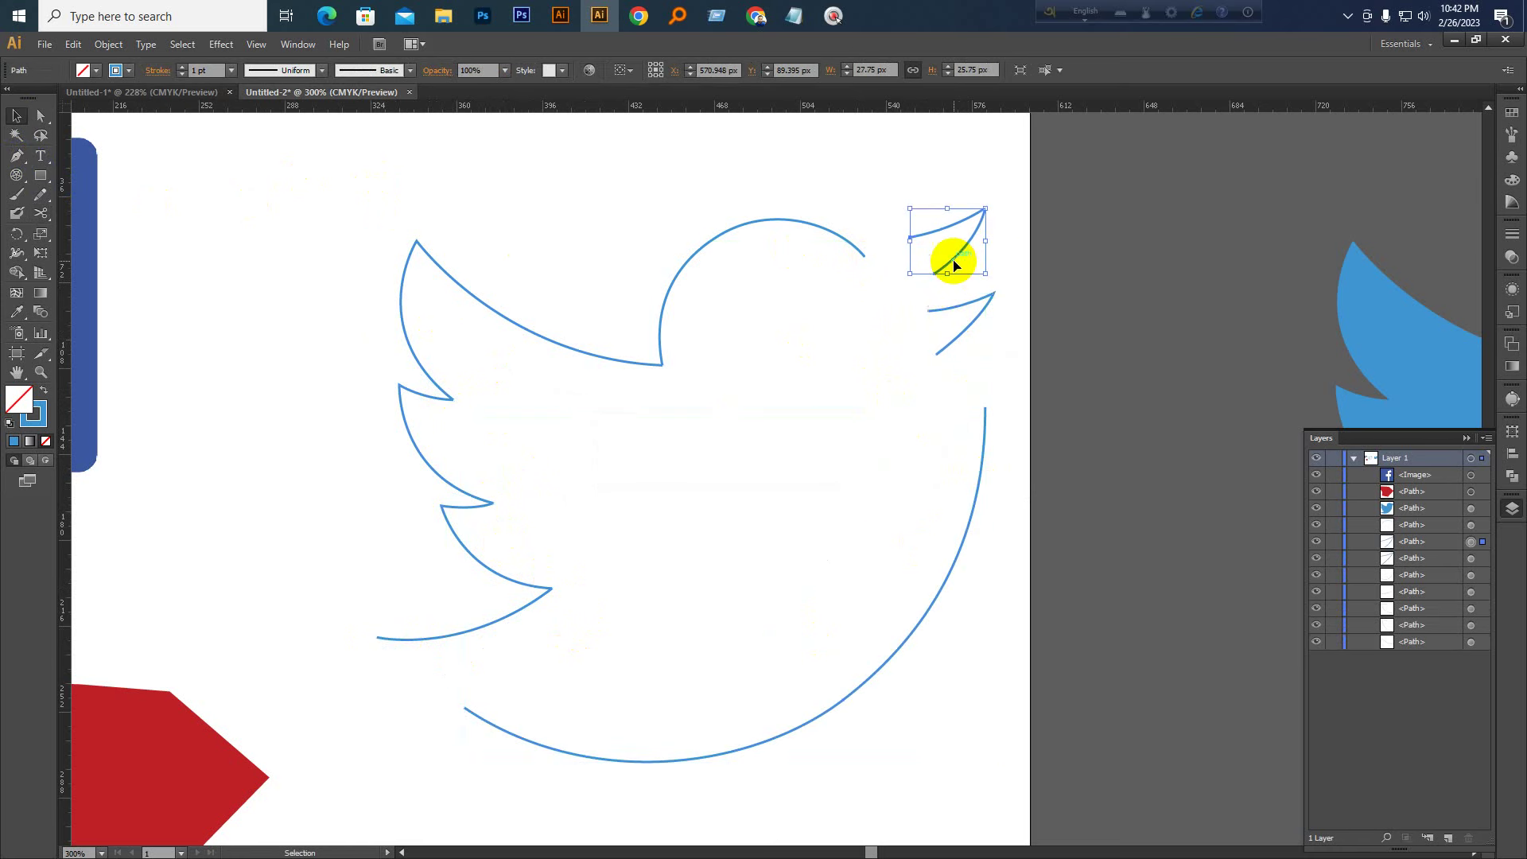
pyautogui.moveTo(850, 246); pyautogui.dragTo(864, 211)
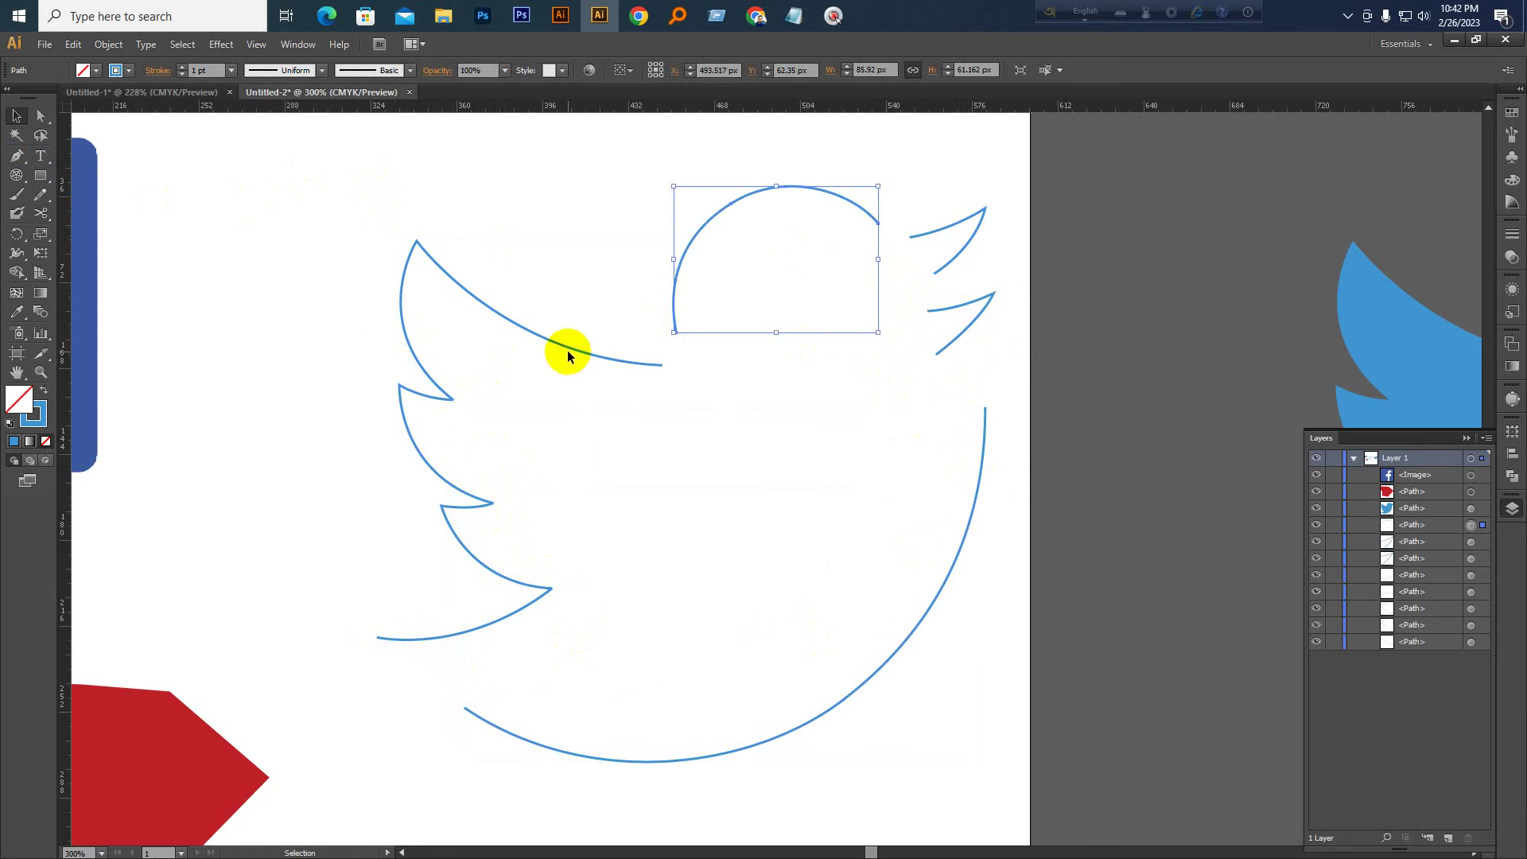
# Shift the upper wing piece, the two lower feather pieces and the tail curve slightly apart, and deselect
pyautogui.moveTo(566, 348); pyautogui.dragTo(583, 327)
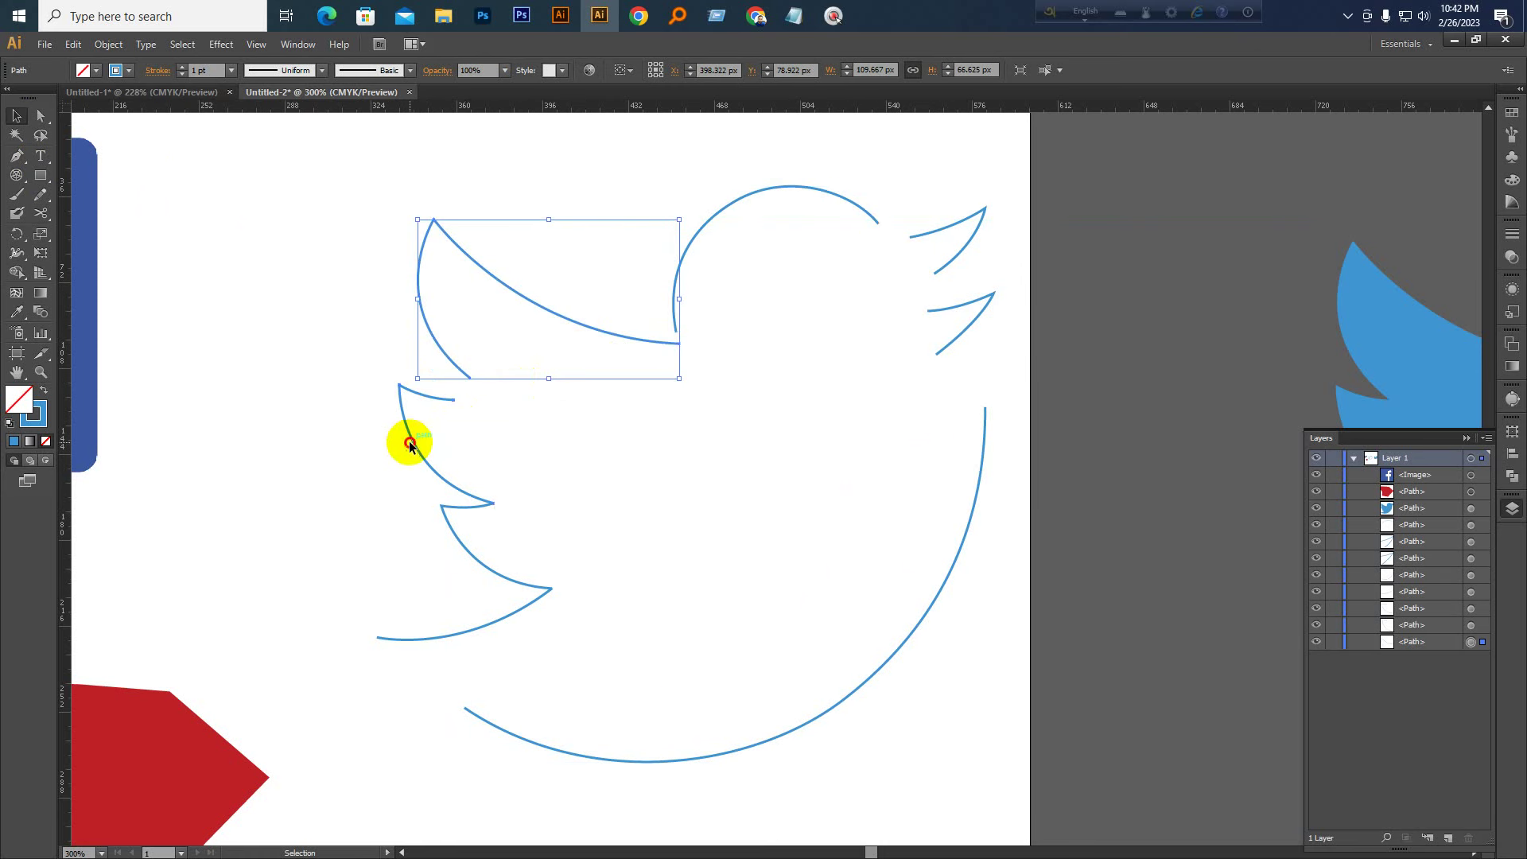
pyautogui.moveTo(406, 446); pyautogui.dragTo(383, 423)
pyautogui.moveTo(480, 505); pyautogui.dragTo(454, 501)
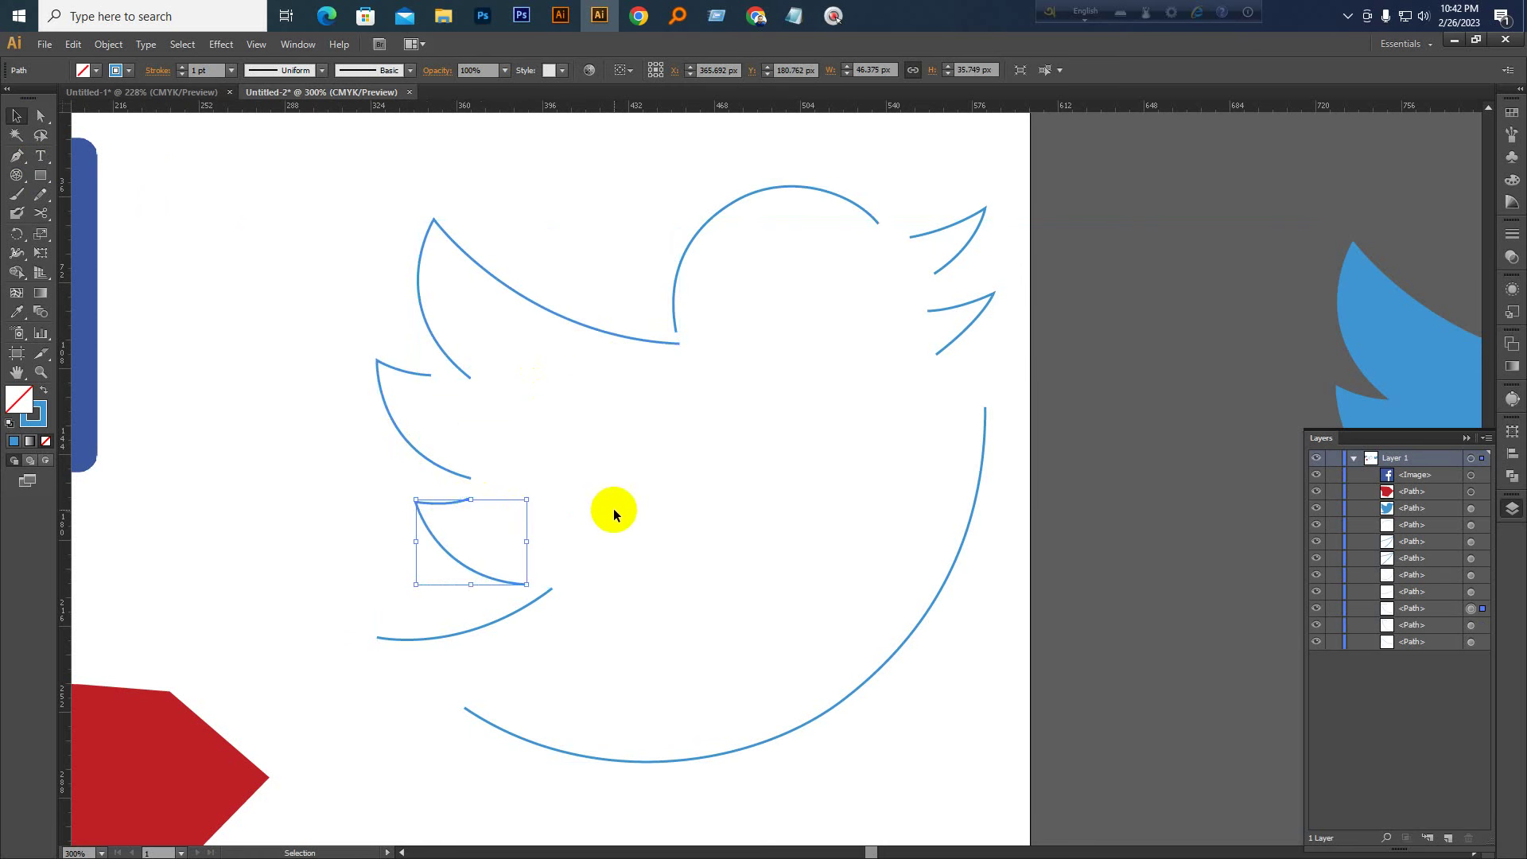
pyautogui.moveTo(539, 600); pyautogui.dragTo(539, 614)
pyautogui.click(689, 587)
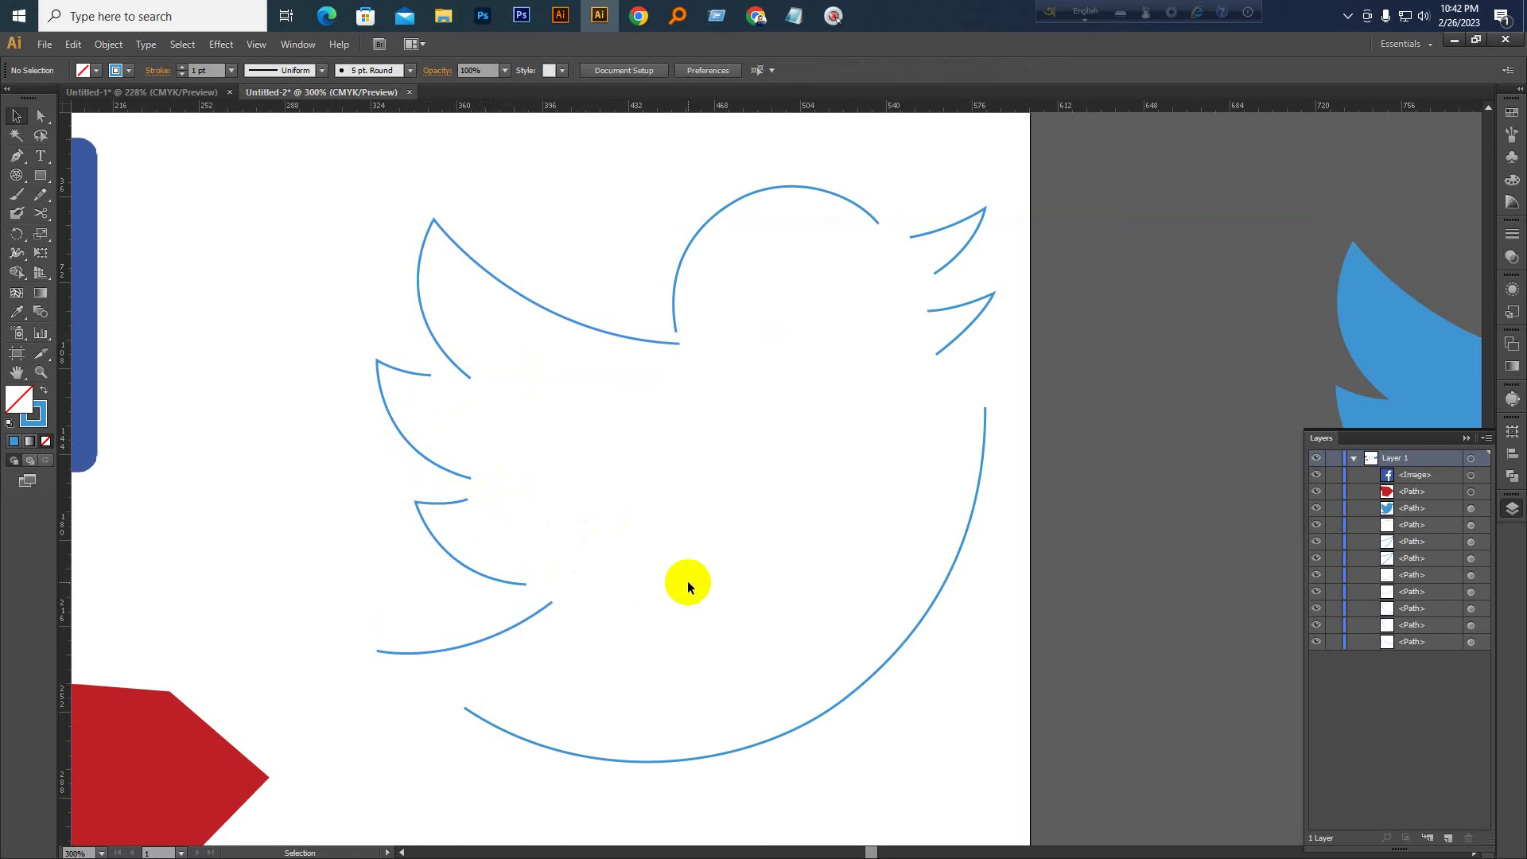
# Draw an unfilled blue-stroked circle about 65 px in diameter between the Facebook logo and the bird's wing pieces
pyautogui.press('space')
pyautogui.moveTo(358, 270); pyautogui.dragTo(570, 446)
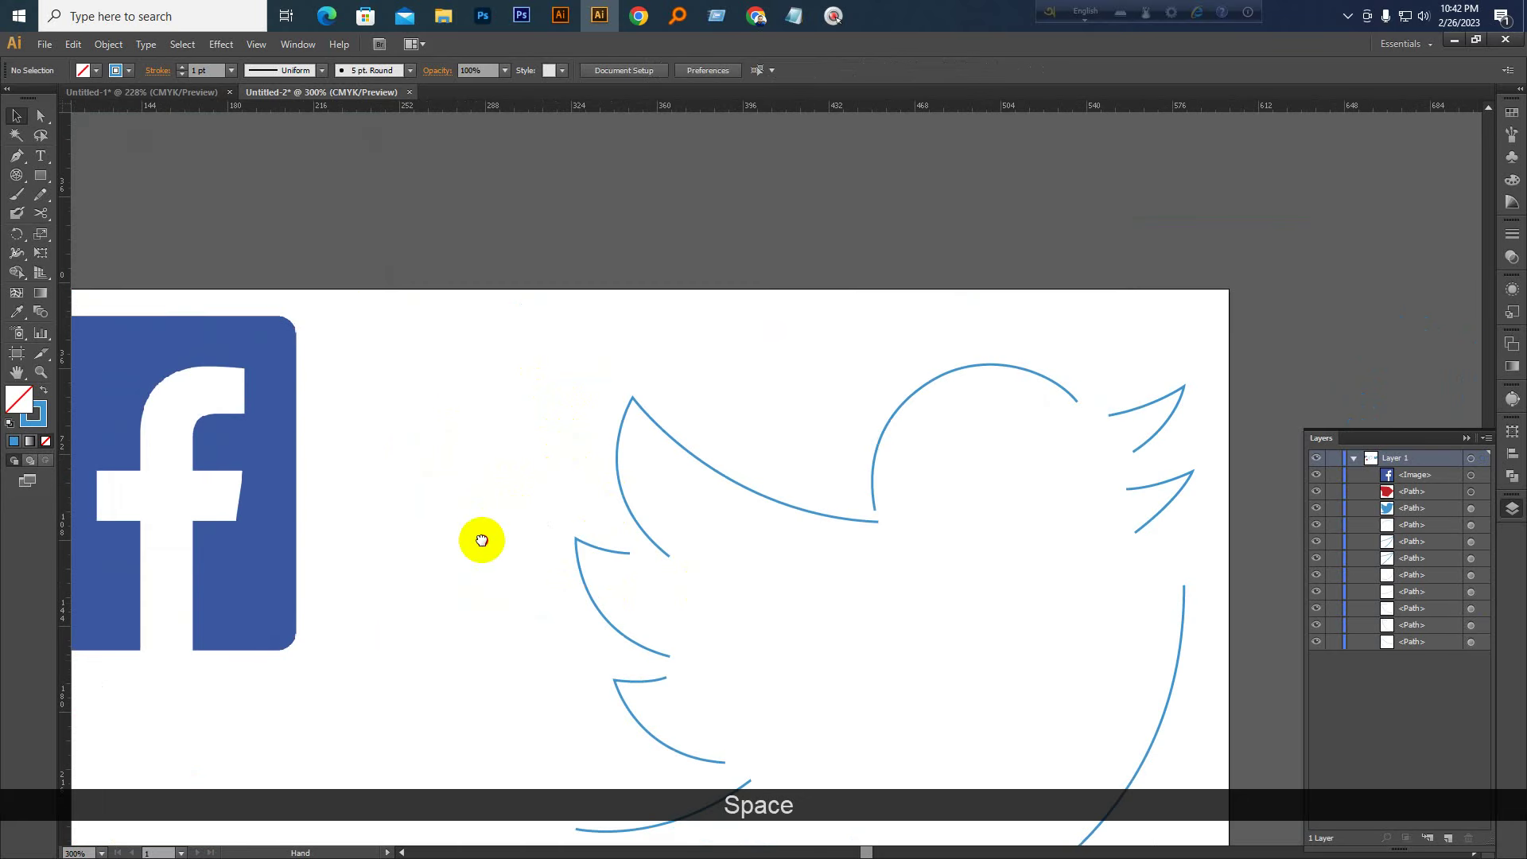
pyautogui.moveTo(217, 649); pyautogui.dragTo(316, 333)
pyautogui.moveTo(40, 175); pyautogui.dragTo(91, 212)
pyautogui.moveTo(522, 337); pyautogui.dragTo(607, 491)
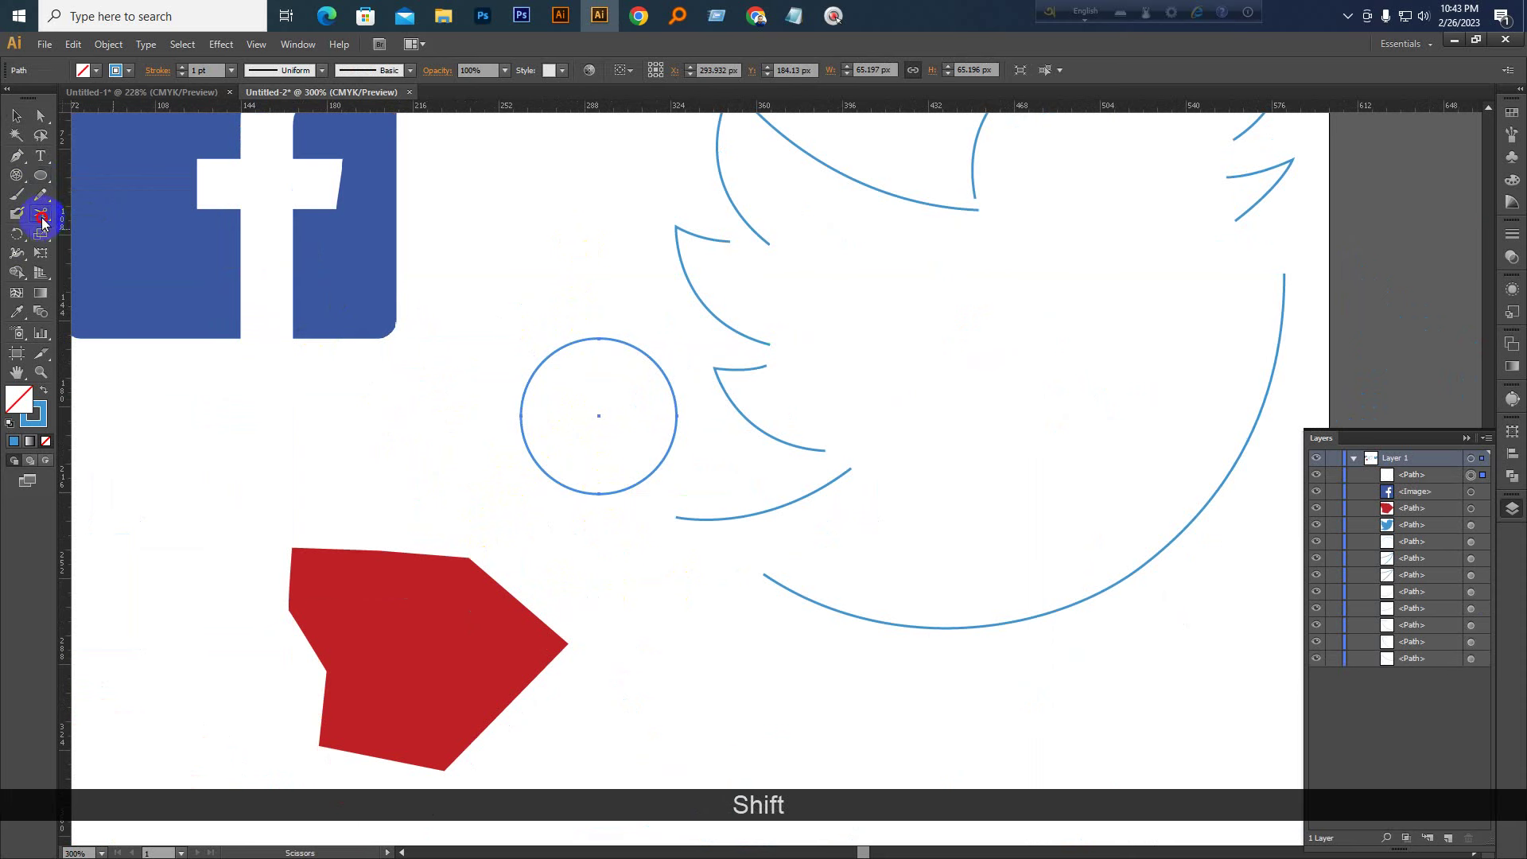
# Cut the circle with the Scissors tool at its top and bottom anchor points and delete its left half
pyautogui.click(598, 338)
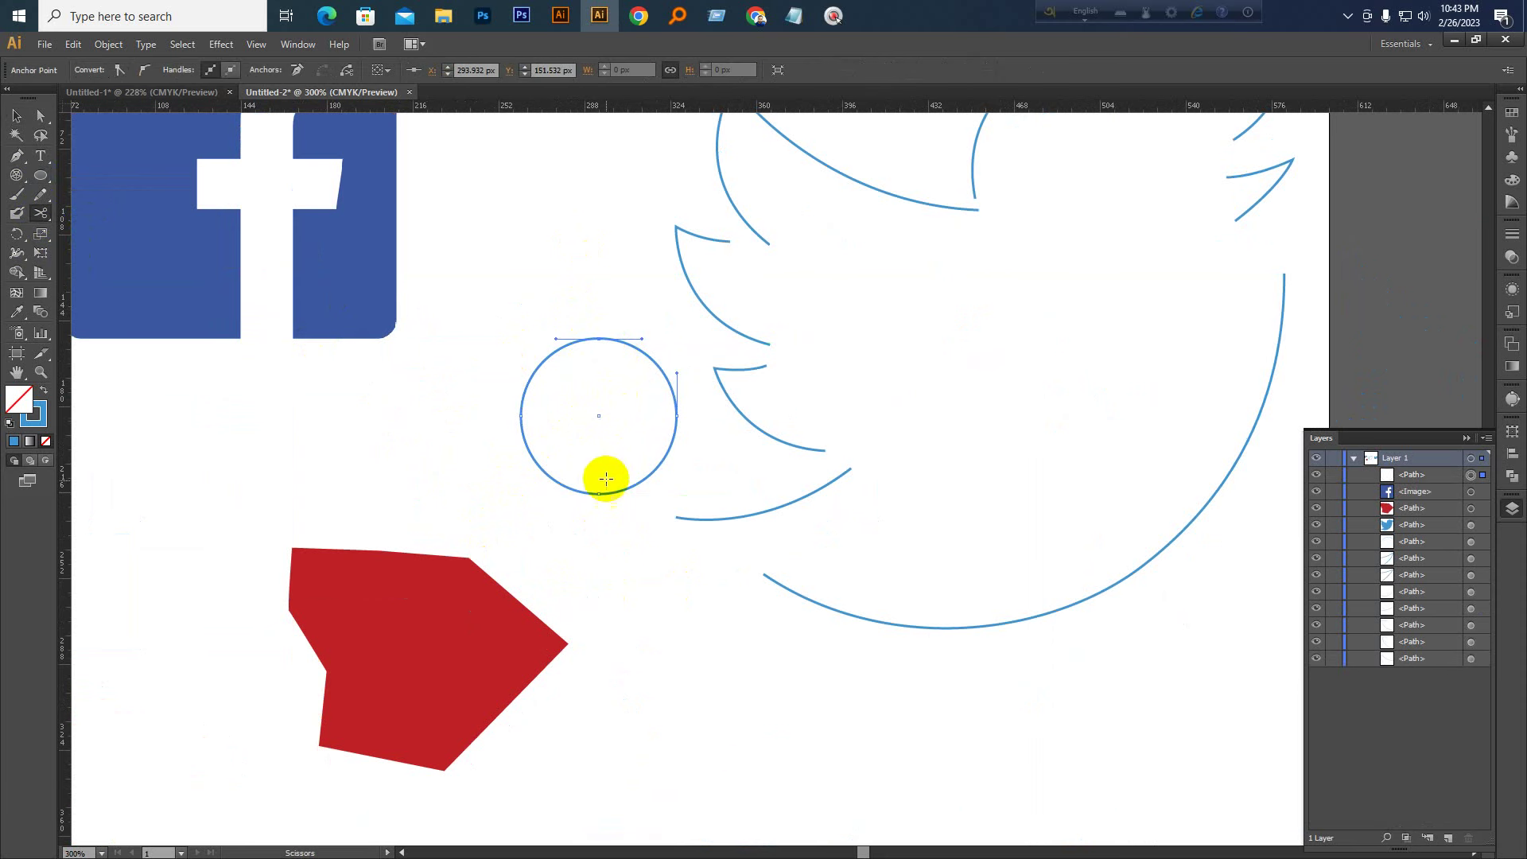
pyautogui.click(600, 493)
pyautogui.click(17, 116)
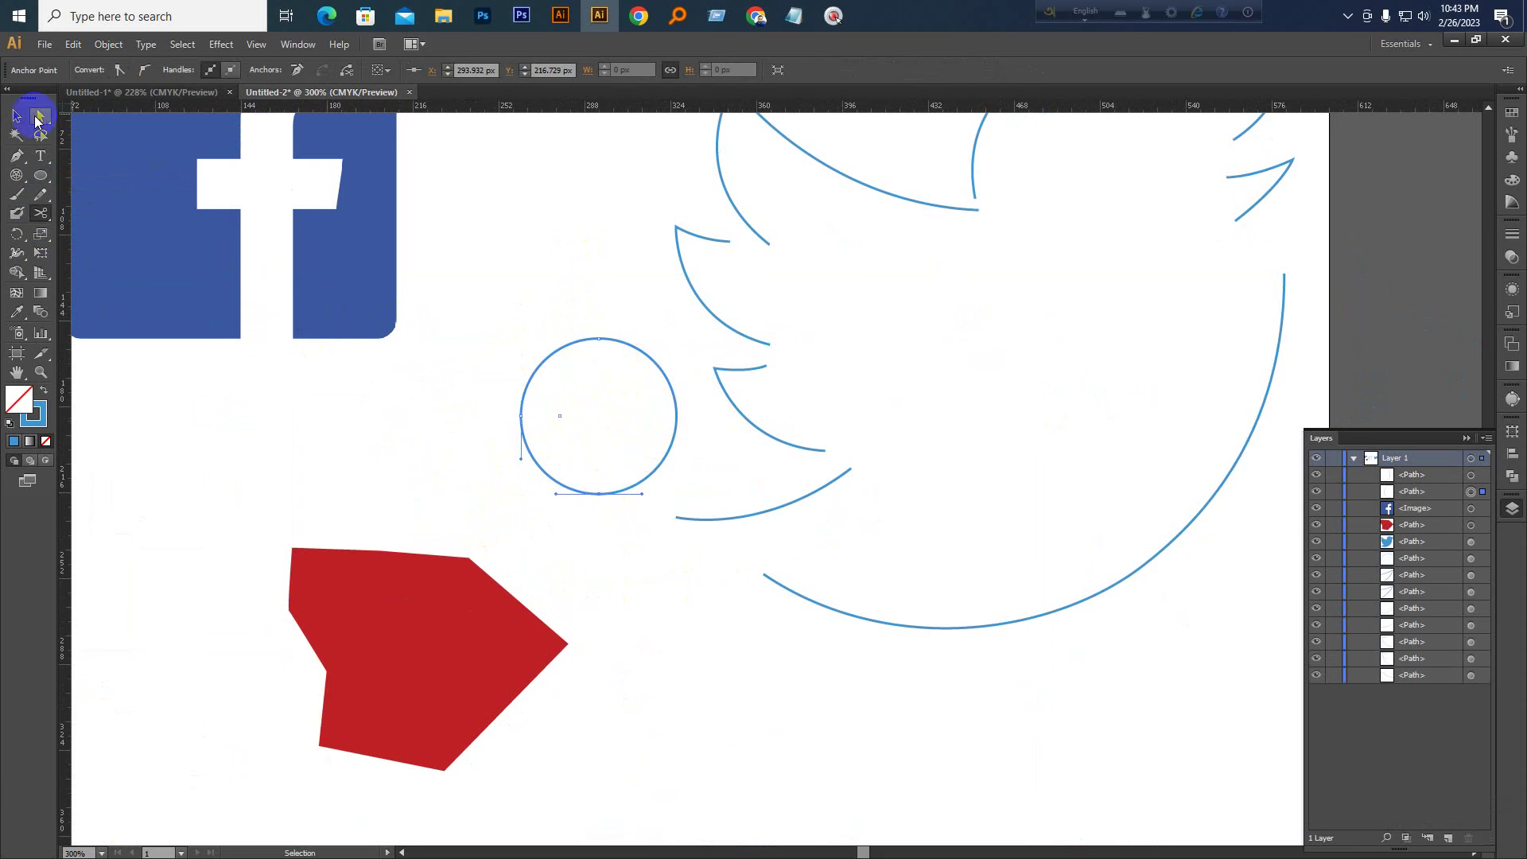
pyautogui.press('Delete')
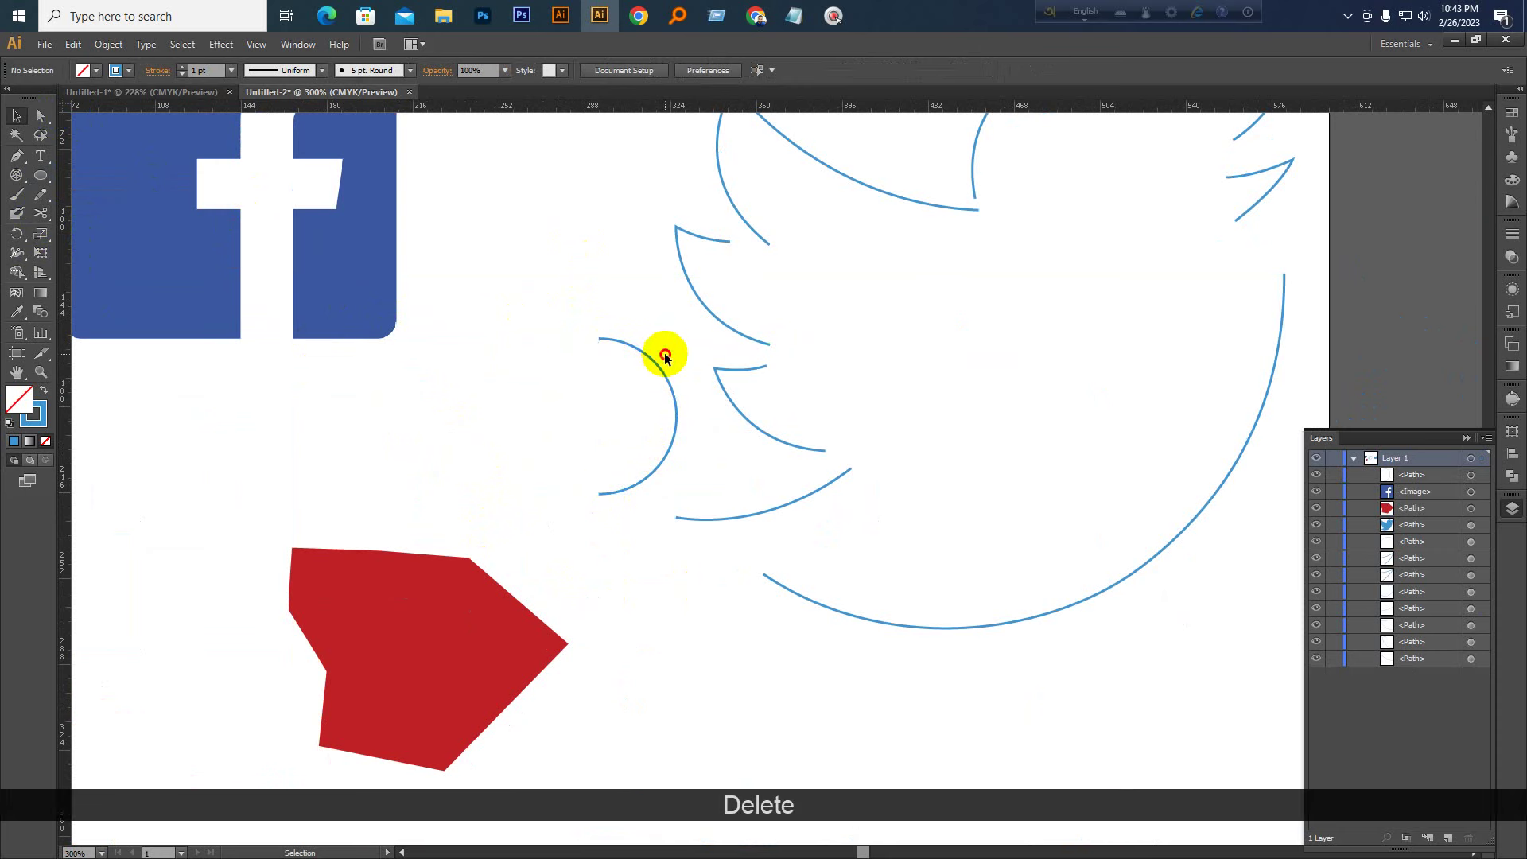
# Swap fill and stroke on the remaining half circle so it is filled blue without a stroke
pyautogui.click(648, 352)
pyautogui.click(45, 395)
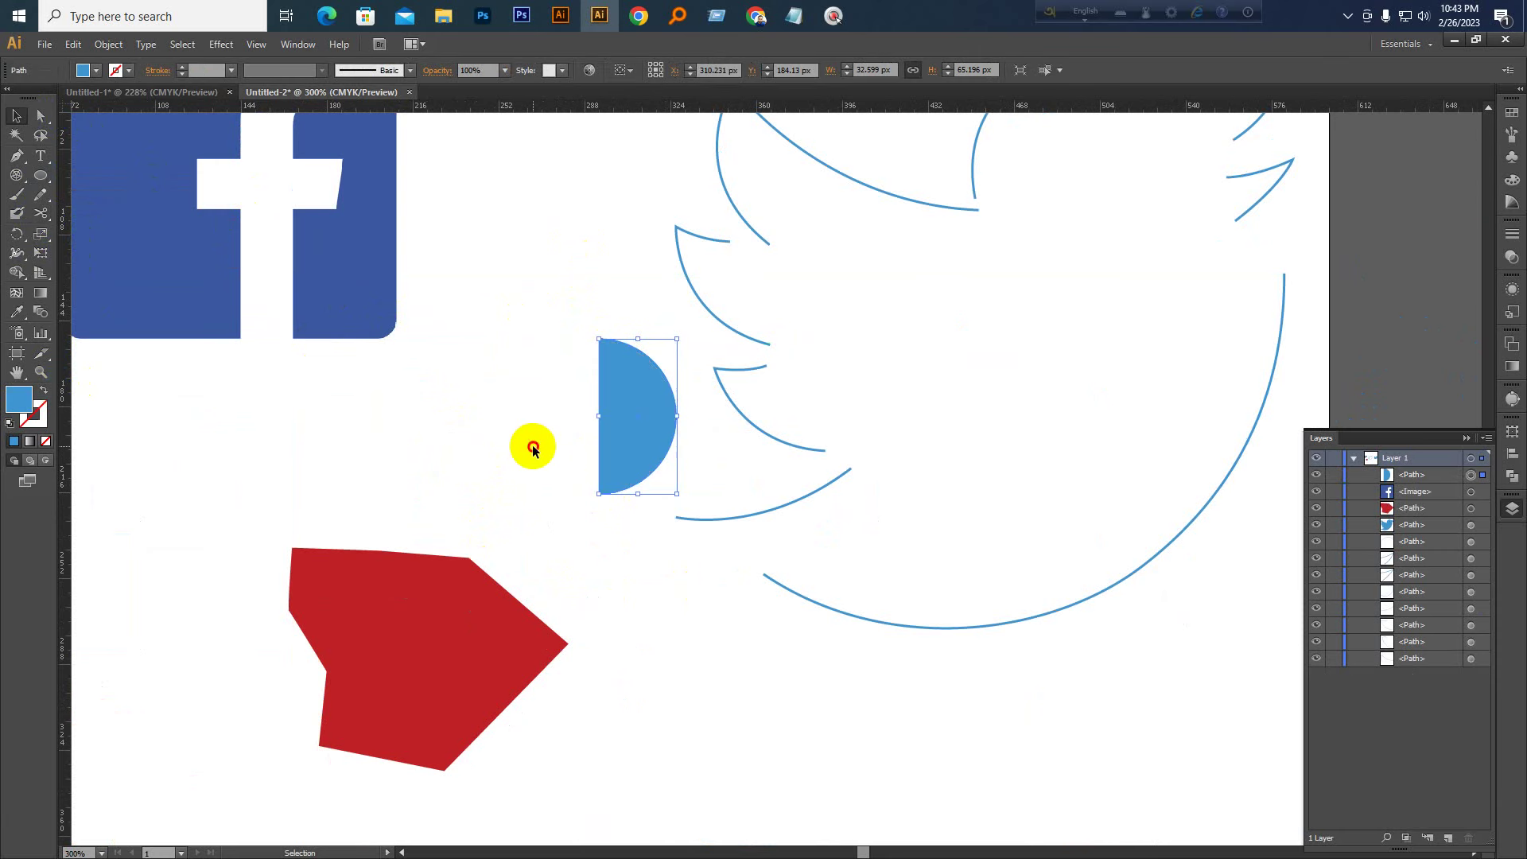
pyautogui.click(528, 443)
# Reposition the filled half circle closer to the Facebook logo, above the red shape, and deselect it
pyautogui.press('space')
pyautogui.moveTo(446, 454)
pyautogui.mouseDown()
pyautogui.moveTo(518, 392)
pyautogui.moveTo(399, 438)
pyautogui.mouseUp()
pyautogui.moveTo(580, 409); pyautogui.dragTo(522, 364)
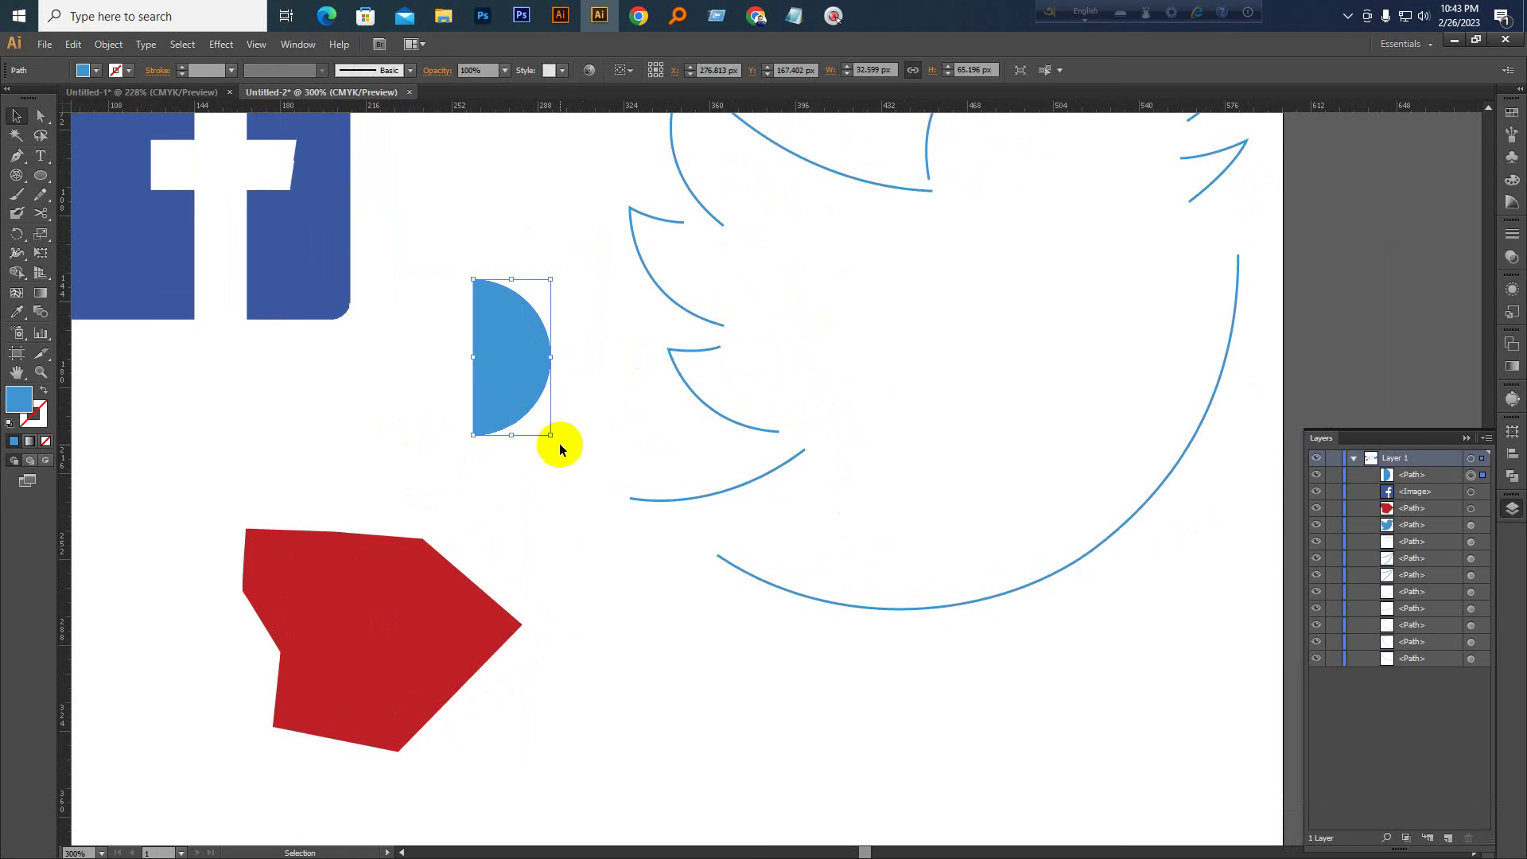
pyautogui.moveTo(518, 340); pyautogui.dragTo(495, 394)
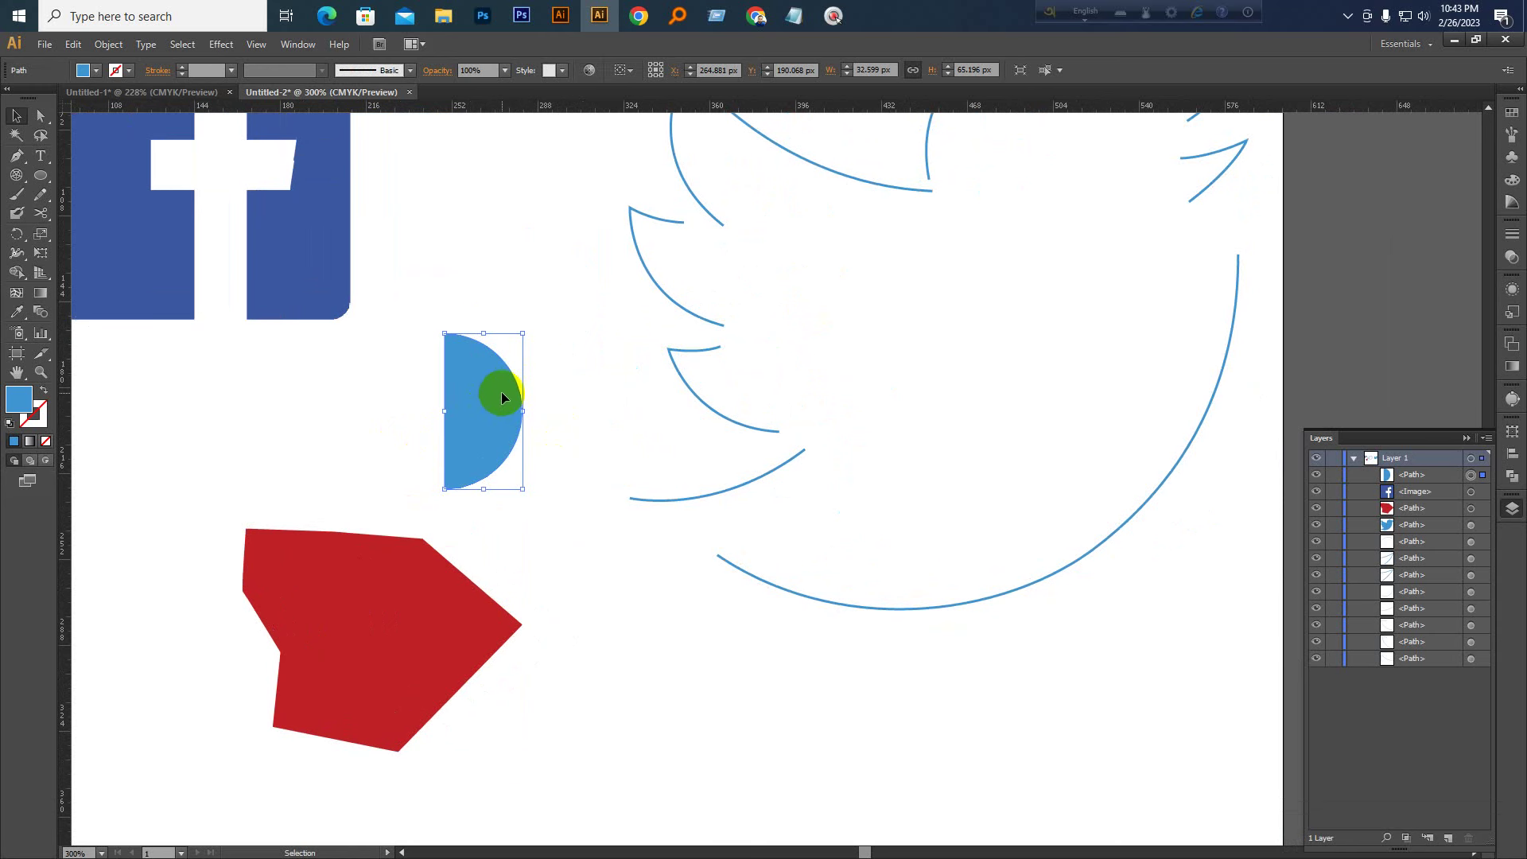
pyautogui.moveTo(484, 429); pyautogui.dragTo(512, 370)
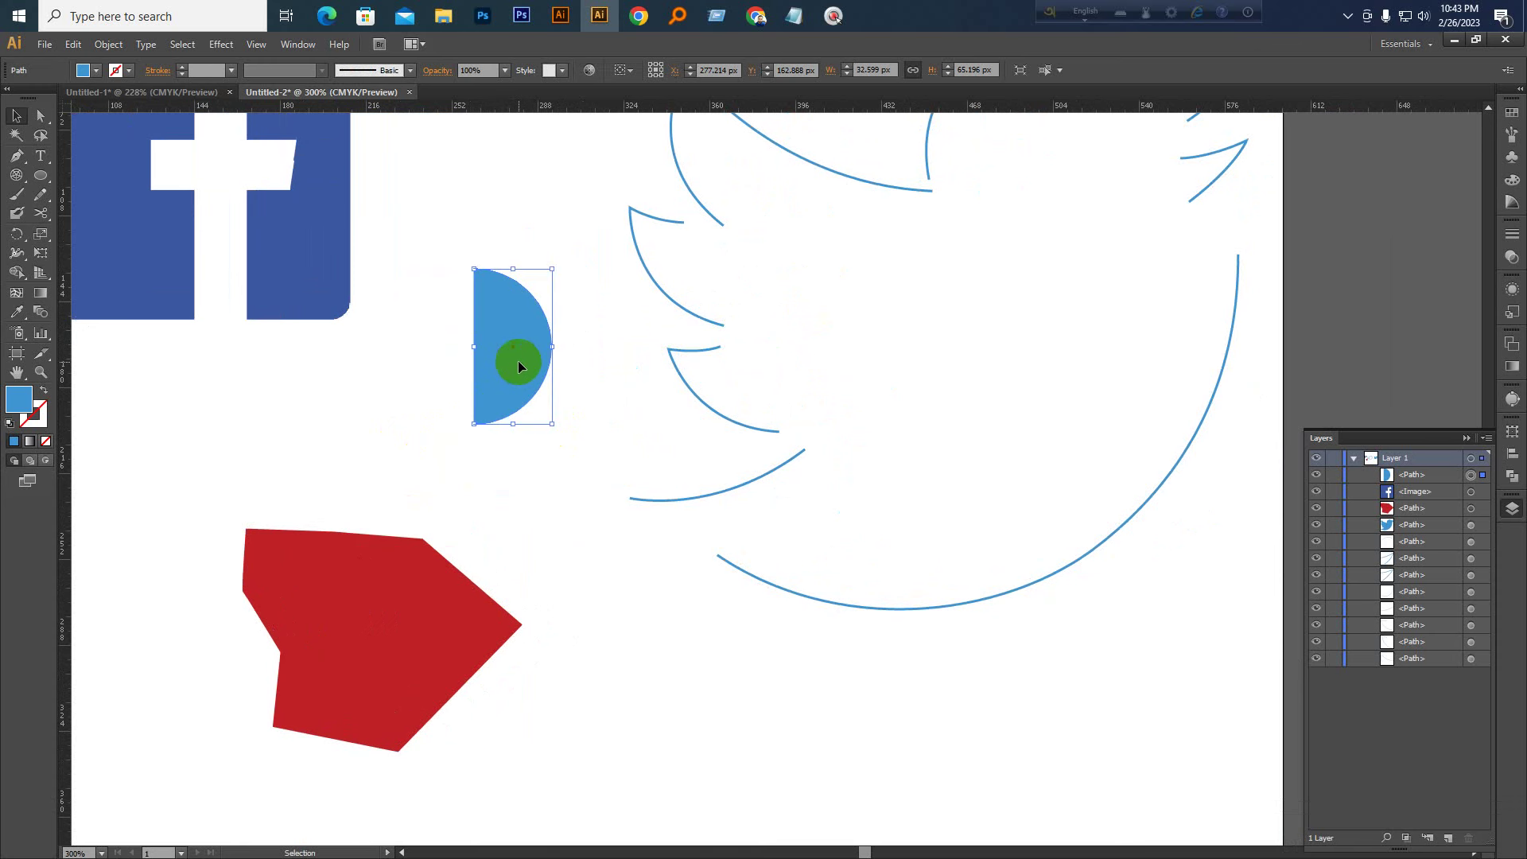
pyautogui.moveTo(518, 361); pyautogui.dragTo(493, 407)
pyautogui.click(598, 329)
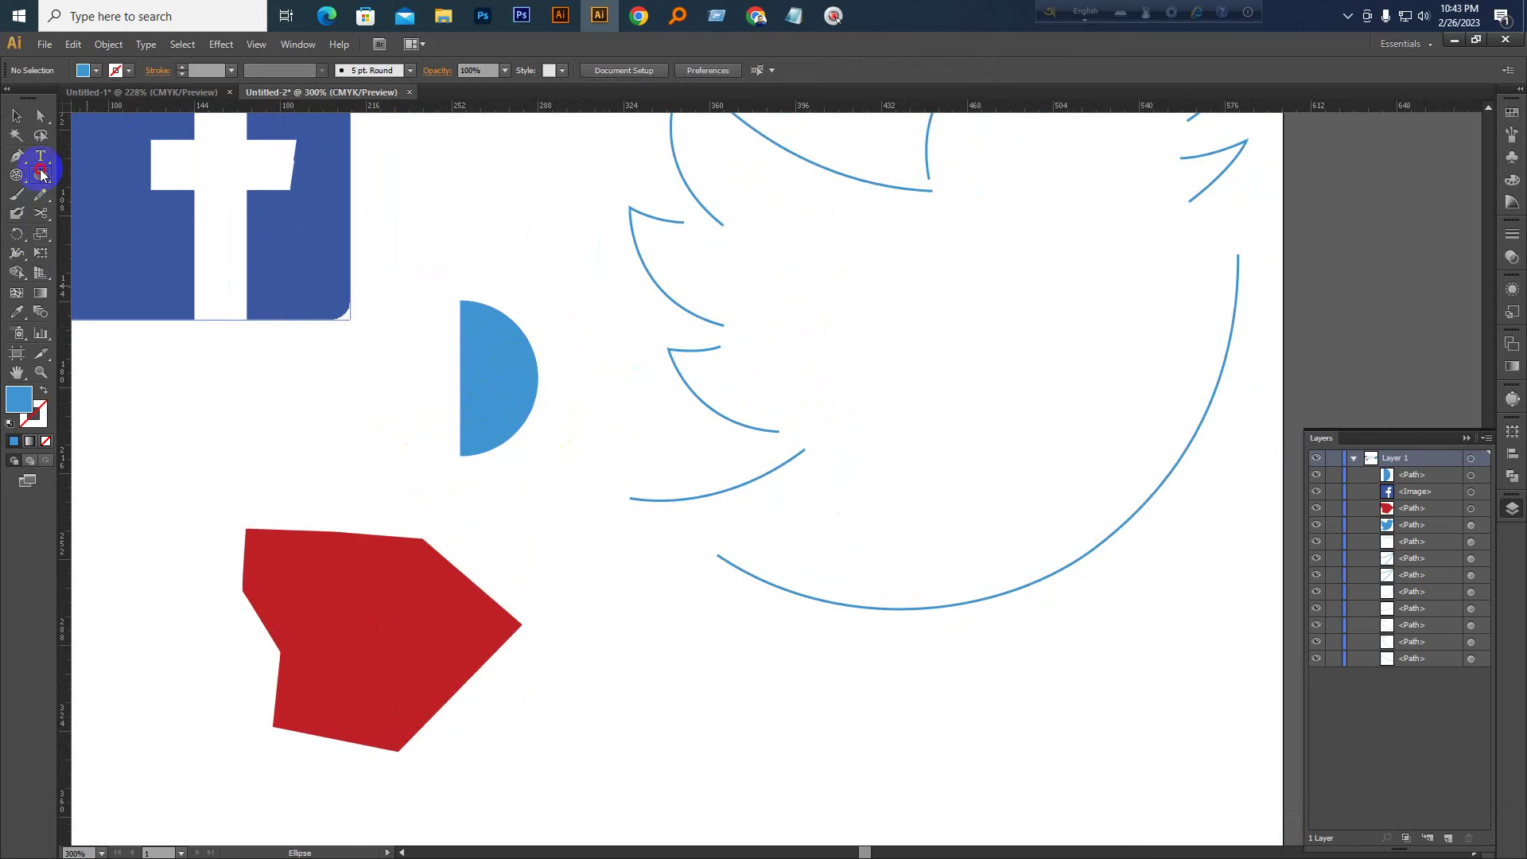
# Draw a 67 px blue-filled circle inside the bird pieces and cut it at its top and bottom anchor points with the Scissors tool
pyautogui.moveTo(41, 175); pyautogui.dragTo(106, 215)
pyautogui.moveTo(871, 283); pyautogui.dragTo(955, 453)
pyautogui.click(41, 213)
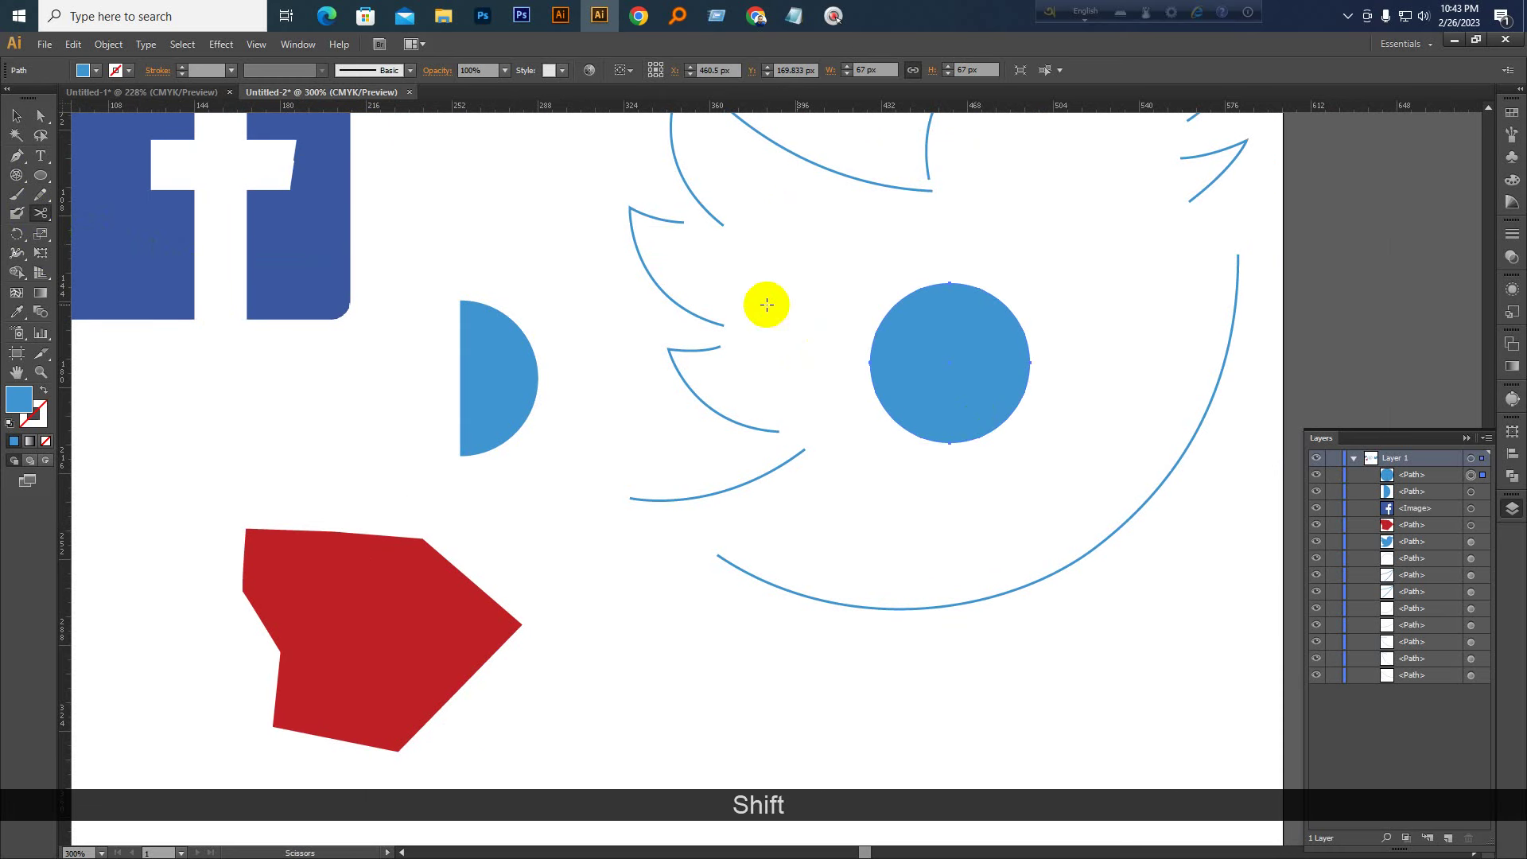
pyautogui.click(950, 280)
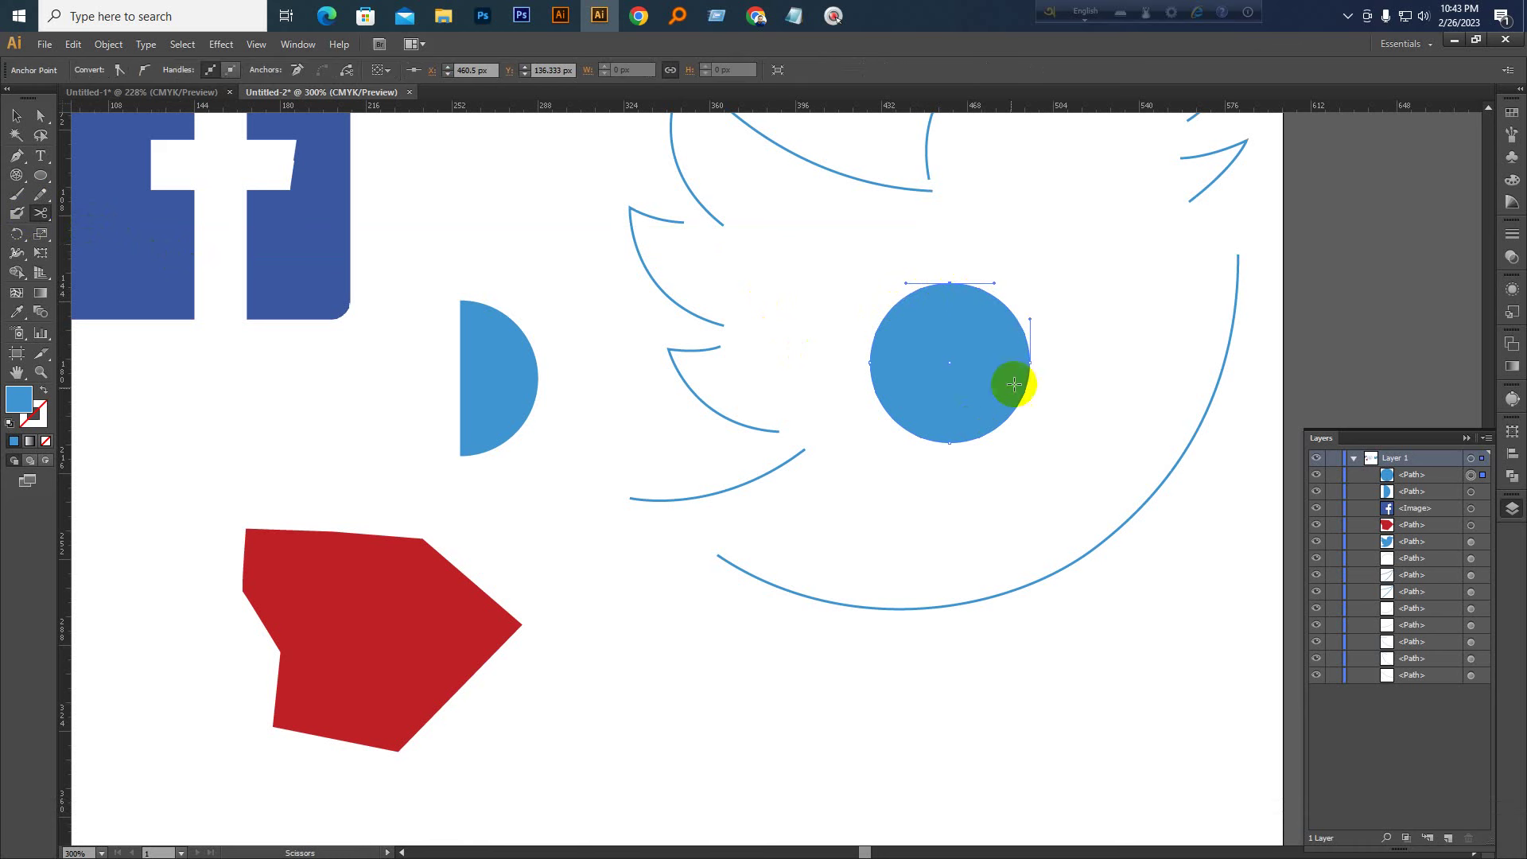
pyautogui.click(950, 443)
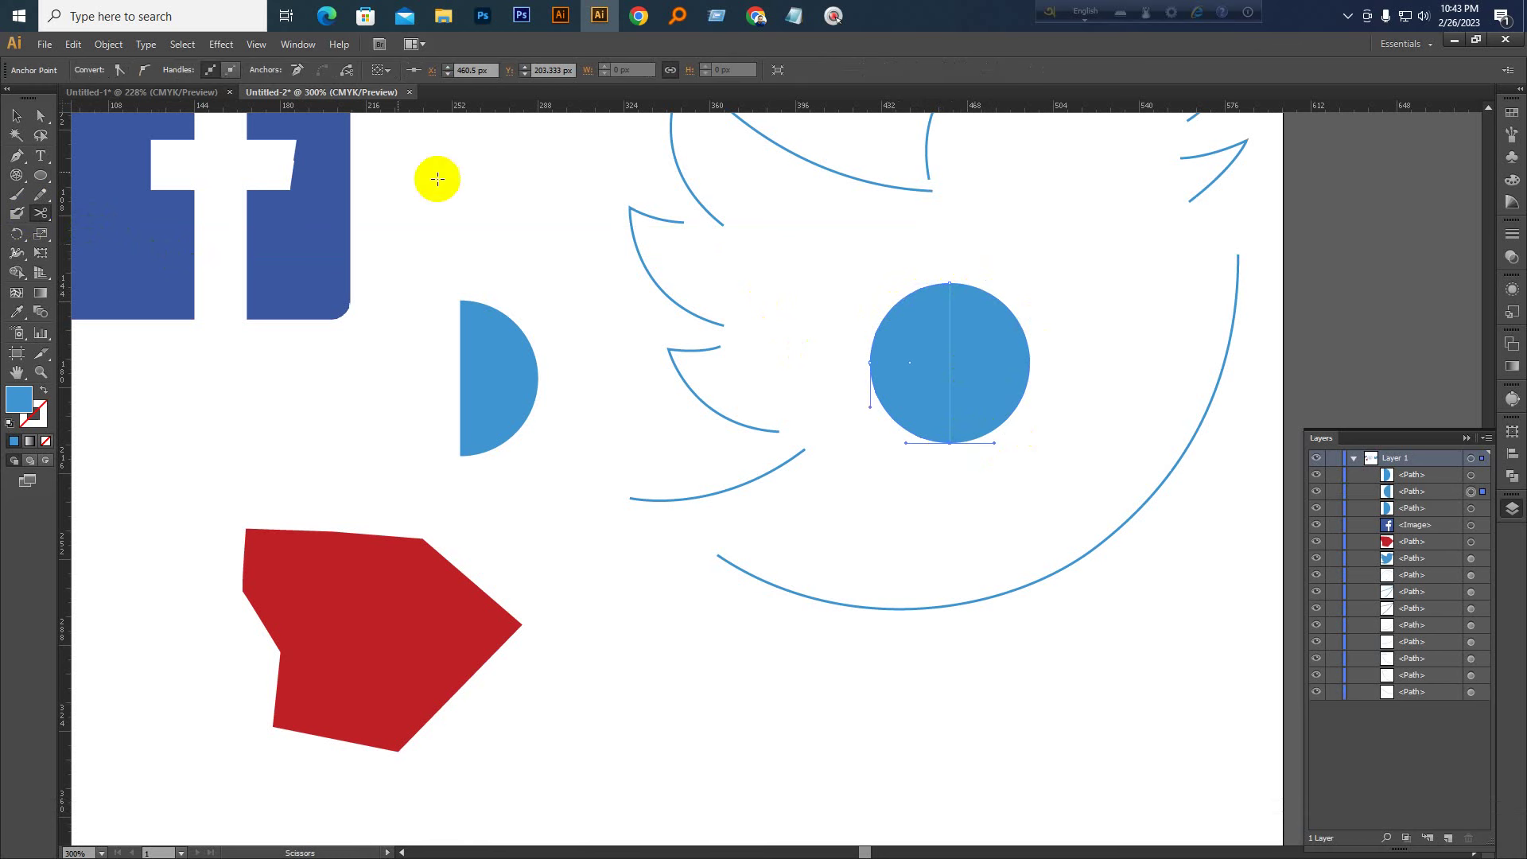
# Move the two halves of the filled circle apart and swap fill and stroke on the left half
pyautogui.click(15, 116)
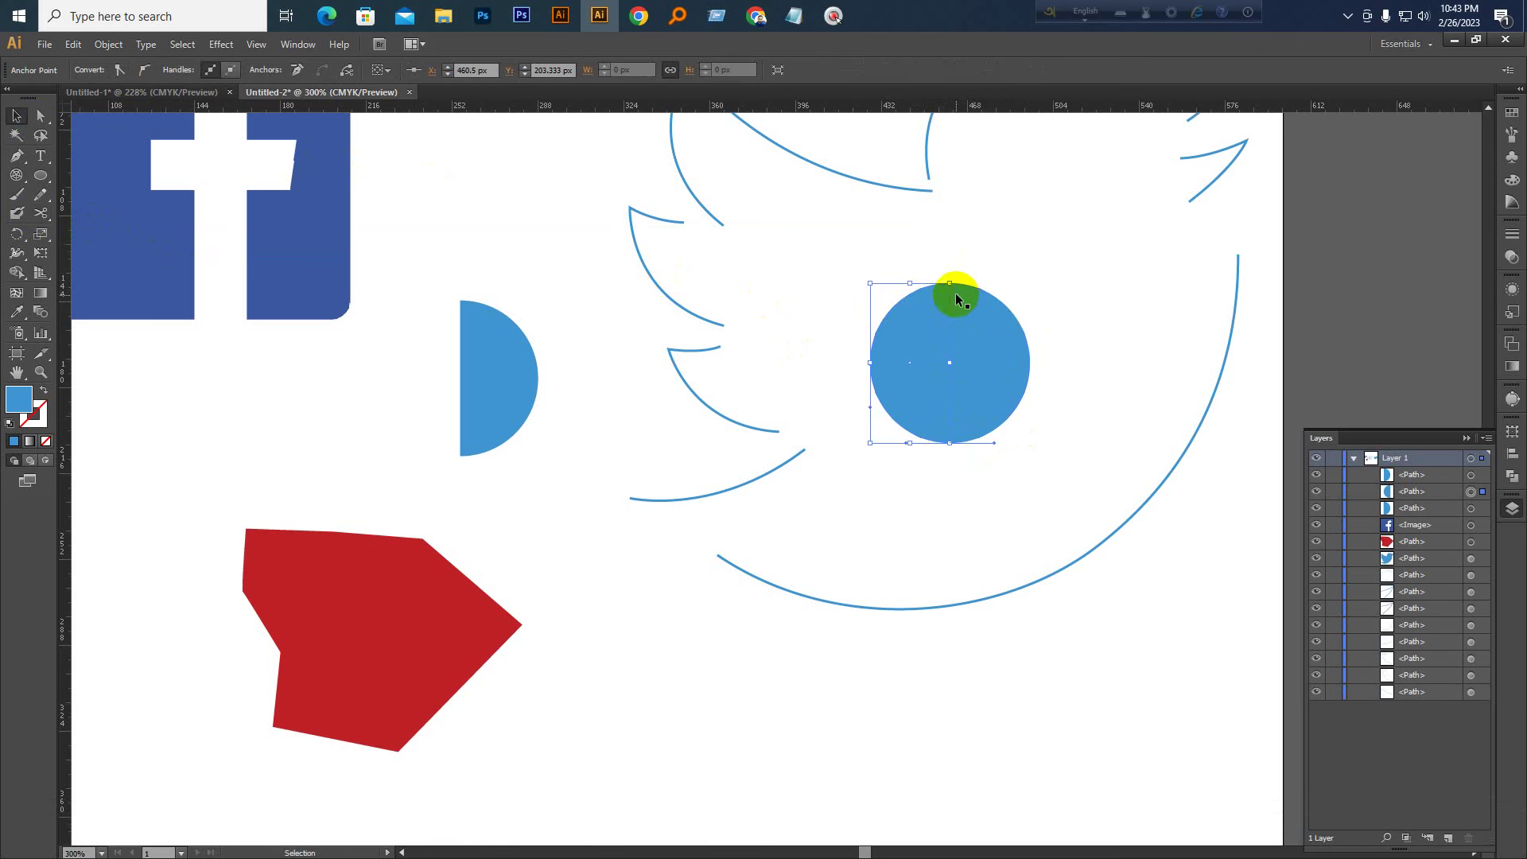
pyautogui.moveTo(957, 299); pyautogui.dragTo(1066, 342)
pyautogui.moveTo(935, 351); pyautogui.dragTo(905, 350)
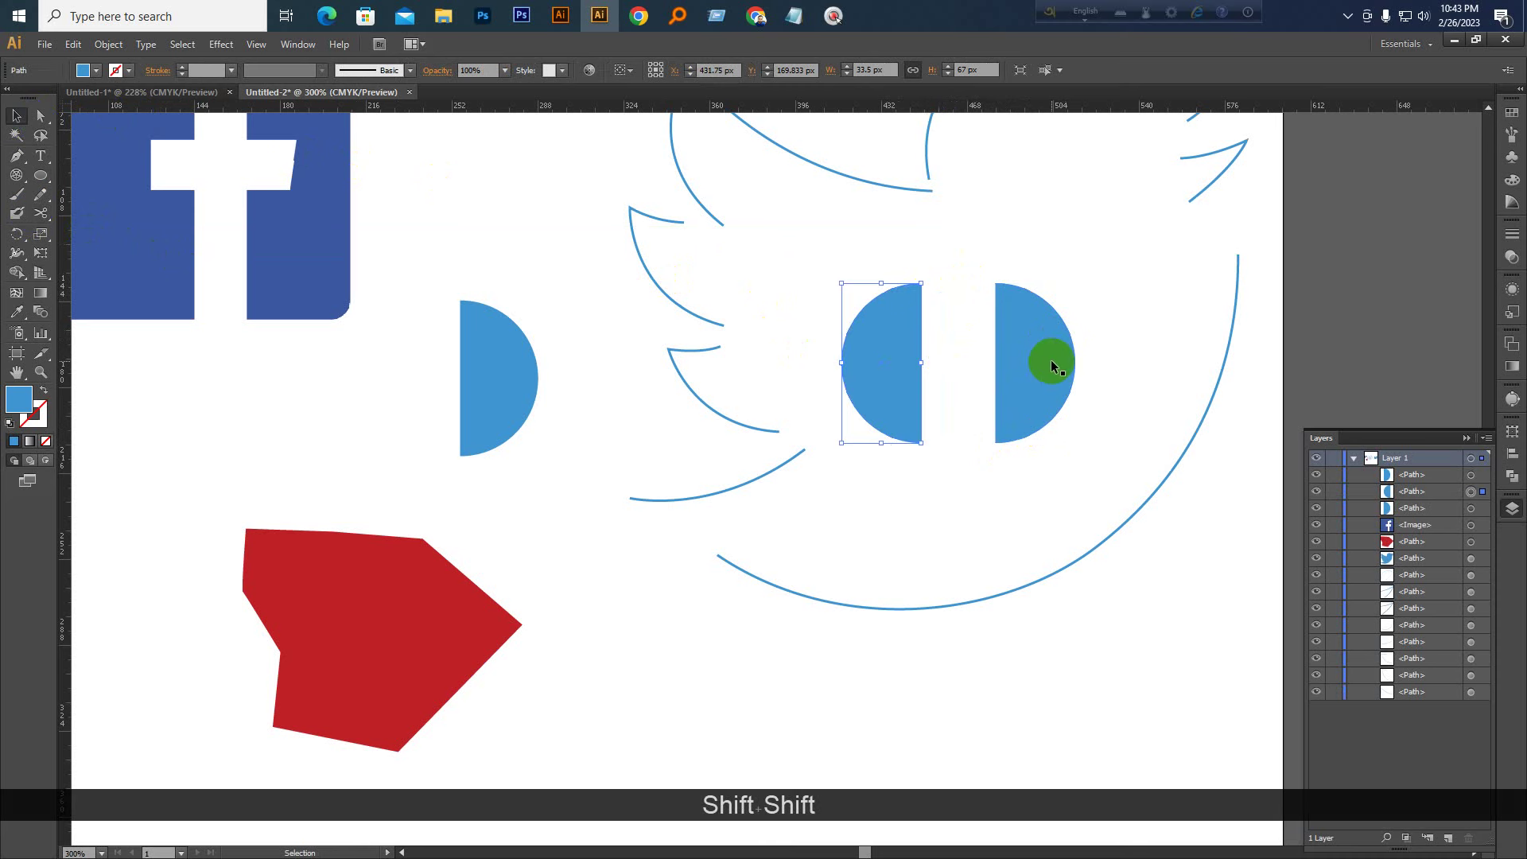
pyautogui.click(41, 389)
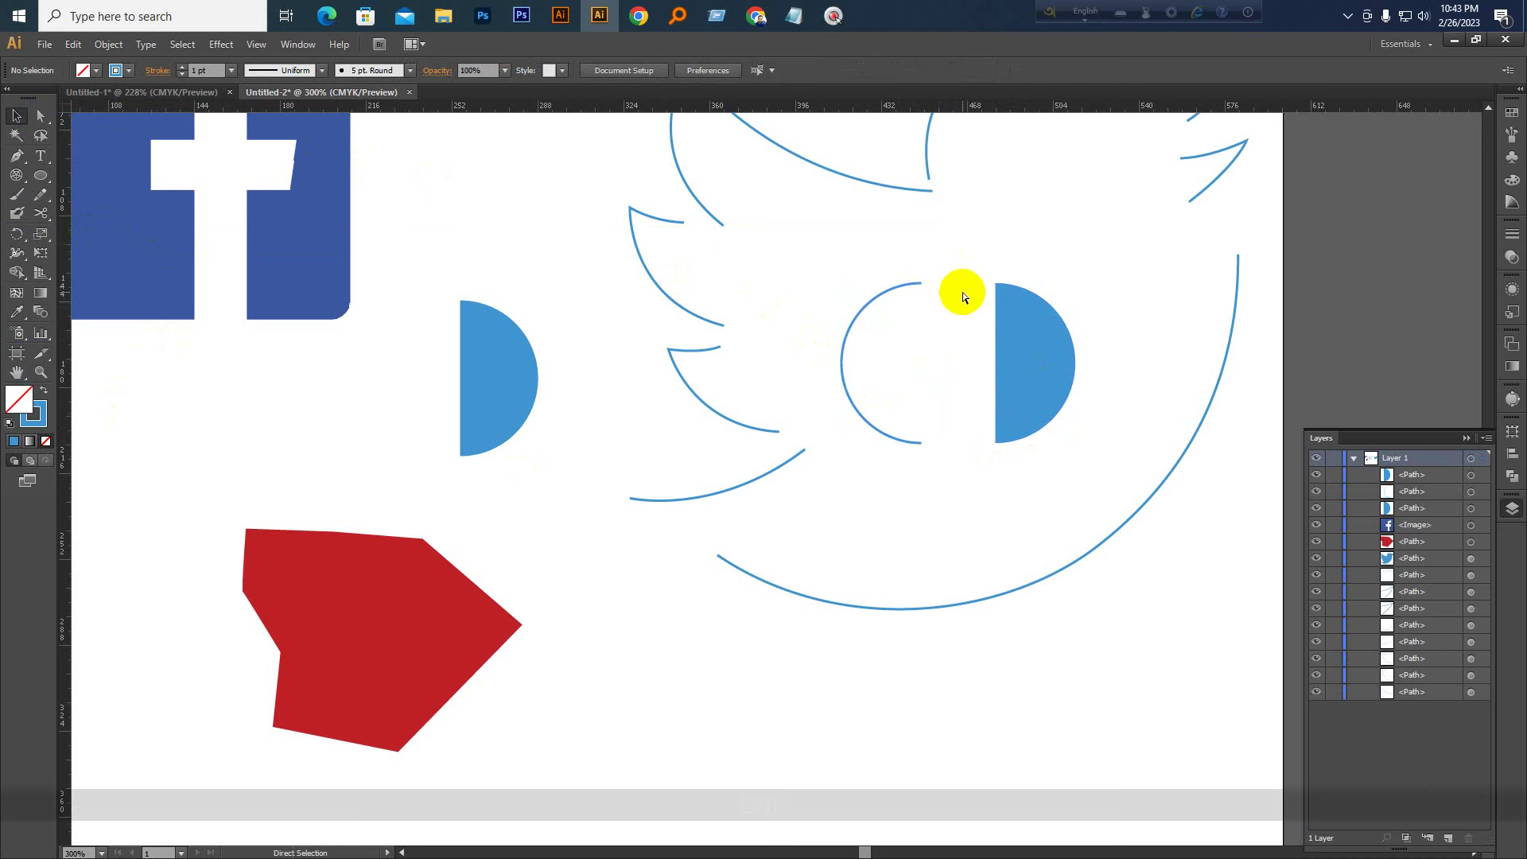
# Undo the fill and stroke swap and both moves of the circle halves, and deselect
pyautogui.hotkey('ctrl', 'z')
pyautogui.hotkey('ctrl', 'z')
pyautogui.hotkey('ctrl', 'z')
pyautogui.click(1090, 321)
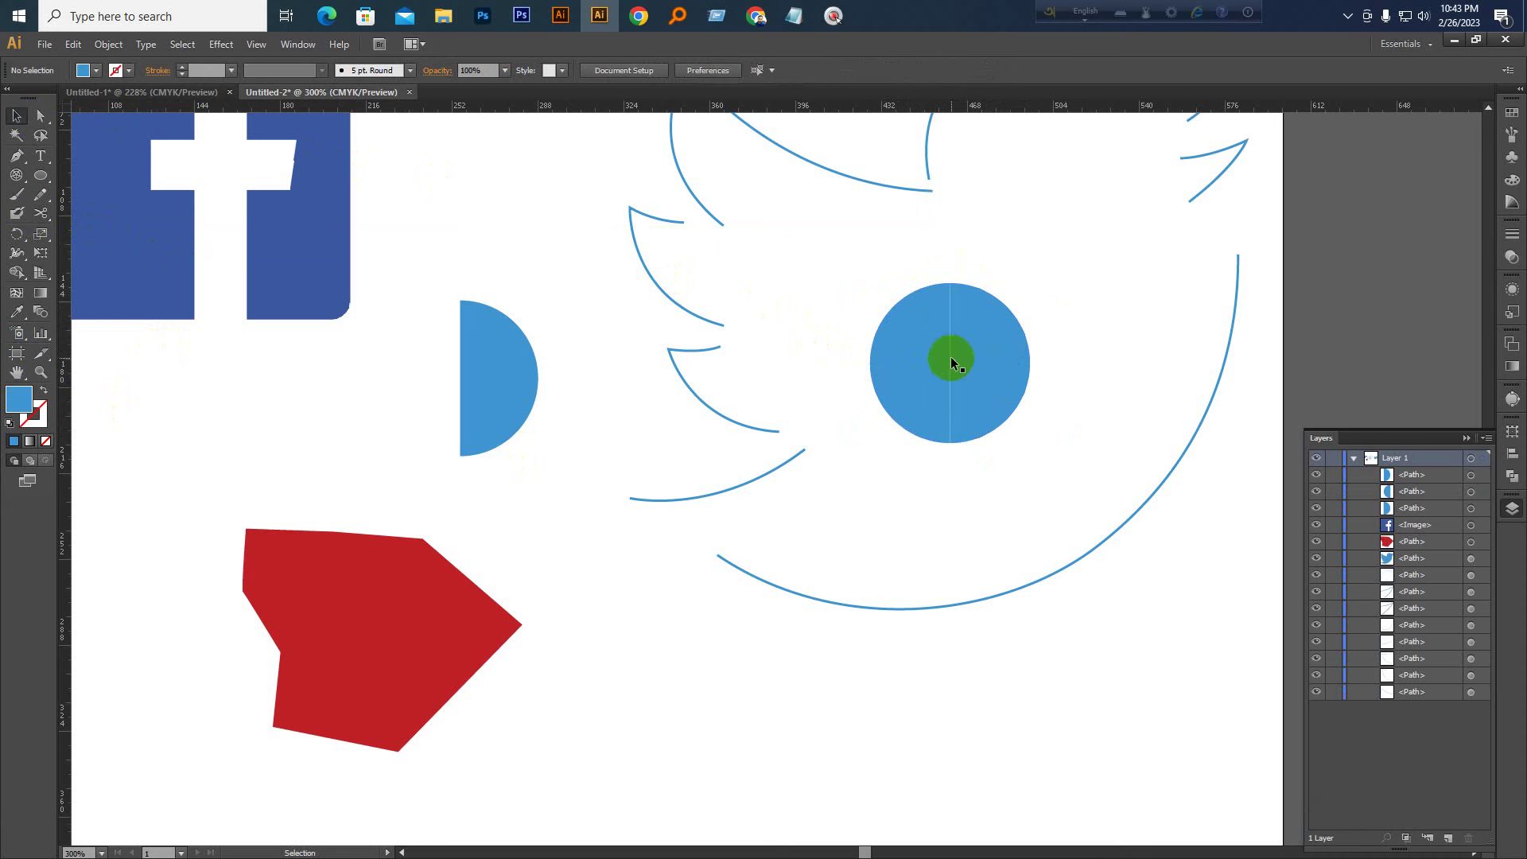
# Cut the circle's left half at its leftmost anchor point with the Scissors tool
pyautogui.click(873, 366)
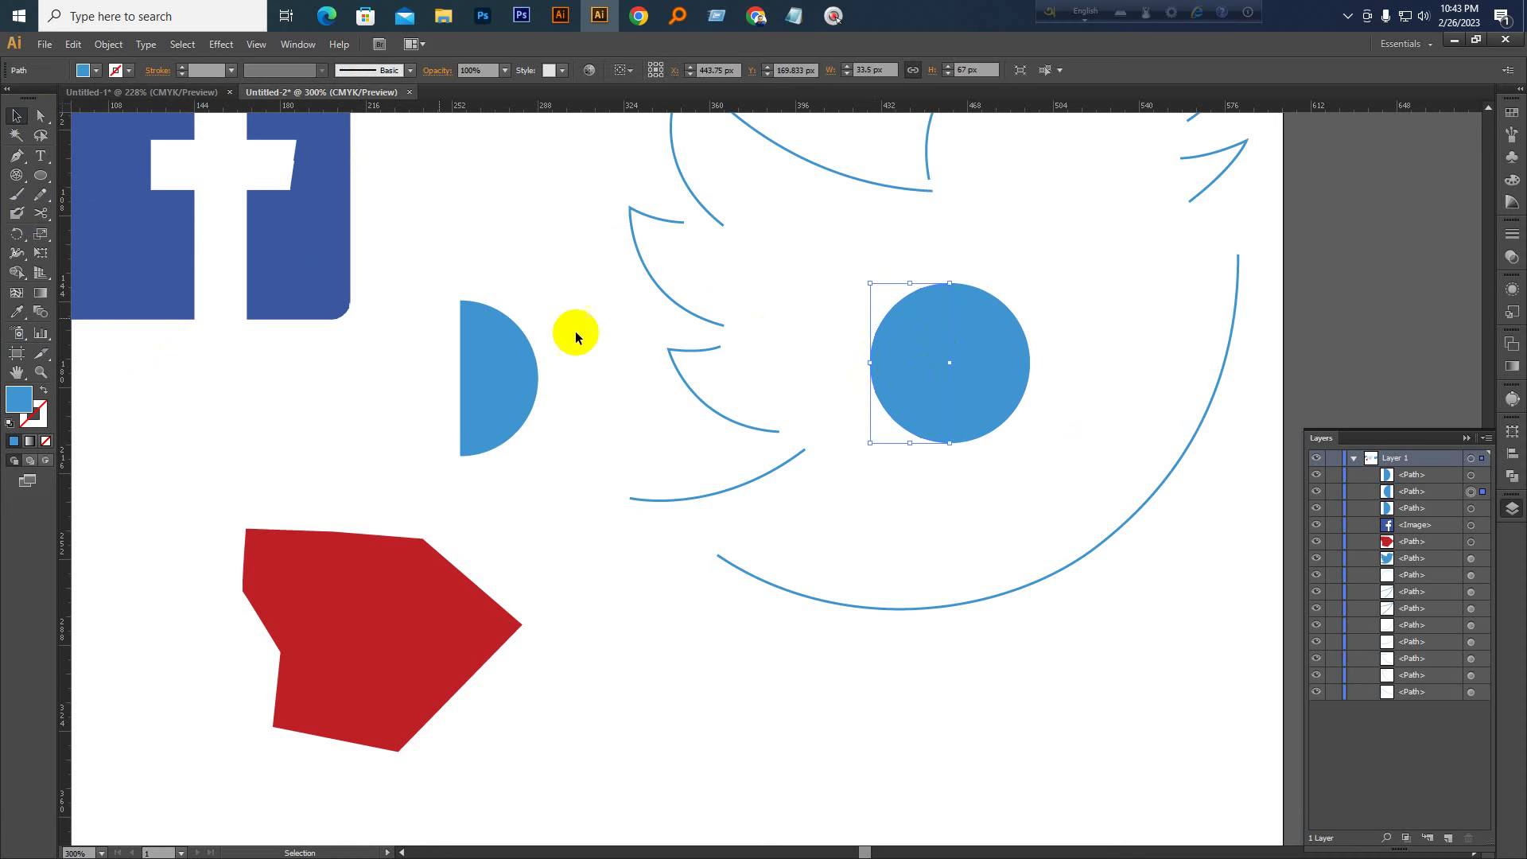
pyautogui.click(40, 215)
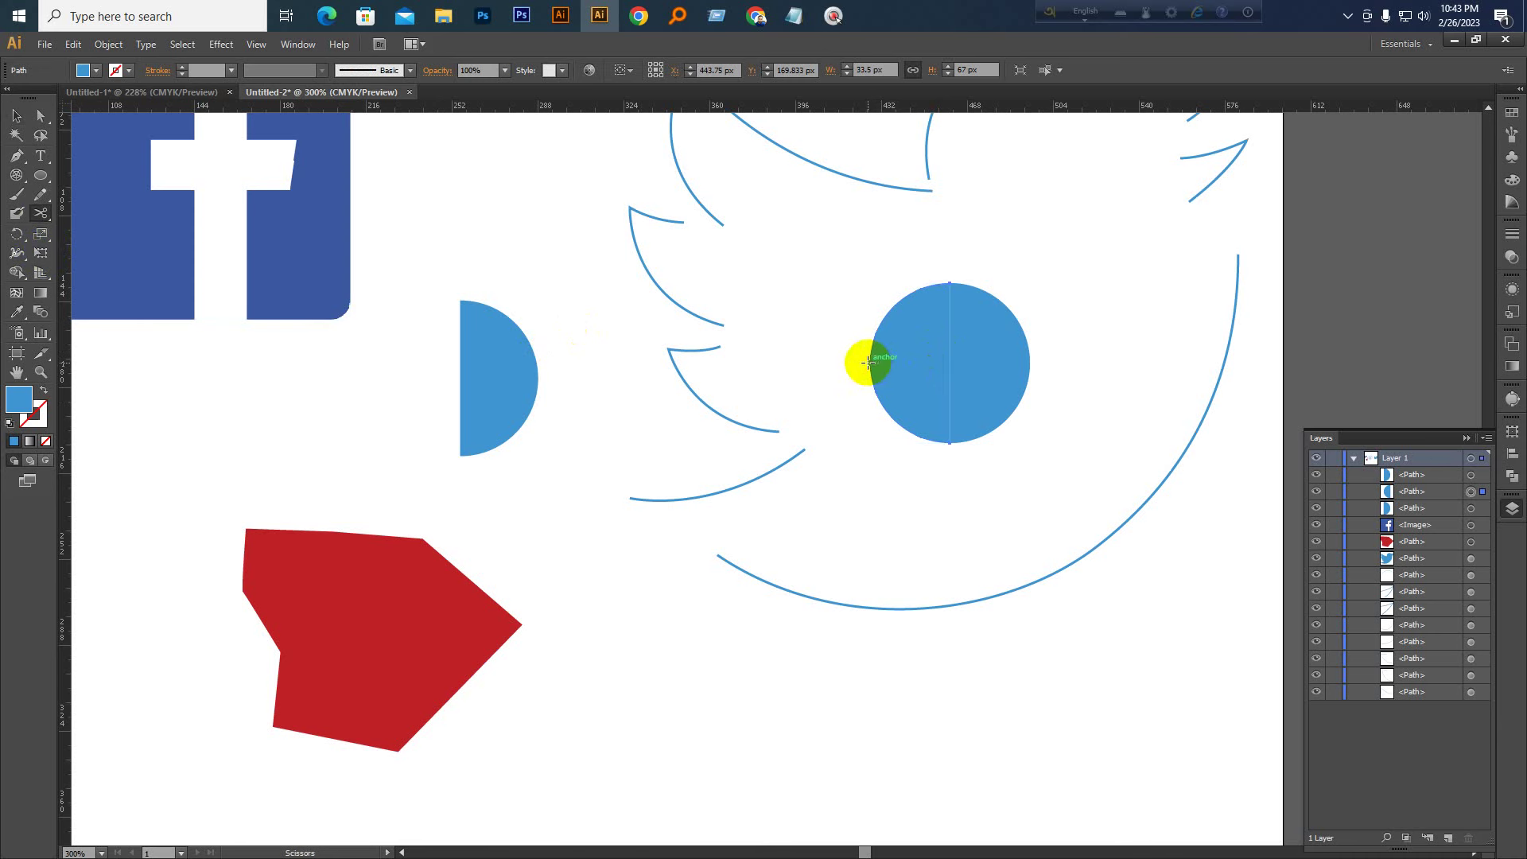
pyautogui.click(868, 363)
pyautogui.click(16, 115)
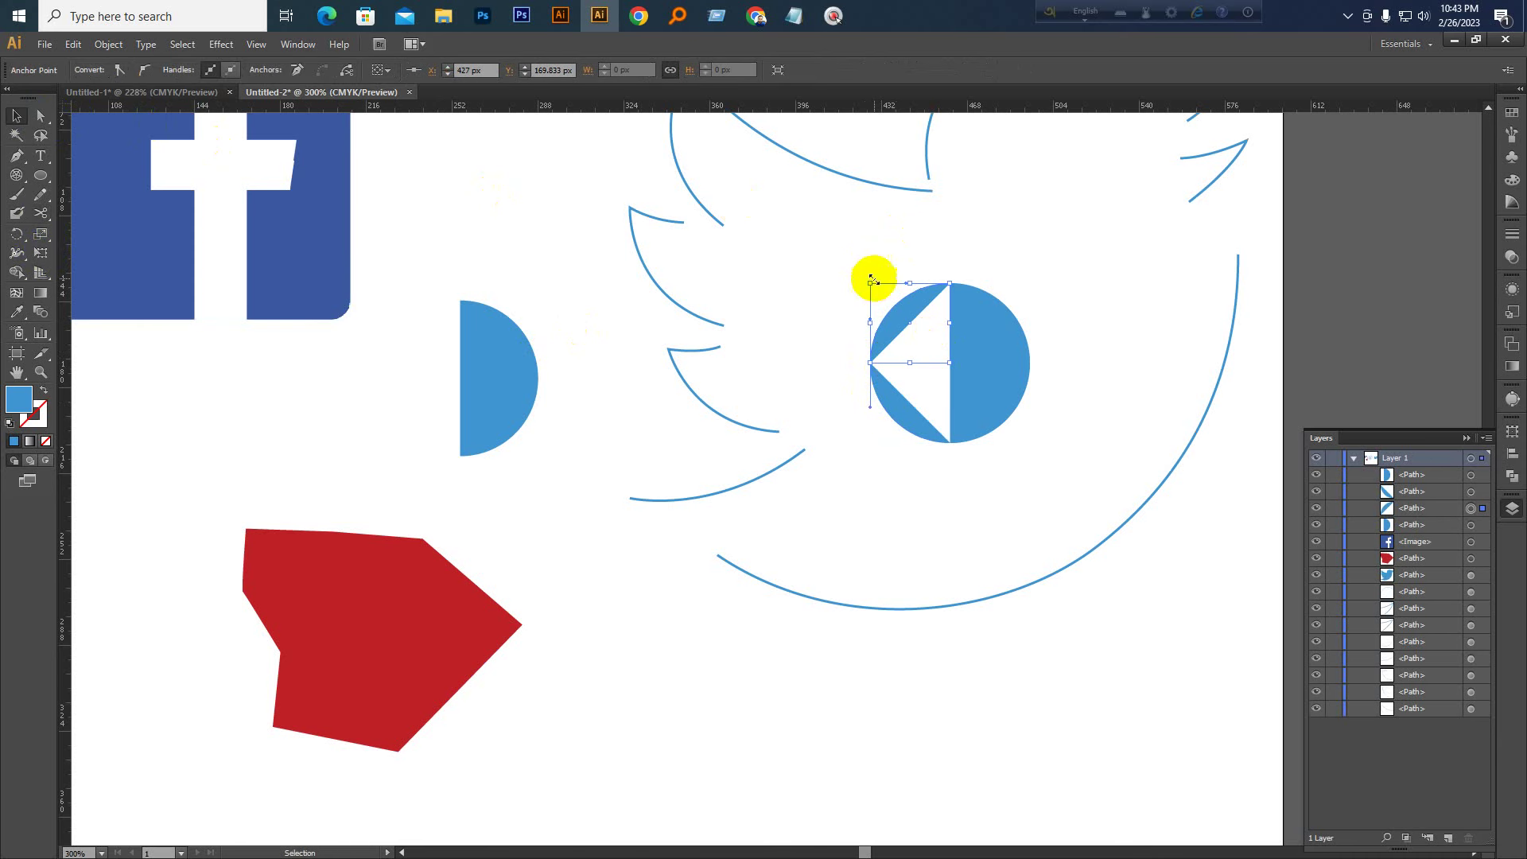
# Swap fill and stroke on both left quarter pieces, and move the lower arc down and the upper arc up
pyautogui.click(43, 390)
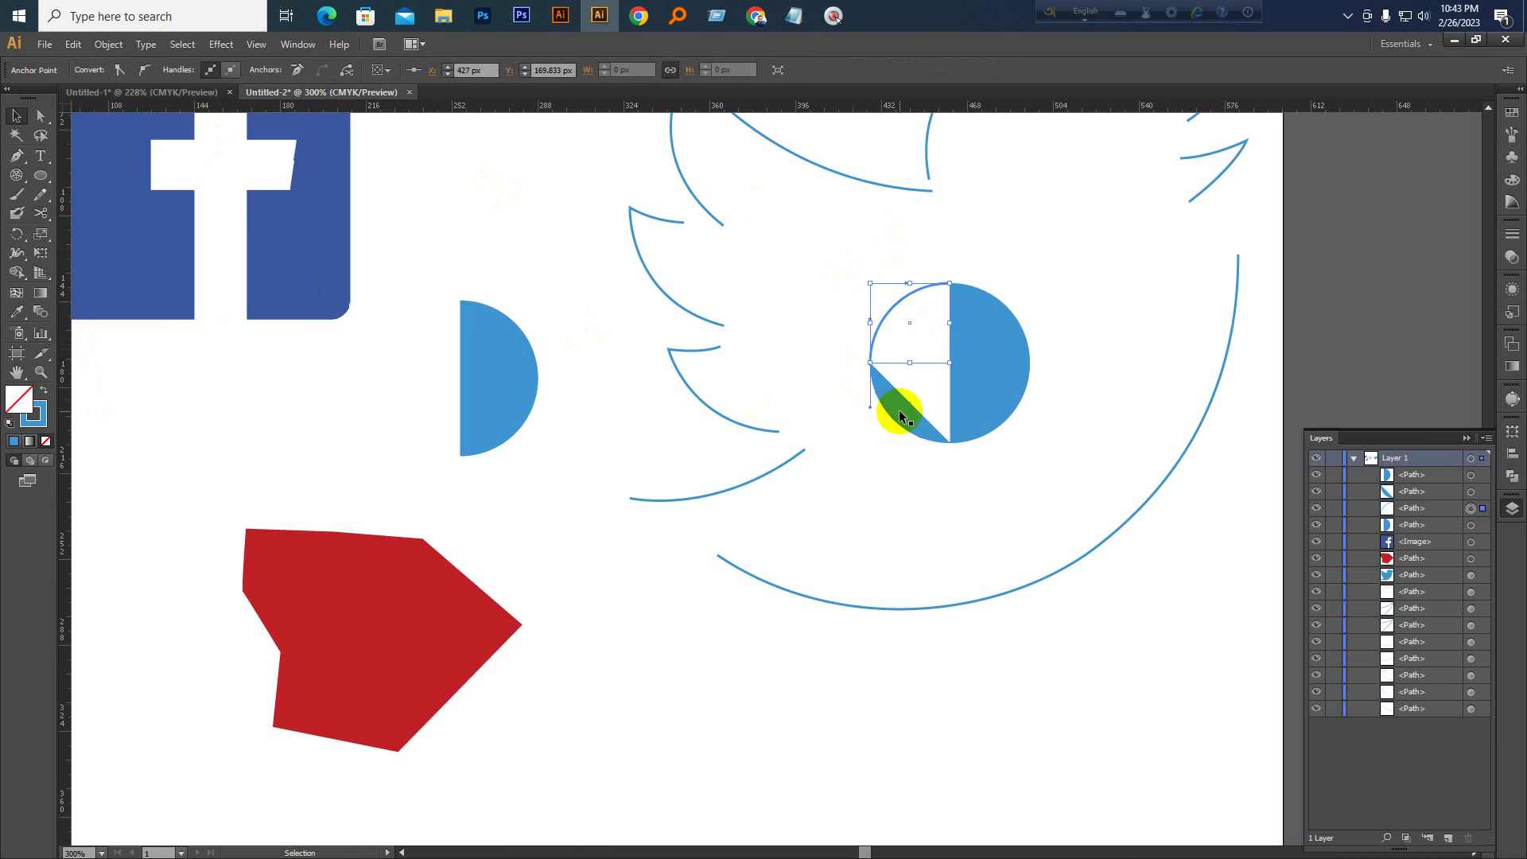
pyautogui.click(902, 416)
pyautogui.click(43, 390)
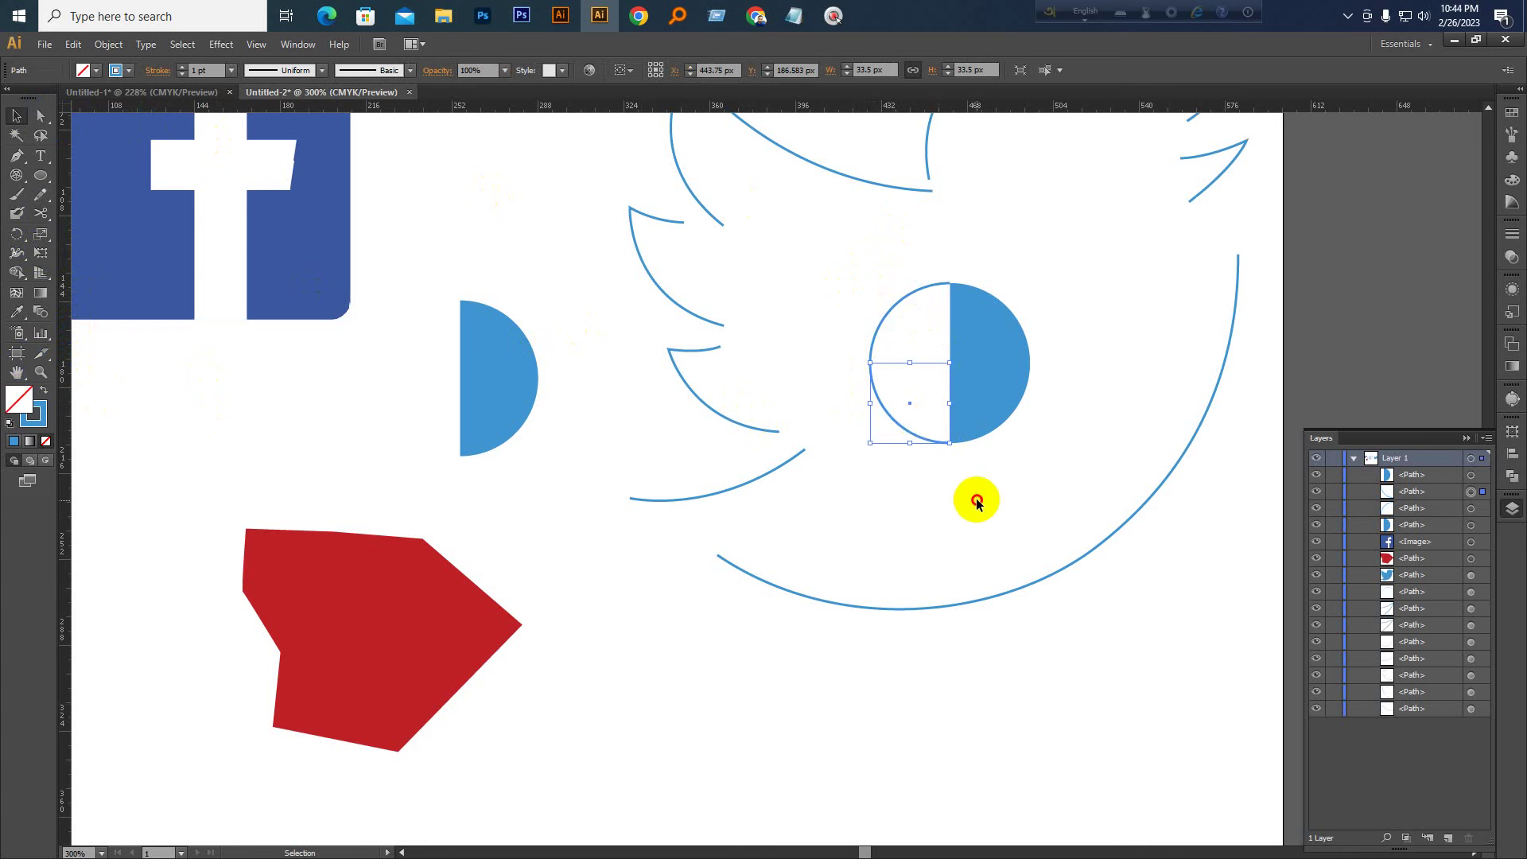
pyautogui.moveTo(904, 424); pyautogui.dragTo(902, 487)
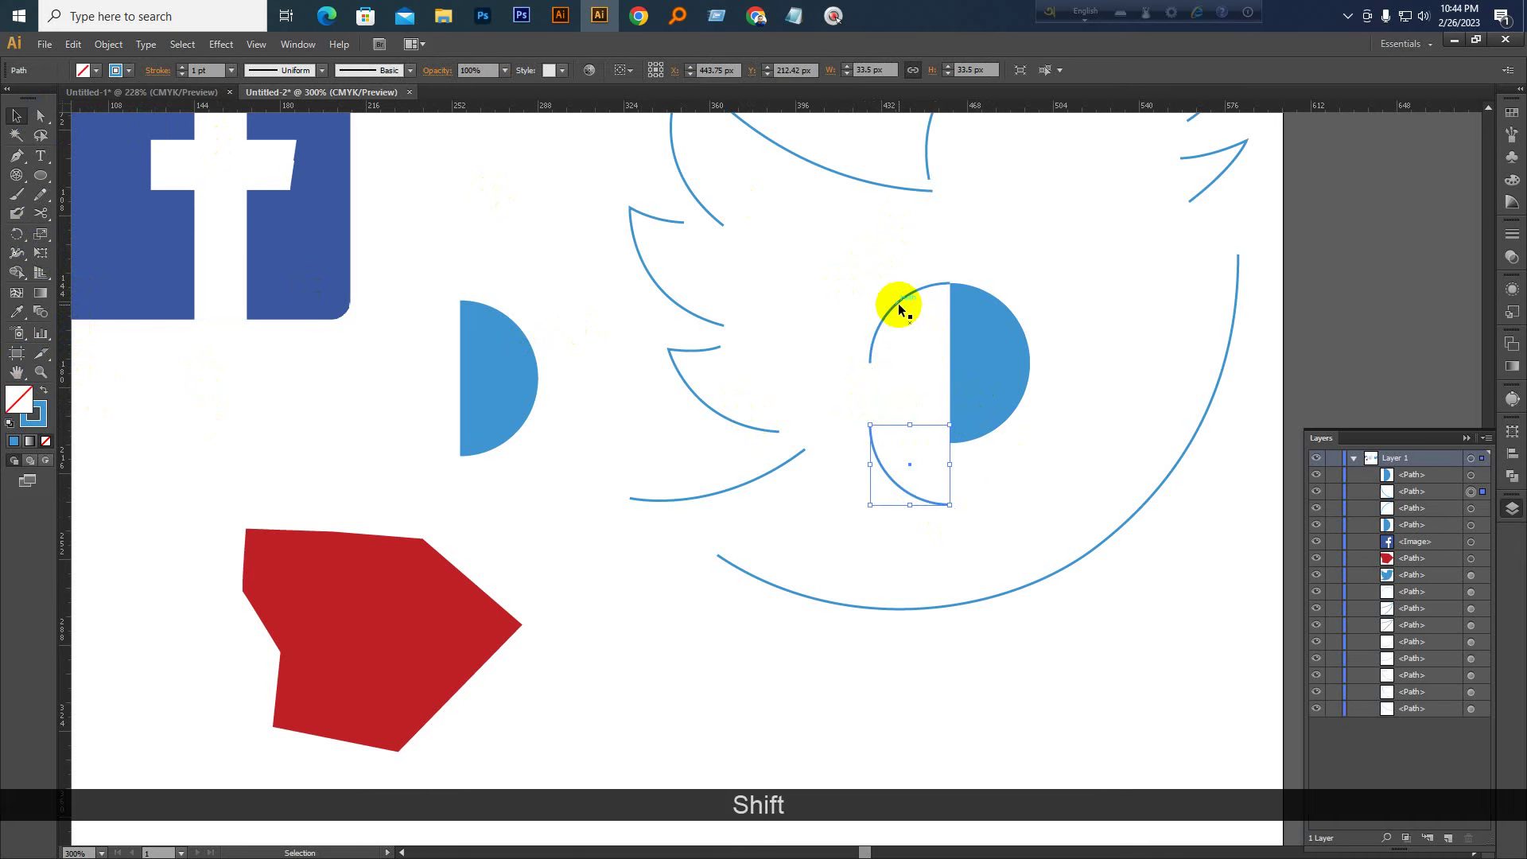
pyautogui.moveTo(899, 310); pyautogui.dragTo(894, 287)
pyautogui.click(1126, 331)
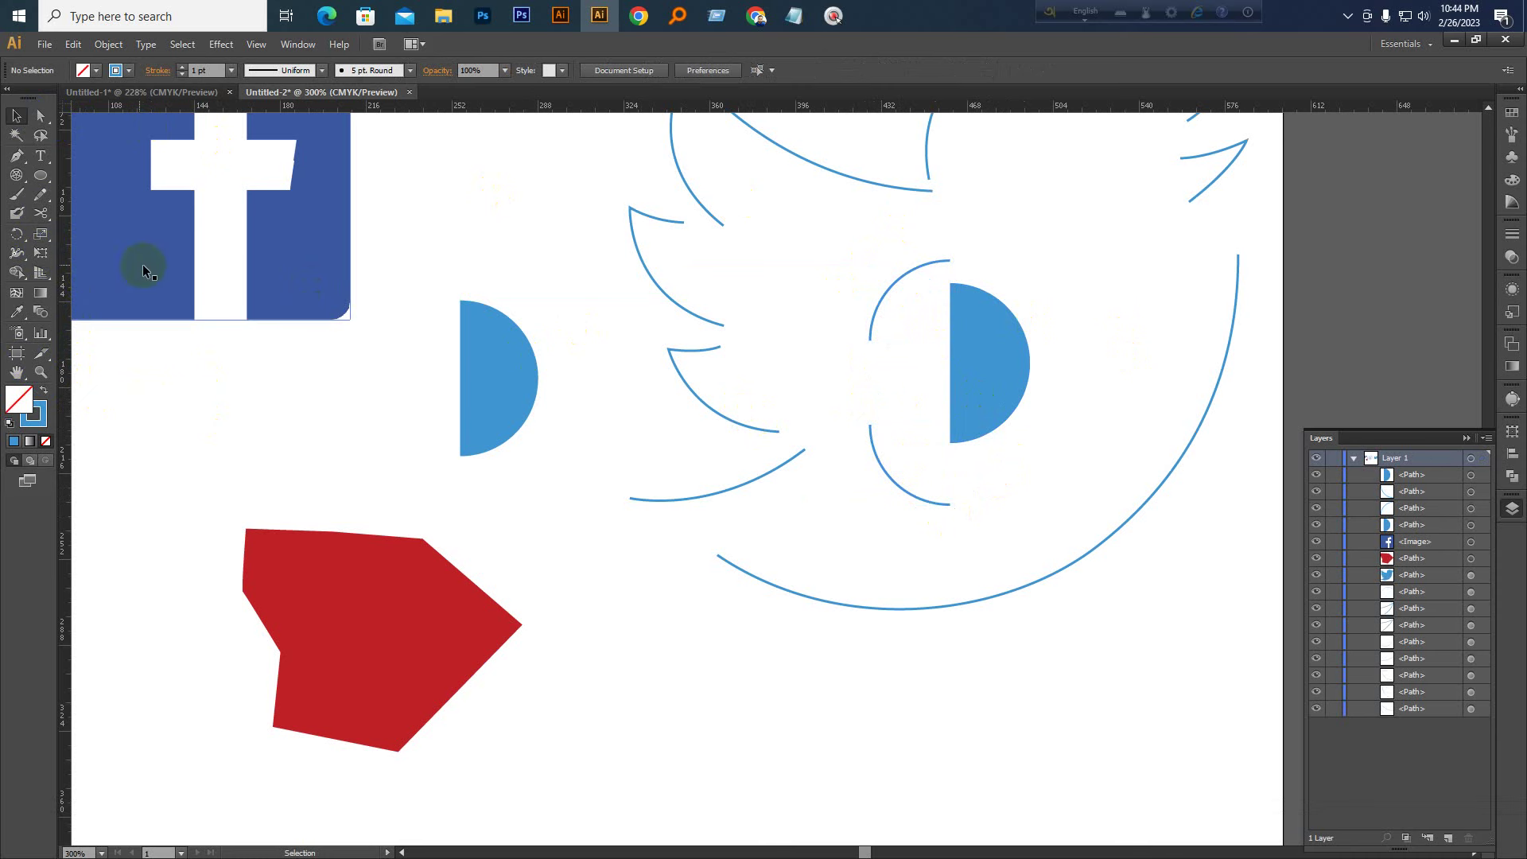
# Slice the filled right half of the circle crosswise into strips with the Knife tool
pyautogui.click(962, 338)
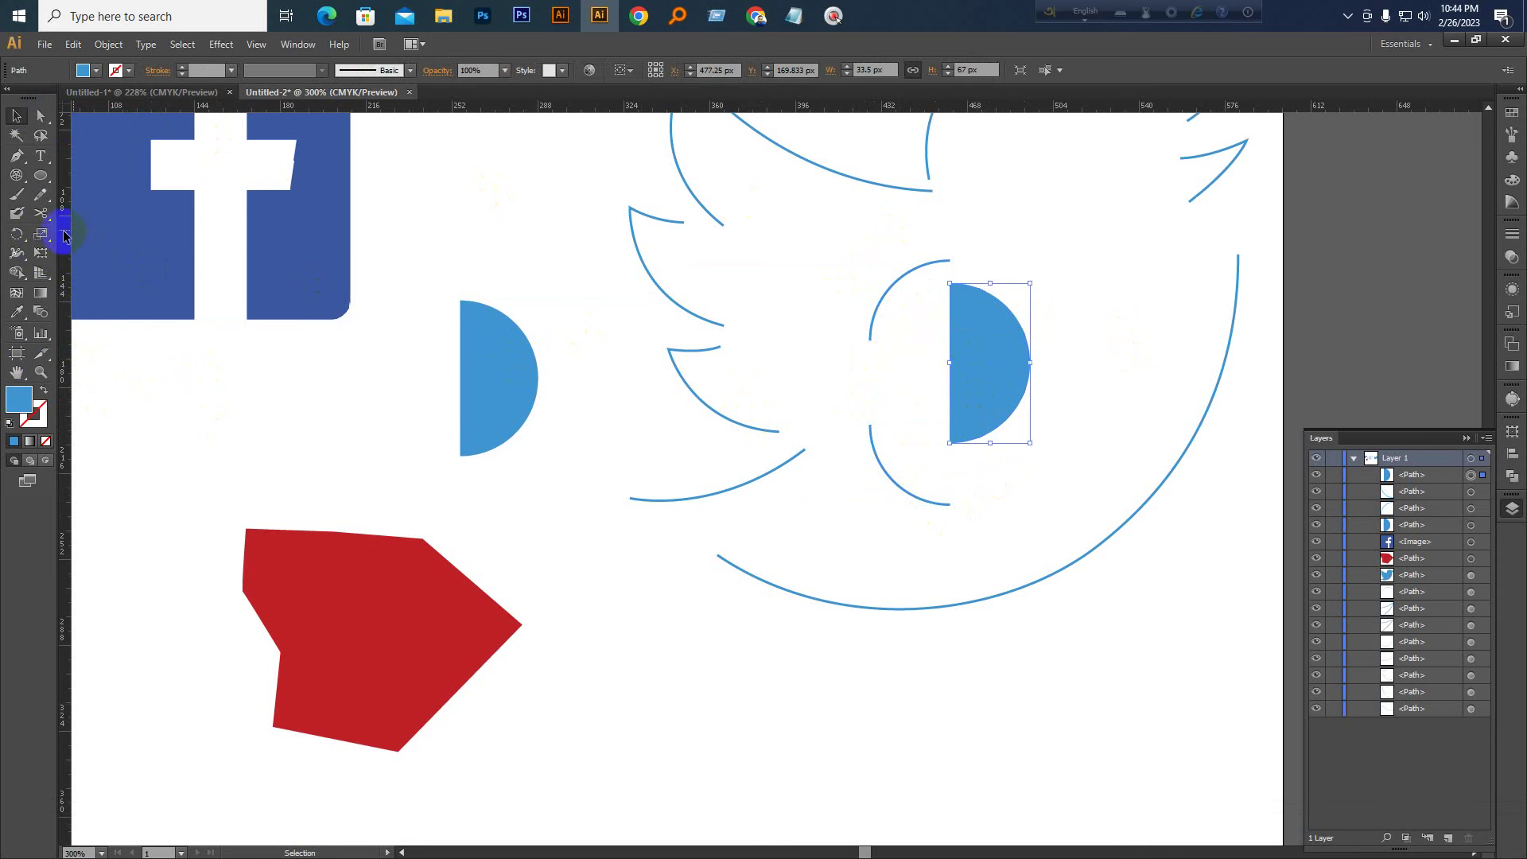
pyautogui.moveTo(41, 212); pyautogui.dragTo(122, 252)
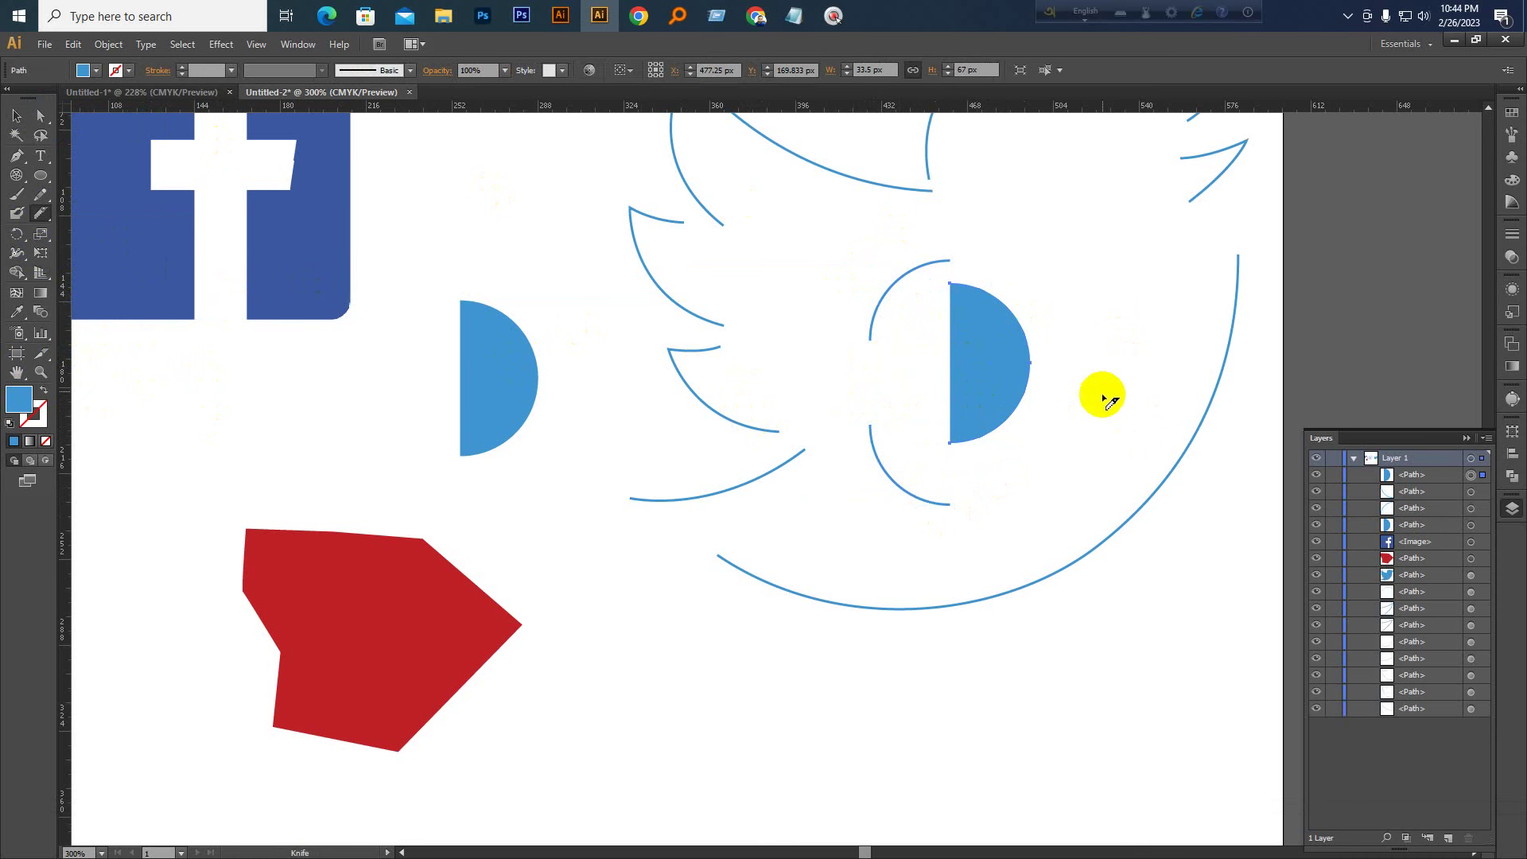
pyautogui.moveTo(1090, 355); pyautogui.dragTo(829, 354)
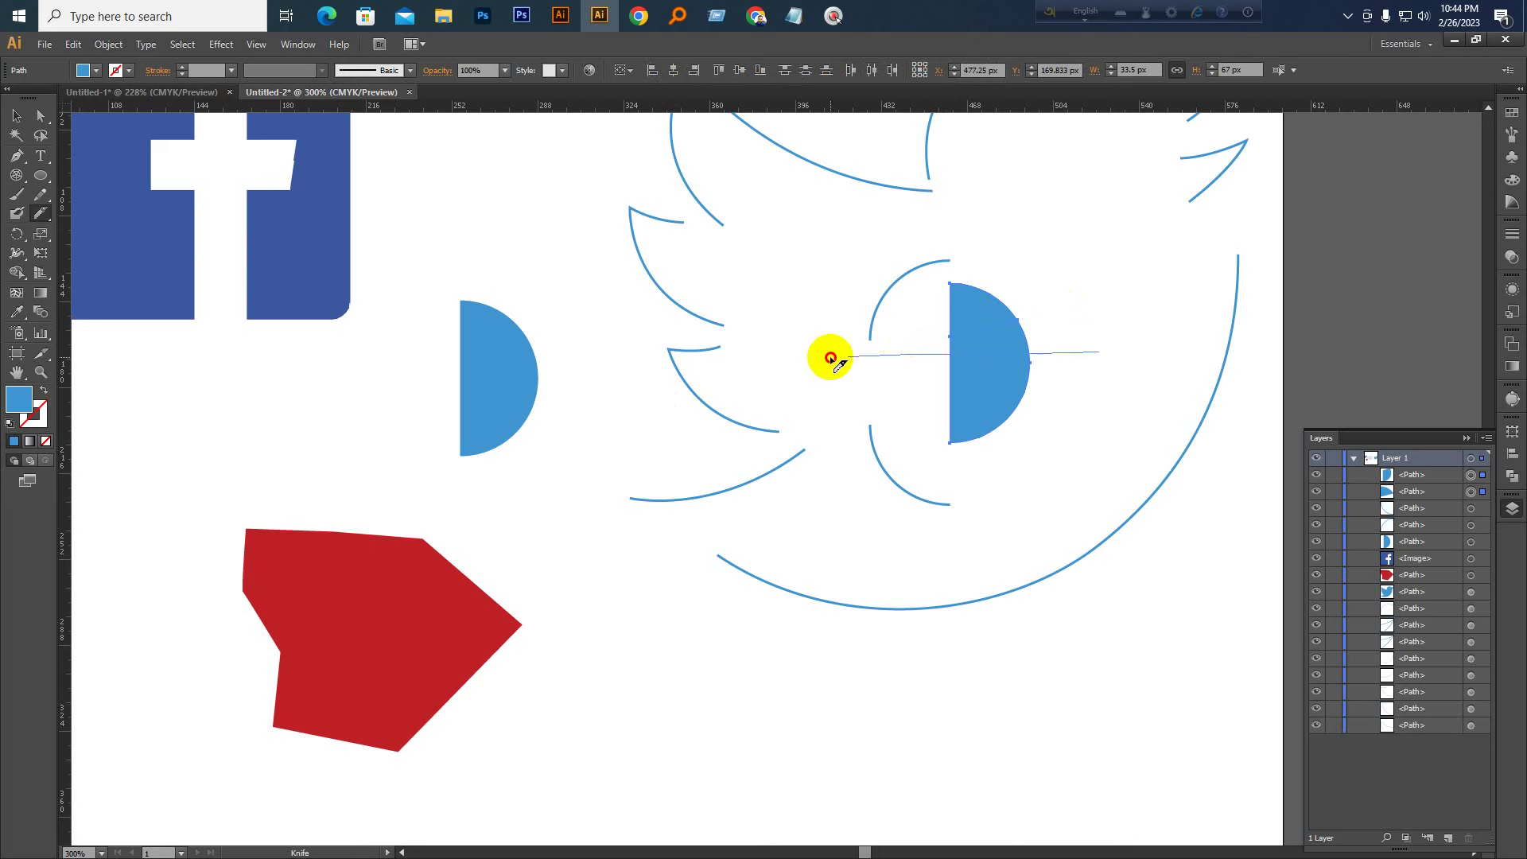
pyautogui.moveTo(1058, 387); pyautogui.dragTo(893, 385)
# Separate the knife-cut strips of the half circle by moving them apart, with one middle strip pulled out to the right
pyautogui.click(40, 115)
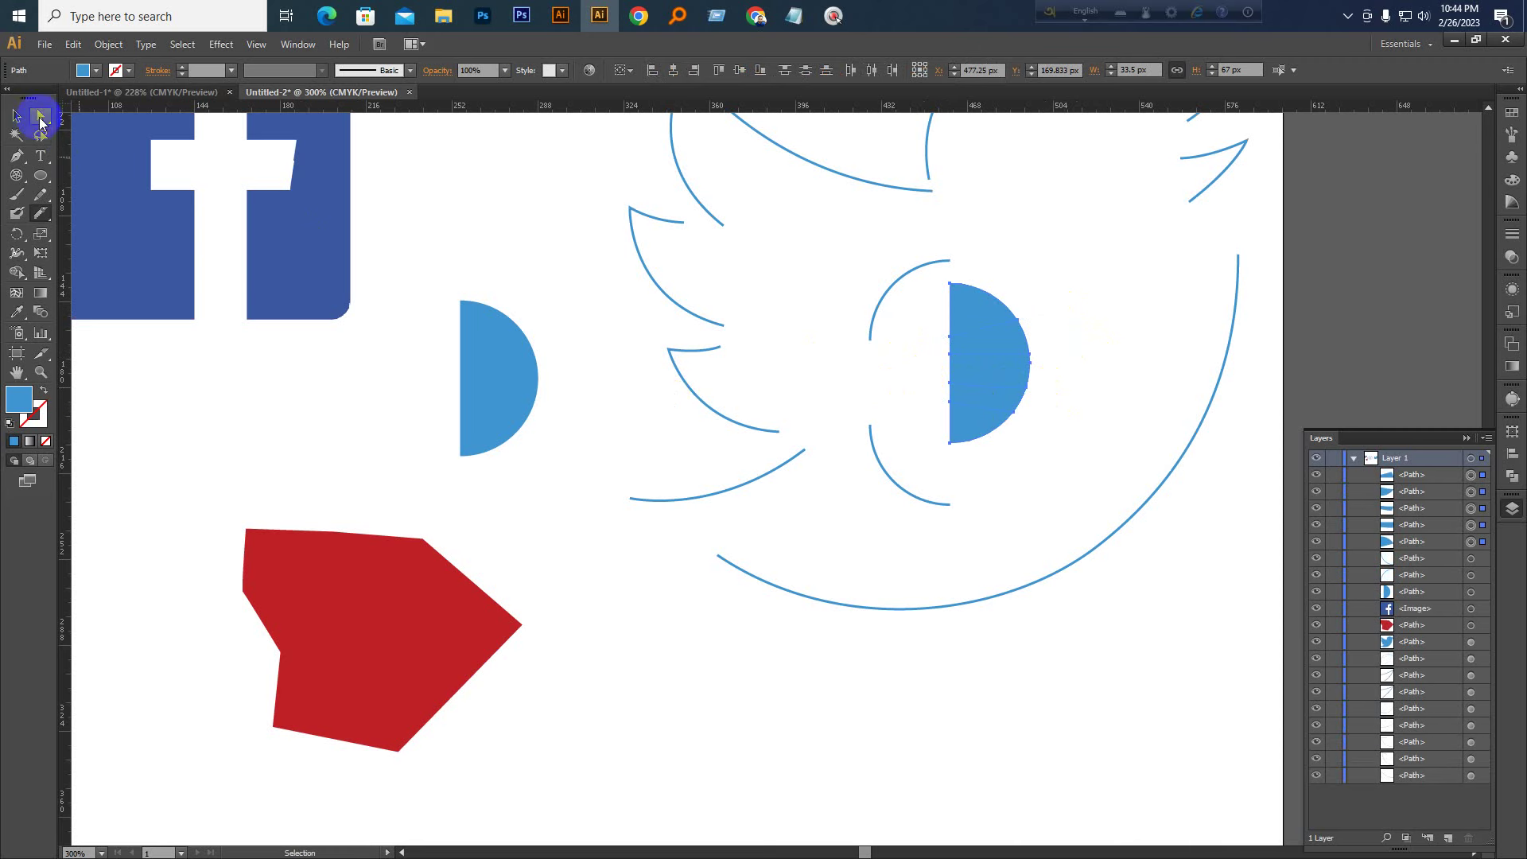
pyautogui.press('ctrl+KP_Add')
pyautogui.press('ctrl+KP_Add')
pyautogui.press('space')
pyautogui.moveTo(1009, 342); pyautogui.dragTo(518, 508)
pyautogui.click(880, 515)
pyautogui.moveTo(618, 512); pyautogui.dragTo(618, 550)
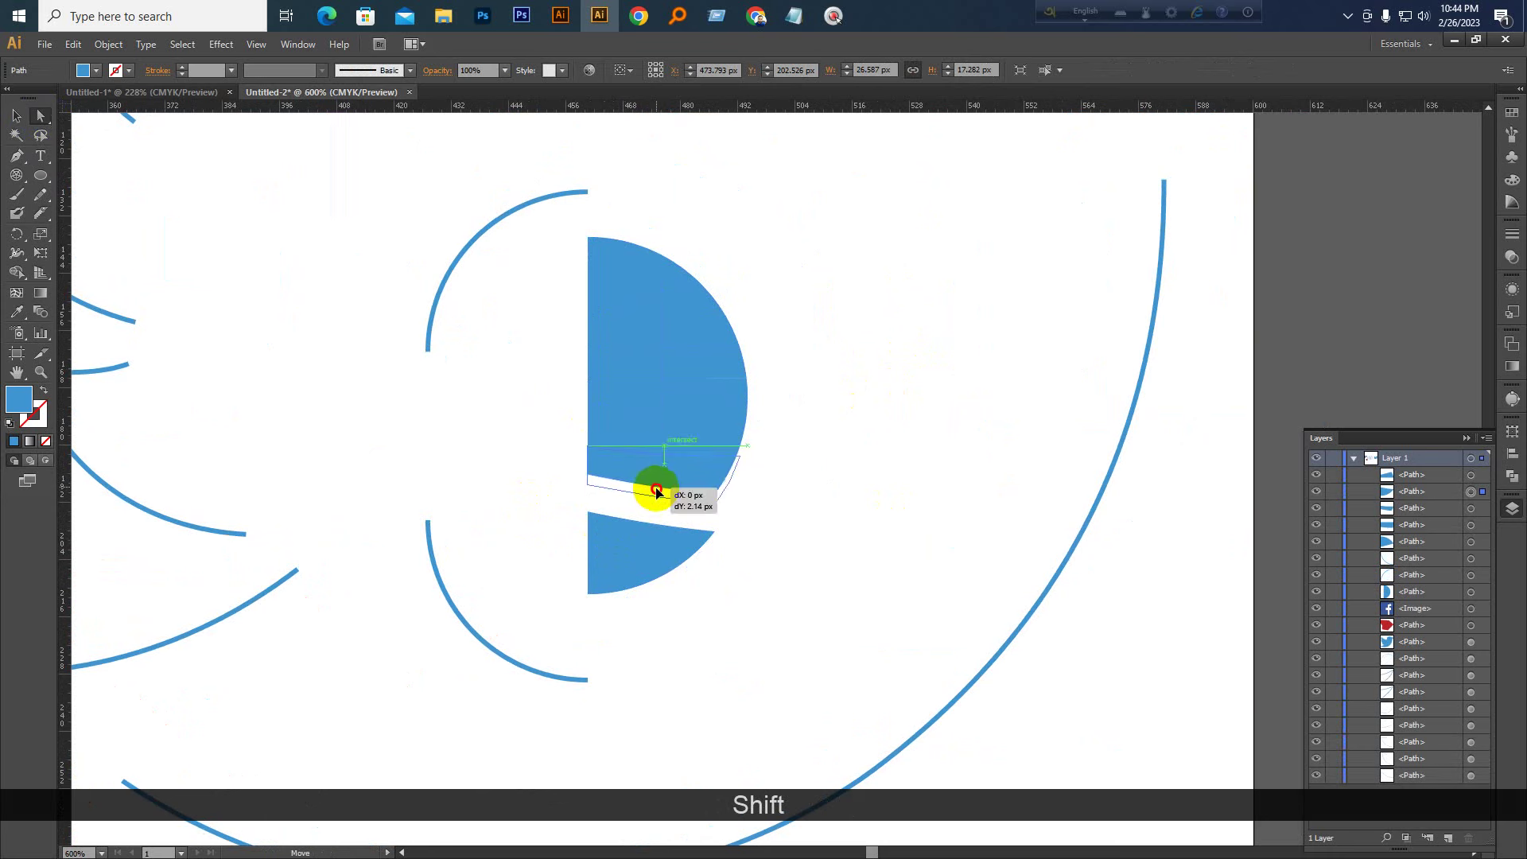
pyautogui.moveTo(656, 491); pyautogui.dragTo(847, 469)
pyautogui.moveTo(691, 378); pyautogui.dragTo(693, 383)
pyautogui.moveTo(671, 296); pyautogui.dragTo(737, 291)
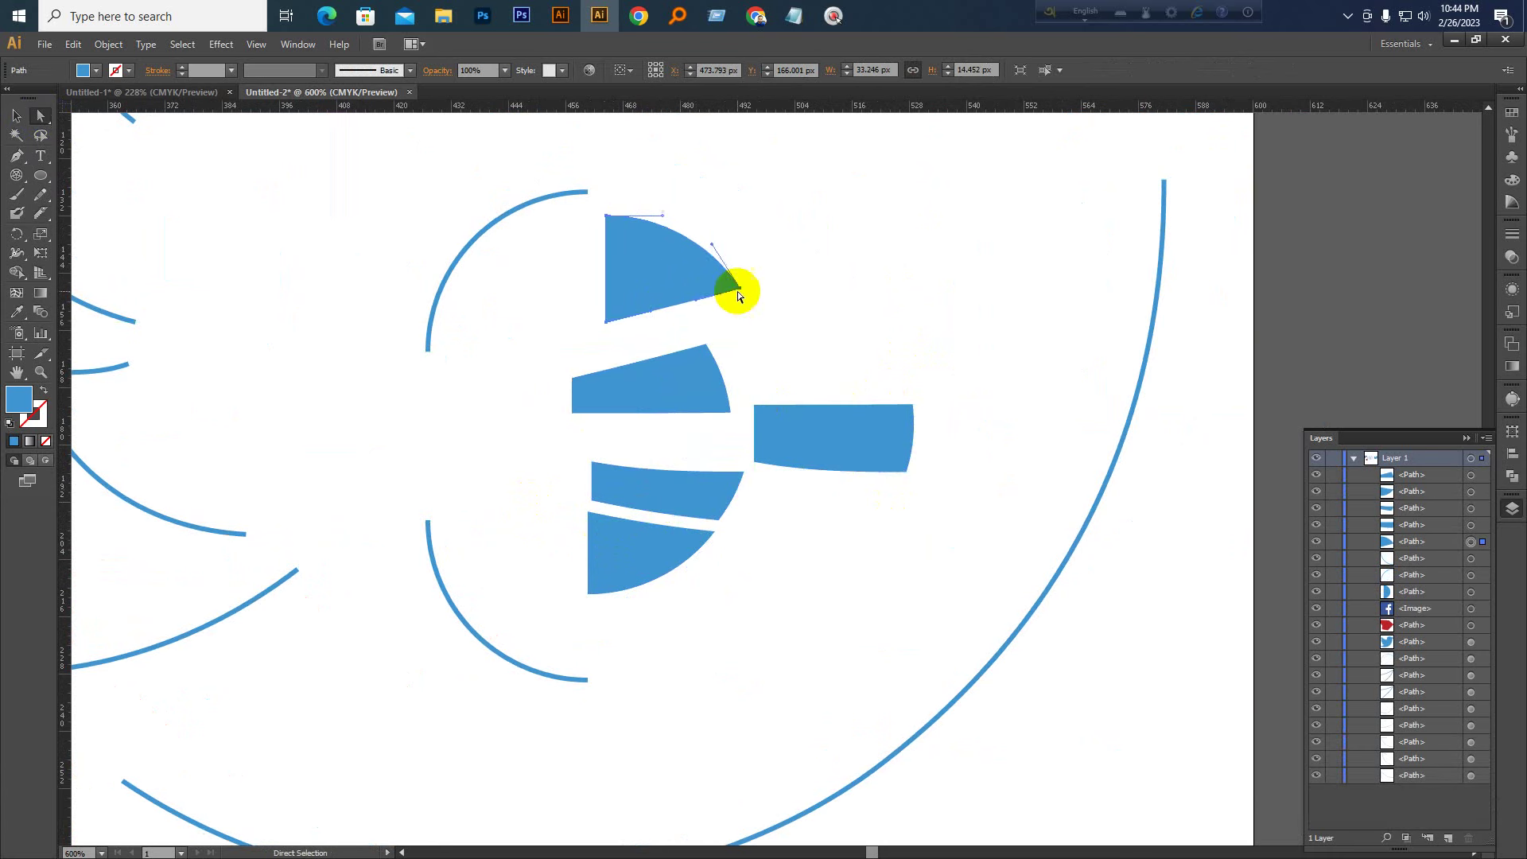
pyautogui.moveTo(802, 409); pyautogui.dragTo(807, 396)
# Duplicate the filled blue bird beside the artboard and place the copy below the original
pyautogui.press('ctrl+KP_Subtract')
pyautogui.press('ctrl+KP_Subtract')
pyautogui.press('ctrl+KP_Subtract')
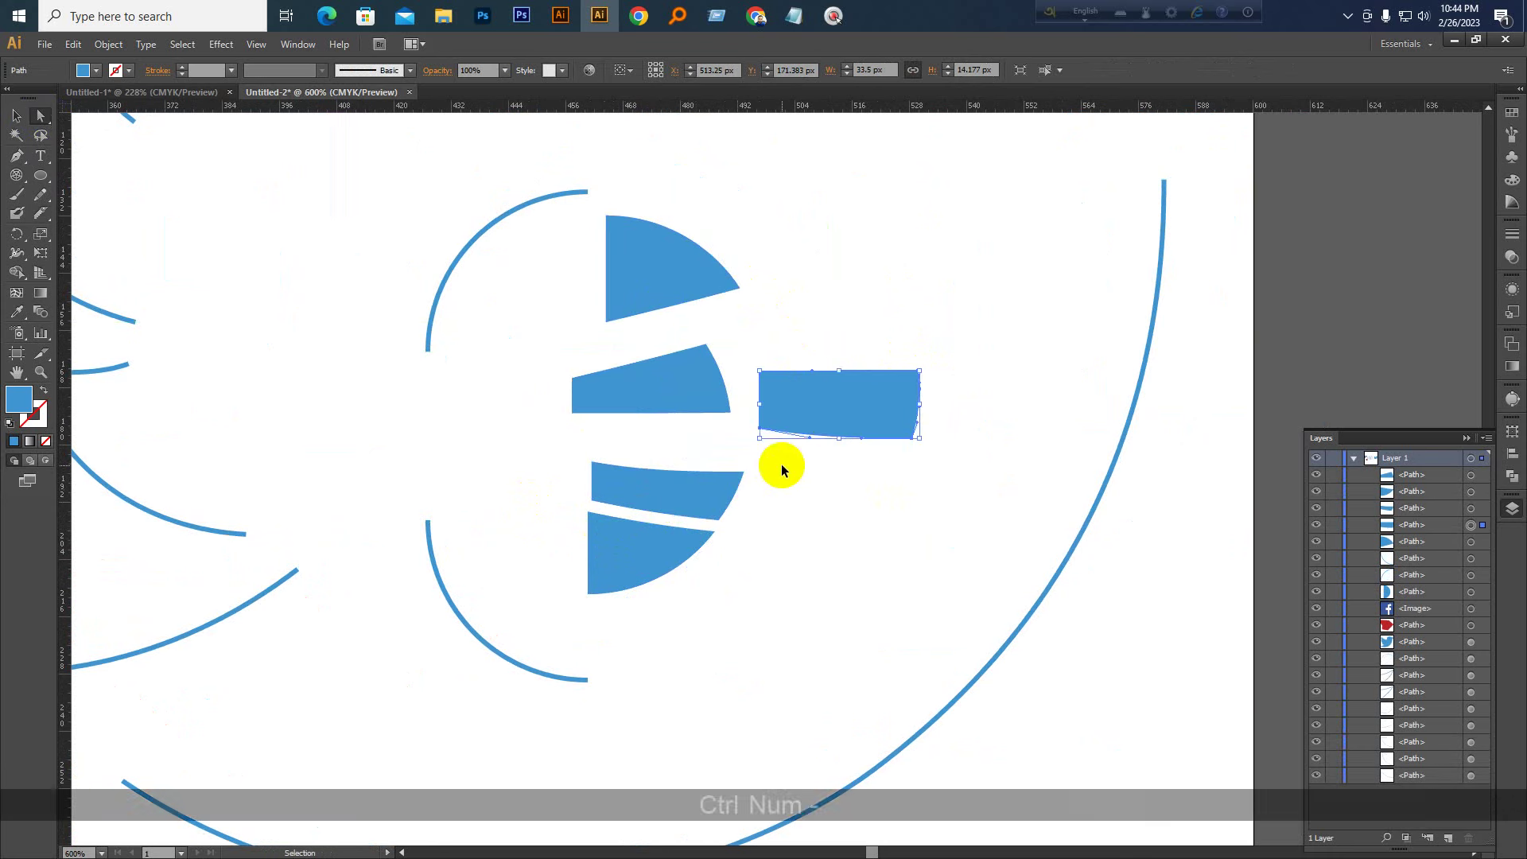
pyautogui.press('space')
pyautogui.moveTo(807, 552); pyautogui.dragTo(1077, 399)
pyautogui.moveTo(914, 342)
pyautogui.mouseDown()
pyautogui.moveTo(1085, 607)
pyautogui.moveTo(1033, 634)
pyautogui.moveTo(938, 332)
pyautogui.mouseUp()
pyautogui.press('space')
pyautogui.moveTo(922, 392); pyautogui.dragTo(803, 487)
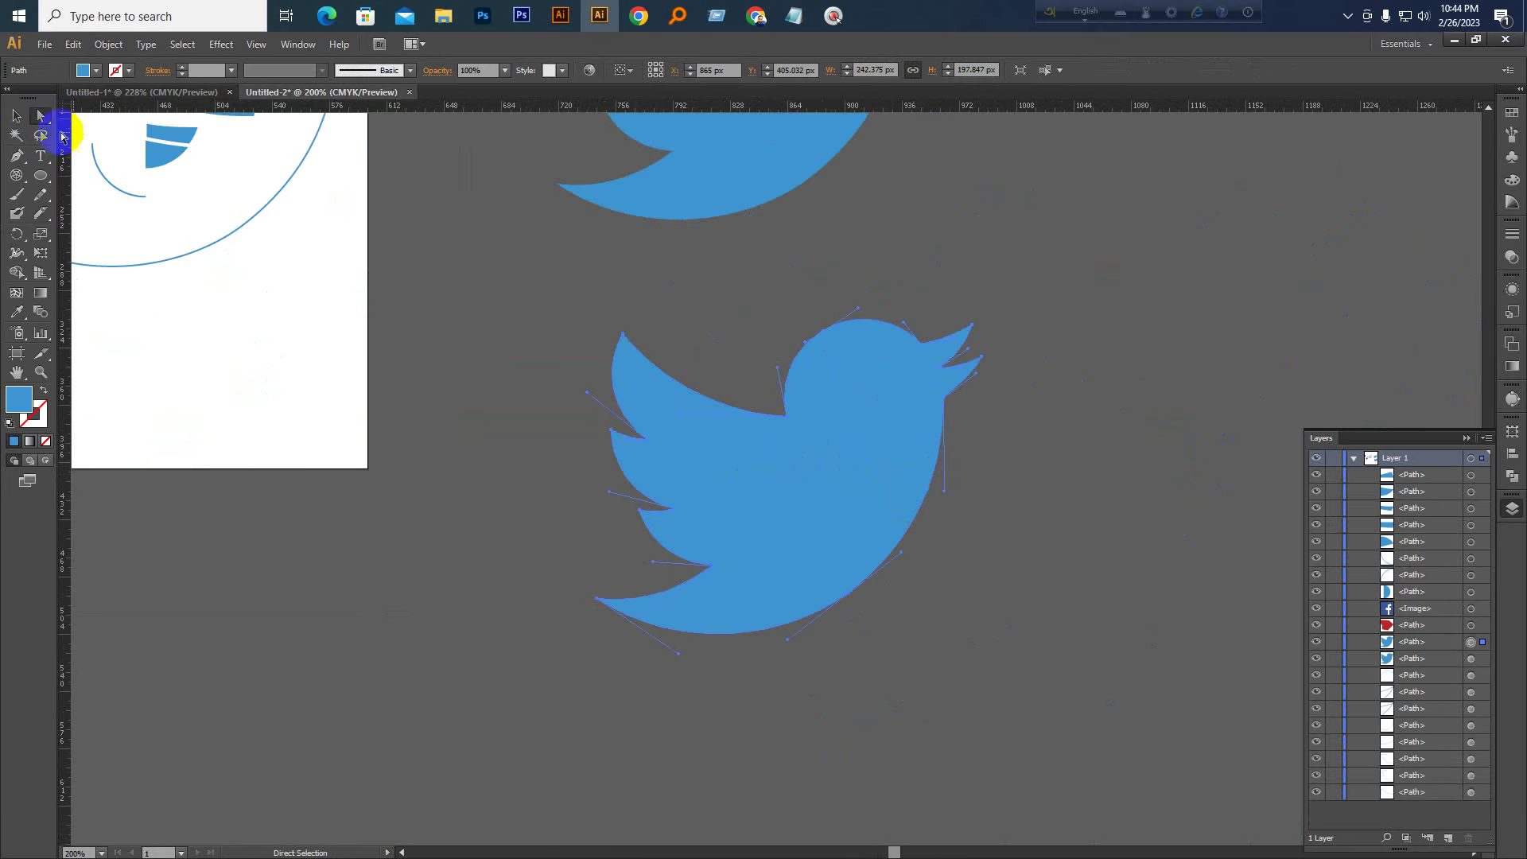
# Slice the bird copy into wing, tail, body, chest and head pieces with the Knife tool
pyautogui.press('ctrl+KP_Add')
pyautogui.press('ctrl+KP_Add')
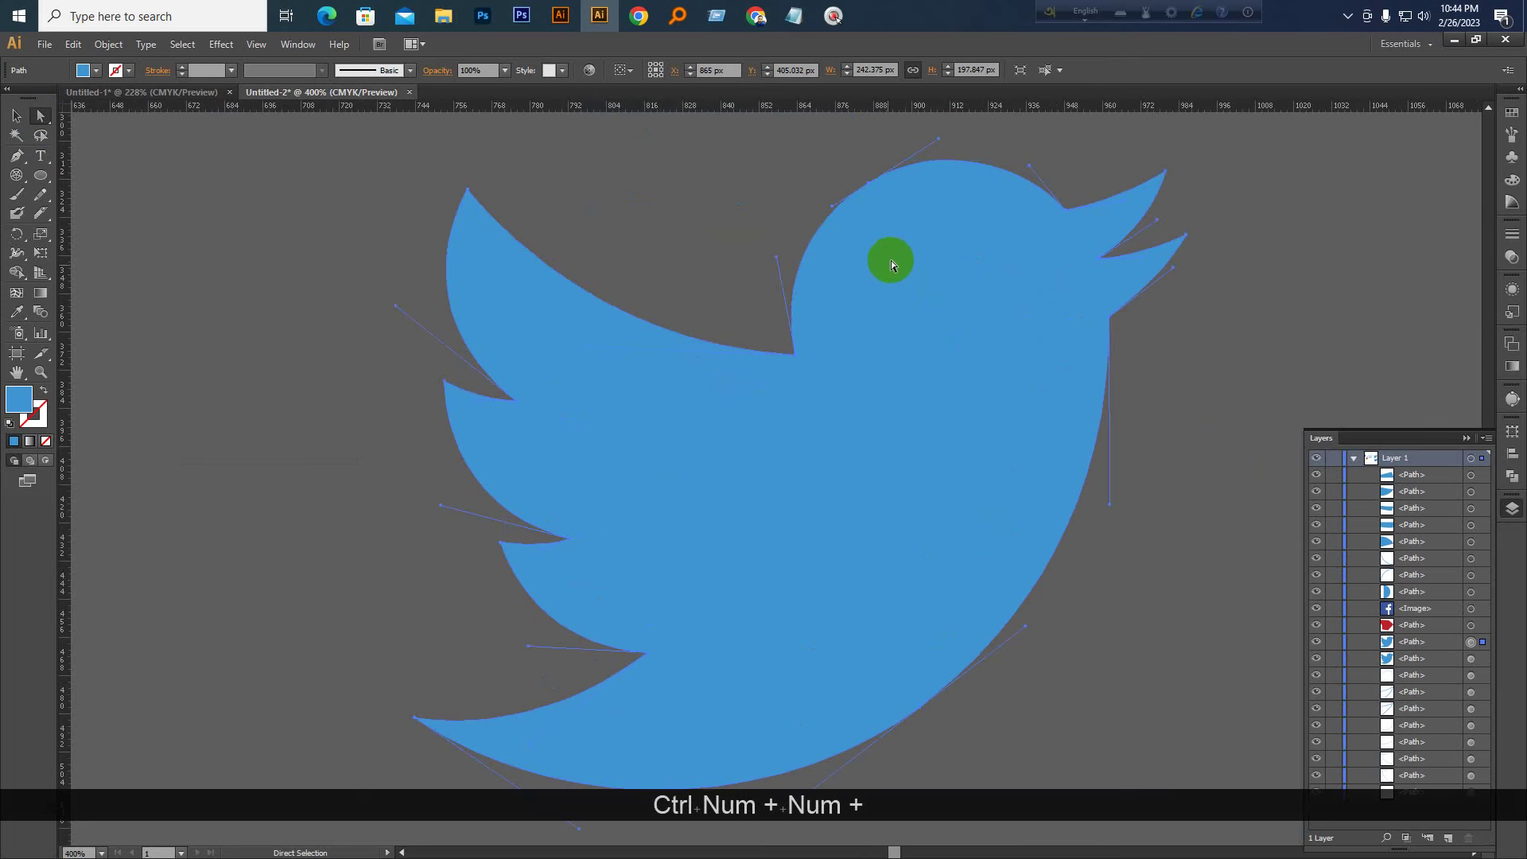
pyautogui.press('ctrl+KP_Subtract')
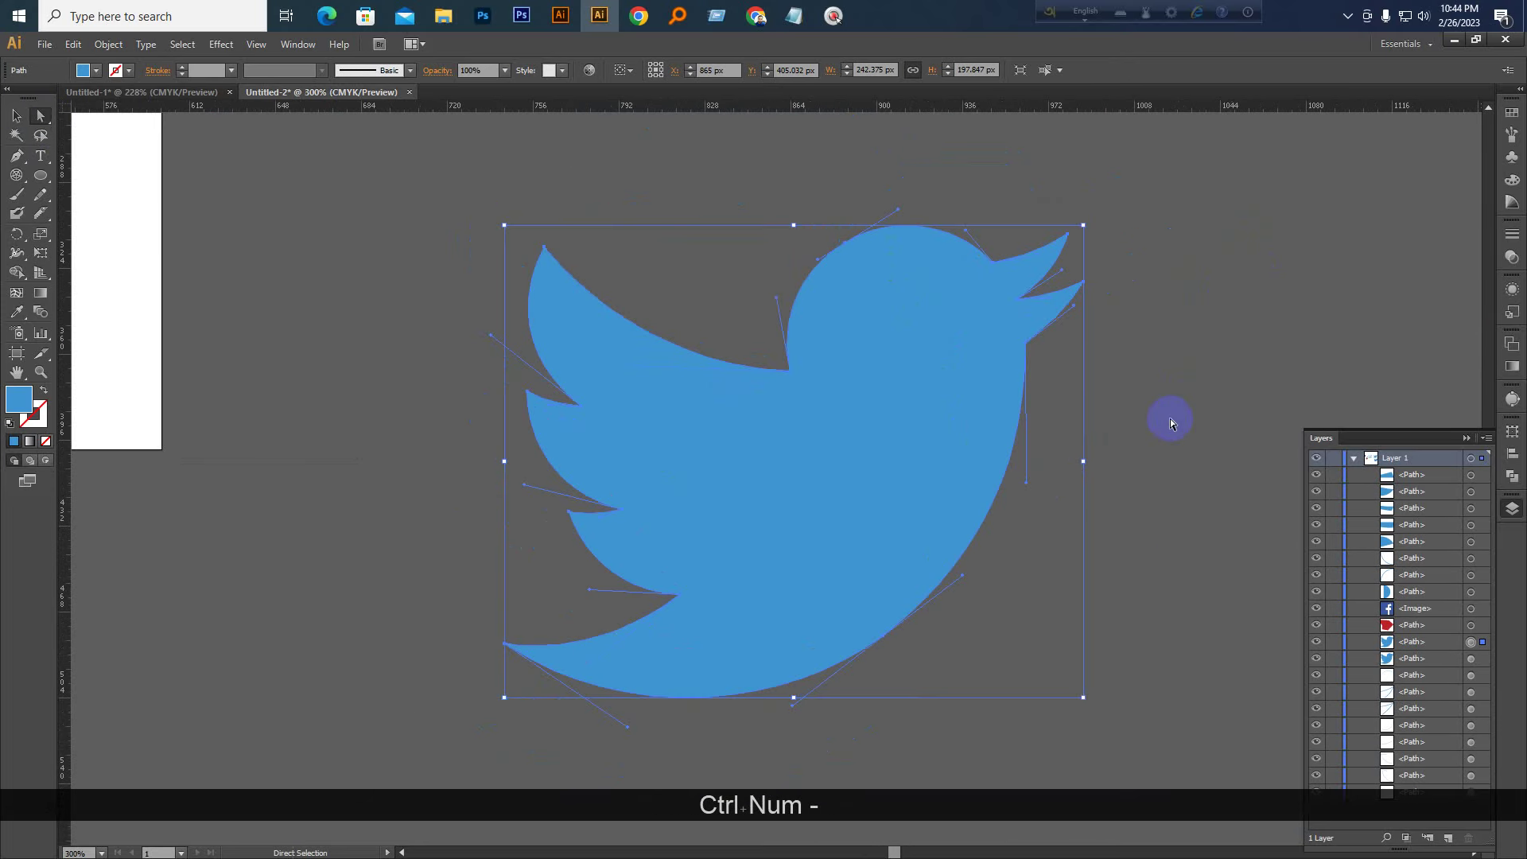
pyautogui.press('space')
pyautogui.moveTo(971, 570); pyautogui.dragTo(912, 533)
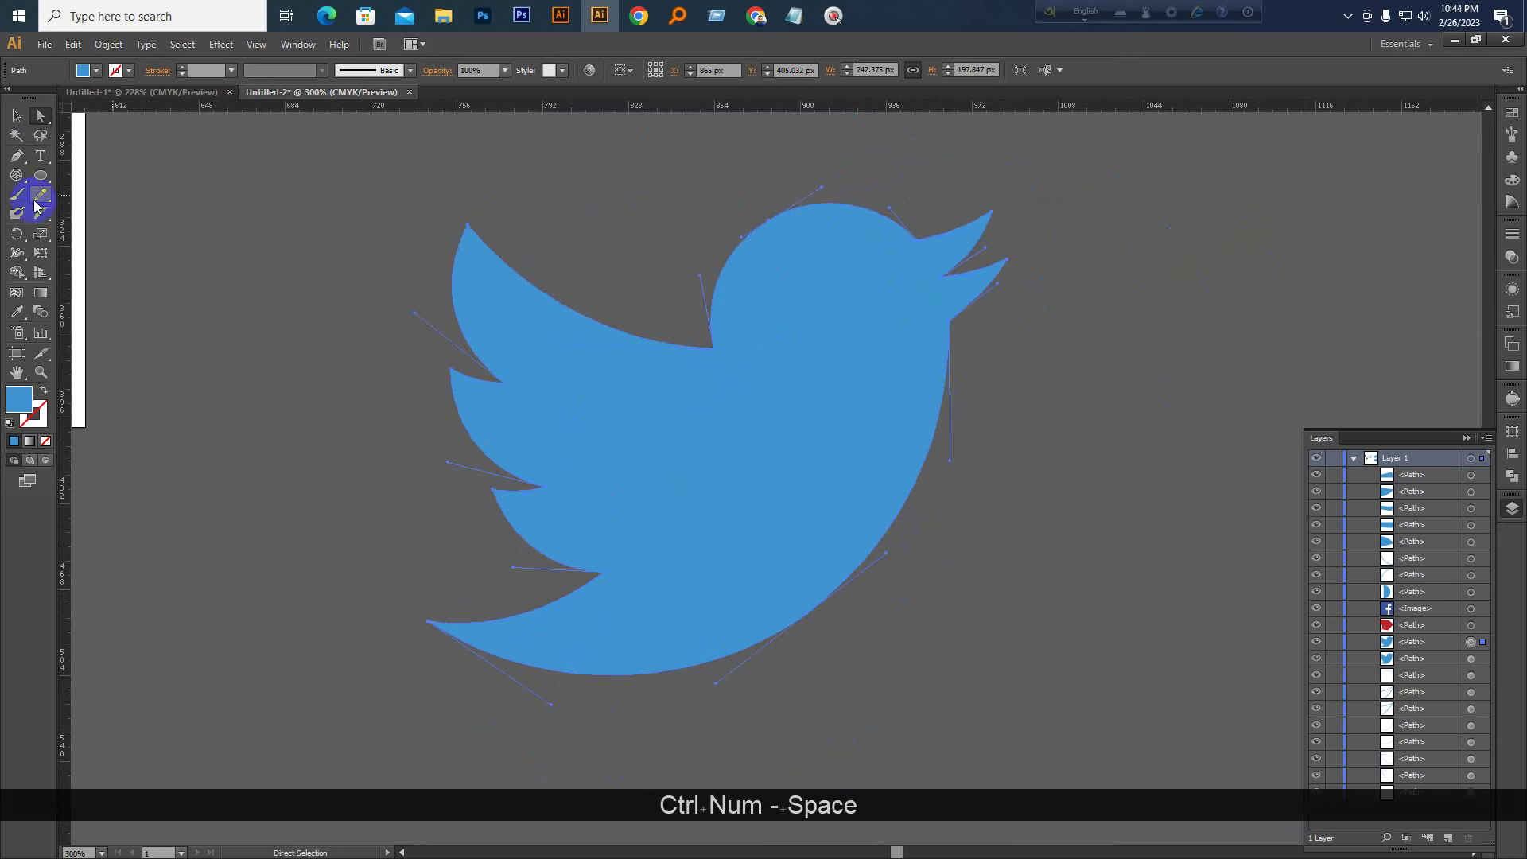
pyautogui.click(54, 215)
pyautogui.moveTo(48, 217); pyautogui.dragTo(126, 248)
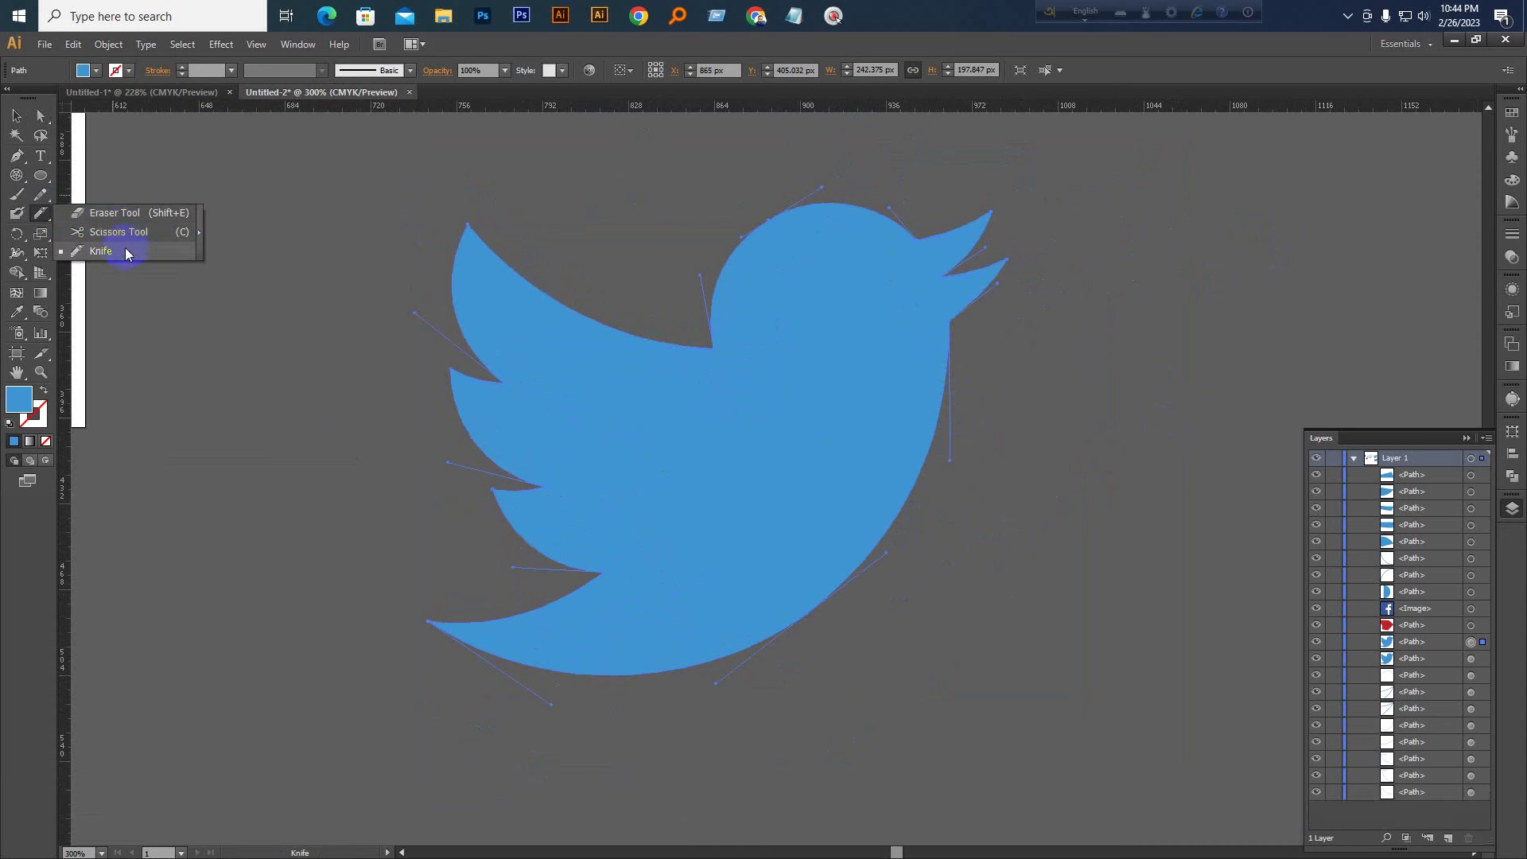
pyautogui.moveTo(638, 245)
pyautogui.mouseDown()
pyautogui.moveTo(539, 657)
pyautogui.moveTo(553, 686)
pyautogui.mouseUp()
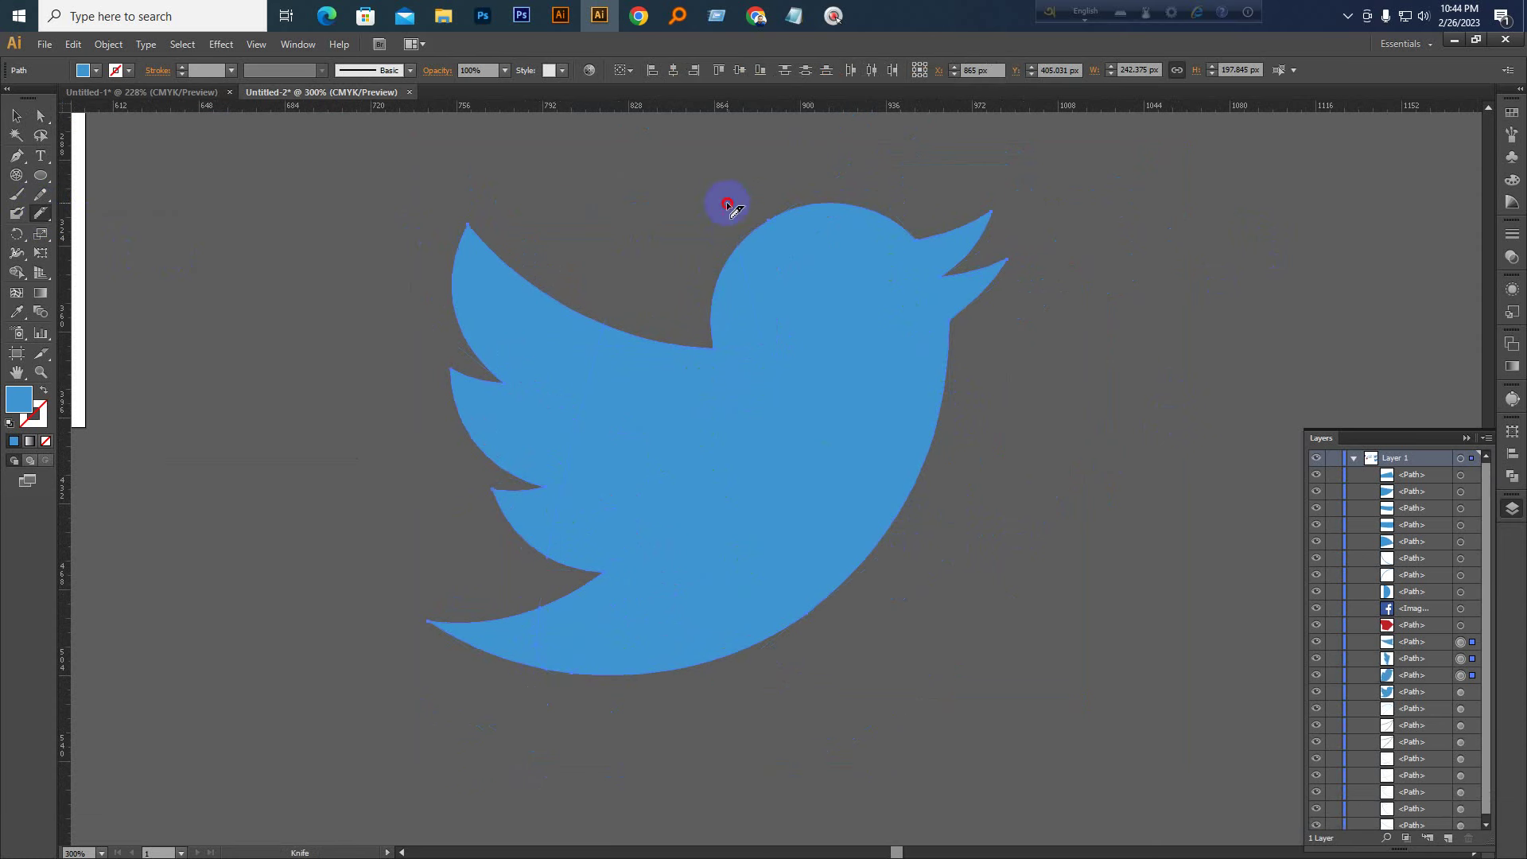
pyautogui.moveTo(725, 204); pyautogui.dragTo(811, 650)
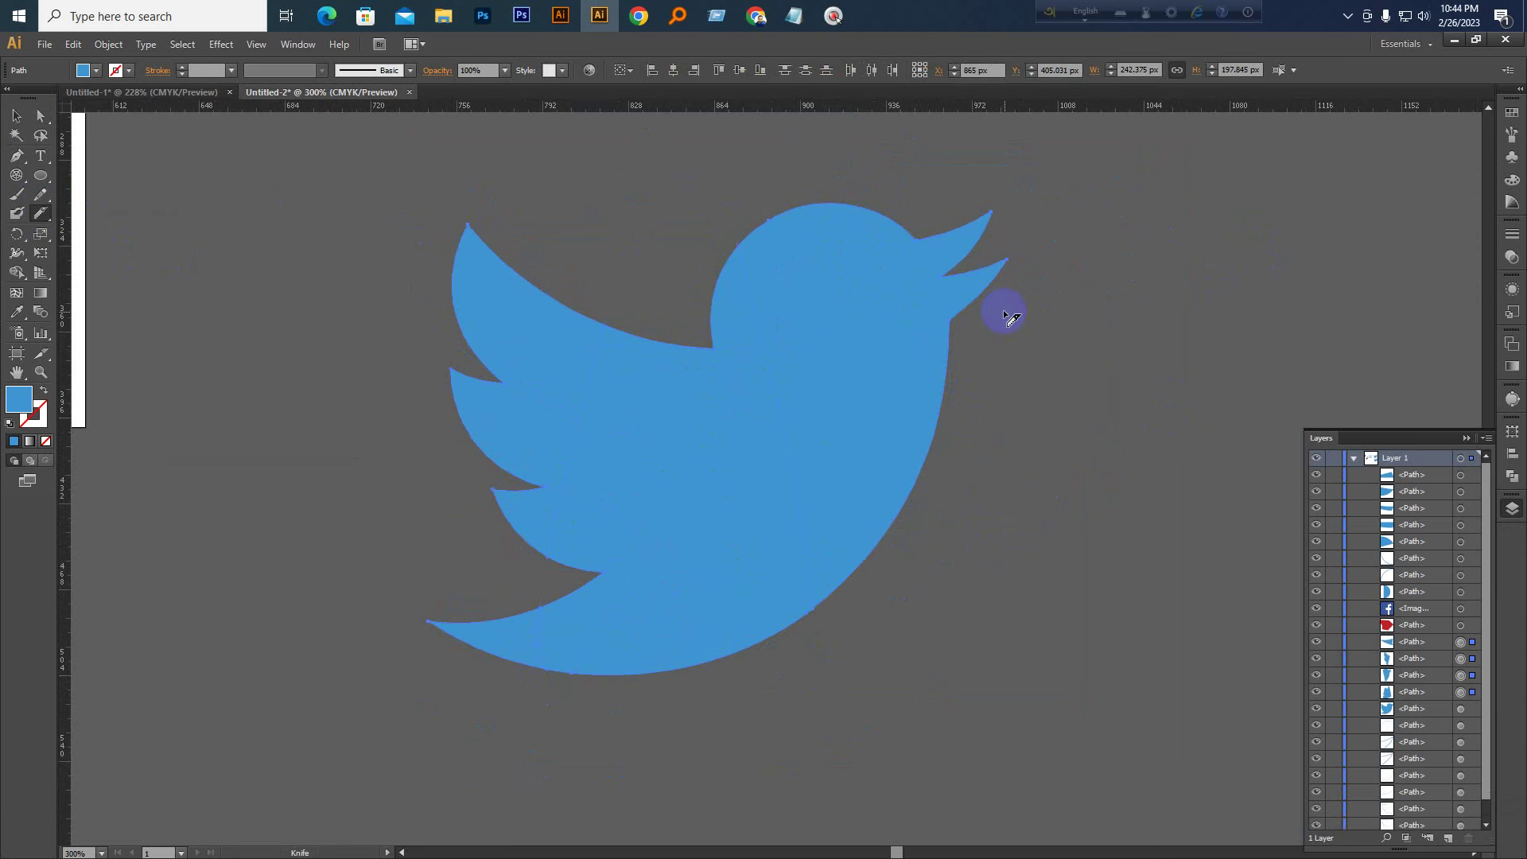
# Fill the sliced bird's wing piece with a darker blue
pyautogui.click(17, 116)
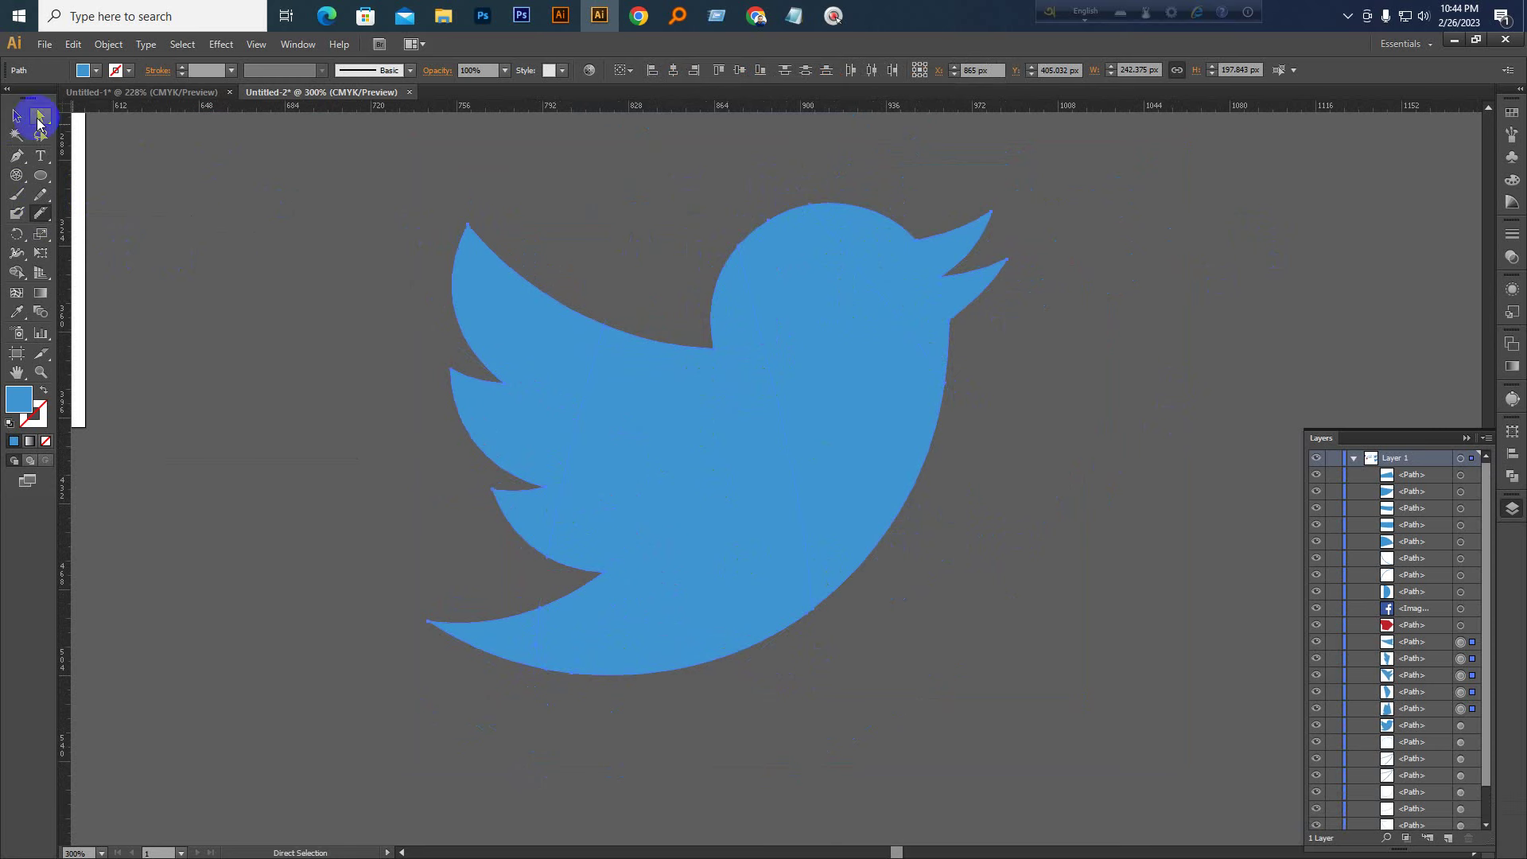
pyautogui.click(489, 346)
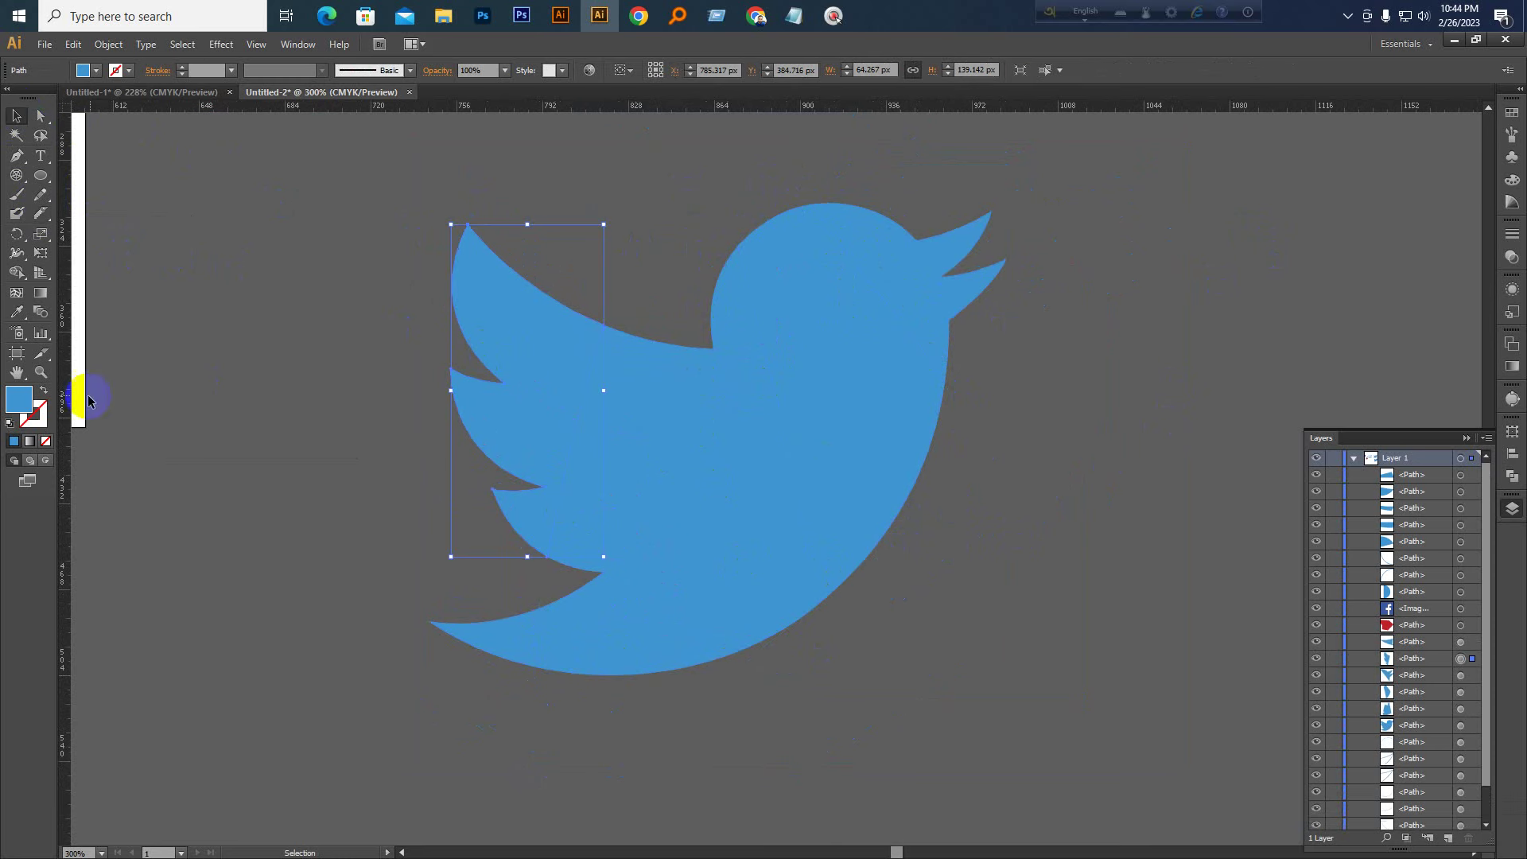
pyautogui.doubleClick(18, 398)
pyautogui.click(1074, 246)
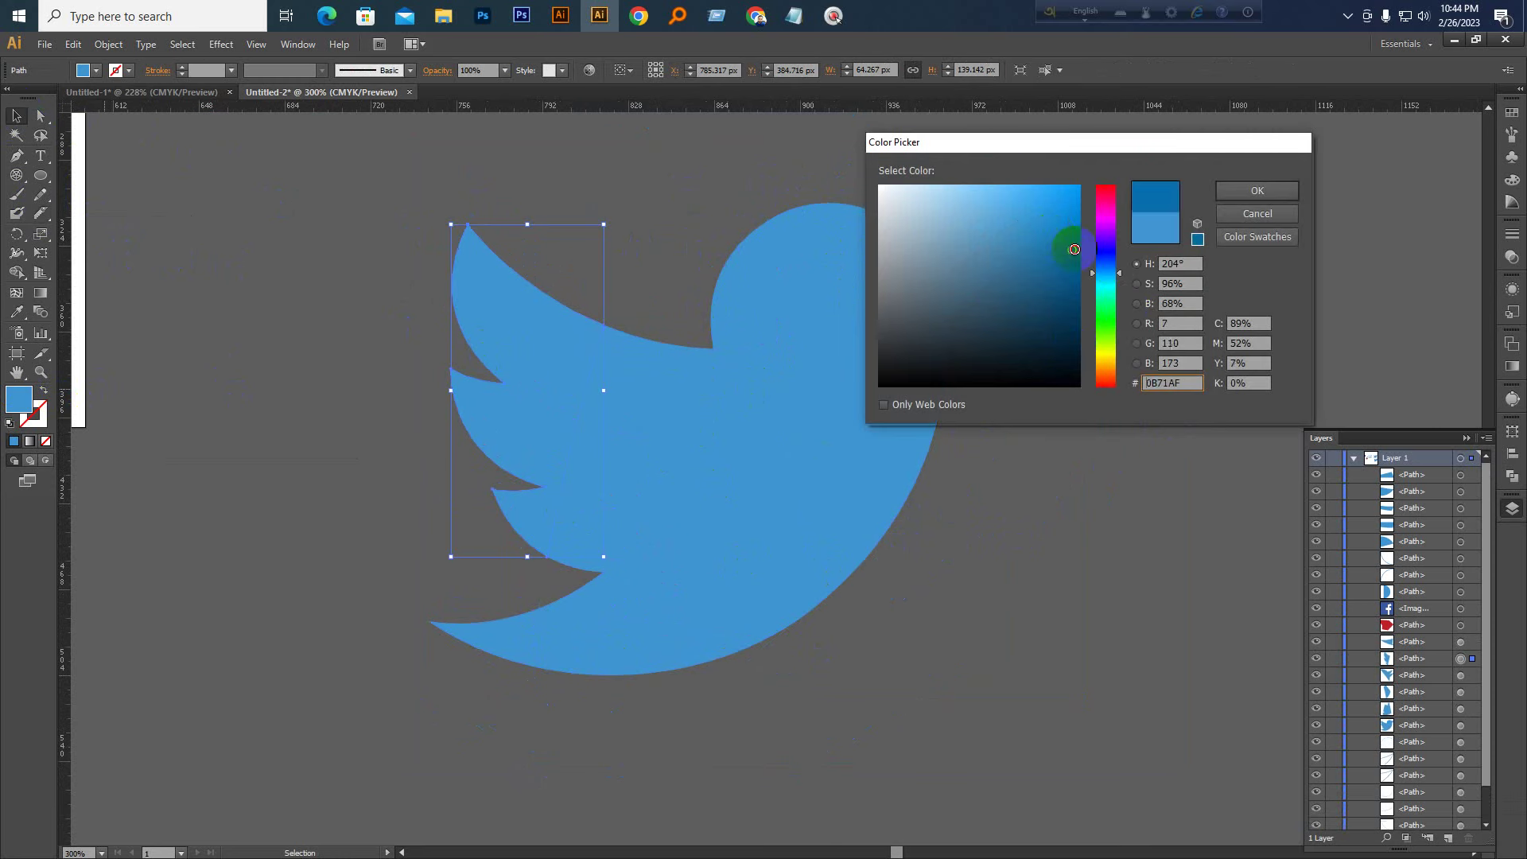
pyautogui.click(1257, 191)
# Fill the sliced bird's middle body piece with a medium-dark blue, slightly lighter than the wing, and deselect it
pyautogui.click(654, 454)
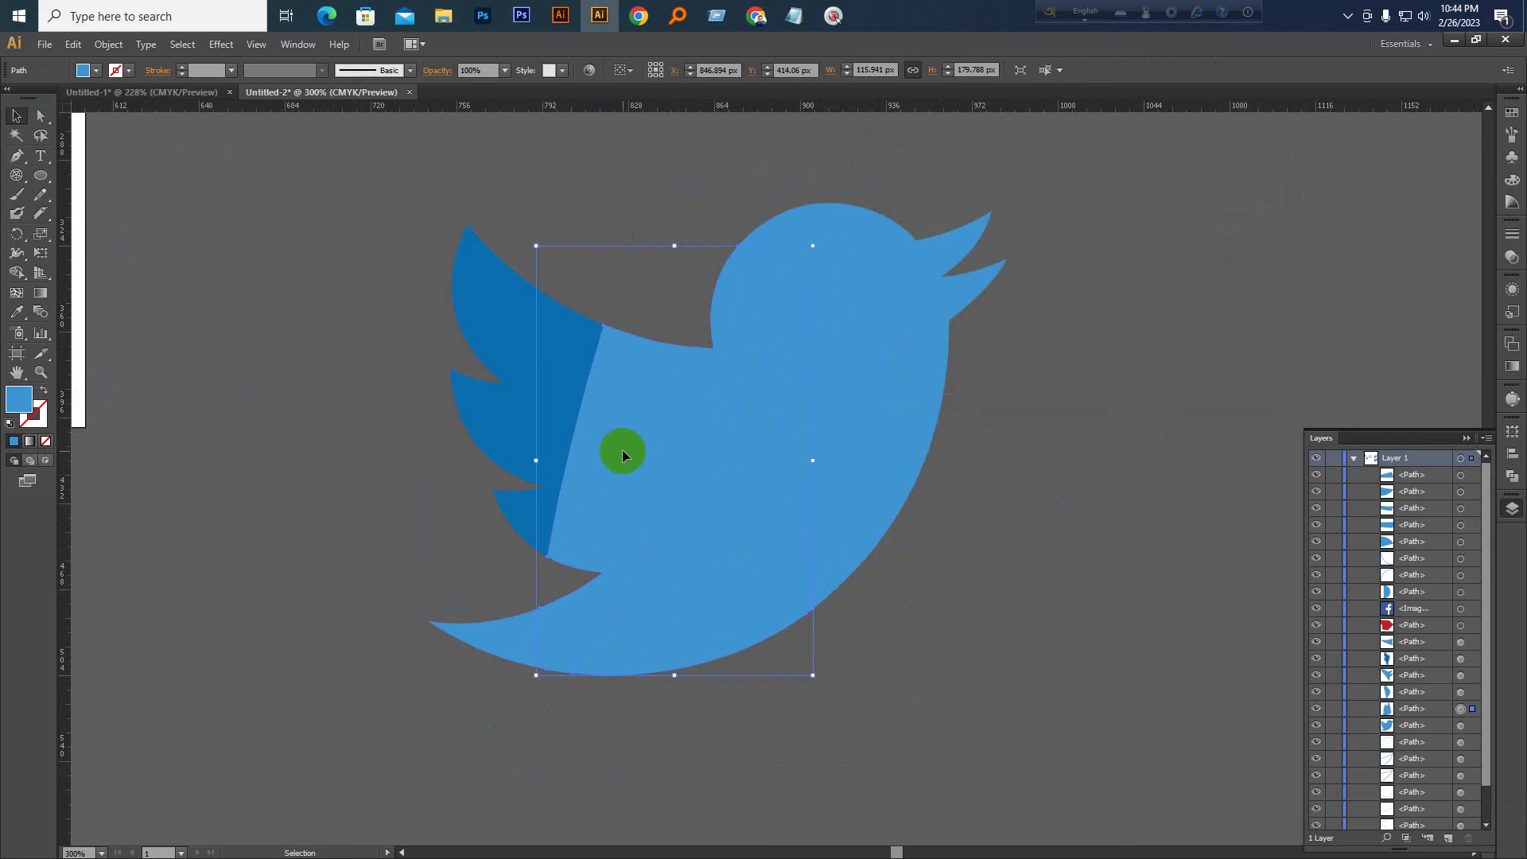
pyautogui.doubleClick(19, 399)
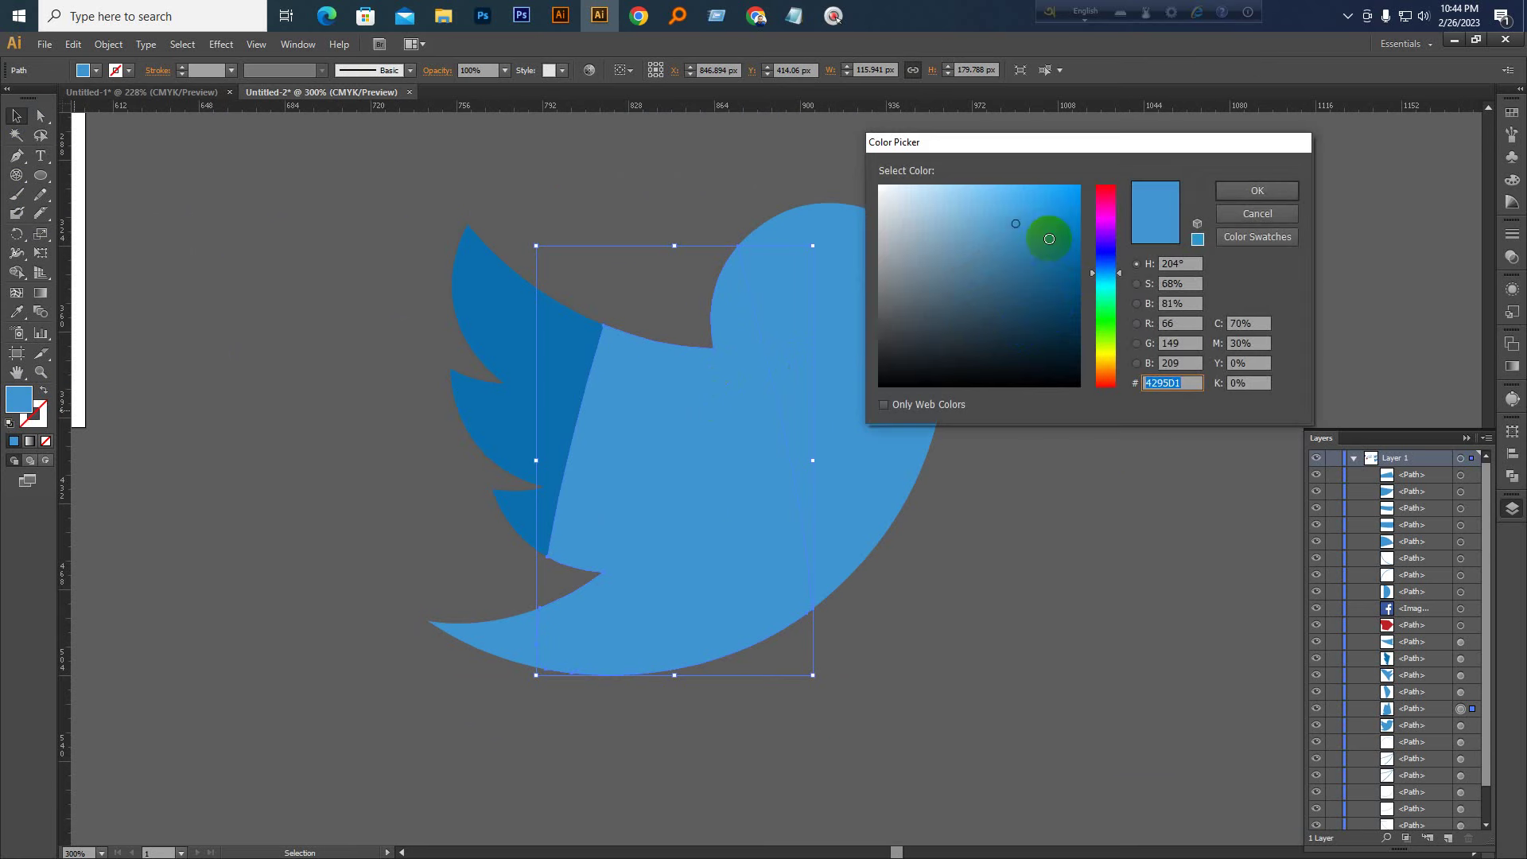
pyautogui.click(1057, 242)
pyautogui.click(1255, 194)
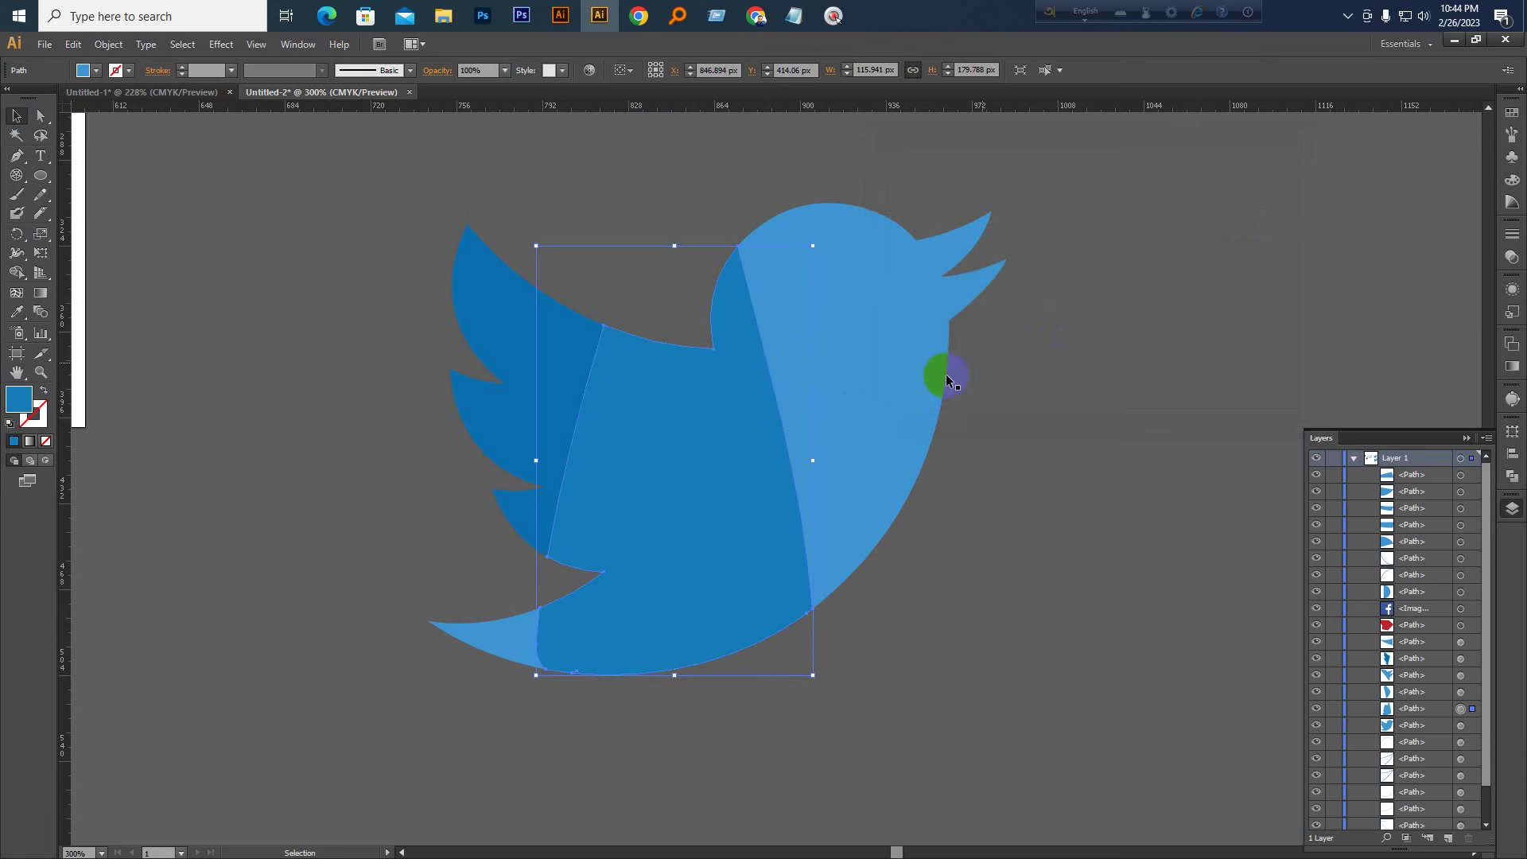
pyautogui.click(794, 329)
pyautogui.click(1106, 240)
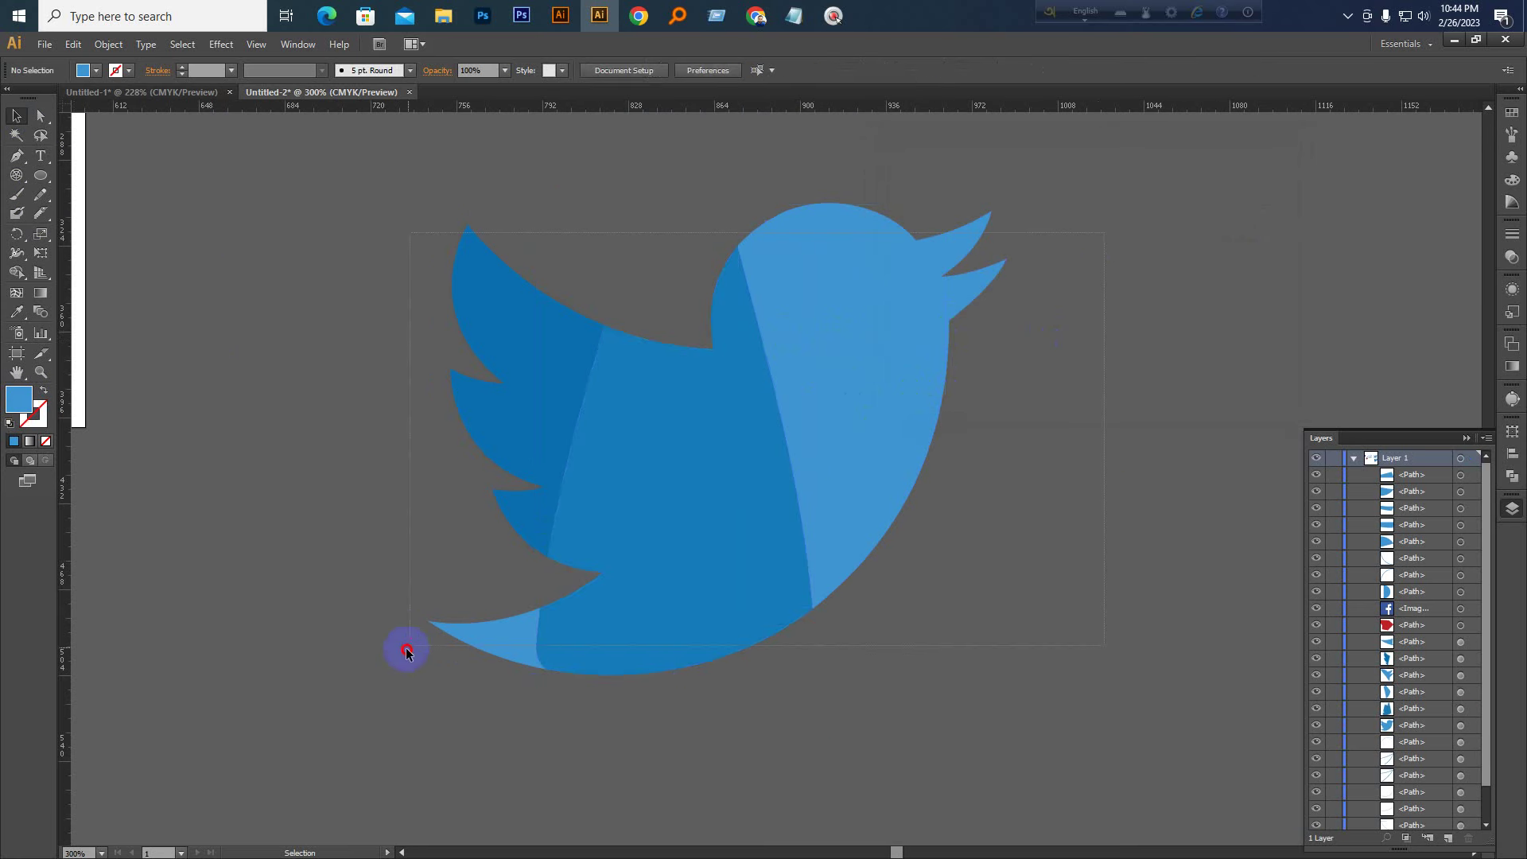
# Pull the sliced bird's wing, tail, body, chest and head pieces apart from each other
pyautogui.press('ctrl+KP_Subtract')
pyautogui.press('ctrl+KP_Subtract')
pyautogui.press('ctrl+KP_Subtract')
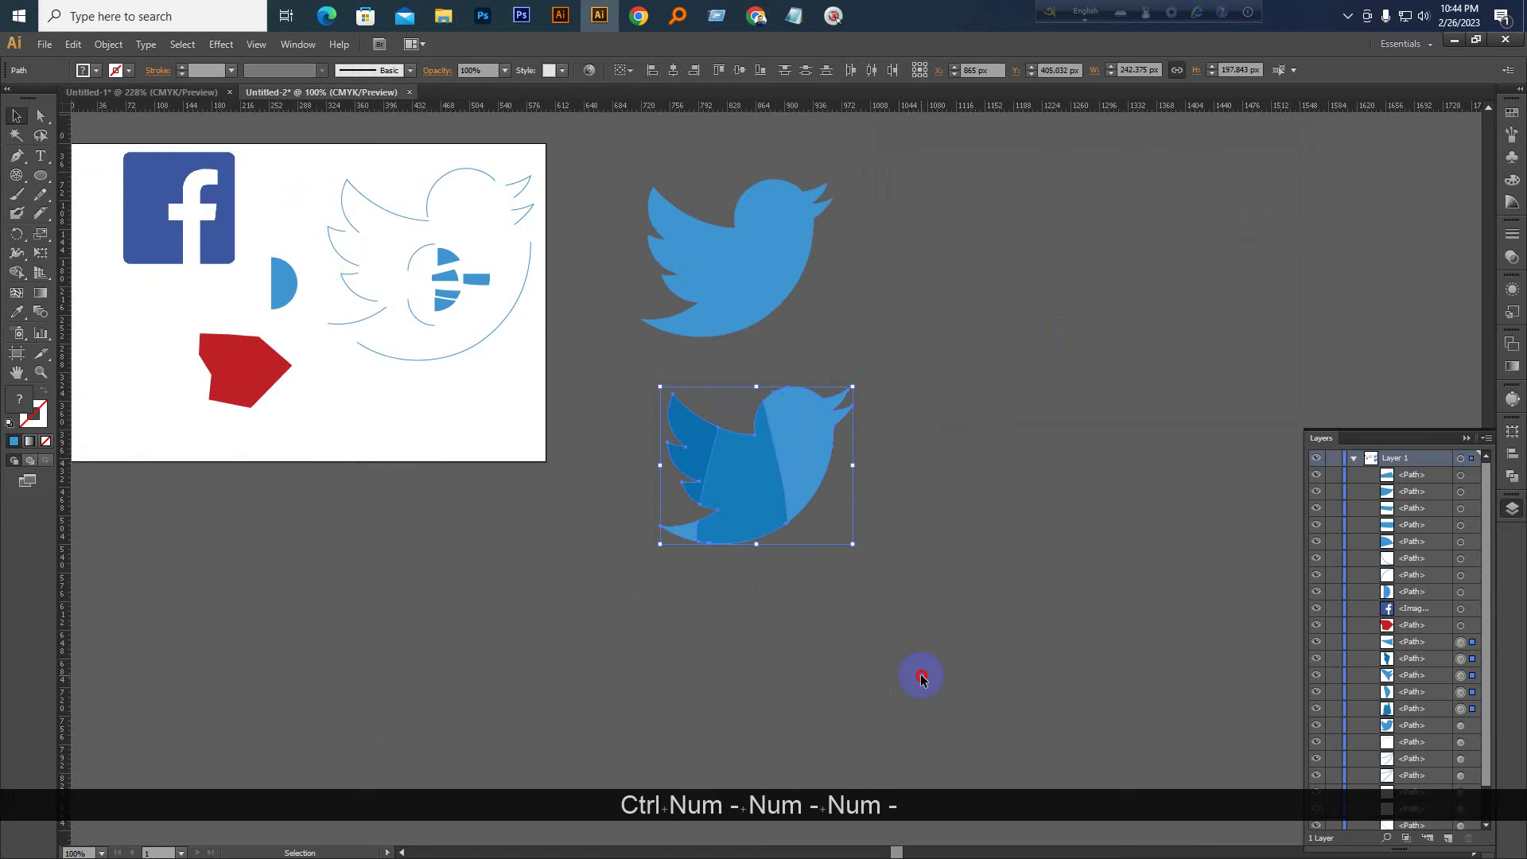
pyautogui.press('ctrl+KP_Add')
pyautogui.press('ctrl+KP_Add')
pyautogui.moveTo(638, 481); pyautogui.dragTo(502, 414)
pyautogui.moveTo(605, 581); pyautogui.dragTo(508, 595)
pyautogui.moveTo(791, 528); pyautogui.dragTo(685, 603)
pyautogui.moveTo(751, 506); pyautogui.dragTo(1038, 557)
pyautogui.moveTo(716, 539); pyautogui.dragTo(686, 598)
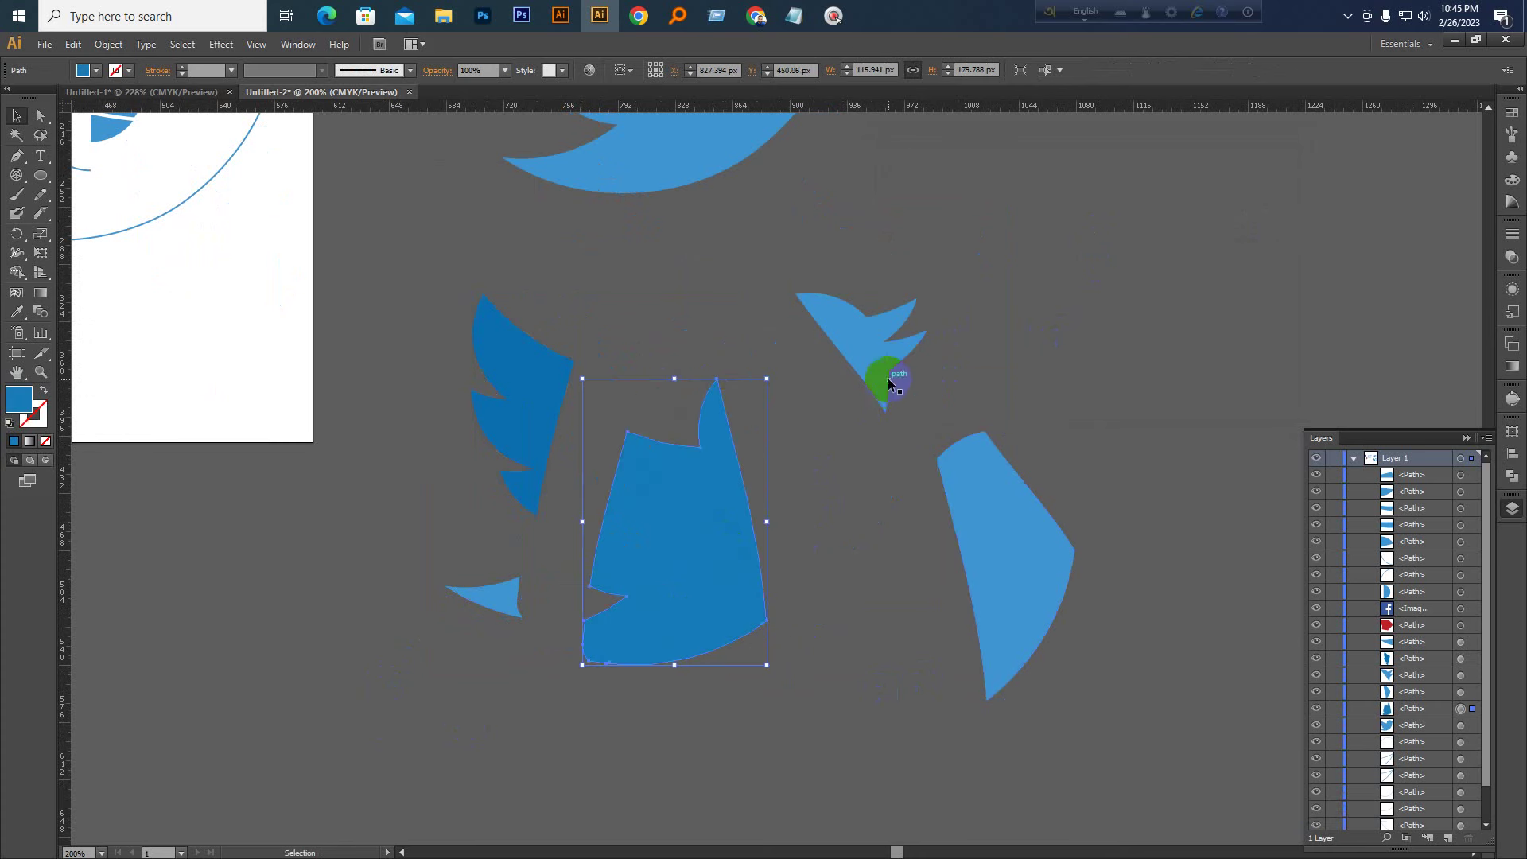
# Reassemble the sliced bird by moving its pieces back together with narrow gaps between them, and deselect
pyautogui.moveTo(891, 397); pyautogui.dragTo(875, 380)
pyautogui.moveTo(1010, 534); pyautogui.dragTo(808, 440)
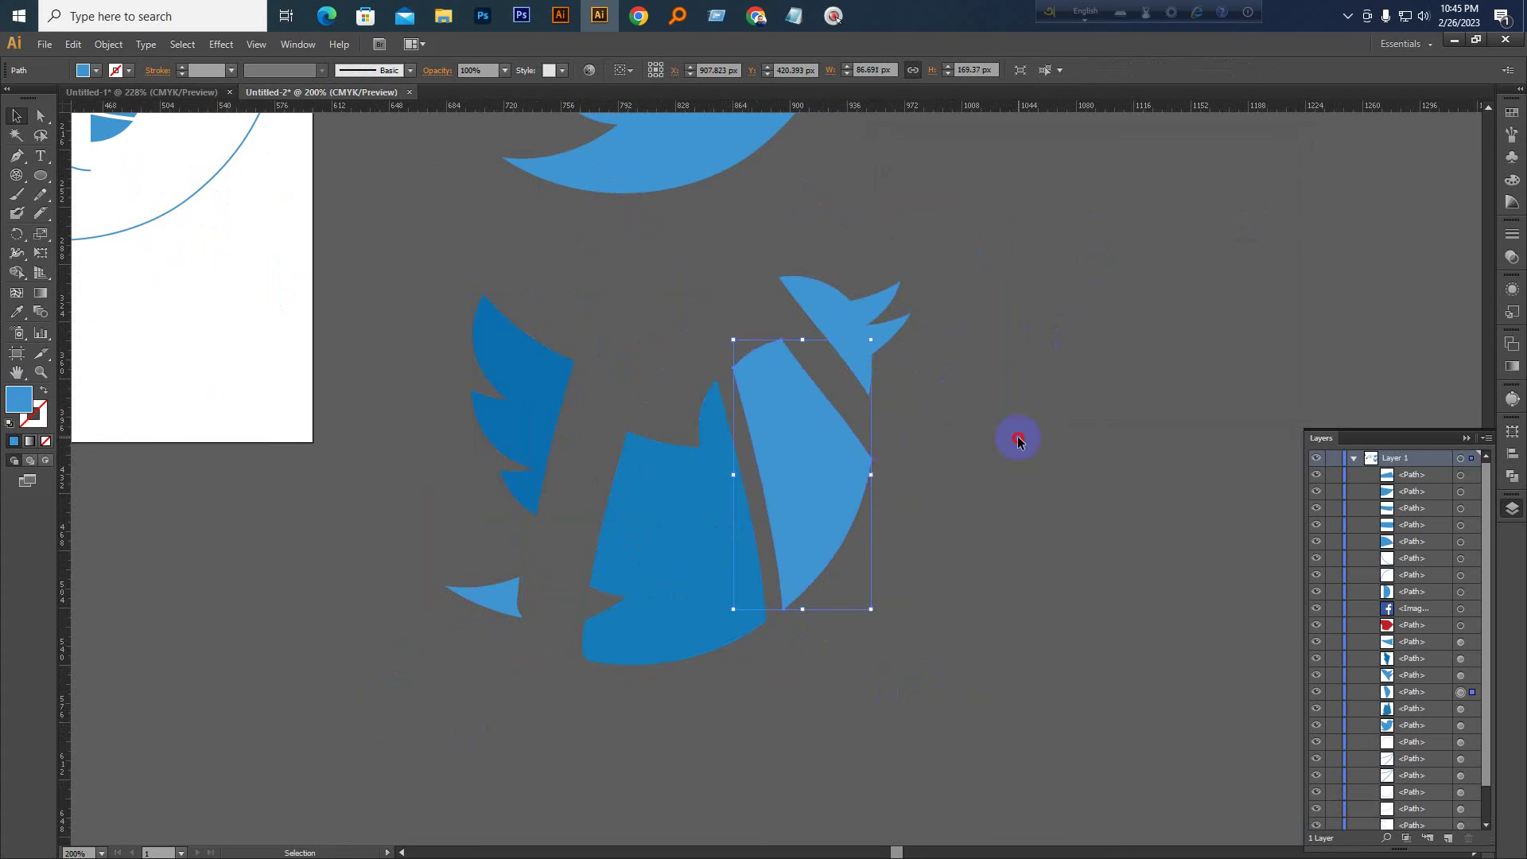
pyautogui.click(1016, 437)
pyautogui.moveTo(856, 325); pyautogui.dragTo(869, 386)
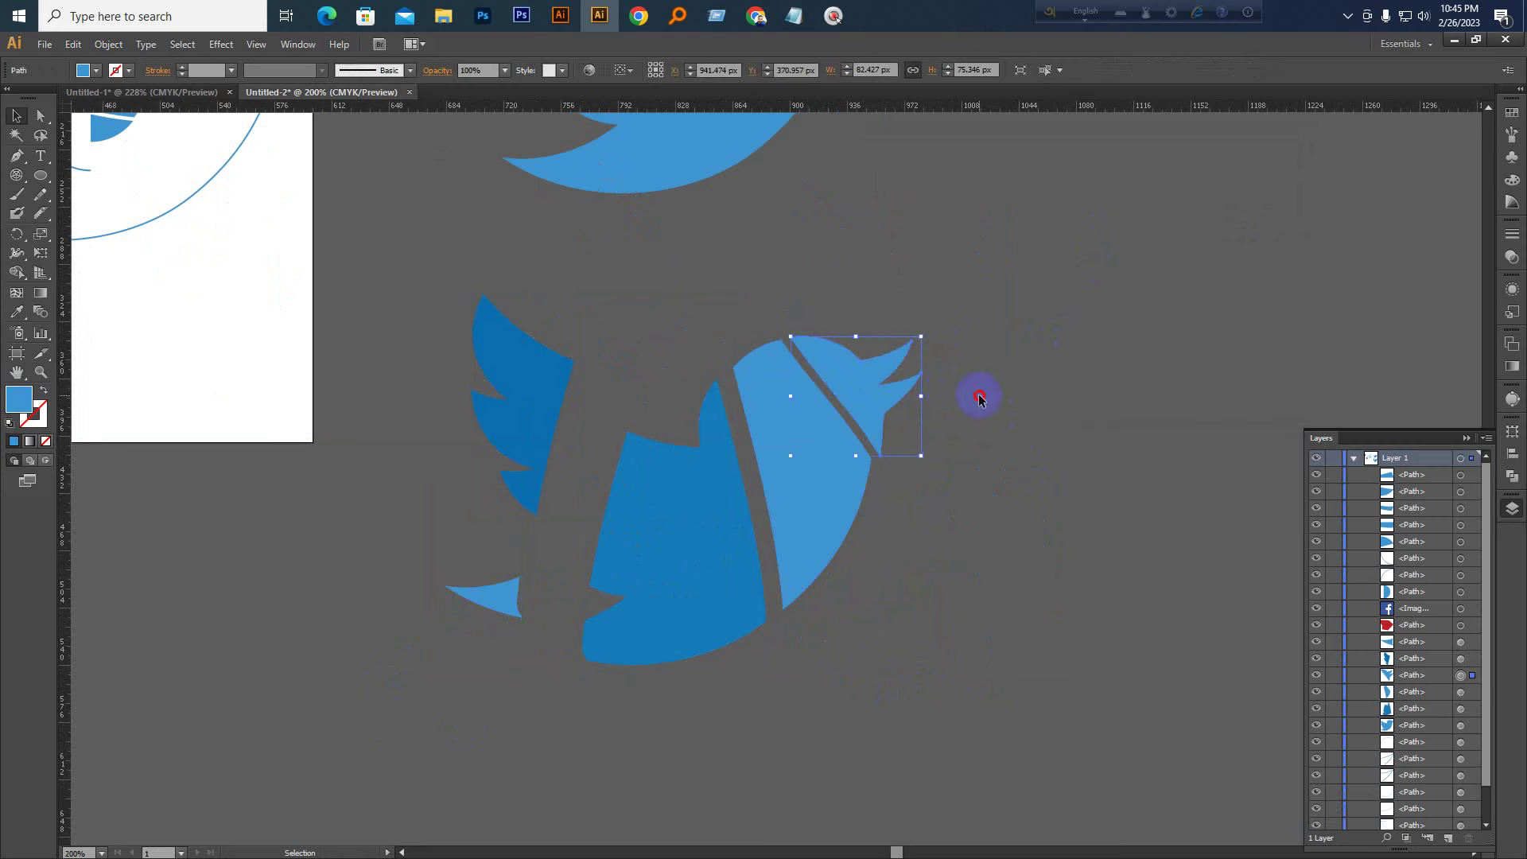
pyautogui.click(979, 395)
pyautogui.moveTo(537, 405); pyautogui.dragTo(583, 469)
pyautogui.click(699, 351)
pyautogui.moveTo(511, 568); pyautogui.dragTo(571, 643)
pyautogui.click(906, 662)
pyautogui.moveTo(840, 500); pyautogui.dragTo(830, 509)
pyautogui.moveTo(859, 383); pyautogui.dragTo(852, 389)
pyautogui.click(1057, 430)
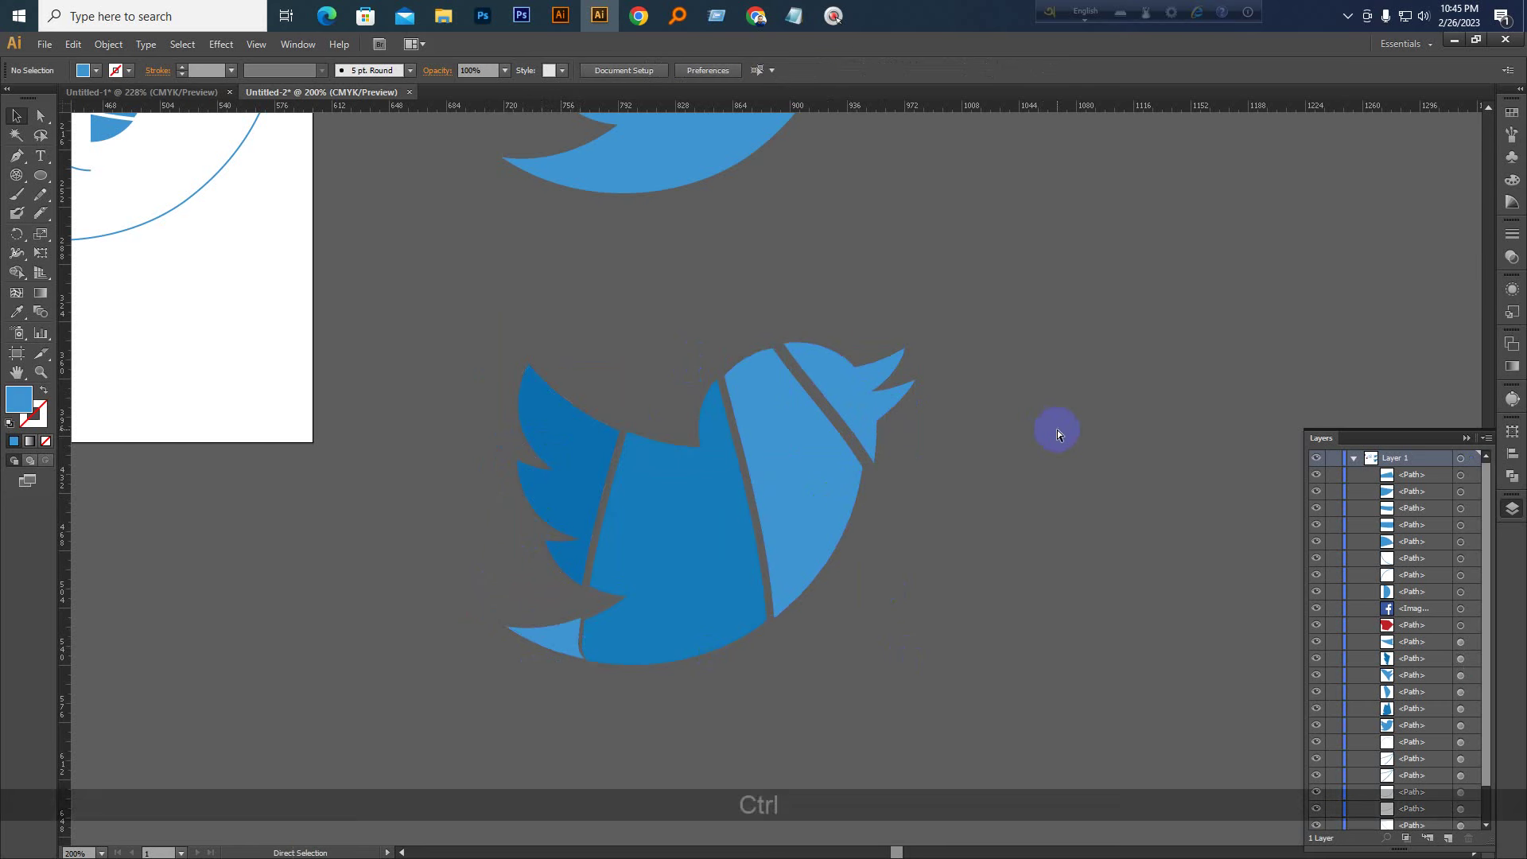
# Examine the sliced bird alongside the original bird and the cut shapes on the artboard
pyautogui.hotkey('ctrl', '-')
pyautogui.hotkey('ctrl', '-')
pyautogui.hotkey('ctrl', '-')
pyautogui.hotkey('ctrl', '+')
pyautogui.hotkey('ctrl', '+')
pyautogui.hotkey('ctrl', '+')
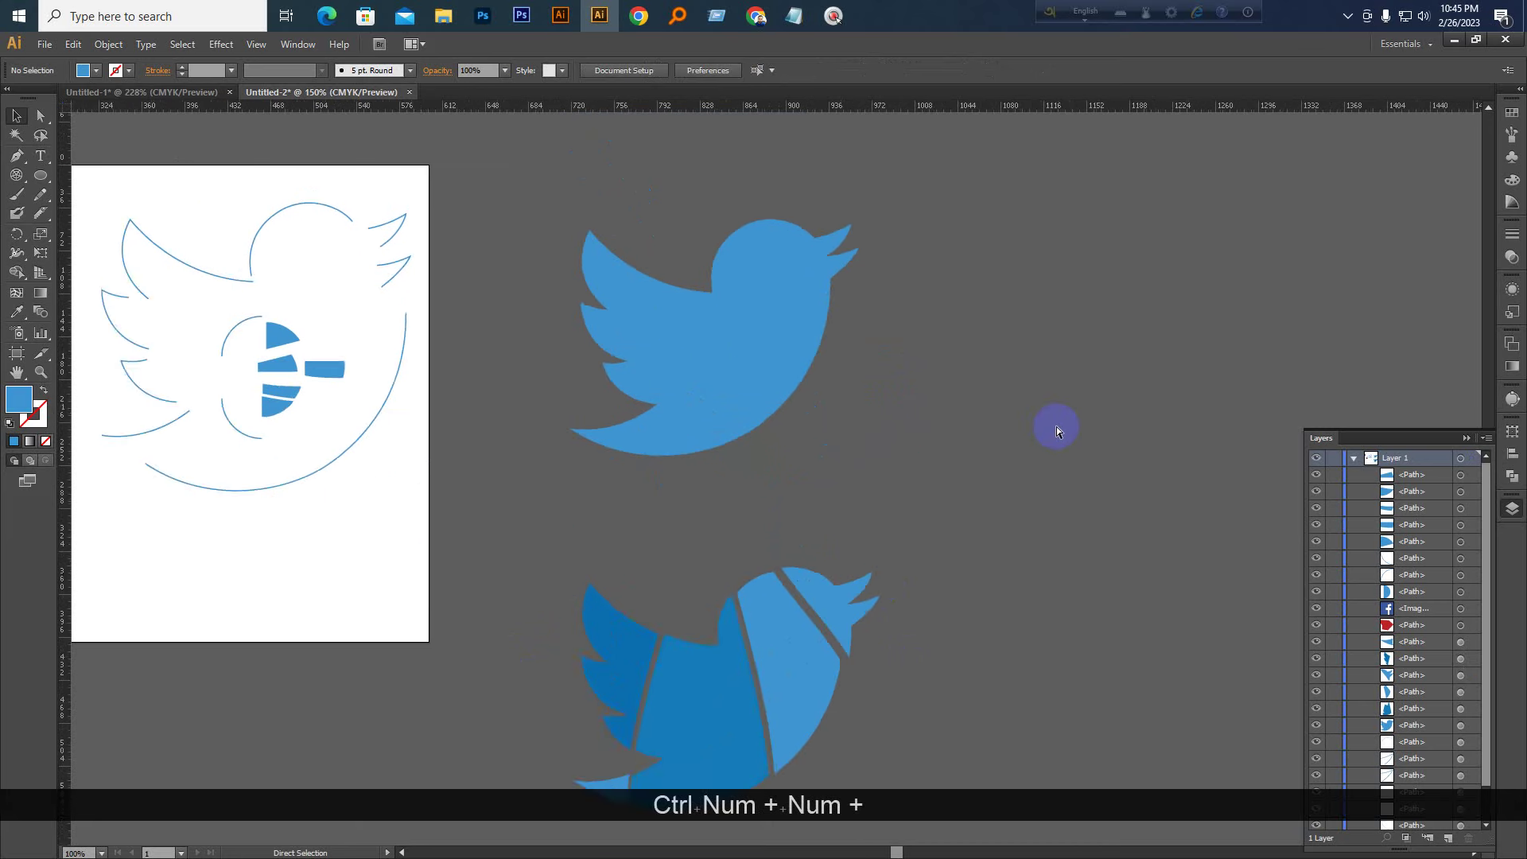
pyautogui.scroll(-1, 829, 442)
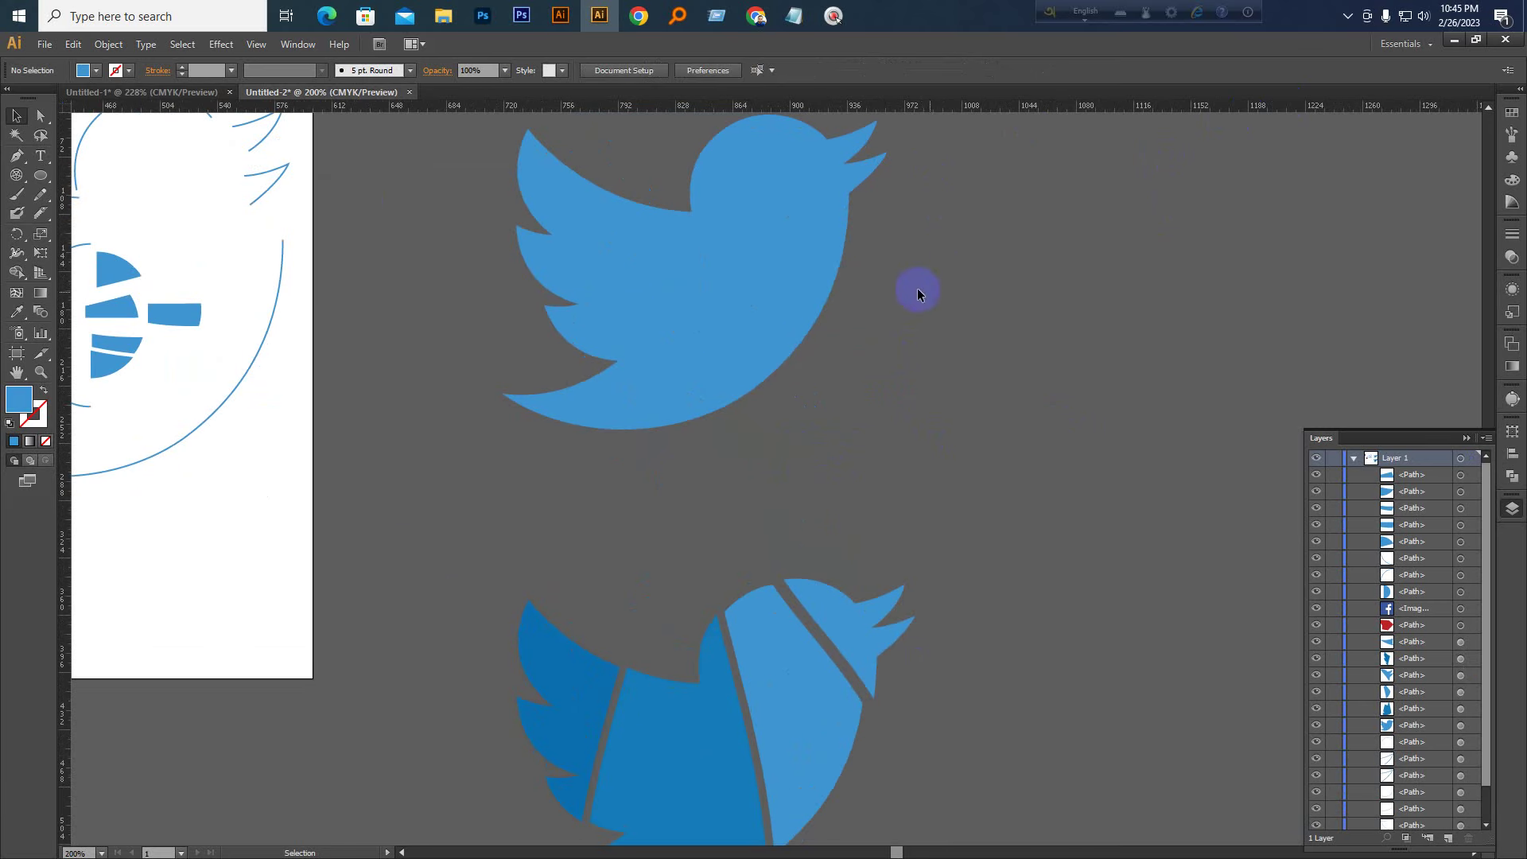
pyautogui.hotkey('ctrl', '-')
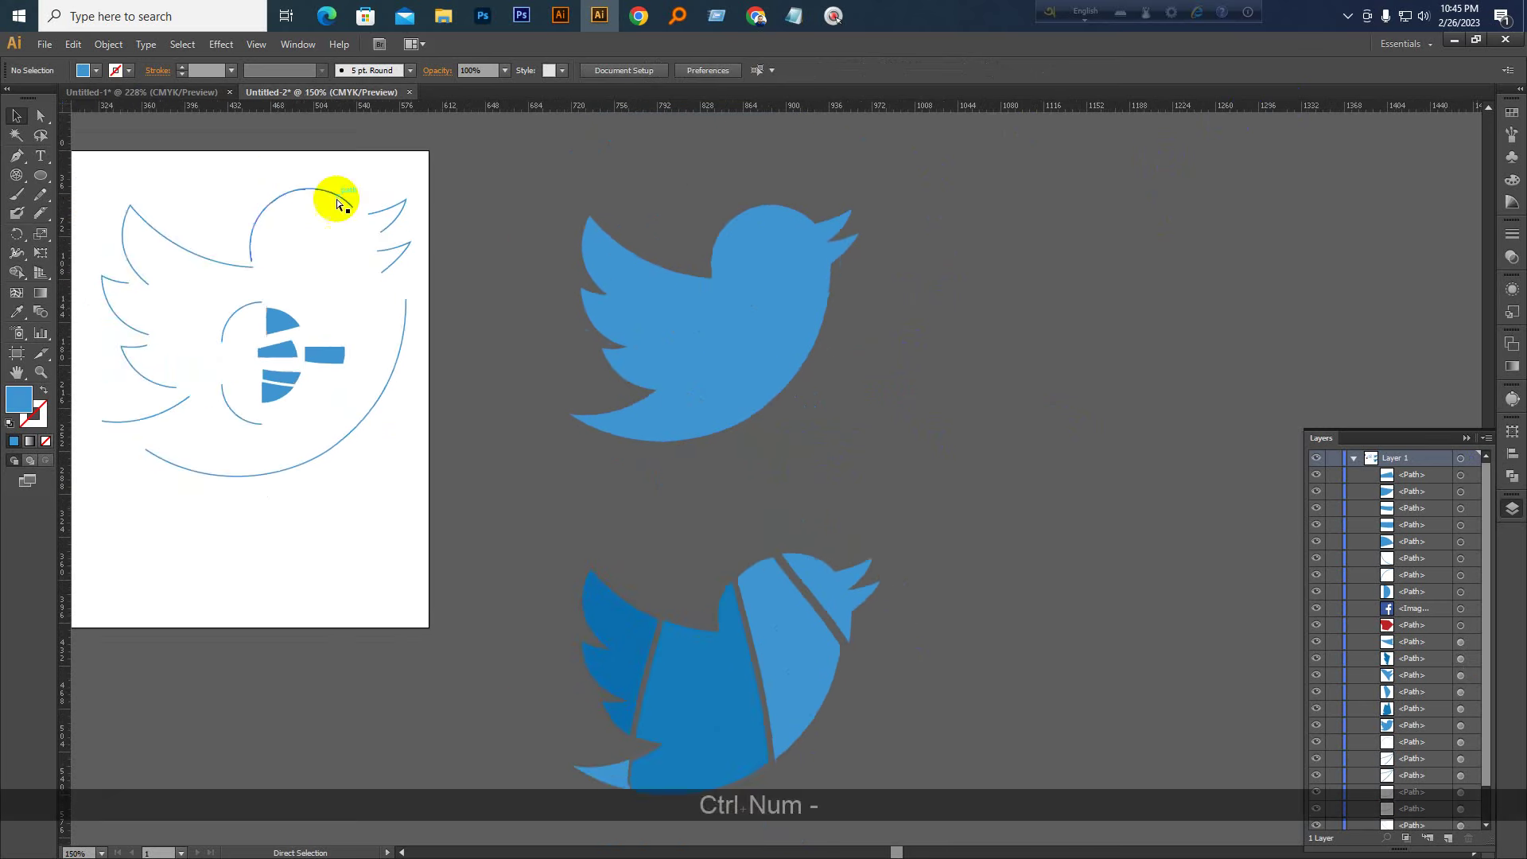
pyautogui.hotkey('ctrl', '-')
pyautogui.press('space')
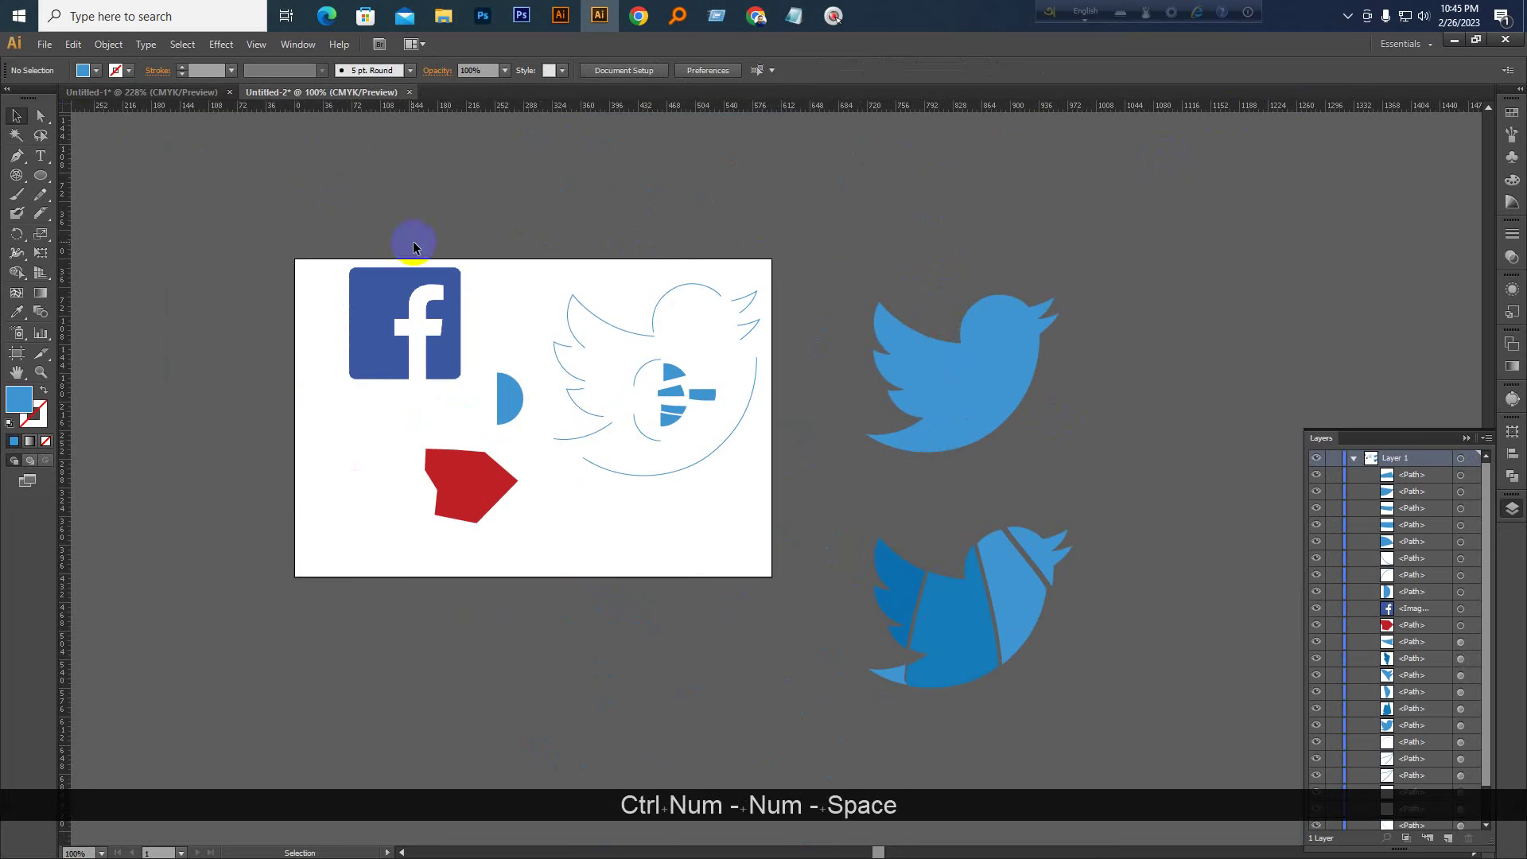
# Switch to the Untitled-1 document, shift the bird about 30 px right and 27 px down on its artboard, and deselect it
pyautogui.click(199, 93)
pyautogui.hotkey('ctrl', '-')
pyautogui.hotkey('ctrl', '-')
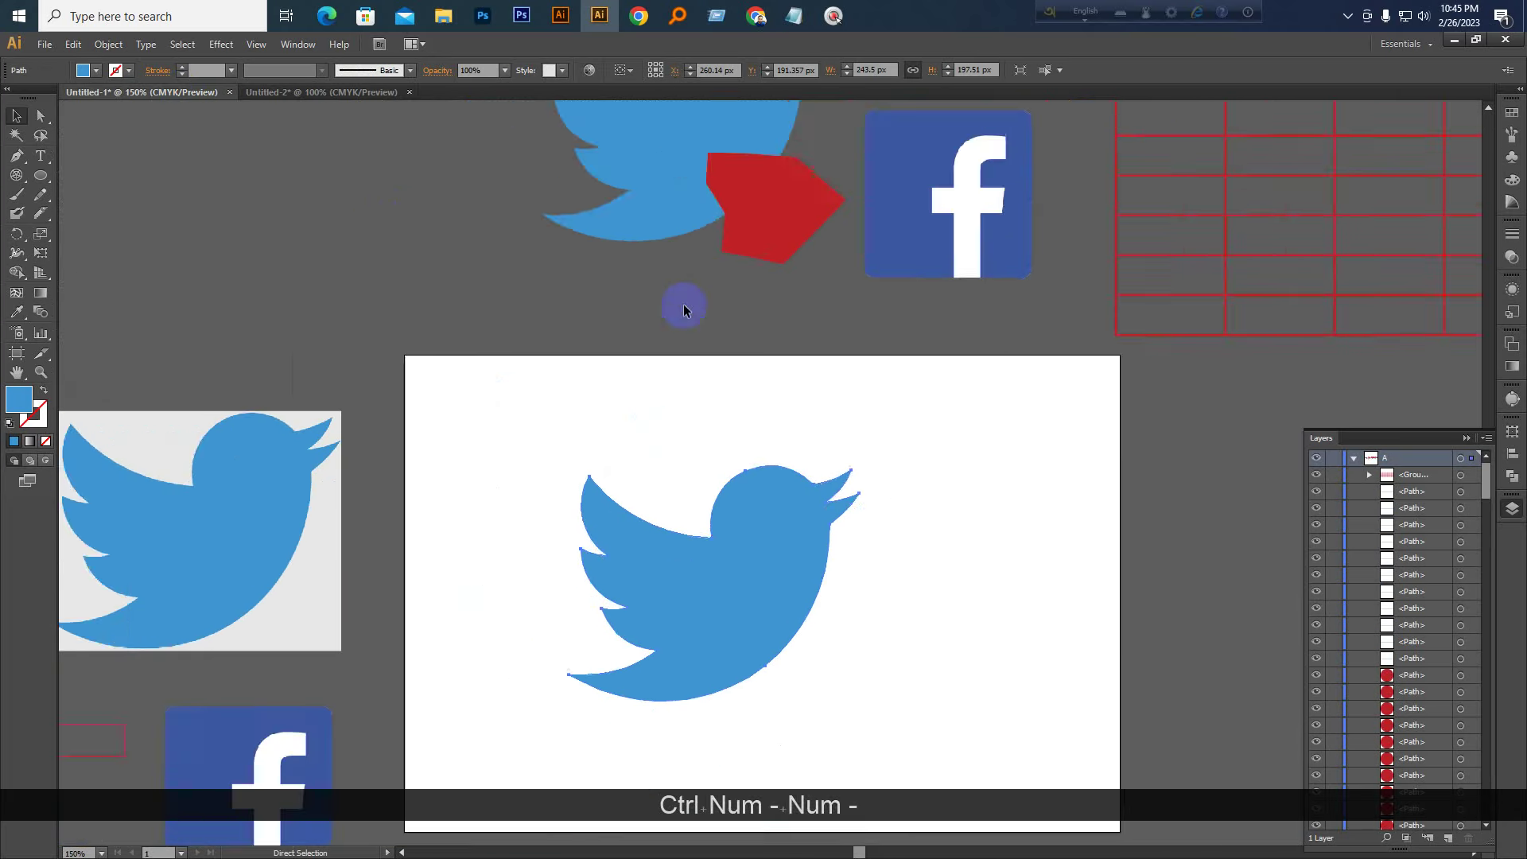
pyautogui.press('space')
pyautogui.moveTo(748, 565); pyautogui.dragTo(720, 385)
pyautogui.click(904, 403)
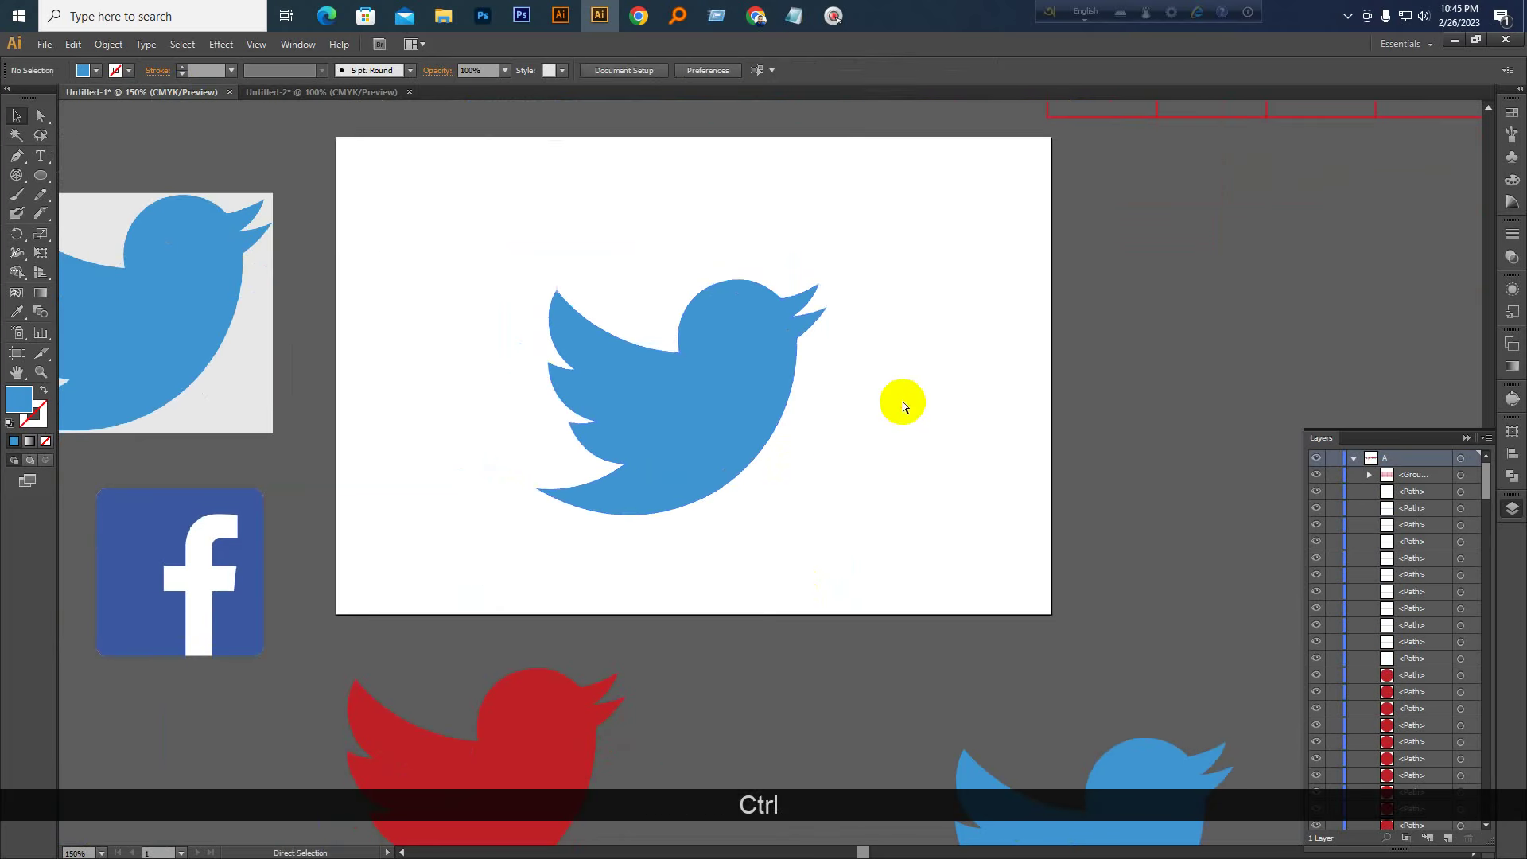
# Align the blue bird to the artboard, centring it both horizontally and vertically, and deselect it
pyautogui.hotkey('ctrl', '0')
pyautogui.hotkey('ctrl', '-')
pyautogui.press('space')
pyautogui.moveTo(788, 440); pyautogui.dragTo(777, 406)
pyautogui.click(774, 418)
pyautogui.click(624, 71)
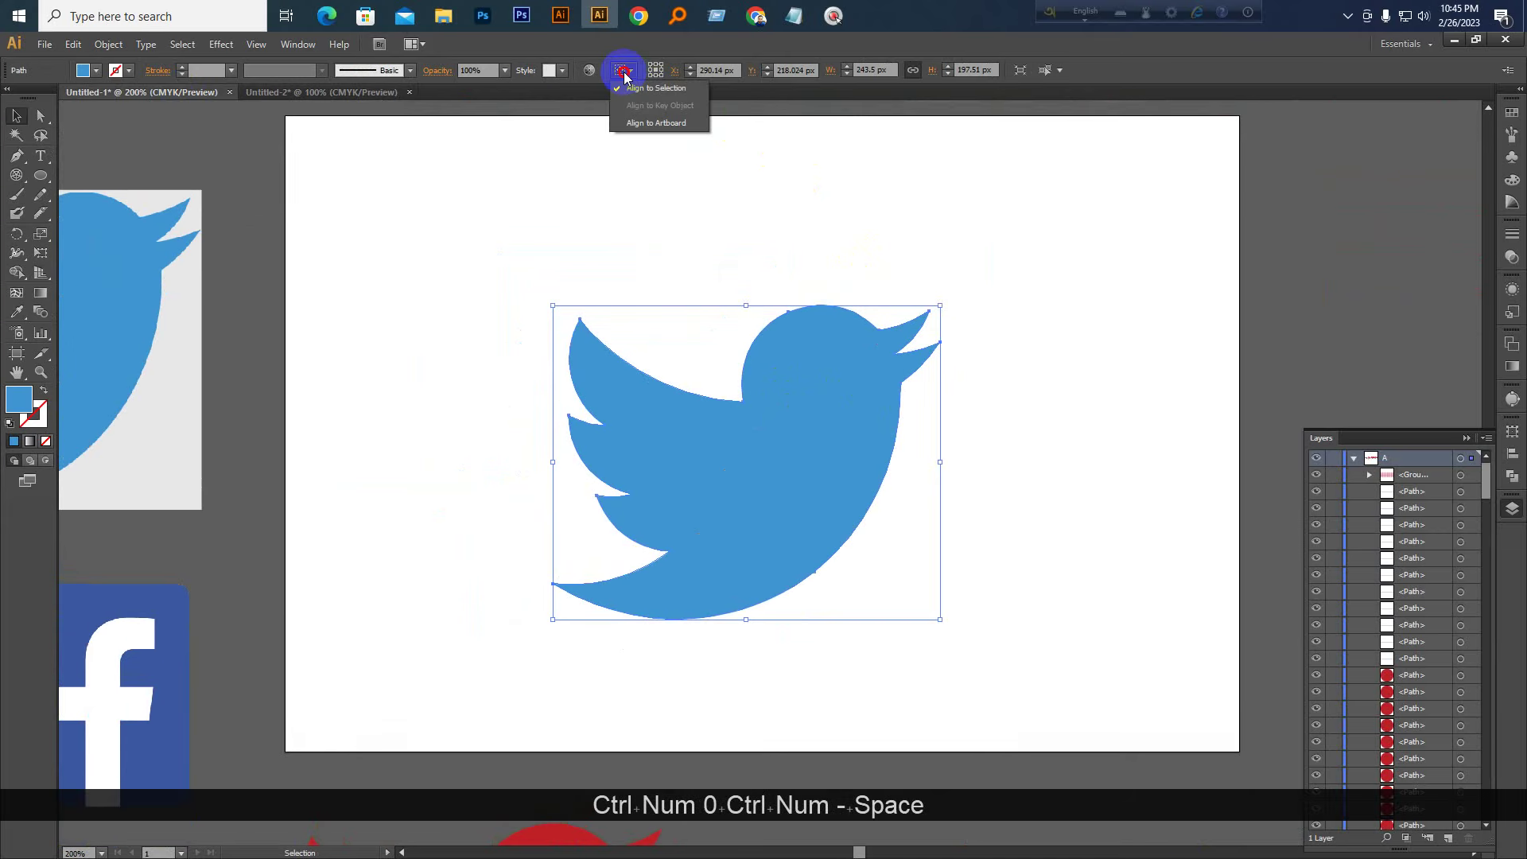
pyautogui.click(651, 124)
pyautogui.click(673, 72)
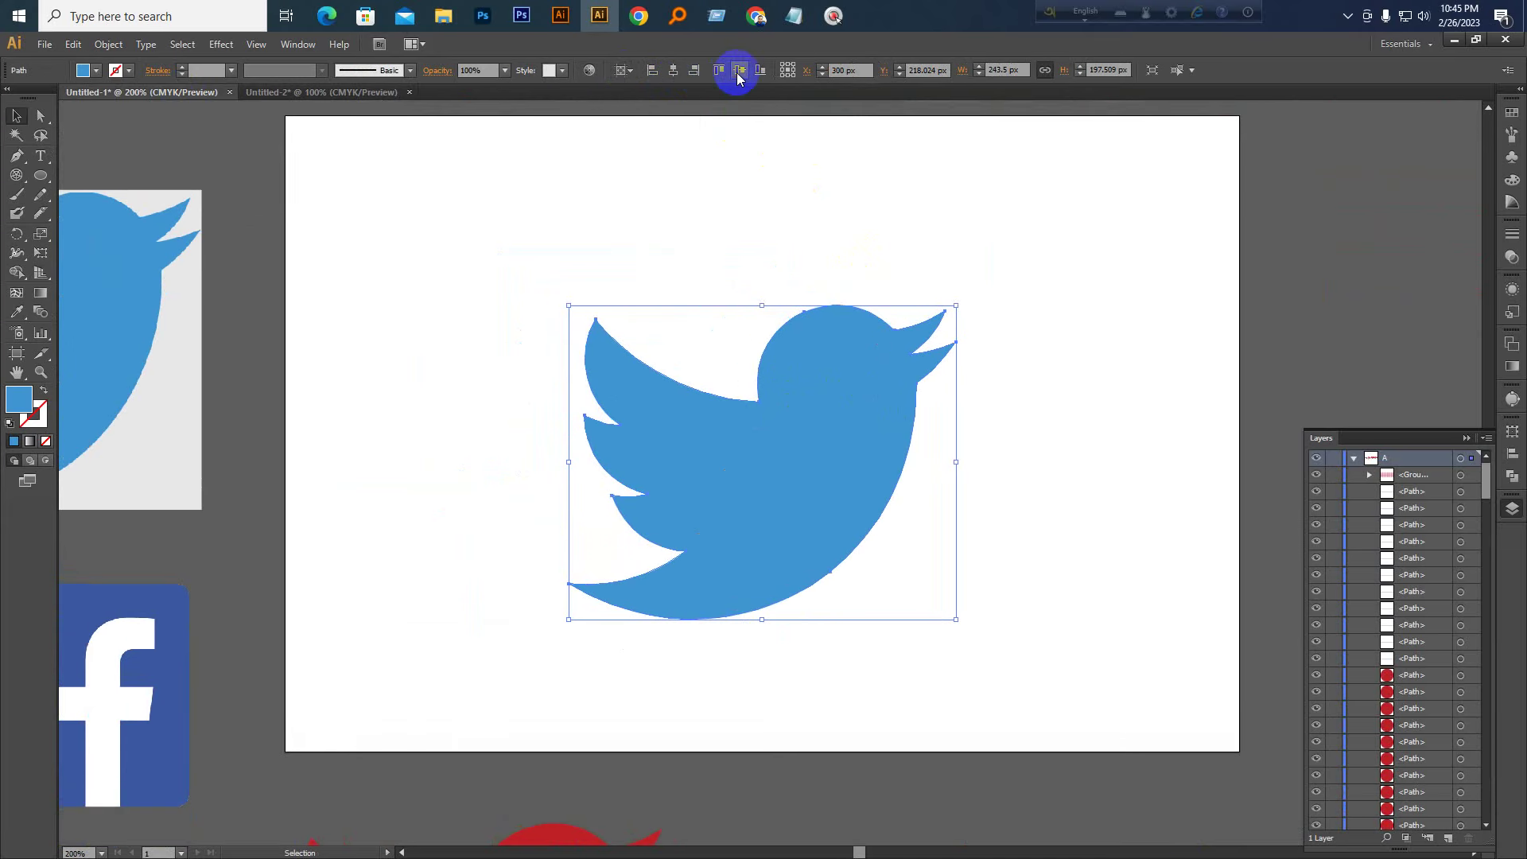
pyautogui.click(739, 70)
pyautogui.click(783, 190)
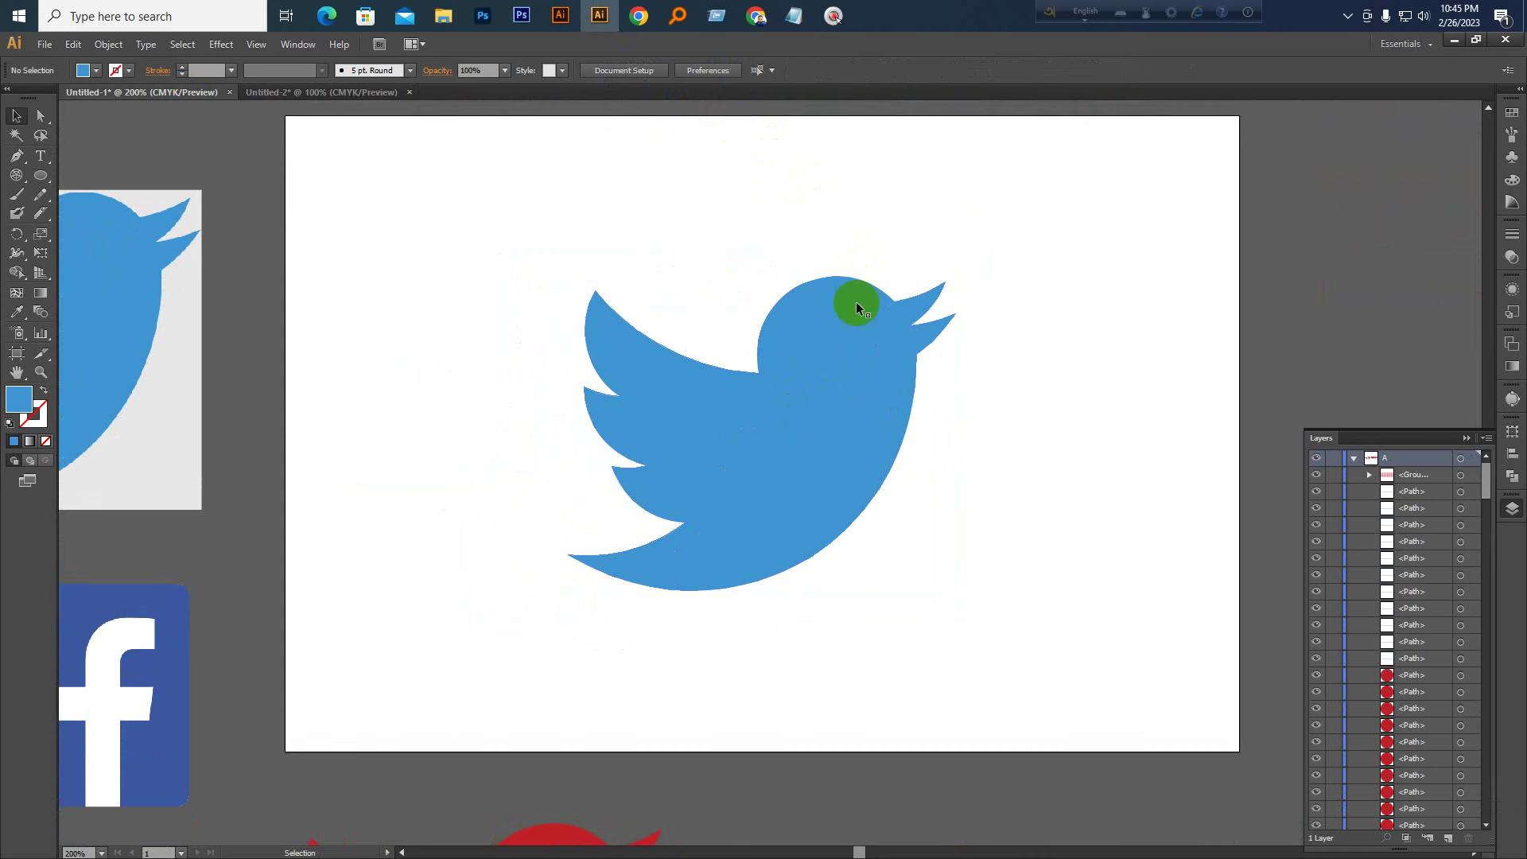
# Deselect the bird, fit the artboard in the window and collapse the Layers panel
pyautogui.click(837, 348)
pyautogui.click(1063, 362)
pyautogui.press('ctrl+KP_0')
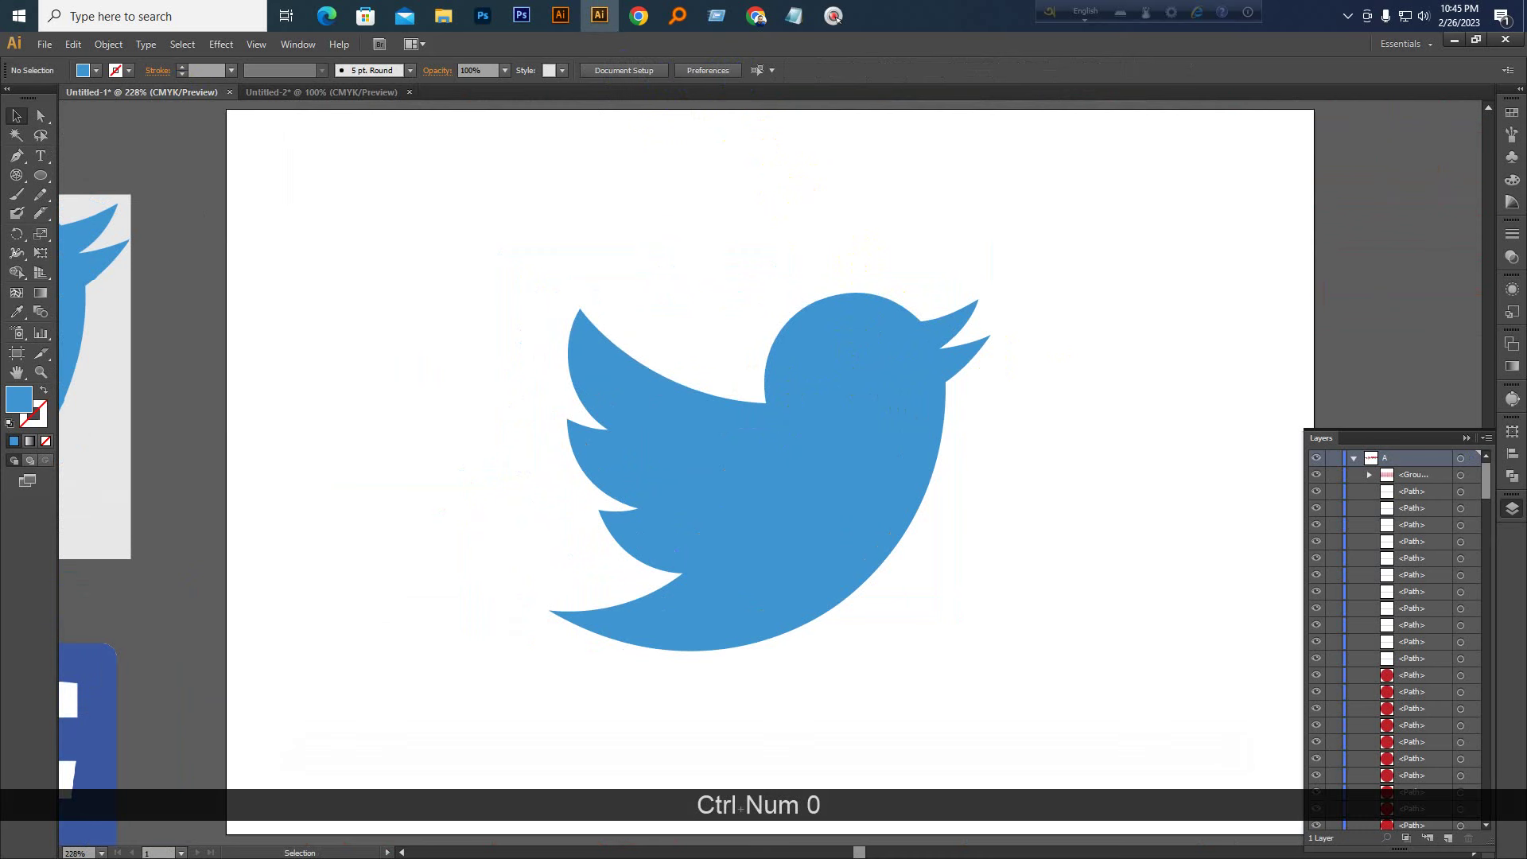
pyautogui.click(1468, 438)
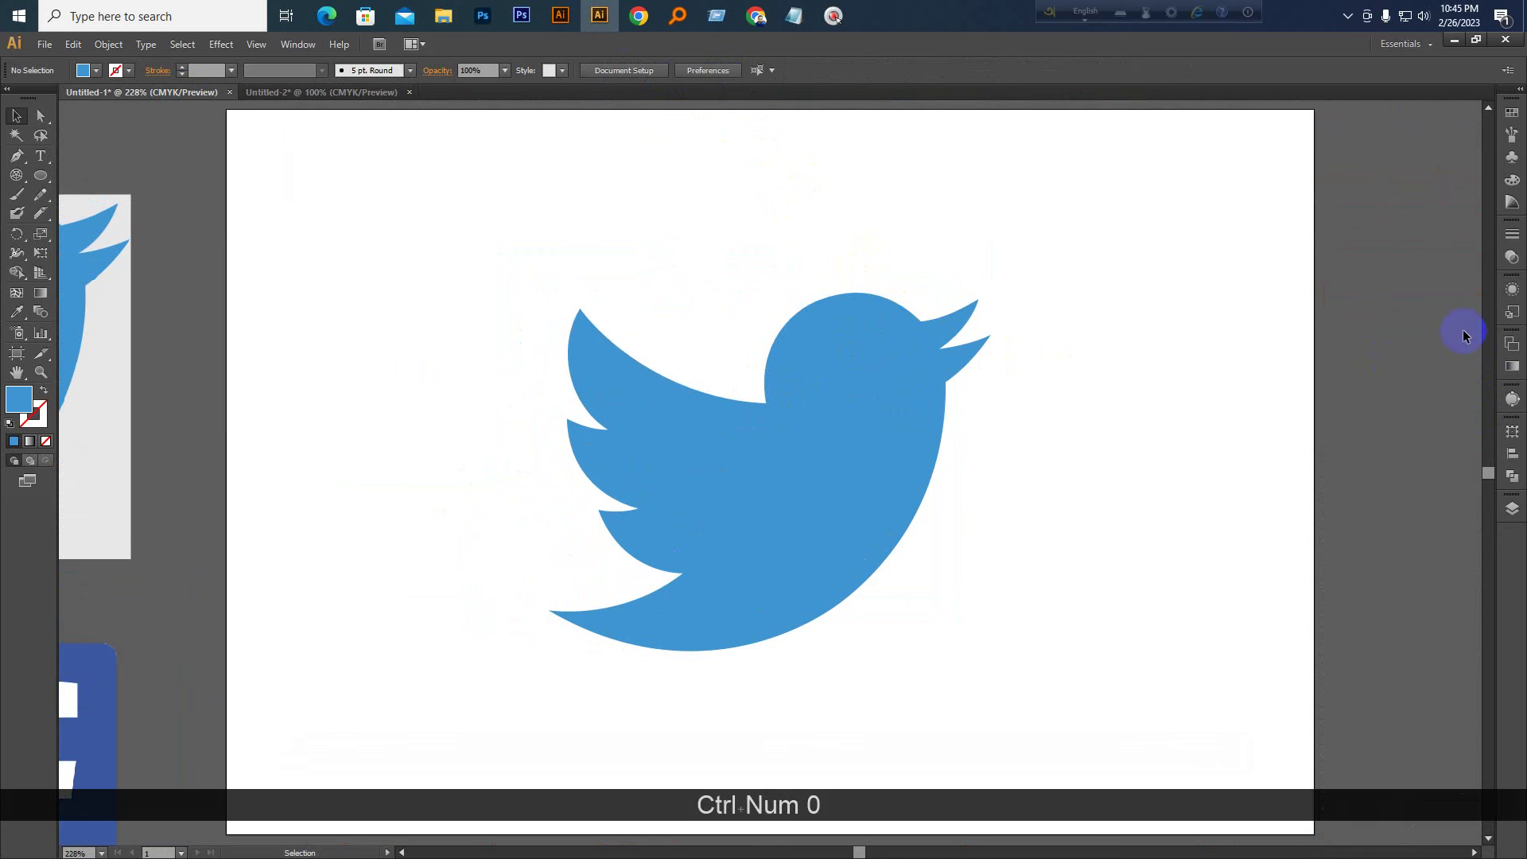
pyautogui.click(1348, 16)
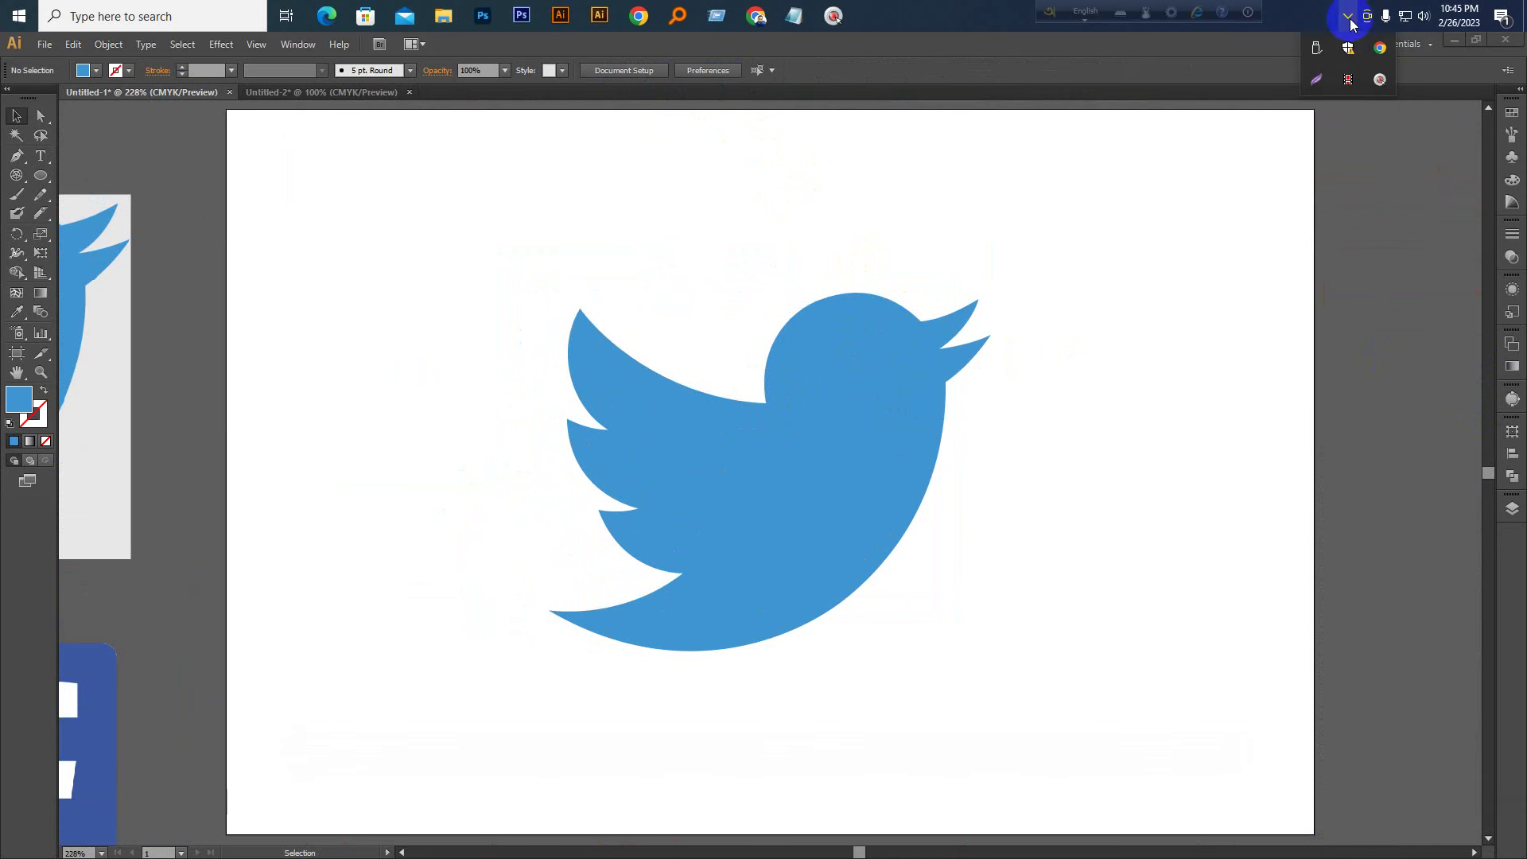
# Capture the whole artboard with the bird as a Lightshot screenshot of about 1359x904 px and start saving it to a file
pyautogui.click(1316, 79)
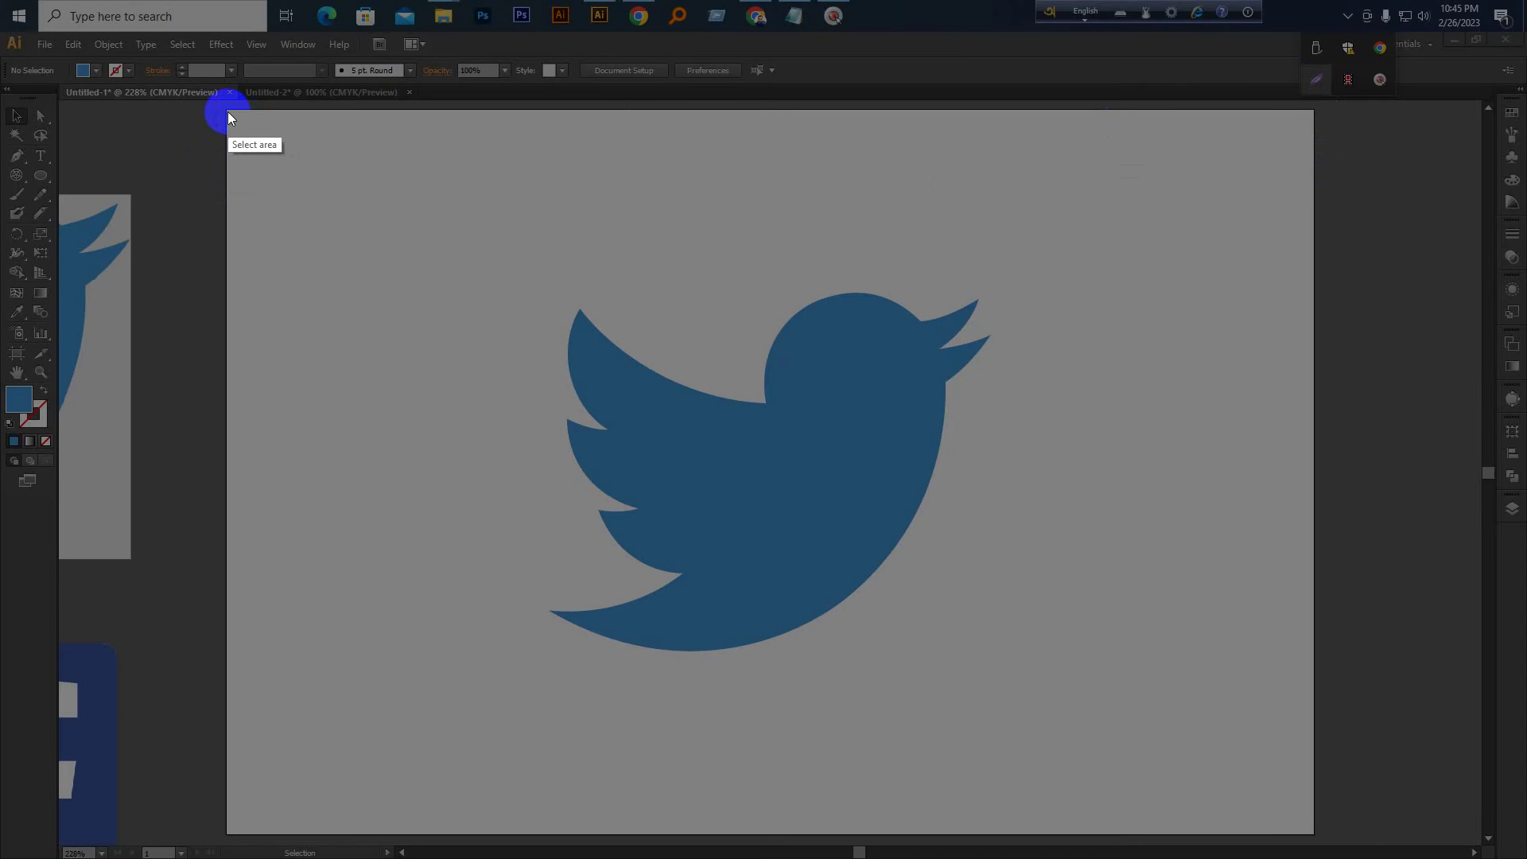
pyautogui.moveTo(229, 112)
pyautogui.mouseDown()
pyautogui.moveTo(1153, 634)
pyautogui.moveTo(1311, 830)
pyautogui.mouseUp()
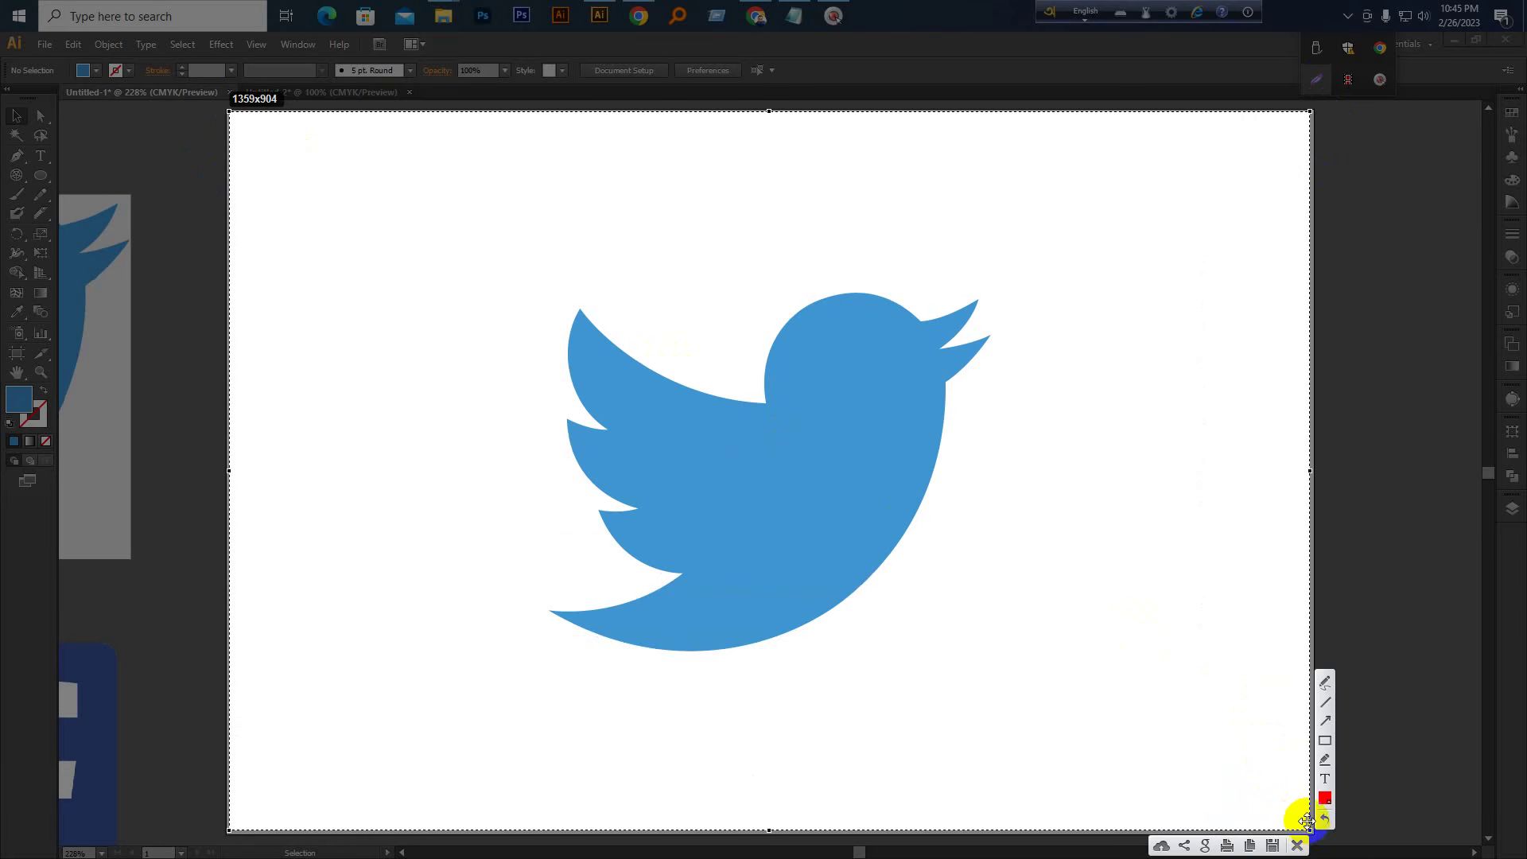
pyautogui.click(1272, 846)
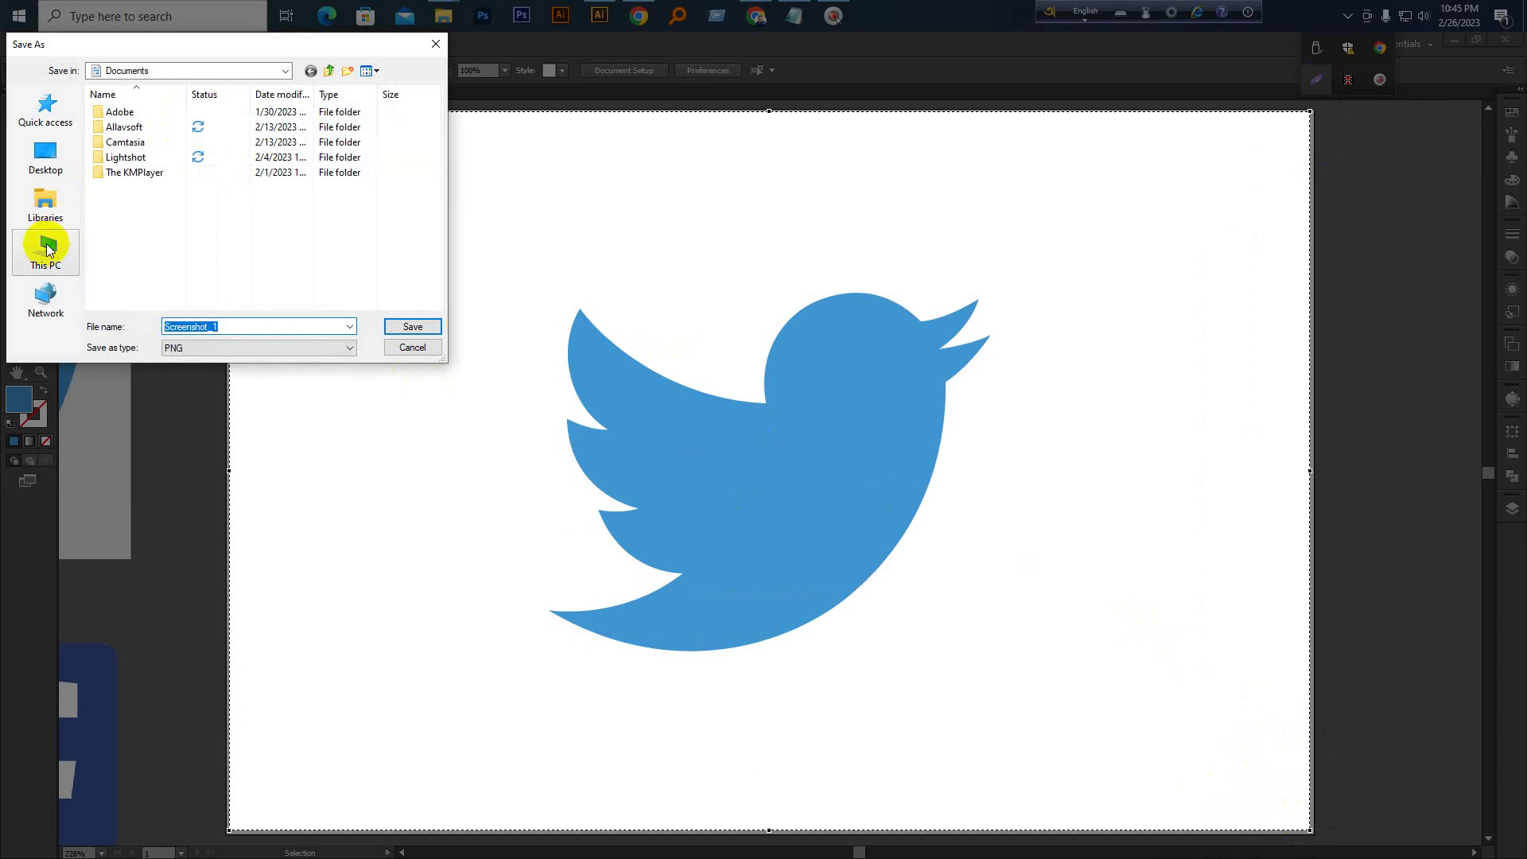
# Create a new folder inside Batch 04, under Everything For Code 0709 on the Video (G:) drive, and open it as the save location
pyautogui.click(46, 248)
pyautogui.scroll(-5, 205, 231)
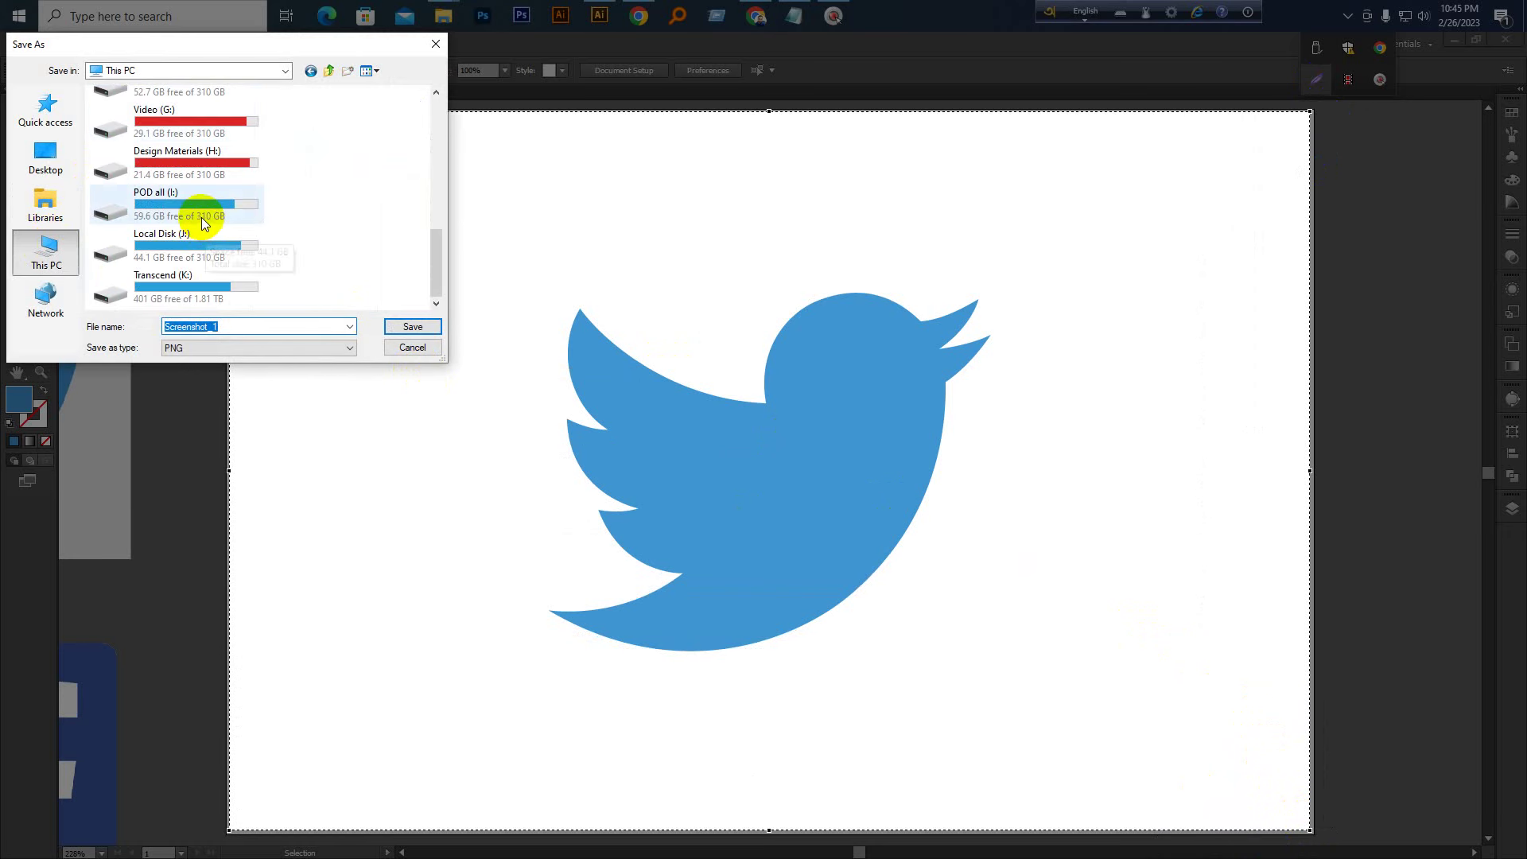
pyautogui.scroll(2, 199, 191)
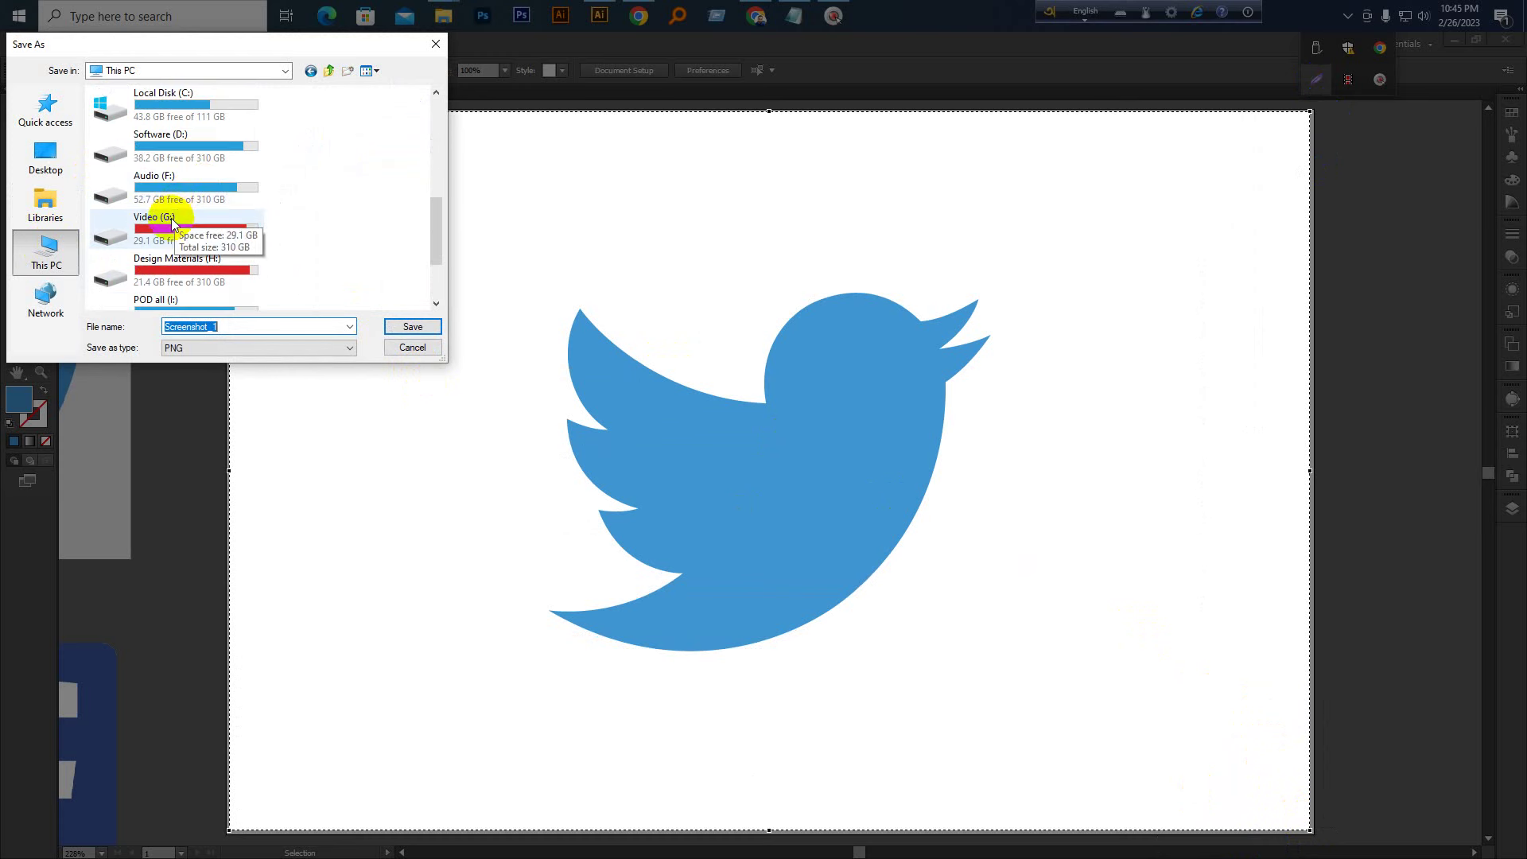
pyautogui.doubleClick(171, 223)
pyautogui.scroll(-2, 194, 213)
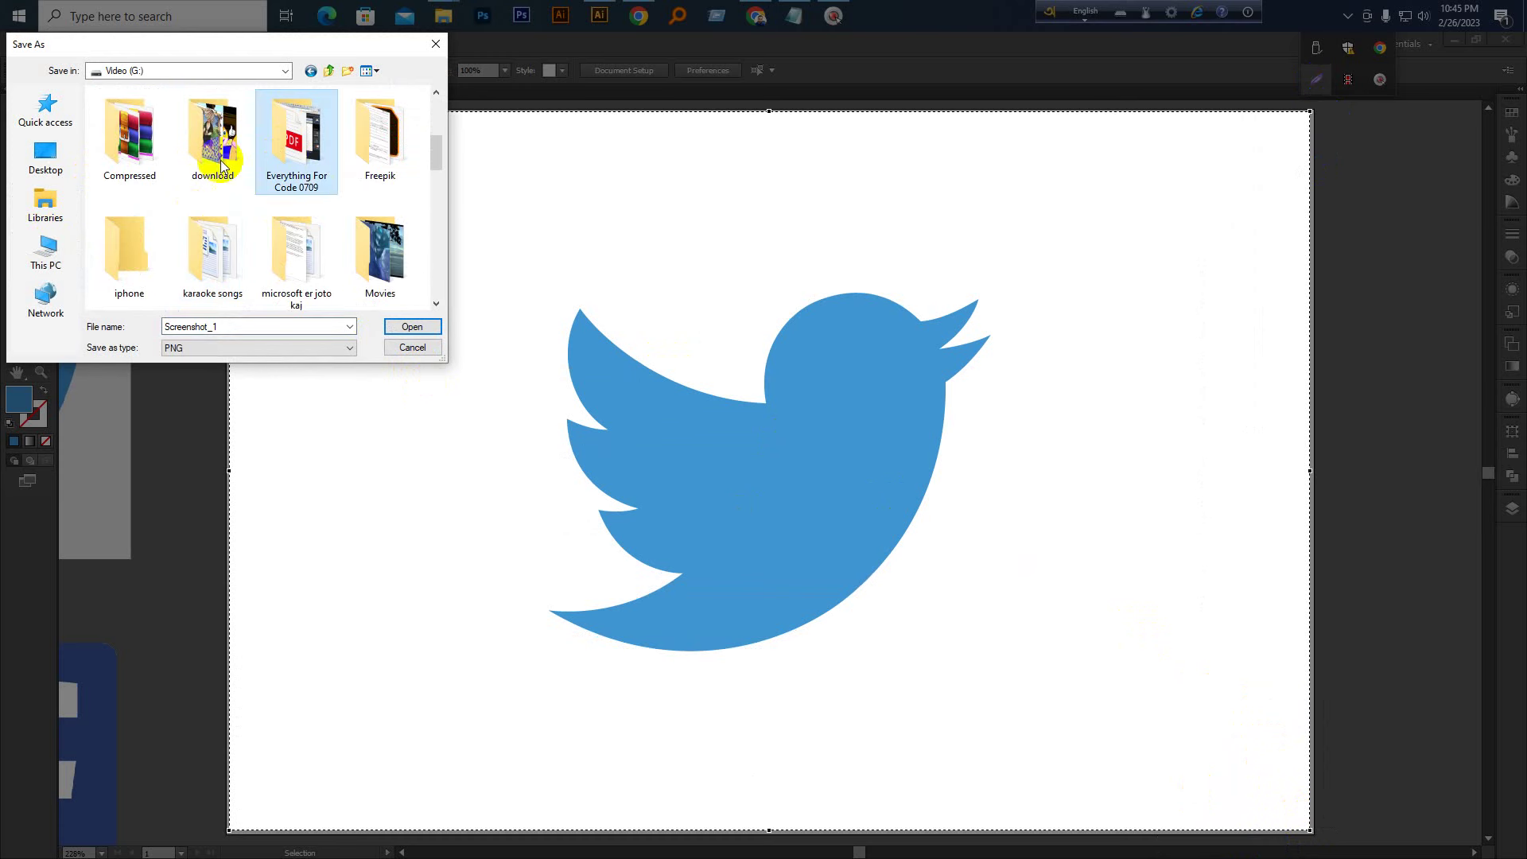
pyautogui.doubleClick(327, 177)
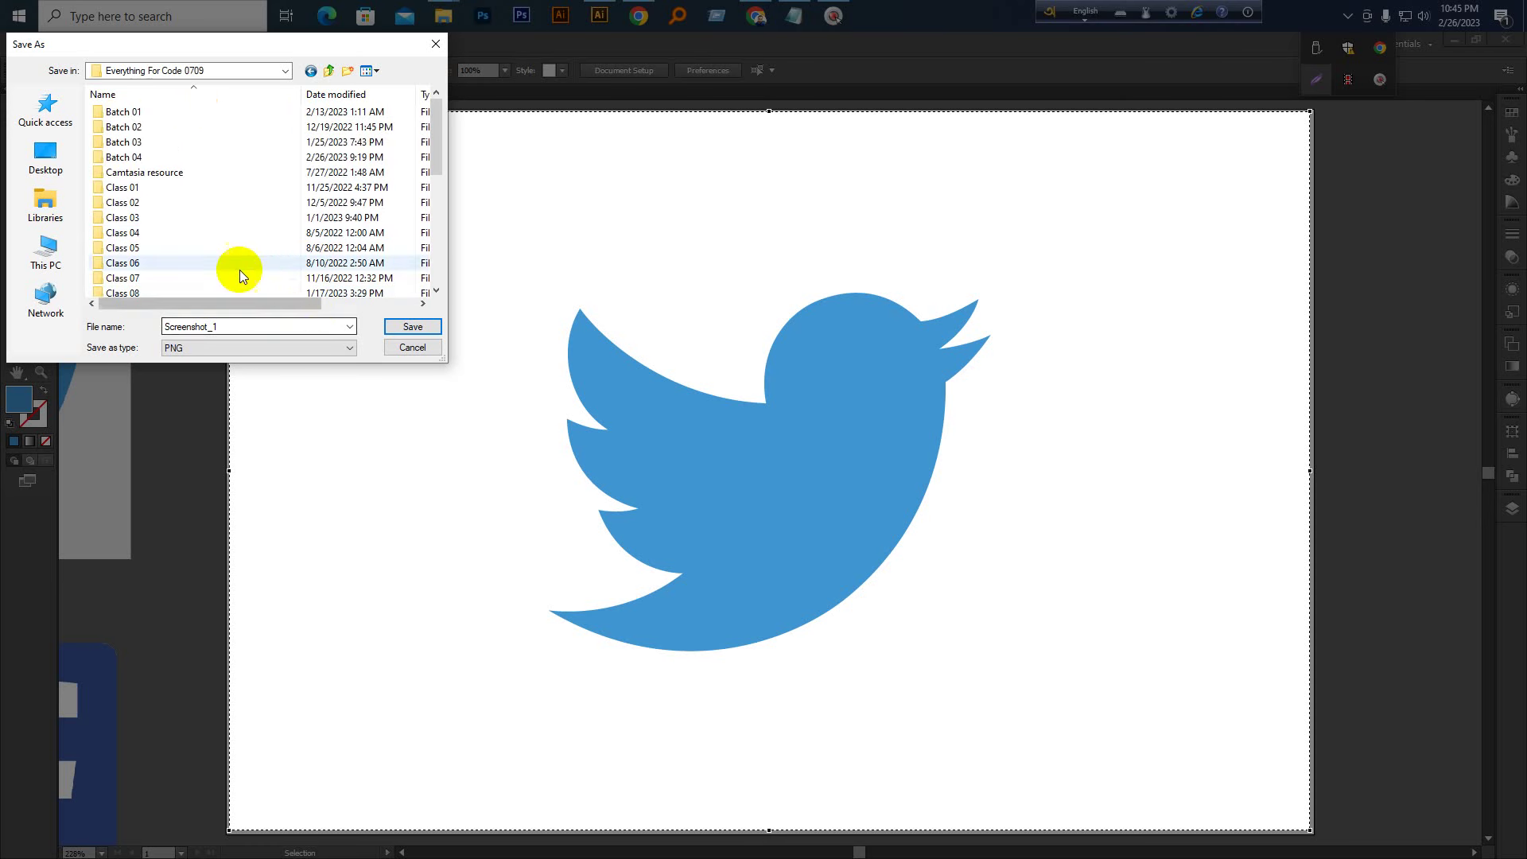
pyautogui.doubleClick(144, 159)
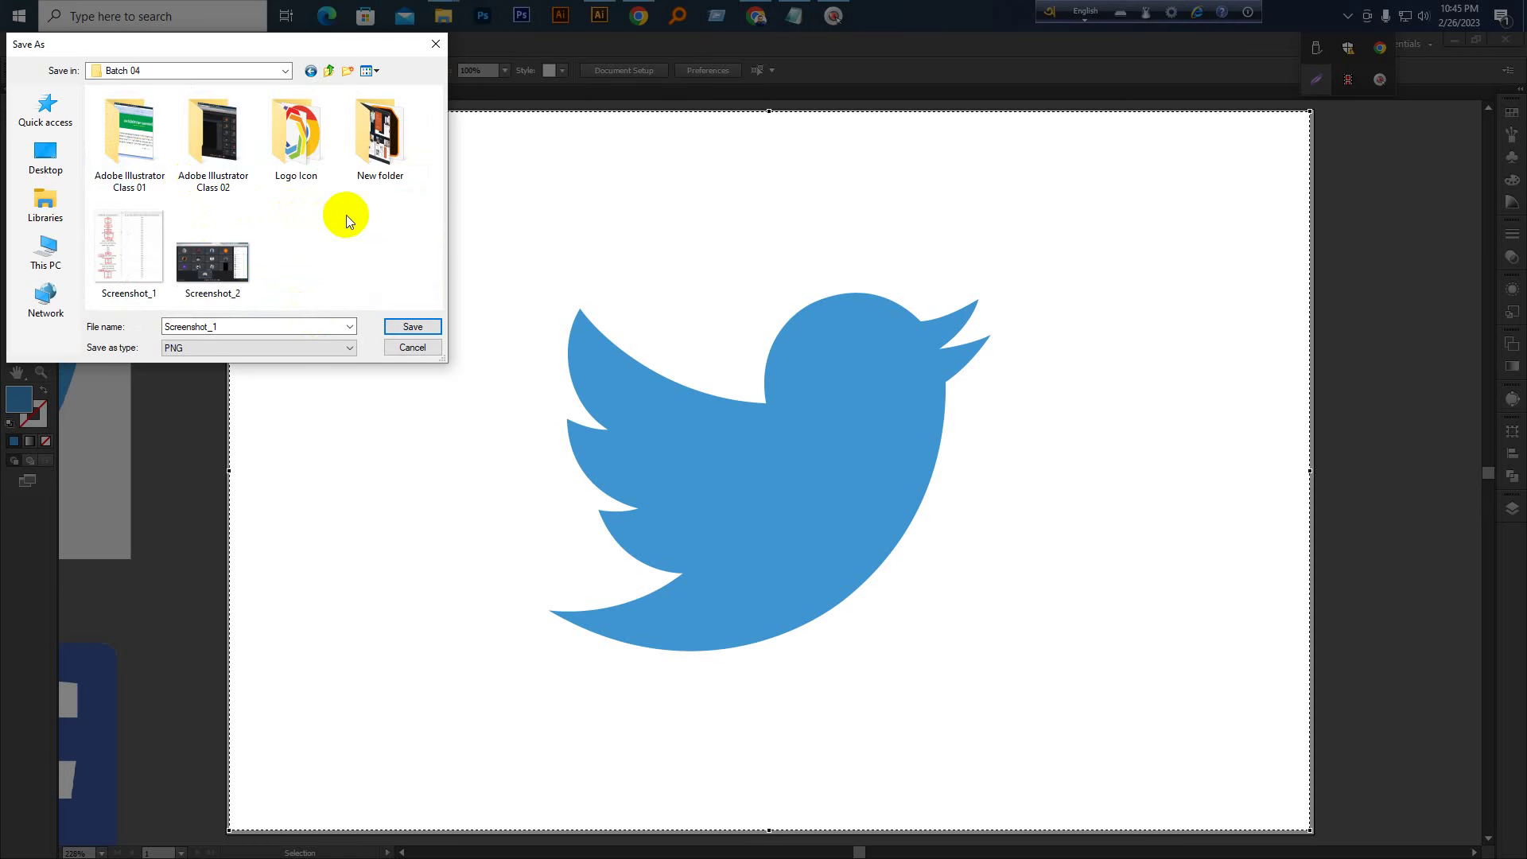
pyautogui.click(347, 70)
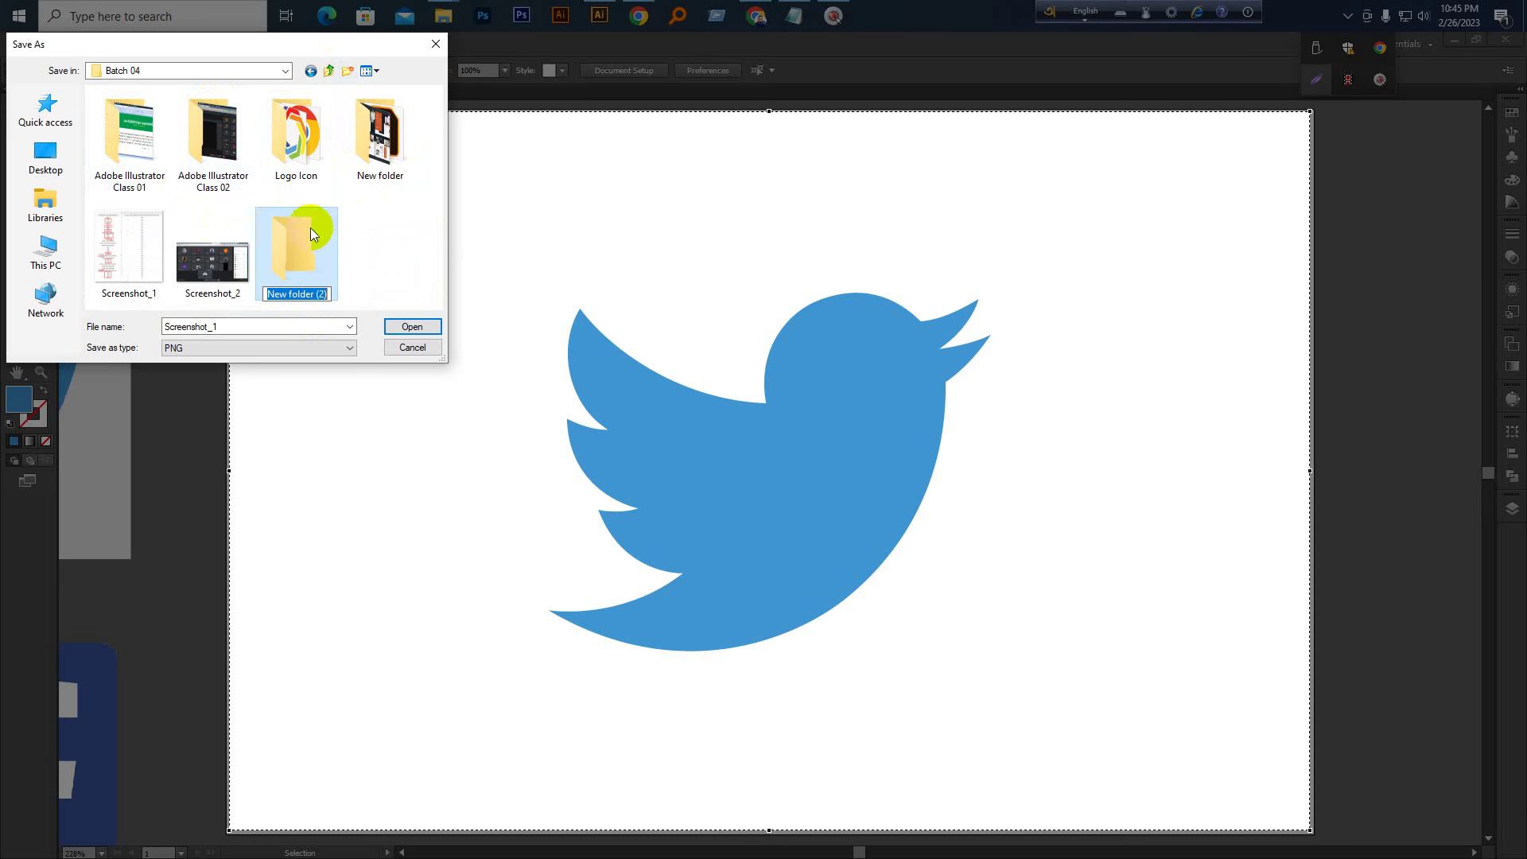
pyautogui.doubleClick(317, 280)
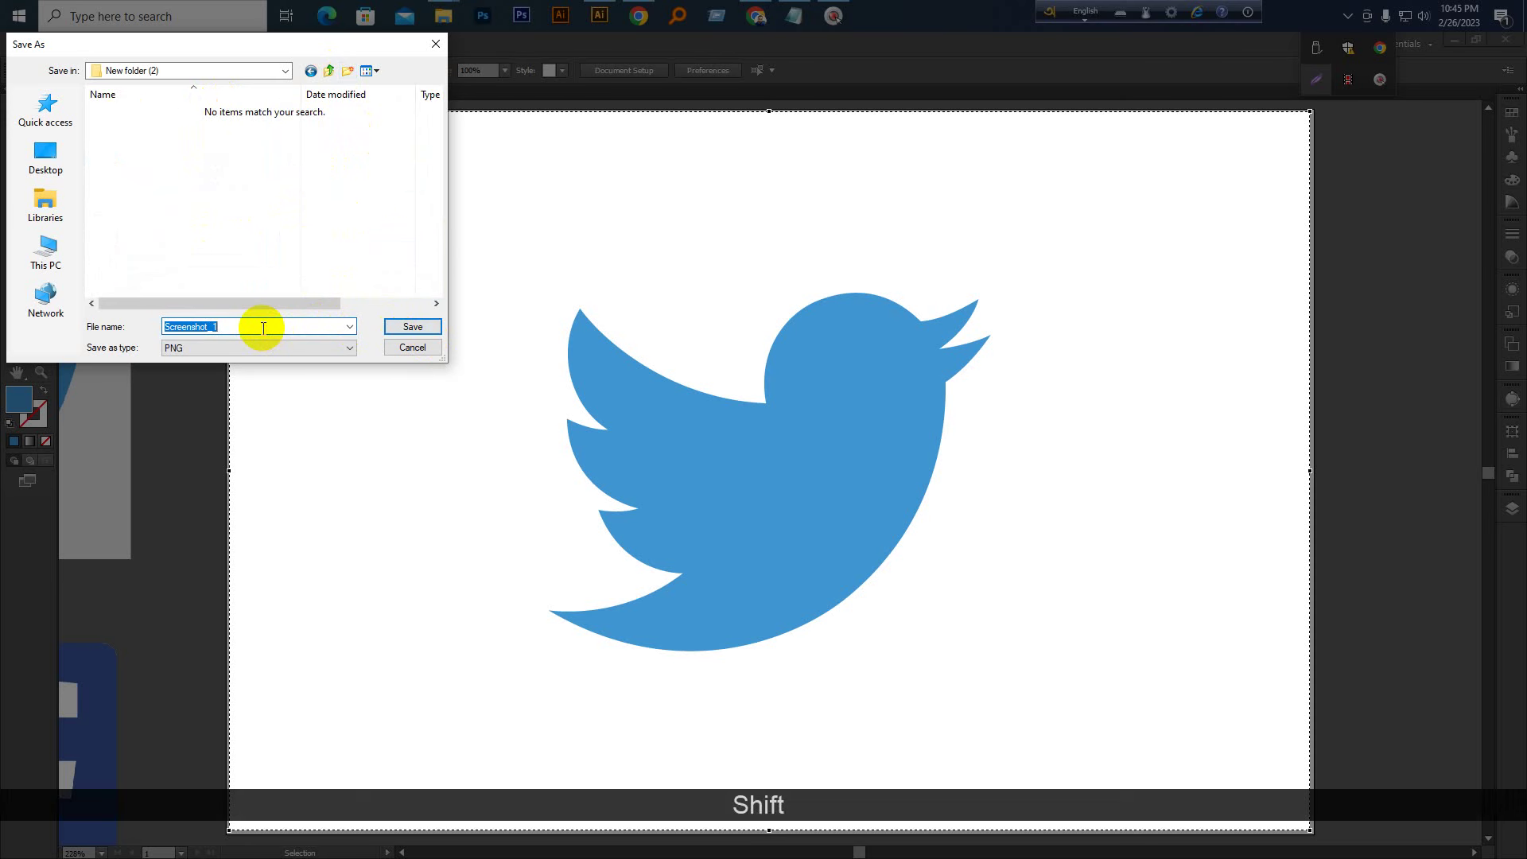
# Save the screenshot as a PNG file named "Twitter logo"
pyautogui.write('Twitter ')
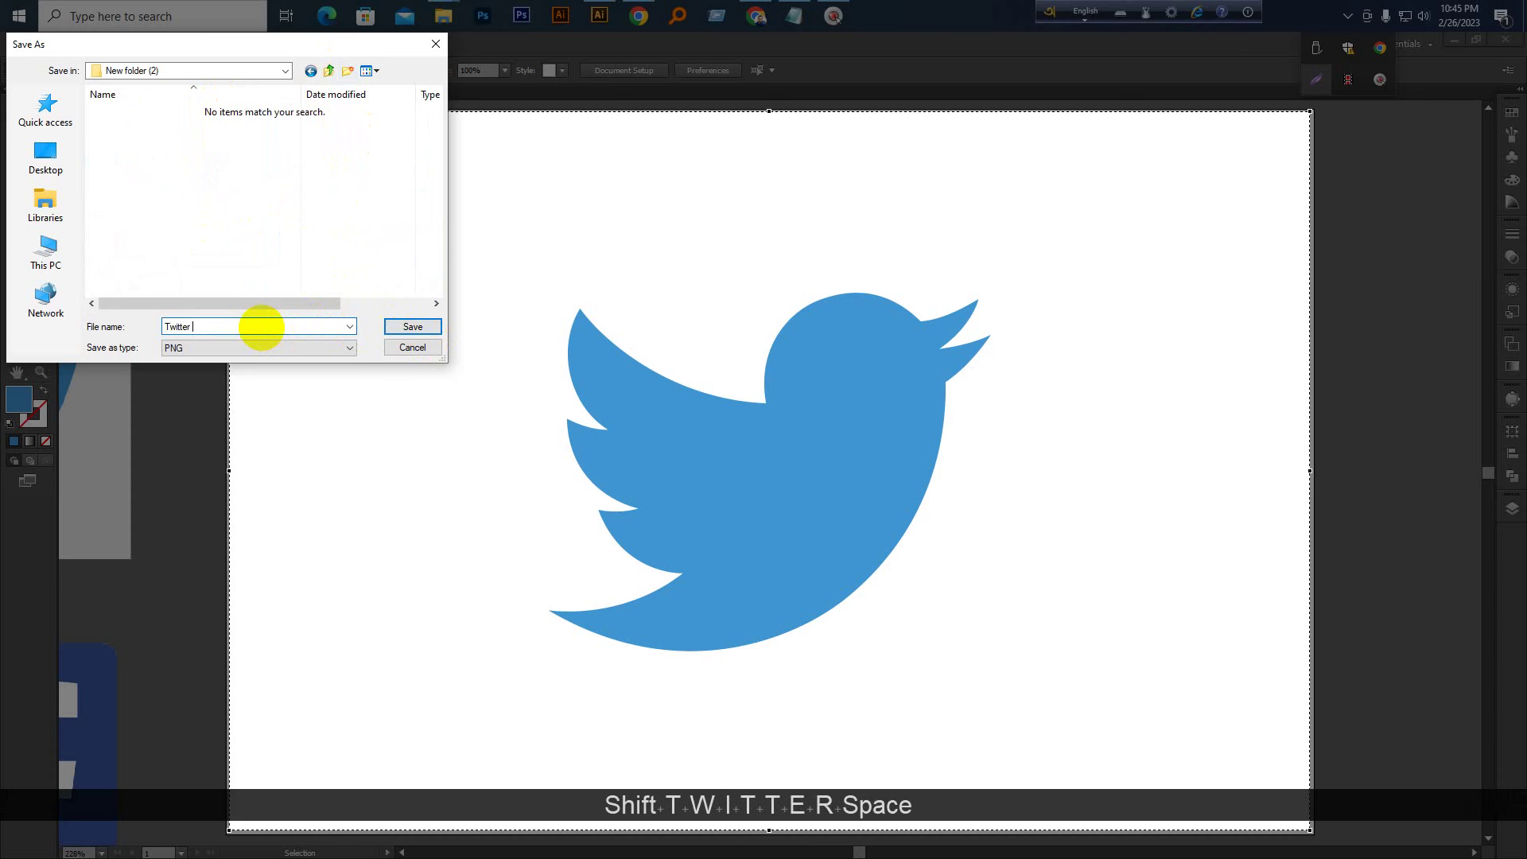
pyautogui.write('logo')
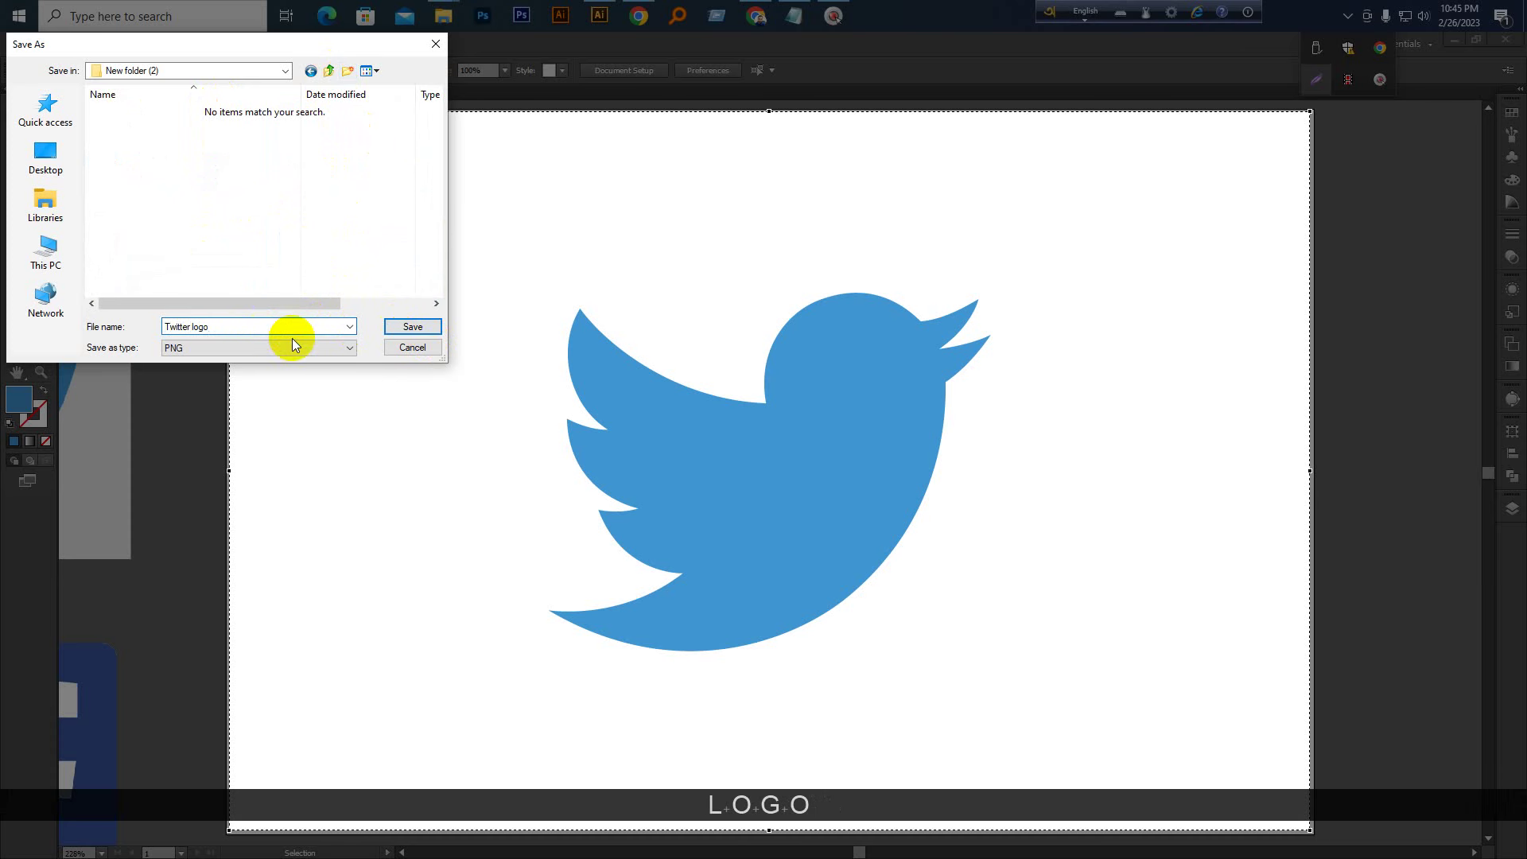
pyautogui.click(413, 327)
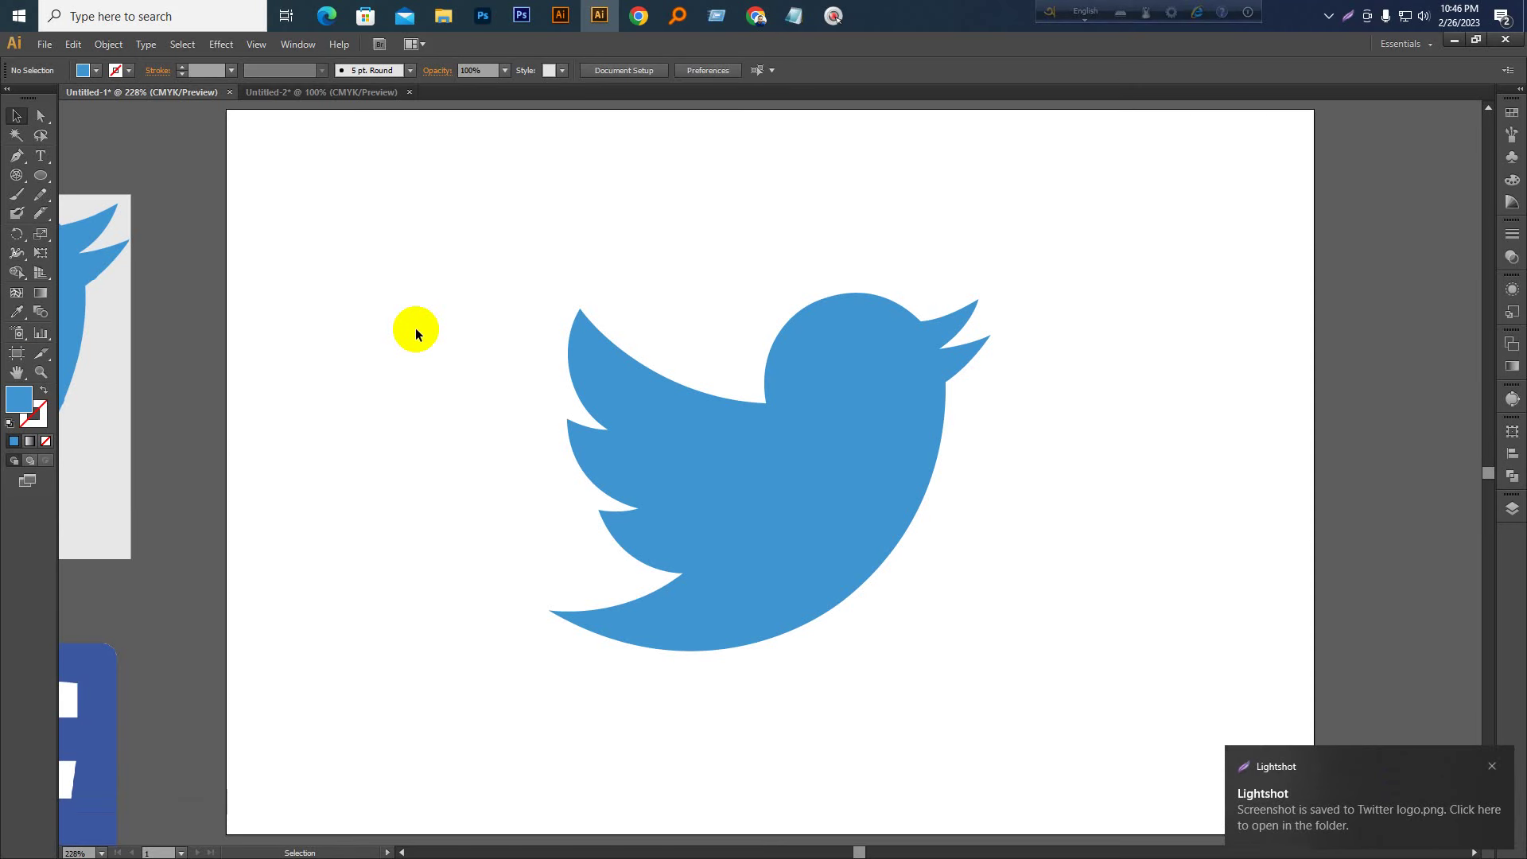
# Switch to File Explorer, view Twitter logo.png from New folder (2) inside Batch 04, and minimise the image viewer and the folder window
pyautogui.moveTo(443, 16)
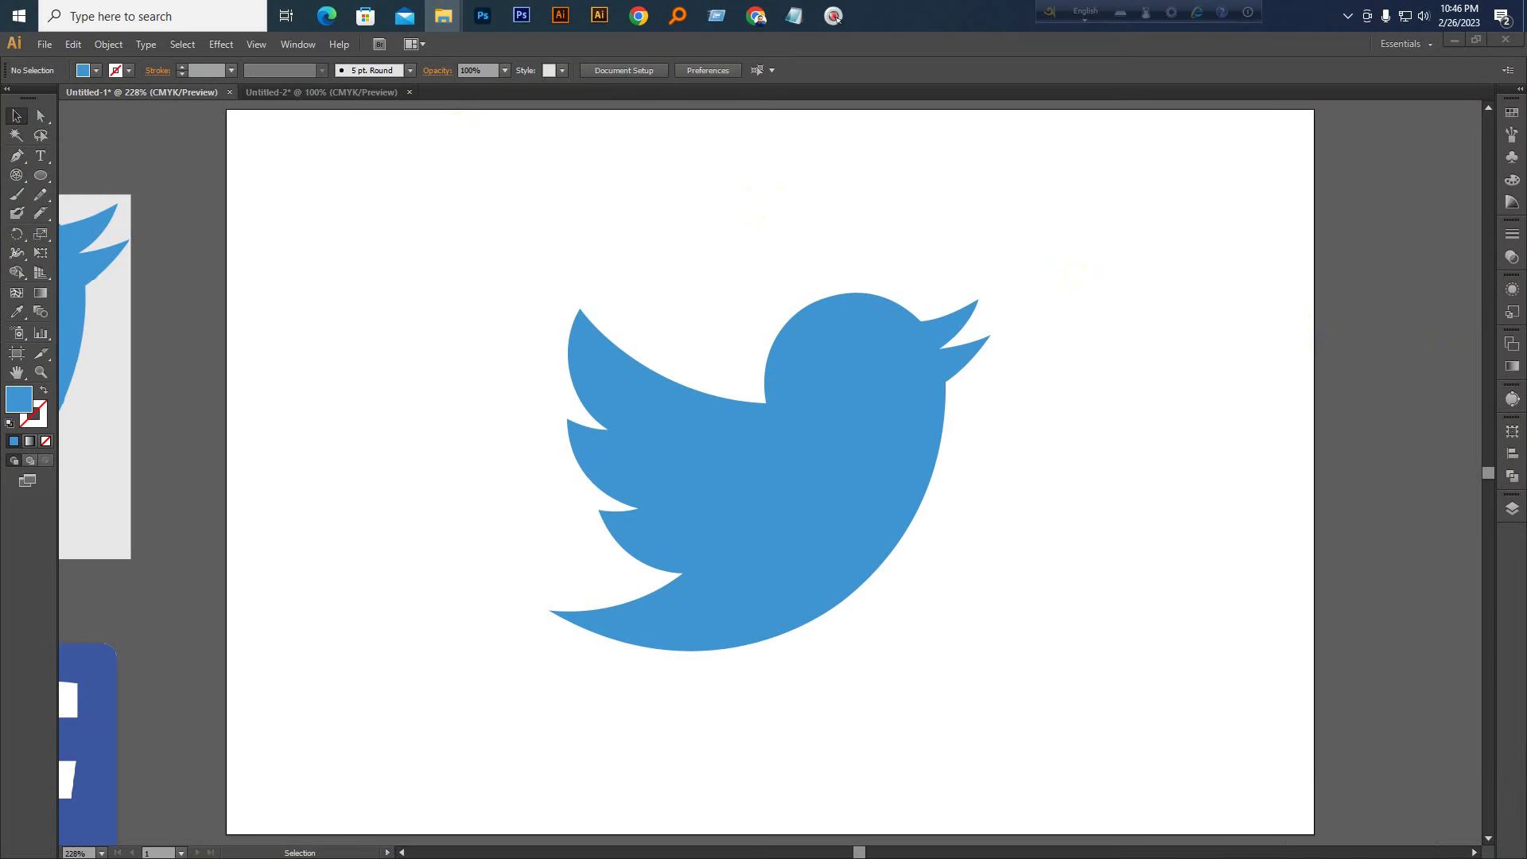
pyautogui.hotkey('alt', 'Tab')
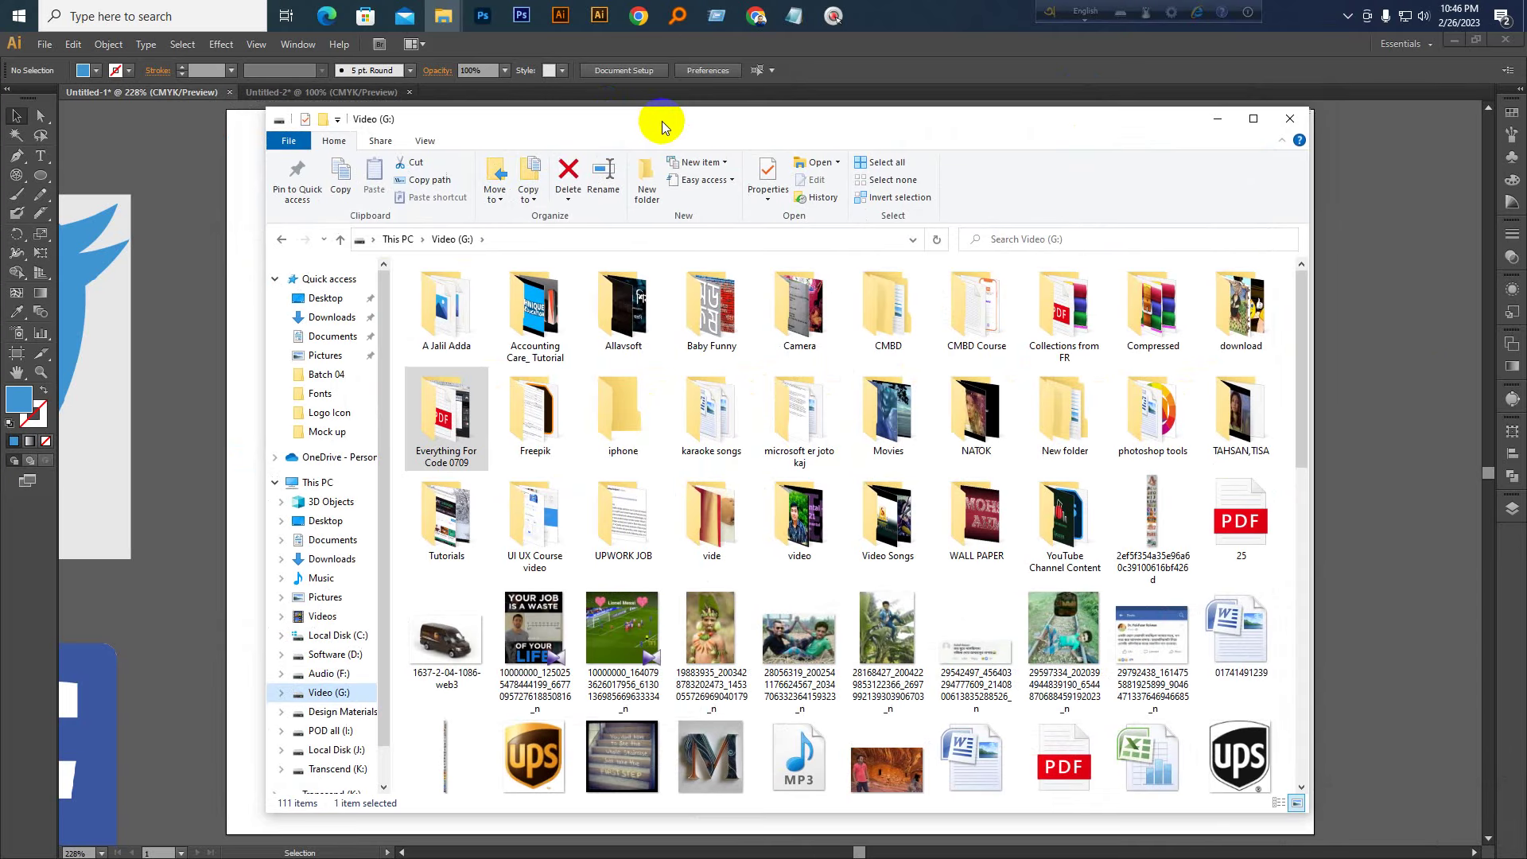
pyautogui.doubleClick(450, 421)
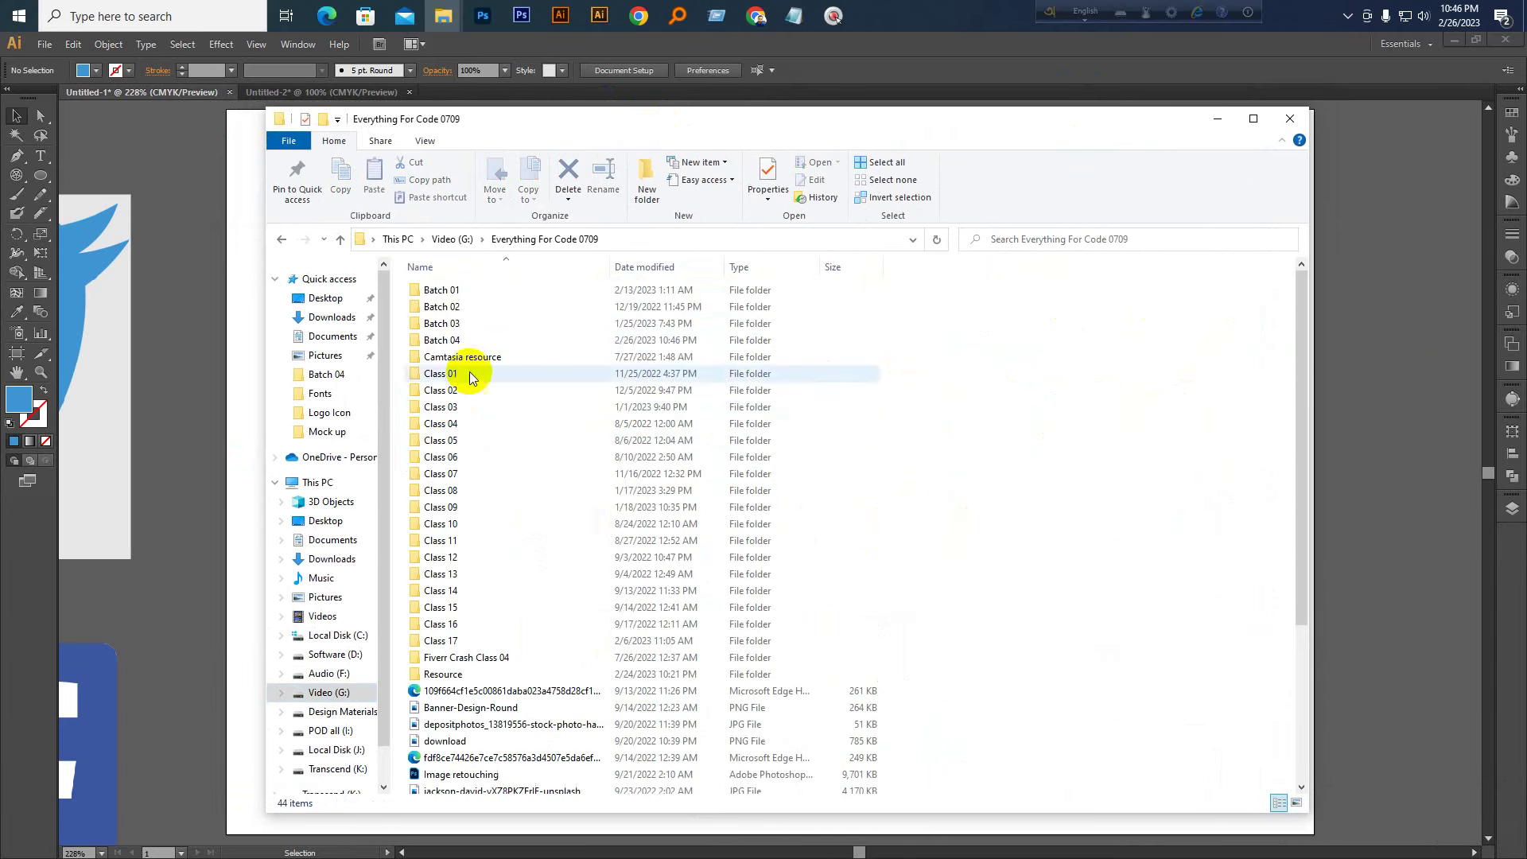
pyautogui.doubleClick(446, 336)
pyautogui.doubleClick(803, 304)
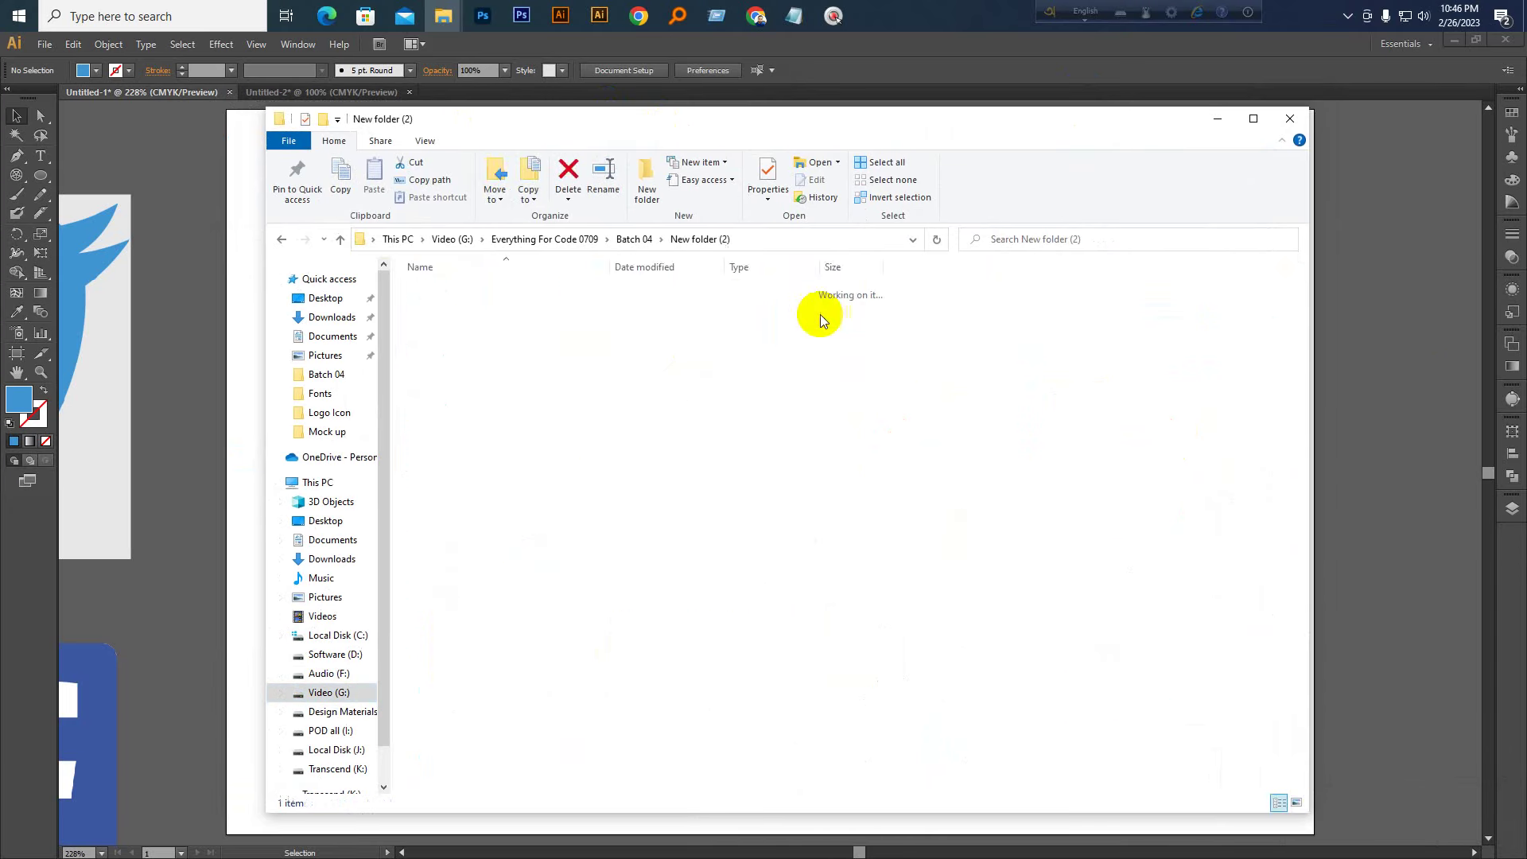
pyautogui.doubleClick(449, 320)
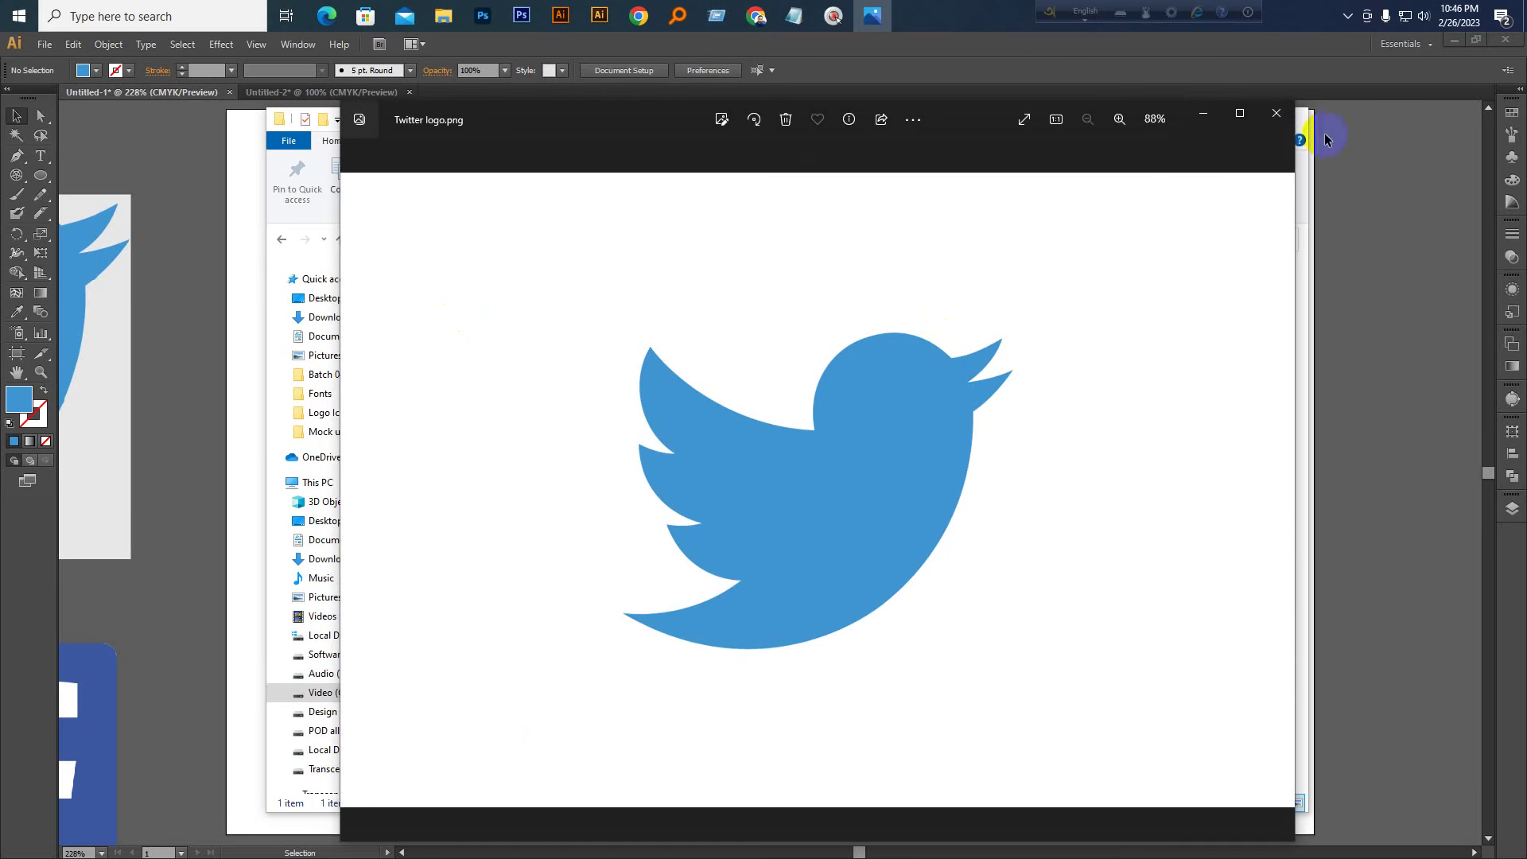
pyautogui.click(1200, 121)
pyautogui.click(1216, 129)
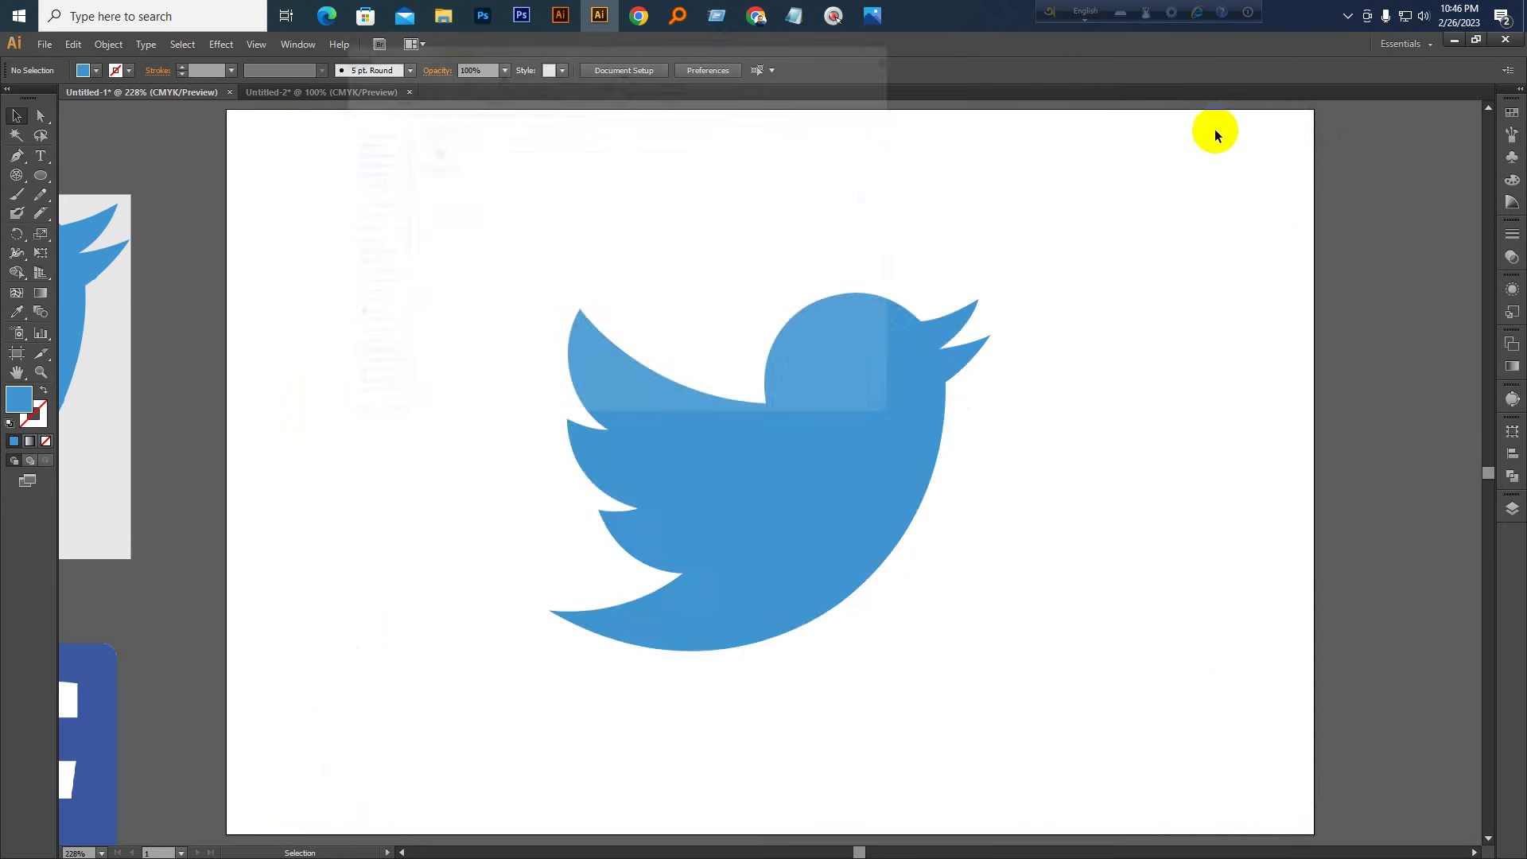
# Examine the file formats offered by Save As with New folder (2) as the location, and cancel without saving
pyautogui.press('ctrl+KP_Subtract')
pyautogui.press('ctrl+KP_Subtract')
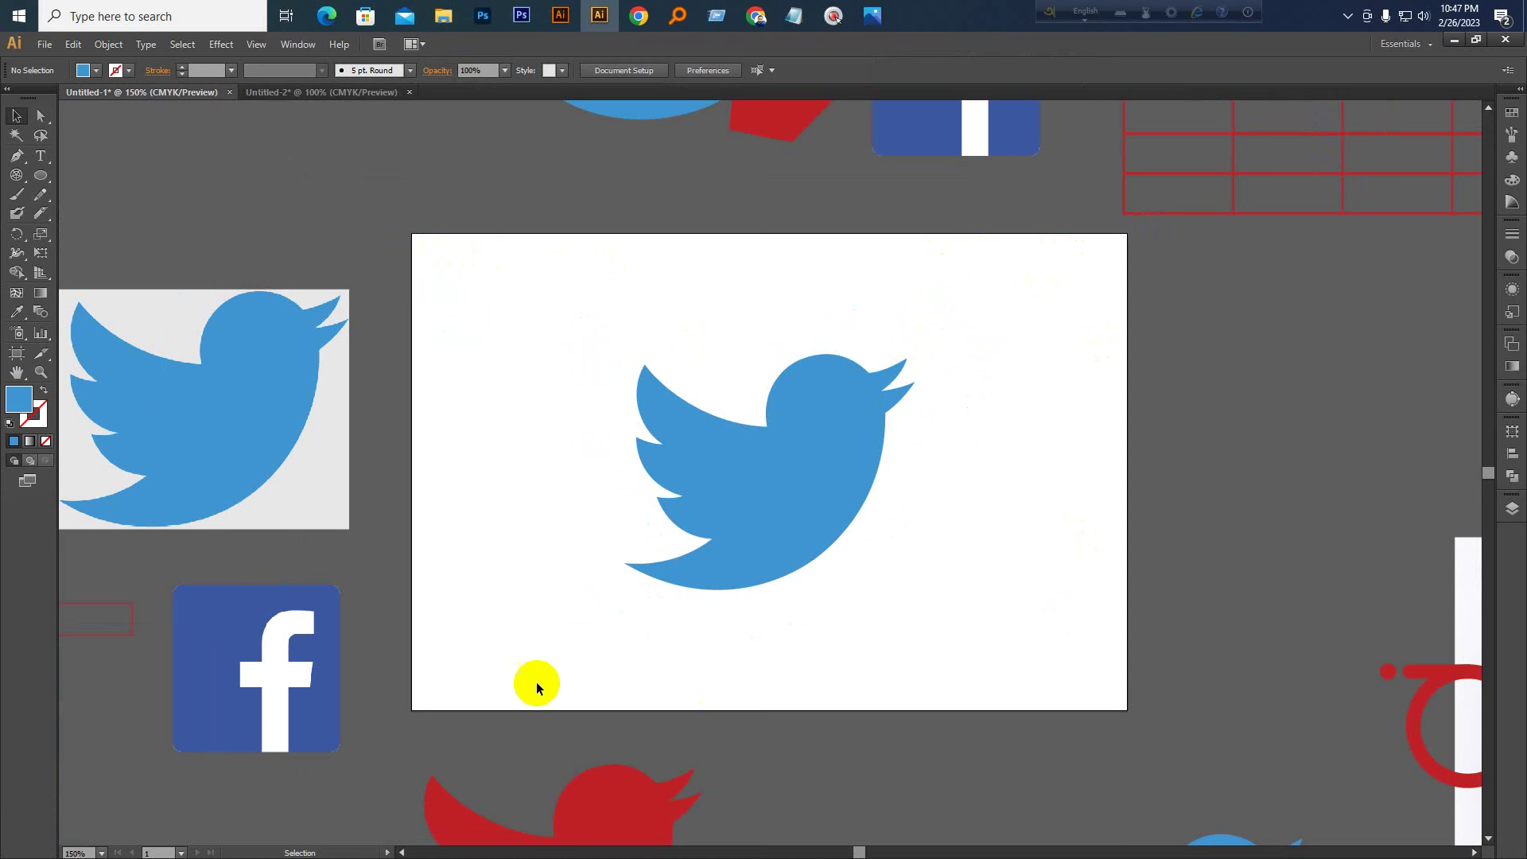
pyautogui.click(44, 43)
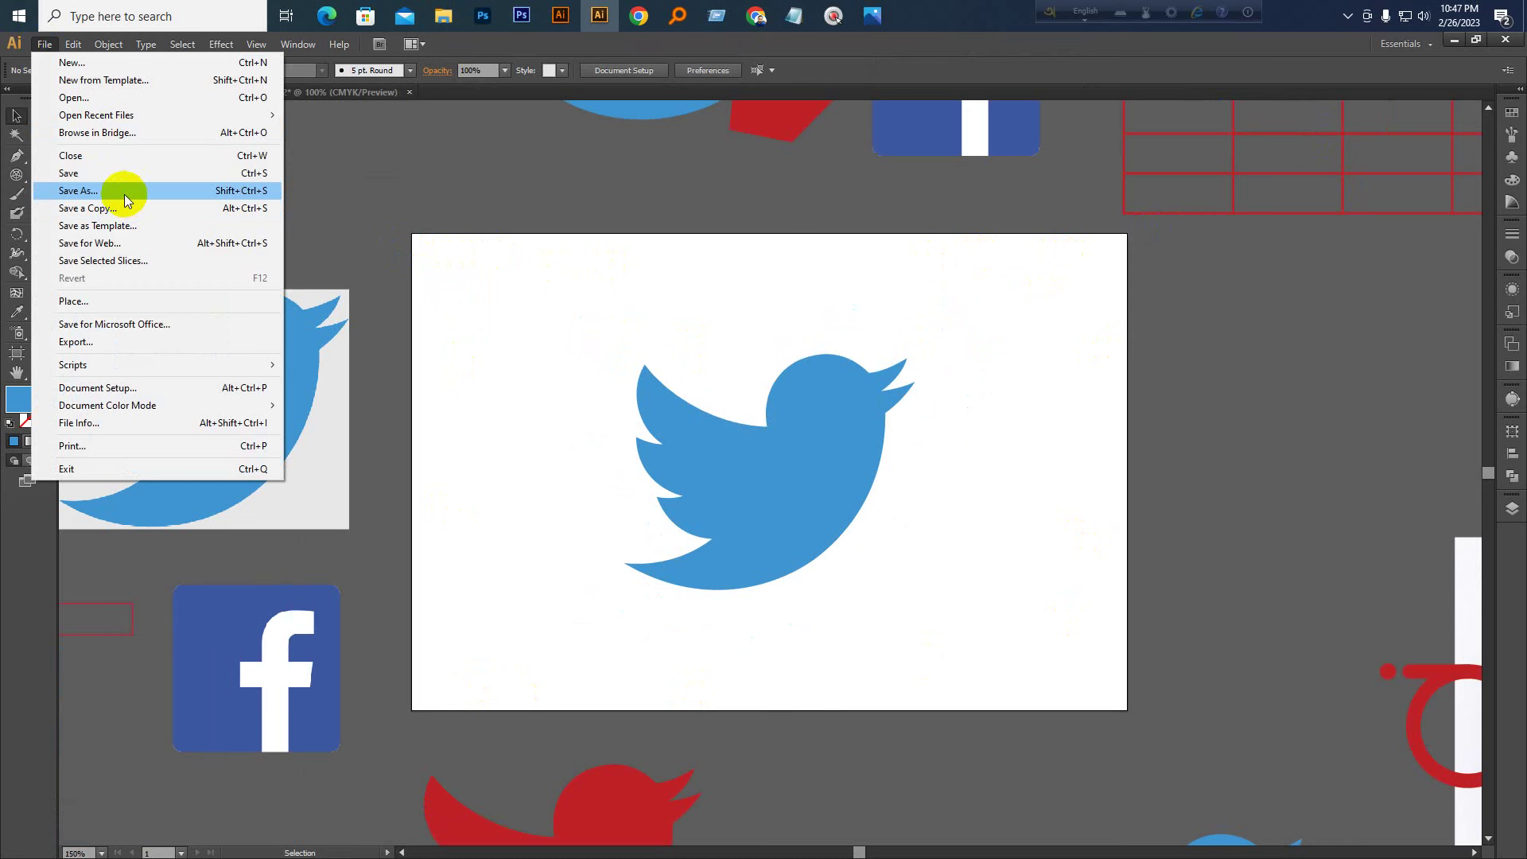
pyautogui.click(125, 194)
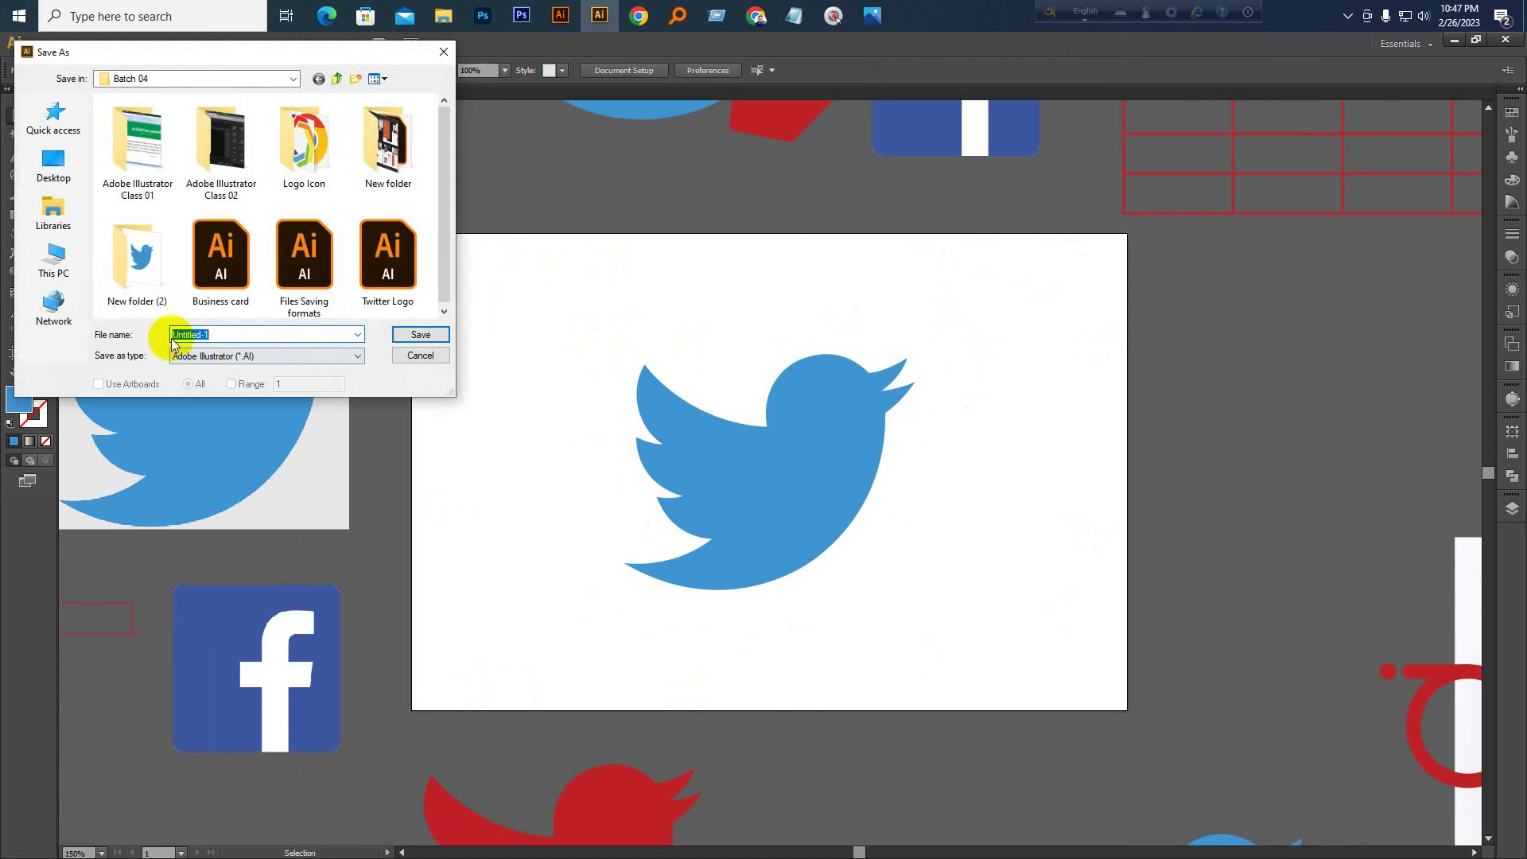
pyautogui.doubleClick(166, 274)
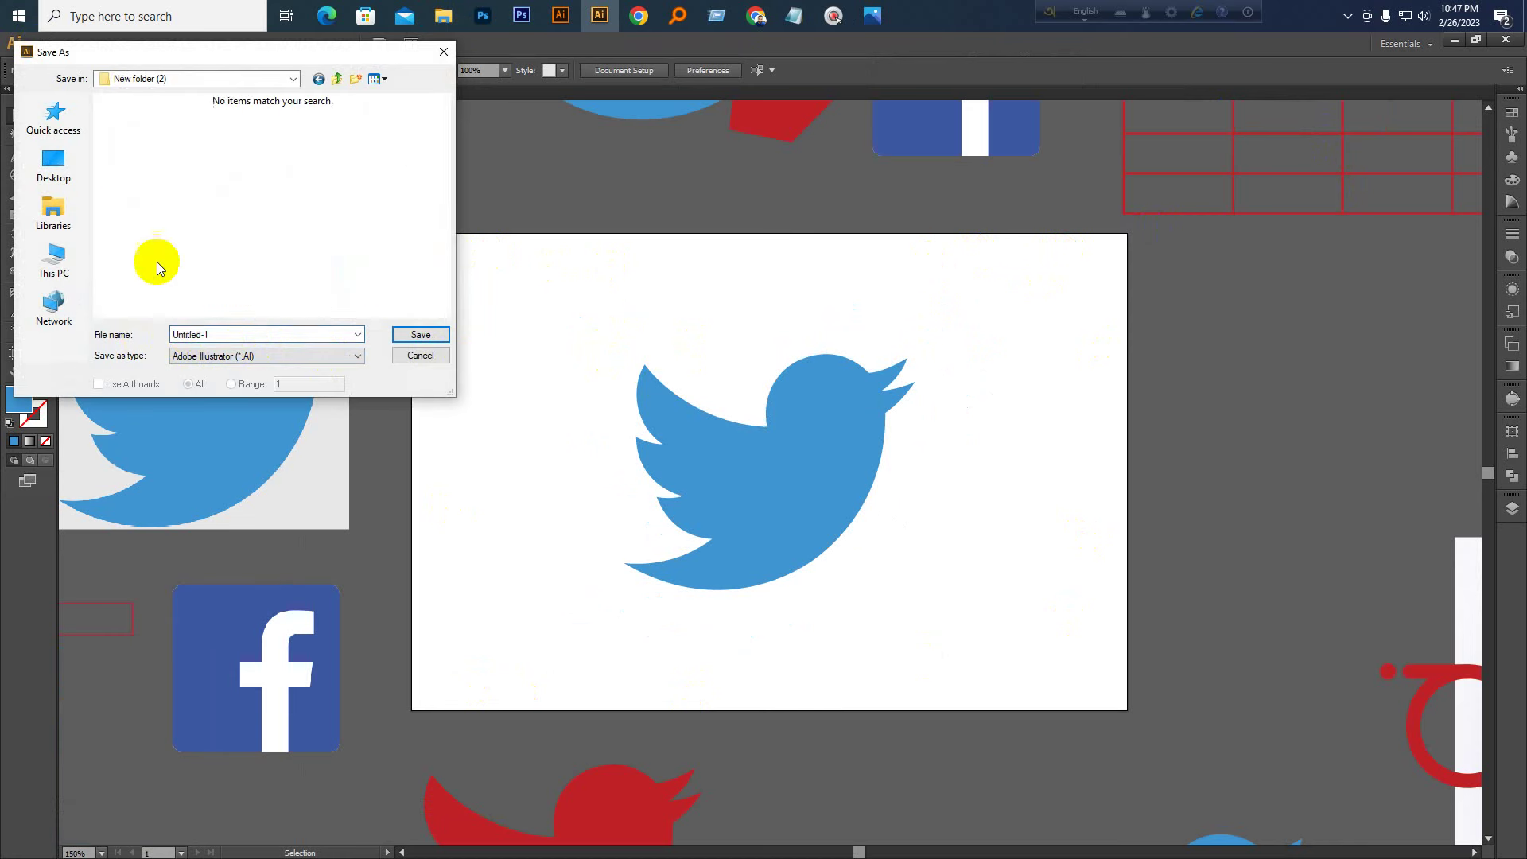
pyautogui.click(229, 358)
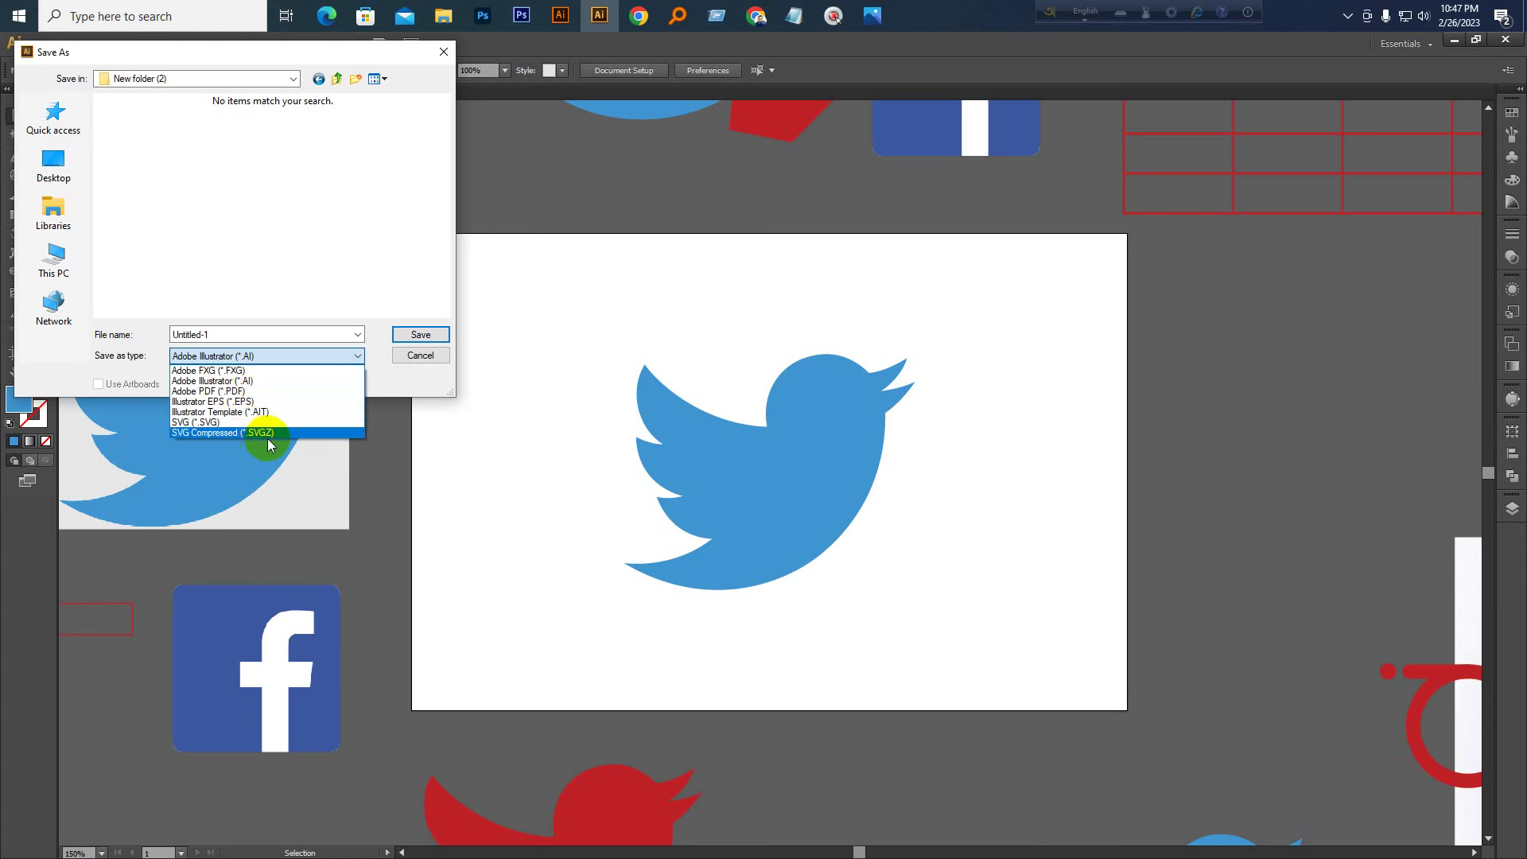
pyautogui.click(418, 357)
pyautogui.click(418, 356)
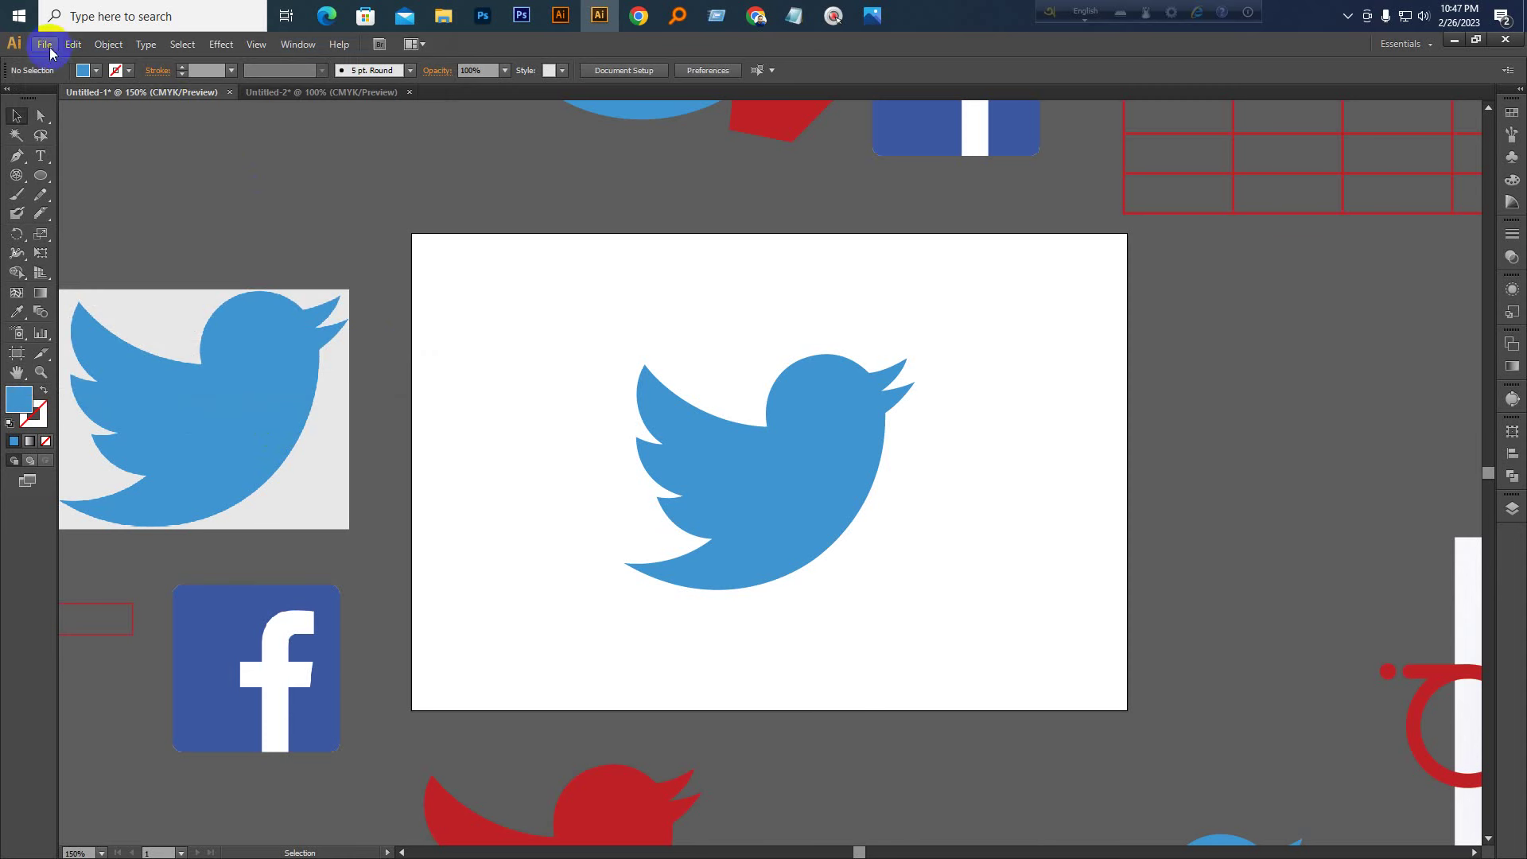
# Open Save for Web for the bird artboard, look through the presets, and set the export format to JPEG
pyautogui.click(48, 50)
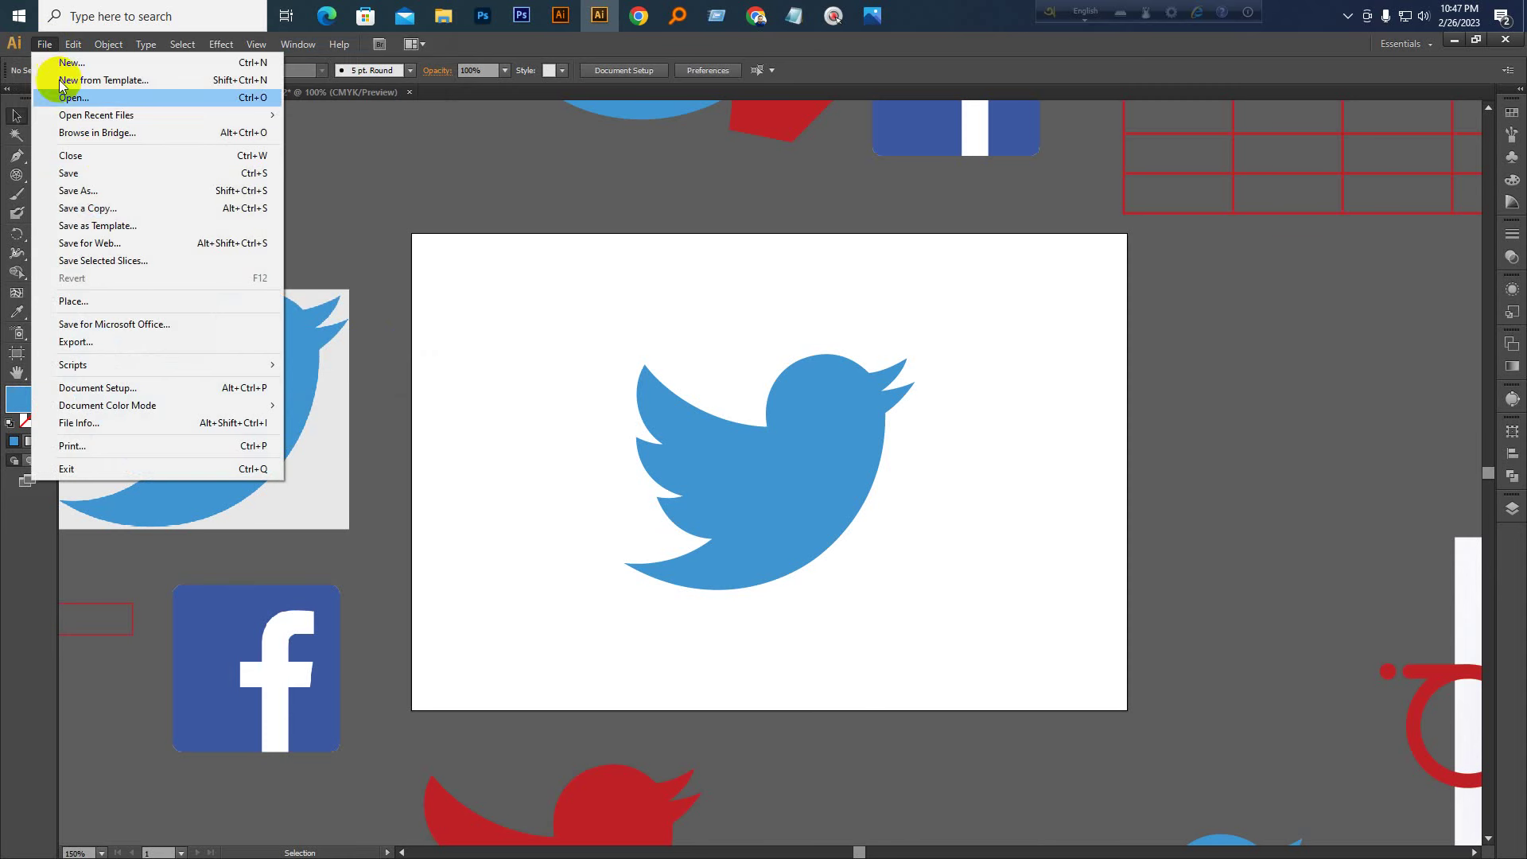
pyautogui.click(124, 243)
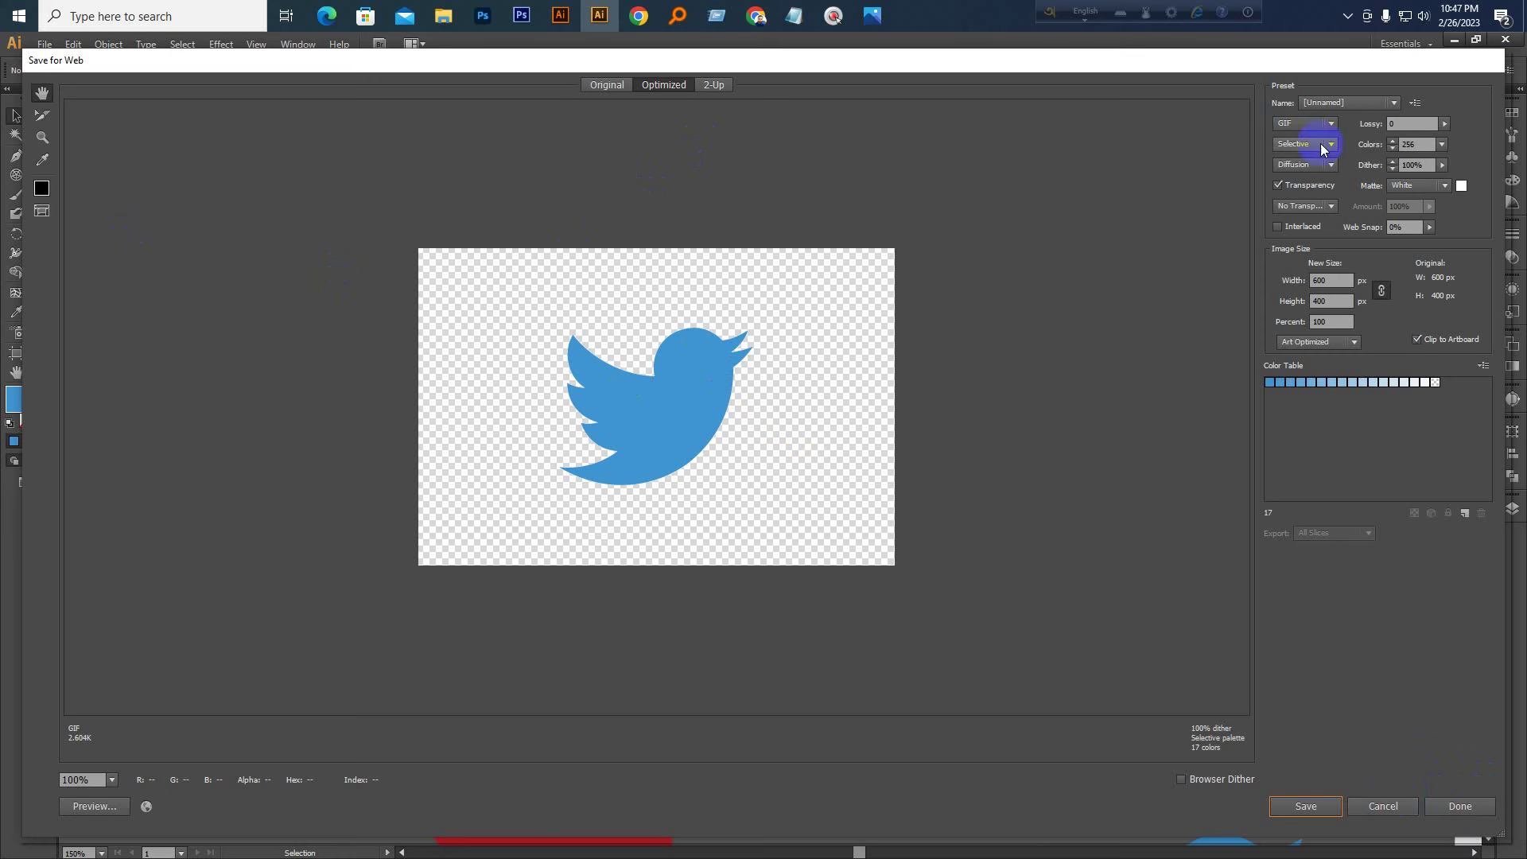
pyautogui.click(1345, 102)
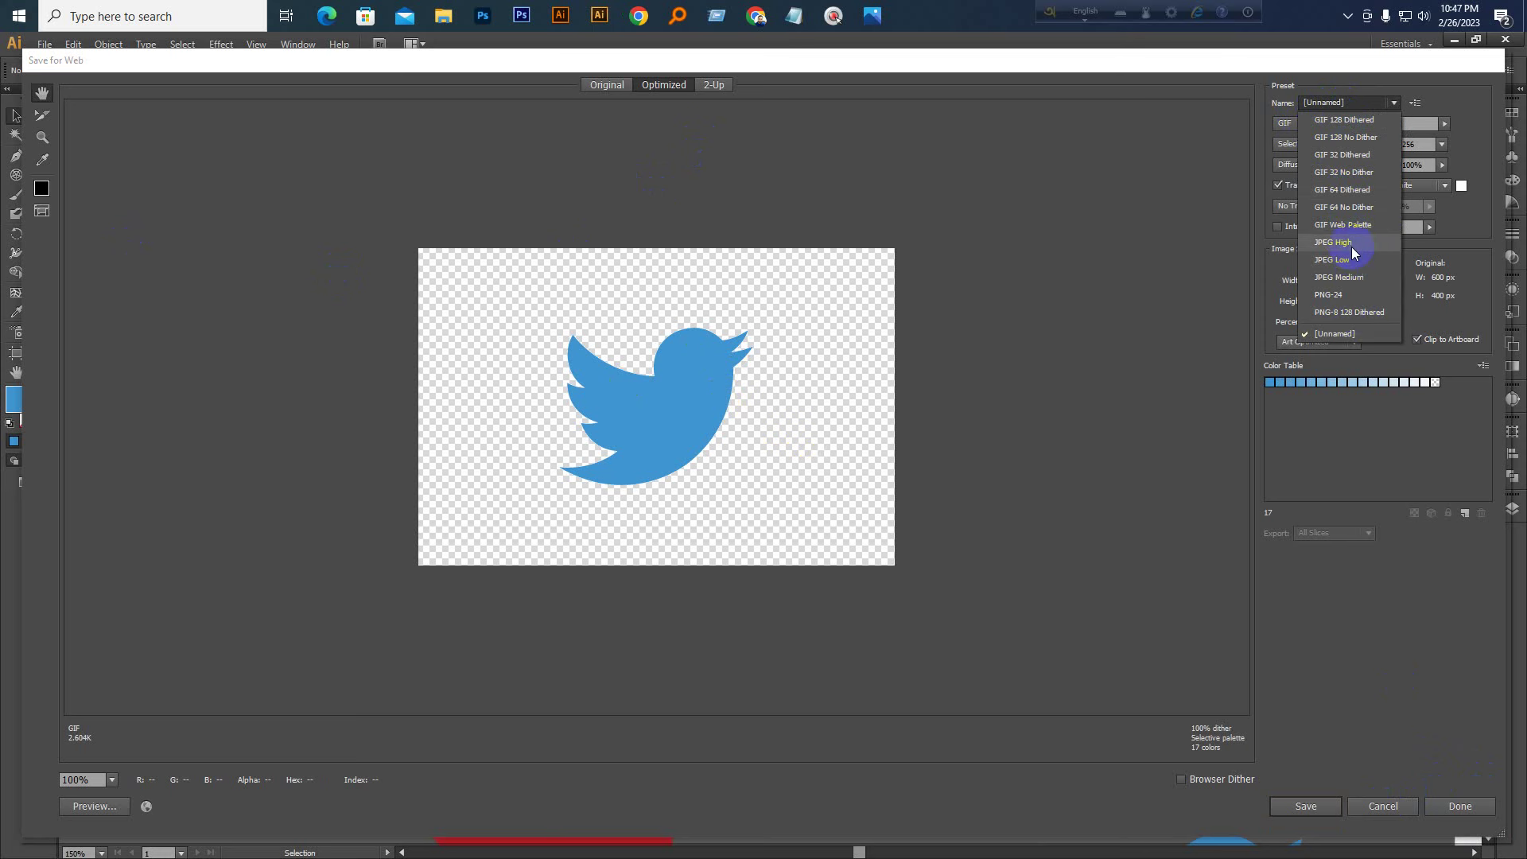
pyautogui.click(1357, 416)
pyautogui.click(1282, 123)
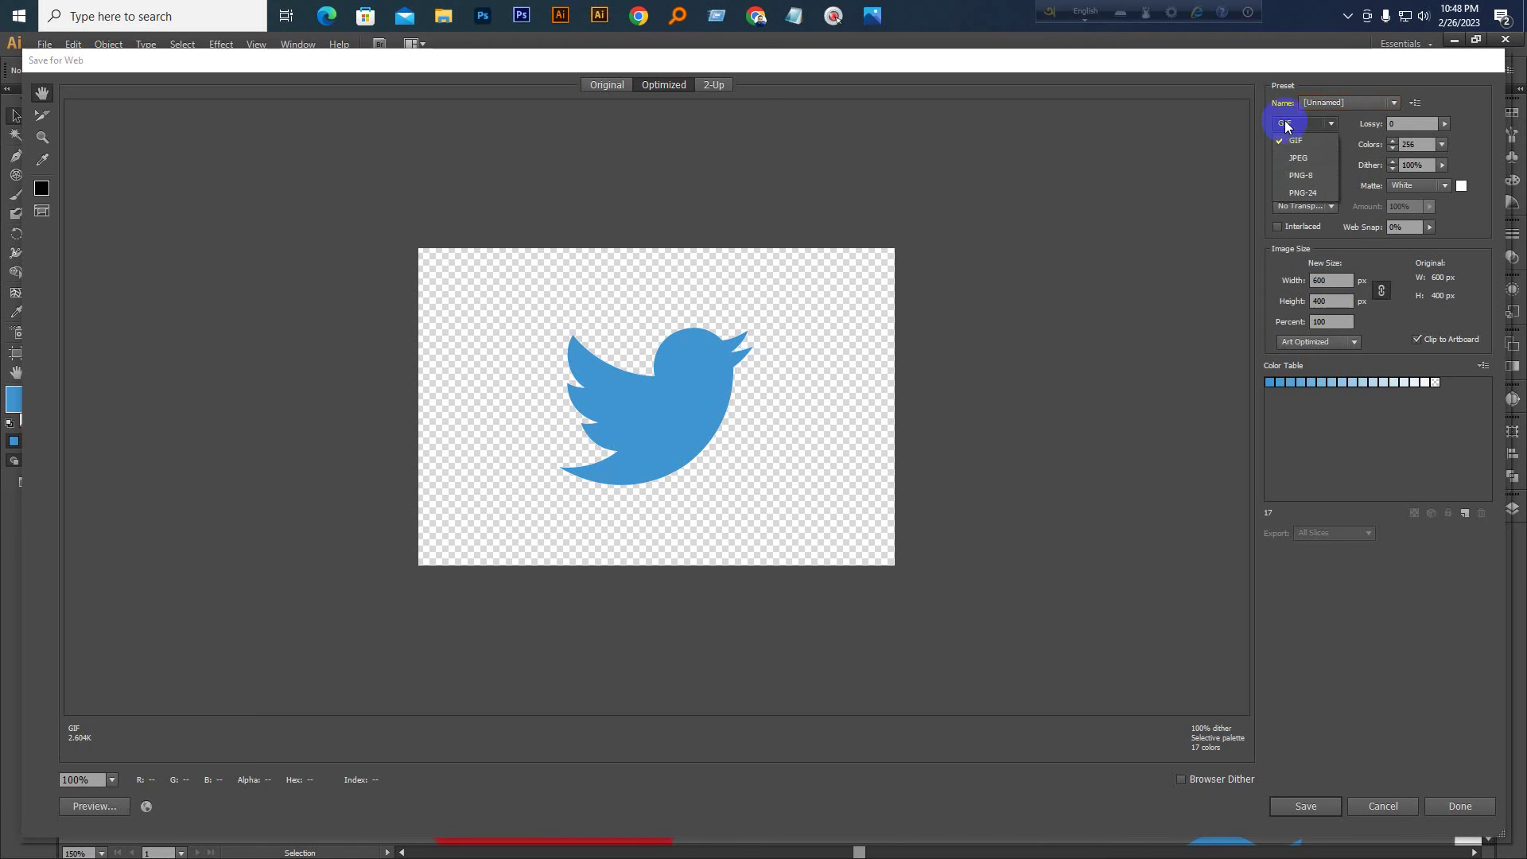
pyautogui.click(1299, 157)
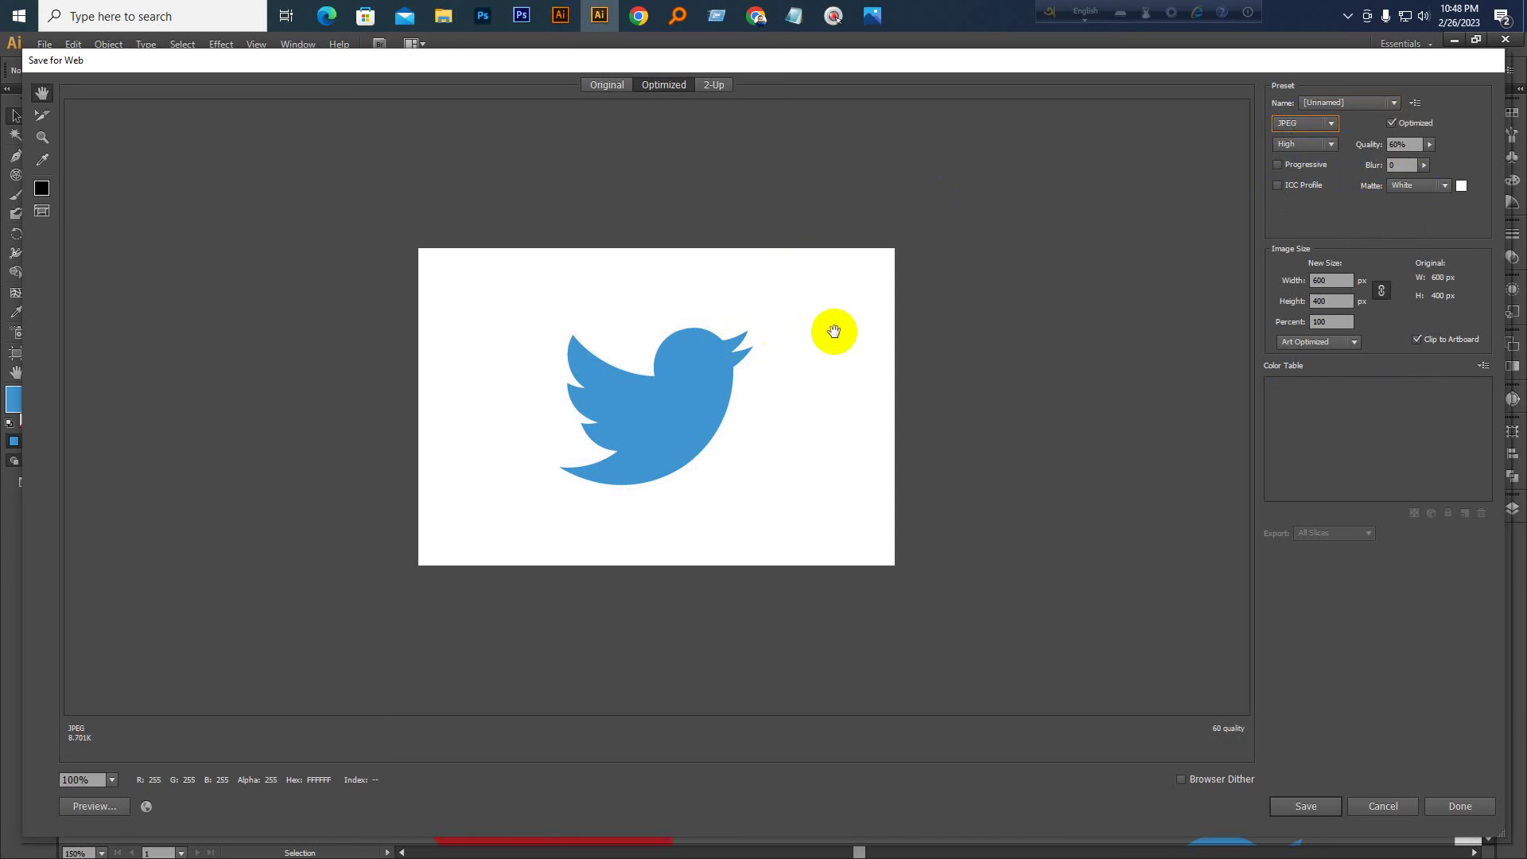
# Review the JPEG compression quality levels, preview the bird as PNG-8 for comparison, and set the format back to JPEG
pyautogui.click(1309, 148)
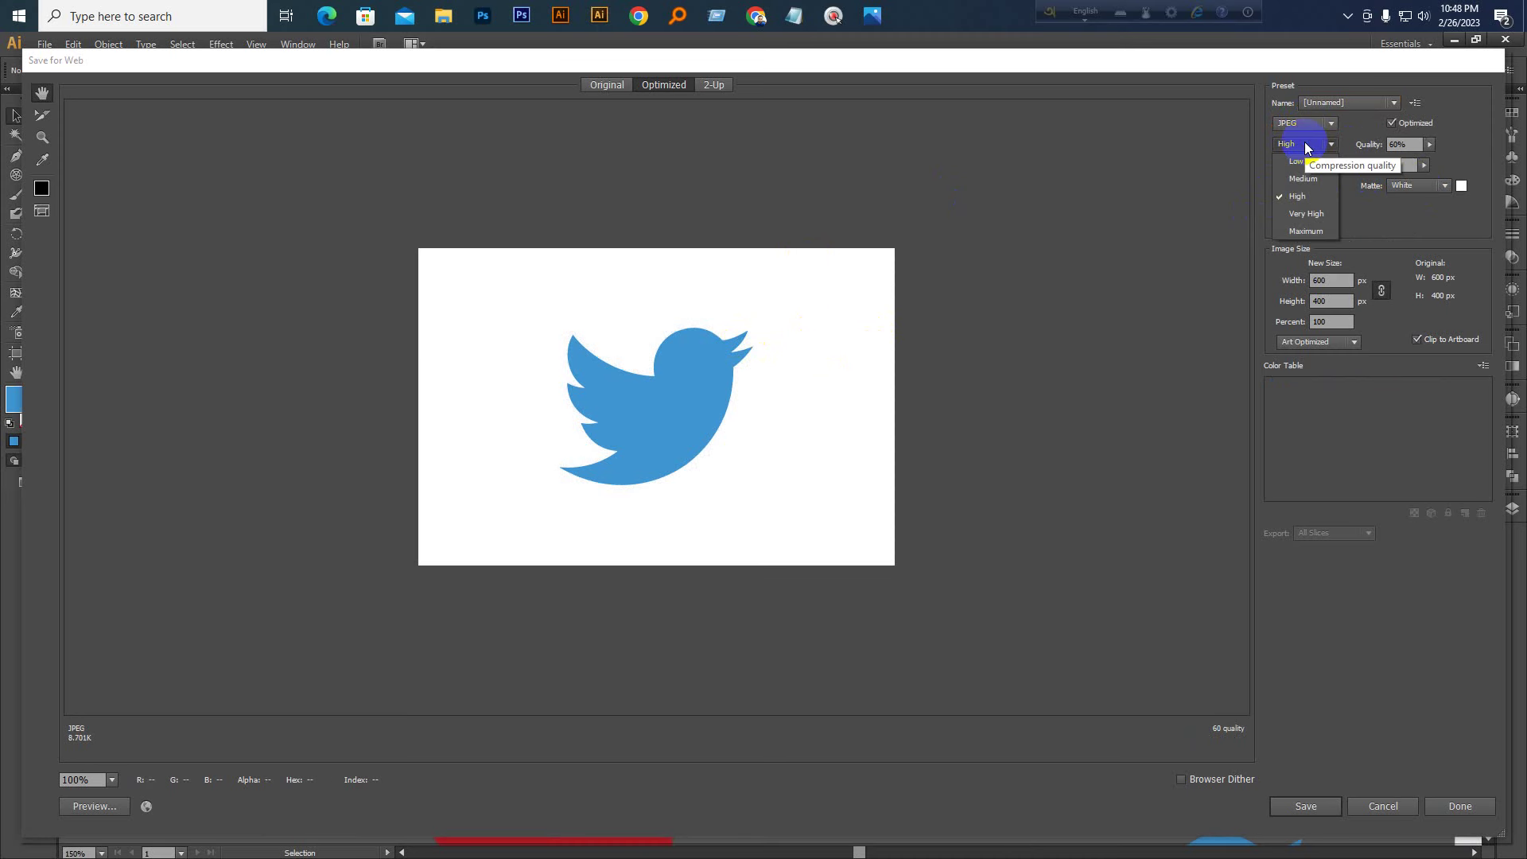
pyautogui.click(1307, 144)
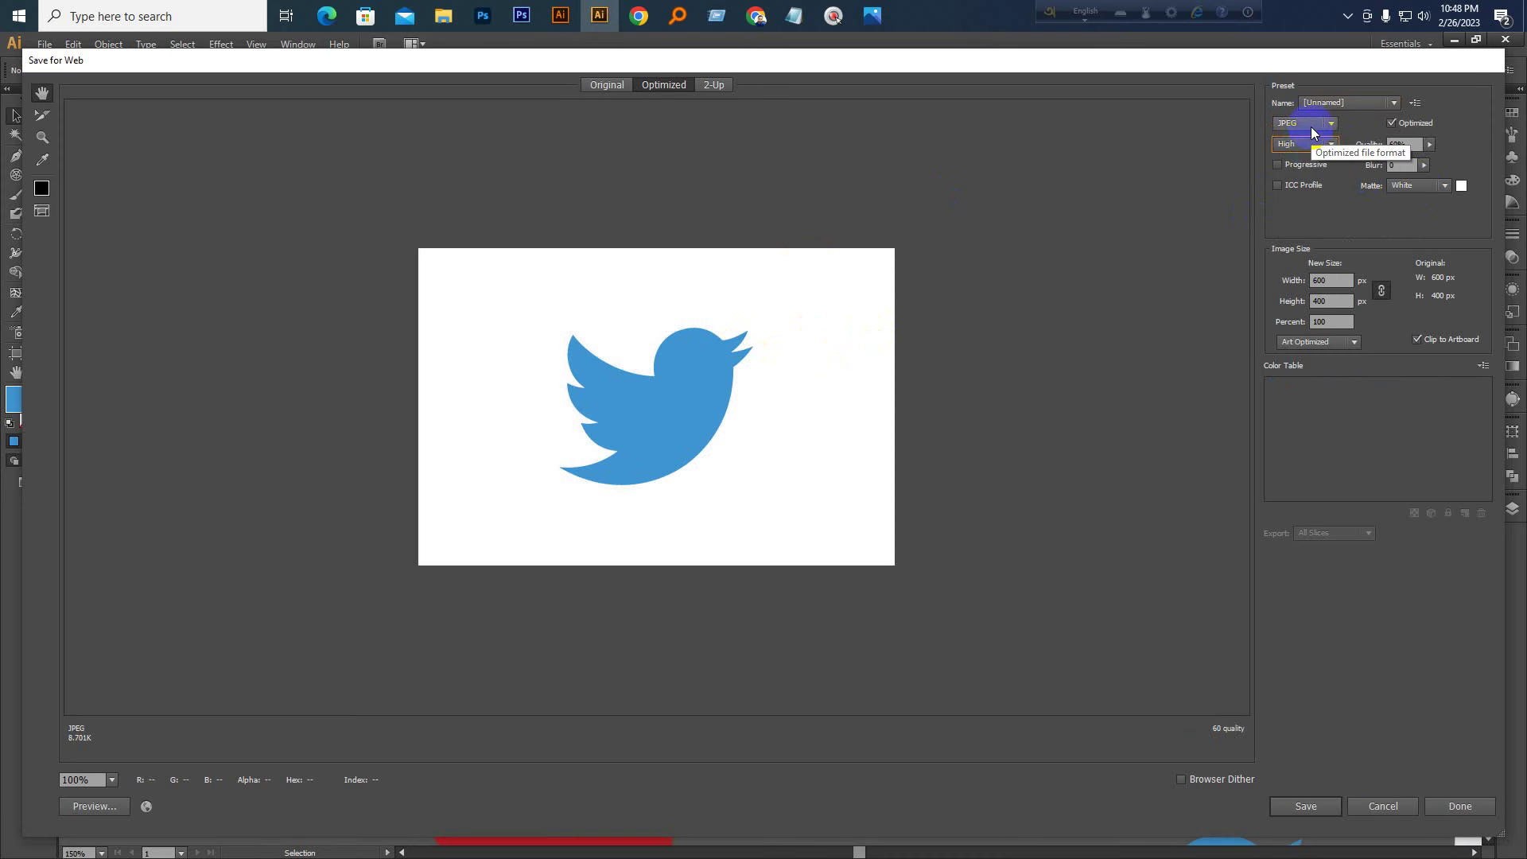
pyautogui.click(1311, 129)
pyautogui.click(1312, 174)
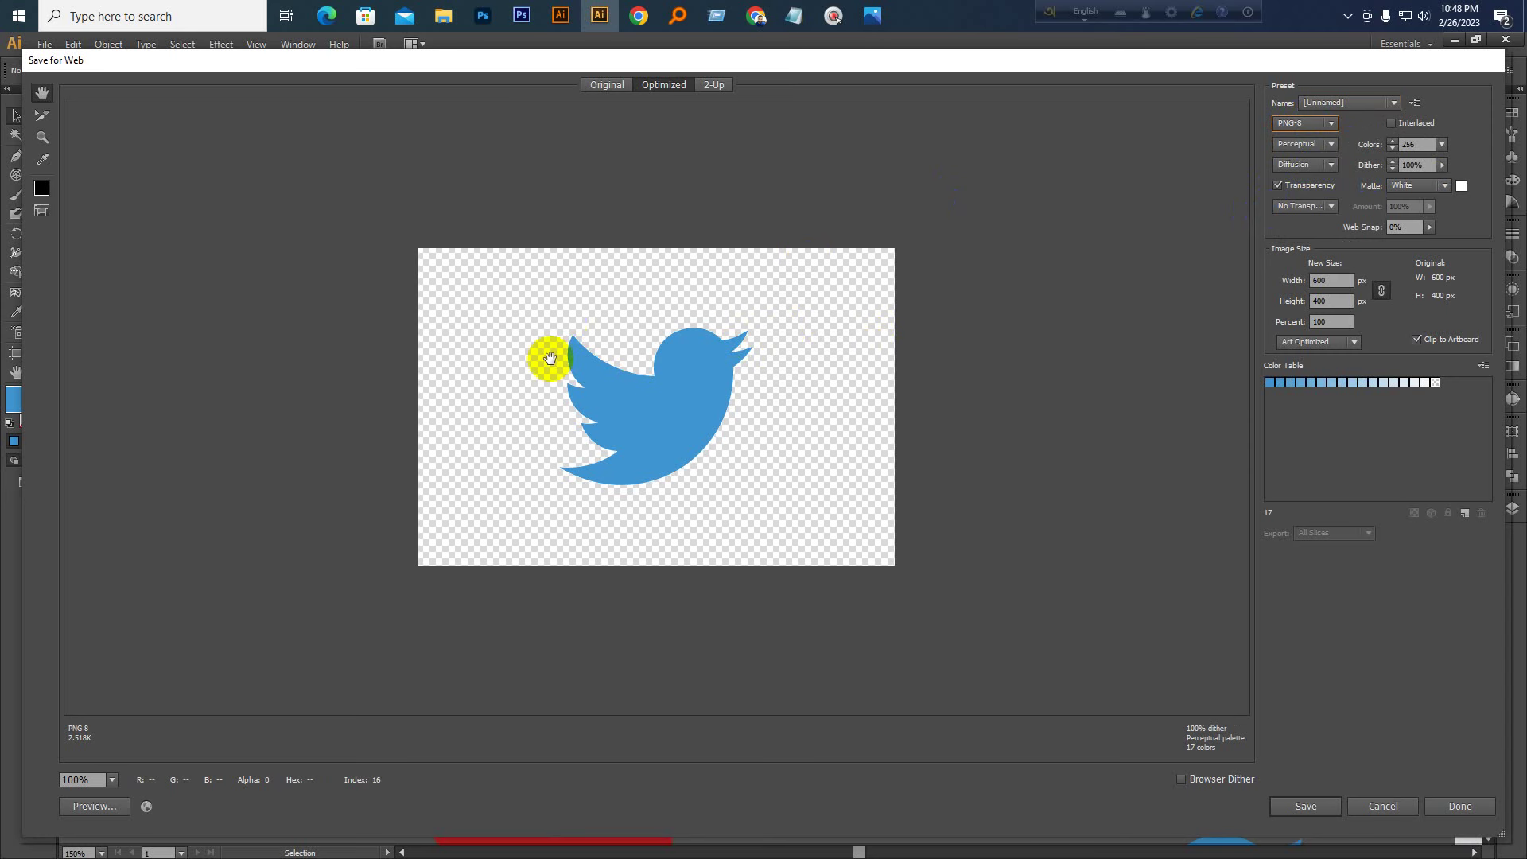
pyautogui.click(1303, 126)
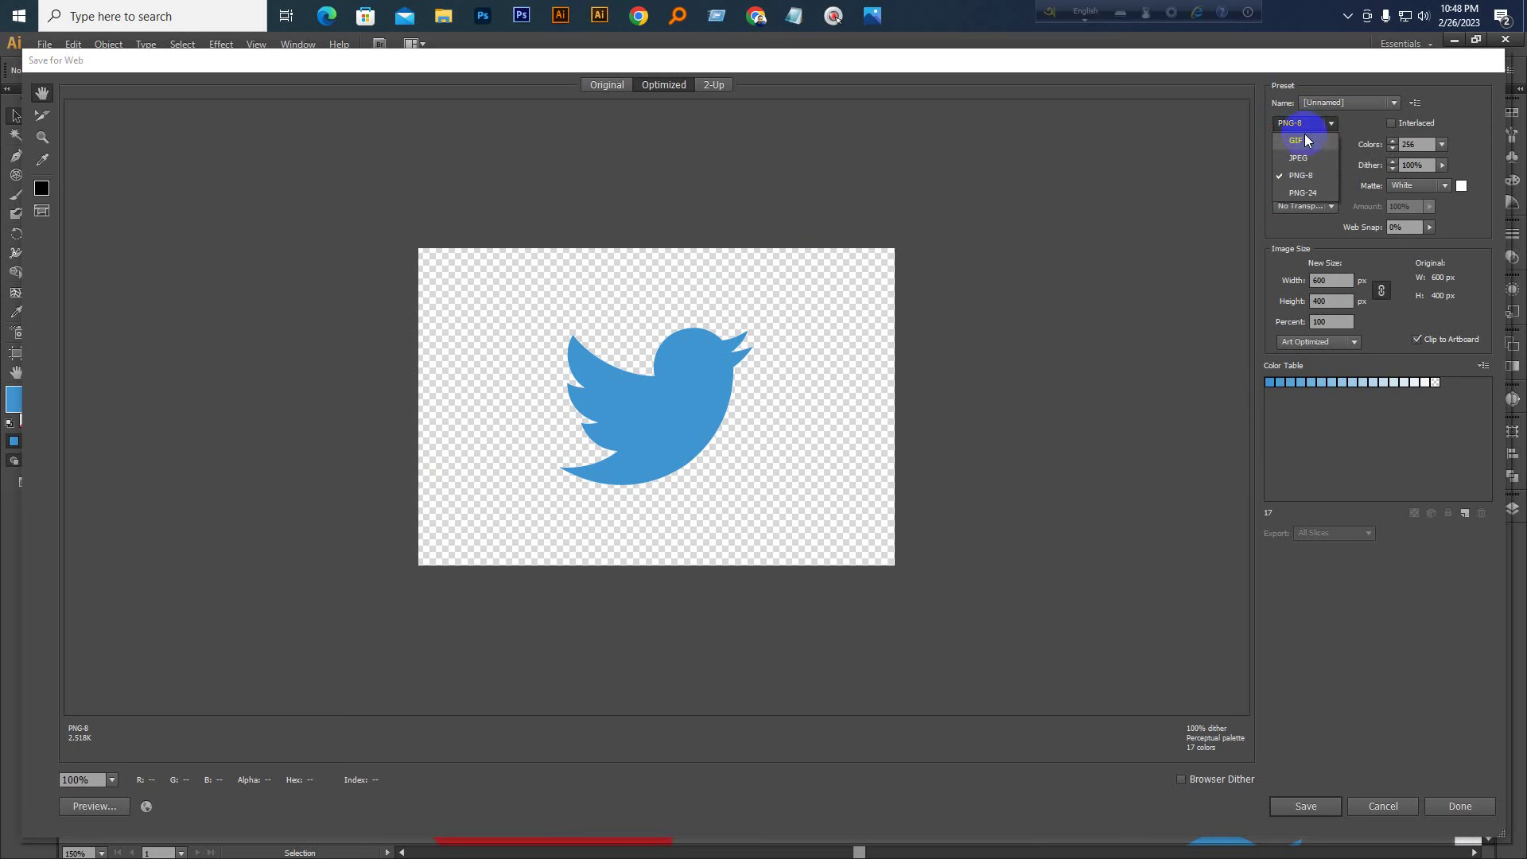
pyautogui.click(1309, 160)
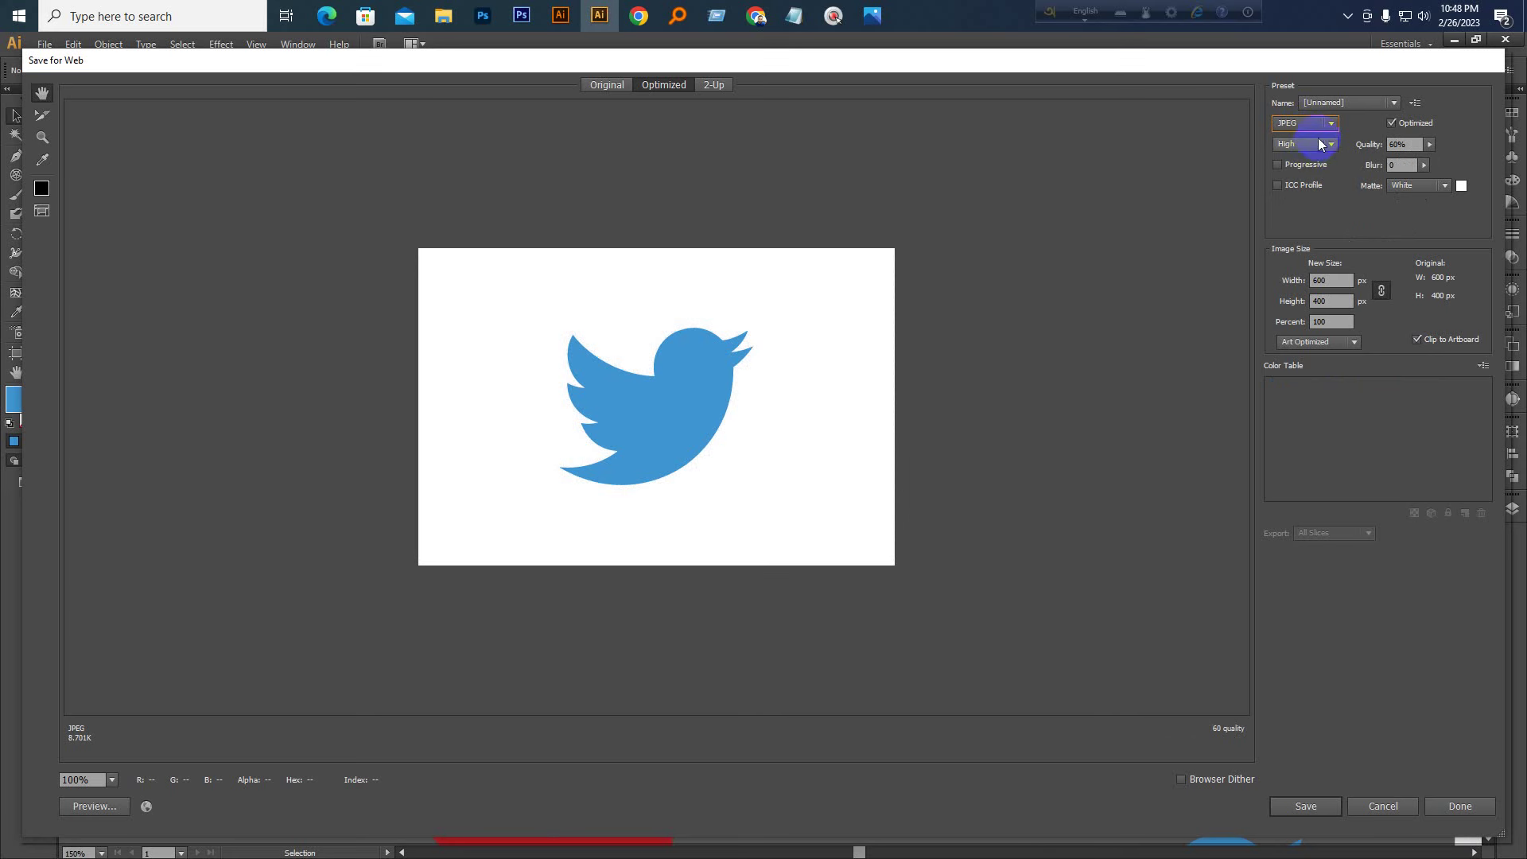
# Preview the bird in PNG-8 once more to compare its transparent background, and return the export format to JPEG
pyautogui.click(1303, 124)
pyautogui.click(1306, 175)
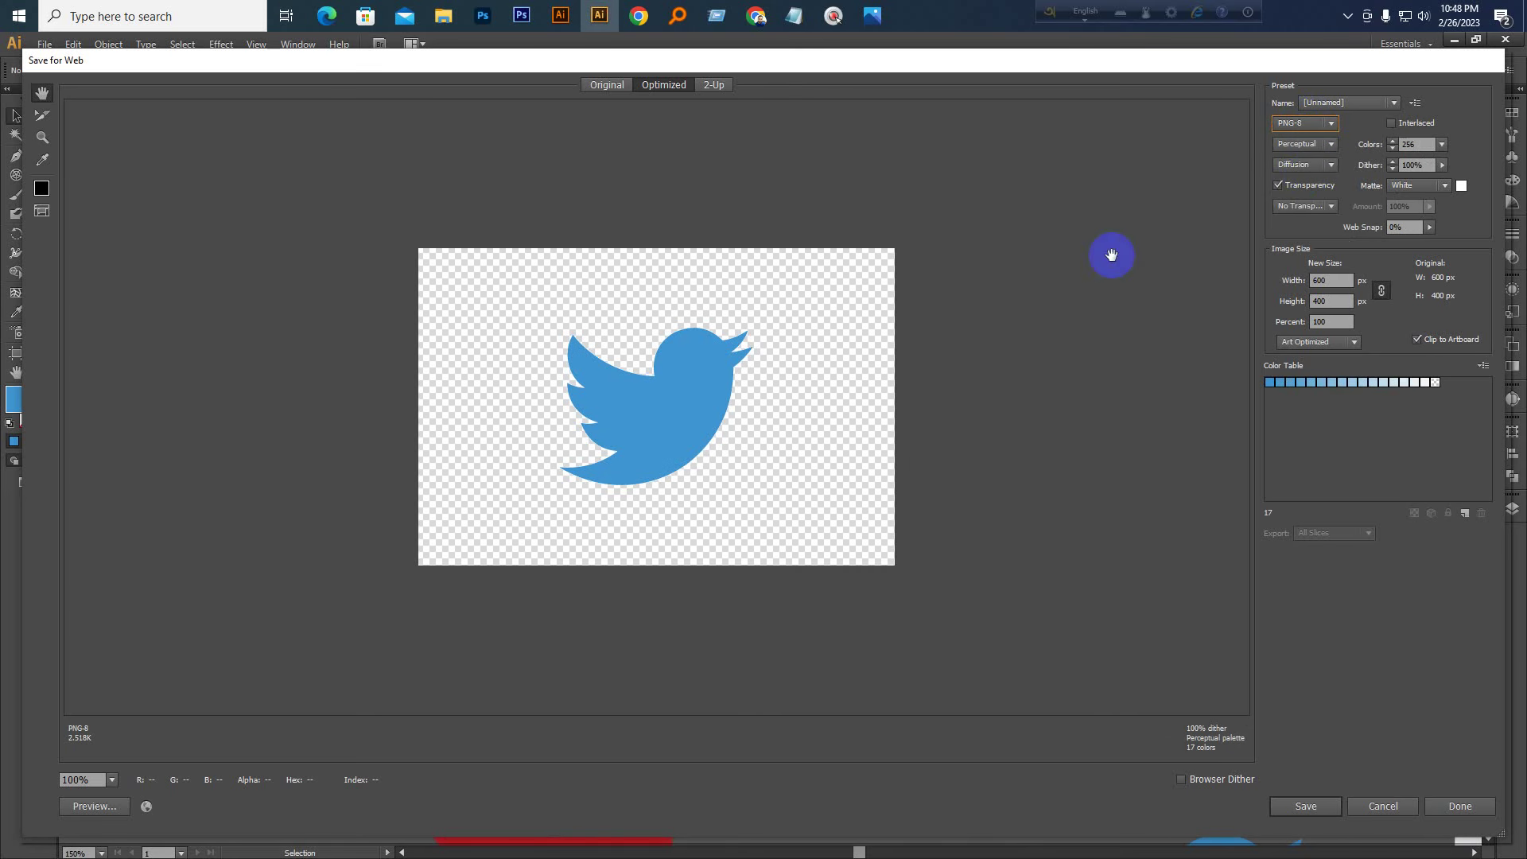
pyautogui.click(1301, 126)
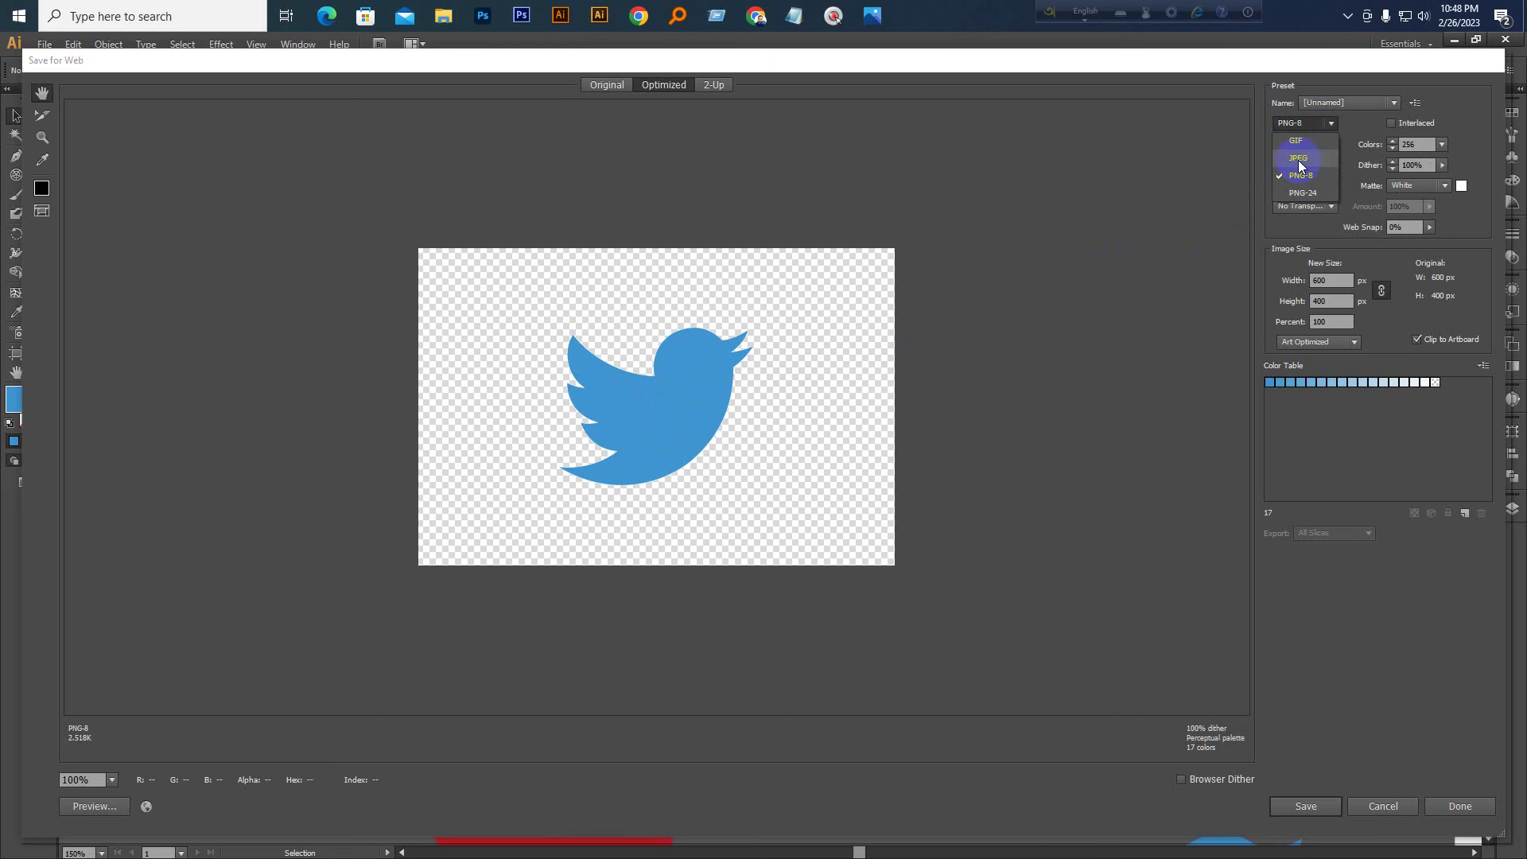
pyautogui.click(1299, 159)
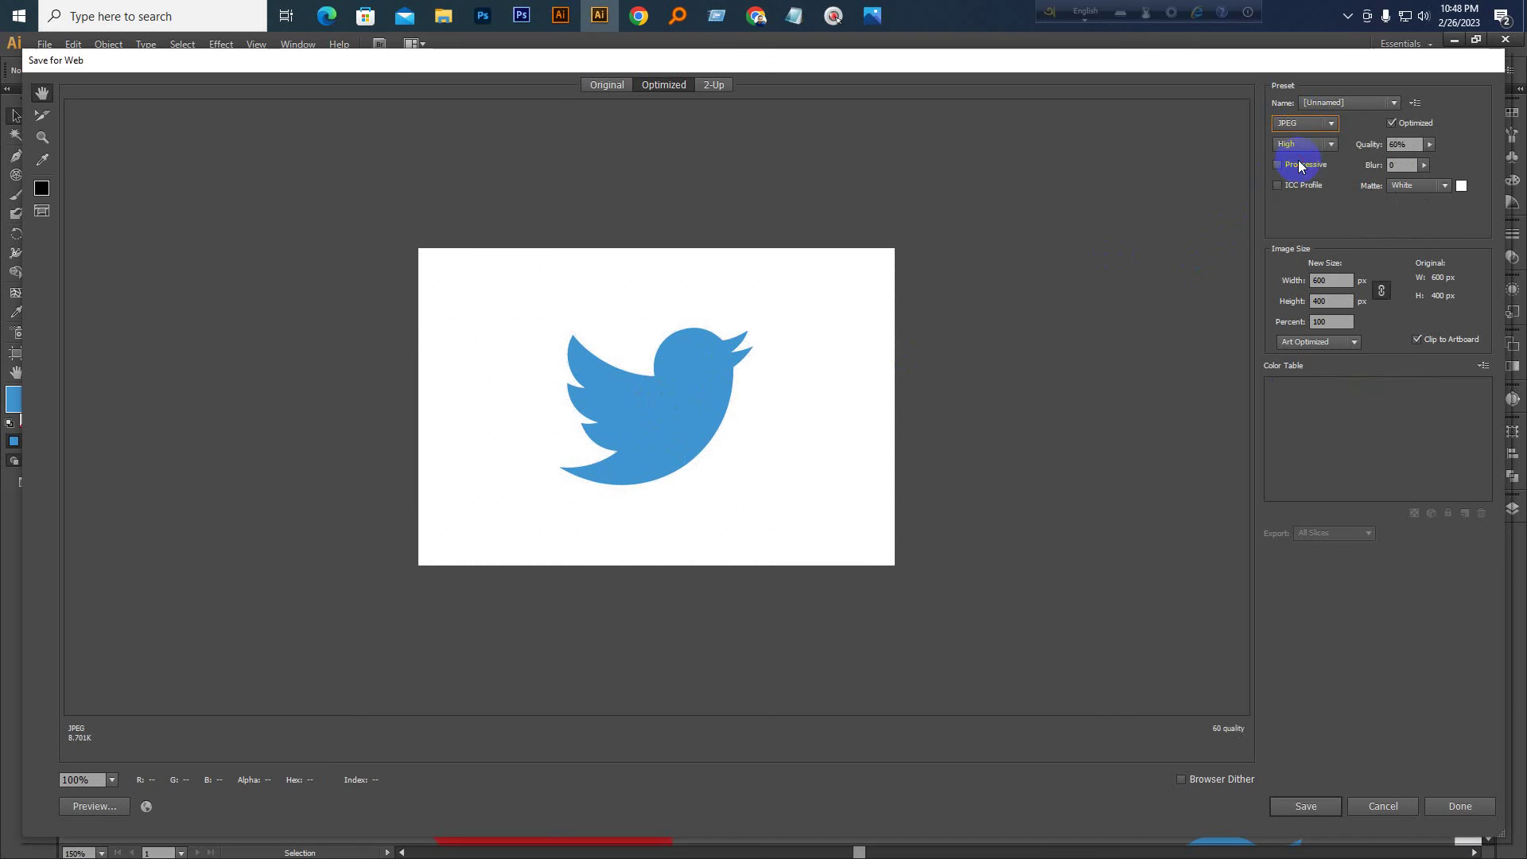
# Save the optimized JPEG as Untitled-1 in New folder (2) inside Batch 04
pyautogui.click(1311, 806)
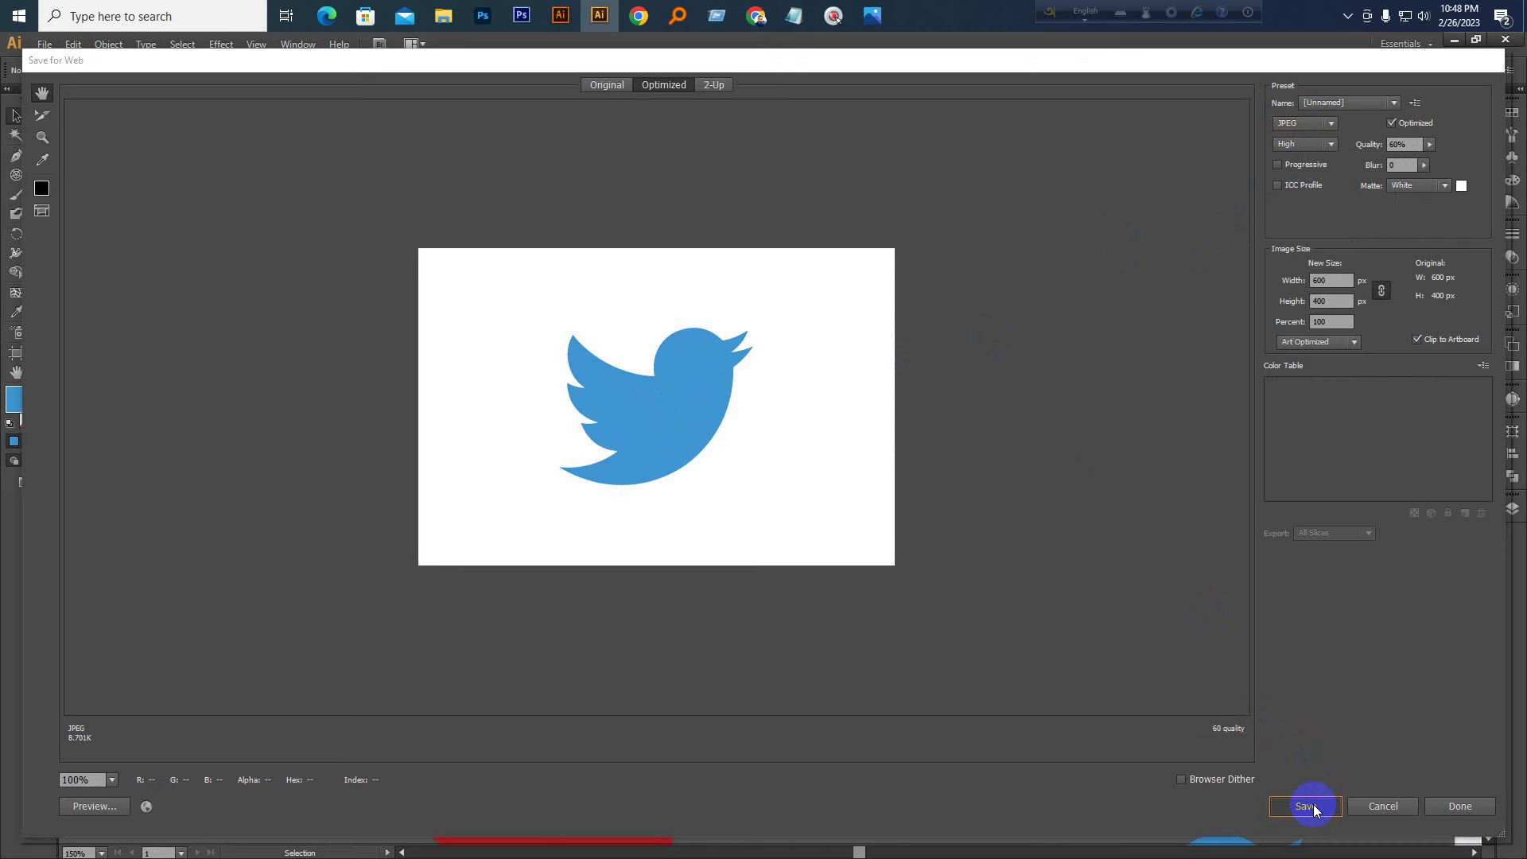
pyautogui.click(107, 230)
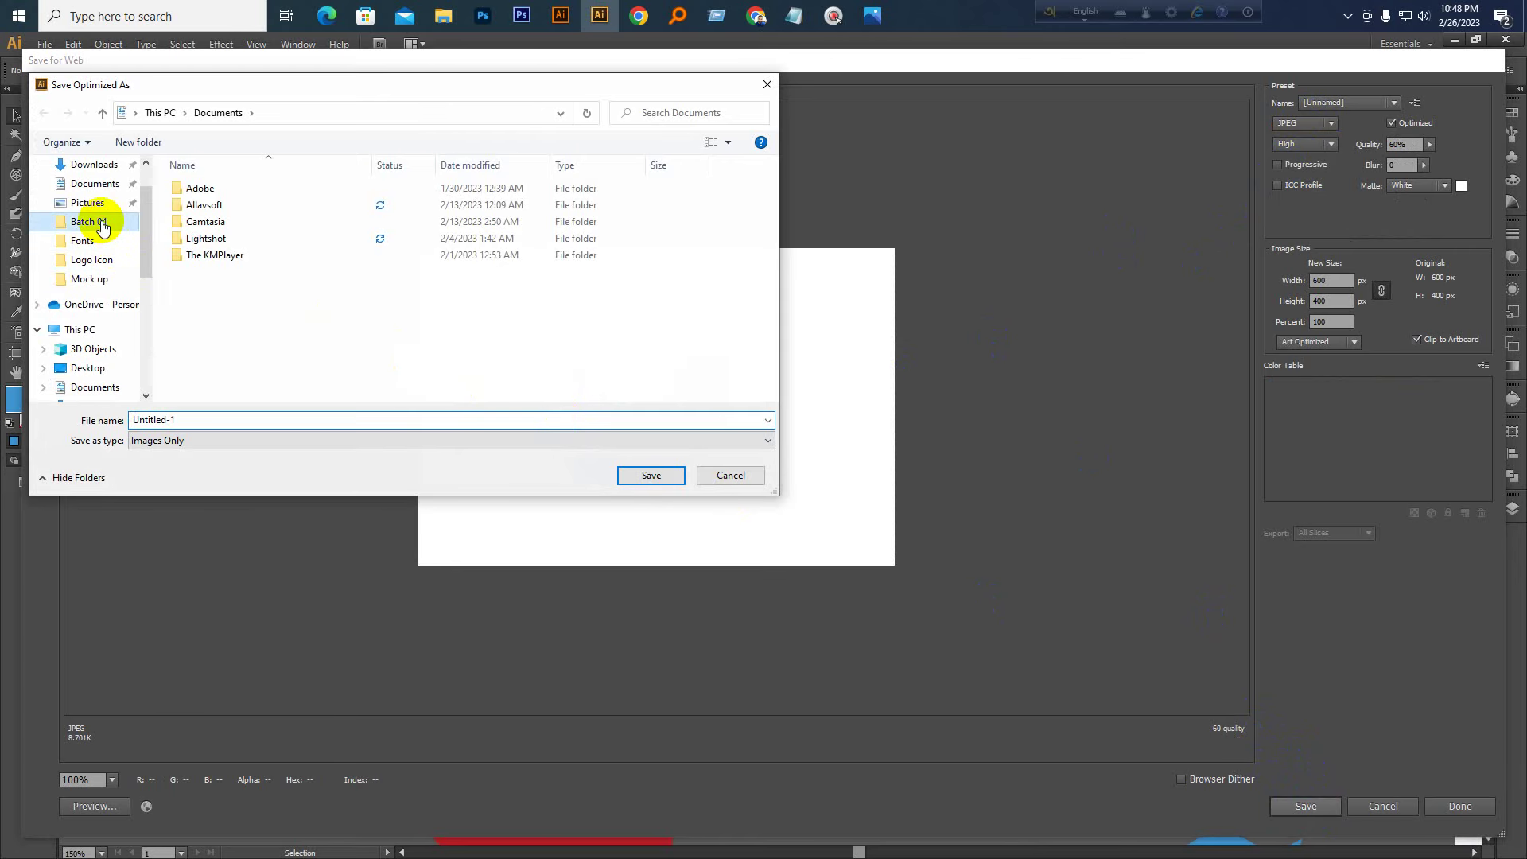
pyautogui.doubleClick(560, 219)
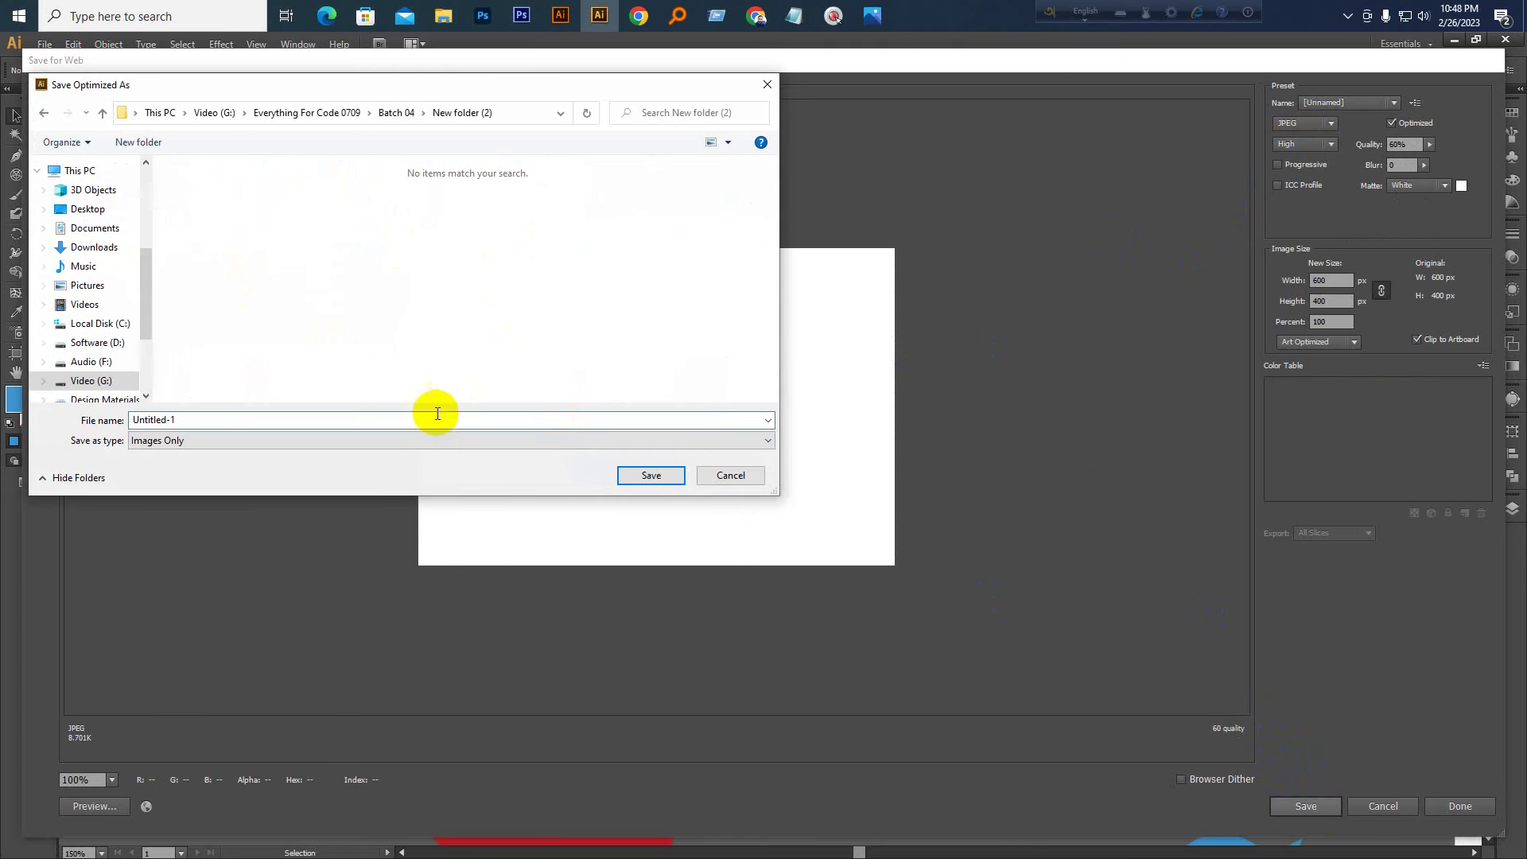
pyautogui.click(644, 479)
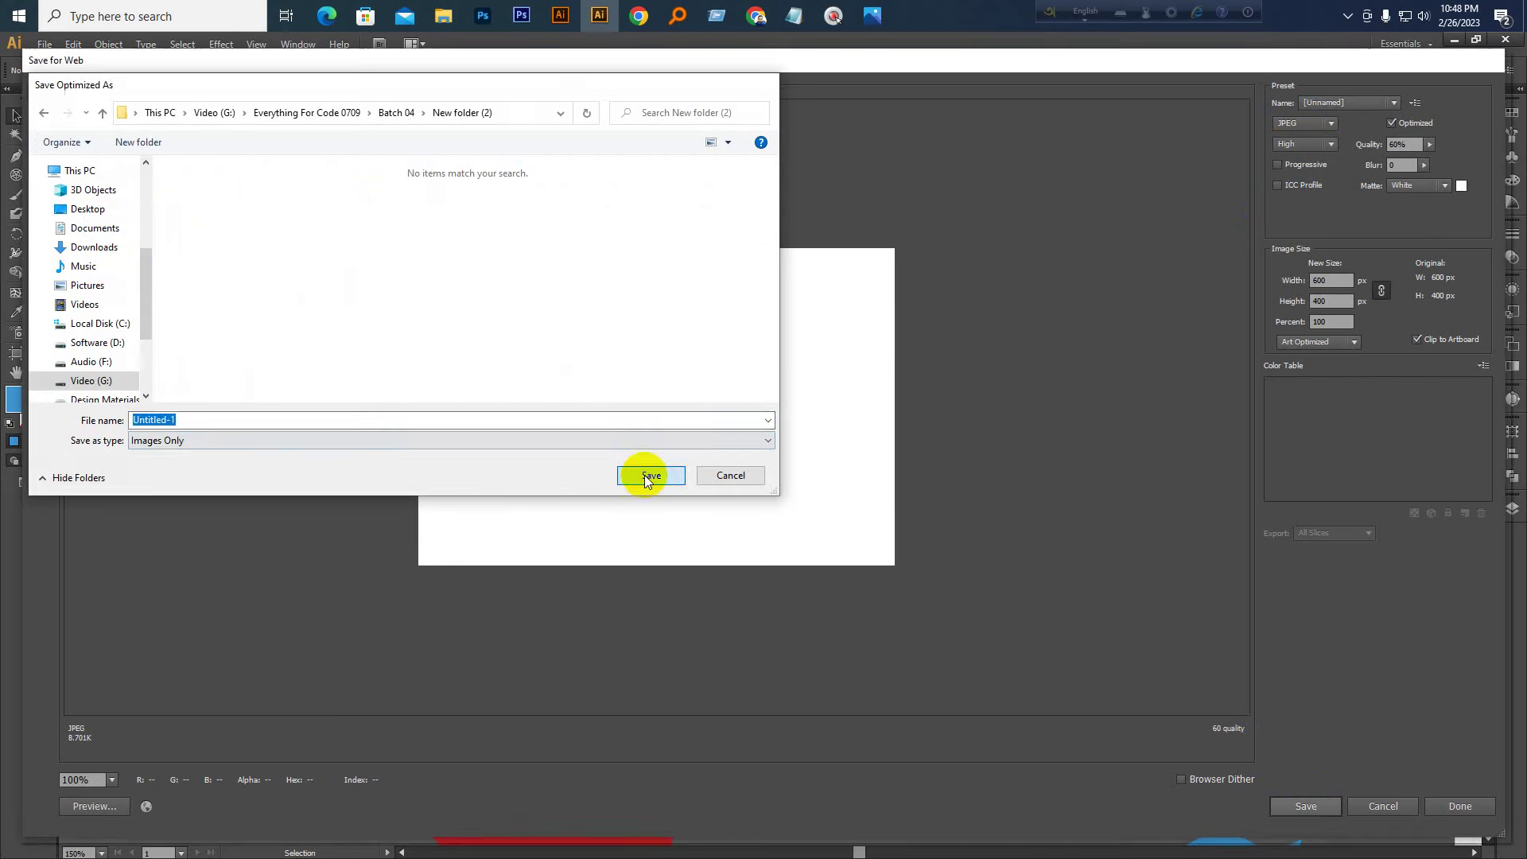
# Switch to File Explorer, view Untitled-1.jpg in New folder (2), close the image viewer and minimise the folder window
pyautogui.moveTo(442, 20)
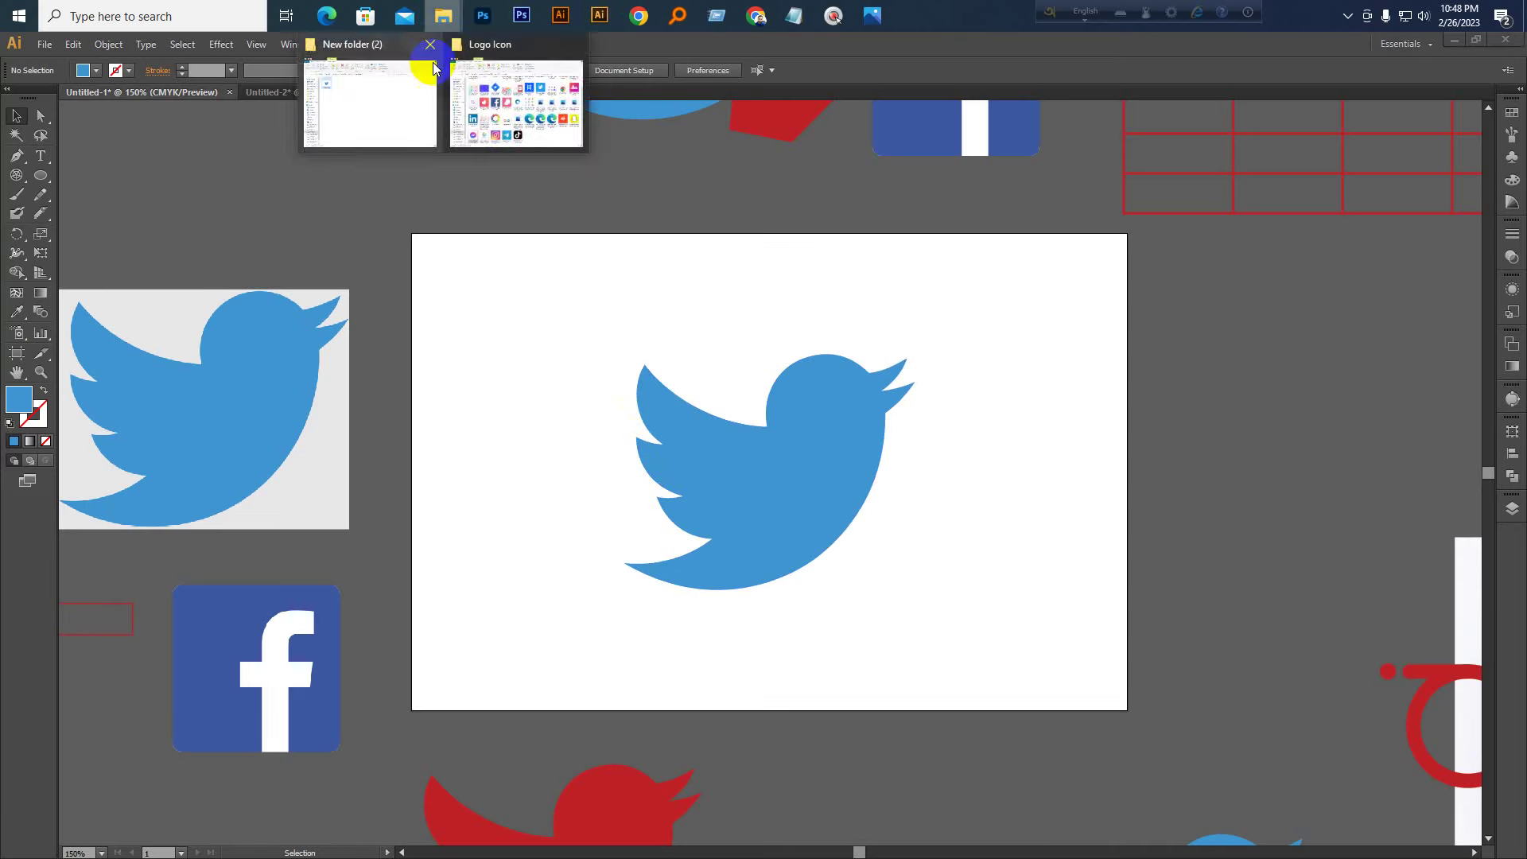
pyautogui.click(397, 104)
pyautogui.click(545, 326)
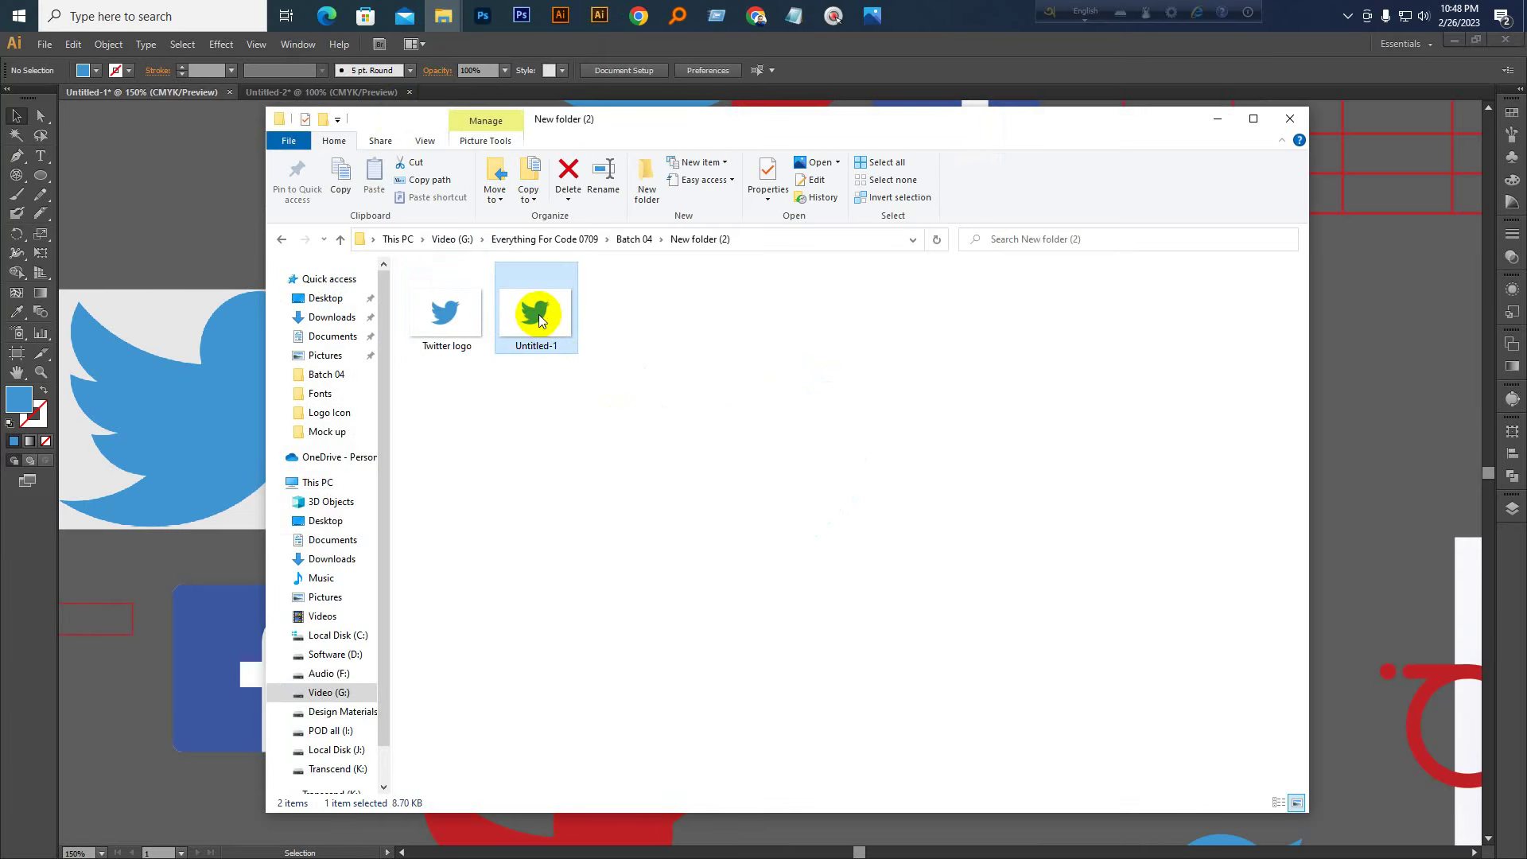
pyautogui.doubleClick(547, 317)
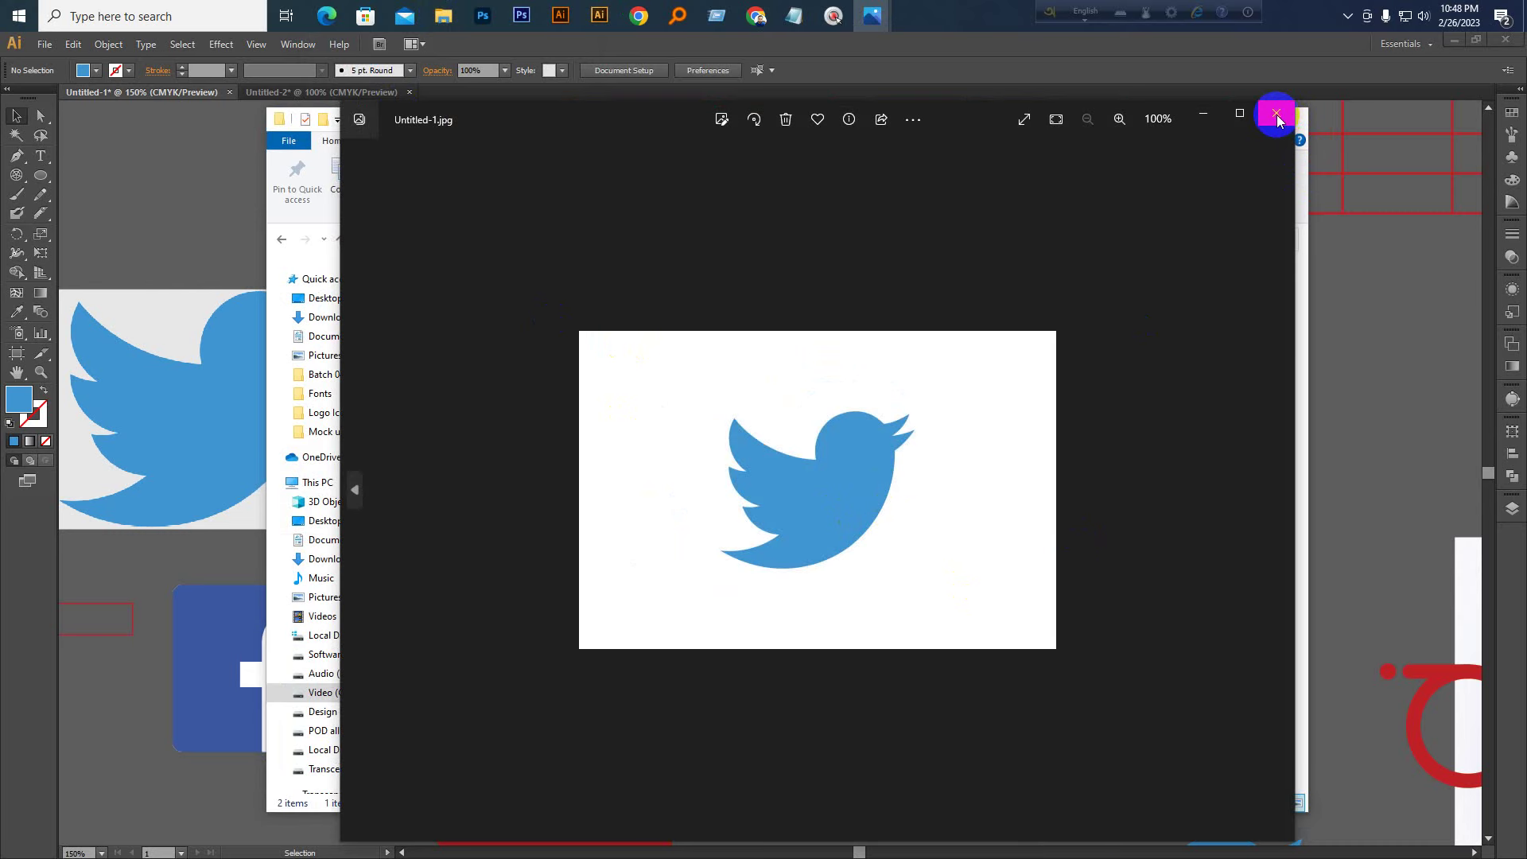
pyautogui.click(1278, 119)
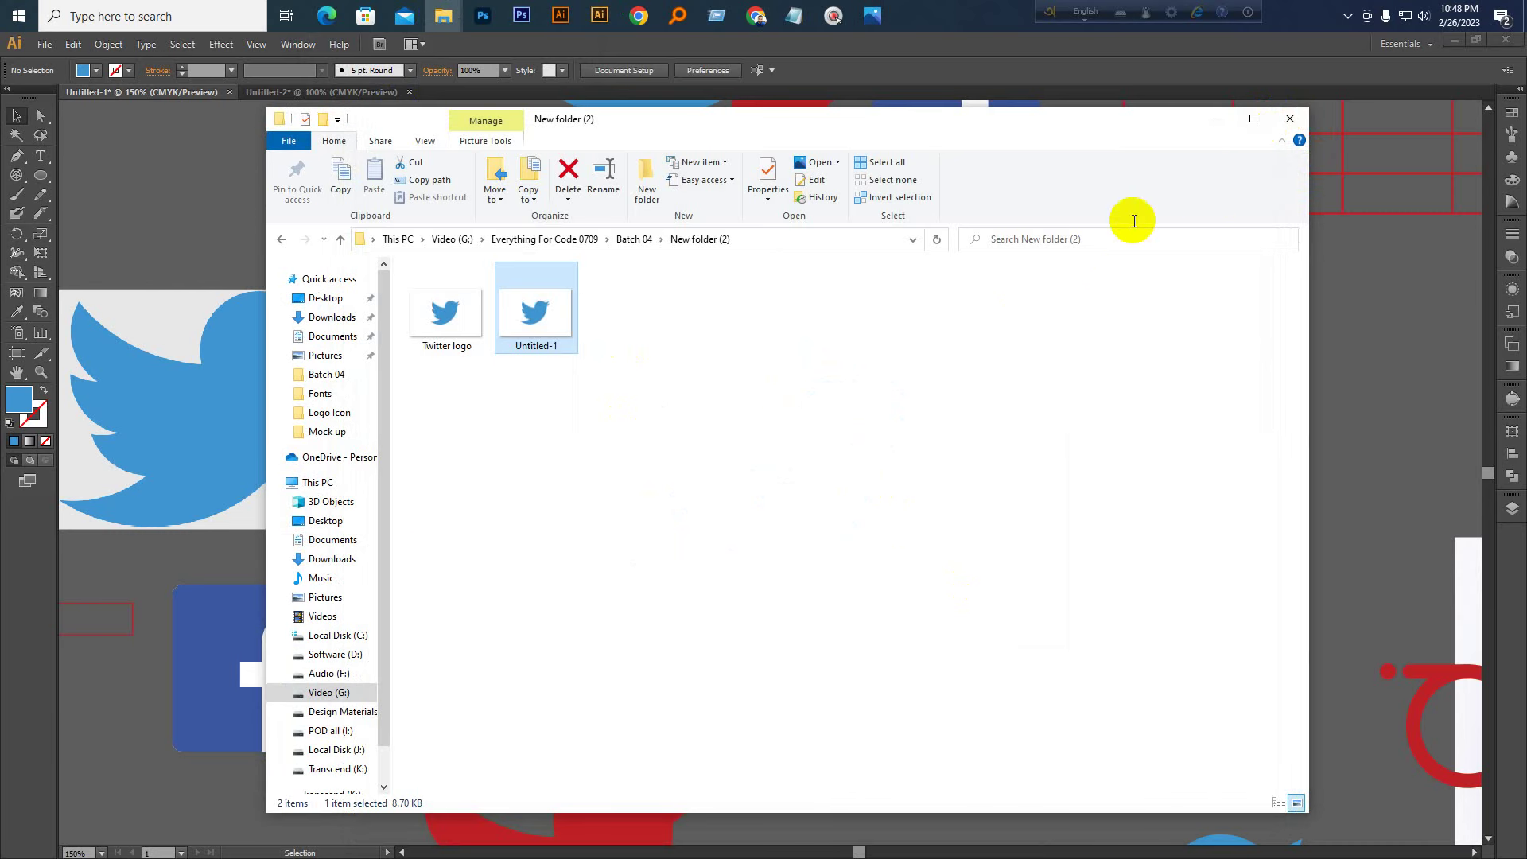
pyautogui.click(1210, 127)
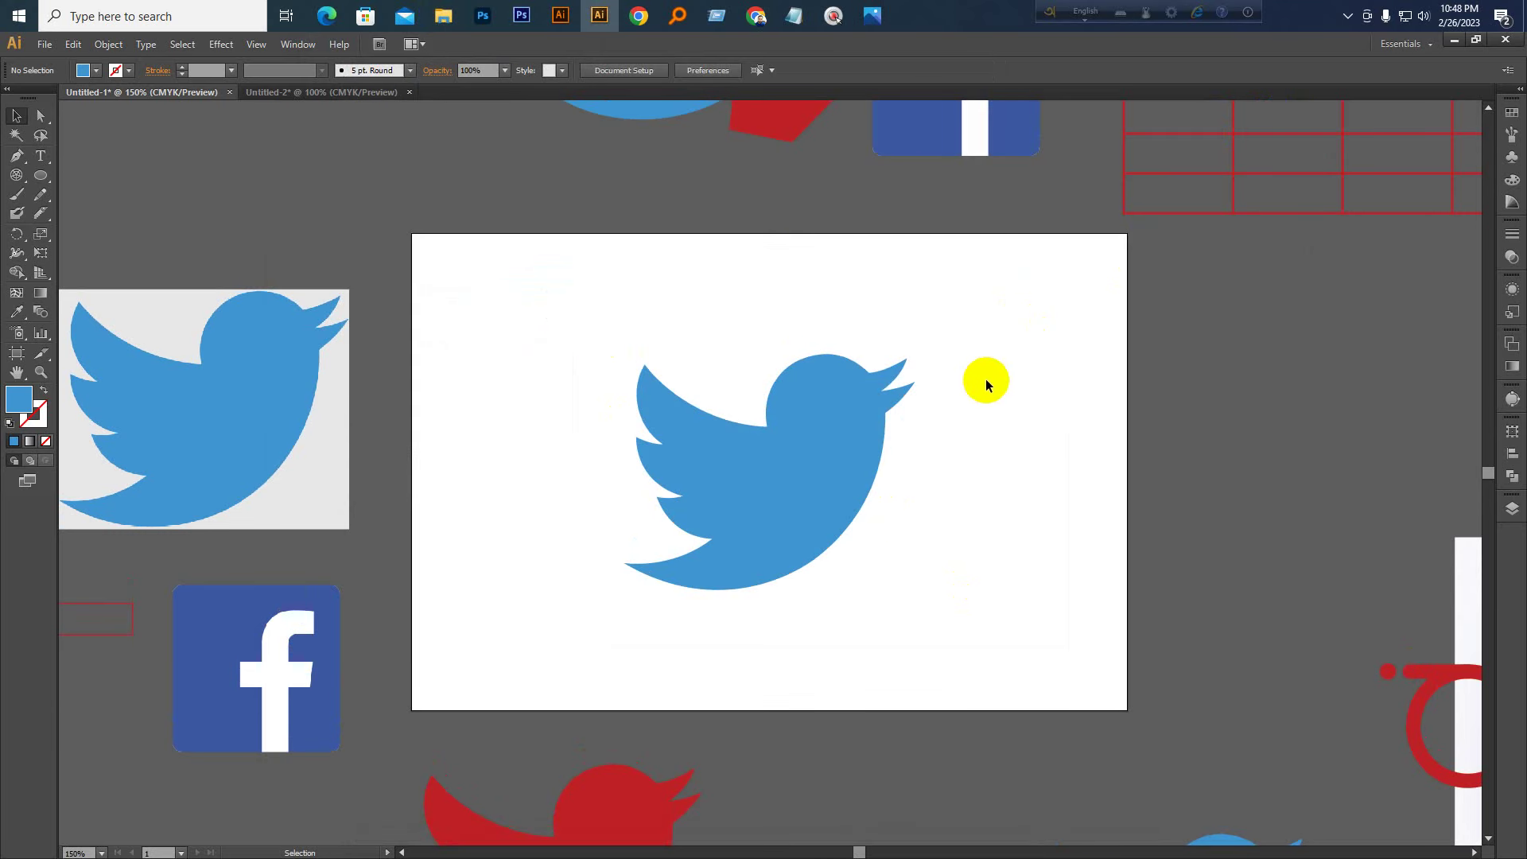
# Start an export of the document with New folder (2) as the location and JPEG (*.JPG) as the file type
pyautogui.click(44, 45)
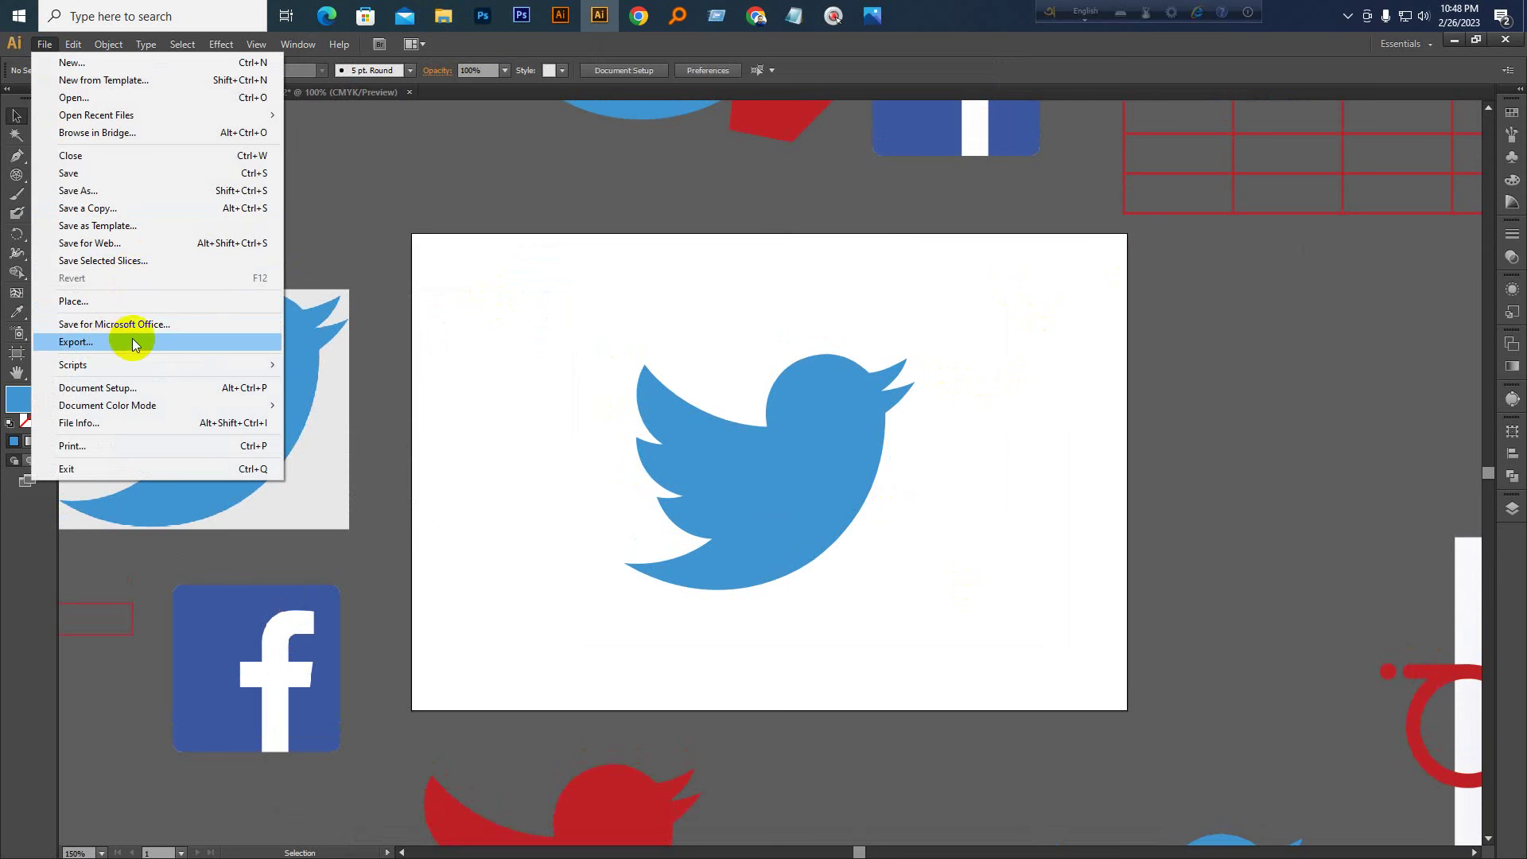
pyautogui.click(132, 341)
pyautogui.moveTo(308, 53); pyautogui.dragTo(1049, 151)
pyautogui.click(866, 368)
pyautogui.doubleClick(867, 368)
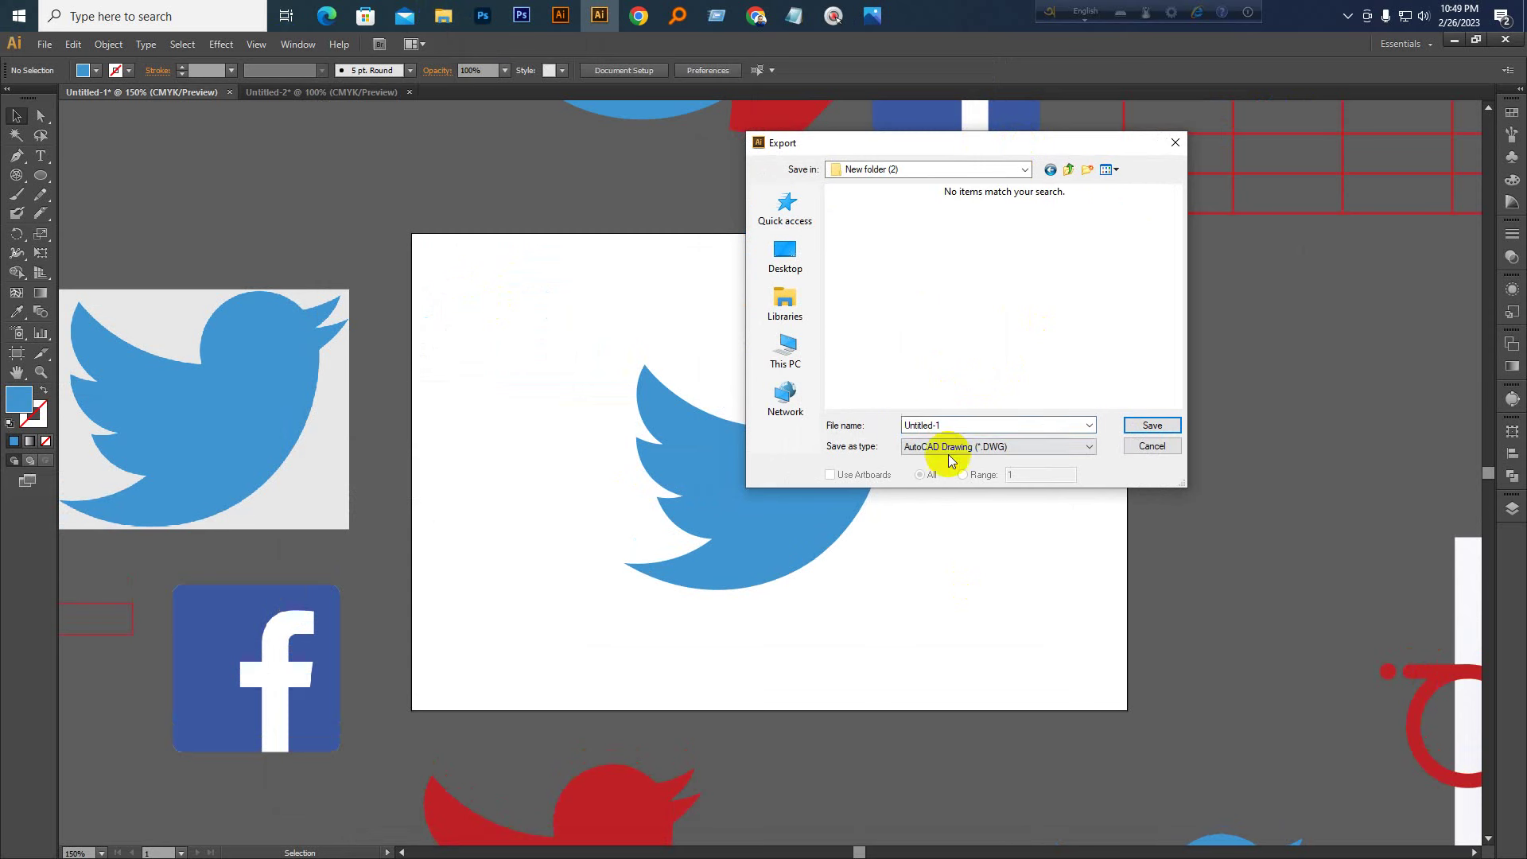
pyautogui.click(947, 447)
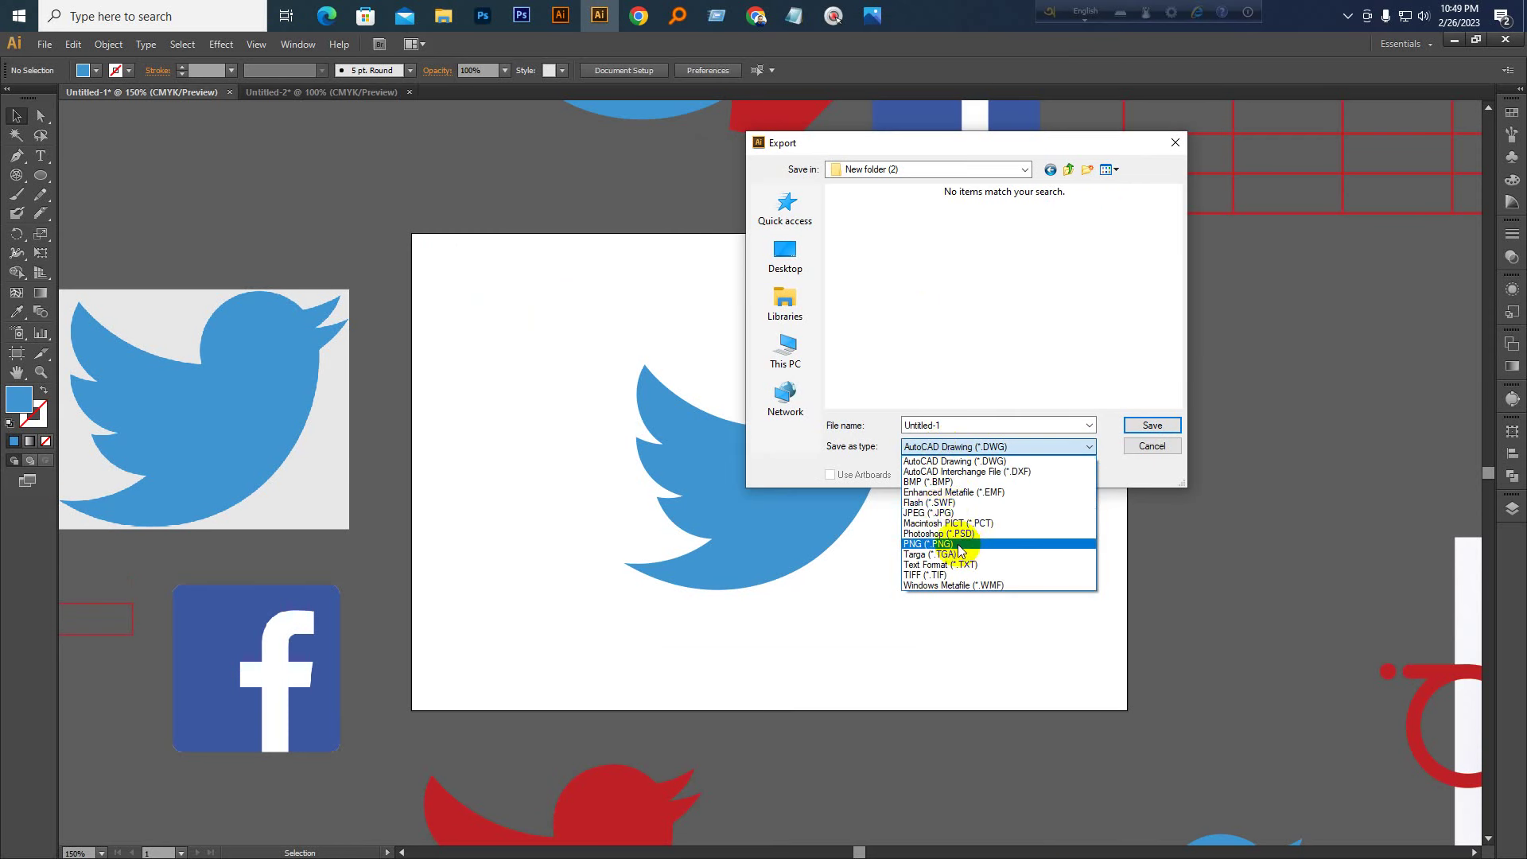
pyautogui.click(948, 514)
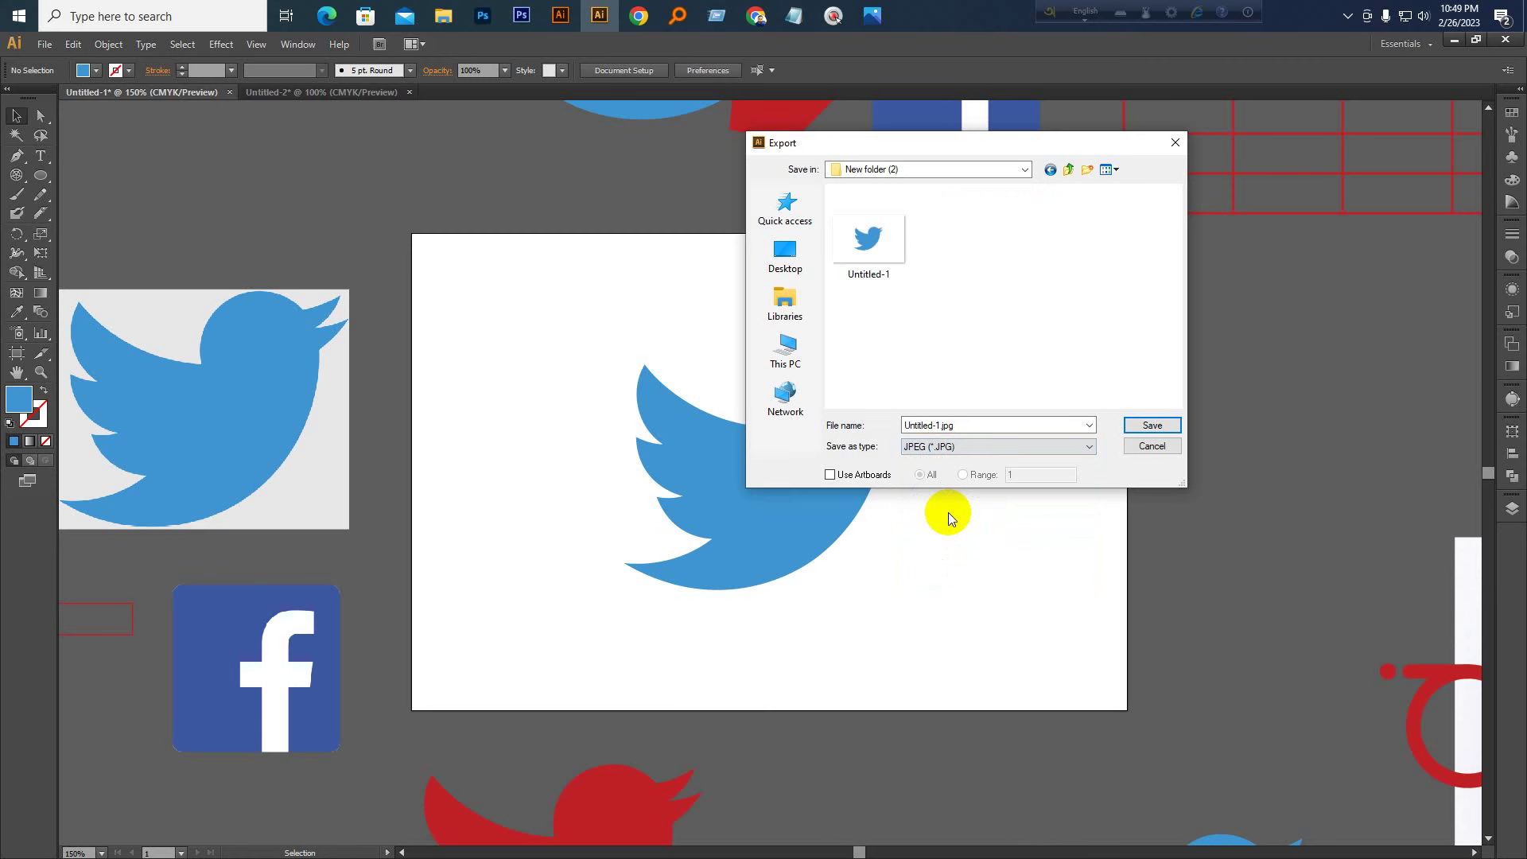
# Try to export the artwork as Untitled-2.jpg with the RGB color model, maximum quality and high resolution
pyautogui.click(941, 425)
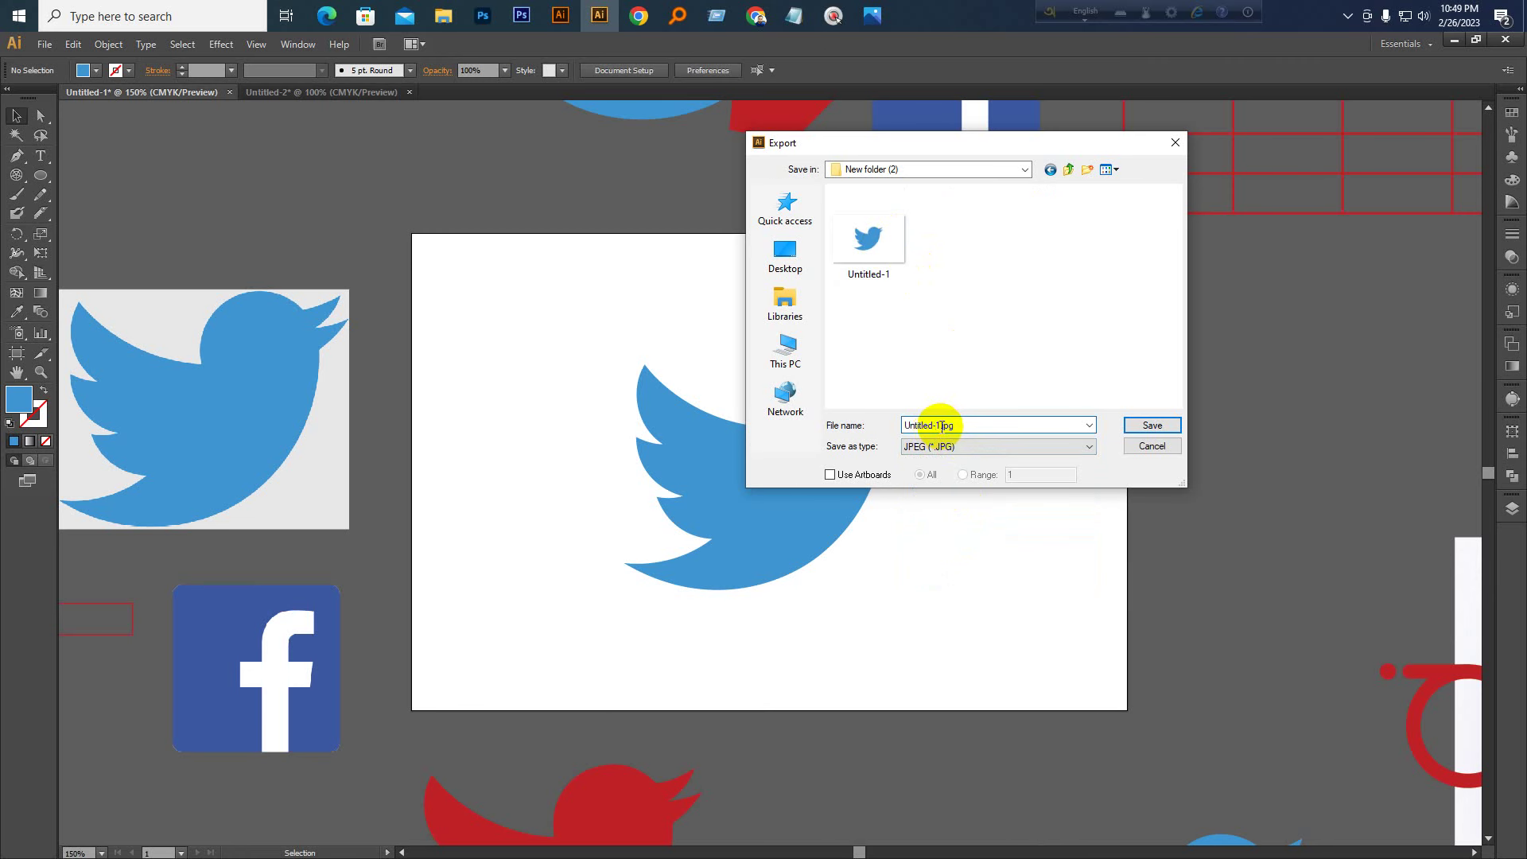
pyautogui.press('Delete')
pyautogui.write('2')
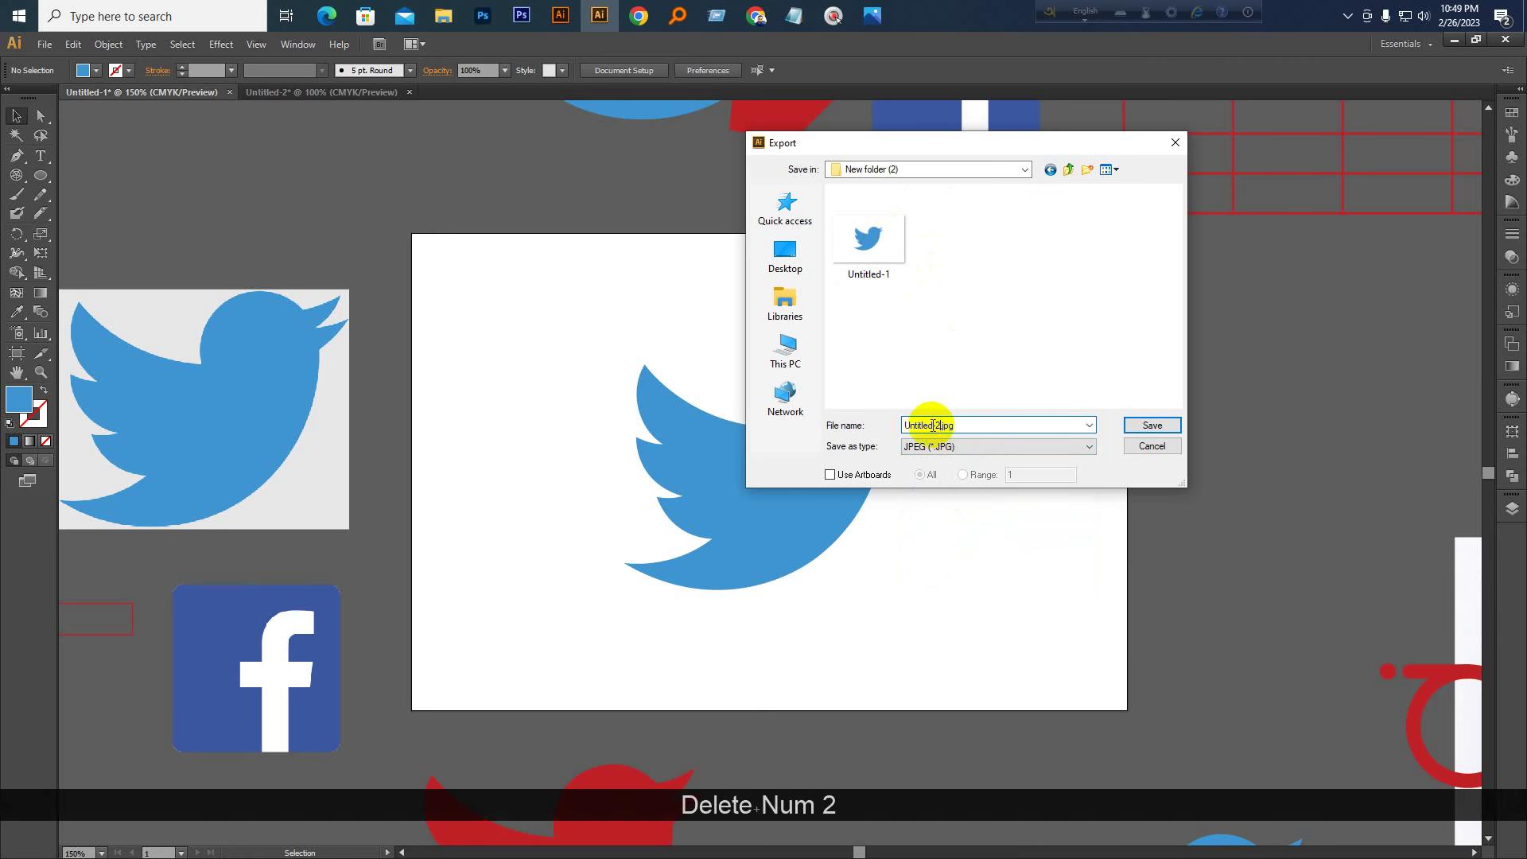
pyautogui.click(1151, 426)
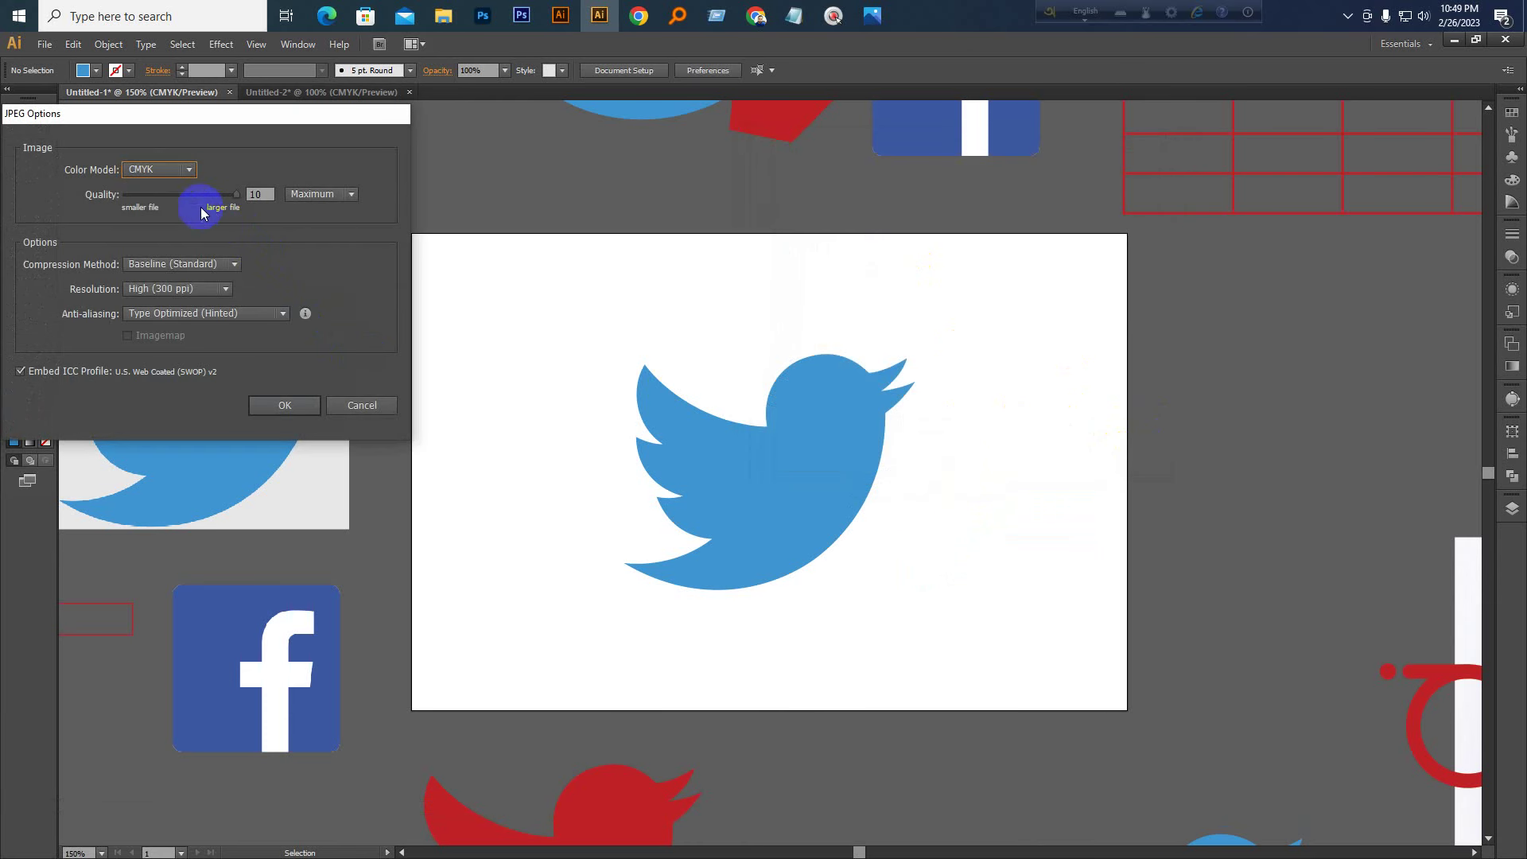
pyautogui.click(157, 170)
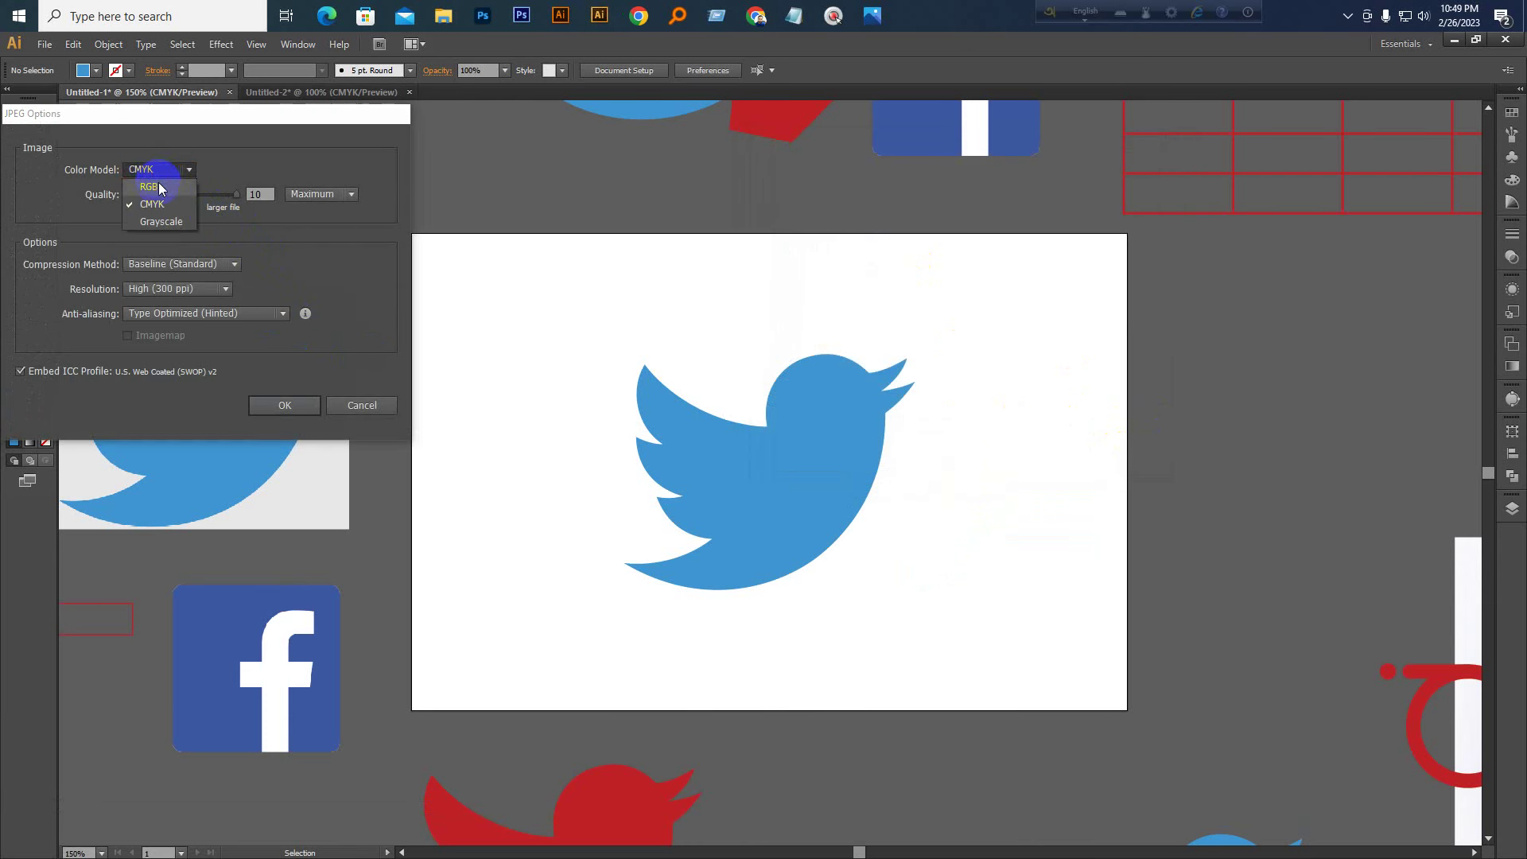
pyautogui.click(151, 187)
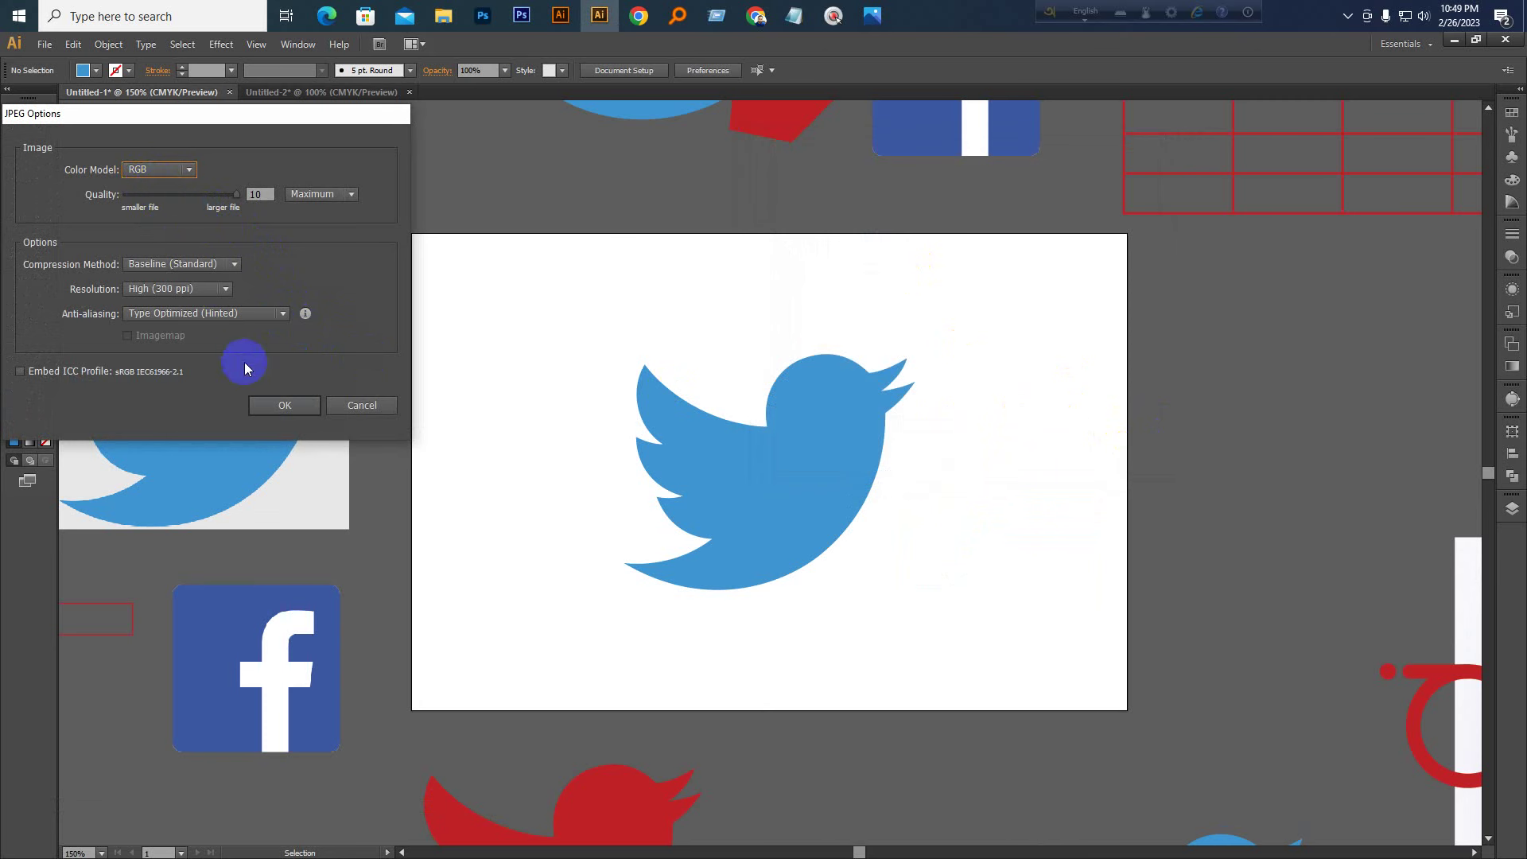
pyautogui.click(274, 402)
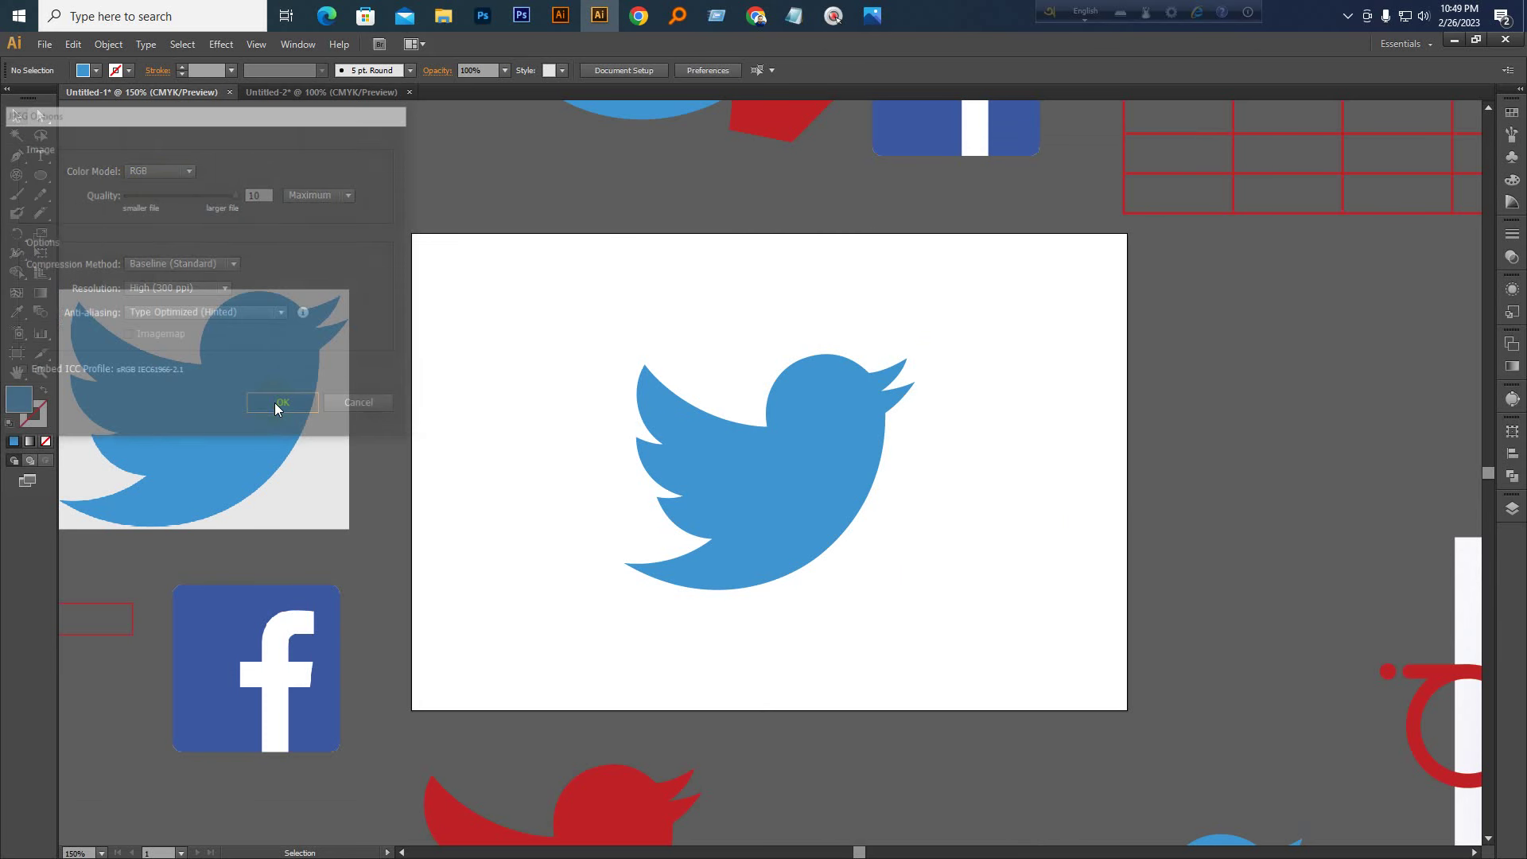
pyautogui.click(915, 475)
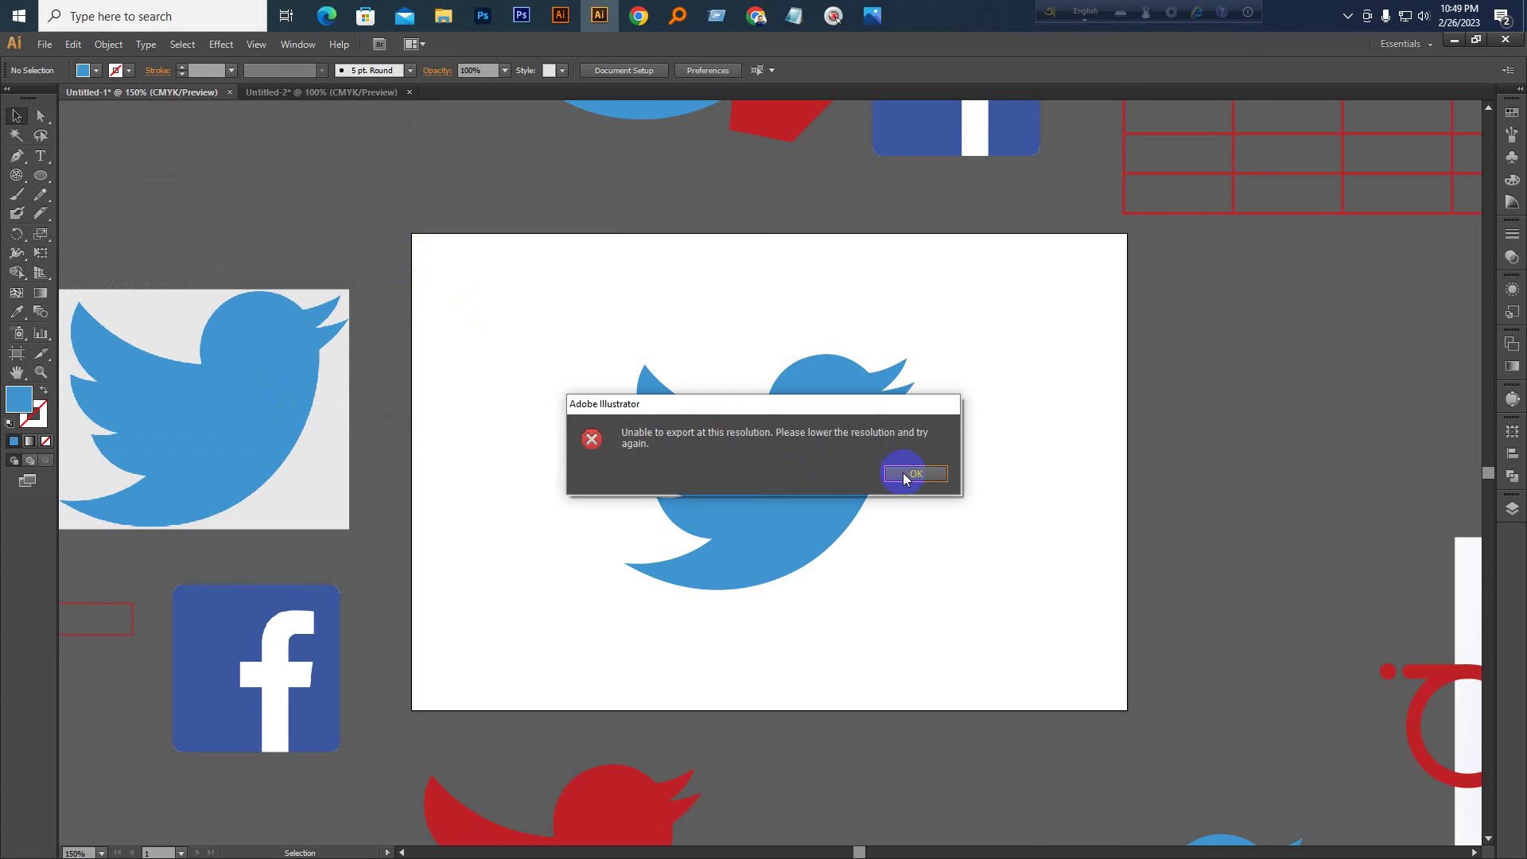
# Restart the JPEG export to New folder (2), decline replacing Untitled-1.jpg, and name the file Untitled-2.jpg
pyautogui.click(45, 45)
pyautogui.click(131, 342)
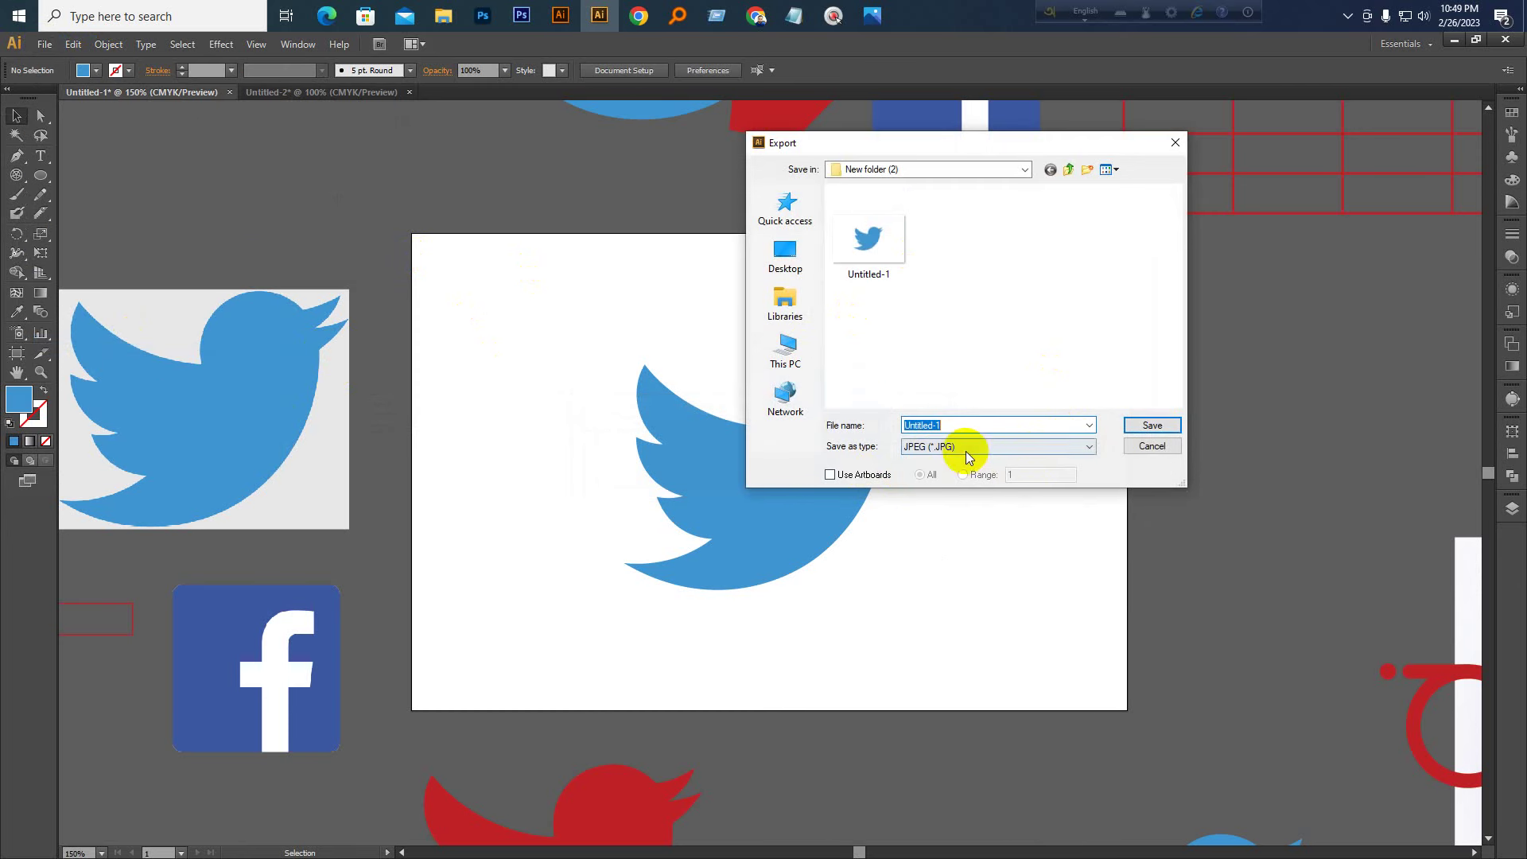
pyautogui.click(969, 455)
pyautogui.click(967, 450)
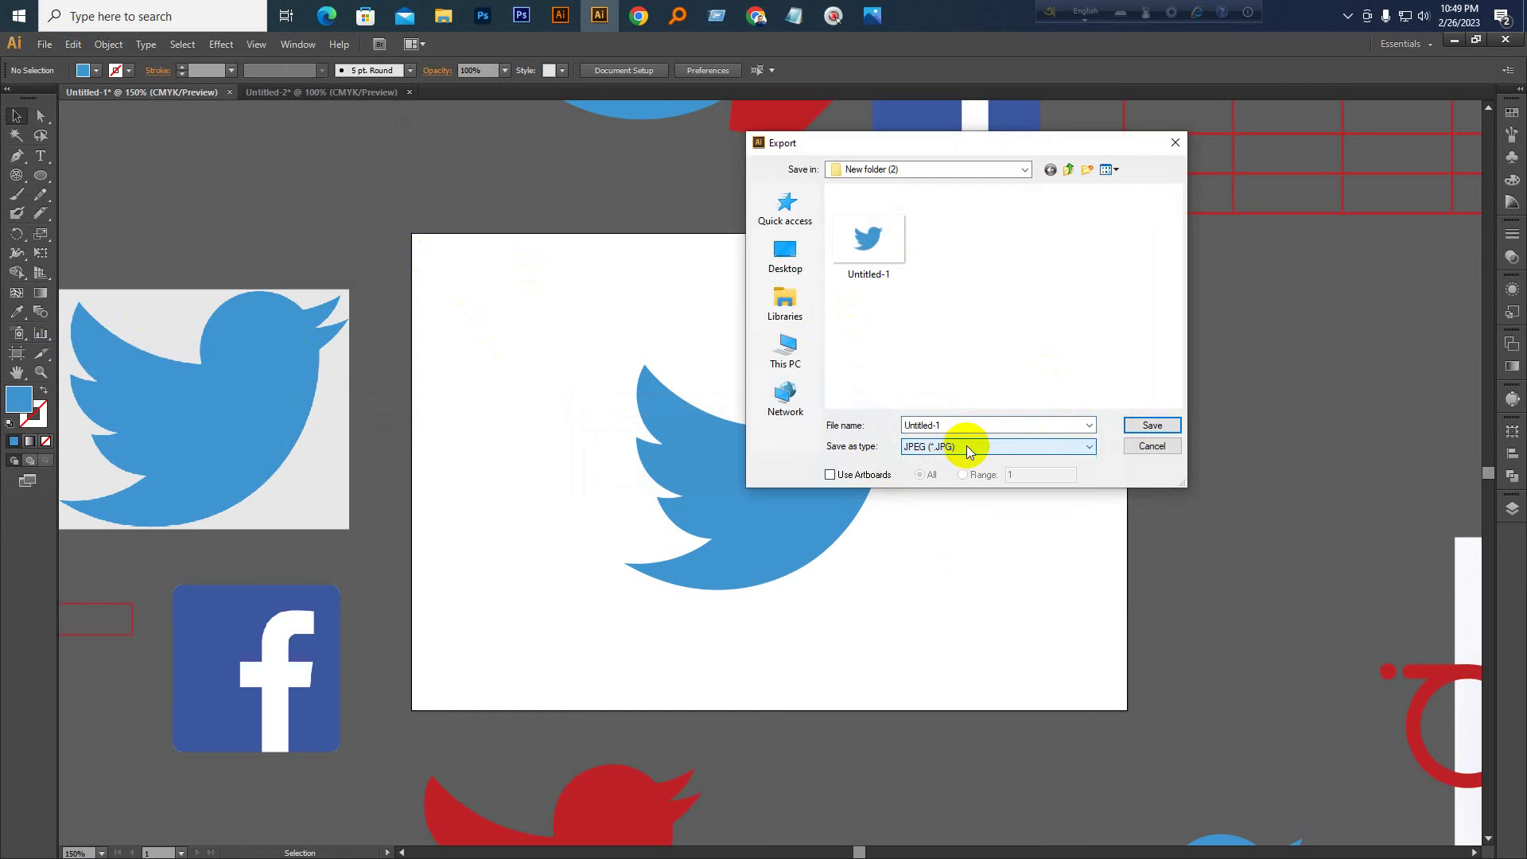
pyautogui.click(1150, 425)
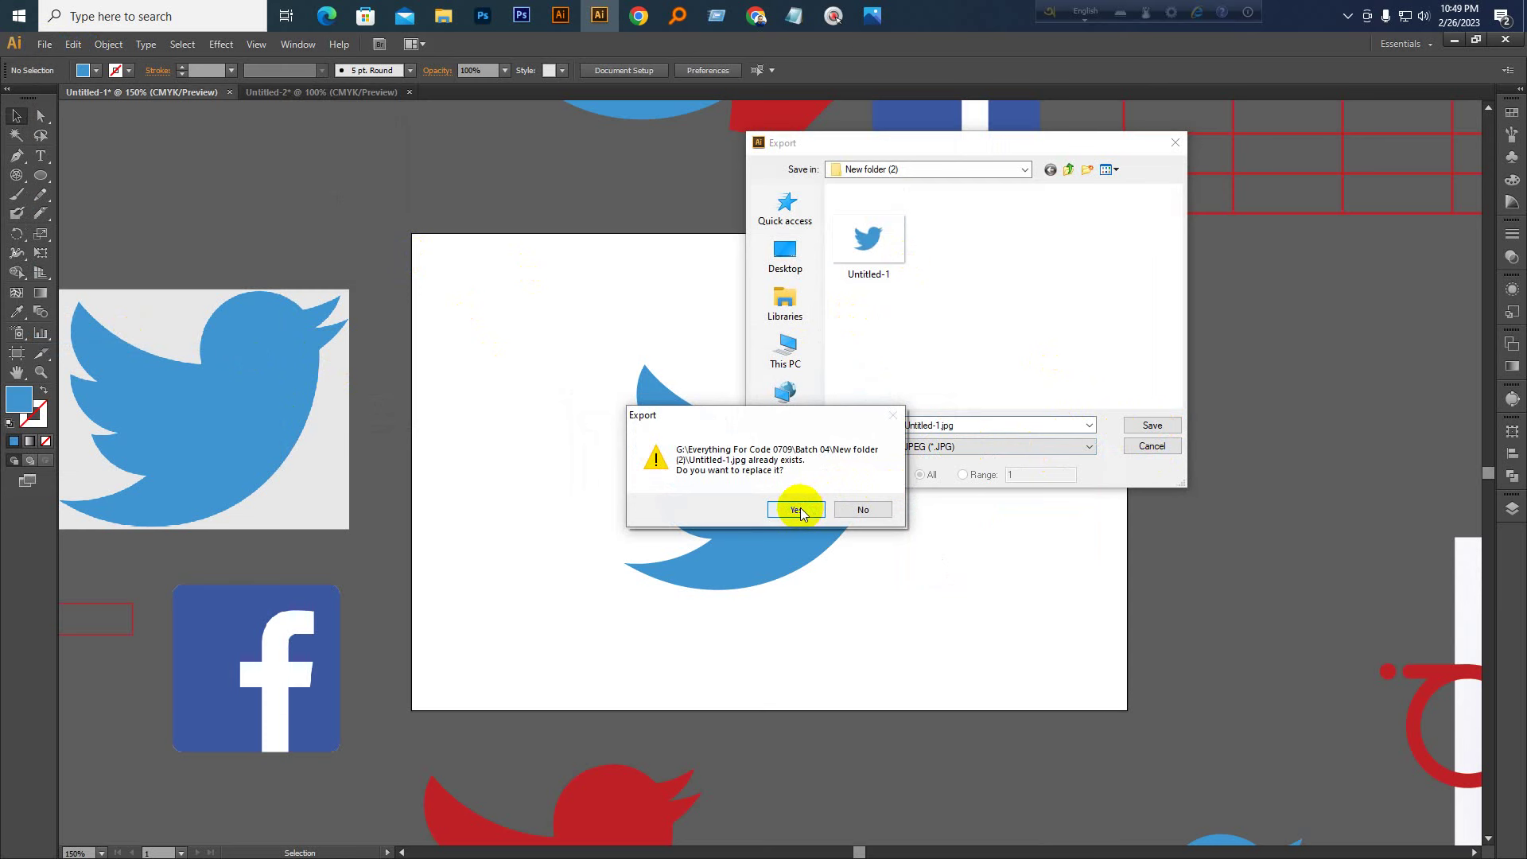
pyautogui.click(866, 508)
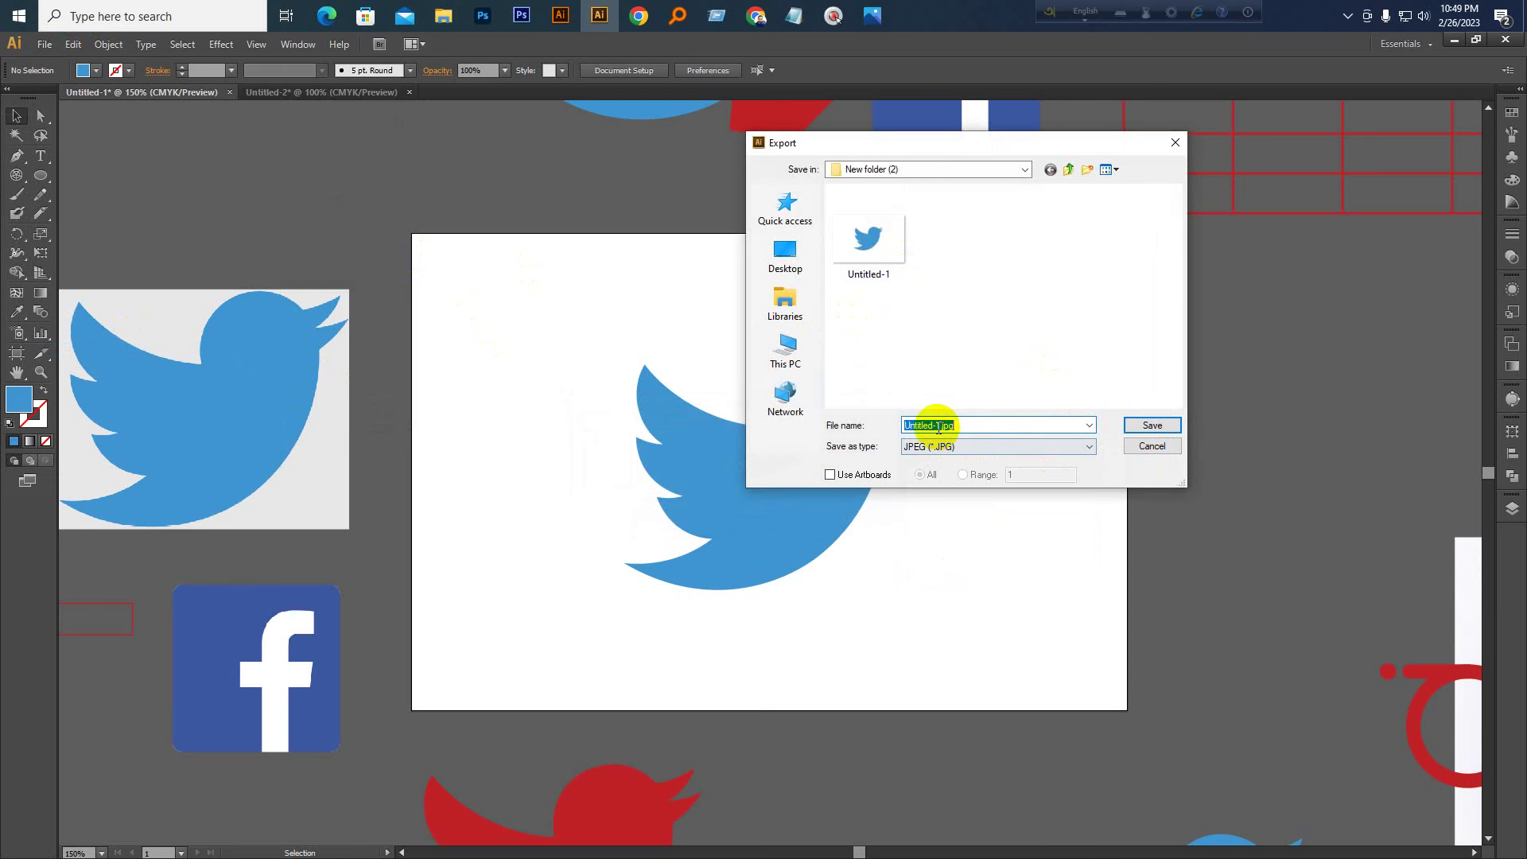
pyautogui.click(938, 426)
pyautogui.press('Delete')
pyautogui.write('2')
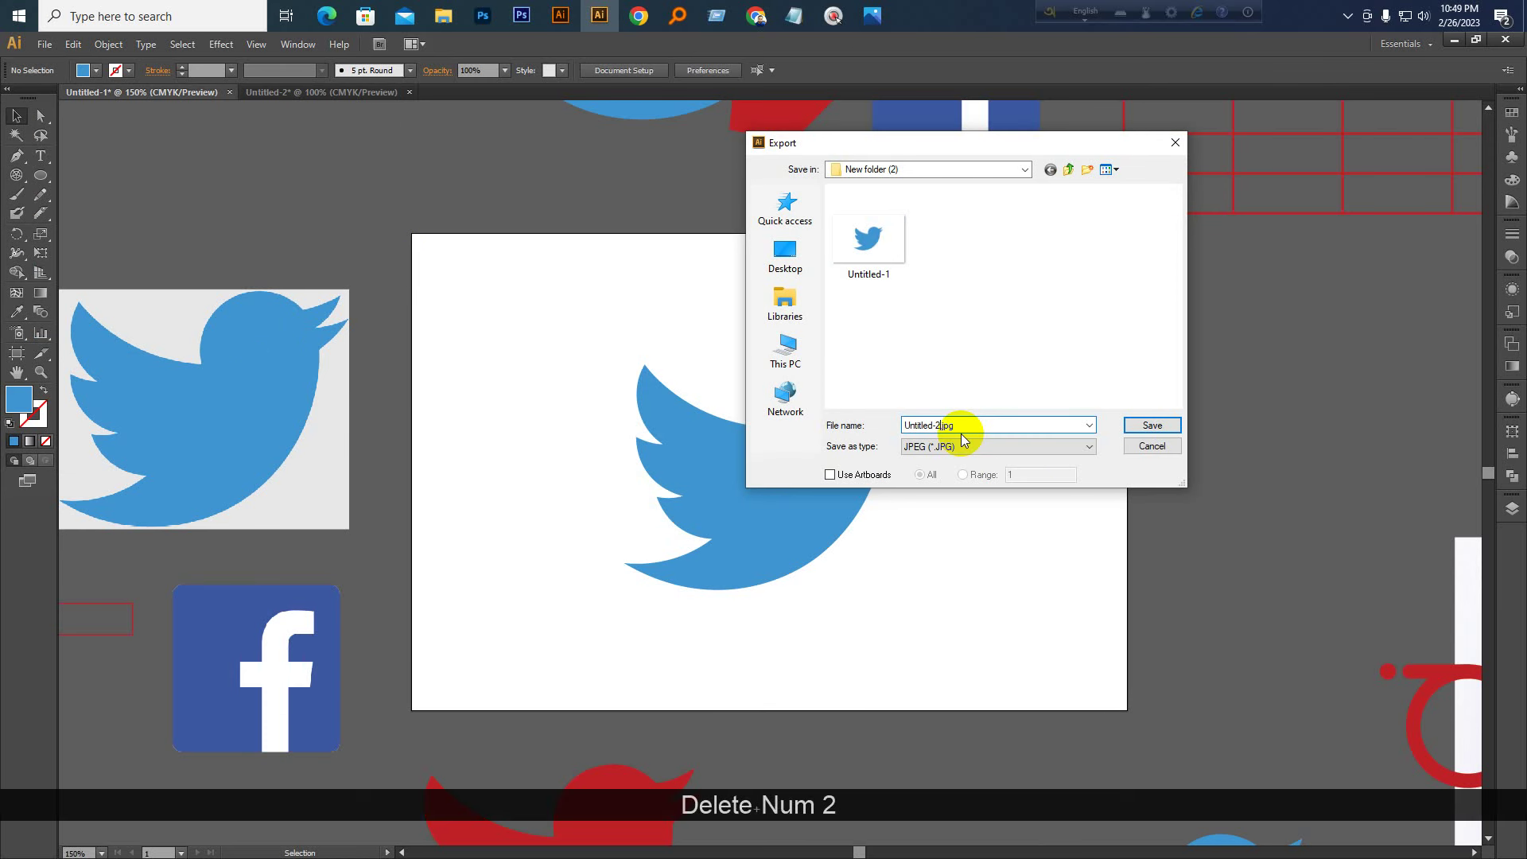
pyautogui.click(1155, 430)
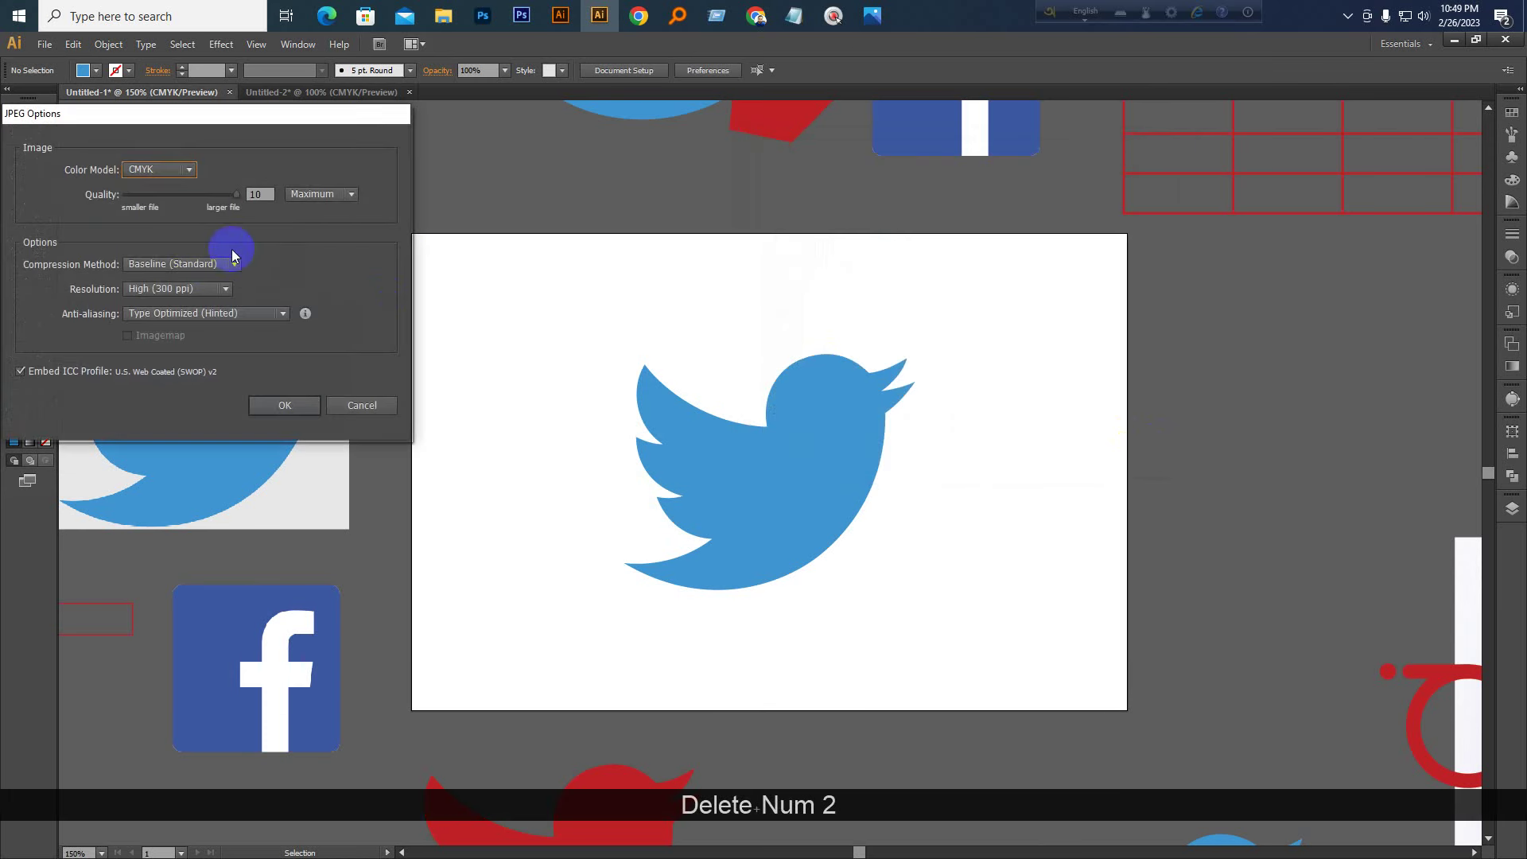
# Set the JPEG resolution to Screen (72 ppi) and the color model to RGB, and complete the export
pyautogui.click(191, 289)
pyautogui.click(190, 305)
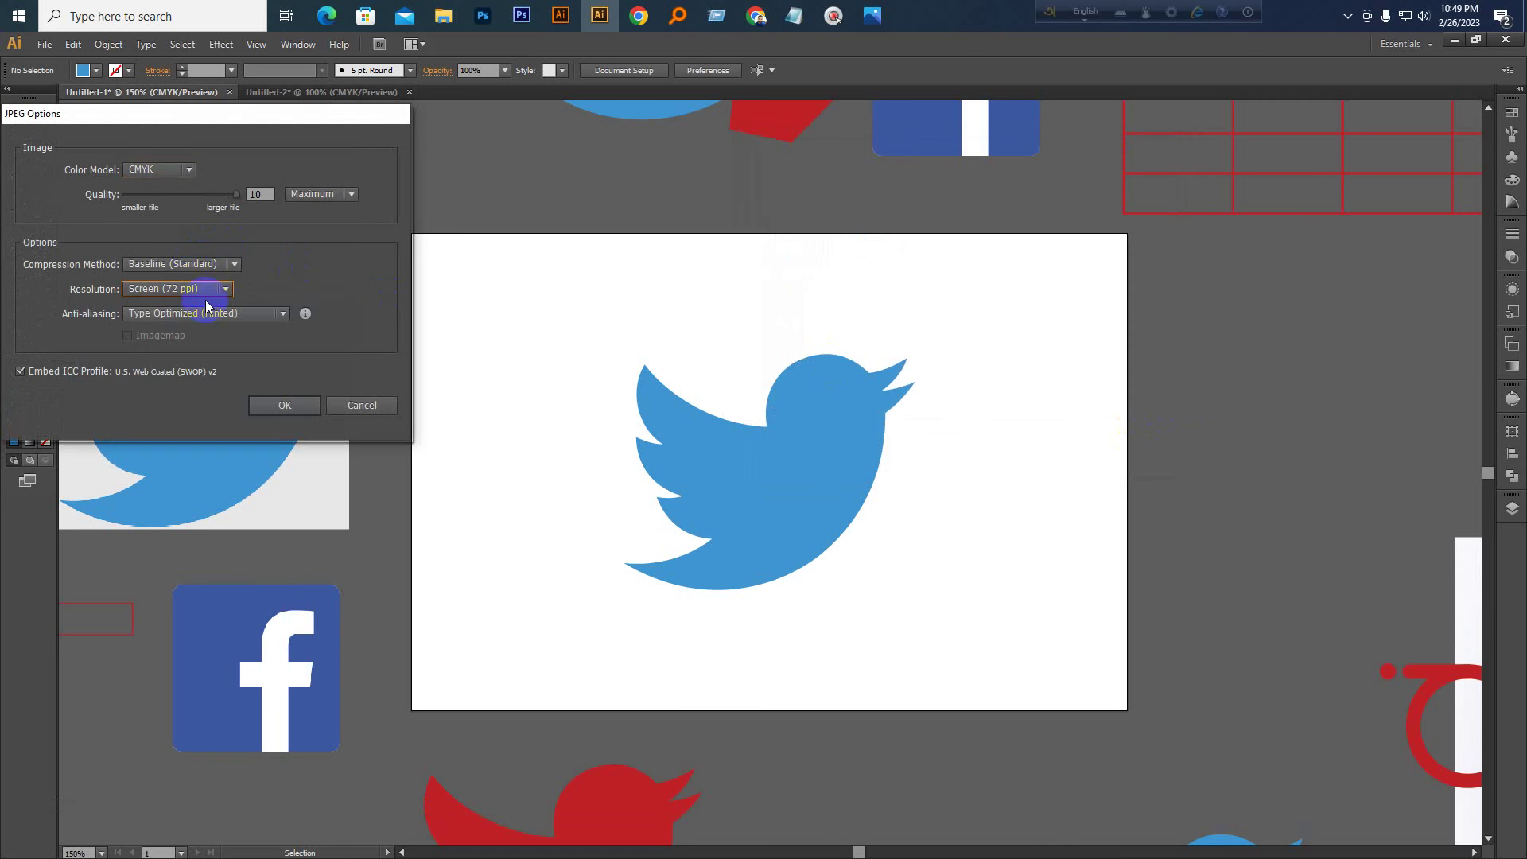
pyautogui.click(145, 170)
pyautogui.click(151, 186)
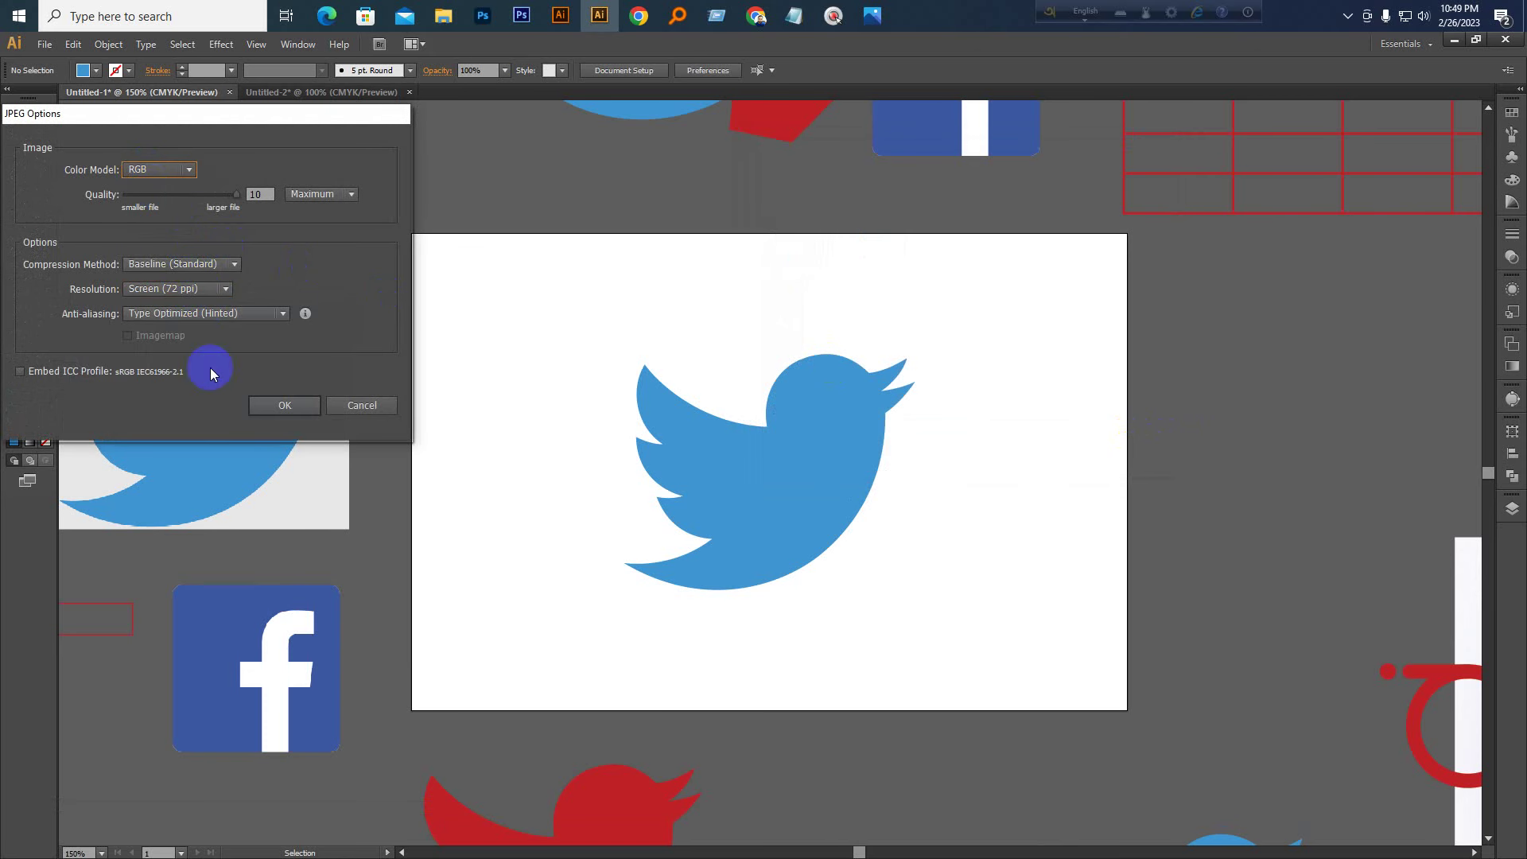
pyautogui.click(284, 406)
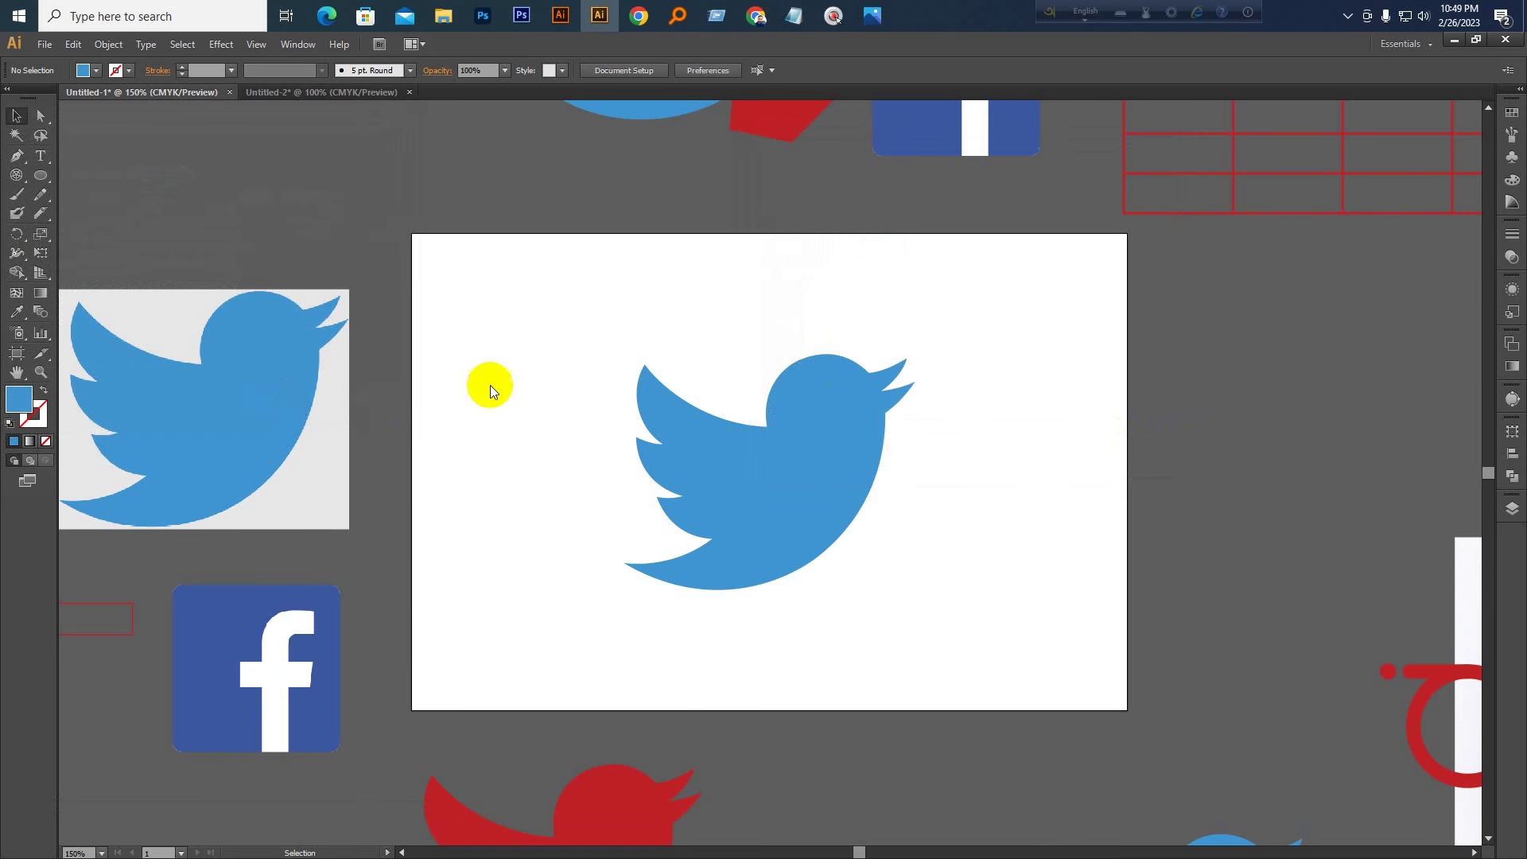
# Switch to File Explorer and view the exported Untitled-2.jpg from New folder (2)
pyautogui.moveTo(443, 15)
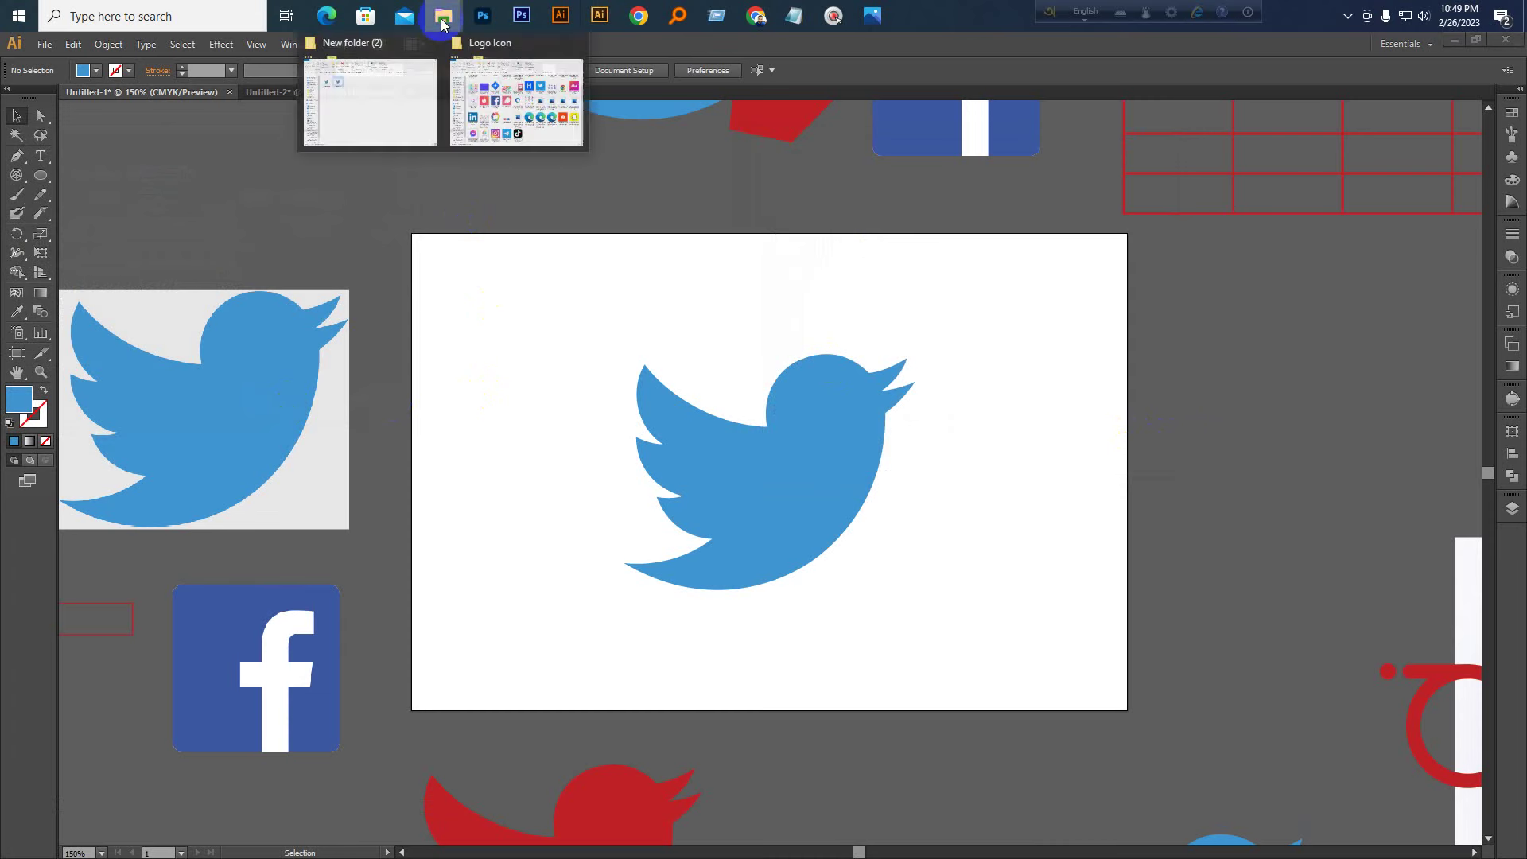
pyautogui.click(387, 124)
pyautogui.click(638, 335)
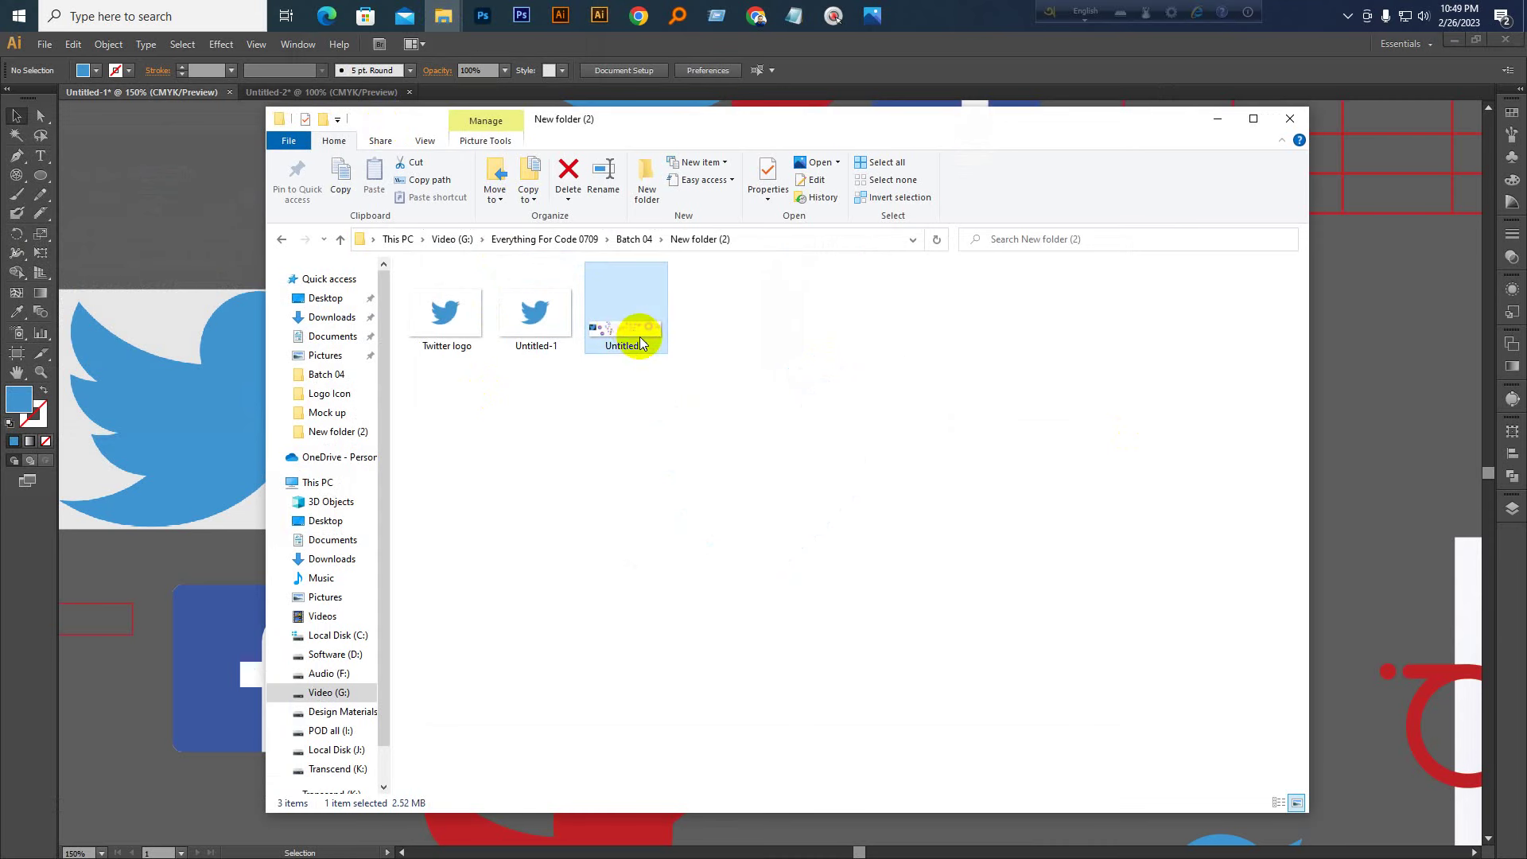
pyautogui.doubleClick(619, 332)
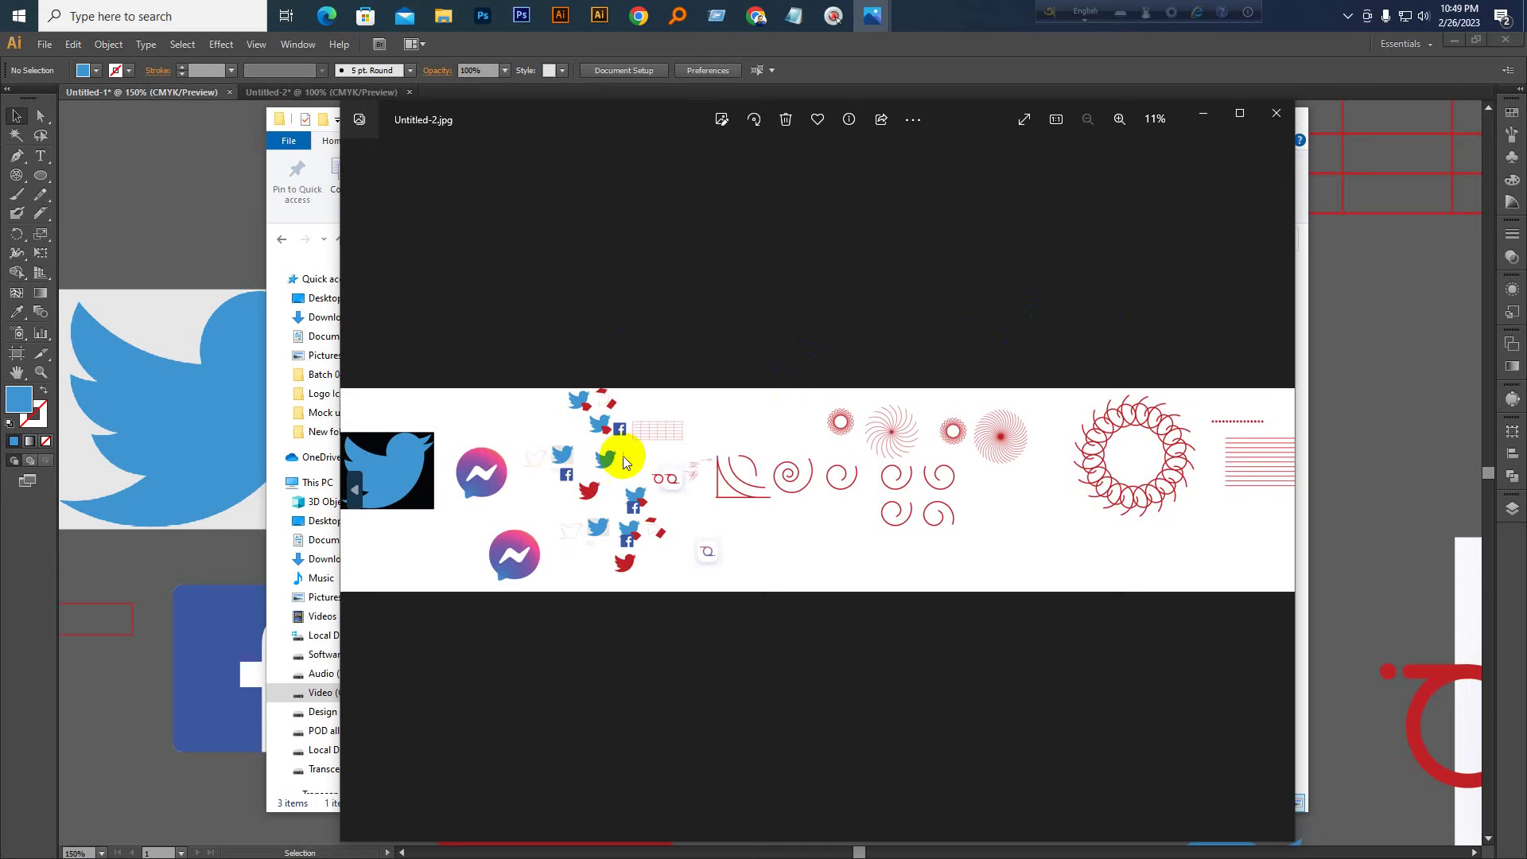
# Compare the exported Untitled-2.jpg in the image viewer with all the artwork on the Illustrator canvas
pyautogui.click(1240, 115)
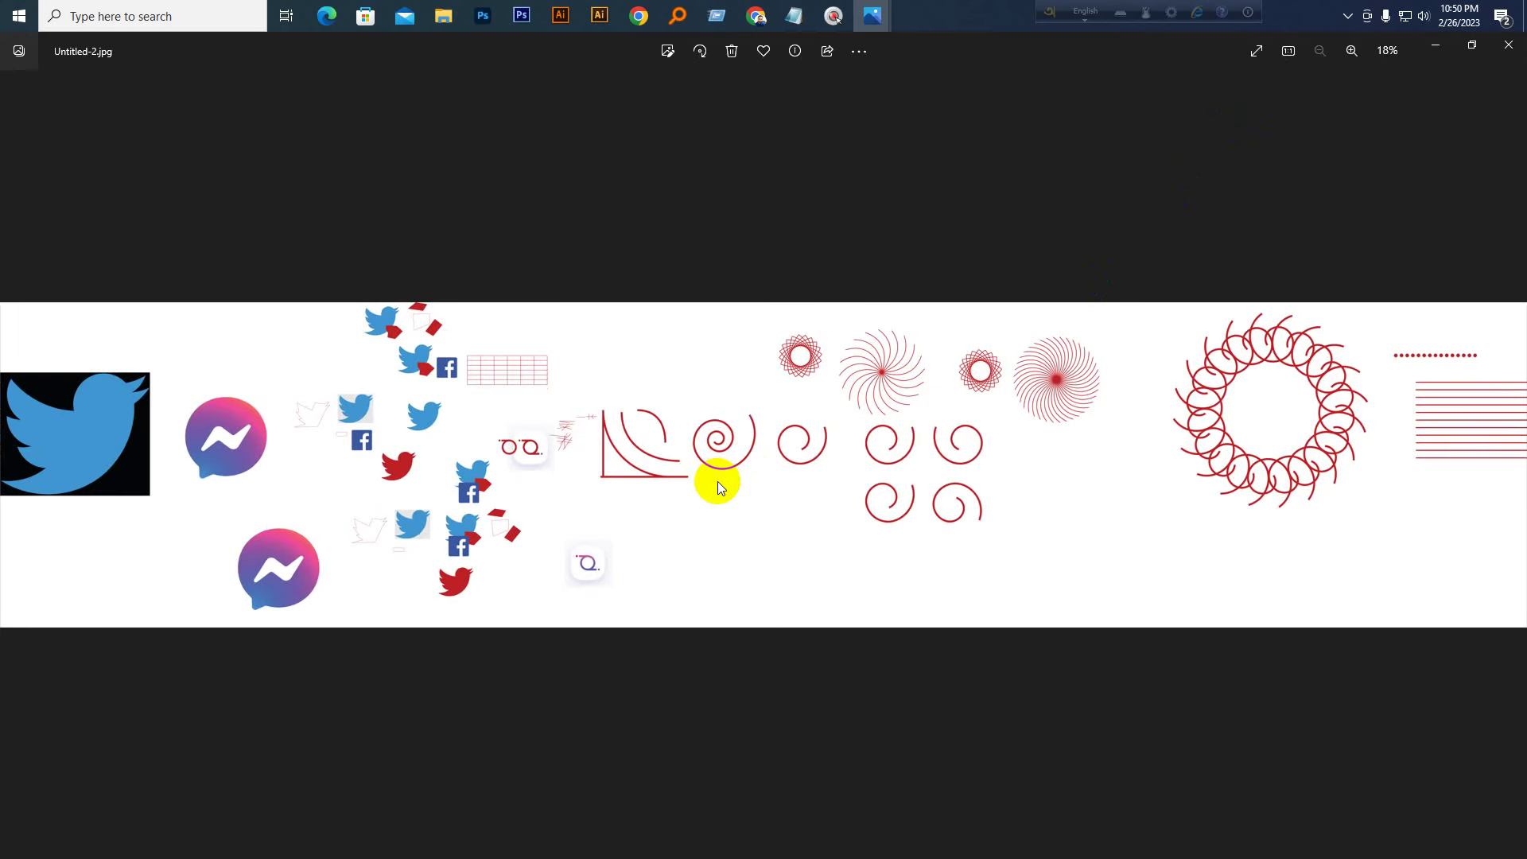
pyautogui.click(1440, 62)
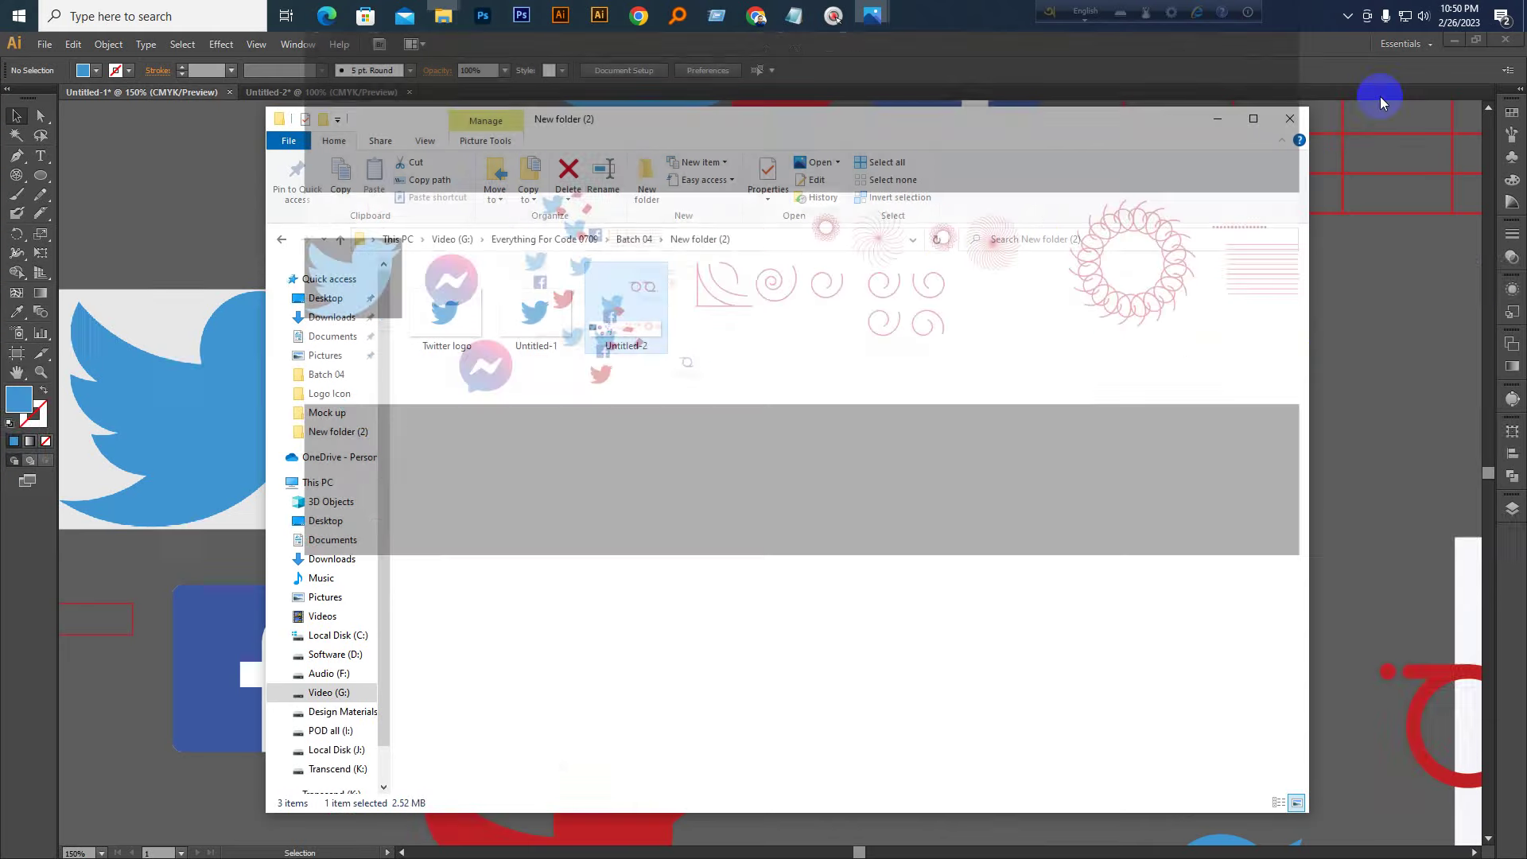
pyautogui.click(1354, 343)
pyautogui.press('ctrl+KP_Subtract')
pyautogui.press('ctrl+KP_Subtract')
pyautogui.press('ctrl+KP_Subtract')
pyautogui.press('ctrl+KP_Subtract')
pyautogui.press('ctrl+KP_Subtract')
pyautogui.press('ctrl+KP_Subtract')
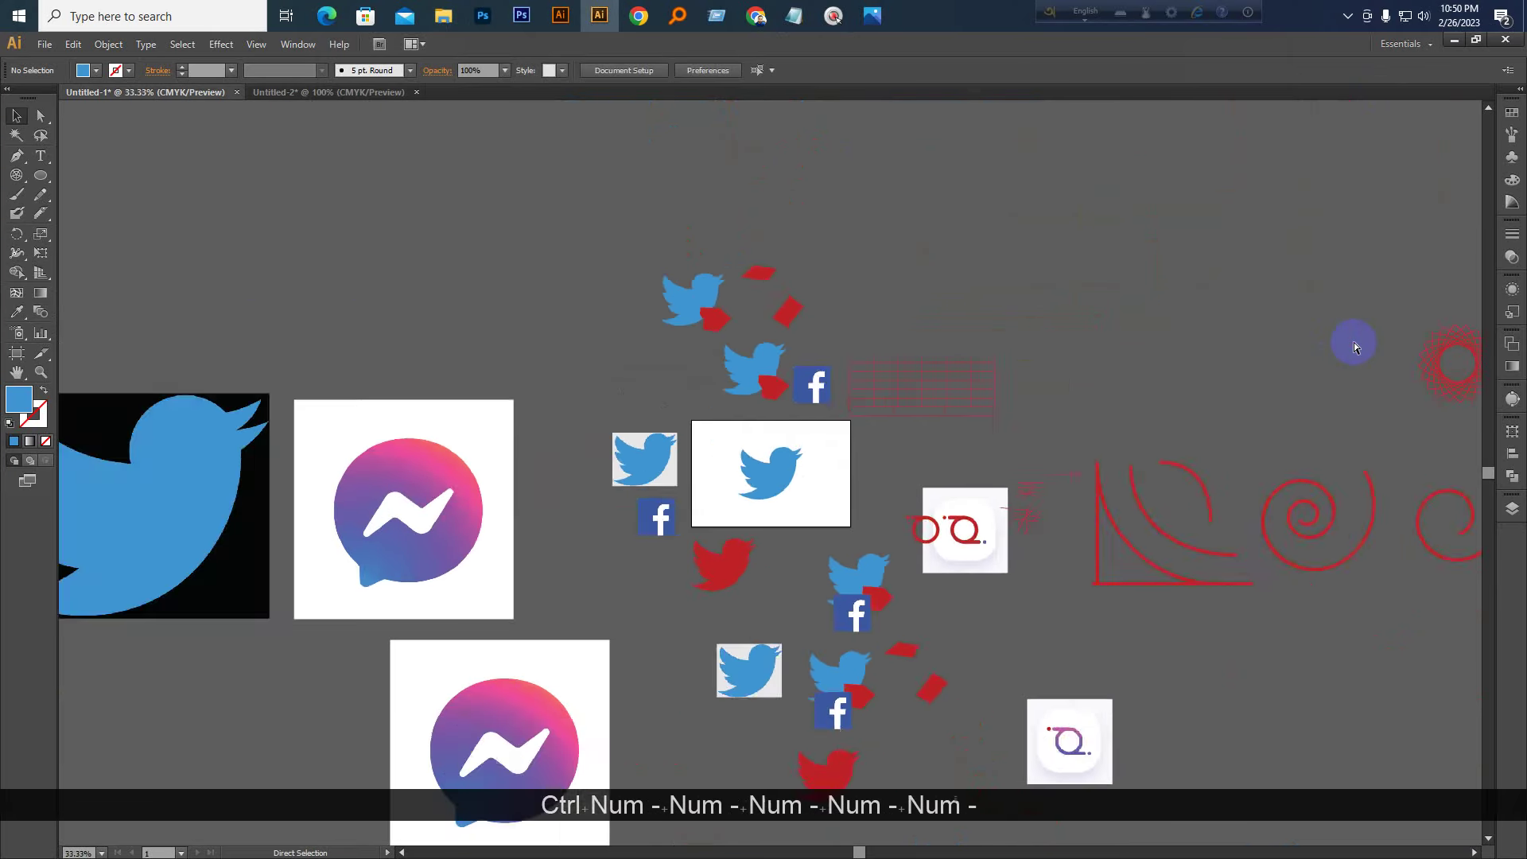
pyautogui.press('space')
pyautogui.moveTo(1197, 397); pyautogui.dragTo(776, 330)
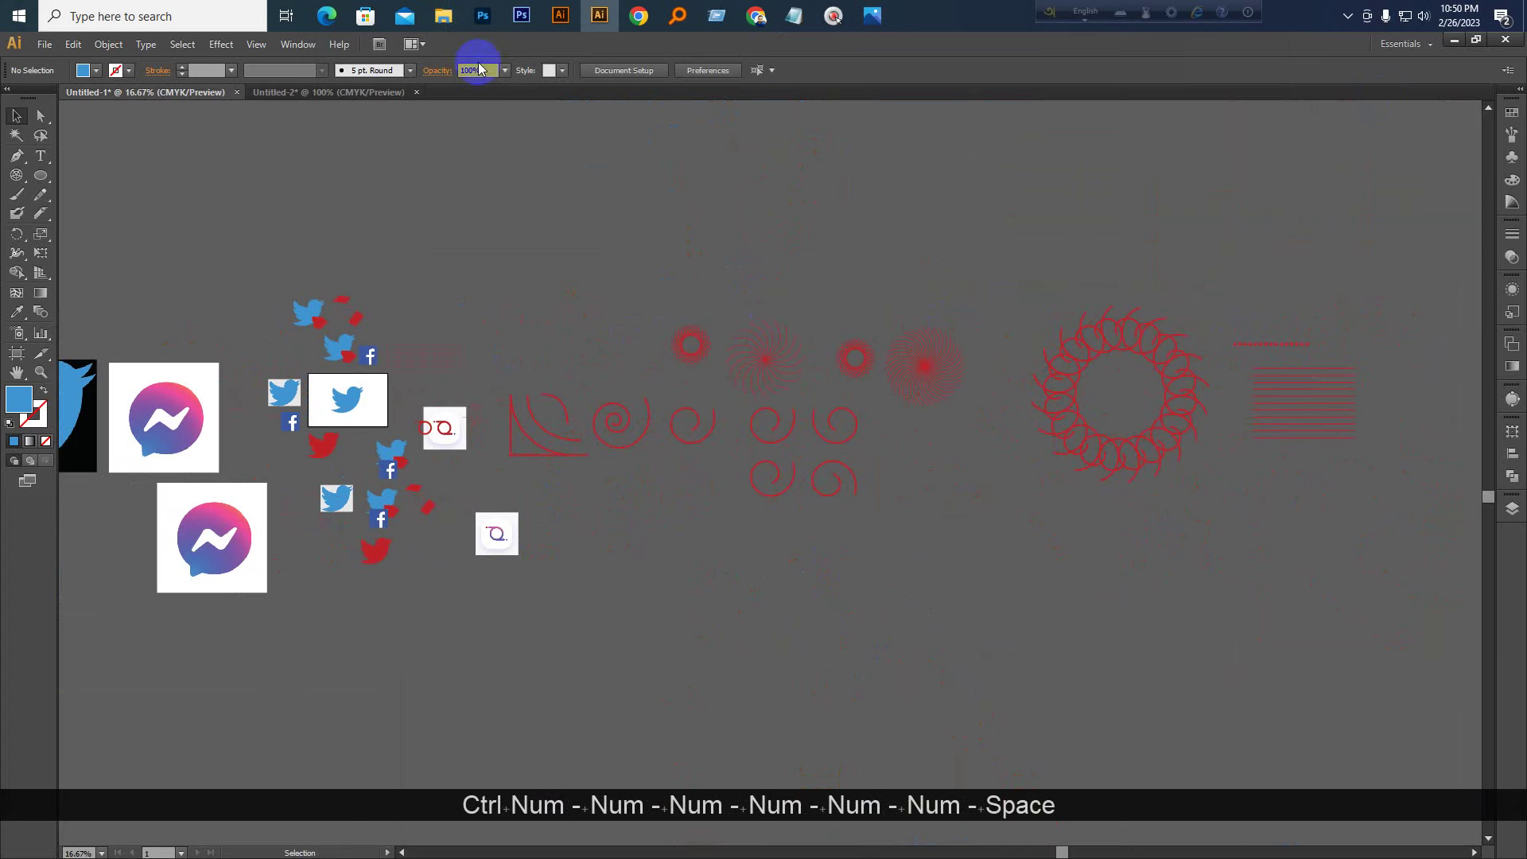
pyautogui.moveTo(444, 17)
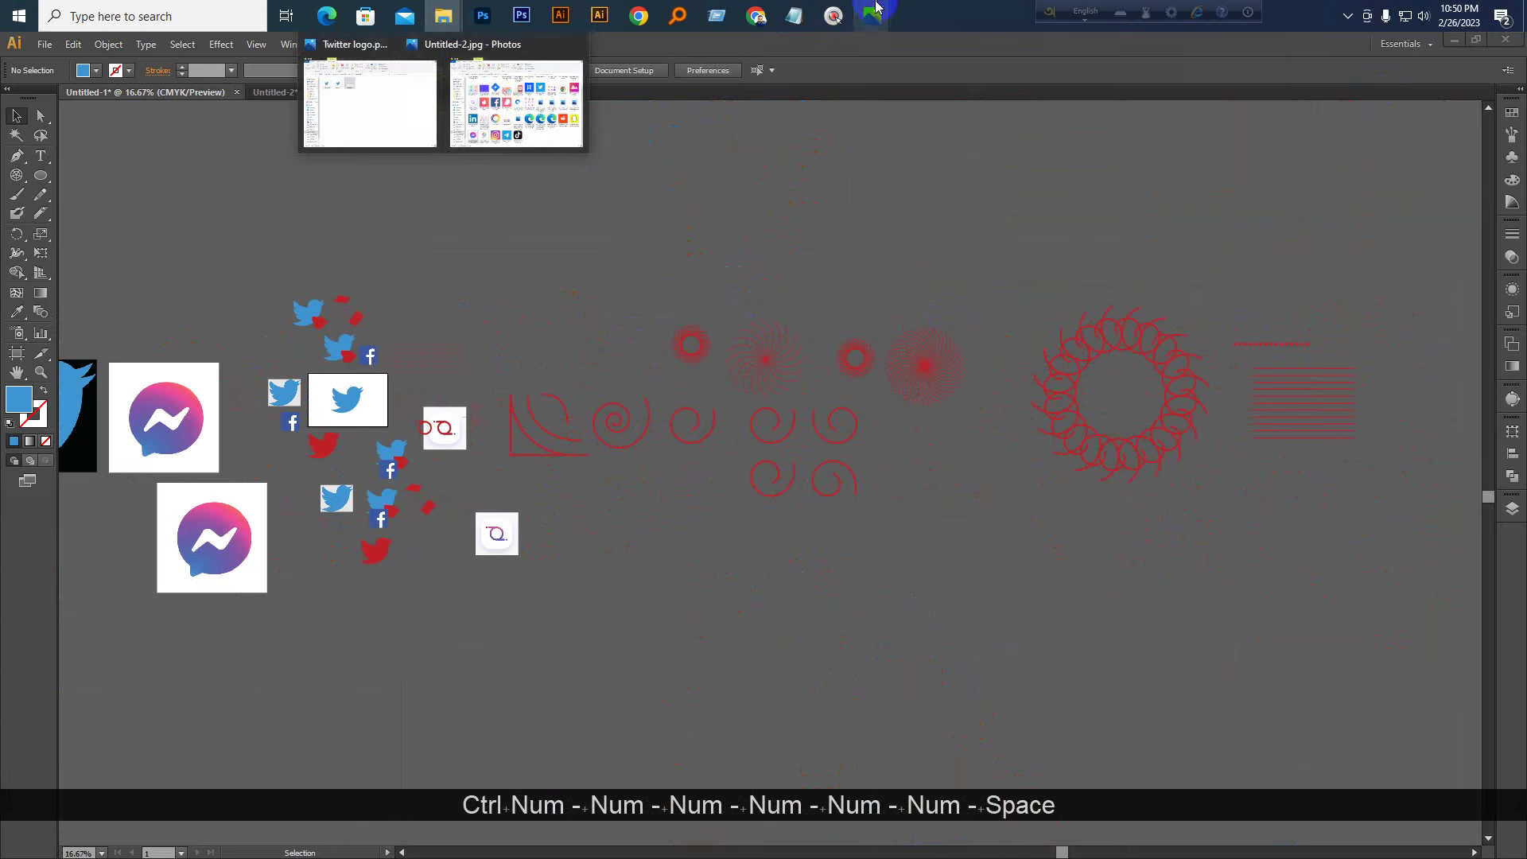
pyautogui.moveTo(872, 15)
pyautogui.click(964, 104)
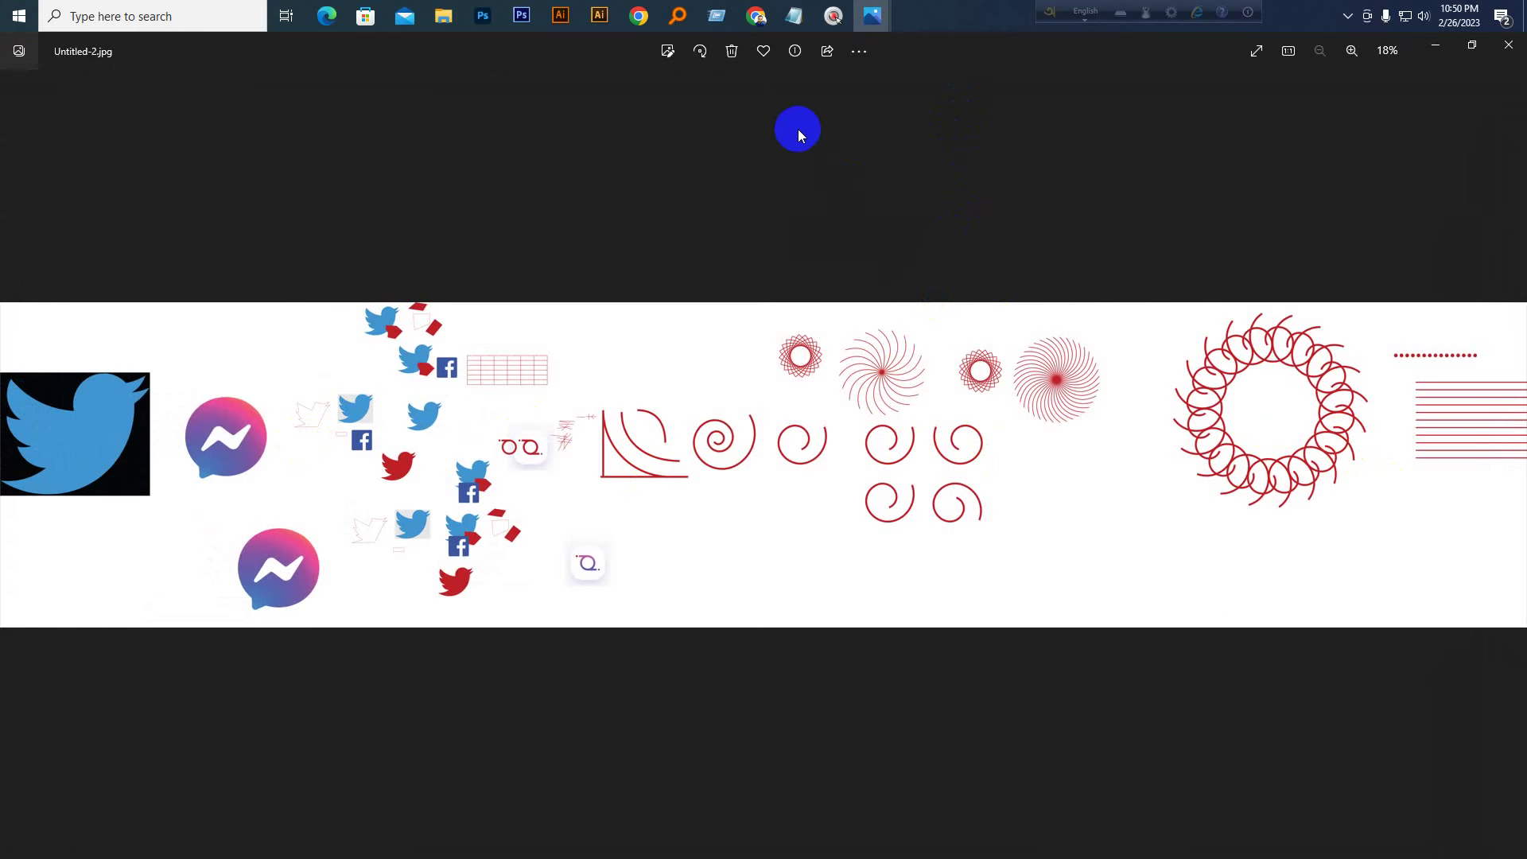
pyautogui.click(602, 16)
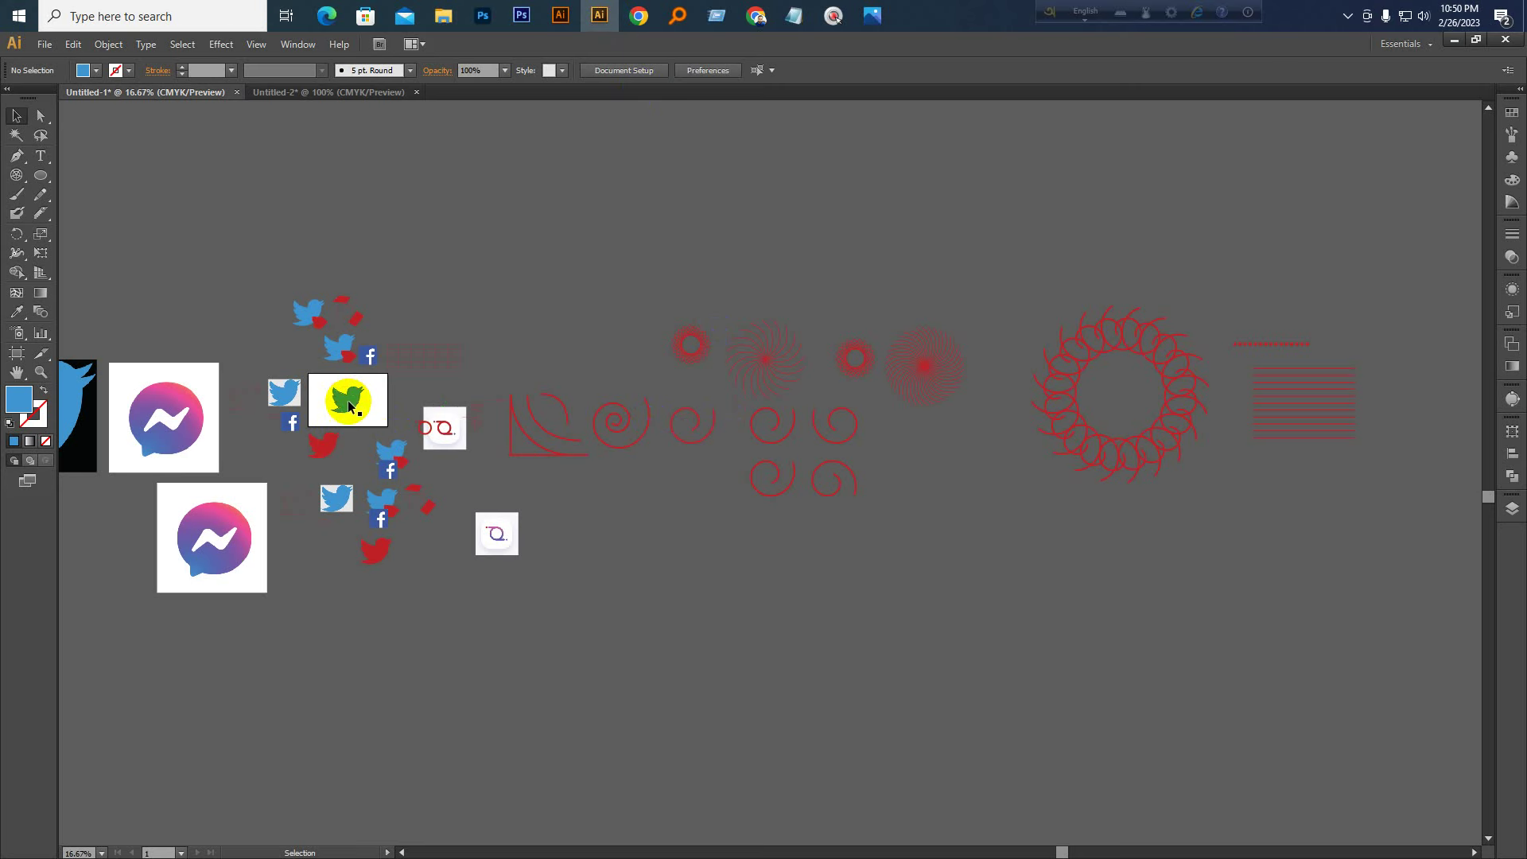
# Start a JPEG export to New folder (2) with Use Artboards enabled for all artboards and the file name Untitled-3.jpg
pyautogui.press('ctrl+KP_0')
pyautogui.press('ctrl+KP_Subtract')
pyautogui.press('ctrl+KP_Subtract')
pyautogui.press('ctrl+KP_Subtract')
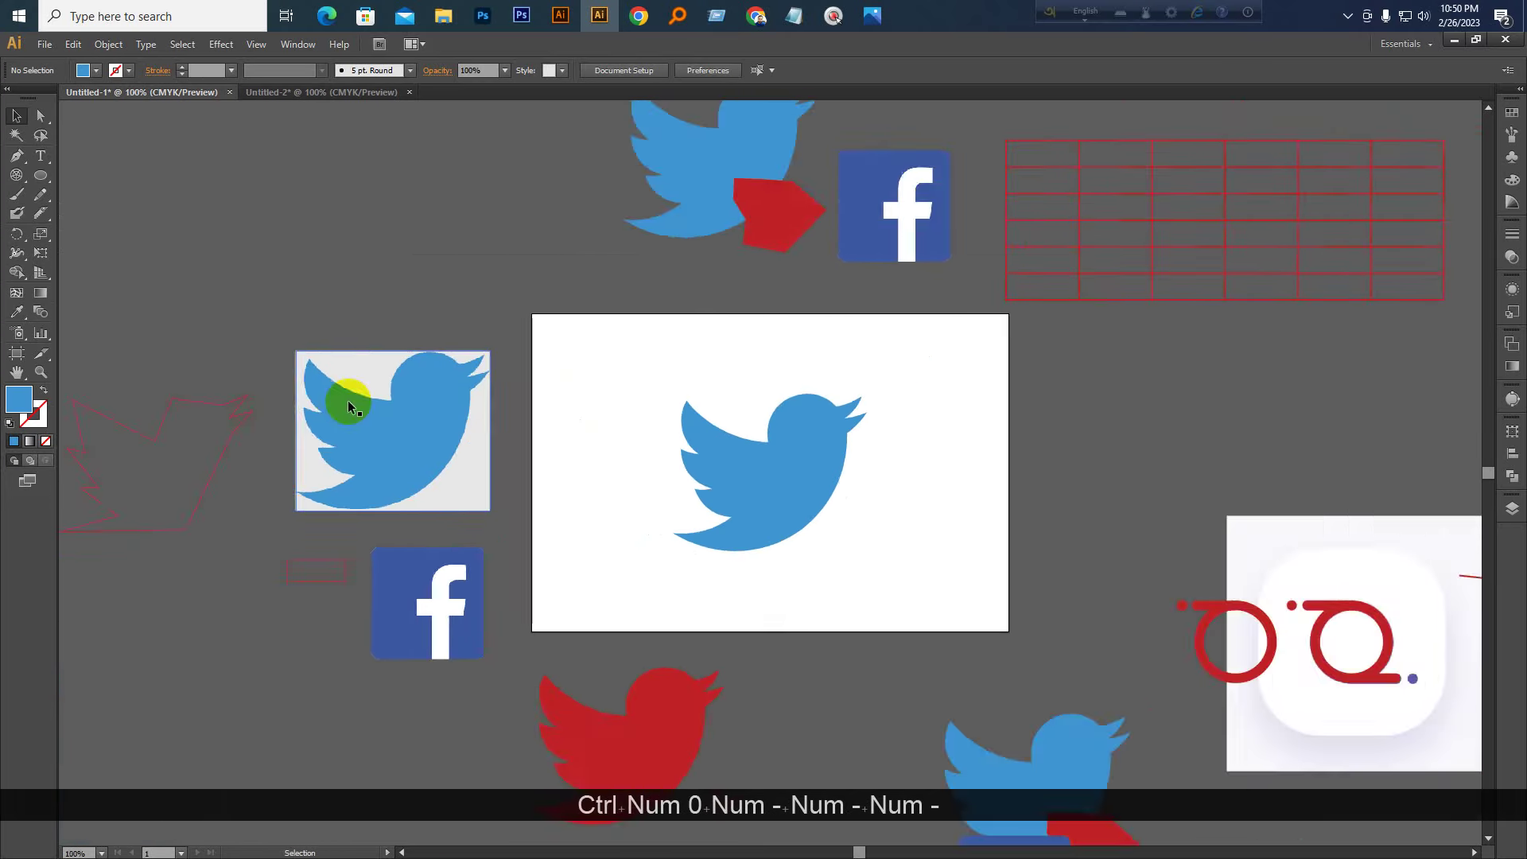
pyautogui.press('ctrl+KP_Add')
pyautogui.press('ctrl+KP_Subtract')
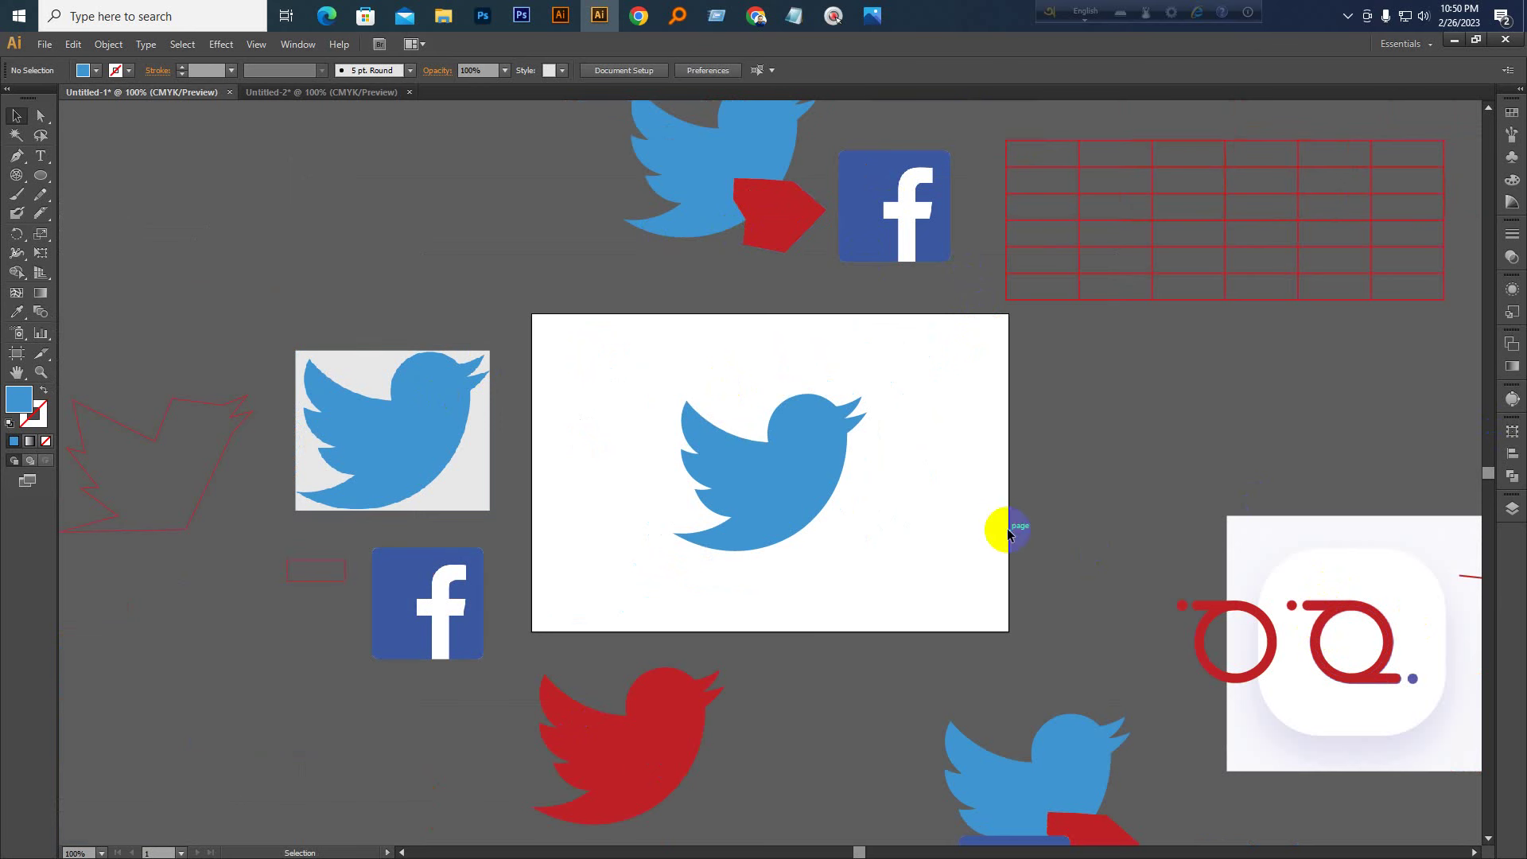
pyautogui.click(986, 306)
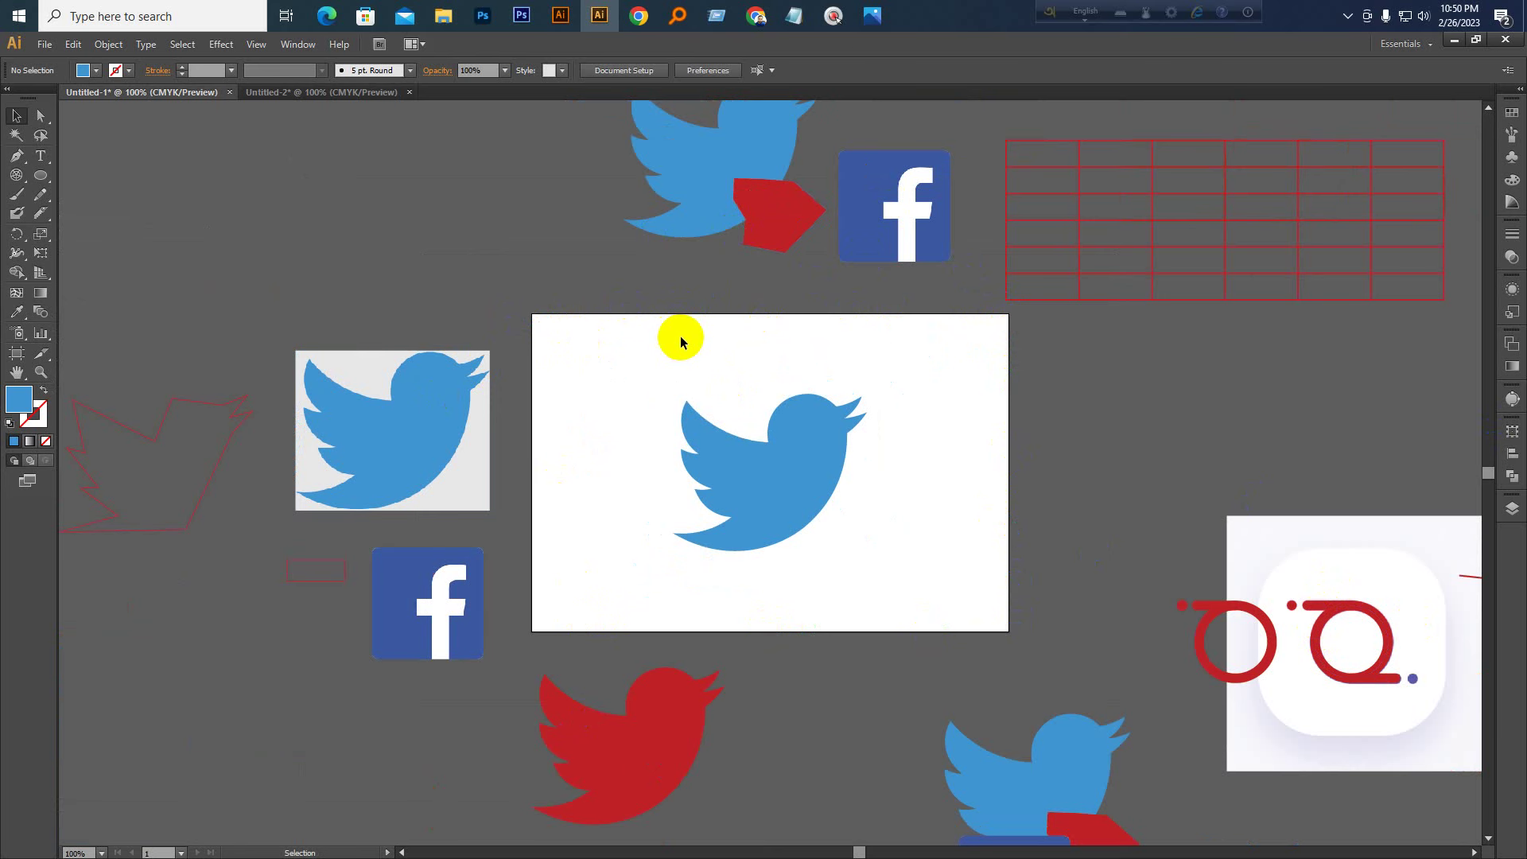
pyautogui.click(44, 44)
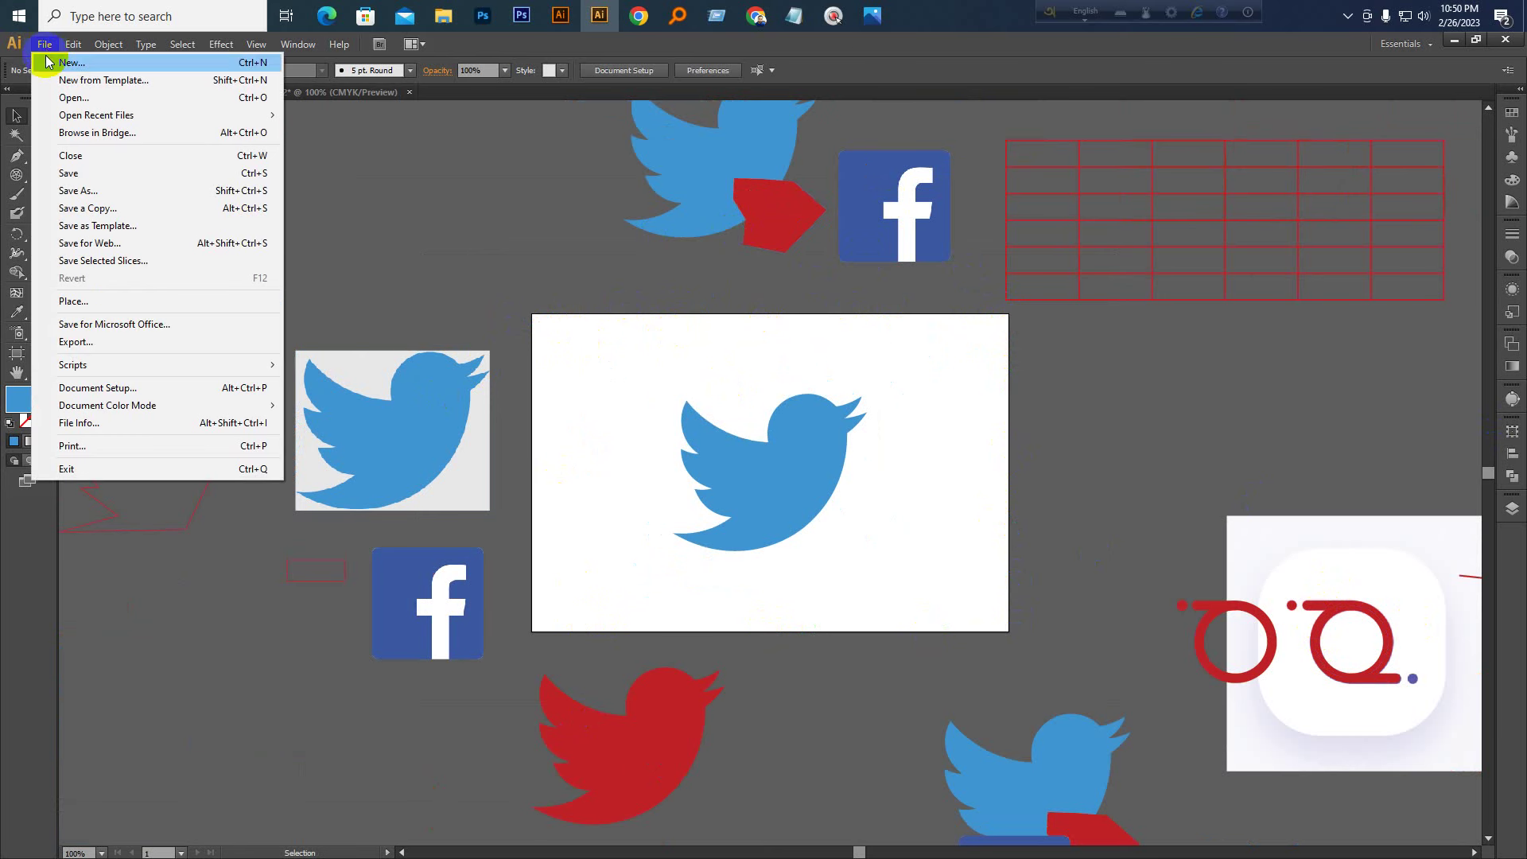
pyautogui.click(105, 341)
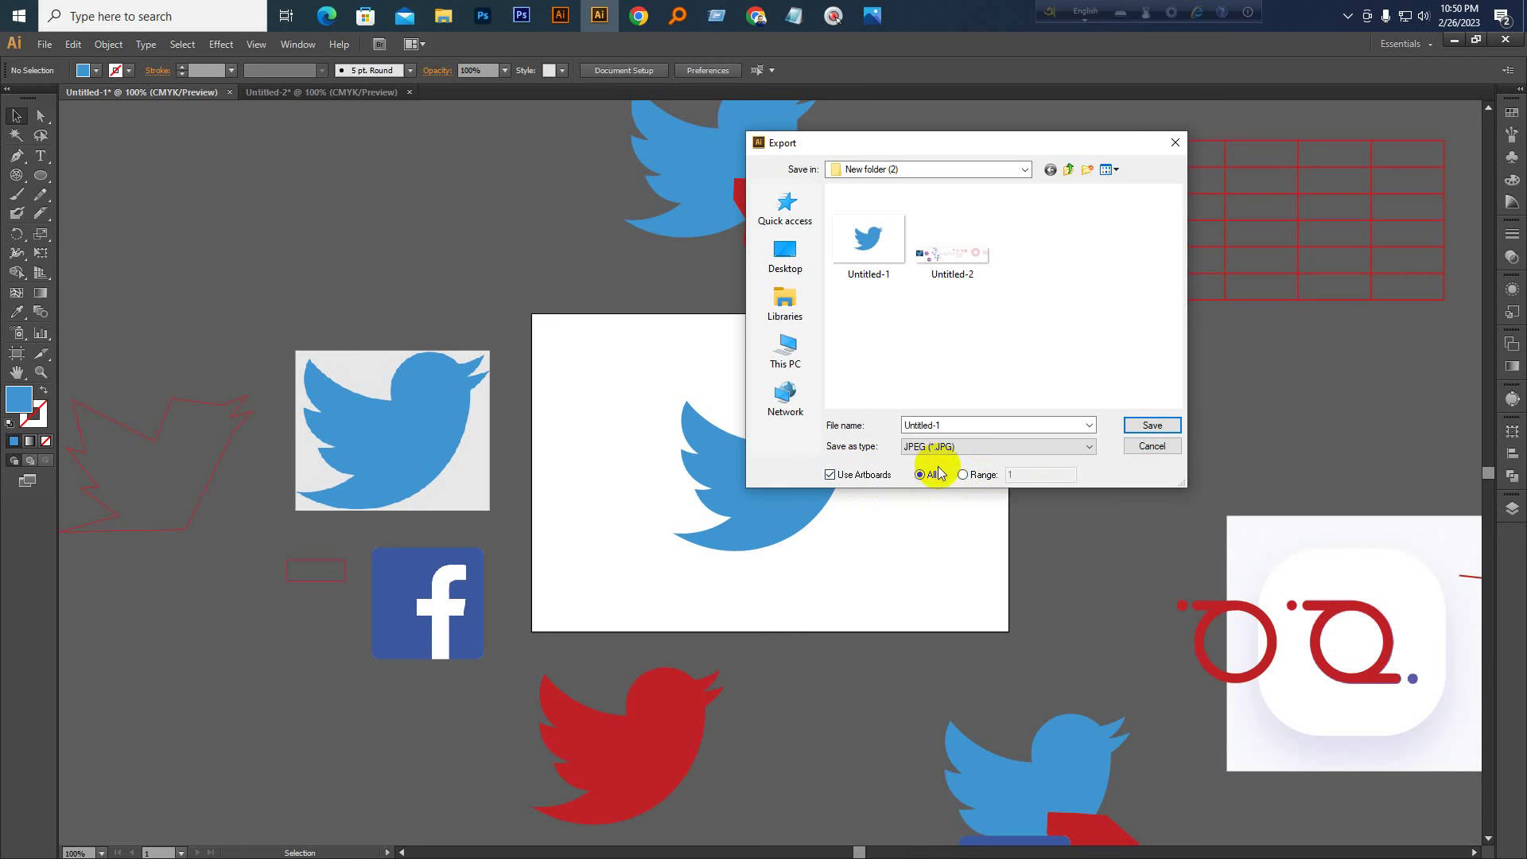
pyautogui.click(956, 425)
pyautogui.press('BackSpace')
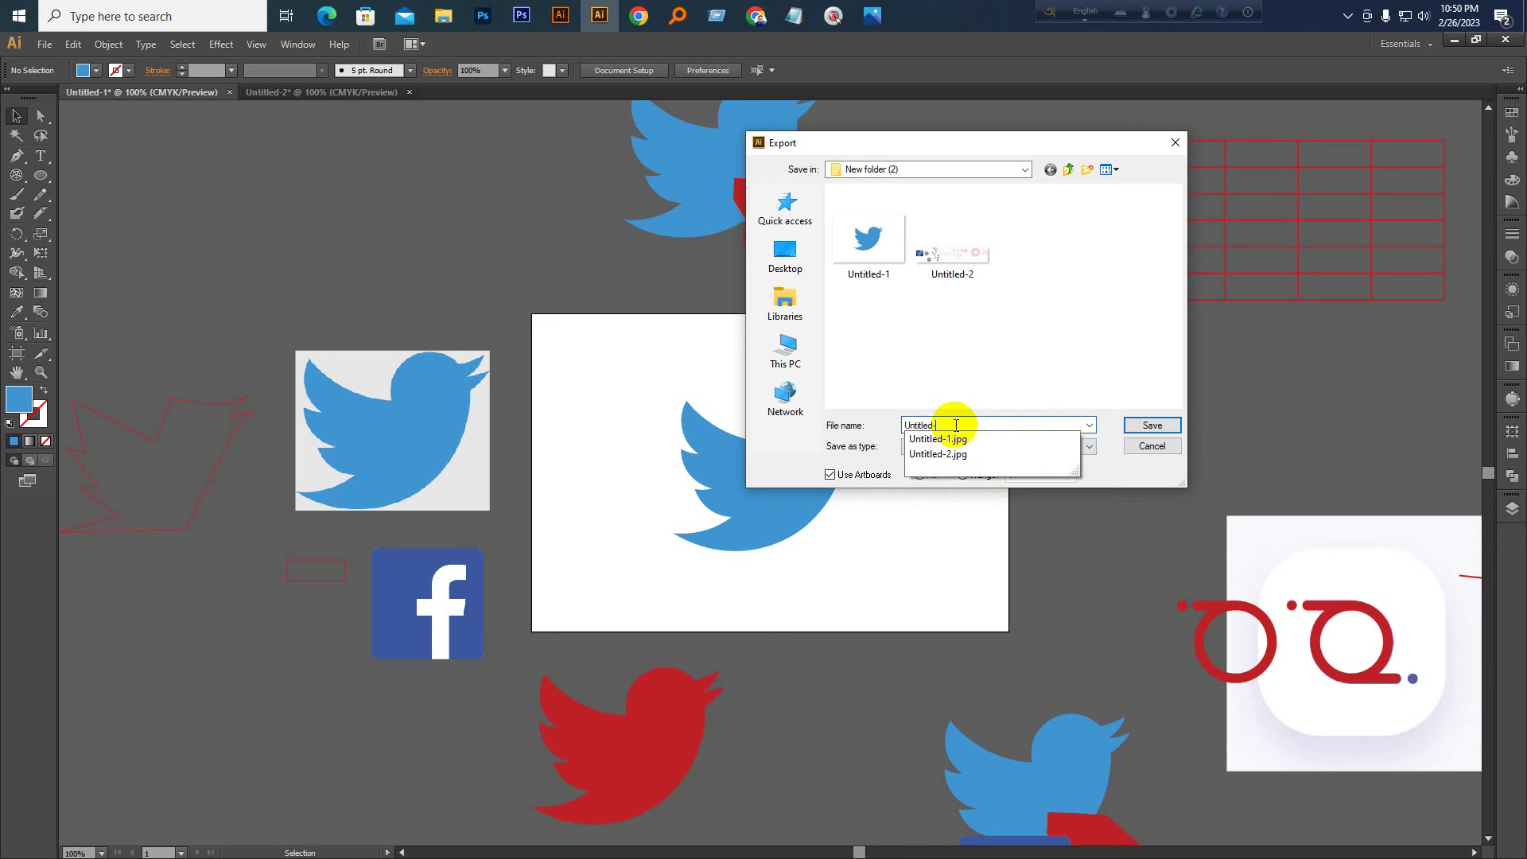
pyautogui.write('2')
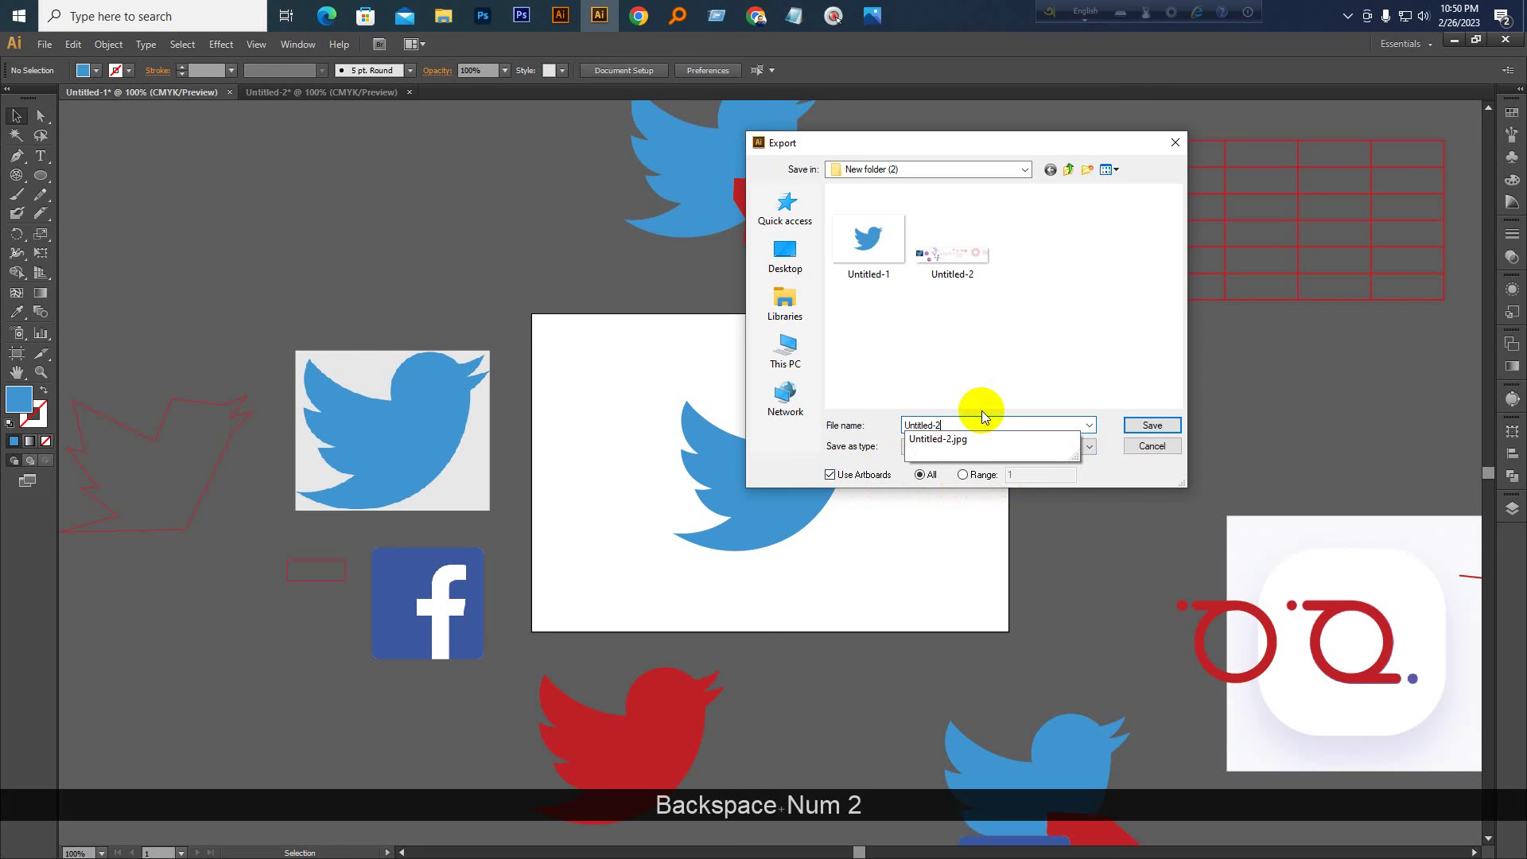
pyautogui.press('BackSpace')
pyautogui.write('3.jpg')
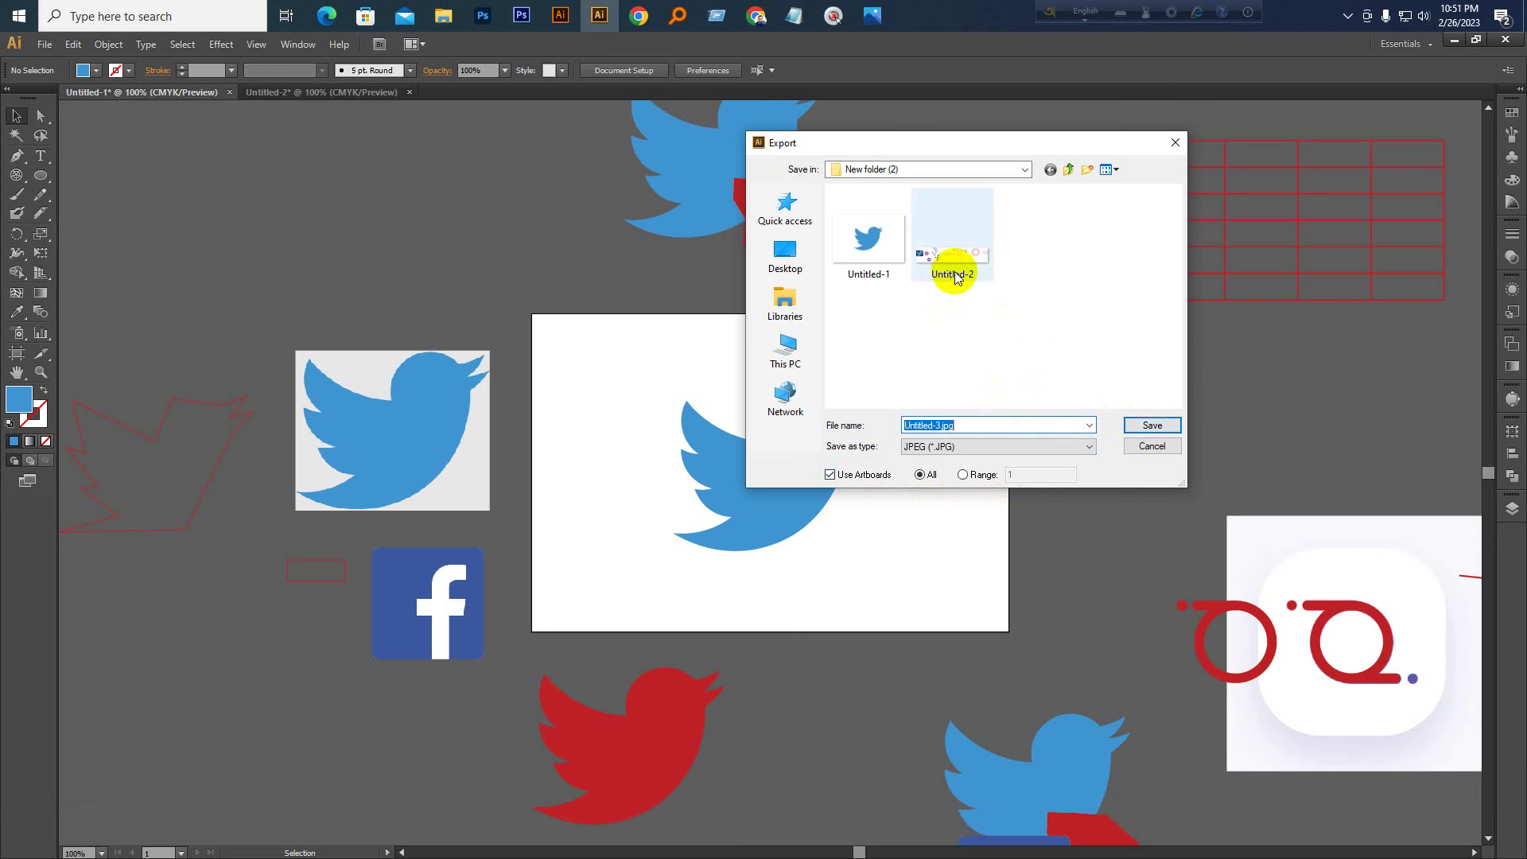
pyautogui.click(1157, 427)
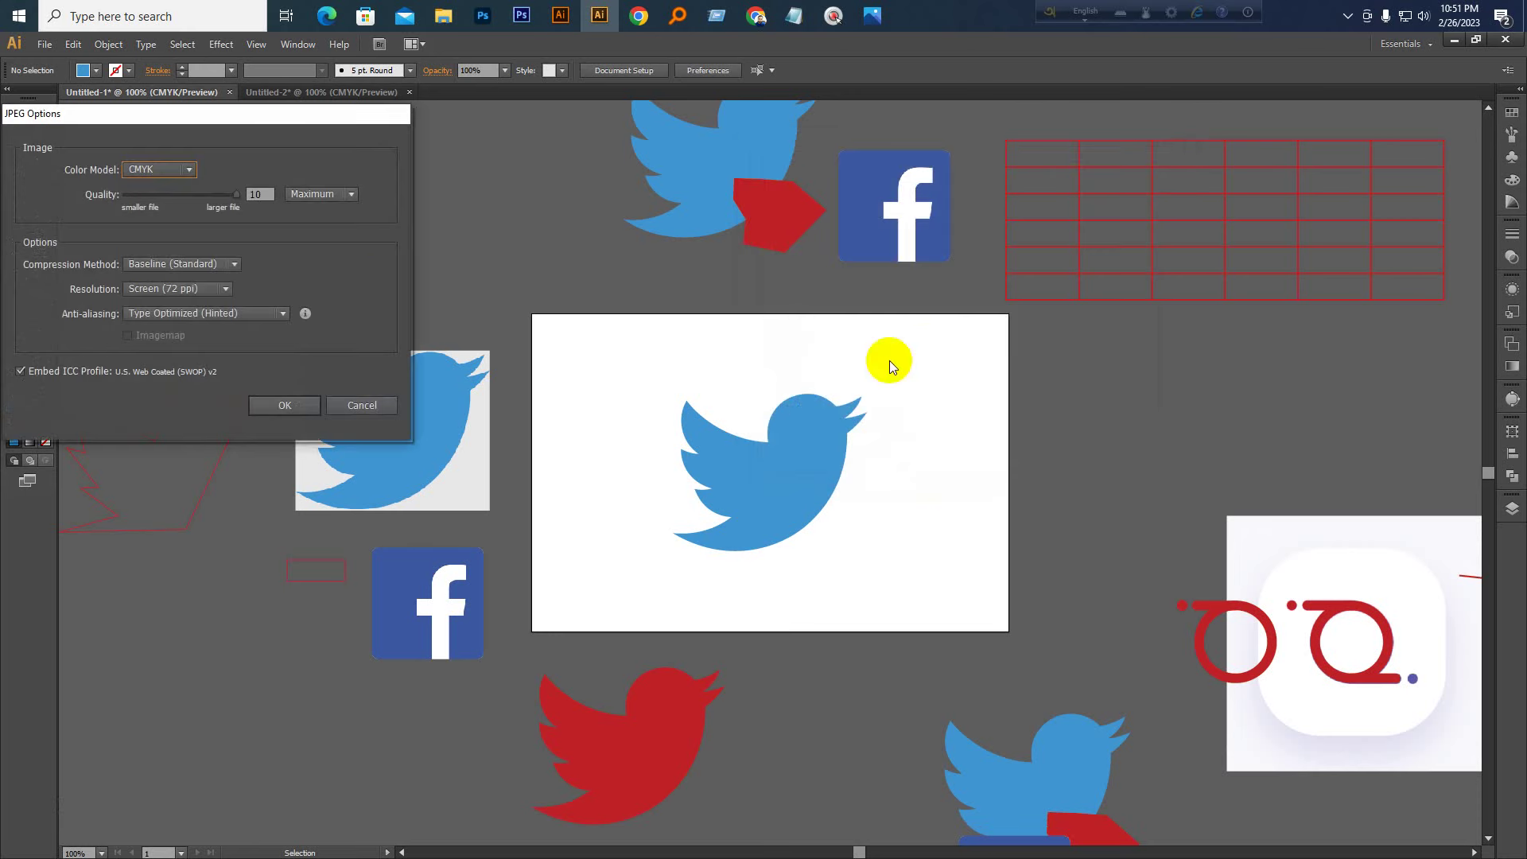
# Set the JPEG color model to RGB and complete the export
pyautogui.click(185, 171)
pyautogui.click(159, 200)
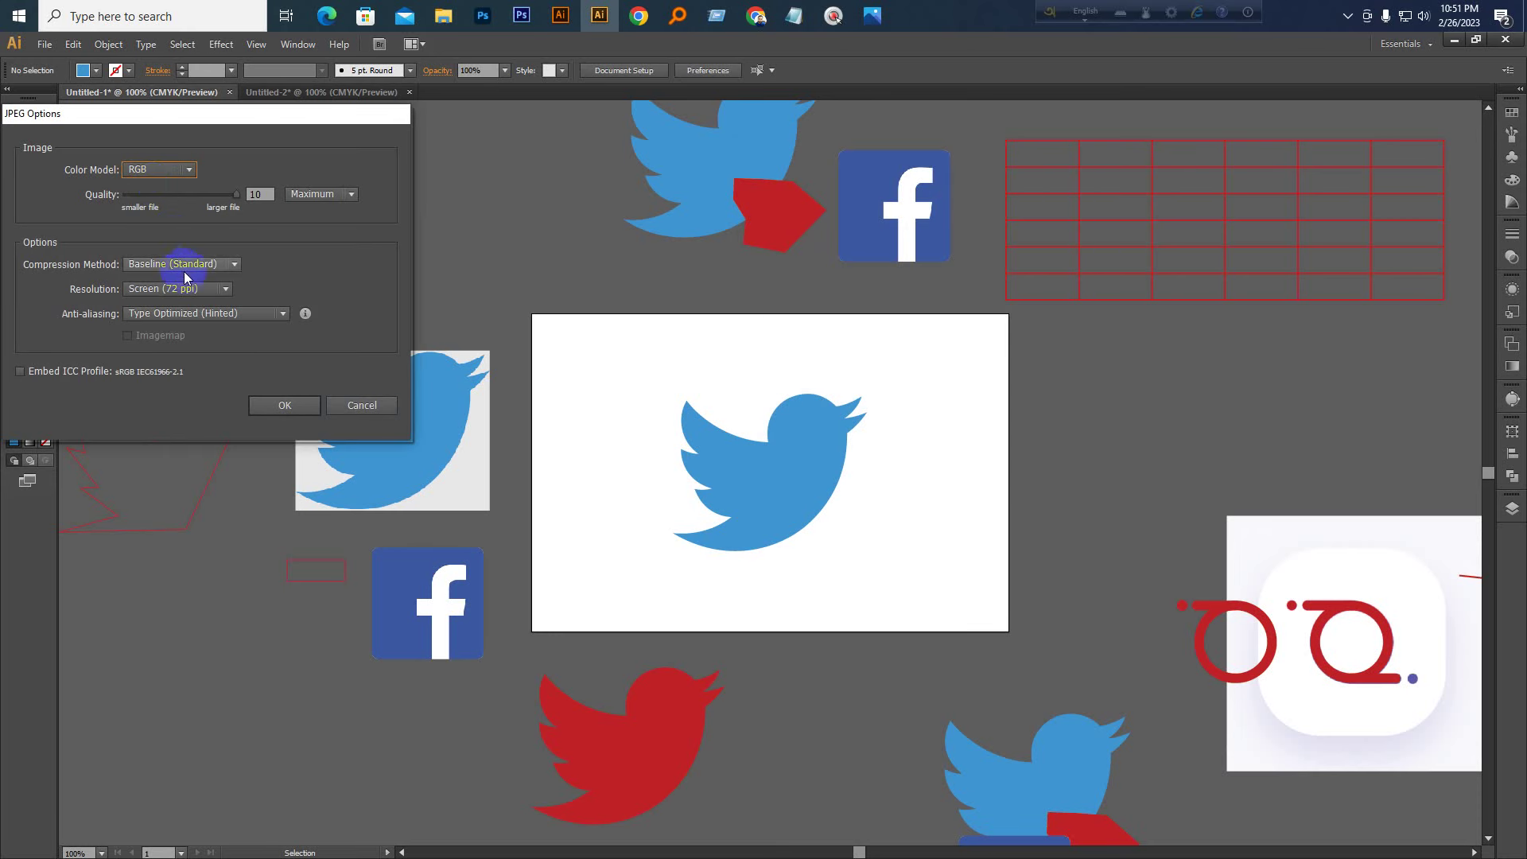
pyautogui.click(284, 405)
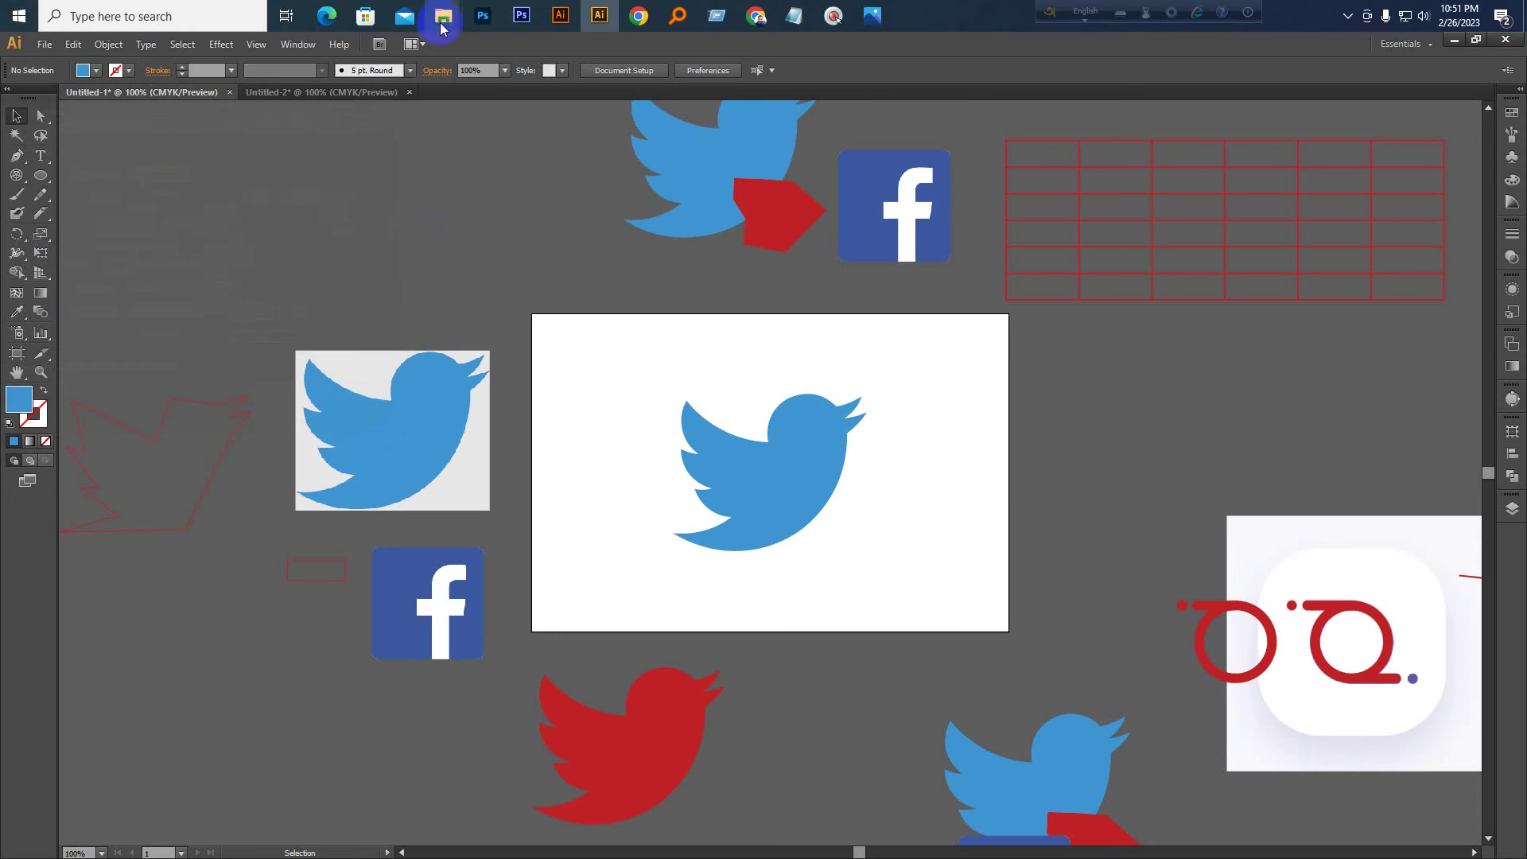
# Switch to File Explorer, compare Untitled-2.jpg with the exported Untitled-3-01.jpg in New folder (2), and return to Illustrator
pyautogui.moveTo(443, 16)
pyautogui.click(393, 126)
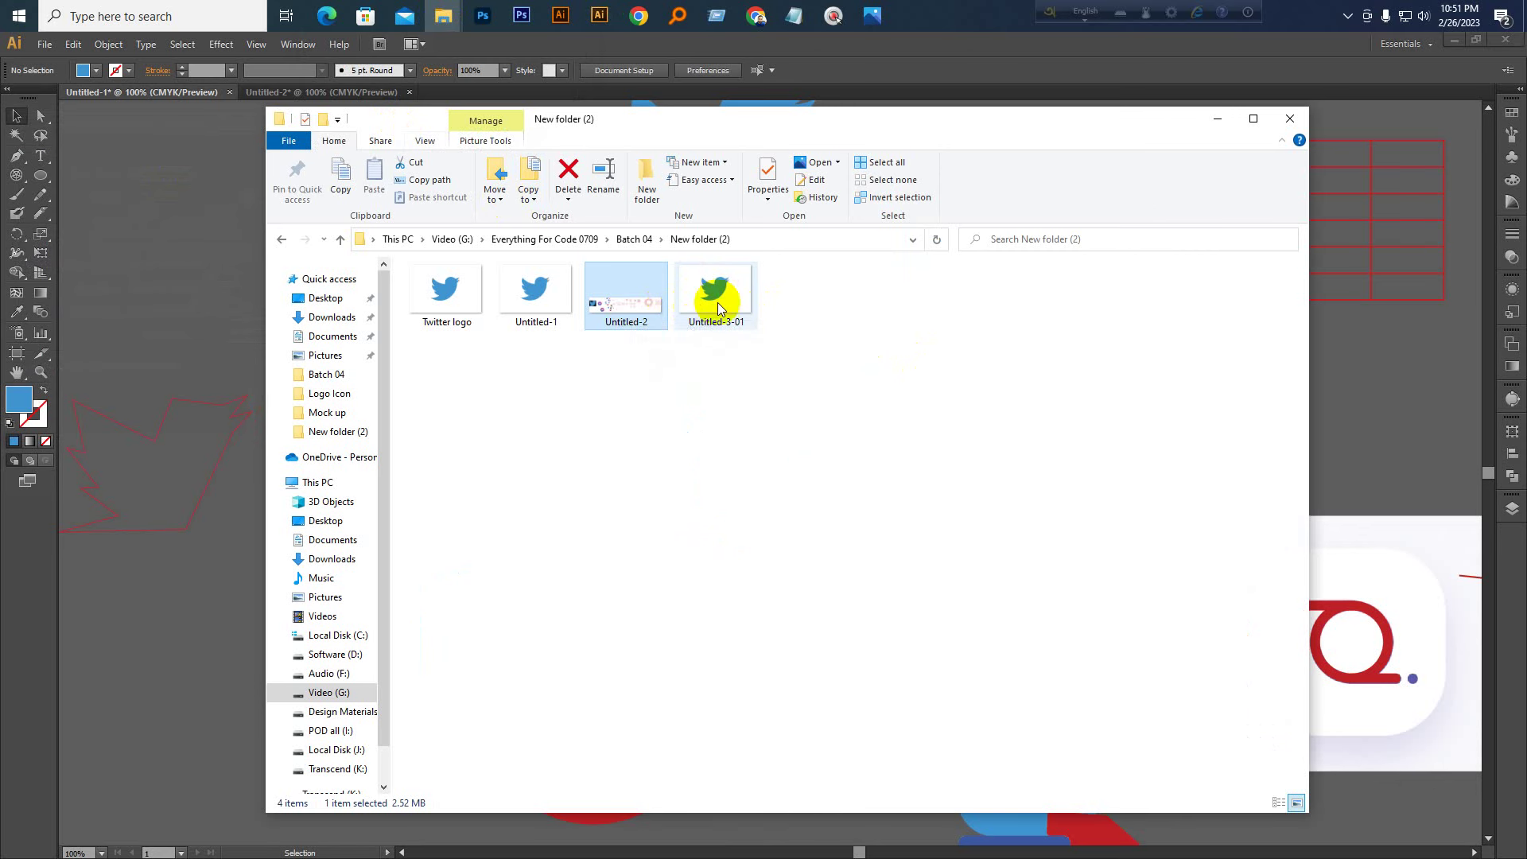
pyautogui.click(636, 306)
pyautogui.doubleClick(636, 305)
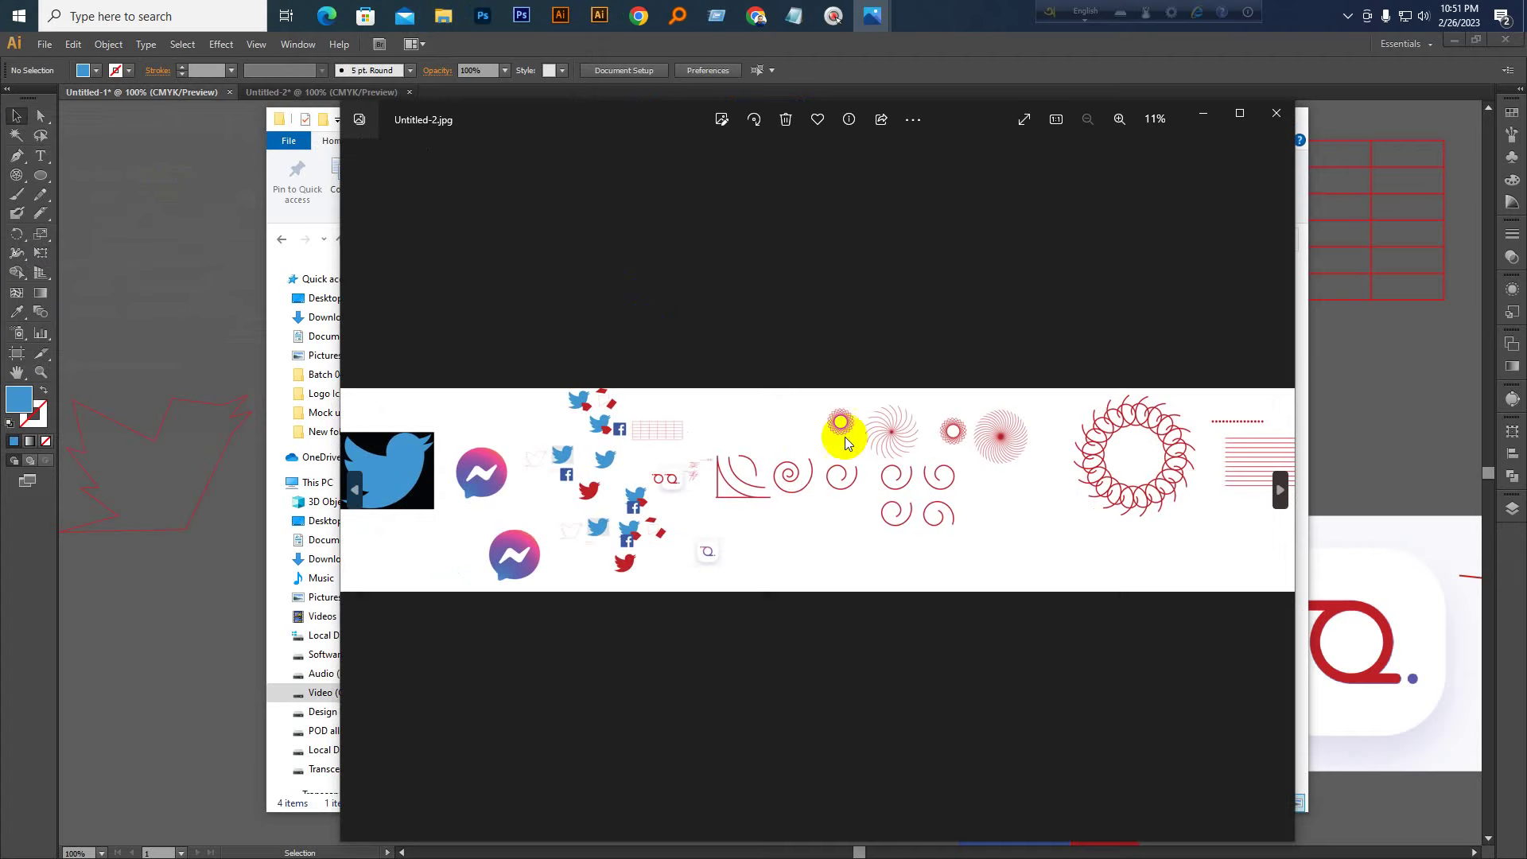
pyautogui.press('Right')
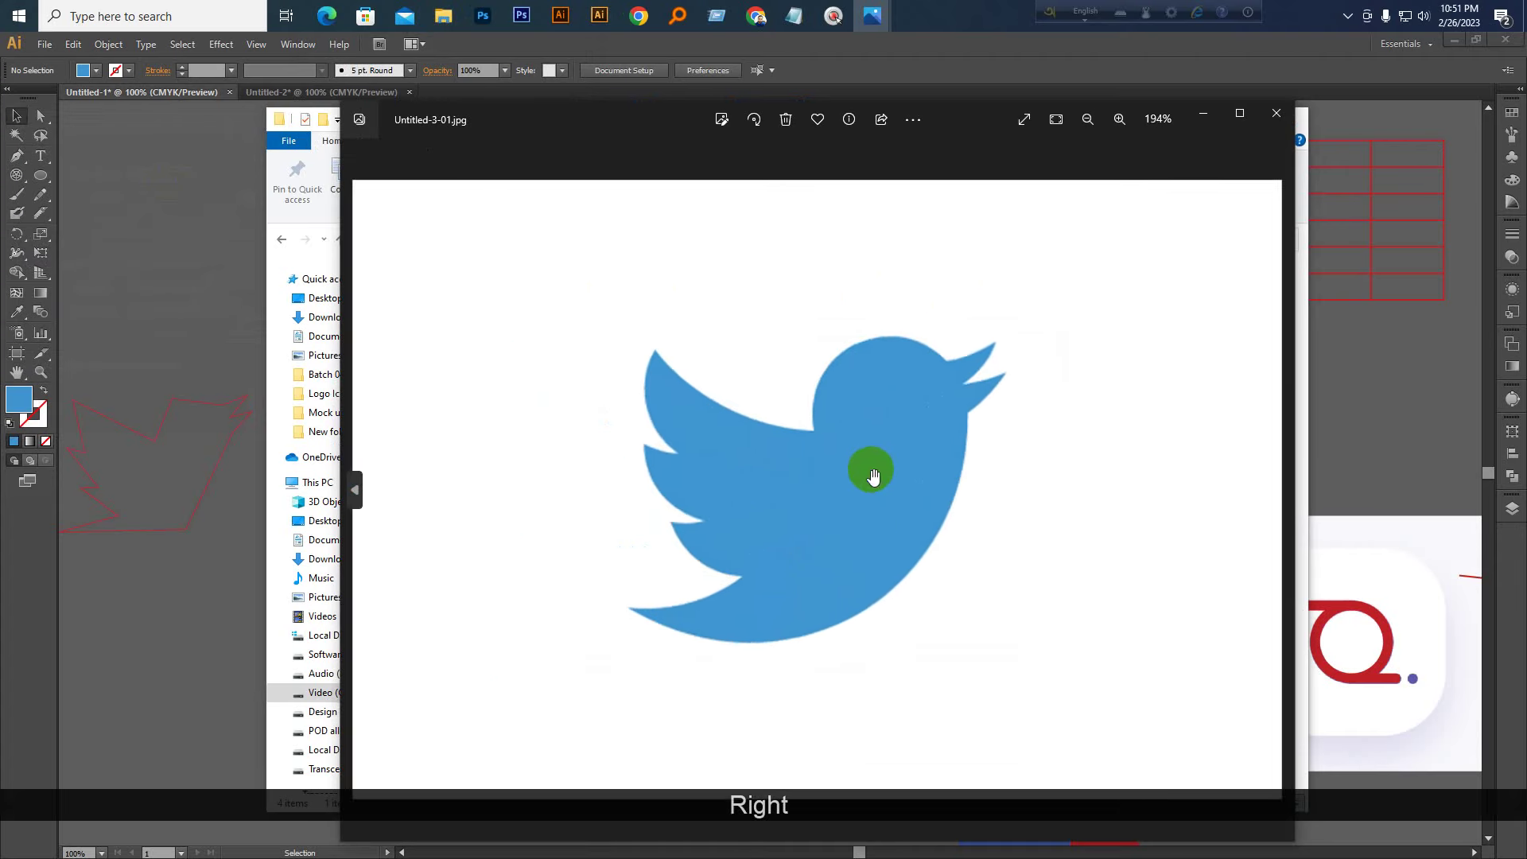
pyautogui.press('Left')
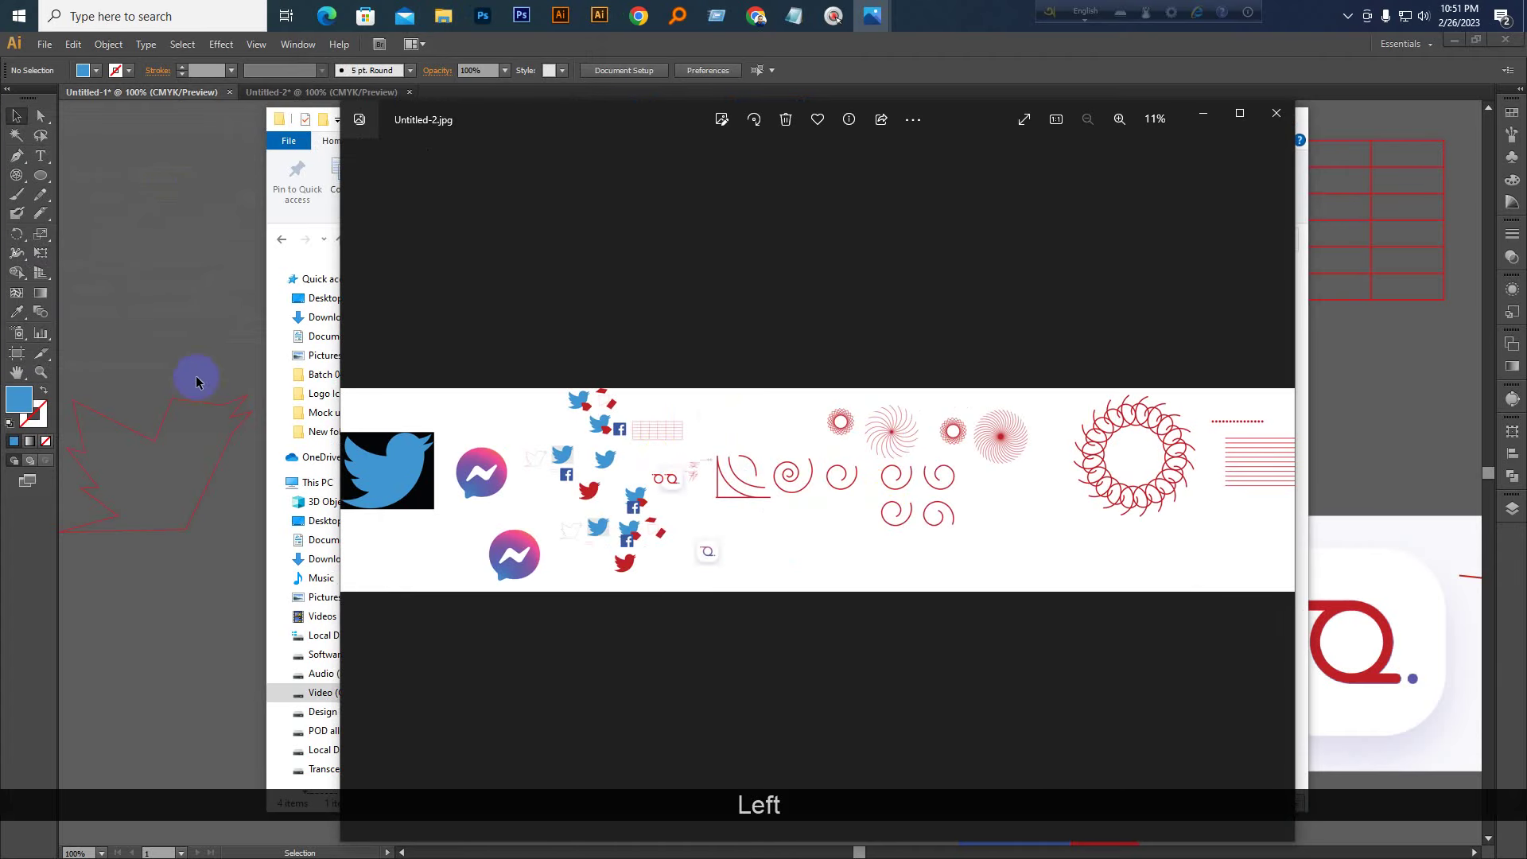
pyautogui.click(156, 351)
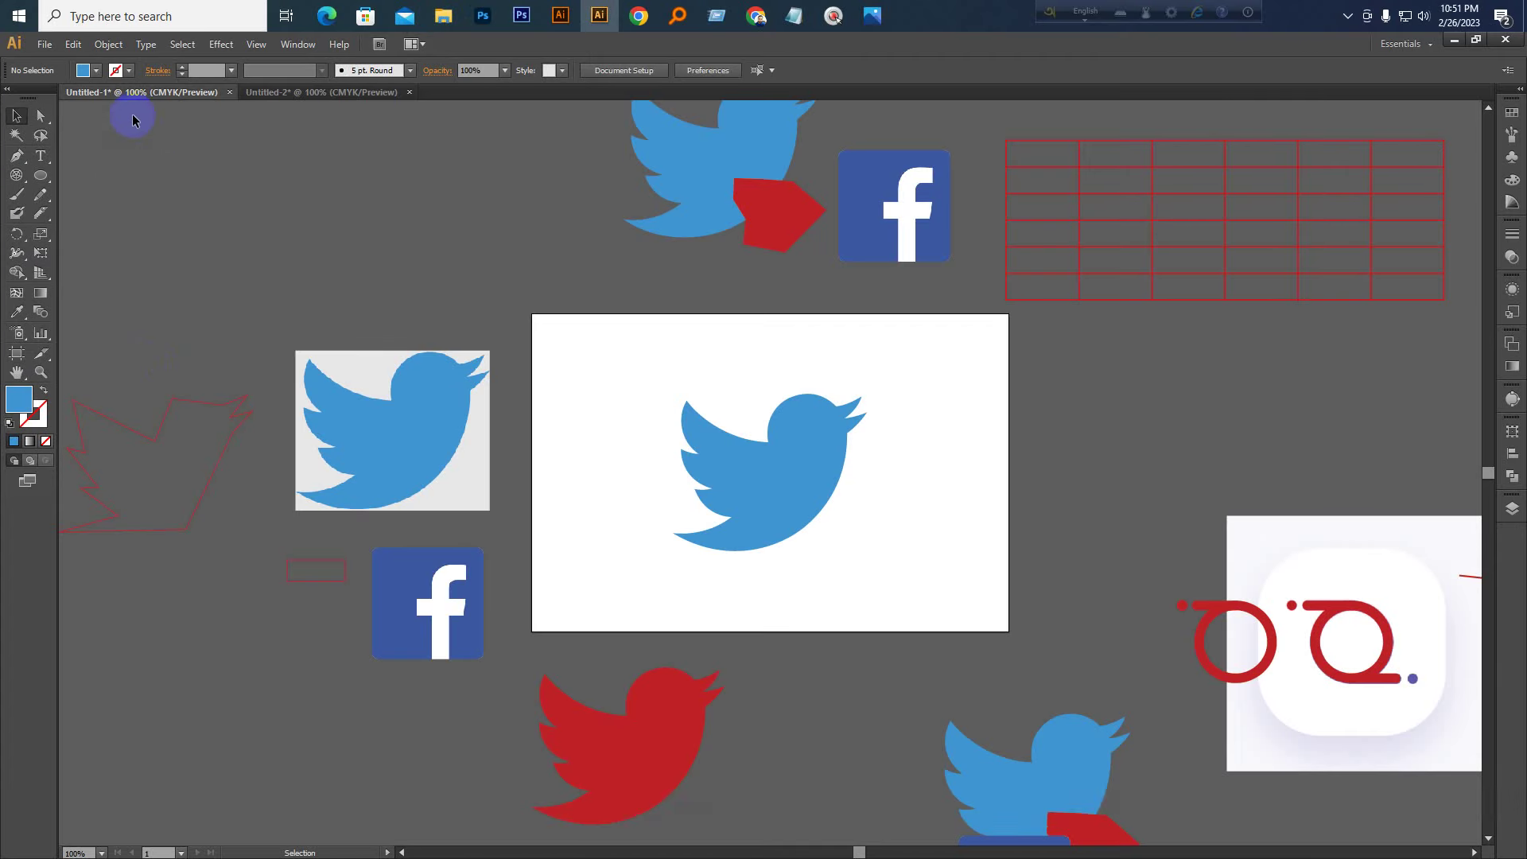
pyautogui.click(44, 44)
pyautogui.click(136, 344)
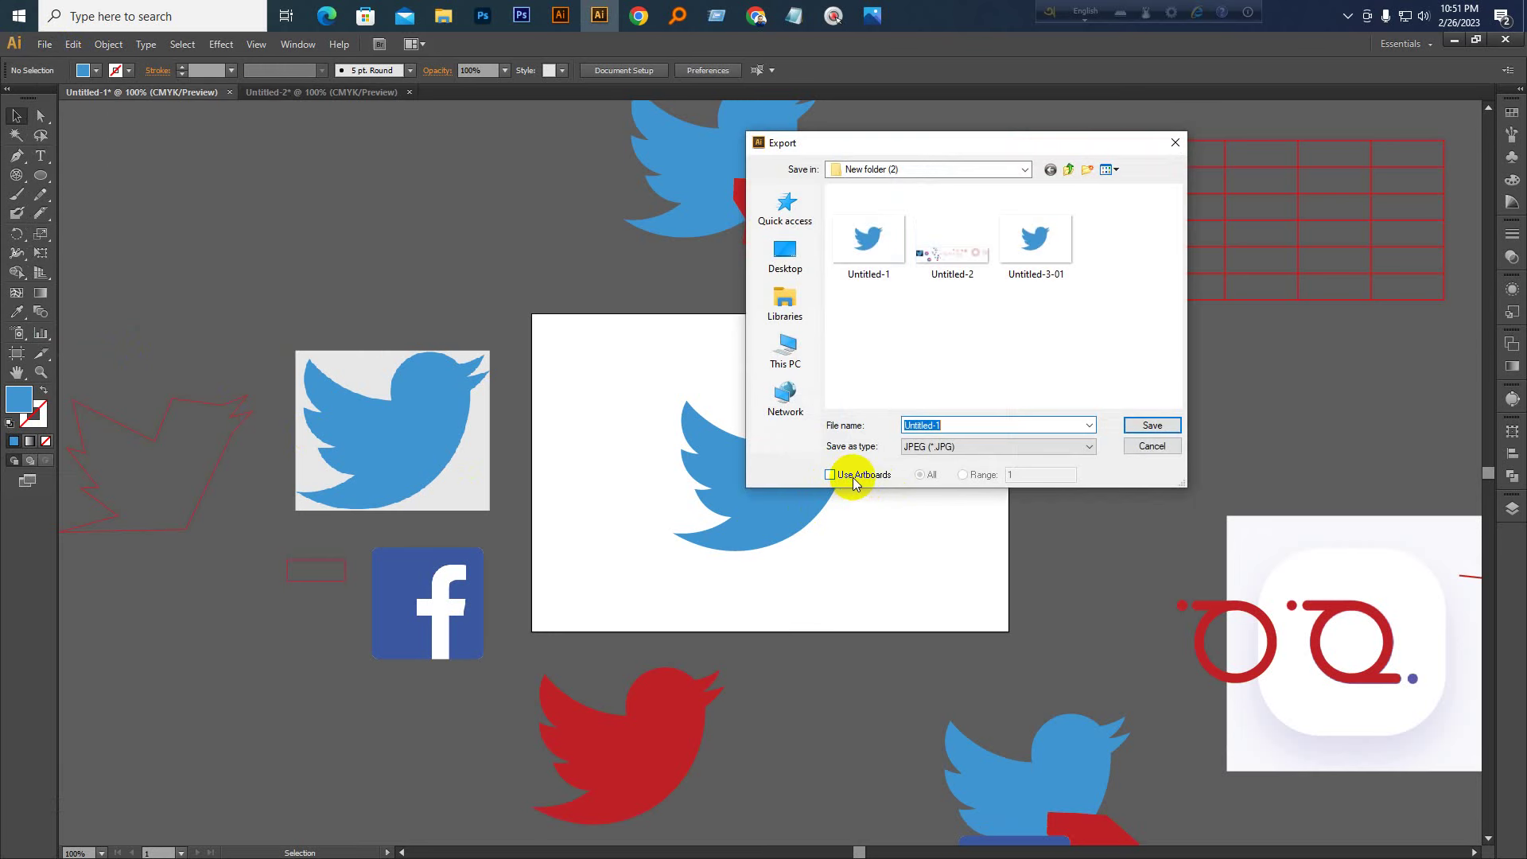
pyautogui.click(1147, 447)
# Add a second 600 x 400 px artboard beside Artboard 1, its upper-left corner at about X 657 px, Y 0 px
pyautogui.press('space')
pyautogui.moveTo(1272, 556); pyautogui.dragTo(823, 425)
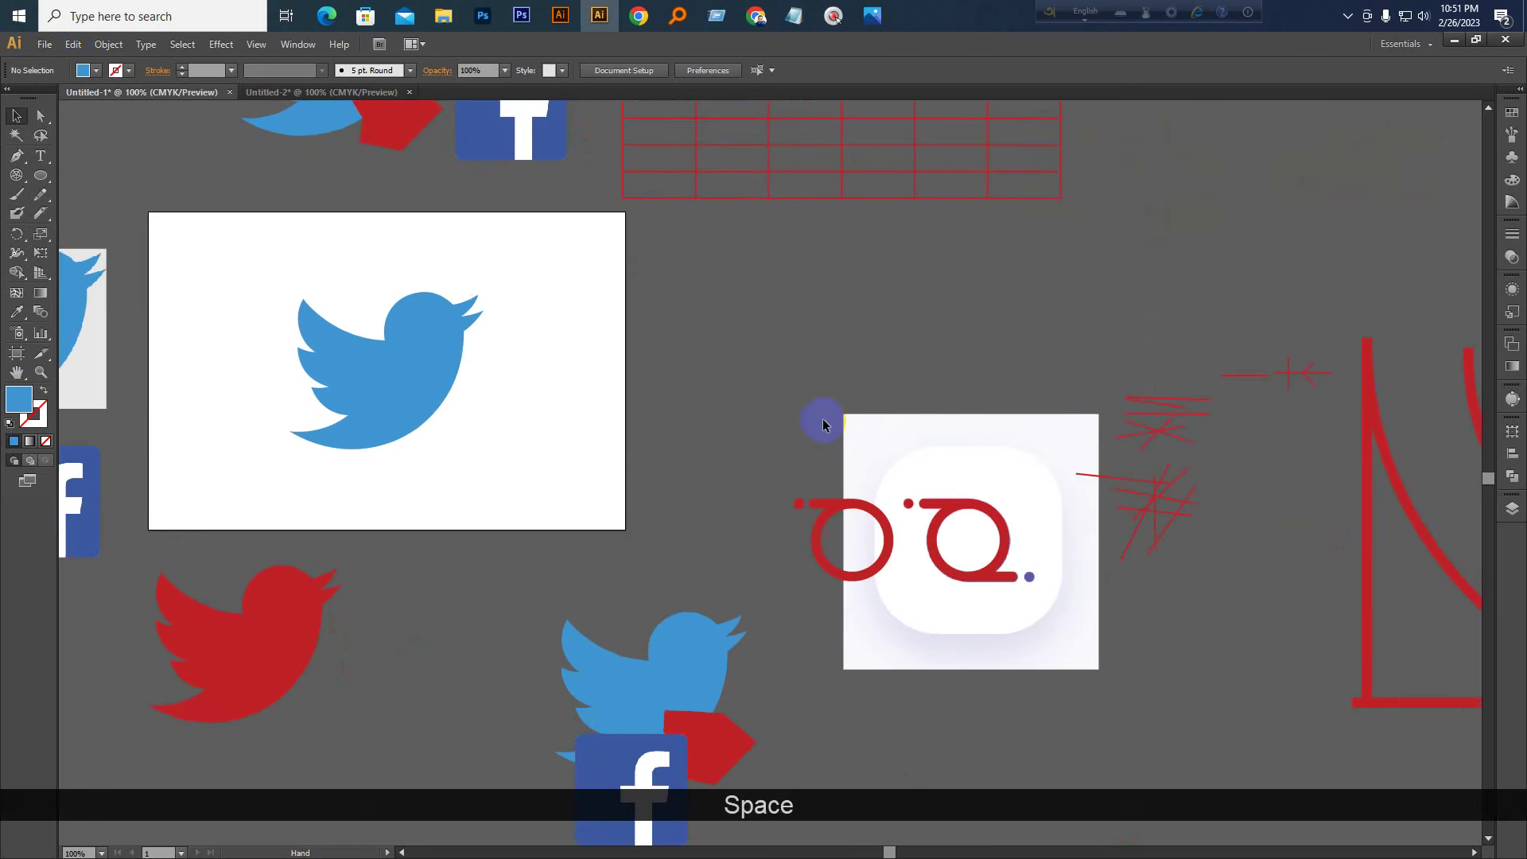
pyautogui.click(38, 357)
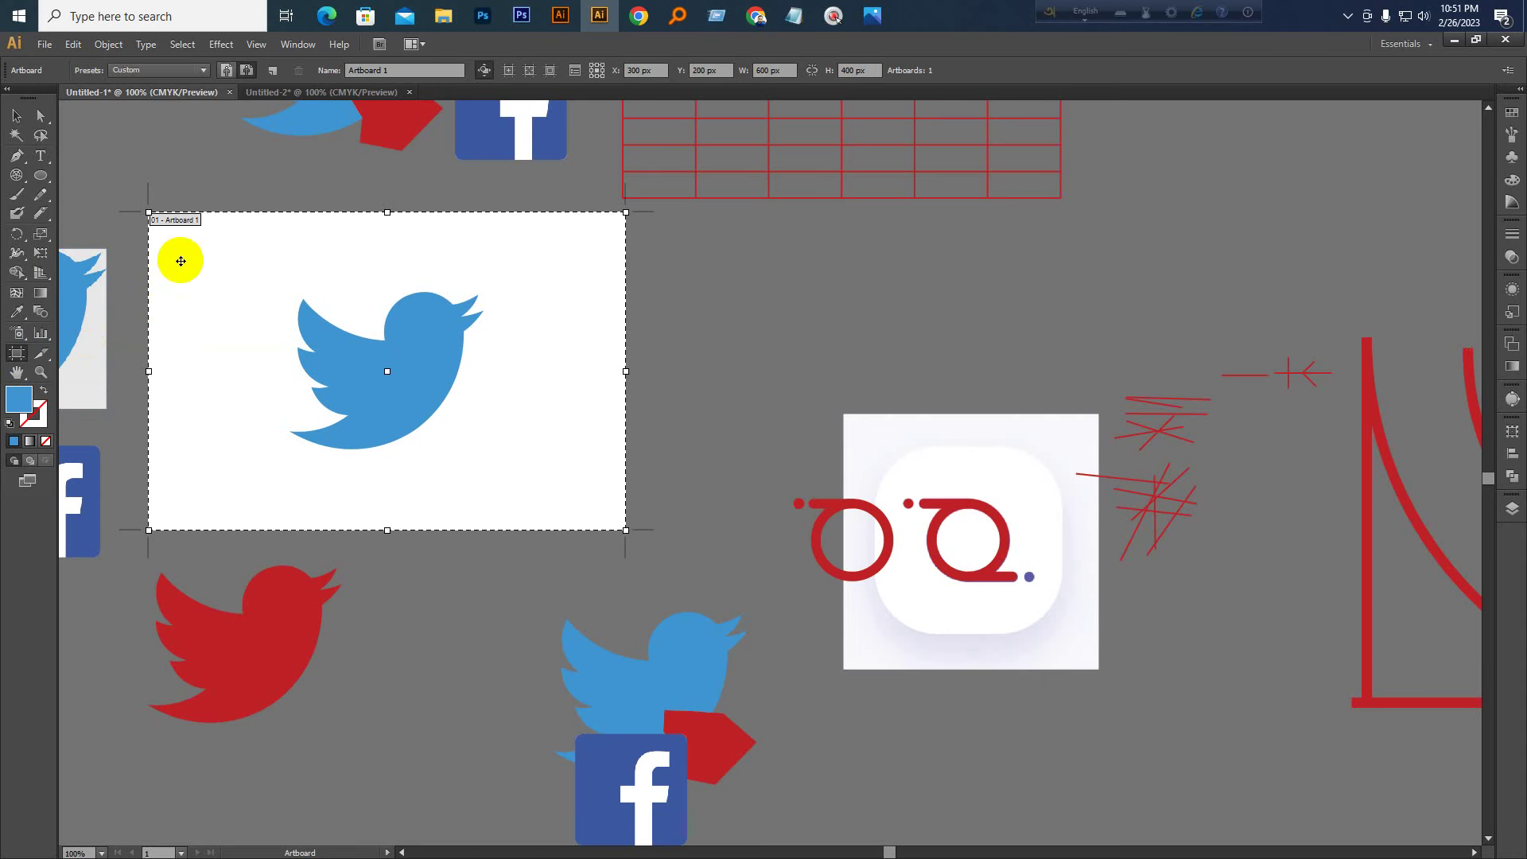
pyautogui.click(272, 70)
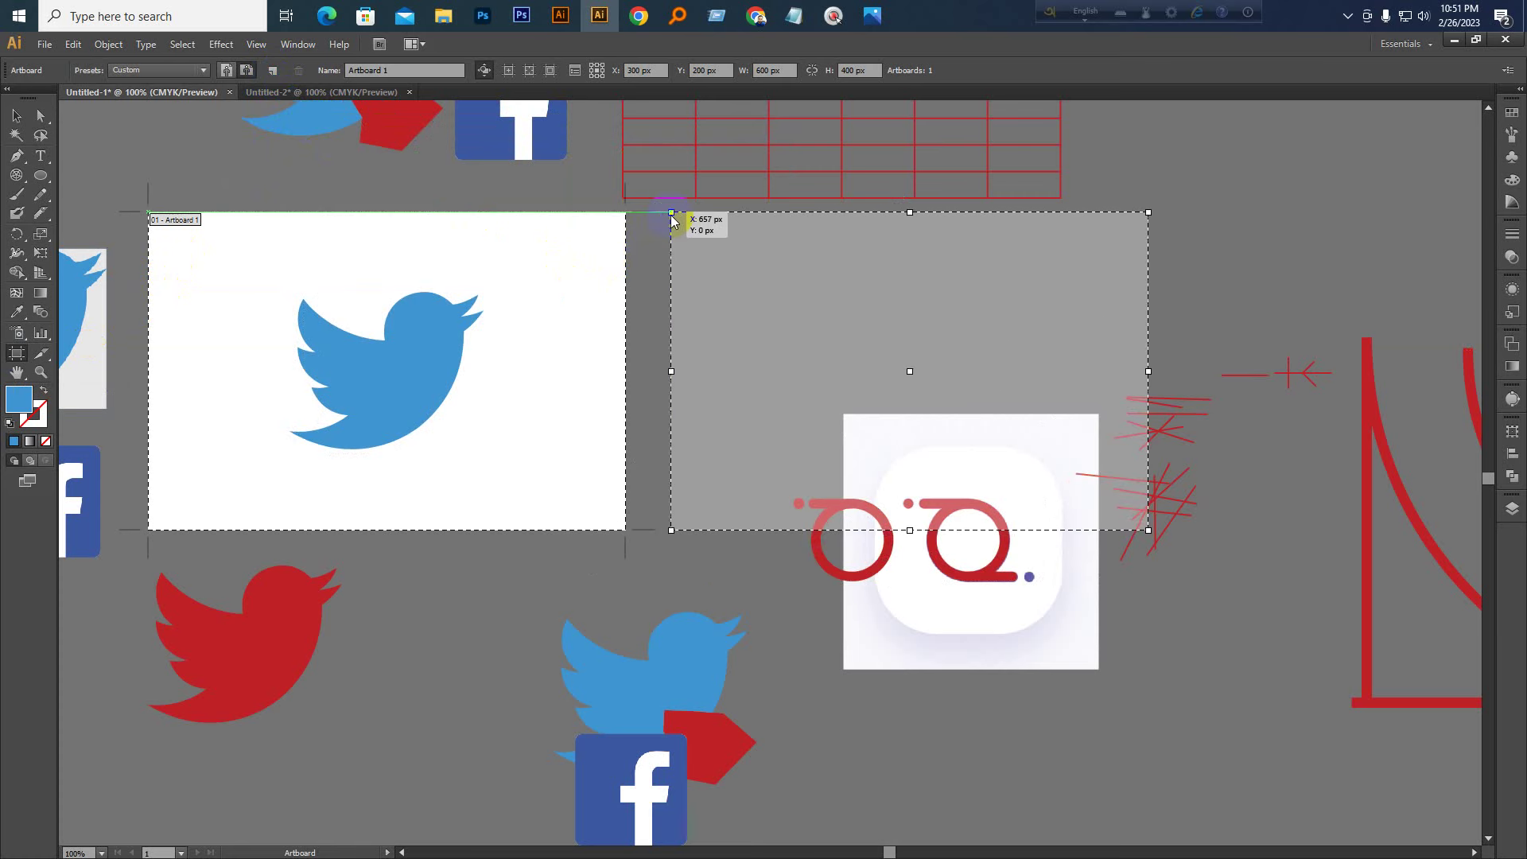
pyautogui.click(673, 215)
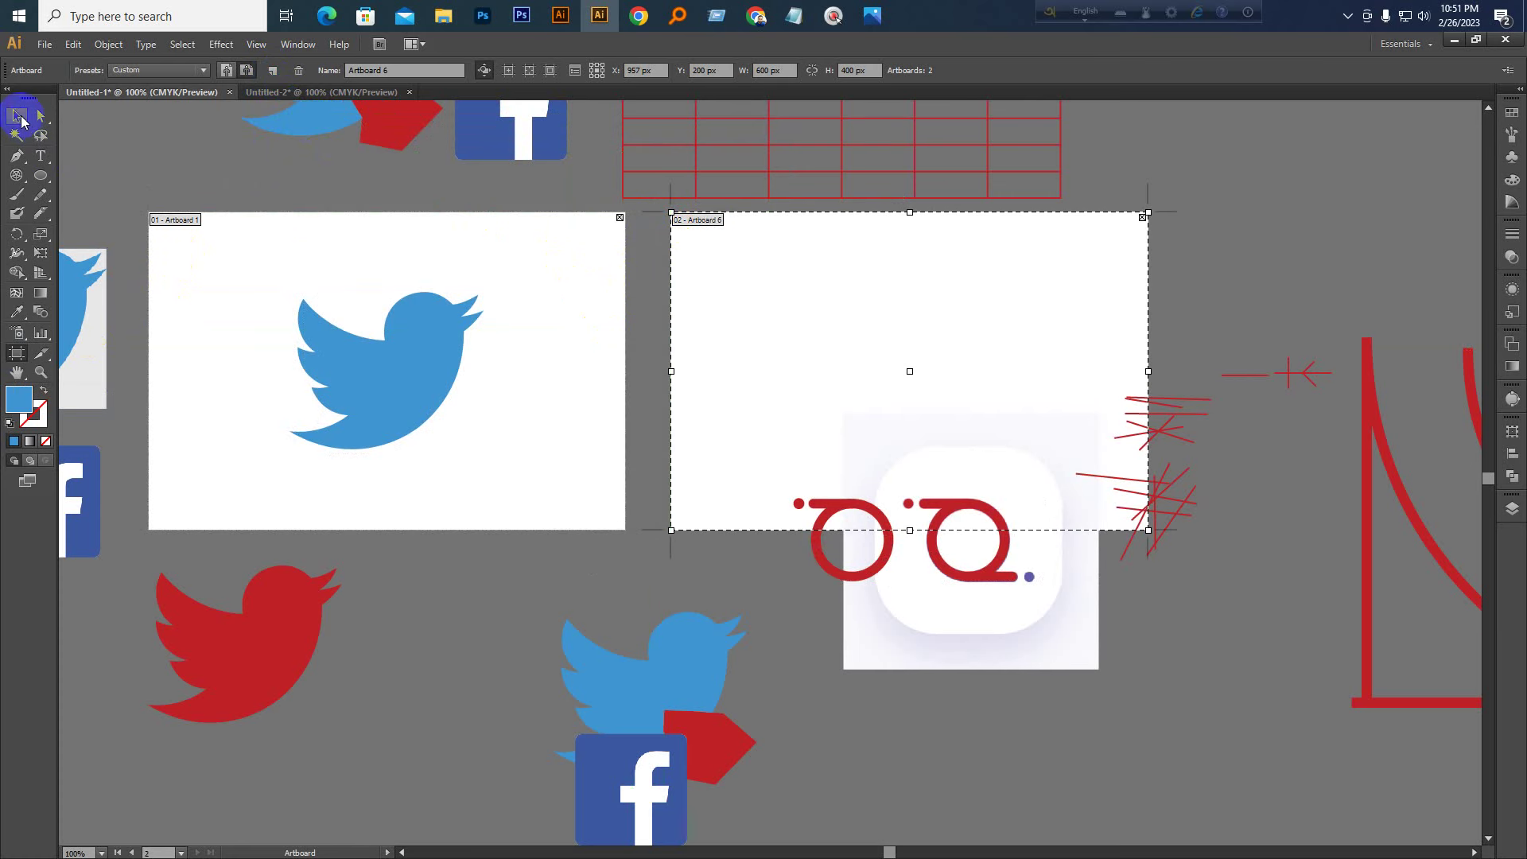
# Unlock the app icon image, move it with the red Q logos onto the second artboard, and shift the red line strokes across its edge
pyautogui.click(16, 116)
pyautogui.moveTo(750, 409); pyautogui.dragTo(981, 586)
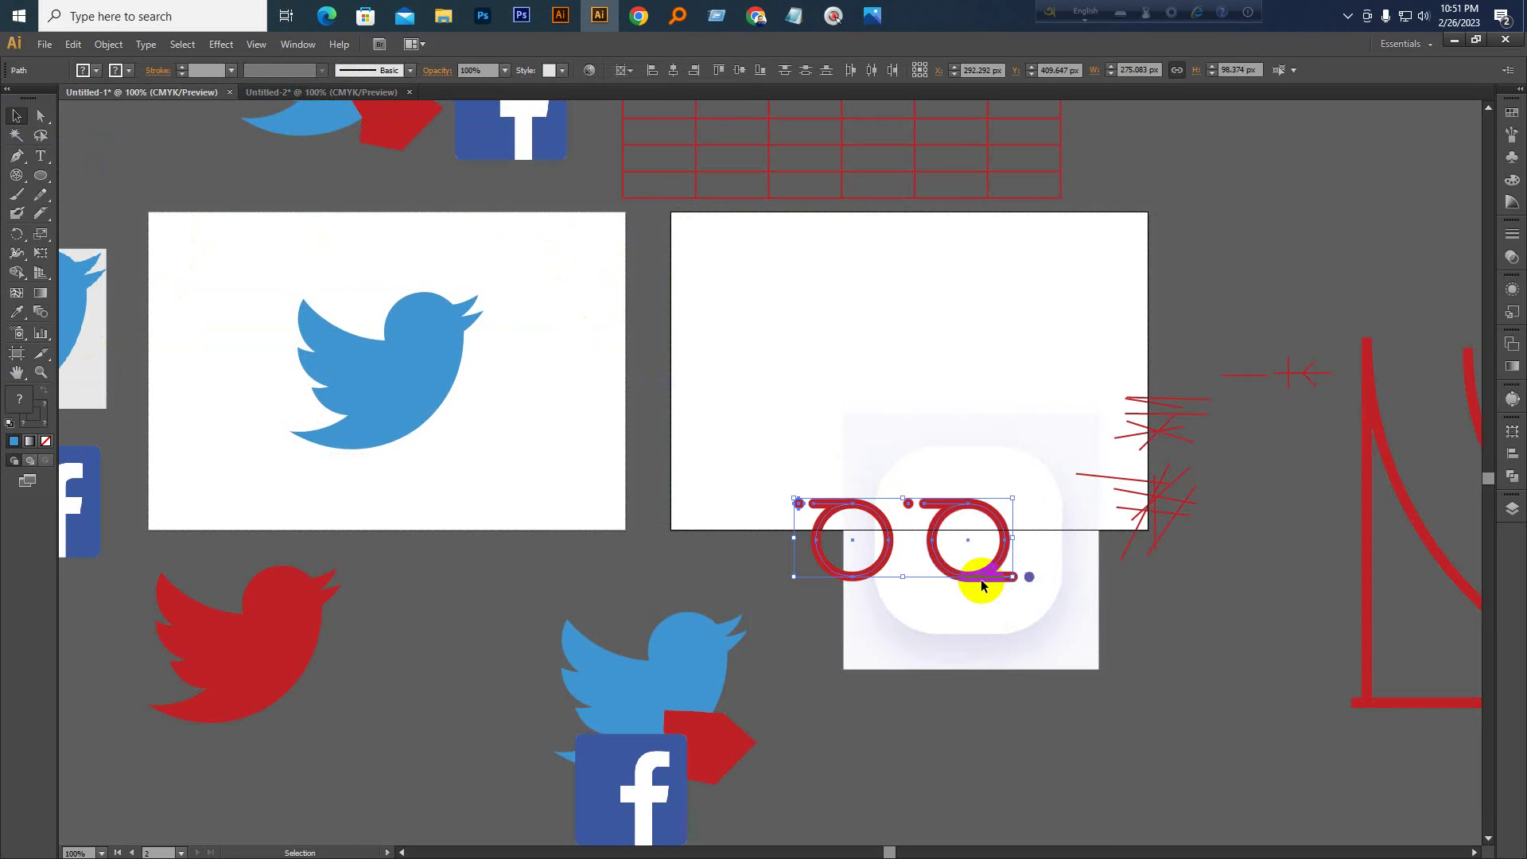
pyautogui.hotkey('ctrl', 'alt', '2')
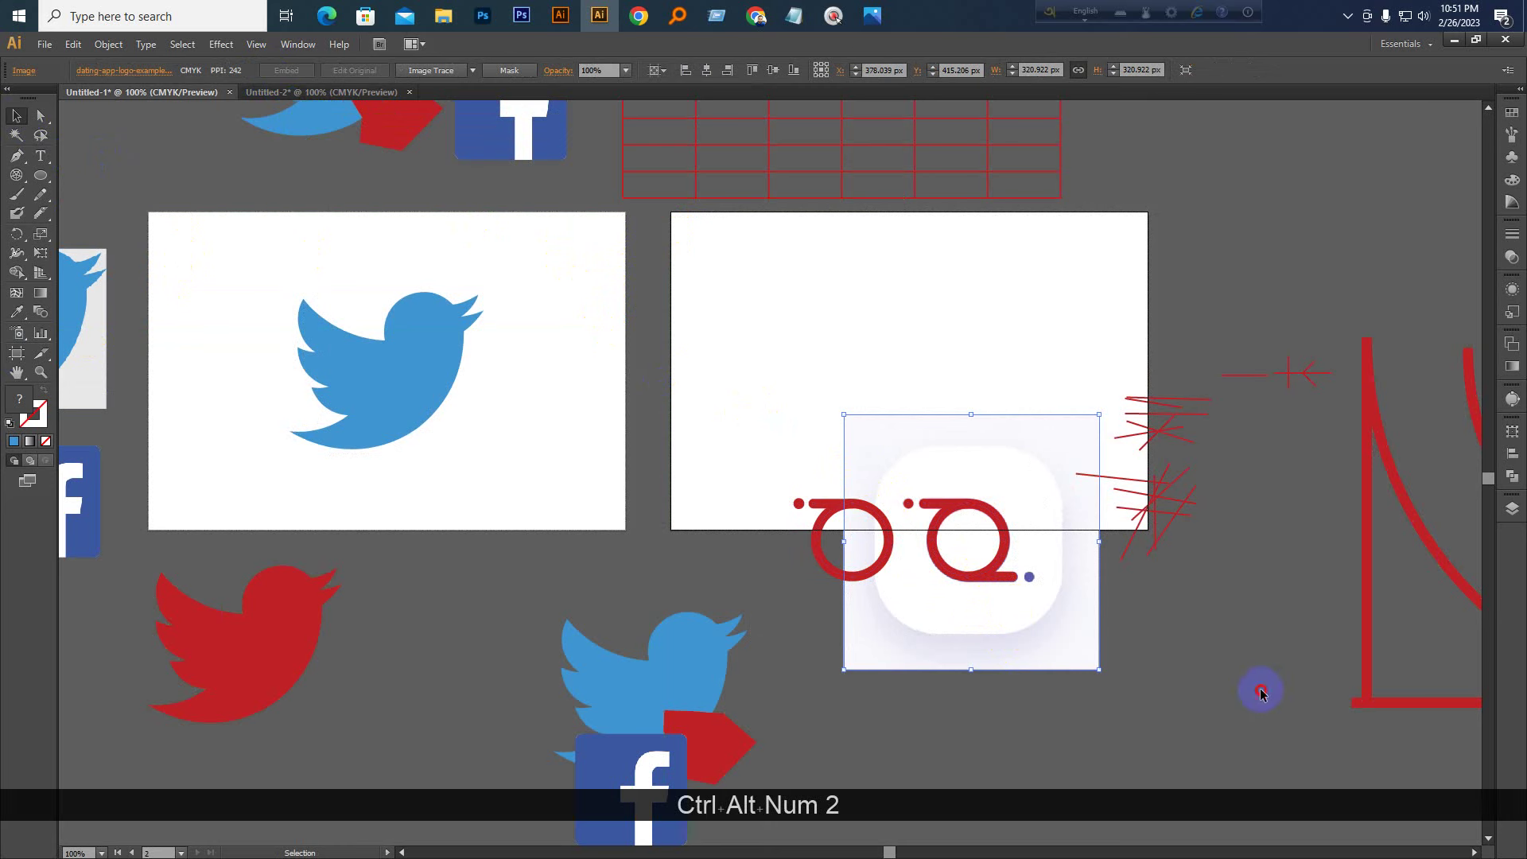
pyautogui.click(1262, 689)
pyautogui.moveTo(776, 426); pyautogui.dragTo(979, 421)
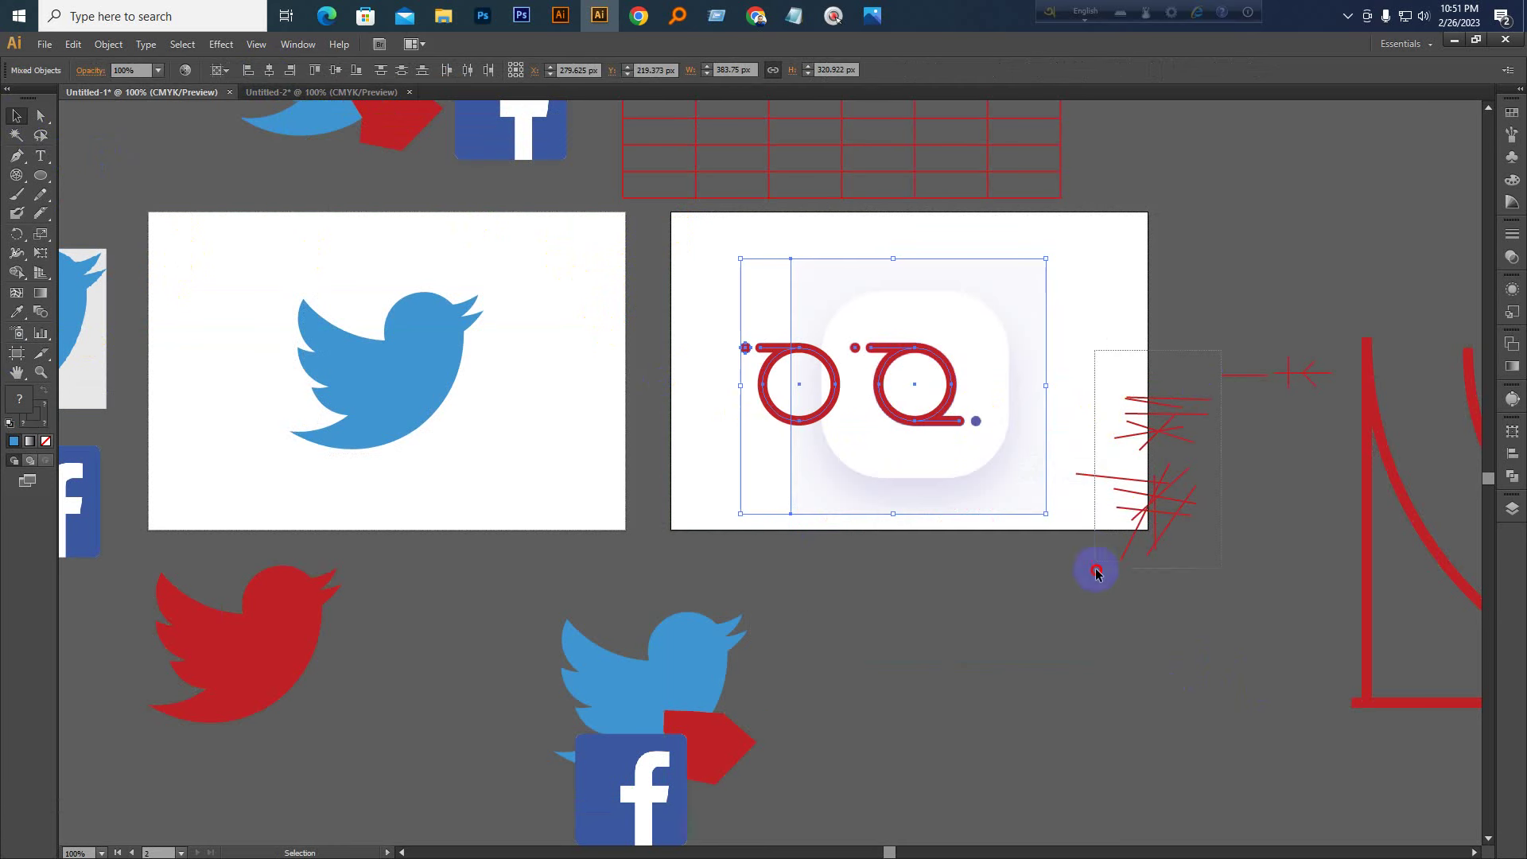
pyautogui.moveTo(1155, 500)
pyautogui.mouseDown()
pyautogui.moveTo(1142, 446)
pyautogui.moveTo(1124, 464)
pyautogui.moveTo(1128, 434)
pyautogui.mouseUp()
pyautogui.click(1228, 442)
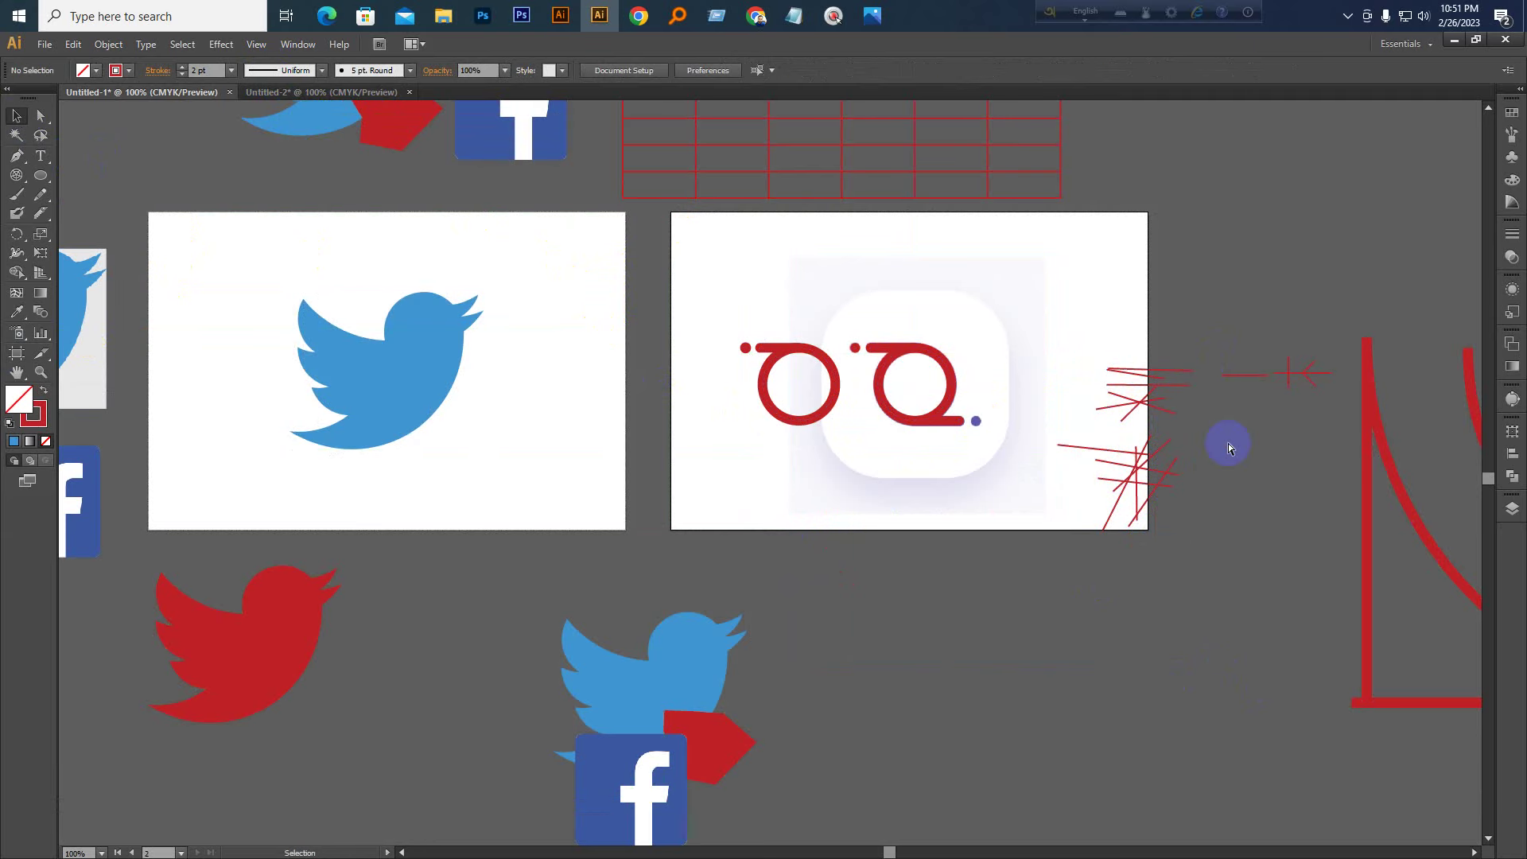
# Start a JPEG export into New folder (2) with Use Artboards enabled and the artboard range limited to 2
pyautogui.press('ctrl+KP_Add')
pyautogui.press('ctrl+KP_Add')
pyautogui.press('ctrl+KP_Subtract')
pyautogui.press('space')
pyautogui.moveTo(1225, 442); pyautogui.dragTo(1074, 472)
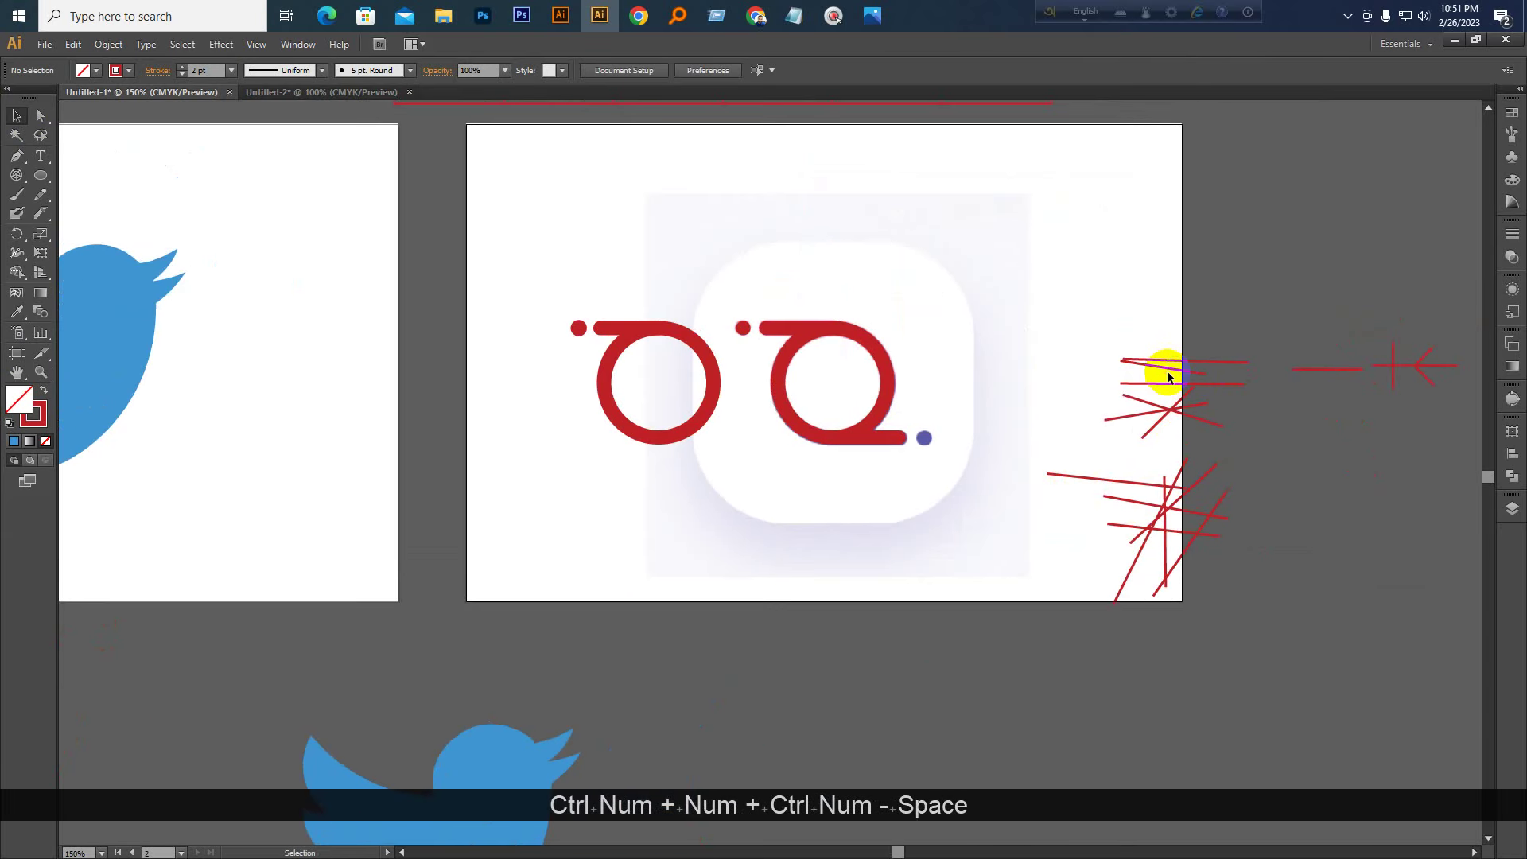
pyautogui.press('space')
pyautogui.moveTo(1159, 366); pyautogui.dragTo(1173, 392)
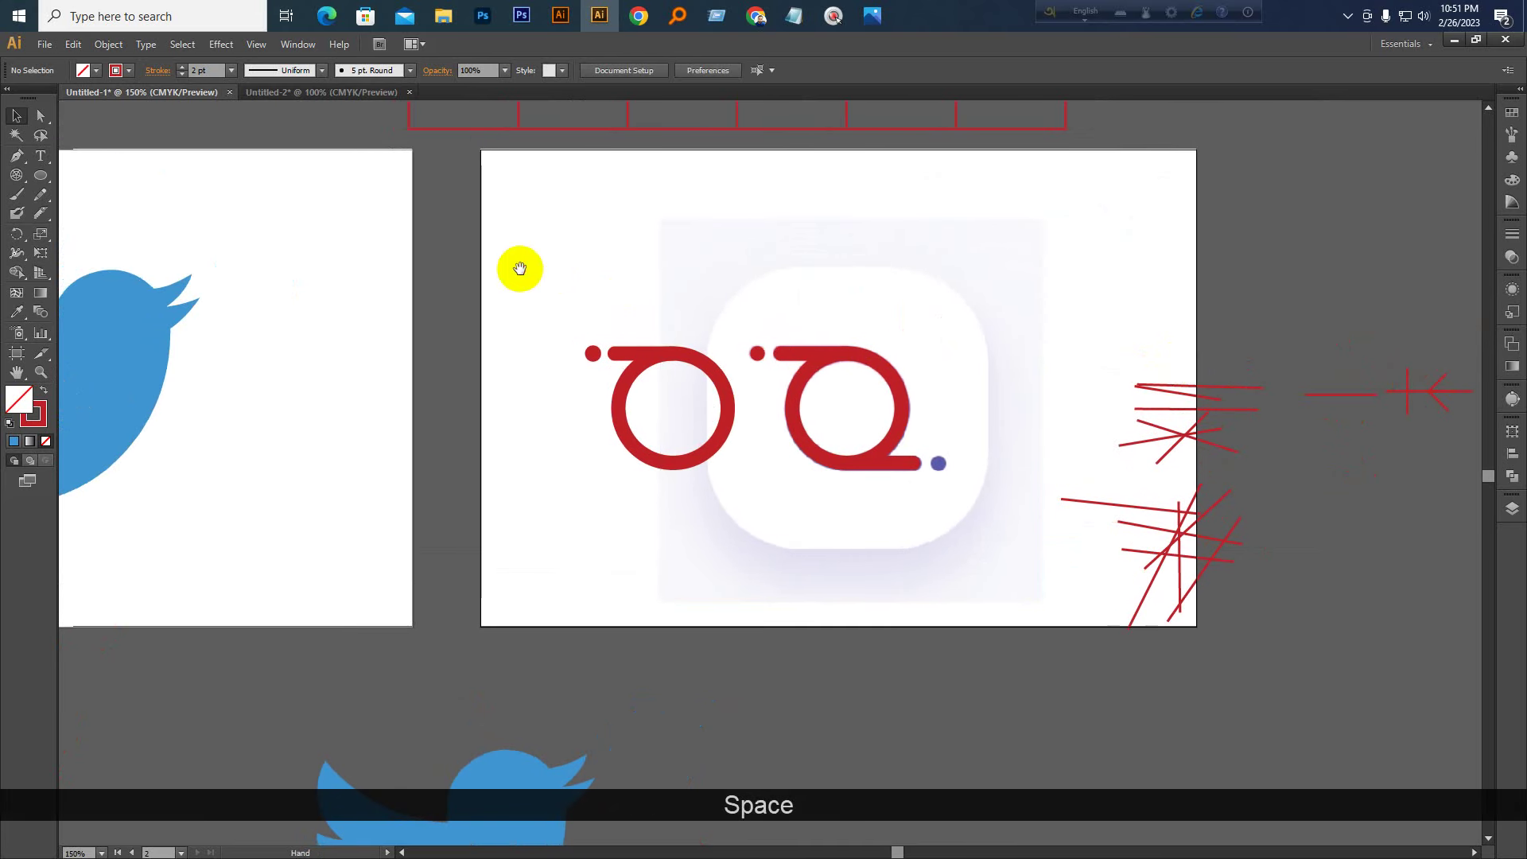
pyautogui.click(41, 45)
pyautogui.click(109, 350)
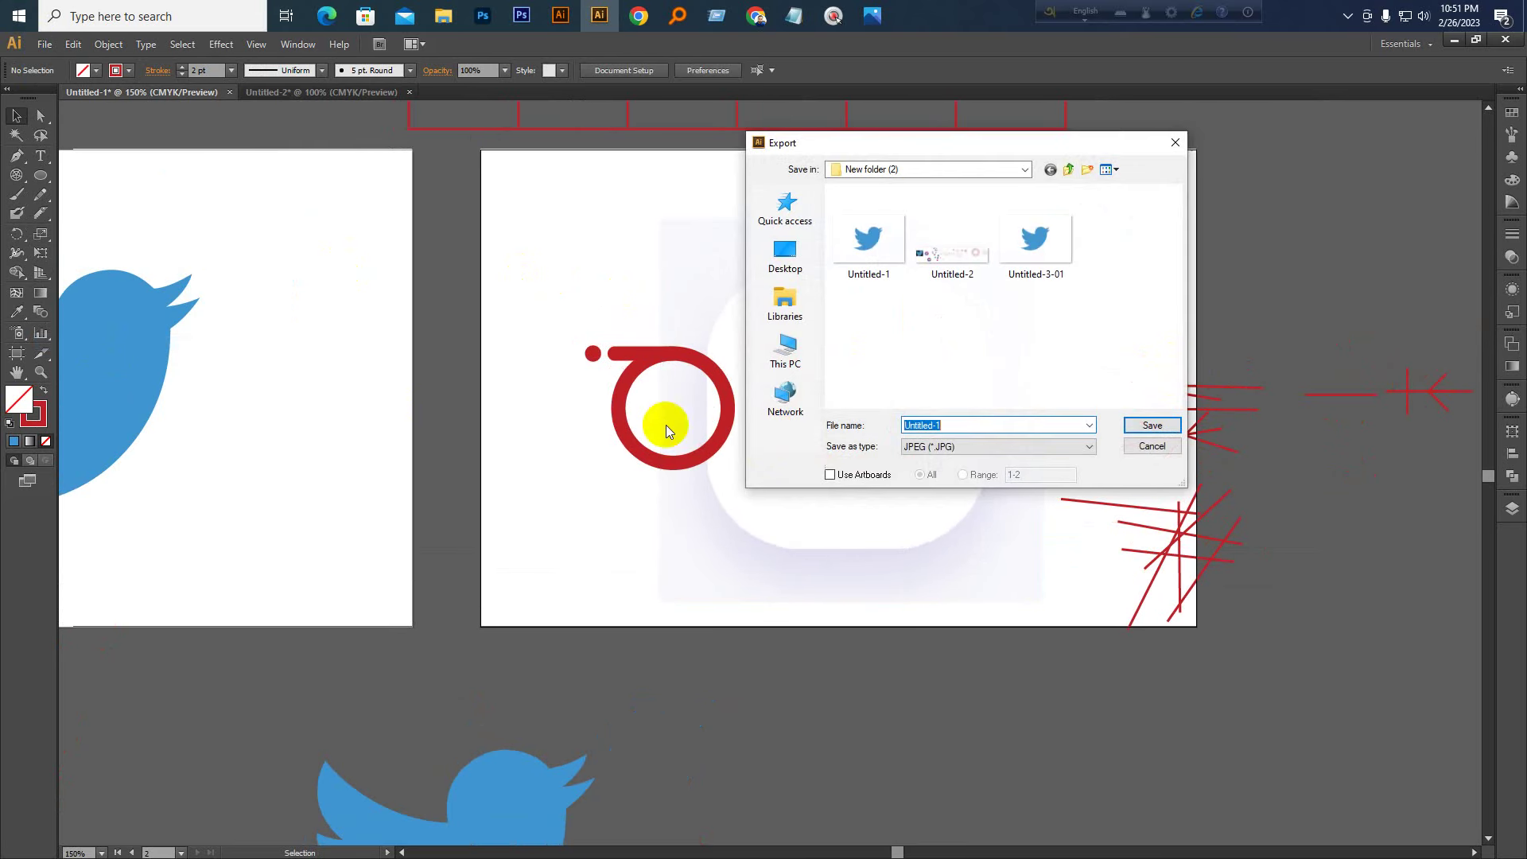
pyautogui.click(858, 475)
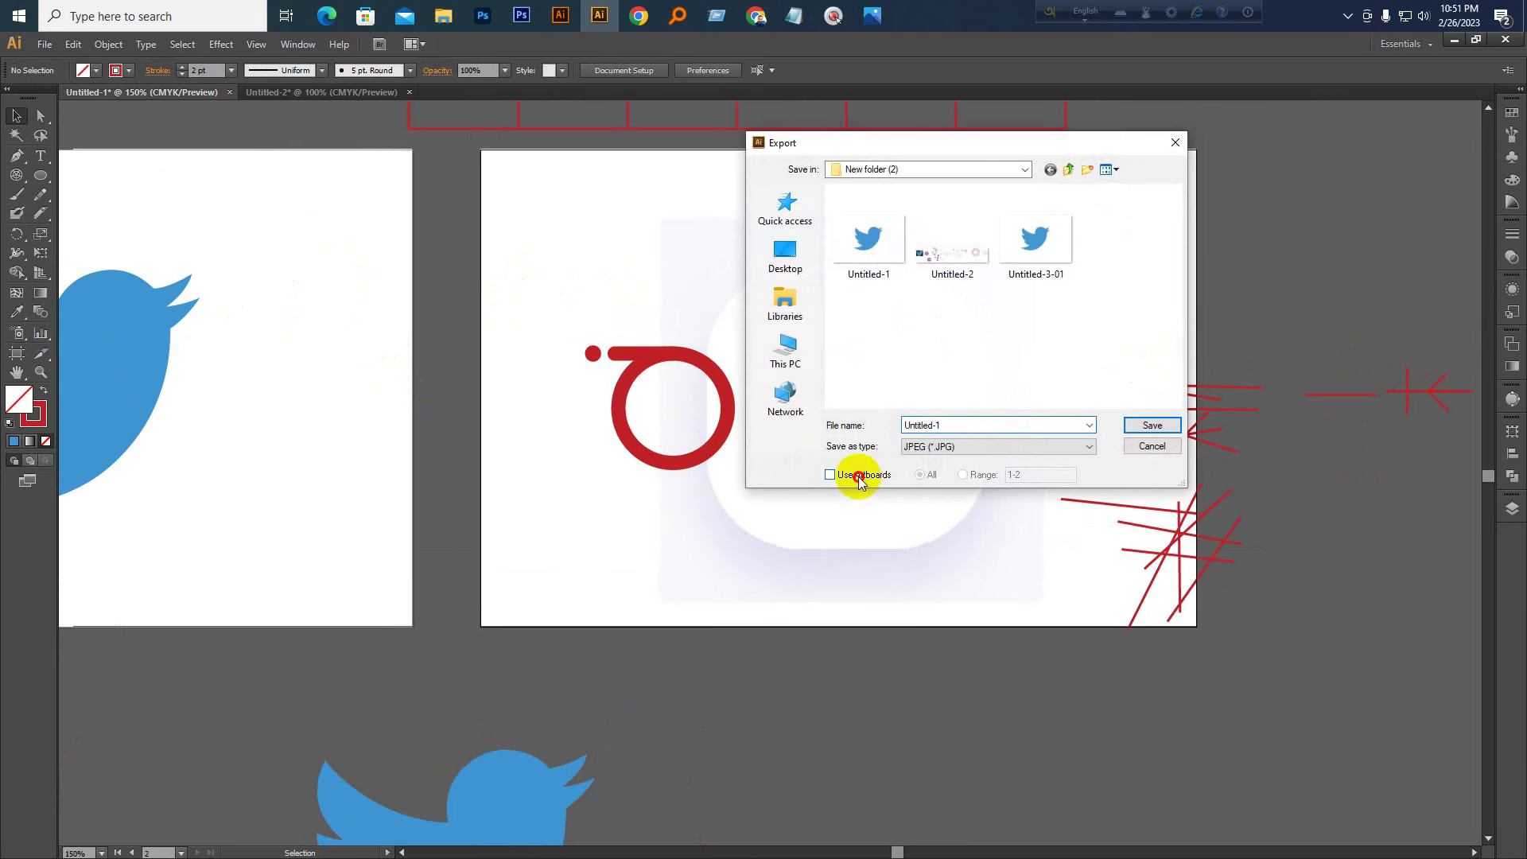
pyautogui.click(982, 476)
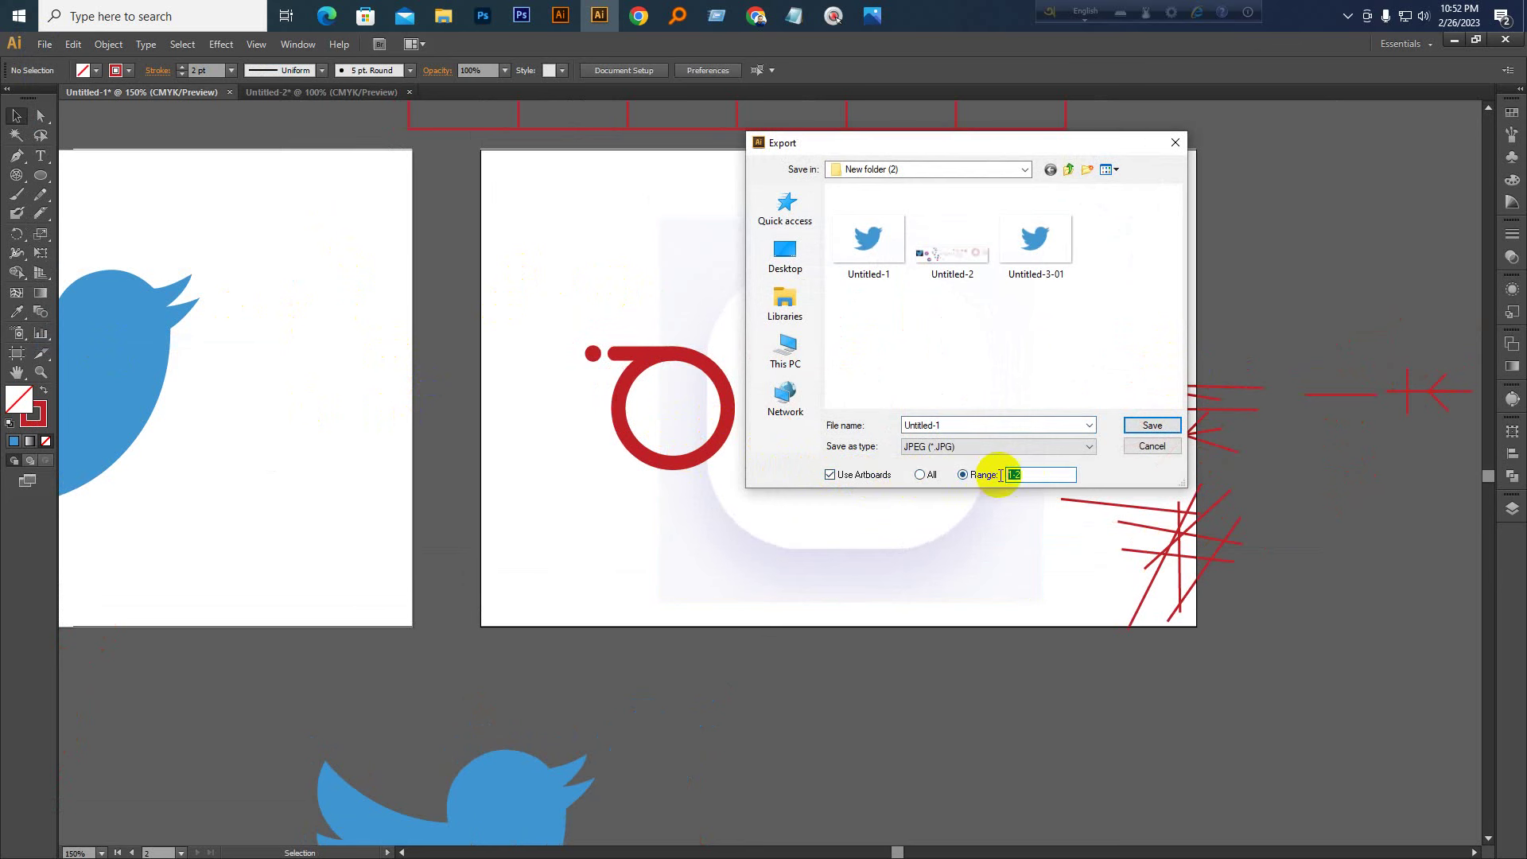
pyautogui.doubleClick(1018, 472)
pyautogui.write('2')
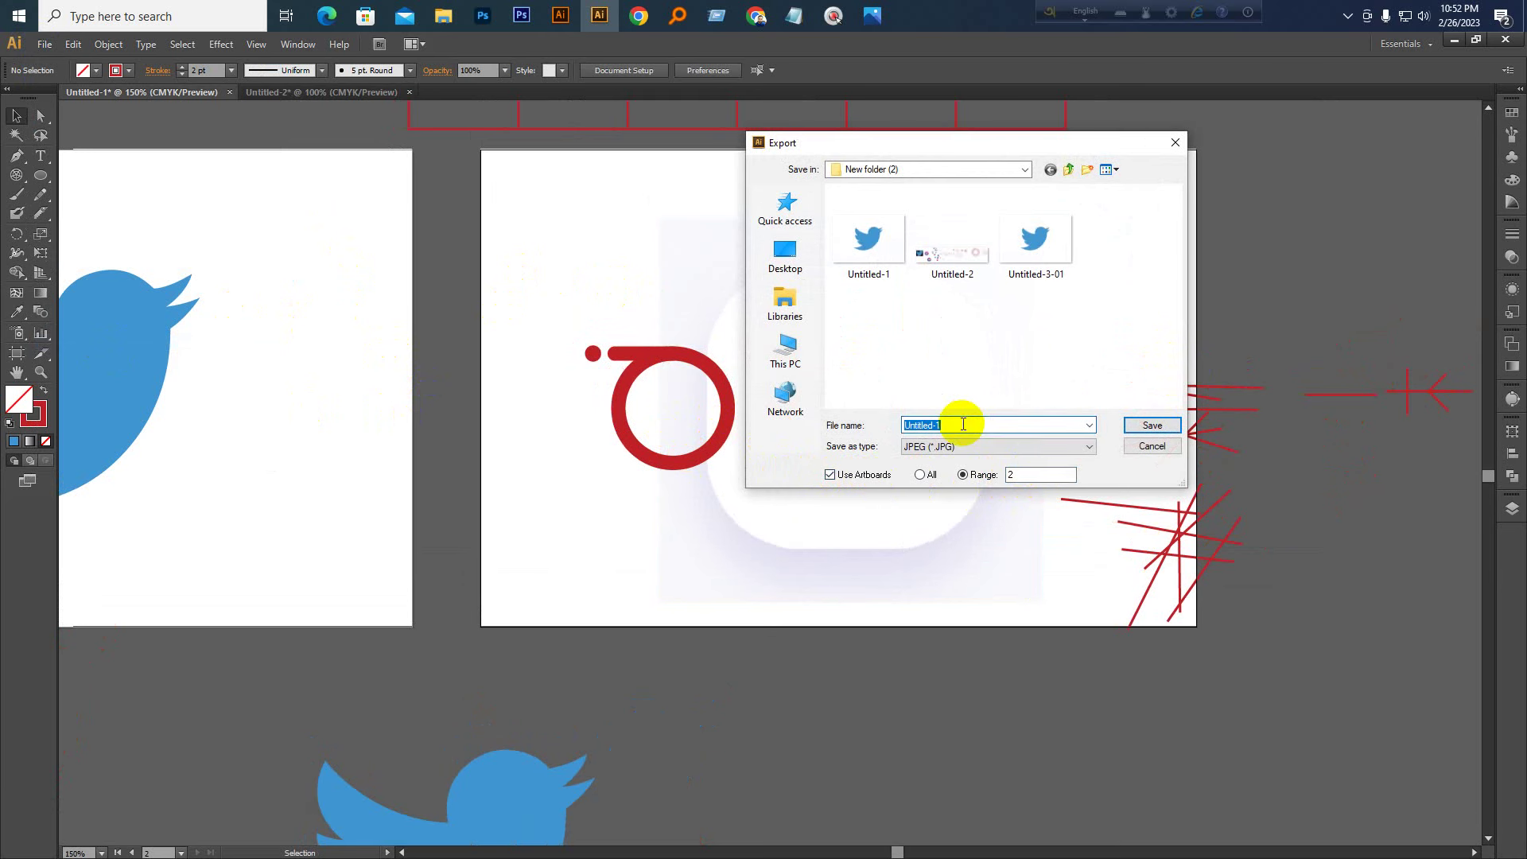
# Name the export file 2, set the JPEG color model to RGB and complete the export
pyautogui.write('2')
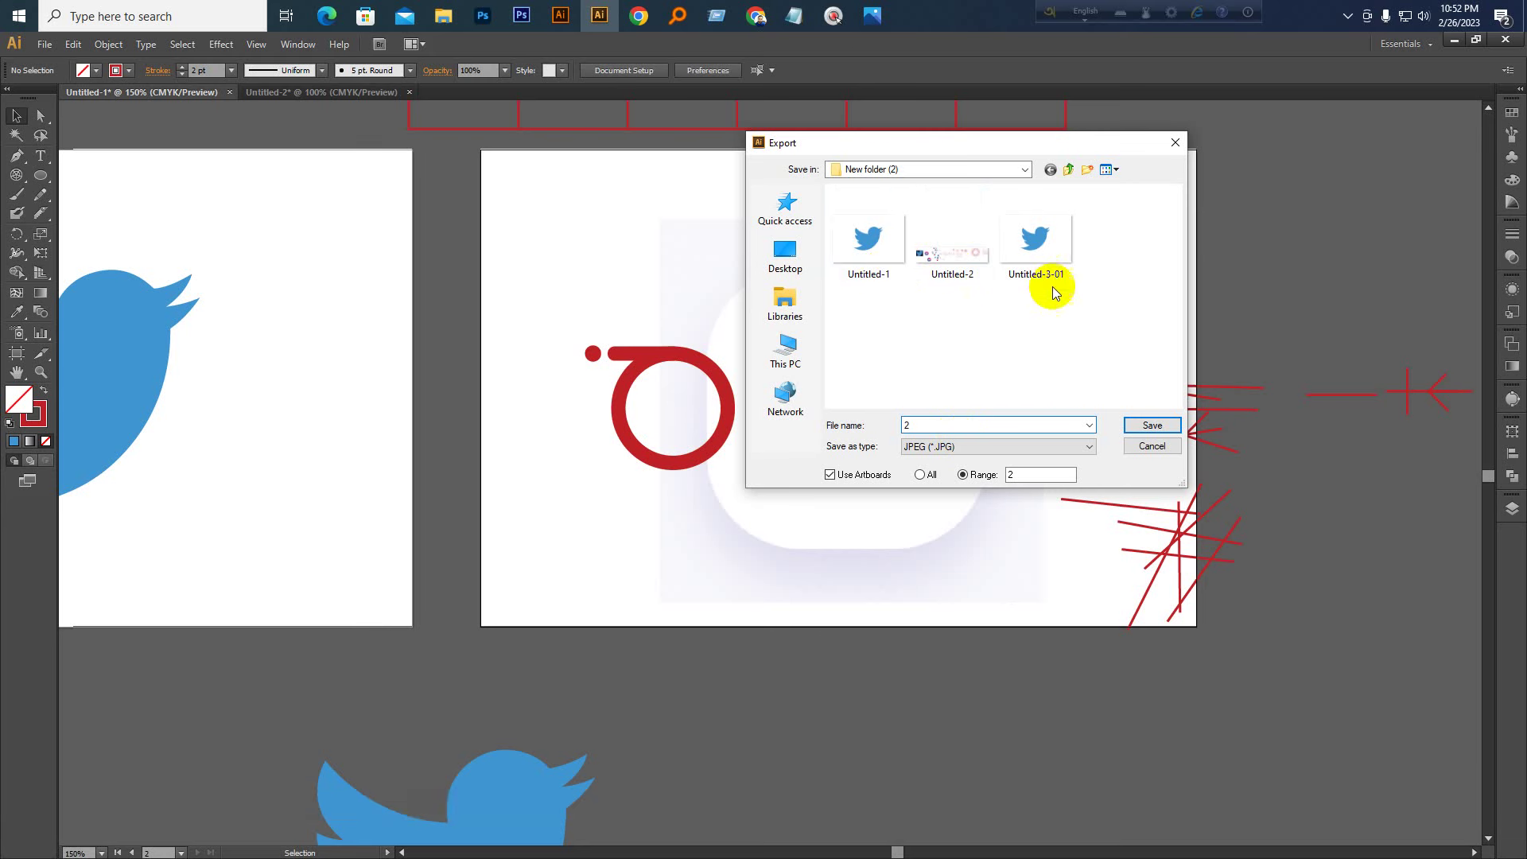
pyautogui.click(1151, 425)
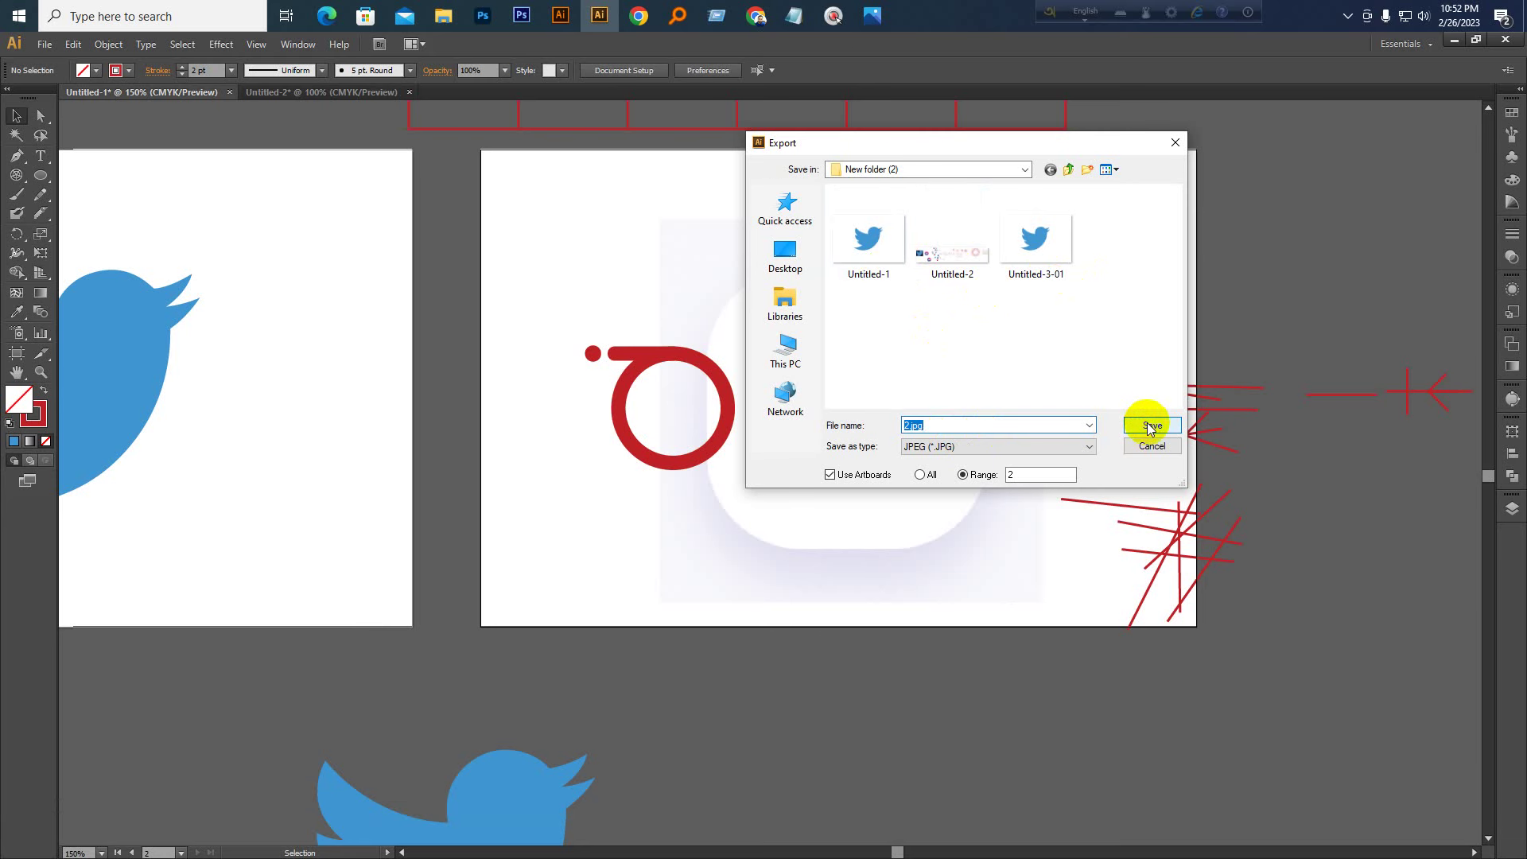
pyautogui.click(151, 169)
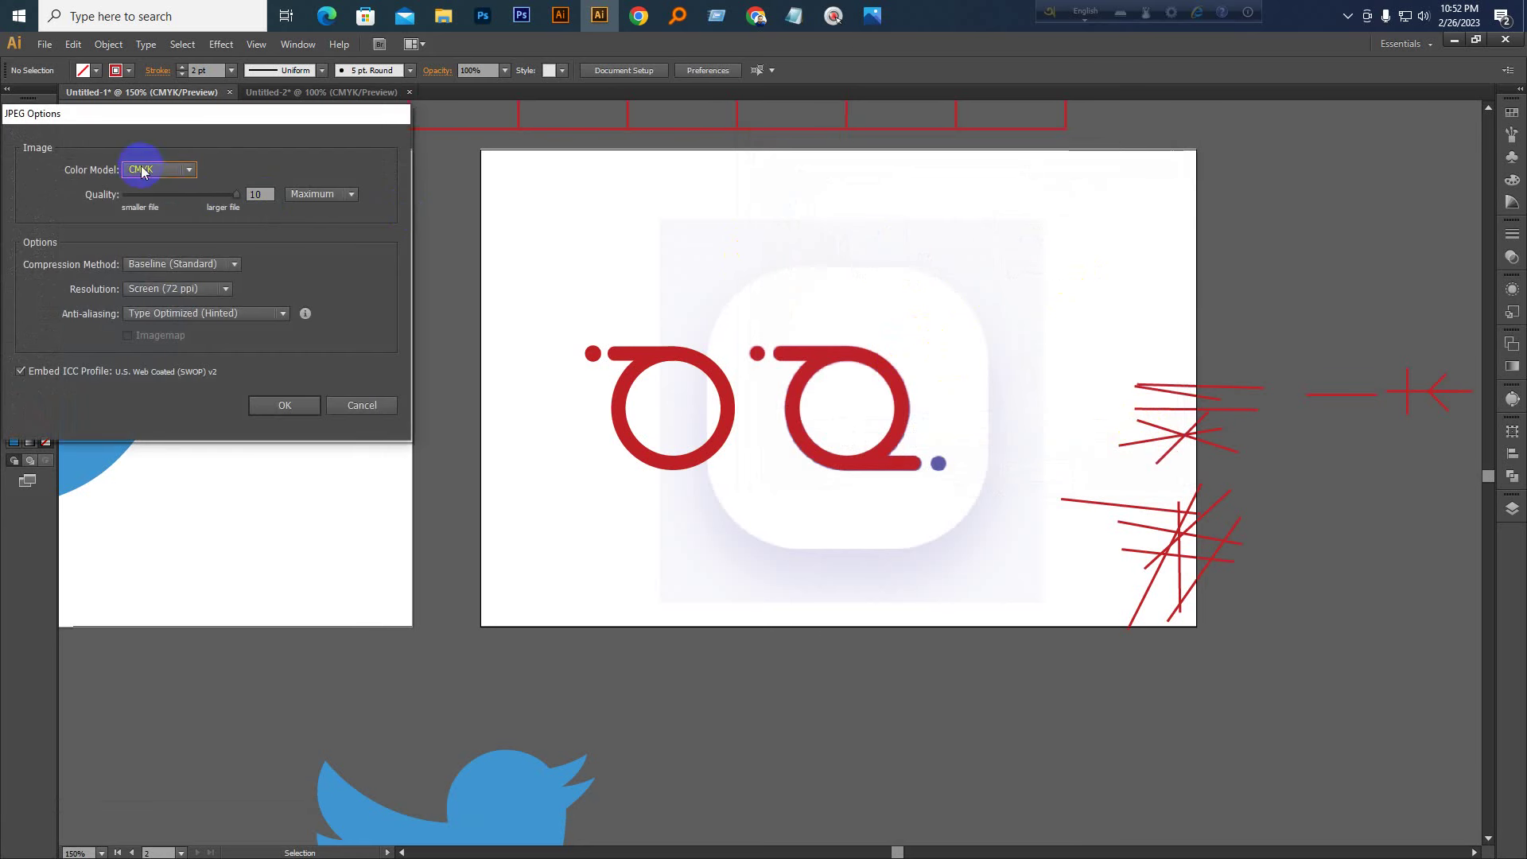
pyautogui.click(151, 188)
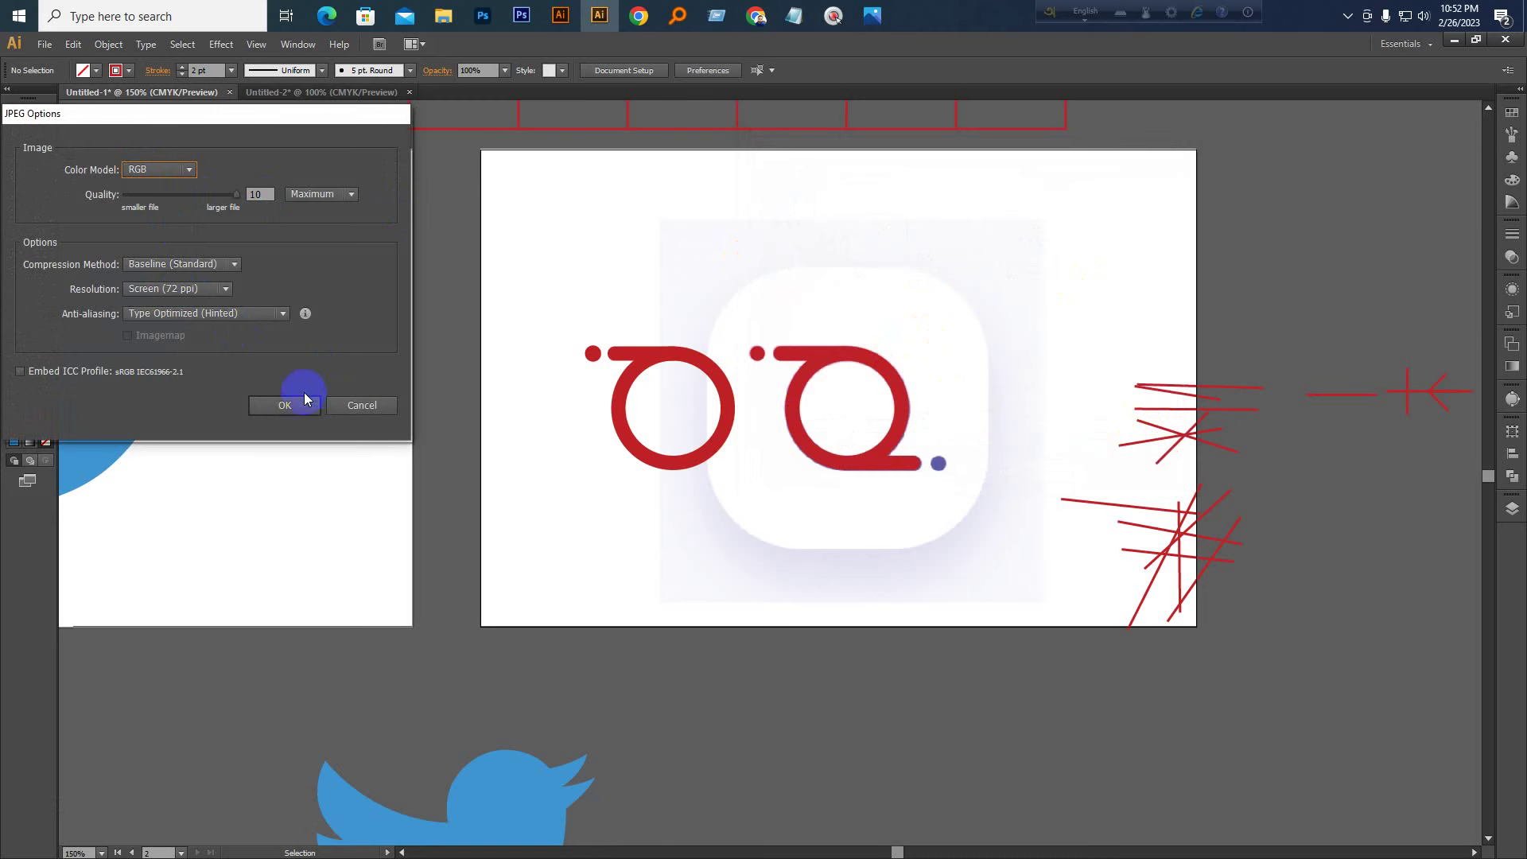
pyautogui.click(285, 405)
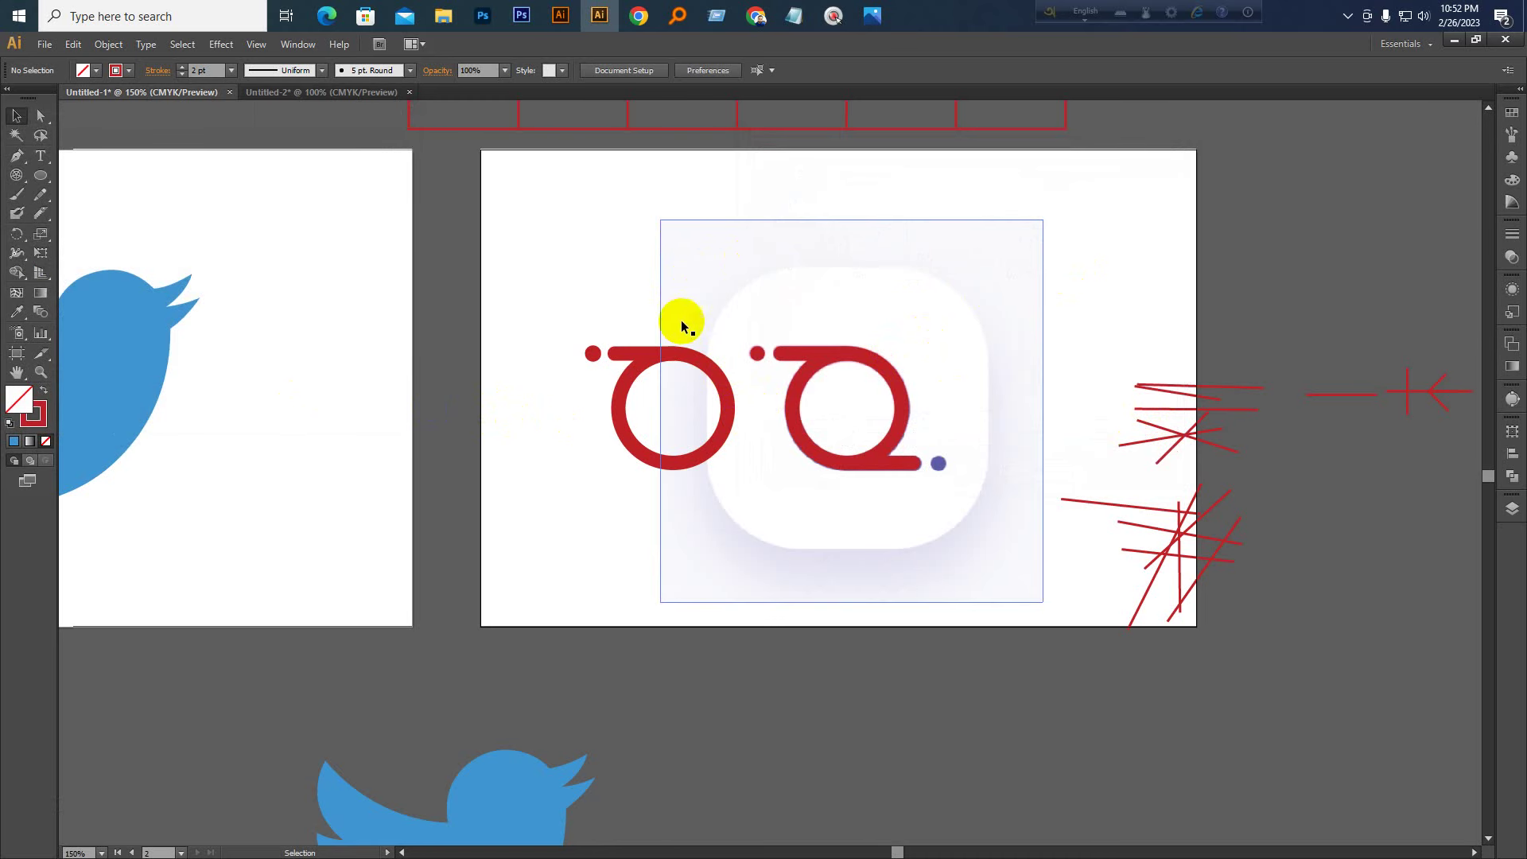
# Switch to File Explorer, open 2-02.jpg, compare its red lines at the artboard edge with the original artwork, and return to Illustrator
pyautogui.moveTo(443, 18)
pyautogui.click(392, 123)
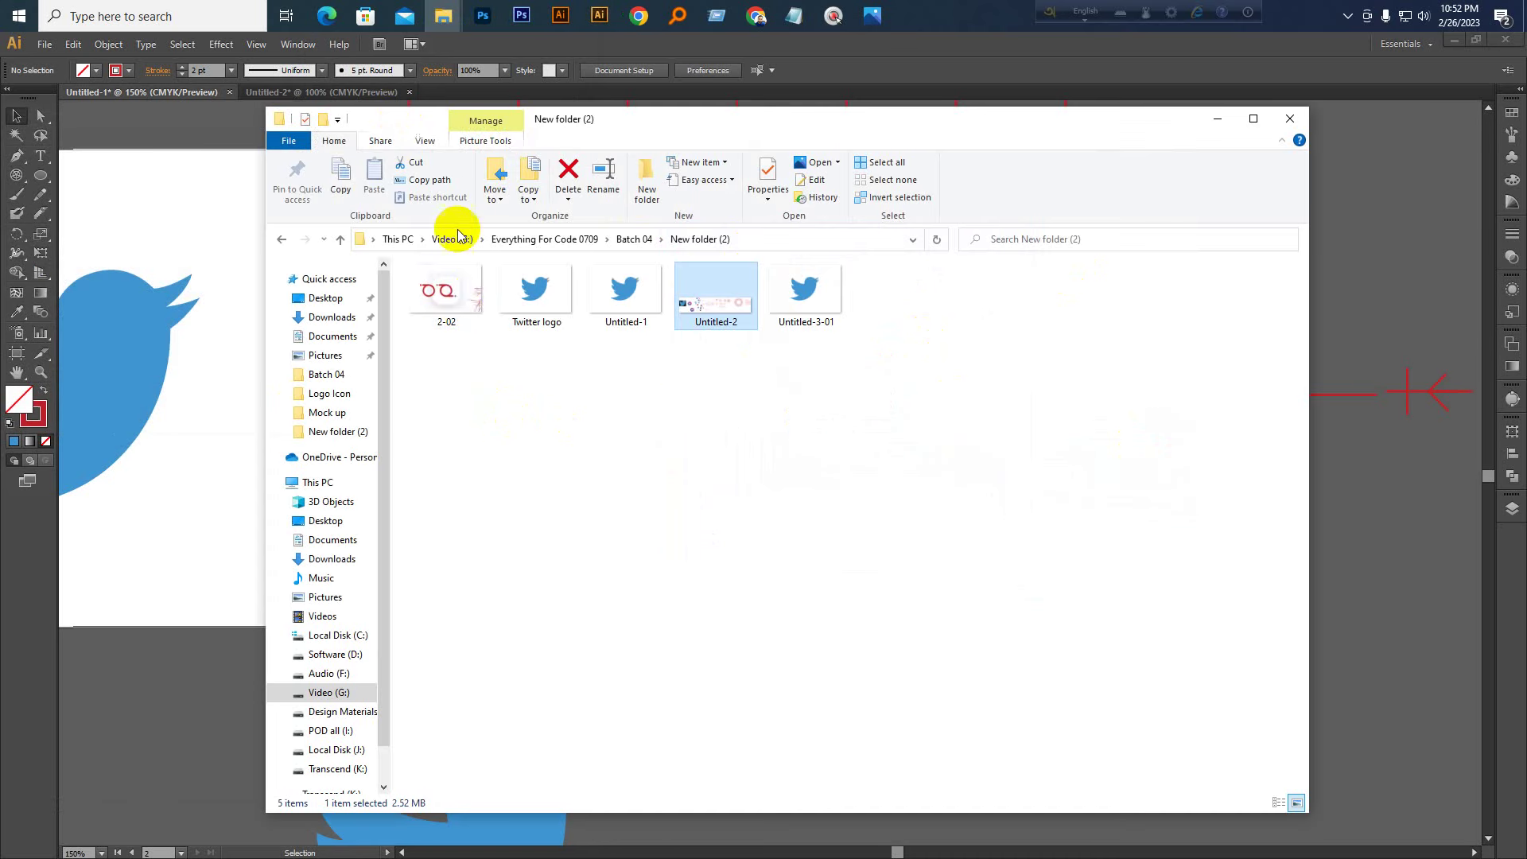
pyautogui.doubleClick(447, 298)
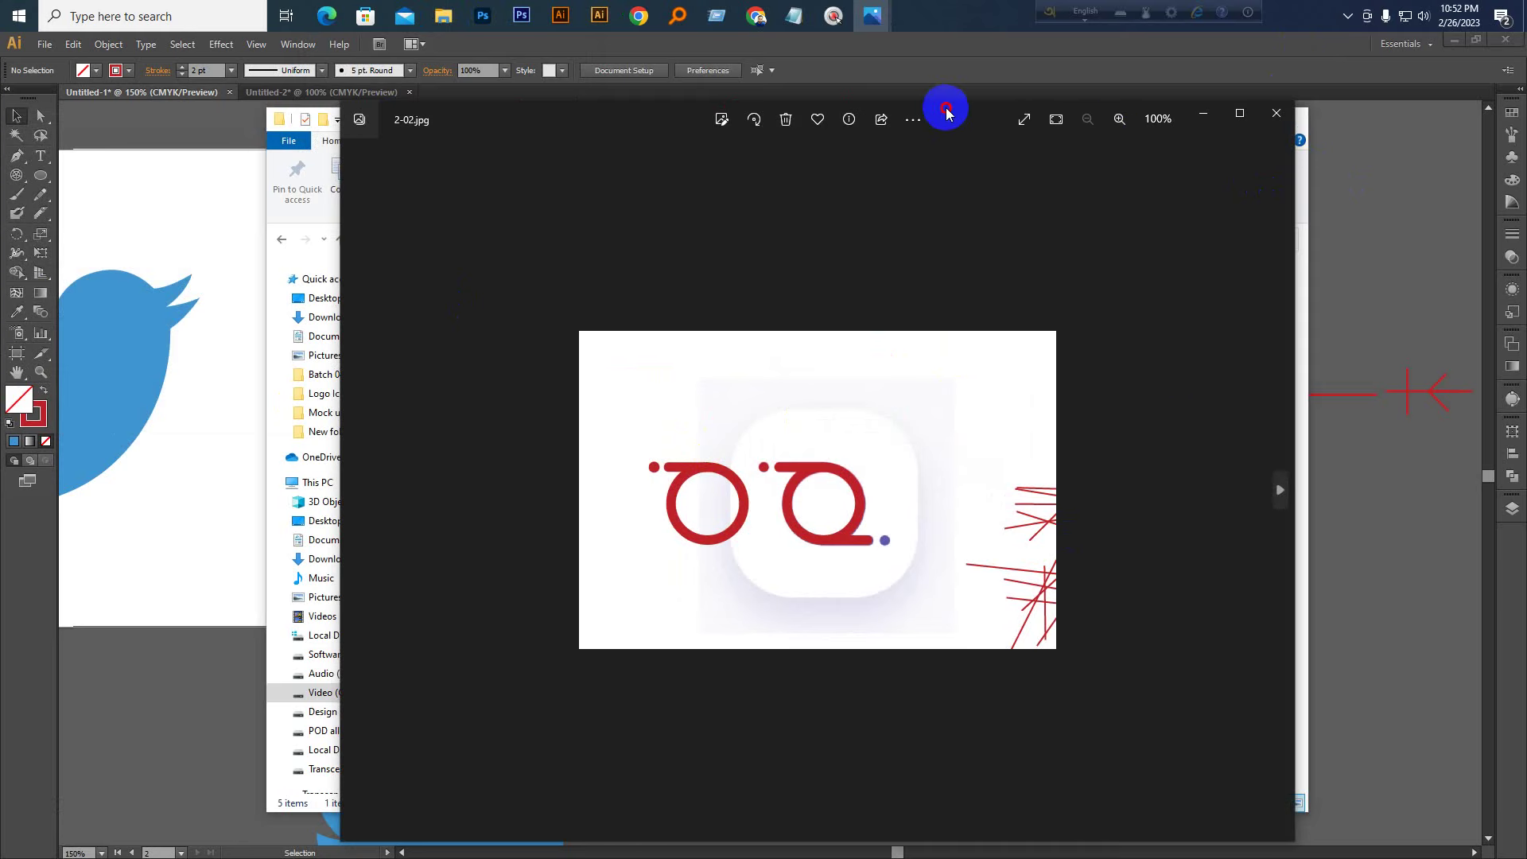
pyautogui.moveTo(945, 106); pyautogui.dragTo(478, 198)
pyautogui.click(1207, 123)
pyautogui.click(1214, 125)
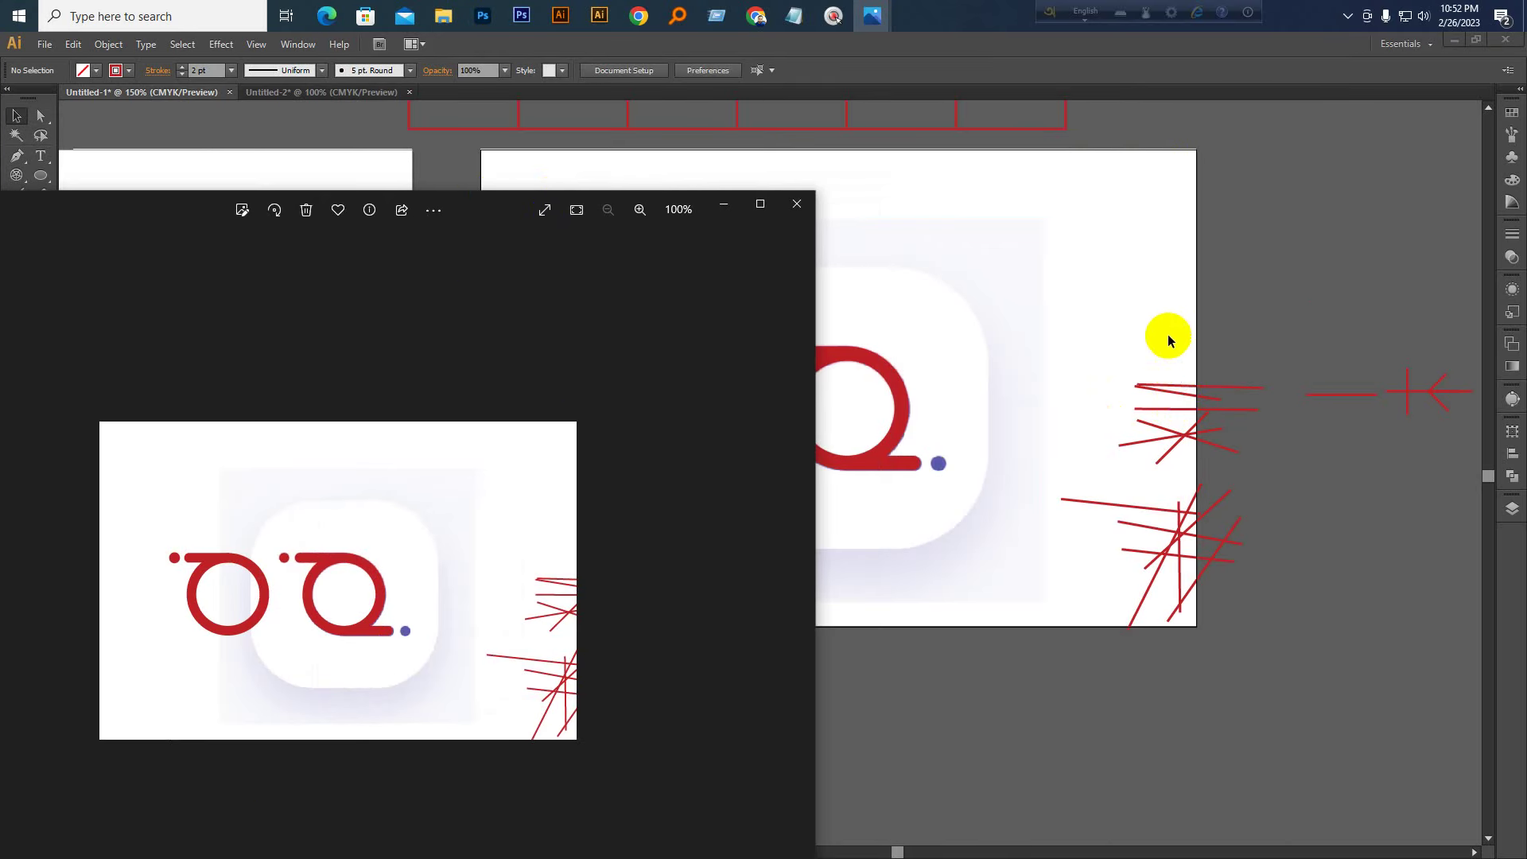
pyautogui.scroll(1, 1163, 350)
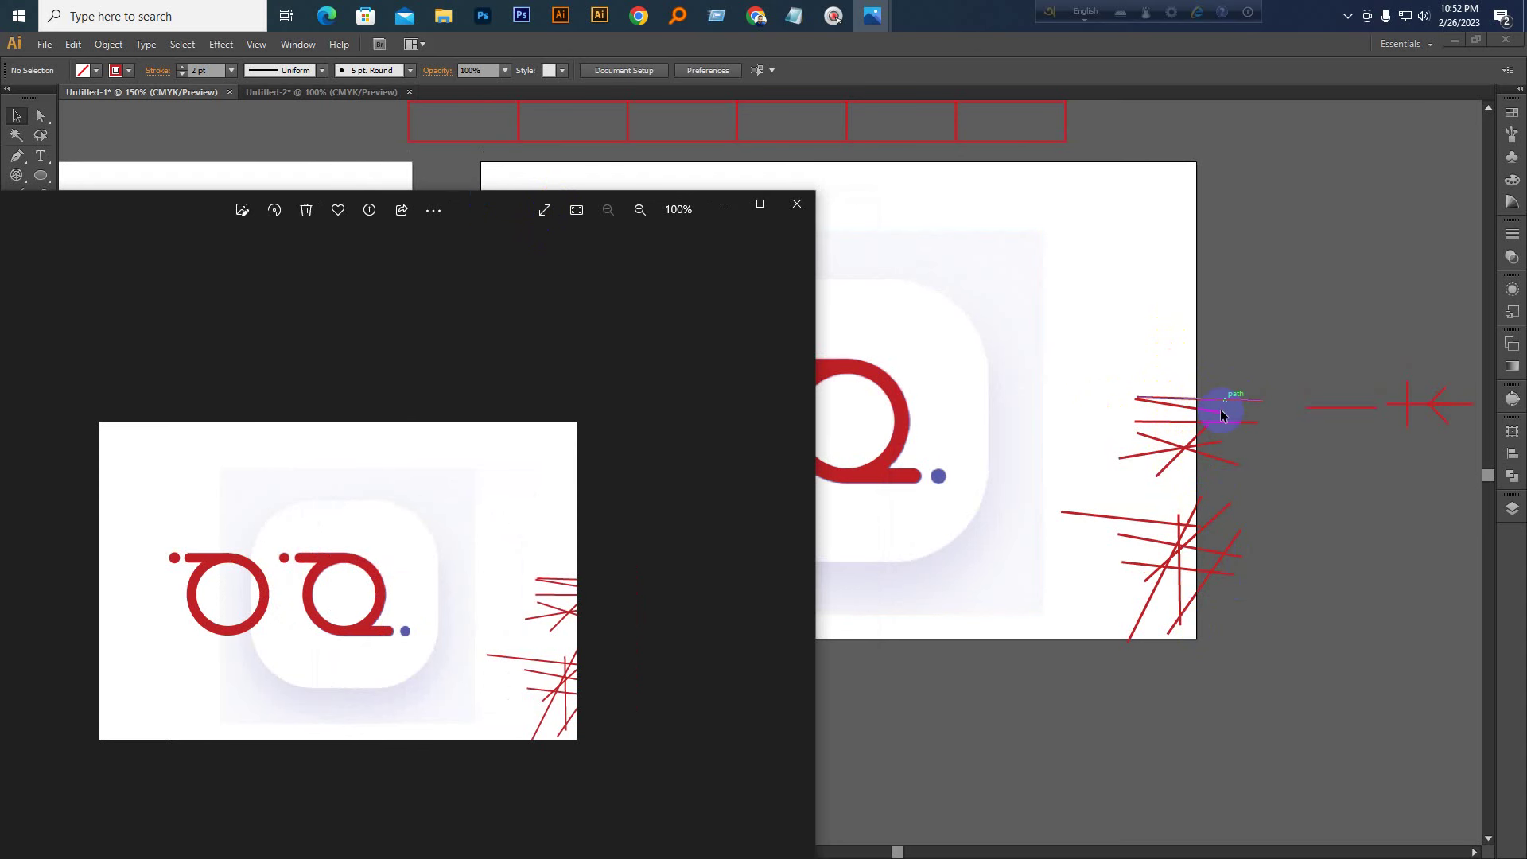
pyautogui.moveTo(563, 624); pyautogui.dragTo(580, 641)
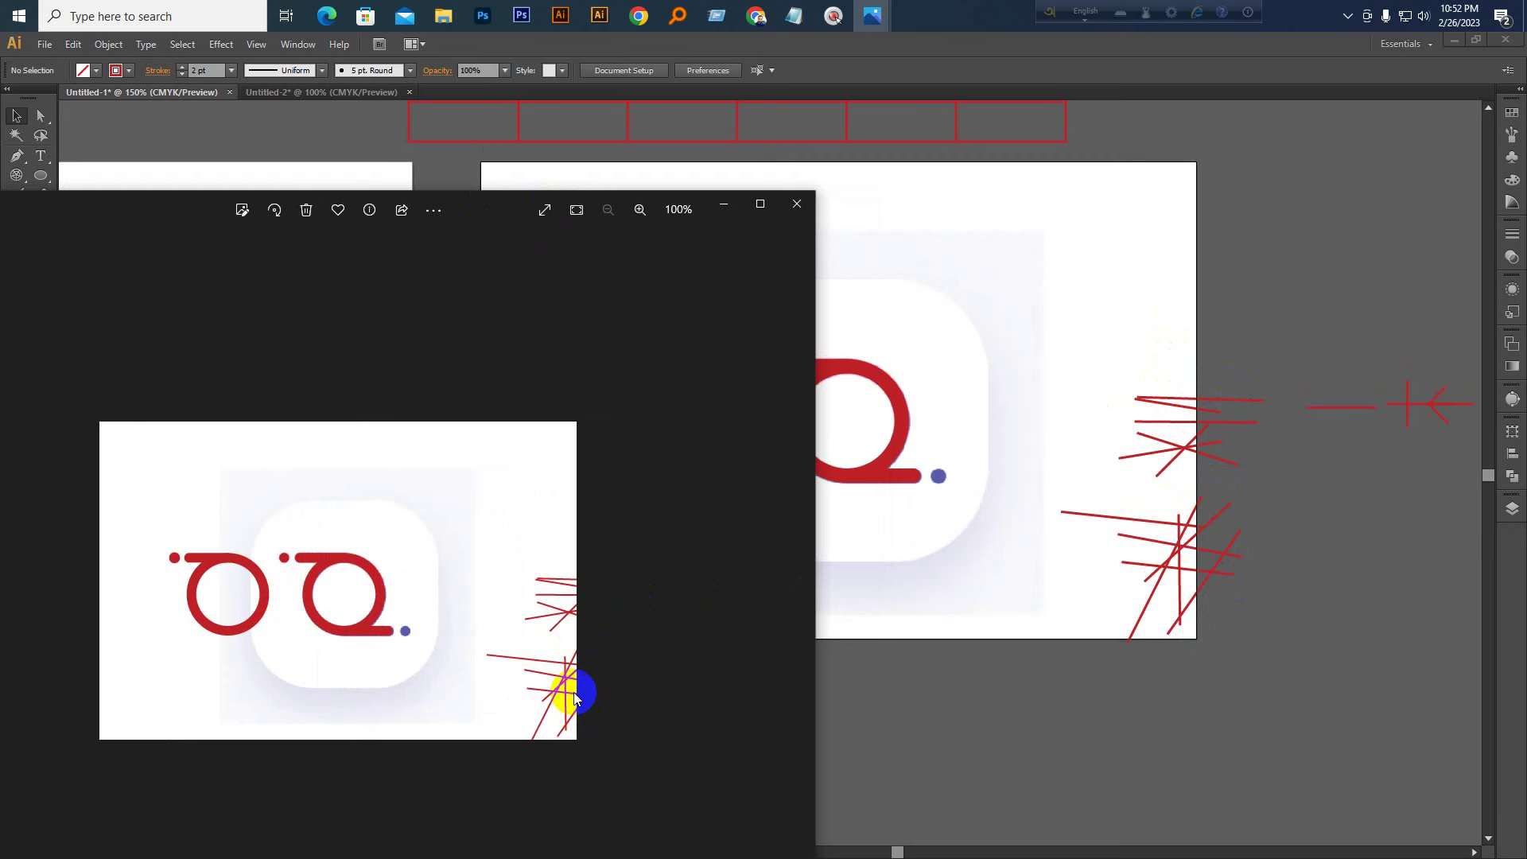
pyautogui.click(1179, 318)
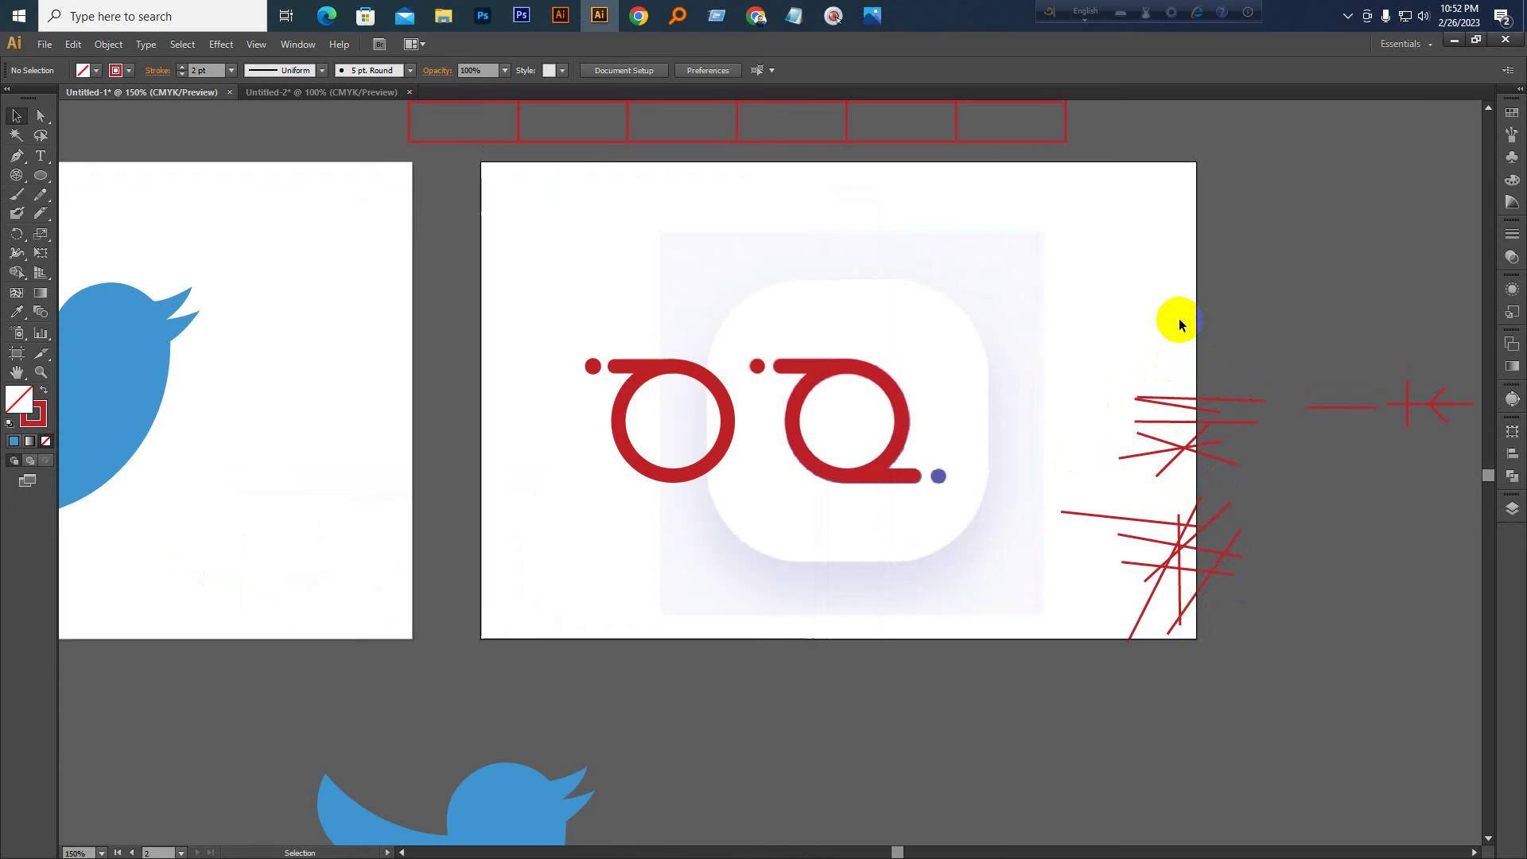
# Save a JPEG export named 1.jpg in New folder (2) with Use Artboards enabled for all artboards
pyautogui.press('space')
pyautogui.moveTo(401, 321); pyautogui.dragTo(658, 332)
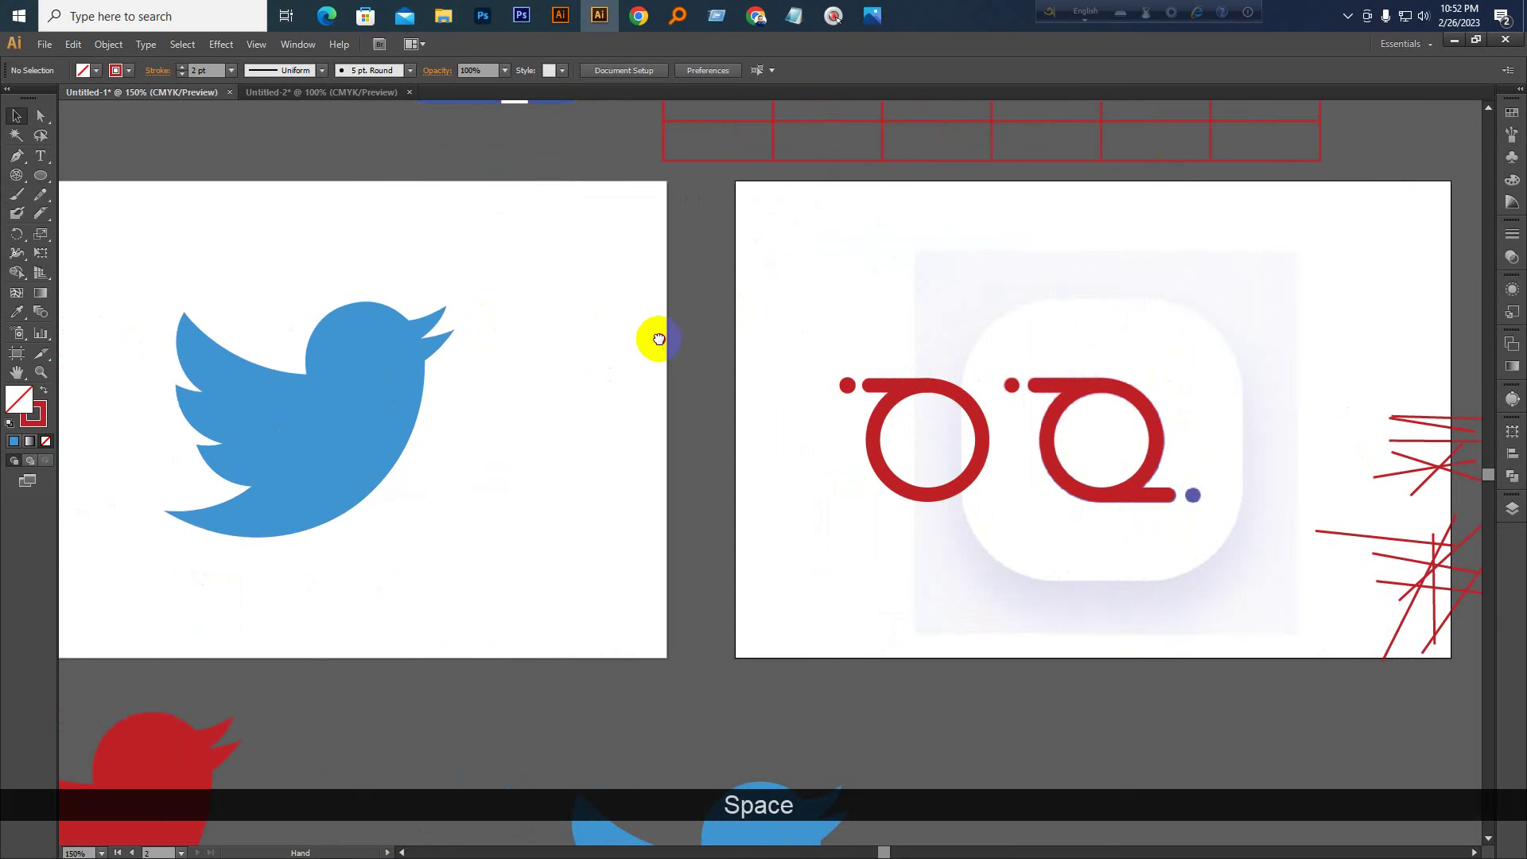
pyautogui.click(65, 49)
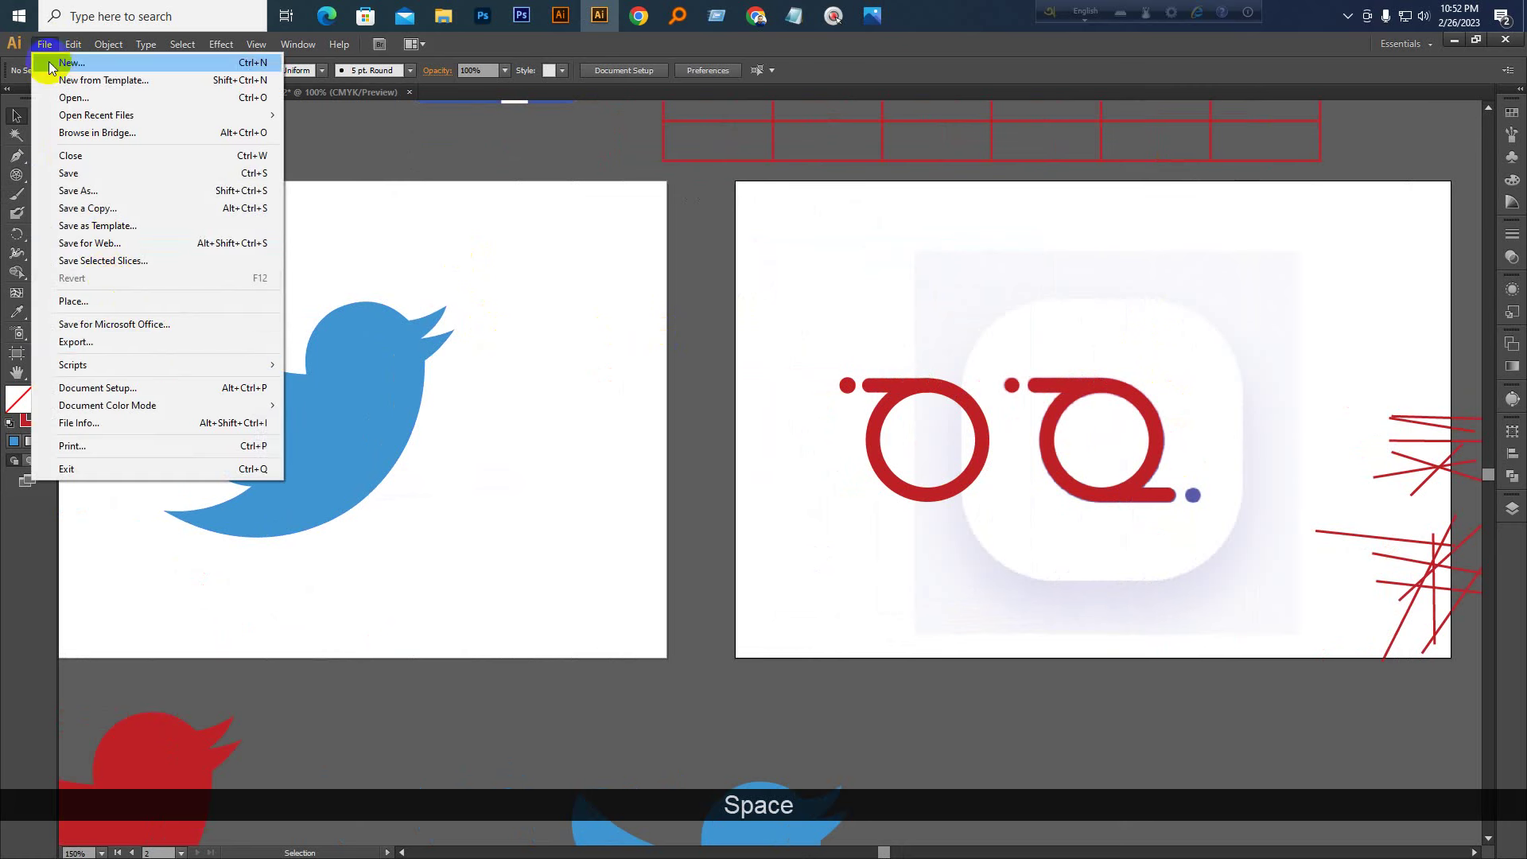
pyautogui.click(207, 342)
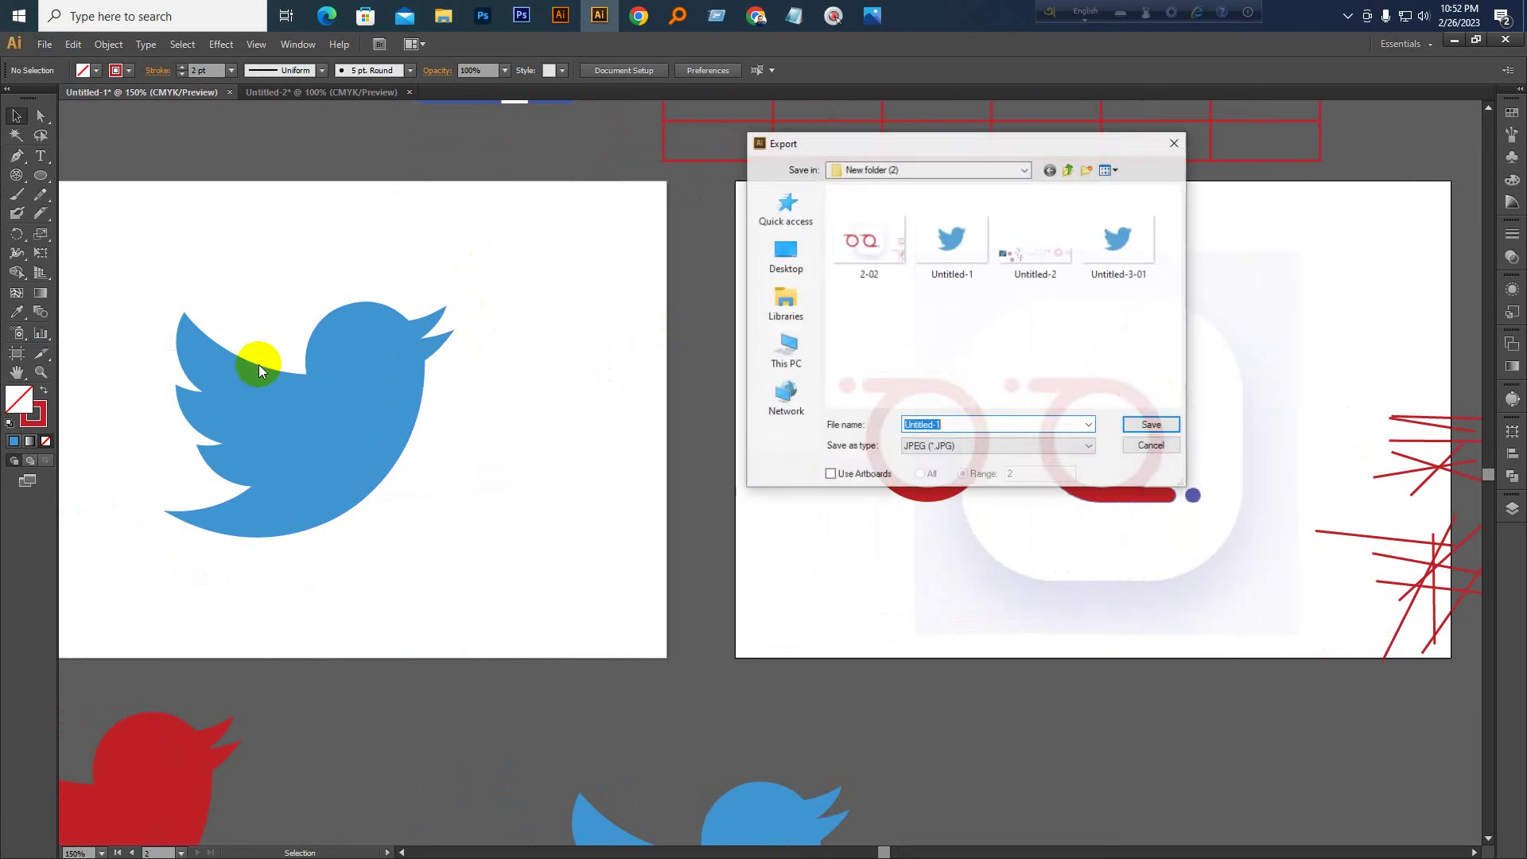
pyautogui.click(831, 475)
pyautogui.click(923, 477)
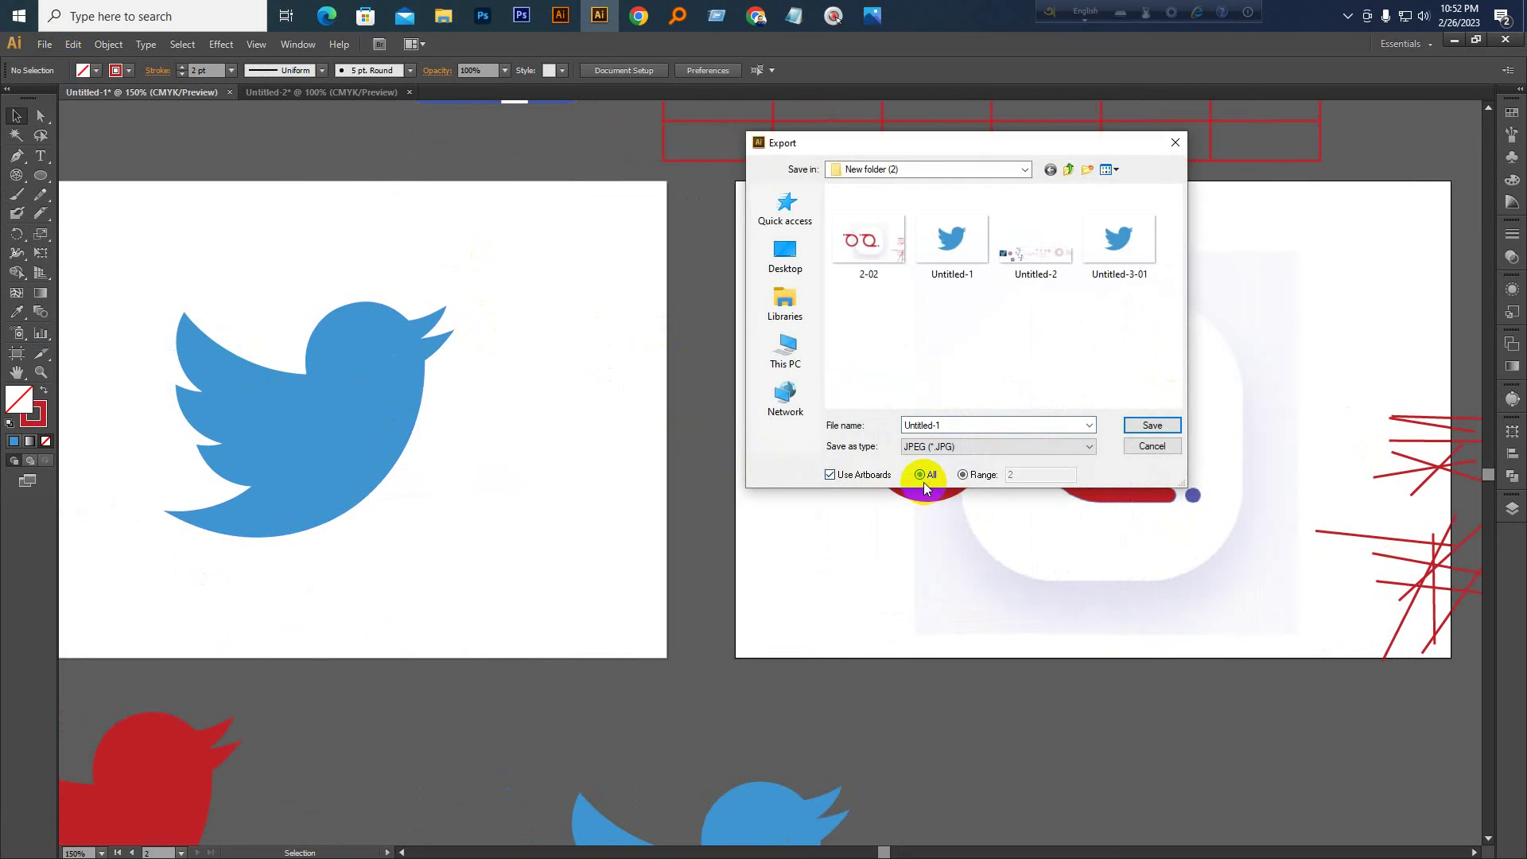
pyautogui.write('1.jpg')
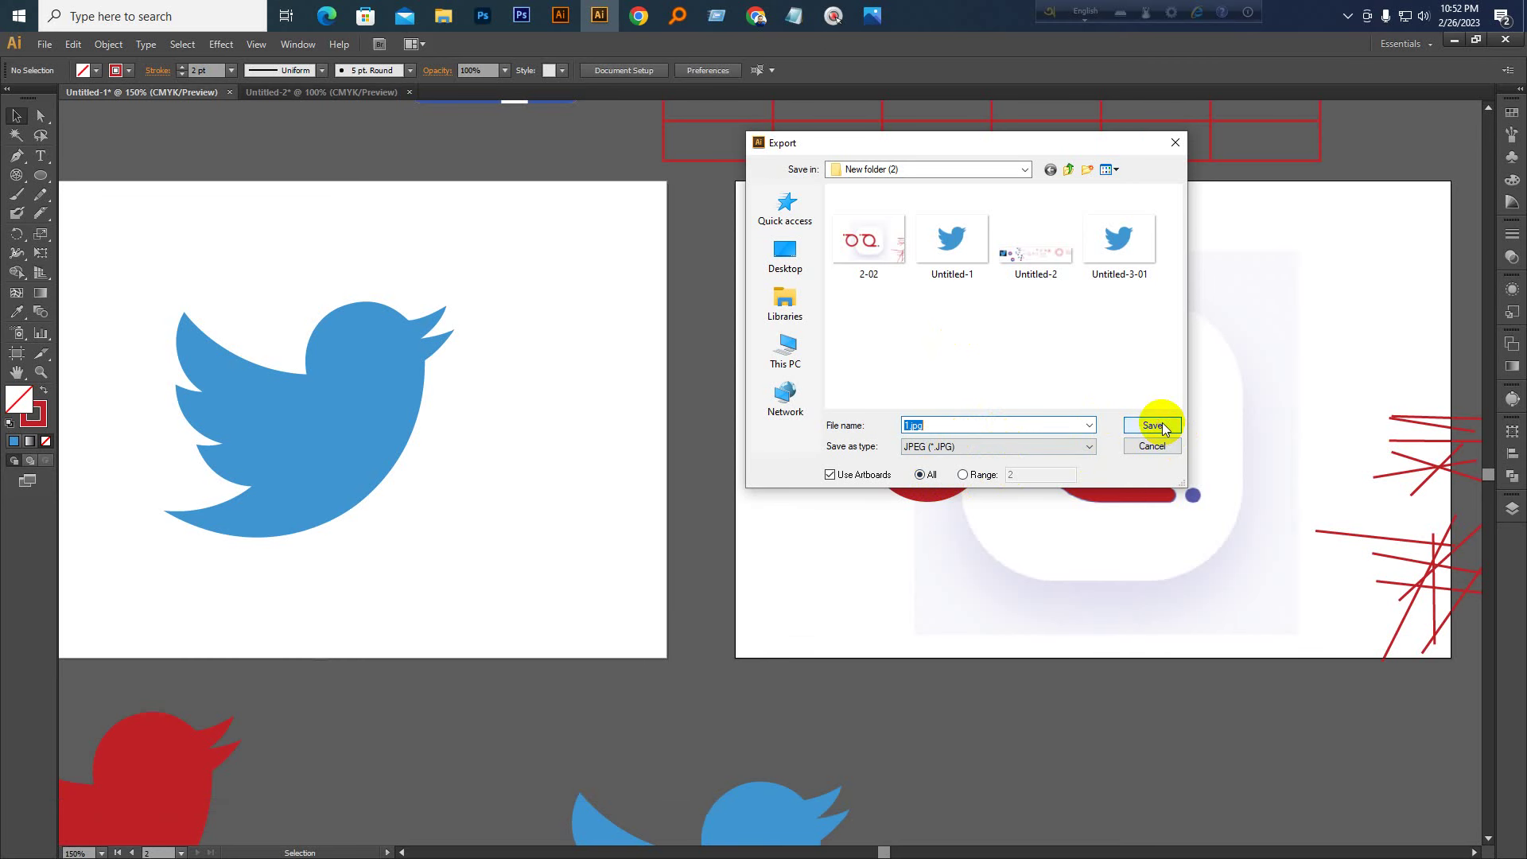
pyautogui.click(1155, 425)
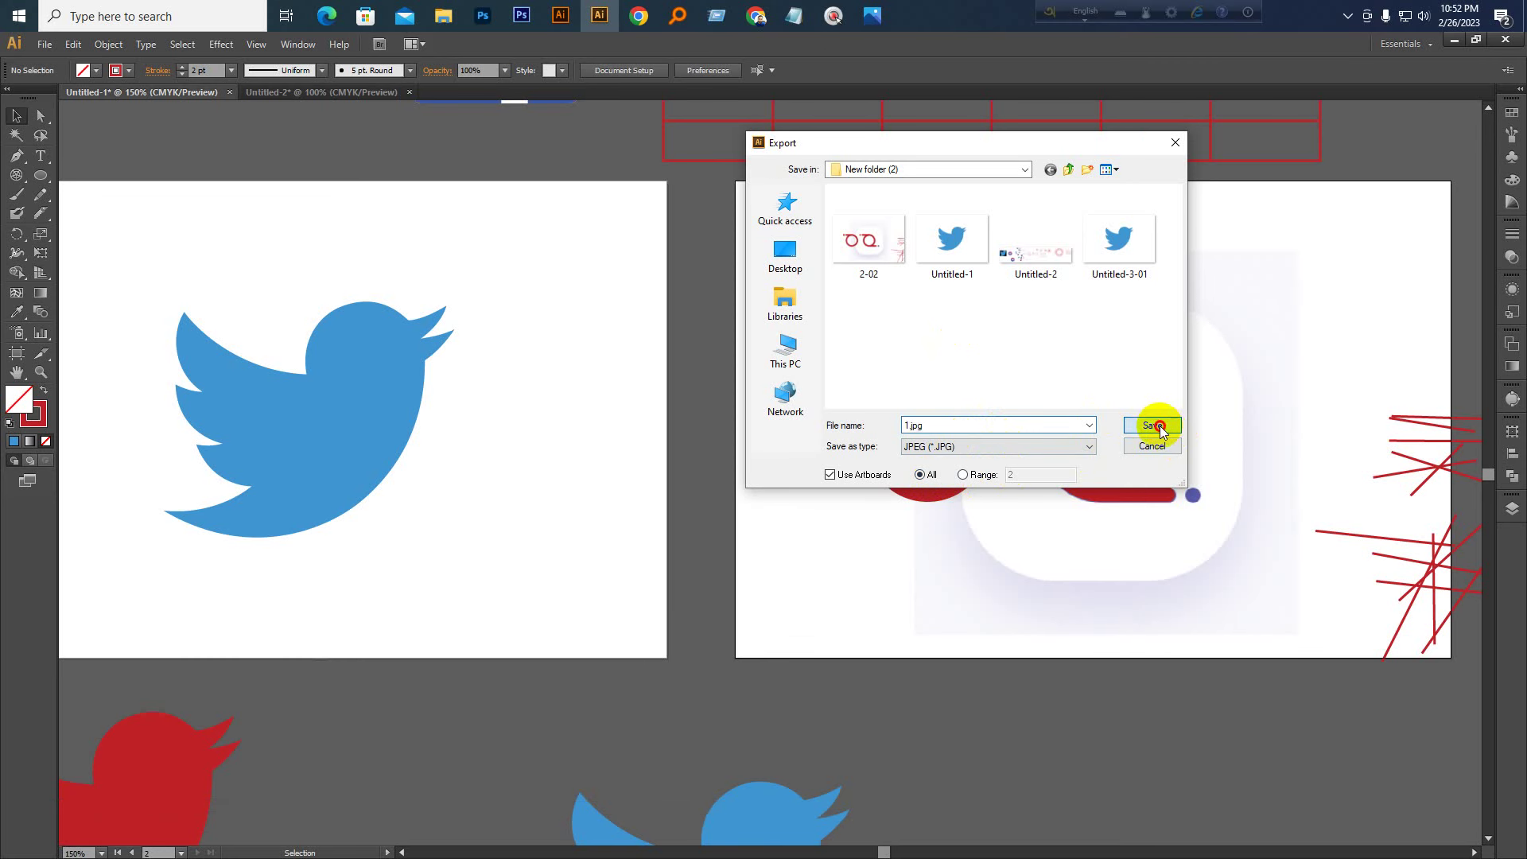
# Set the color model of the all-artboards JPEG export to RGB and complete it
pyautogui.click(159, 170)
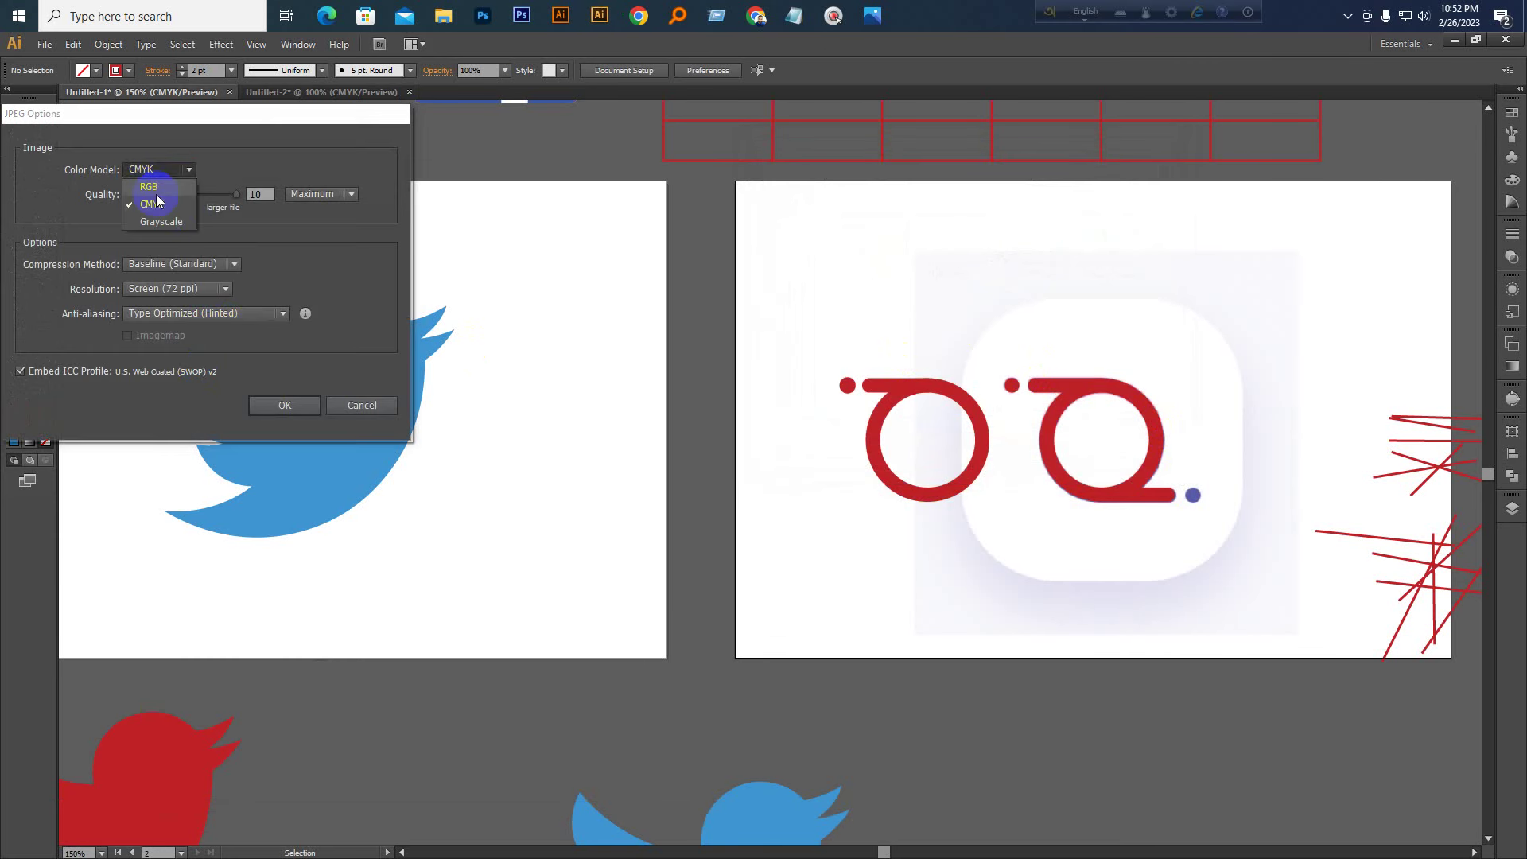
pyautogui.click(159, 196)
pyautogui.click(277, 412)
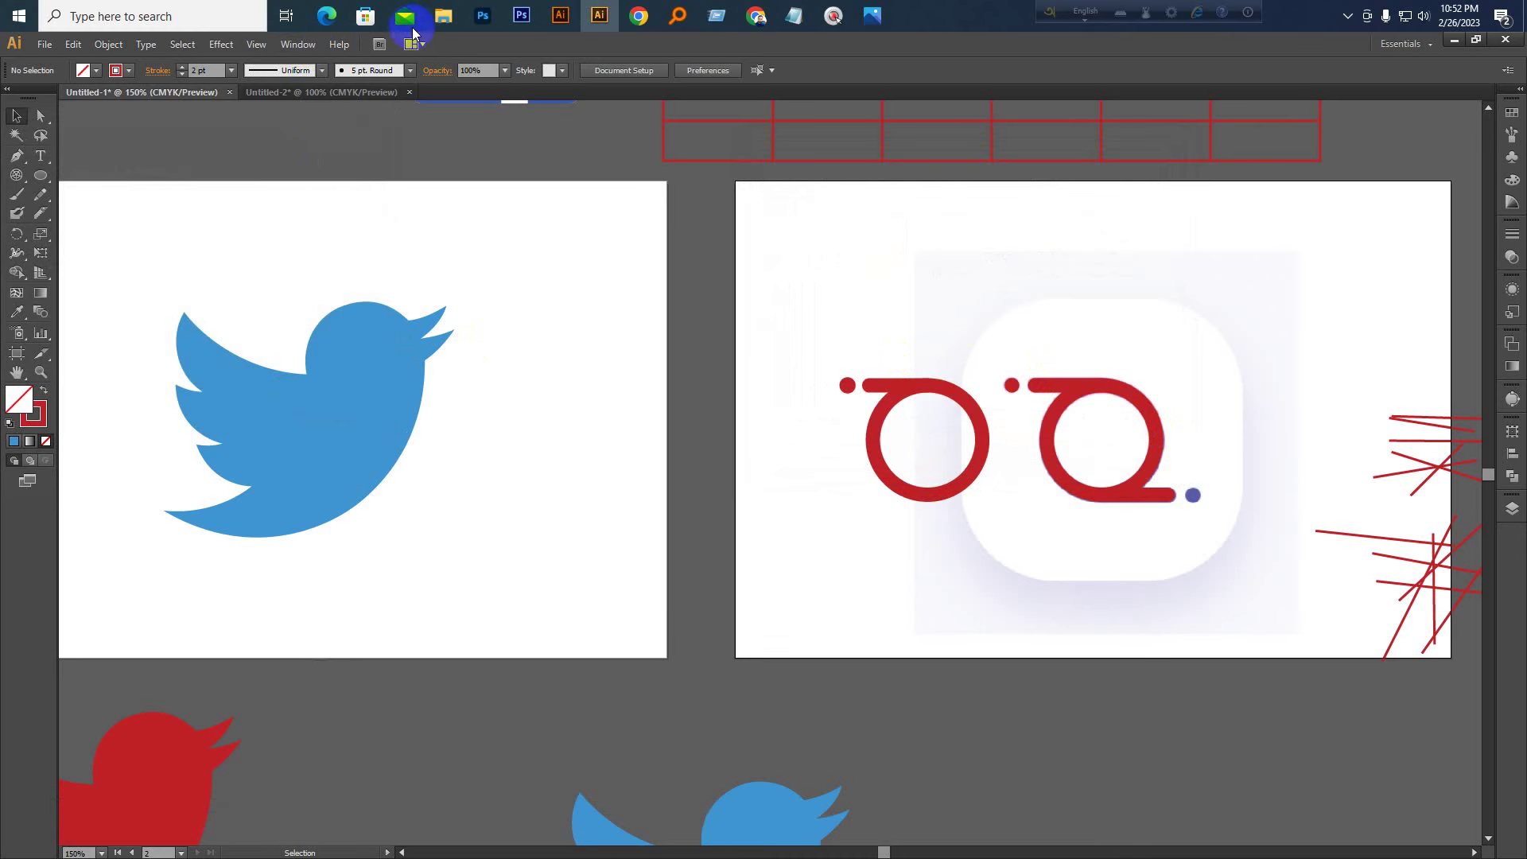
# Switch to File Explorer, view the exported 1-01.jpg and 1-02.jpg alternately, and return to Illustrator
pyautogui.moveTo(440, 18)
pyautogui.click(398, 116)
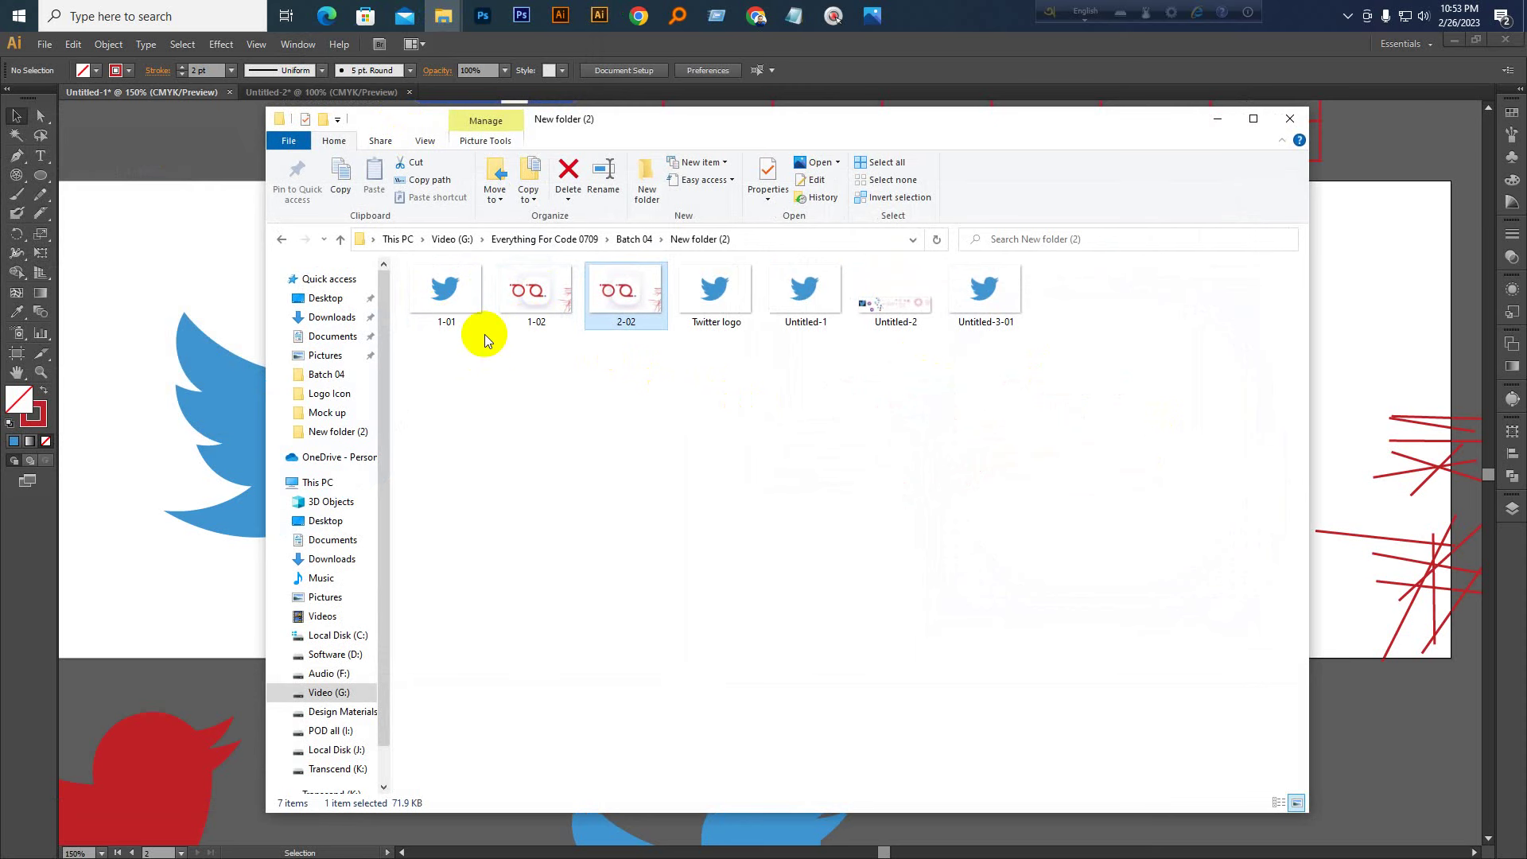
pyautogui.doubleClick(461, 296)
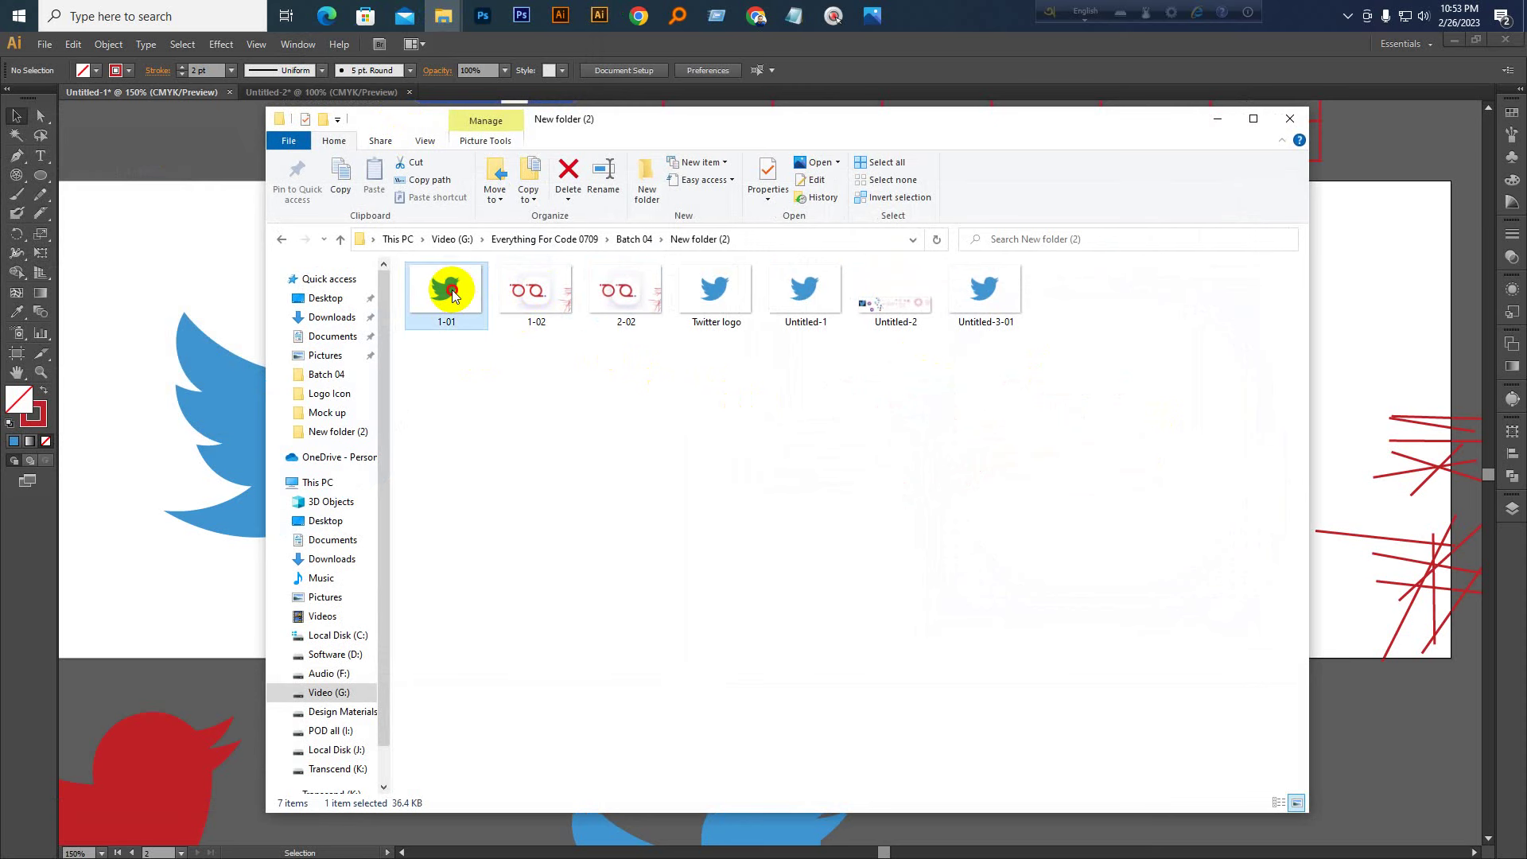
pyautogui.press('Right')
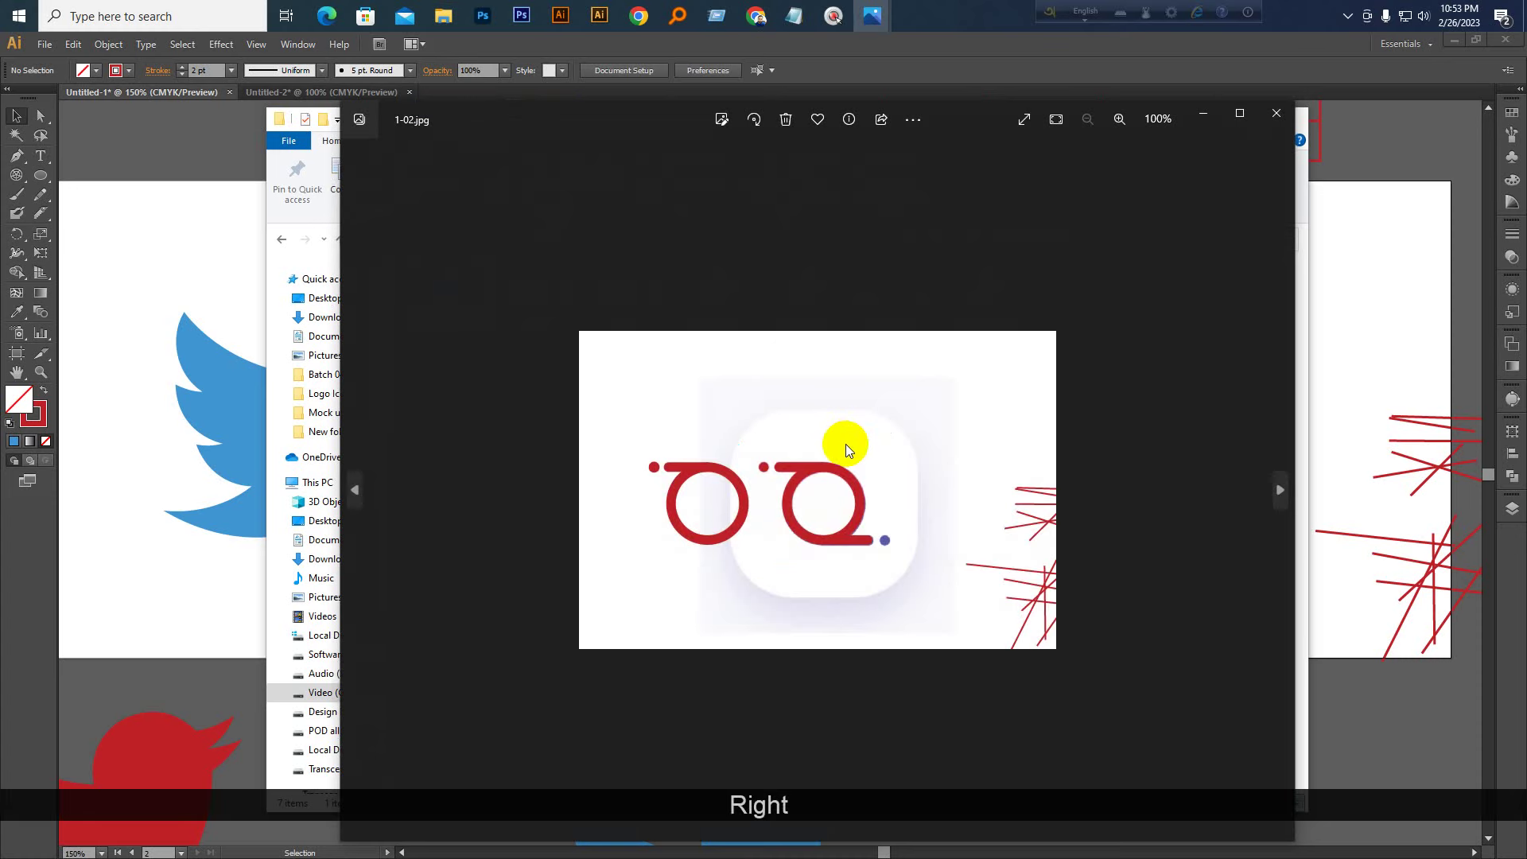
pyautogui.press('Left')
pyautogui.press('Right')
pyautogui.press('Left')
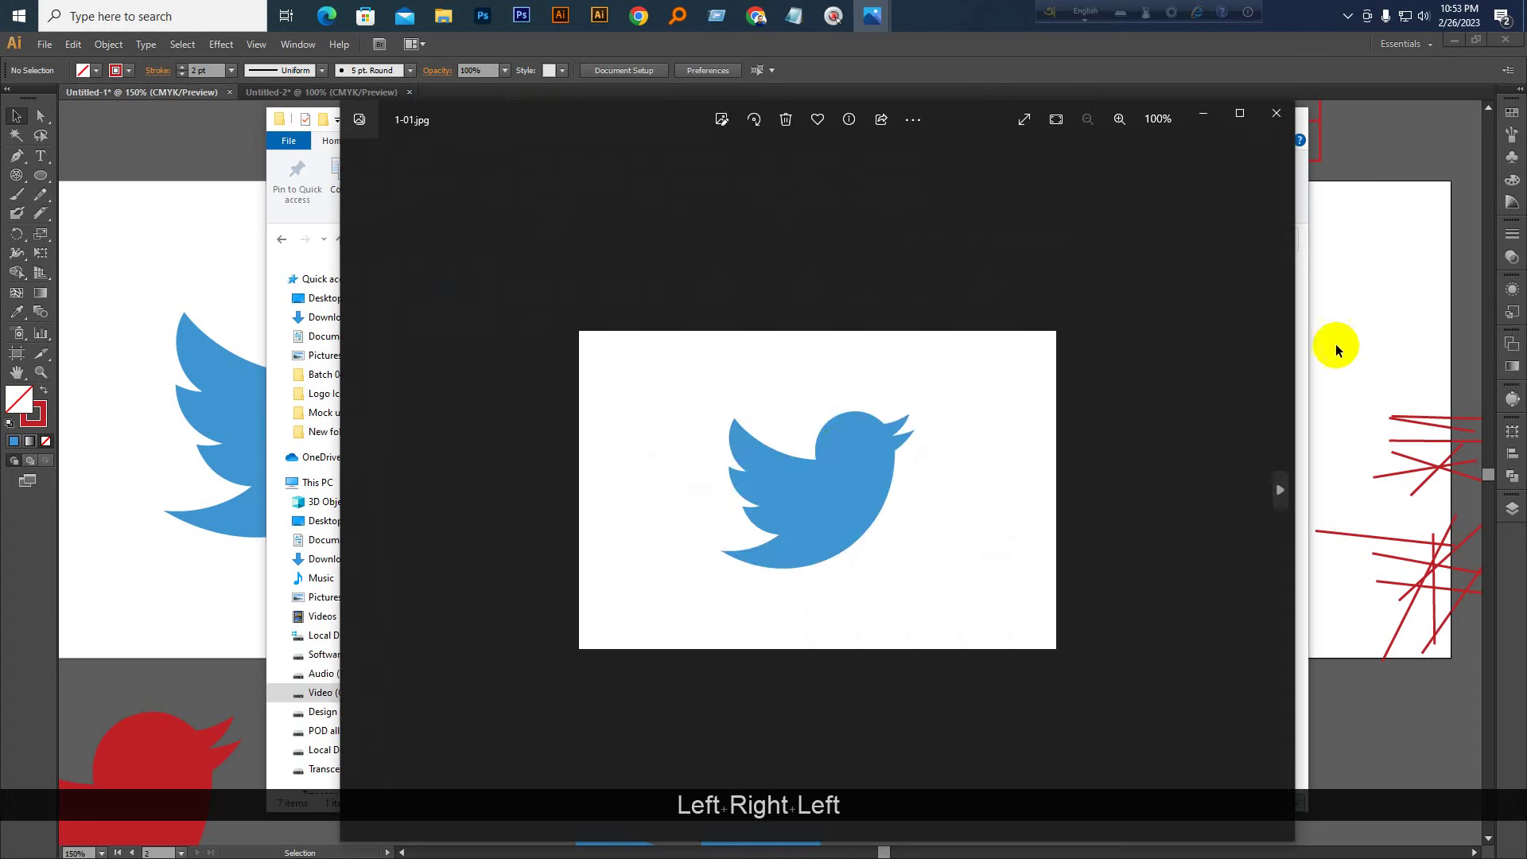
pyautogui.click(1367, 323)
# Examine all the artwork around the two artboards, ending with the blue bird on the first artboard
pyautogui.press('ctrl+KP_Subtract')
pyautogui.press('ctrl+KP_Subtract')
pyautogui.press('ctrl+KP_Subtract')
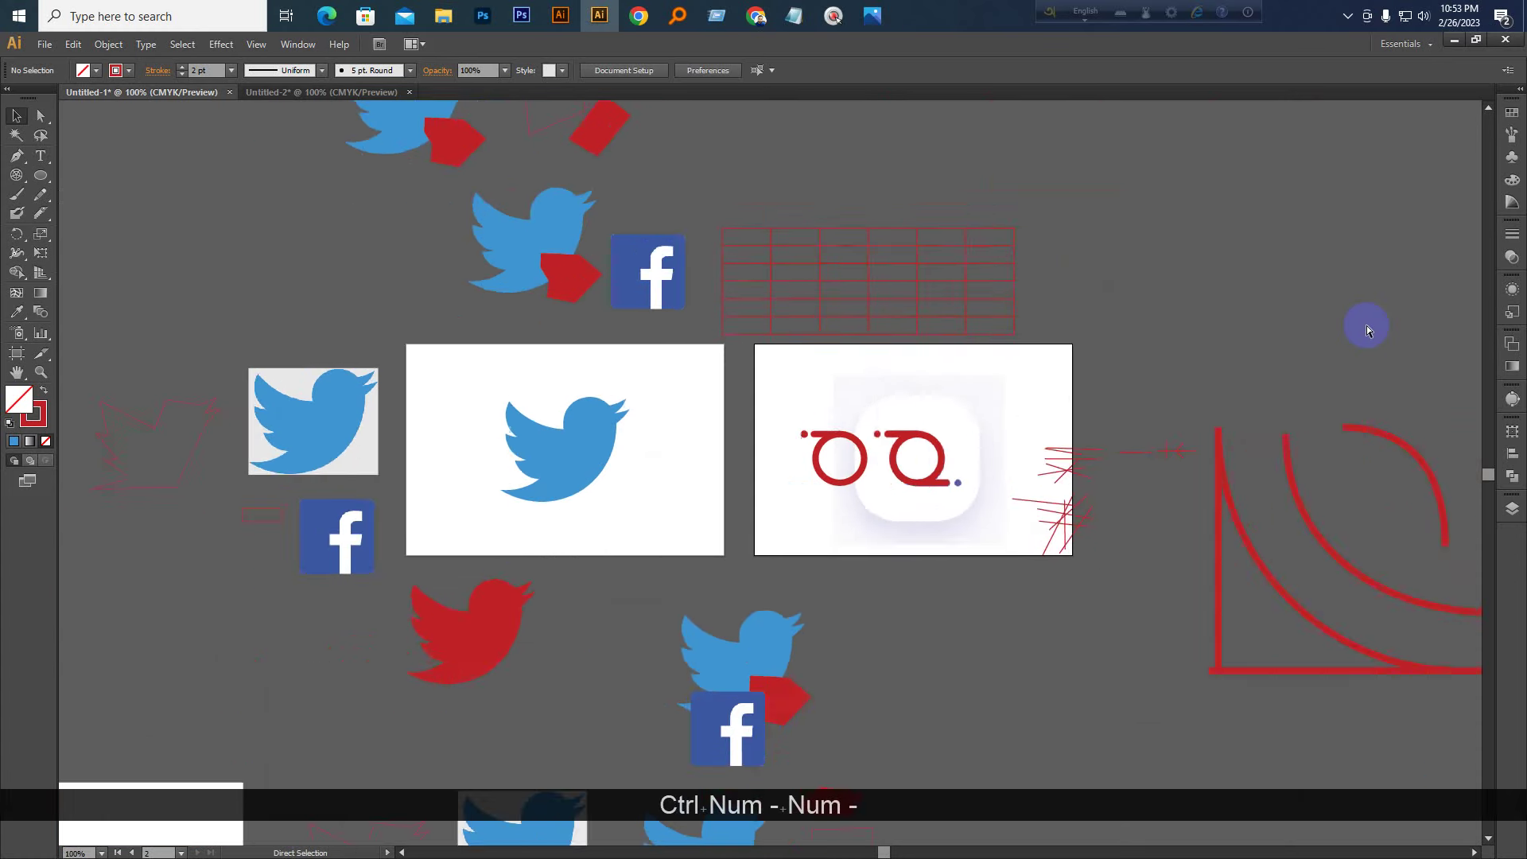
pyautogui.press('ctrl+KP_Subtract')
pyautogui.press('ctrl+KP_Subtract')
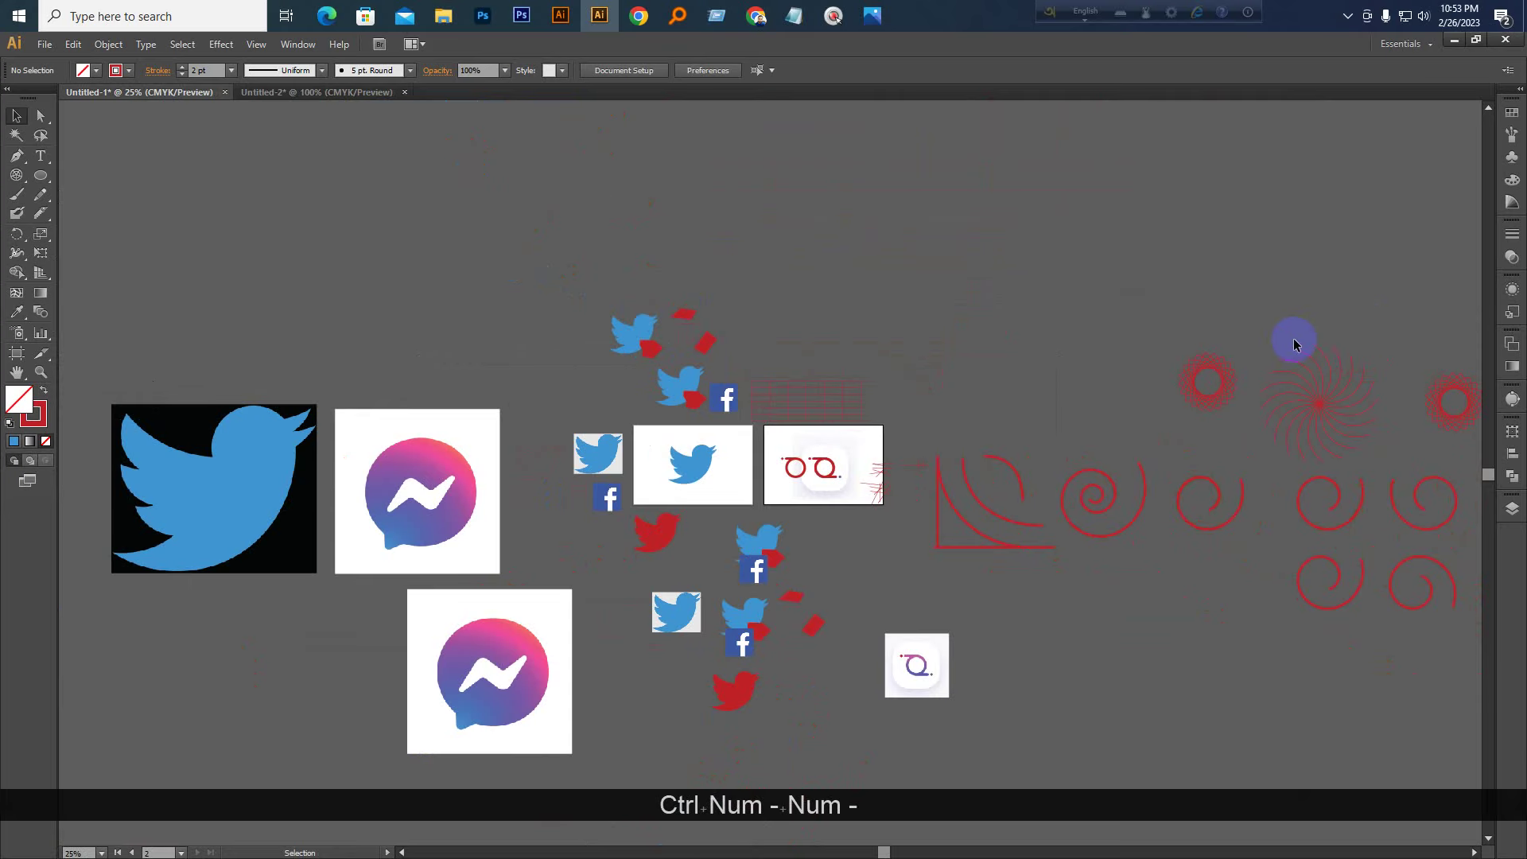
pyautogui.press('ctrl+KP_0')
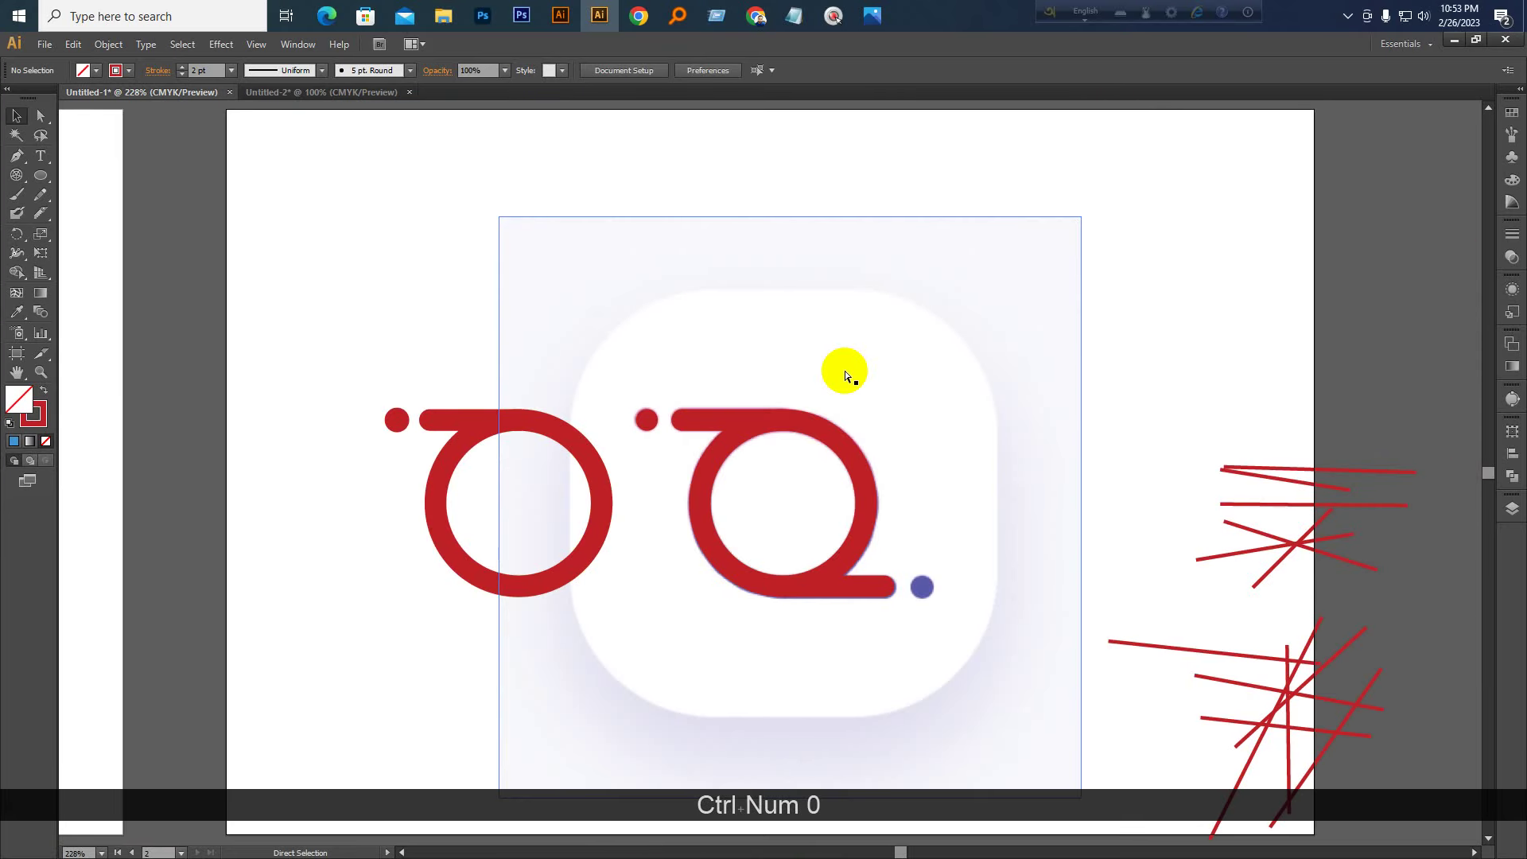
pyautogui.press('ctrl+KP_Subtract')
pyautogui.press('space')
pyautogui.moveTo(844, 370); pyautogui.dragTo(1353, 257)
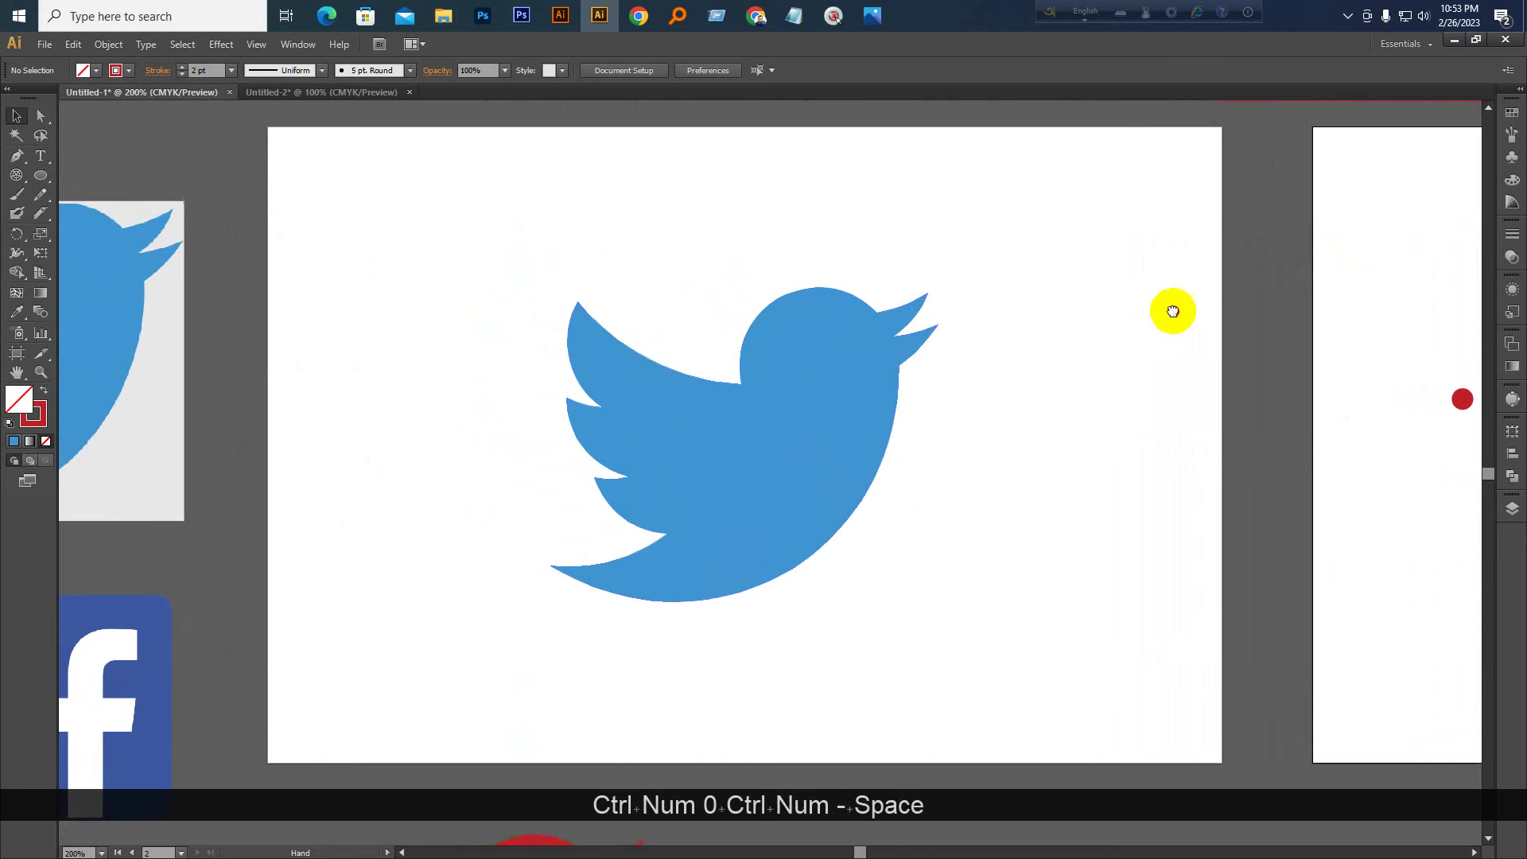